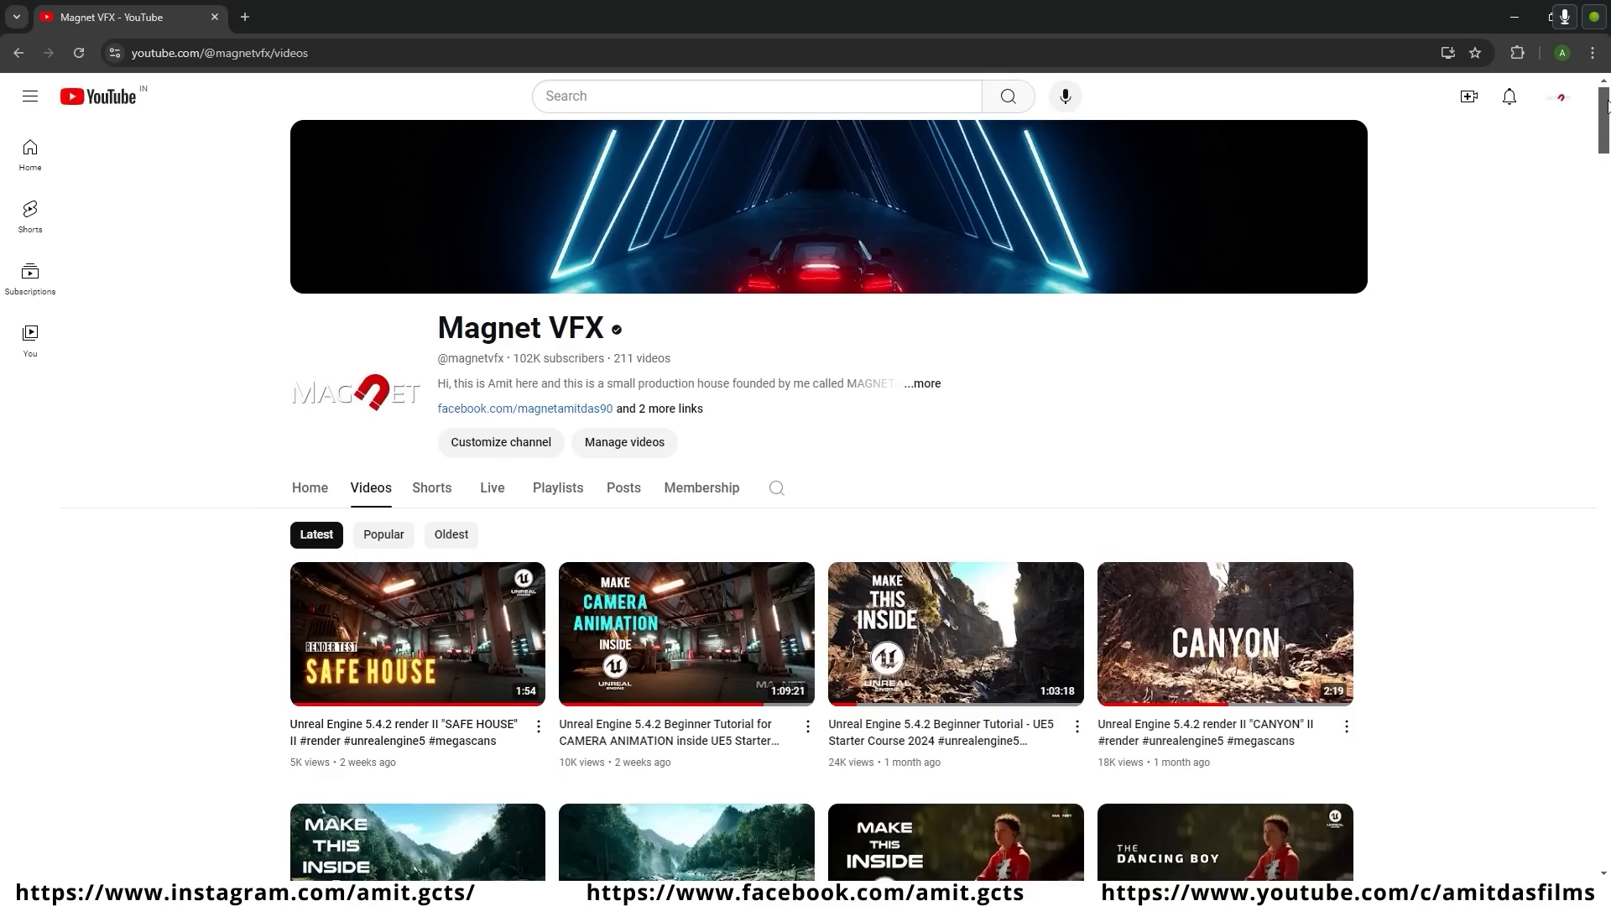
mouse_move(1604, 107)
left_mouse_down()
mouse_move(1603, 134)
mouse_move(1602, 102)
left_mouse_up()
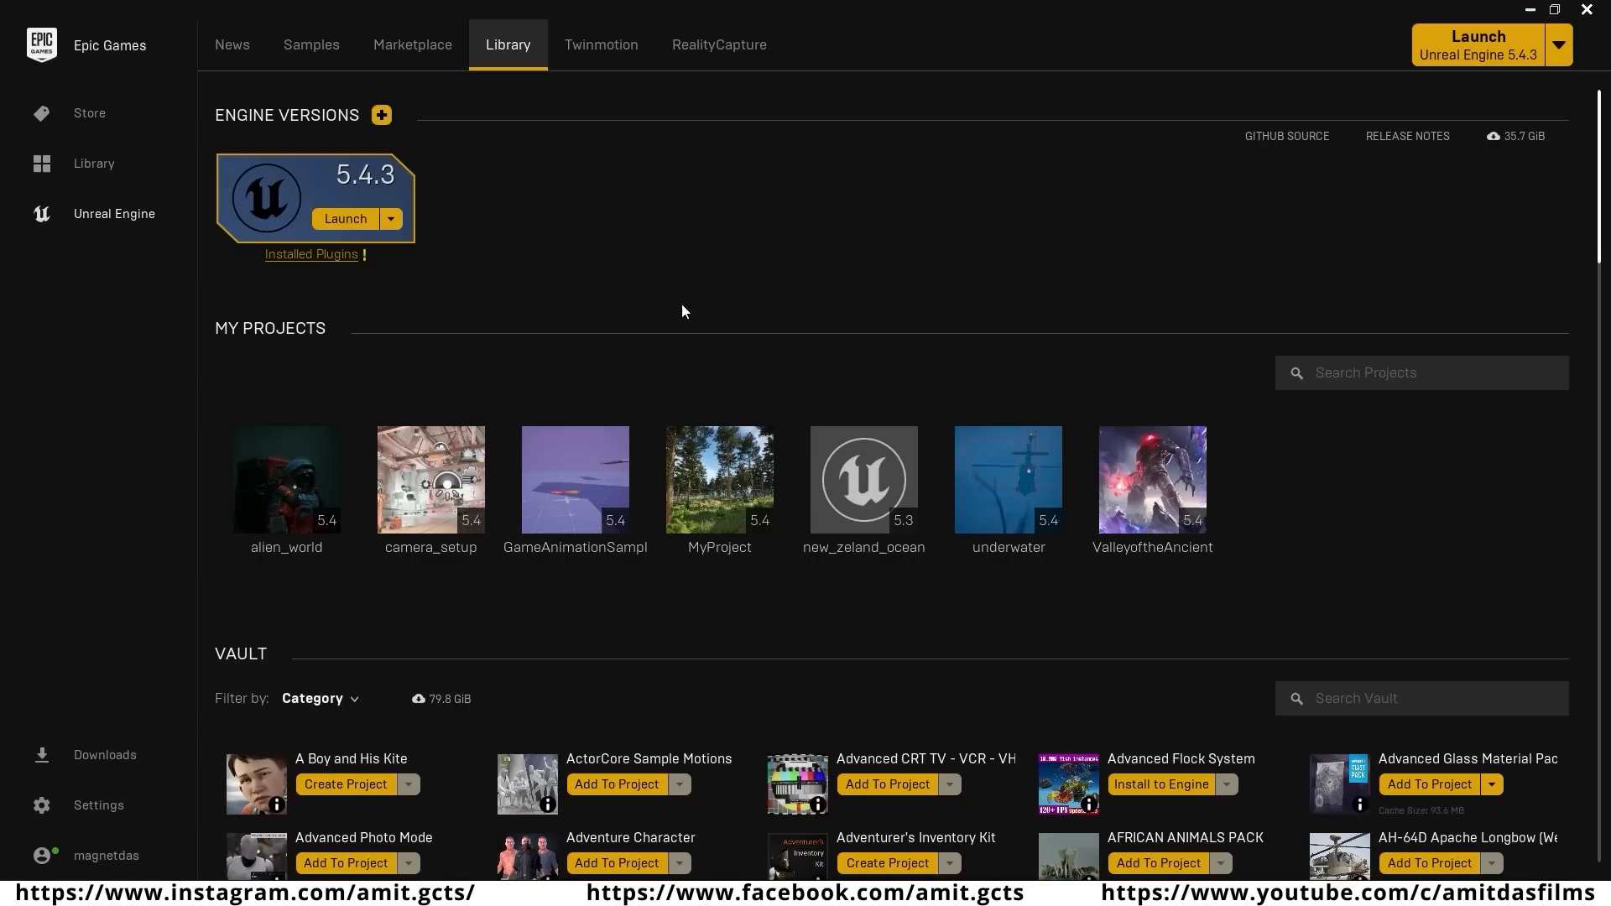
- Launch Unreal Engine 5.4.3 and create a Games project named tutorial from the Third Person template
left_click(345, 219)
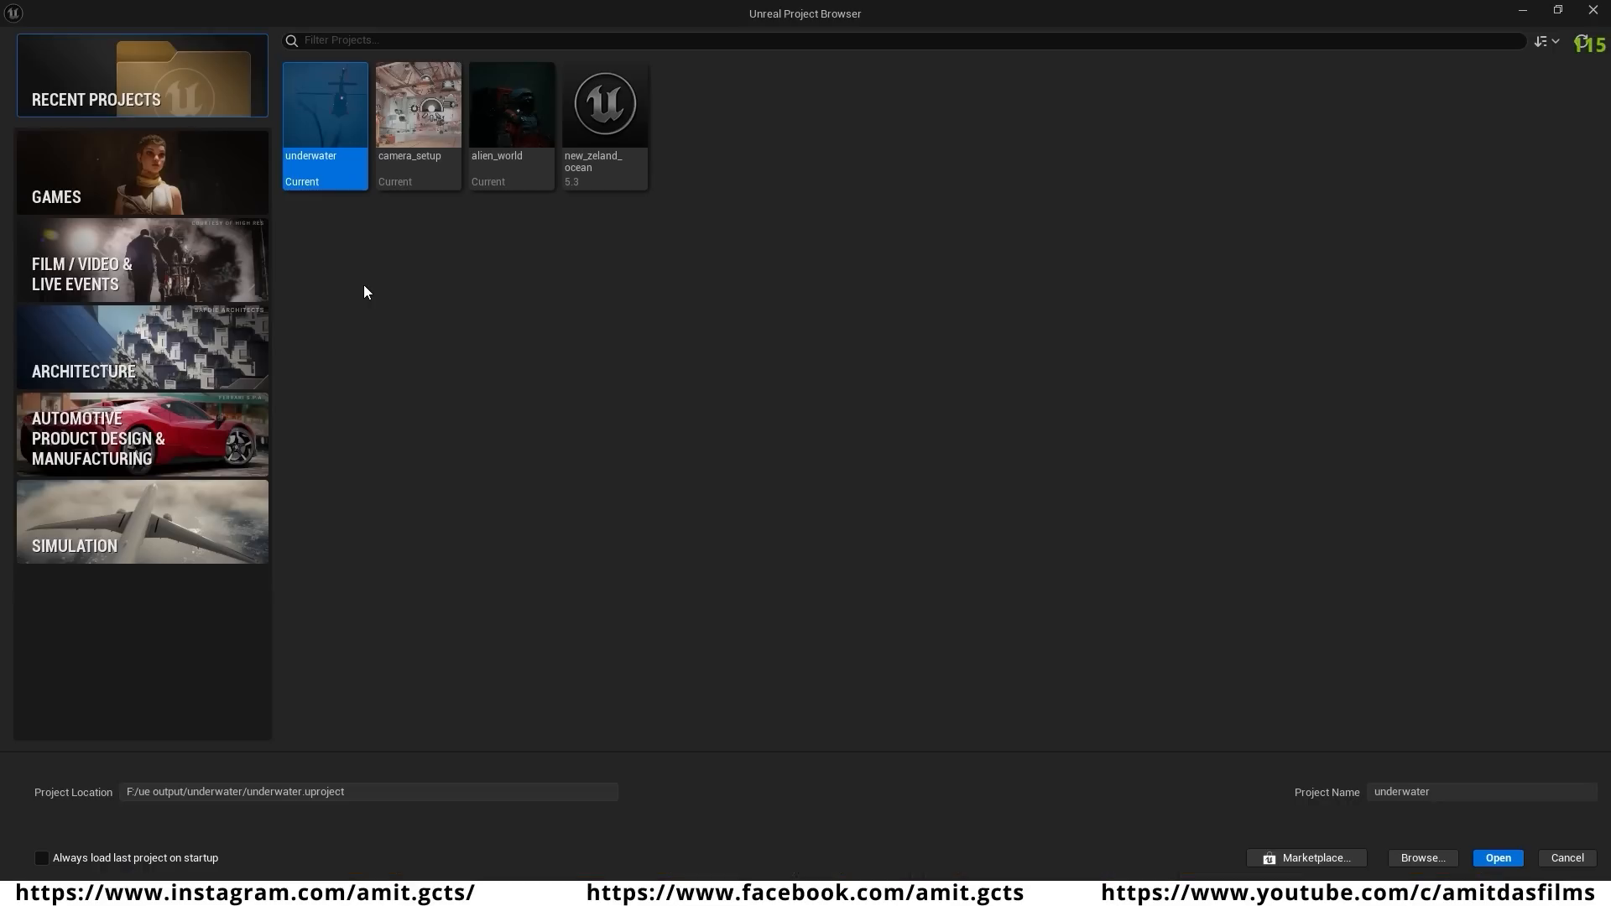
left_click(126, 178)
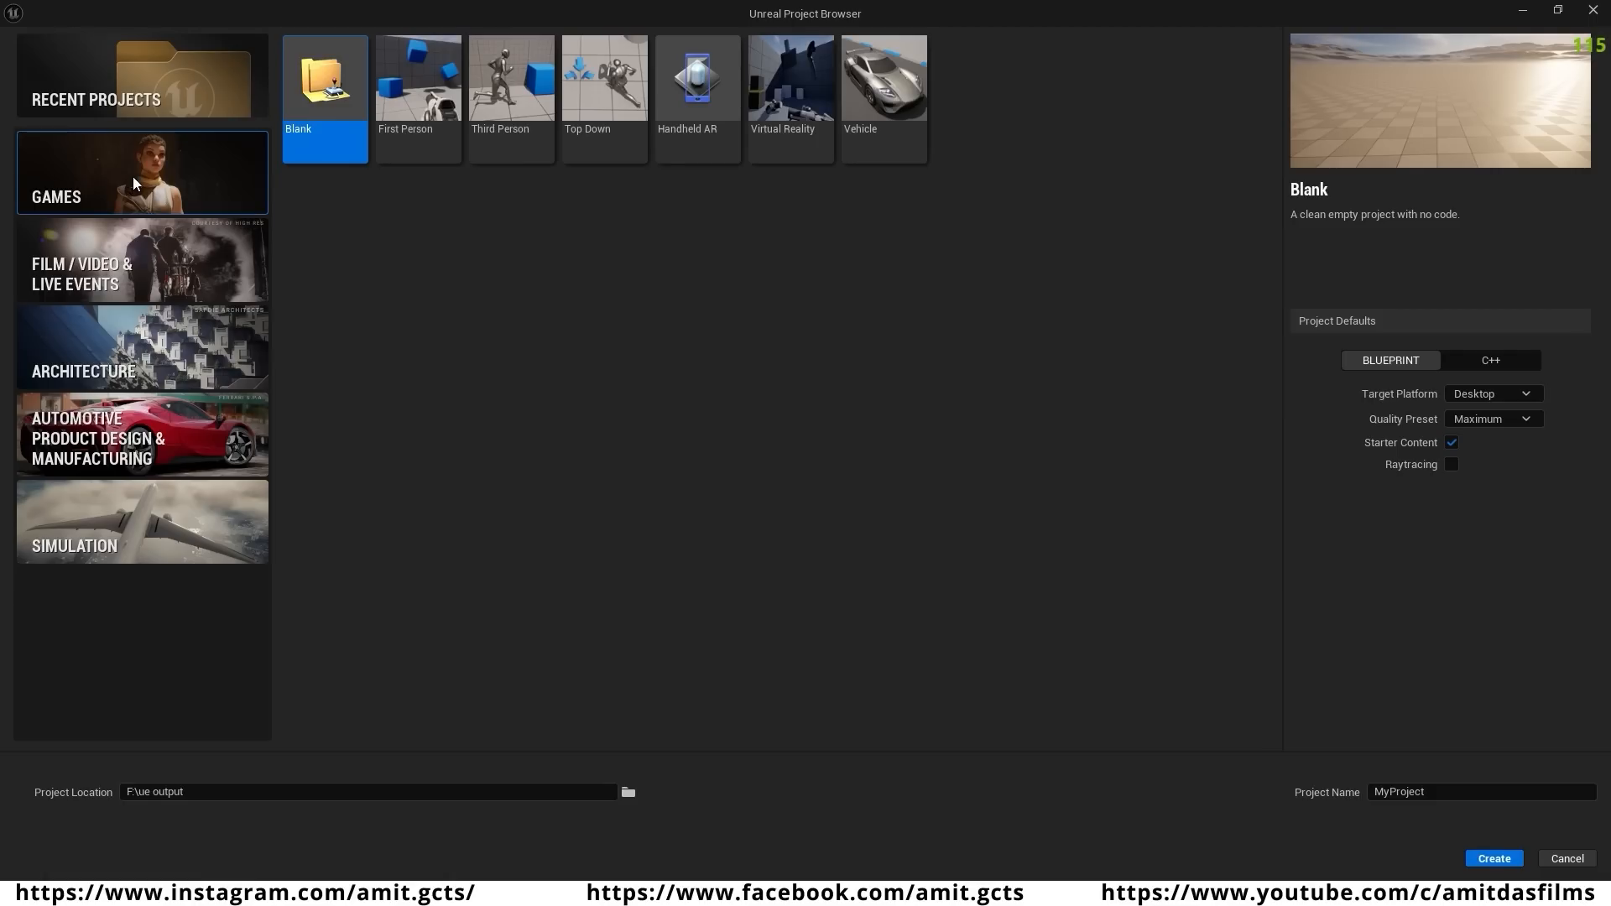
left_click(494, 97)
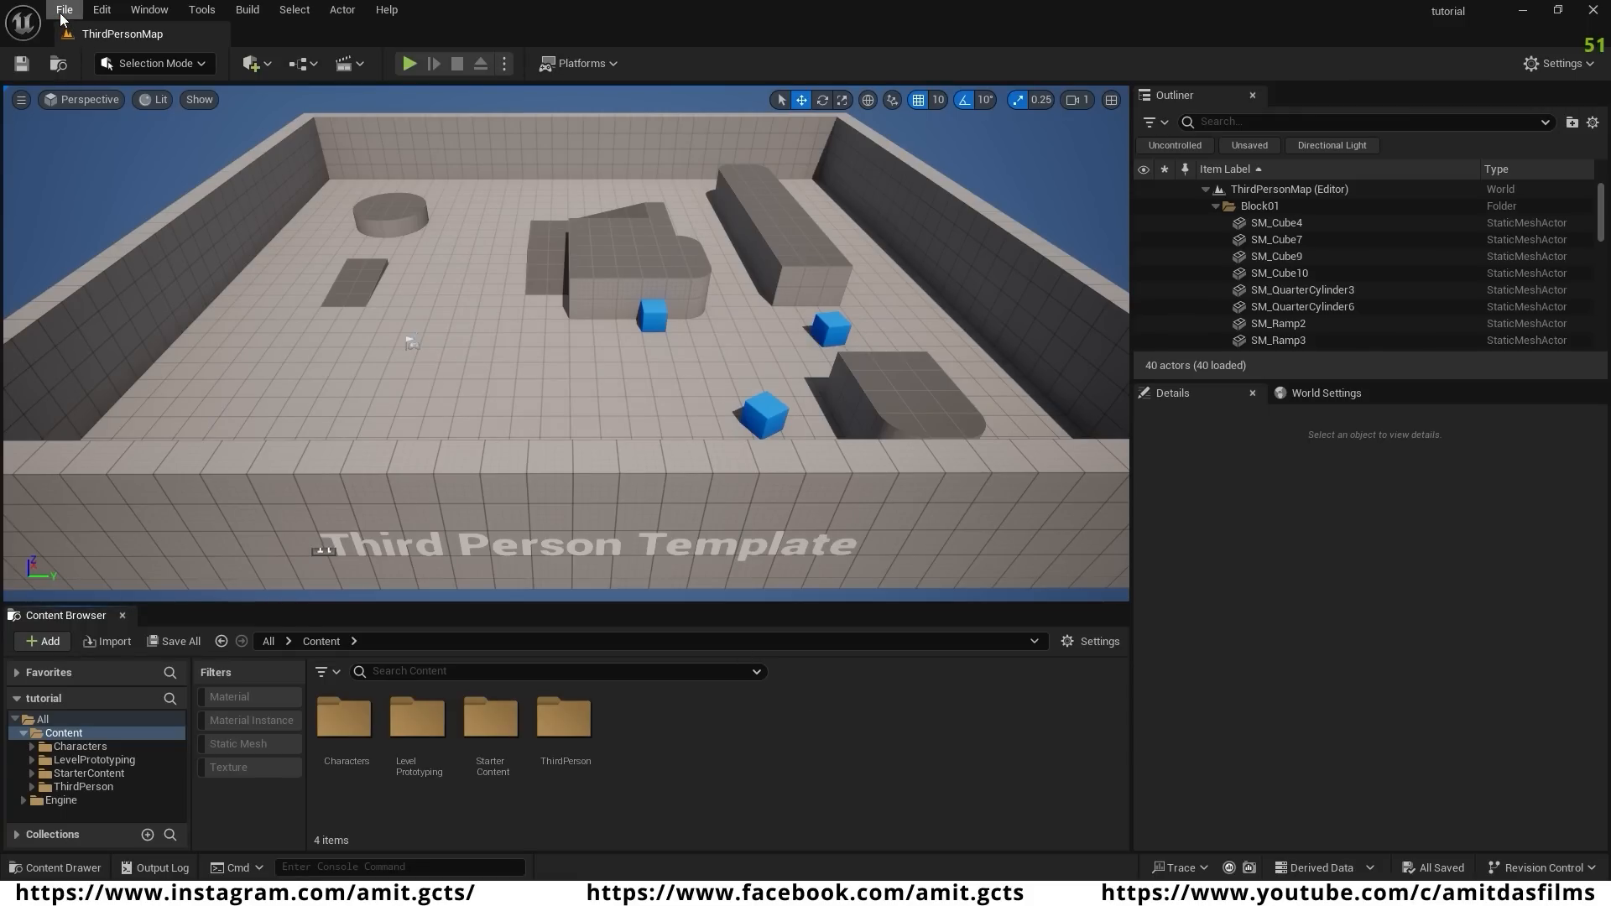
- Create a new level from the Empty Level template
left_click(63, 10)
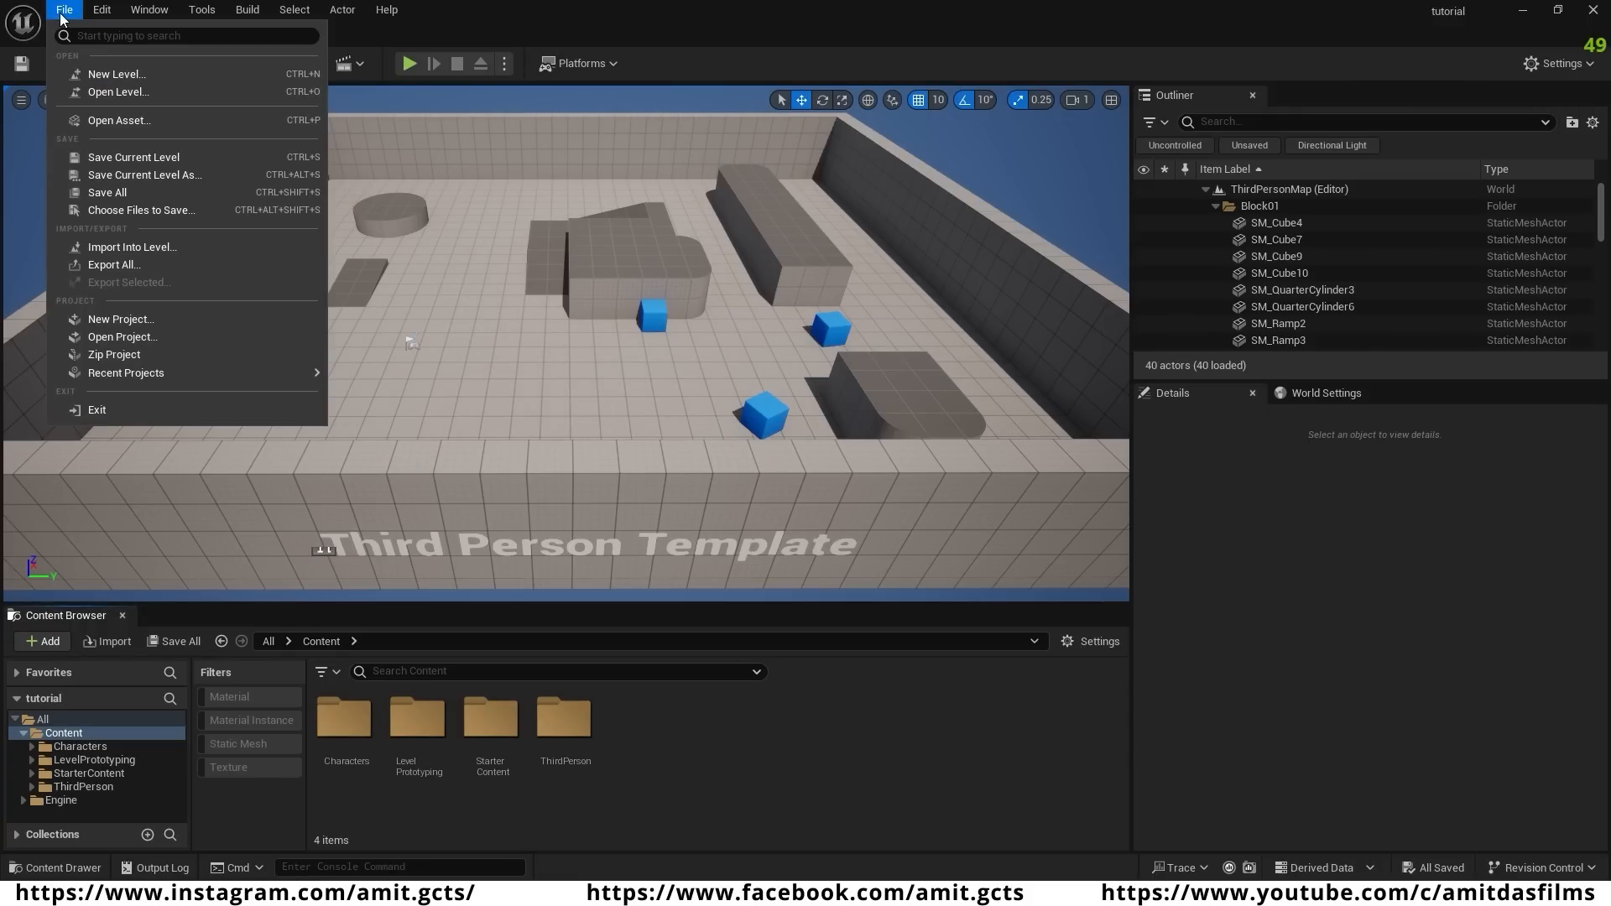
left_click(109, 76)
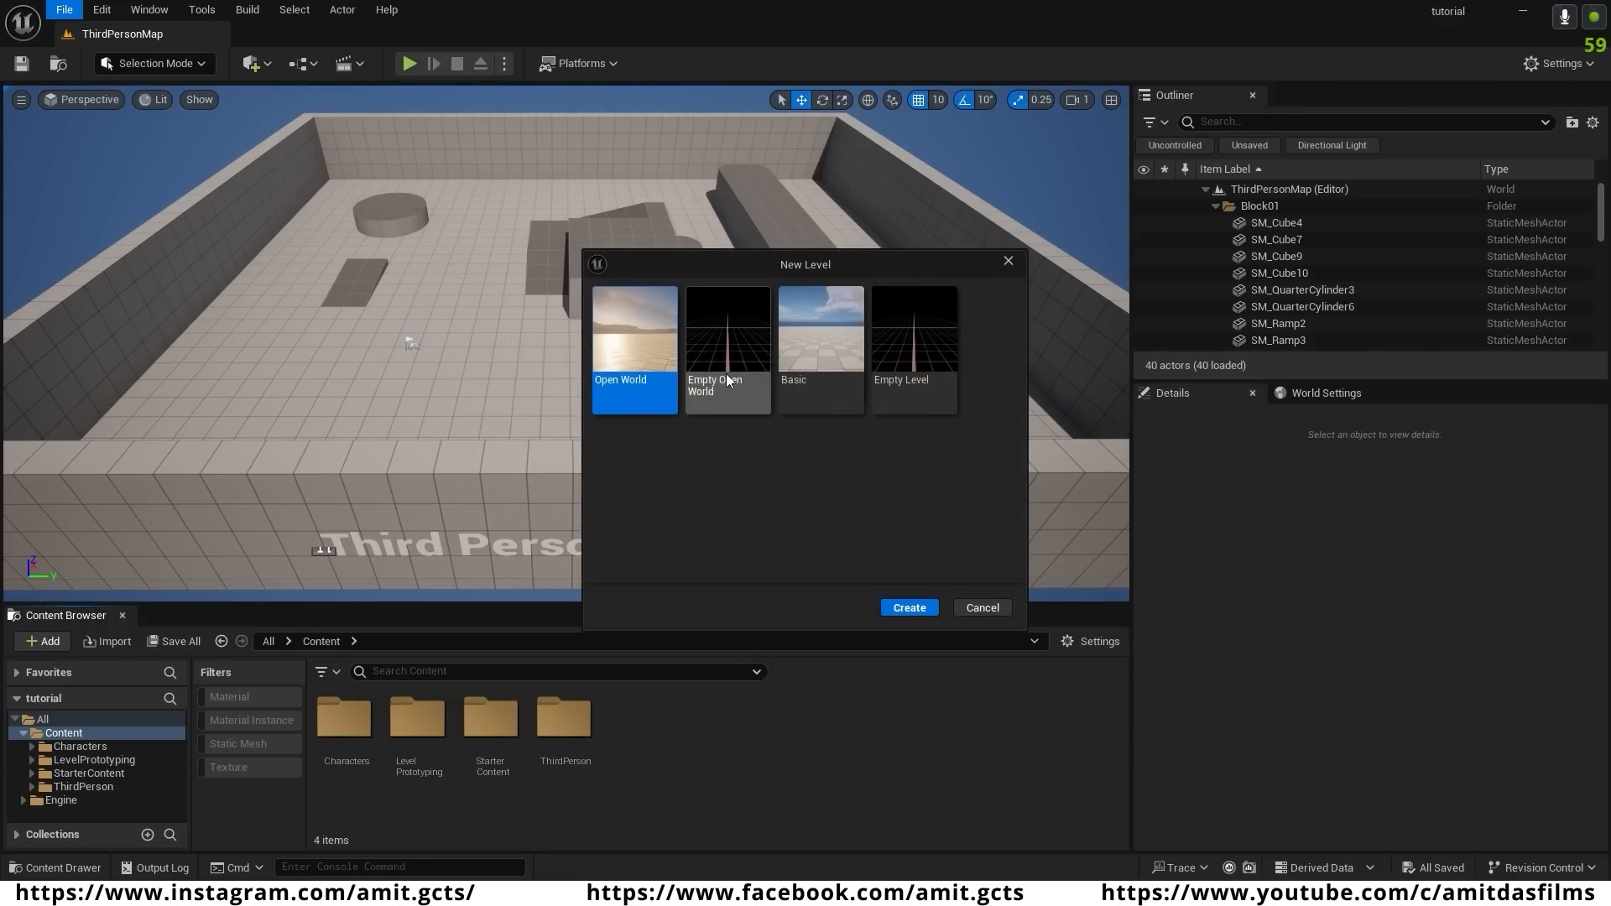
left_click(938, 350)
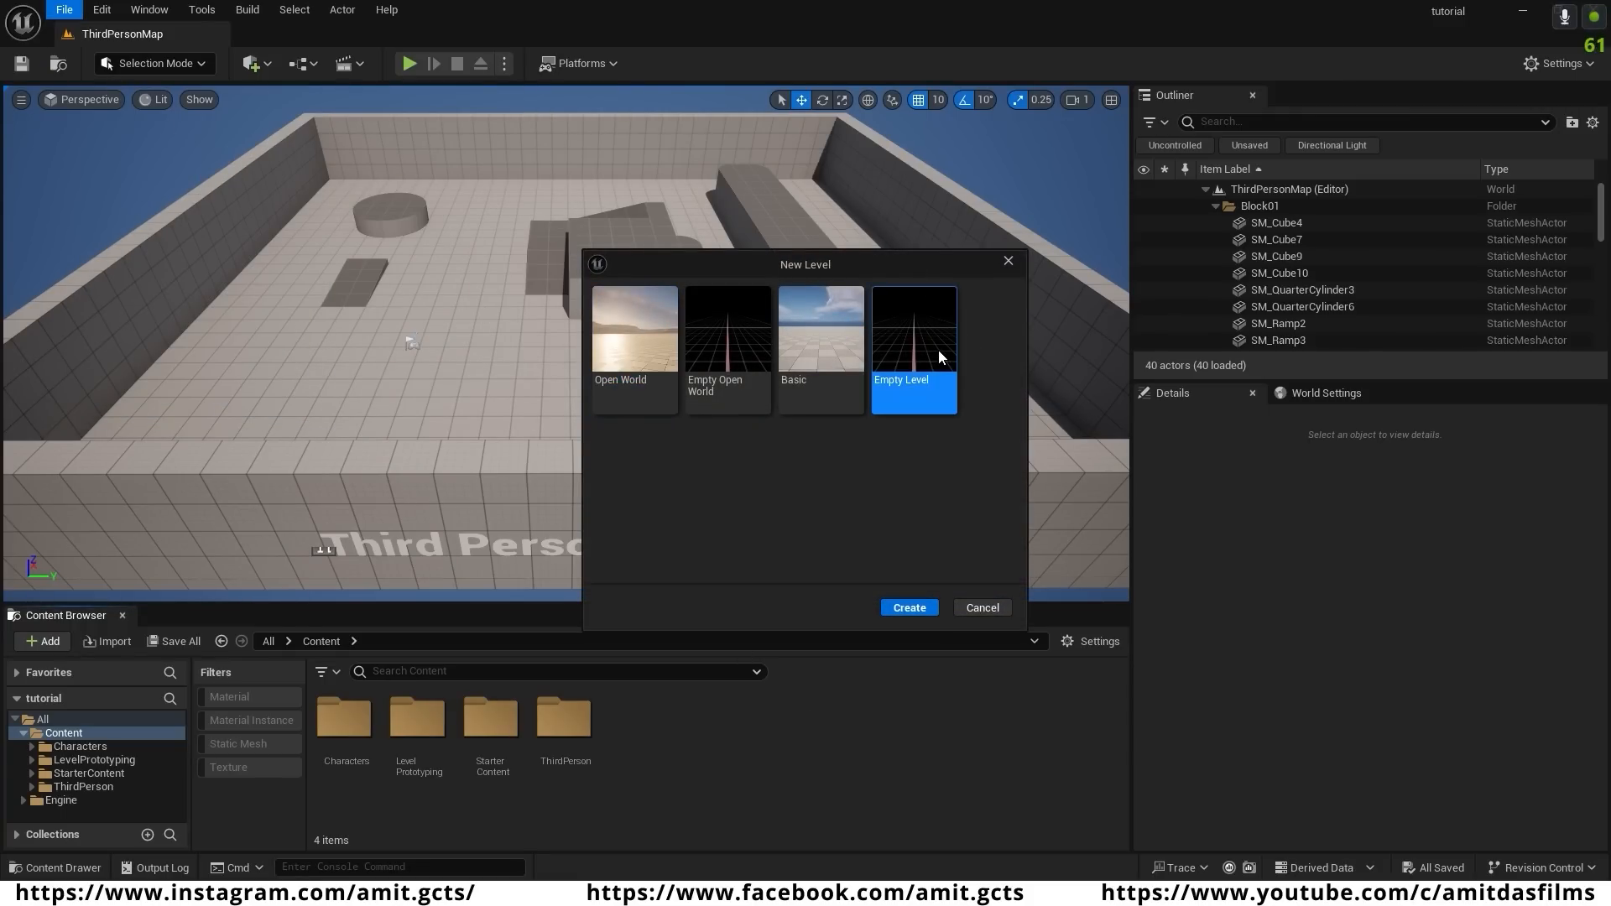
left_click(910, 607)
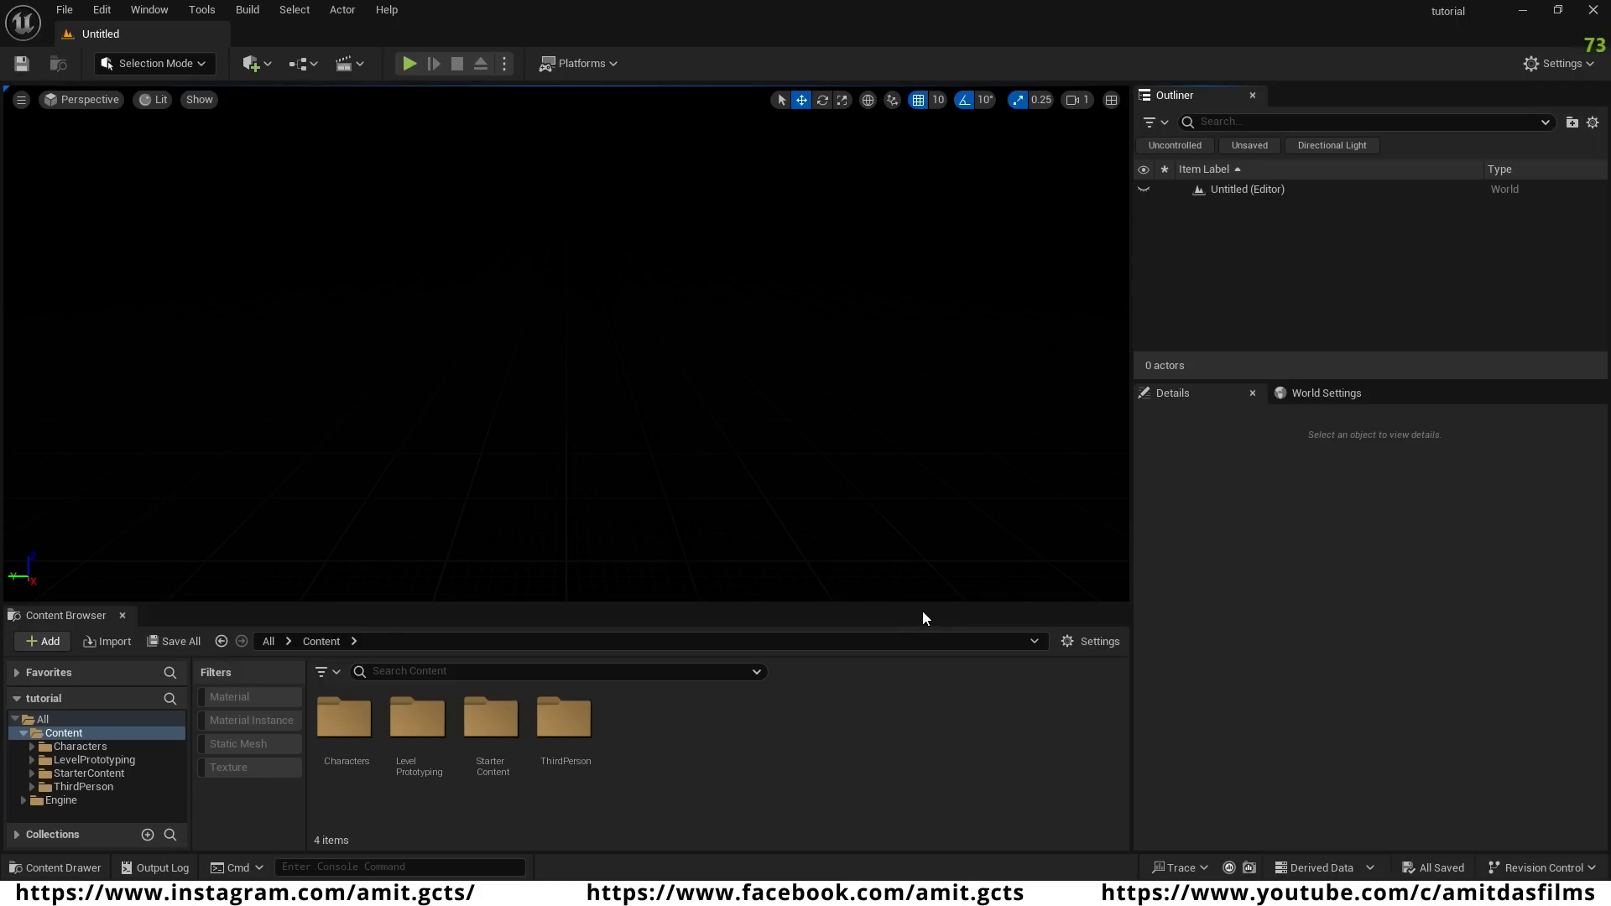
- Add a sky light, atmospheric light, sky atmosphere, volumetric cloud and height fog to the level with the Env. Light Mixer
left_click(145, 9)
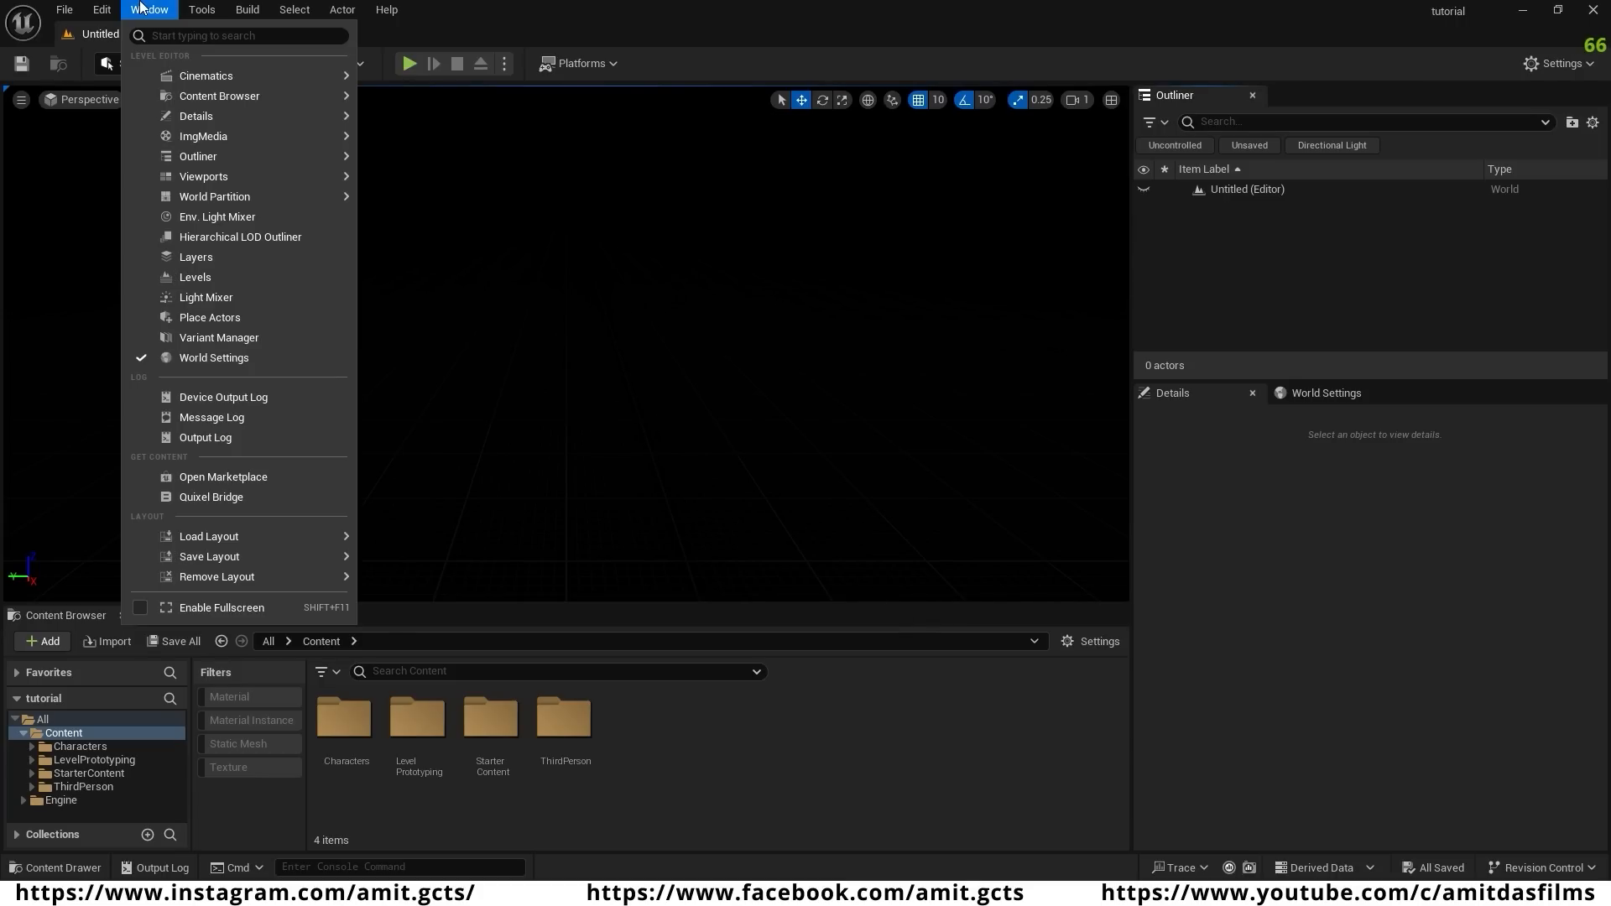
left_click(238, 218)
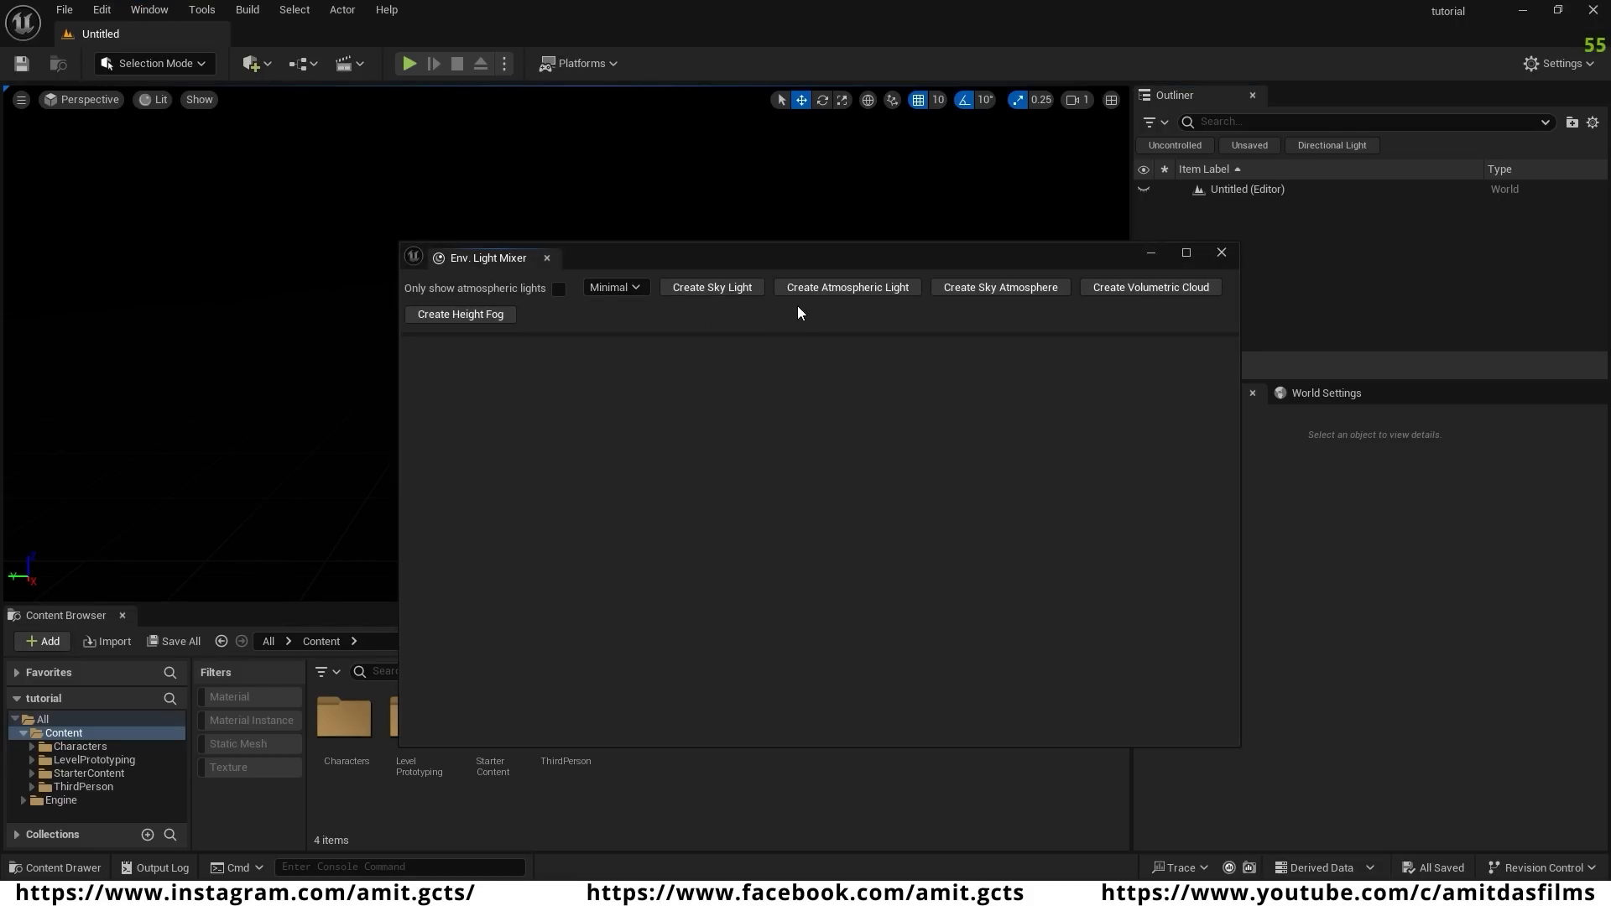
left_click(731, 293)
left_click(732, 294)
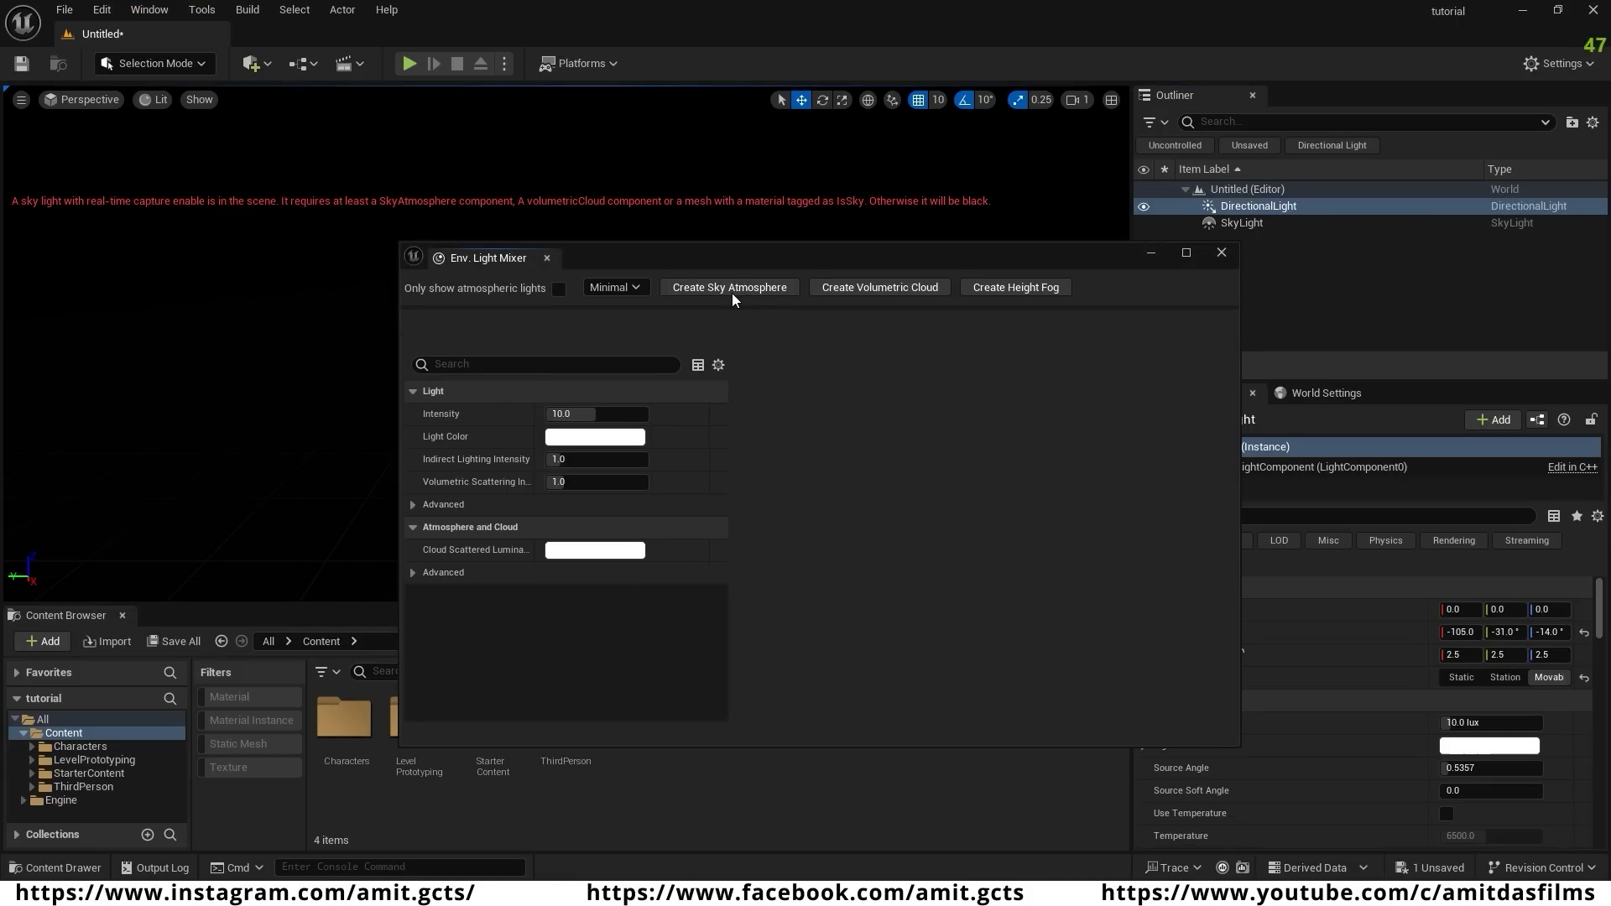
left_click(732, 294)
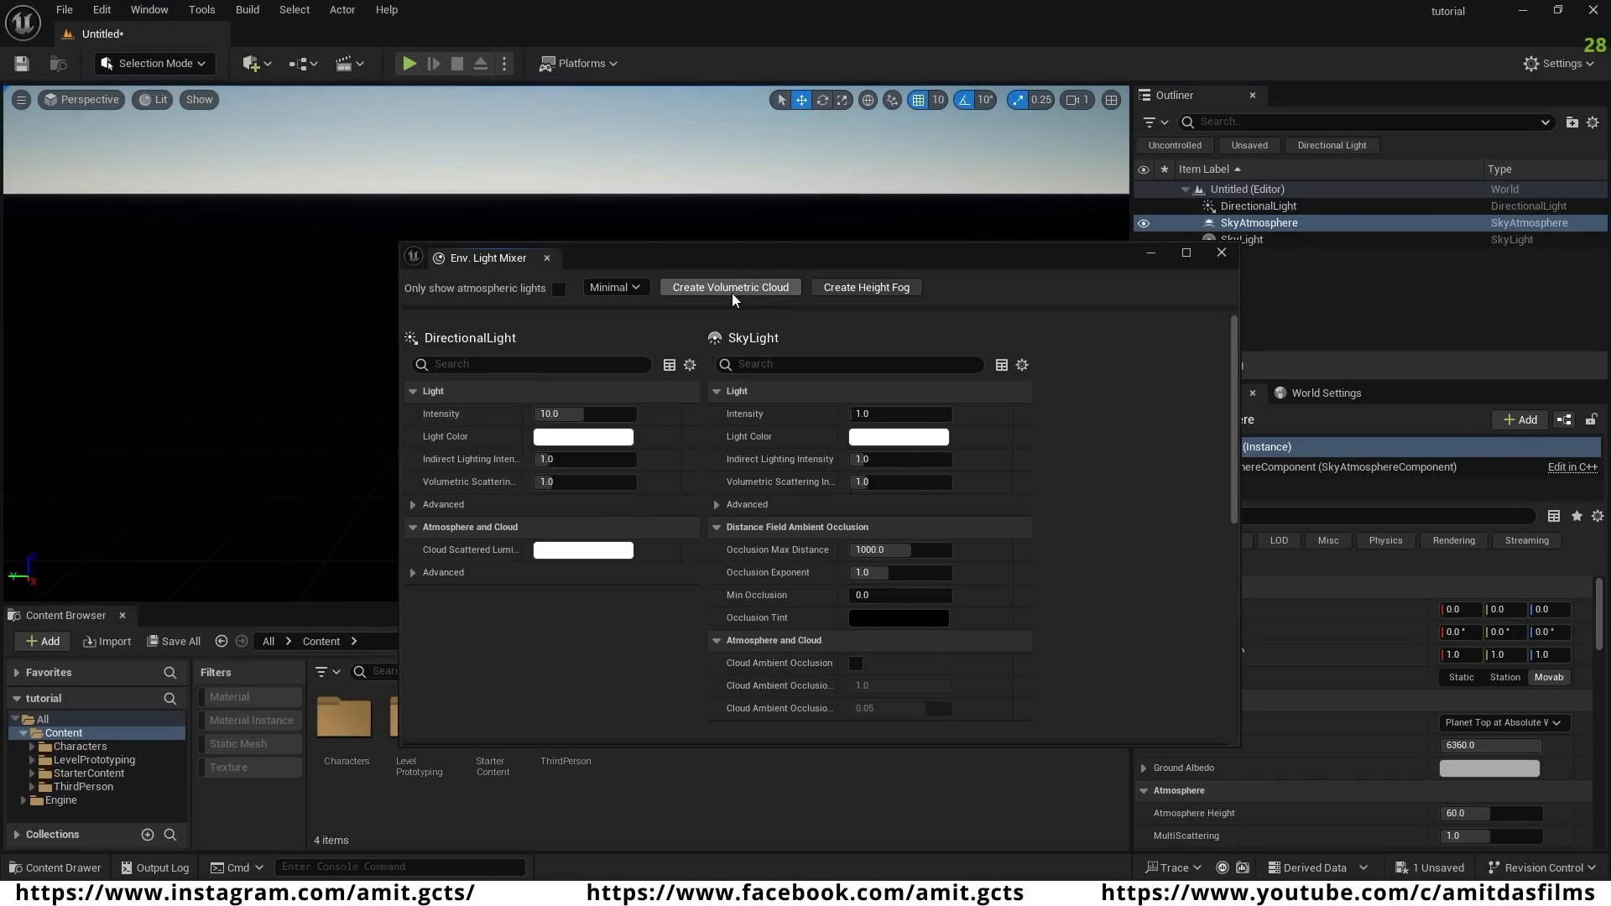
left_click(732, 287)
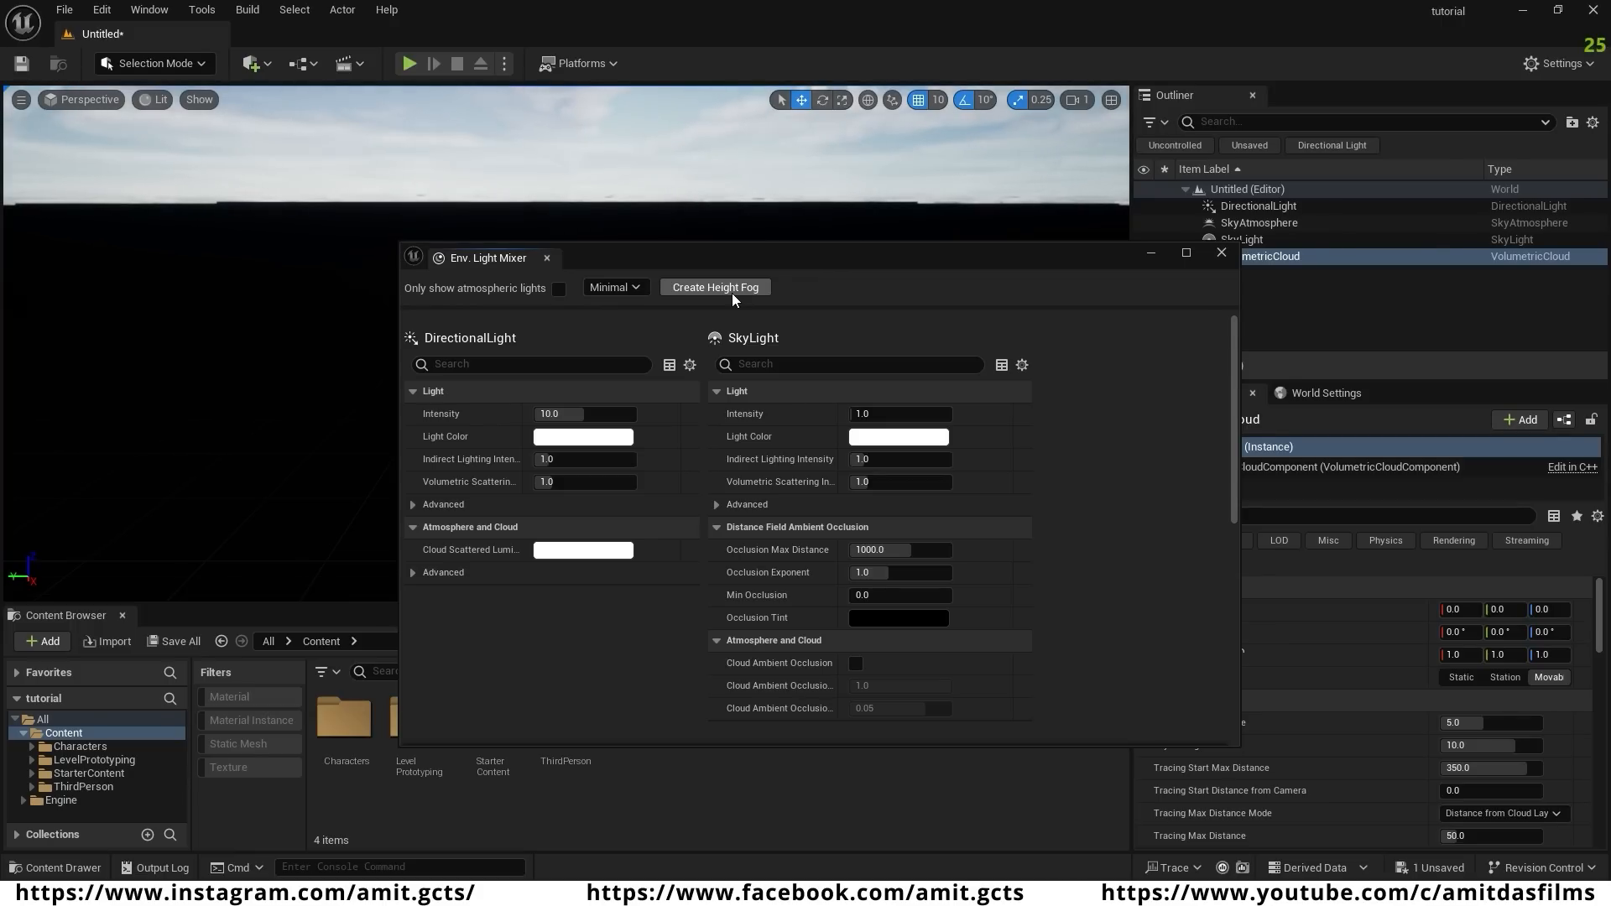
left_click(732, 294)
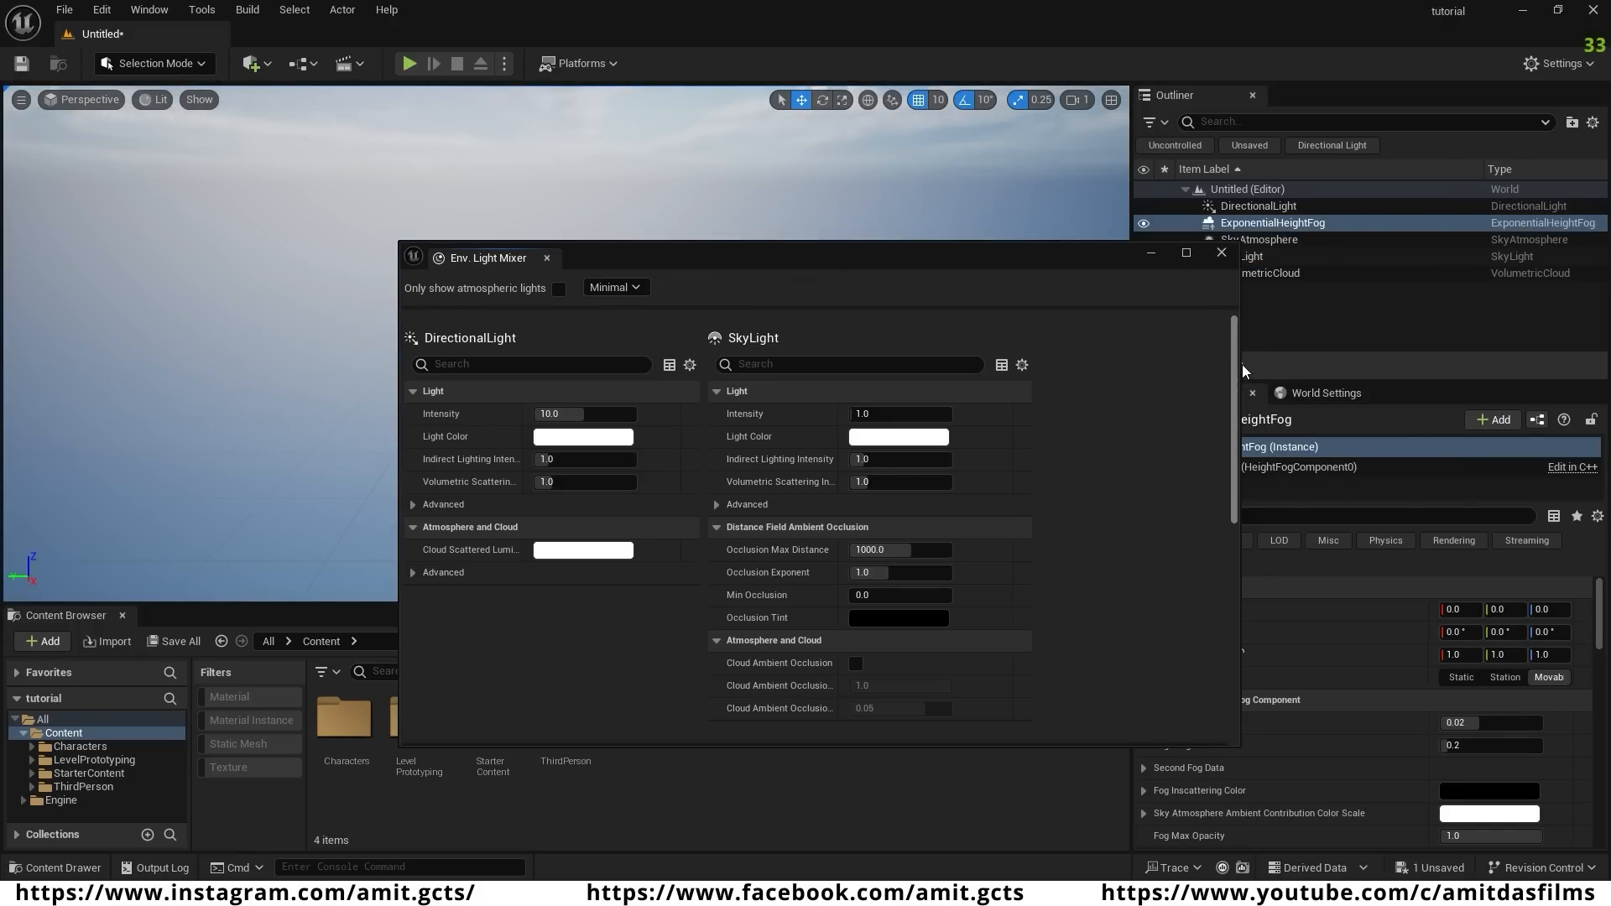
- Enable Volumetric Fog on the exponential height fog and close the Env. Light Mixer
left_click_drag(1232, 331, 1226, 621)
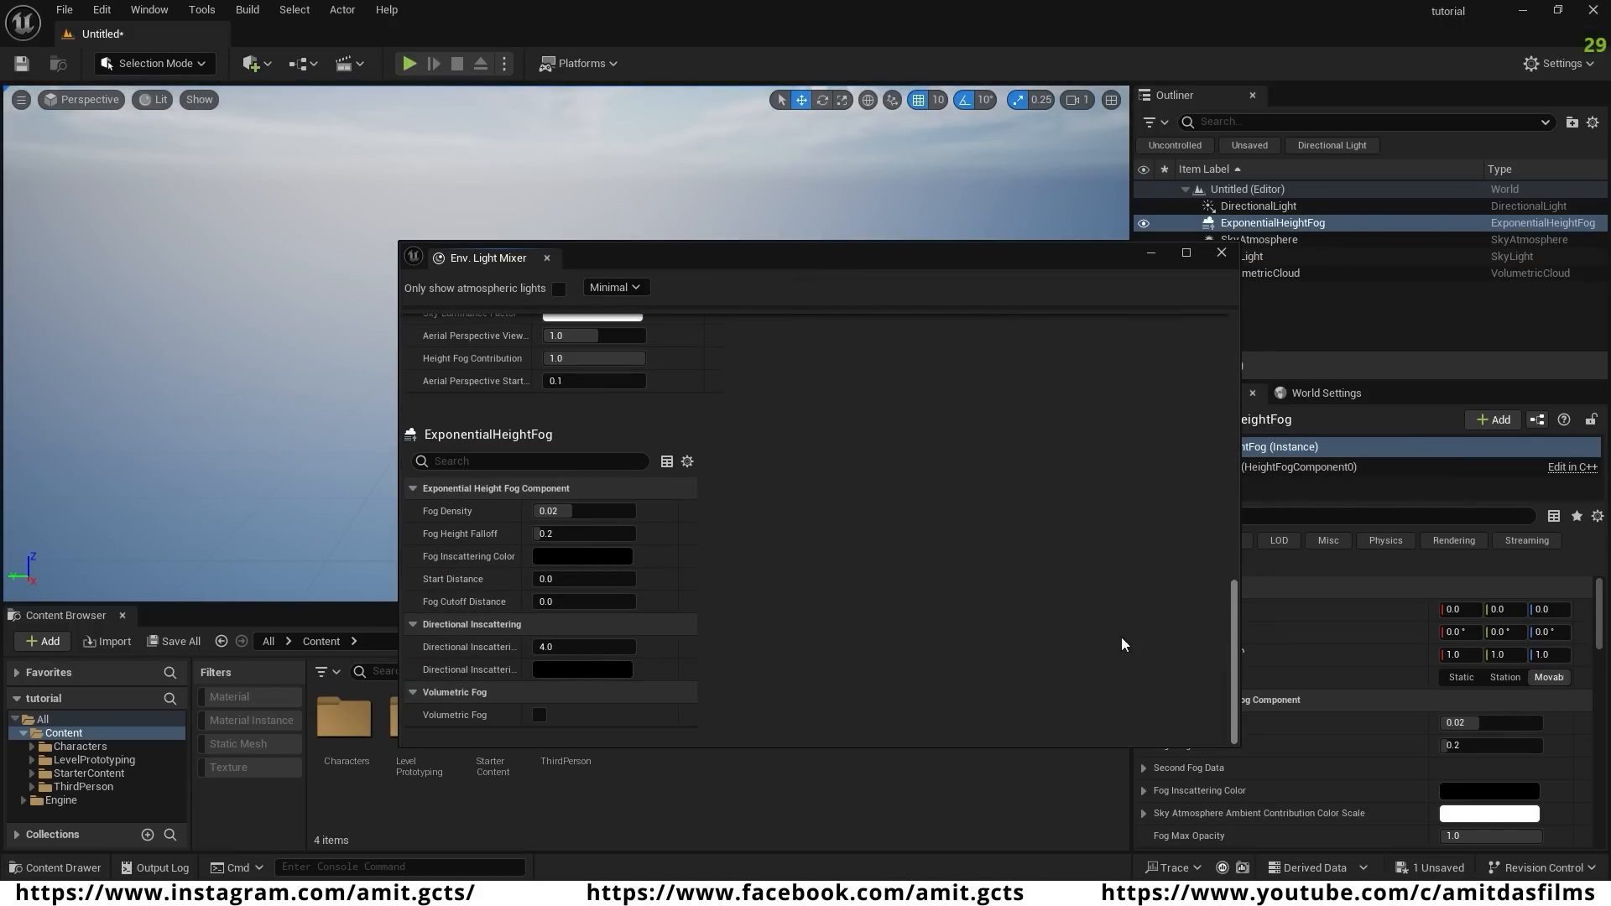
left_click(540, 715)
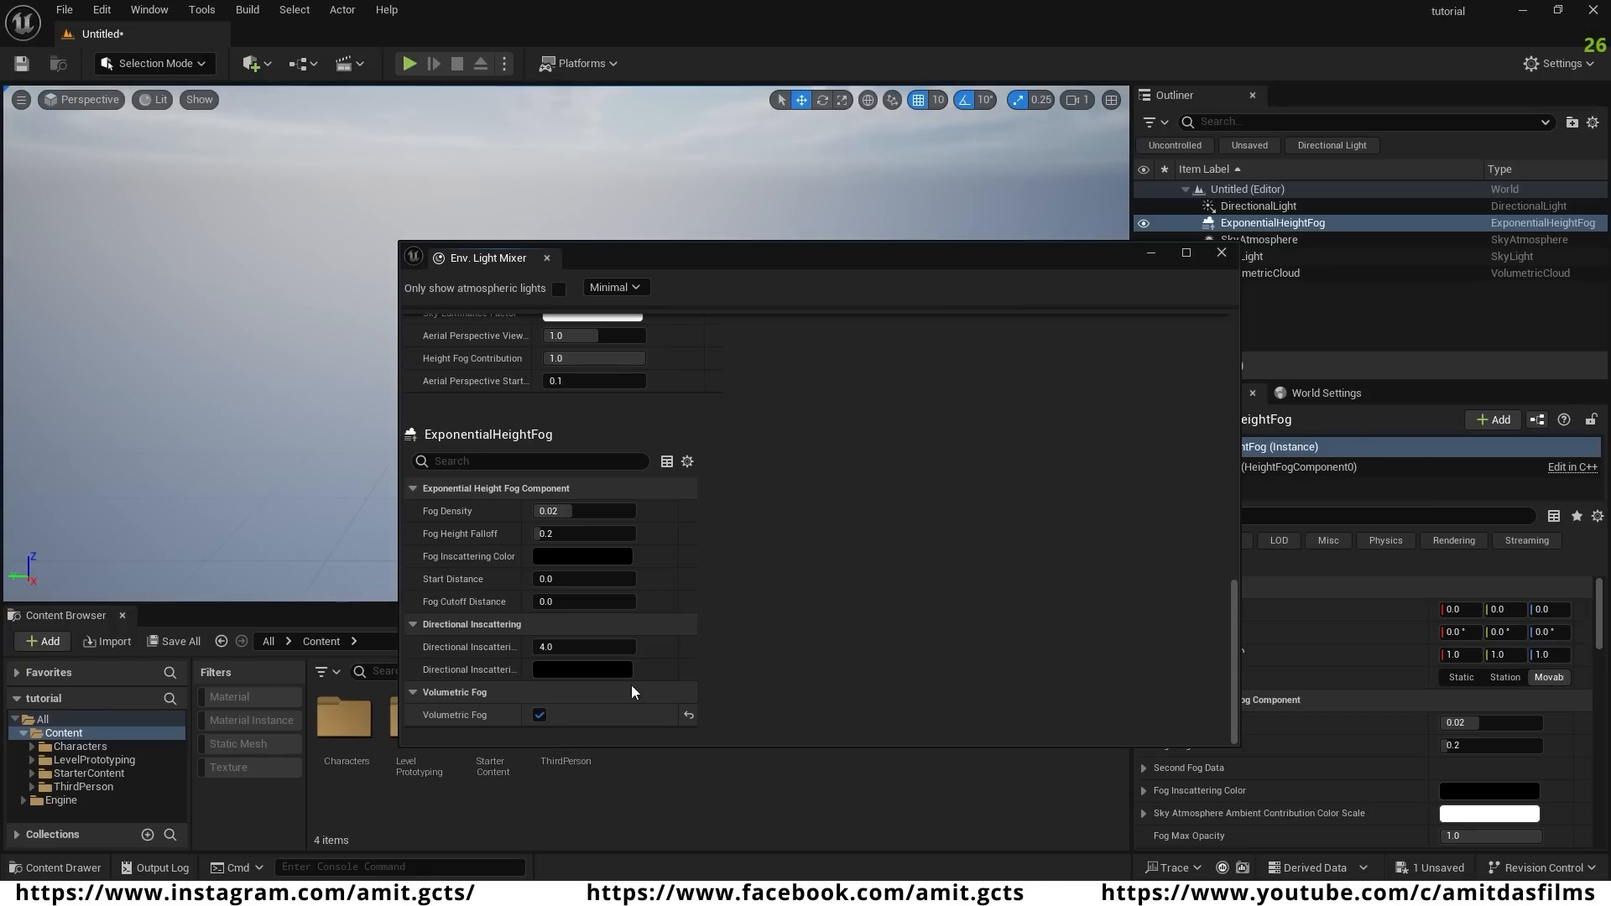
left_click(1223, 253)
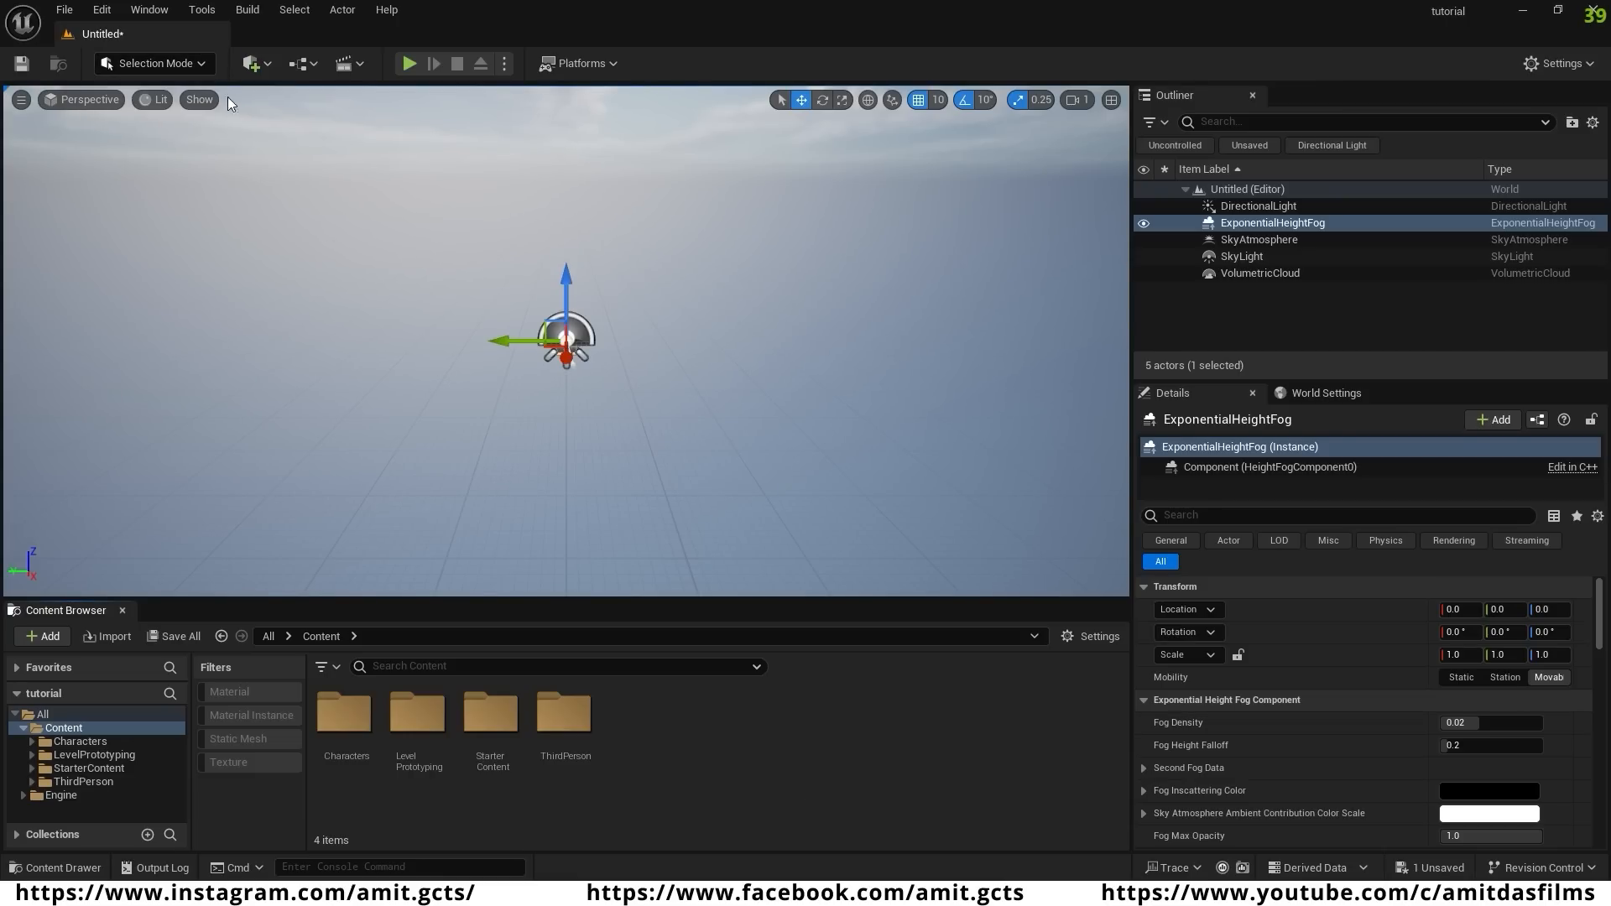
- Switch to Modeling mode and place a new box on the ground at about X 640, Y 0, Z 0
left_click(195, 63)
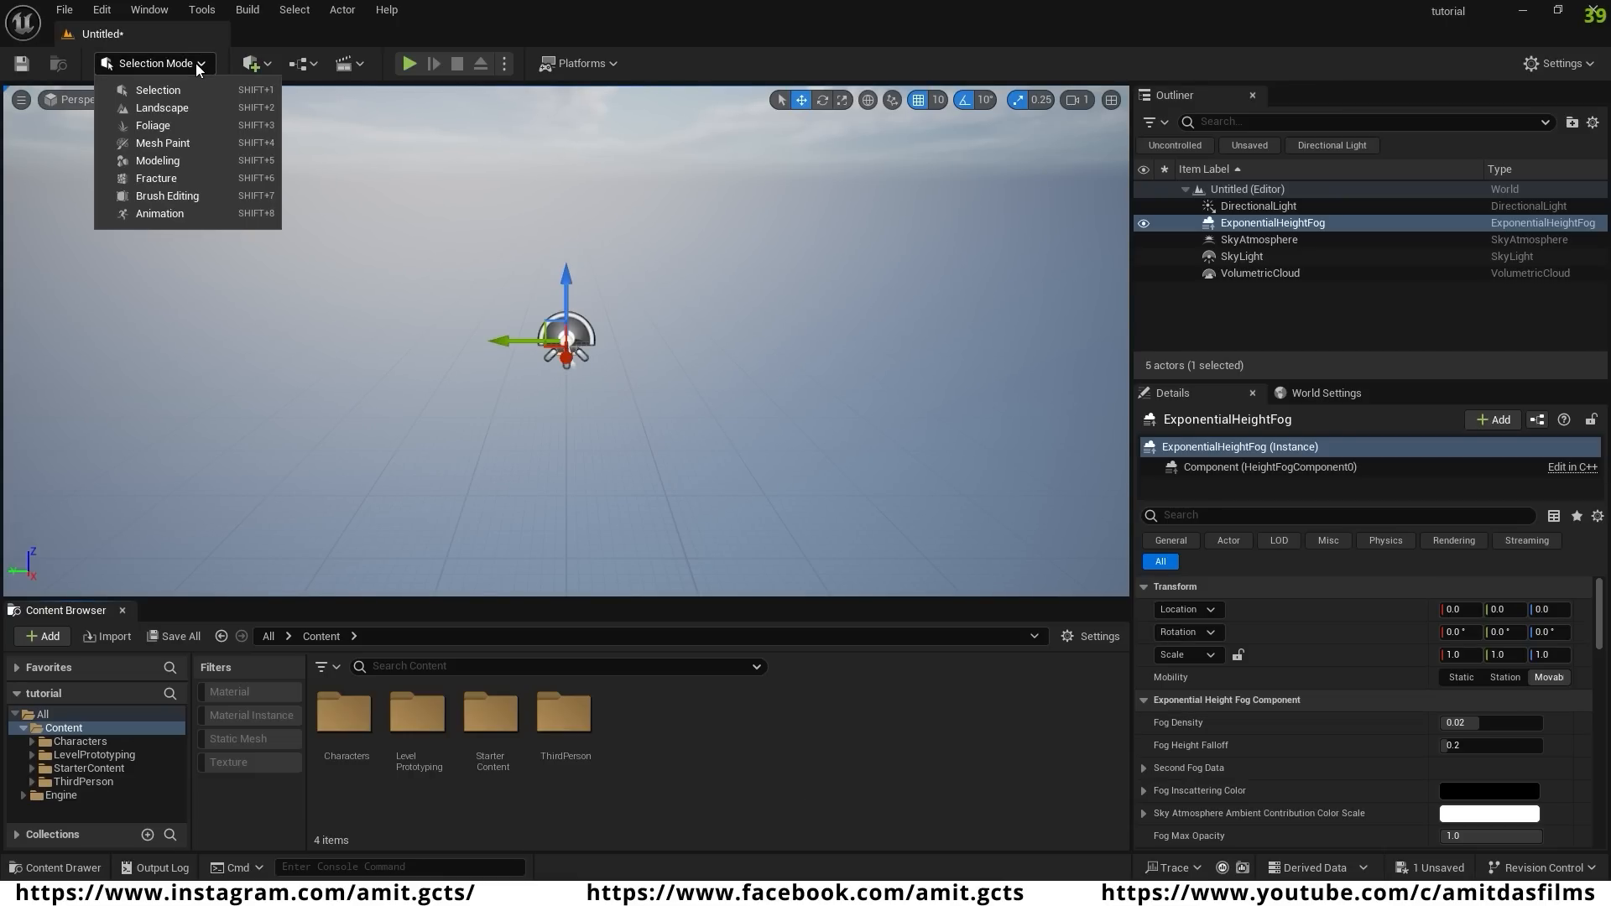
left_click(164, 161)
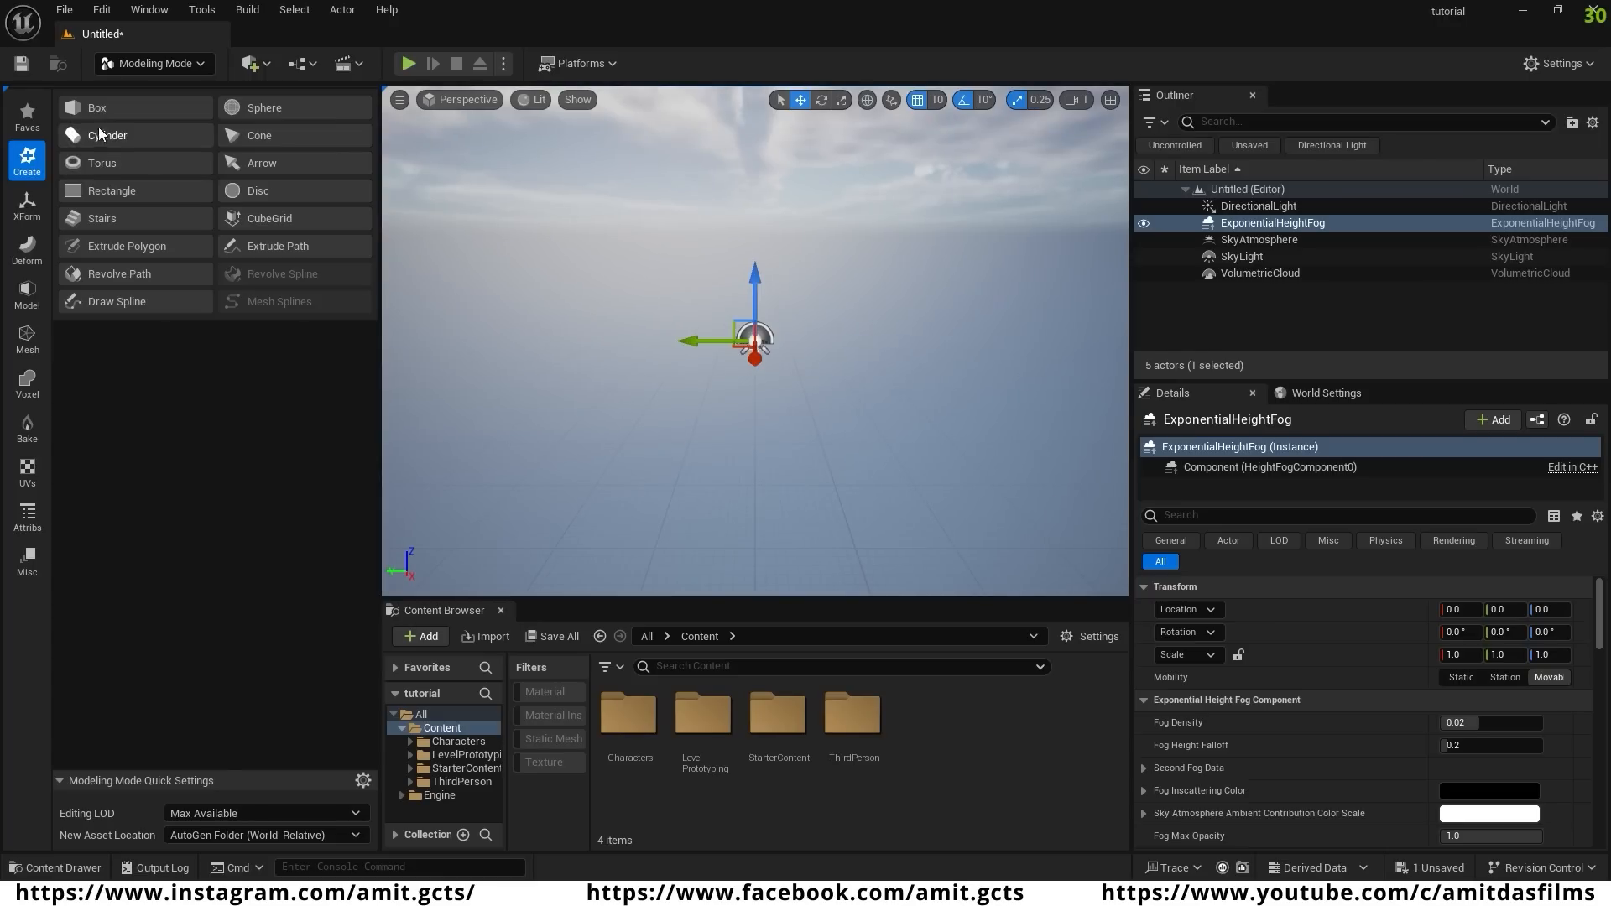
left_click(114, 109)
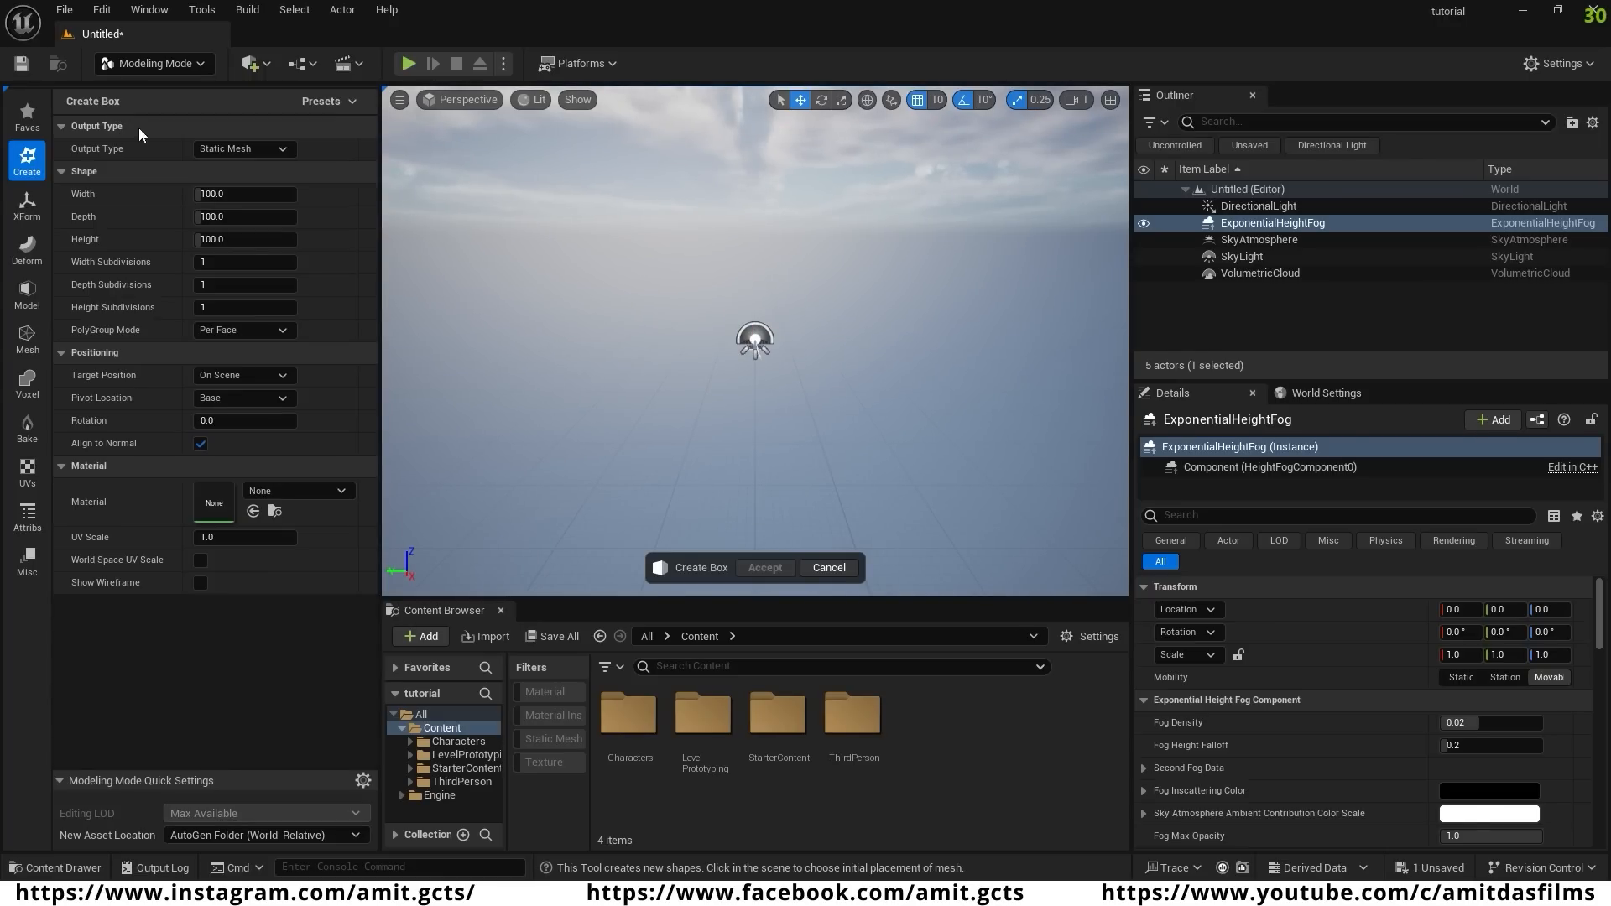
left_click(755, 464)
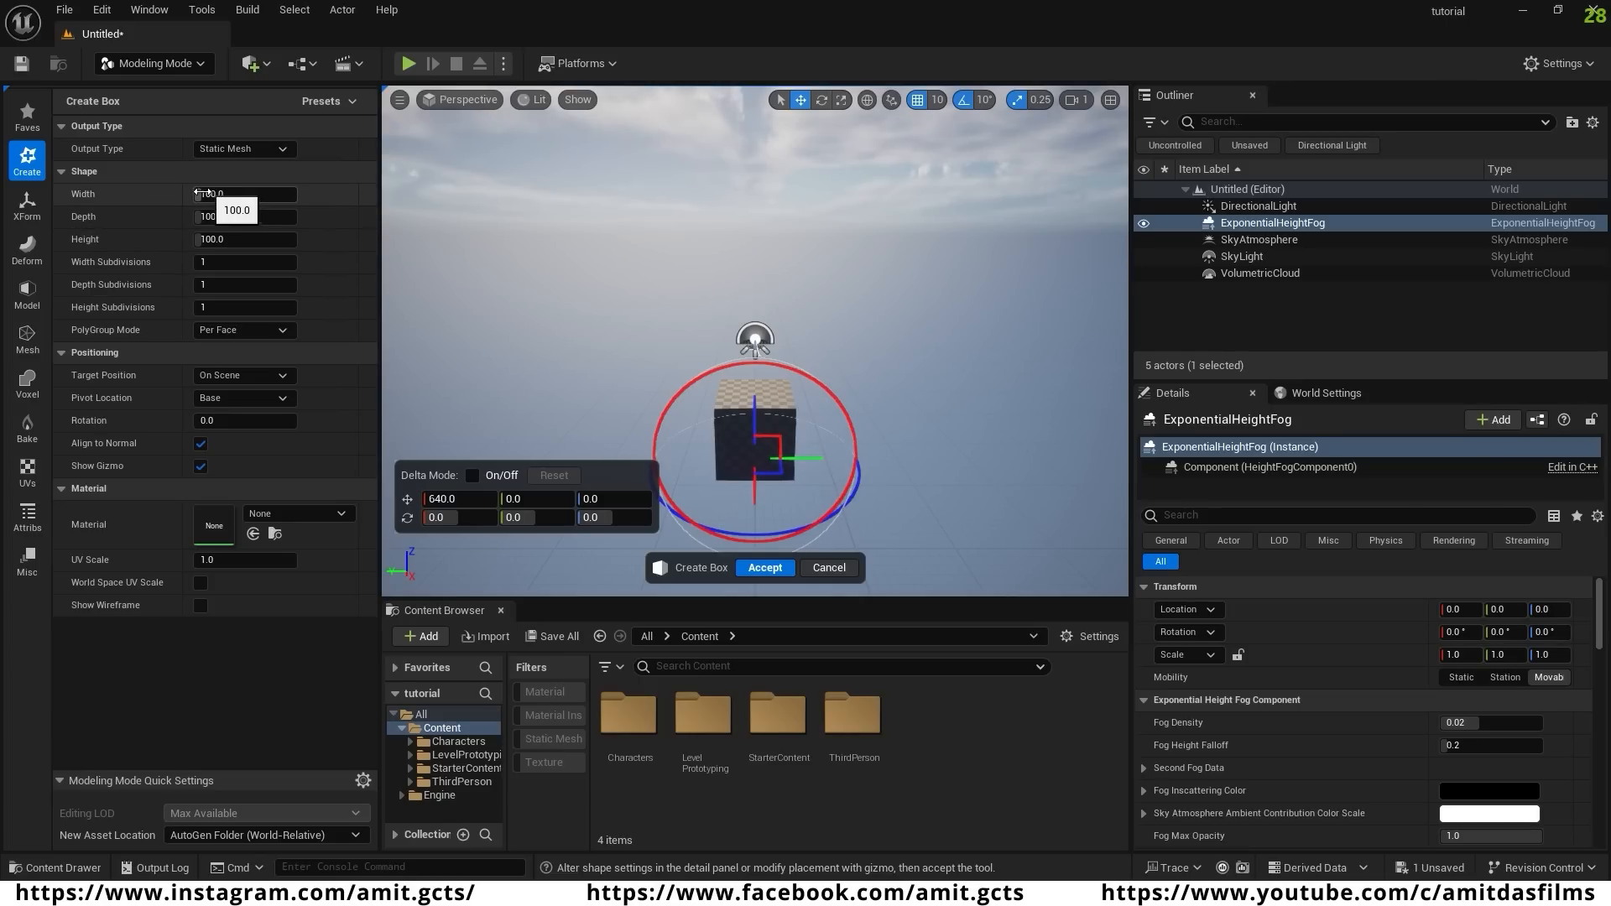
- Size the box to about 659 wide, 603 deep and 36 high with 5 width and depth subdivisions, accept it and return to Selection mode
left_click_drag(202, 193, 310, 193)
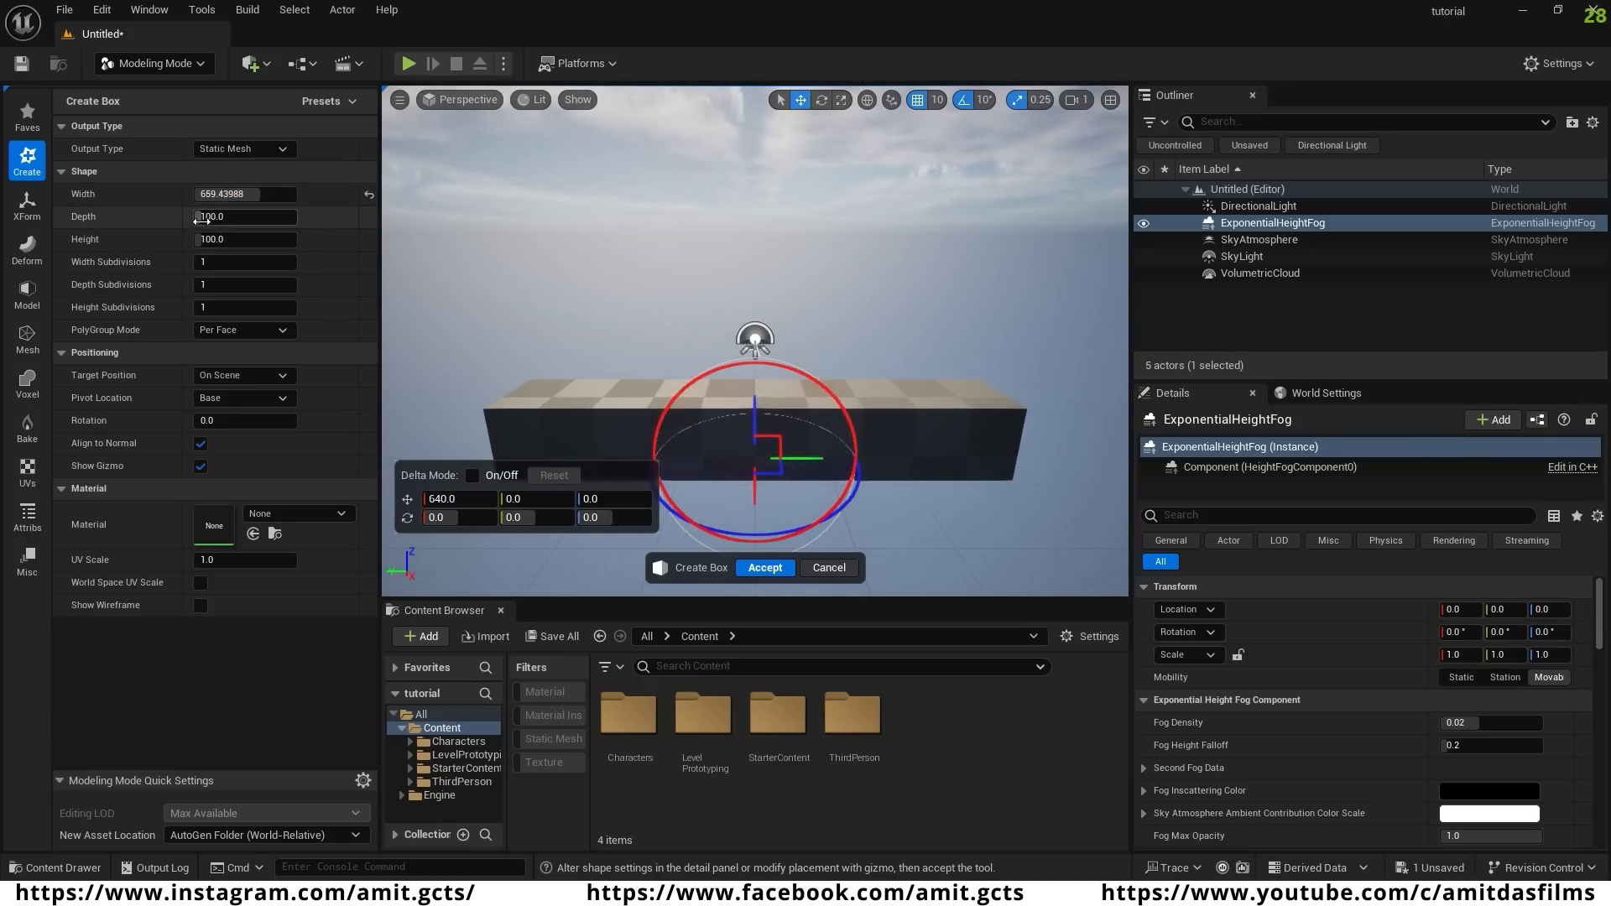
left_click_drag(208, 217, 294, 218)
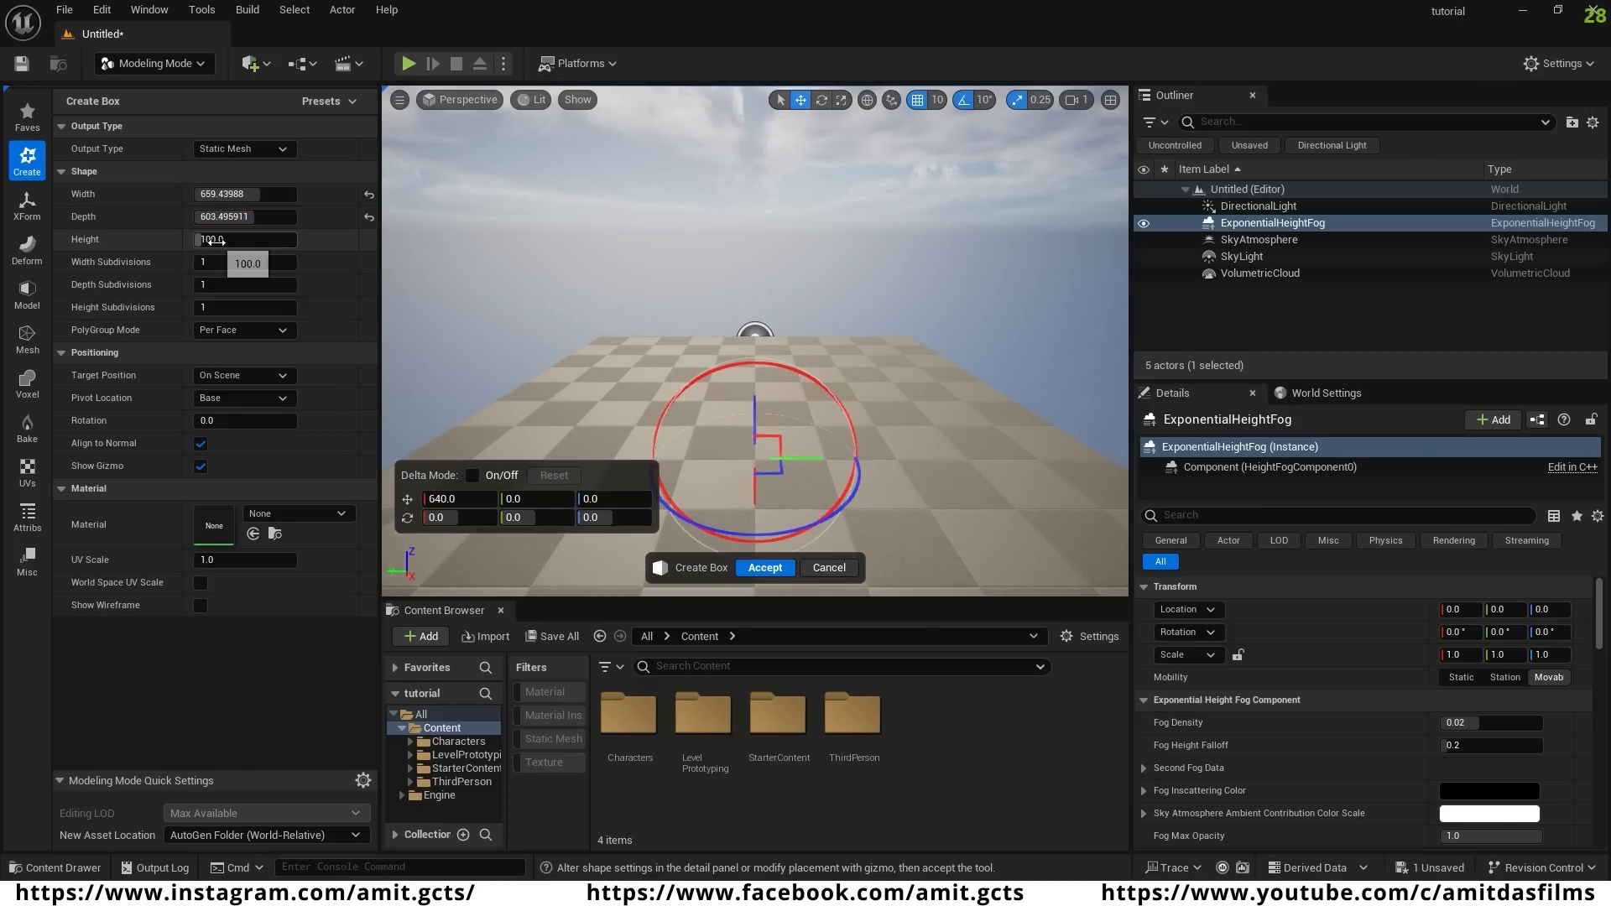
left_click_drag(197, 239, 168, 239)
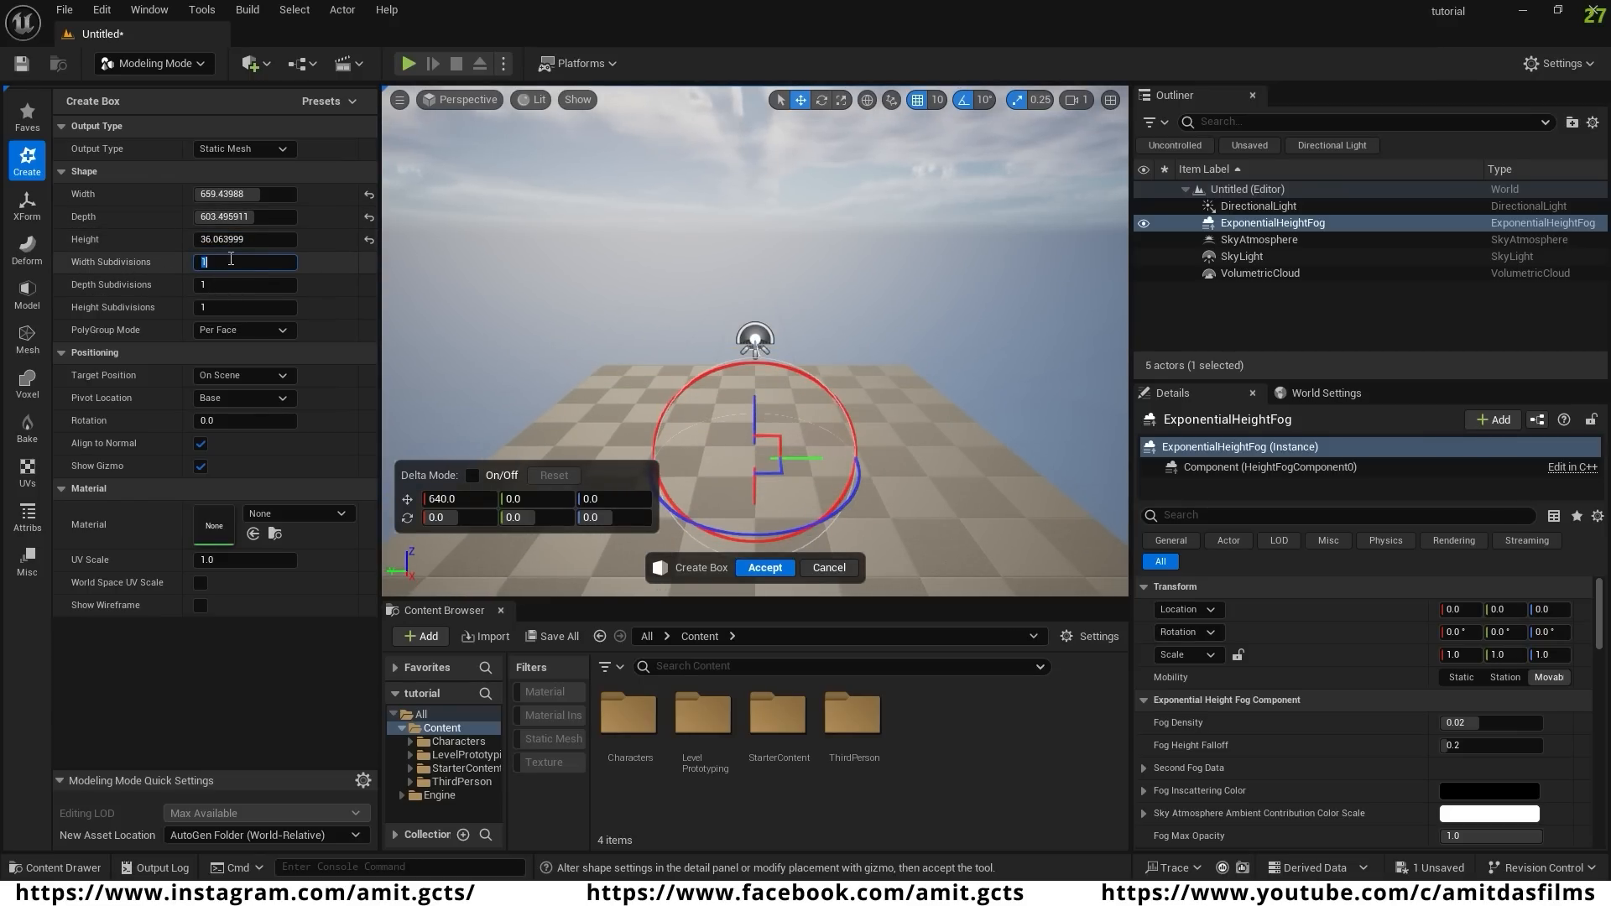
type("5")
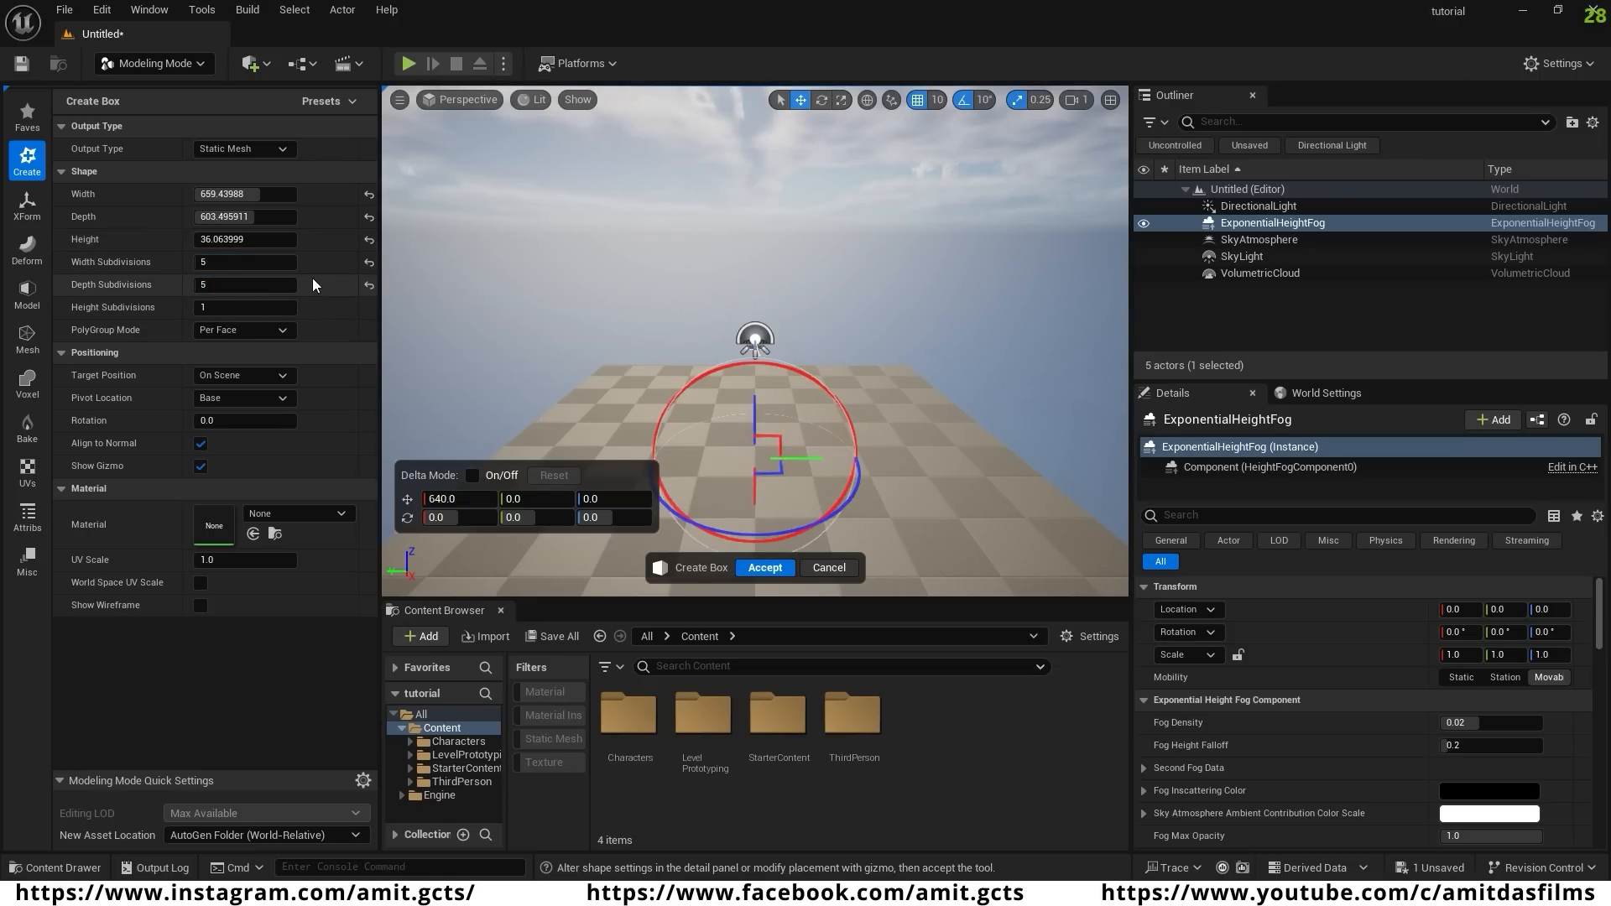
left_click(765, 568)
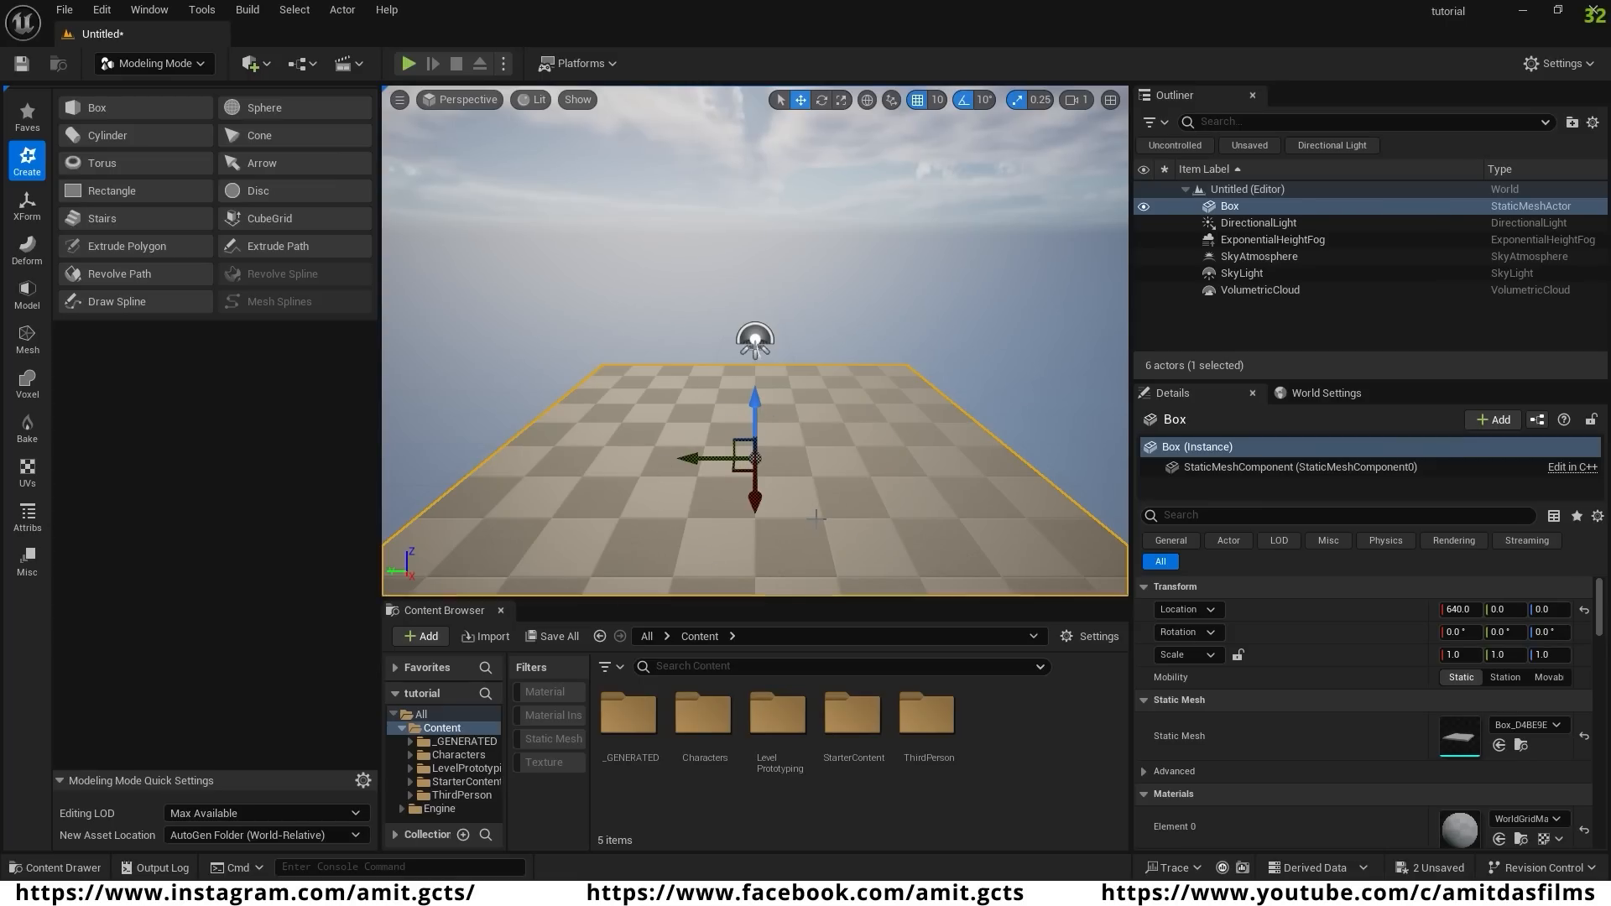
left_click(205, 66)
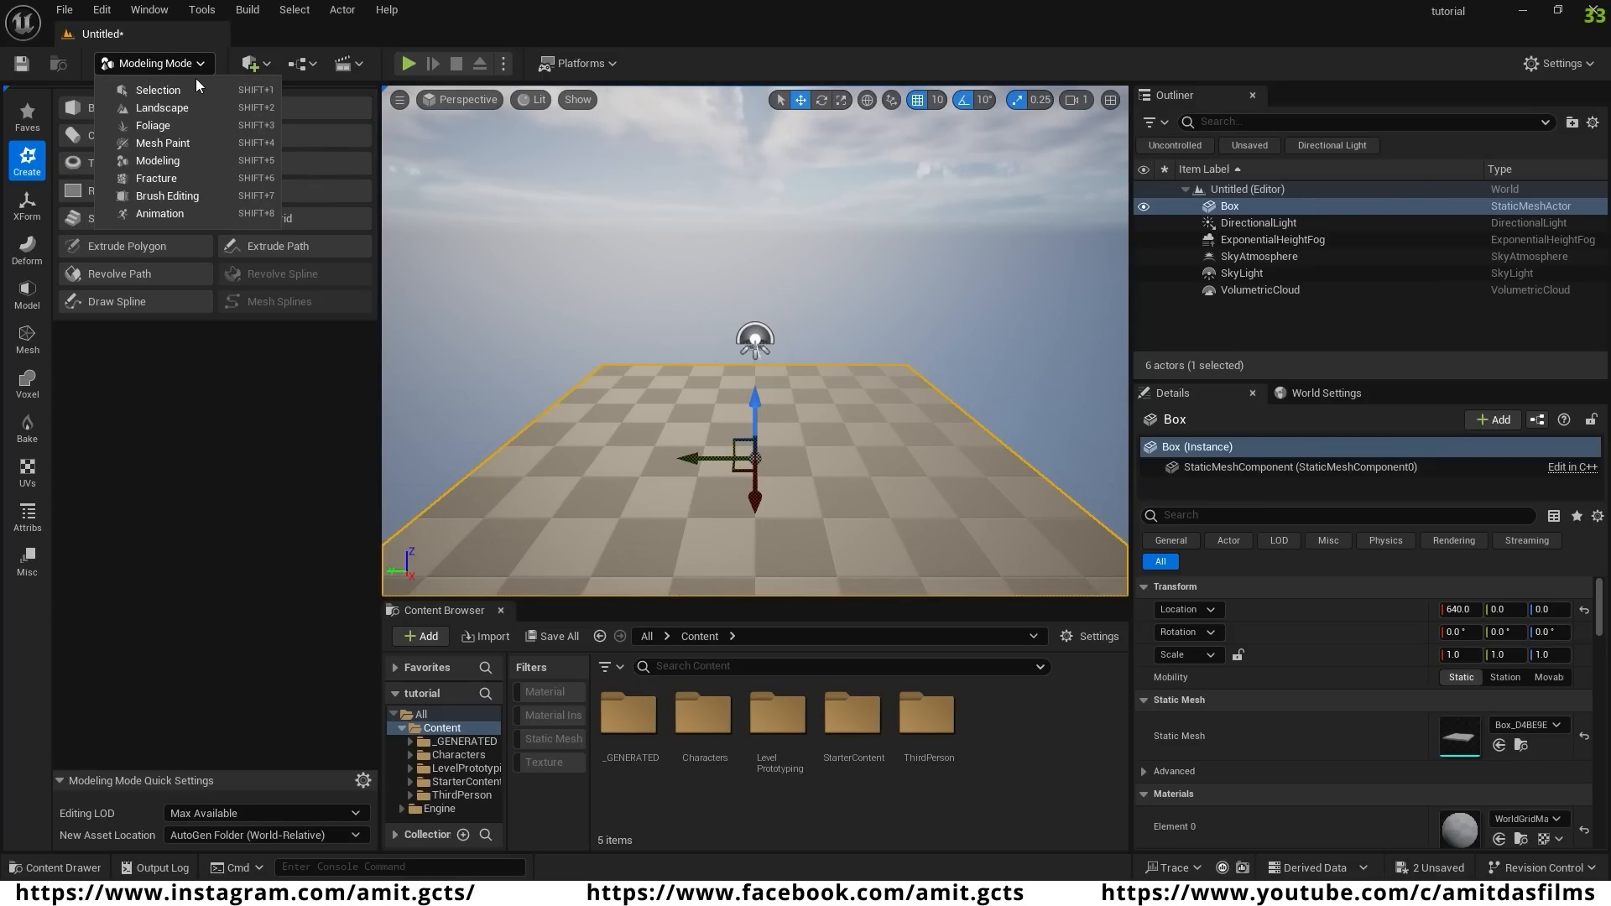
left_click(188, 89)
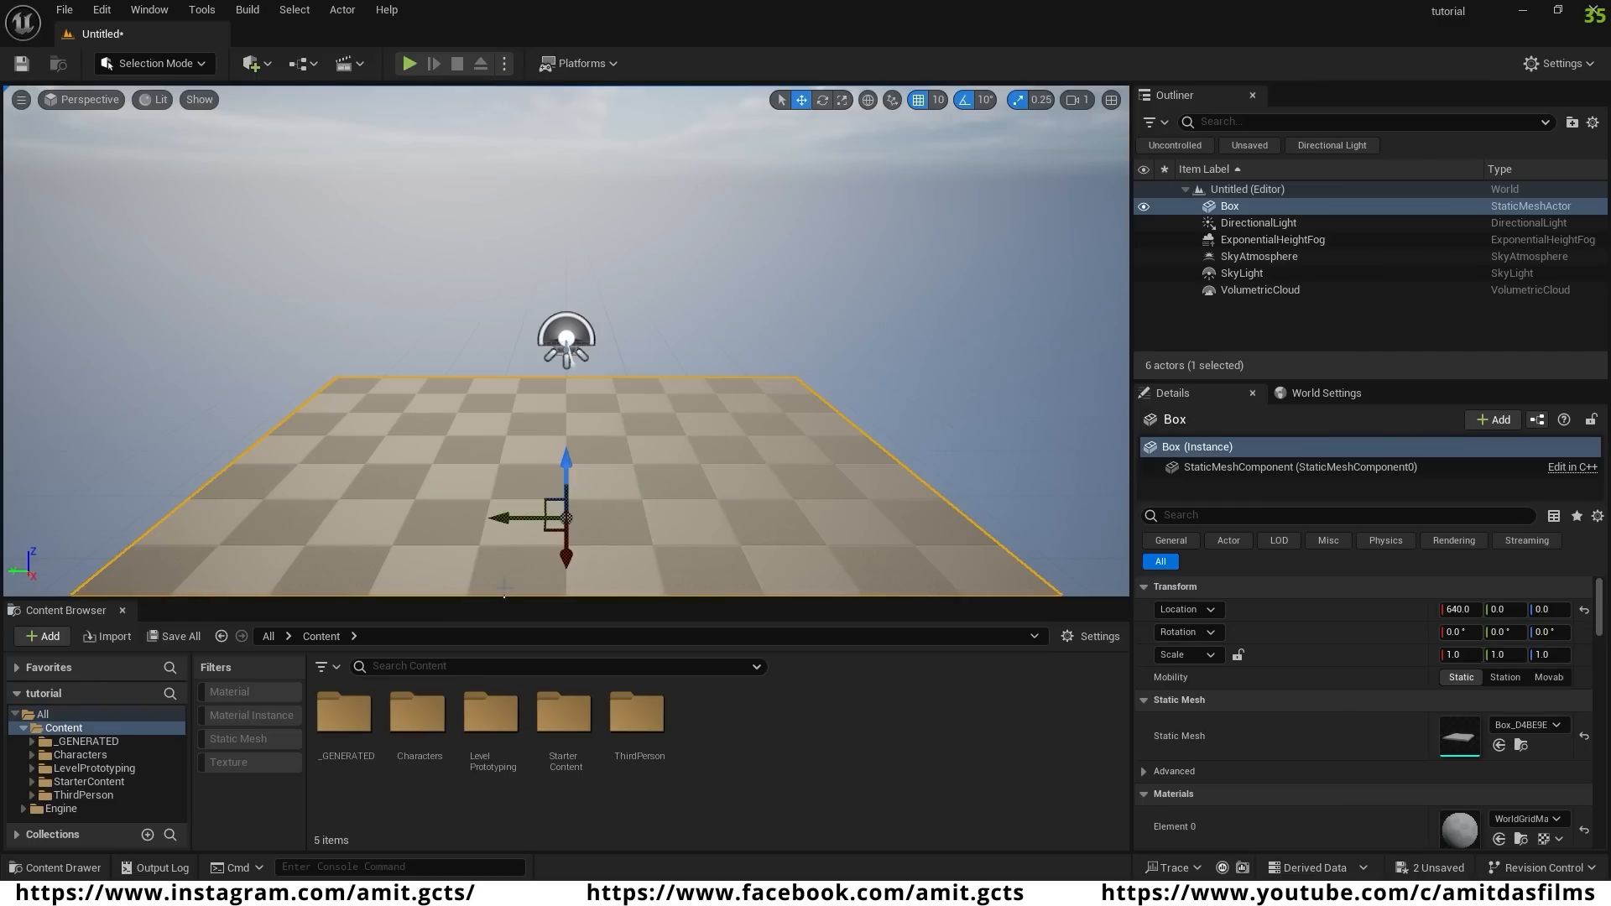
- Place the SKM_Manny skeletal mesh from Characters/Mannequins/Meshes on the box at about X 460, Y -180, Z 40
left_click(81, 755)
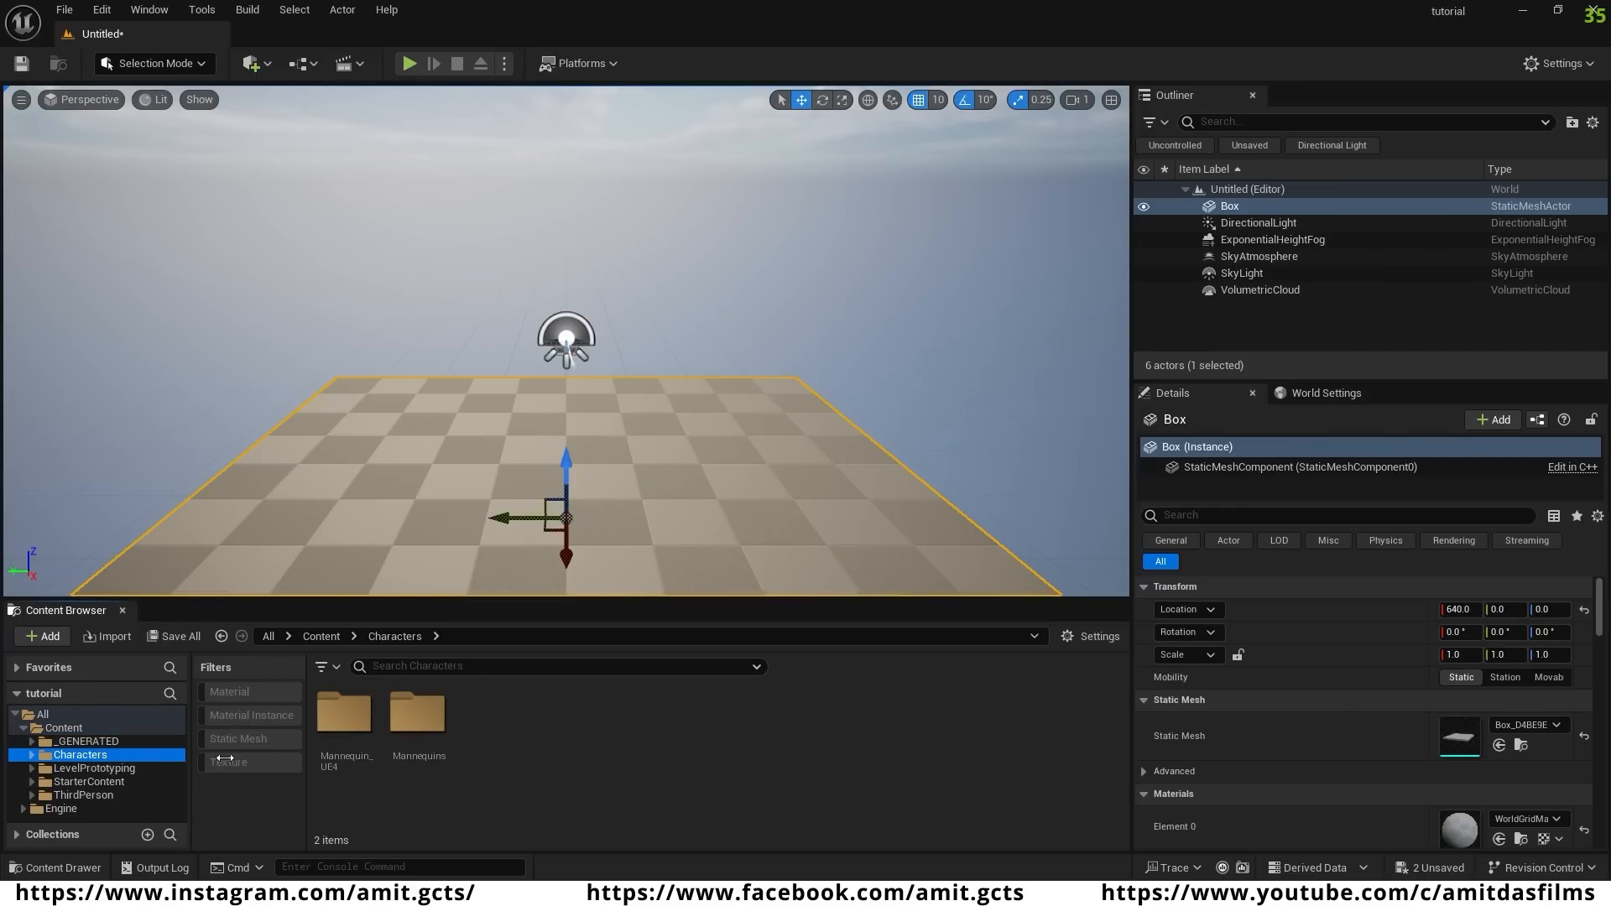
double_click(423, 732)
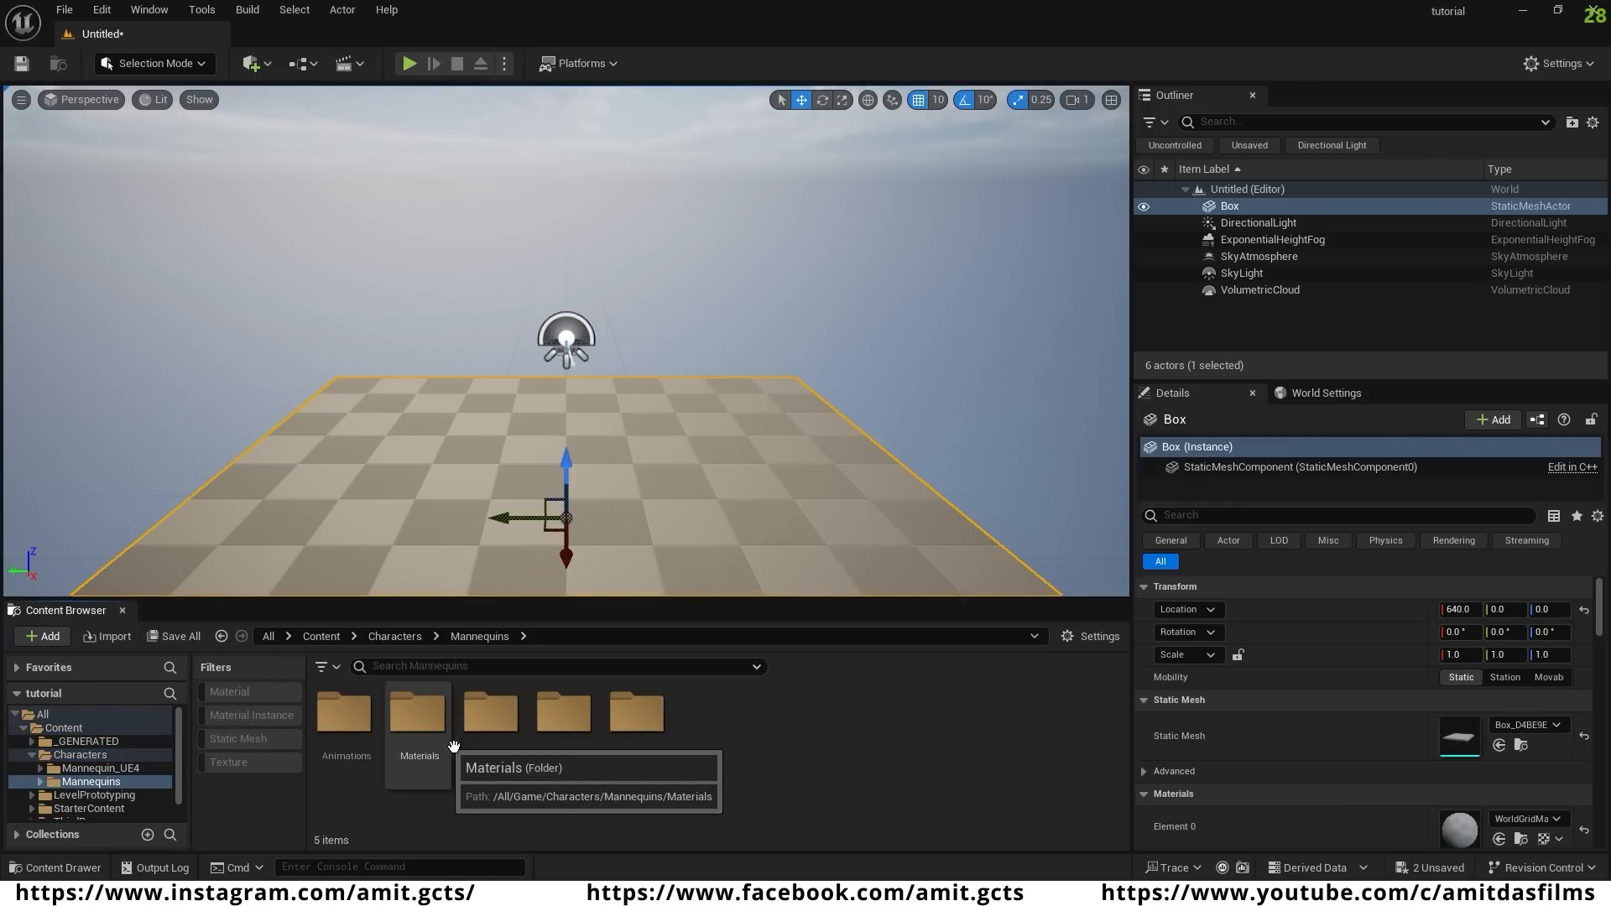
double_click(493, 720)
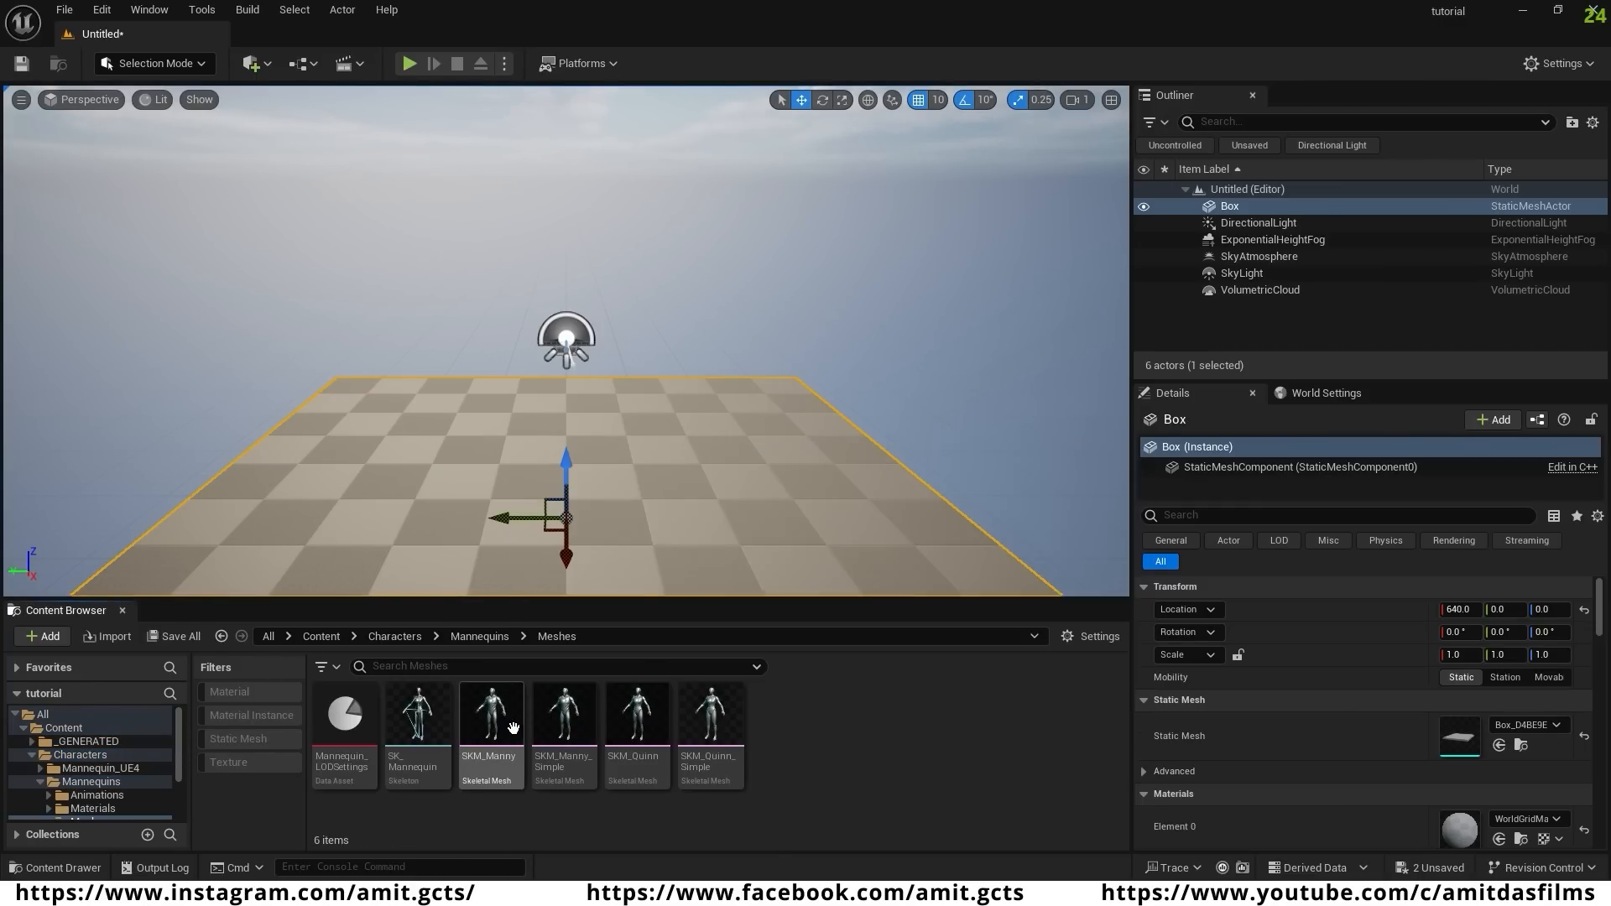
left_click(512, 727)
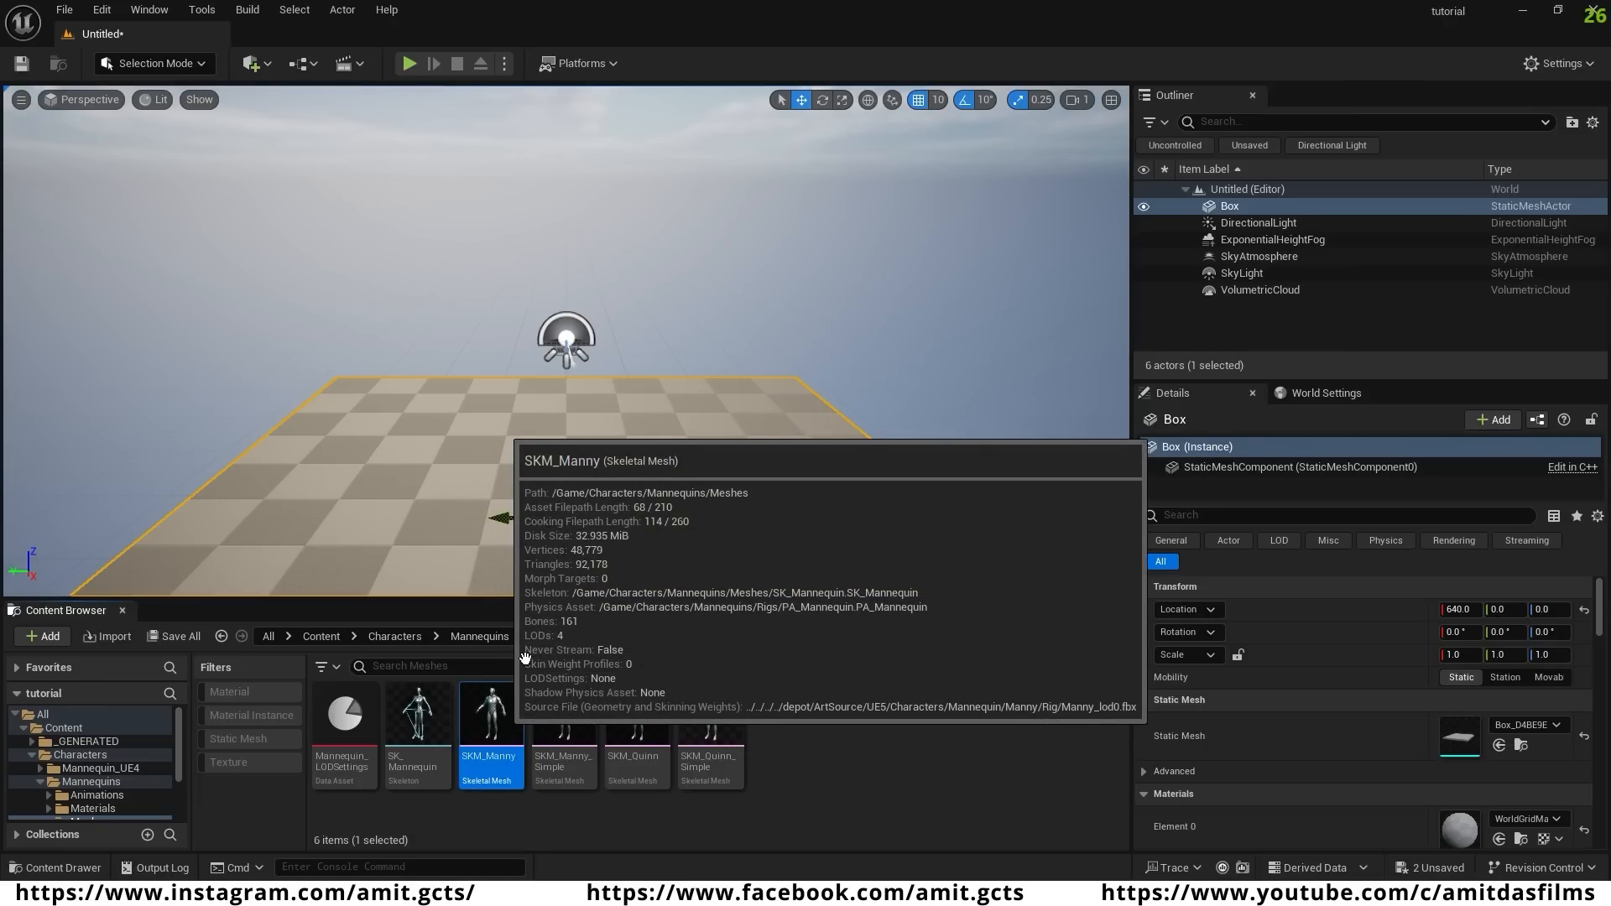
left_click_drag(711, 410, 720, 418)
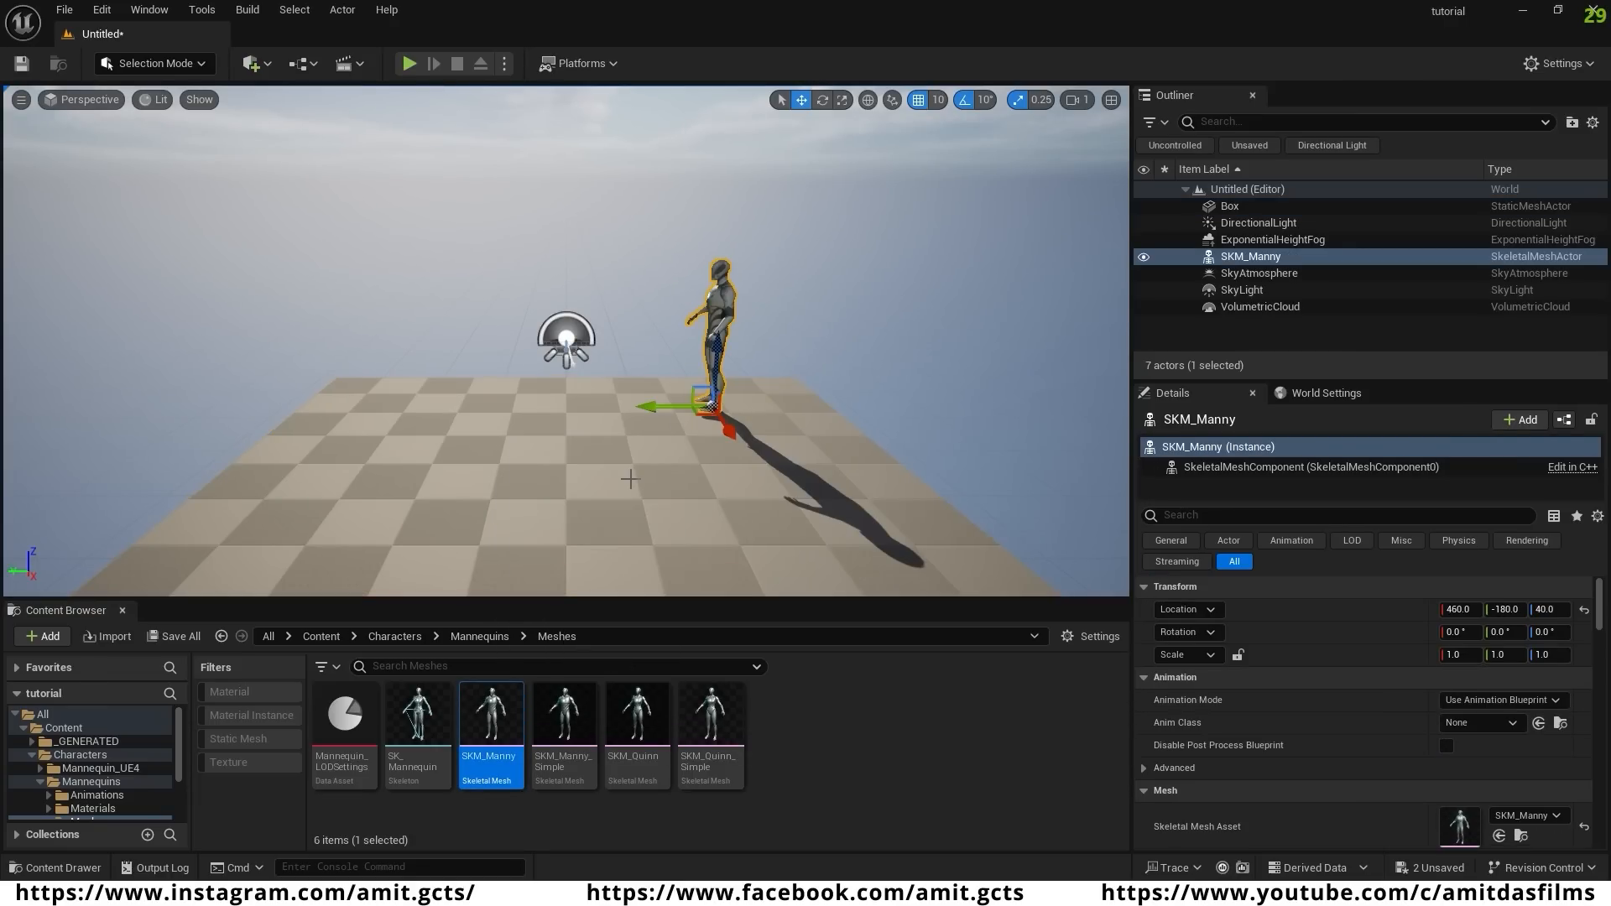
- Scale the floor box to 1.25 in X and Y, keeping its Z scale at 1.0
right_click_drag(629, 478, 545, 533)
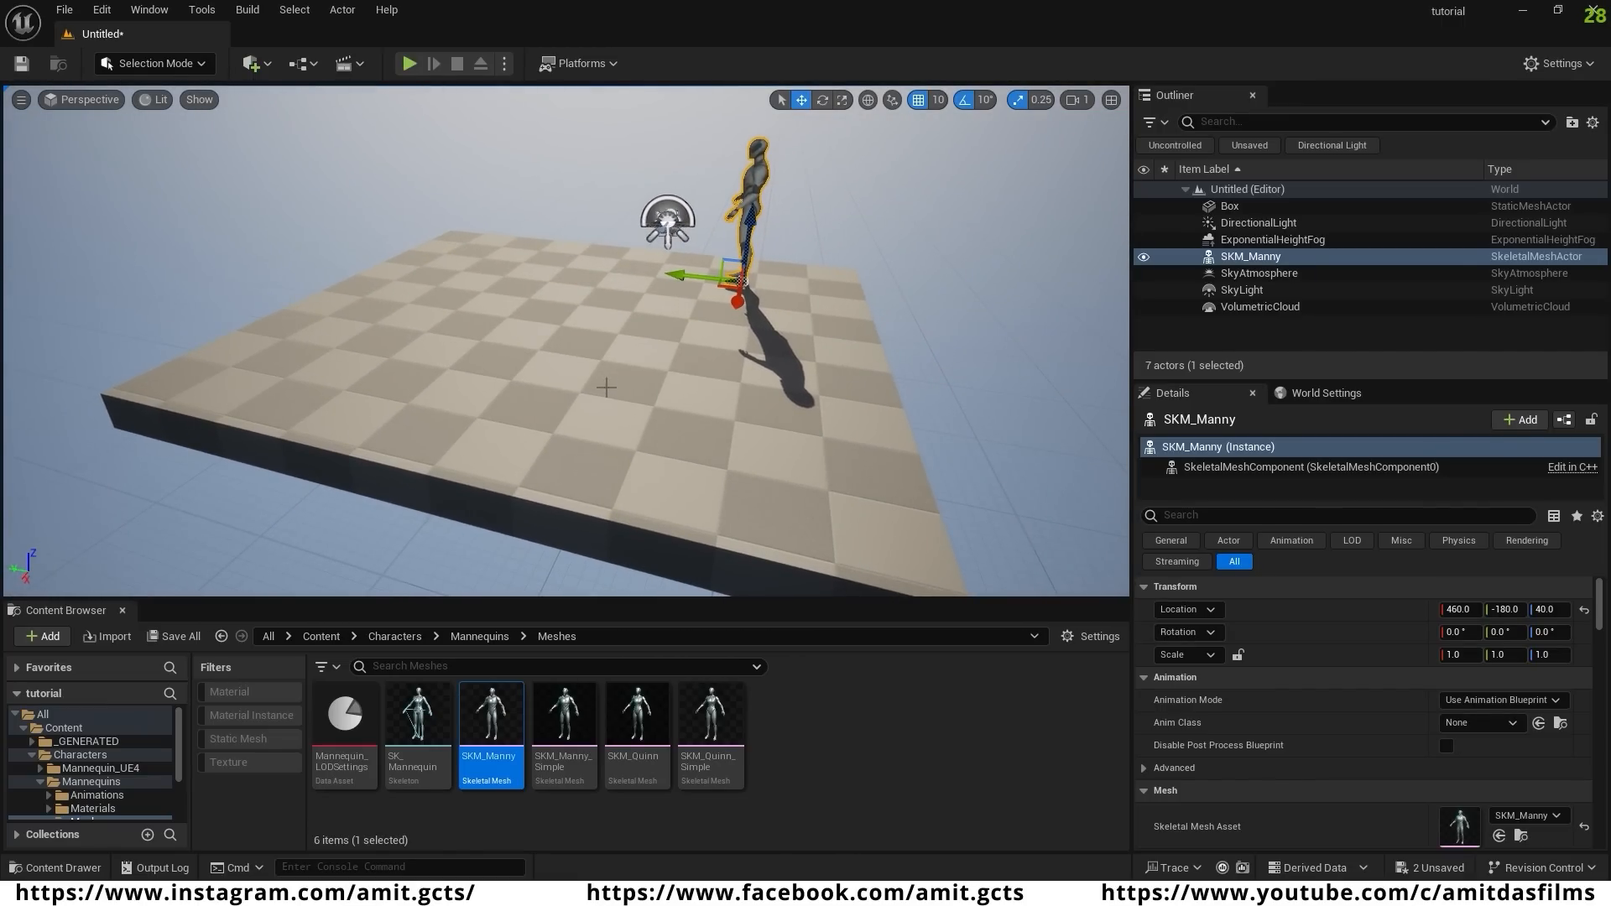
left_click(574, 362)
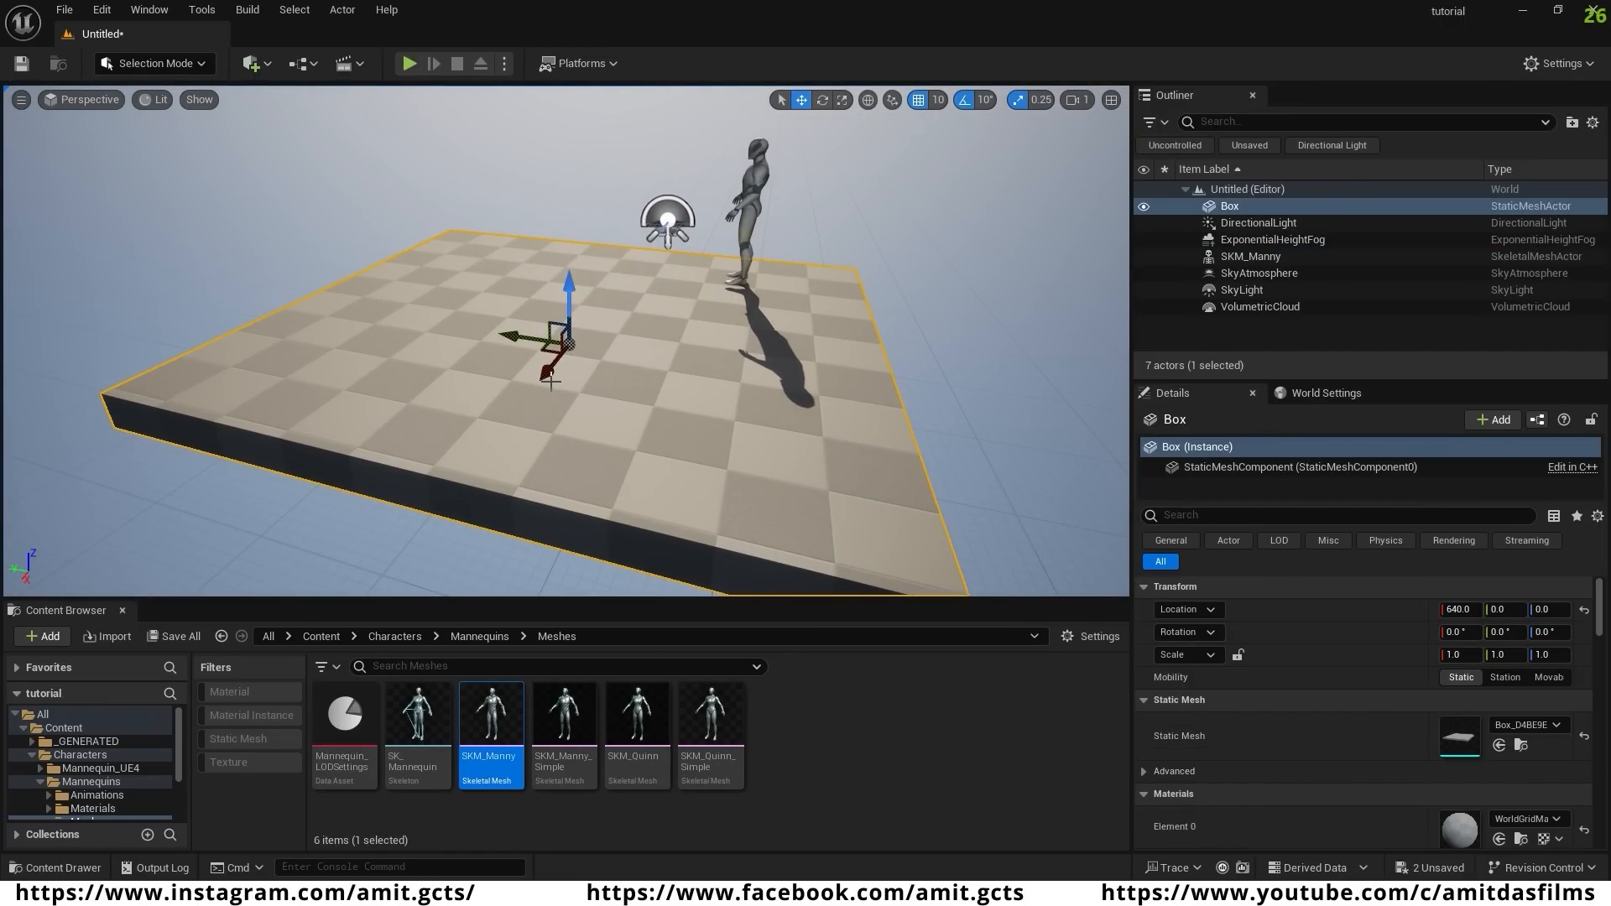
key("r")
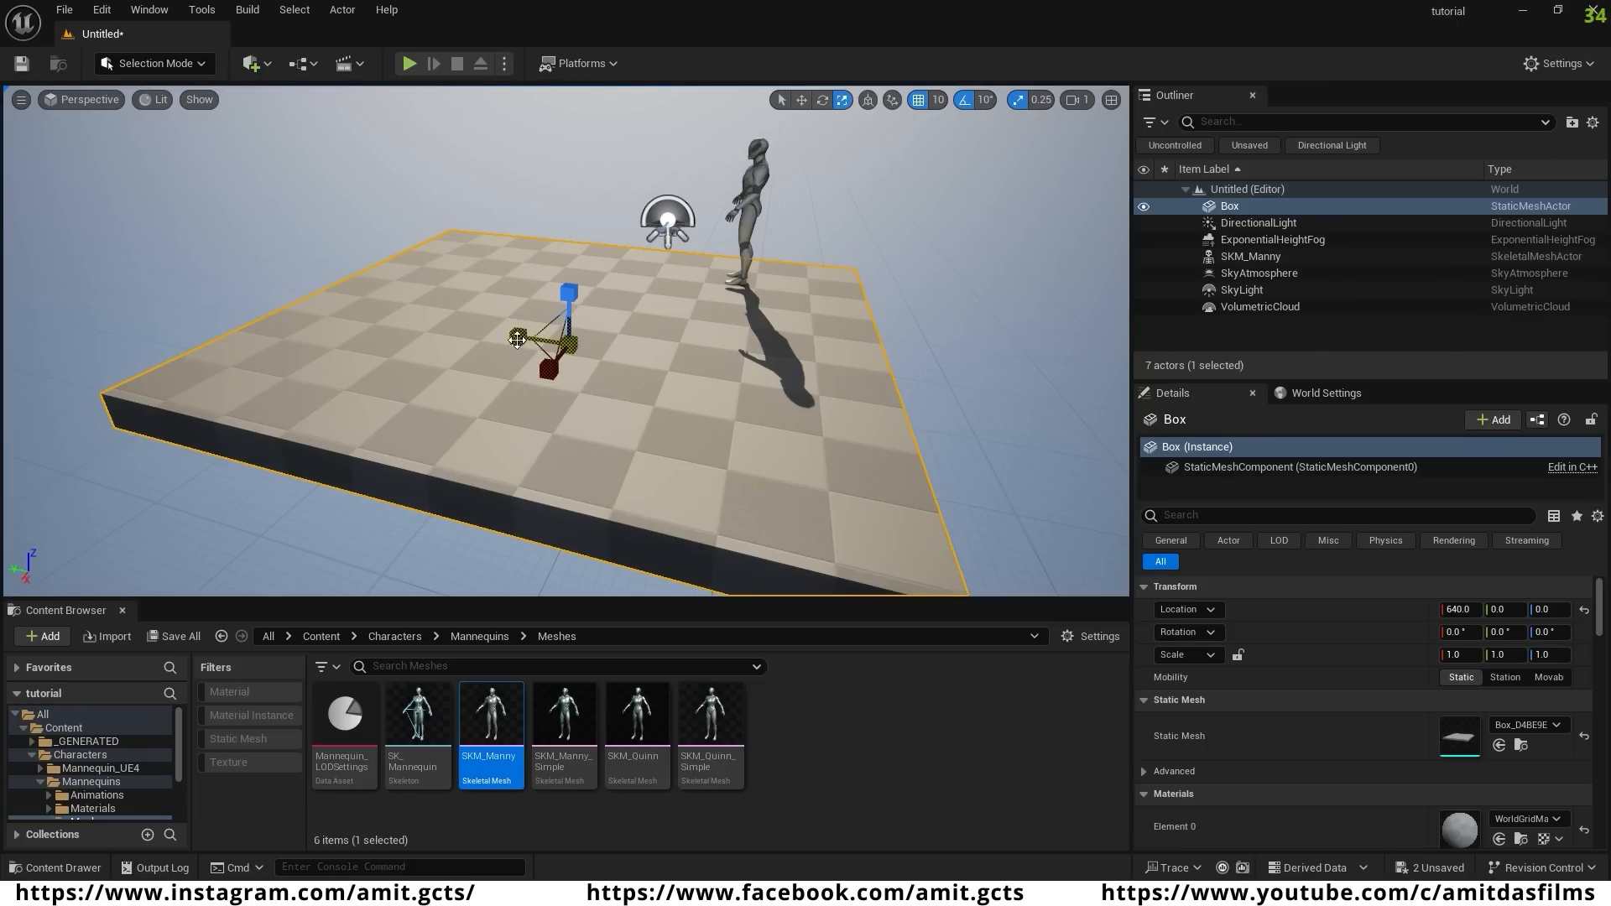
left_click_drag(521, 338, 545, 388)
key("w")
right_click_drag(720, 383, 804, 344)
right_click_drag(705, 341, 751, 330)
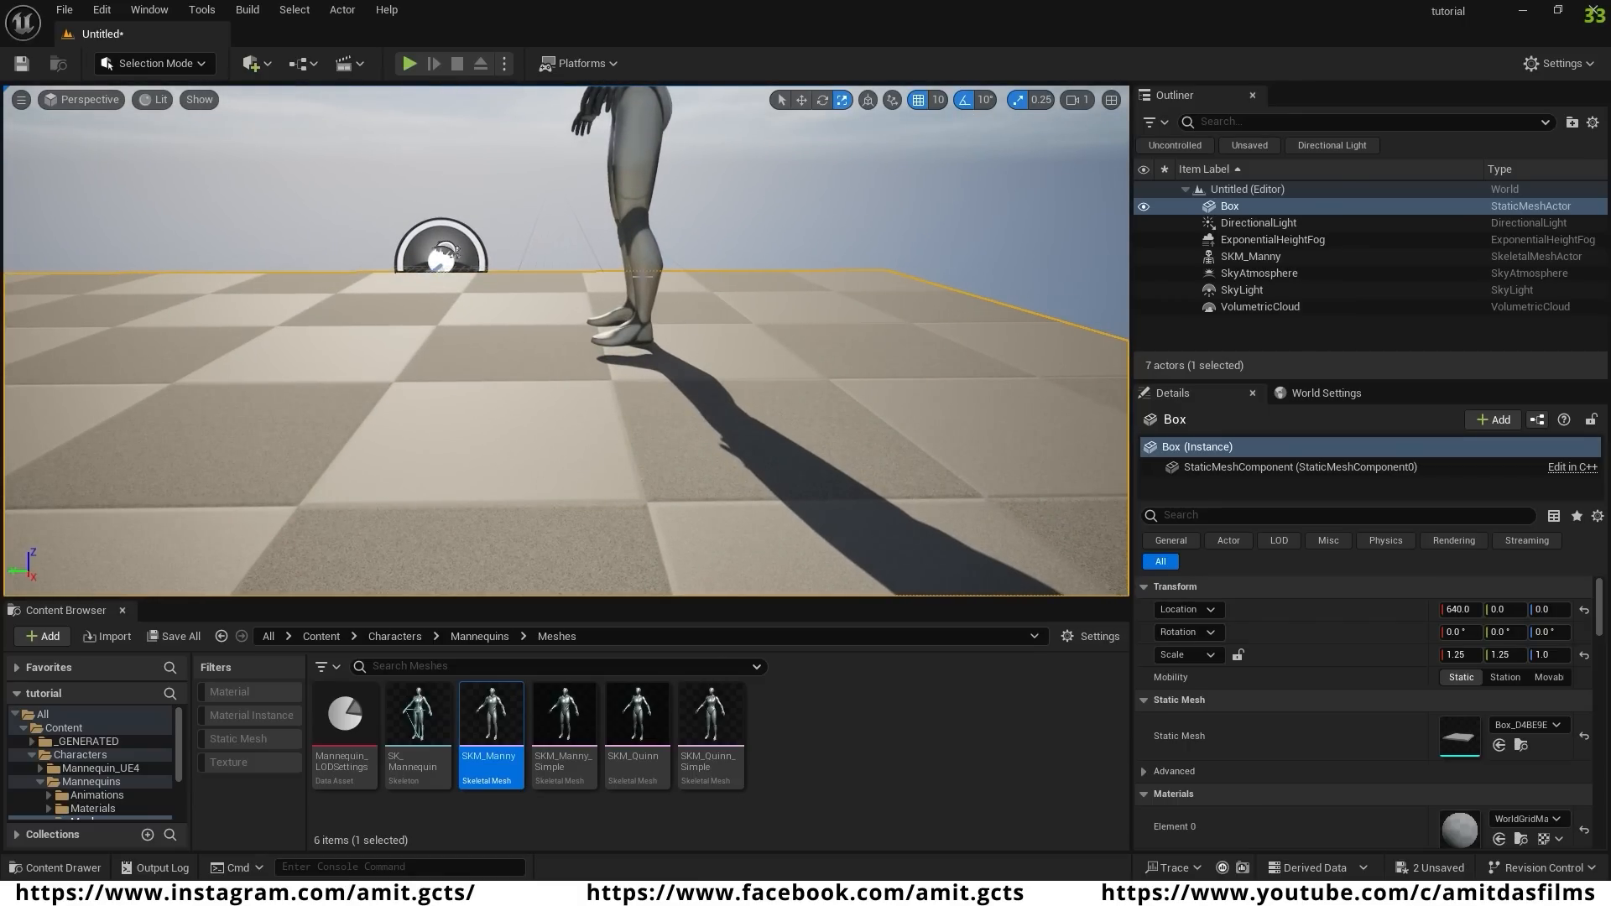
scroll(537, 430, "down", 6)
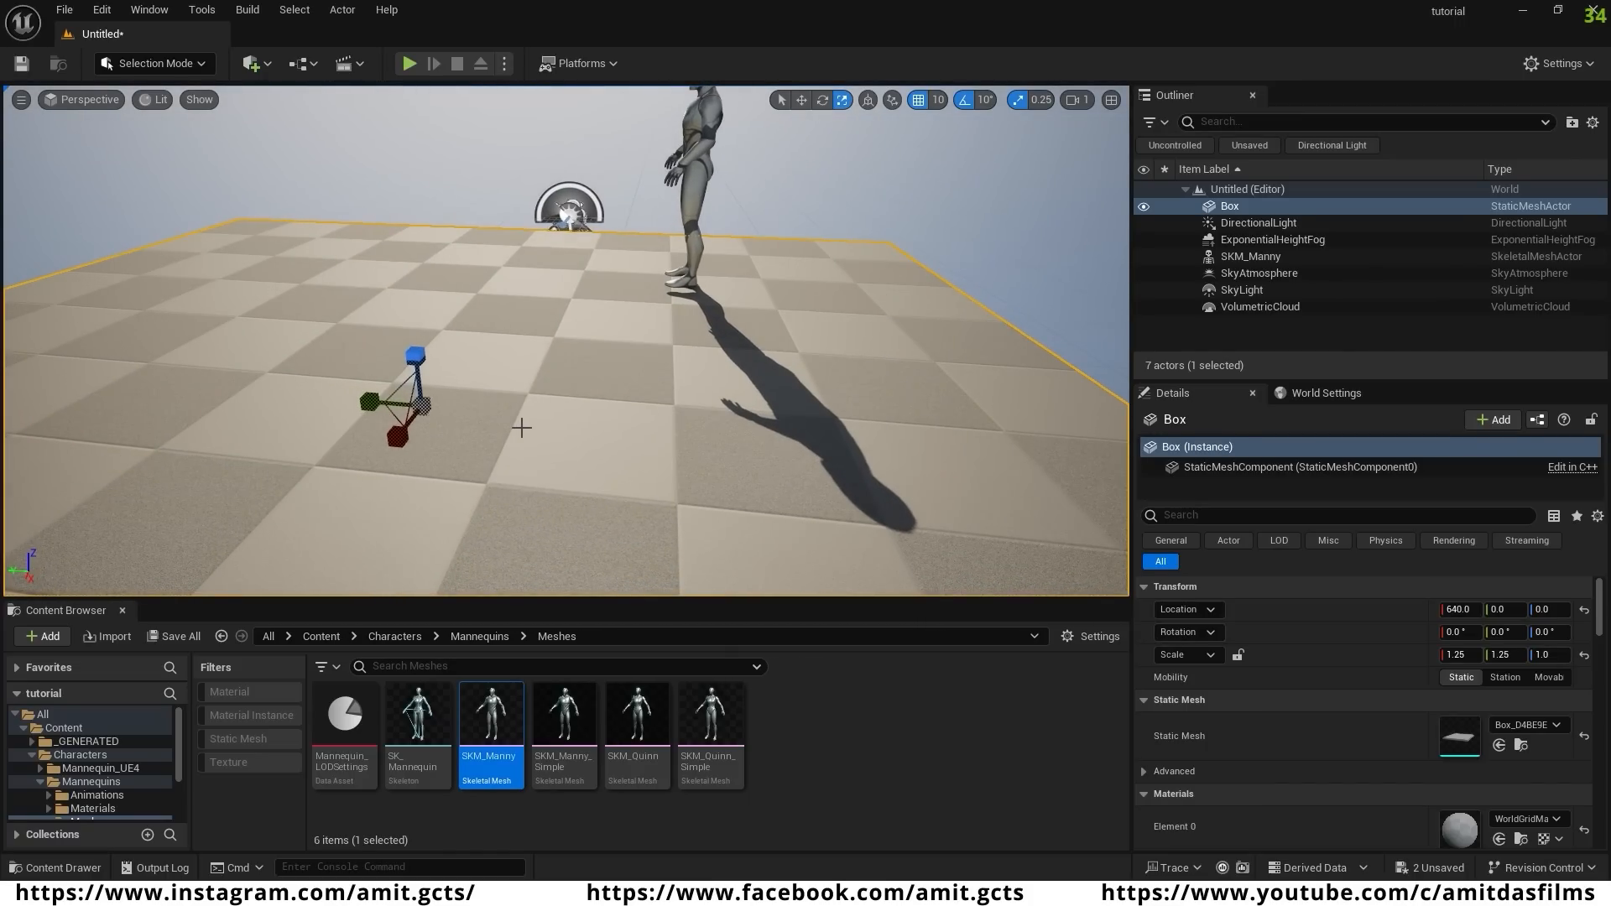
- Turn off grid, rotation and scale snapping and raise the box to about Z 3.03, up to the mannequin's feet
key("w")
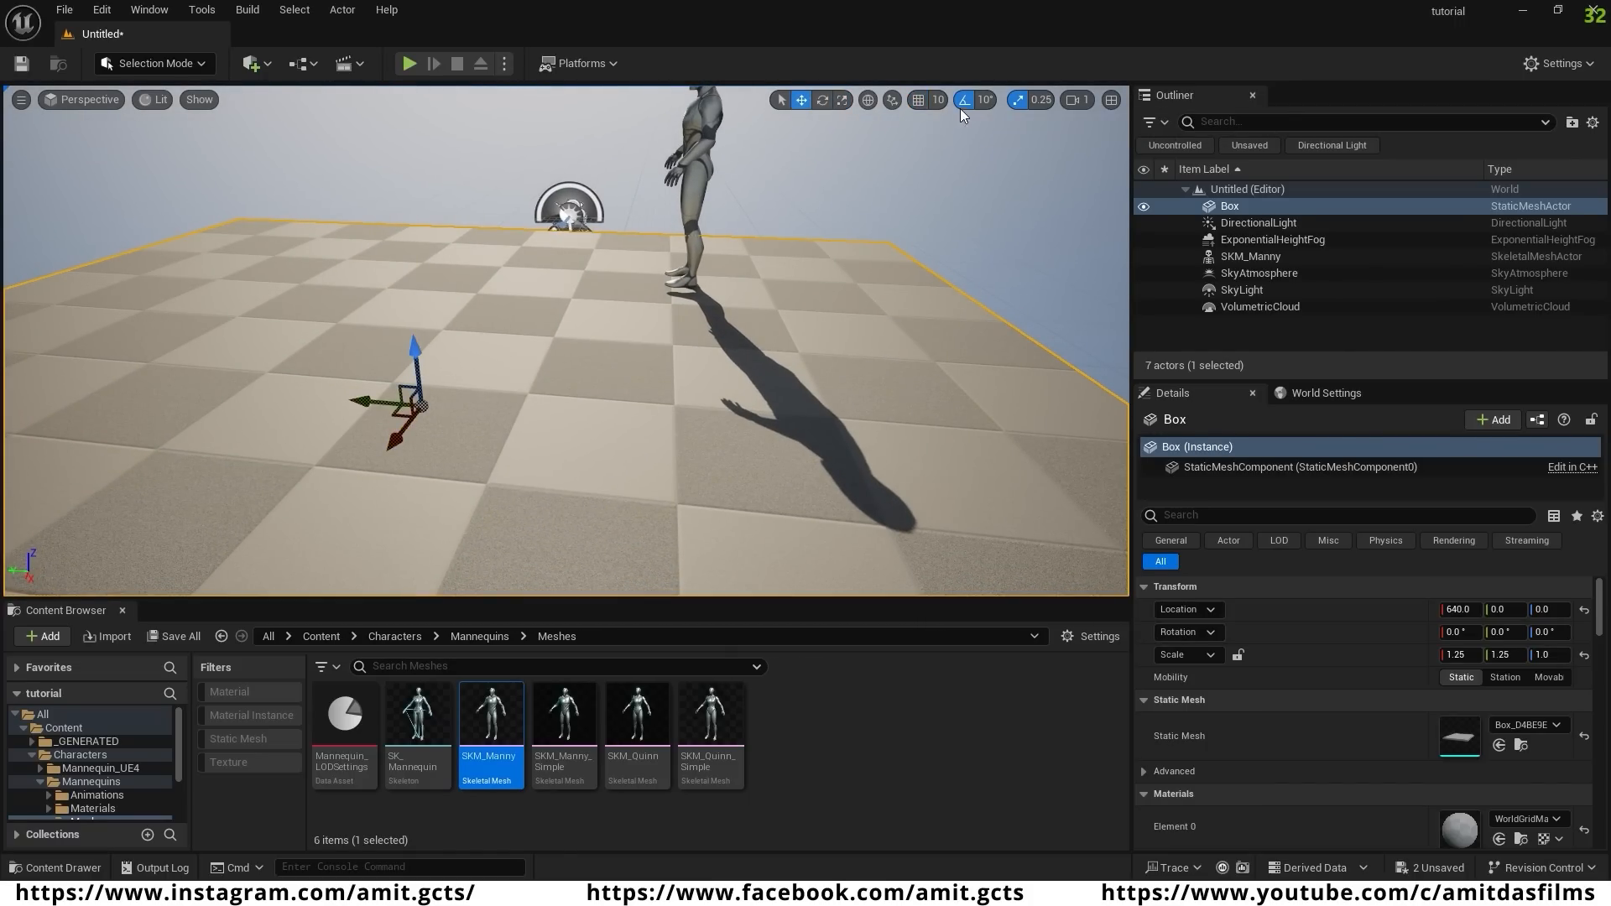
left_click(1018, 99)
left_click_drag(417, 349, 418, 345)
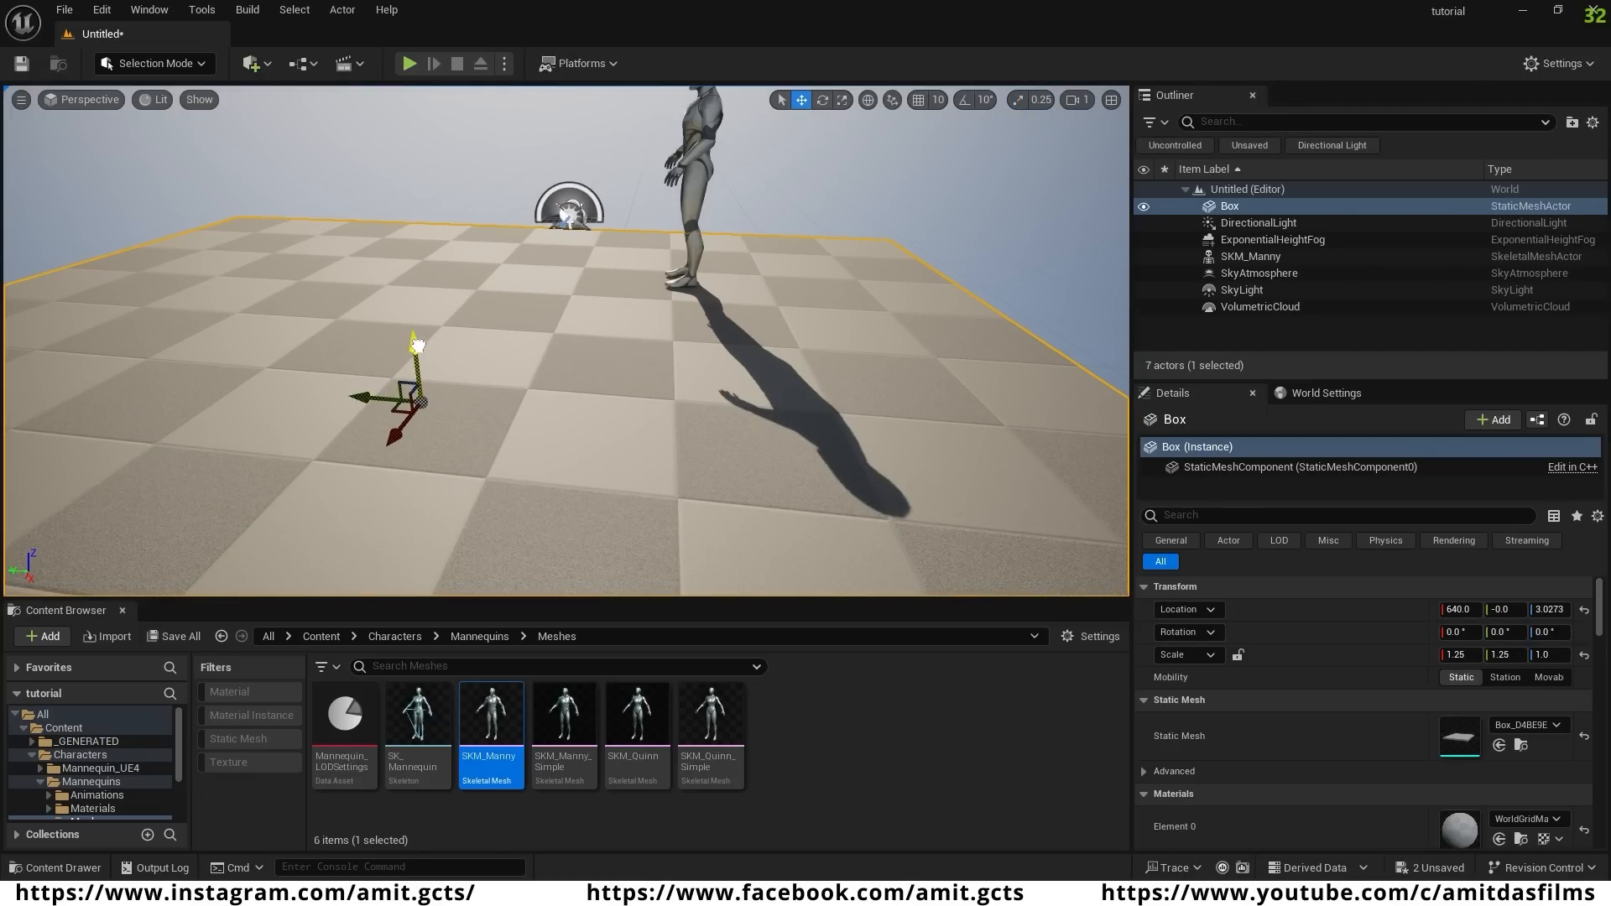
right_click_drag(534, 422, 500, 393)
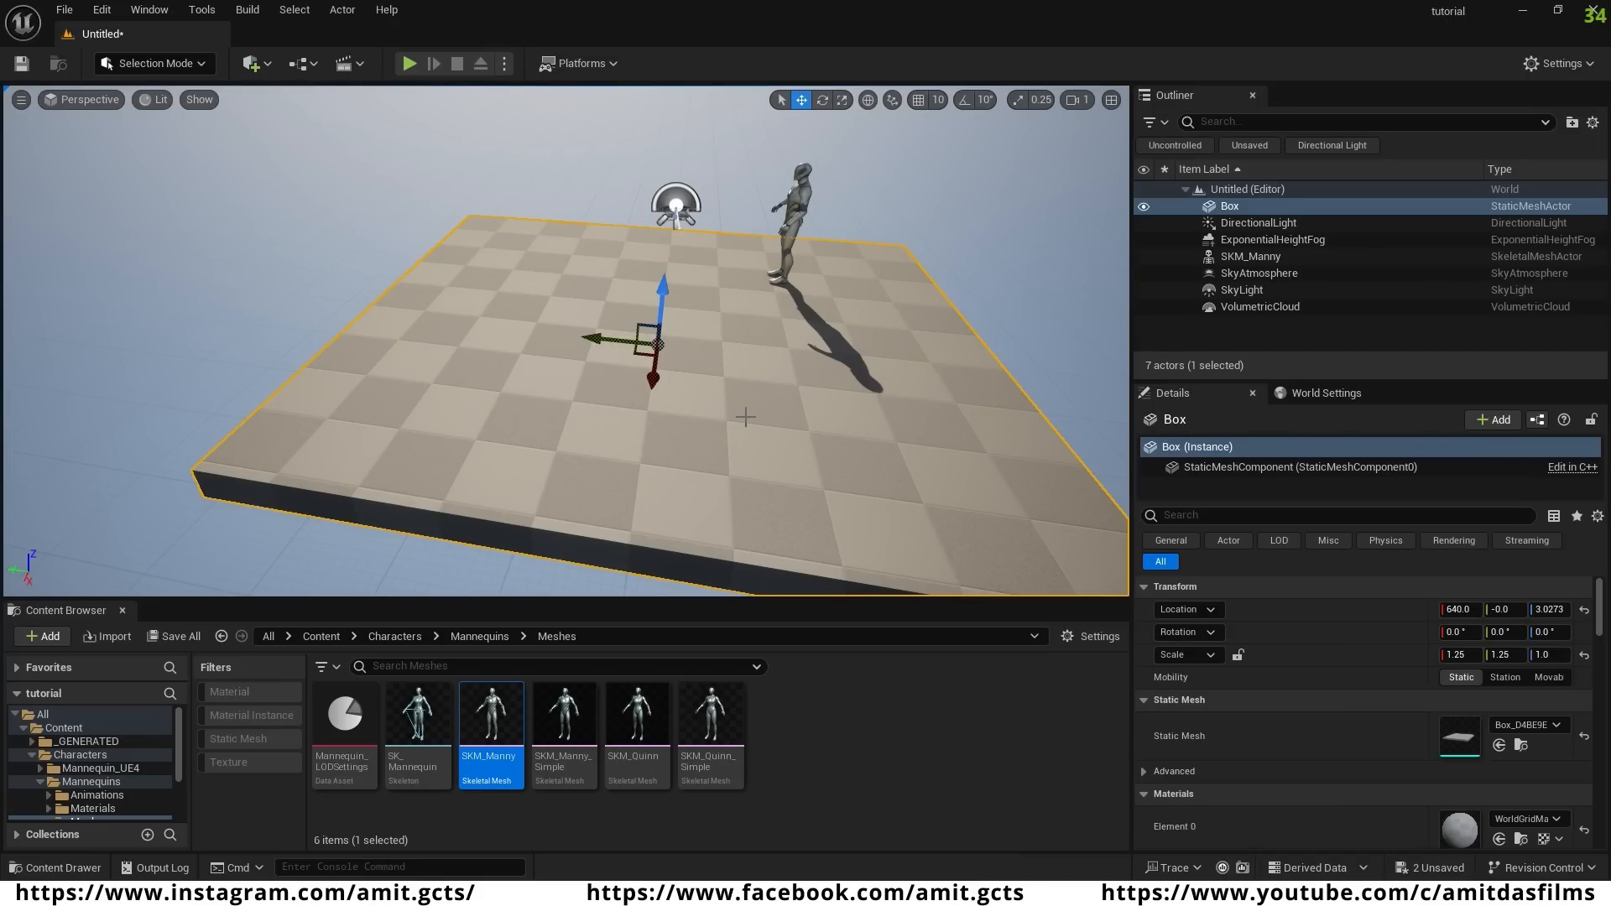
- Open Quixel Bridge from the project's Content folder and list the locally downloaded Megascans assets
left_click(52, 728)
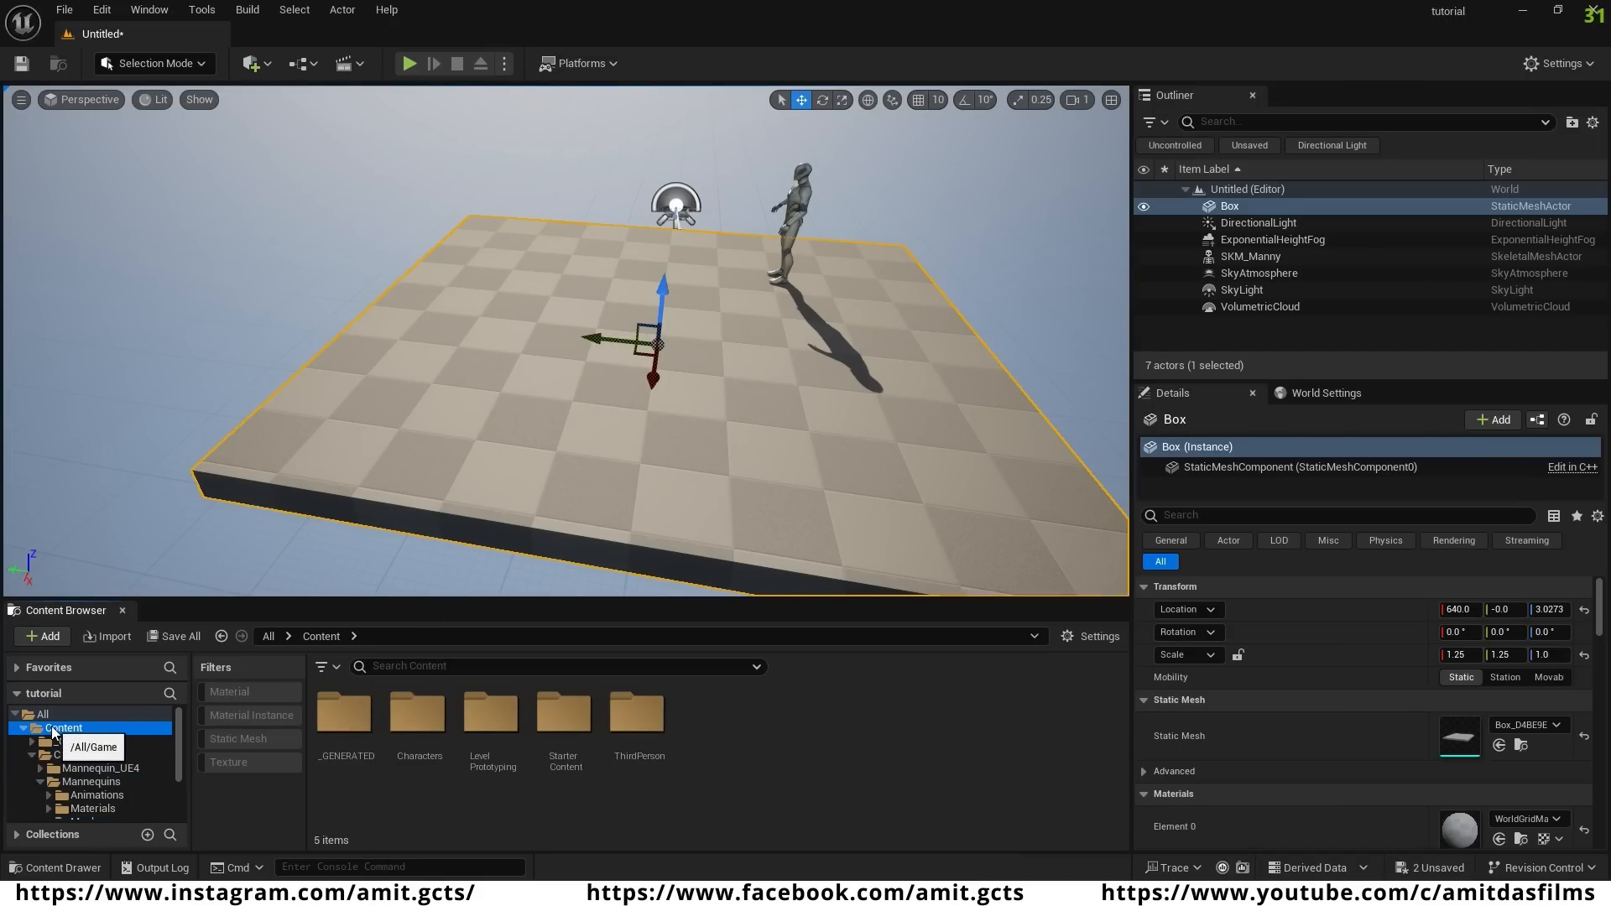
right_click(747, 782)
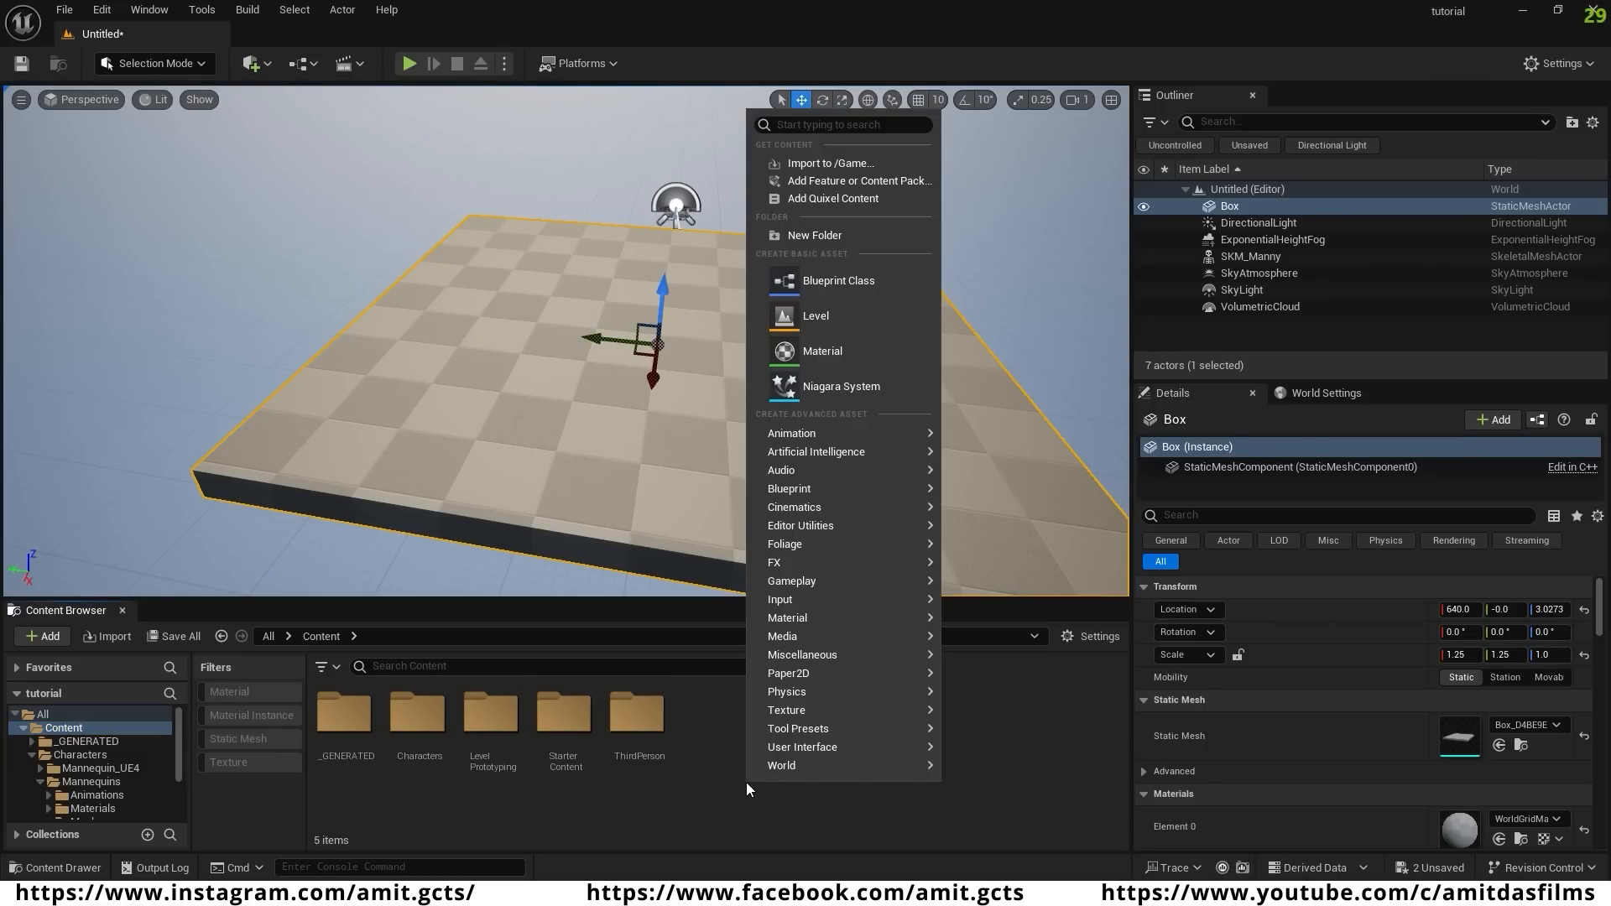
left_click(828, 197)
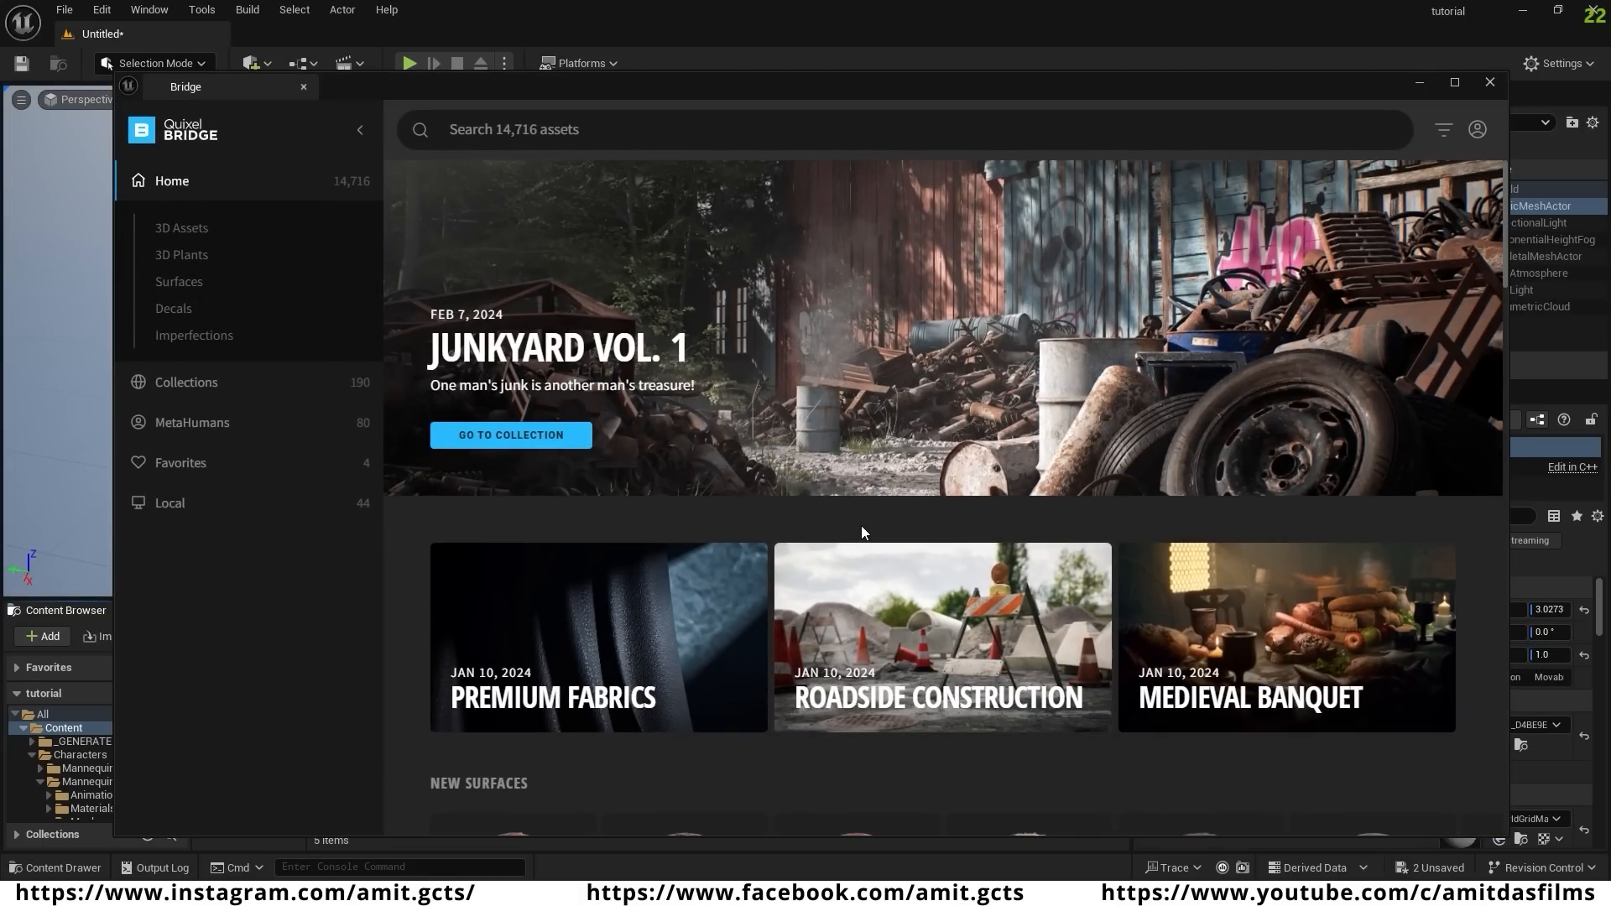
left_click(168, 507)
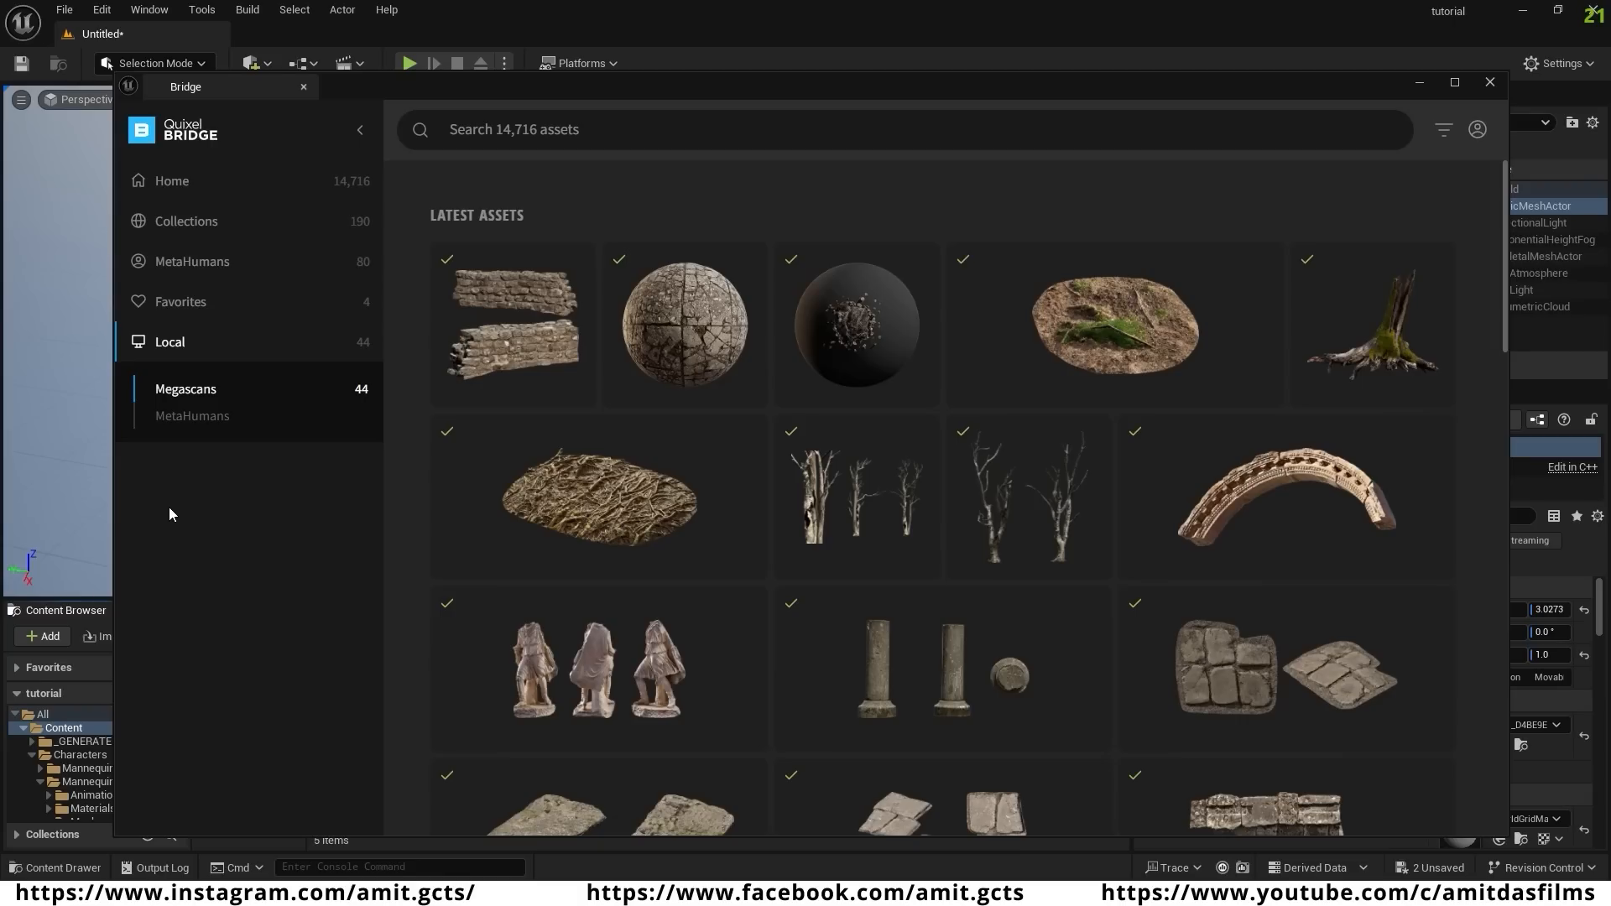
- Add the Castle Floor Stone surface to the project at Medium Quality and minimize Bridge
left_click(694, 329)
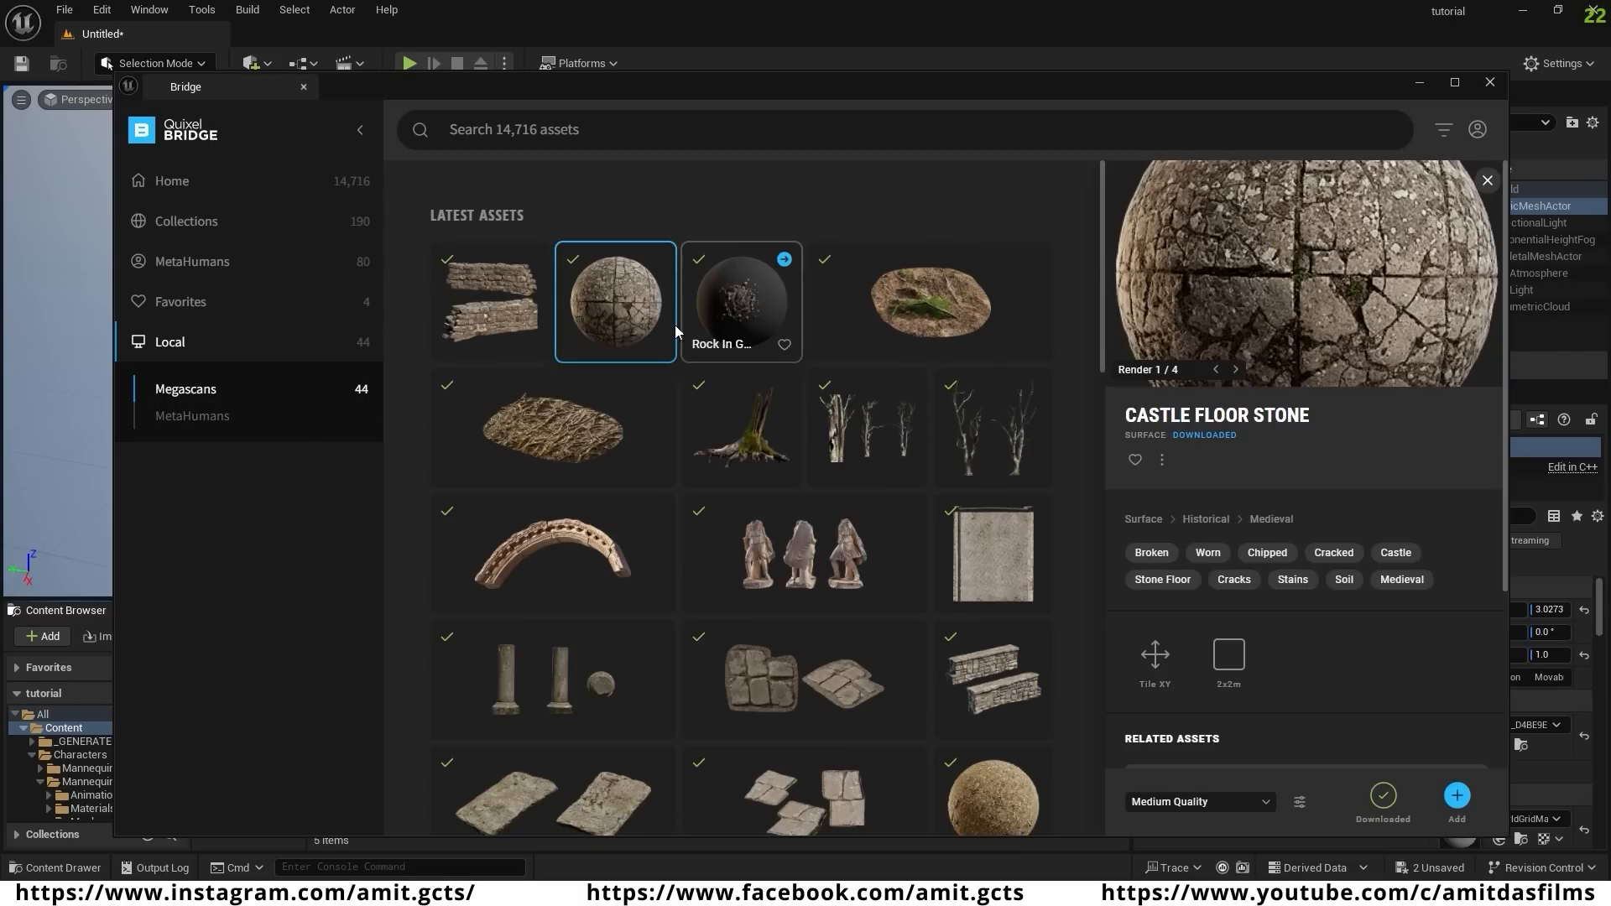
left_click(1261, 804)
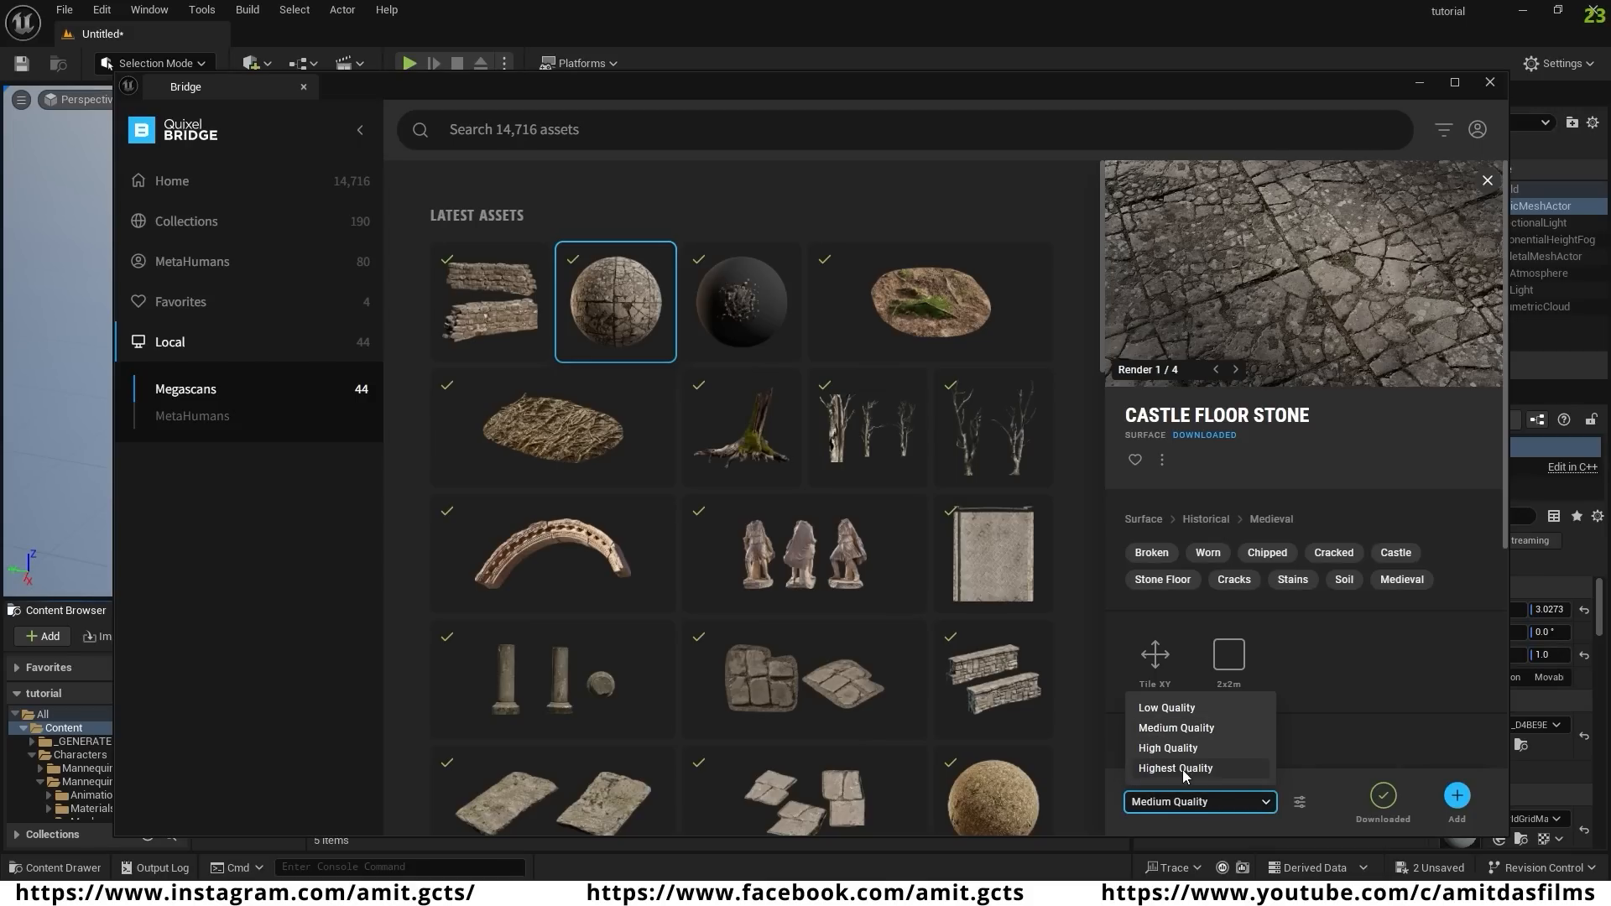
left_click(1321, 782)
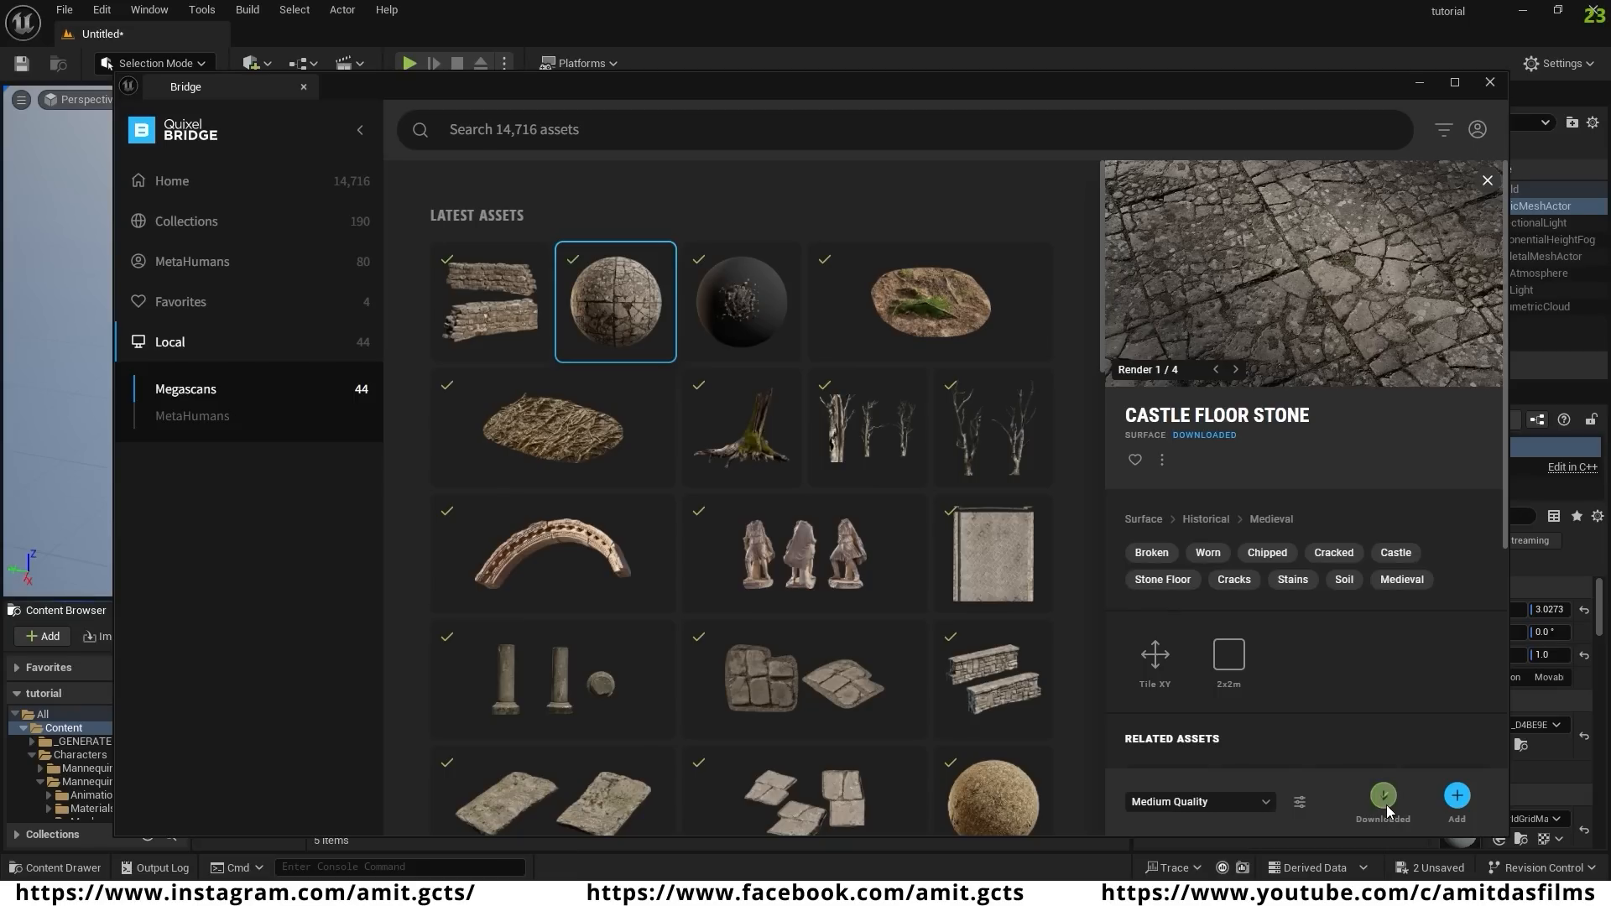
left_click(1459, 798)
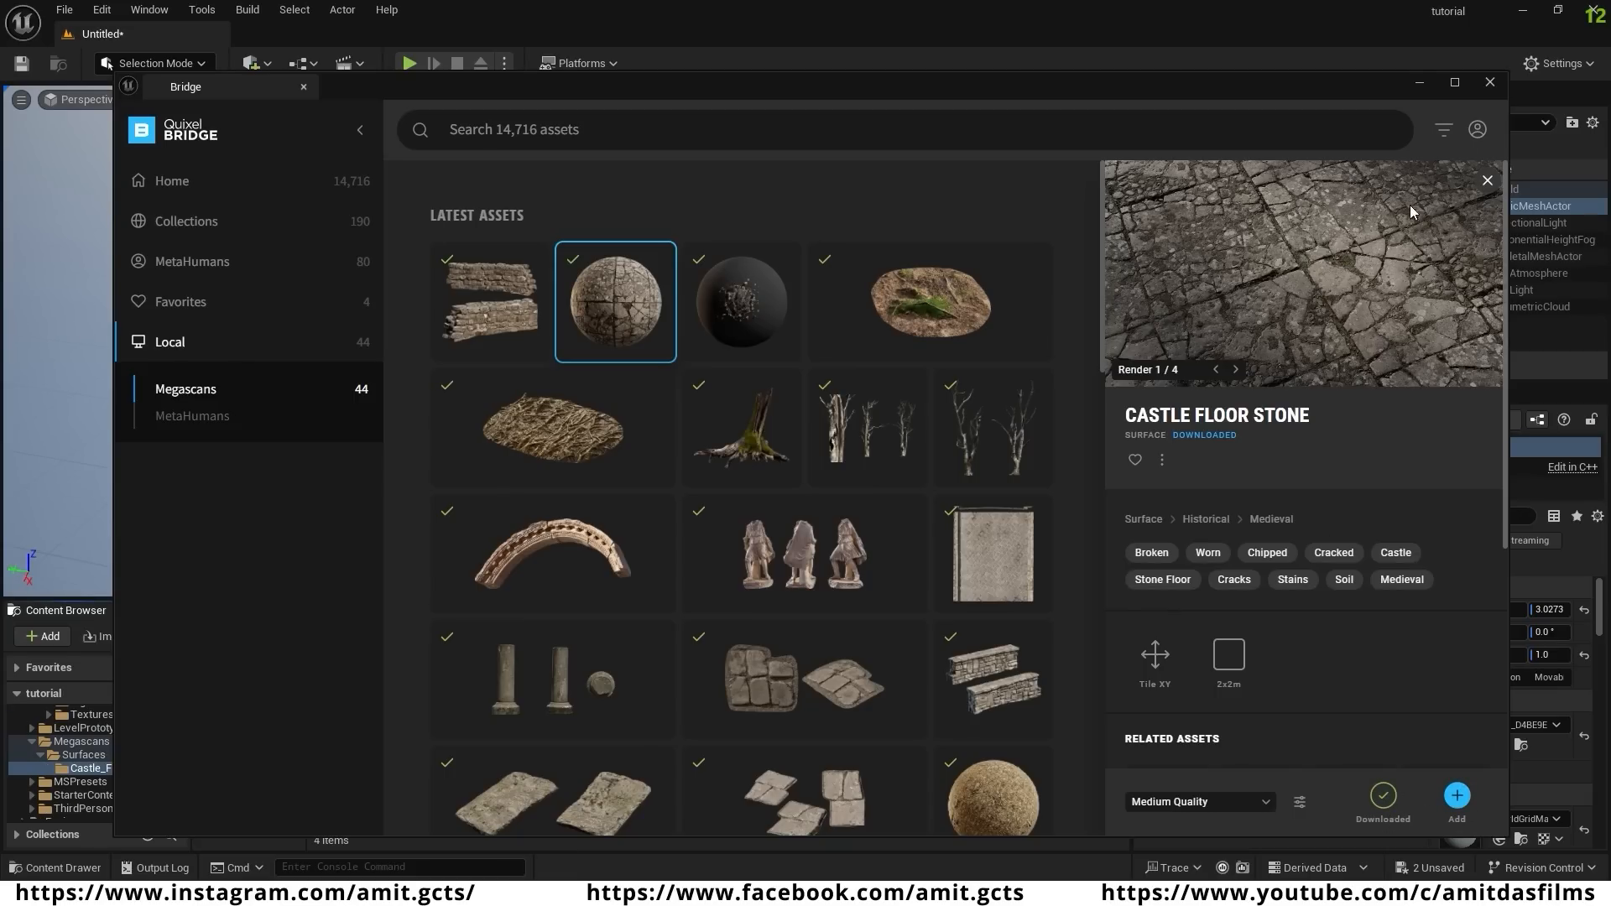
left_click(1423, 84)
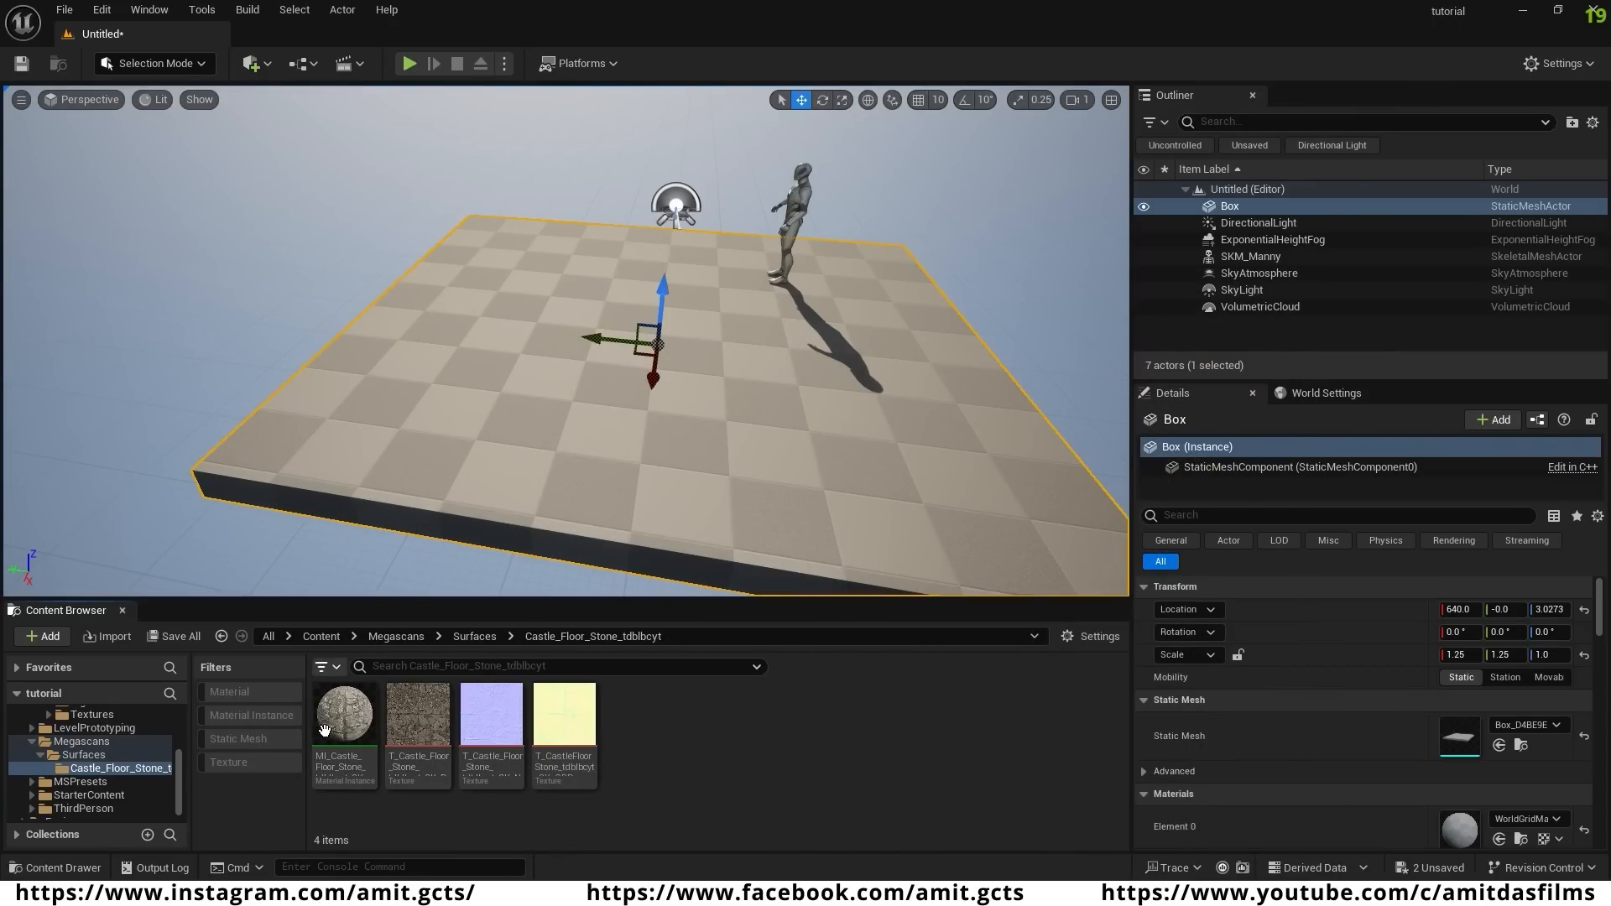
- Apply the Castle Floor Stone material instance to the box
left_click_drag(327, 725, 713, 409)
mouse_move(713, 410)
right_mouse_down()
mouse_move(638, 419)
mouse_move(604, 445)
mouse_move(612, 457)
mouse_move(579, 428)
mouse_move(562, 470)
mouse_move(575, 445)
mouse_move(588, 462)
mouse_move(575, 407)
mouse_move(512, 424)
mouse_move(717, 410)
right_mouse_up()
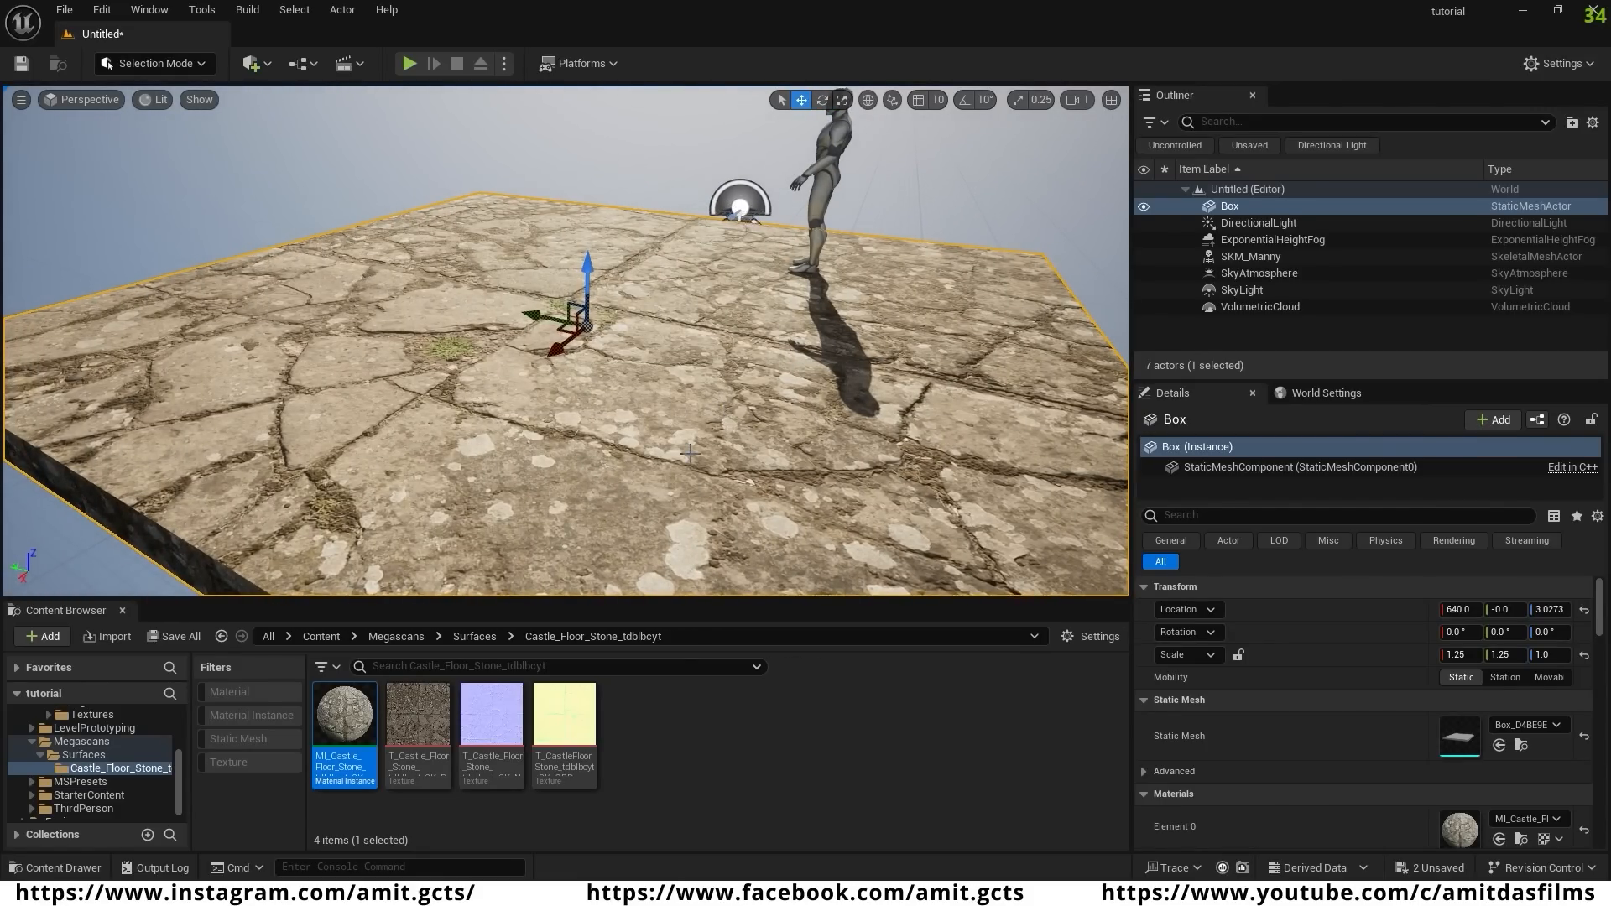
right_click_drag(687, 465, 776, 474)
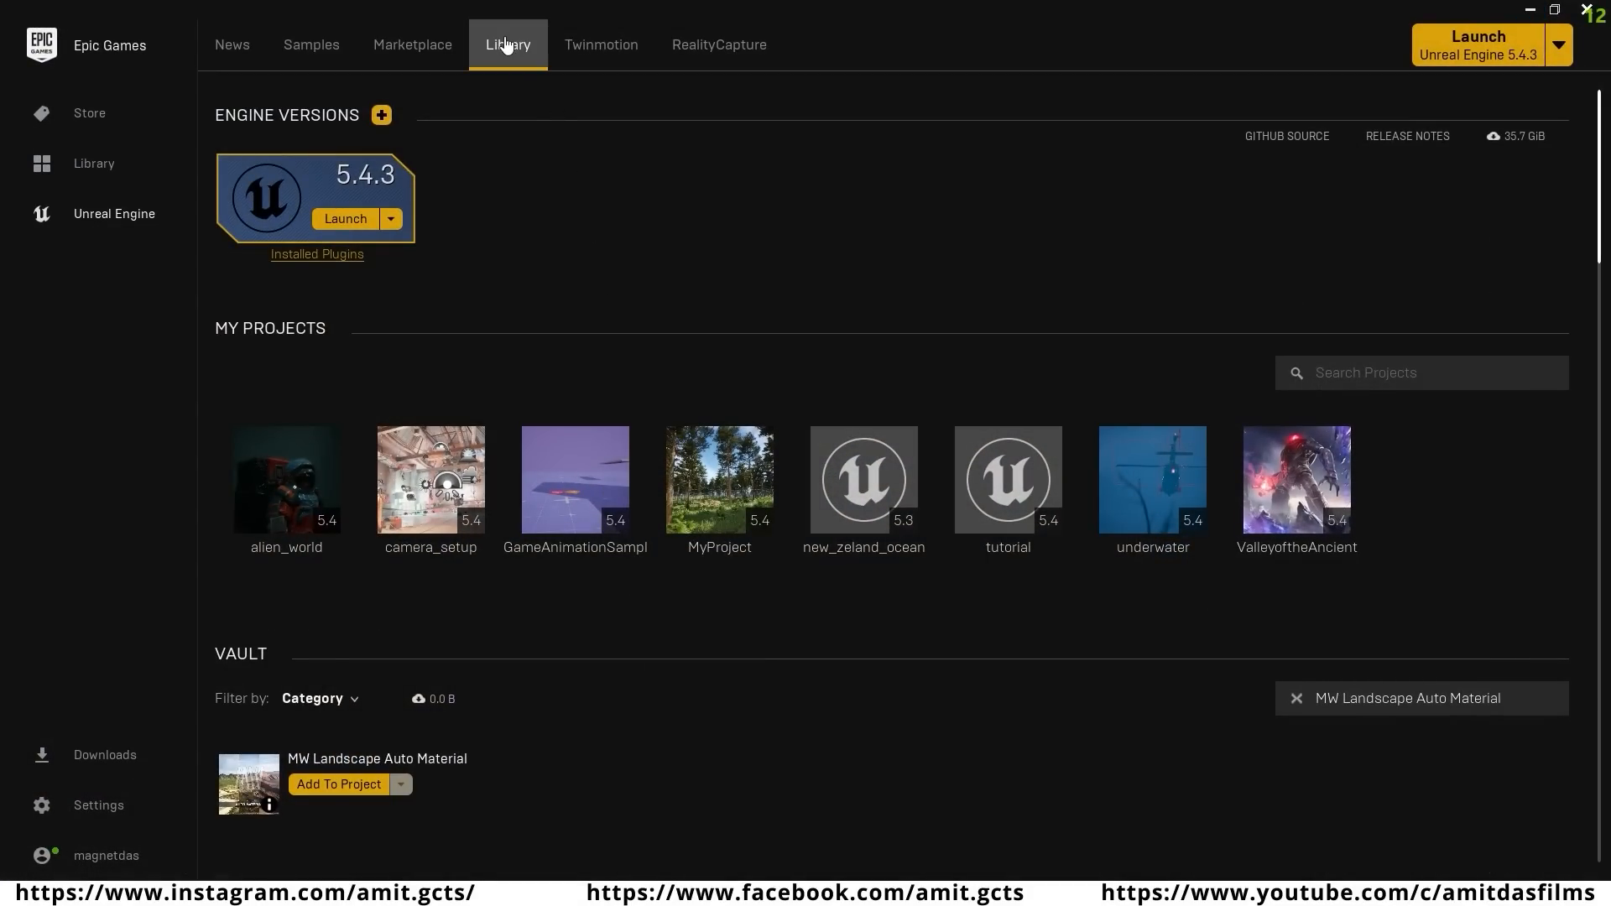
- From the Epic Games Launcher library, show the tutorial project in its folder and open Config/DefaultEngine in Notepad
mouse_move(1007, 495)
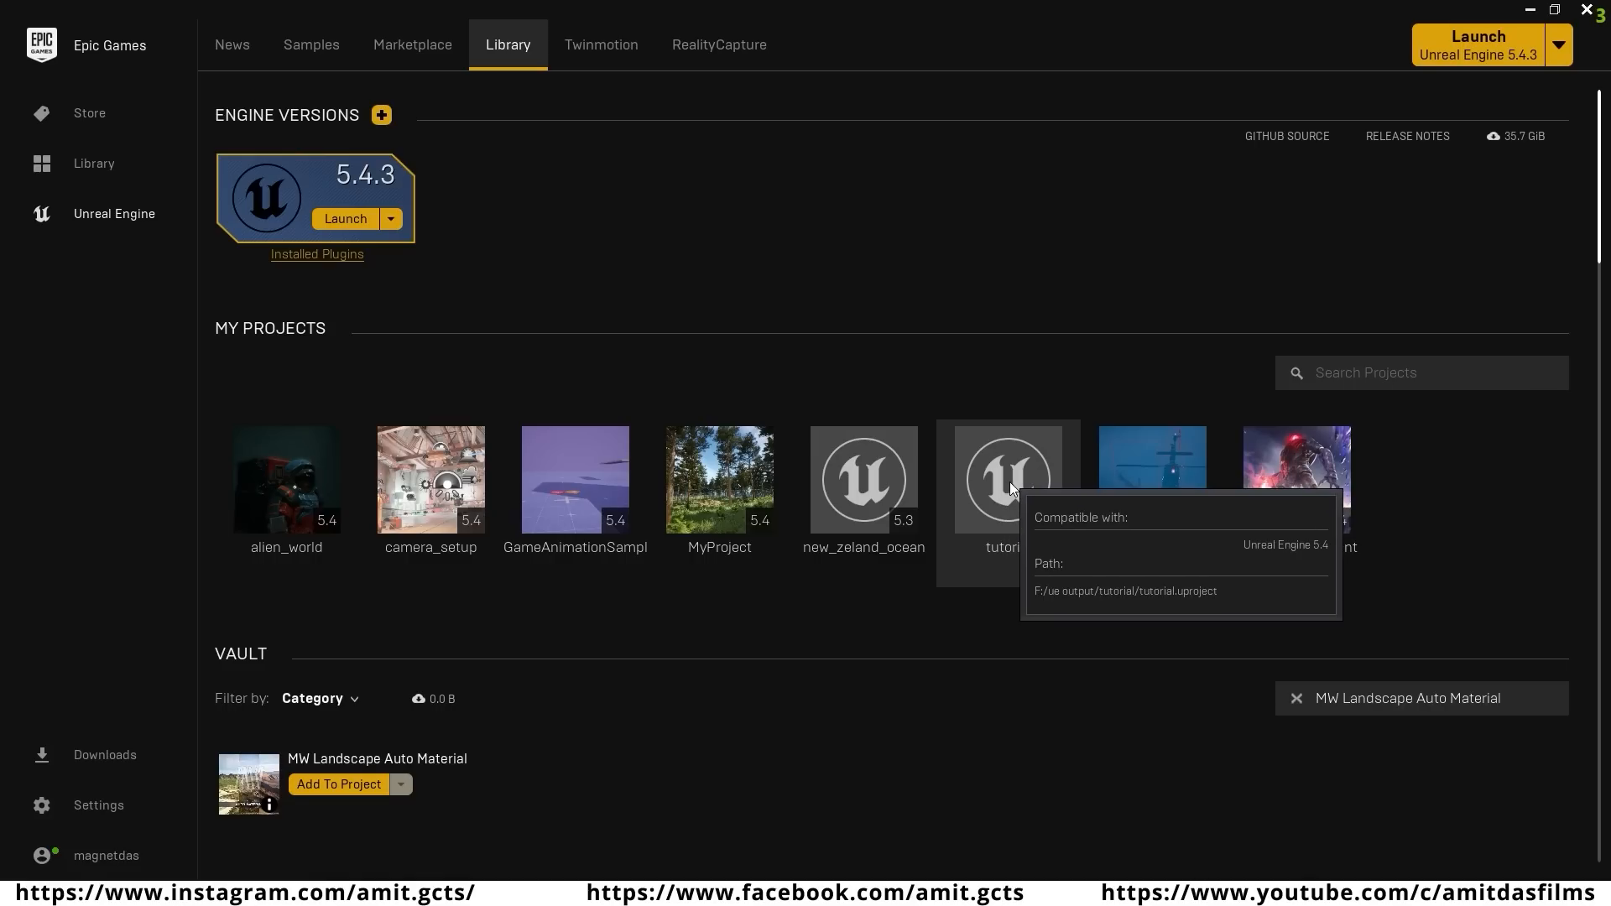
right_click(1009, 481)
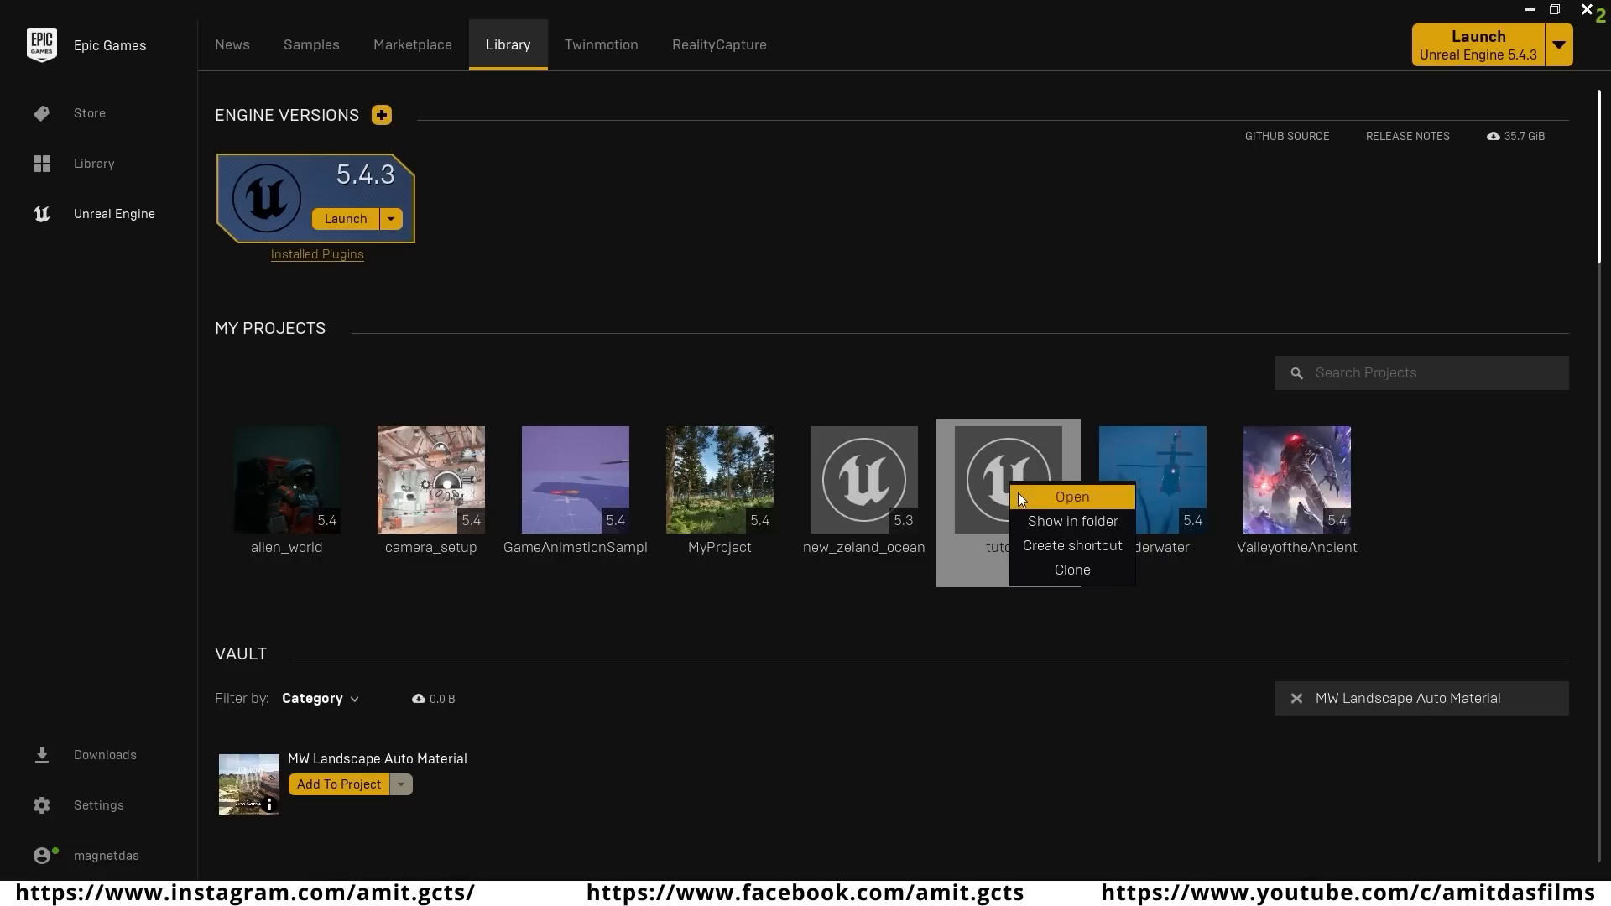
left_click(1074, 528)
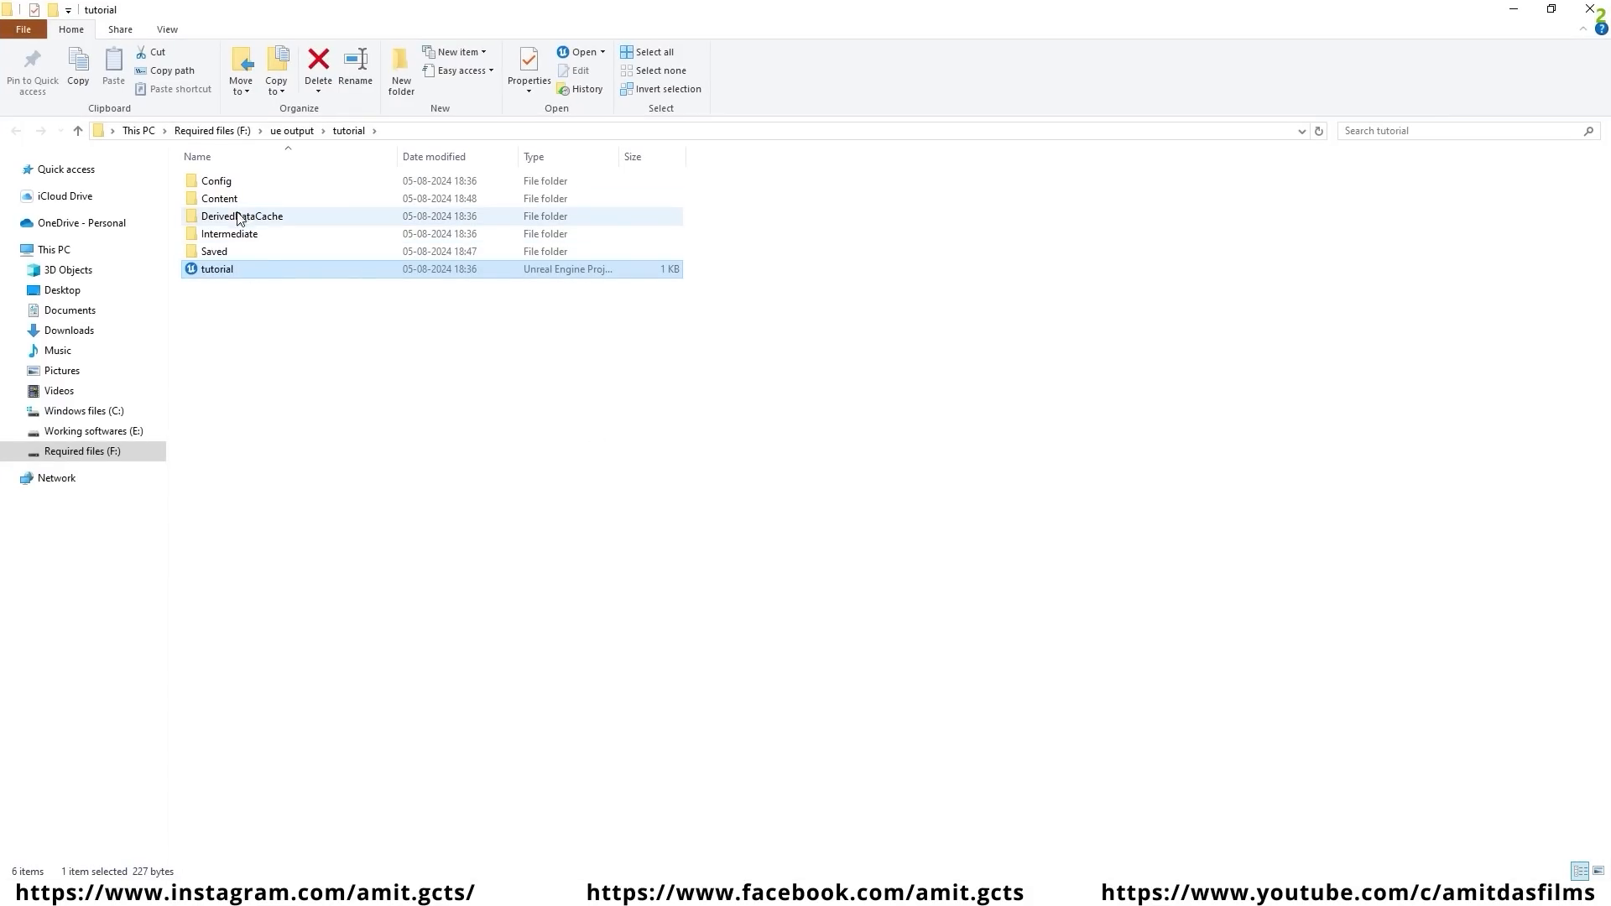
double_click(233, 184)
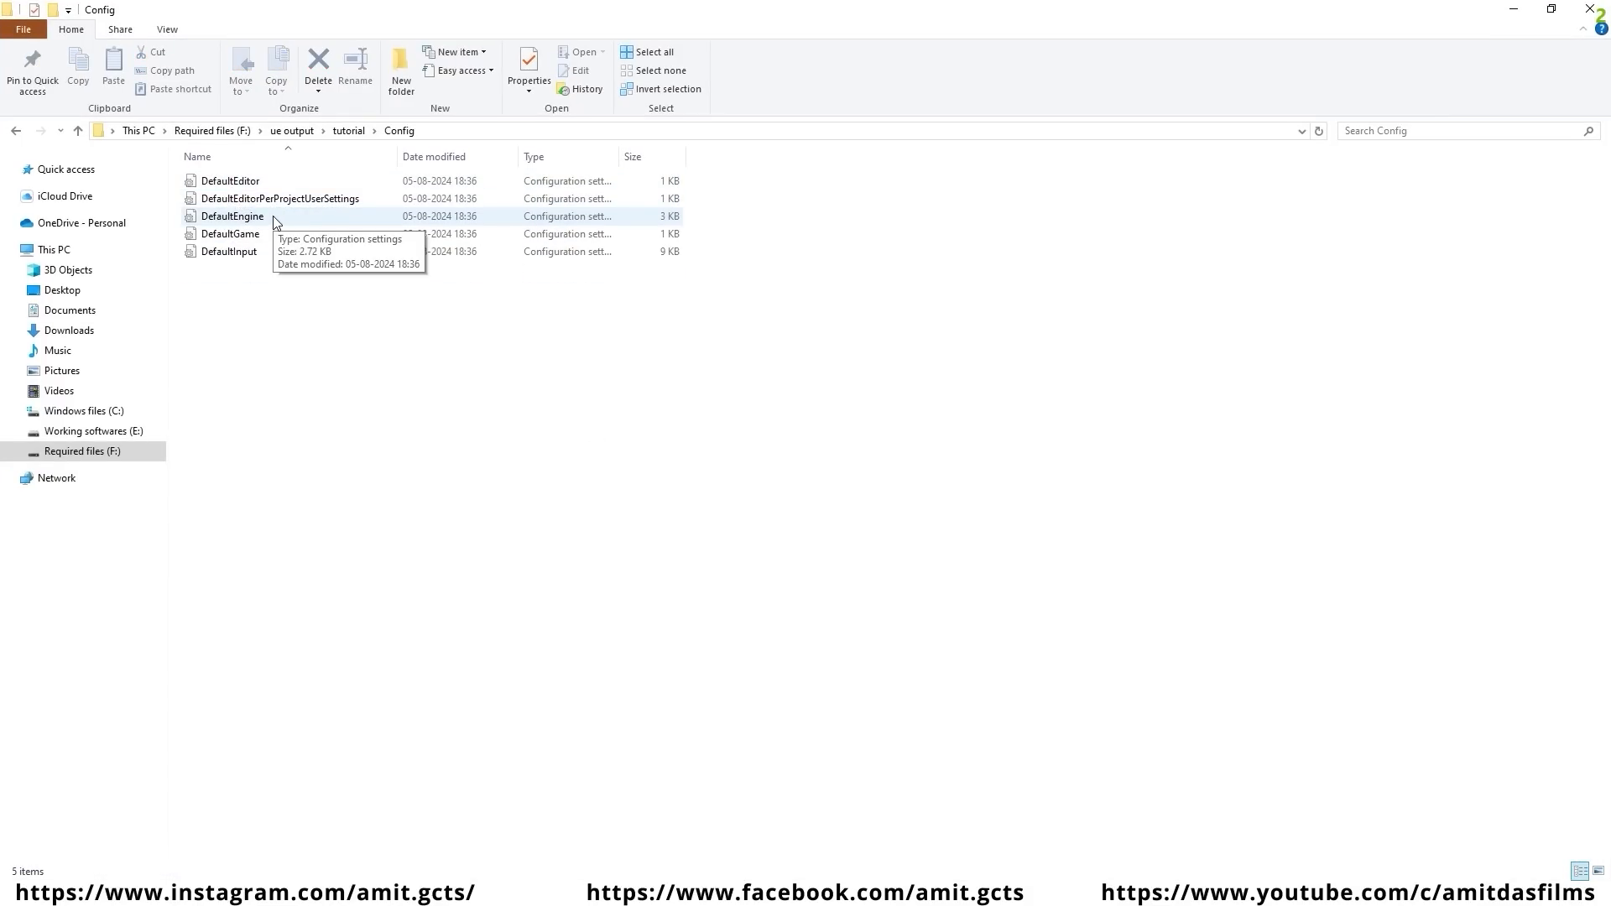
double_click(276, 220)
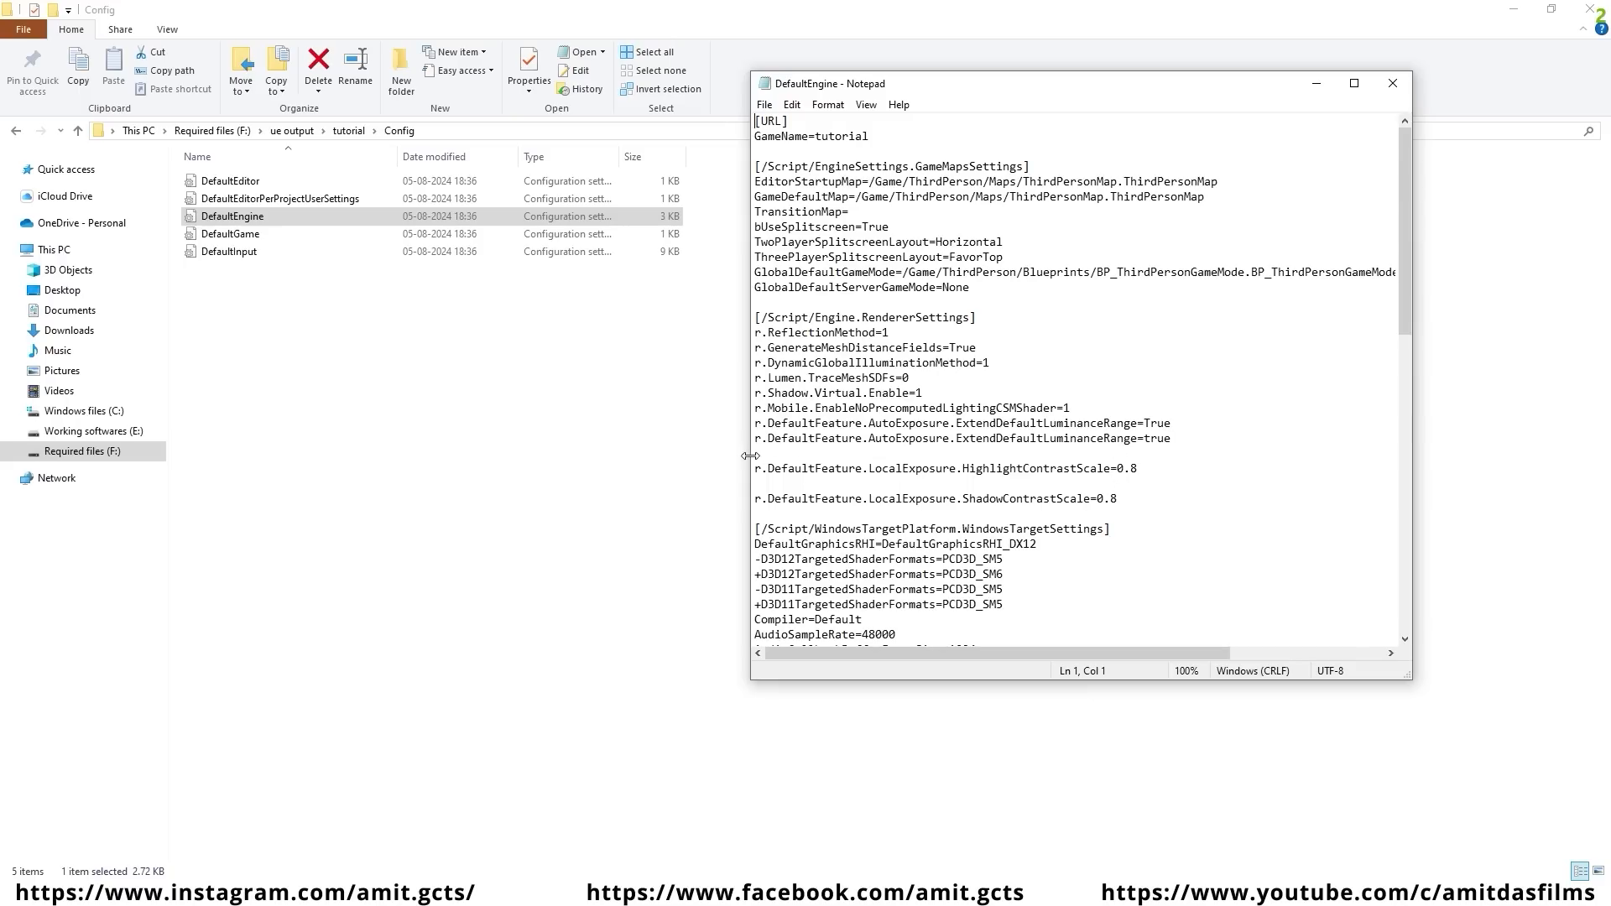
- Copy the lines r.Nanite.AllowTessellation=1 and r.Nanite.Tessellation=1 from the New Text Document note and minimize it
left_click(700, 868)
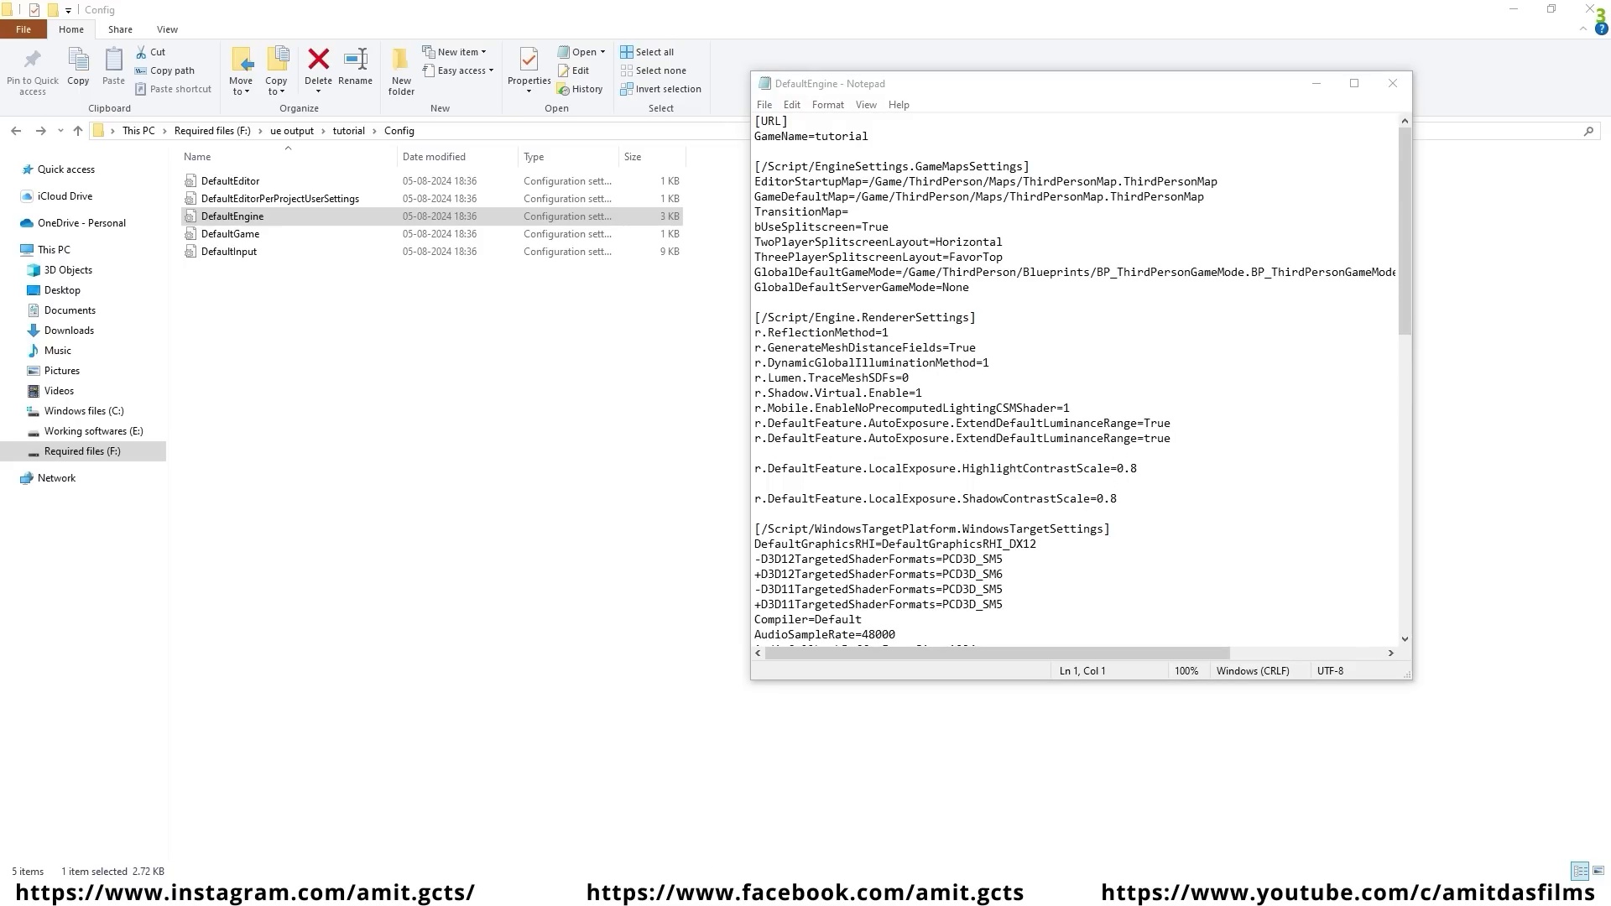
left_click(729, 849)
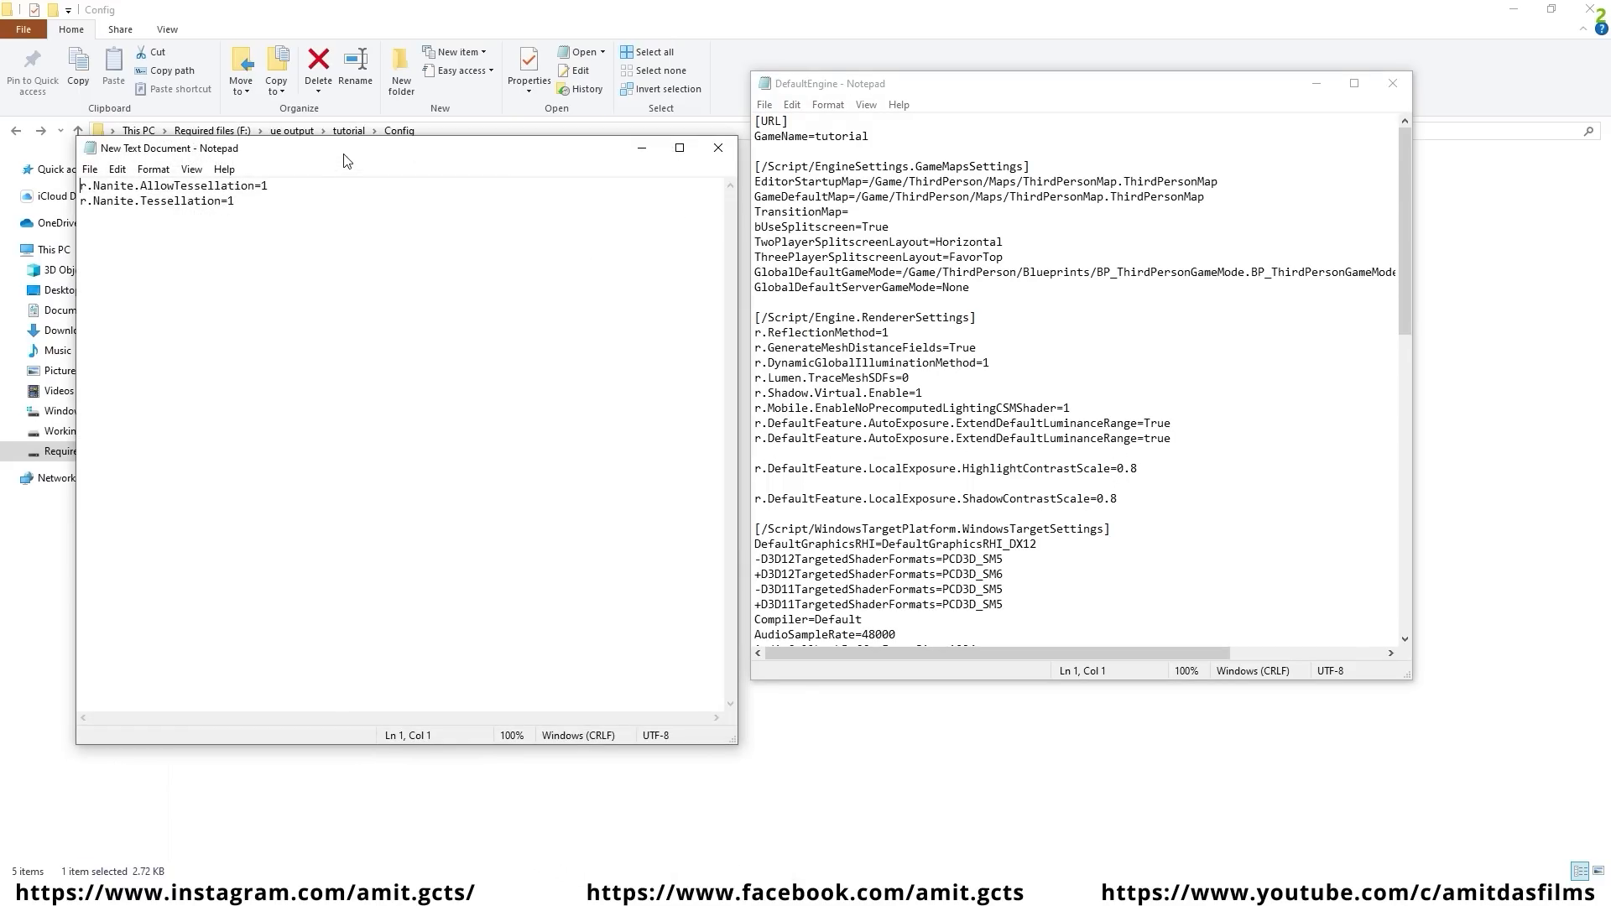
left_click_drag(344, 159, 435, 156)
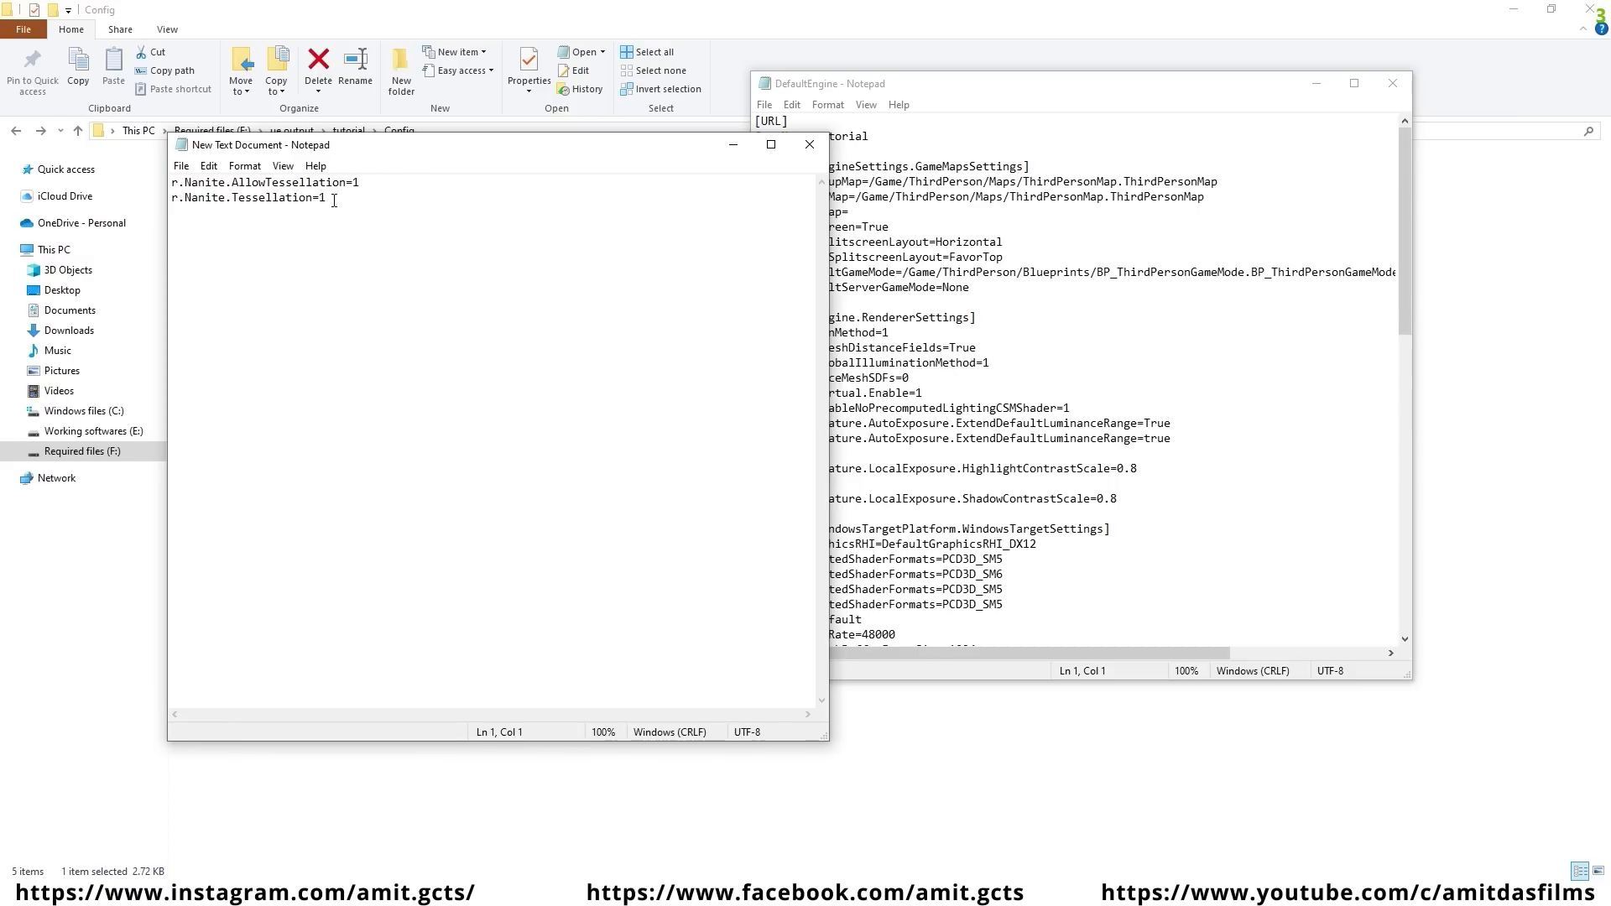
left_click_drag(335, 201, 160, 175)
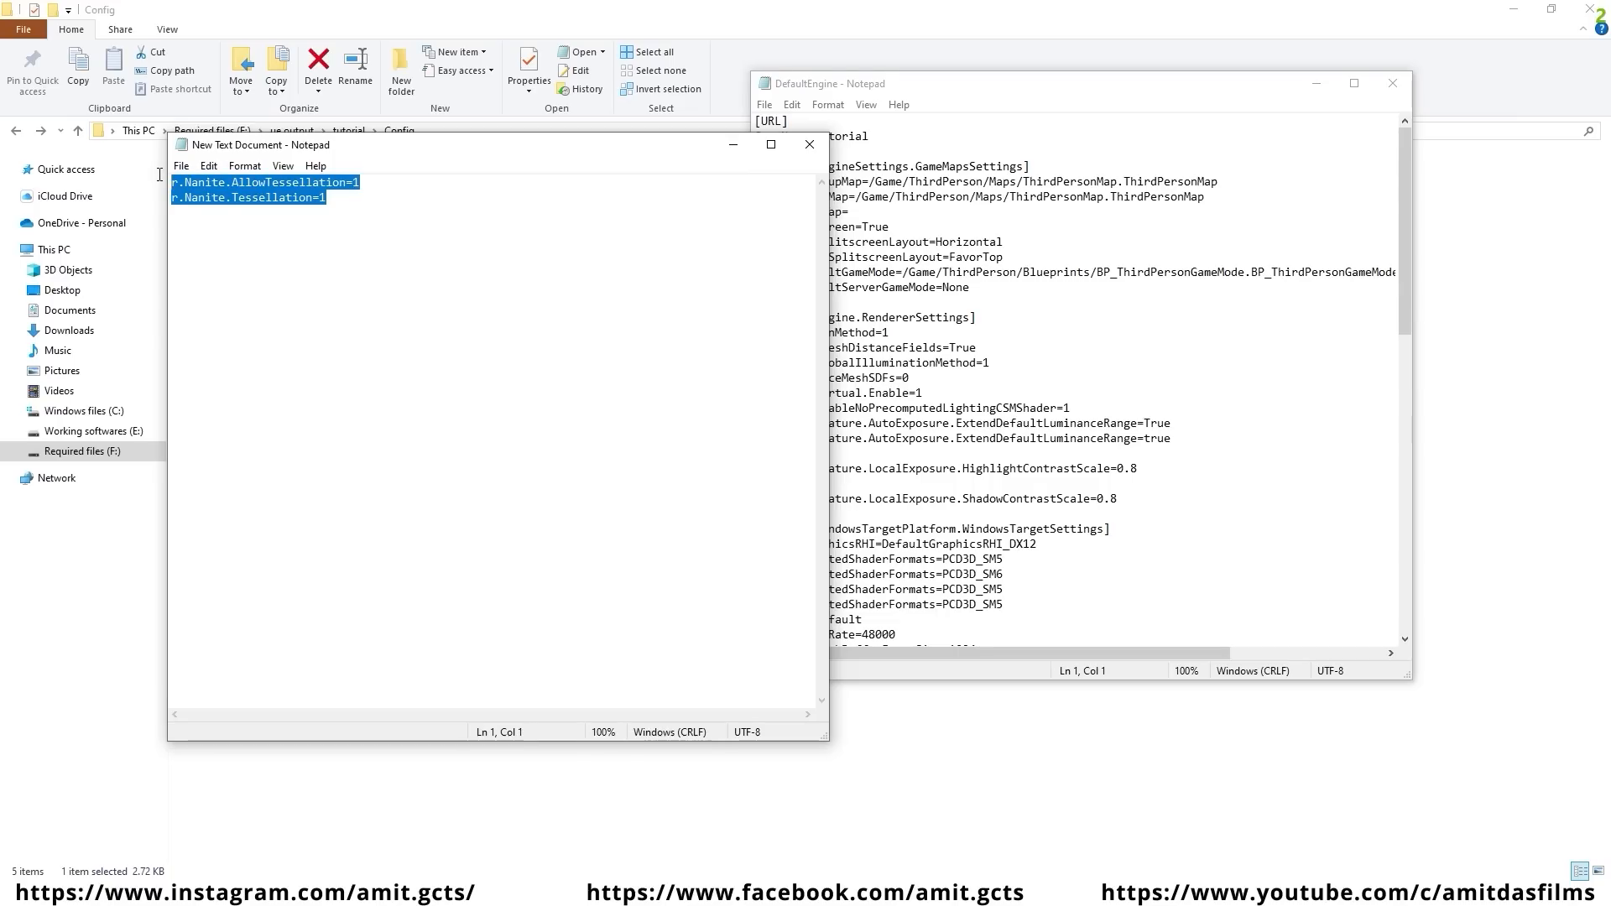
right_click(276, 186)
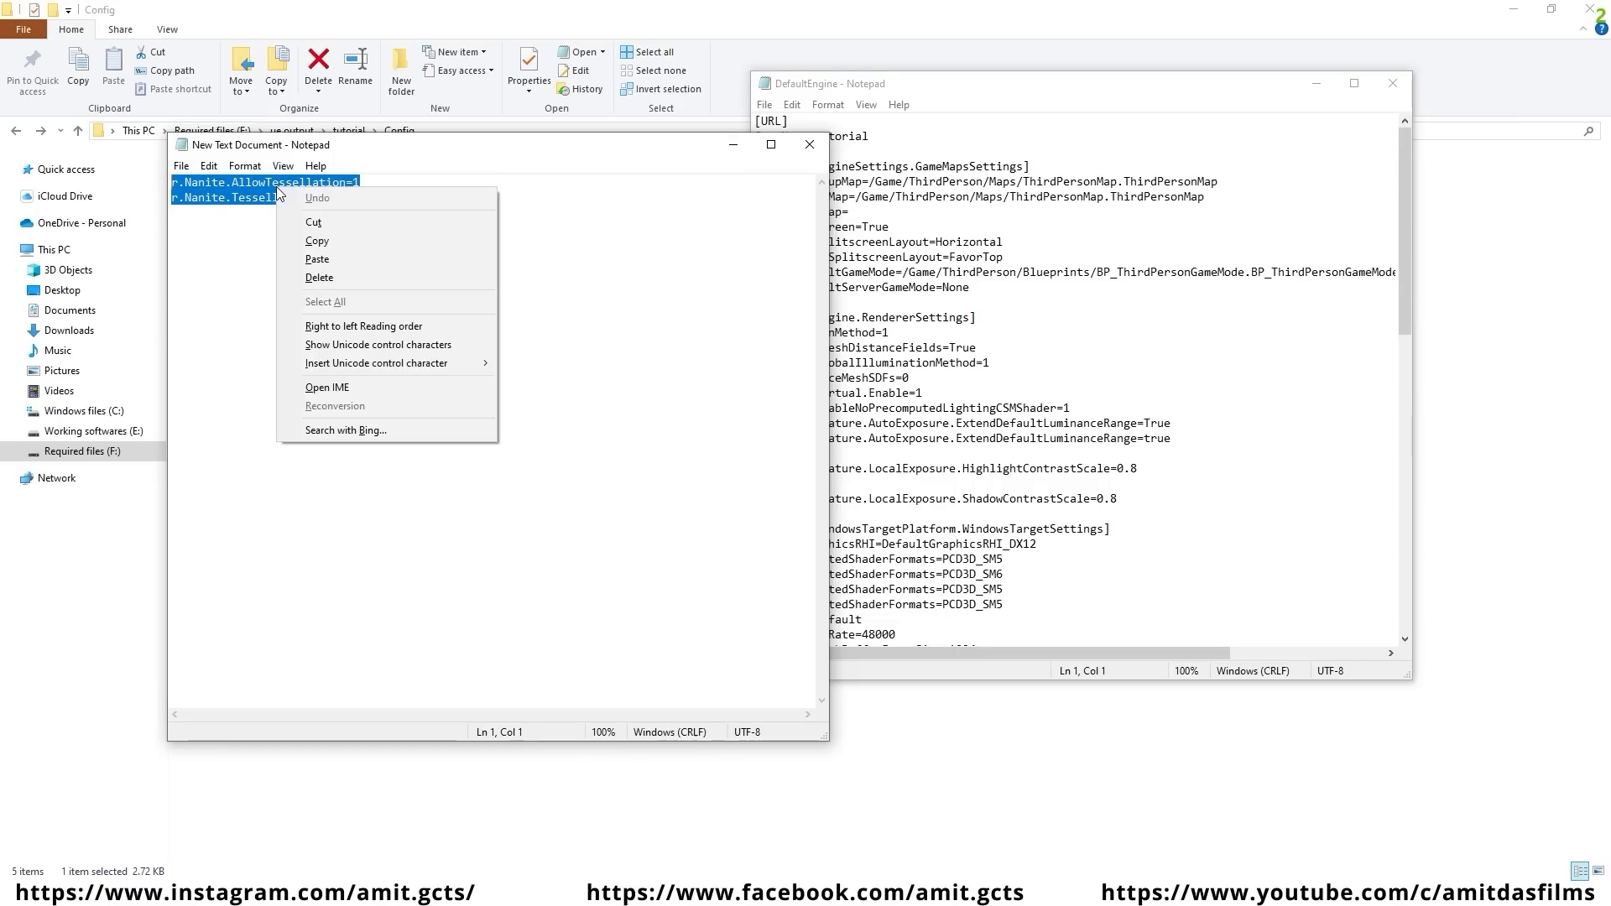
left_click(329, 239)
left_click(732, 149)
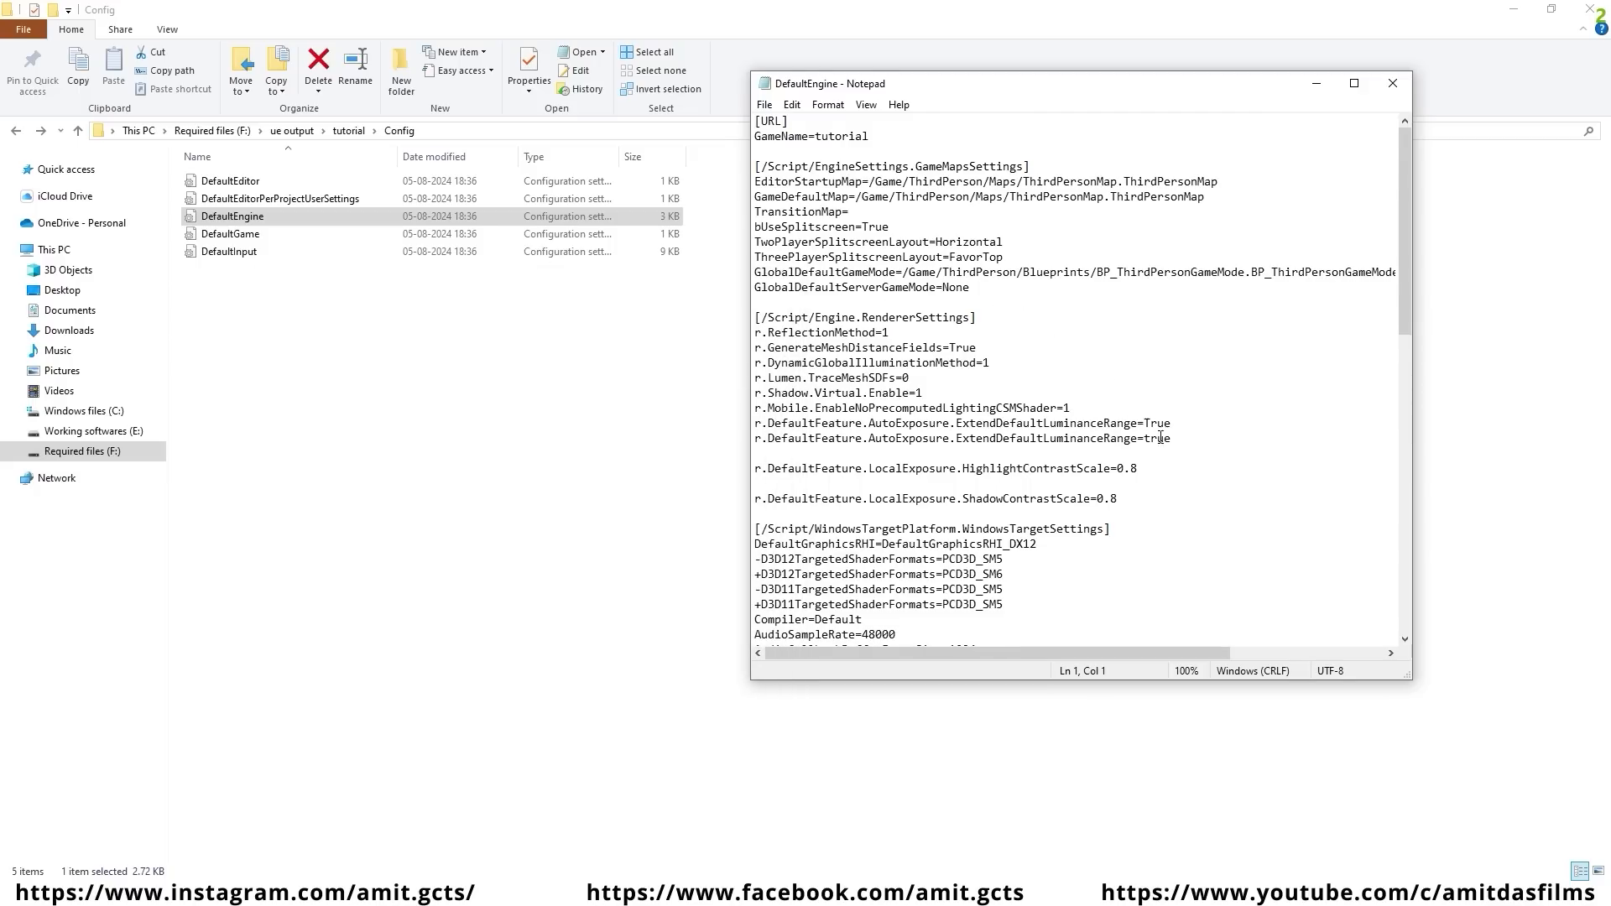
- Paste the two Nanite tessellation lines below the AutoExposure entries in DefaultEngine's RendererSettings section, then save and close the file
key("Return")
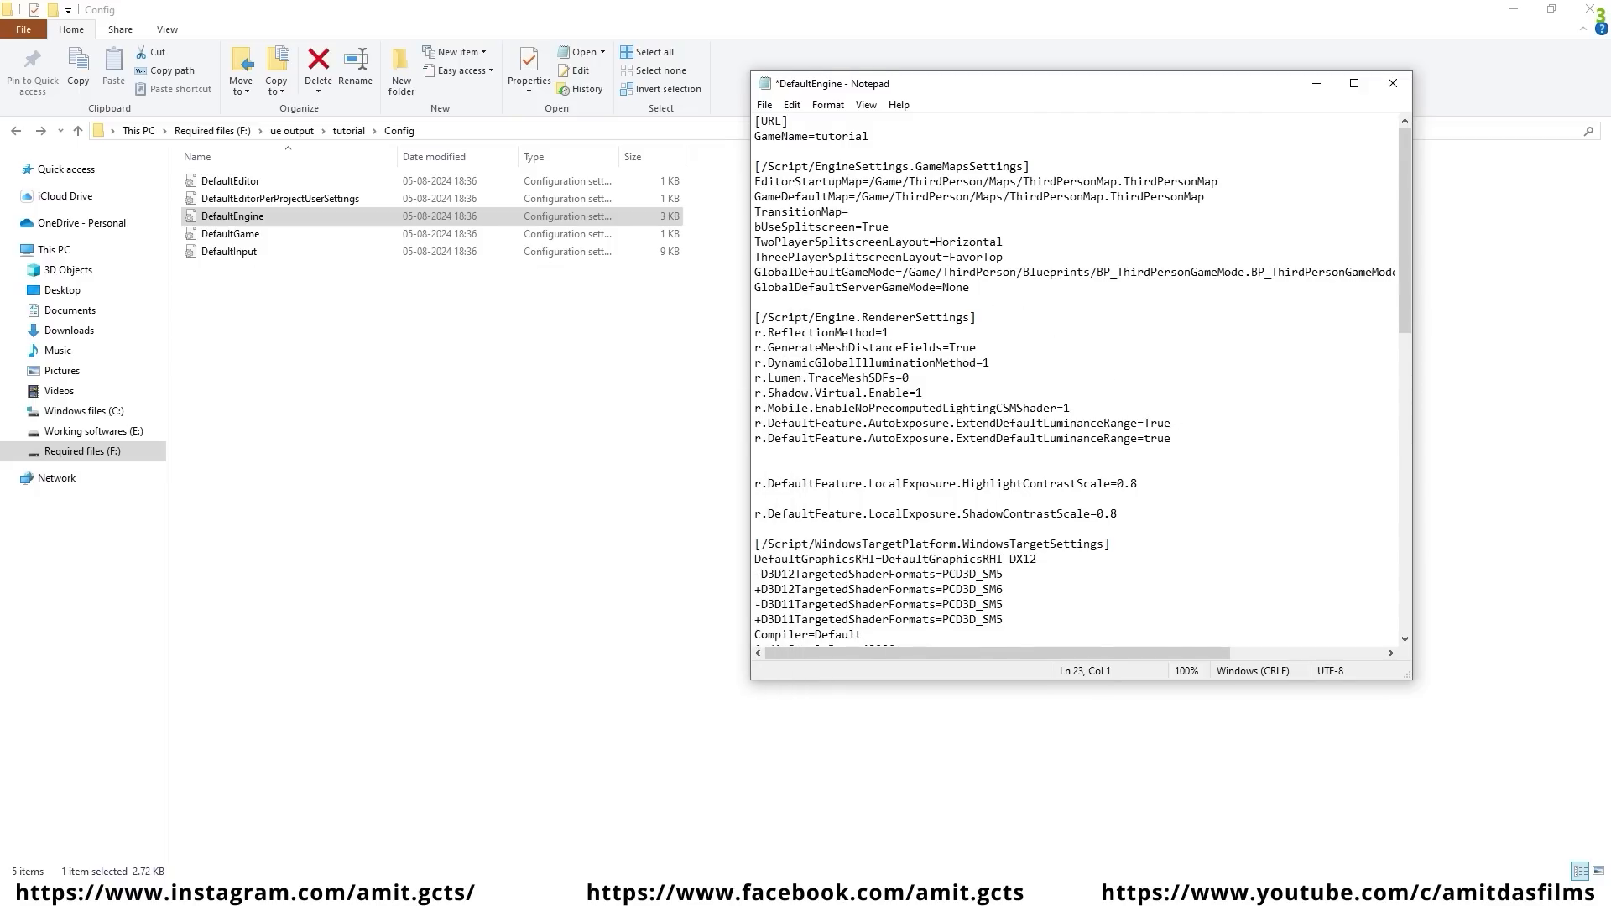
key("ctrl+v")
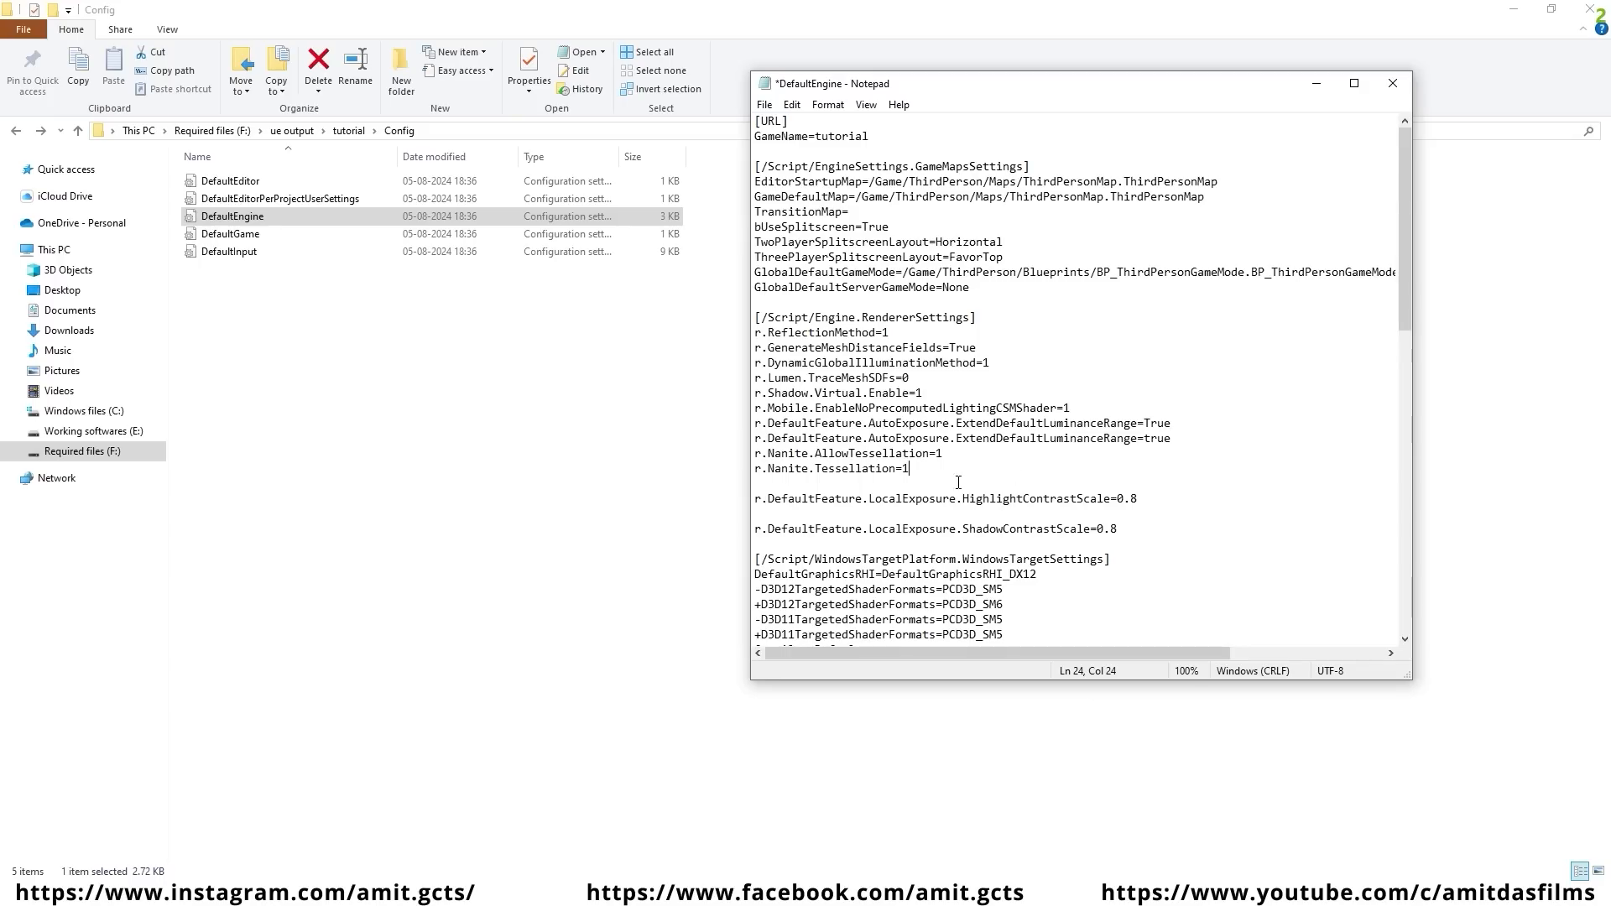
left_click(1393, 83)
left_click(758, 459)
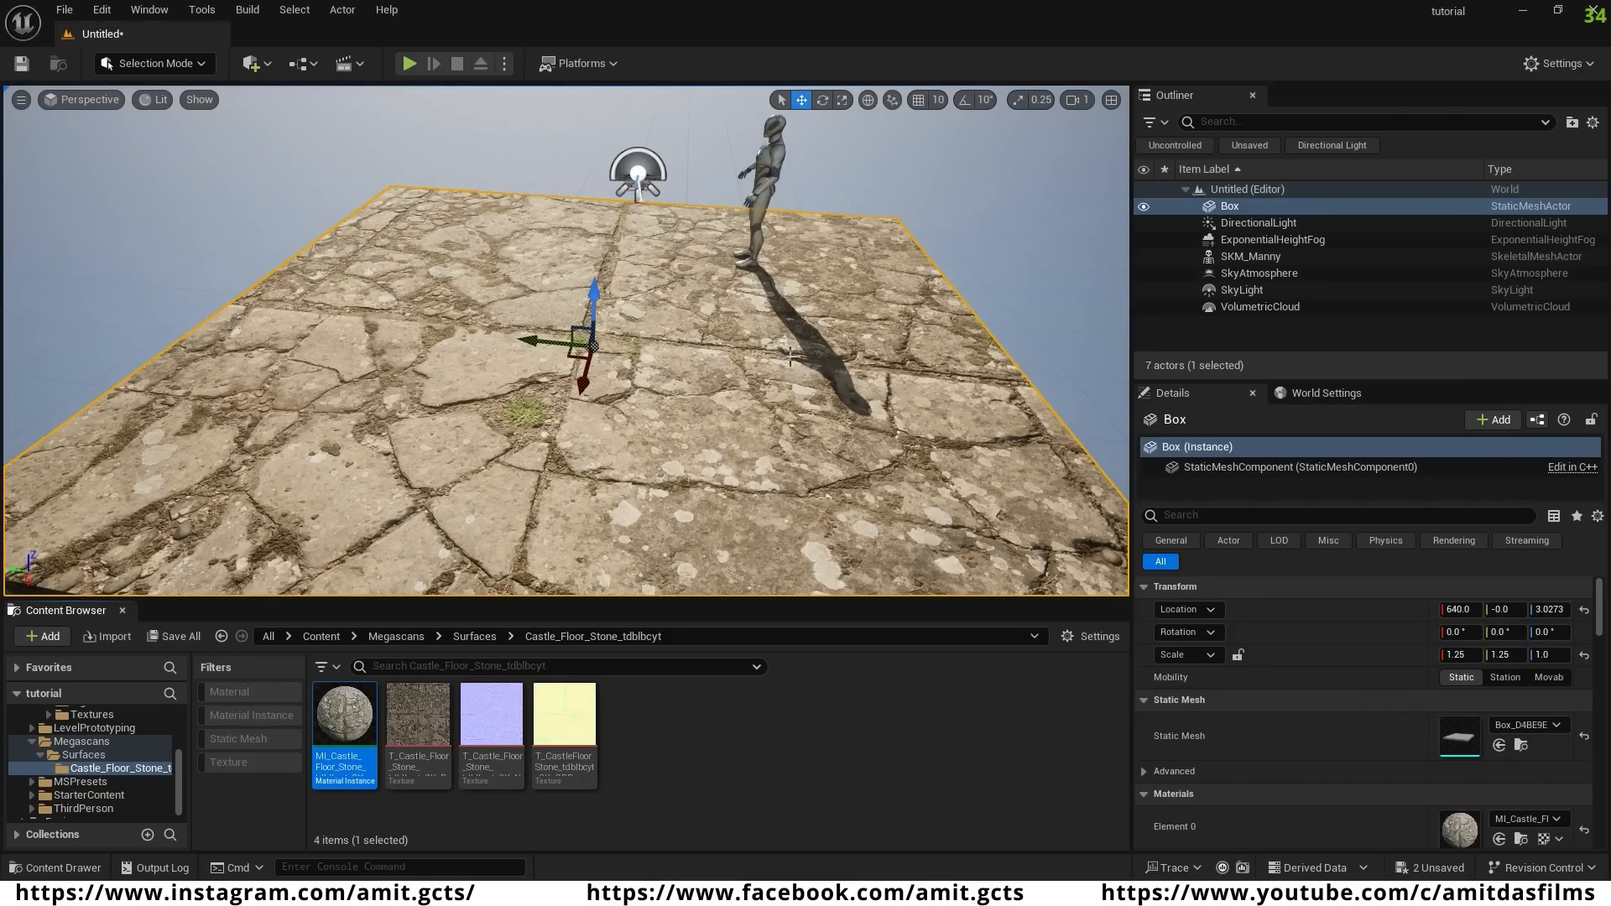
- Close the project editor, saving the generated box mesh and saving the level as tutorial in the Content folder
left_click(1595, 10)
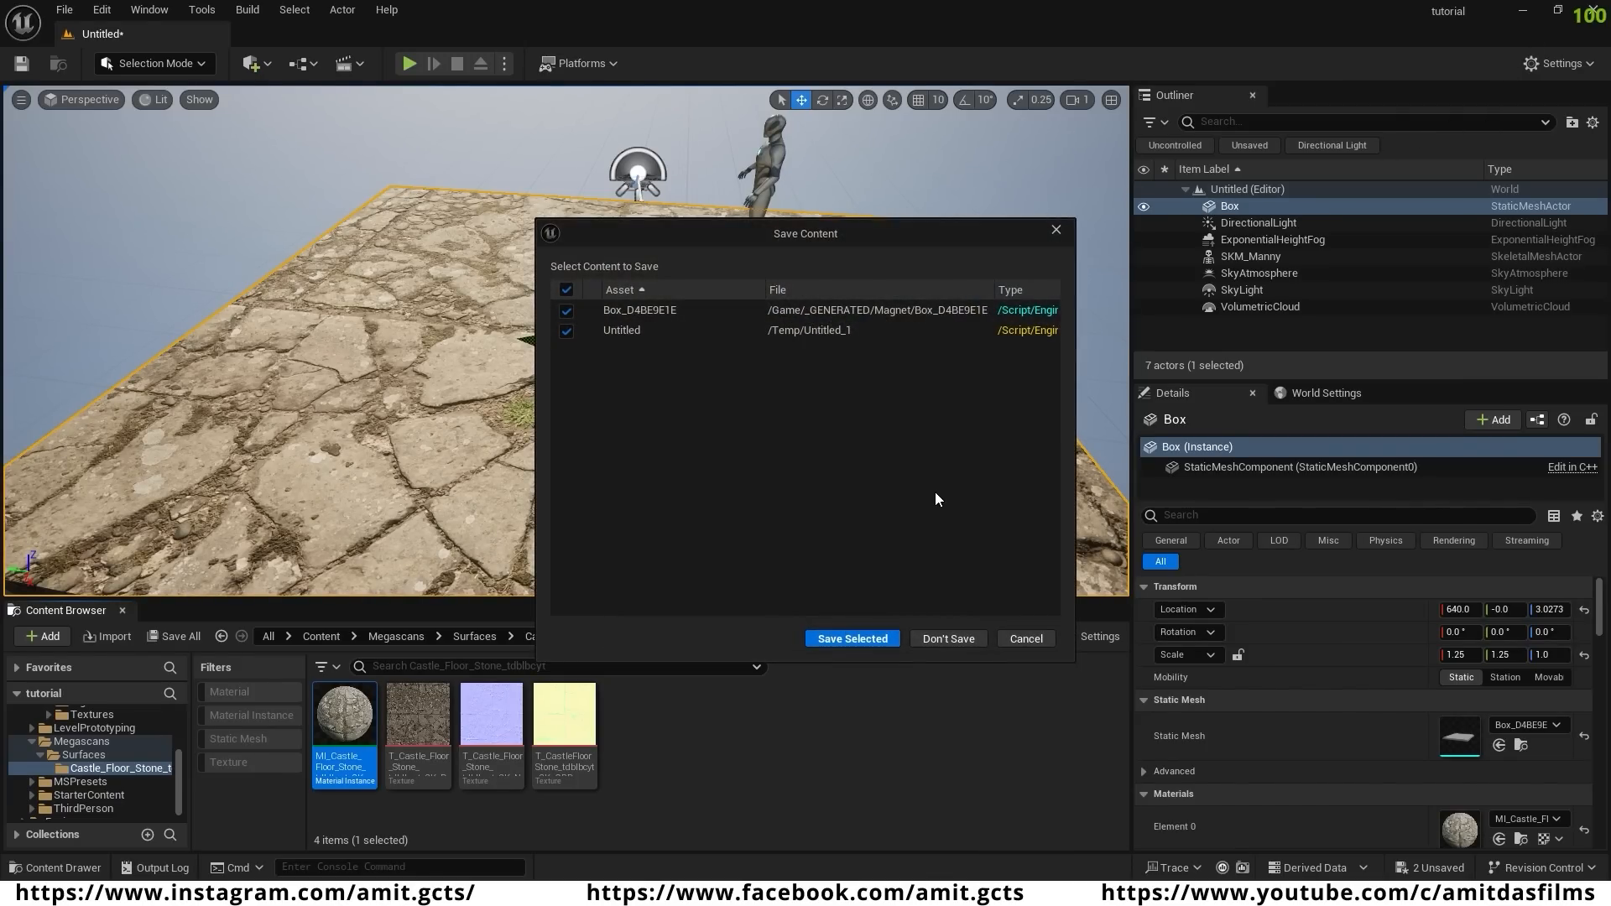
left_click(858, 642)
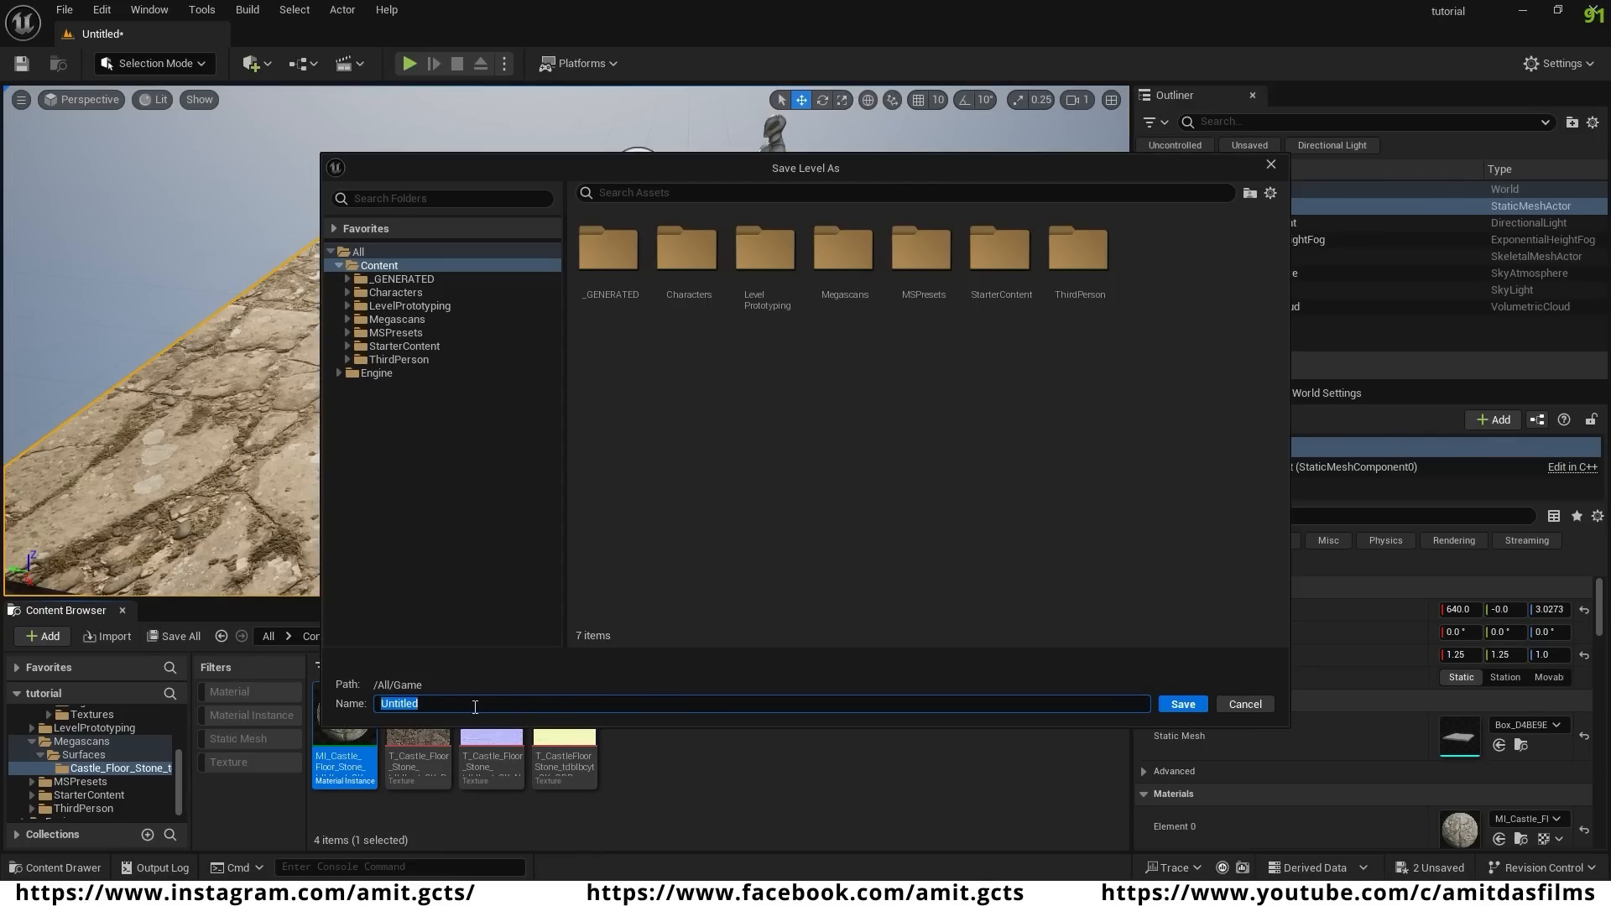
type("tutorial")
left_click(1184, 704)
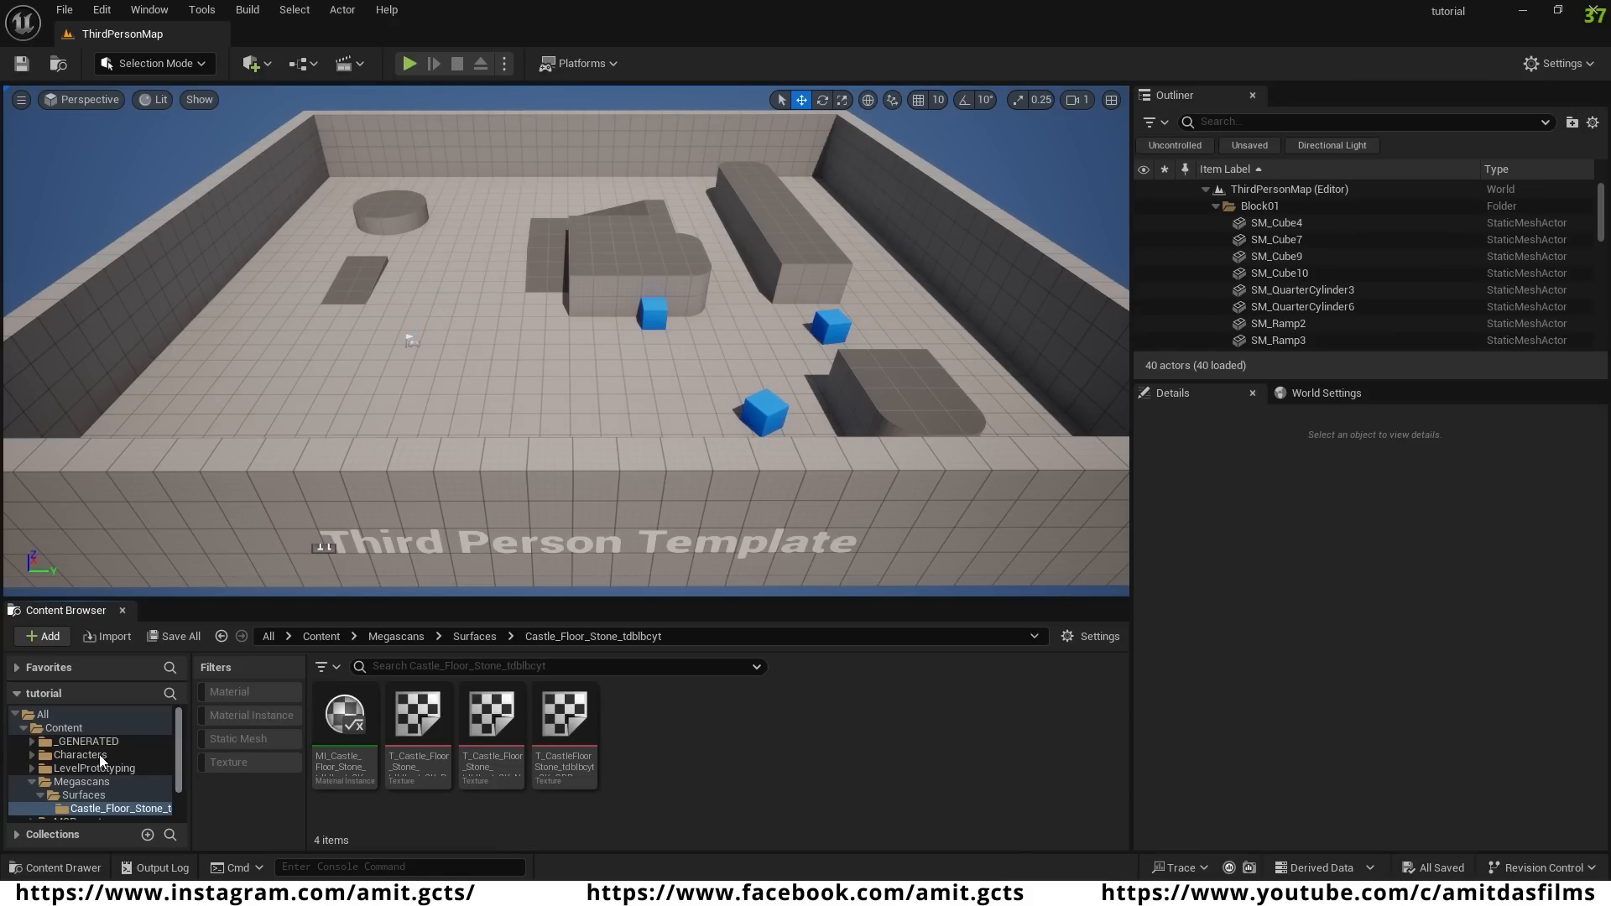
- Open the tutorial level from the Content folder, and open M_MS_Surface_Material, the parent of the box's material instance, in a maximized editor
left_click(59, 727)
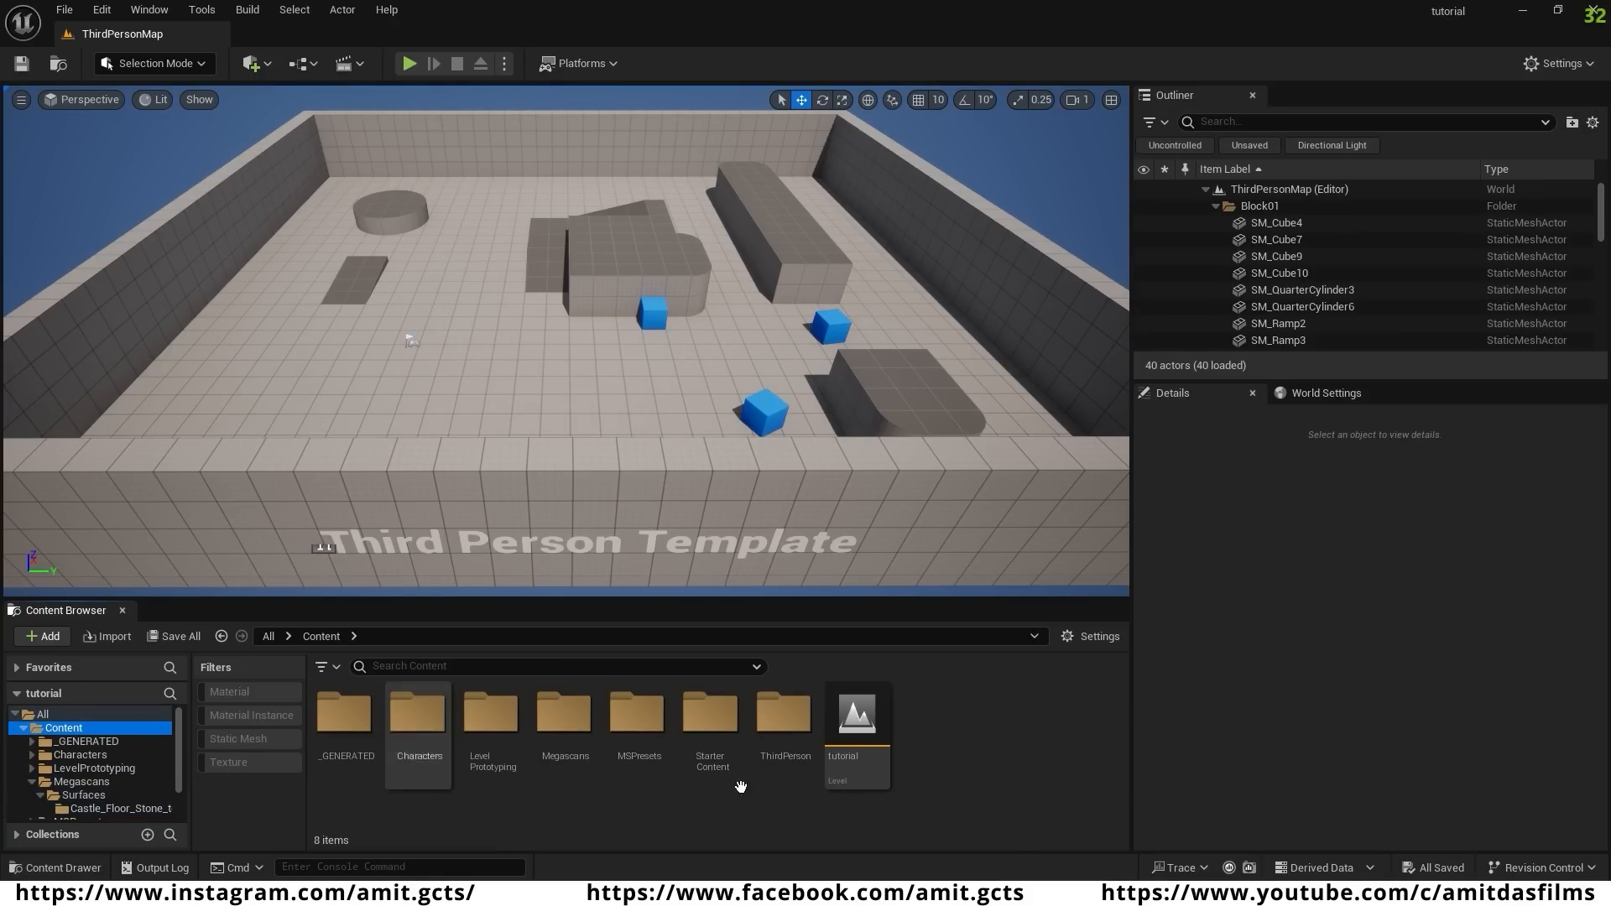
double_click(862, 726)
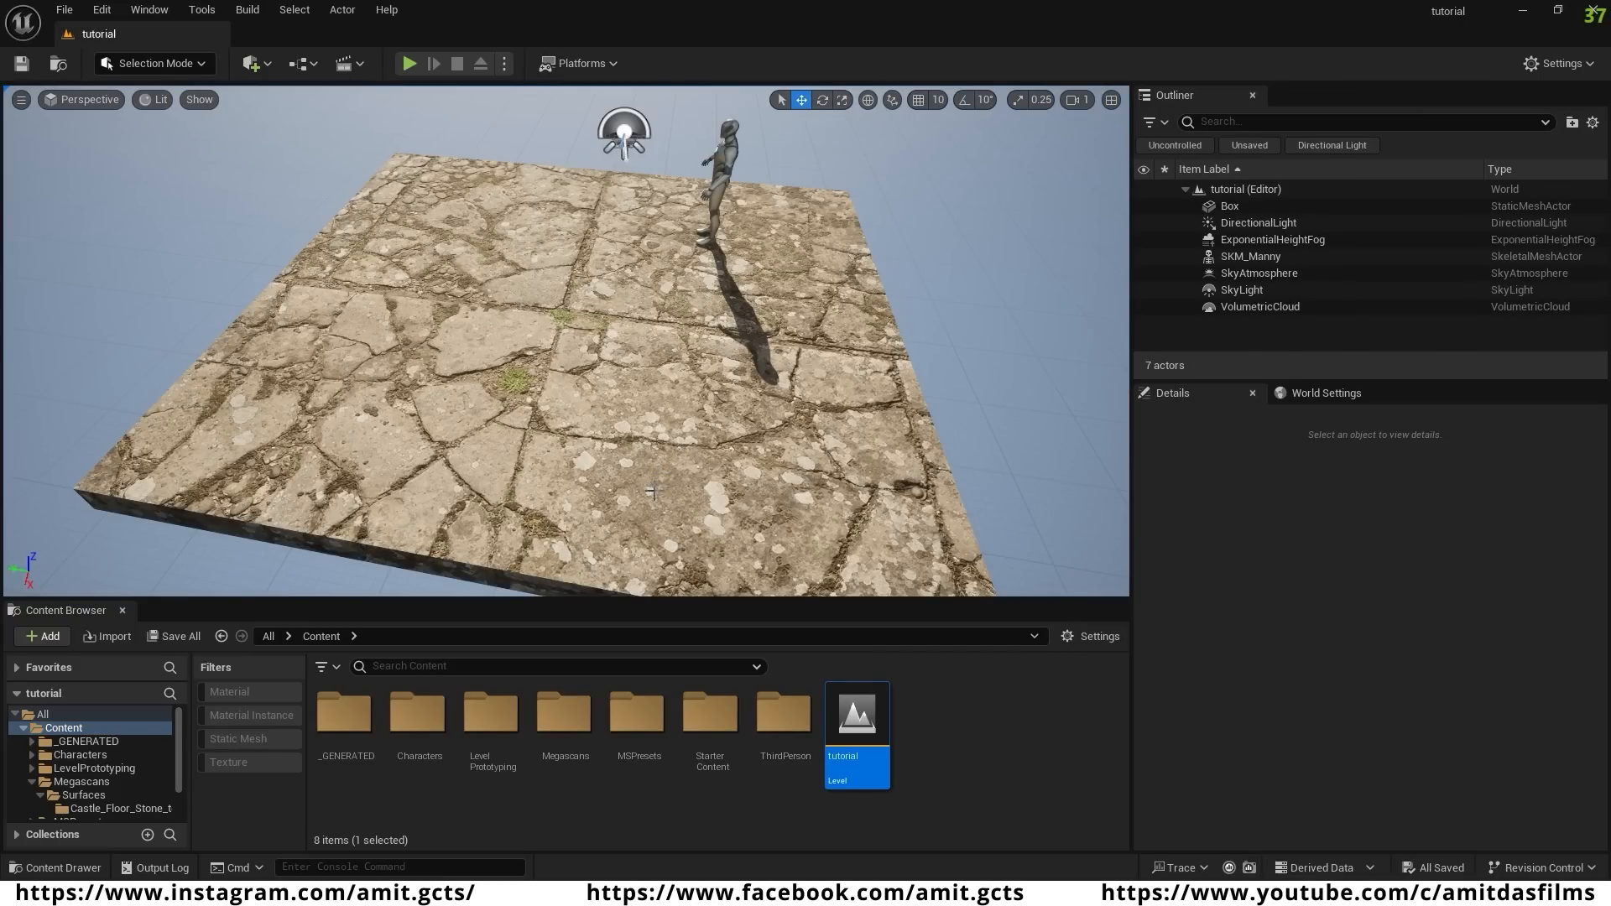
left_click(633, 384)
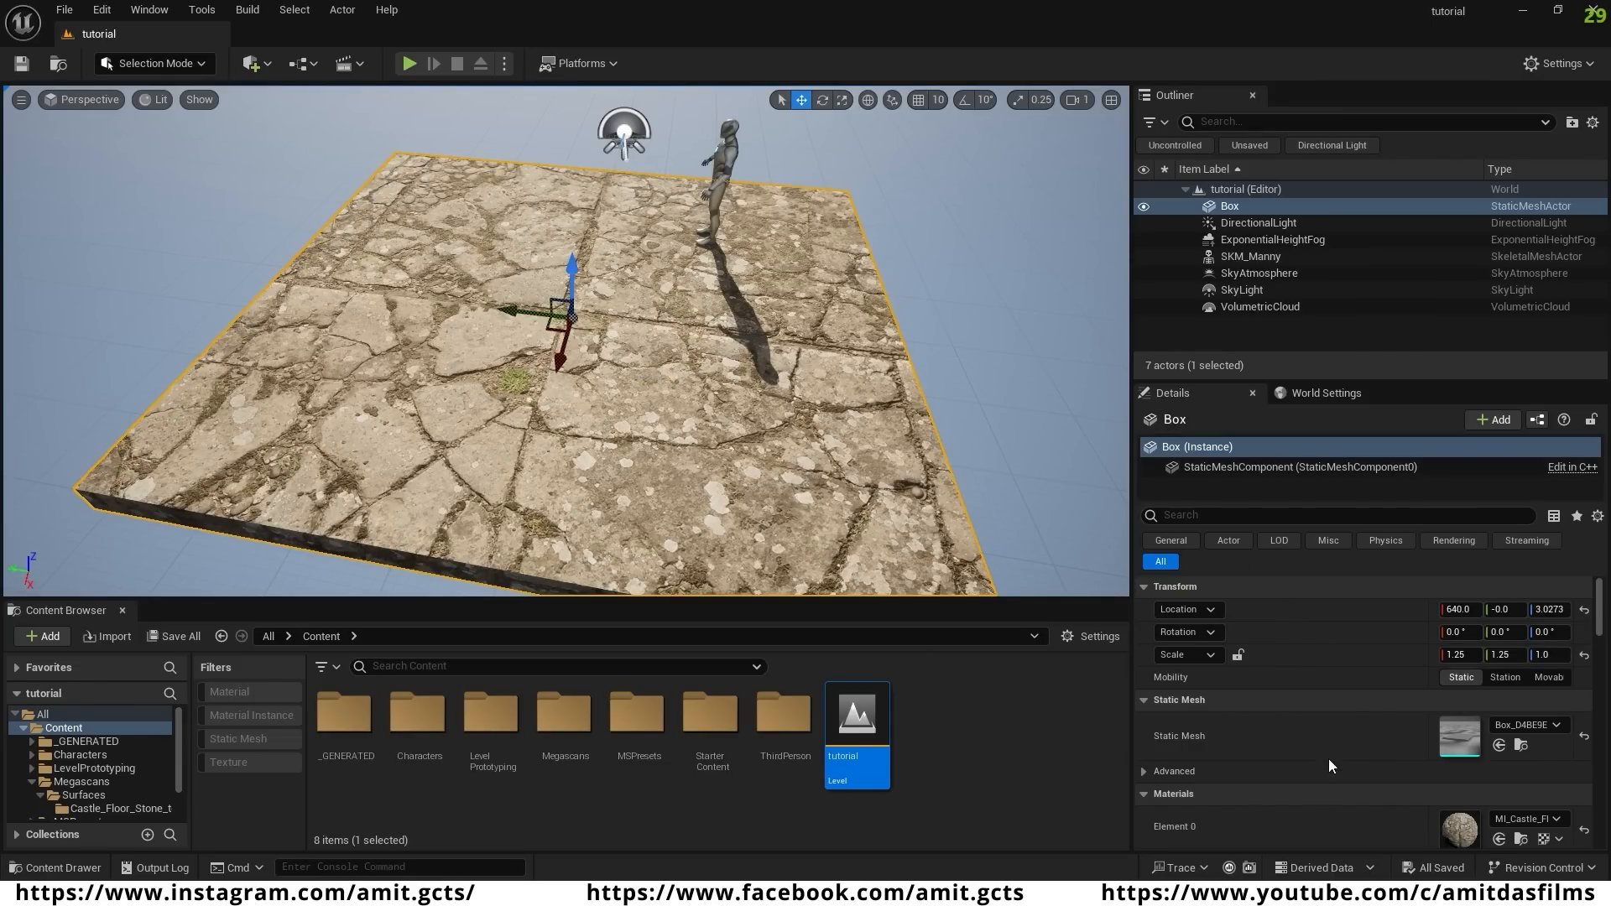
double_click(1467, 831)
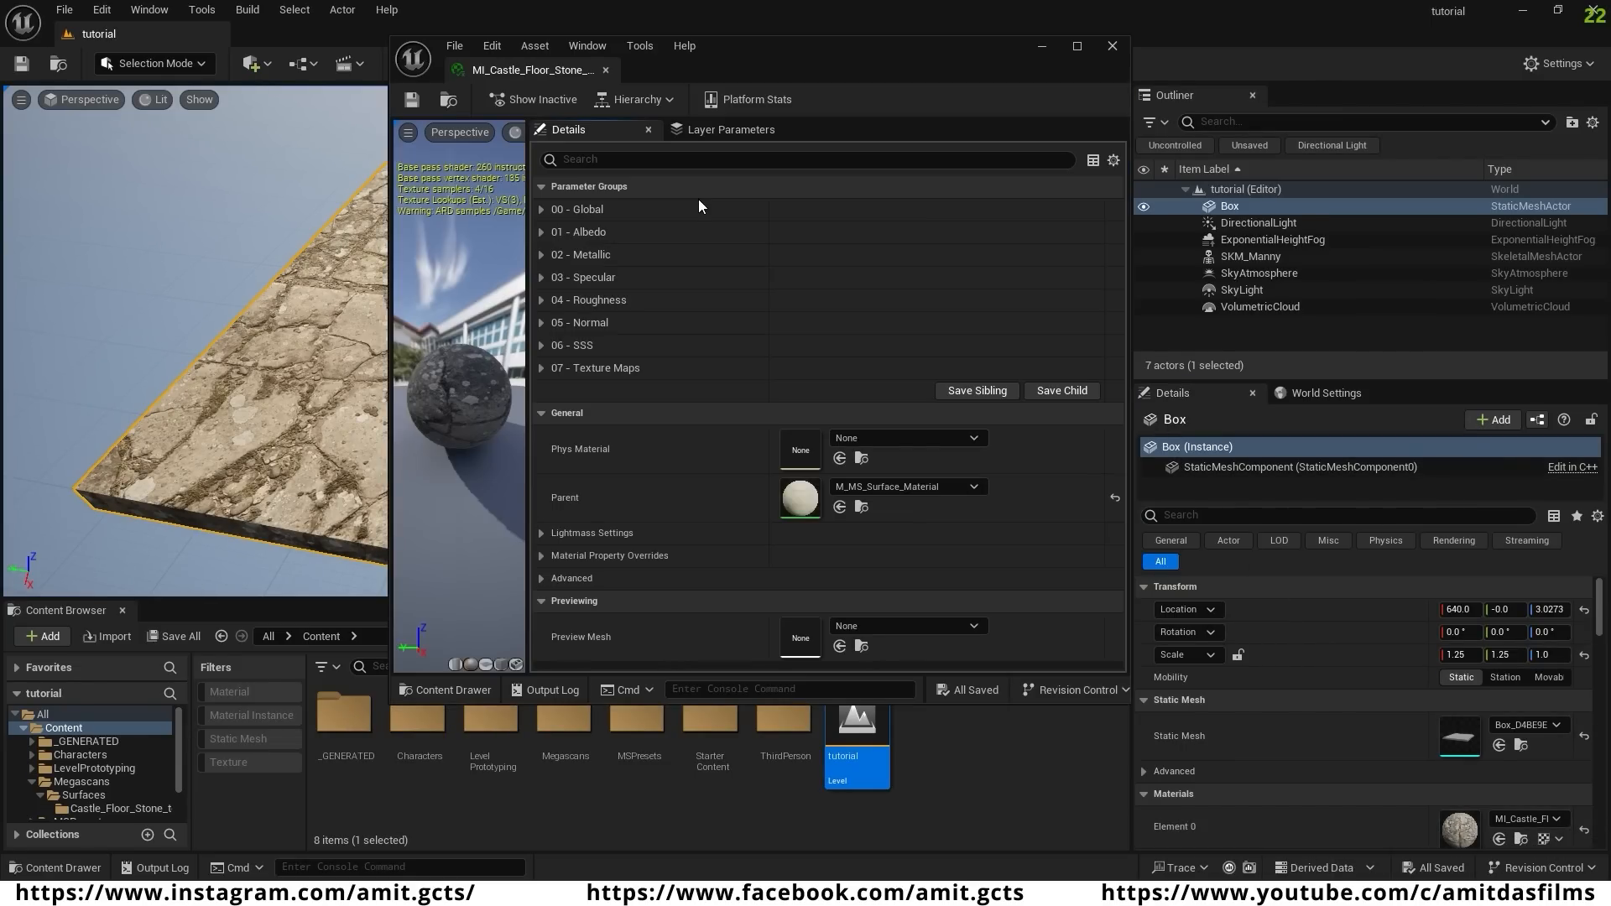
double_click(799, 499)
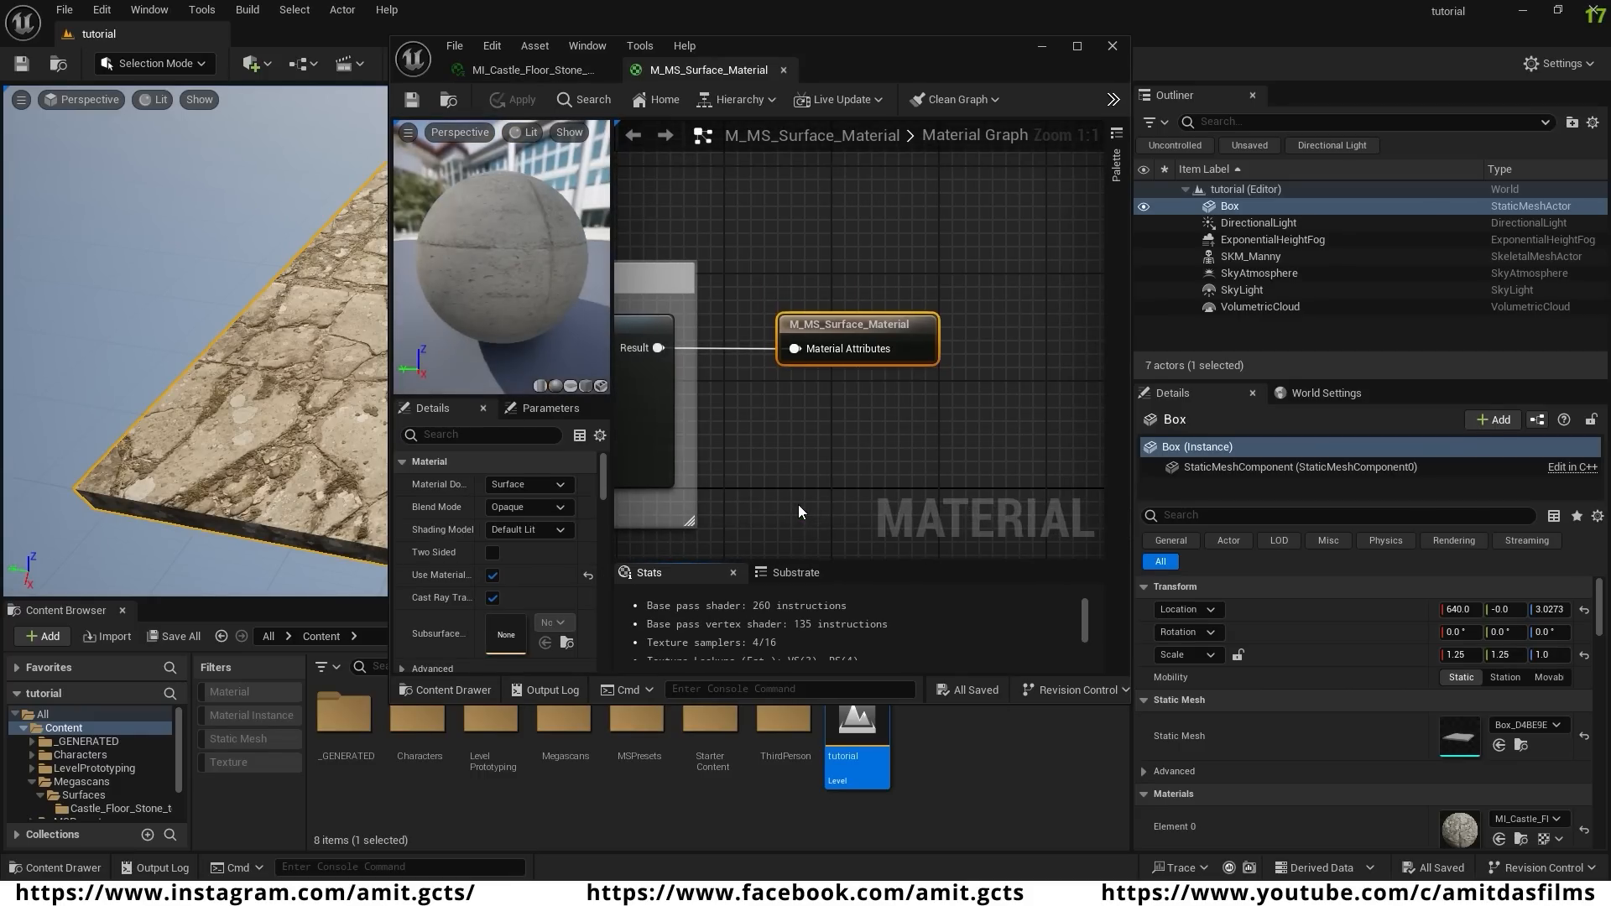
left_click(1078, 46)
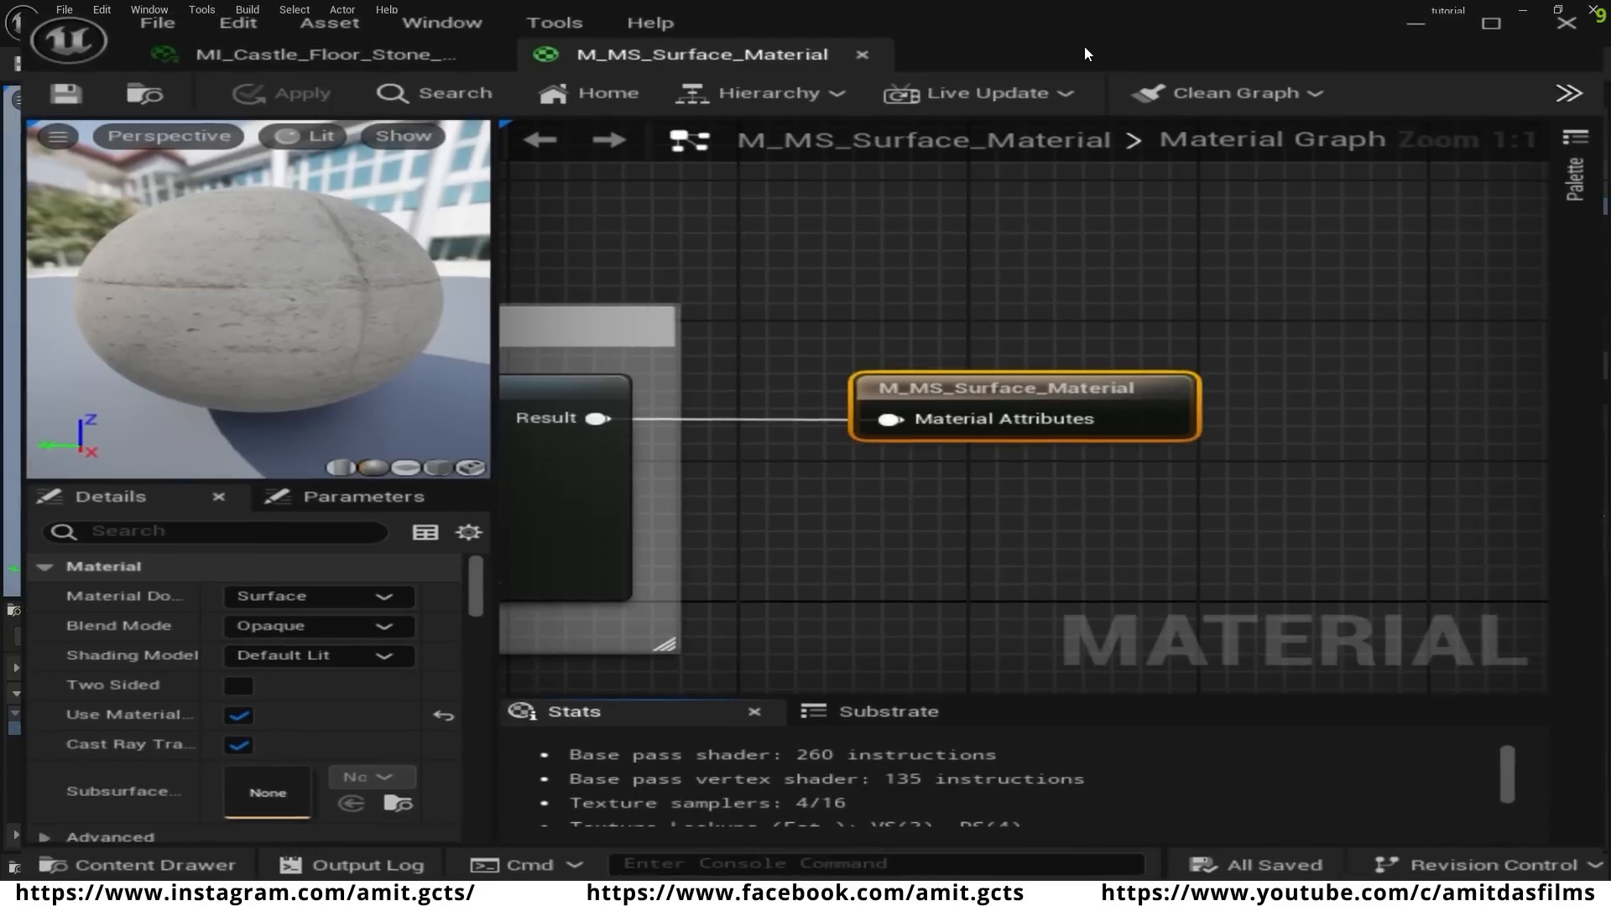
- Disable Use Material Attributes for the material and move its result node up, clear of the Adjustments group
right_click_drag(827, 252, 1337, 249)
scroll(864, 346, "down", 5)
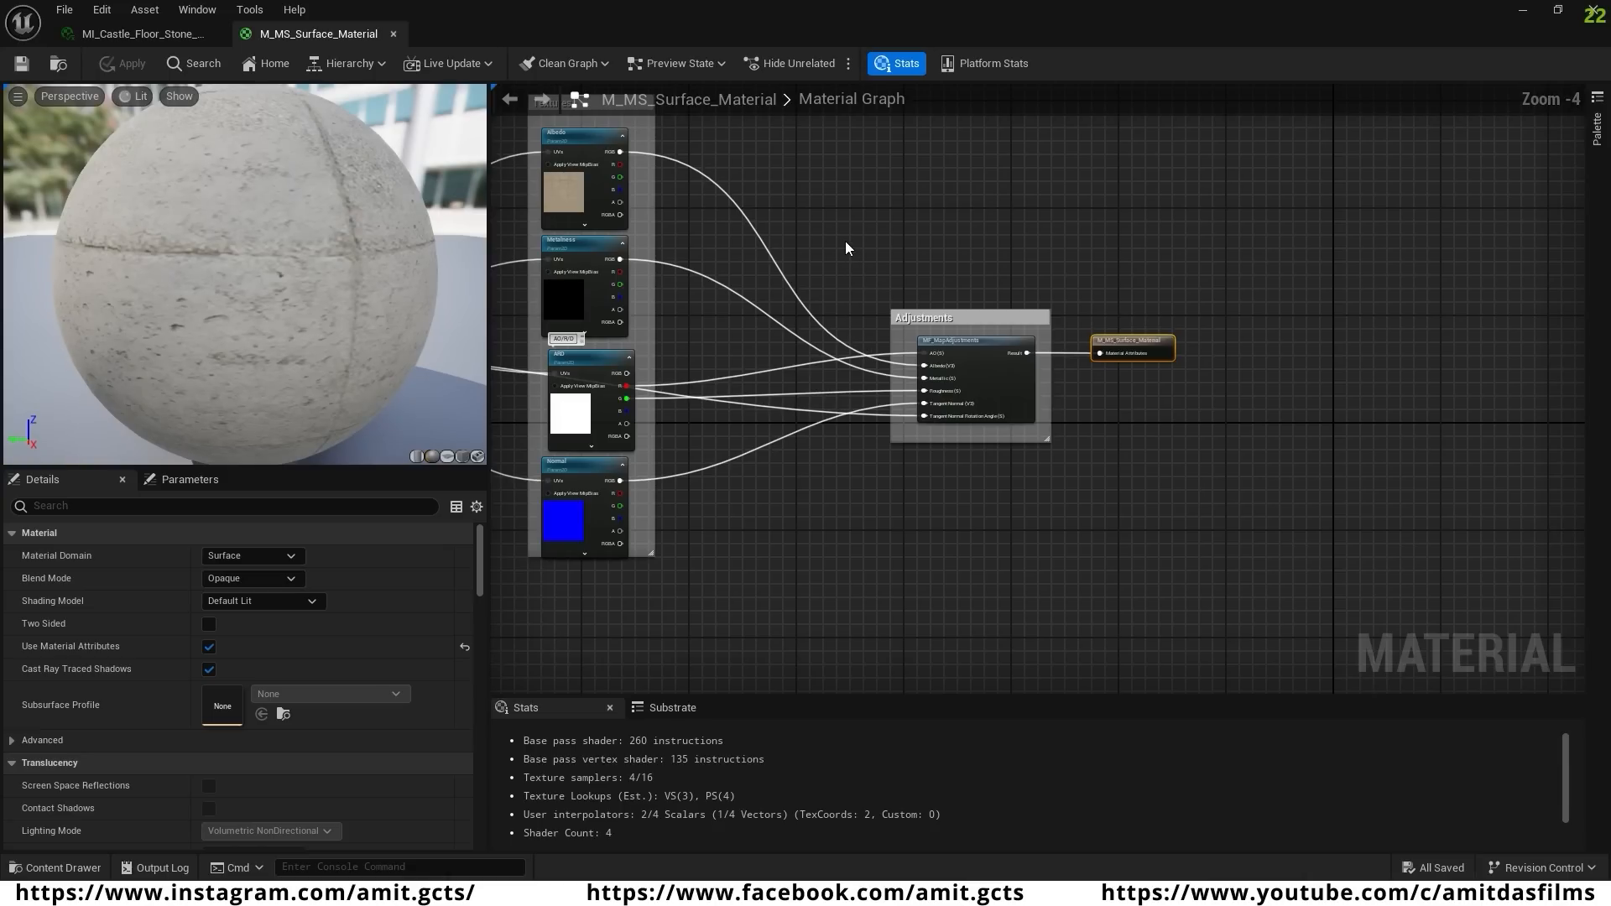
right_click_drag(849, 244, 923, 290)
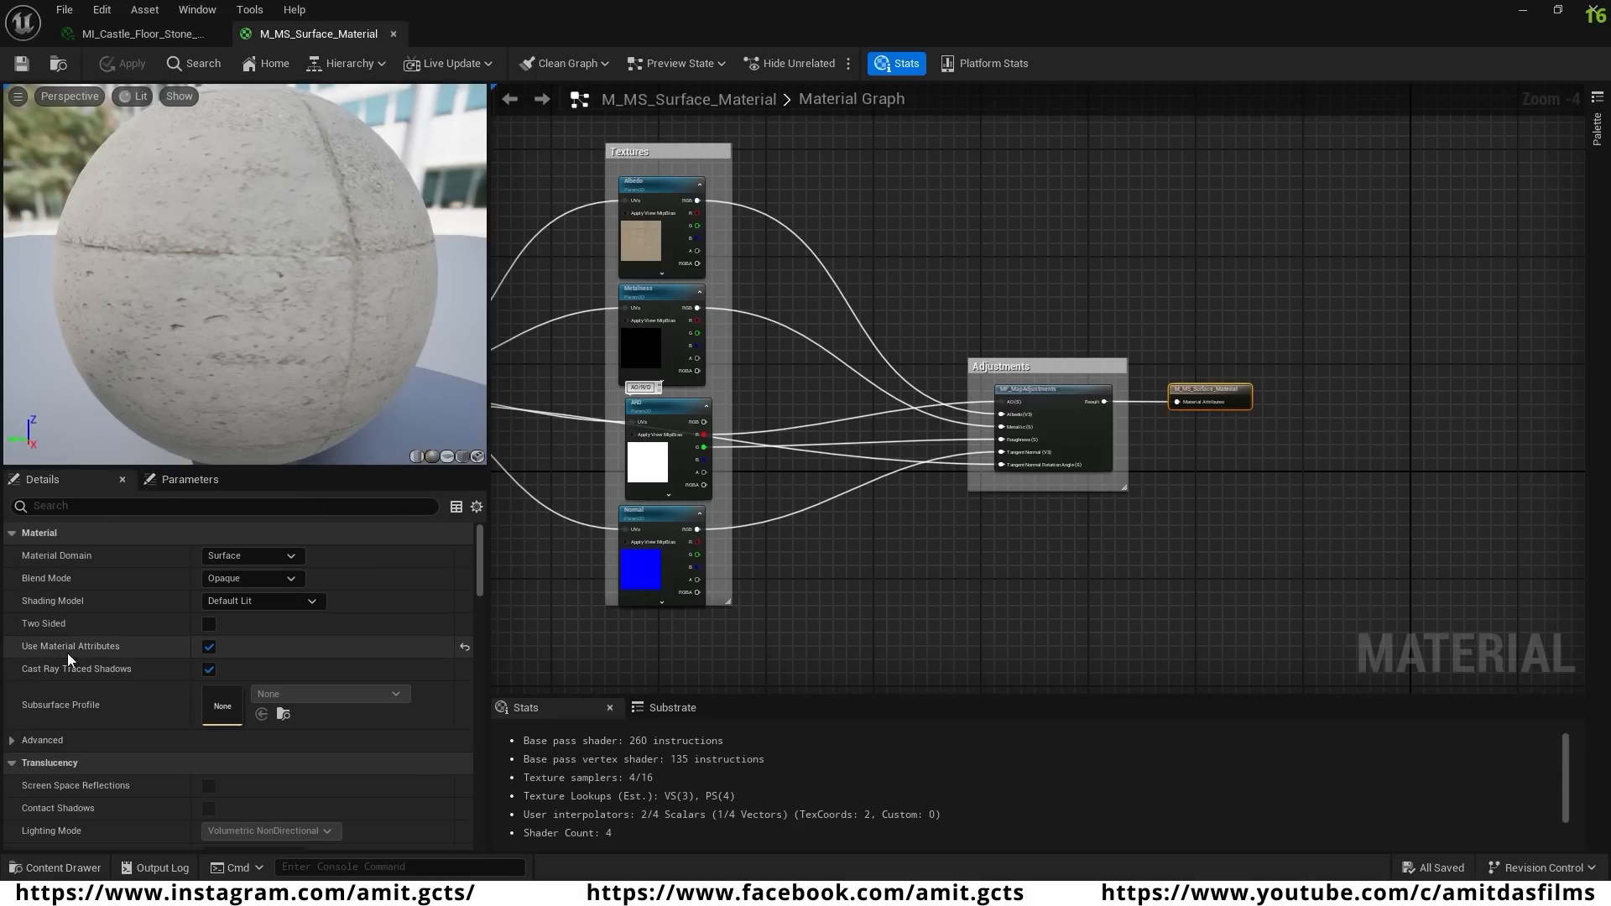
left_click(209, 646)
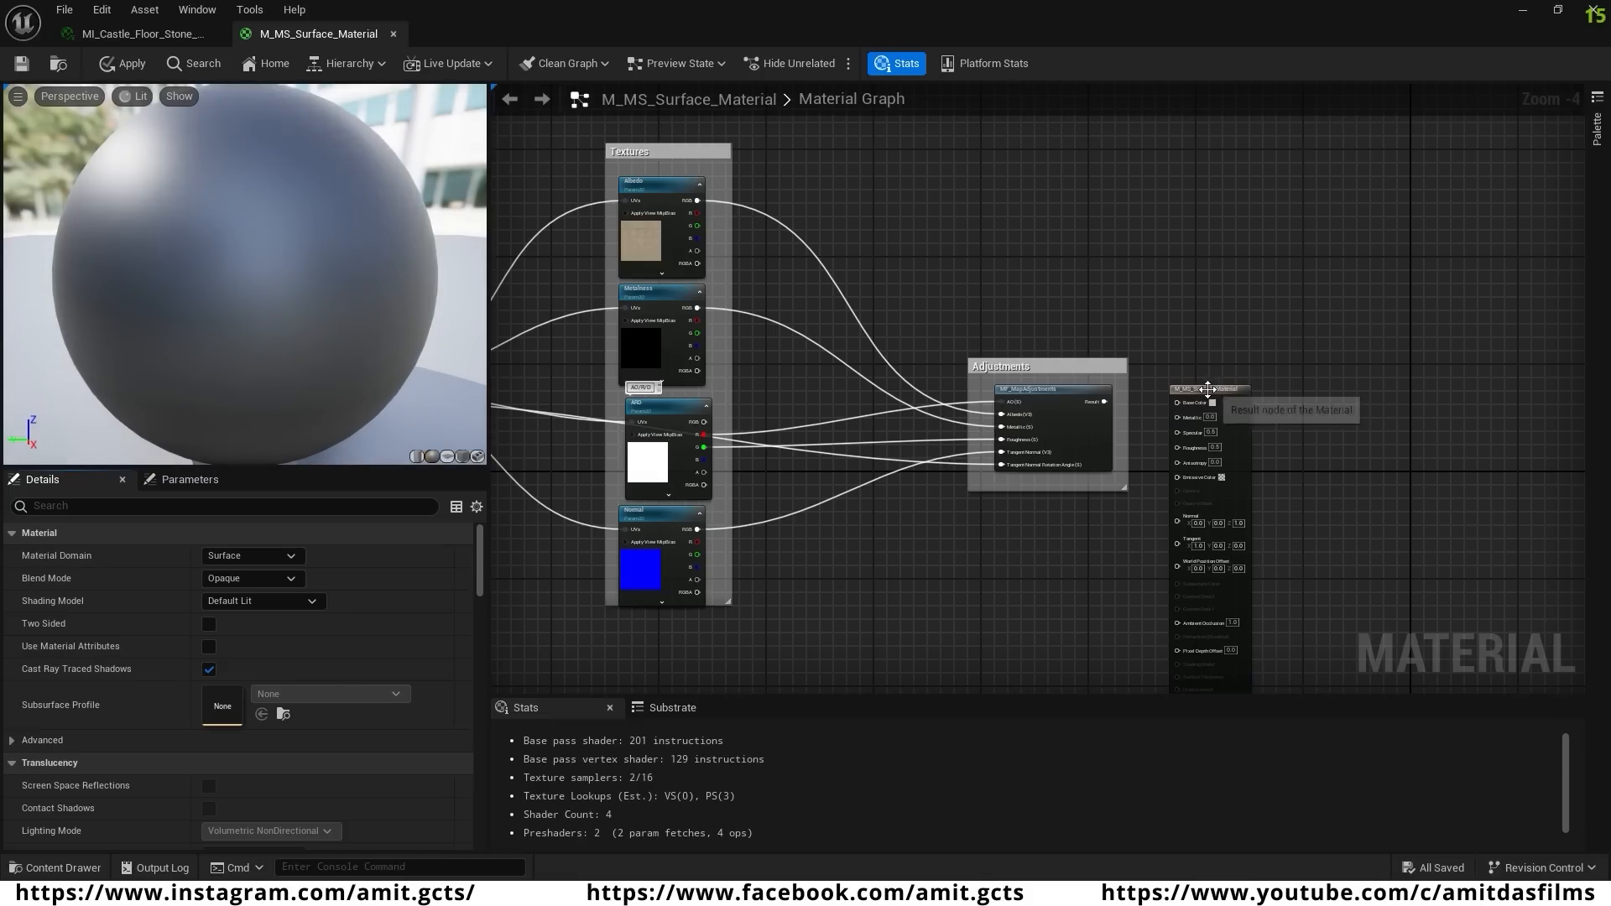
left_click_drag(1209, 388, 1275, 214)
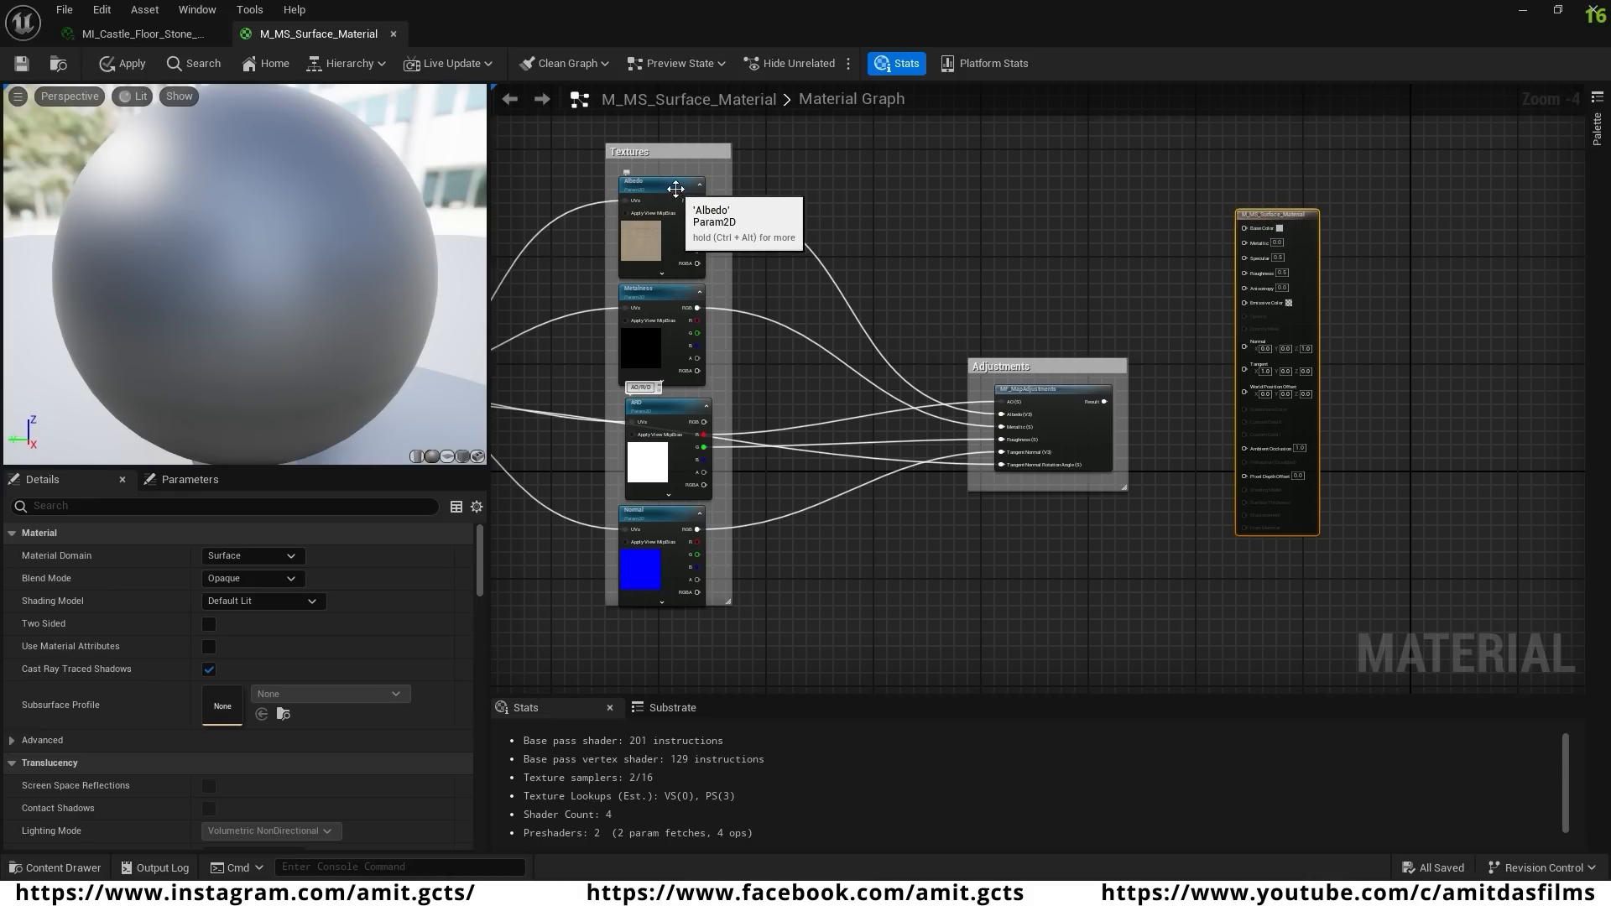
- Connect Albedo to Base Color, the metalness texture to Metallic, and ARD's red and green channels to Ambient Occlusion and Roughness
left_click_drag(699, 199, 1249, 229)
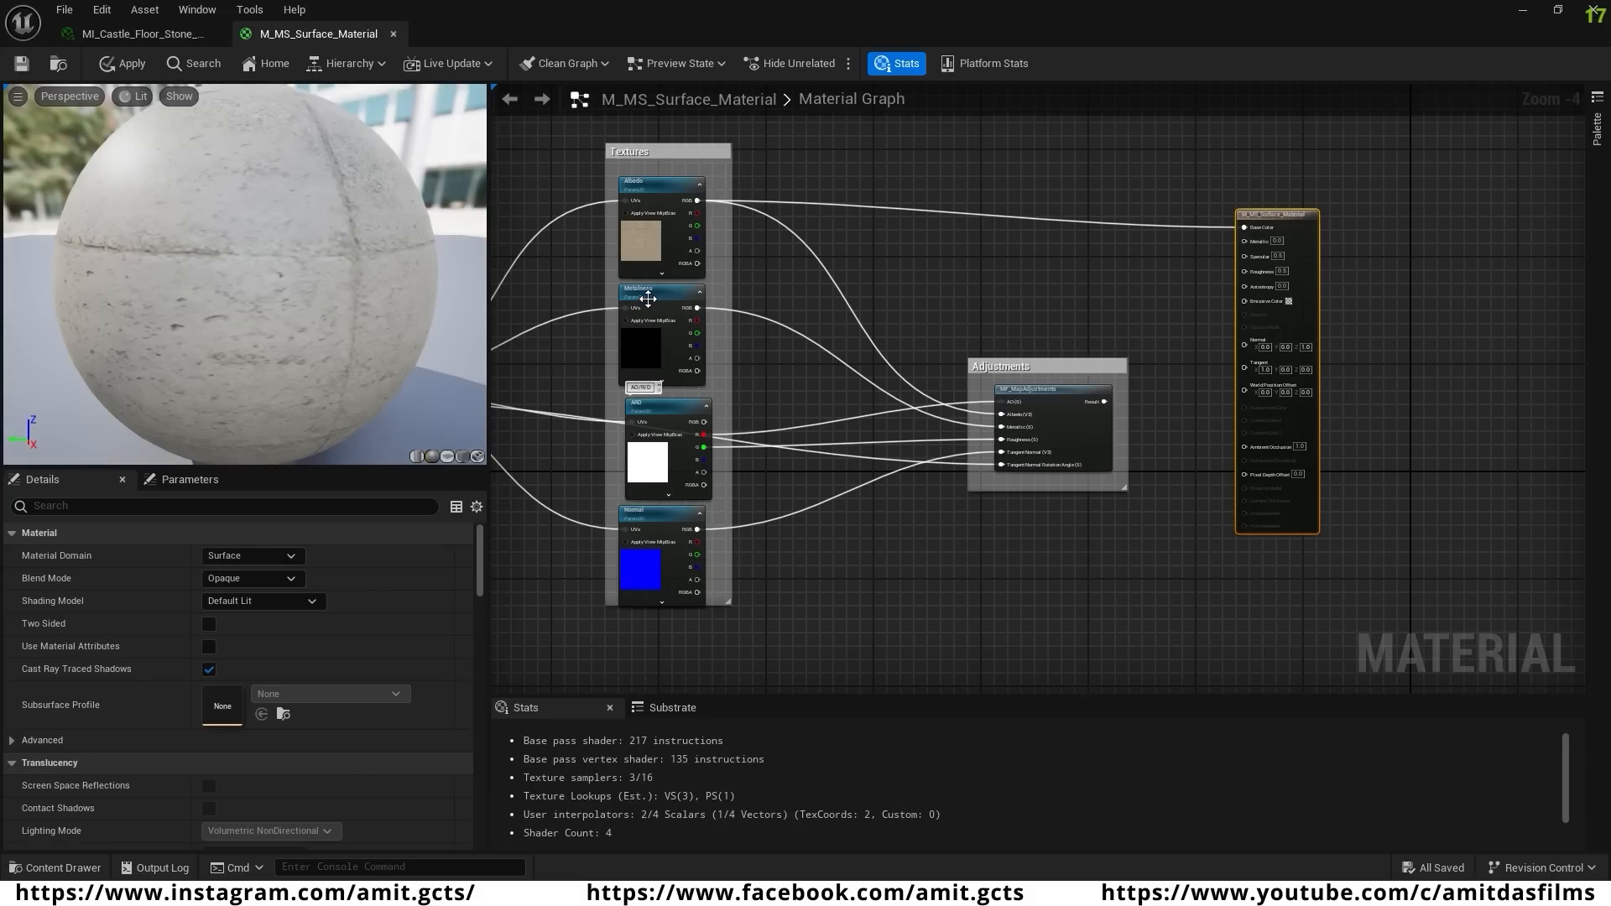
left_click_drag(698, 308, 1247, 241)
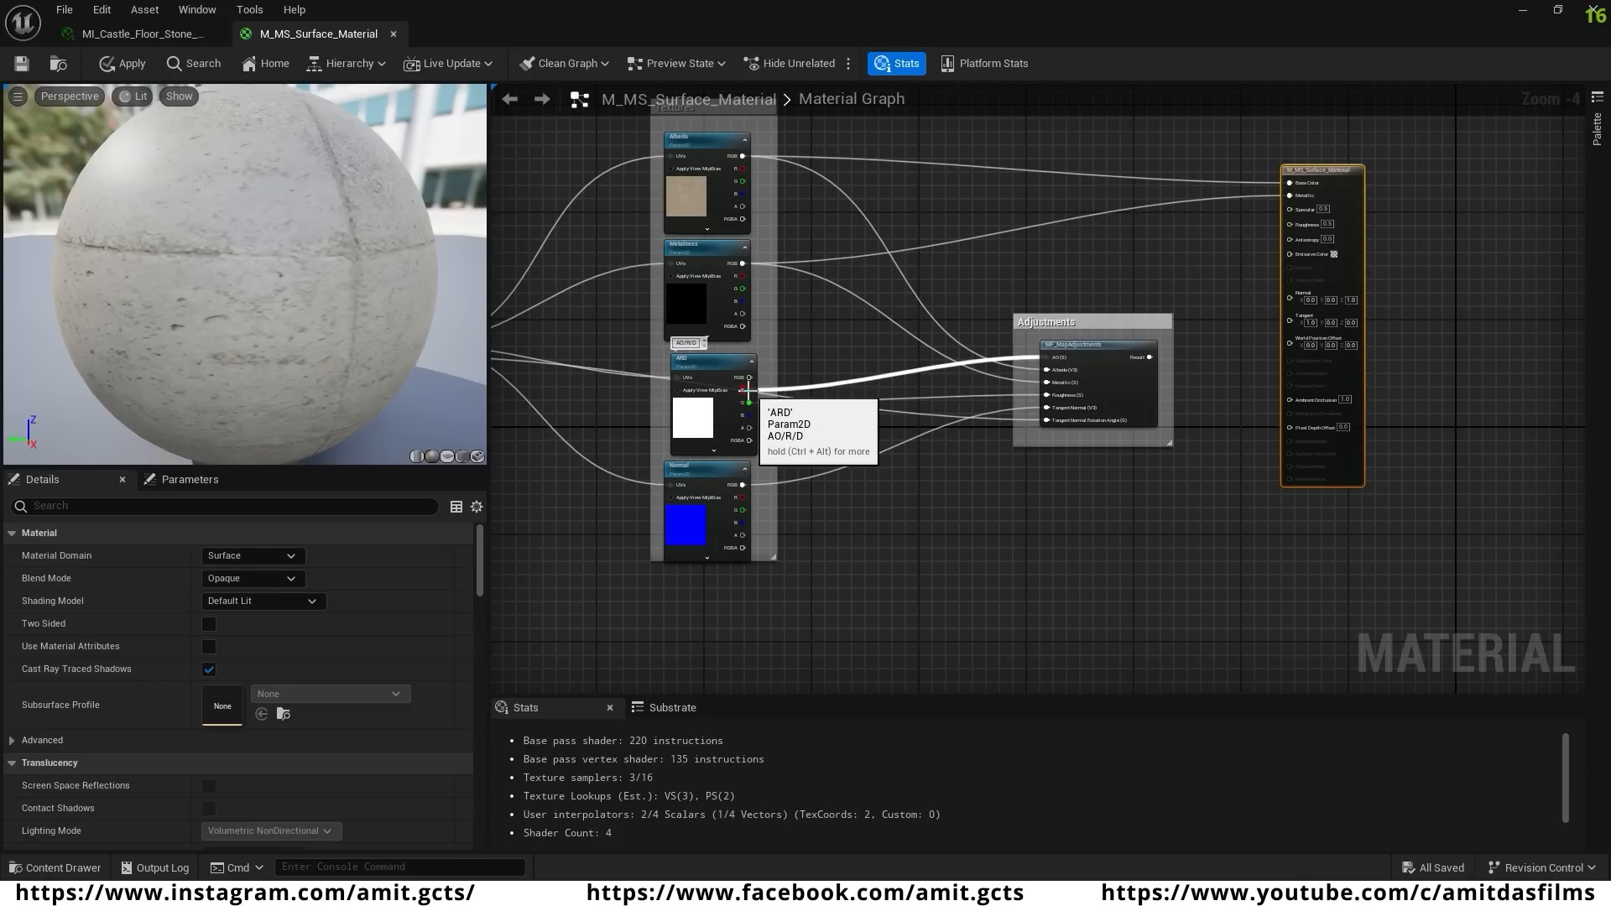
left_click_drag(746, 391, 1293, 399)
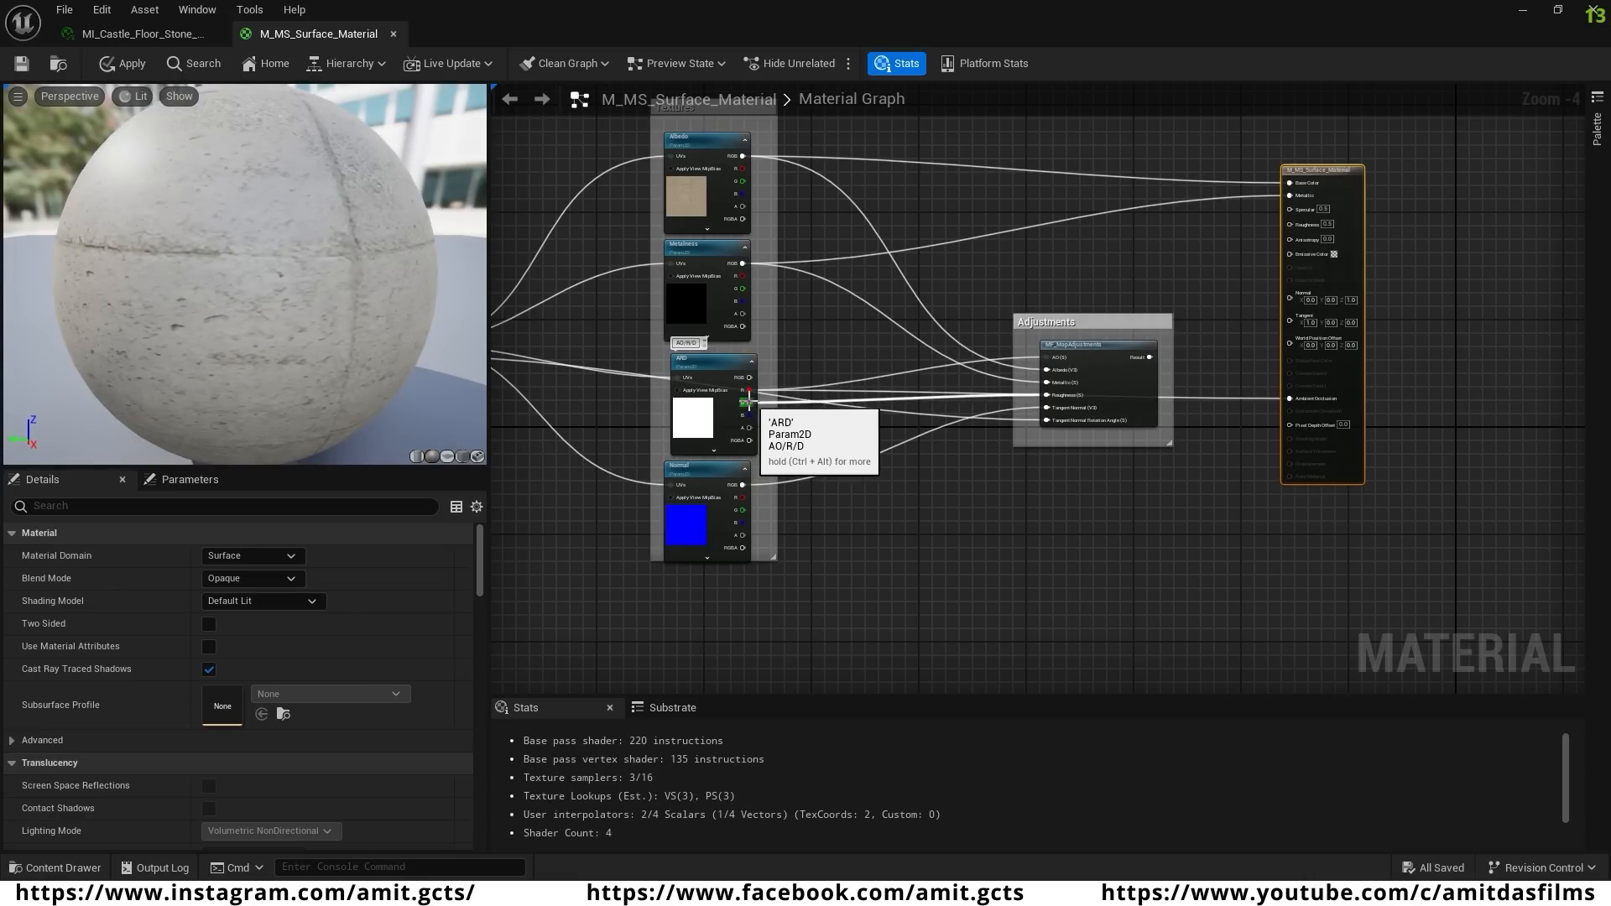
left_click_drag(747, 402, 1289, 225)
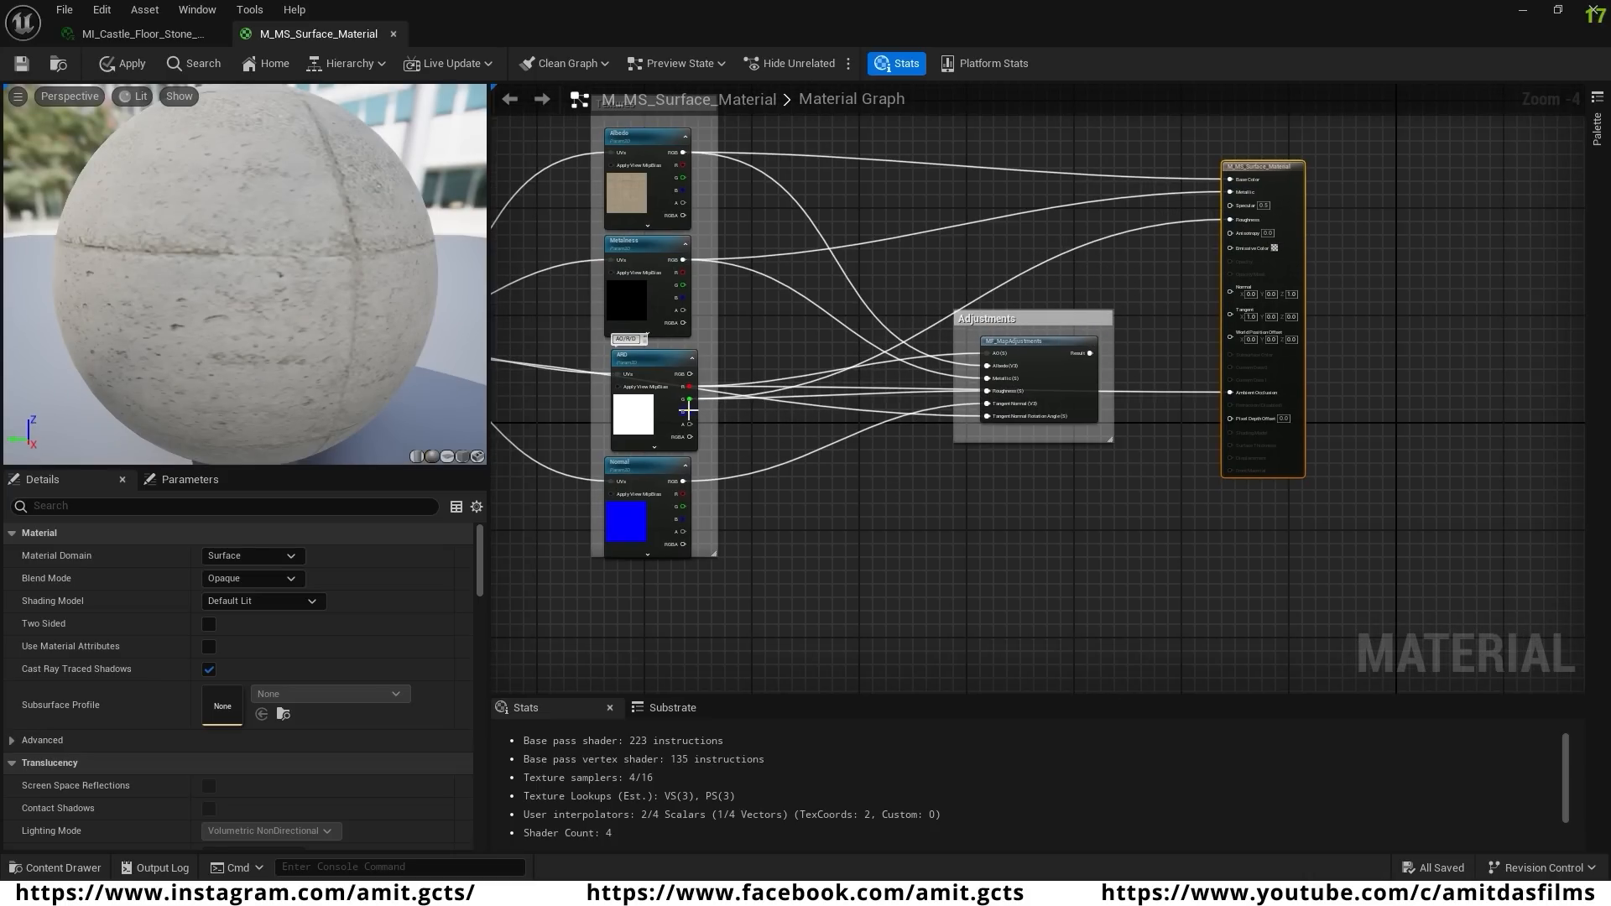
- Enable tessellation in the material's Nanite settings, and wire ARD's blue channel to Displacement and the Normal texture to Normal
left_click_drag(690, 411, 1240, 460)
left_click_drag(480, 532, 479, 593)
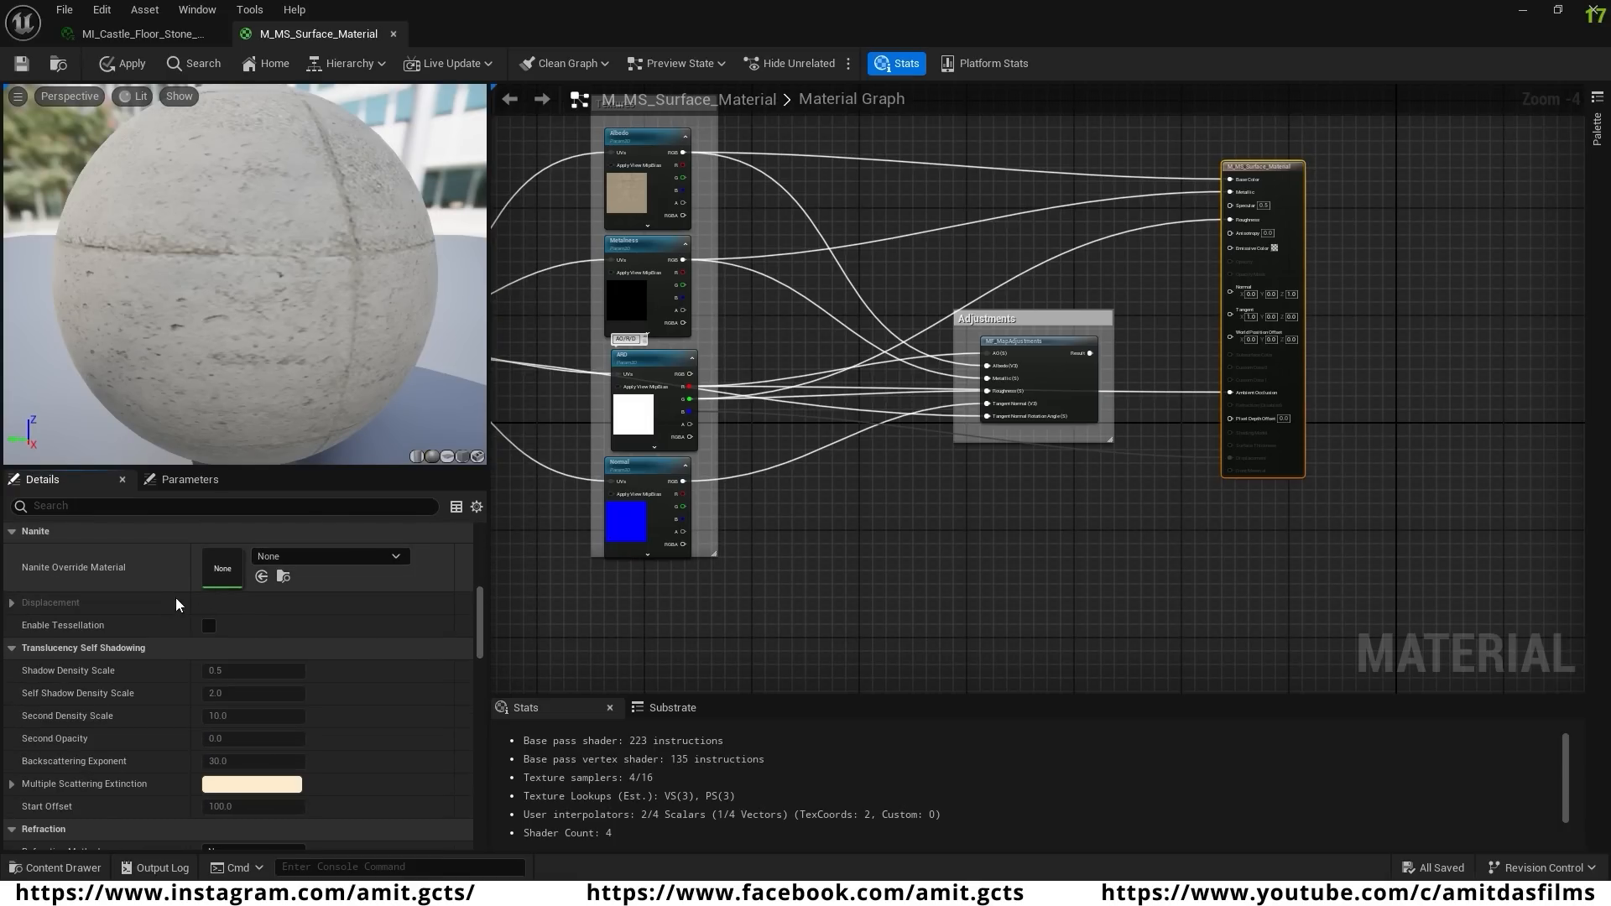
left_click(208, 627)
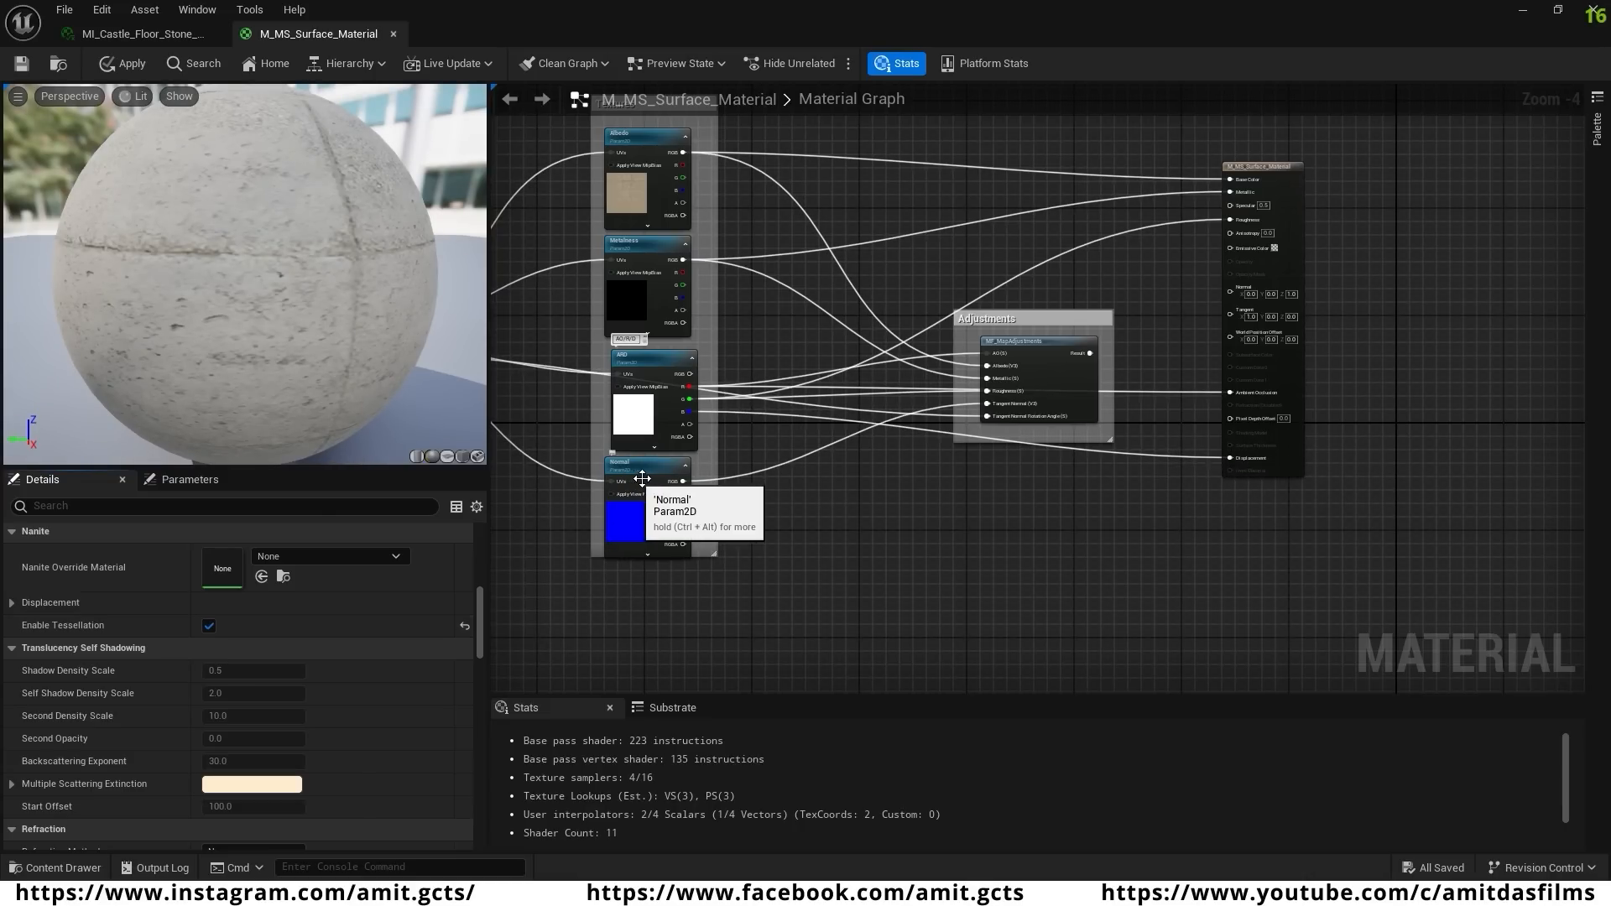
left_click_drag(683, 482, 1230, 292)
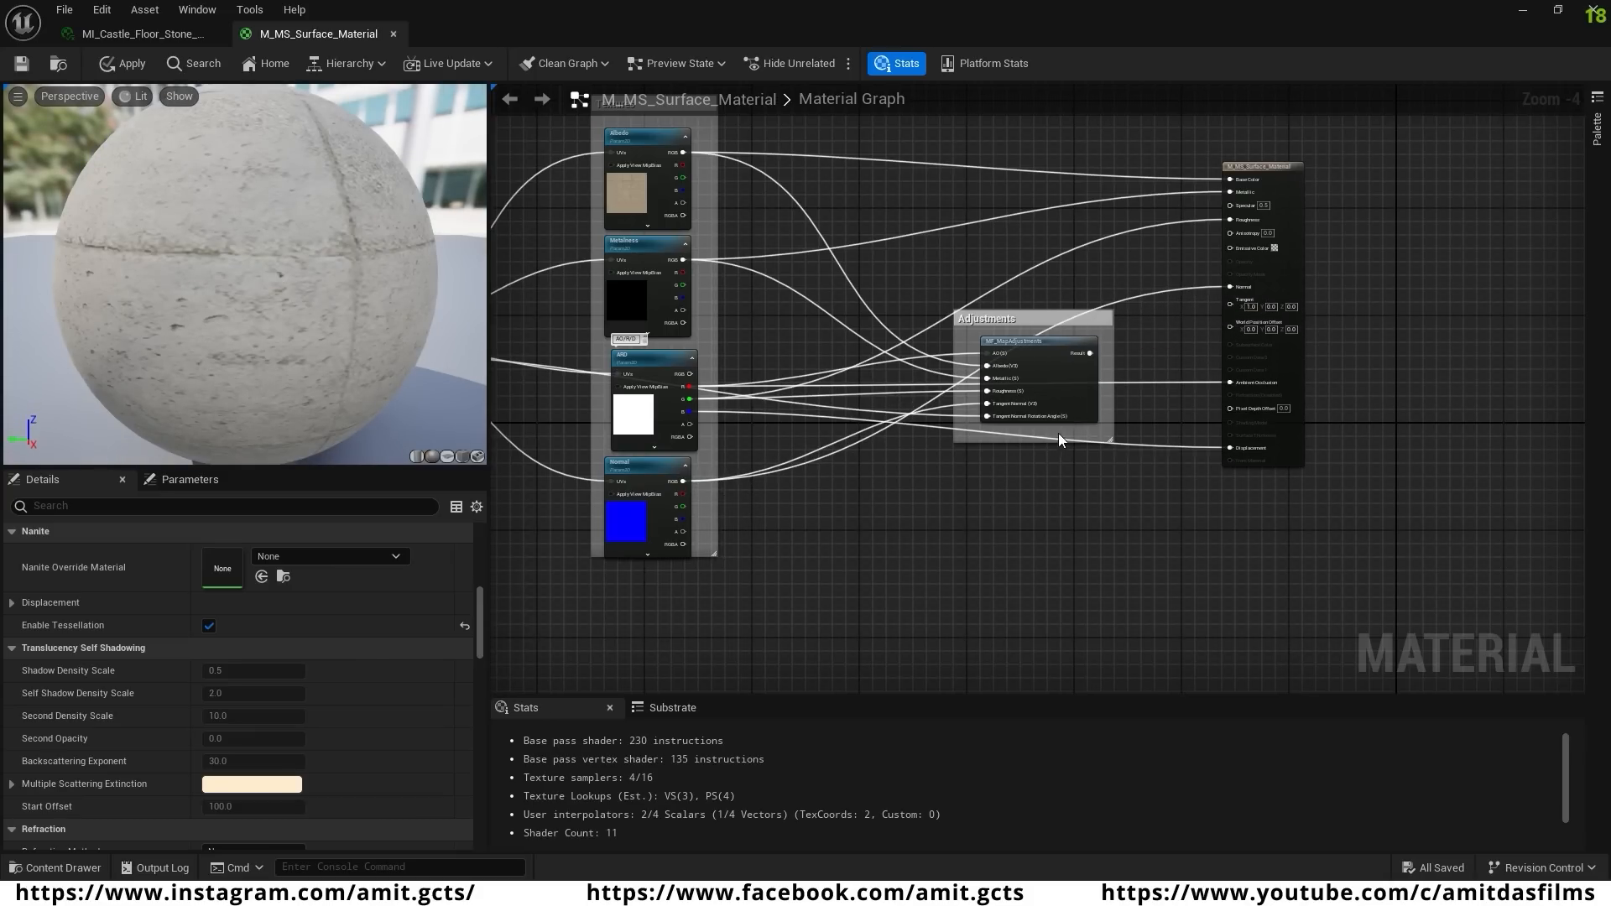
- Delete the MF_MapAdjustments node and the empty Adjustments comment box from the material graph
left_click_drag(1031, 368, 1018, 530)
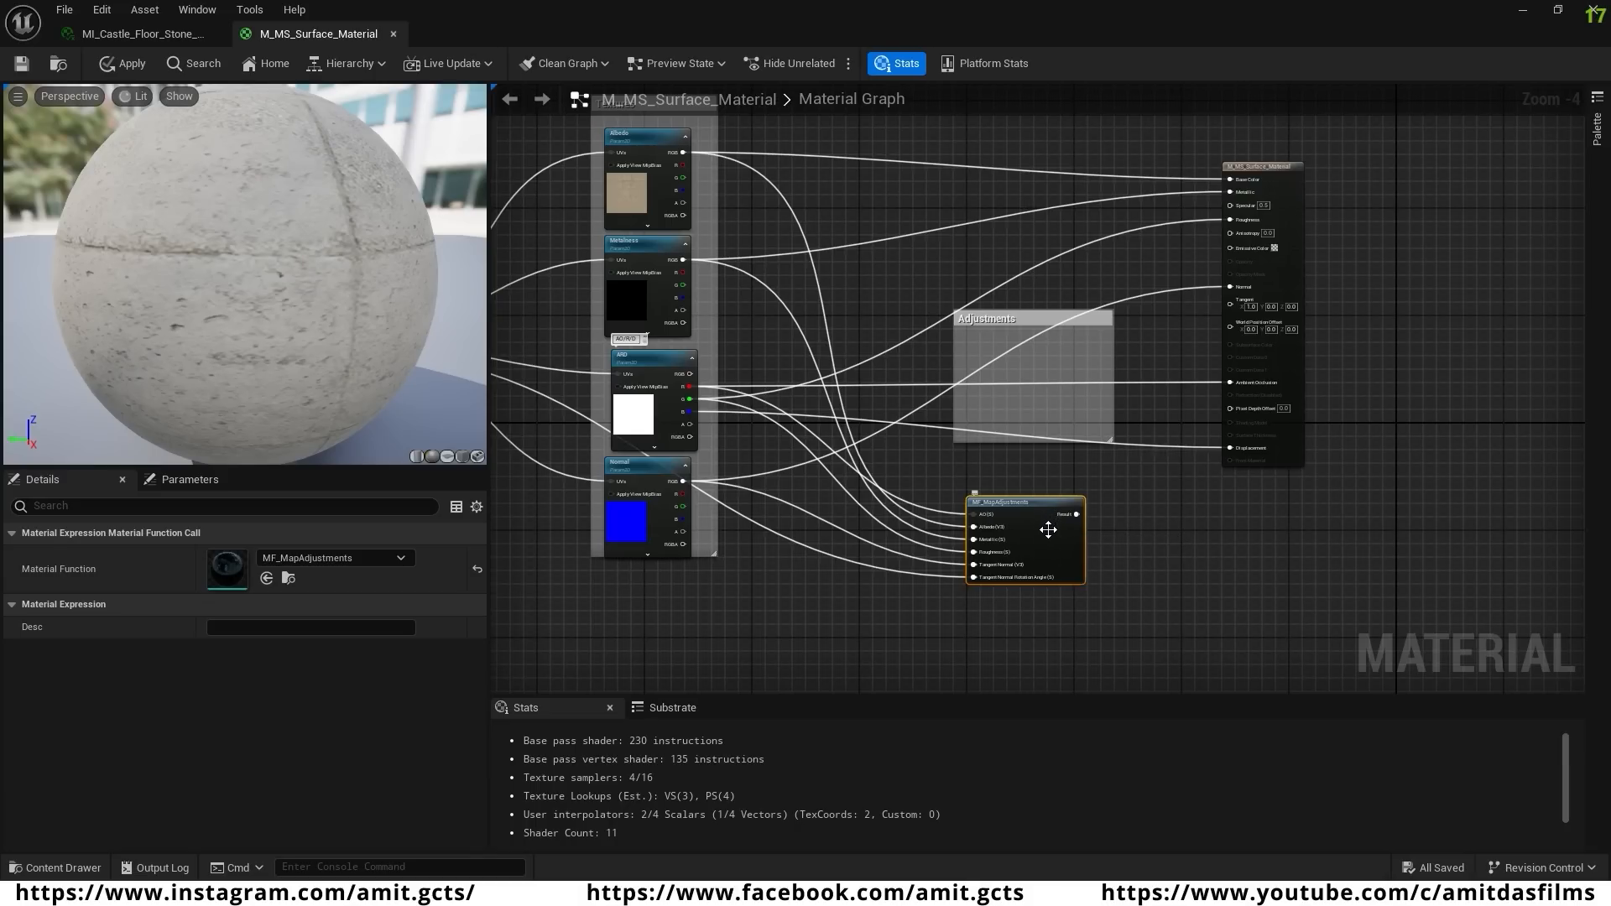
key("Delete")
left_click(1003, 318)
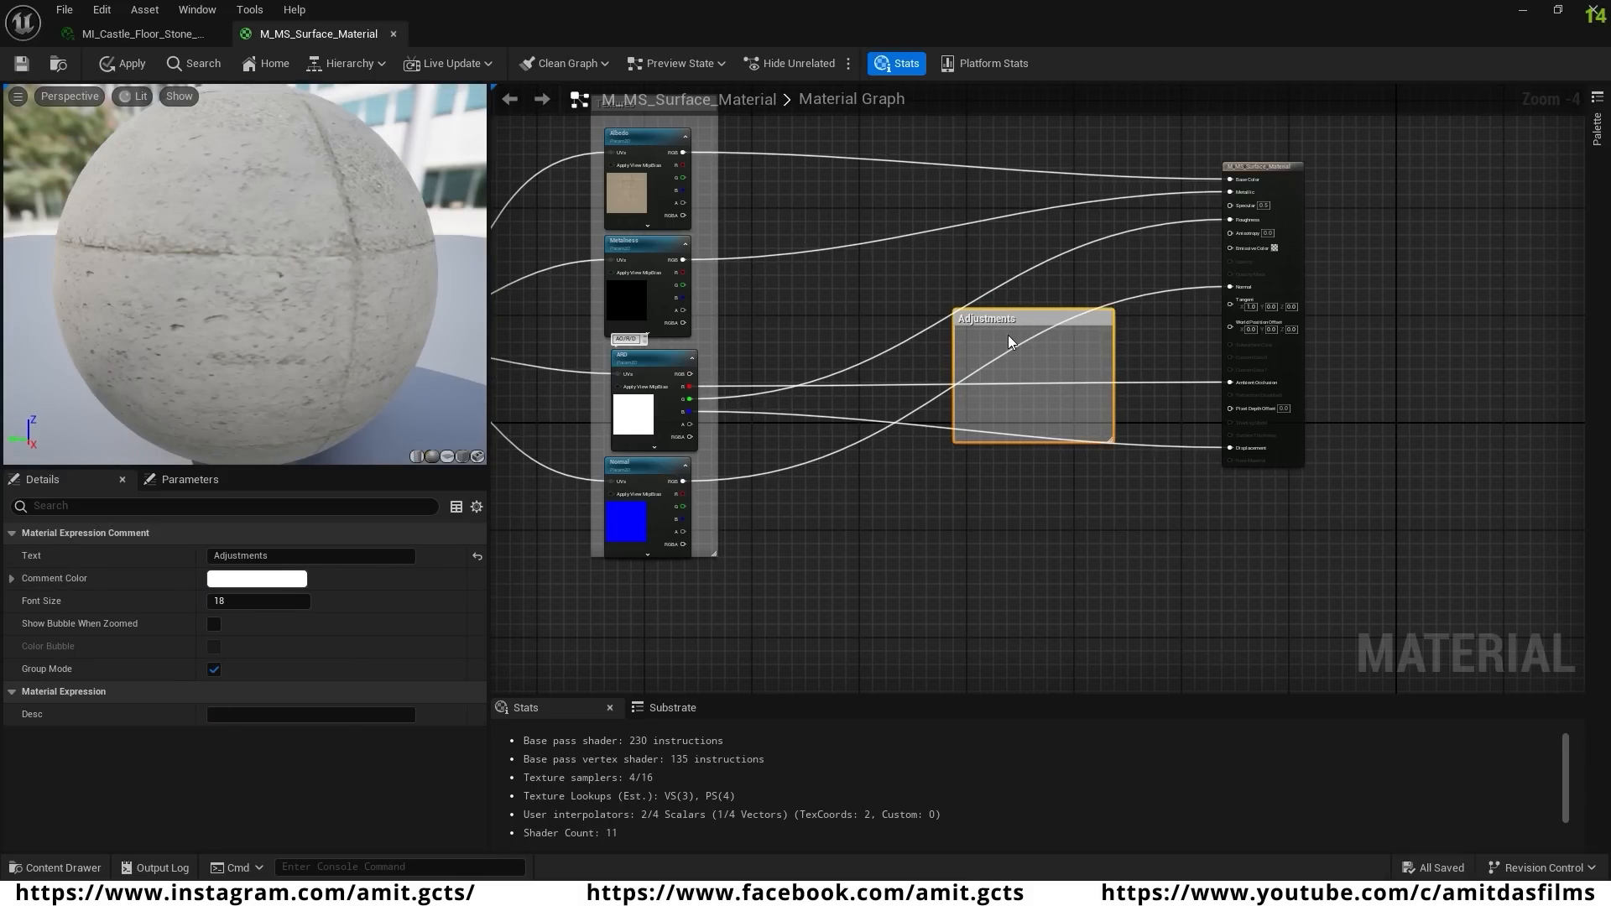
key("Delete")
- Move the result node closer to the Textures group, and apply, save and close the material
scroll(940, 511, "down", 2)
right_click_drag(934, 518, 975, 515)
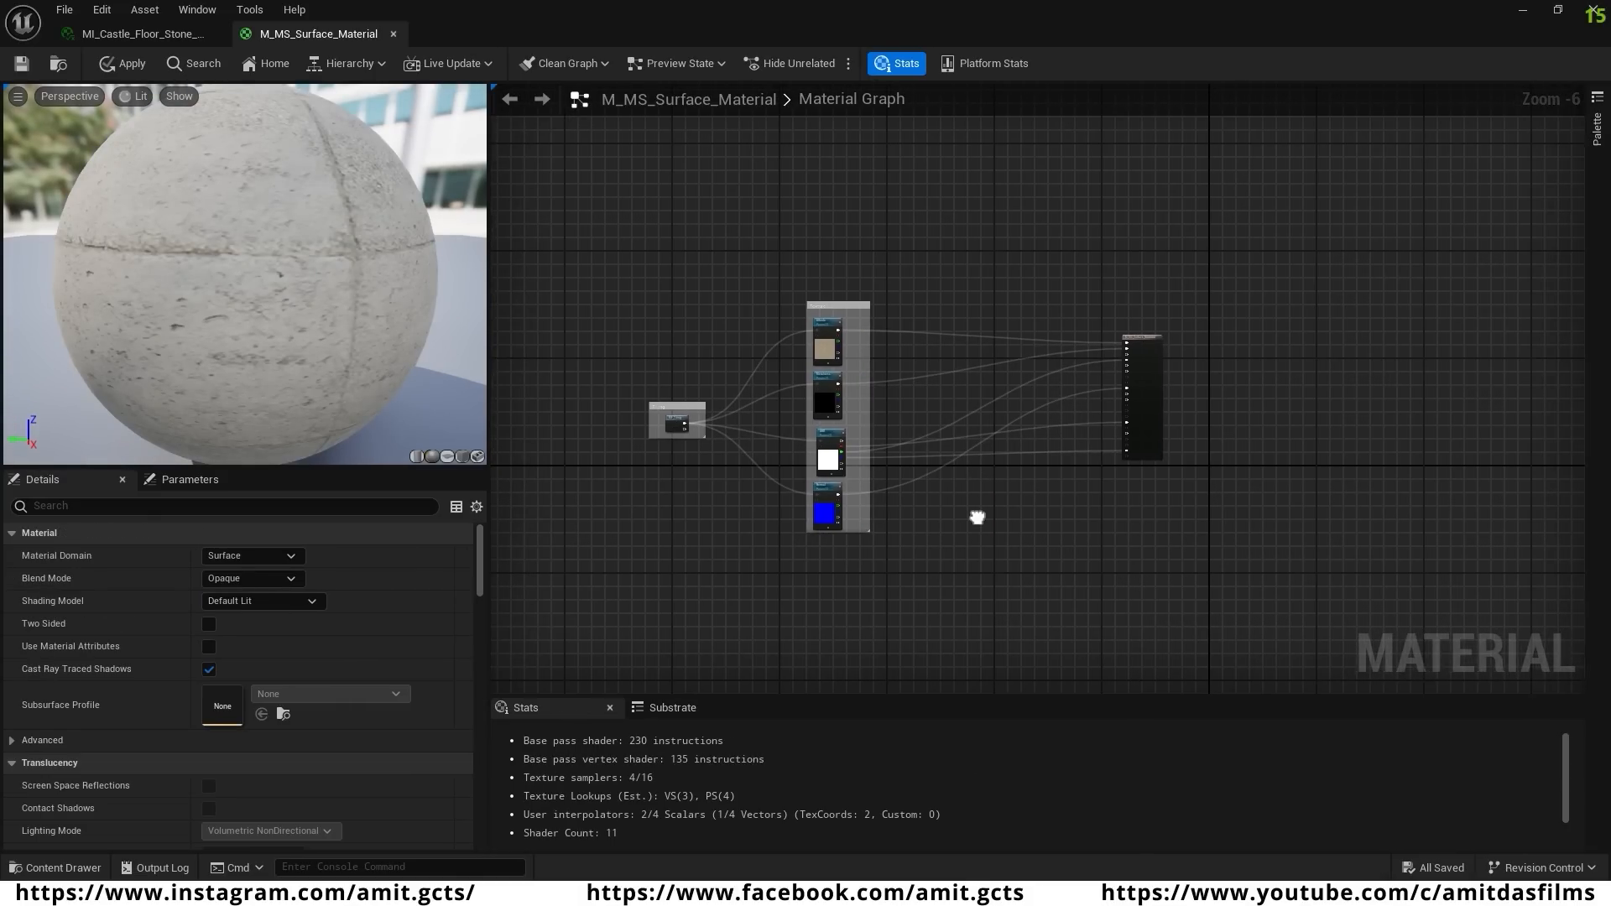
scroll(937, 425, "up", 1)
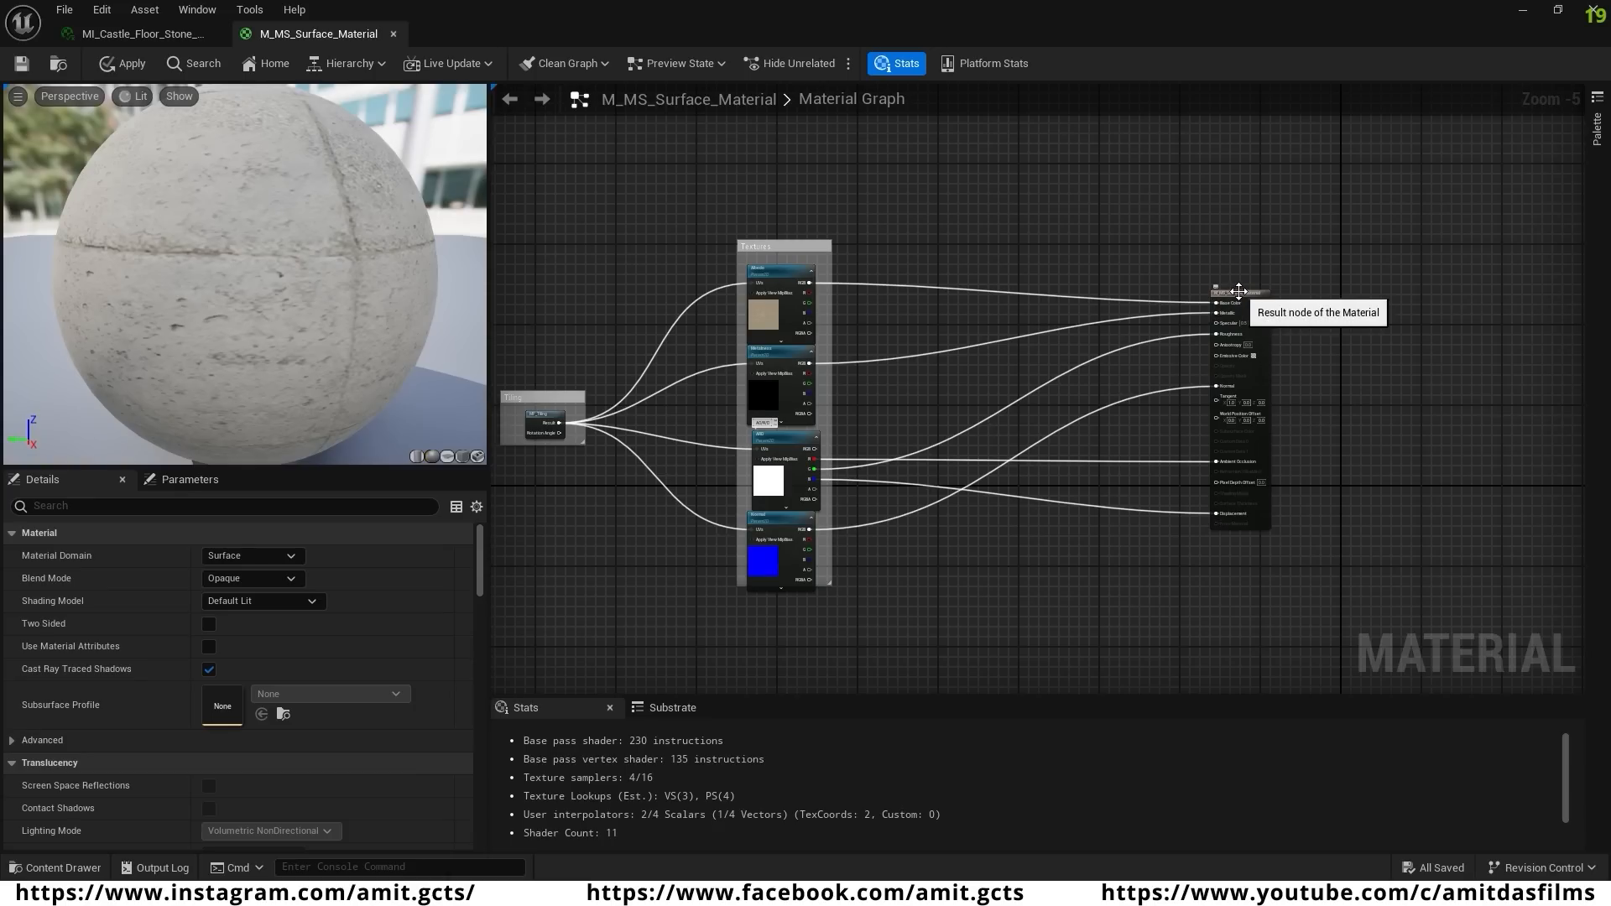
left_click_drag(1231, 290, 1004, 271)
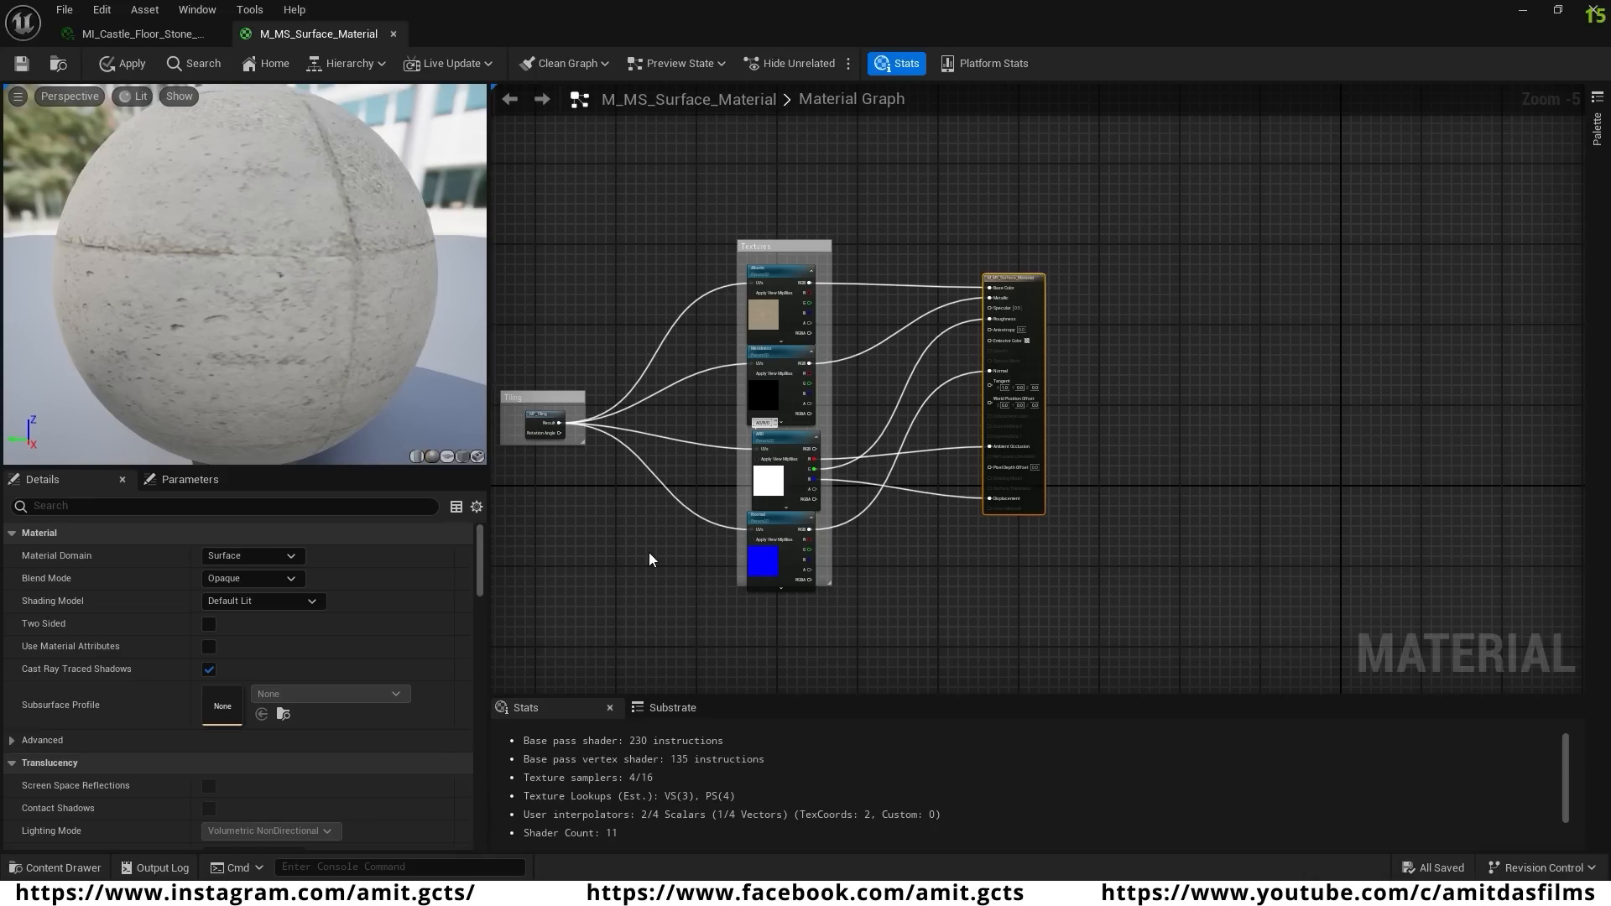
left_click(122, 64)
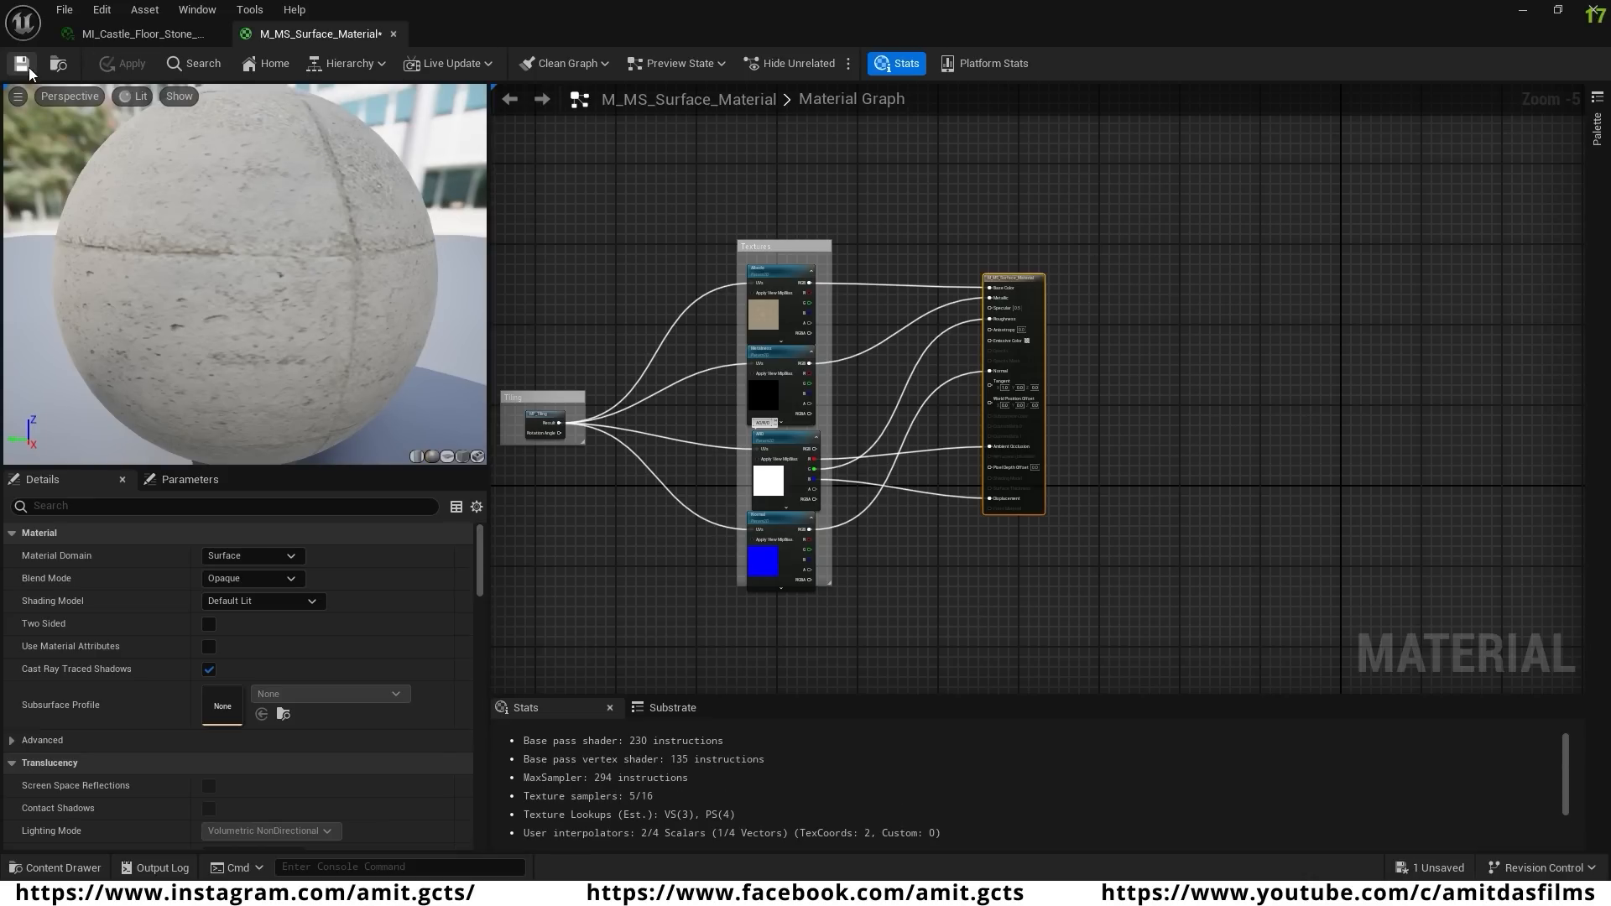
left_click(1592, 11)
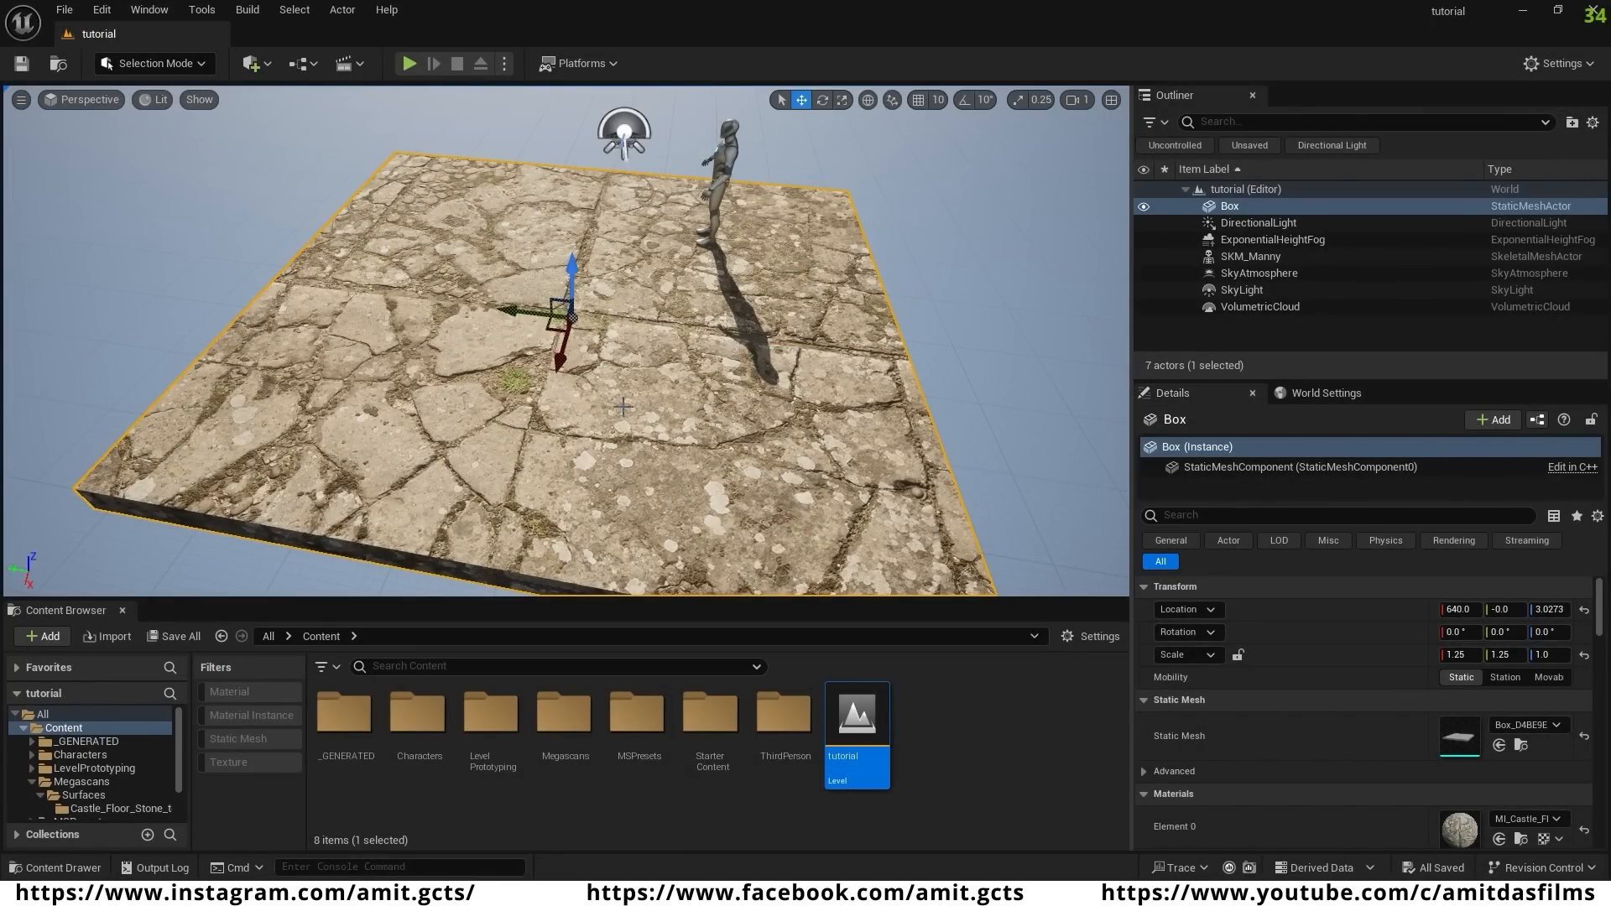
- Open the box's static mesh, enable Nanite Support and Preserve Area, apply the changes, save the mesh and close it
left_click(1522, 747)
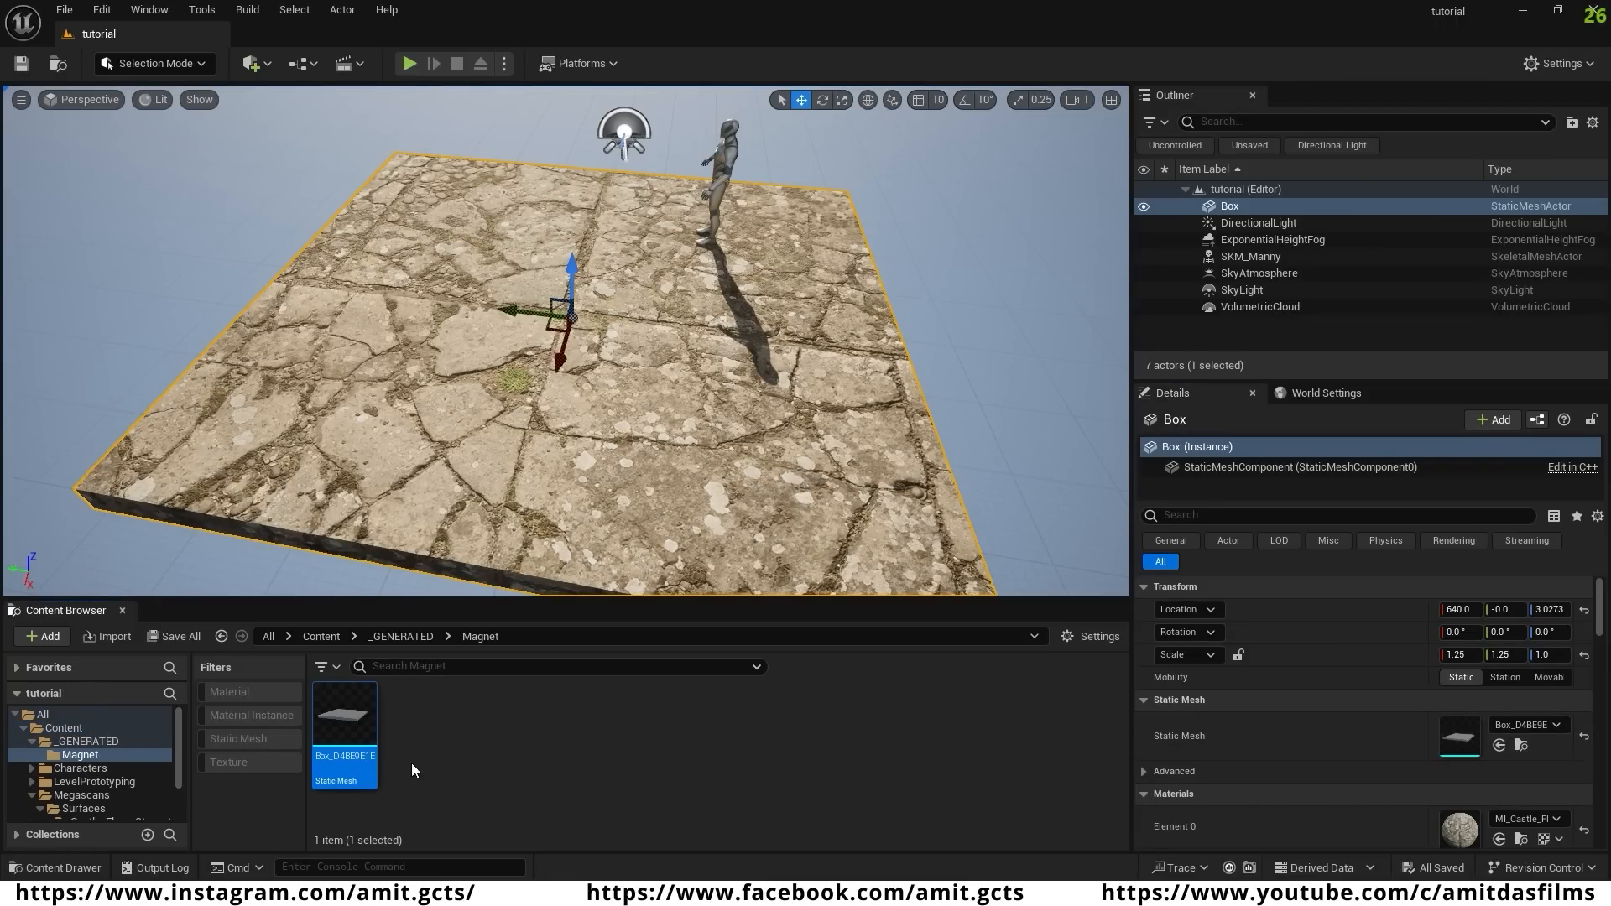
double_click(339, 717)
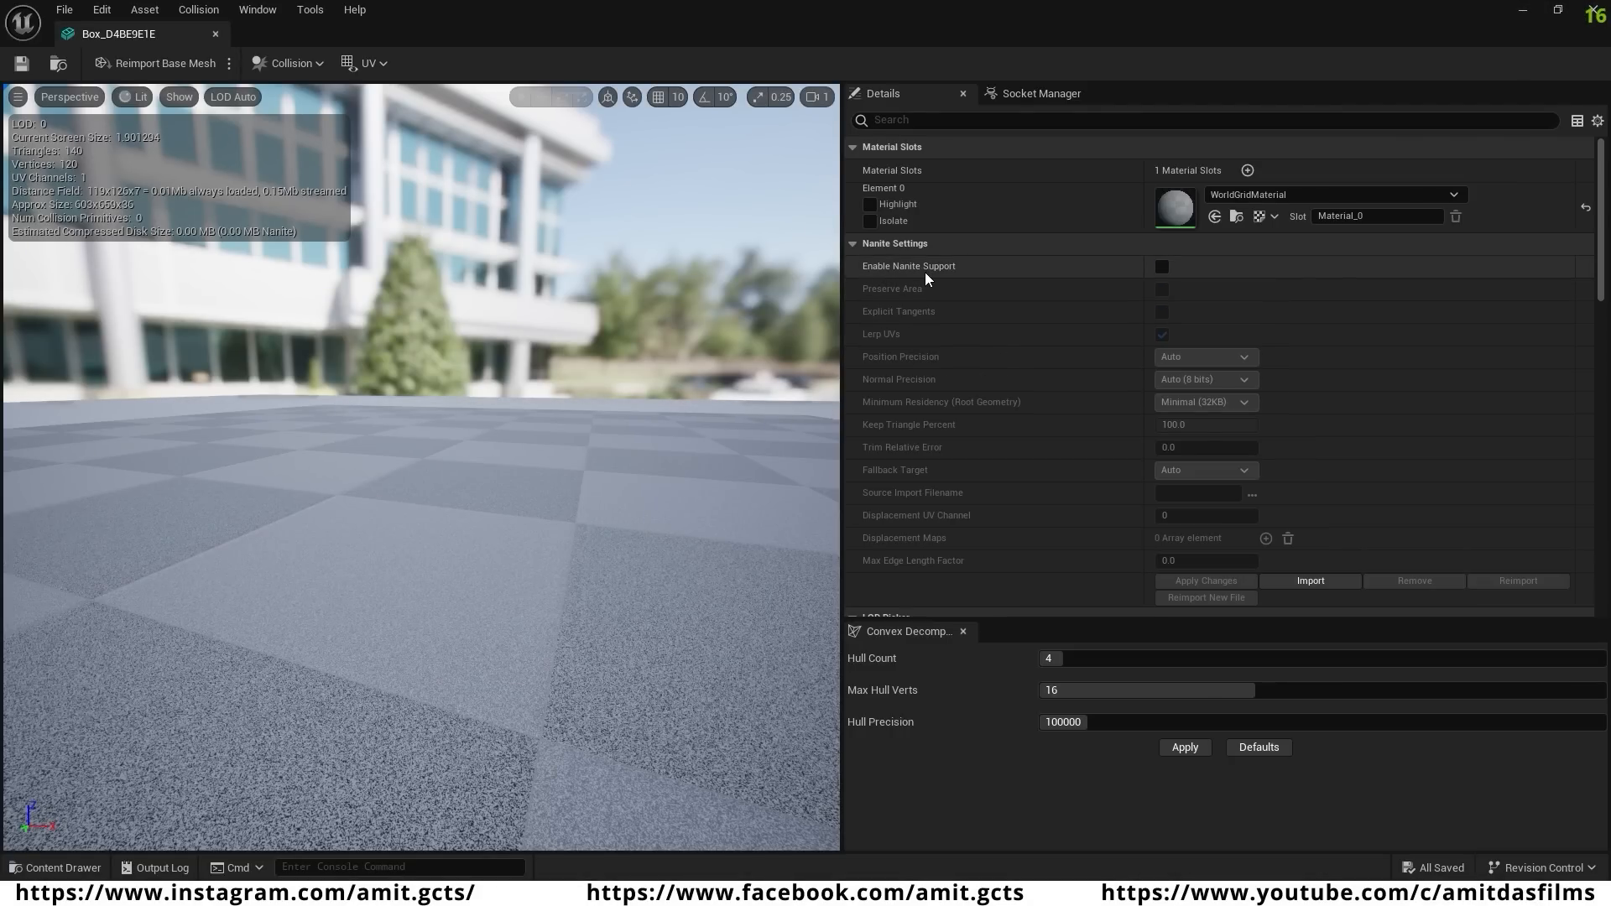
left_click(1164, 265)
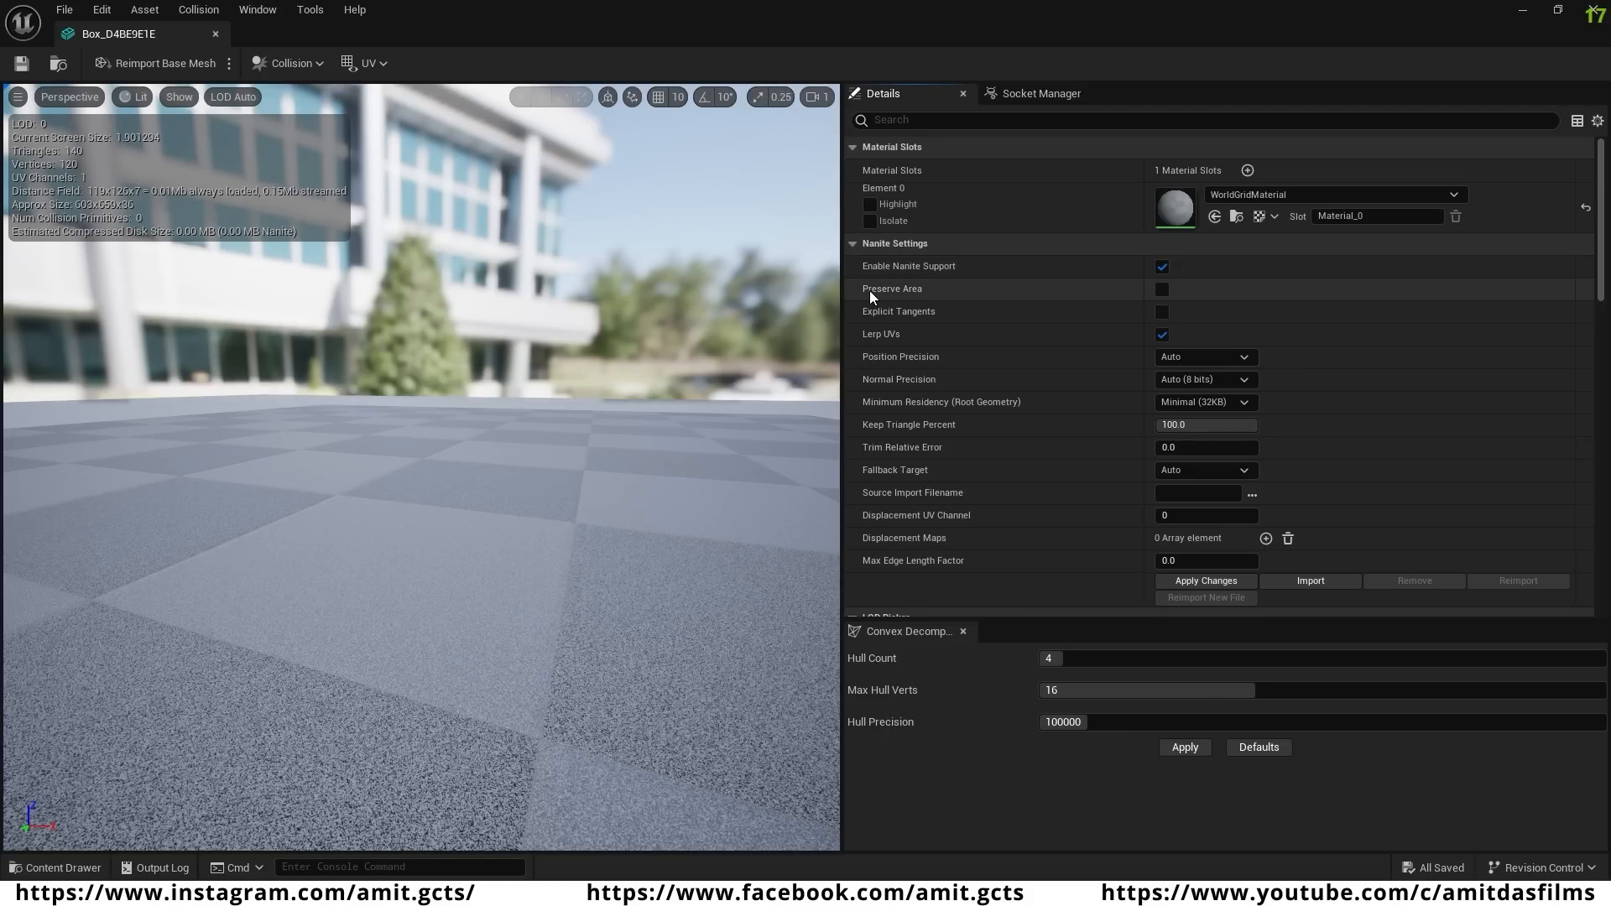
left_click(1162, 290)
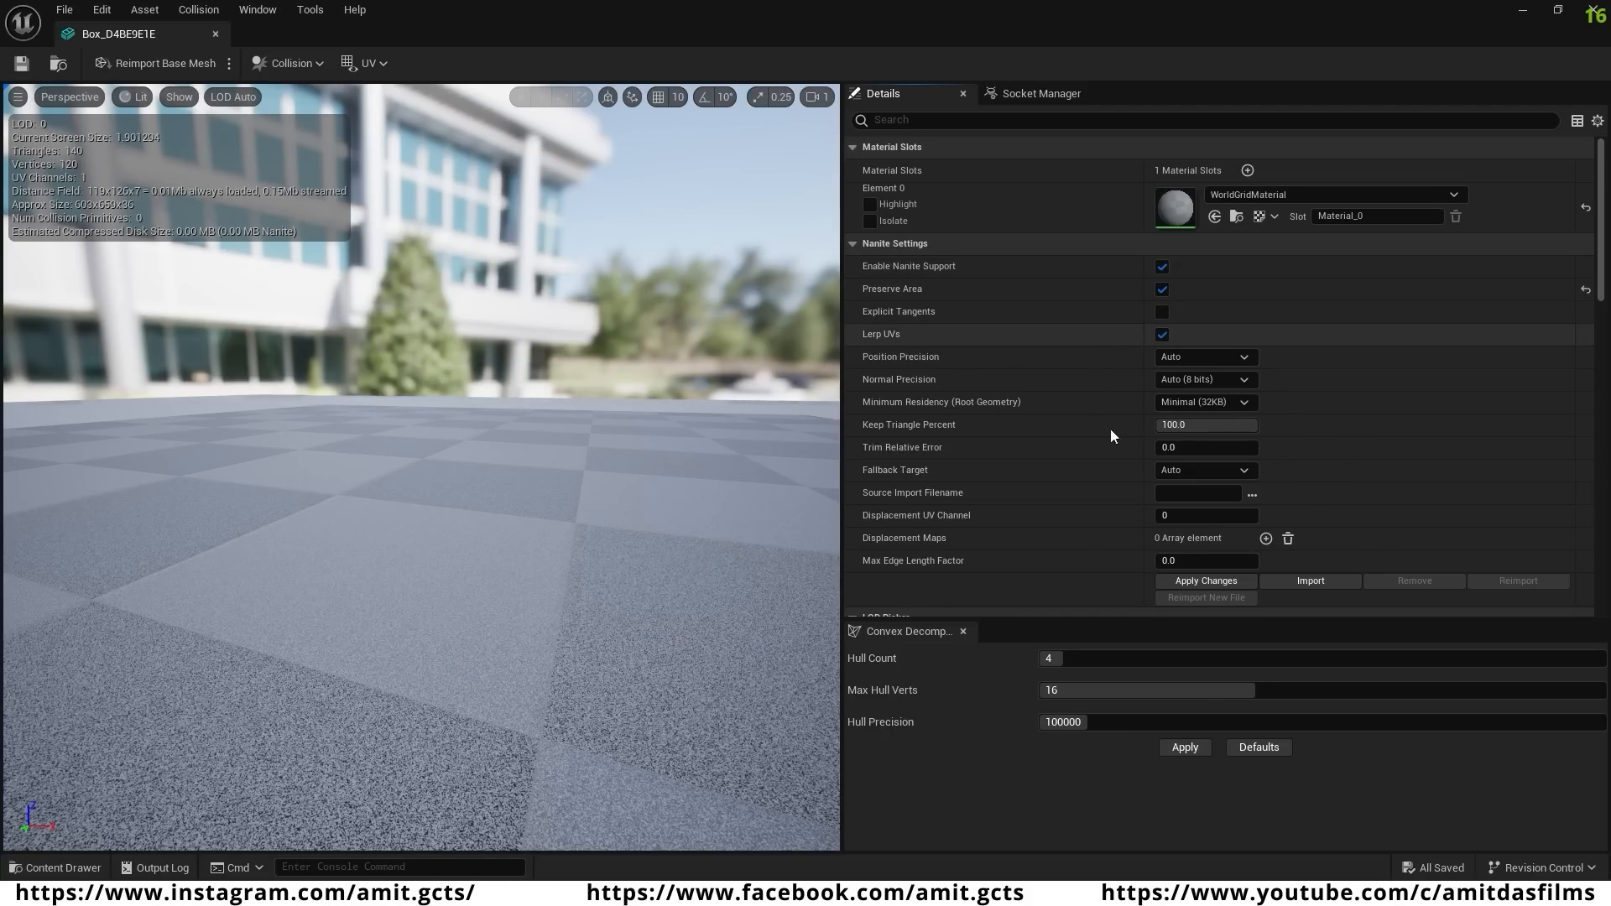
left_click(1222, 584)
left_click(21, 64)
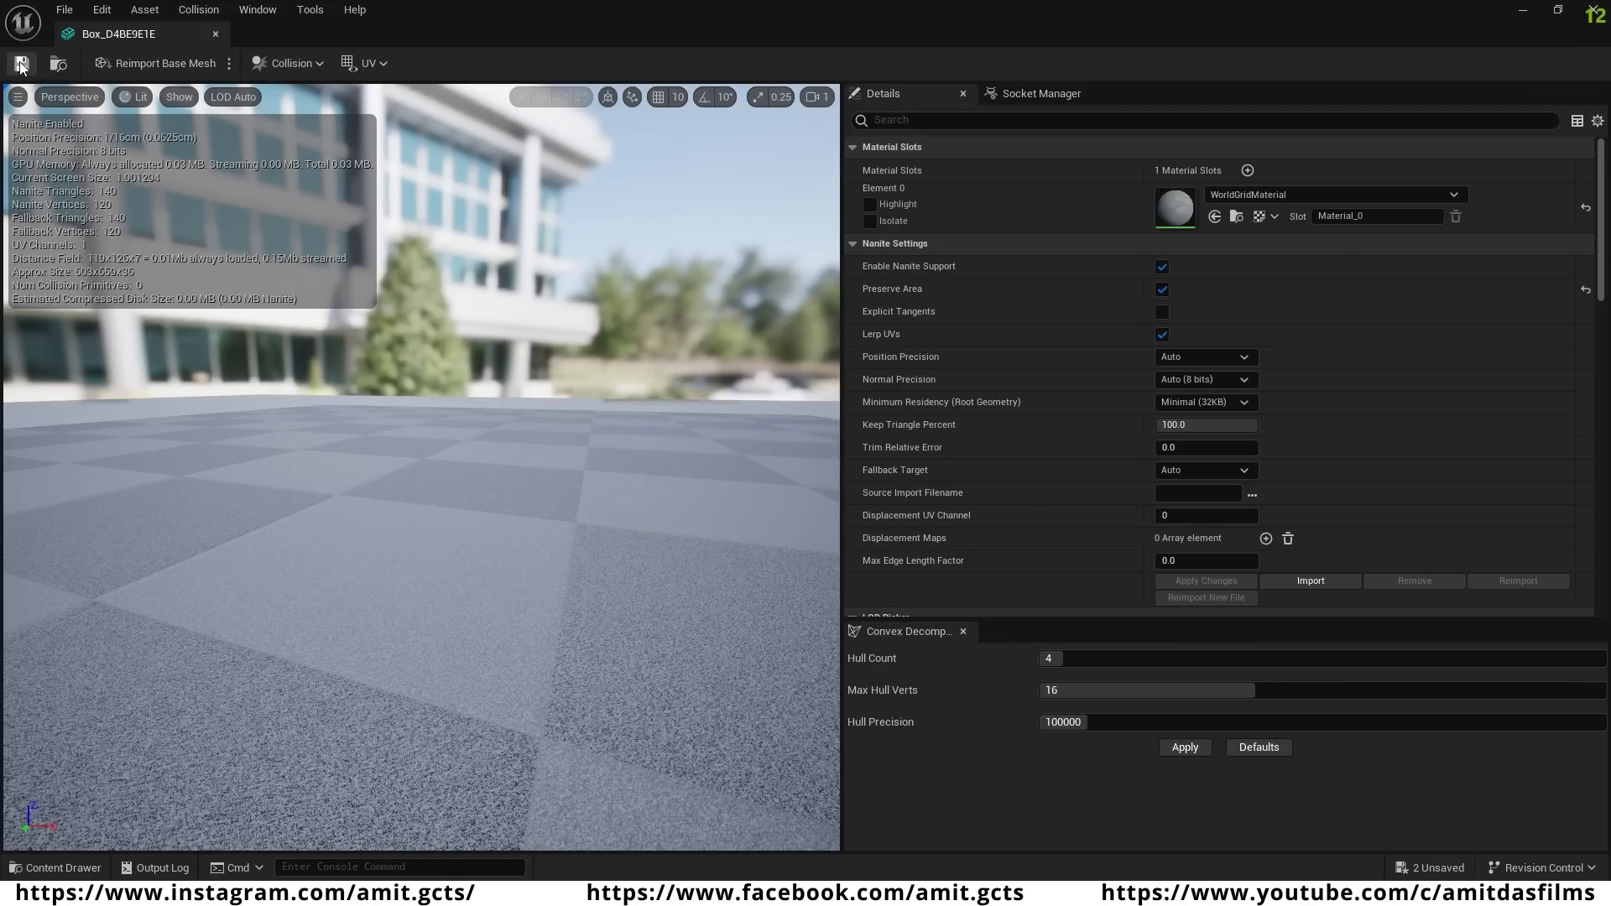
left_click(1592, 10)
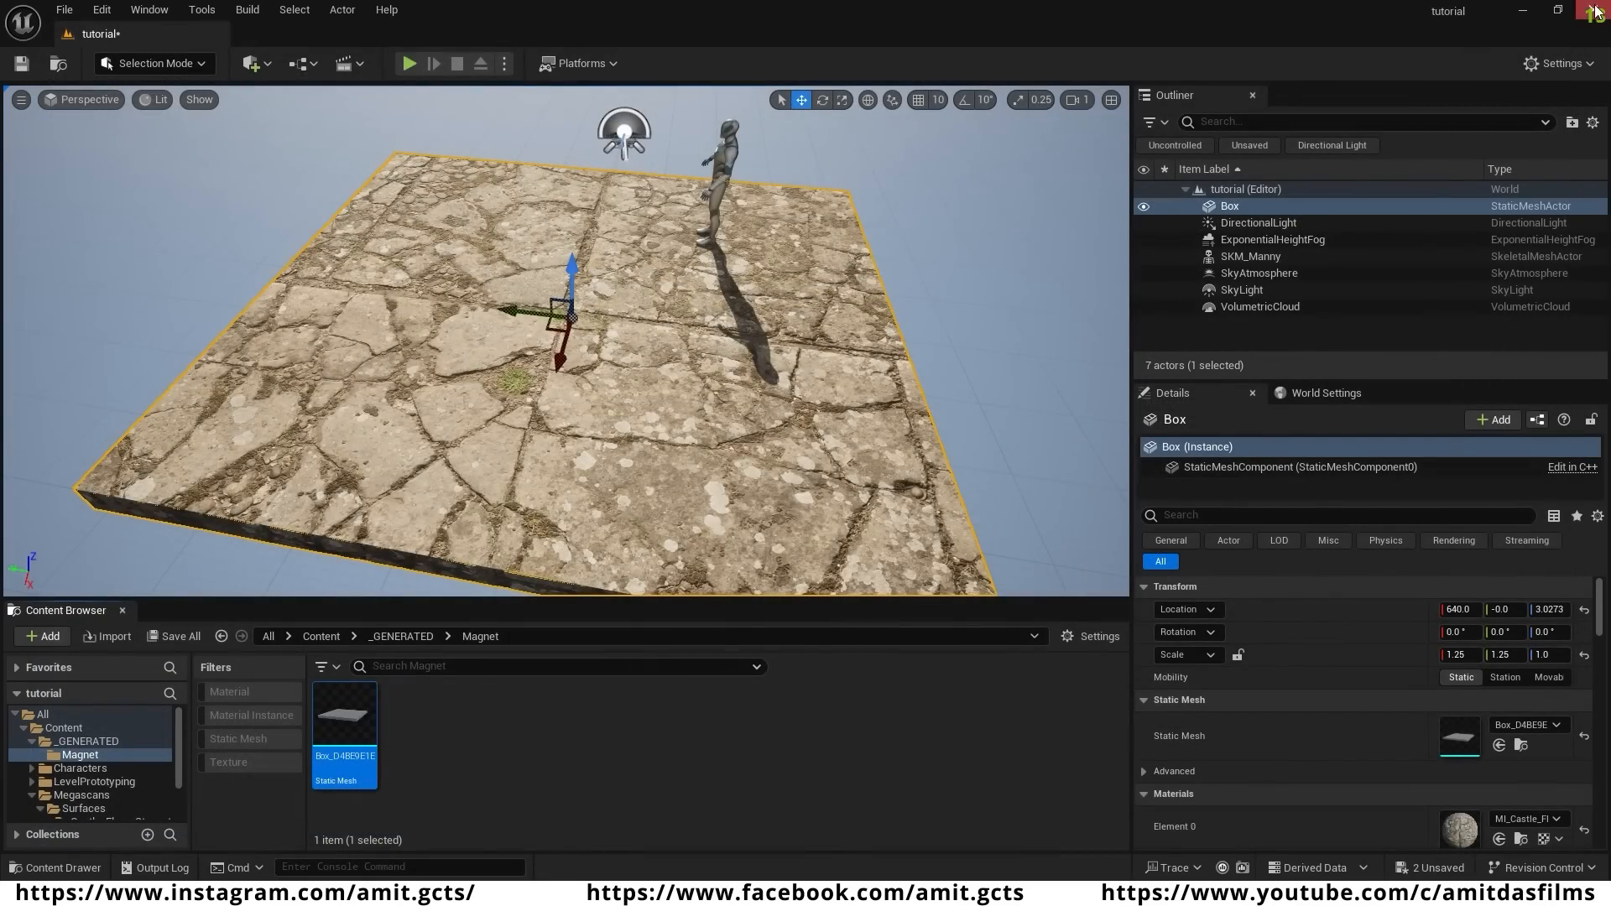
- Open the box's castle floor material instance in a small window and place it beside the viewport so the stone floor stays visible
mouse_move(641, 457)
right_mouse_down()
mouse_move(739, 441)
mouse_move(722, 470)
mouse_move(663, 486)
mouse_move(621, 458)
mouse_move(604, 390)
mouse_move(713, 378)
mouse_move(738, 470)
mouse_move(805, 445)
mouse_move(634, 467)
right_mouse_up()
scroll(566, 341, "down", 1)
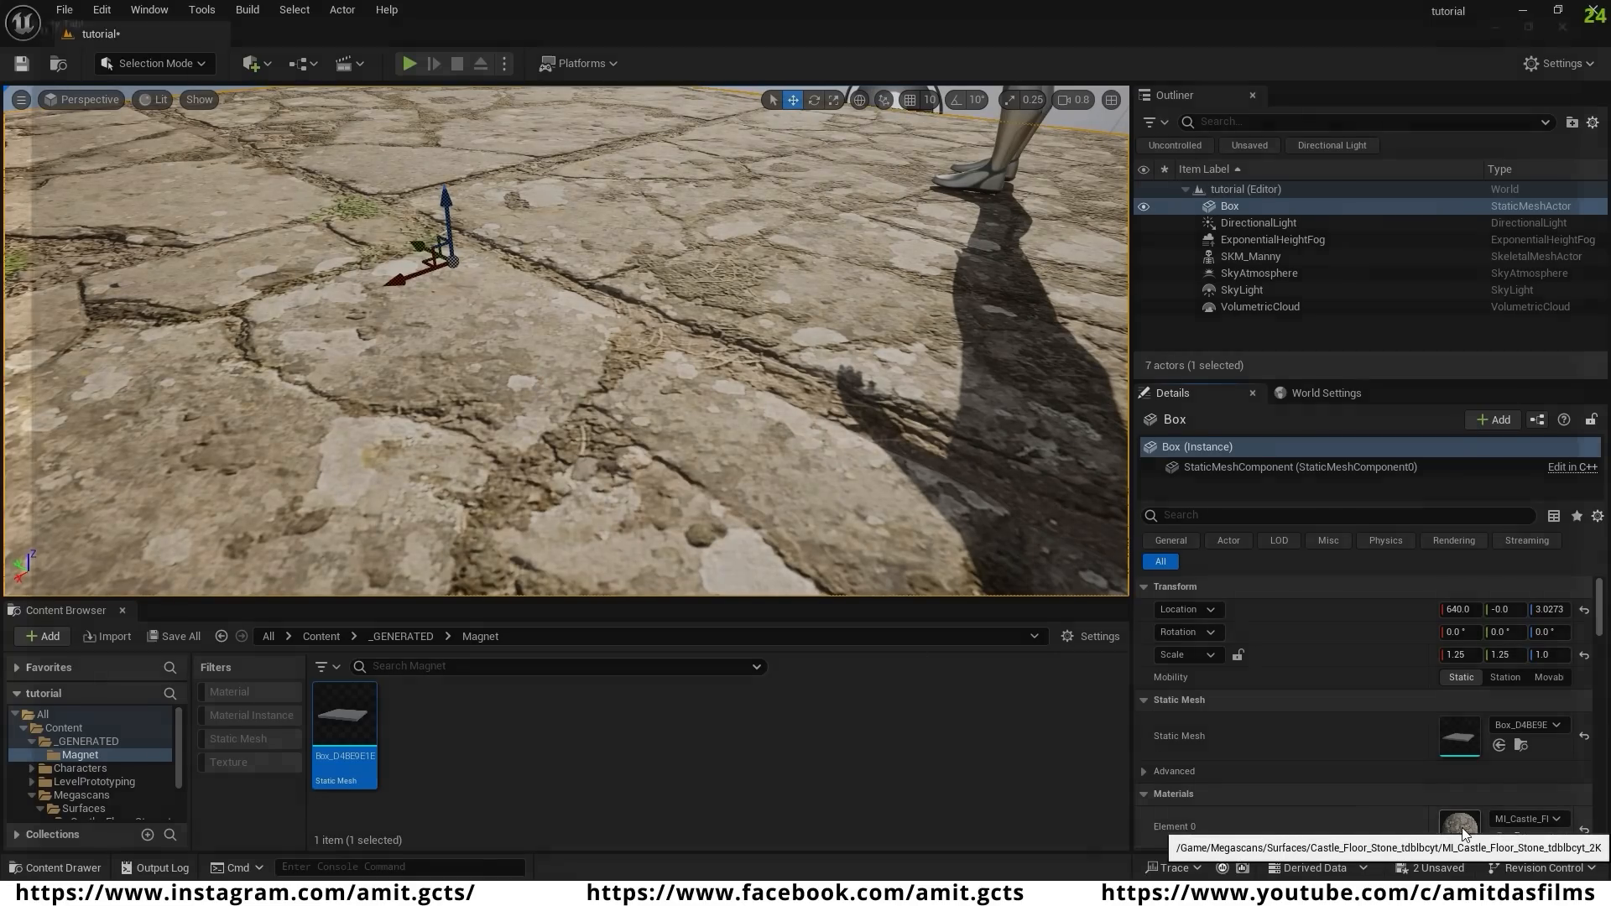
double_click(1461, 827)
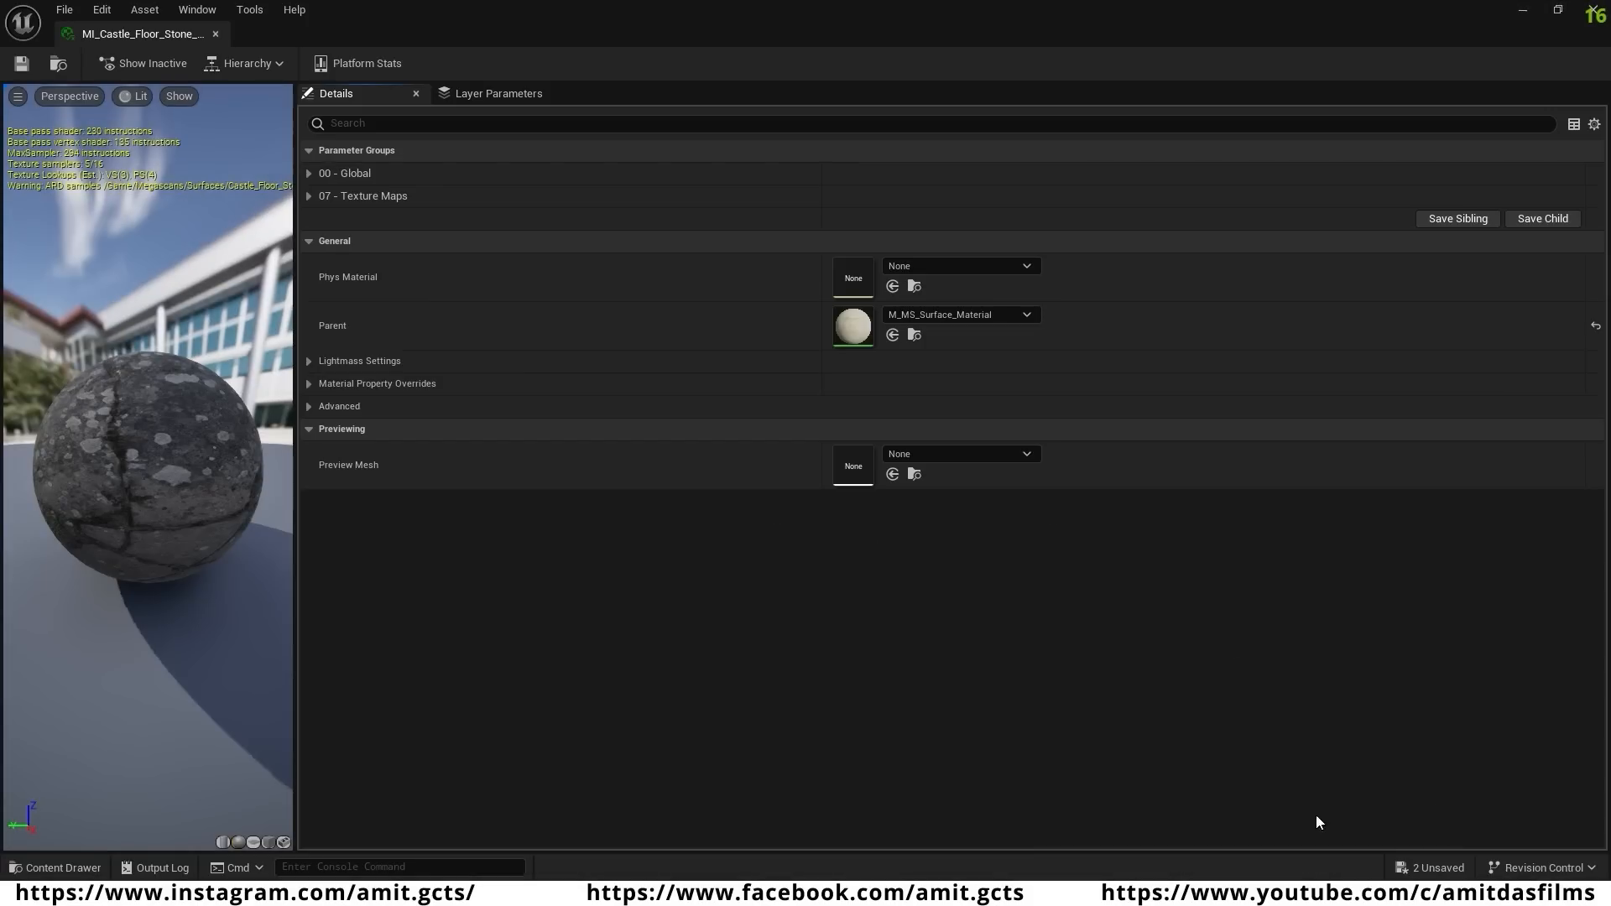
left_click(1557, 10)
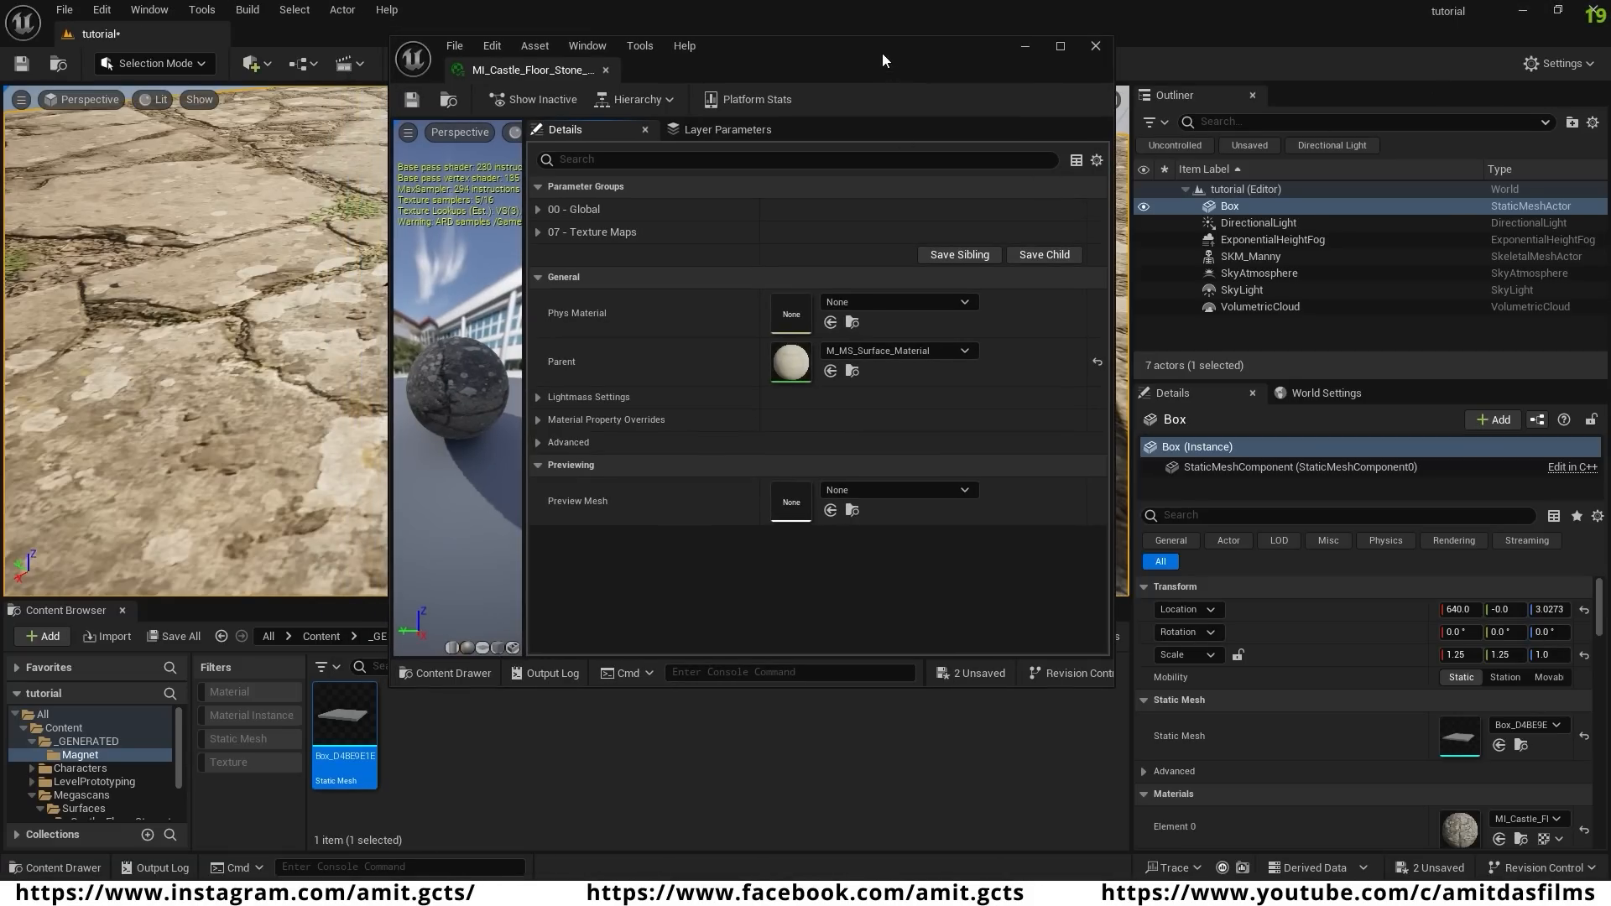
left_click_drag(883, 53, 1183, 52)
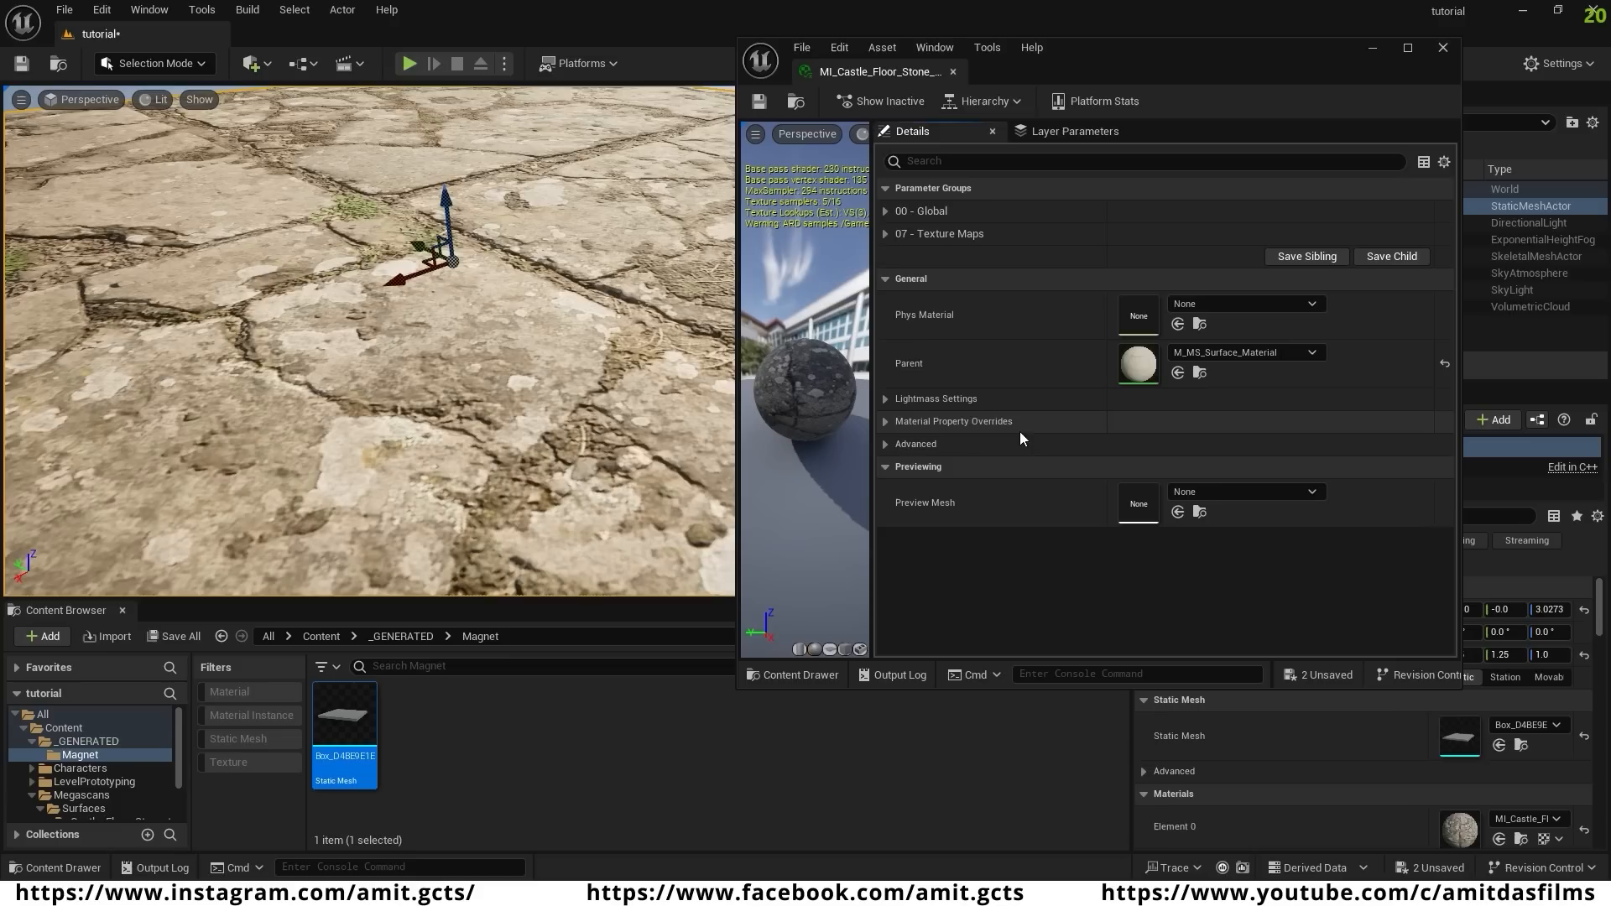
- Override Displacement Scaling in the material instance's property overrides, set its Magnitude to 20, and save the instance
left_click(887, 421)
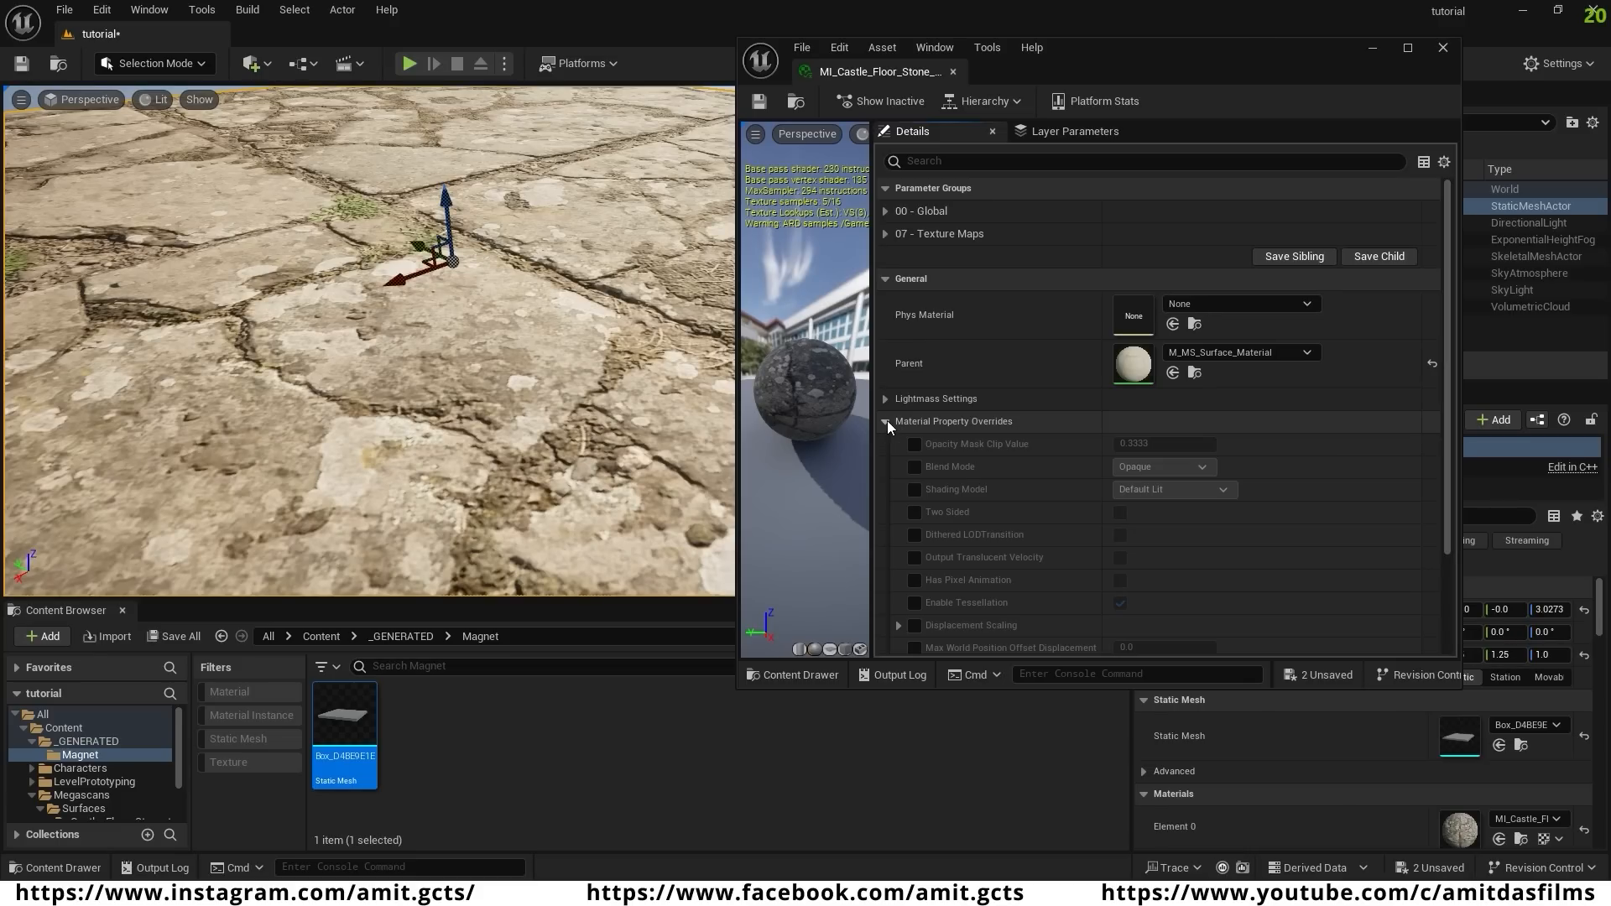
scroll(984, 506, "down", 2)
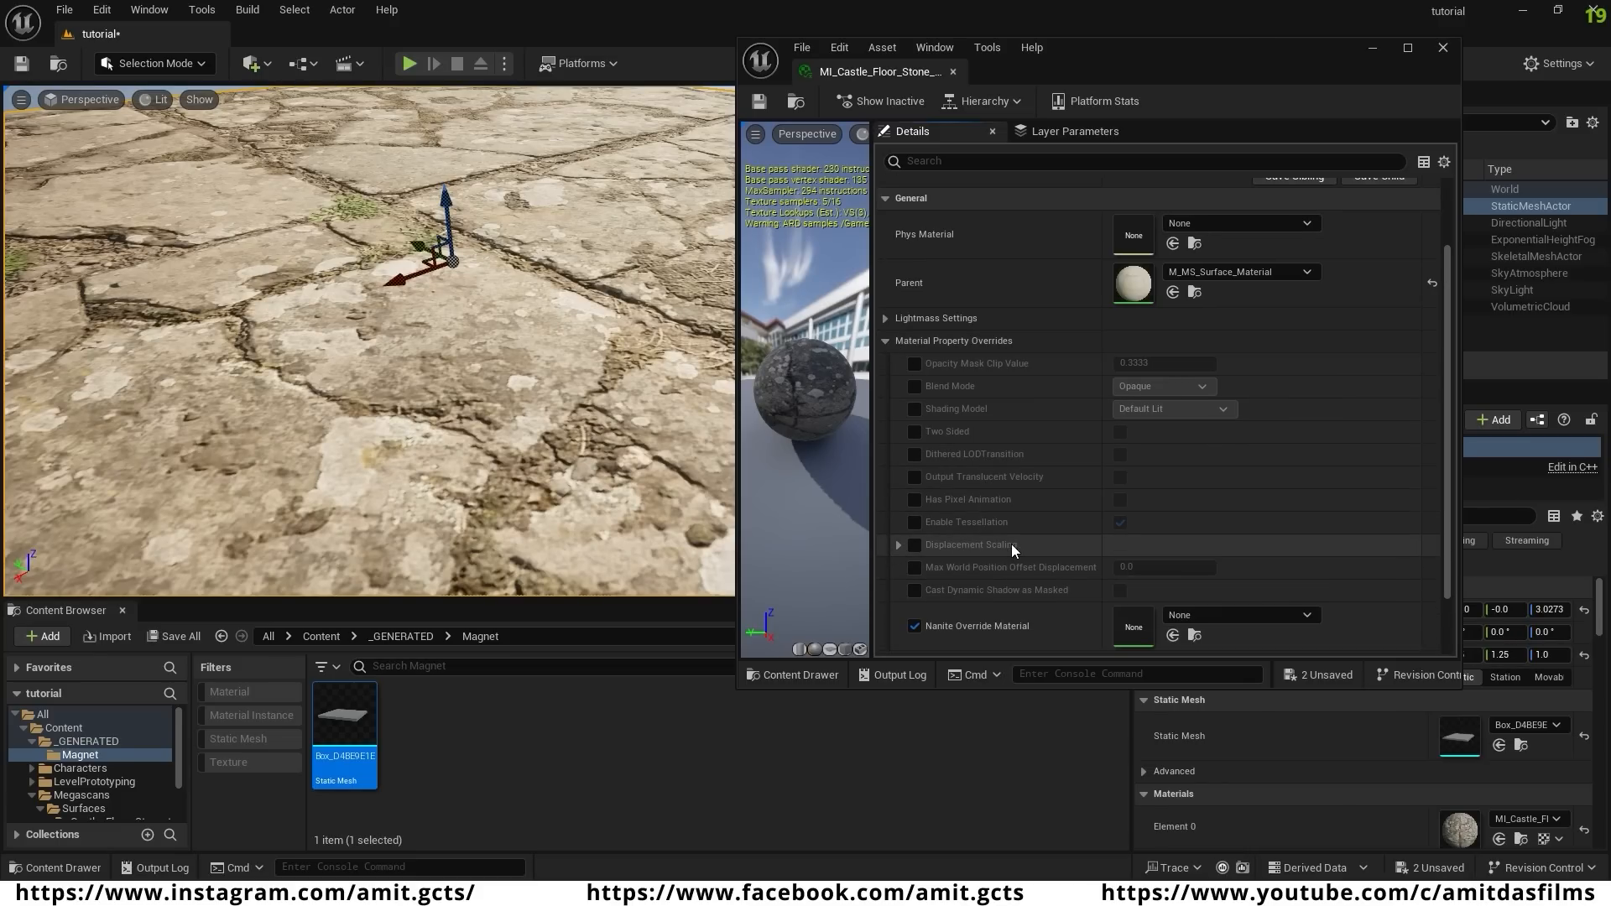
left_click(899, 546)
left_click(914, 545)
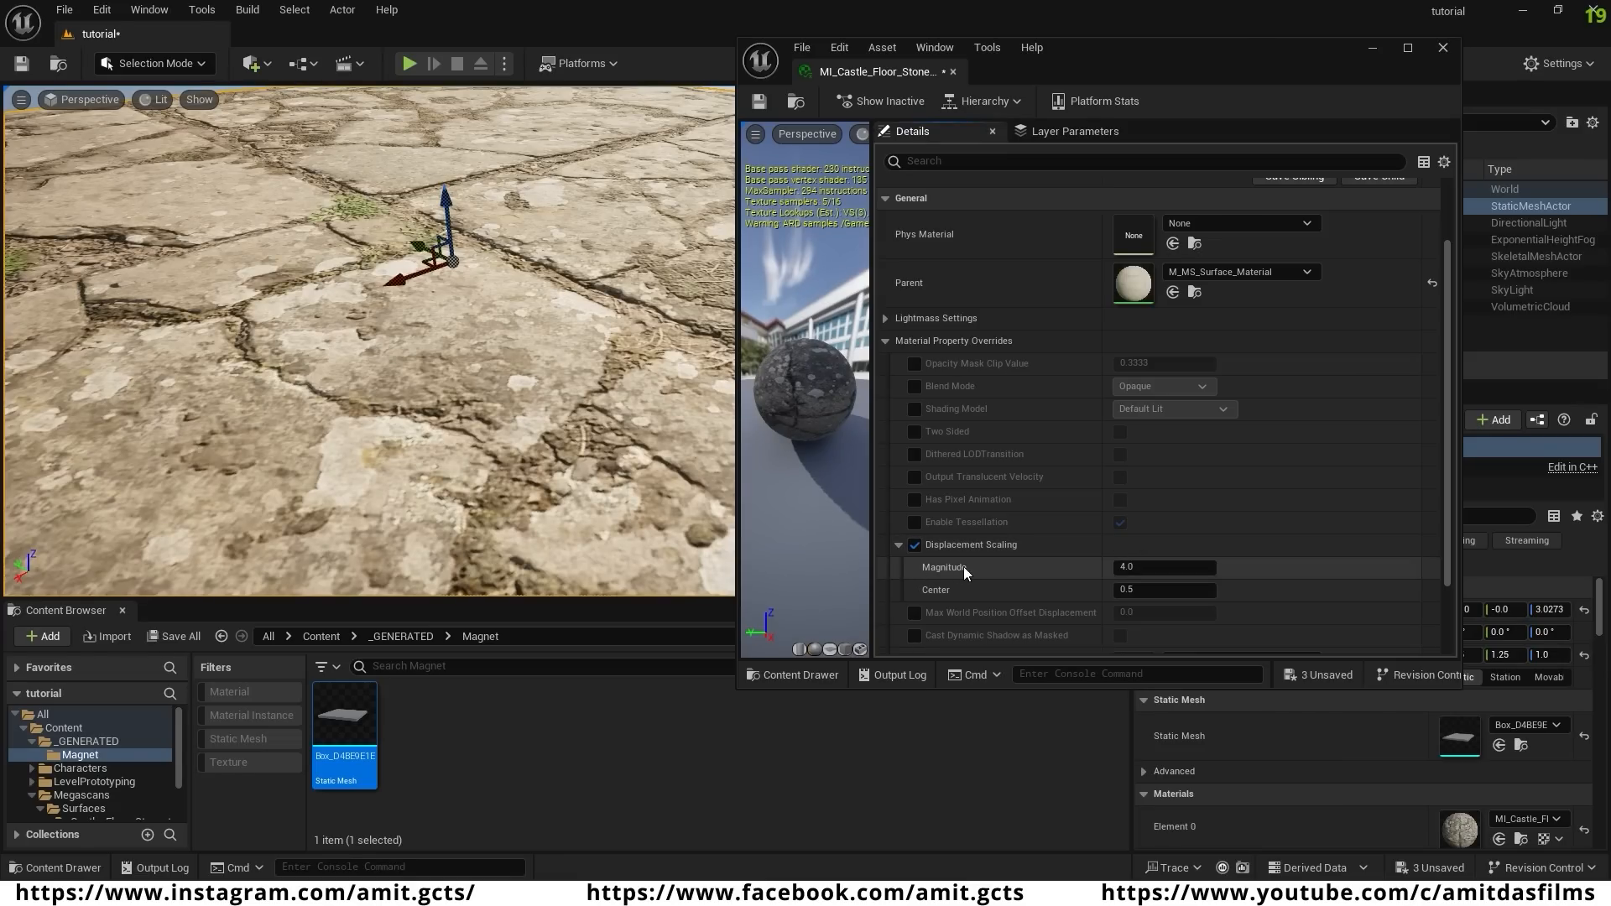
left_click(1147, 570)
type("20")
key("Return")
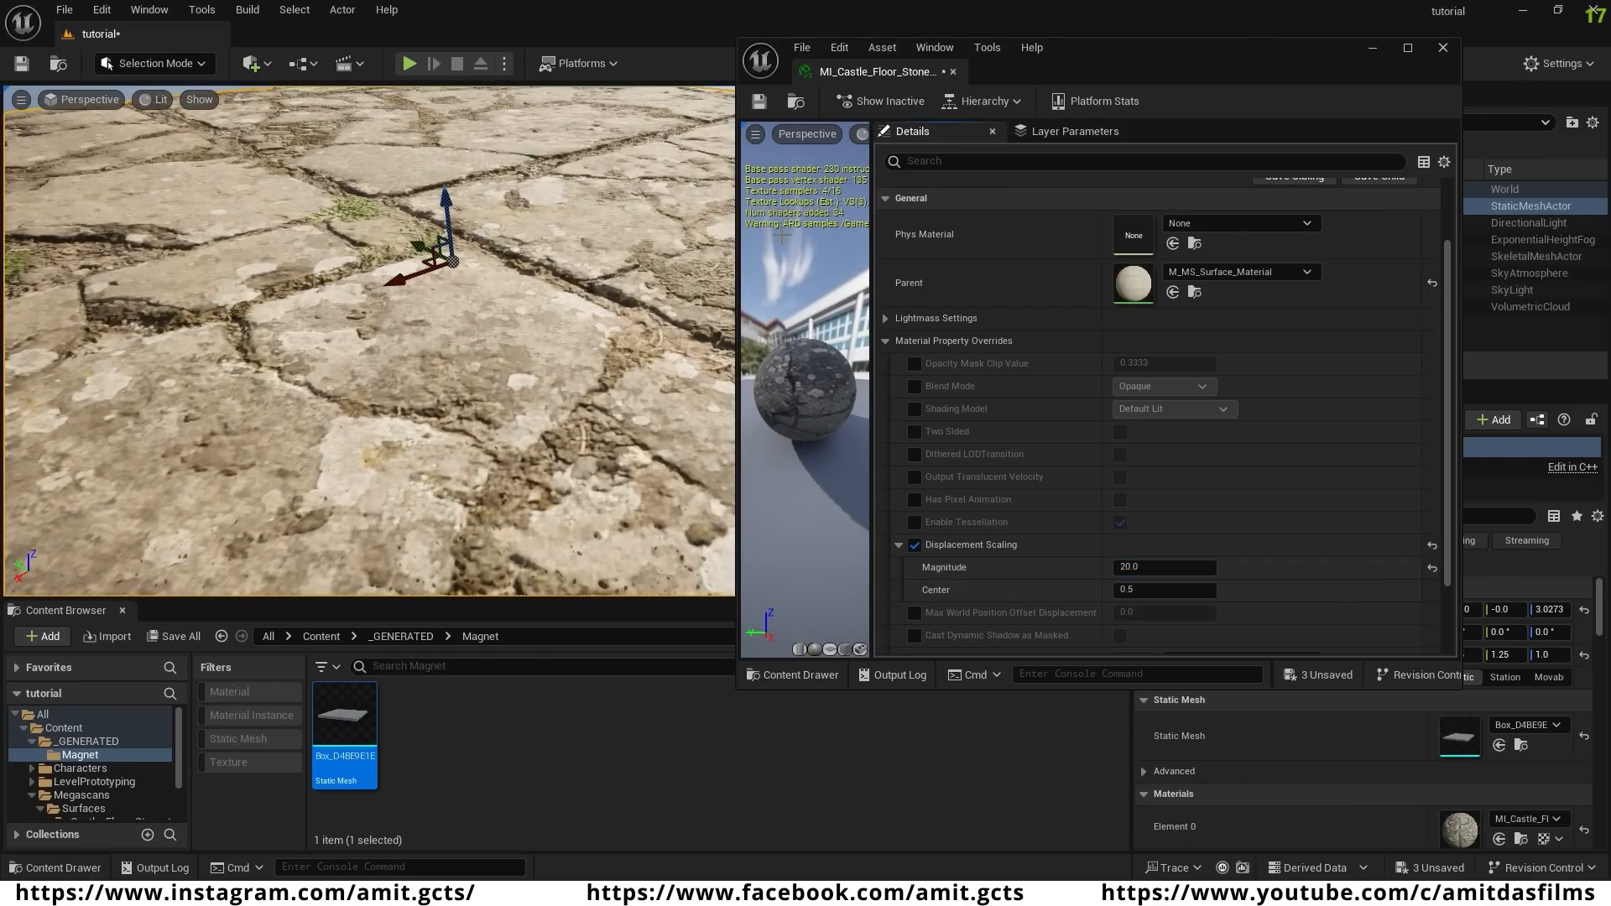
left_click(759, 100)
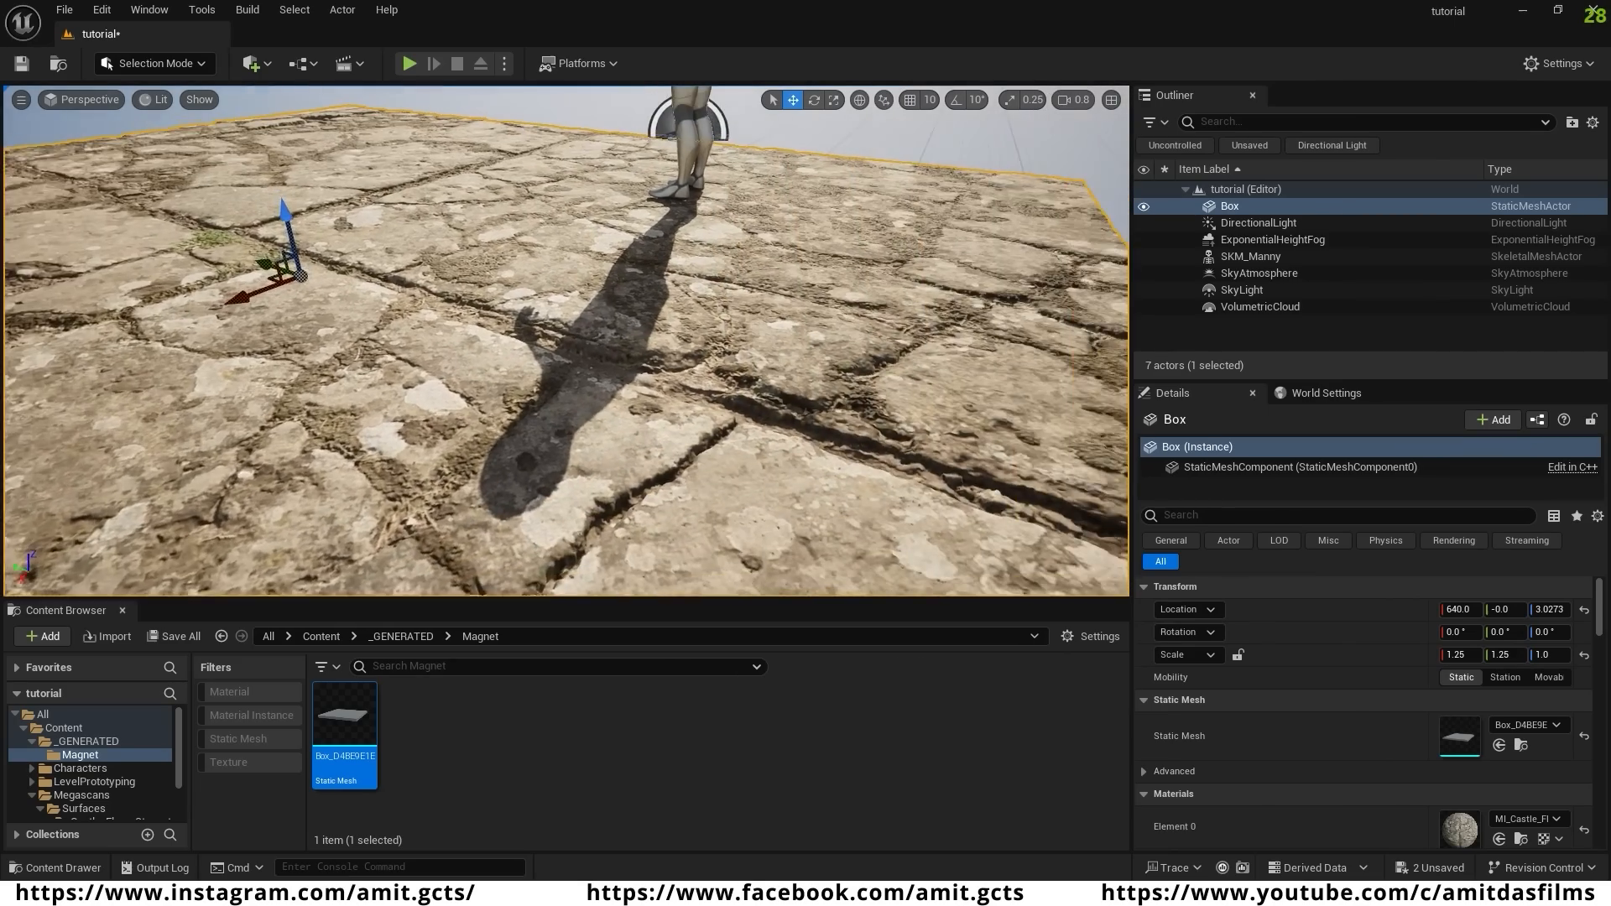
- Duplicate the stone floor box four times along the X axis, end to end, to form a long walkway
right_click_drag(567, 340, 614, 371)
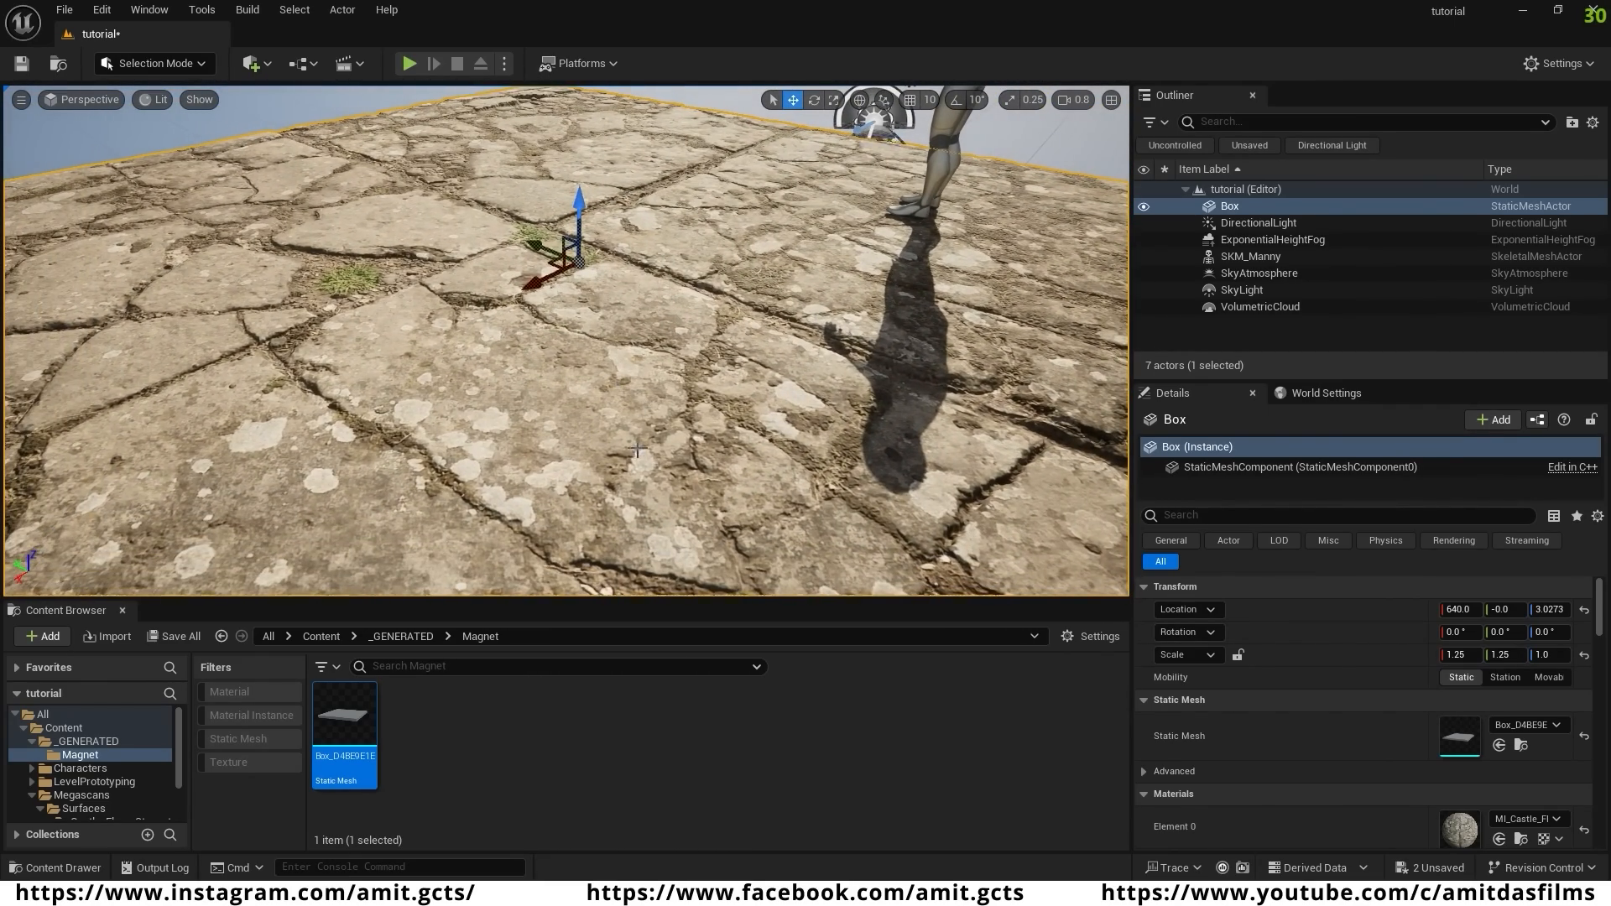
right_click_drag(604, 425, 518, 404)
key("s")
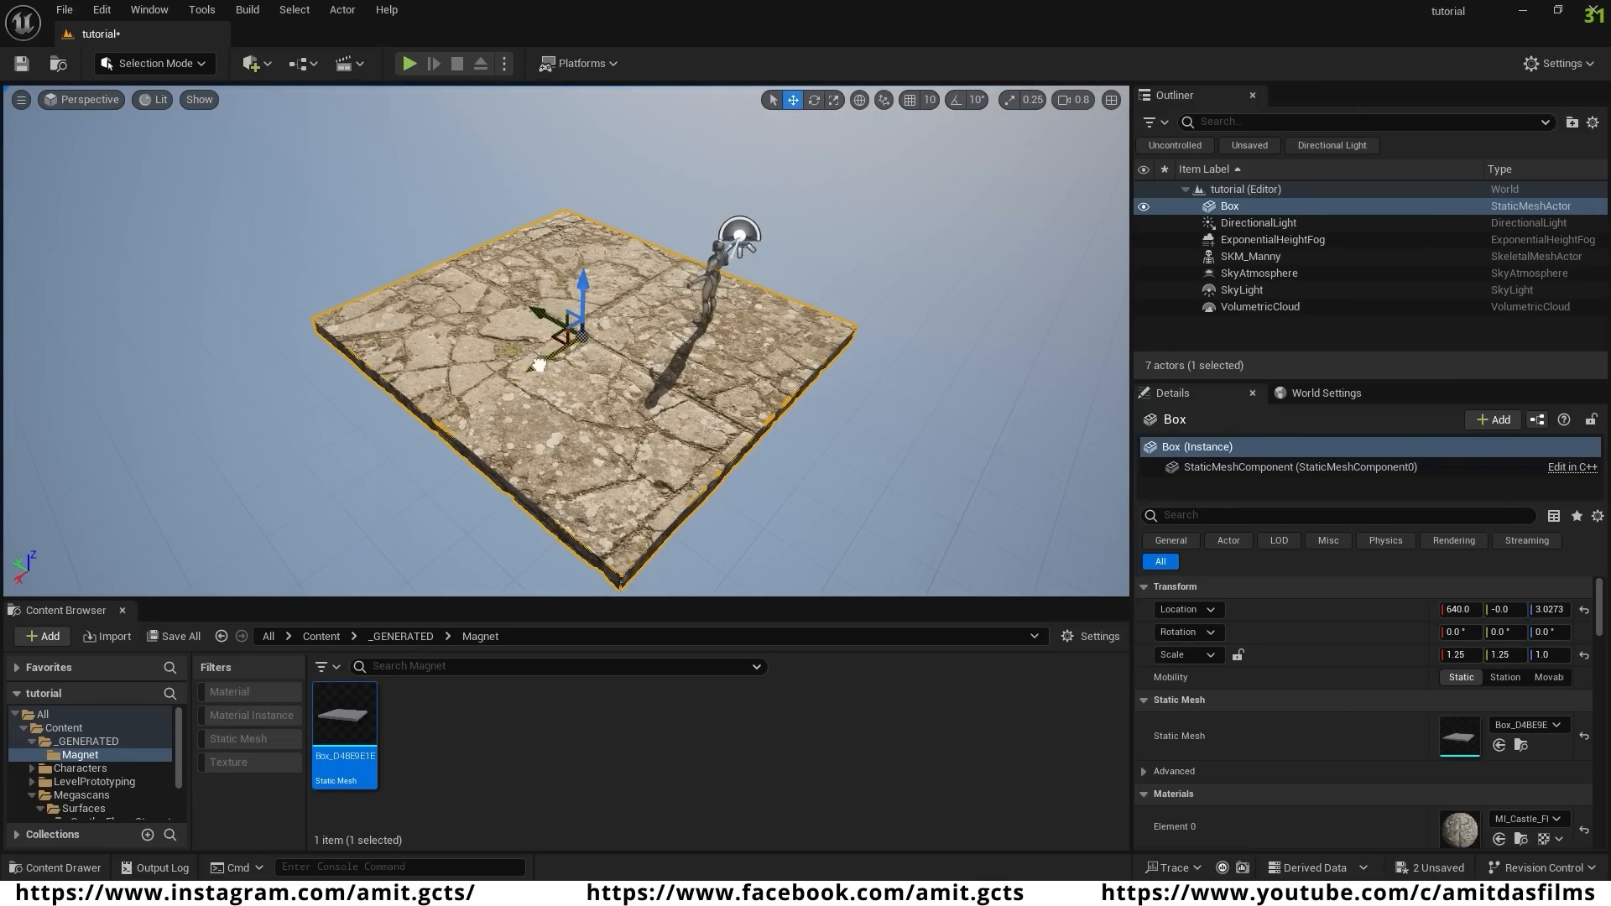
left_click_drag(538, 365, 772, 249, "alt")
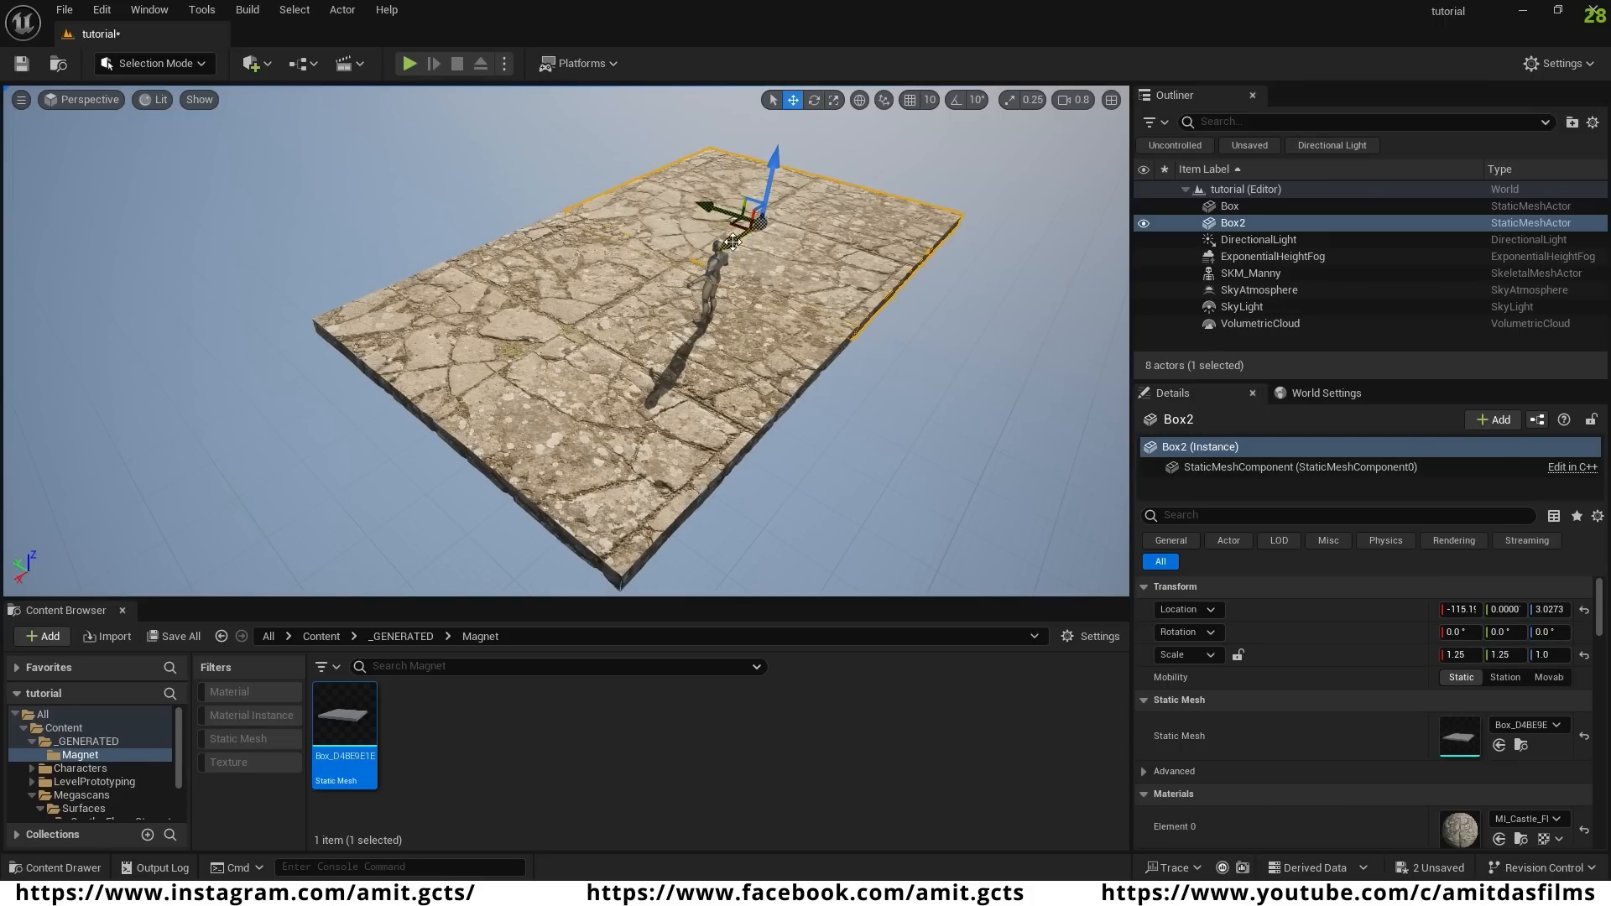
left_click_drag(735, 241, 849, 174, "alt")
right_click_drag(828, 464, 679, 366)
left_click_drag(628, 340, 927, 223, "alt")
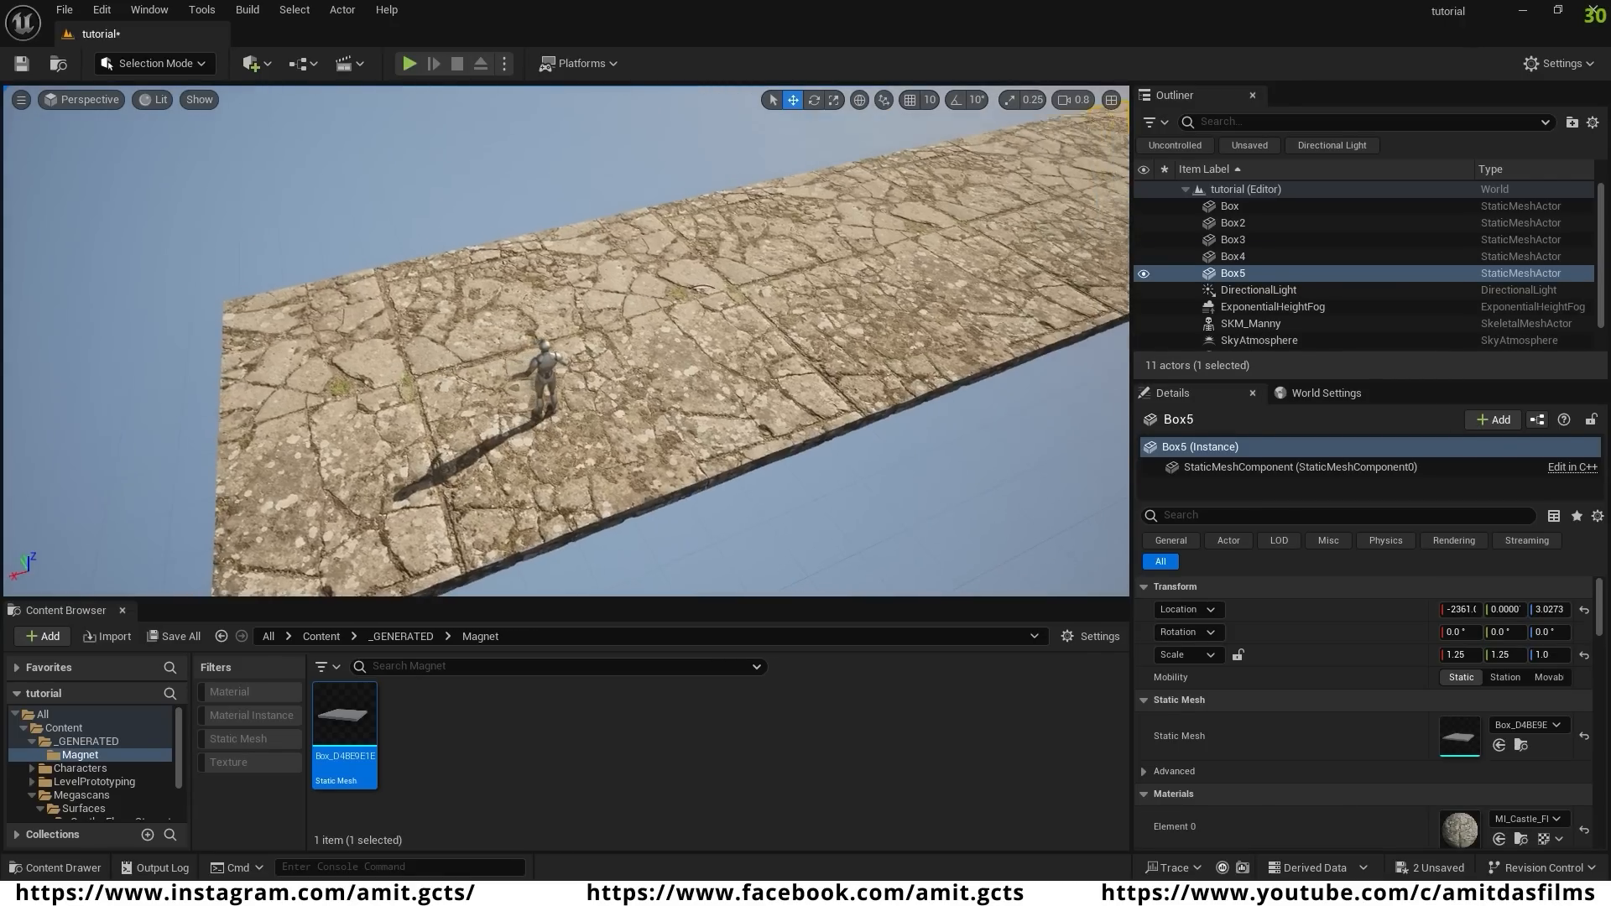
- Enable Nanite on the S_Castle_Wall_sctv3_lod3 static mesh in the Castle_Wall_sctv3 folder
right_click_drag(566, 340, 777, 310)
key("w")
right_click_drag(600, 427, 587, 363)
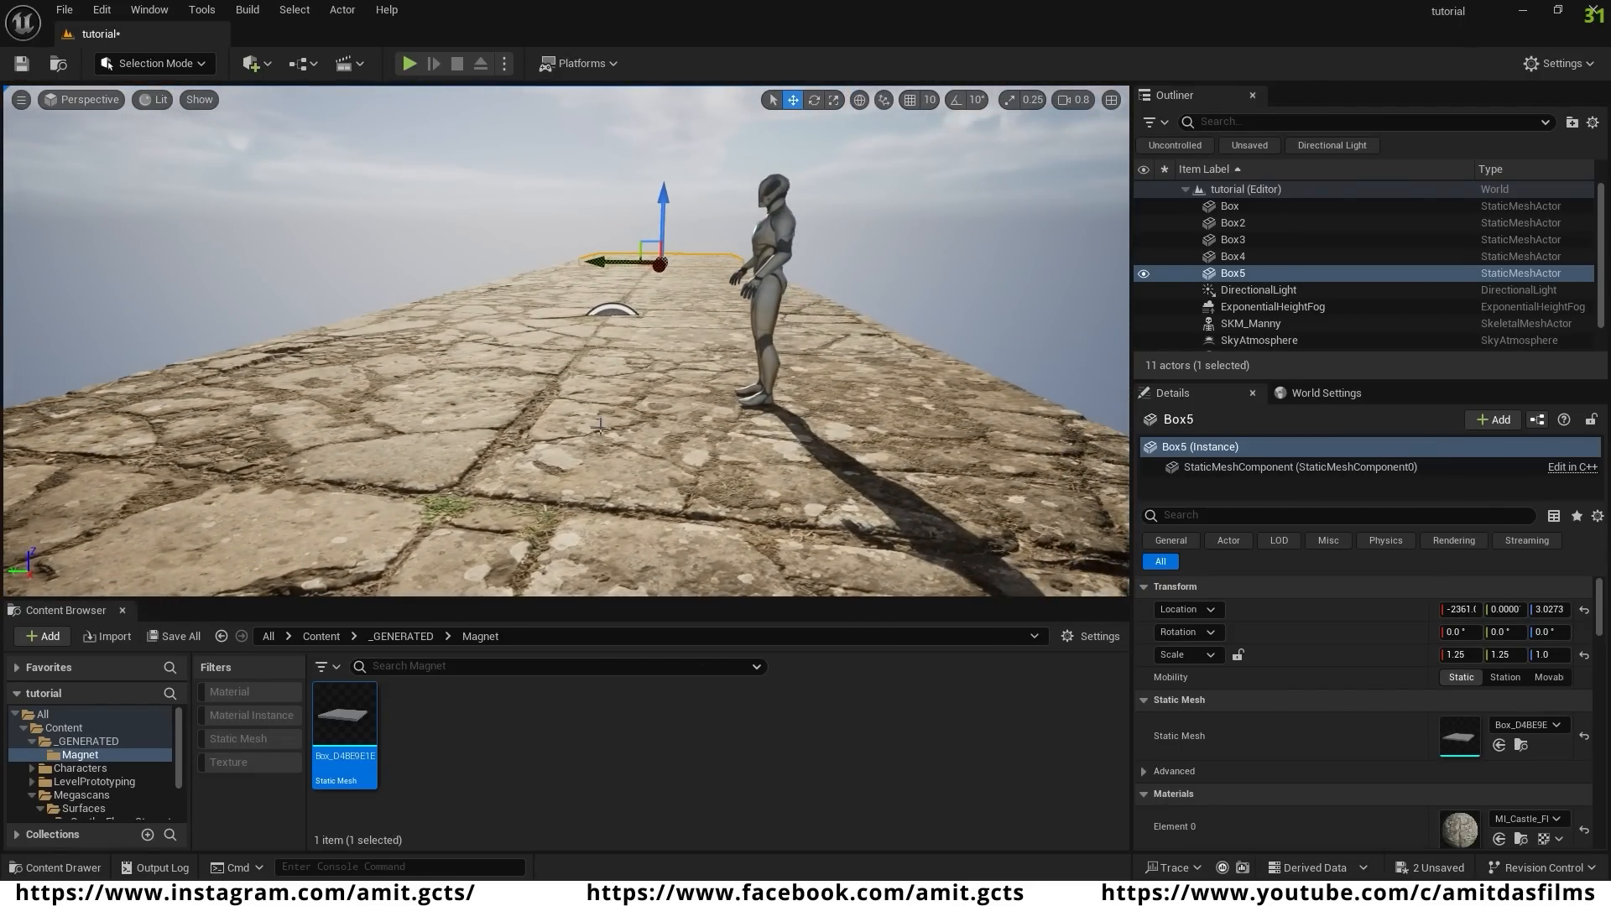
right_click_drag(524, 493, 492, 328)
key("d")
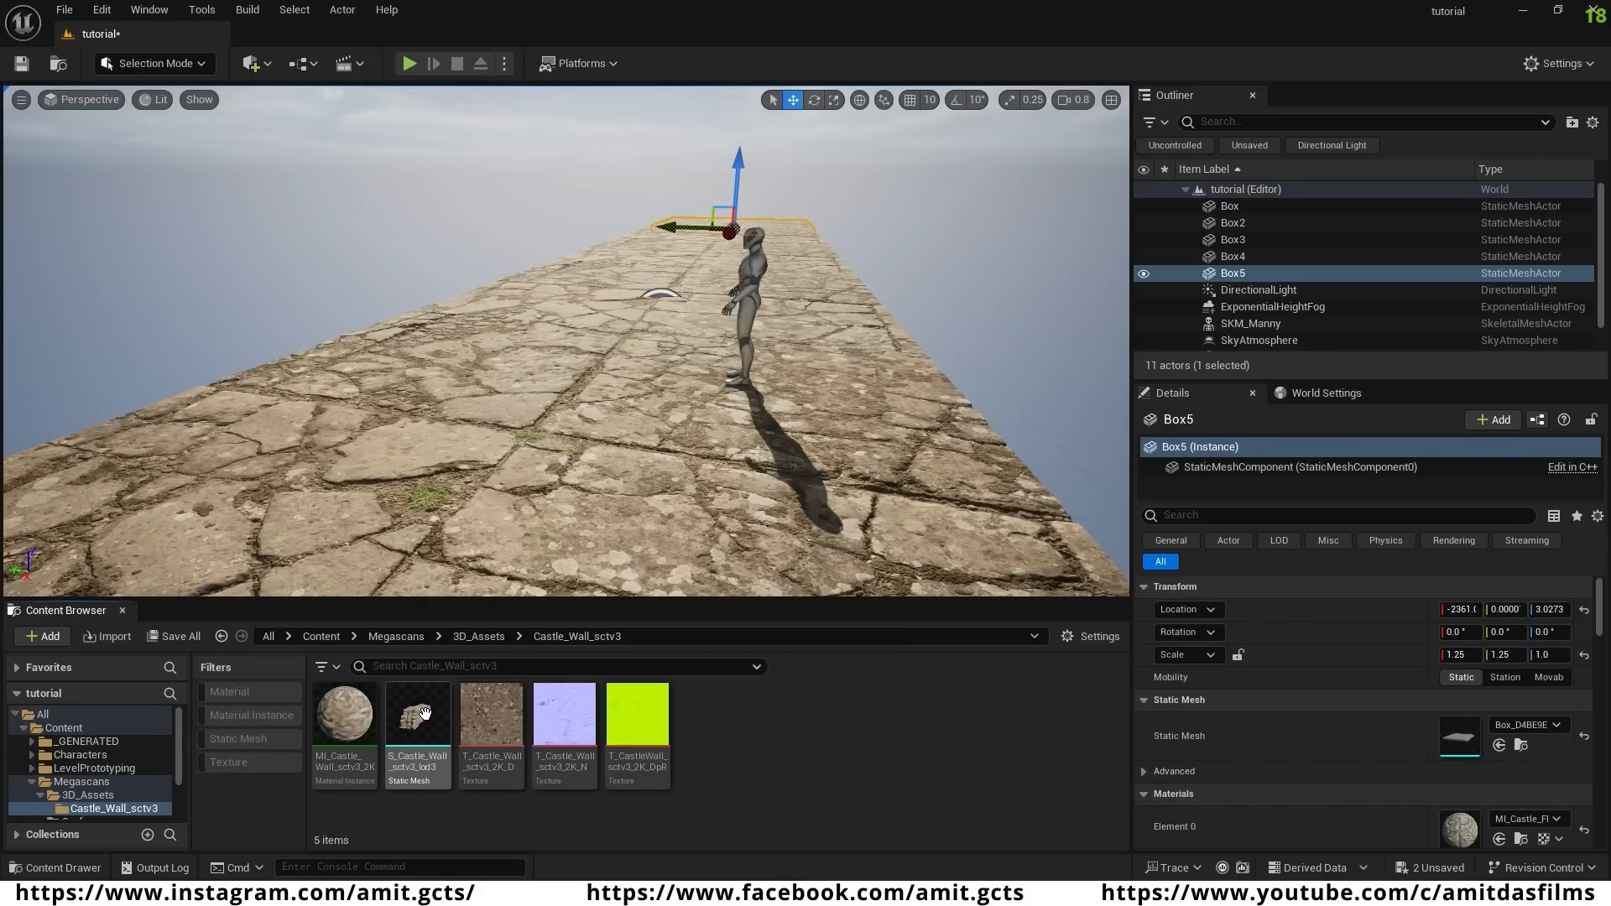
right_click(424, 713)
mouse_move(465, 240)
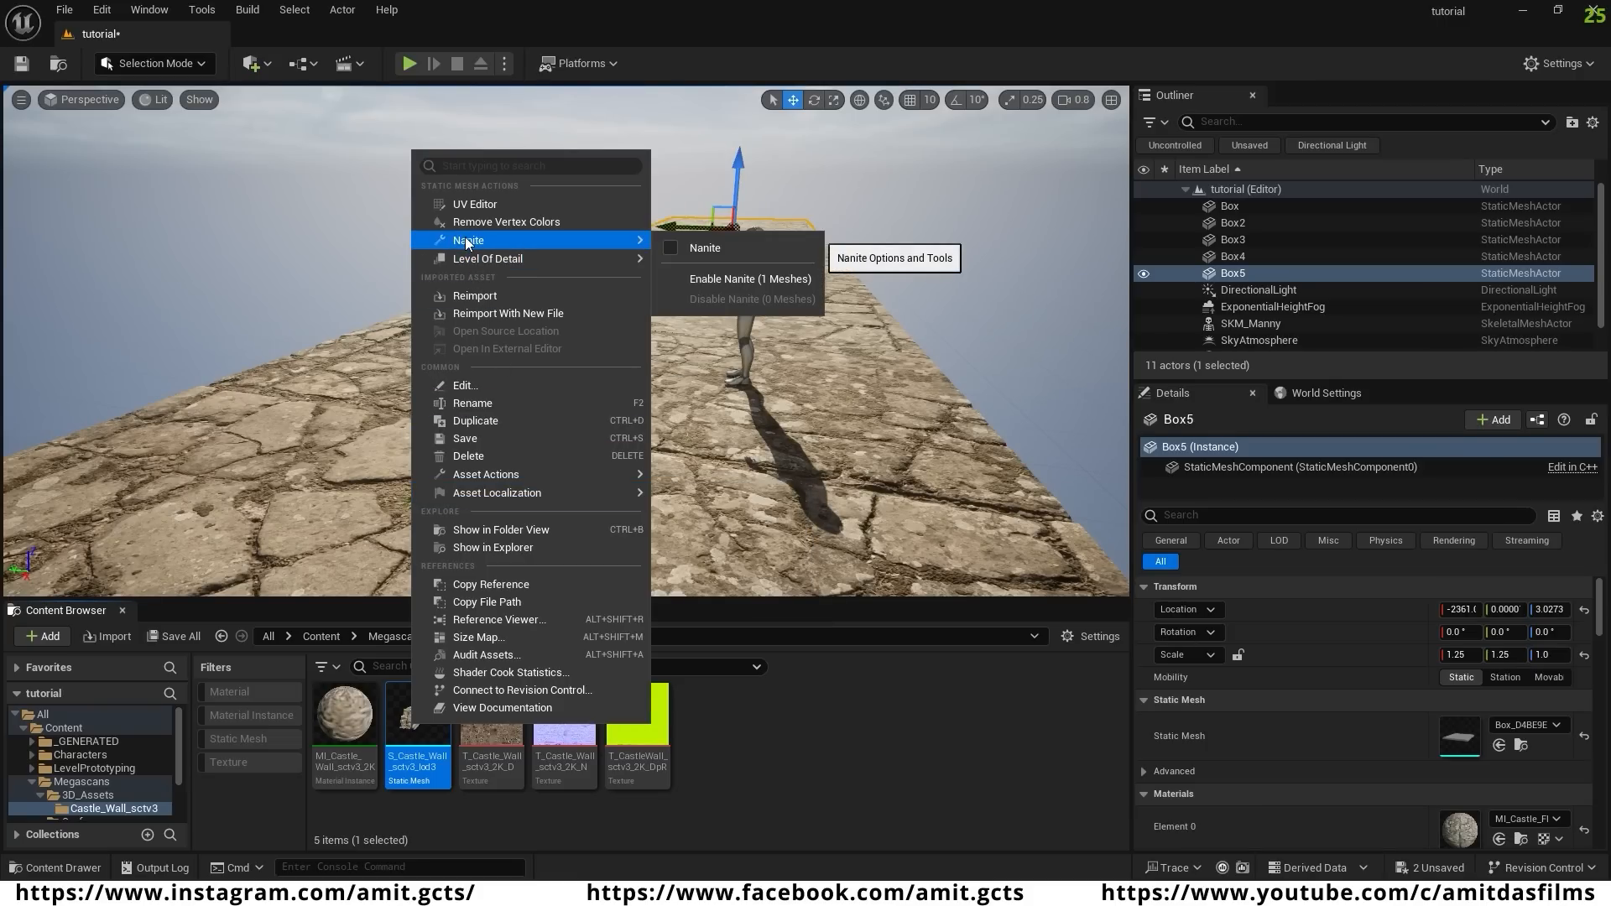
left_click(779, 278)
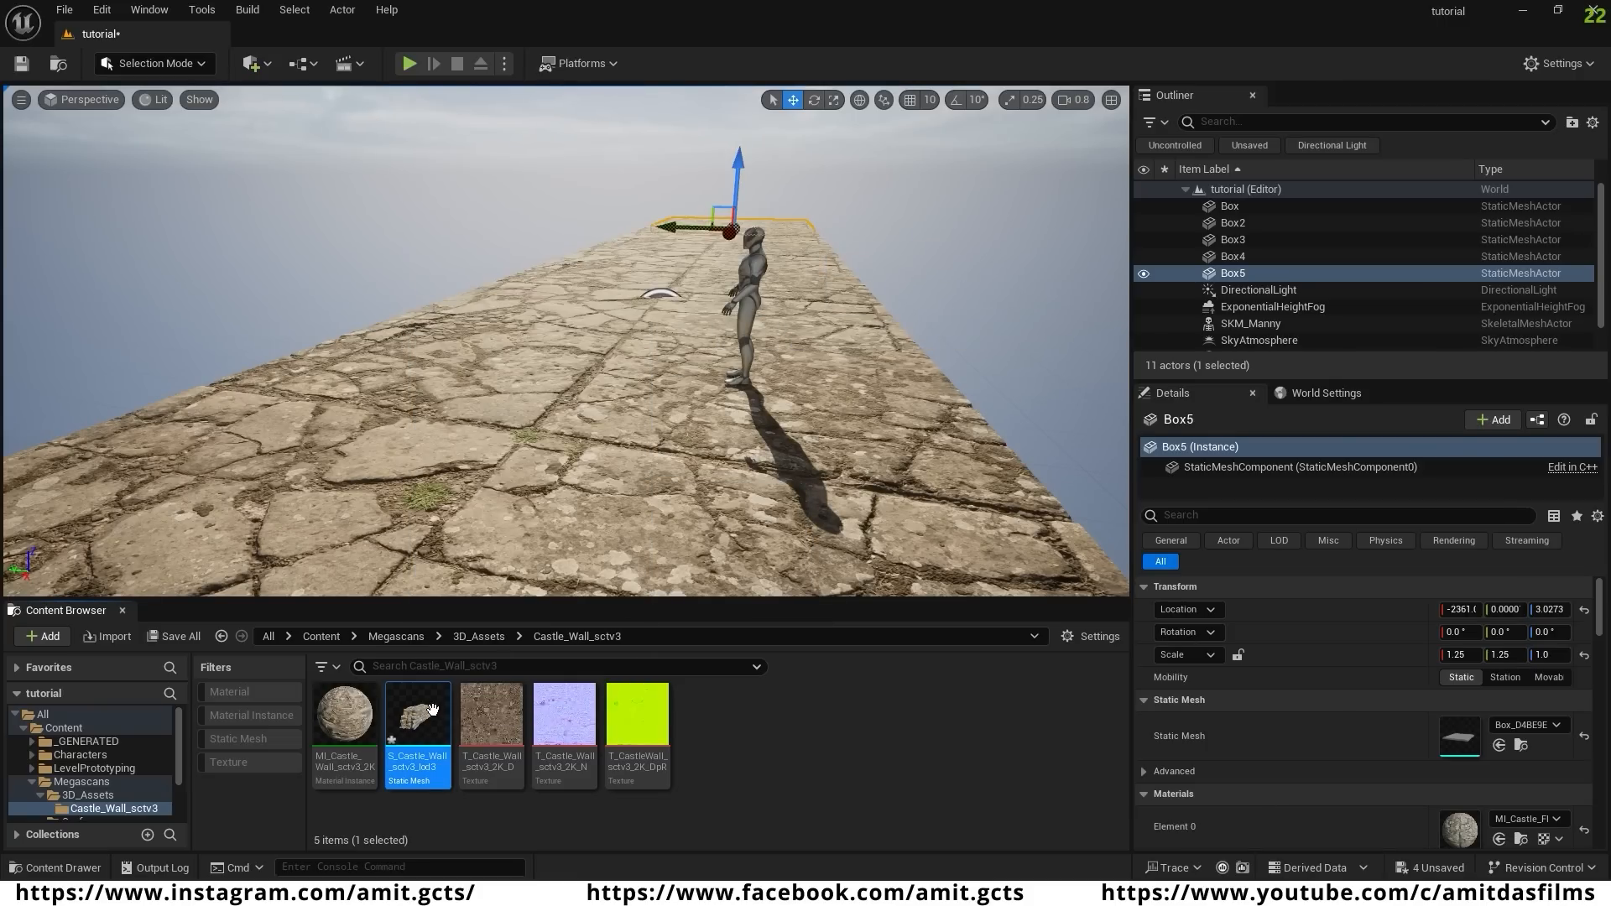
mouse_move(425, 720)
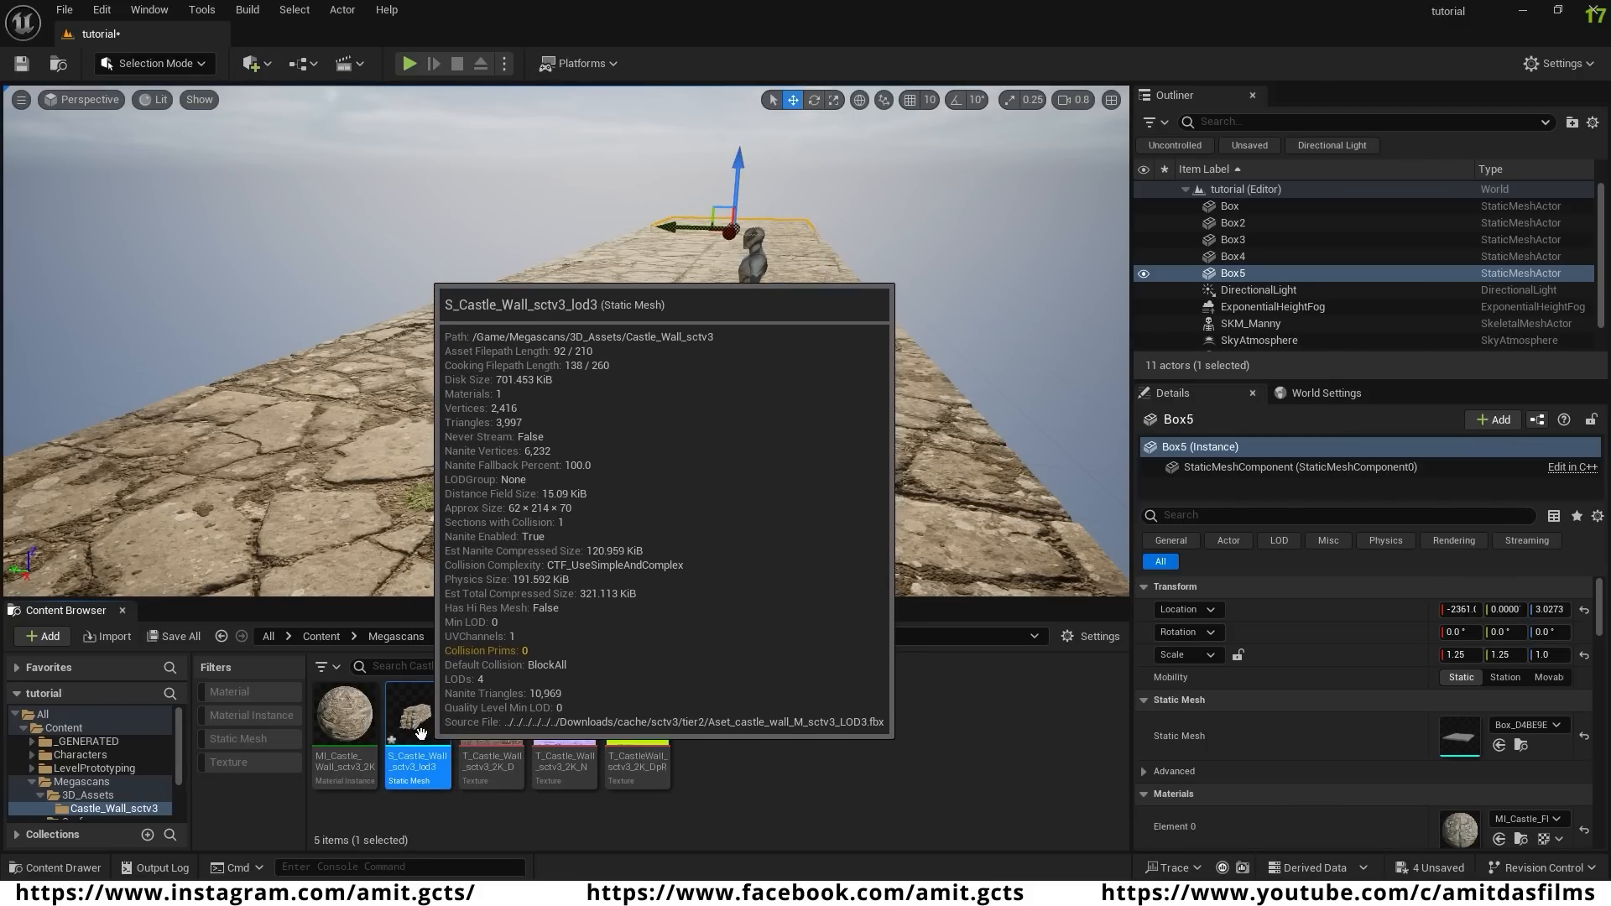
- Place the castle wall mesh on the floor's outer edge near its front corner, at about X 909, Y 404, Z 34
right_click_drag(483, 285, 374, 261)
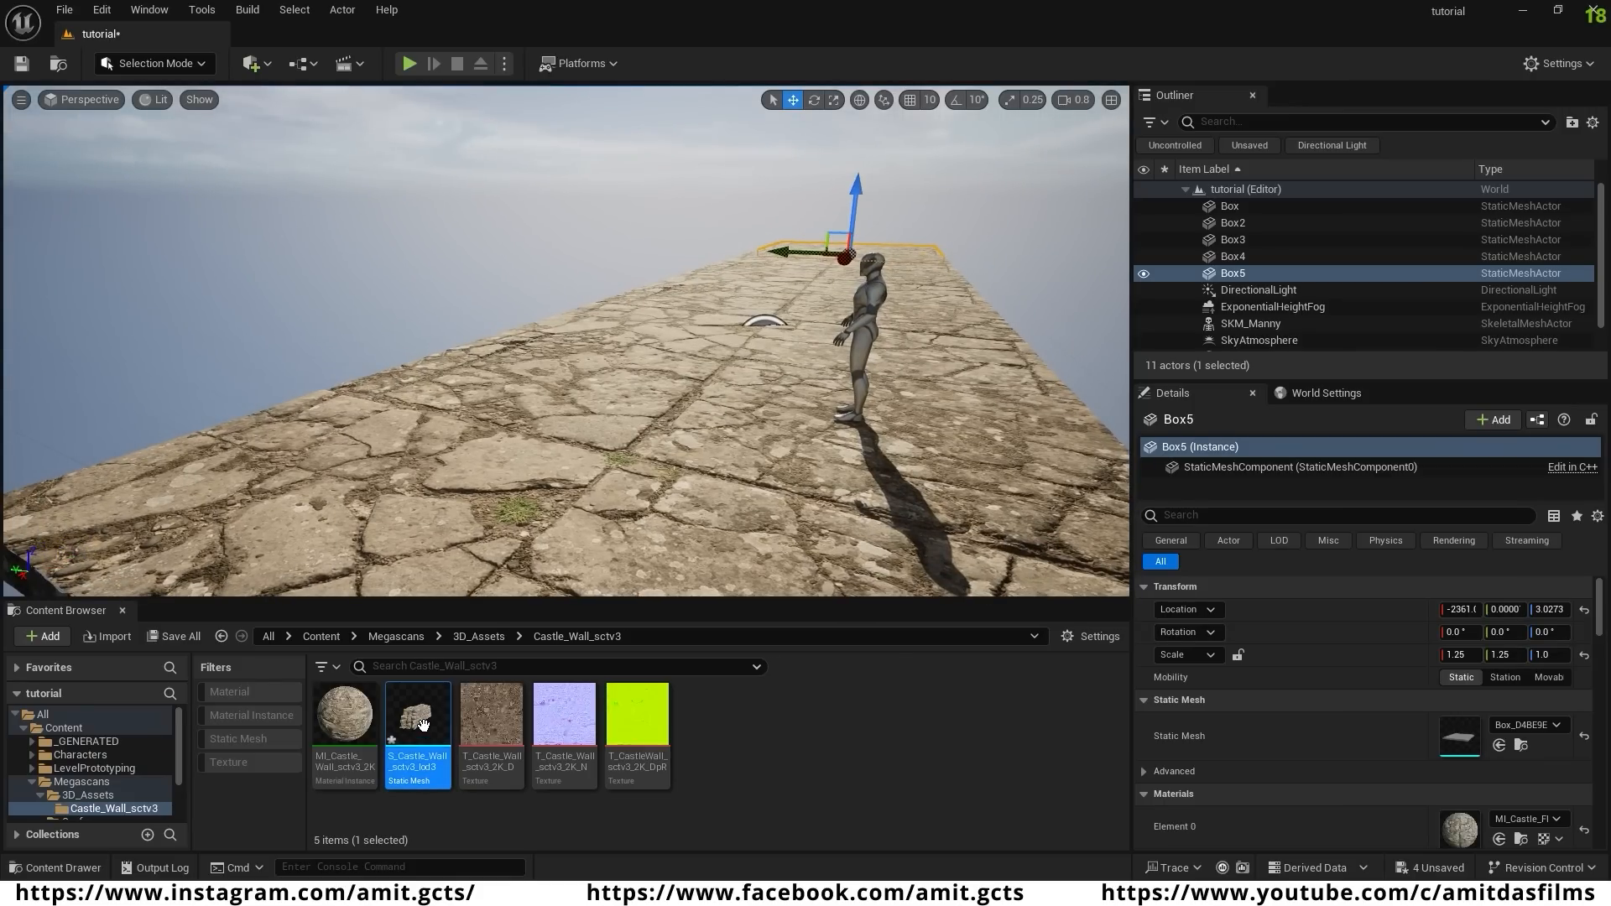
left_click_drag(418, 723, 294, 495)
key("e")
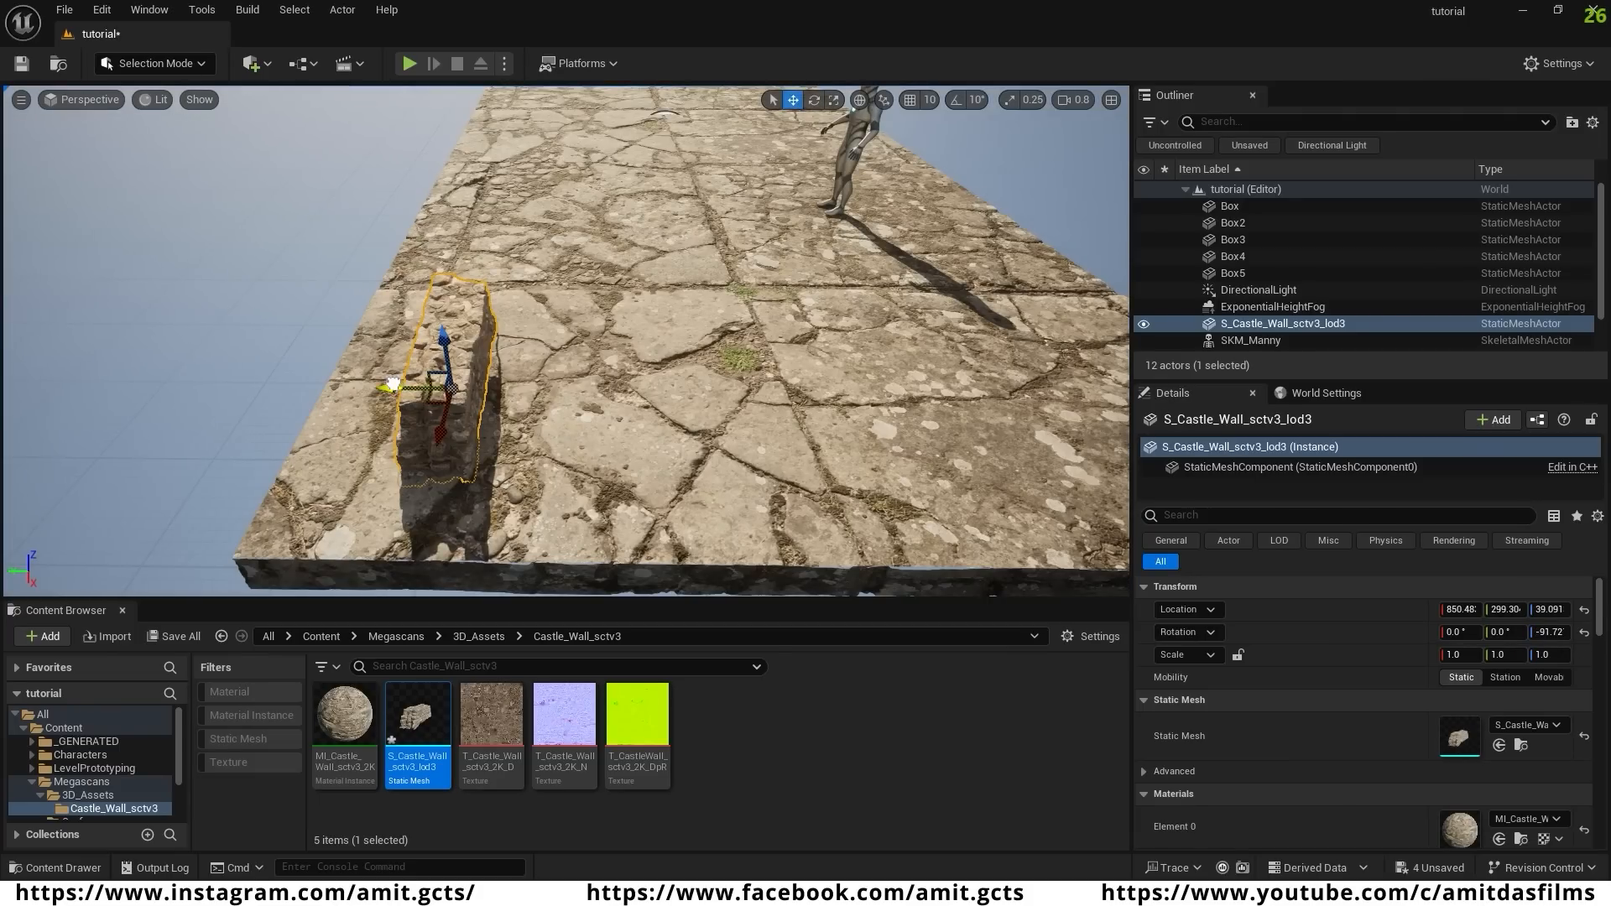
left_click_drag(393, 389, 262, 391)
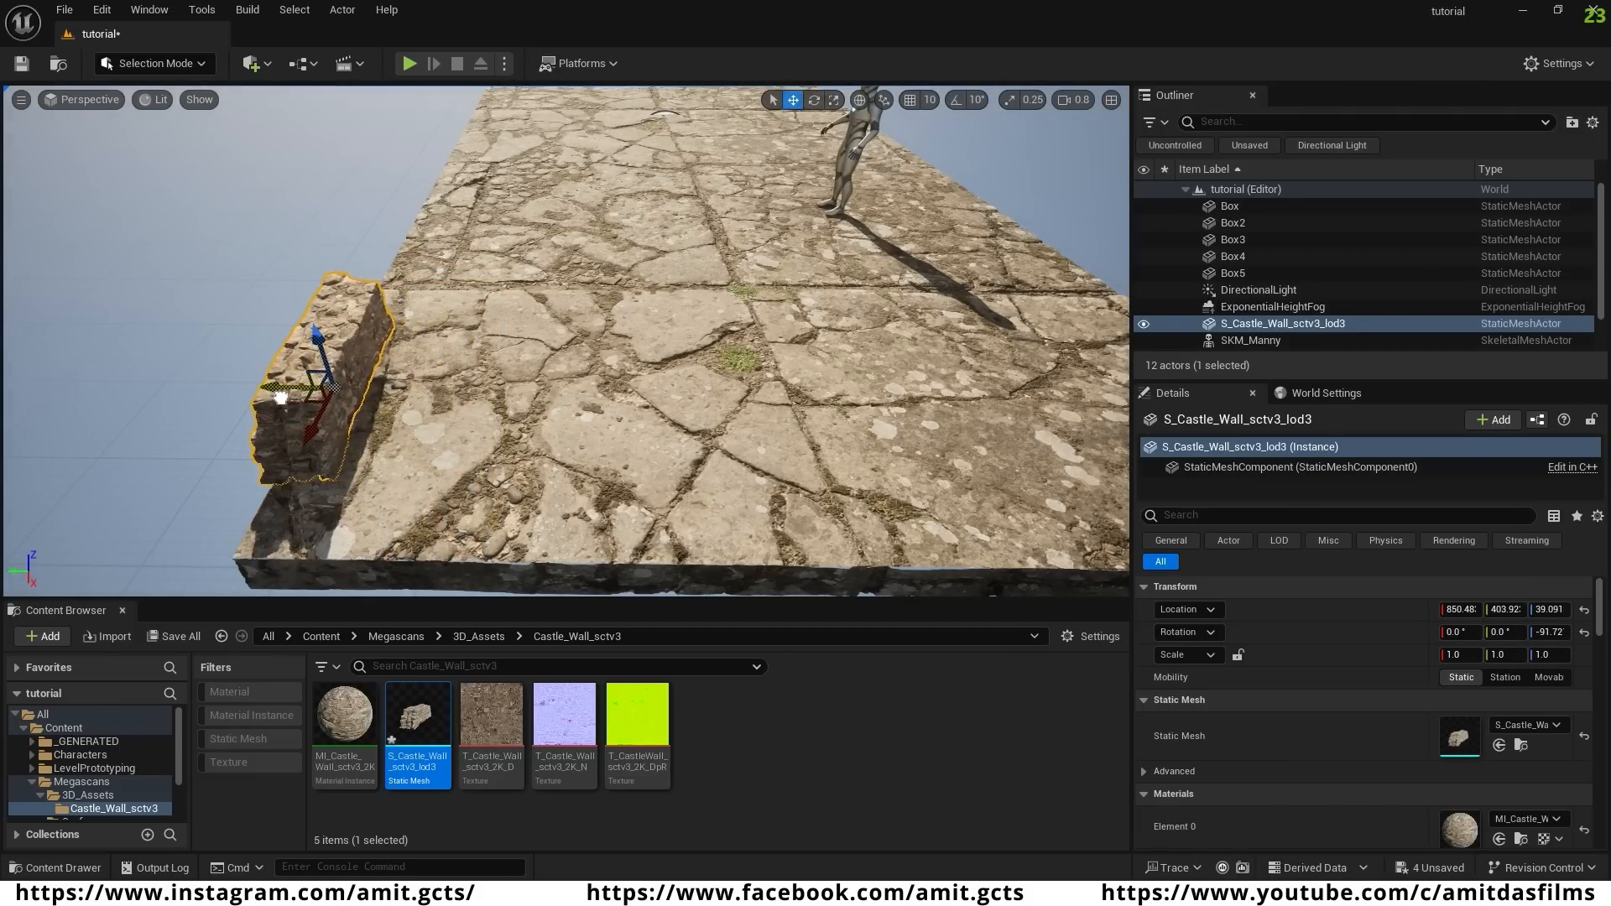
right_click_drag(388, 489, 243, 488)
key("w")
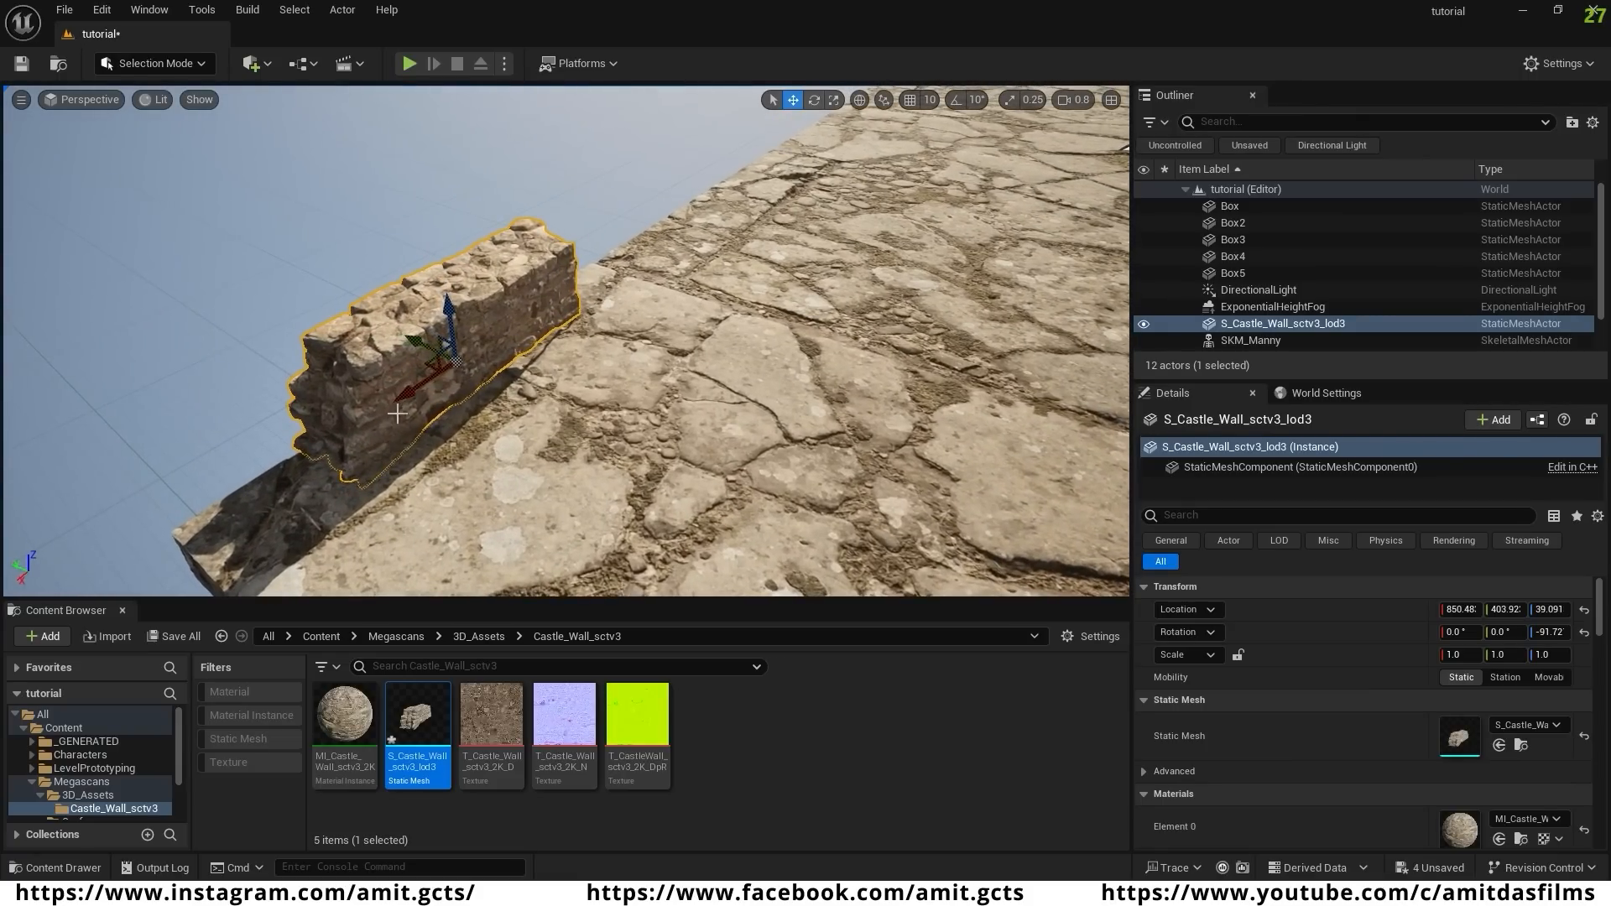
left_click_drag(403, 398, 317, 446)
left_click_drag(370, 367, 372, 376)
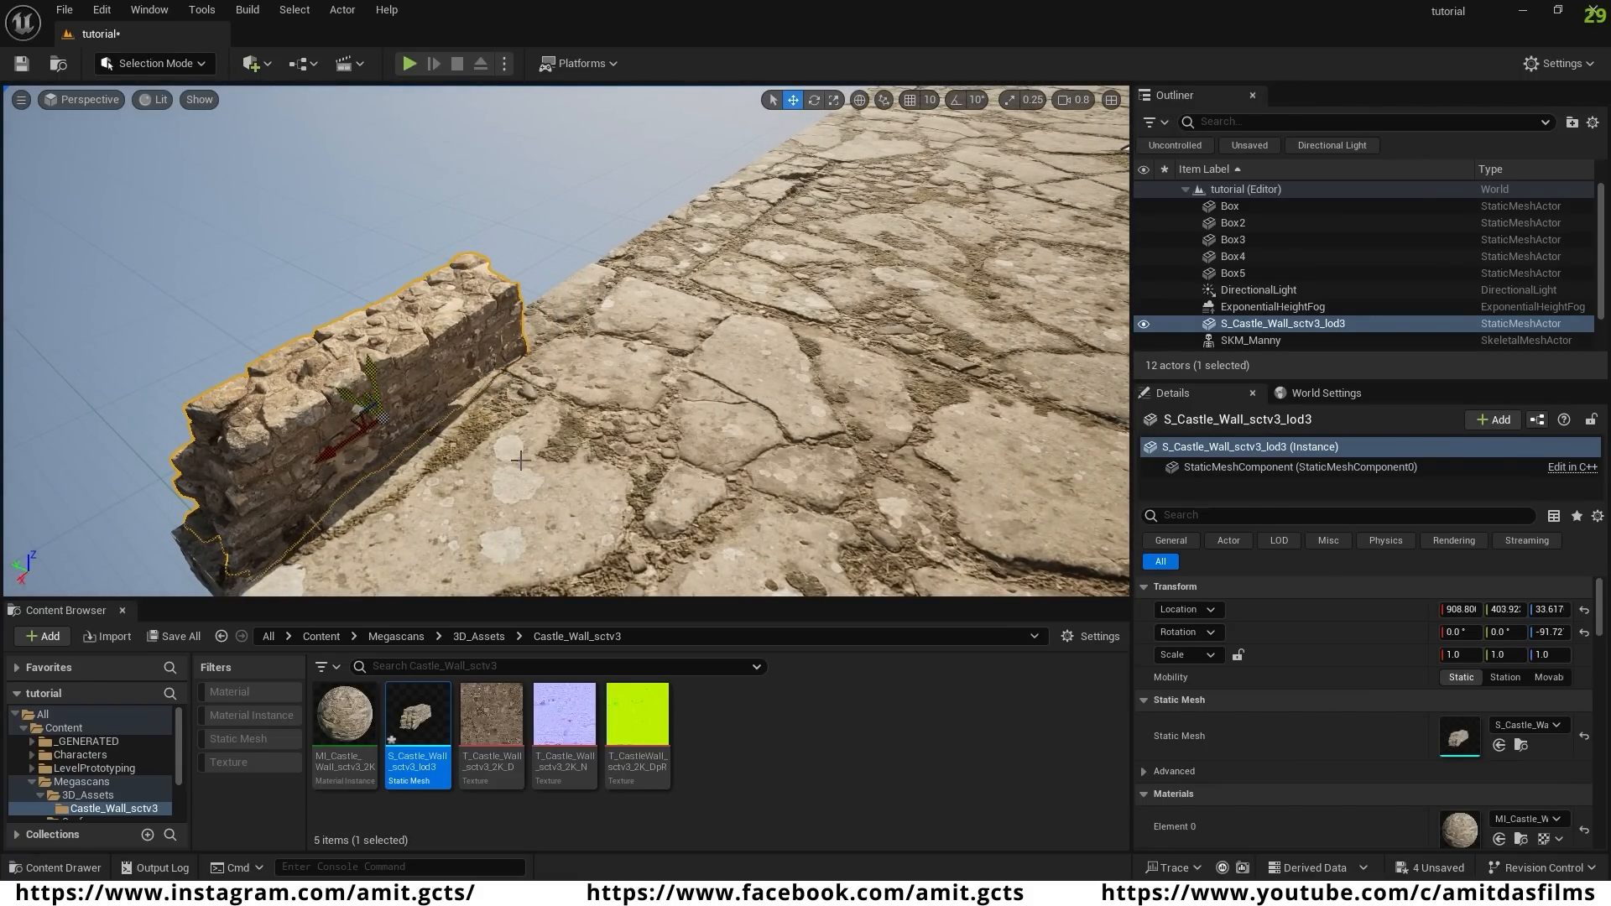
- Duplicate the castle wall piece, then growing groups of its copies, end to end to build a continuous wall along the walkway's long edge
right_click_drag(521, 461, 426, 456)
key("s")
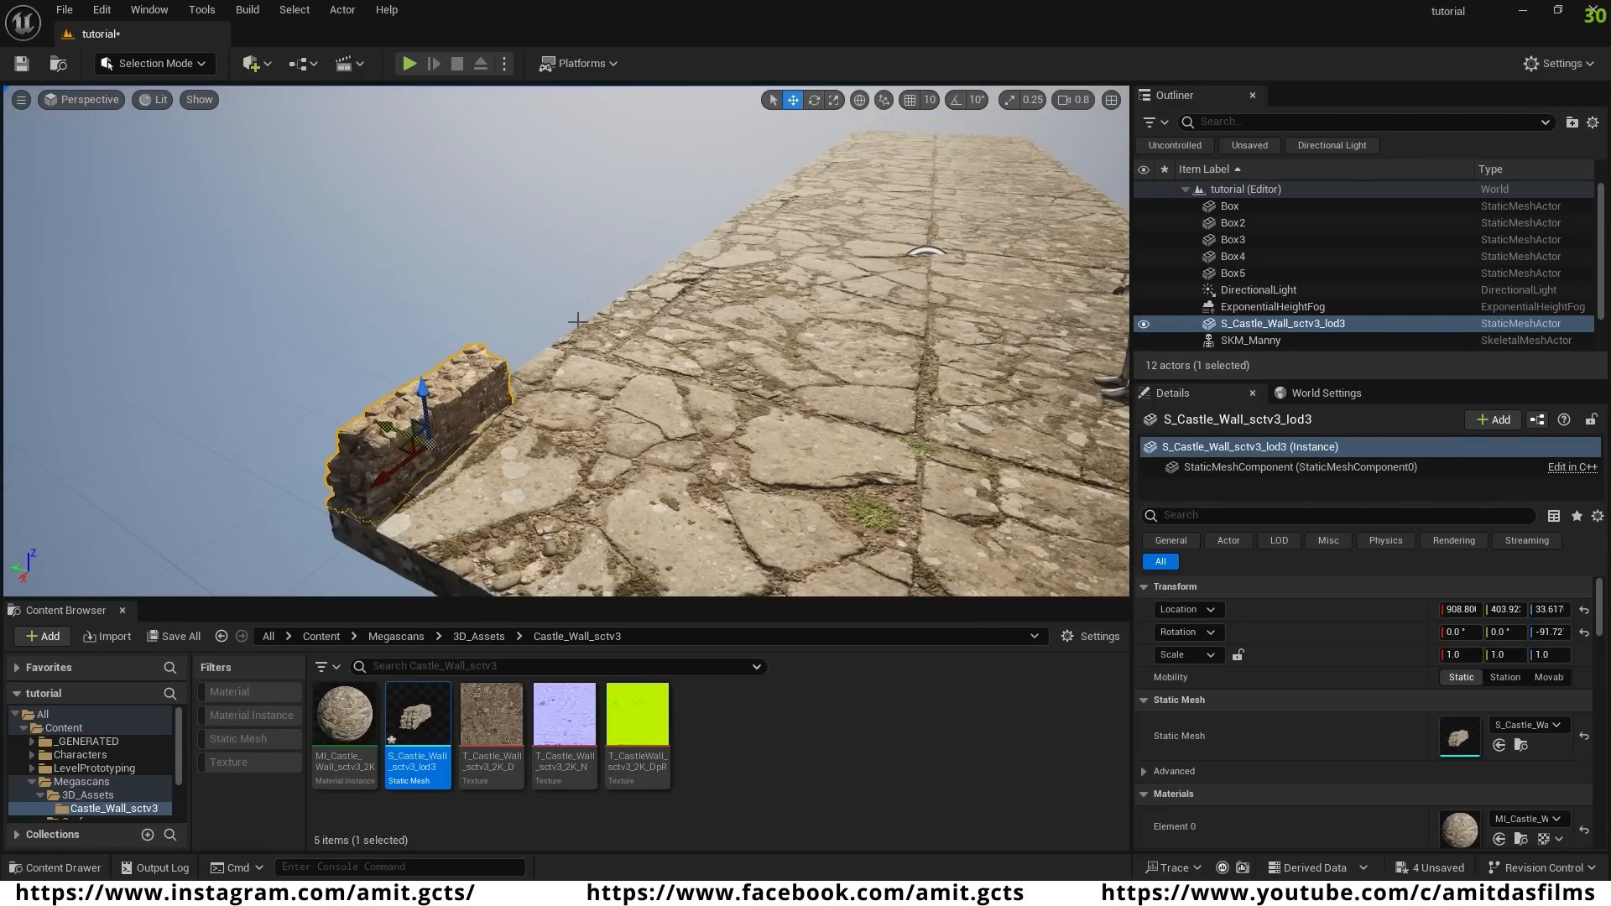
key("d")
right_click_drag(531, 413, 378, 436)
left_click_drag(492, 391, 663, 357, "alt")
right_click_drag(663, 358, 688, 403)
left_click_drag(474, 478, 540, 399, "alt")
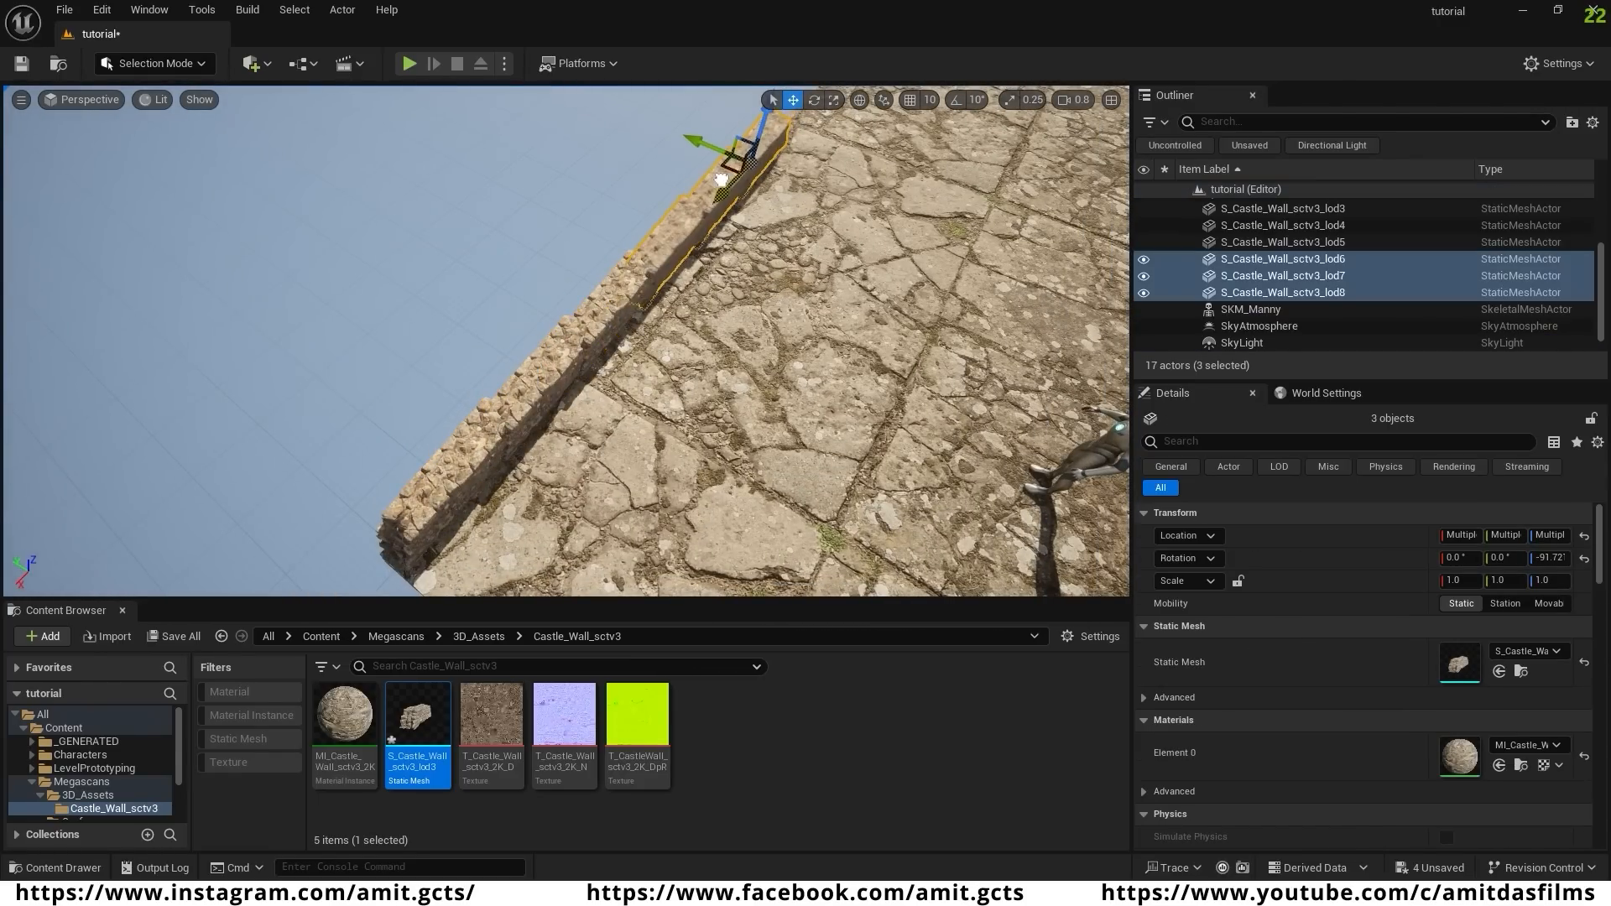
right_click_drag(785, 273, 785, 273)
left_click_drag(786, 273, 751, 279)
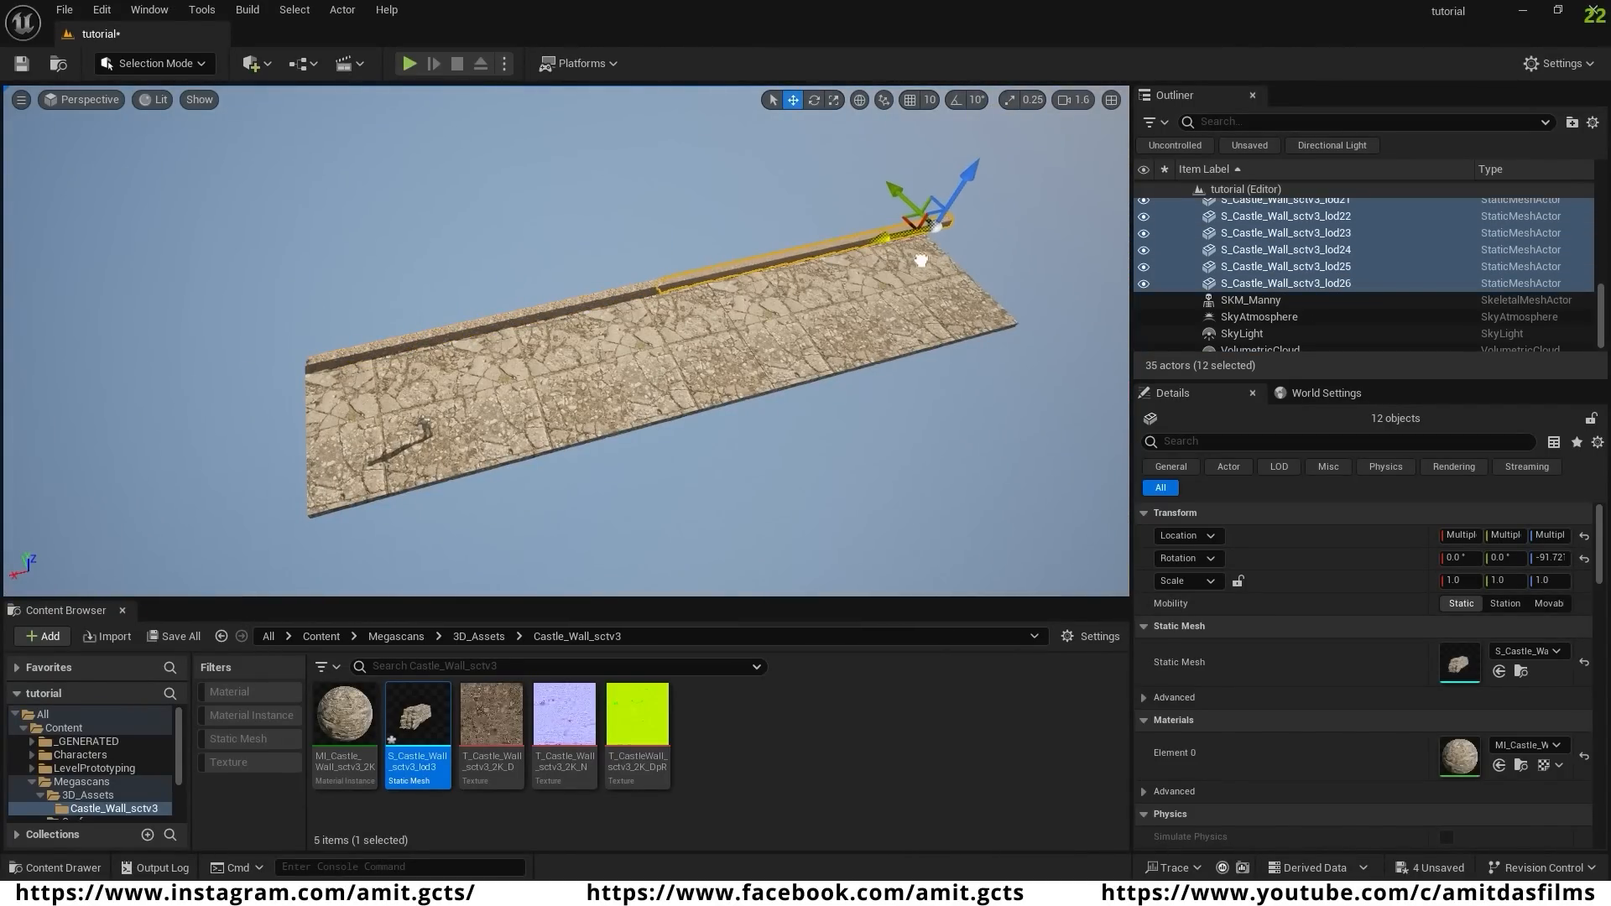
right_click_drag(920, 259, 619, 208)
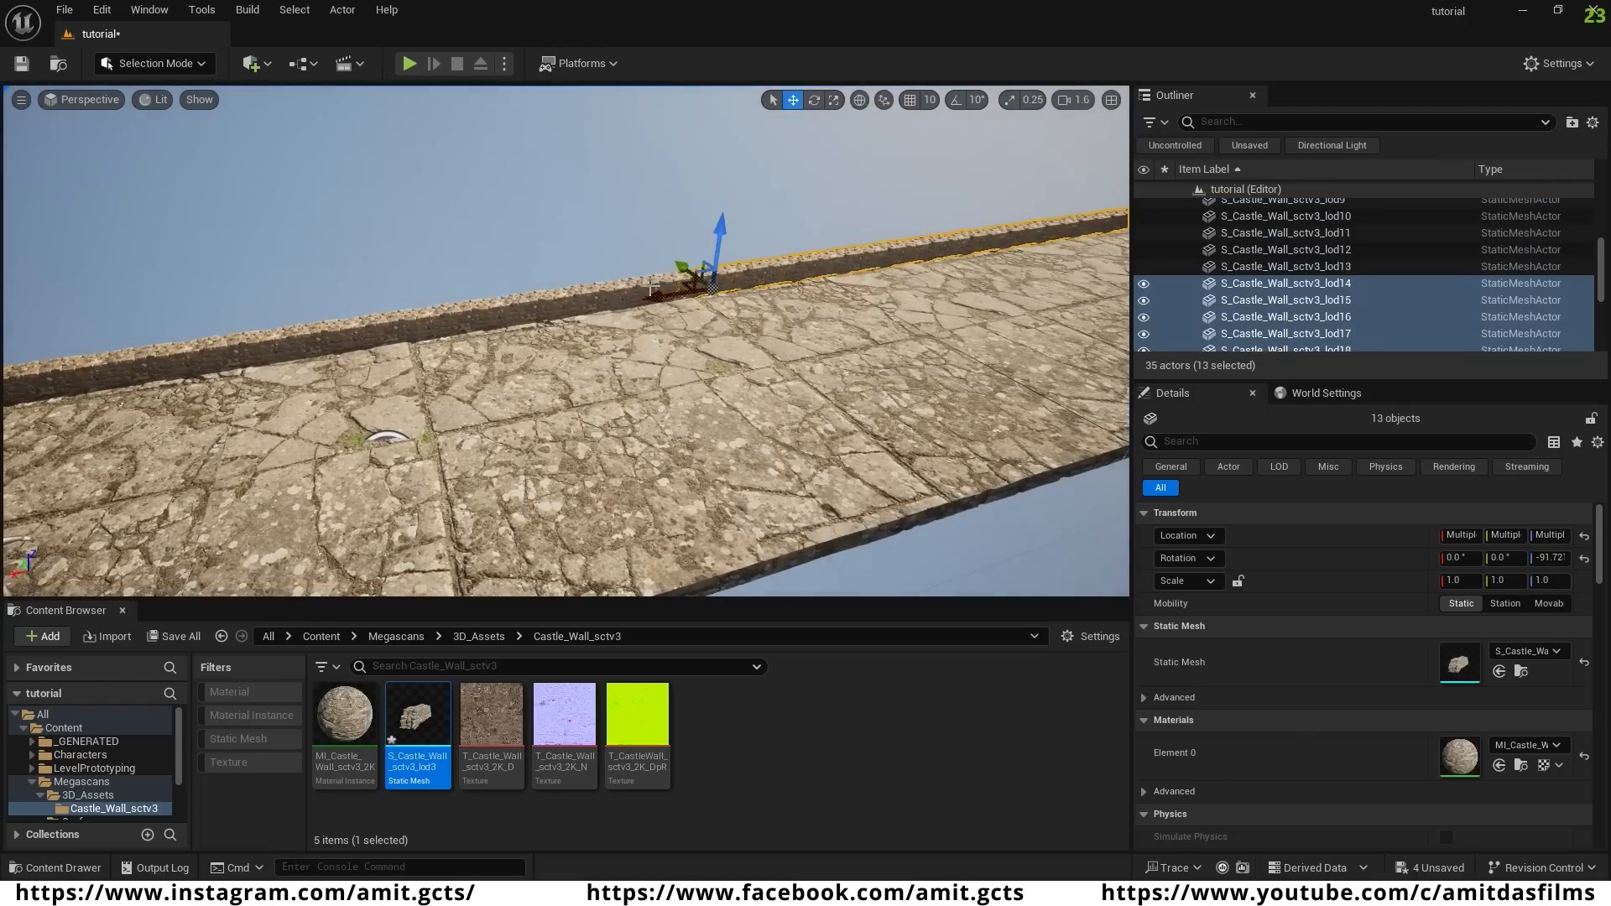
left_click_drag(694, 259, 324, 306, "alt")
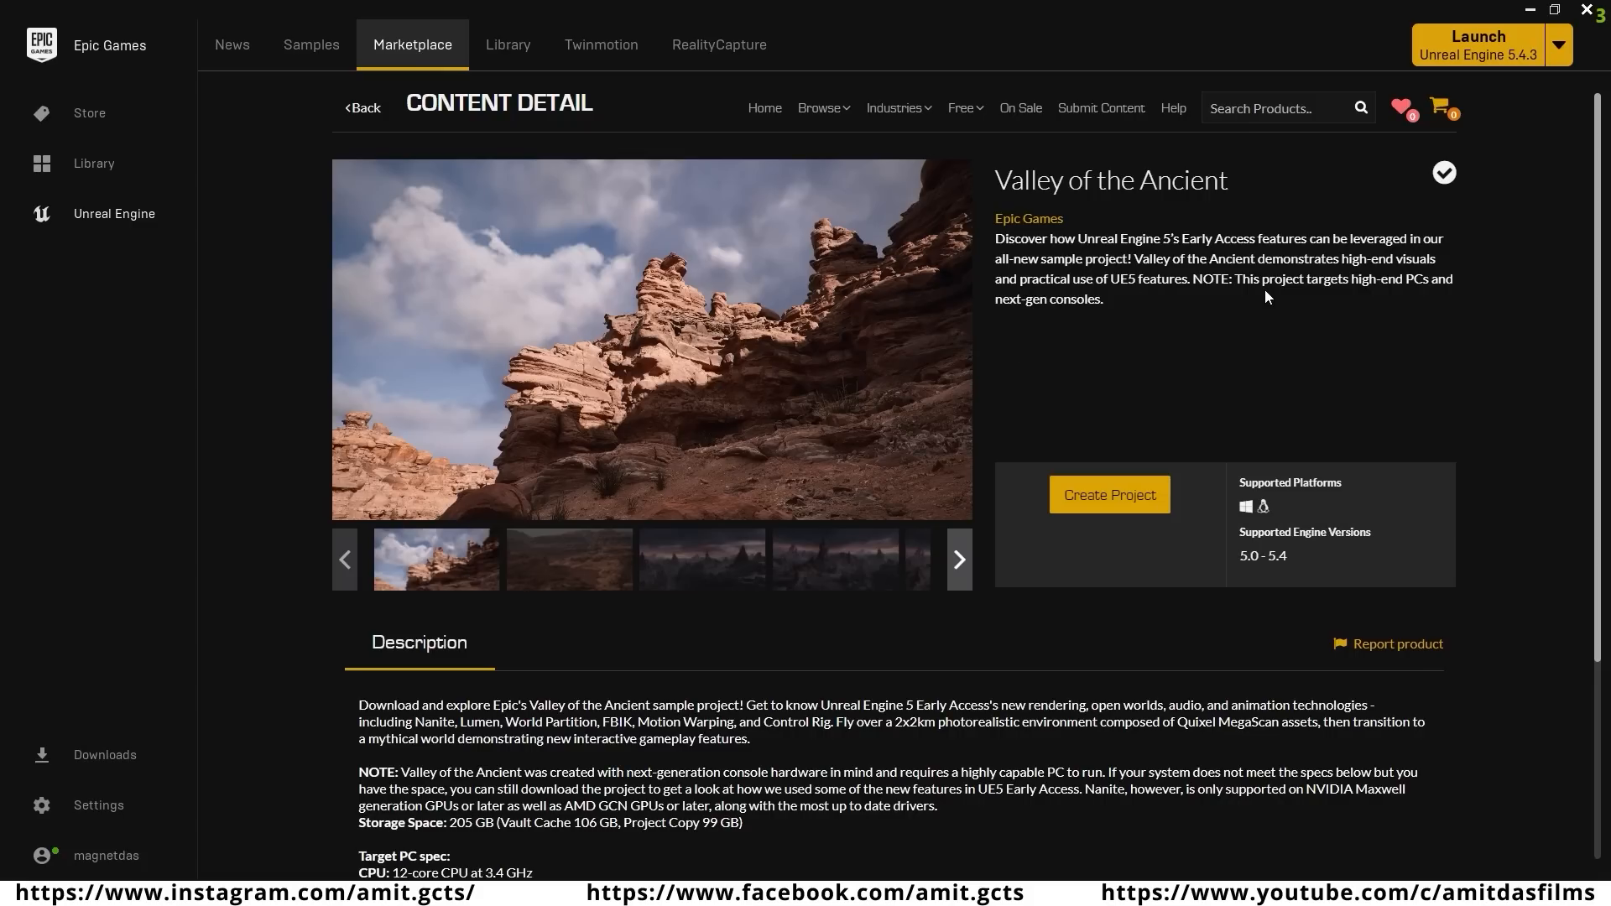
- Switch to the Epic Games Launcher, start creating the Valley of the Ancient project, and examine its name and folder options
mouse_move(1242, 179)
left_mouse_down()
mouse_move(993, 184)
mouse_move(1251, 183)
left_mouse_up()
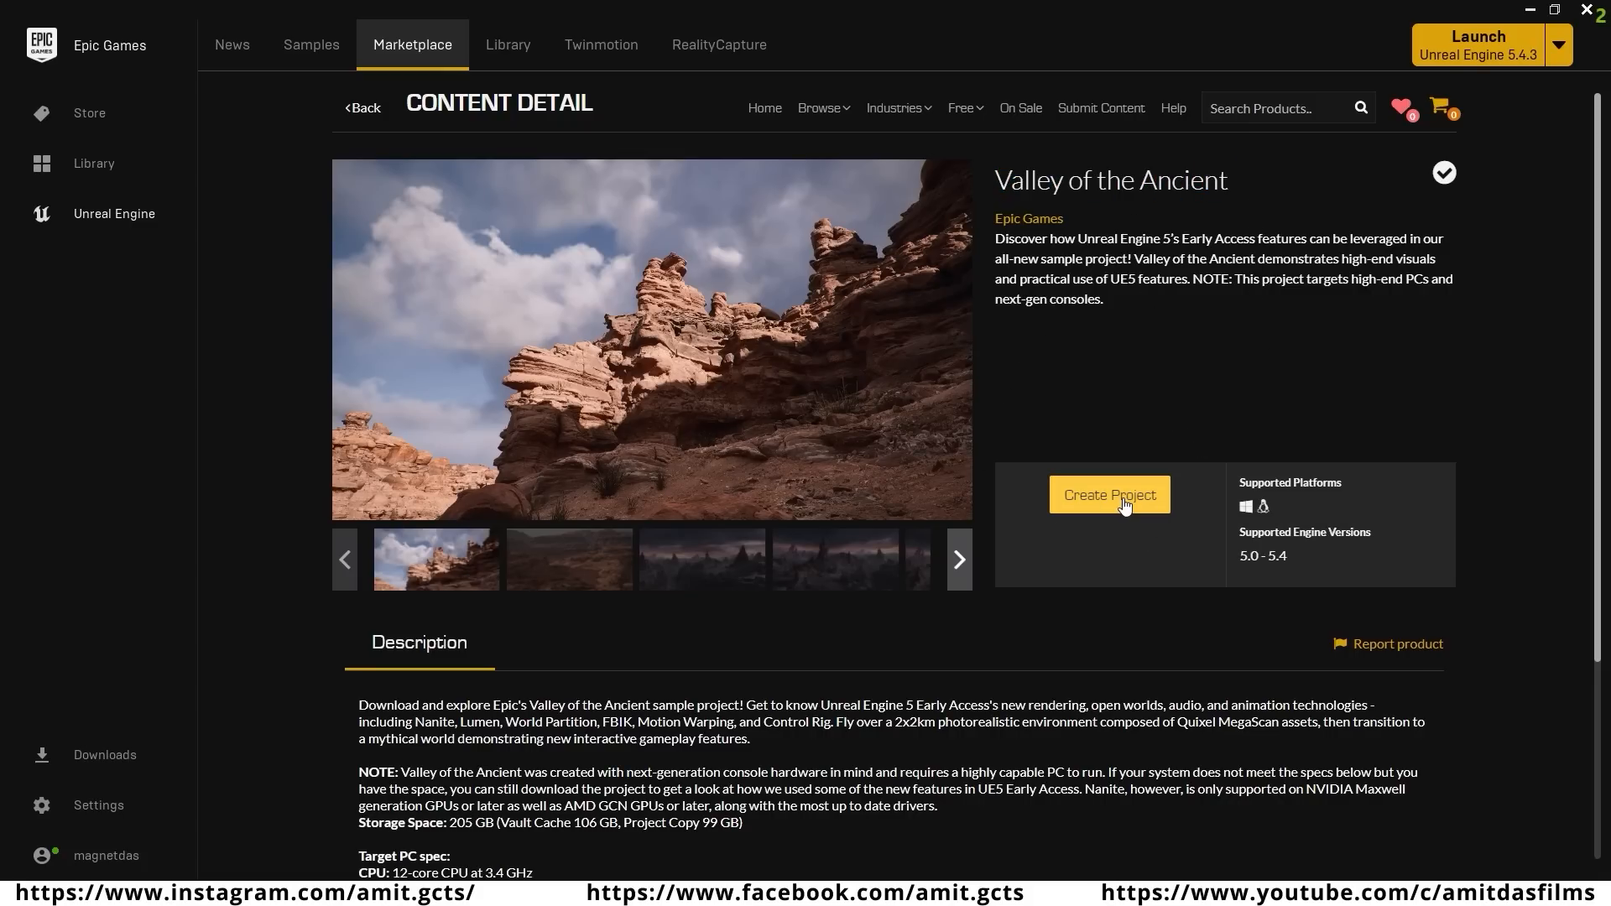
left_click(1103, 518)
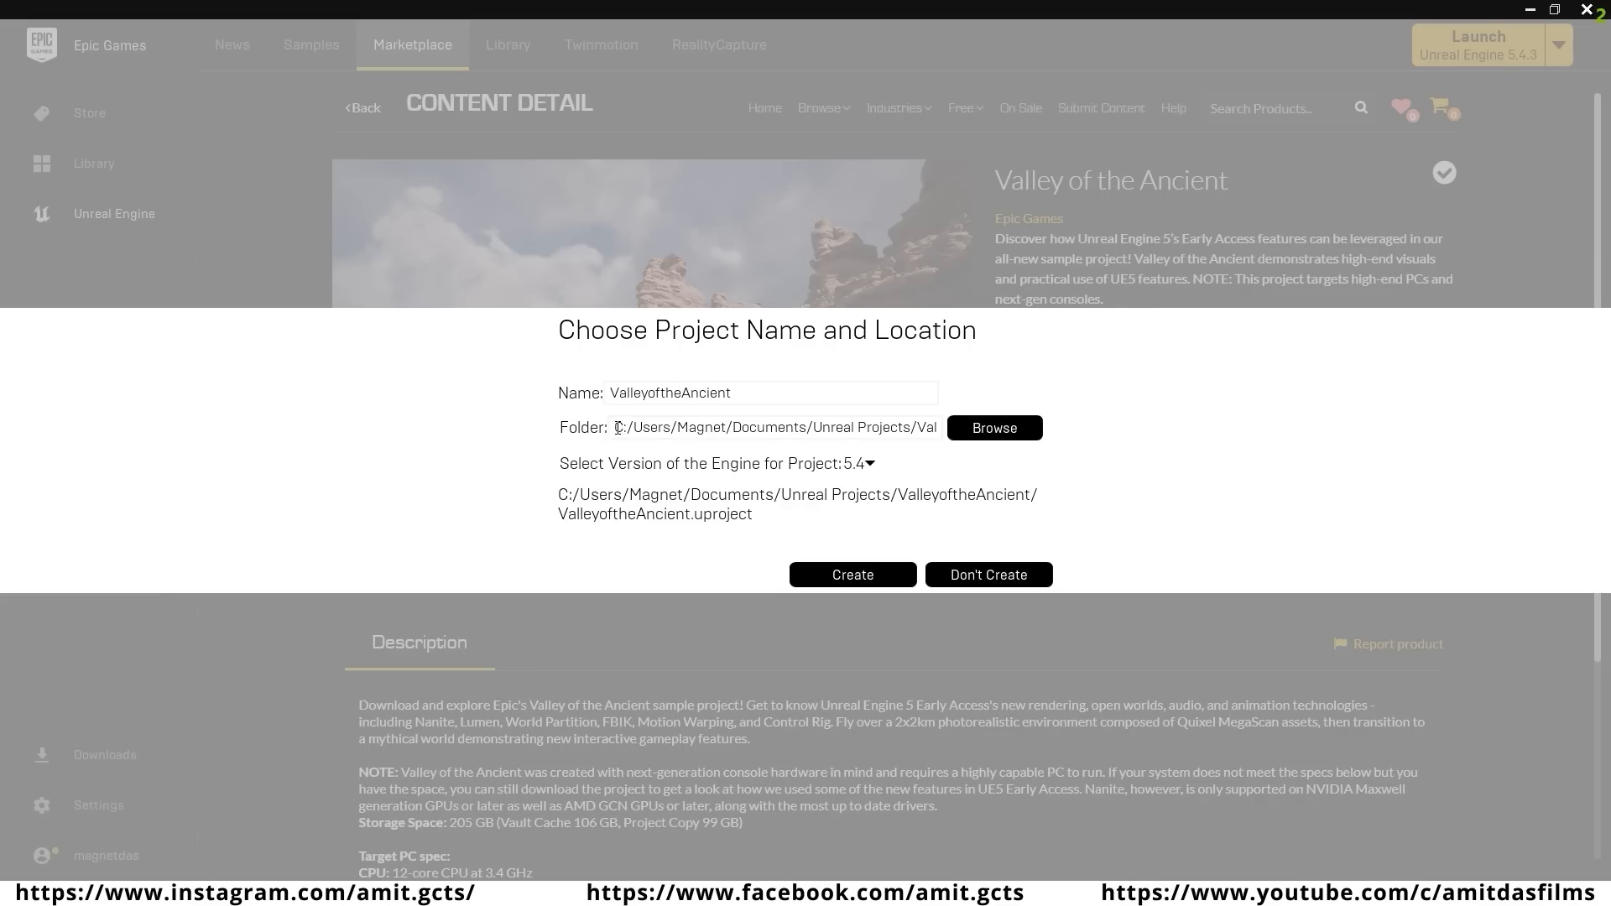
left_click_drag(618, 428, 956, 435)
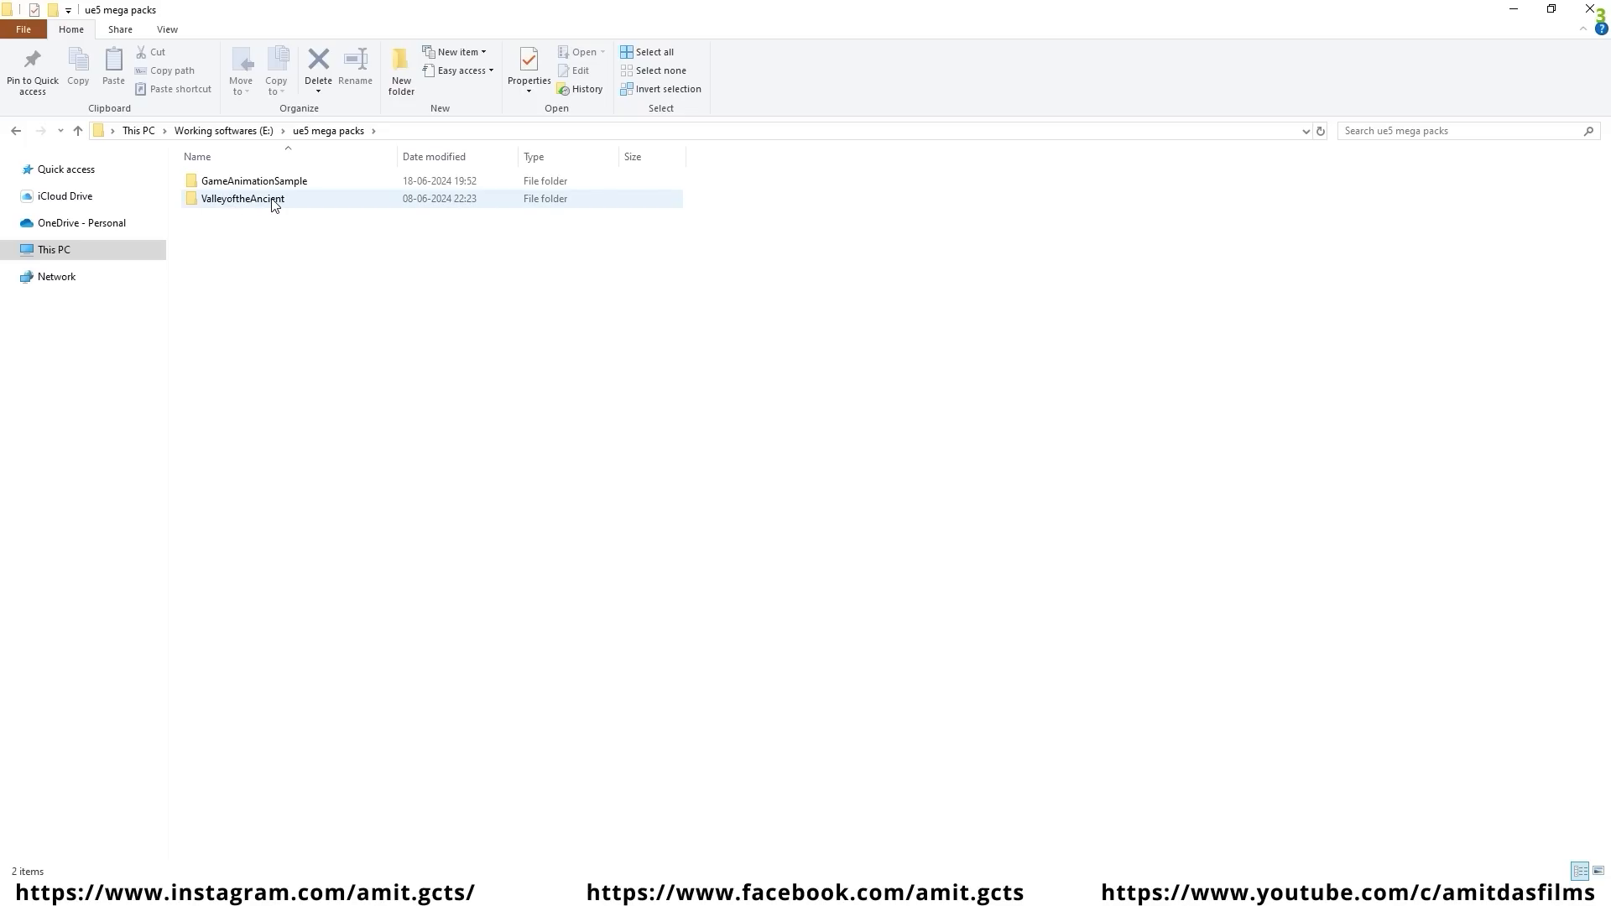
- In File Explorer, copy the AncientContent folder from ValleyoftheAncient's Content folder into the tutorial project's Content folder
double_click(274, 205)
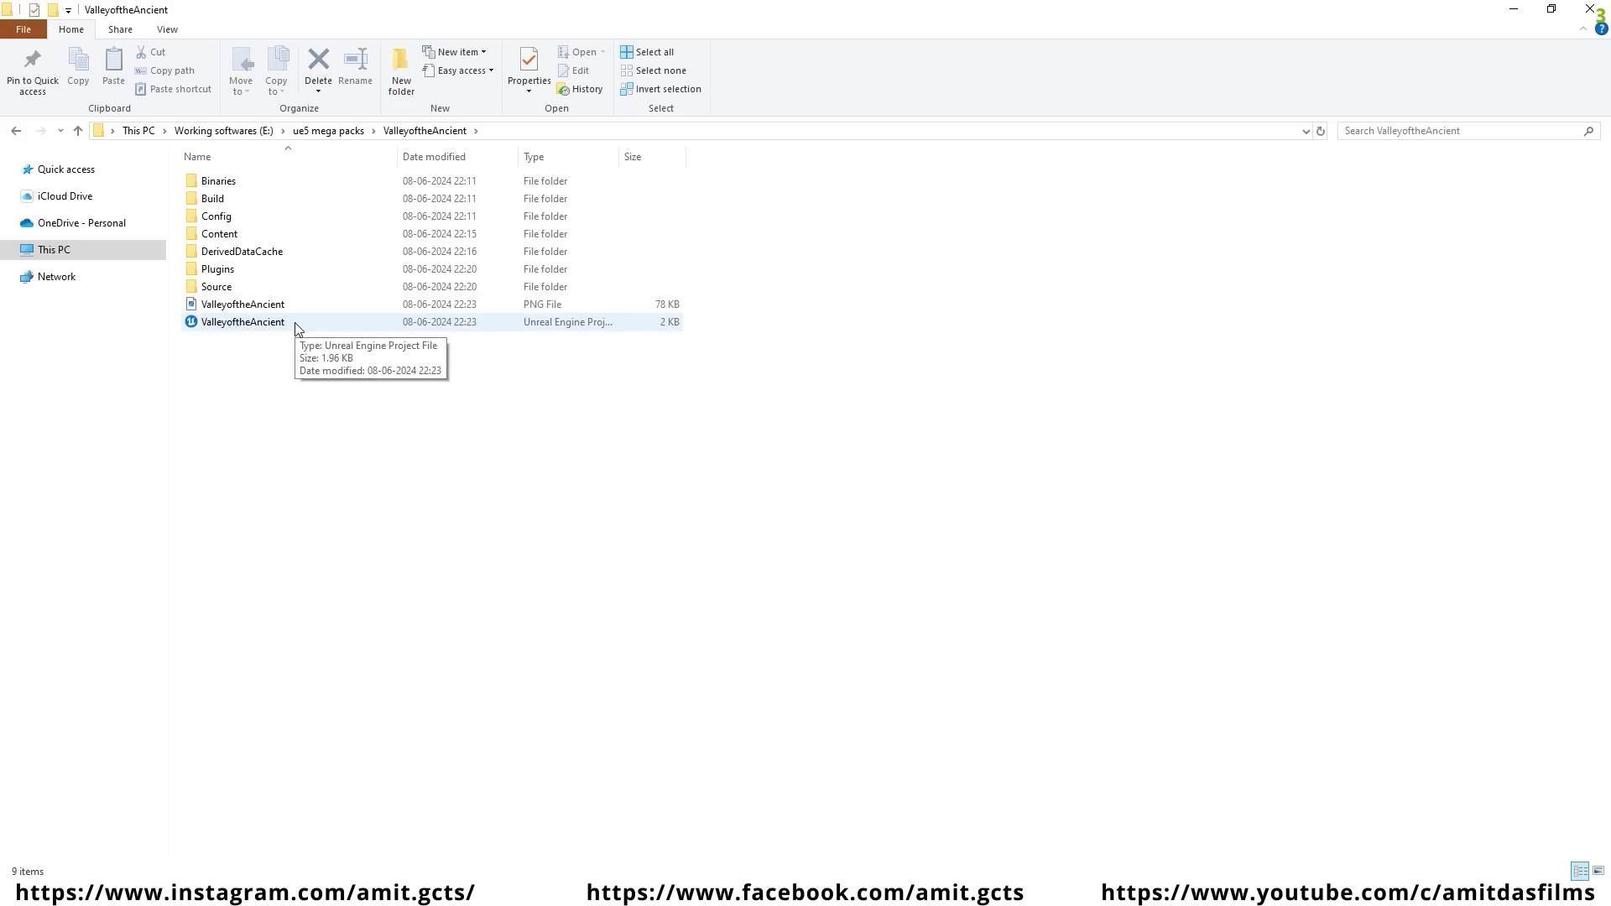
double_click(249, 233)
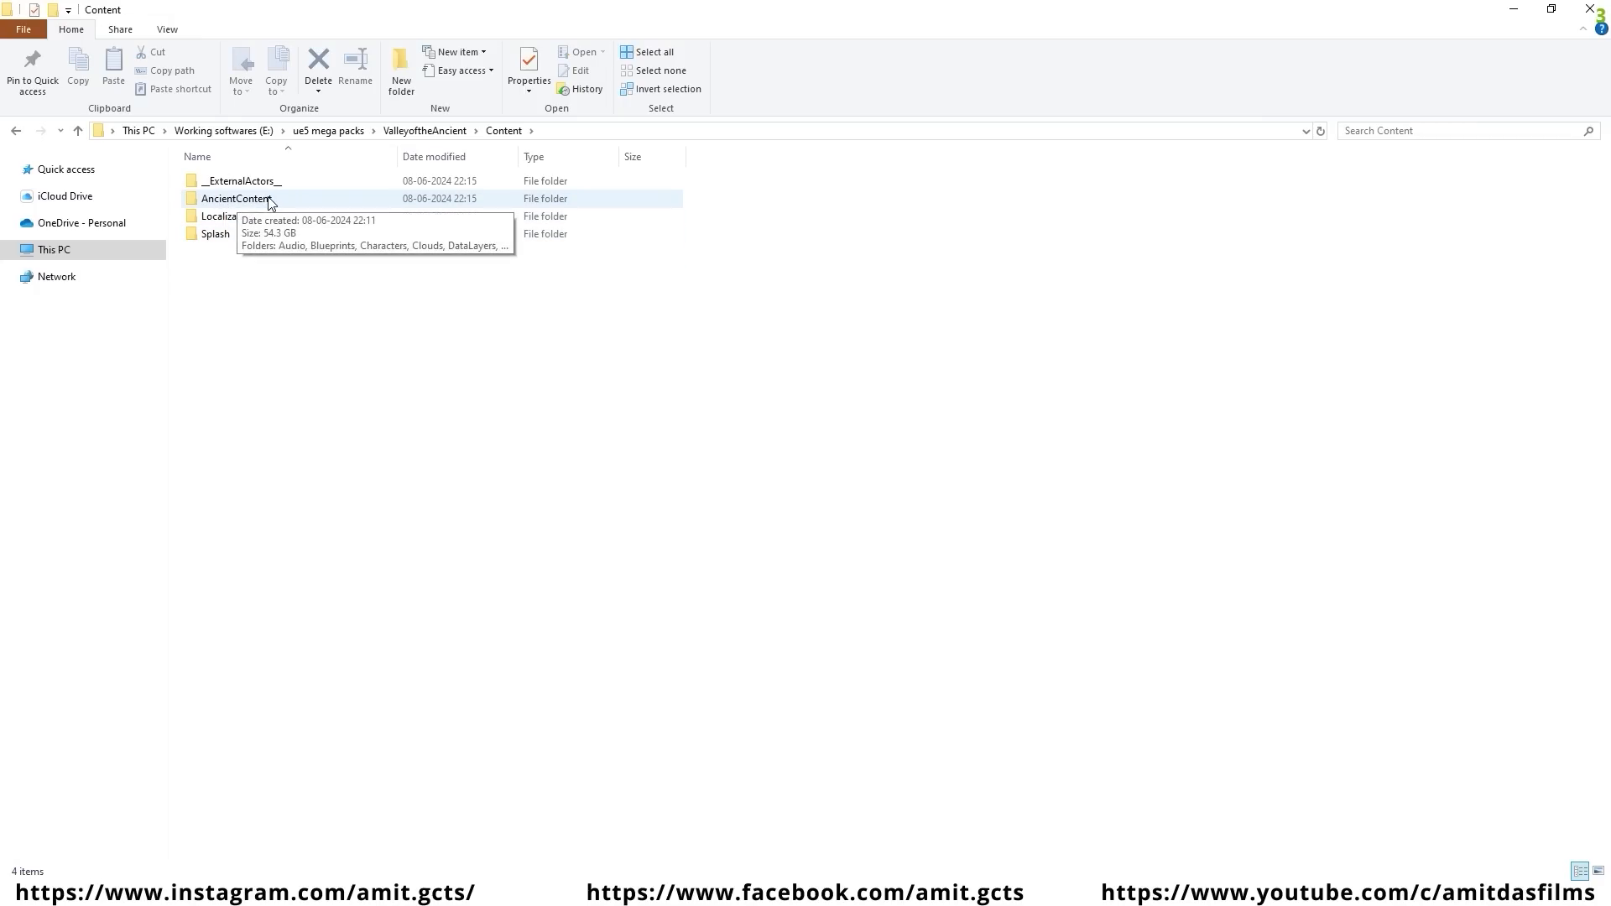
left_click(272, 202)
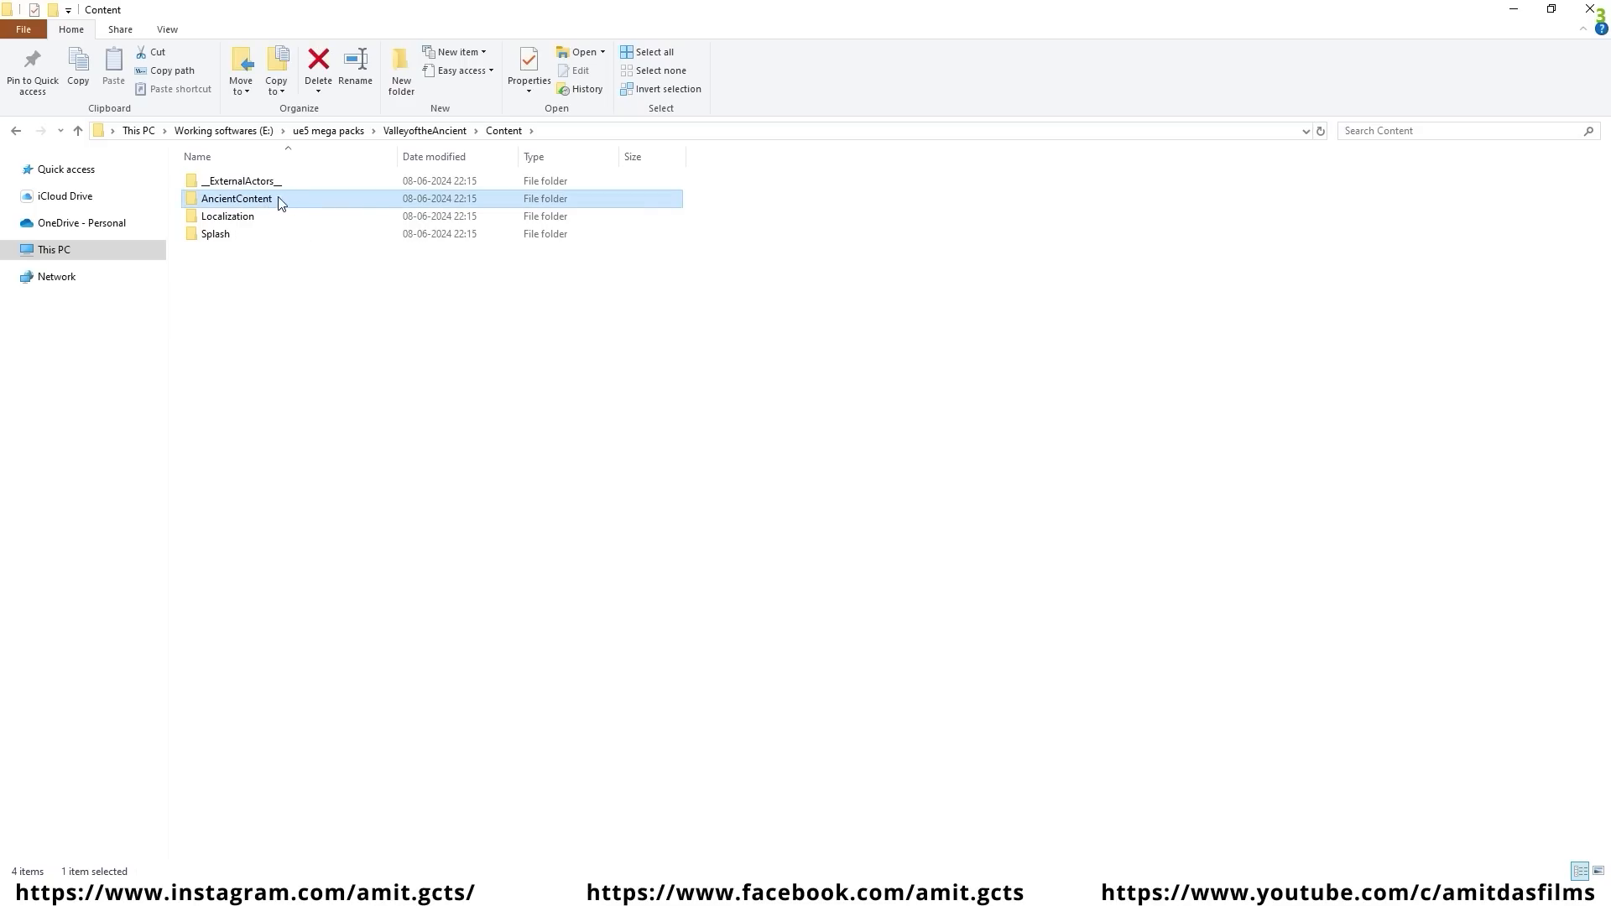
key("ctrl+c")
key("alt+Tab")
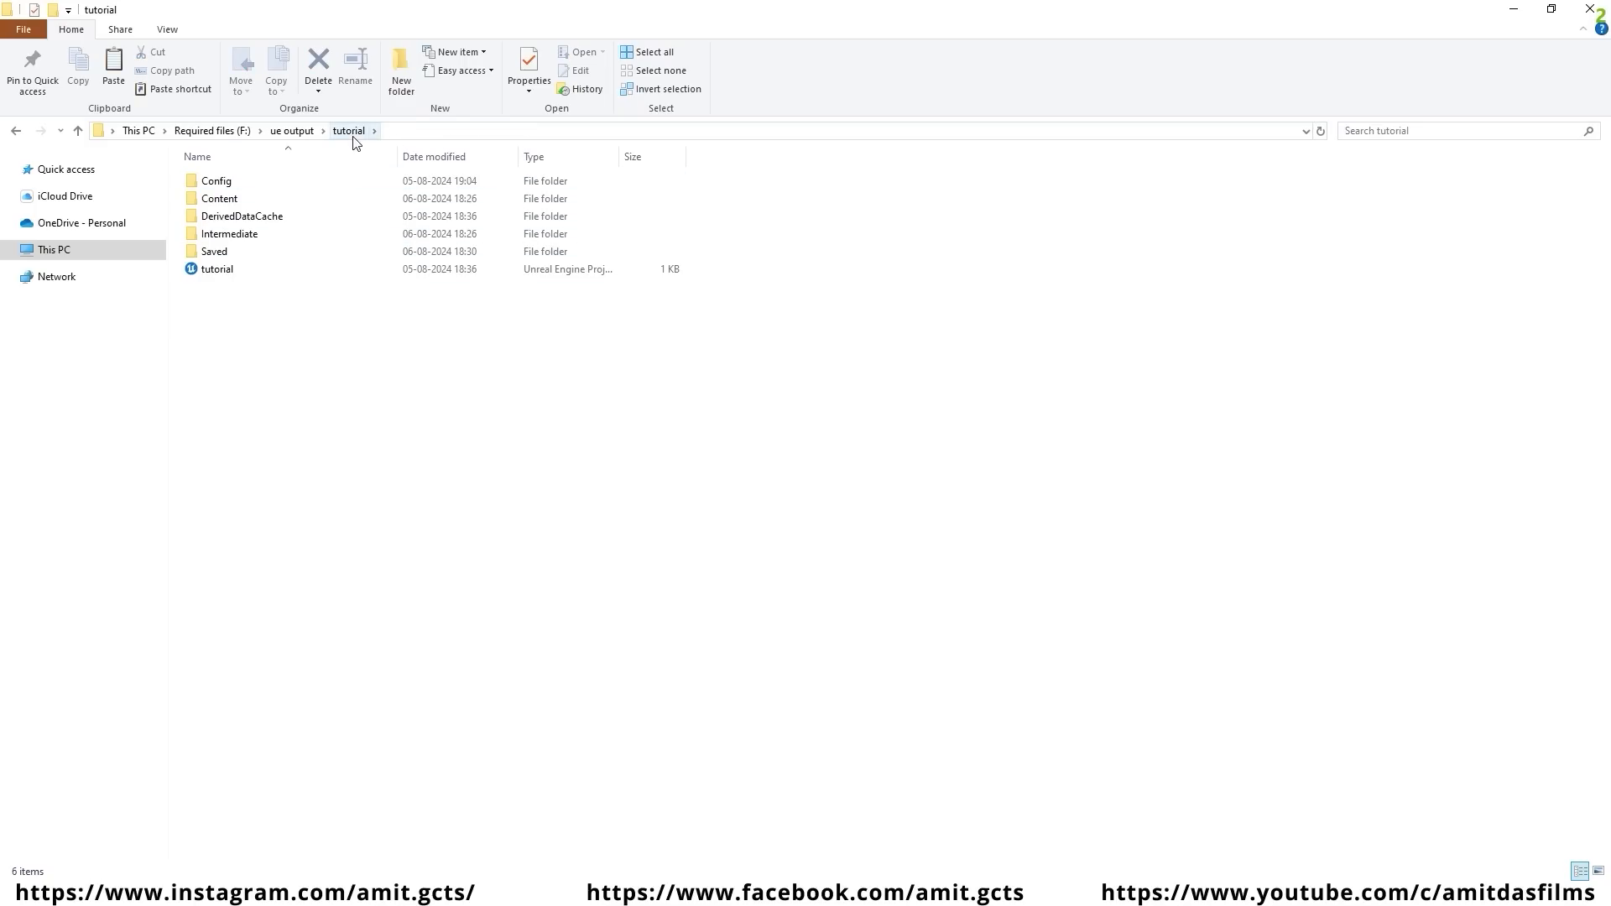
double_click(257, 202)
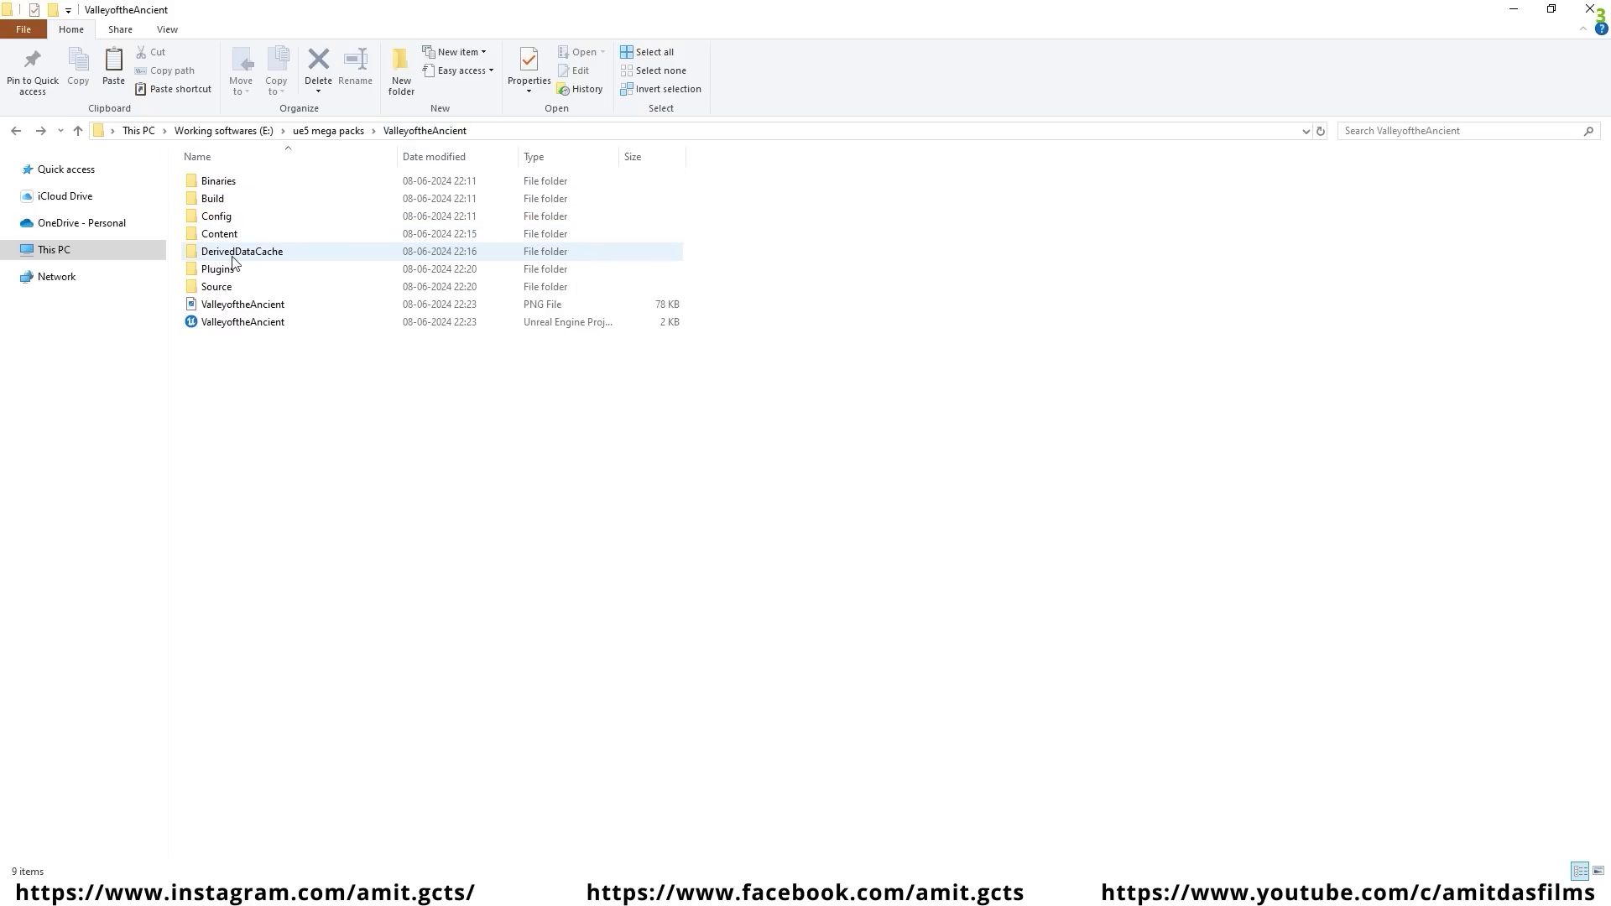
- Copy Compressed.ddp from ValleyoftheAncient's DerivedDataCache folder into the tutorial project's DerivedDataCache folder
double_click(295, 254)
left_click(285, 185)
key("ctrl+c")
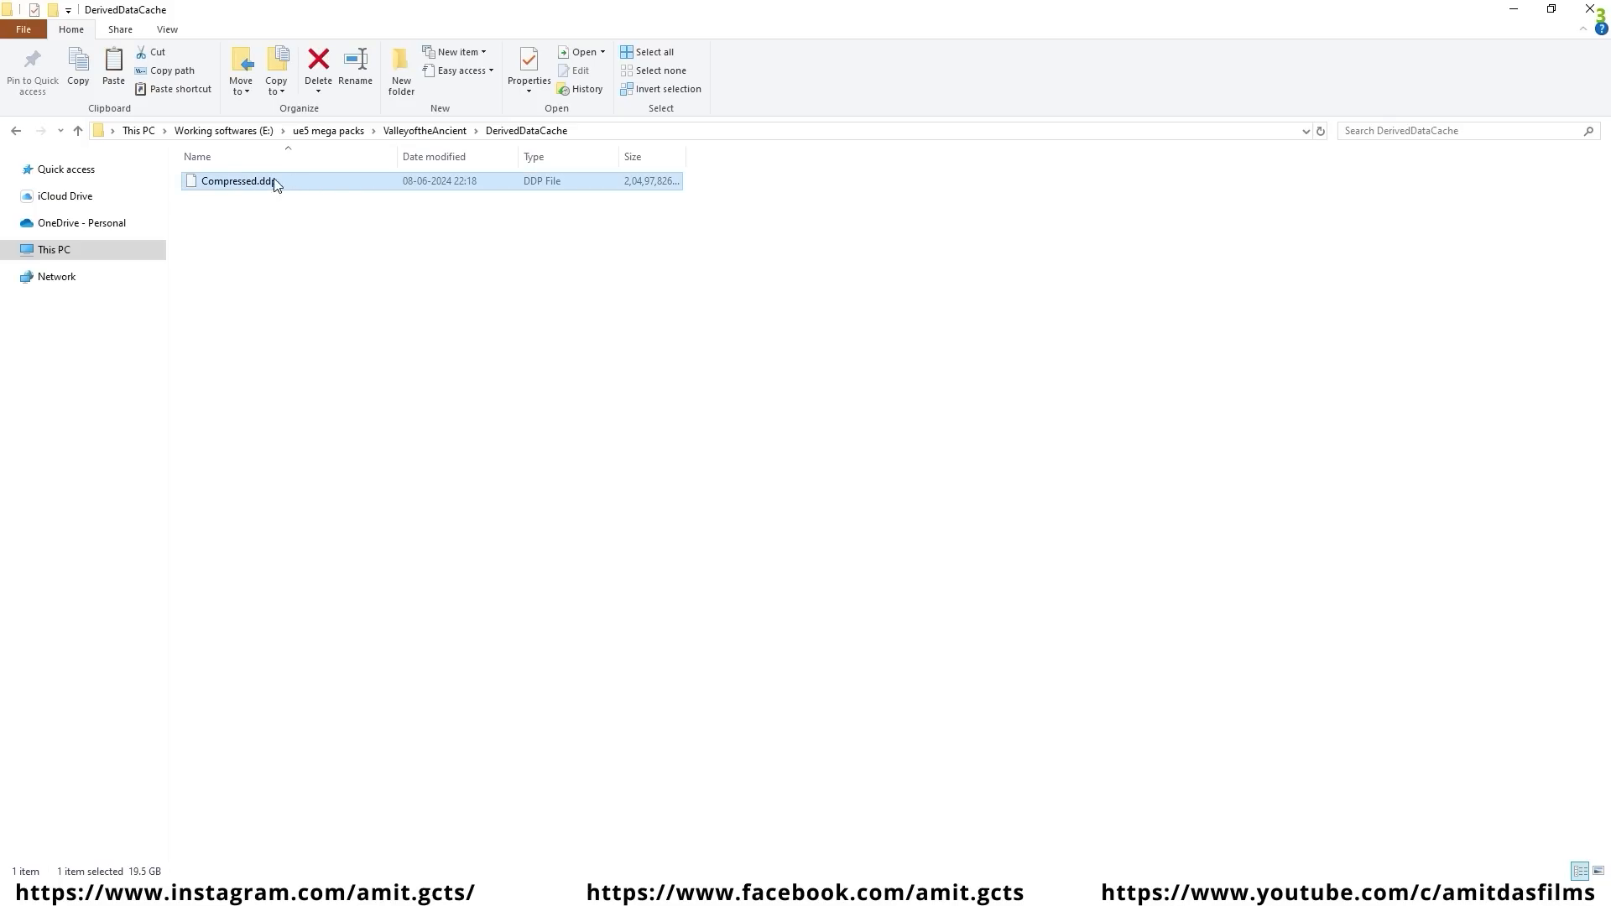
right_click(298, 186)
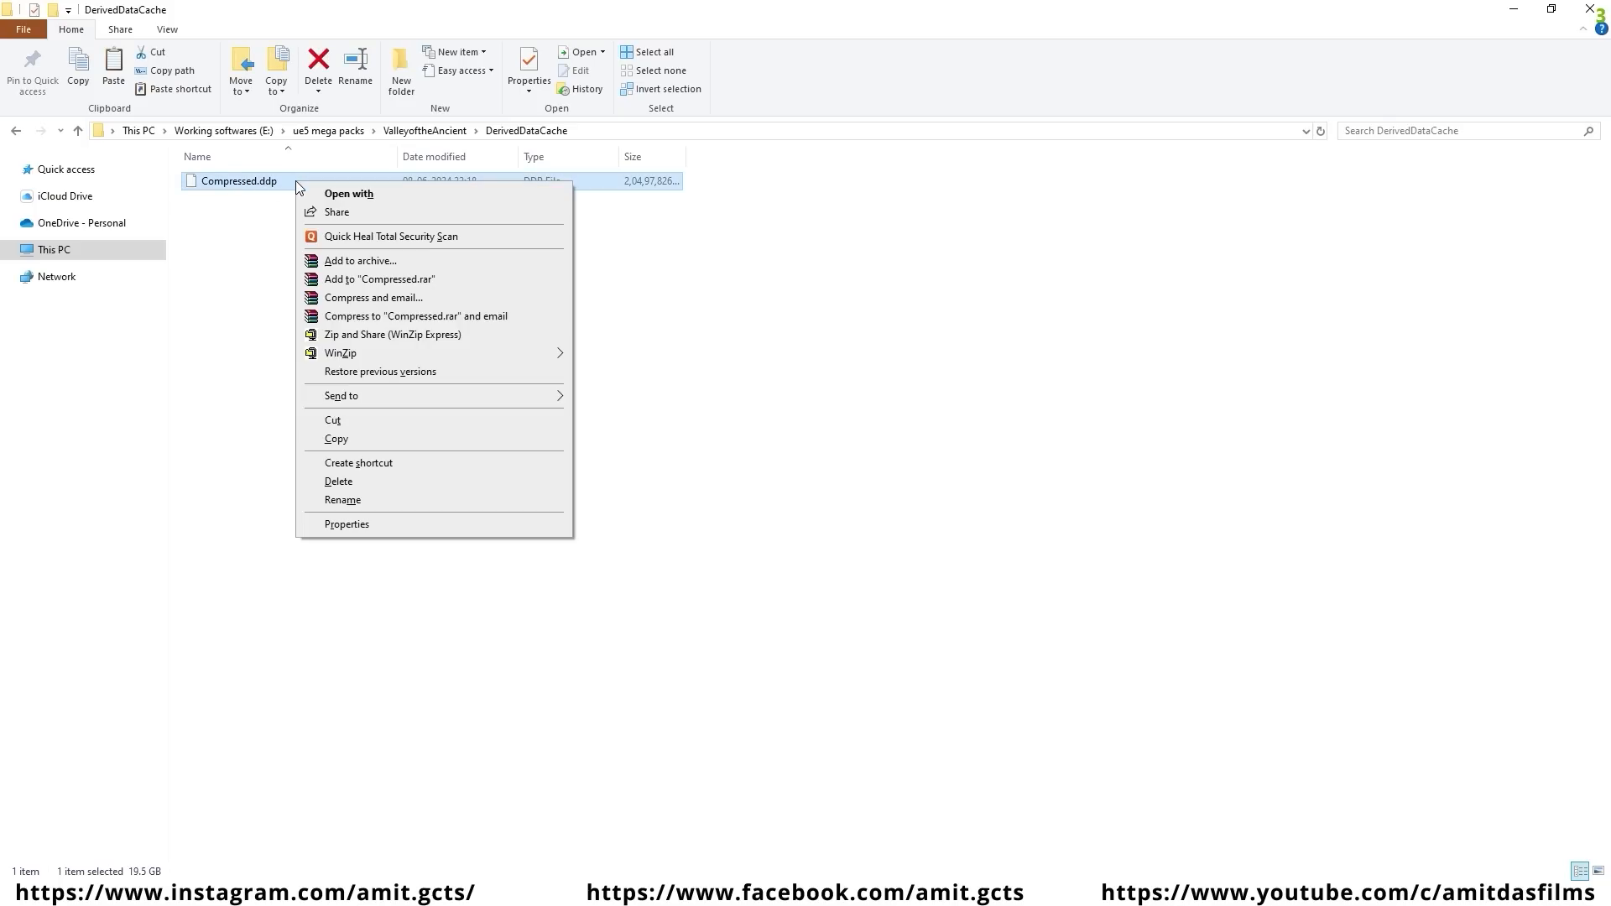
left_click(351, 438)
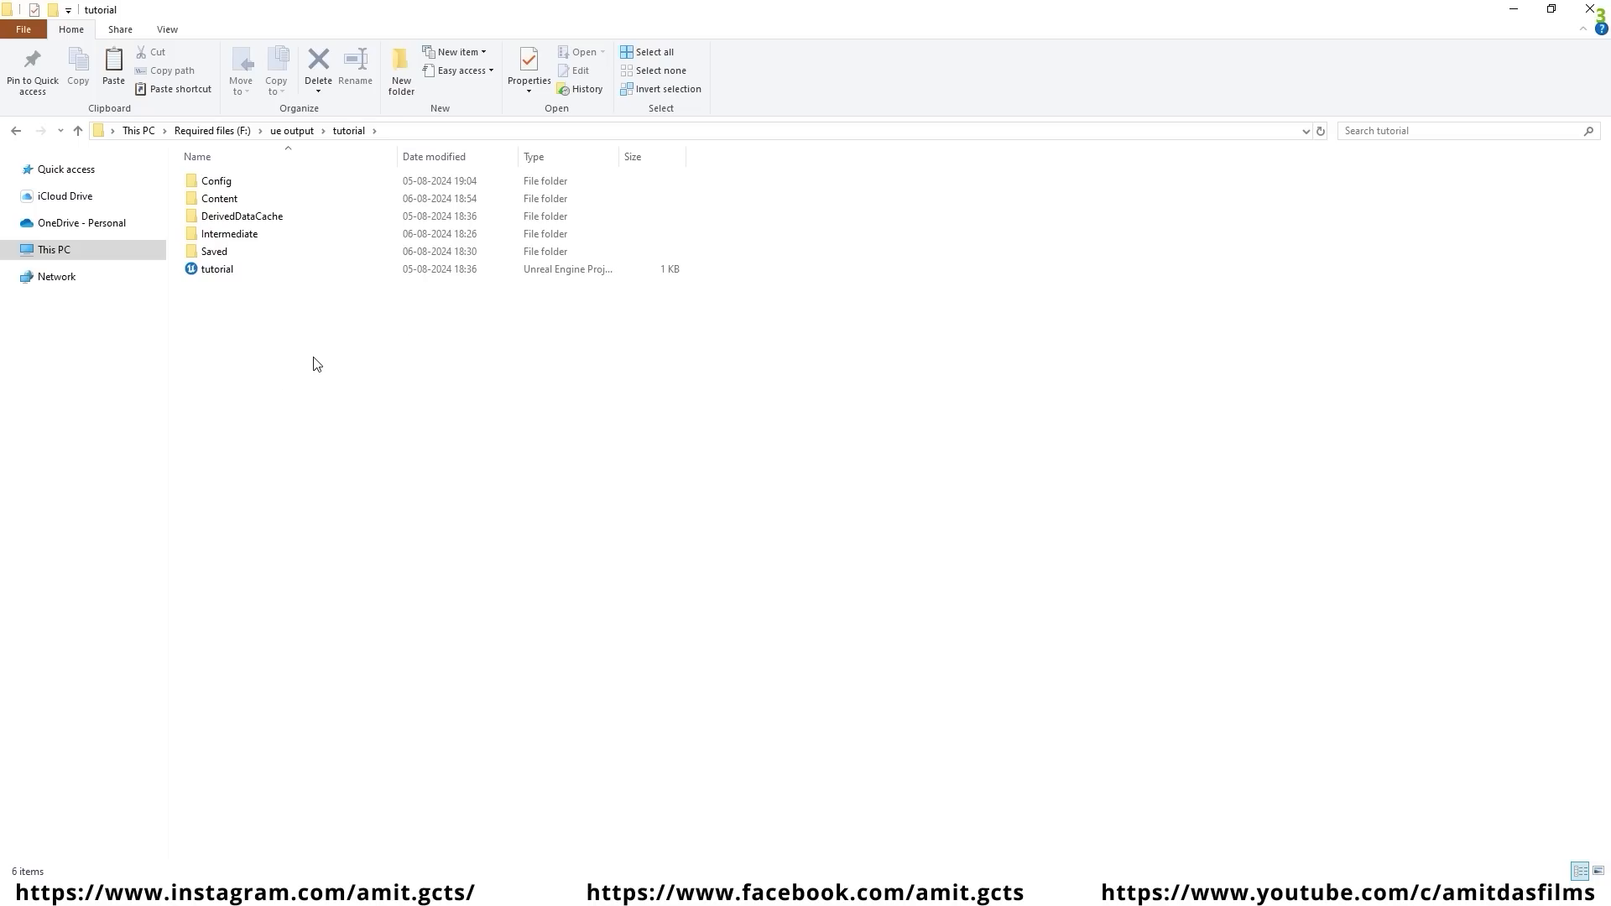
double_click(289, 225)
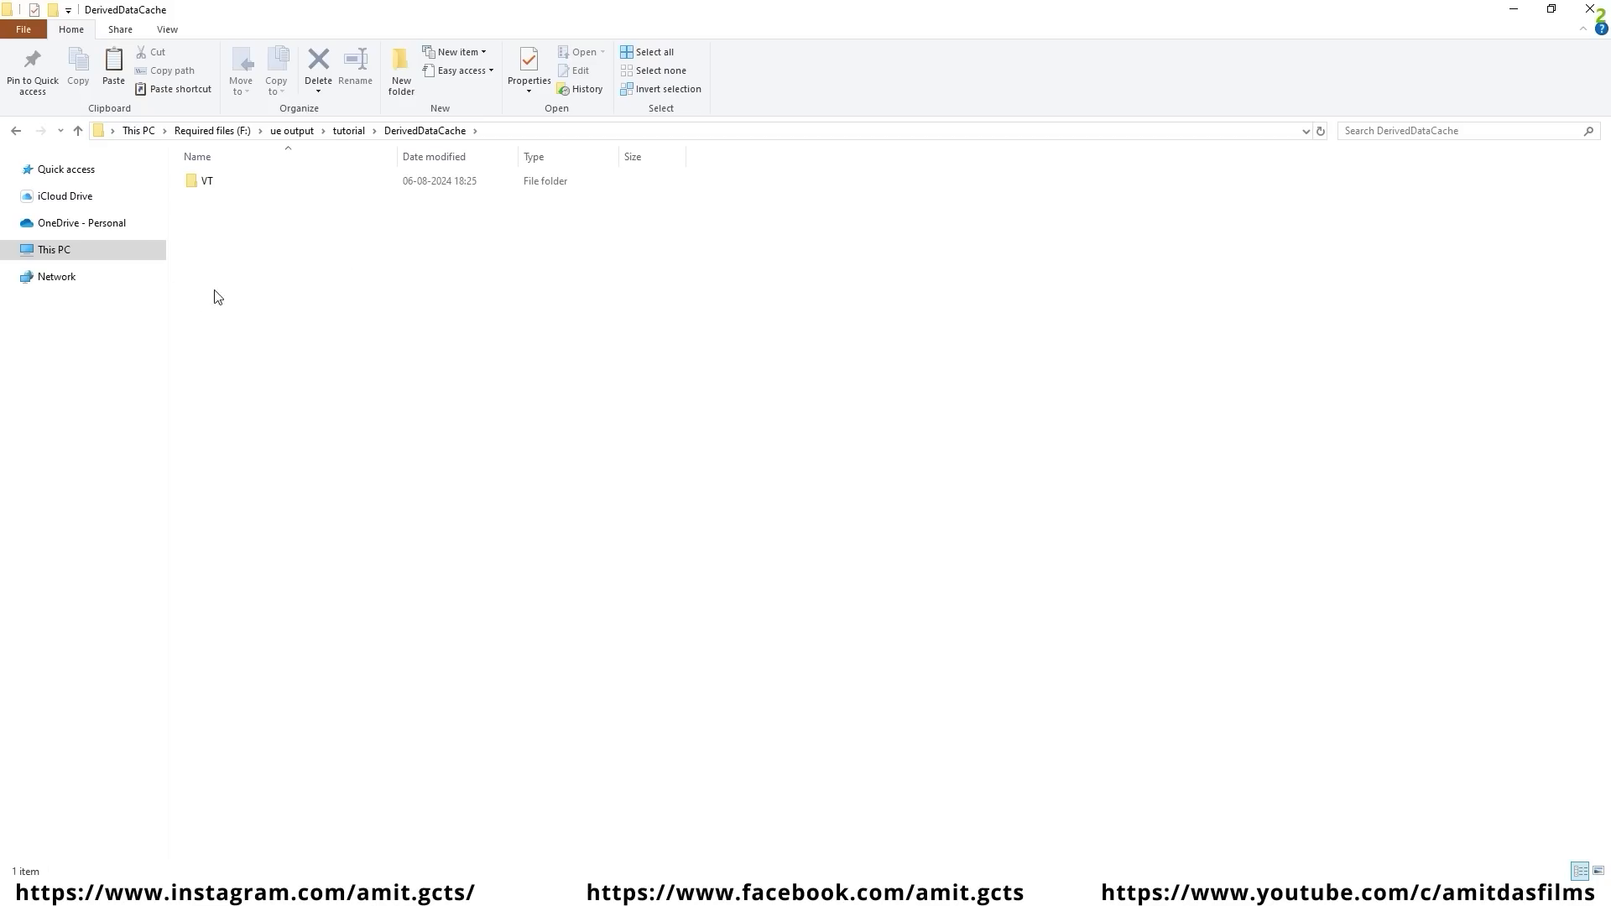
right_click(285, 257)
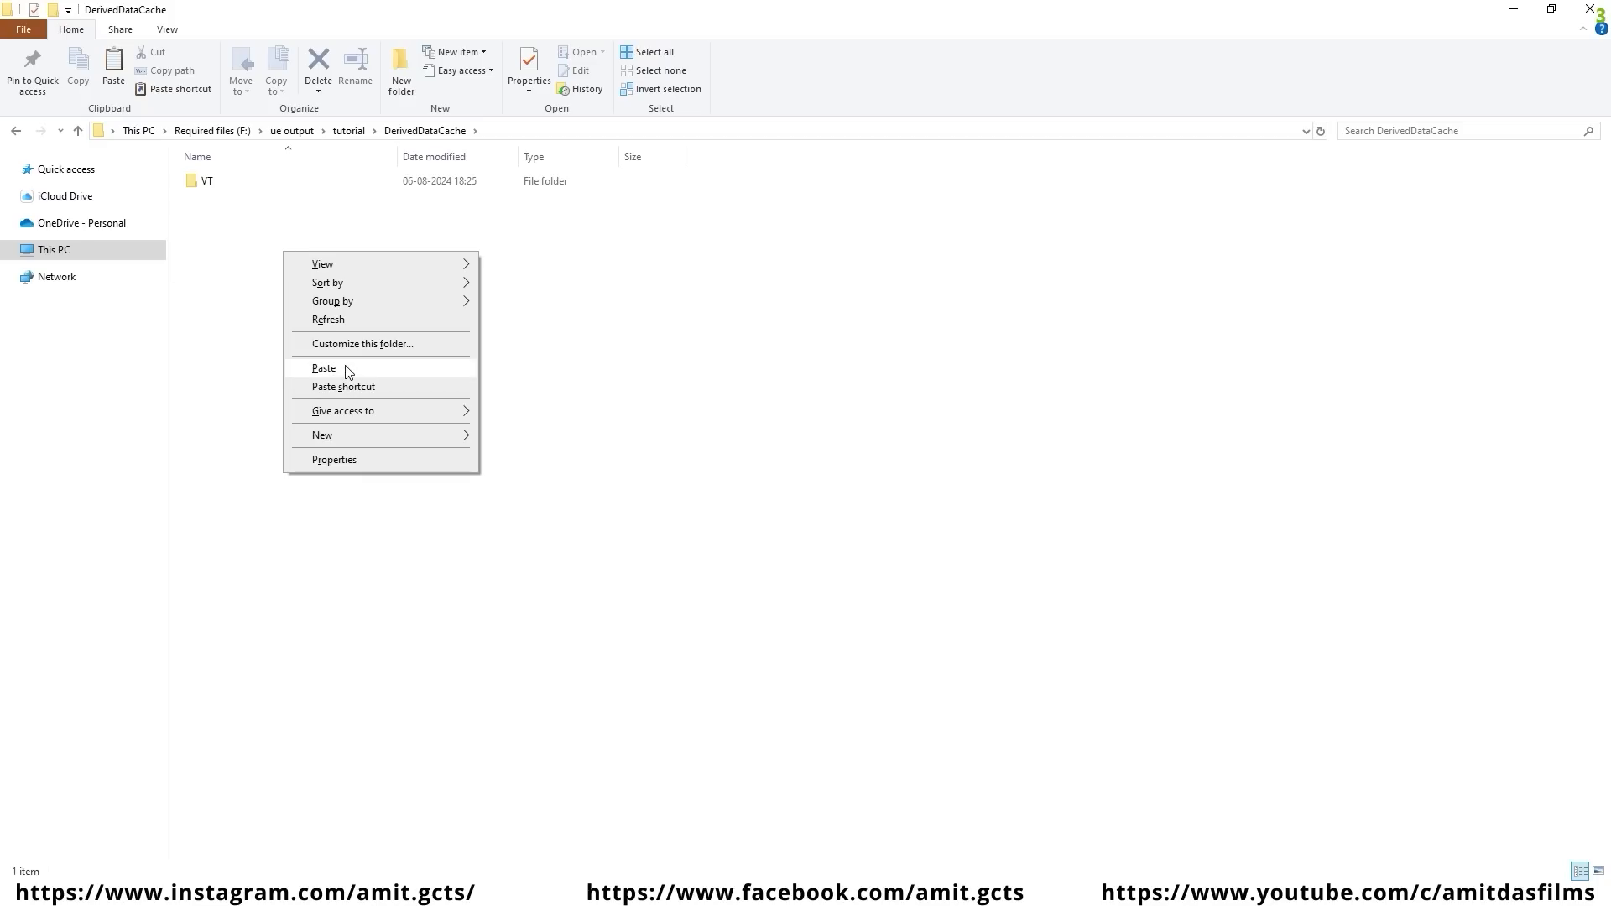
left_click(319, 369)
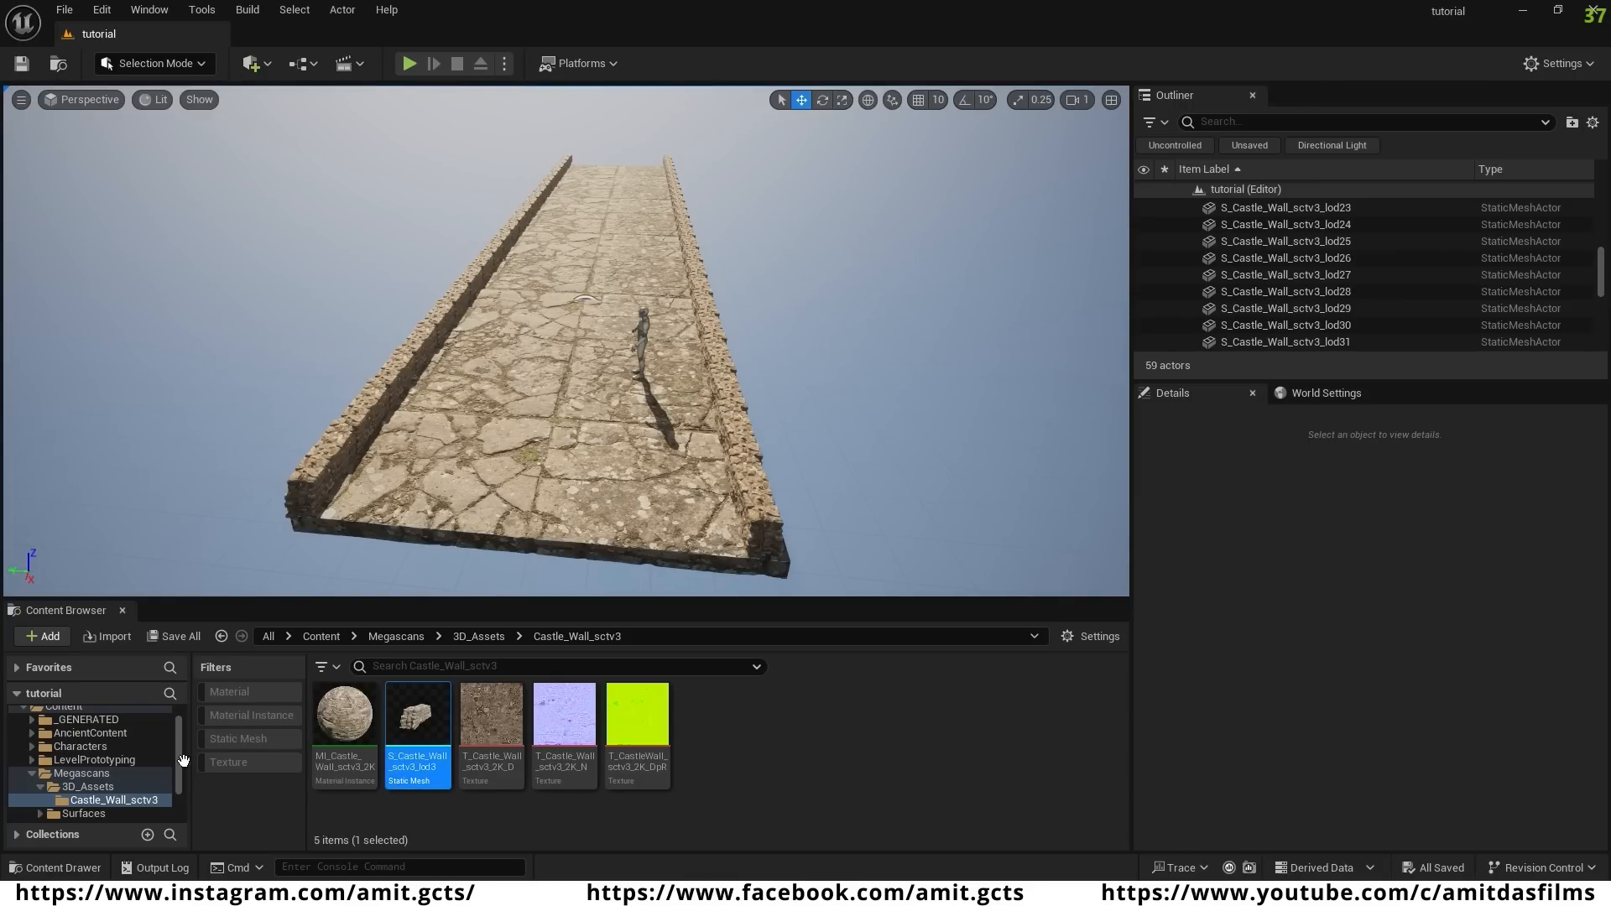
- Switch to the Unreal Editor and examine the static meshes in the AncientContent Geometry folder using the Static Mesh filter
scroll(59, 778, "up", 2)
left_click(90, 754)
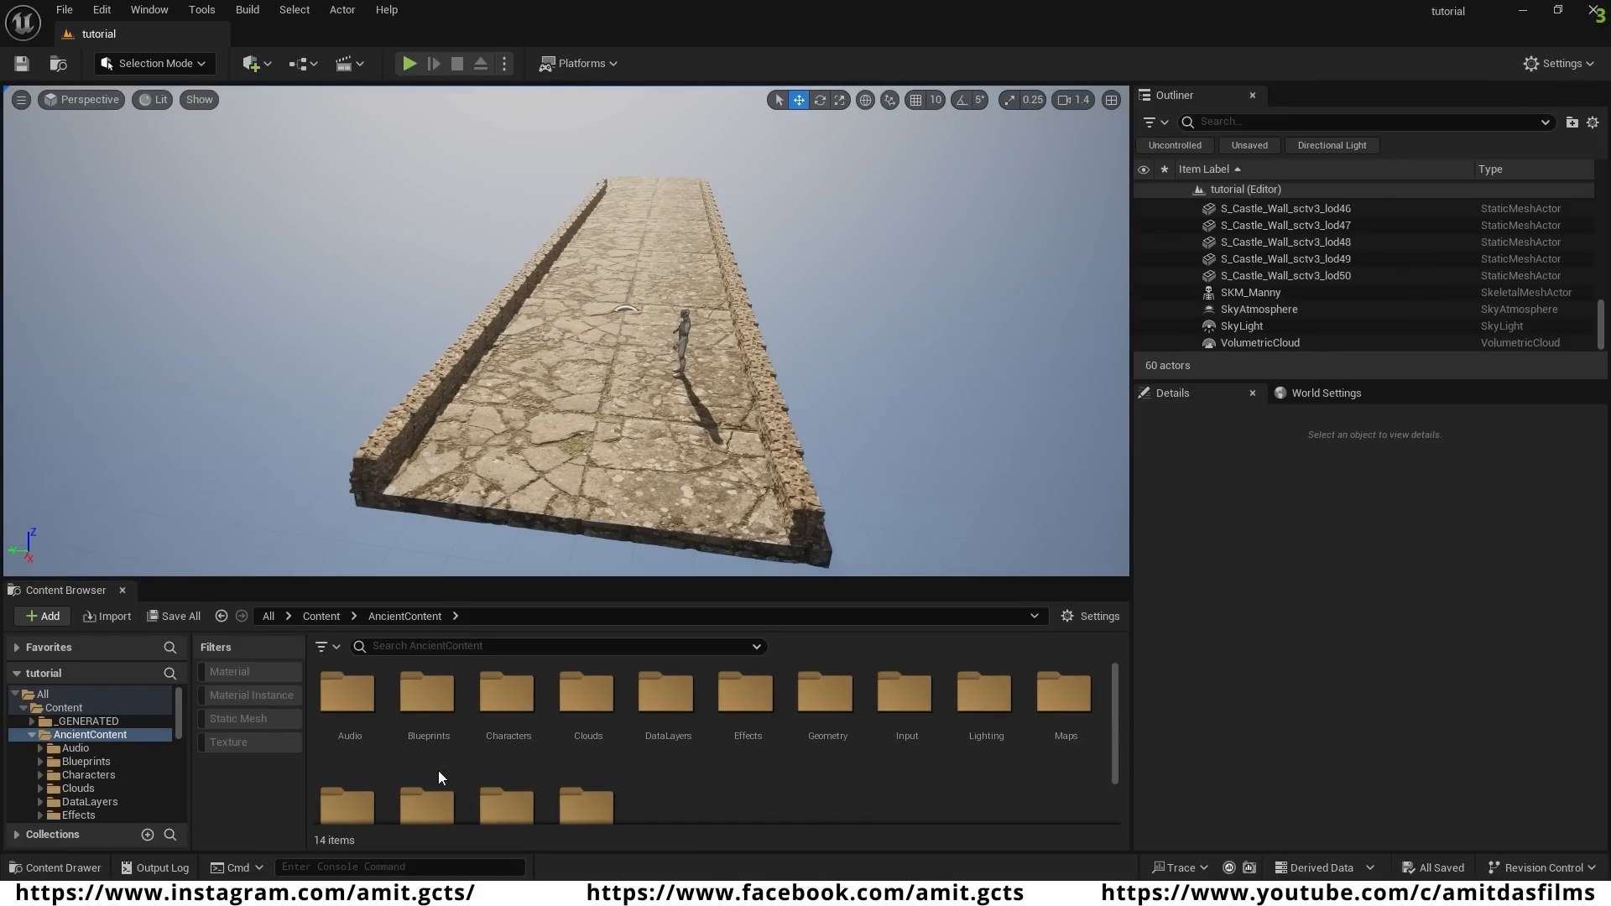
double_click(824, 709)
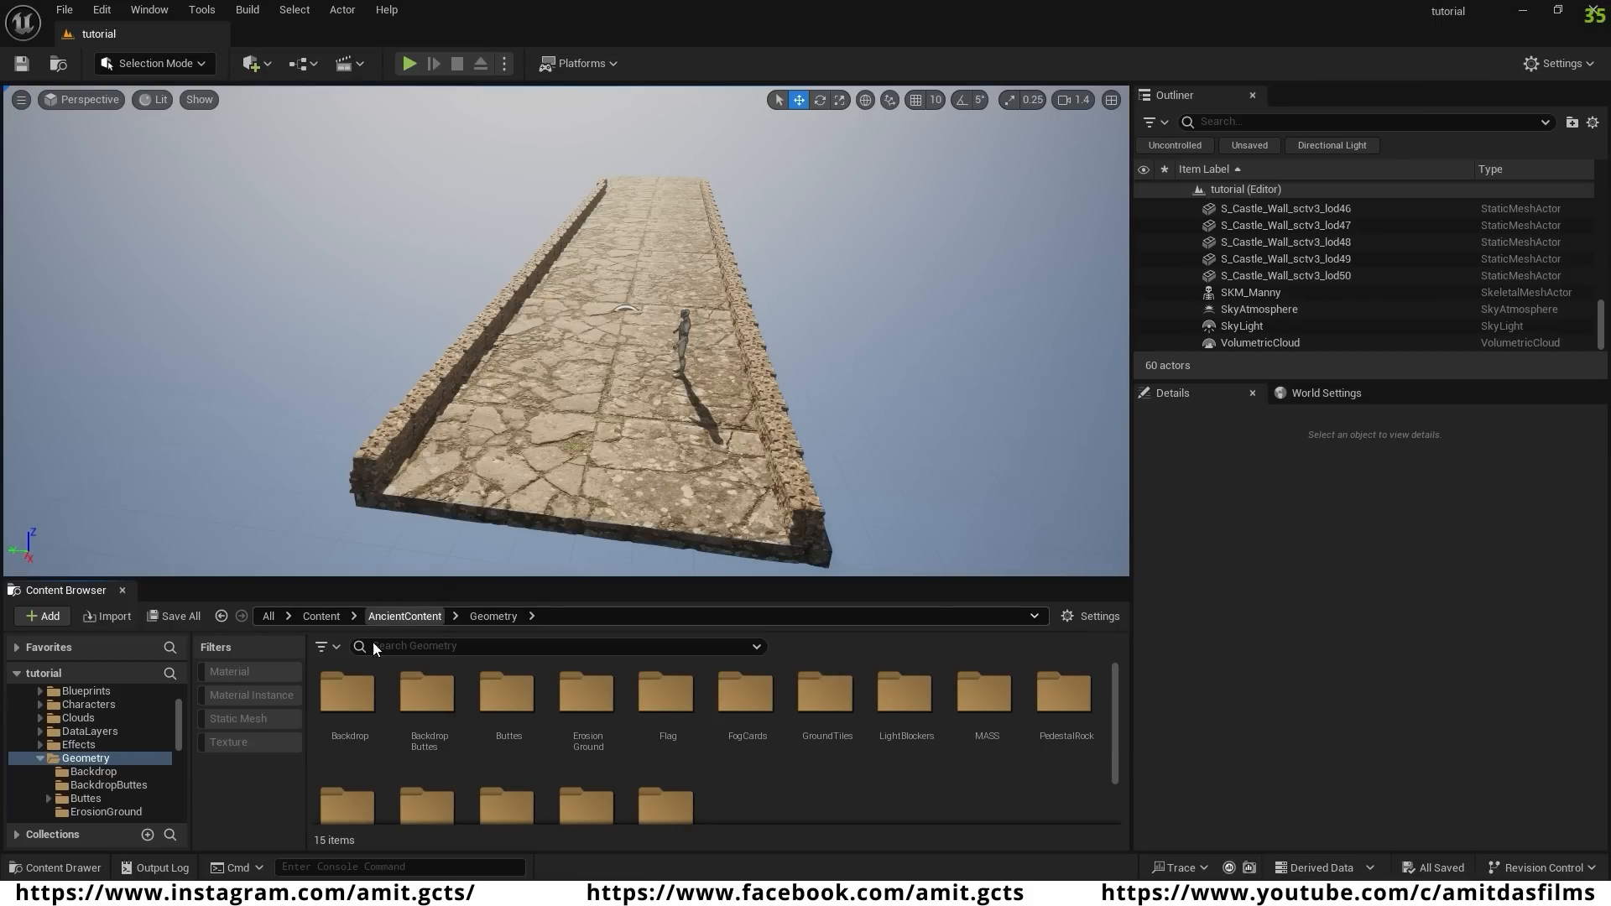
left_click(237, 719)
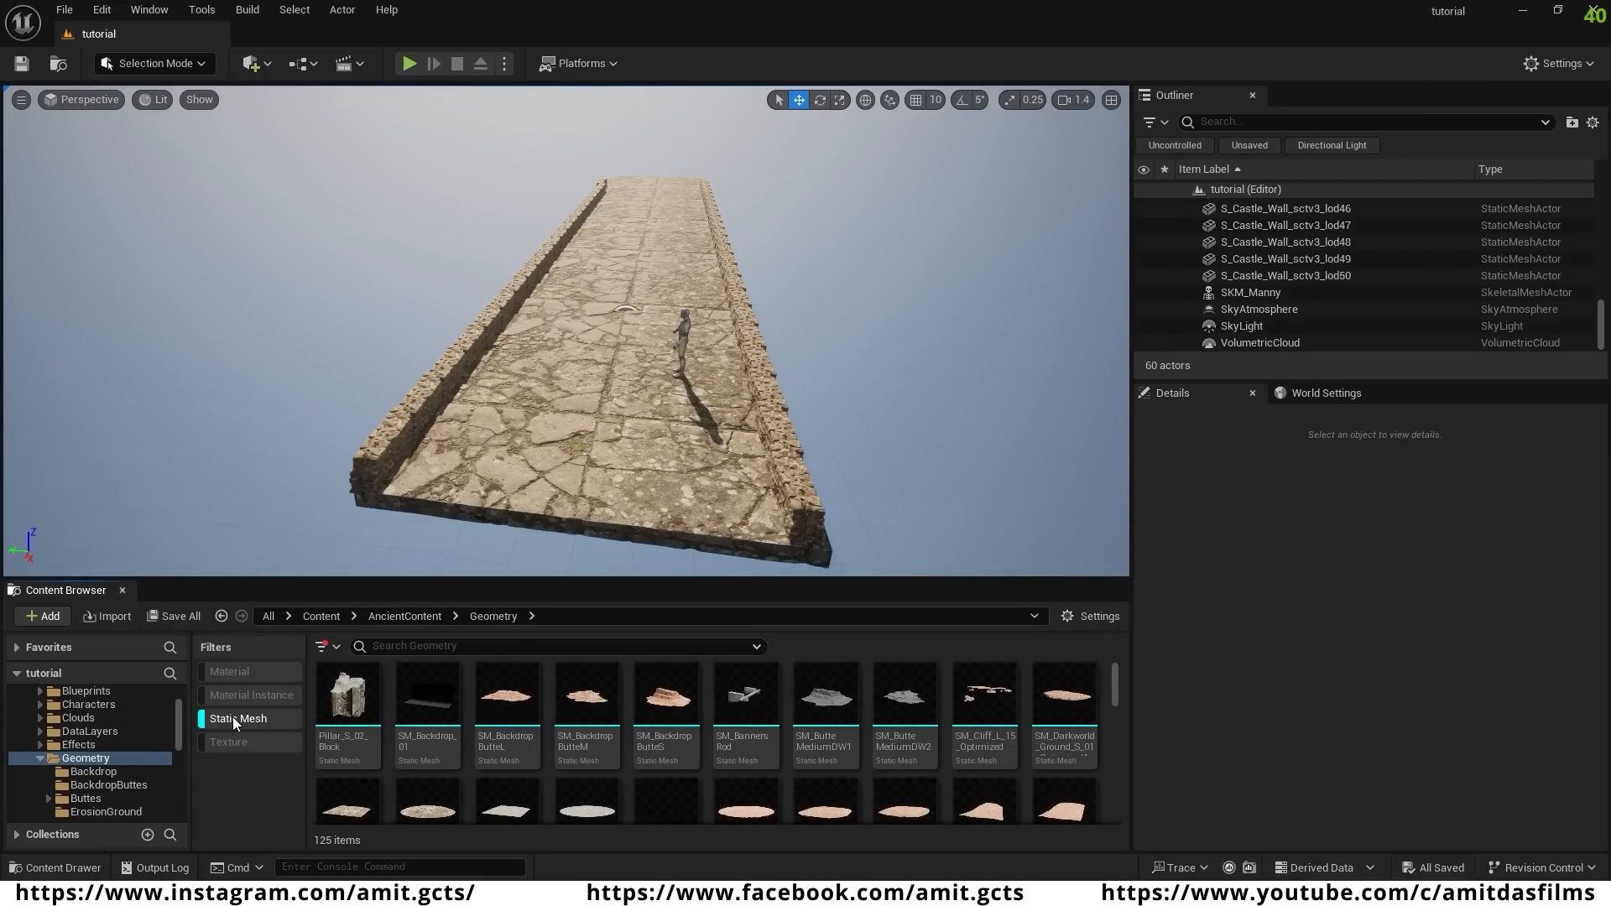
left_click(334, 649)
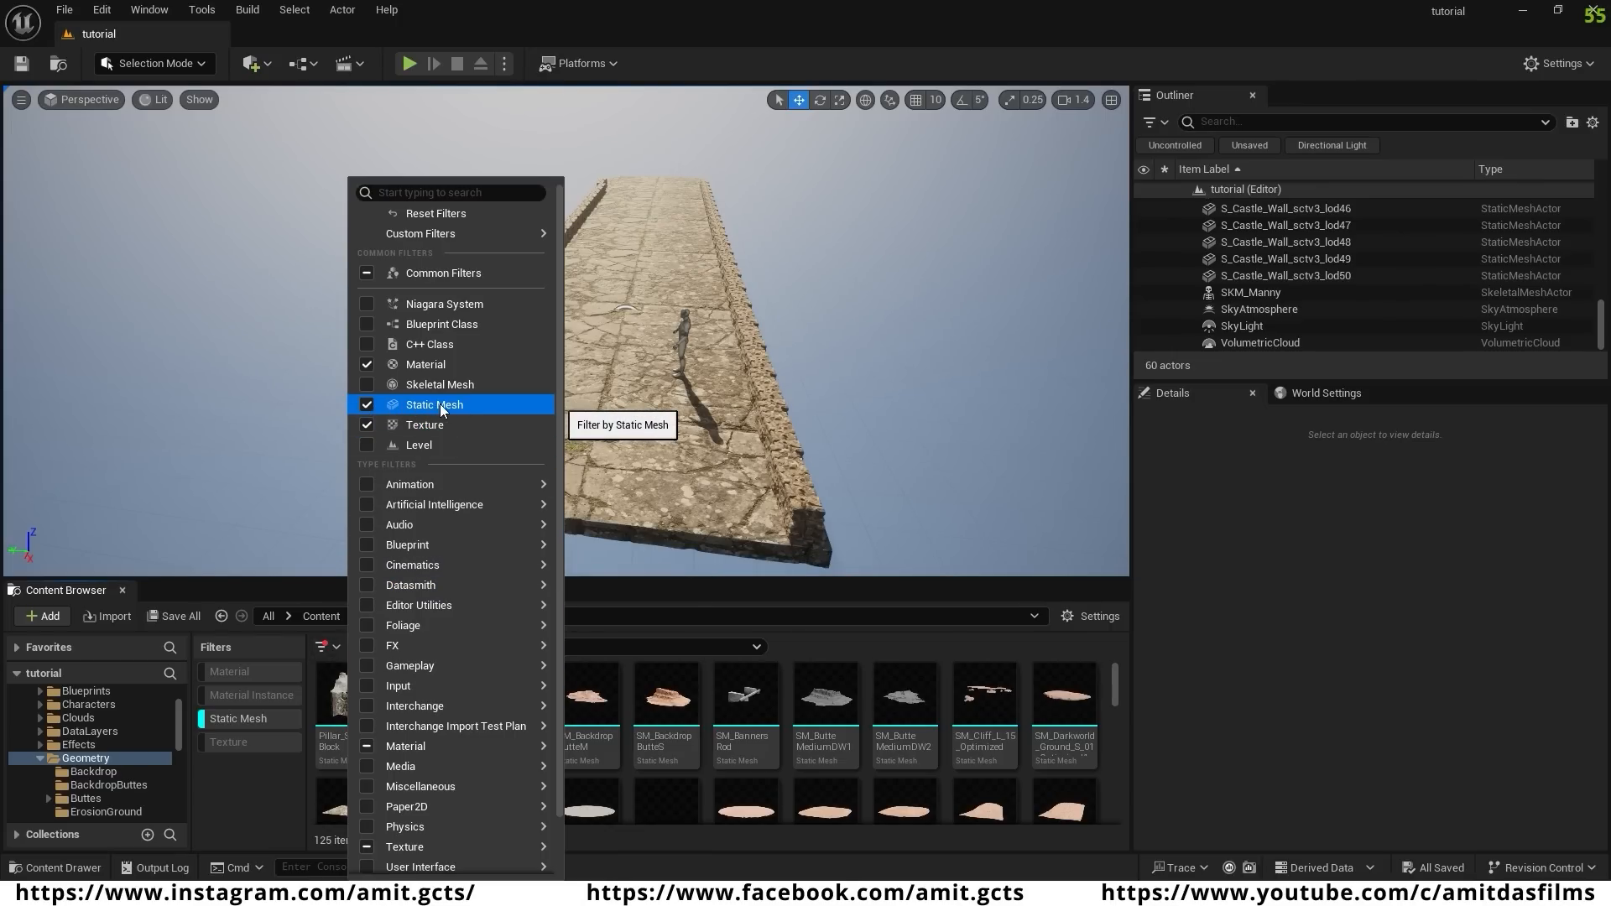
left_click(268, 719)
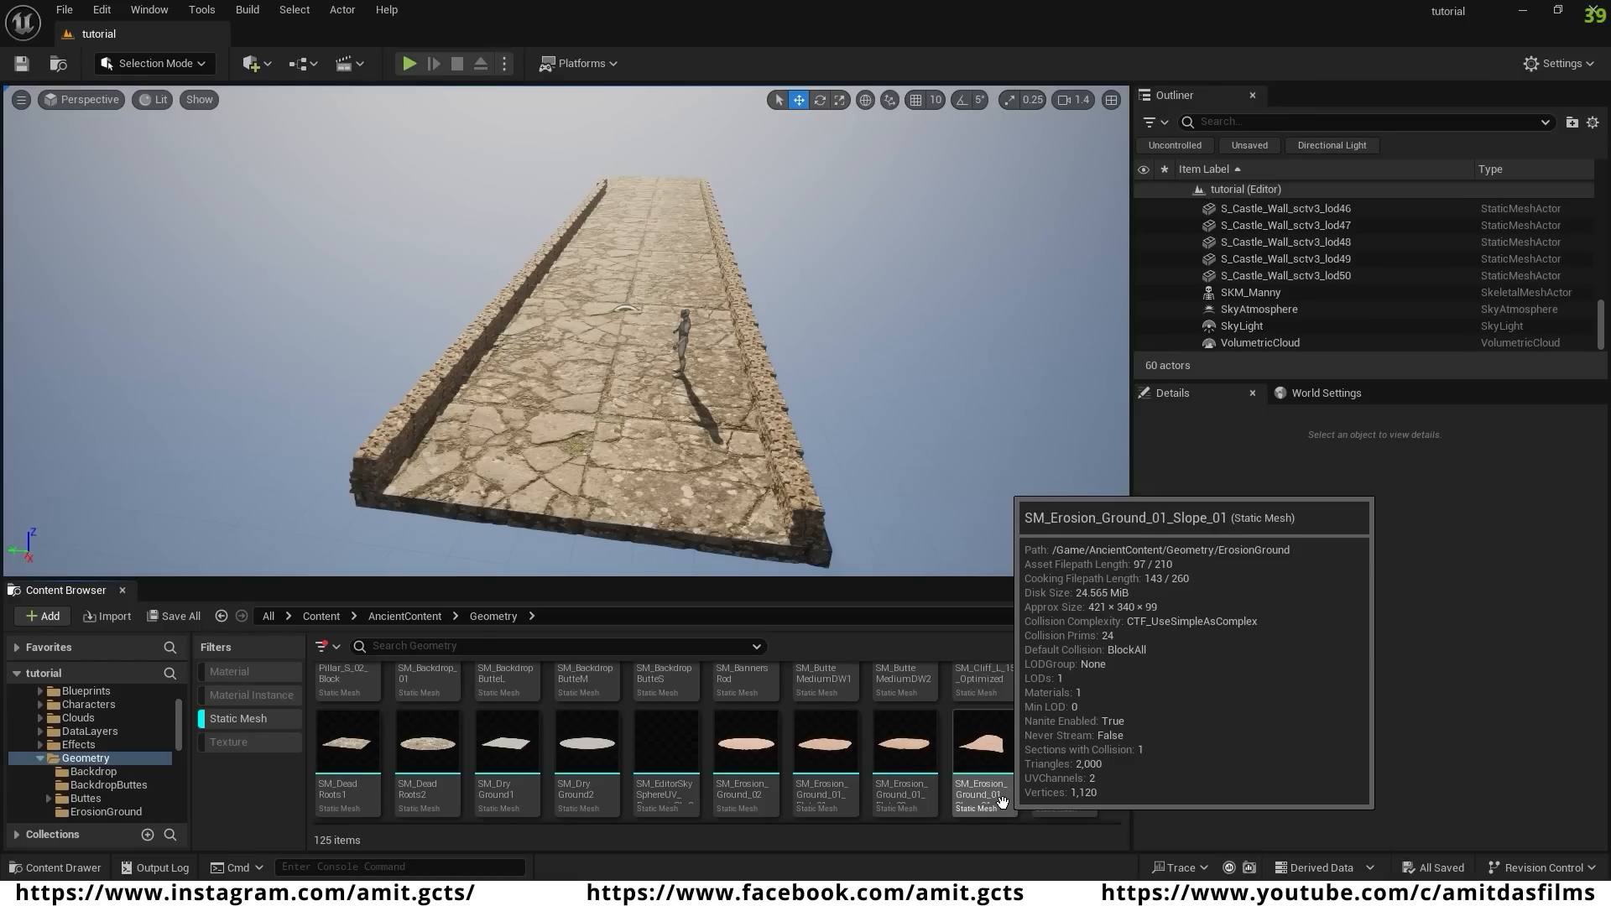
left_click(232, 718)
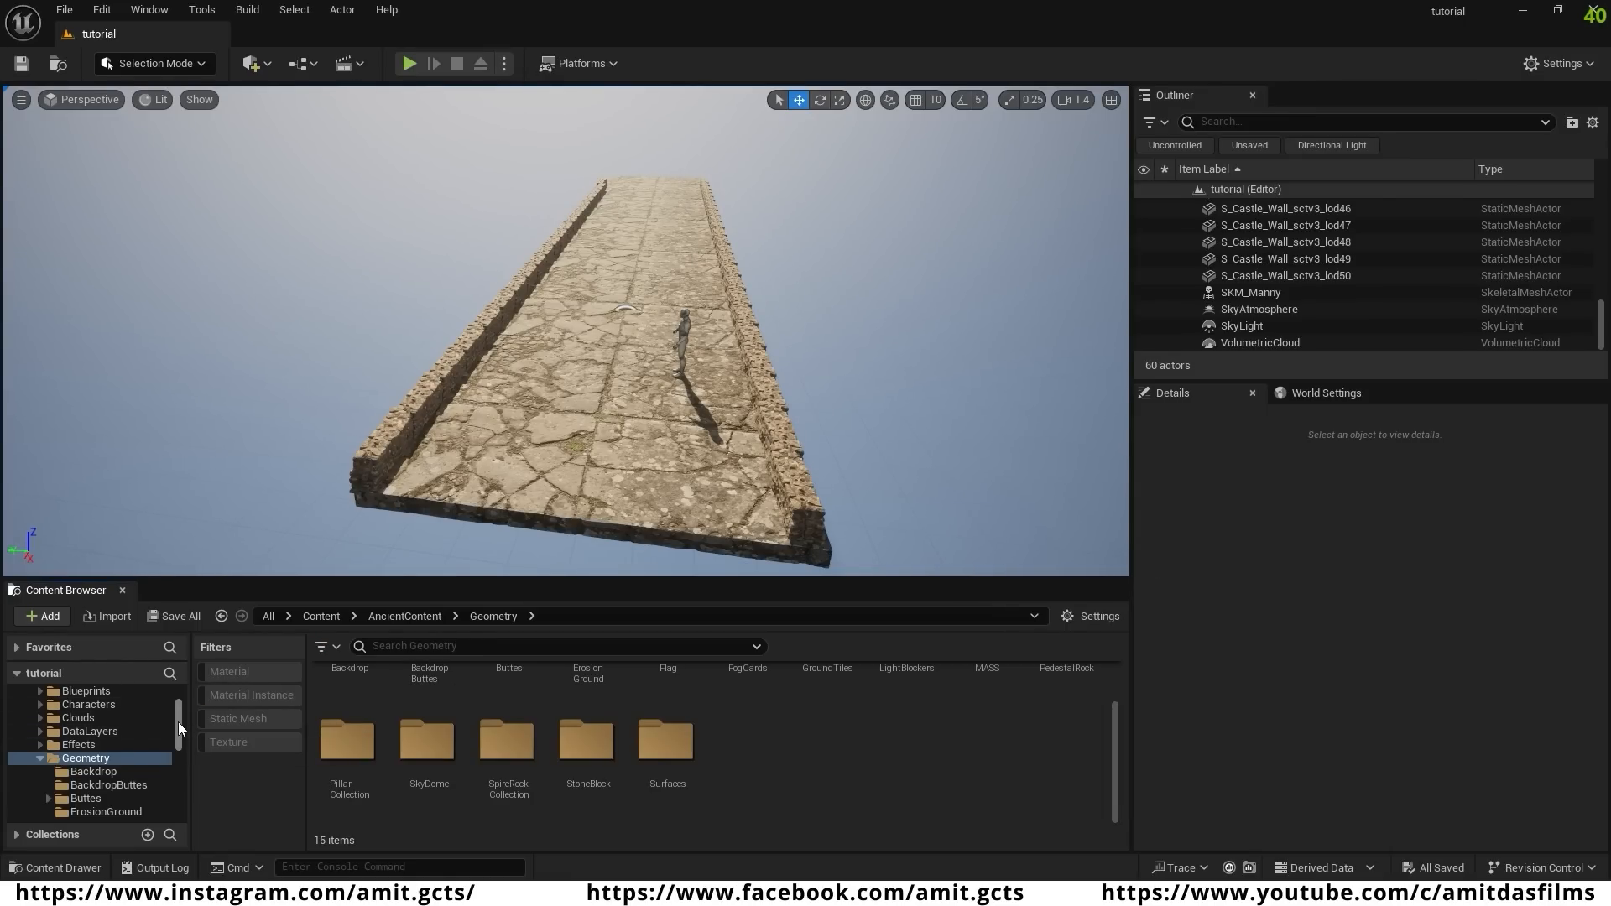
- Filter the ParagonProps folder to static meshes and place Rock_Well_Halo on the walkway's far end, at about X -2886, Y 292, Z 39
left_click_drag(178, 721, 178, 698)
left_click(60, 708)
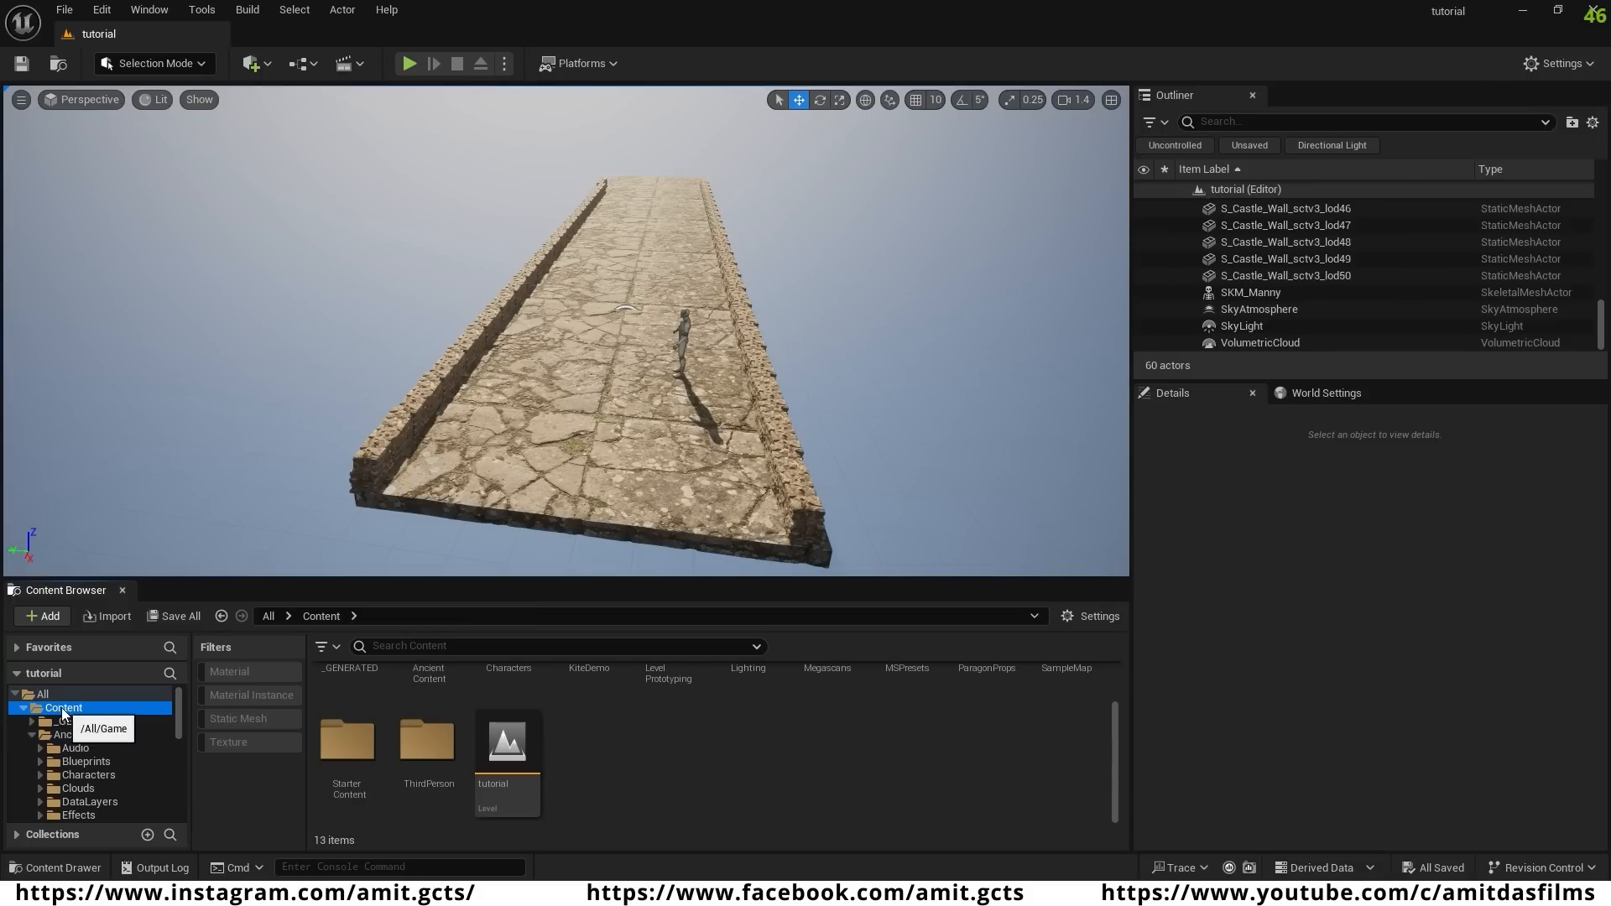
scroll(923, 786, "up", 1)
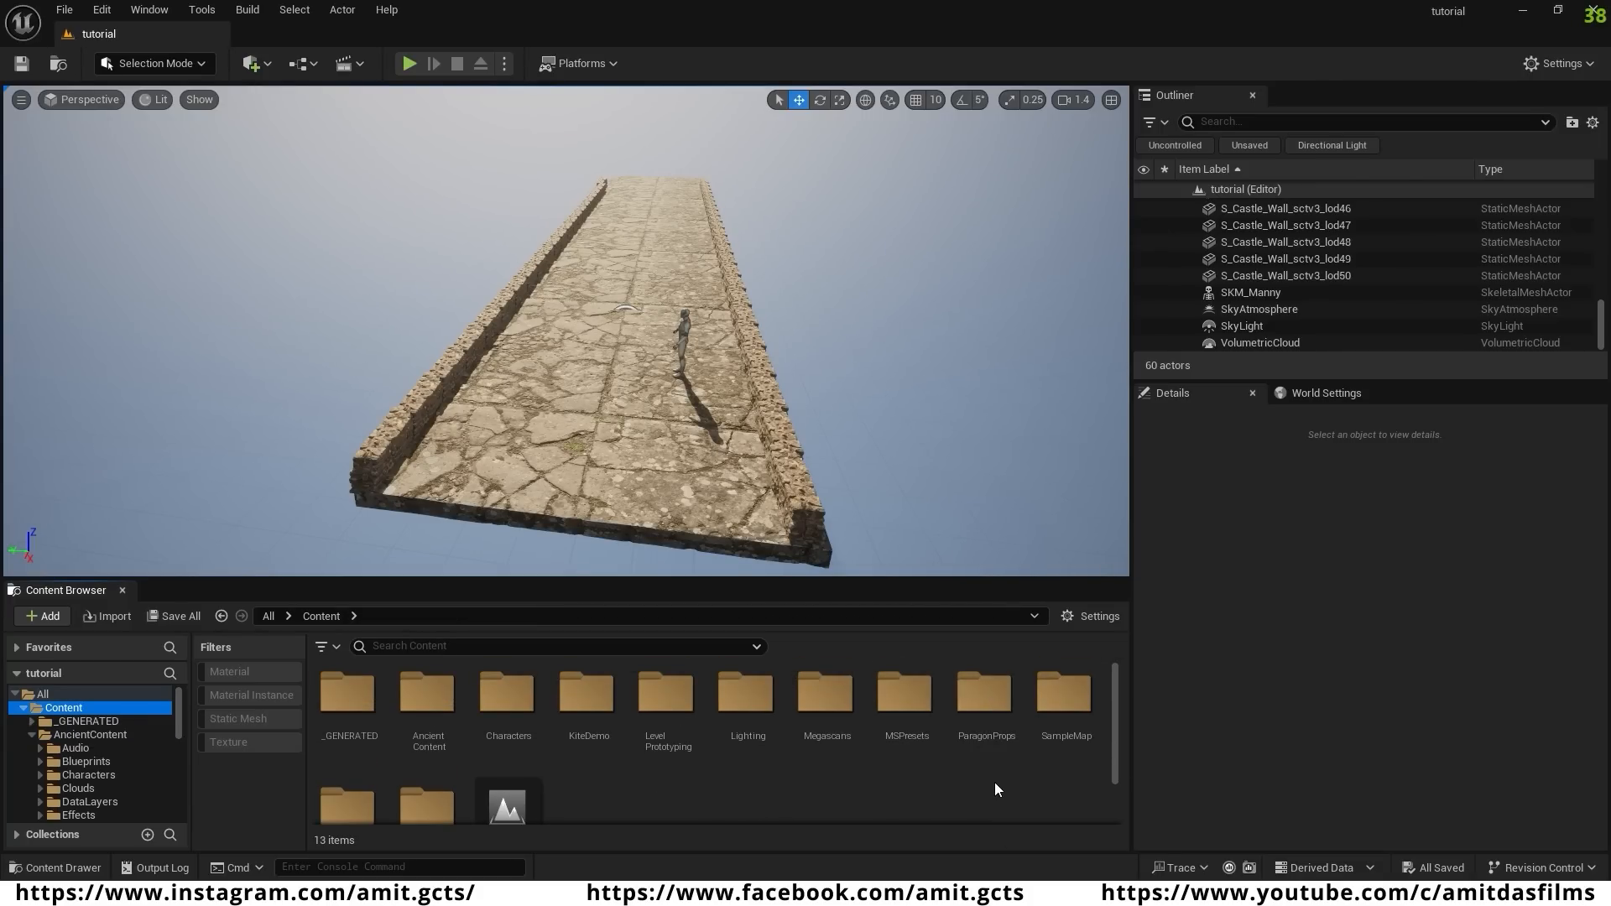
double_click(995, 691)
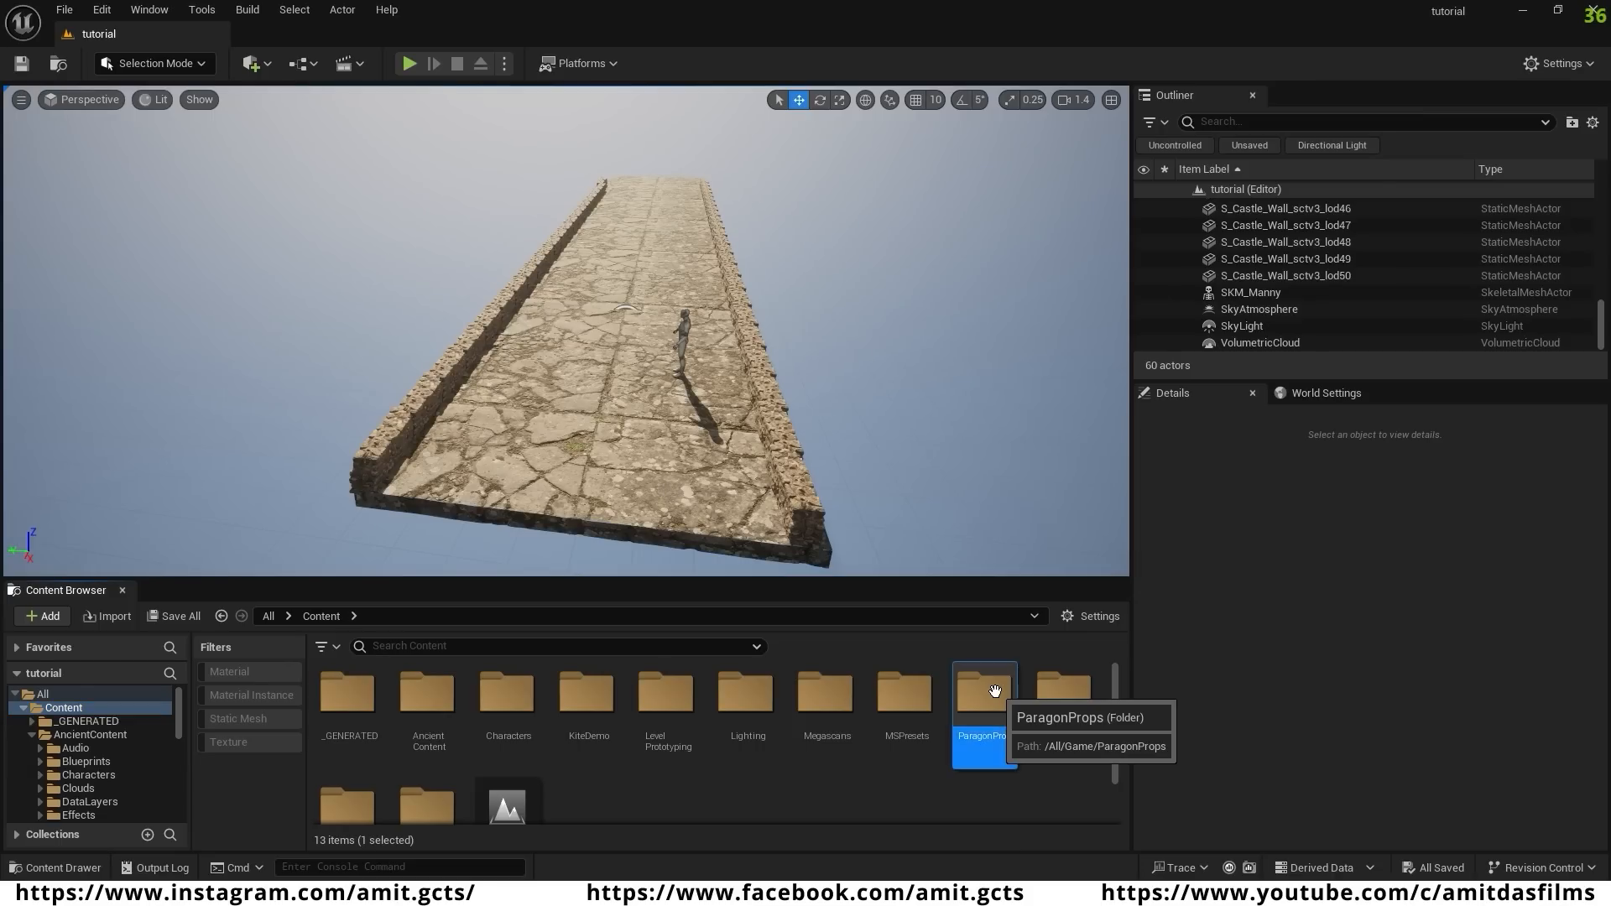
left_click(234, 718)
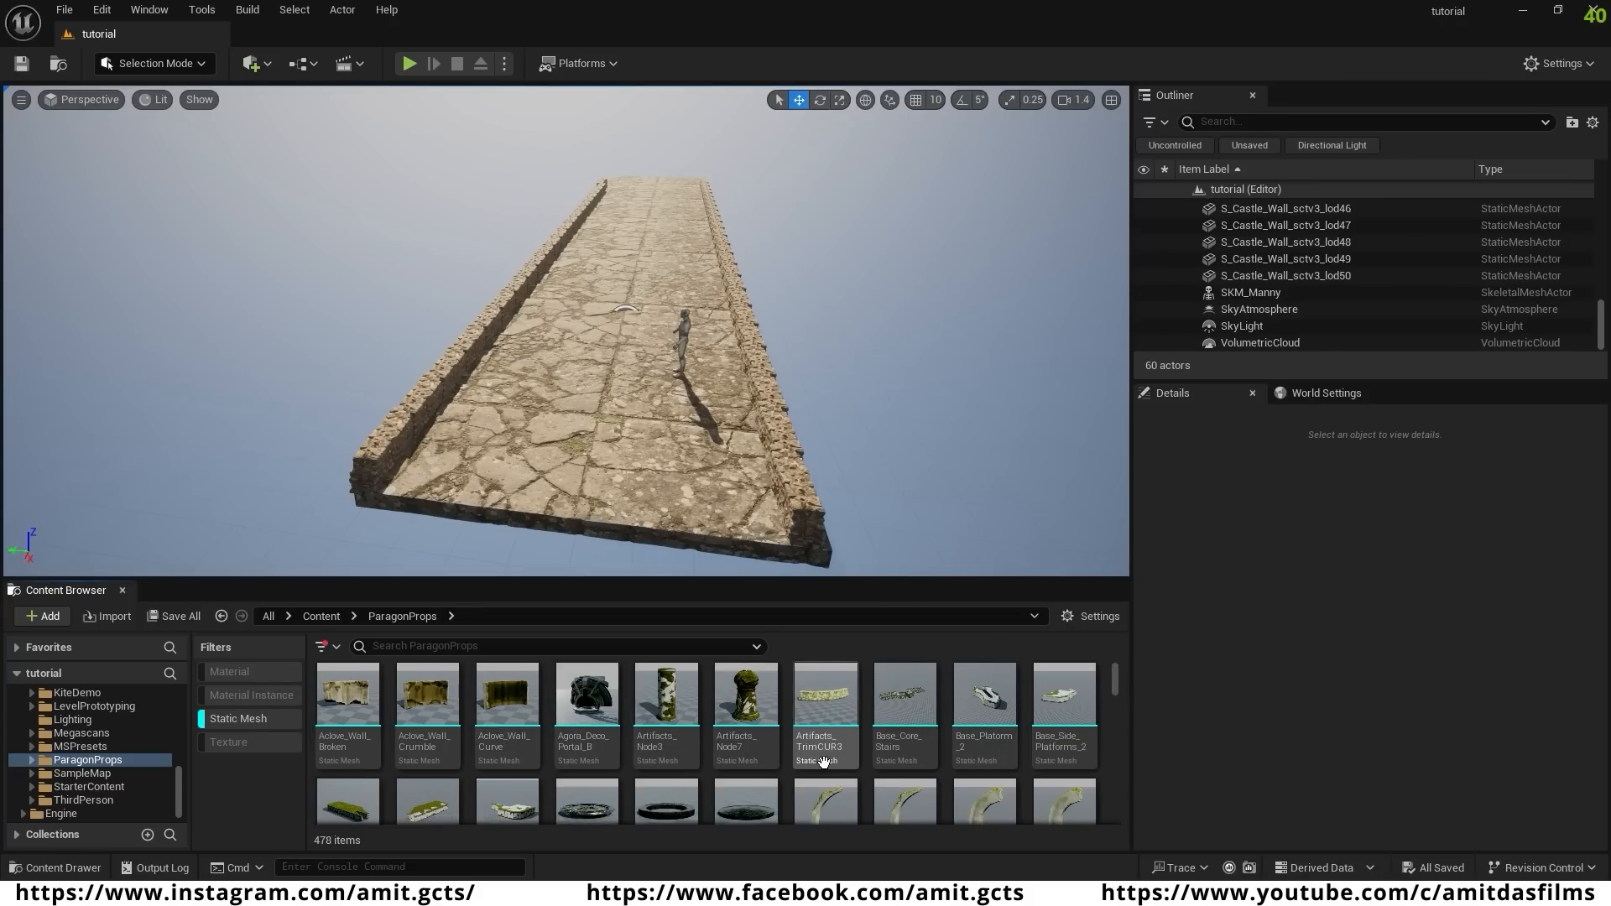
scroll(830, 743, "down", 2)
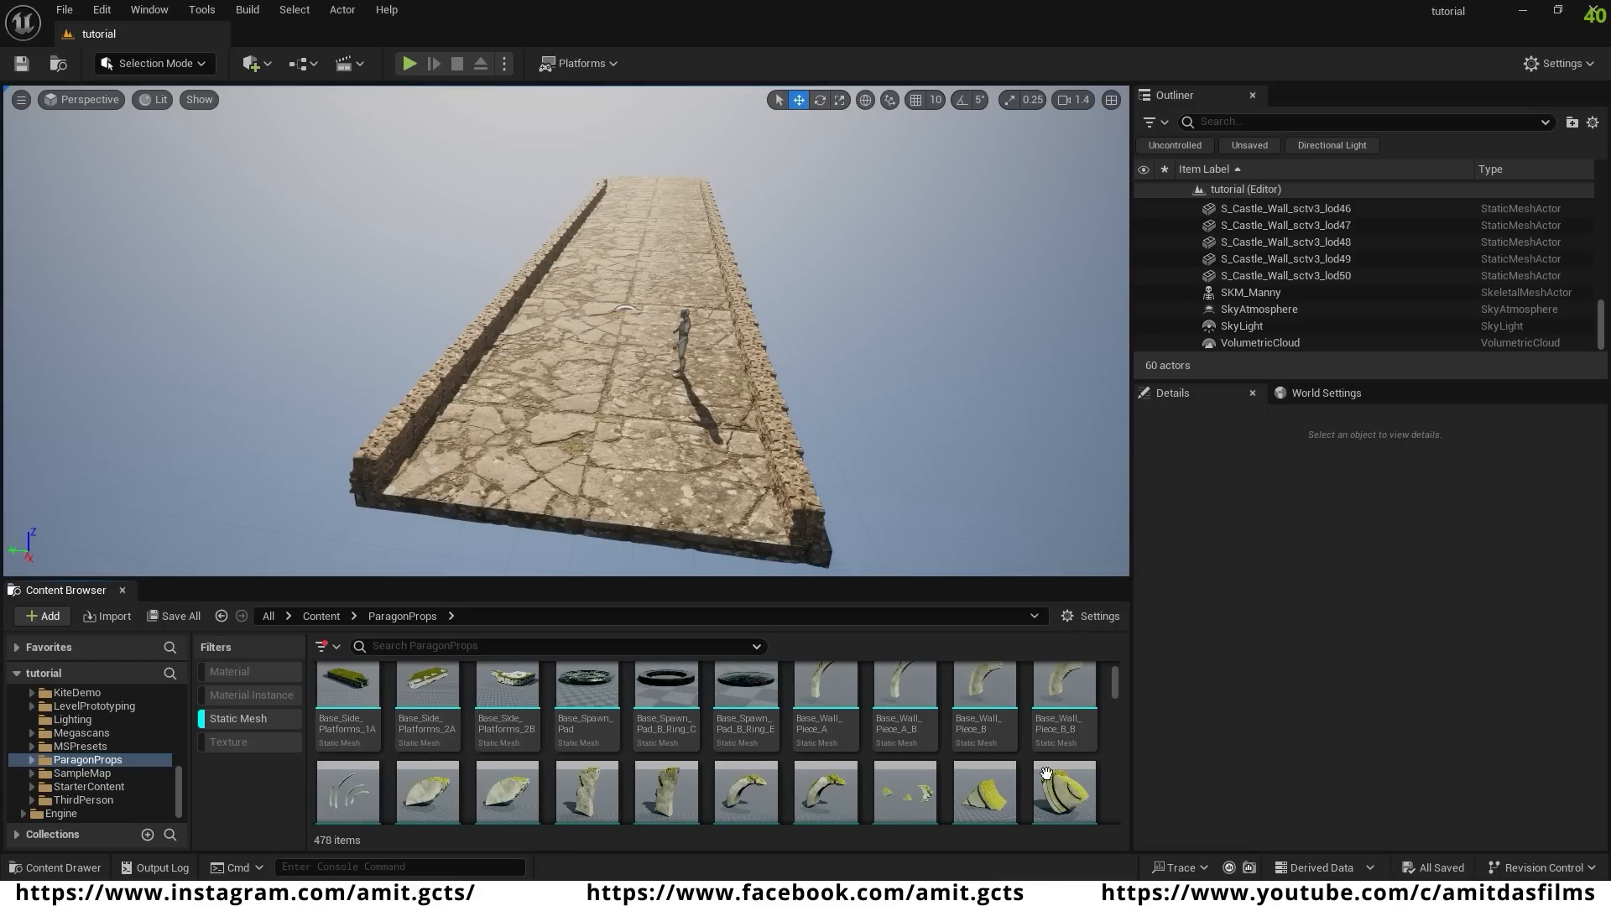
scroll(1114, 682, "down", 15)
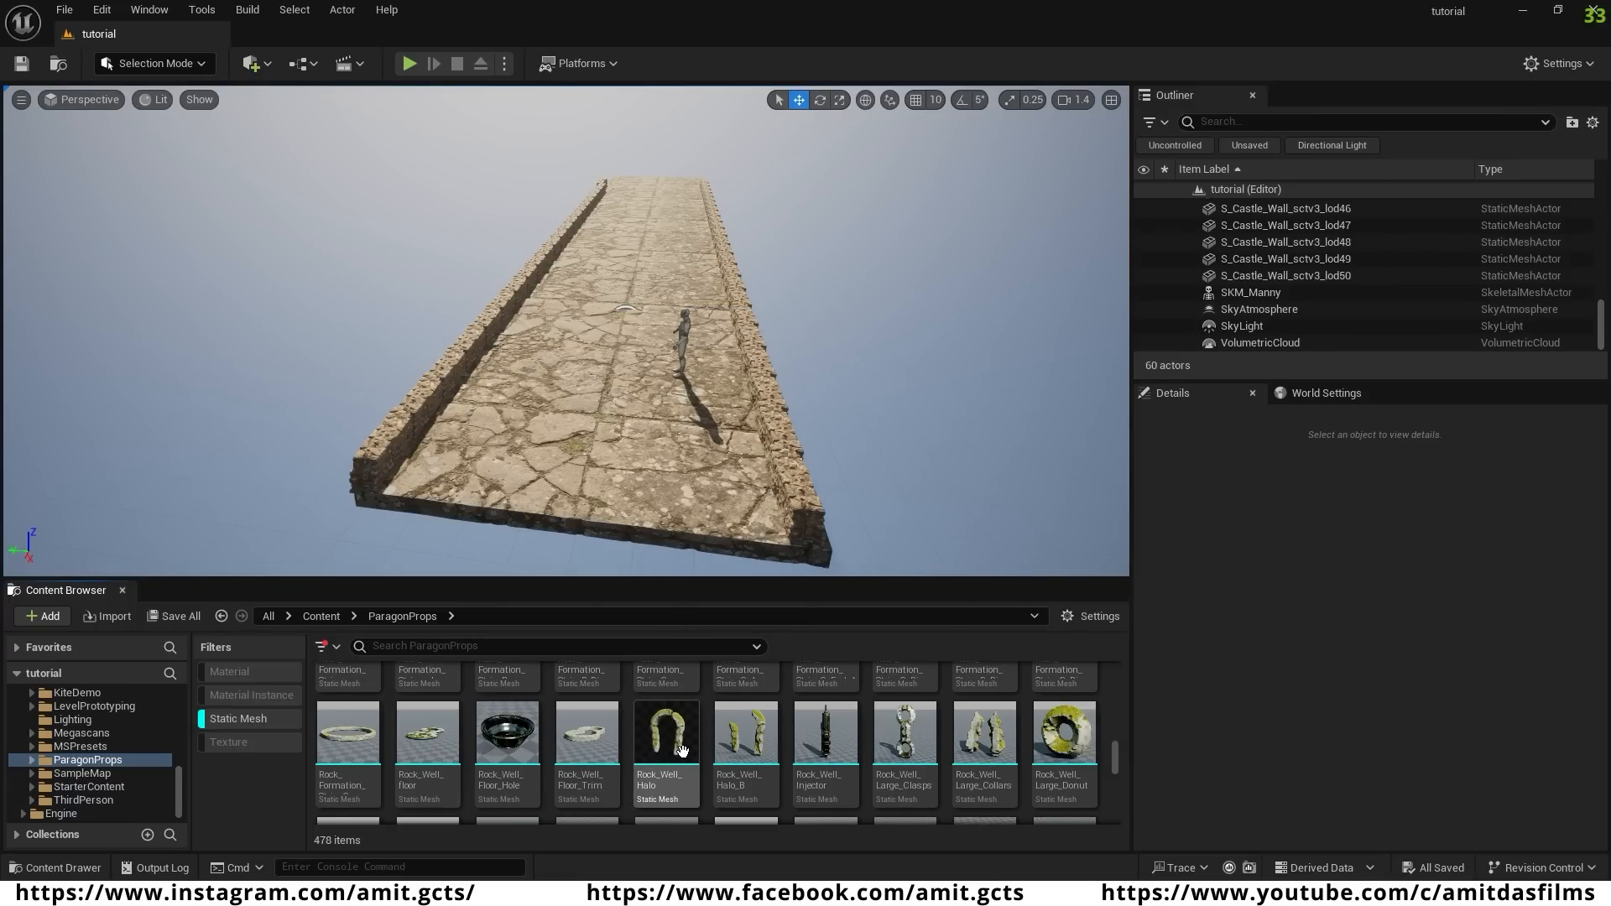
left_click_drag(674, 704, 620, 185)
mouse_move(676, 276)
right_mouse_down()
mouse_move(713, 185)
mouse_move(688, 206)
mouse_move(701, 217)
mouse_move(789, 151)
mouse_move(835, 150)
mouse_move(851, 181)
mouse_move(663, 265)
right_mouse_up()
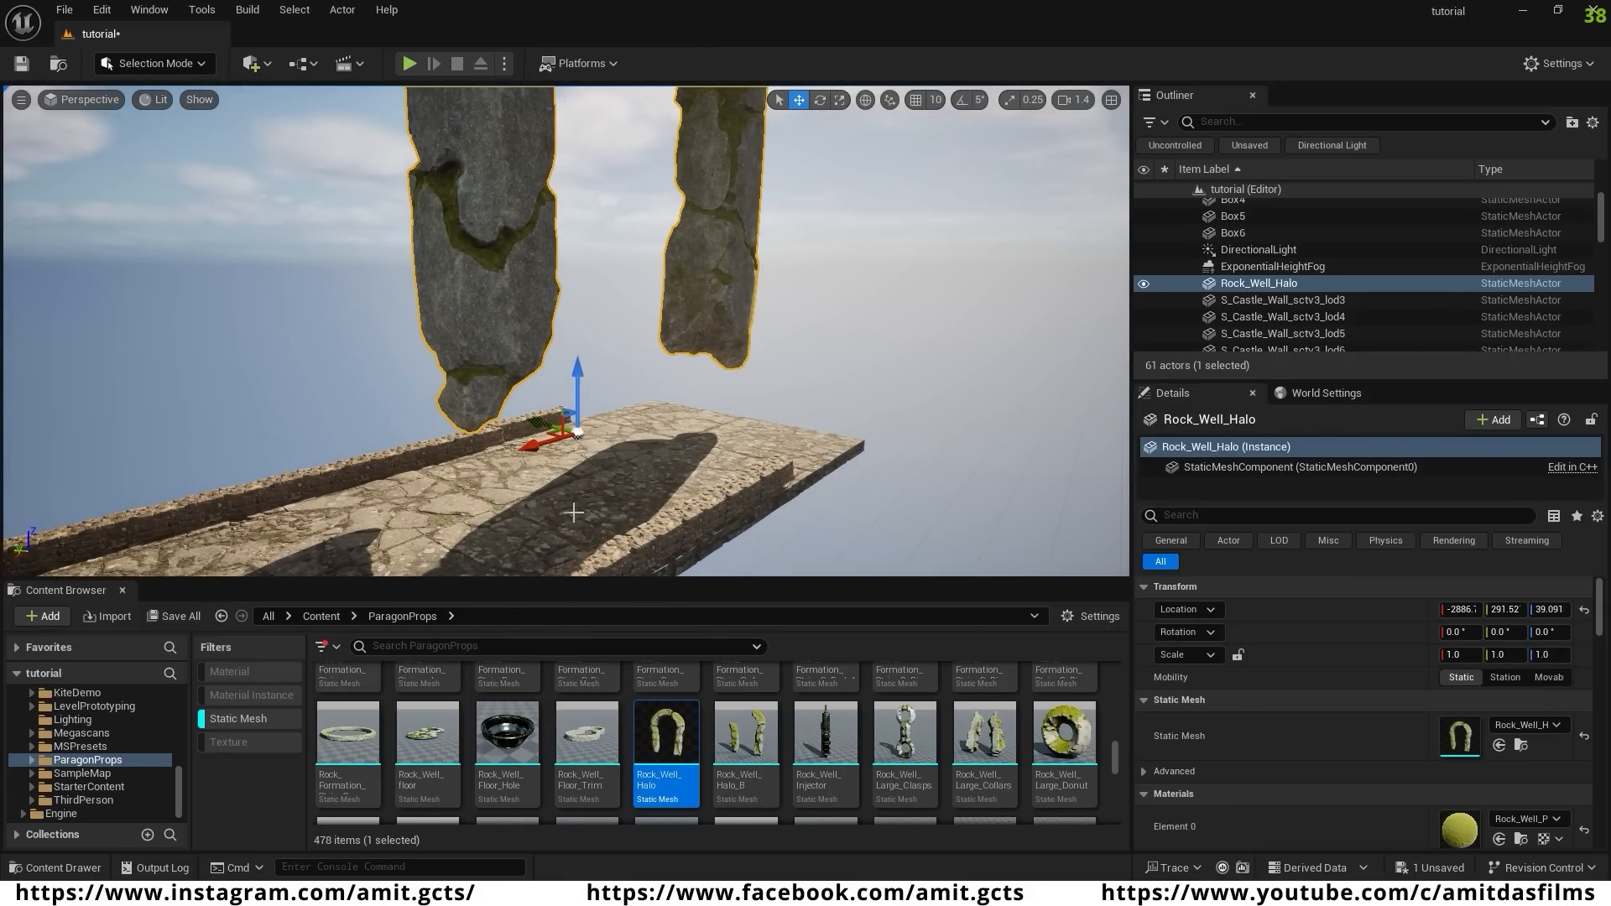
- Rotate the Rock_Well_Halo arch to about -84.4° around Z and move it across the walkway, to about X -3272, Y 40, Z -267
key("e")
mouse_move(547, 458)
left_mouse_down()
mouse_move(676, 467)
mouse_move(561, 466)
left_mouse_up()
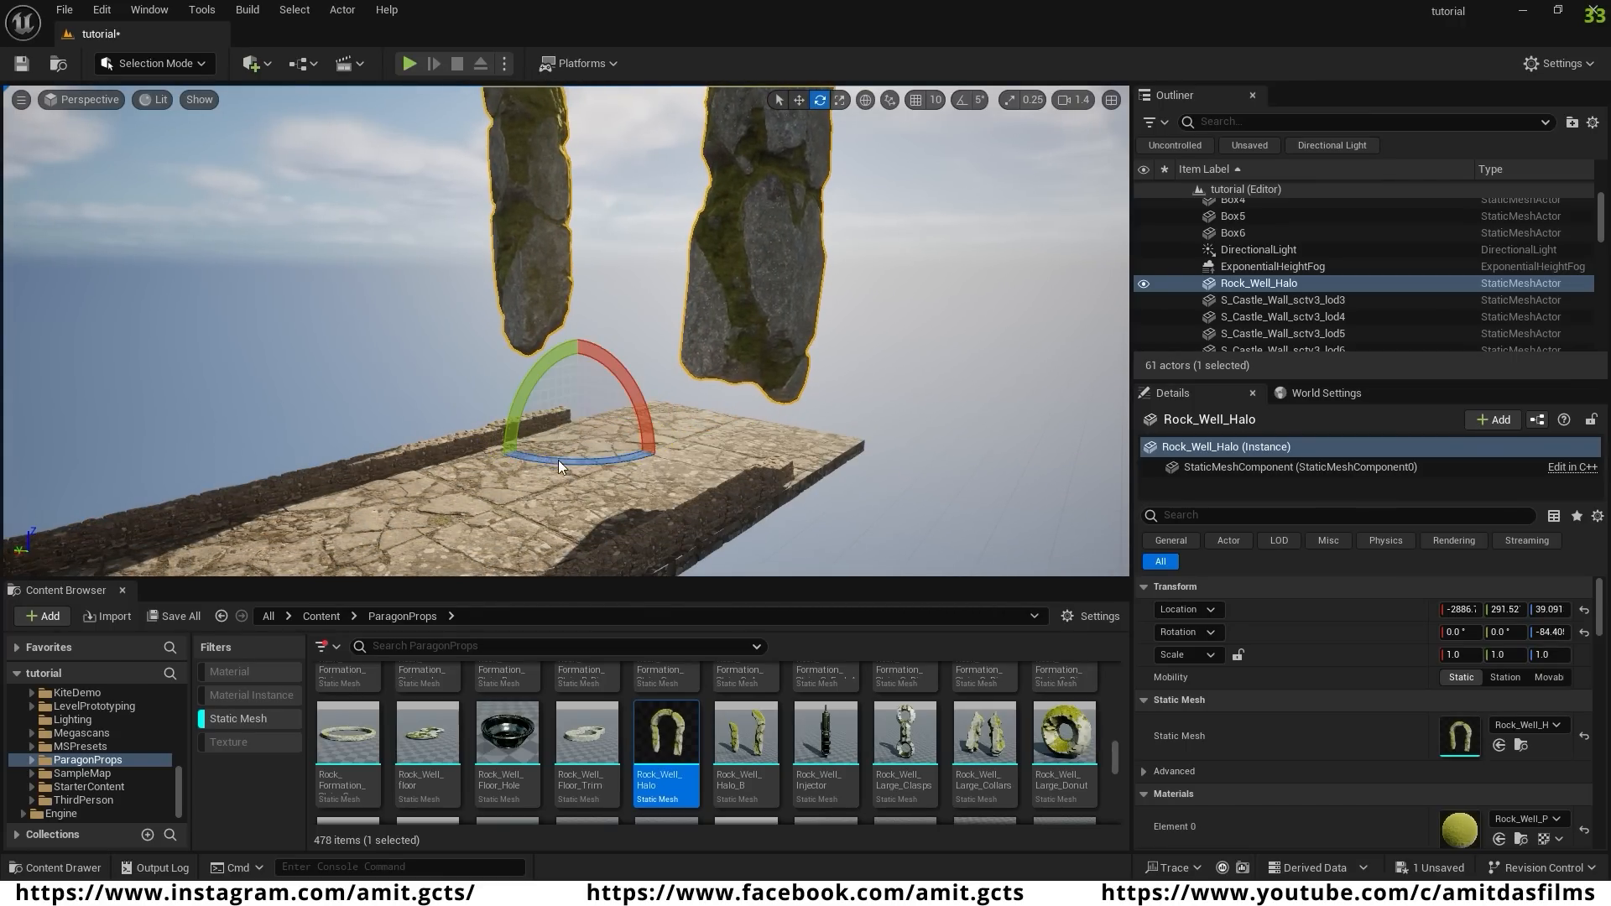
key("w")
left_click_drag(579, 373, 585, 469)
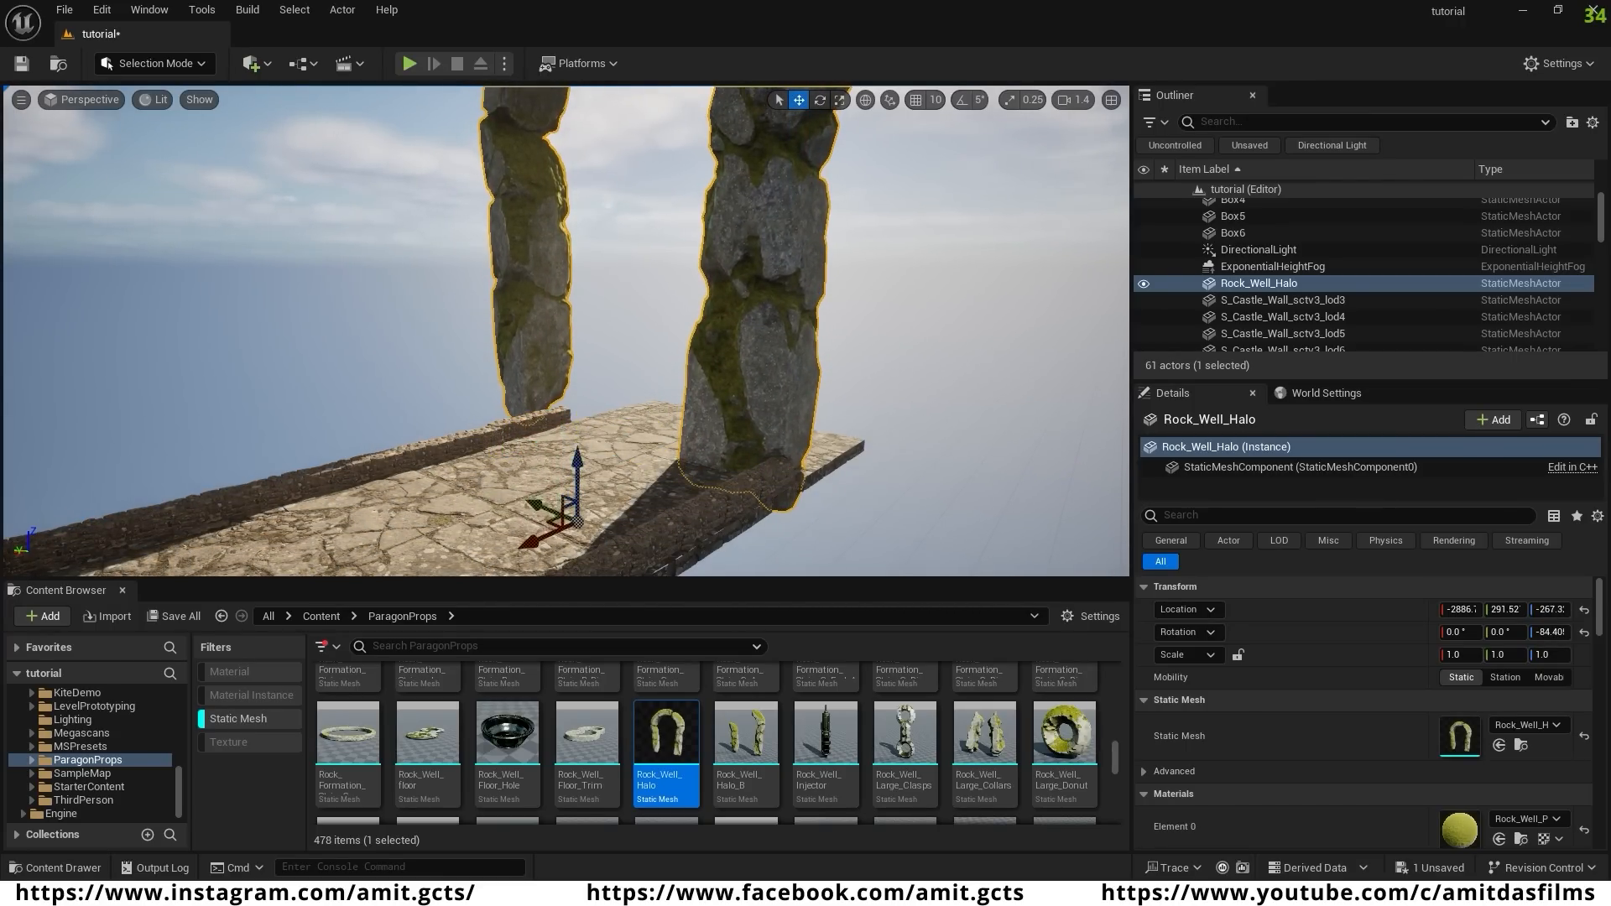
right_click_drag(476, 526, 612, 529)
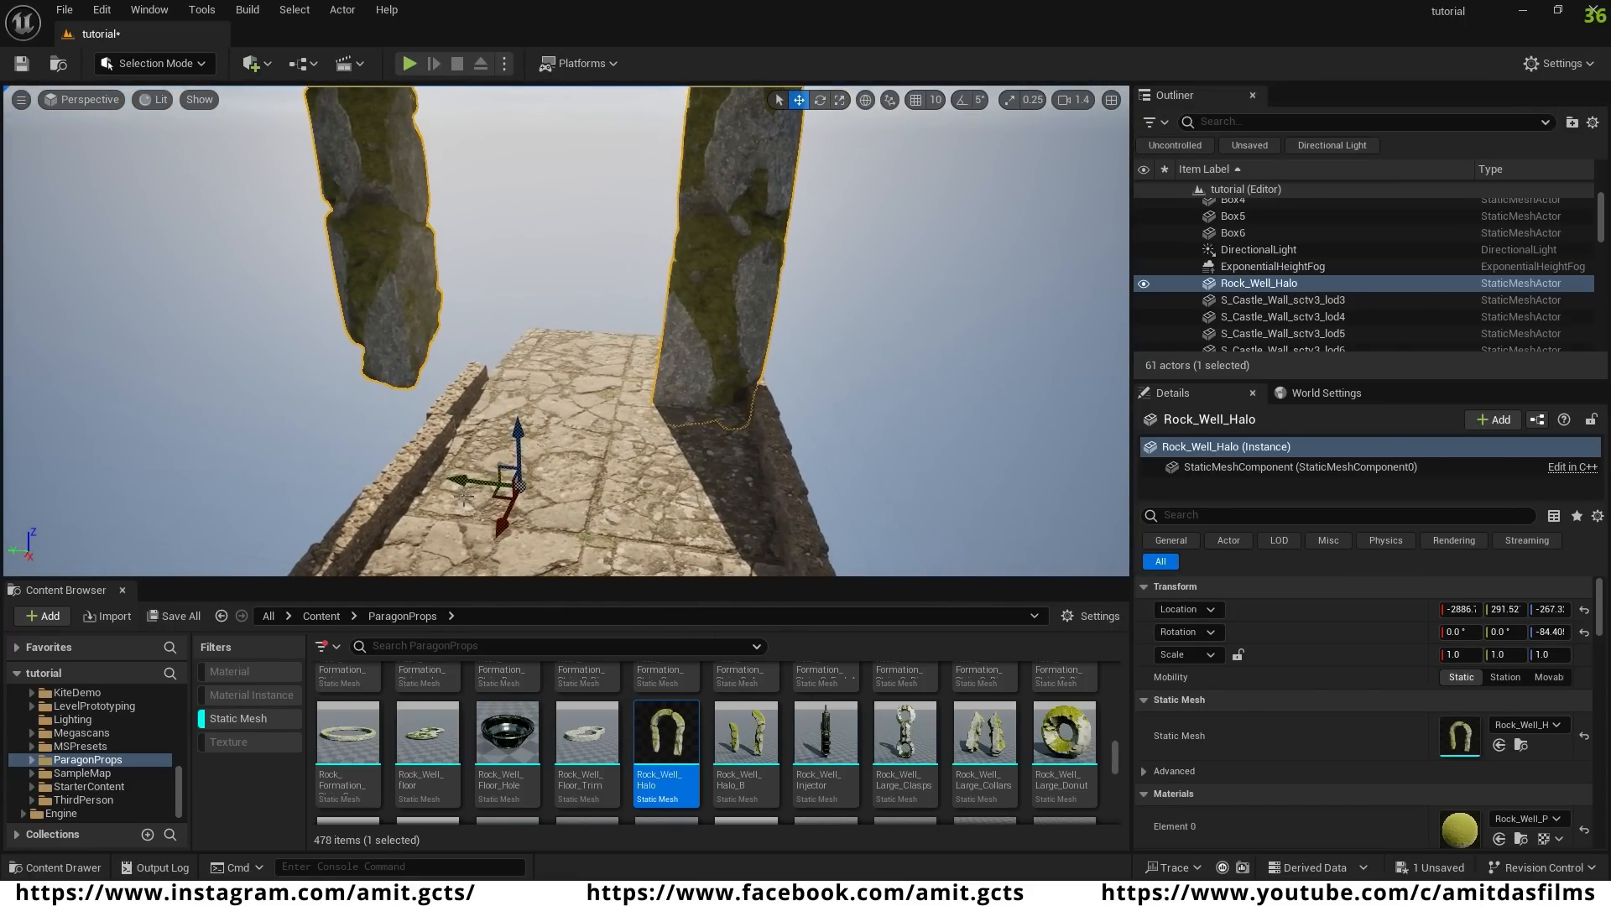
left_click_drag(463, 494, 536, 486)
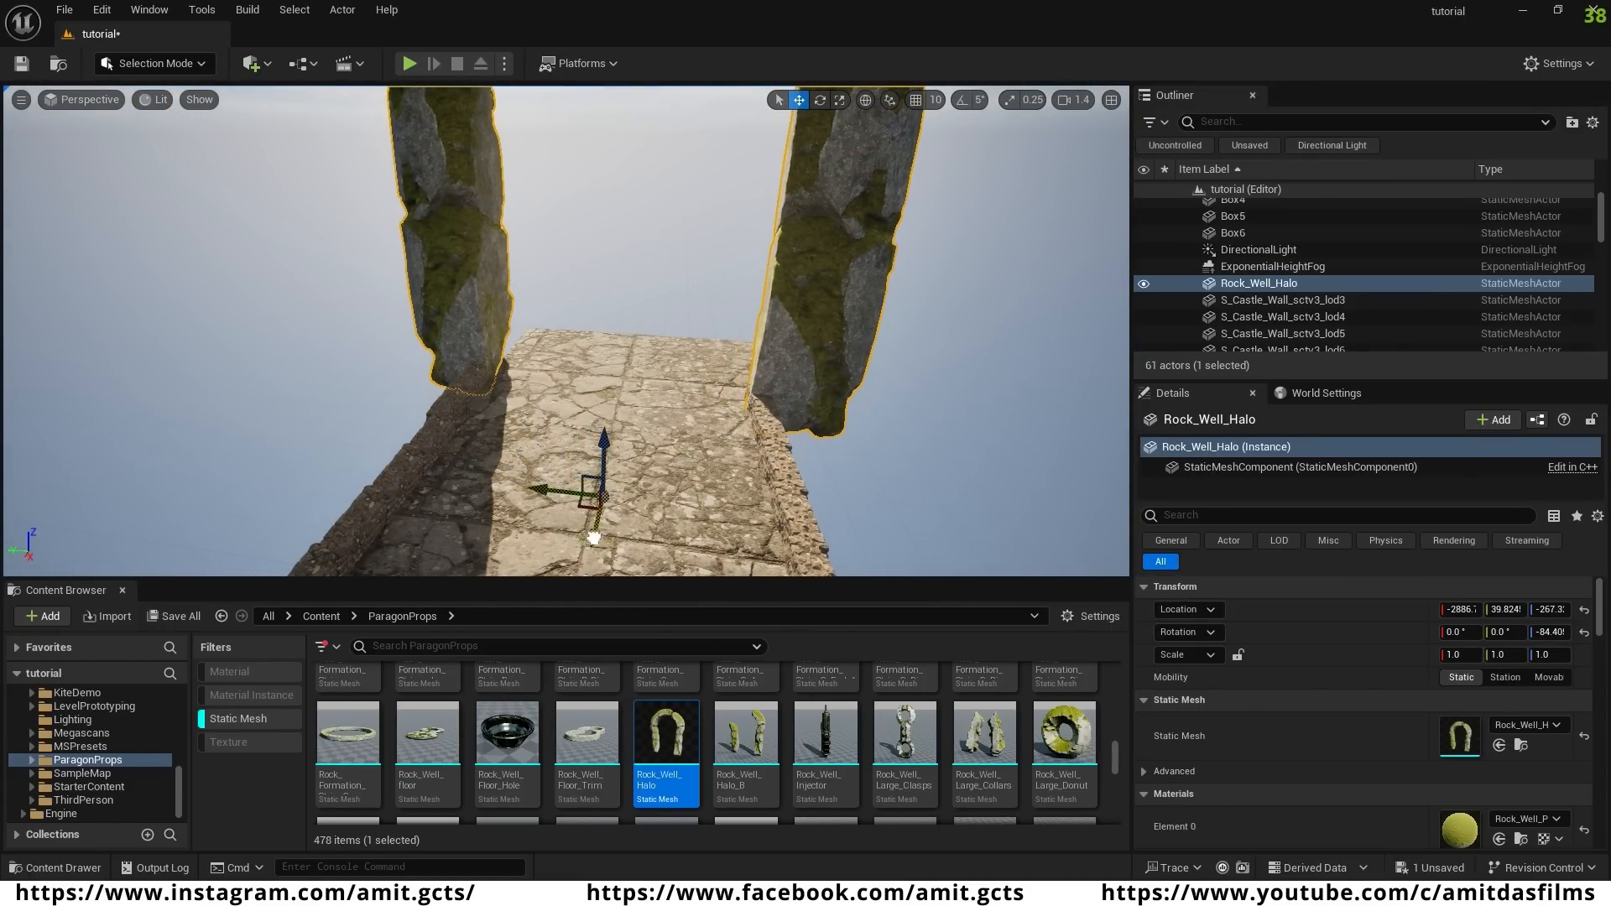
left_click_drag(594, 538, 599, 459)
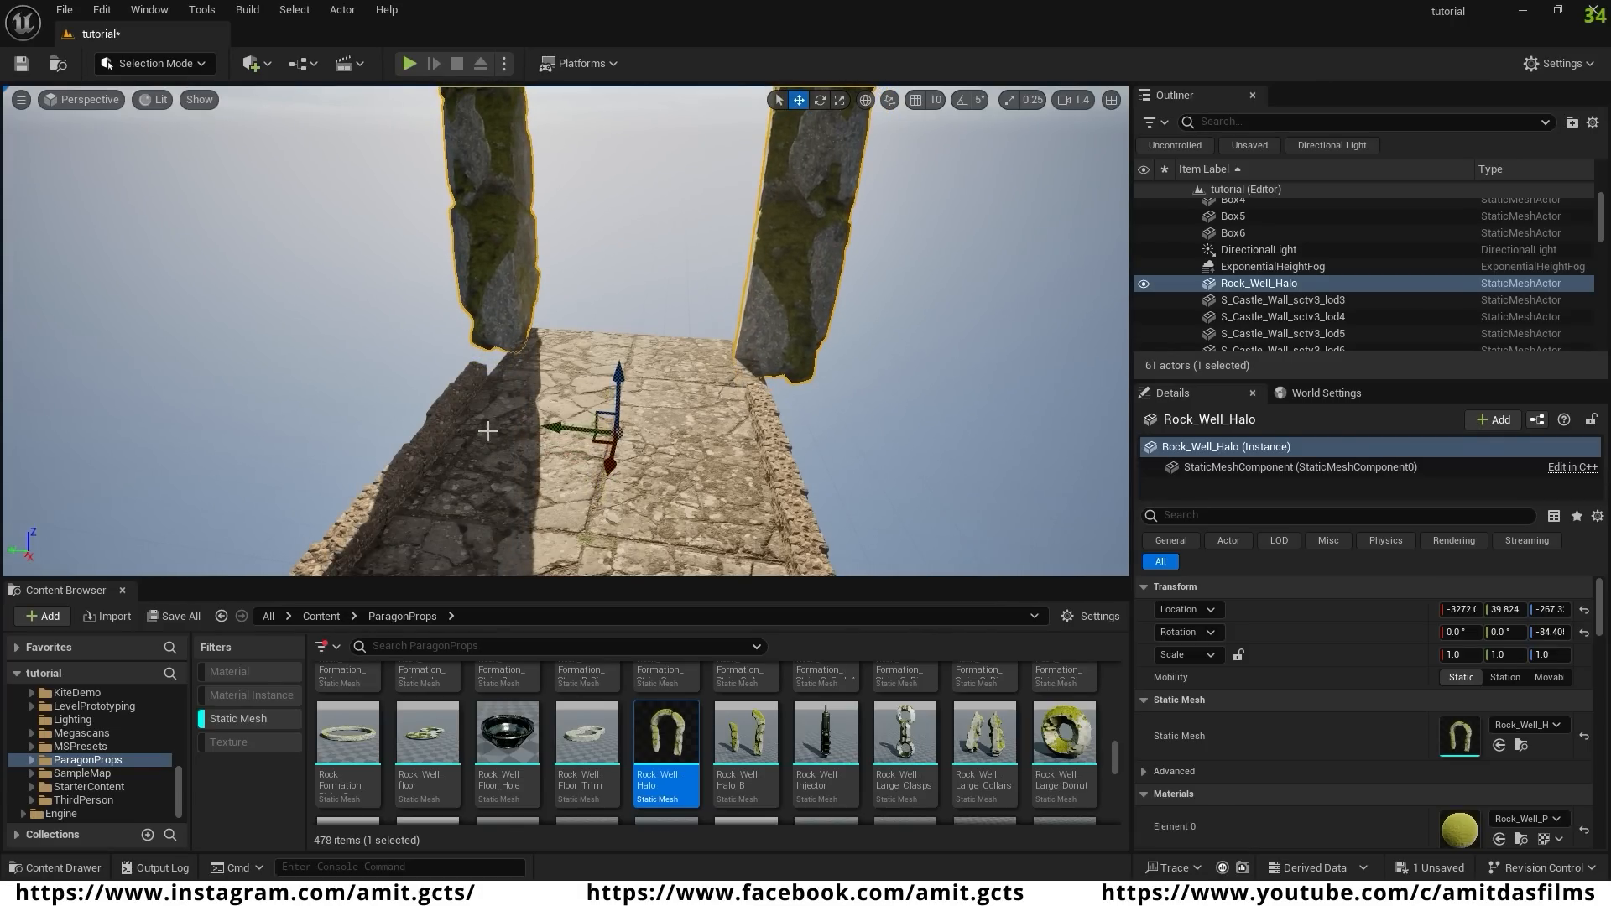
- Extend the castle walls on both long edges toward the arch by duplicating the wall pieces at their far ends
left_click(465, 383)
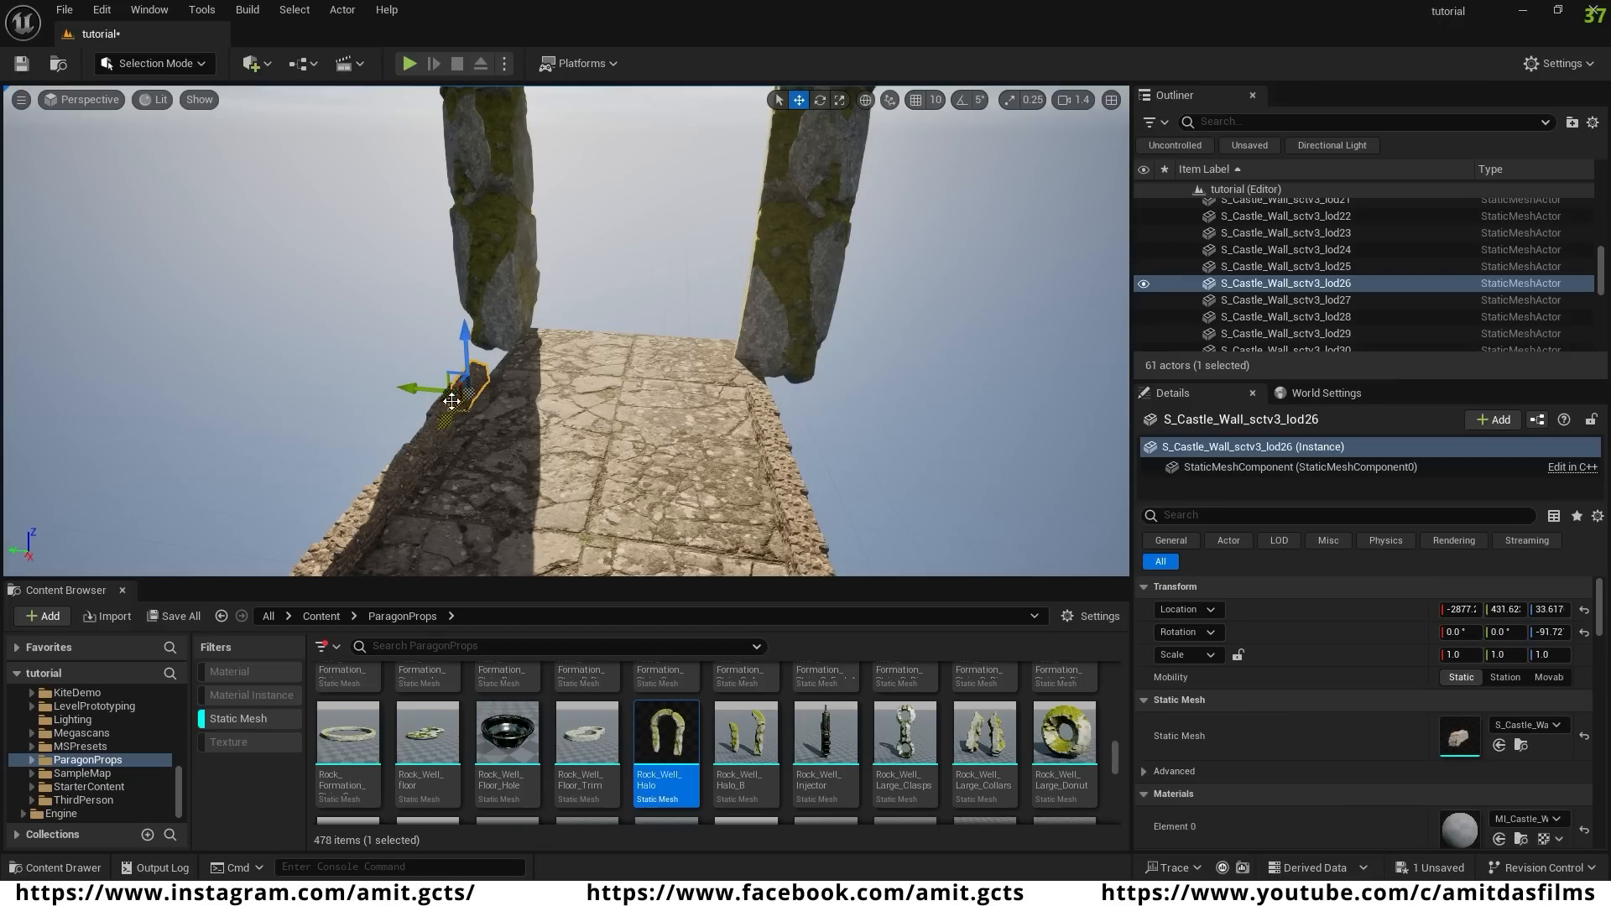
left_click(481, 402, "ctrl")
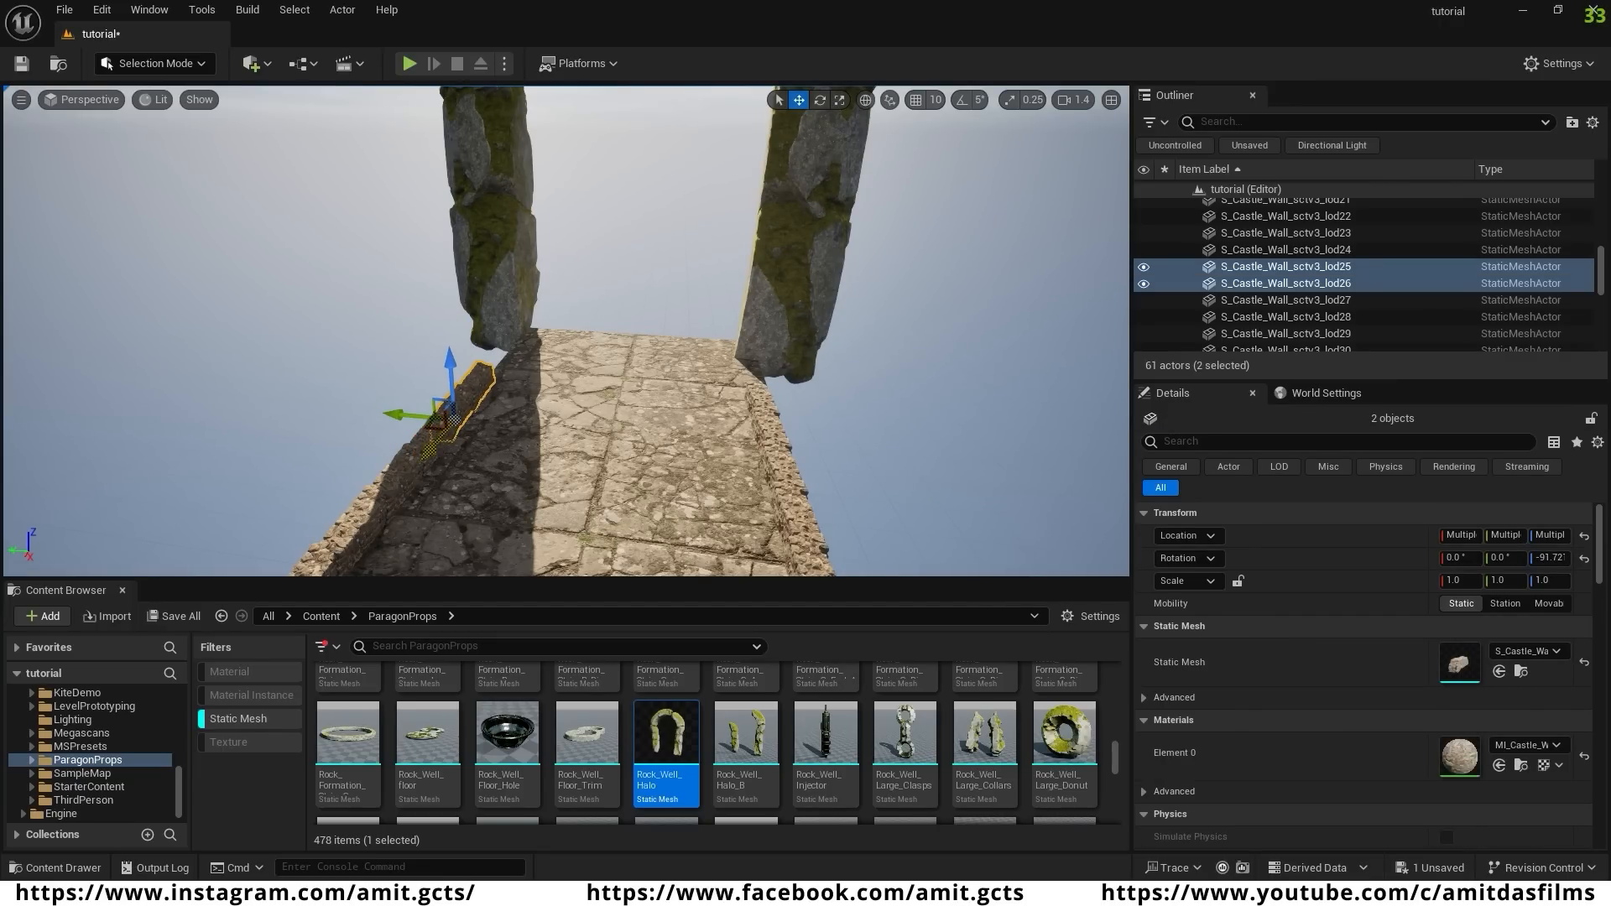
left_click_drag(444, 432, 503, 351, "alt")
left_click(770, 438)
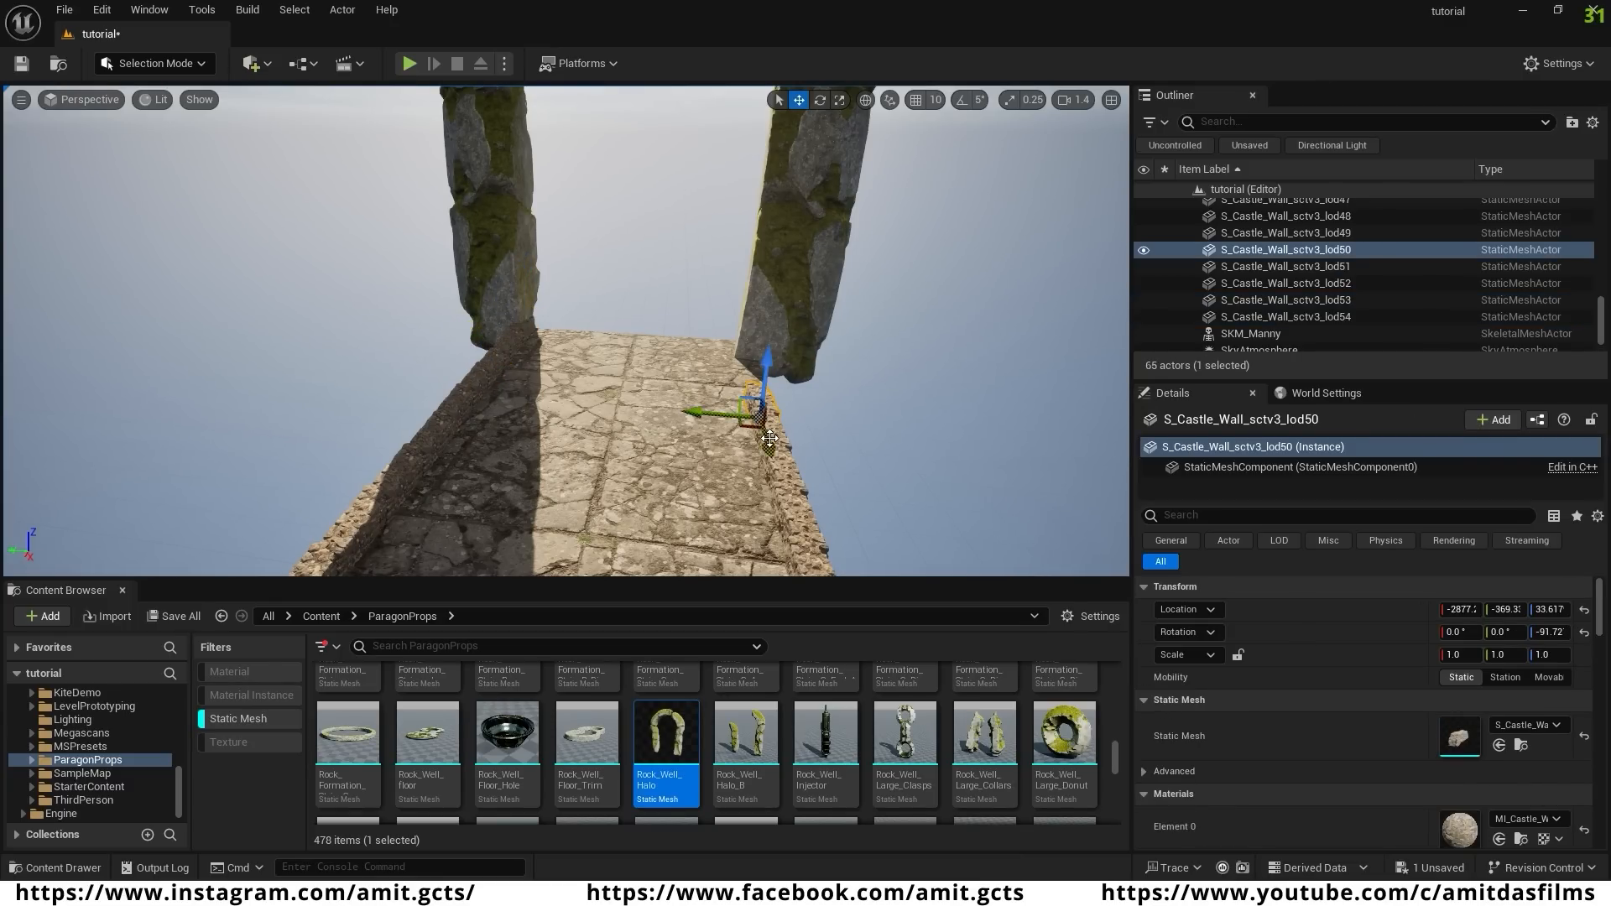
left_click(777, 438, "shift")
left_click(783, 495, "shift")
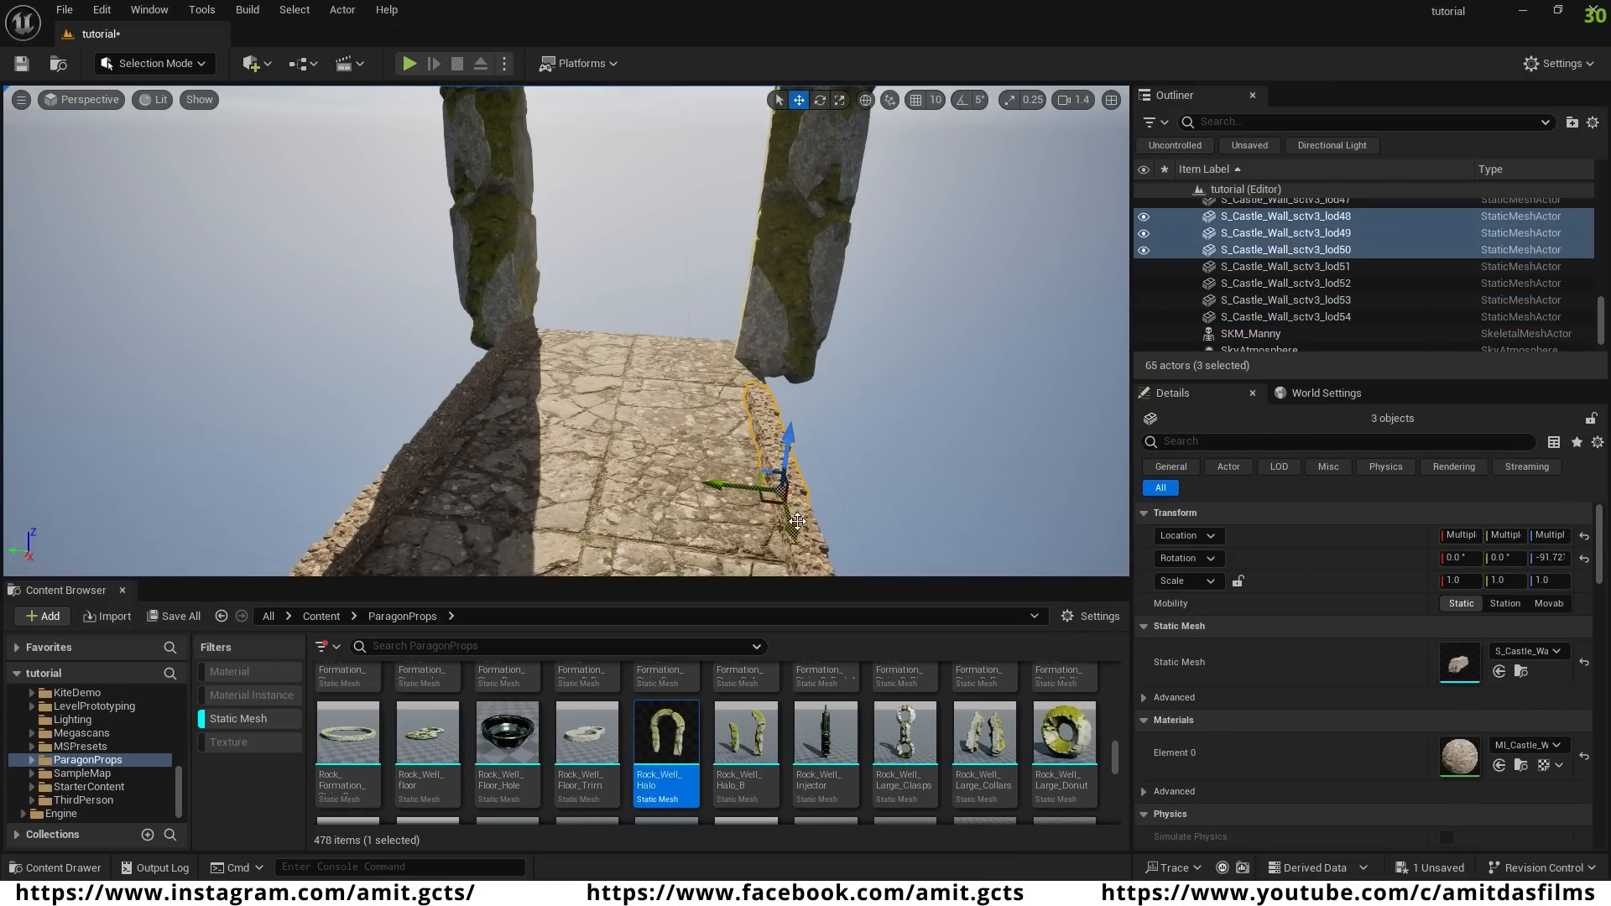
left_click_drag(796, 521, 701, 361, "alt")
- Move the SKM_Manny figure along the walkway in the X direction so it stands near the rock arch, and deselect it
right_click_drag(683, 361, 837, 395)
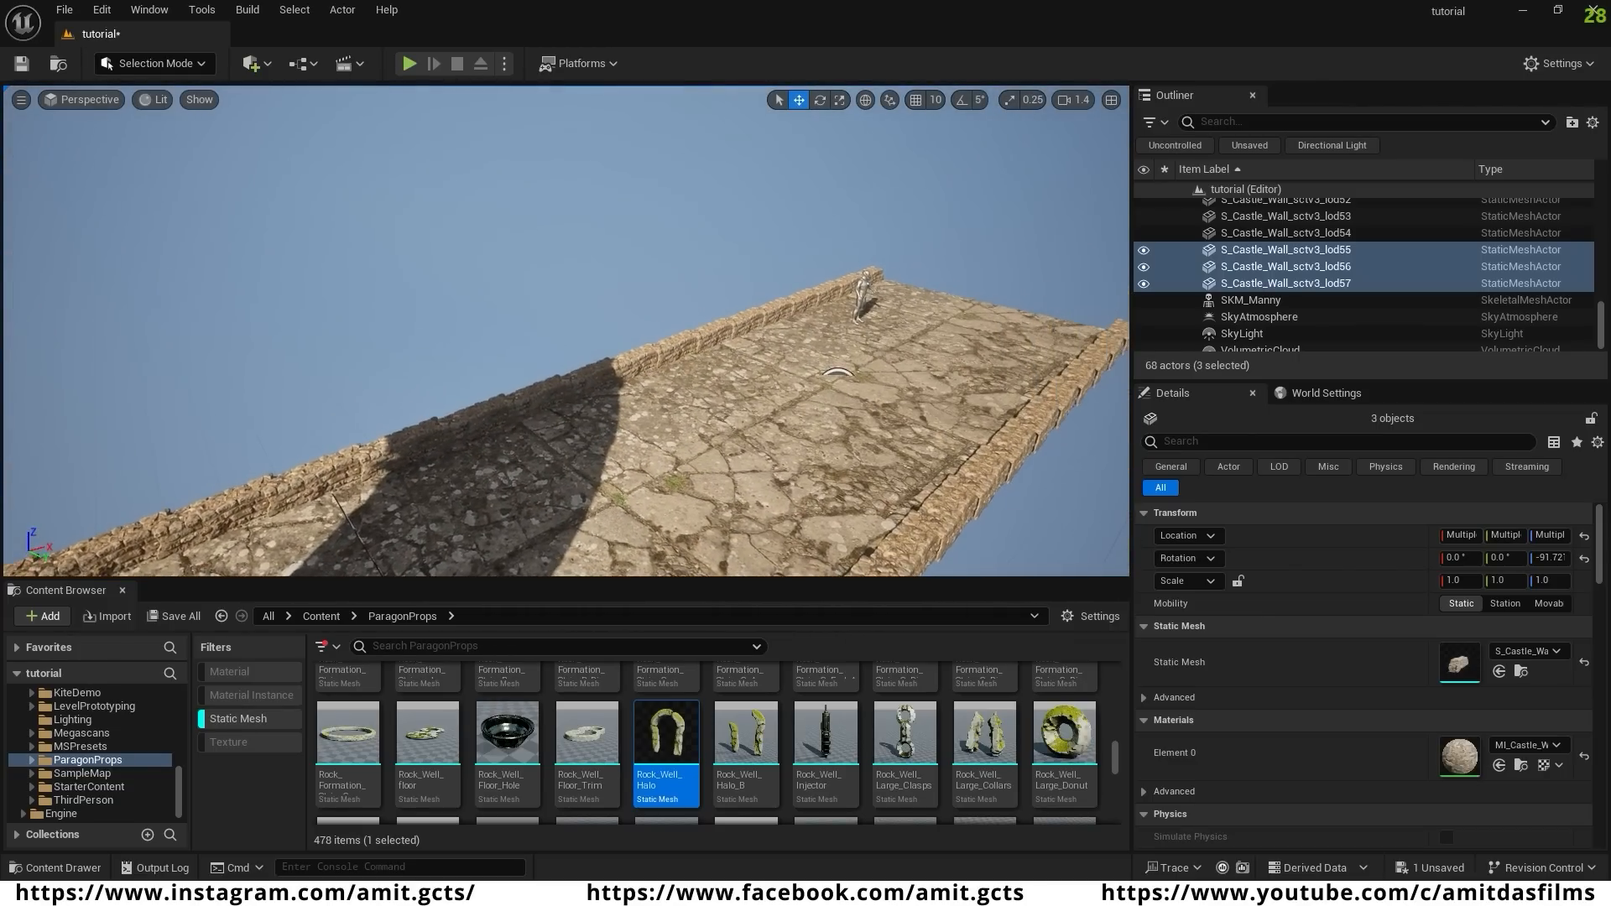
left_click(863, 289)
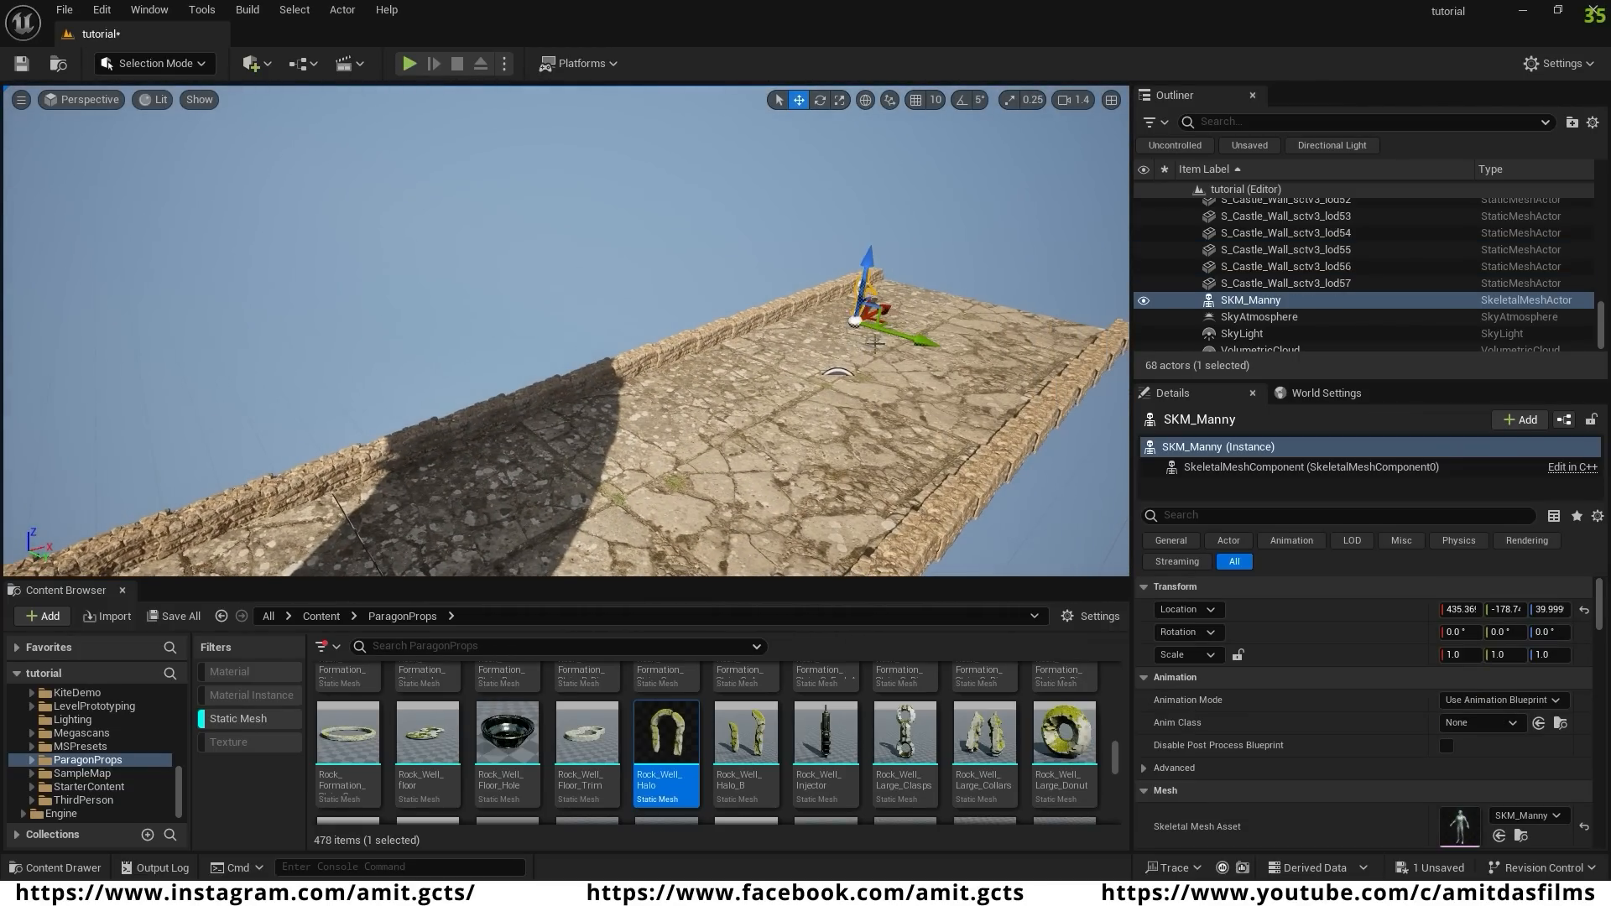
left_click_drag(892, 311, 511, 431)
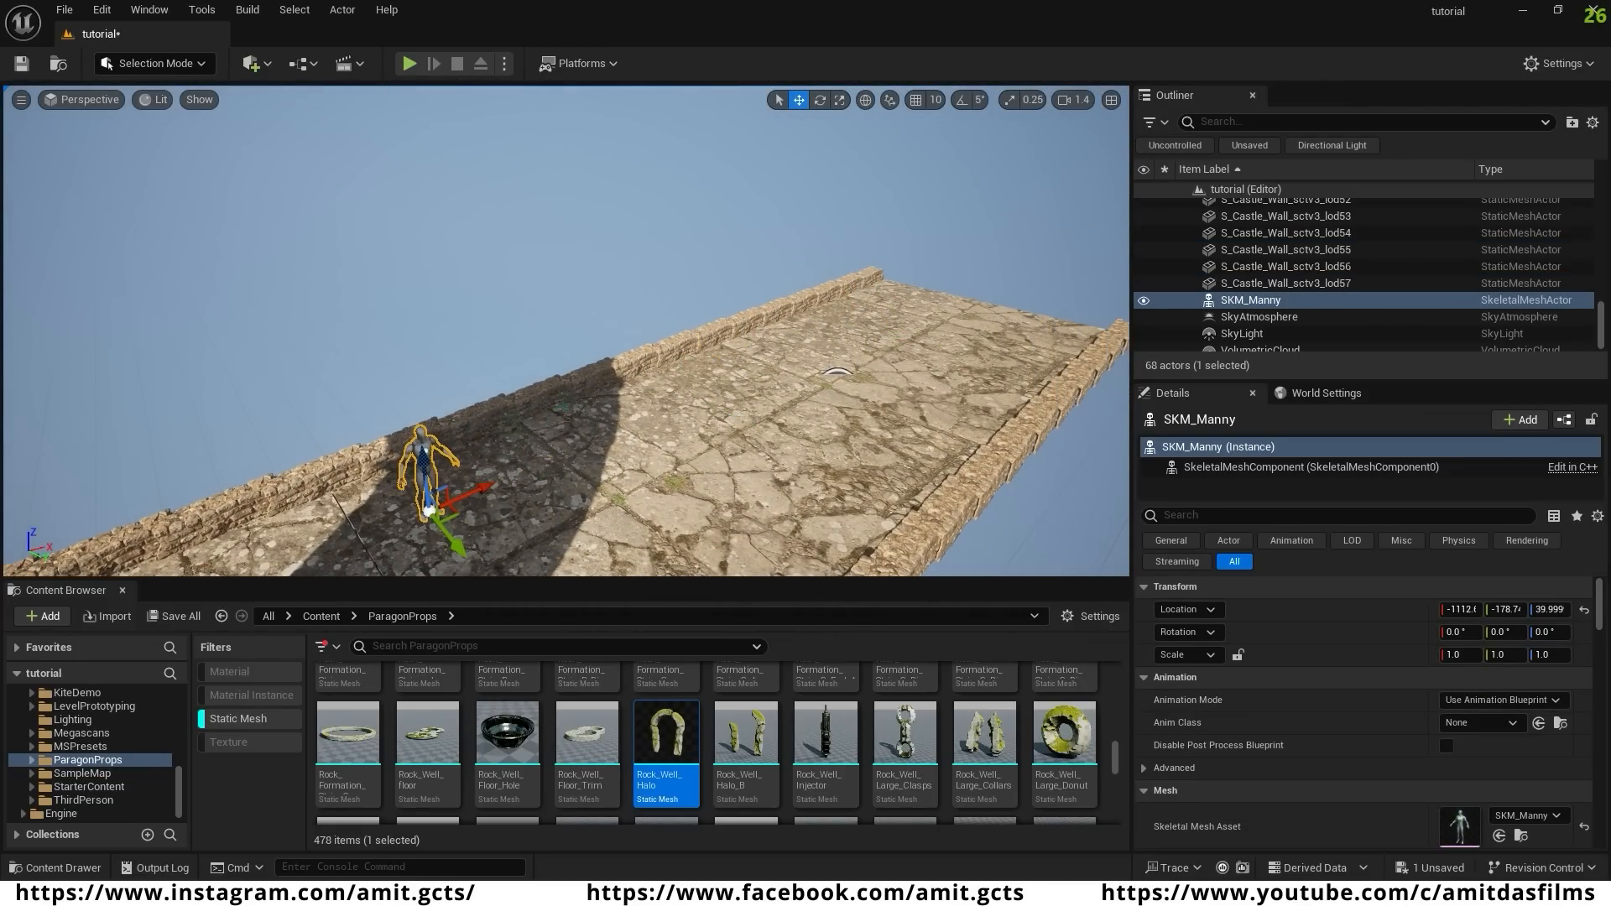
right_click_drag(512, 432, 369, 428)
left_click_drag(875, 481, 312, 422)
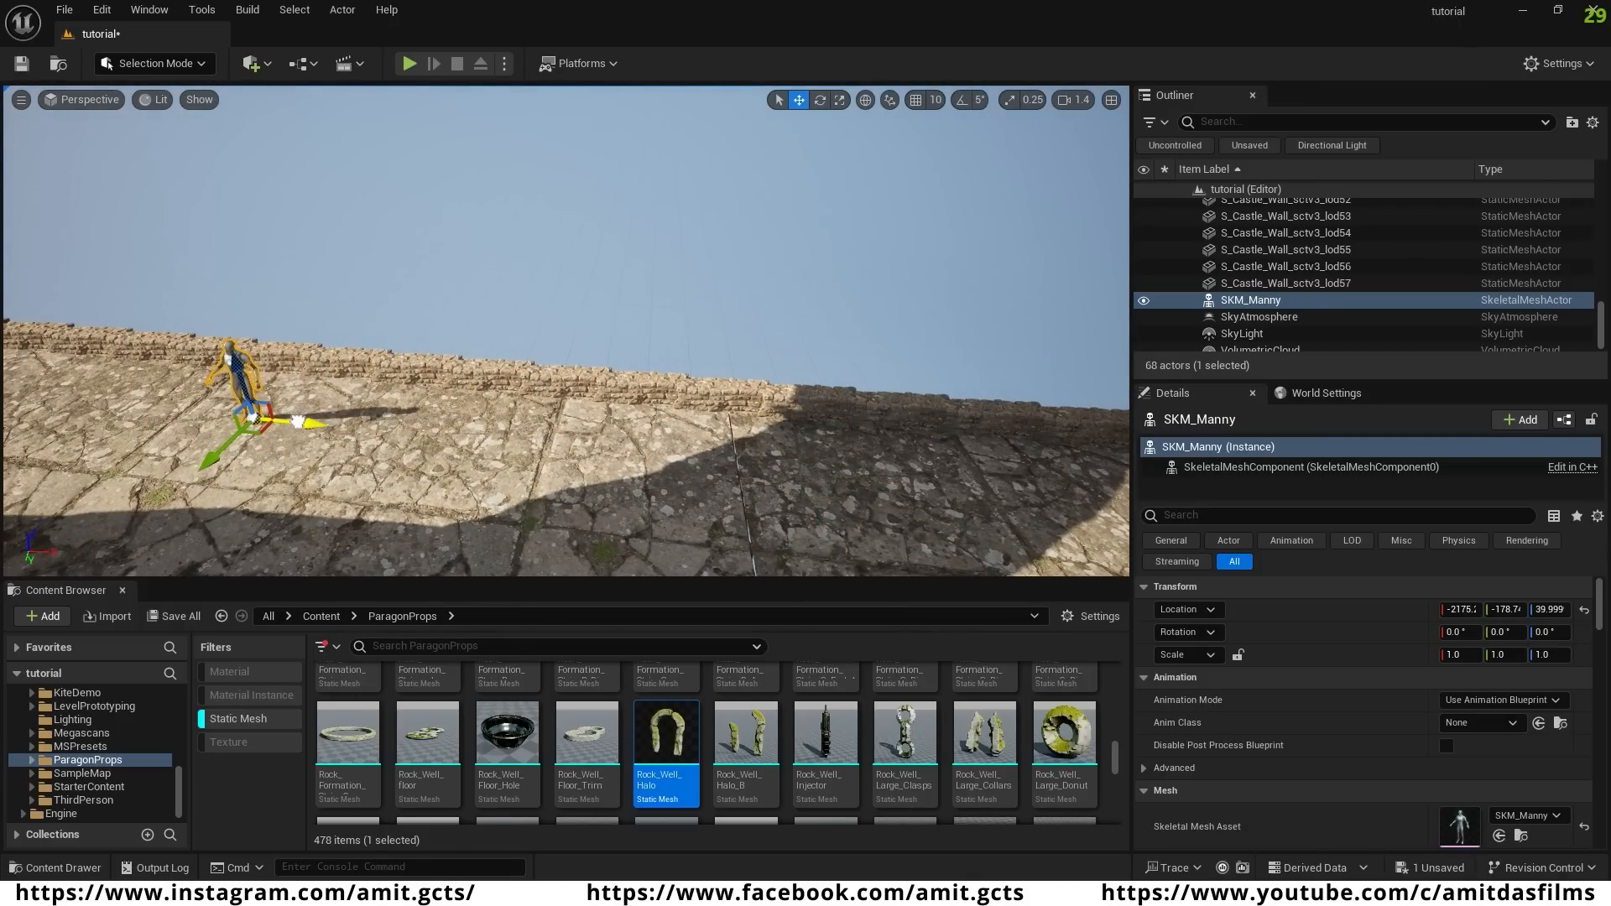
right_click_drag(600, 466, 420, 474)
left_click_drag(735, 470, 516, 323)
key("Escape")
right_click_drag(529, 416, 411, 226)
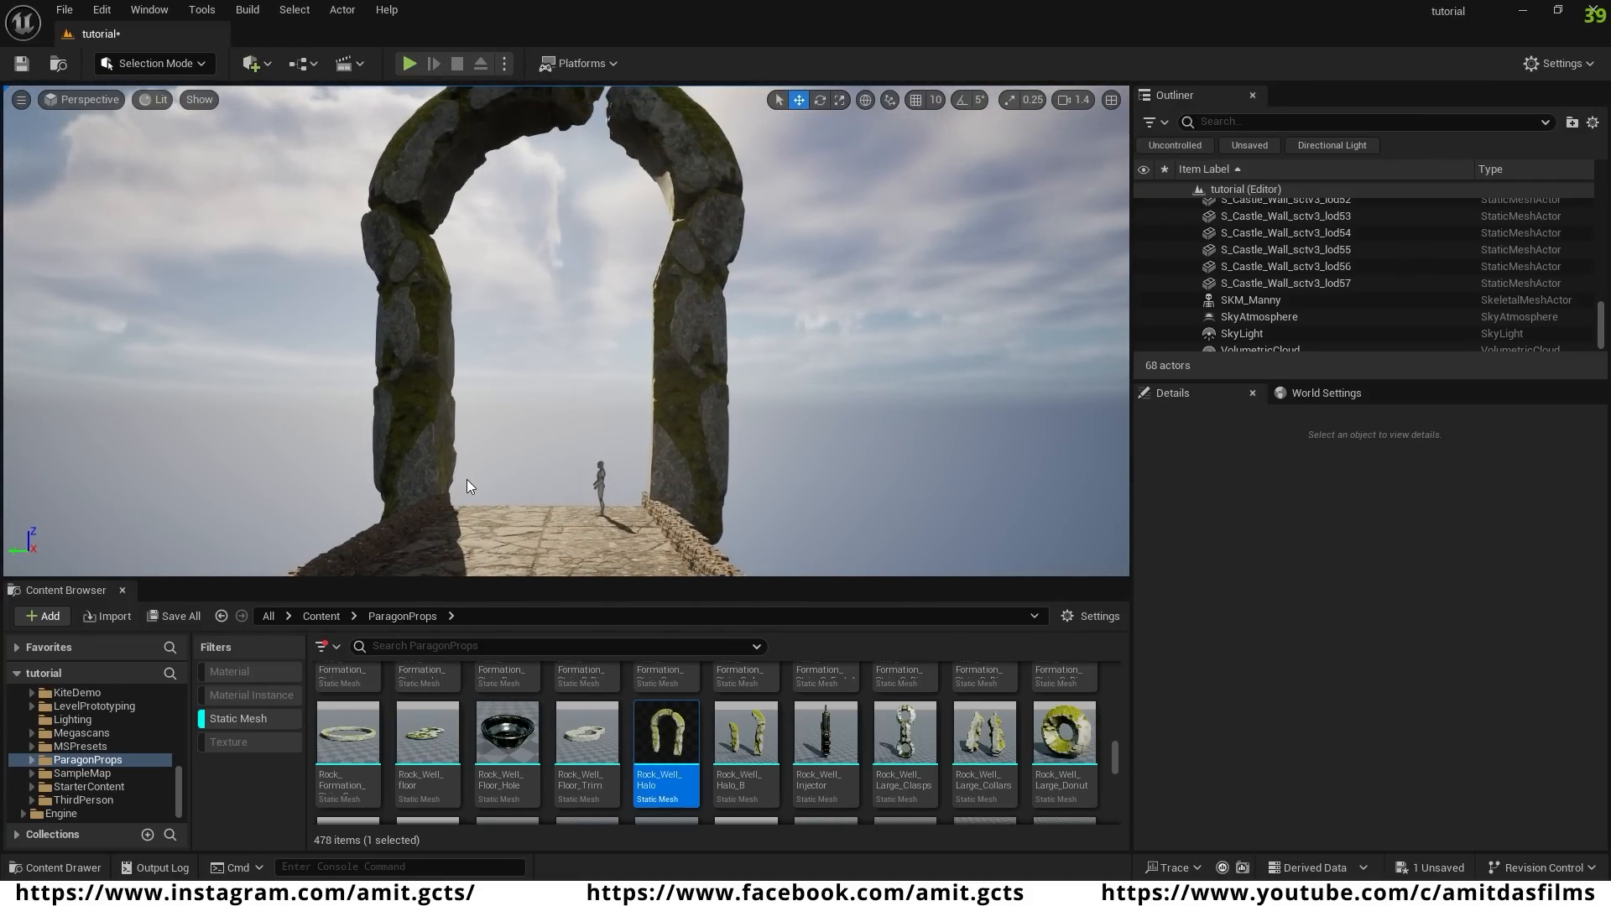
right_click_drag(544, 497, 476, 554)
mouse_move(717, 468)
right_mouse_down()
mouse_move(680, 512)
mouse_move(717, 467)
right_mouse_up()
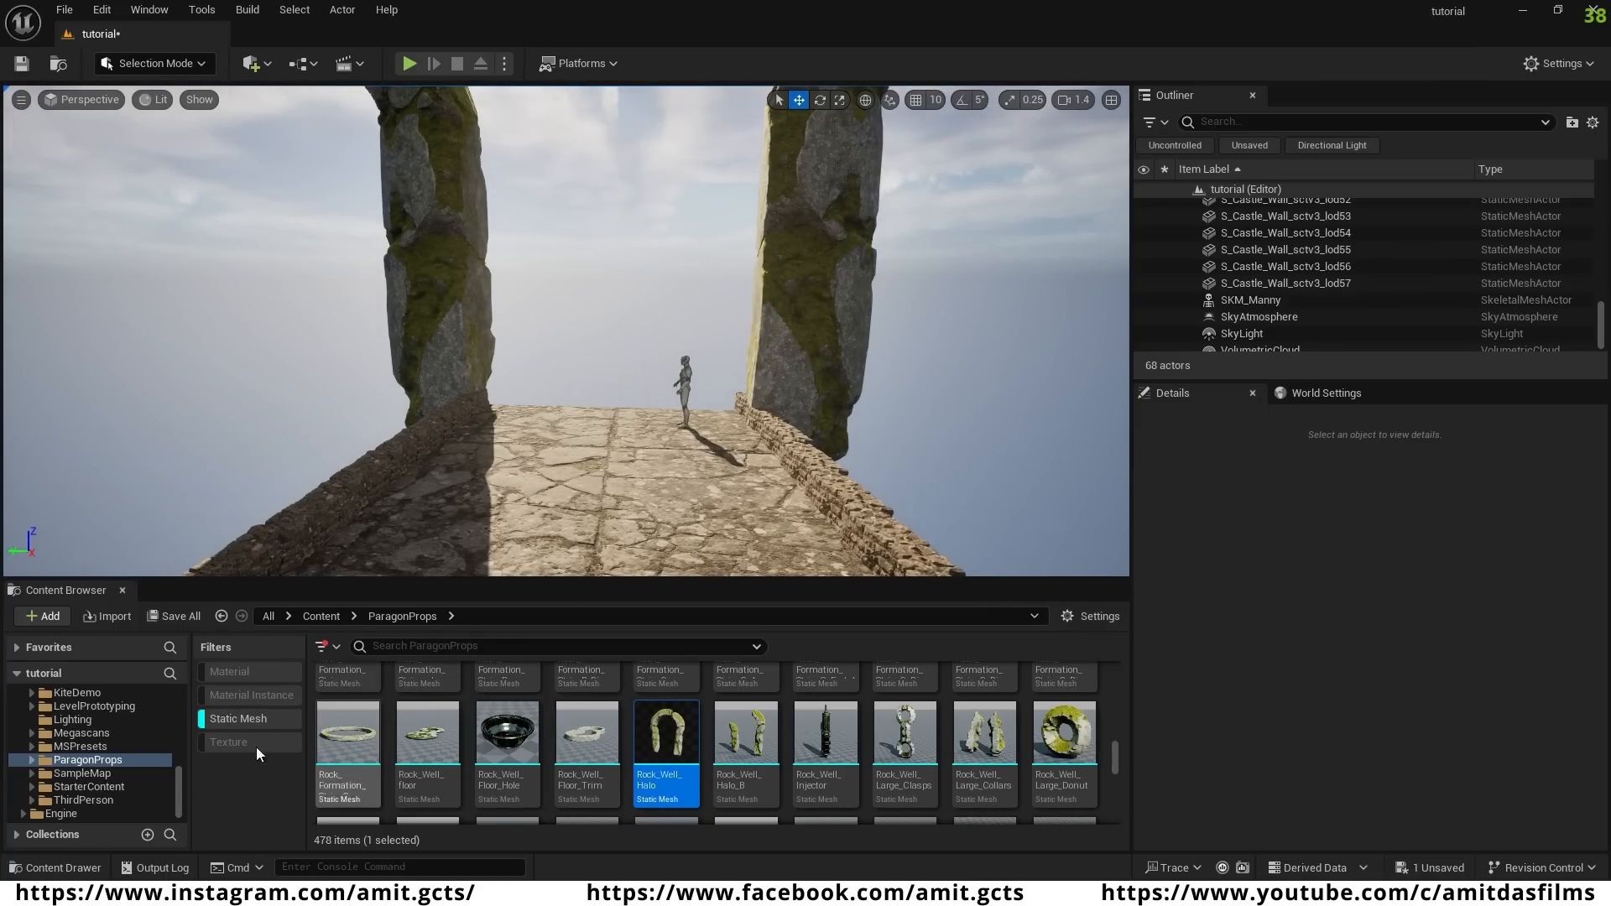
- Browse to the PillarCollection folder under AncientContent Geometry and filter it to static meshes
left_click(248, 718)
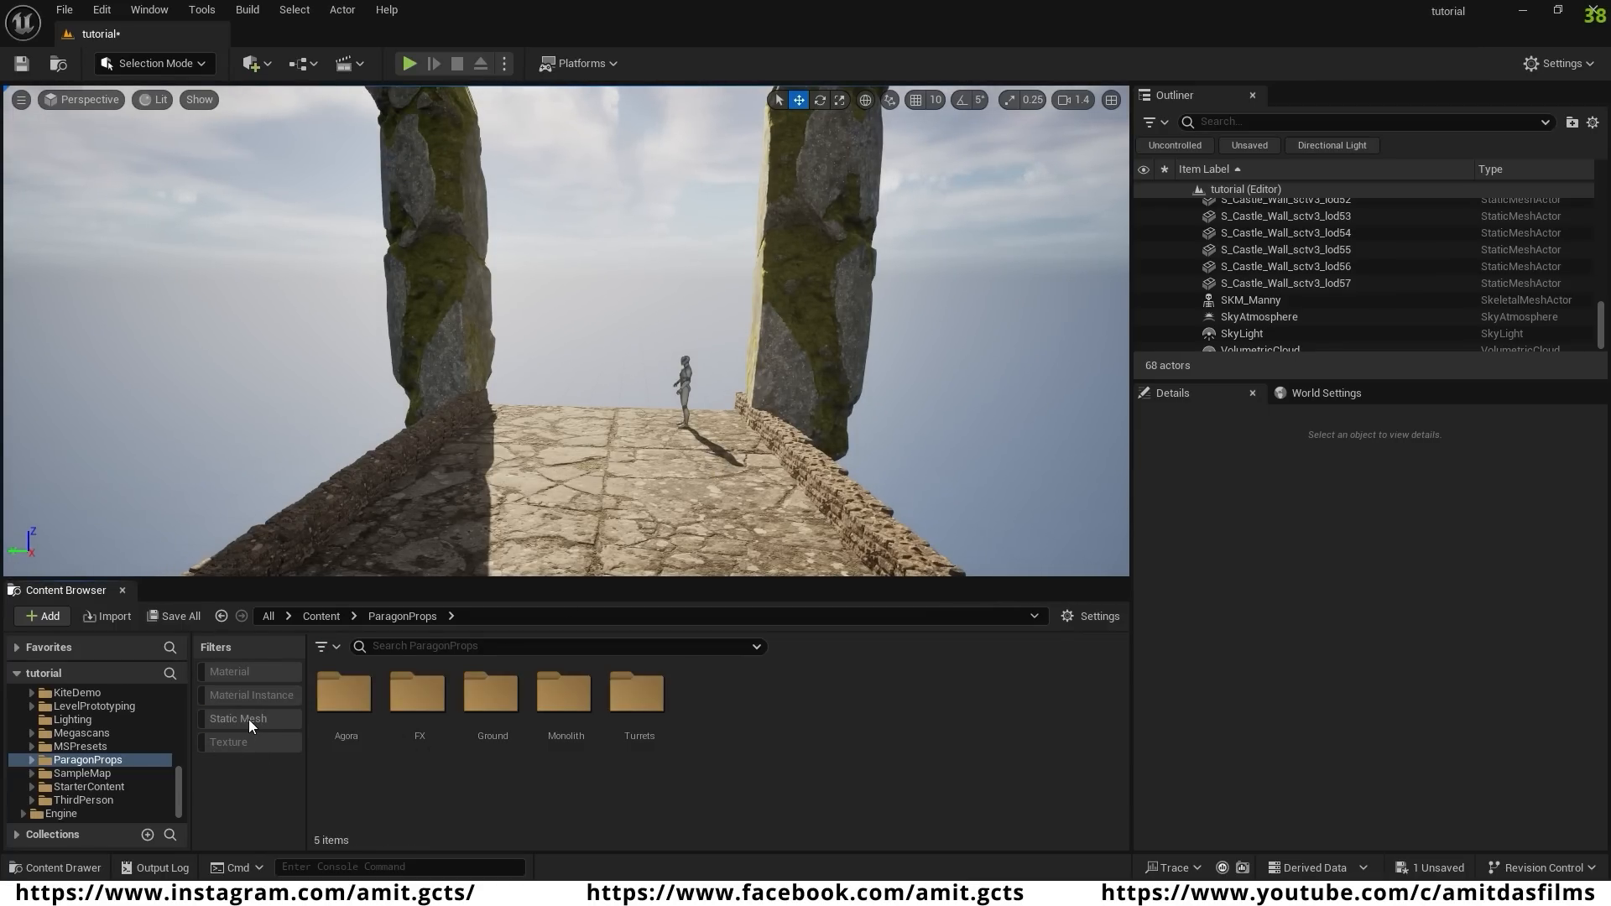
left_click_drag(179, 784, 176, 693)
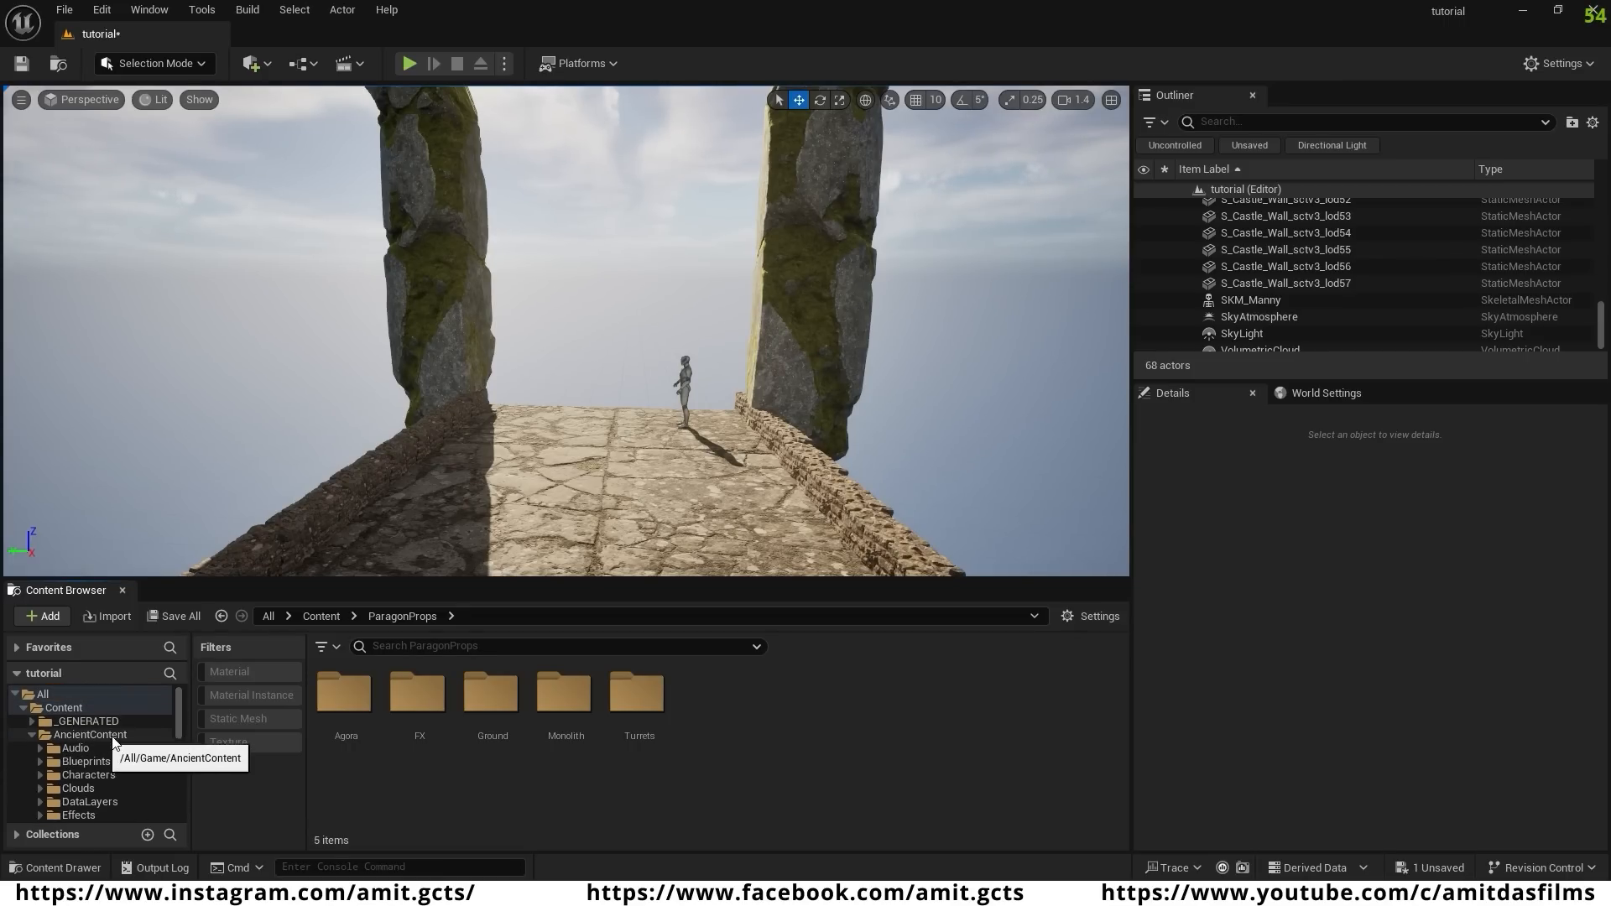
left_click(88, 735)
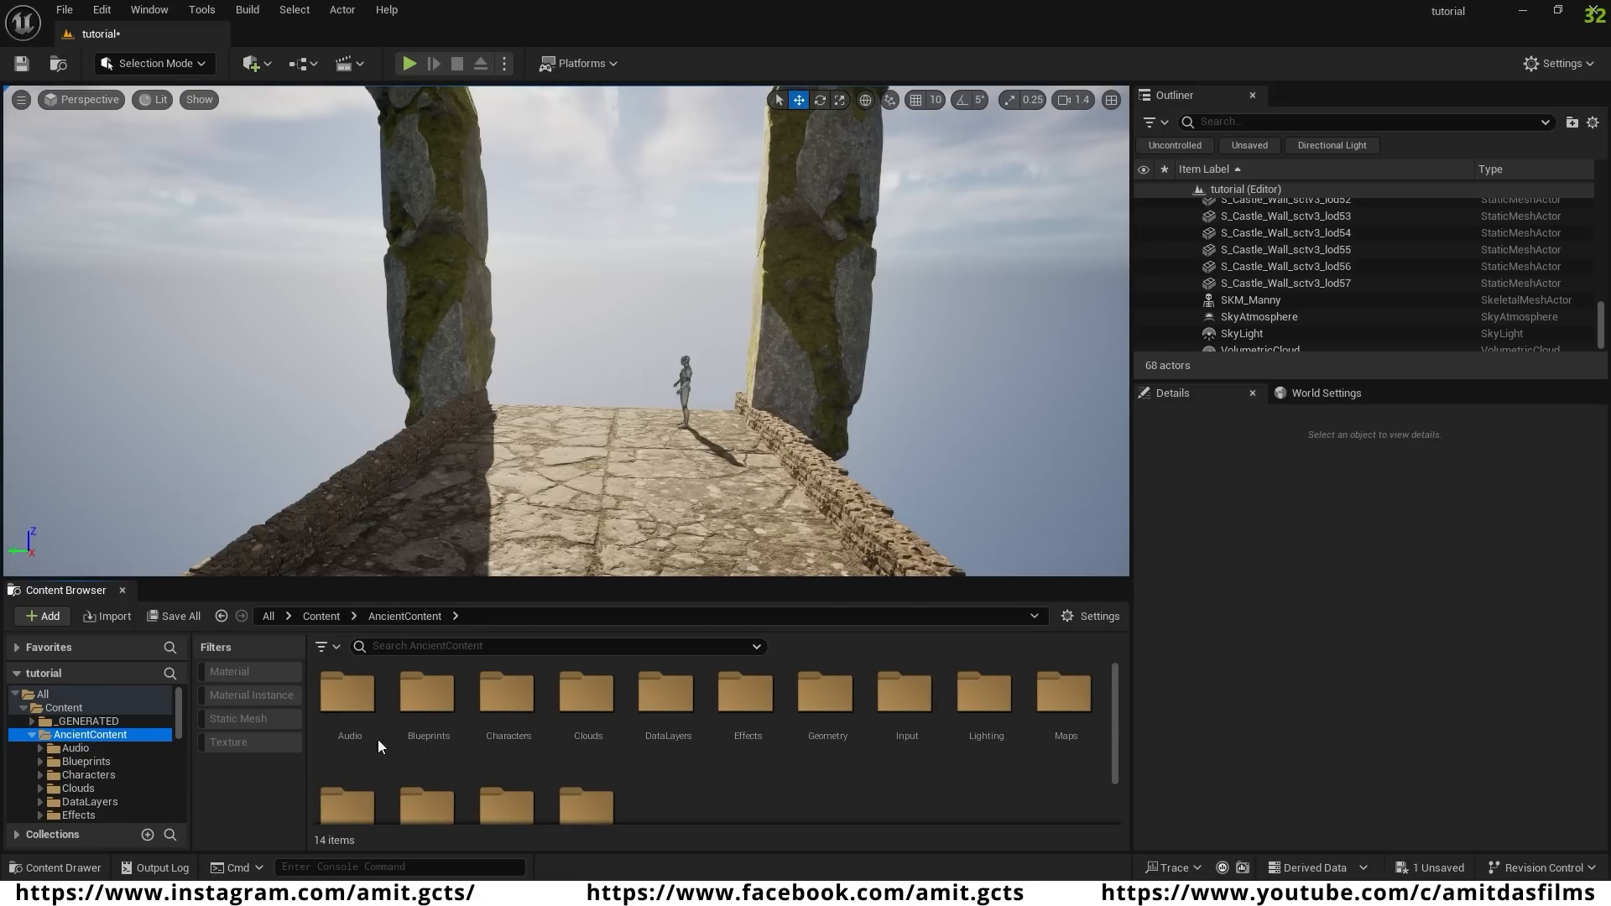
double_click(827, 695)
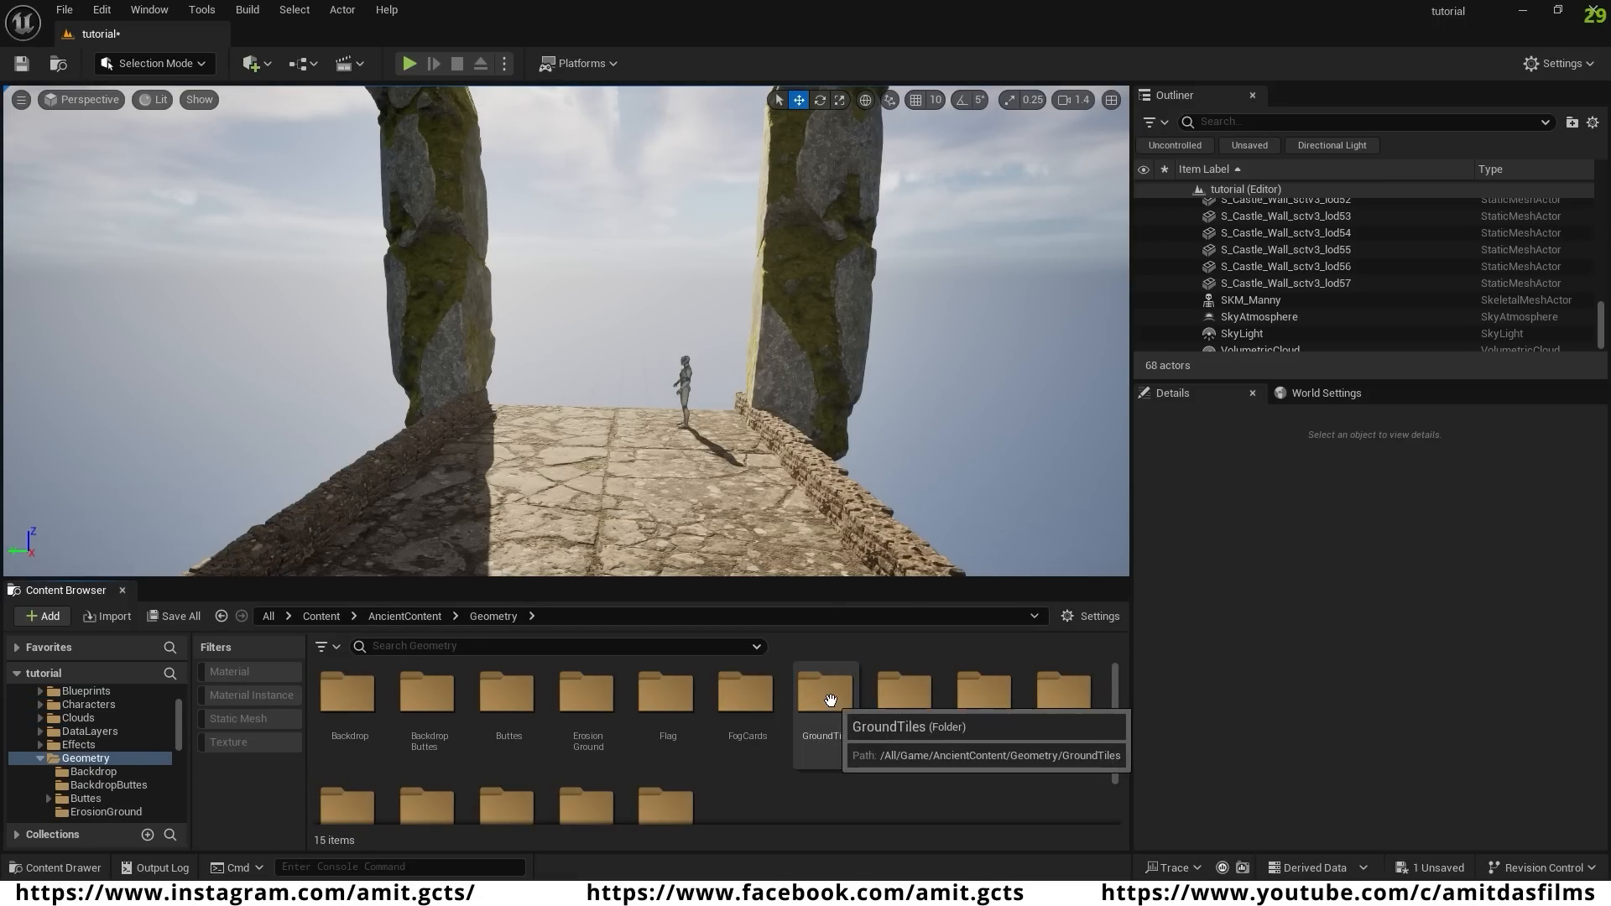
scroll(830, 700, "down", 2)
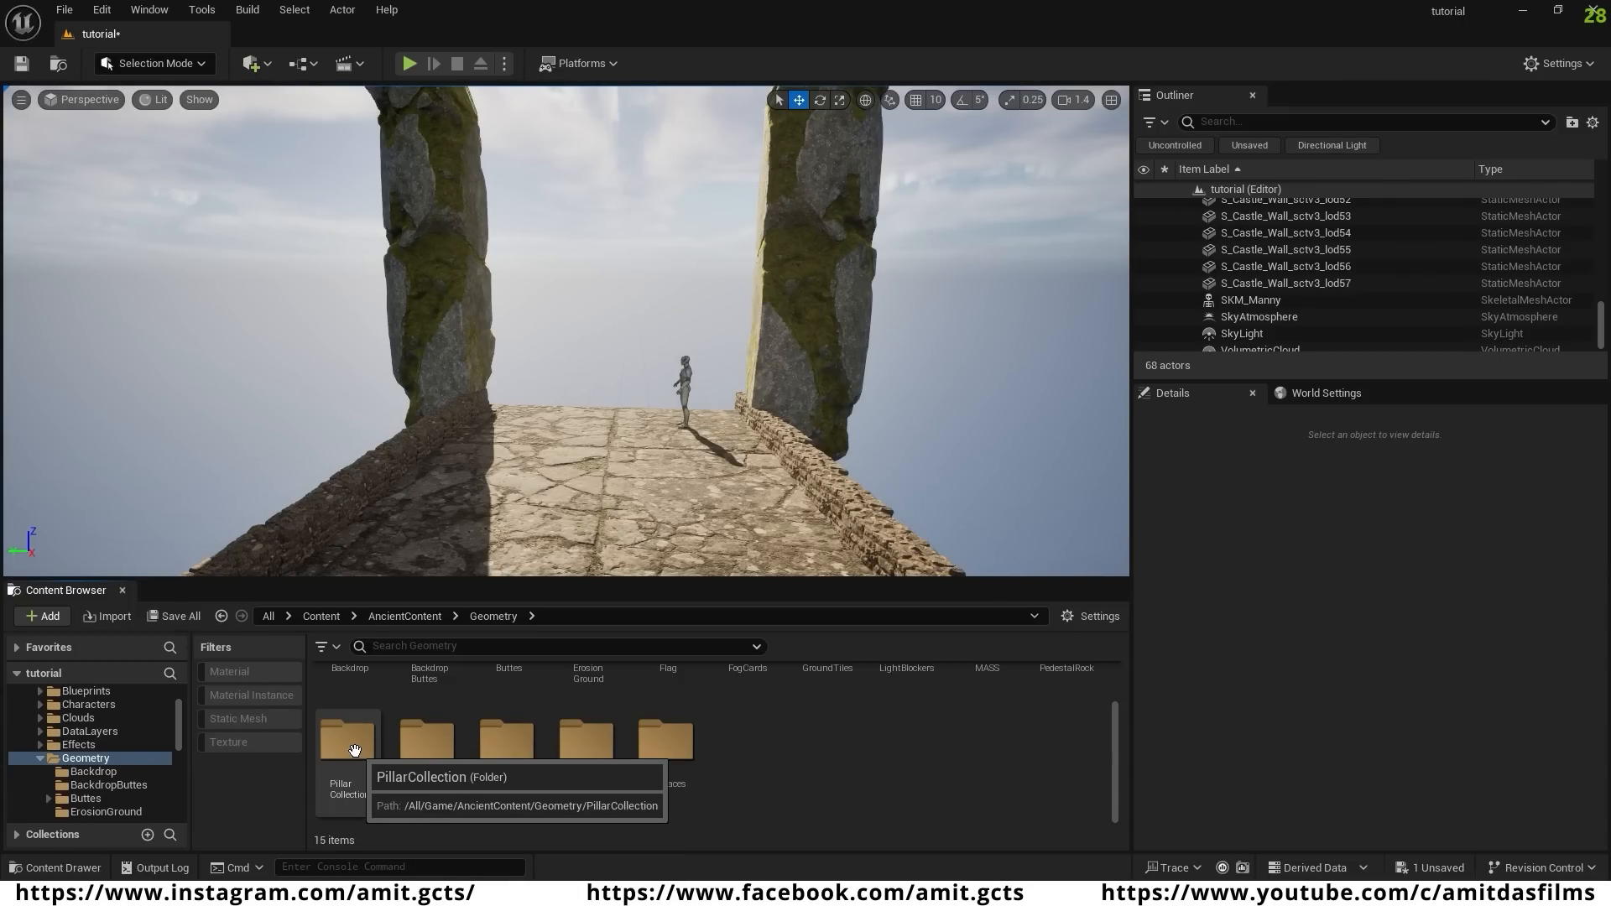
double_click(361, 795)
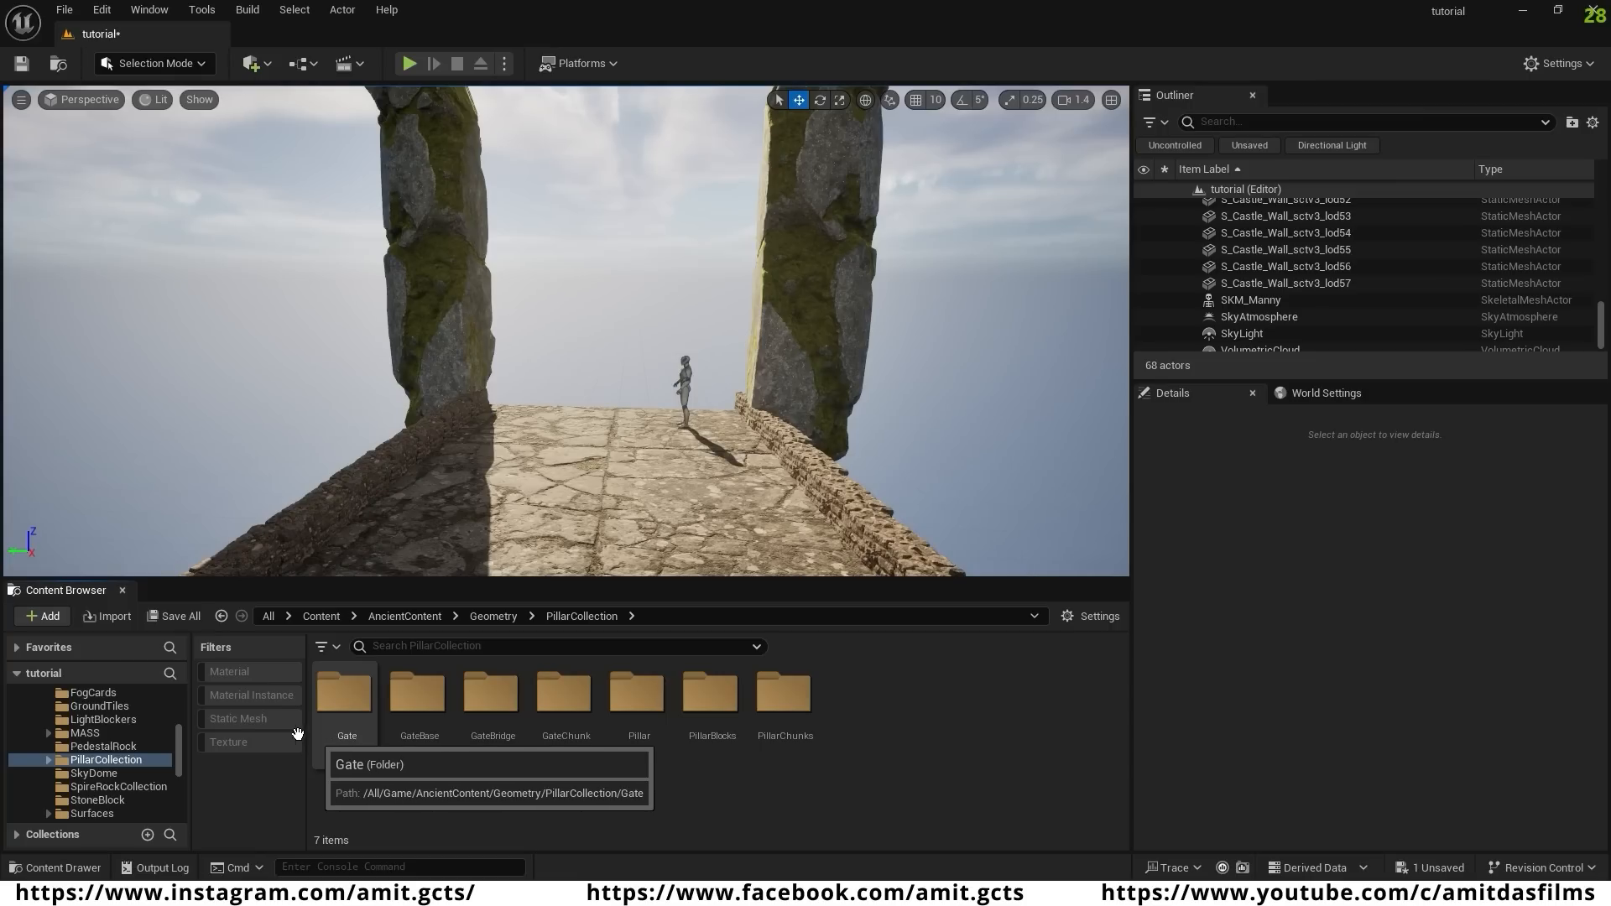
left_click(243, 720)
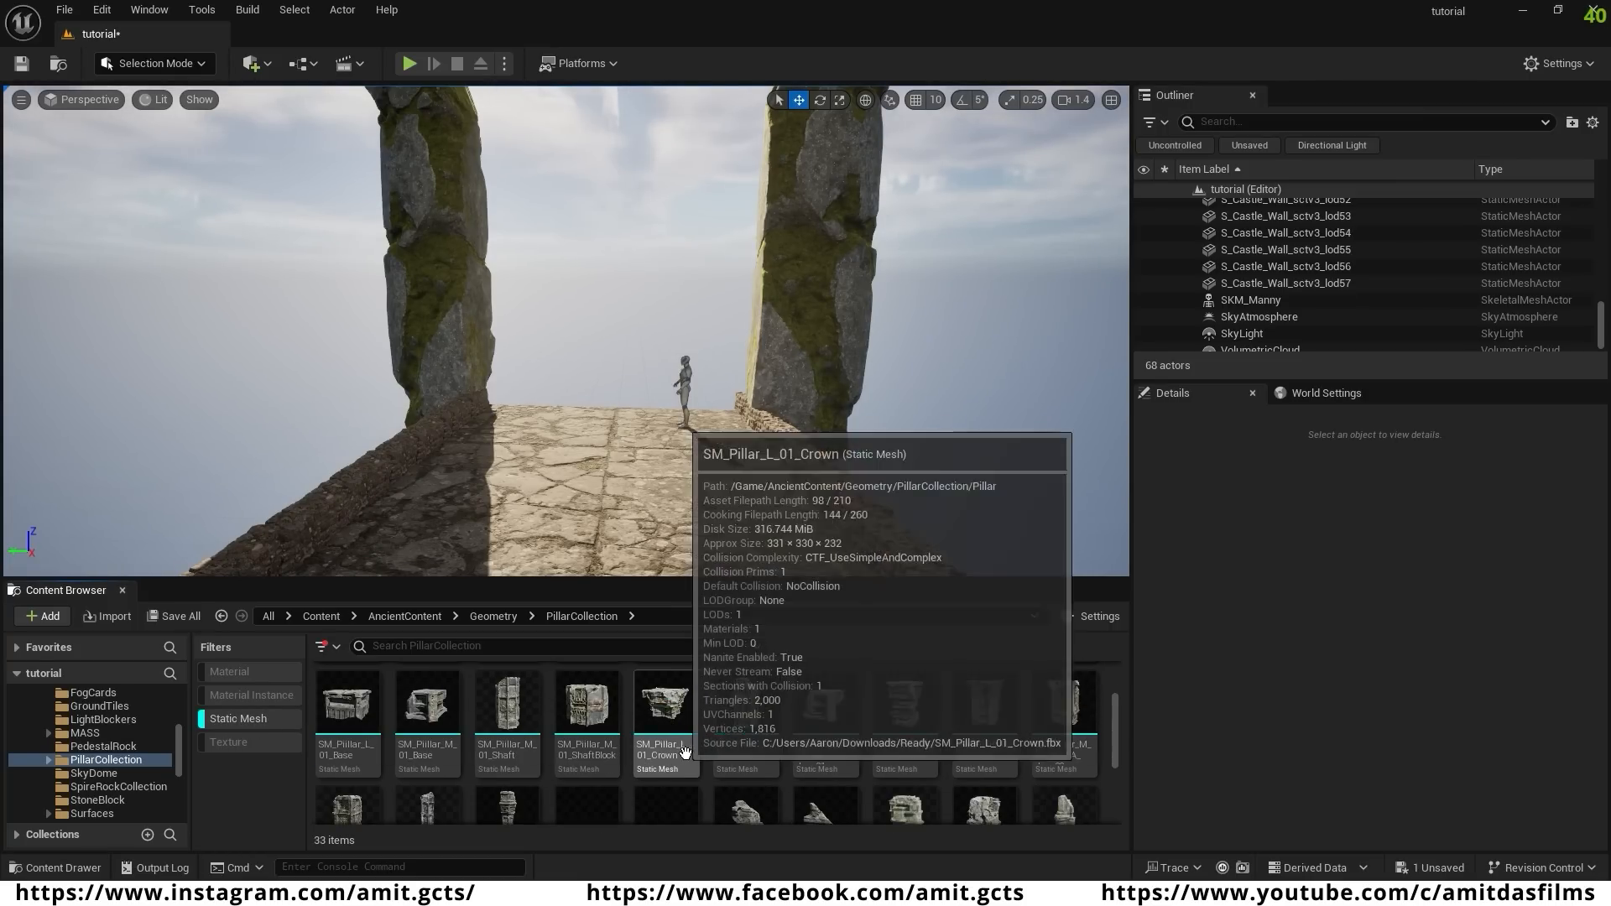
- Place SM_Pillar_S_01_Base at the foot of the arch's left leg, at about X -3361, Y 385, Z 200
scroll(545, 753, "down", 3)
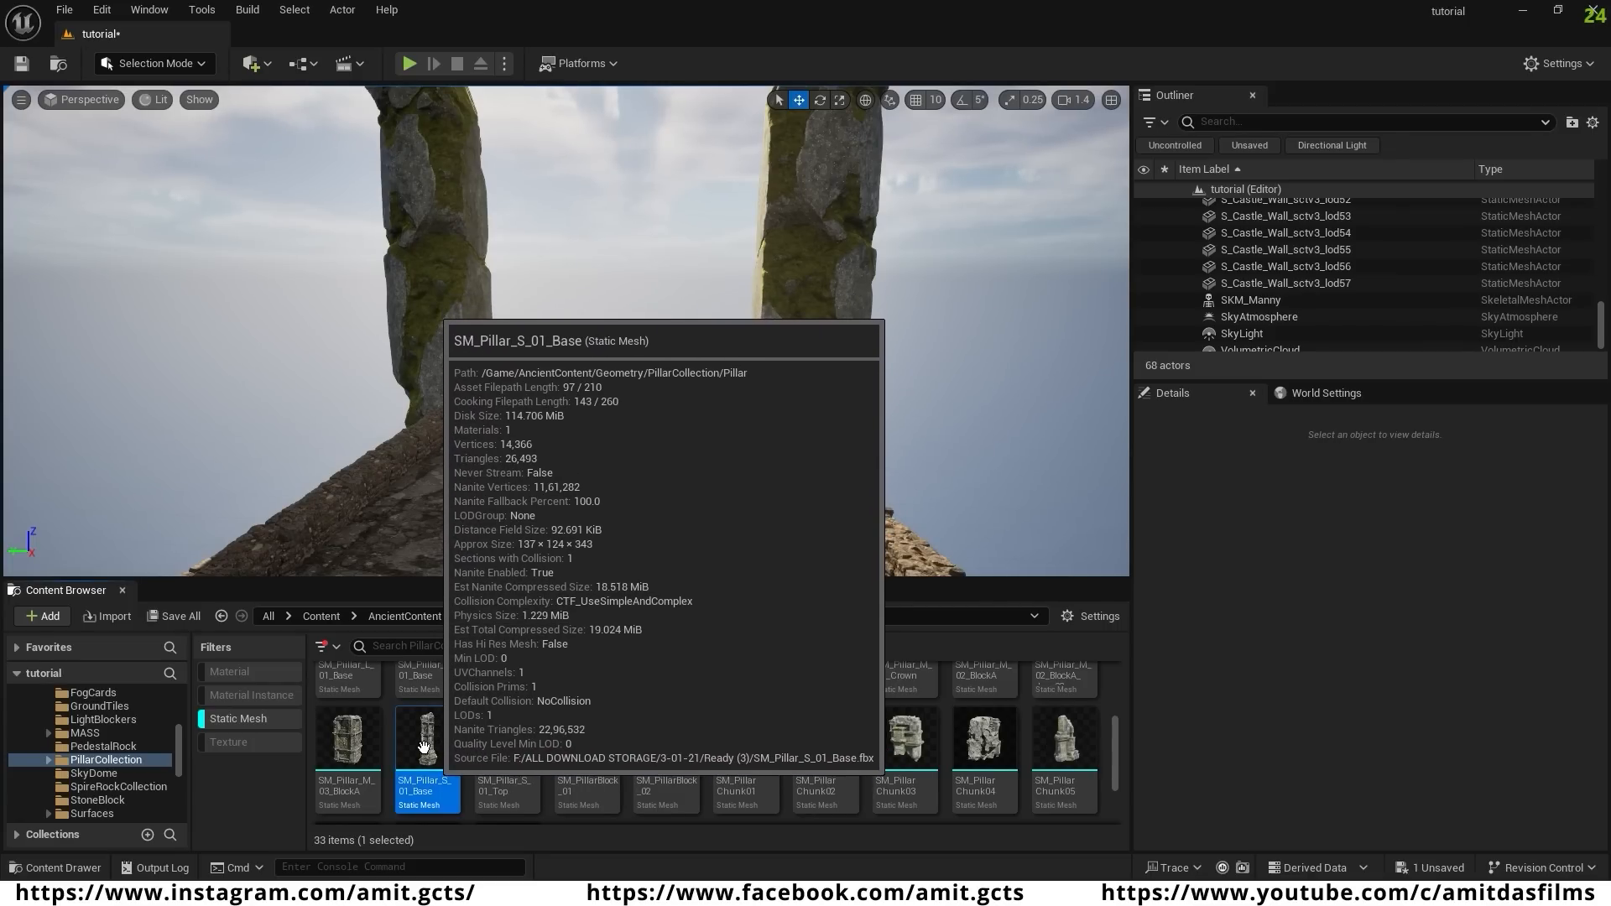
left_click_drag(433, 767, 479, 406)
left_click_drag(480, 348, 478, 299)
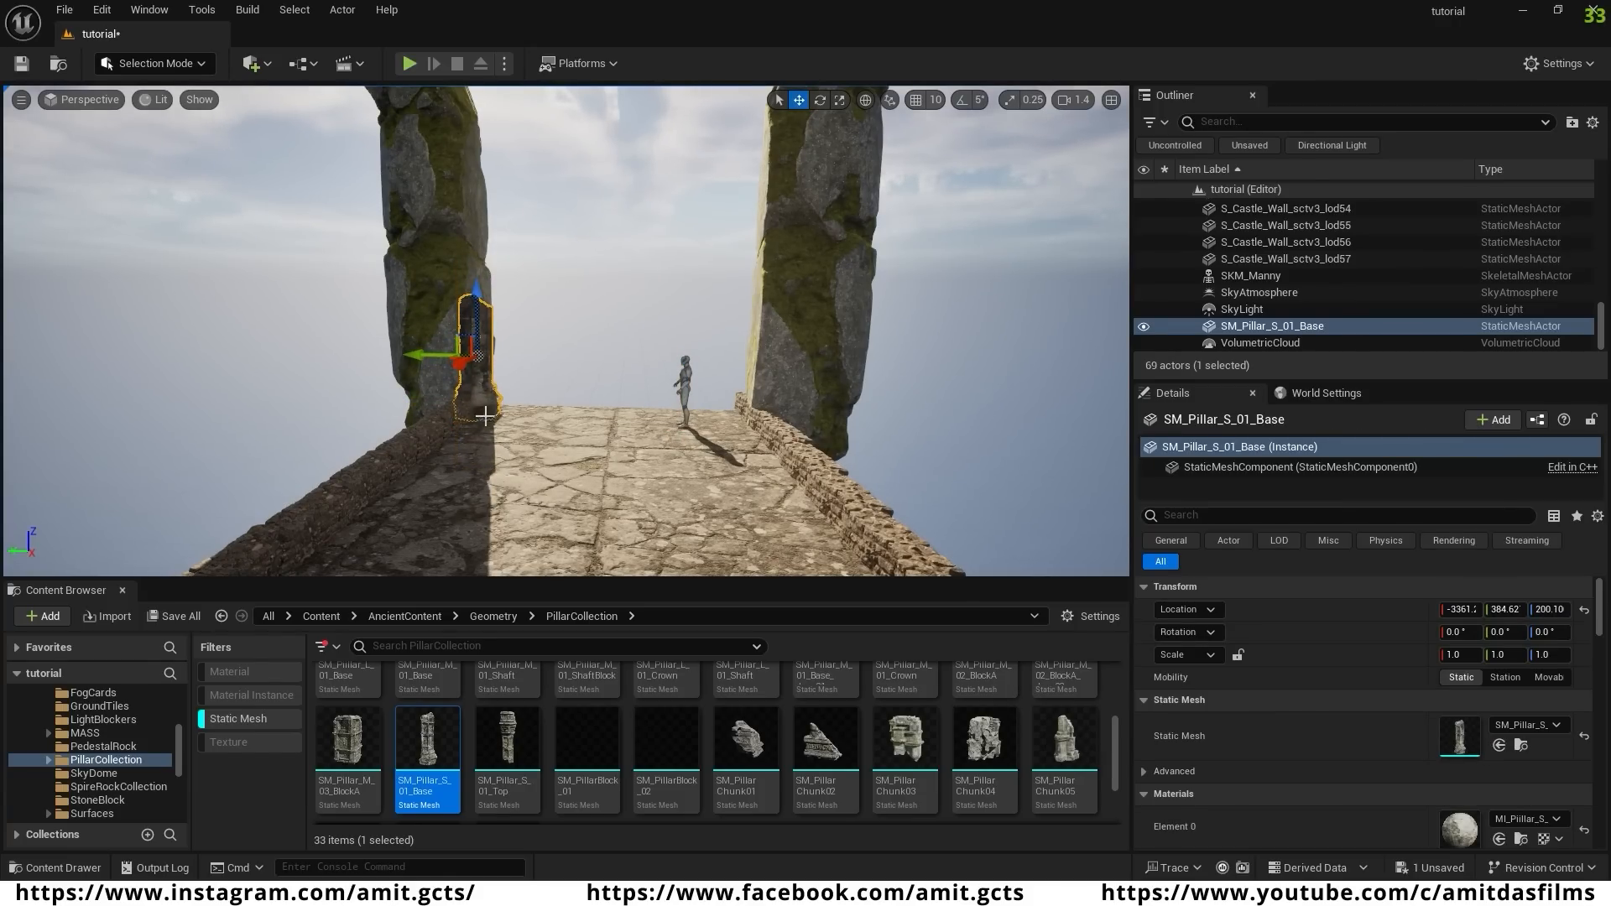
- Scale the pillar base uniformly to about 2.18 and rotate it to about 224.6° around Z
key("r")
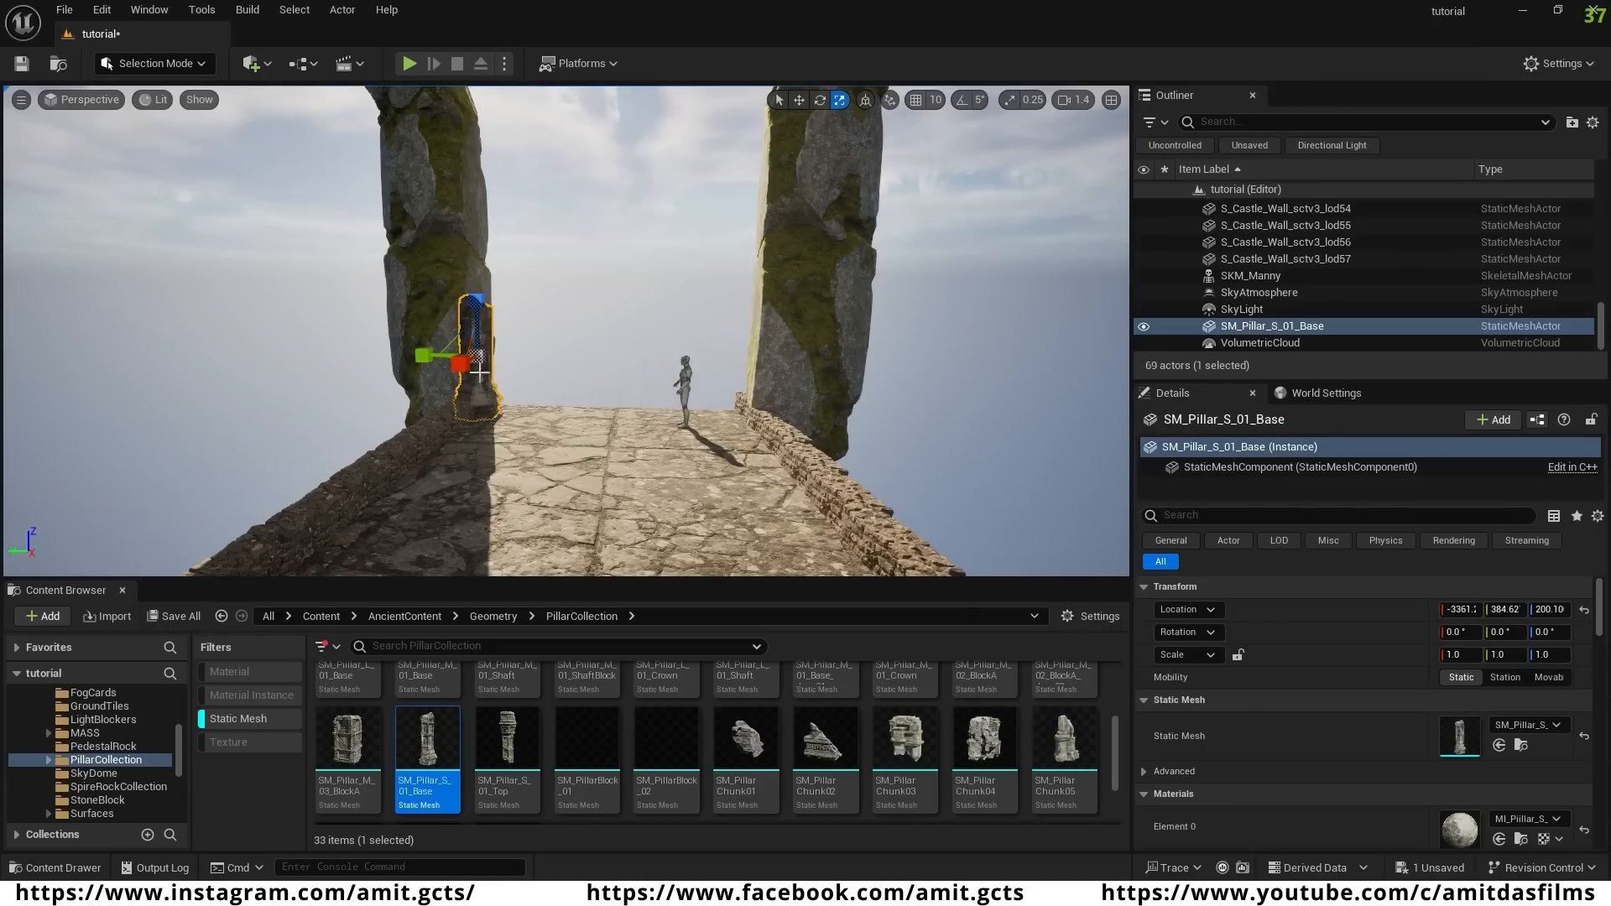
left_click_drag(478, 358, 533, 432)
key("e")
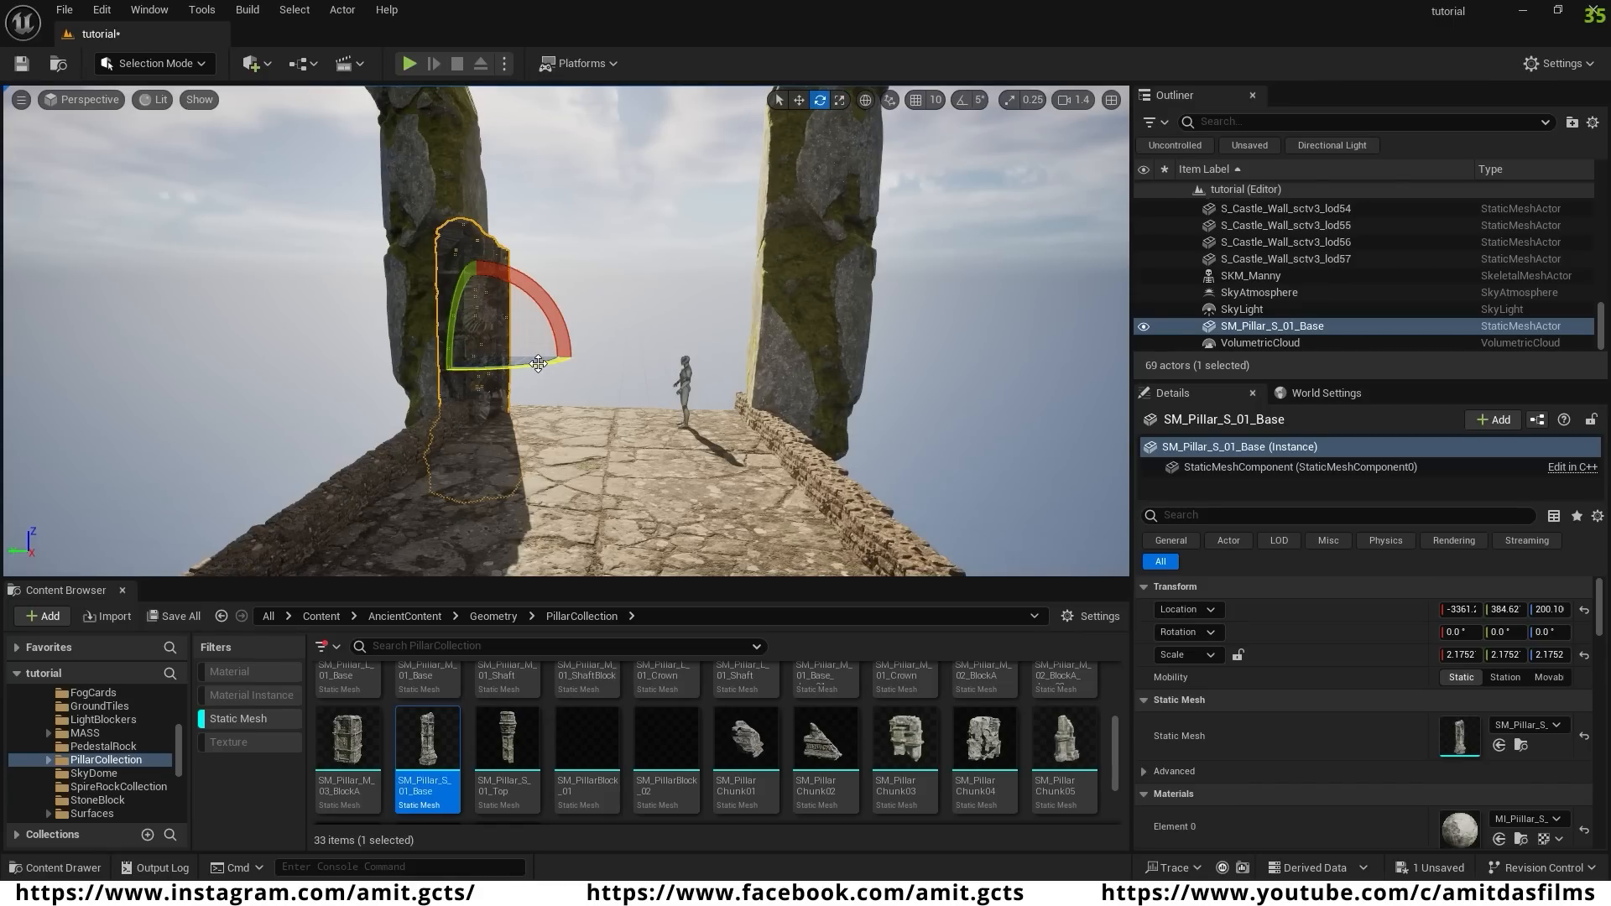
left_click_drag(495, 370, 574, 353)
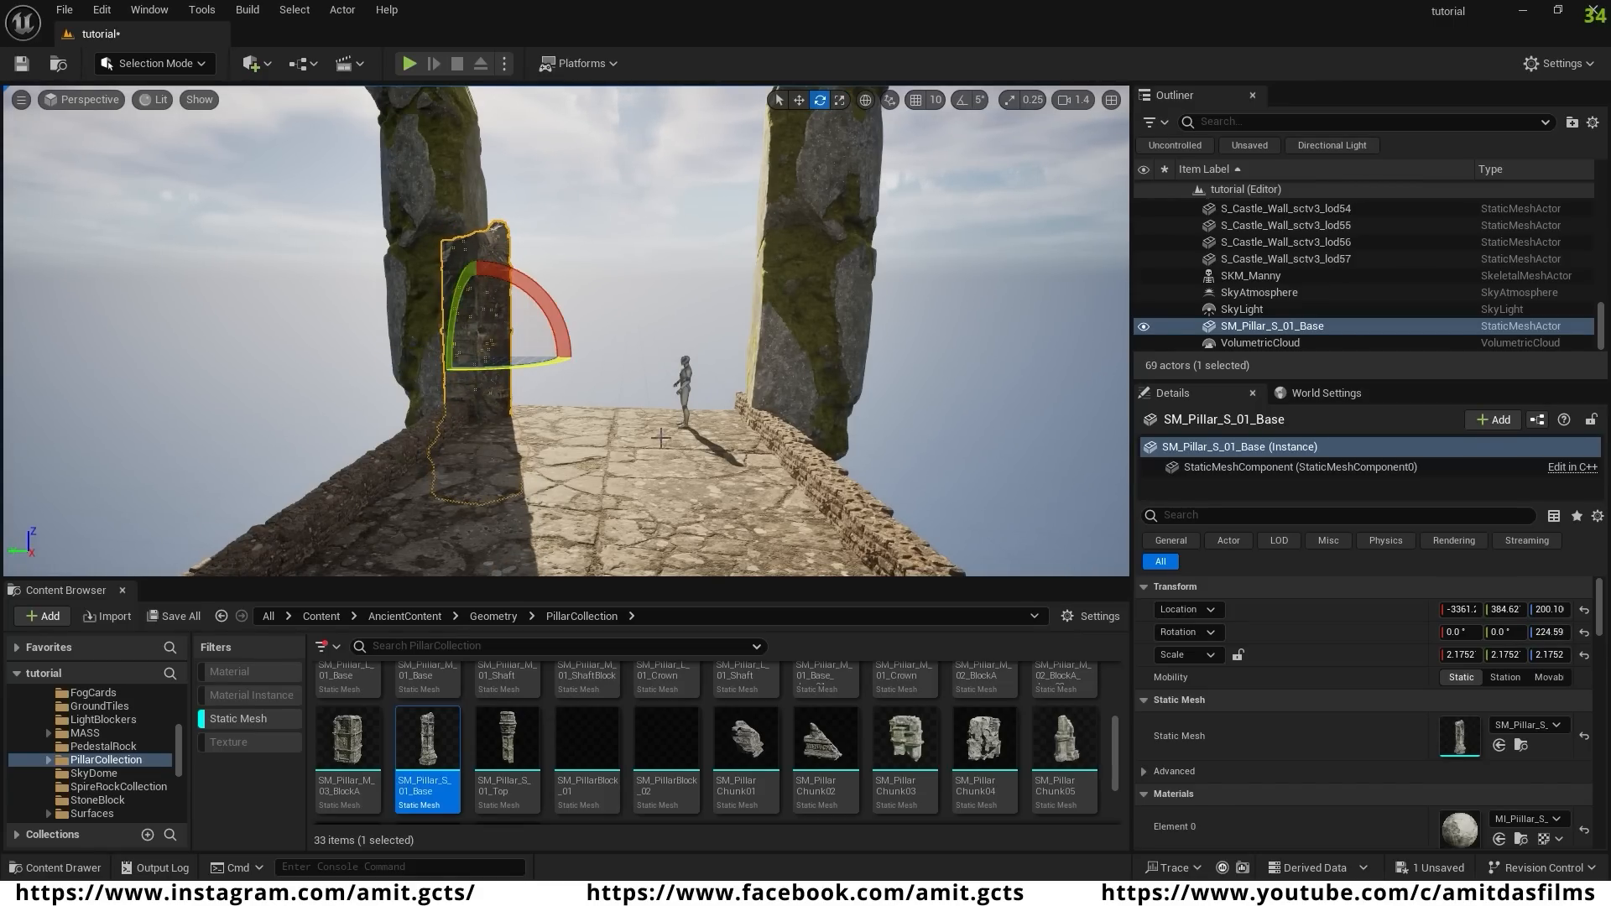
- Raise the pillar base onto the walkway and set it against the arch leg, at about X -3464, Y 446, Z 394
key("w")
left_click_drag(475, 311, 377, 287)
key("f")
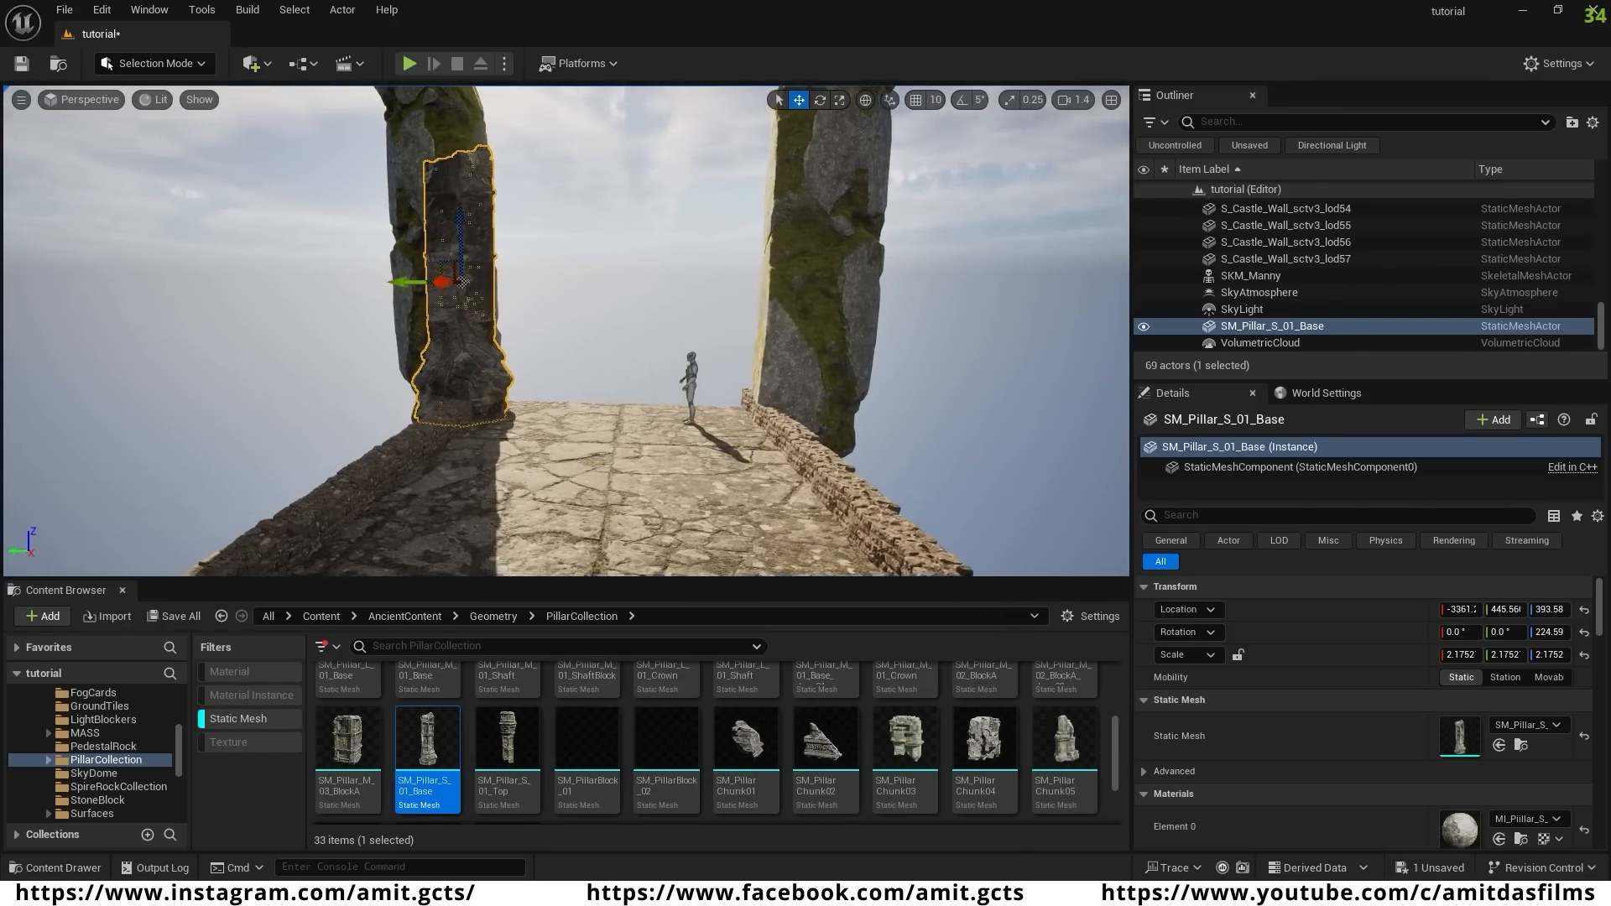
mouse_move(562, 312)
right_mouse_down()
mouse_move(587, 312)
mouse_move(520, 313)
mouse_move(579, 294)
mouse_move(562, 312)
right_mouse_up()
left_click_drag(549, 317, 613, 309)
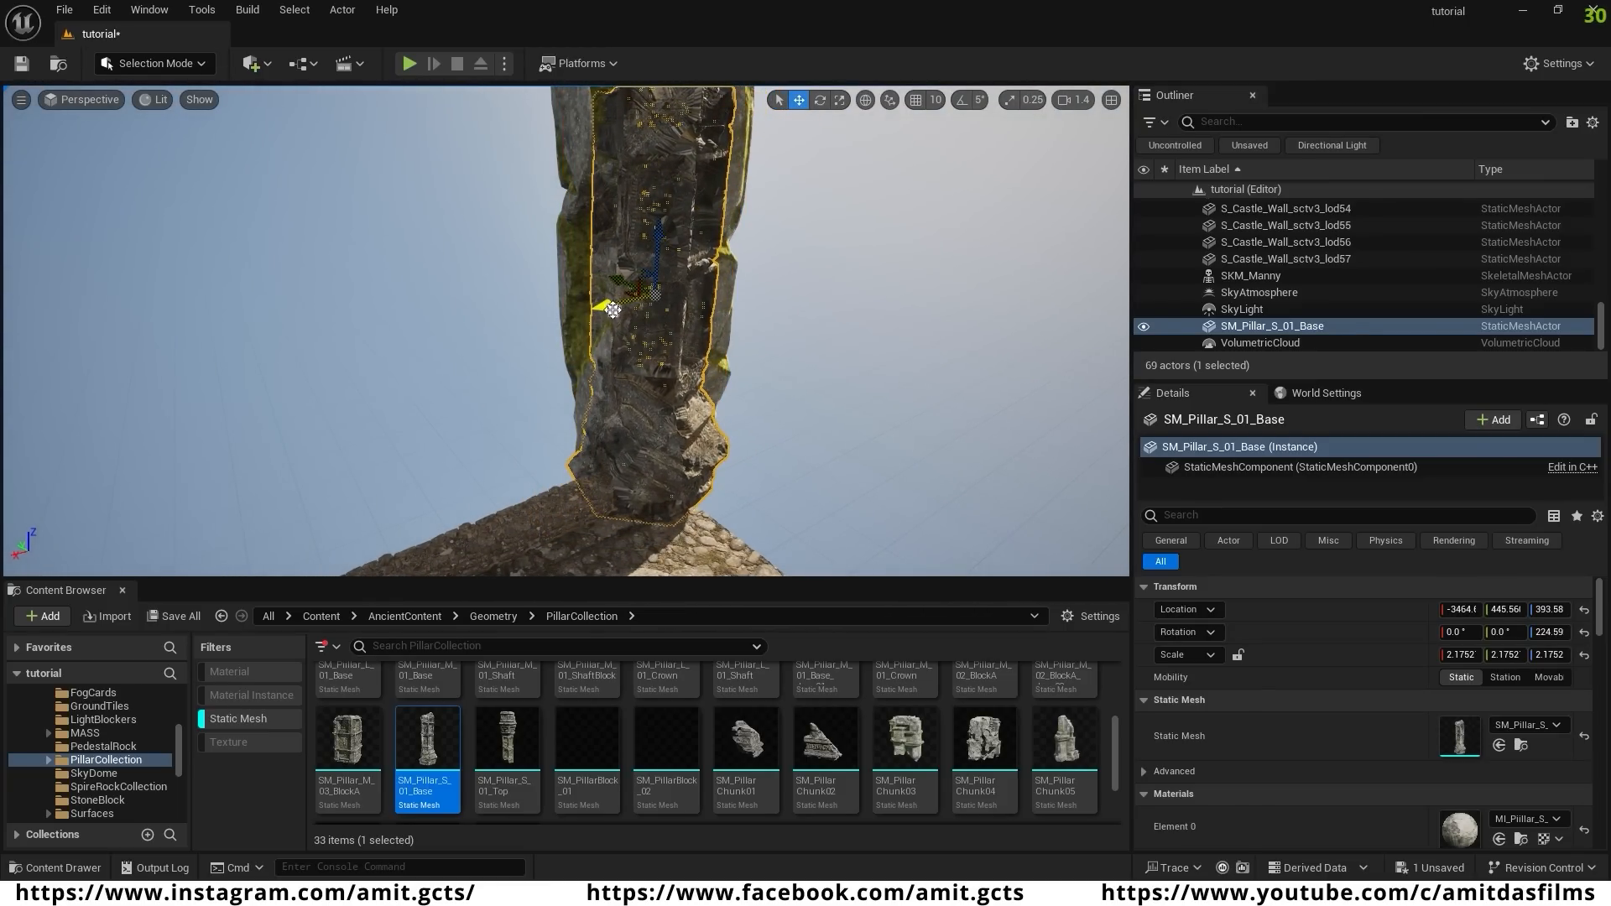
right_click_drag(613, 310, 731, 306)
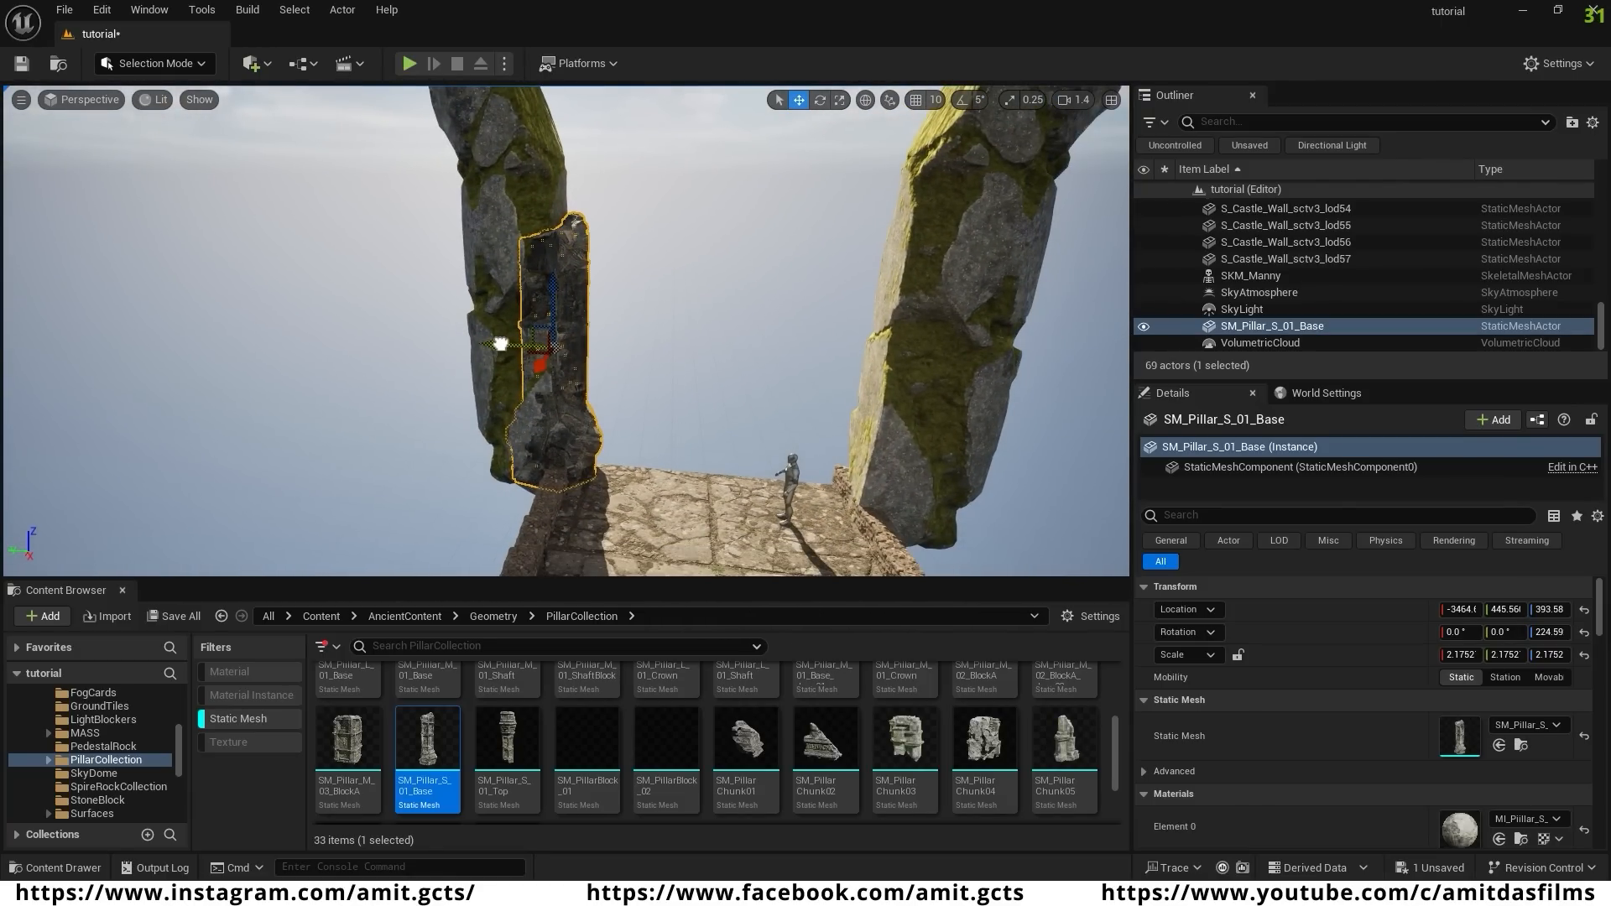
- Duplicate the pillar base across the walkway to the arch's other leg, at about Y -411, and lower the copy to about Z 376
left_click_drag(500, 343, 813, 397, "alt")
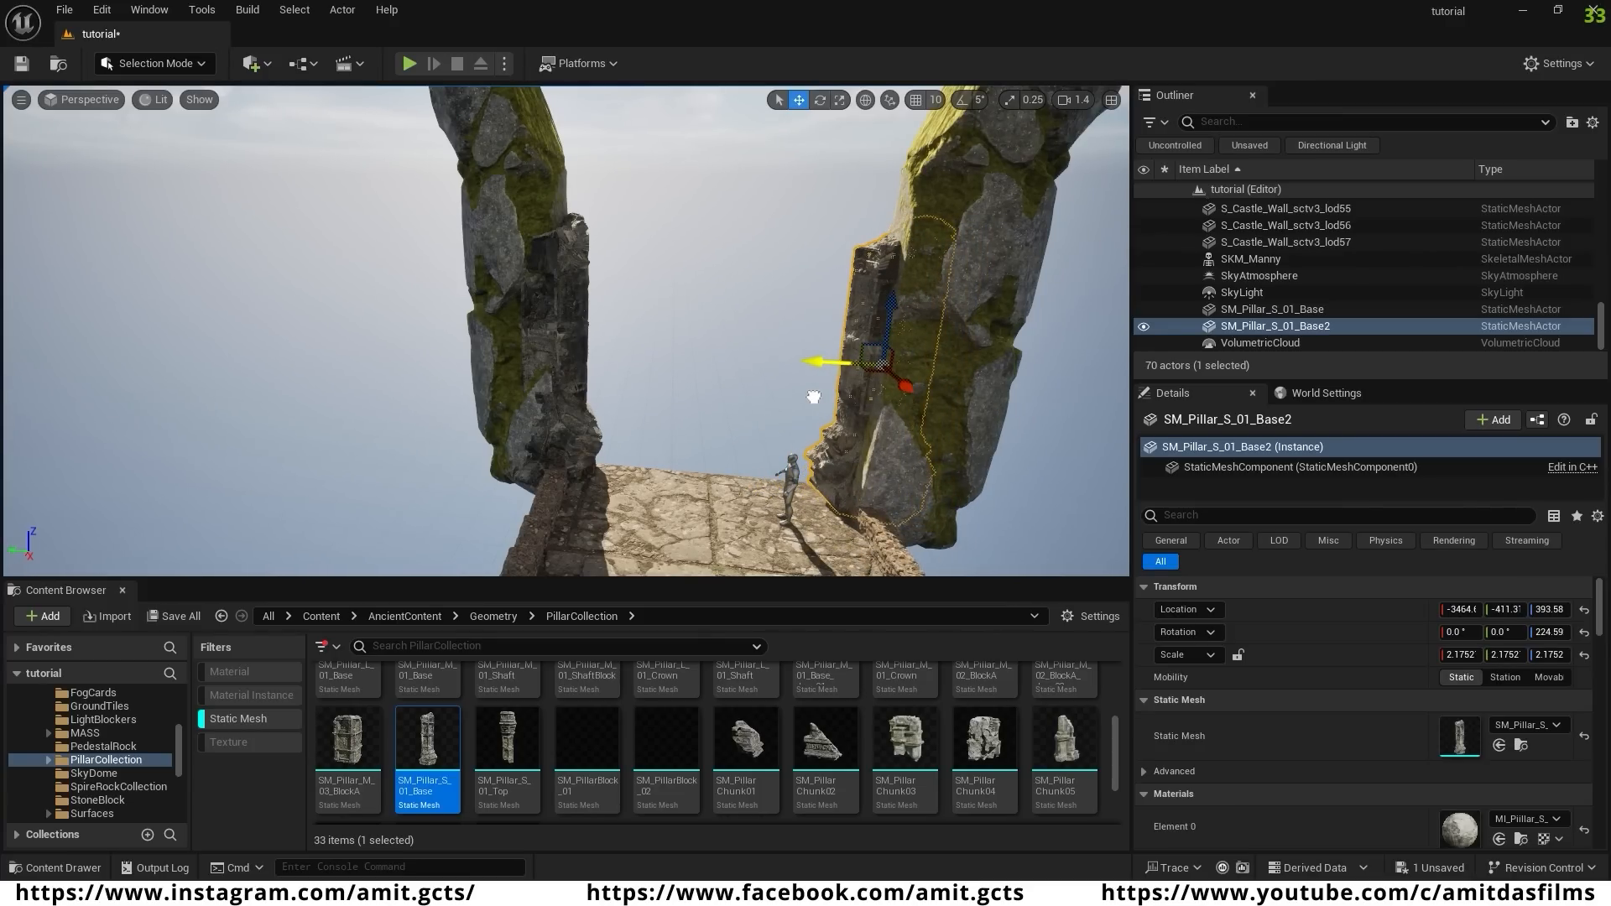
left_click_drag(891, 311, 894, 316)
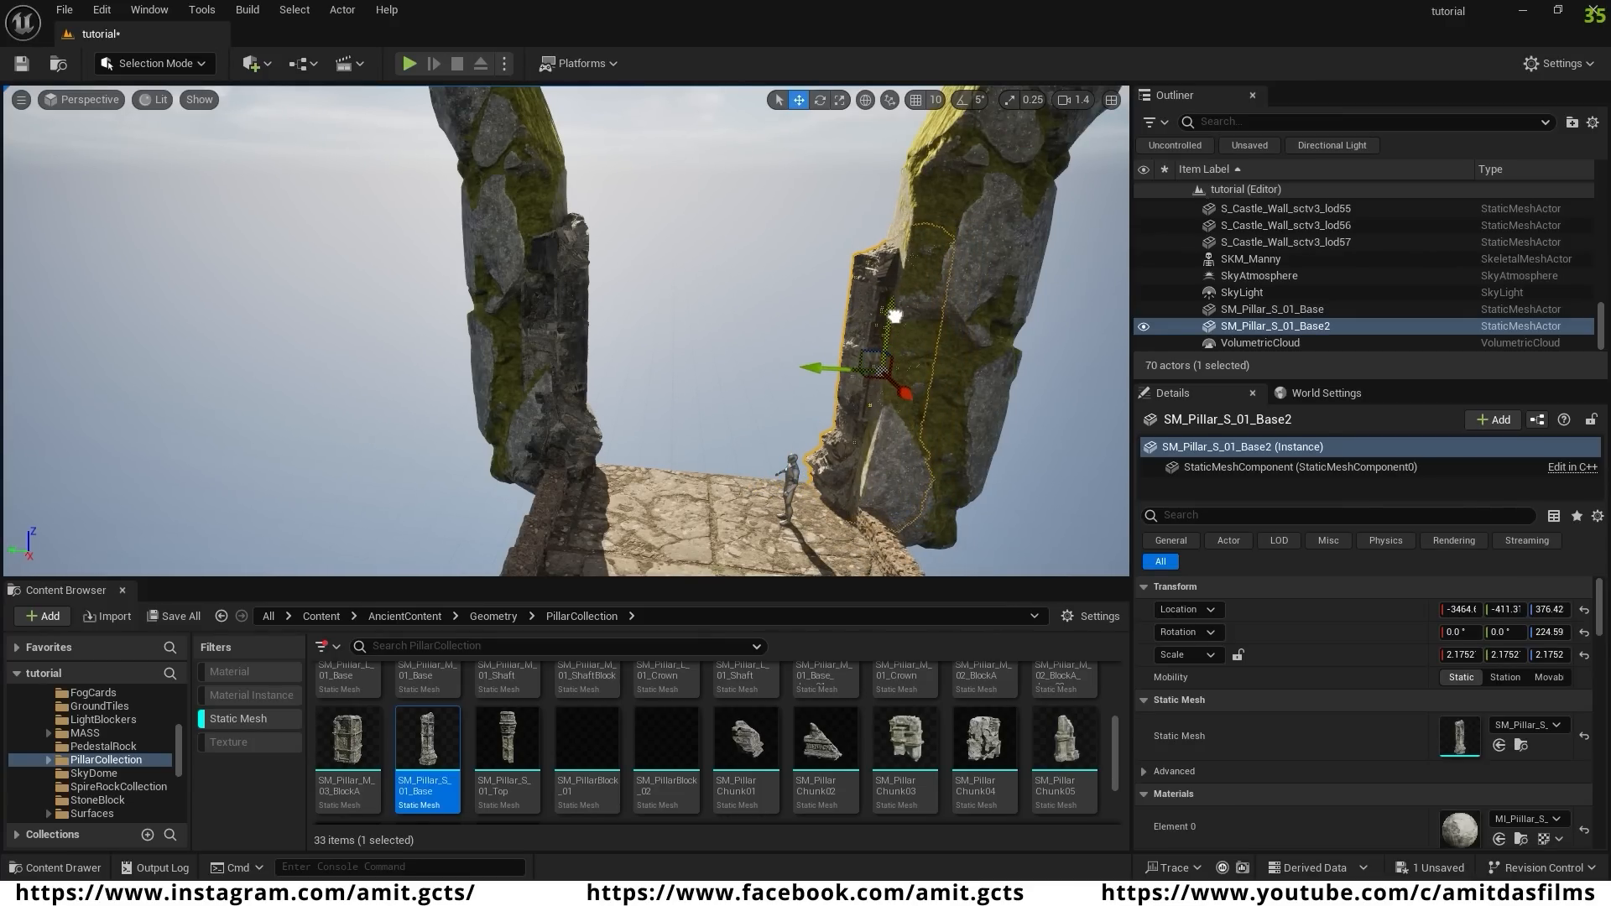
key("s")
right_click_drag(566, 331, 583, 298)
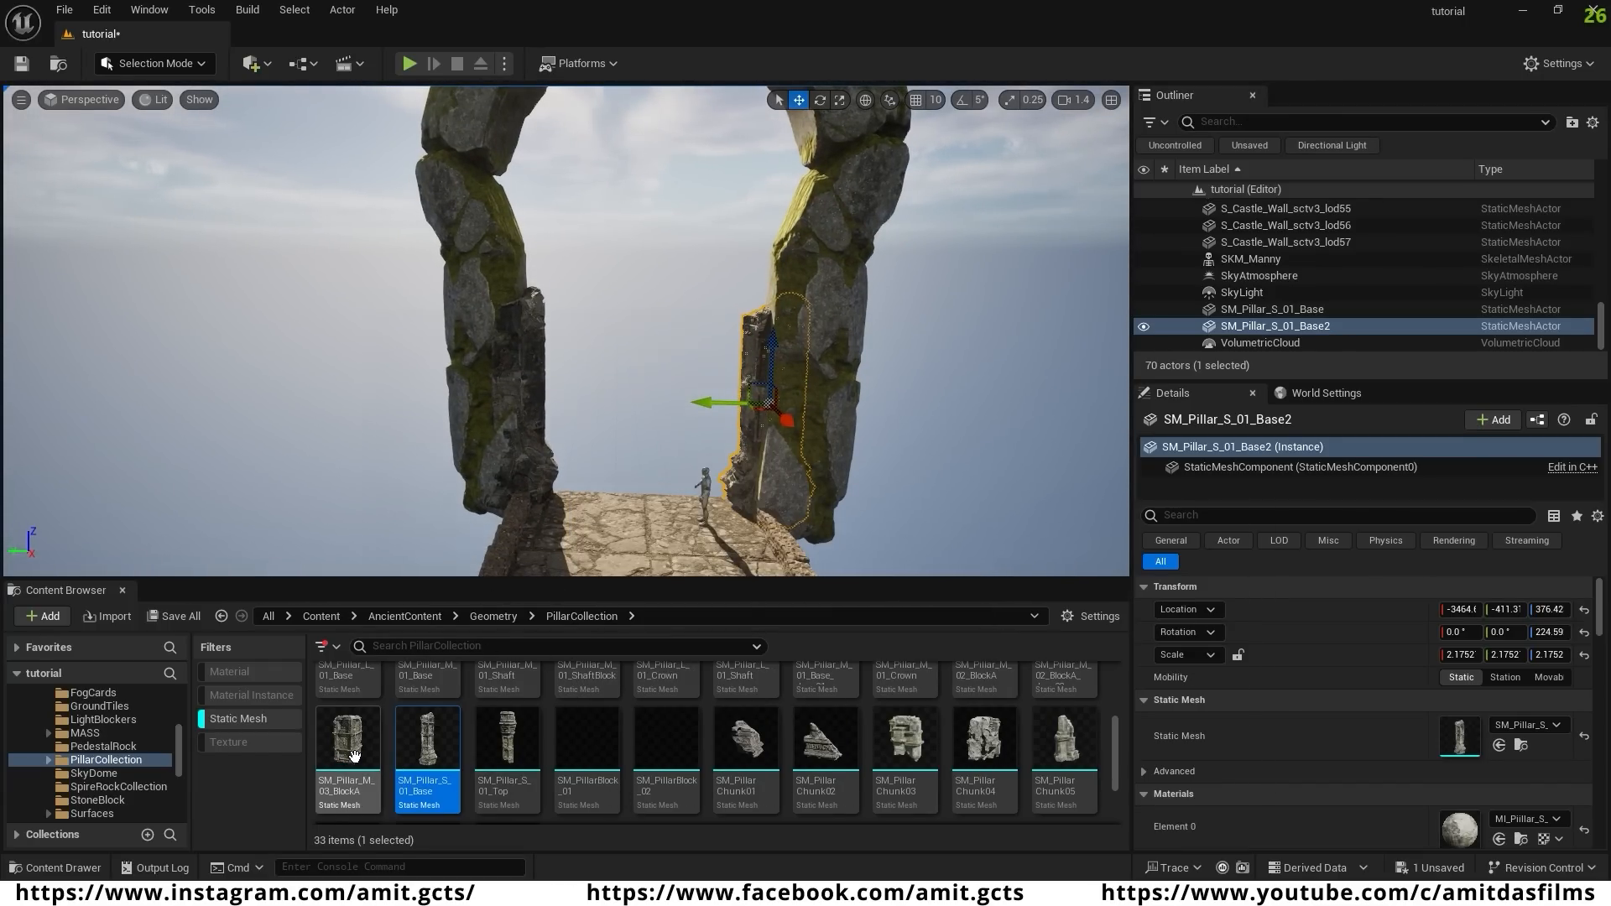
- Place SM_Pillar_M_03_BlockA on top of the first pillar base, at about X -3456, Y 459, Z 902
left_click_drag(354, 756, 508, 248)
key("f")
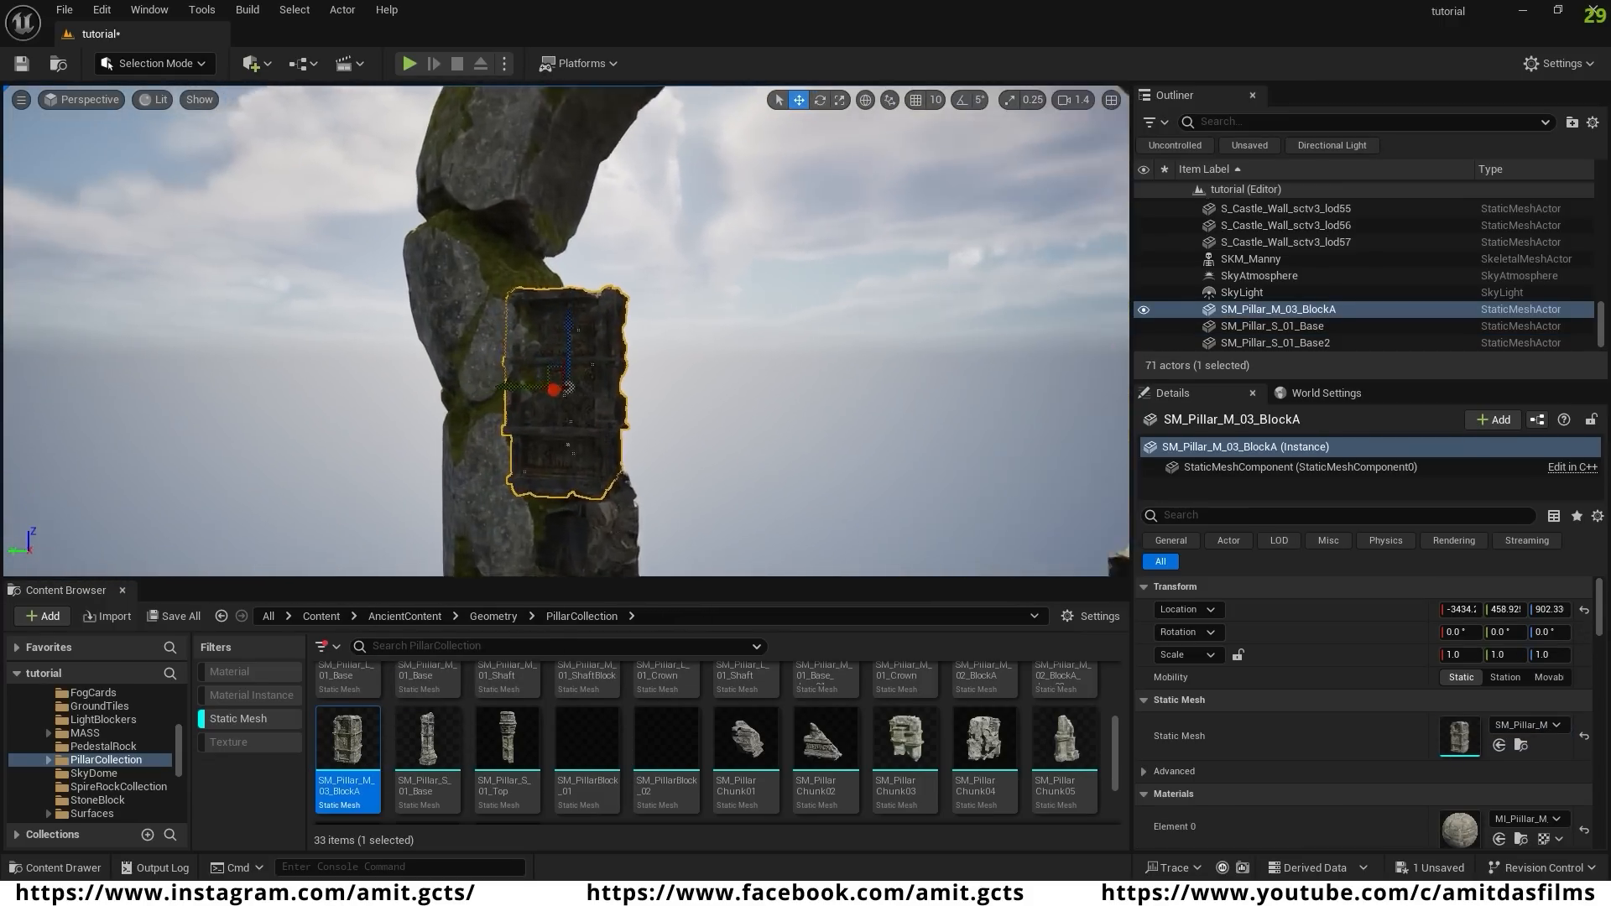
right_click_drag(508, 248, 409, 277)
left_click_drag(346, 245, 363, 242)
mouse_move(420, 233)
right_mouse_down()
mouse_move(406, 191)
mouse_move(406, 221)
mouse_move(411, 208)
right_mouse_up()
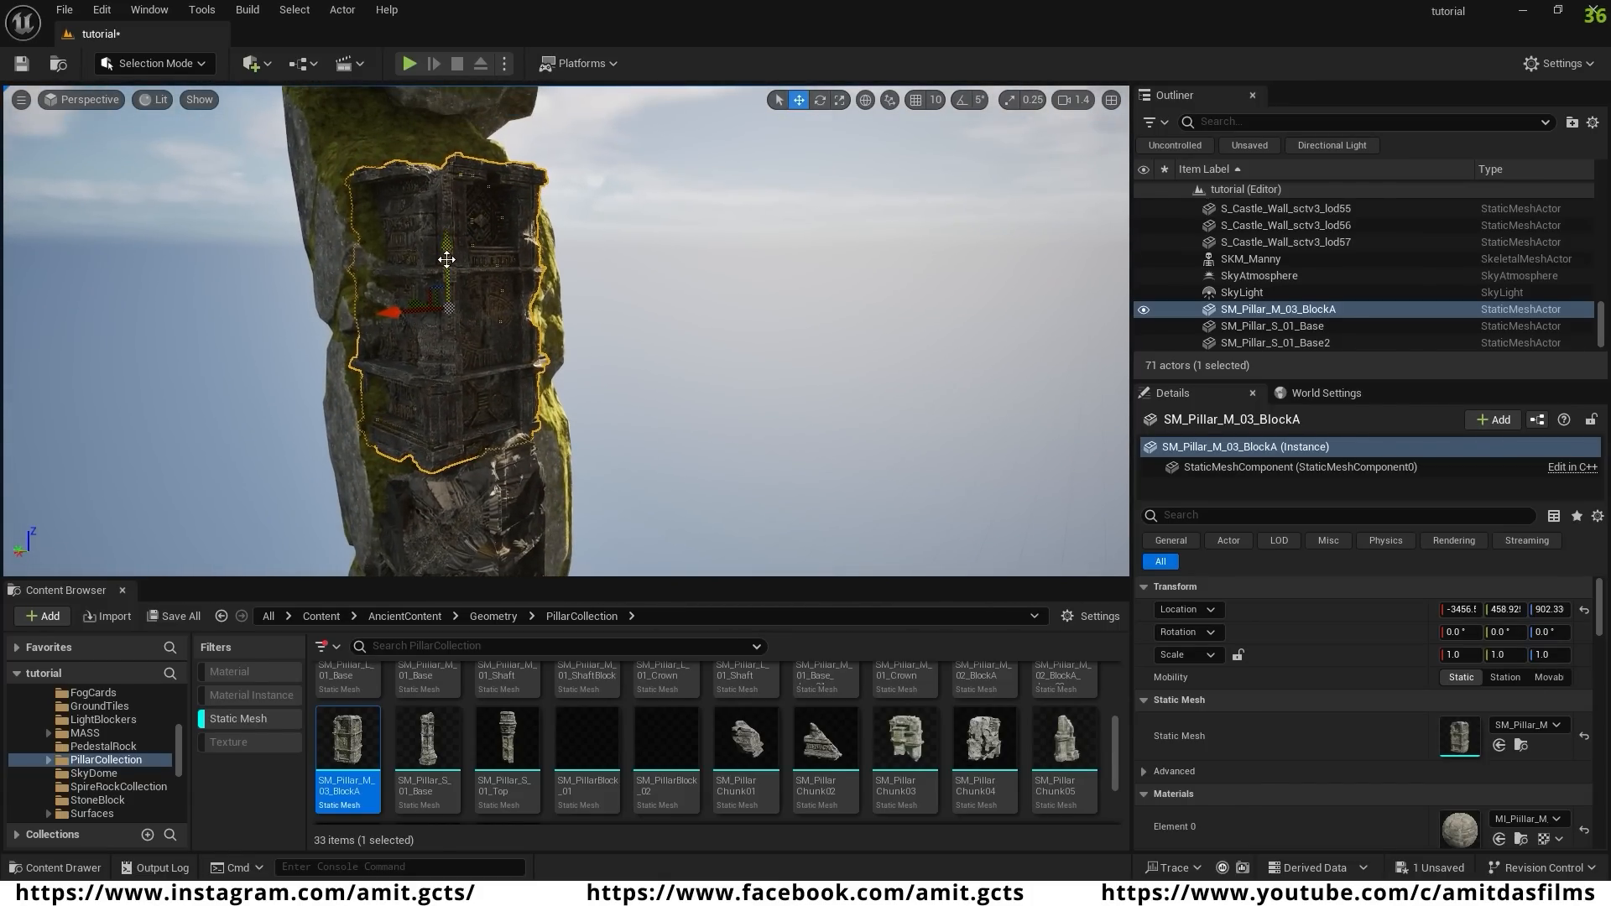
- Duplicate the pillar block upward and stack the copy above the original, at about Z 1195
left_click_drag(446, 259, 447, 121, "alt")
right_click_drag(528, 366, 539, 272)
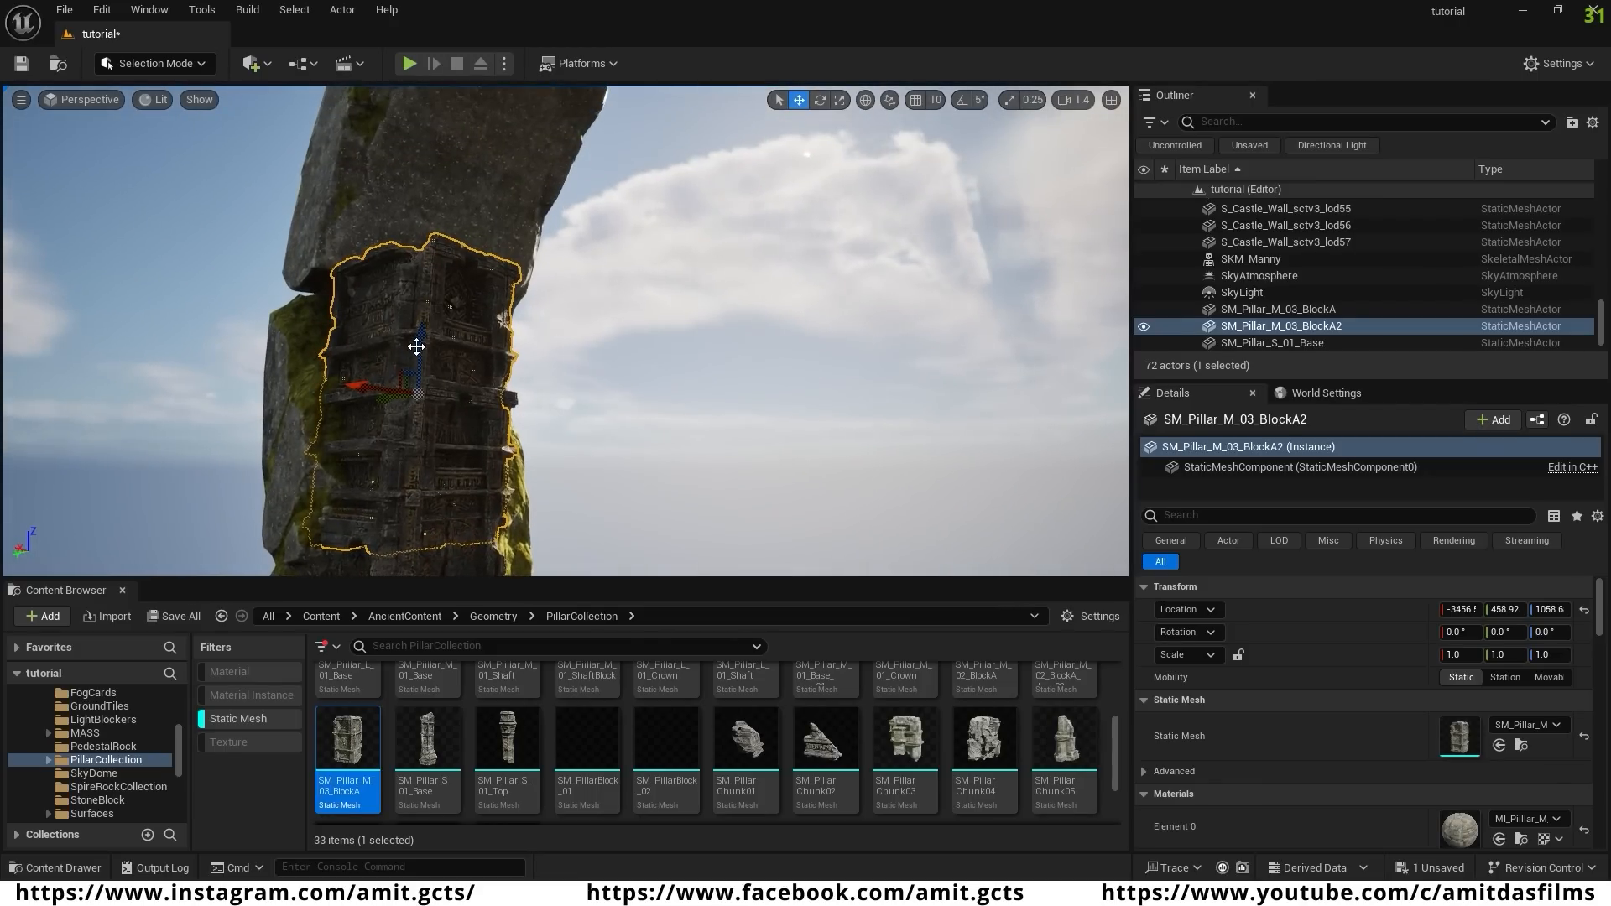
left_click_drag(417, 347, 437, 230)
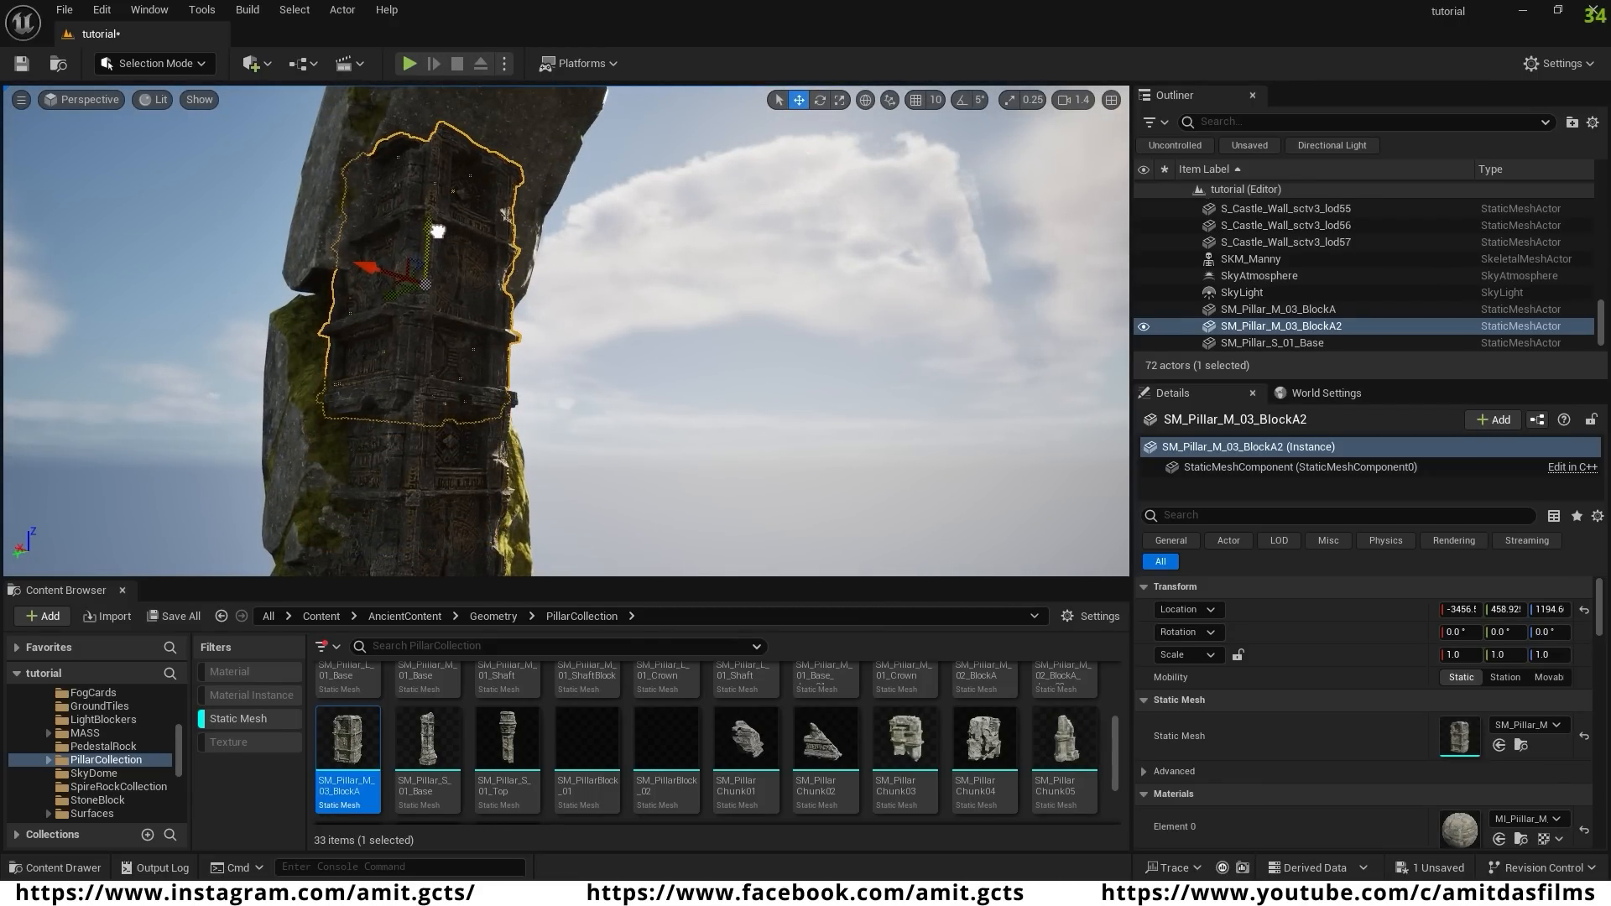
mouse_move(503, 451)
right_mouse_down()
mouse_move(672, 451)
mouse_move(713, 474)
mouse_move(479, 453)
right_mouse_up()
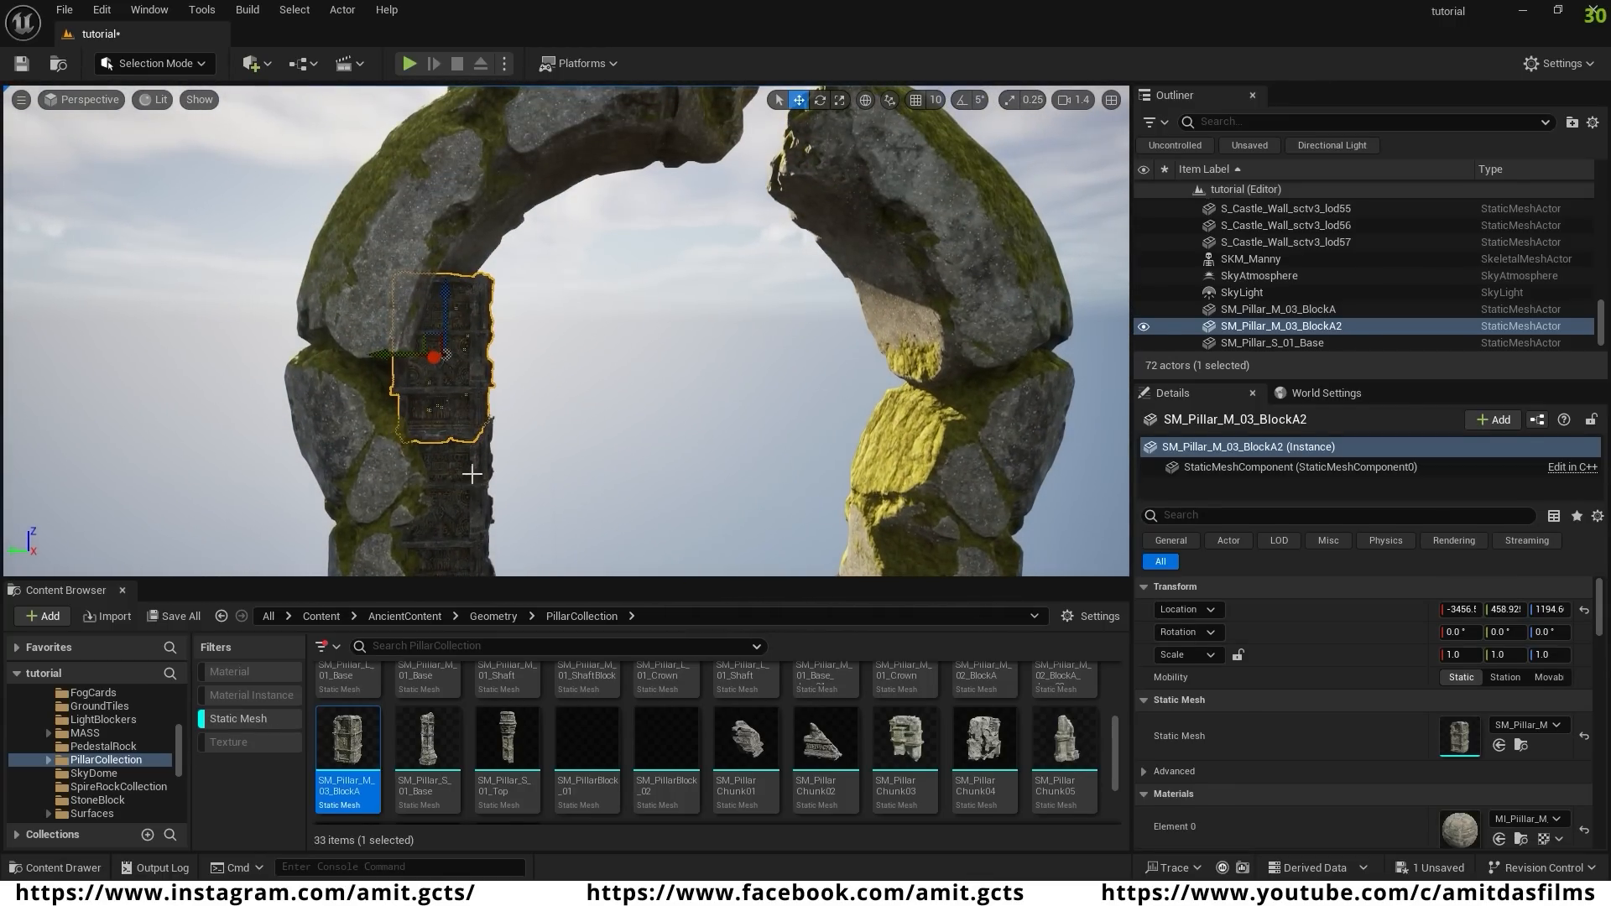
- Nudge the two stacked pillar blocks into line with the base and duplicate the pair upward into the arch's curve
left_click(471, 474, "ctrl")
mouse_move(391, 496)
left_mouse_down()
mouse_move(354, 491)
mouse_move(386, 491)
left_mouse_up()
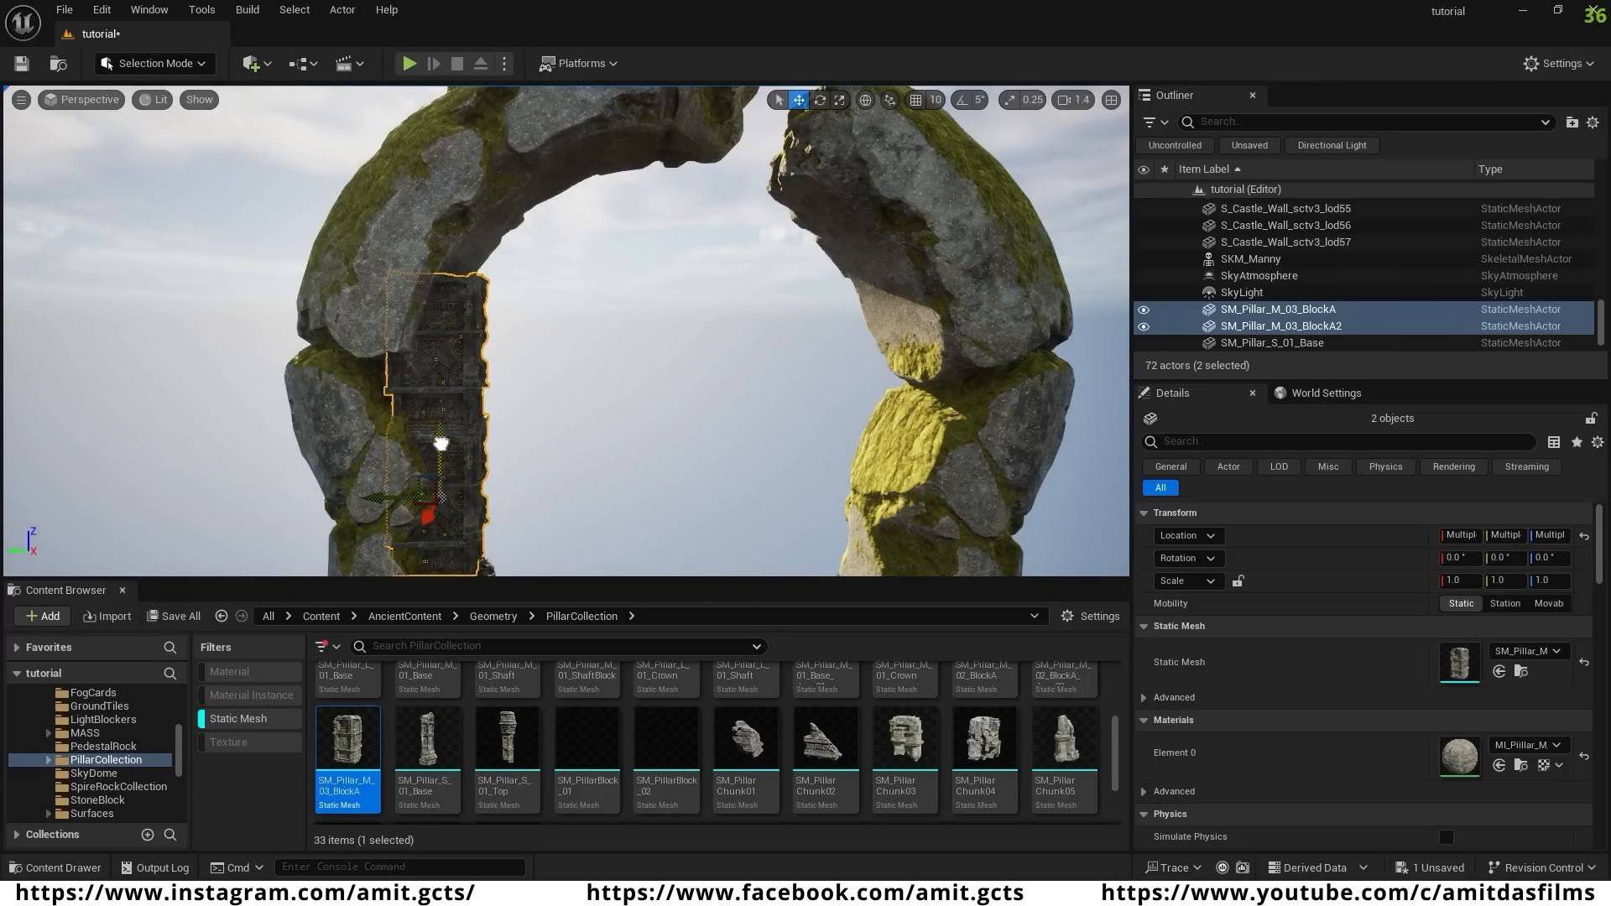
left_click_drag(441, 442, 446, 223, "alt")
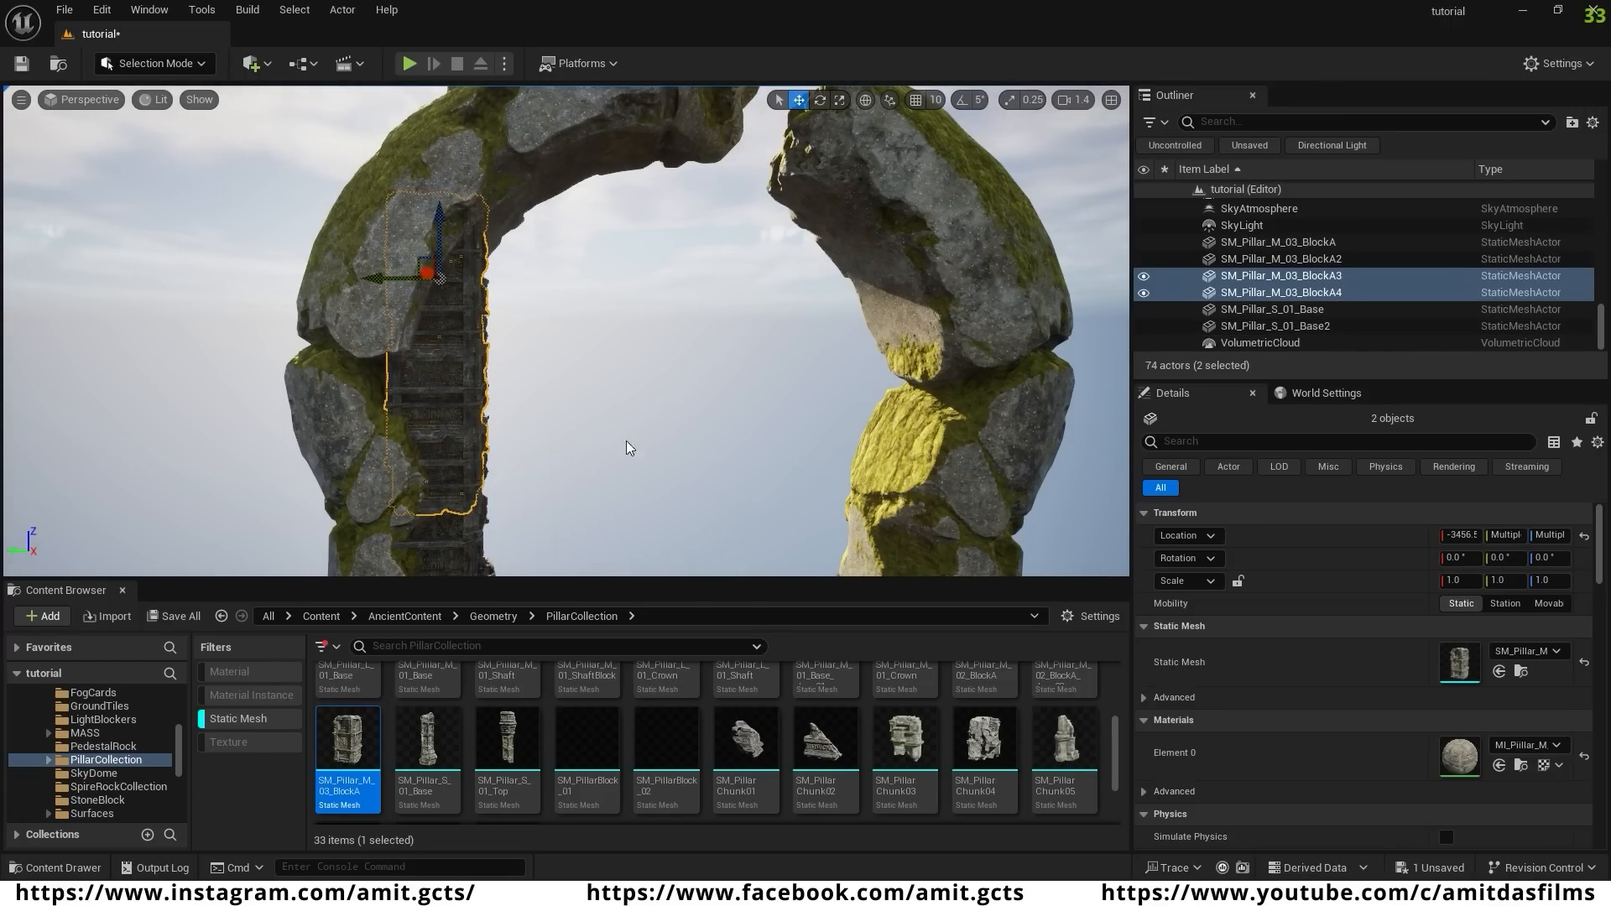
scroll(626, 447, "down", 5)
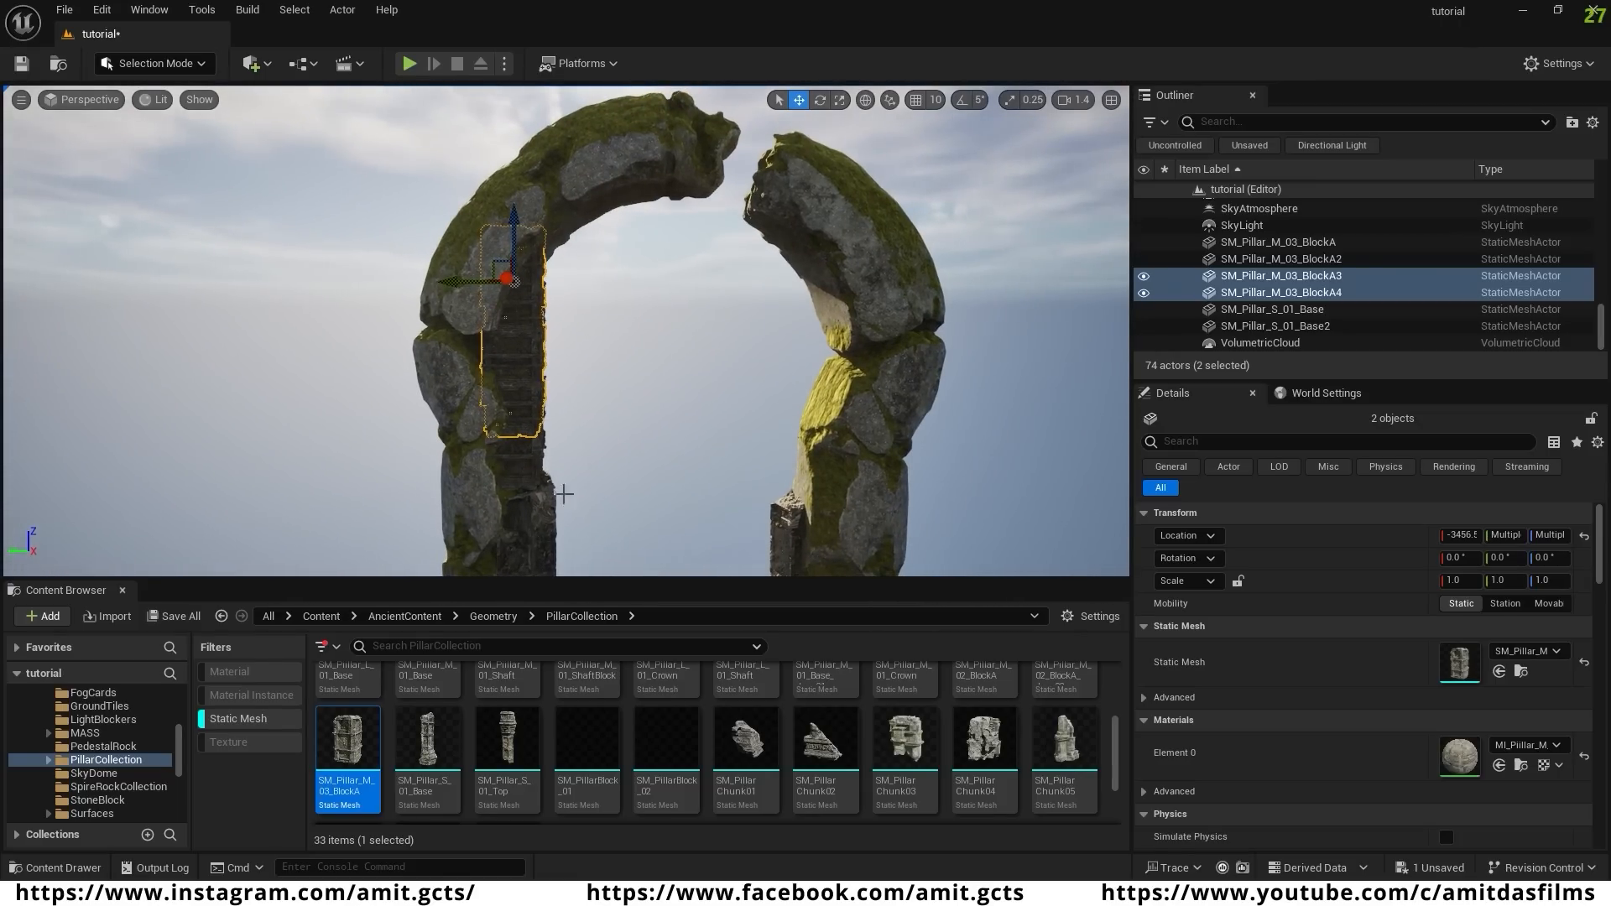
- Duplicate three of the stacked pillar blocks across to the opposite arch leg, lower them onto the second pillar base, and deselect them
left_click(544, 480, "ctrl")
left_click_drag(466, 429, 759, 440, "alt")
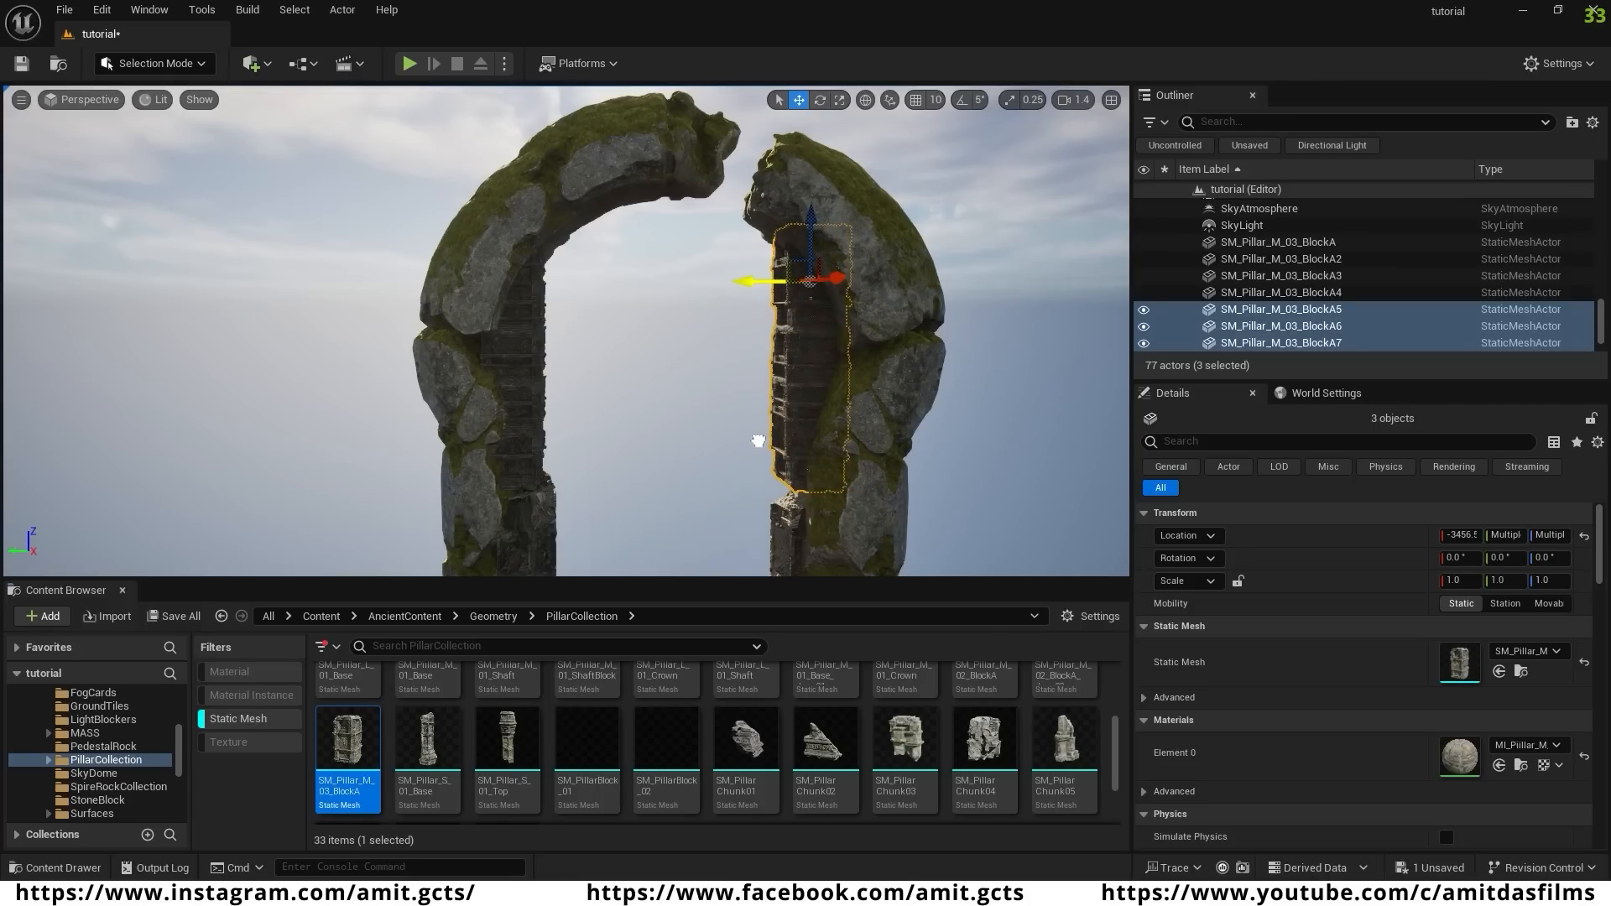
left_click_drag(812, 227, 813, 271)
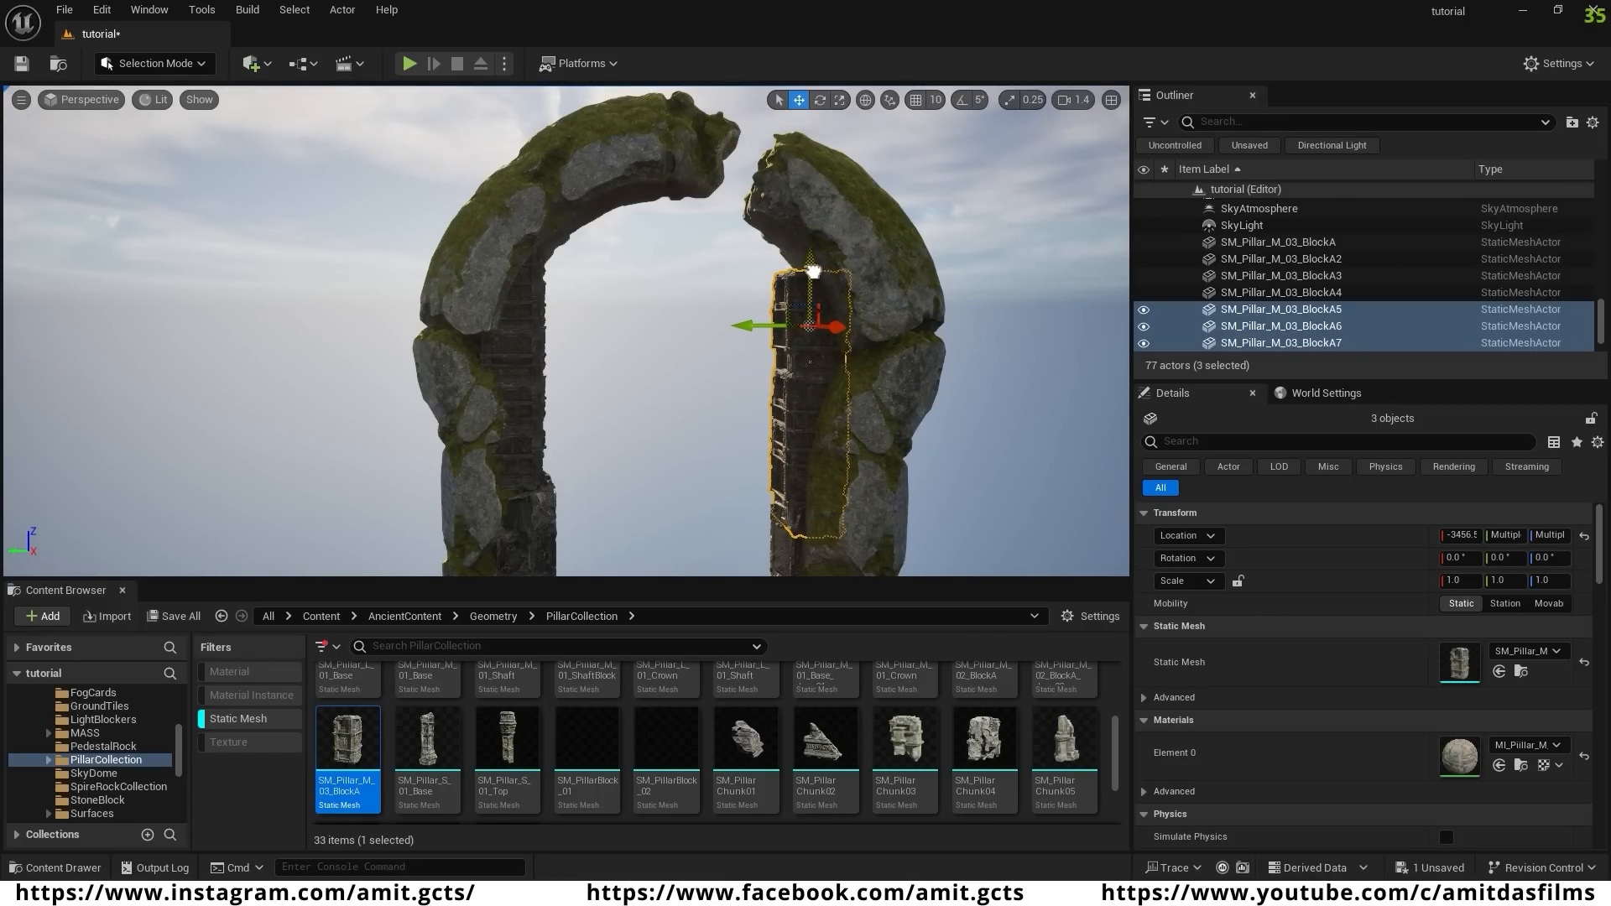
left_click(983, 345)
right_click_drag(881, 374, 881, 512)
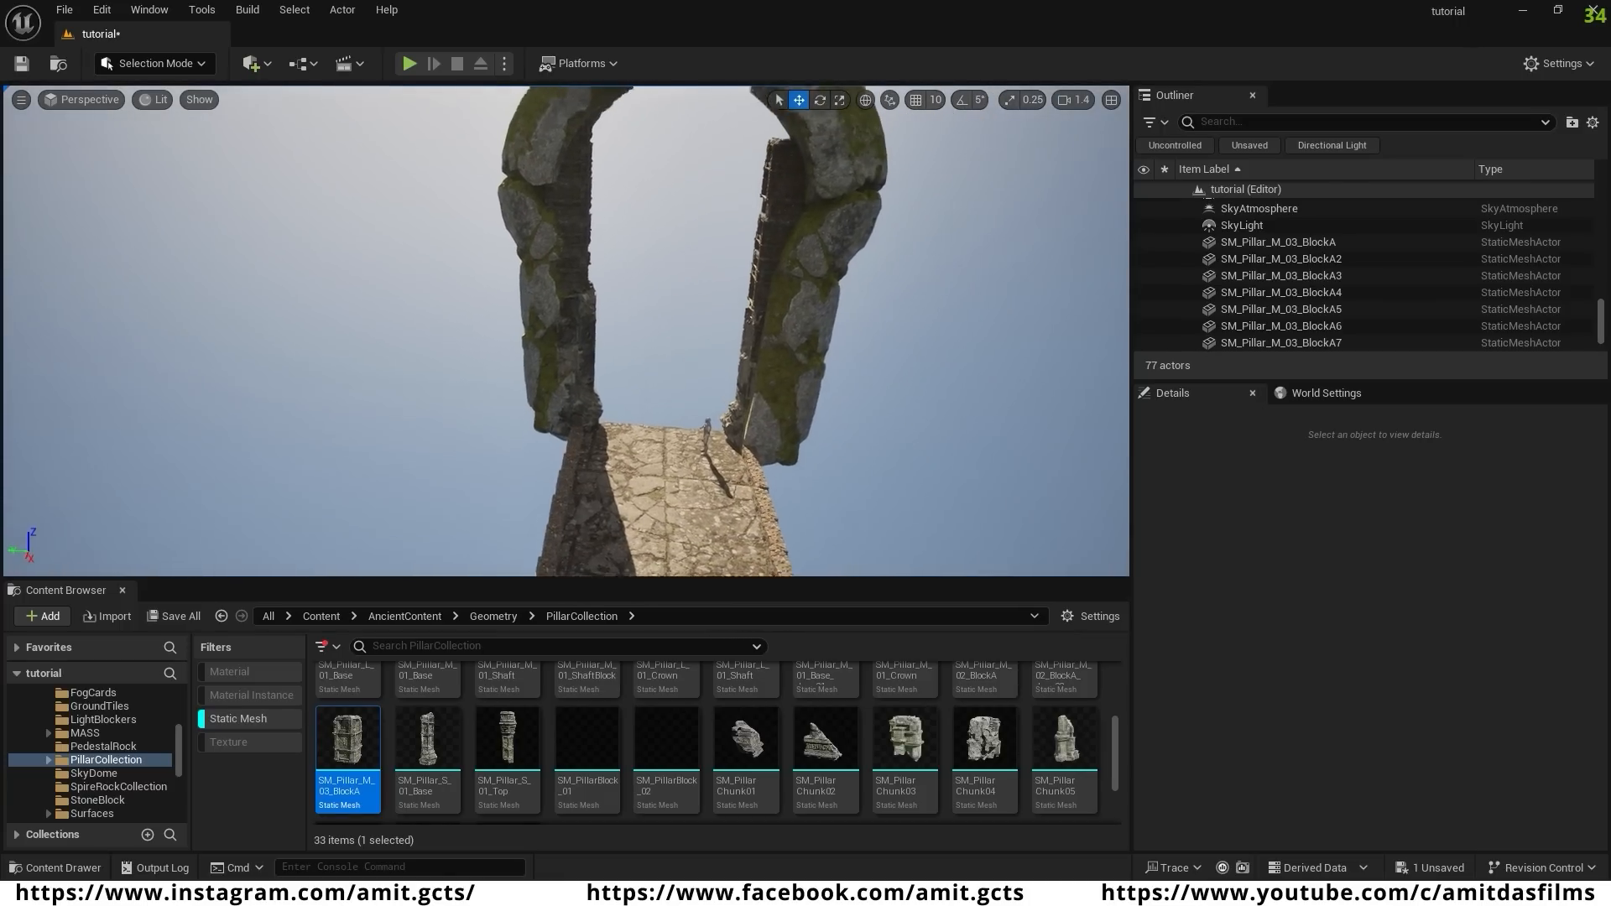
- Place SM_PillarChunk05 at the foot of the first arch leg, scaled about 3.25 and rotated about -89°, near X -3310, Y 526
key("w")
mouse_move(647, 459)
right_mouse_down()
mouse_move(648, 503)
mouse_move(648, 467)
mouse_move(626, 459)
right_mouse_up()
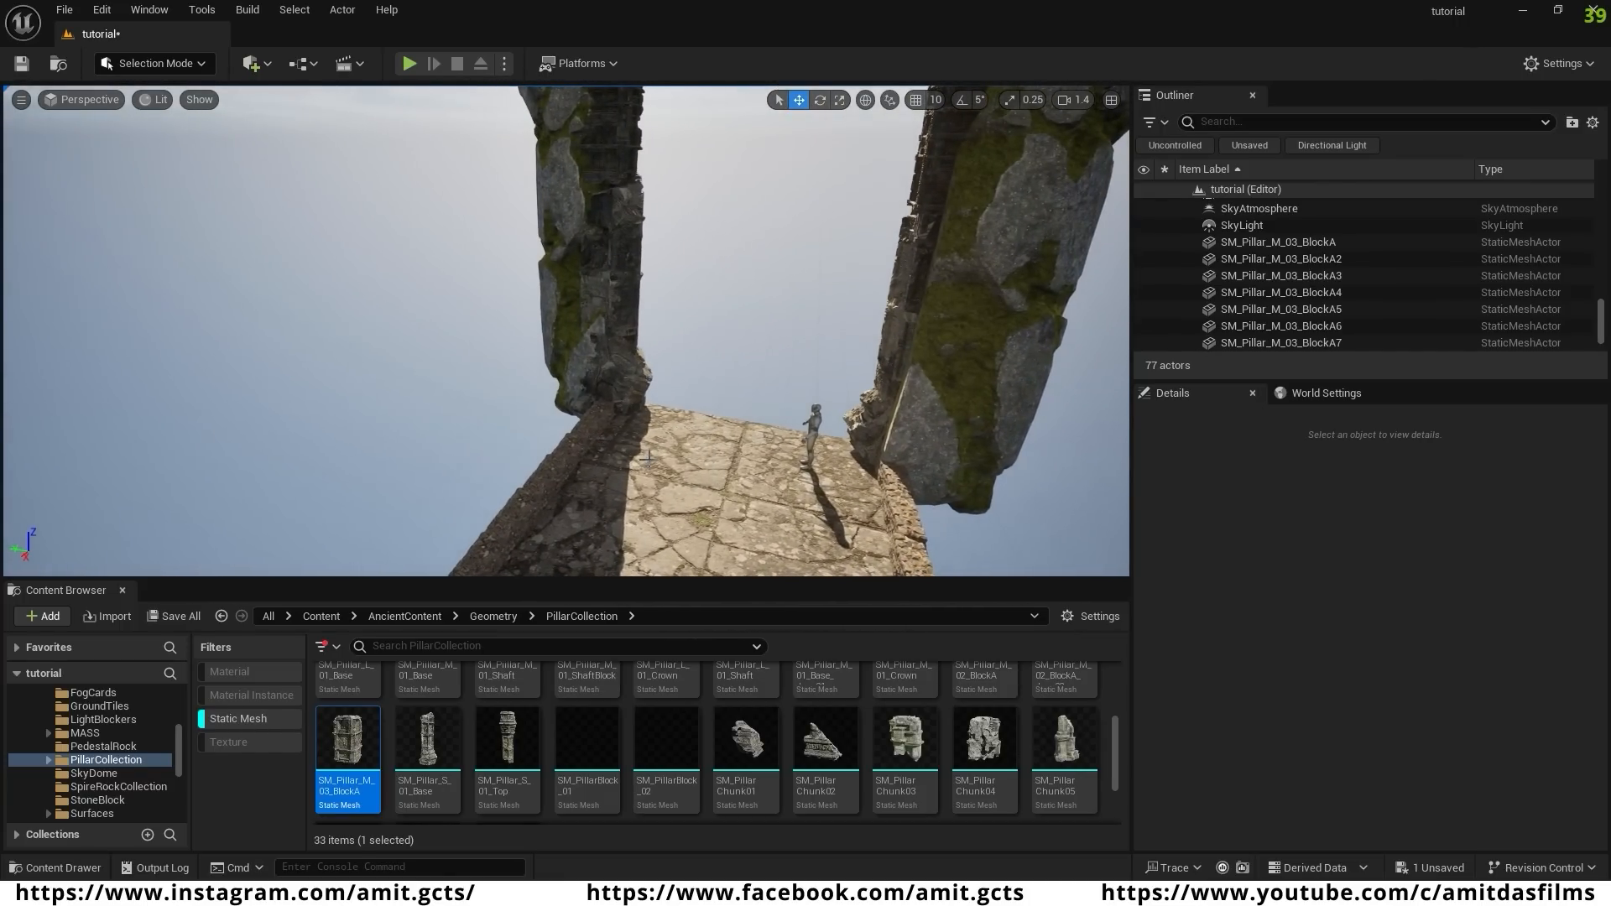
scroll(1066, 801, "up", 1)
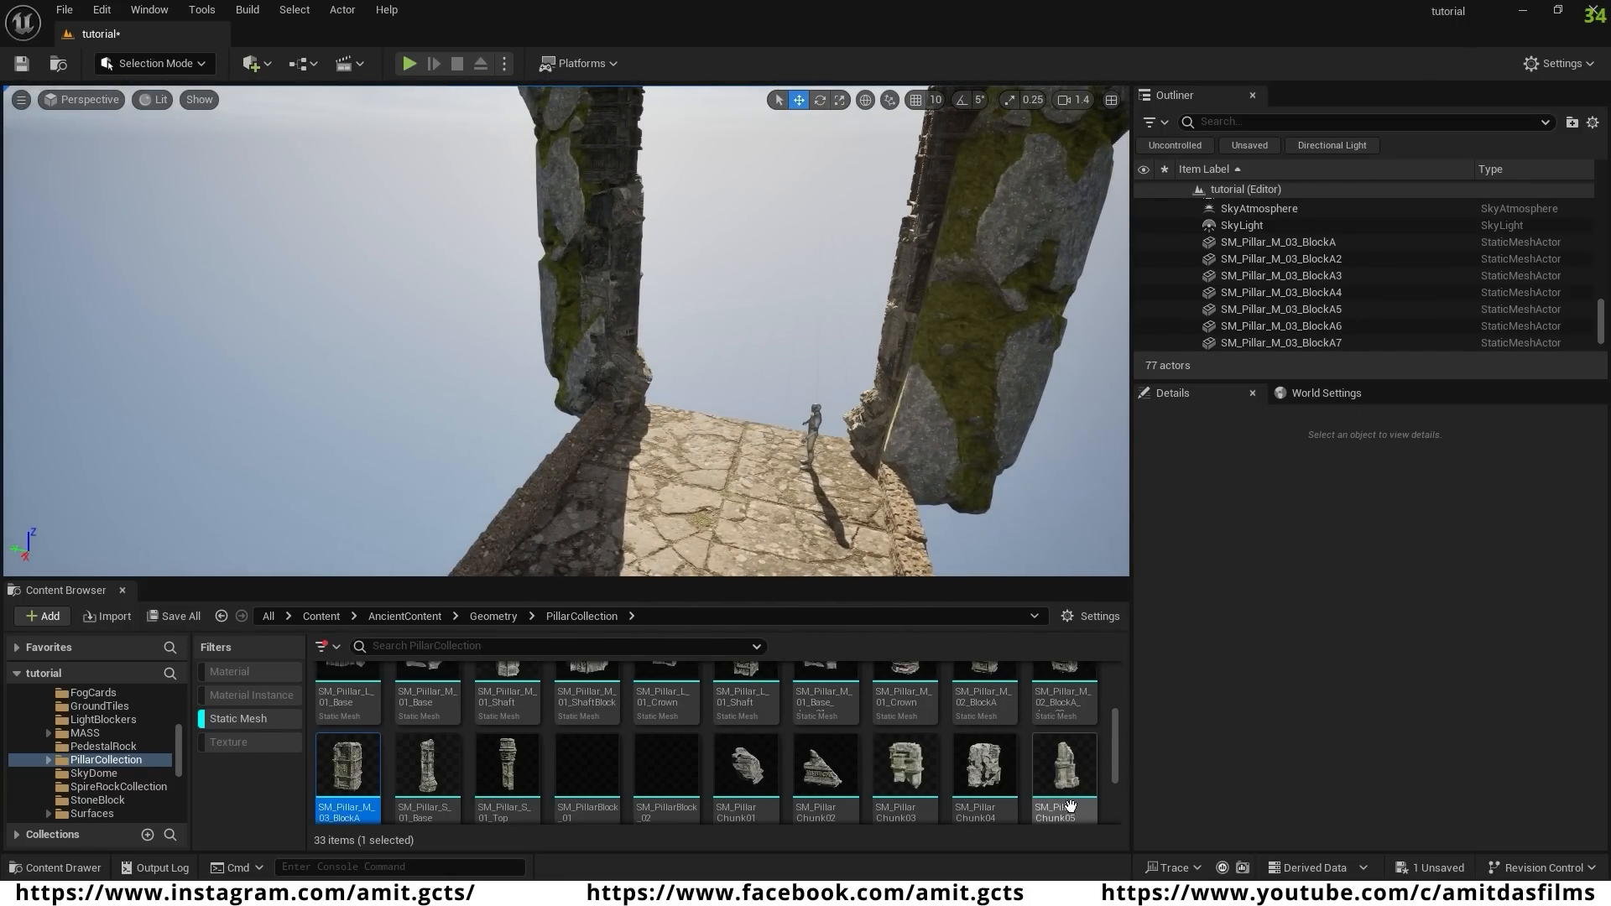
left_click_drag(1069, 790, 625, 395)
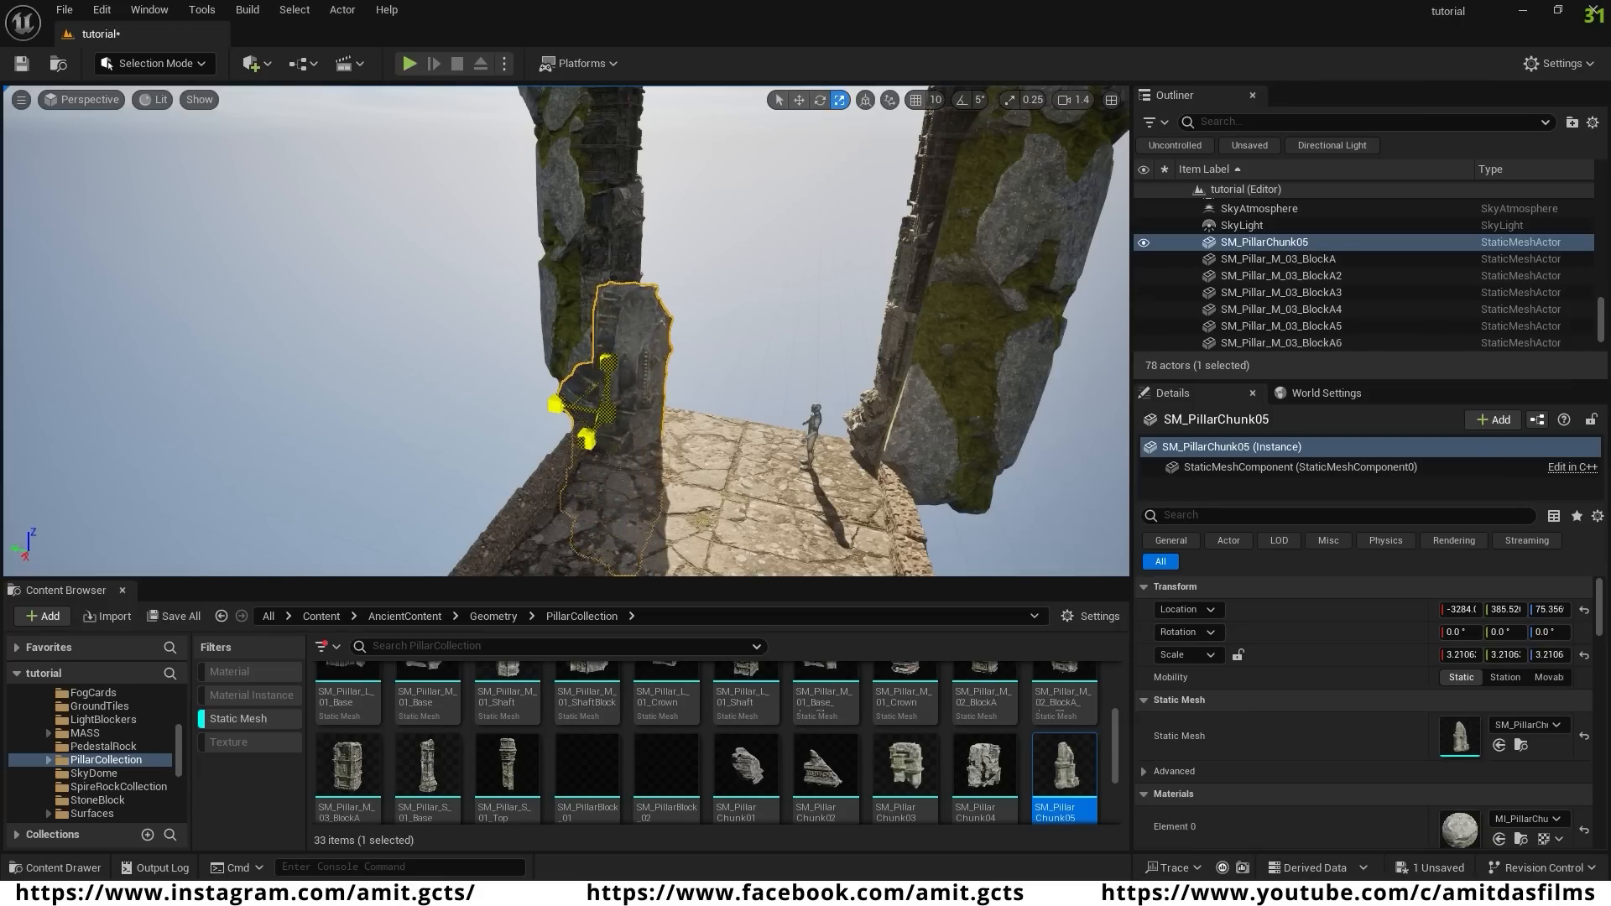
left_click_drag(603, 460, 713, 445)
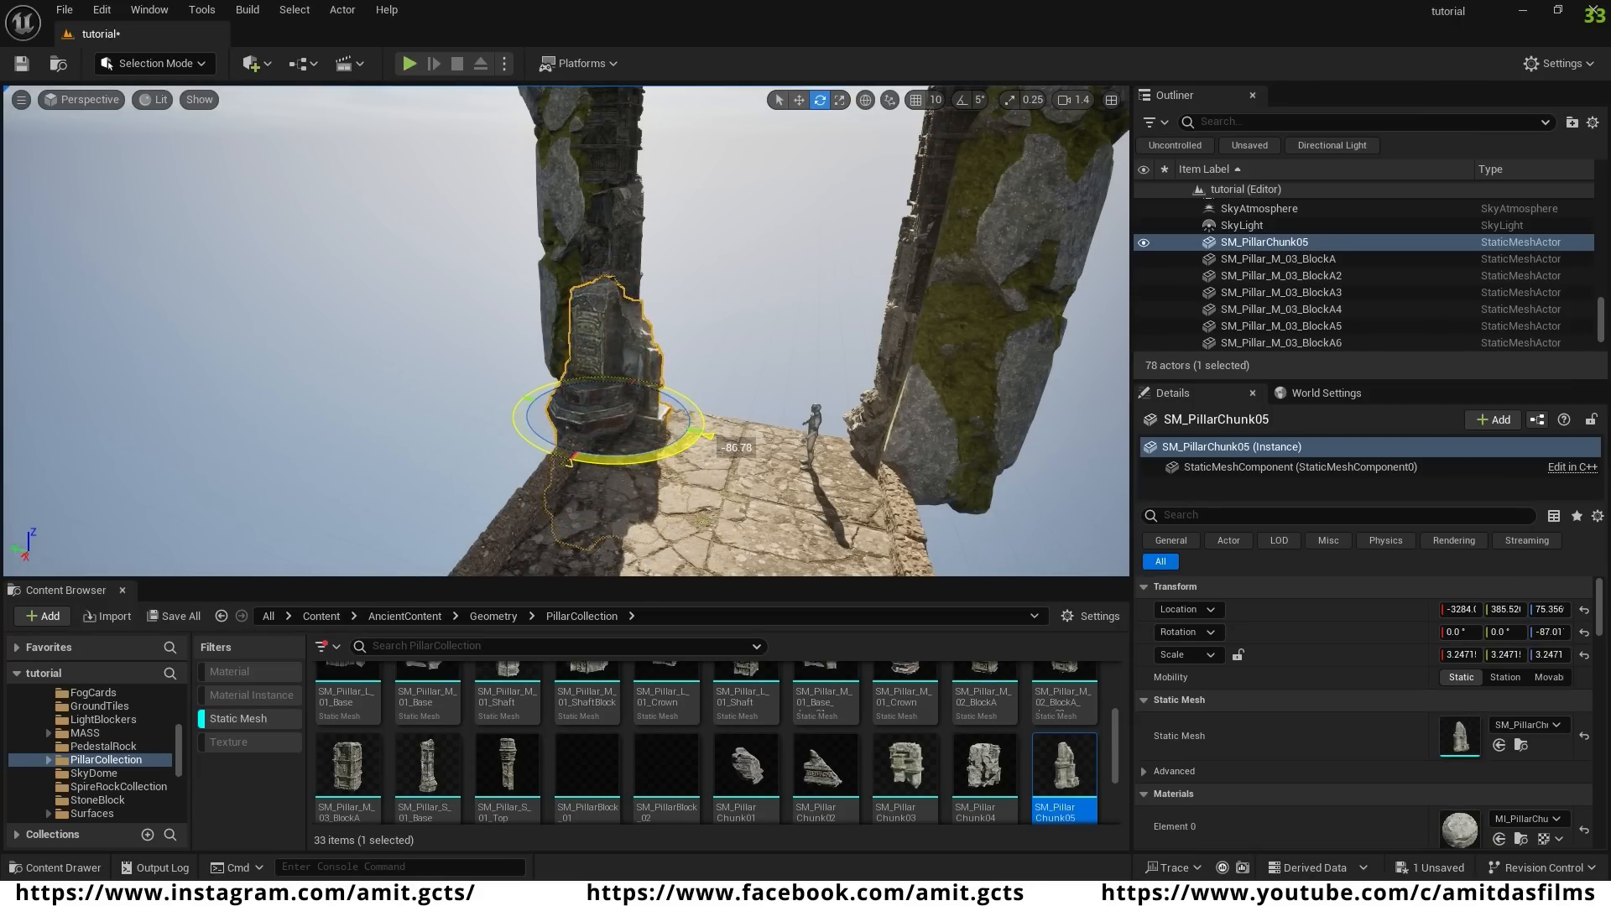
key("w")
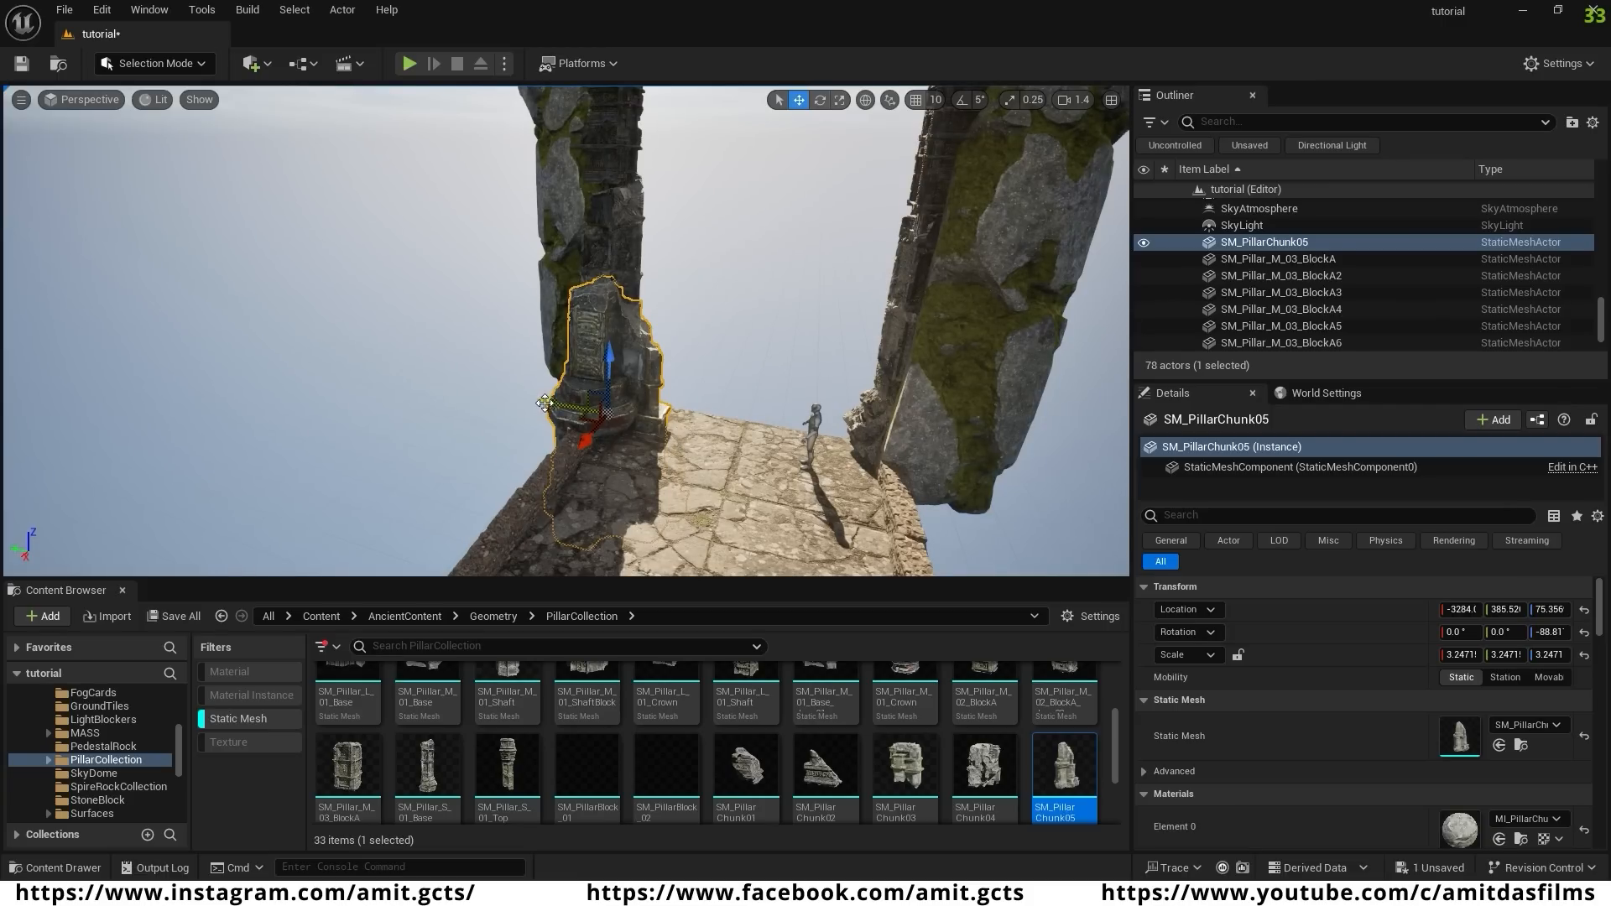
mouse_move(545, 403)
left_mouse_down()
mouse_move(505, 387)
mouse_move(538, 429)
left_mouse_up()
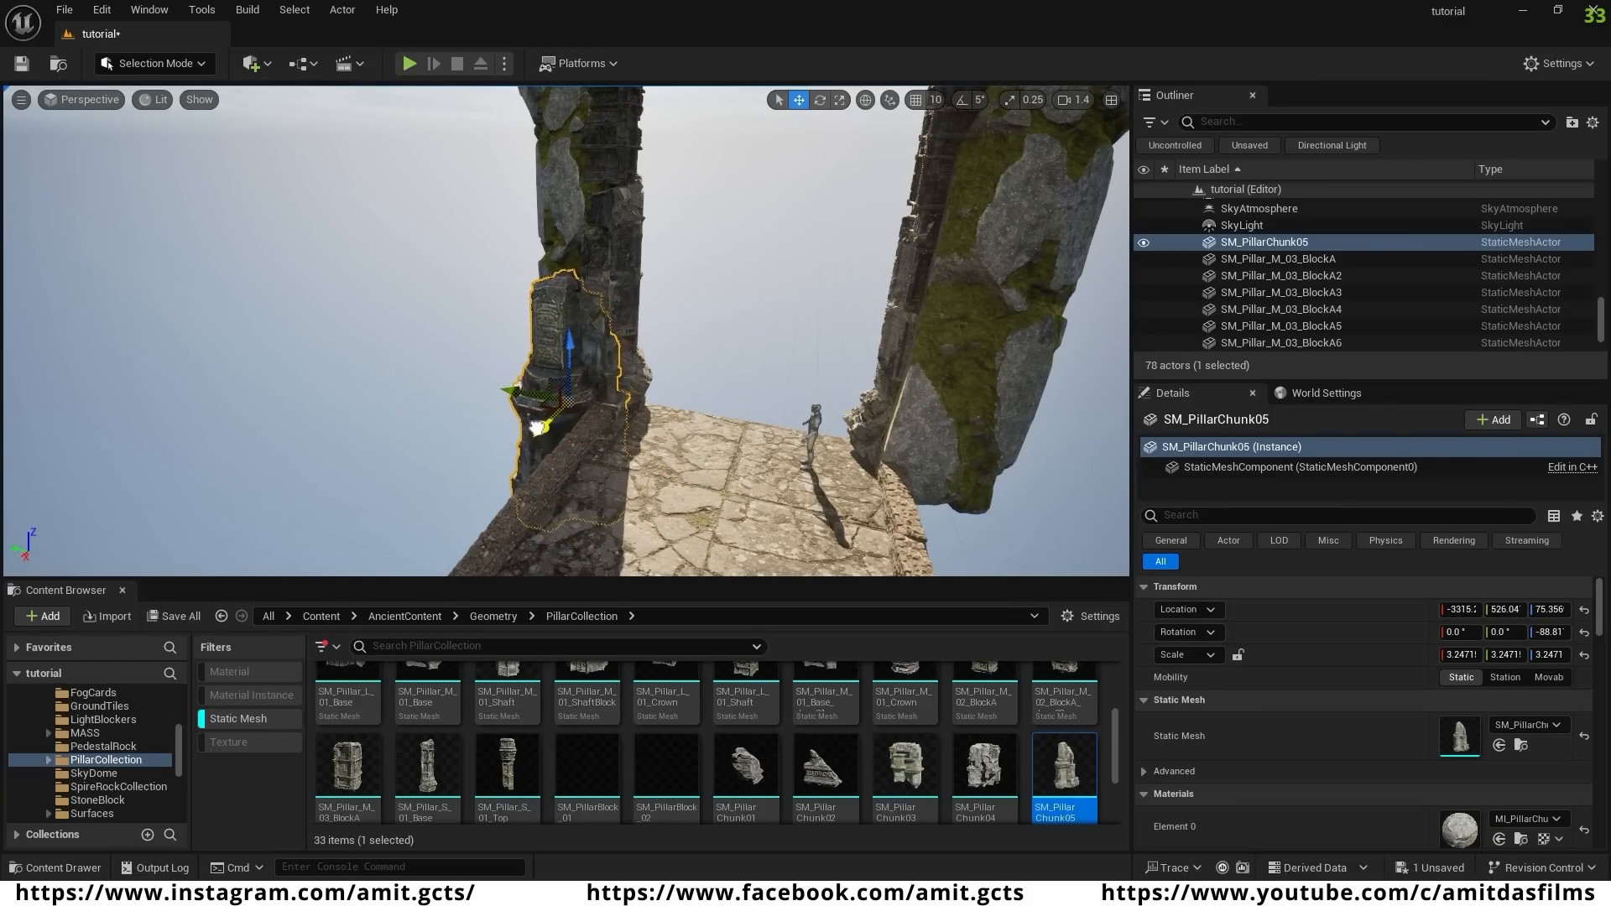
- Duplicate the pillar chunk across to the opposite arch leg and mirror the copy along Y
right_click_drag(566, 331, 659, 331)
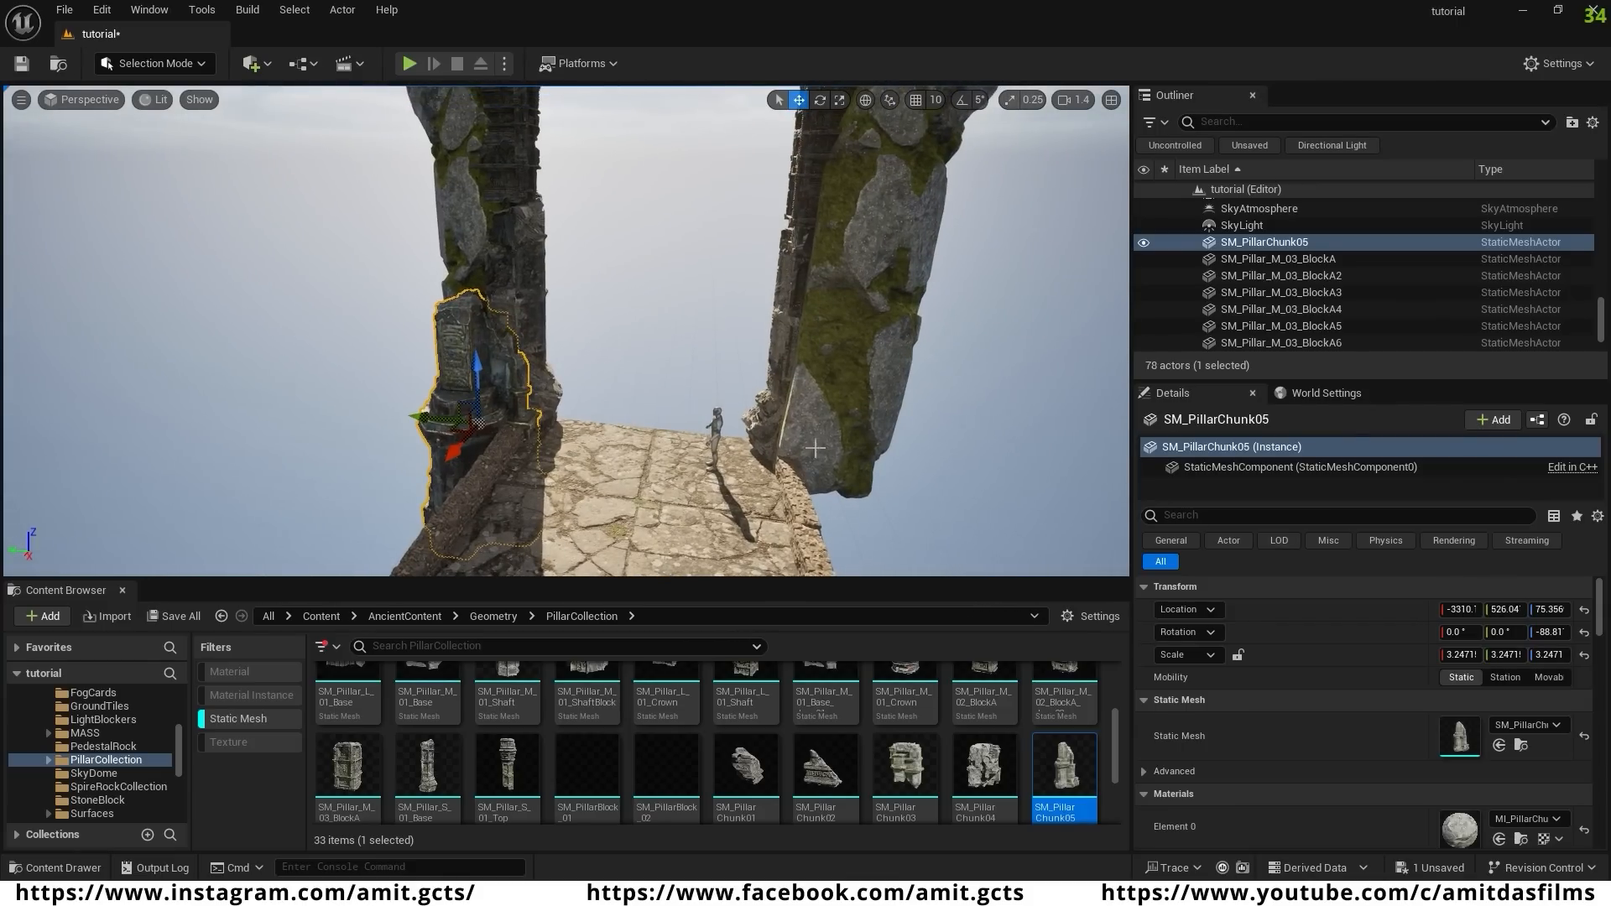
left_click_drag(422, 417, 772, 460, "alt")
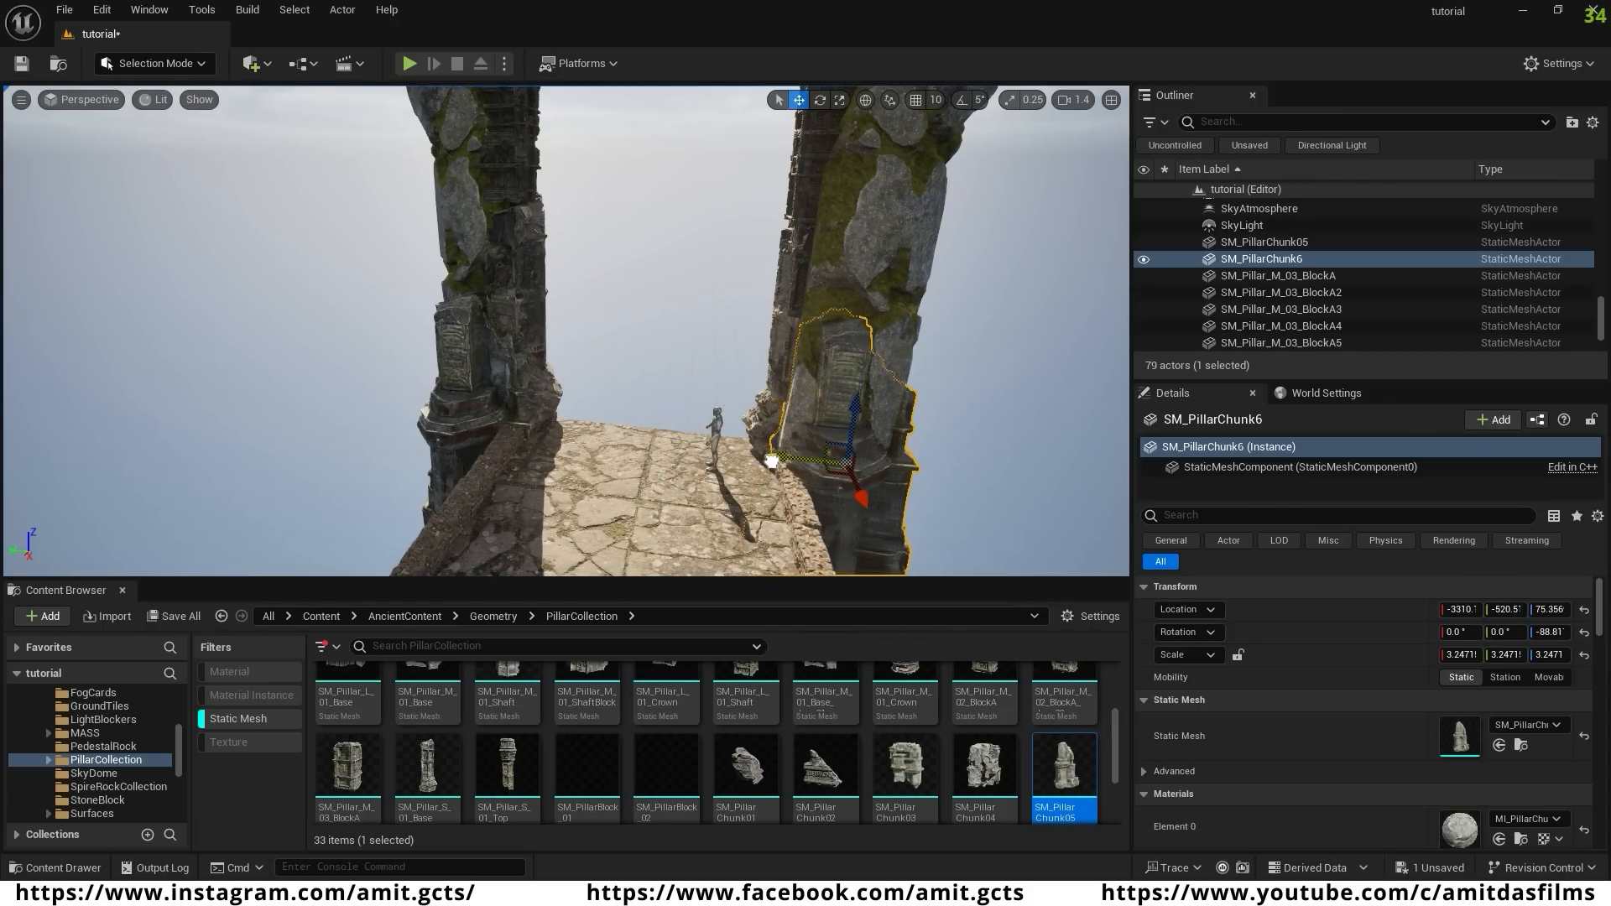
right_click(828, 432)
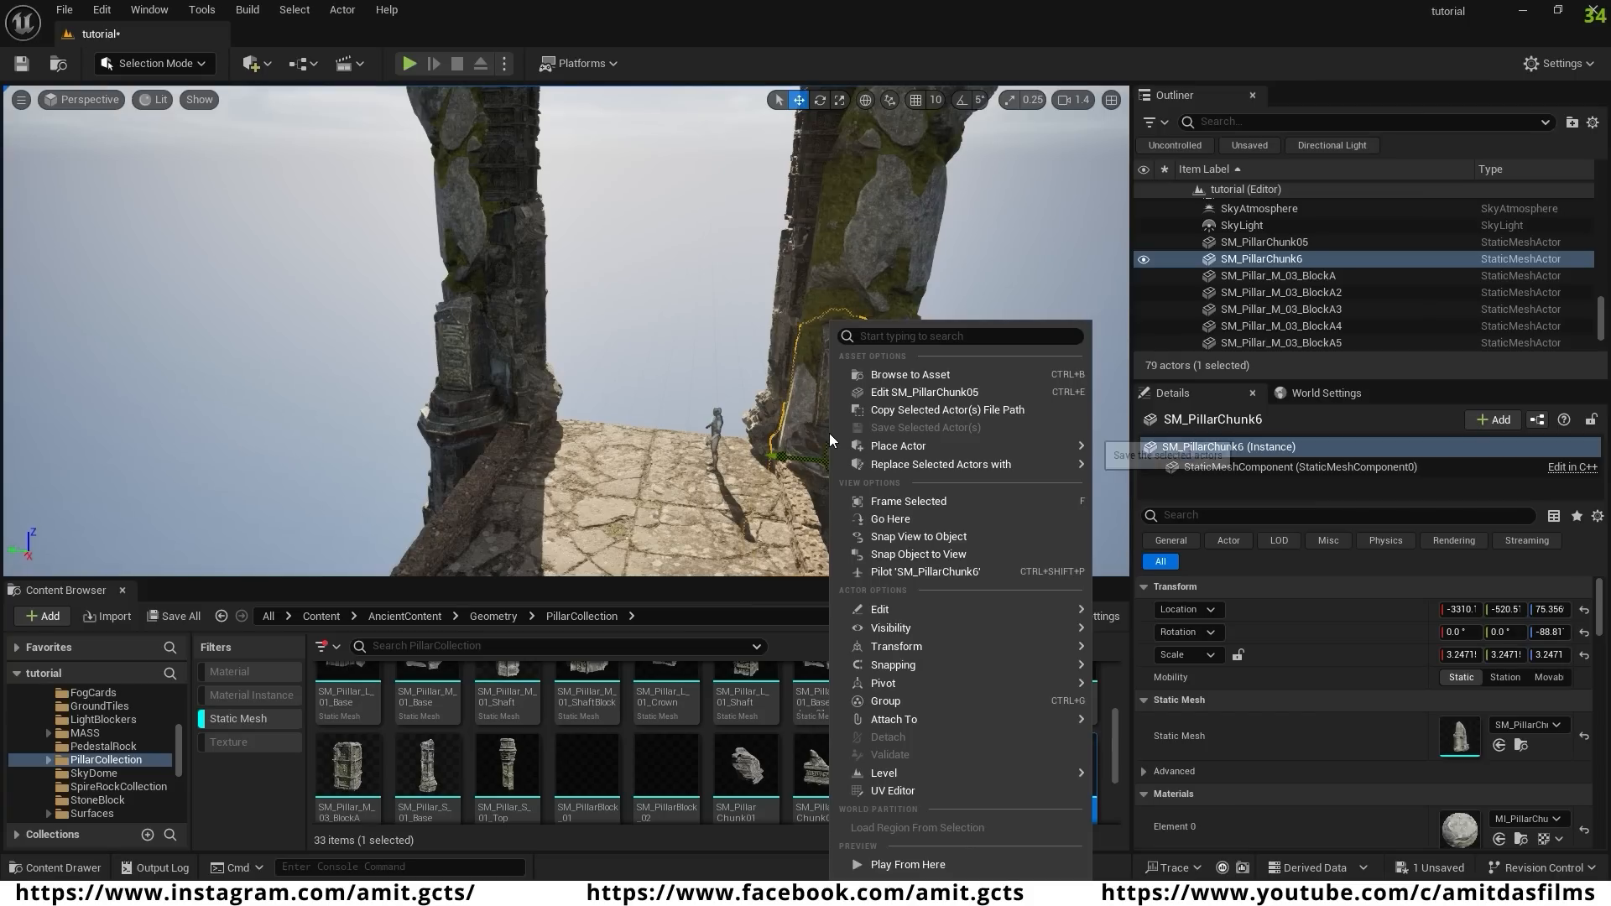
mouse_move(894, 646)
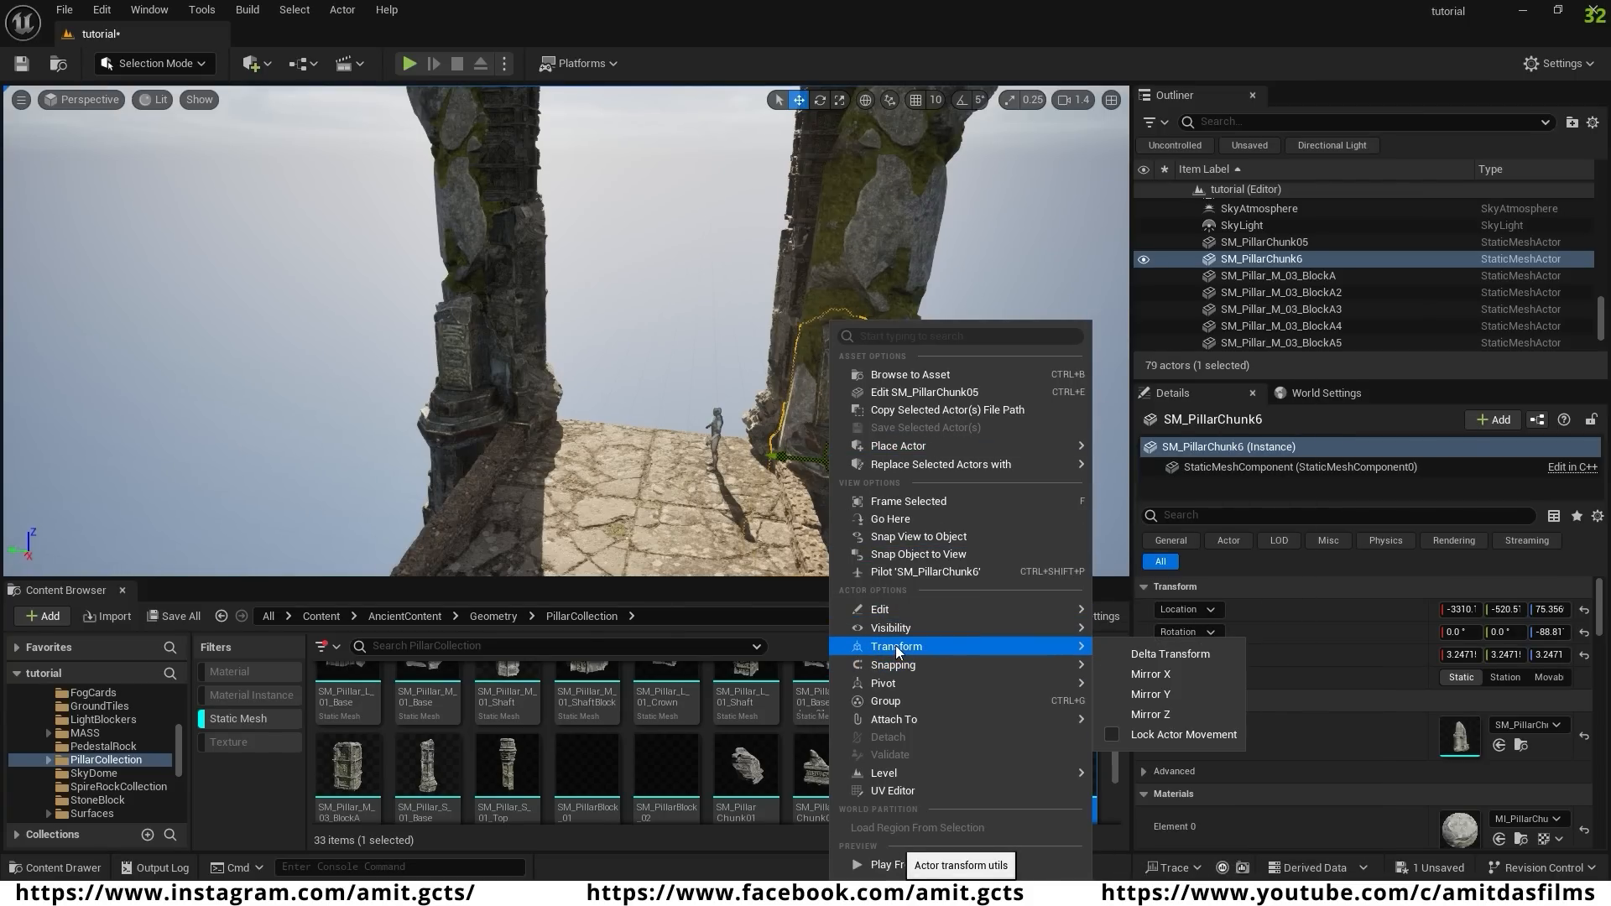
left_click(1162, 696)
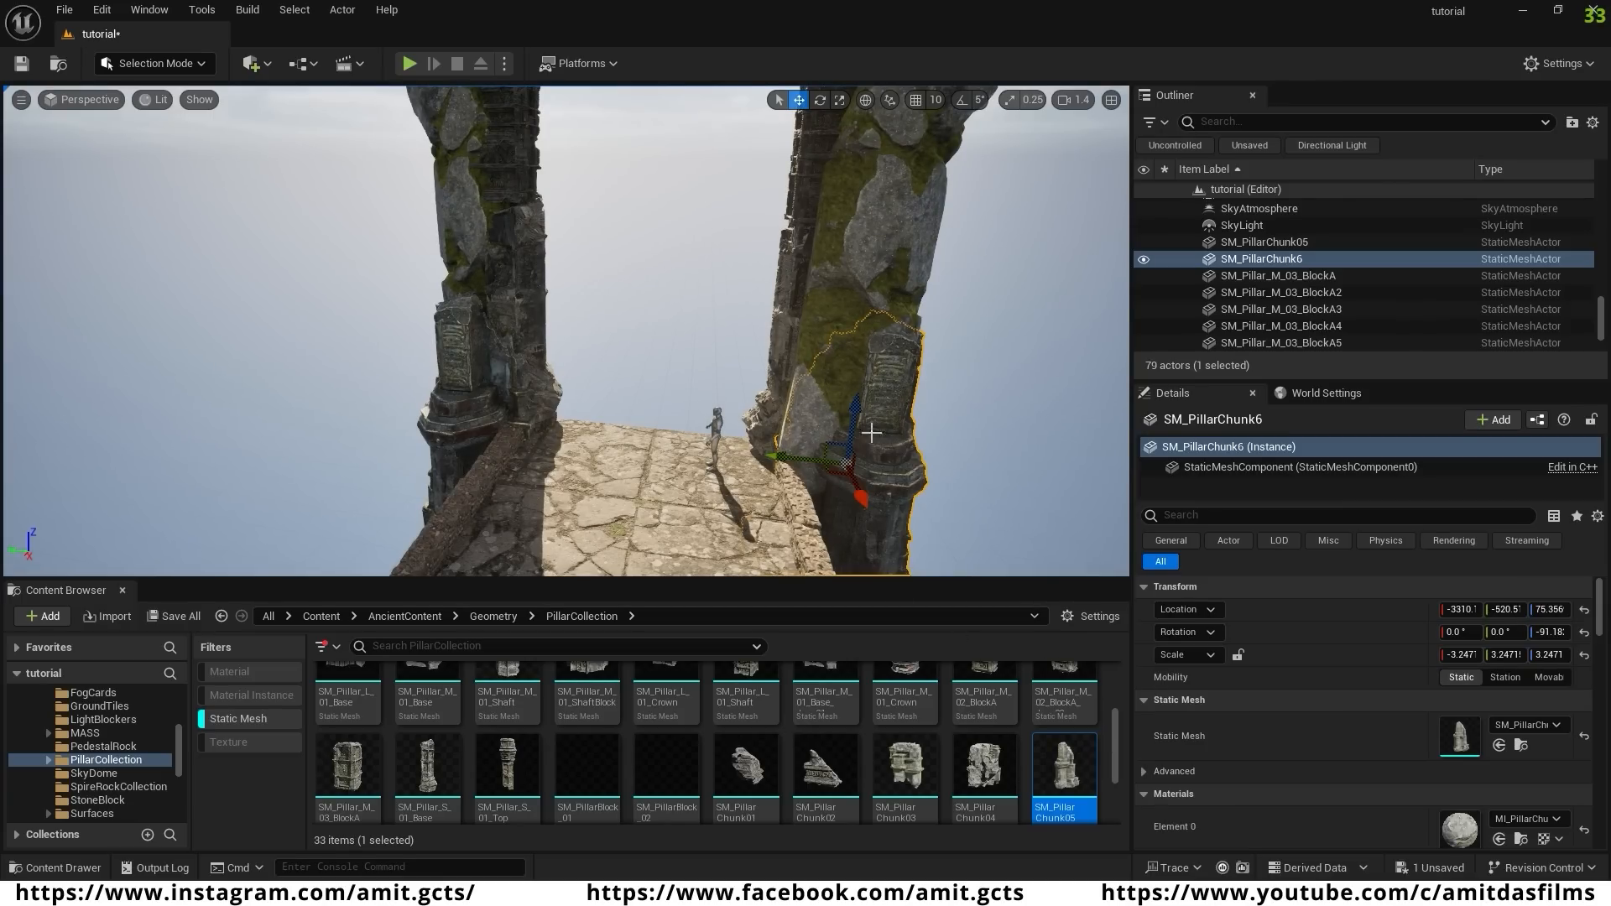
- Fit the mirrored pillar chunk against the second arch leg, at about X -3247, Y -495
mouse_move(789, 450)
left_mouse_down()
mouse_move(760, 456)
mouse_move(777, 461)
left_mouse_up()
left_click_drag(857, 495, 866, 511)
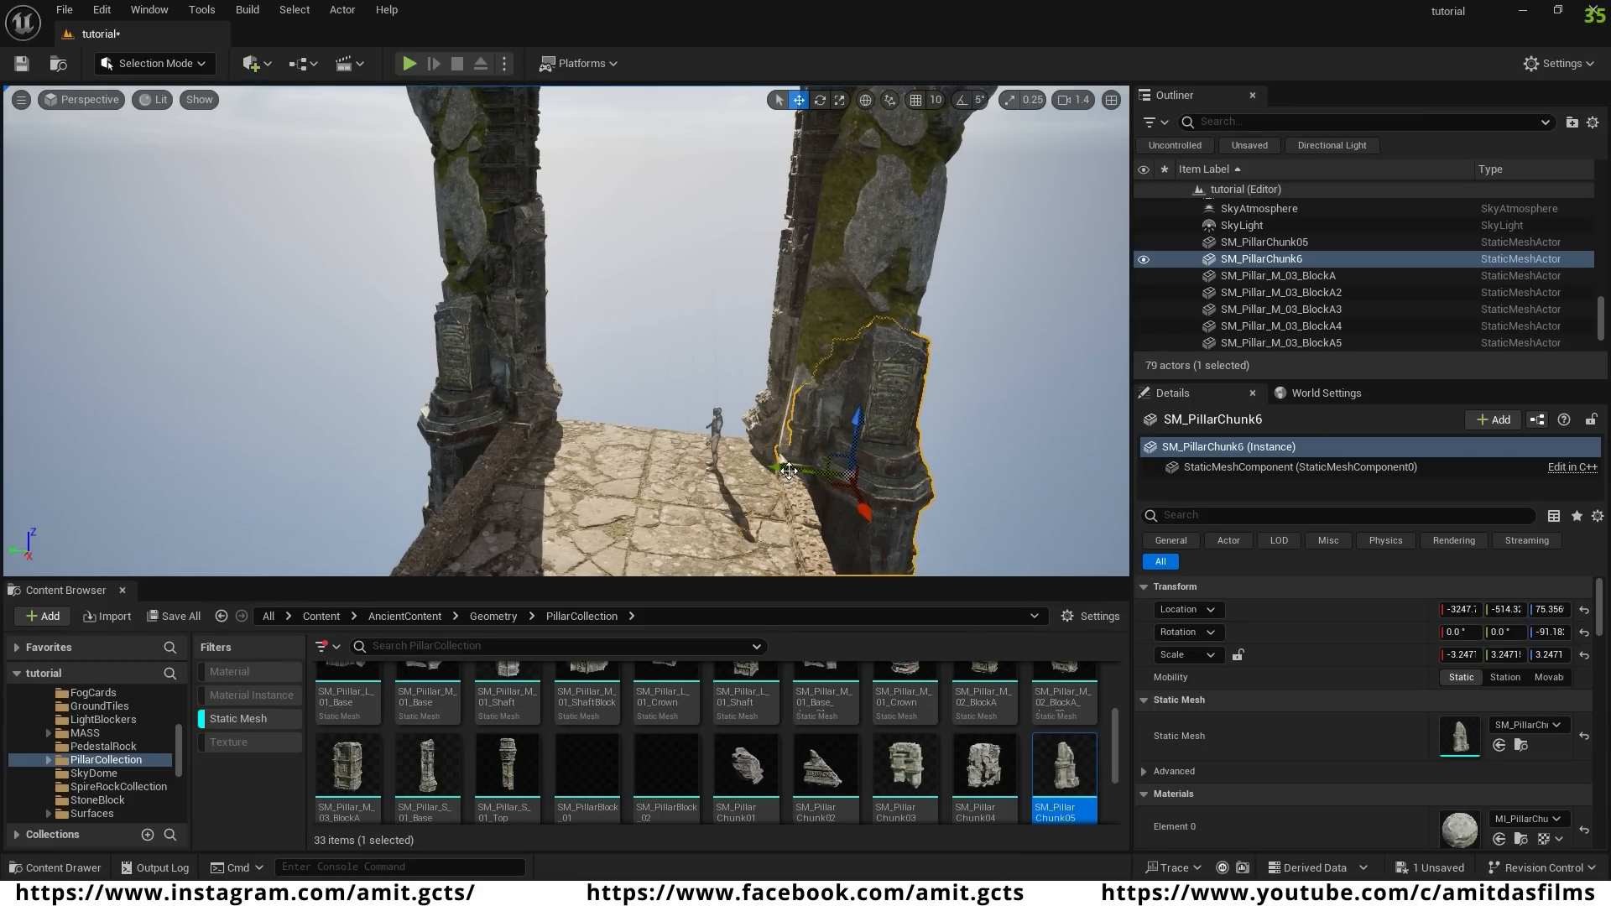
left_click_drag(781, 464, 775, 468)
- Place SM_Pillar_S_01_Top above the first leg's pillar chunk at about X -3362, Y 561, Z 556, scaled to about 1.85
right_click_drag(597, 506, 453, 504)
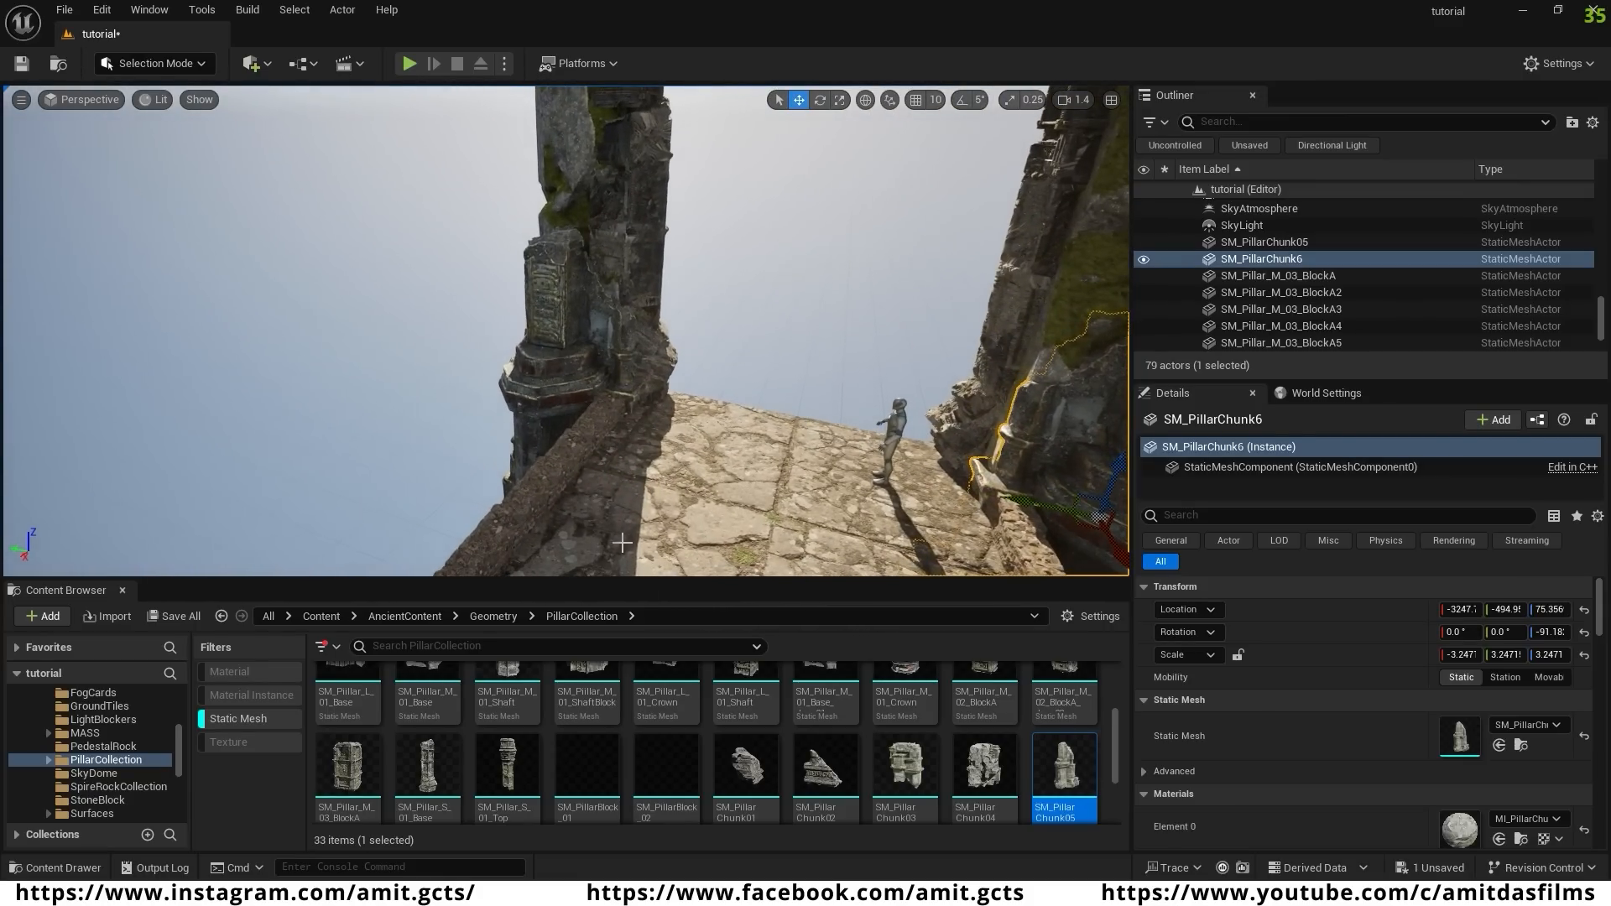
left_click(510, 766)
left_click_drag(520, 702, 557, 377)
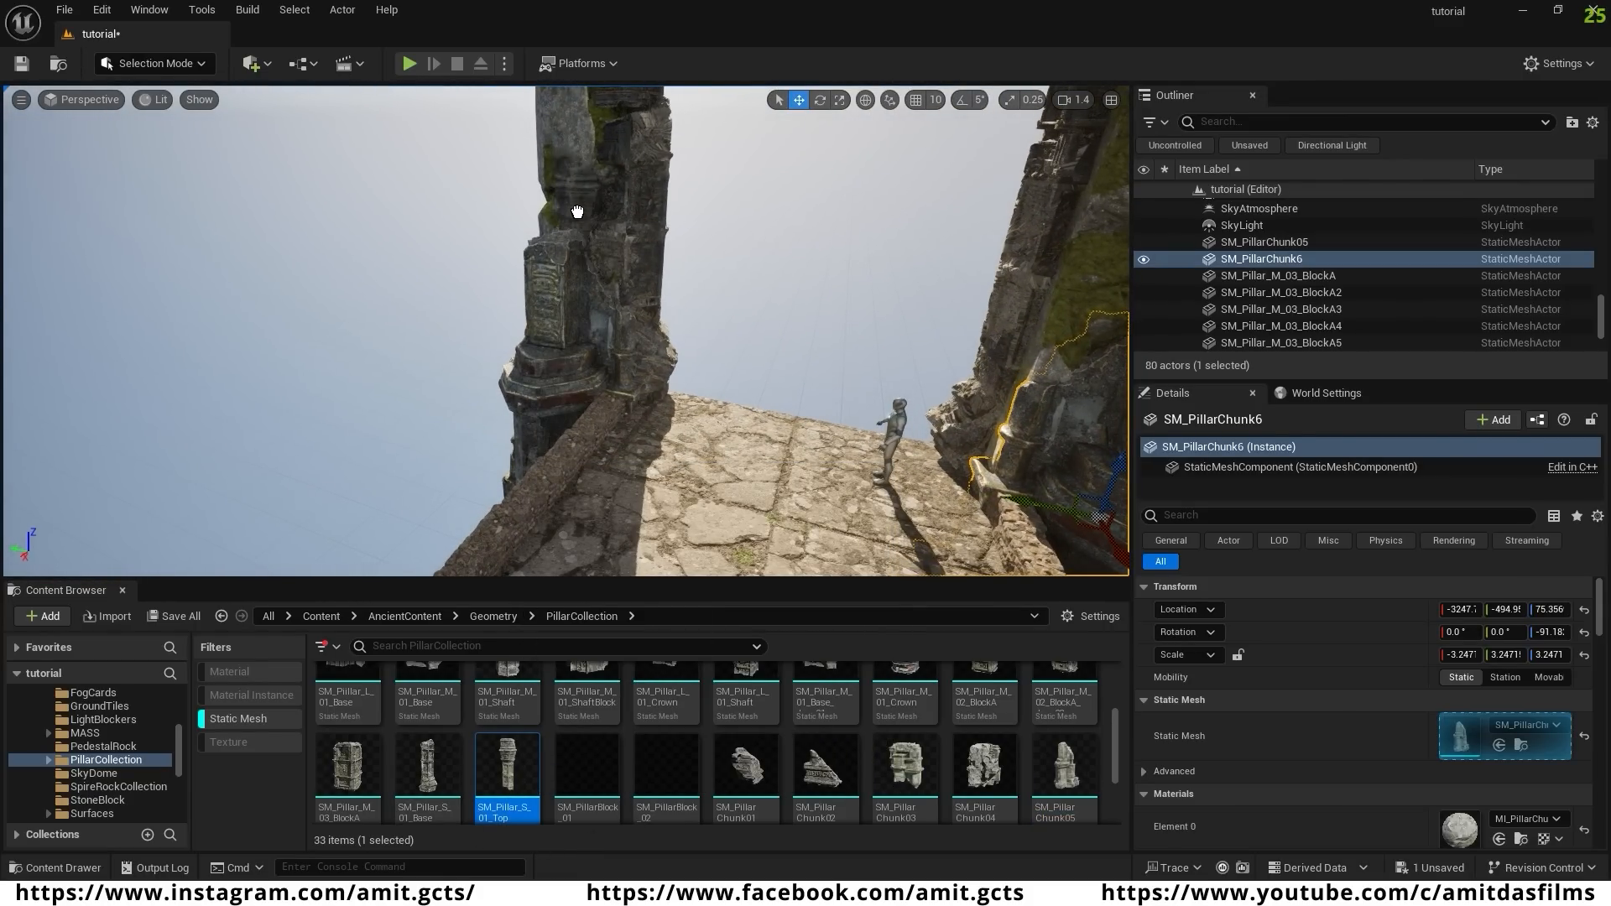
key("f")
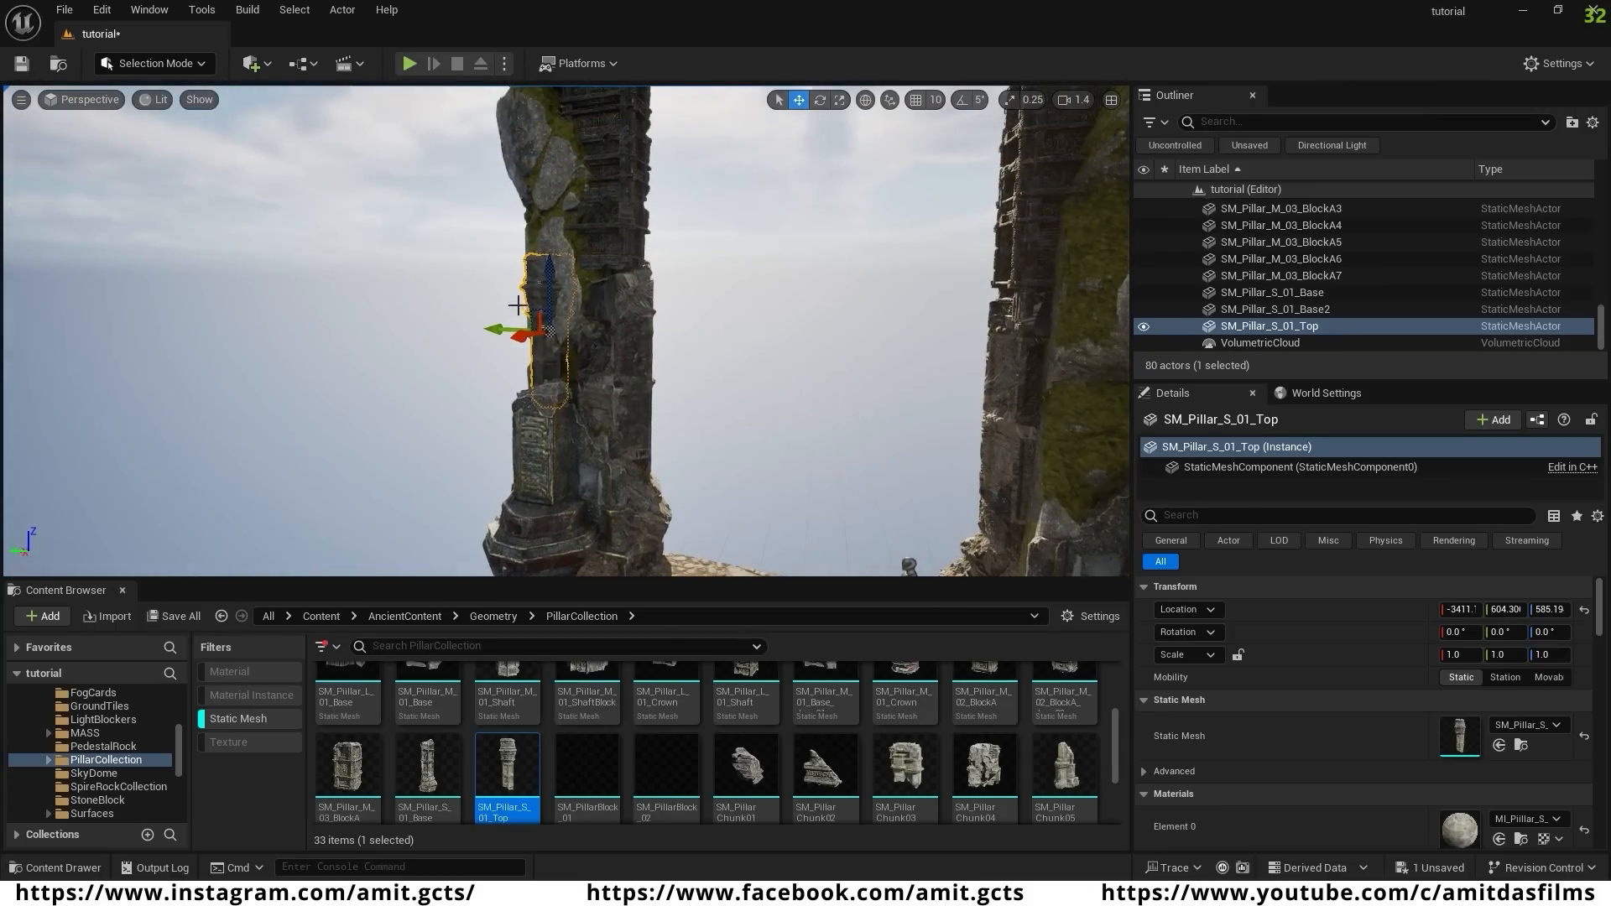
mouse_move(528, 340)
left_mouse_down()
mouse_move(498, 350)
mouse_move(512, 339)
left_mouse_up()
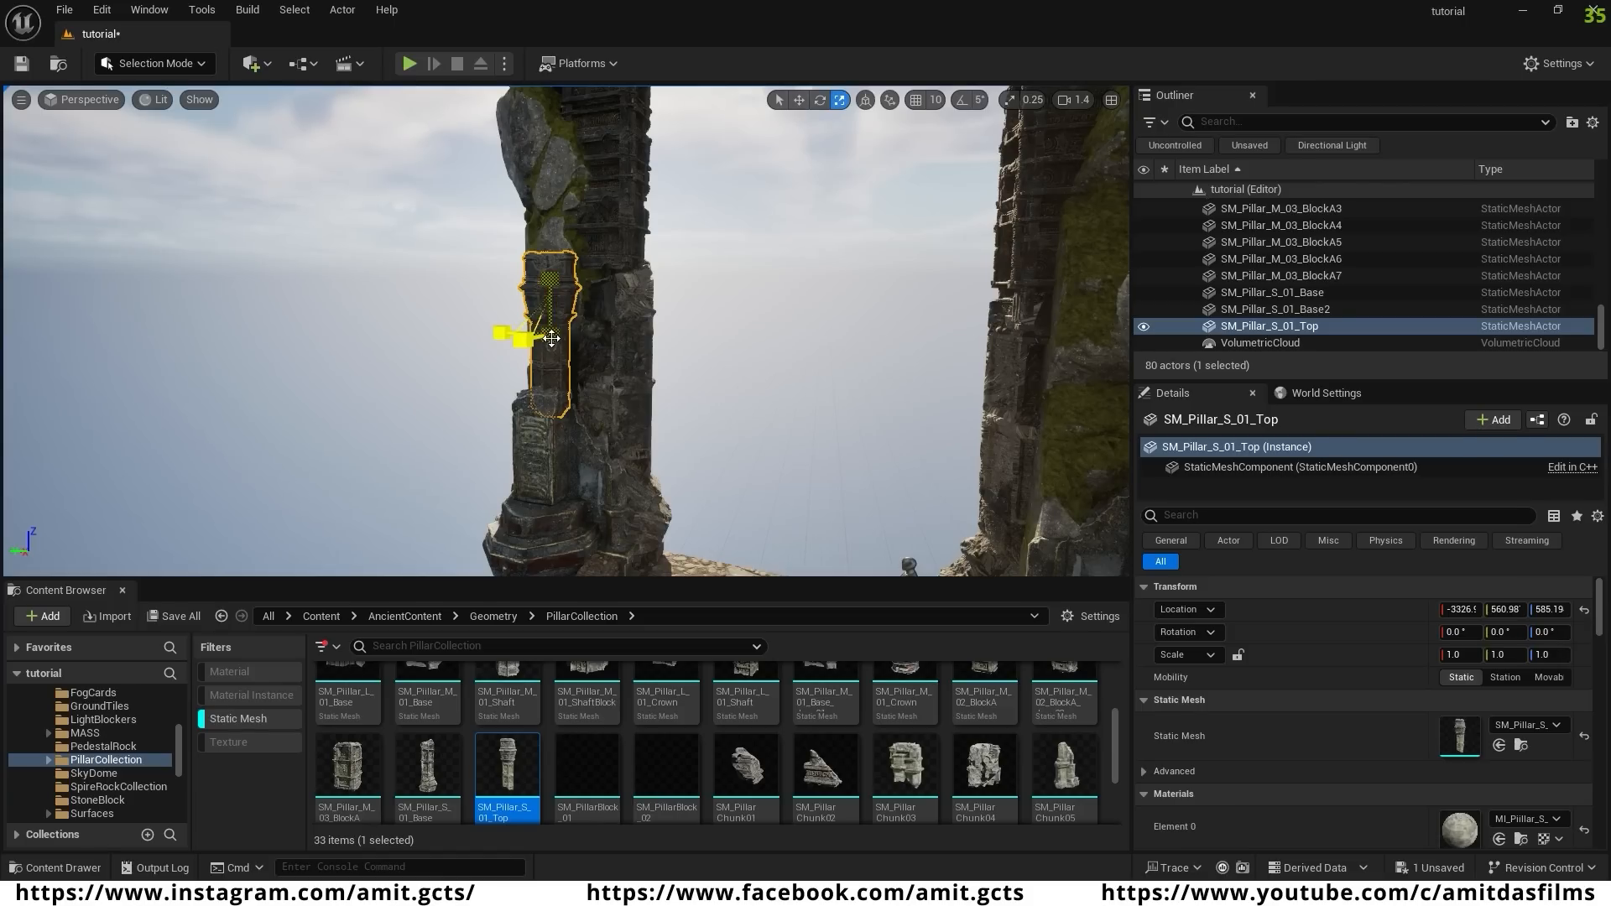
left_click_drag(522, 339, 550, 294)
left_click_drag(528, 355, 535, 351)
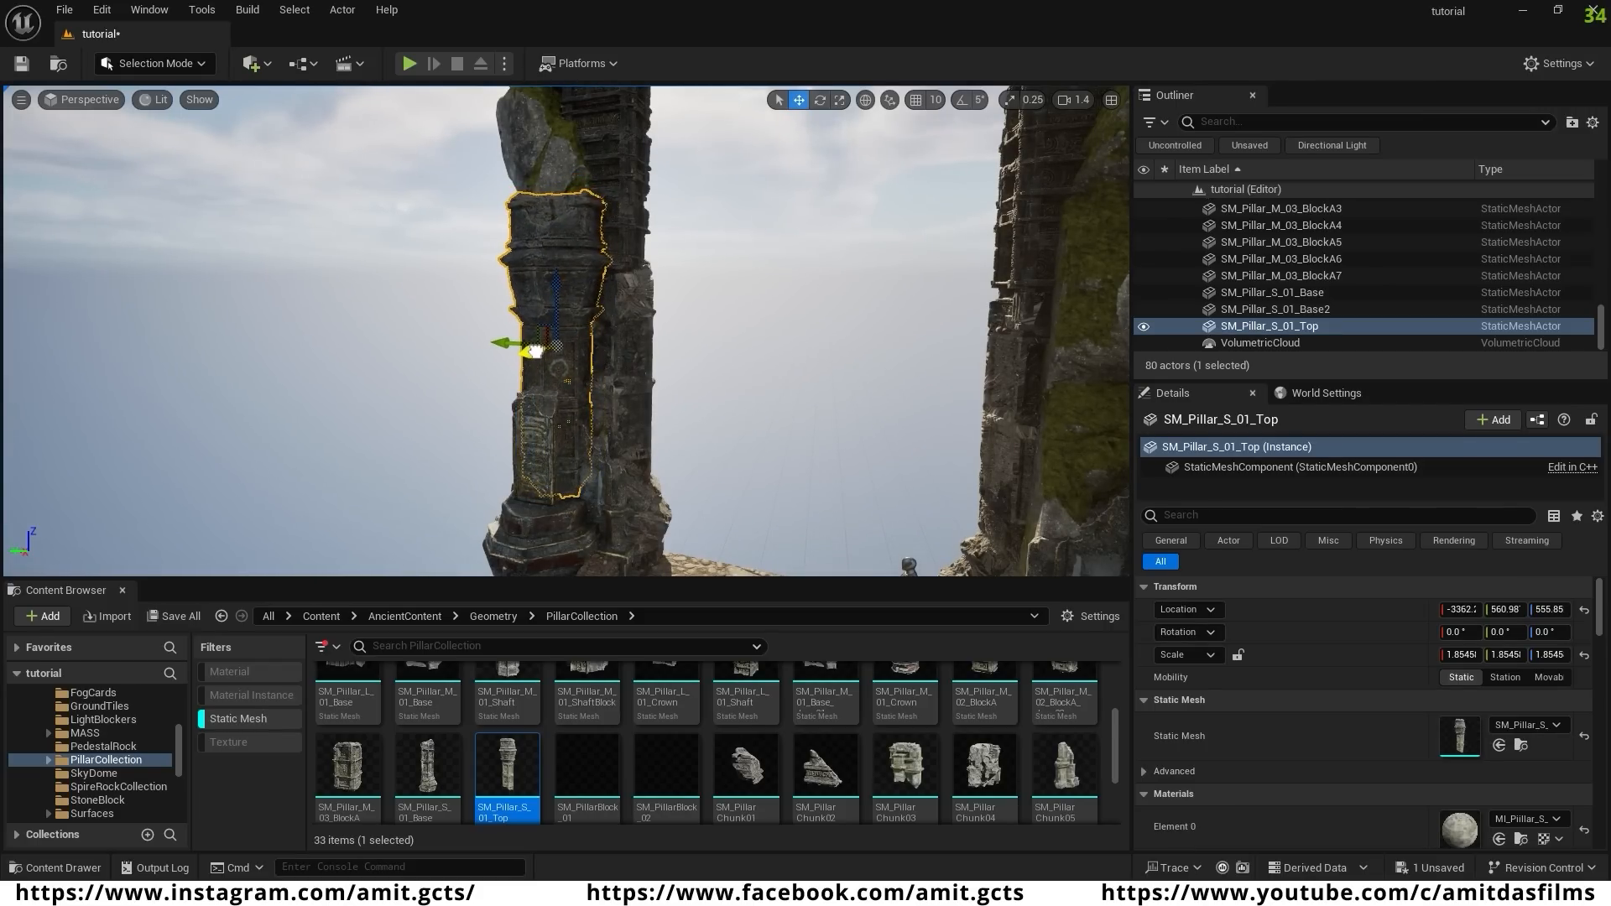
- Duplicate the pillar top across to the opposite arch leg, at about X -3330, Y -496
right_click_drag(582, 465, 671, 478)
scroll(581, 466, "down", 3)
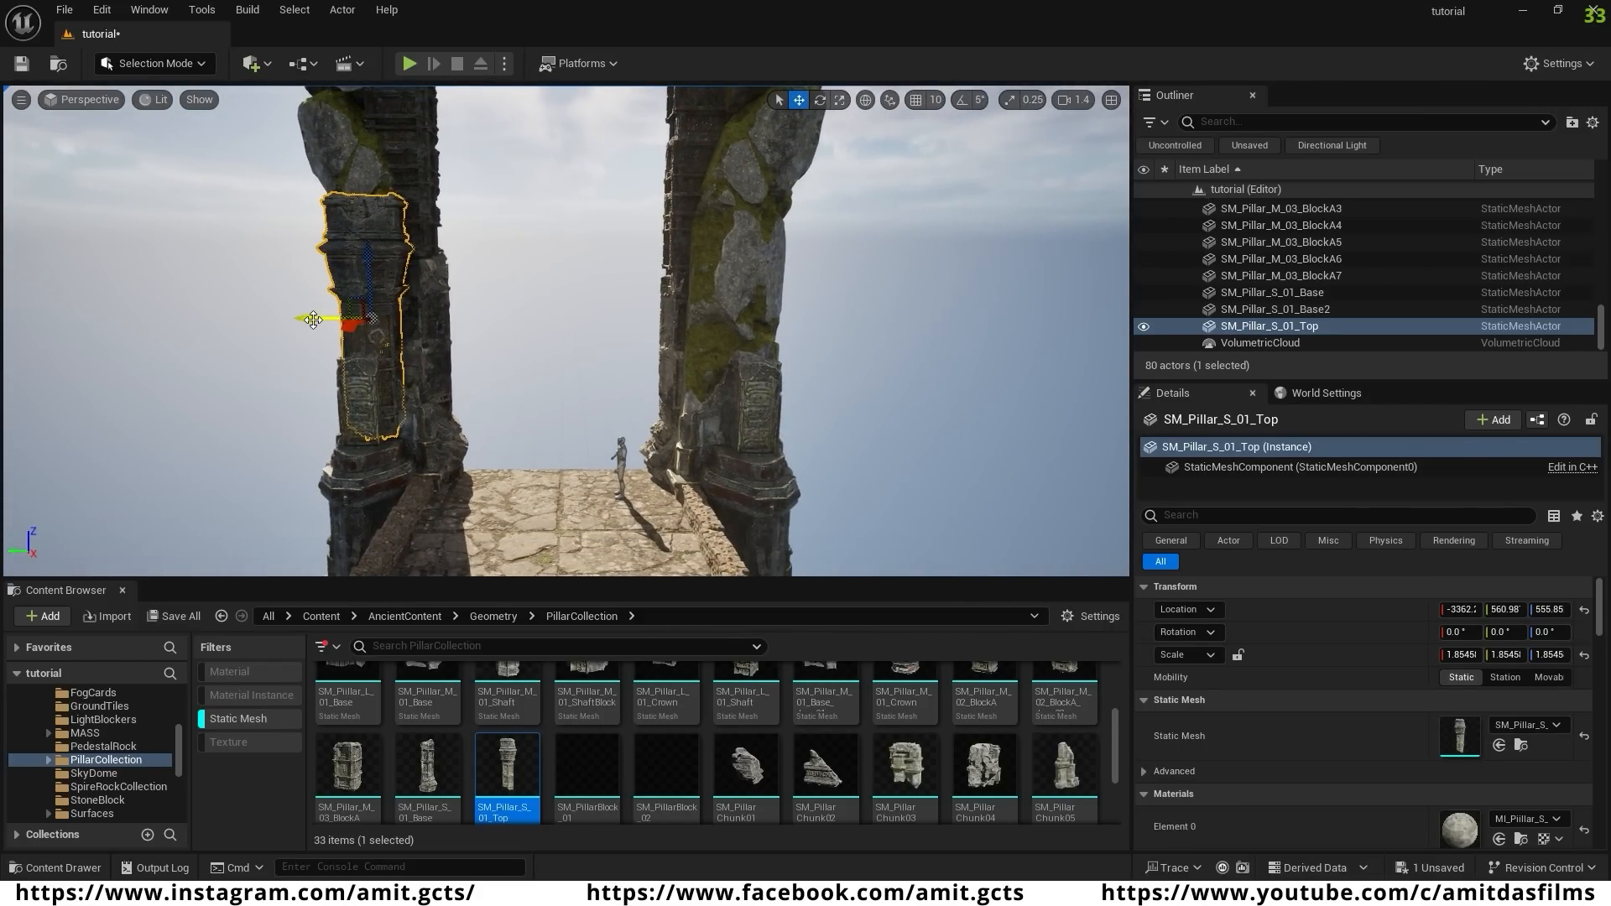
left_click_drag(316, 320, 676, 320, "alt")
- Place SM_Pillar_L_01_Shaft on the inner side of the first arch leg, at about X -3484, Y 384, Z 225
scroll(780, 738, "down", 1)
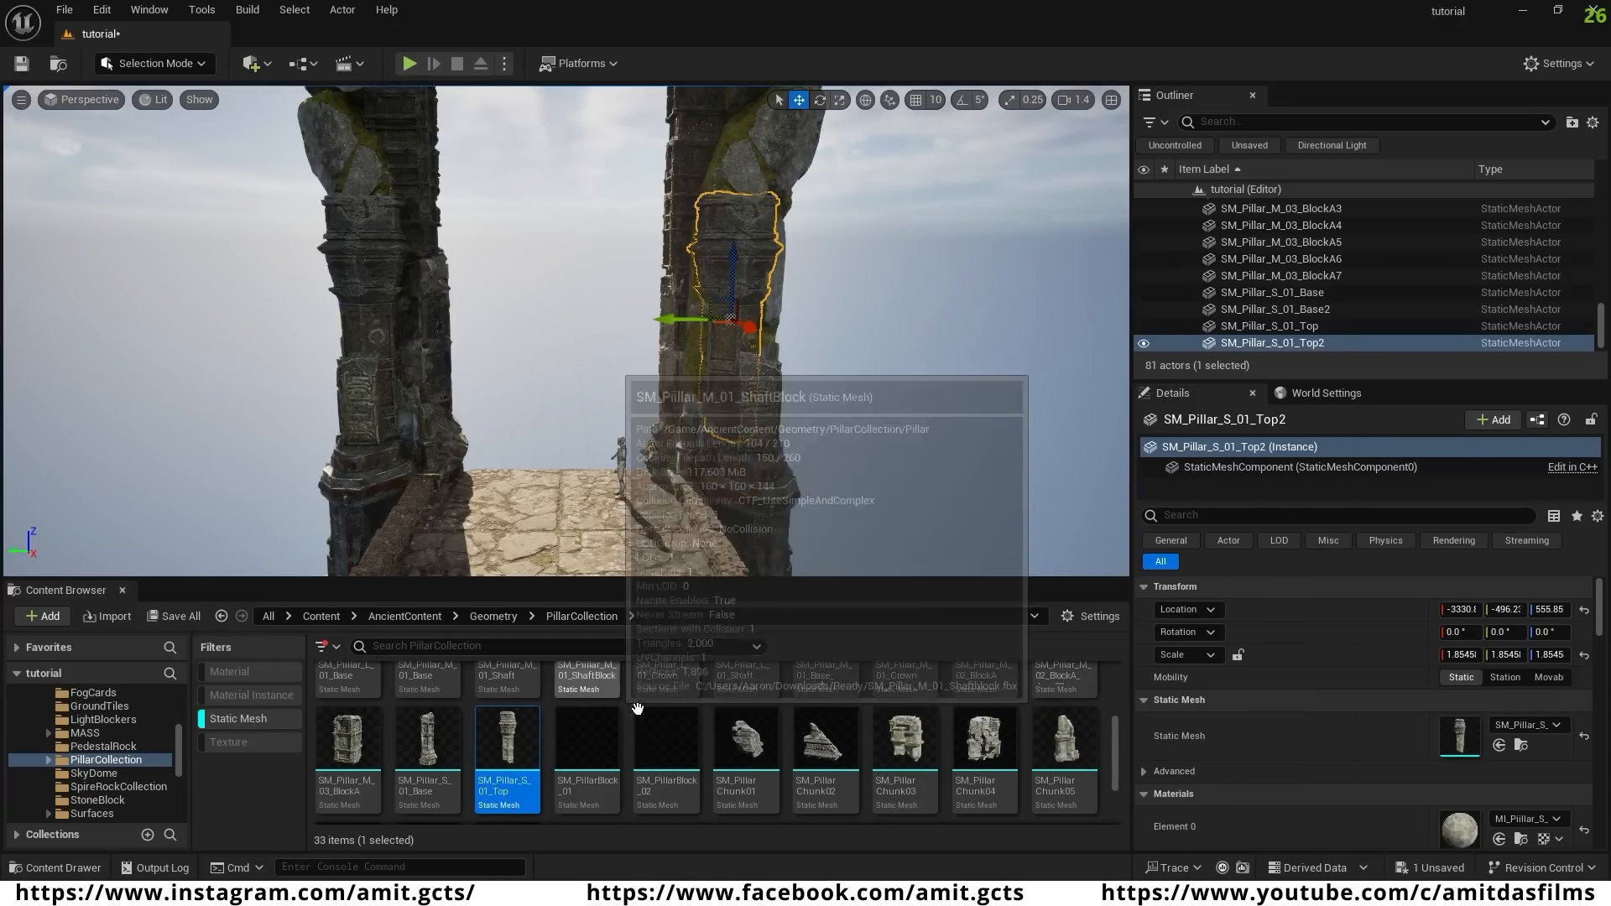
scroll(730, 751, "up", 1)
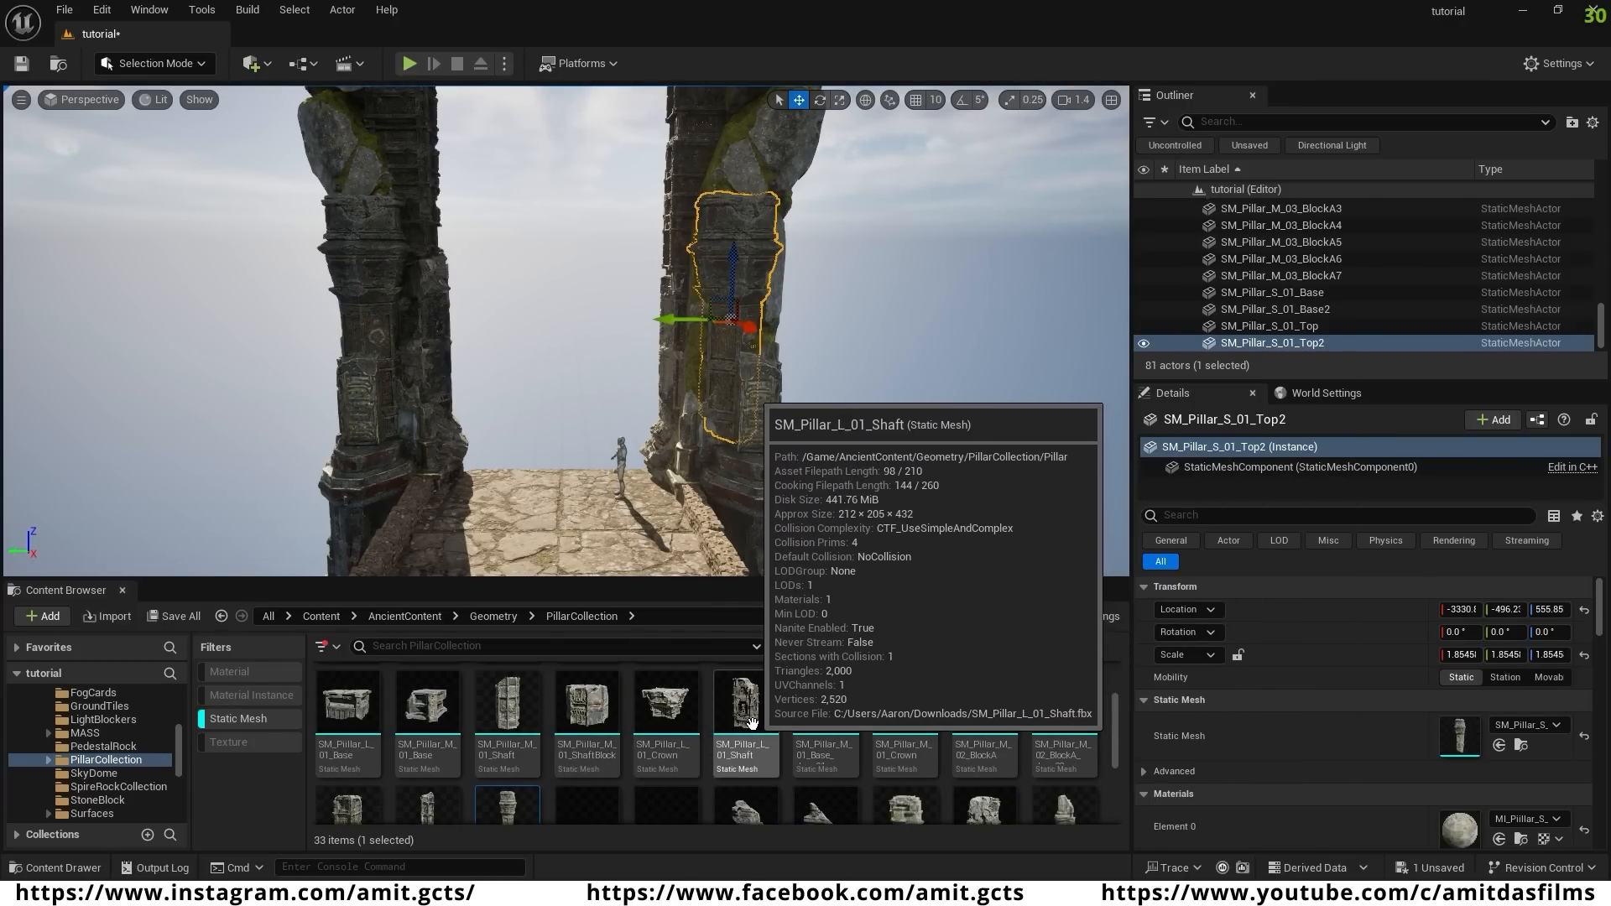
left_click_drag(753, 728, 420, 388)
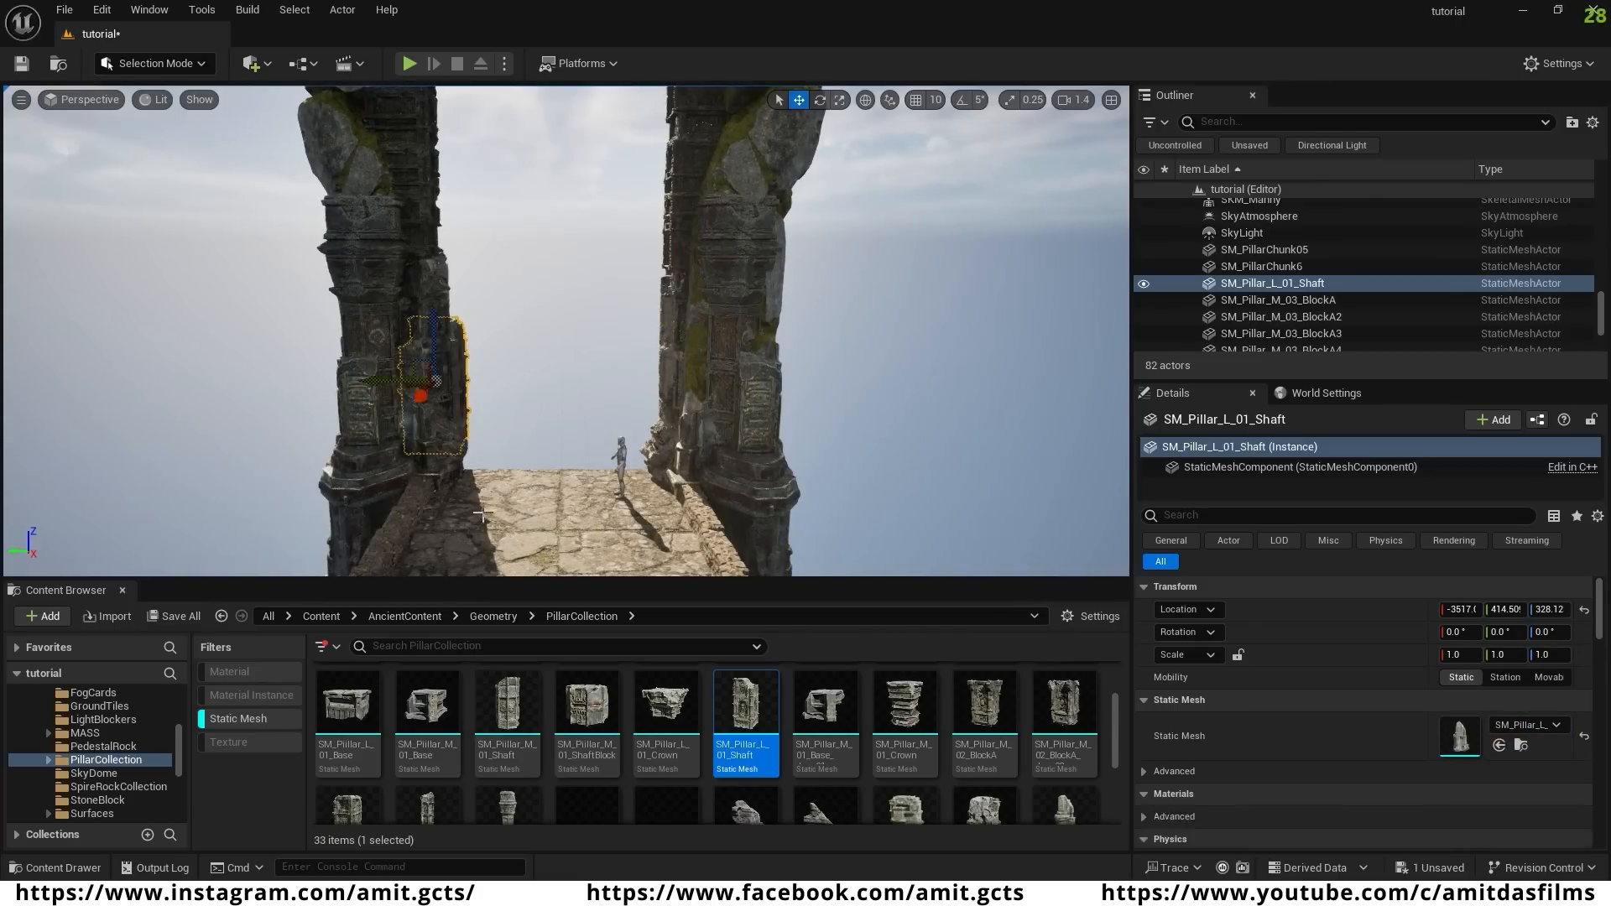
key("f")
left_click_drag(439, 306, 629, 369, "alt")
left_click_drag(554, 293, 554, 331)
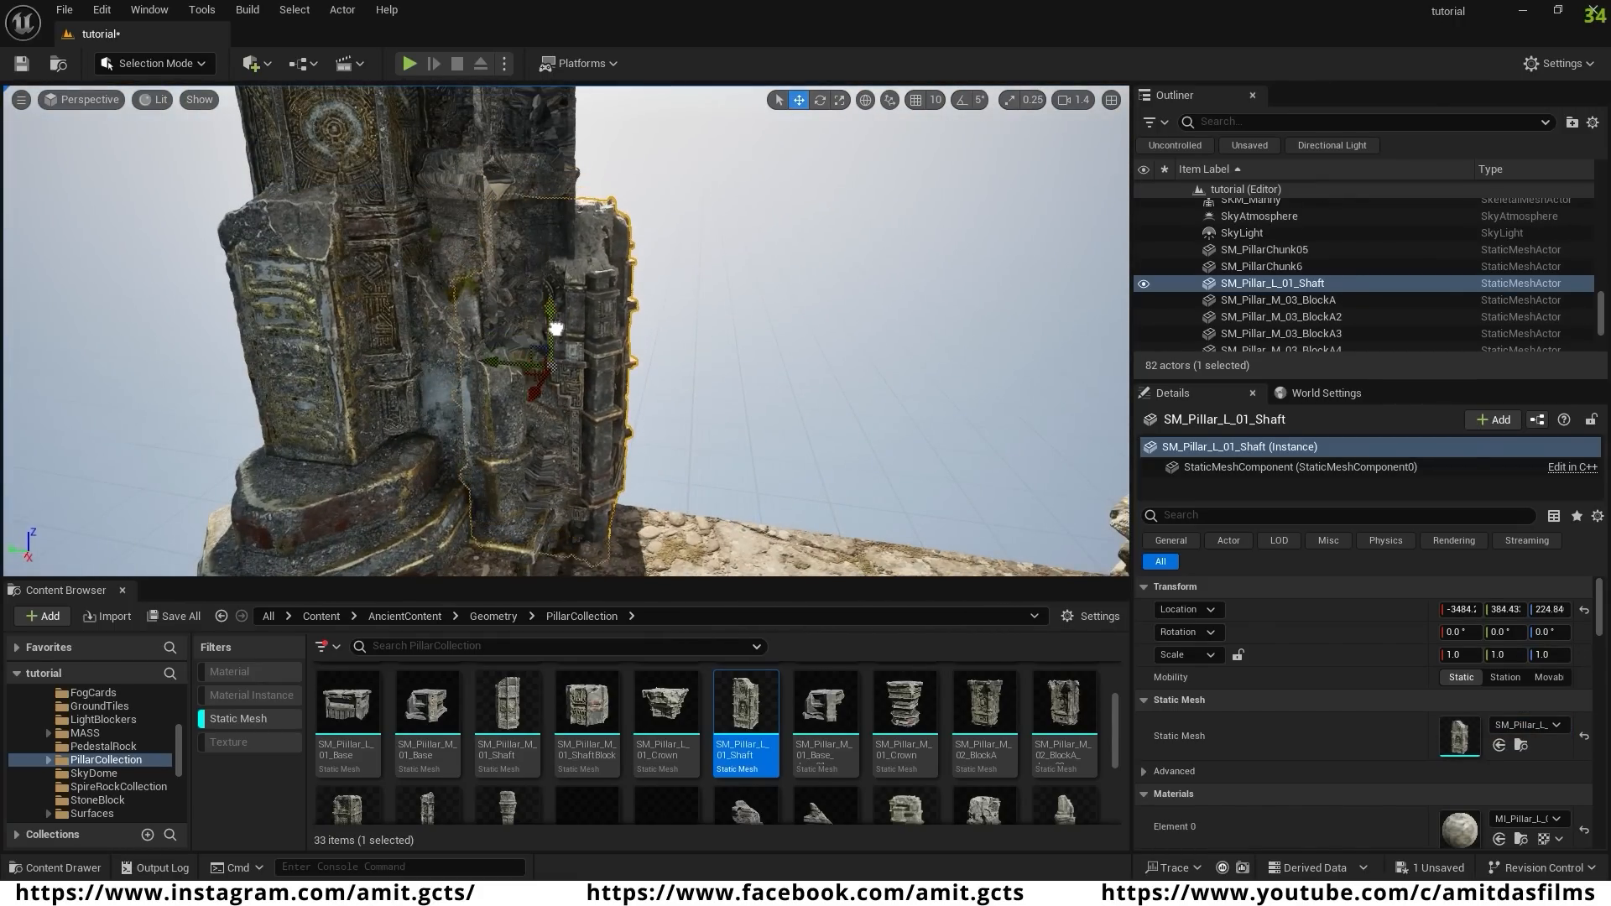
- Duplicate the shaft across to the opposite arch leg at about Y -360, and stack a copy above each of the two shafts
right_click_drag(554, 331, 637, 352)
left_click_drag(428, 354, 738, 353, "alt")
right_click_drag(738, 354, 848, 239)
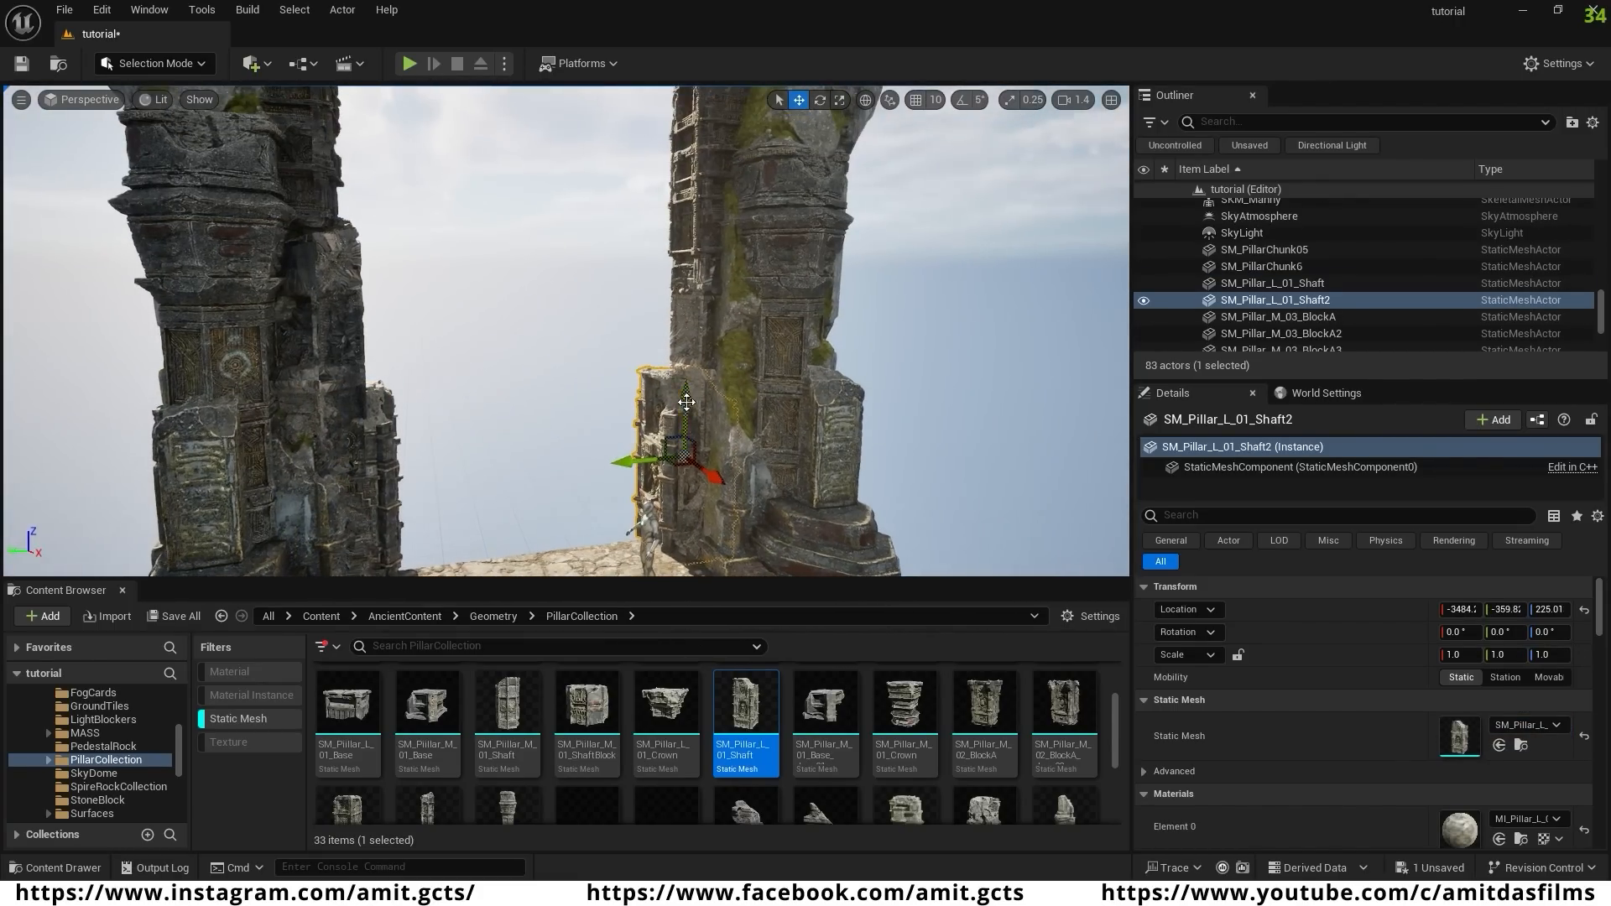
left_click_drag(688, 412, 684, 223, "alt")
left_click(353, 428)
left_click_drag(340, 407, 330, 255, "alt")
left_click(467, 400)
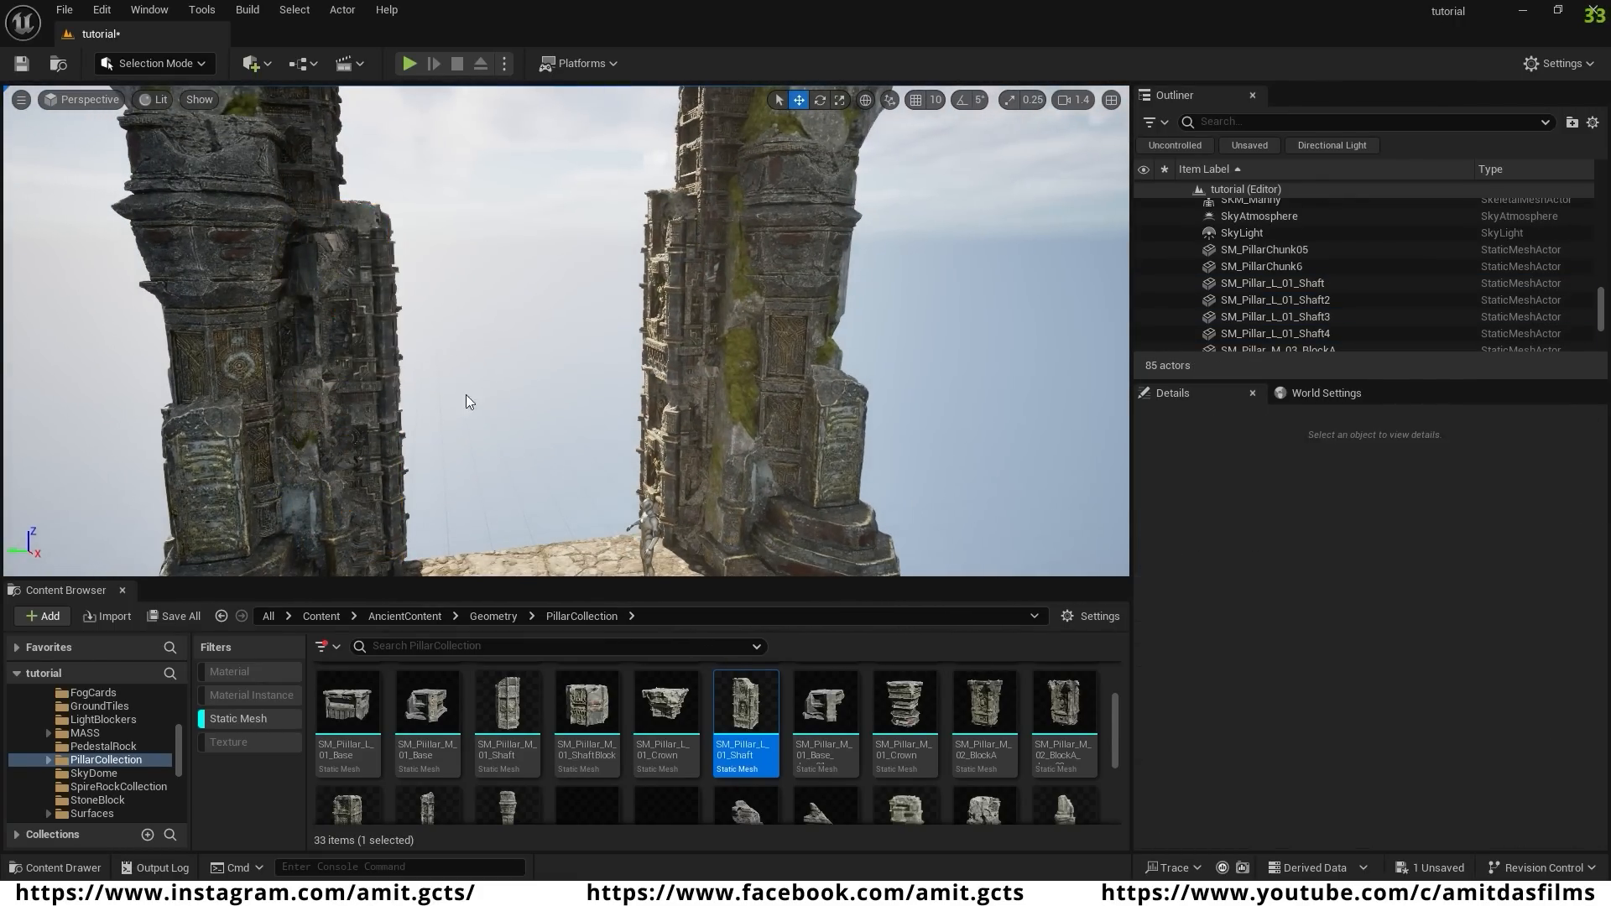
- Place SM_Pillar_M_01_Crown on top of the stacked shafts of one arch leg and resize it to fit
right_click_drag(467, 399, 493, 437)
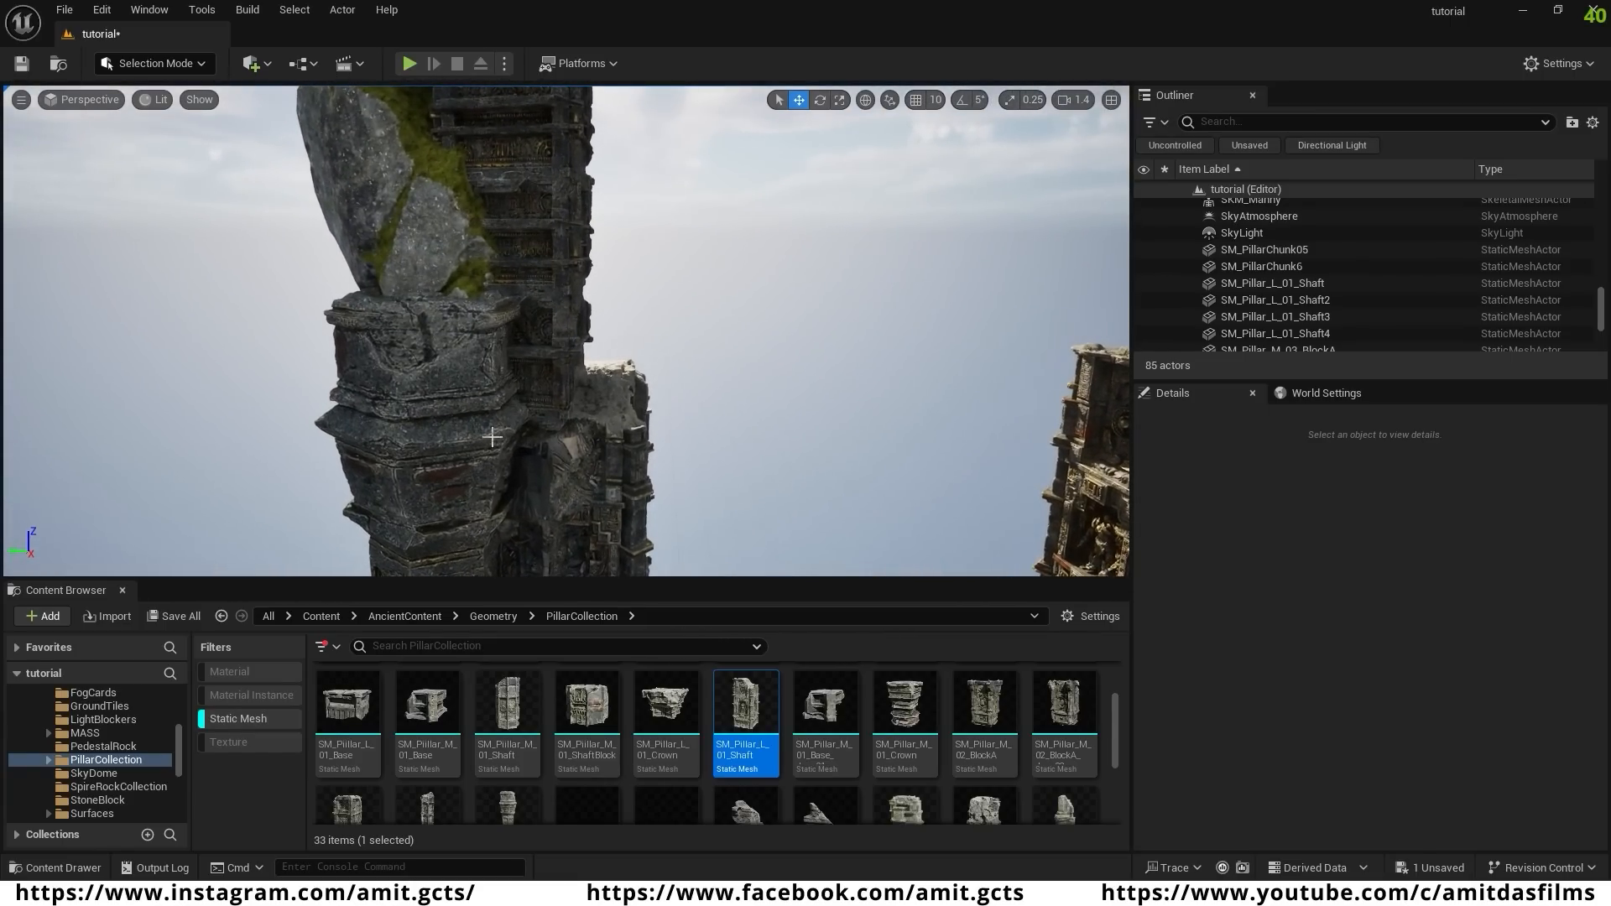
left_click(911, 723)
left_click_drag(910, 724, 629, 342)
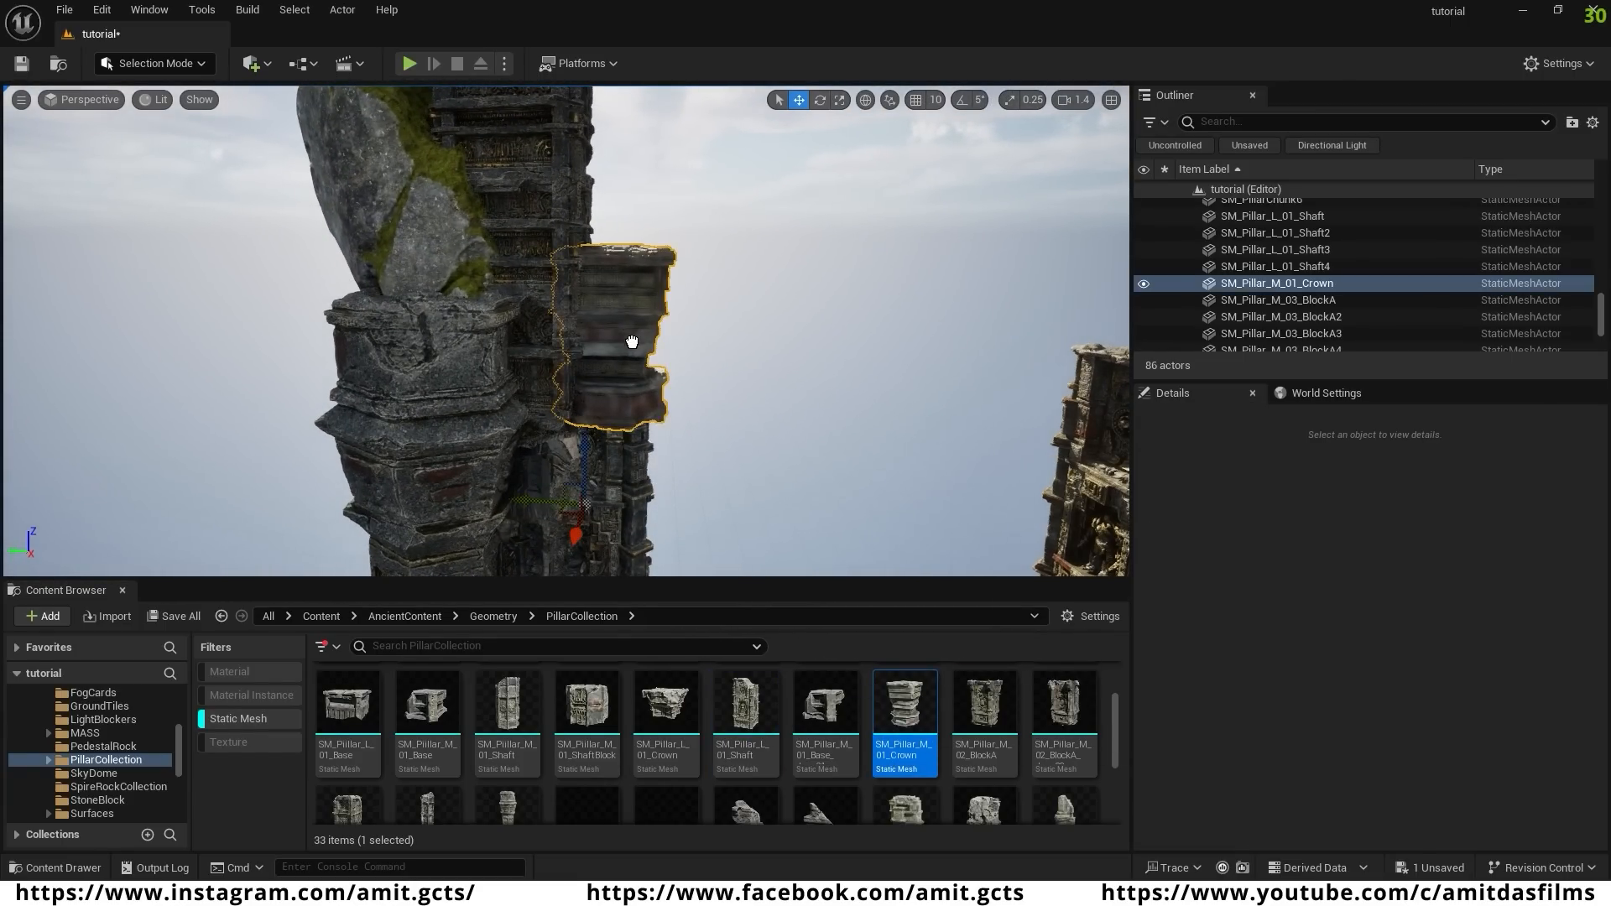
right_click_drag(691, 381, 730, 381)
key("r")
left_click_drag(576, 348, 576, 193)
key("w")
right_click_drag(576, 251, 554, 276)
left_click_drag(554, 277, 584, 278)
- Duplicate the pillar crown across onto the opposite leg's stacked shafts and deselect it
right_click_drag(584, 278, 538, 285)
left_click_drag(730, 307, 374, 317, "alt")
right_click_drag(374, 316, 453, 361)
key("Escape")
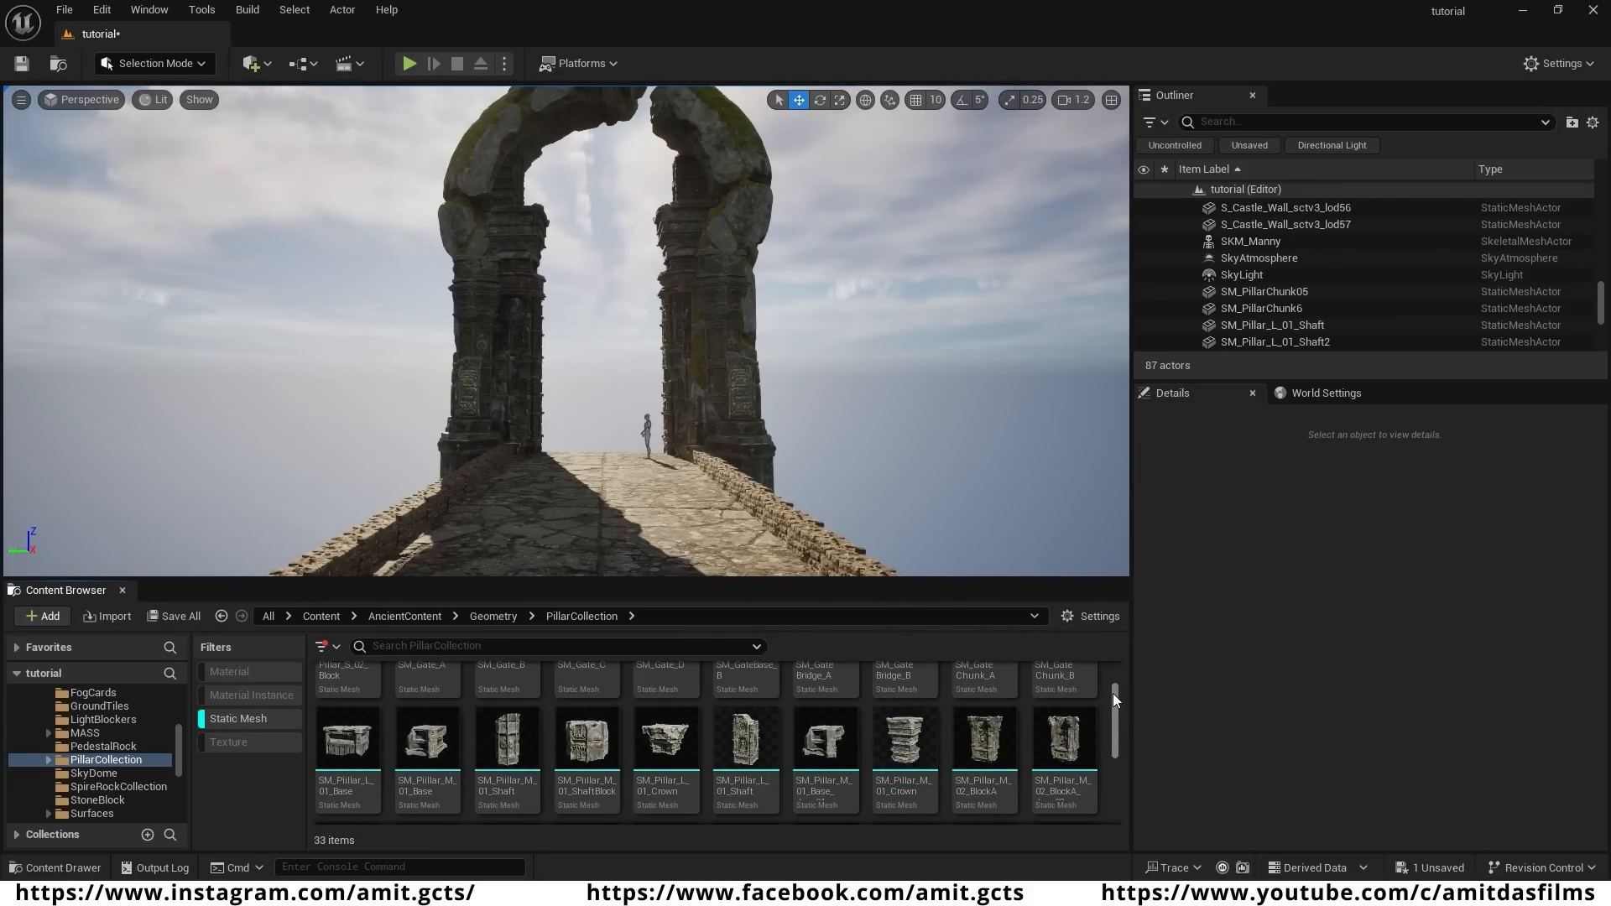
- Place SM_PillarChunk03 outside the second arch leg, at about X -3680, Y -993, Z 308
left_click_drag(1113, 693, 1114, 746)
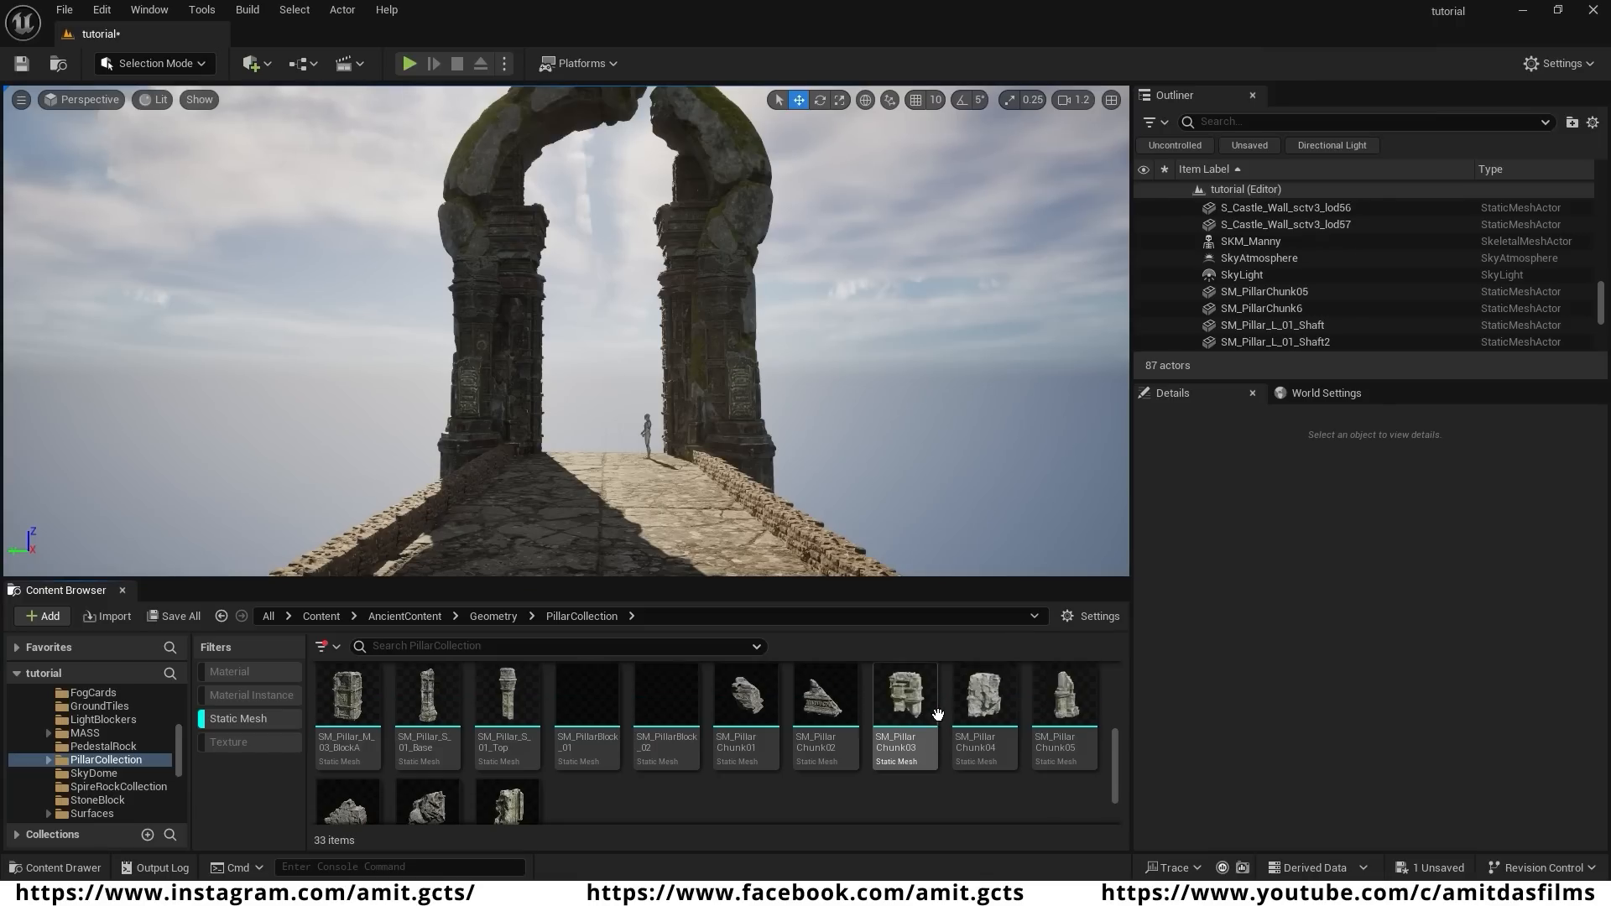
left_click_drag(915, 712, 734, 487)
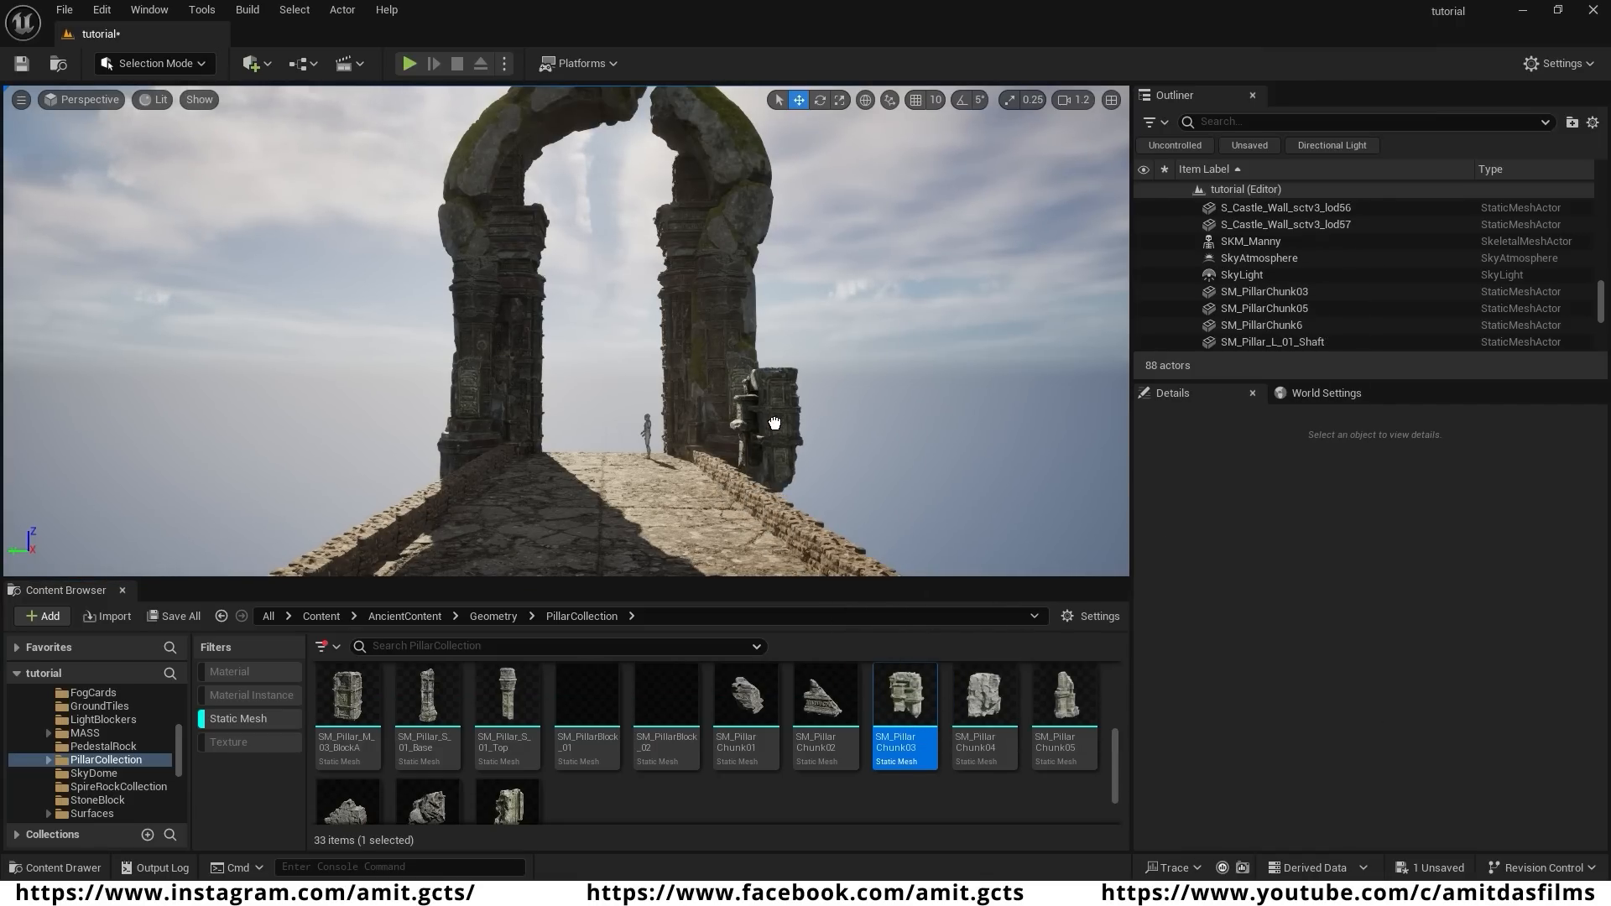
left_click_drag(775, 424, 722, 412)
right_click_drag(722, 412, 780, 504)
left_click_drag(561, 429, 576, 231)
- Rotate SM_PillarChunk03 to about -90.5° around Z and scale it uniformly to about 4.69
mouse_move(589, 385)
right_mouse_down()
mouse_move(637, 369)
mouse_move(590, 385)
right_mouse_up()
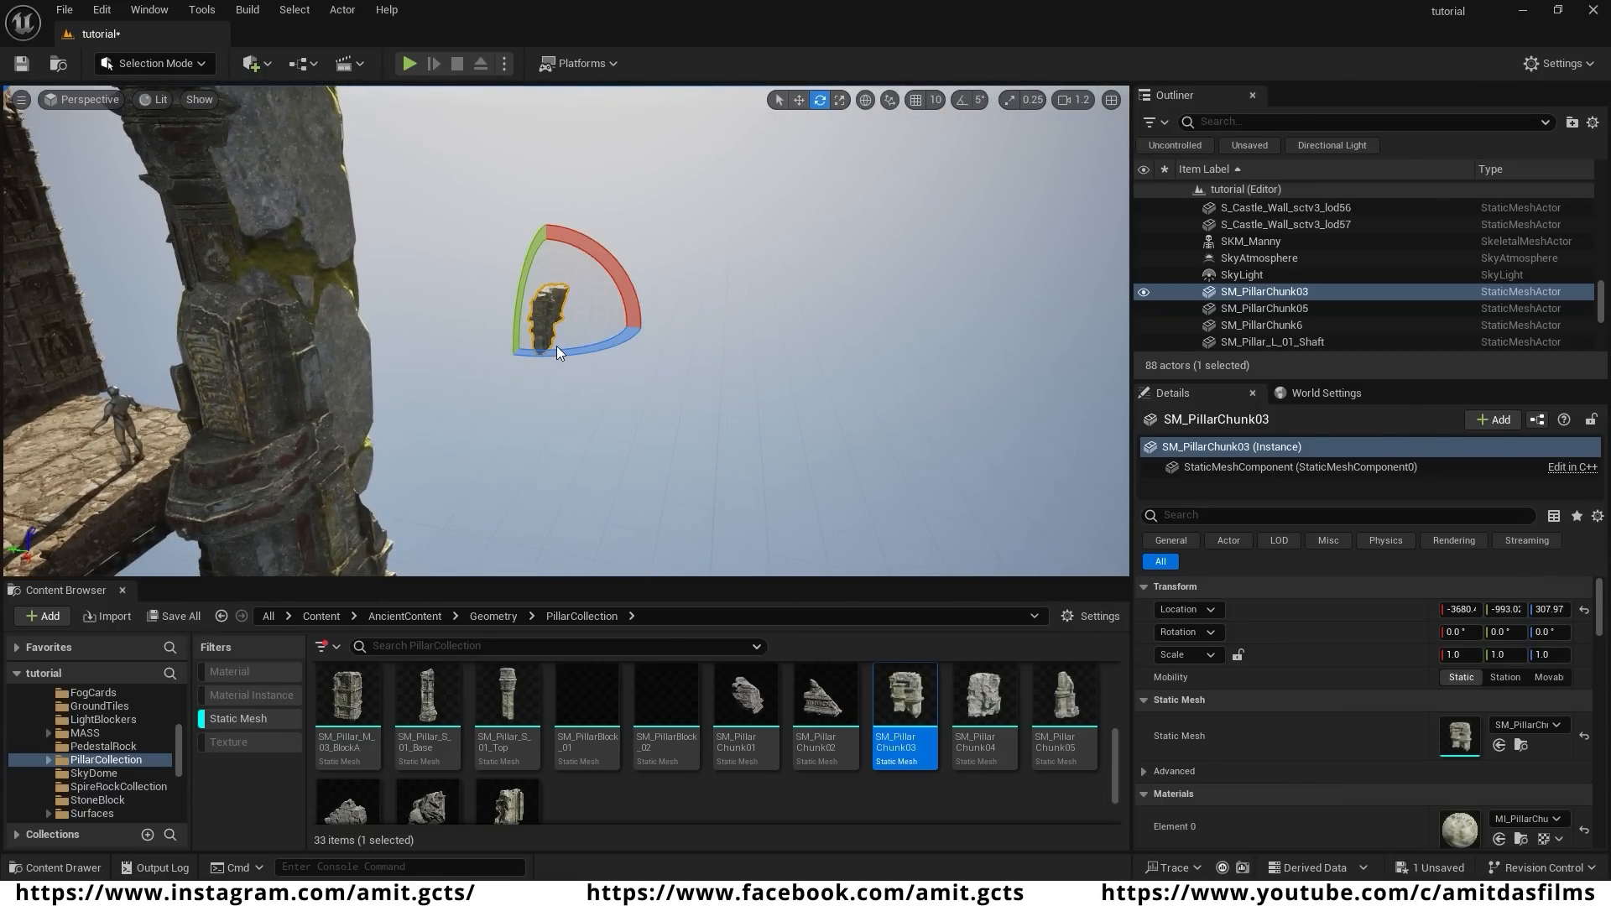
left_click_drag(545, 351, 579, 370)
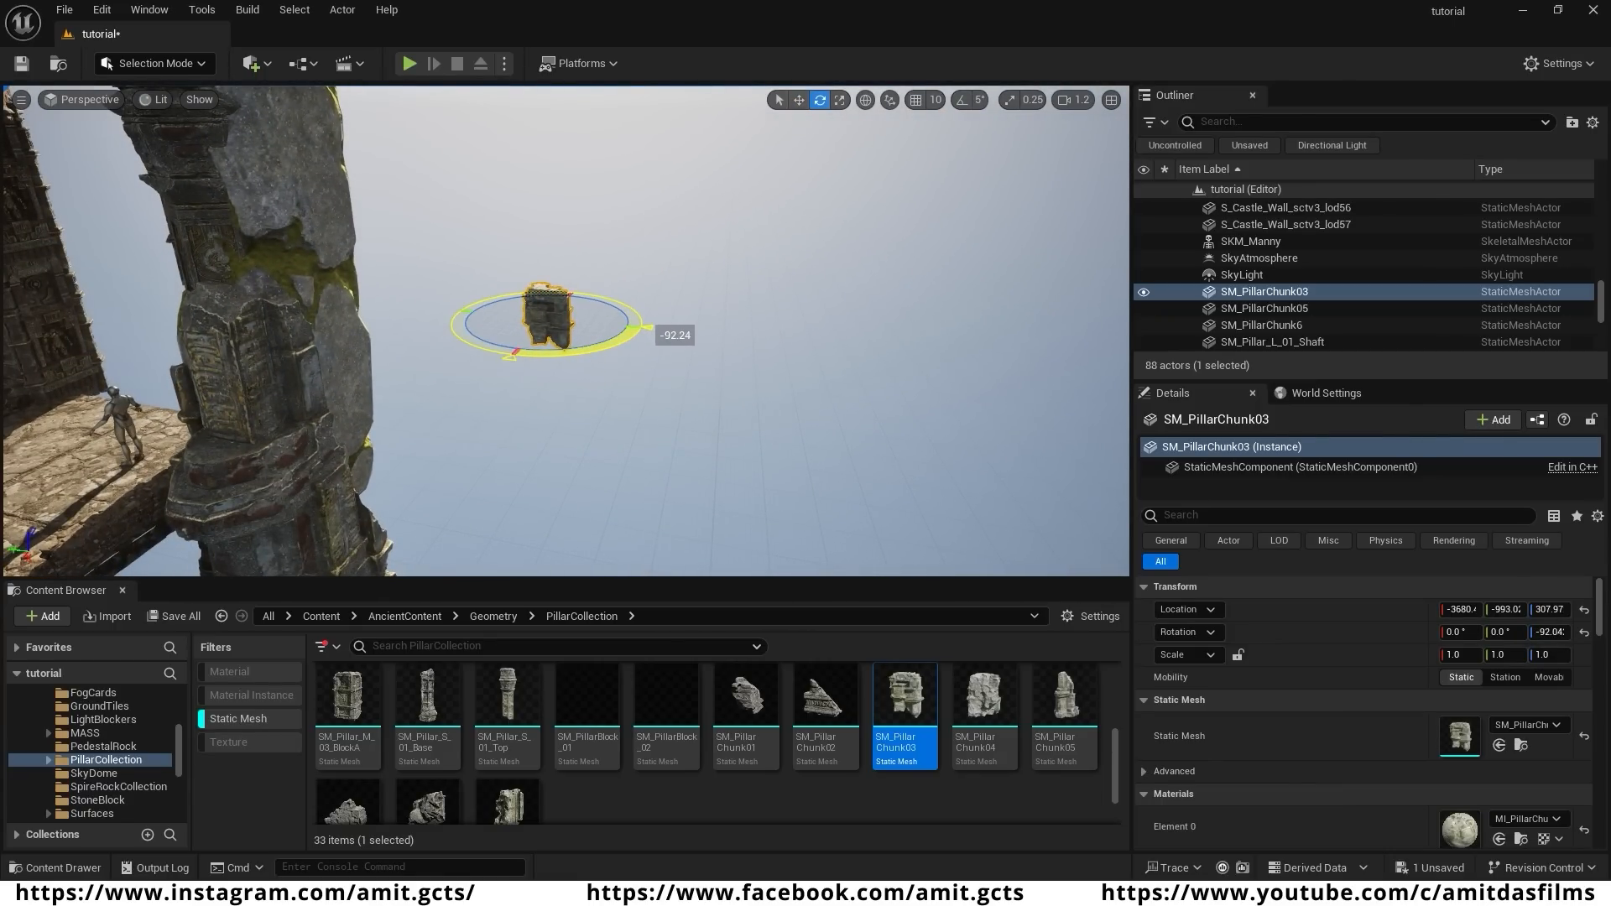
left_click_drag(571, 409, 571, 408)
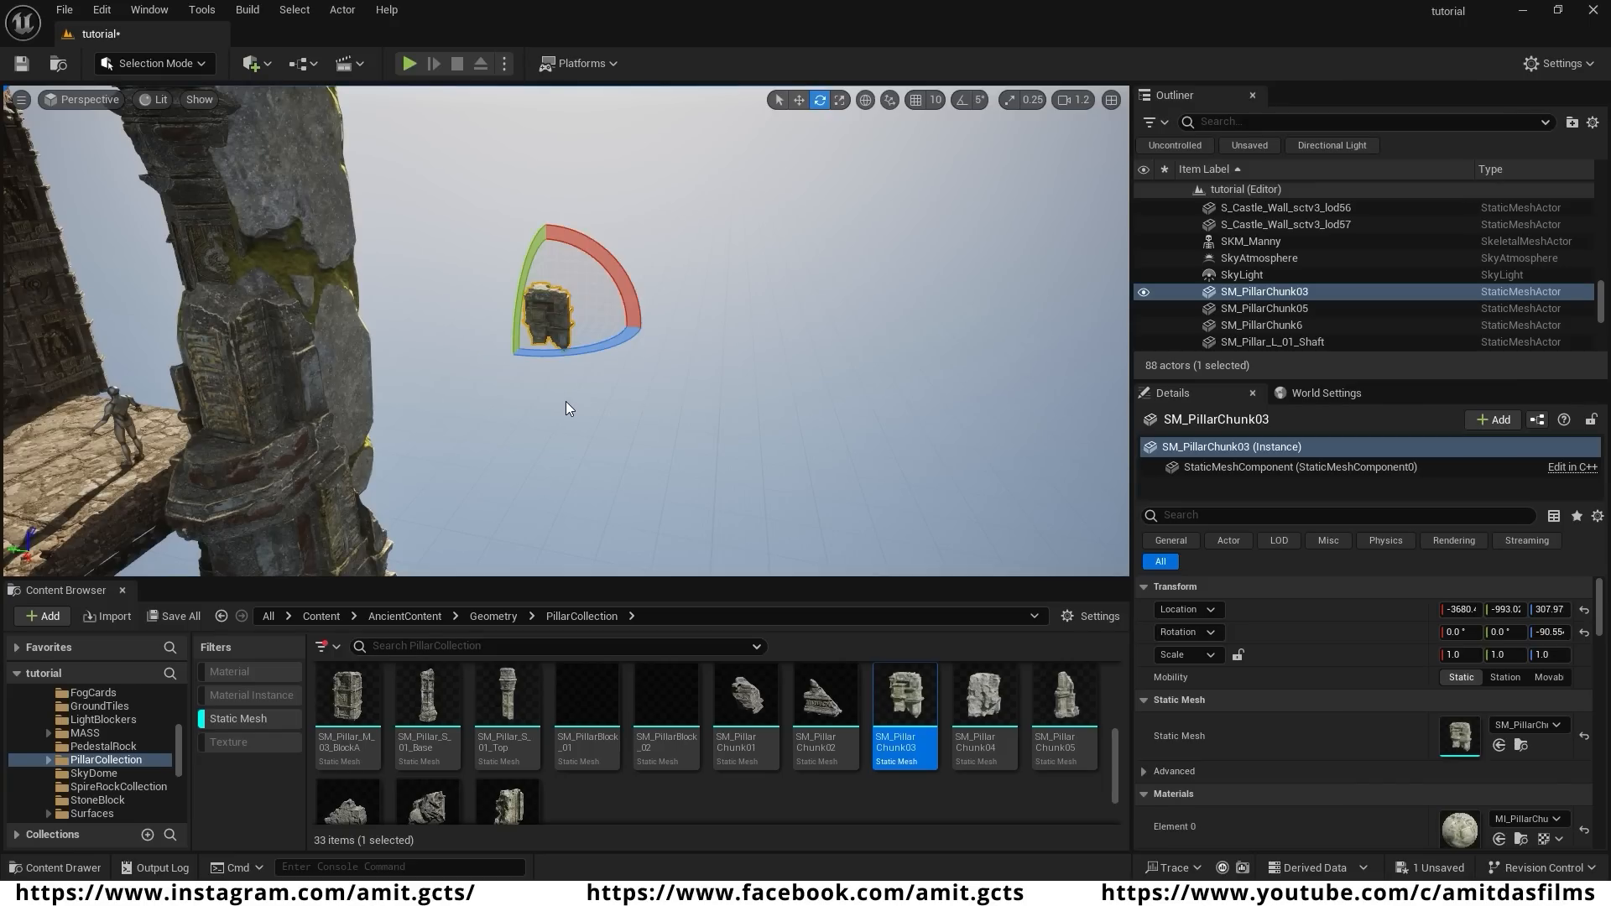
key("r")
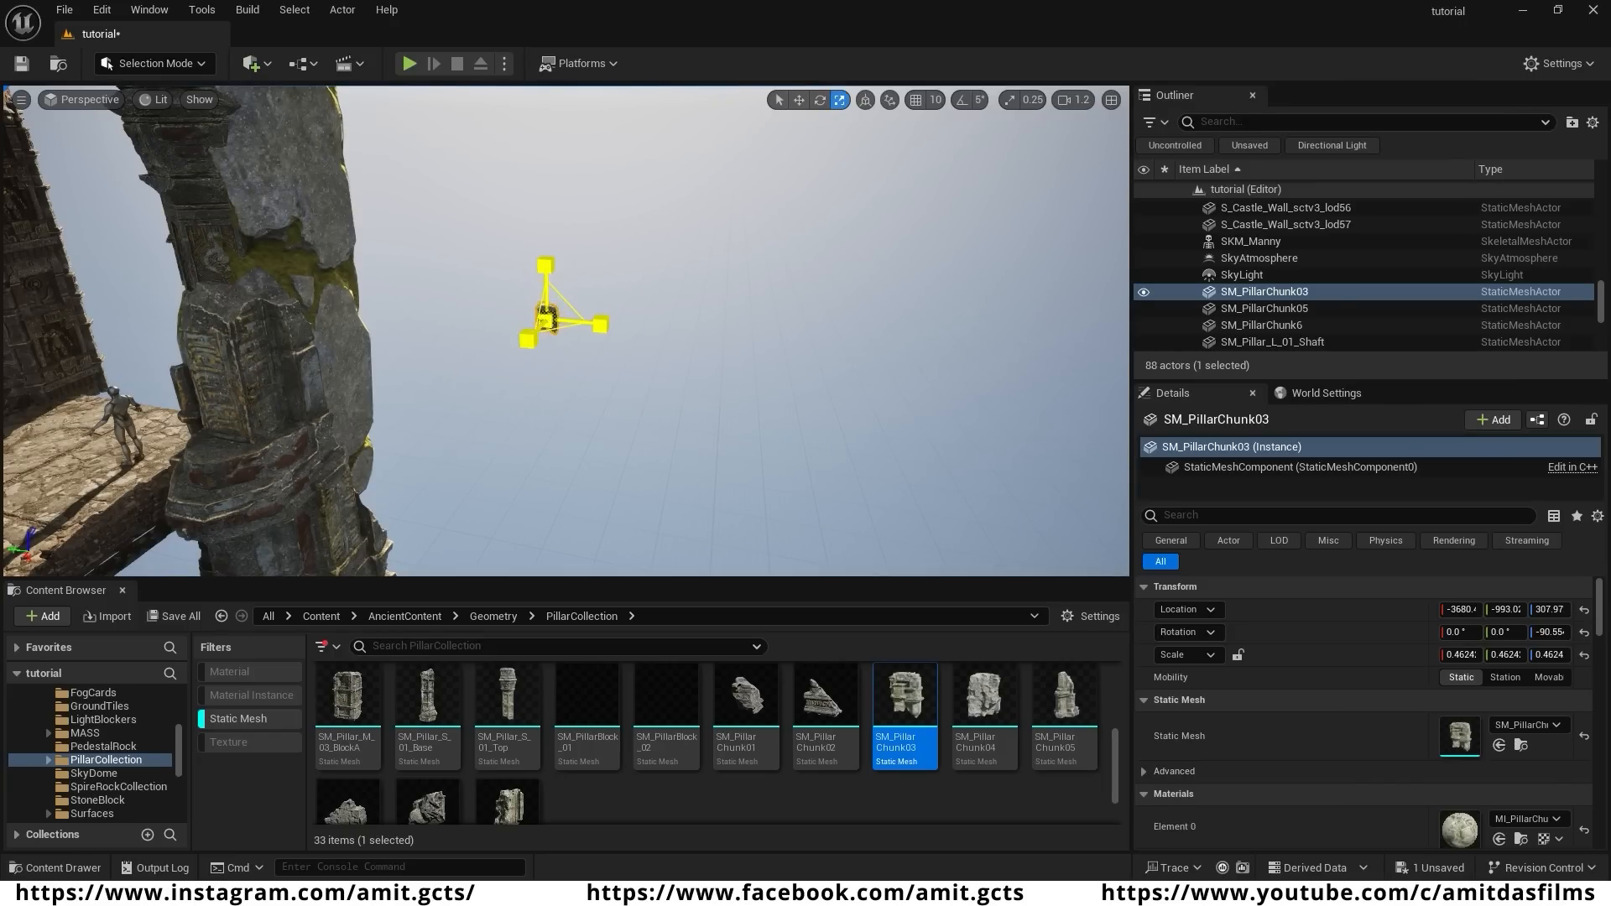
left_click_drag(545, 321, 658, 267)
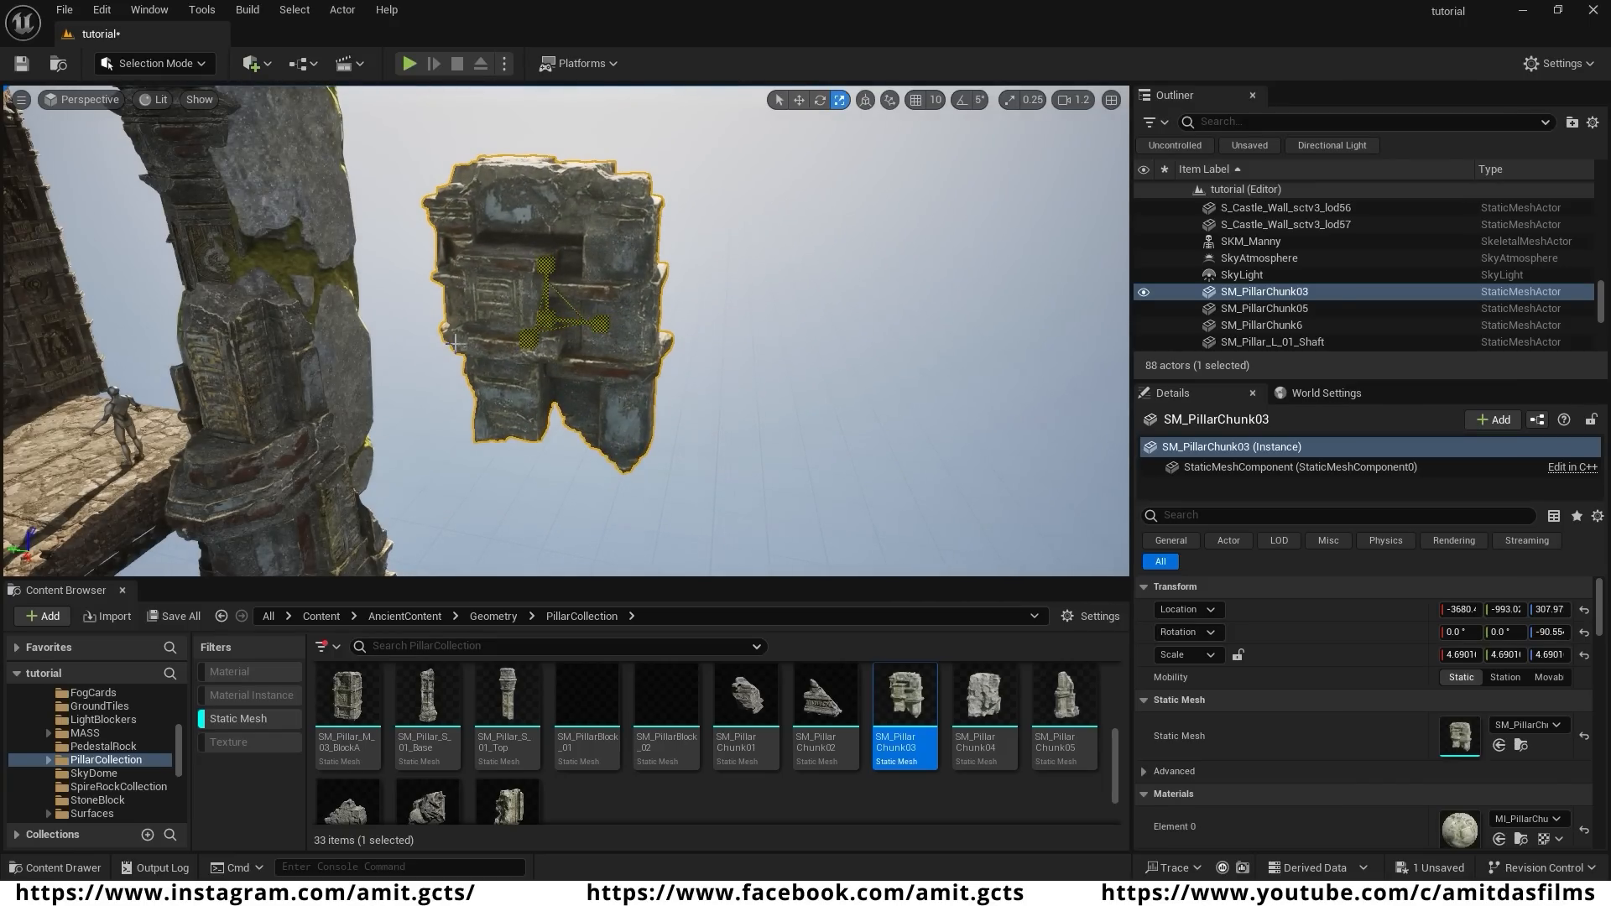
- Move SM_PillarChunk03 in against the outer side of the arch leg, to about X -3491, Y -808
right_click_drag(397, 407, 655, 383)
key("w")
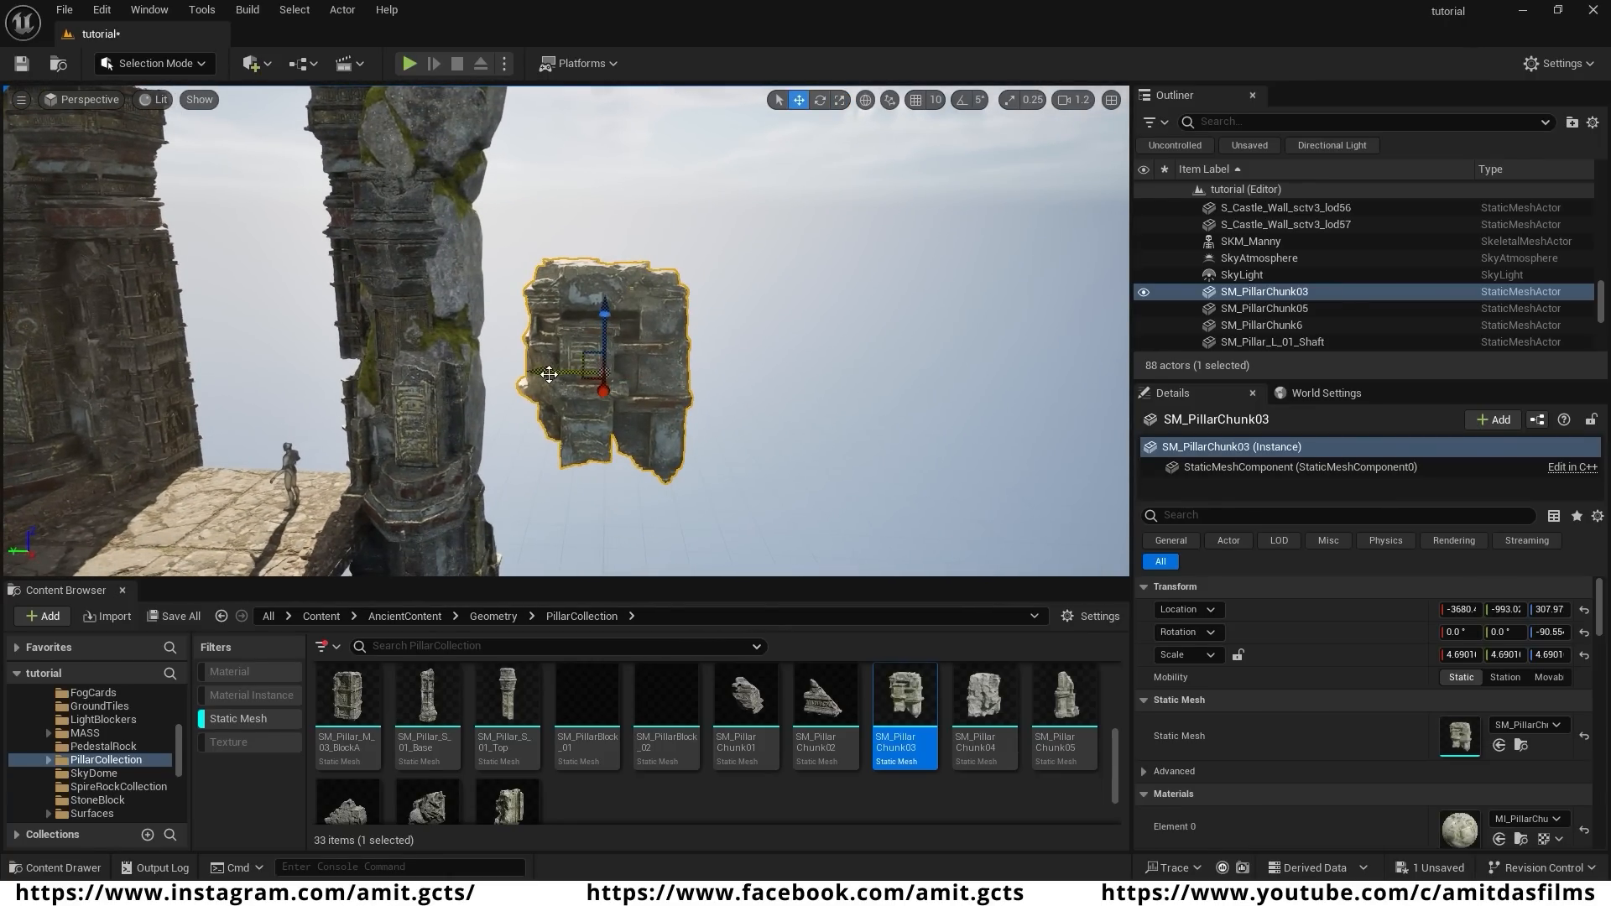
left_click_drag(549, 374, 483, 406)
mouse_move(482, 407)
right_mouse_down()
mouse_move(483, 356)
mouse_move(483, 406)
right_mouse_up()
- Duplicate the pillar chunk straight down twice to form a vertical stack of three beside the arch leg
left_click_drag(540, 320, 528, 423)
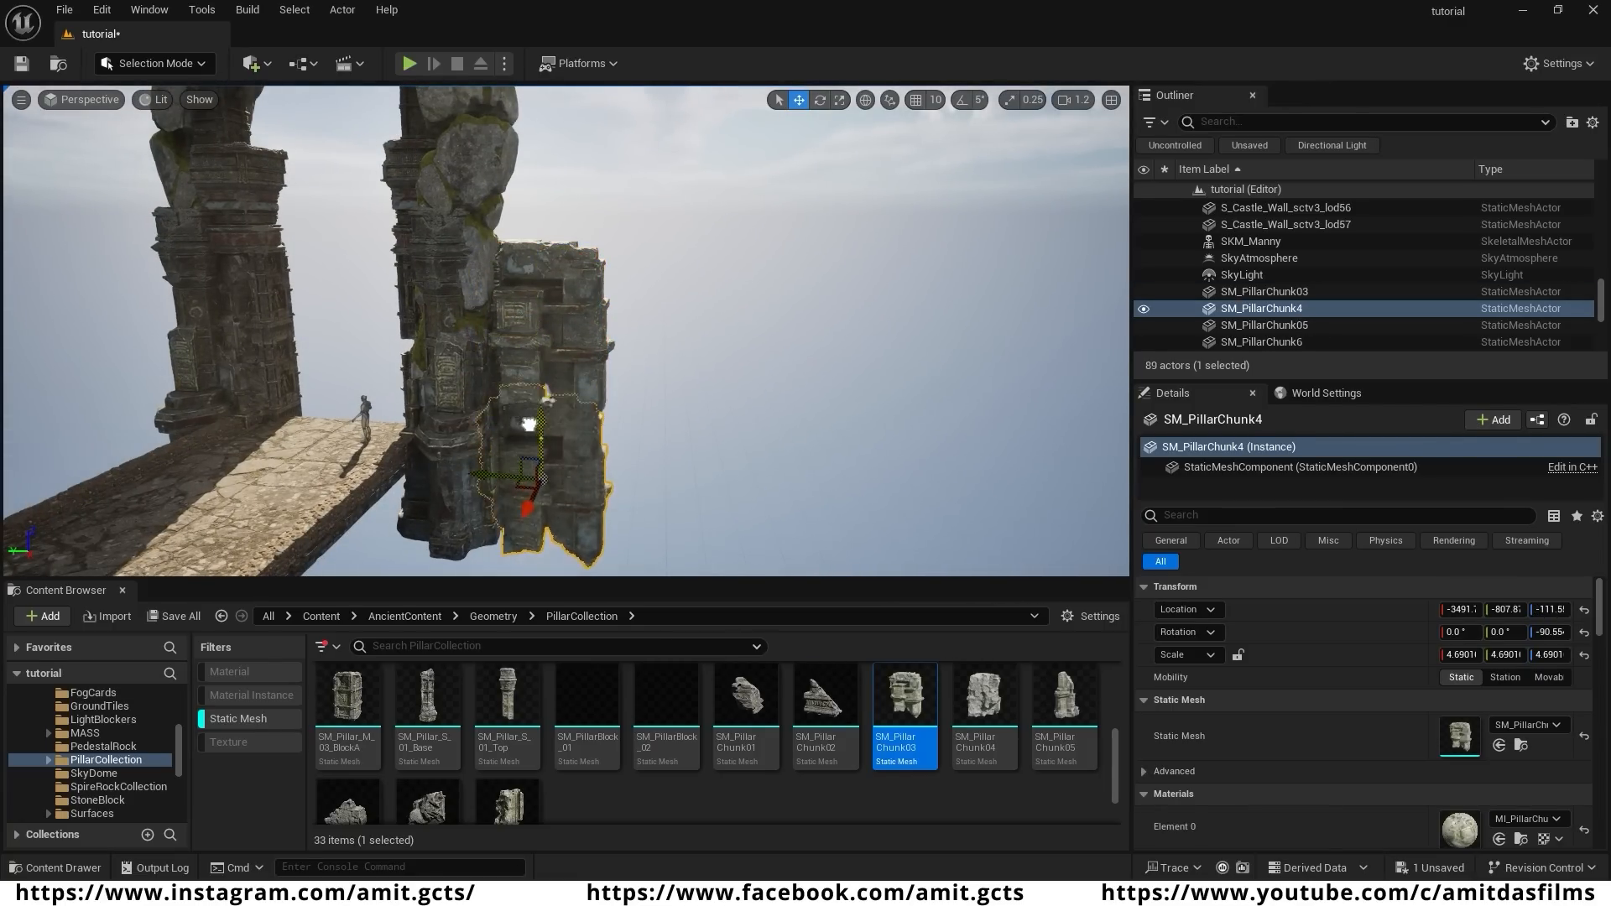
right_click_drag(504, 376, 495, 376)
key("s")
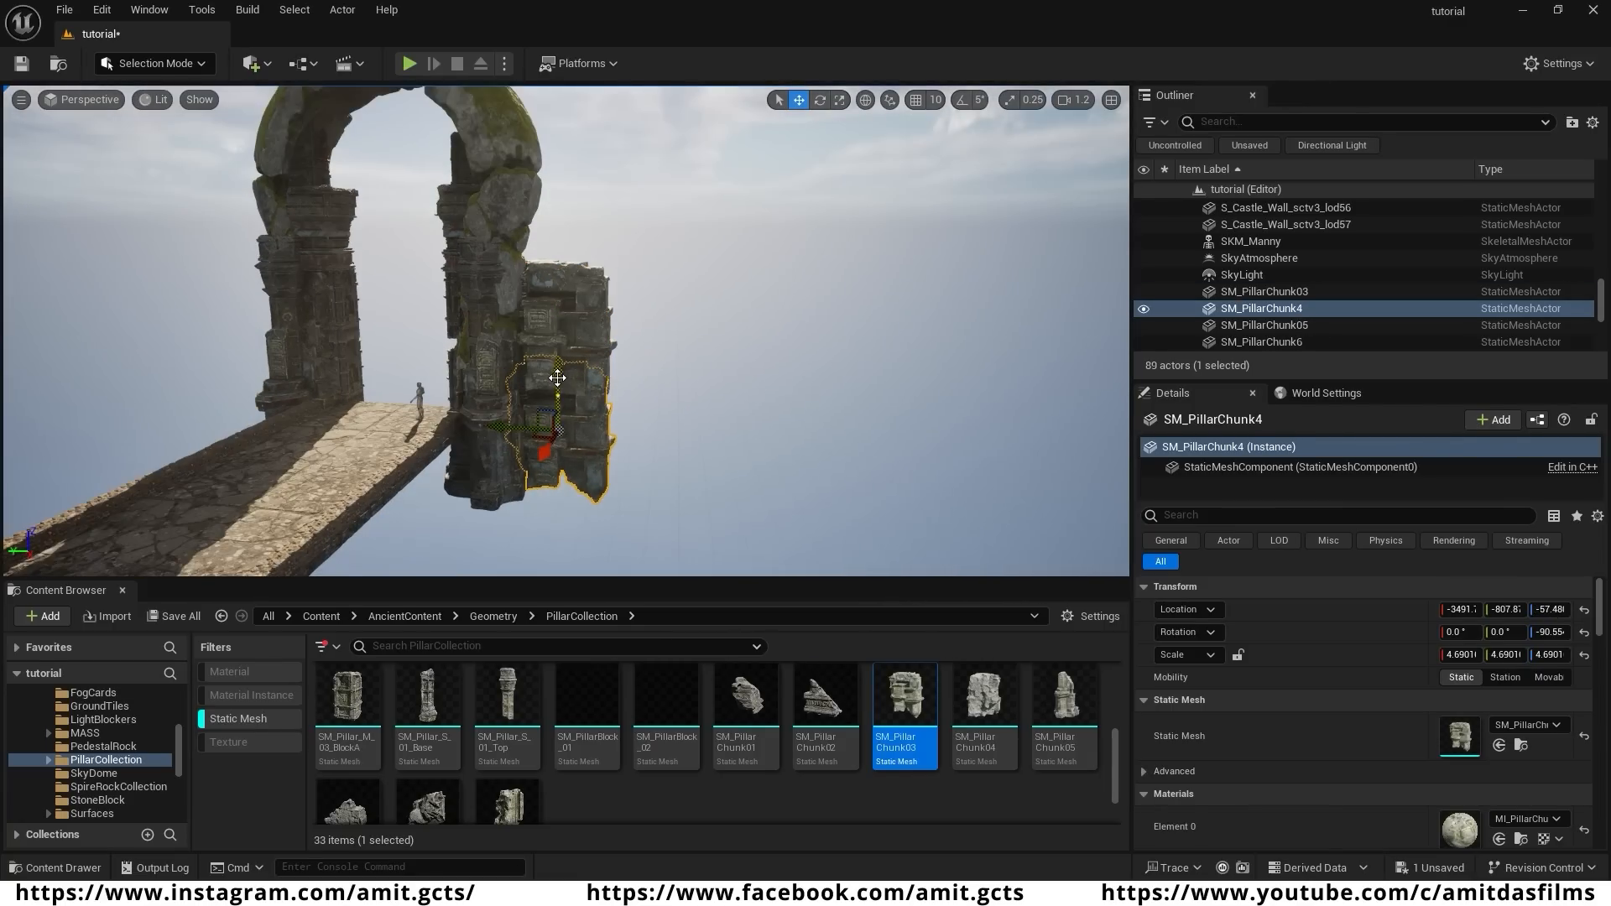
left_click_drag(556, 383, 550, 477, "alt")
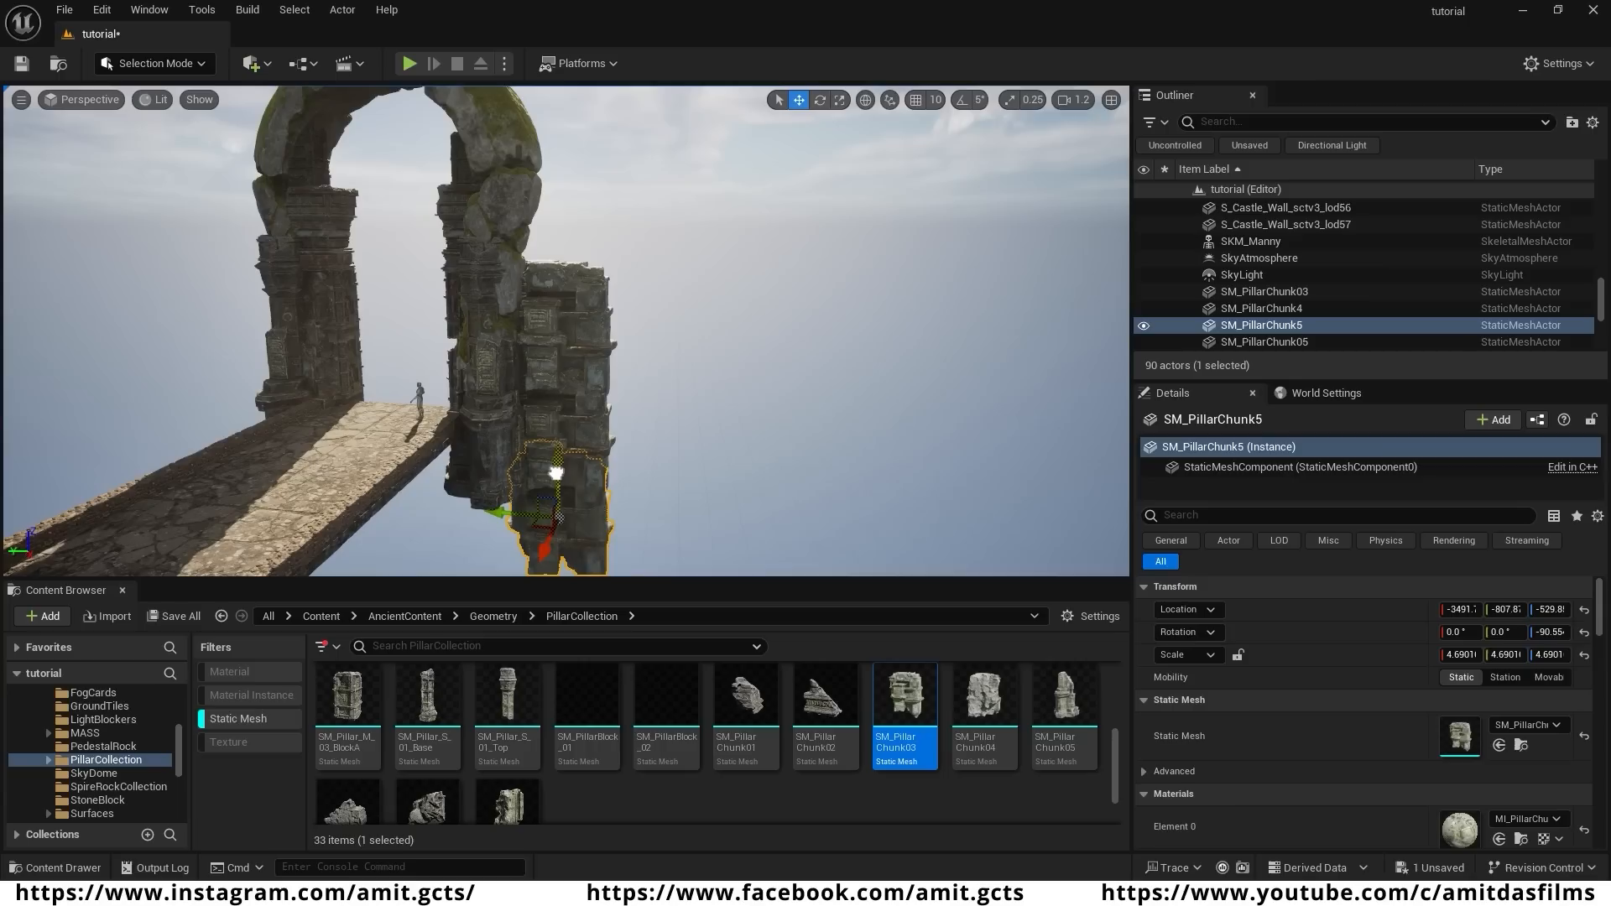
- Select all three stacked pillar chunks and duplicate the stack outward, directly beside the first one
key("w")
right_click_drag(647, 267, 658, 353)
key("a")
left_click(634, 292, "ctrl")
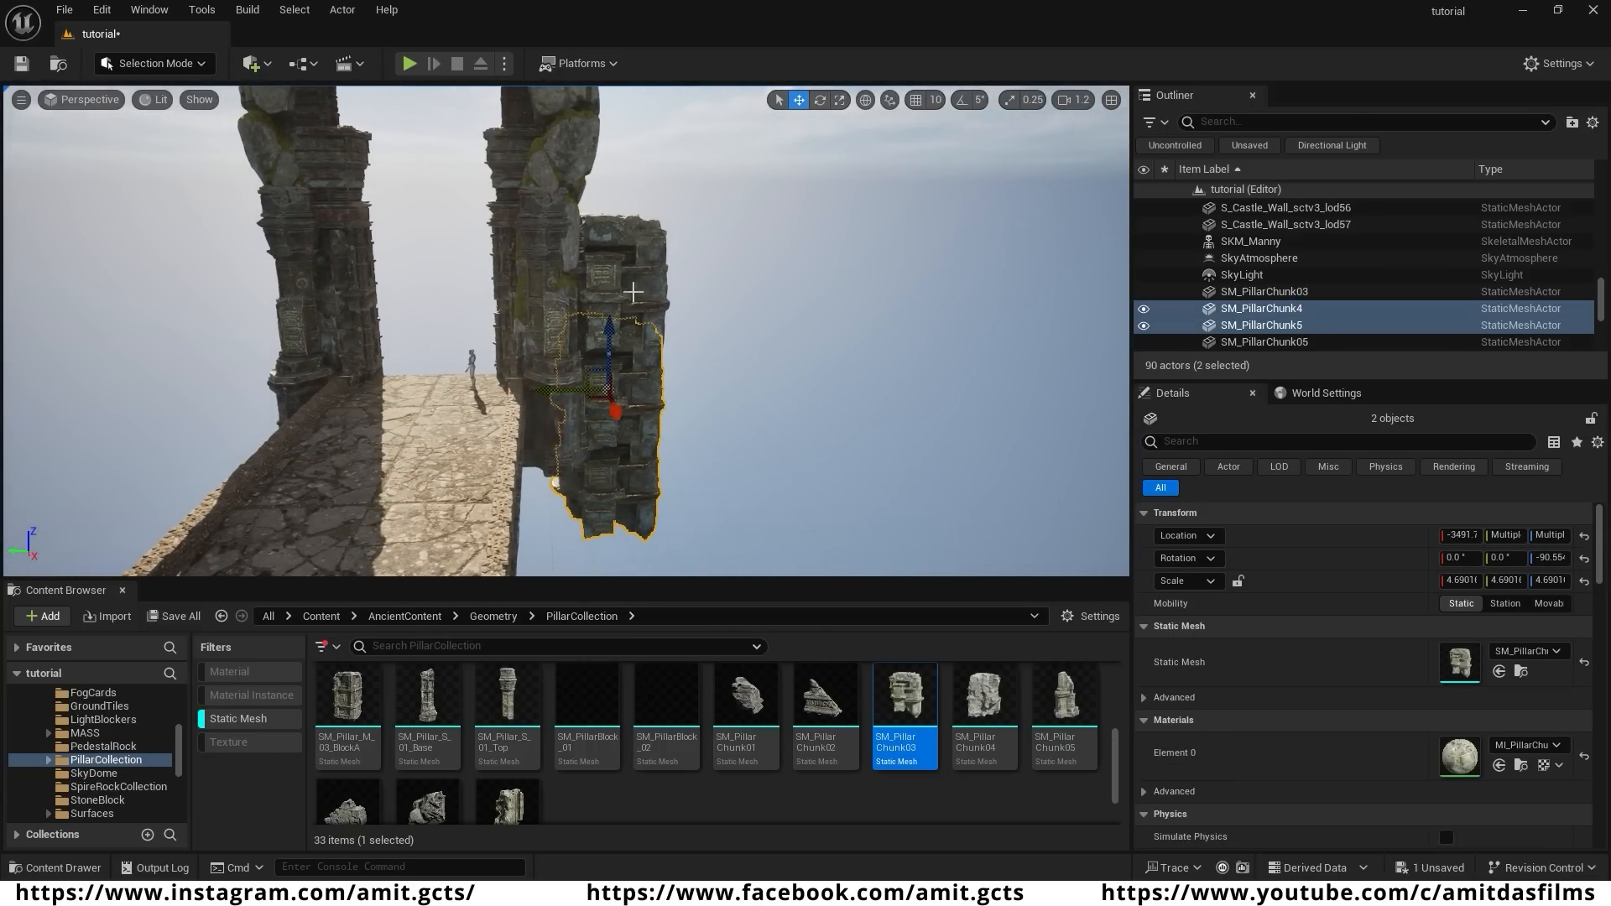
left_click(601, 263, "ctrl")
left_click_drag(550, 294, 646, 305, "alt")
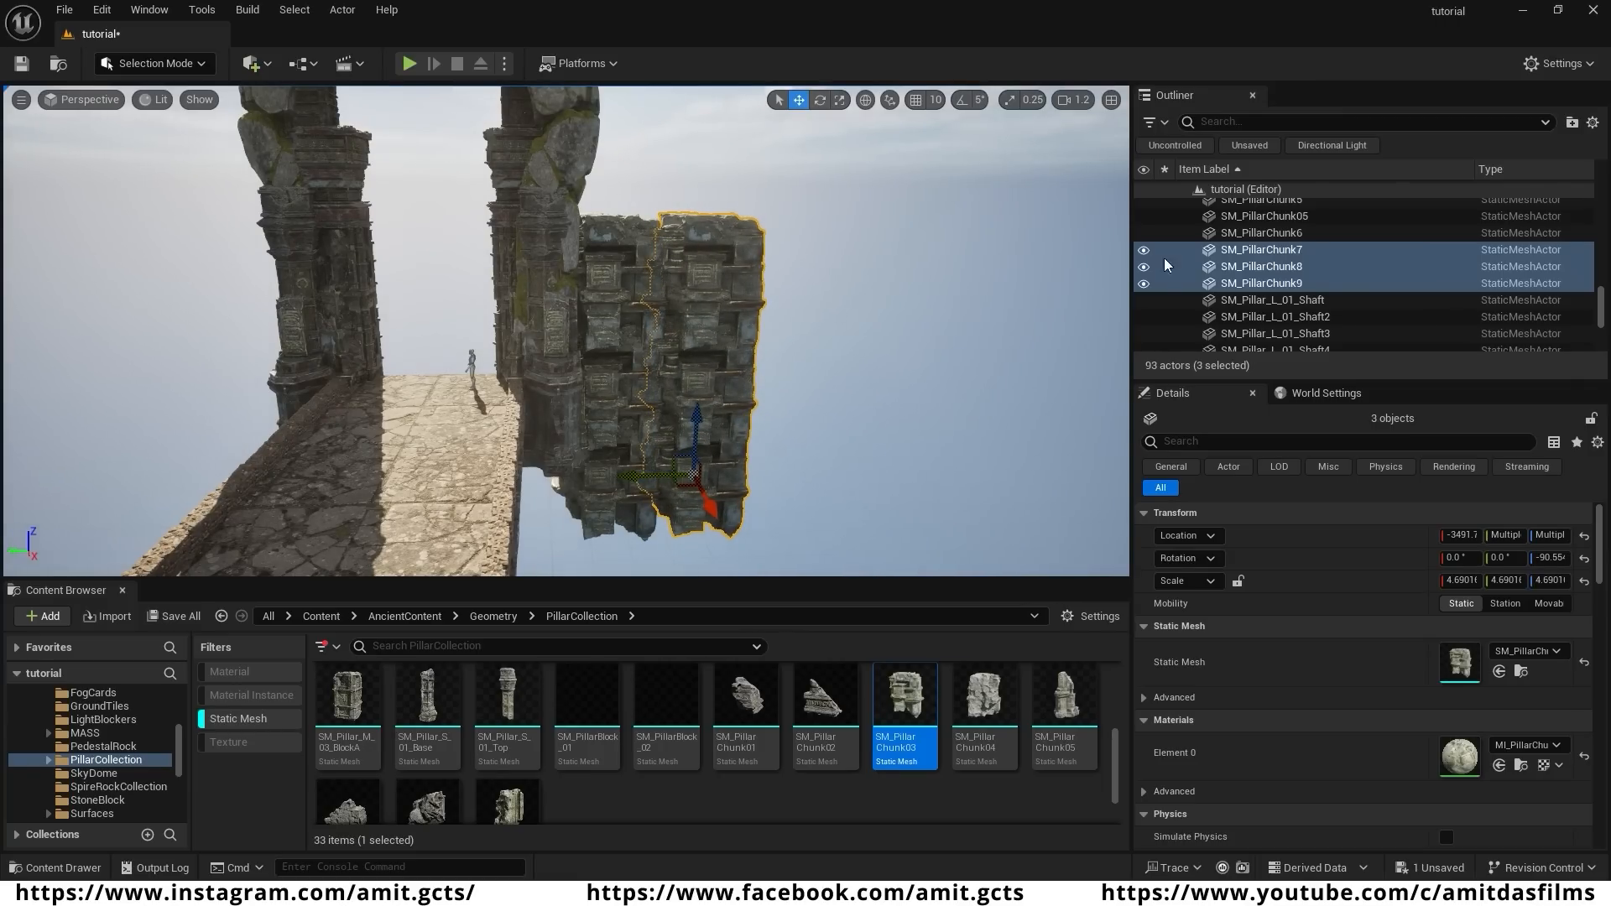
- Extend the selection and duplicate the chunk stacks outward several times to build a wall beside the arch
left_click(617, 369, "ctrl")
left_click_drag(642, 475, 834, 453, "alt")
right_click_drag(834, 453, 918, 453)
left_click_drag(655, 419, 860, 396, "alt")
right_click_drag(860, 396, 944, 396)
left_click_drag(668, 428, 836, 391, "alt")
right_click_drag(836, 391, 665, 353)
- Add more chunks to the selection and duplicate this larger wall section to lengthen the wall outward
left_click(665, 334, "ctrl")
left_click(554, 327, "ctrl")
left_click(478, 202, "ctrl")
left_click(487, 395, "ctrl")
right_click_drag(487, 395, 655, 395)
left_click_drag(629, 392, 849, 370, "alt")
right_click_drag(554, 386, 629, 381)
- Duplicate the 18-chunk wall section across to the opposite side of the arch and repeat it outward to build the matching wall
left_click_drag(789, 365, 432, 421, "alt")
right_click_drag(504, 402, 420, 403)
left_click_drag(588, 424, 340, 414)
right_click_drag(420, 403, 336, 403)
left_click_drag(571, 428, 361, 417, "alt")
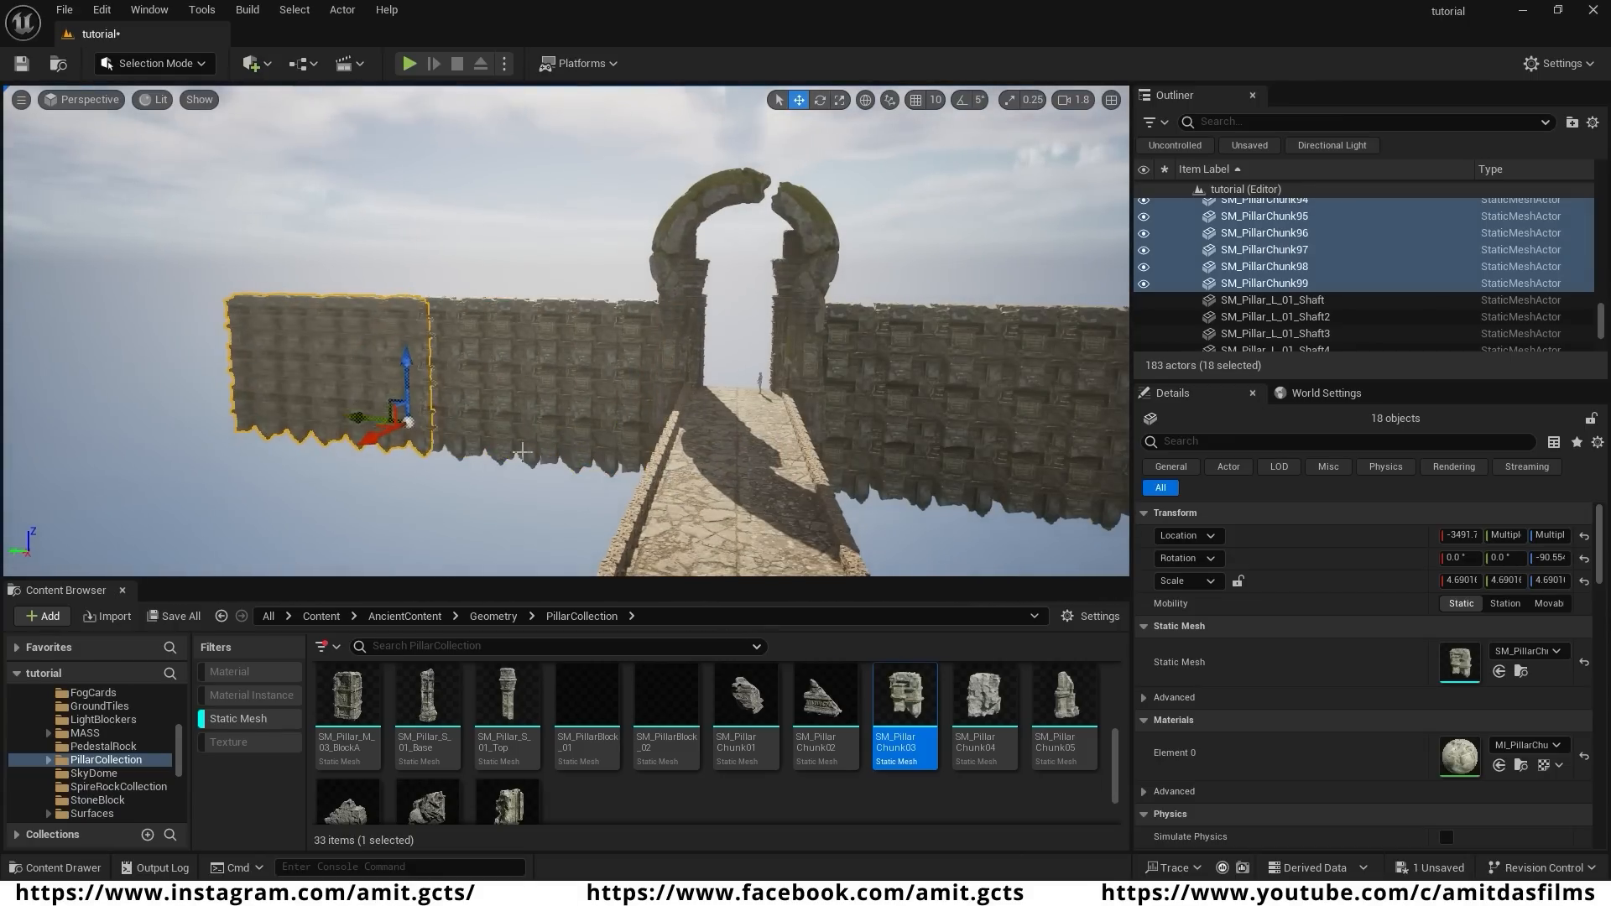
right_click_drag(521, 452, 436, 452)
left_click_drag(588, 437, 335, 427, "alt")
right_click_drag(504, 529, 638, 520)
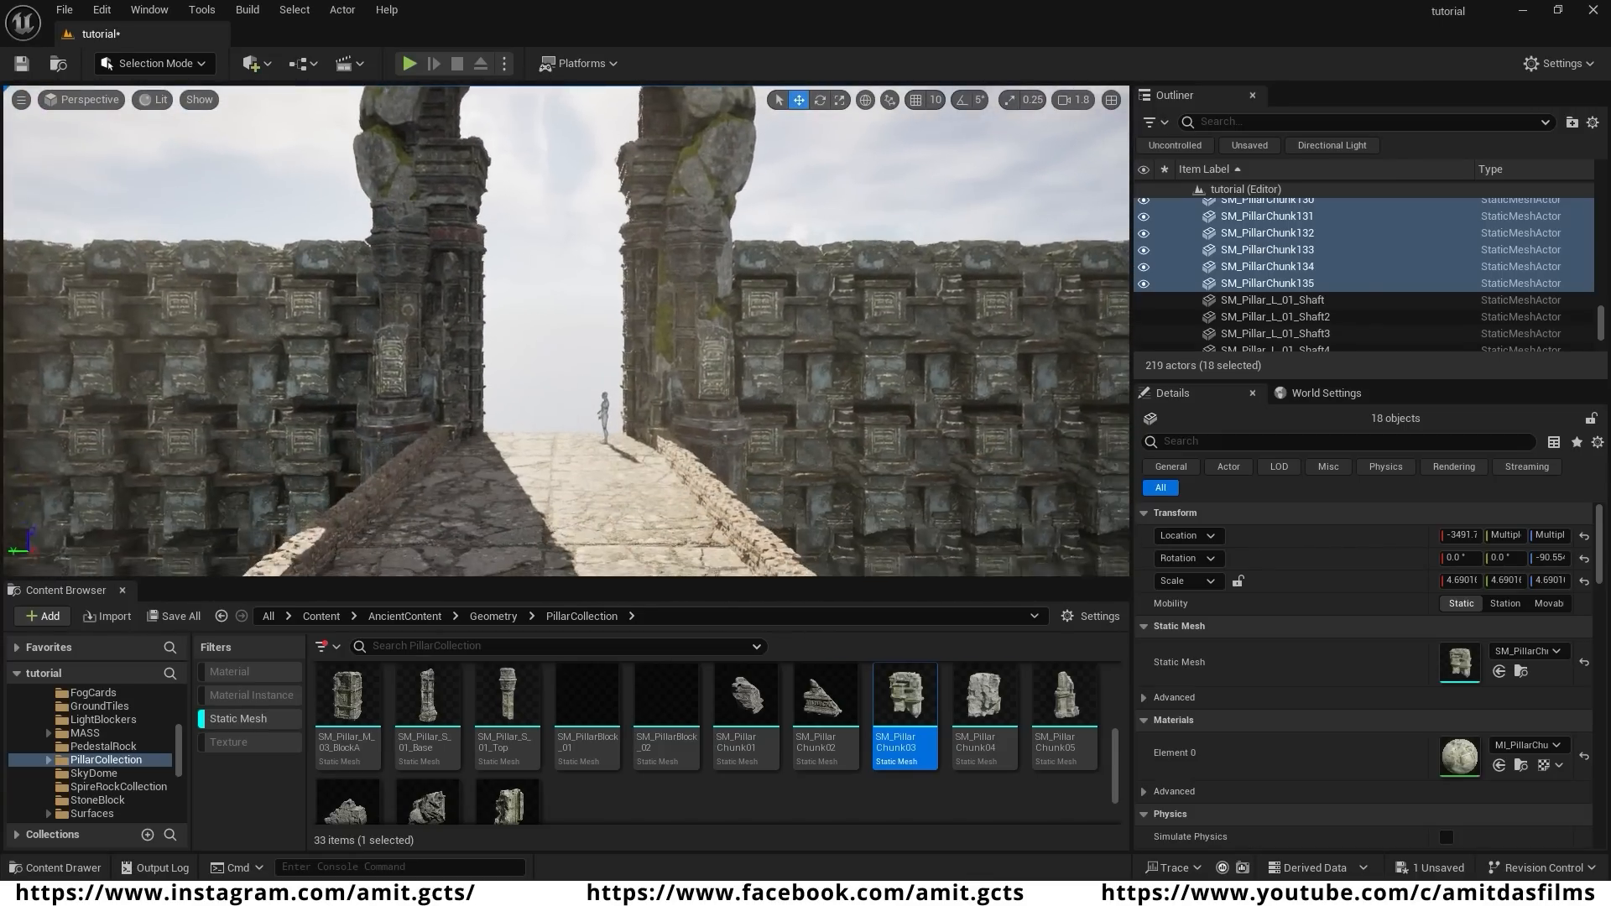
- Place SM_Pillar_M_03_BlockA on the wall face beside the arch, at about X -3331, Y -1221, Z -111
right_click_drag(567, 453, 638, 453)
right_click_drag(518, 515, 407, 515)
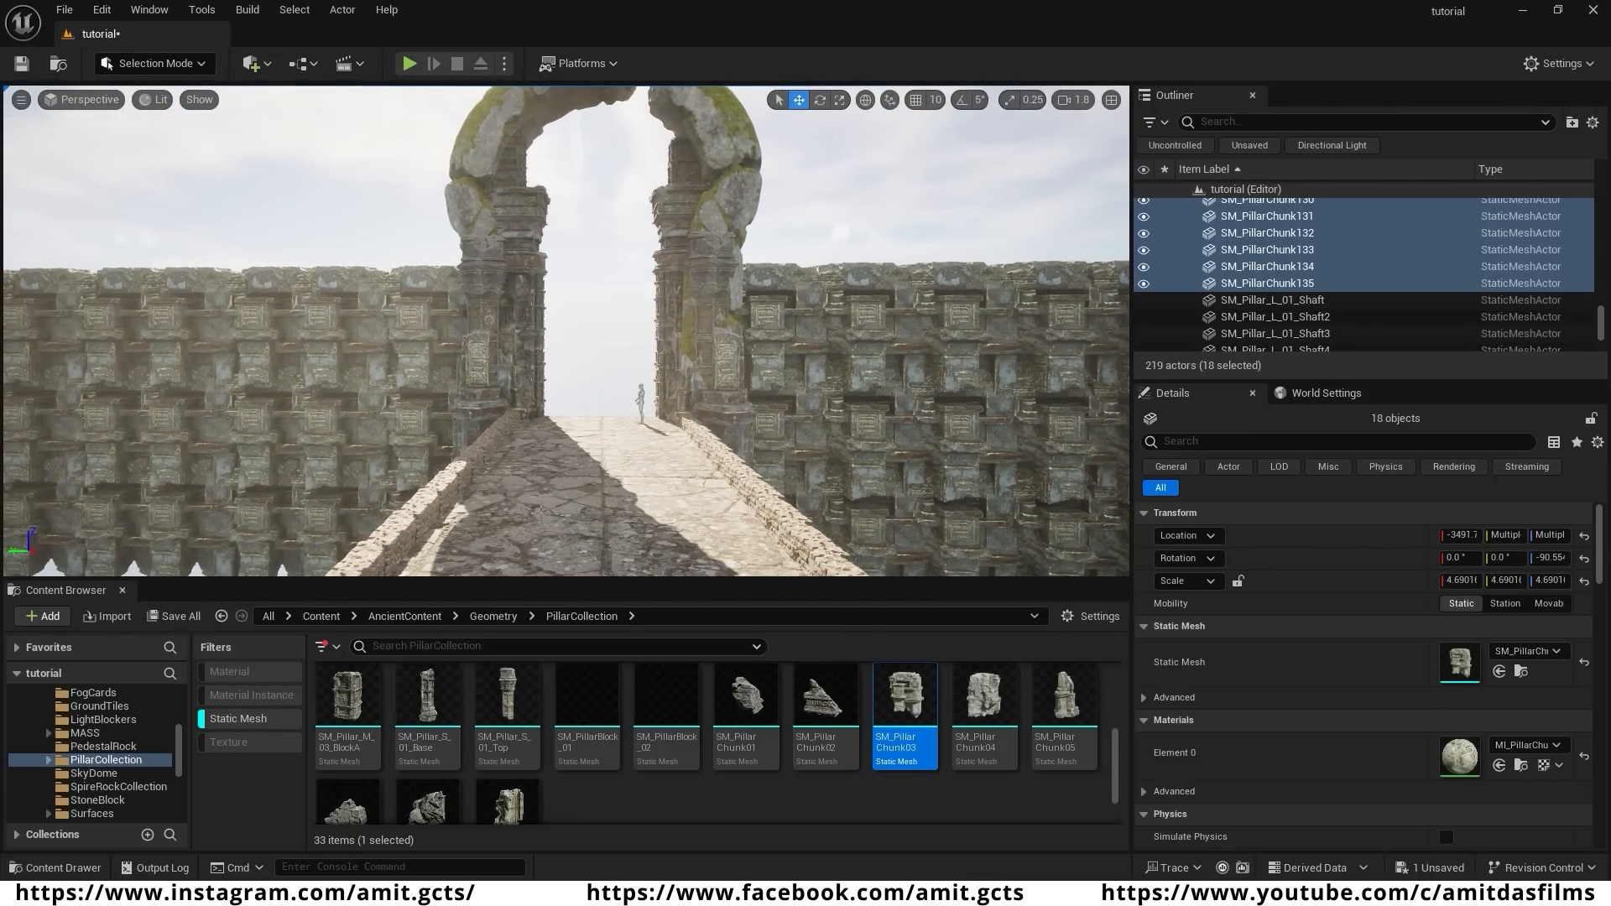
mouse_move(338, 712)
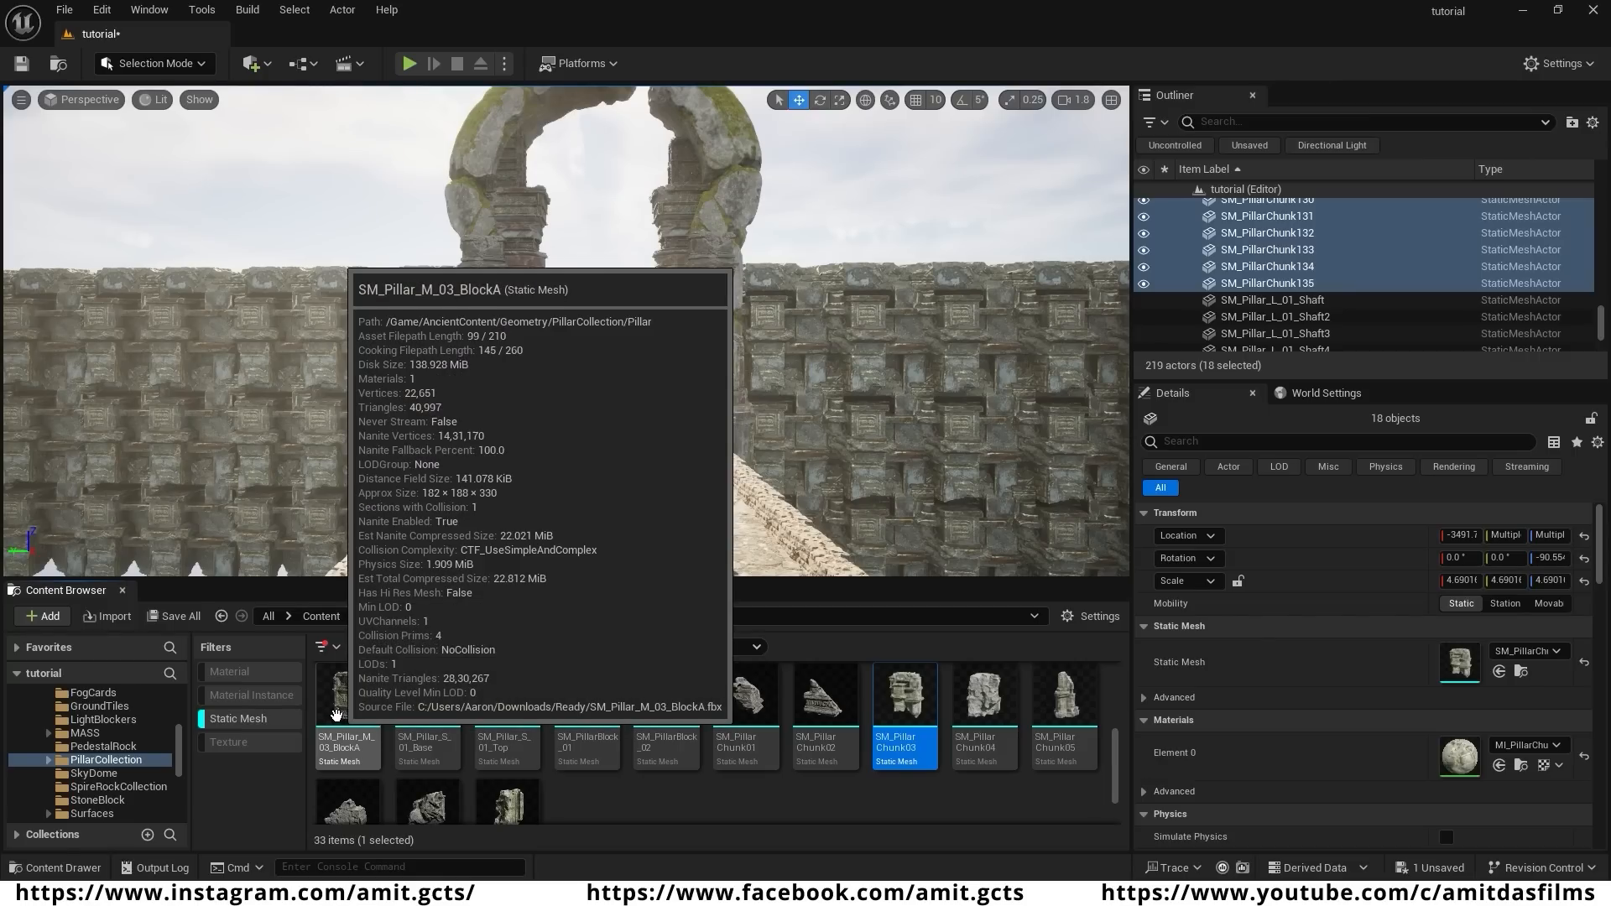
left_click_drag(342, 712, 677, 503)
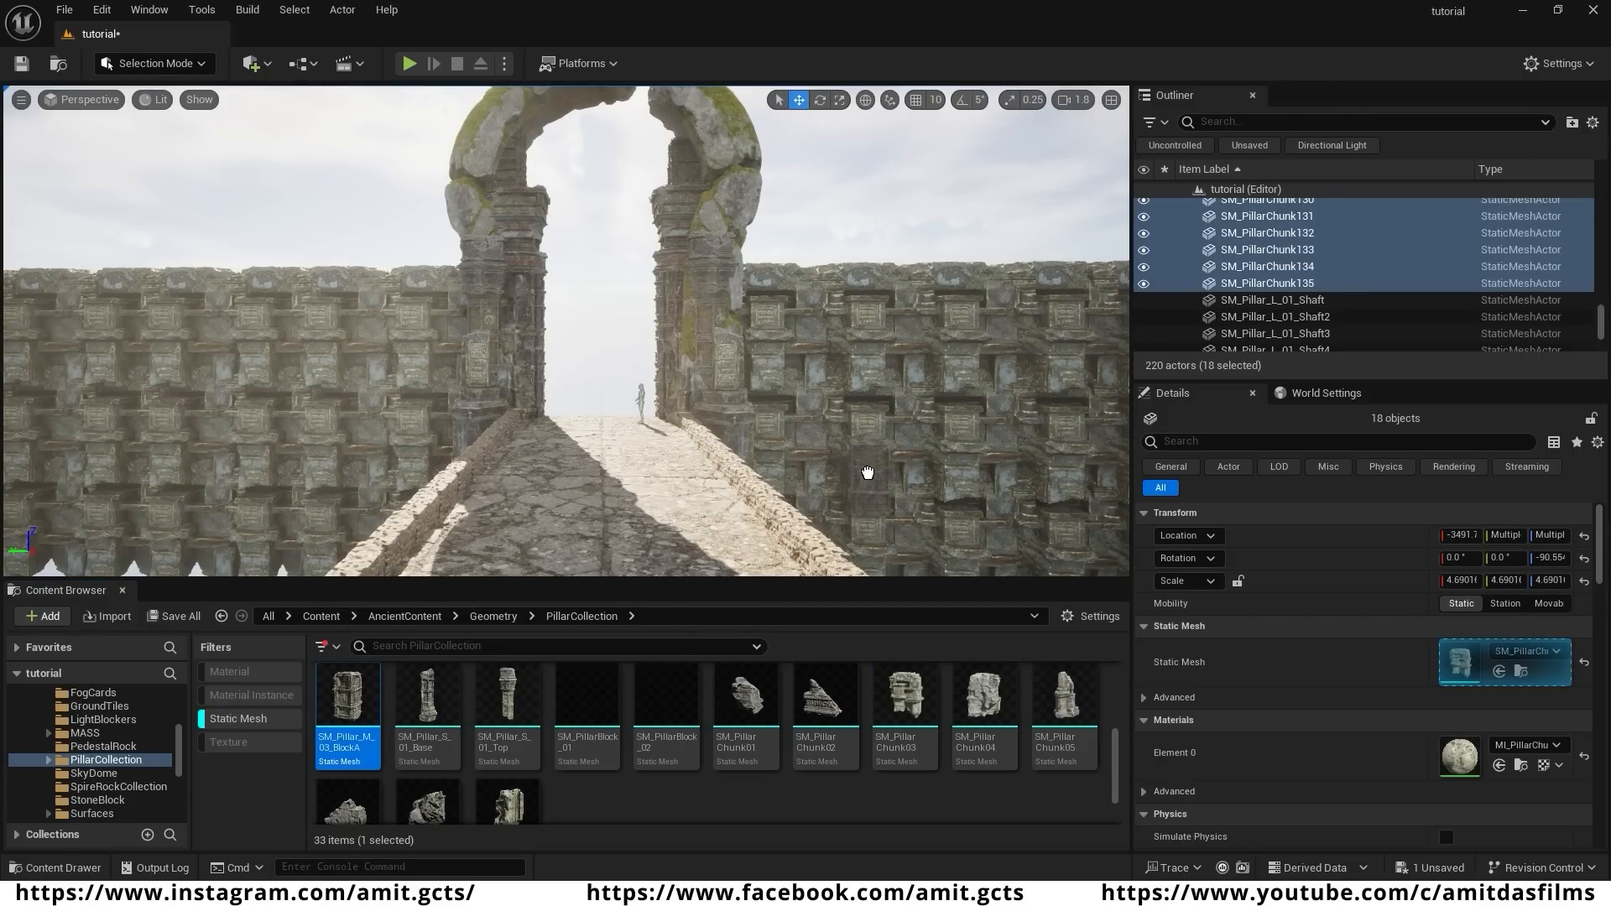
left_click_drag(872, 455, 872, 459)
right_click_drag(872, 459, 956, 504)
key("r")
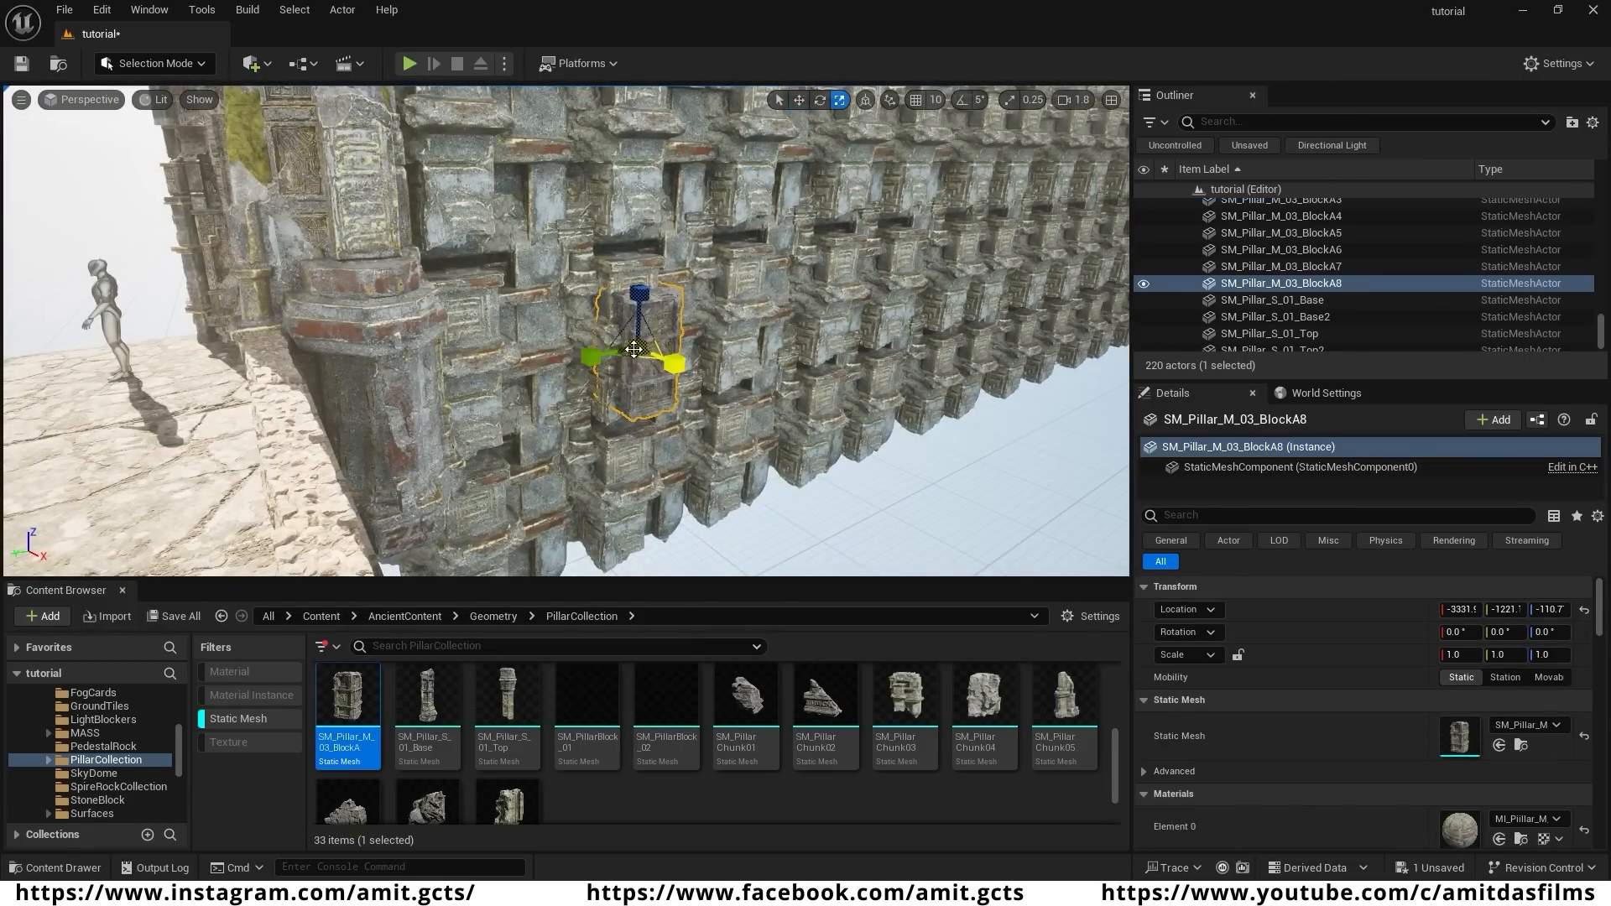
- Scale the pillar block uniformly to about 2.16 and embed it in the wall at about X -3414, Y -1245
left_click_drag(632, 353, 669, 363)
key("w")
left_click_drag(634, 306, 621, 382)
key("r")
left_click_drag(618, 417, 654, 441)
key("w")
left_click_drag(620, 354, 625, 381)
right_click_drag(638, 394, 570, 361)
- Duplicate the block upward twice into a three-block pillar, then duplicate the whole pillar farther along the wall
left_click_drag(569, 453, 569, 281, "alt")
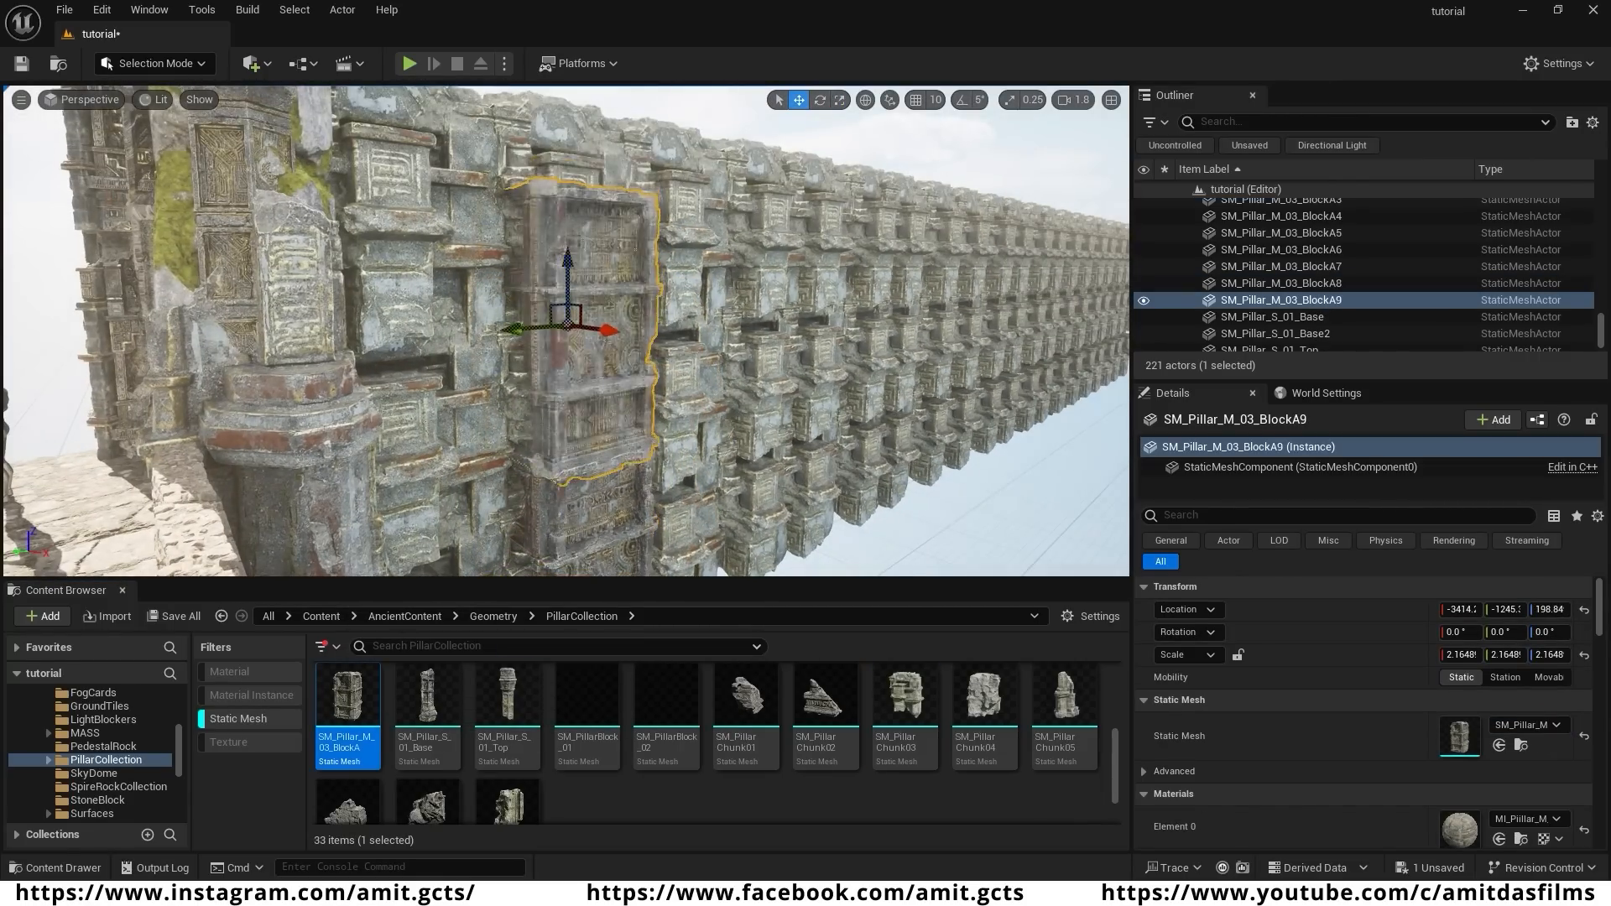
left_click_drag(622, 370, 622, 244, "alt")
right_click_drag(622, 252, 537, 302)
left_click(512, 315, "shift")
left_click(510, 421, "shift")
right_click_drag(510, 427, 436, 411)
right_click_drag(587, 411, 672, 370)
left_click_drag(588, 239, 683, 234, "alt")
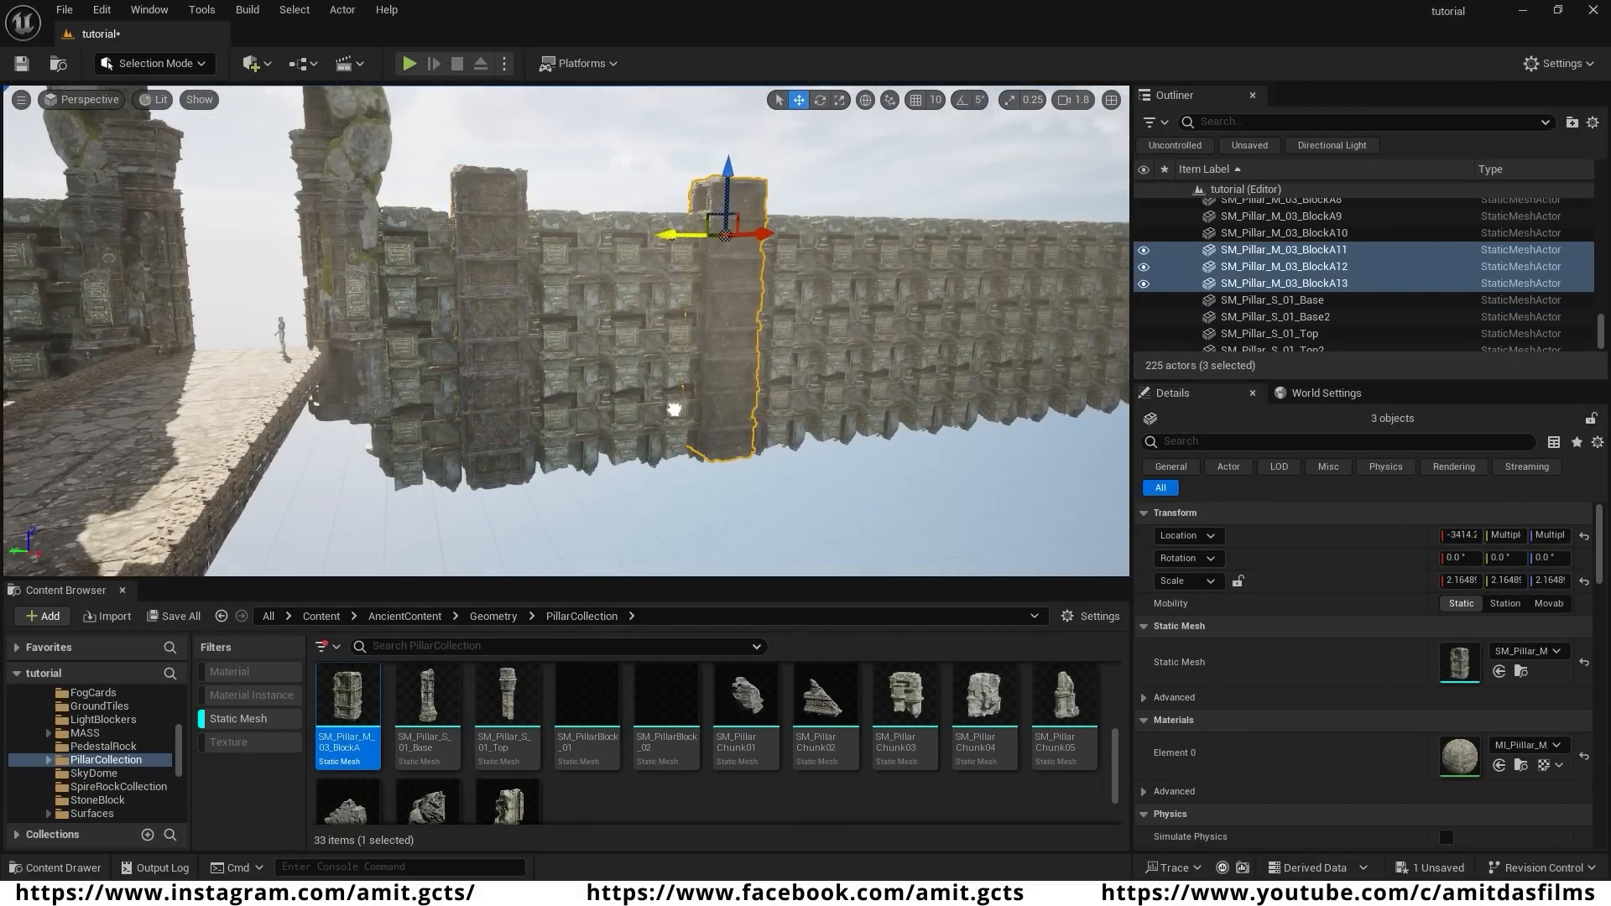
- Duplicate the three-block pillar at further intervals toward the far end of the same wall
right_click_drag(672, 411, 722, 369)
left_click_drag(538, 251, 759, 263, "alt")
right_click_drag(759, 262, 831, 277)
left_click_drag(534, 273, 823, 287, "alt")
right_click_drag(823, 287, 755, 319)
- Duplicate the three-block pillar onto the opposite wall and repeat it at intervals to that wall's far end
left_click_drag(907, 306, 449, 313, "alt")
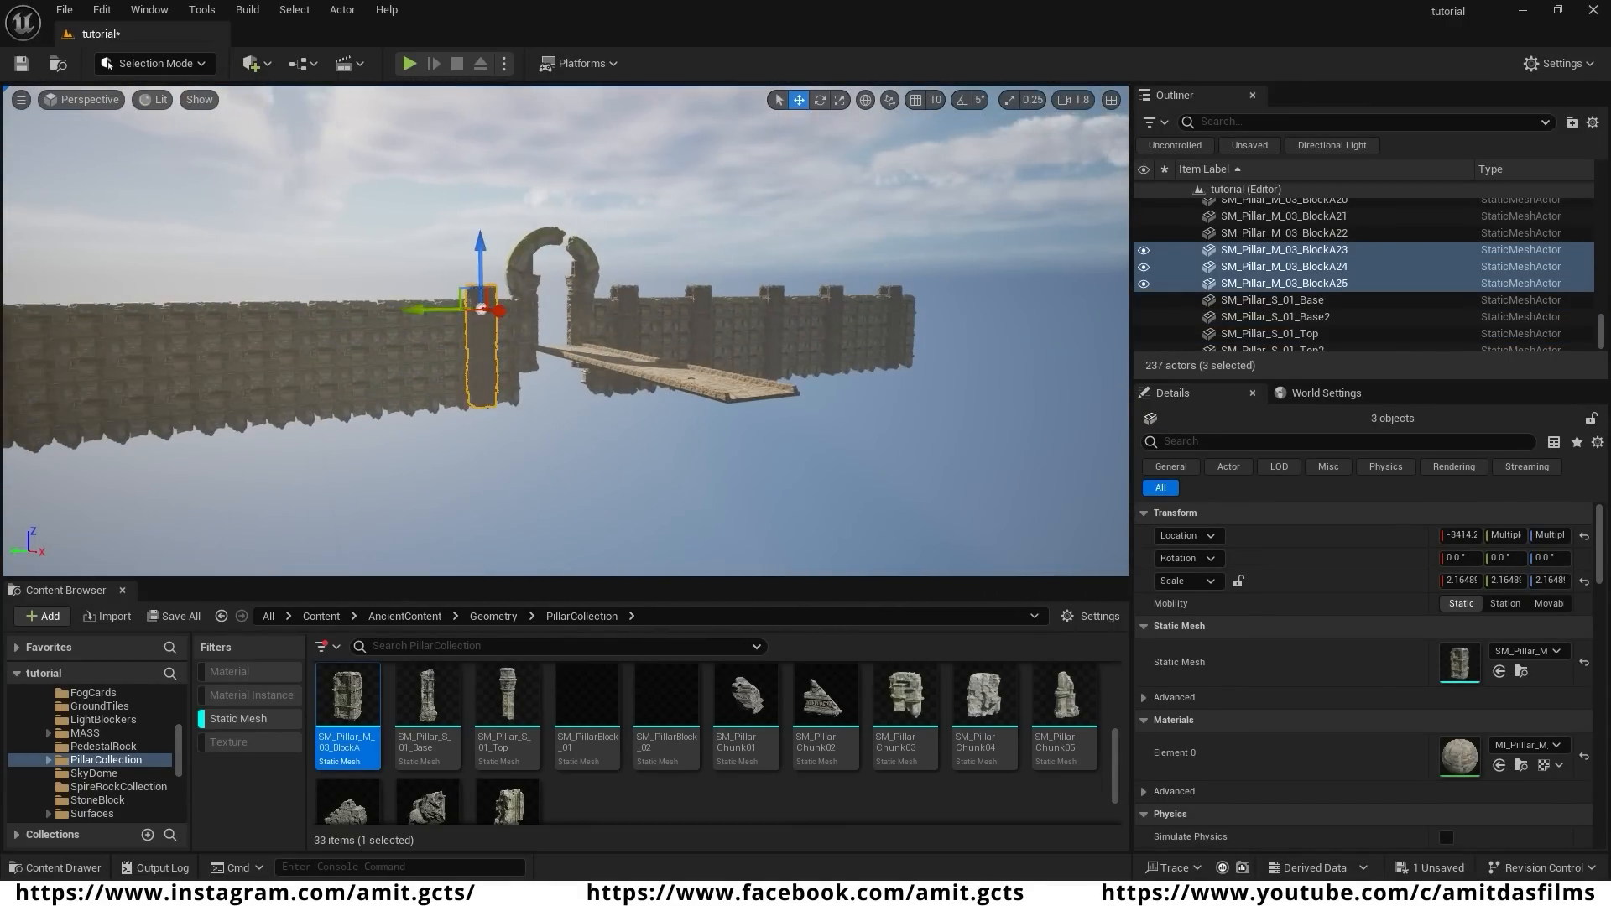
right_click_drag(449, 312, 537, 327)
scroll(537, 327, "up", 1)
left_click_drag(629, 334, 181, 327, "alt")
left_click_drag(180, 328, 91, 323, "alt")
right_click_drag(90, 323, 33, 327)
left_click_drag(369, 327, 291, 327, "alt")
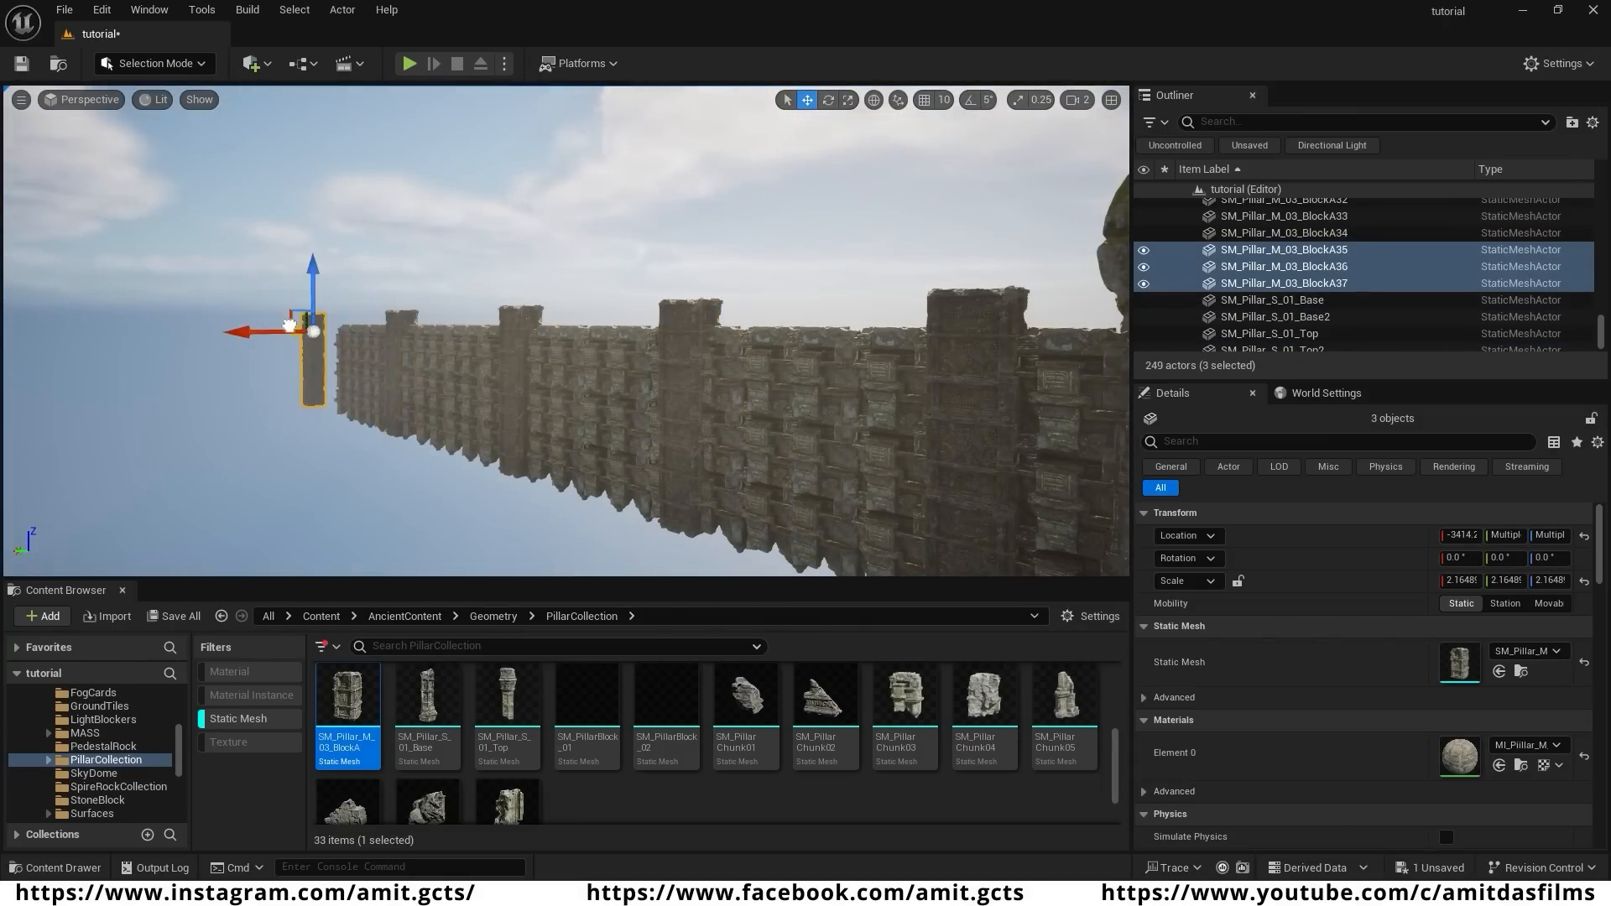
- Place SM_GateChunk_B on the wall top between the arch and first pillar, scaled uniformly to 2.2, at about Z 781
right_click_drag(291, 327, 638, 276)
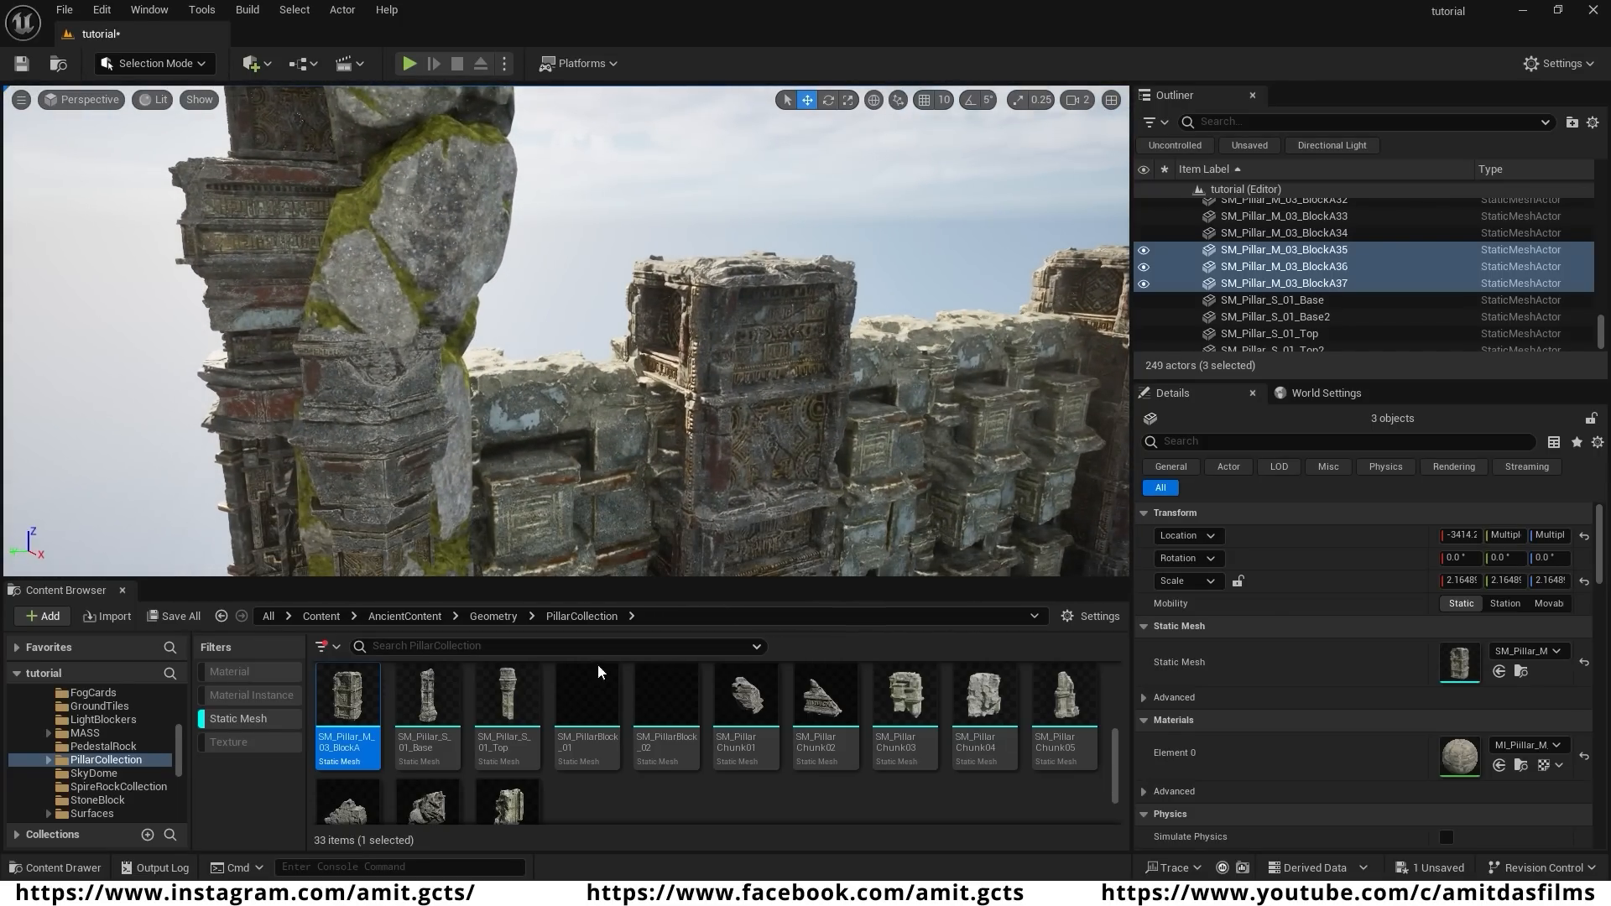
scroll(869, 780, "down", 4)
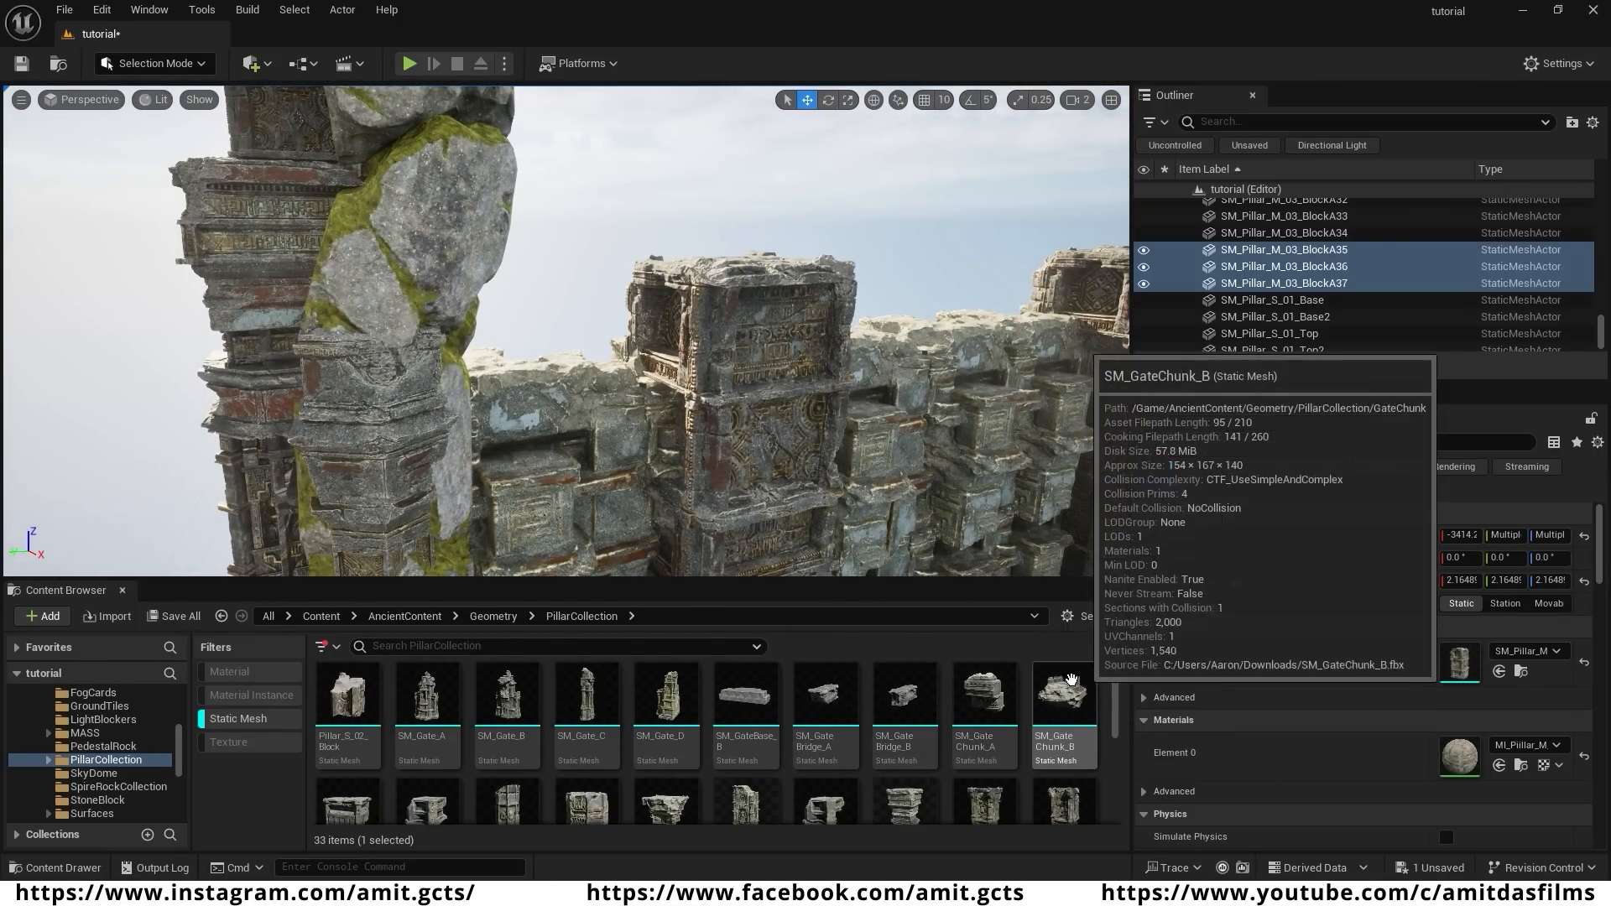
left_click_drag(1075, 697, 564, 345)
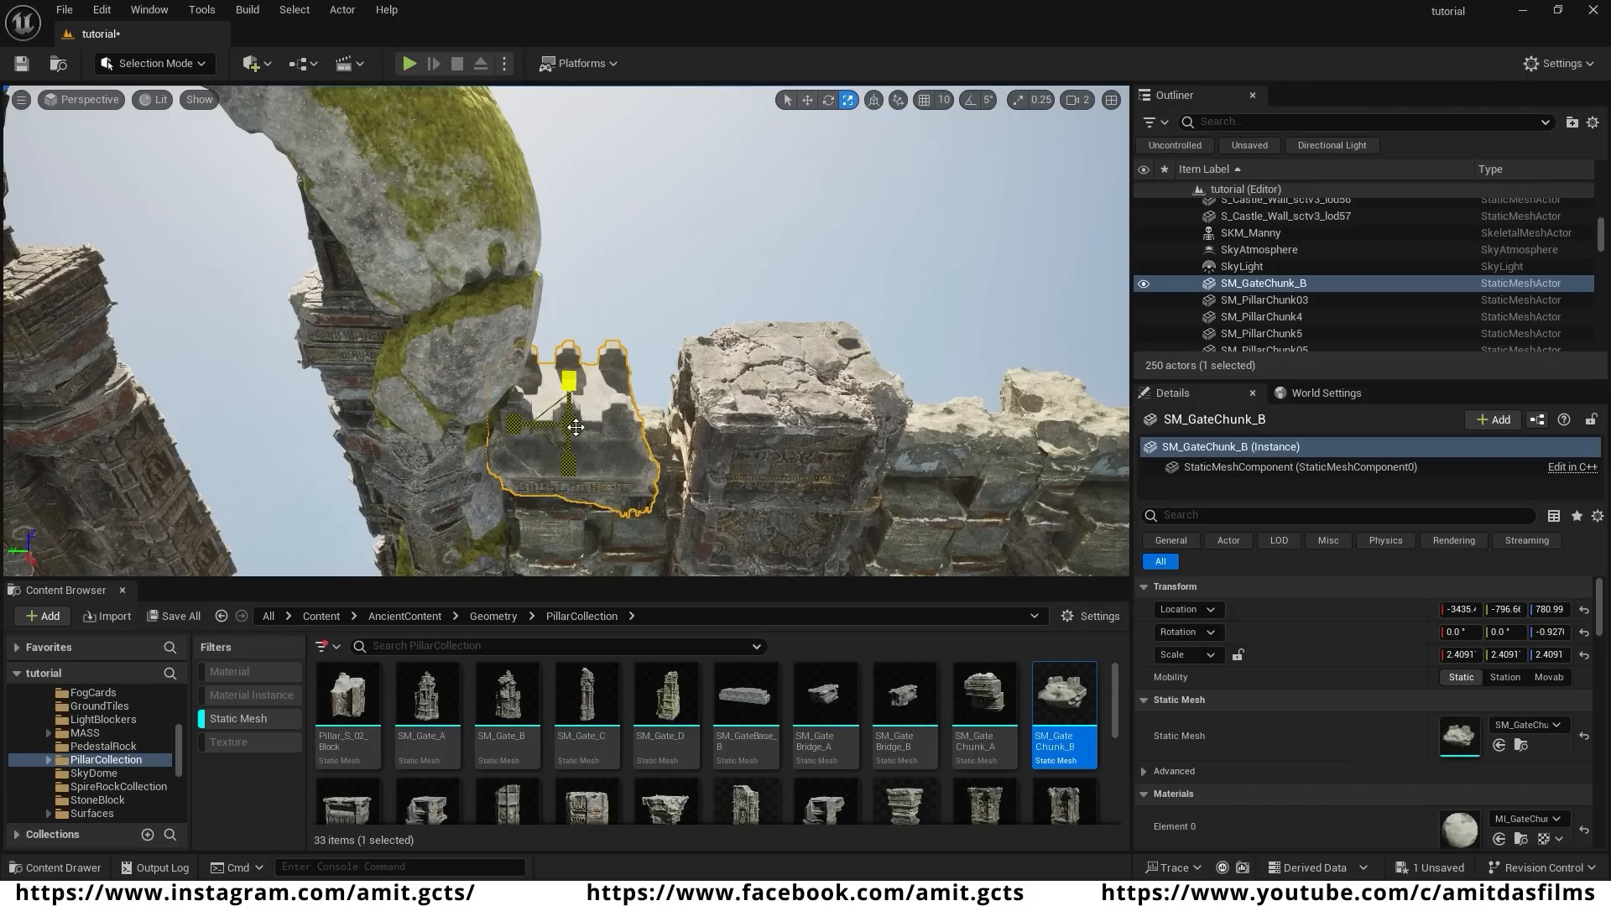
left_click_drag(568, 423, 592, 394)
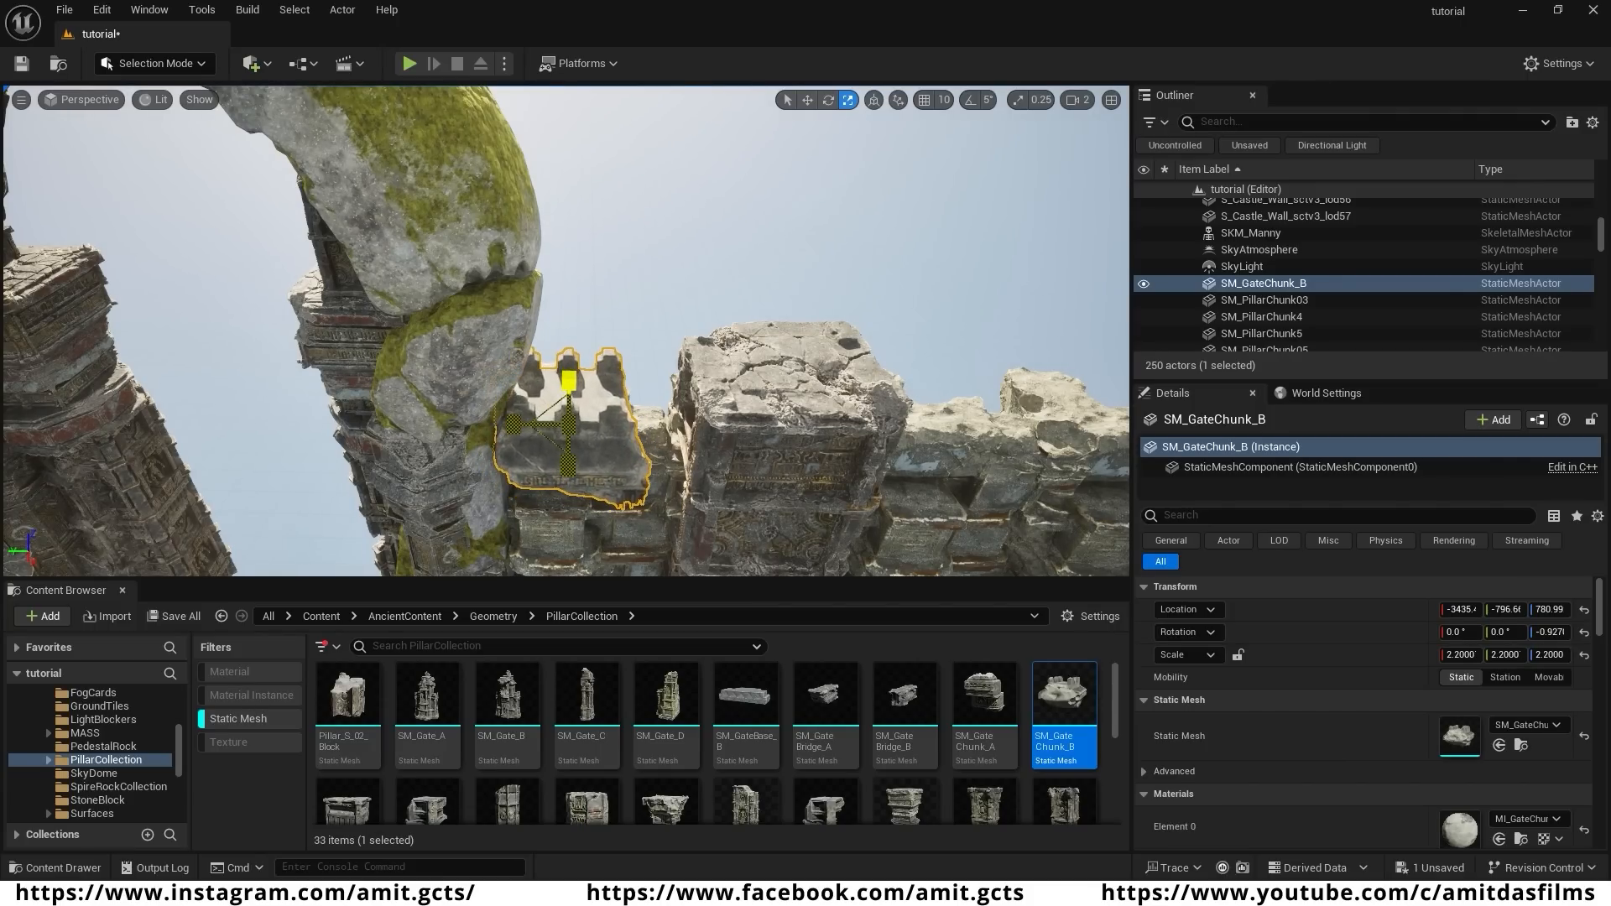
left_click_drag(566, 472, 566, 429)
right_click_drag(661, 512, 683, 467)
- Duplicate the gate chunk along the wall top past the first pillar to start a row of battlements
left_click_drag(485, 438, 789, 424, "alt")
right_click_drag(721, 419, 873, 419)
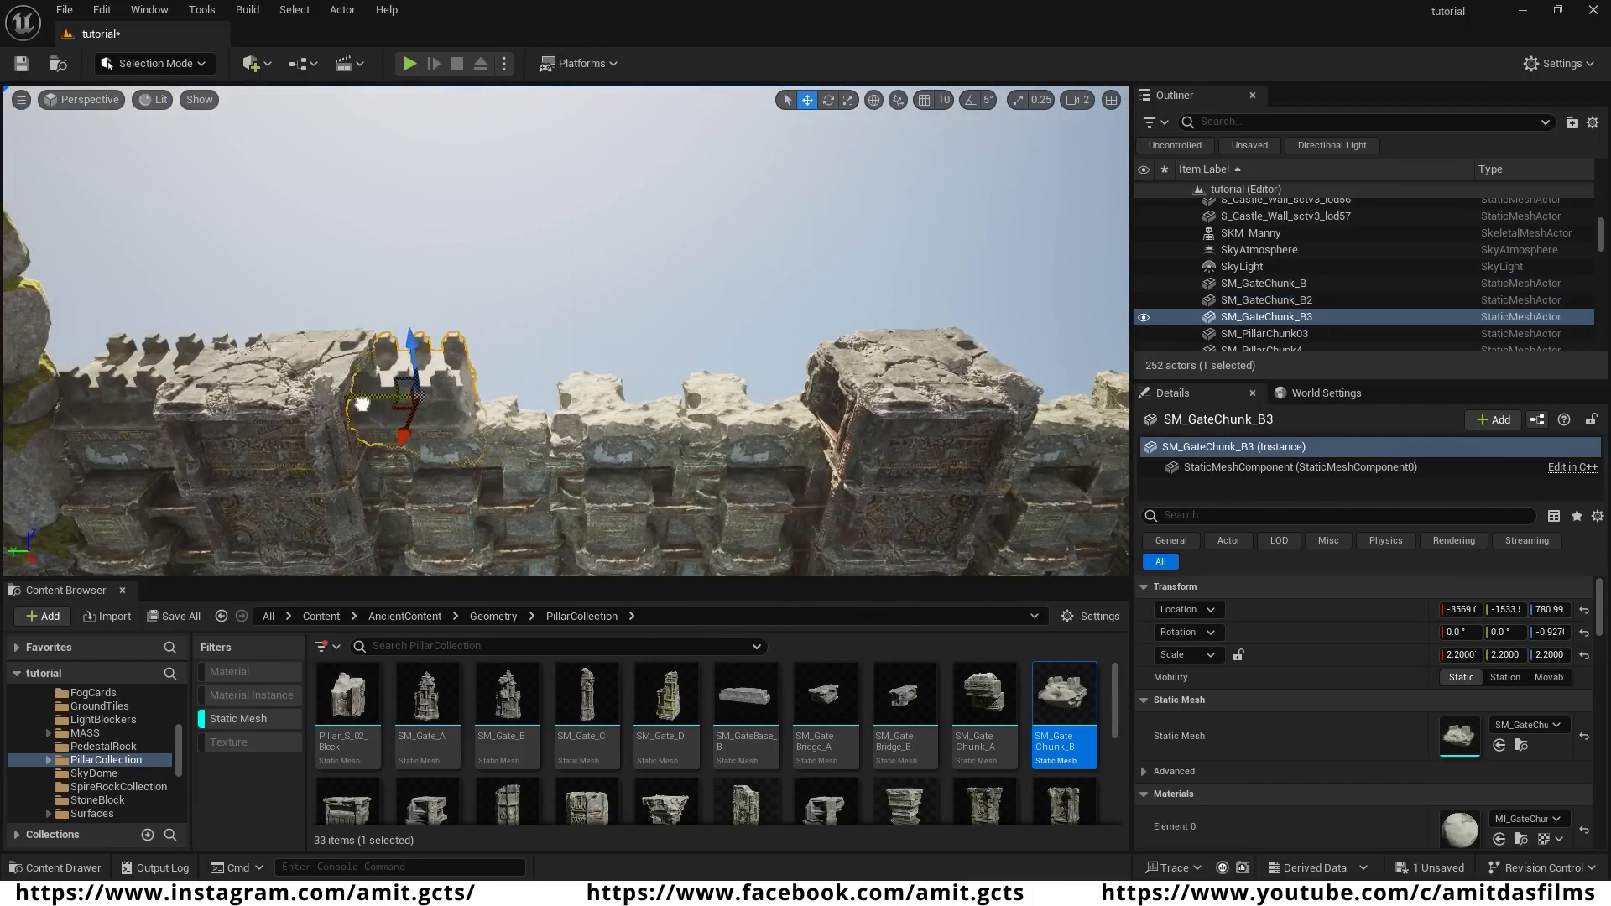
left_click_drag(367, 380, 466, 384, "alt")
left_click_drag(466, 385, 830, 394, "alt")
- Select three neighbouring gate chunks and duplicate them repeatedly along the wall top to its far end
left_click(503, 370, "ctrl")
left_click(420, 370, "ctrl")
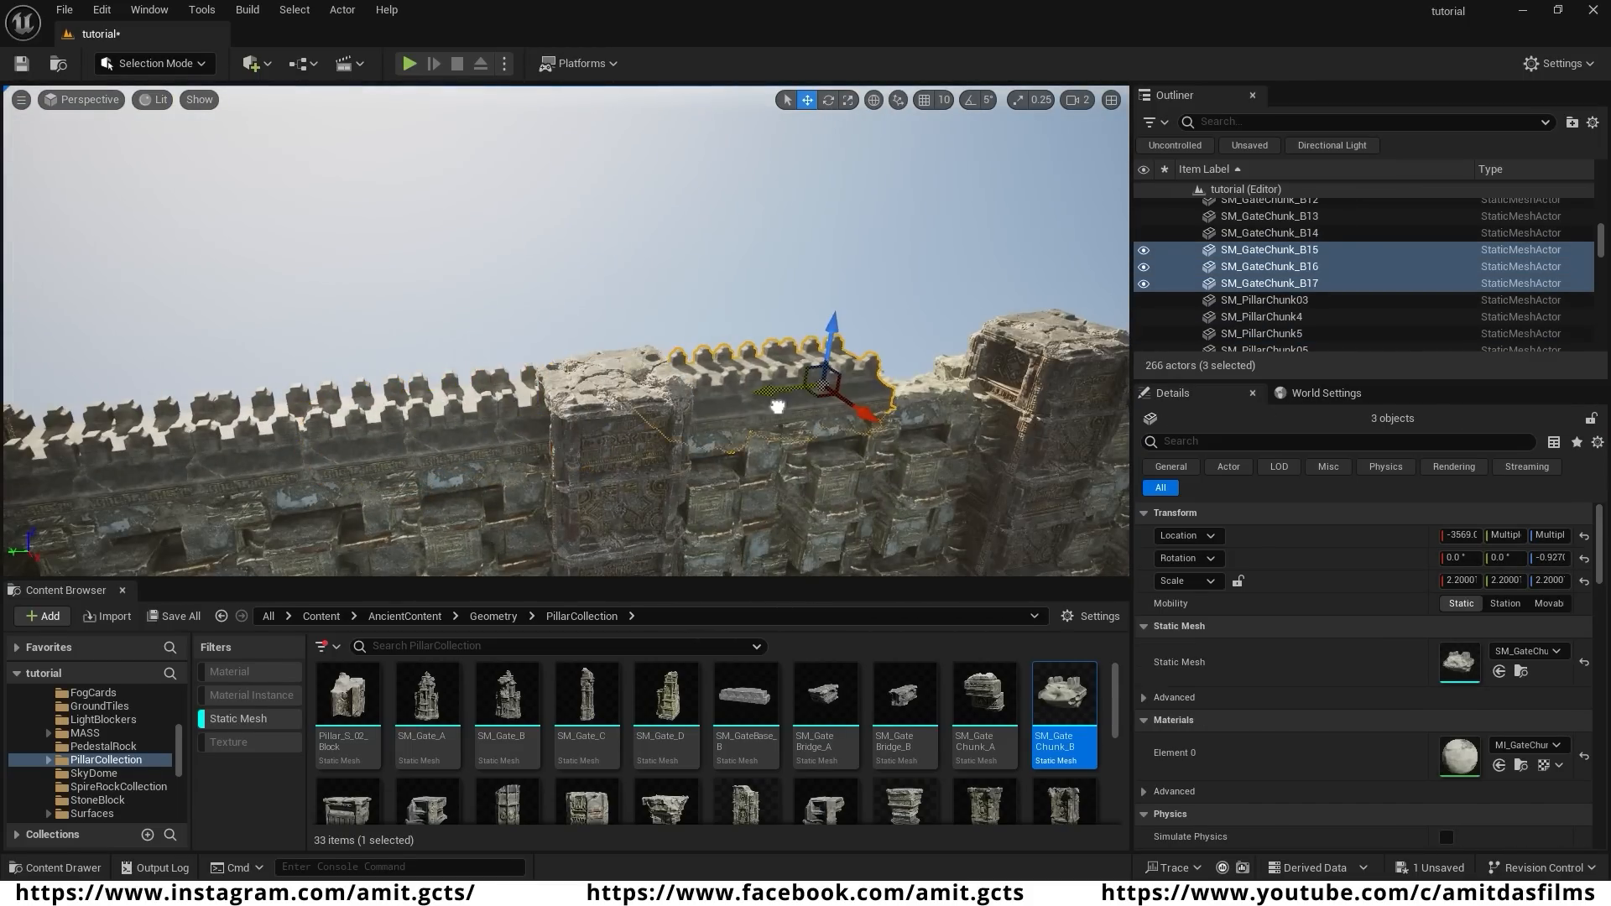
left_click_drag(778, 406, 932, 373, "alt")
right_click_drag(932, 373, 615, 339)
left_click_drag(615, 339, 773, 325, "alt")
right_click_drag(773, 326, 831, 334)
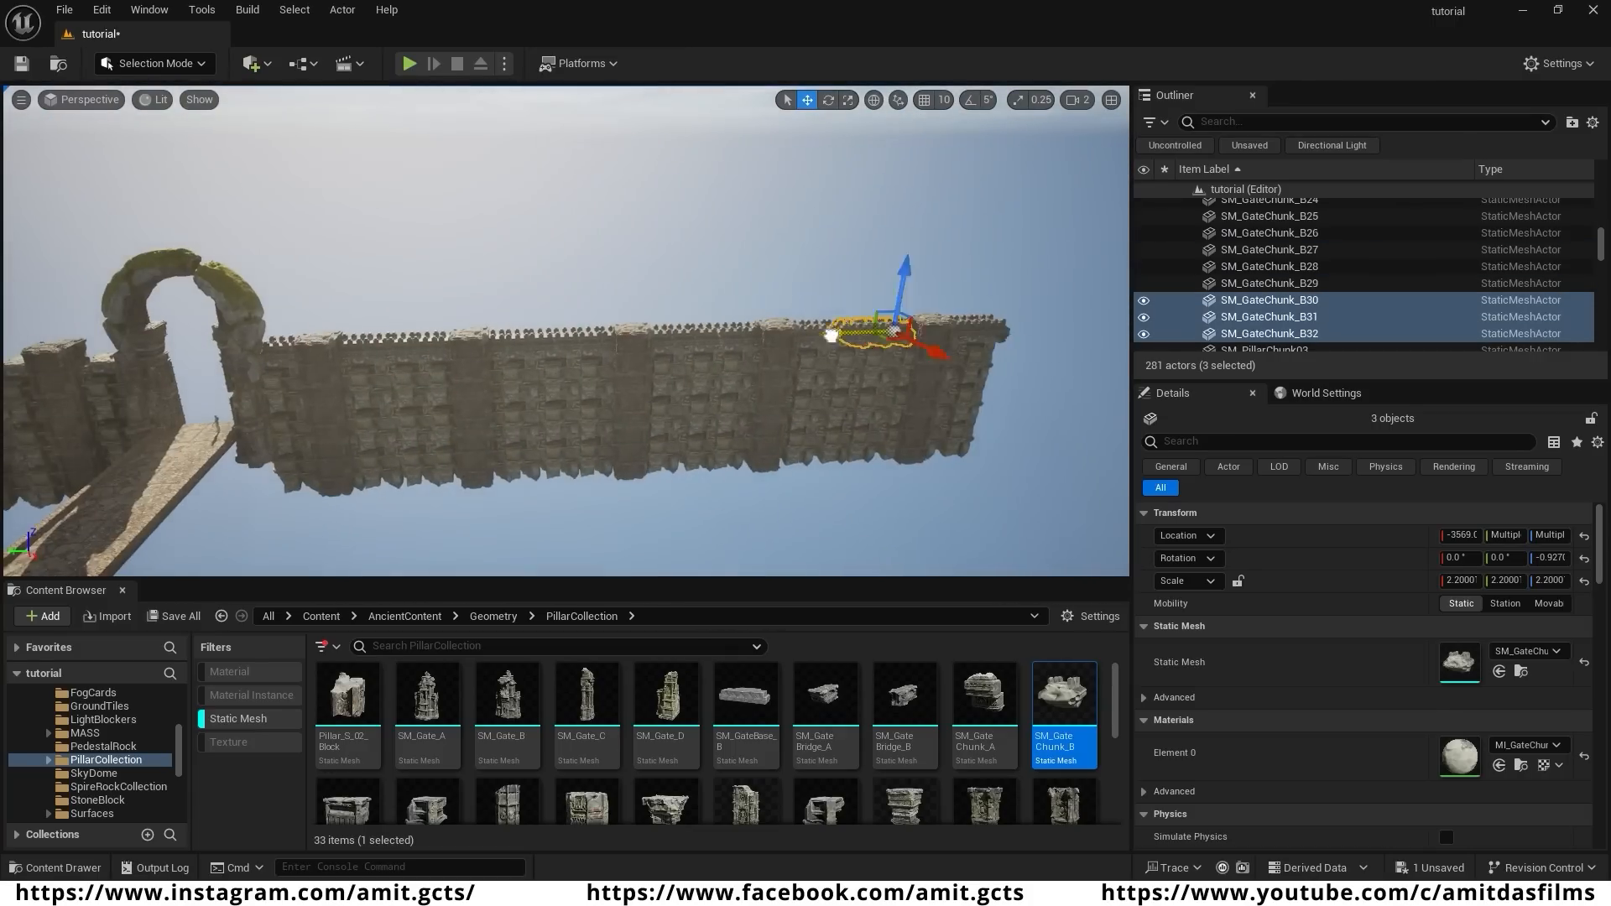
left_click_drag(831, 334, 791, 334, "alt+shift")
- Duplicate the three-piece battlement section across the arch onto the top of the opposite wall
right_click_drag(791, 334, 669, 360)
left_click_drag(669, 360, 503, 358, "alt")
right_click_drag(504, 357, 554, 358)
left_click_drag(554, 357, 277, 355, "alt")
right_click_drag(277, 354, 777, 401)
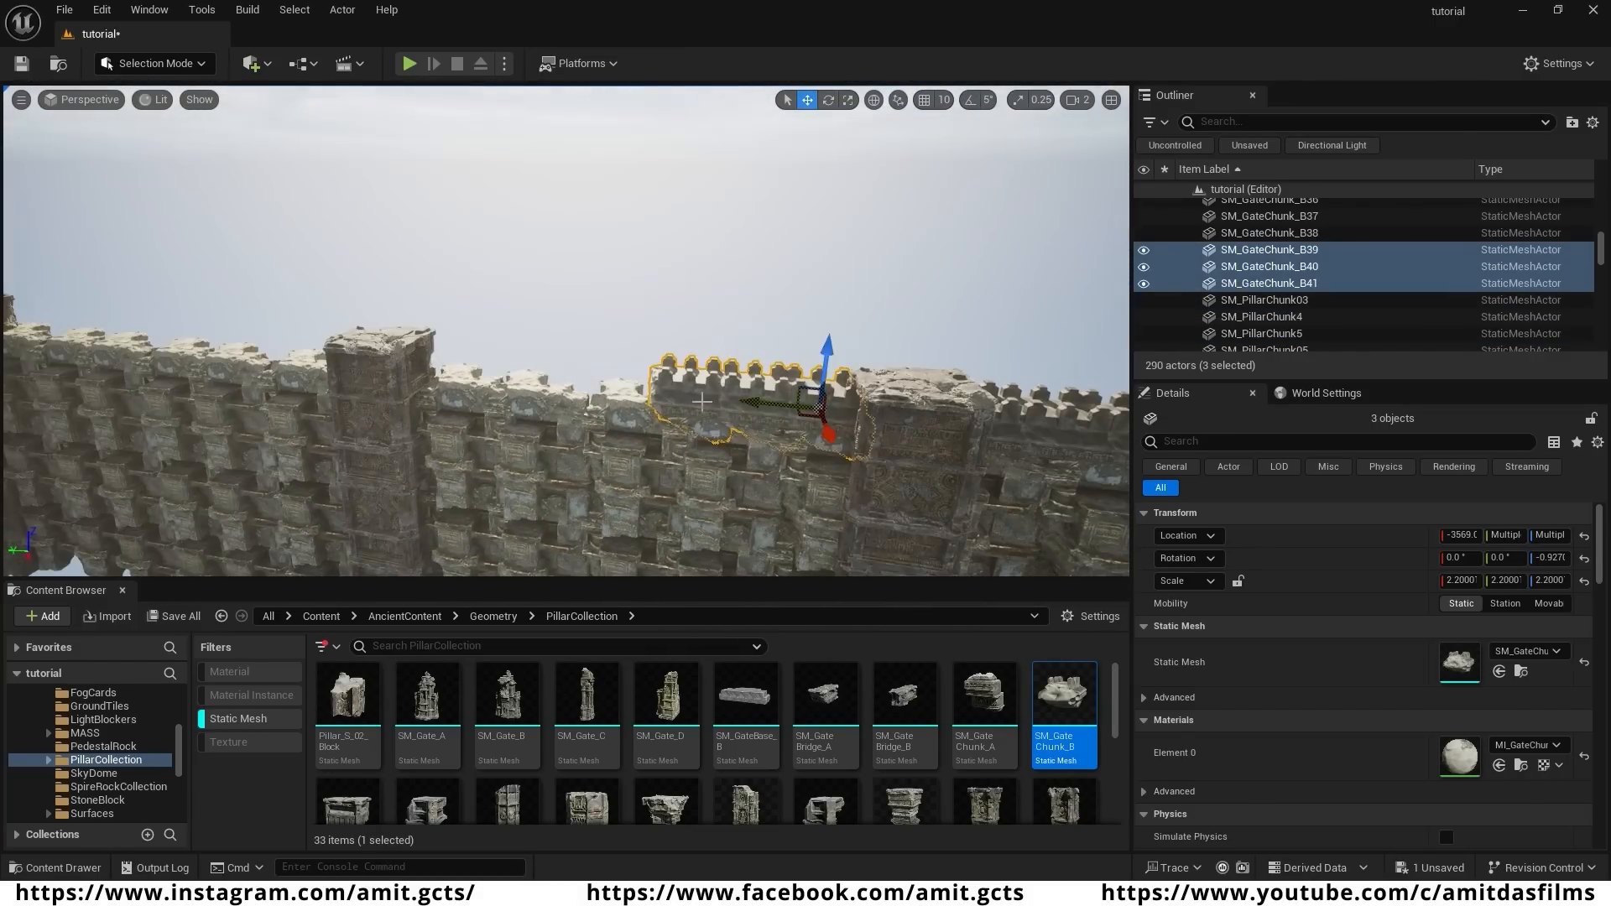
- Duplicate the three-piece battlement section repeatedly to cover the rest of the opposite wall's top
left_click_drag(777, 401, 529, 363, "alt")
right_click_drag(529, 362, 672, 373)
left_click_drag(671, 373, 572, 372, "alt")
right_click_drag(572, 372, 470, 390)
left_click_drag(470, 390, 294, 390, "alt")
left_click_drag(293, 390, 168, 369, "alt")
right_click_drag(168, 369, 287, 396)
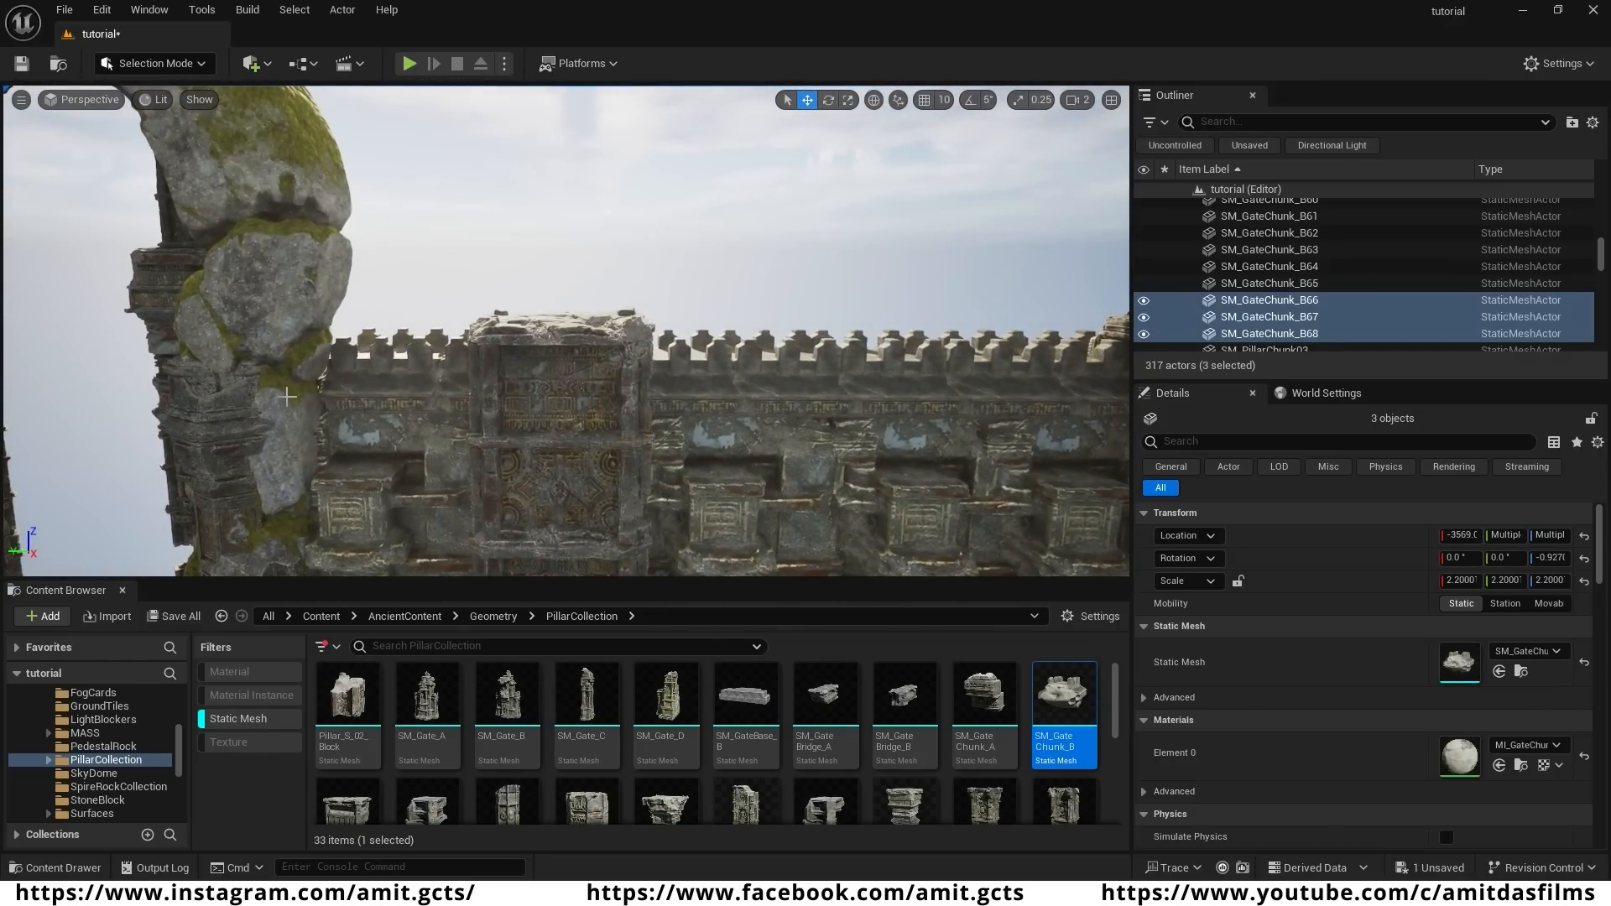
- Duplicate the gate chunk nearest the arch up onto the first wall pillar, then copy it toward the next pillar
left_click(393, 365)
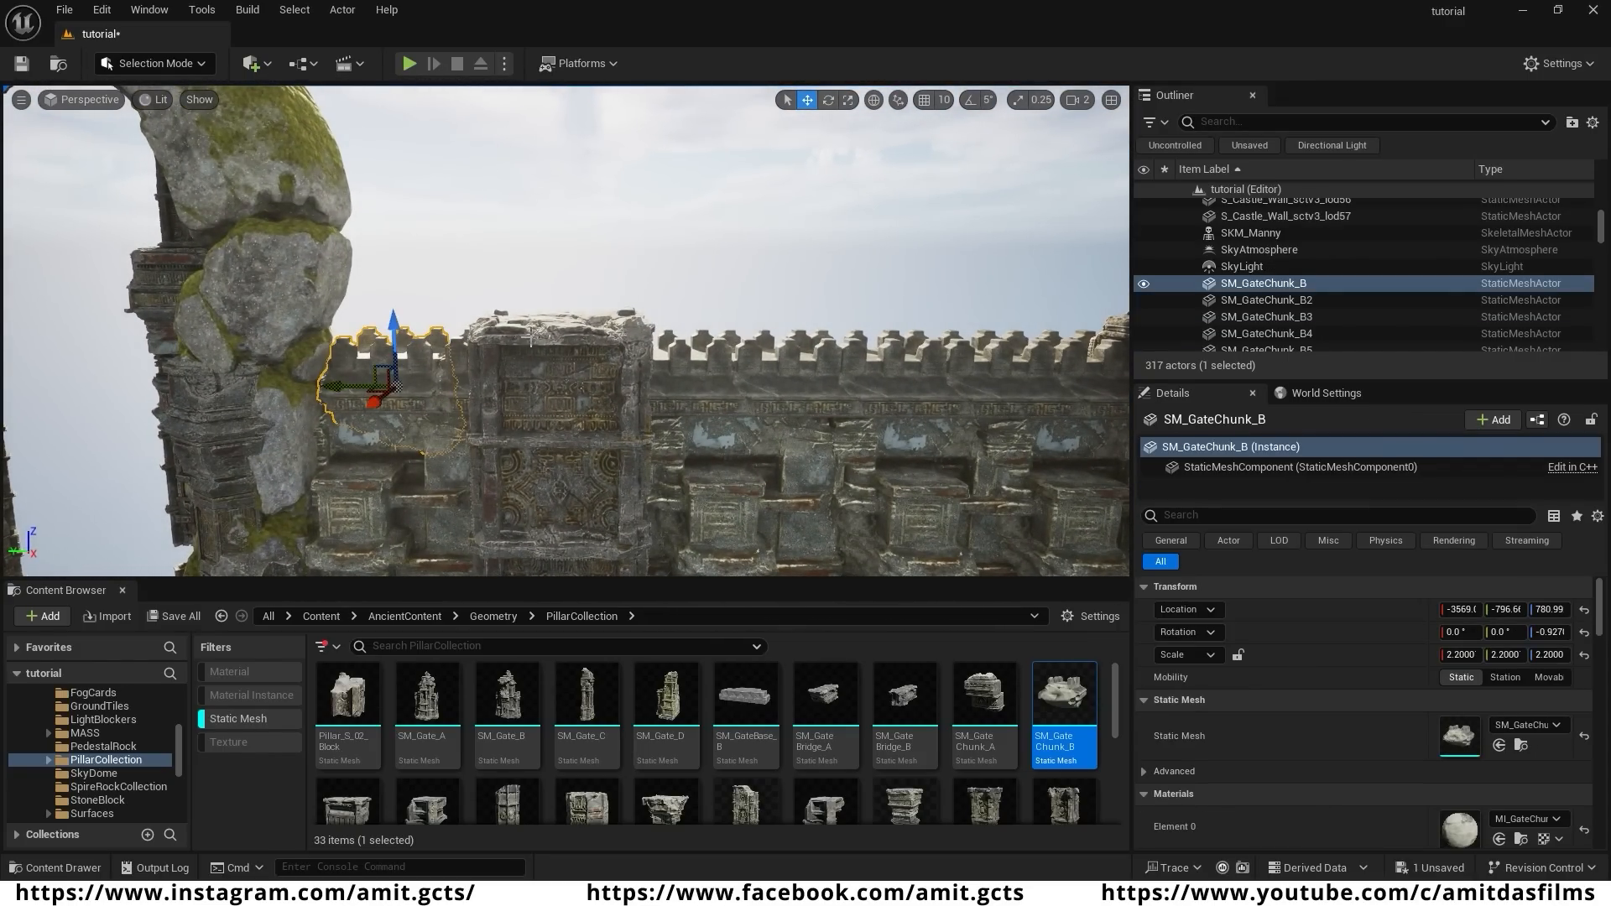
left_click_drag(391, 334, 391, 242, "alt")
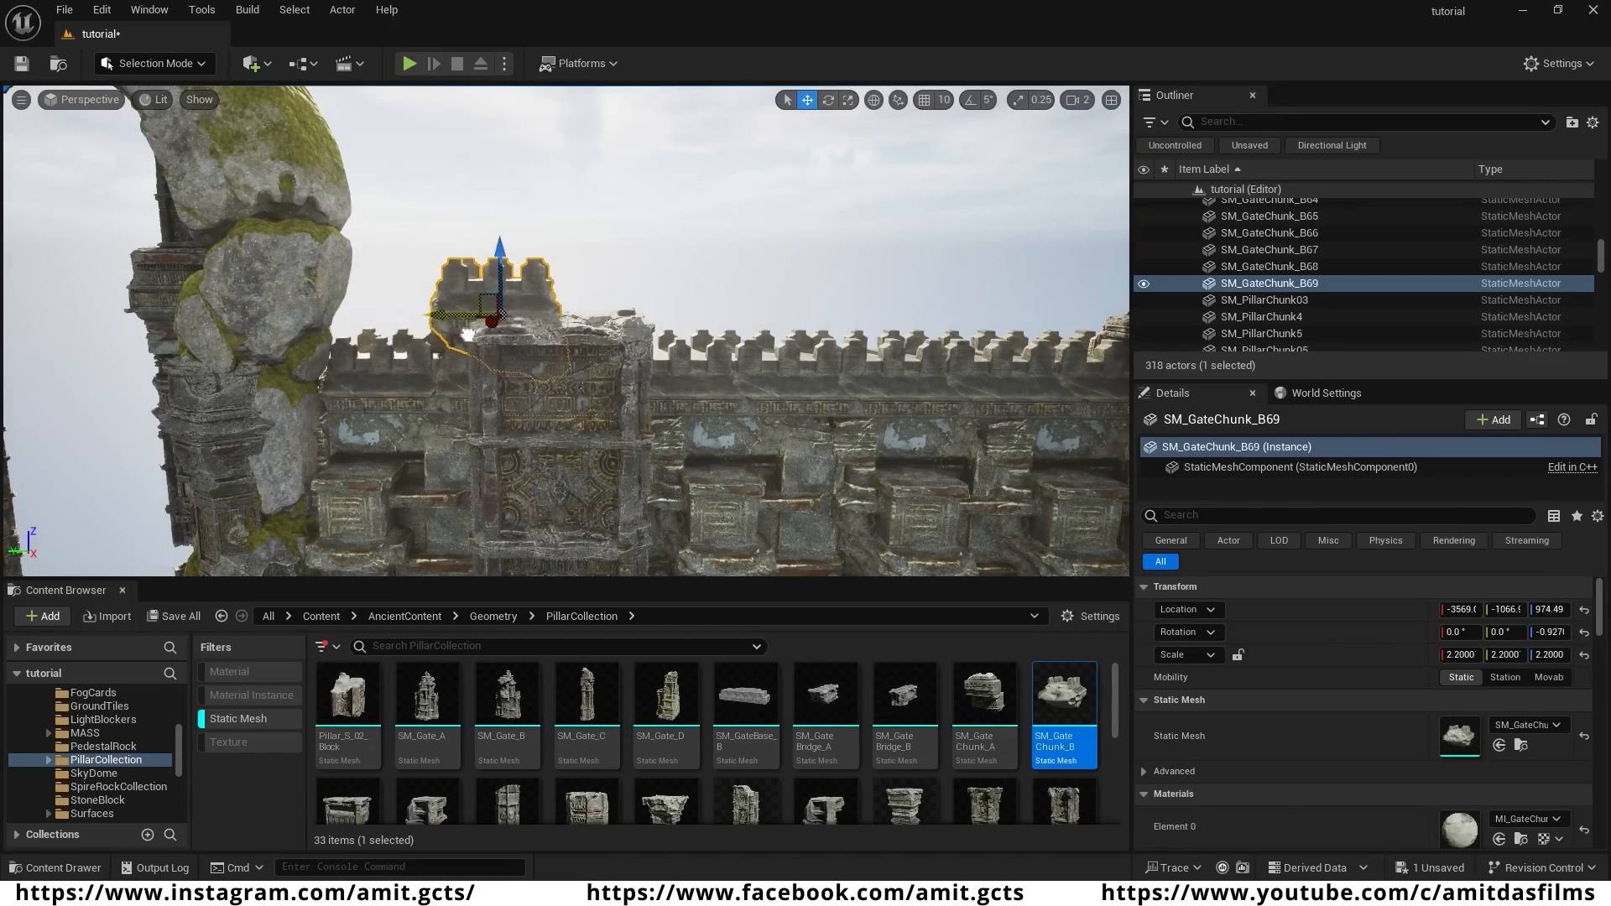
right_click_drag(433, 336, 470, 356)
left_click_drag(453, 359, 763, 342, "alt")
right_click_drag(762, 342, 671, 352)
- Duplicate the pillar-top gate chunk onto the remaining pillars of the same wall
left_click_drag(332, 323, 525, 436, "alt")
right_click_drag(525, 435, 809, 421)
scroll(809, 420, "up", 1)
left_click(856, 365)
left_click_drag(809, 361, 470, 369, "alt")
right_click_drag(470, 369, 637, 361)
- Duplicate the pillar-top gate chunk onto the pillars of the wall on the other side of the arch
left_click_drag(789, 330, 71, 352, "alt")
right_click_drag(71, 352, 17, 353)
left_click_drag(760, 359, 378, 363, "alt")
right_click_drag(378, 363, 293, 353)
left_click_drag(587, 369, 336, 369, "alt")
right_click_drag(335, 369, 571, 277)
- Duplicate the walkway tile Box6 at the arch opening to the area behind the wall
key("w")
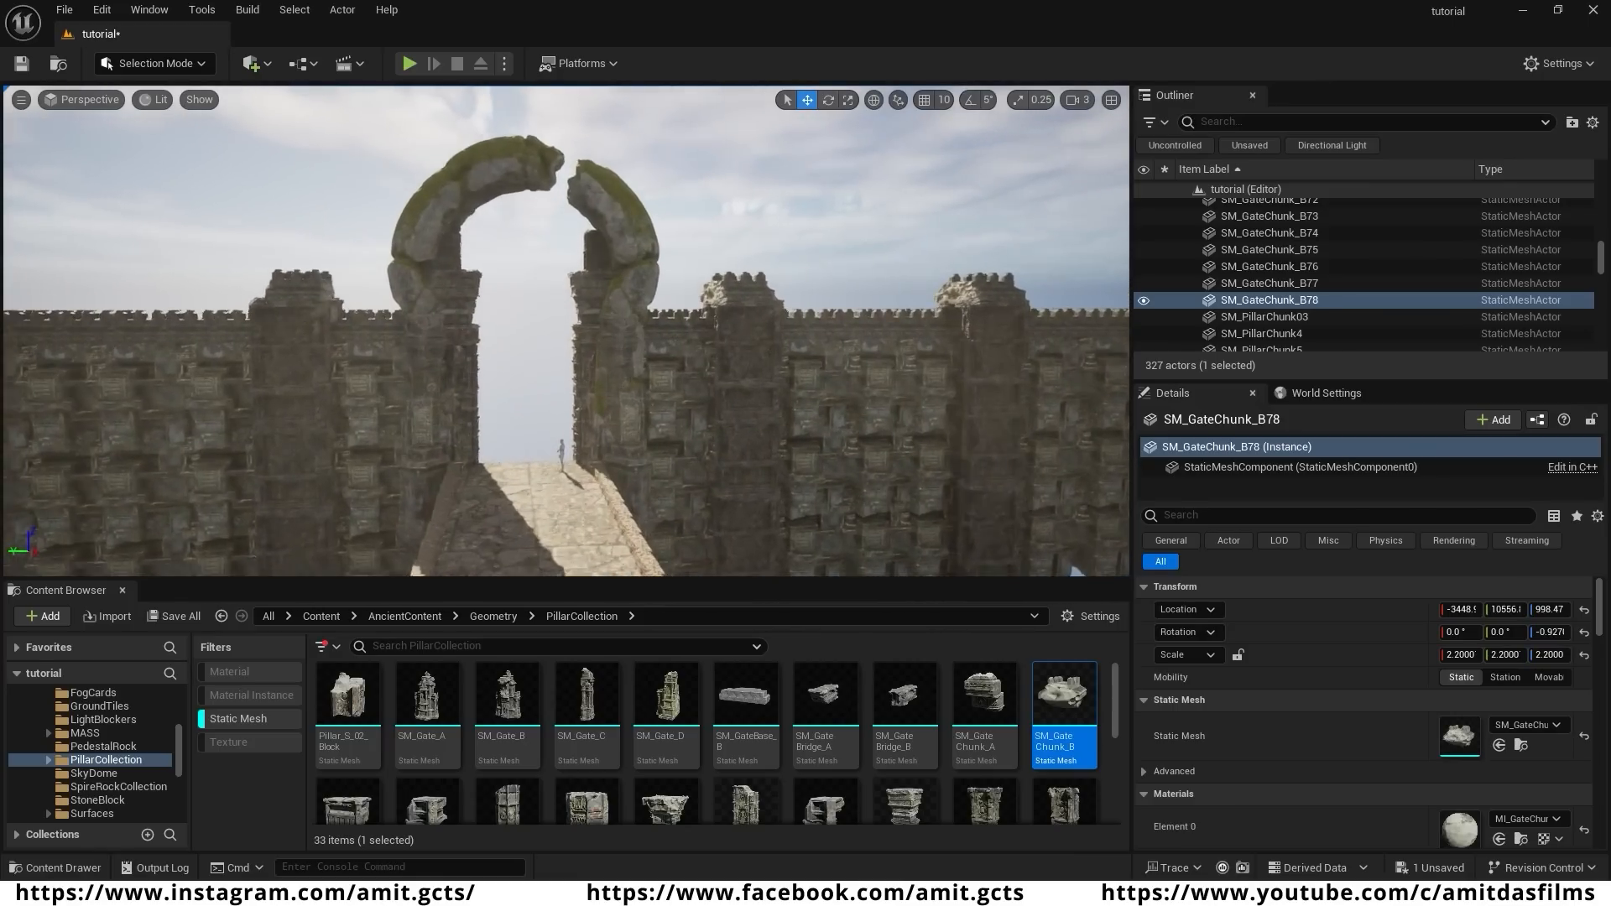
right_click_drag(503, 470, 536, 484)
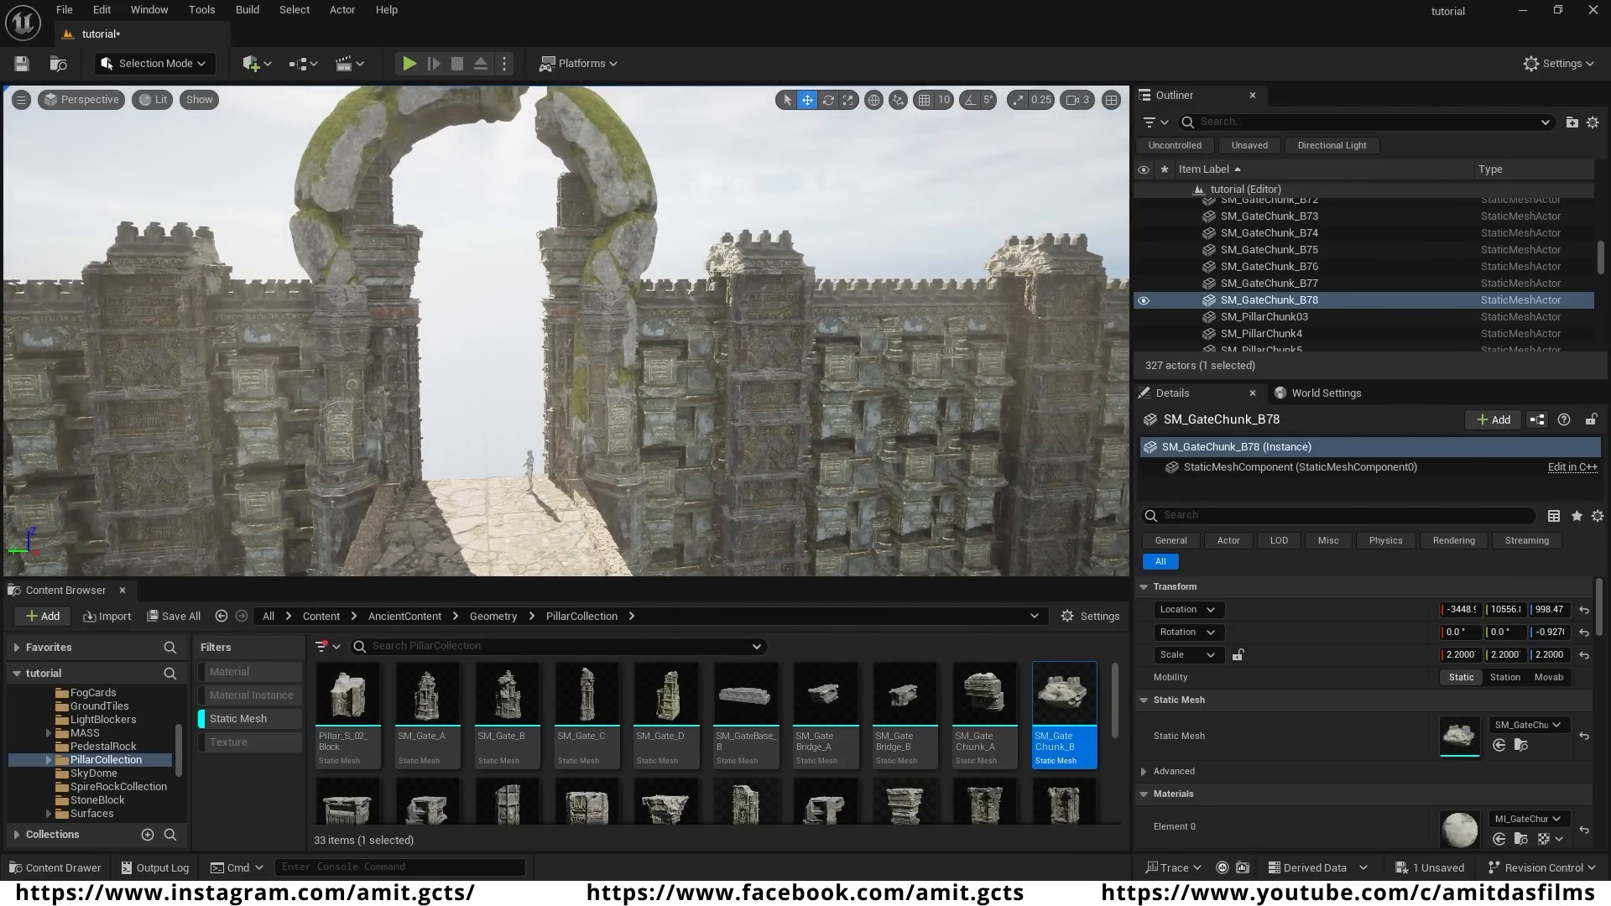
key("w")
right_click_drag(434, 470, 492, 528)
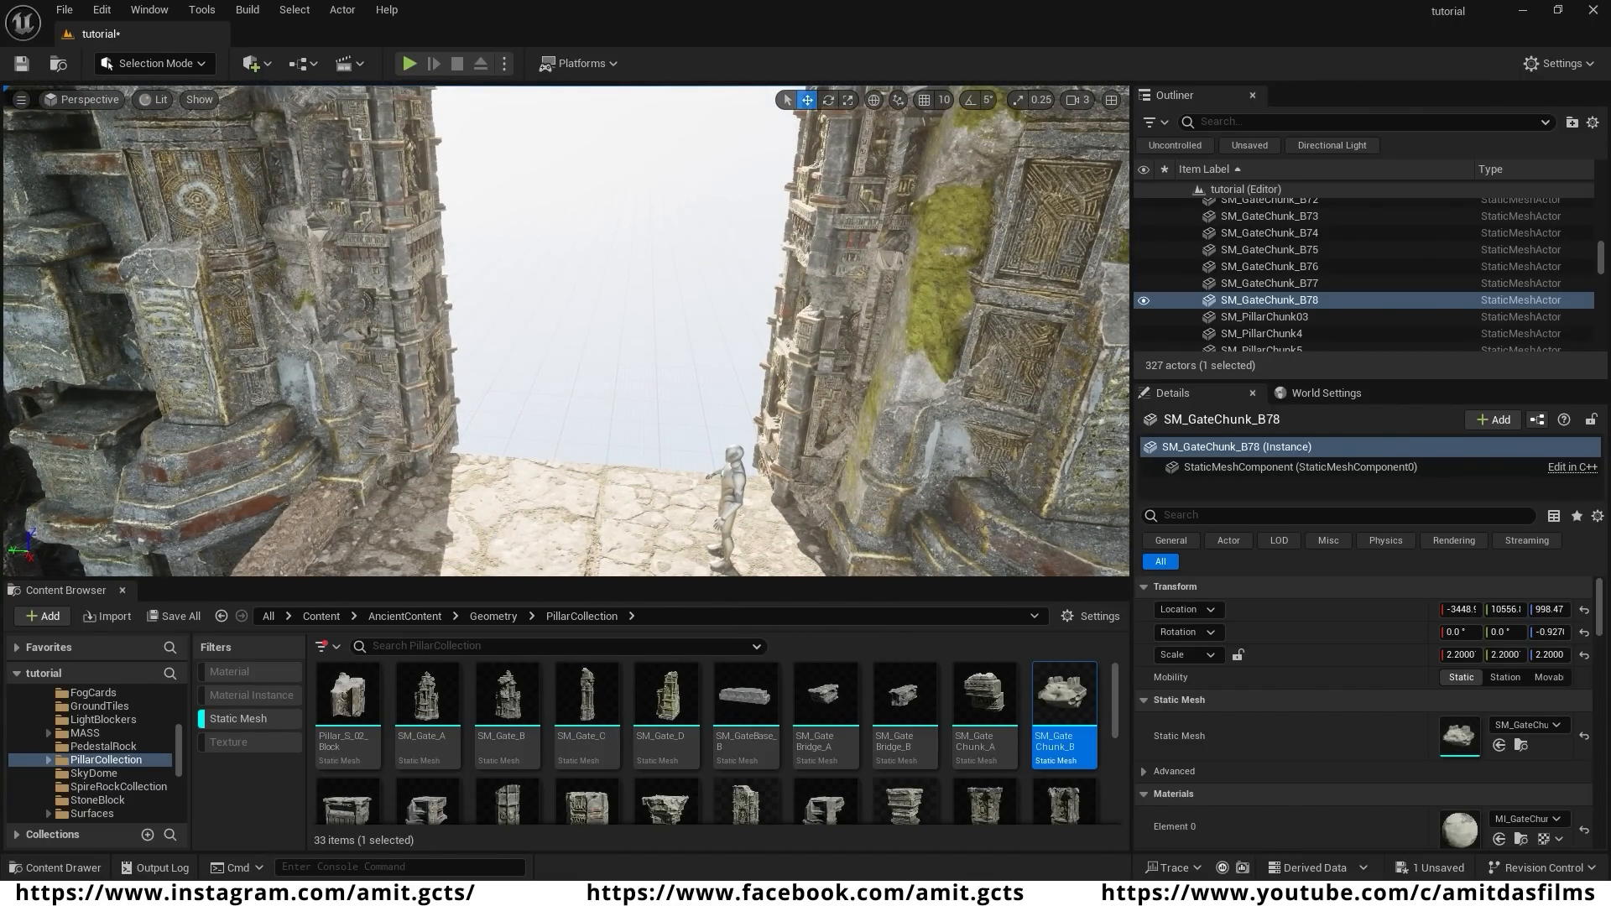
key("s")
right_click_drag(570, 385, 569, 386)
left_click(534, 422)
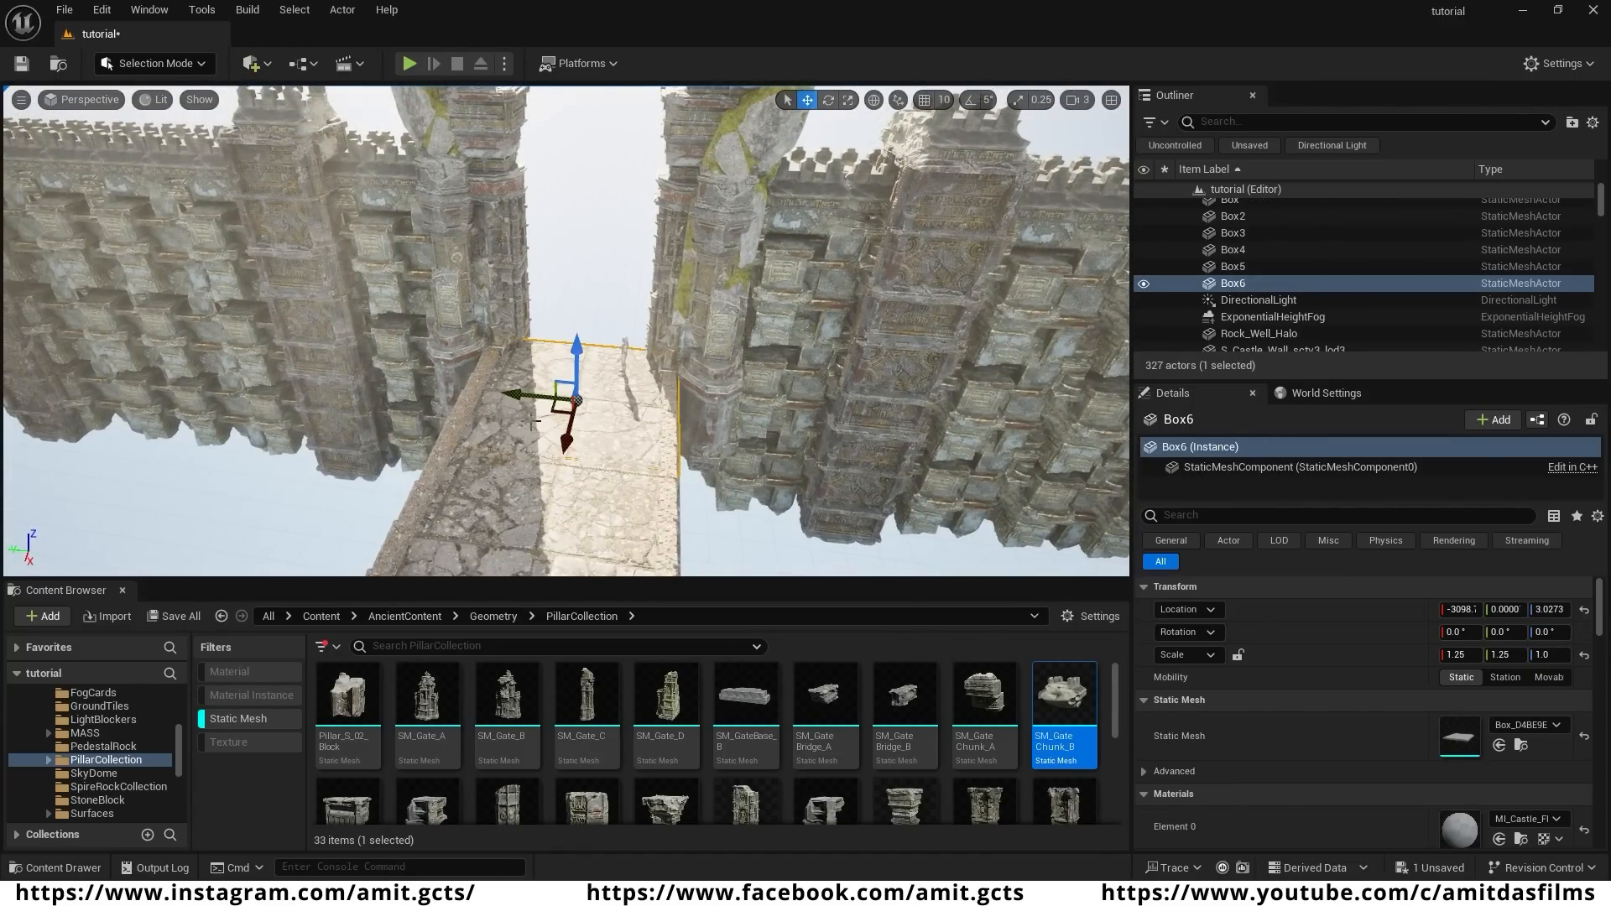
left_click_drag(563, 447, 601, 336, "alt")
right_click_drag(658, 410, 658, 410)
- Duplicate the floor tile repeatedly along the back of one wall, reaching about X -3854, Y 4896
left_click_drag(642, 366, 721, 324, "alt")
left_click_drag(721, 324, 800, 282, "alt")
right_click_drag(800, 282, 800, 282)
left_click_drag(651, 314, 726, 272, "alt")
left_click_drag(726, 273, 776, 250, "alt")
right_click_drag(776, 250, 776, 250)
left_click_drag(663, 306, 727, 271, "alt")
right_click_drag(726, 270, 727, 270)
left_click_drag(670, 335, 722, 307, "alt")
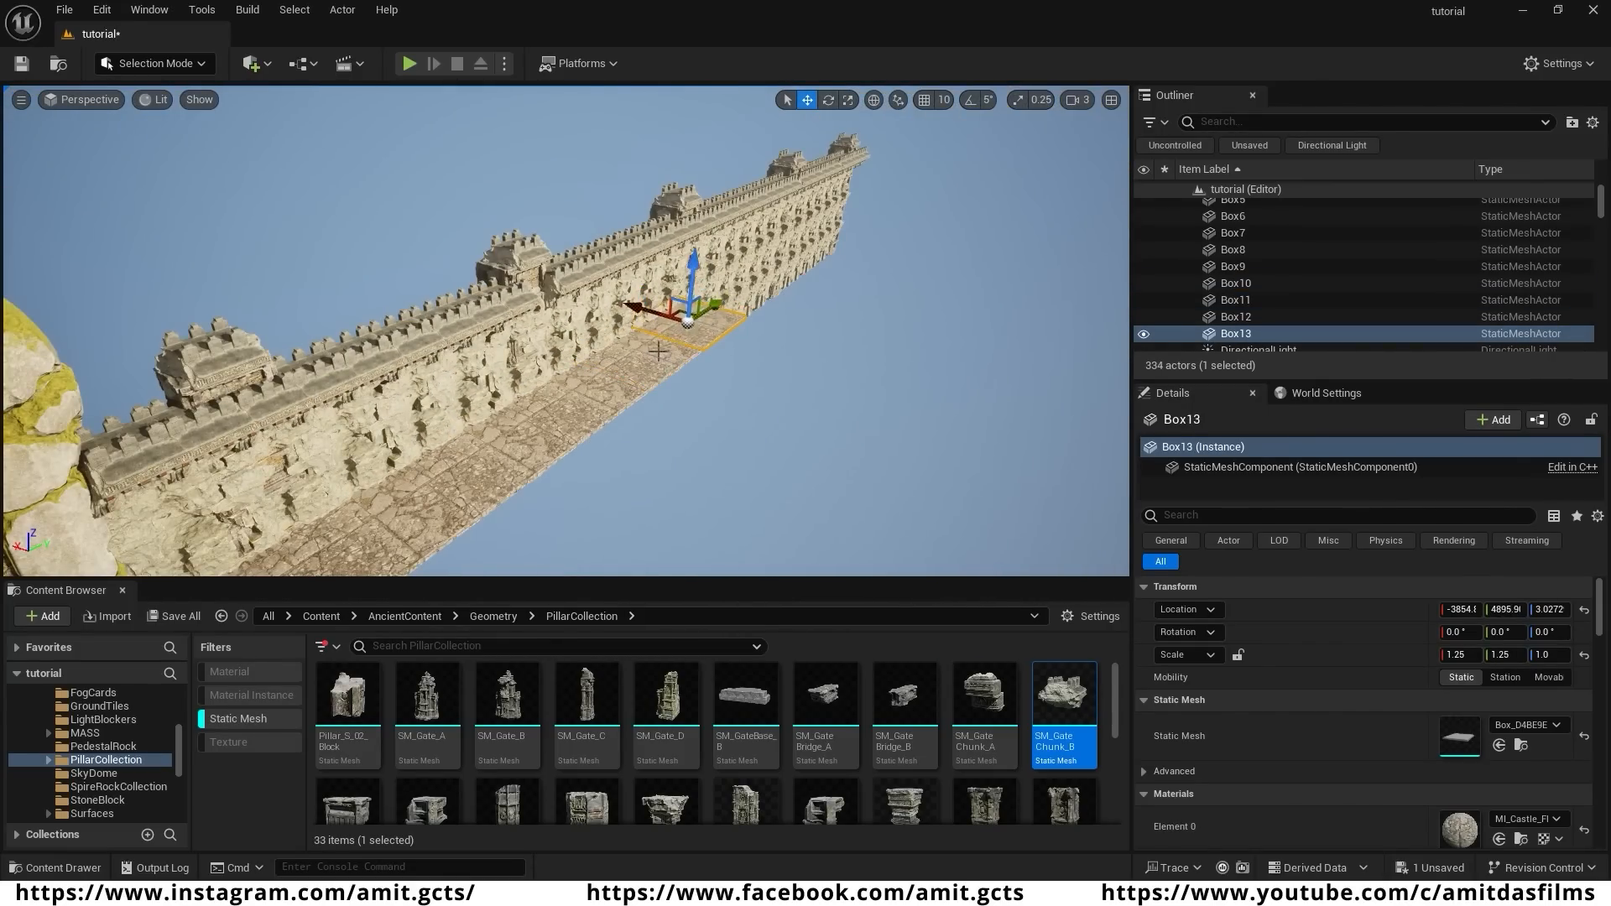
- Select the row of floor tiles behind the wall and duplicate it along the back of the opposite wall
right_click_drag(721, 308, 722, 308)
left_click(756, 316, "shift")
left_click(521, 382, "shift")
left_click(284, 444, "shift")
left_click_drag(306, 438, 125, 491, "alt")
- Select the full row of floor tiles behind both walls and duplicate it outward into adjacent rows
right_click_drag(709, 349, 753, 364)
left_click(709, 350, "shift")
left_click(793, 255, "shift")
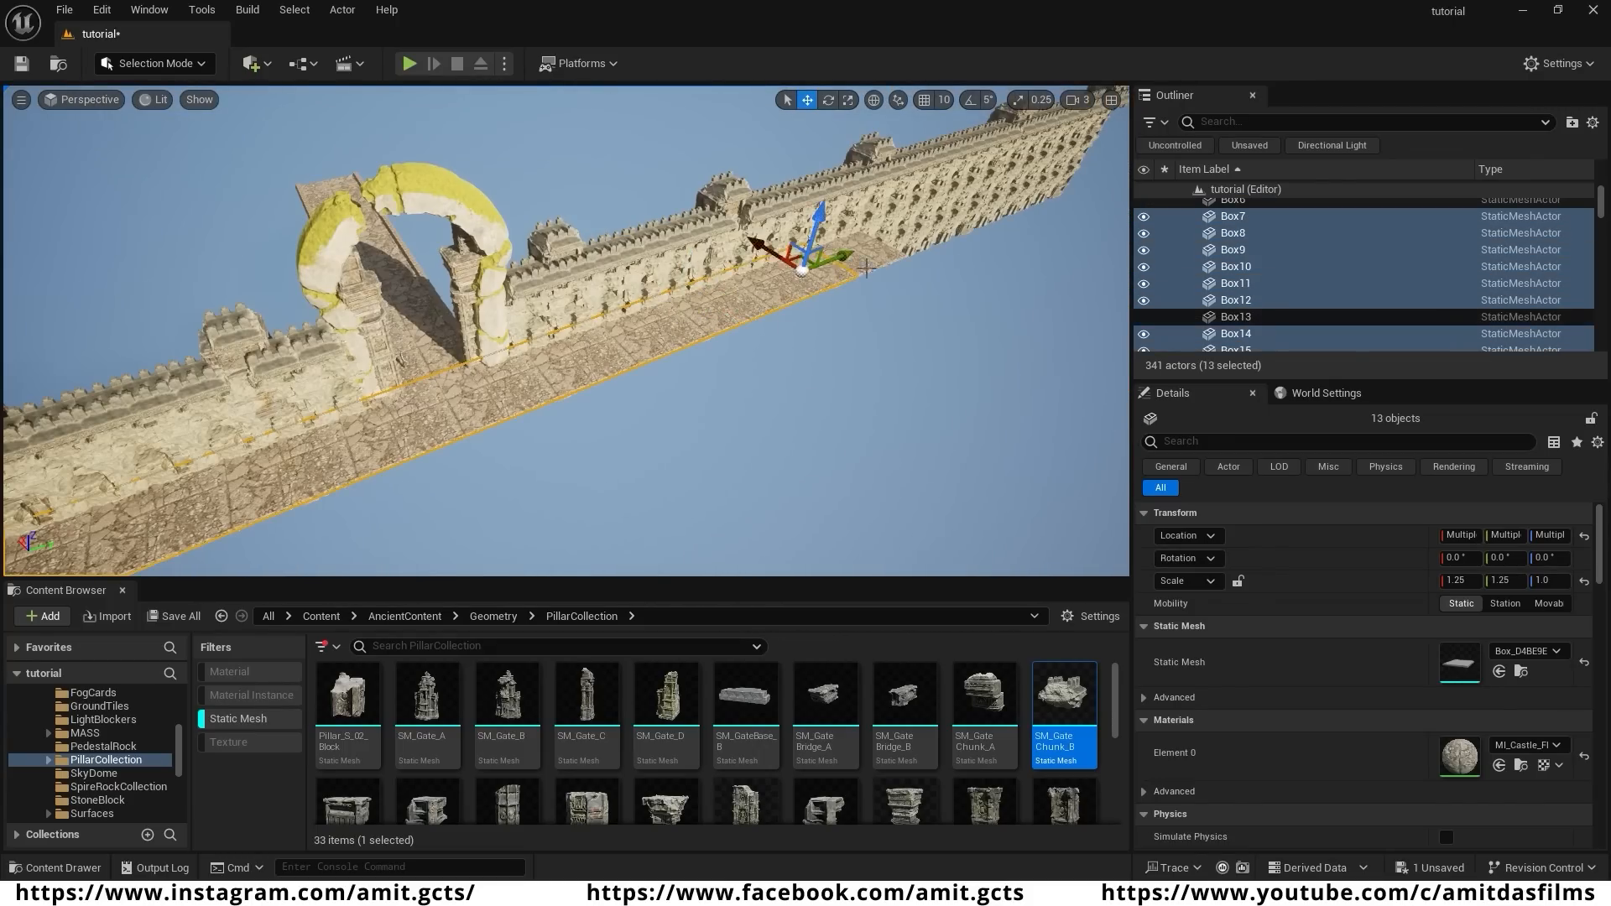
right_click_drag(793, 256, 793, 256)
left_click_drag(491, 433, 671, 457, "alt")
right_click_drag(672, 458, 650, 417)
left_click_drag(650, 417, 705, 412, "alt")
- Keep duplicating the floor tile row away from the walls to fill a large paved ground, then clear the selection
right_click_drag(705, 412, 529, 349)
left_click_drag(529, 350, 603, 358, "alt")
left_click_drag(602, 357, 752, 371, "alt")
right_click_drag(751, 370, 679, 403)
left_click_drag(679, 403, 755, 398, "alt")
right_click_drag(755, 398, 755, 397)
key("Escape")
- Examine the paved ground behind the walls from a low viewpoint
key("w")
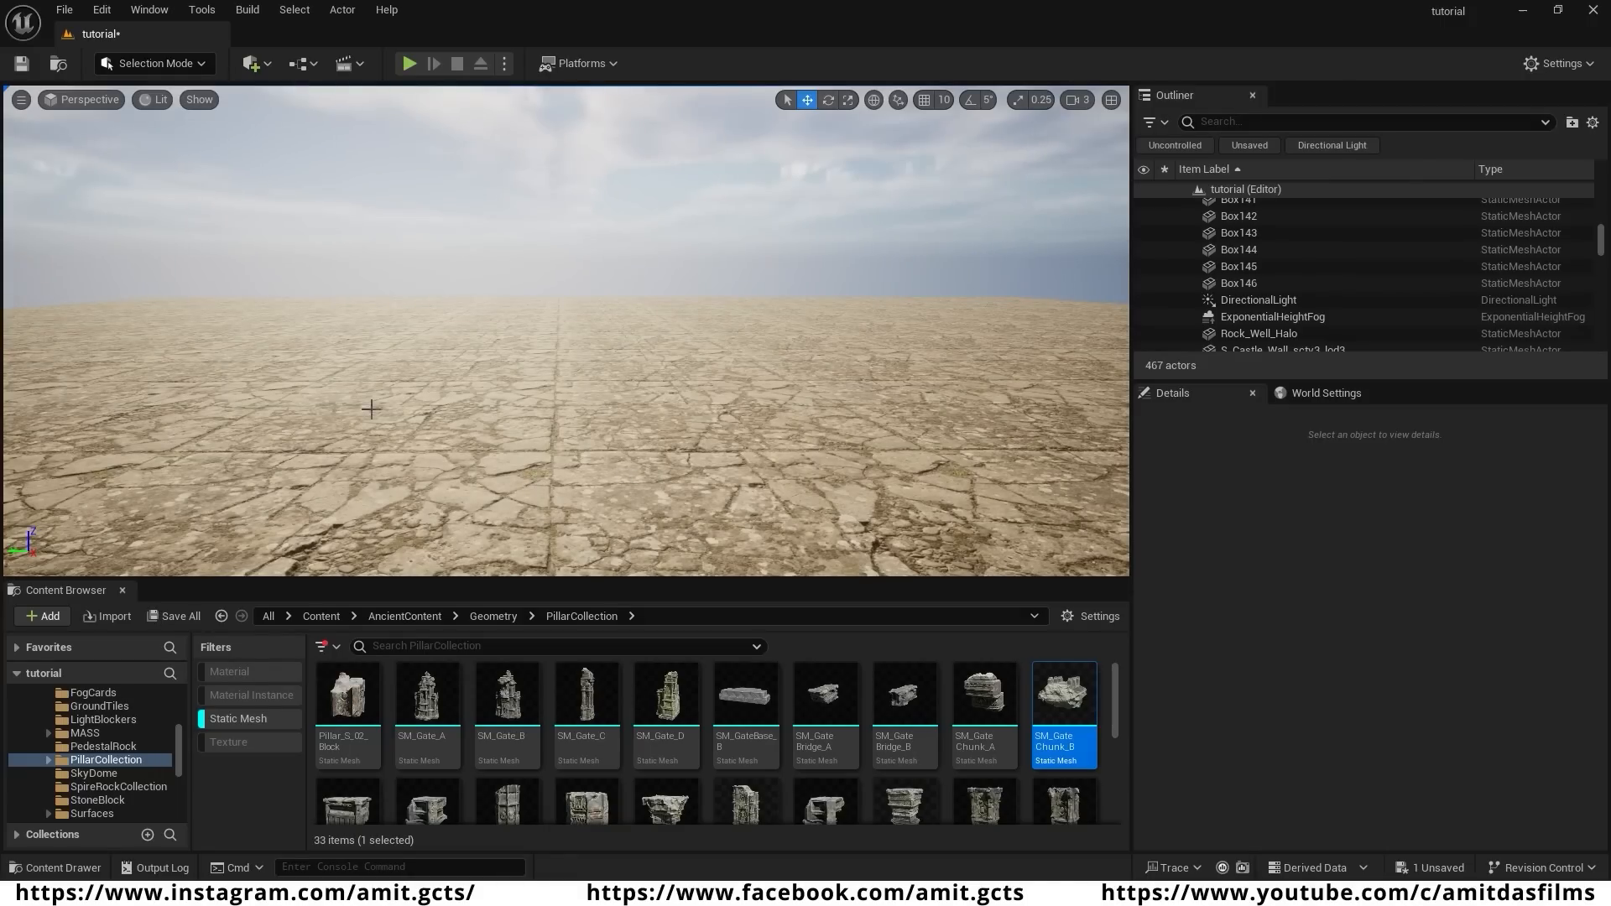
right_click_drag(588, 456, 588, 456)
key("s")
key("w")
key("w")
right_click_drag(530, 384, 530, 385)
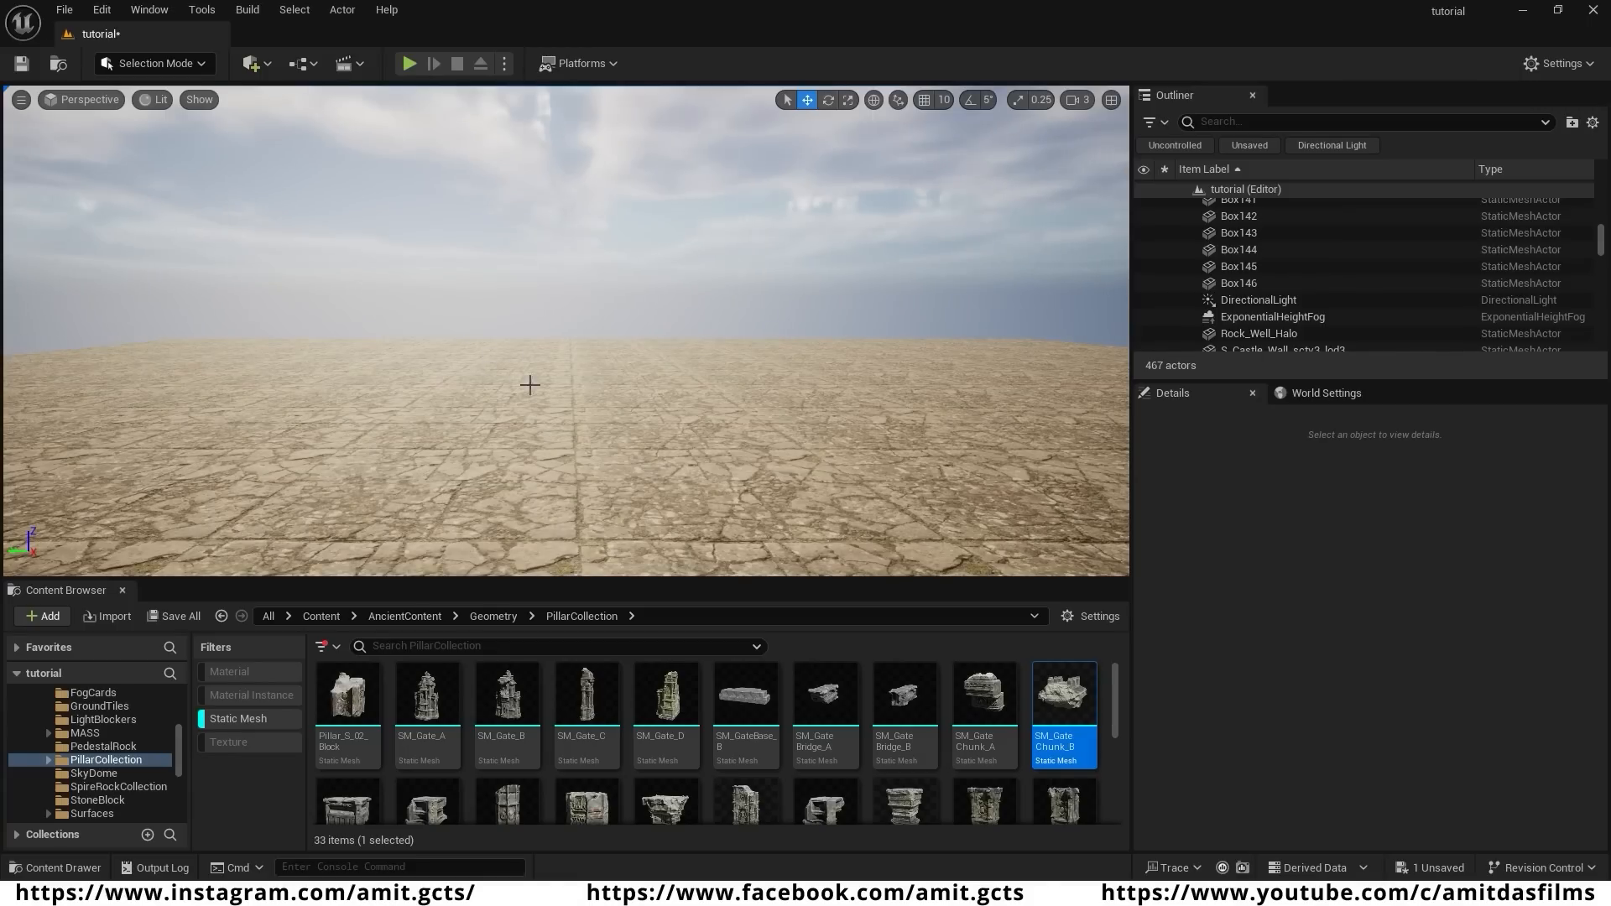
- Place SM_Gate_A on the paved ground, raise it, and rotate it to -90° about the vertical axis with 5° rotation snapping enabled
right_click_drag(573, 433, 516, 437)
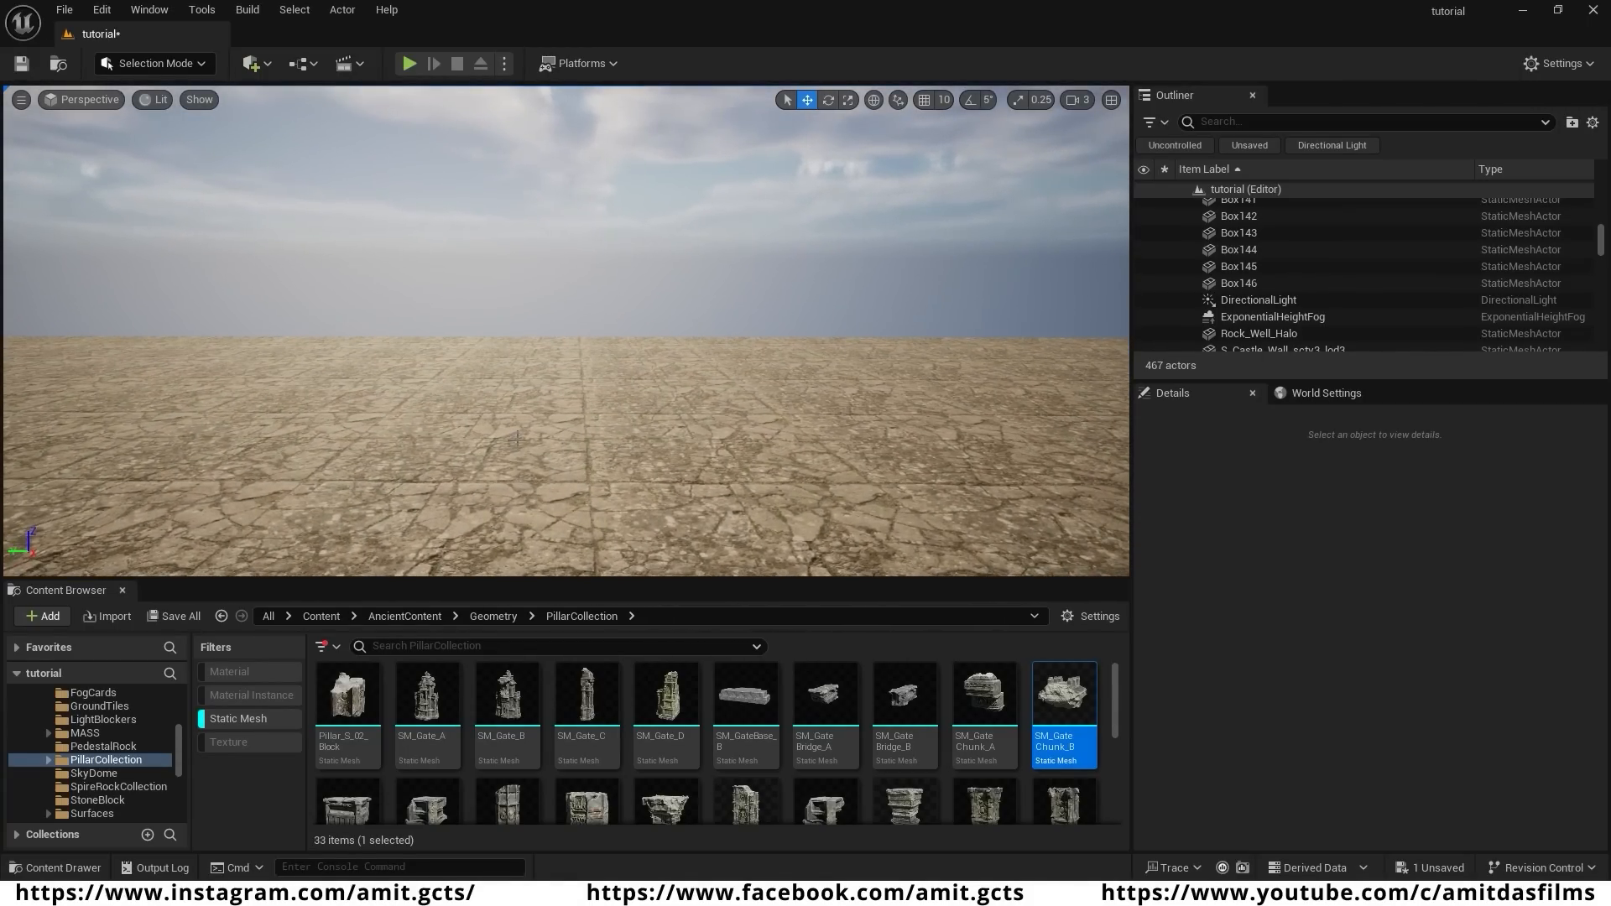
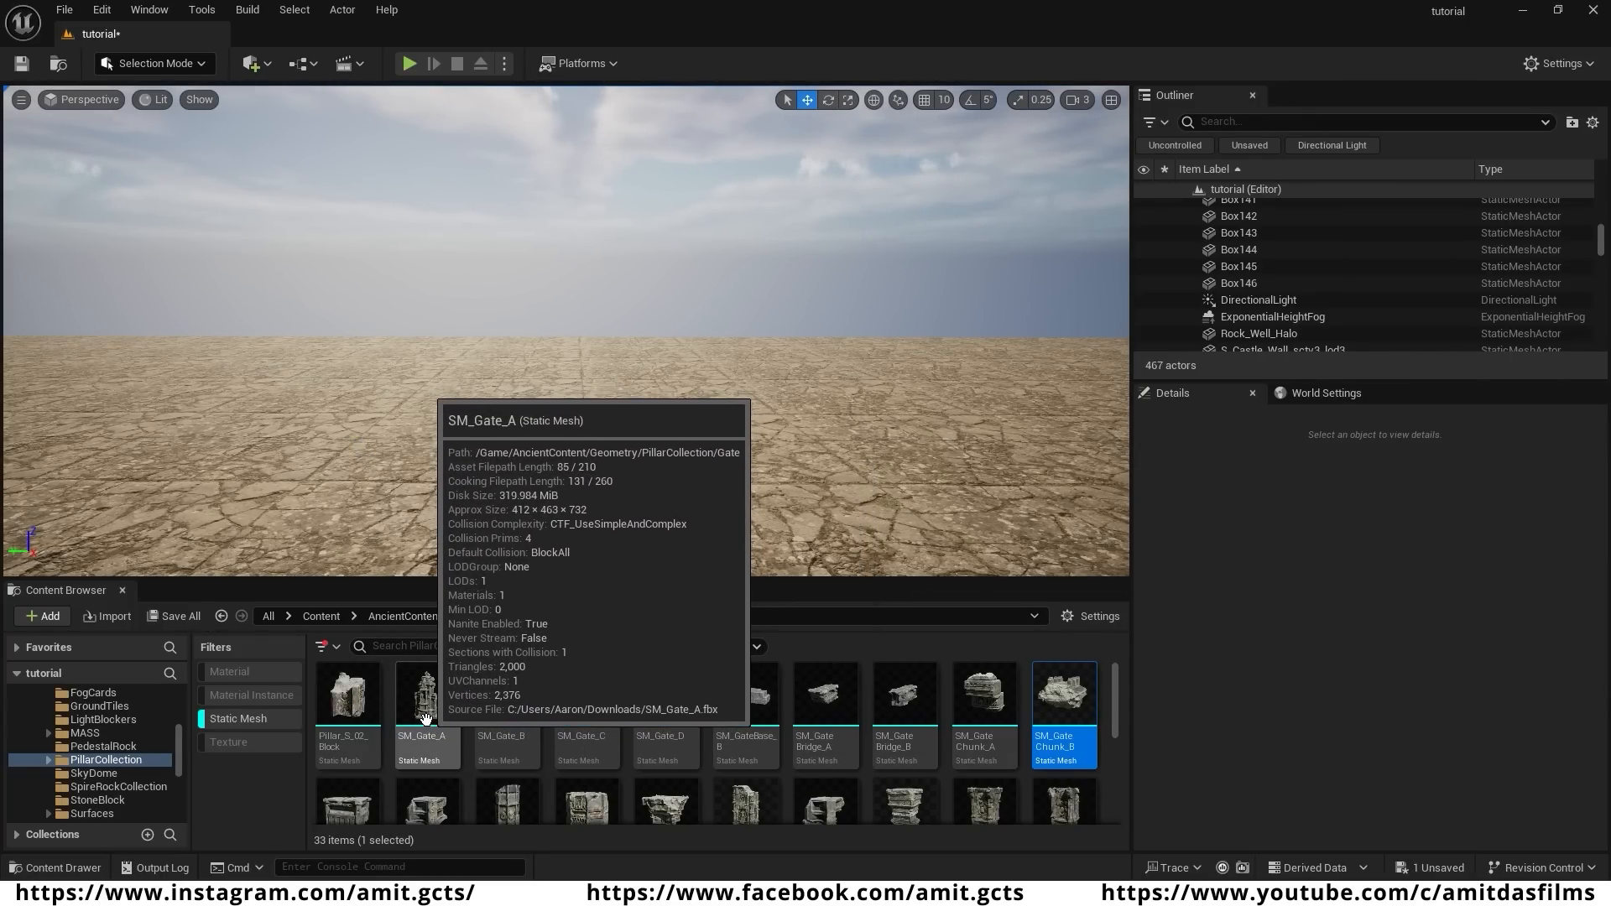
left_click_drag(435, 724, 603, 409)
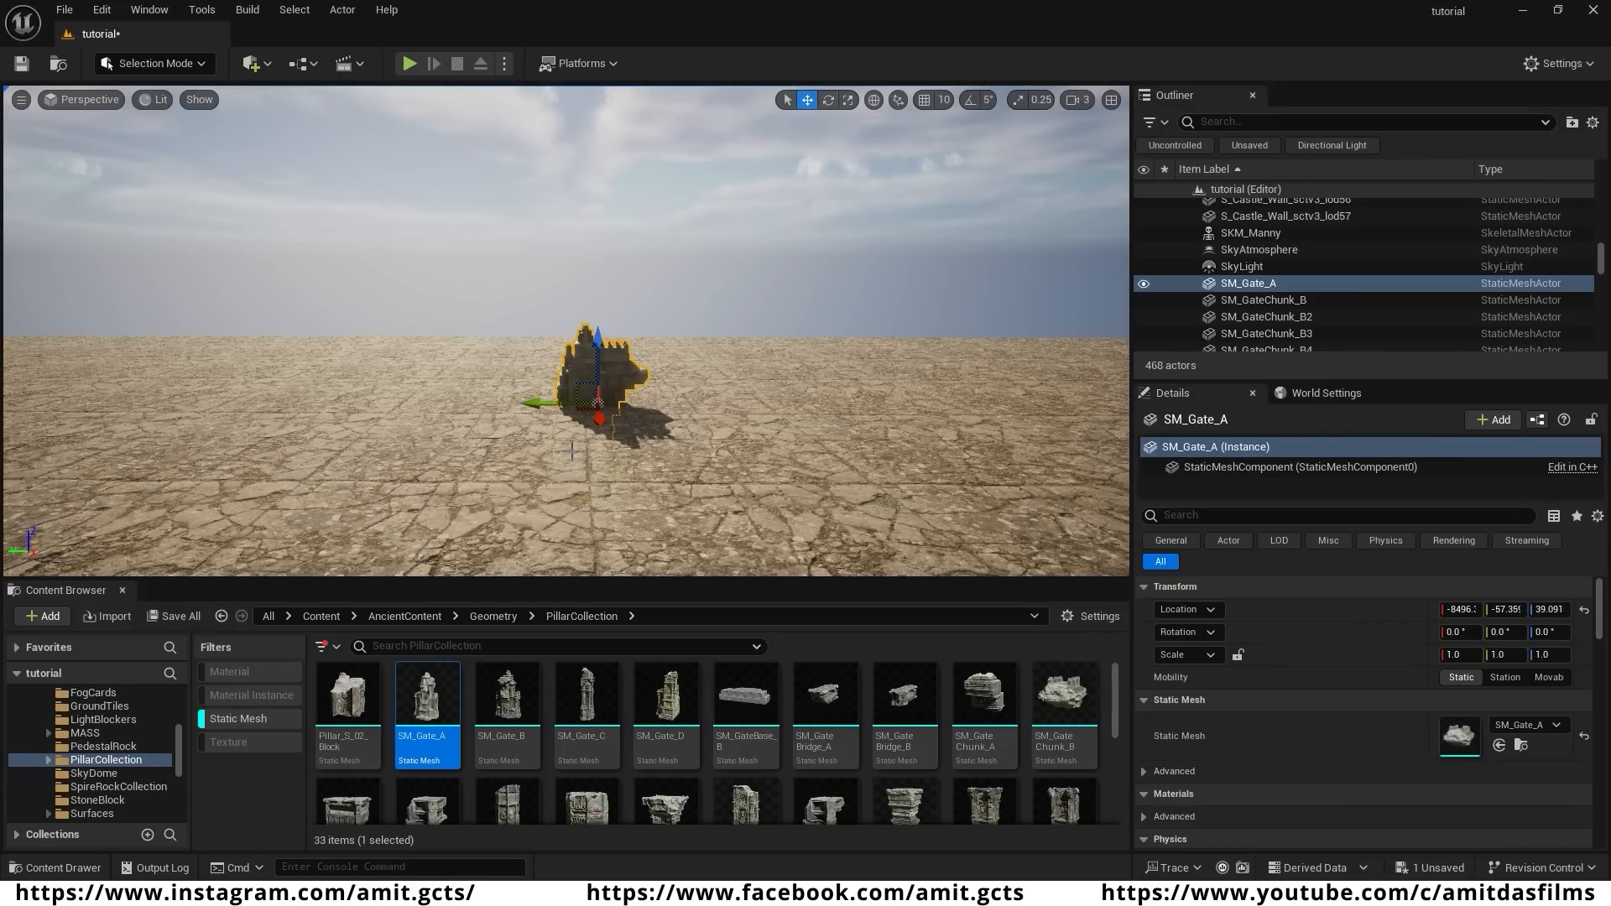
left_click_drag(602, 355, 623, 277)
key("e")
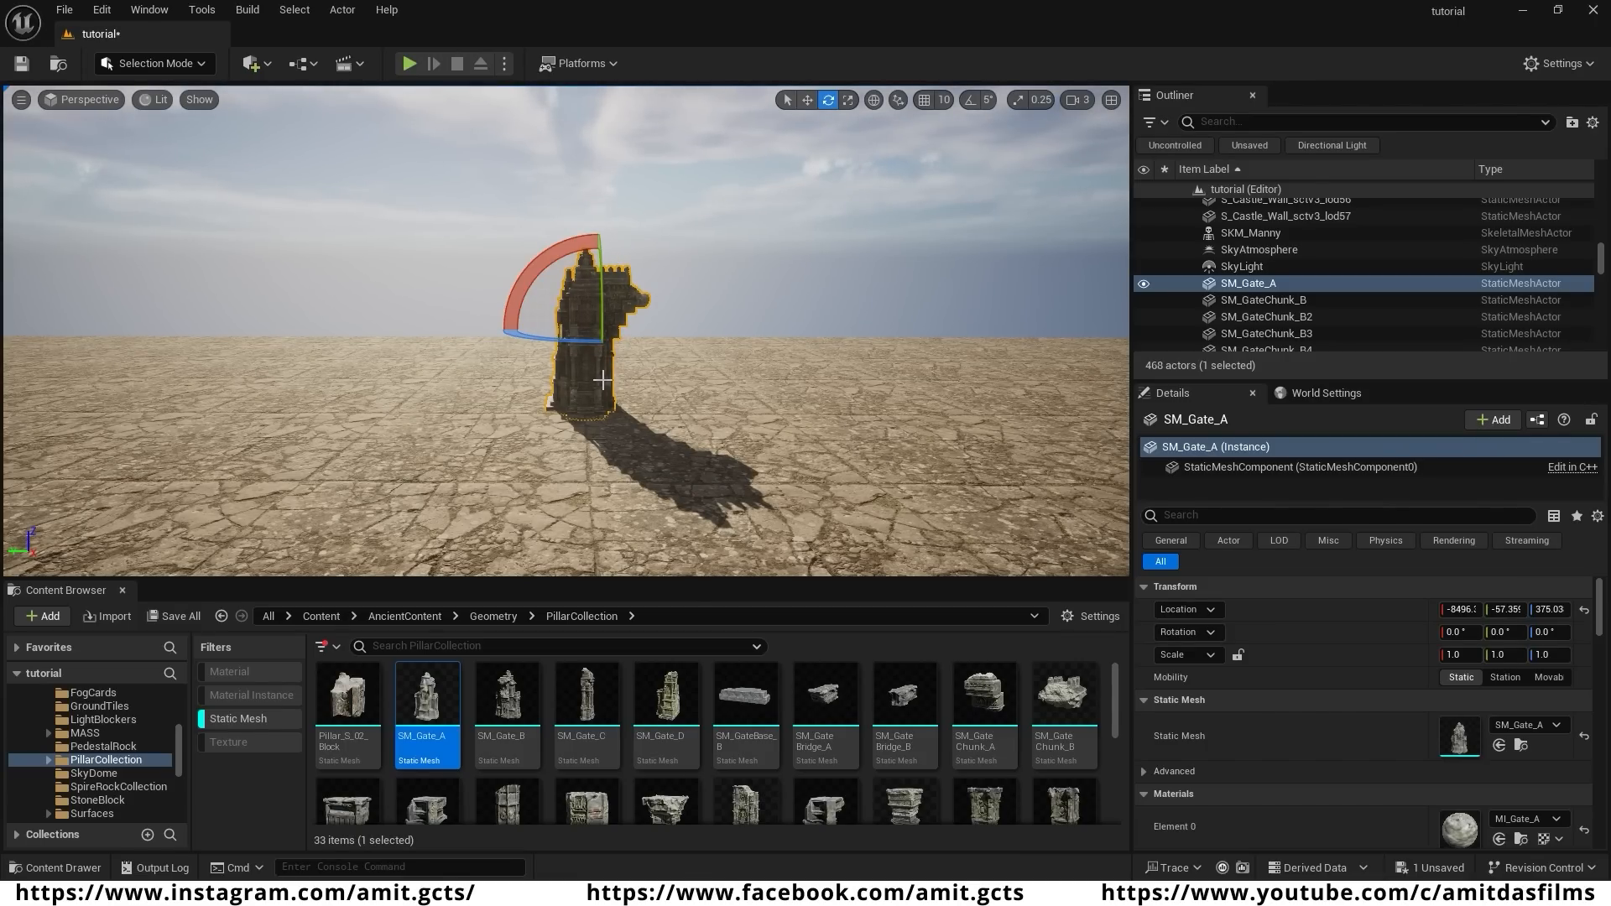
left_click(972, 101)
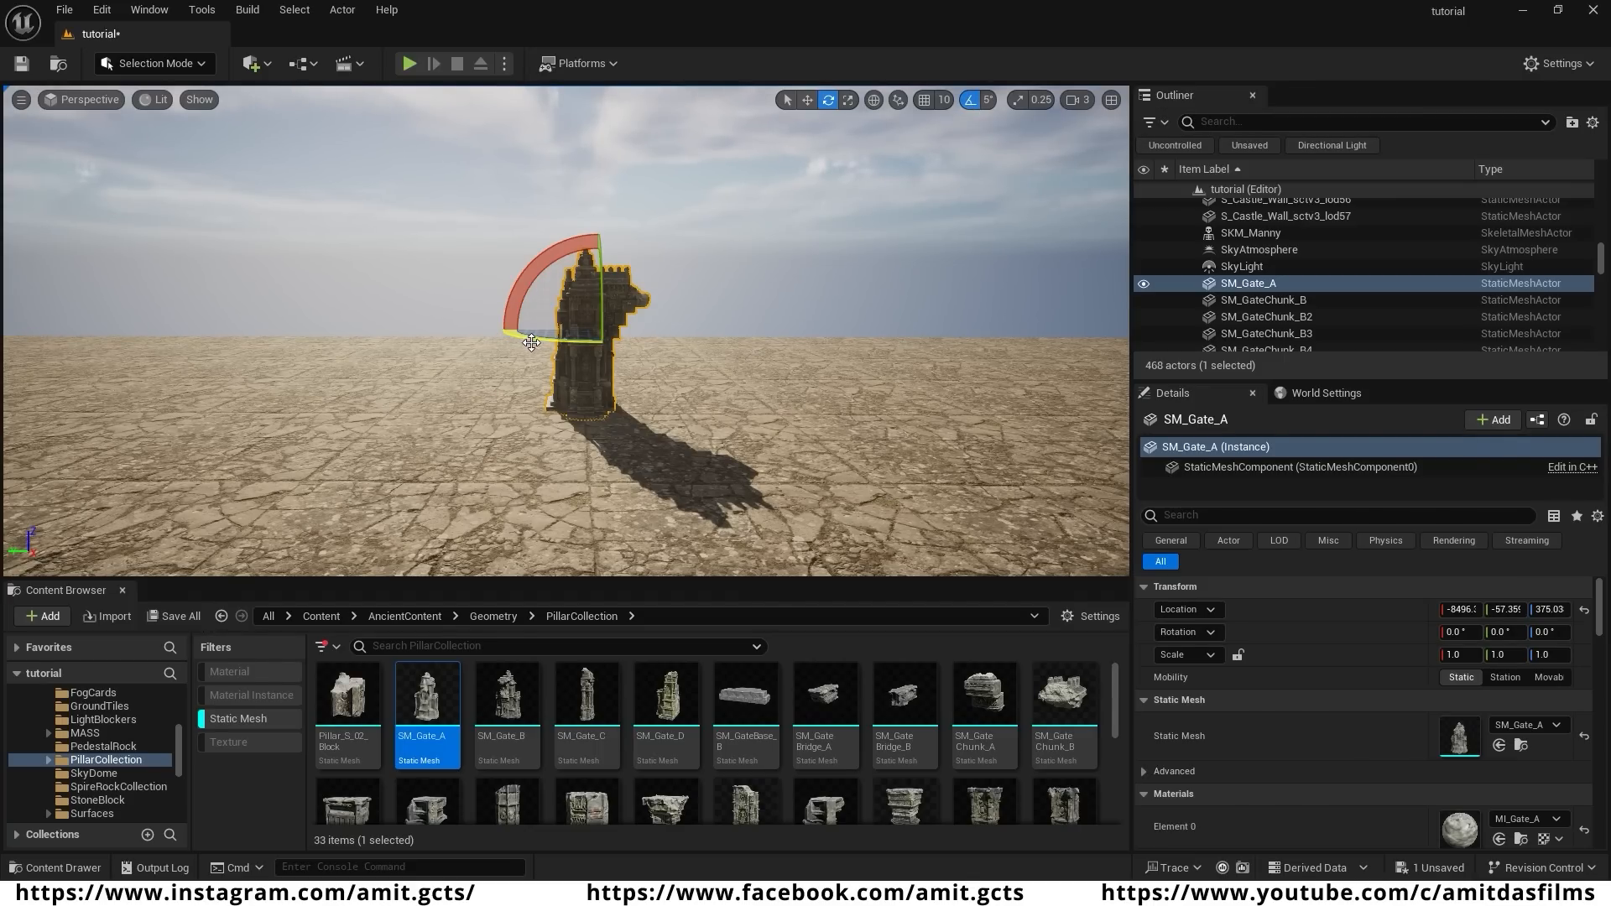
left_click_drag(531, 342, 709, 337)
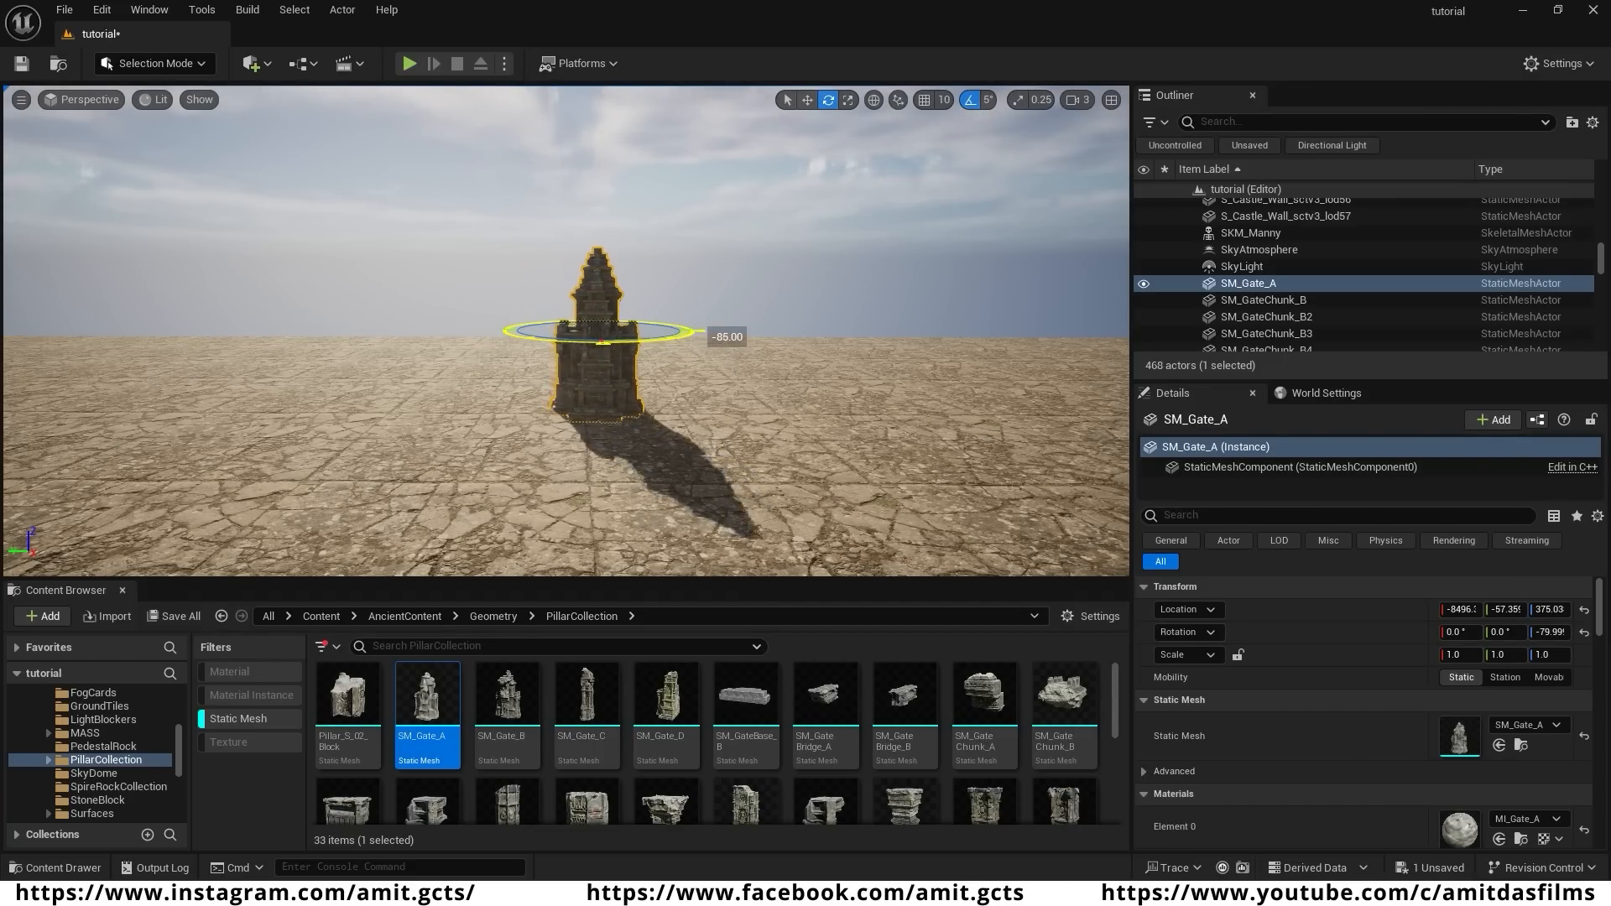
- Scale the gate tower up uniformly to about 3.18 and raise it until its base stands on the paved ground
key("d")
right_click_drag(574, 352, 377, 353)
key("w")
right_click_drag(632, 438, 667, 465)
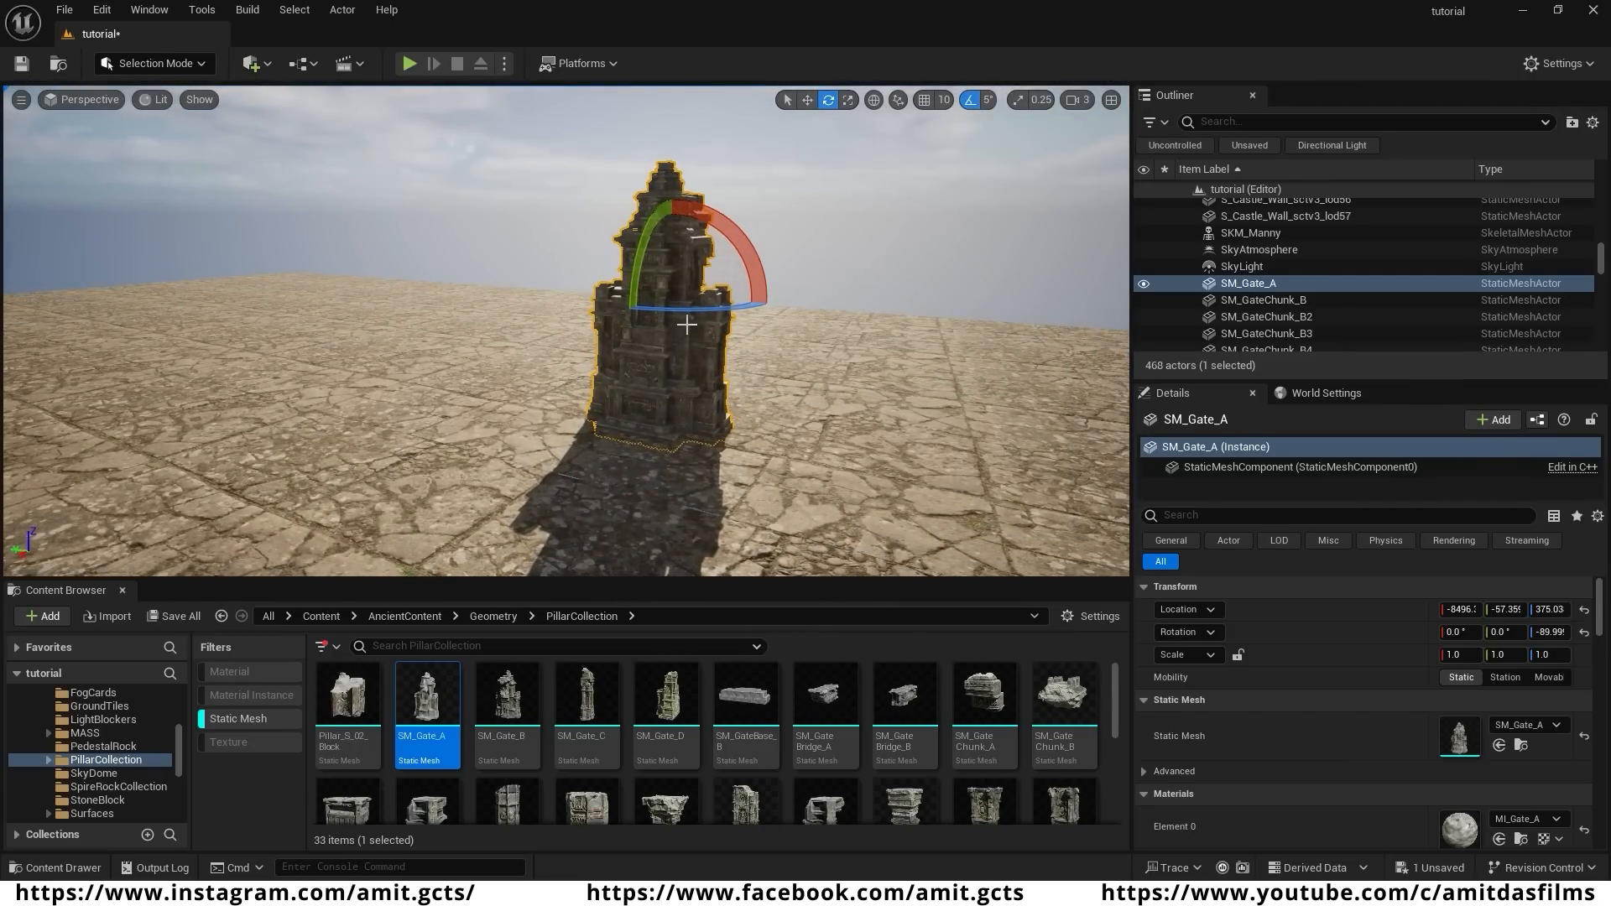
key("r")
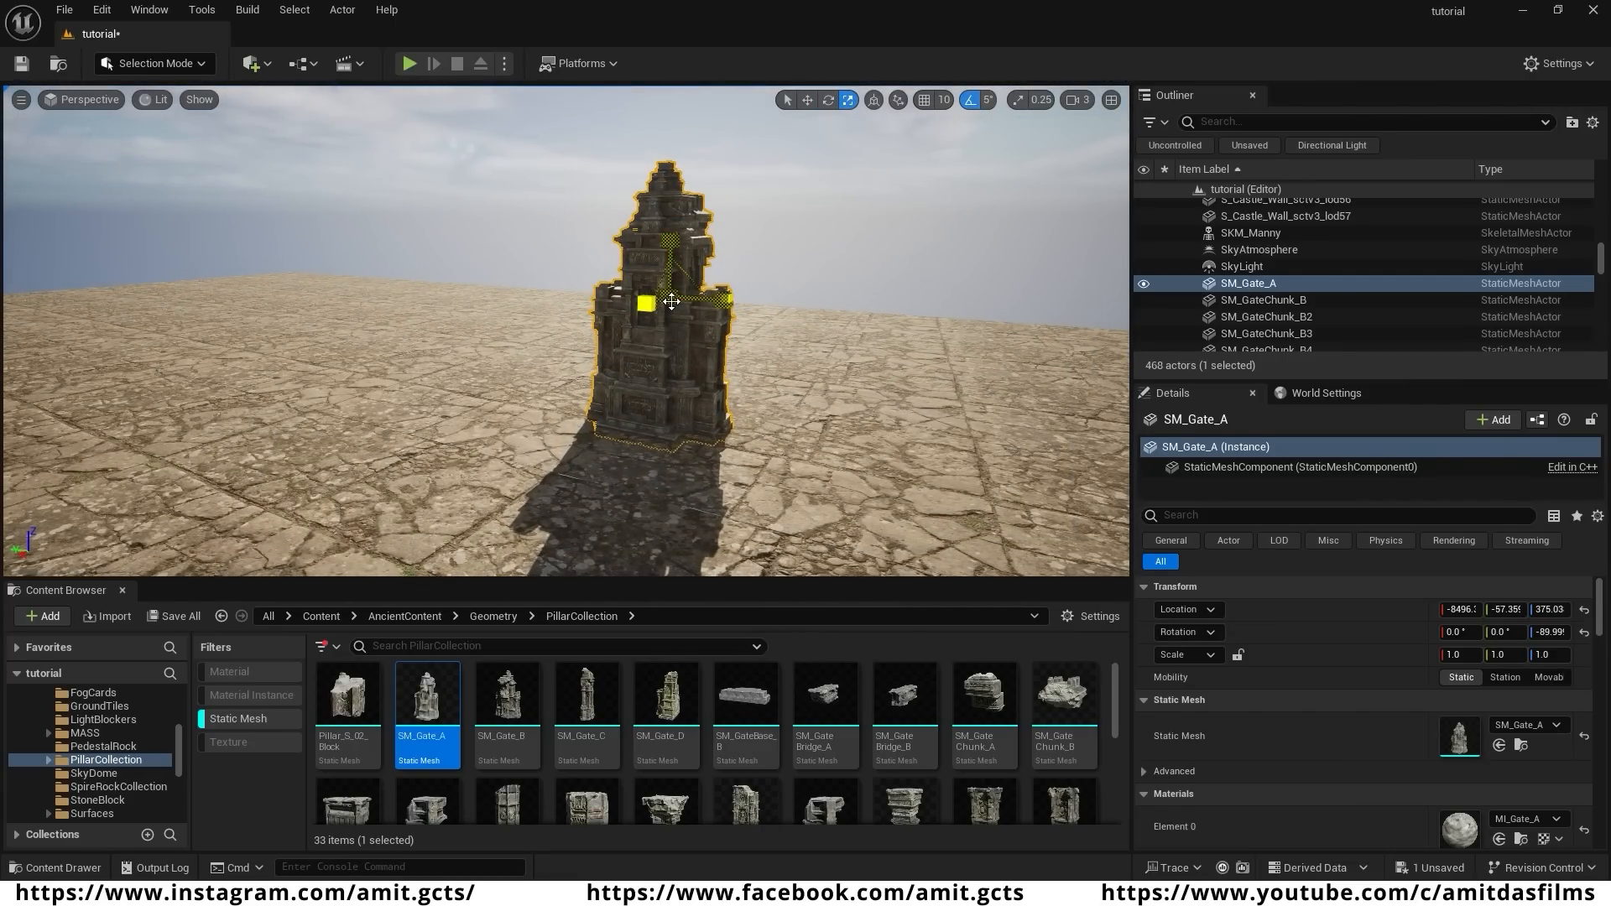
left_click_drag(671, 301, 279, 121)
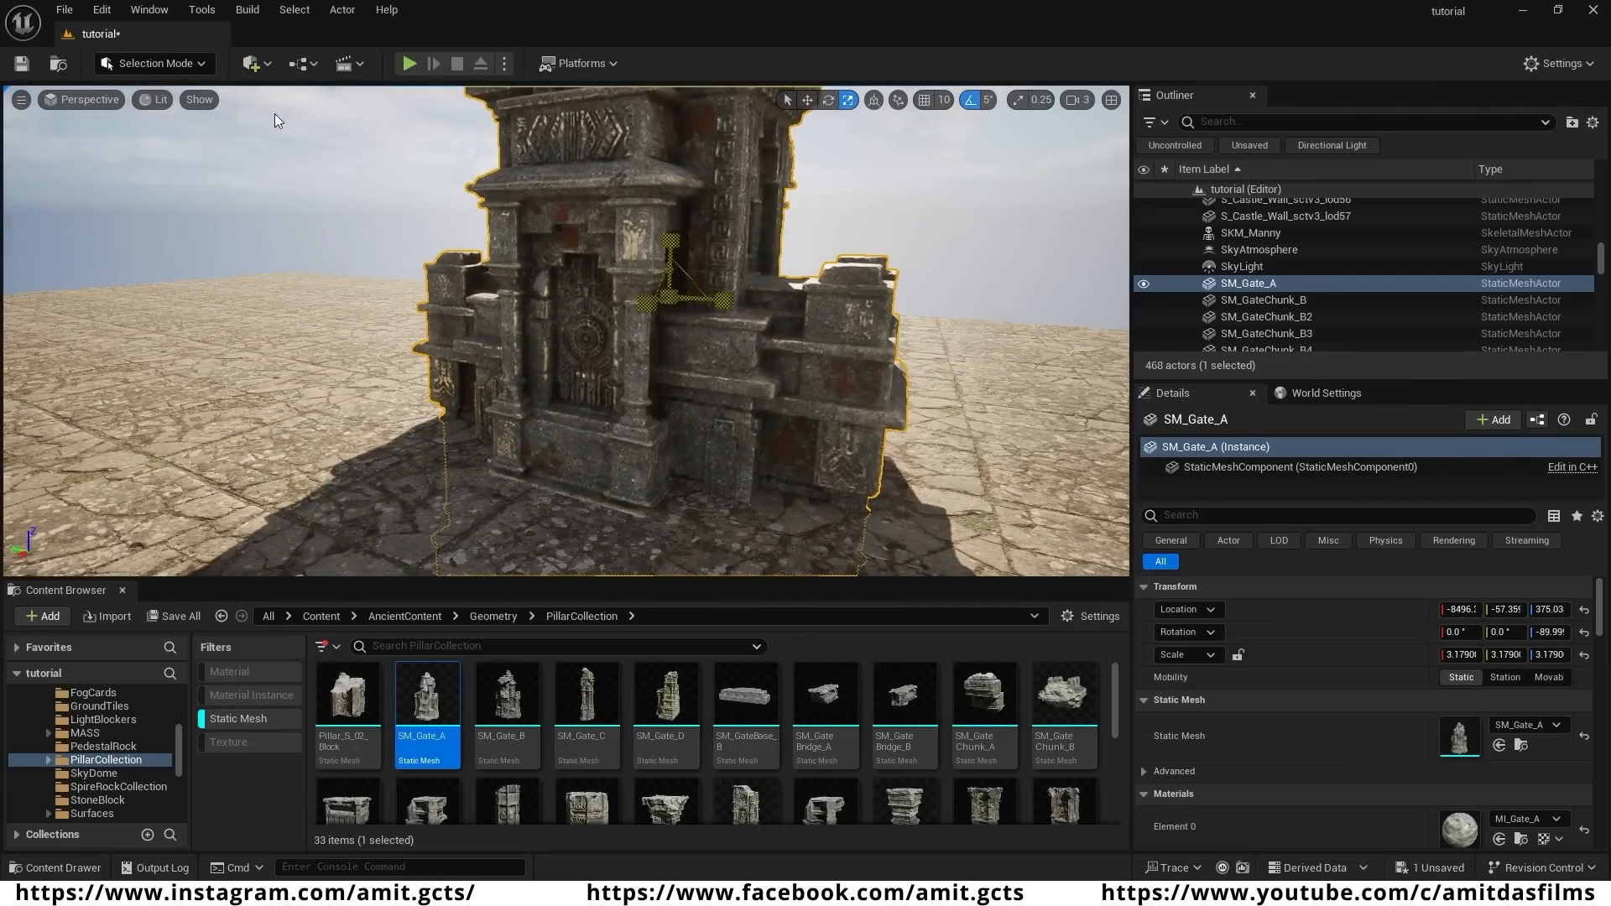
key("f")
key("w")
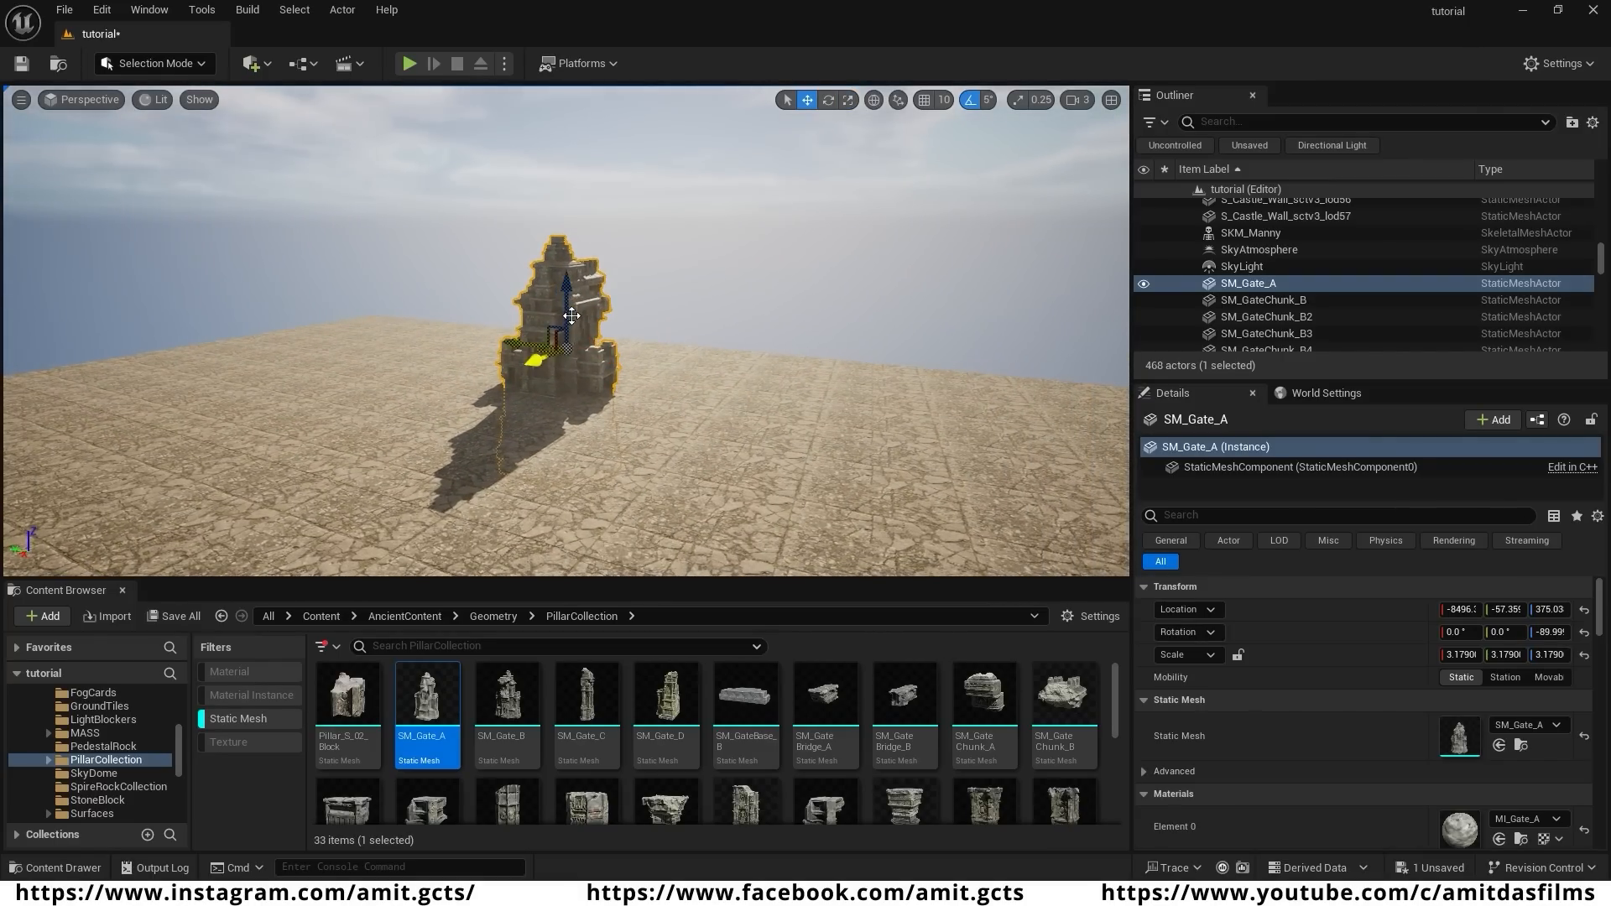
left_click_drag(569, 304, 565, 225)
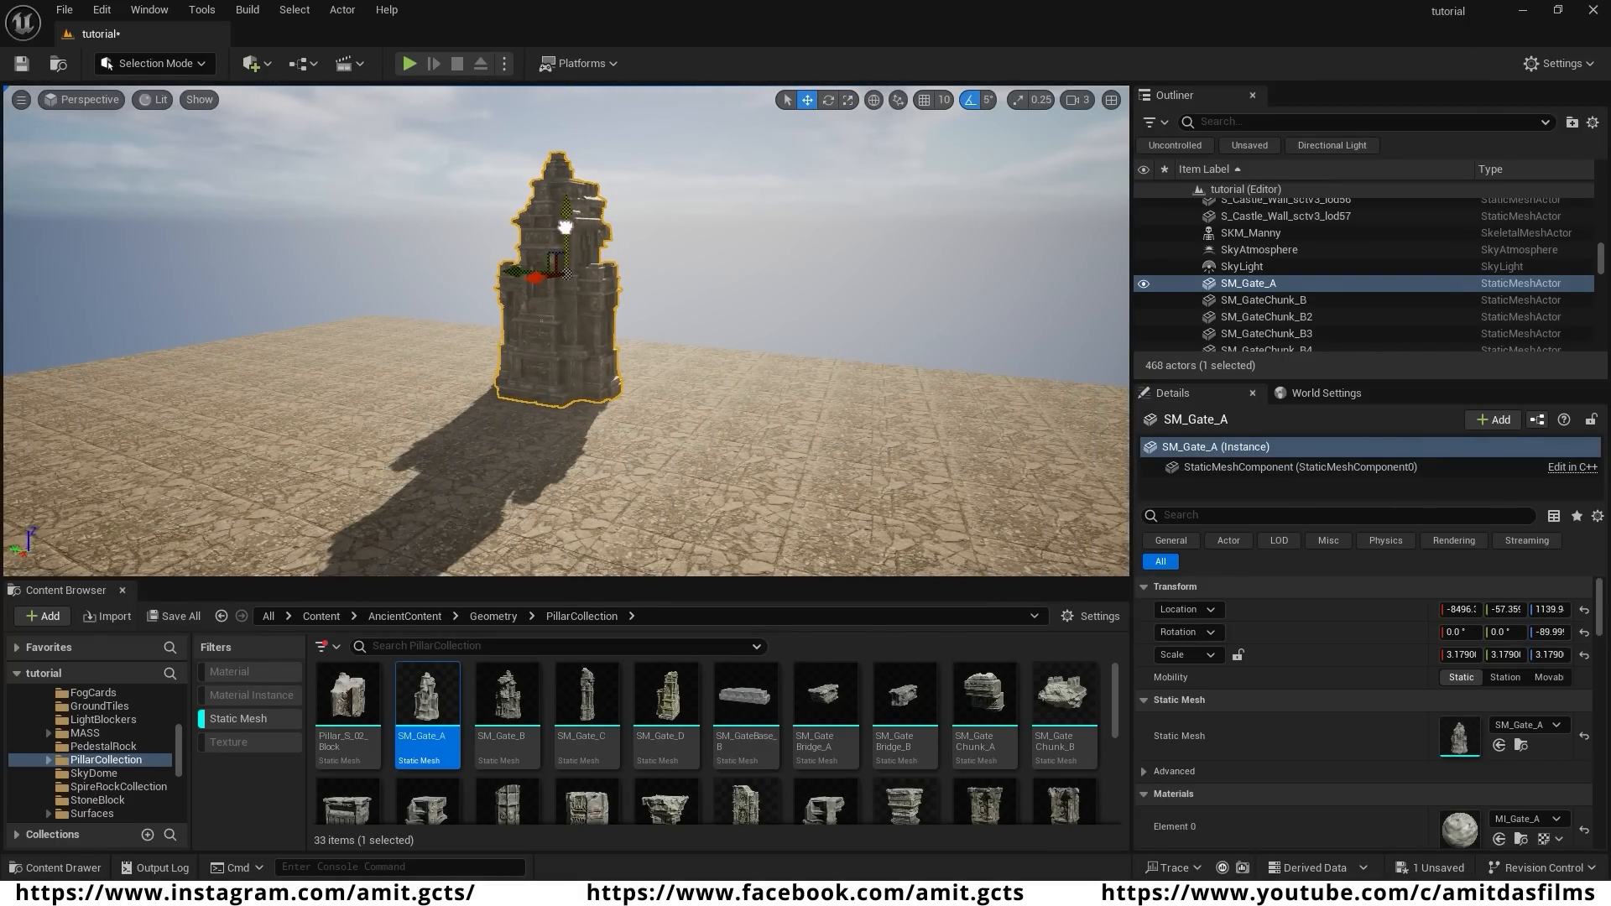
- Enlarge the gate tower uniformly to about 7.42 and raise it to a Z location of about 2670
right_click_drag(577, 287, 688, 261)
key("w")
mouse_move(536, 316)
right_mouse_down()
mouse_move(545, 353)
mouse_move(588, 369)
mouse_move(537, 316)
right_mouse_up()
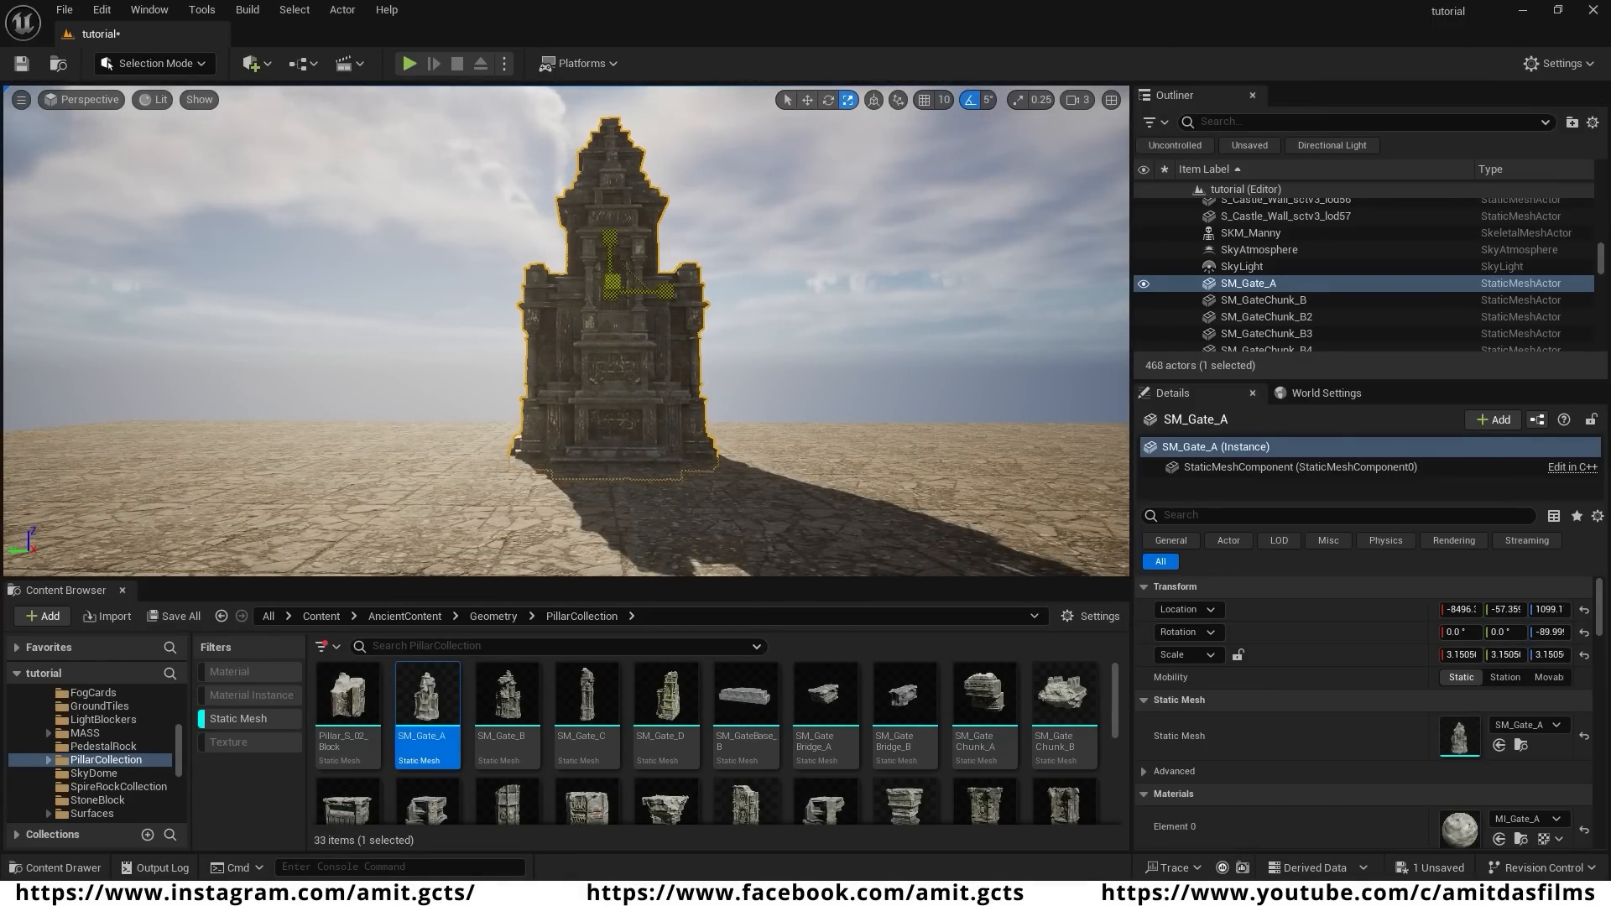
left_click_drag(659, 289, 722, 264)
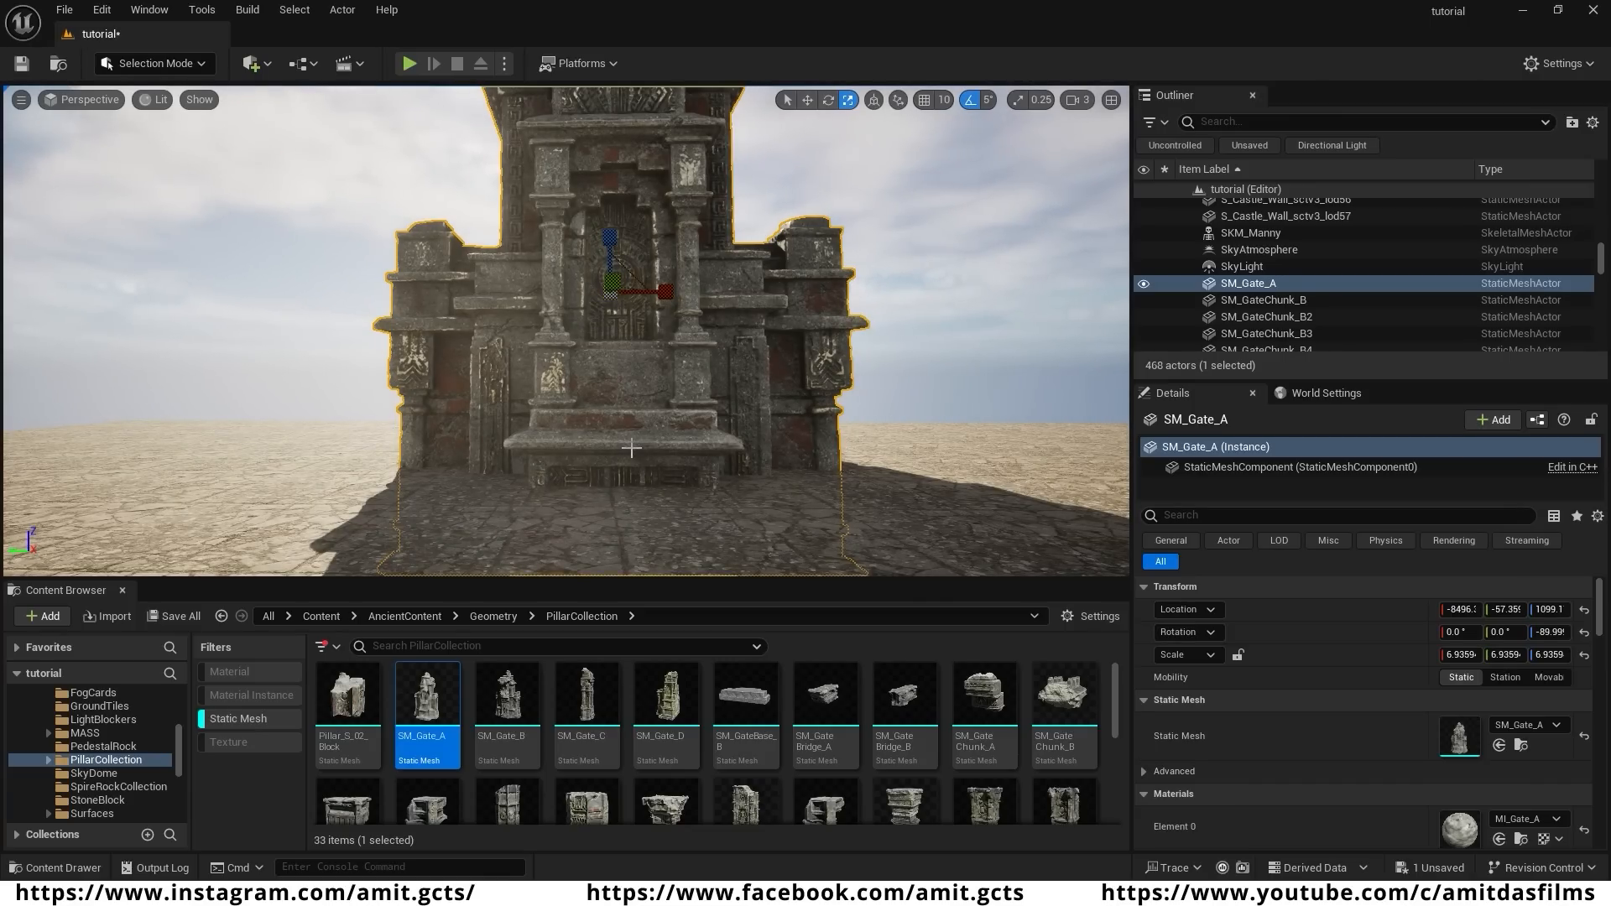
left_click_drag(610, 301, 625, 195)
key("s")
right_click_drag(619, 252, 619, 193)
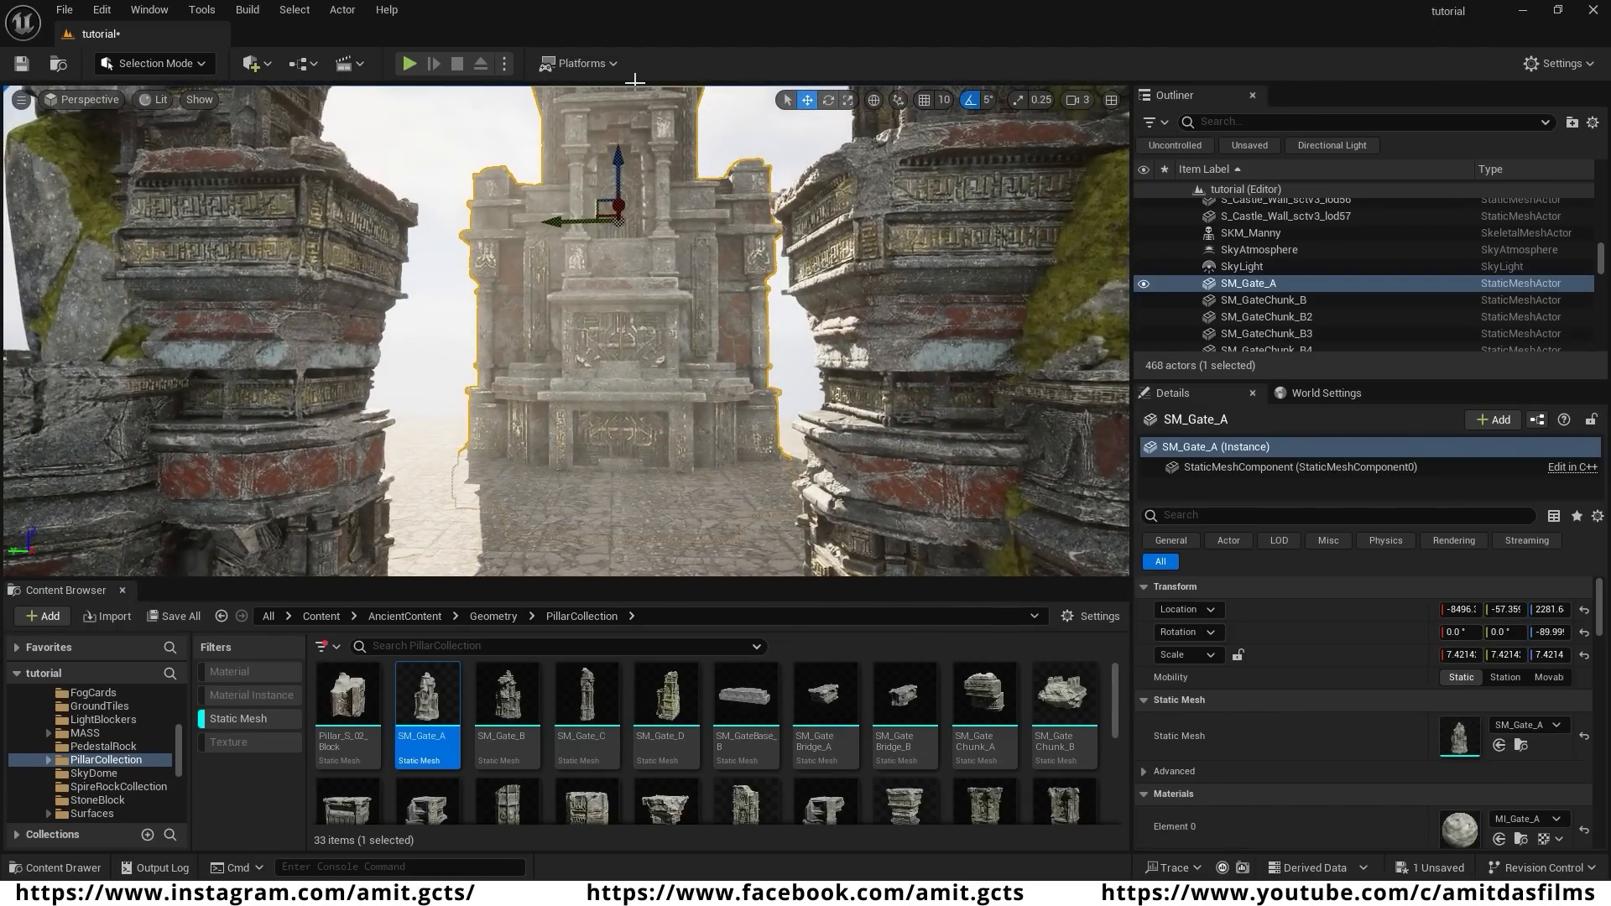
left_click_drag(617, 160, 626, 130)
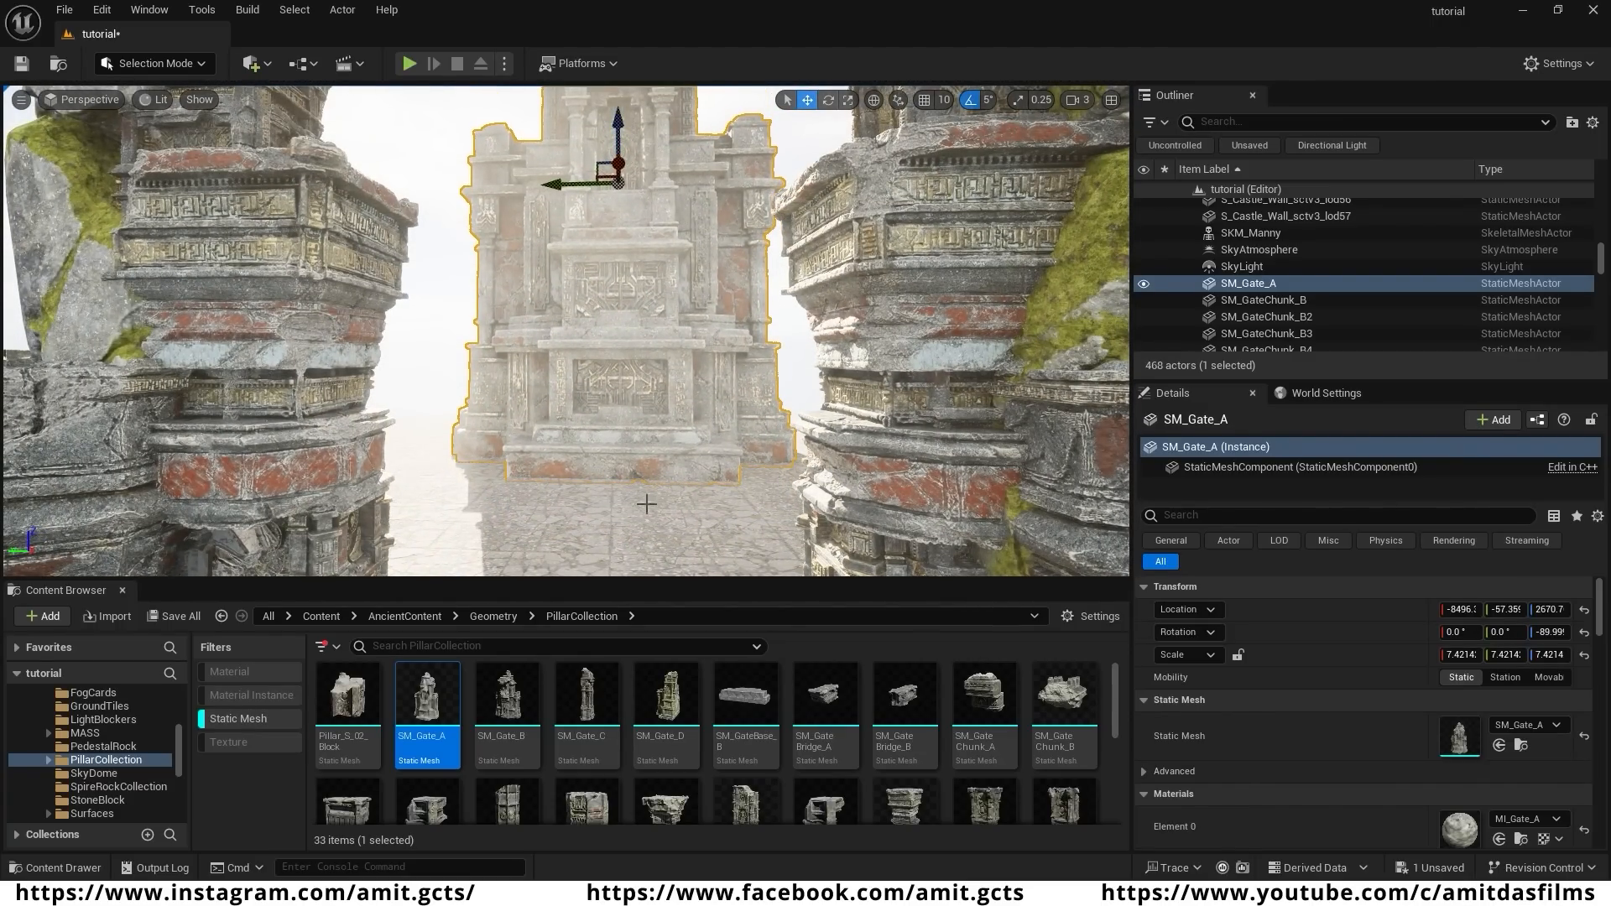
- Move the large gate tower farther back from the arch, to an X location of about -11024
key("w")
right_click_drag(646, 503, 739, 537)
key("a")
key("e")
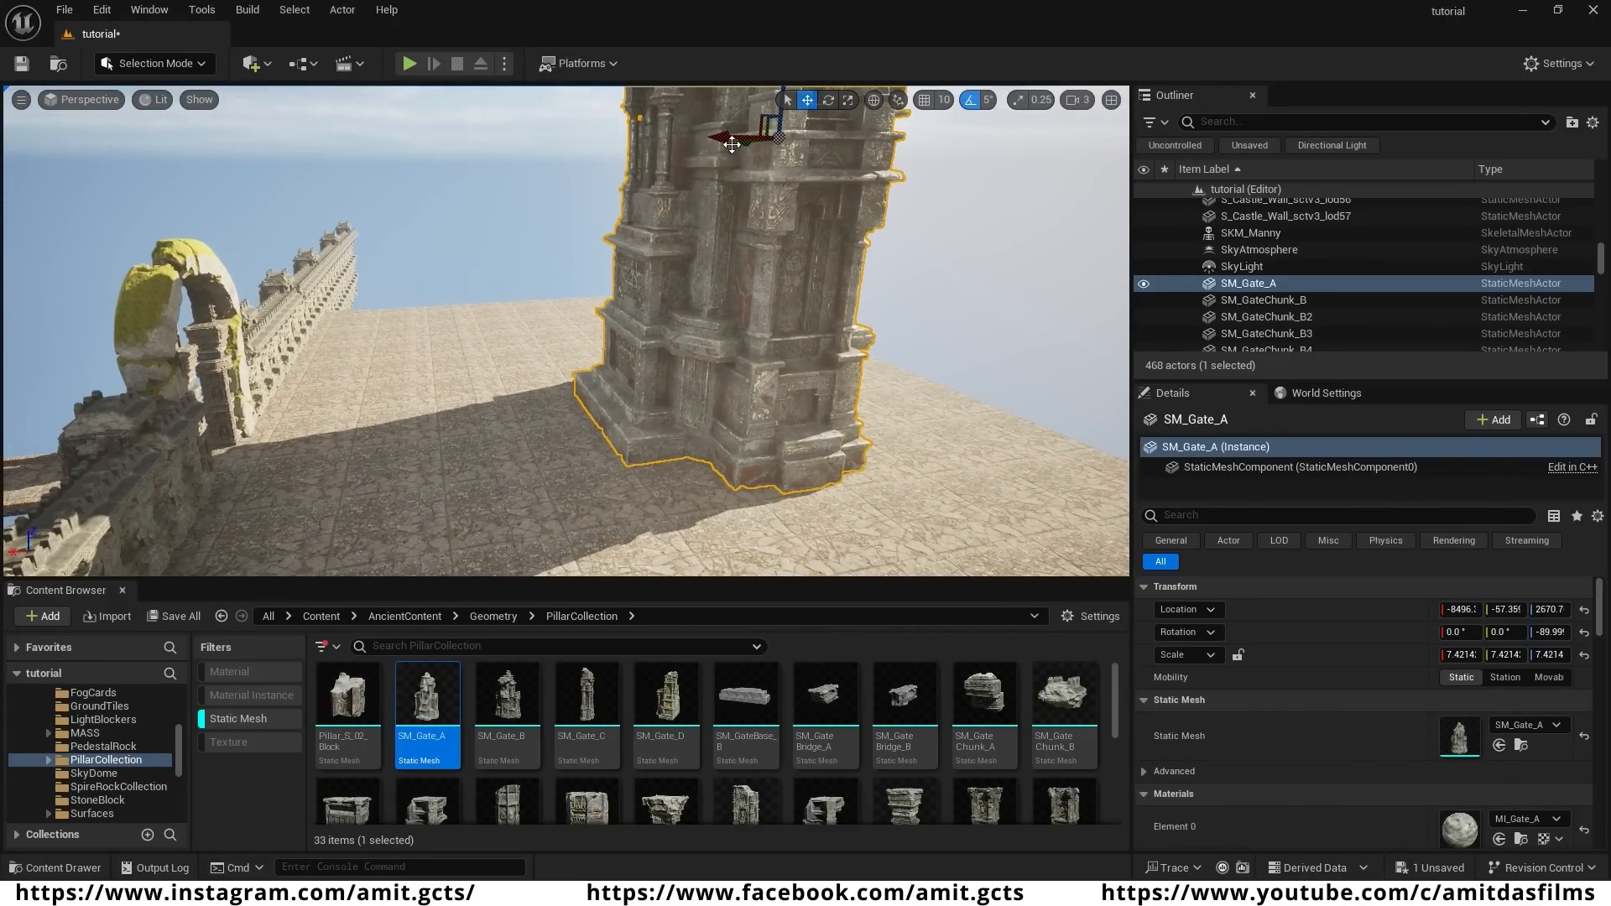
left_click_drag(738, 138, 958, 136)
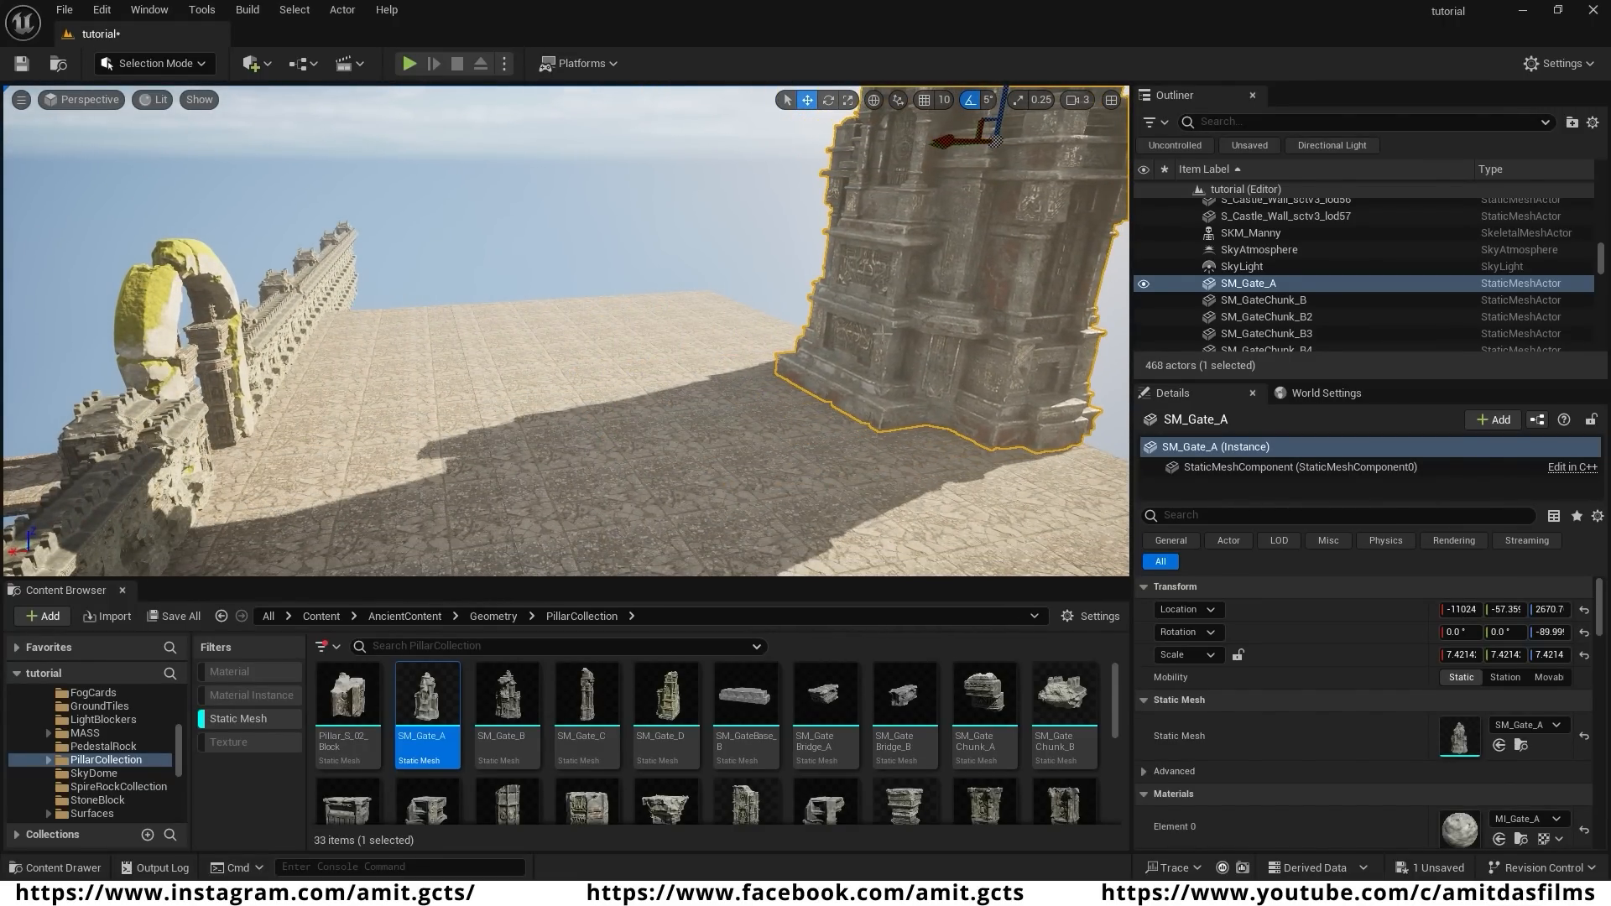
- Duplicate the main tower to its right, shrink the copy to about 4.83, rotate it to -180°, and set it close beside the tower
key("f")
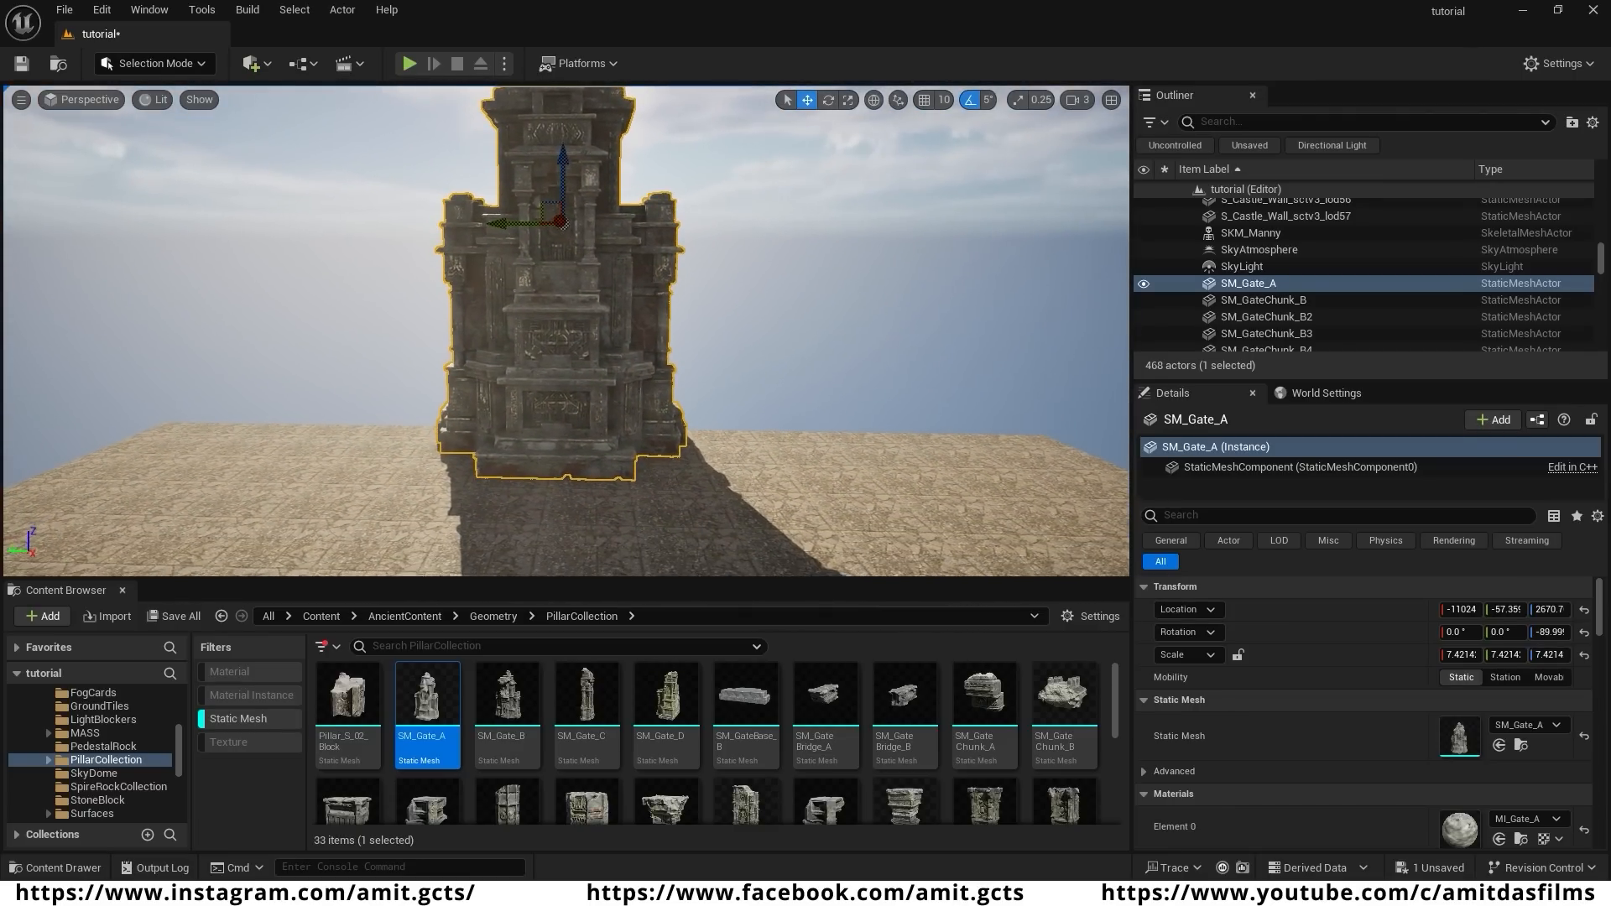
right_click_drag(759, 223, 762, 236)
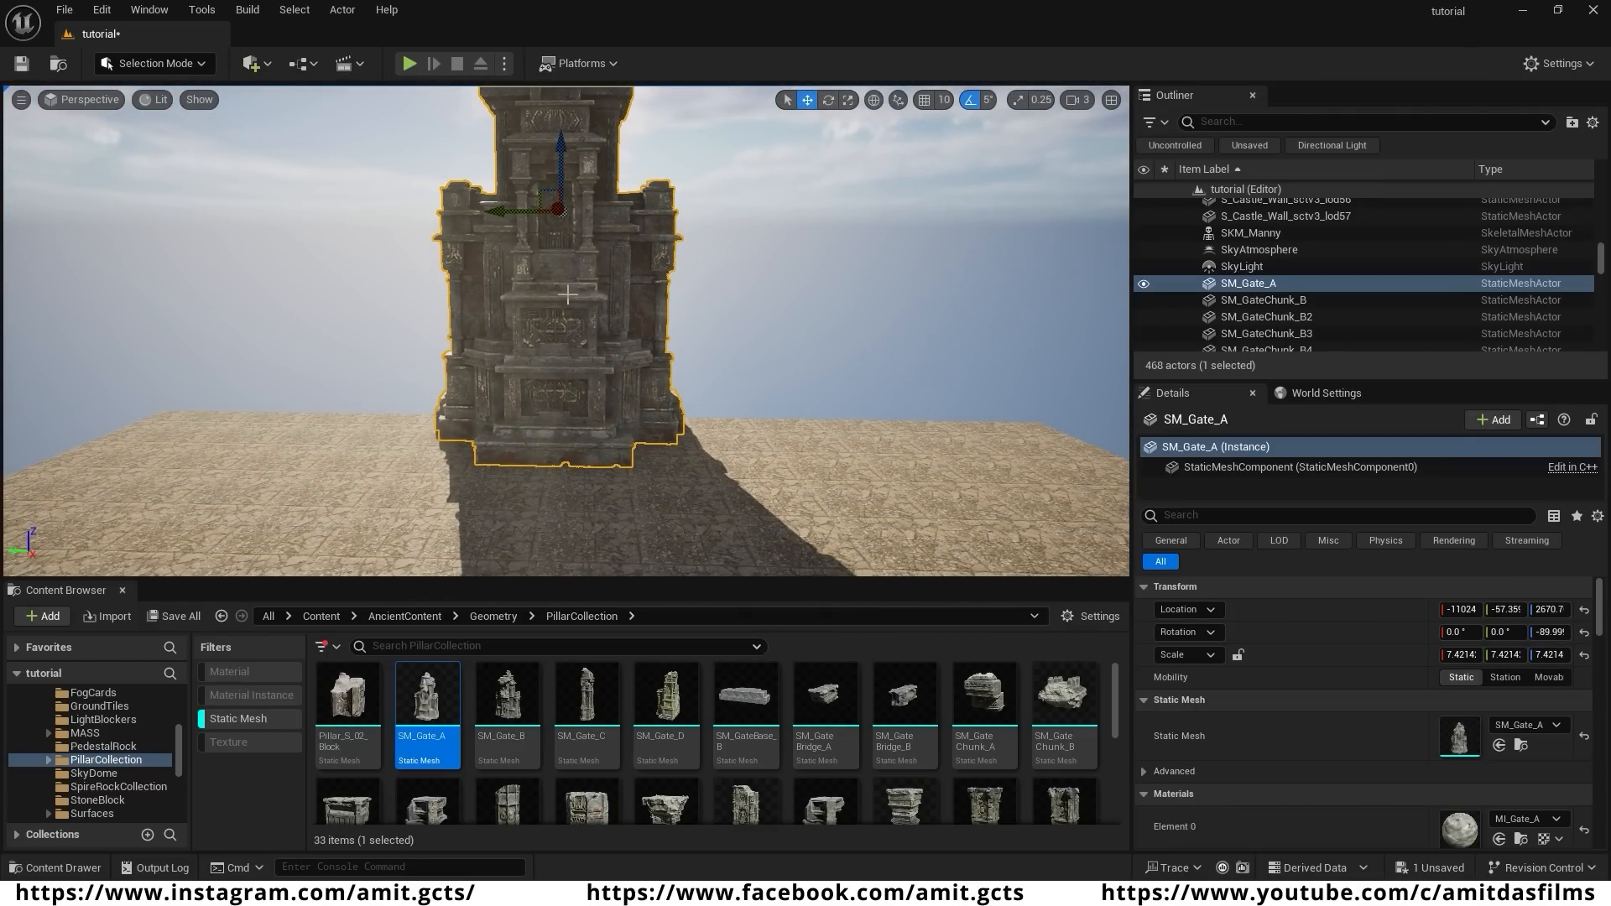
left_click_drag(500, 212, 764, 234, "alt")
left_click_drag(789, 172, 781, 234)
key("e")
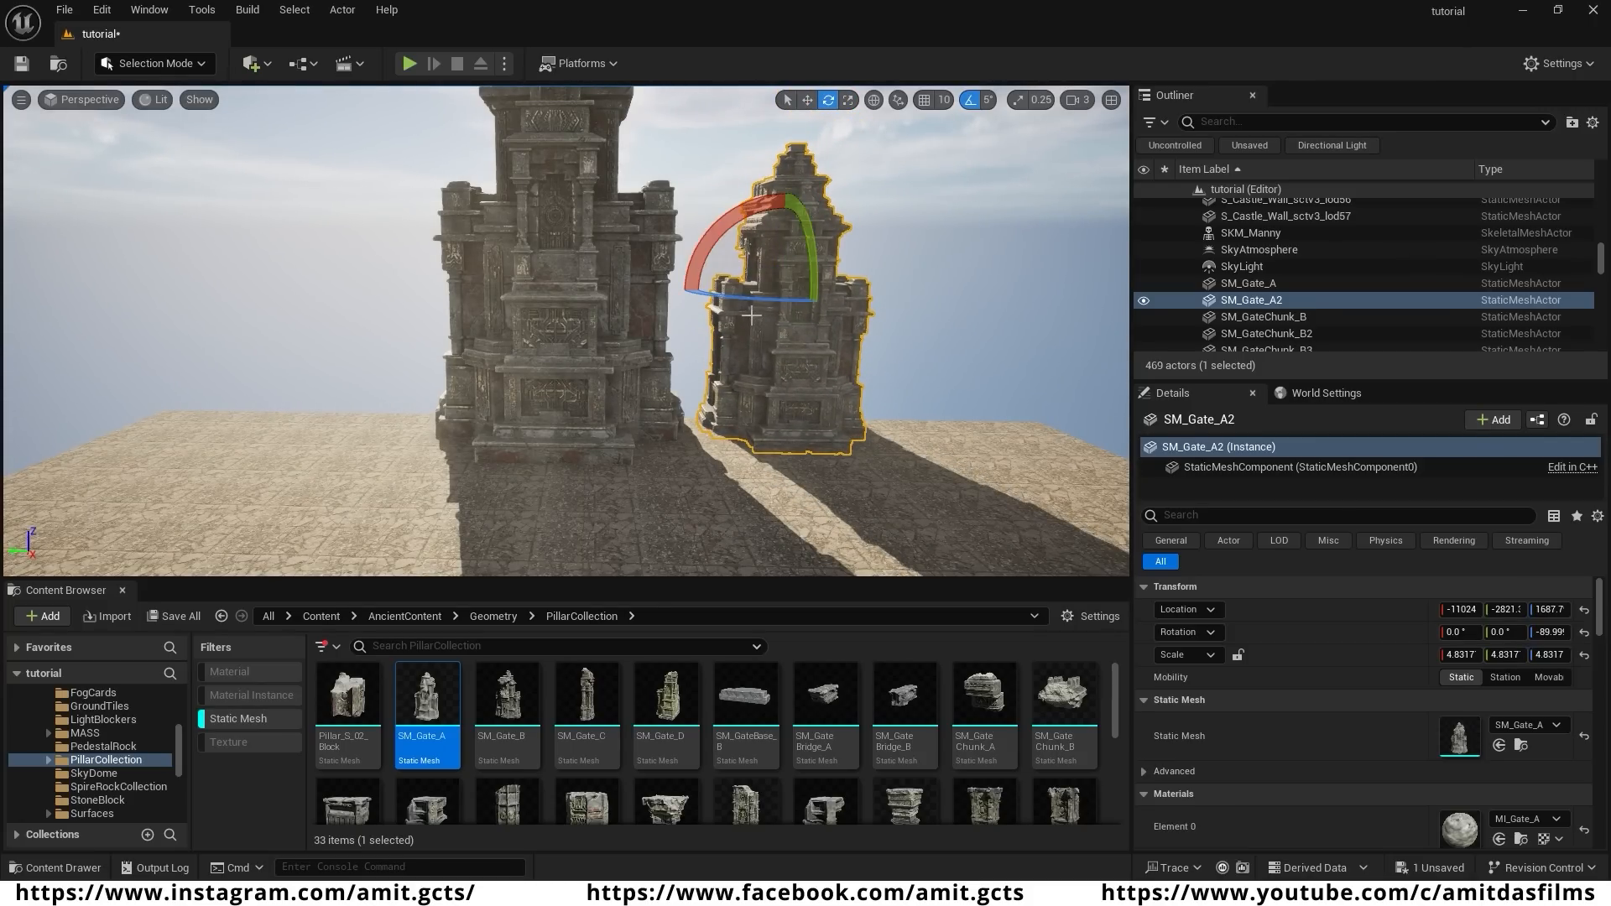
left_click_drag(728, 298, 888, 296)
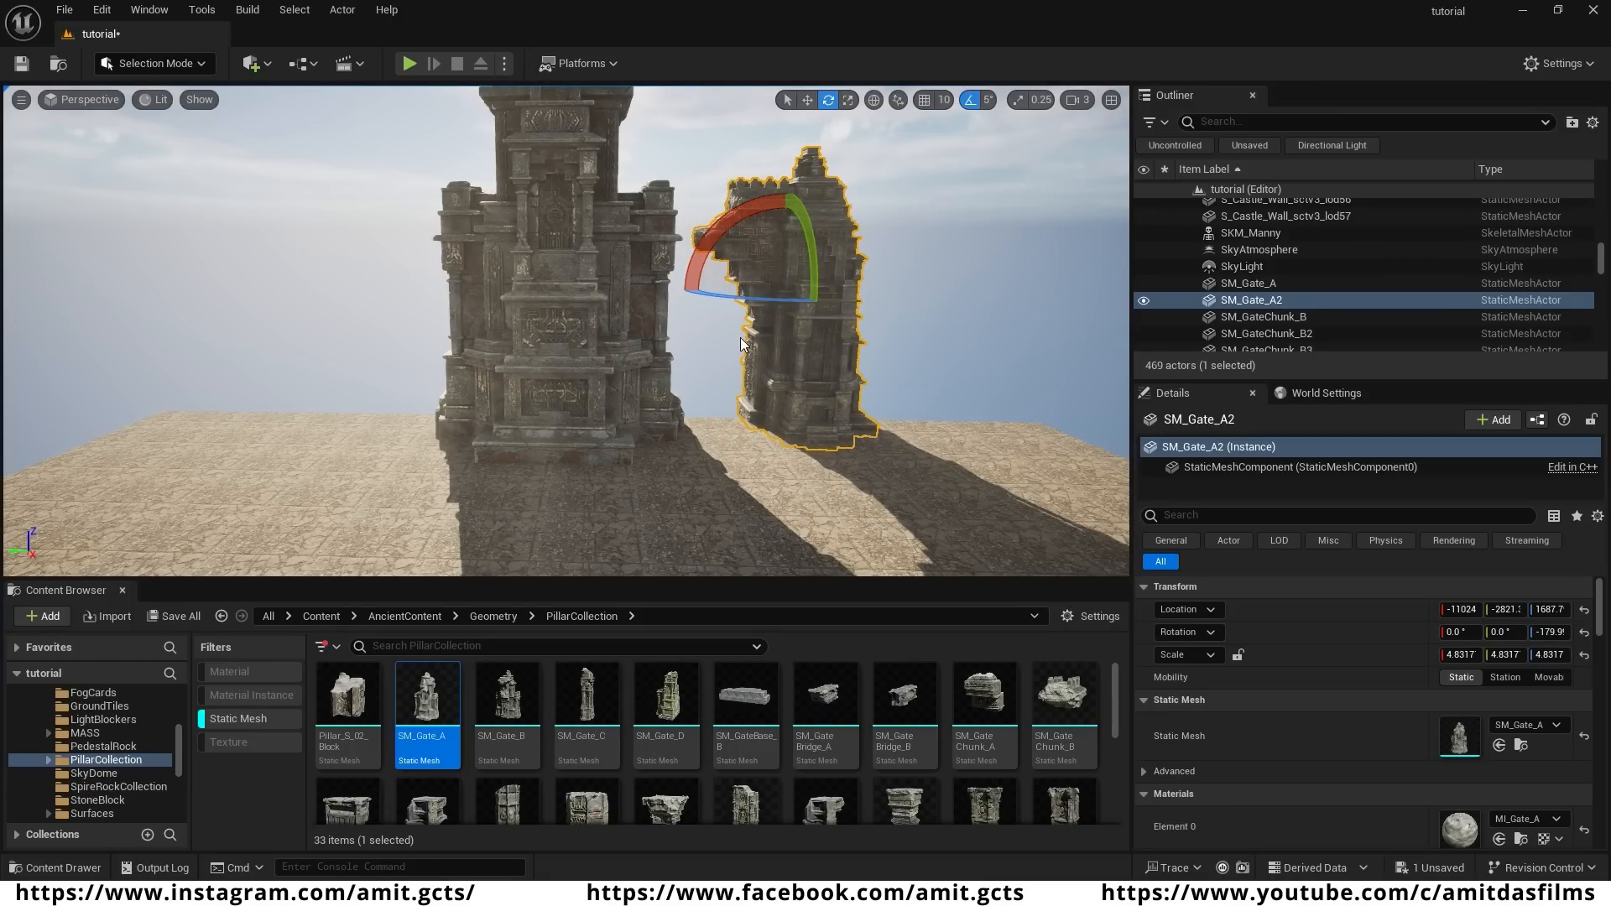
left_click_drag(724, 287, 684, 296)
right_click_drag(683, 296, 588, 260)
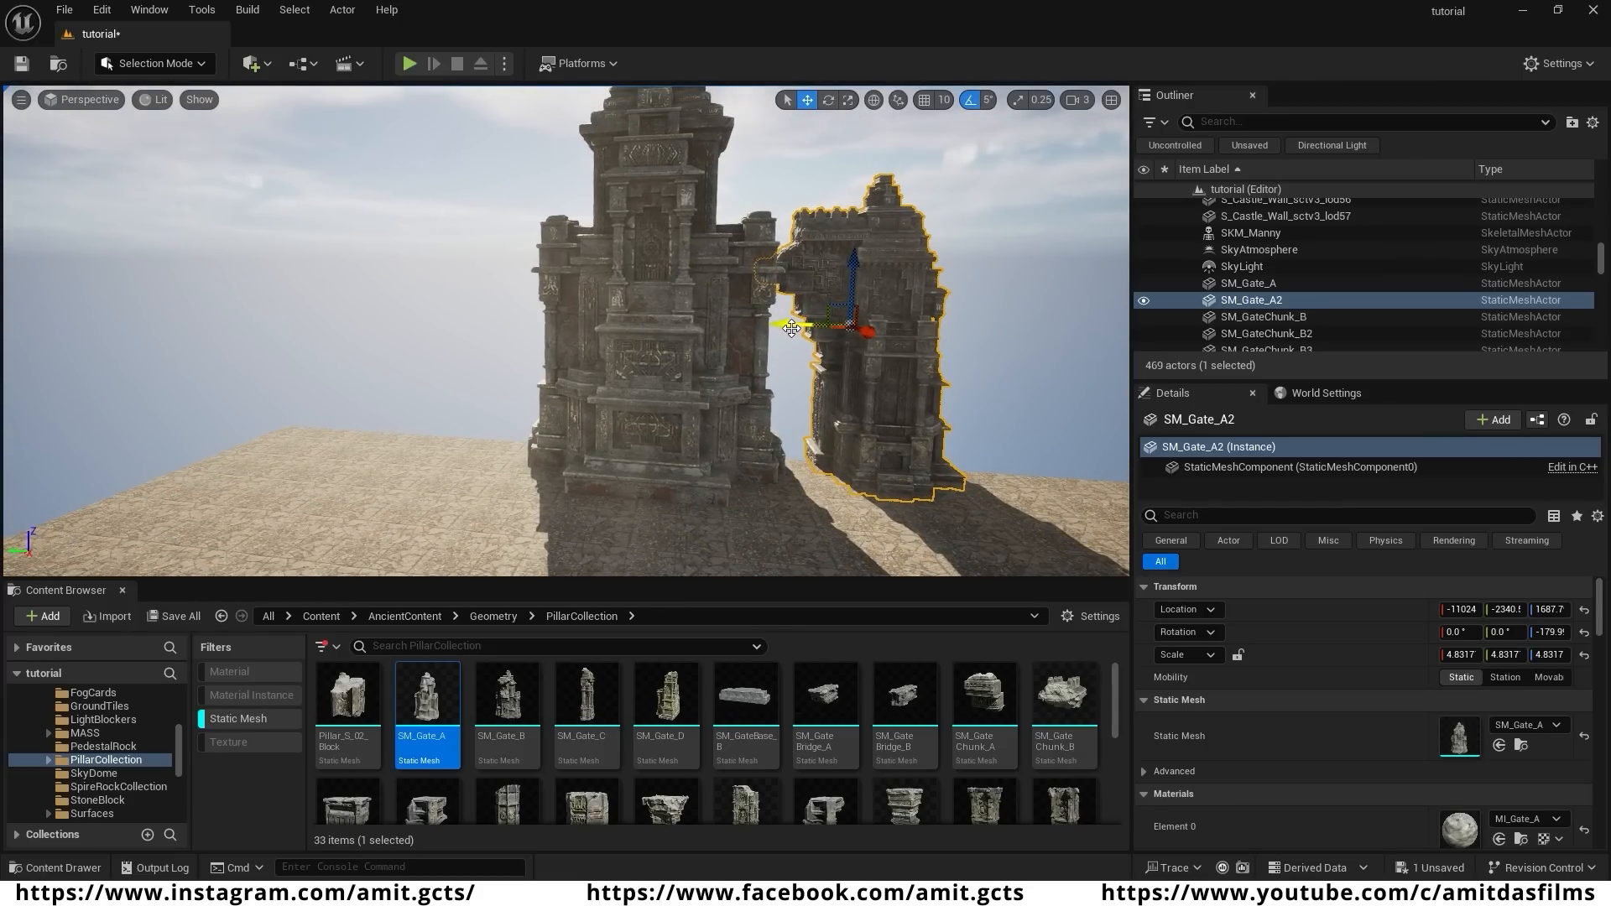
- Duplicate the smaller side tower to the opposite side of the main tower, rotate it to 0°, and move it up against the main tower
left_click_drag(791, 328, 579, 325, "alt")
key("w")
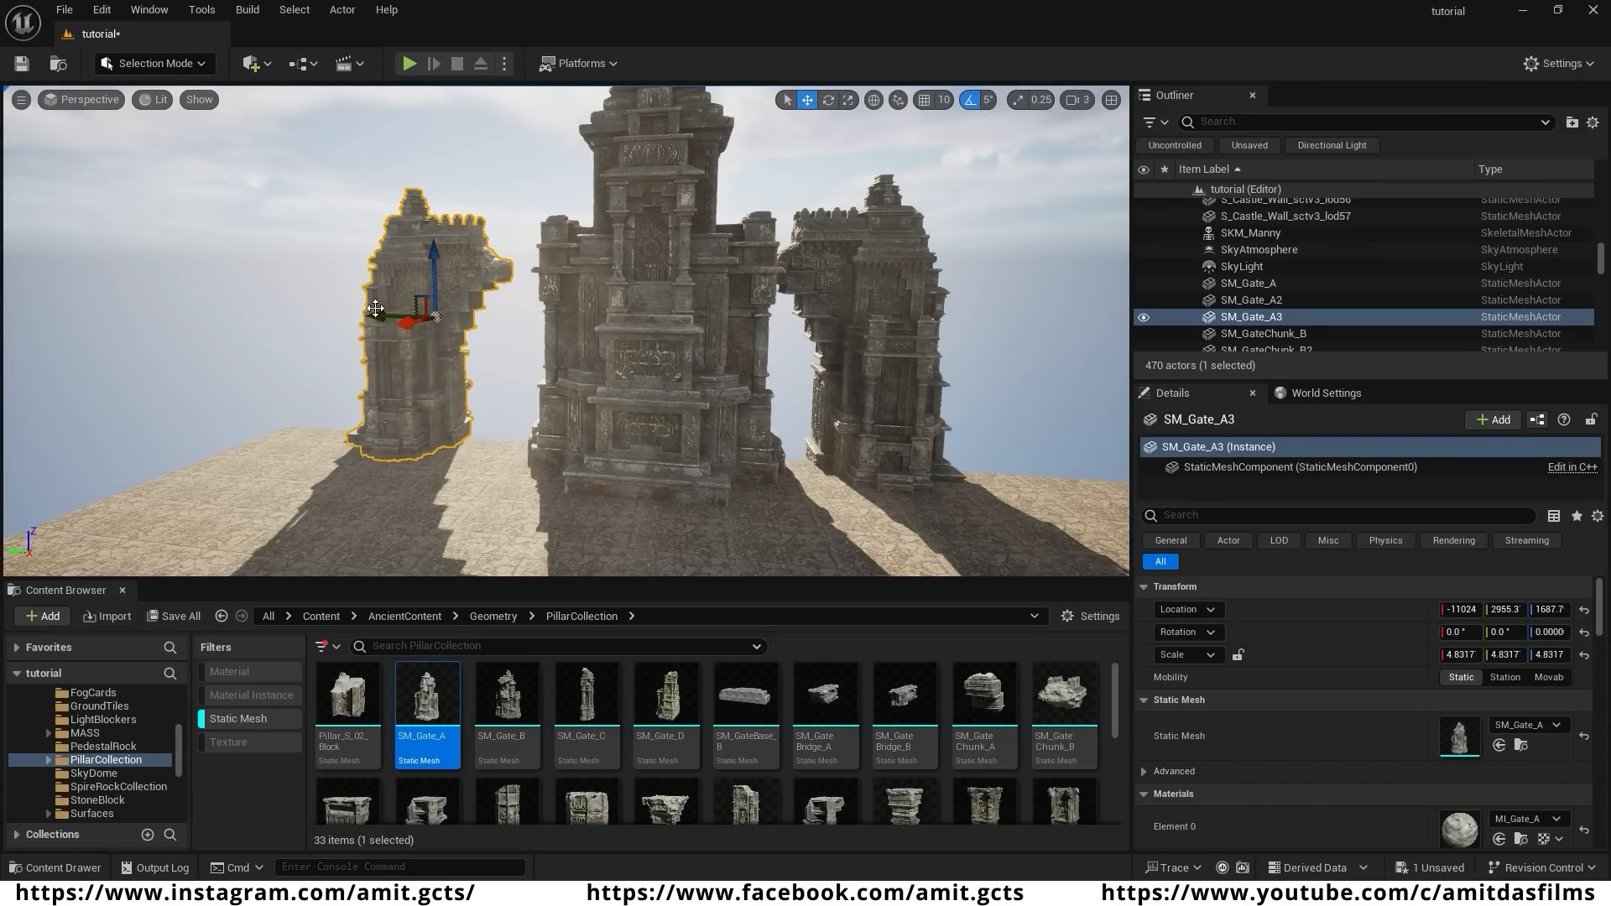
left_click_drag(379, 330, 419, 330)
right_click_drag(498, 367, 538, 367)
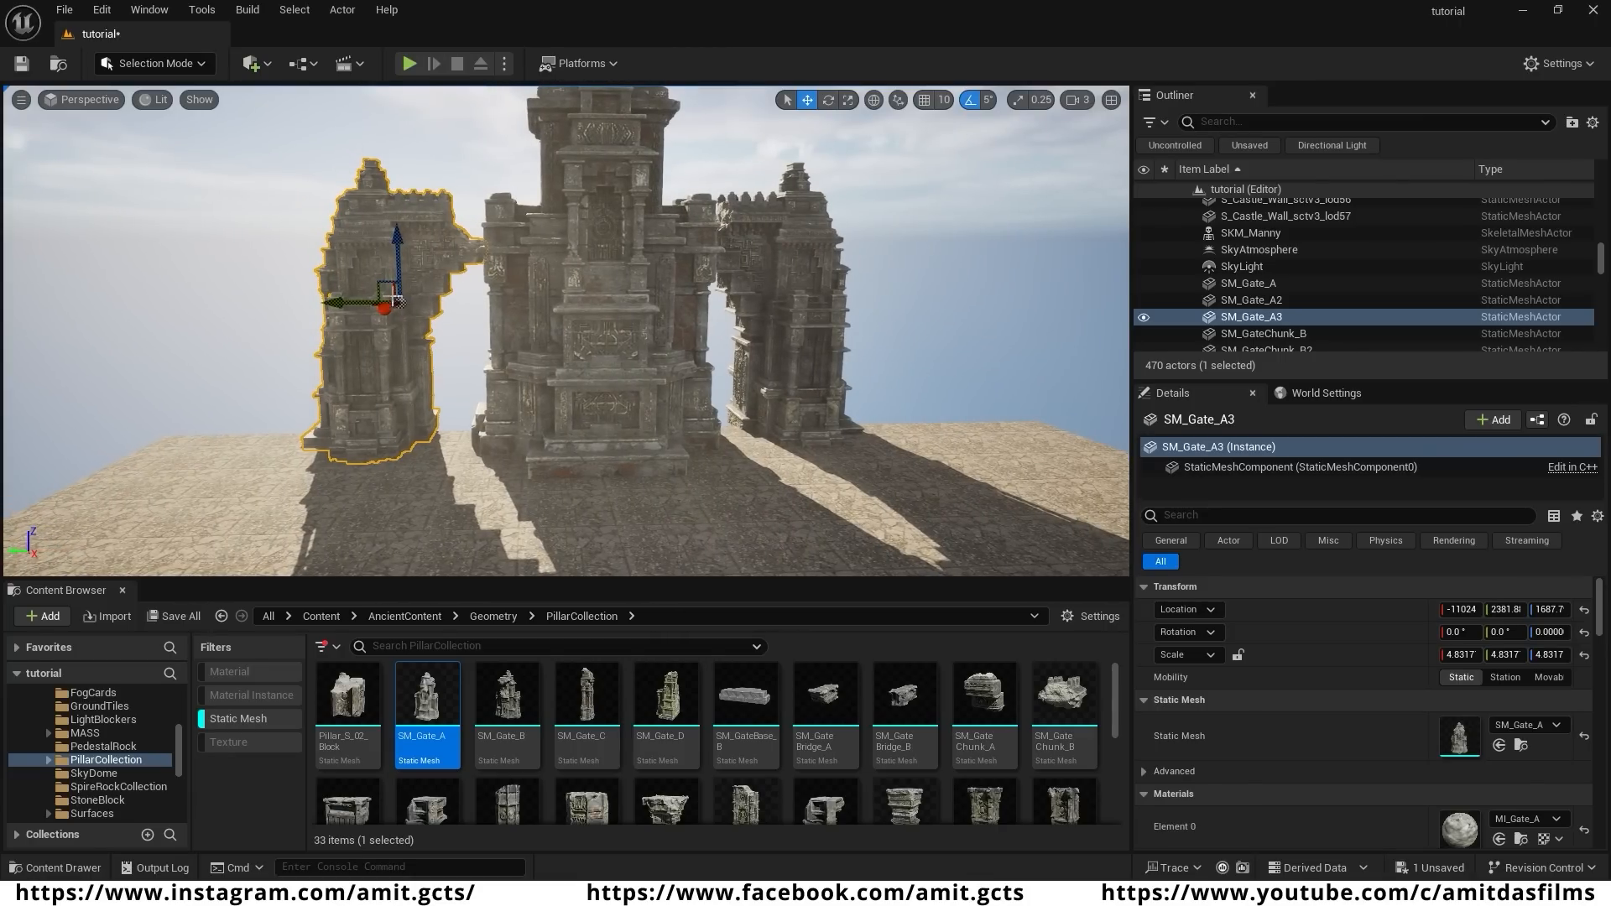
left_click_drag(341, 303, 352, 305)
- Duplicate the right side tower, rotate the copy to -90°, enlarge it to about 8.14, and position it behind the gap beside the main tower
right_click_drag(484, 415, 579, 415)
left_click(630, 404)
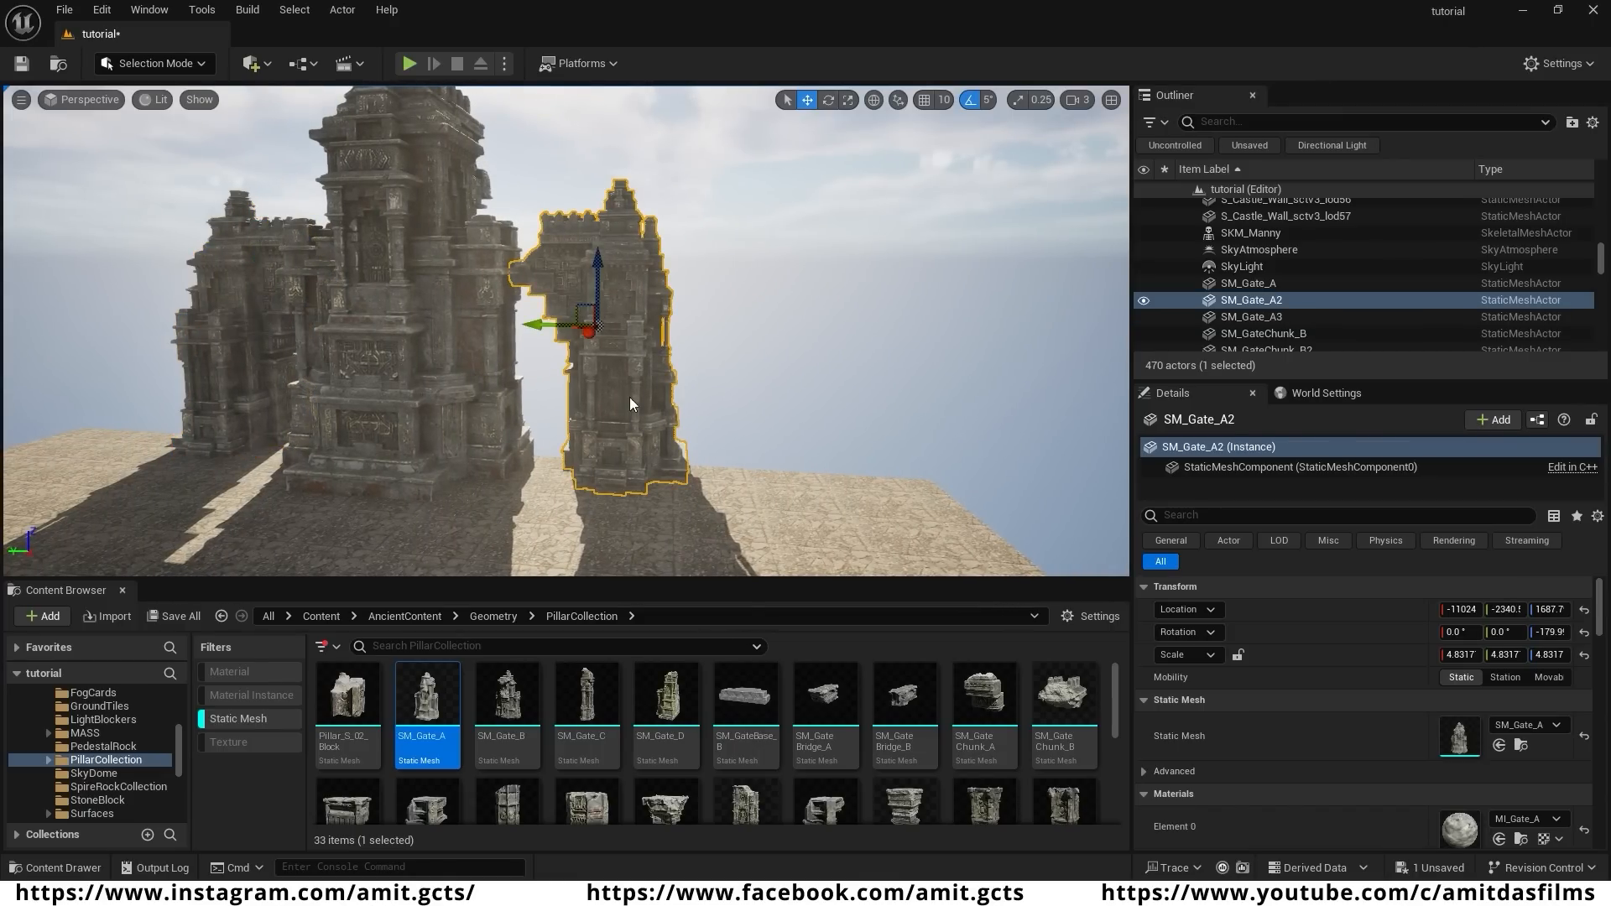
left_click_drag(537, 329, 817, 292, "alt")
left_click_drag(702, 330, 638, 334)
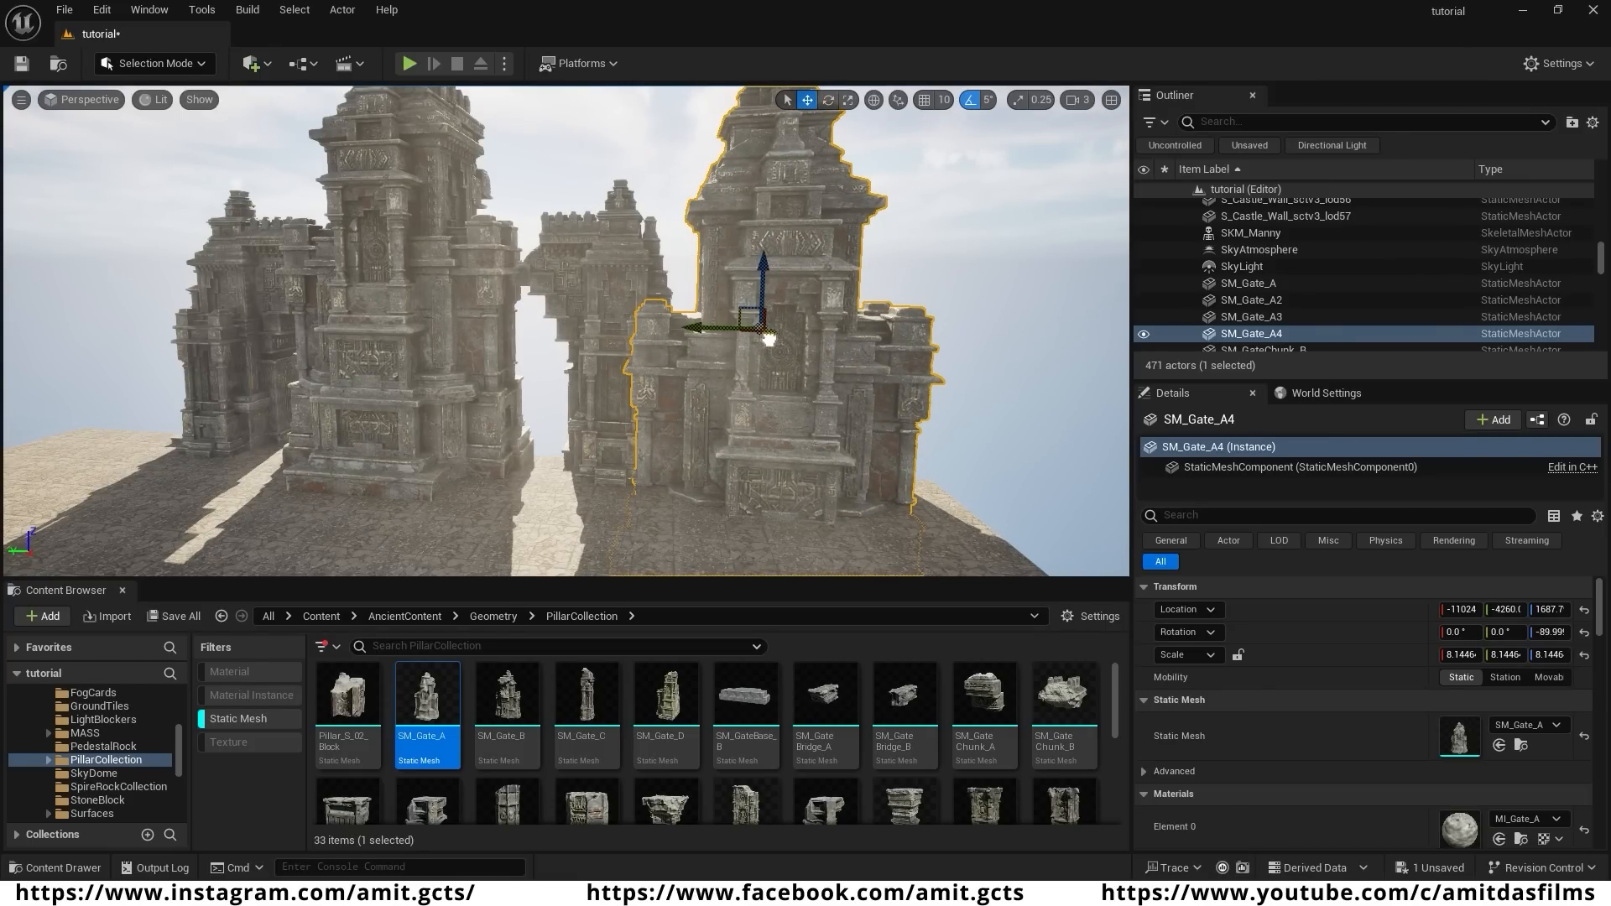
left_click_drag(768, 338, 523, 292)
left_click_drag(596, 249, 593, 206)
right_click_drag(607, 365, 510, 406)
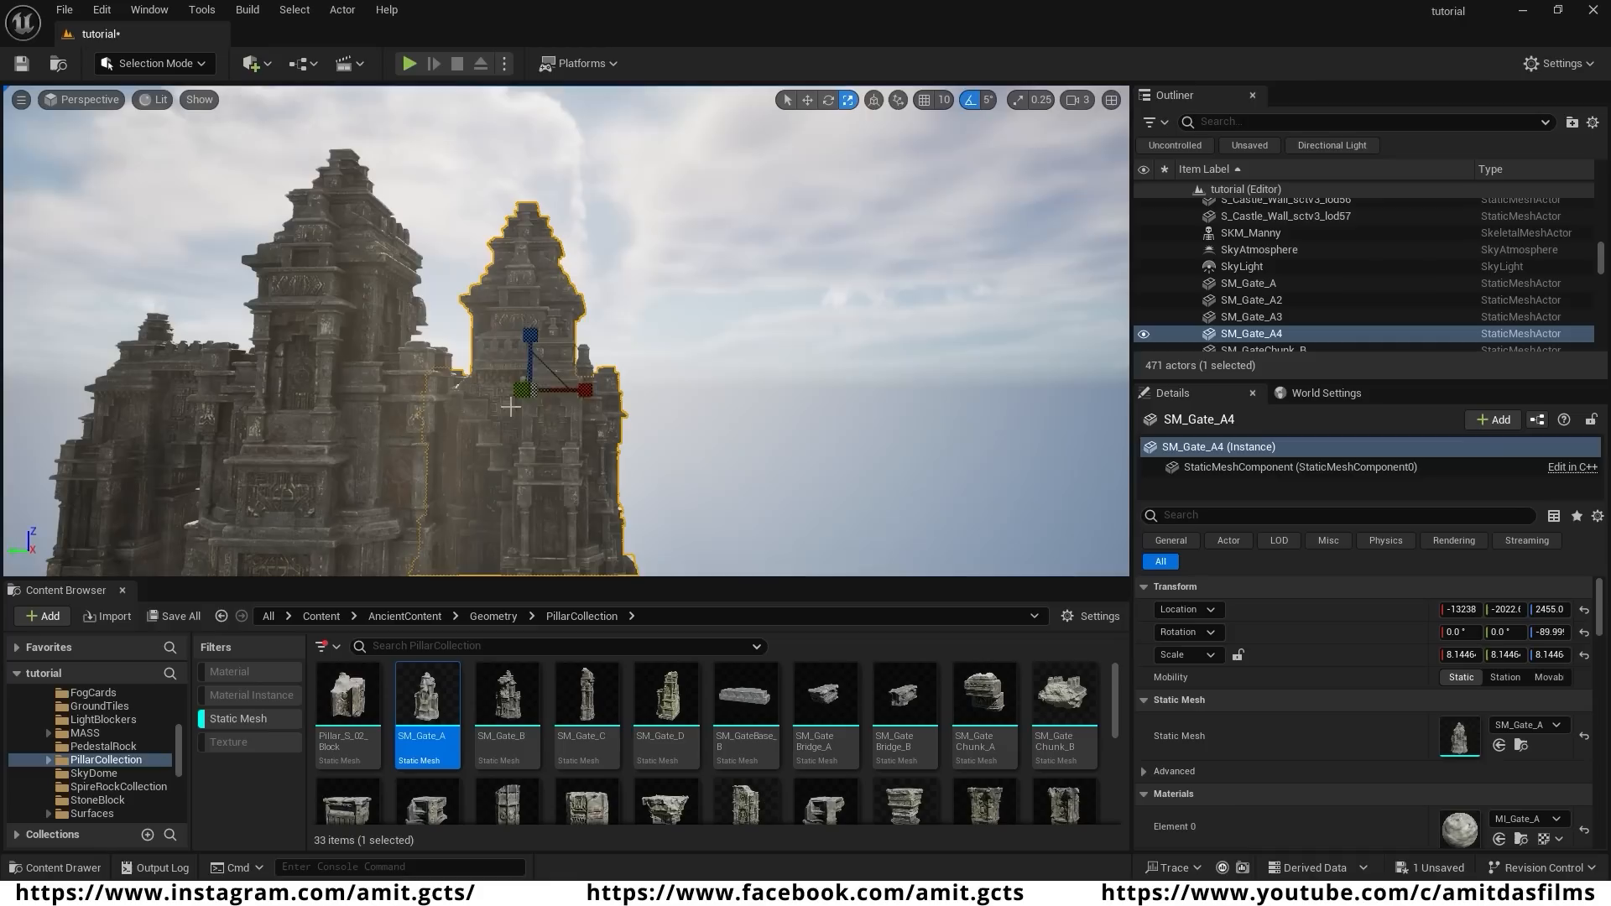
- Reduce the rear tower's uniform scale to about 7.21 and lower it to a Z location of about 2226
left_click_drag(526, 389, 553, 439)
key("w")
right_click_drag(579, 447, 587, 504)
left_click_drag(518, 205, 517, 234)
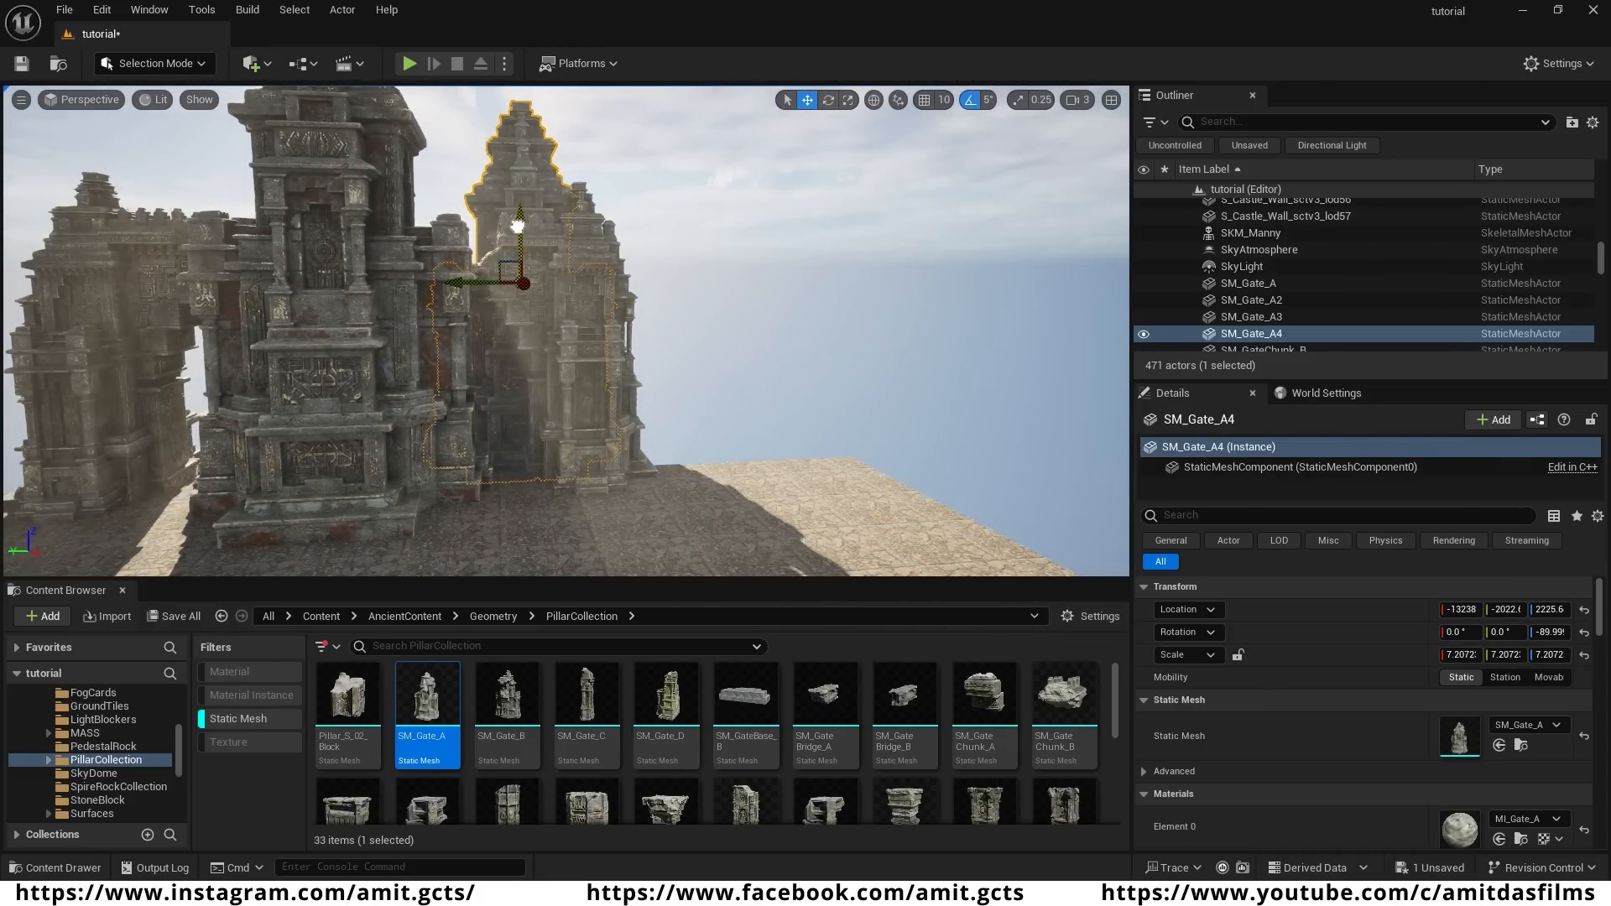
- Duplicate the rear tower to the left side behind the main tower and adjust its Y location to about 1566
right_click_drag(622, 339, 545, 340)
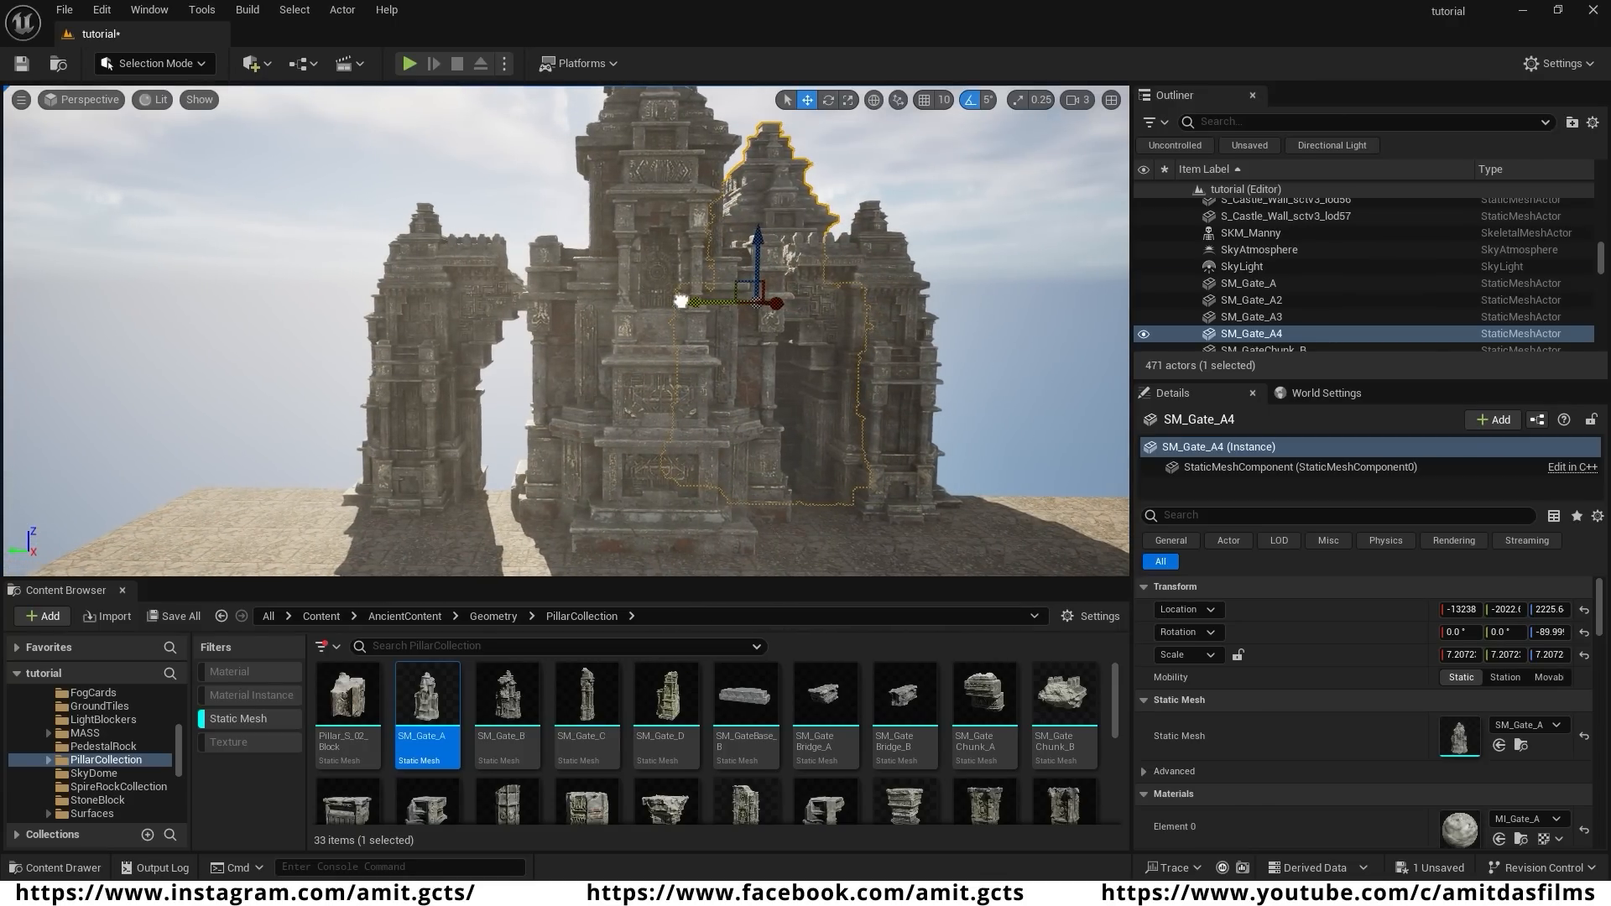
left_click_drag(681, 301, 437, 303, "alt")
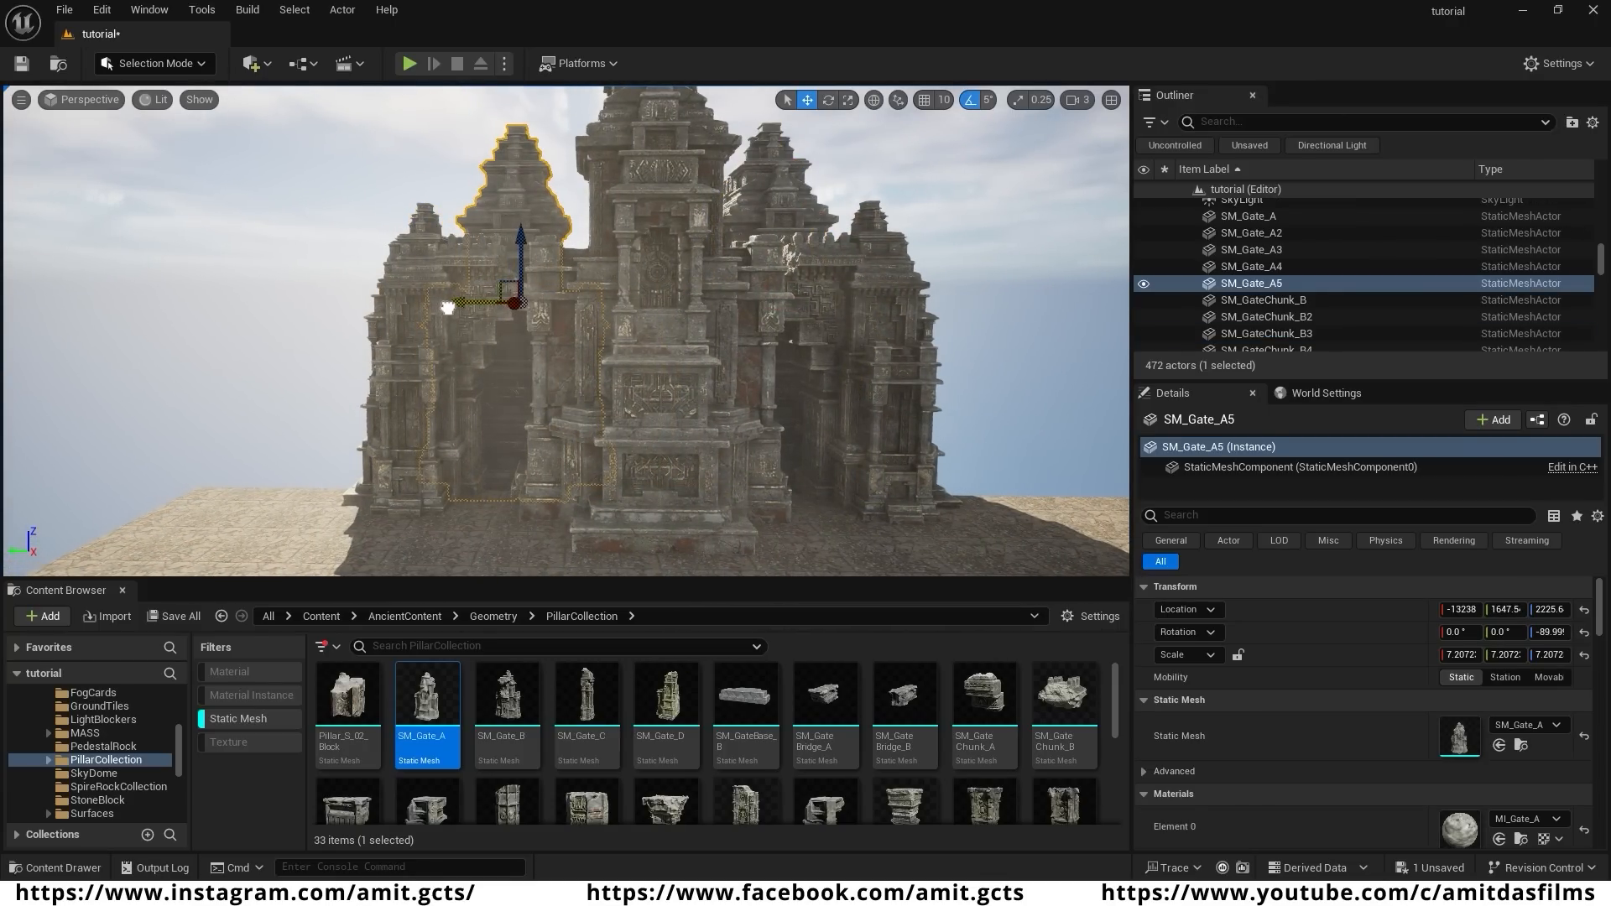
mouse_move(577, 382)
right_mouse_down()
mouse_move(539, 396)
mouse_move(527, 424)
mouse_move(576, 382)
right_mouse_up()
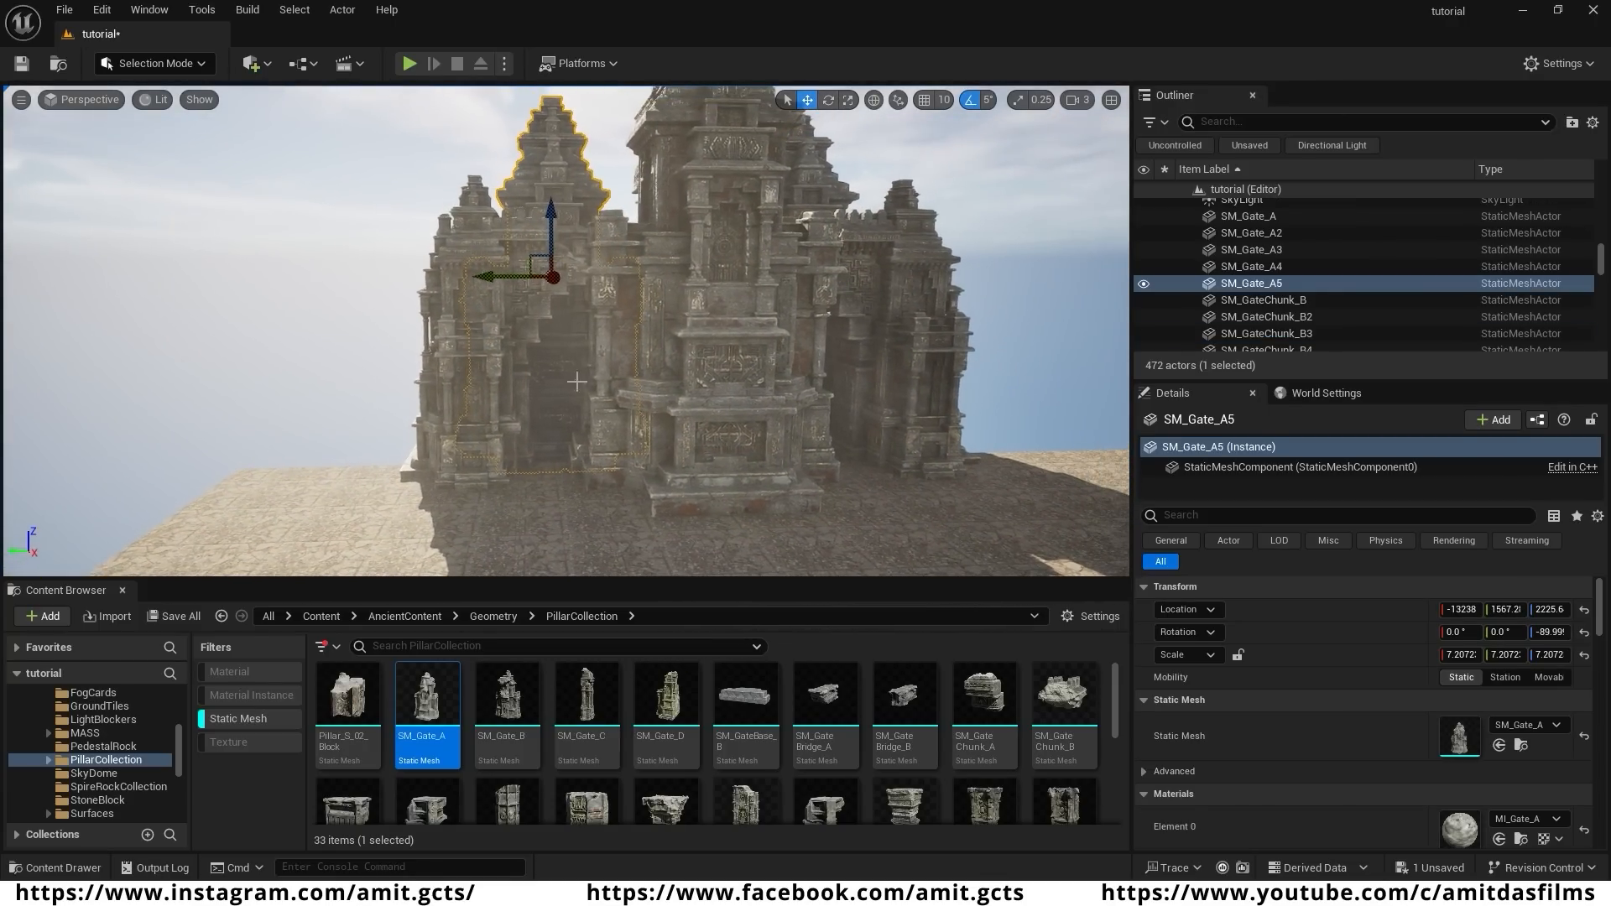
mouse_move(504, 283)
right_mouse_down()
mouse_move(472, 284)
mouse_move(505, 282)
right_mouse_up()
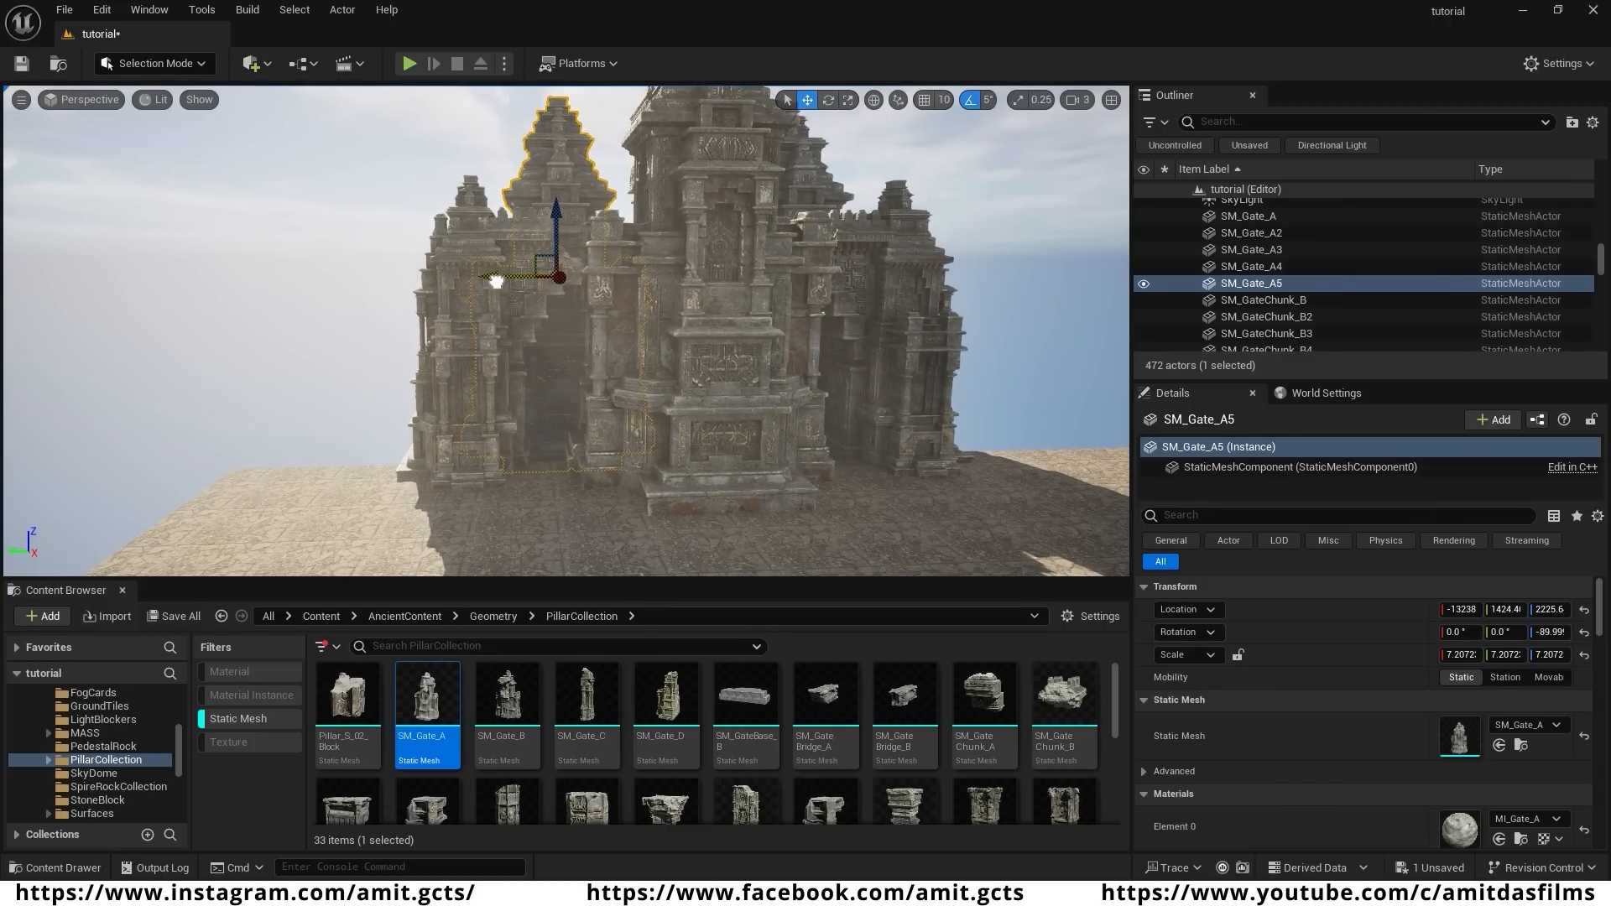
right_click_drag(505, 284, 581, 434)
right_click_drag(816, 512, 732, 458)
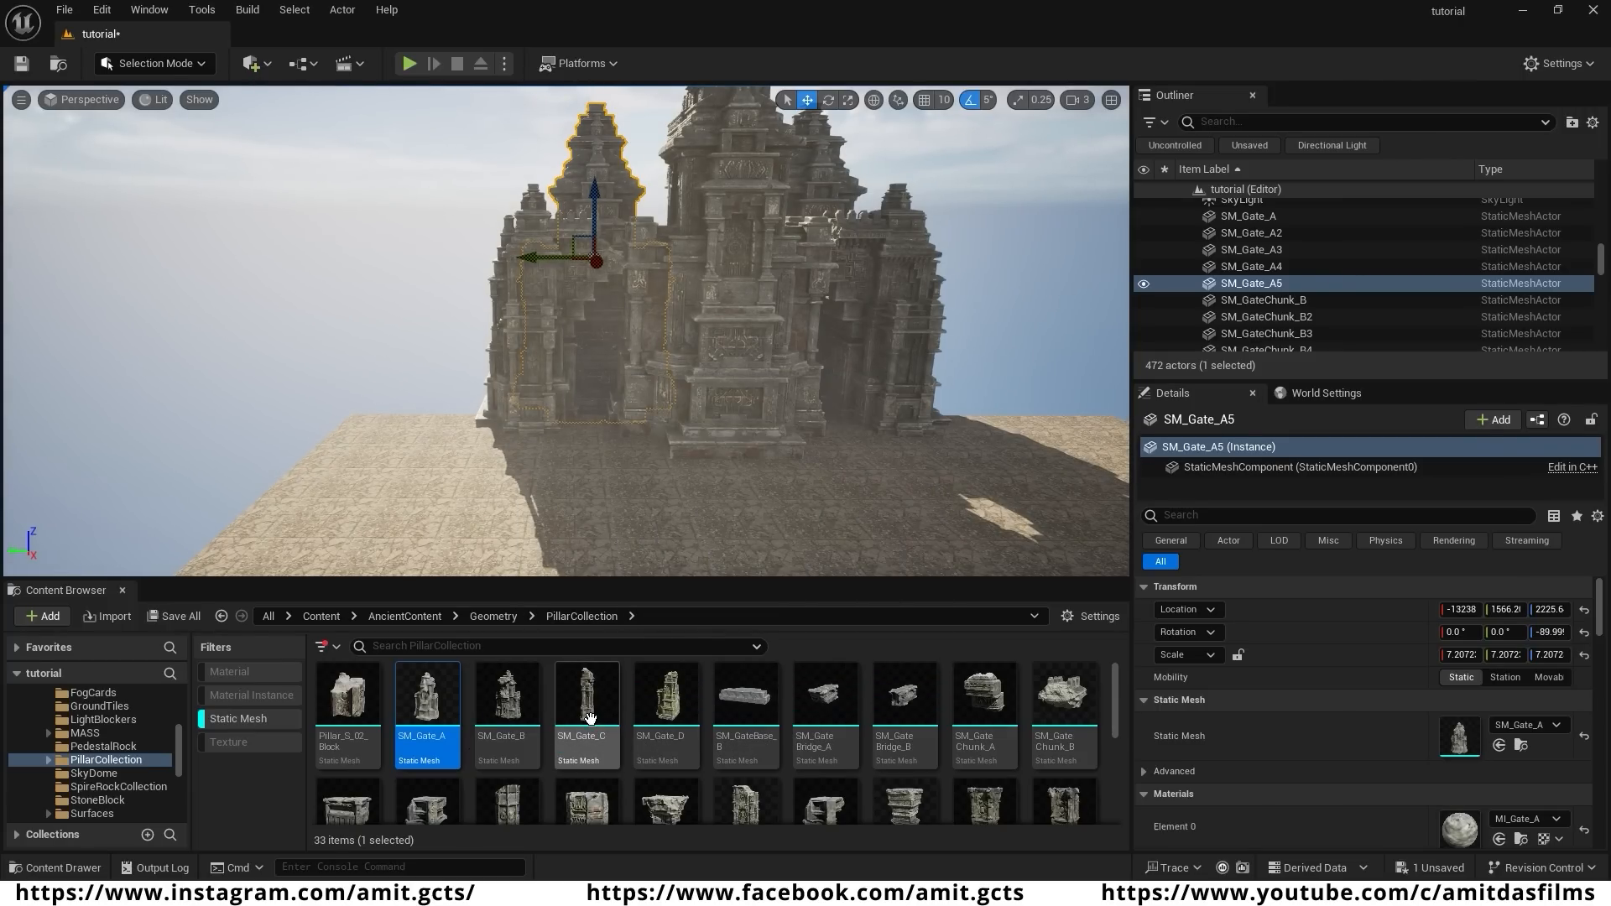
- Place SM_Gate_B in front of the towers, scale it to about 3.05, rotate it to 90°, and move it against the main tower's base
left_click_drag(502, 718, 870, 501)
key("w")
left_click_drag(875, 410, 880, 358)
key("e")
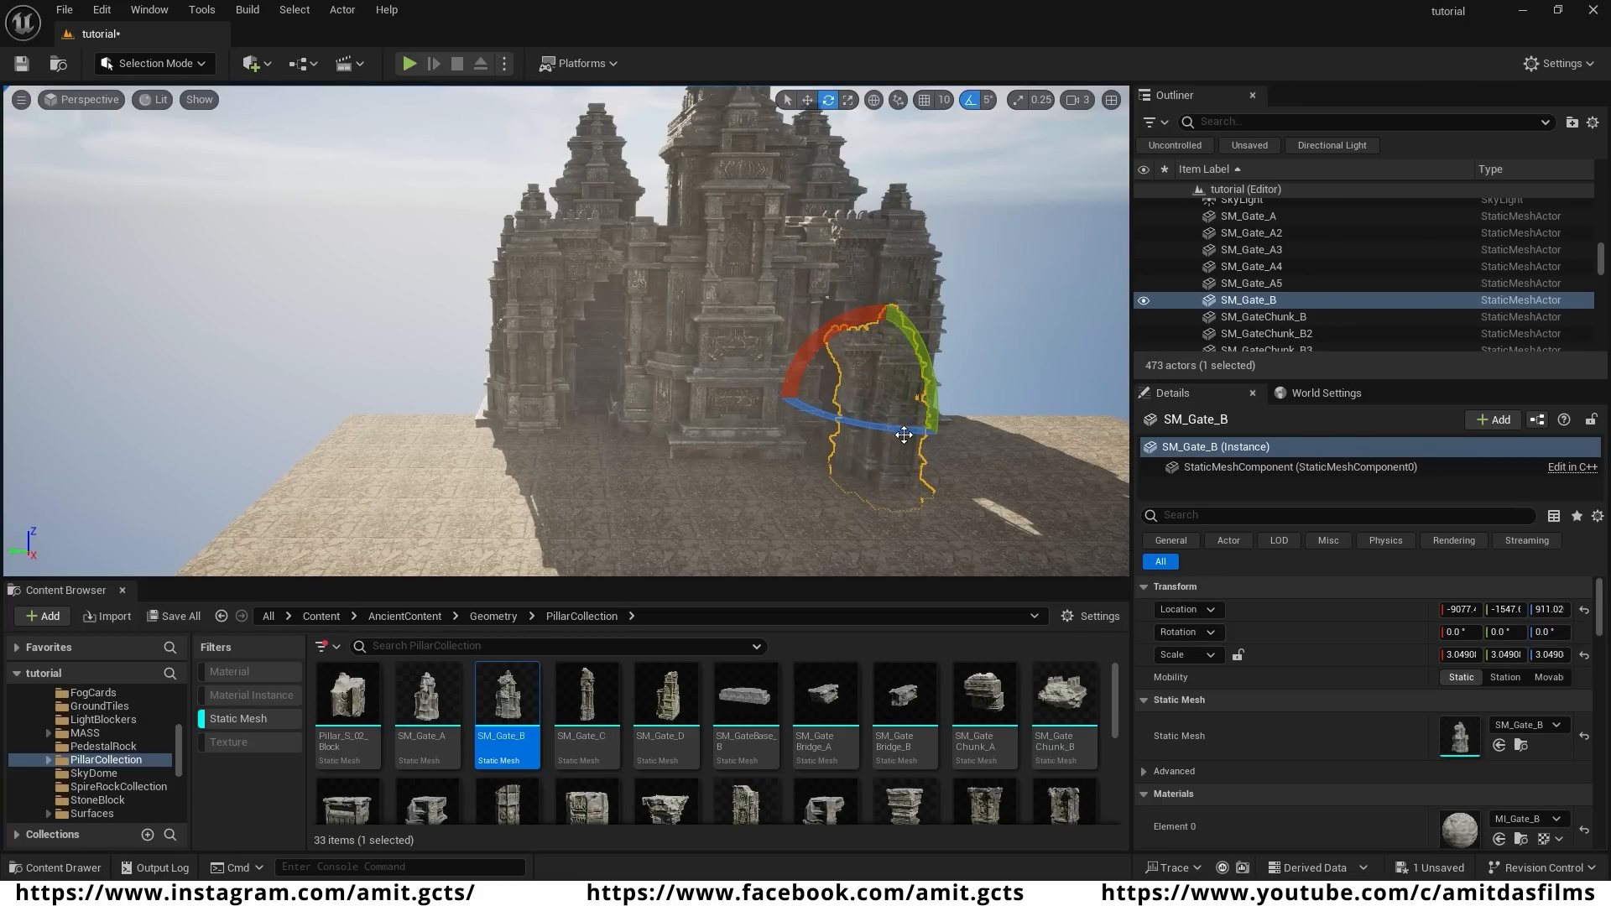
left_click_drag(890, 433, 751, 407)
key("w")
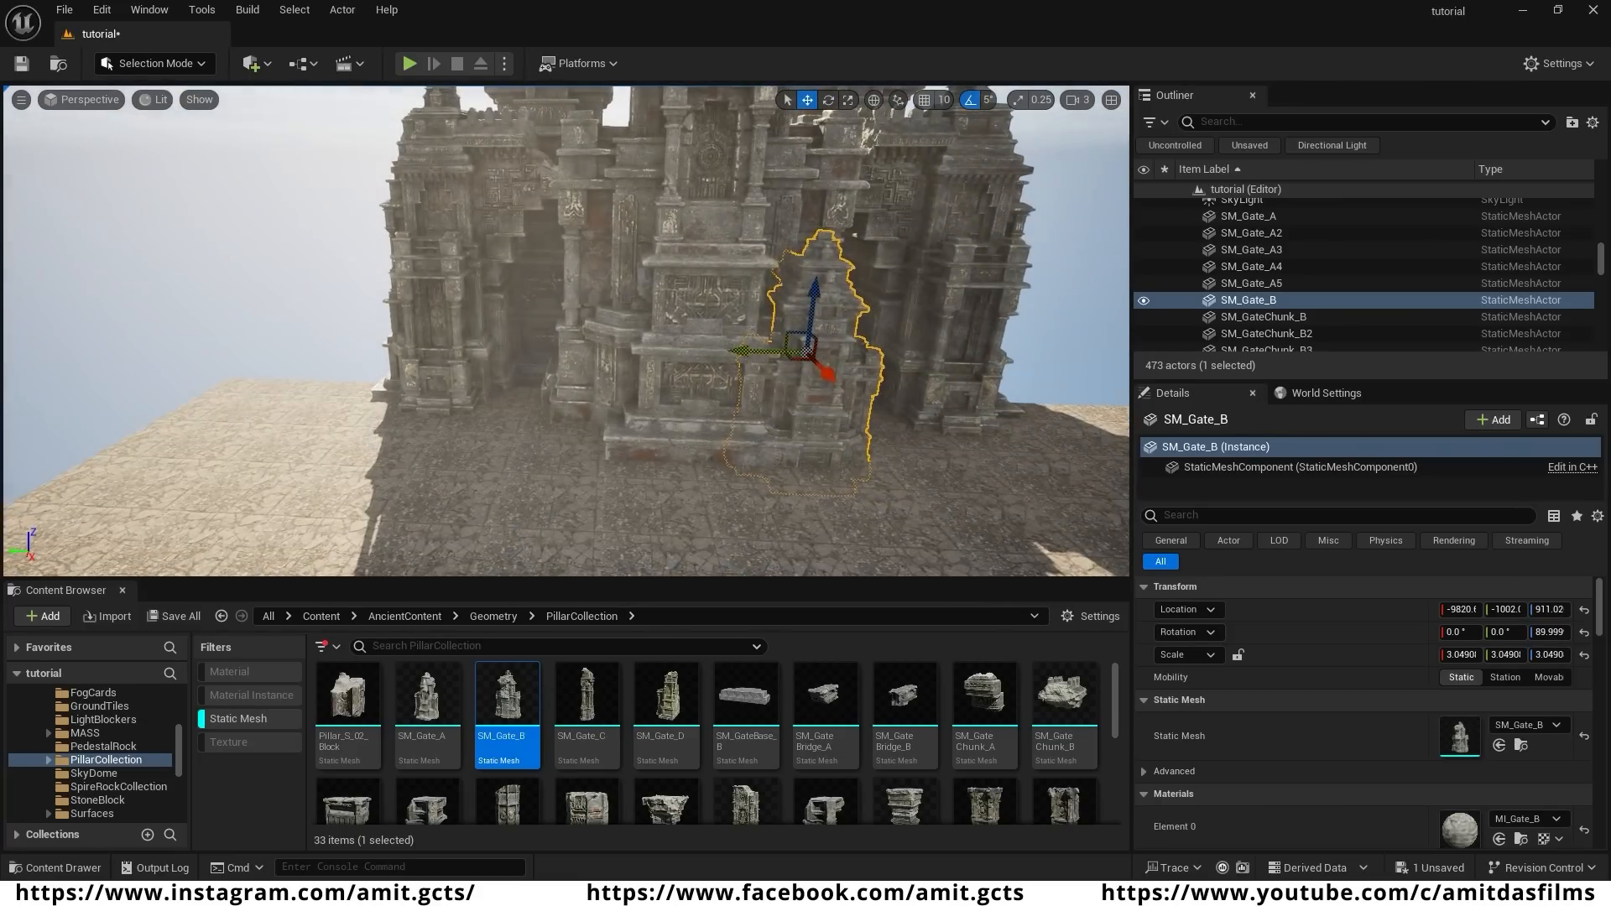
- Duplicate the SM_Gate_B piece to the opposite side of the main tower's base, at a Y location of about 938
left_click_drag(547, 361, 537, 358)
key("w")
right_click_drag(537, 357, 571, 380)
left_click_drag(570, 381, 568, 382)
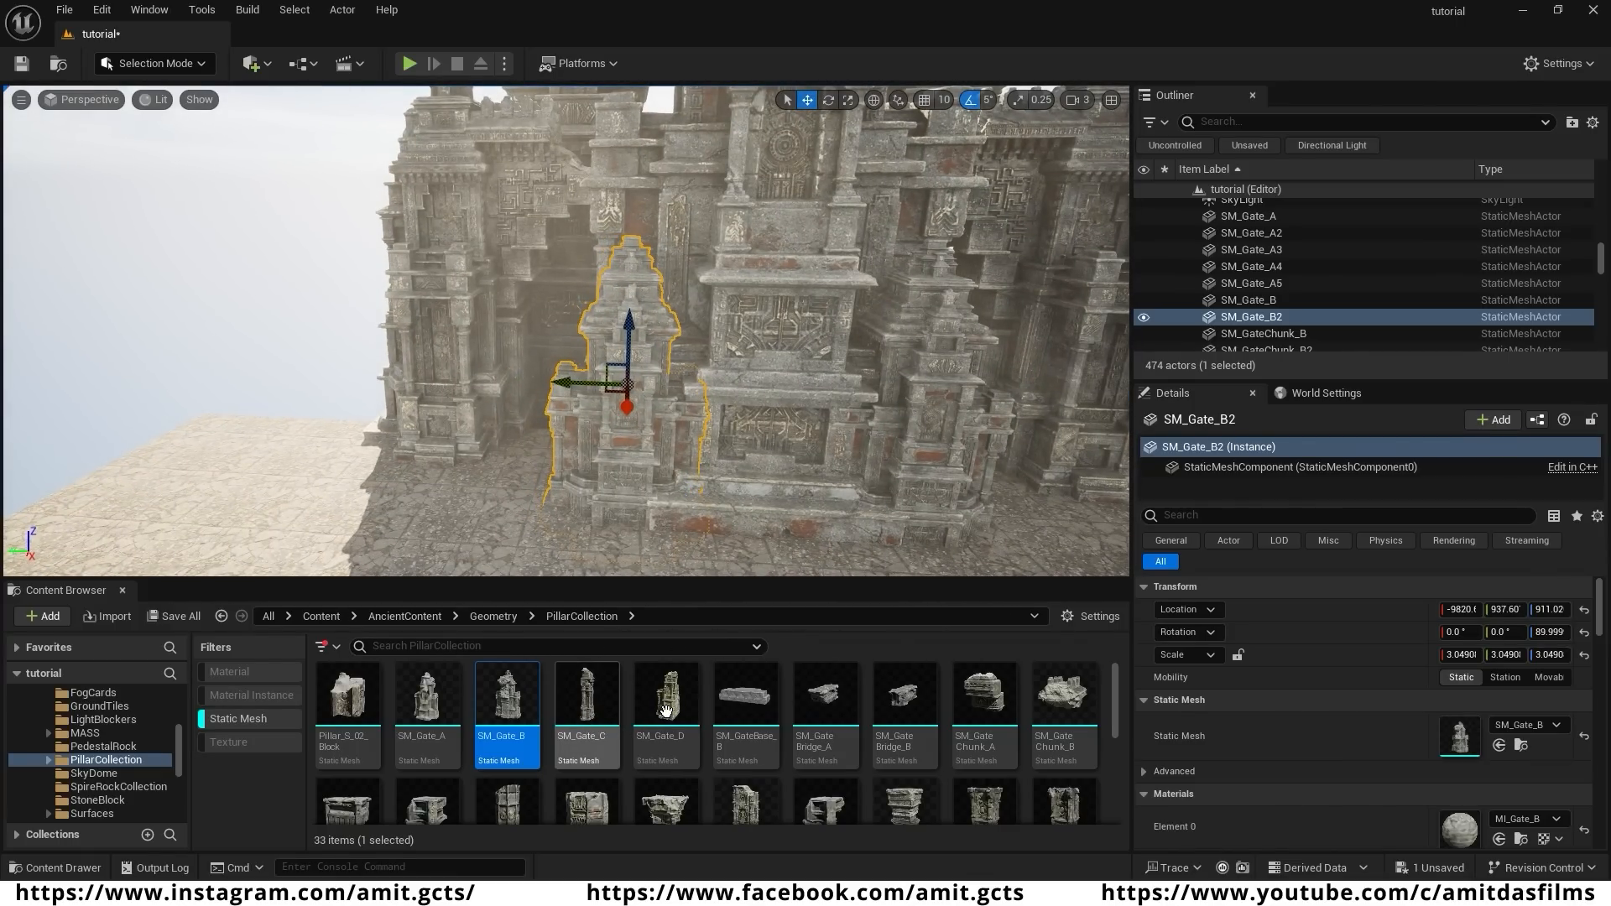
- Place SM_Gate_C in front of the main tower's base, enlarge it, and duplicate it to the other side of the entrance
mouse_move(665, 712)
left_click_drag(587, 696, 624, 564)
right_click_drag(624, 564, 605, 570)
key("s")
key("r")
left_click_drag(623, 409, 641, 317)
key("w")
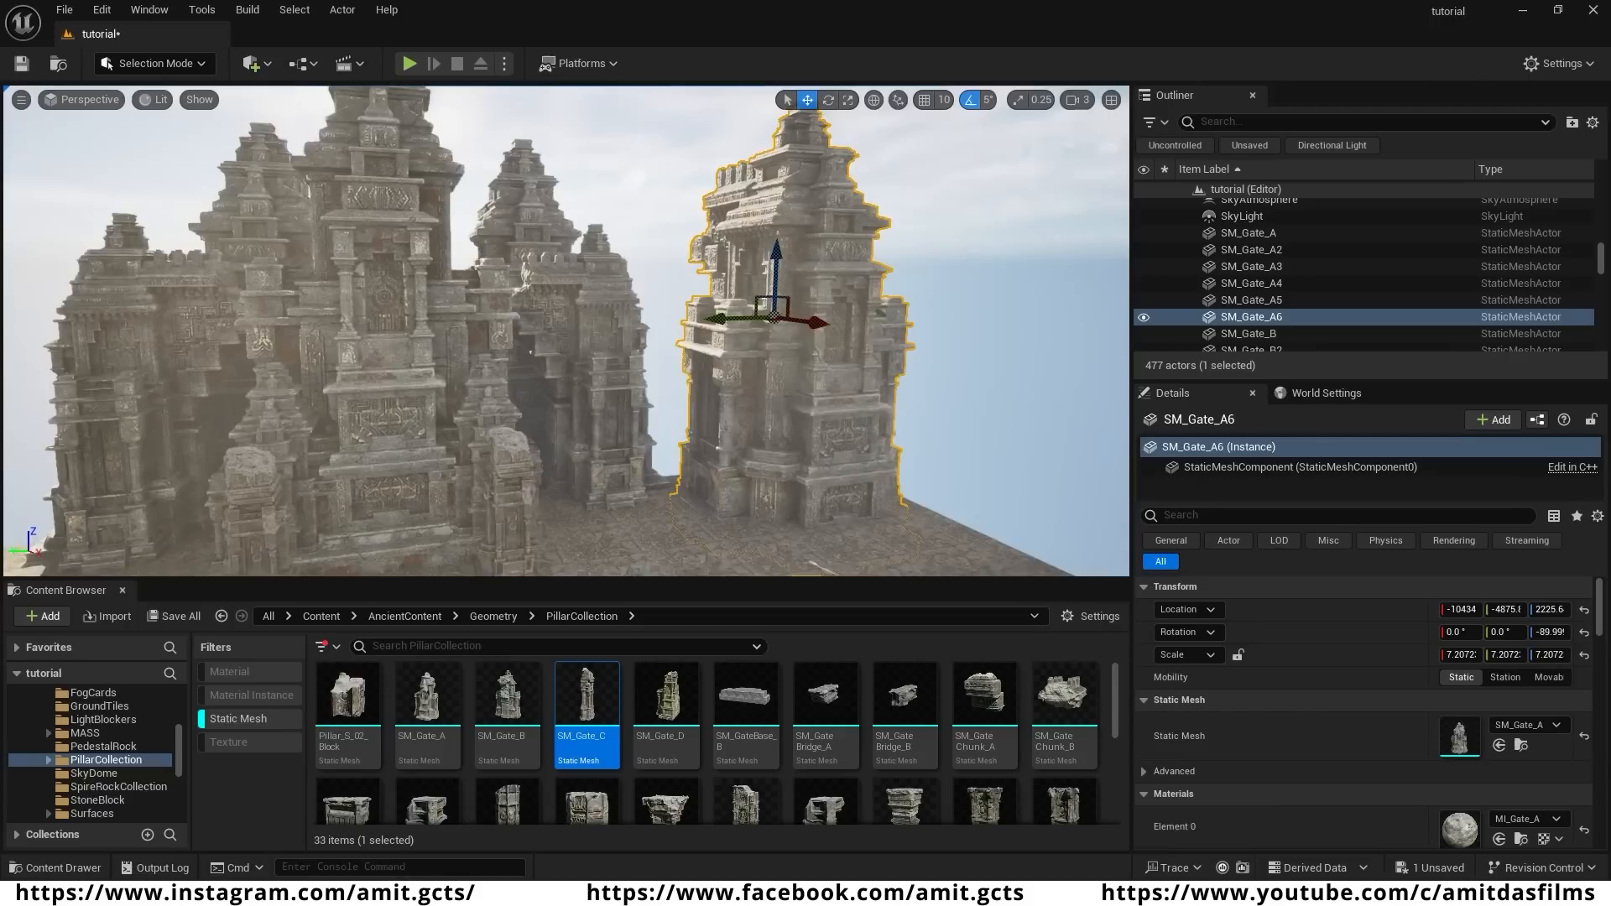
- Set the tower copy apart beyond the castle's right side, reduce its scale to about 5.33, and lower it to a Z location of about 1536
right_click_drag(587, 335, 600, 336)
left_click_drag(816, 322, 777, 311)
key("r")
mouse_move(676, 308)
left_mouse_down()
mouse_move(759, 319)
mouse_move(664, 324)
left_mouse_up()
key("w")
left_click_drag(722, 249, 720, 299)
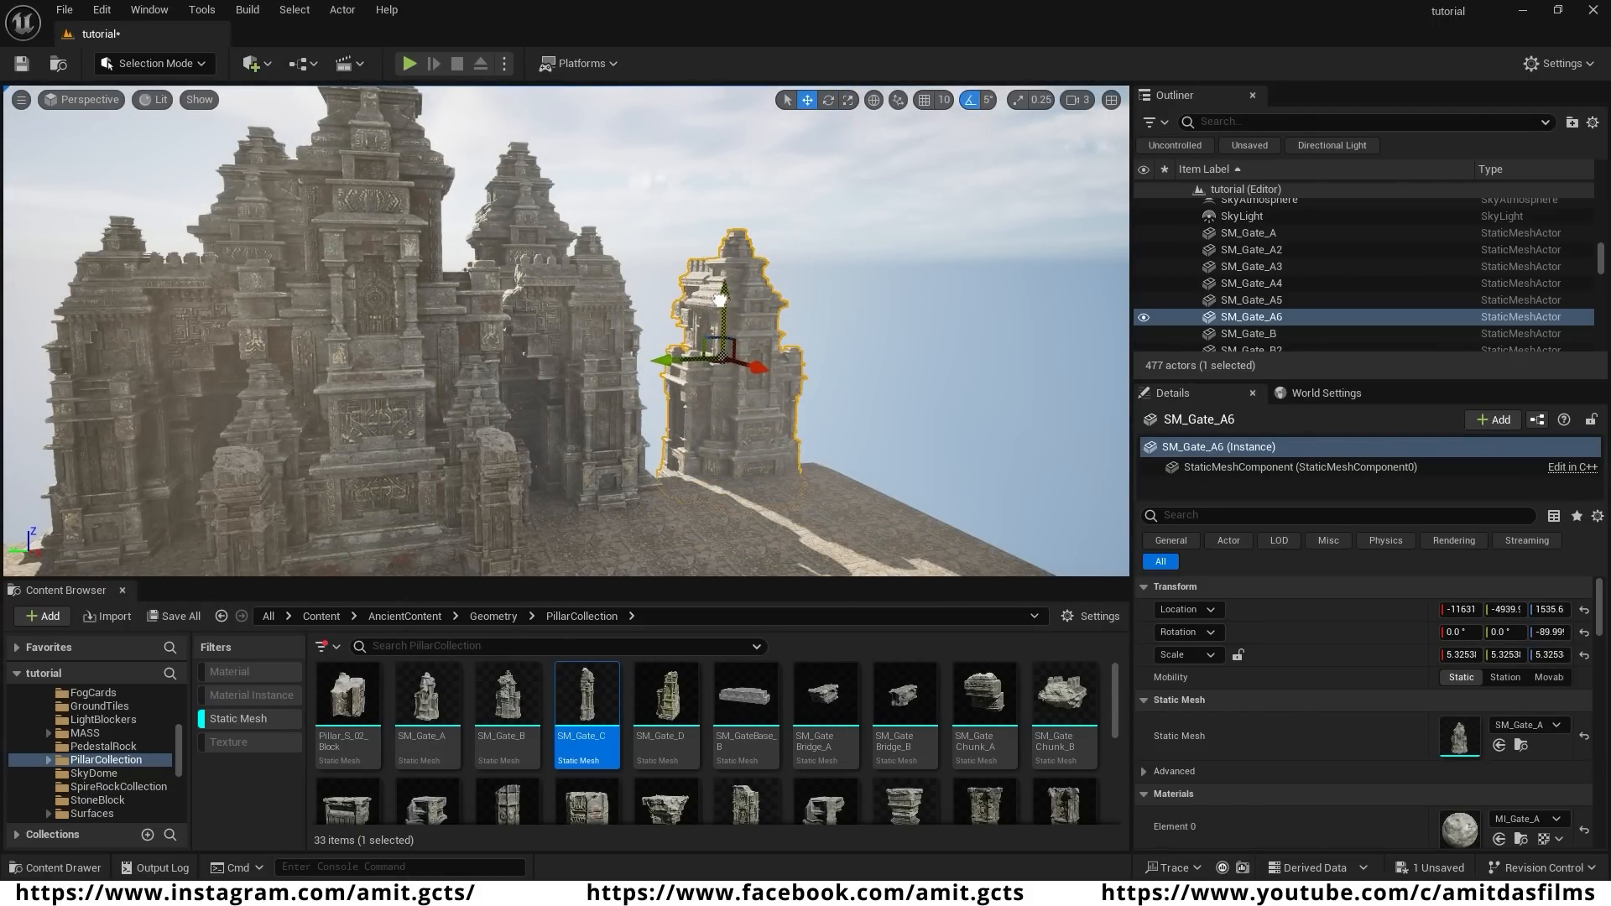
- Duplicate the outlying right tower to the castle's left side at a Y location of about 4922
right_click_drag(720, 335, 667, 336)
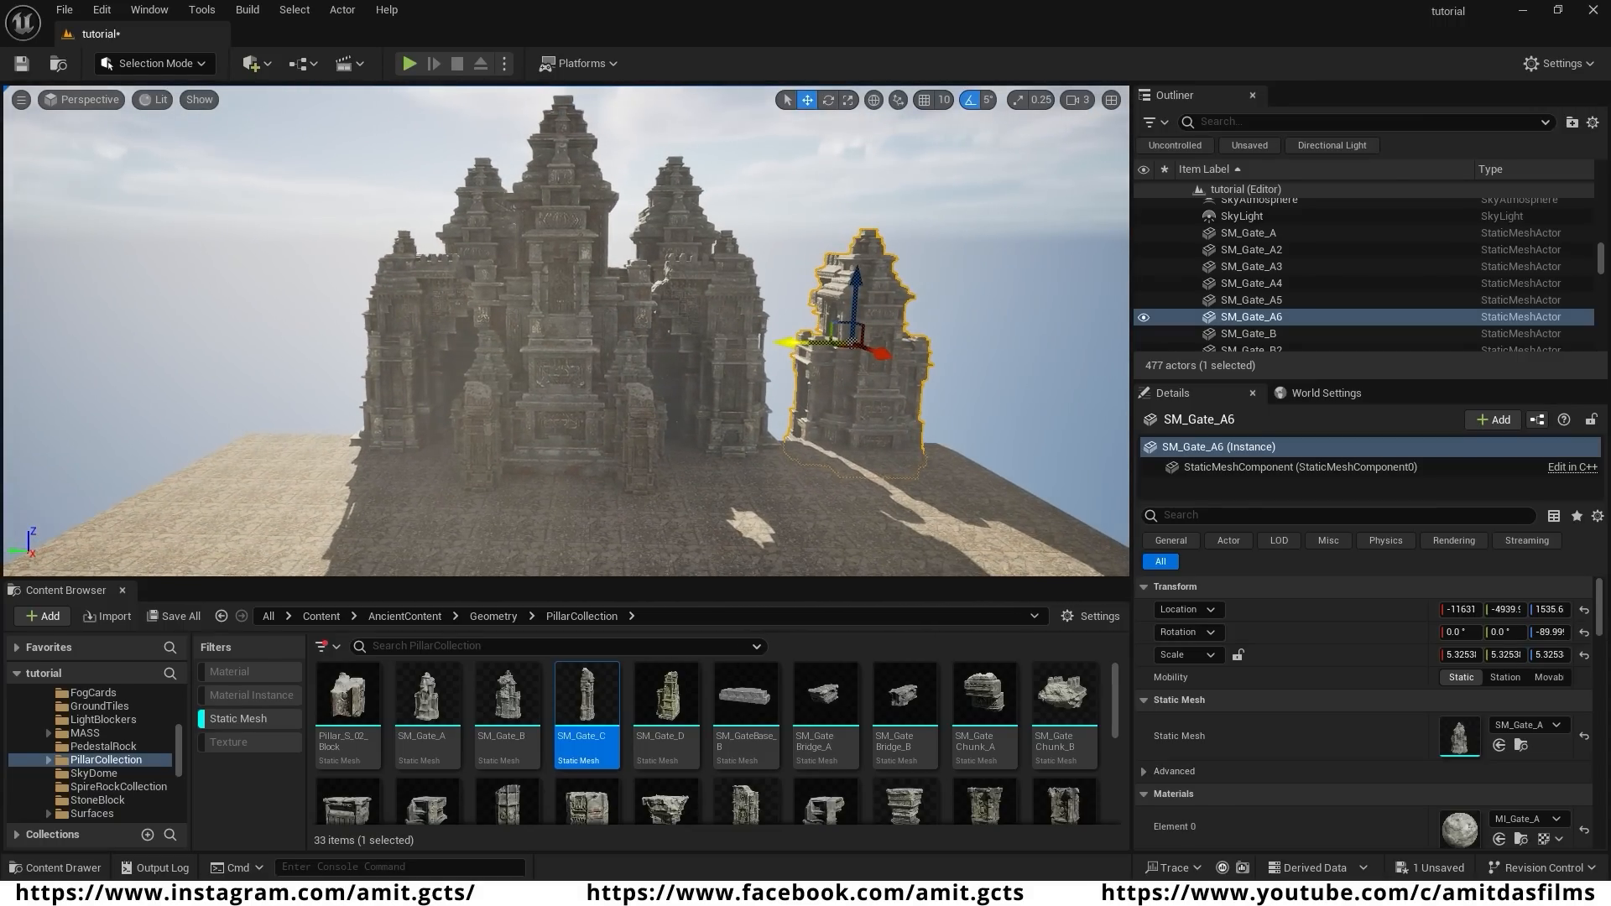
left_click_drag(798, 344, 238, 376, "alt")
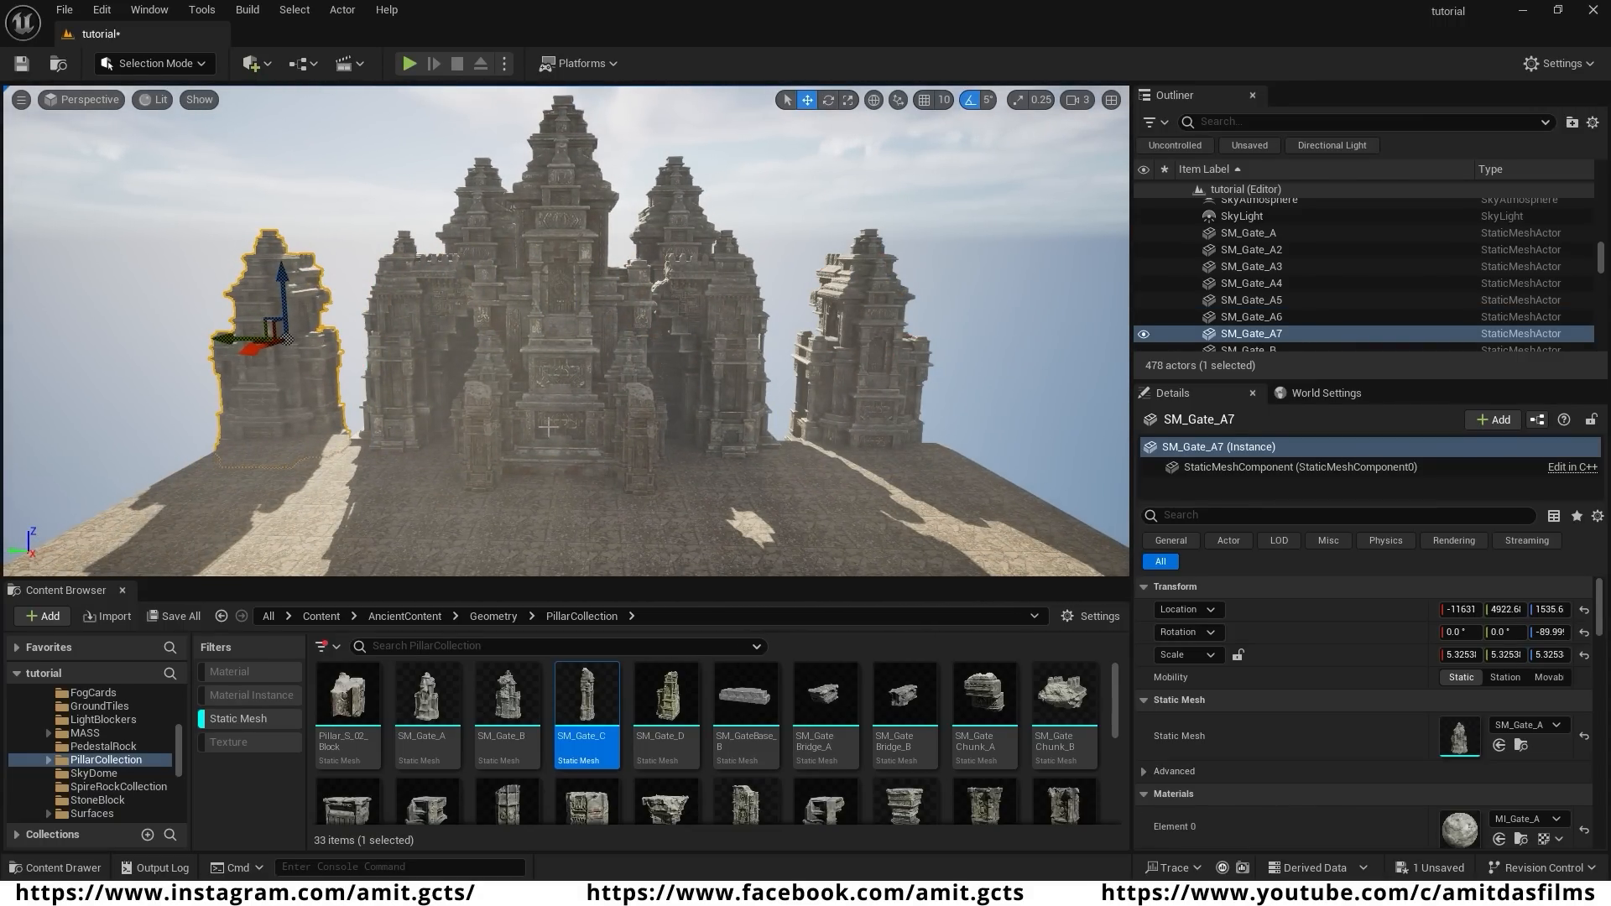
right_click_drag(549, 426, 537, 206)
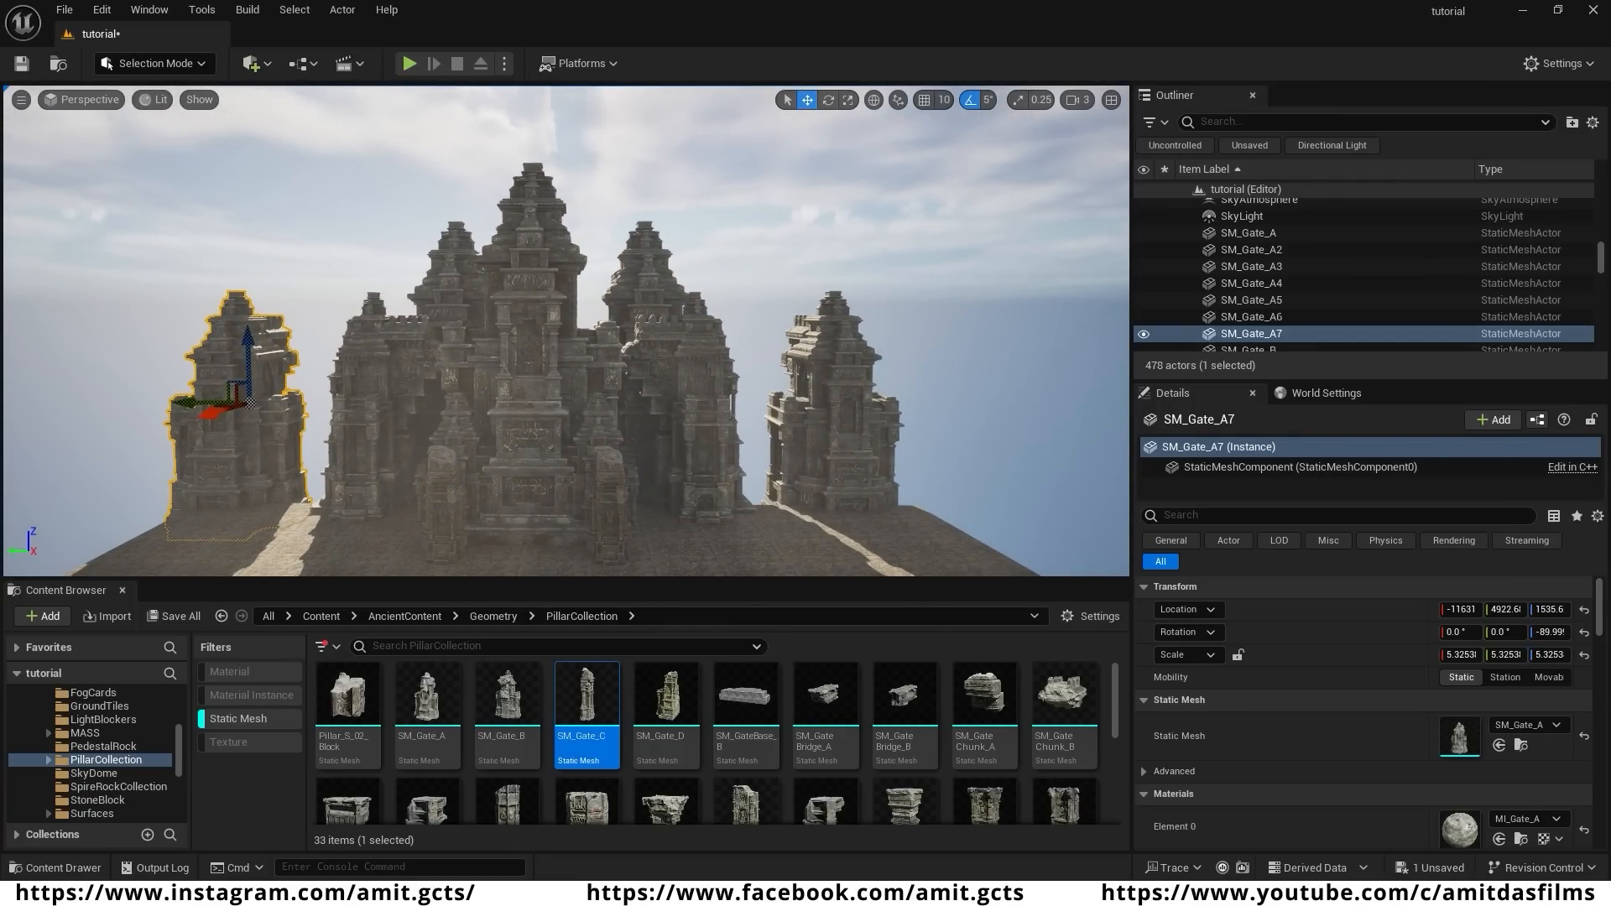
- Duplicate the main tower, move the copy behind the castle, and enlarge it to a scale of about 39.83
left_click(535, 268)
right_click_drag(550, 385, 445, 432)
left_click_drag(546, 332, 668, 264, "alt")
right_click_drag(703, 367, 760, 323)
key("r")
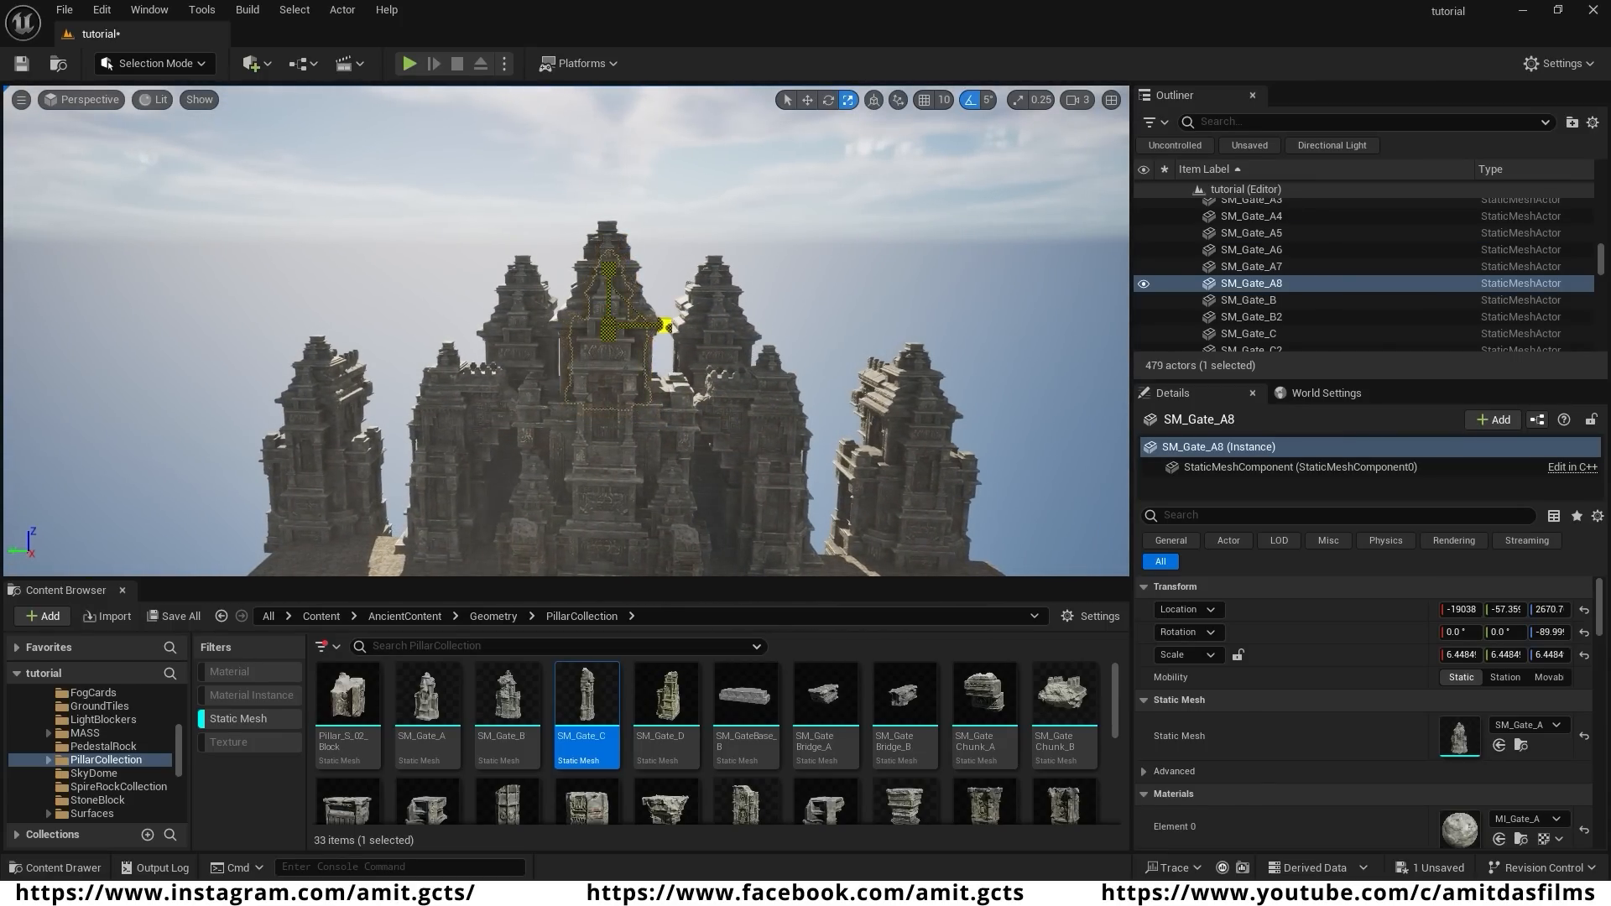
left_click_drag(609, 325, 672, 294)
- Position the giant rear tower centered behind the castle at about X -25126, Y -654 and Z 4264
right_click_drag(671, 327, 789, 336)
key("w")
left_click_drag(789, 315, 823, 285)
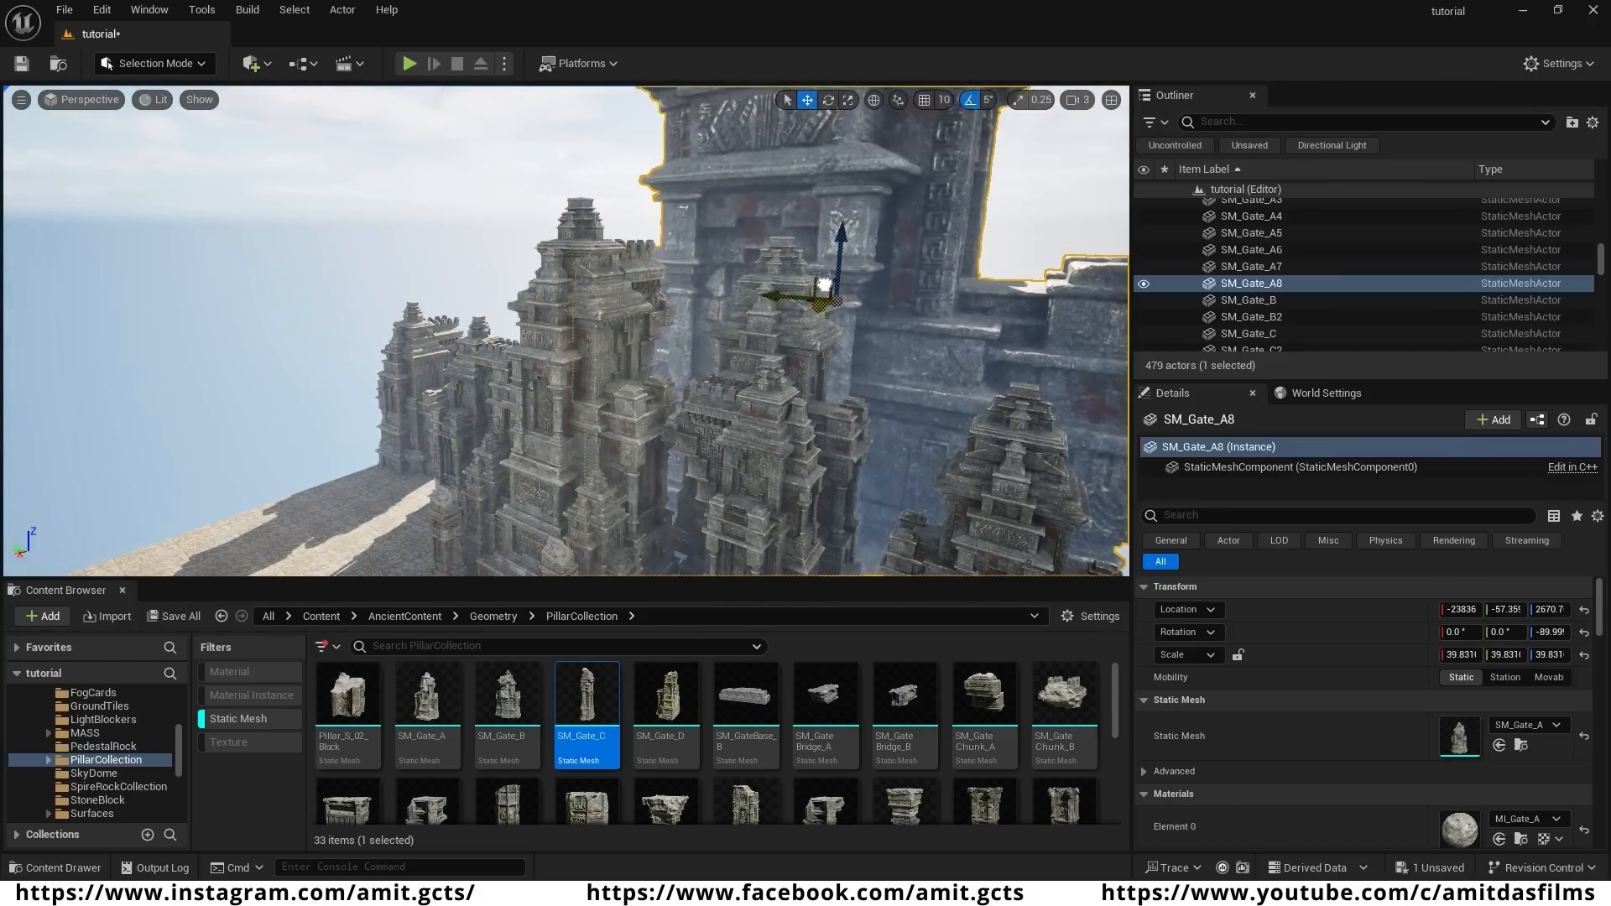
right_click_drag(823, 286, 755, 307)
left_click_drag(637, 302, 637, 255)
left_click_drag(567, 320, 576, 320)
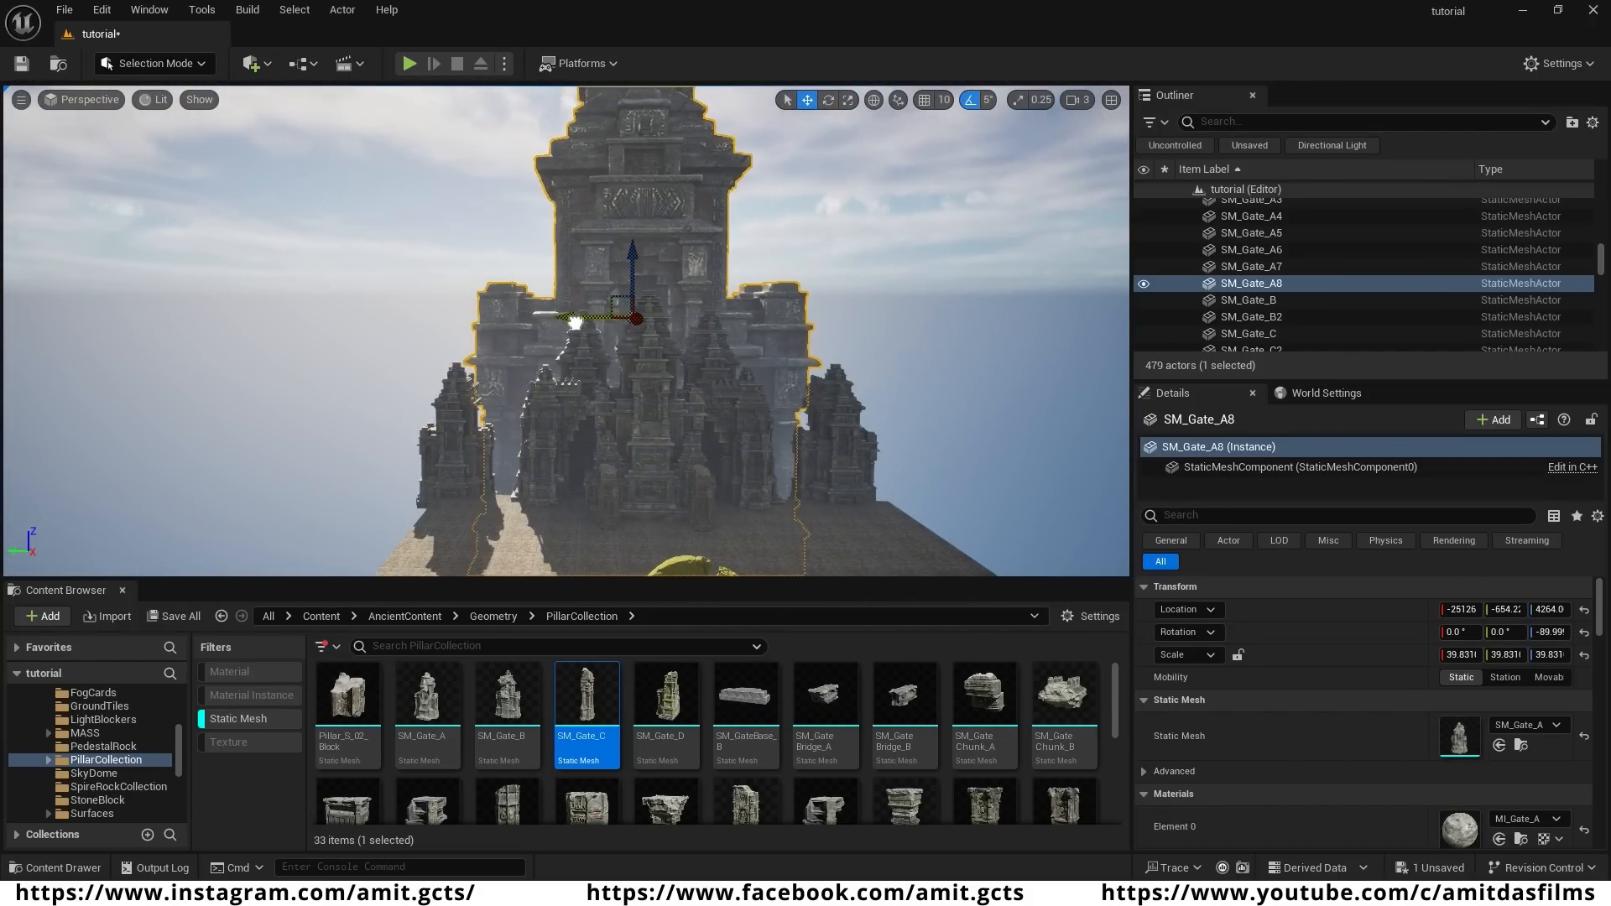
- Duplicate the outlying towers farther out on both sides of the castle, with the left copy at a Y location of about 10864
scroll(576, 319, "down", 3)
right_click_drag(576, 320, 617, 501)
key("w")
scroll(587, 352, "up", 3)
scroll(592, 370, "up", 3)
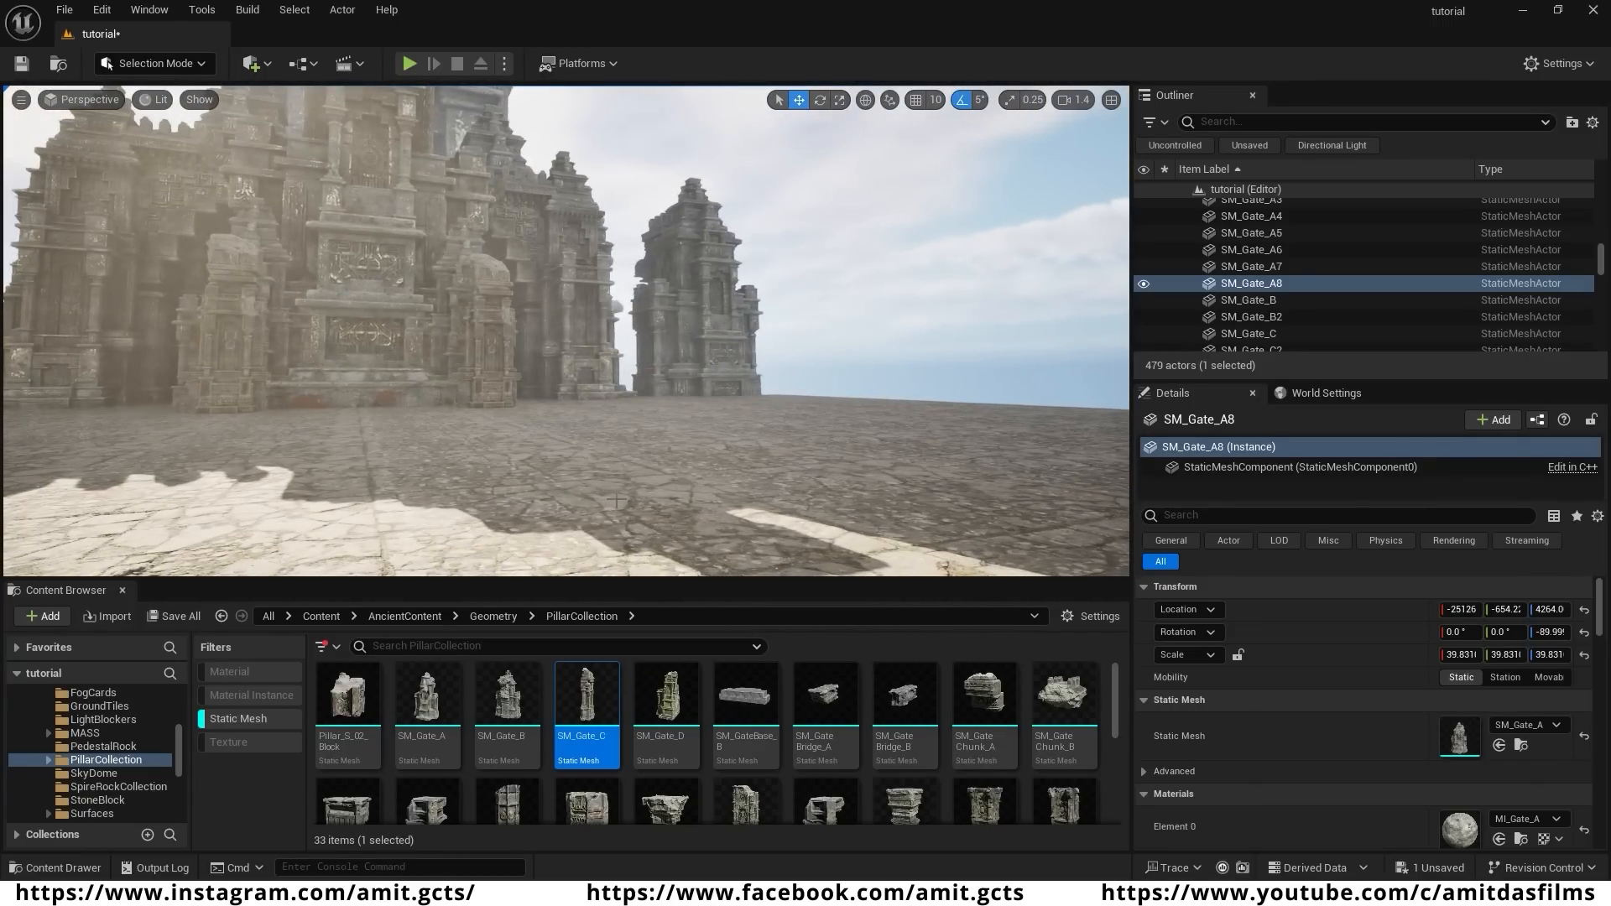
left_click(730, 344)
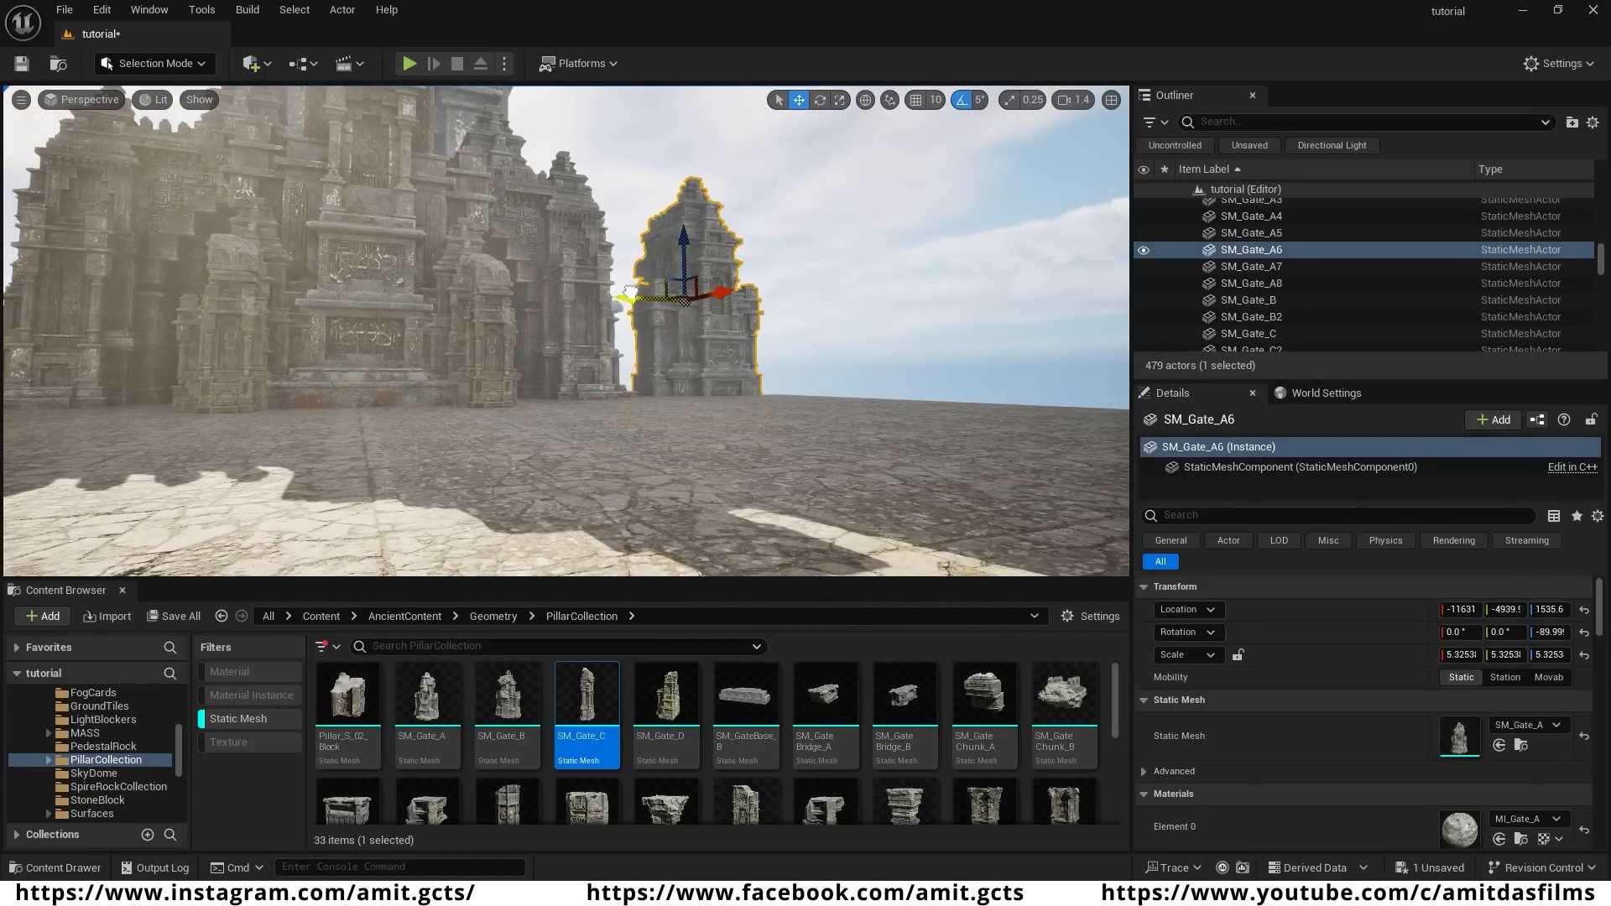
left_click_drag(630, 292, 793, 309, "alt")
key("e")
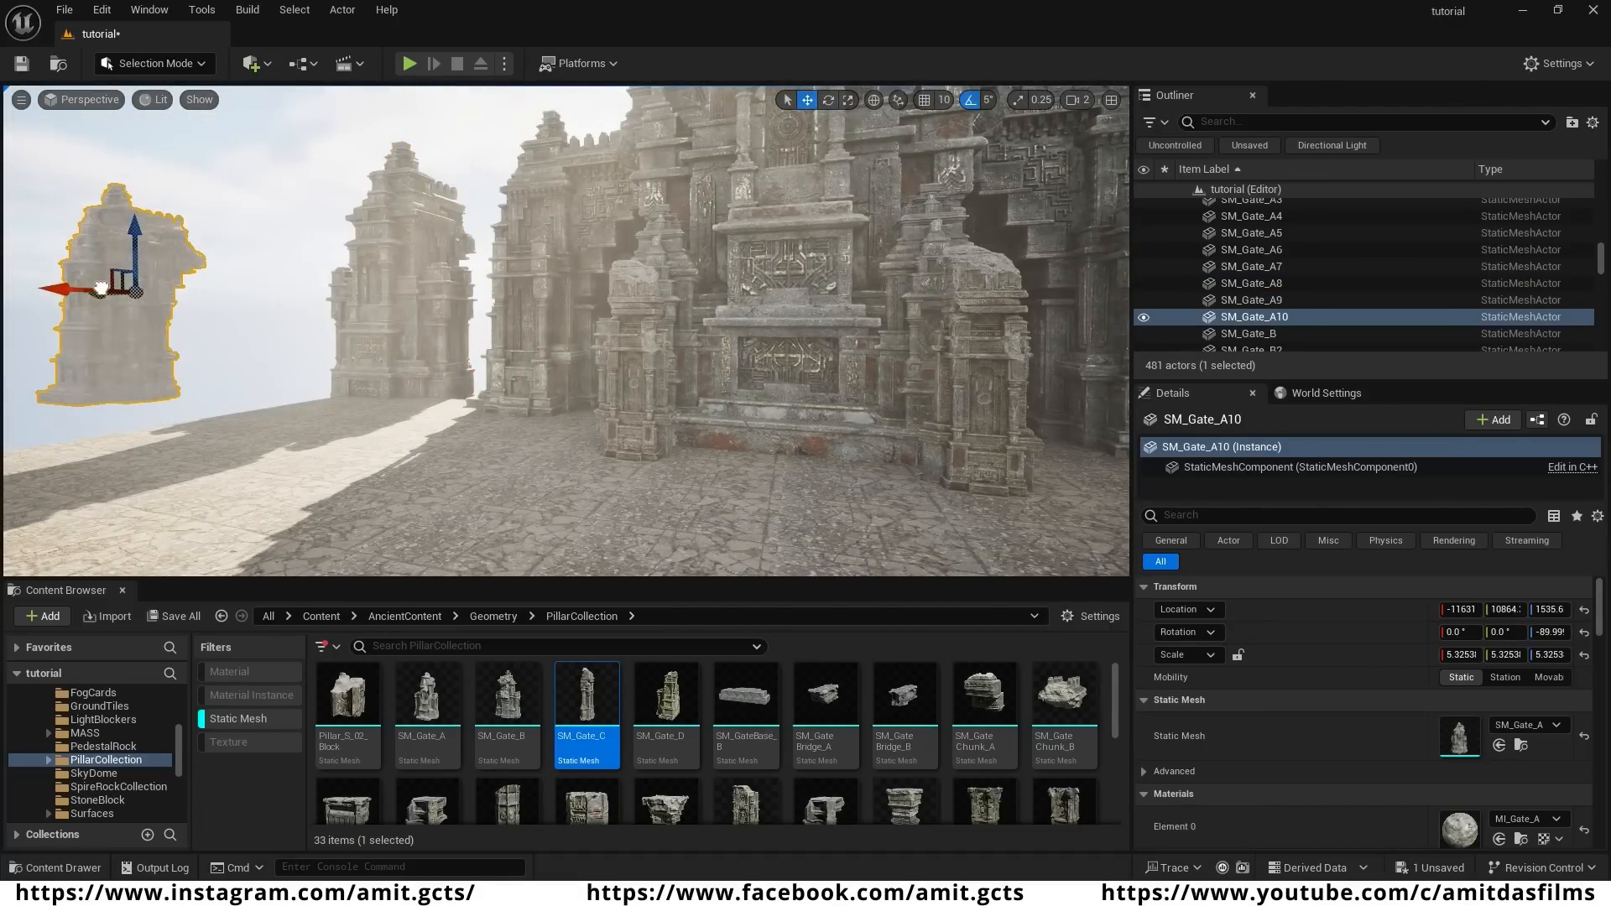
key("e")
left_click_drag(126, 293, 55, 295)
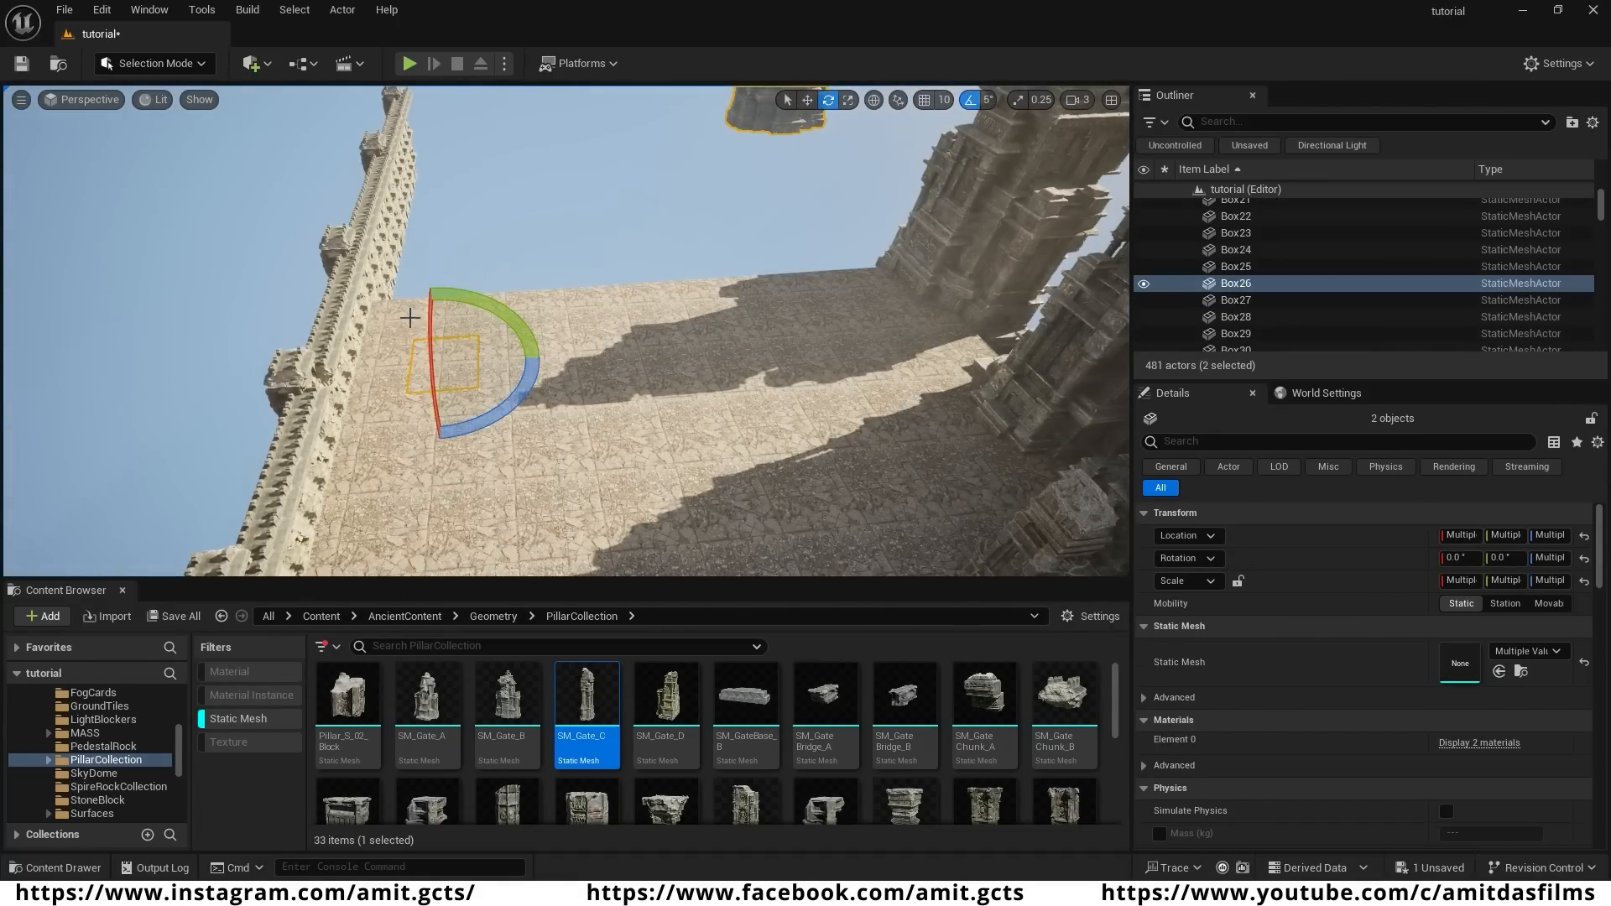
- Duplicate strips of the ground tiles to extend the paved floor backward and outward on both sides
key("w")
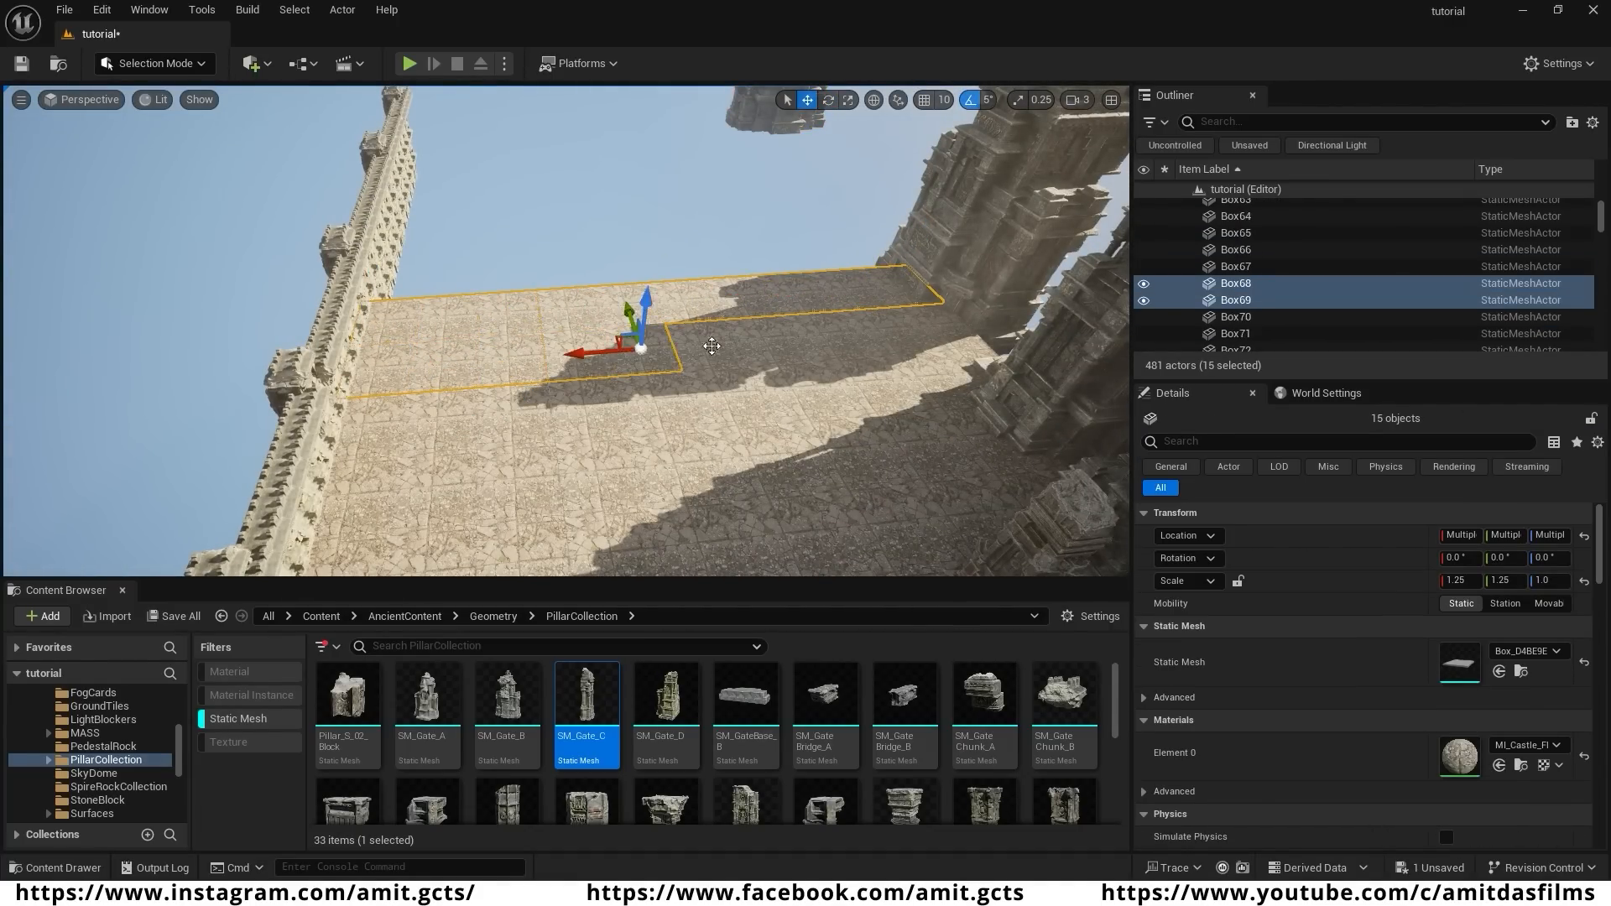
left_click_drag(640, 344, 720, 144, "alt")
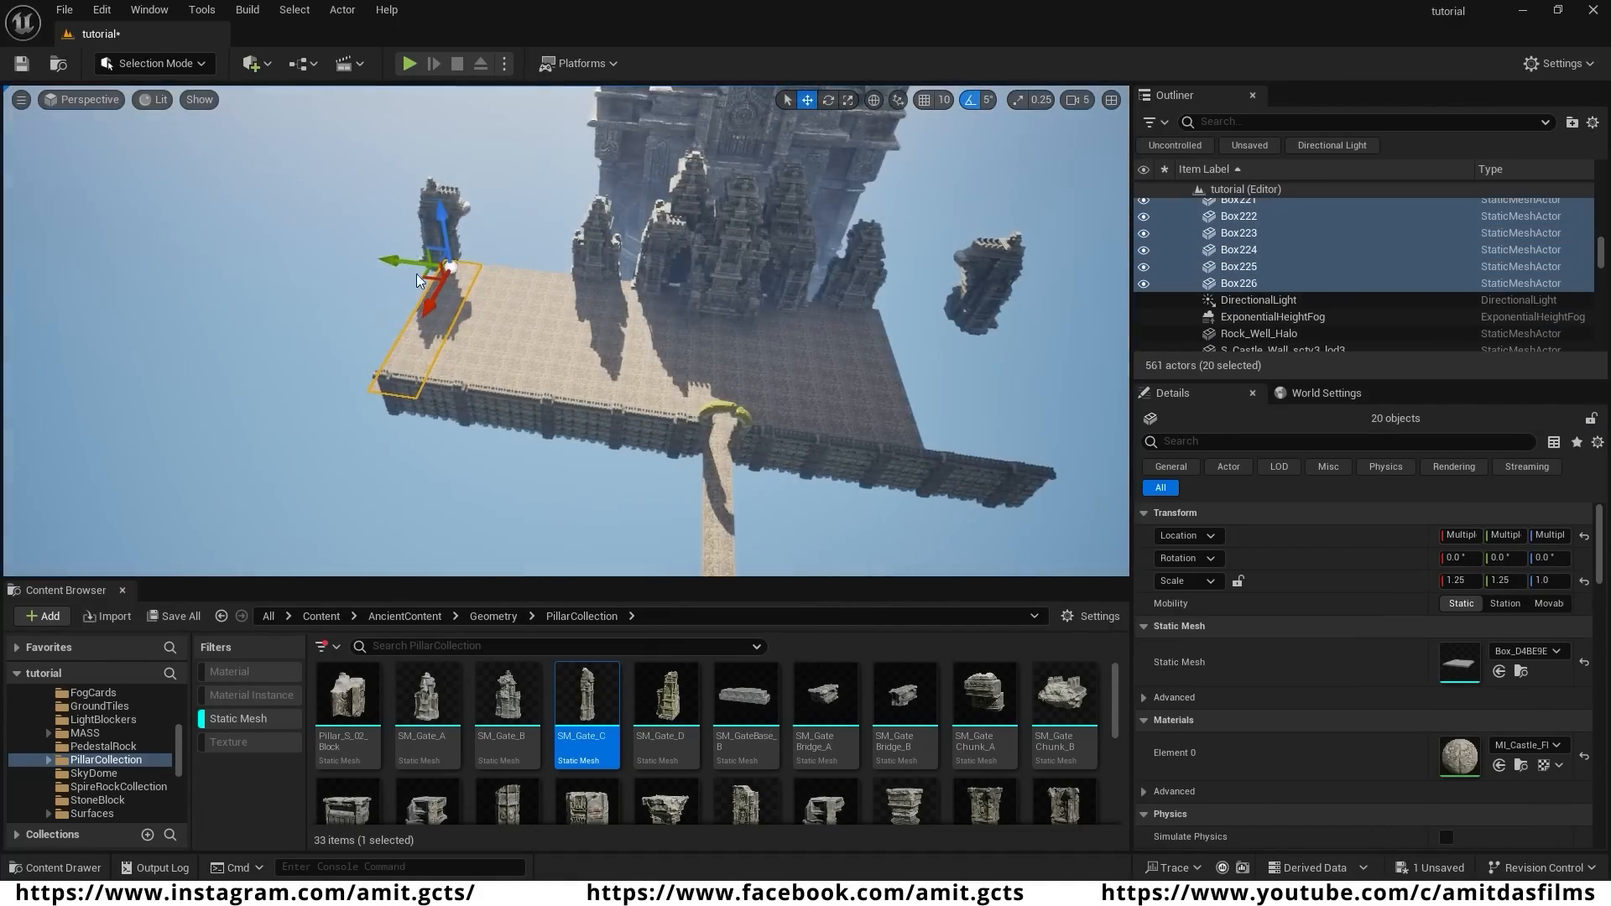
left_click_drag(418, 280, 971, 331, "alt")
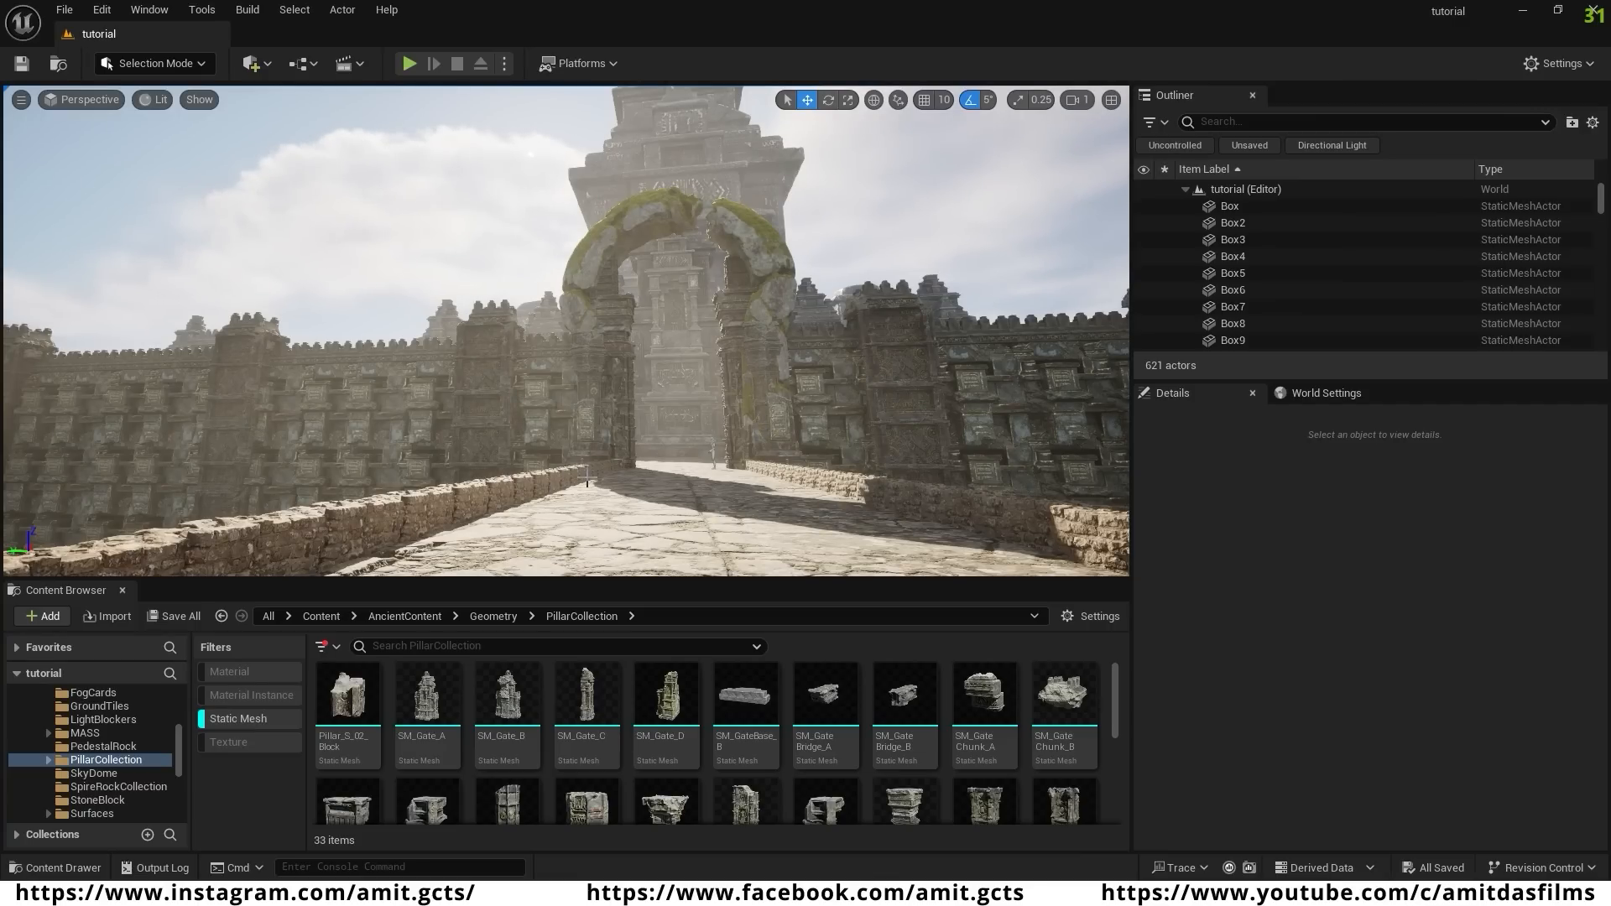
- Search the plugins for "hdri" and check that HDRIBackdrop is enabled
left_click(101, 12)
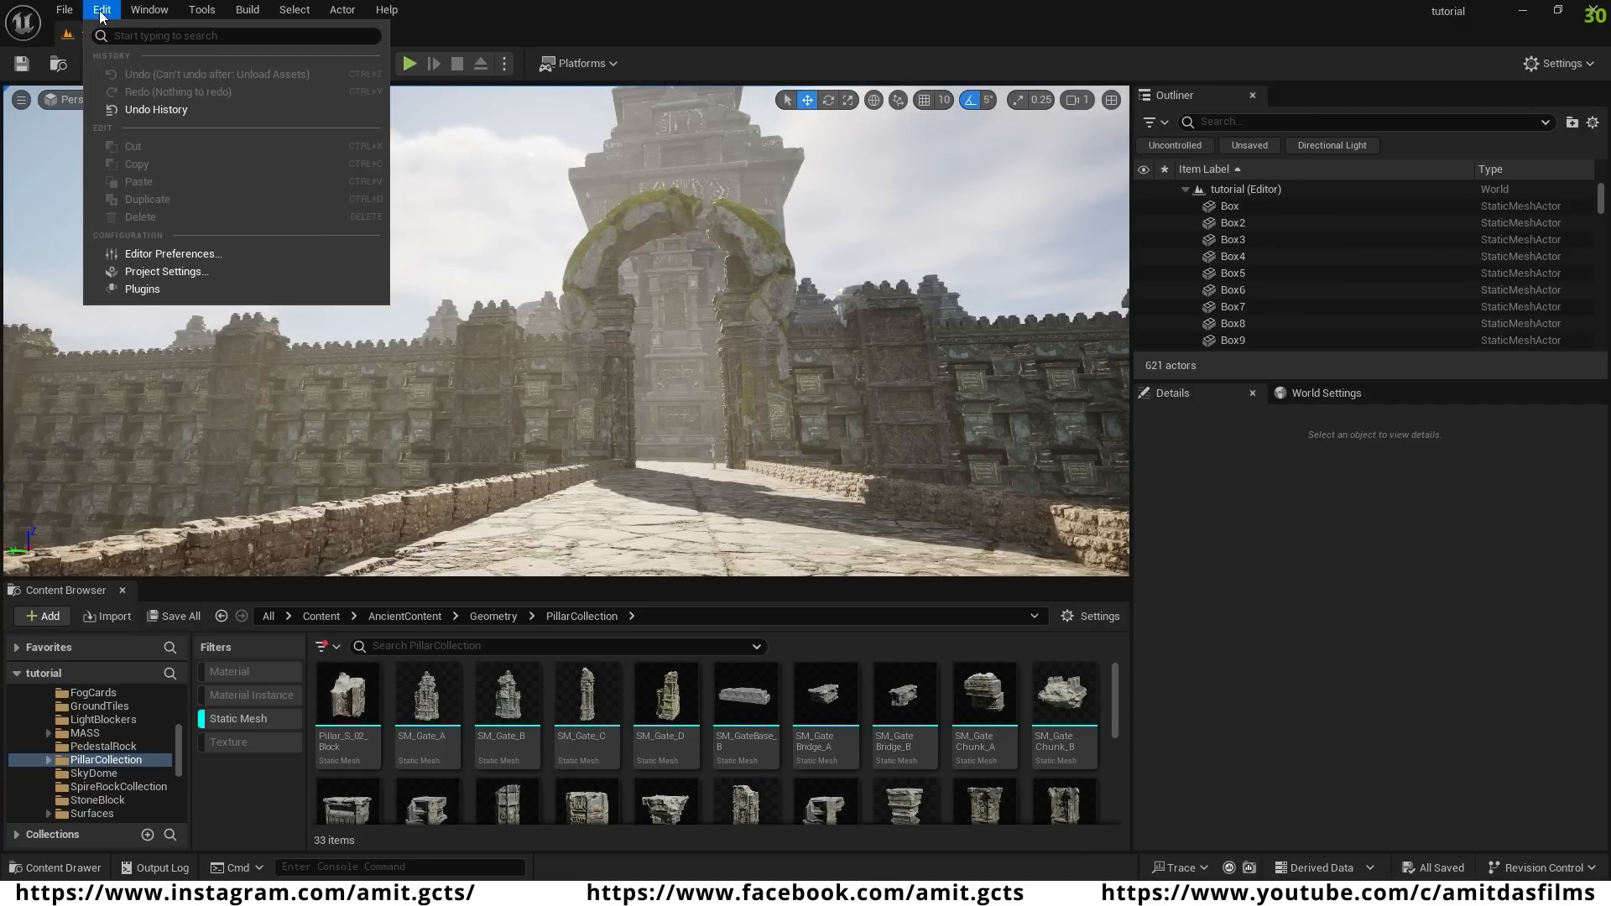
left_click(172, 290)
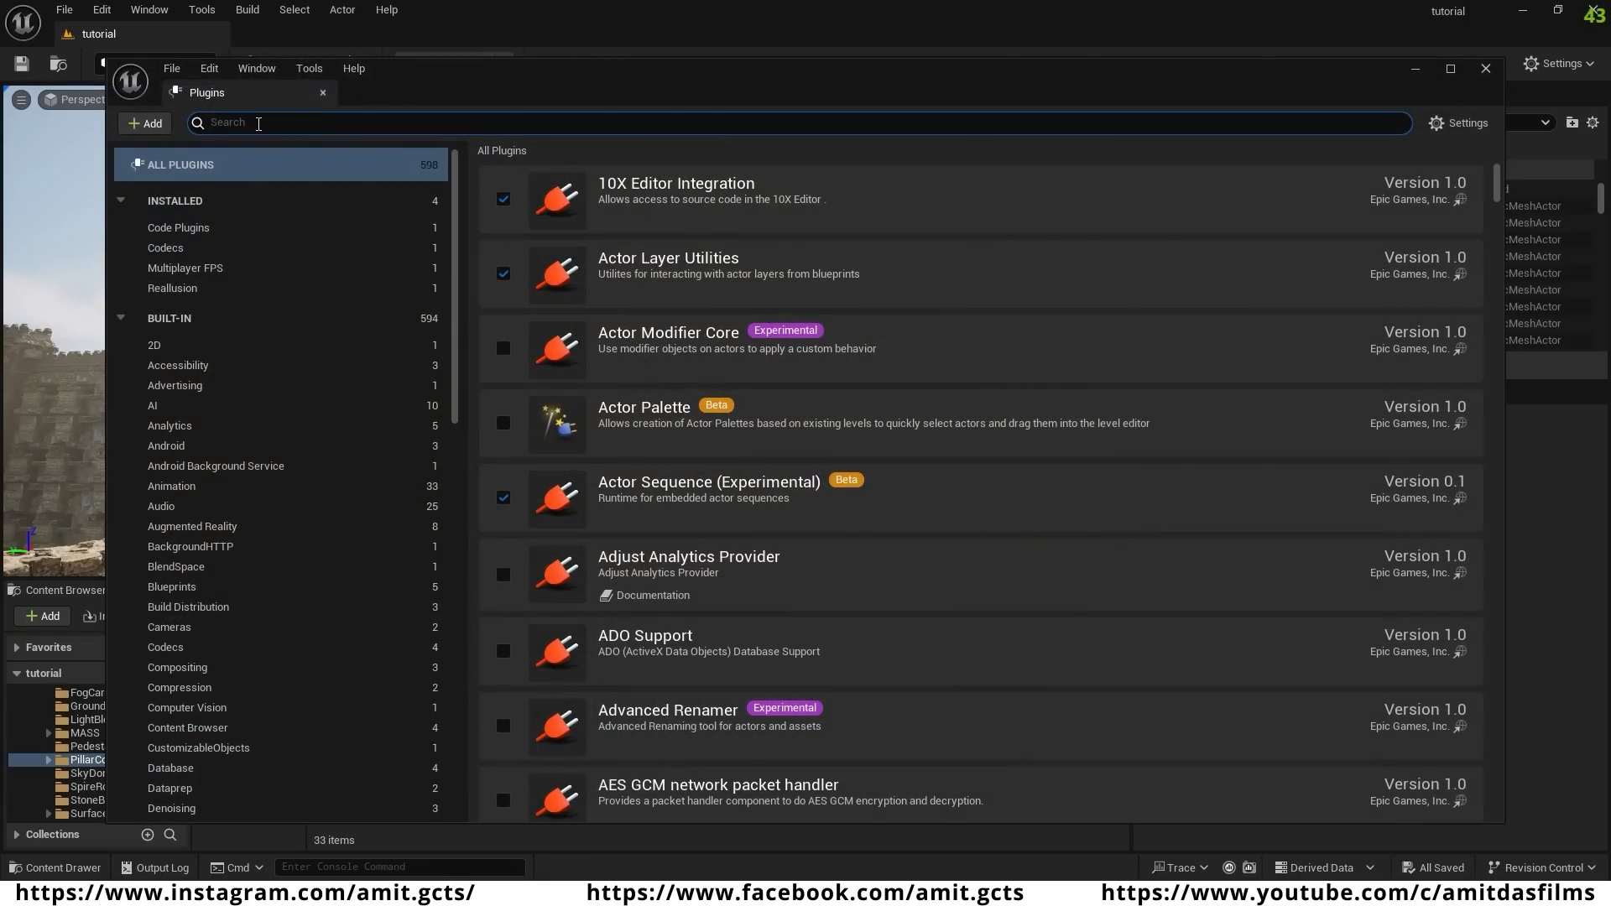
type("hdri")
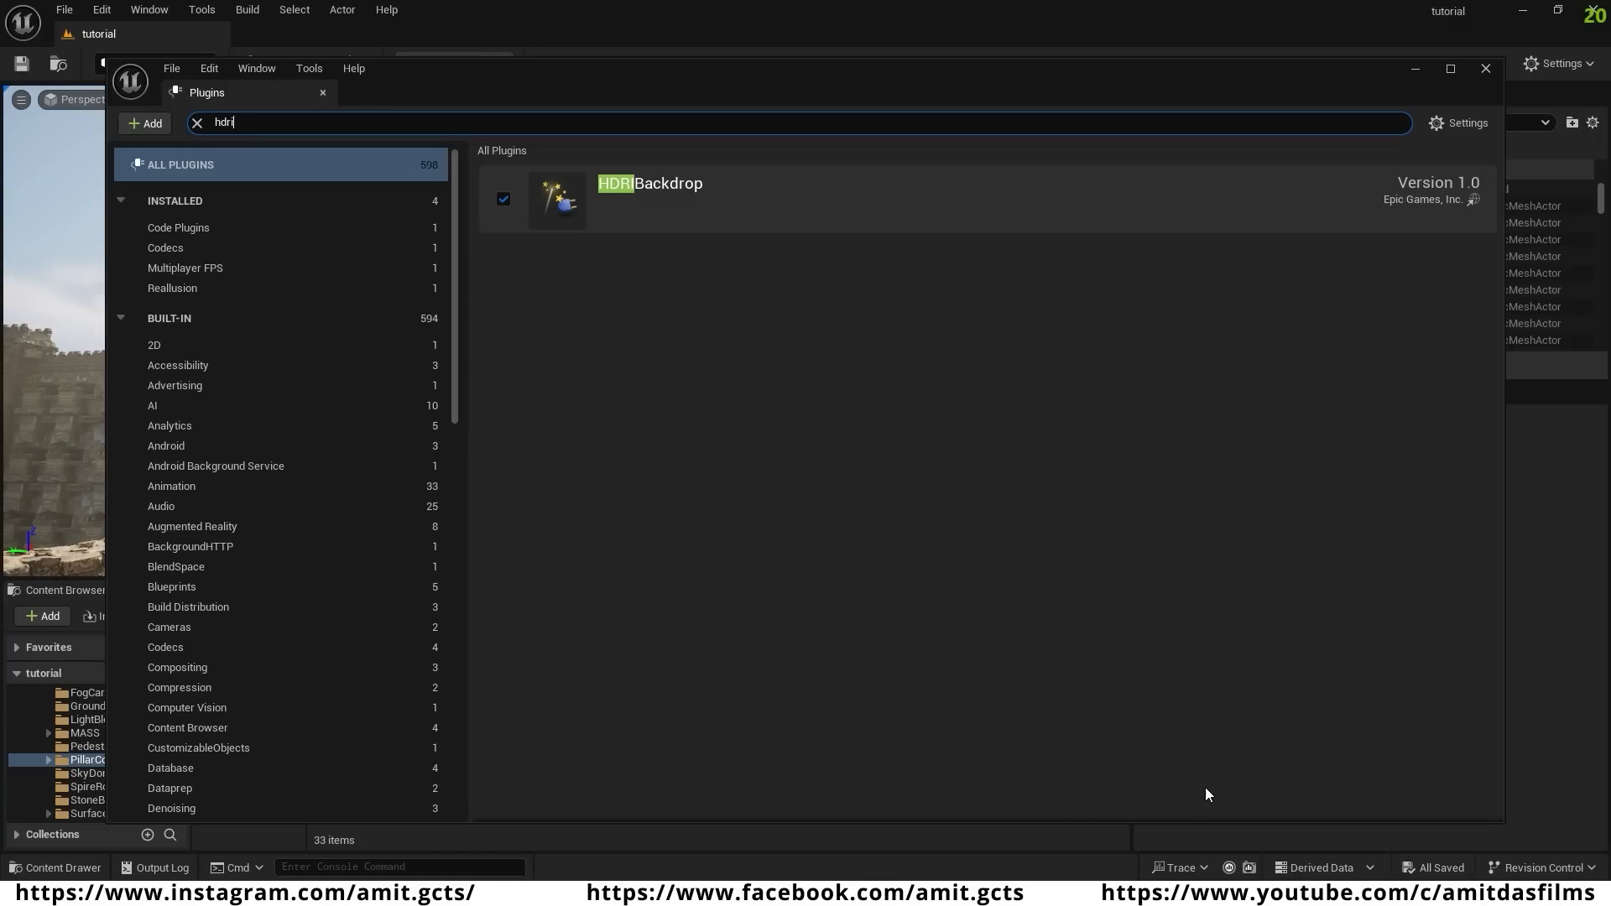
left_click(1485, 68)
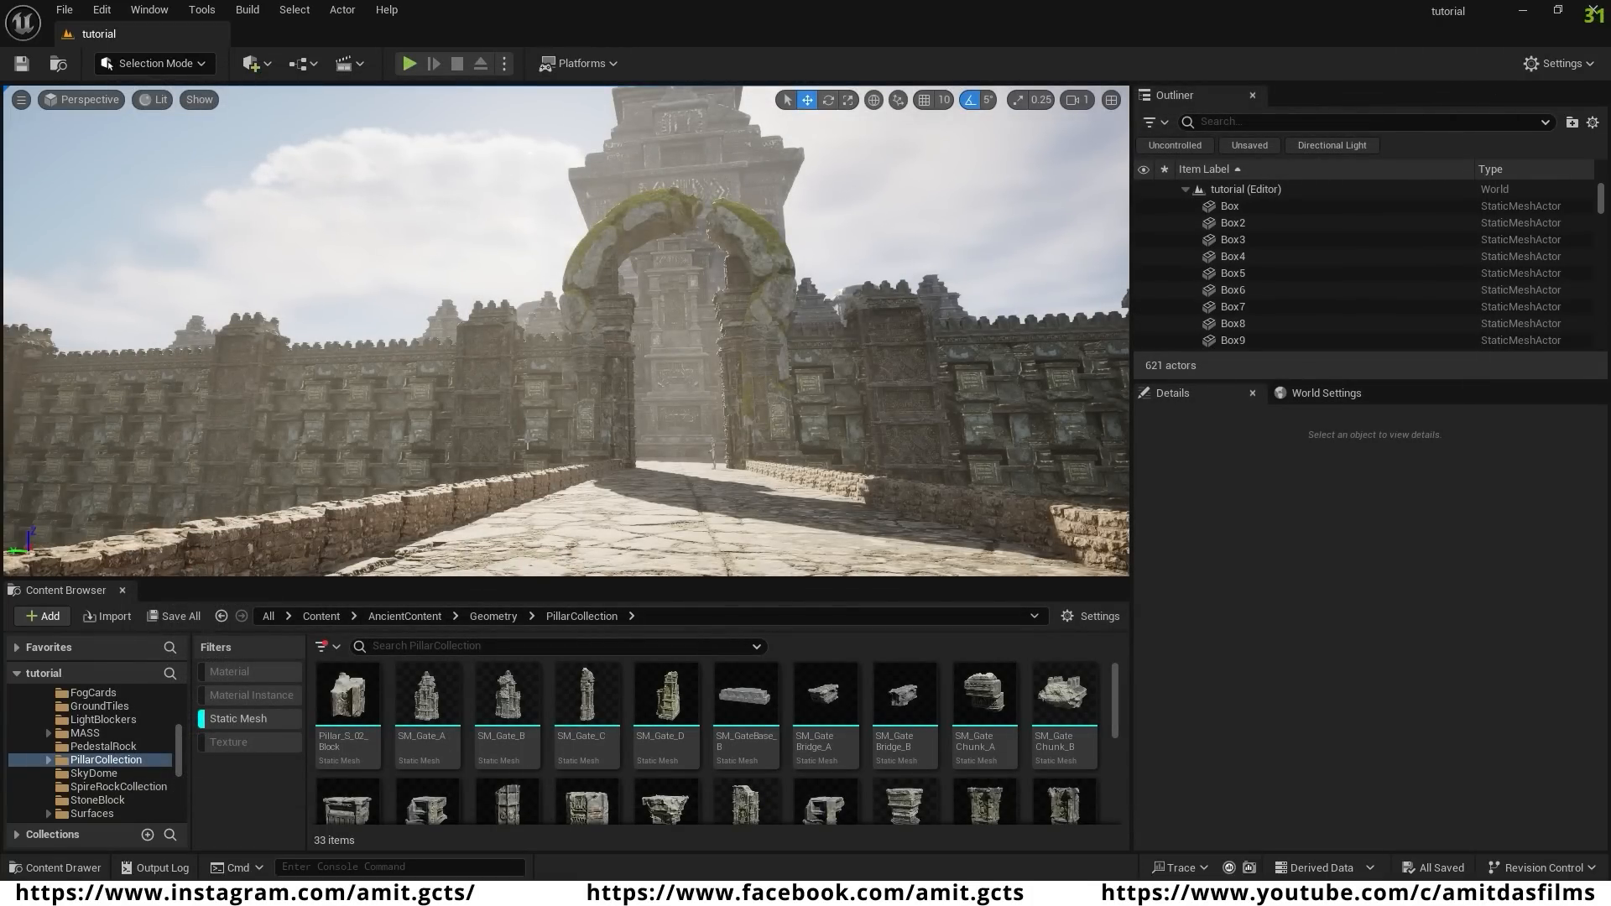
- Find HDRIBackdrop among the placeable actors and add it to the scene on the walkway in front of the arch
left_click(264, 63)
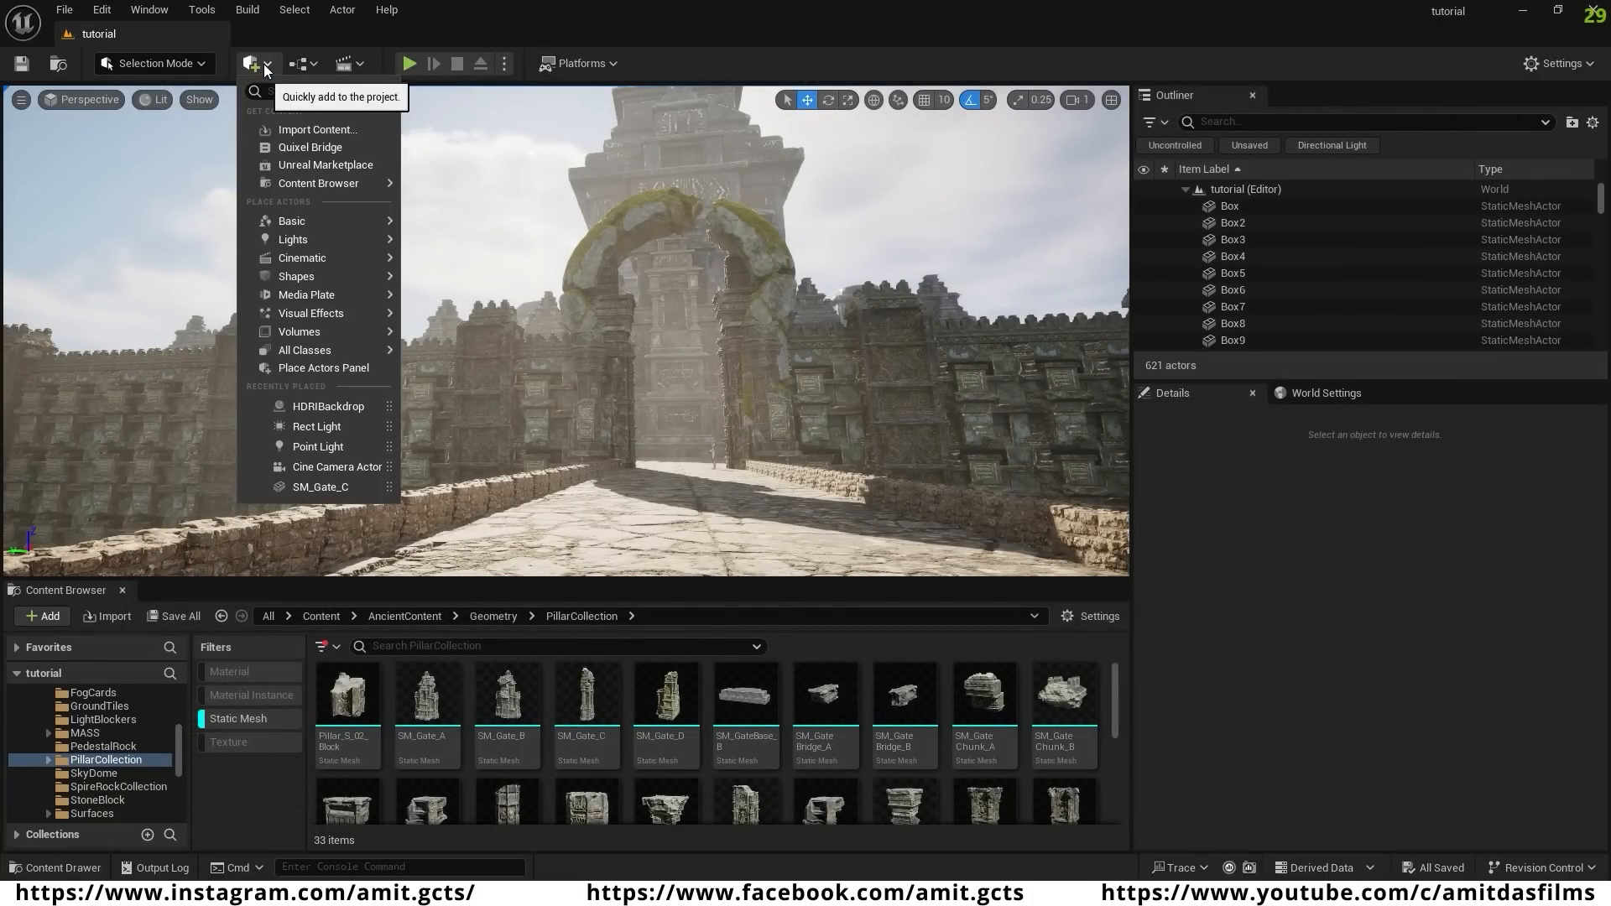
left_click(340, 369)
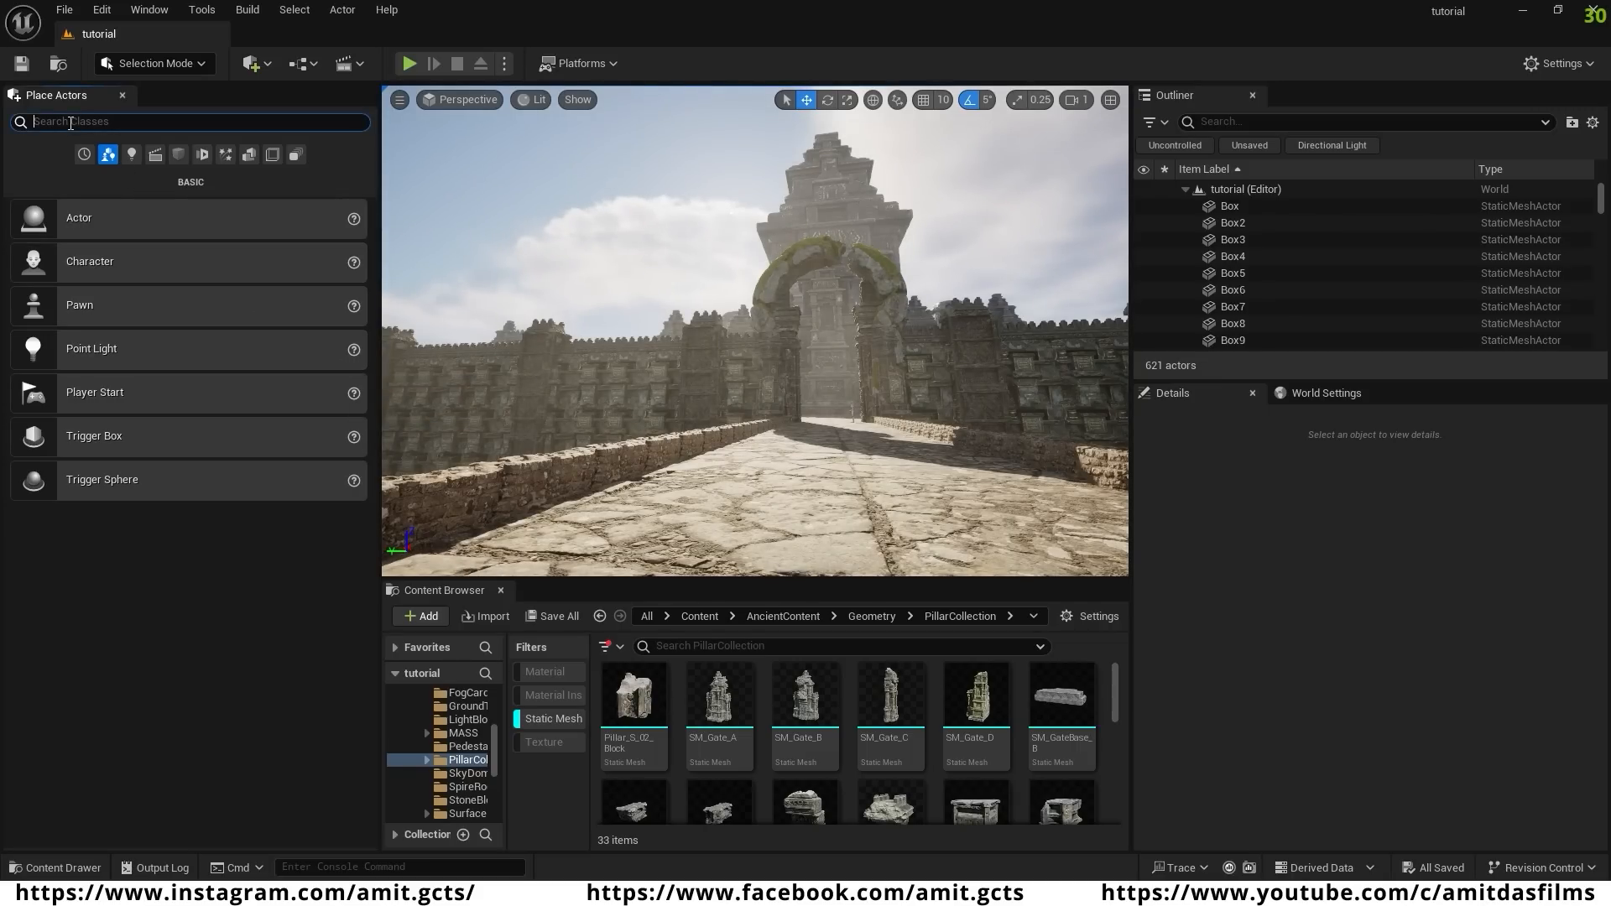
type("hdri")
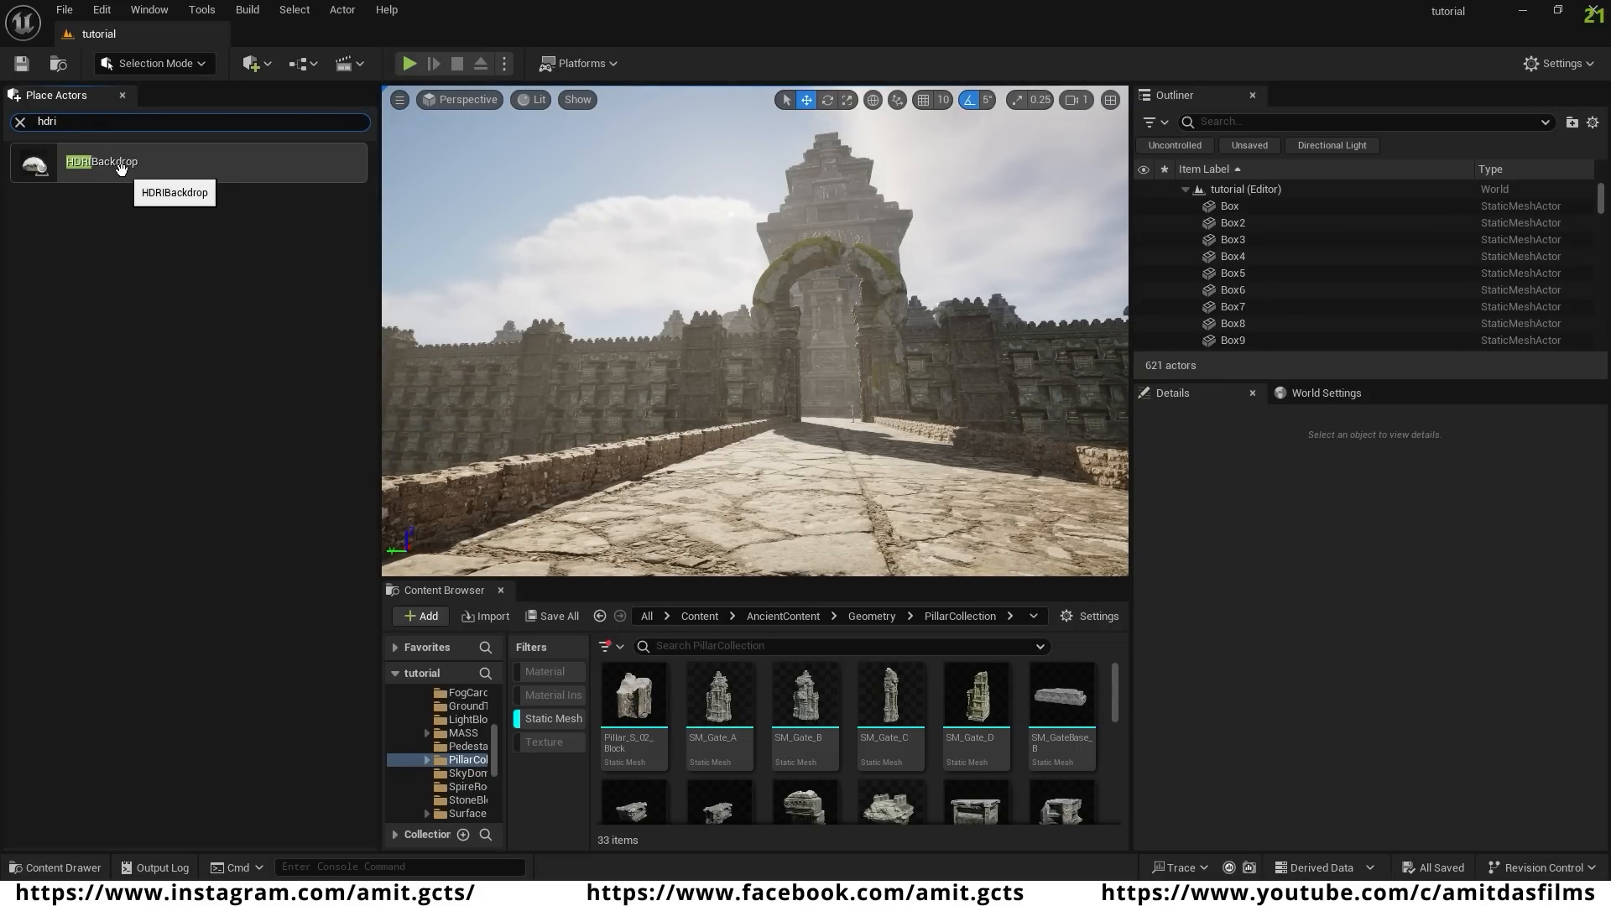
left_click_drag(120, 167, 868, 514)
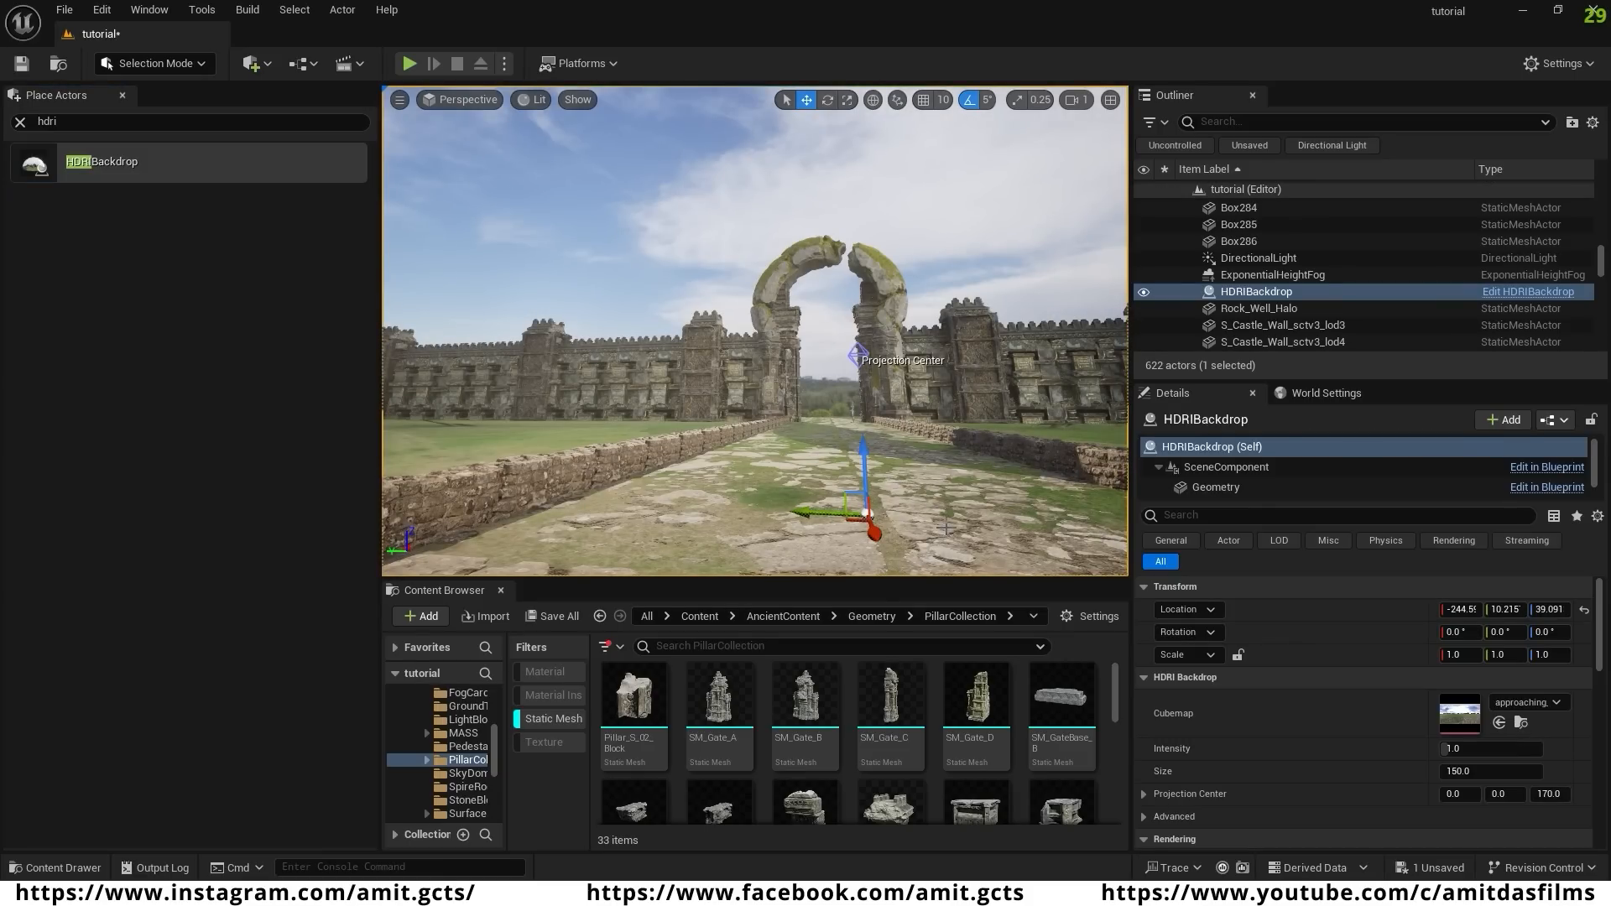
left_click(123, 94)
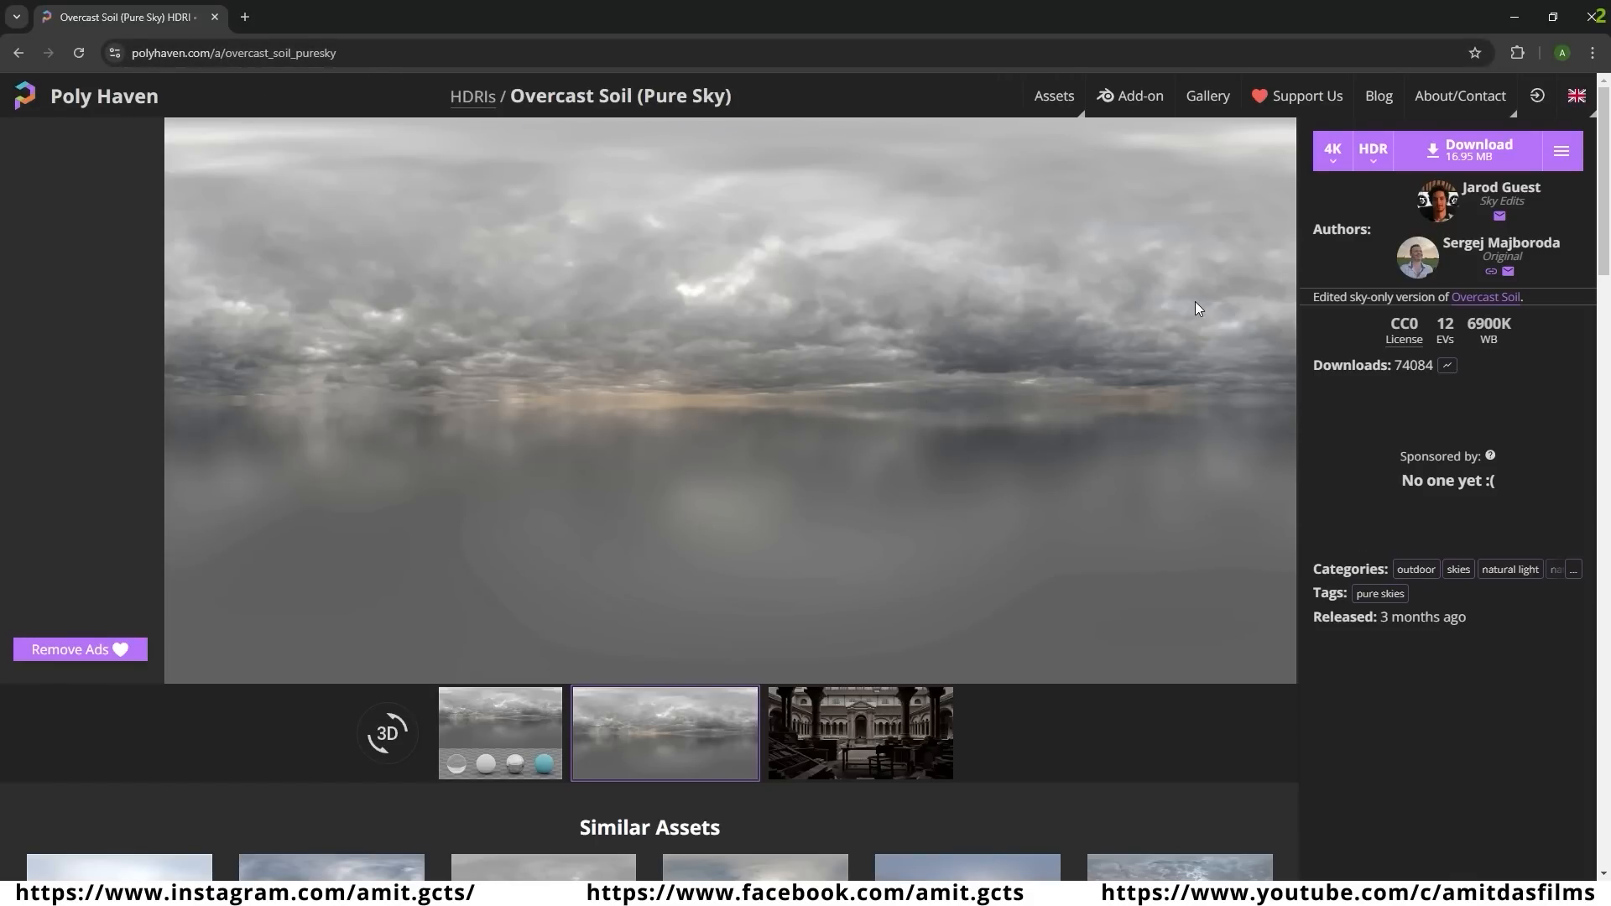
- Download the Overcast Soil (Pure Sky) HDRI from Poly Haven at 4K resolution in HDR format
left_click(1341, 155)
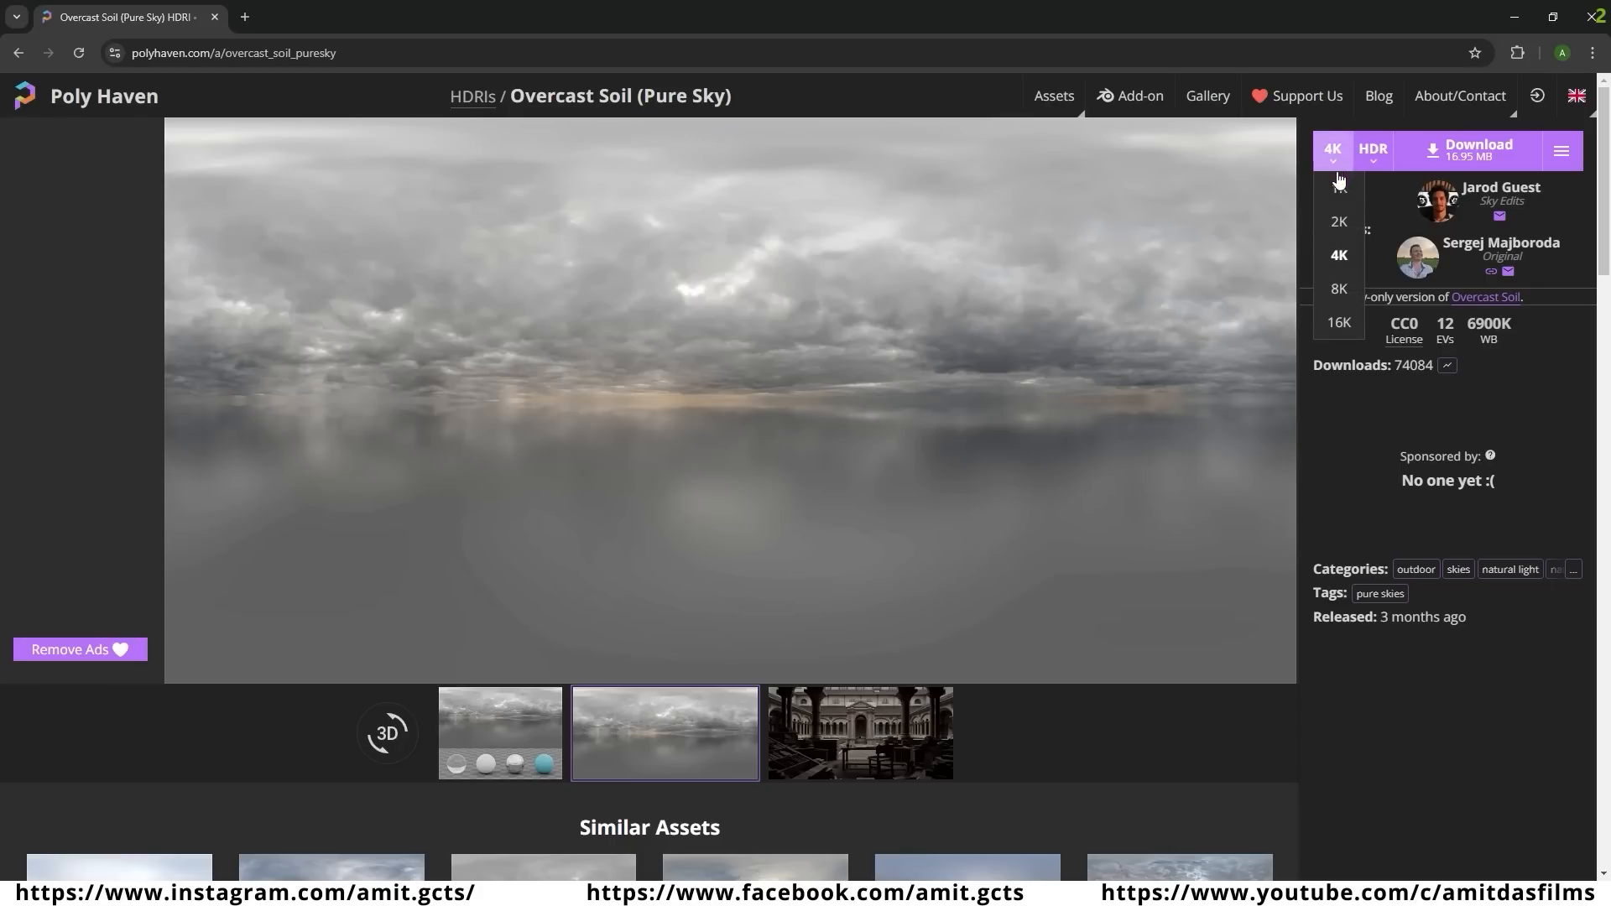
left_click(1340, 256)
left_click(1381, 167)
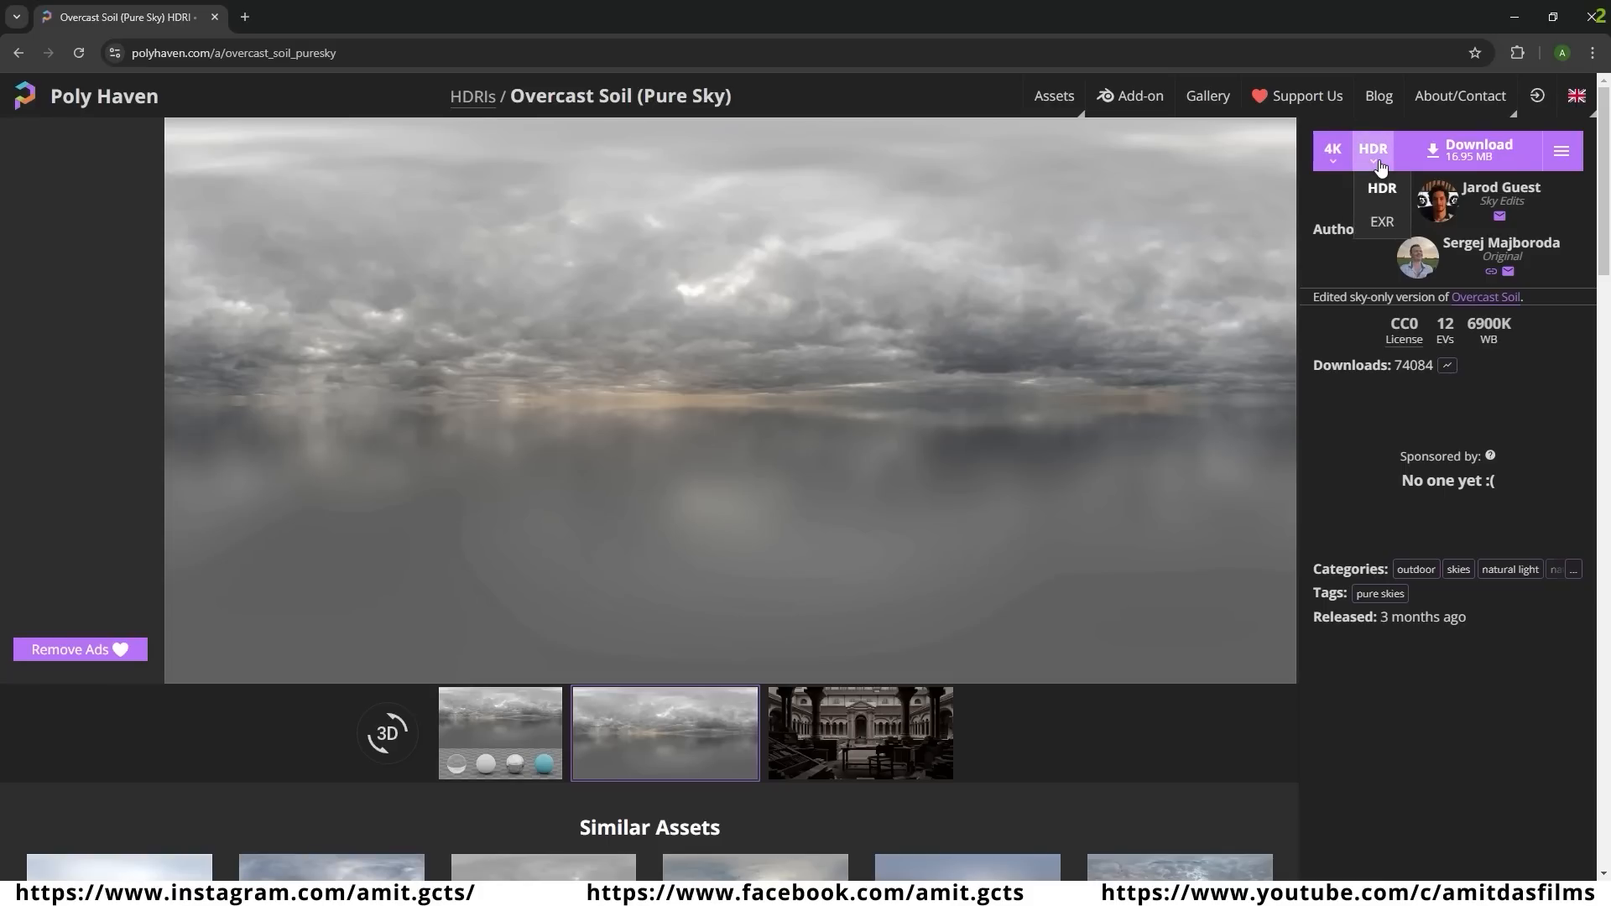
left_click(1380, 192)
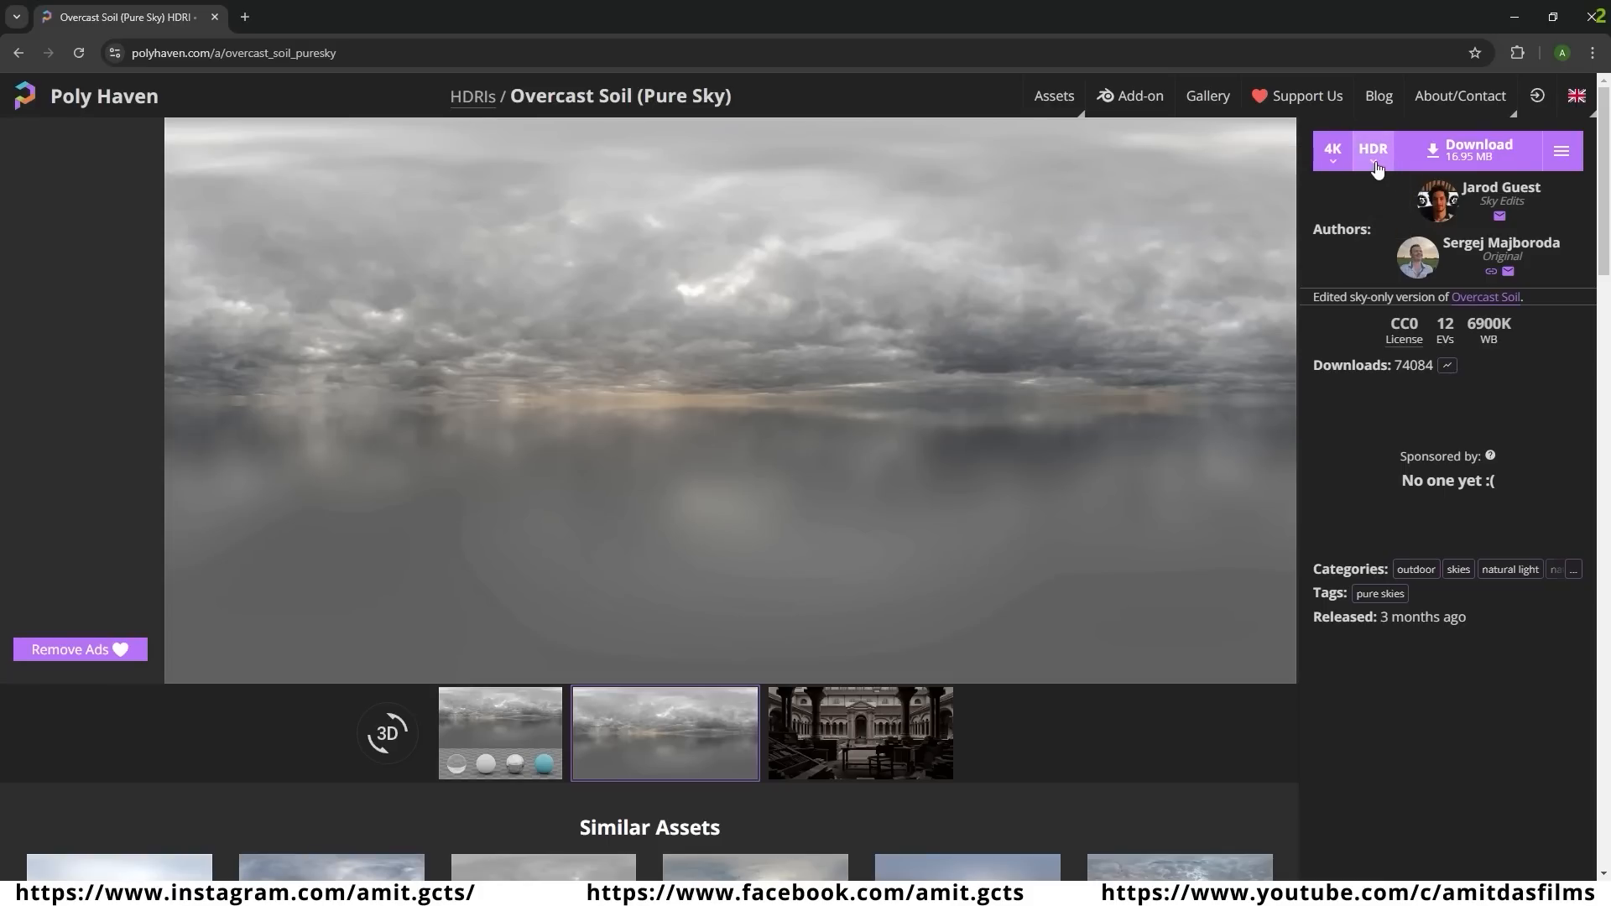
left_click(1470, 151)
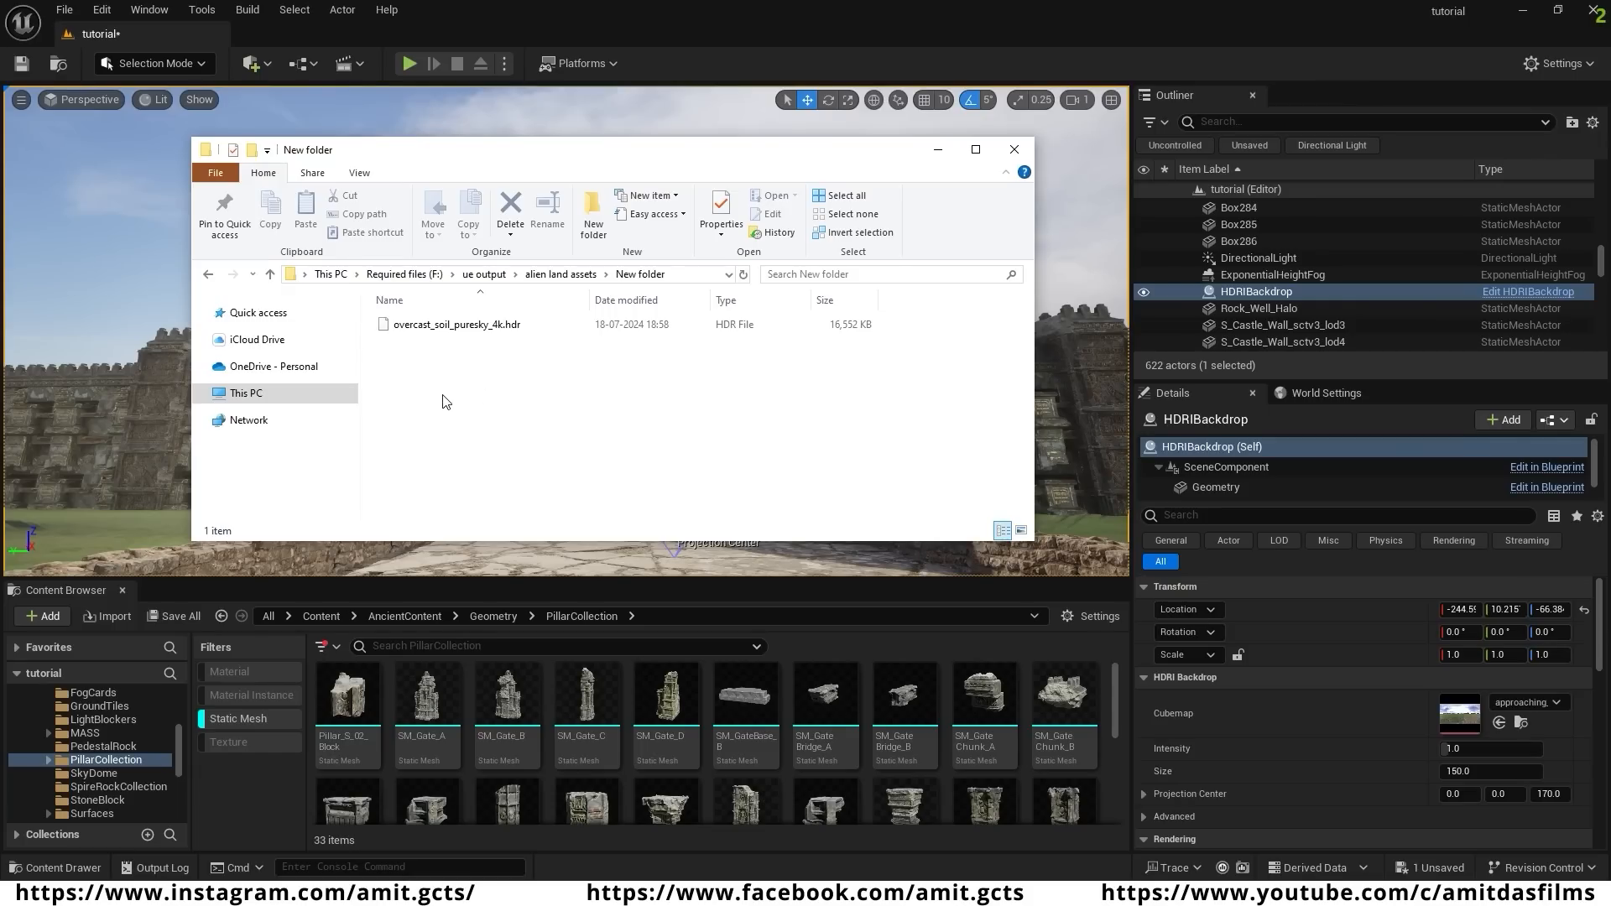
- Turn off the Static Mesh filter and import overcast_soil_puresky_4k.hdr into the project's main Content folder
left_click(497, 325)
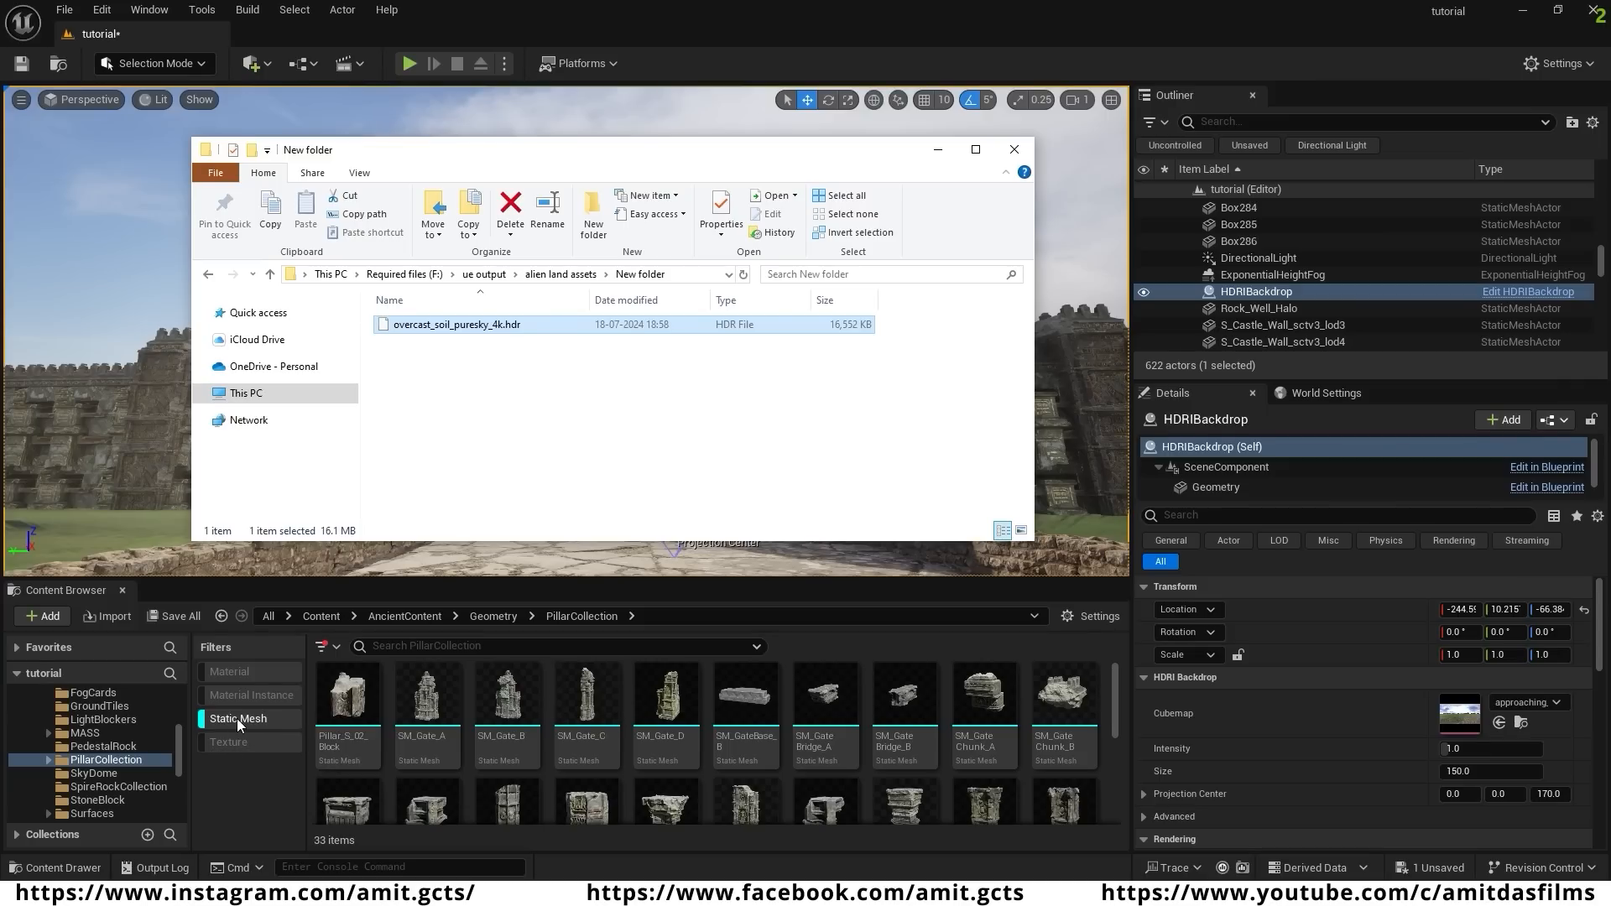
left_click(236, 718)
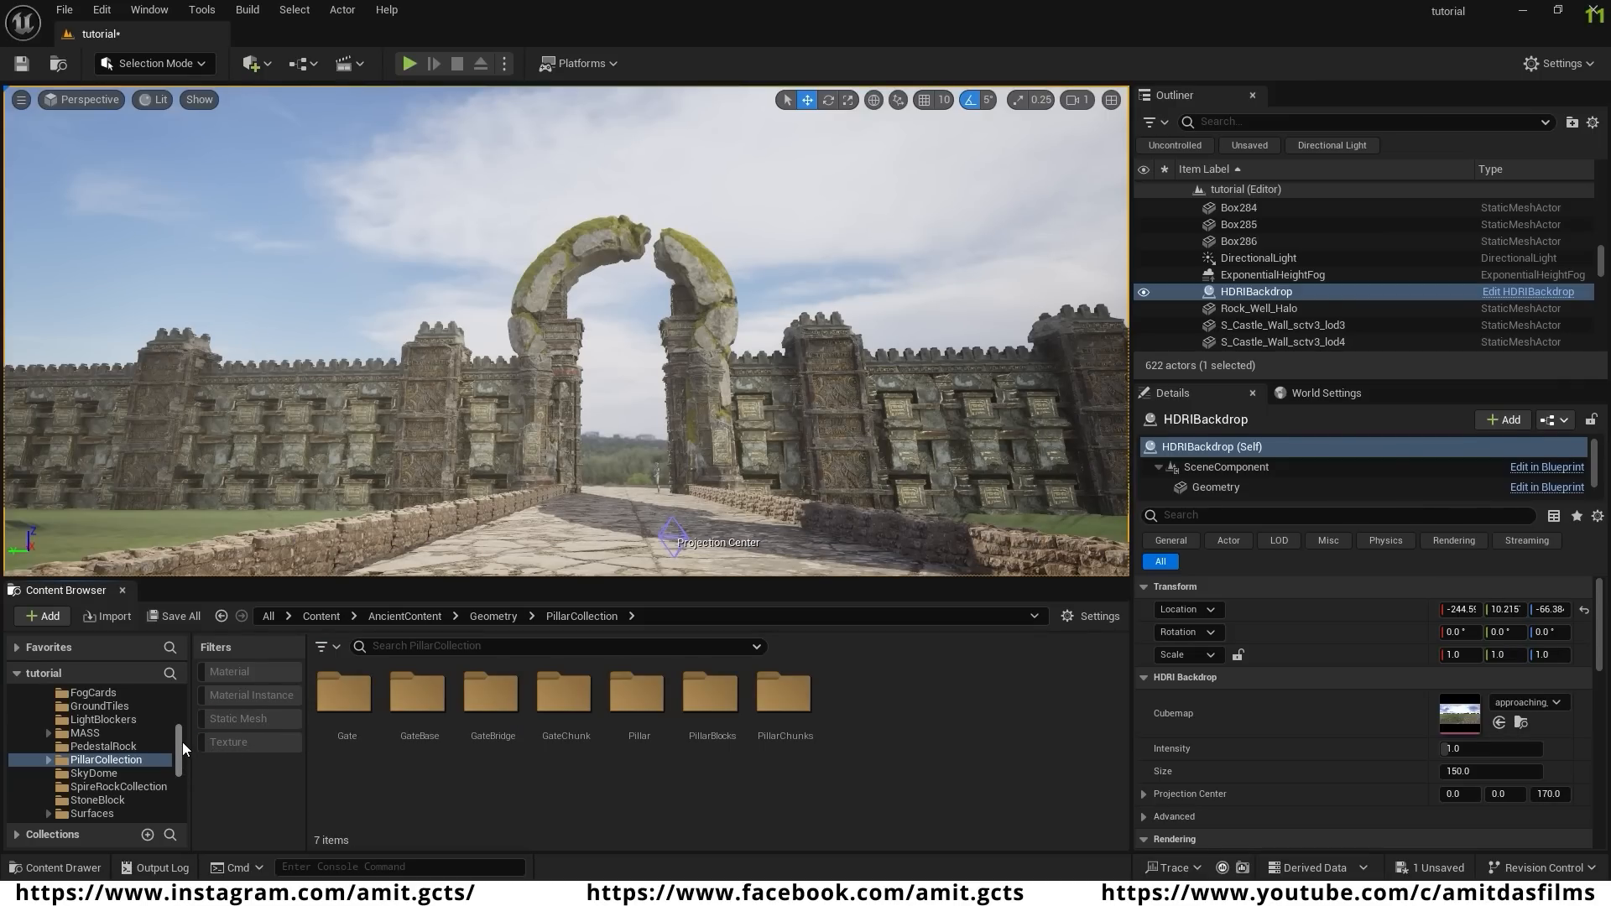
left_click_drag(180, 742, 174, 708)
left_click(88, 707)
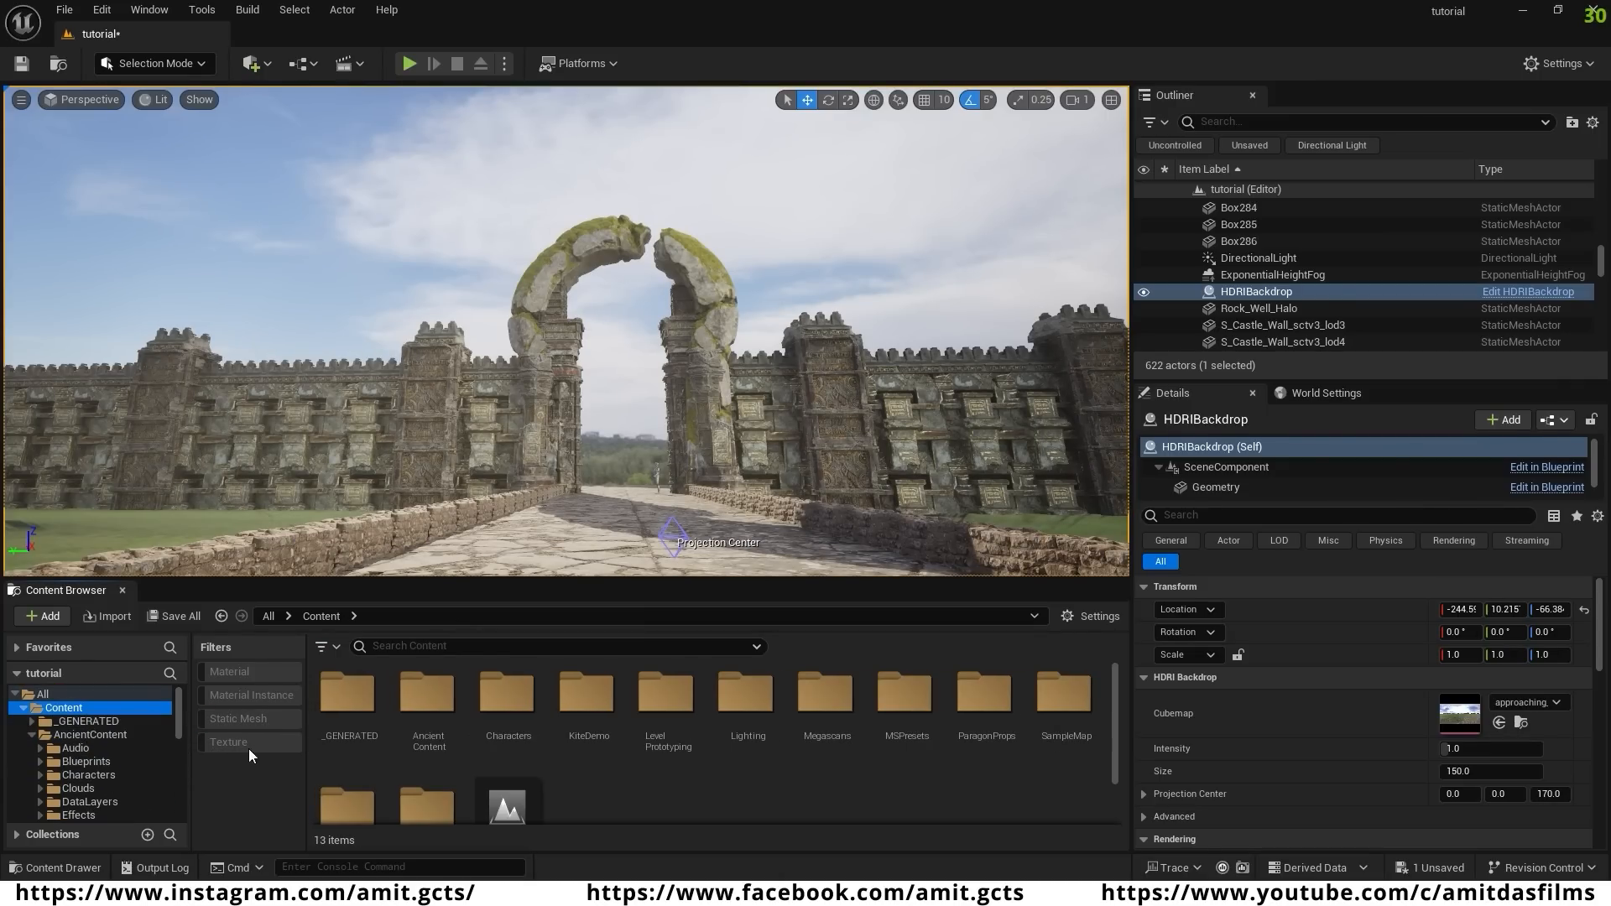
key("alt+Tab")
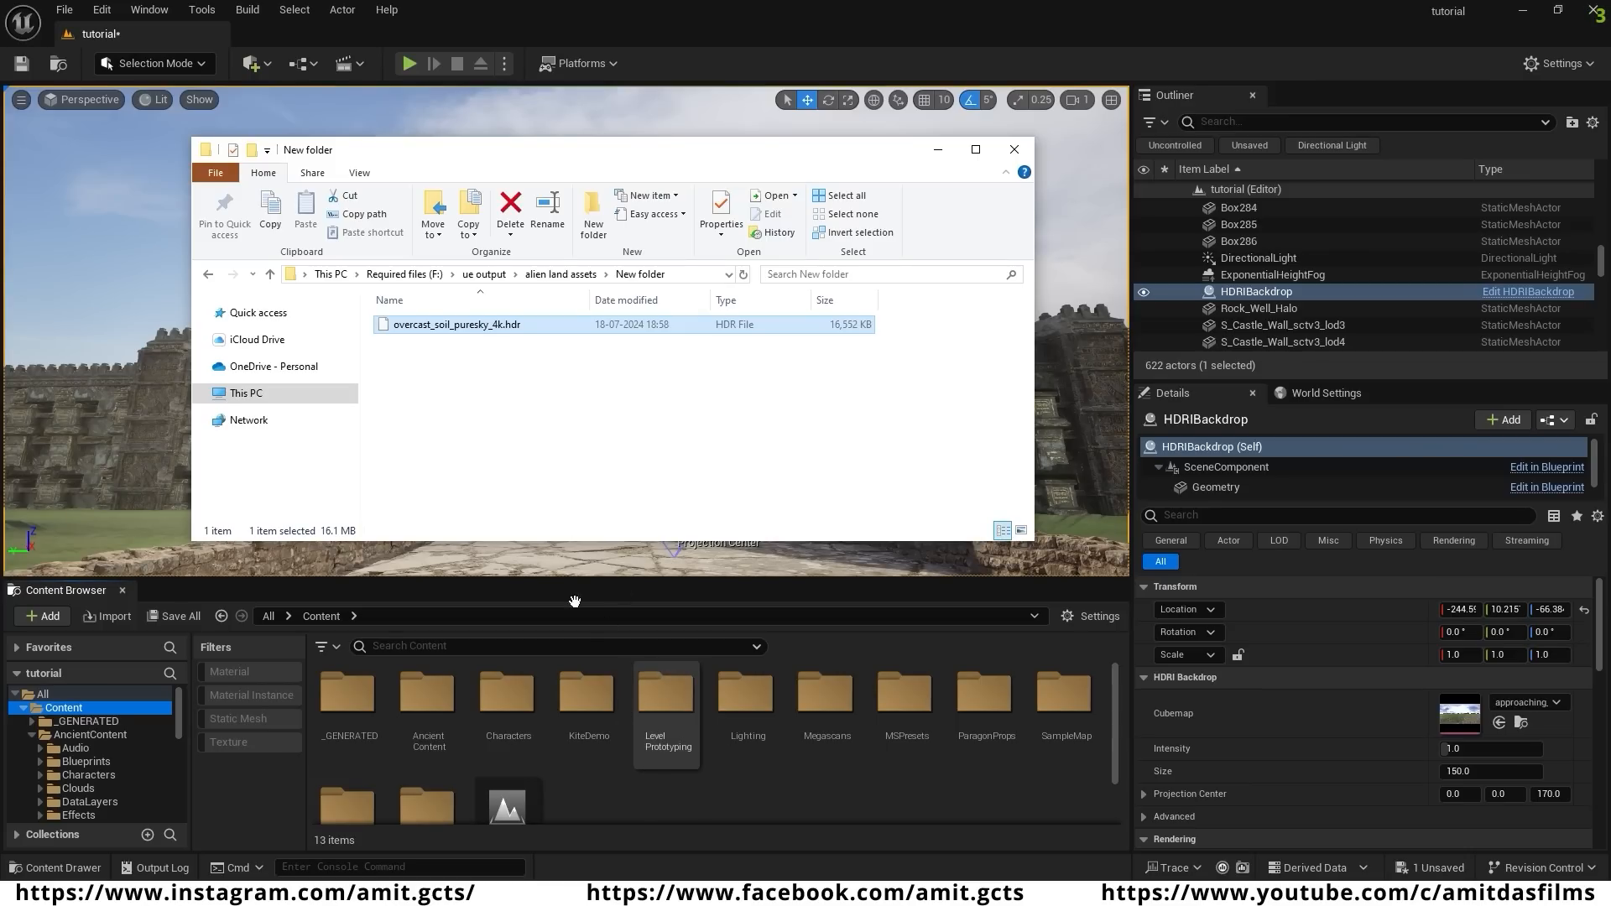
left_click_drag(468, 327, 641, 793)
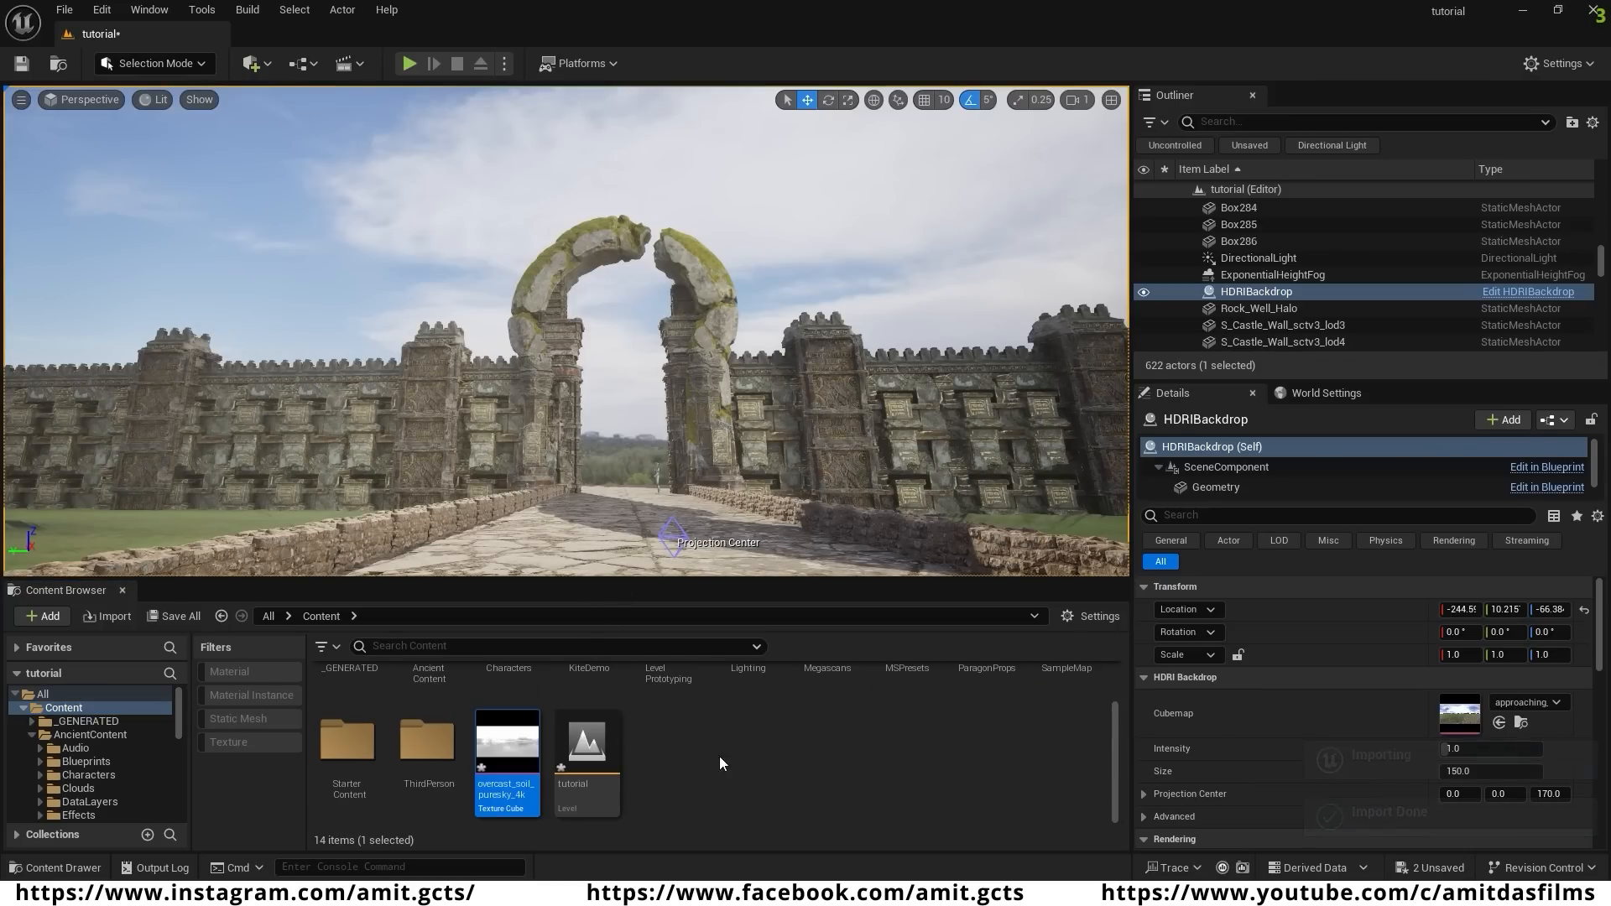
- Set the overcast_soil_puresky_4k texture's brightness to 0.2 and brightness curve to 2, then save and close the texture
double_click(507, 743)
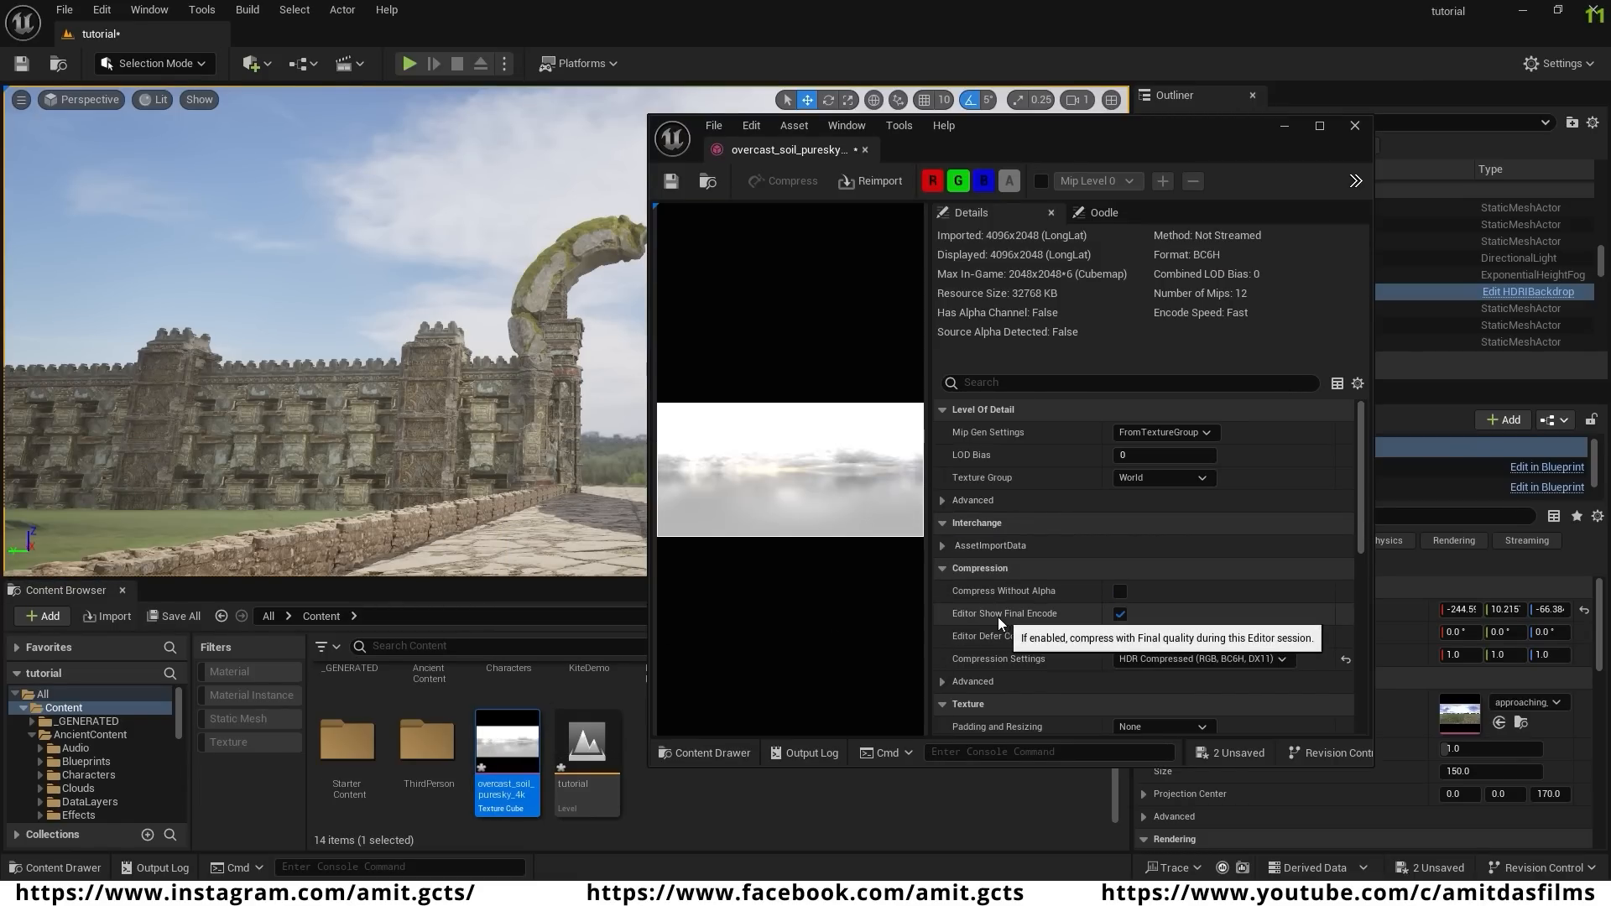
left_click_drag(1361, 414, 1360, 541)
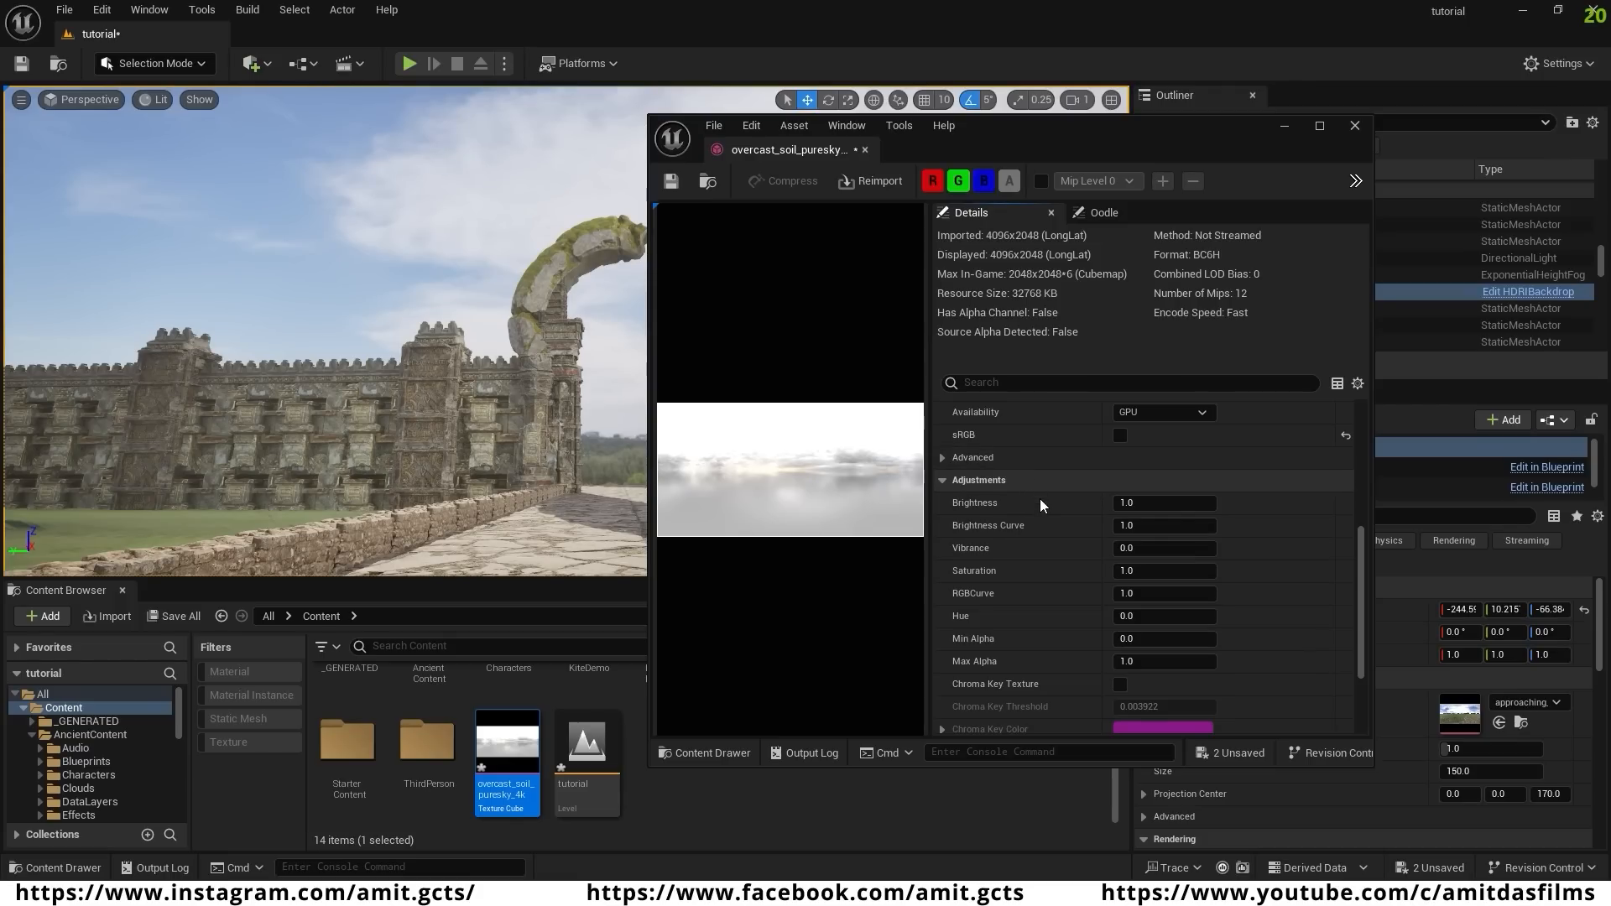
left_click(1126, 503)
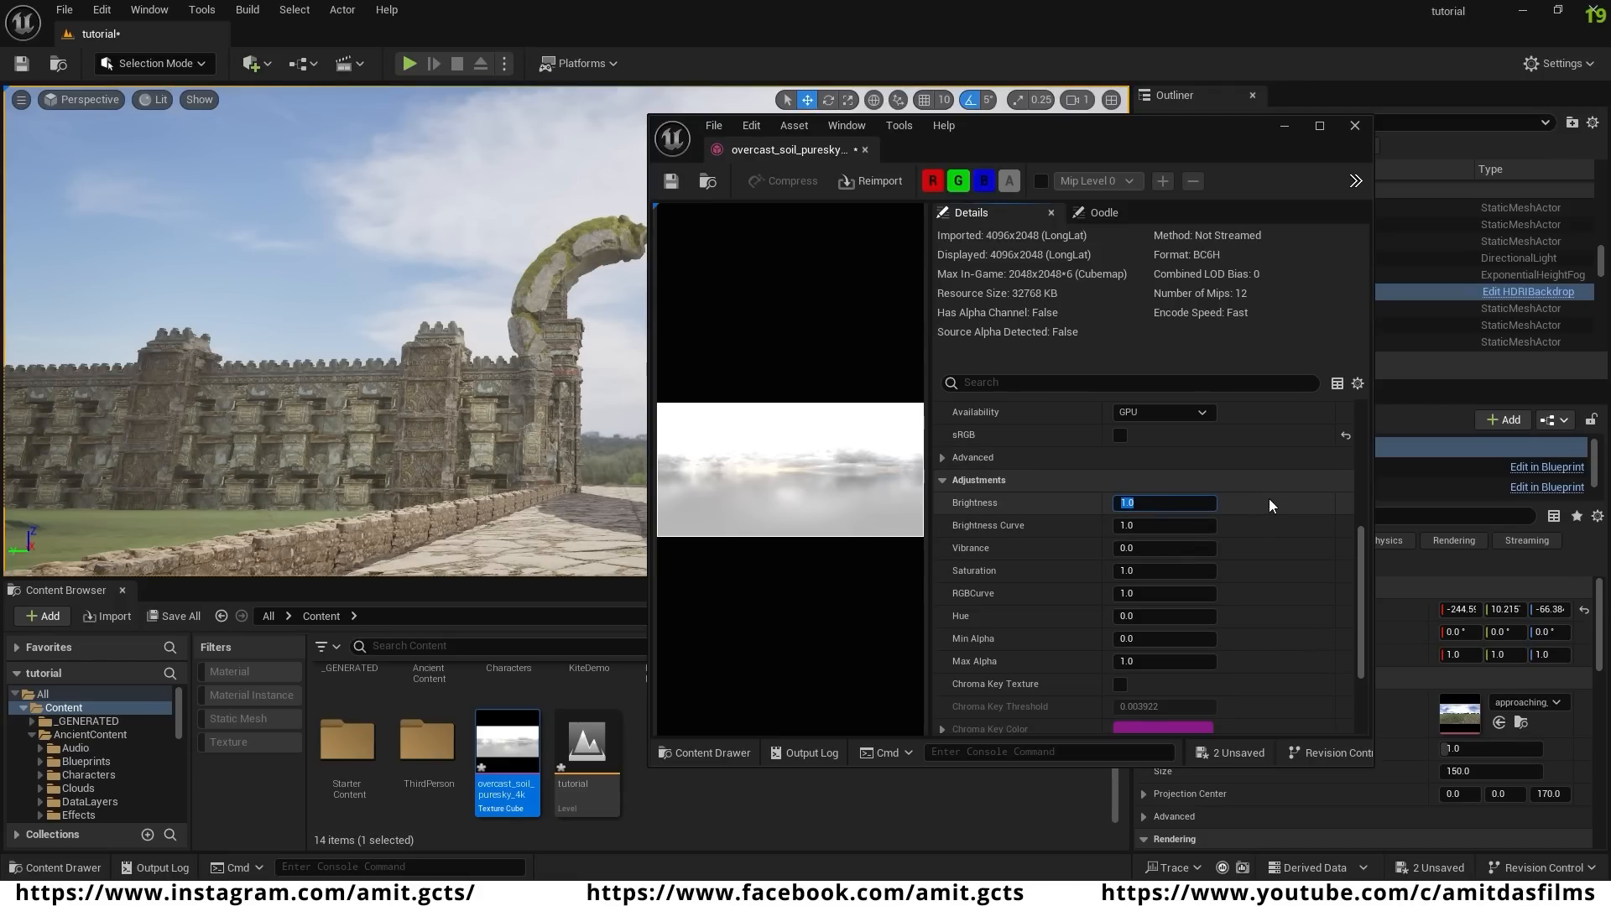
type("0.2")
key("Return")
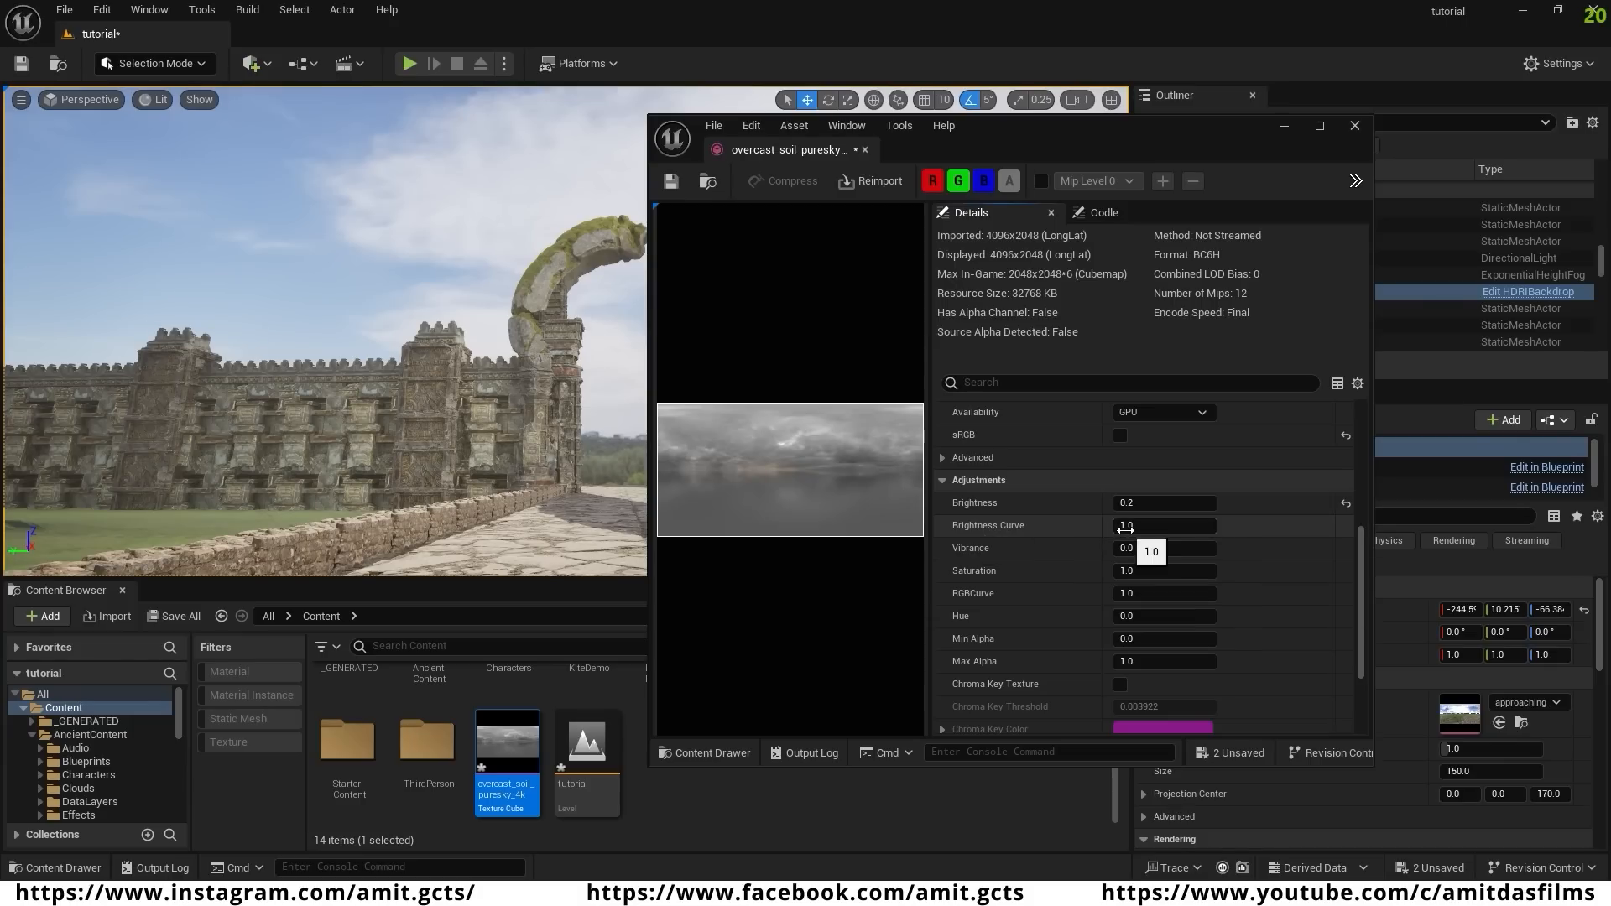
left_click(1127, 528)
type("2")
key("Return")
left_click(671, 180)
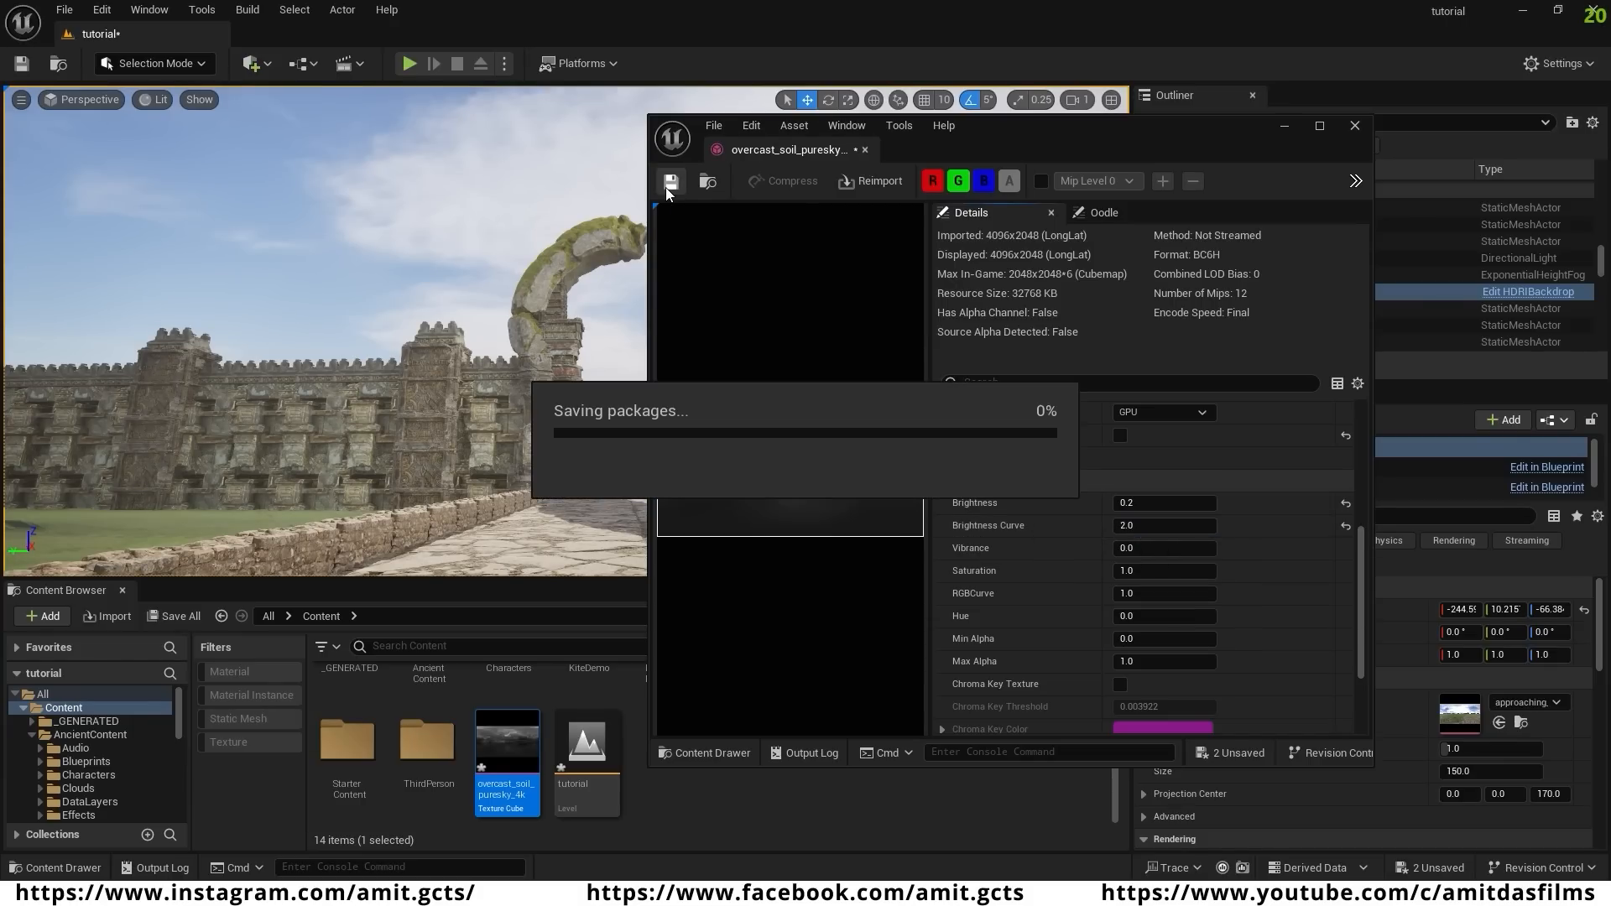
left_click(1355, 125)
- Assign the overcast_soil_puresky_4k texture as the cubemap of HDRIBackdrop
mouse_move(506, 750)
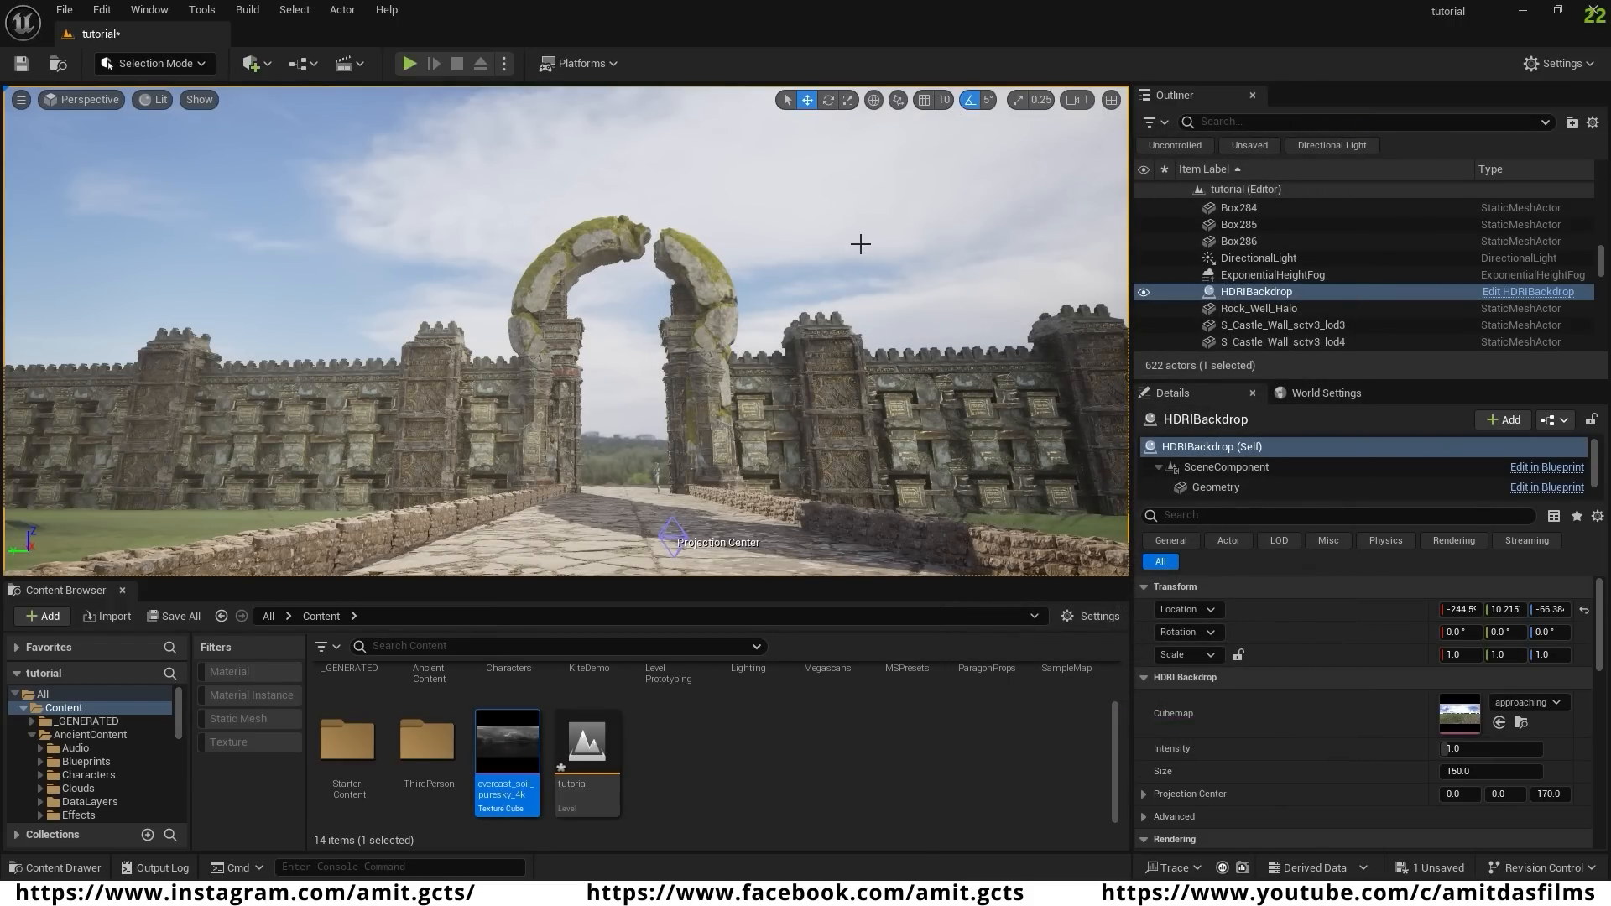
left_click(1306, 292)
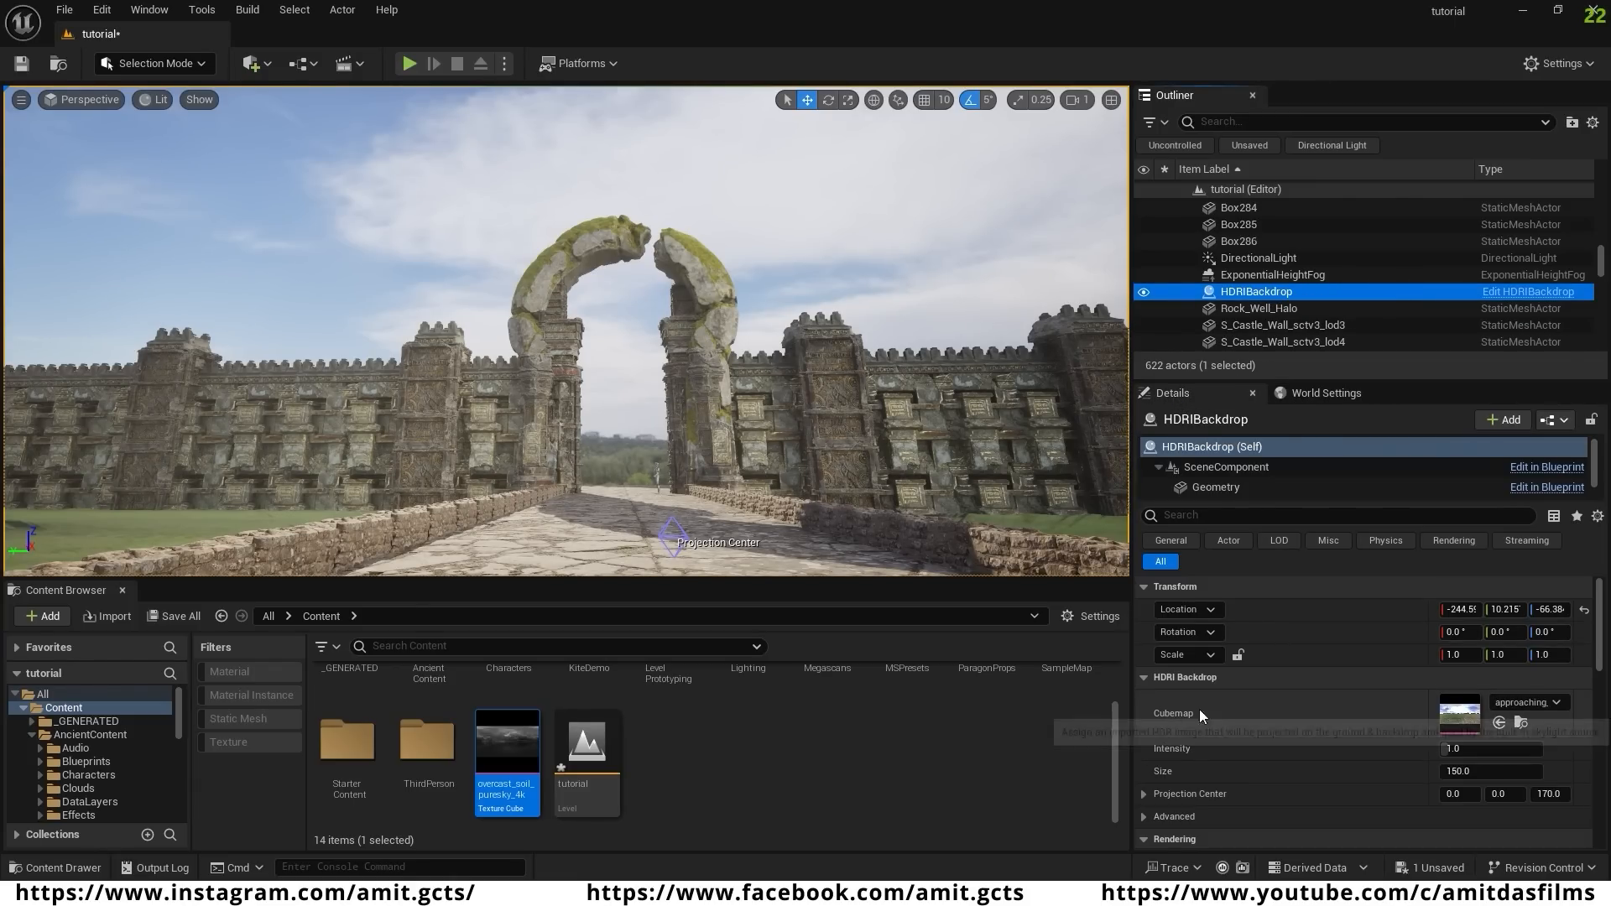
left_click_drag(512, 754, 1470, 715)
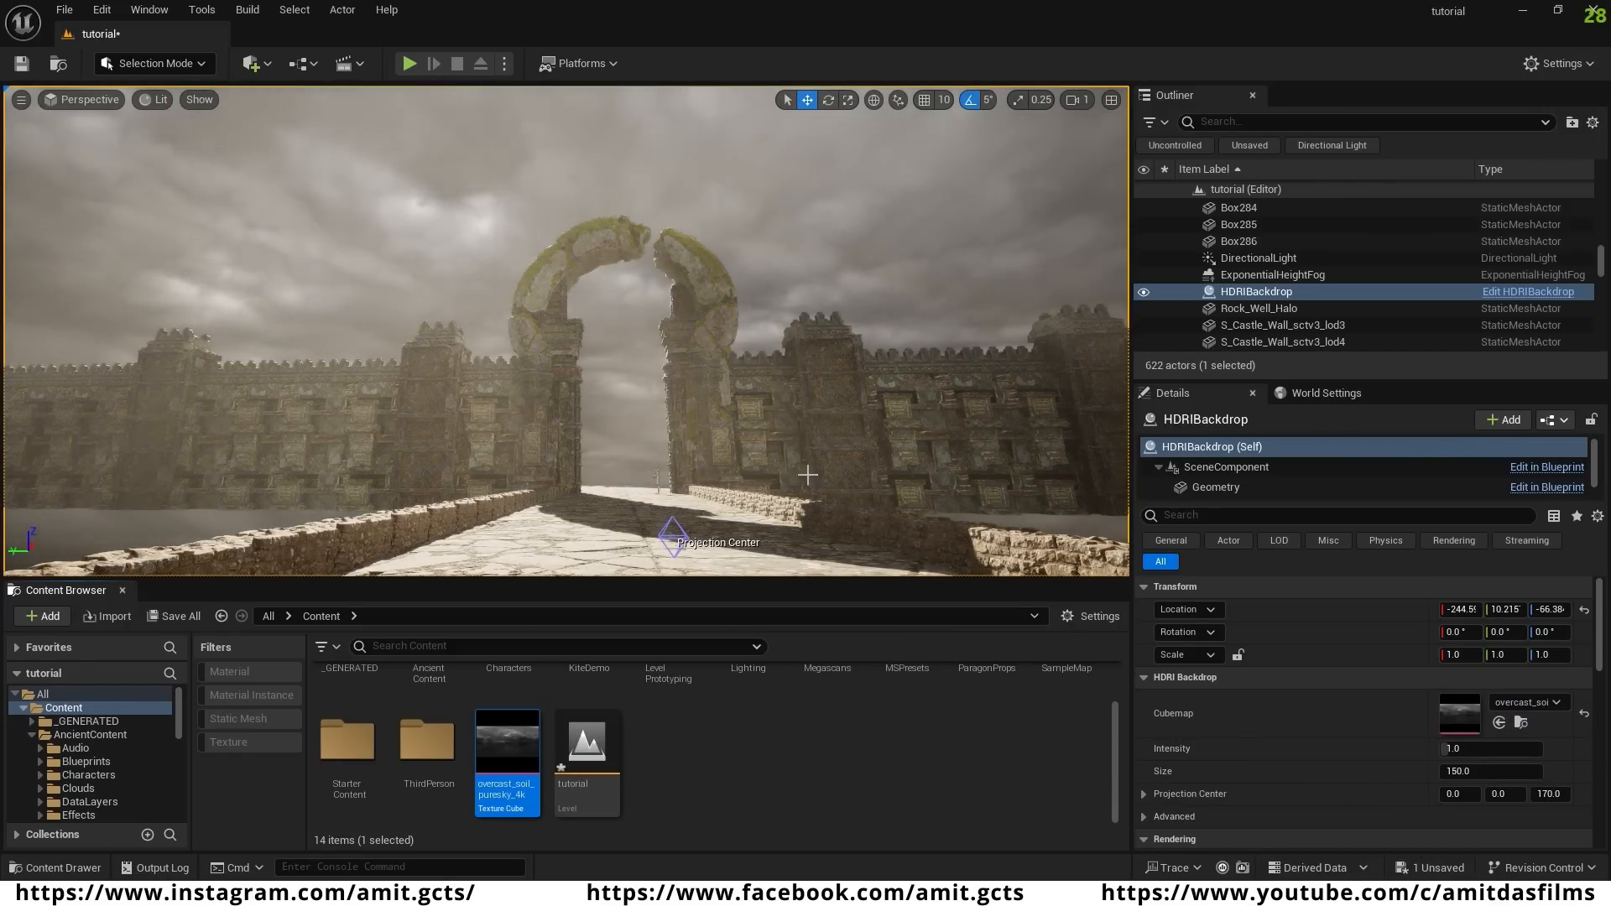
- Set the HDRIBackdrop's intensity to 2 and its size to 4000
mouse_move(793, 467)
right_mouse_down()
mouse_move(772, 479)
mouse_move(671, 386)
mouse_move(772, 487)
right_mouse_up()
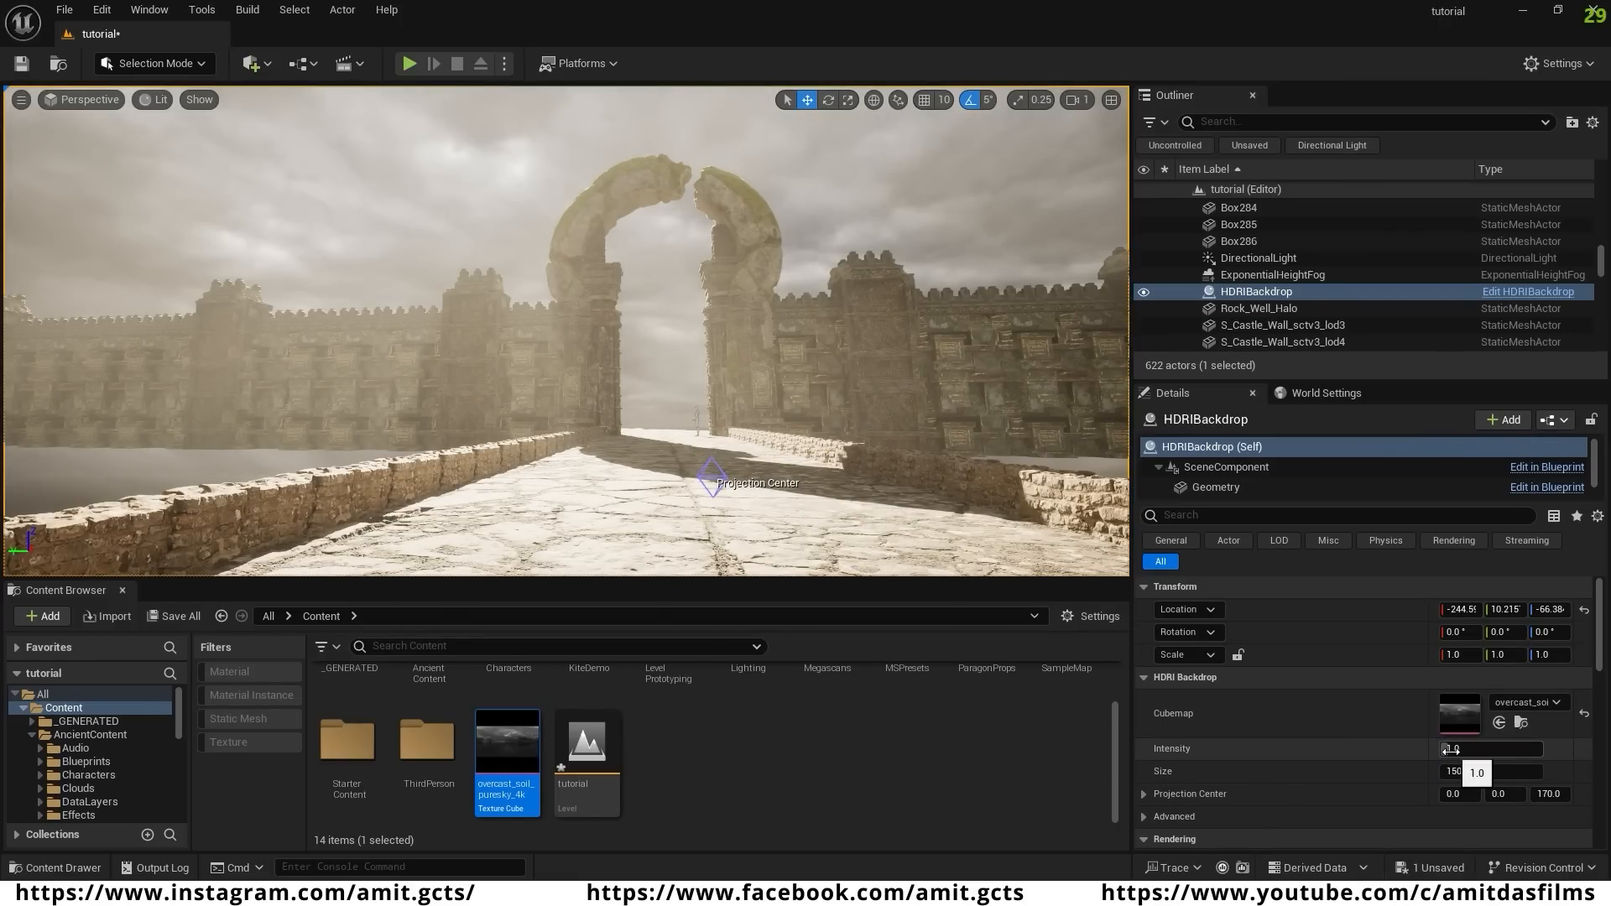
left_click(1450, 750)
type("2")
key("Return")
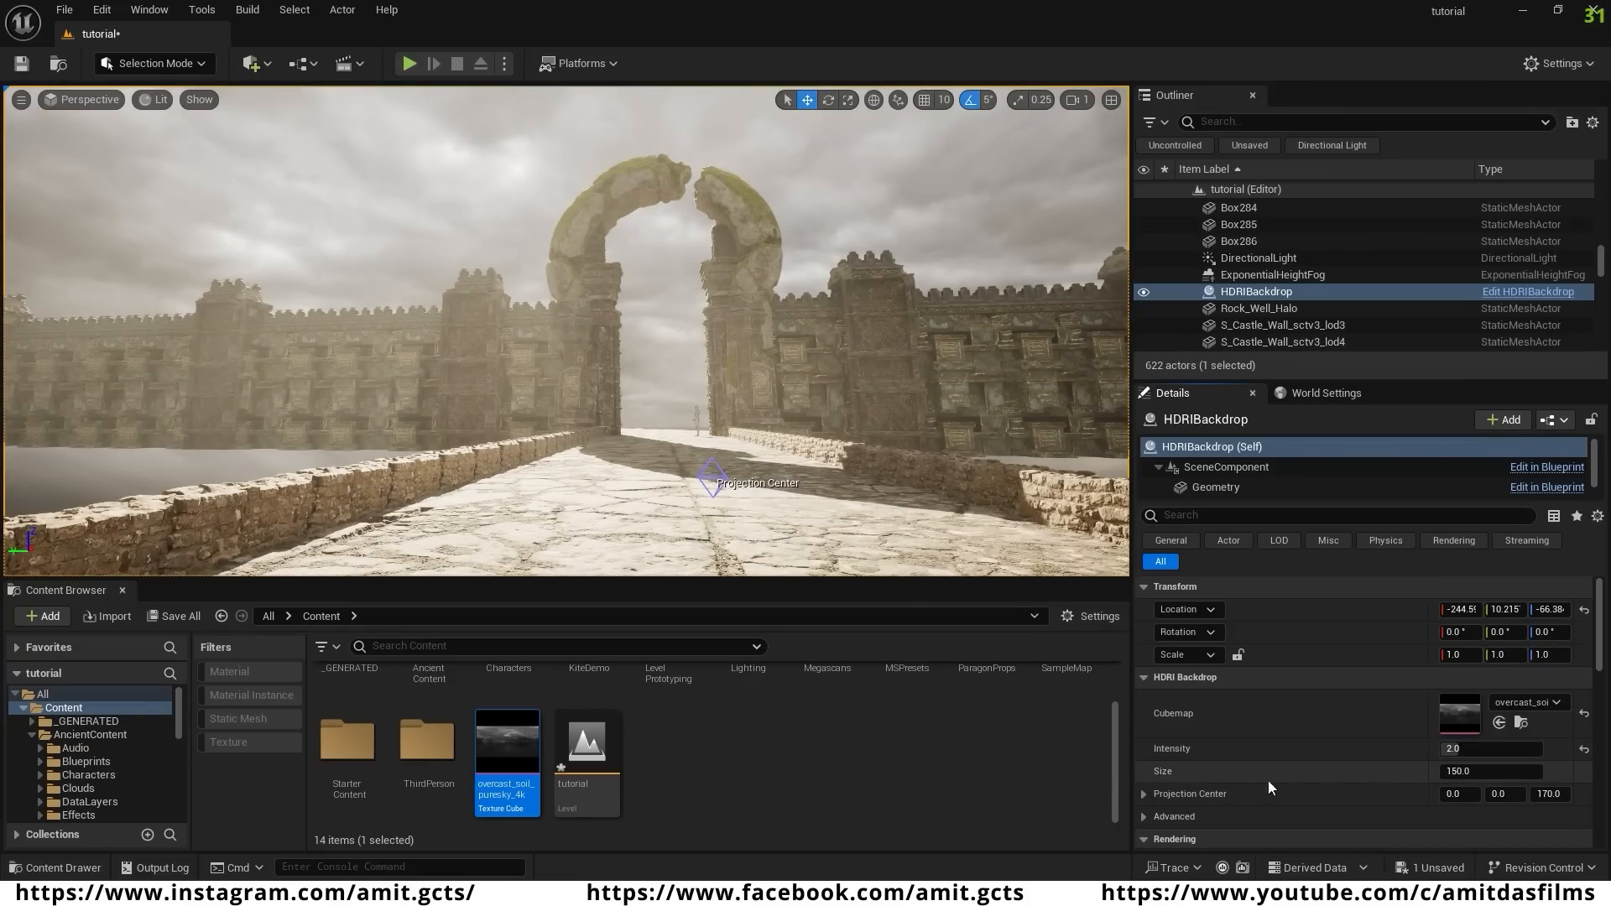
left_click(1469, 772)
type("4000")
key("Return")
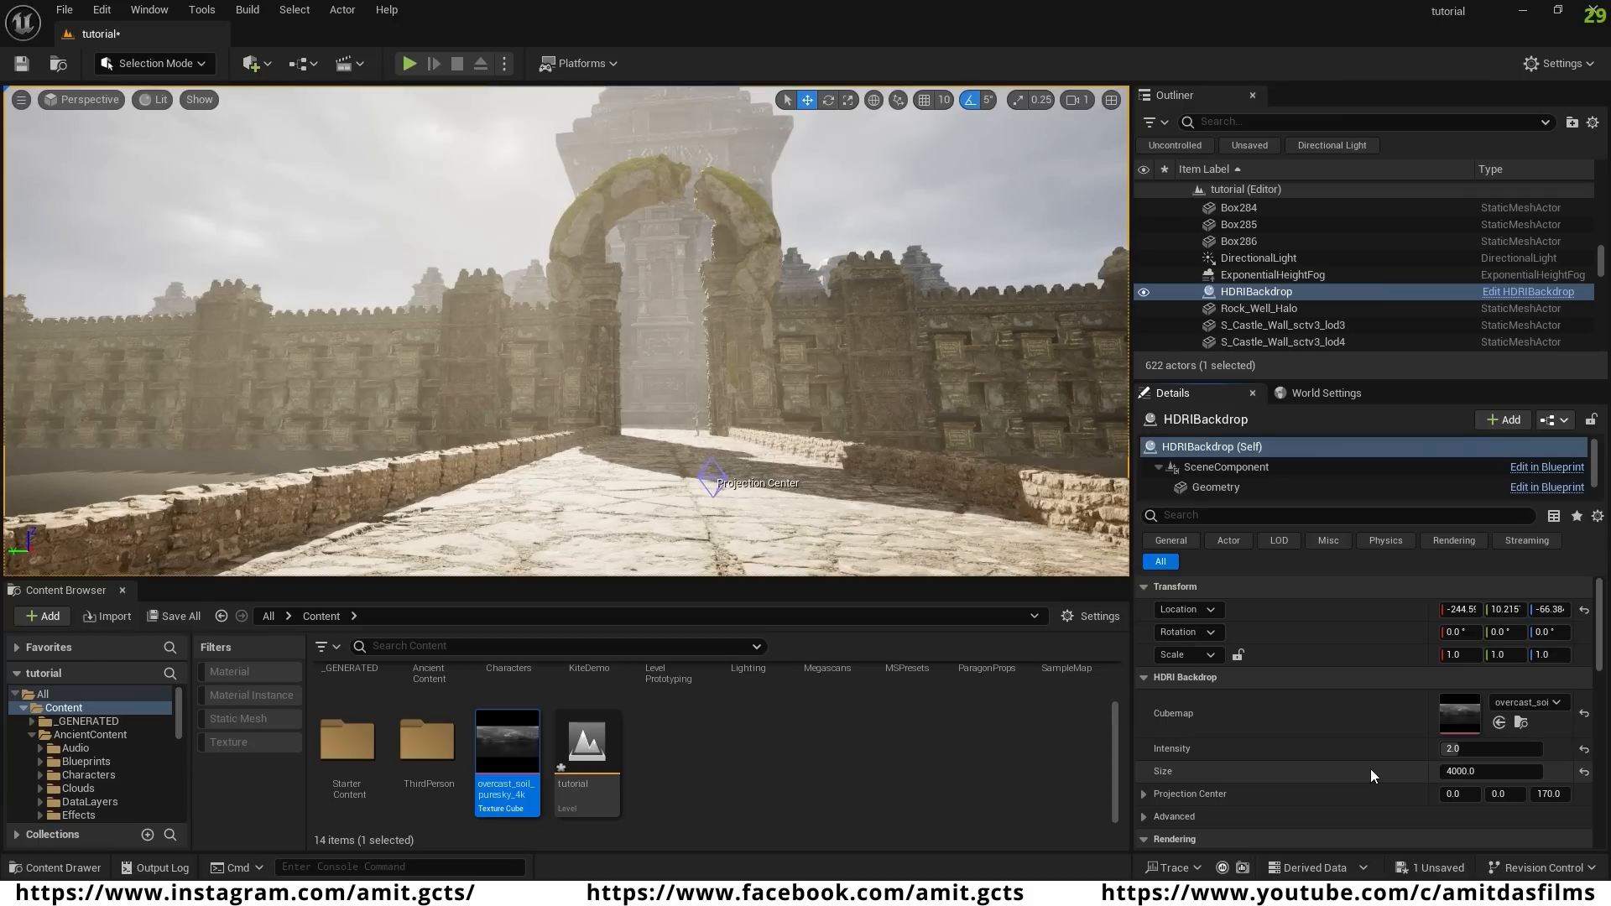
- Set the HDRIBackdrop Skylight's source type to SLS Specified Cubemap and assign overcast_soil_puresky_4k as its cubemap
left_click(853, 774)
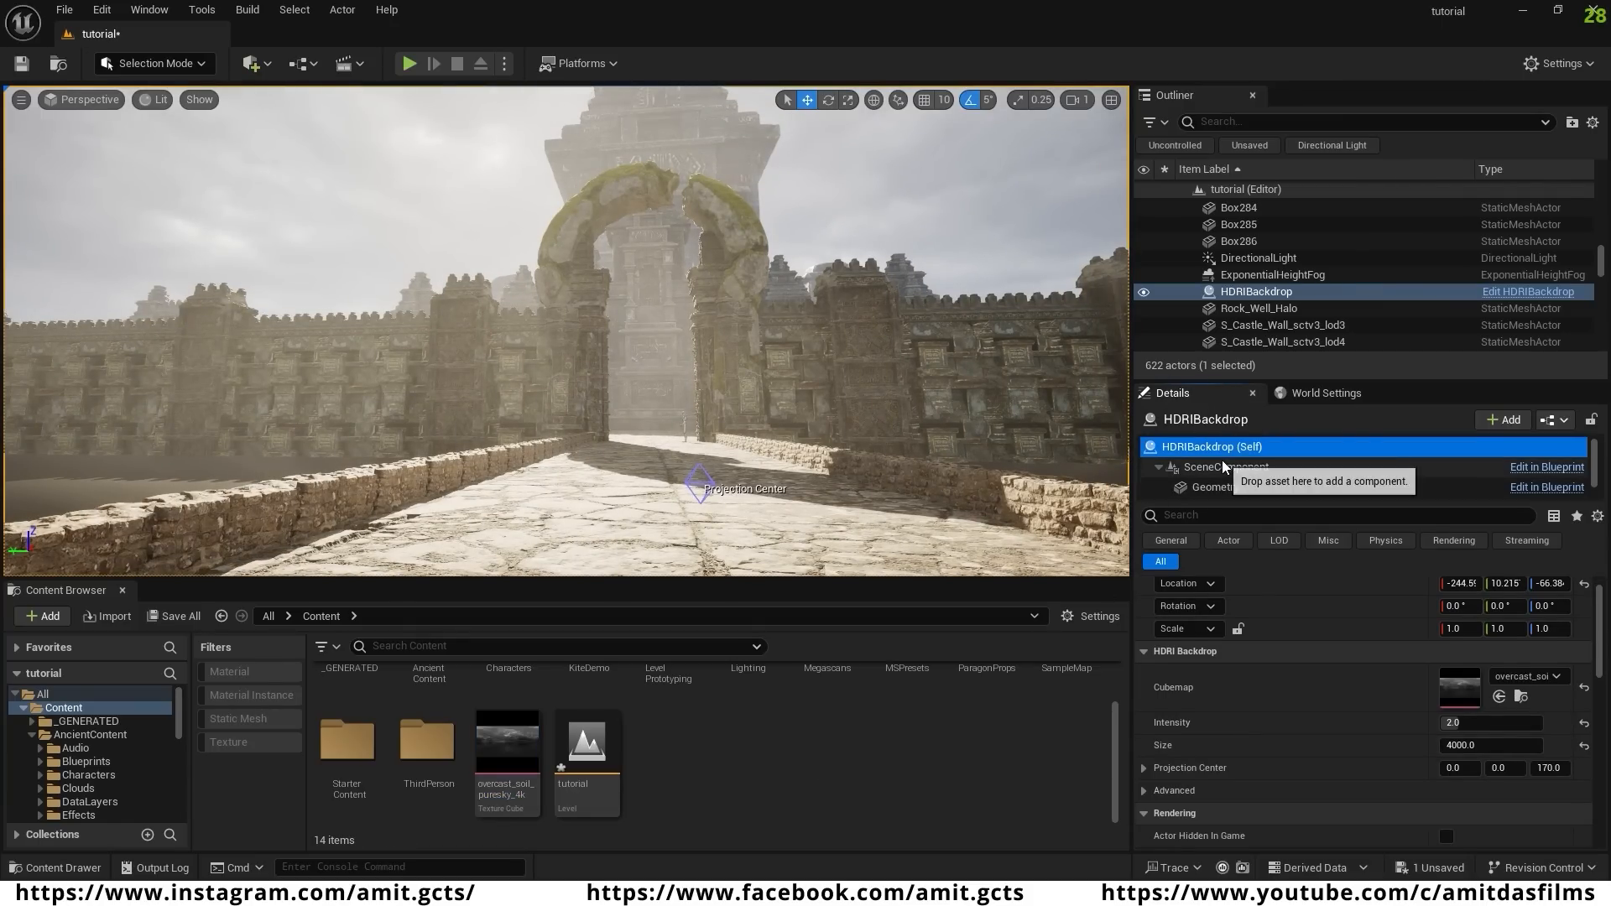
scroll(1222, 459, "down", 1)
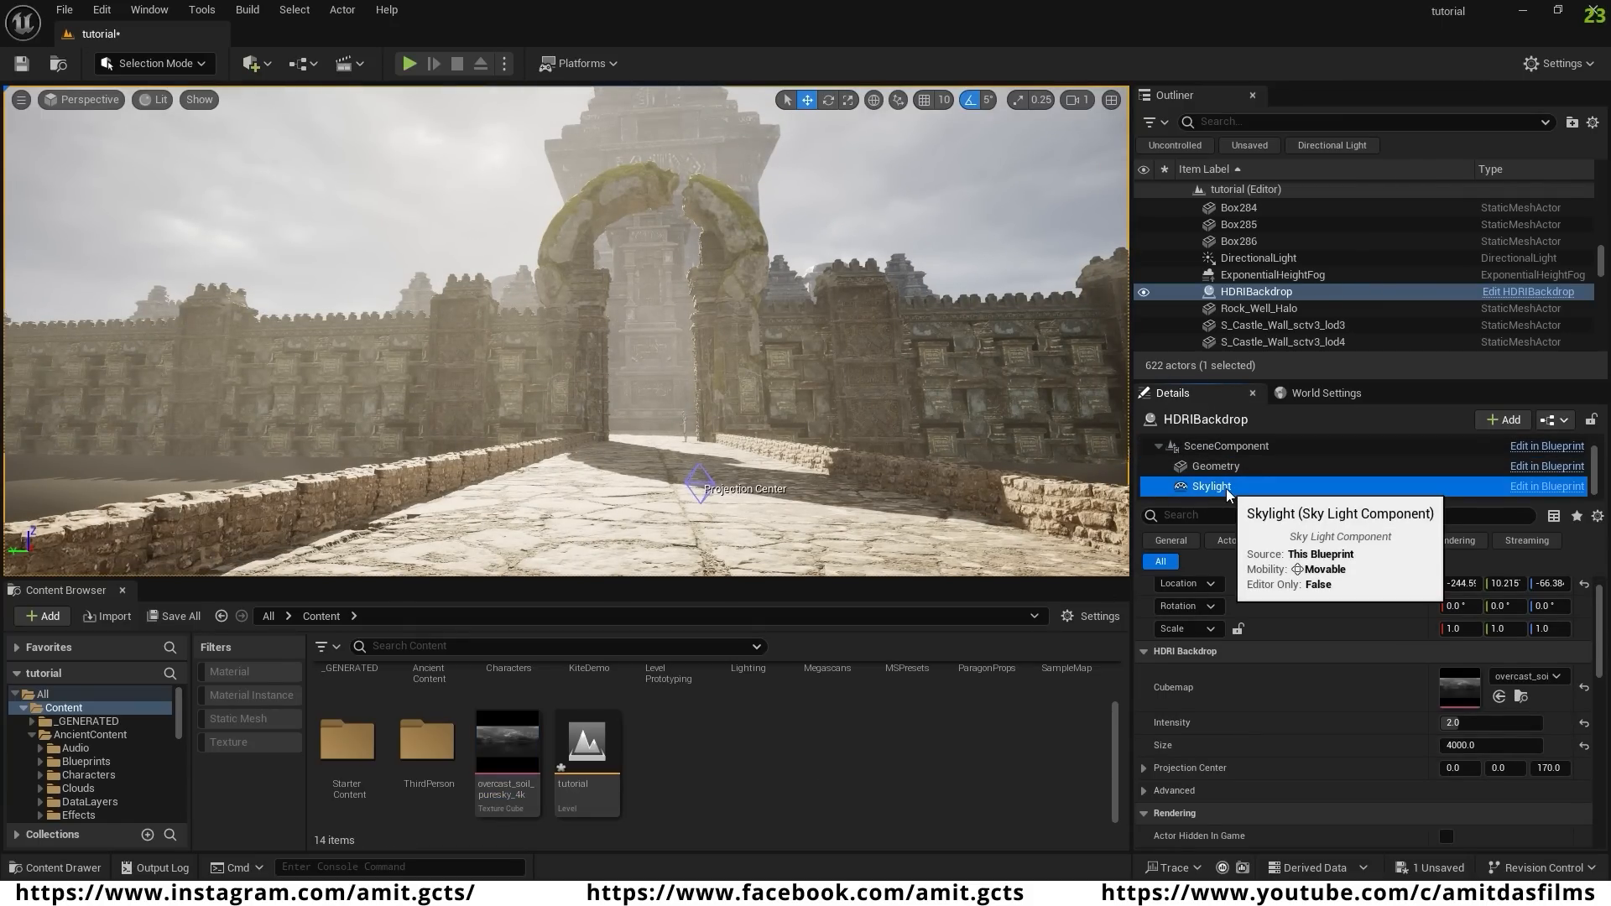
left_click(1226, 488)
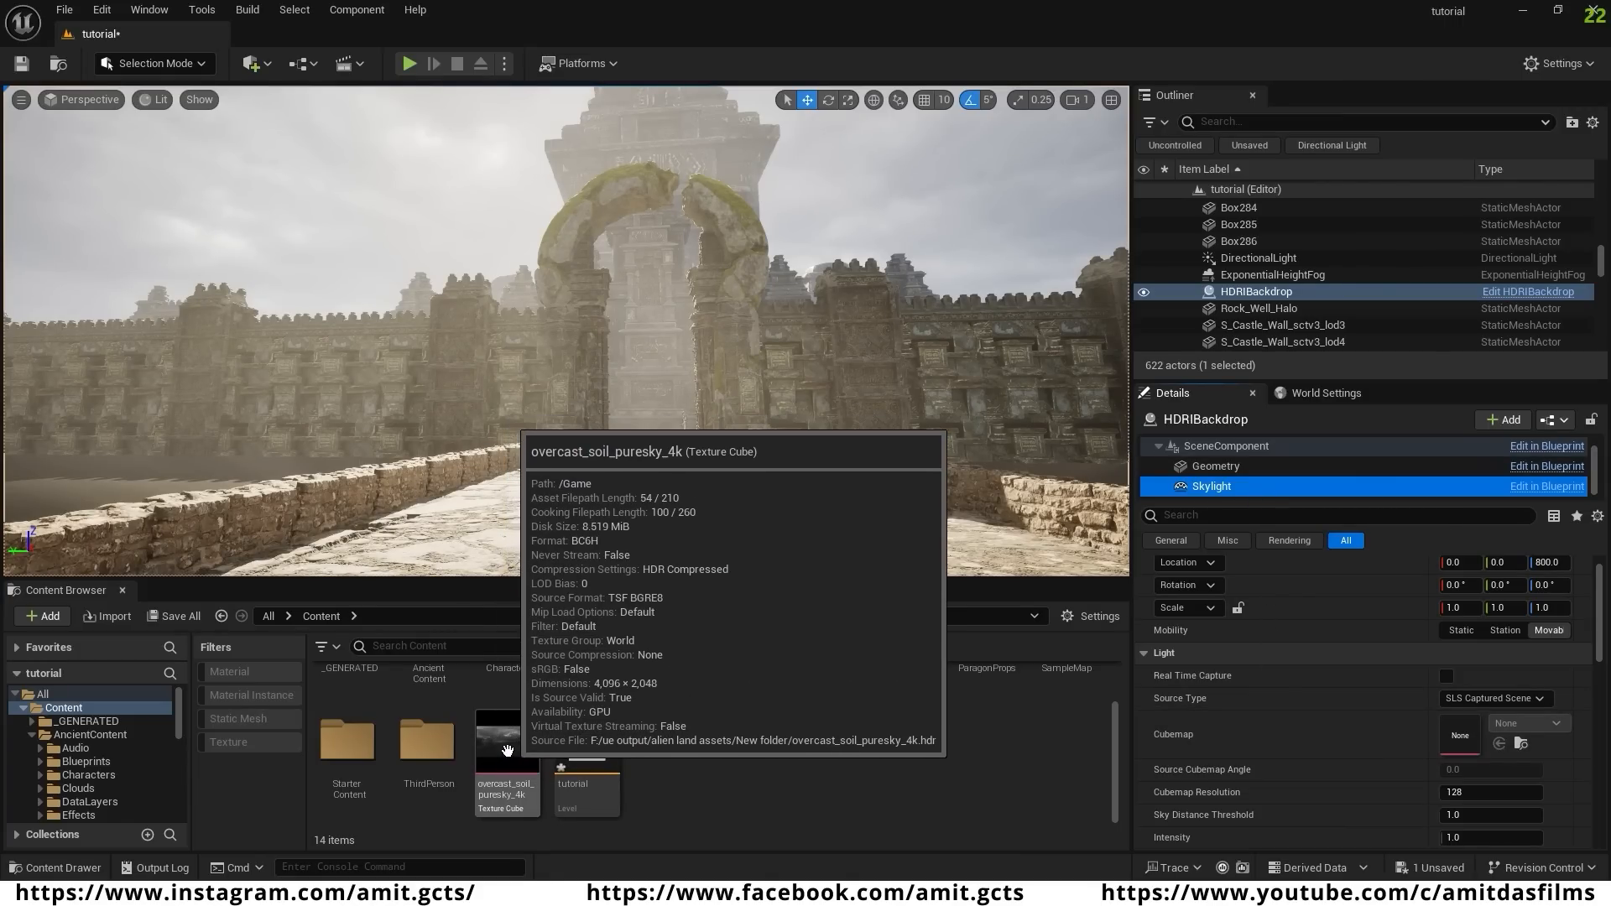
left_click_drag(499, 760, 1465, 734)
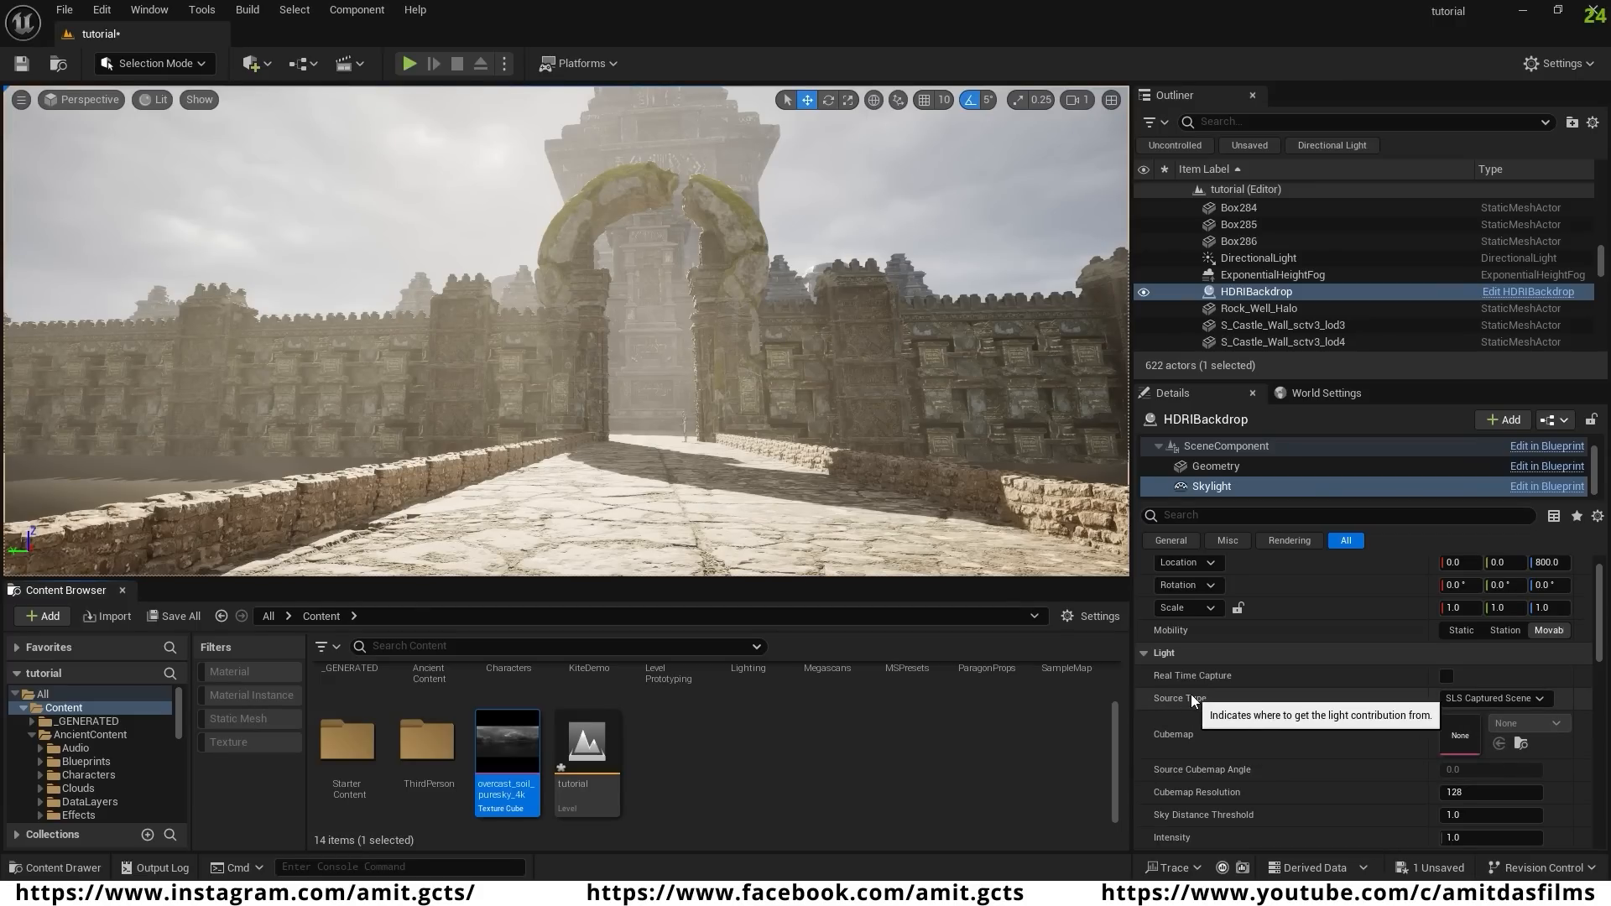
left_click(1539, 700)
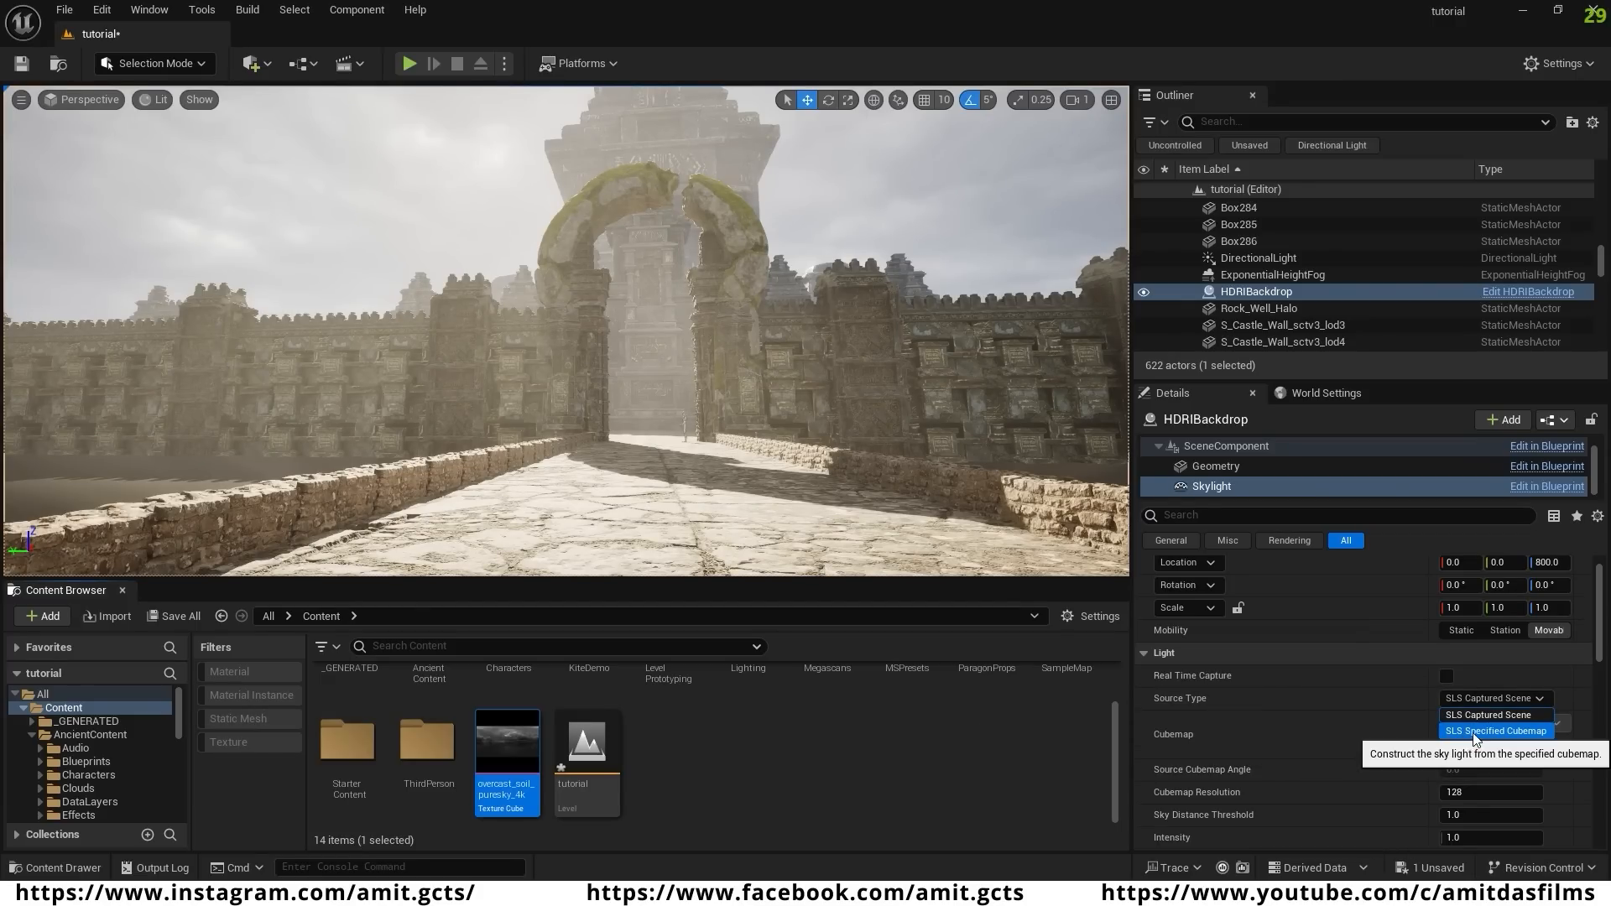
left_click(1524, 733)
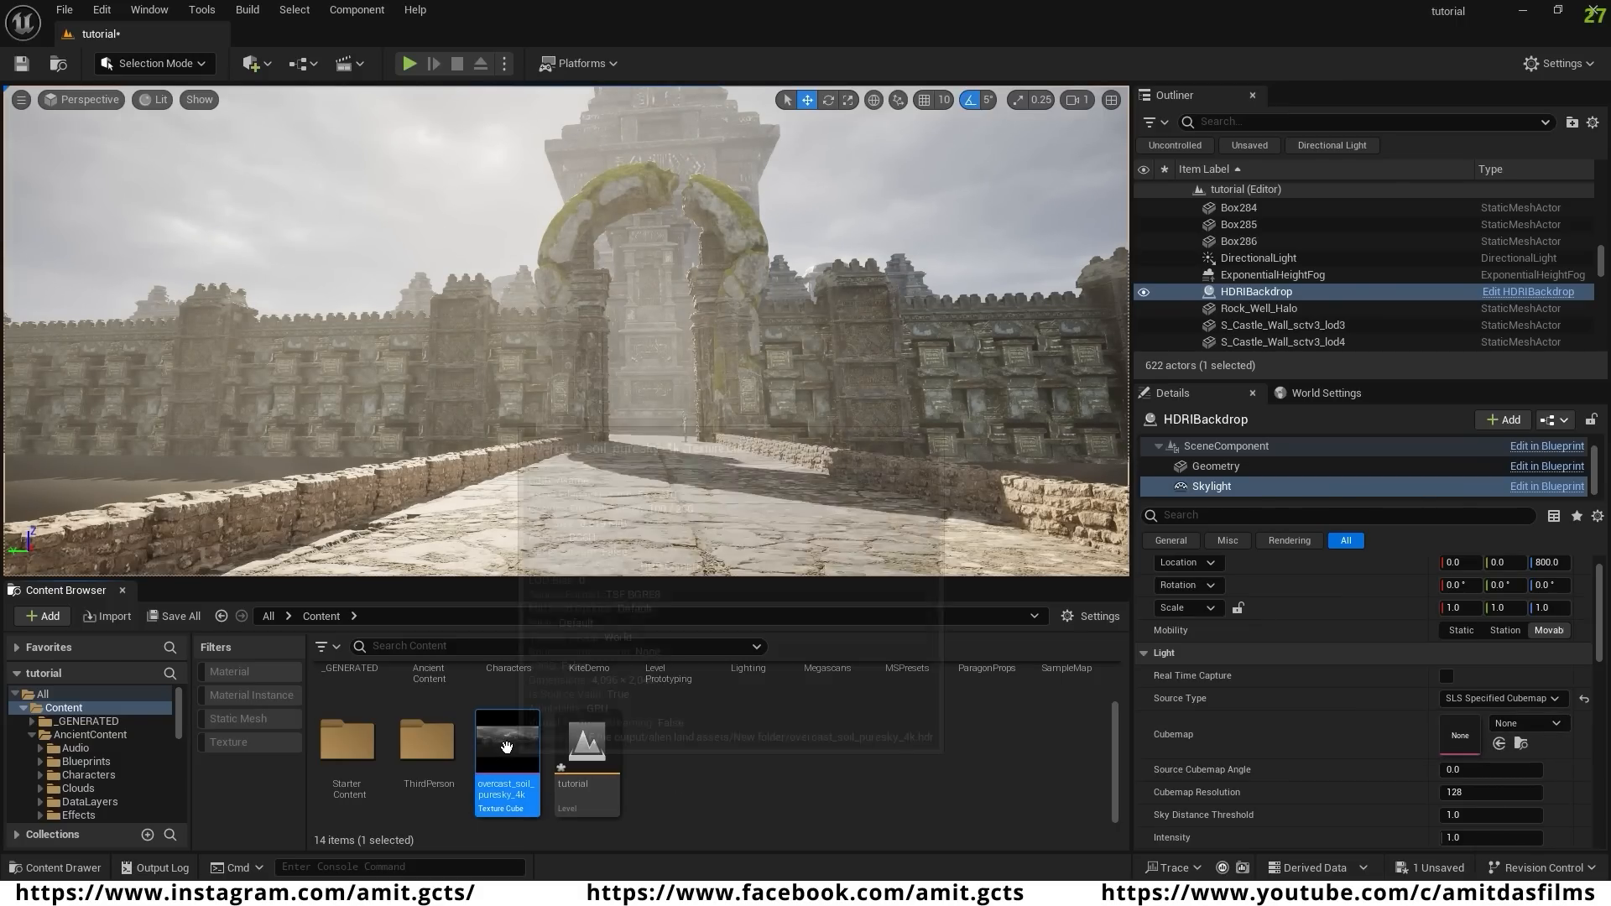
left_click_drag(505, 794, 1455, 735)
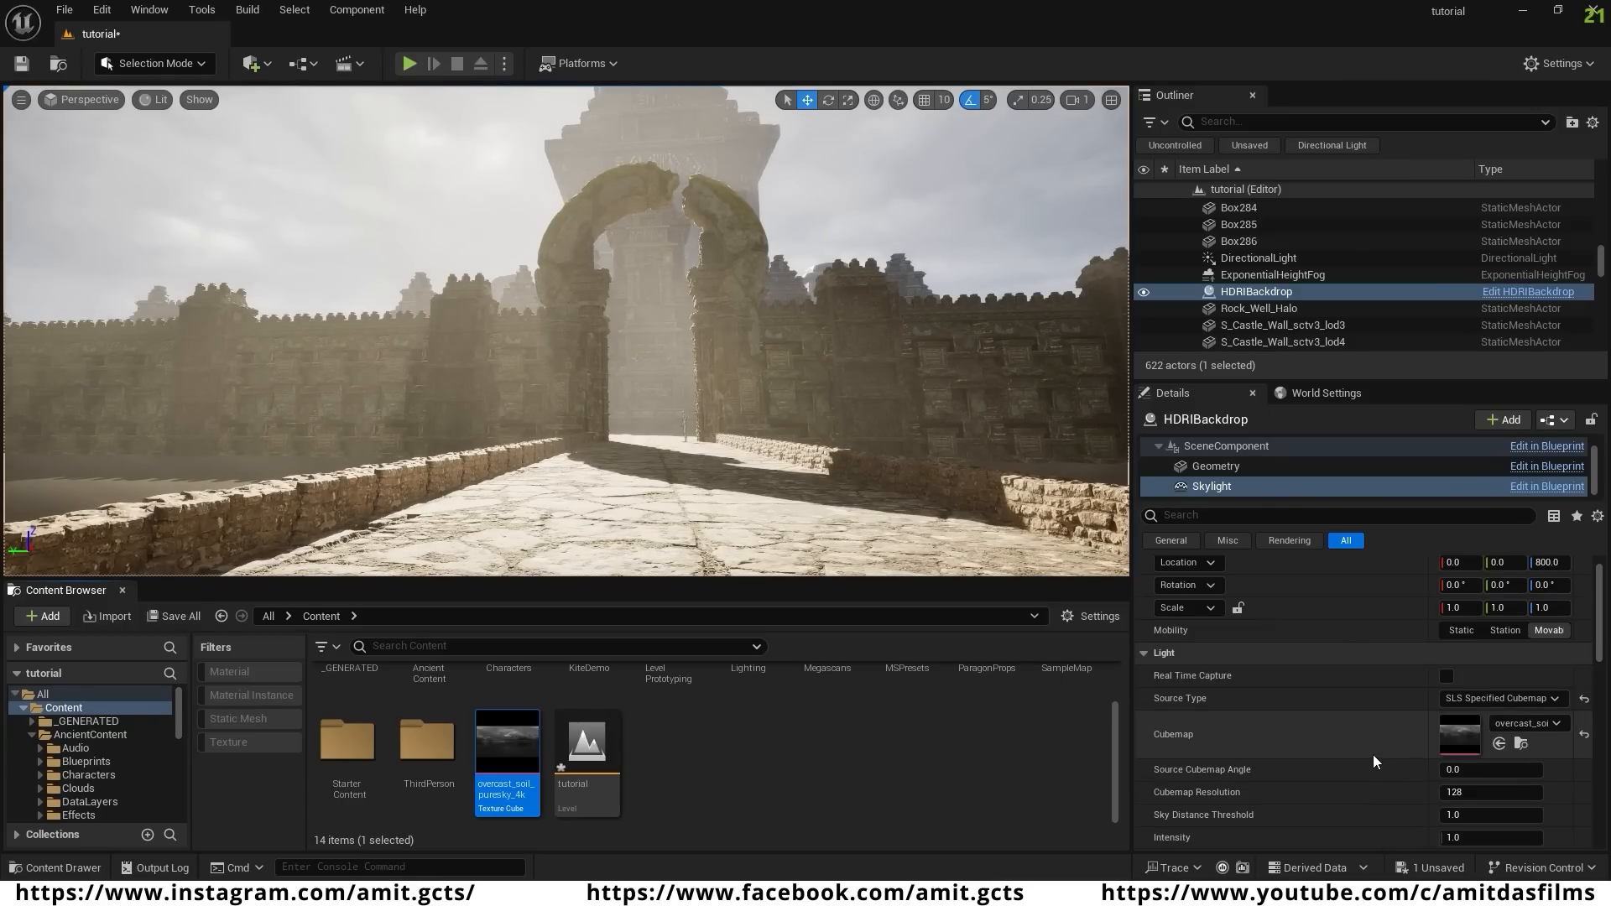
- Set the HDRIBackdrop Skylight's intensity to 0.5 and enable Real Time Capture
scroll(1373, 753, "down", 1)
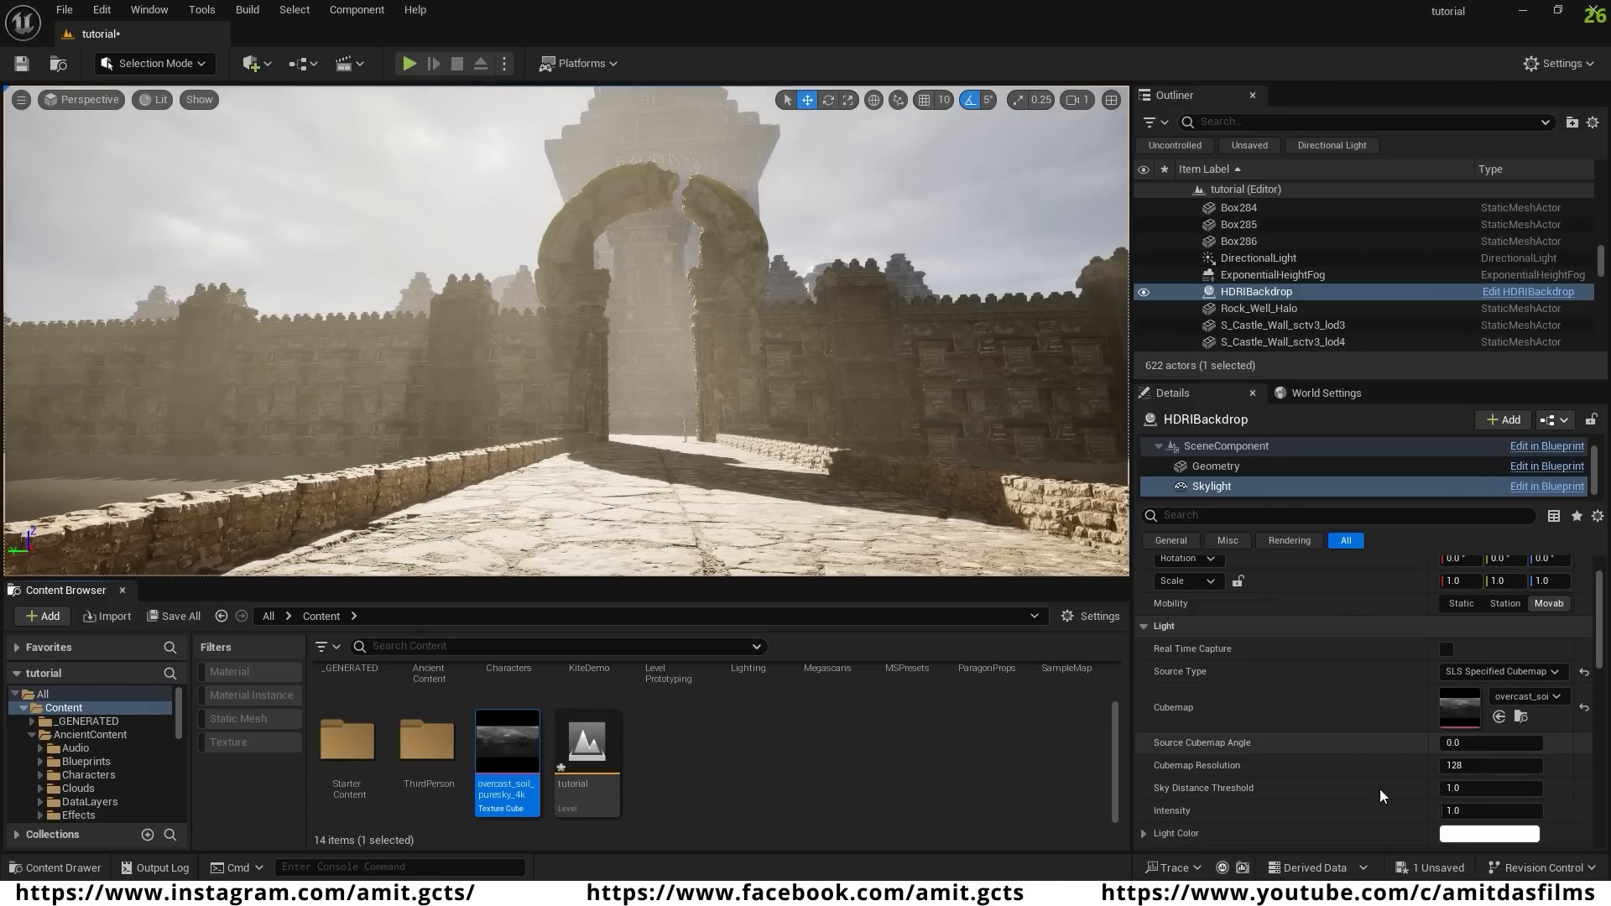
left_click(1461, 812)
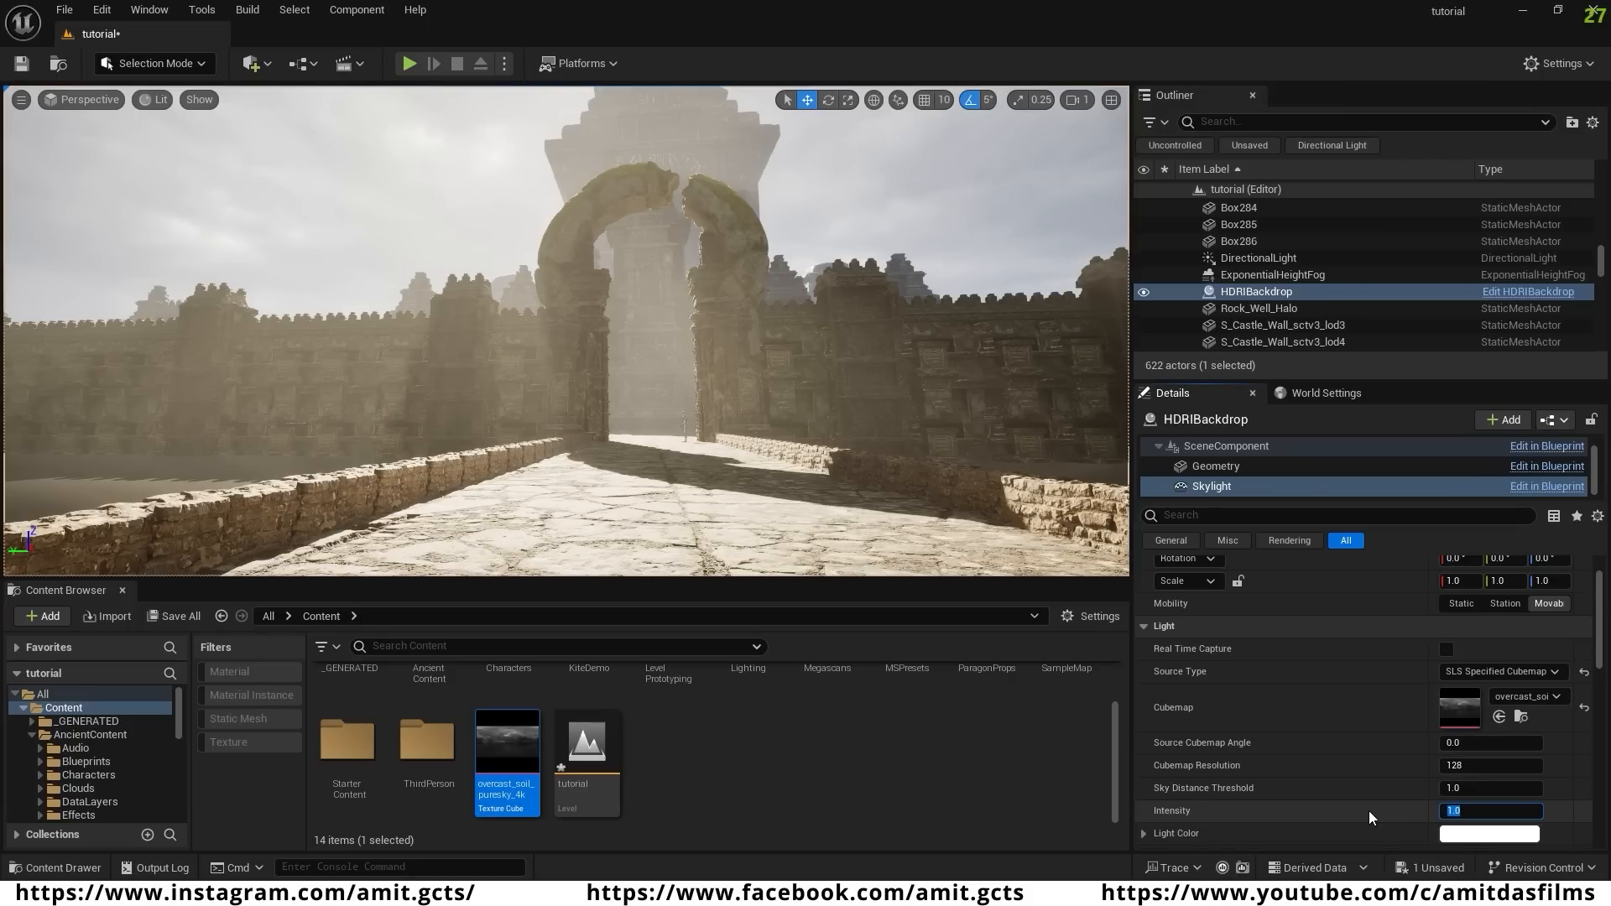
type("0.5")
key("Return")
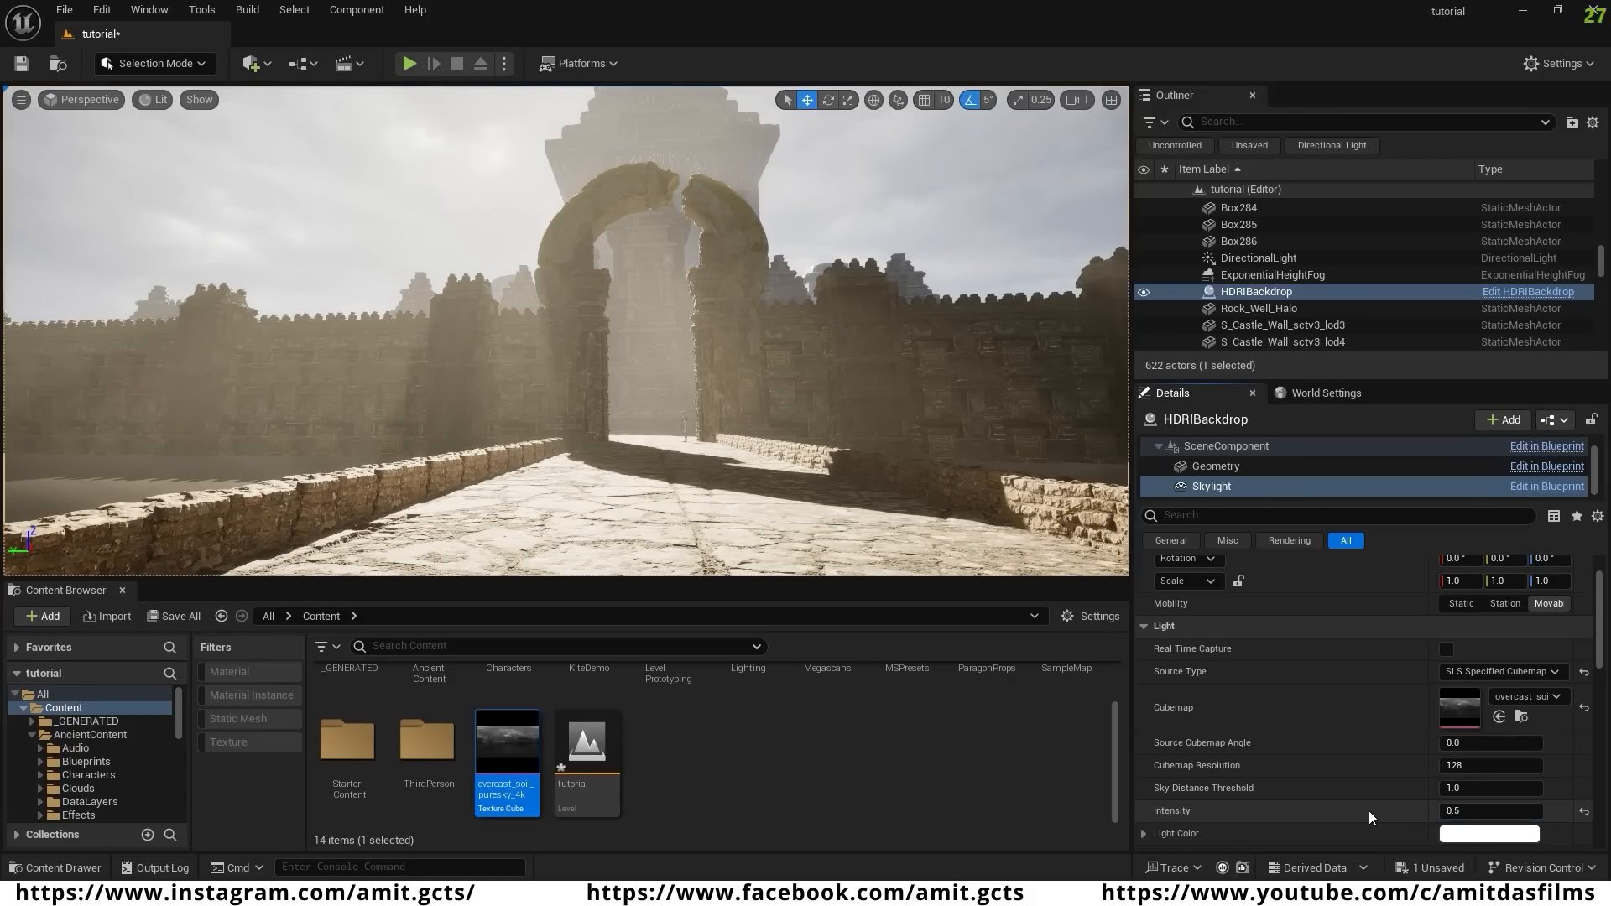
scroll(1368, 811, "up", 1)
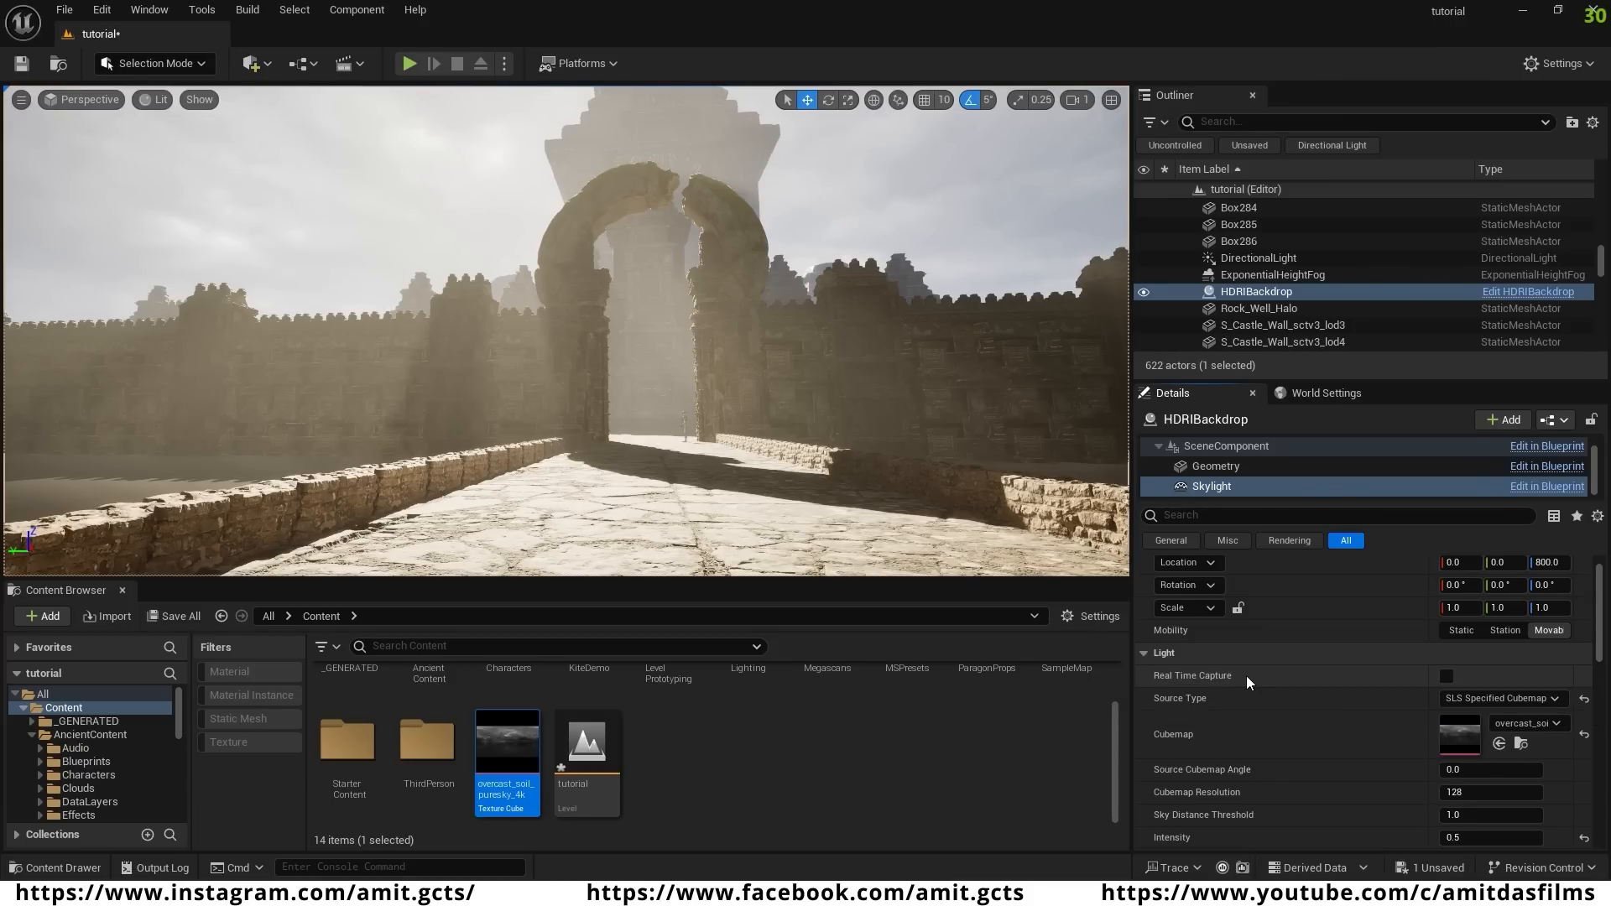
left_click(1446, 676)
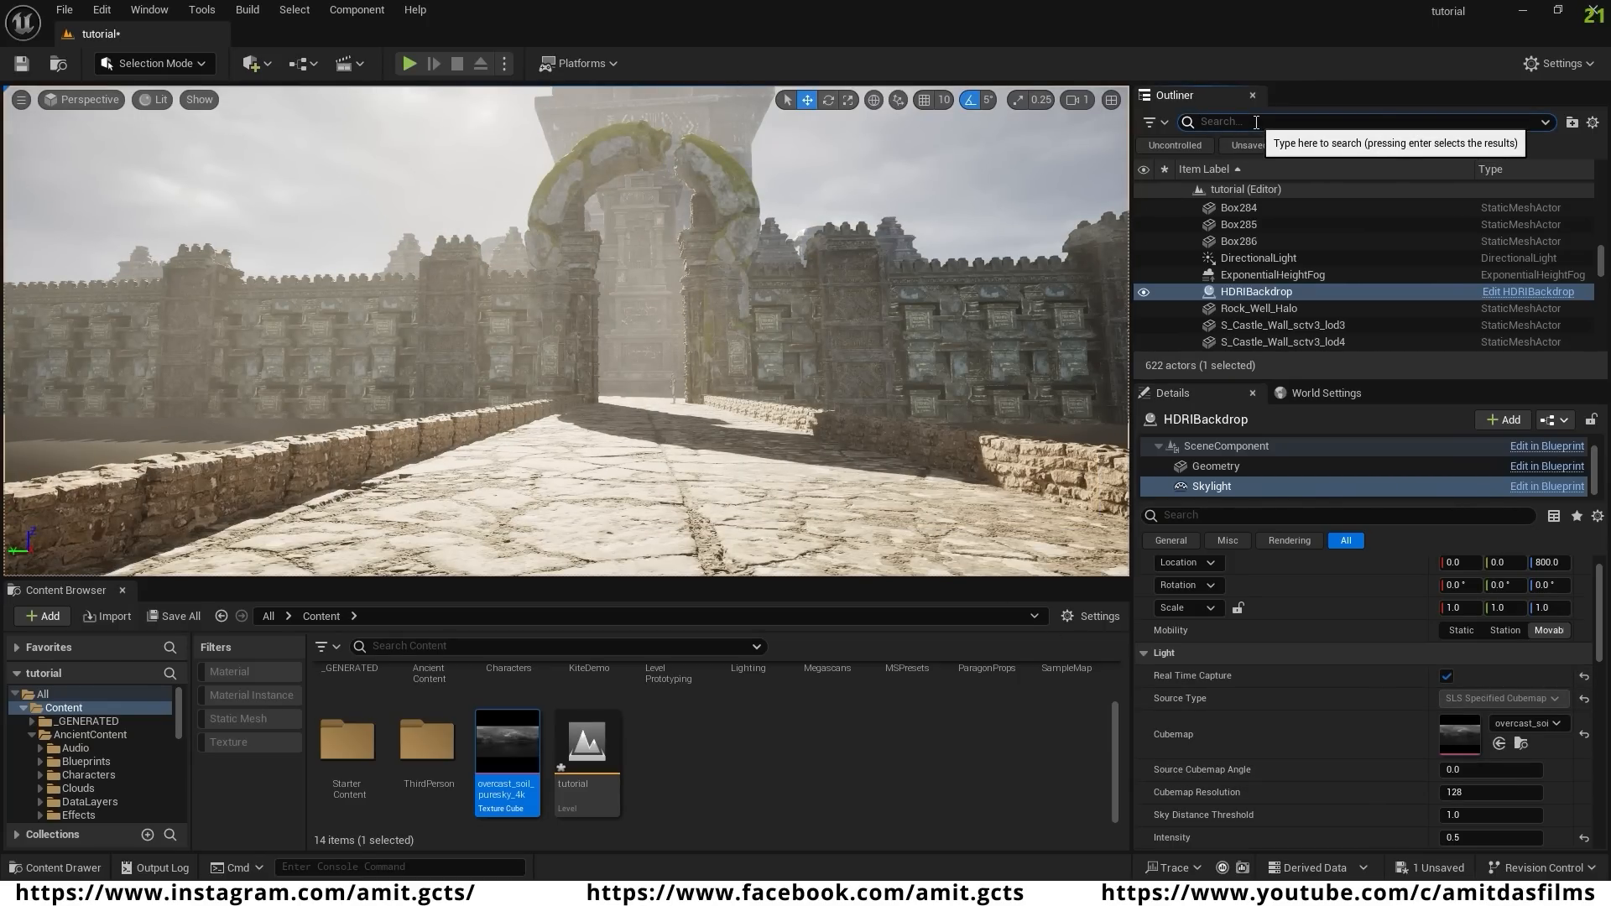
- Find the VolumetricCloud actor by searching the level's actors for "volu" and delete it
left_click(1257, 122)
type("volu")
key("Return")
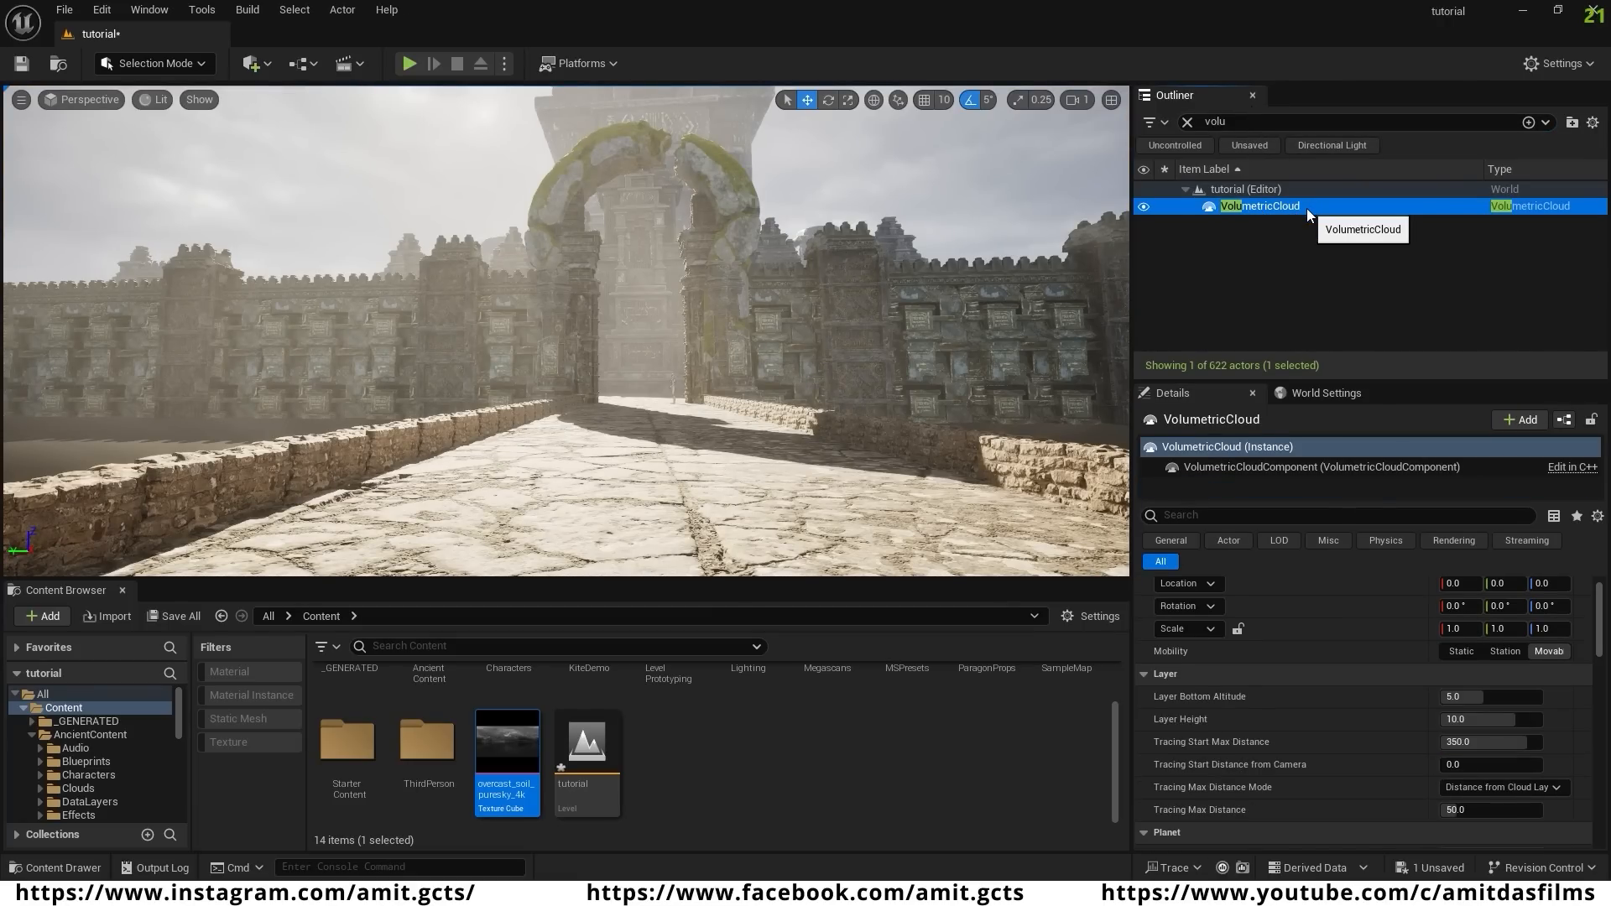
key("Delete")
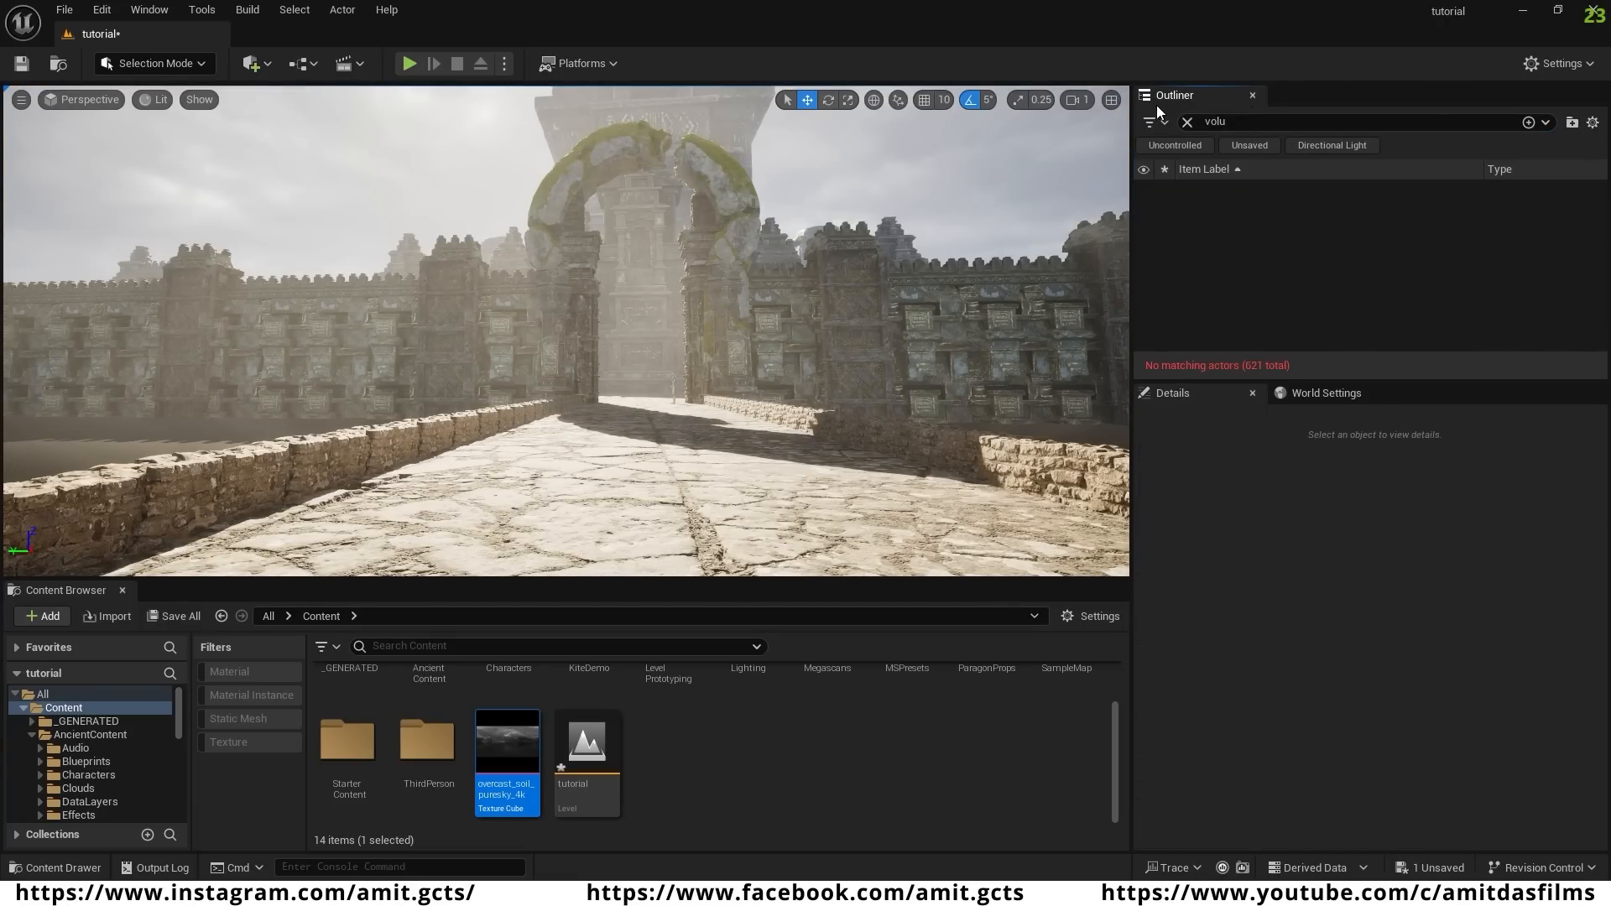
- Search the level's actors for "sky" and delete the separate SkyLight actor
left_click(1187, 123)
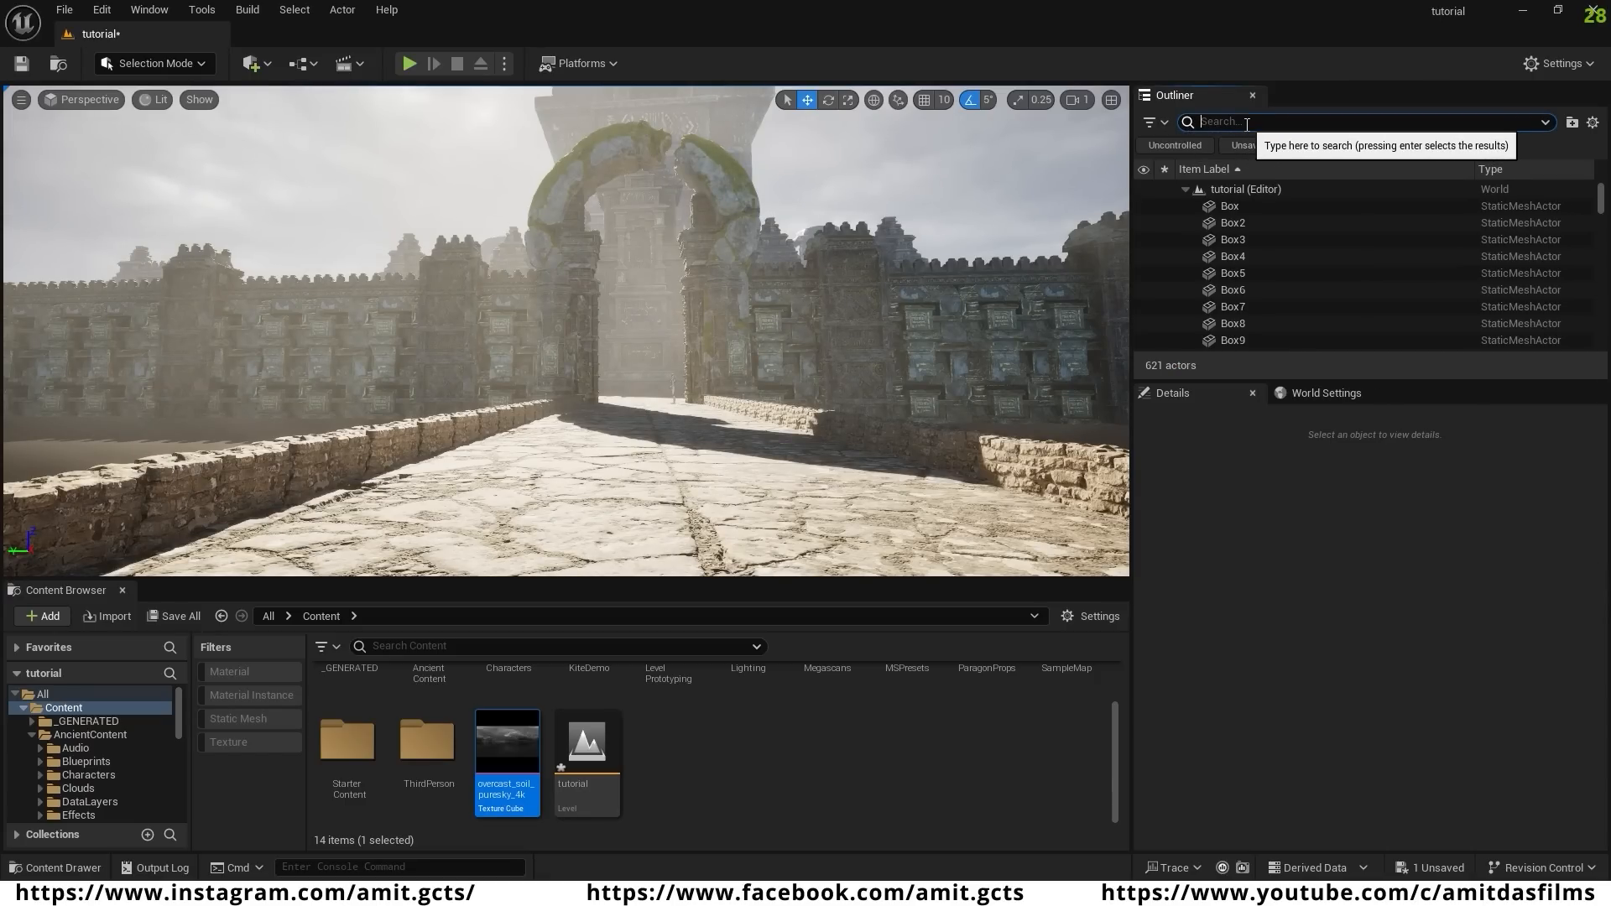
type("sky")
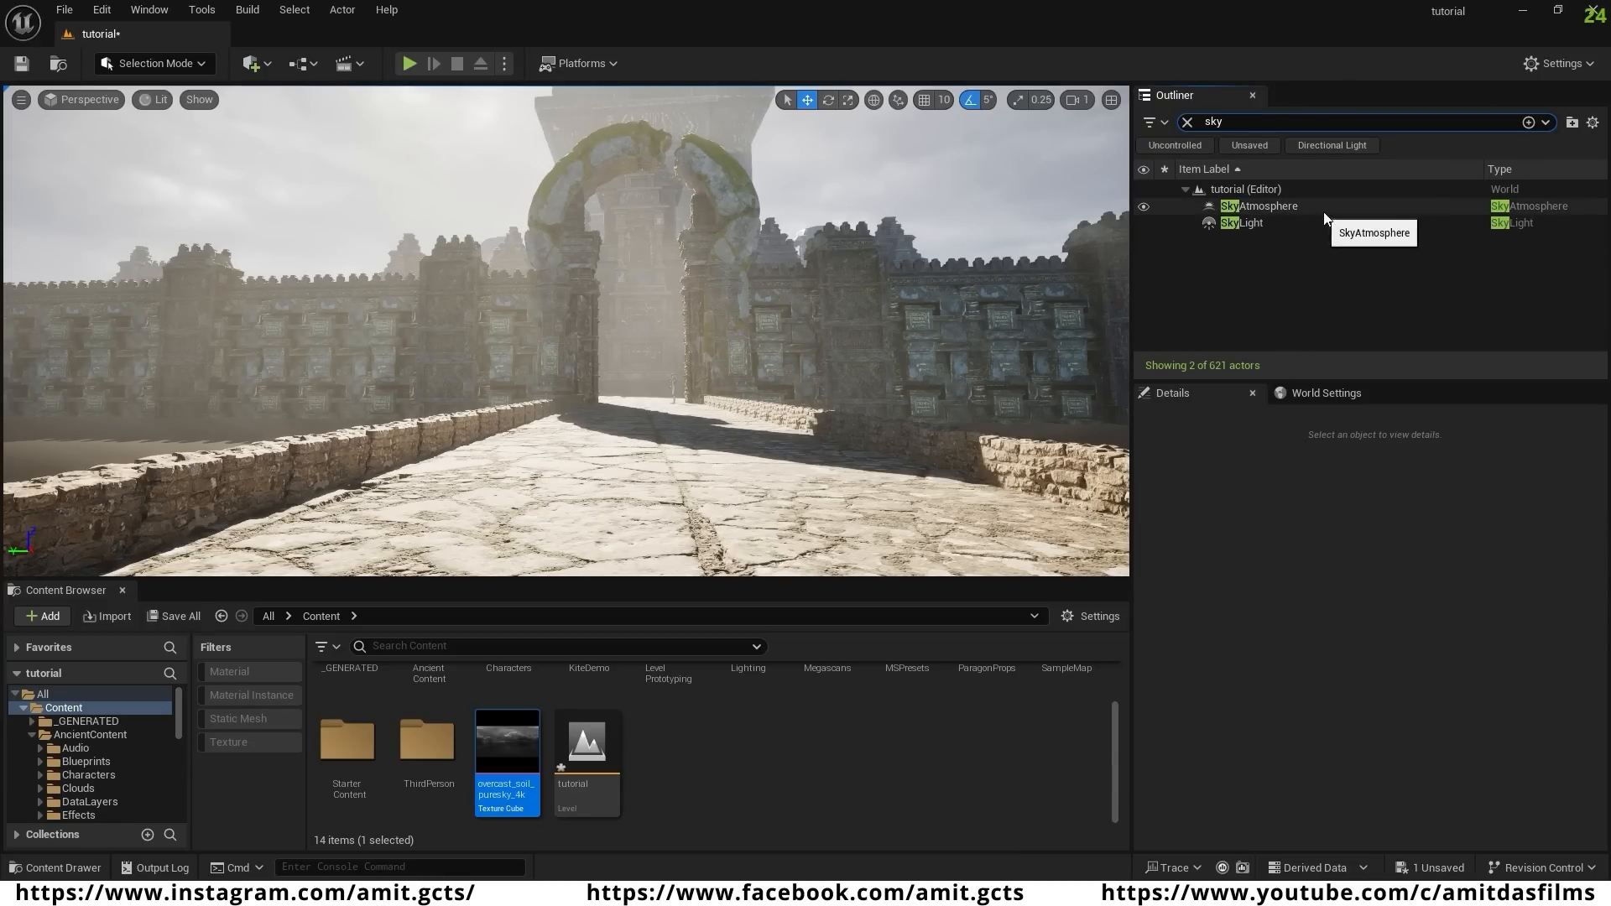
left_click(1265, 222)
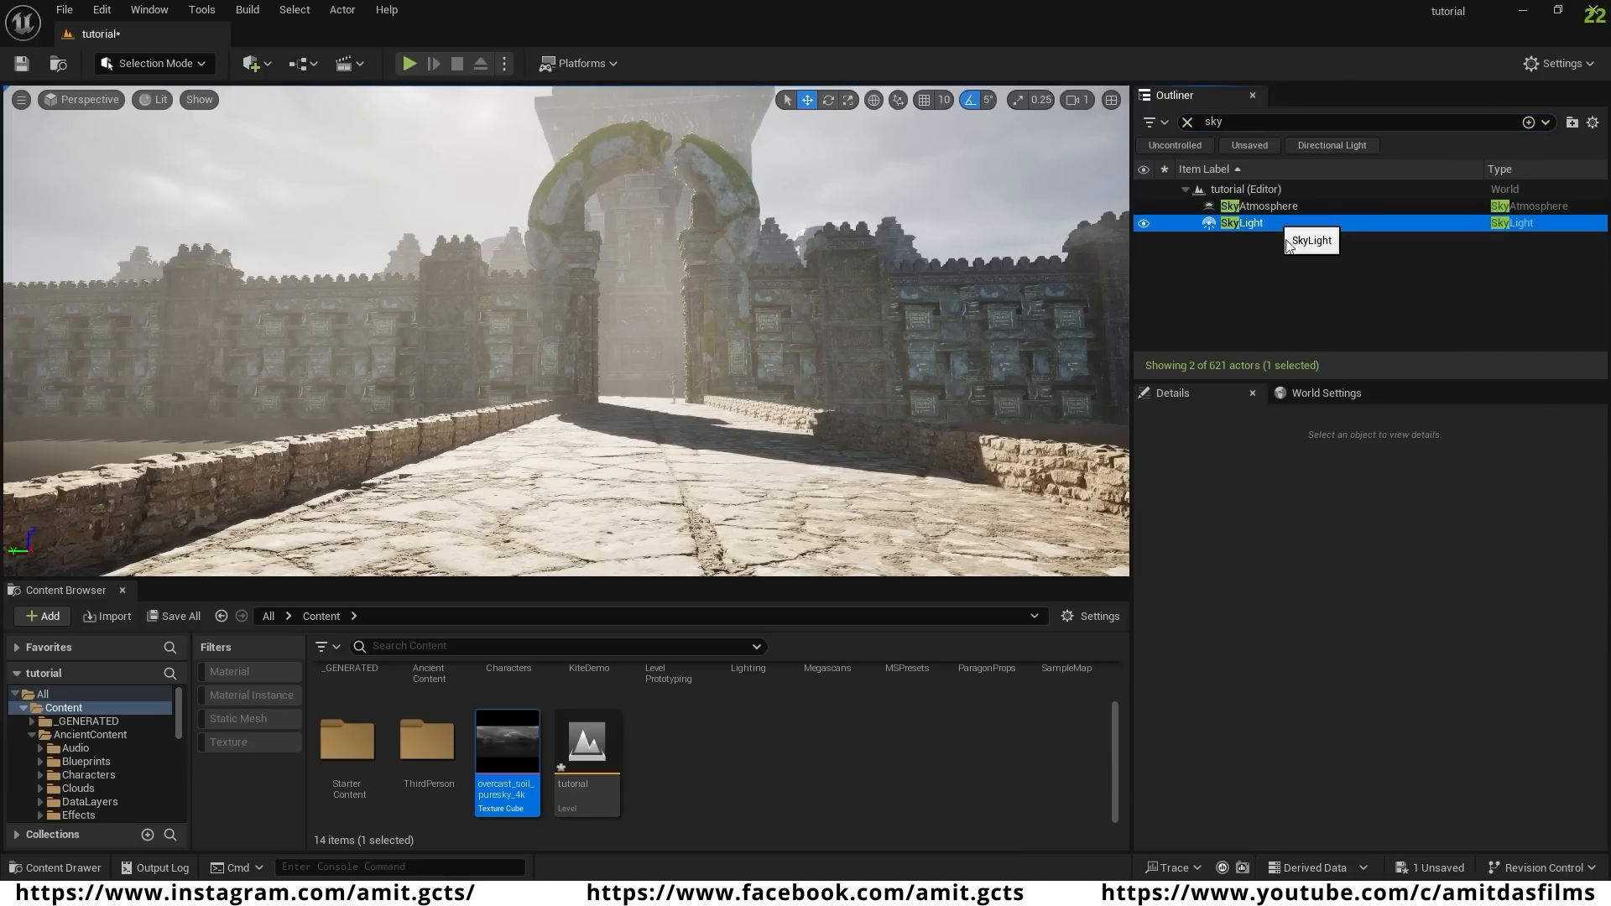
key("Delete")
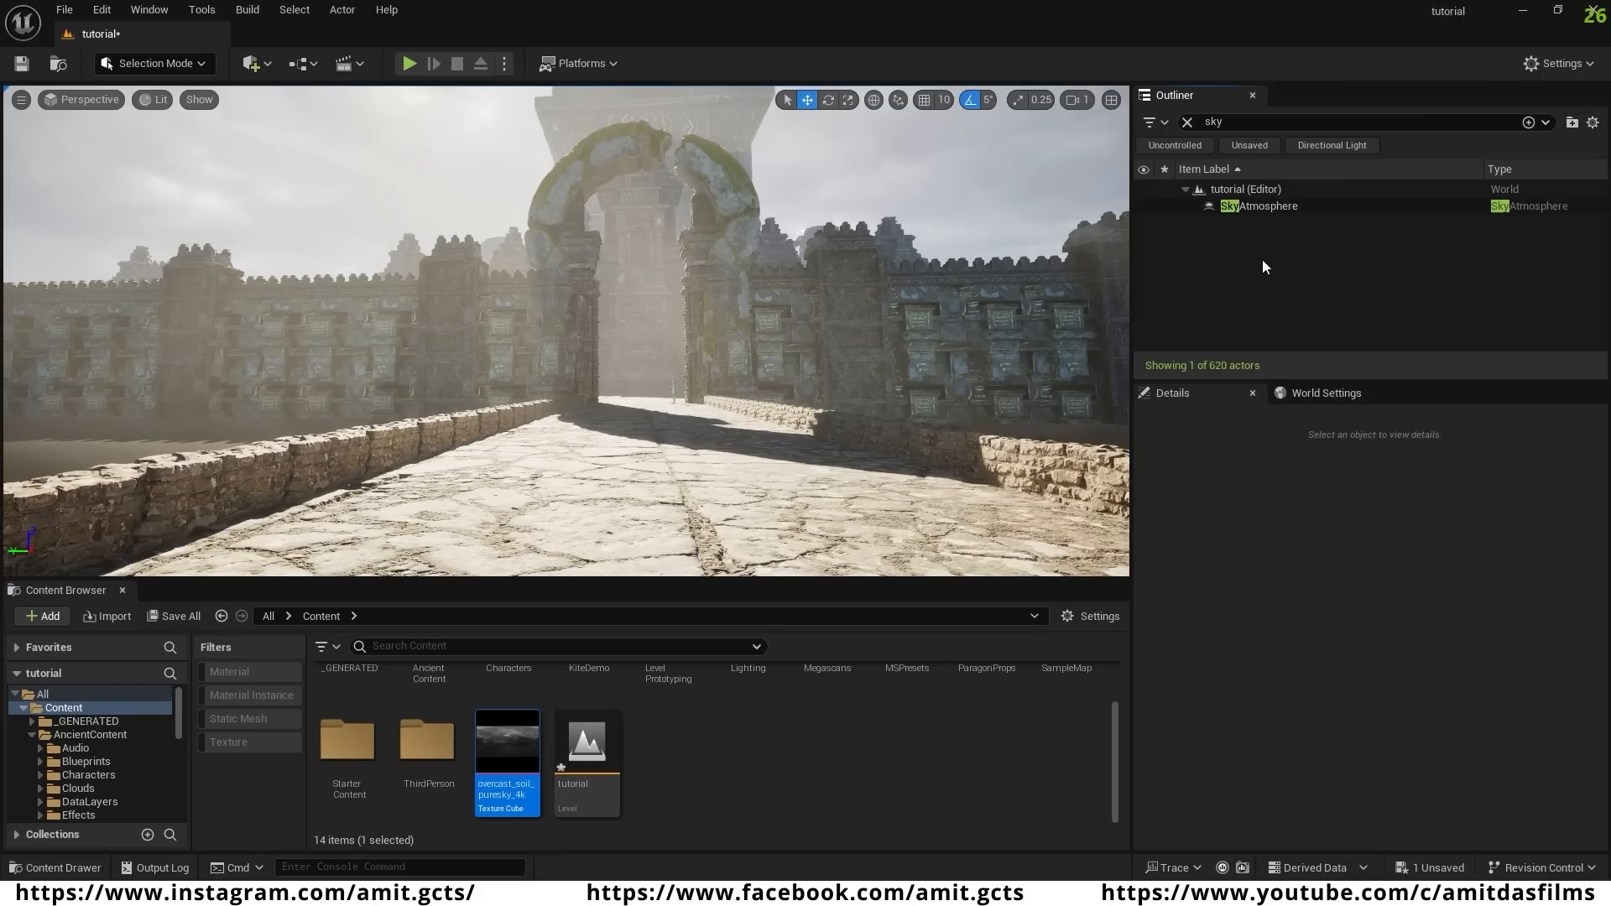
- Find the DirectionalLight by searching the level's actors for "direc" and set its intensity to 0.1 lux
left_click(1187, 122)
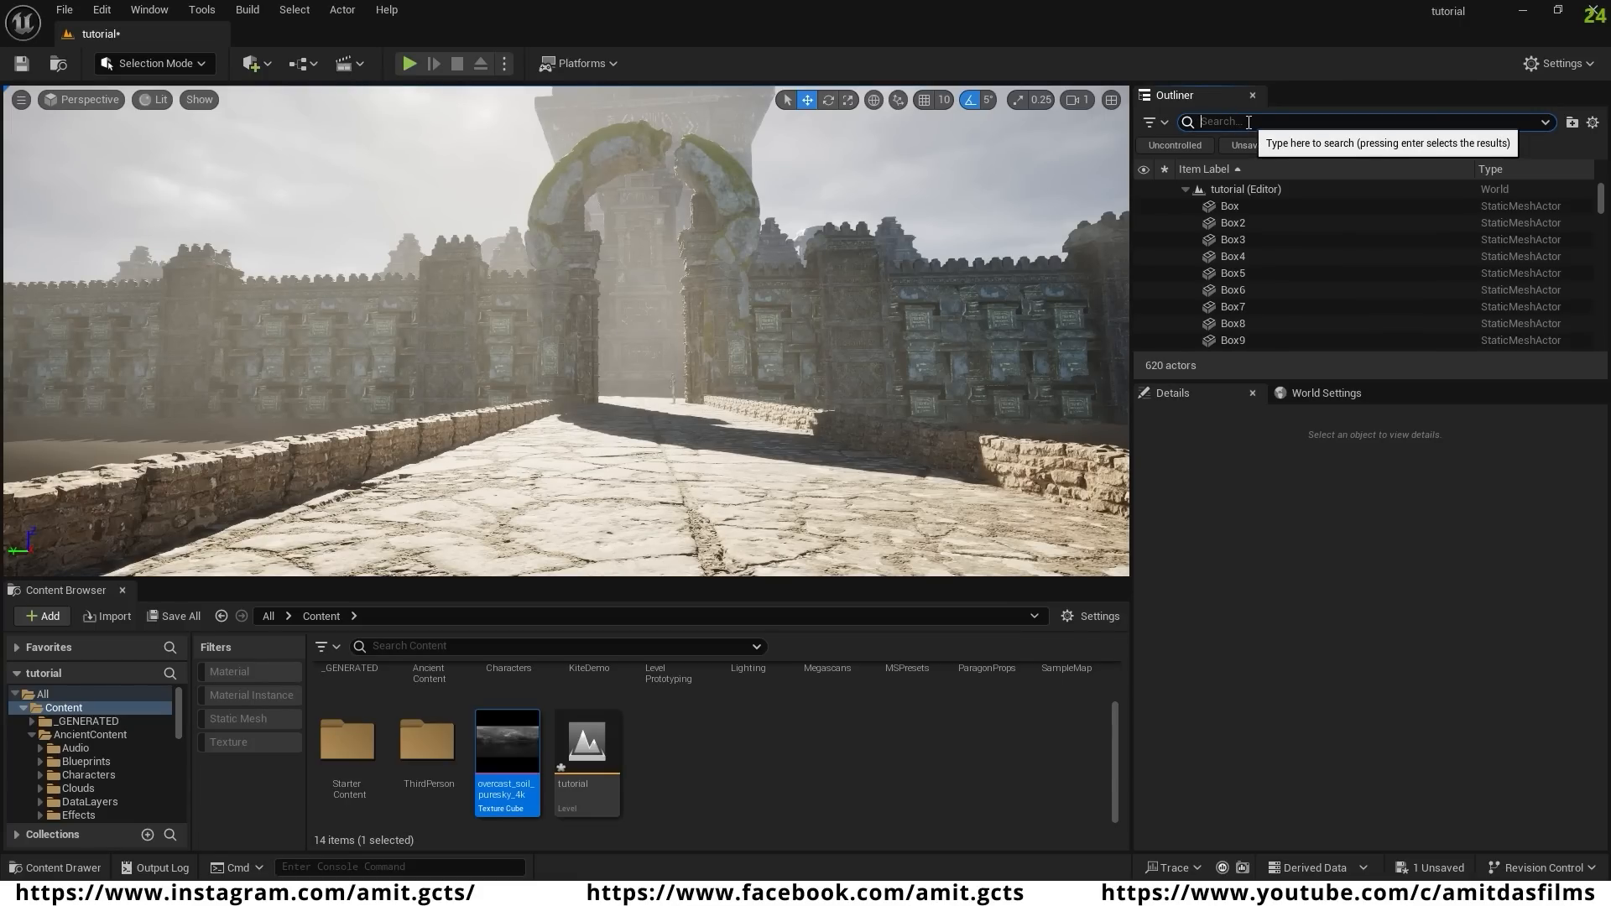
type("direc")
key("Return")
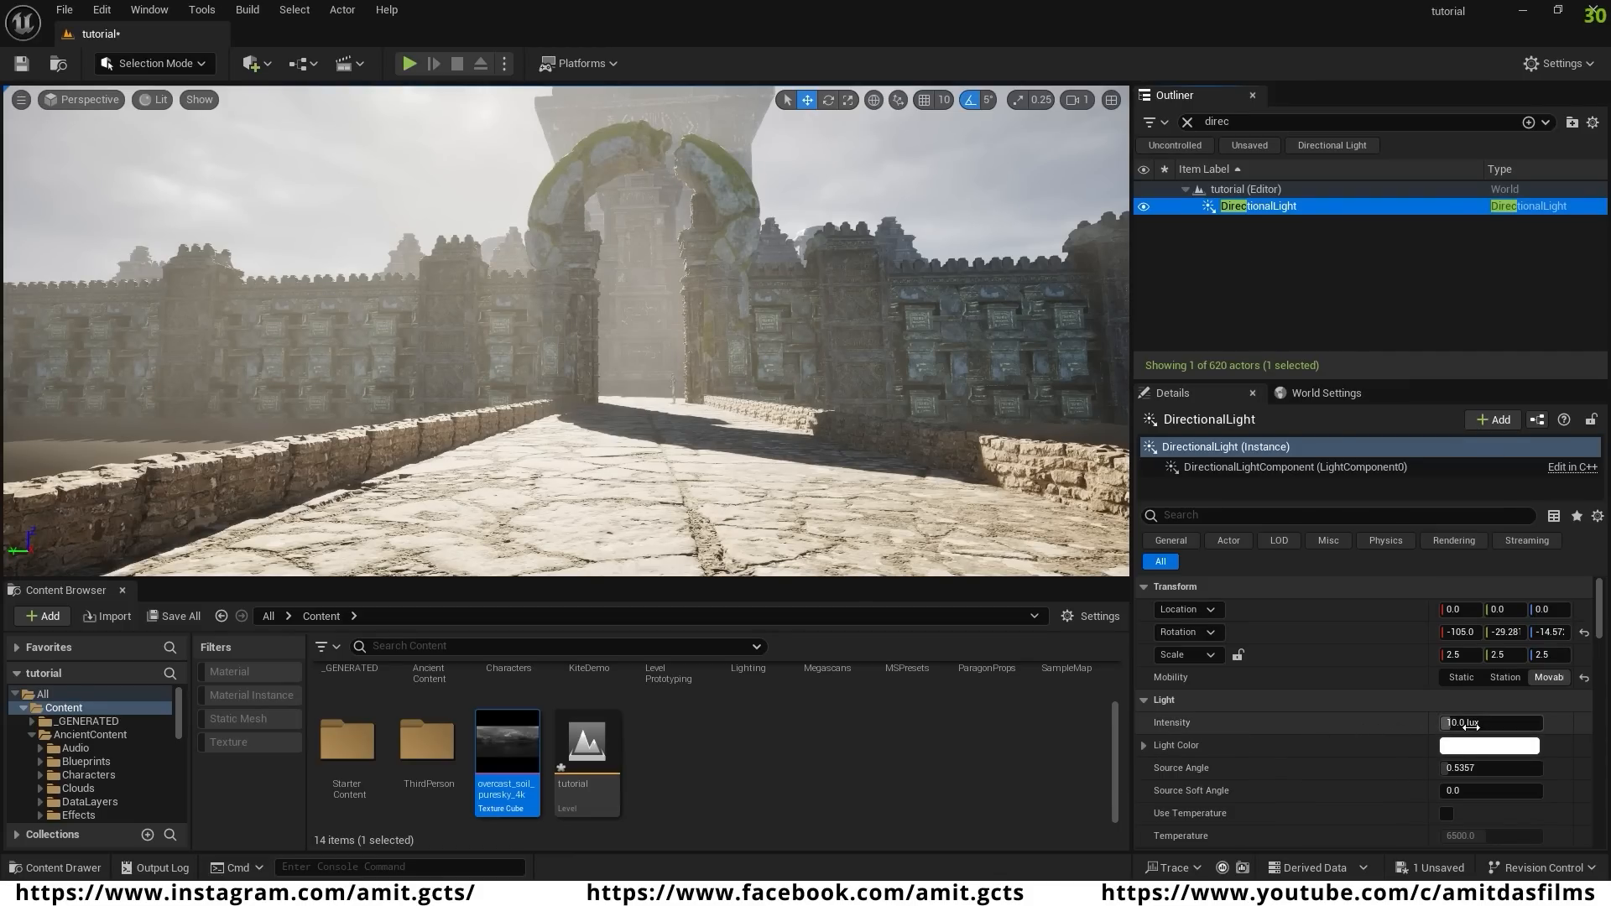
left_click(1470, 725)
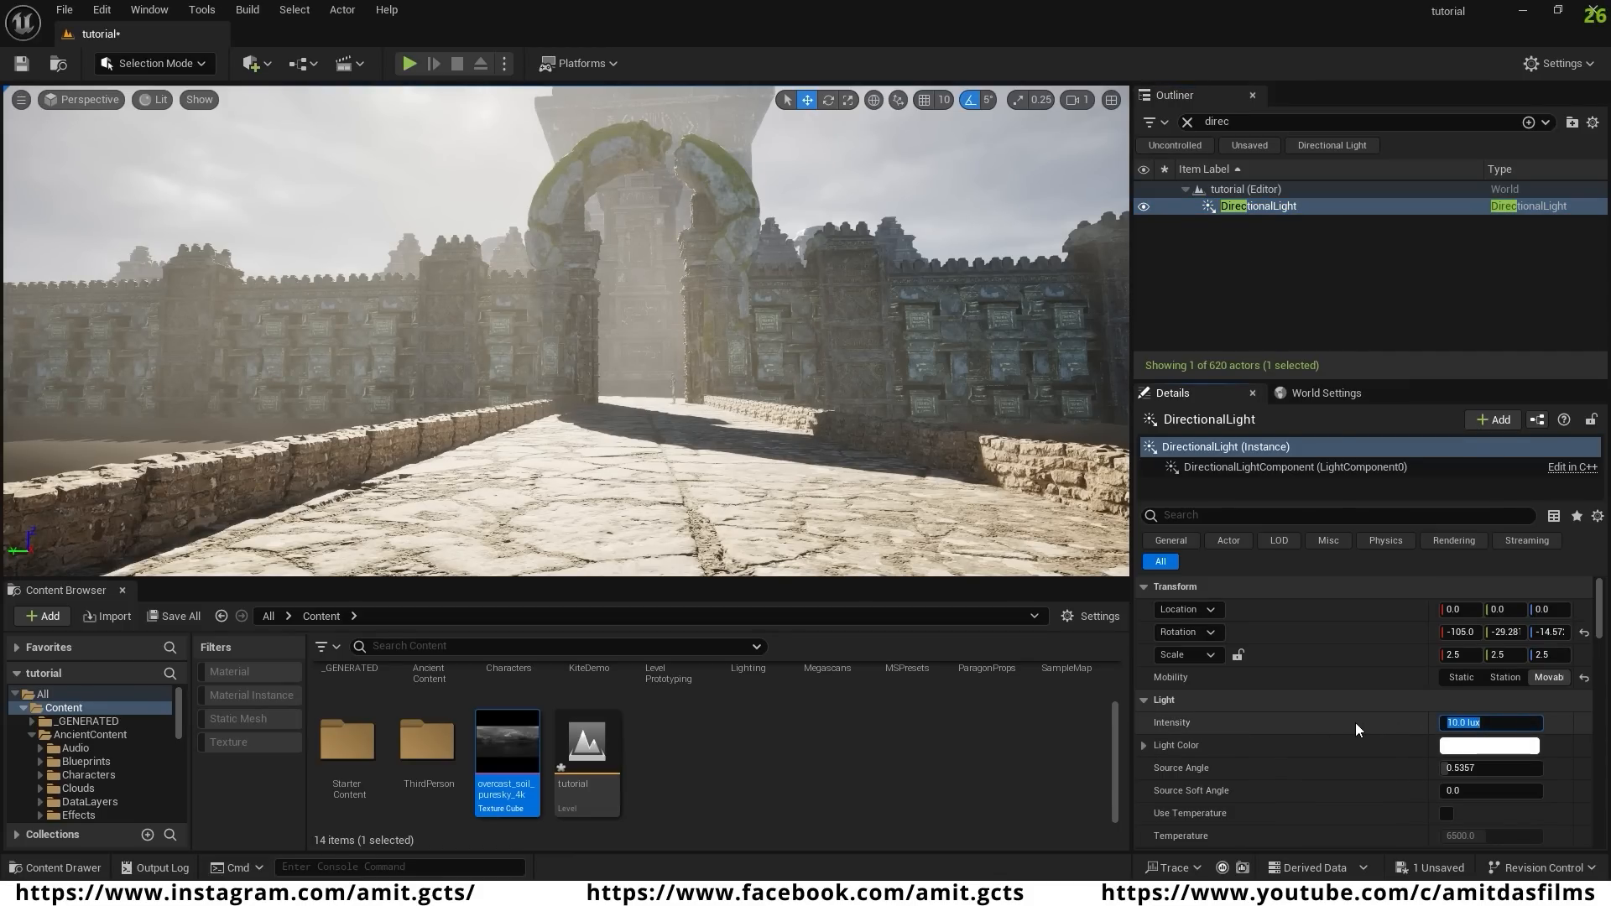
type("0.1")
key("Return")
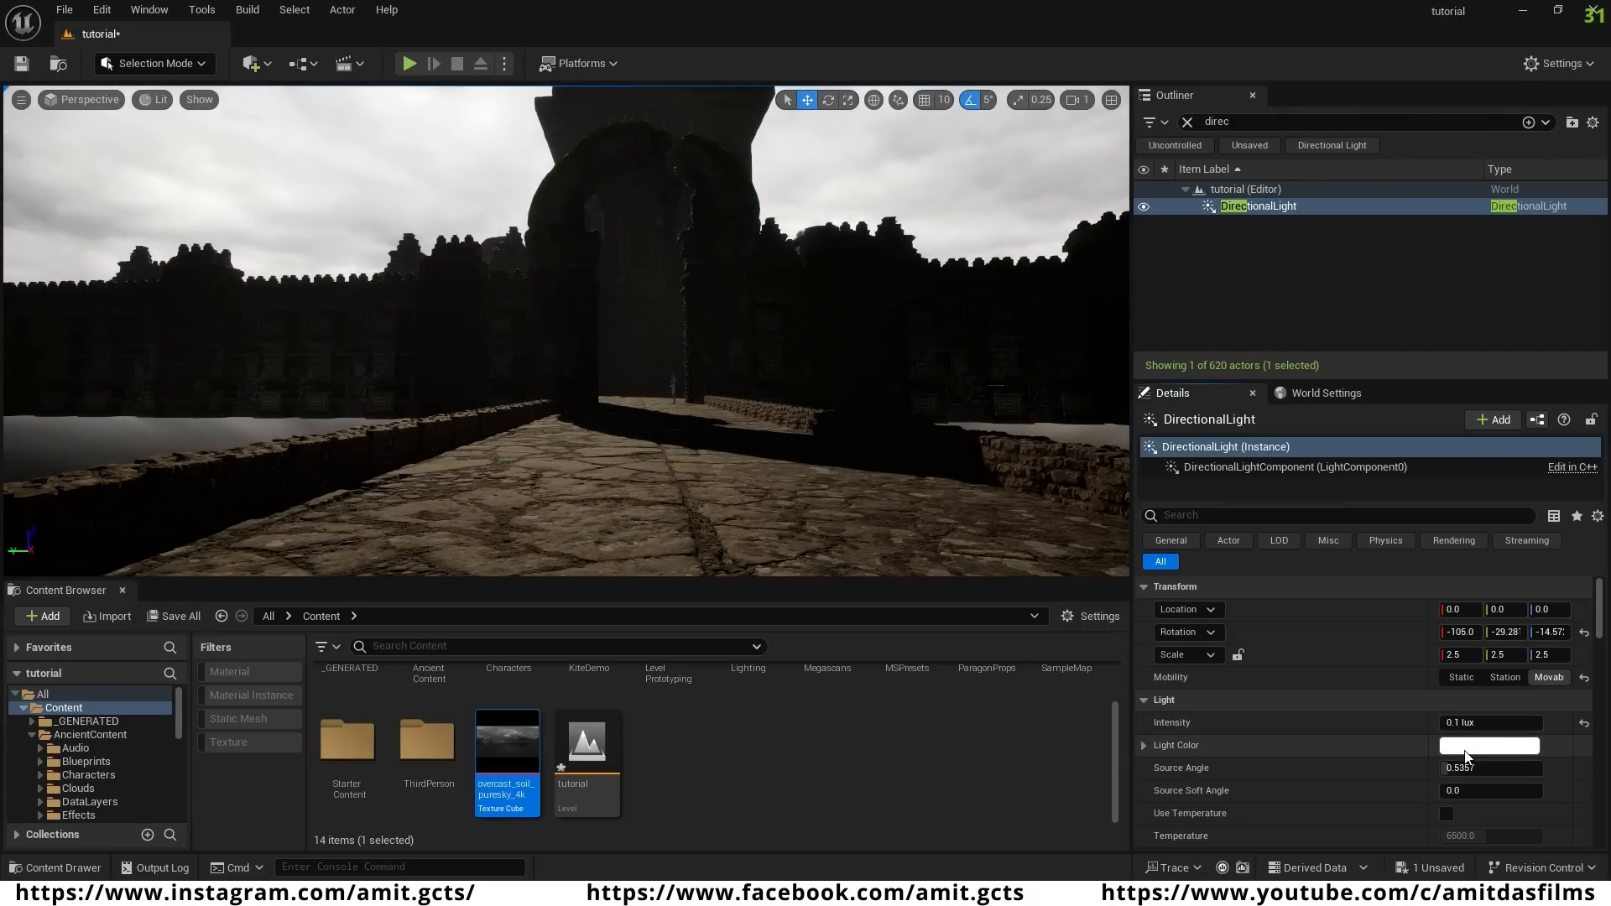
- Change the DirectionalLight's light color to a light blue, about hex sRGB 70E3FF
left_click(1467, 751)
left_click_drag(1184, 581, 1131, 557)
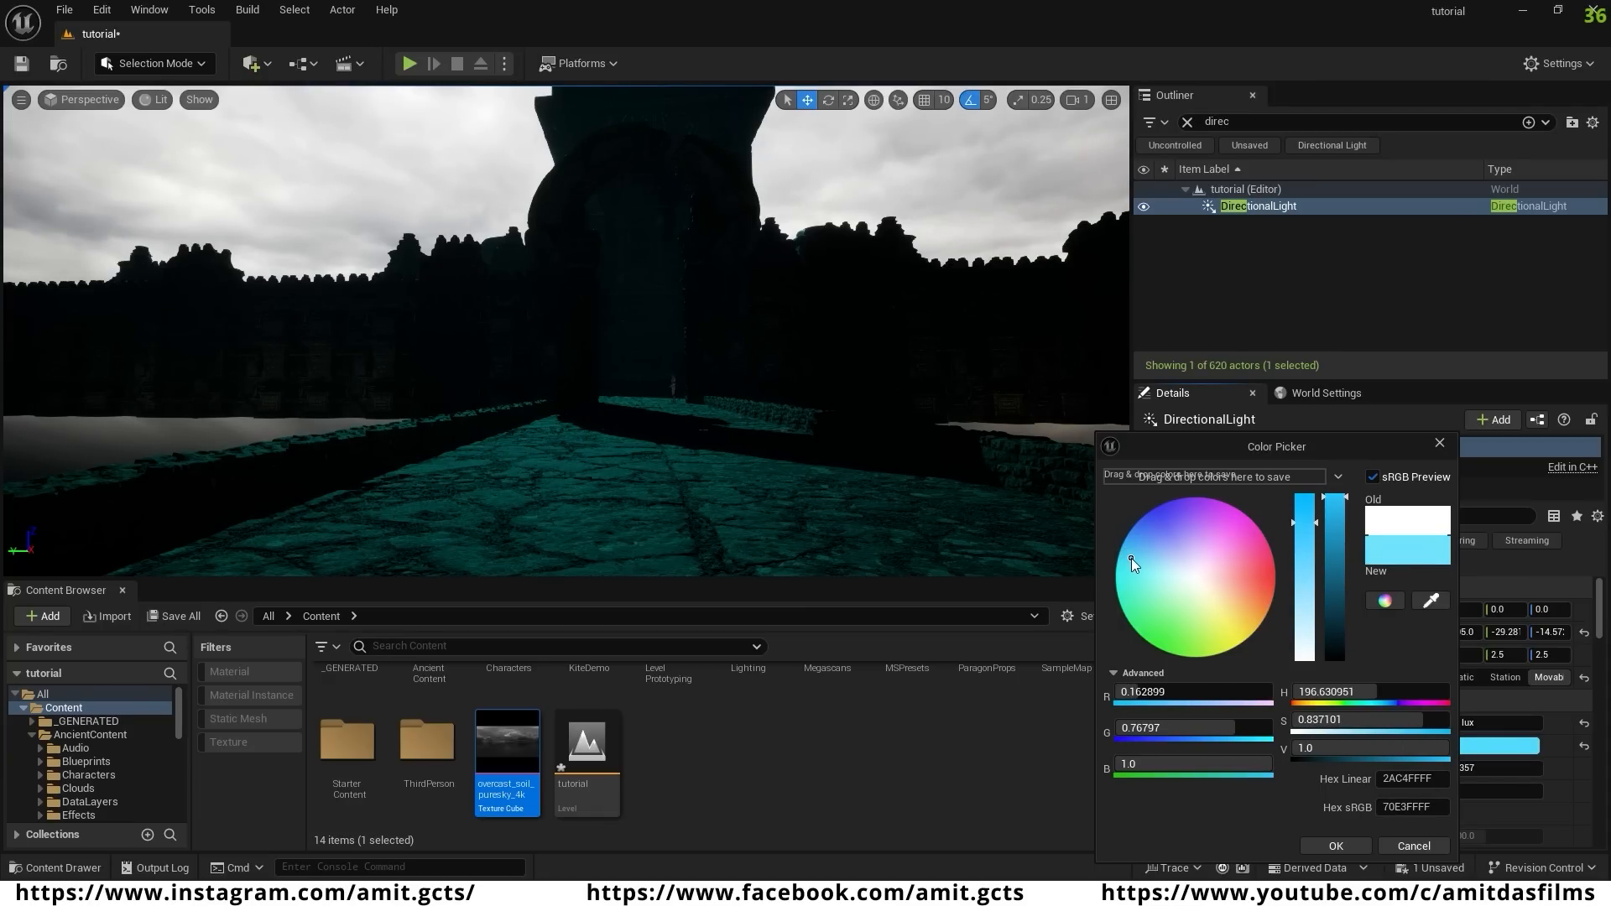
- Soften the directional light's colour to a pale blue with saturation about 0.54, and set its source angle to 100
mouse_move(1299, 527)
left_mouse_down()
mouse_move(1299, 608)
mouse_move(1298, 572)
left_mouse_up()
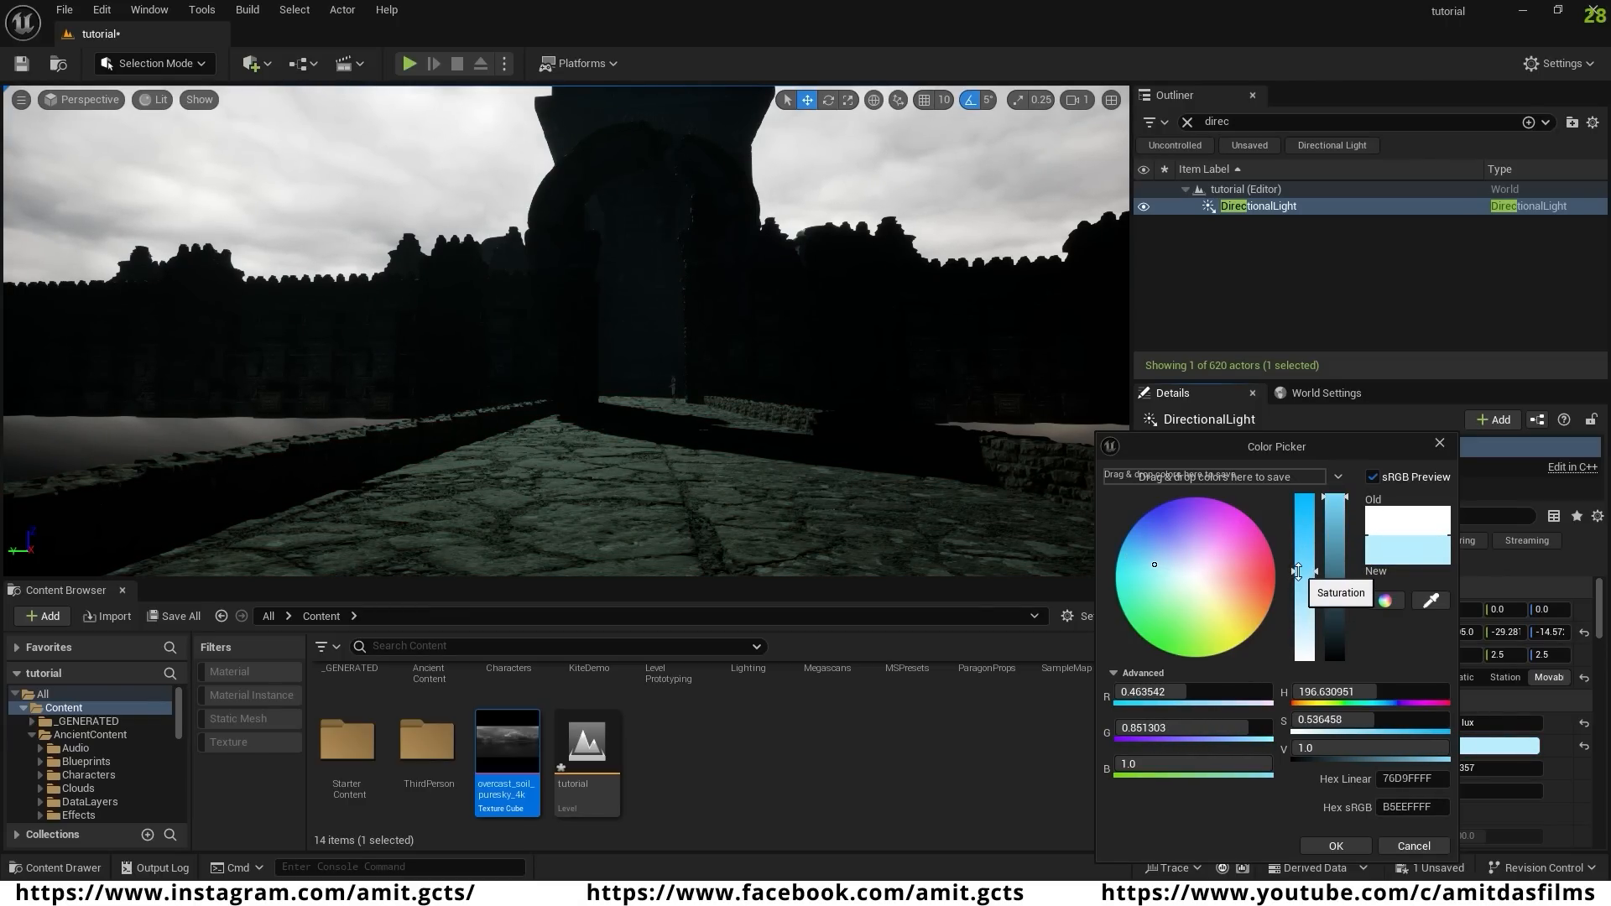
left_click(1357, 844)
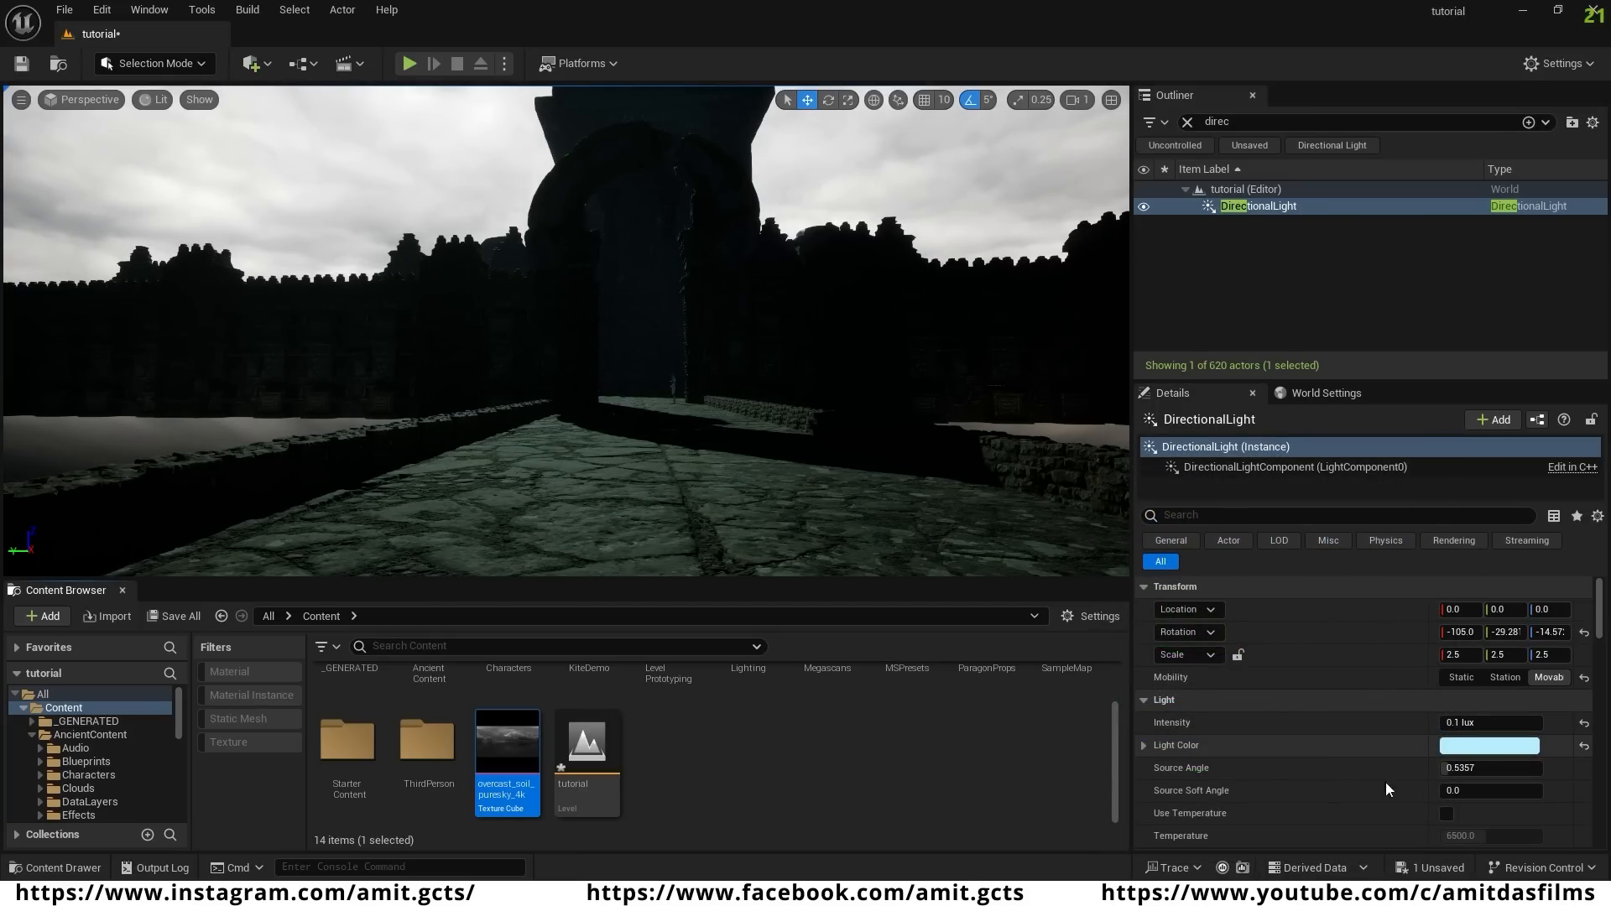
left_click(1451, 769)
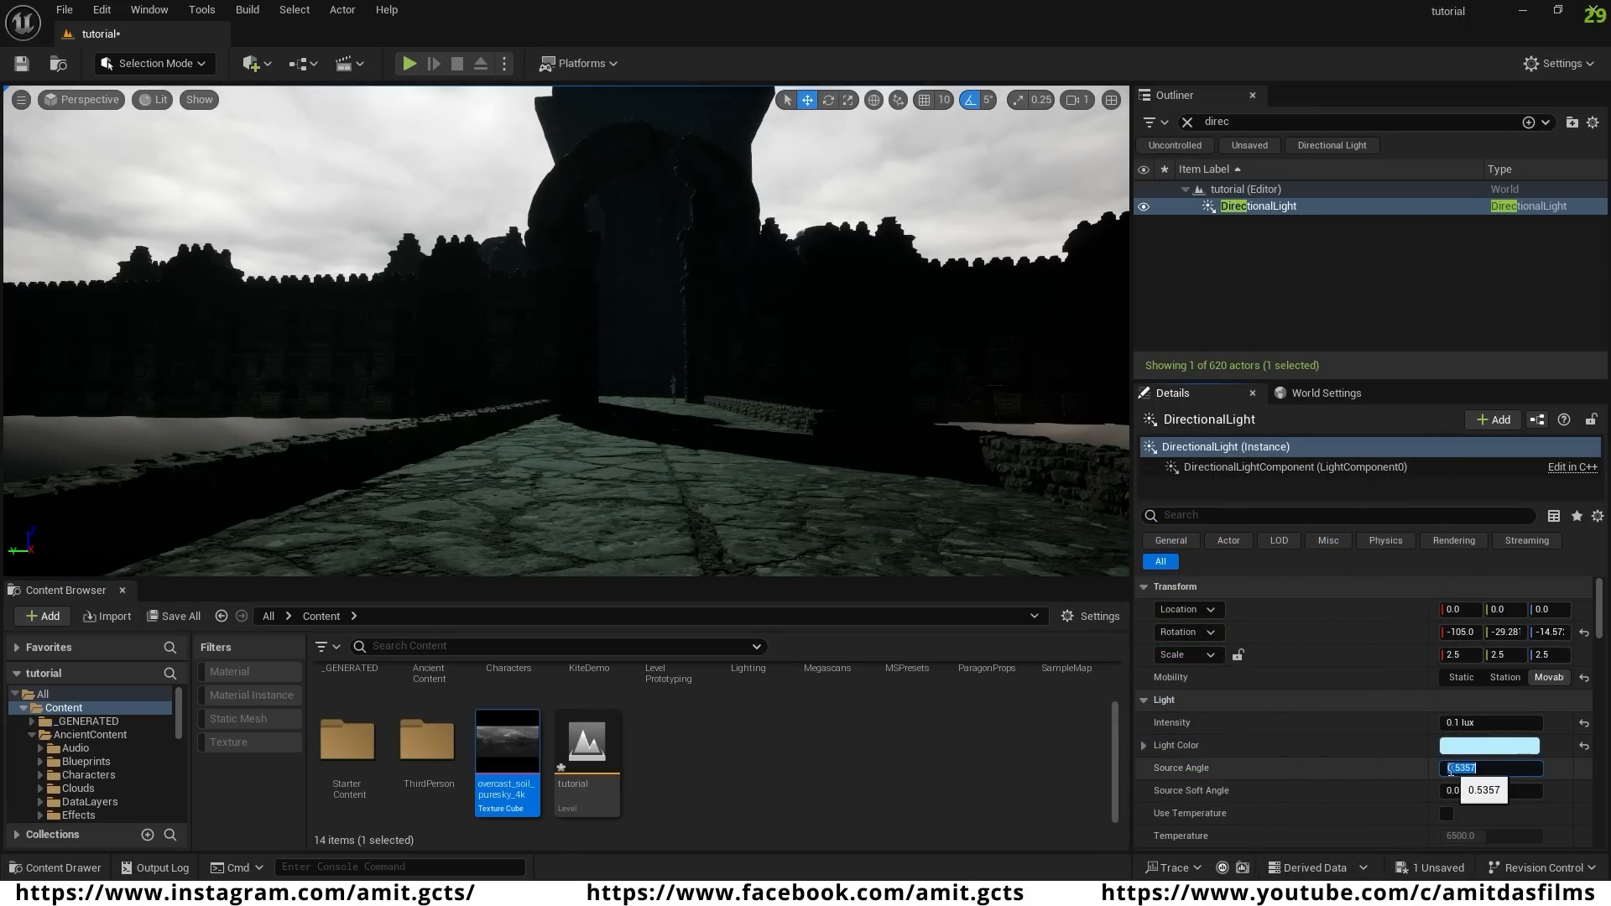
type("100")
key("Return")
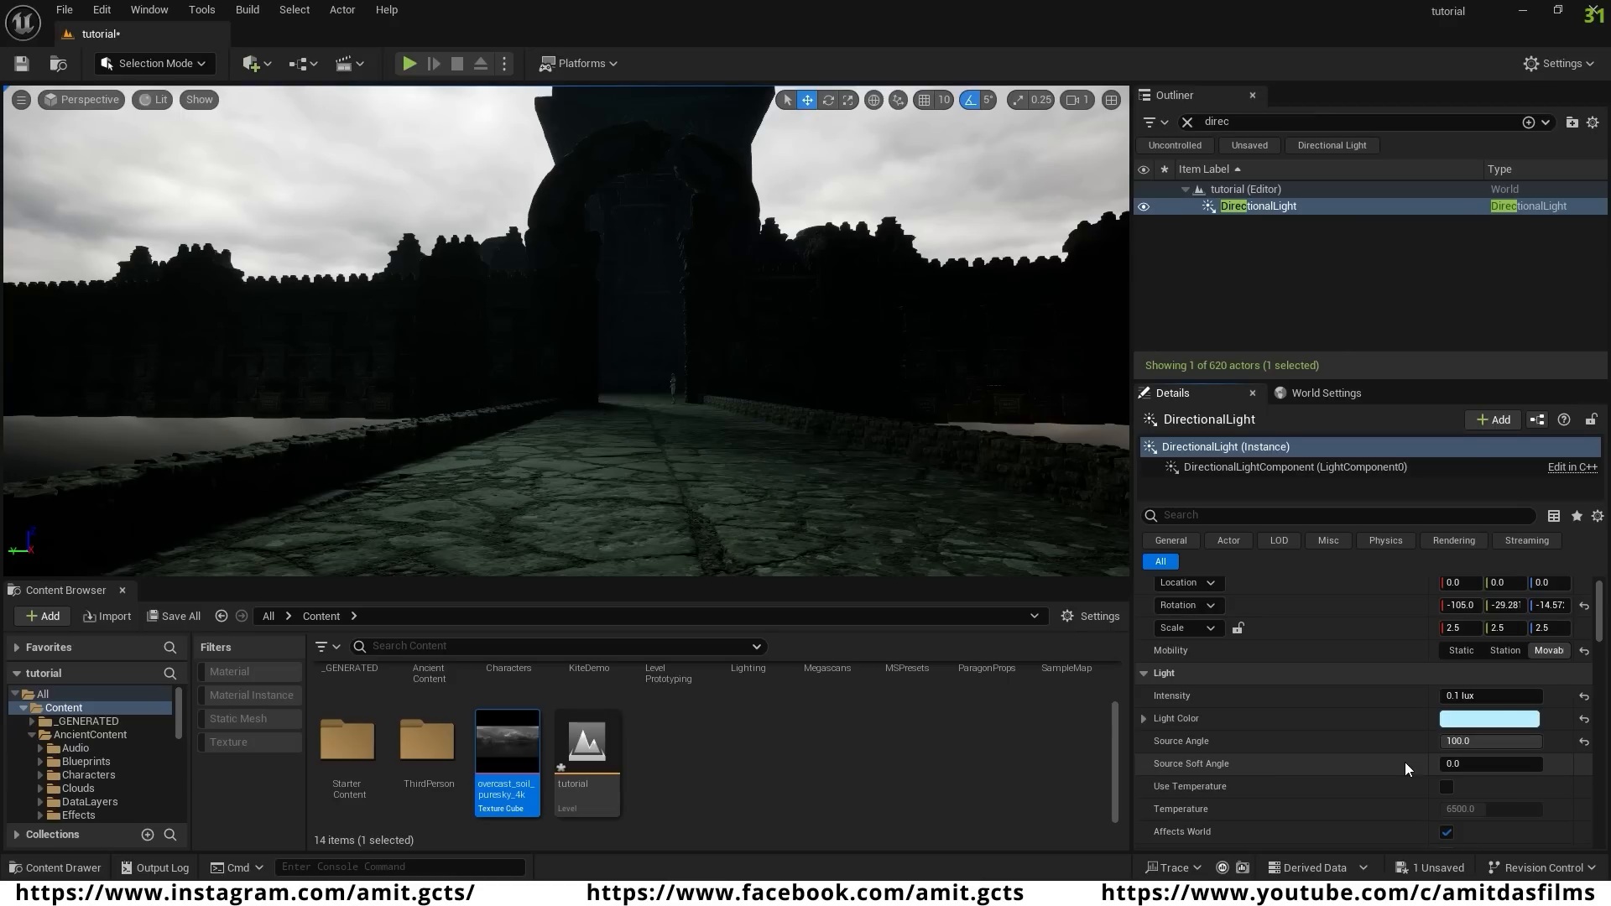
- Set the directional light's volumetric scattering intensity to 10 and check the effect around the gate
scroll(1405, 762, "down", 3)
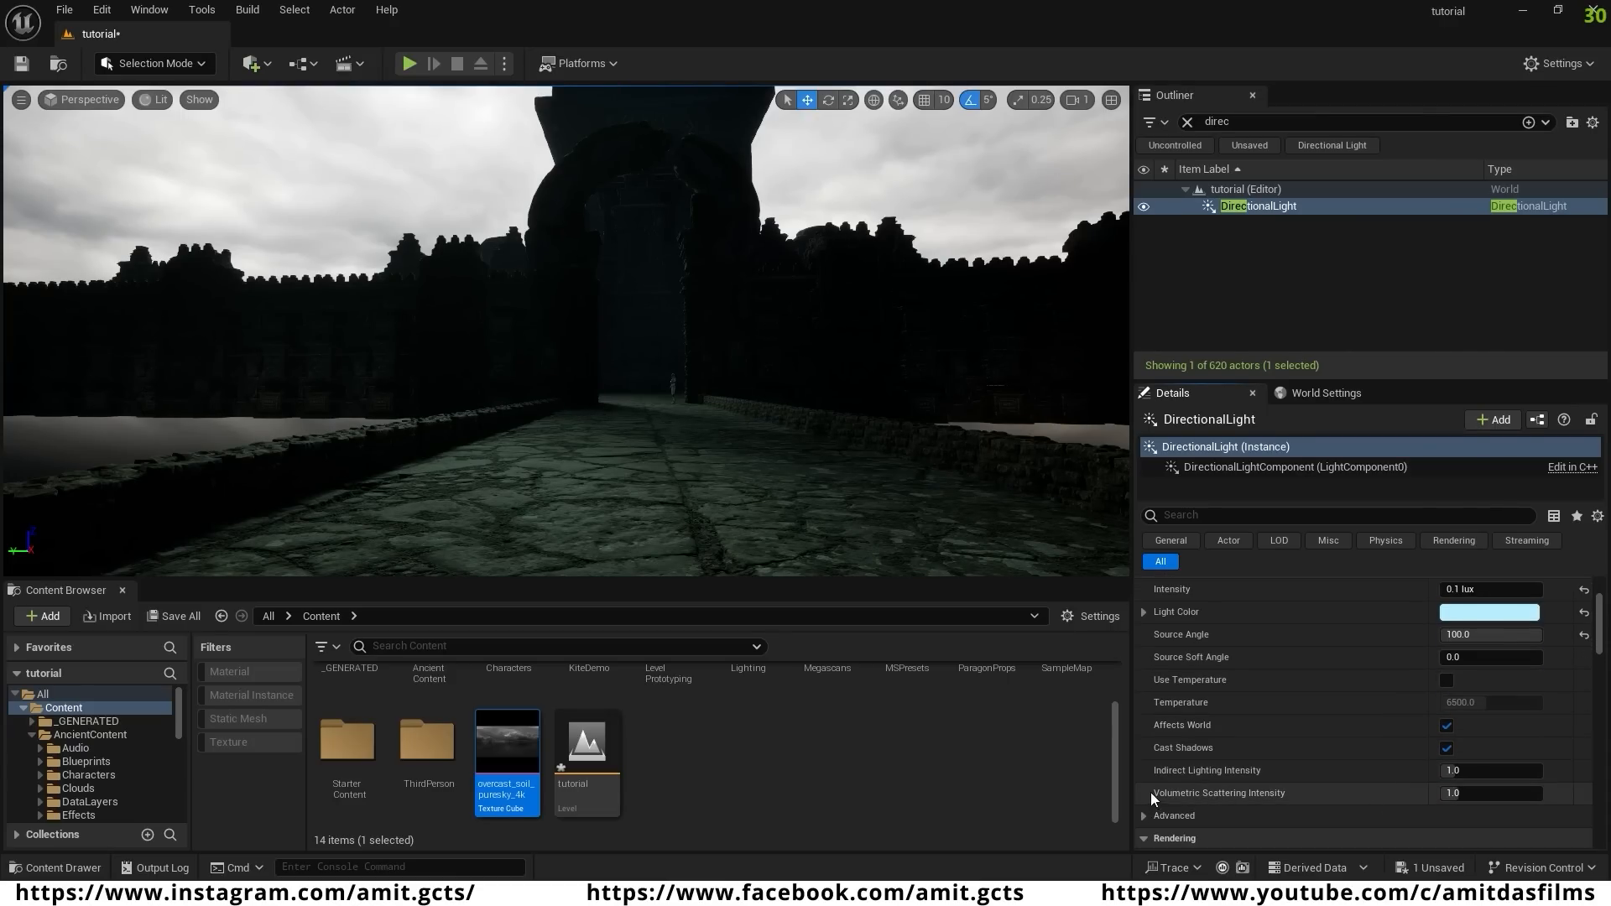
left_click(1464, 795)
type("1")
key("Return")
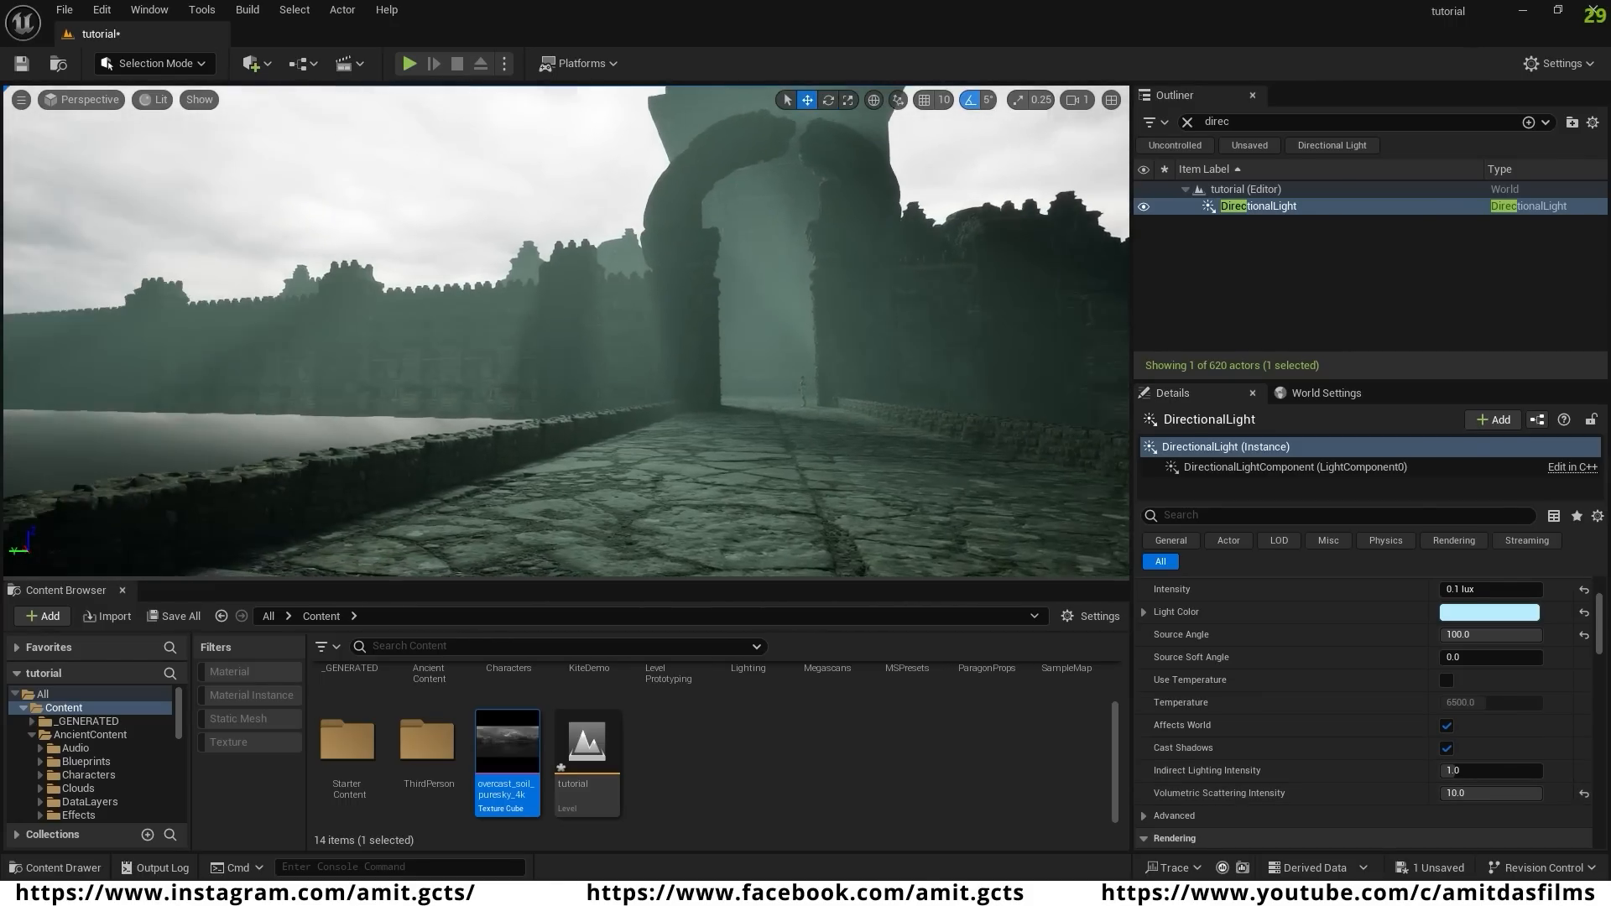
right_click_drag(645, 442, 801, 442)
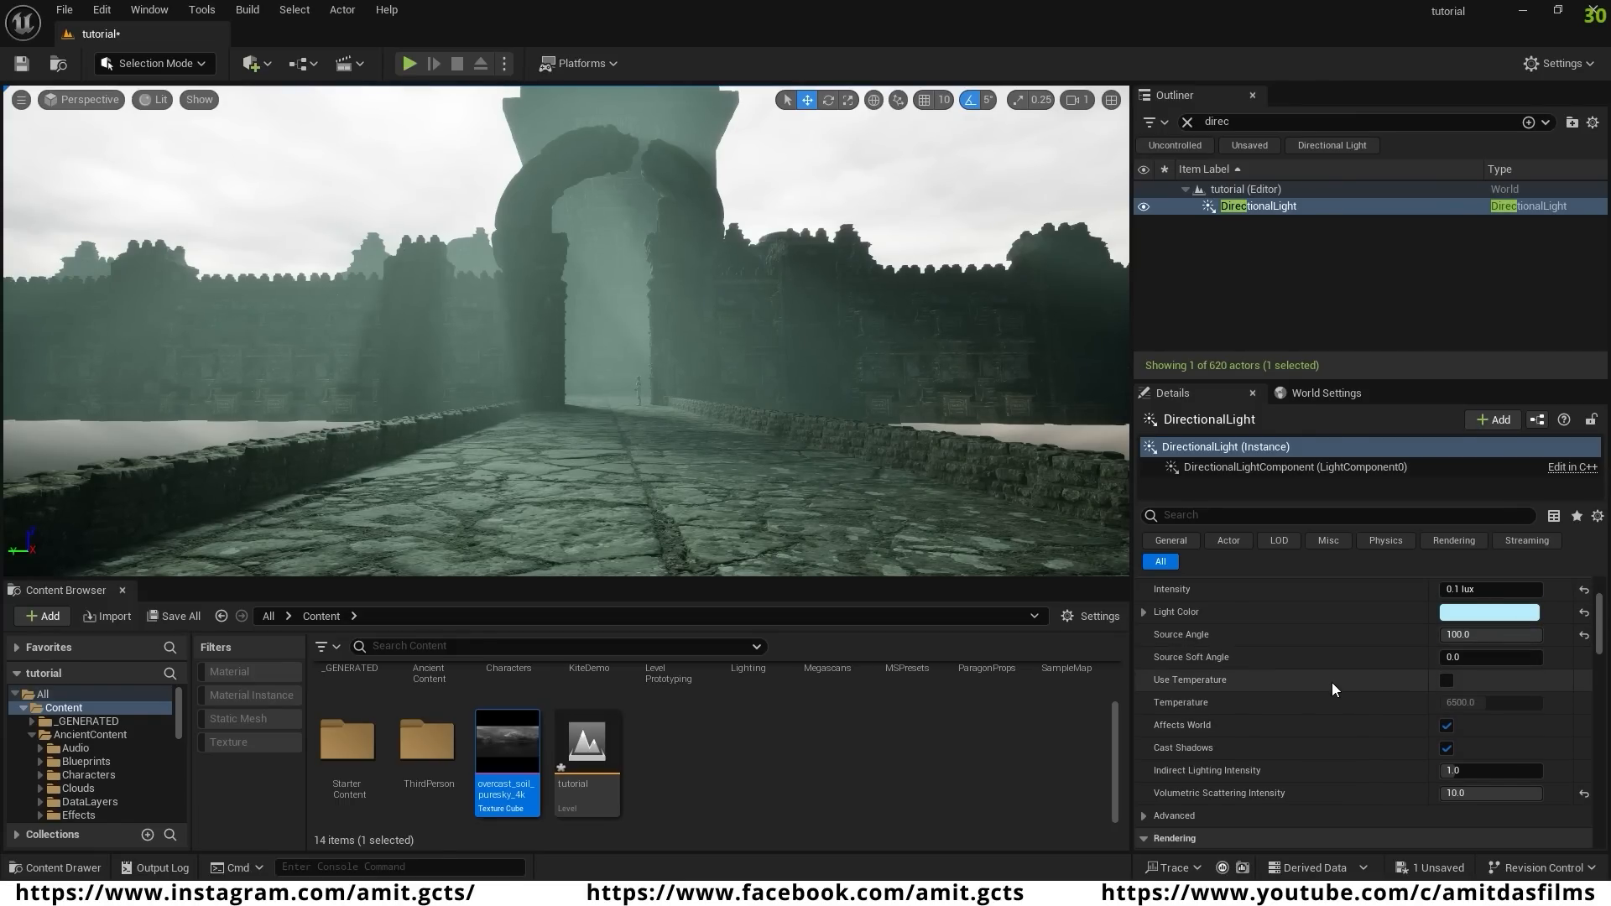
- Find the ExponentialHeightFog actor and set its fog density to 0.3 and fog height falloff to 0.4
left_click(1187, 122)
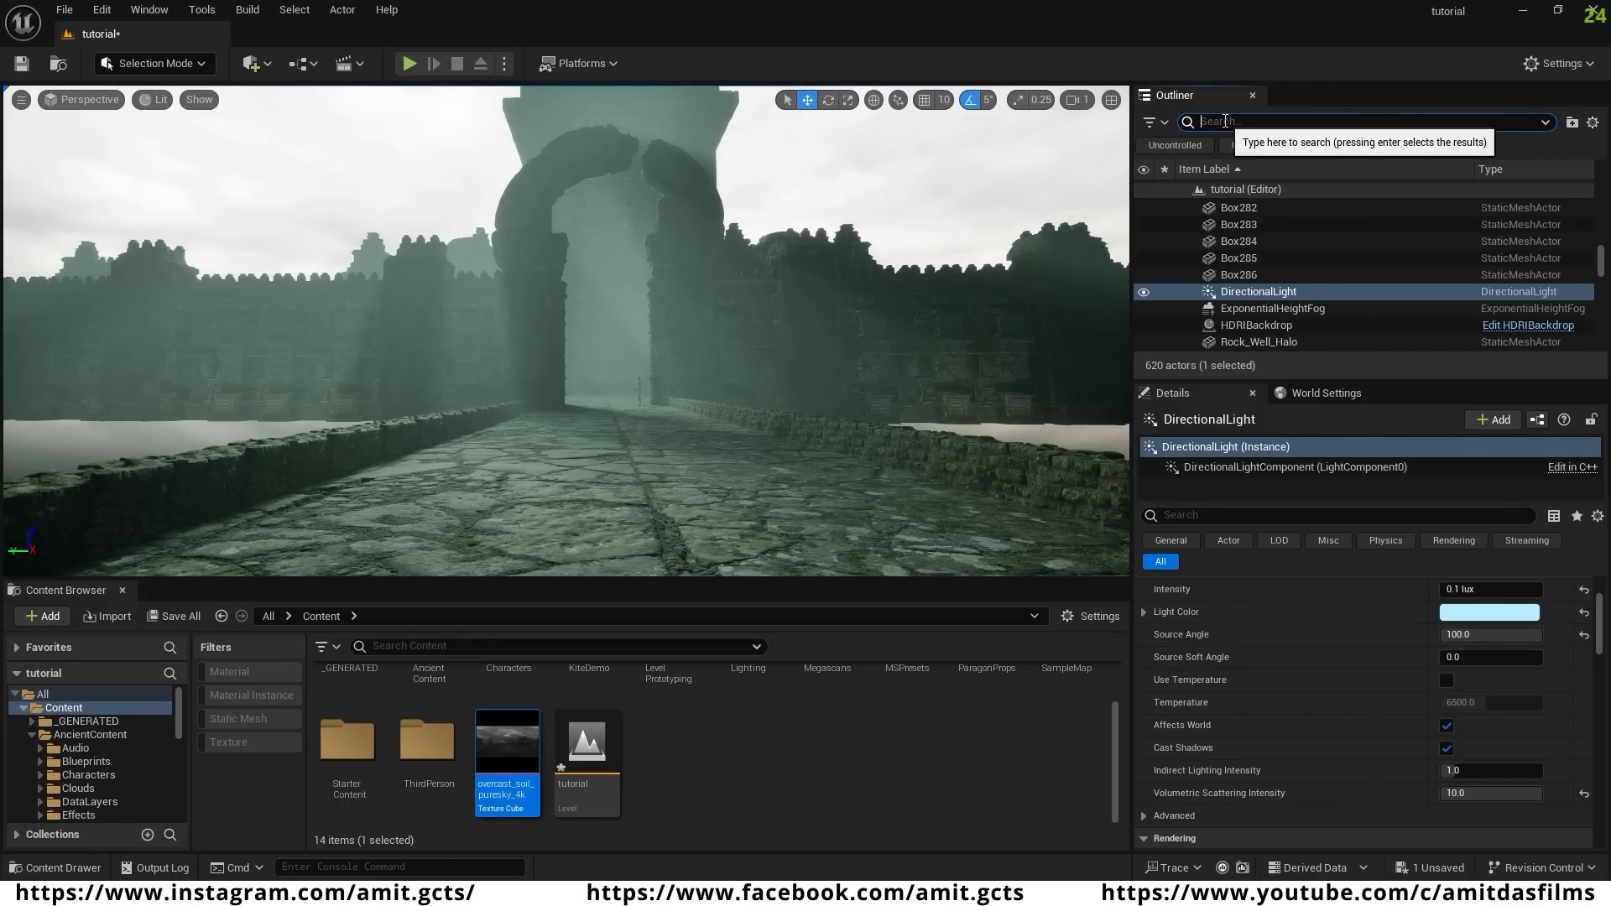
type("fog")
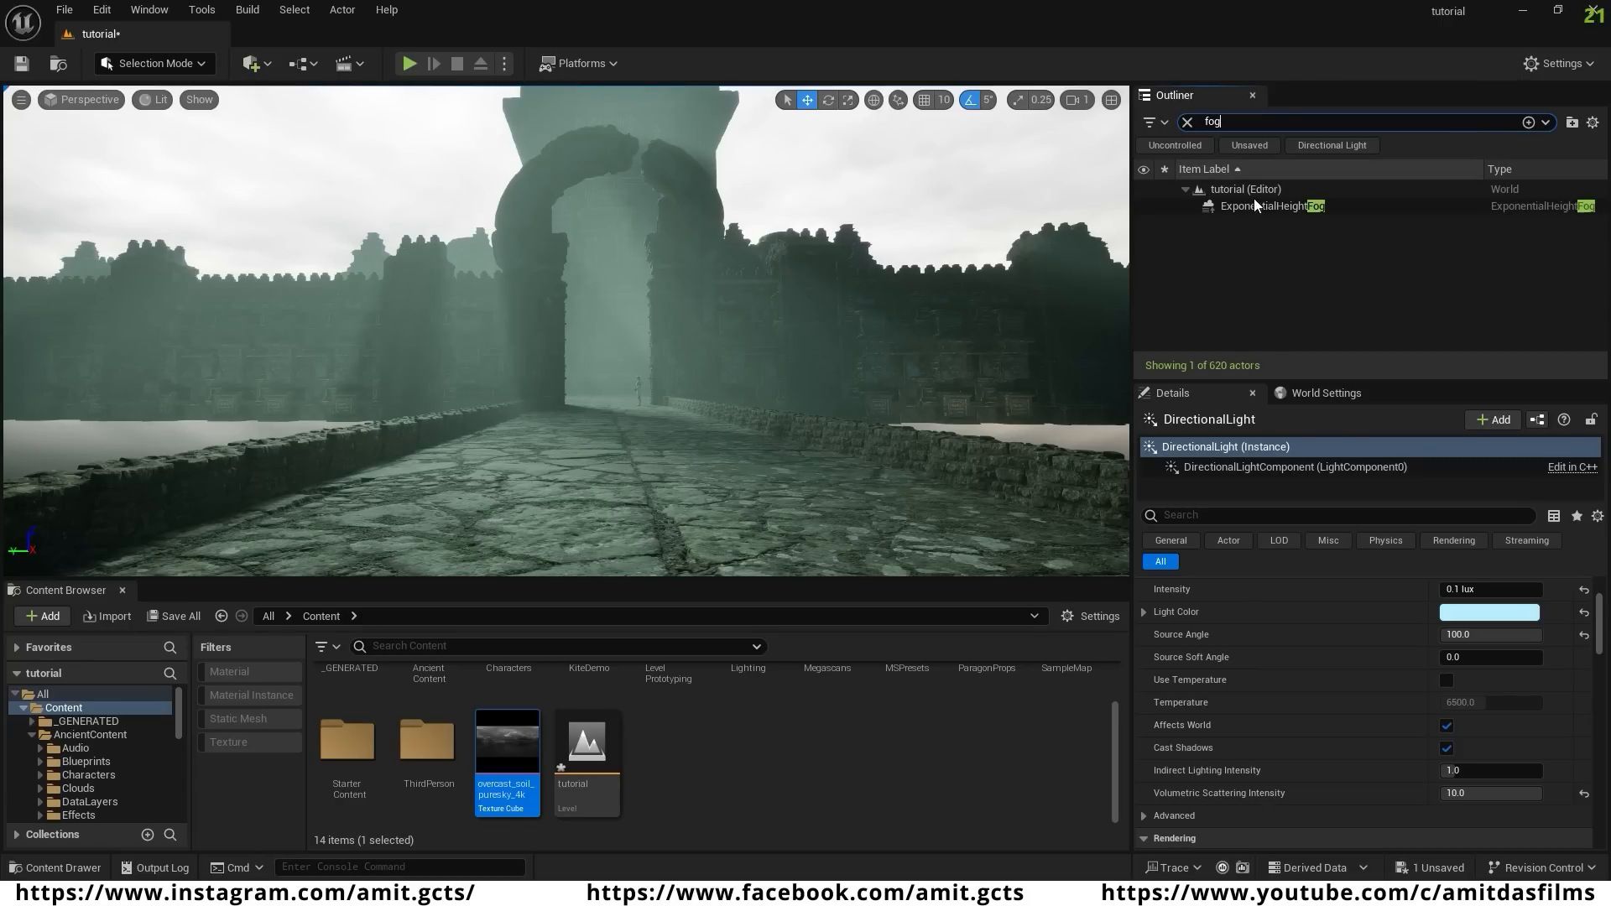
left_click(1286, 208)
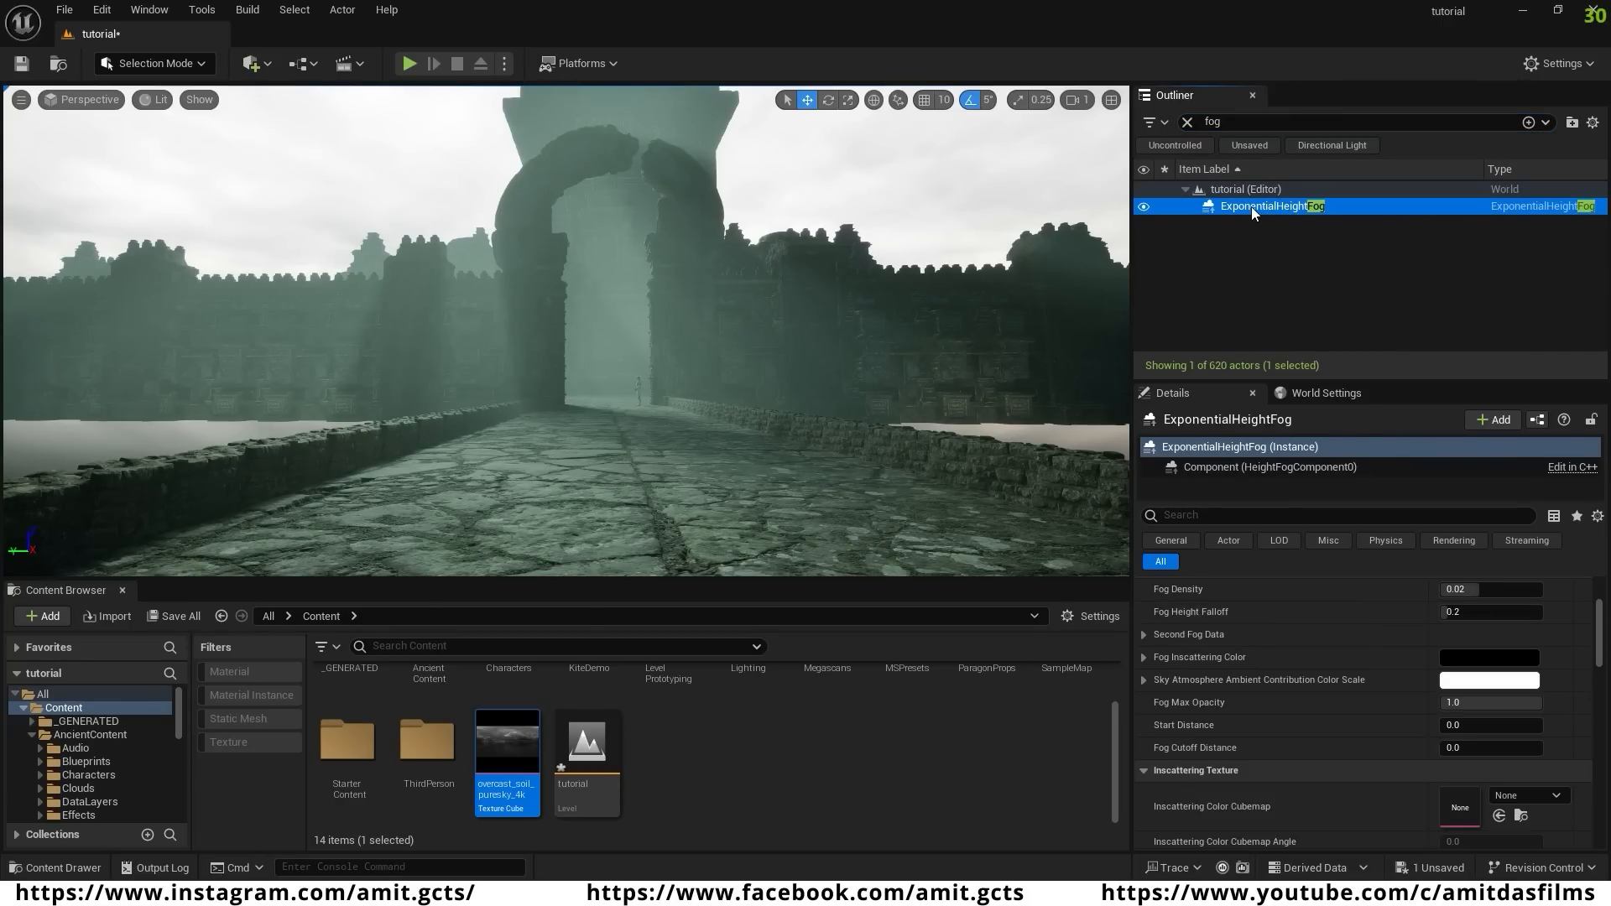
scroll(1337, 621, "up", 3)
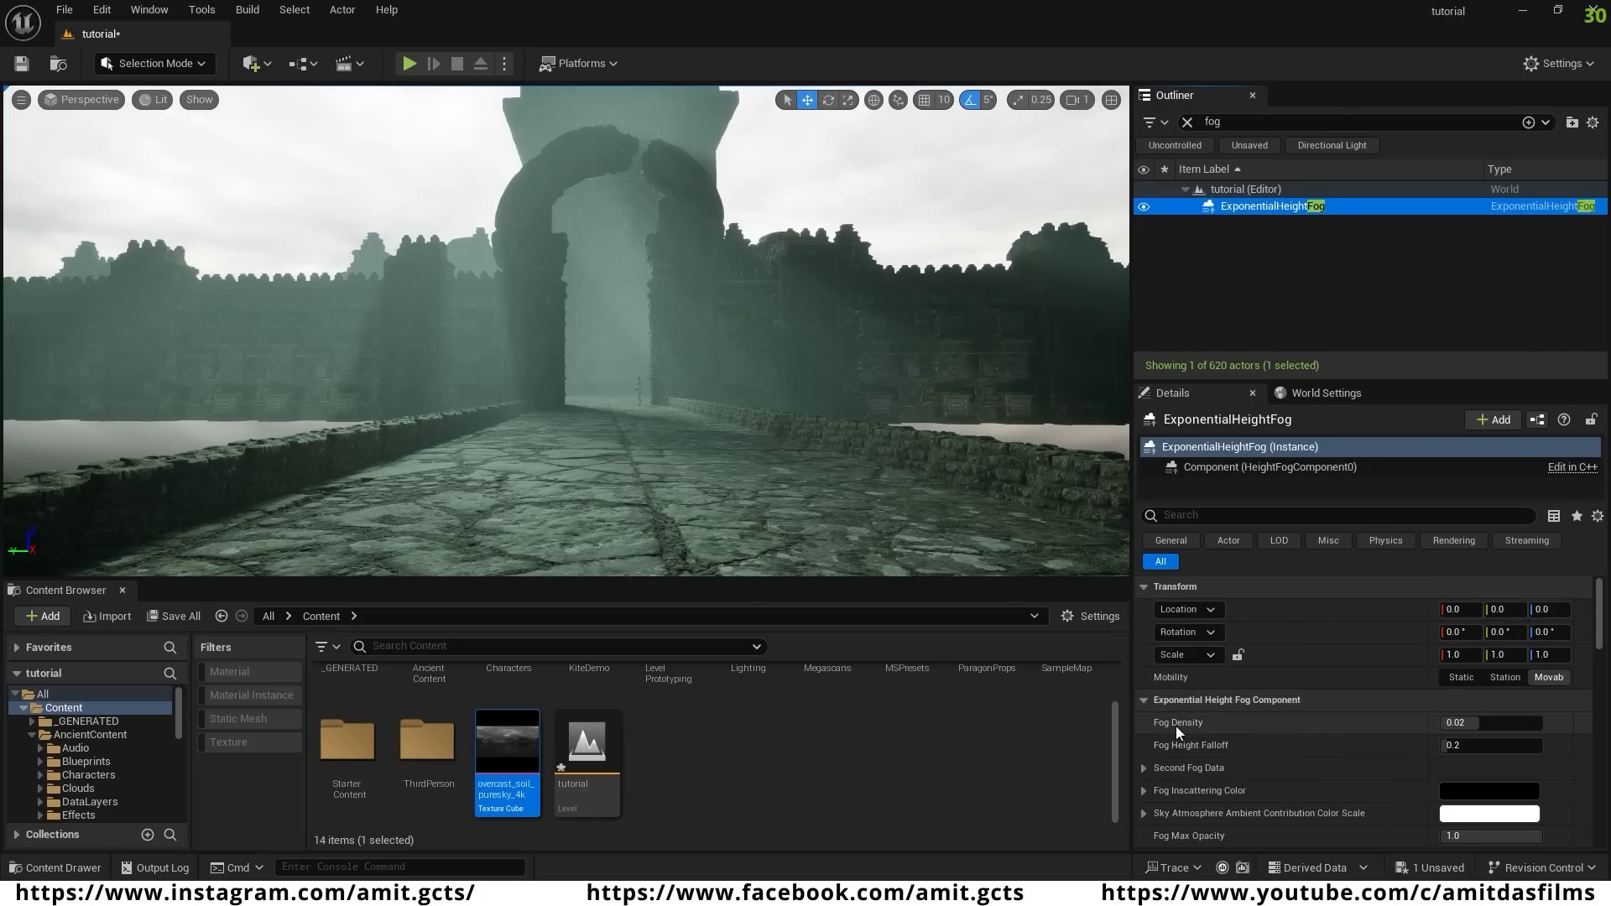
left_click(1464, 723)
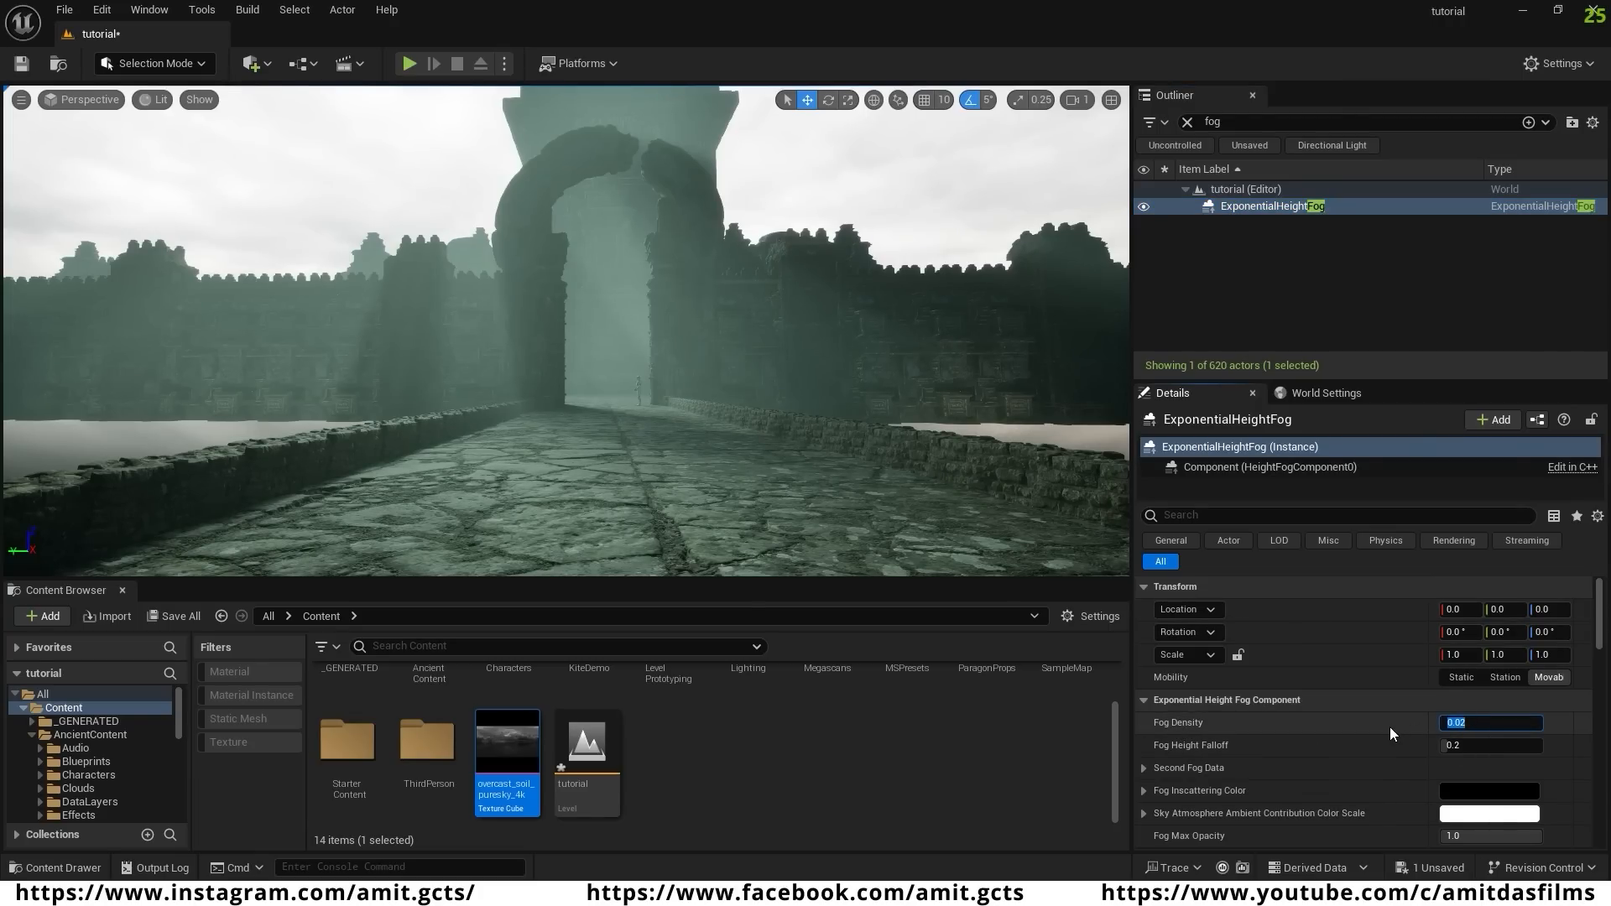
type("0.3")
key("Return")
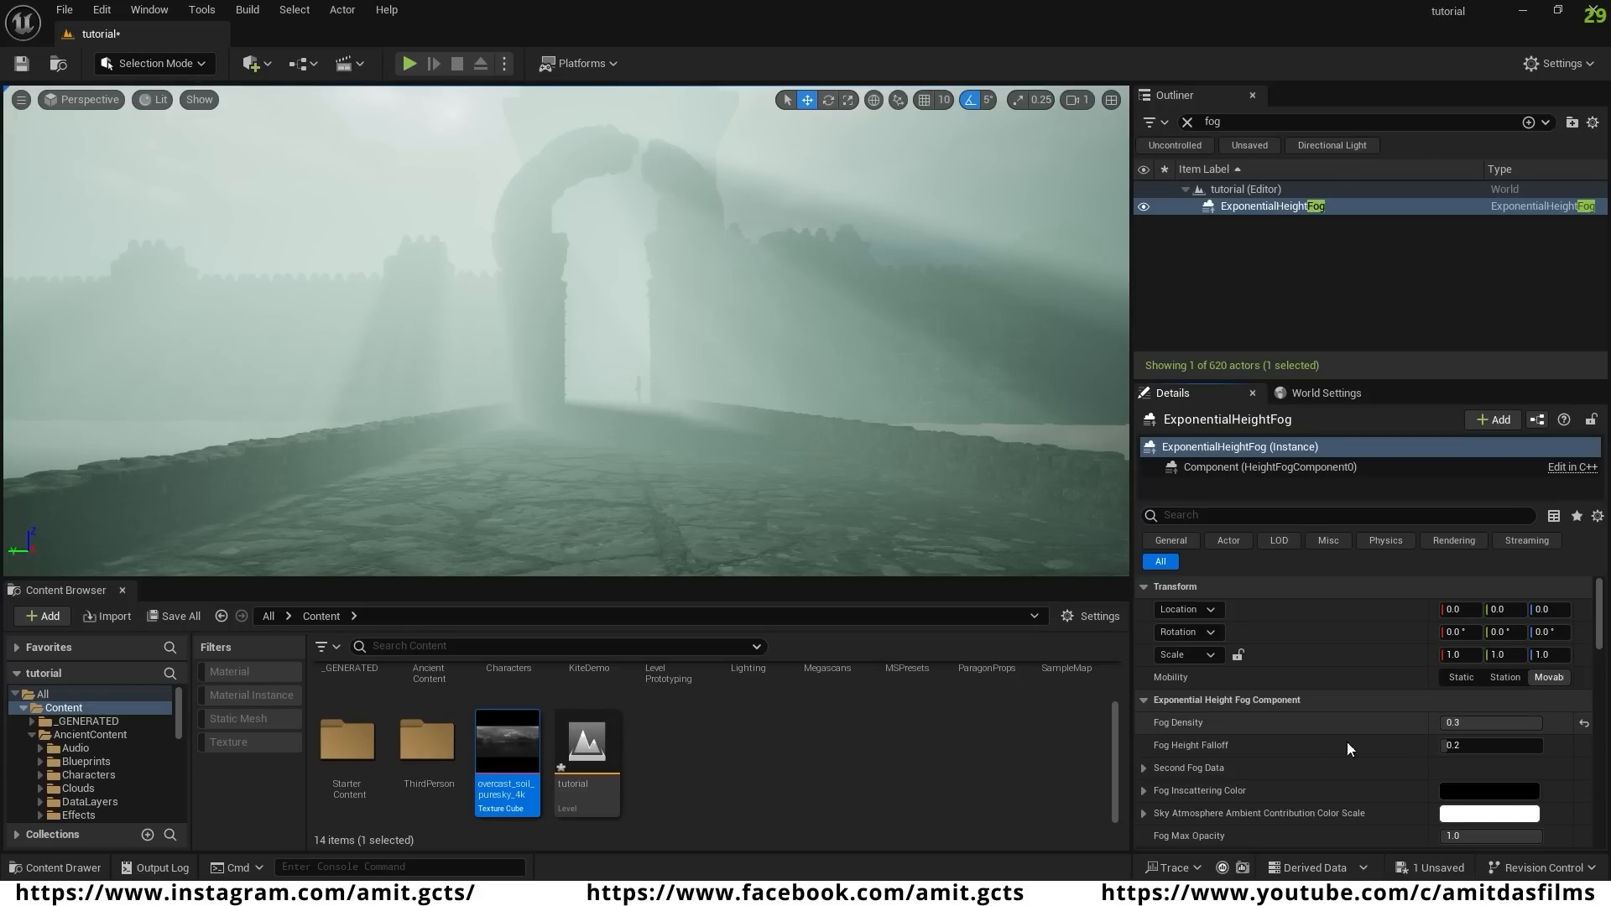
left_click(1456, 745)
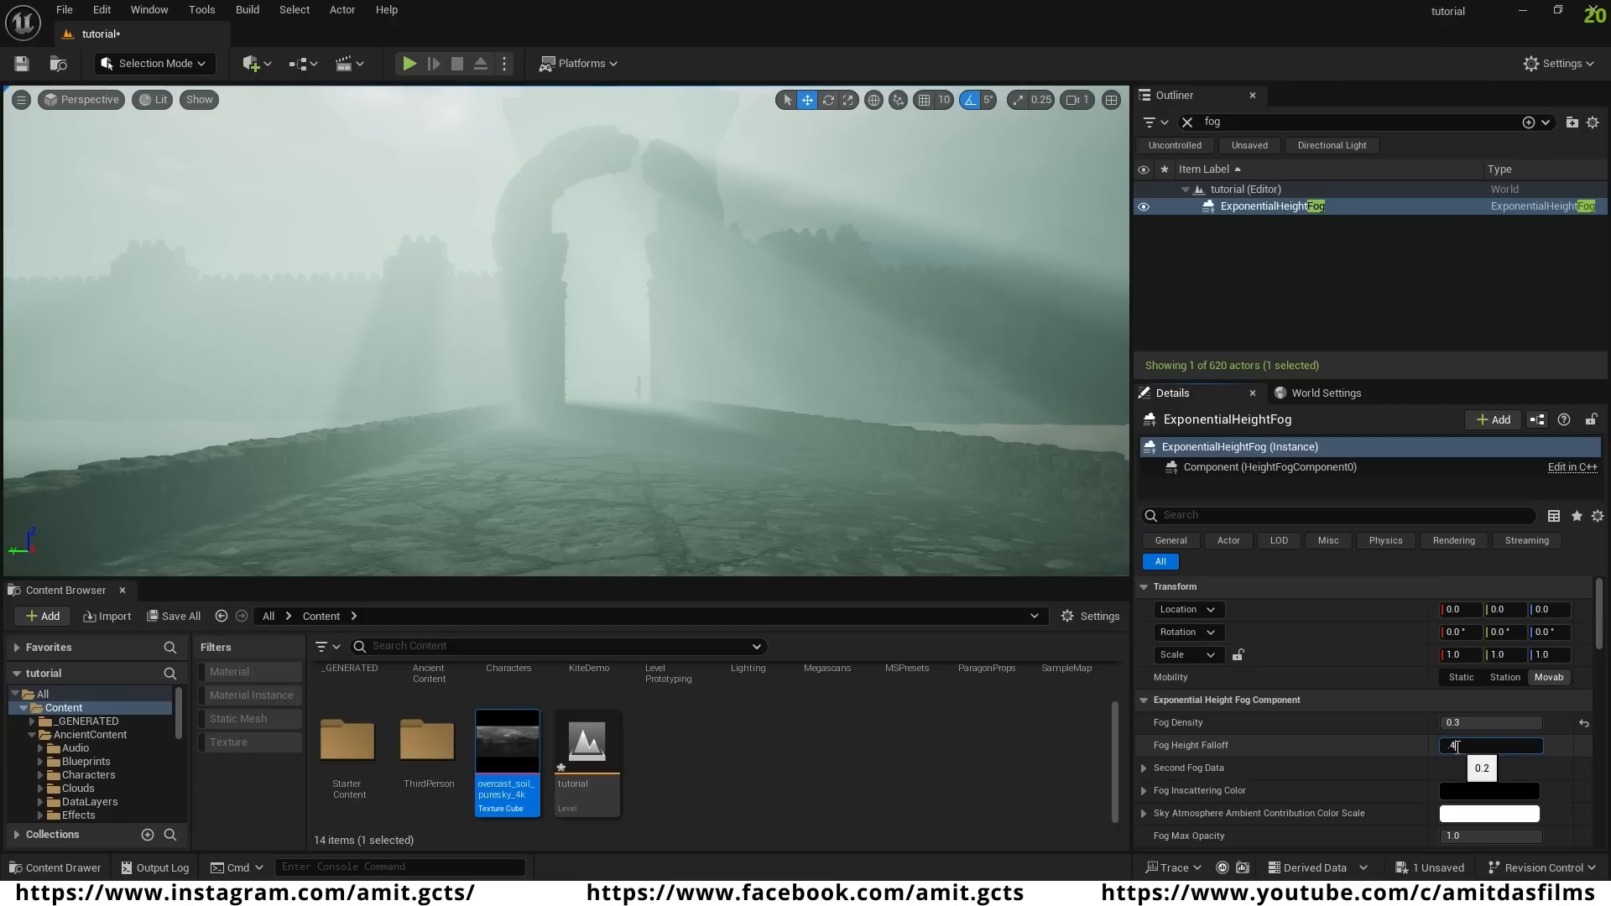
key("Return")
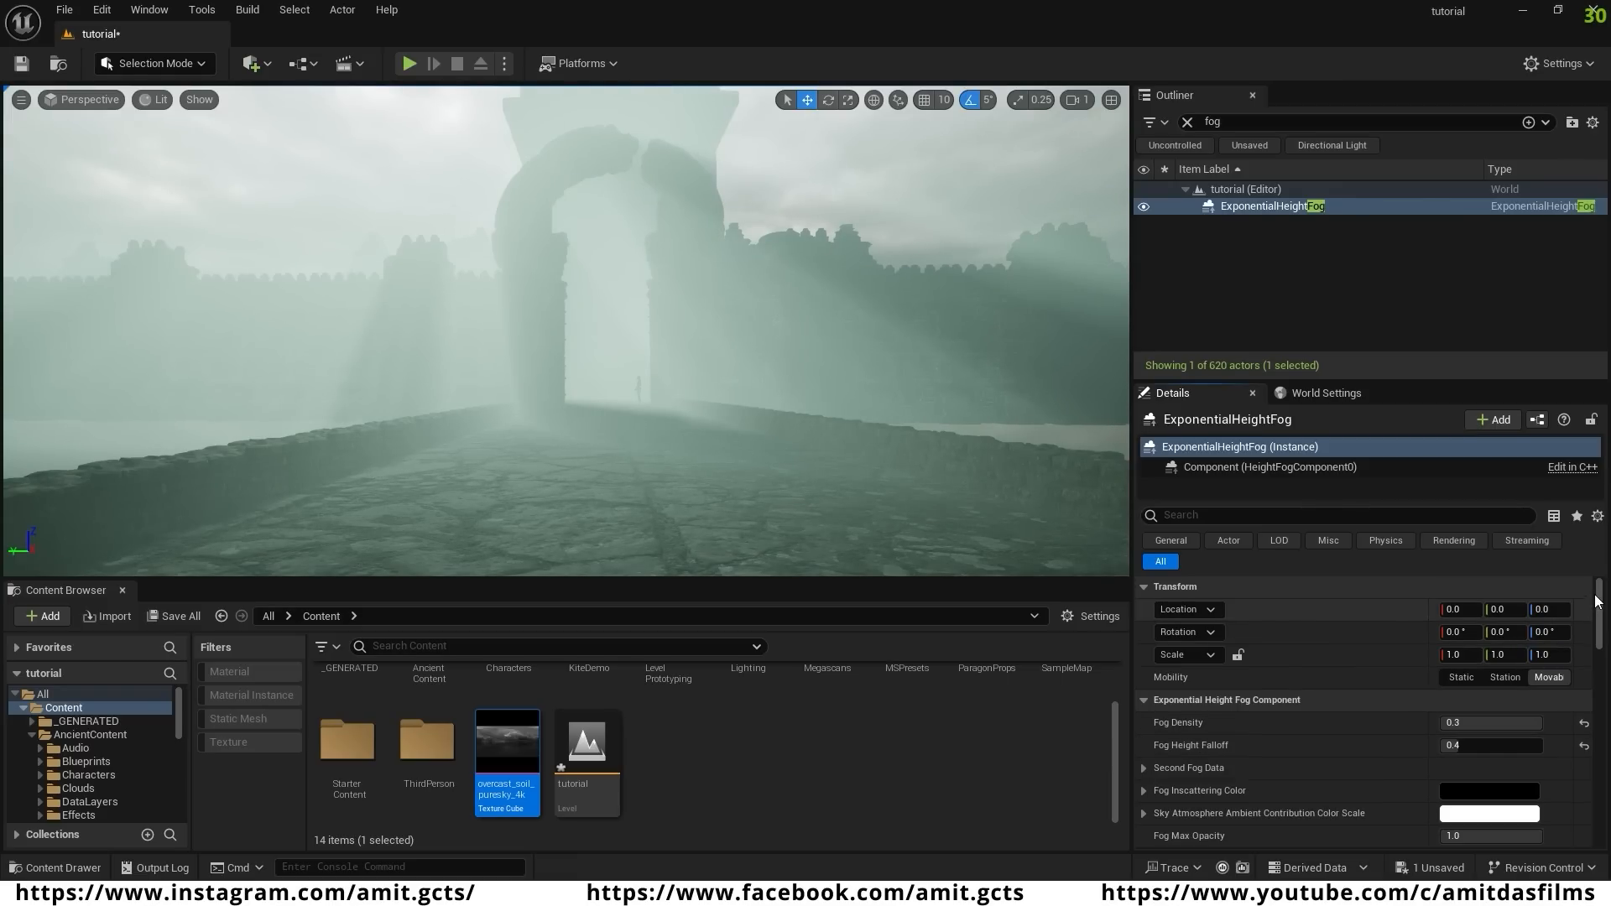
- Darken the volumetric fog's albedo colour from white to a mid grey
left_click_drag(1601, 606, 1603, 687)
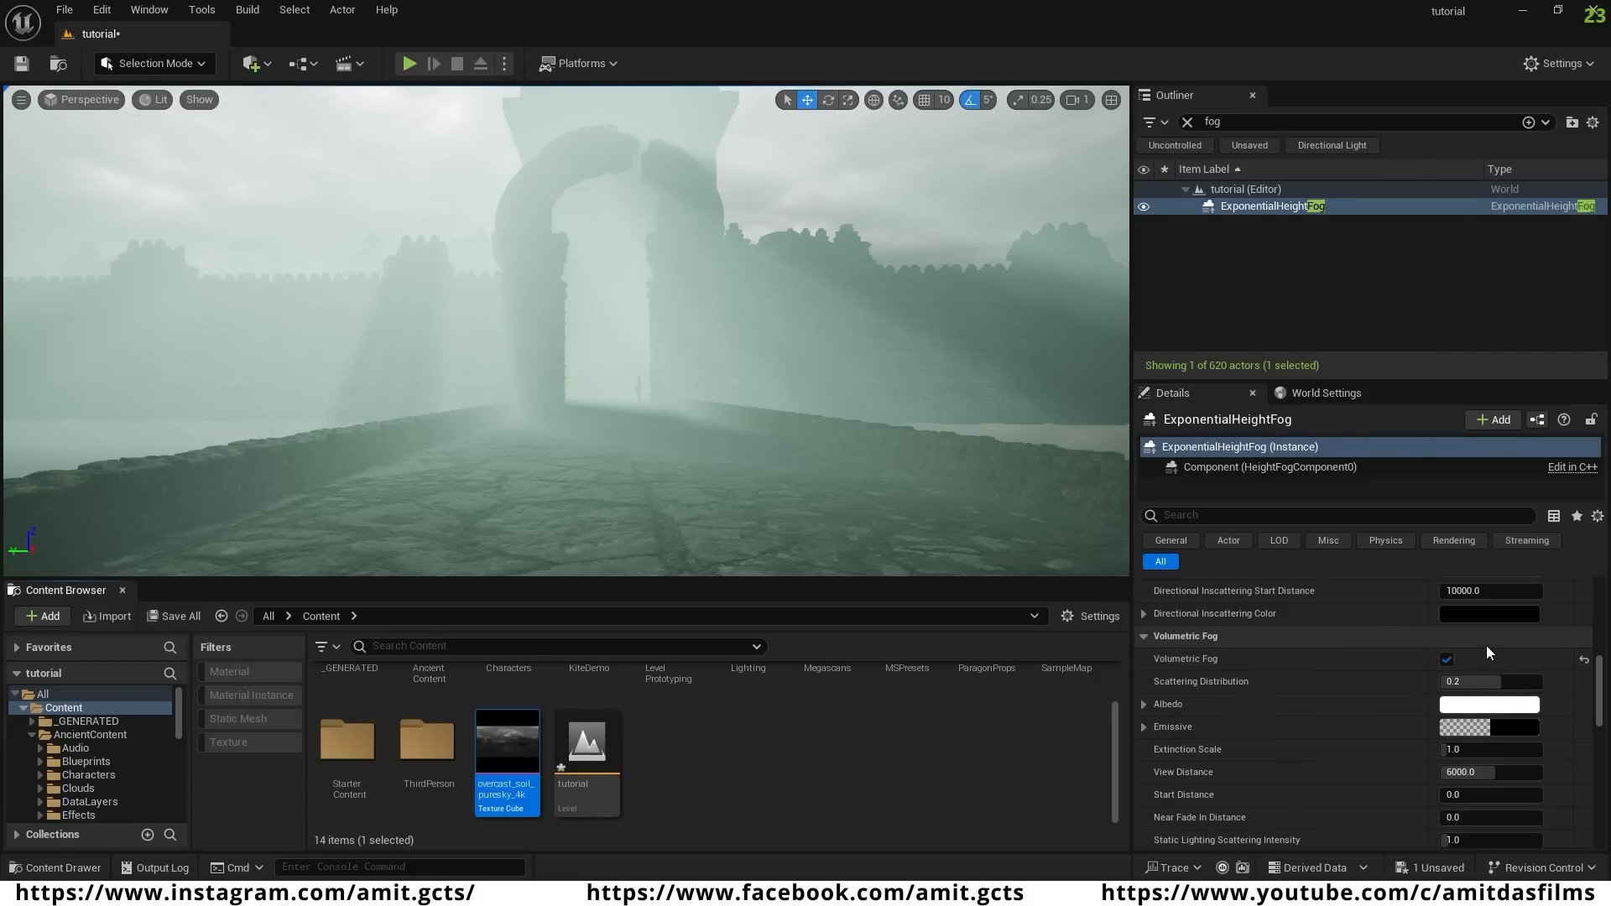
left_click(1482, 707)
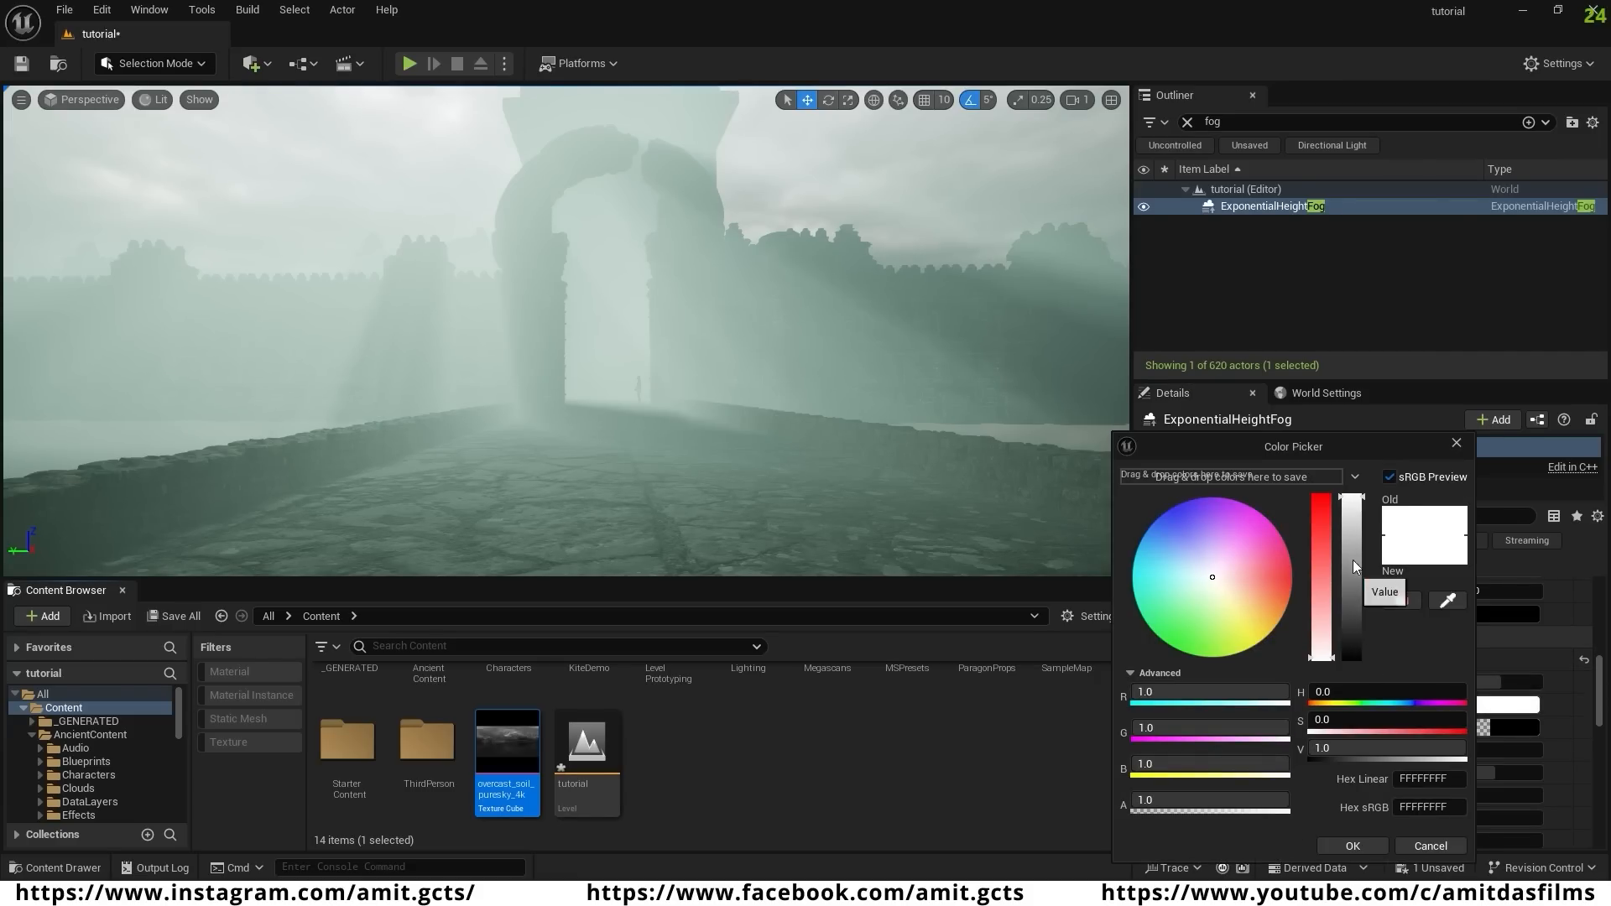
left_click_drag(1352, 500, 1362, 615)
left_click(1366, 846)
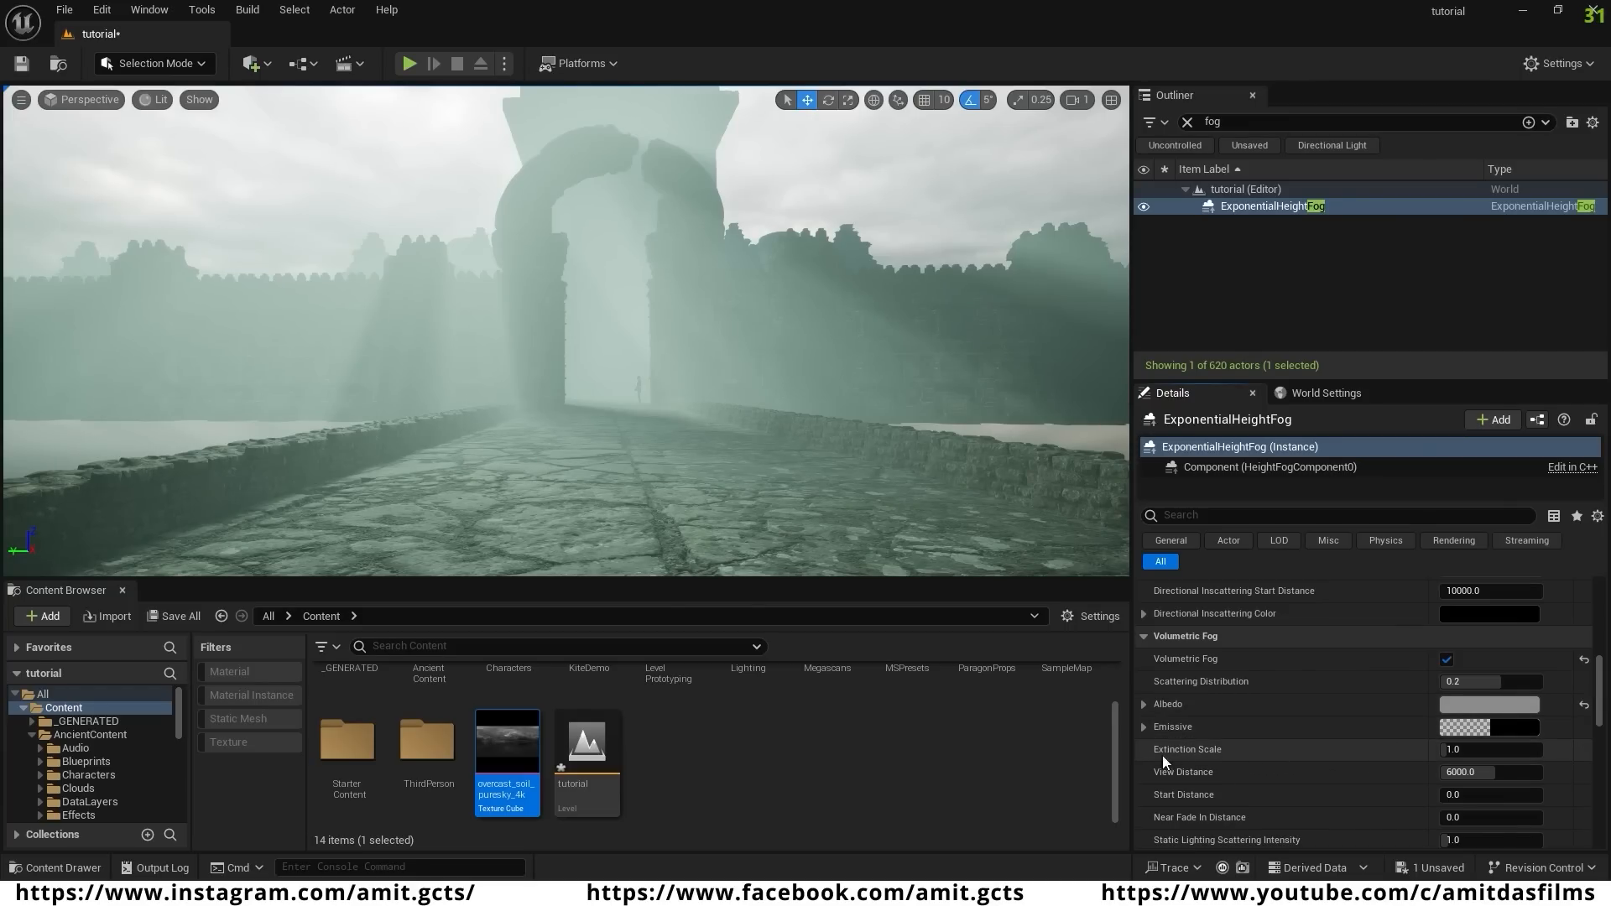
- Set the volumetric fog's extinction scale to 3.6
left_click(1454, 751)
type("1.1")
key("Return")
type("3.6")
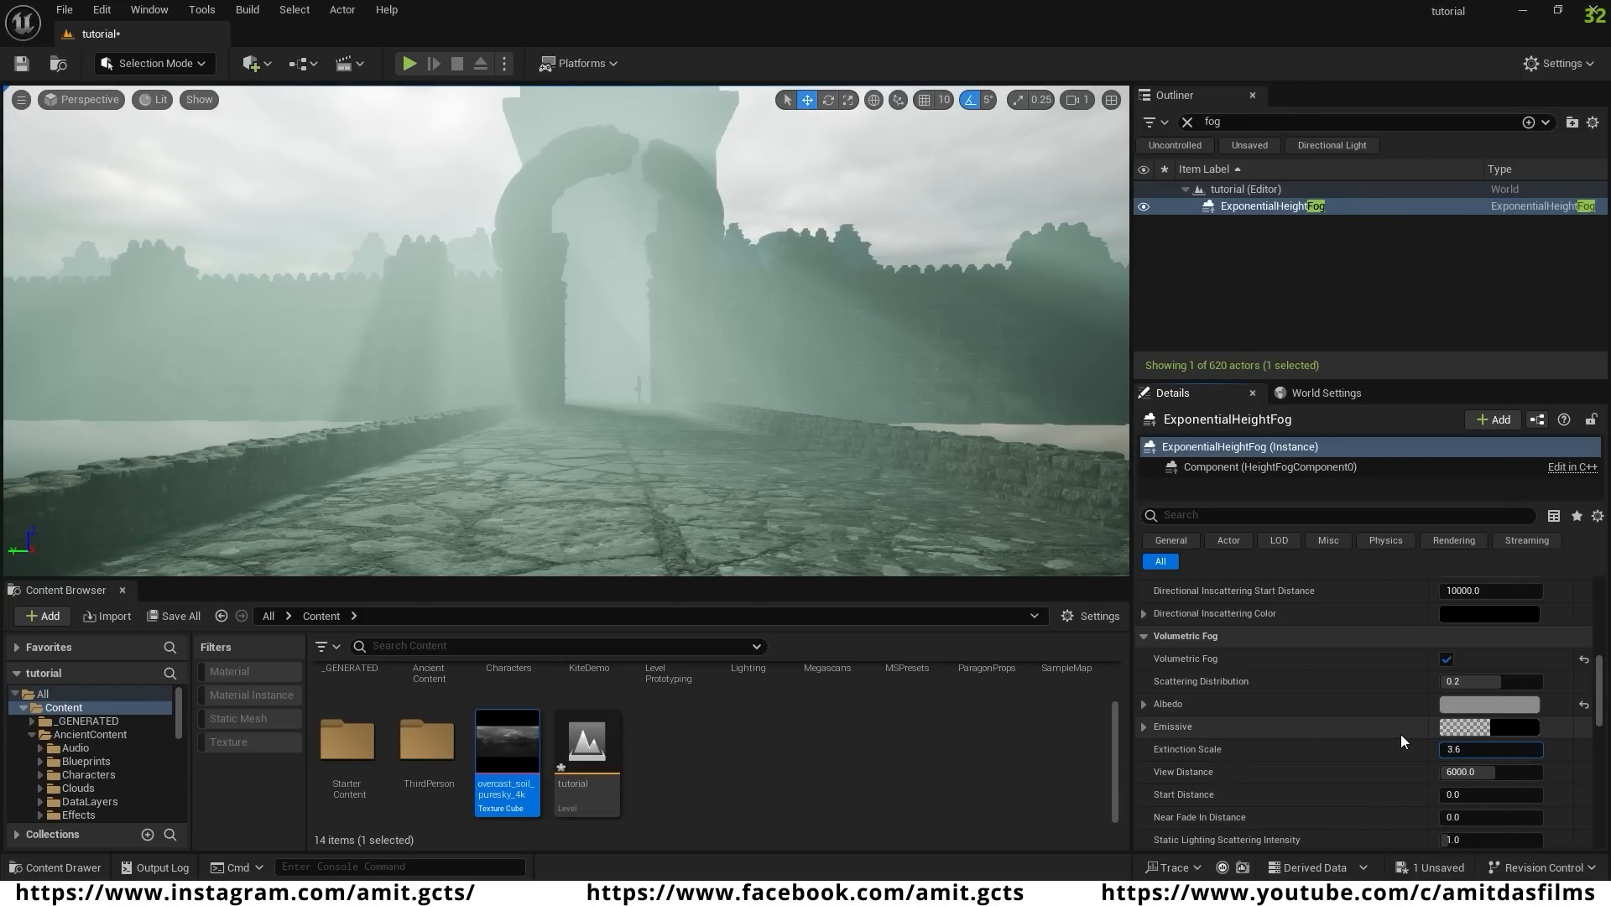
key("Return")
- Set the volumetric fog's static lighting scattering intensity to 10
scroll(1403, 691, "down", 1)
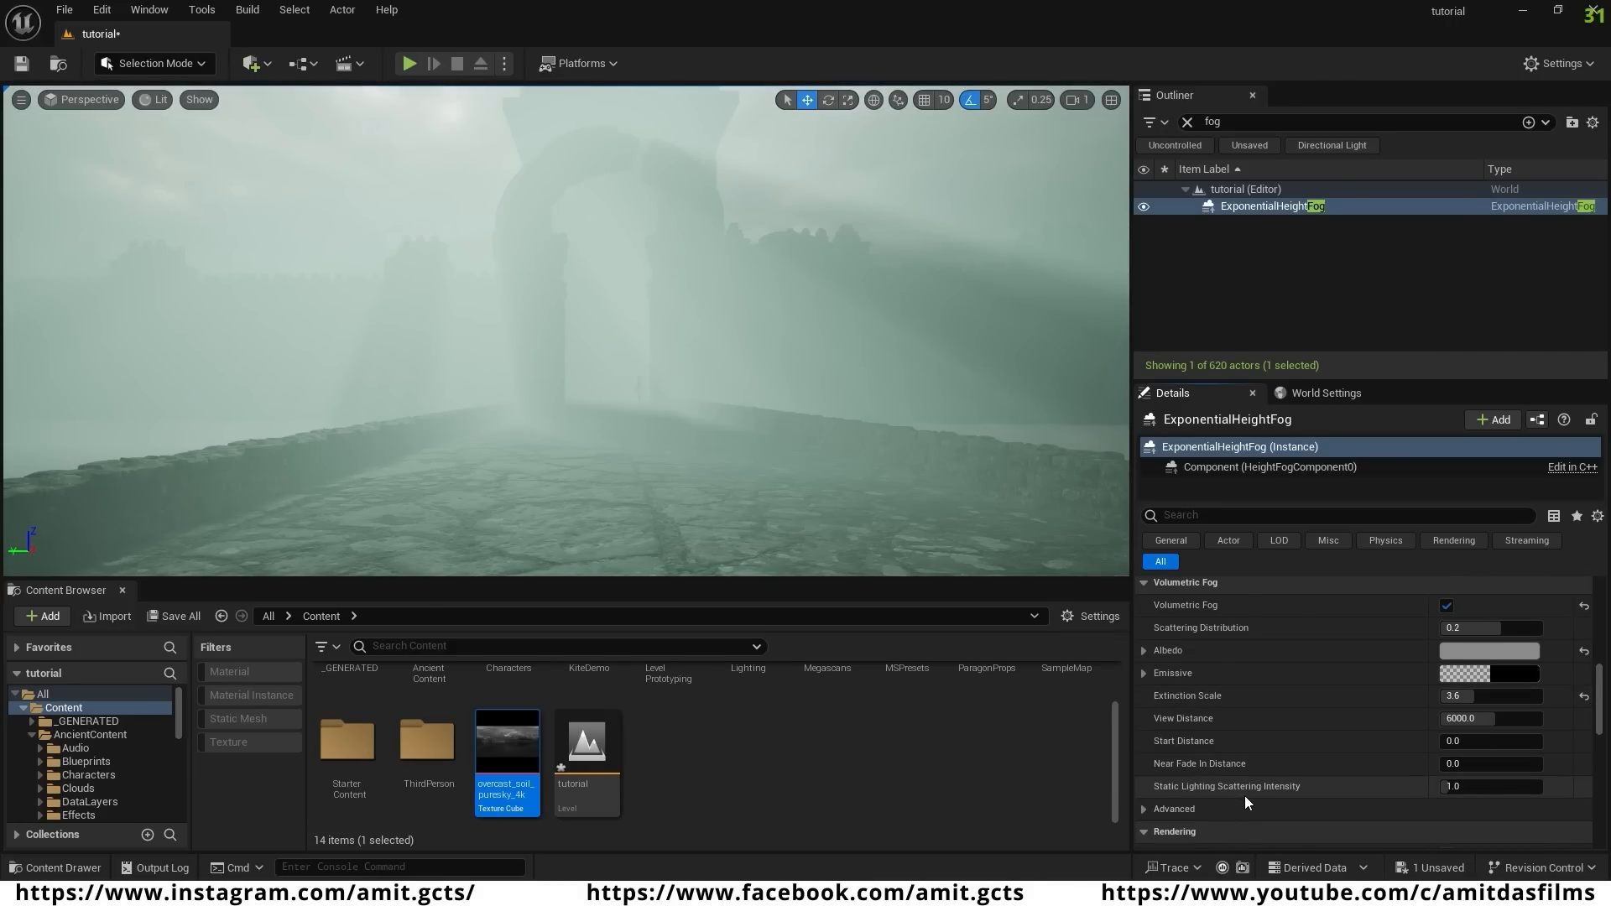
left_click(1453, 787)
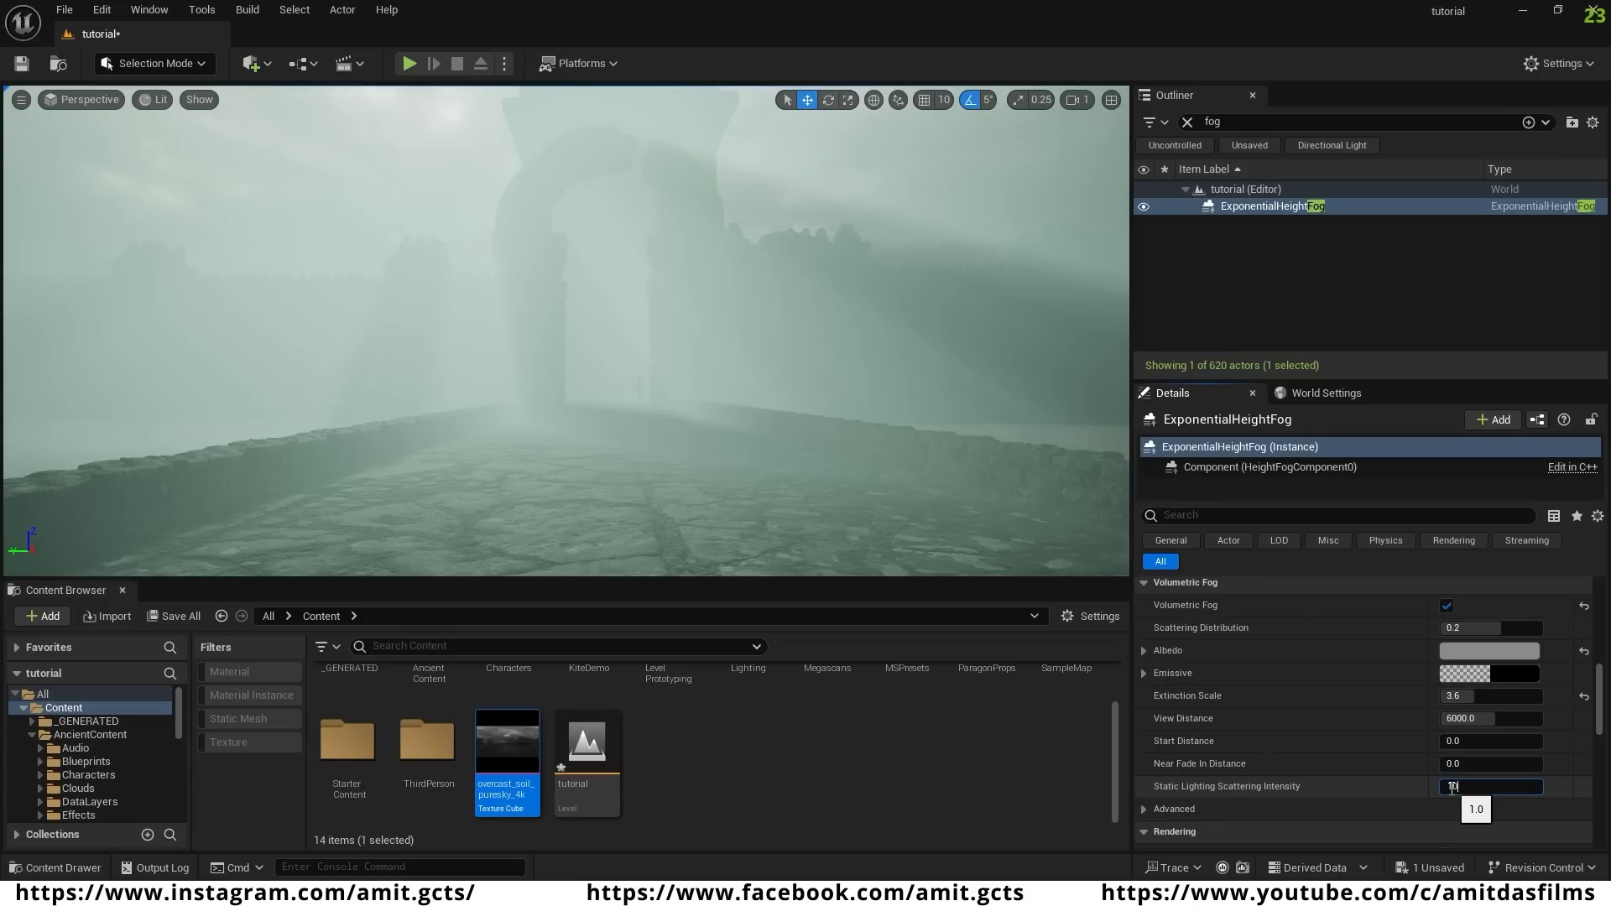
key("Return")
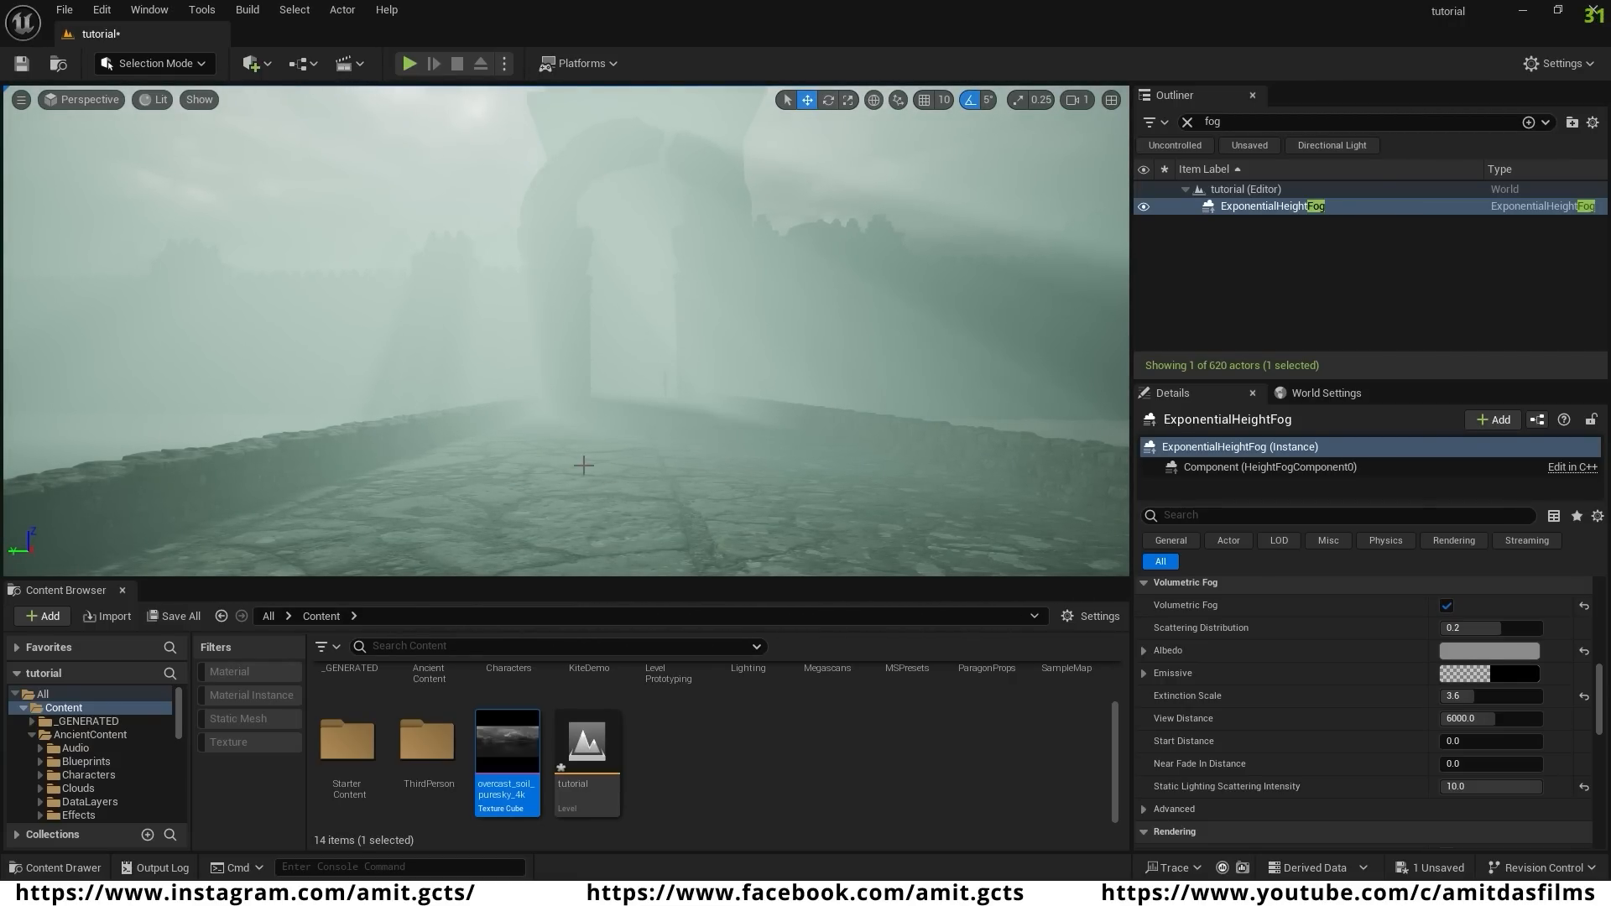
- Add a Cine Camera Actor to the level and snap it to the current viewport view
left_click(263, 67)
mouse_move(301, 266)
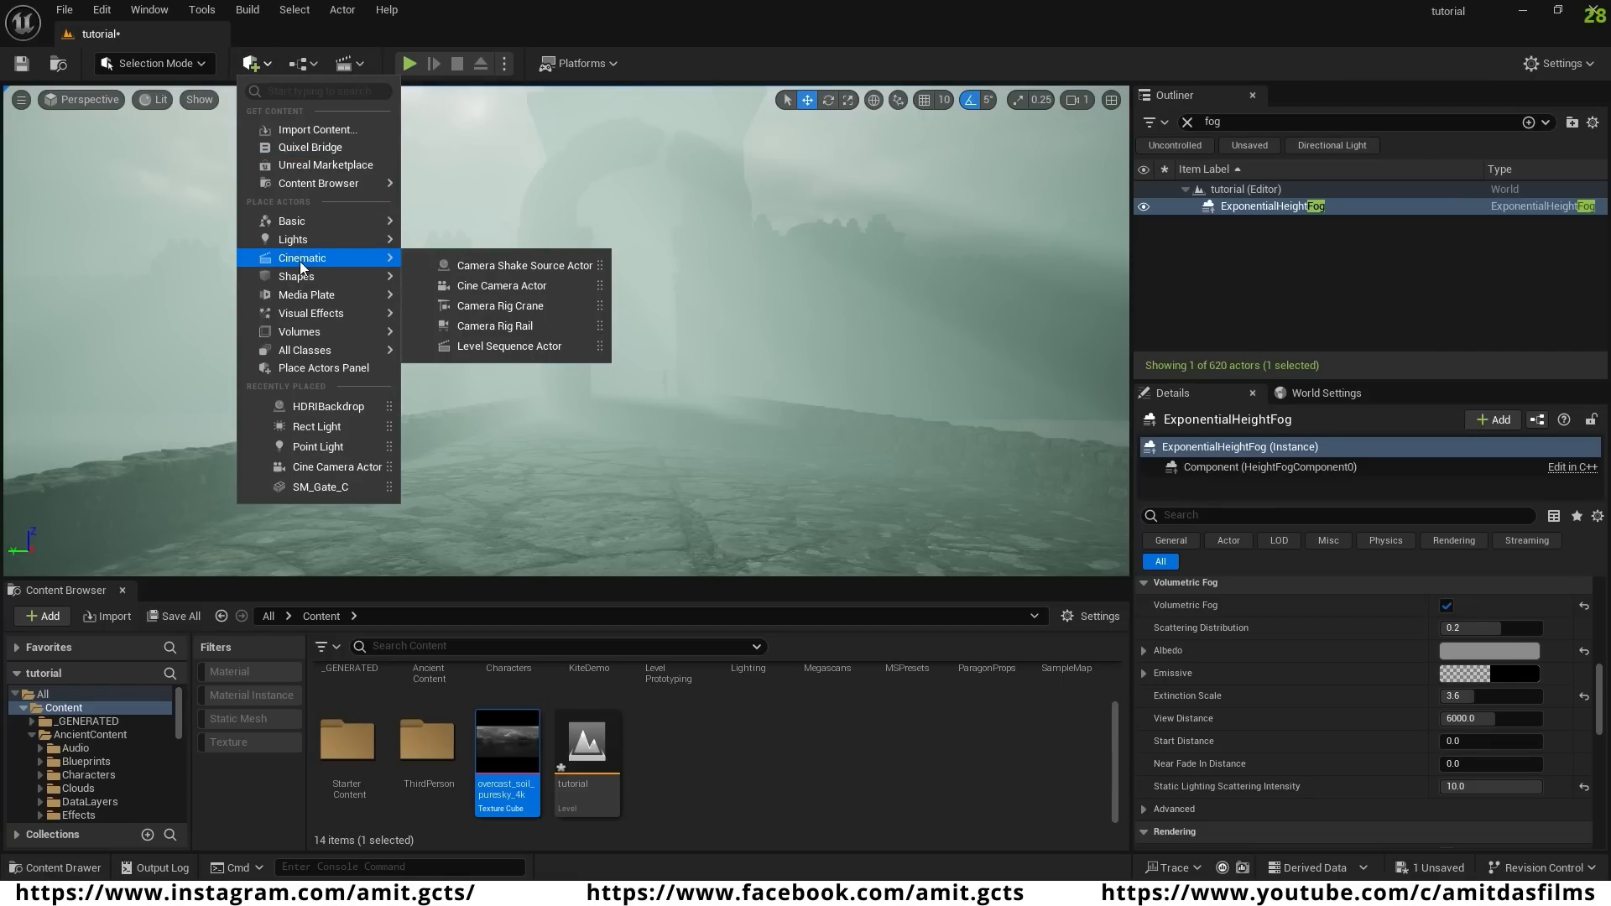
left_click(531, 286)
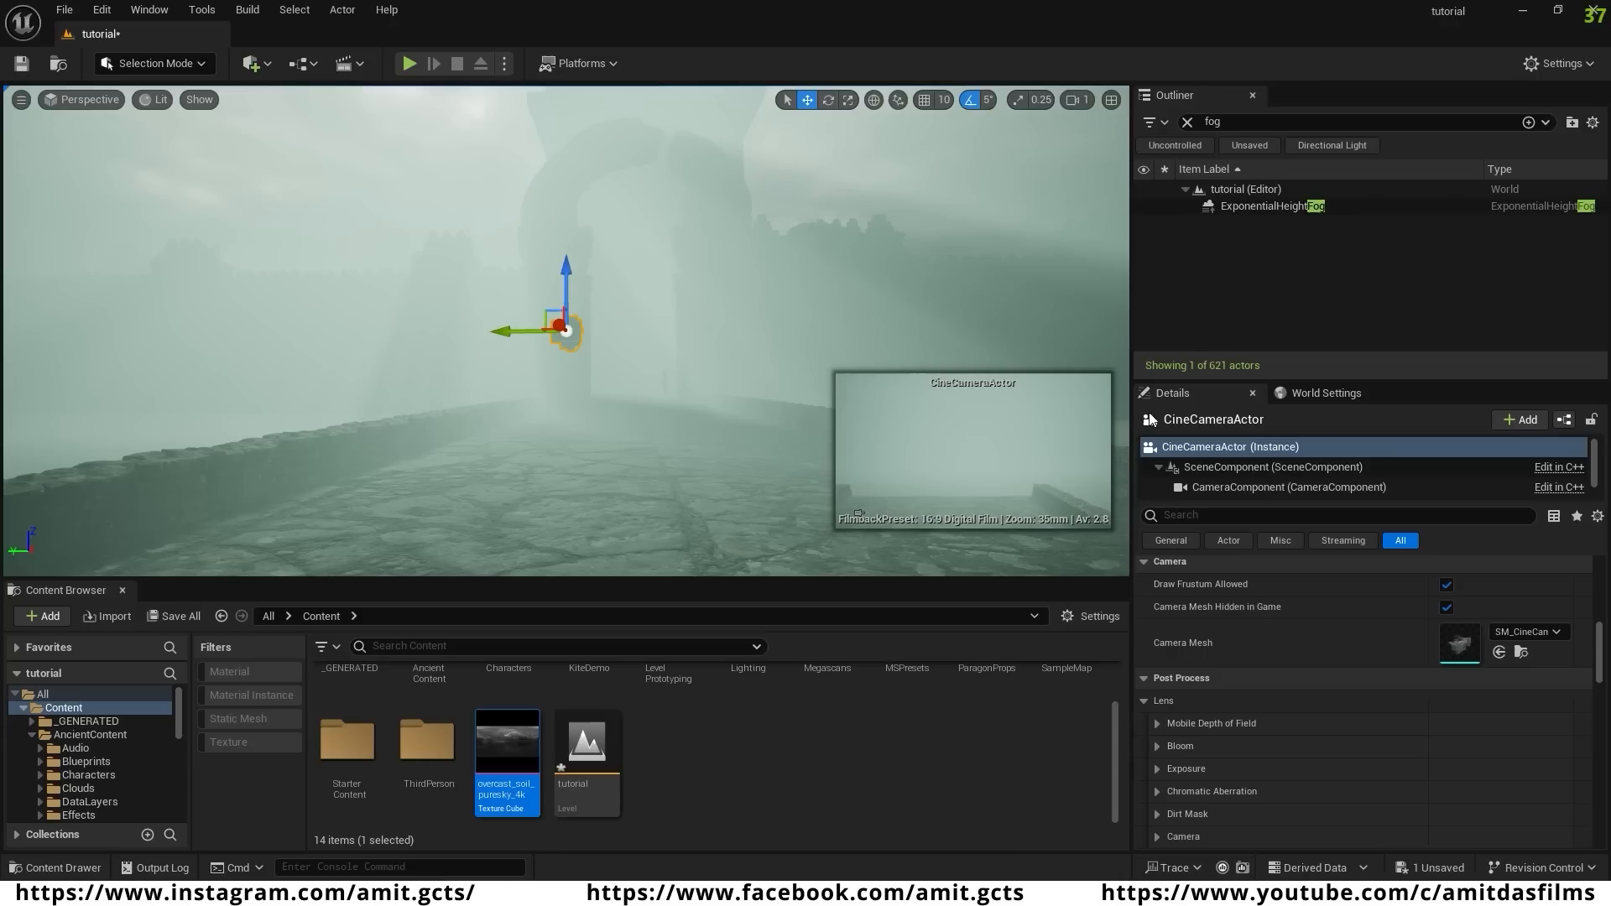
left_click(1189, 121)
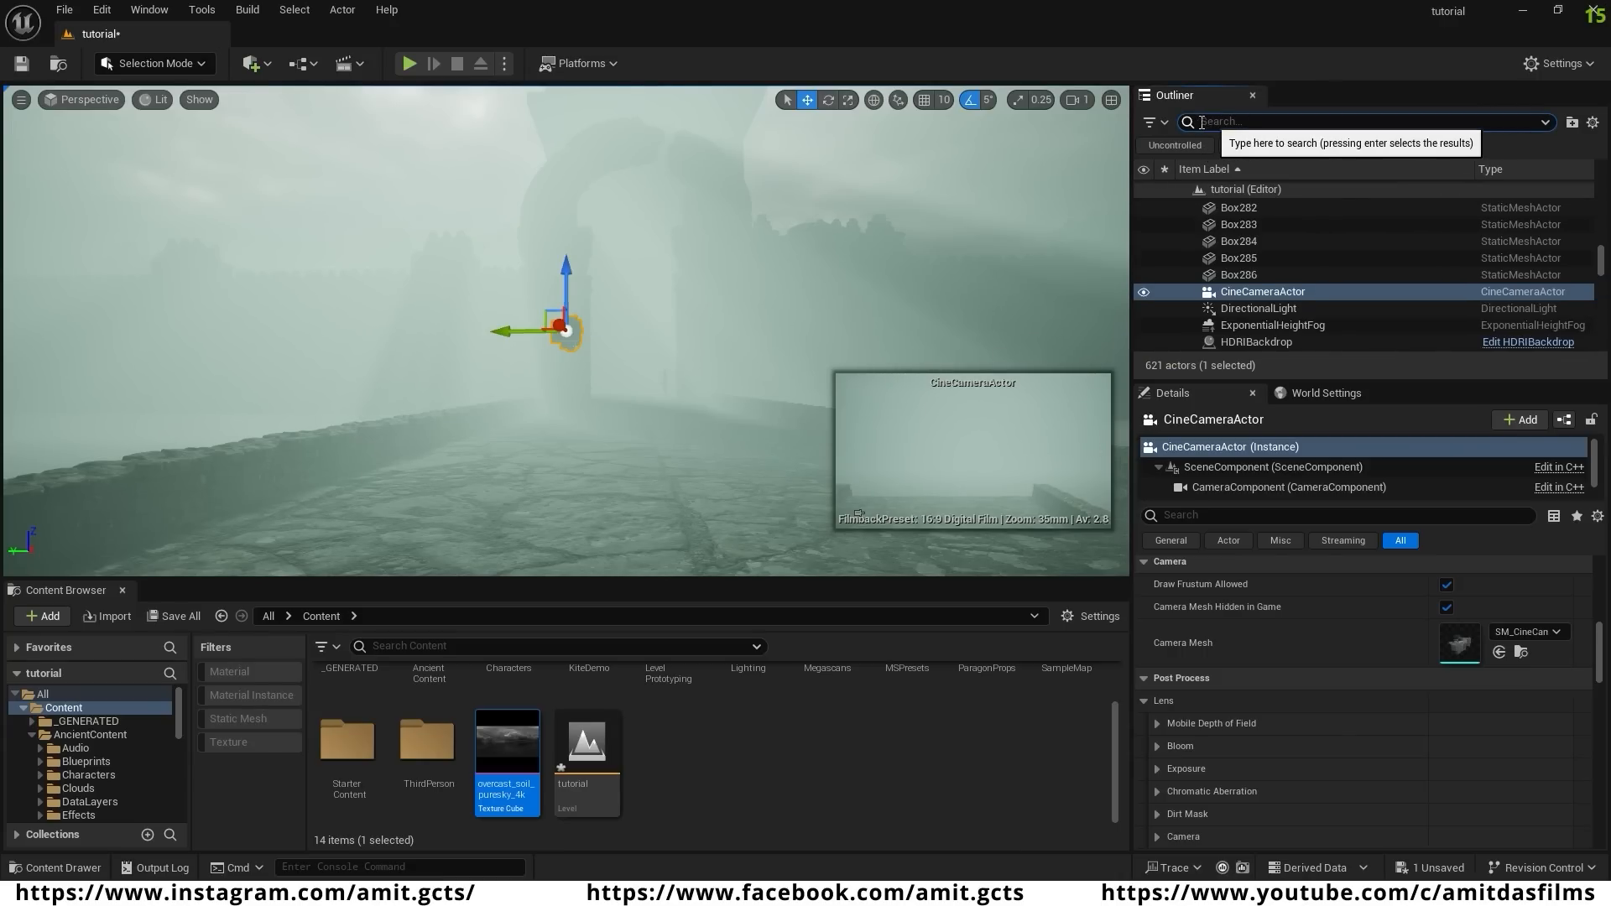
left_click(1247, 292)
right_click(1247, 294)
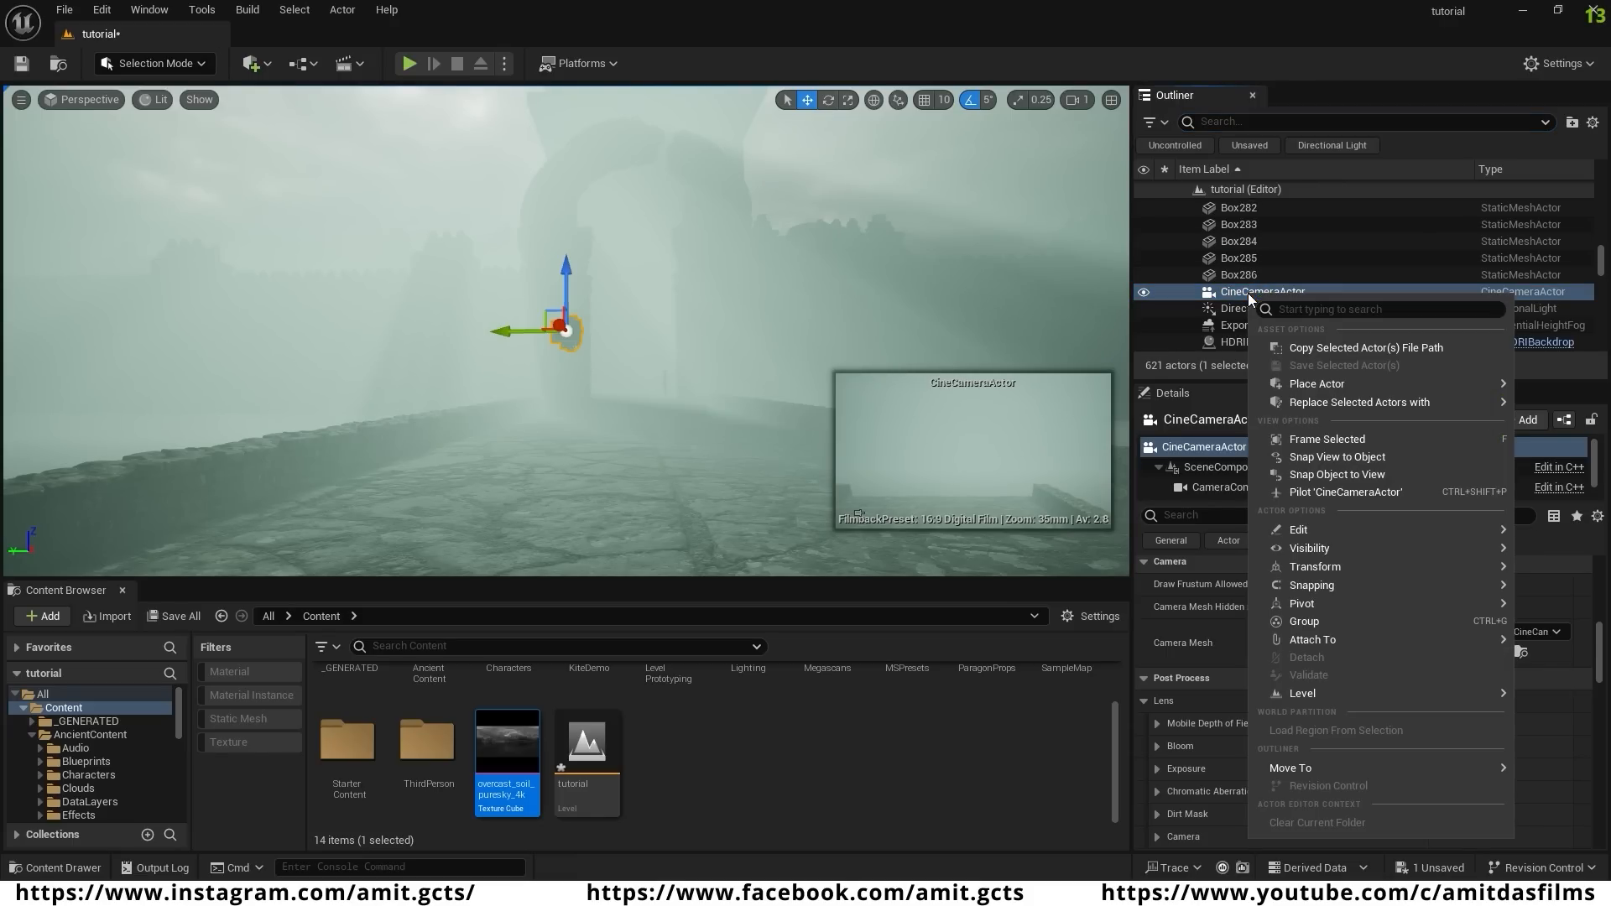
left_click(1331, 474)
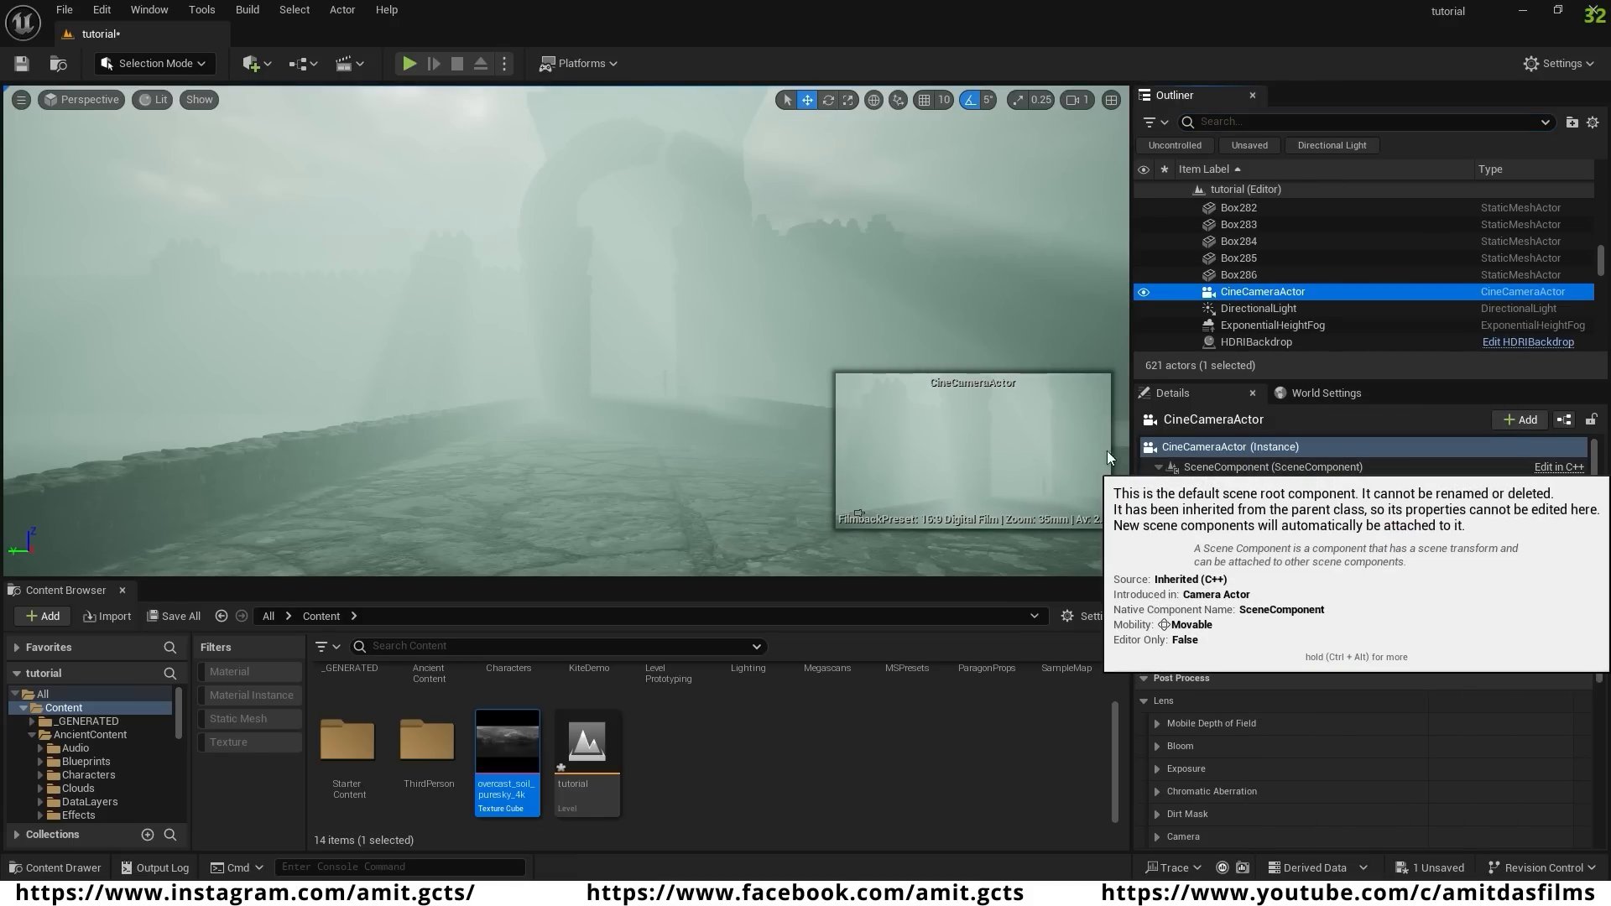
- Create a level sequence named tutorial_sequence in the Content folder
left_click(357, 64)
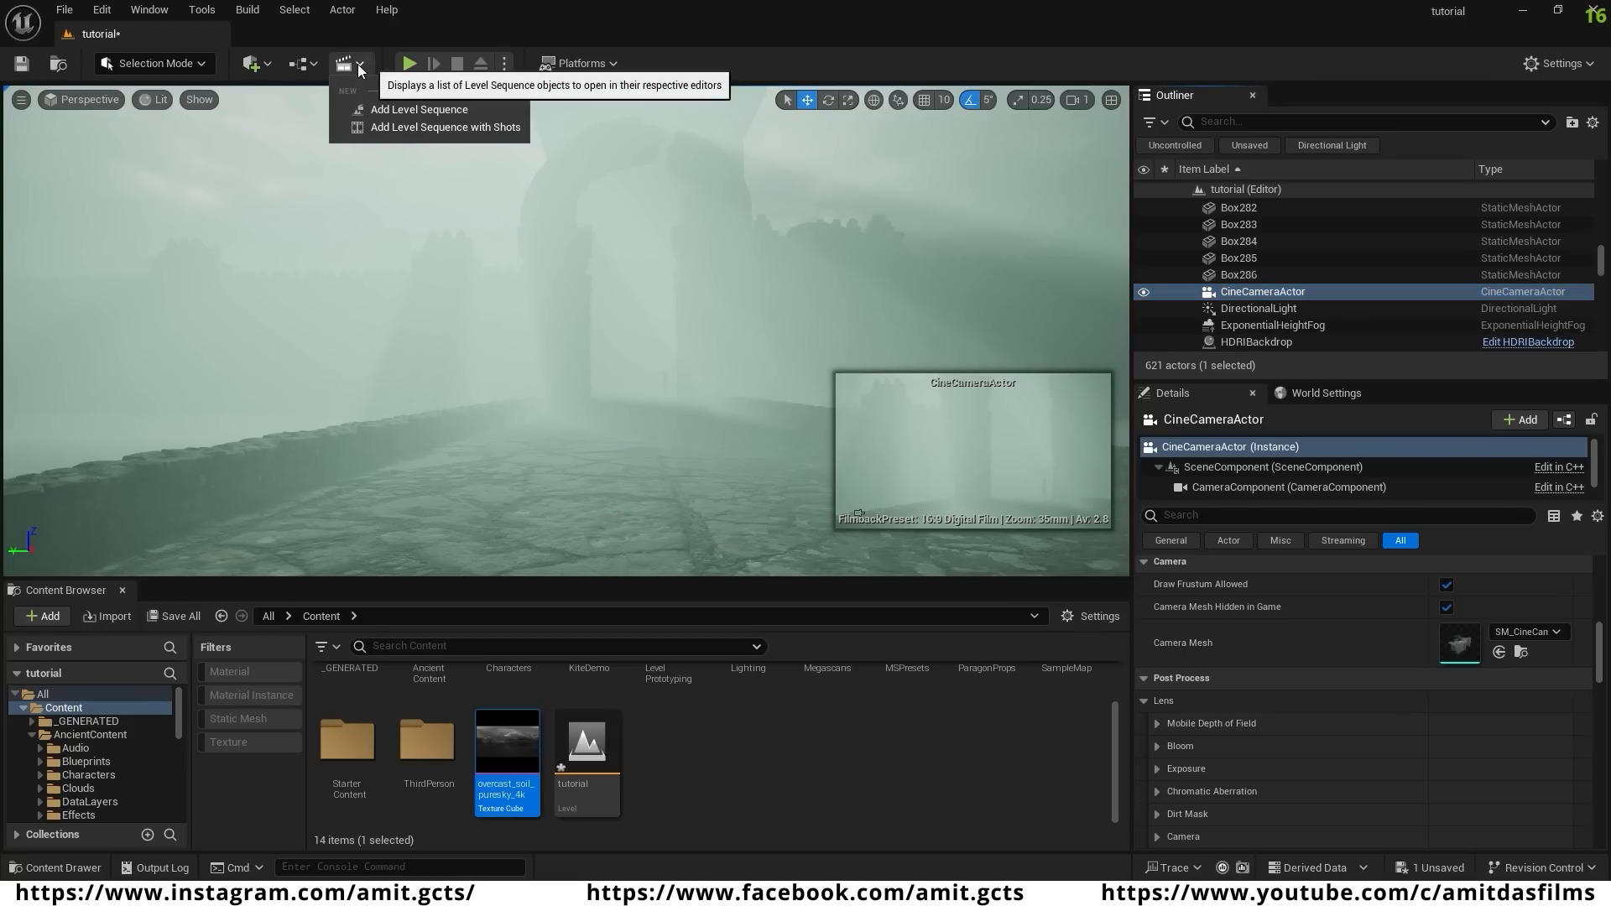
left_click(420, 109)
type("tutorial_sequence")
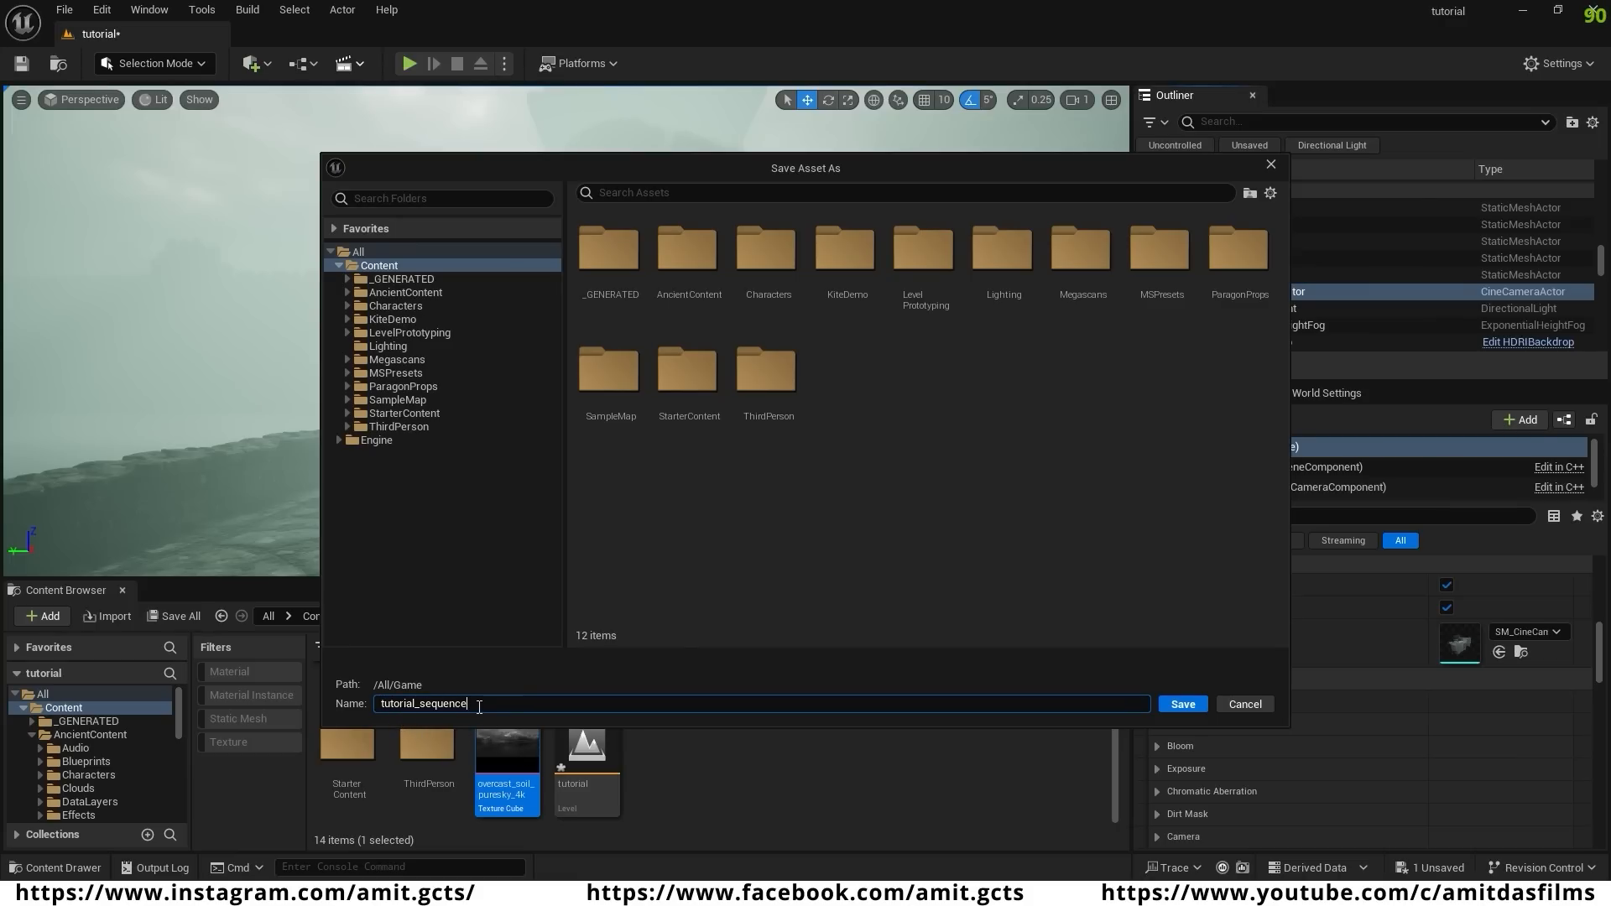
left_click(1183, 704)
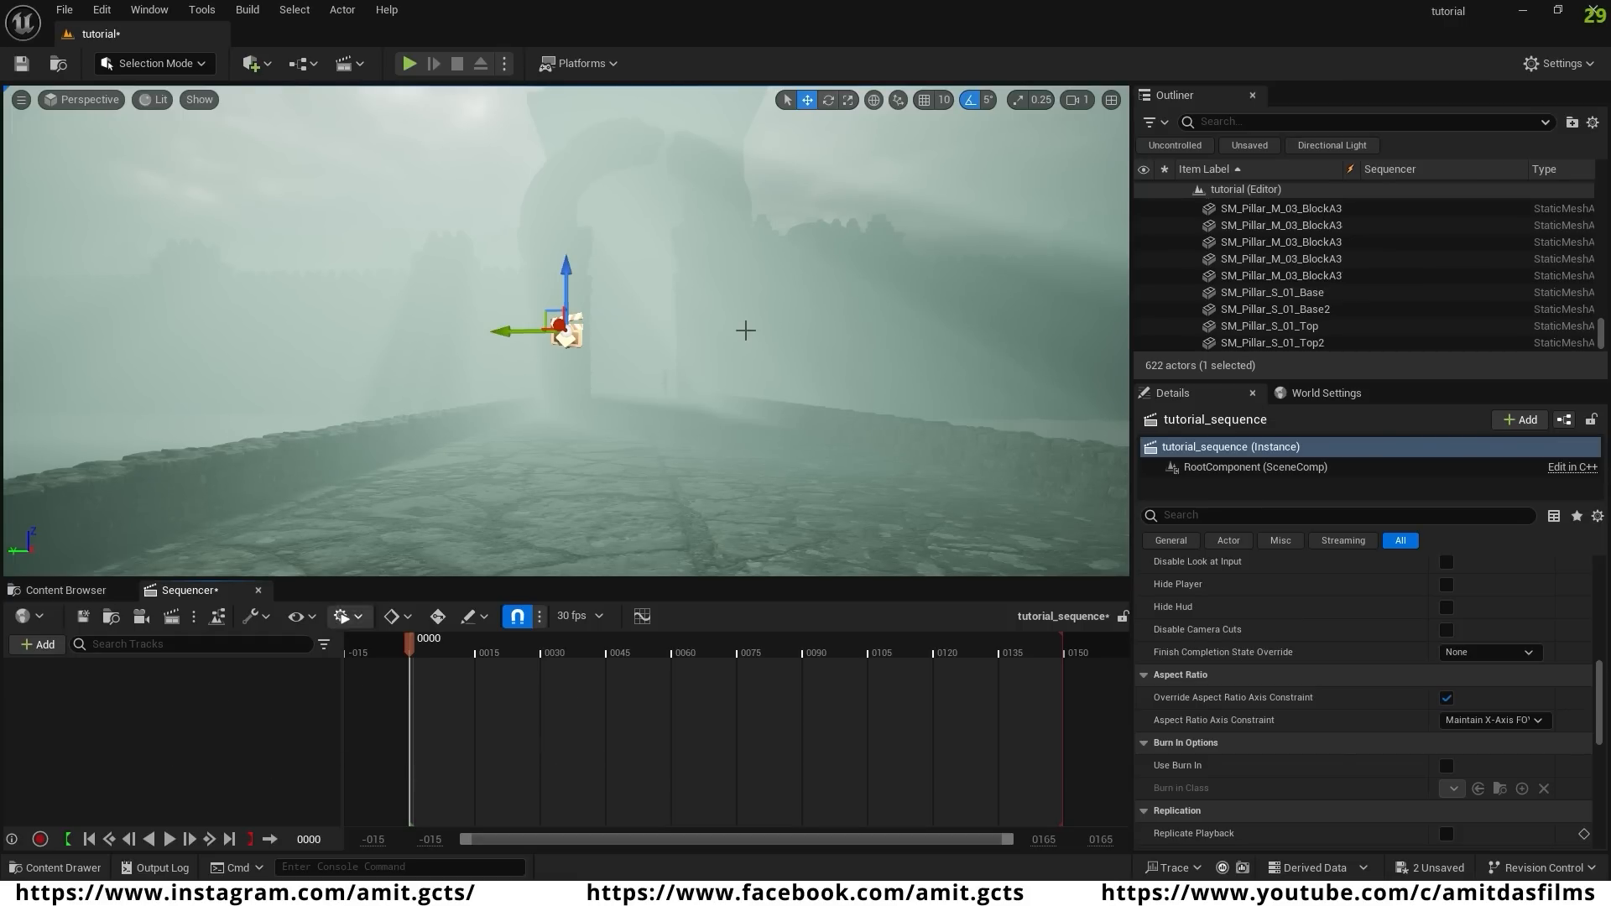
- Find the CineCameraActor in the level and add it as a track to the new sequence
scroll(1257, 275, "up", 2)
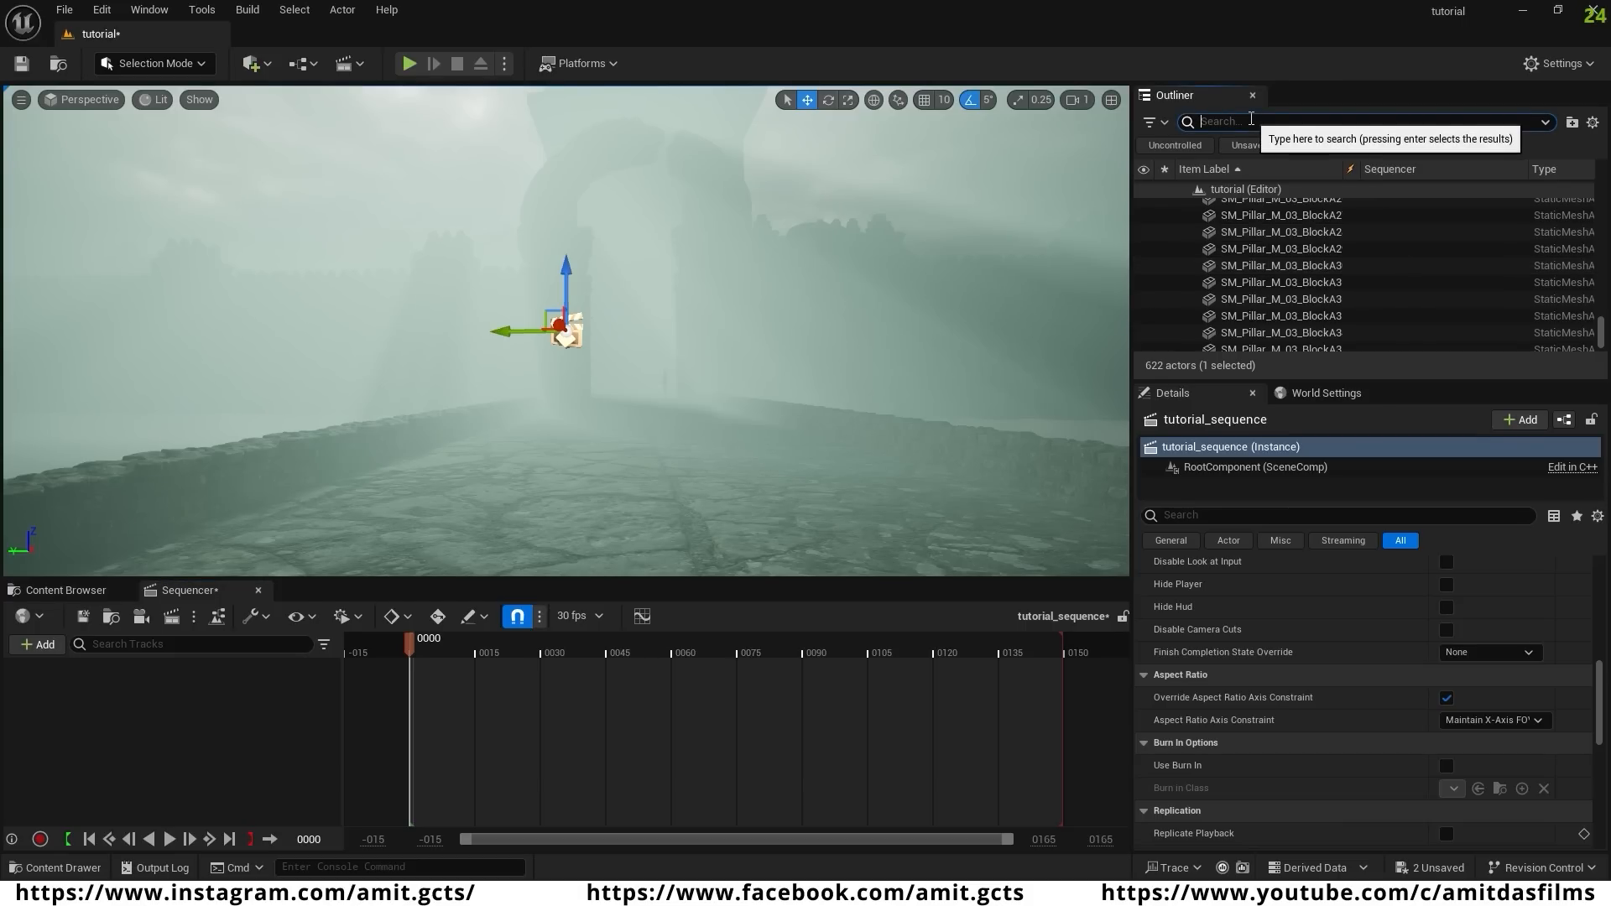
type("cam")
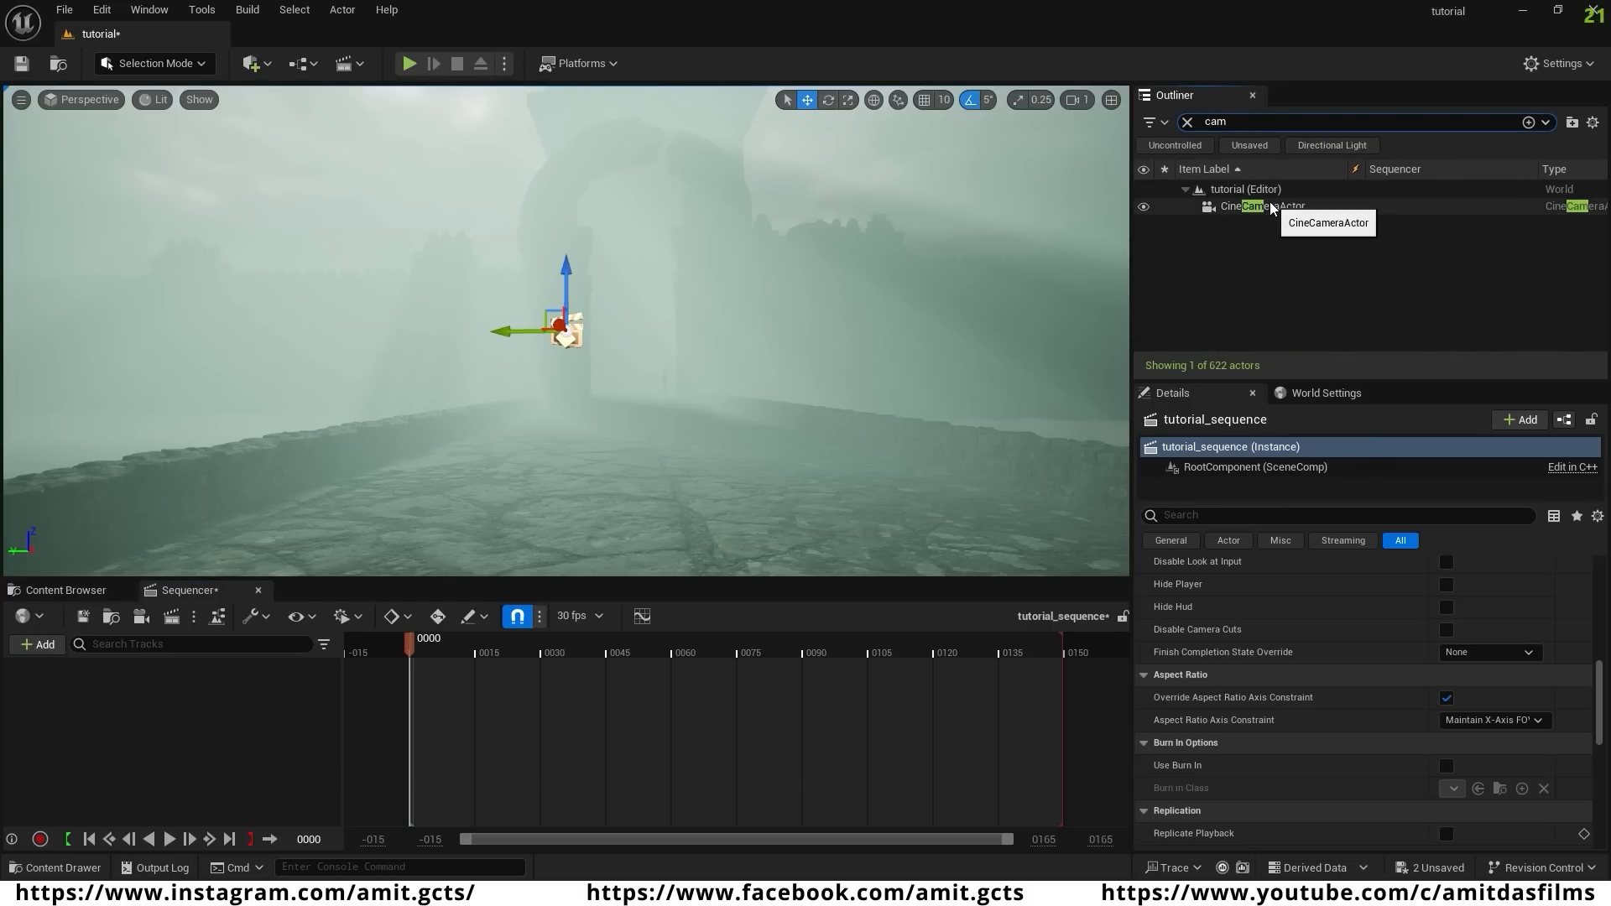
left_click_drag(1272, 207, 78, 727)
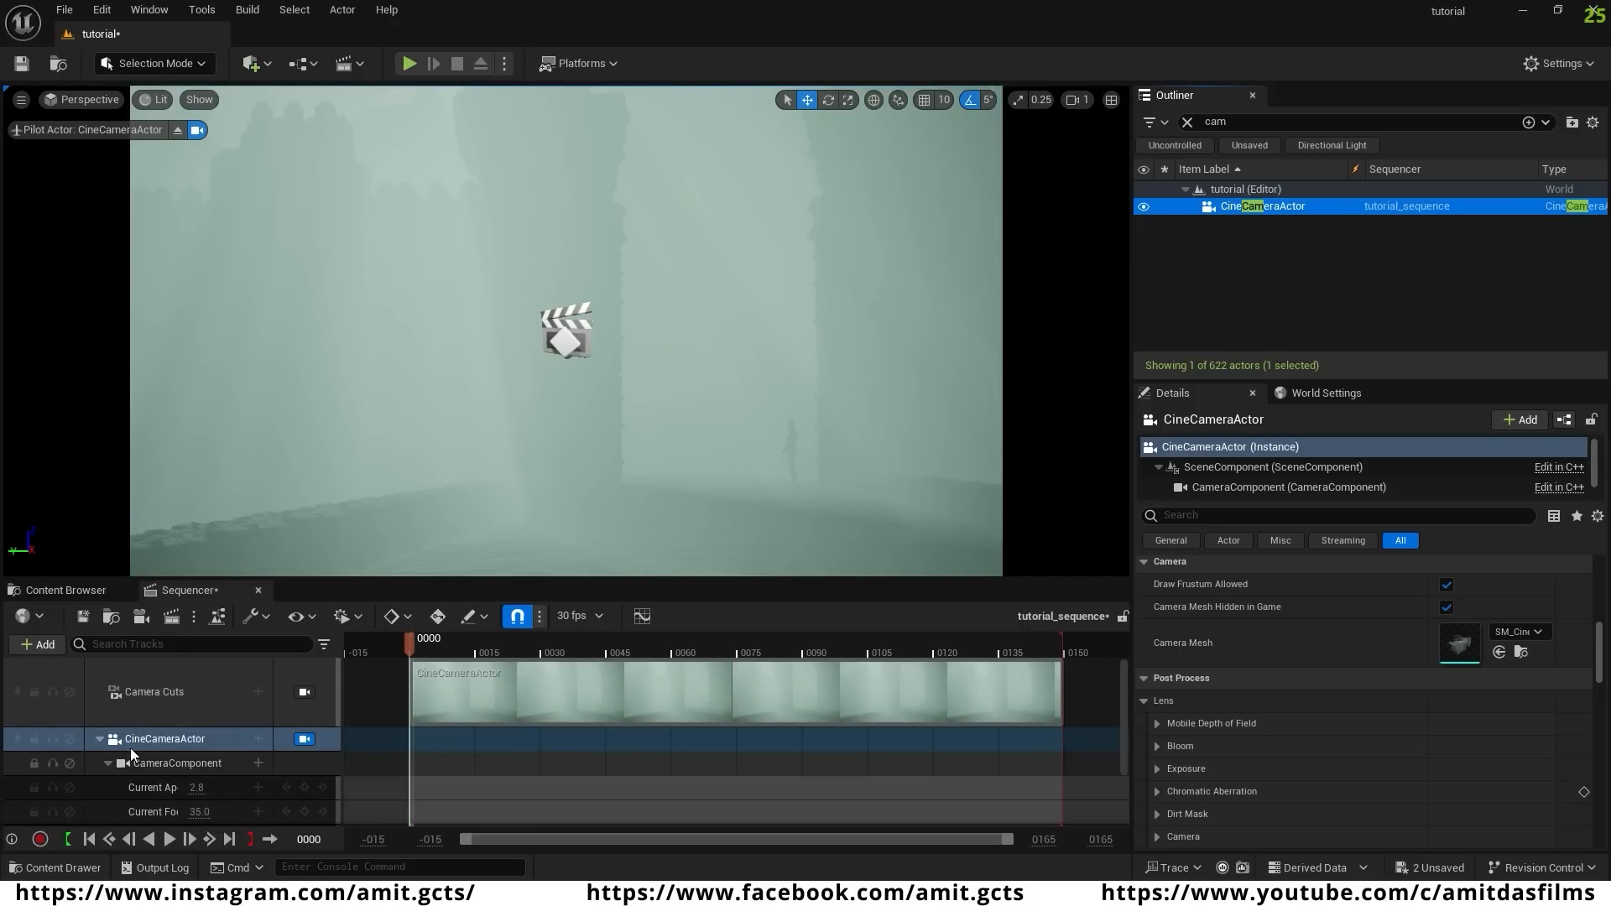
- Set the filmback of the cine camera's CameraComponent to 16:9 DSLR
left_click(180, 764)
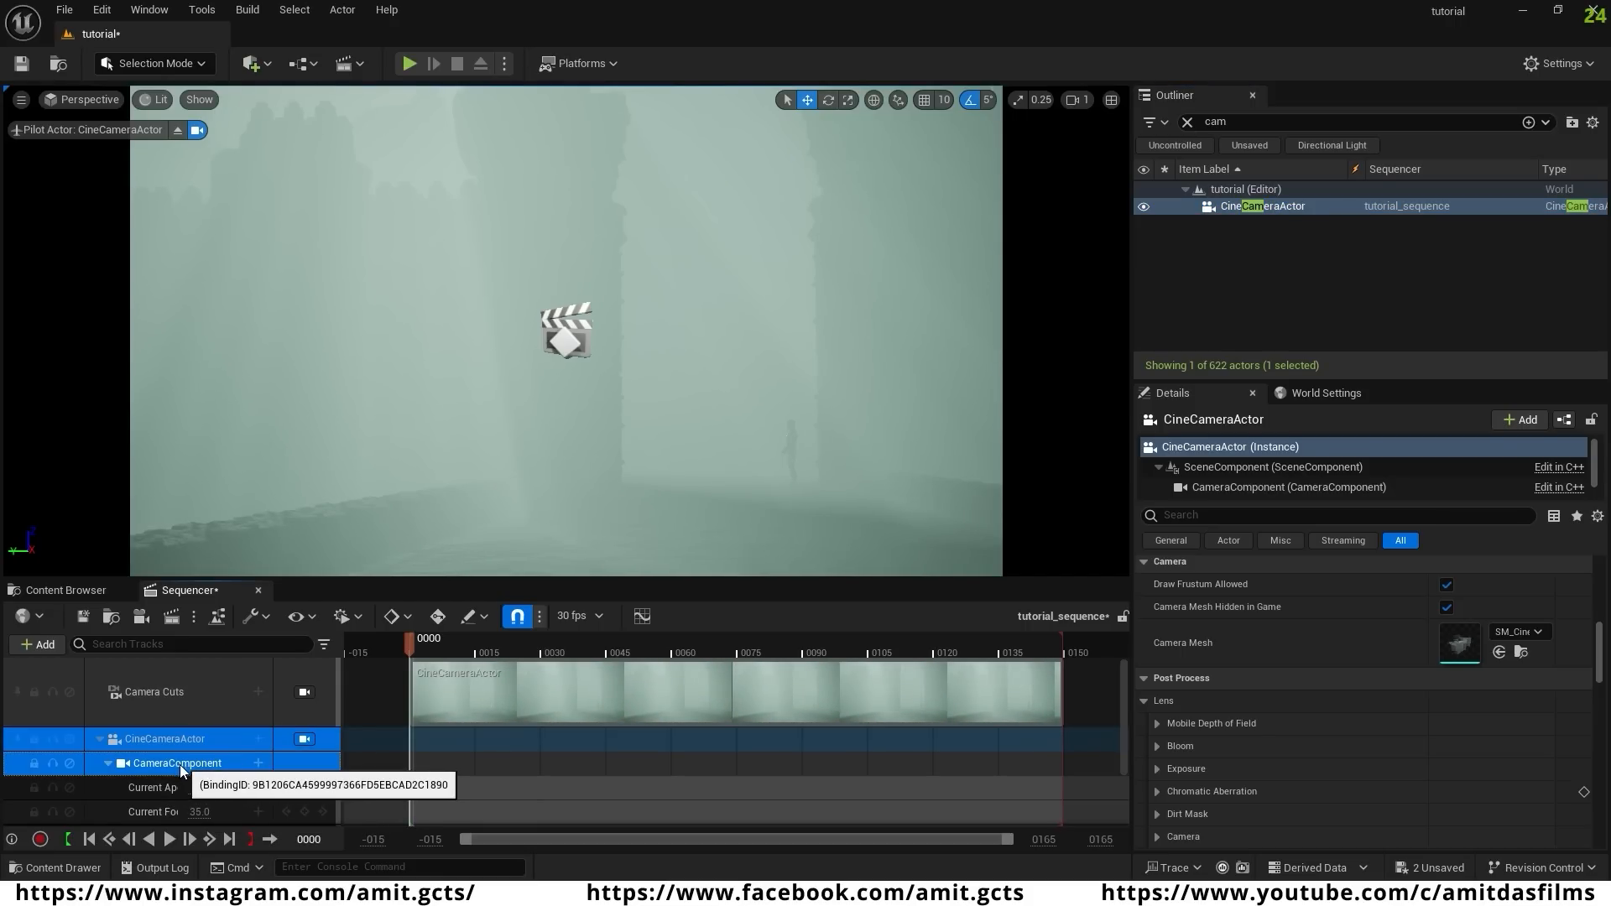
left_click(179, 769)
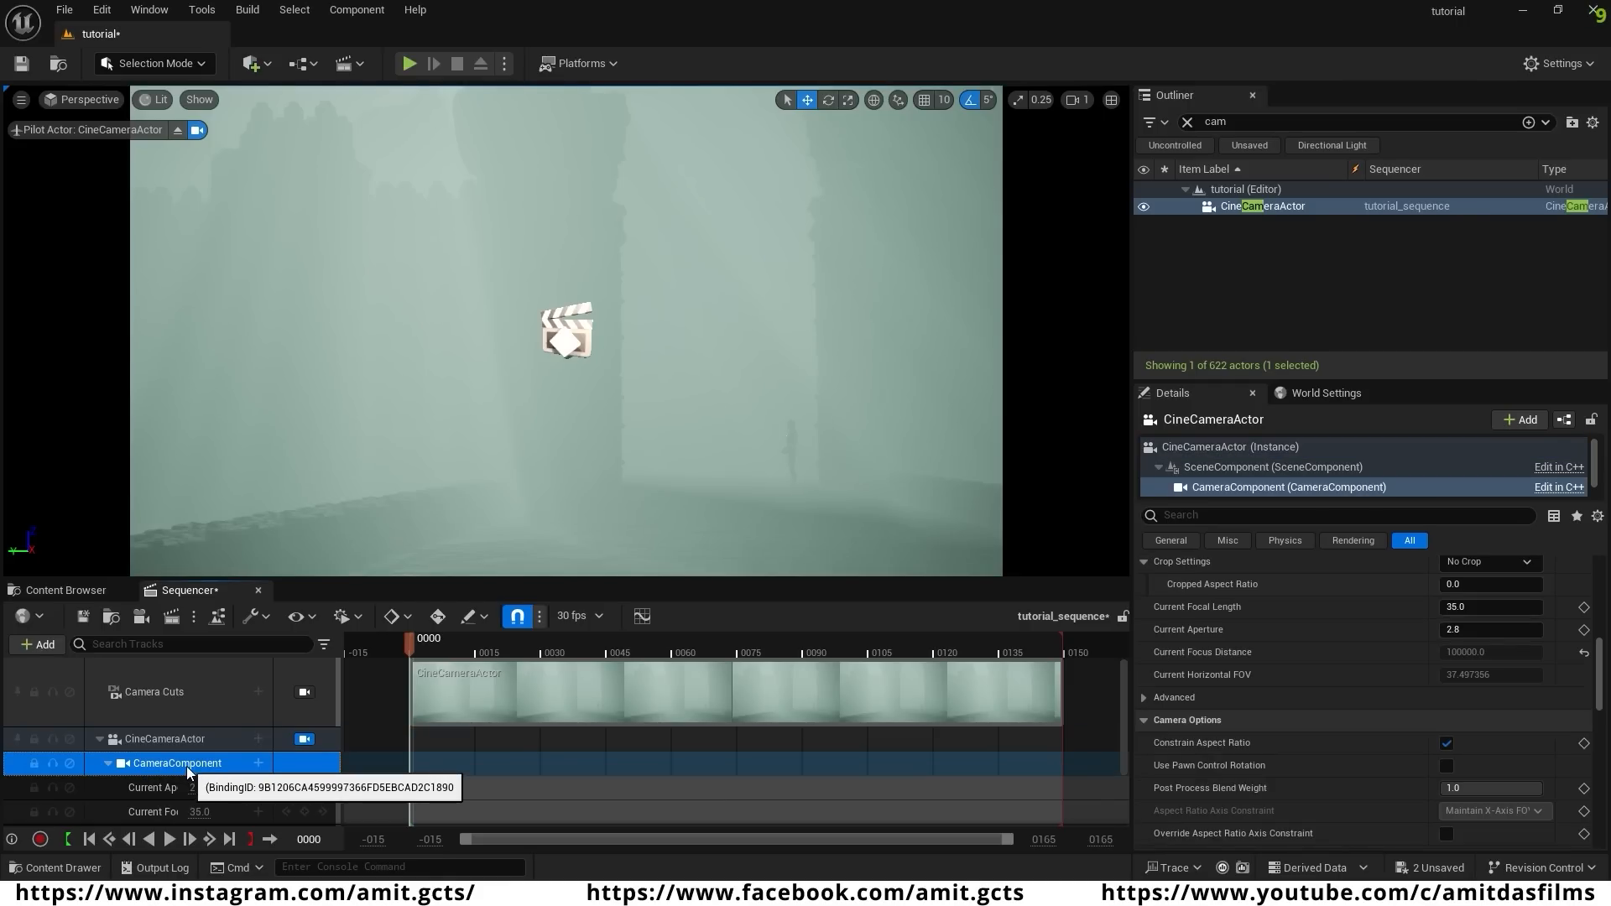
scroll(1327, 648, "up", 5)
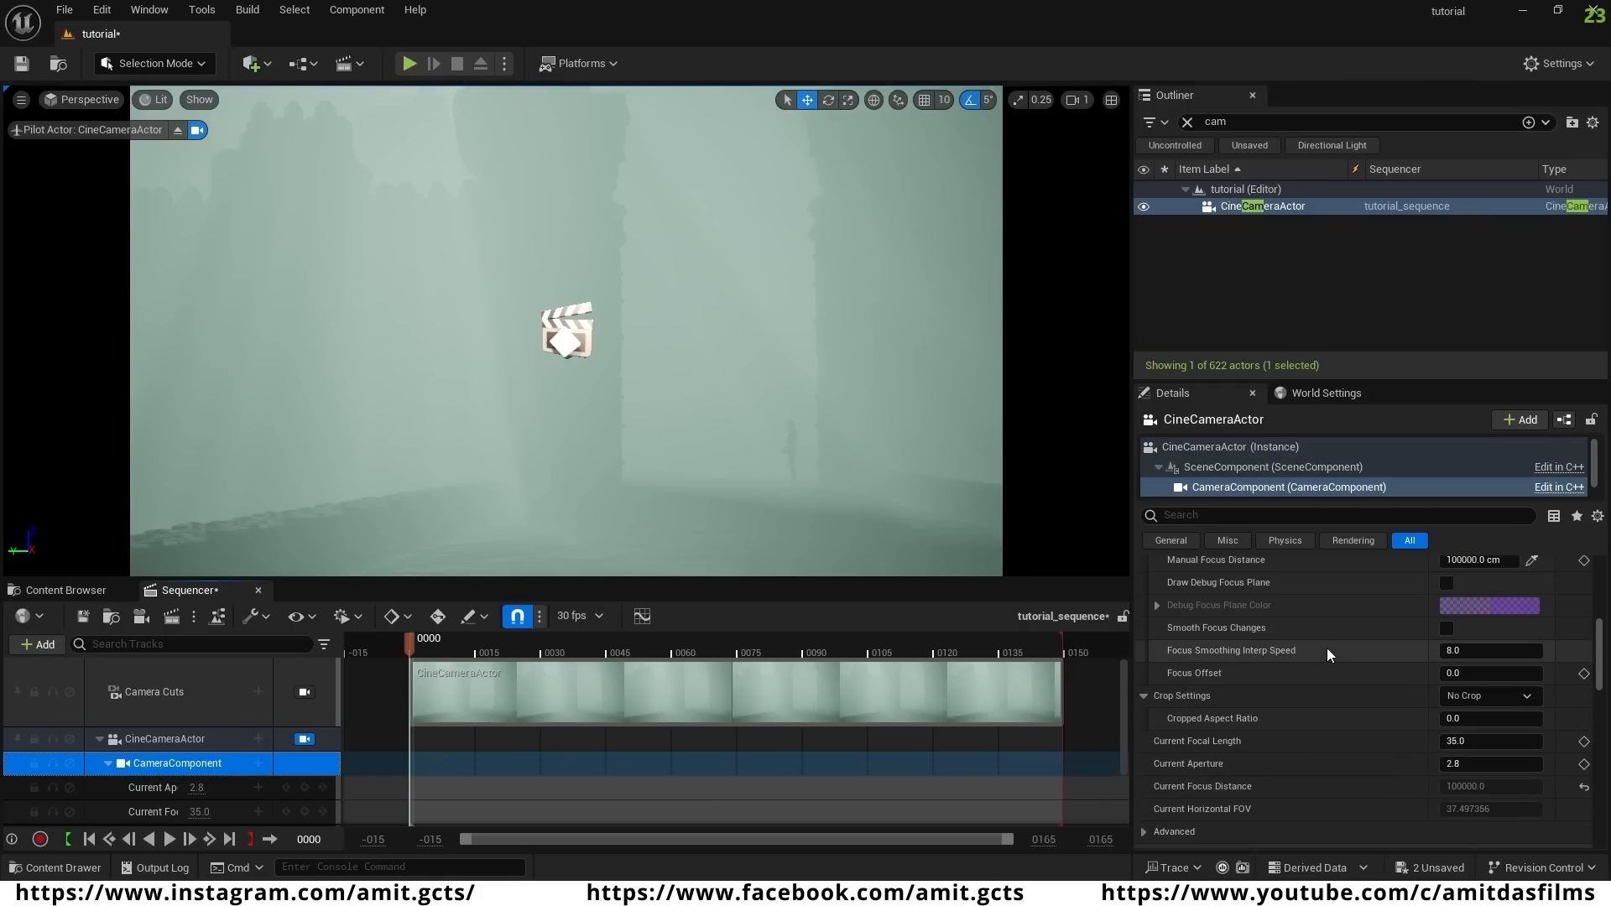
scroll(1327, 648, "up", 6)
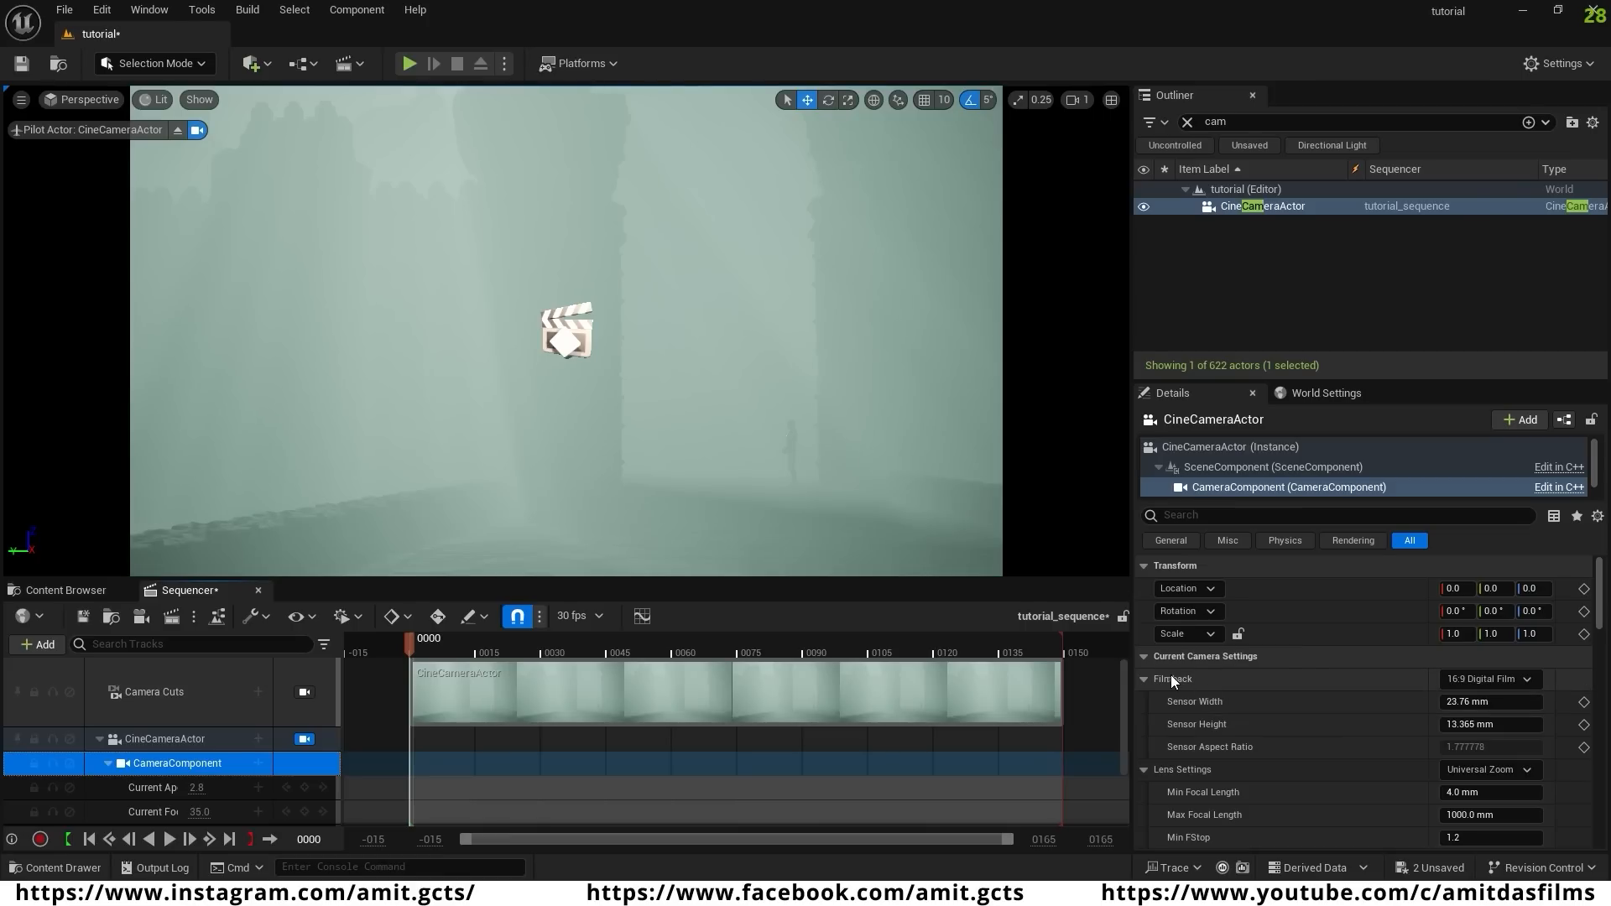
left_click(1527, 678)
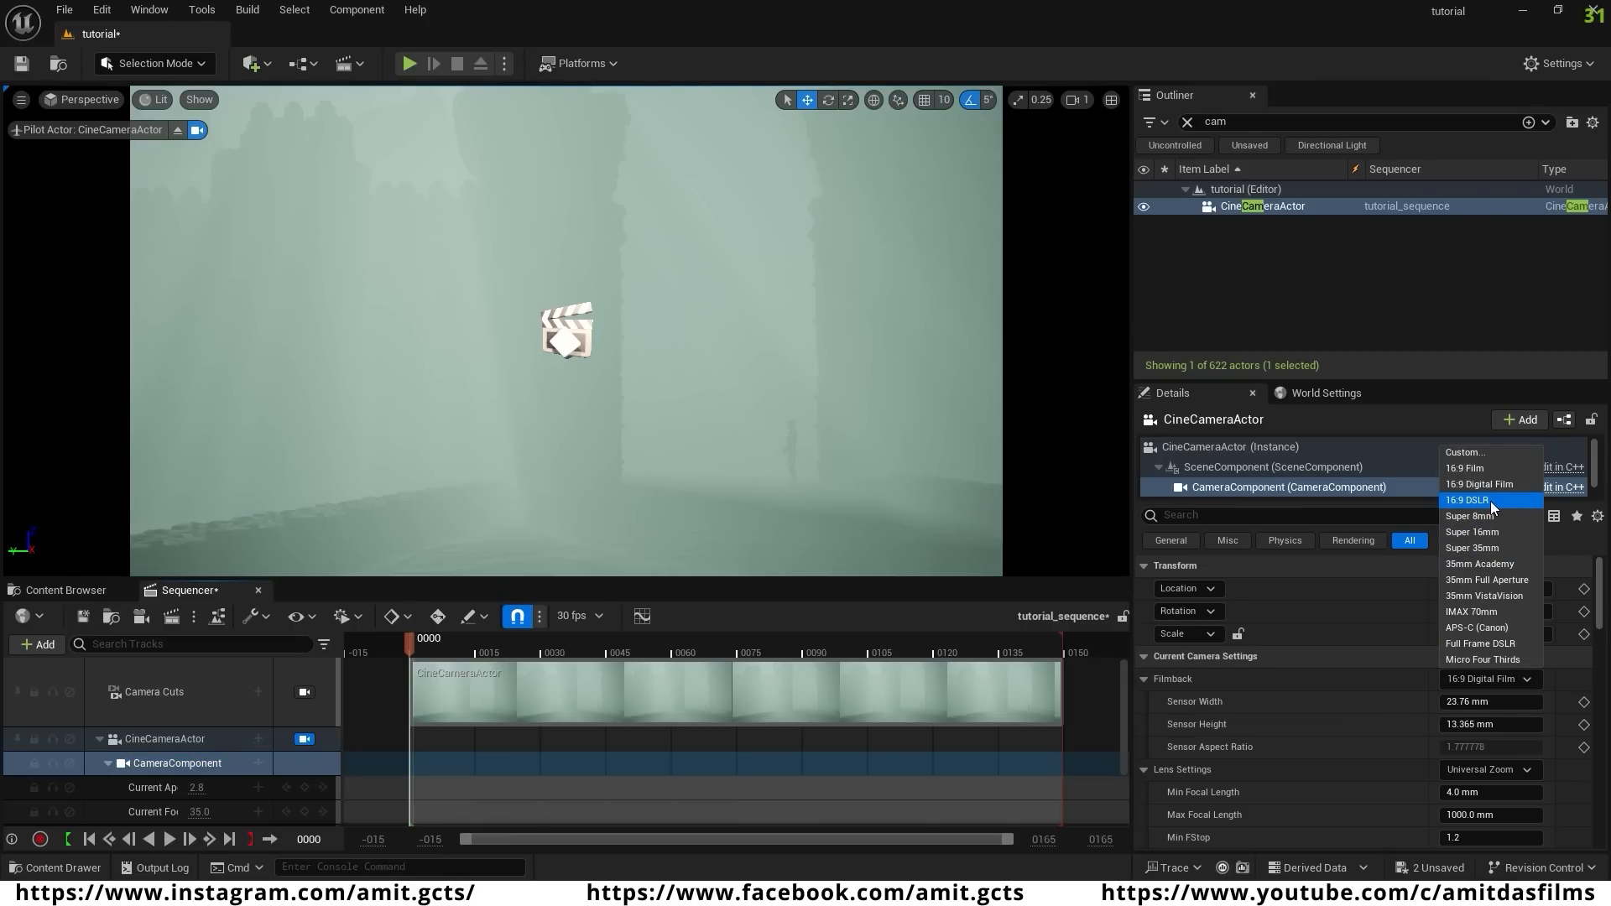
left_click(1490, 501)
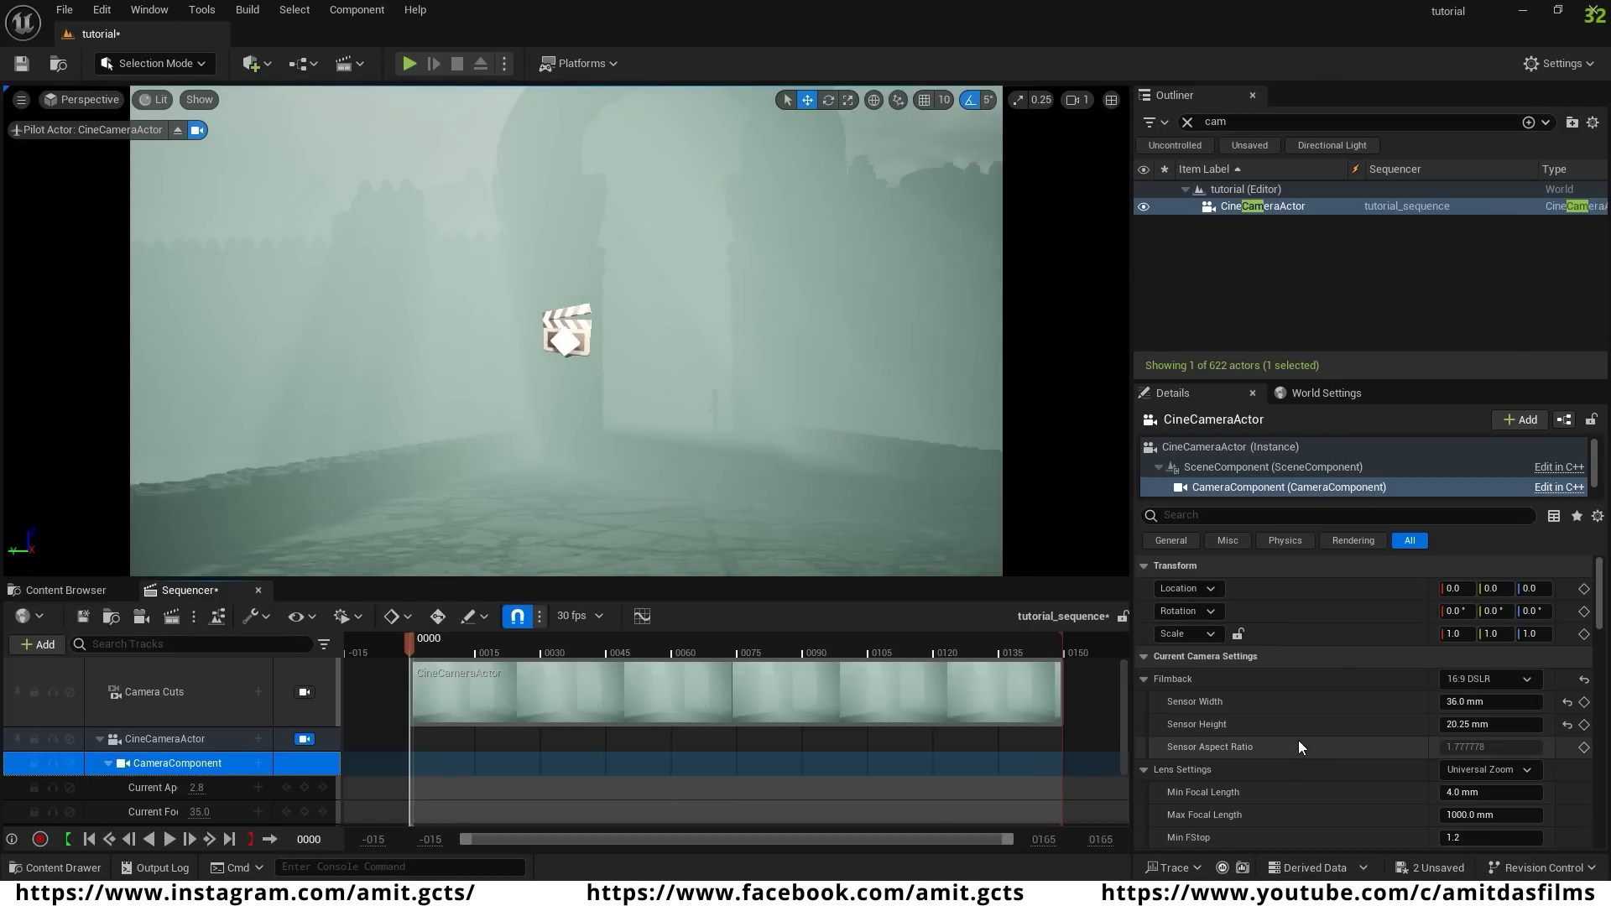
- Set the camera's current focal length to 15 in the sequence and adjust the framing slightly around the gate
scroll(215, 742, "down", 2)
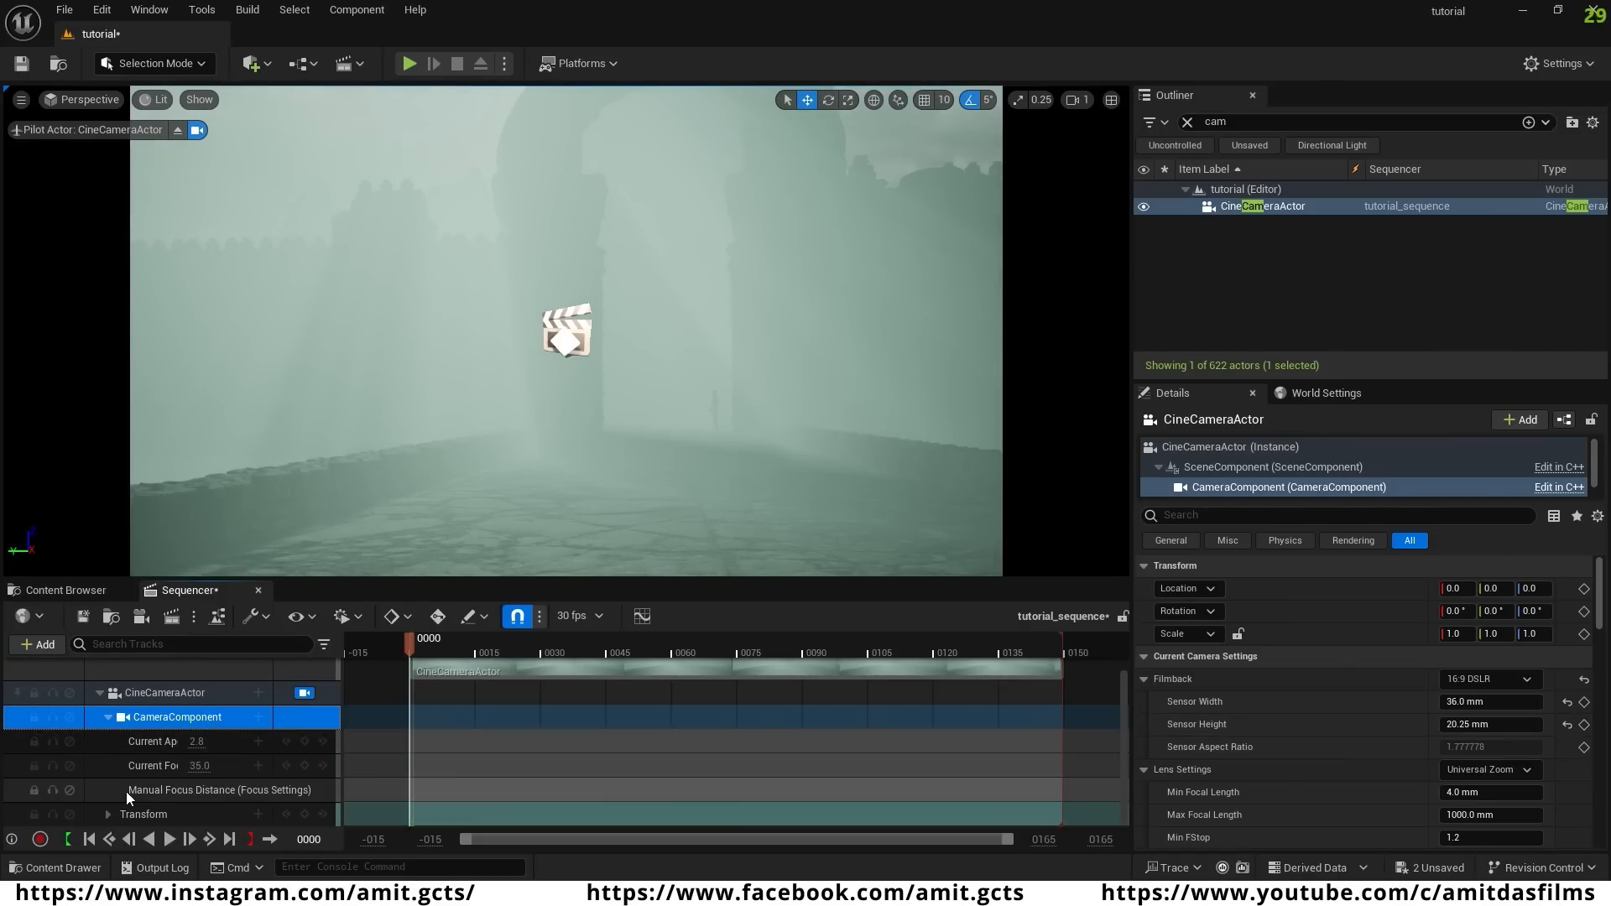
left_click(227, 766)
left_click(224, 764)
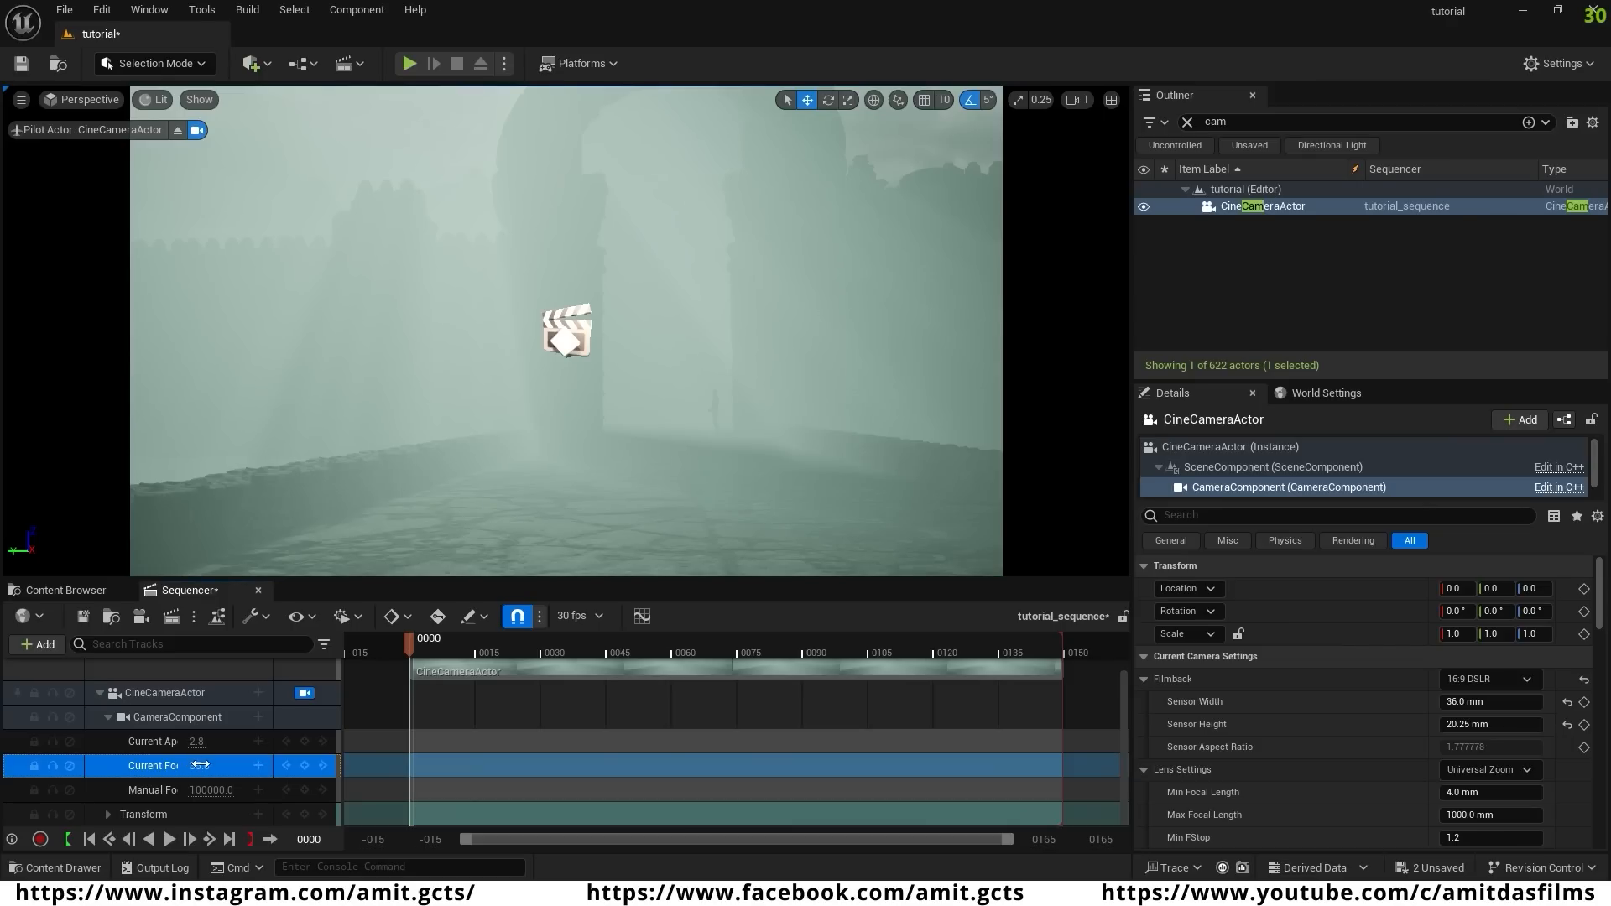
type("15")
key("Return")
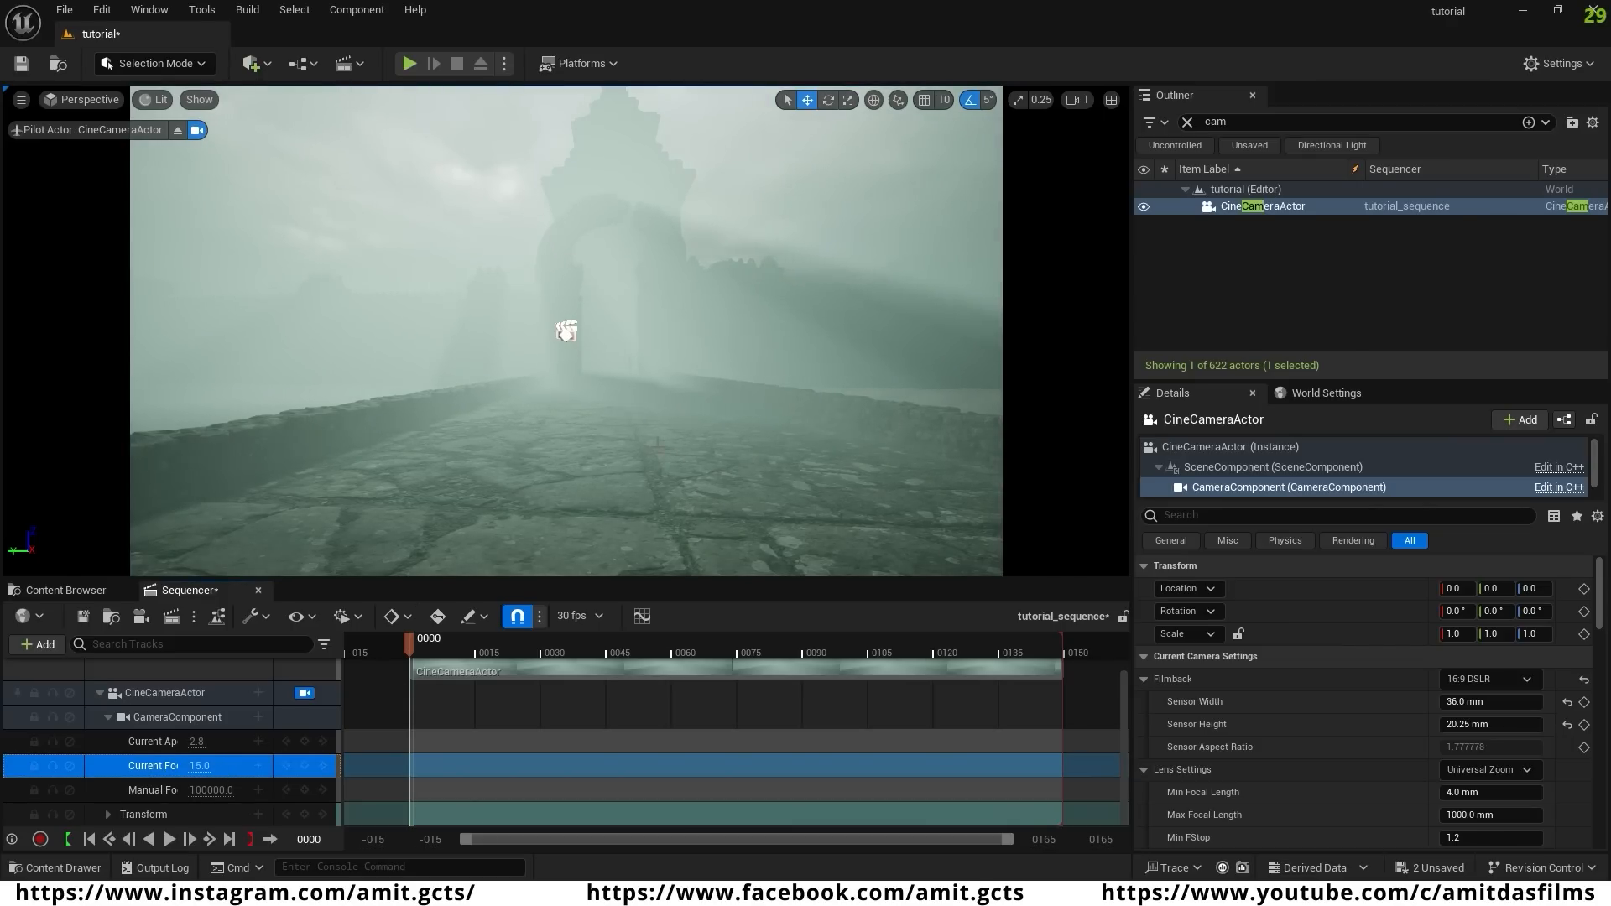
mouse_move(566, 329)
right_mouse_down()
mouse_move(489, 430)
mouse_move(745, 444)
mouse_move(708, 346)
mouse_move(552, 314)
right_mouse_up()
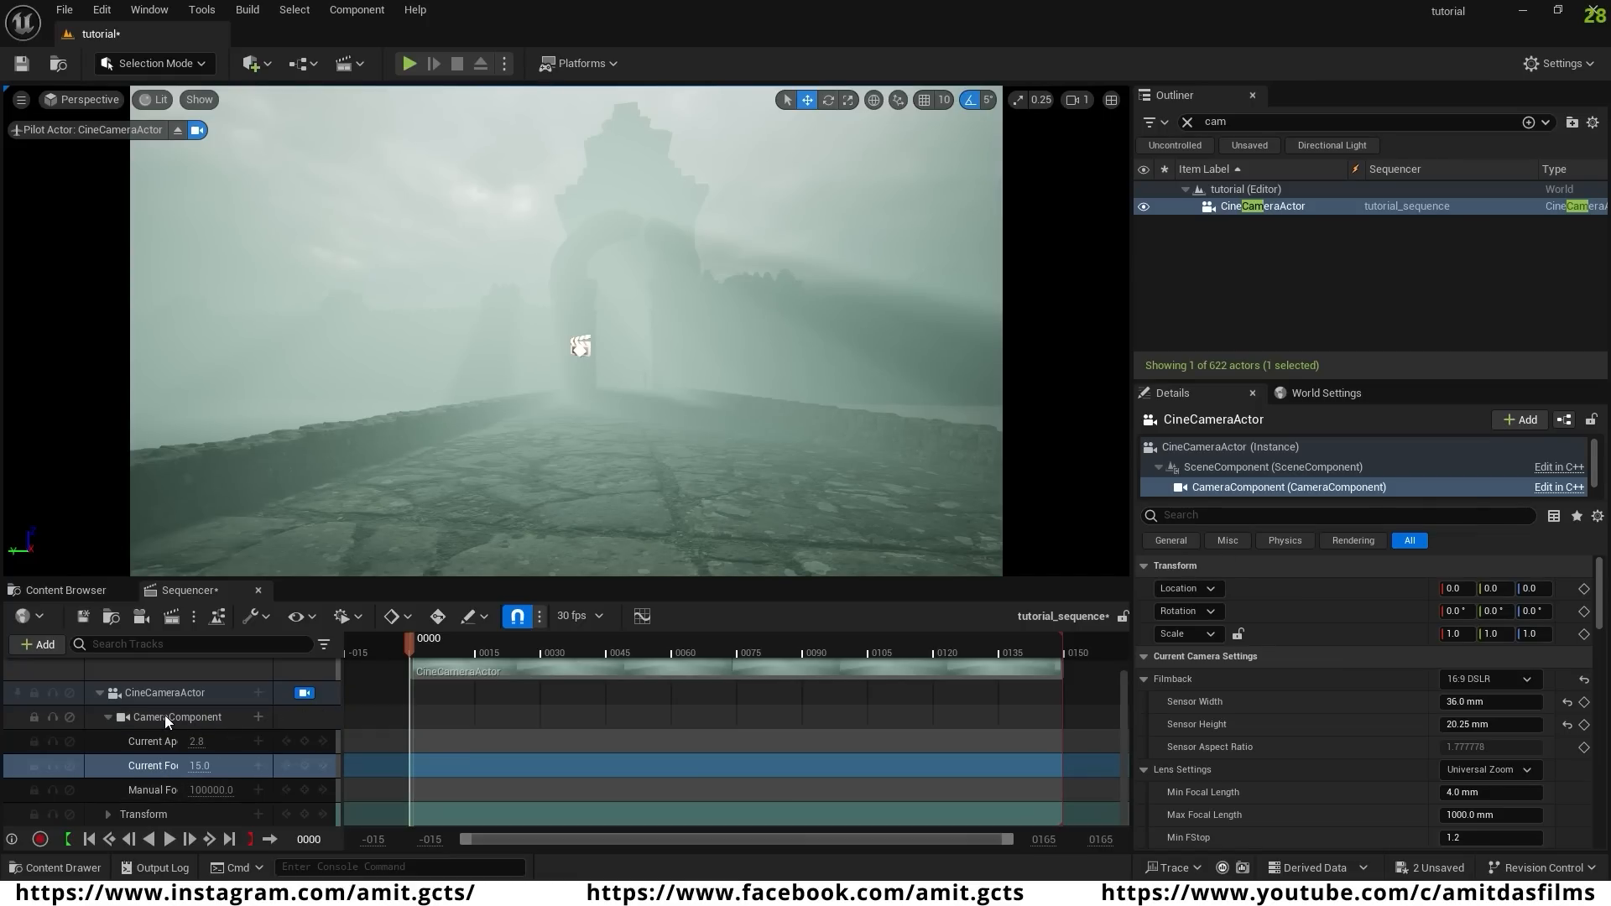
- Find the CameraComponent's exposure settings and override the metering mode with Manual
left_click(194, 719)
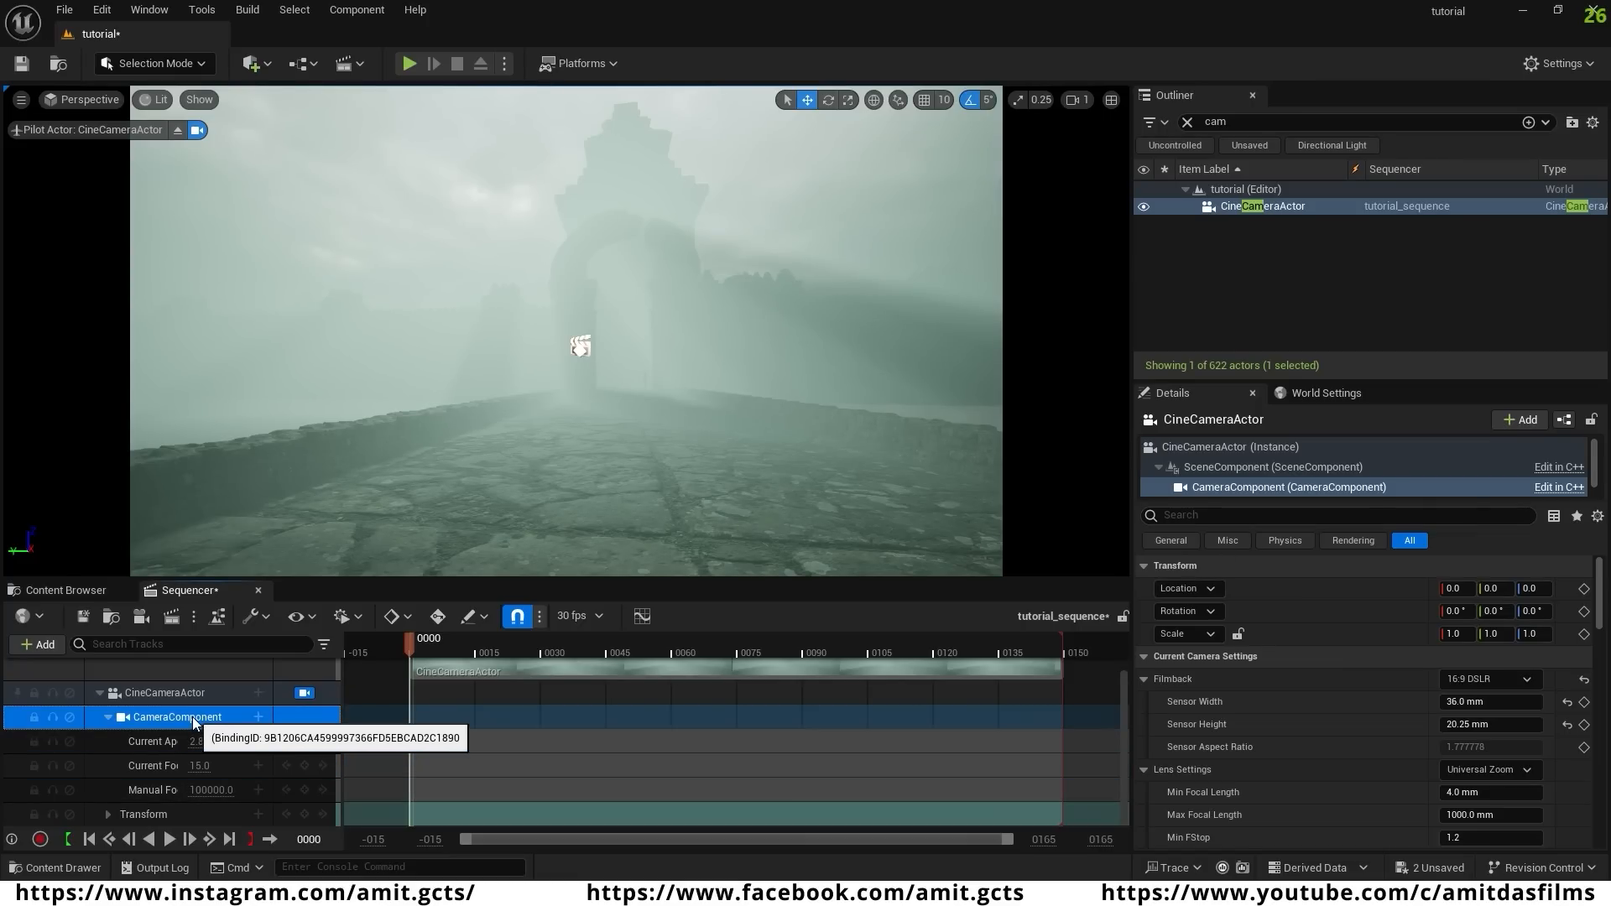
left_click(1208, 514)
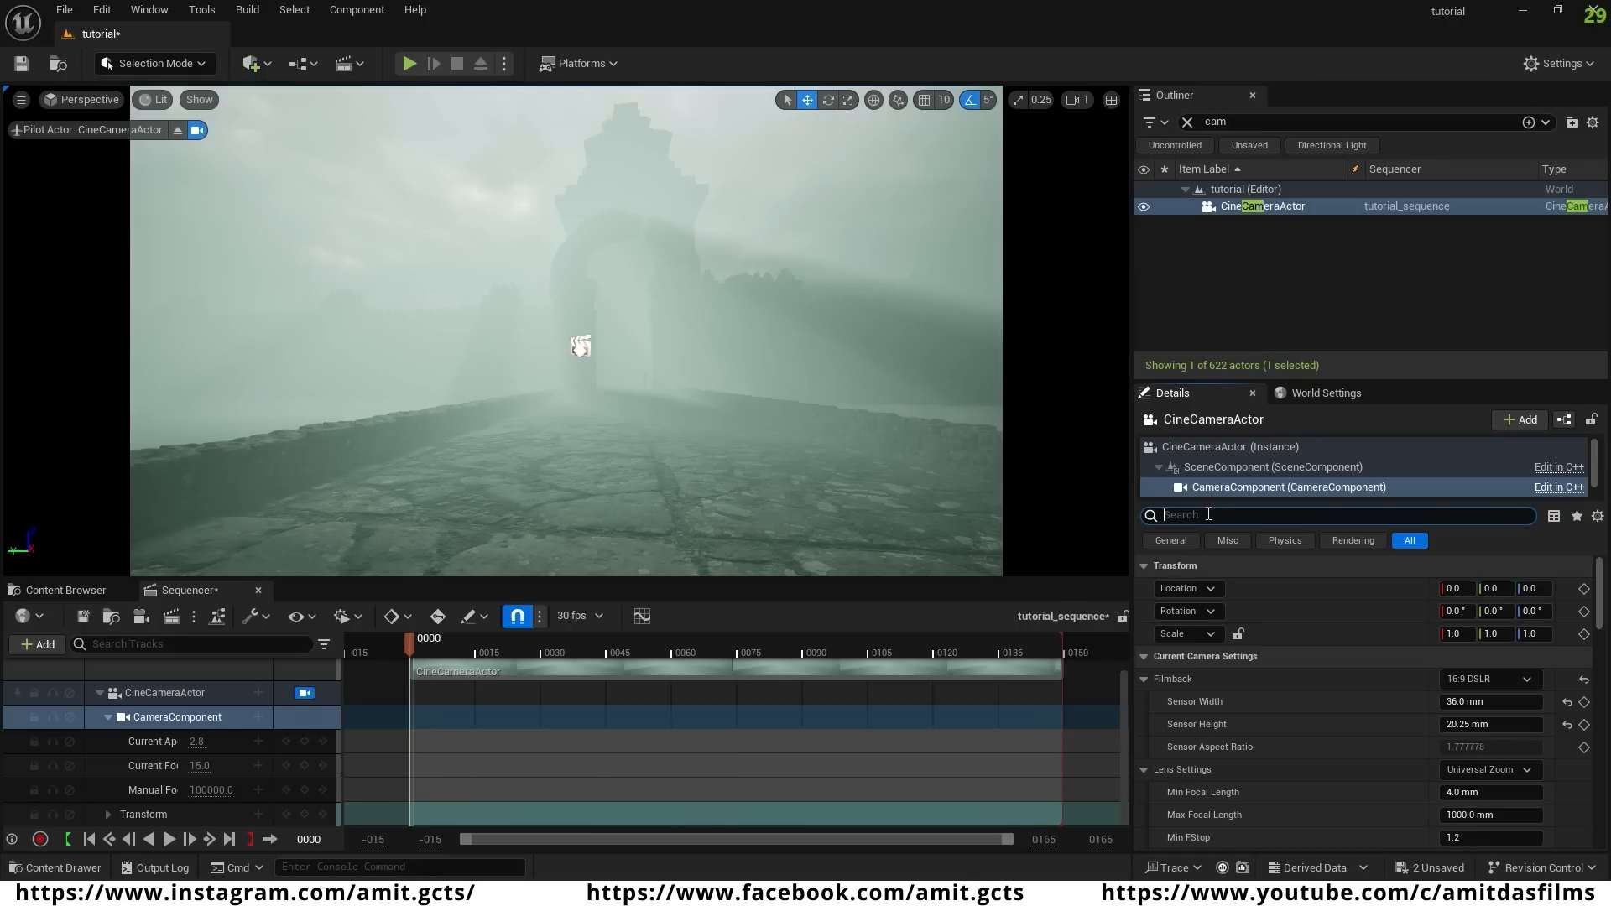
type("expo")
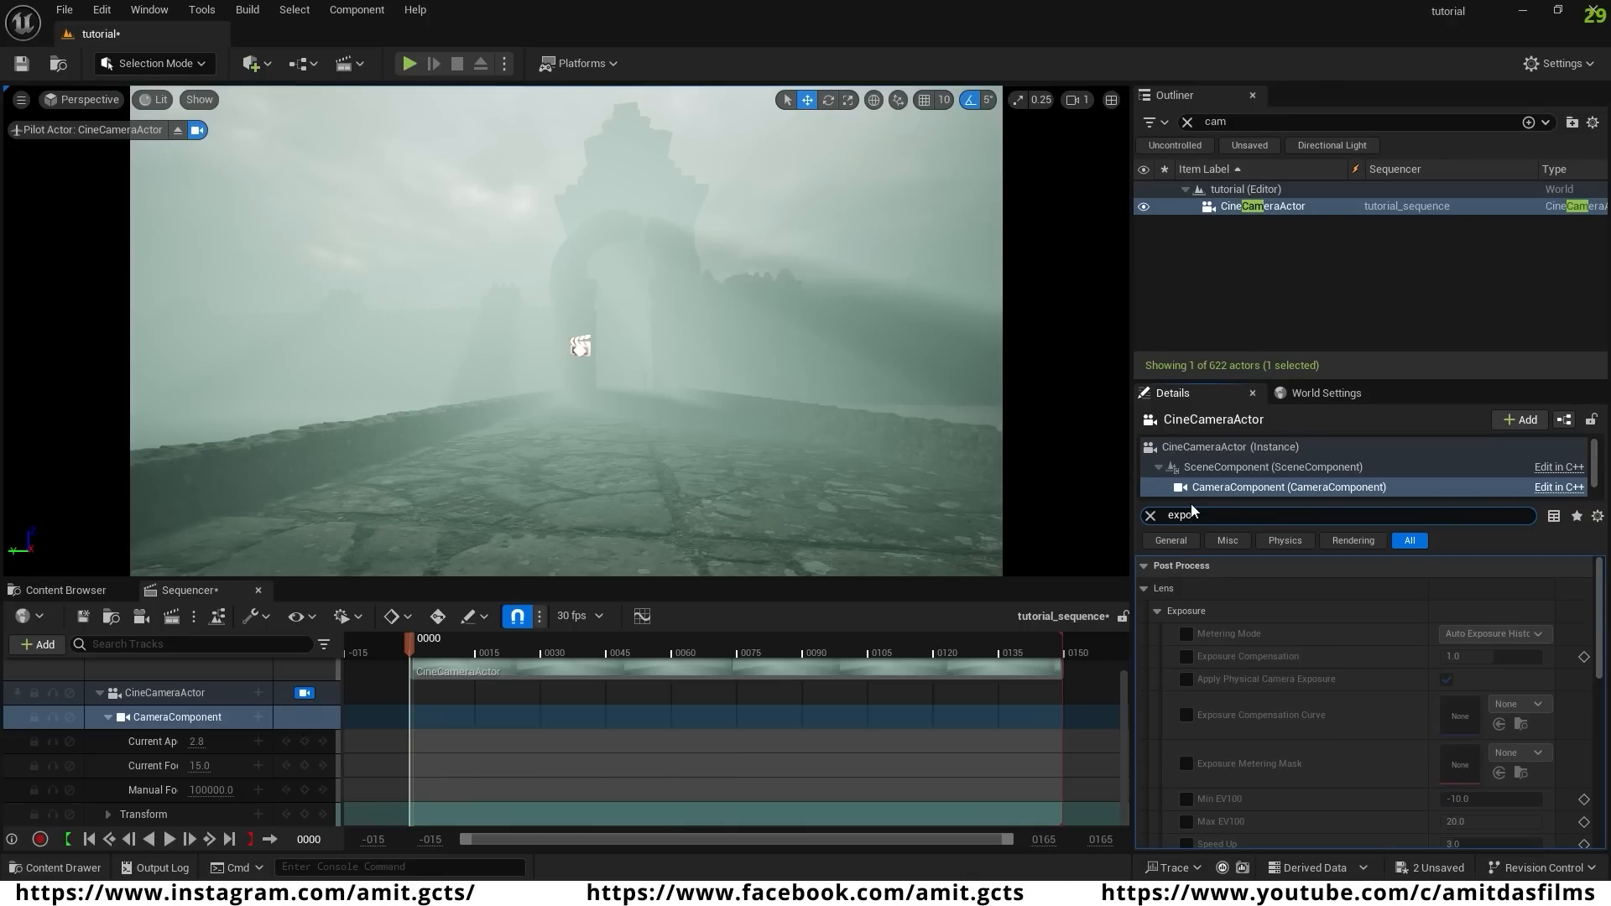
left_click(1188, 633)
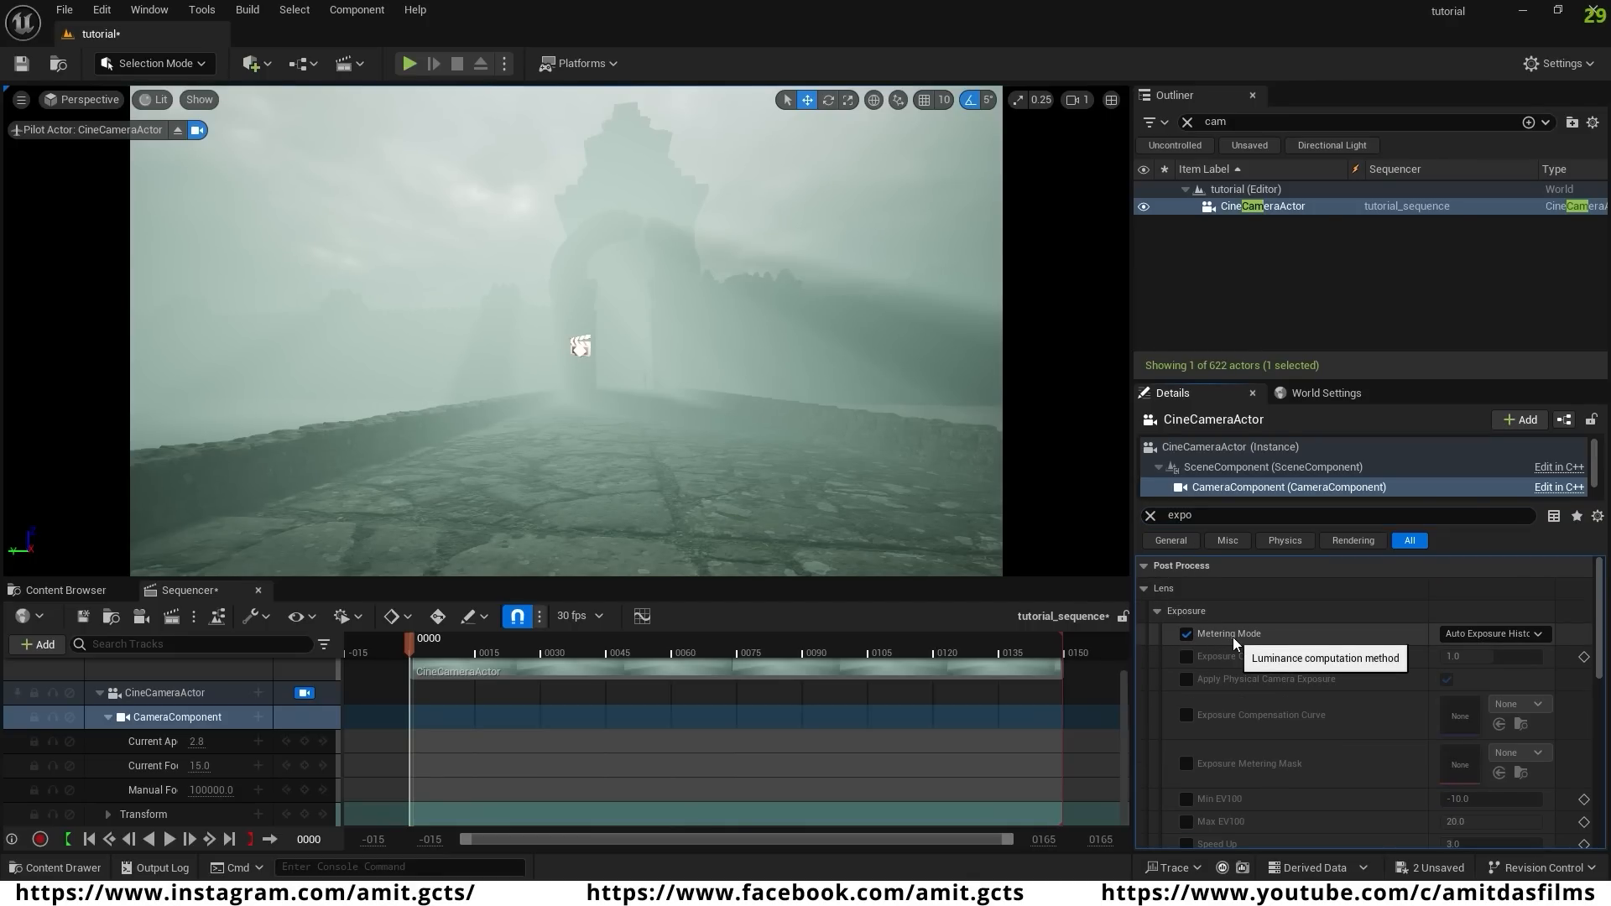
left_click(1541, 636)
left_click(1479, 683)
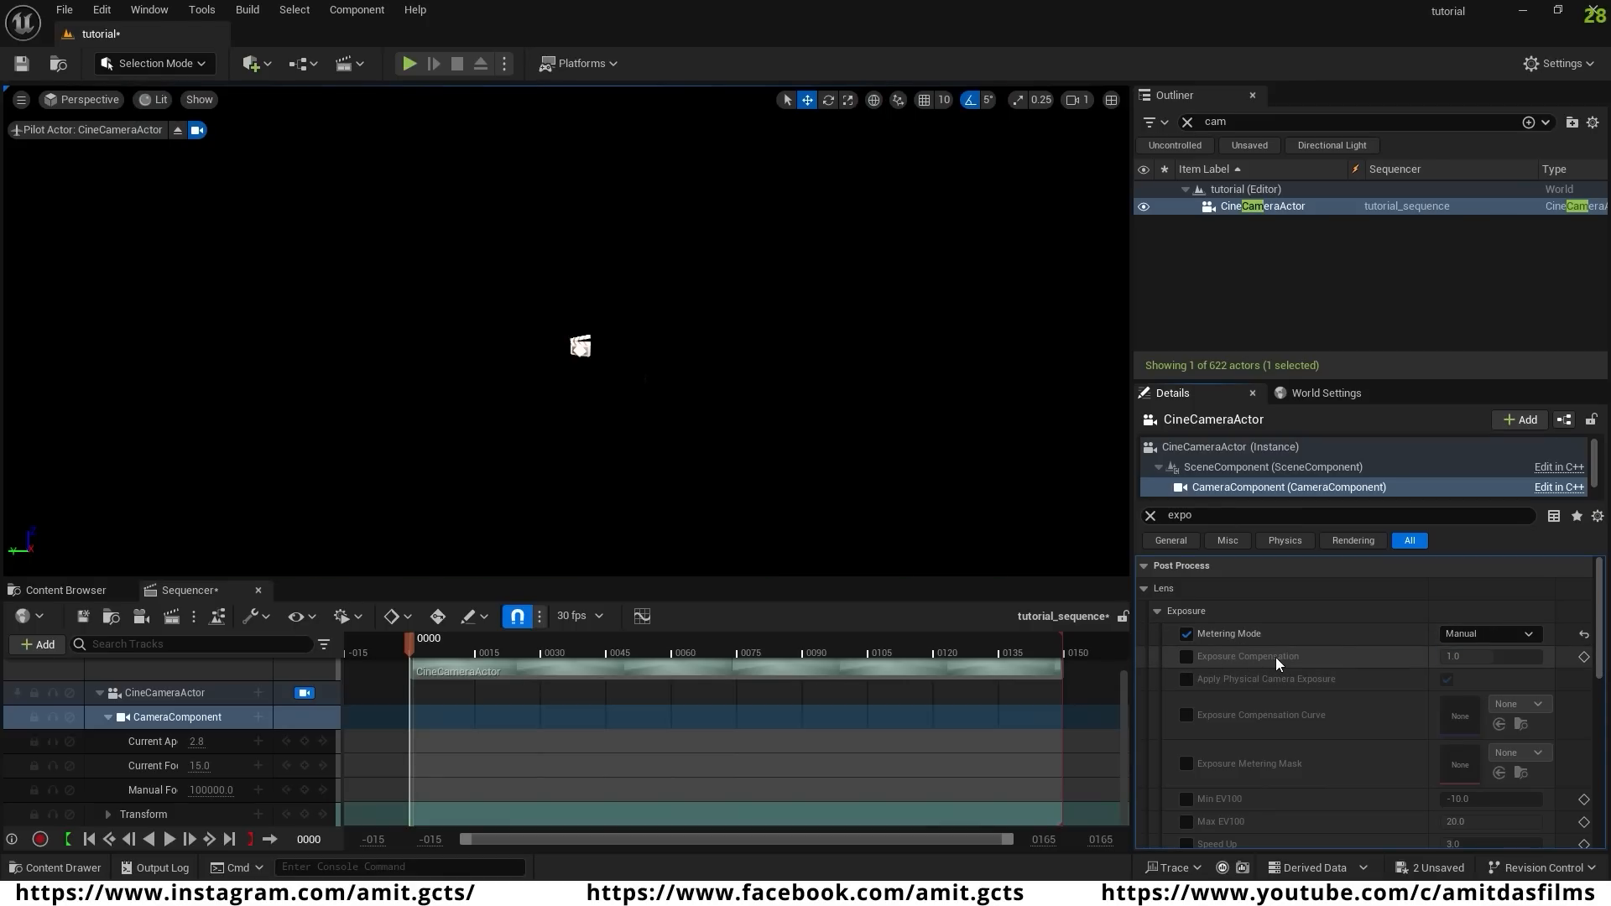
- Override the camera's exposure compensation with 9.5 and fine-tune the framing of the gate
left_click(1186, 657)
left_click(1458, 656)
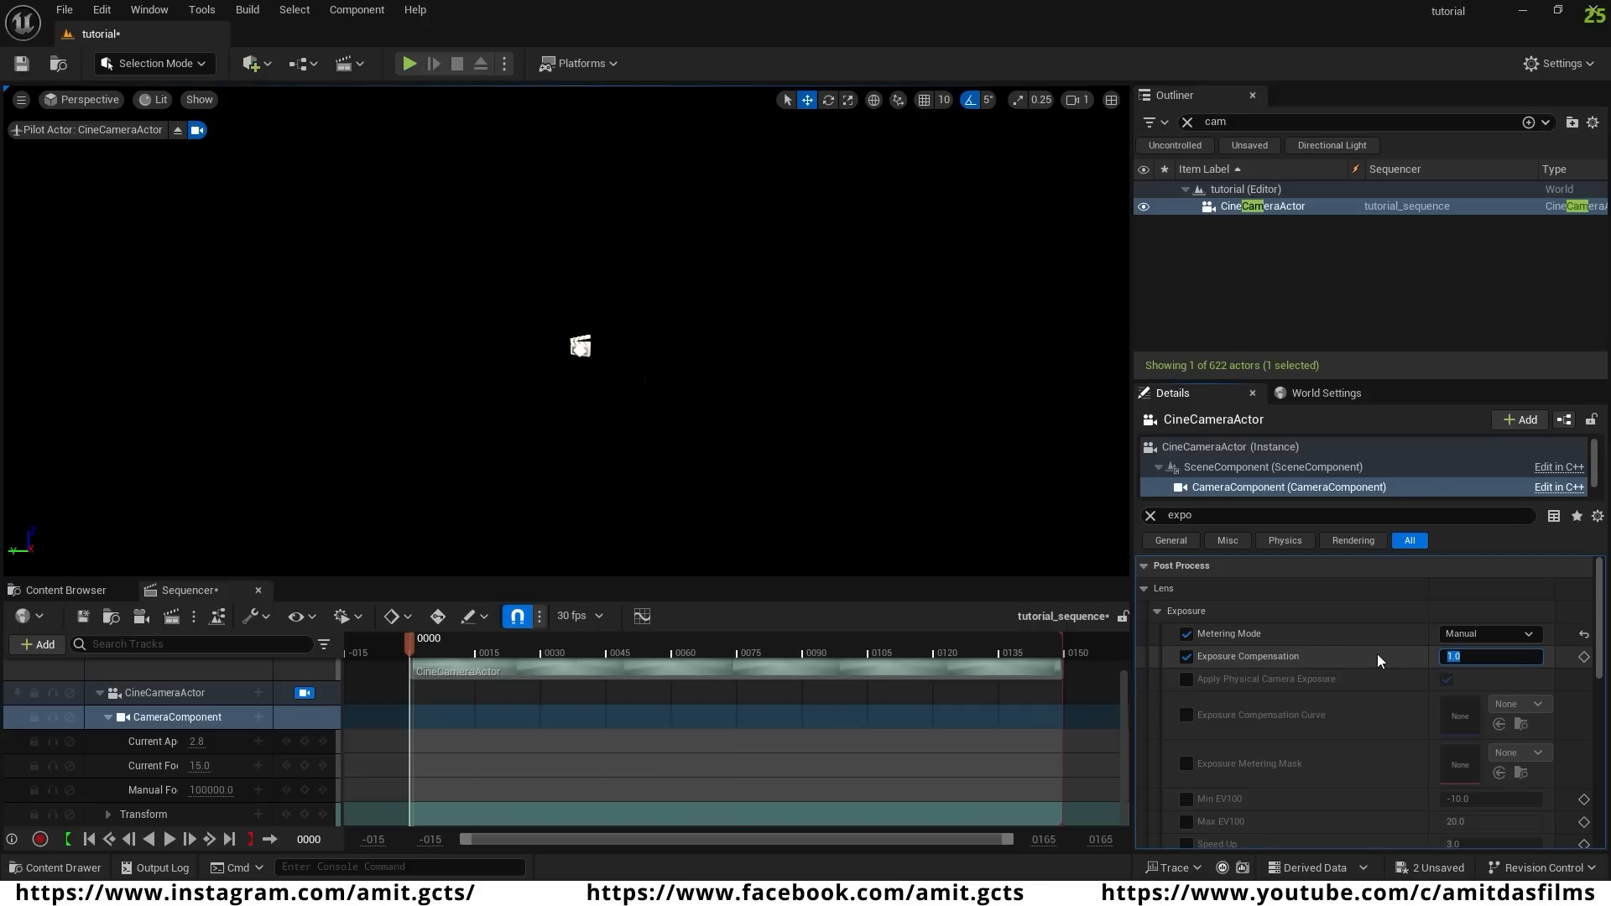
type("9.5")
key("Return")
right_click_drag(633, 466, 606, 385)
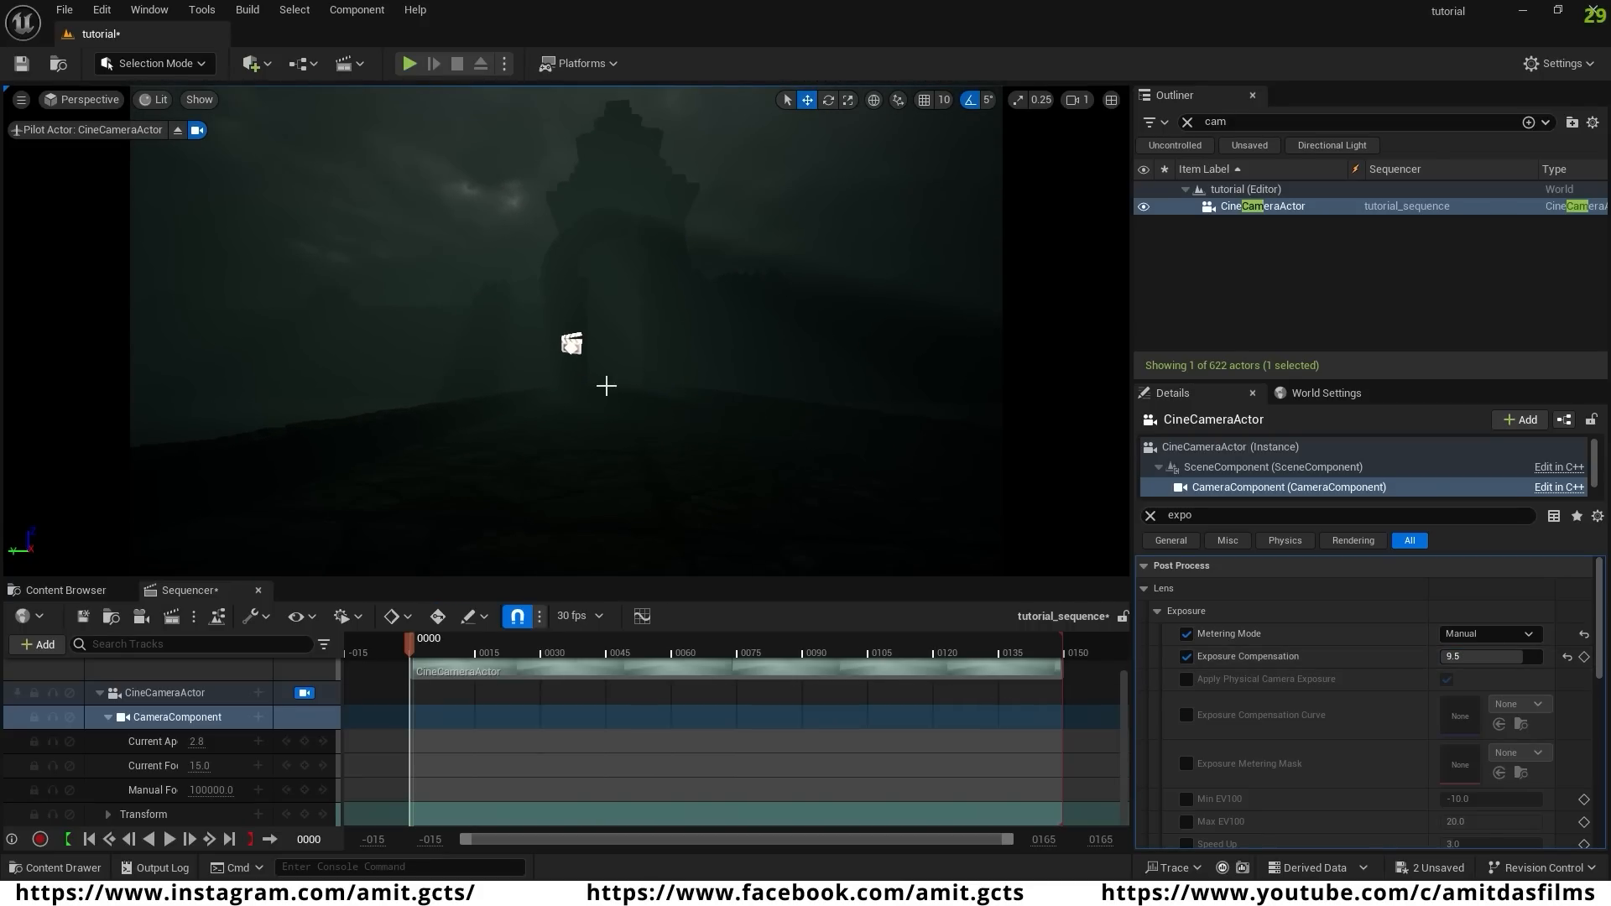
- Clear the property filter and override the camera's chromatic aberration intensity with 1
left_click(1151, 515)
scroll(1313, 702, "down", 10)
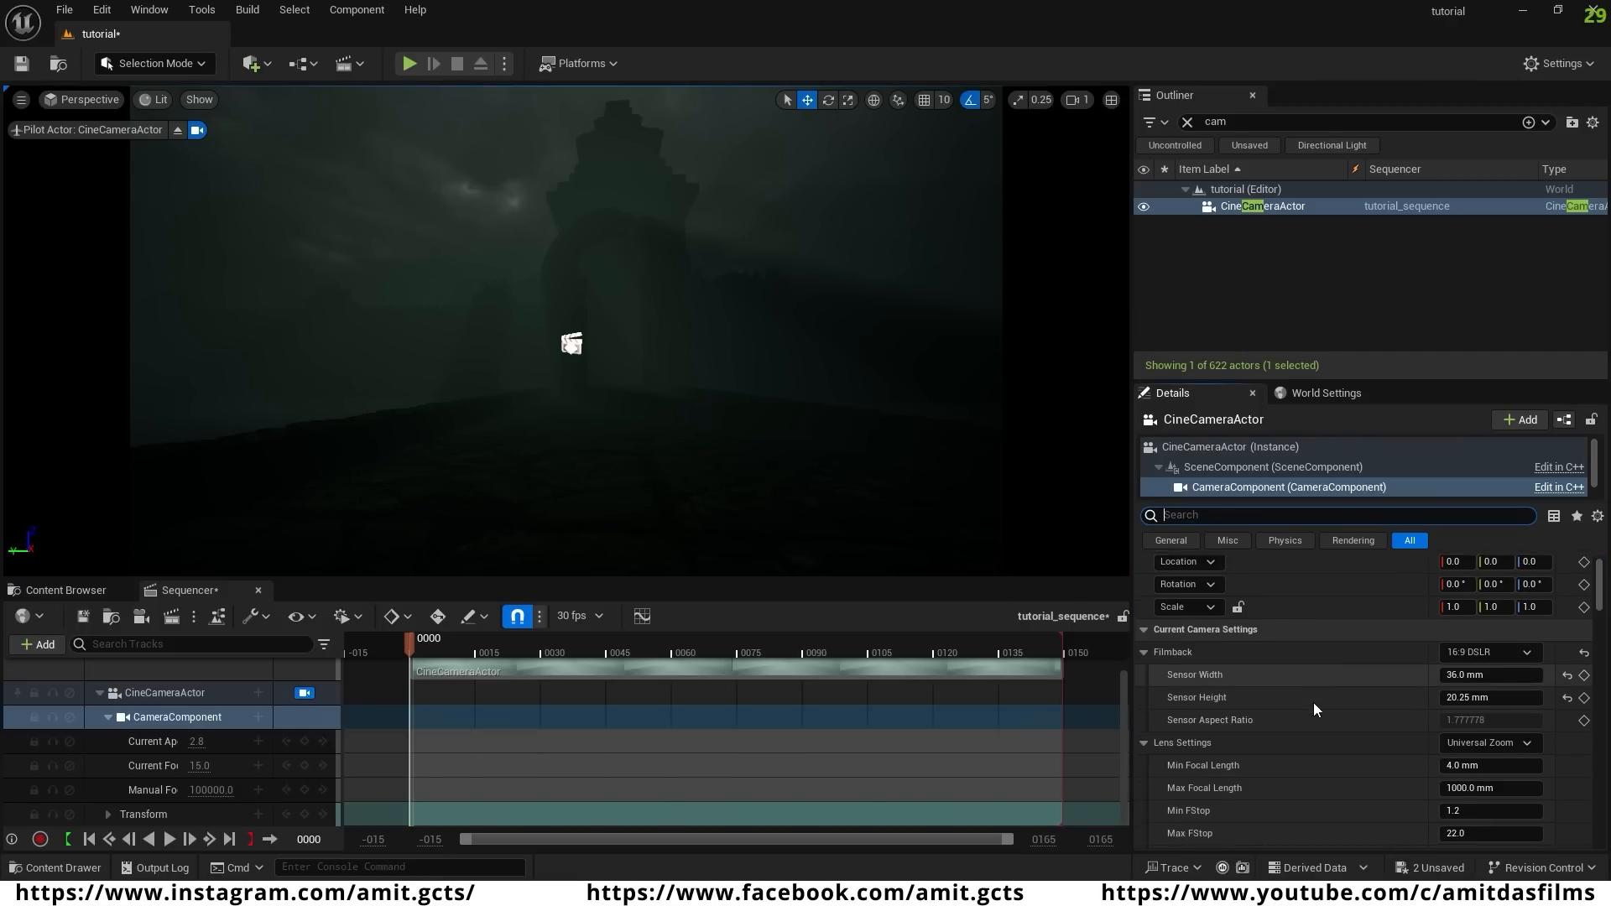
scroll(1312, 702, "down", 10)
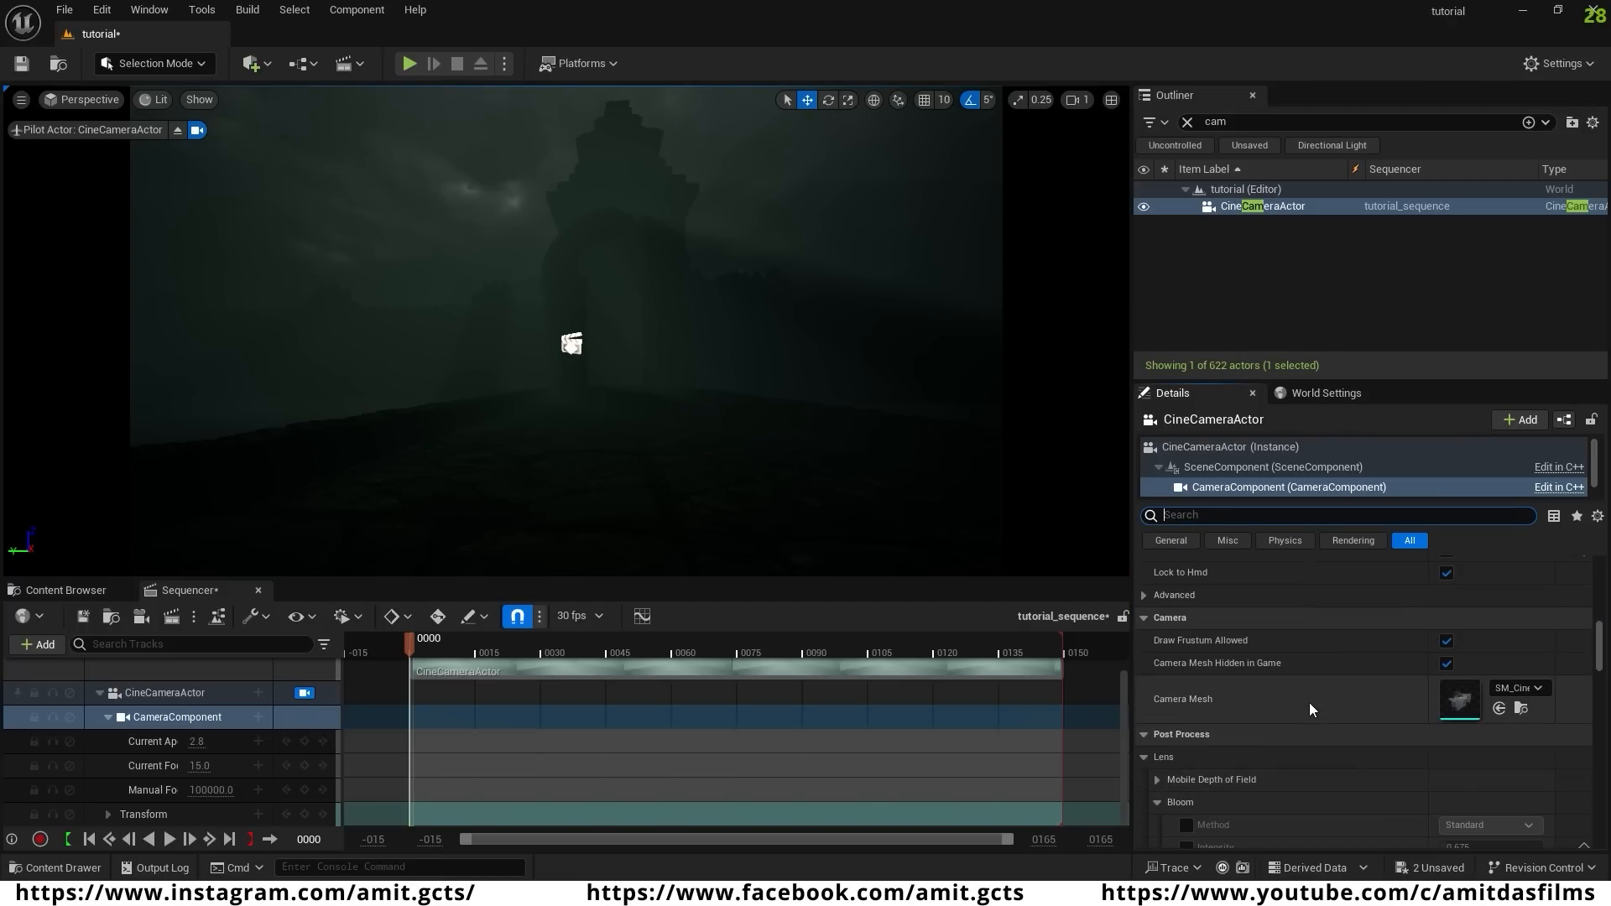
scroll(1307, 703, "down", 10)
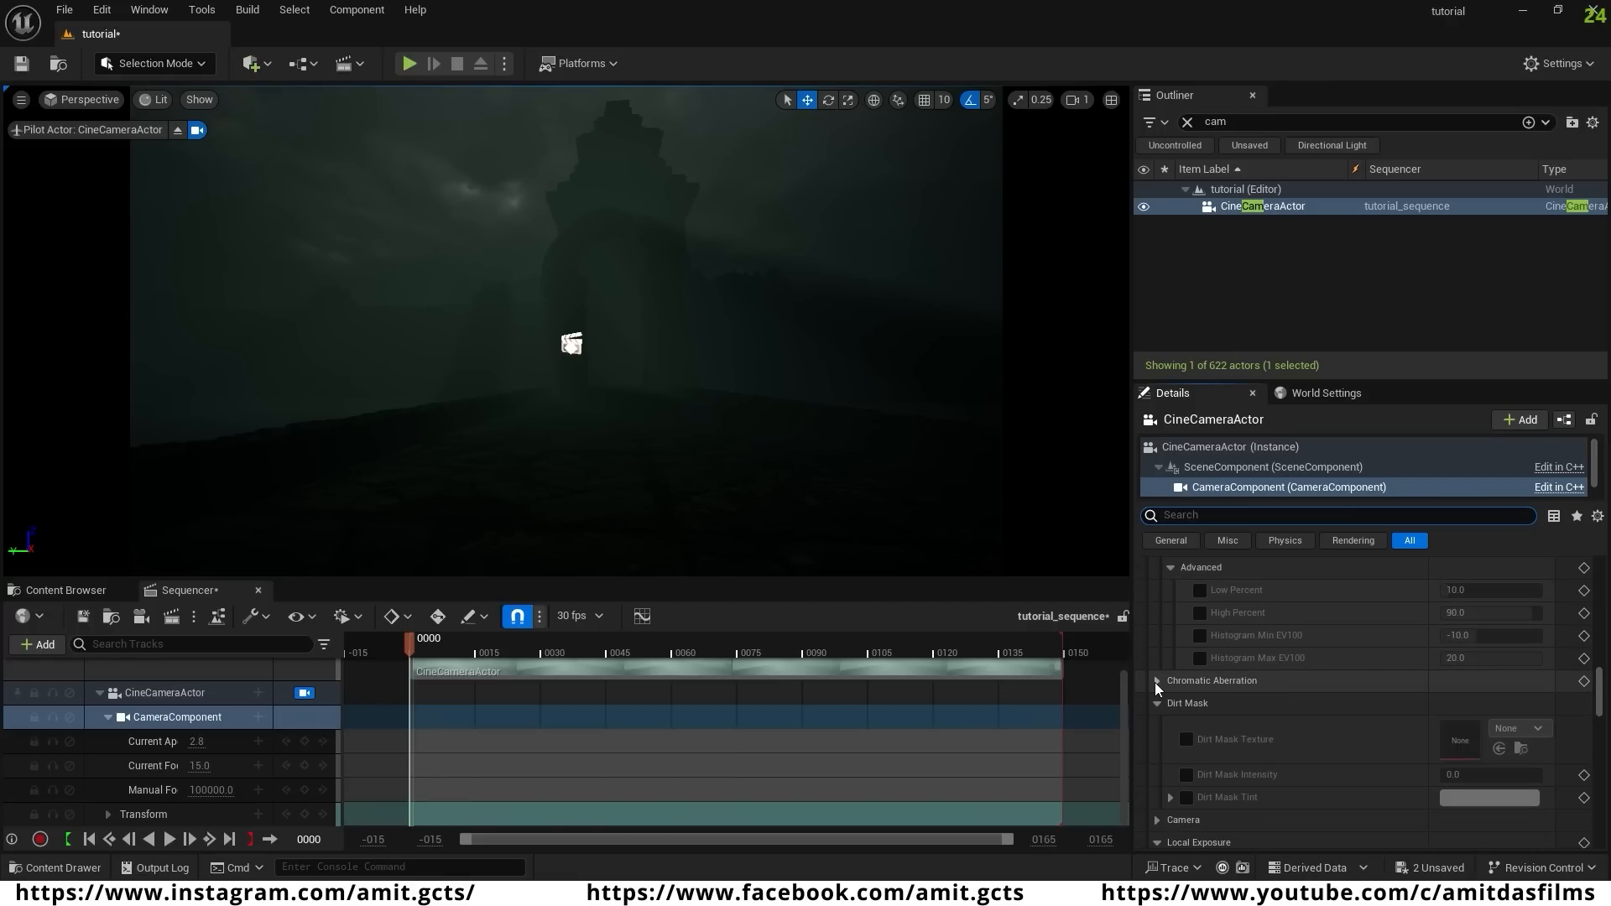
left_click(1158, 681)
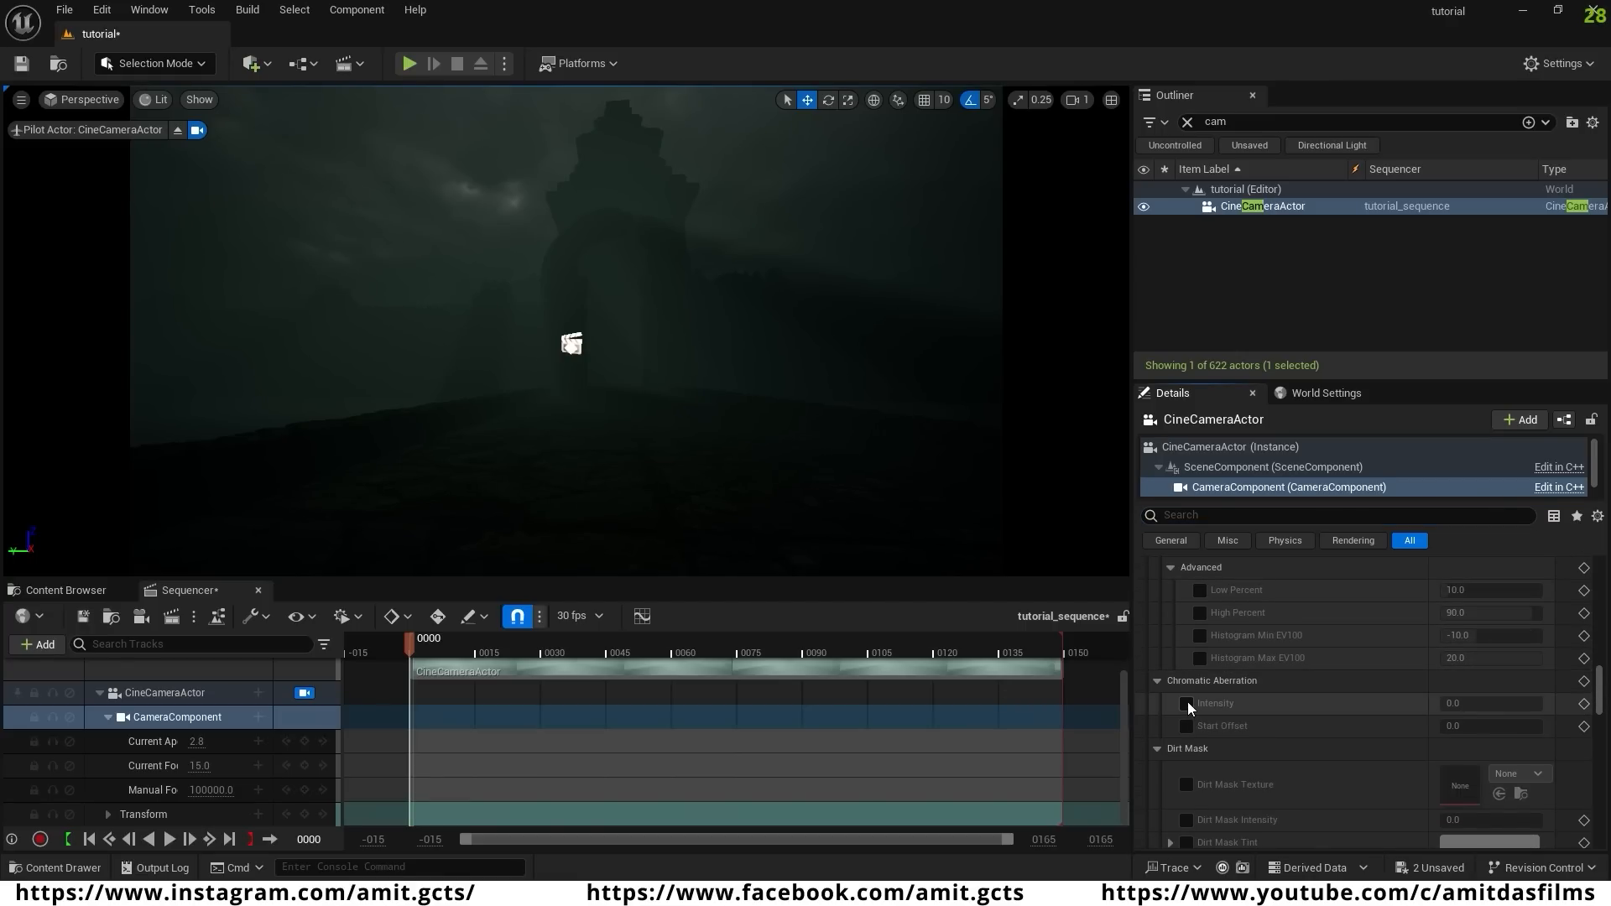
left_click(1187, 703)
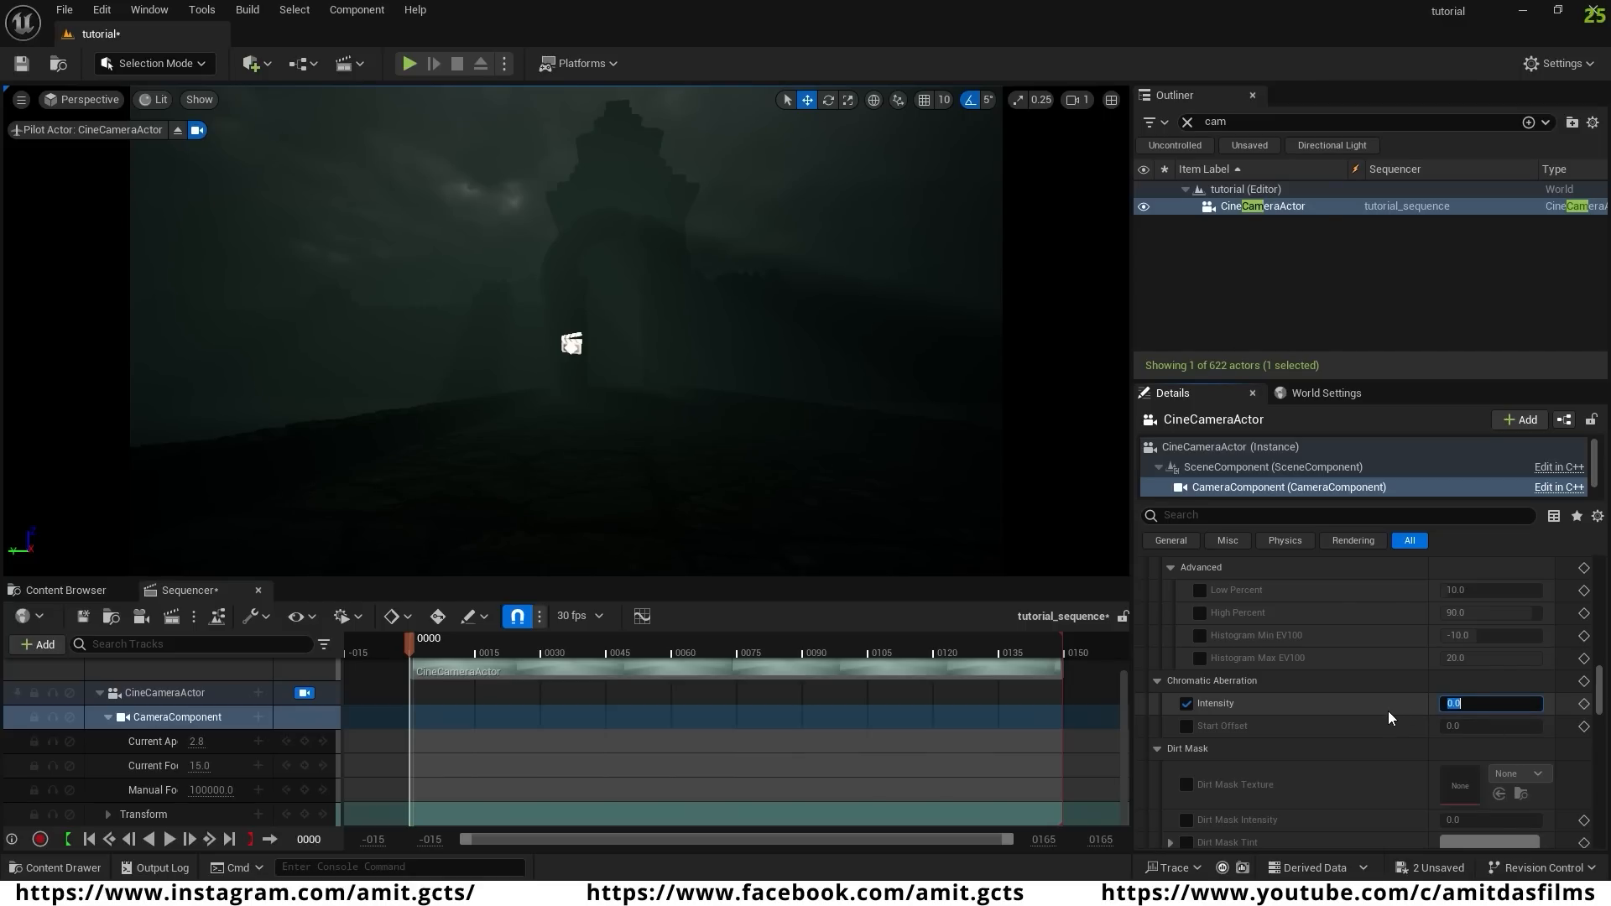
type("1")
key("Return")
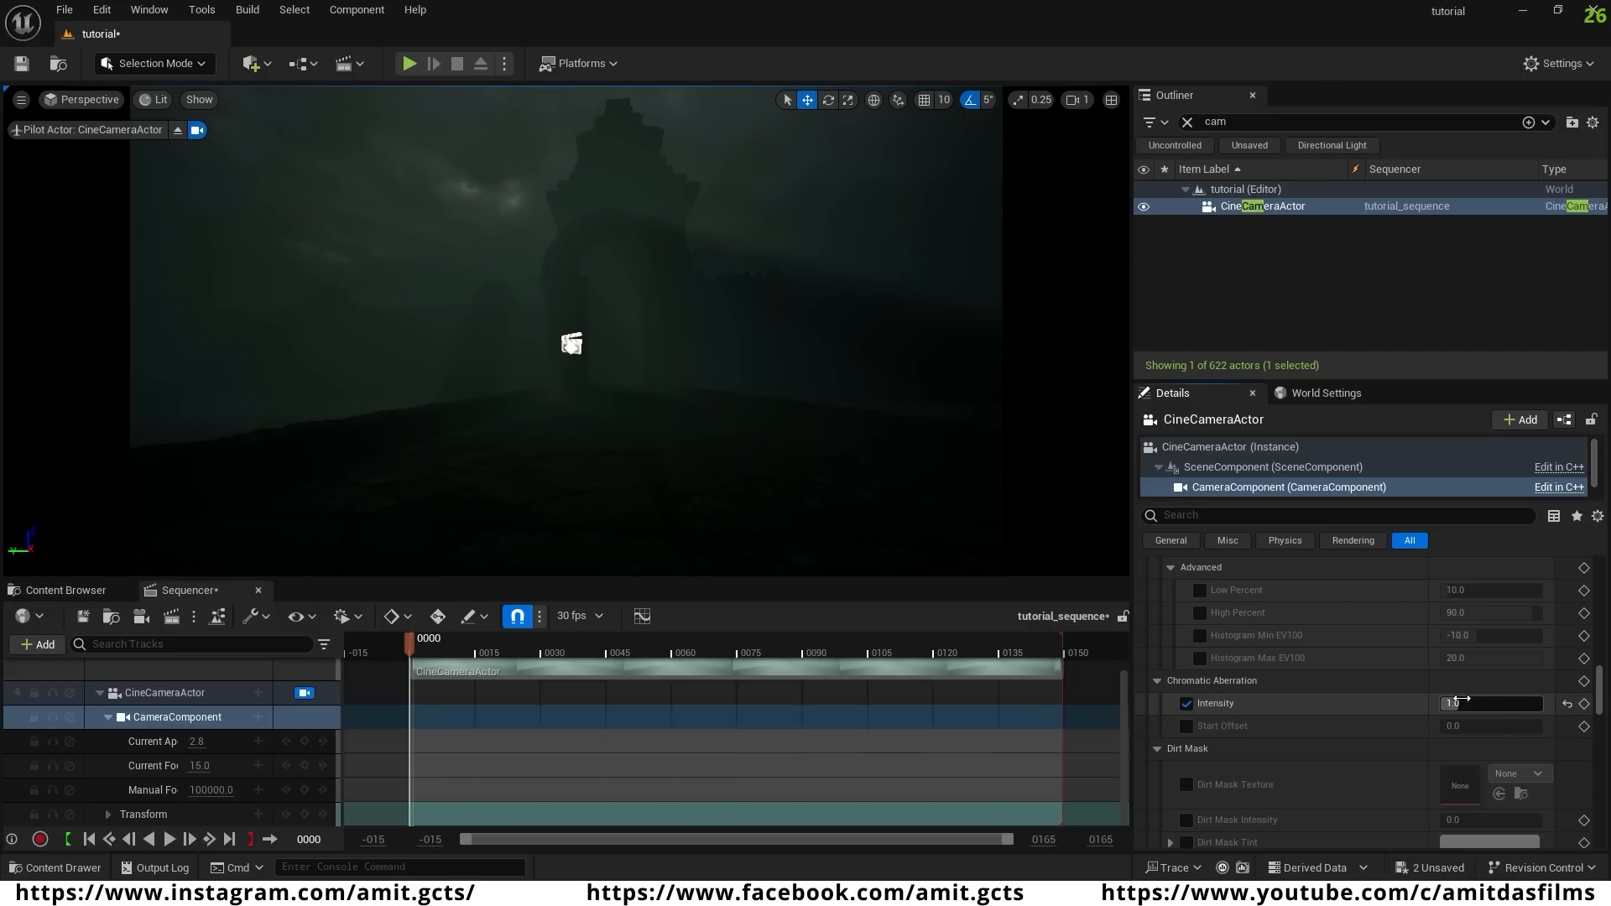
- Override the chromatic aberration start offset with 0.5
left_click(1185, 727)
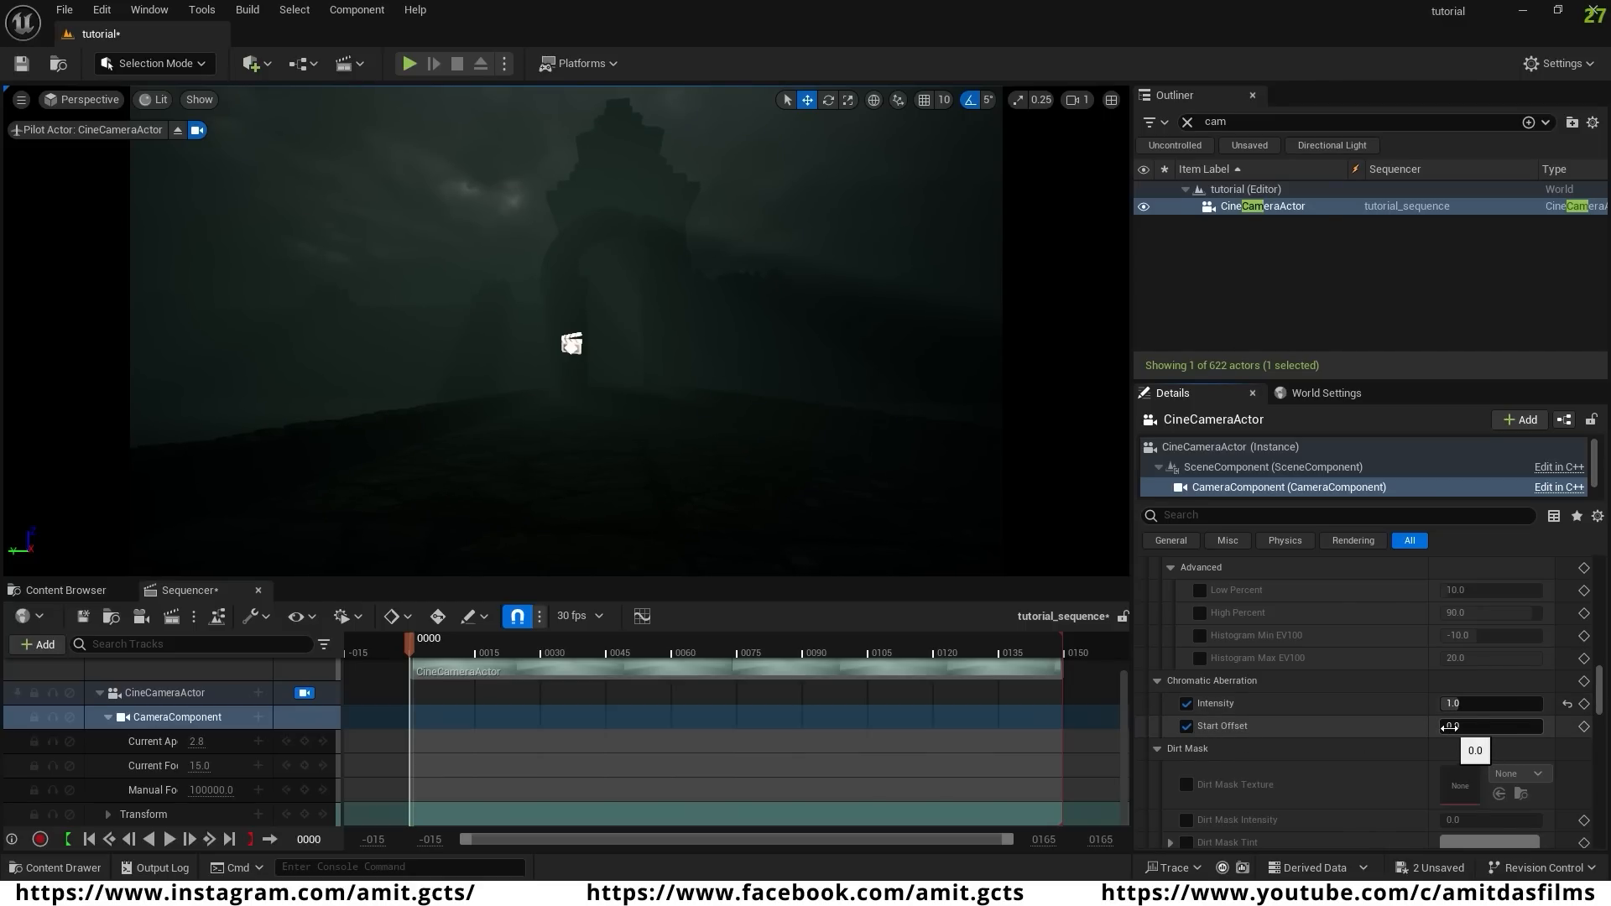
left_click(1423, 727)
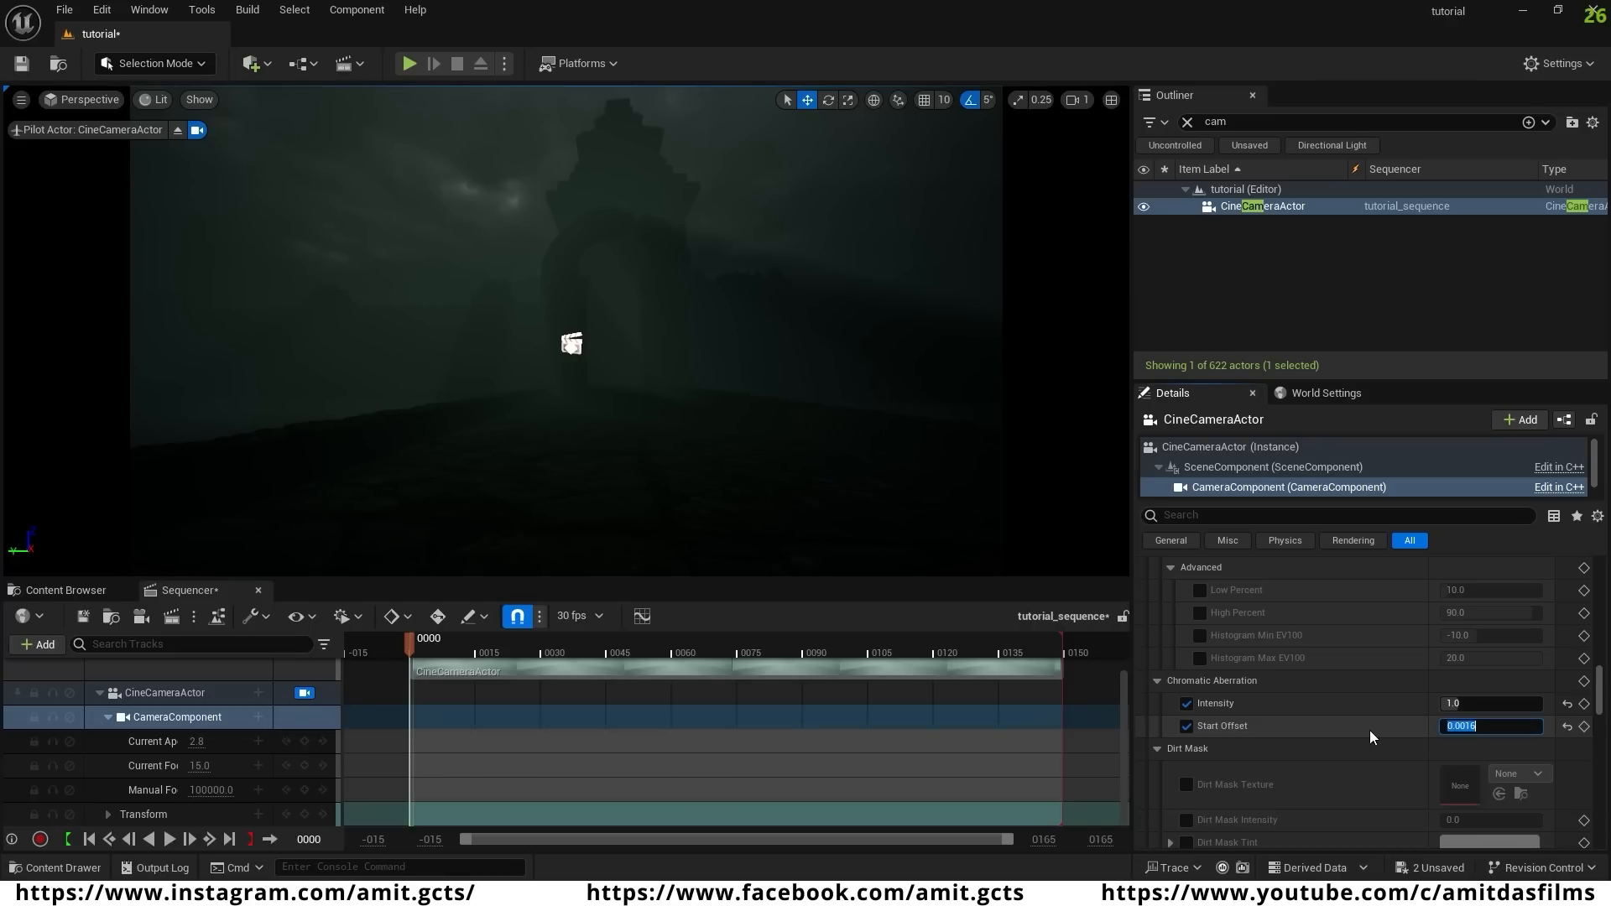
type(".5")
key("Return")
- Enable the camera's lens flare intensity override and enter a new intensity value
scroll(1319, 729, "down", 10)
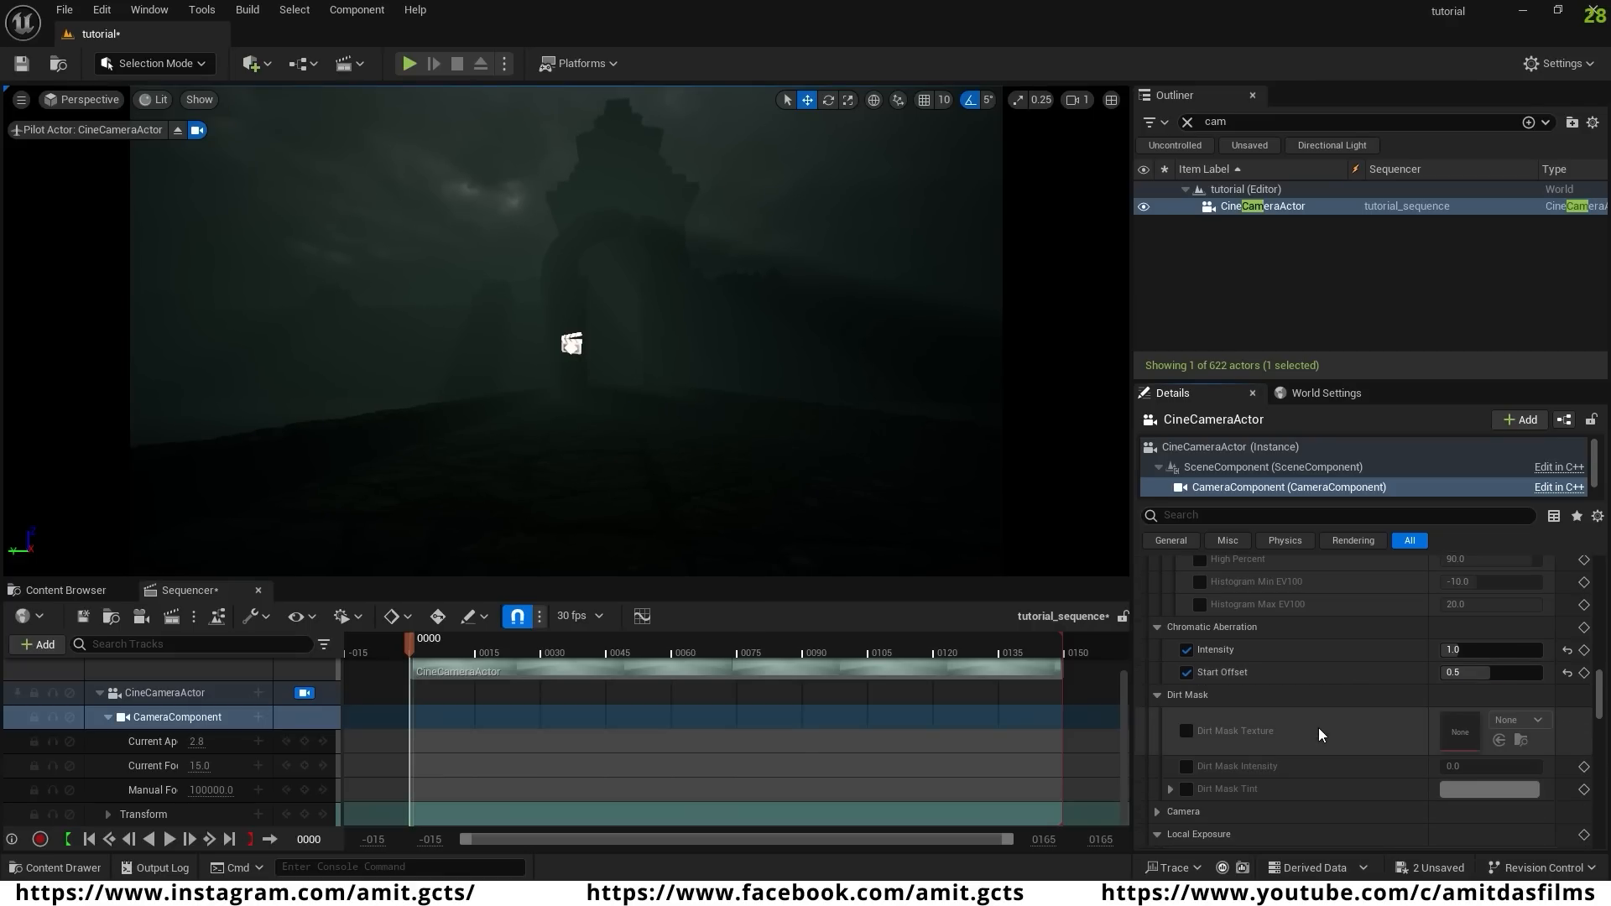
scroll(1302, 727, "down", 3)
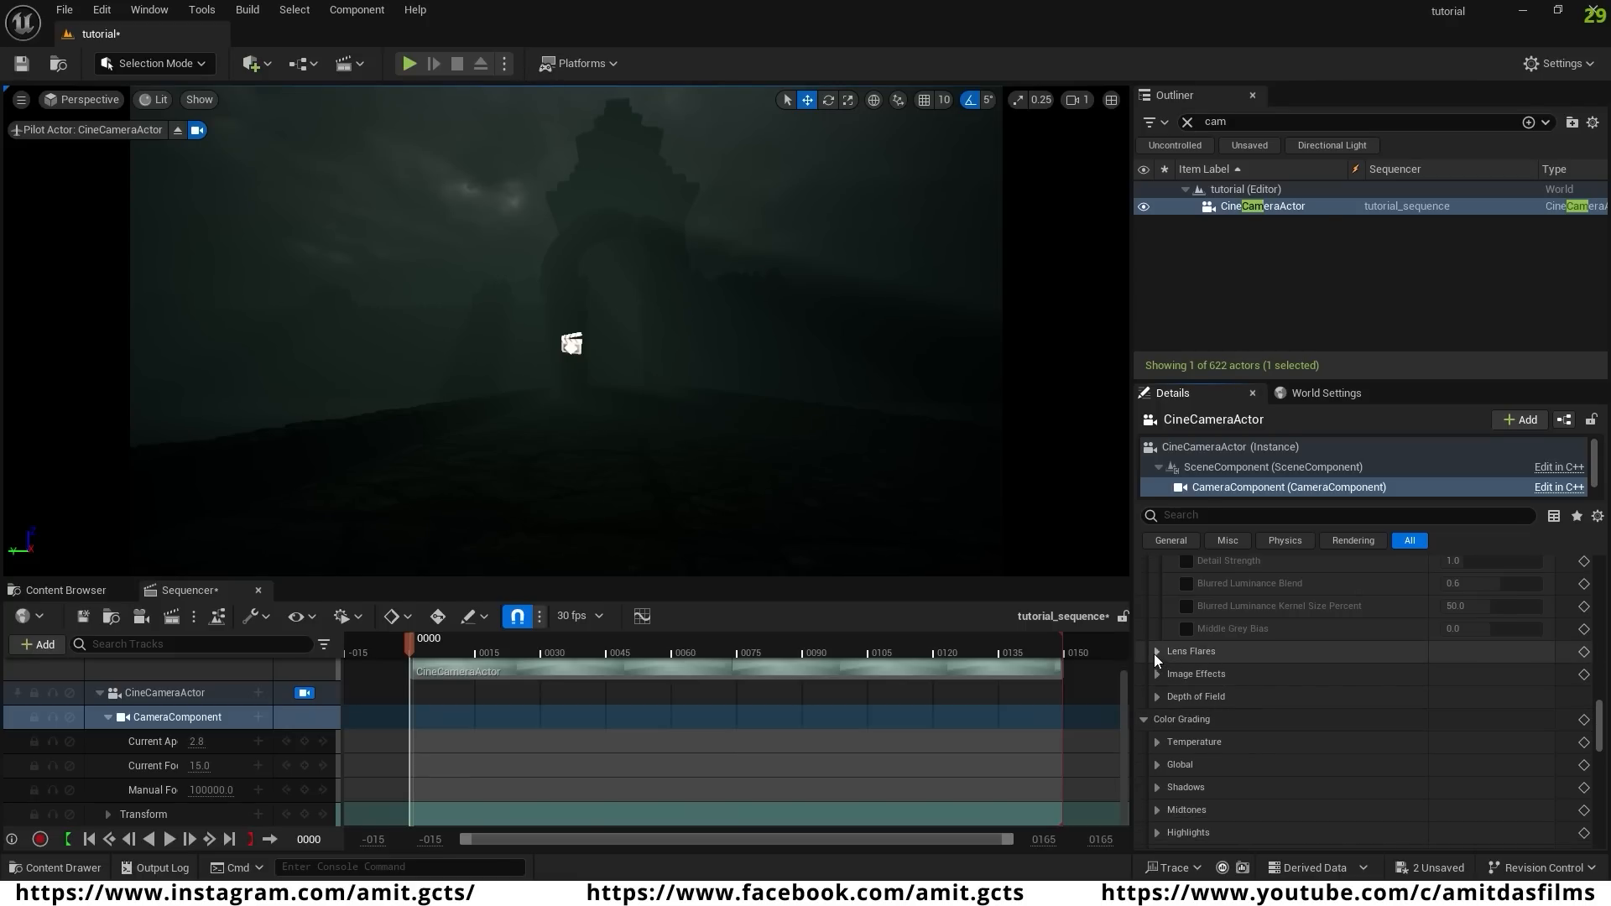
left_click(1154, 652)
left_click(1186, 674)
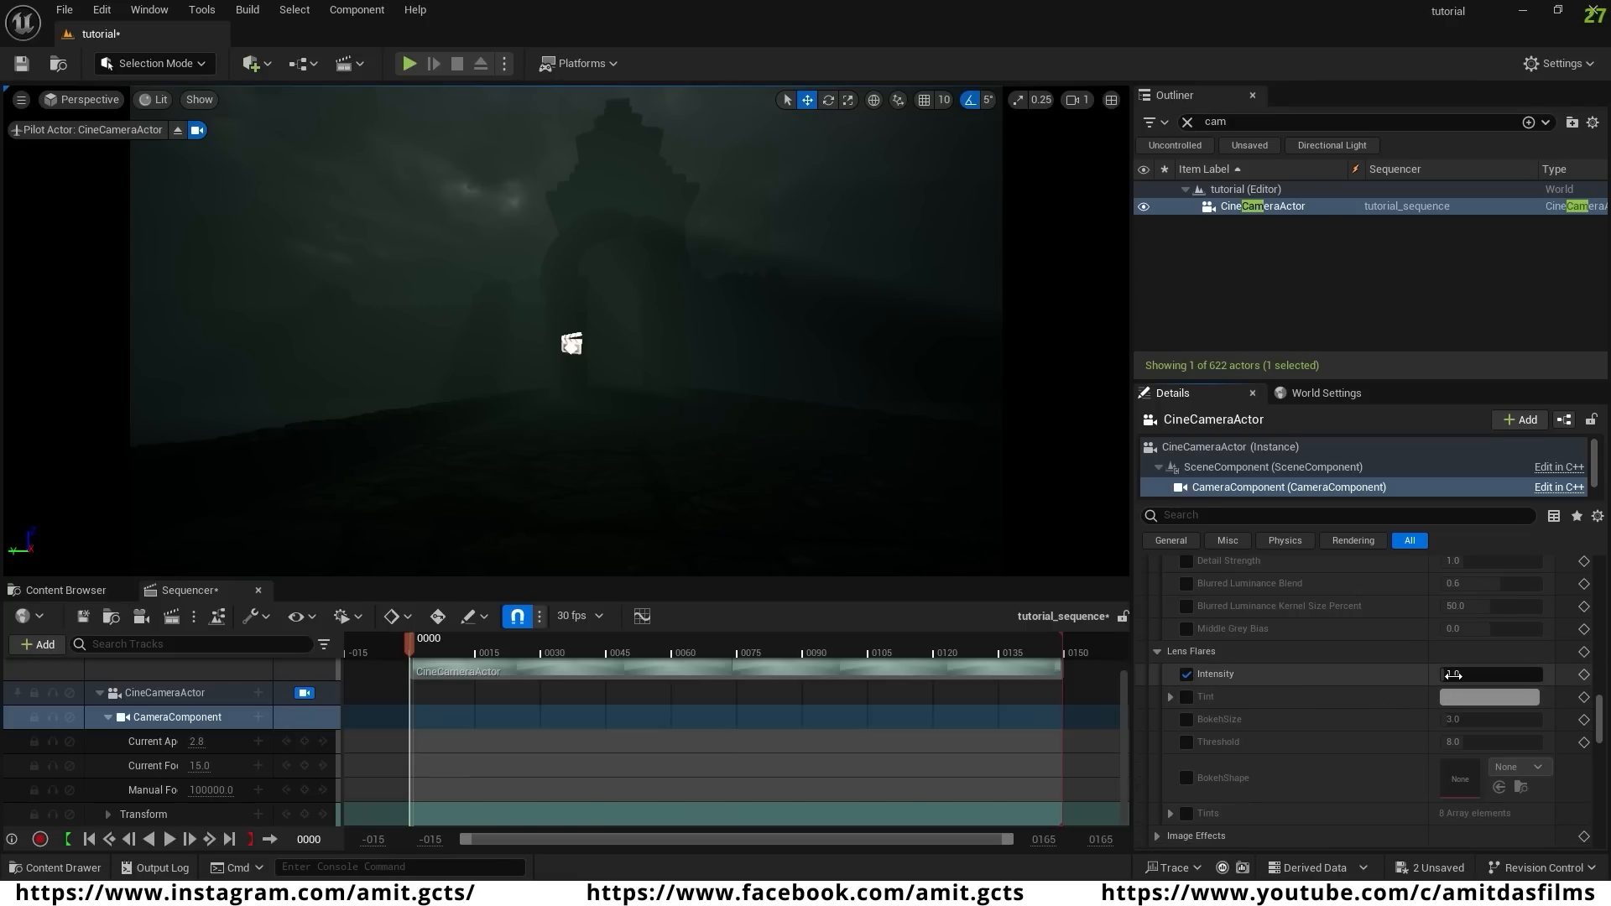
left_click(1453, 674)
type(".")
- Enable the vignette intensity override in the camera's image effects
scroll(1351, 668, "down", 3)
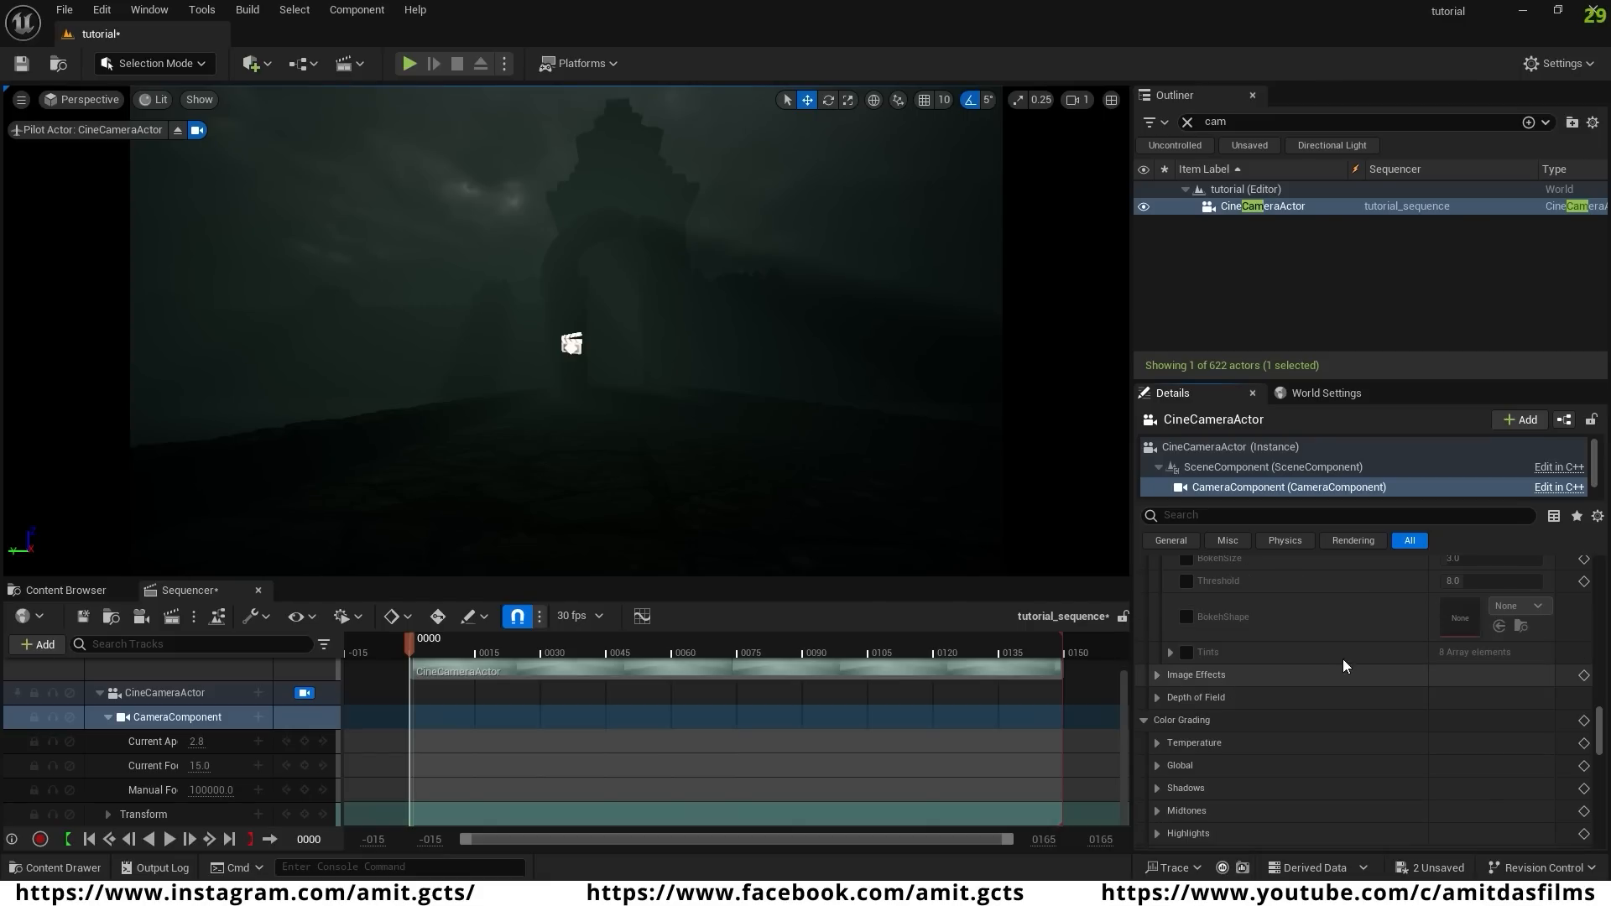
left_click(1158, 675)
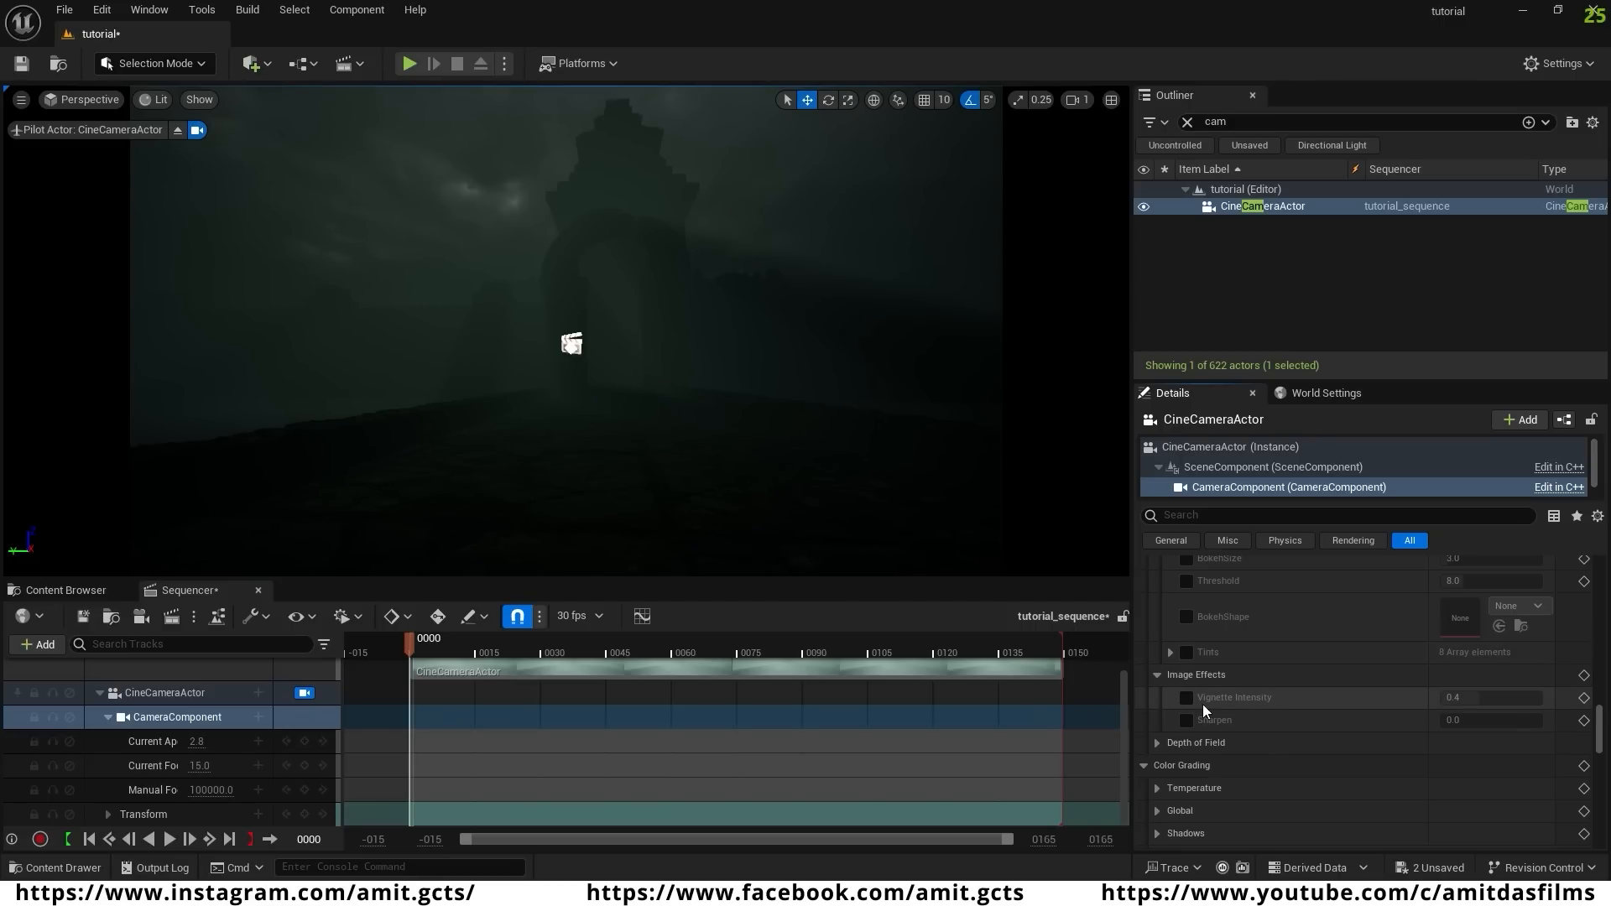
left_click(1186, 697)
- Override the cine camera's film grain intensity, trying 1 first and settling on 0.5
scroll(1247, 702, "down", 2)
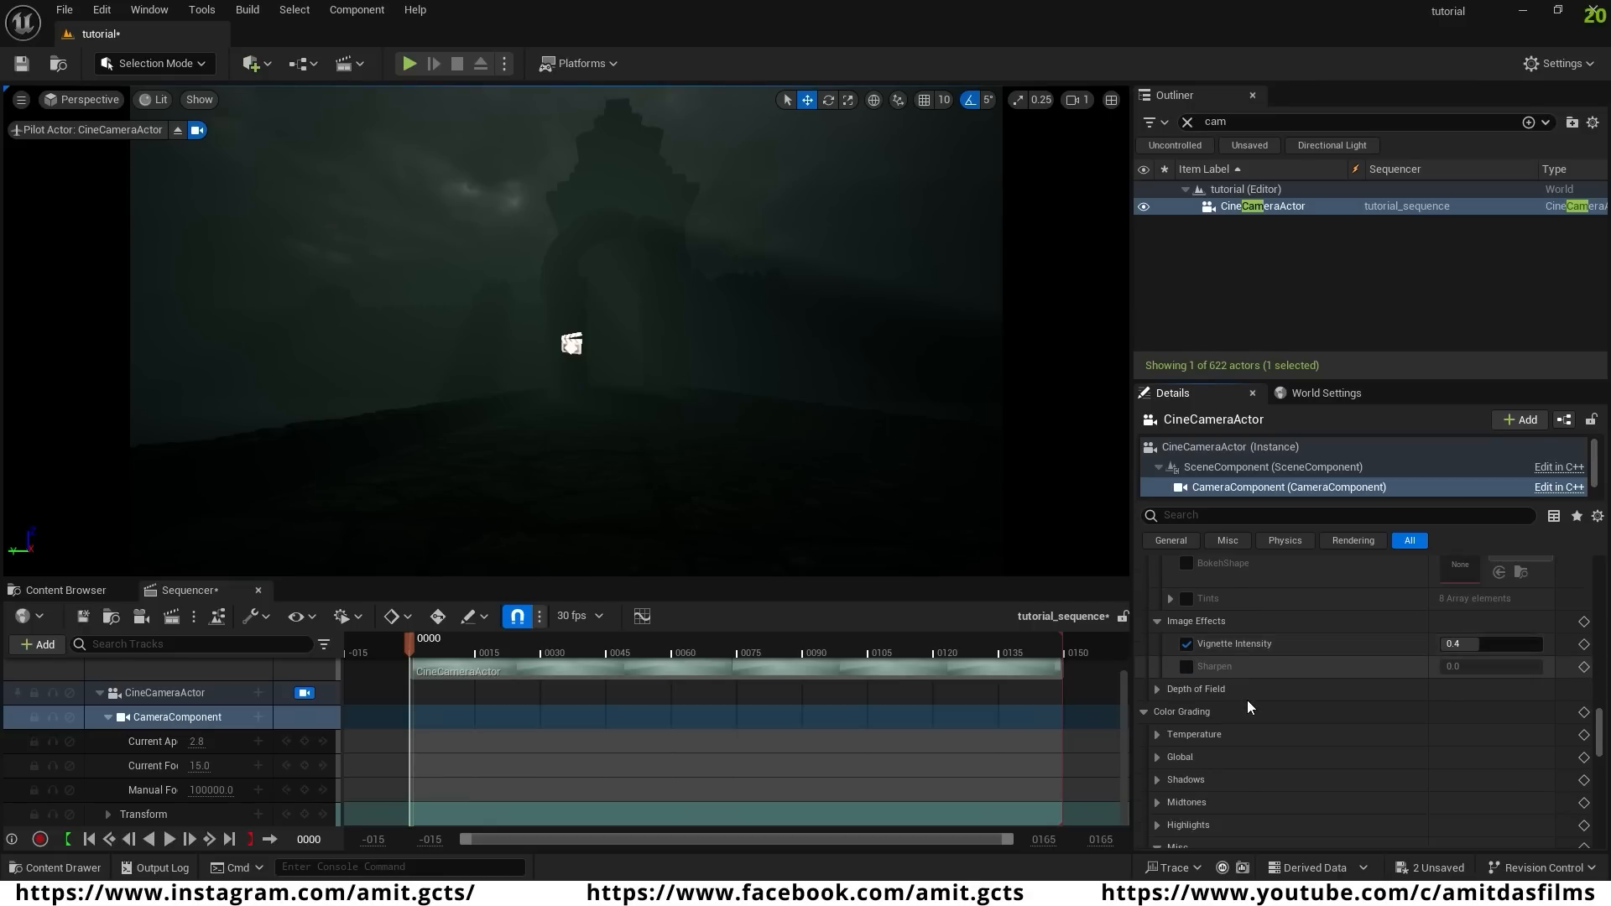
scroll(1247, 700, "down", 12)
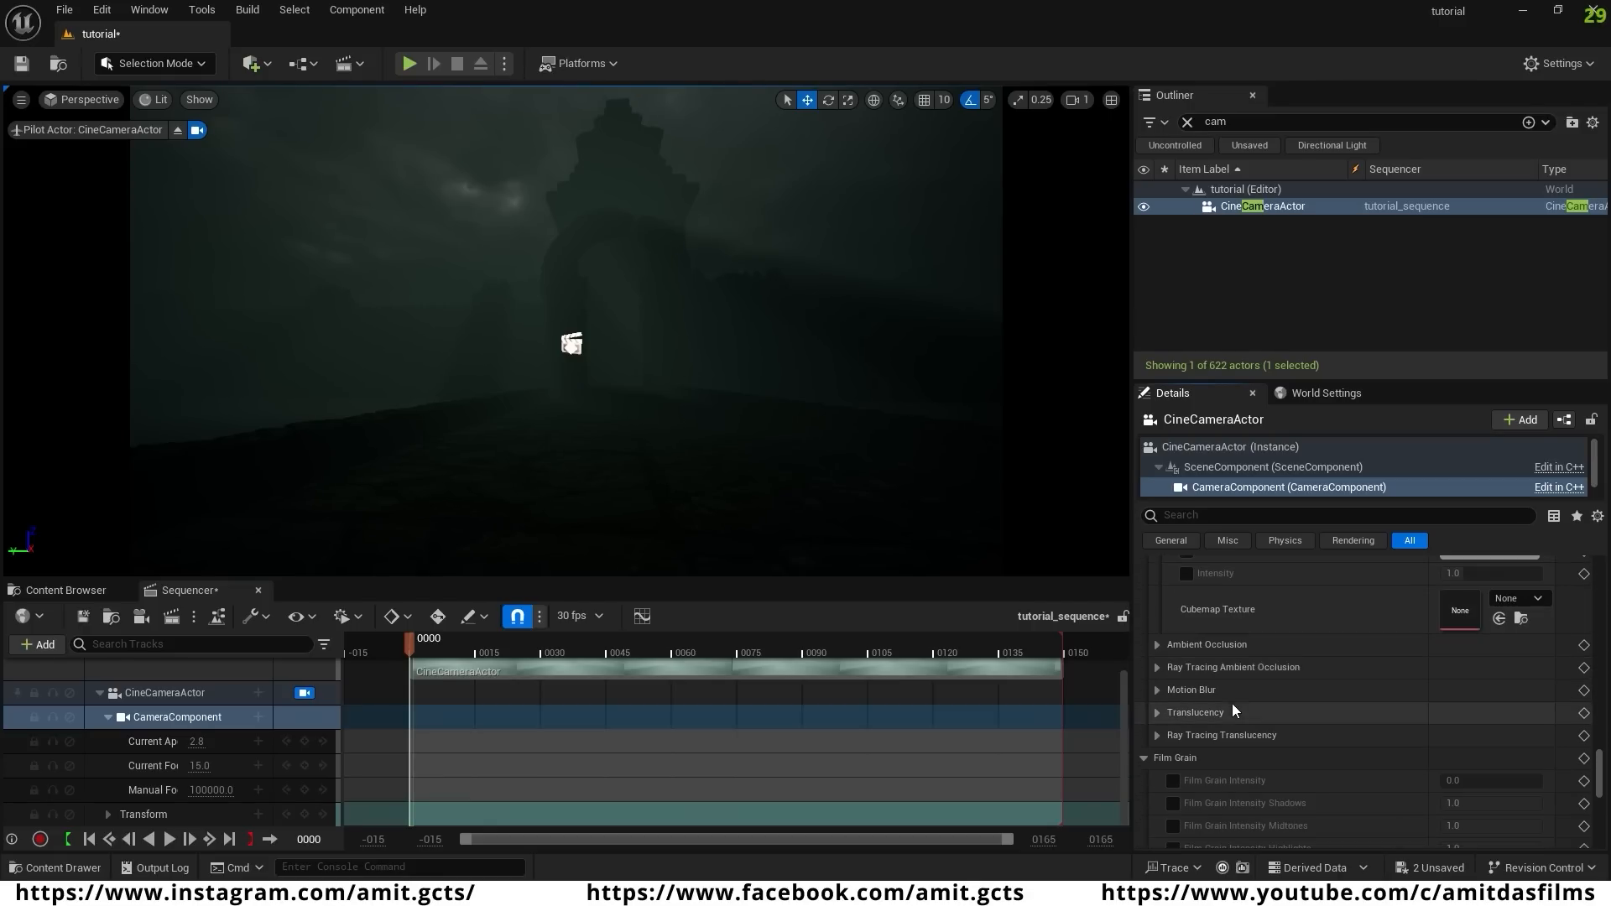
scroll(1225, 700, "down", 1)
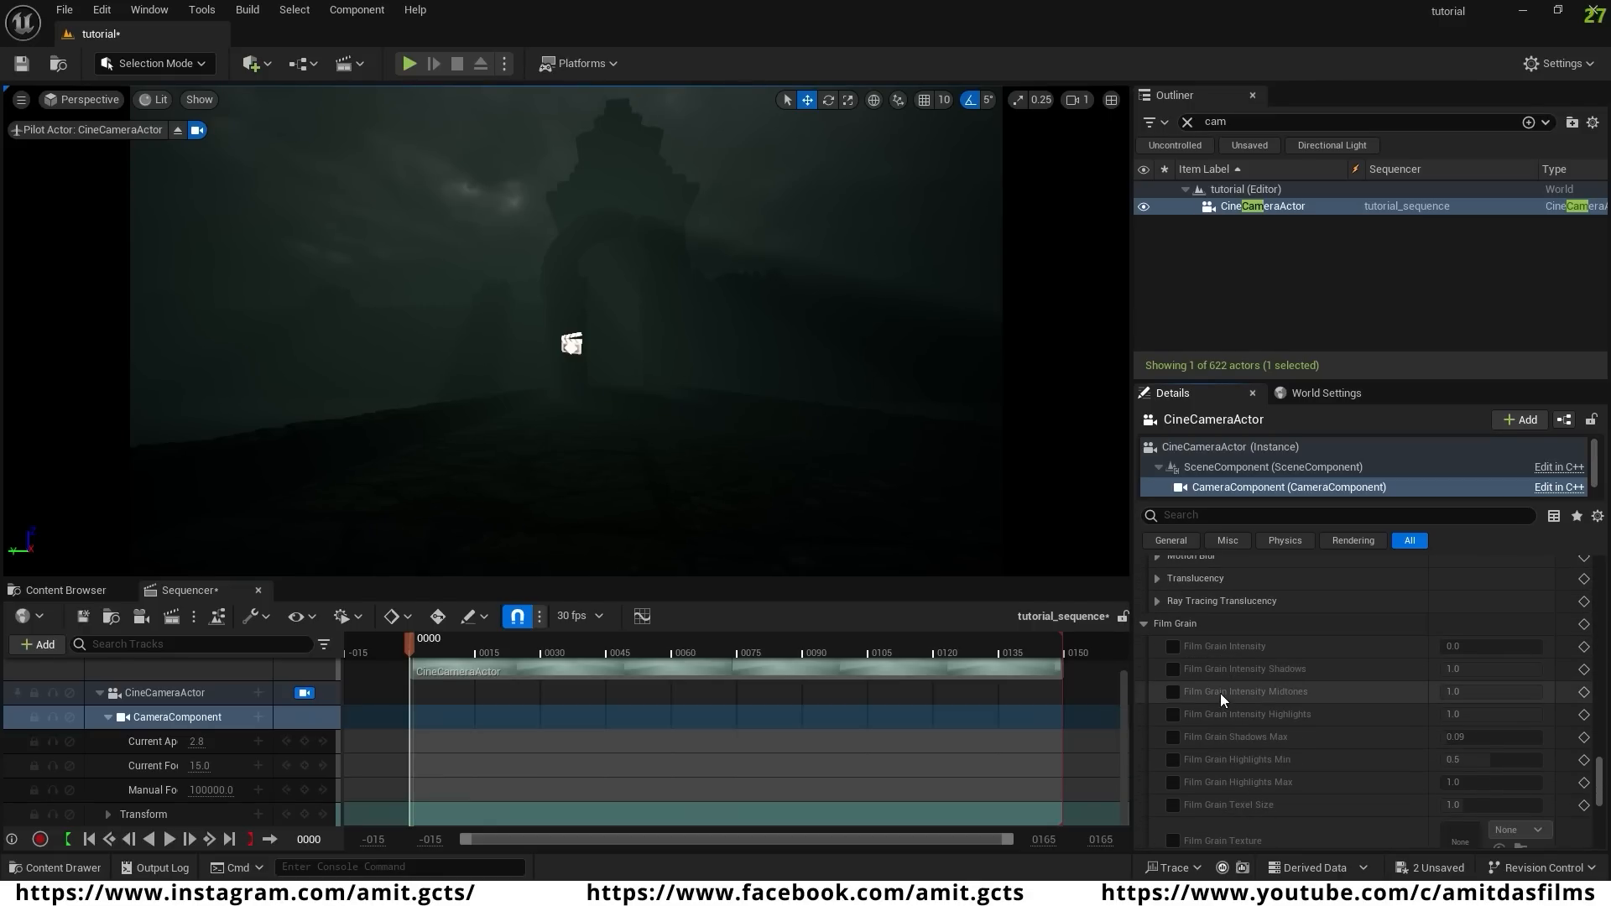
left_click(1172, 646)
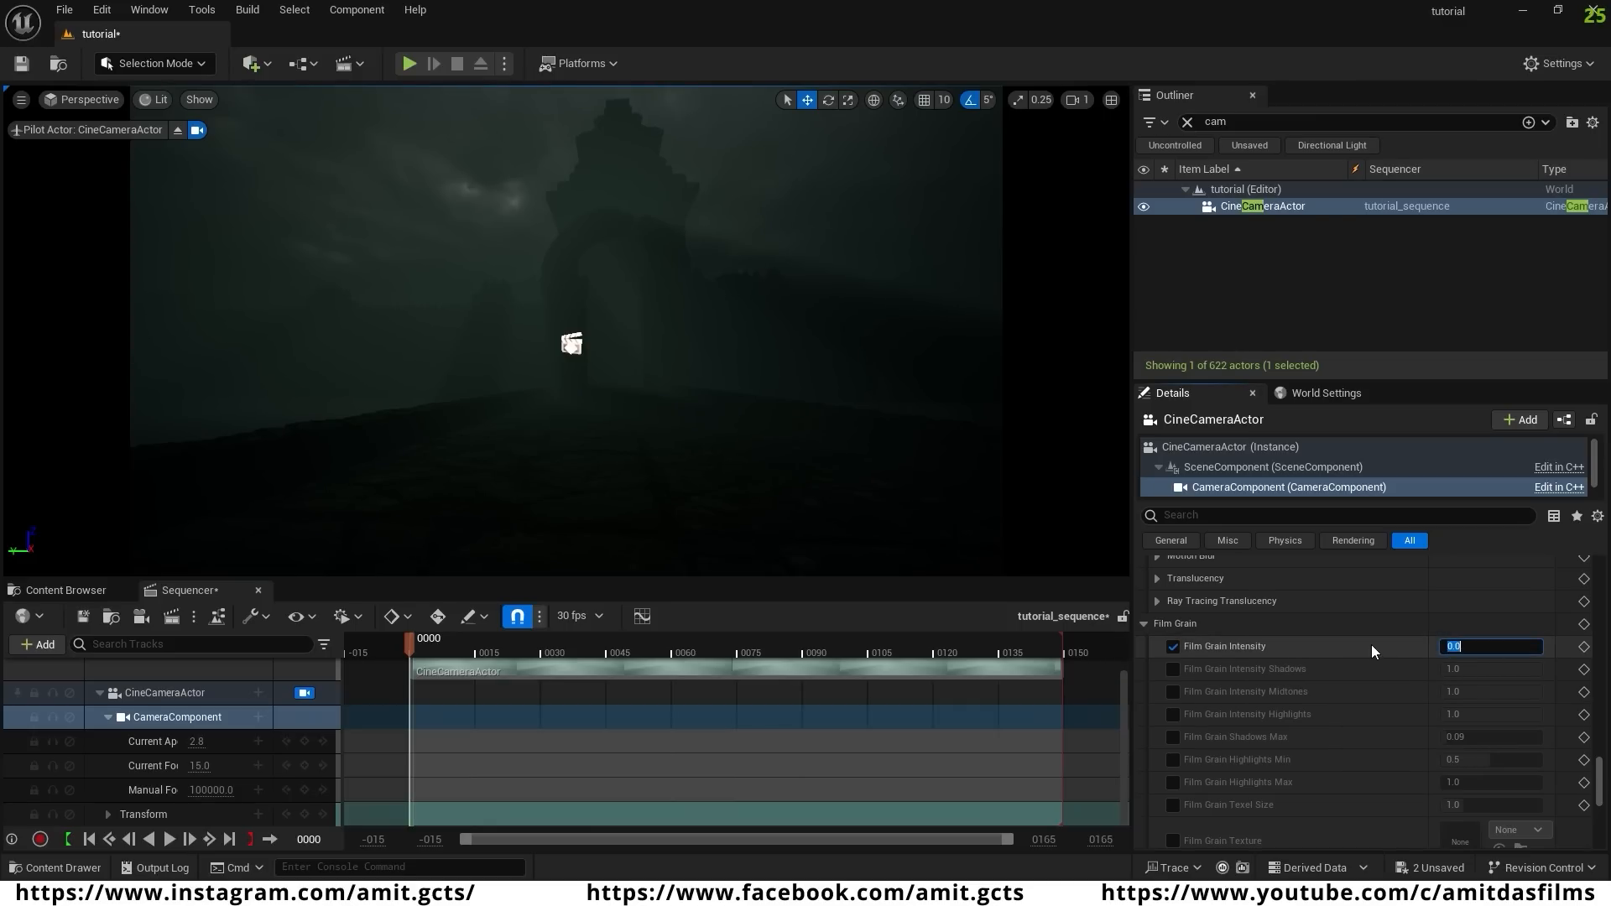
type("1")
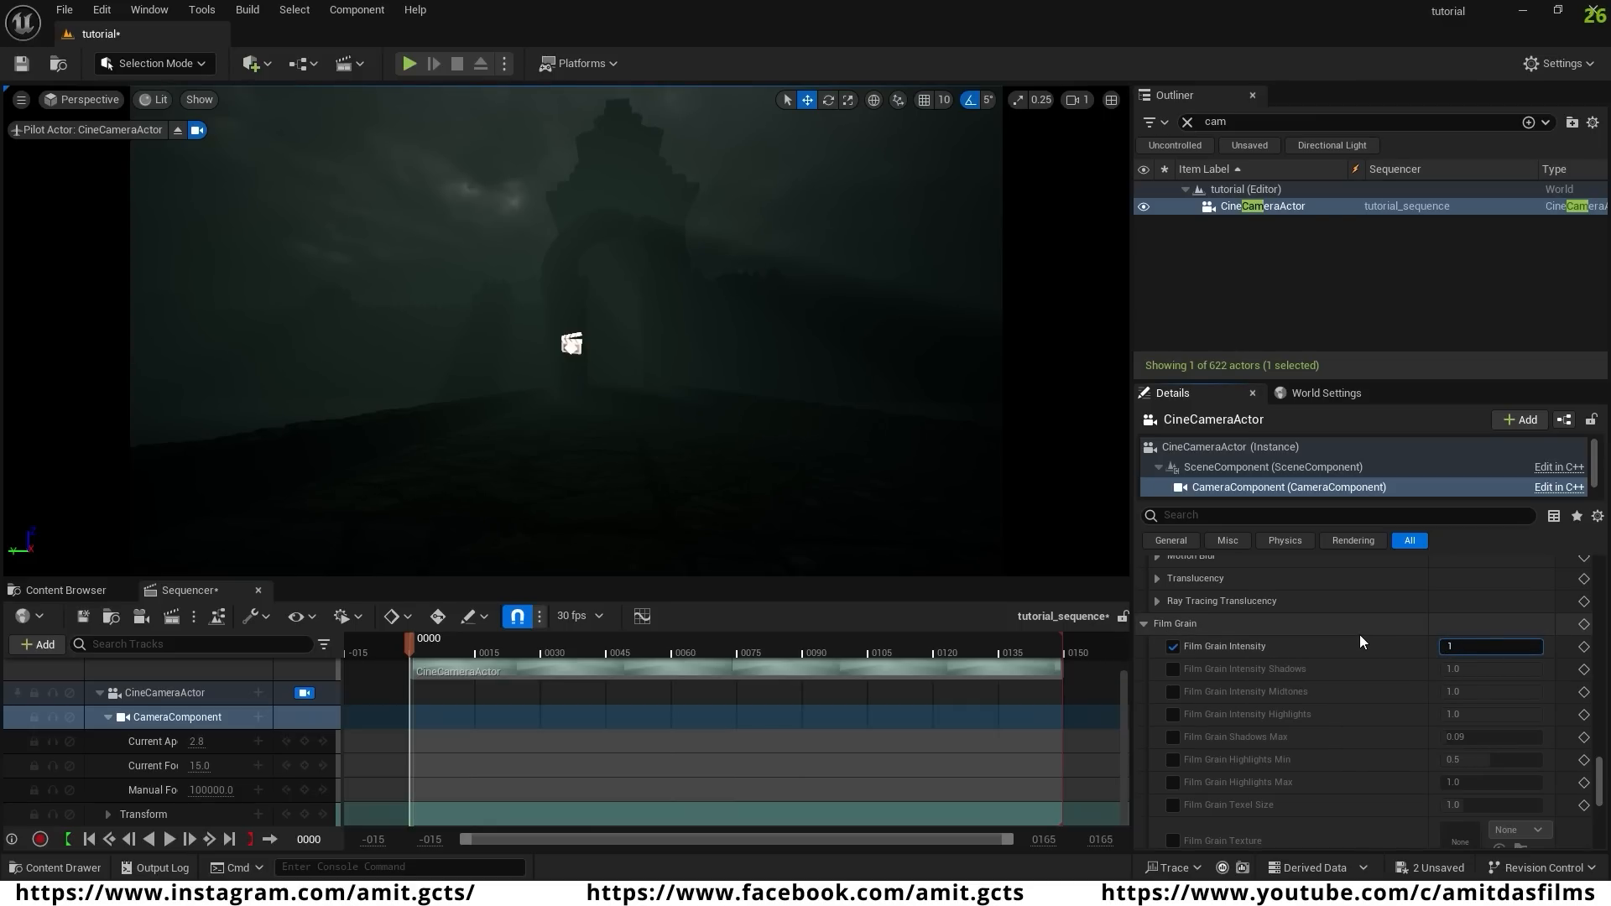
key("Return")
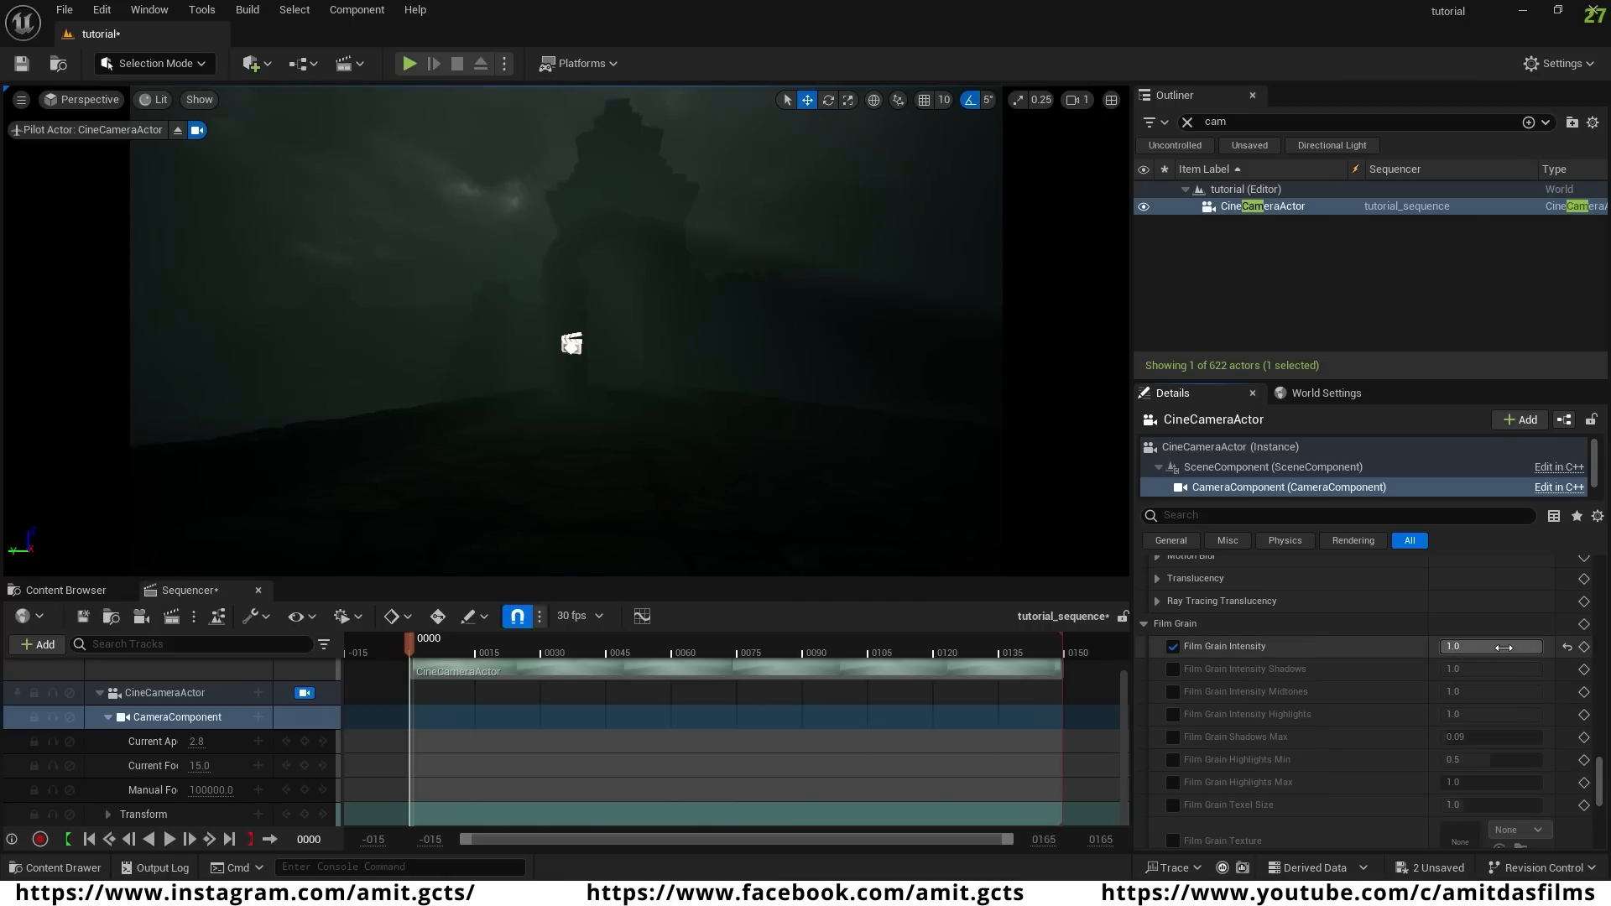
left_click(1470, 646)
key("BackSpace")
type(".5")
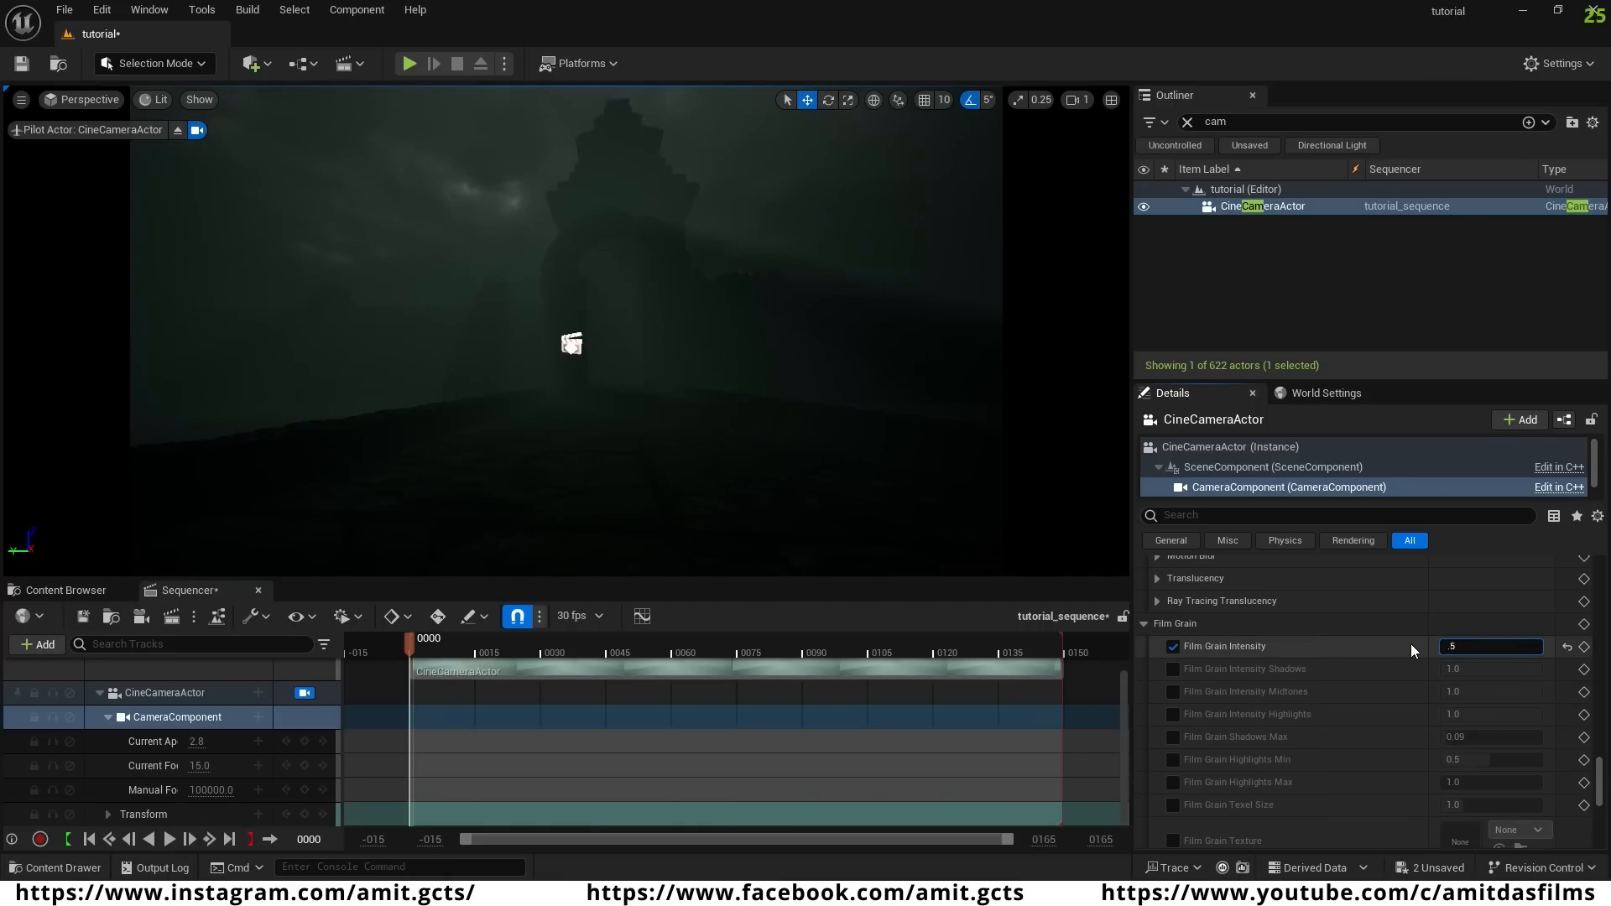
key("Return")
- Fly the piloted cine camera toward the tall gate tower in the background and hide the ExponentialHeightFog actor
right_click_drag(623, 432, 671, 444)
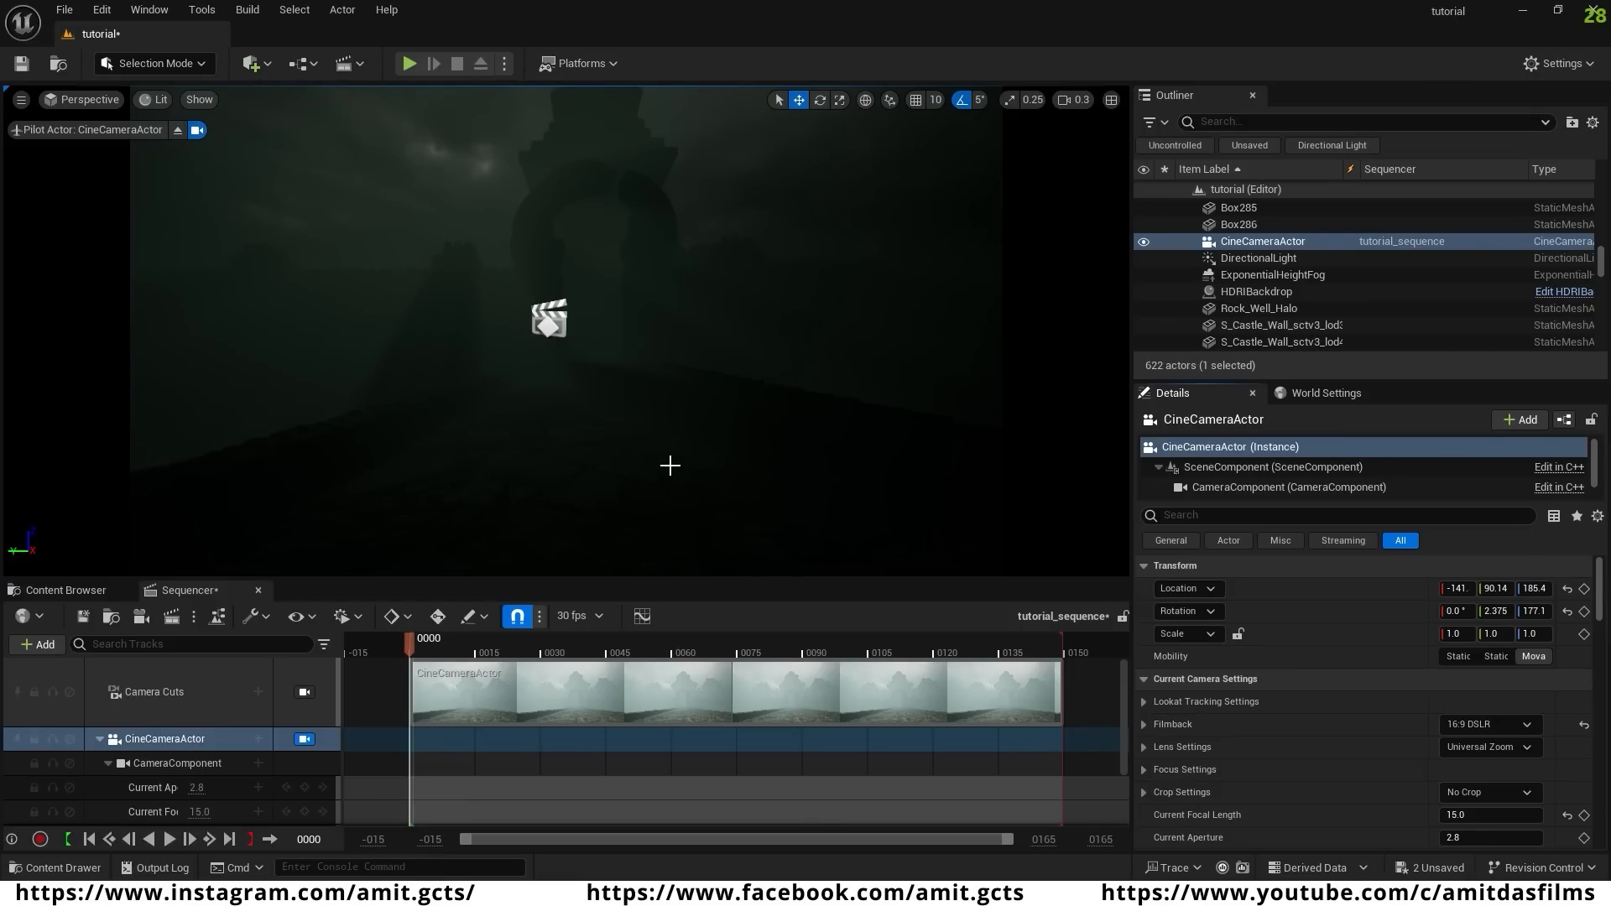
scroll(669, 449, "up", 1)
right_click_drag(669, 464, 725, 444)
key("w")
key("e")
scroll(678, 403, "up", 11)
key("w")
key("d")
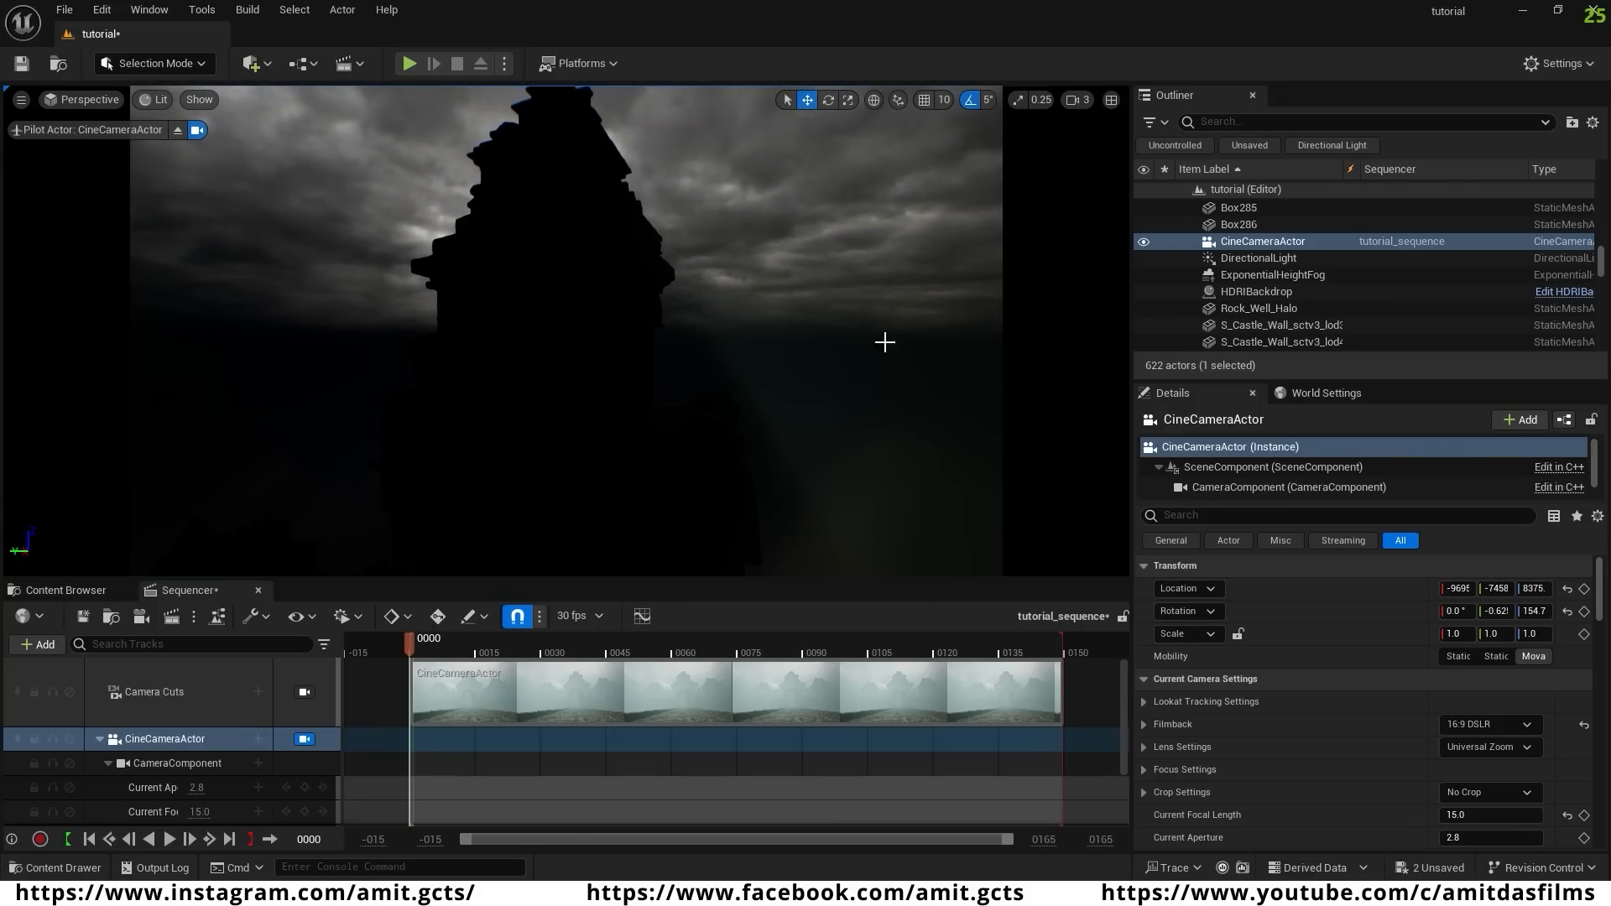
left_click(1277, 277)
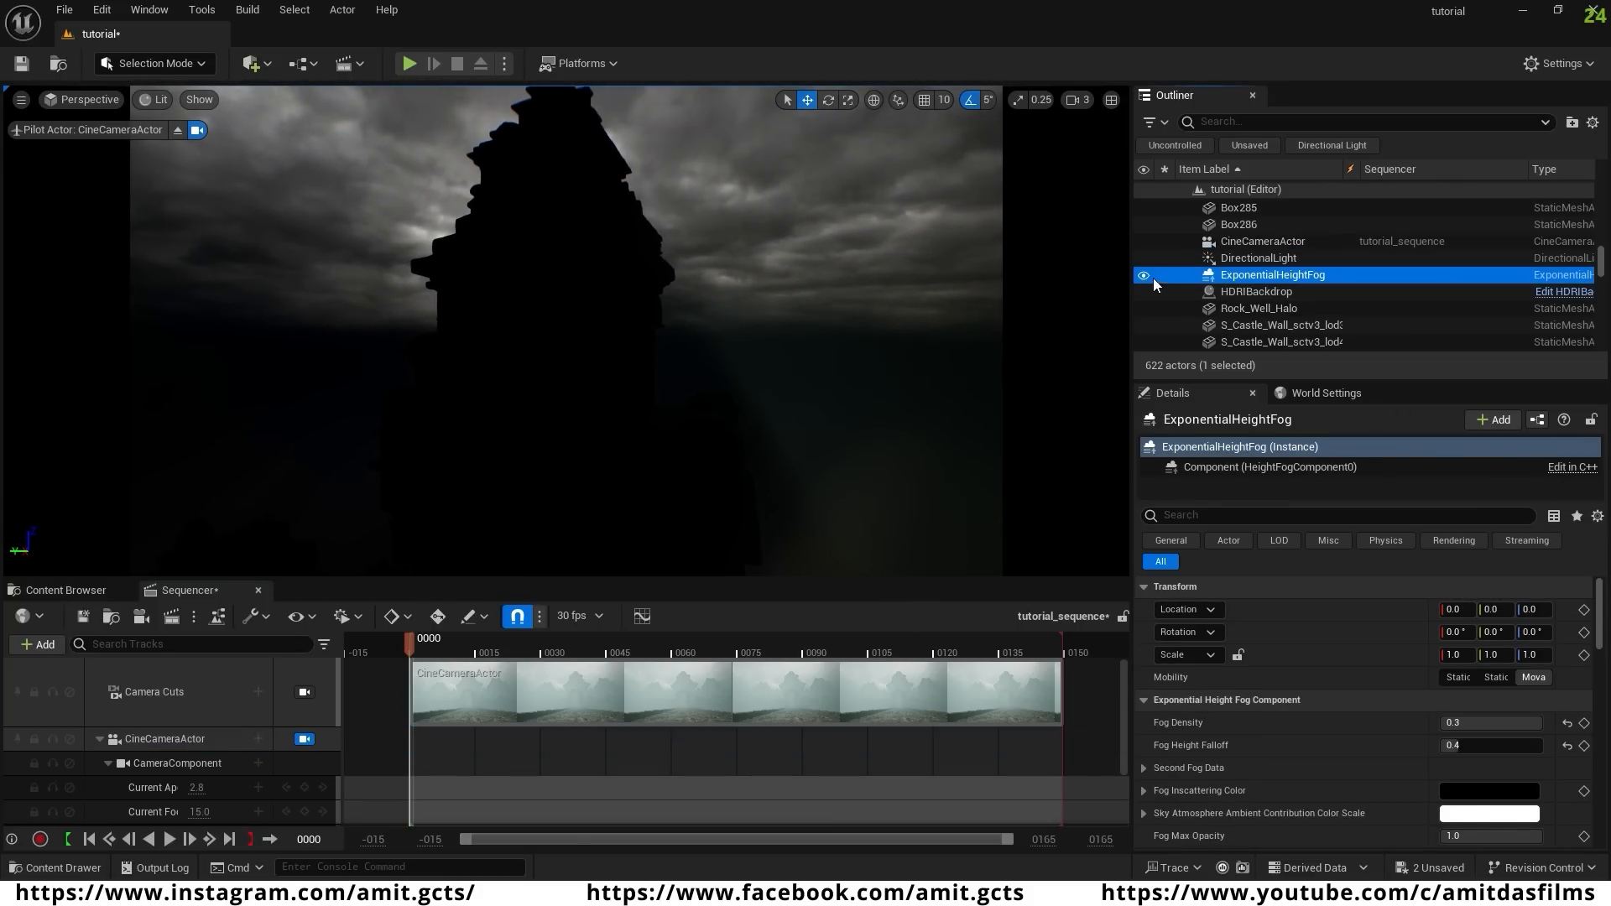
left_click(1146, 277)
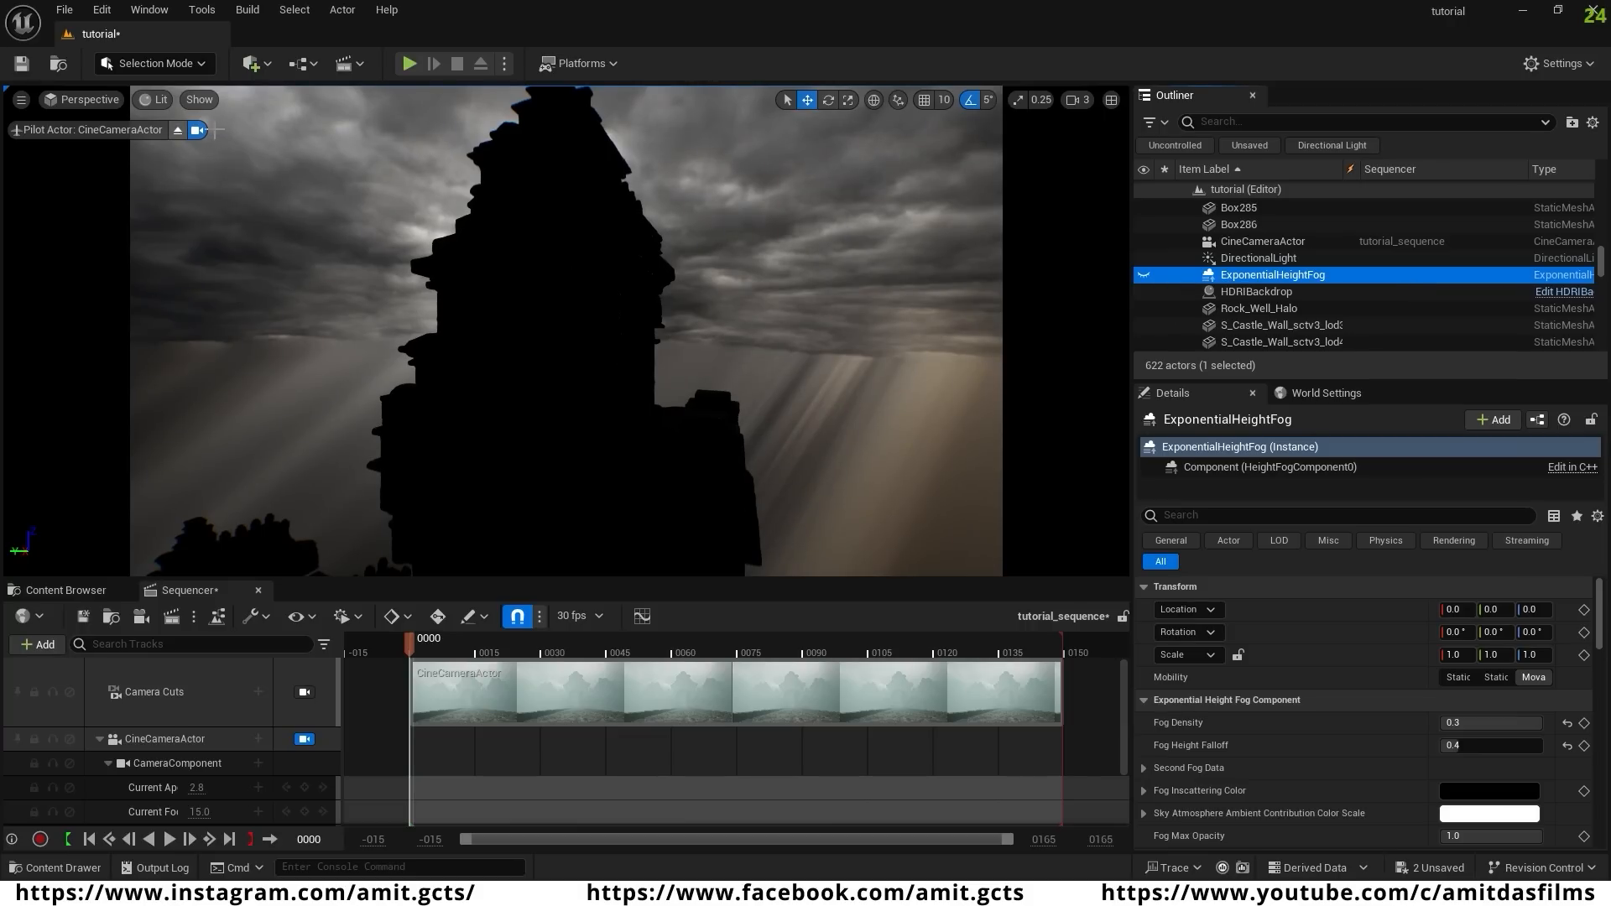
- Stop piloting the camera and move the tall background gate tower forward along its X axis
left_click(178, 133)
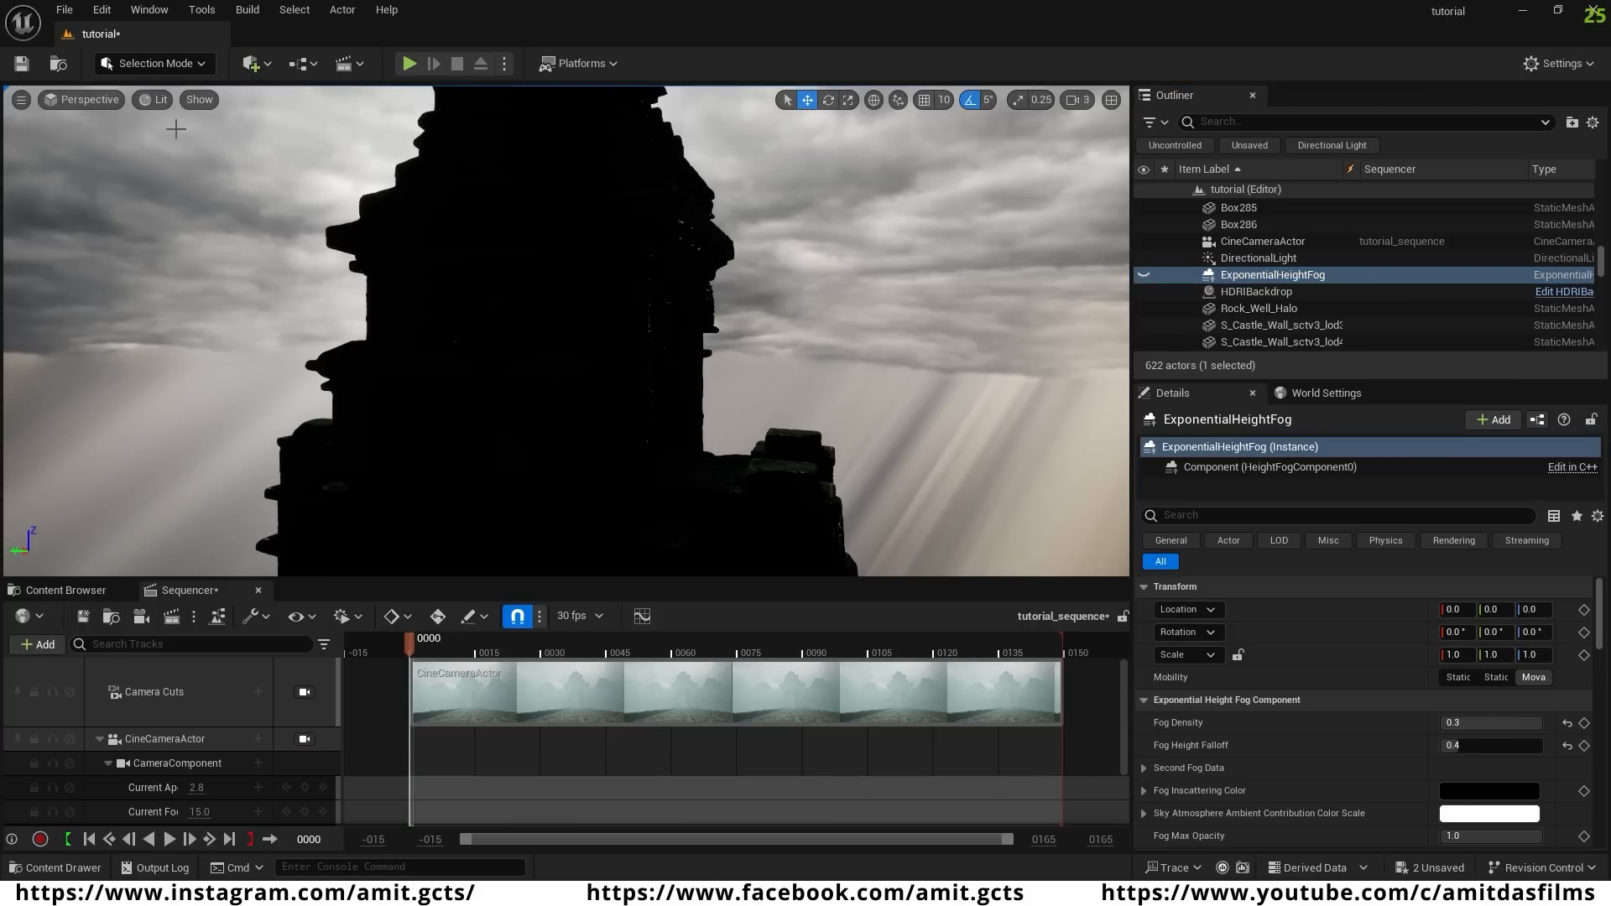
right_click_drag(463, 374, 473, 406)
mouse_move(561, 354)
right_mouse_down()
mouse_move(512, 377)
mouse_move(487, 369)
mouse_move(560, 354)
right_mouse_up()
scroll(561, 354, "up", 1)
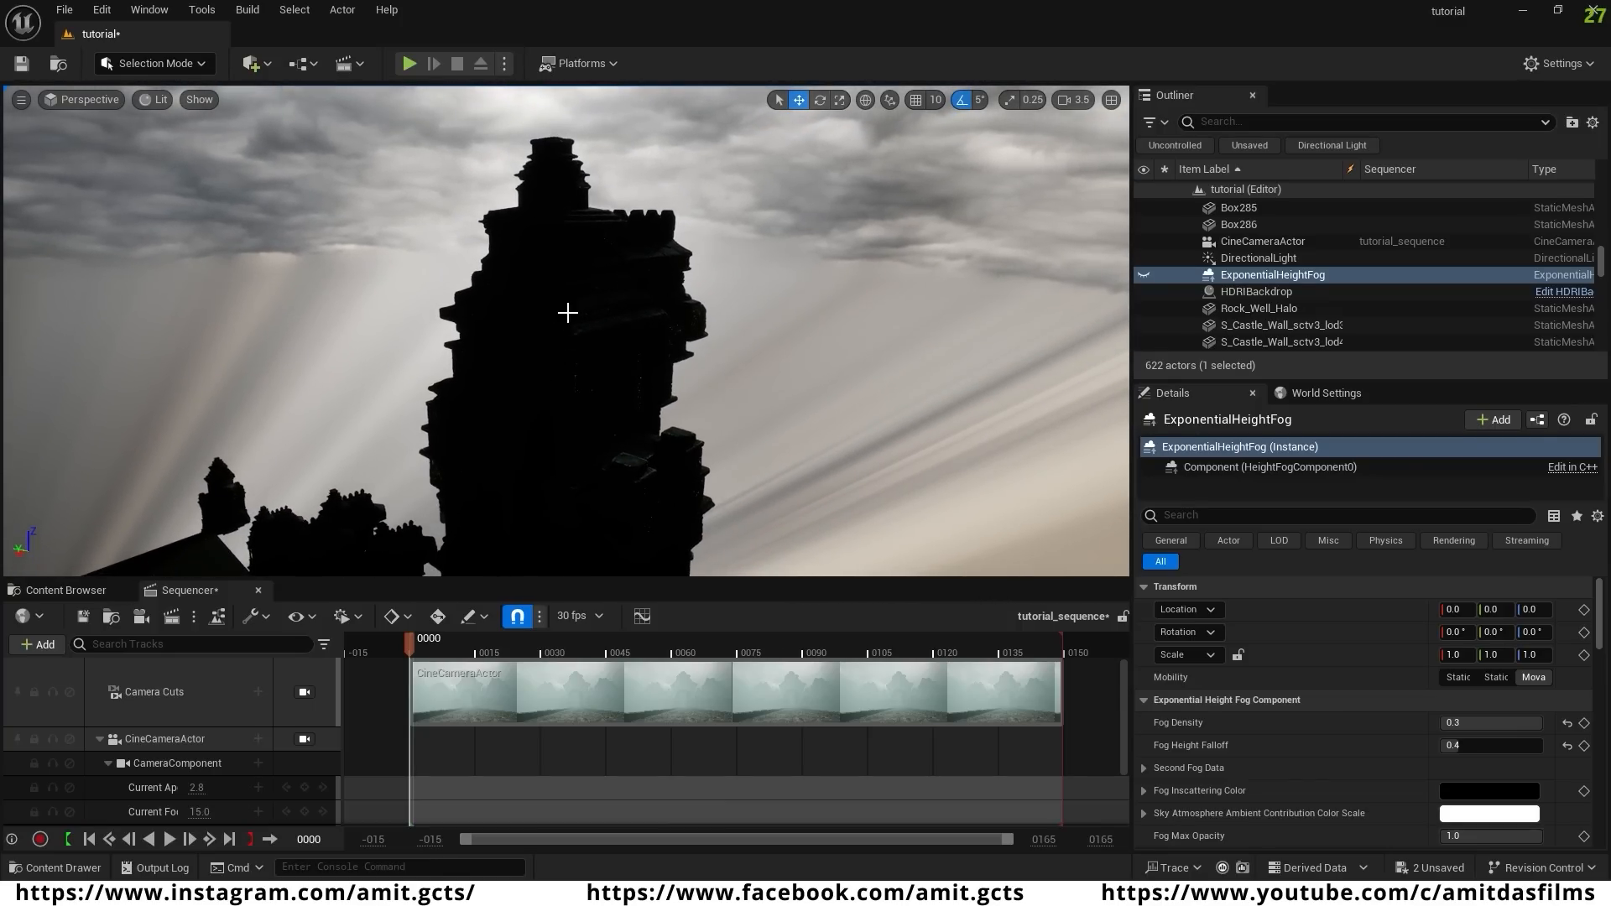
left_click(556, 531)
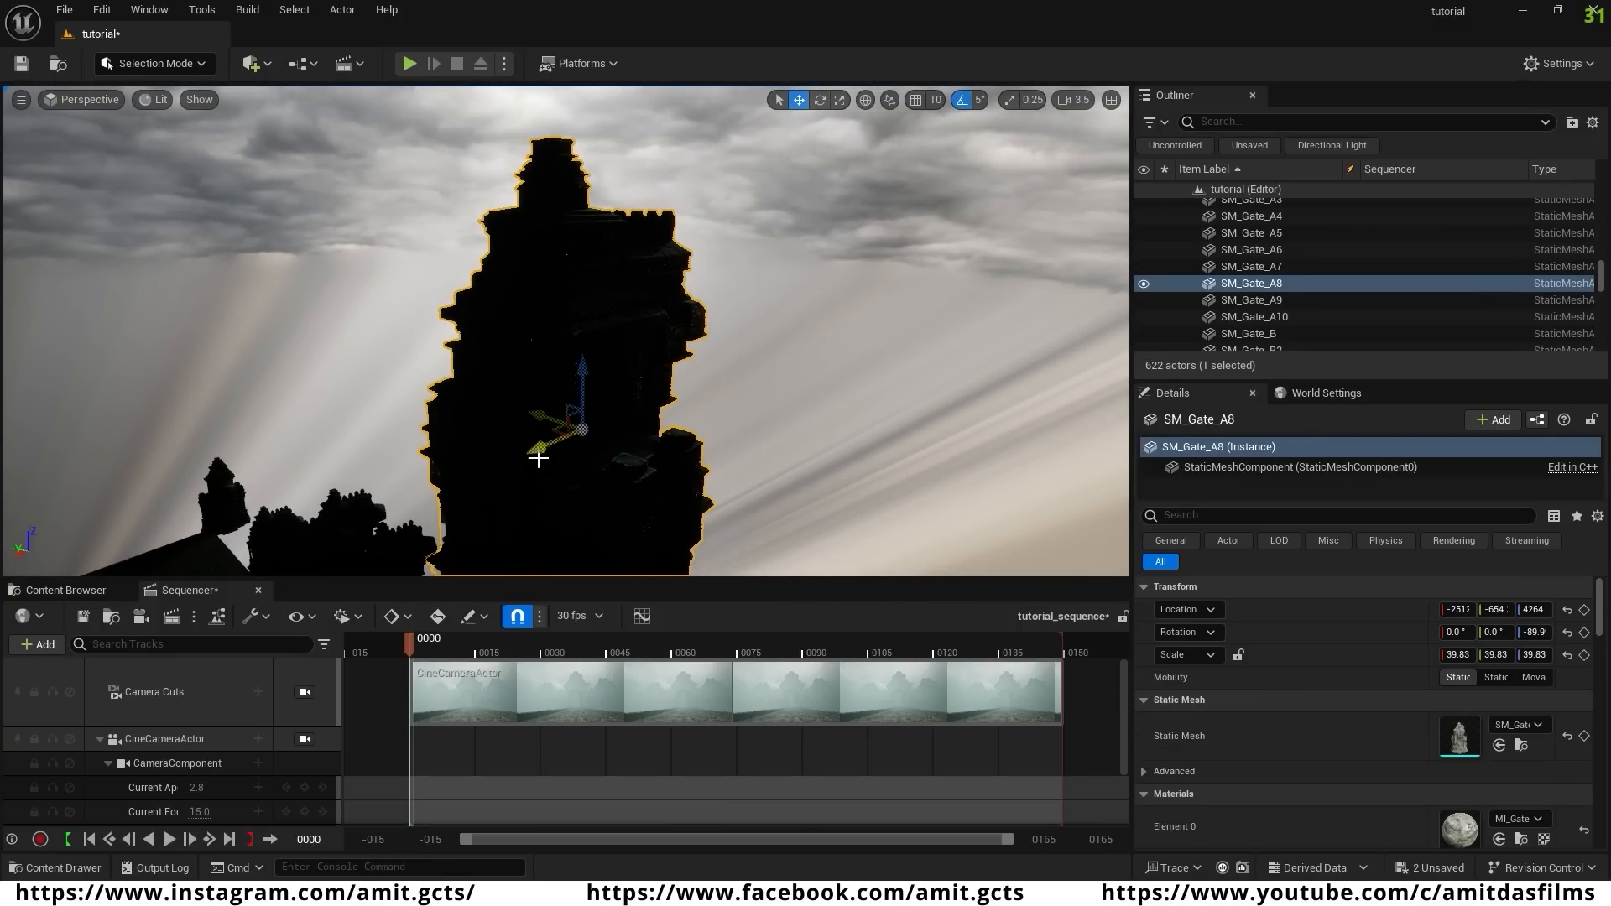
left_click_drag(542, 445, 496, 471)
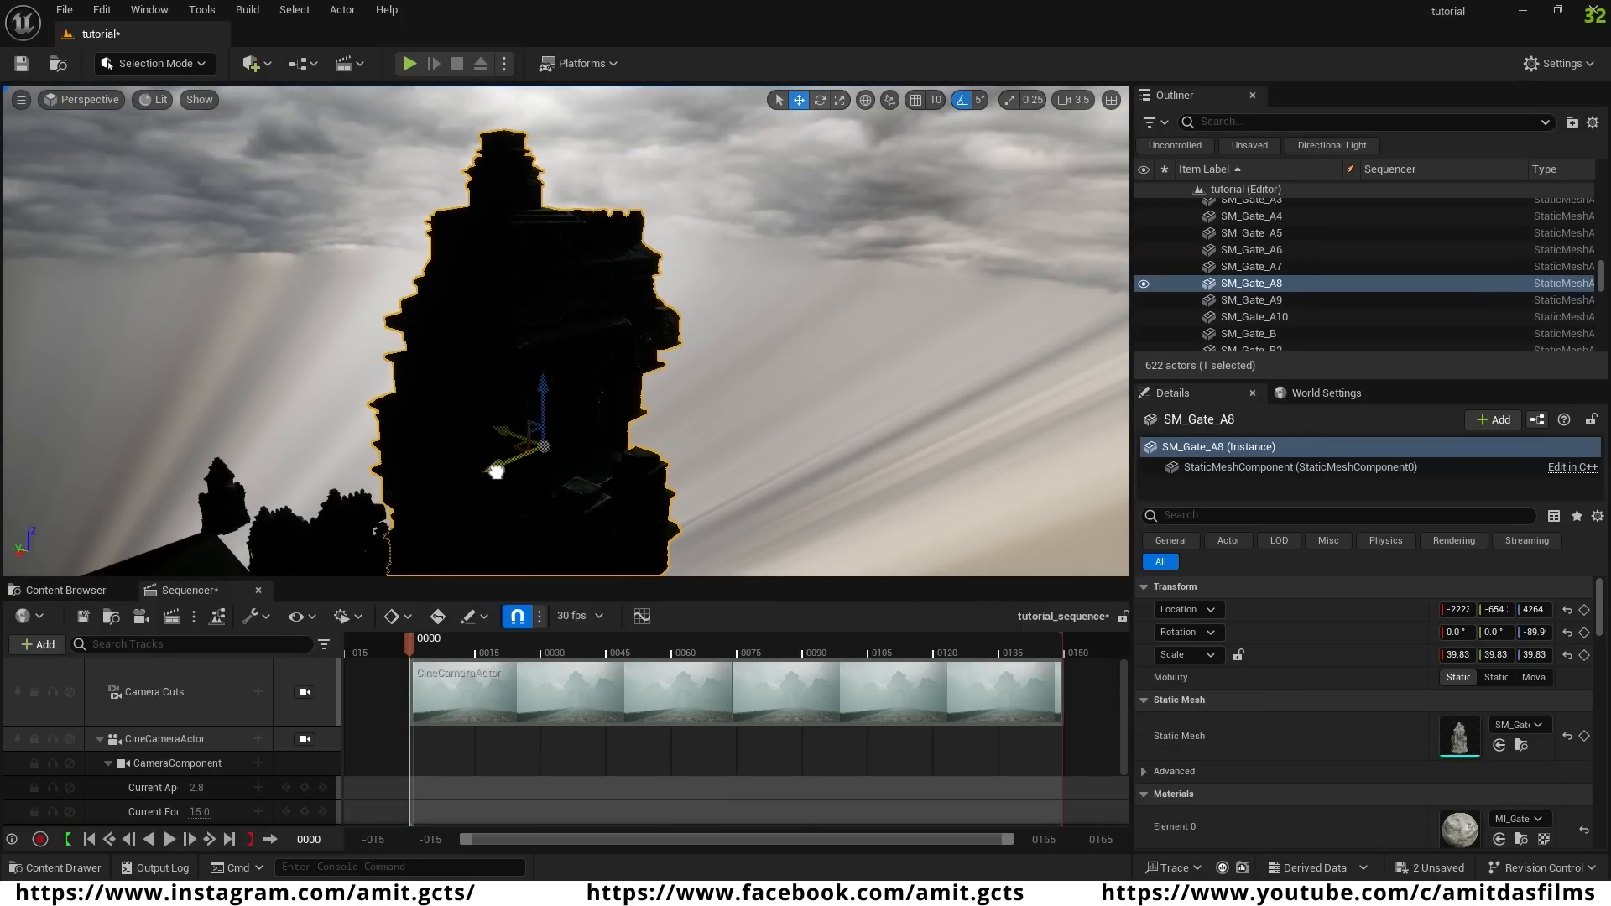
right_click_drag(594, 497, 512, 545)
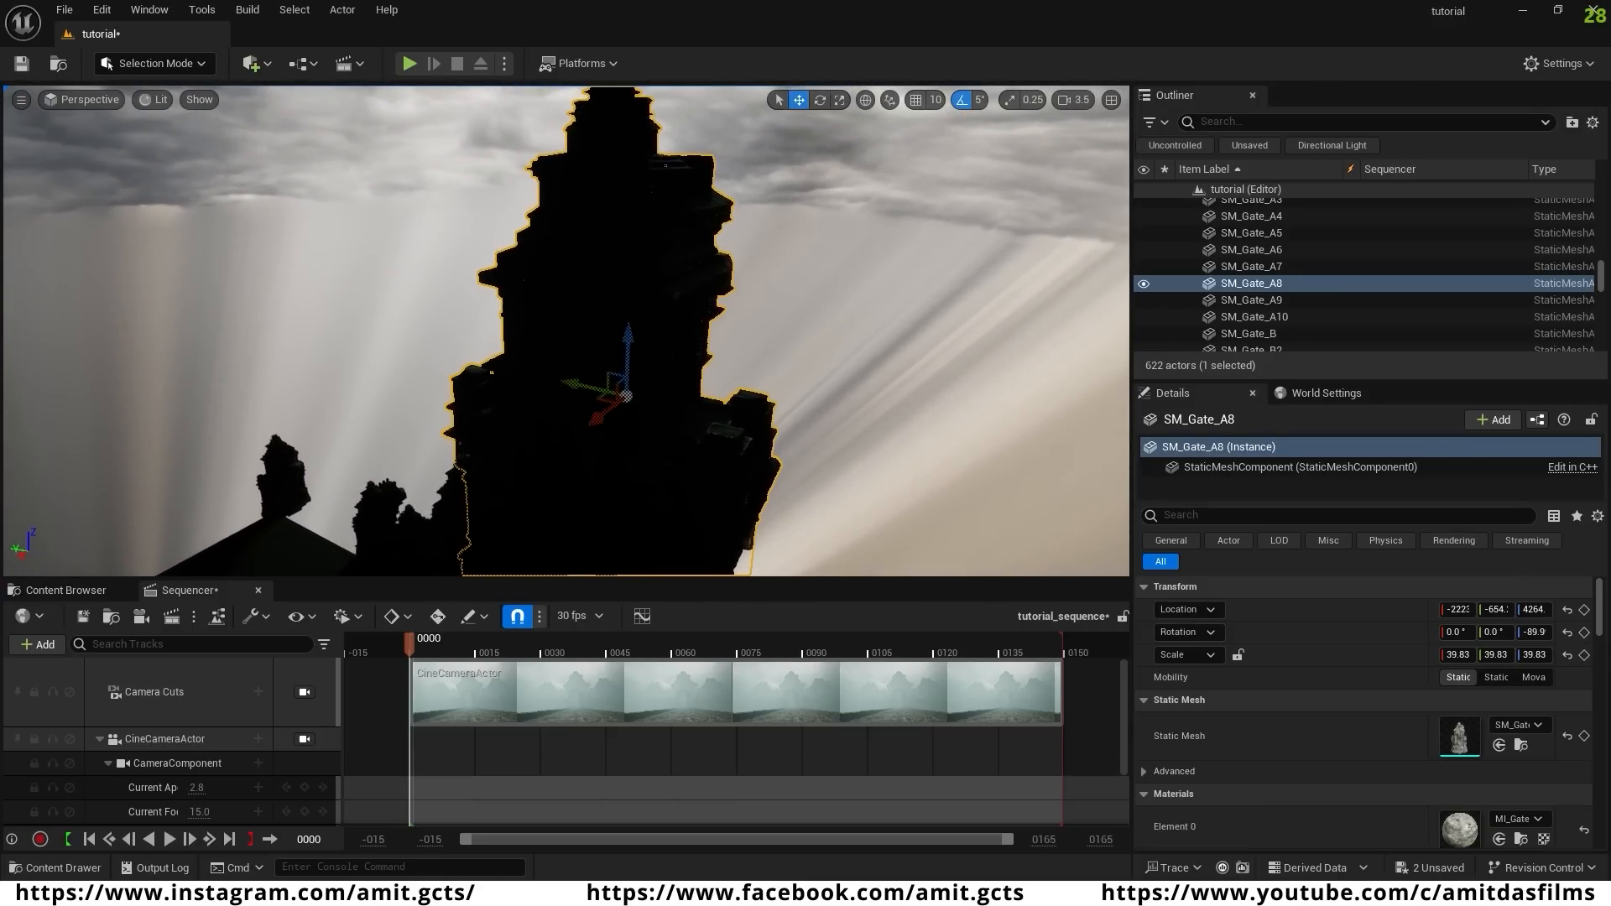
- Switch the viewport to Unlit and duplicate the tall gate sideways as a smaller copy scaled to about 19.33
left_click(159, 103)
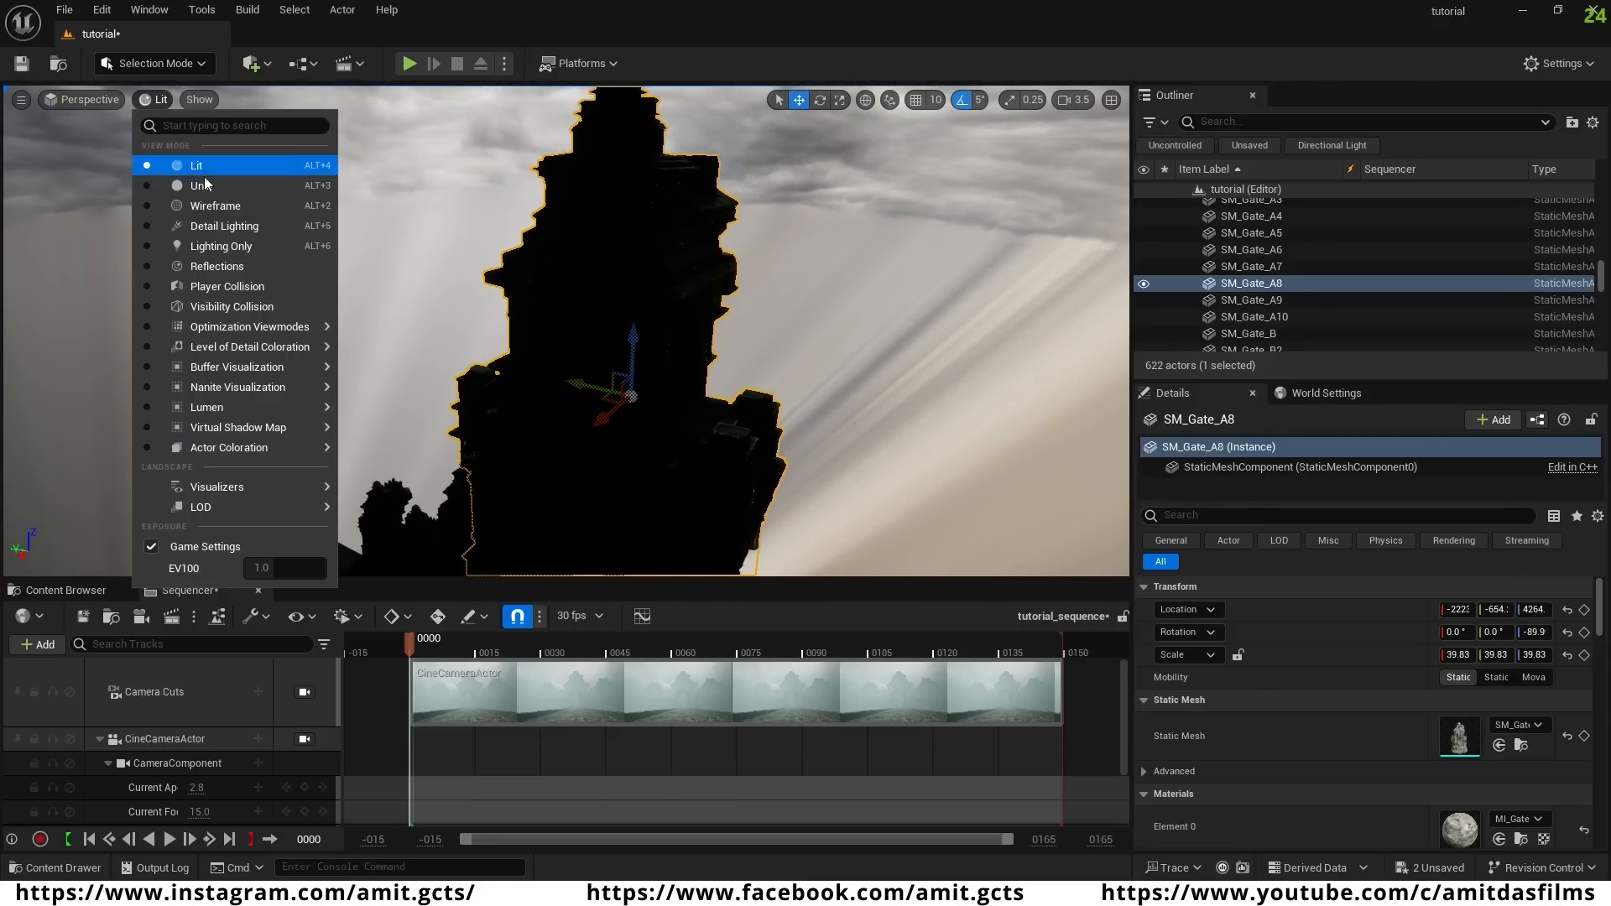
left_click(213, 187)
right_click_drag(574, 446, 647, 454)
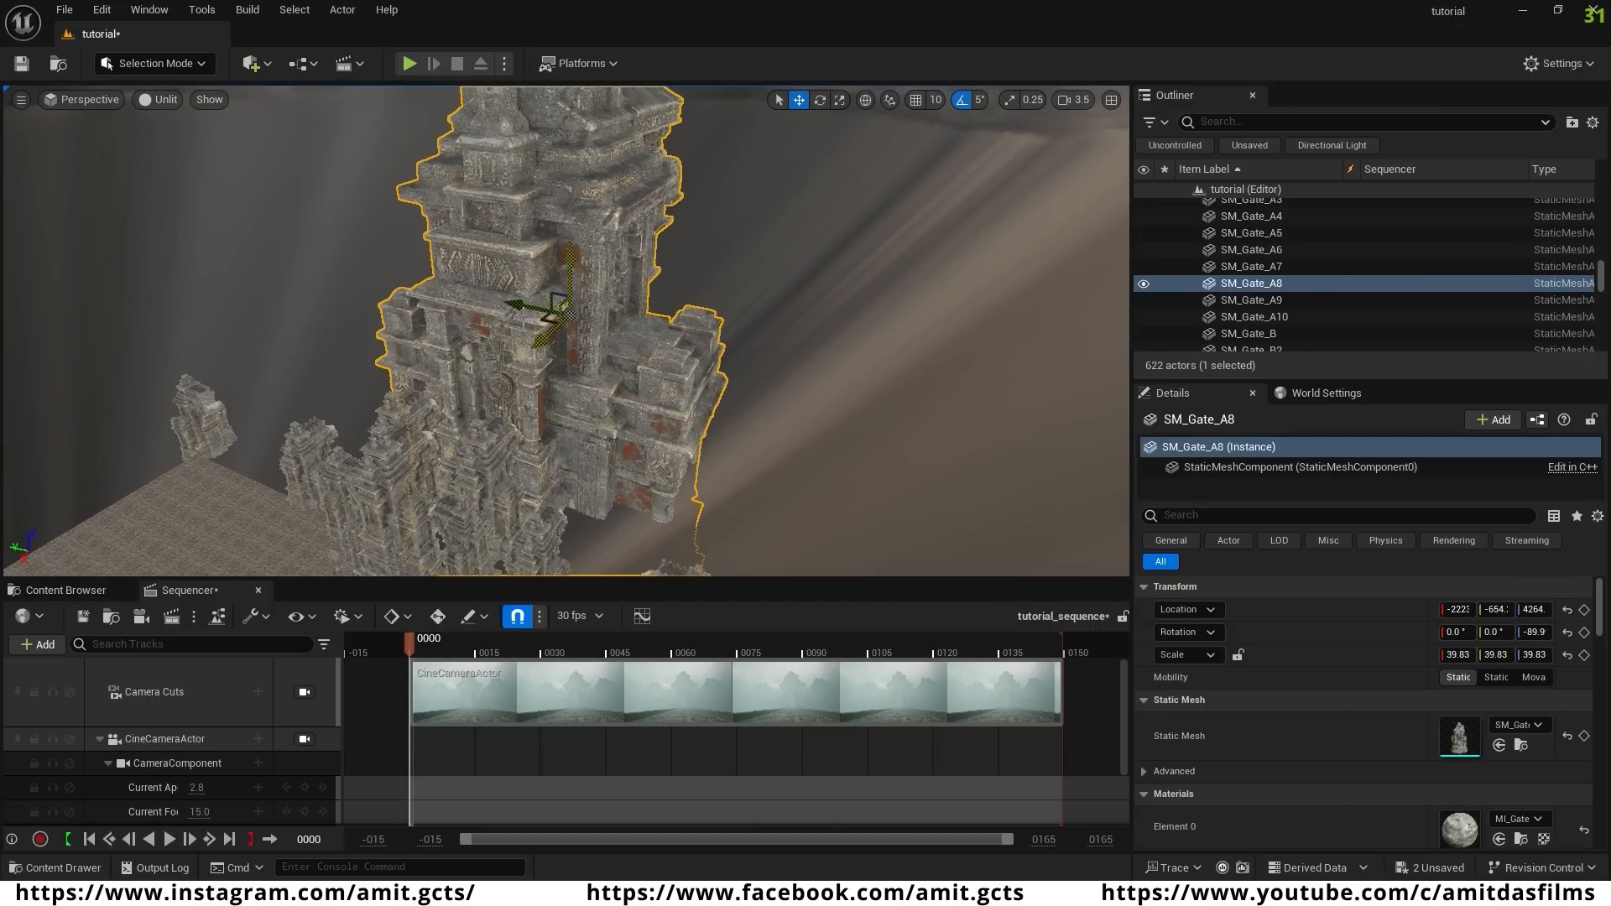
left_click_drag(530, 312, 759, 354, "alt")
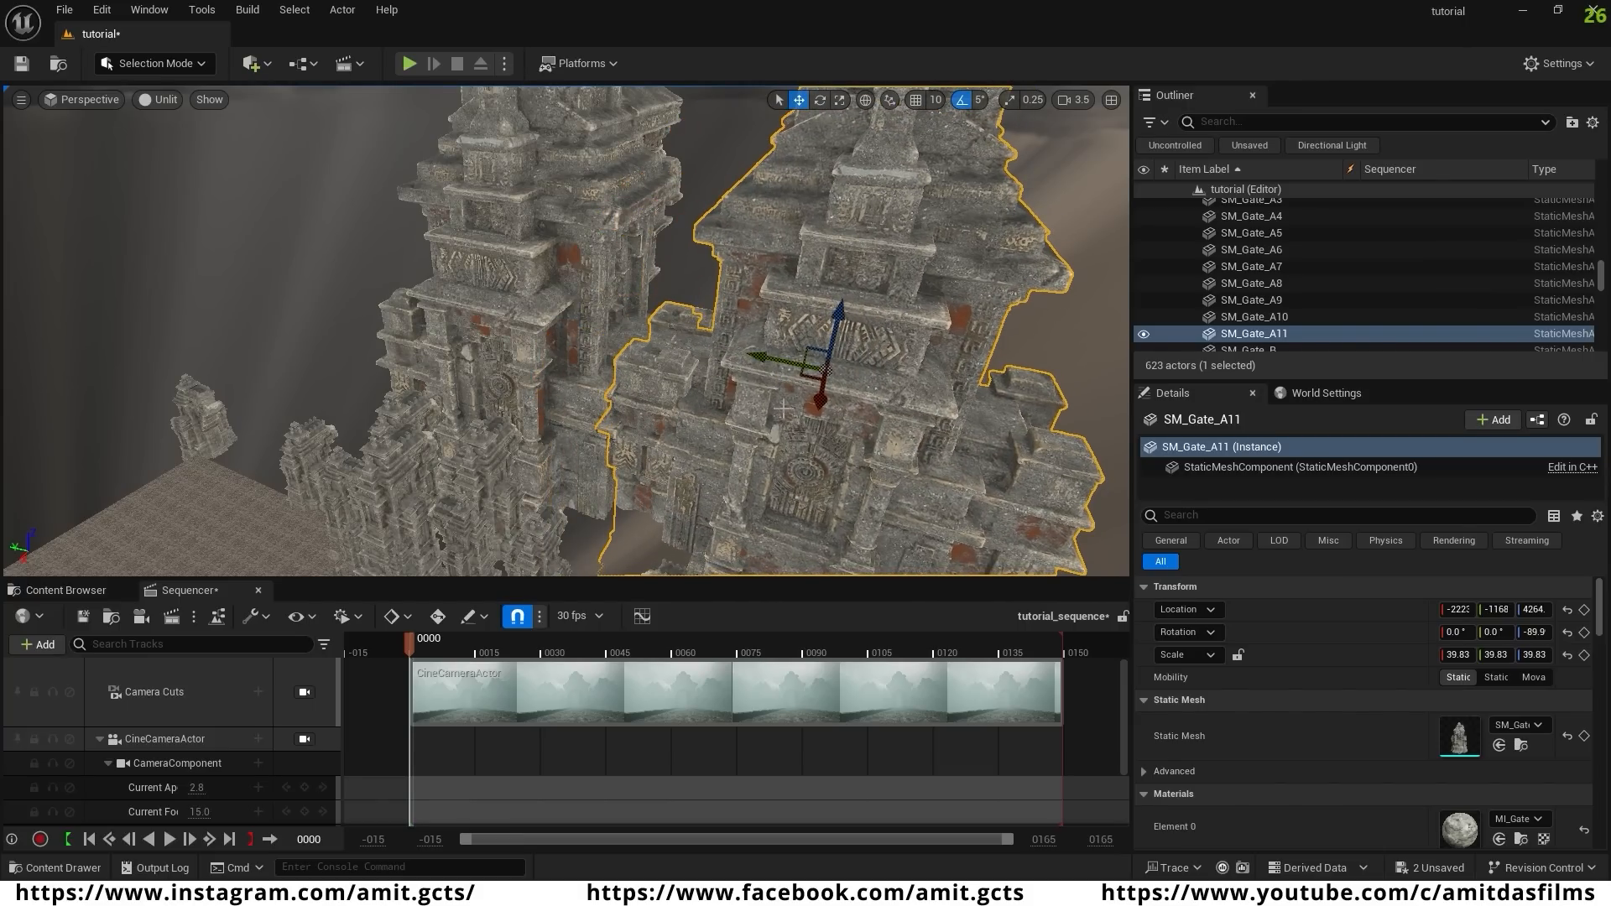
left_click_drag(821, 381, 754, 406)
right_click_drag(754, 406, 873, 406)
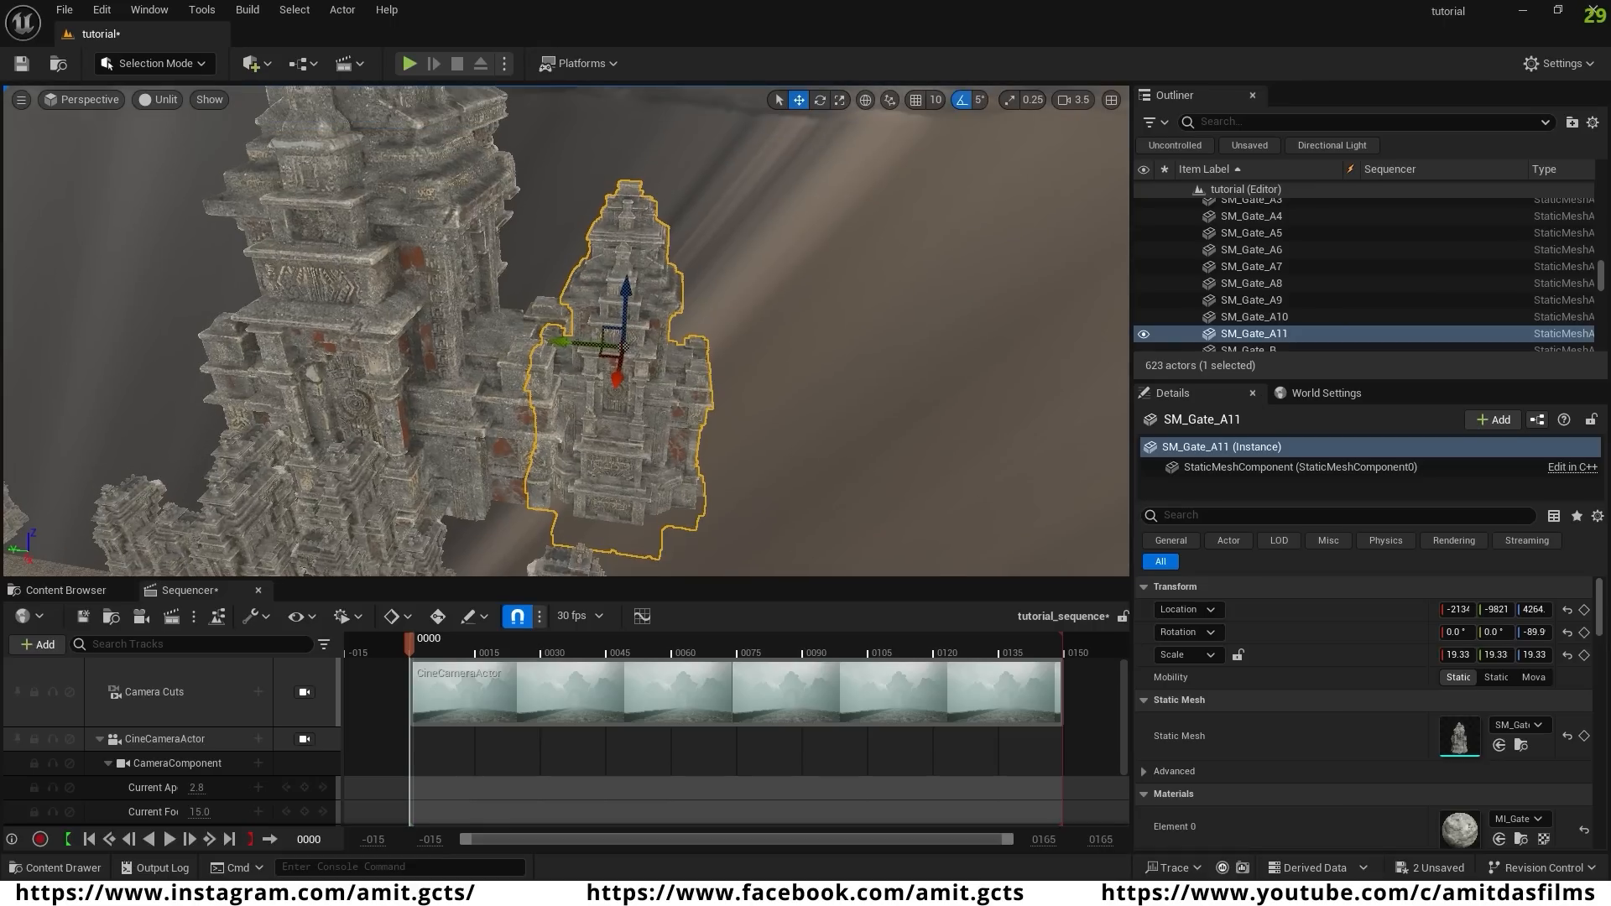
- Duplicate the small side gate further outward and scale the copy up
left_click_drag(554, 353, 775, 371, "alt")
key("r")
left_click(676, 321, "ctrl")
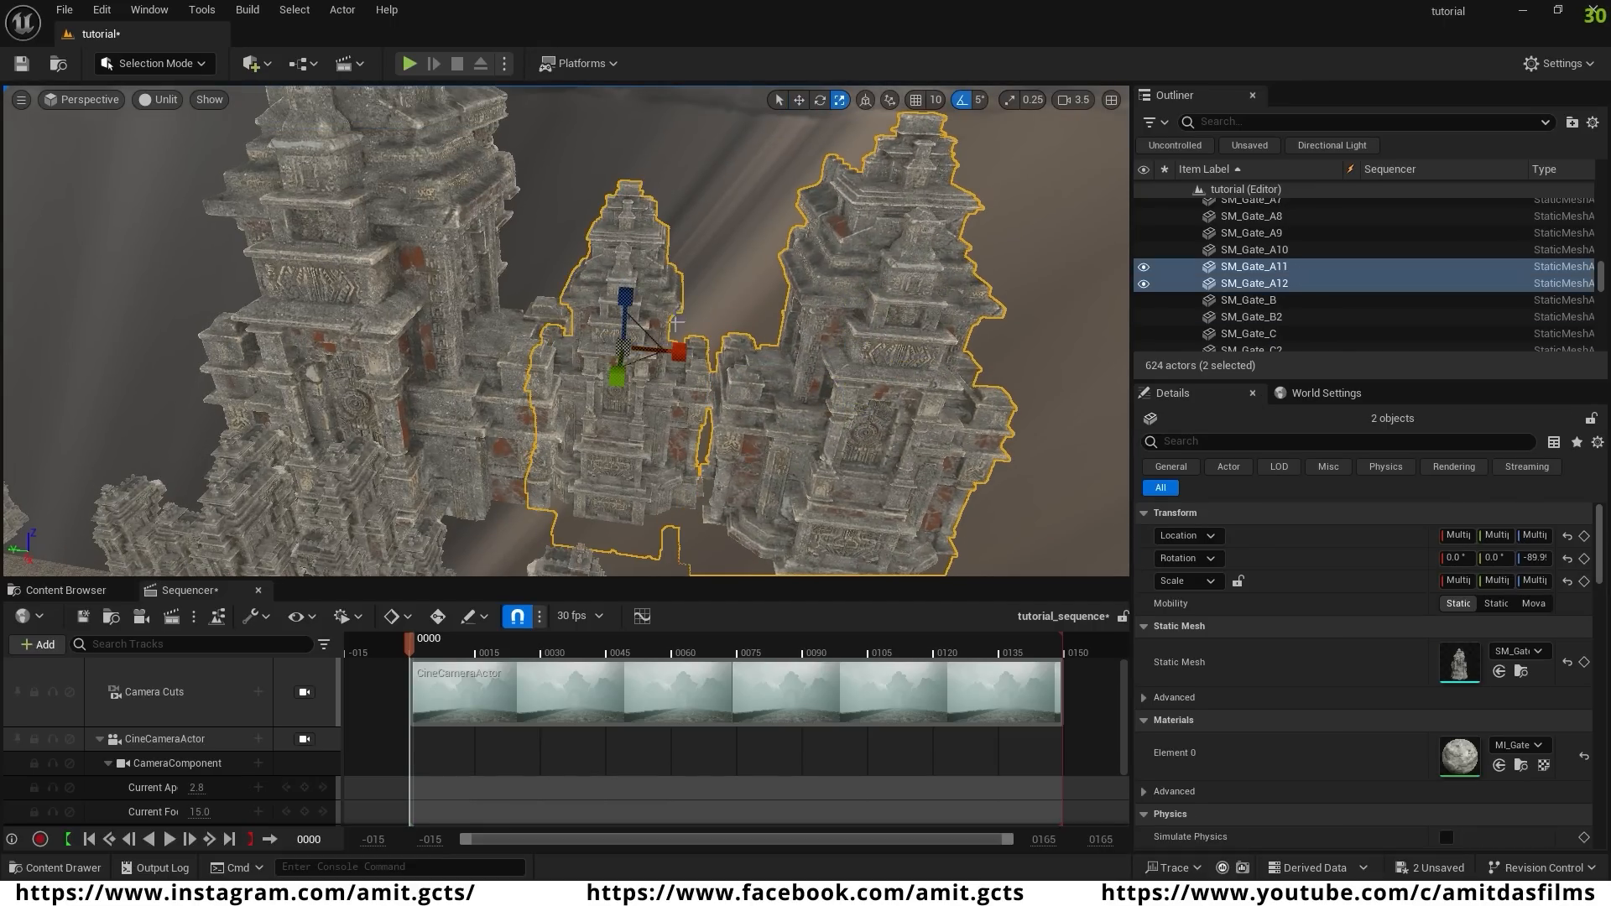
left_click(818, 281)
left_click(625, 302)
- Copy the small and the larger side gates to the opposite side of the tall central gate
key("w")
scroll(604, 335, "up", 1)
right_click_drag(638, 336, 546, 336)
left_click_drag(640, 350, 336, 349, "alt")
left_click(826, 336)
left_click_drag(777, 349, 202, 344, "alt")
right_click_drag(201, 344, 125, 360)
- Duplicate the tall central gate backward and scale the copy up to about 76.89
left_click(470, 336)
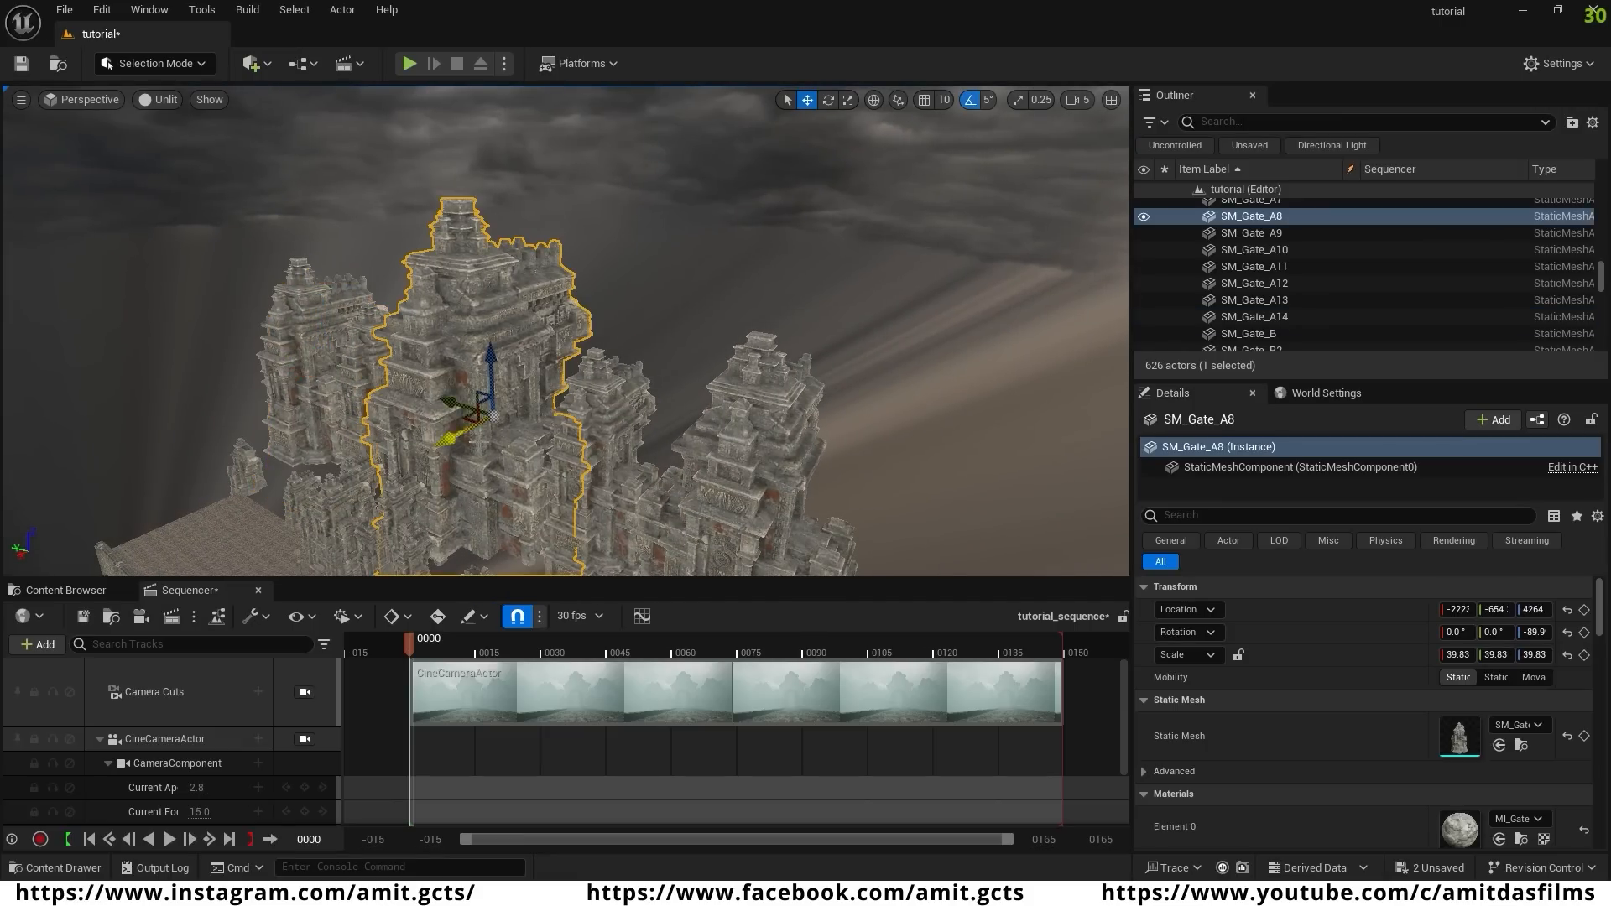
left_click_drag(450, 428, 713, 294, "alt")
key("r")
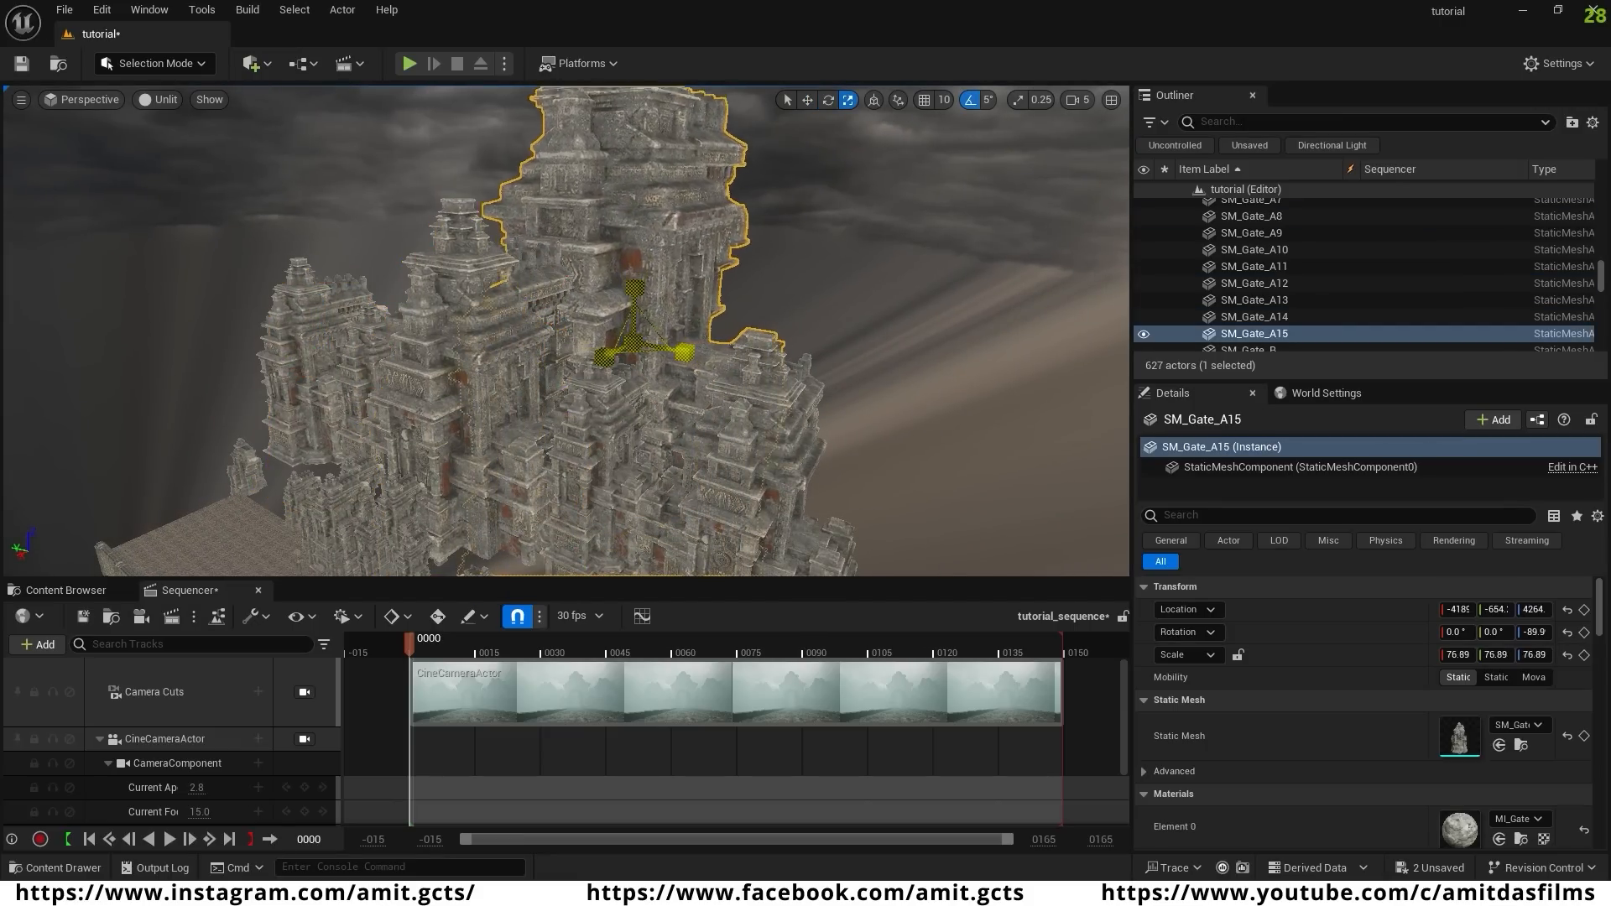
right_click_drag(638, 344, 688, 319)
- Place reduced copies of the huge rear gate on both of its sides, scaled to about 49.37
right_click_drag(553, 419, 521, 431)
key("w")
key("r")
left_click_drag(521, 431, 780, 466, "alt")
key("w")
left_click_drag(757, 435, 359, 421)
right_click_drag(694, 407, 730, 384)
scroll(694, 407, "up", 2)
key("s")
key("w")
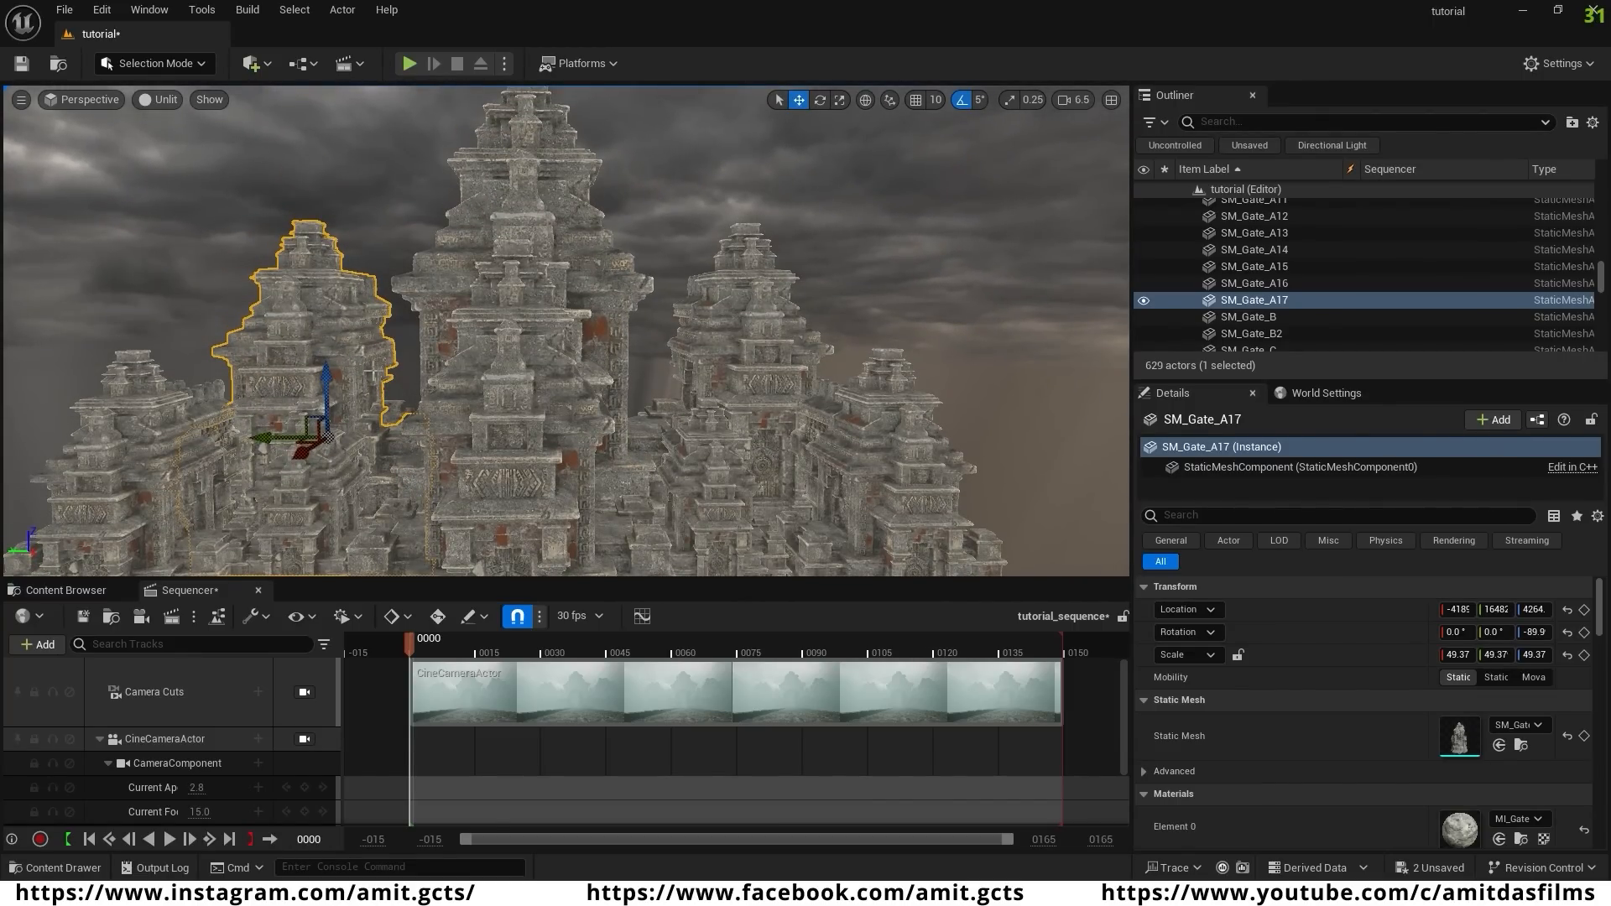
- Duplicate the rear side tower as a resized outlying gate and copy it to the opposite side of the temple
right_click_drag(597, 484, 503, 478)
left_click_drag(546, 387, 387, 385, "alt")
key("e")
key("r")
right_click_drag(387, 384, 419, 385)
key("s")
key("w")
left_click_drag(262, 367, 801, 357, "alt")
right_click_drag(446, 403, 411, 453)
scroll(447, 403, "up", 3)
- Select a gate tower in the cluster, duplicate it to another spot and rescale the copy
left_click(447, 402)
left_click_drag(571, 382, 785, 304, "alt")
key("r")
right_click_drag(710, 335, 710, 276)
key("w")
- Add another gate copy to the temple cluster, rescale it and adjust its height and sideways position
left_click_drag(671, 420, 487, 430, "alt")
key("r")
key("w")
left_click_drag(485, 397, 616, 454)
key("r")
key("w")
left_click_drag(639, 374, 643, 311)
left_click_drag(643, 362, 755, 375)
right_click_drag(672, 431, 672, 503)
- Duplicate the gate downward, resize the copy and fit it among the temple's towers
left_click_drag(776, 315, 783, 470, "alt")
key("r")
right_click_drag(782, 470, 704, 482)
key("w")
left_click_drag(697, 491, 848, 312)
left_click_drag(843, 293, 830, 379)
left_click_drag(789, 356, 708, 328)
- Copy the small gate, scaled about 13.81, across to the other side of the temple's centre
right_click_drag(657, 402, 604, 420)
left_click_drag(810, 296, 565, 298, "alt")
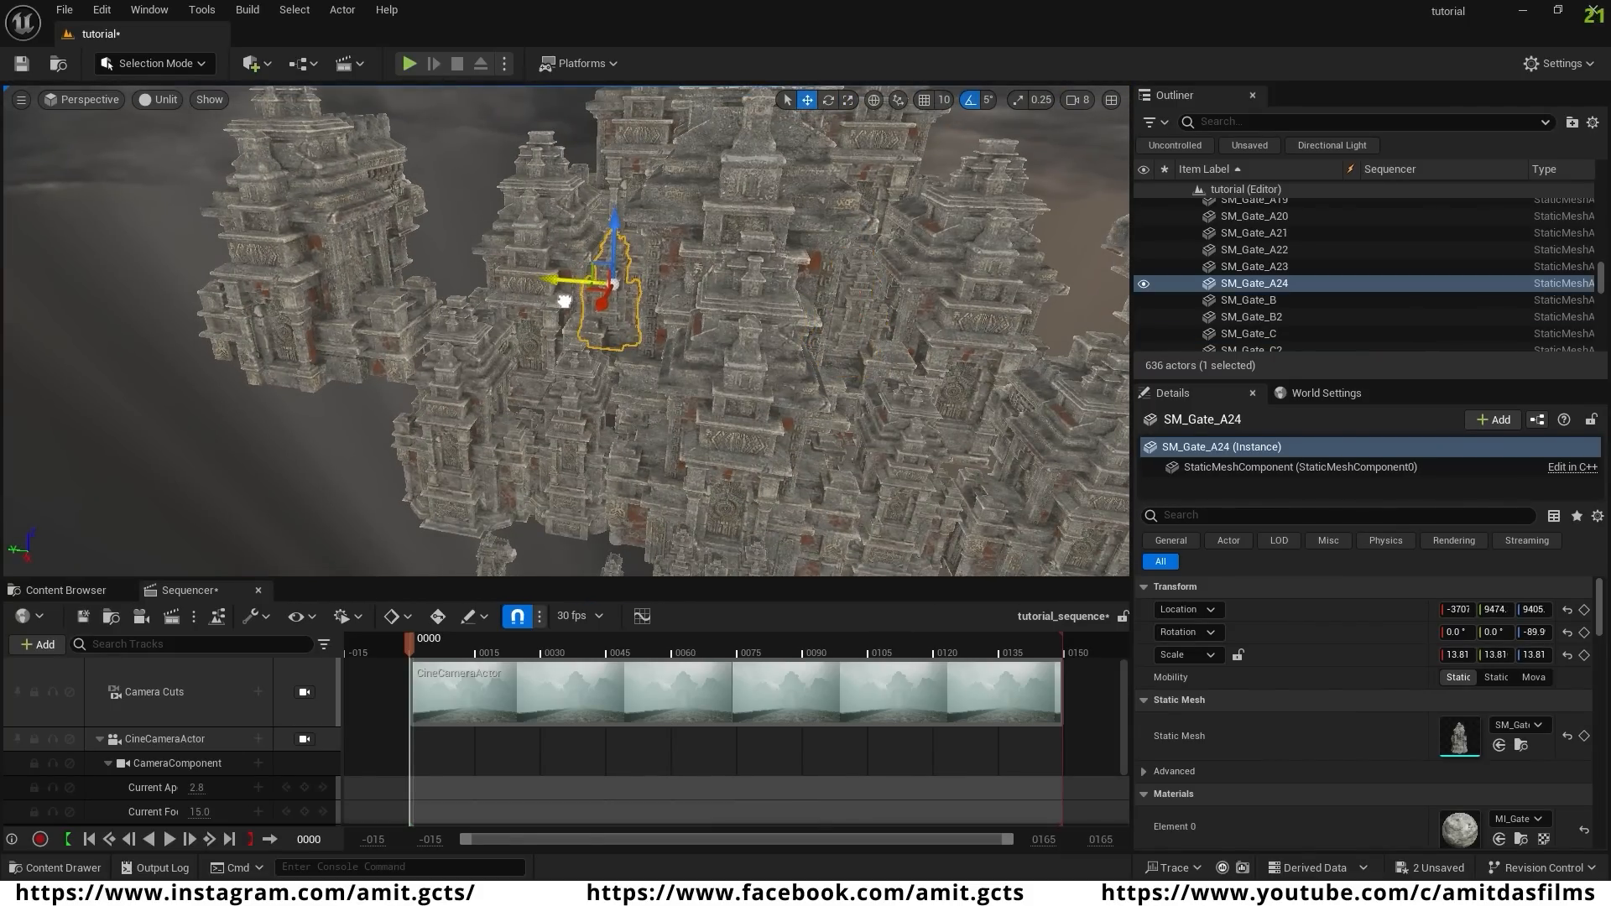
right_click_drag(565, 303, 630, 239)
key("s")
right_click_drag(422, 296, 423, 340)
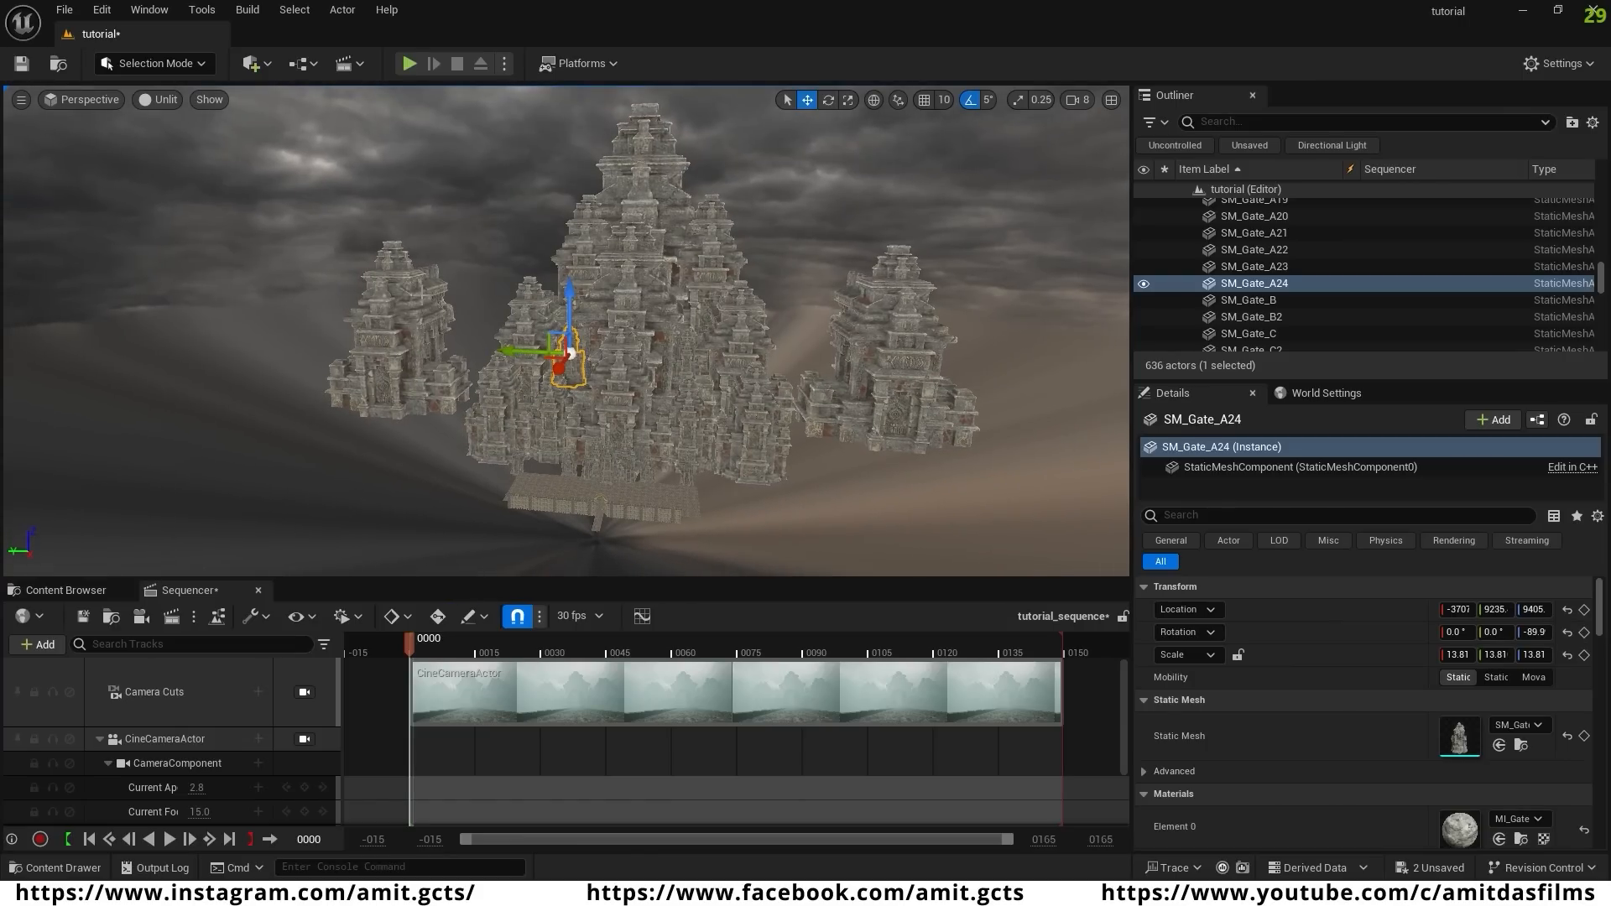
- Return the viewport to Lit mode and make the ExponentialHeightFog actor visible again
left_click(169, 99)
left_click(205, 168)
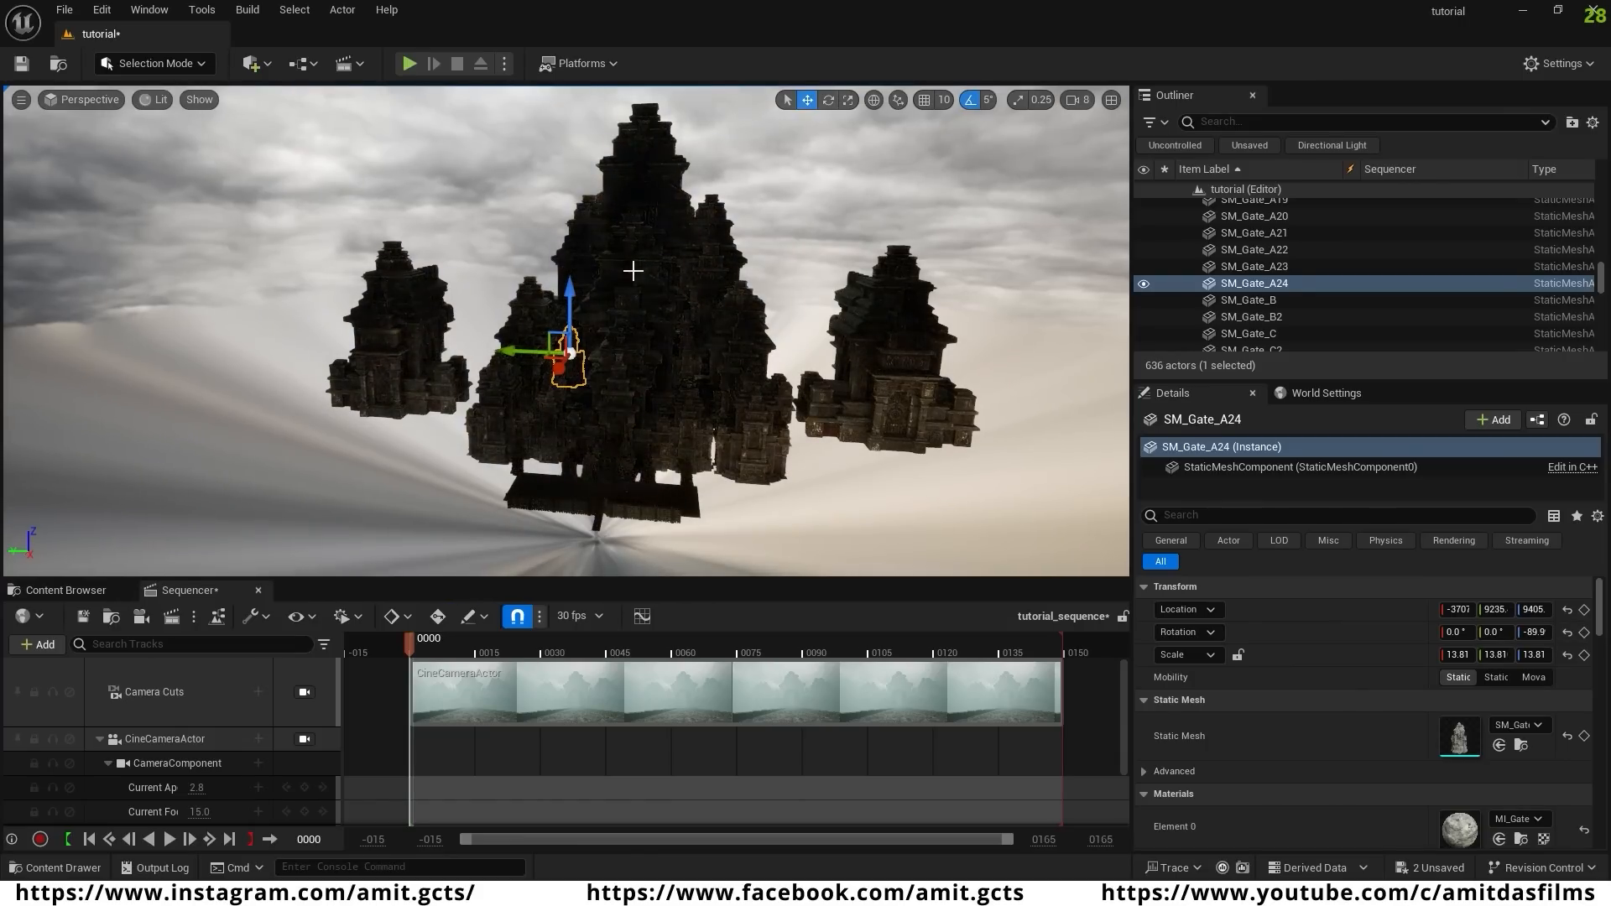
left_click(1234, 122)
type("fog")
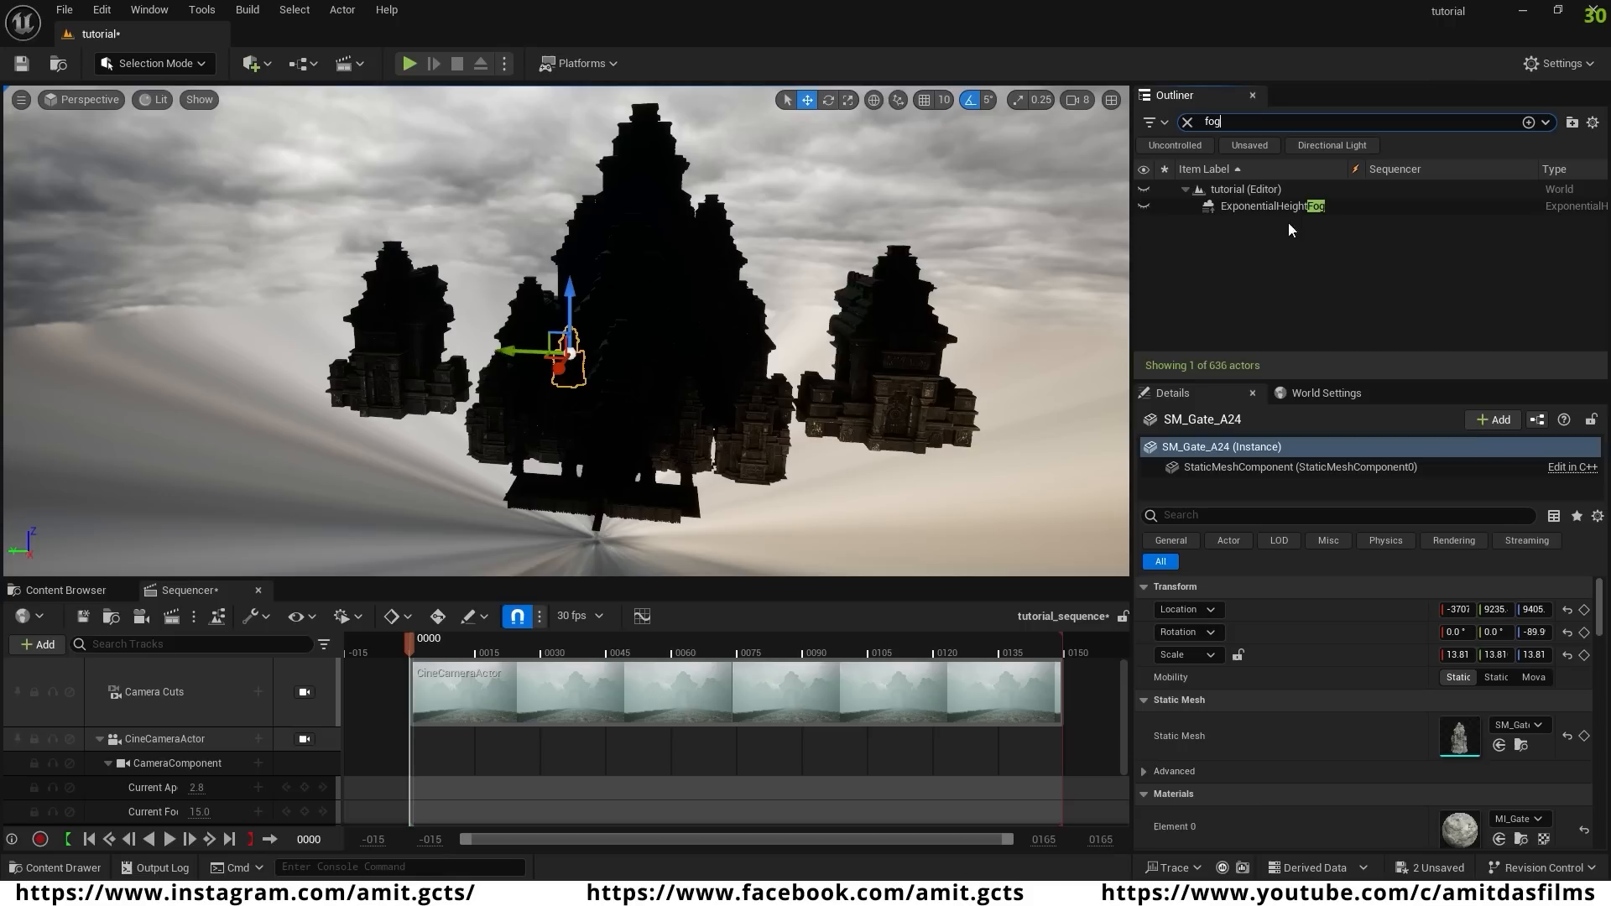
left_click(1145, 207)
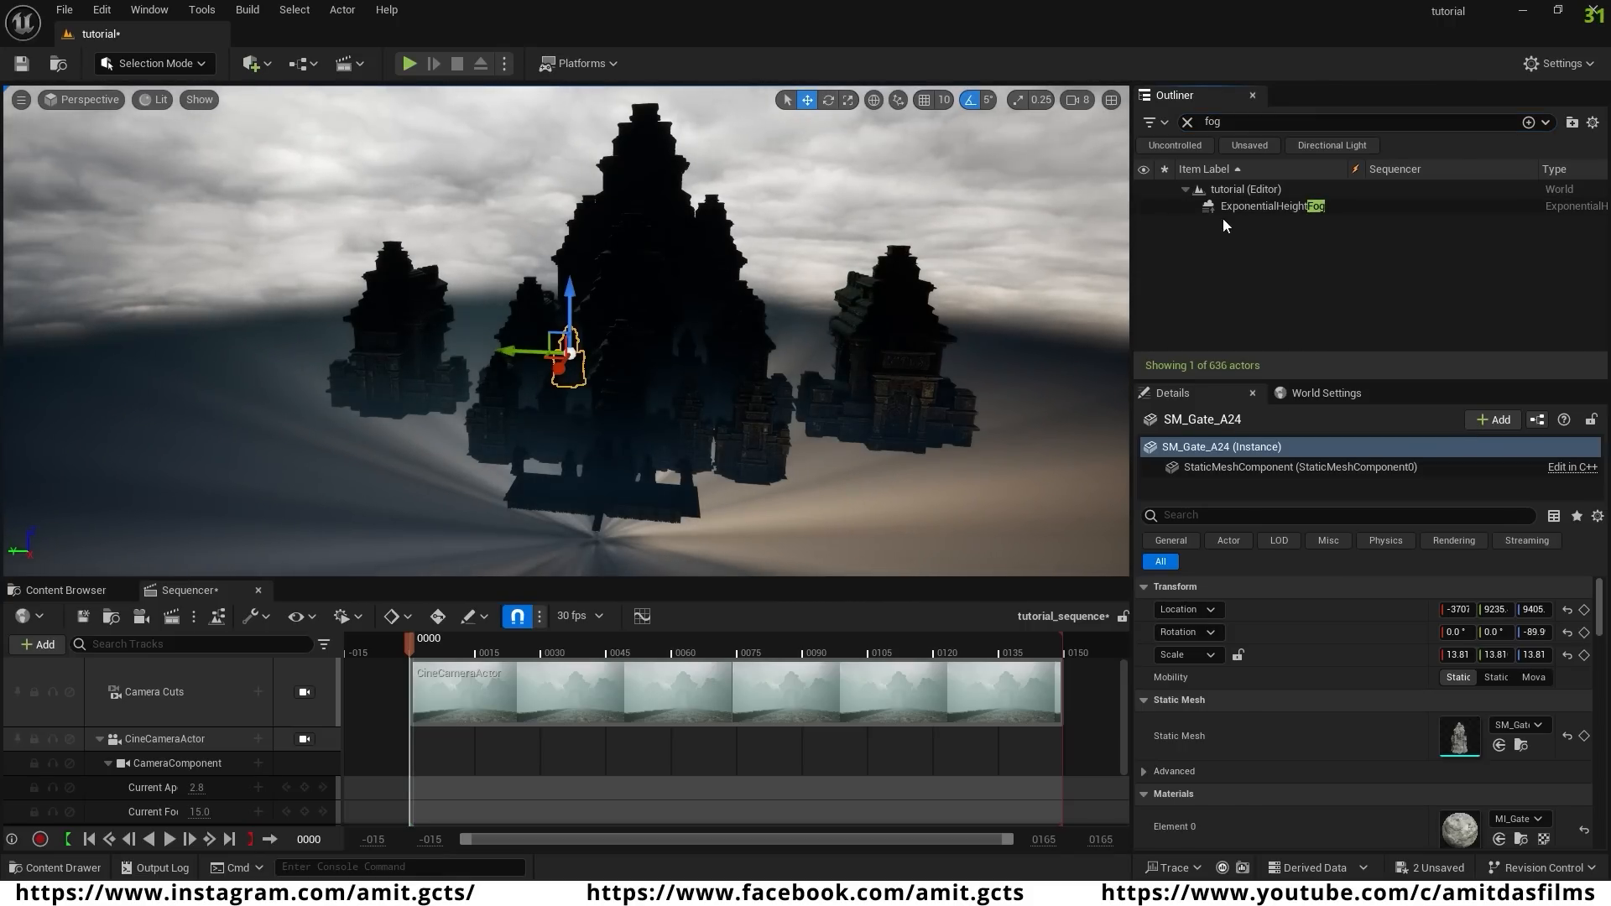
- Look through the CineCameraActor again and fly it back to frame the archway with the enlarged temple behind it
left_click(104, 101)
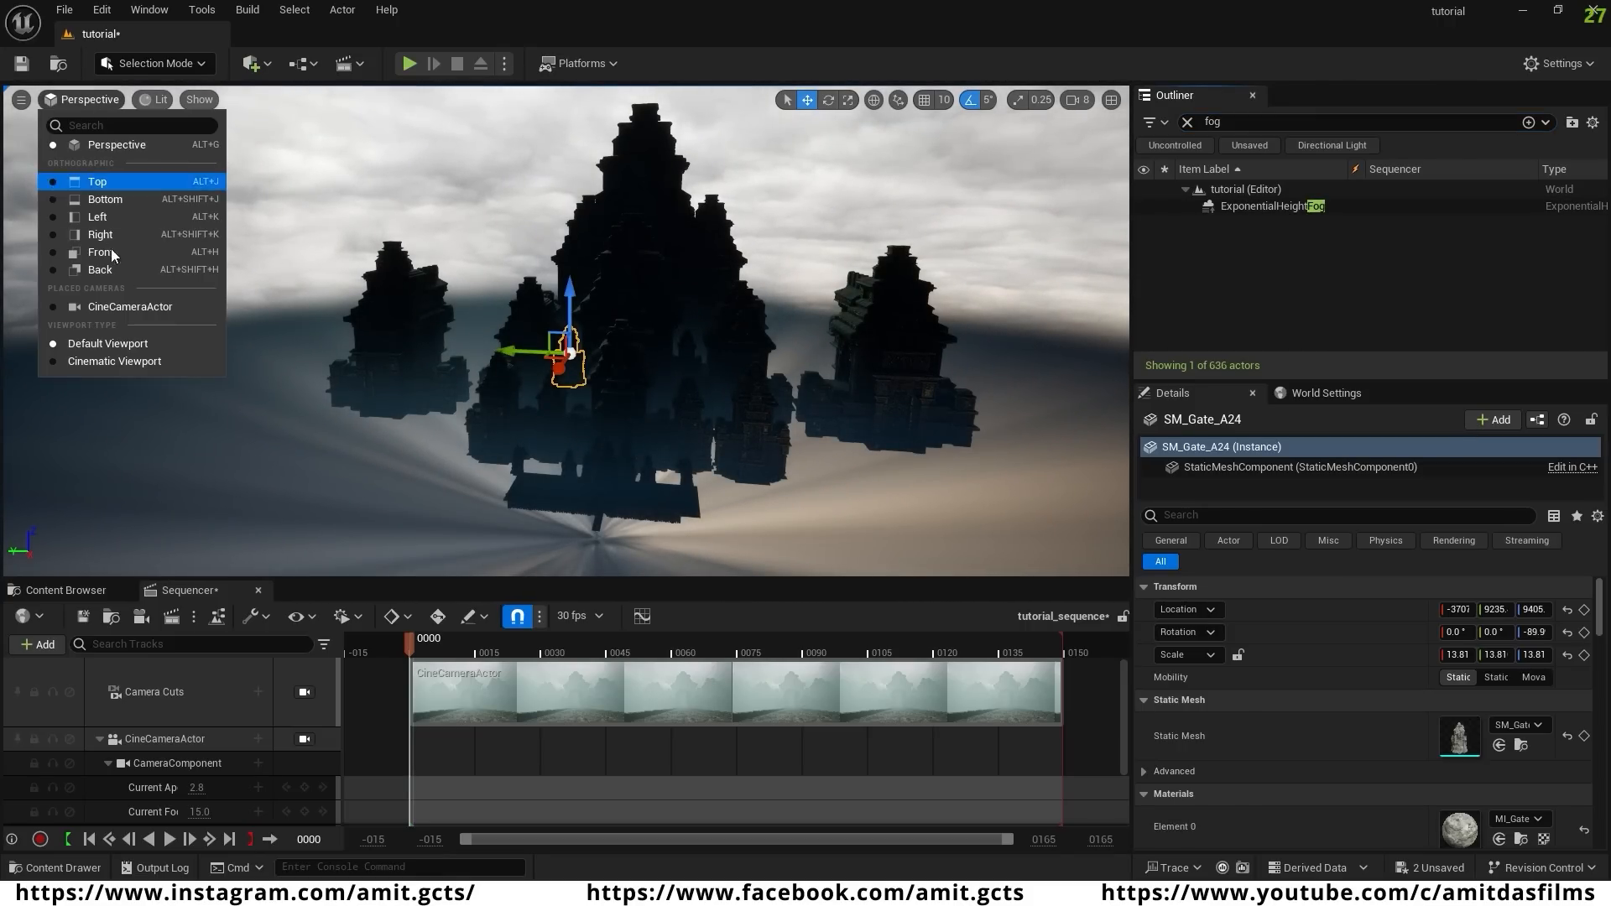
left_click(127, 302)
right_click_drag(549, 415, 550, 450)
key("s")
key("w")
scroll(498, 515, "down", 3)
key("w")
scroll(565, 509, "down", 3)
key("q")
scroll(595, 474, "down", 3)
key("e")
key("w")
right_click_drag(586, 373, 435, 241)
left_click(593, 504)
right_click_drag(644, 388, 608, 492)
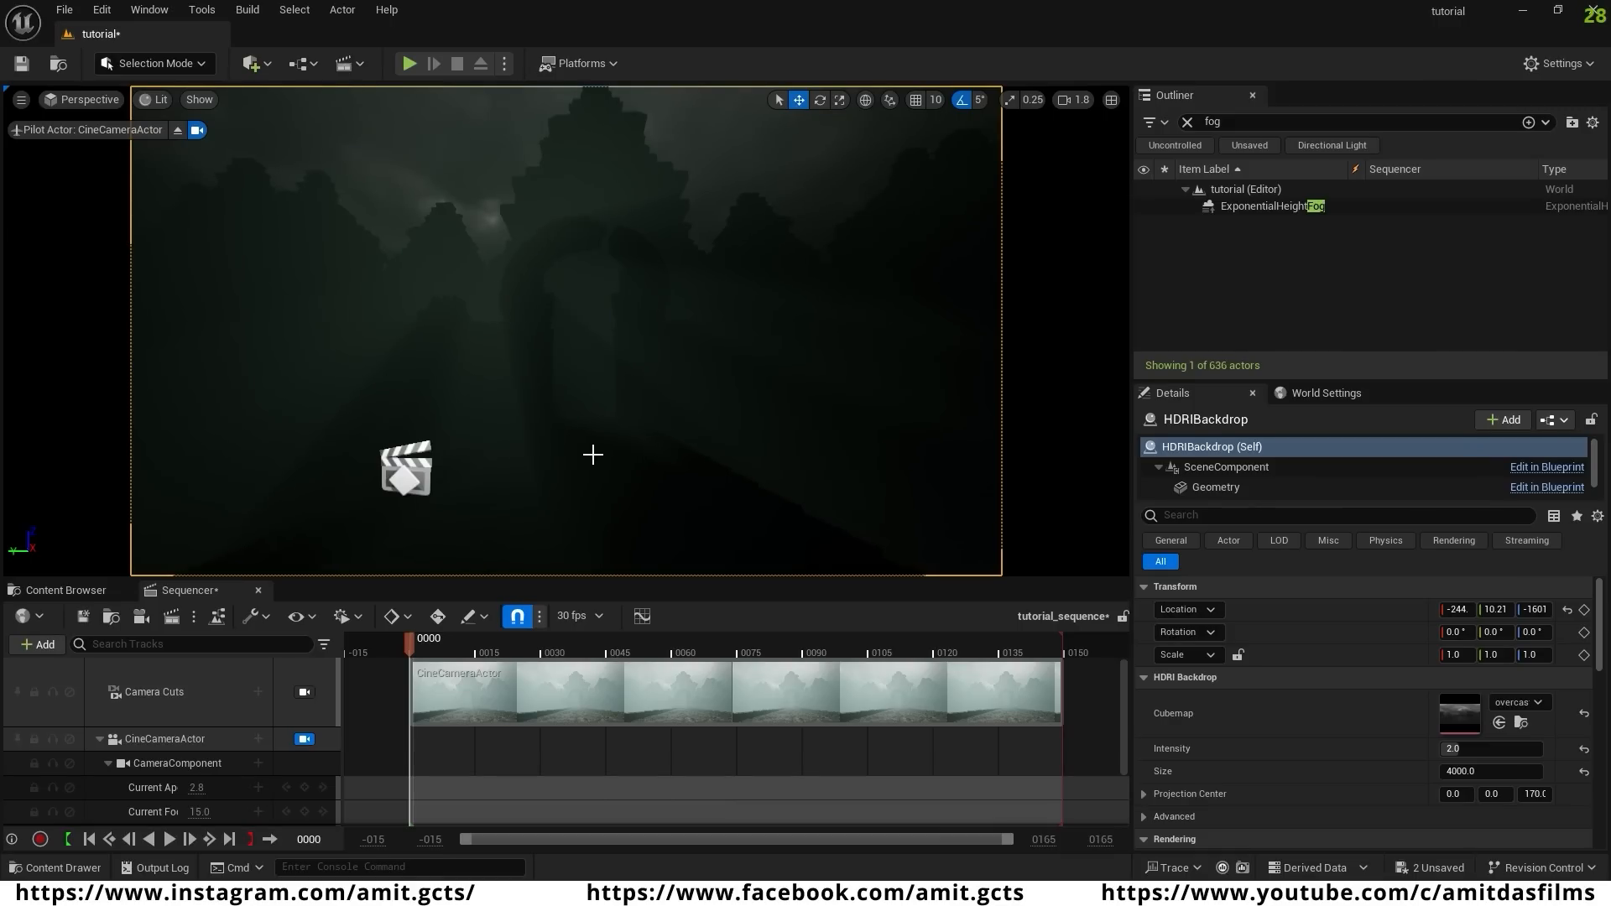
- Rotate the directional light interactively and reframe the piloted camera so the temple sits more centrally
key("ctrl+l")
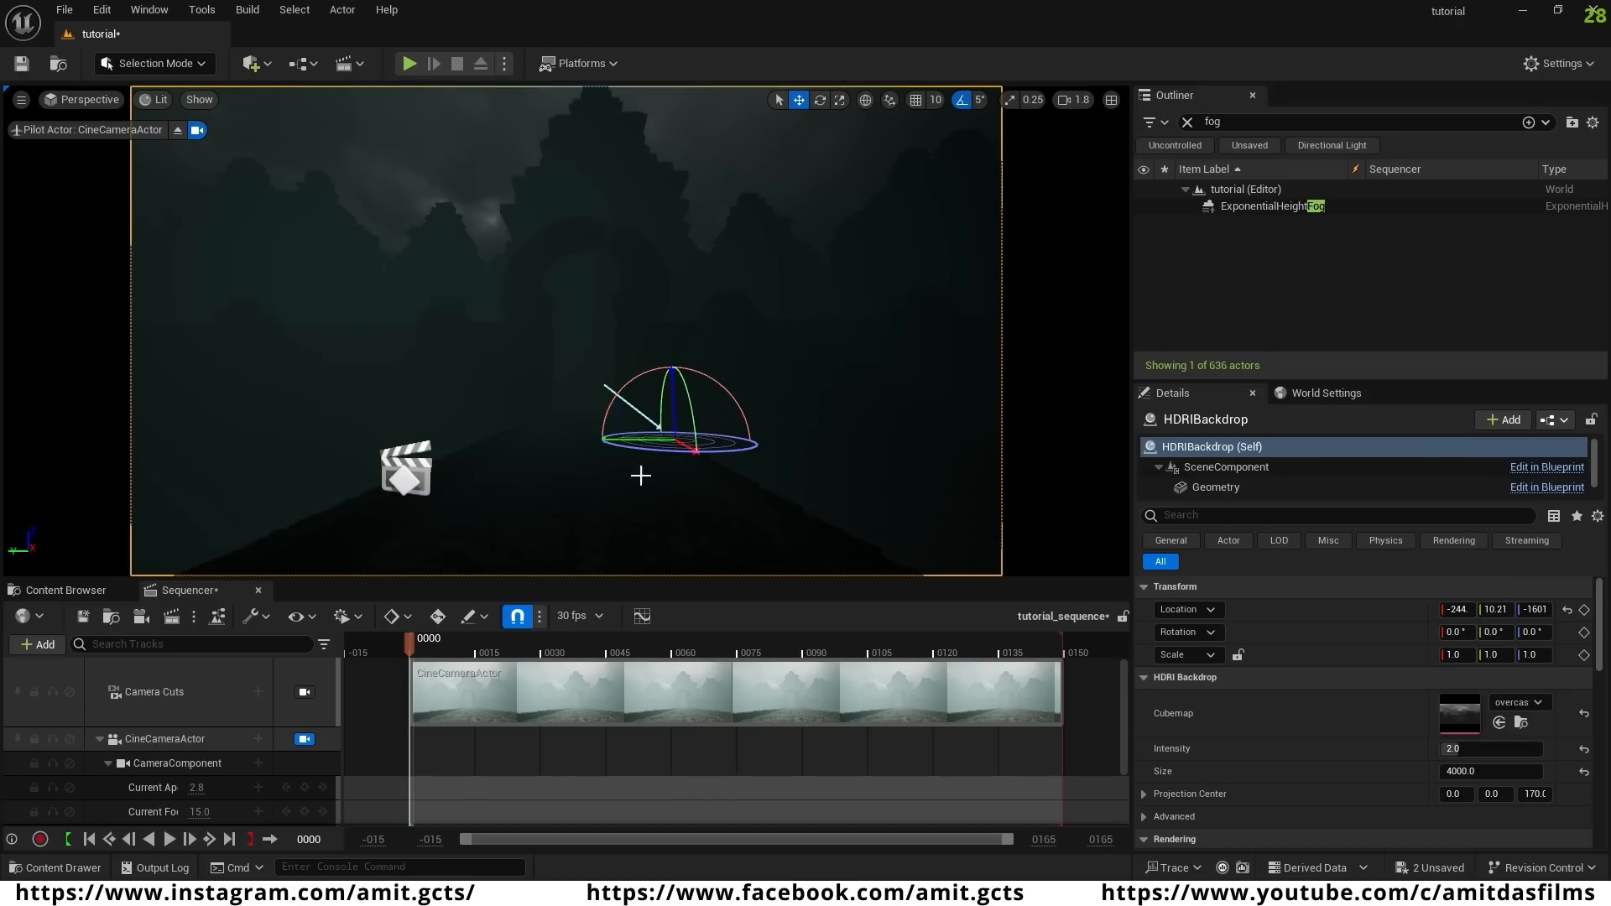
right_click_drag(587, 466, 620, 441)
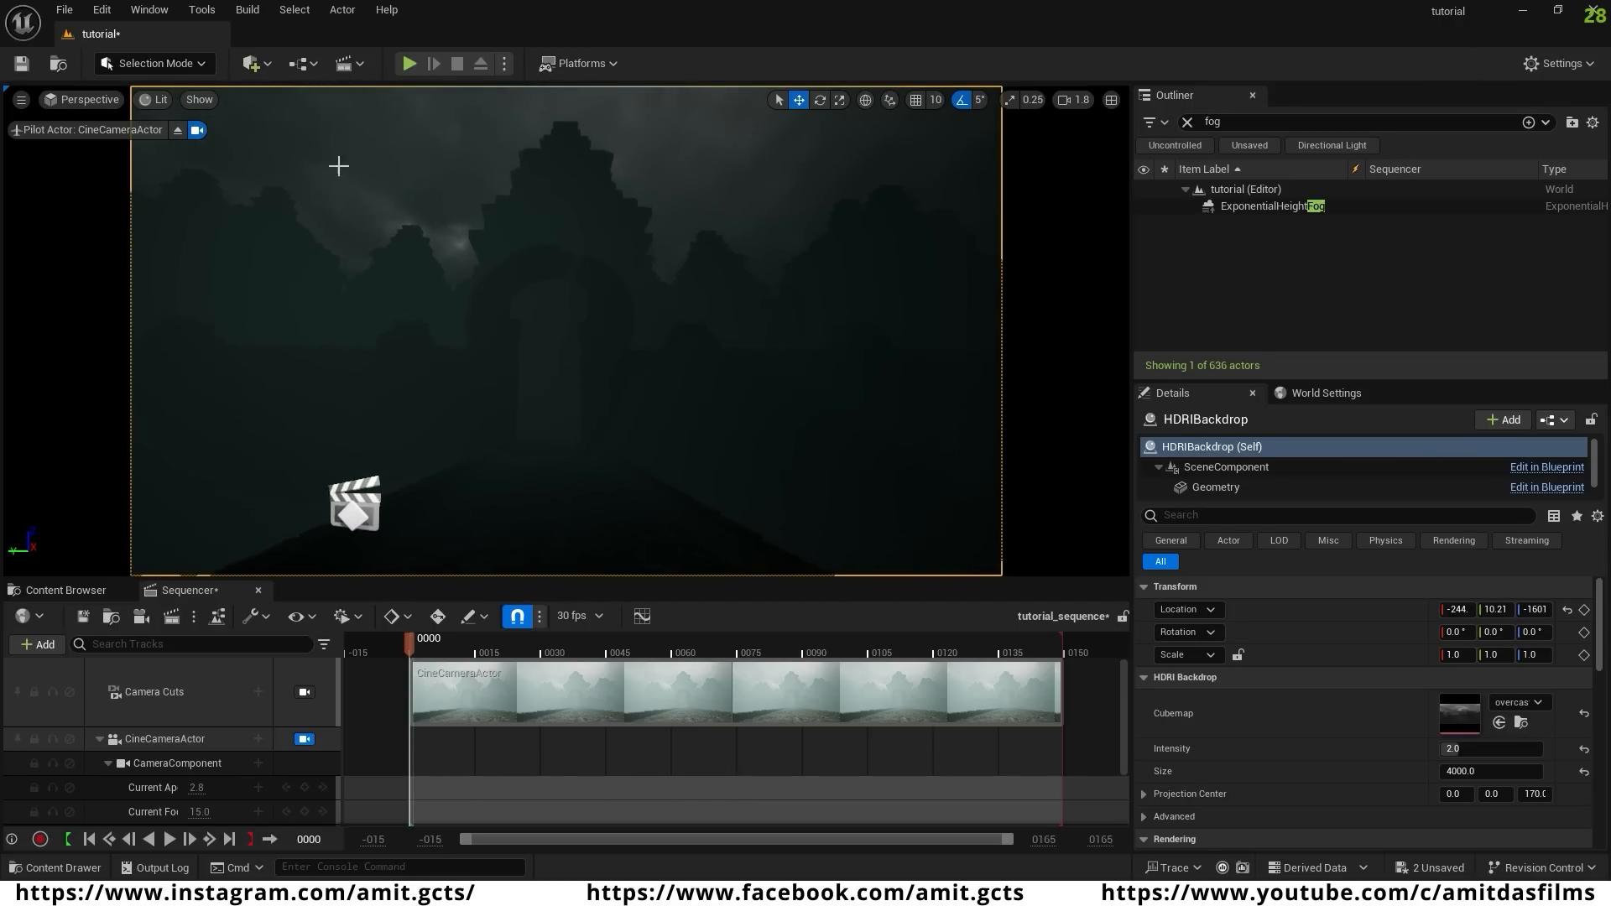
- Add a Rect Light in front of the gate
left_click(260, 68)
mouse_move(301, 249)
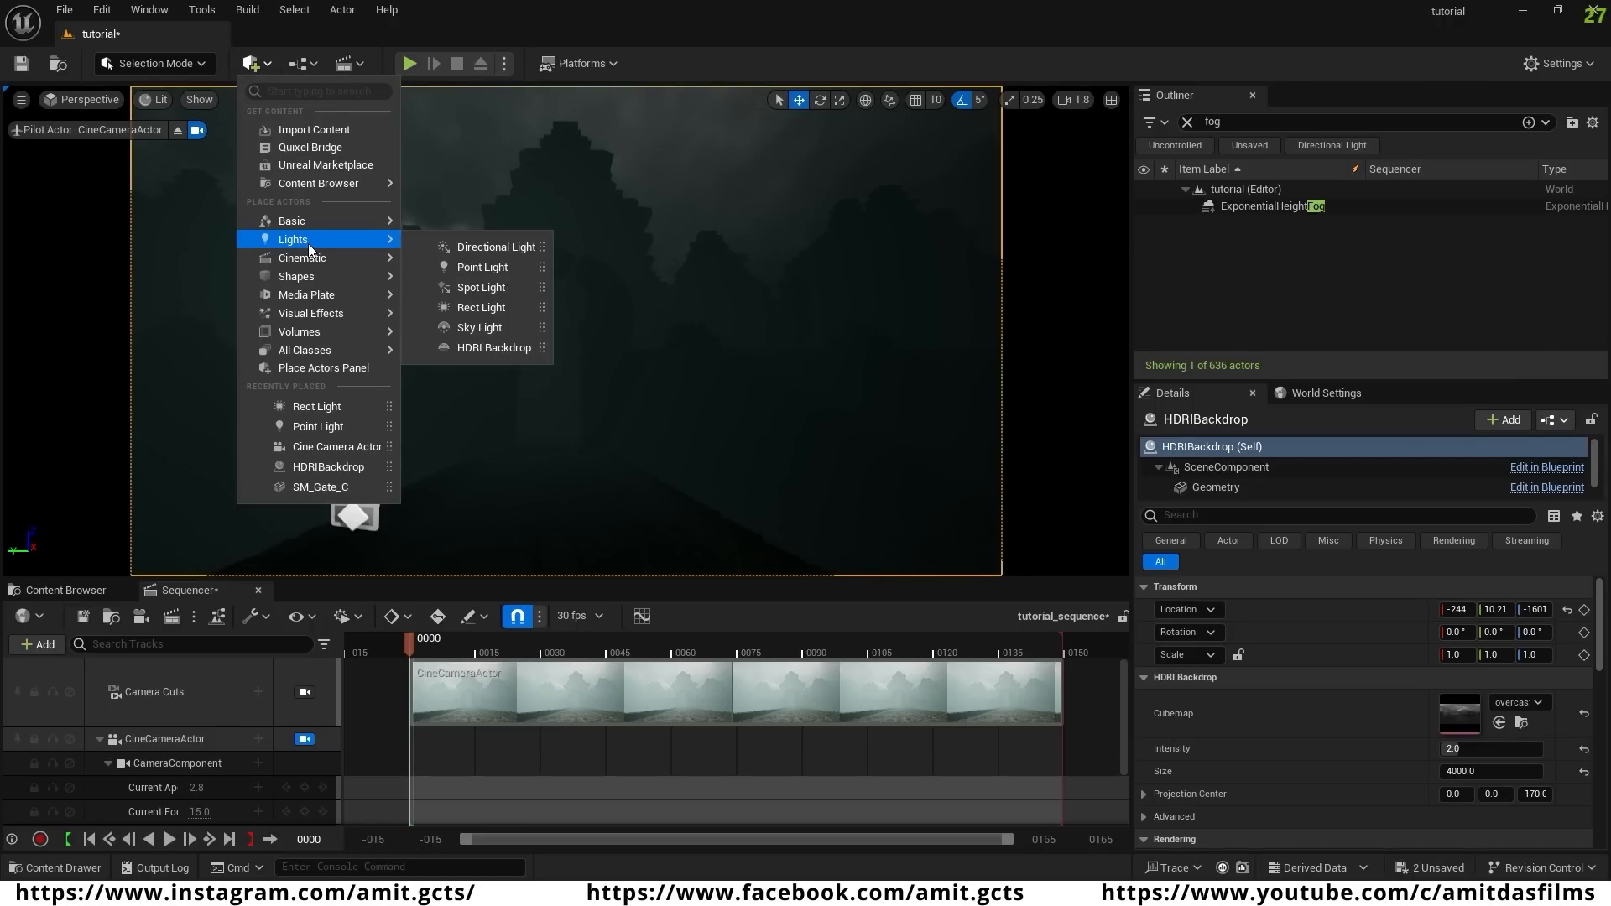
left_click(513, 308)
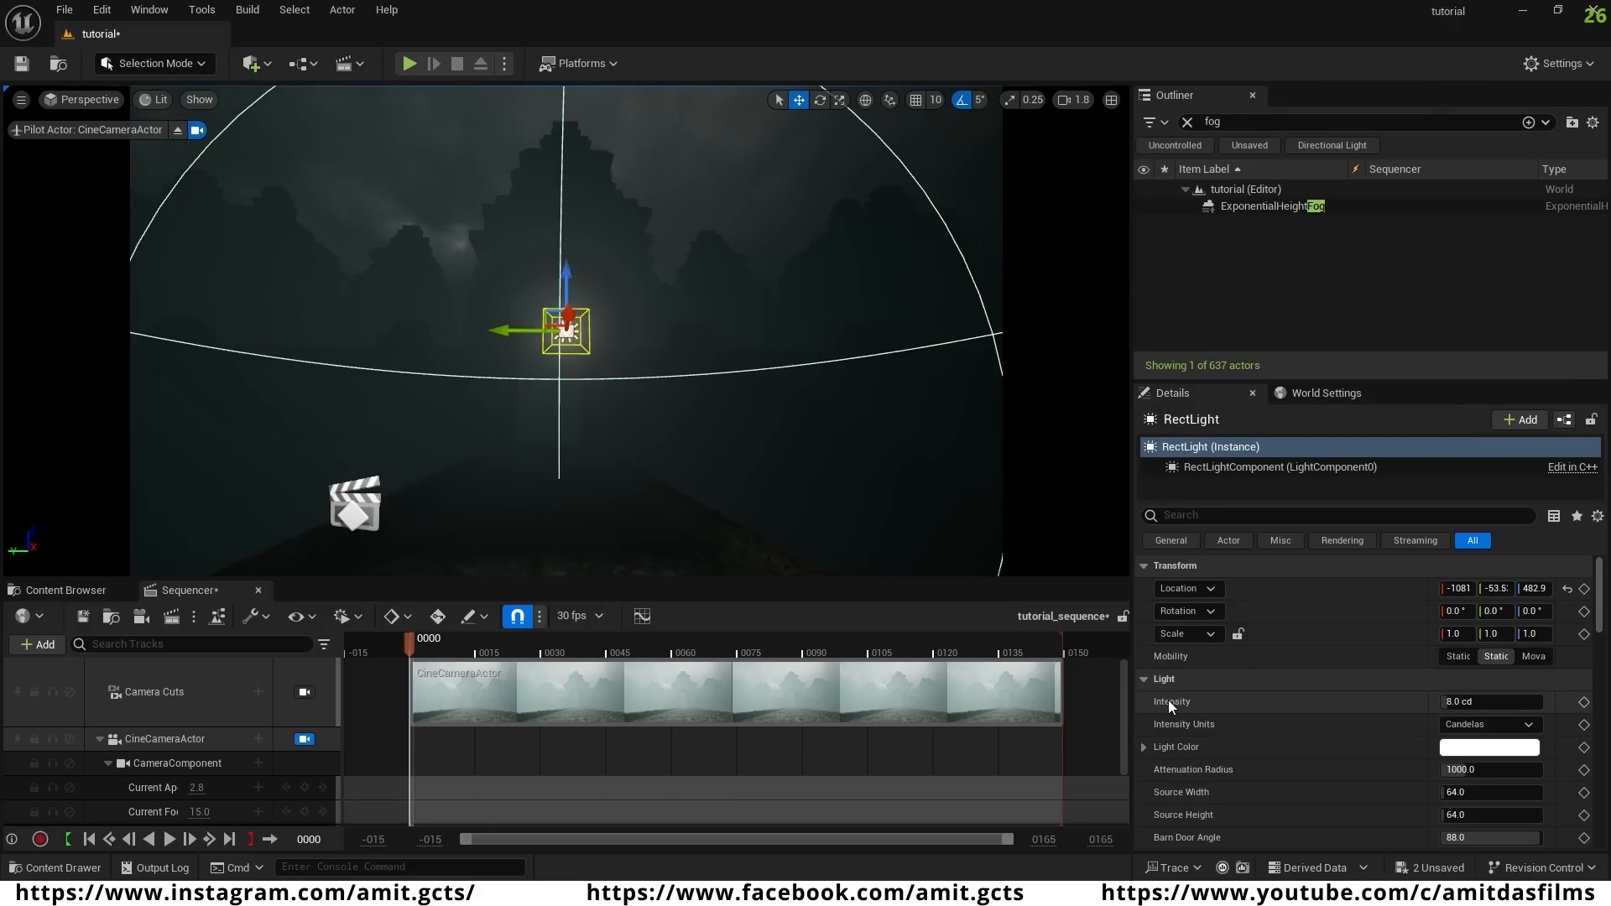
- Set the Rect Light's intensity to 1050 cd and its attenuation radius to 1000000
left_click(1476, 702)
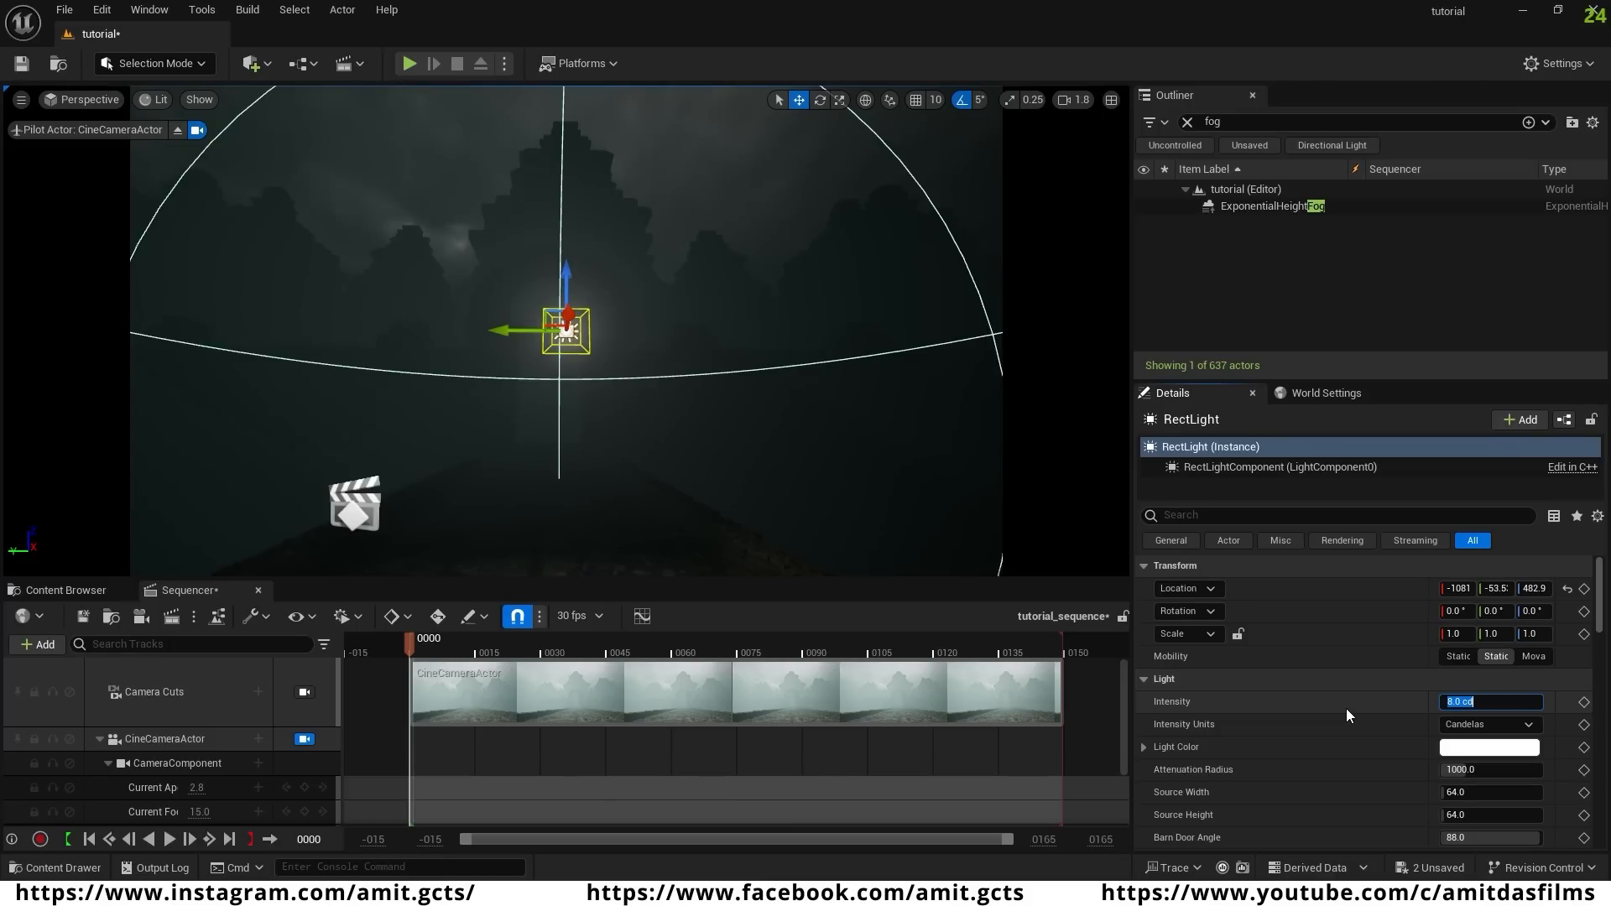
type("1050")
key("Return")
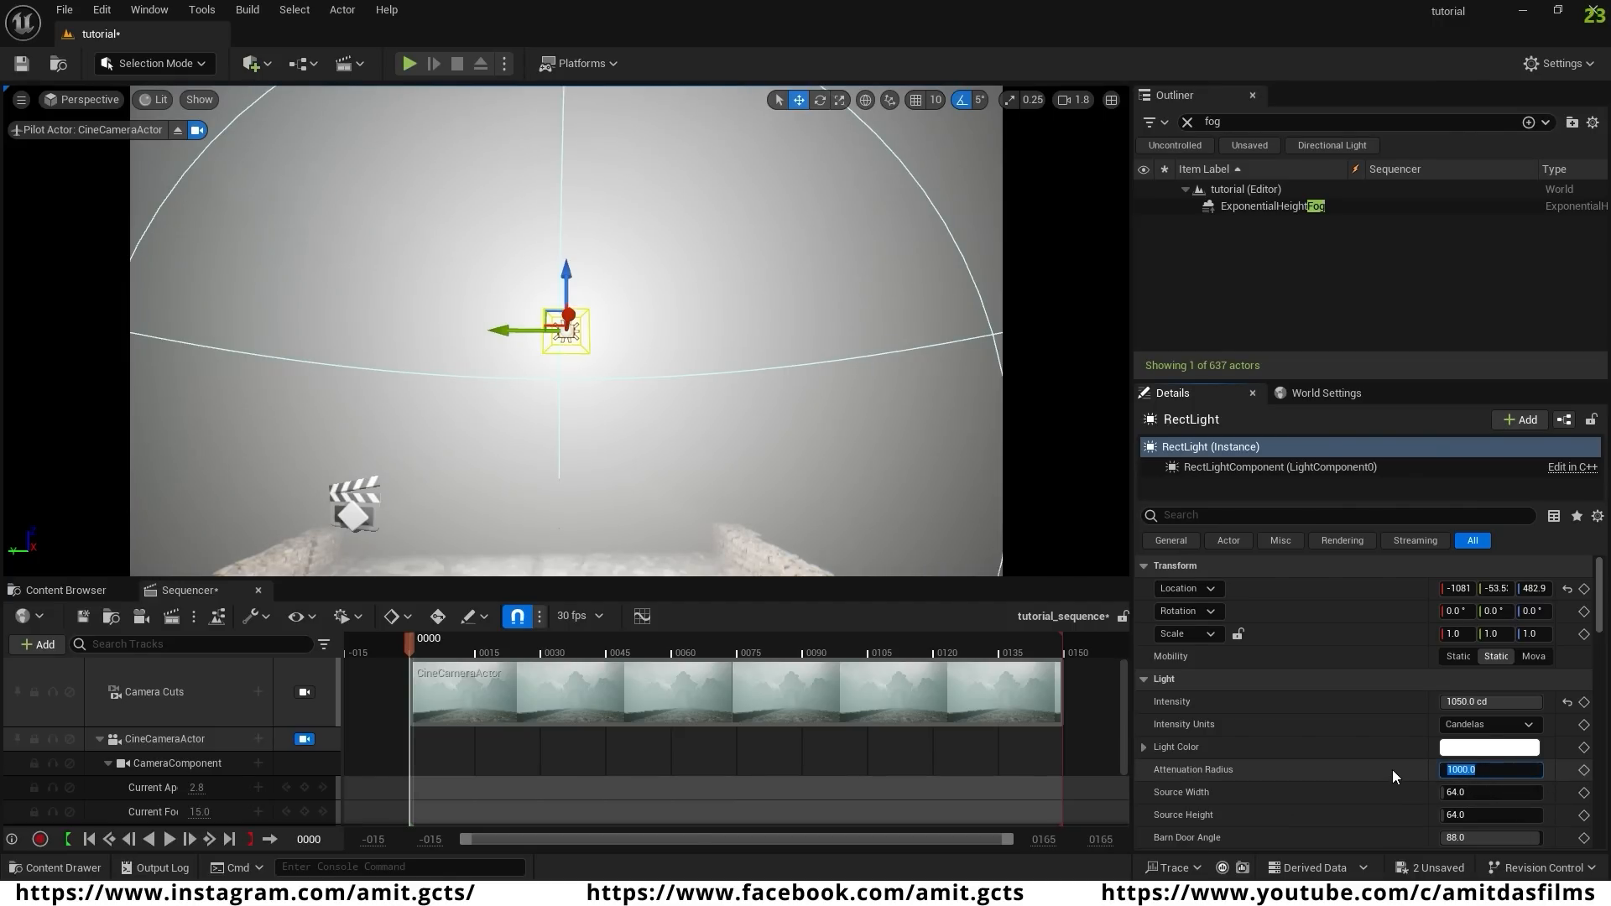
type("1000000")
key("Return")
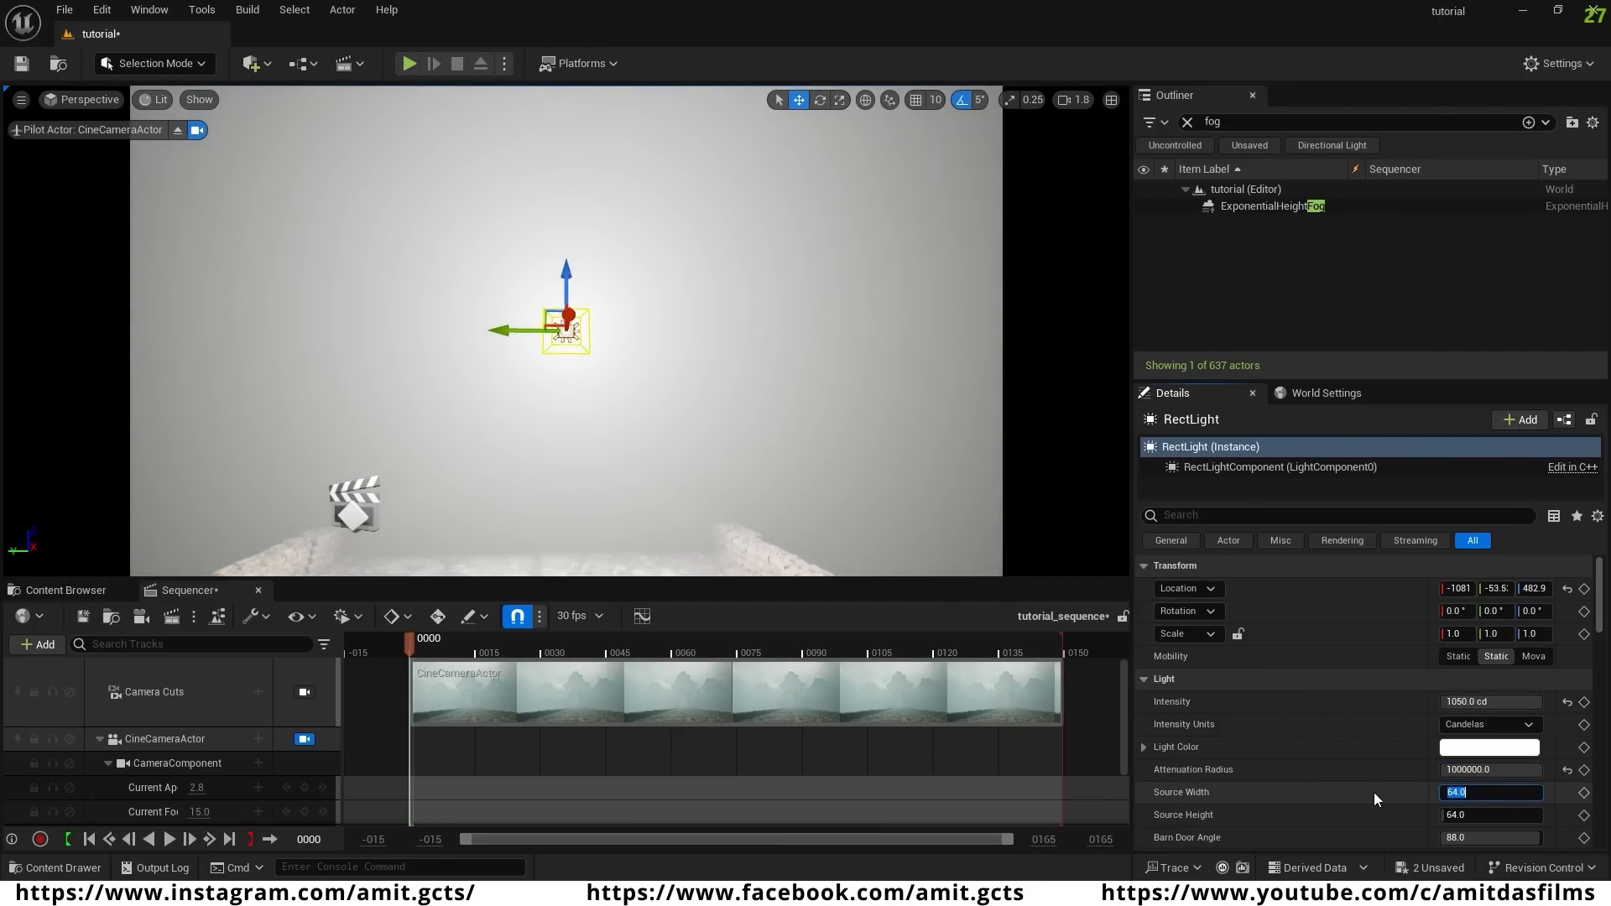
- Set the Rect Light's source width and source height to 1000 each
type("1000")
left_click(1444, 815)
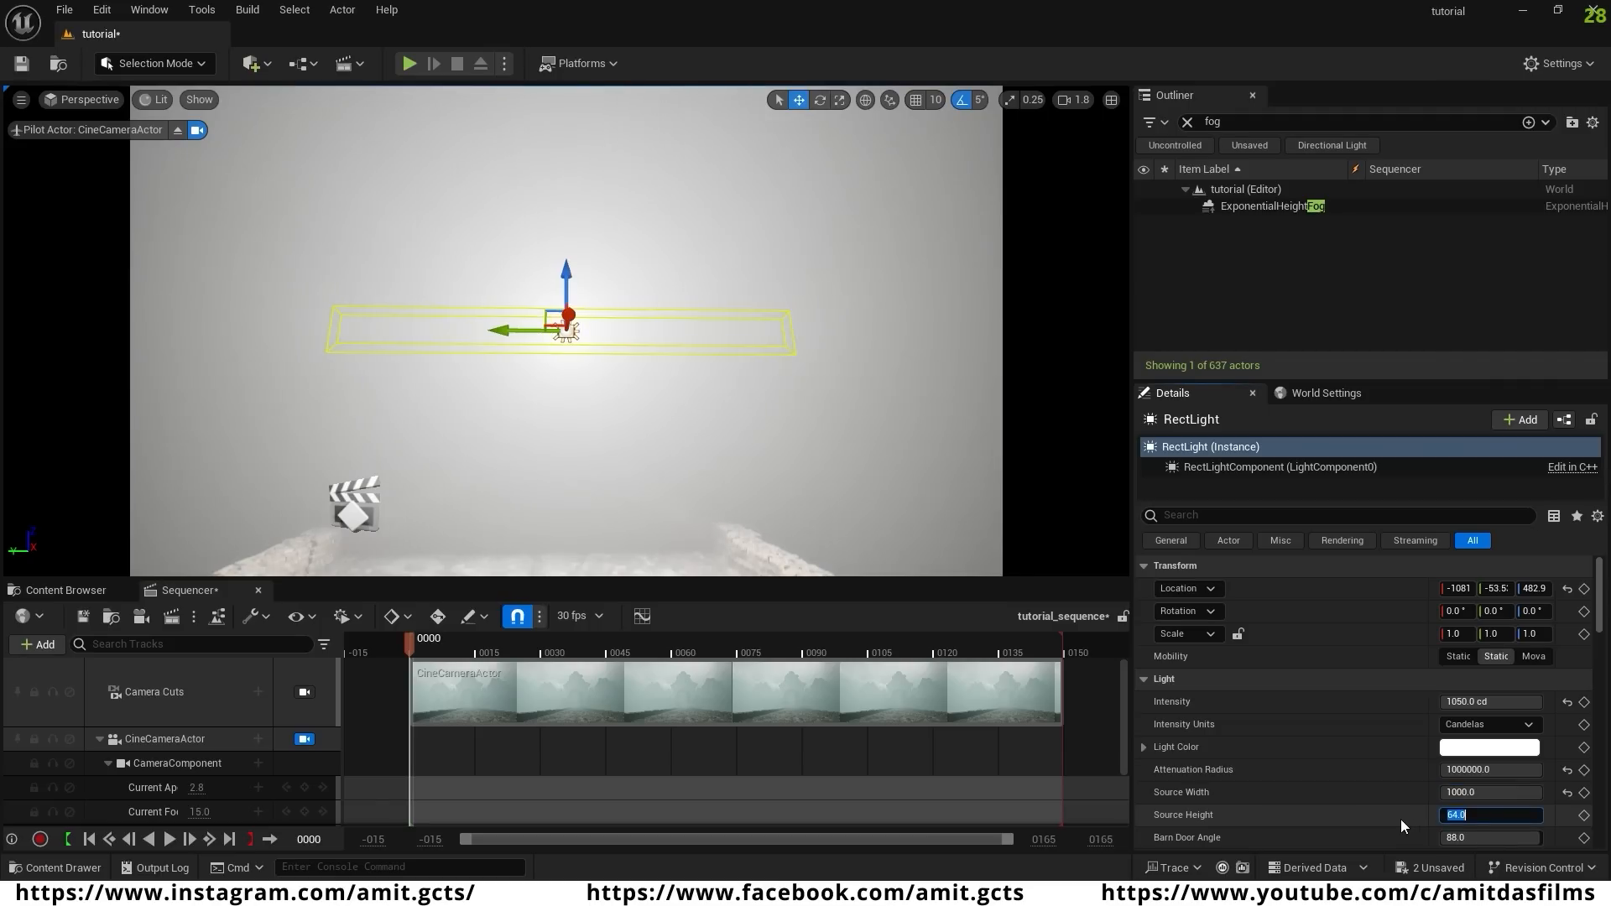
type("1000")
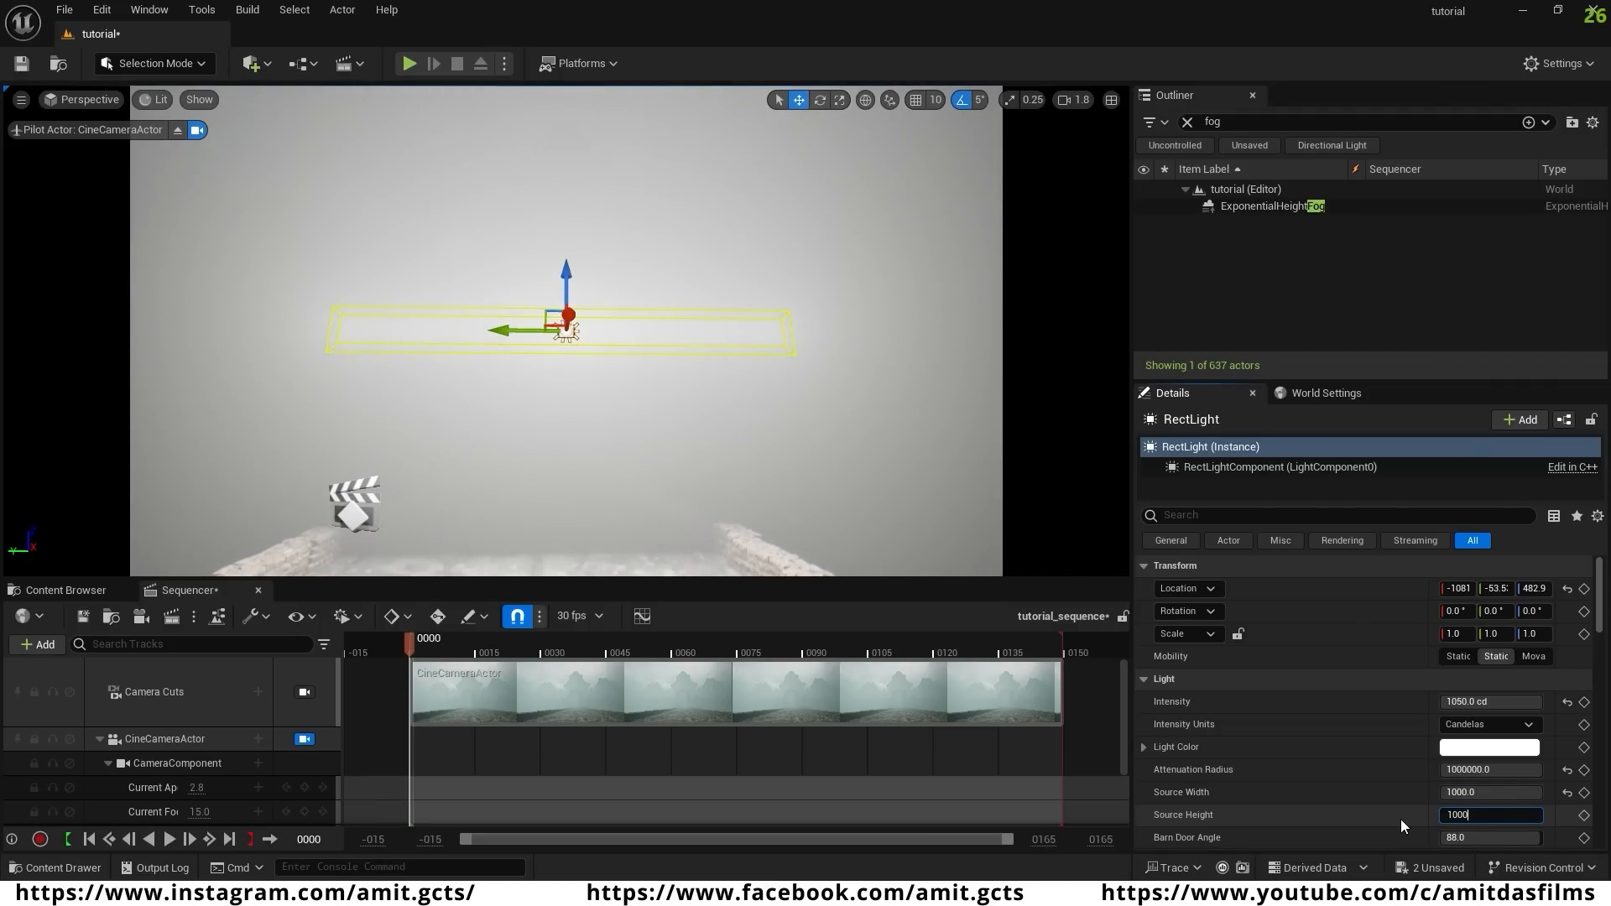
key("Return")
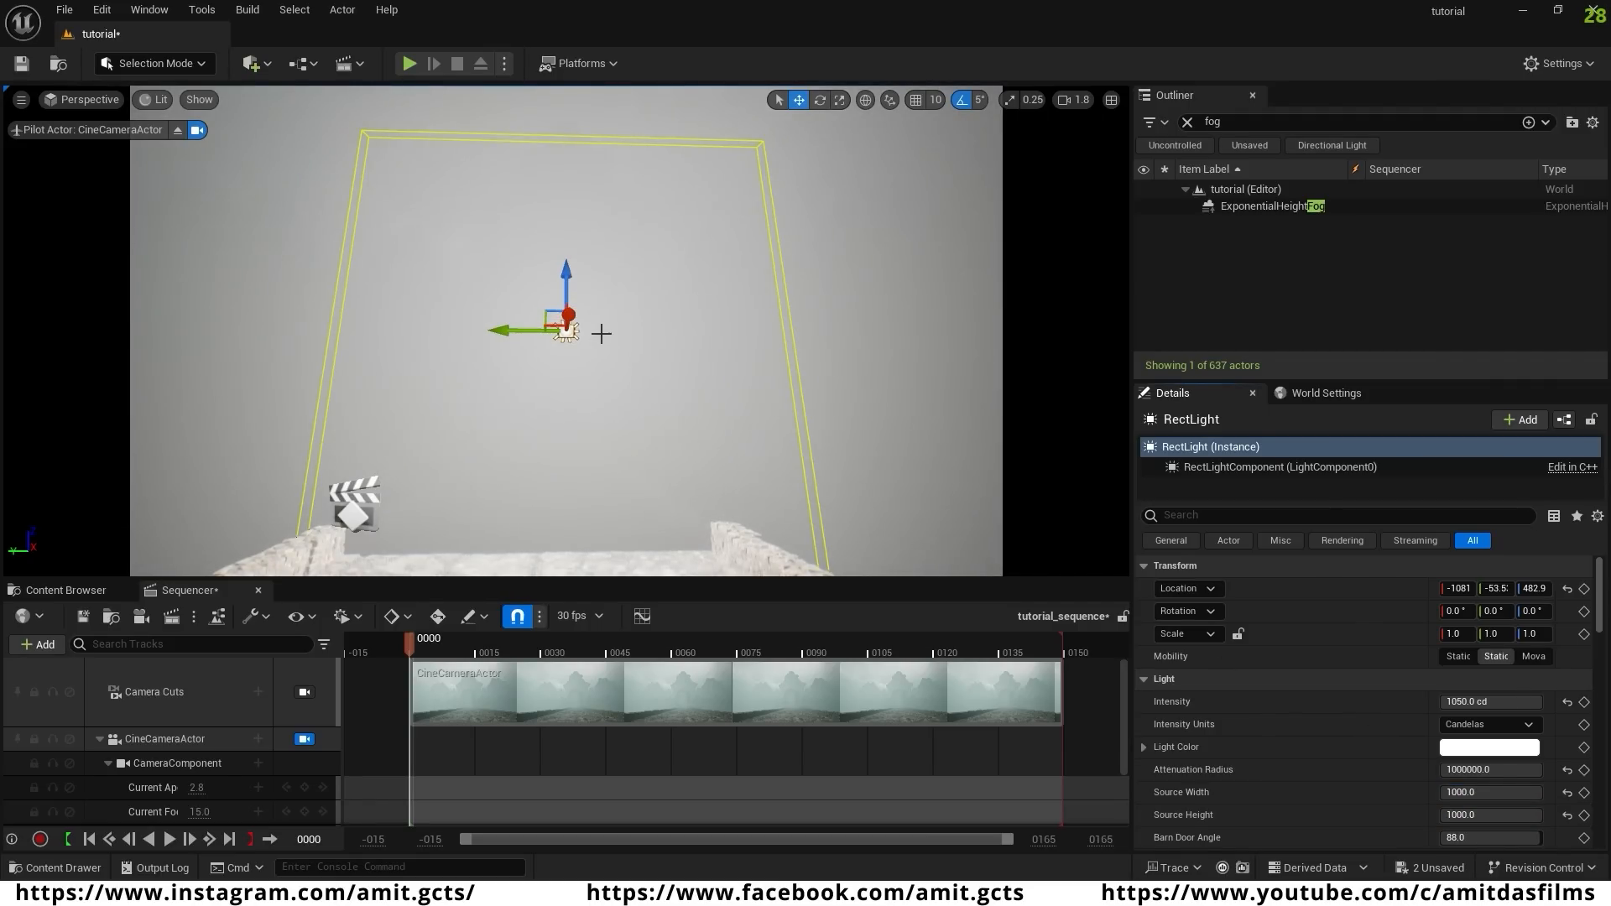
- Move the Rect Light up and back above the archway, and rotate it about -120° so it tilts toward the ground
left_click_drag(569, 323, 556, 188)
right_click_drag(607, 423, 580, 363)
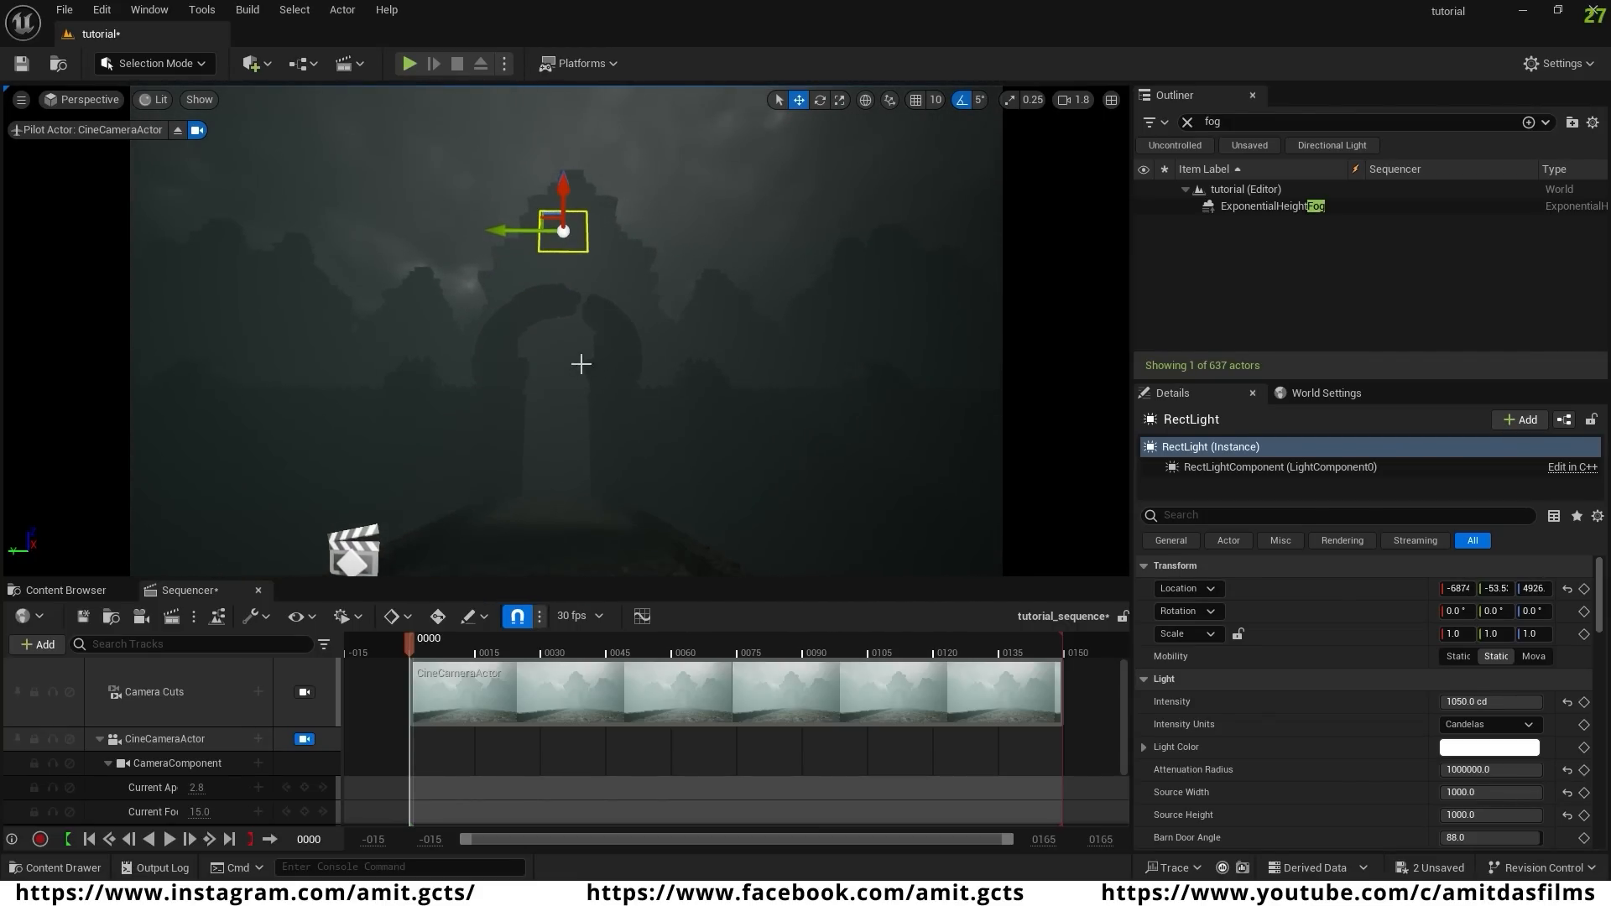
key("e")
left_click_drag(563, 174, 563, 362)
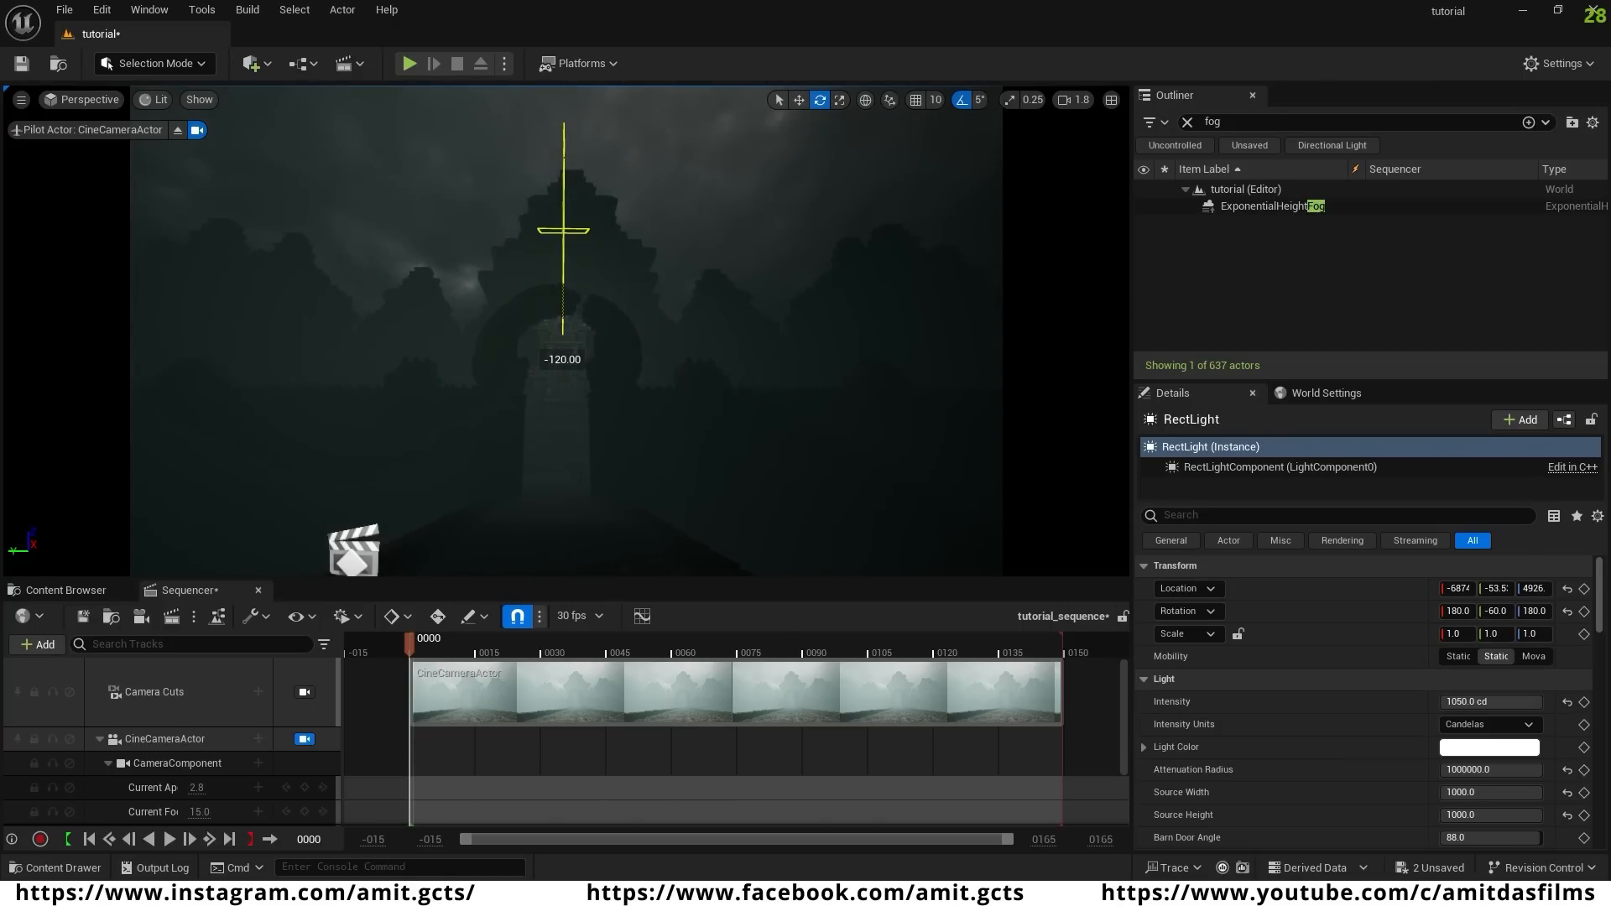
left_click_drag(563, 361, 592, 256)
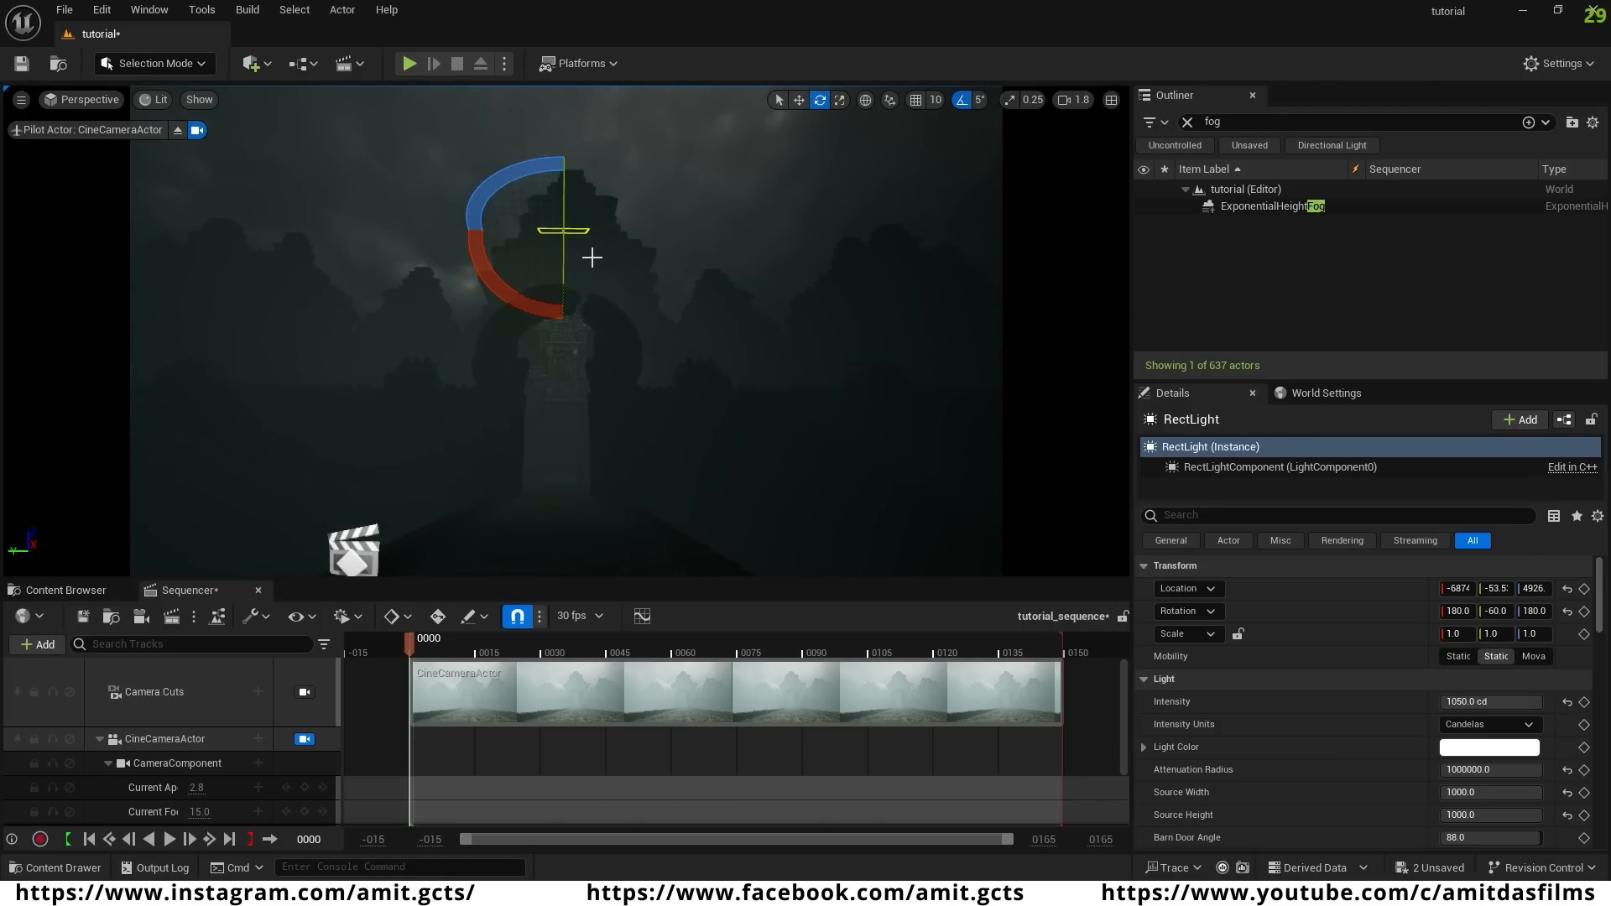
- Point the Rect Light straight down at -90° and move it back beside the facade of the large temple behind the gate
key("w")
right_click_drag(595, 423, 605, 344)
scroll(595, 424, "up", 3)
right_click_drag(476, 369, 477, 380)
mouse_move(520, 356)
left_mouse_down()
mouse_move(516, 220)
mouse_move(527, 338)
mouse_move(514, 328)
left_mouse_up()
right_click_drag(517, 345, 537, 443)
key("w")
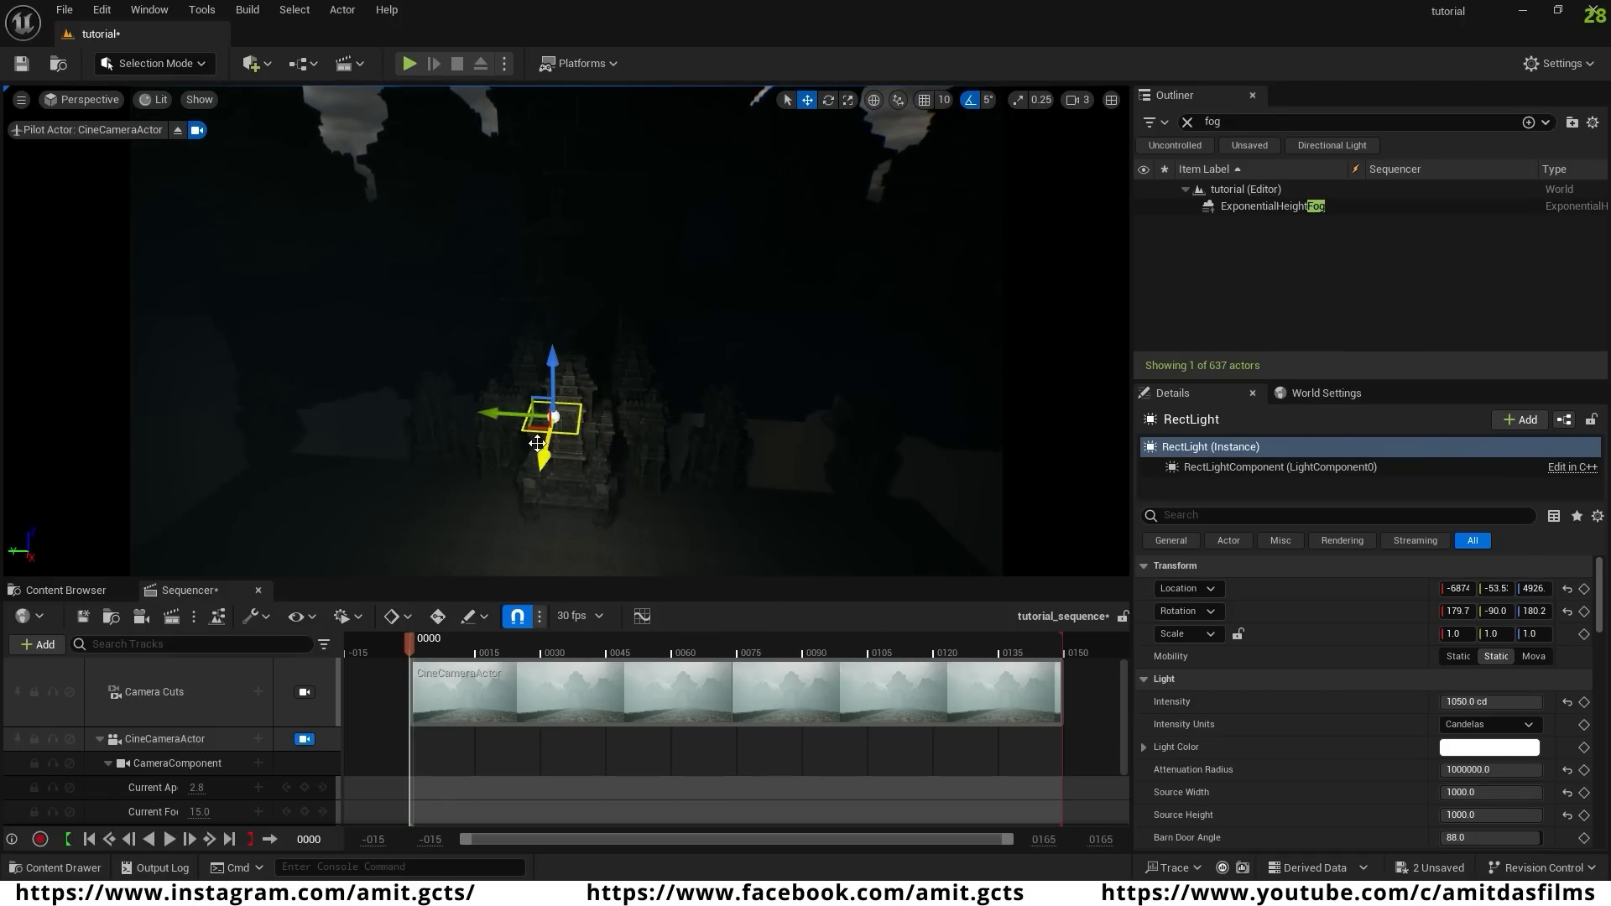
left_click_drag(546, 453, 514, 143)
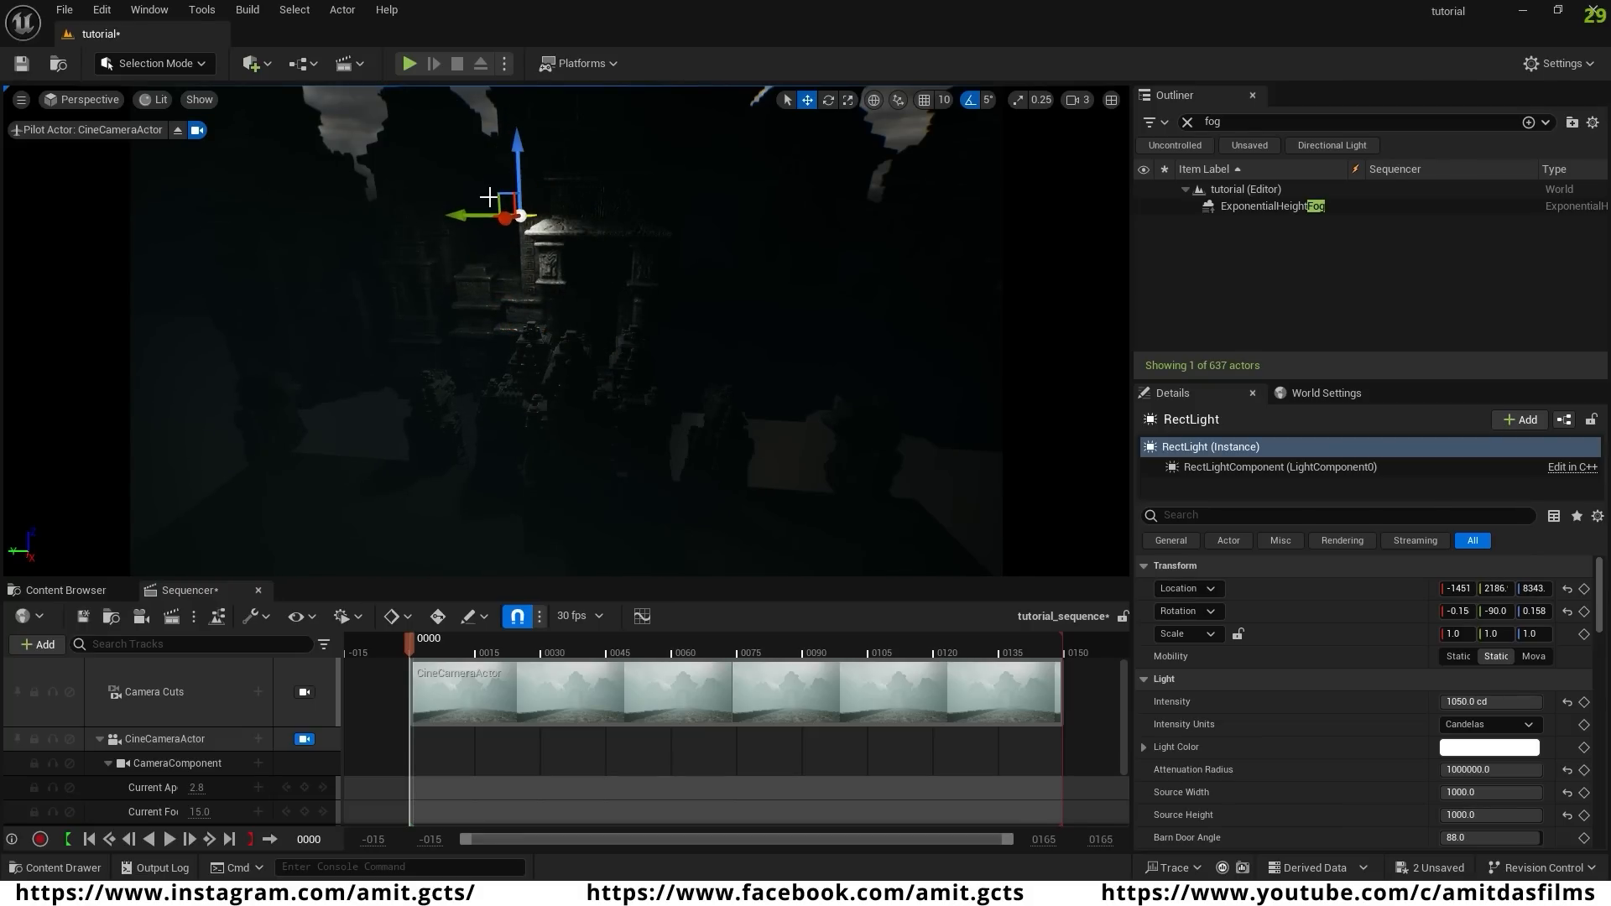
left_click_drag(512, 223, 470, 245)
mouse_move(485, 347)
right_mouse_down()
mouse_move(486, 332)
mouse_move(485, 346)
right_mouse_up()
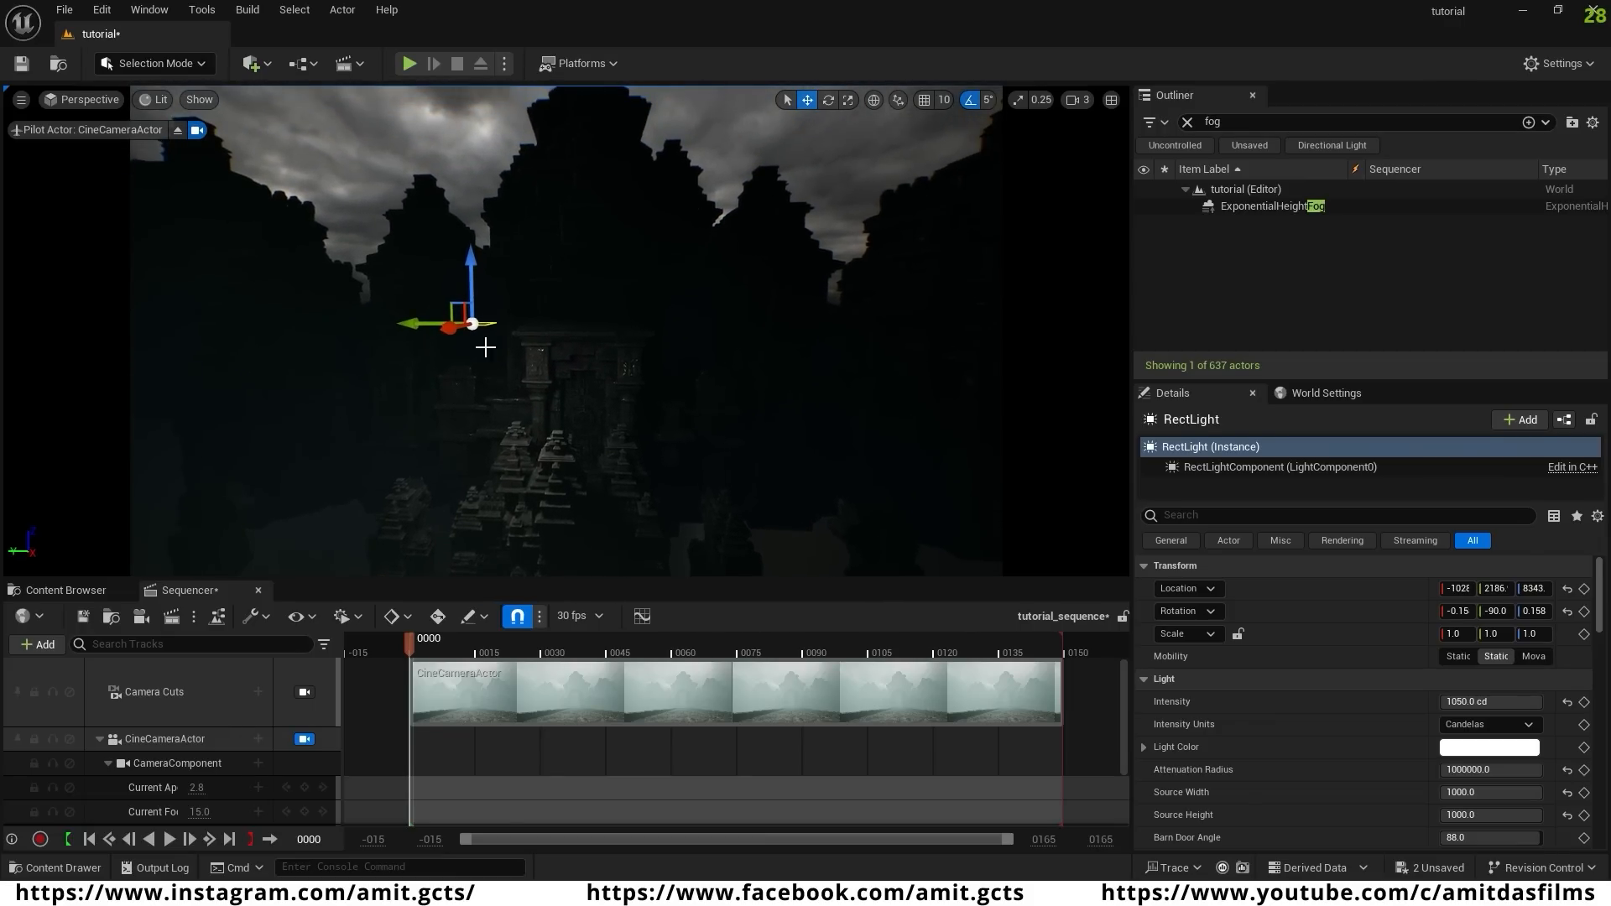
- Duplicate the Rect Light upward and place the copy higher, beside the upper tiers of the central temple
left_click_drag(475, 270, 459, 92, "alt")
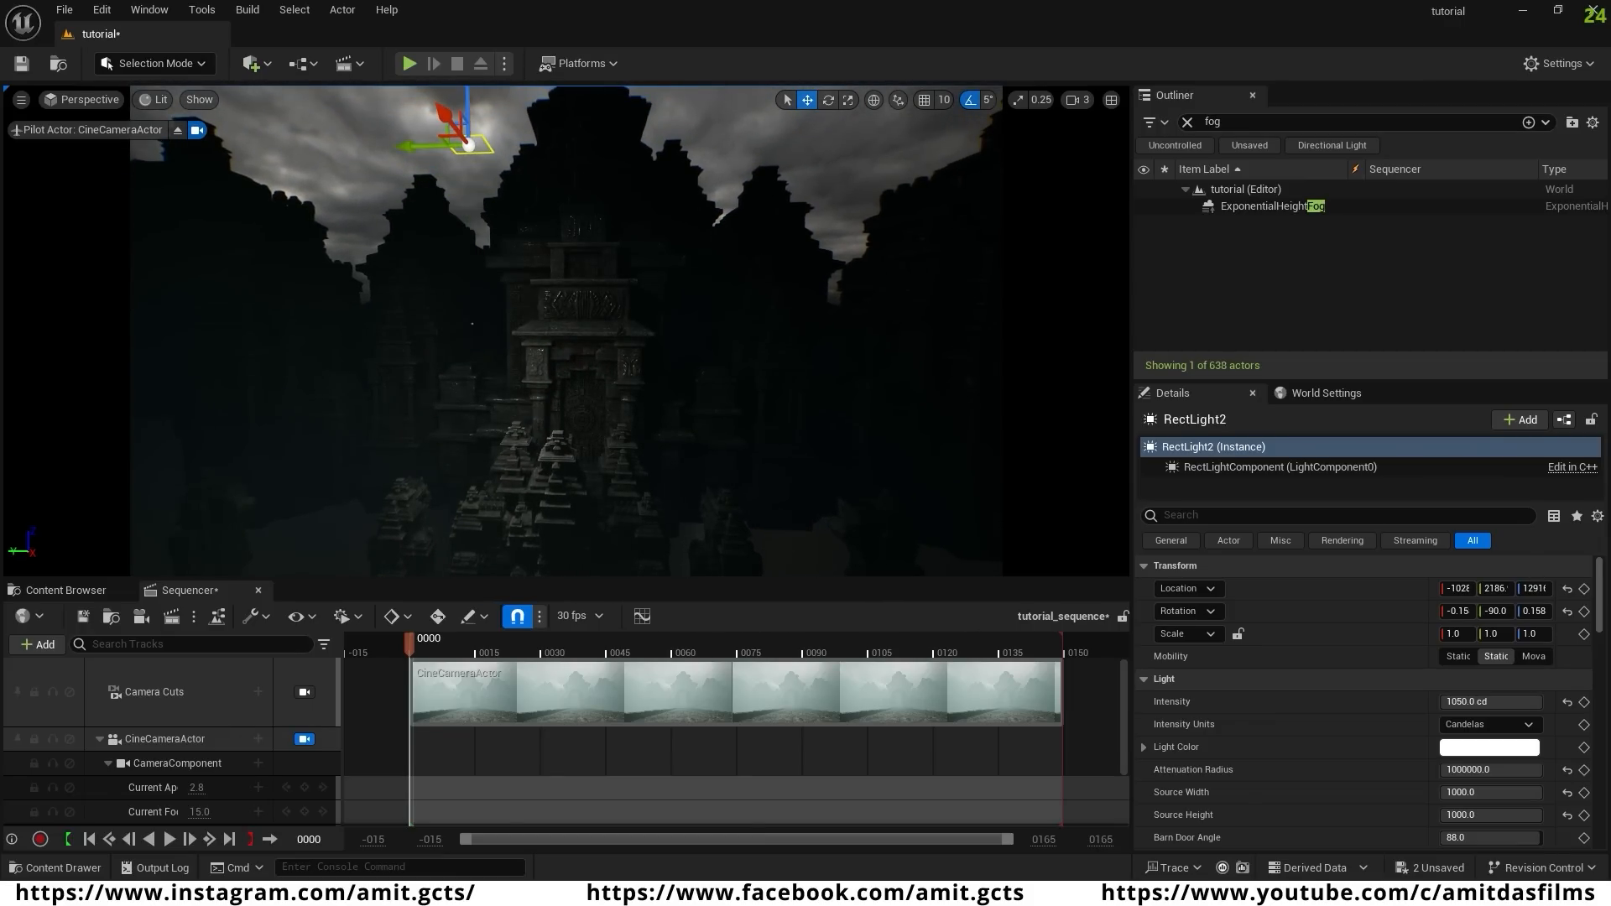
right_click_drag(475, 218, 450, 142)
left_click_drag(491, 197, 503, 161)
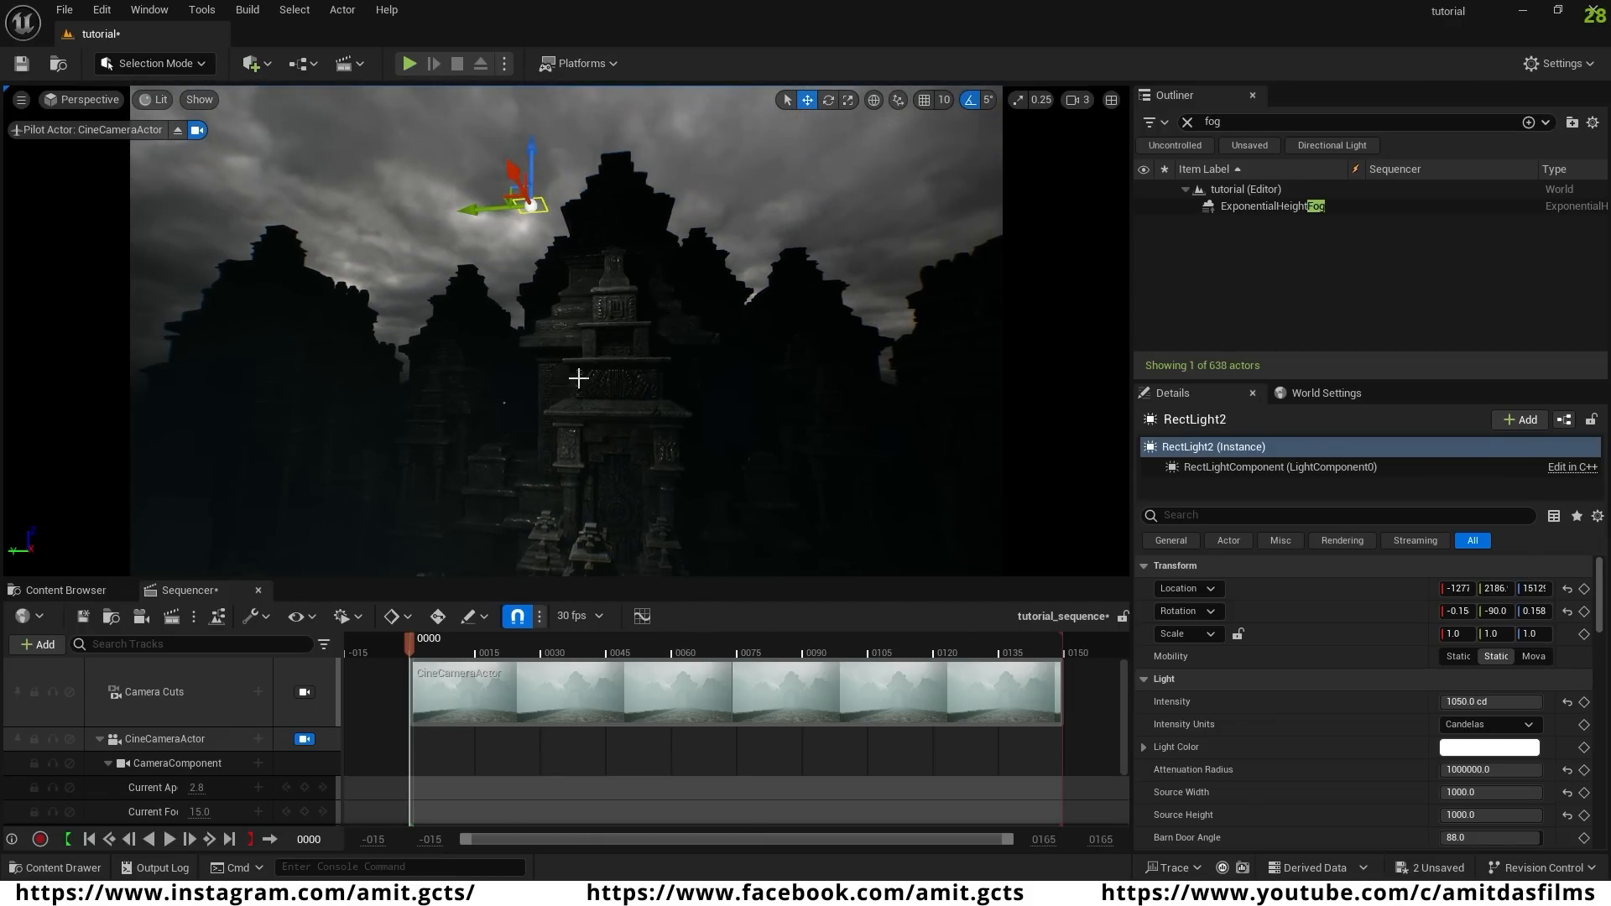
- Duplicate the upper Rect Light twice, placing one copy over the left towers and another over the right towers
right_click_drag(579, 379, 563, 349)
left_click_drag(552, 247, 323, 299, "alt")
left_click_drag(362, 243, 829, 285)
right_click_drag(645, 371, 738, 371)
right_click_drag(536, 258, 618, 257)
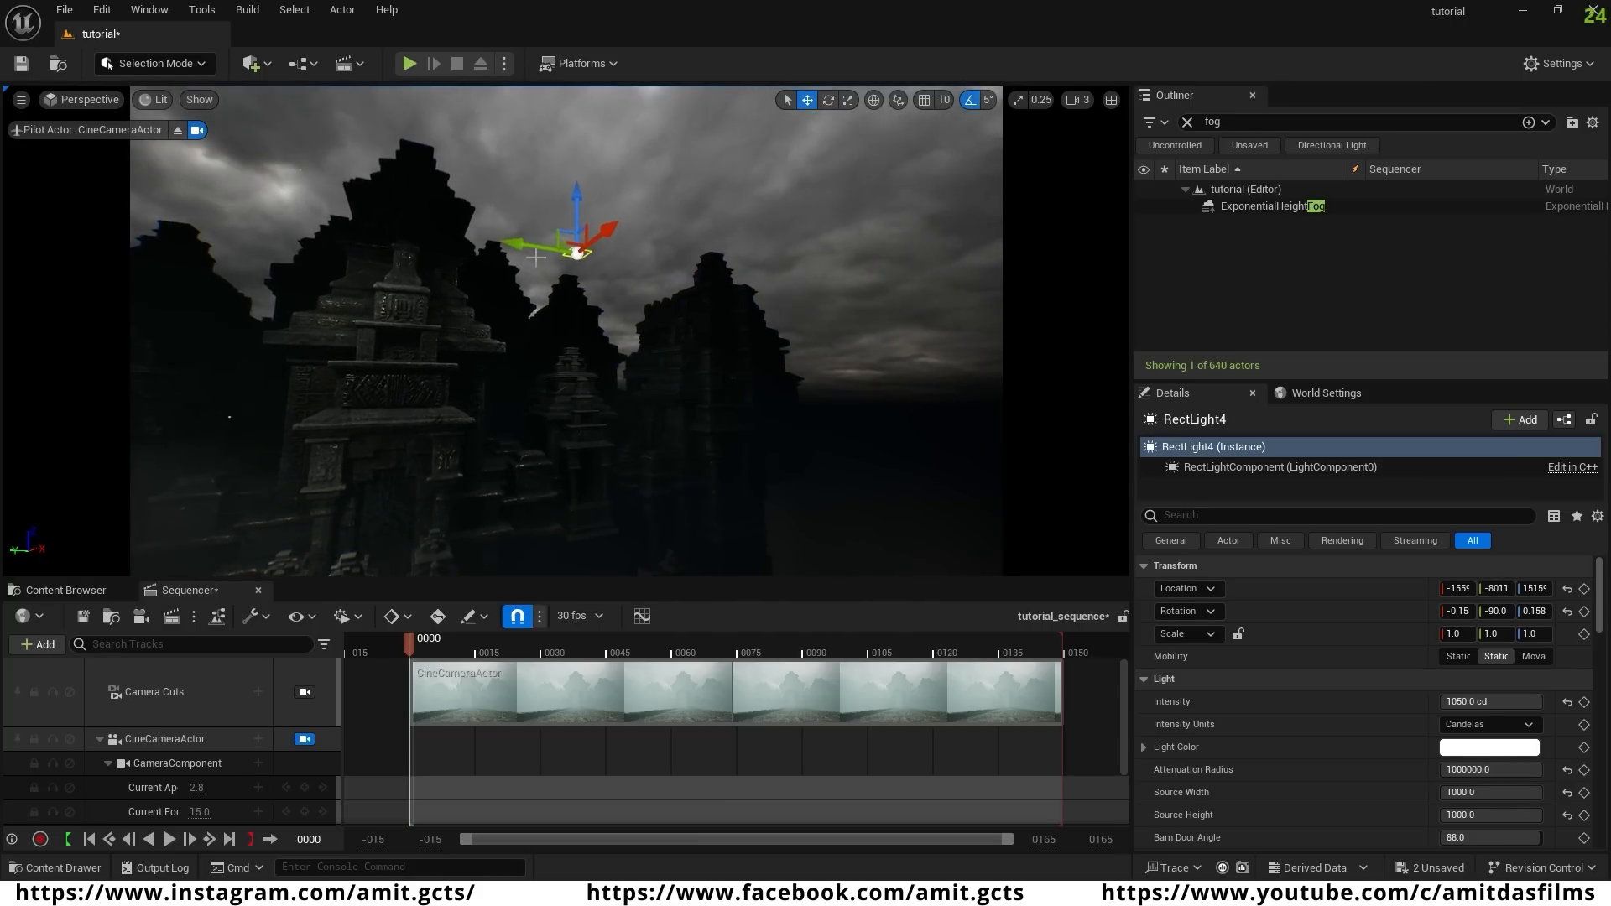
- Add two more Rect Light copies, one high above the rear right towers and one above the central temple's peak
left_click_drag(513, 245, 702, 123)
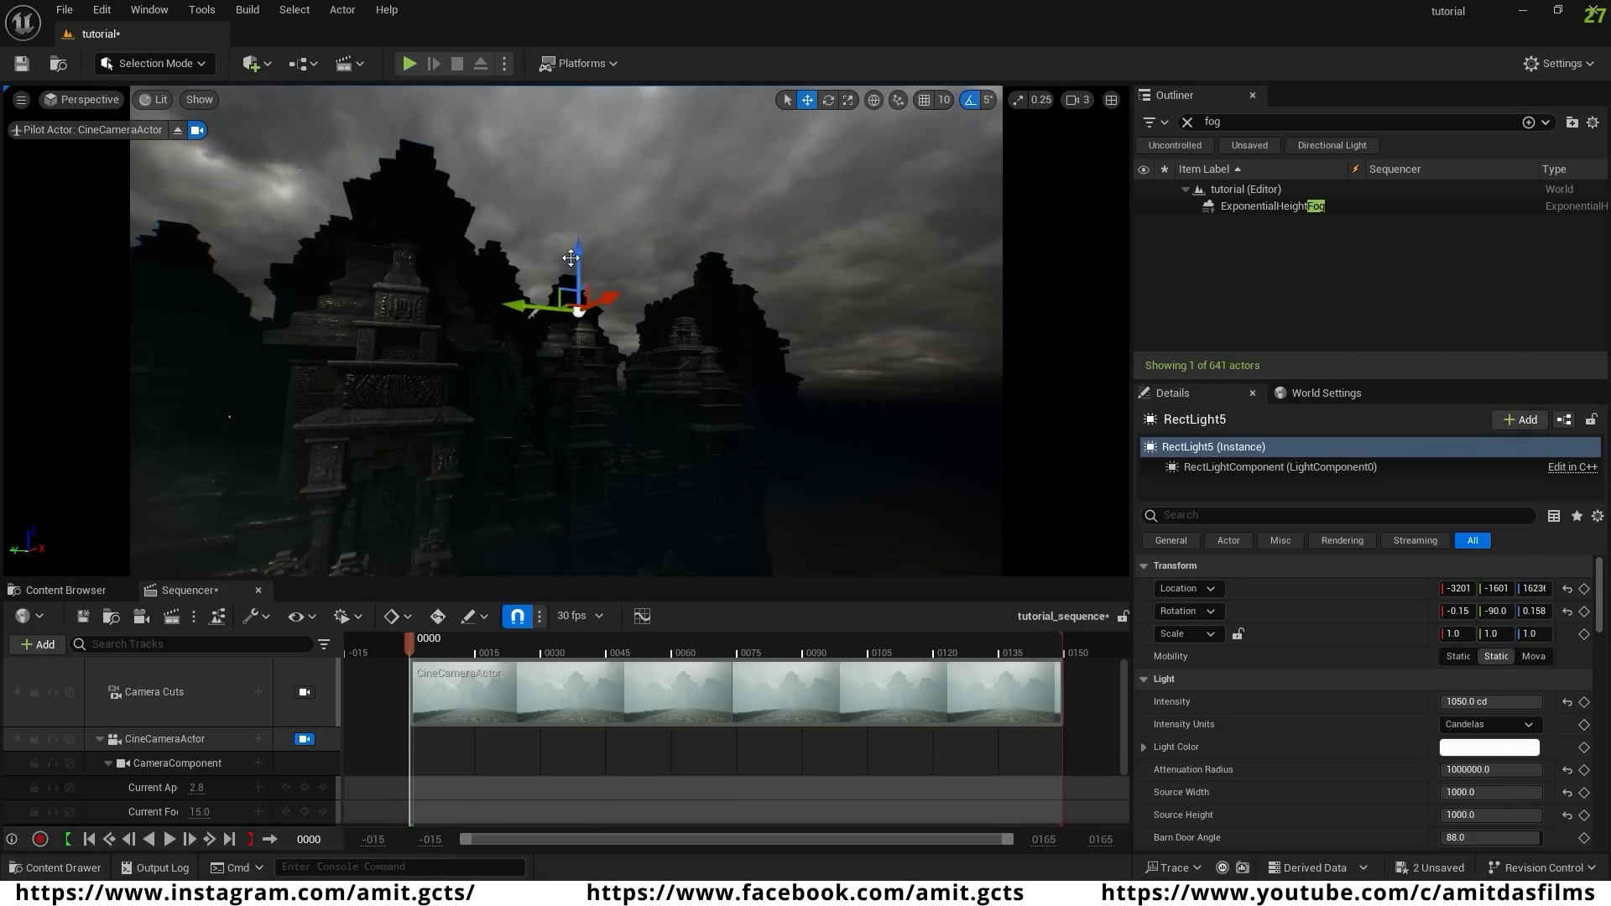
left_click_drag(551, 253, 551, 144)
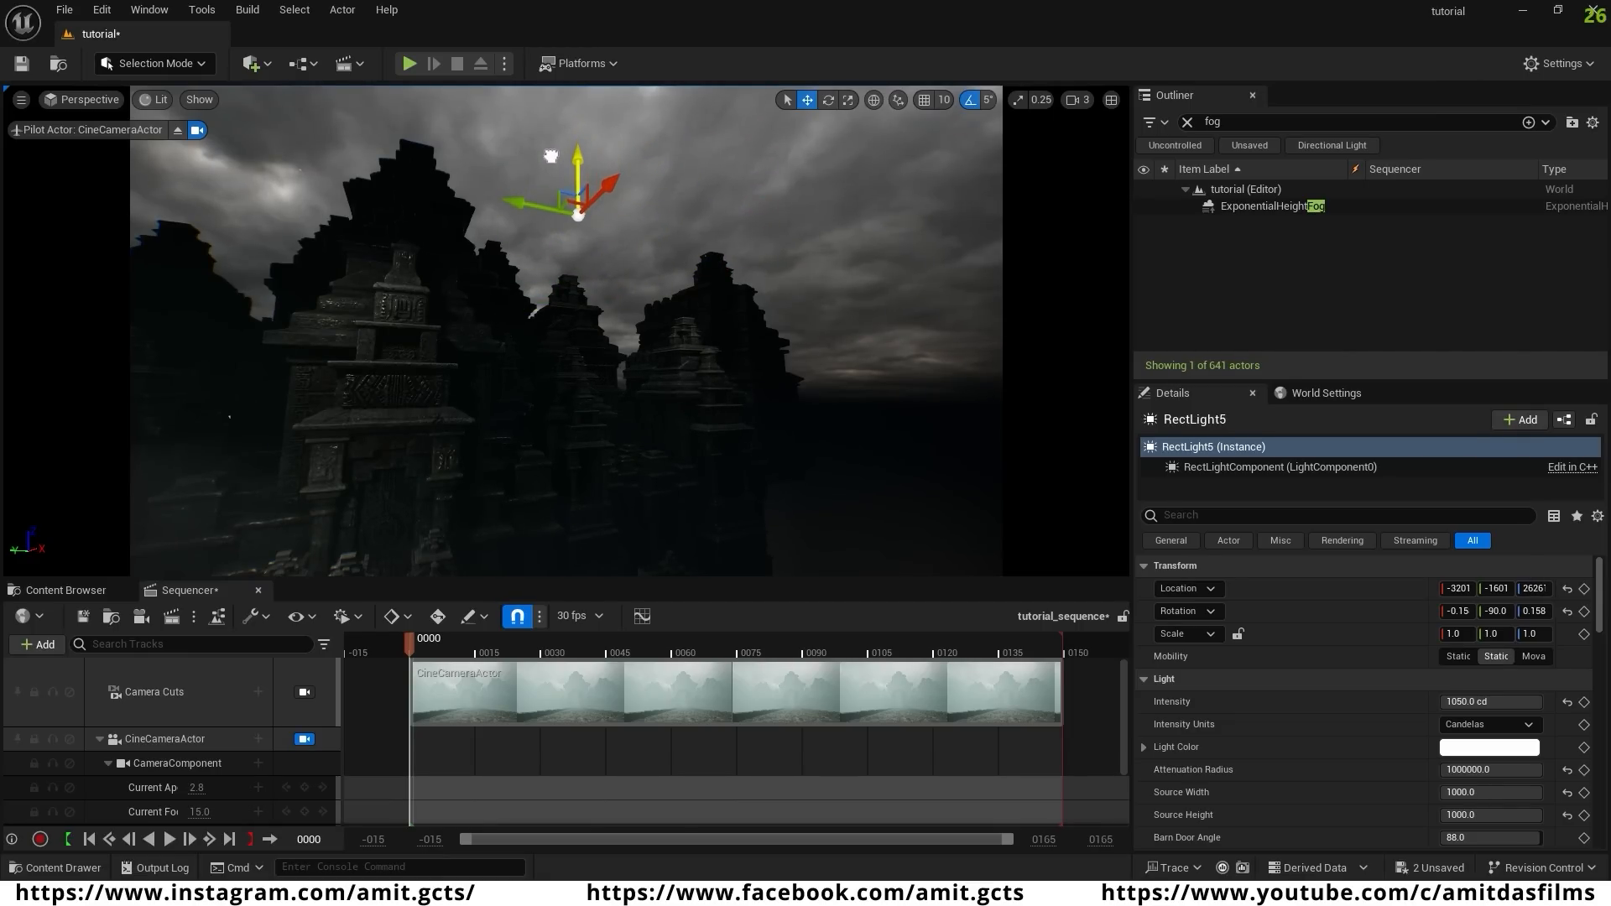
right_click_drag(571, 271, 512, 250)
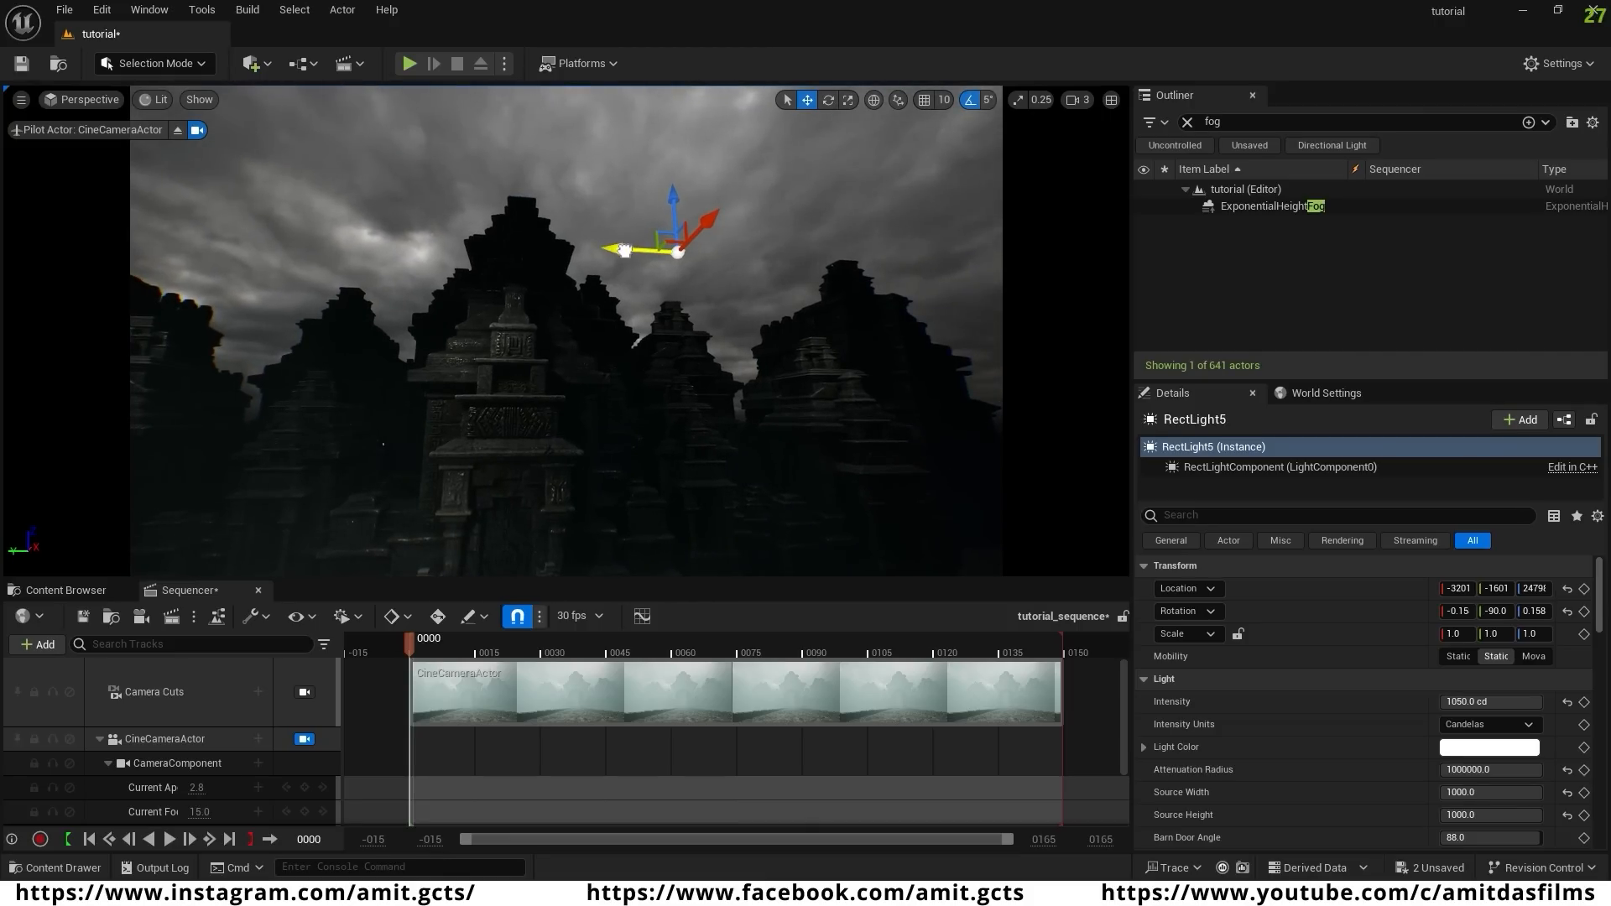
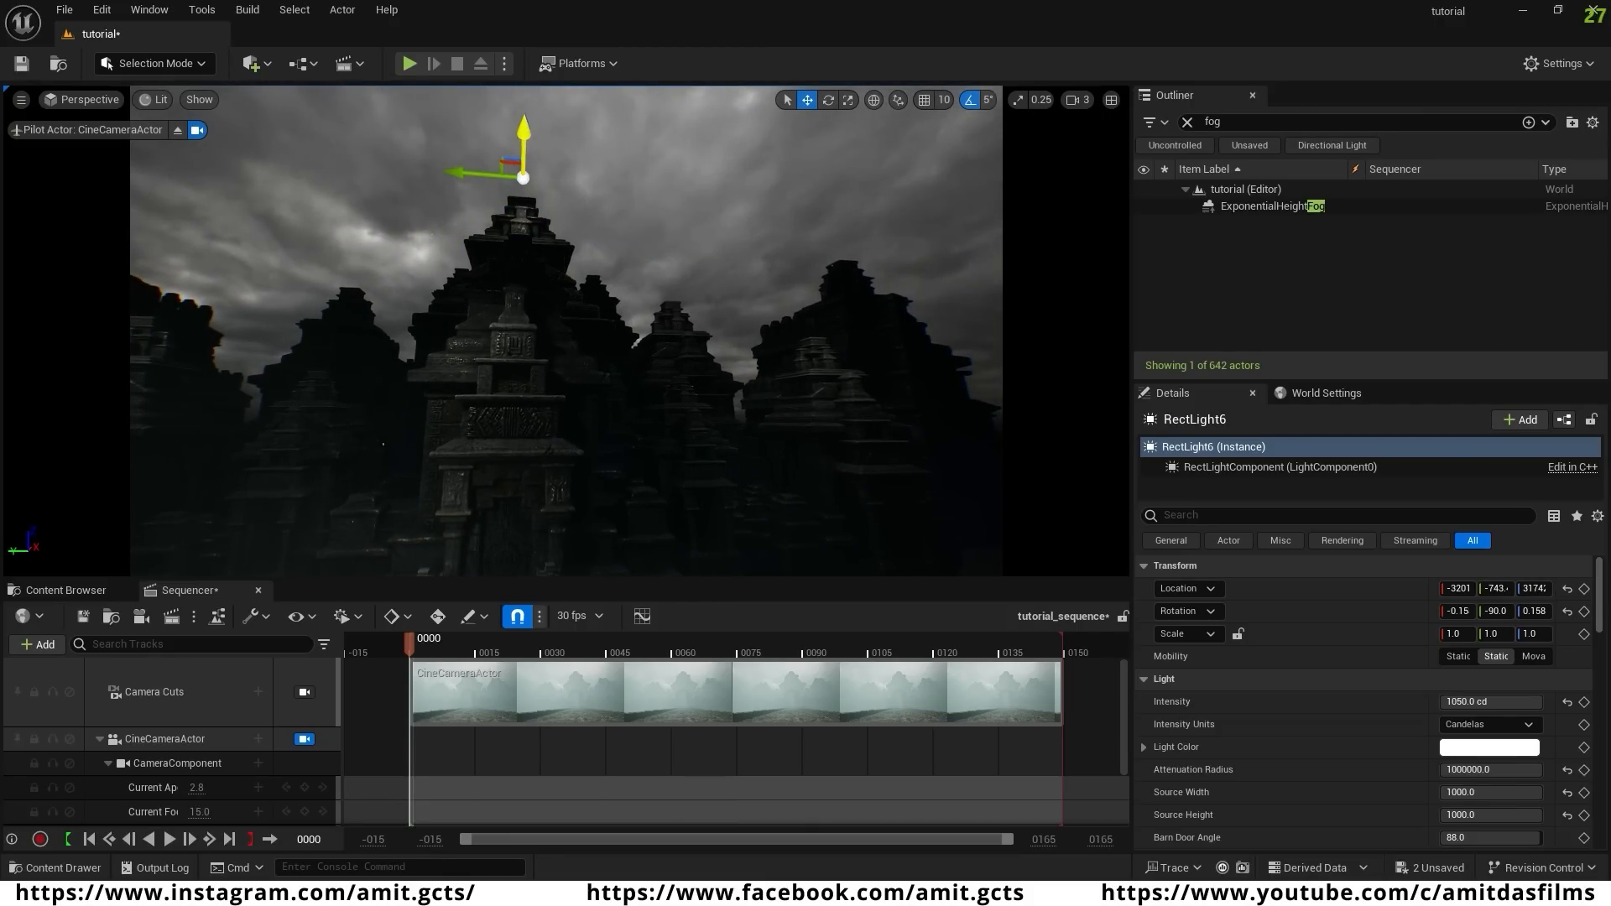
right_click_drag(646, 329, 662, 372)
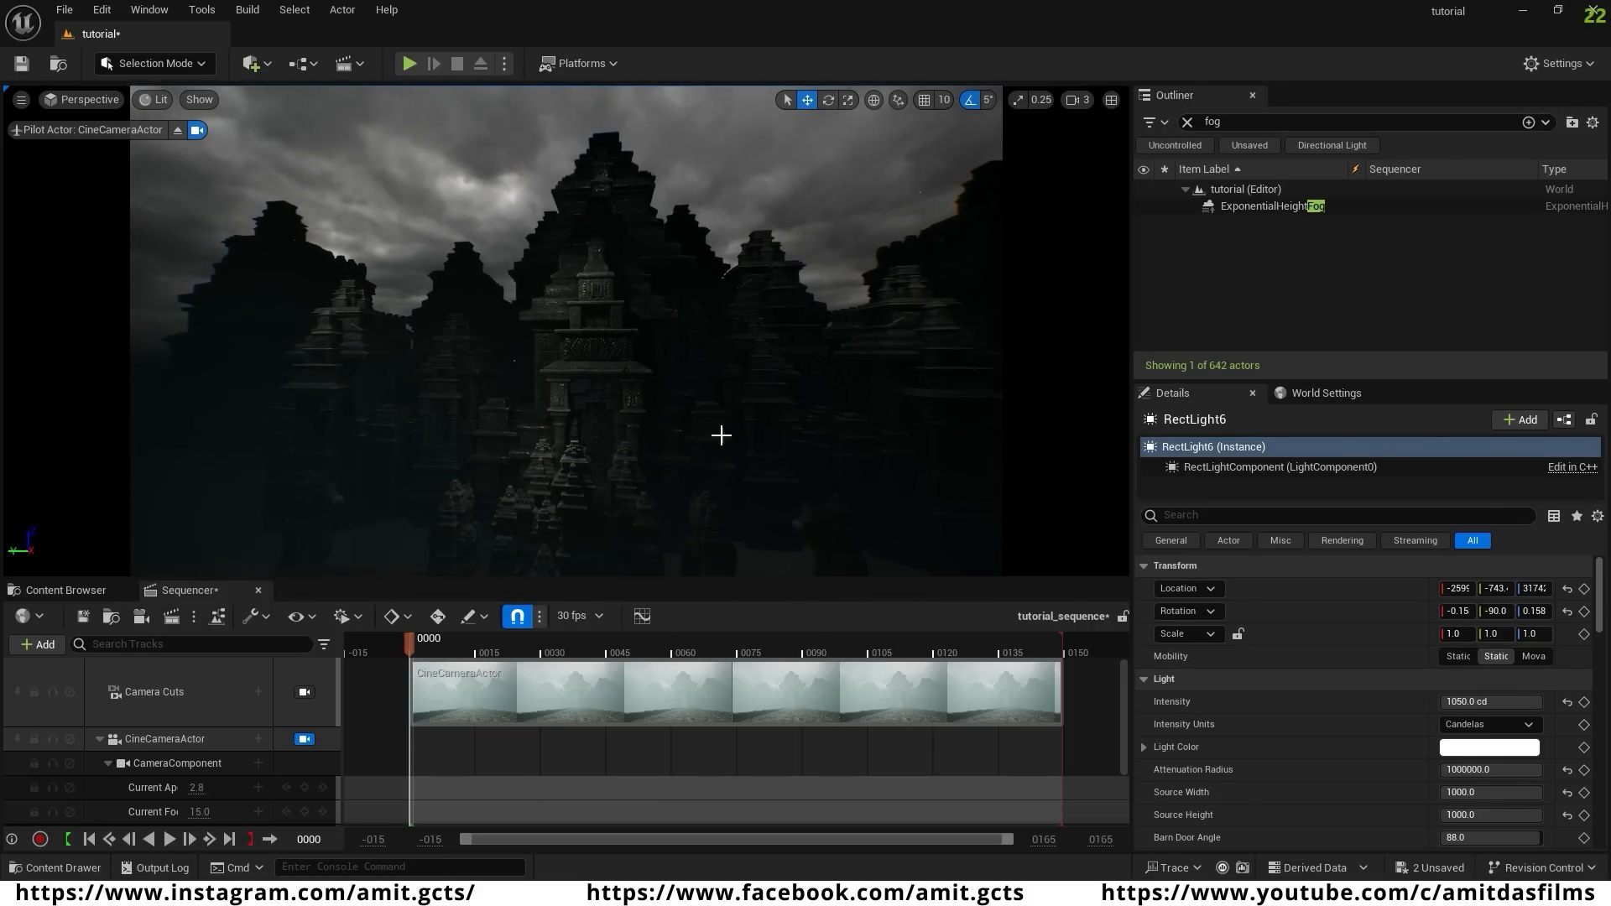
- Fly back to the walkway before the archway and shift RectLight6 sideways over the left background towers
right_click_drag(549, 470, 726, 505)
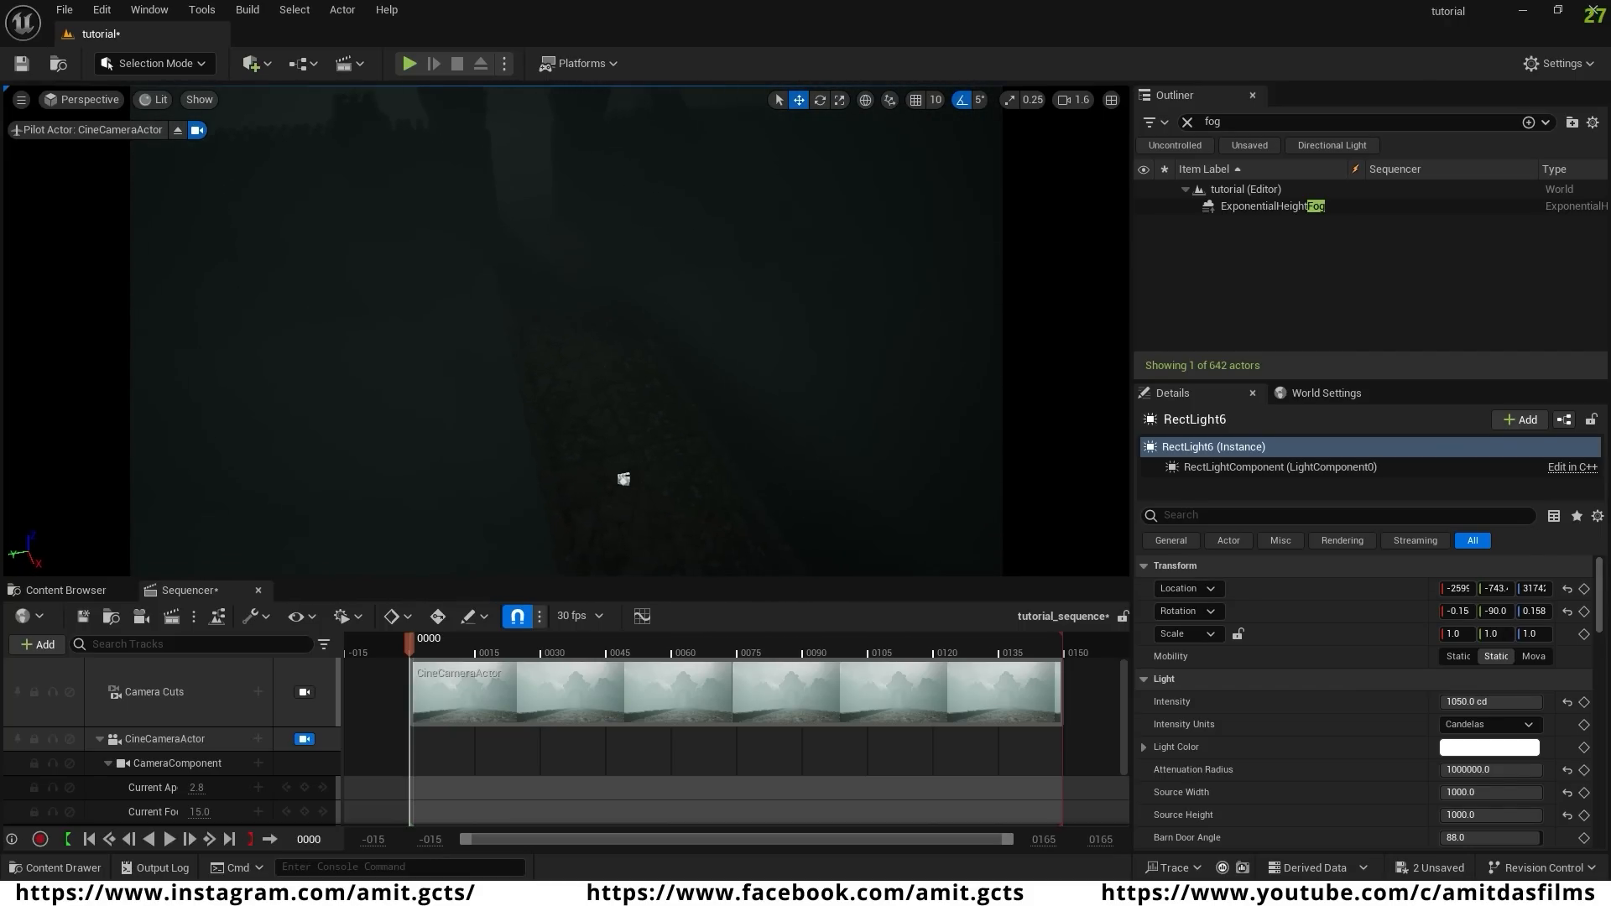
right_click_drag(605, 403, 646, 332)
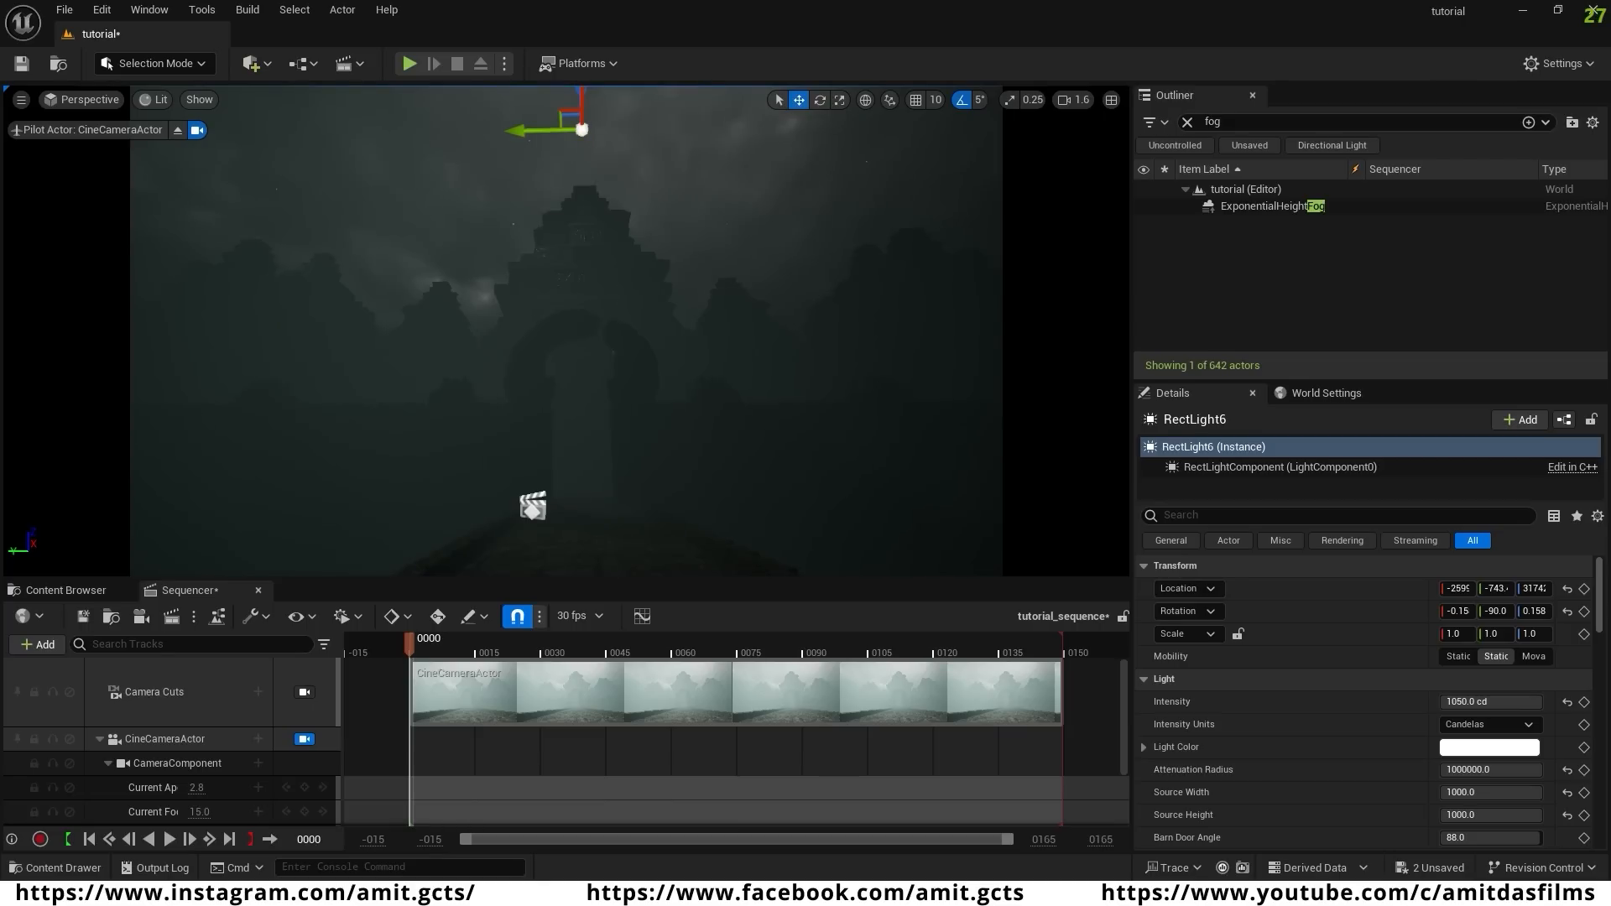
right_click_drag(532, 263, 557, 194)
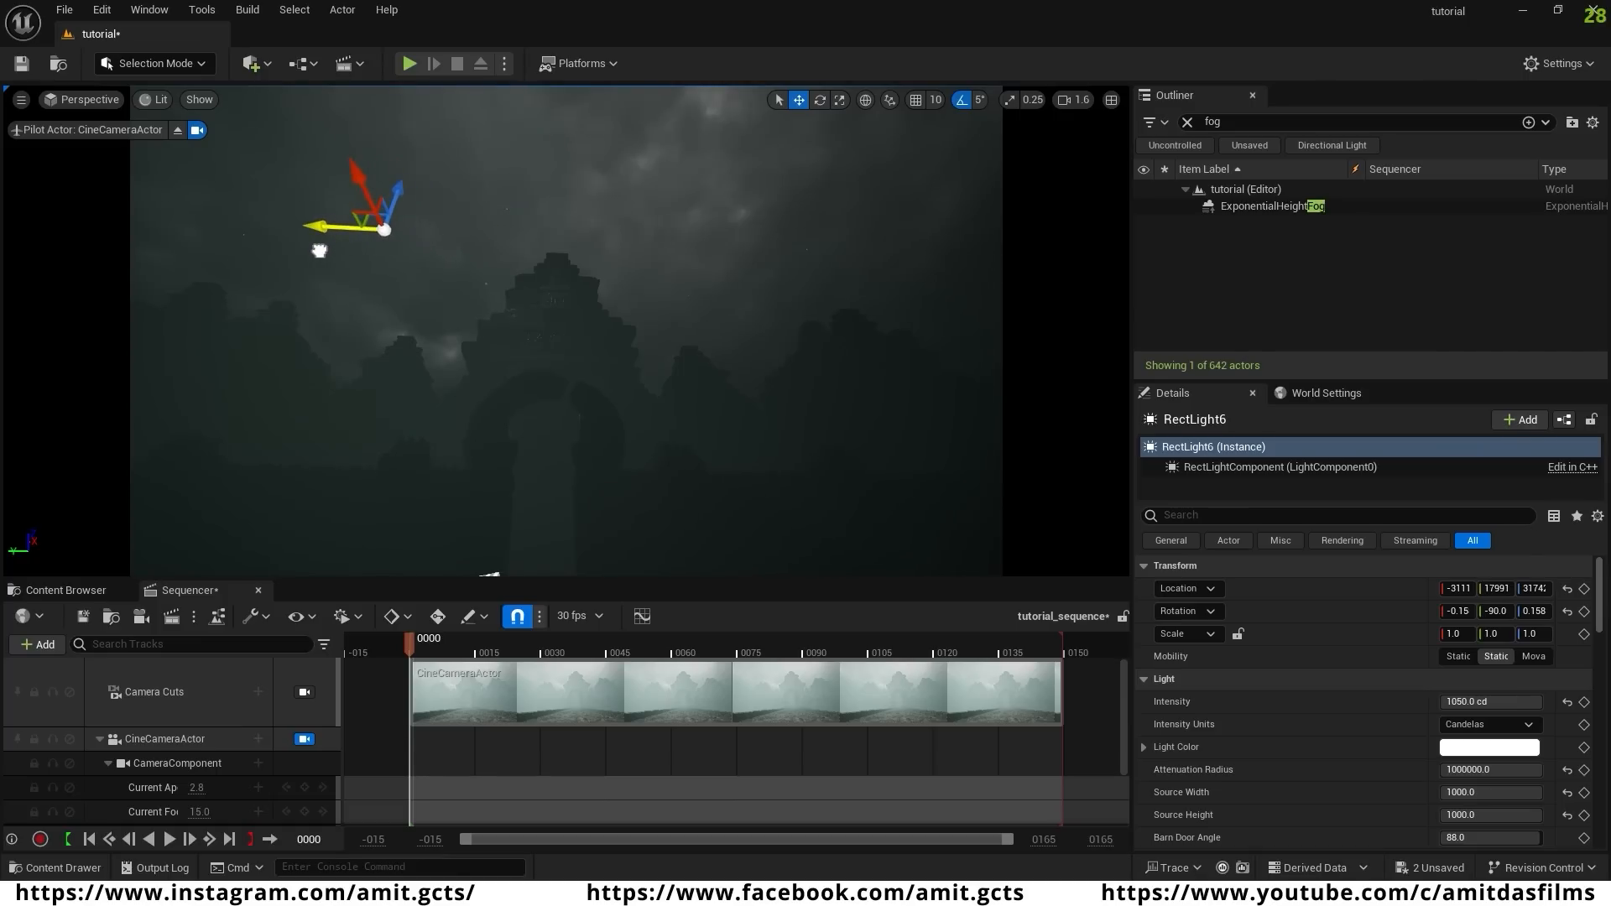
right_click_drag(622, 436, 595, 568)
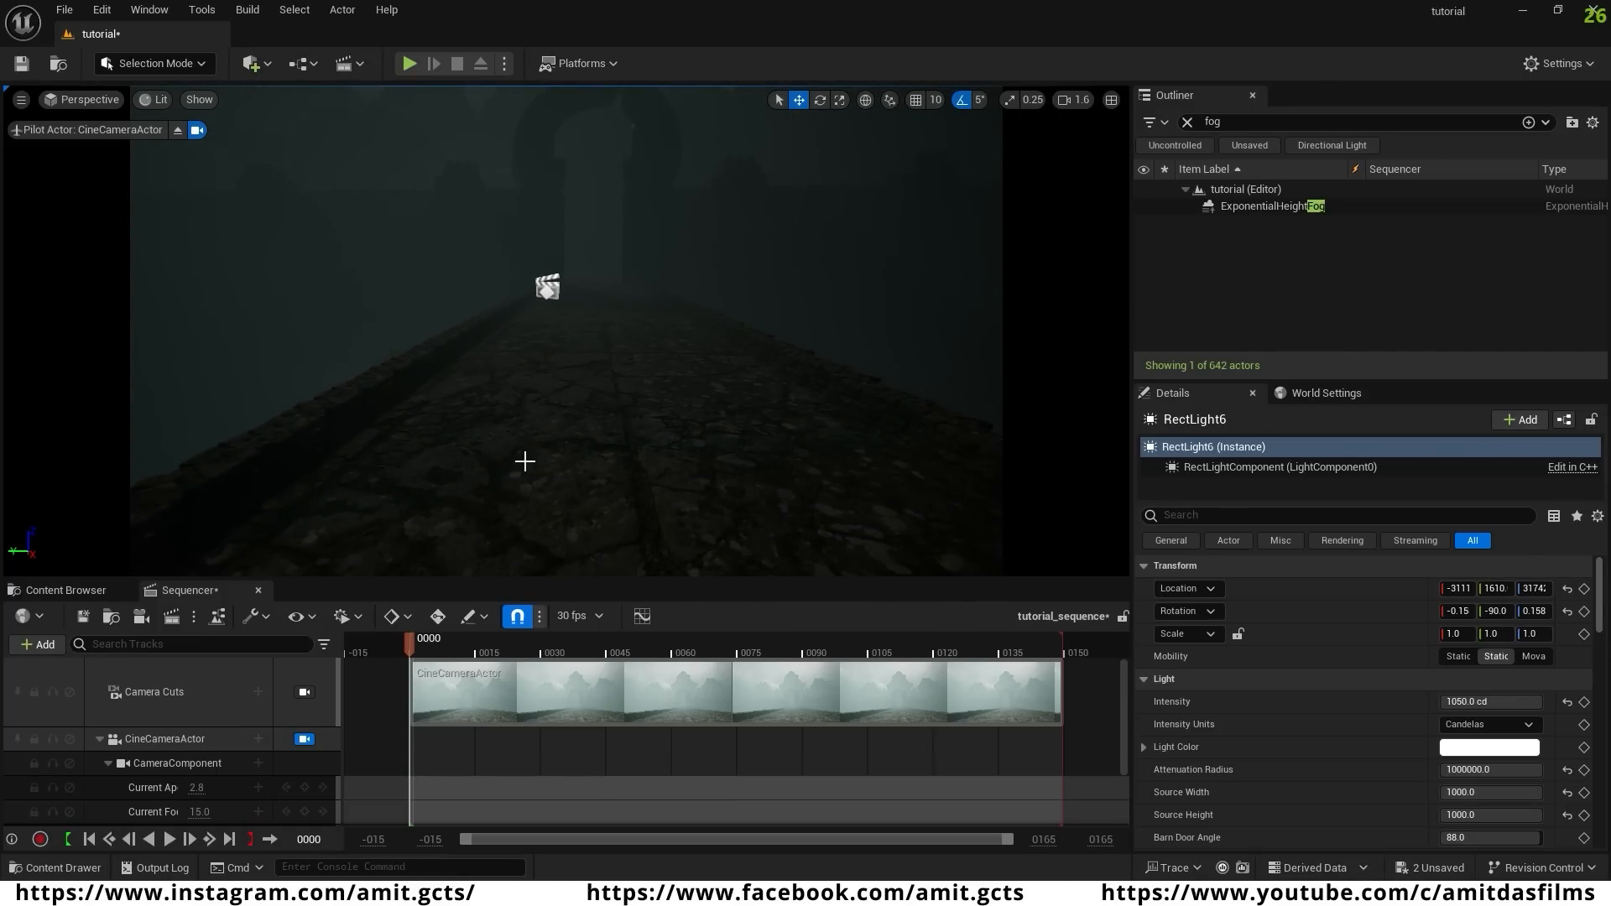
right_click_drag(647, 481, 802, 392)
- Clear the Outliner search and hide RectLight6 through RectLight2 to compare the scene without them
left_click(1187, 123)
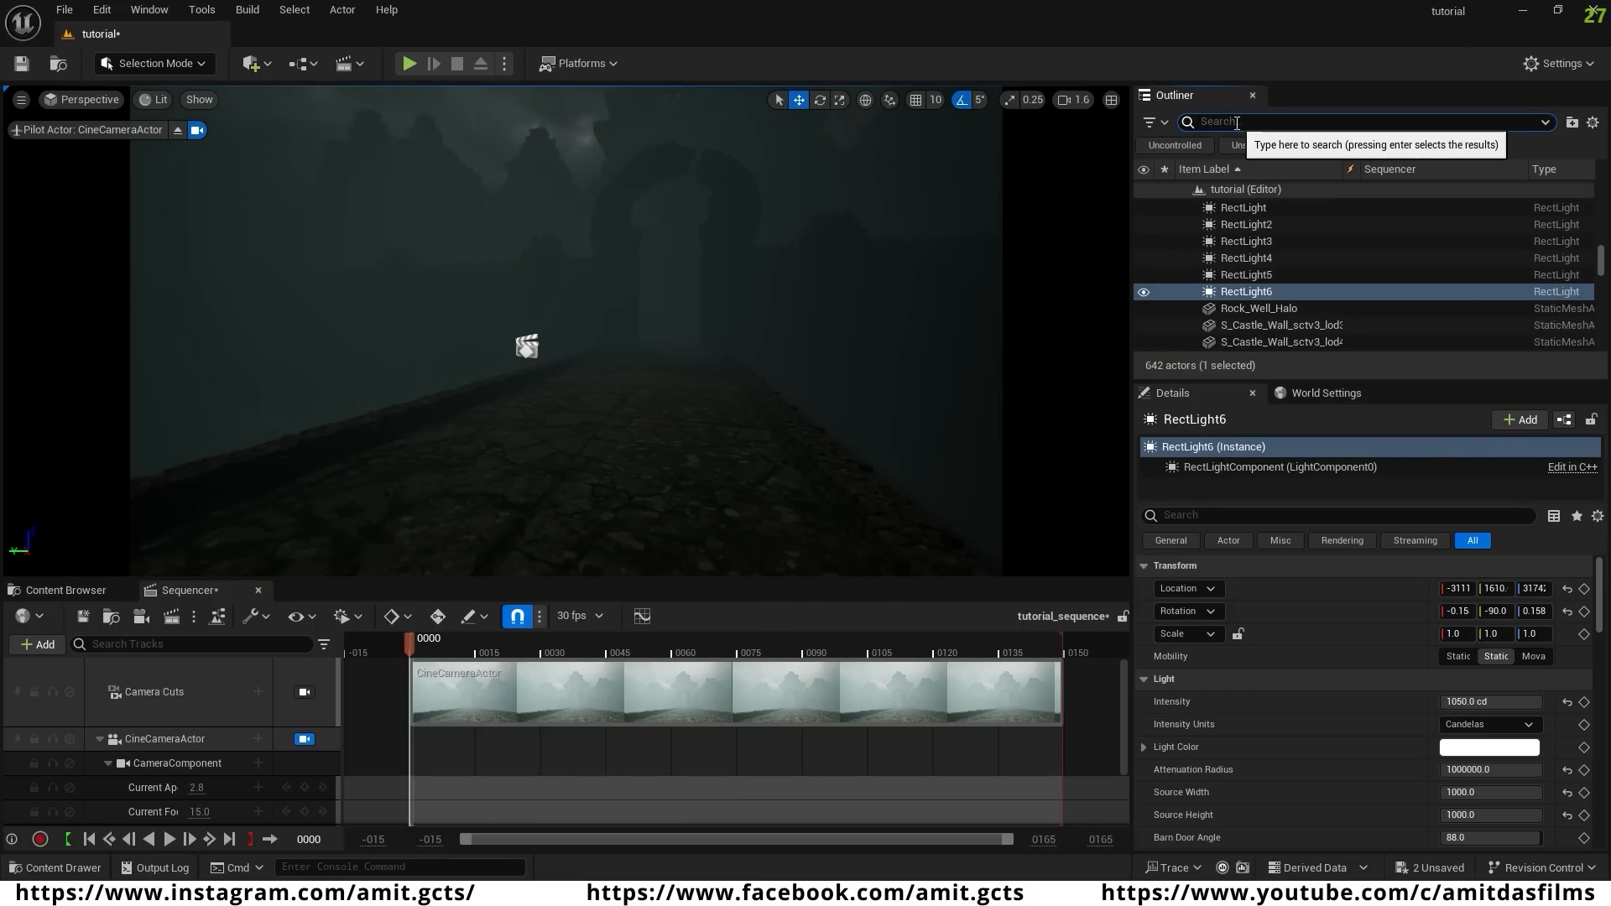
left_click(1147, 293)
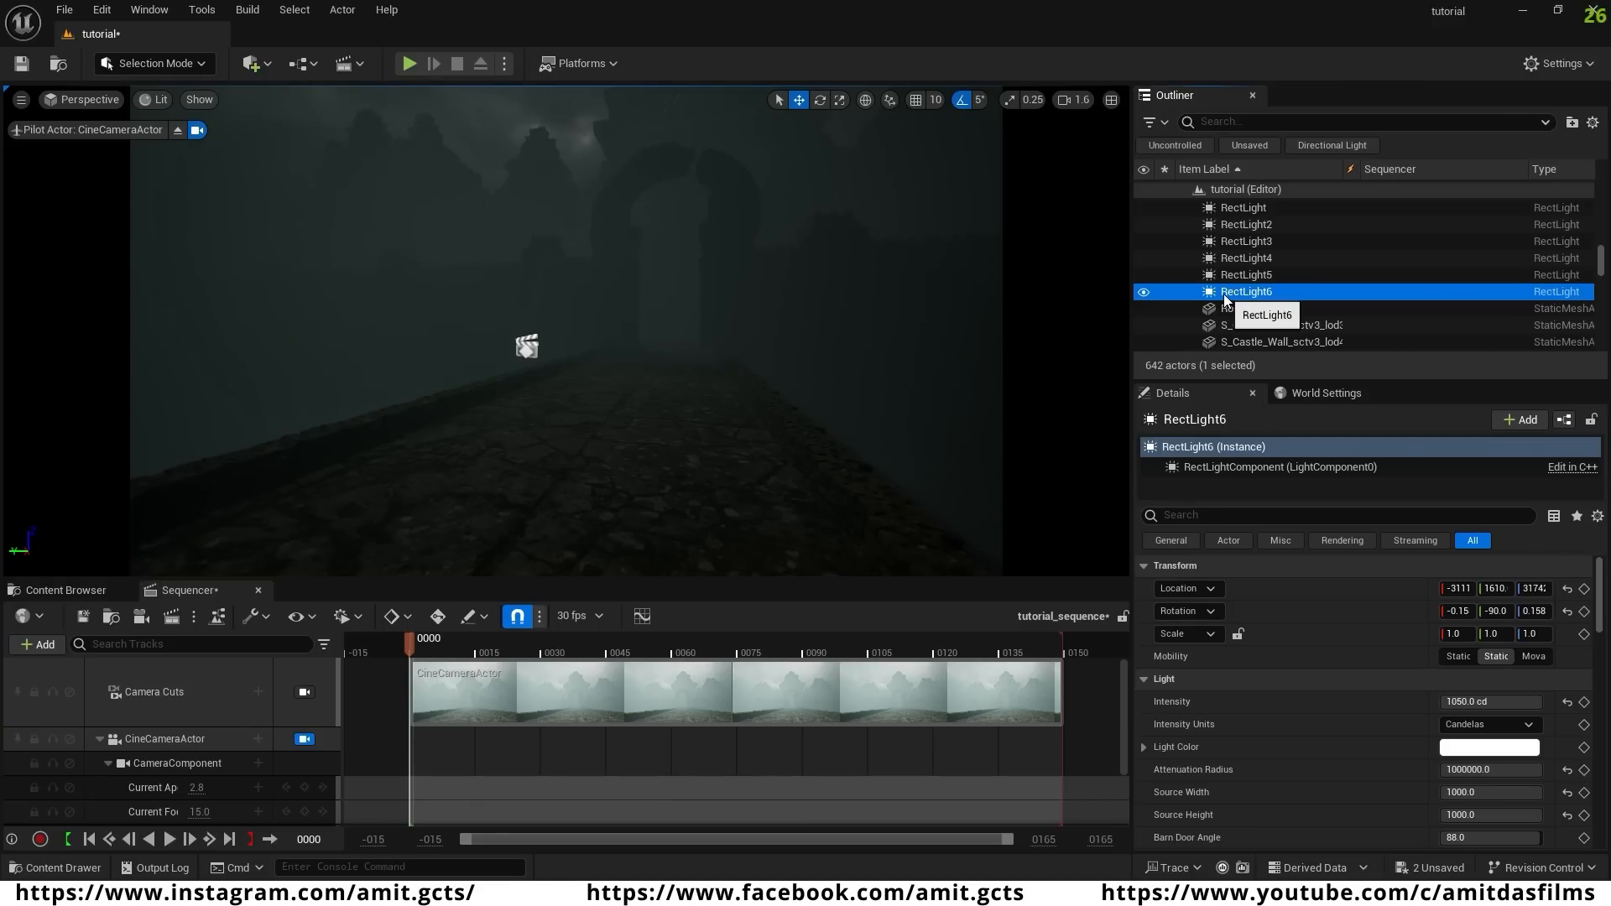
left_click(1145, 292)
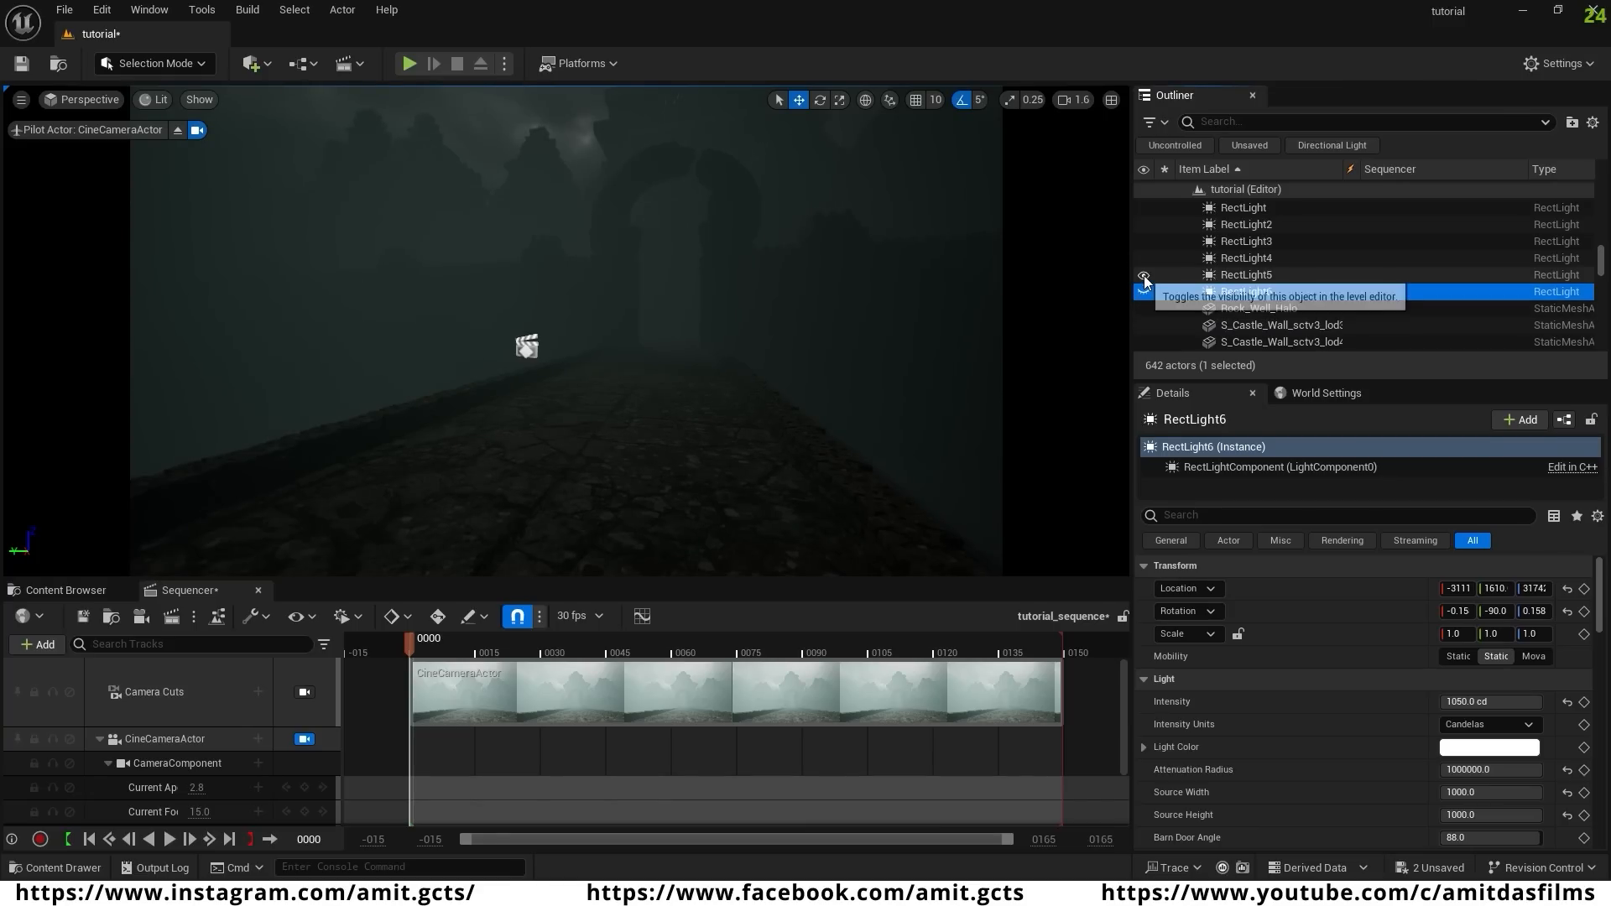
left_click(1144, 274)
left_click(1143, 258)
left_click(1143, 242)
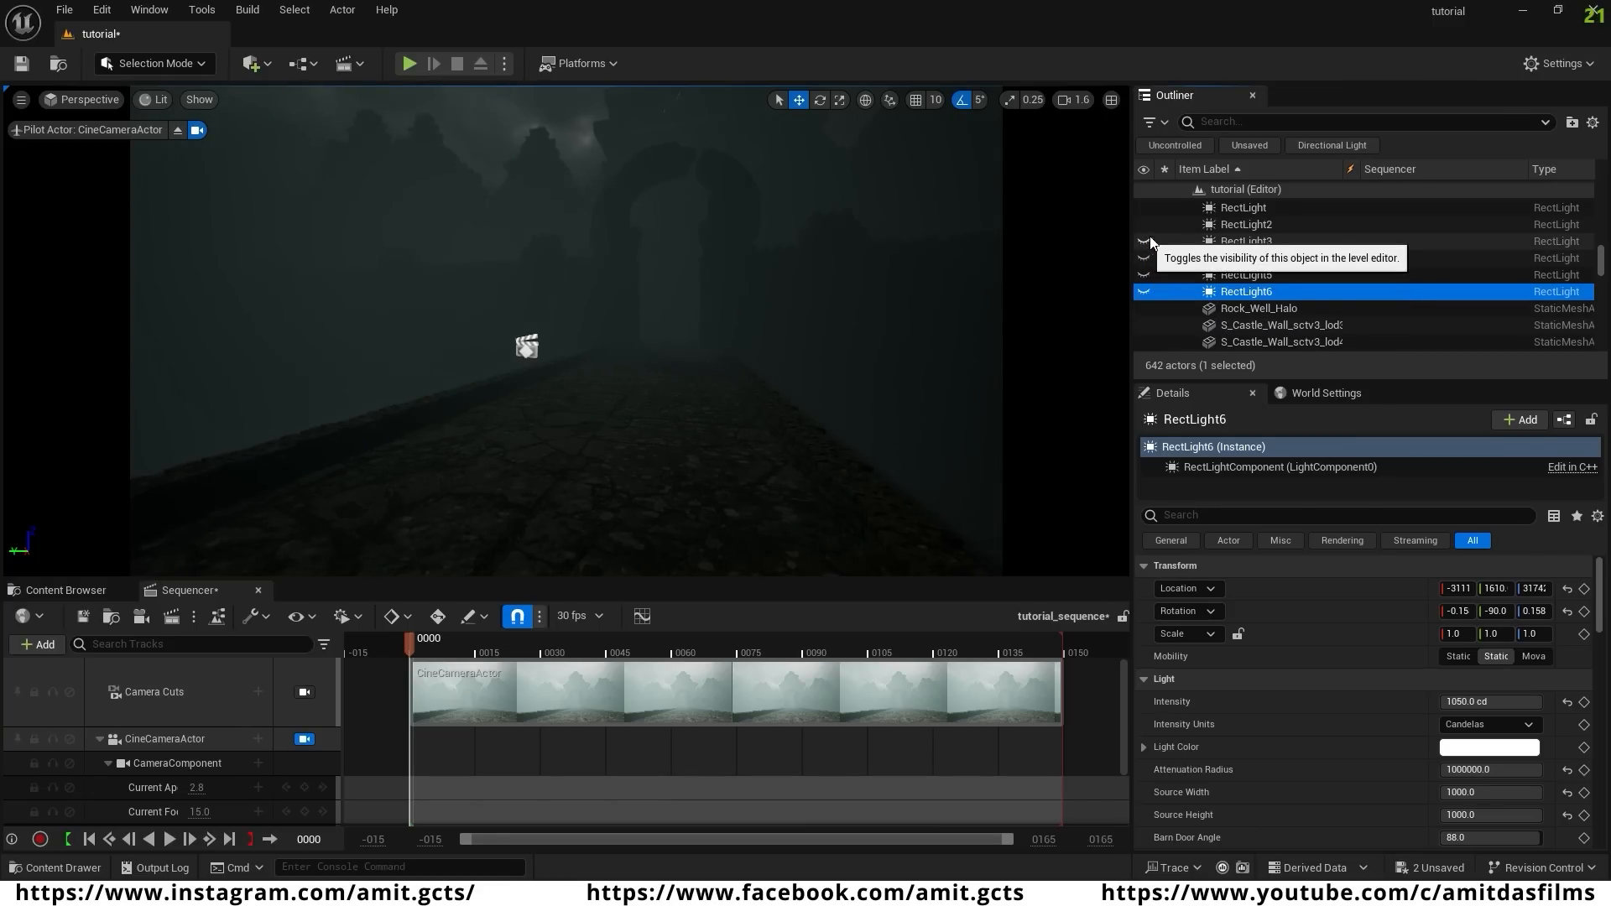
left_click(1143, 225)
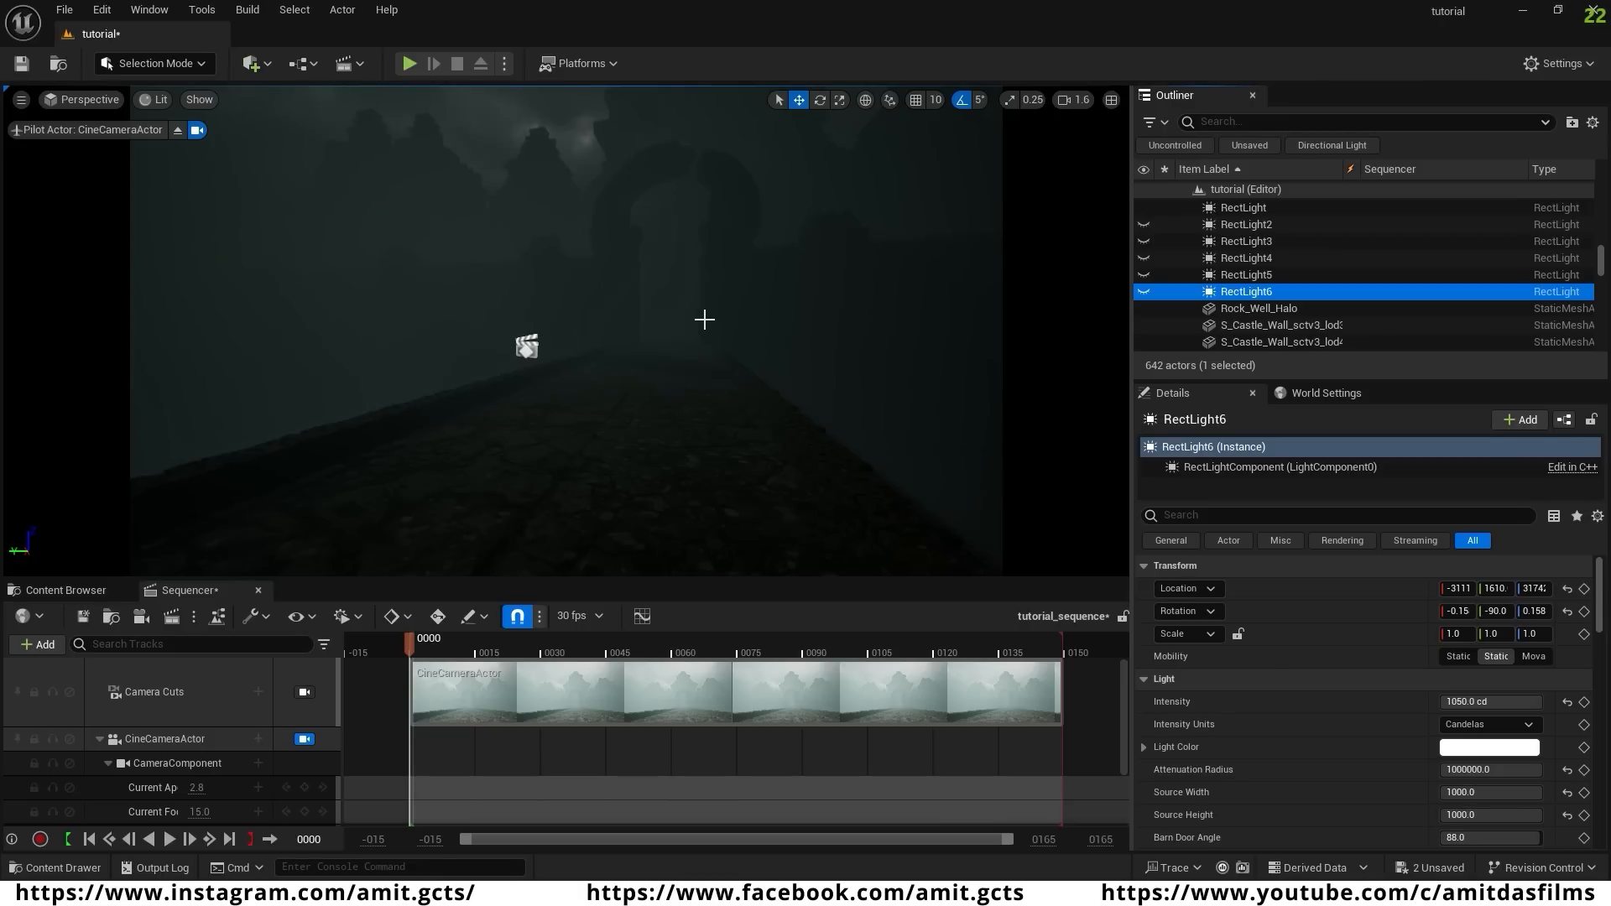
- Make RectLight2 through RectLight6 visible again
left_click(1144, 225)
left_click(1144, 241)
left_click(1144, 259)
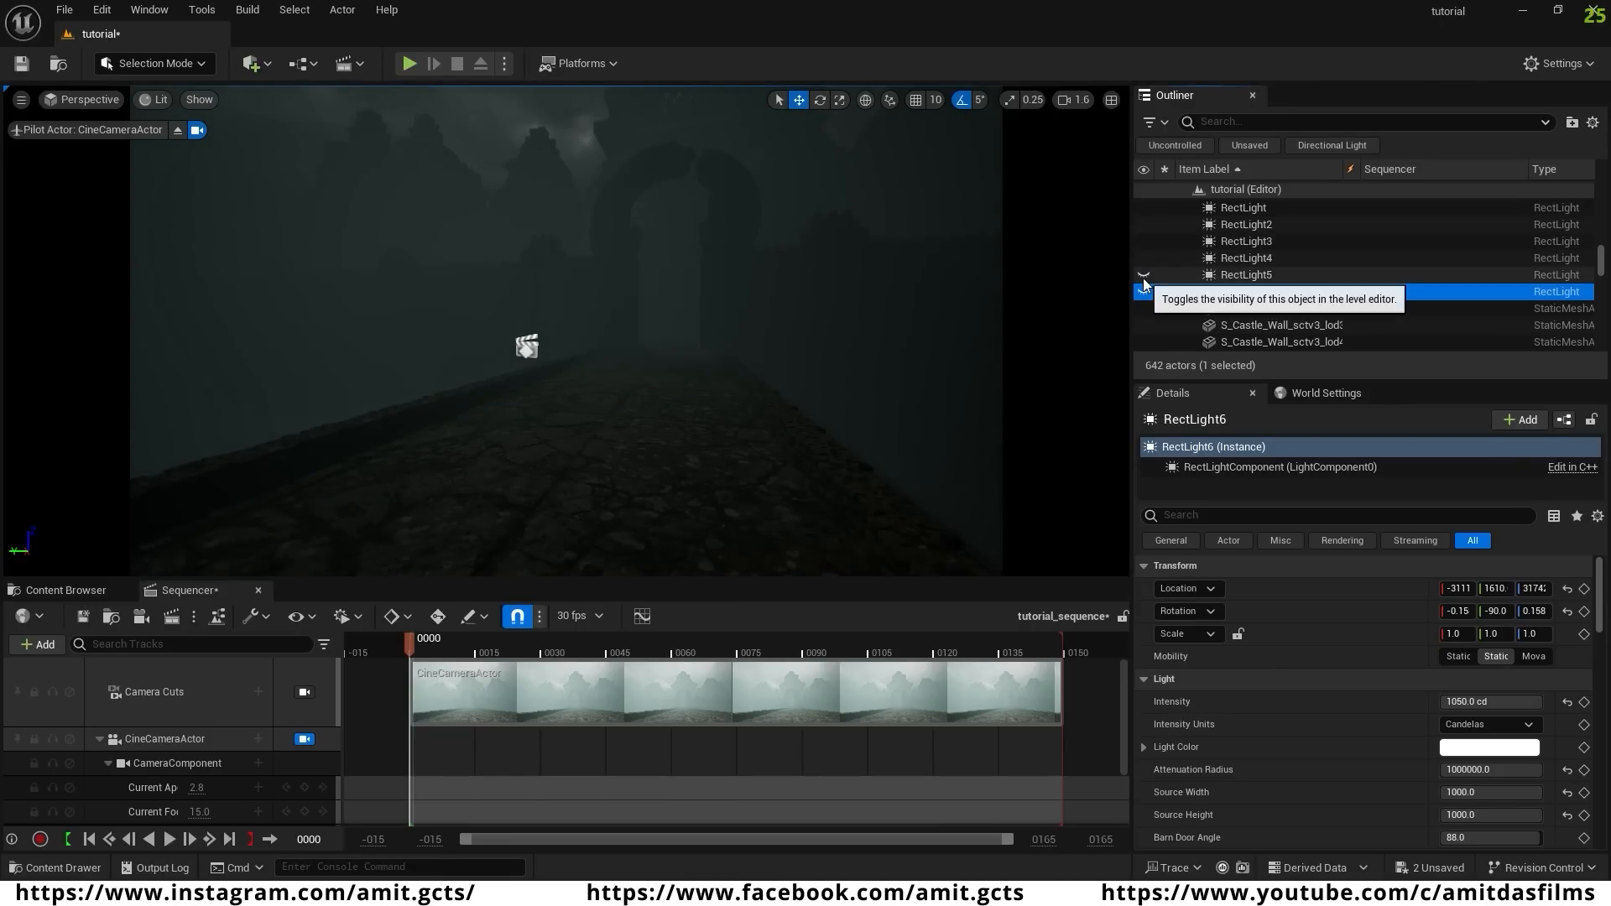
left_click(1143, 275)
left_click(1143, 292)
- Look over the lit archway and background towers from along the stone walkway
right_click_drag(643, 417, 643, 417)
right_click_drag(731, 487, 731, 488)
right_click_drag(645, 196, 646, 197)
left_click(557, 484)
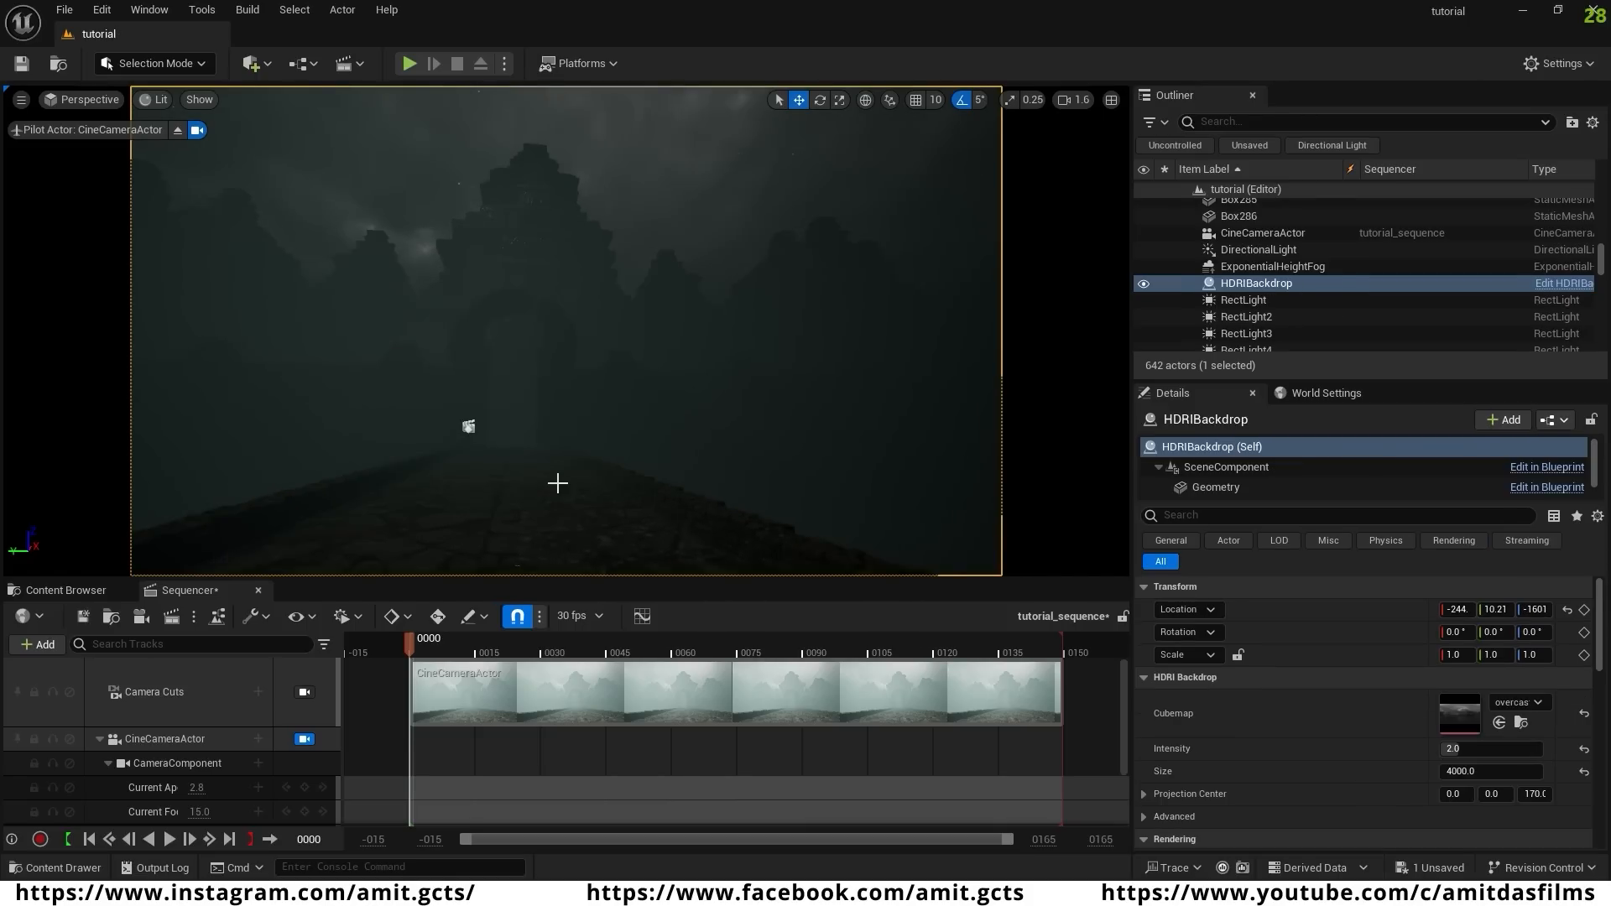
right_click_drag(557, 483, 482, 509)
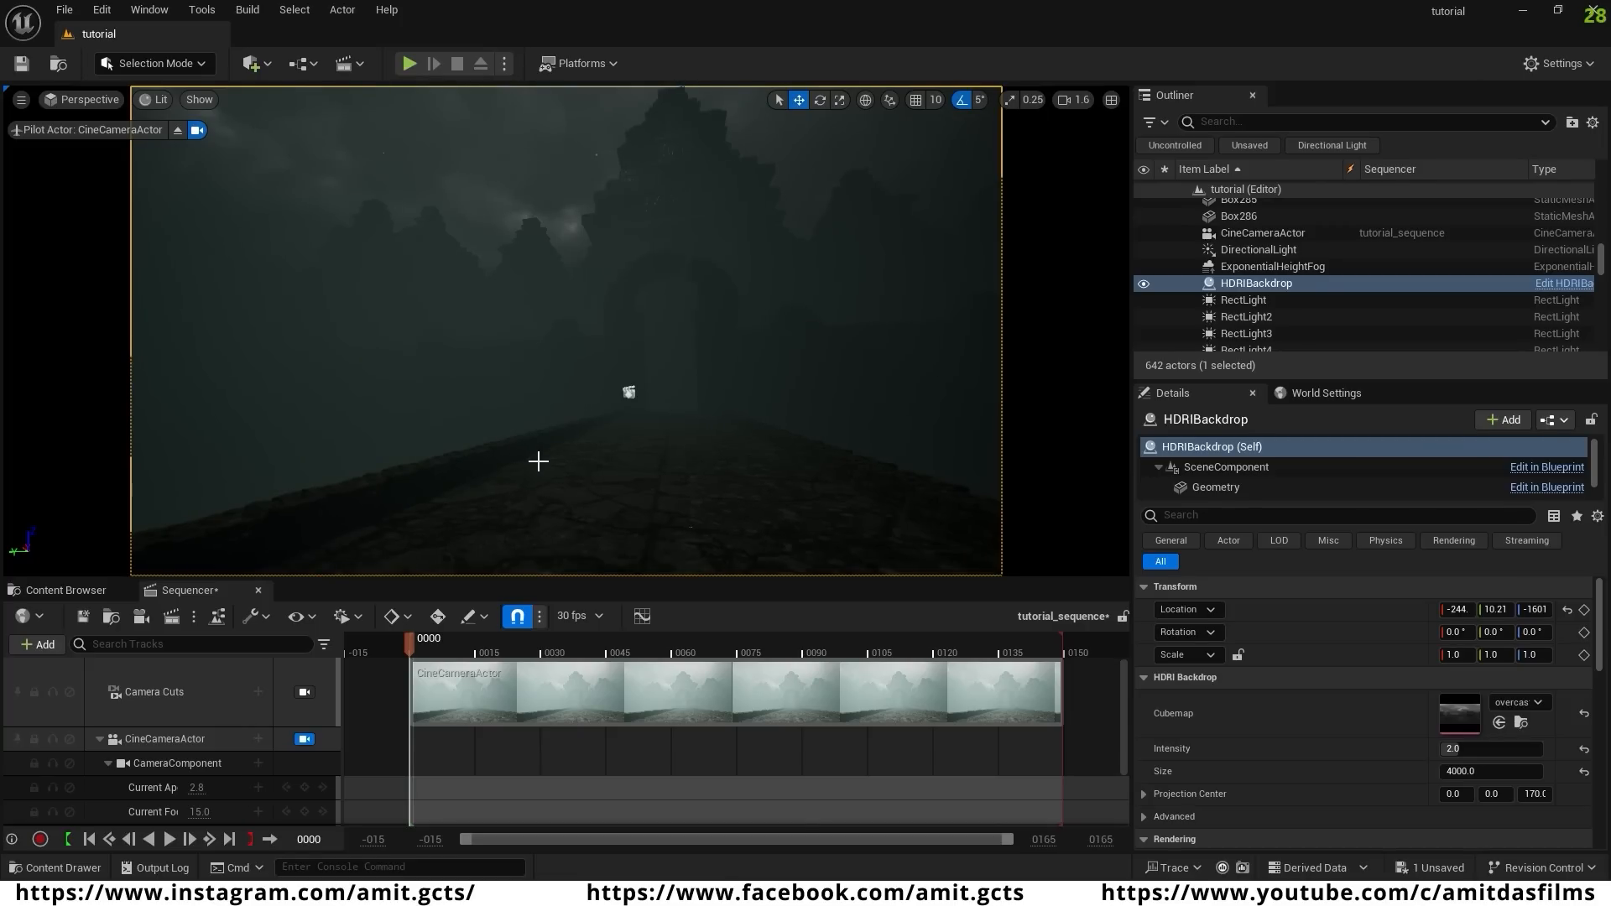
- Open the AncientContent Geometry PillarCollection folder in the content browser and show only its static meshes
left_click(60, 591)
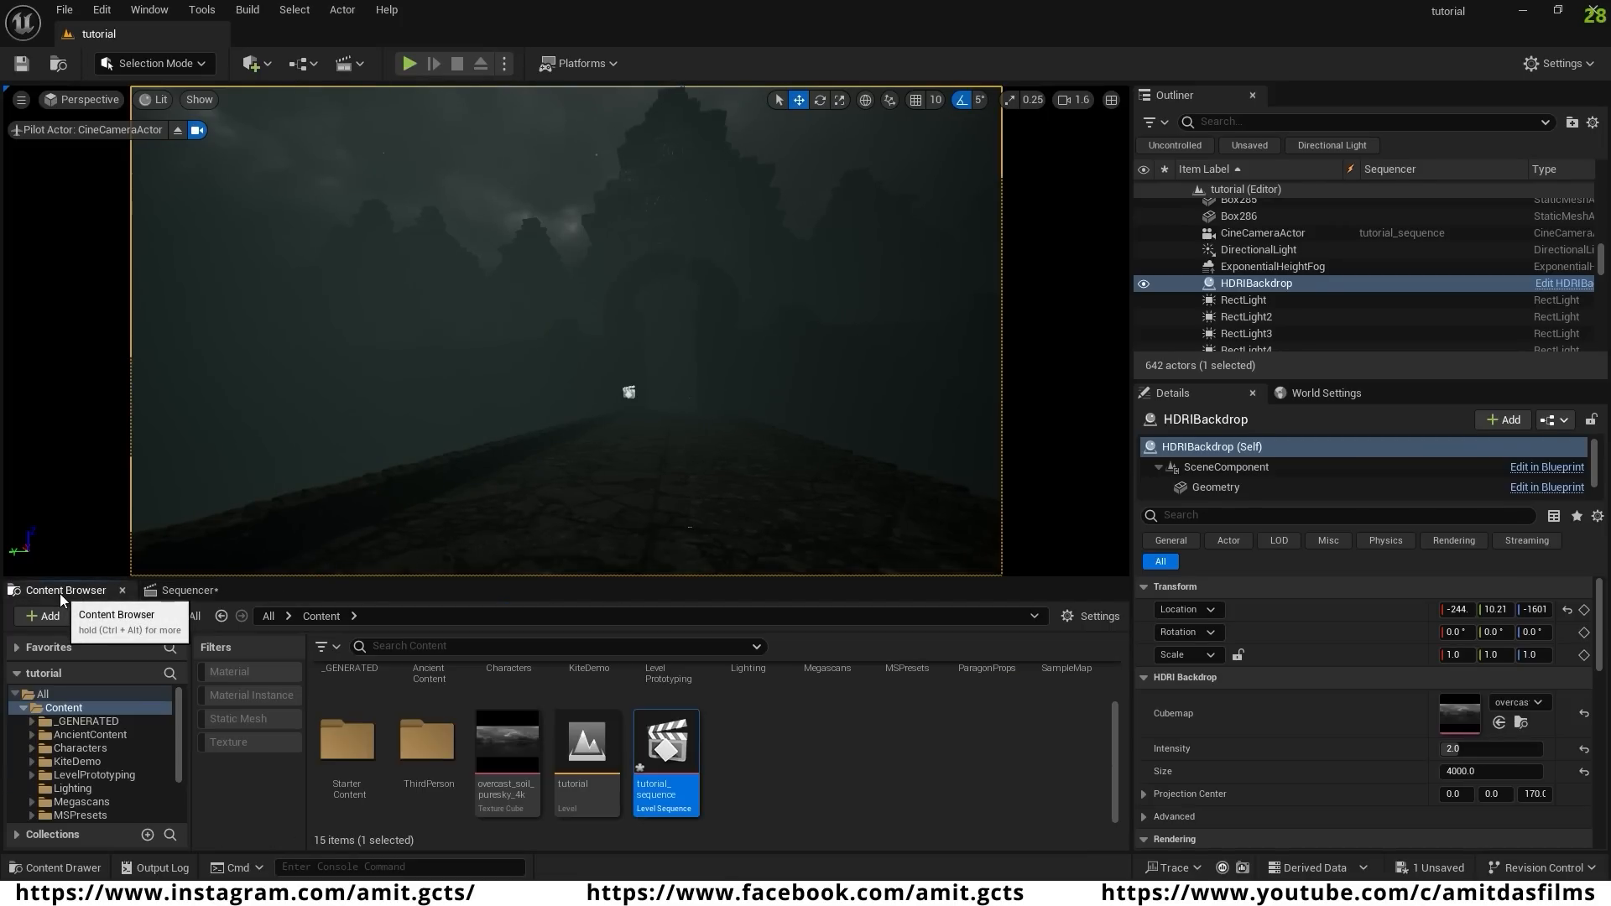
left_click(91, 735)
scroll(861, 790, "up", 2)
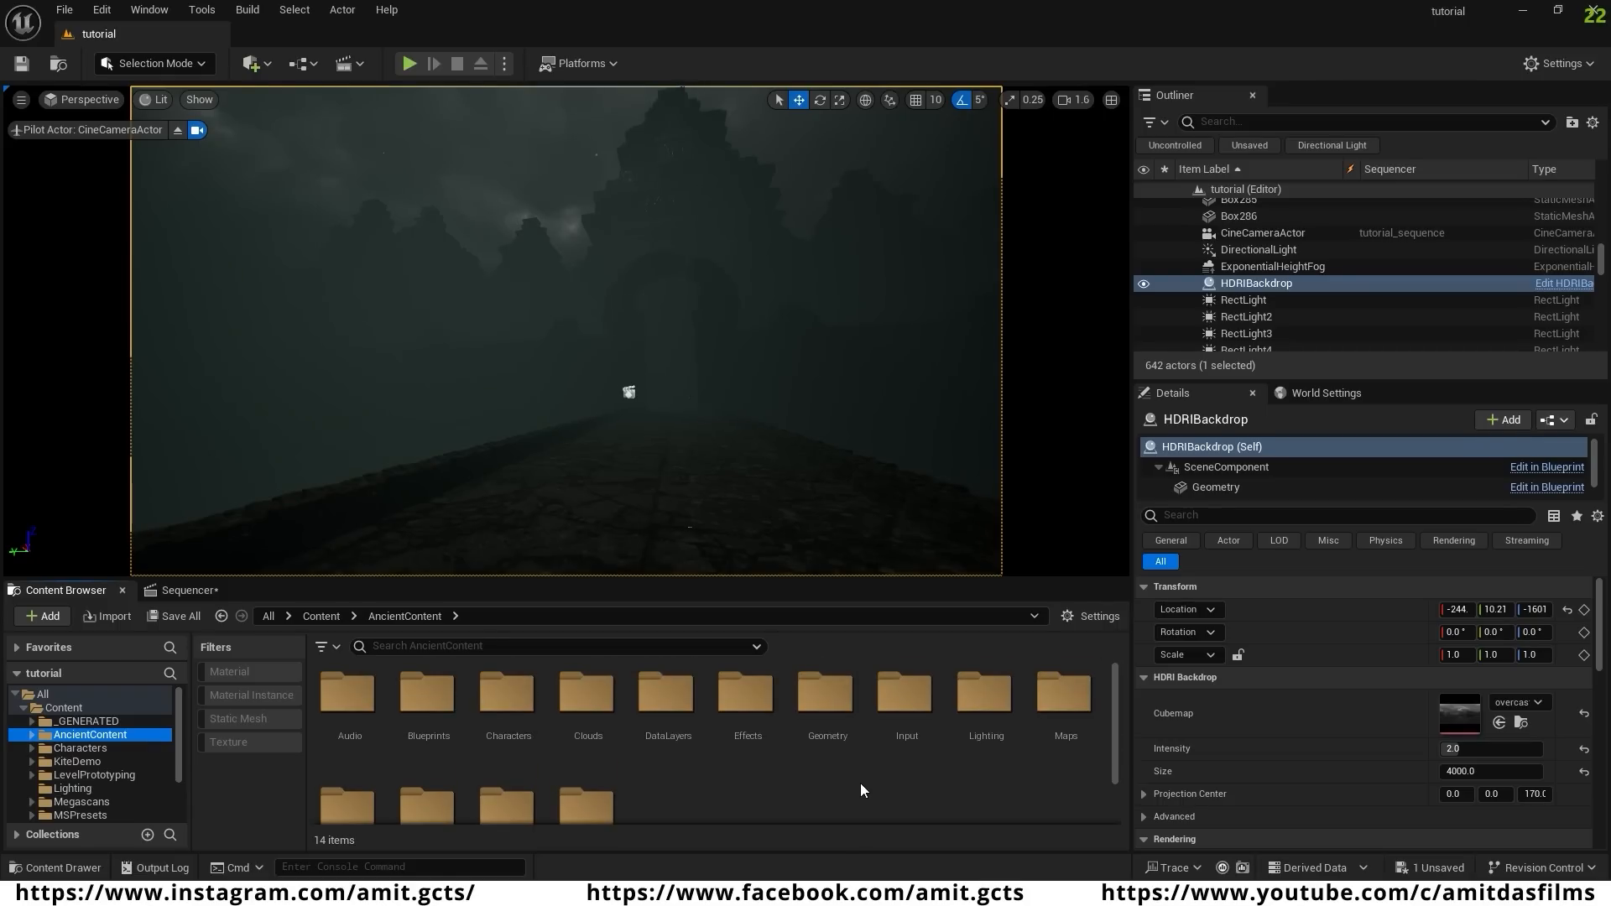
double_click(841, 702)
scroll(482, 793, "down", 1)
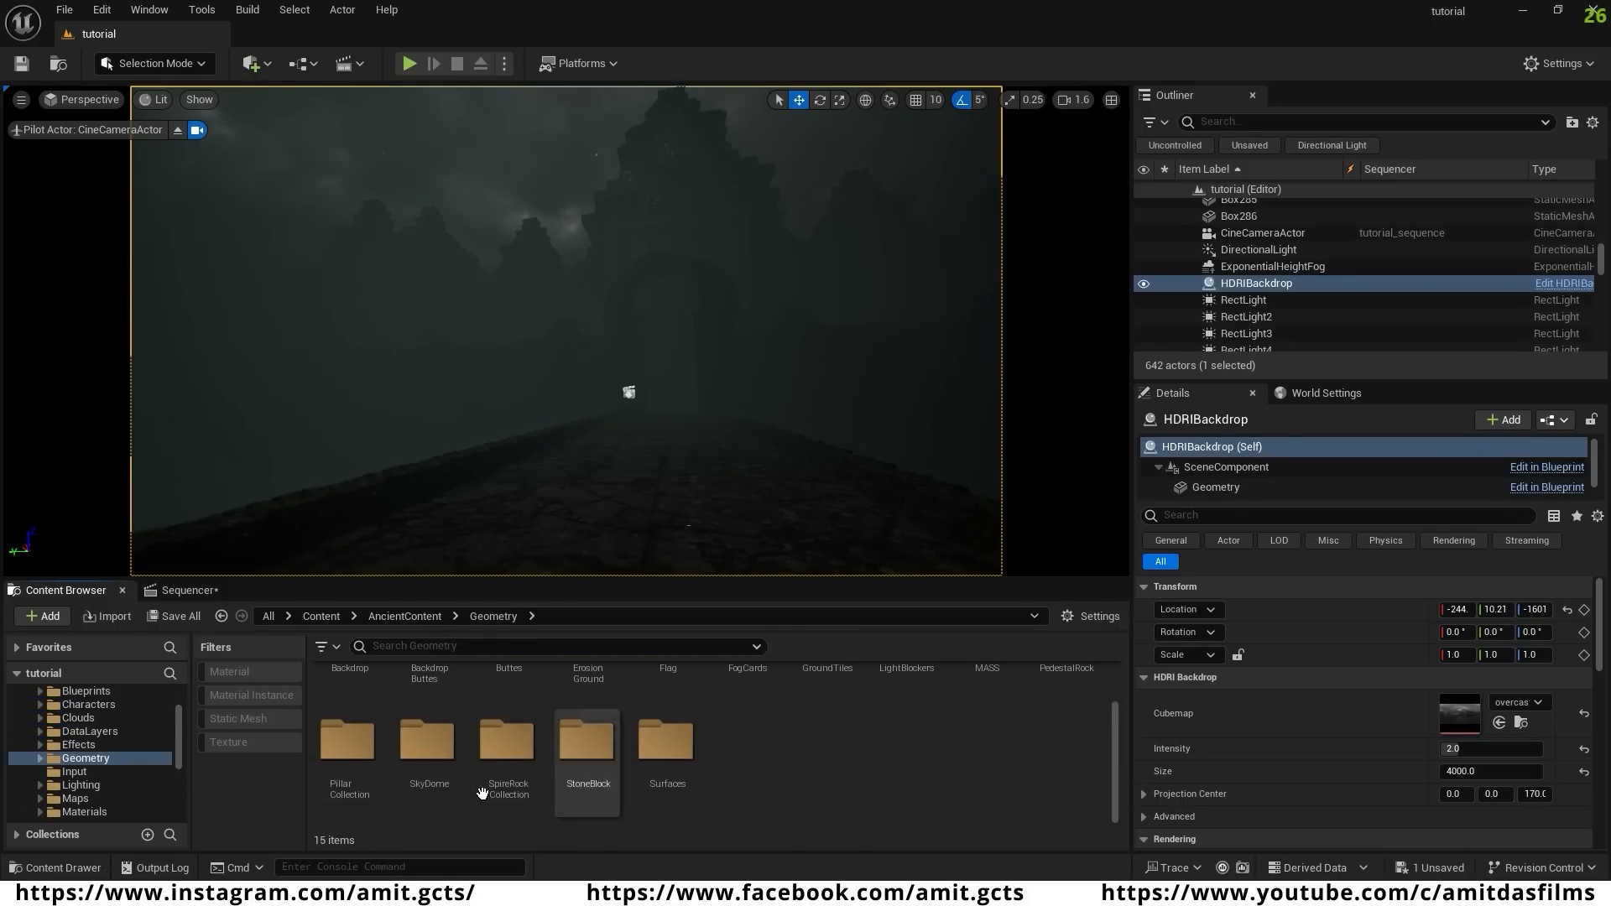
double_click(348, 745)
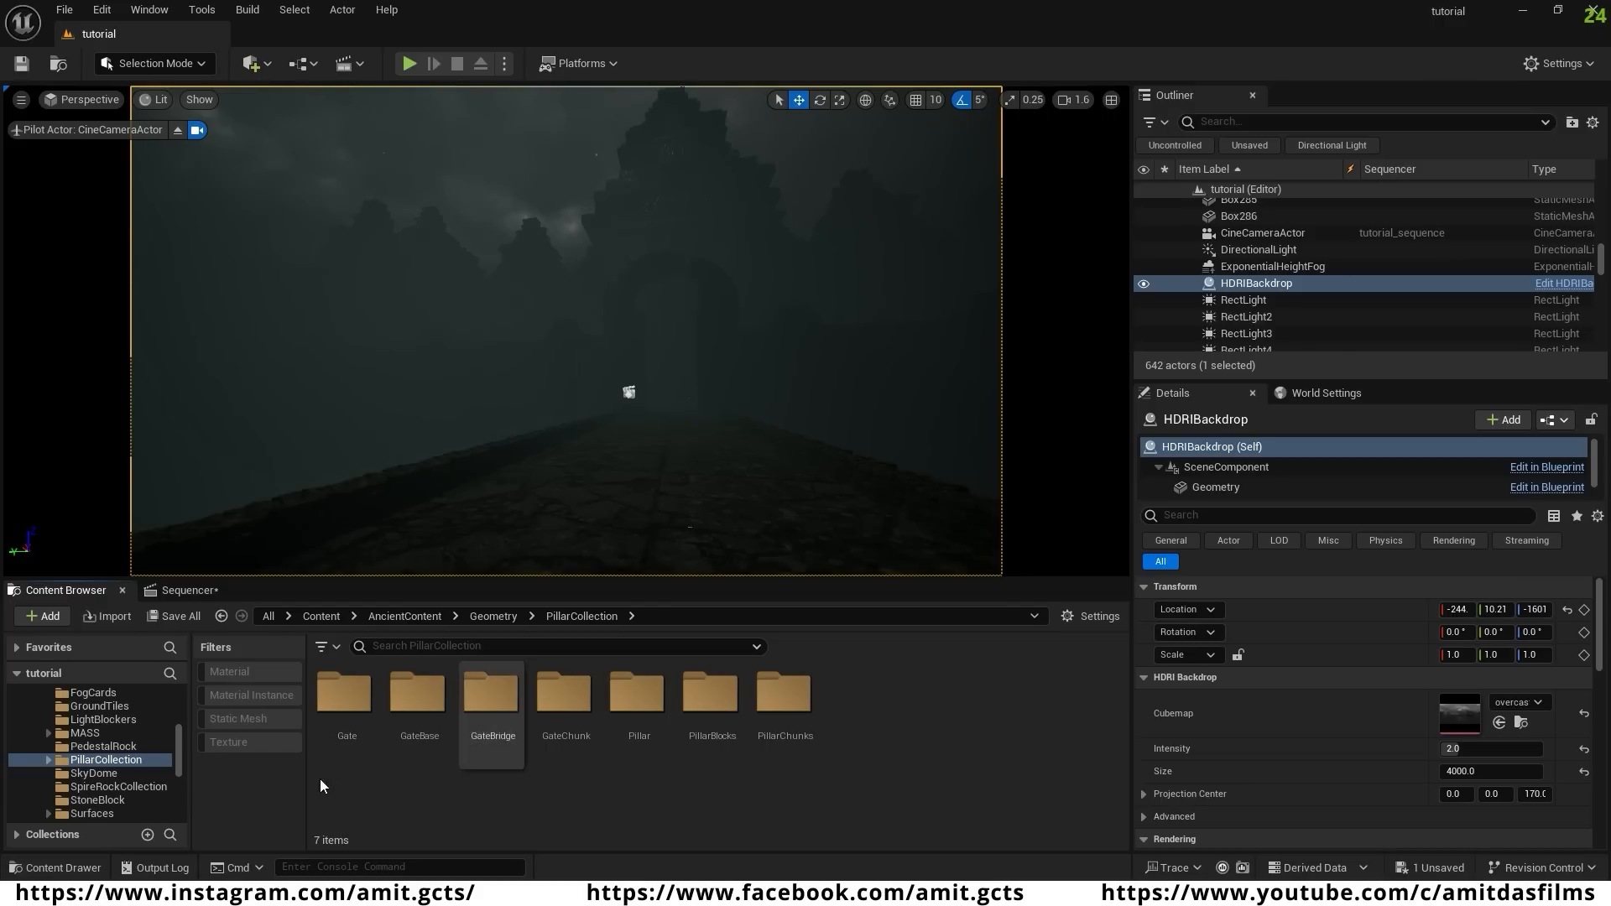
left_click(235, 718)
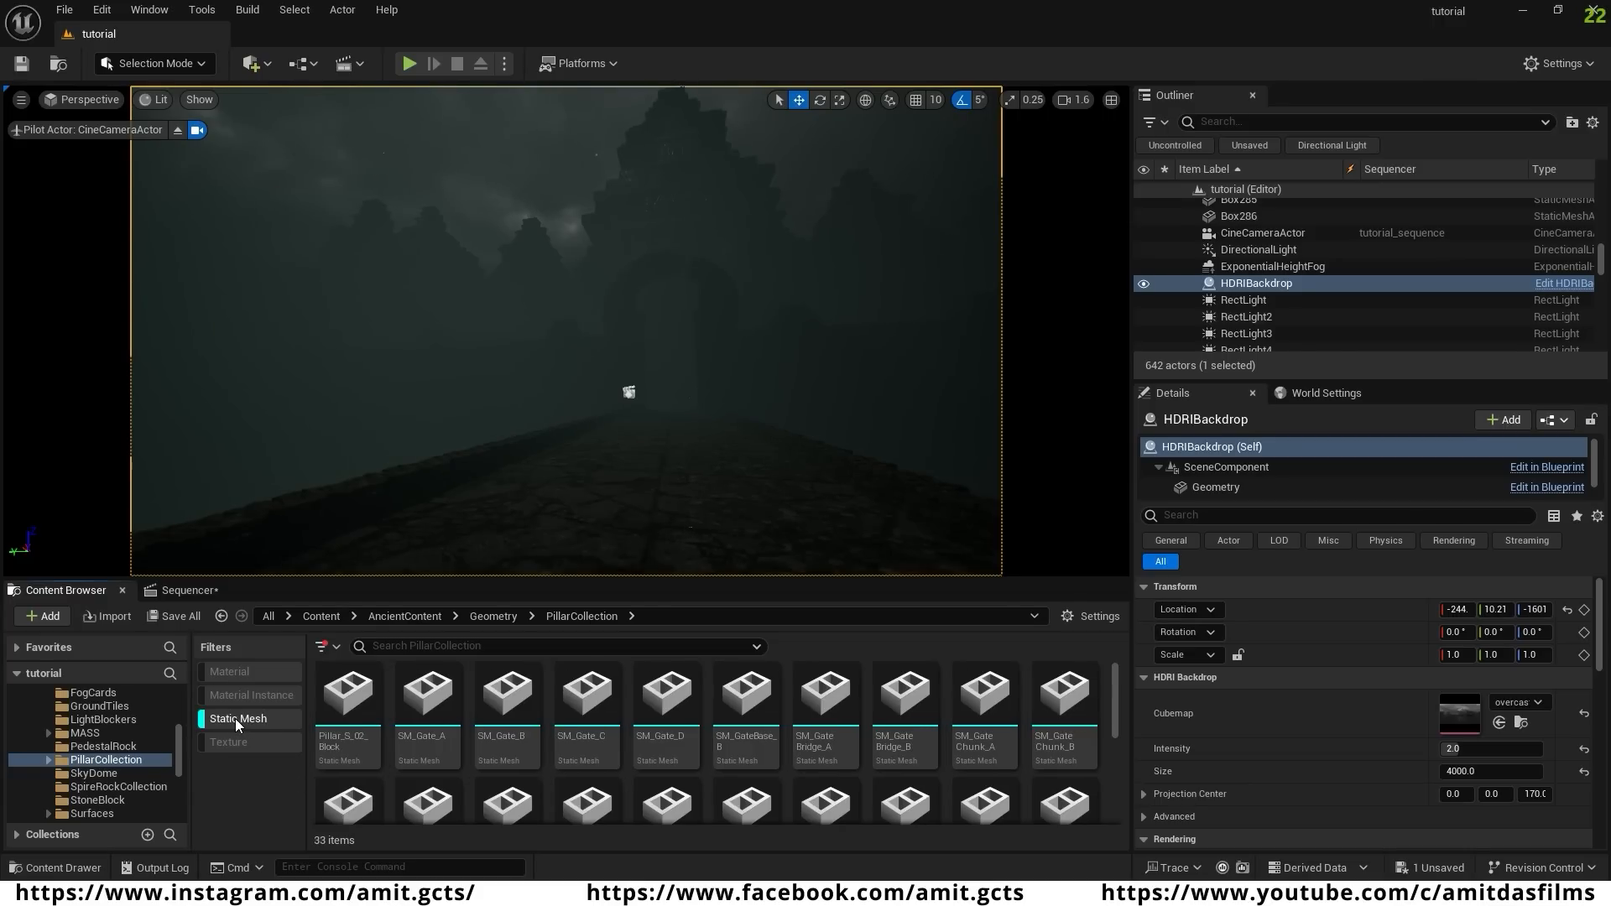
scroll(755, 747, "down", 1)
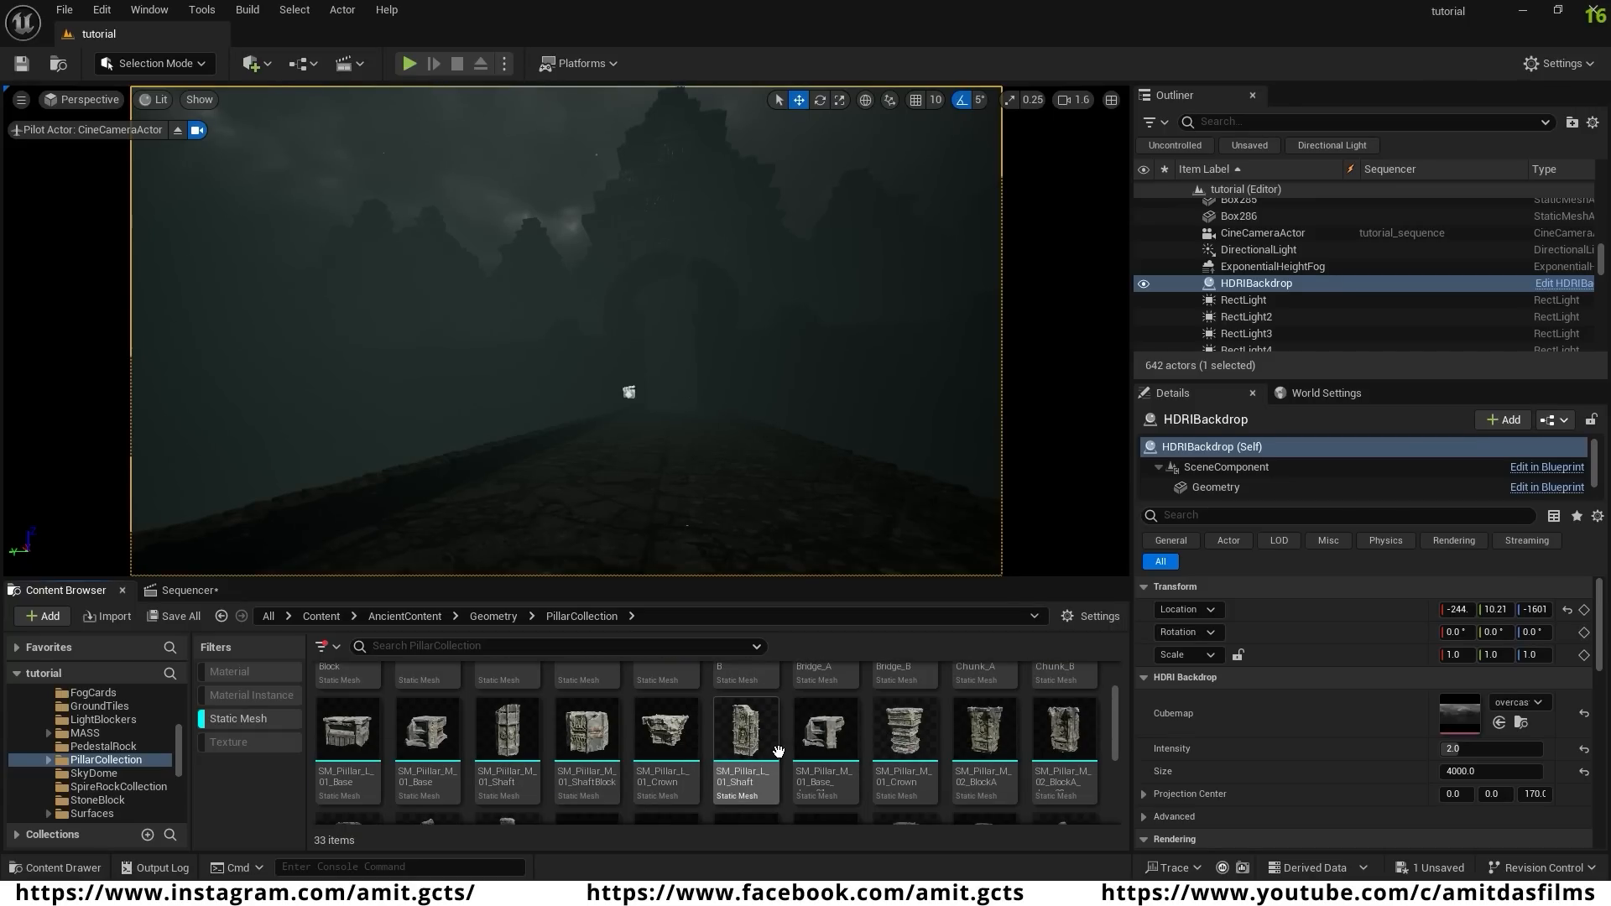
- Place an SM_Pillar_L_01_Shaft on the walkway's left edge before the archway and lower it into the ground
right_click_drag(629, 335, 437, 386)
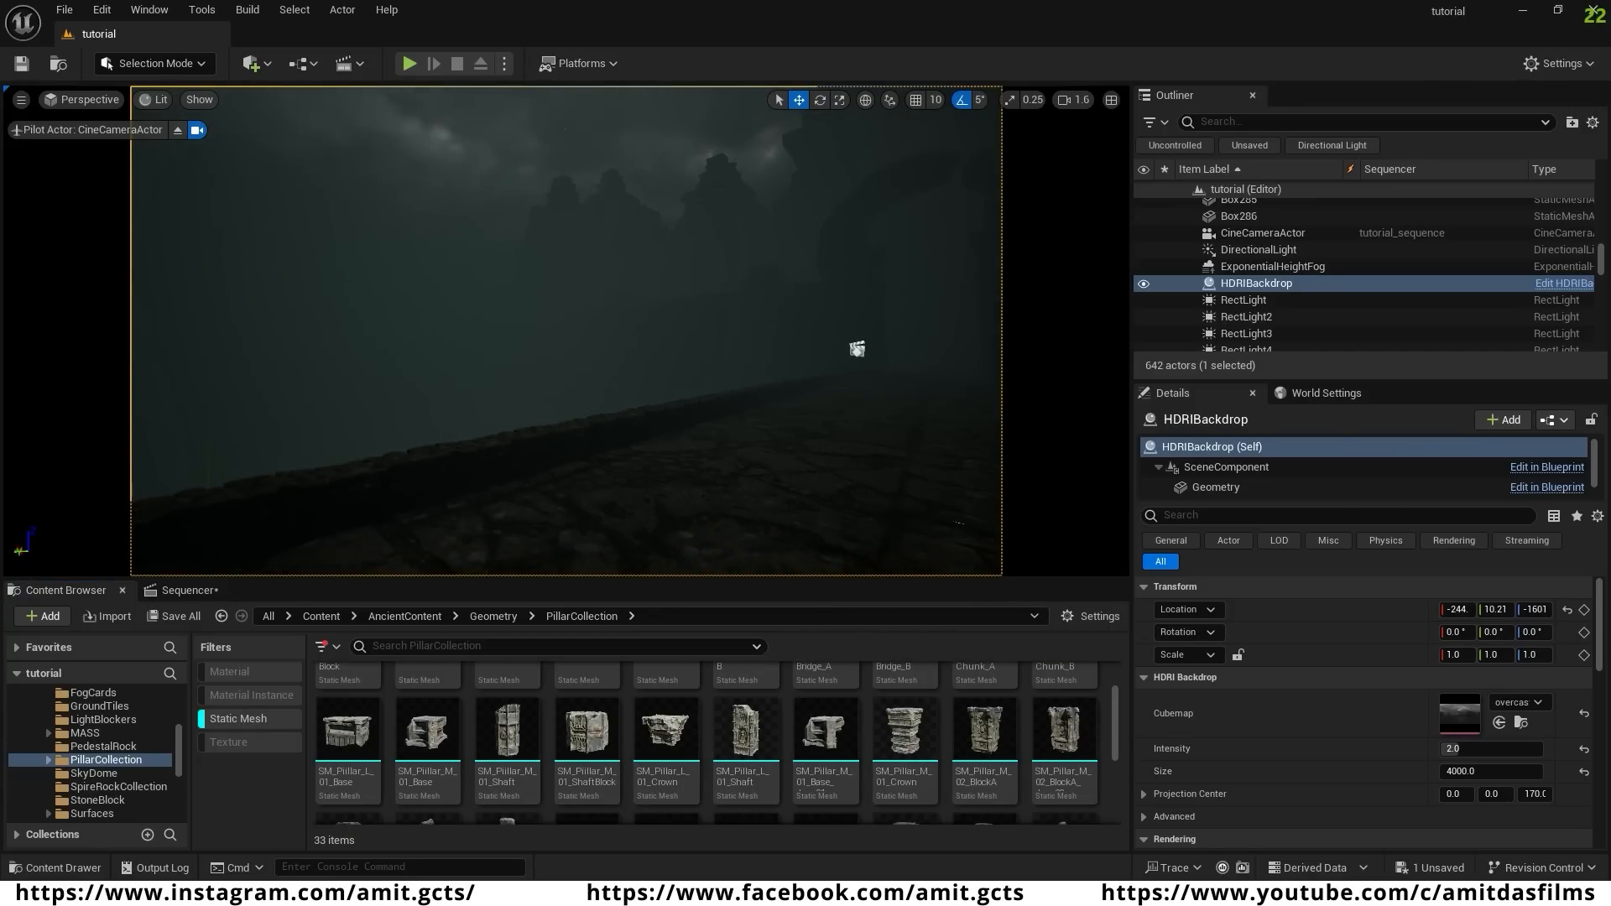
right_click_drag(634, 494, 466, 499)
key("w")
scroll(634, 494, "up", 2)
key("s")
scroll(634, 494, "down", 2)
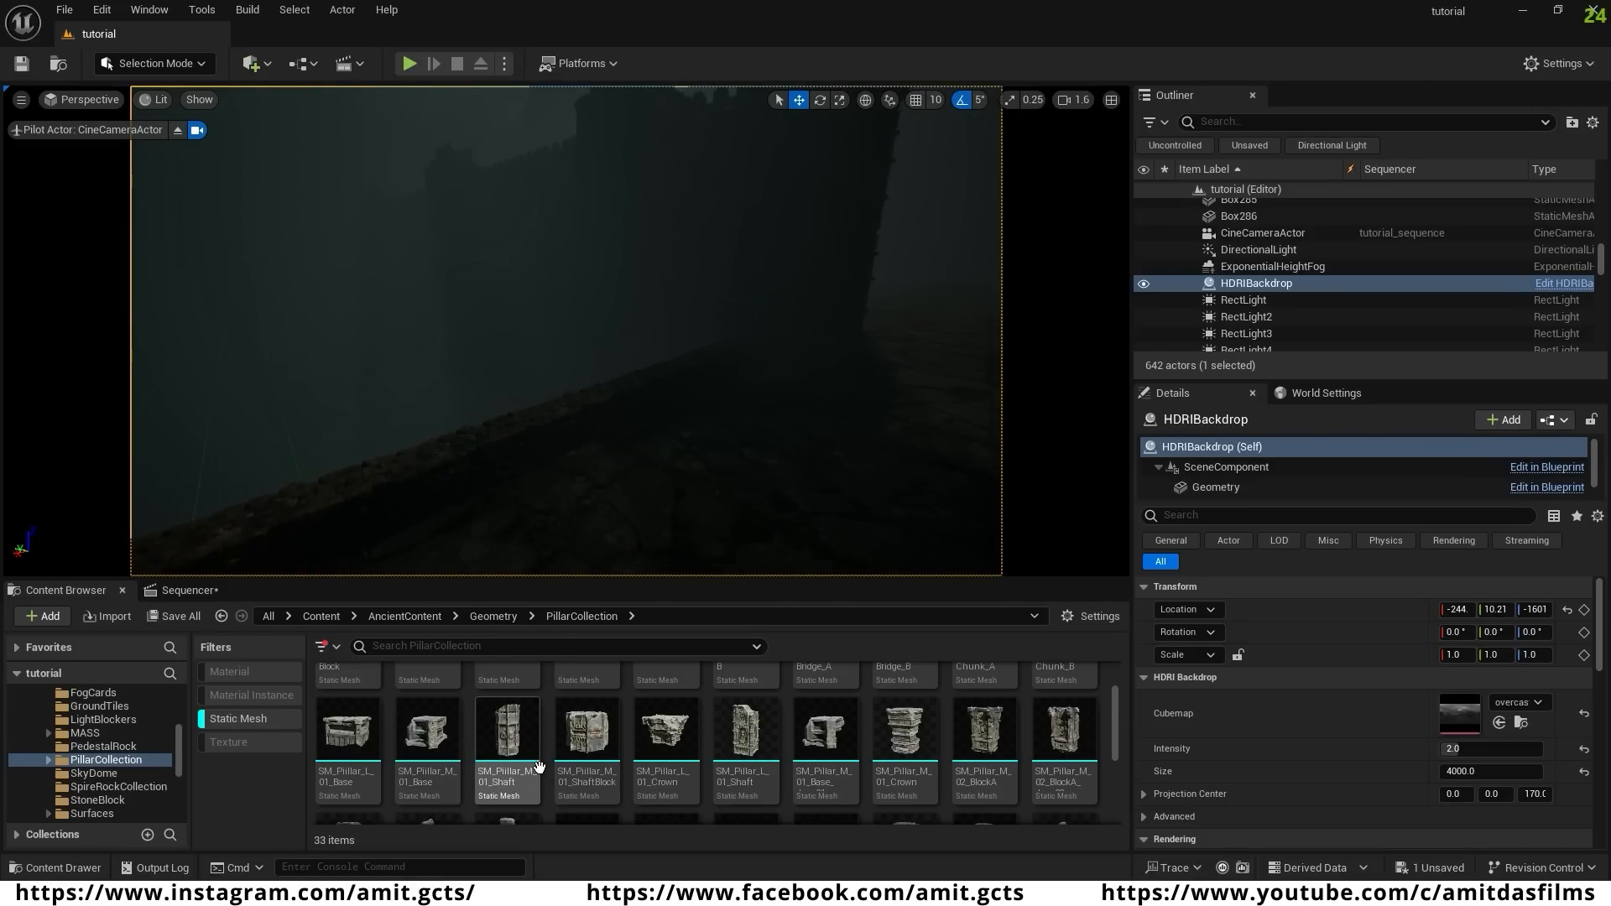
left_click(745, 738)
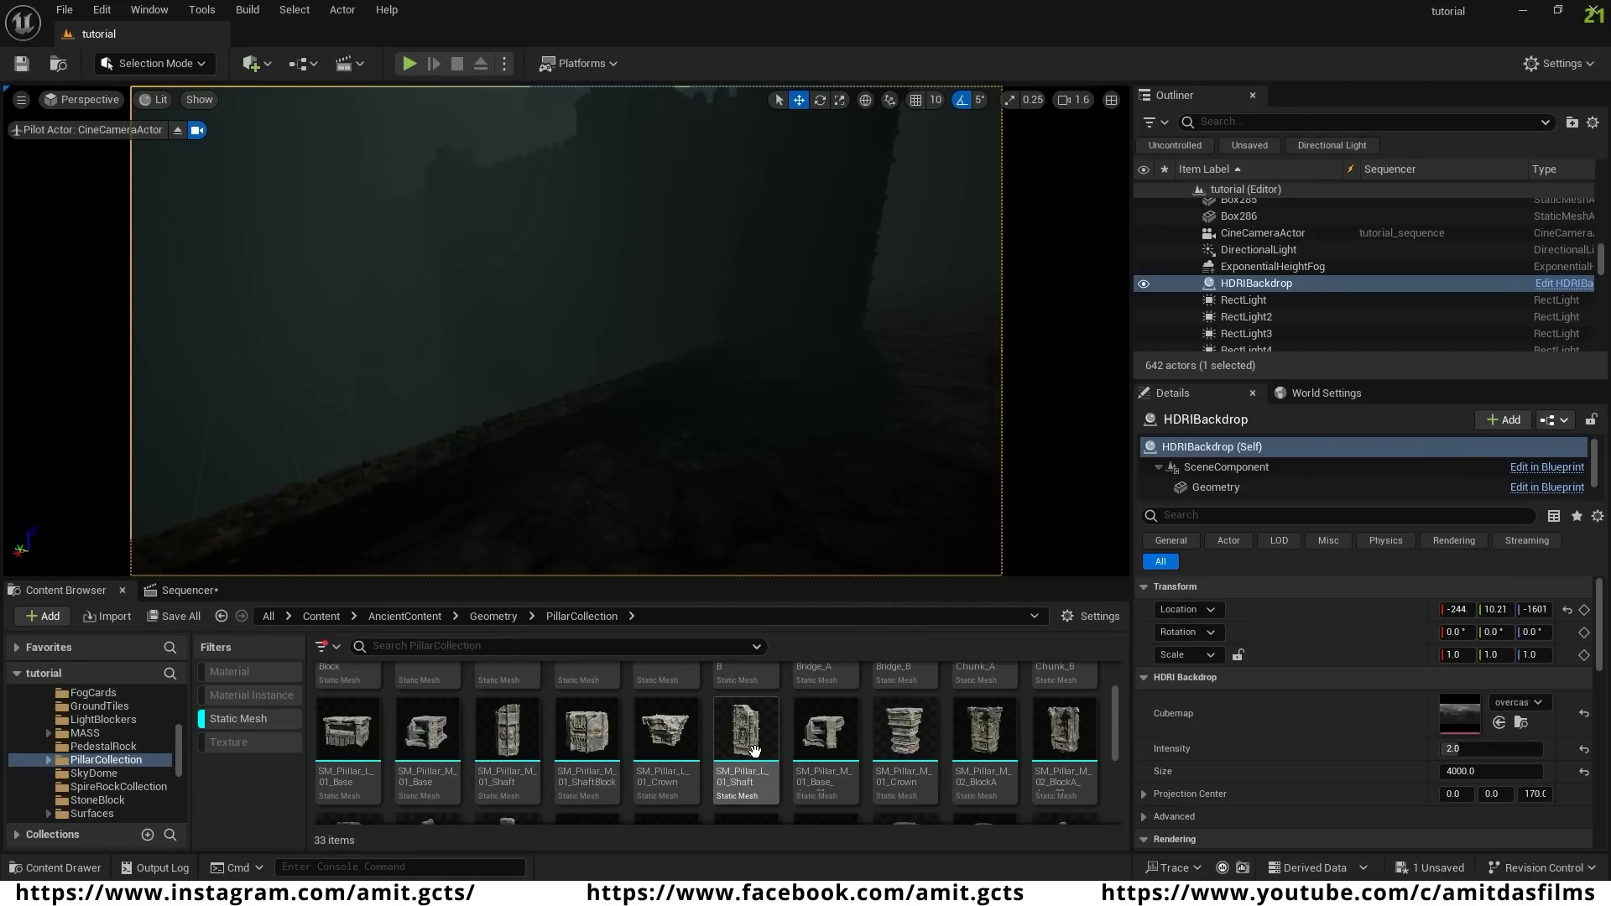
left_click_drag(745, 738, 626, 482)
right_click_drag(626, 482, 755, 482)
left_click_drag(531, 359, 451, 338)
left_click_drag(503, 290, 466, 312)
right_click_drag(609, 404, 614, 367)
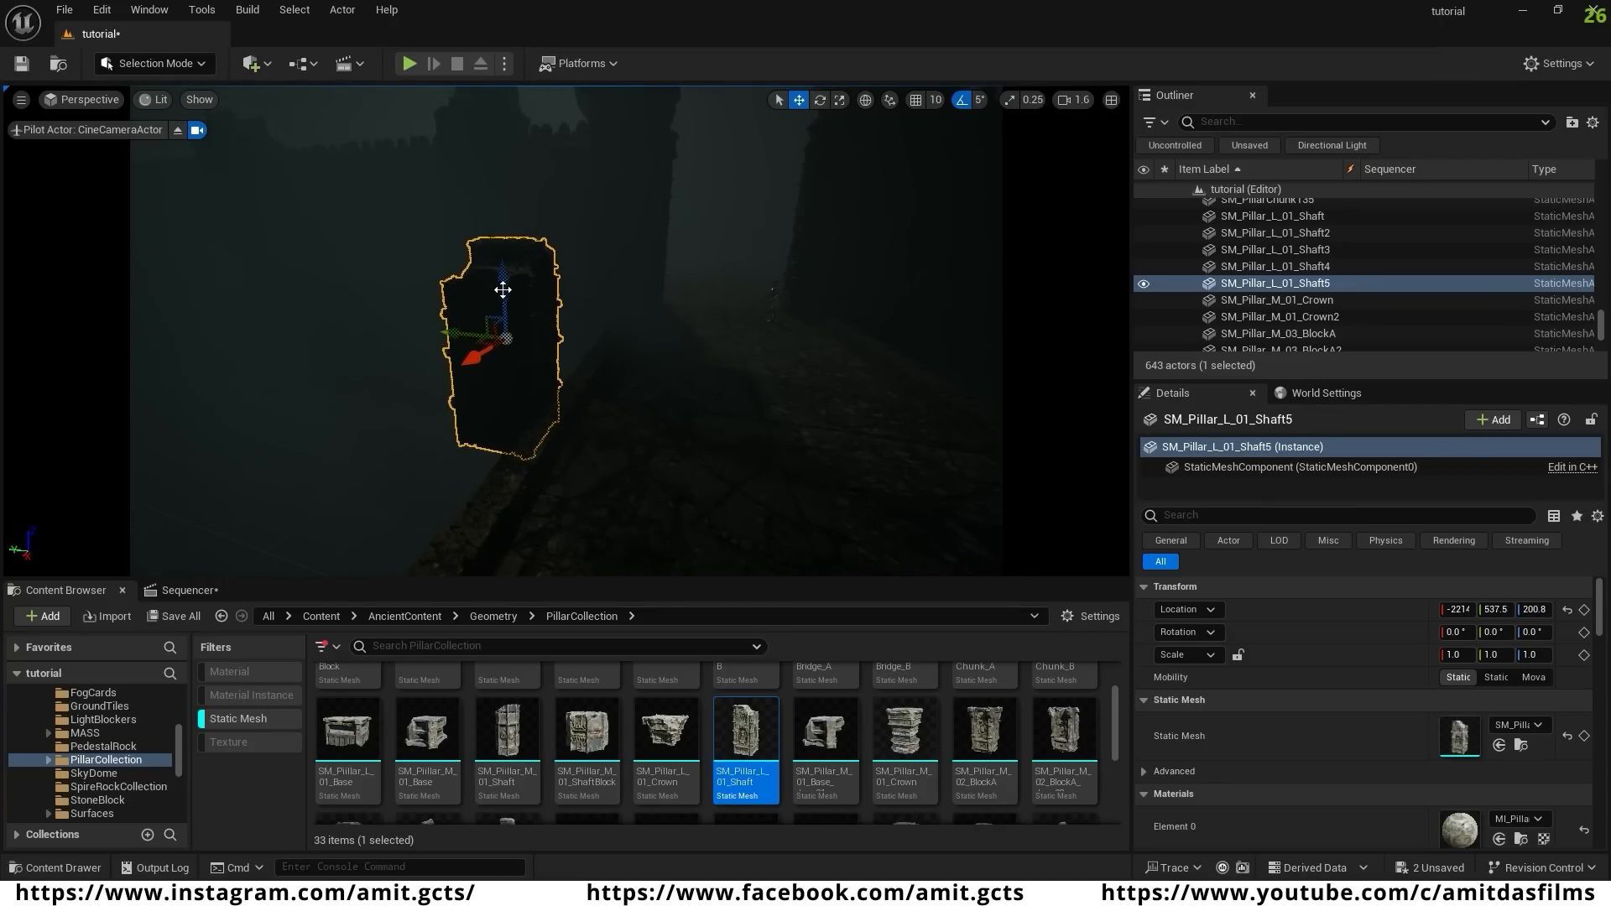
left_click_drag(504, 281, 493, 349)
right_click_drag(600, 442, 551, 393)
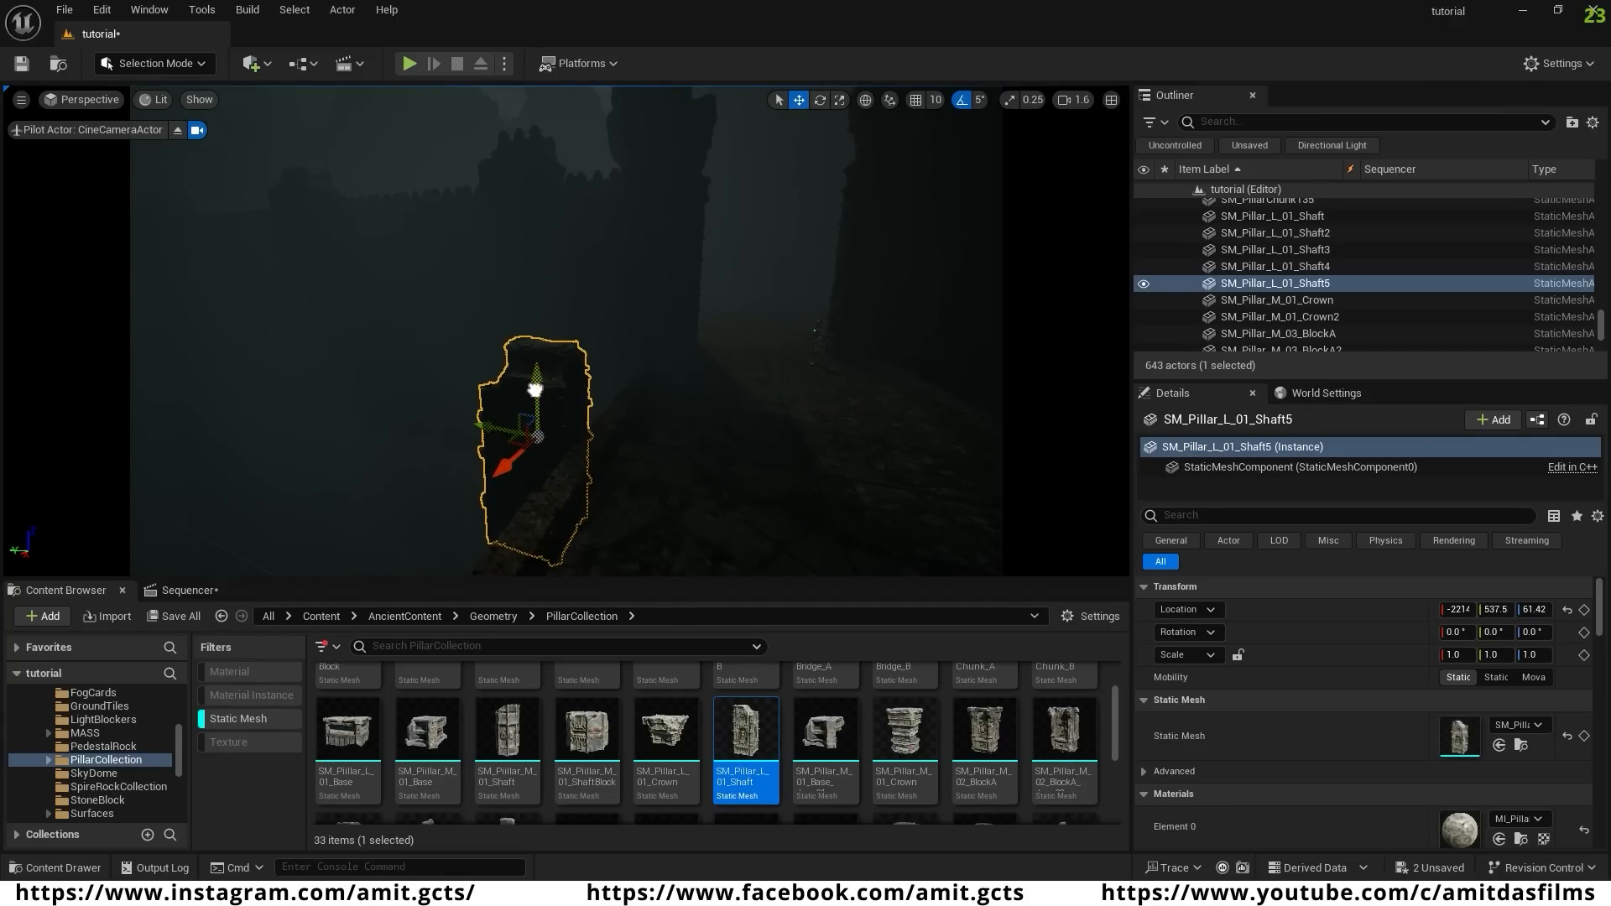
- Stack a copy of the pillar shaft on top of the first and tilt it to -5° about X
left_click_drag(535, 388, 575, 215, "alt")
key("e")
key("w")
left_click_drag(477, 273, 486, 274)
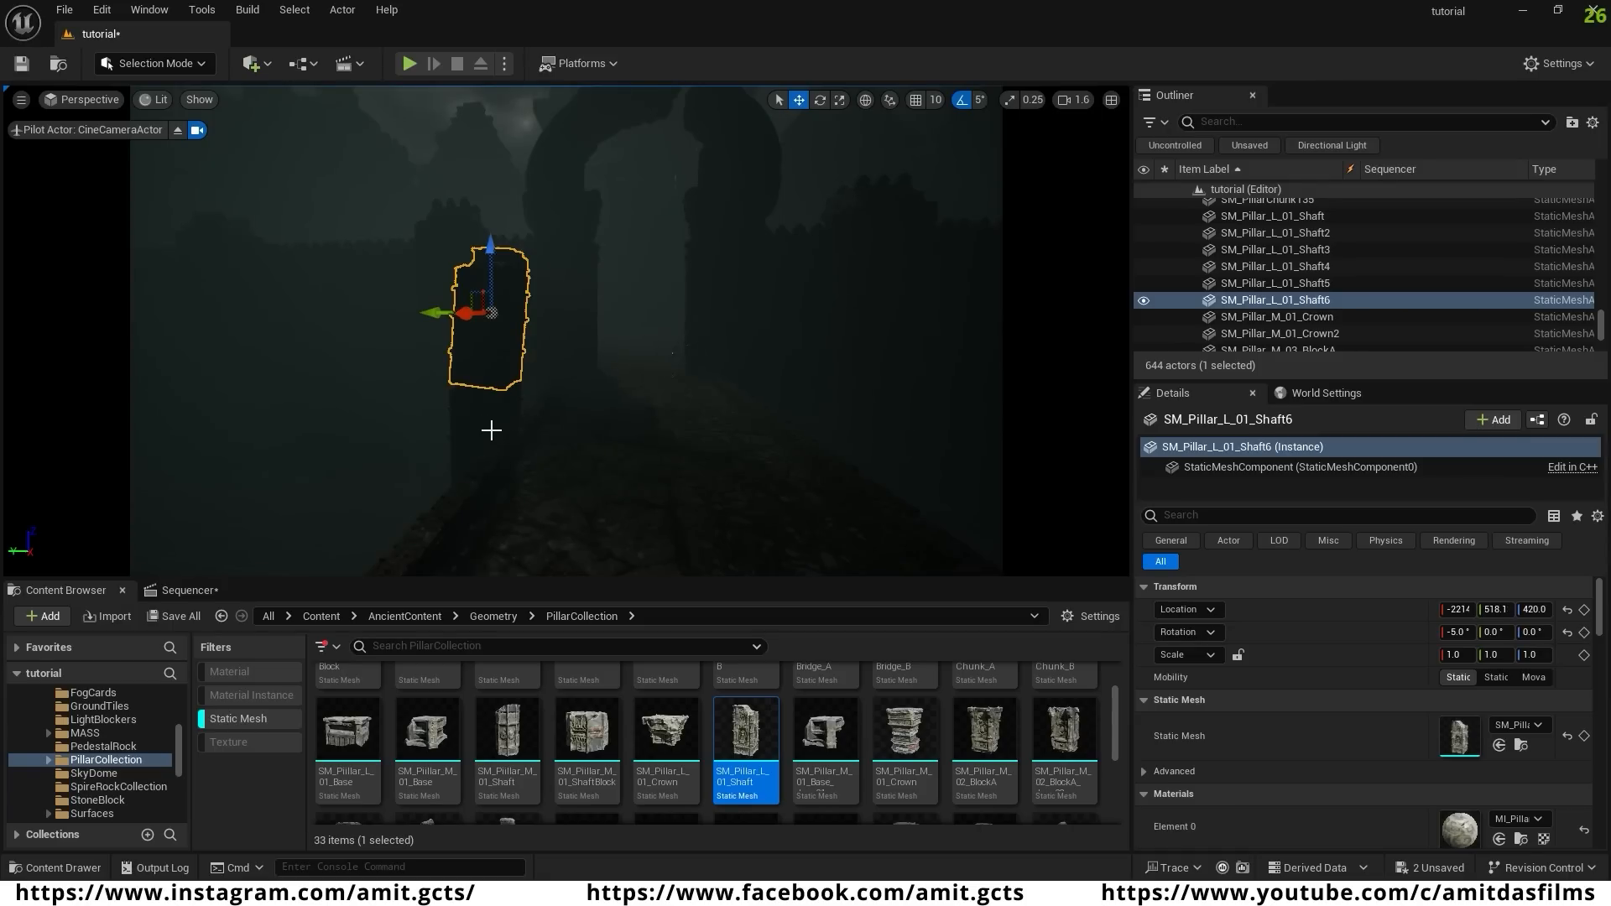
- Duplicate both stacked shafts to the walkway's right side and tilt the upper copy to 10° about X
left_click(480, 428, "ctrl")
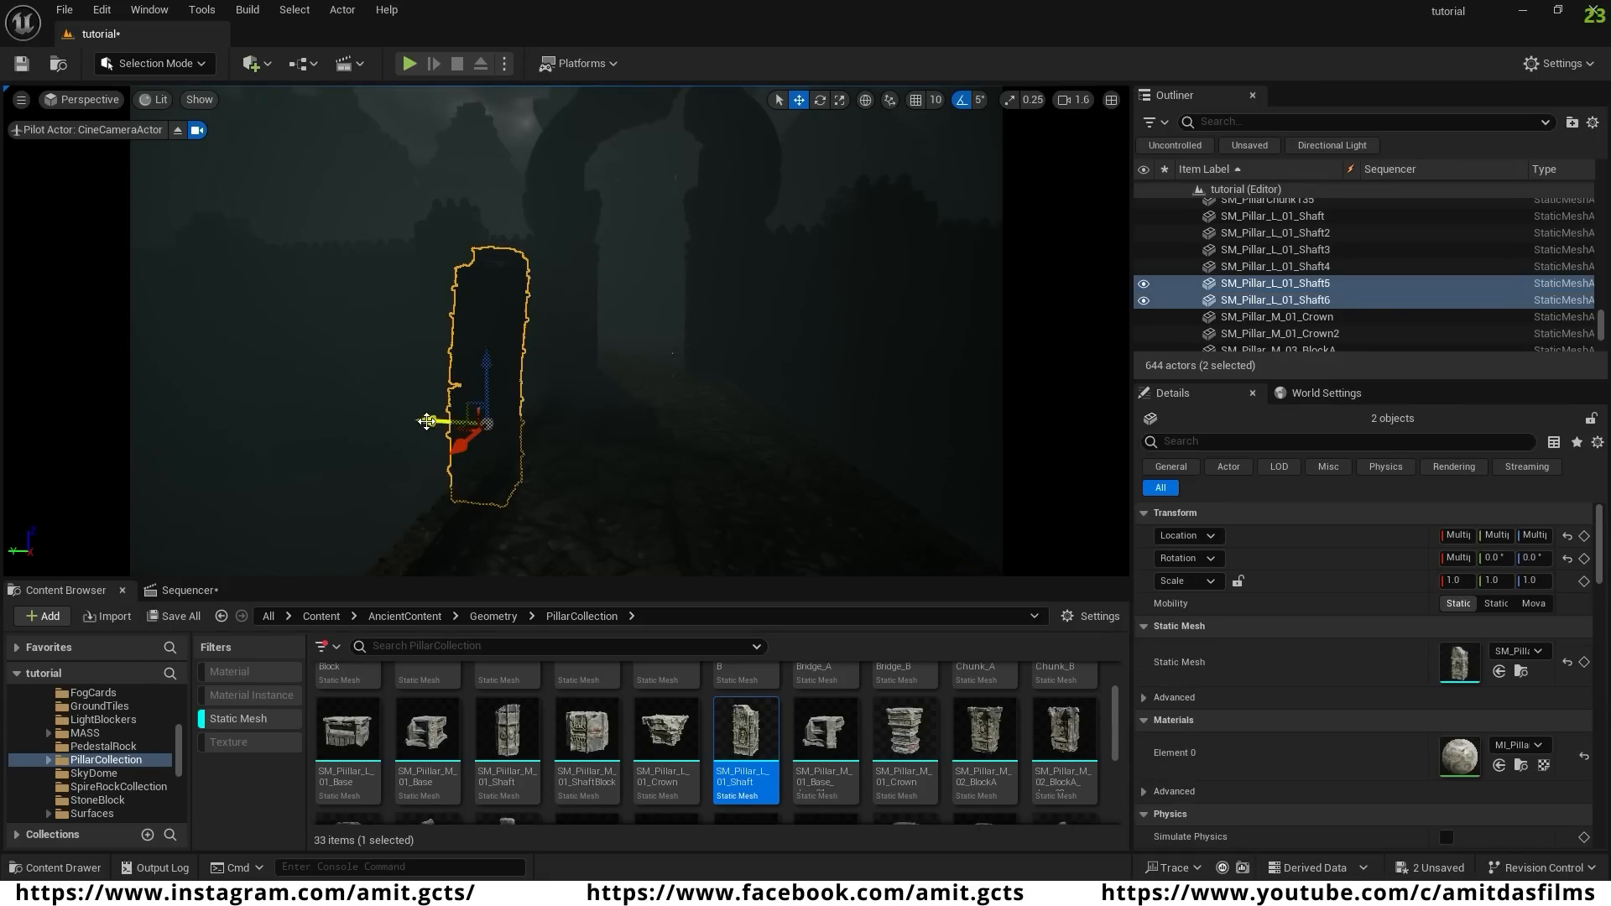
left_click_drag(428, 421, 792, 445, "alt")
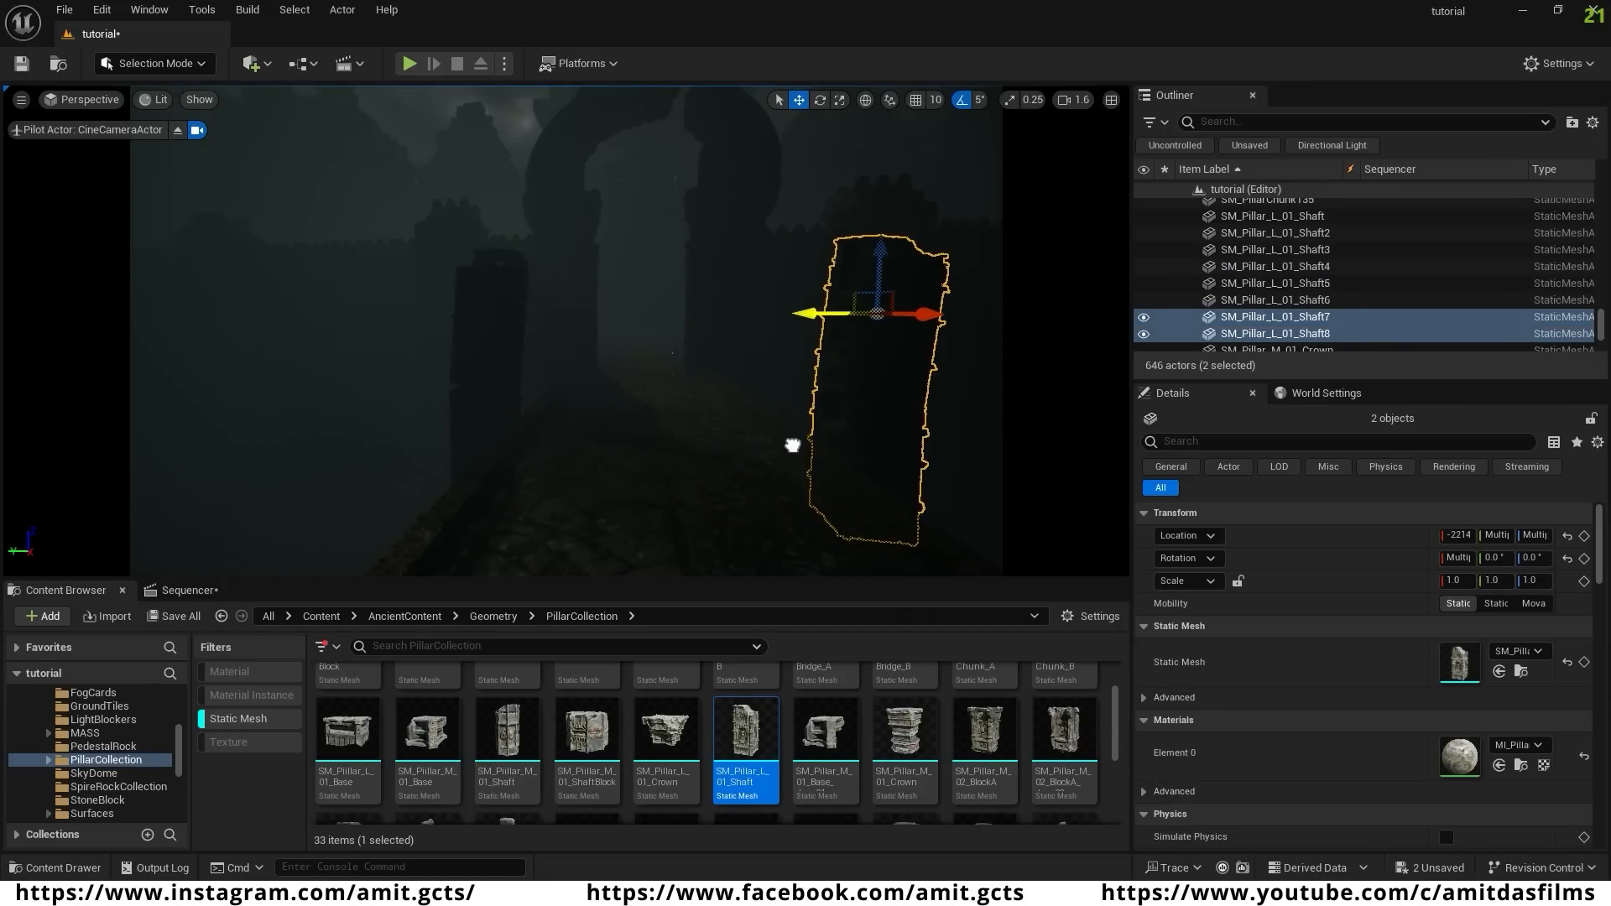
left_click(858, 253)
key("e")
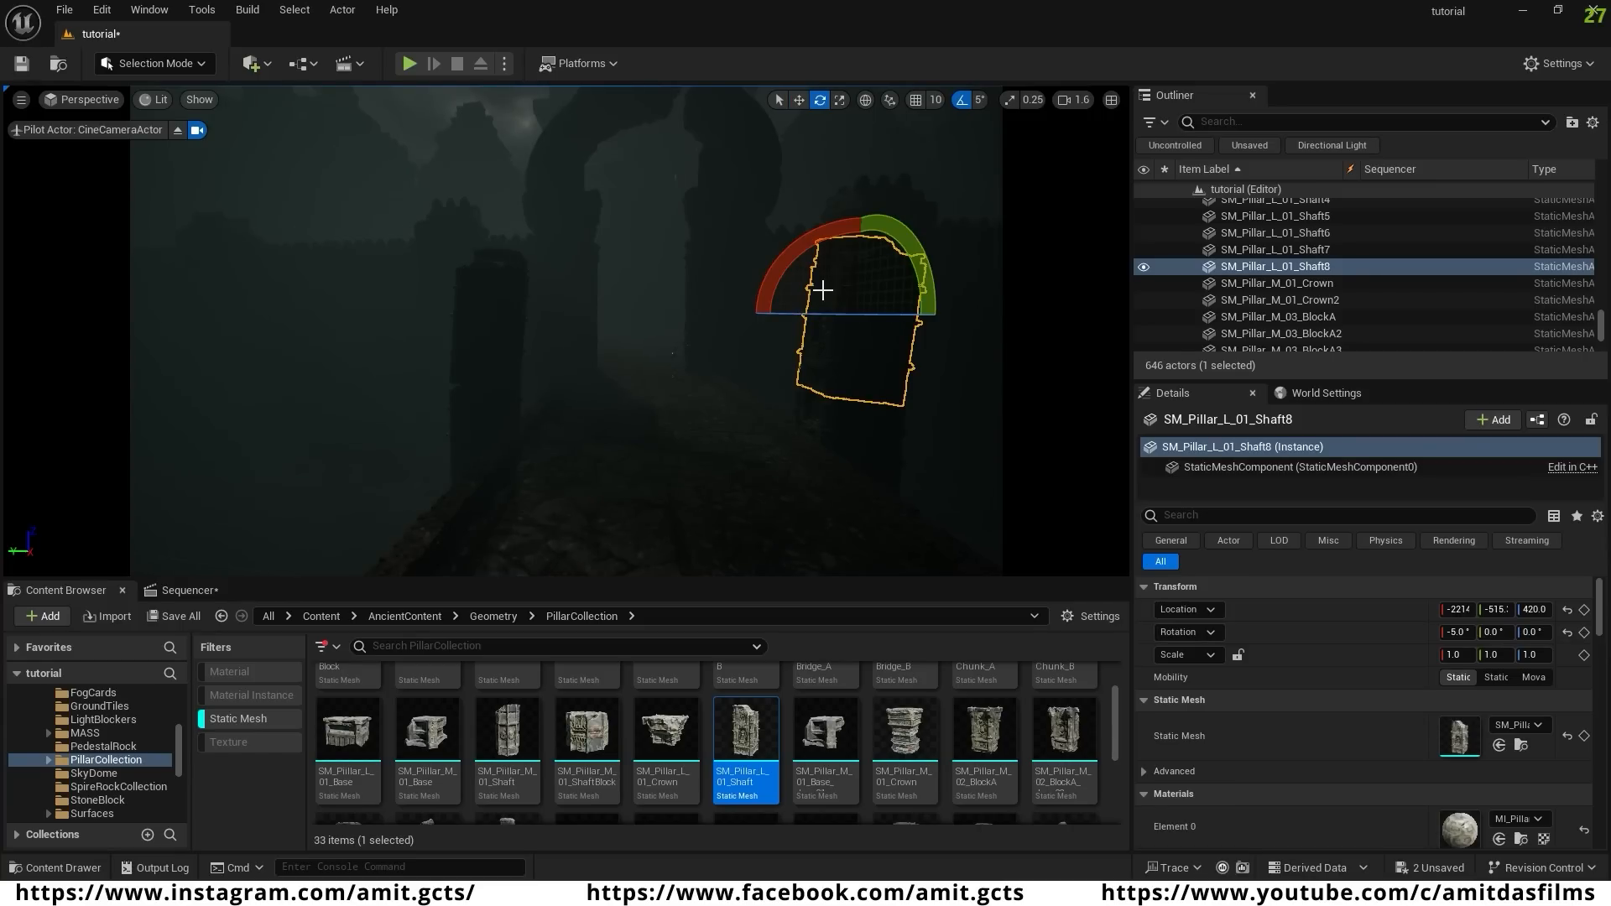
left_click_drag(834, 234, 789, 300)
key("w")
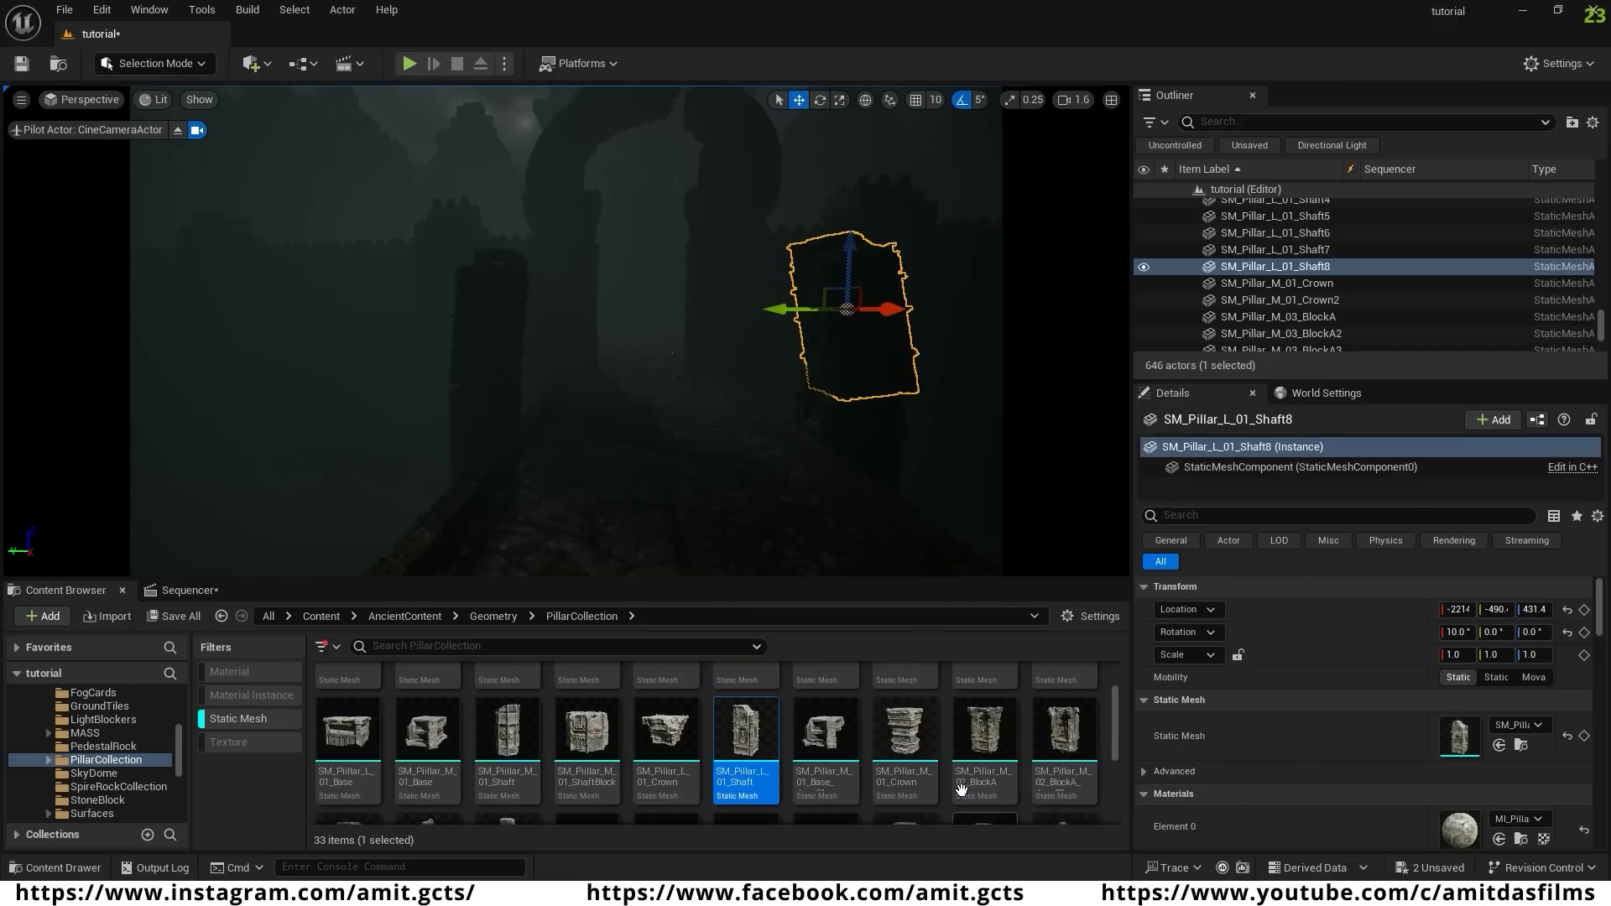
- Place an SM_Pillar_M_01_Crown on the left pillar near the archway and seat it on the upper shaft
left_click_drag(906, 747, 546, 322)
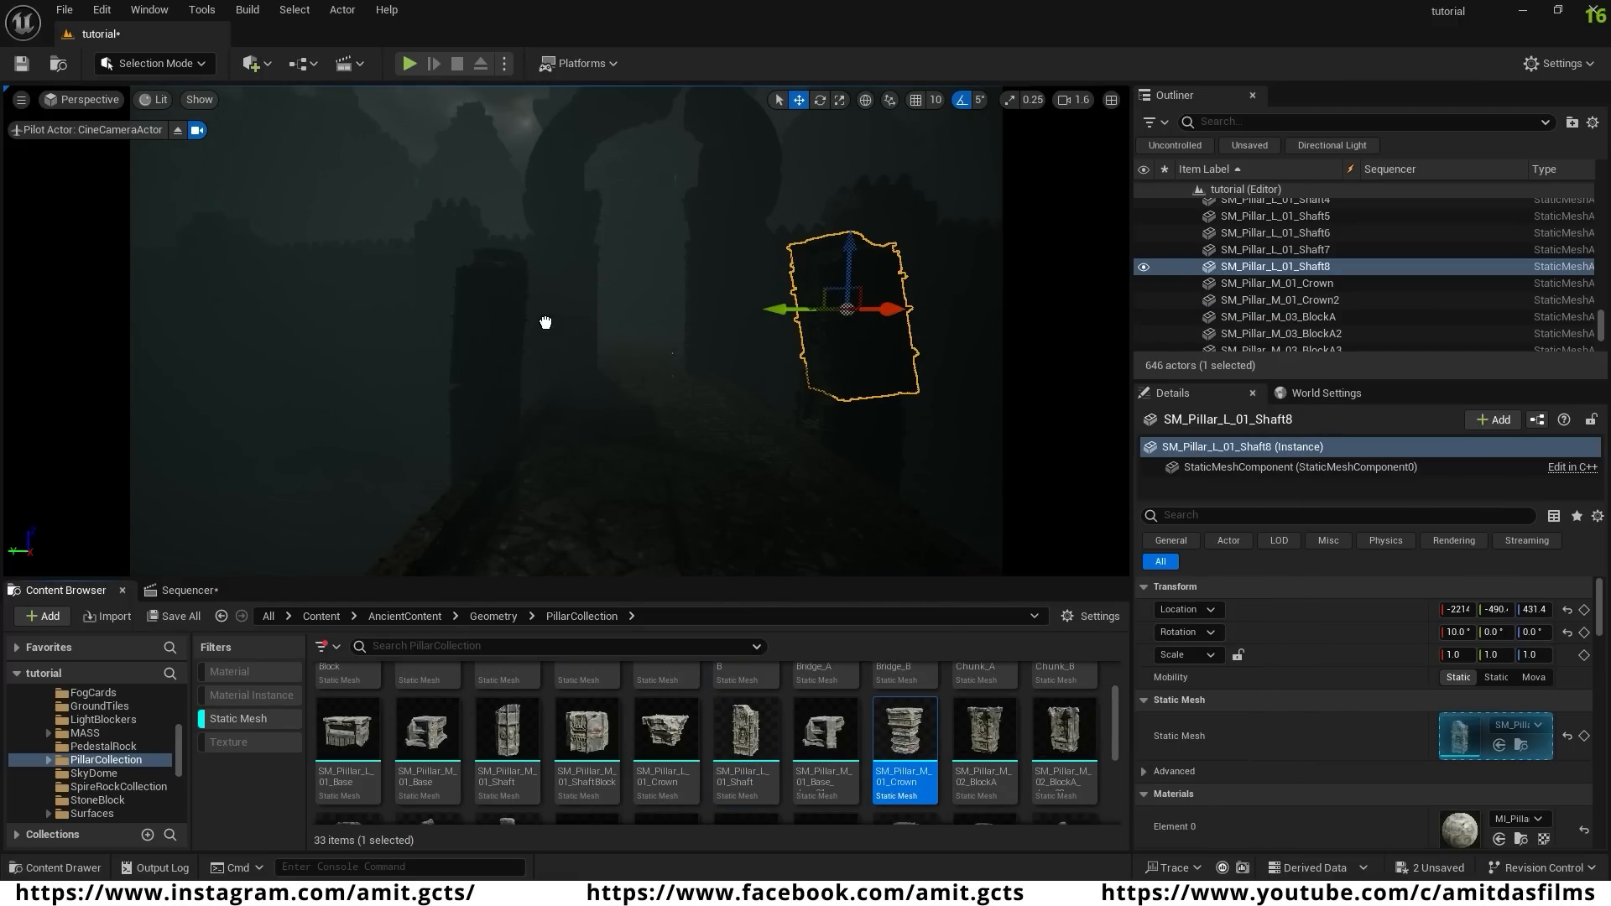
left_click_drag(498, 256, 500, 284)
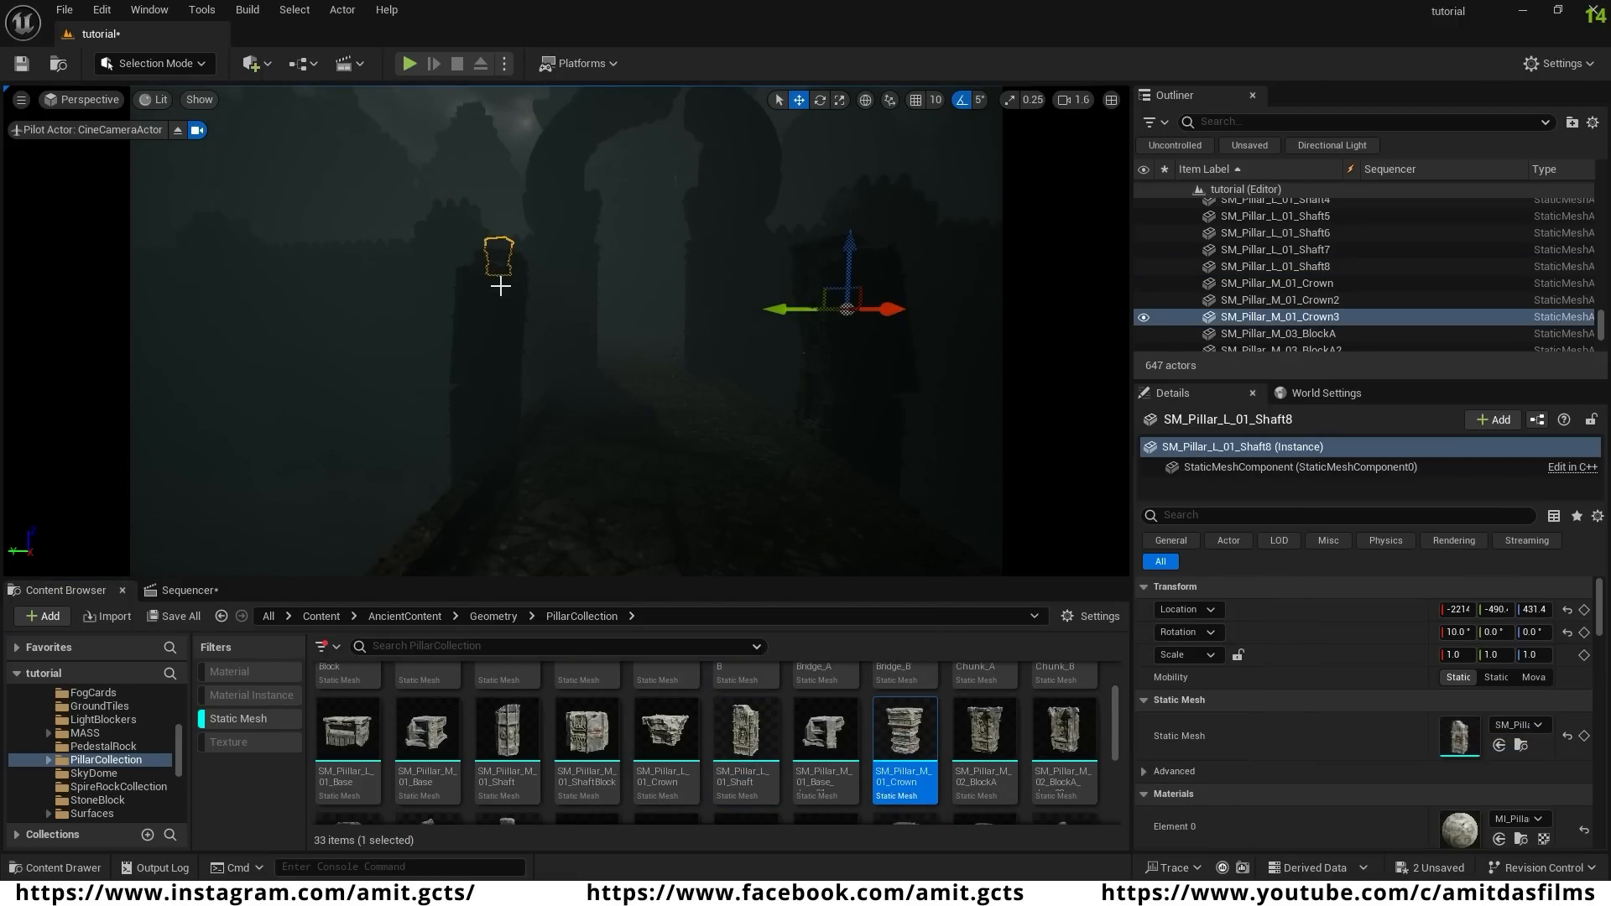
right_click_drag(493, 328, 495, 378)
left_click_drag(485, 211, 378, 169)
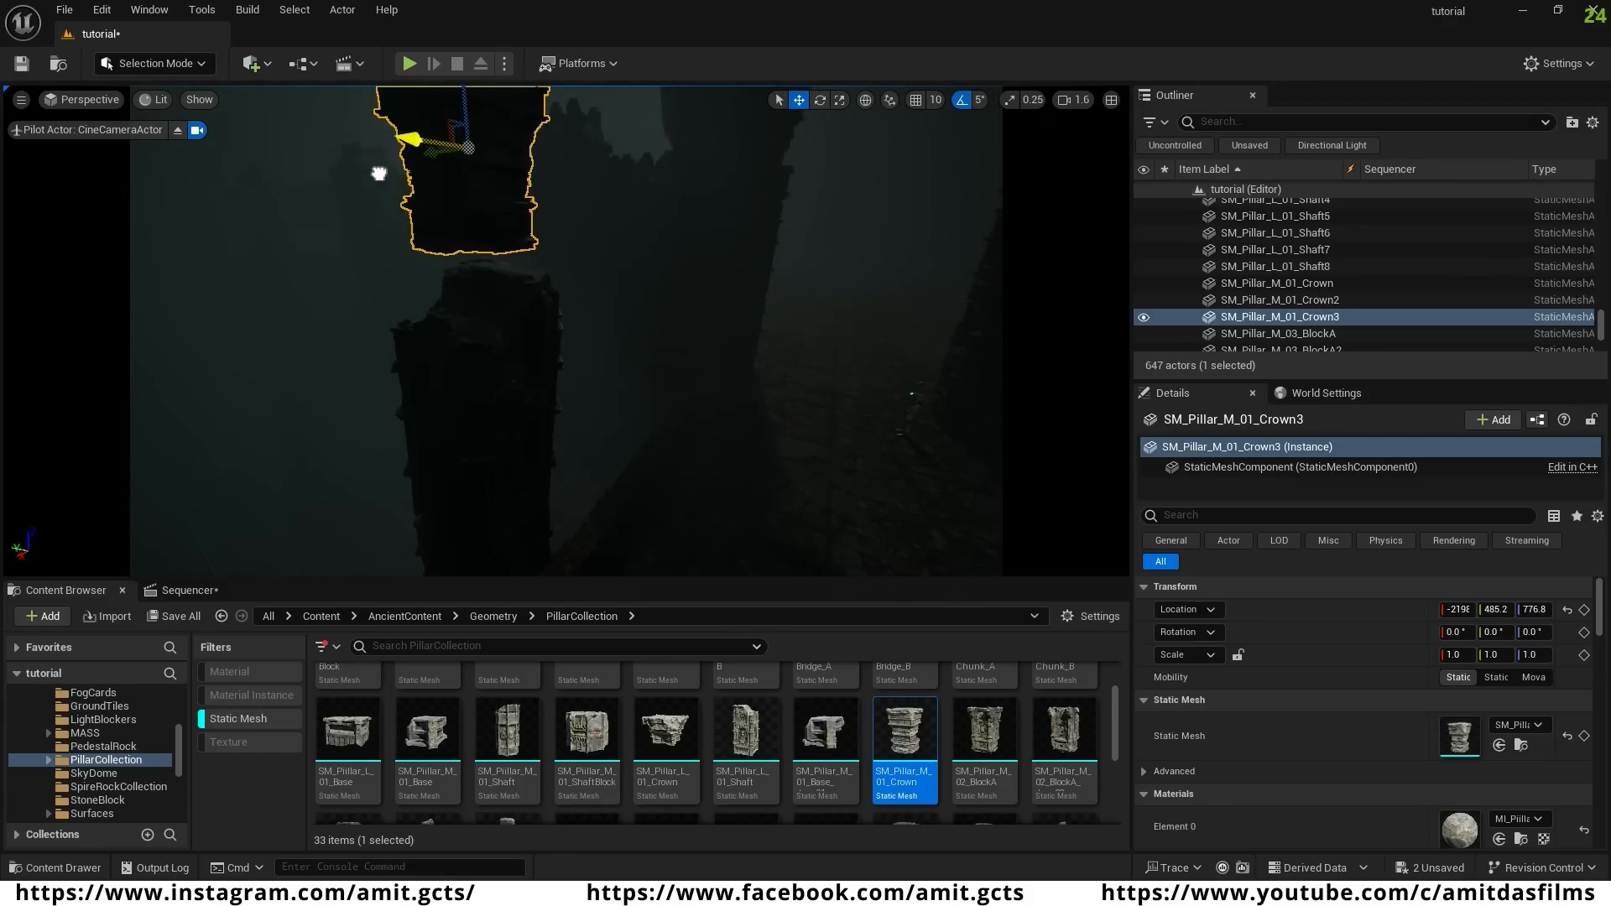
left_click_drag(453, 110, 445, 264)
right_click_drag(446, 265, 490, 277)
left_click_drag(646, 261, 591, 265)
left_click_drag(503, 287, 465, 303)
- Tilt the crown on the left pillar to -15° about X and nudge it into line with the shaft
right_click_drag(572, 381, 537, 403)
key("e")
left_click_drag(457, 216, 482, 206)
key("w")
left_click_drag(453, 292, 462, 293)
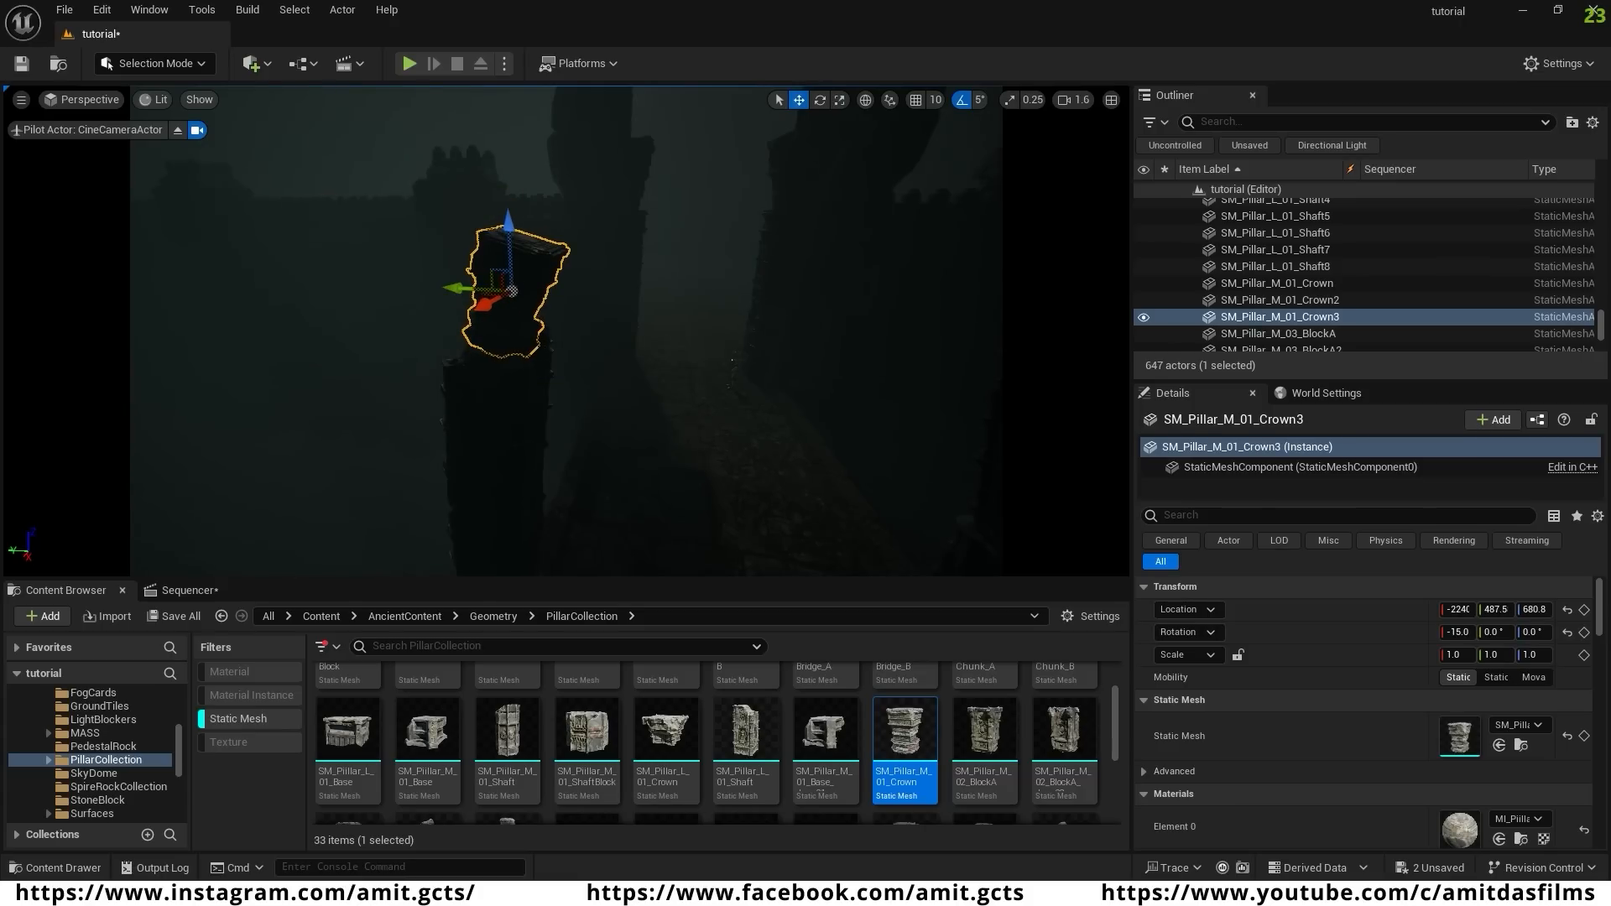
- Place another SM_Pillar_L_01_Shaft on the walkway's right edge, nearer the viewer than the first pillar pair
right_click_drag(512, 336, 512, 303)
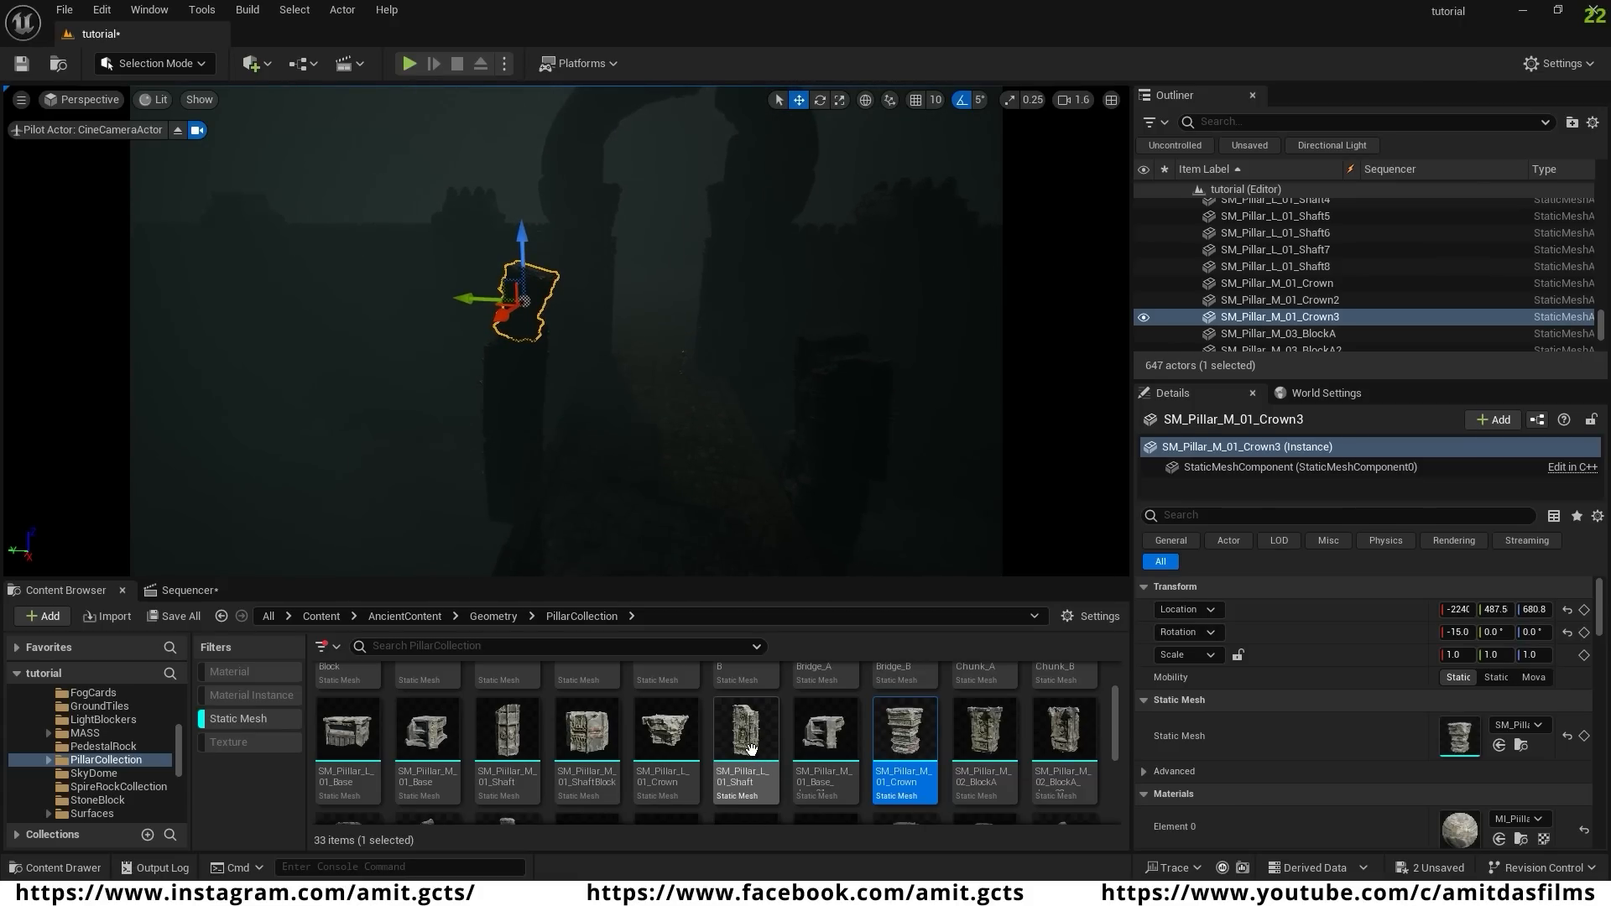
left_click_drag(750, 743, 588, 484)
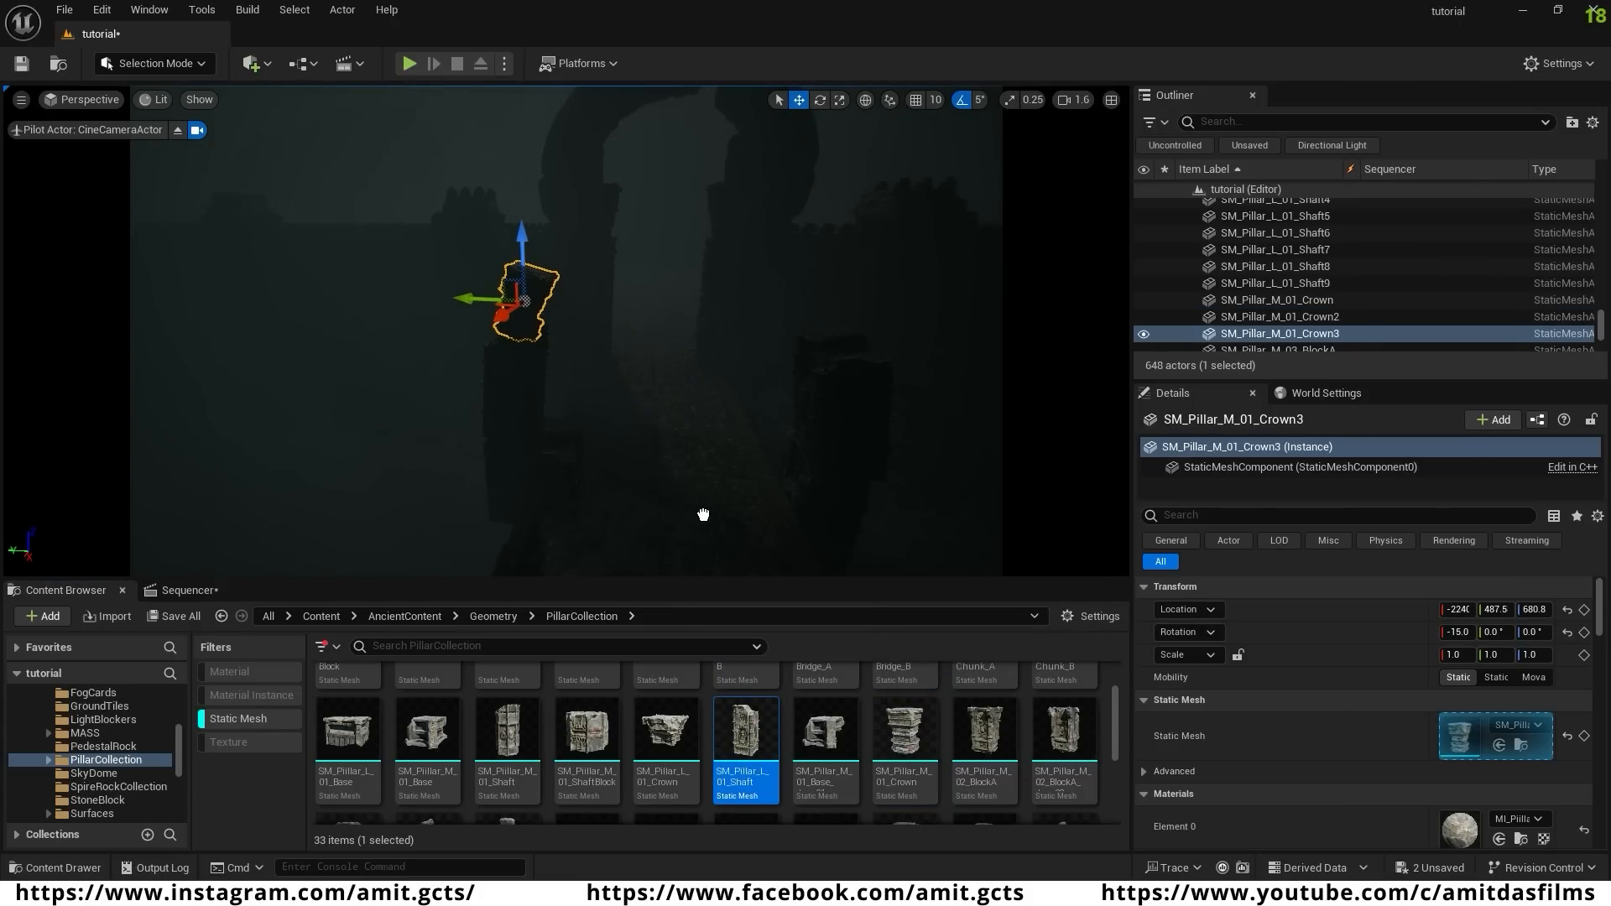
left_click_drag(703, 514, 809, 530)
left_click(777, 475)
right_click_drag(776, 475, 940, 571)
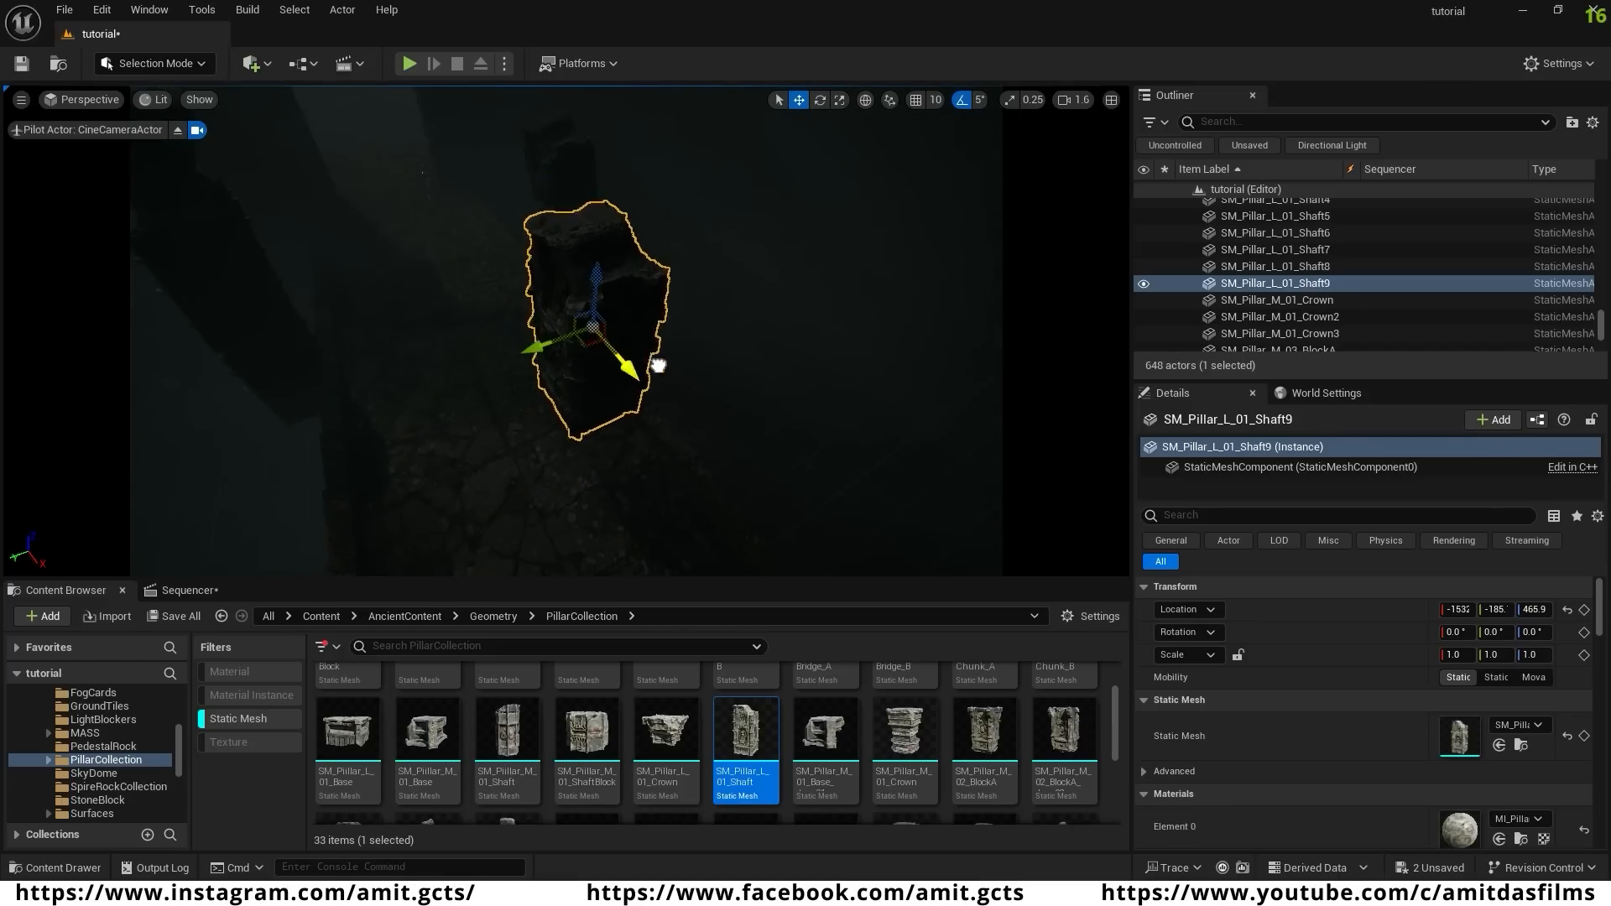
left_click_drag(658, 367, 671, 488)
right_click_drag(671, 488, 663, 369)
left_click_drag(565, 420, 631, 417)
left_click_drag(697, 344, 698, 260)
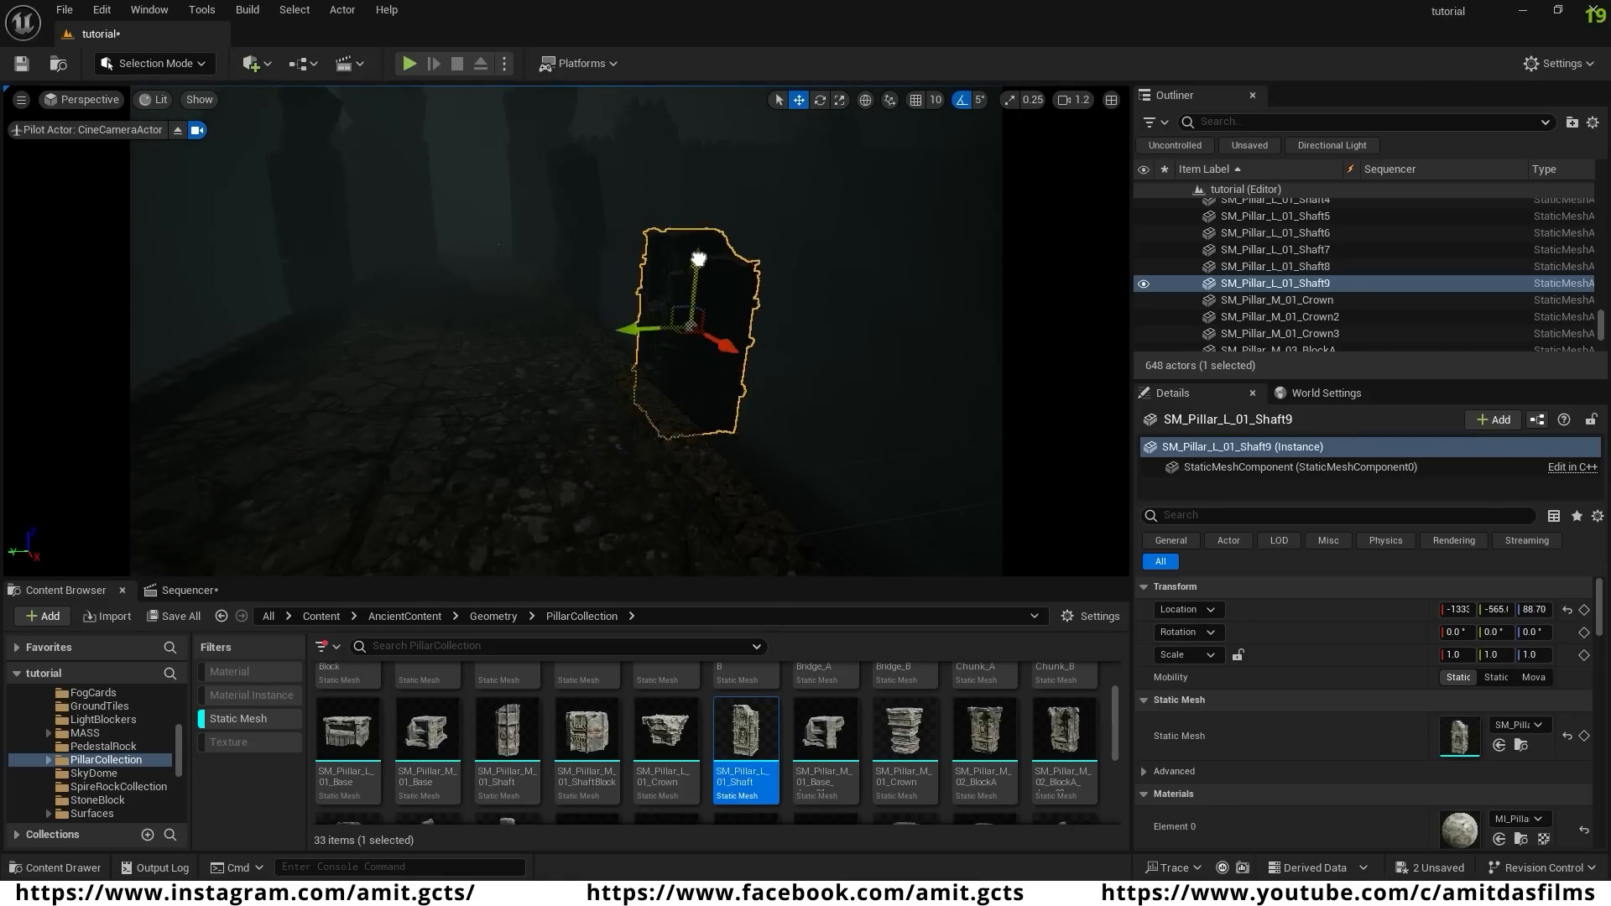
left_click_drag(725, 382, 788, 421)
right_click_drag(788, 421, 847, 415)
scroll(788, 420, "down", 2)
- Stack two copies of the shaft above the new right pillar base to make it three shafts tall
left_click_drag(616, 307, 618, 172, "alt")
right_click_drag(611, 327, 612, 252)
left_click_drag(619, 277, 619, 151, "alt")
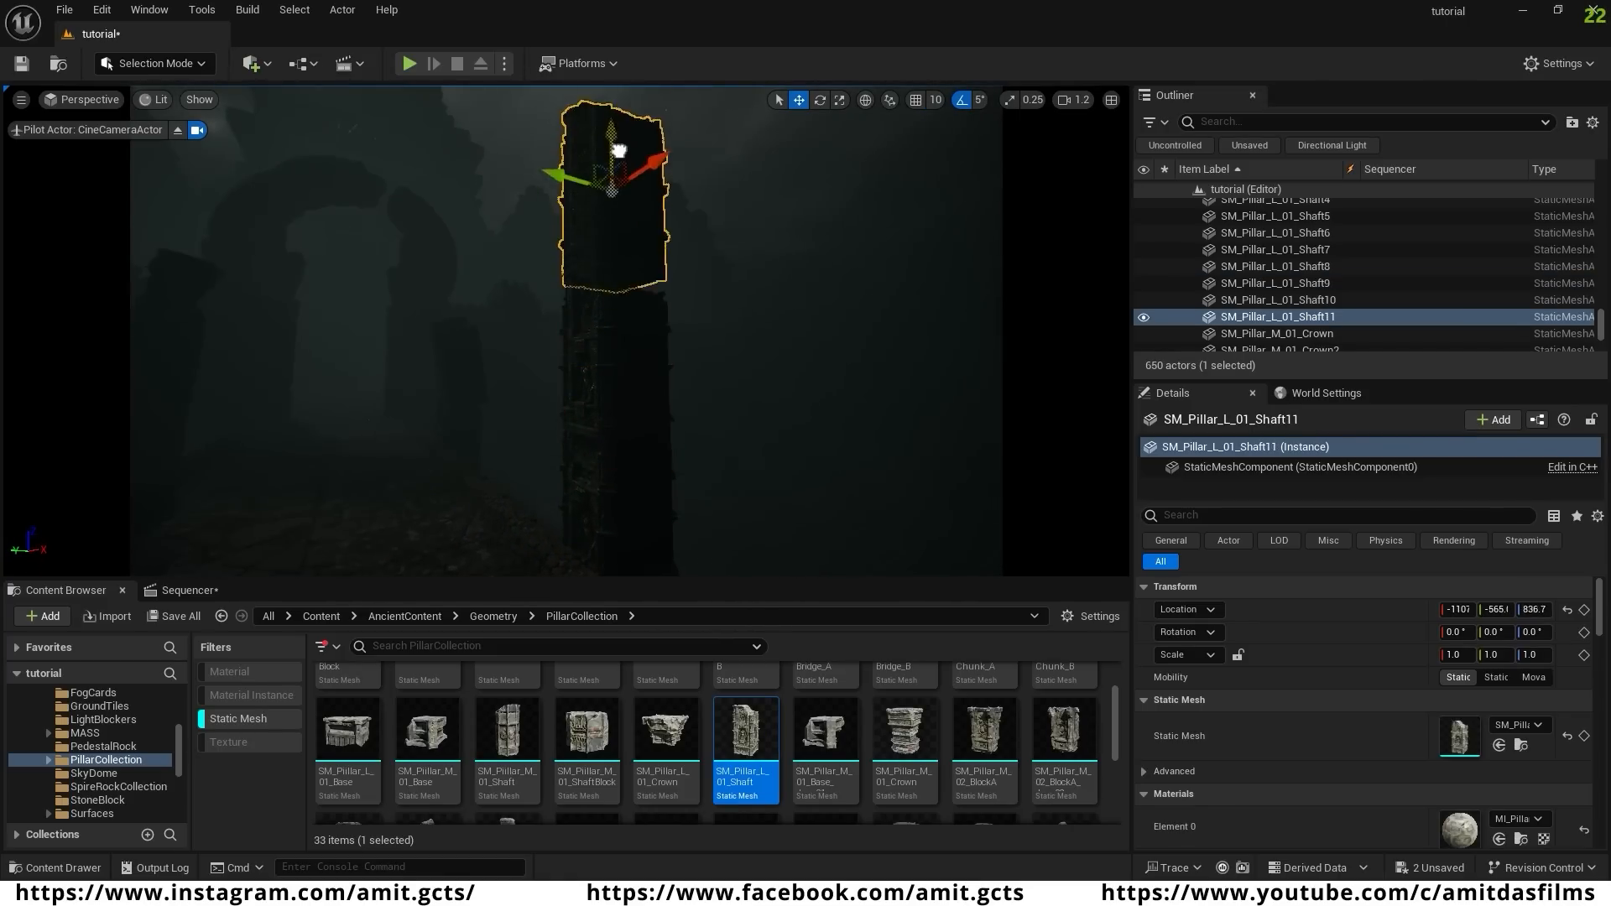
right_click_drag(618, 151, 570, 277)
- Duplicate the three-shaft pillar across to the walkway's left edge
left_click(647, 323, "shift")
left_click(652, 394, "shift")
left_click_drag(579, 375, 244, 352, "alt")
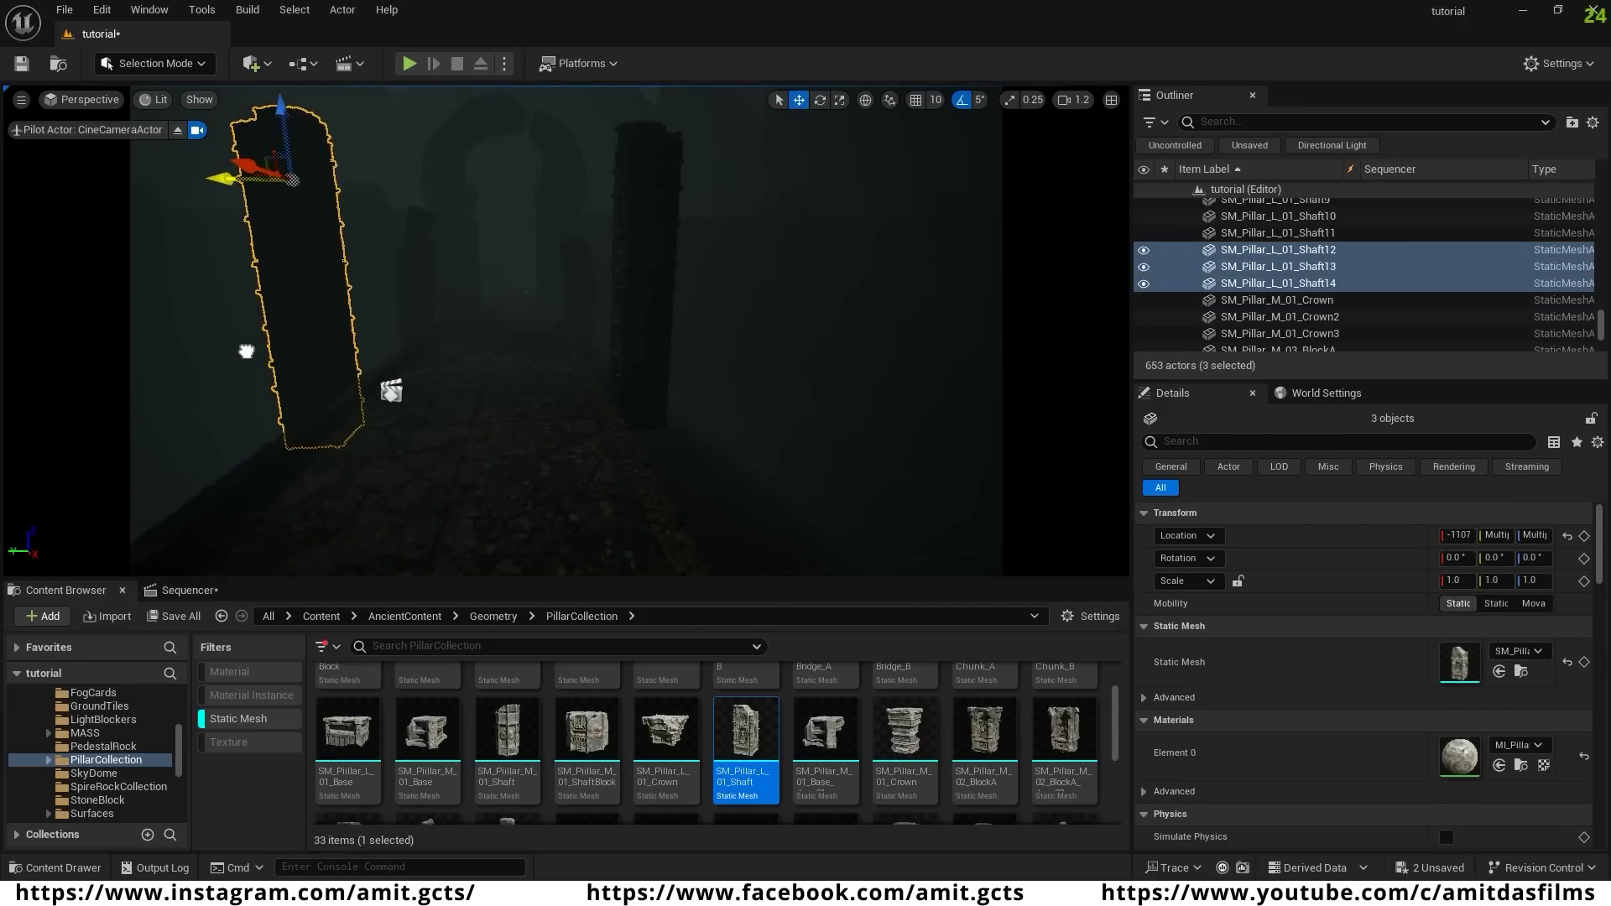
- Tilt the top shaft of the duplicated left pillar to -10° about X
left_click(316, 252)
key("e")
left_click_drag(316, 263, 280, 243)
key("w")
left_click(377, 124)
mouse_move(377, 123)
right_mouse_down()
mouse_move(335, 100)
mouse_move(361, 105)
right_mouse_up()
left_click(220, 252)
- Place an SM_Pillar_S_01_Base on the left edge of the foreground walkway and scale it up
right_click_drag(537, 344, 492, 385)
scroll(667, 747, "down", 2)
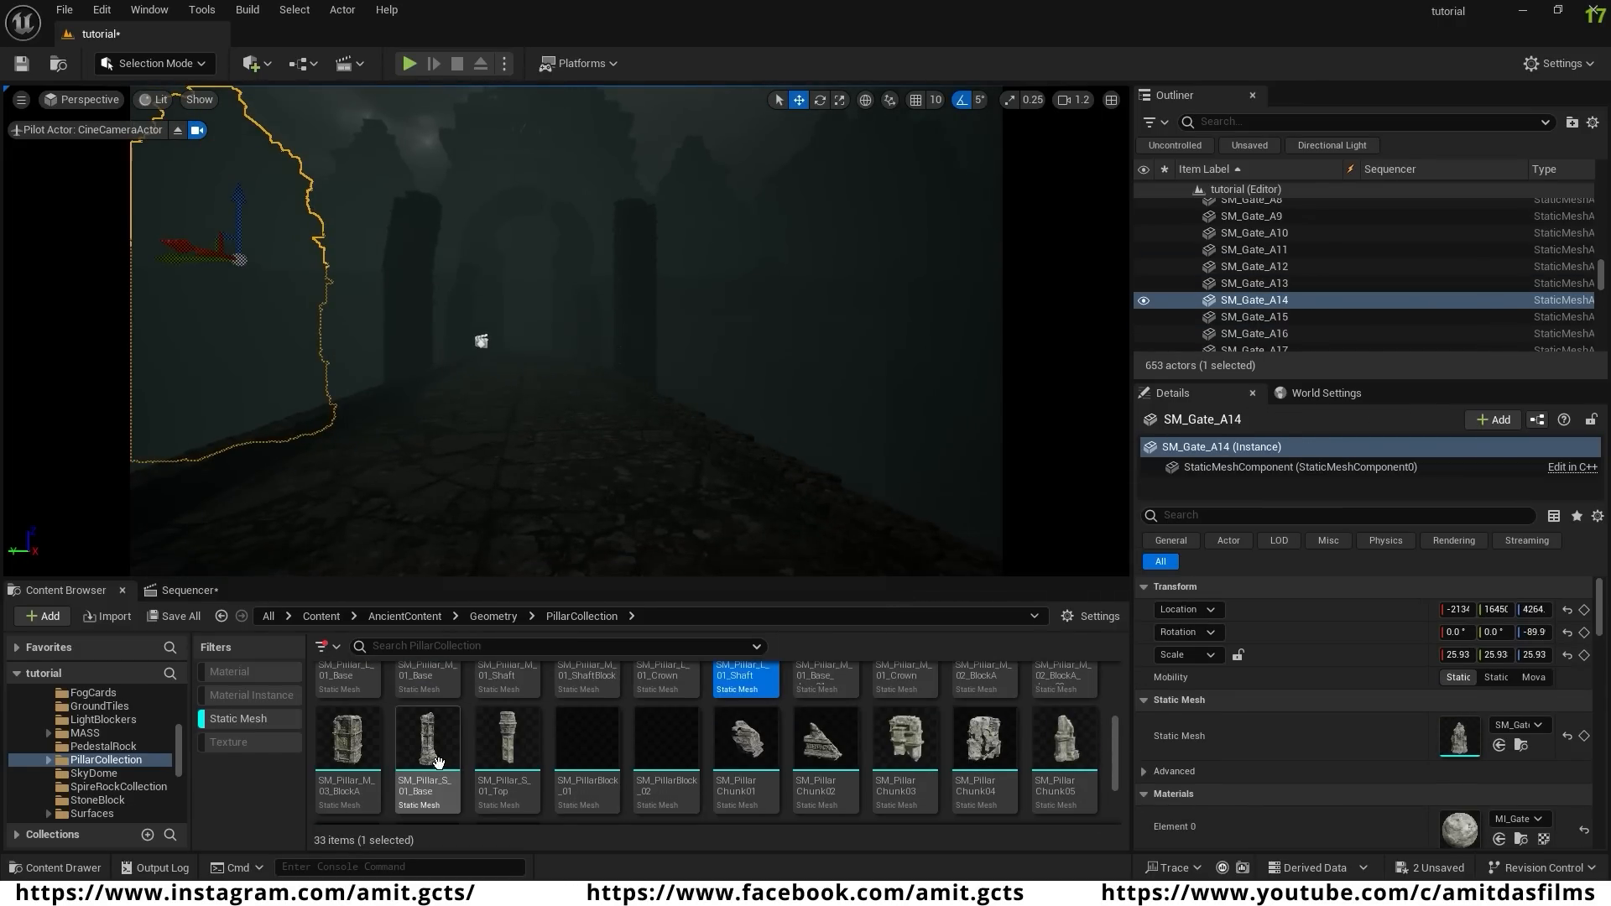
left_click_drag(427, 739, 260, 445)
right_click_drag(260, 444, 277, 437)
right_click_drag(428, 361, 430, 399)
left_click_drag(430, 399, 423, 282)
key("r")
key("w")
right_click_drag(423, 282, 417, 210)
- Add an SM_Pillar_S_01_Top beside the foreground base and raise it above the base
left_click_drag(507, 739, 403, 340)
right_click_drag(403, 340, 533, 333)
left_click_drag(339, 365, 489, 402)
scroll(537, 424, "down", 2)
right_click_drag(490, 403, 558, 440)
left_click_drag(558, 441, 537, 193)
right_click_drag(537, 193, 597, 252)
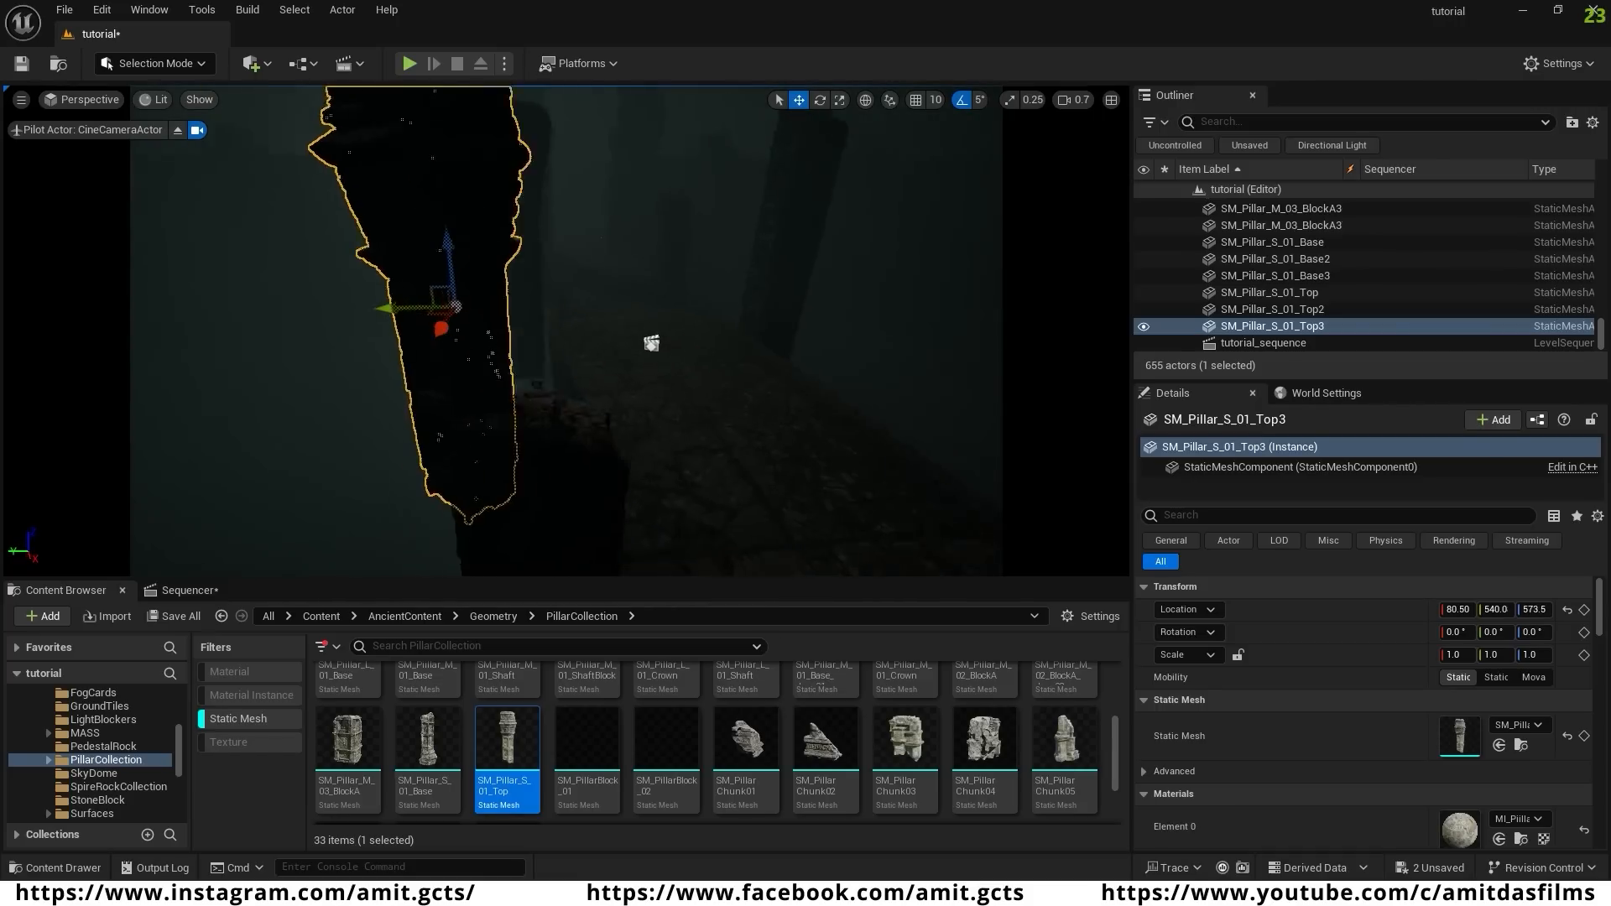
- Scale SM_Pillar_S_01_Top to suit the foreground base and align it over that base
left_click_drag(395, 307, 539, 317)
right_click_drag(540, 316, 529, 374)
key("r")
key("w")
left_click_drag(526, 353, 491, 351)
mouse_move(491, 350)
right_mouse_down()
mouse_move(554, 351)
mouse_move(503, 344)
right_mouse_up()
left_click_drag(453, 343, 482, 342)
scroll(503, 344, "down", 4)
right_click_drag(481, 341, 520, 378)
- Duplicate the foreground pillar's base and top to the walkway's right edge and view the pillar rows
left_click(525, 461, "shift")
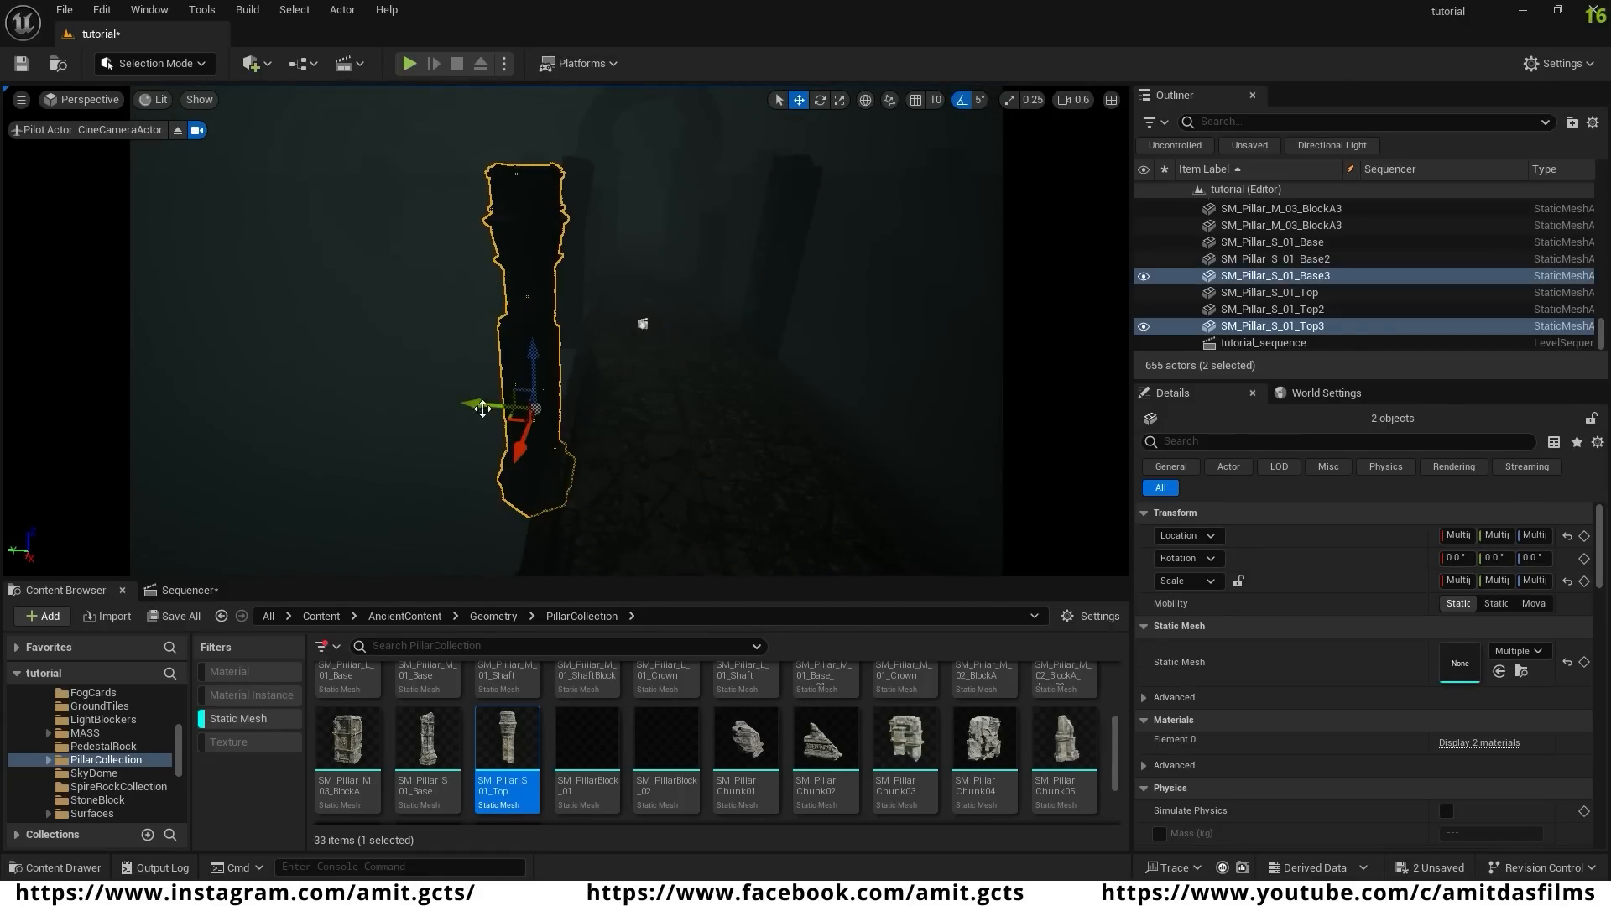
left_click_drag(475, 408, 839, 442, "alt")
mouse_move(667, 490)
right_mouse_down()
mouse_move(831, 546)
mouse_move(667, 490)
right_mouse_up()
scroll(666, 490, "up", 7)
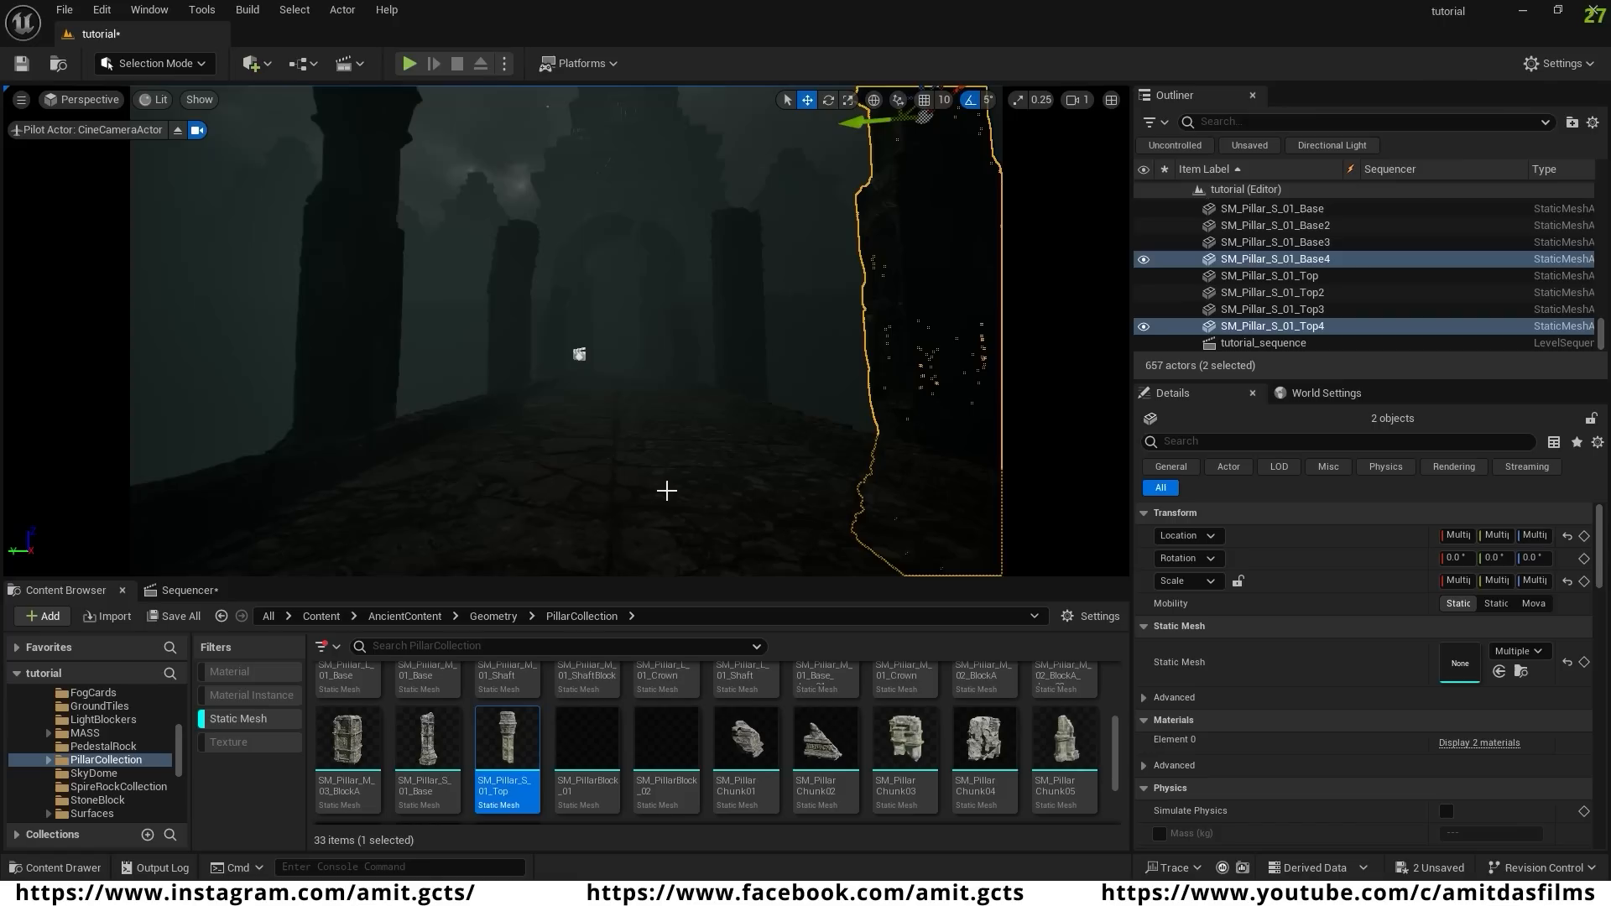
scroll(666, 490, "up", 2)
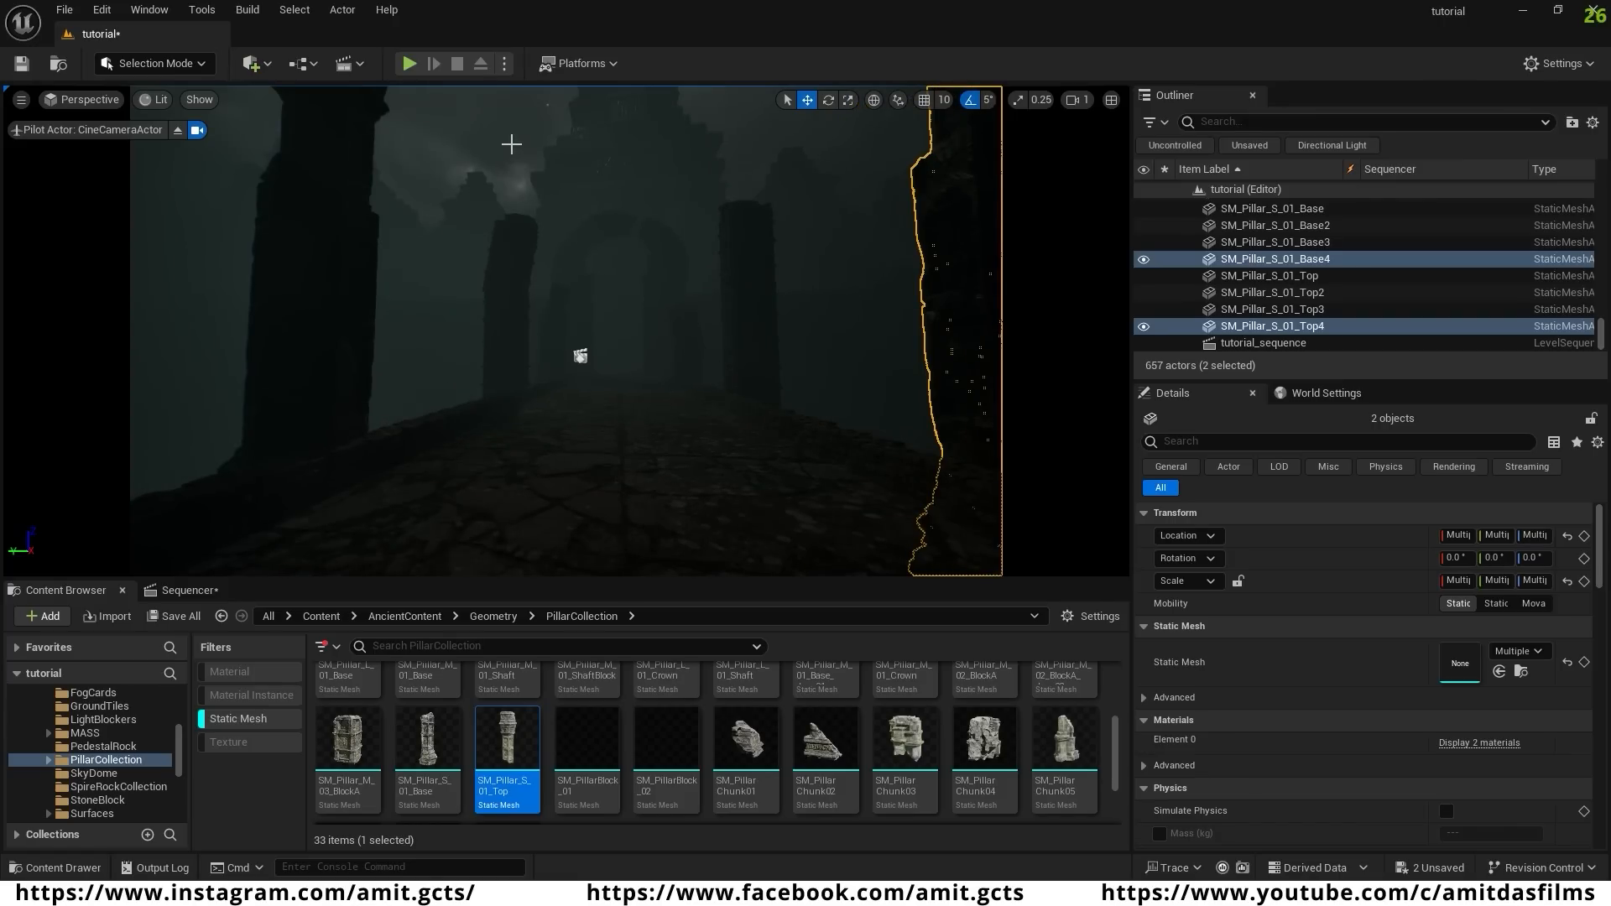
left_click(627, 497)
right_click_drag(581, 356, 614, 452)
- Duplicate the left pillar's tilted uppermost shaft block, move the copy over the walkway and lower it towards the ground
left_click(355, 177)
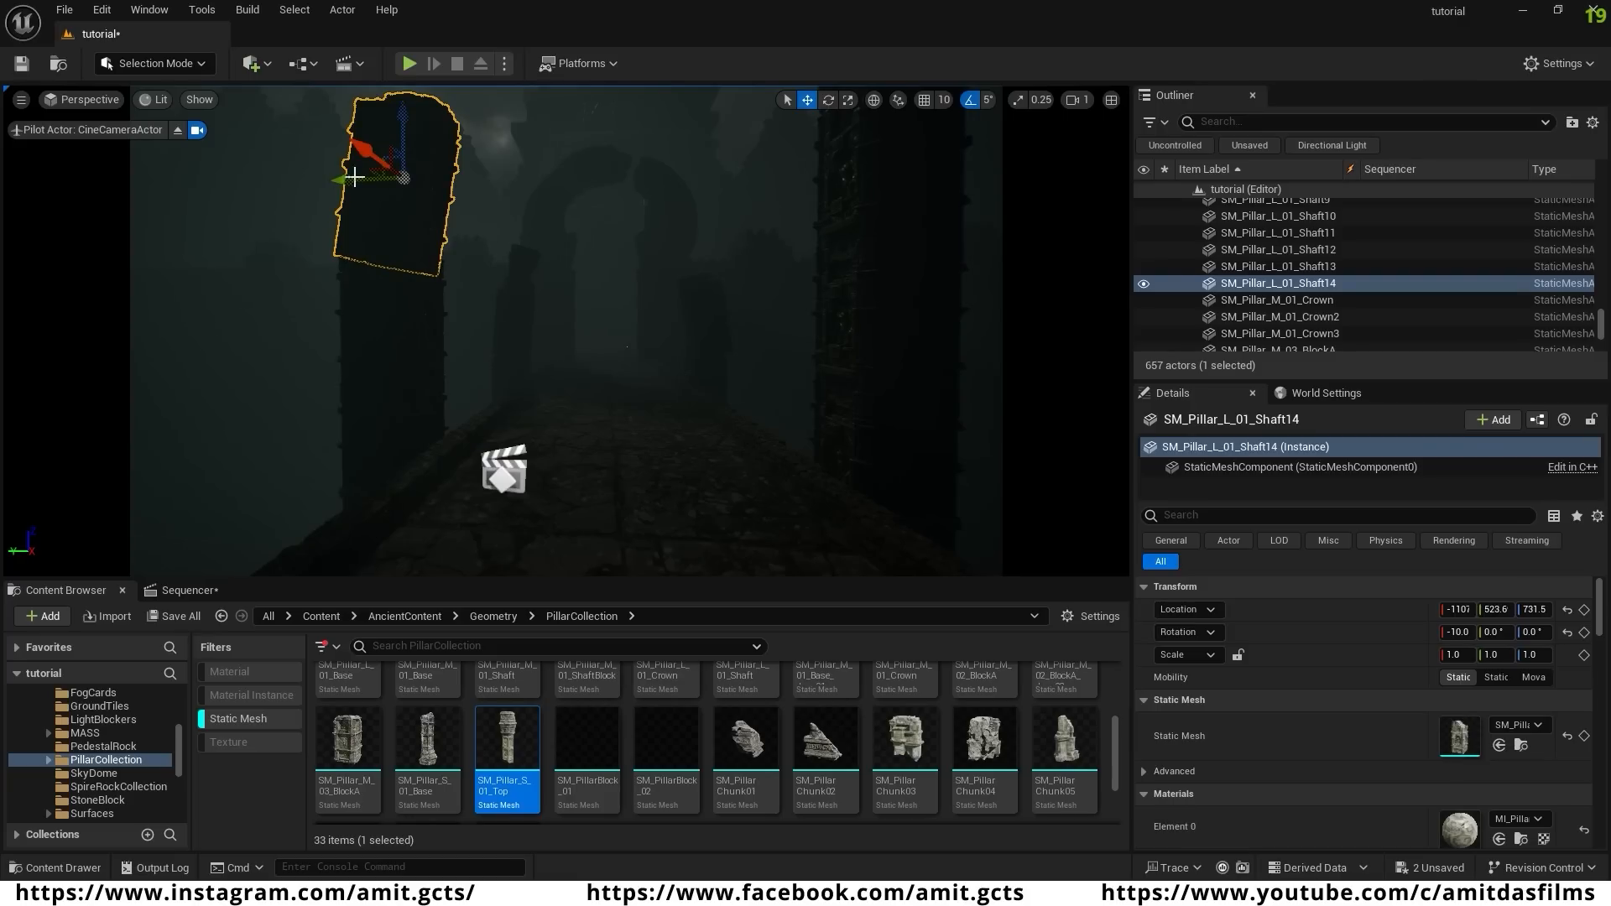
left_click_drag(341, 174, 474, 178, "alt")
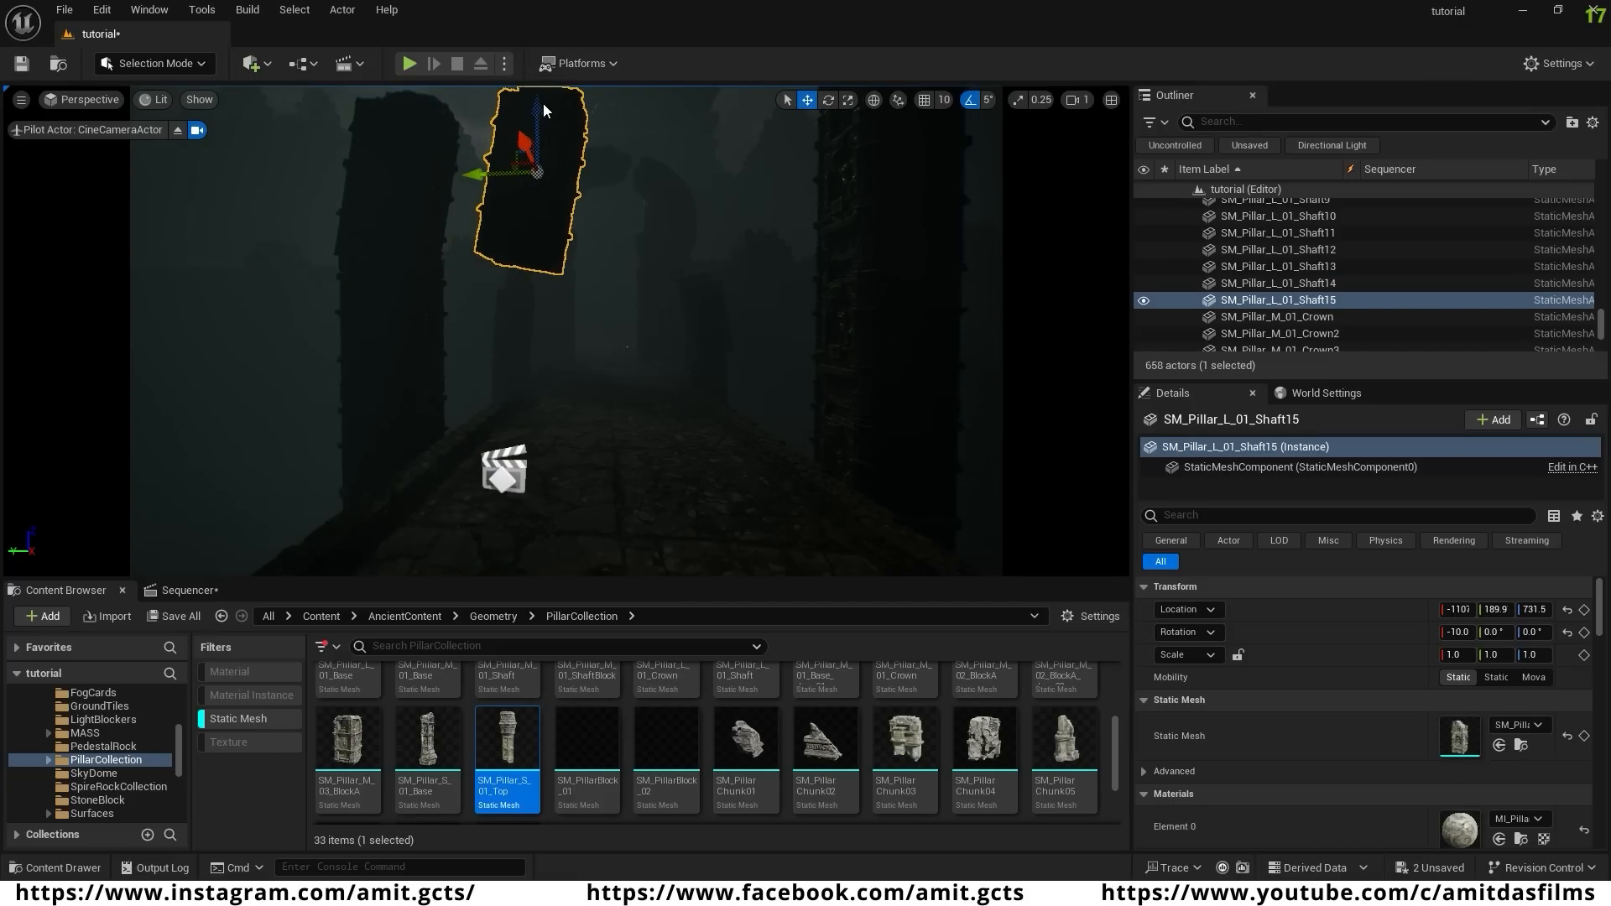
right_click_drag(601, 227, 601, 202)
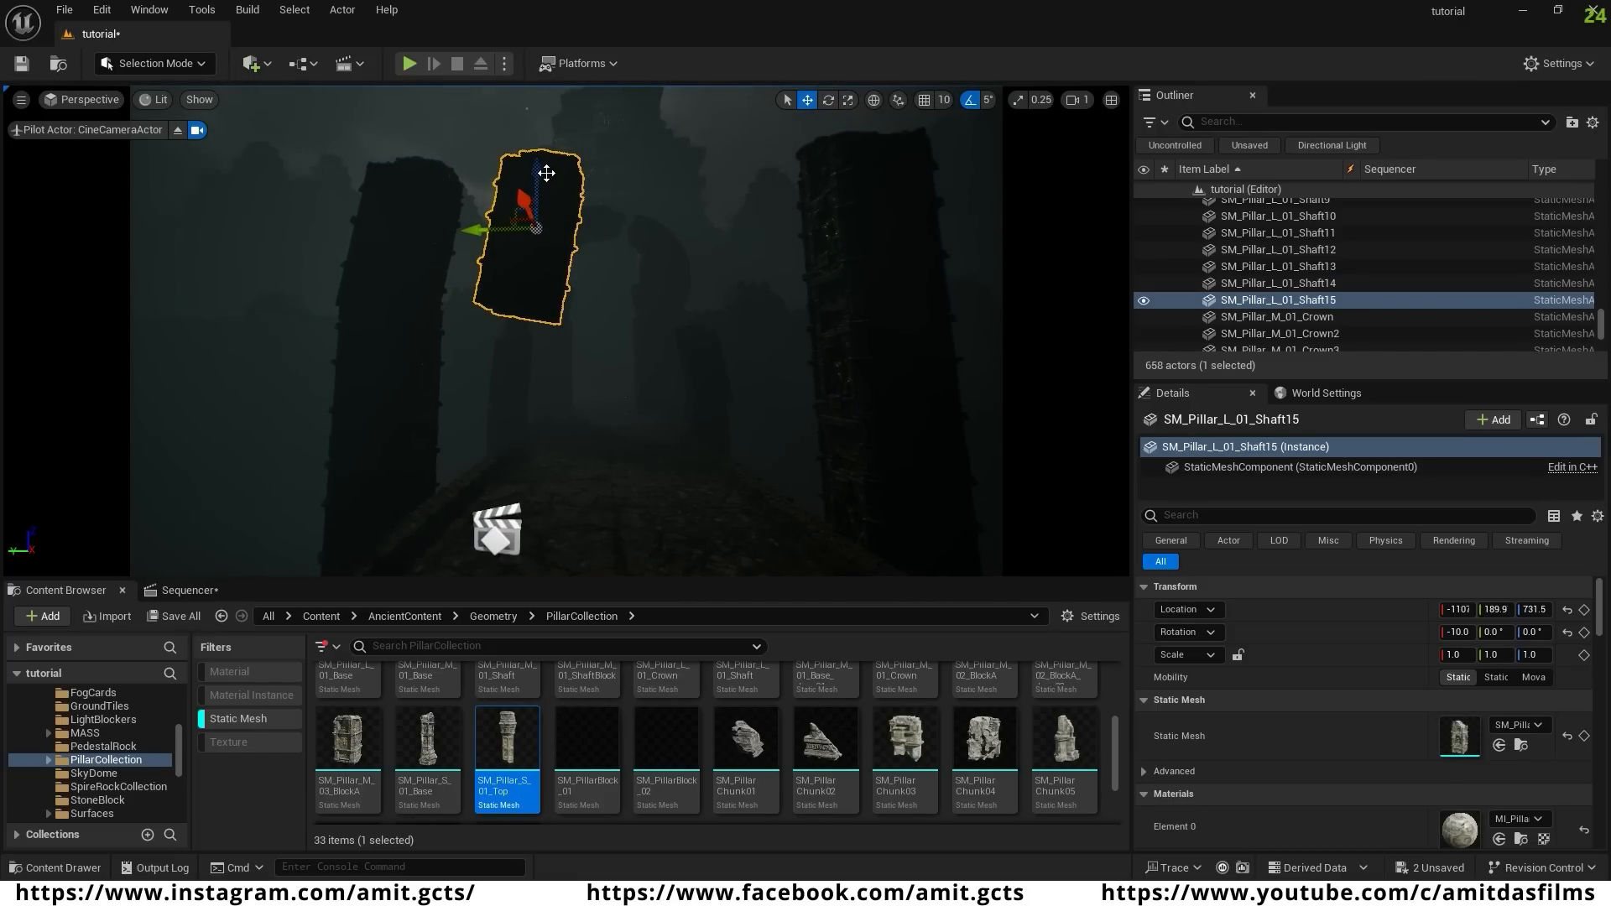
left_click_drag(540, 168, 526, 367)
right_click_drag(597, 451, 597, 554)
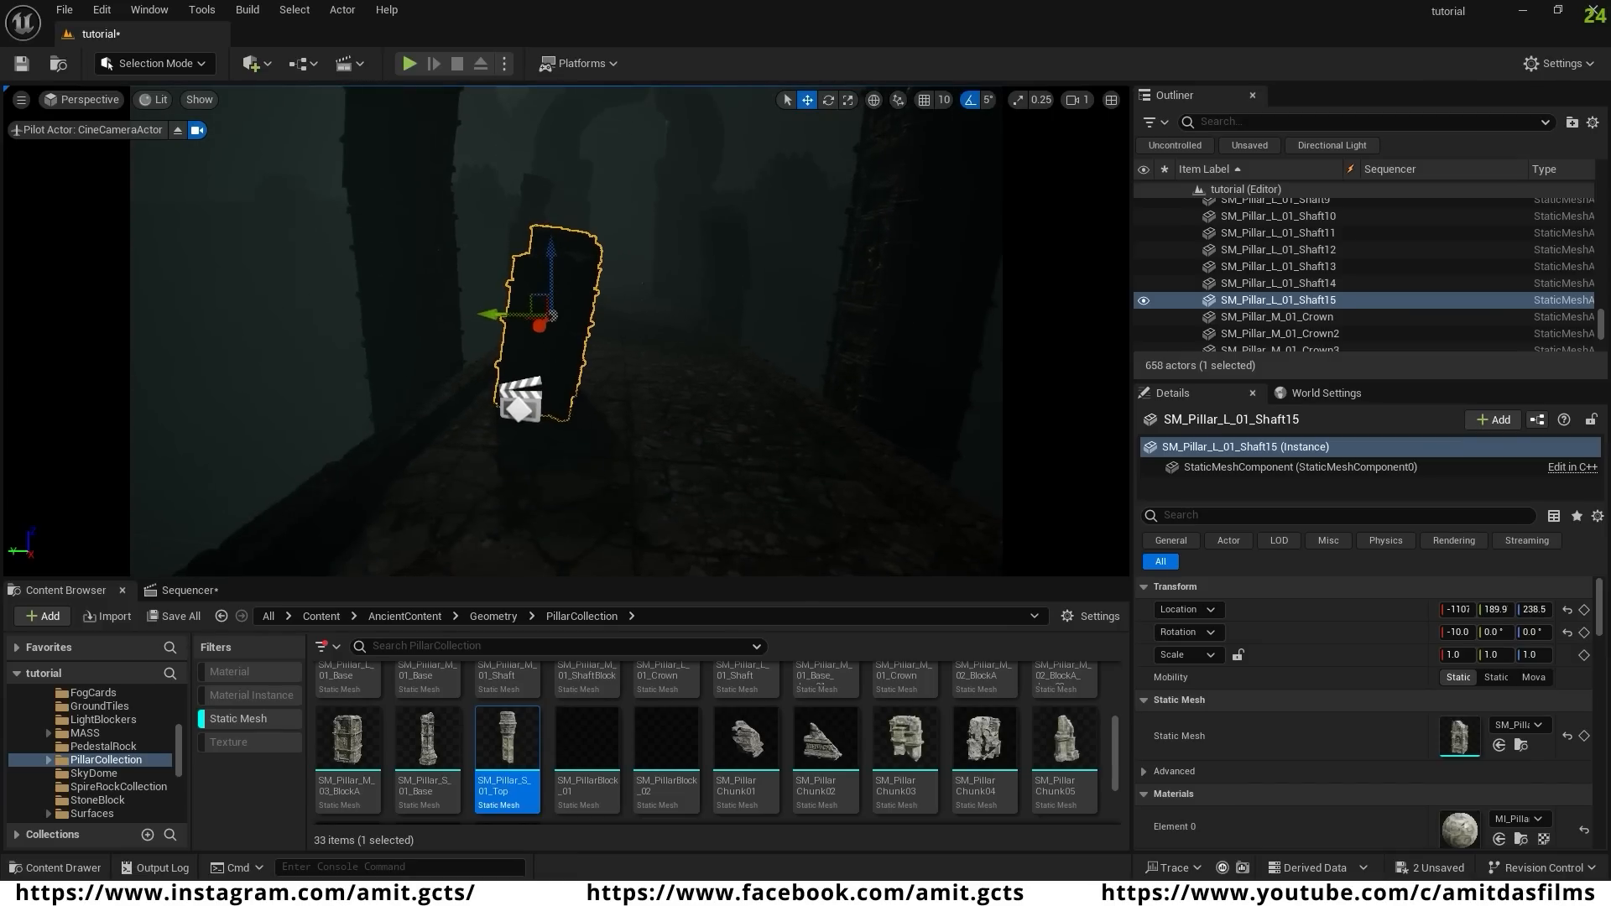
- Lay the duplicated shaft block on its side, lower it onto the walkway, turn it -15° and shift it towards the left pillar
key("e")
left_click_drag(588, 224, 654, 317)
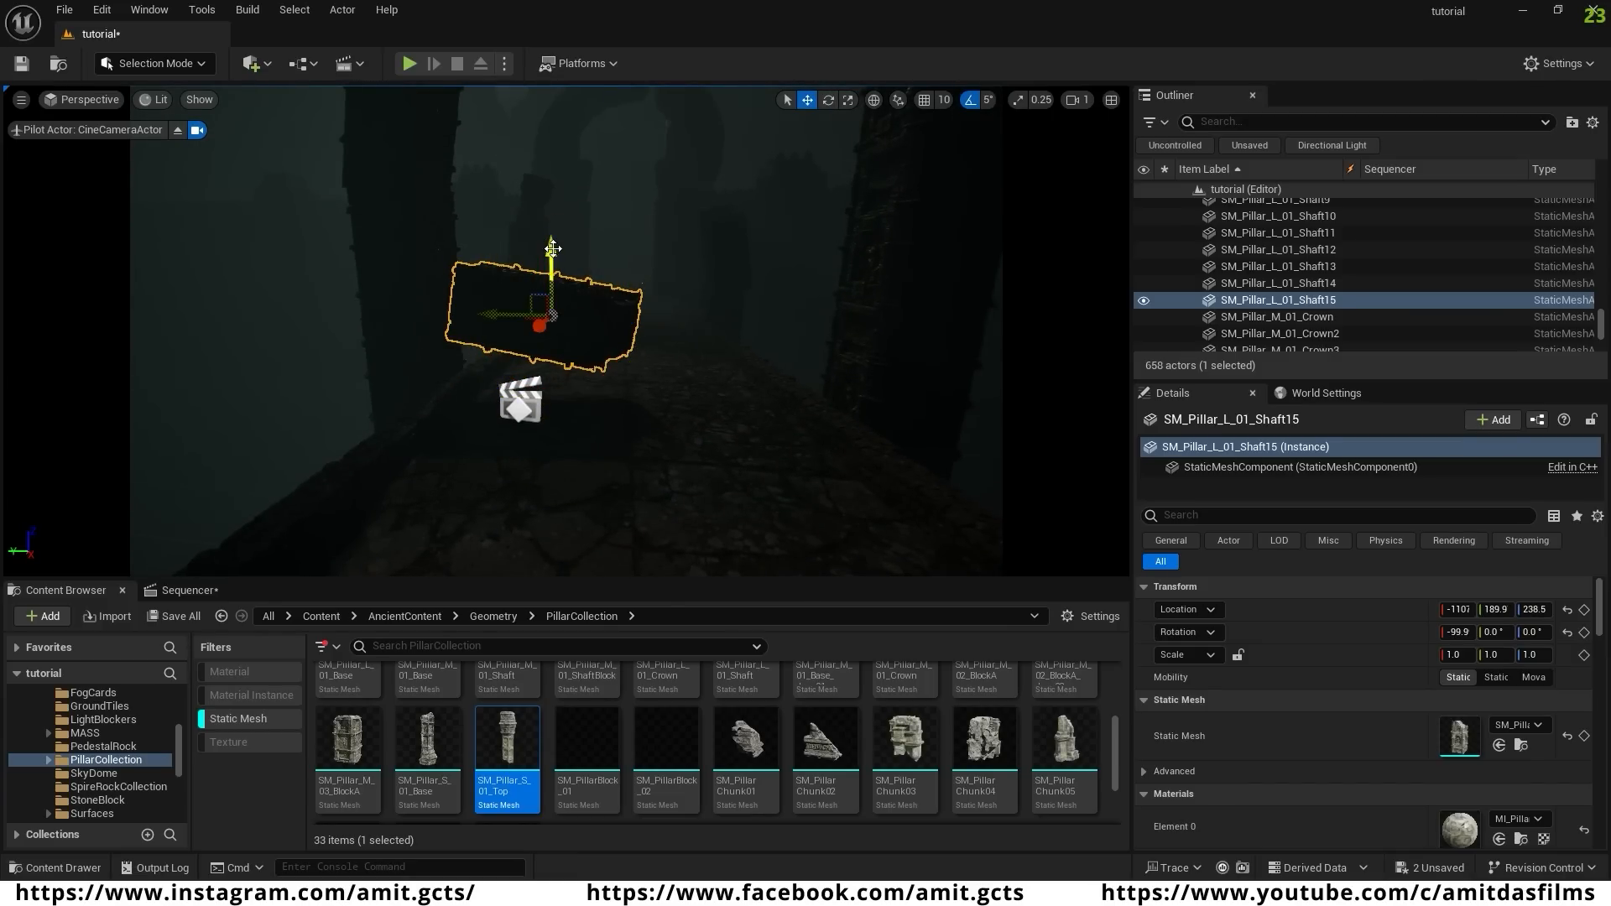
left_click_drag(552, 248, 552, 277)
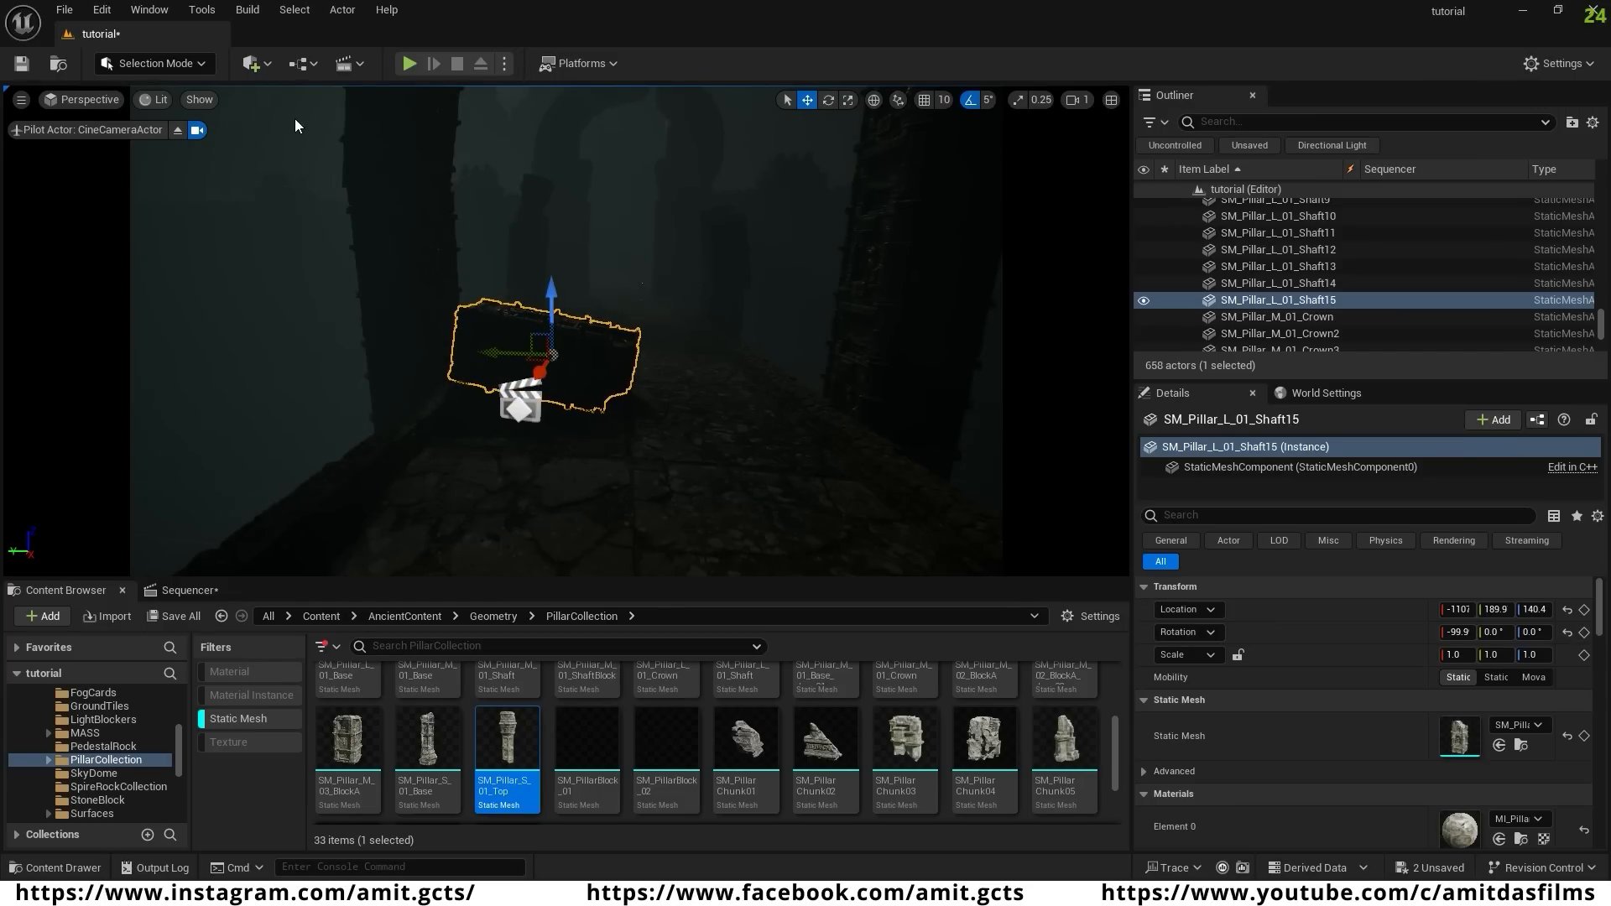
right_click_drag(529, 442, 574, 406)
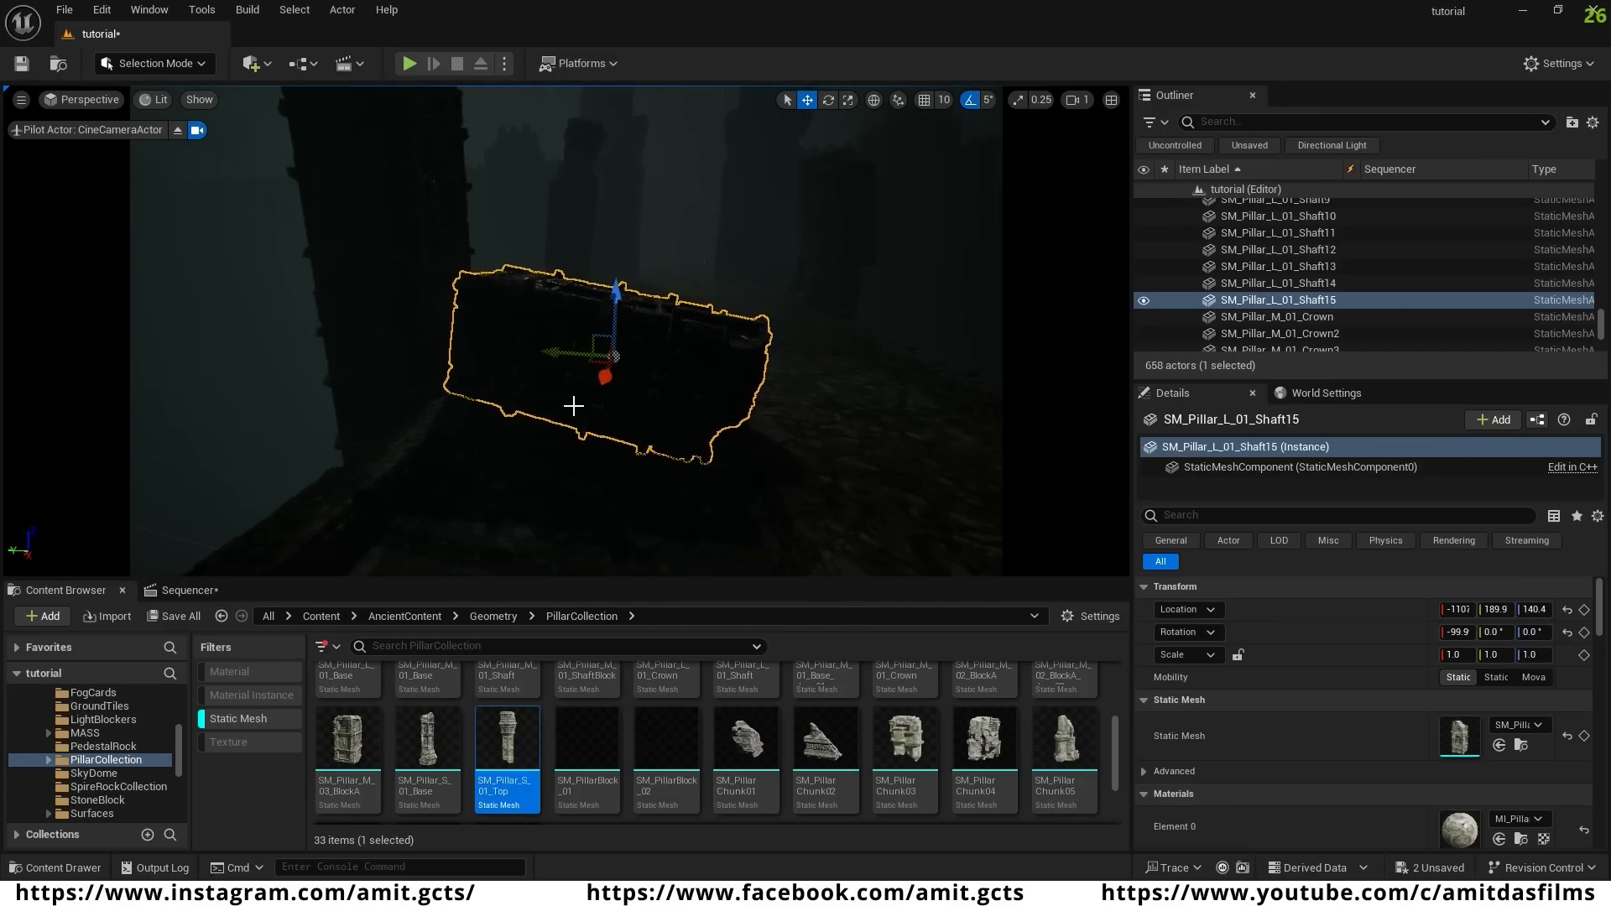
left_click_drag(556, 352, 522, 351)
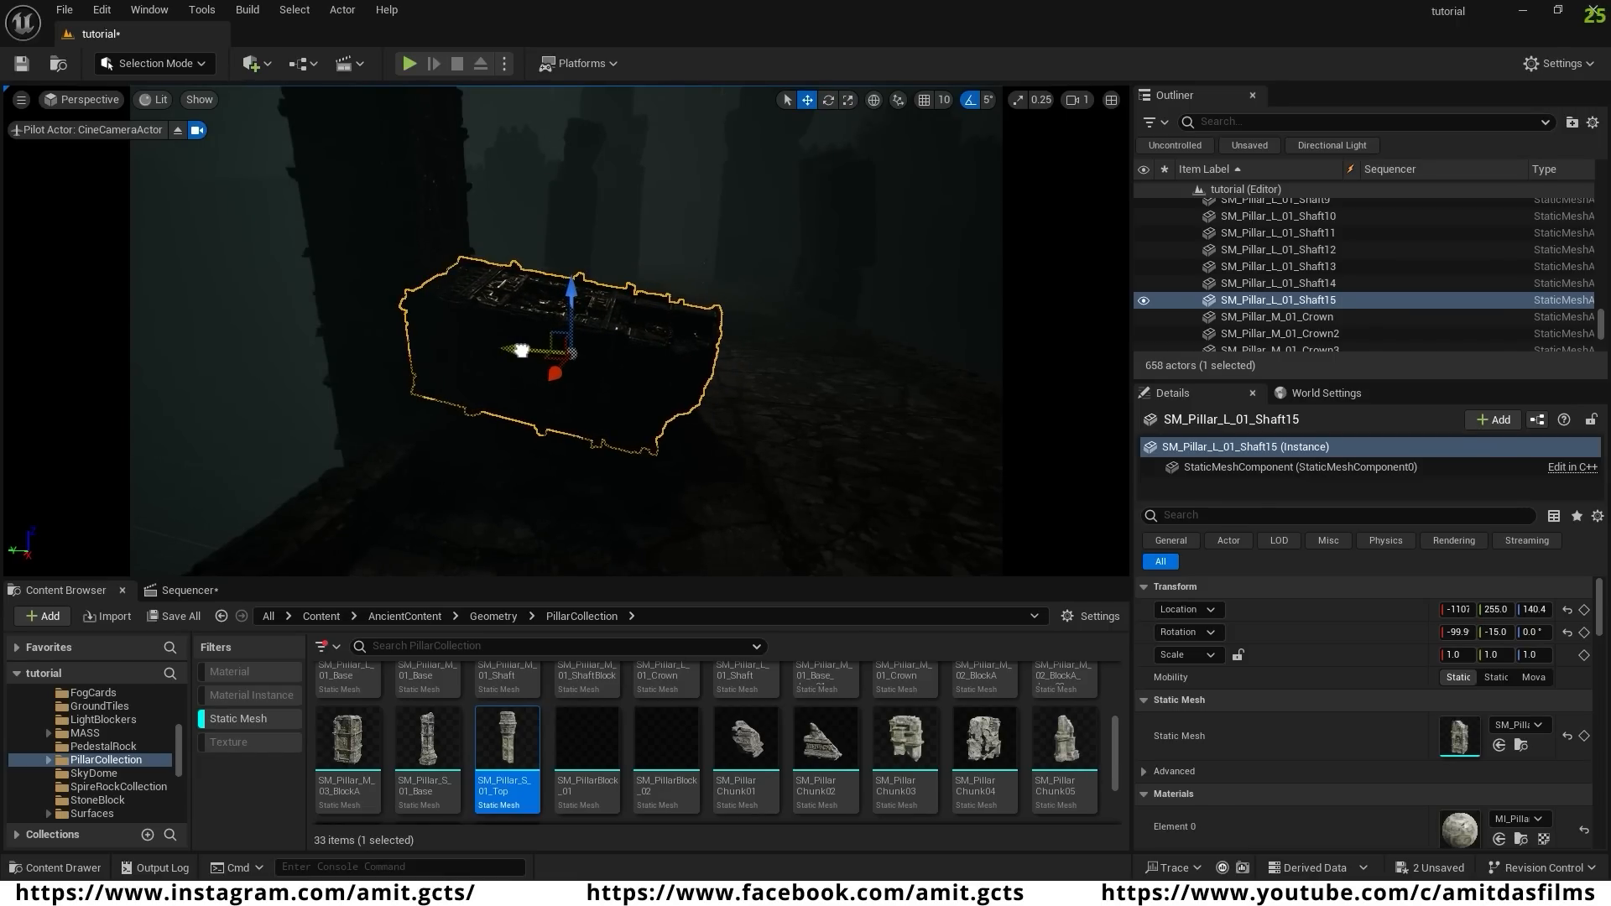
left_click(564, 232)
right_click_drag(563, 231, 504, 168)
scroll(535, 226, "down", 1)
key("s")
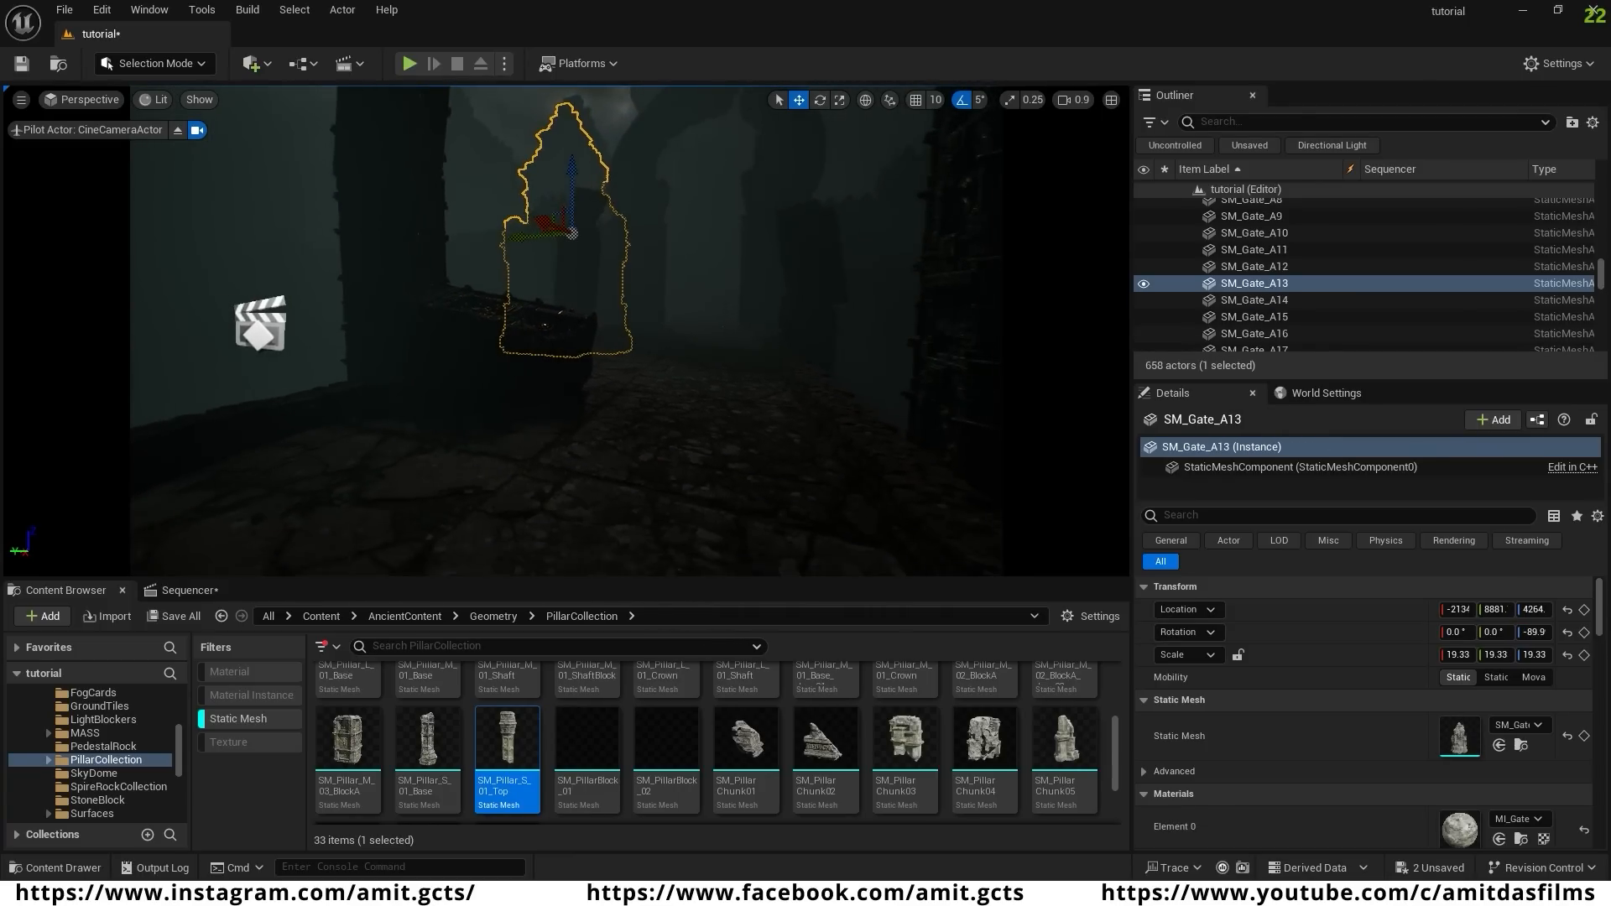
- Set the CineCameraActor's Current Aperture to about 2.34 in the level sequence
left_click(189, 593)
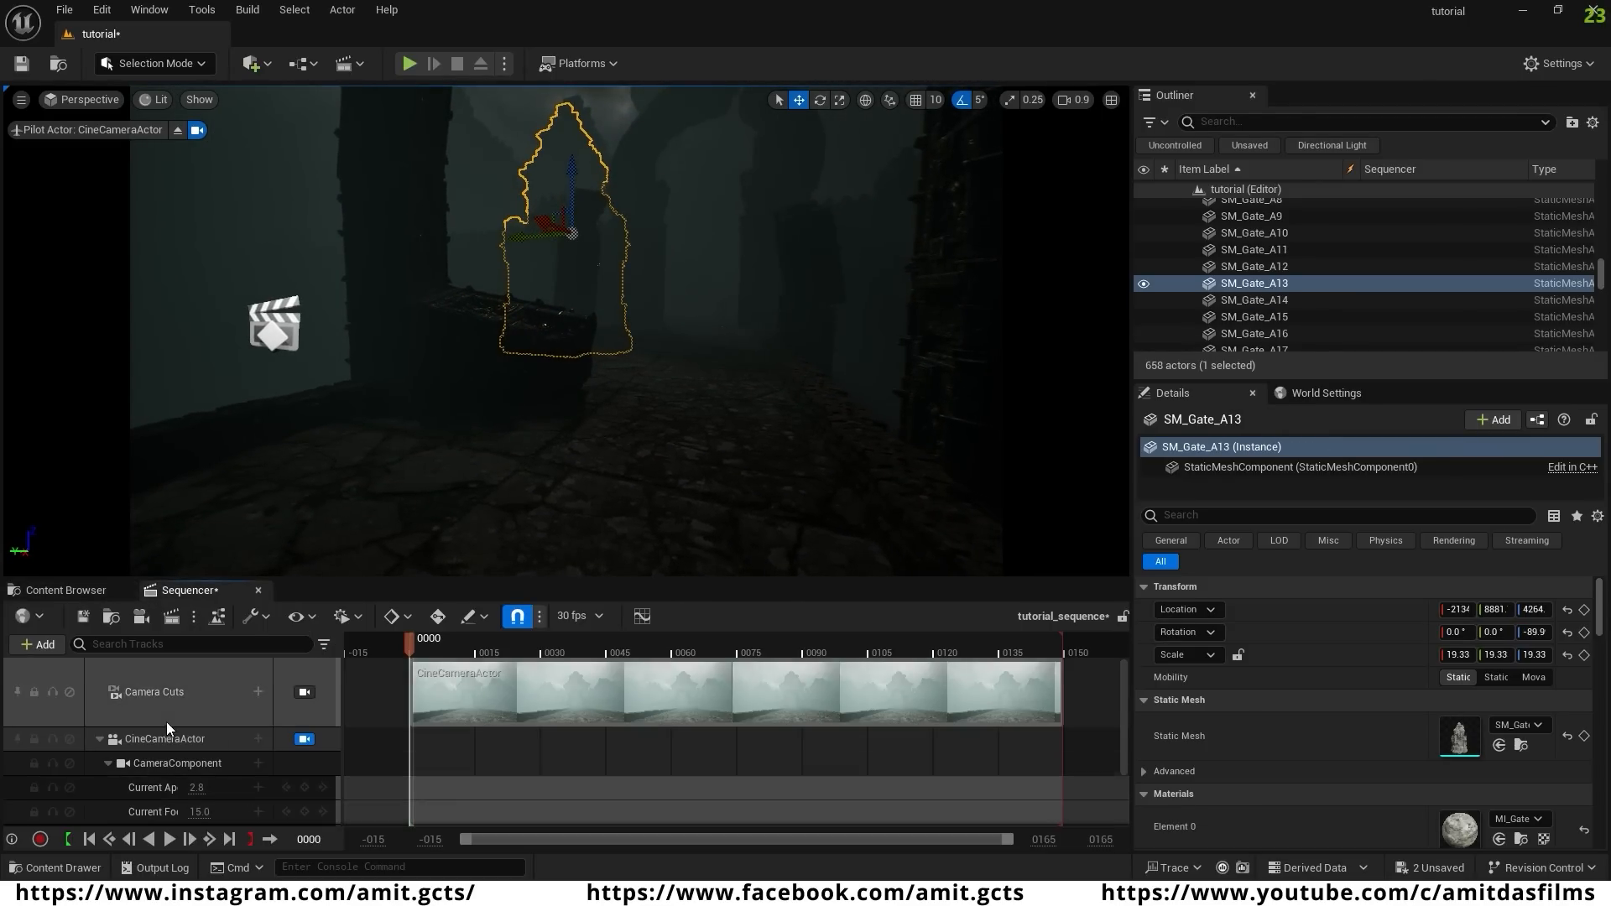
scroll(185, 730, "down", 1)
left_click_drag(196, 741, 179, 741)
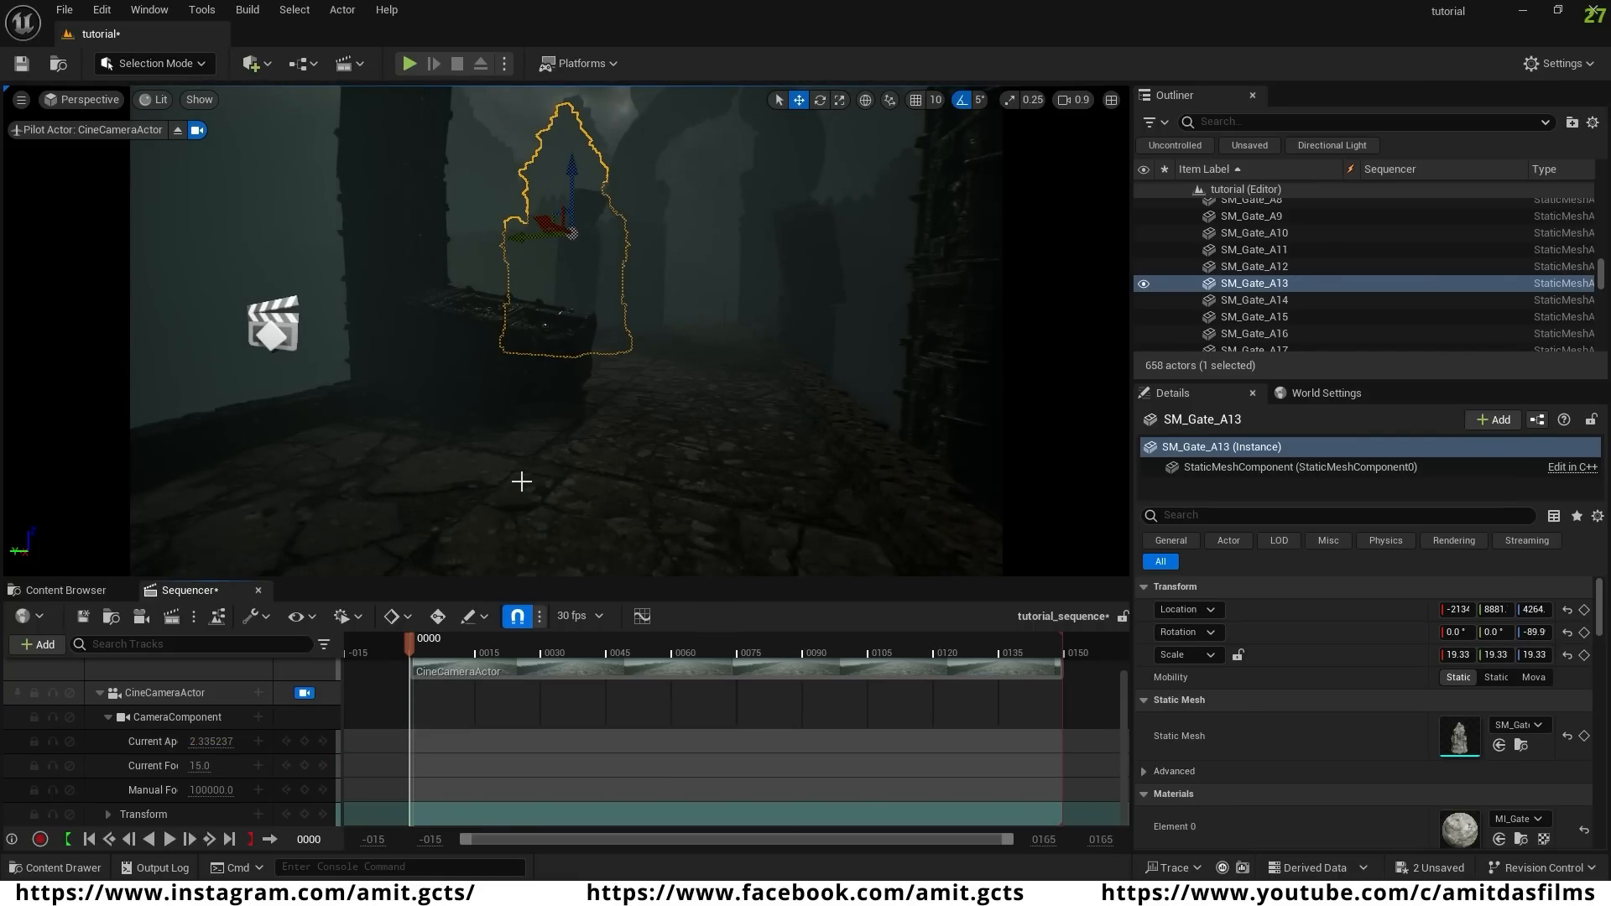
- Duplicate the two lowest shaft blocks of the right-hand pillar and move the copies straight down to extend the pillar below the walkway
mouse_move(521, 482)
right_mouse_down()
mouse_move(436, 426)
mouse_move(418, 344)
mouse_move(537, 413)
mouse_move(528, 462)
mouse_move(484, 501)
mouse_move(547, 470)
right_mouse_up()
key("a")
key("d")
left_click(582, 446)
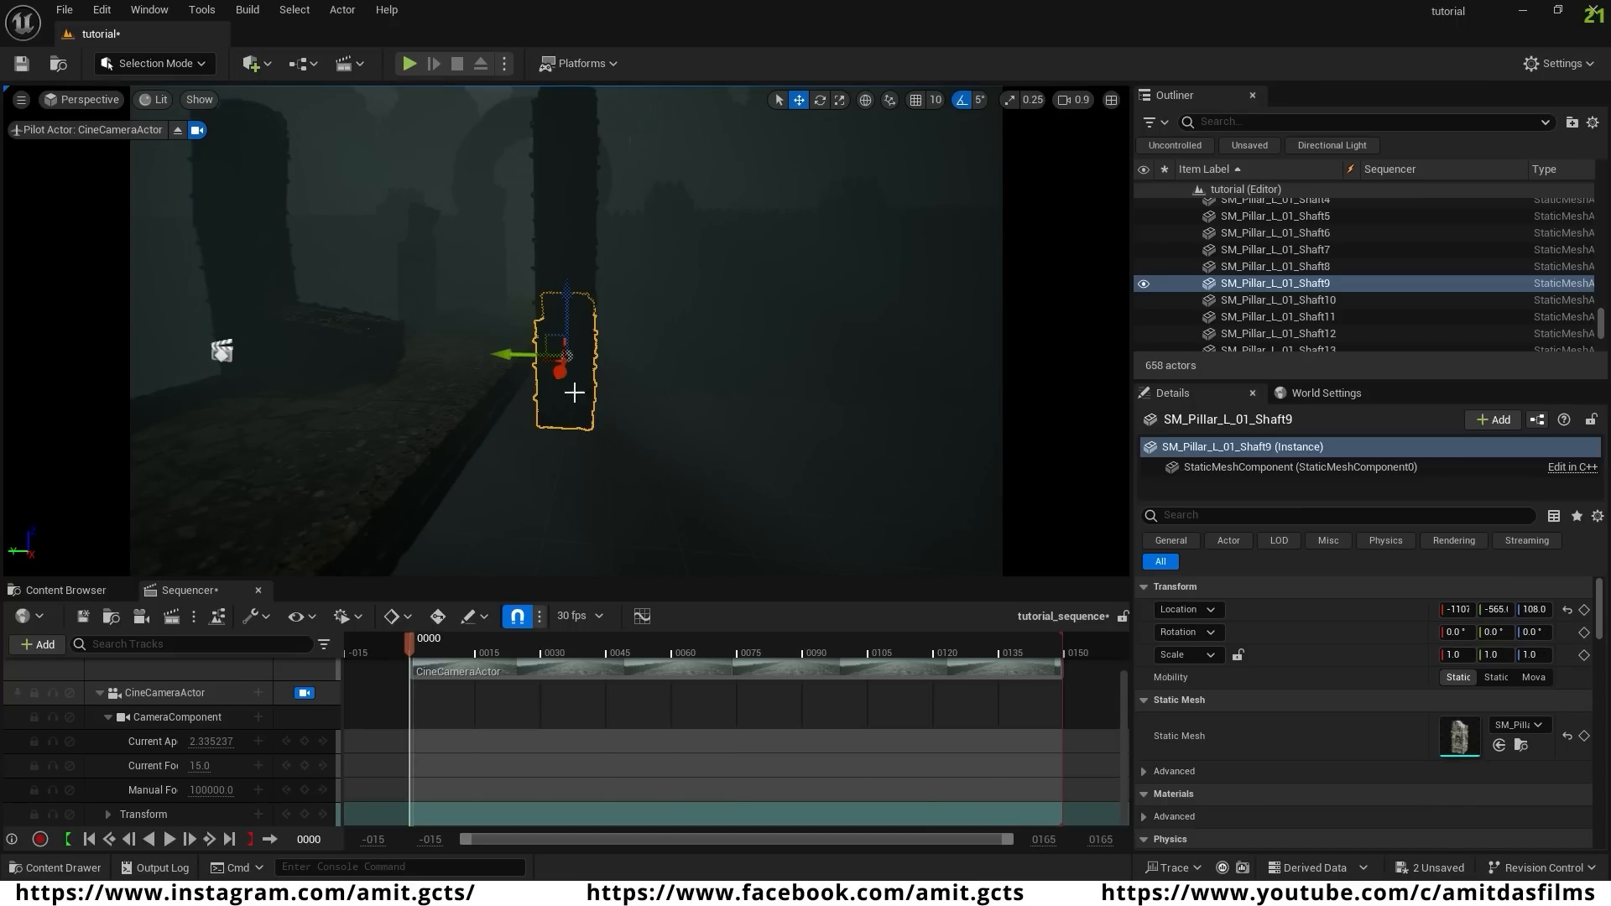
left_click(563, 291, "ctrl")
left_click_drag(568, 194, 550, 560, "alt")
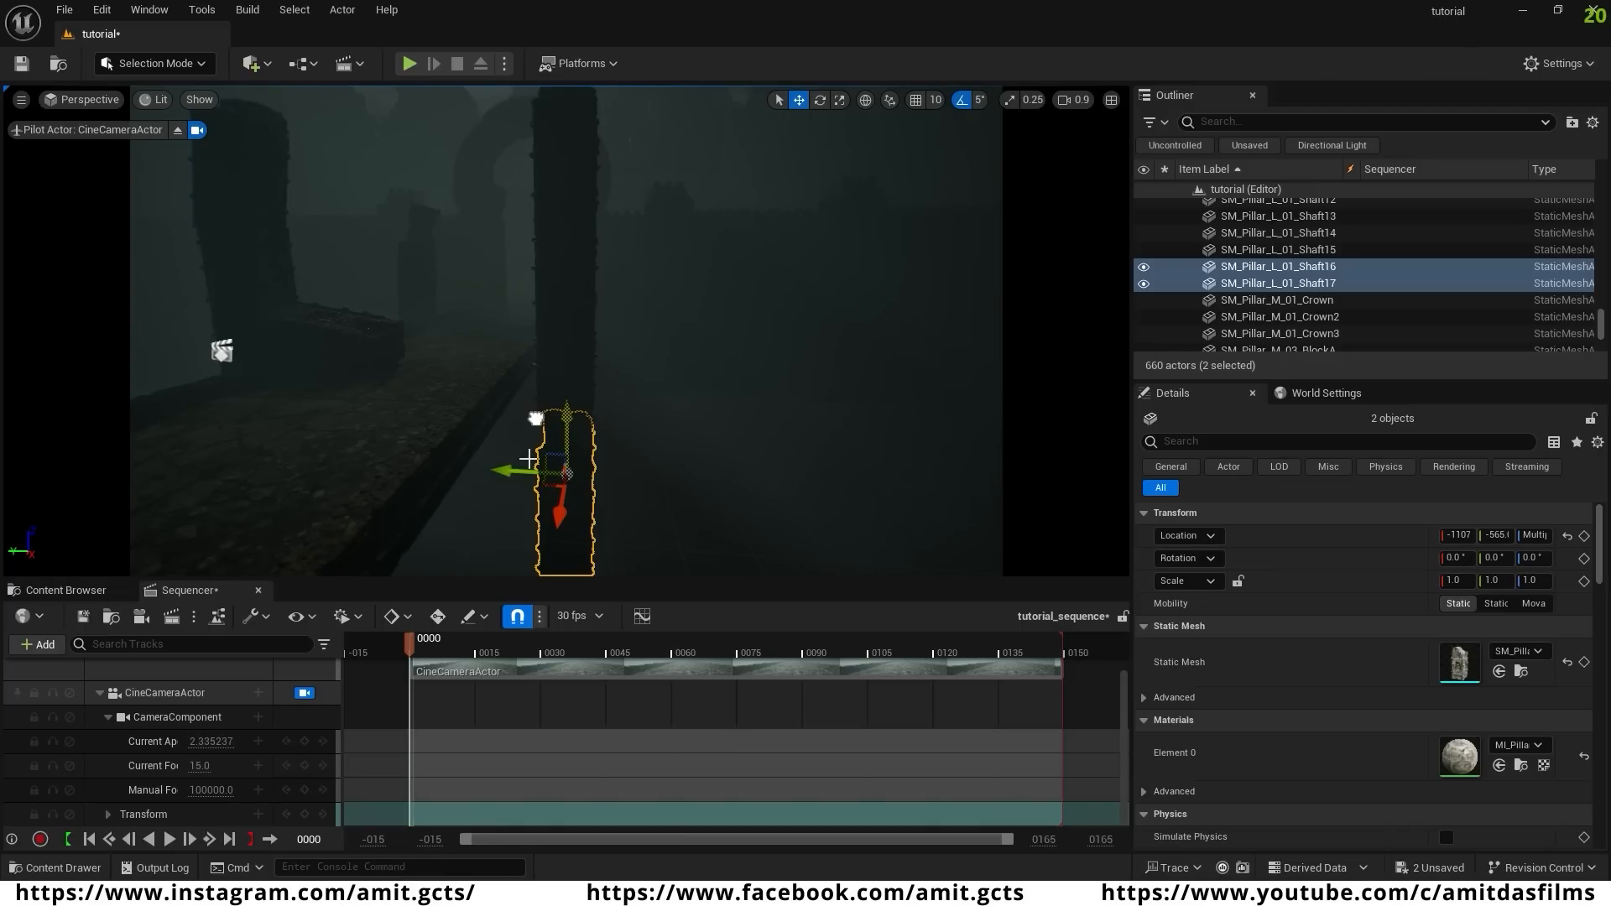
right_click_drag(529, 459, 550, 439)
- Select all five shaft blocks of the right-hand pillar and shift the whole pillar sideways to the walkway's right edge
left_click(554, 301, "ctrl")
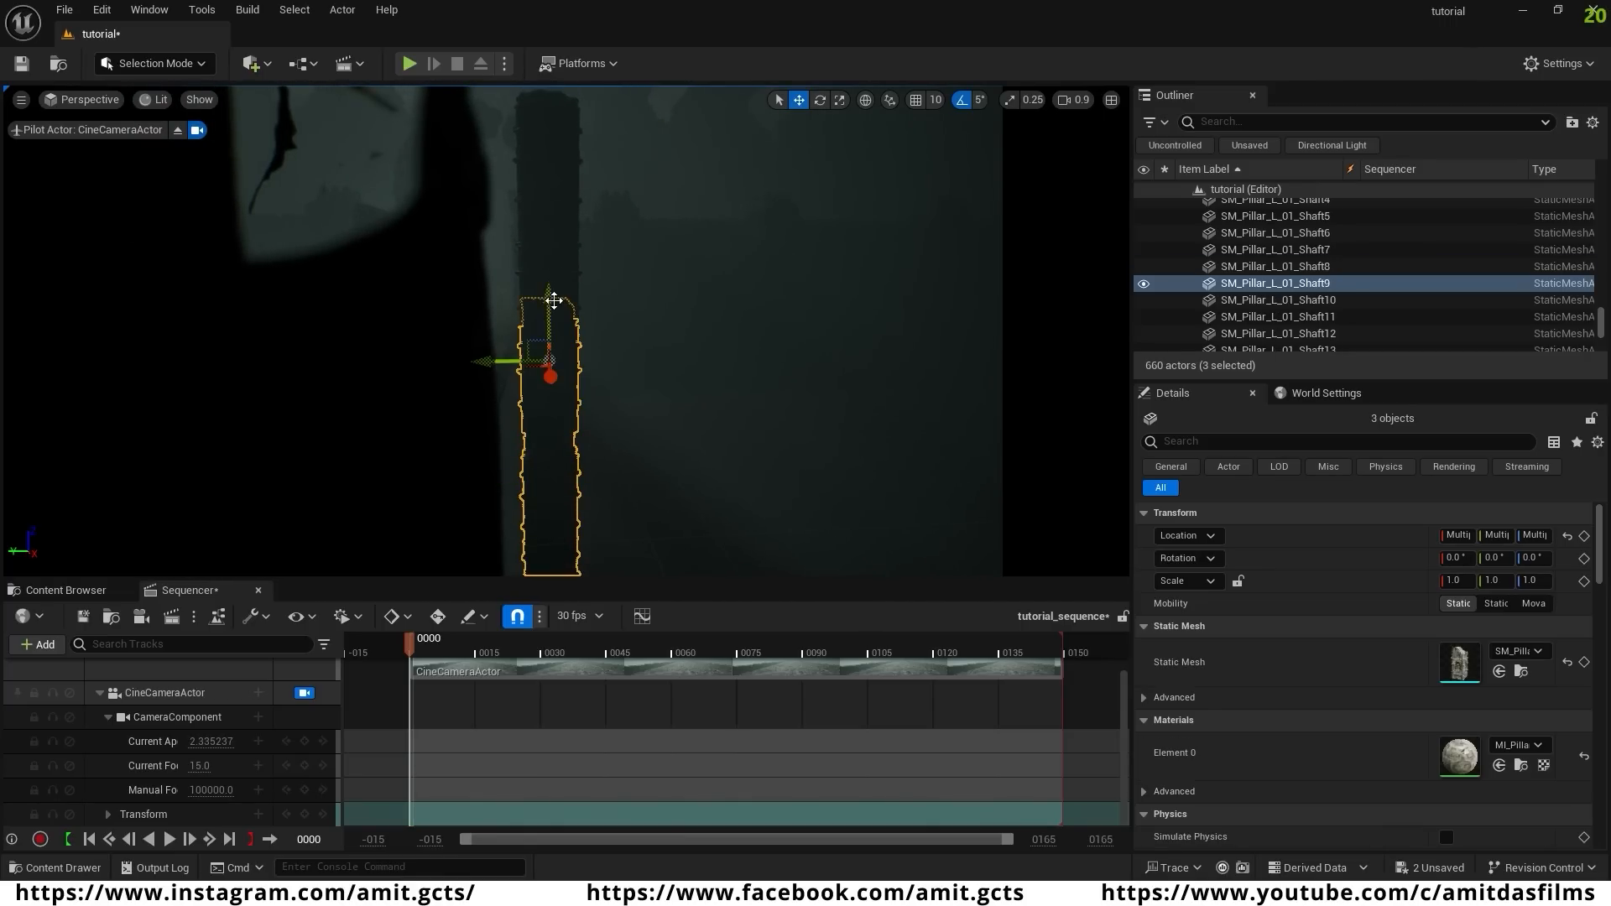
left_click(547, 262, "ctrl")
left_click(543, 147, "ctrl")
right_click_drag(521, 342, 529, 252)
left_click_drag(527, 135, 486, 144)
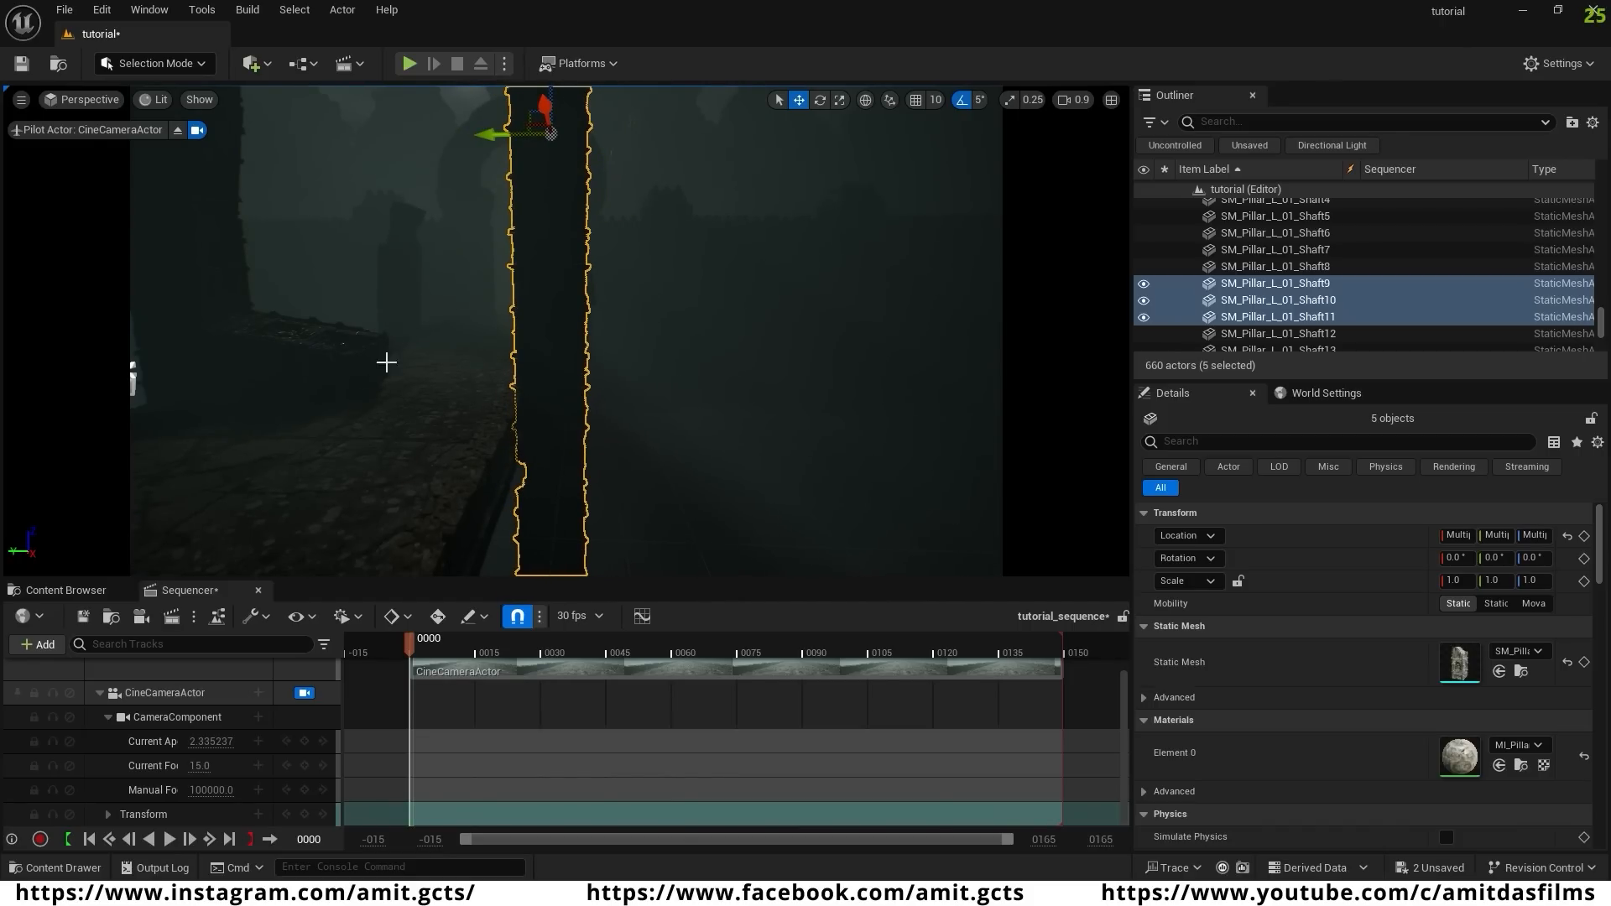
mouse_move(386, 362)
right_mouse_down()
mouse_move(445, 388)
mouse_move(361, 357)
right_mouse_up()
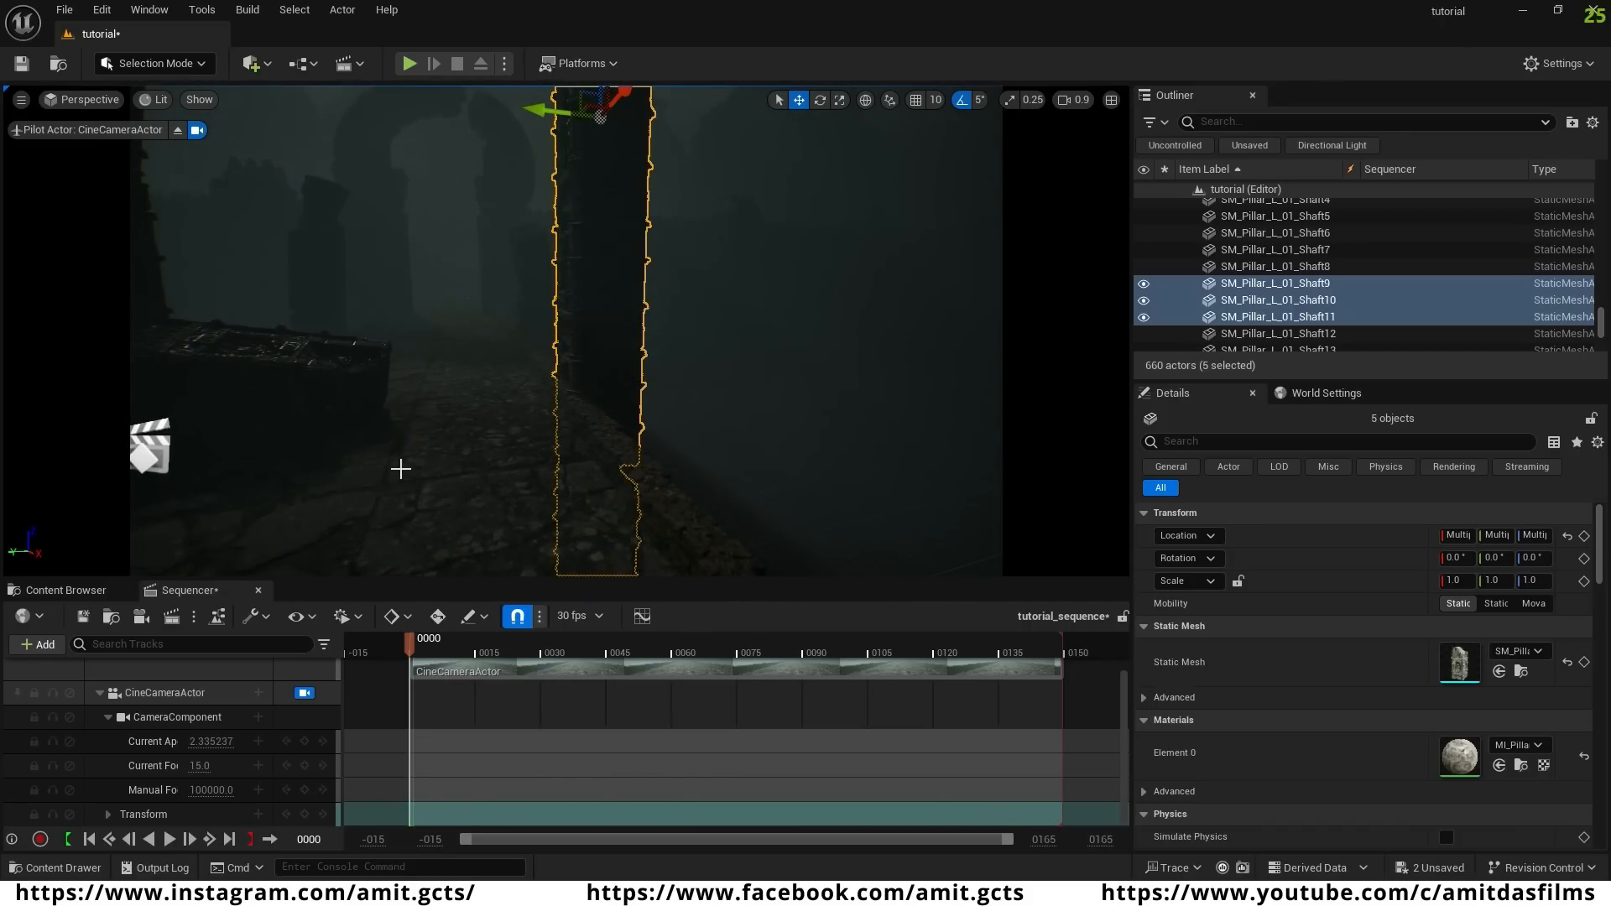
left_click_drag(541, 111, 588, 191)
right_click_drag(567, 330, 495, 243)
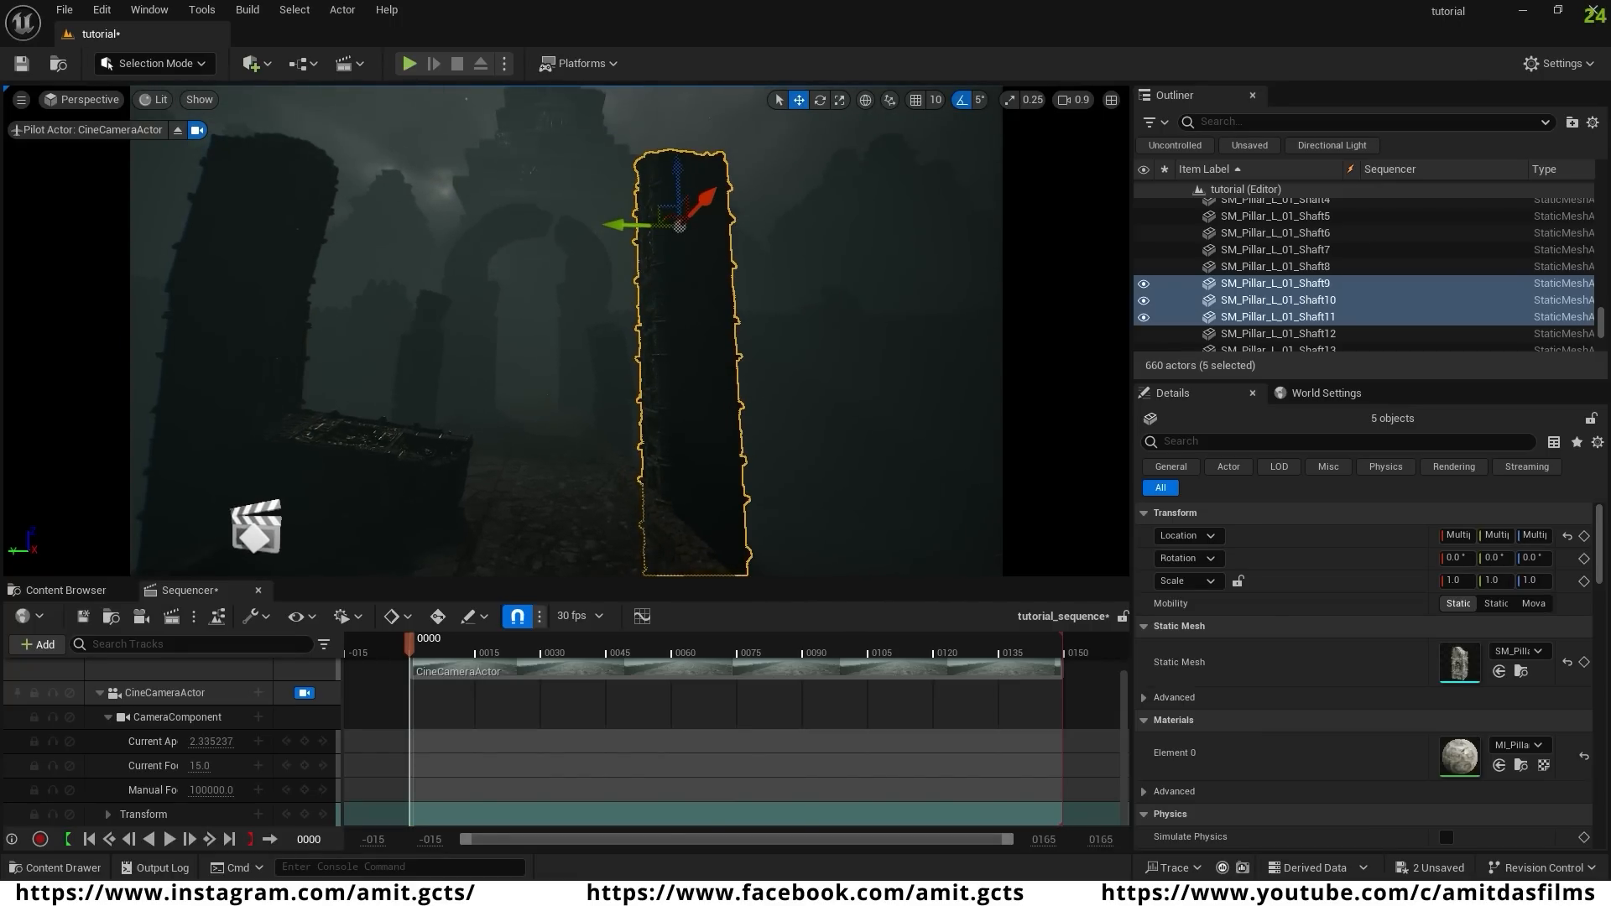
- Turn off the Static Mesh asset filter and open the SpireRockCollection folder under AncientContent's Geometry
left_click(585, 501)
right_click_drag(586, 501, 483, 495)
key("w")
scroll(568, 460, "up", 3)
key("s")
key("w")
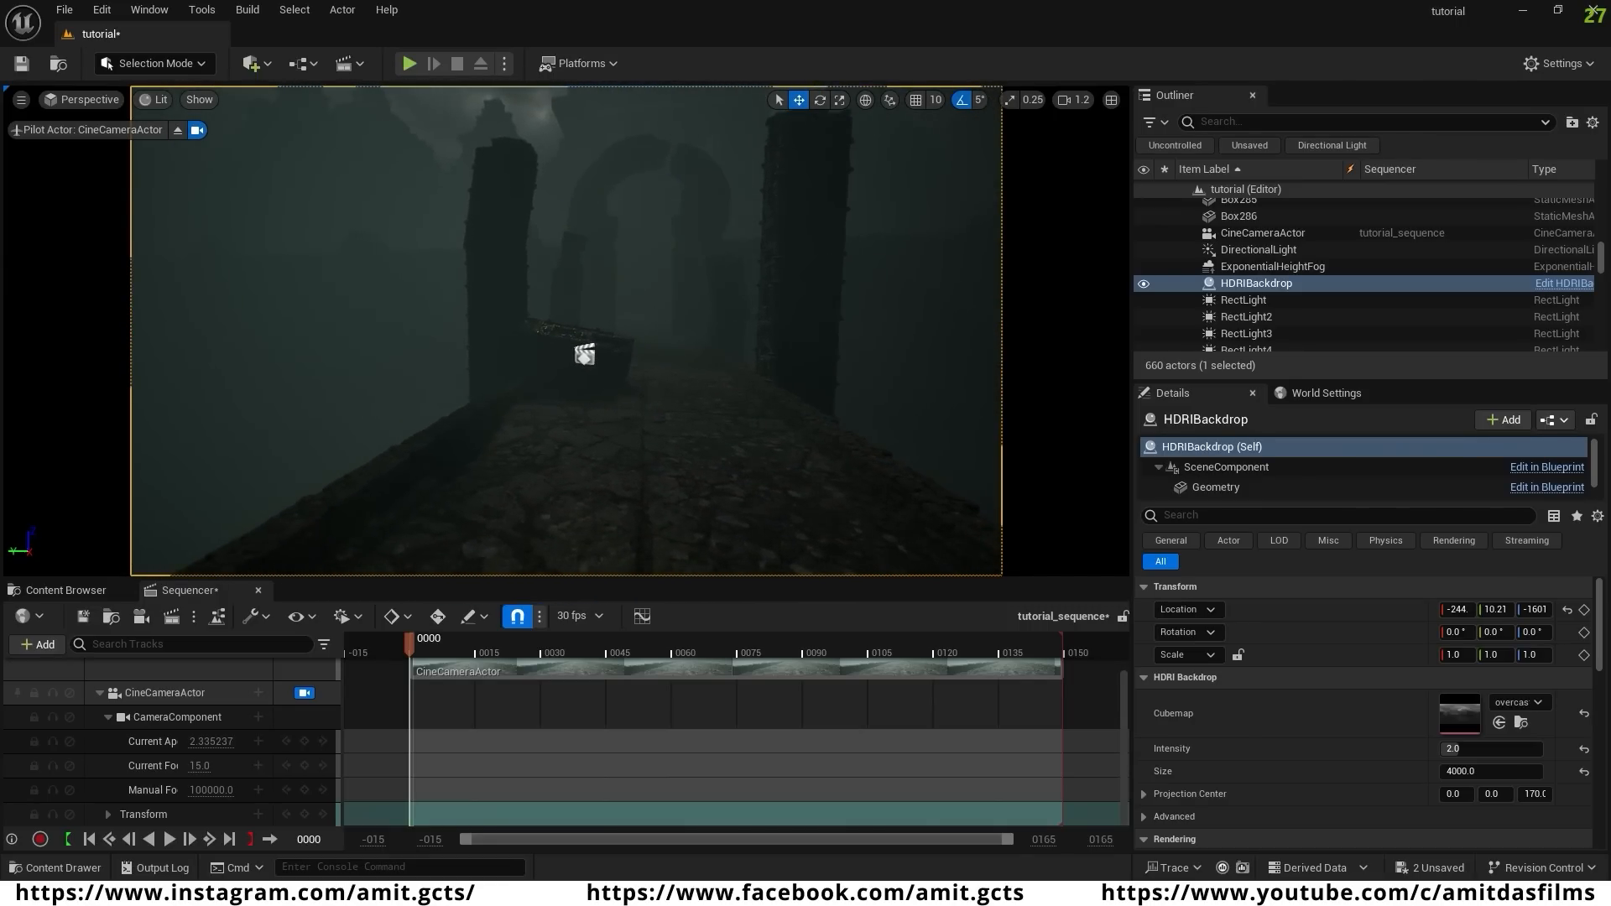
left_click(61, 591)
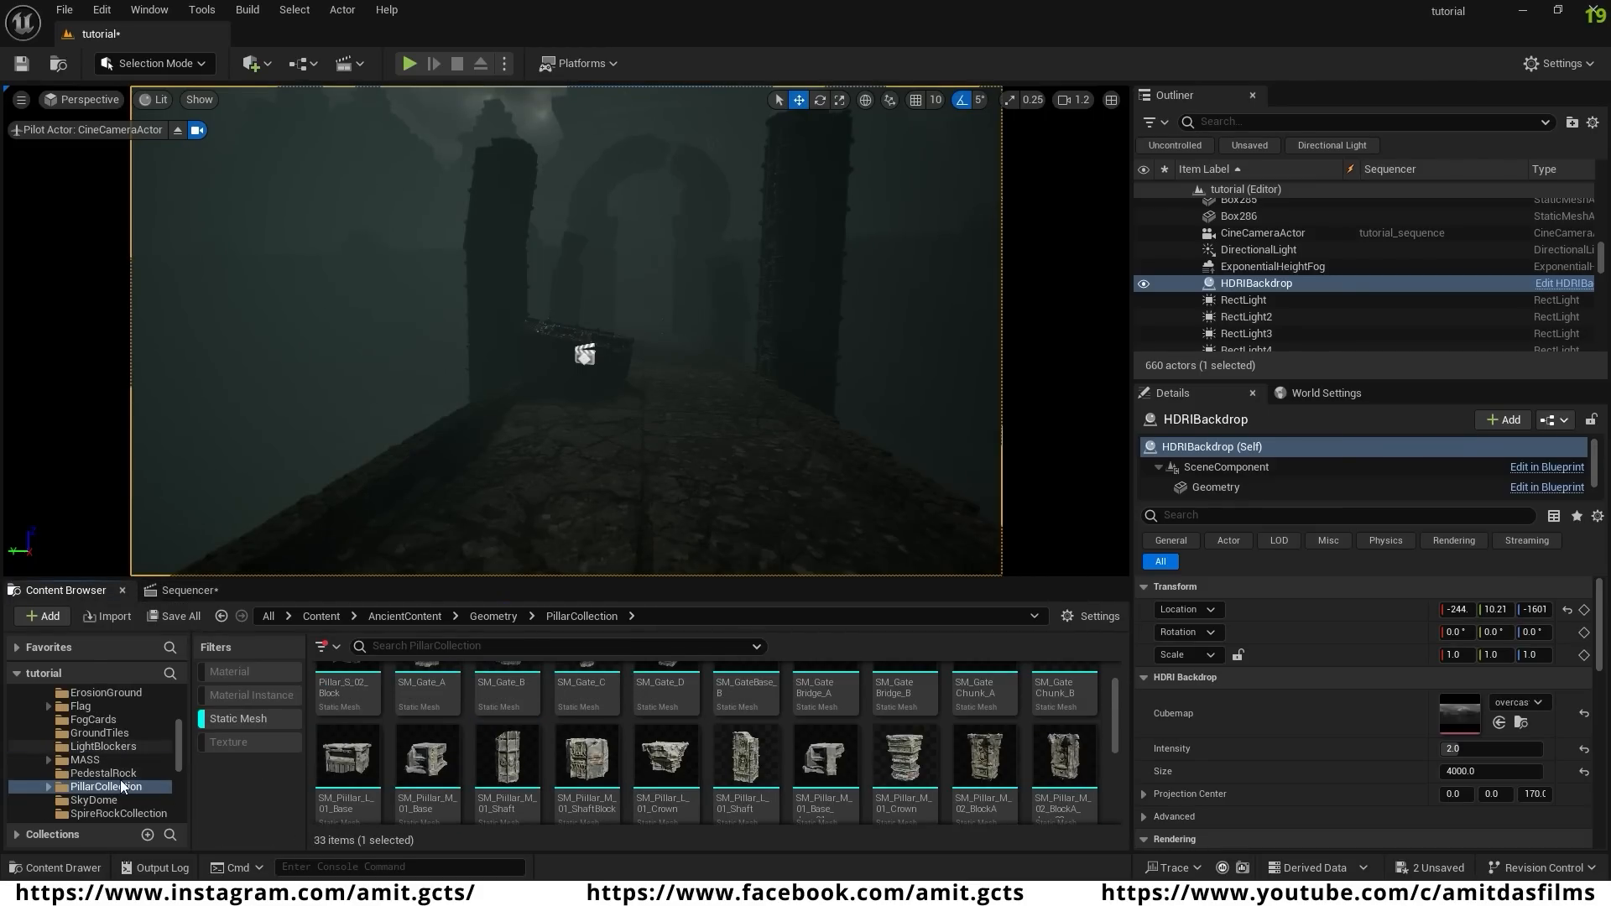
left_click(236, 723)
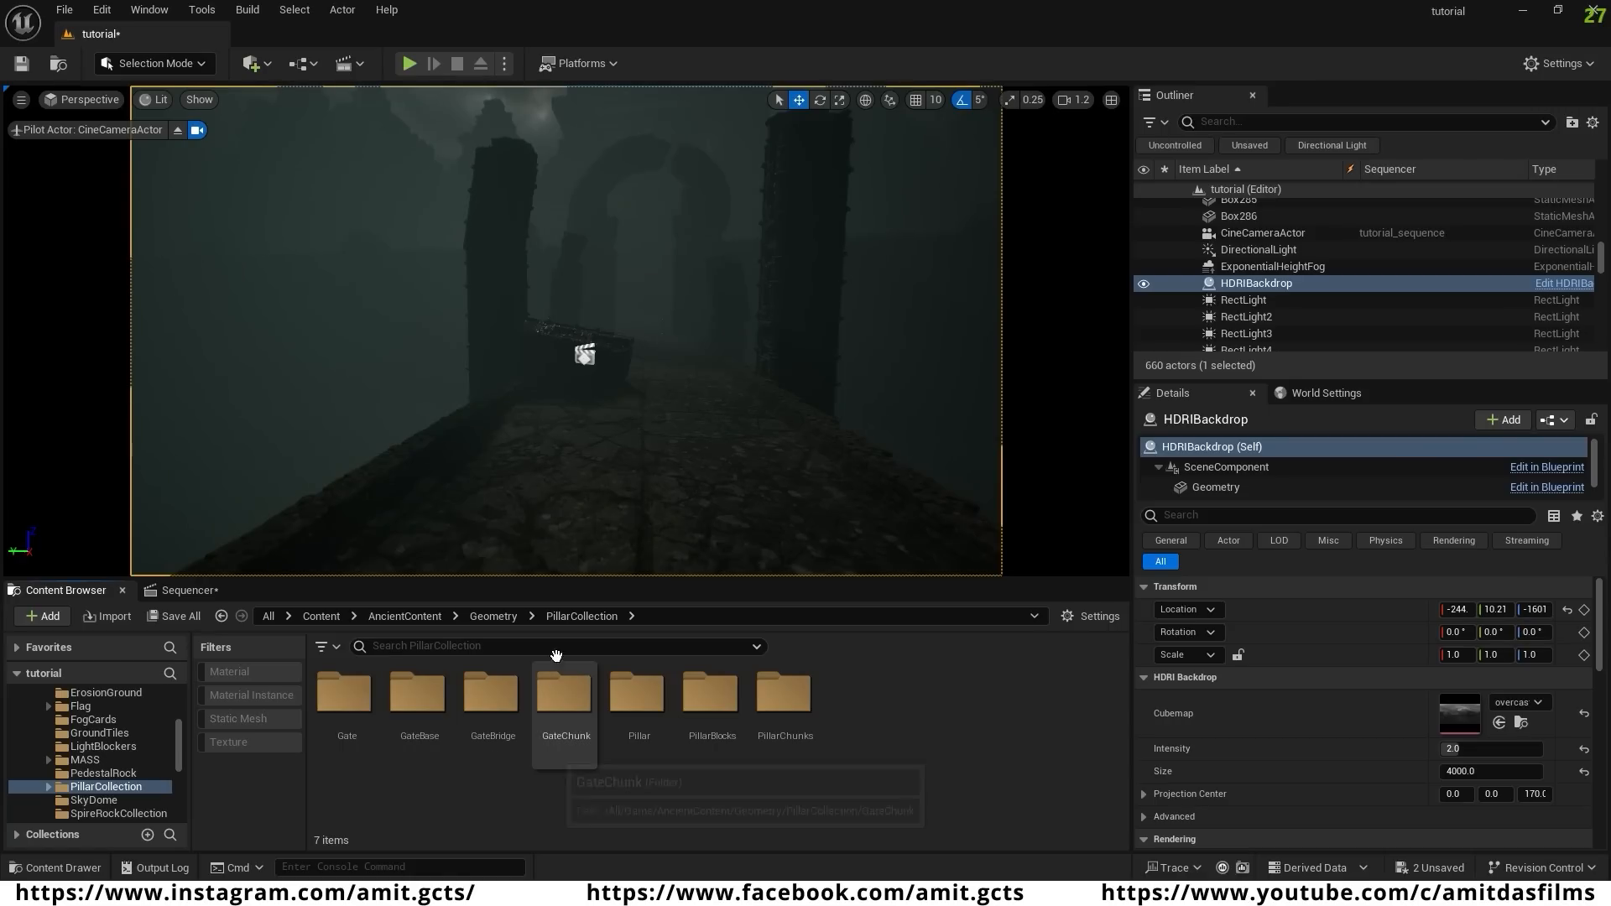
left_click(492, 616)
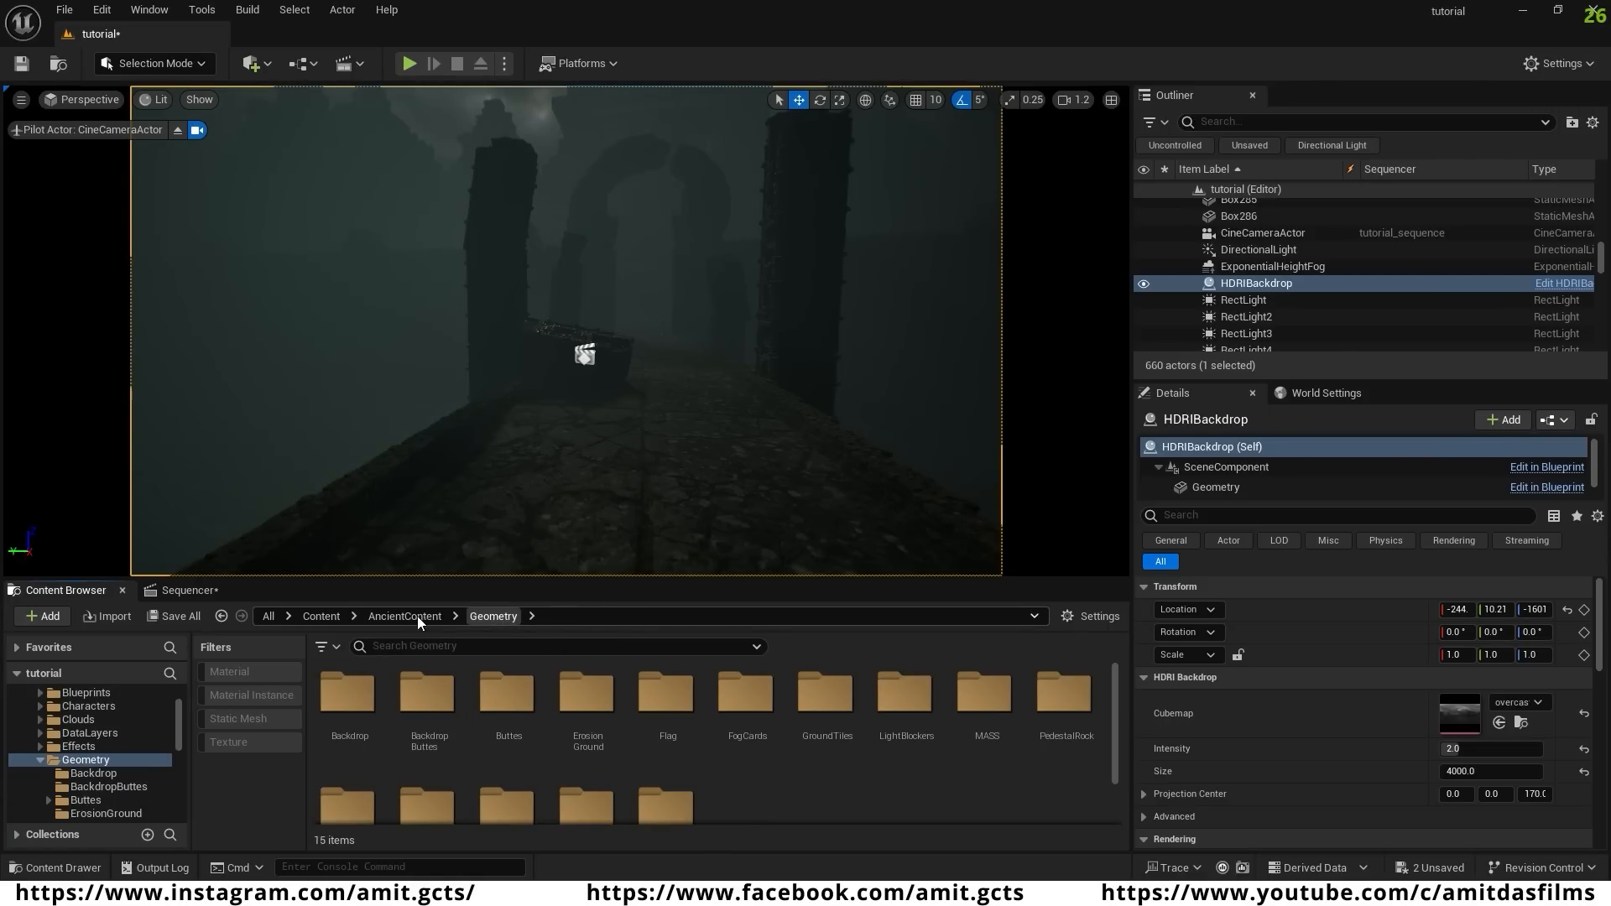
scroll(915, 790, "down", 2)
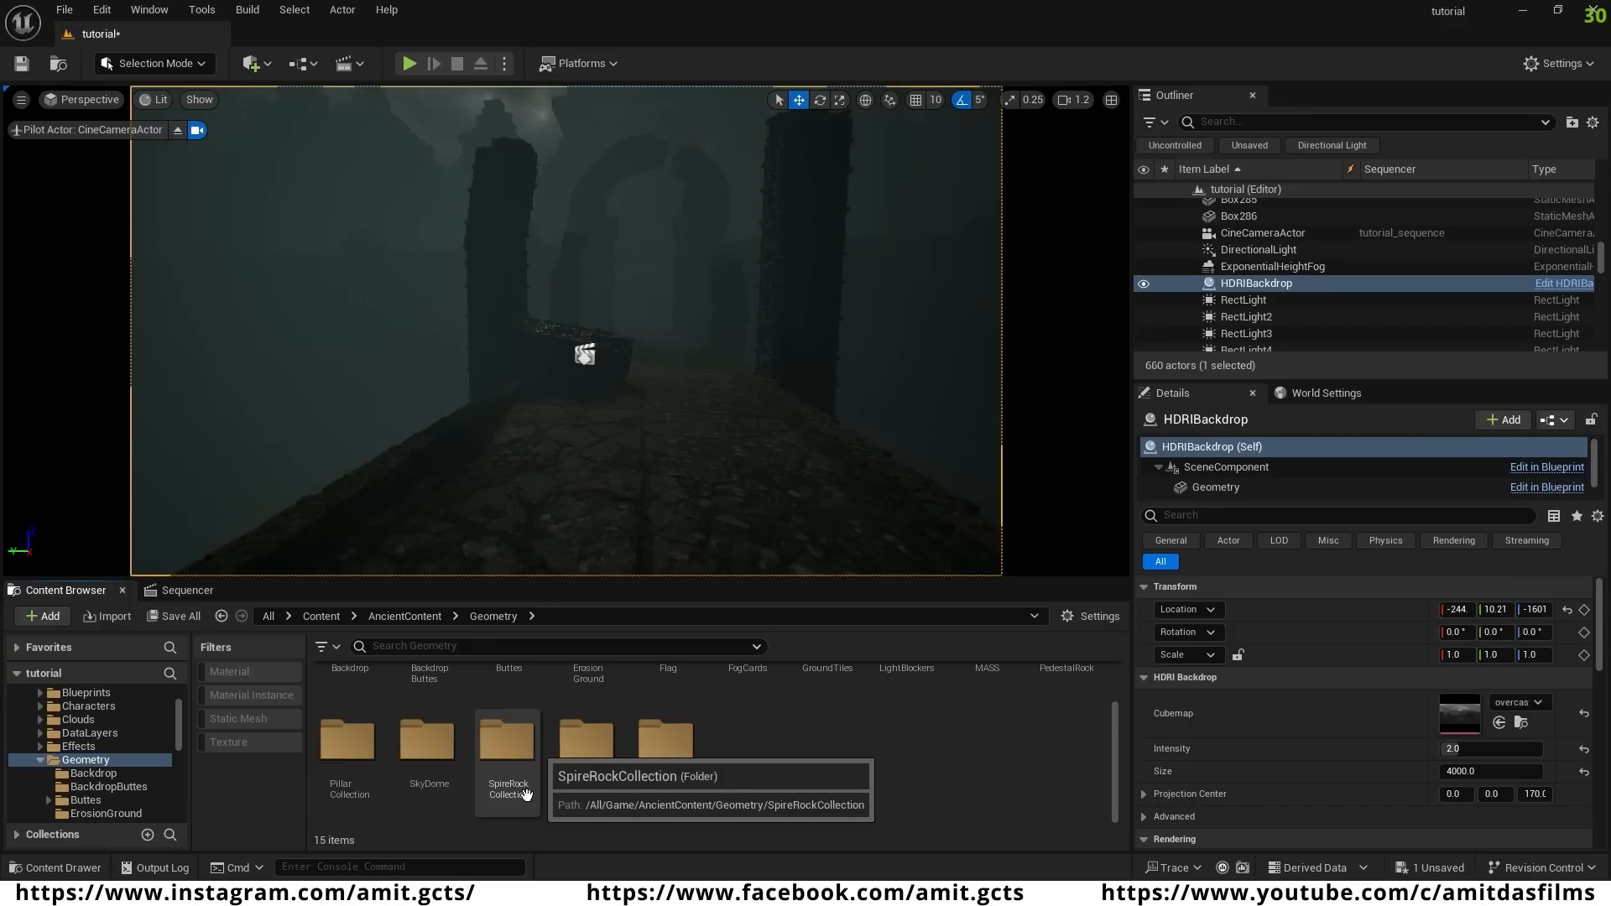
double_click(516, 749)
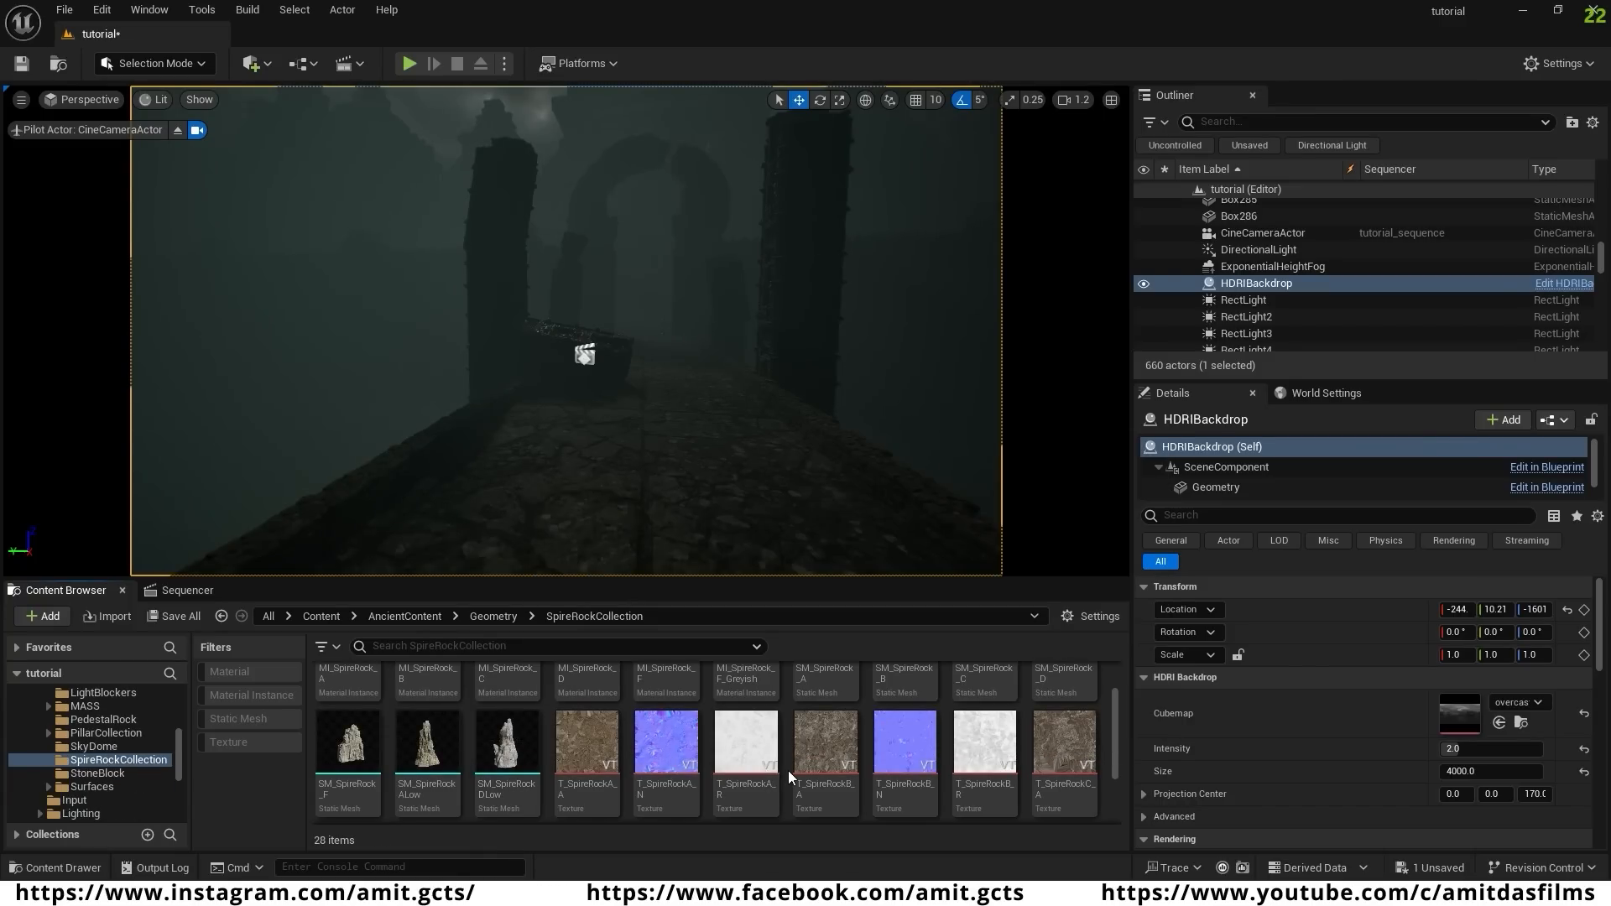
- Place an SM_SpireRockALow beside the walkway's left edge in the foreground and adjust its position and size
scroll(788, 777, "up", 1)
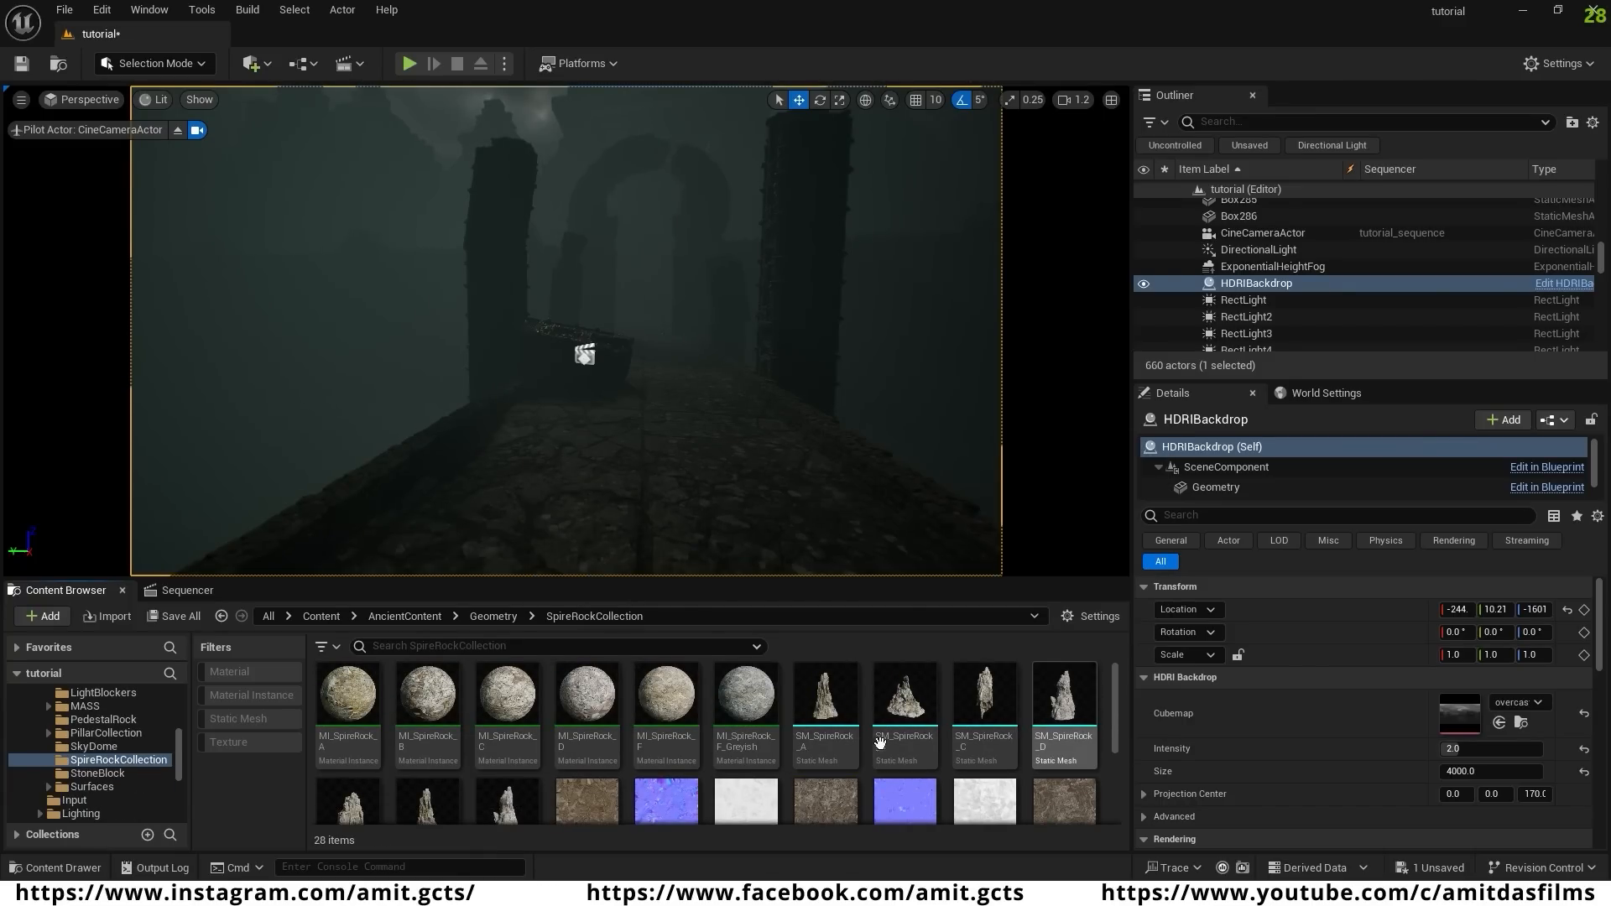
scroll(456, 782, "down", 1)
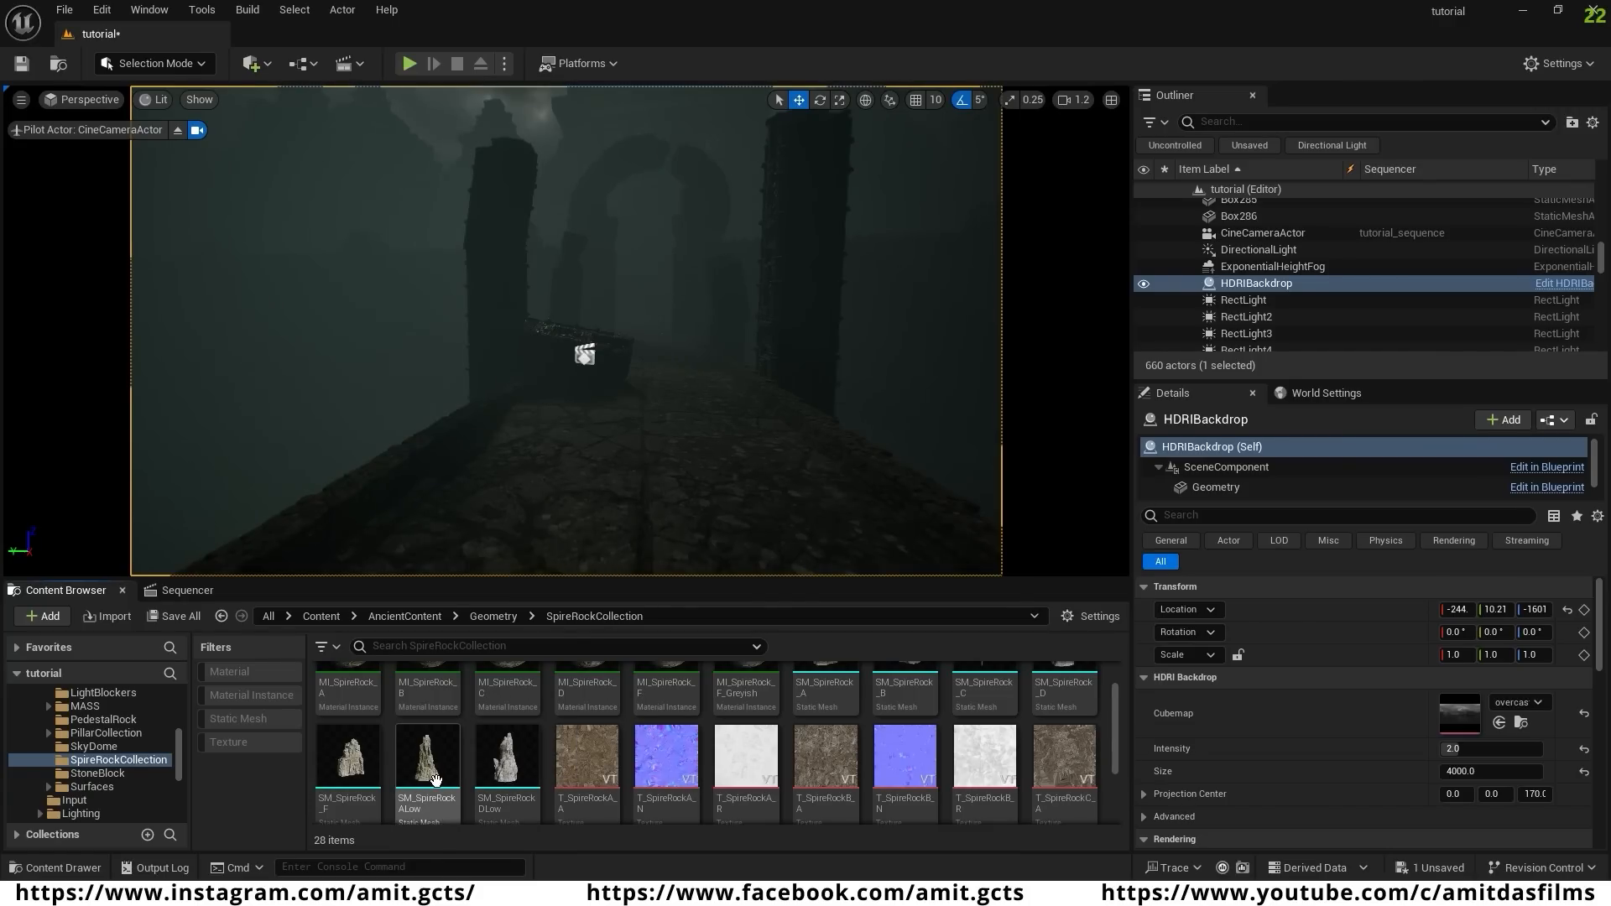
left_click_drag(436, 780, 330, 468)
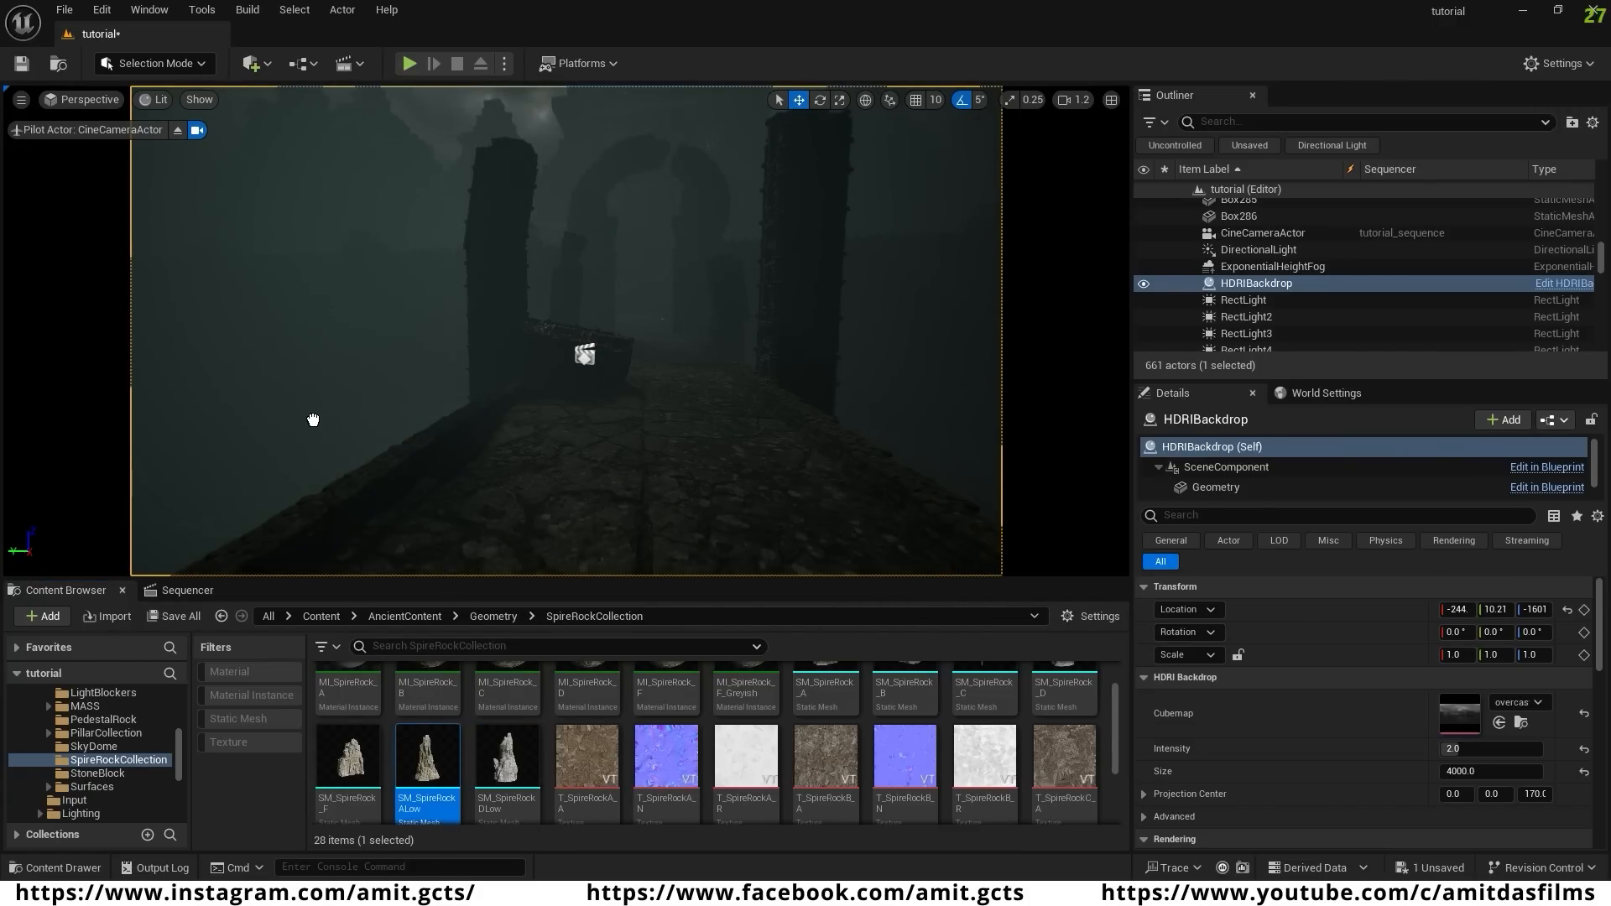
left_click_drag(395, 413, 414, 381)
key("r")
key("w")
left_click(632, 183)
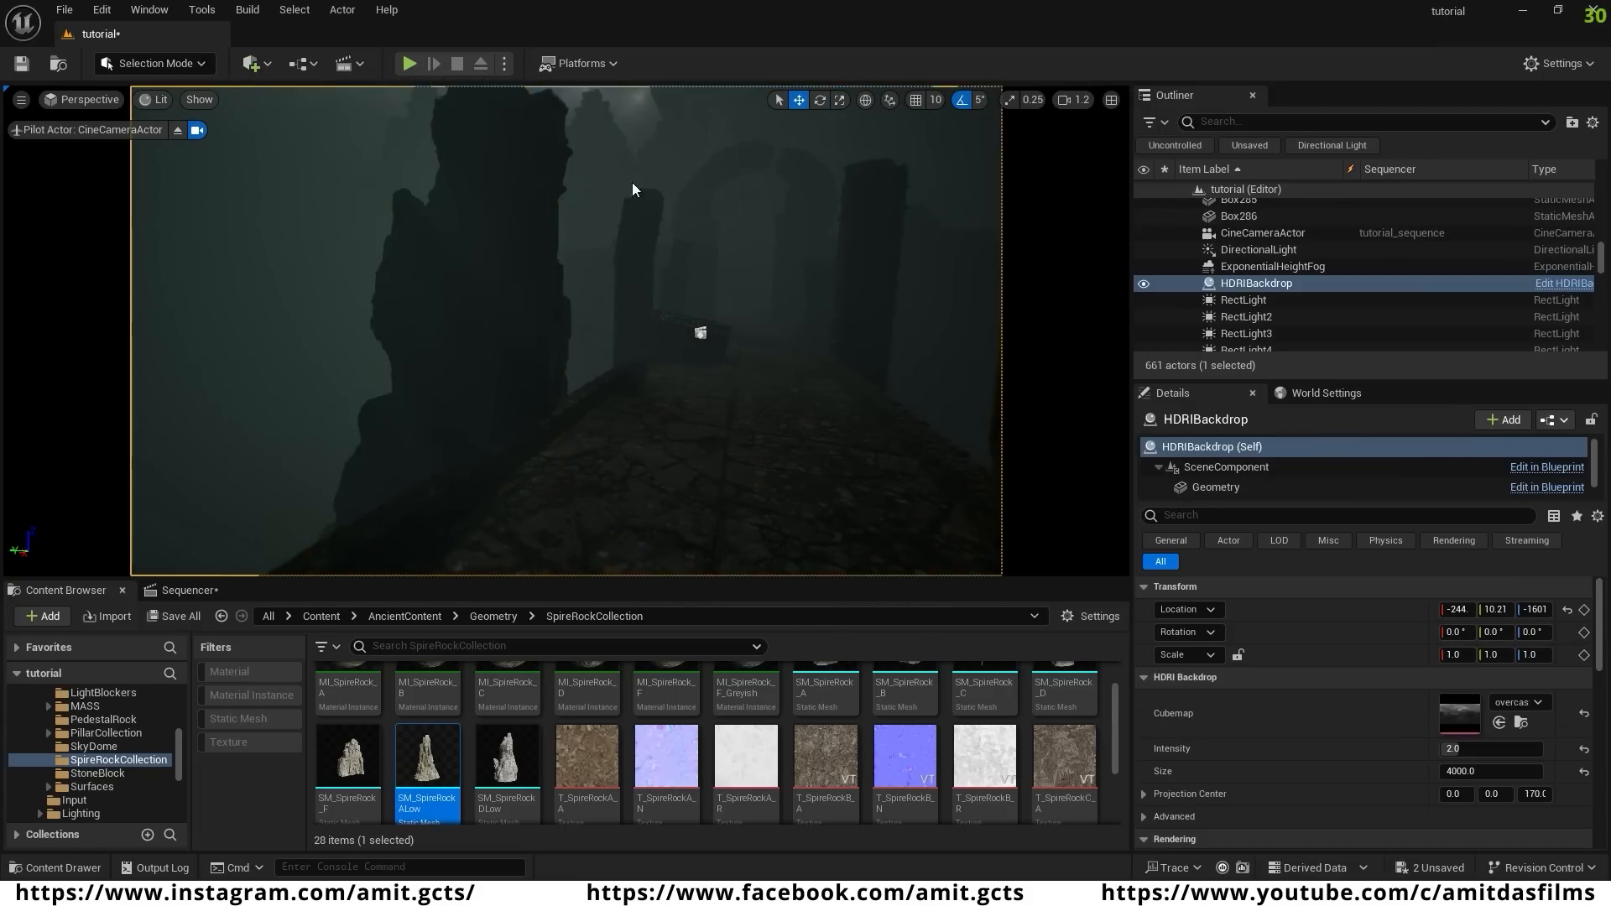
right_click_drag(632, 183, 517, 162)
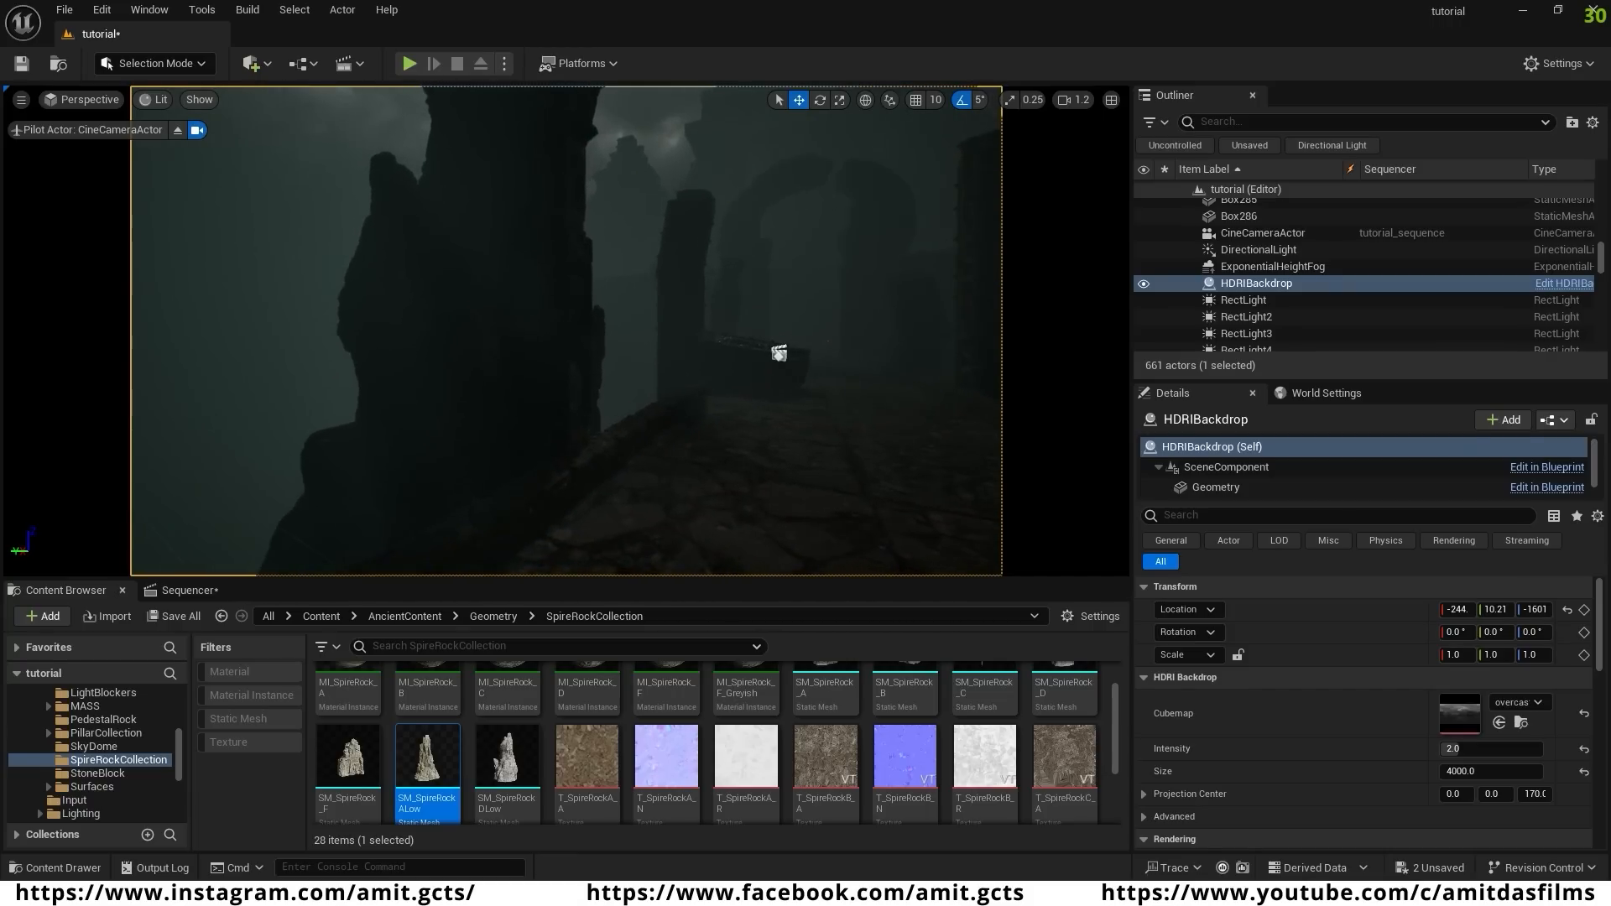
- Add a second SM_SpireRockALow farther left of the first, scale it to about 1.69 and rotate it -80° about the vertical axis
left_click_drag(428, 759, 225, 379)
right_click_drag(507, 458, 352, 444)
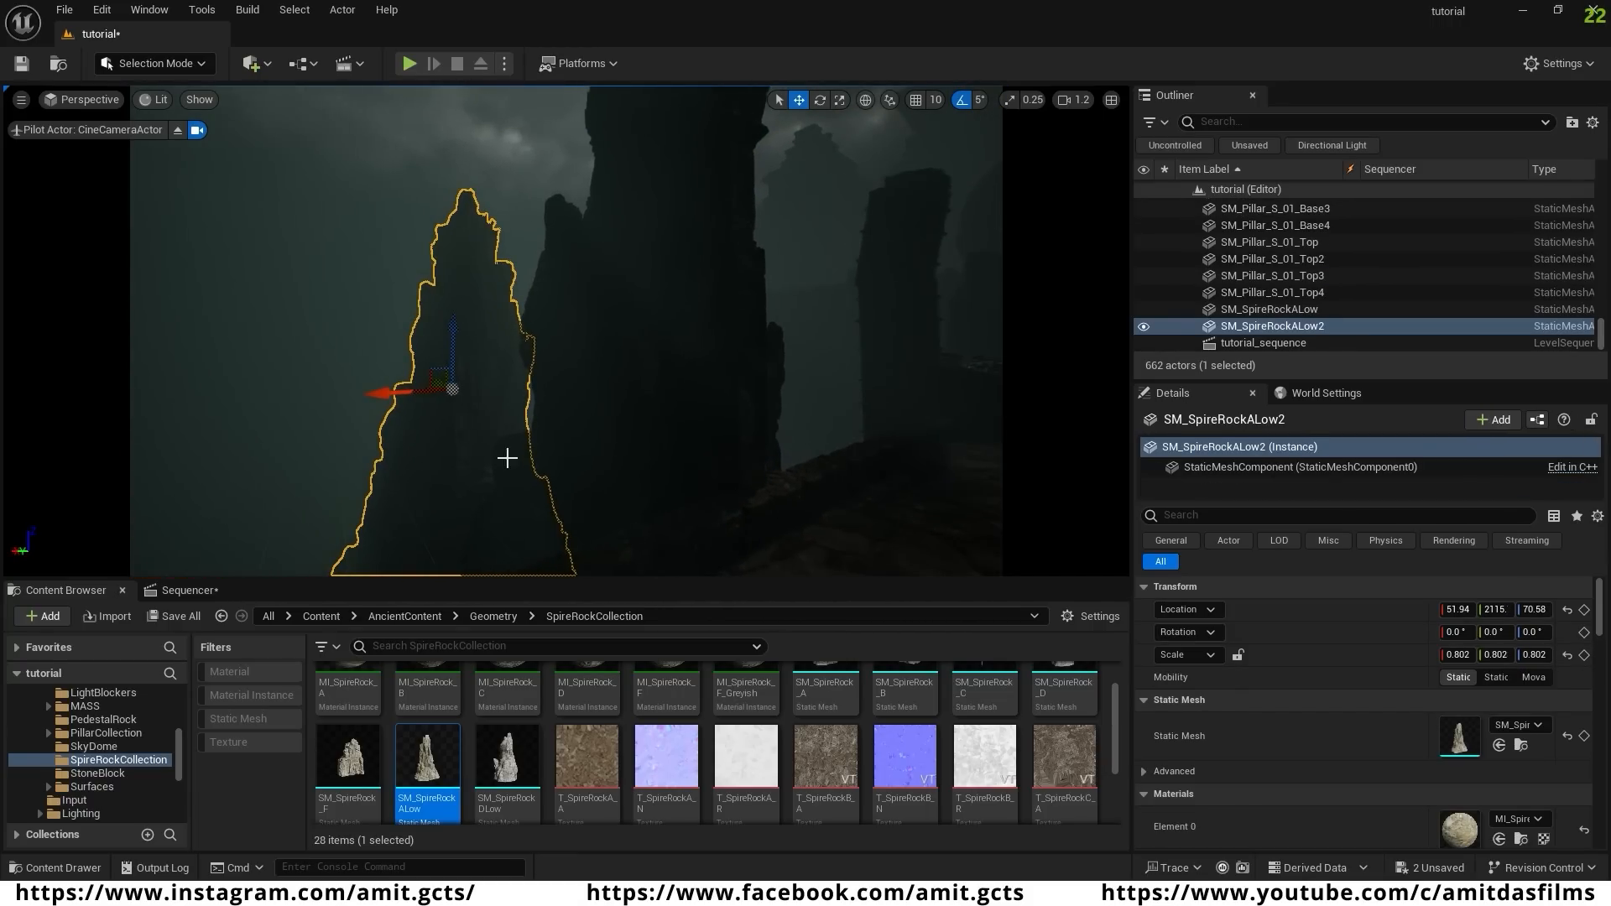
left_click_drag(452, 399, 520, 340)
left_click_drag(445, 425, 344, 403)
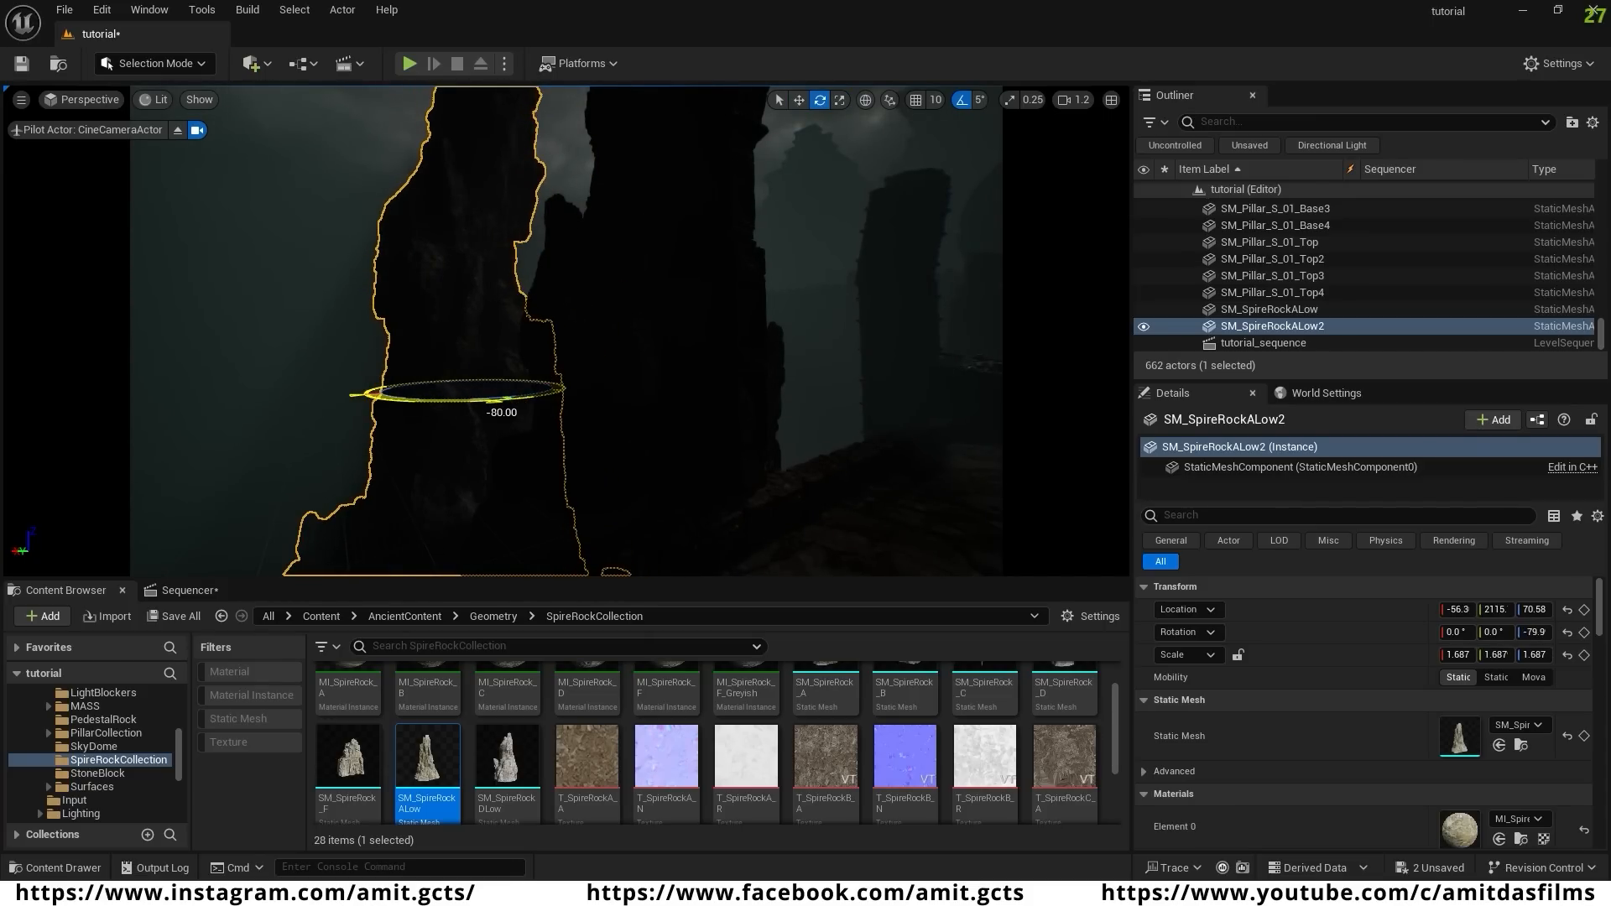
left_click(371, 154)
right_click_drag(472, 375, 588, 344)
right_click_drag(640, 403, 691, 420)
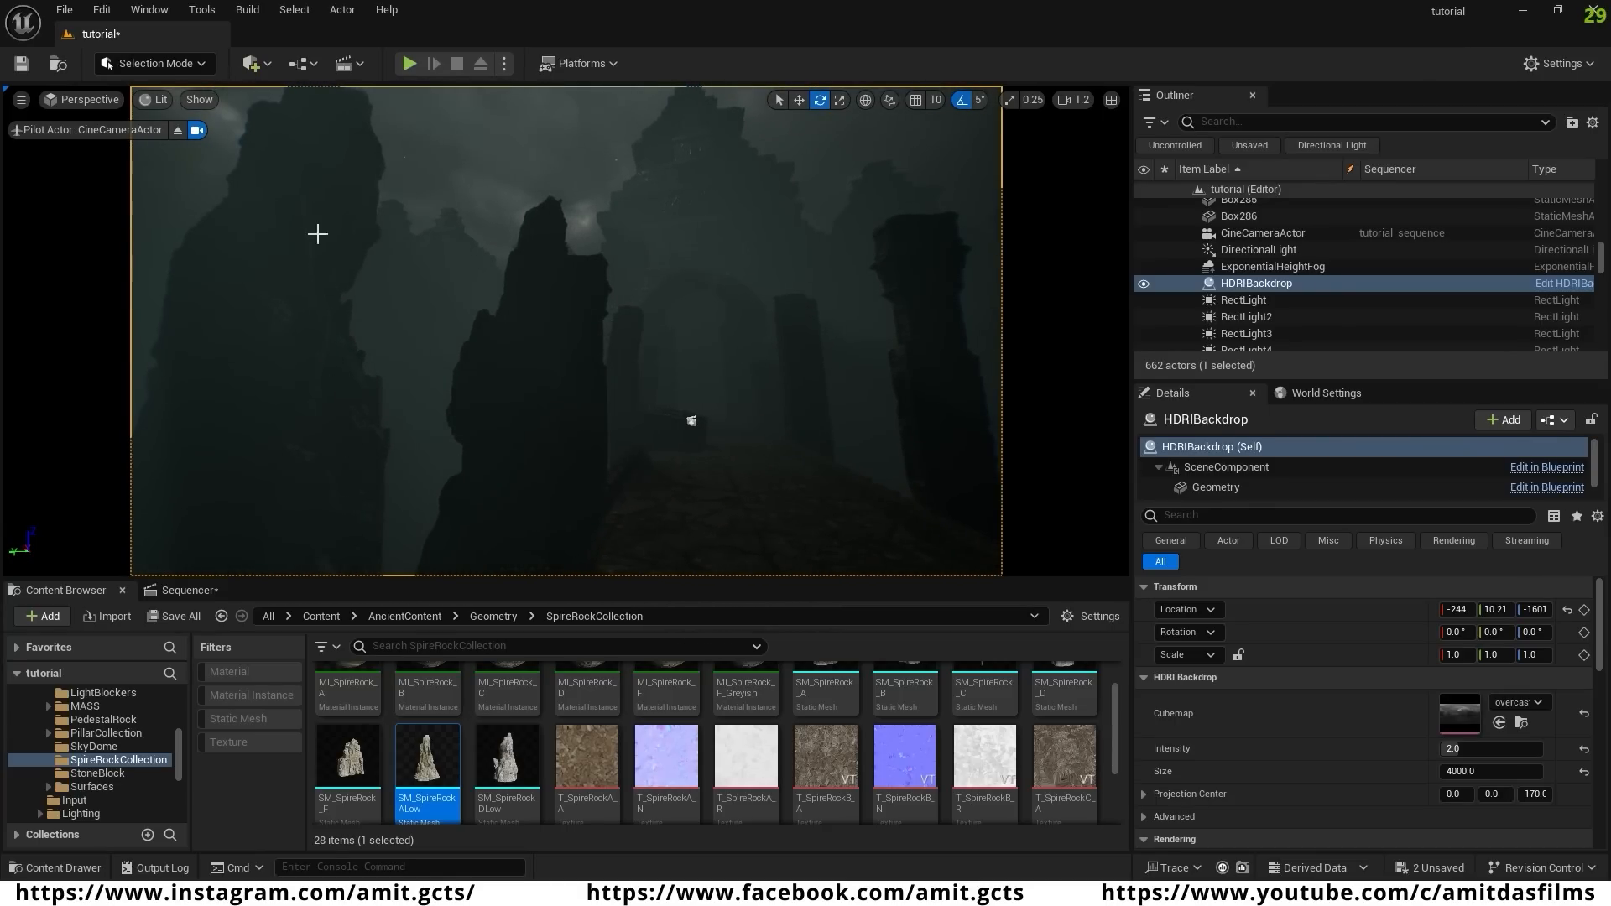
- Place an SM_SpireRock_B on the right side of the walkway
right_click_drag(691, 421, 487, 668)
scroll(560, 797, "up", 1)
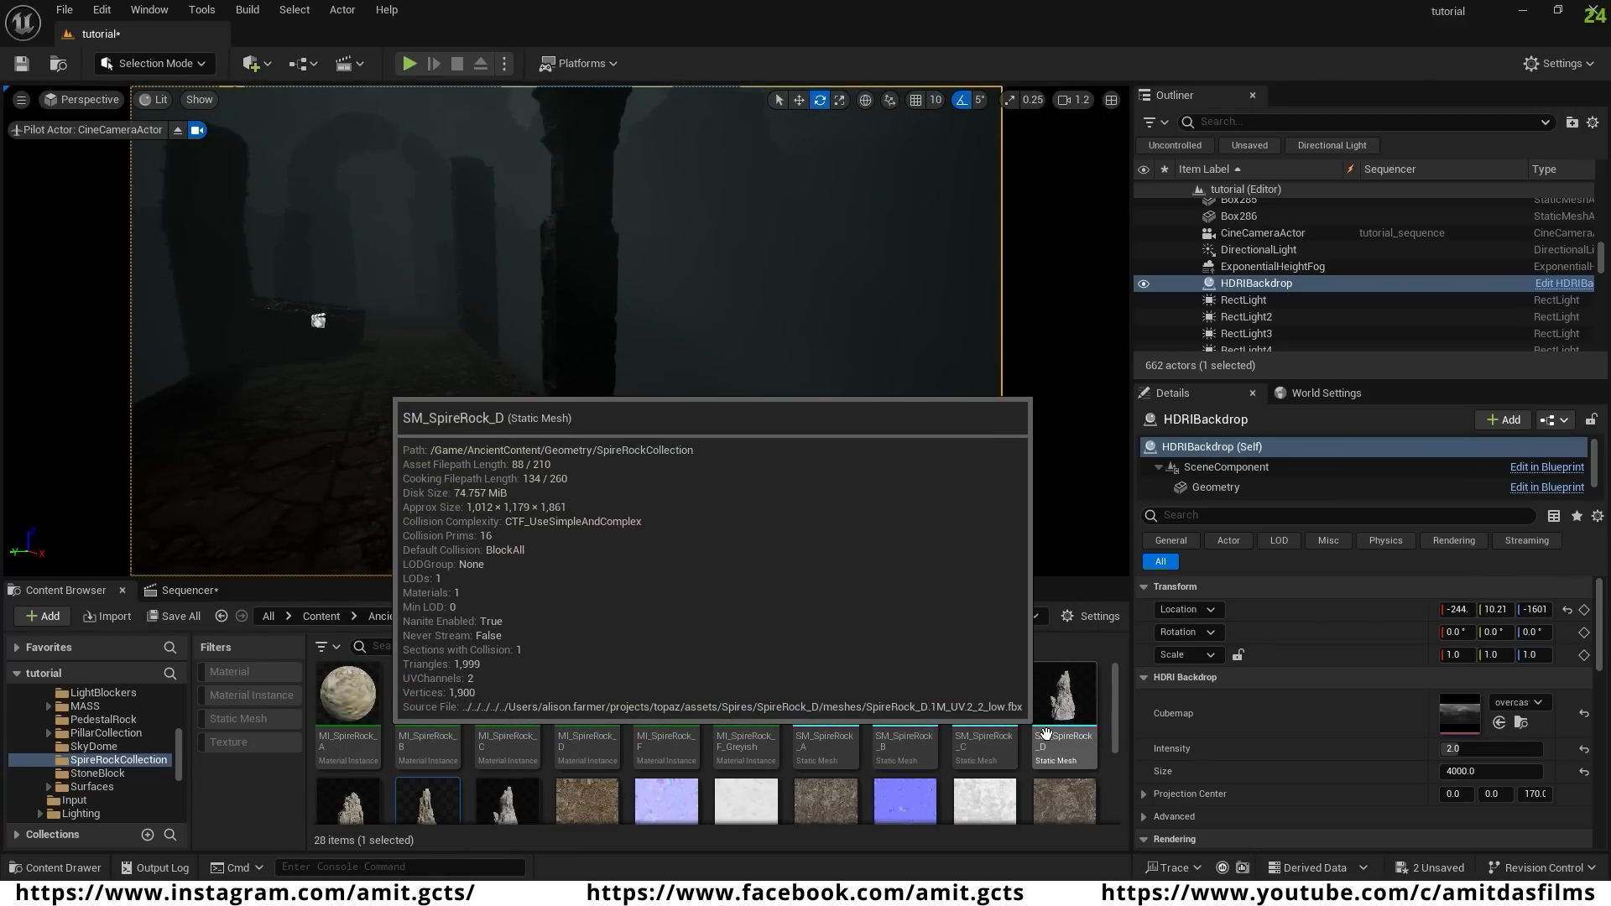
left_click_drag(903, 732, 532, 288)
- Add an SM_SpireRock_A at the walkway's right side, scale it to about 0.74 and move it along the edge
left_click_drag(826, 705, 809, 370)
right_click_drag(809, 370, 923, 370)
key("r")
mouse_move(583, 431)
left_mouse_down()
mouse_move(586, 536)
mouse_move(586, 436)
left_mouse_up()
key("w")
left_click_drag(559, 457, 496, 456)
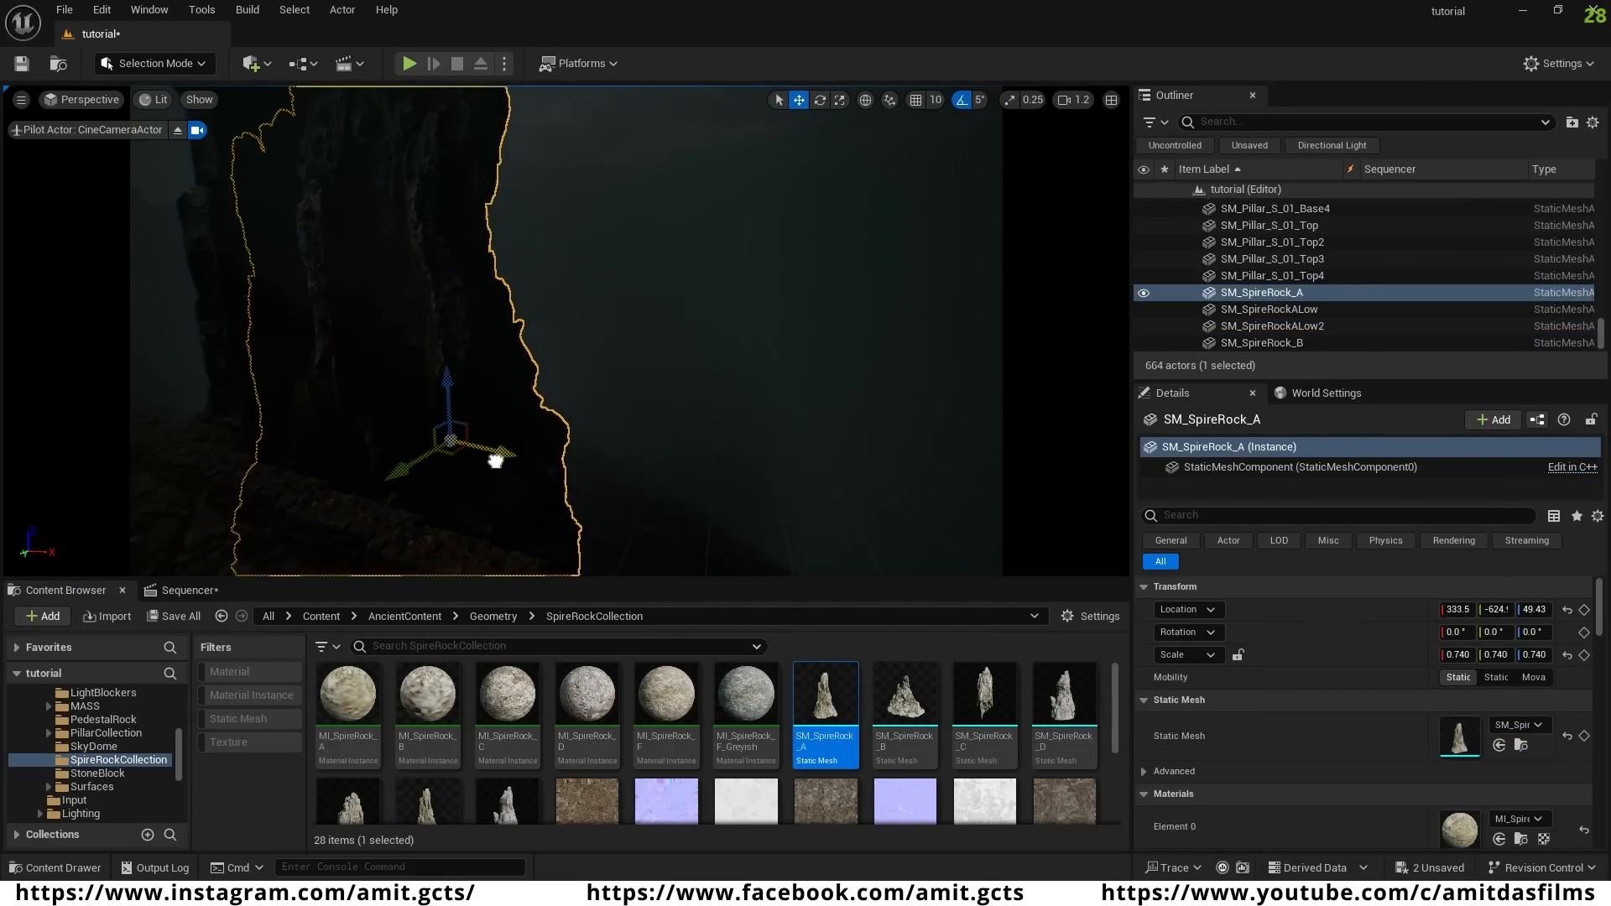
- Place another SM_SpireRock_A beside the left pillar, outside the walkway's left edge
right_click_drag(414, 159, 210, 239)
left_click(414, 159)
left_click_drag(801, 717, 345, 431)
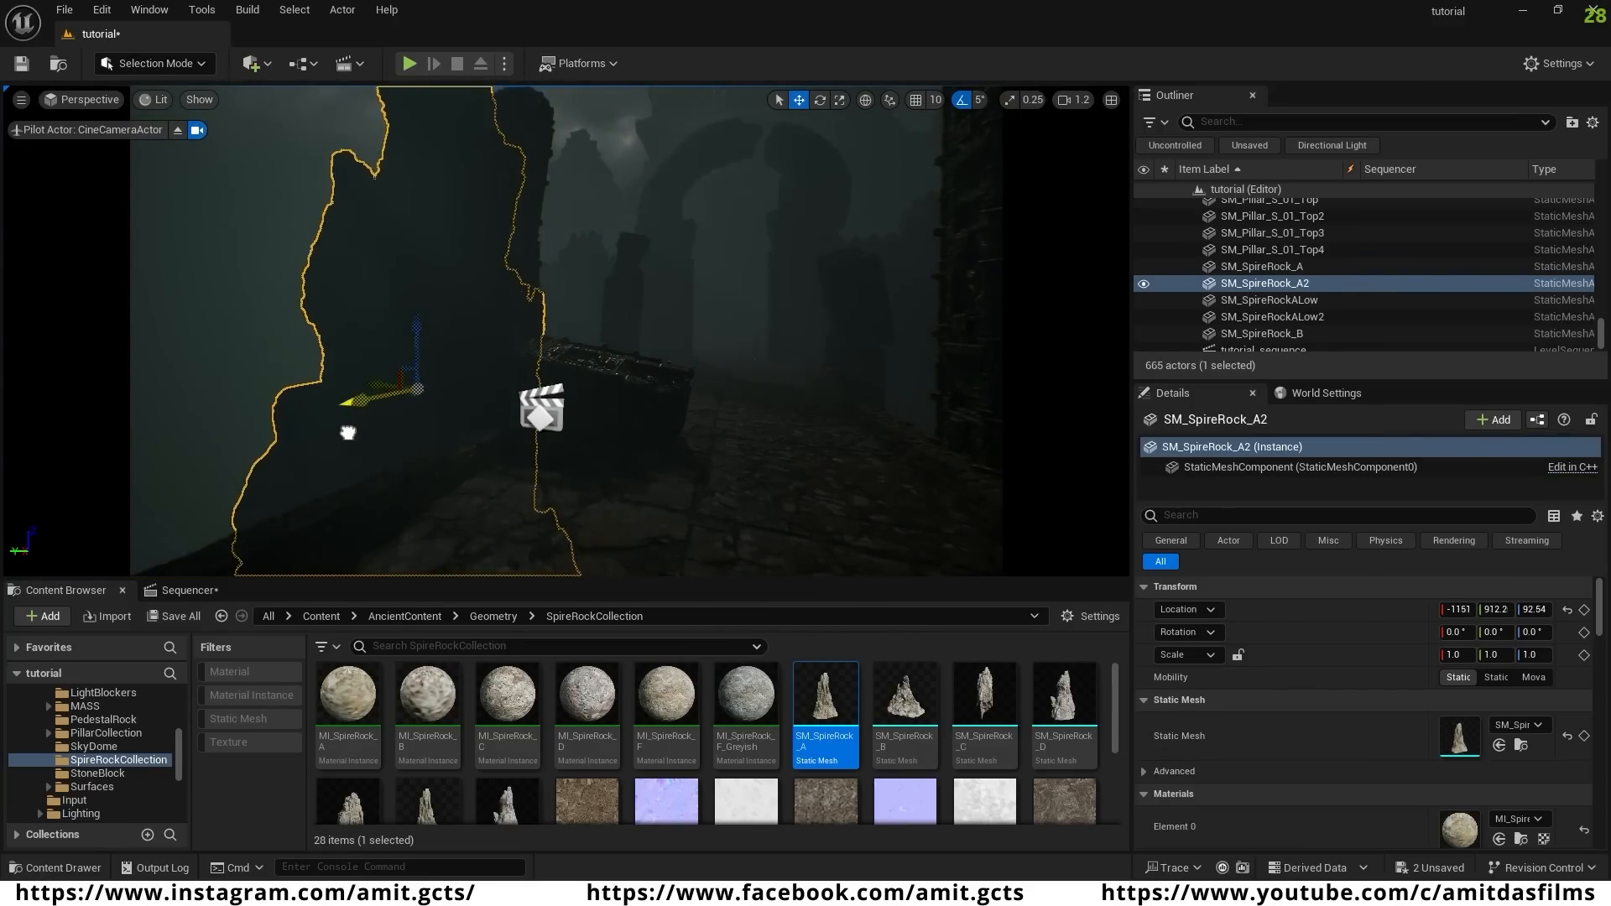
left_click(277, 251)
right_click_drag(277, 251, 200, 157)
- Duplicate the left-side SM_SpireRock_A, move the copy farther along the walkway and rescale it
left_click(485, 355)
right_click_drag(485, 355, 460, 481)
left_click_drag(485, 355, 394, 277, "alt")
key("r")
right_click_drag(394, 277, 377, 218)
left_click_drag(381, 453, 336, 487)
- Place an SM_SpireRockALow beyond the walkway's right edge, reposition it and scale it to about 0.87
left_click(657, 224)
right_click_drag(657, 225, 850, 248)
scroll(470, 730, "down", 2)
left_click_drag(426, 735, 489, 490)
key("w")
right_click_drag(570, 404, 719, 404)
left_click_drag(571, 404, 387, 377)
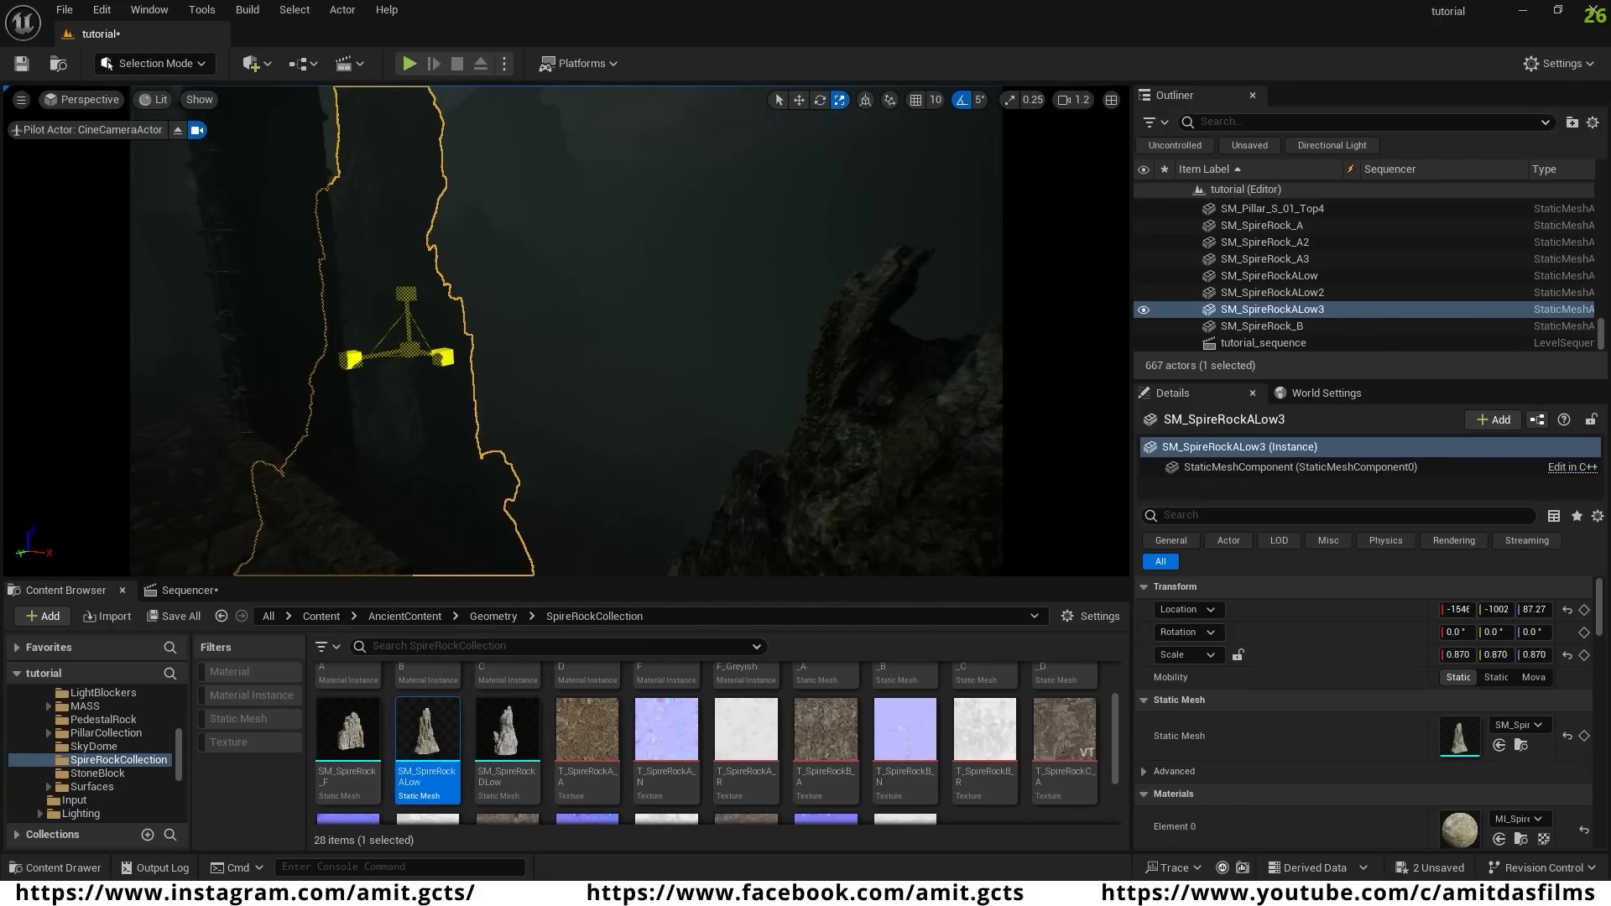
- Duplicate the selected SM_SpireRockALow farther along the walkway's edge with its rotation changed and its scale at 0.88, adjusting its position
left_click_drag(289, 409, 295, 406)
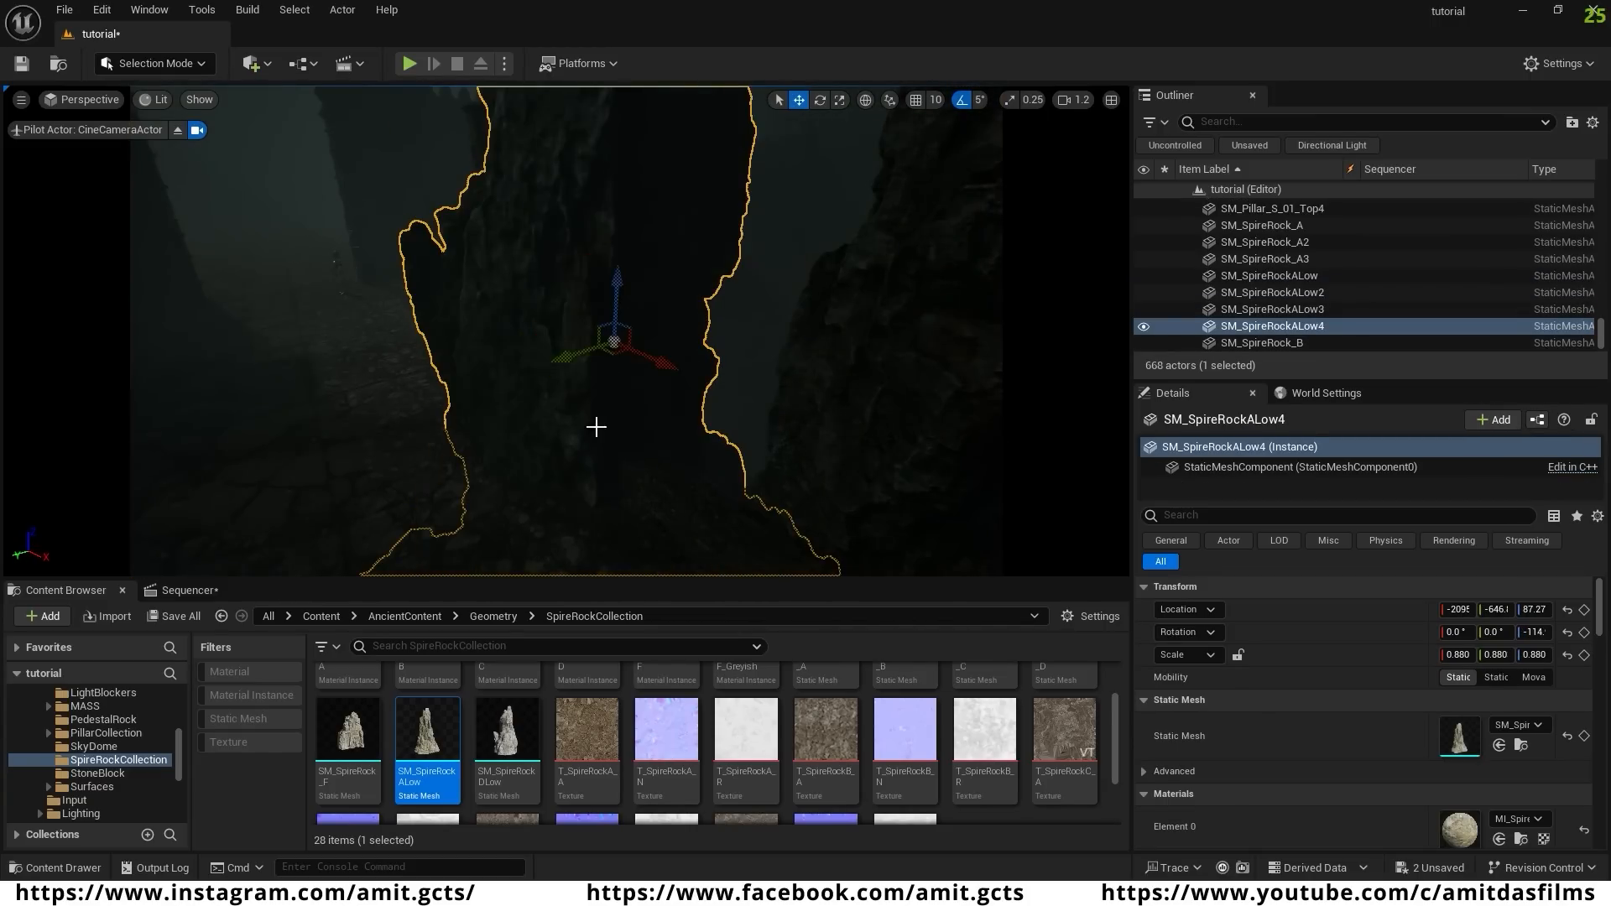
left_click_drag(663, 324, 648, 325)
left_click(702, 354)
right_click_drag(702, 354, 538, 355)
- Duplicate the smaller SM_SpireRockALow twice, spreading the copies along the walkway's outer side, and lower the last copy
left_click(813, 470)
left_click_drag(789, 450, 509, 484, "alt")
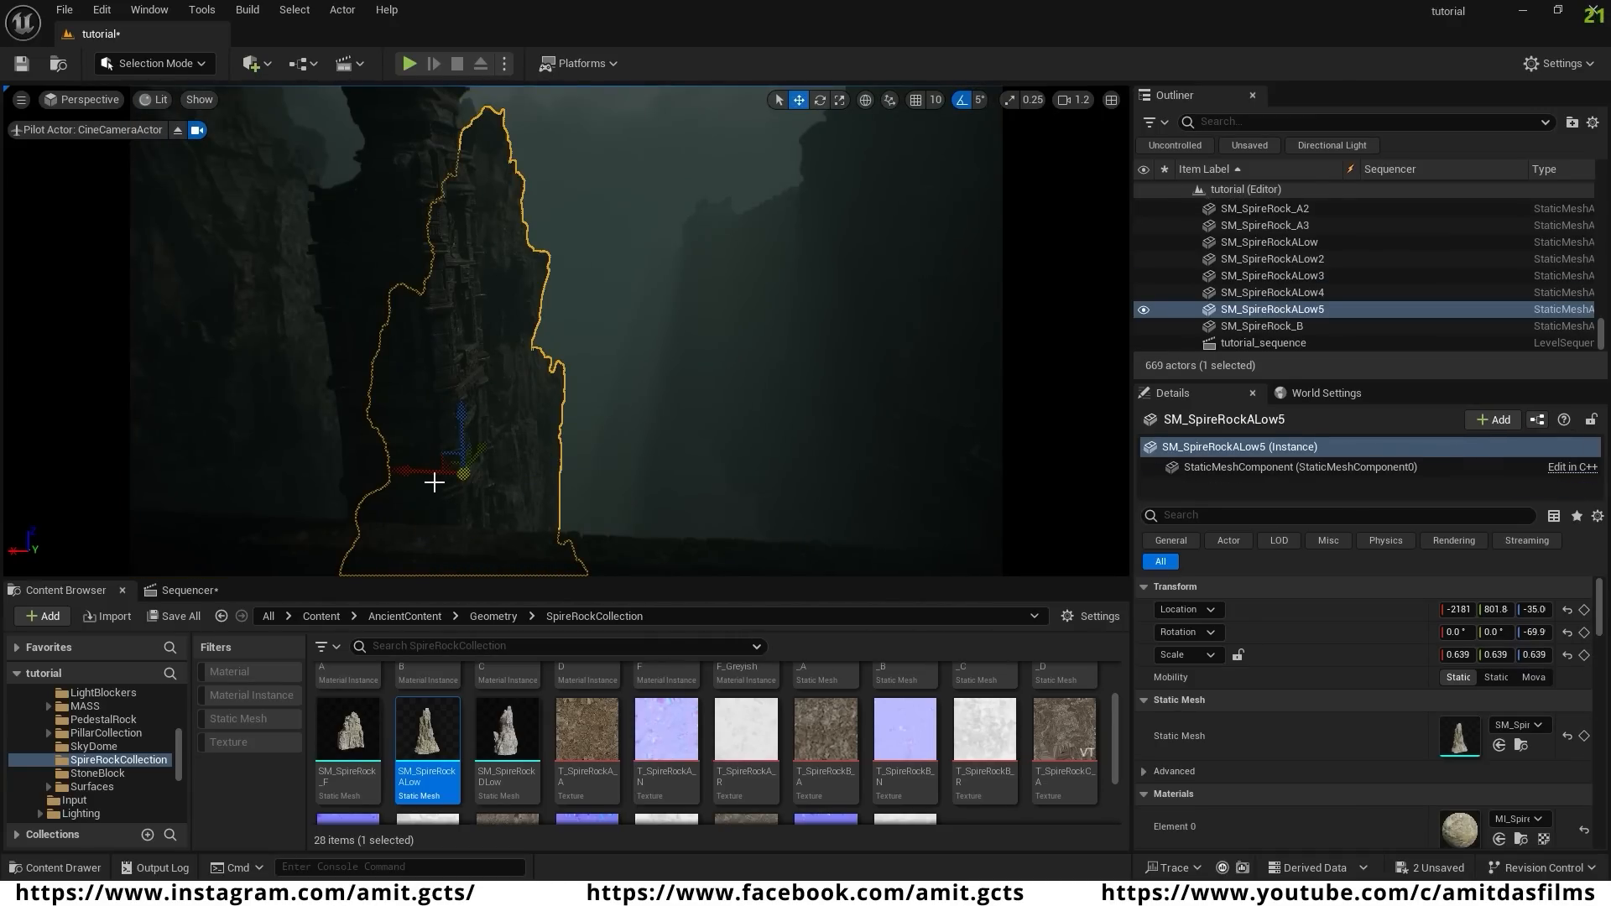
left_click_drag(405, 466, 722, 461, "alt")
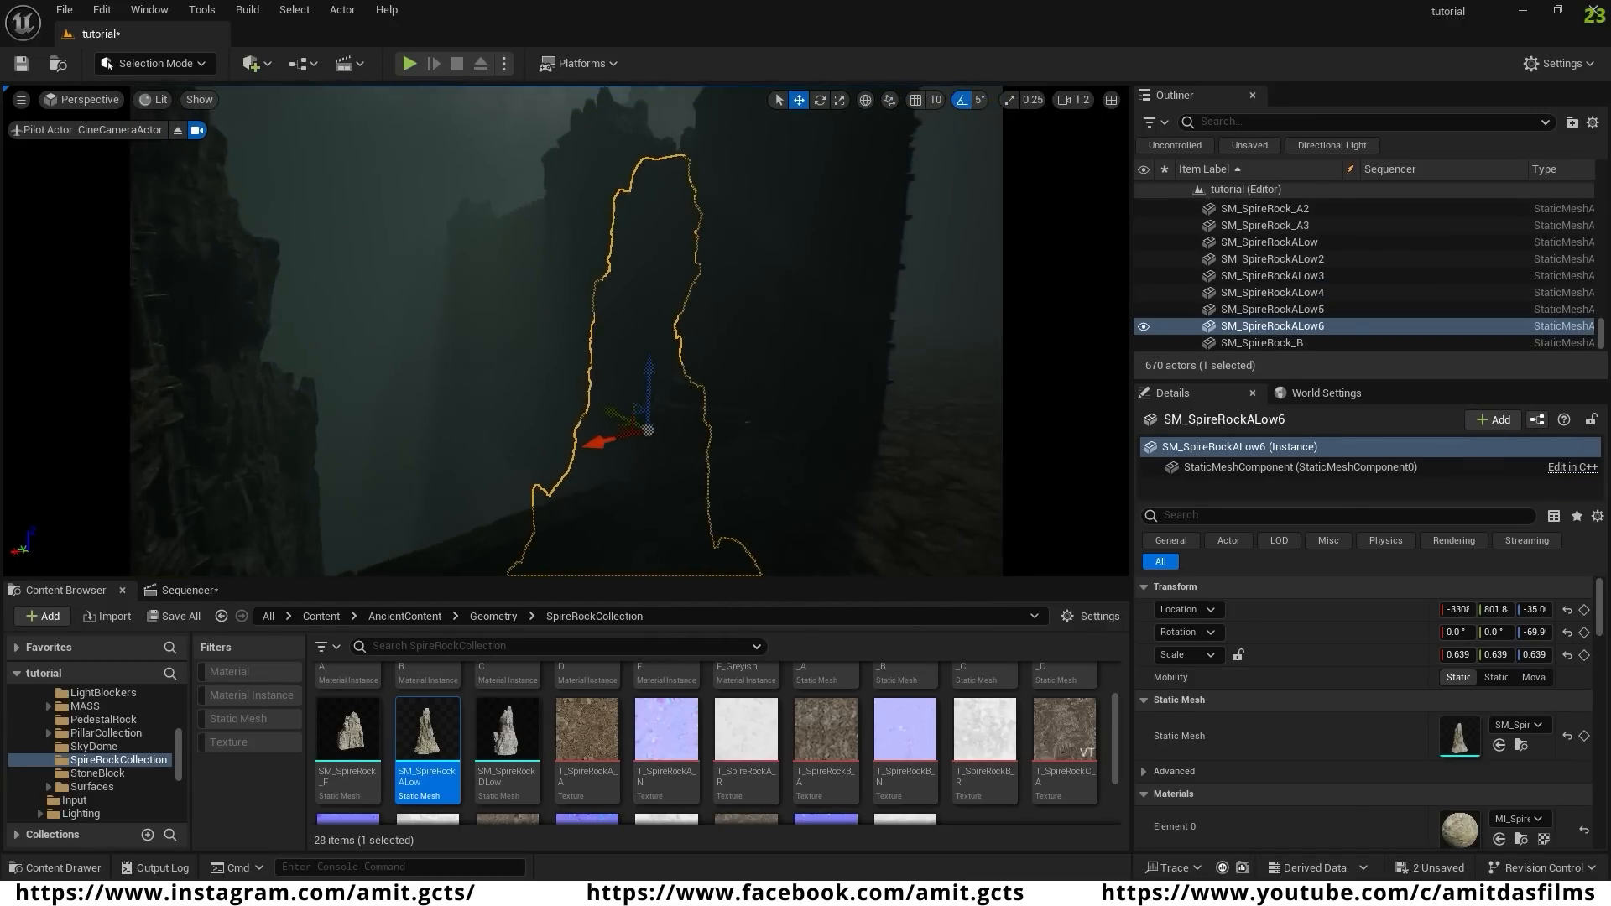
right_click_drag(722, 461, 665, 383)
left_click_drag(650, 348, 642, 382)
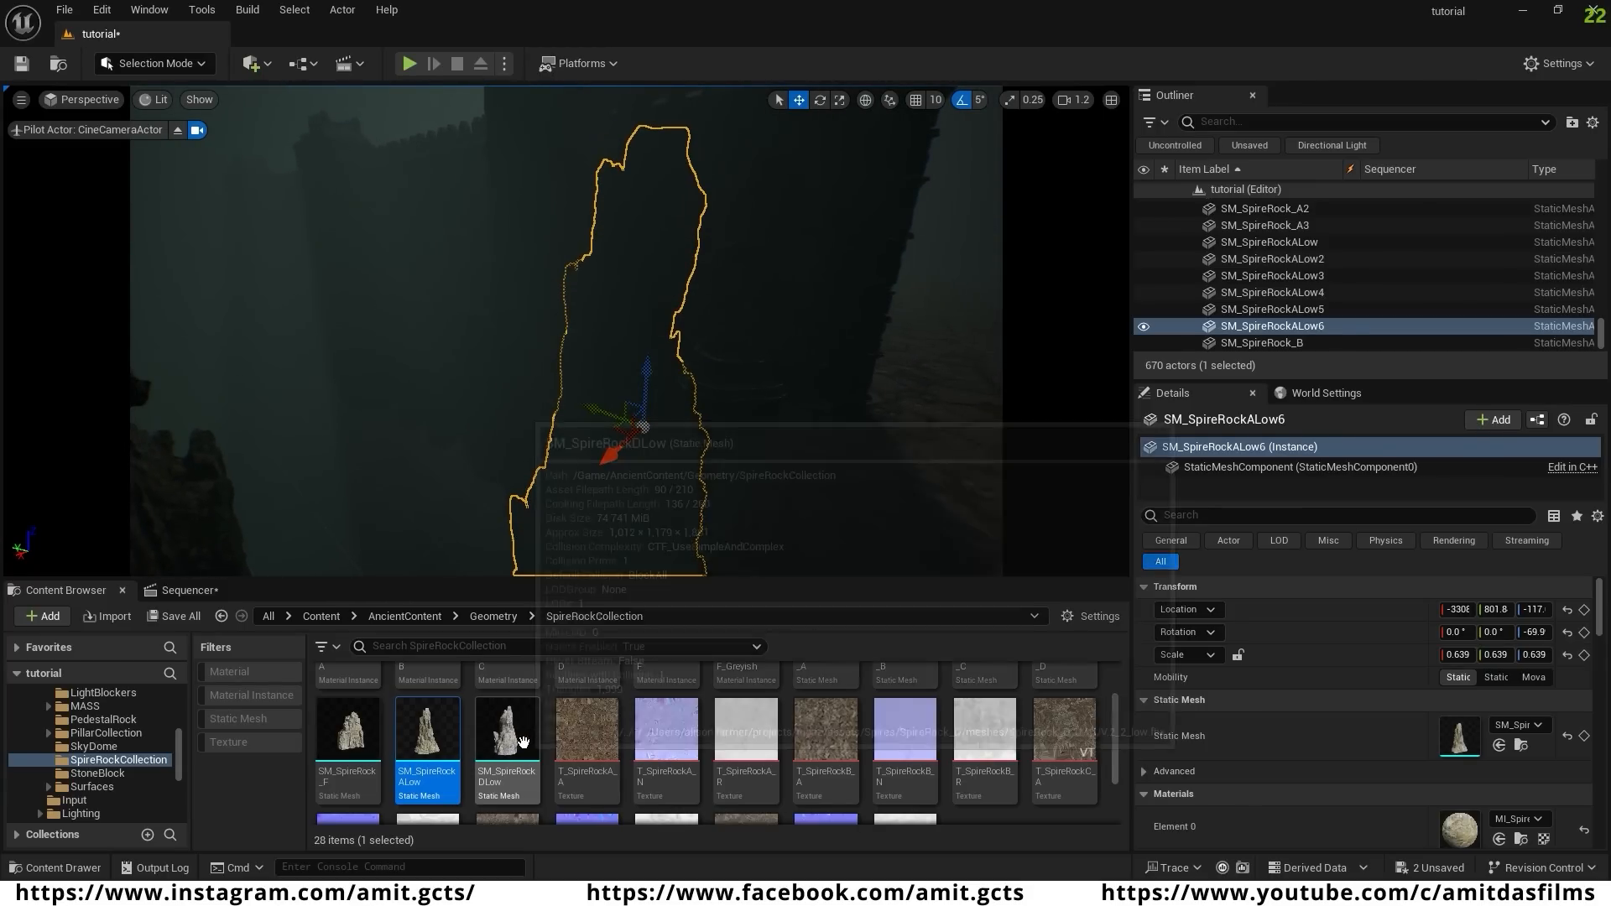
- Place an SM_SpireRockDLow beside the walkway near the gate wall and shift it outward
left_click_drag(507, 749, 493, 302)
right_click_drag(543, 410, 453, 327)
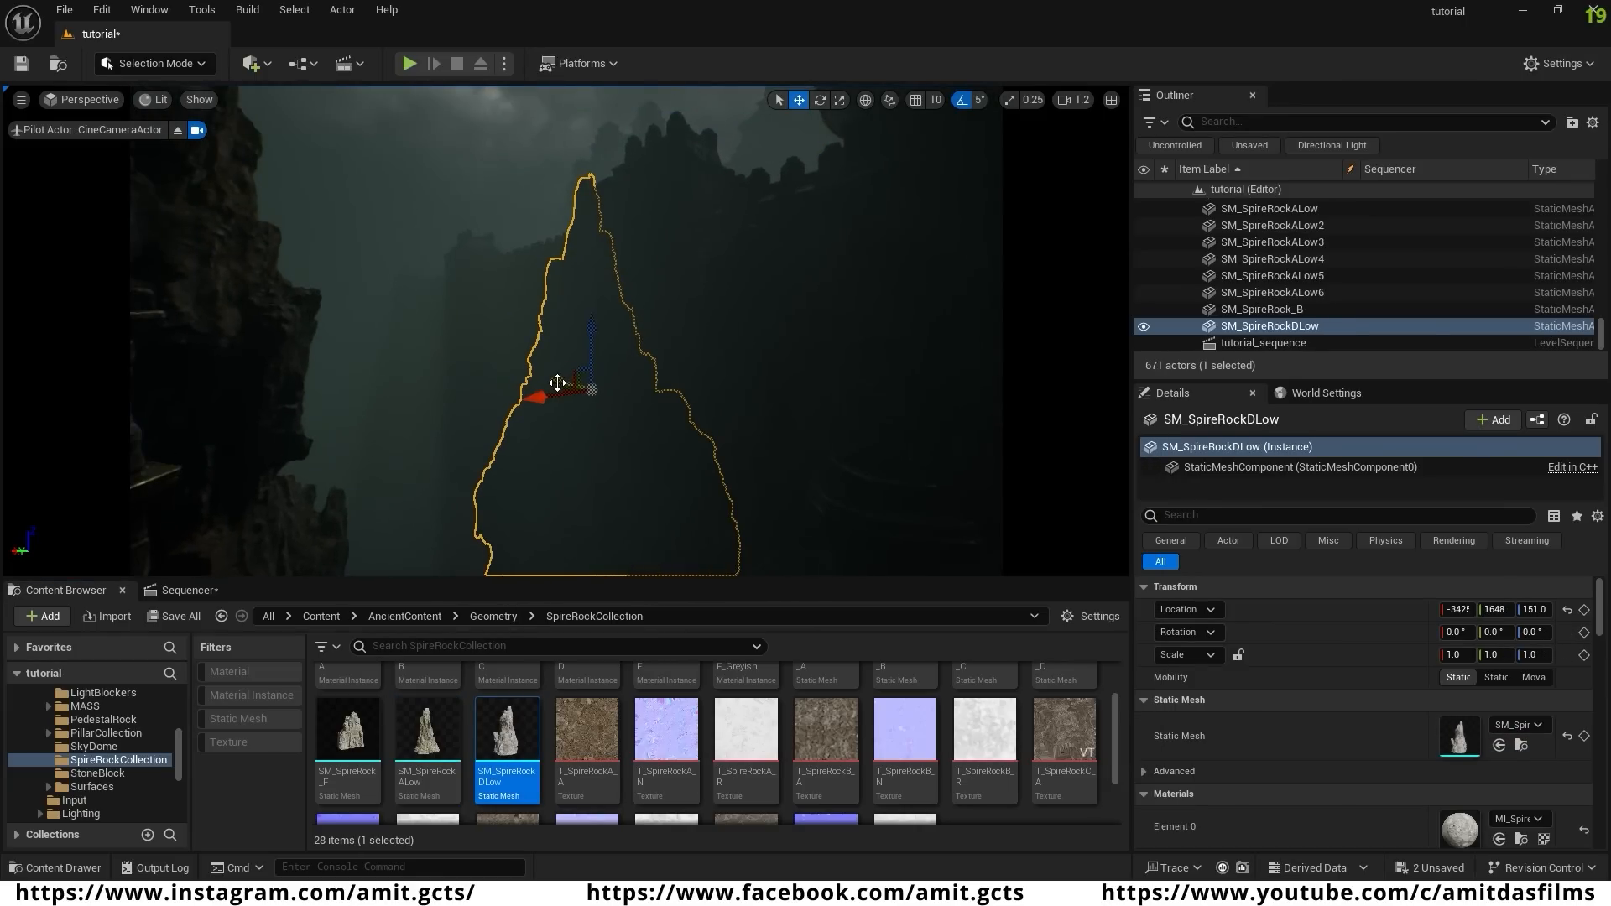
mouse_move(557, 382)
left_mouse_down()
mouse_move(595, 389)
mouse_move(555, 379)
left_mouse_up()
right_click_drag(595, 475, 642, 500)
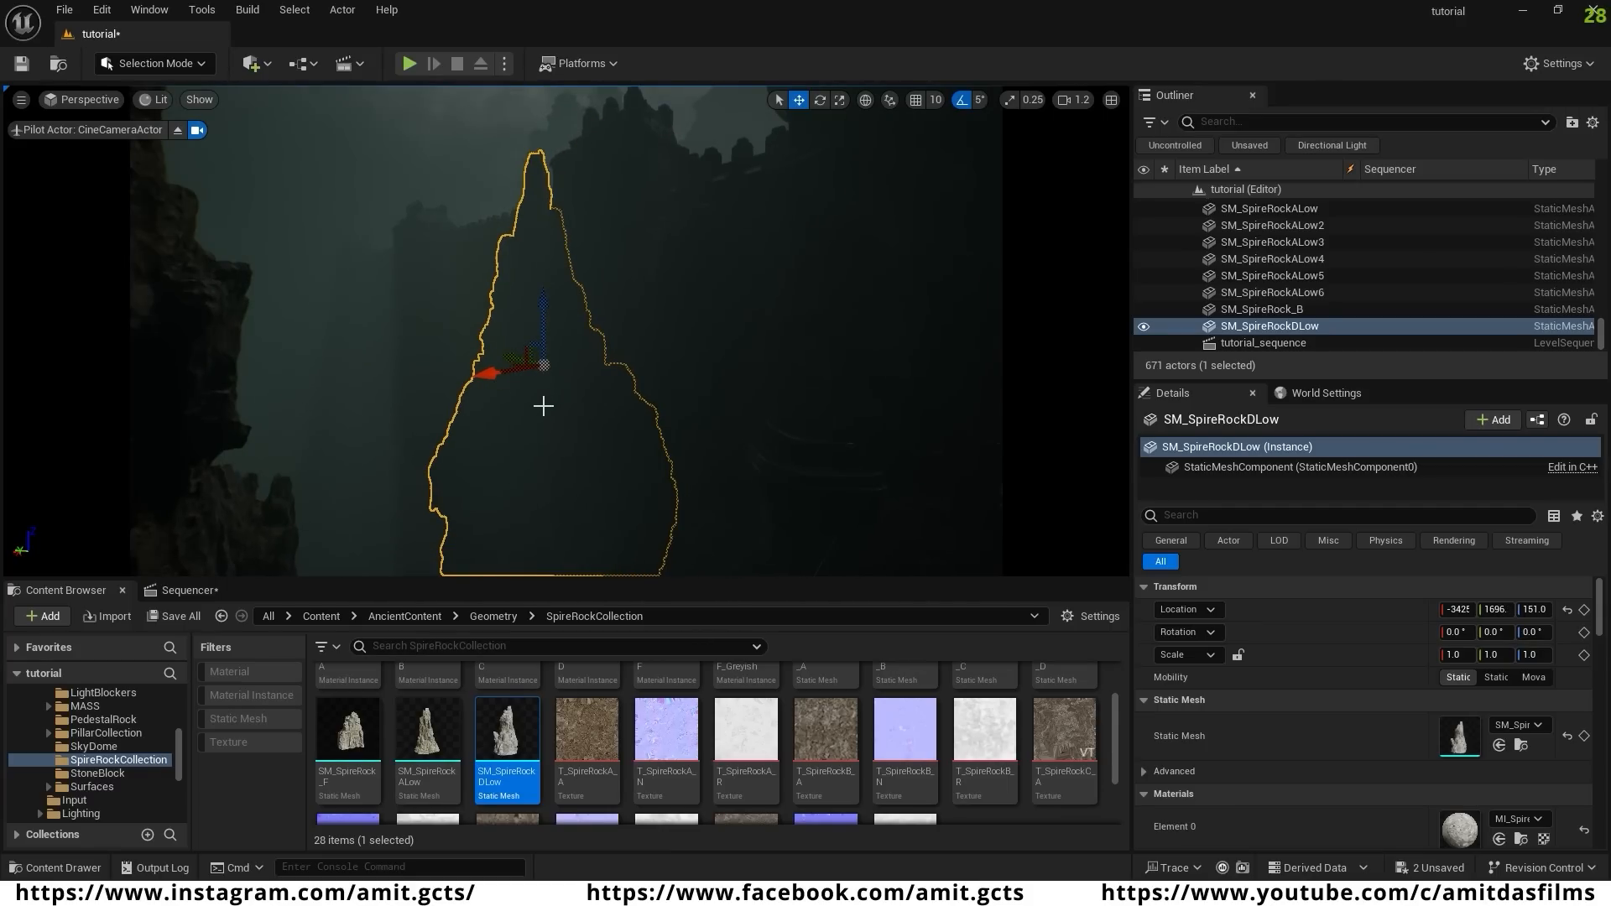
- Switch the viewport to the Unlit view mode to see the rock against the gate wall
left_click(163, 97)
left_click(224, 183)
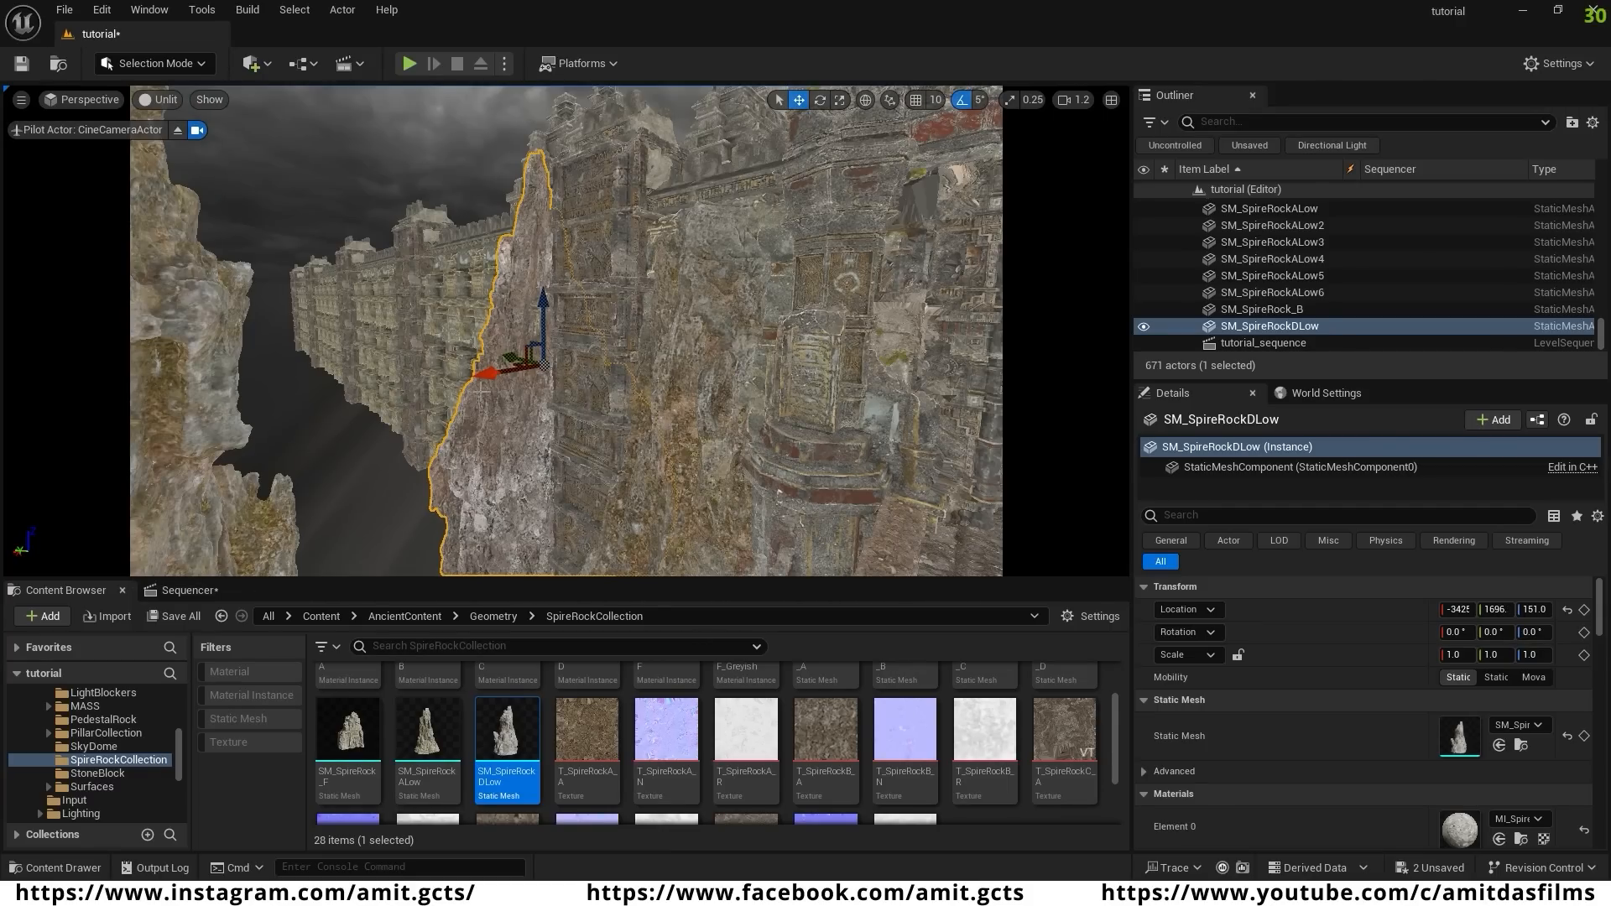
right_click_drag(565, 331, 606, 370)
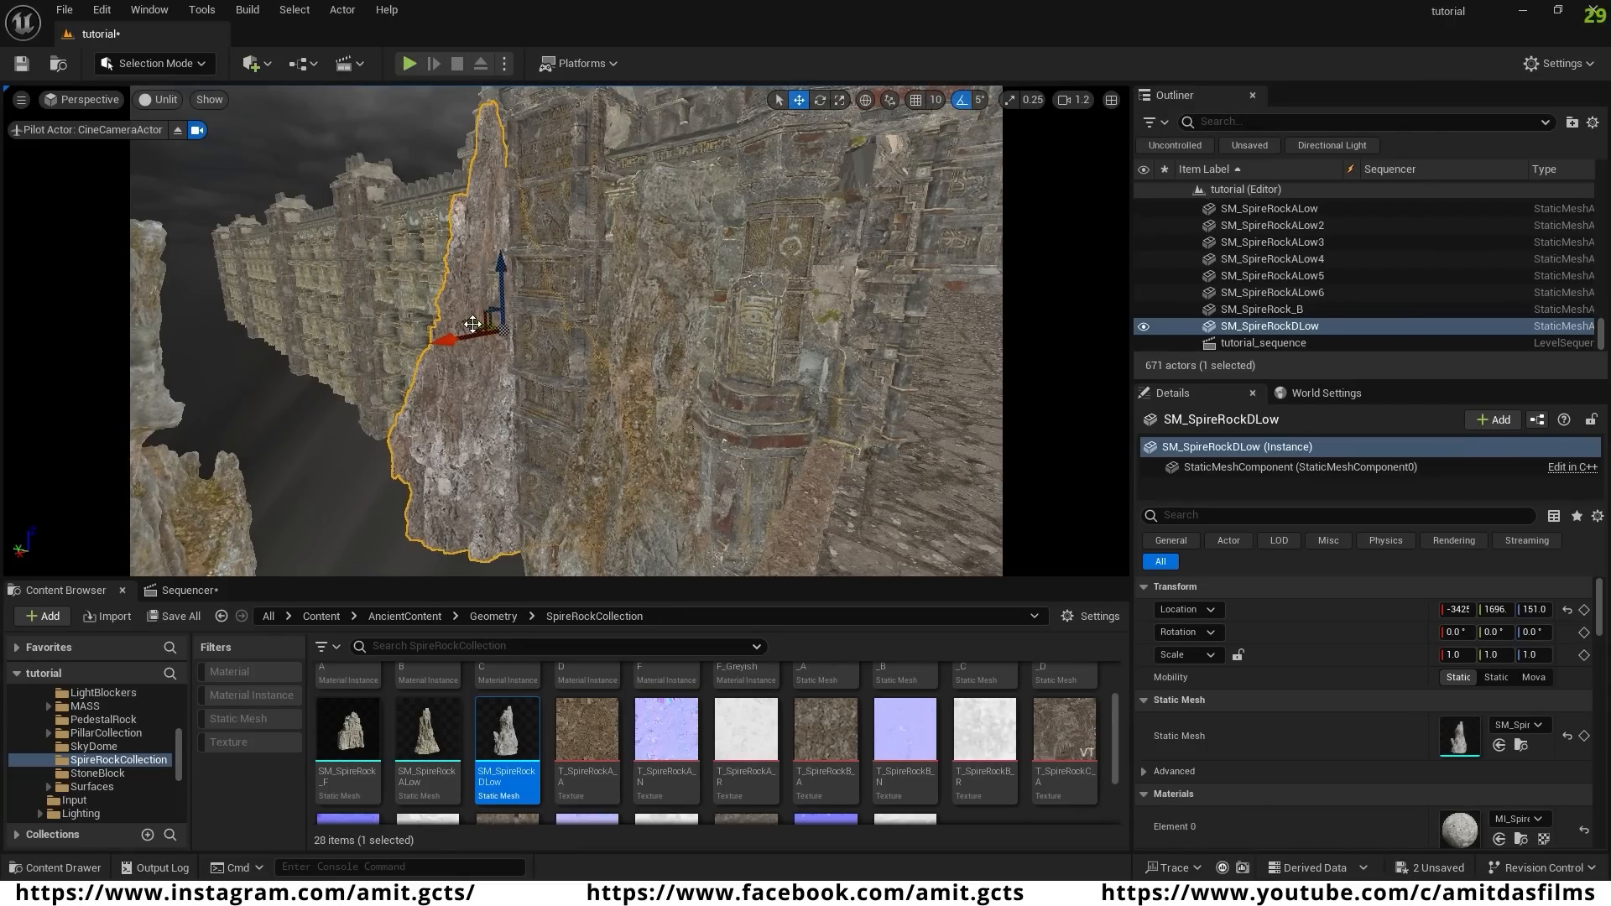
- Duplicate the SM_SpireRockDLow along the gate wall, then rescale and reposition the copy
left_click_drag(474, 321, 412, 289, "alt")
key("r")
key("w")
left_click_drag(369, 260, 381, 298)
right_click_drag(382, 298, 521, 336)
- Duplicate the original SM_SpireRockDLow to the opposite side of the walkway, placing it against the wall with a new rotation
left_click(436, 302)
left_click_drag(344, 324, 902, 352, "alt")
right_click_drag(902, 352, 990, 356)
left_click_drag(545, 401, 501, 409)
key("e")
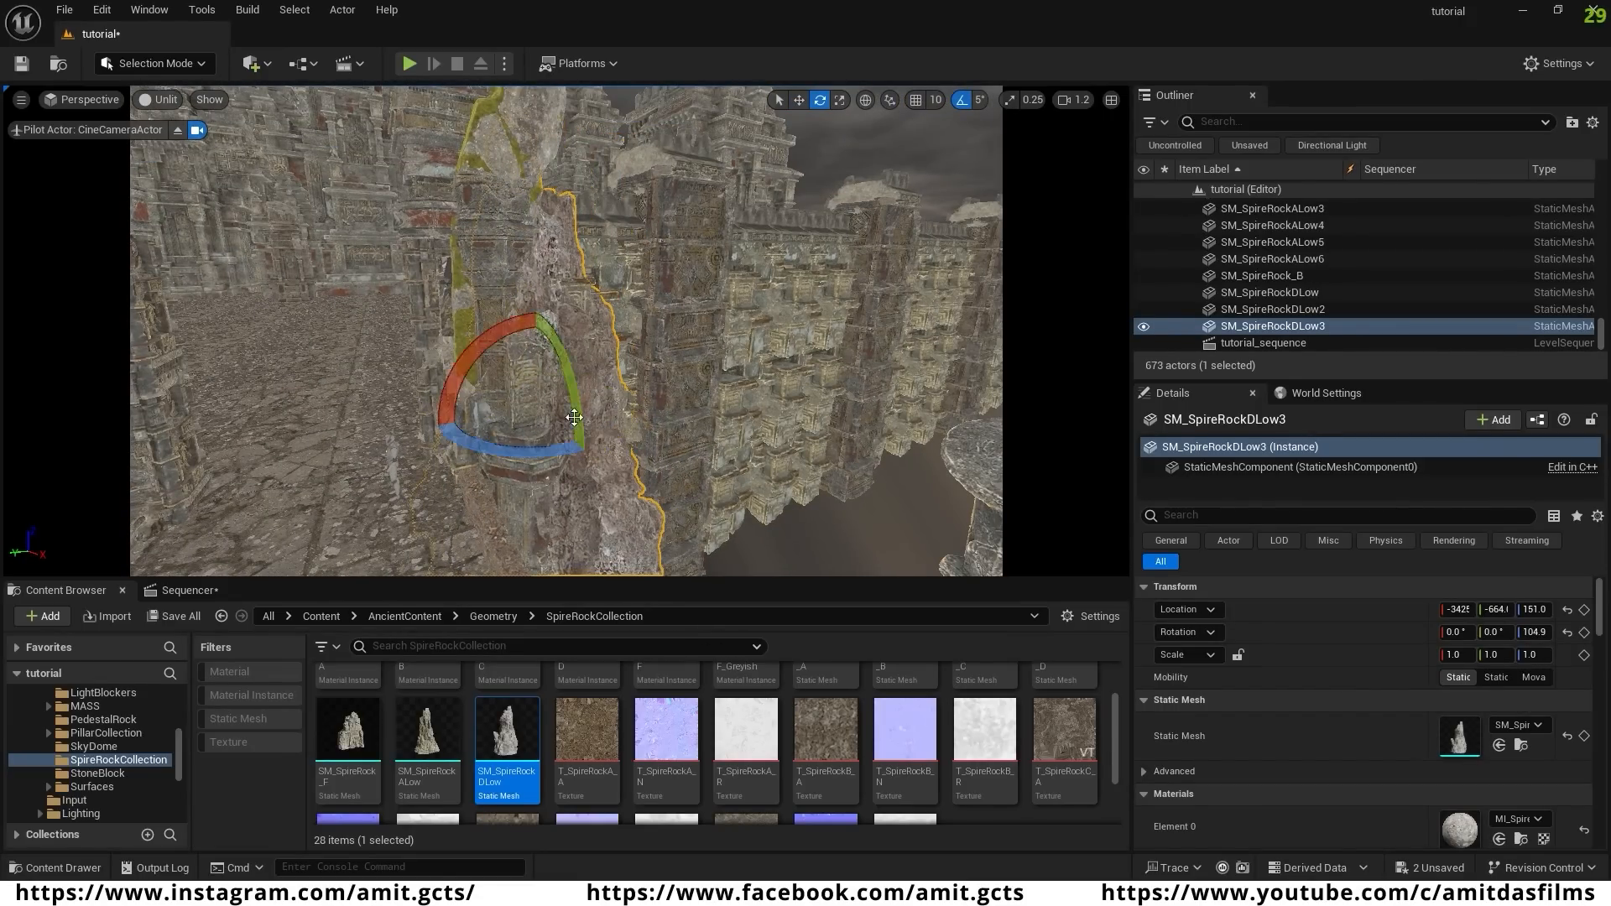
right_click_drag(537, 357, 504, 411)
- Place an SM_SpireRockALow at the base of the gate pillar, scale it to about 0.249 and move it against the pillar
left_click_drag(427, 739, 361, 411)
key("r")
right_click_drag(361, 411, 445, 394)
key("w")
left_click_drag(325, 395, 378, 375)
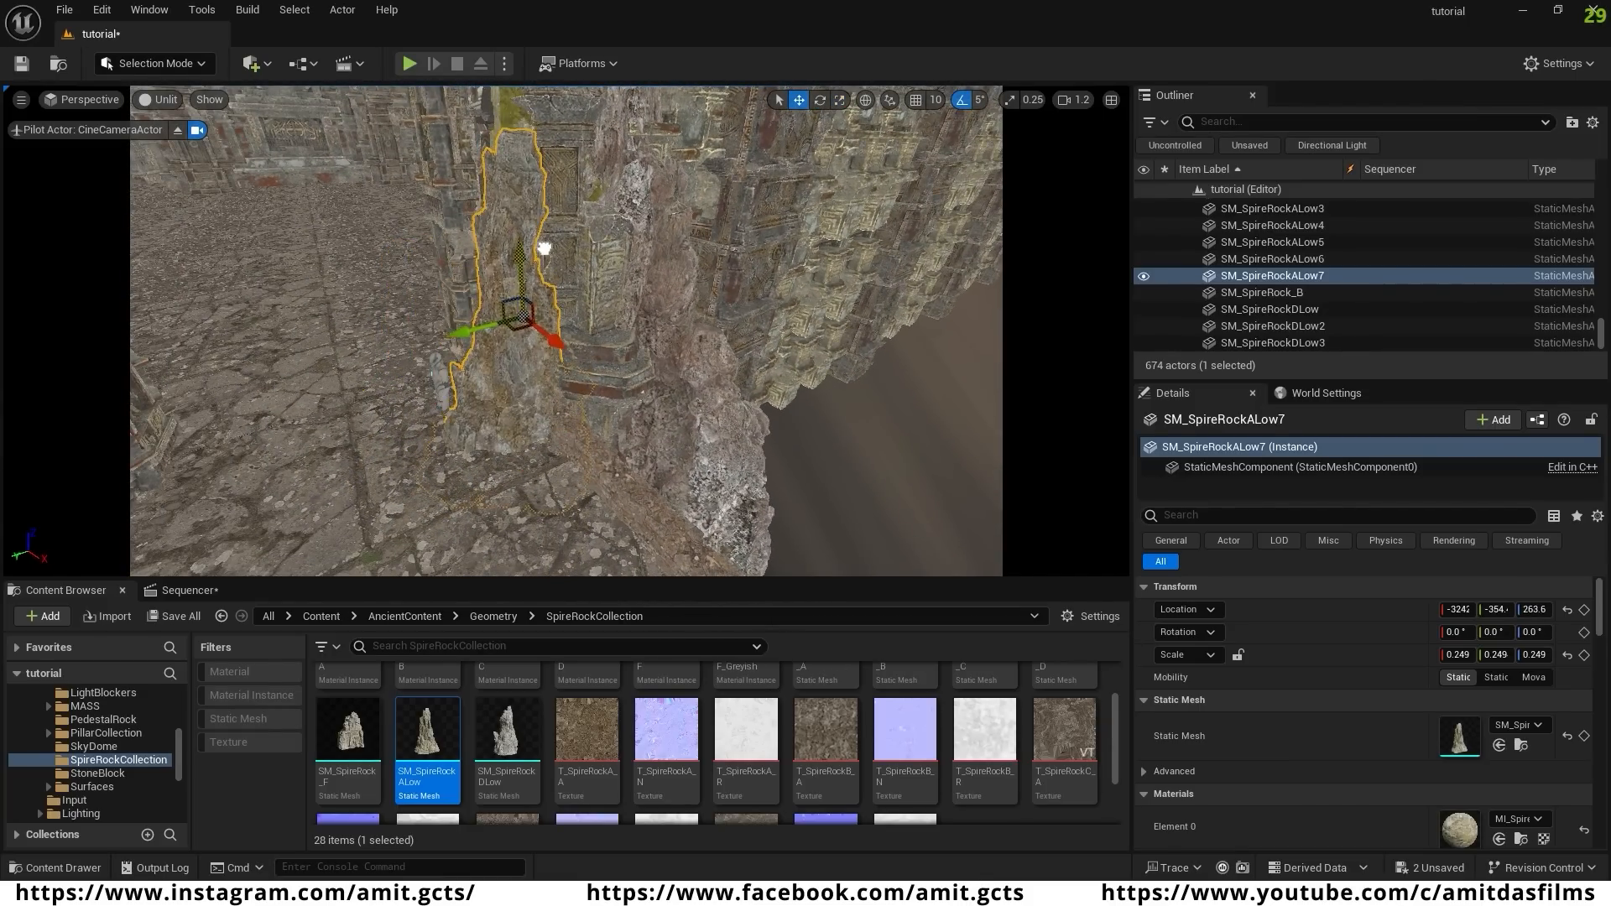
- Duplicate the small SM_SpireRockALow to the opposite side of the gate passage
right_click_drag(544, 248, 588, 252)
left_click_drag(453, 338, 181, 432, "alt")
right_click_drag(181, 432, 84, 504)
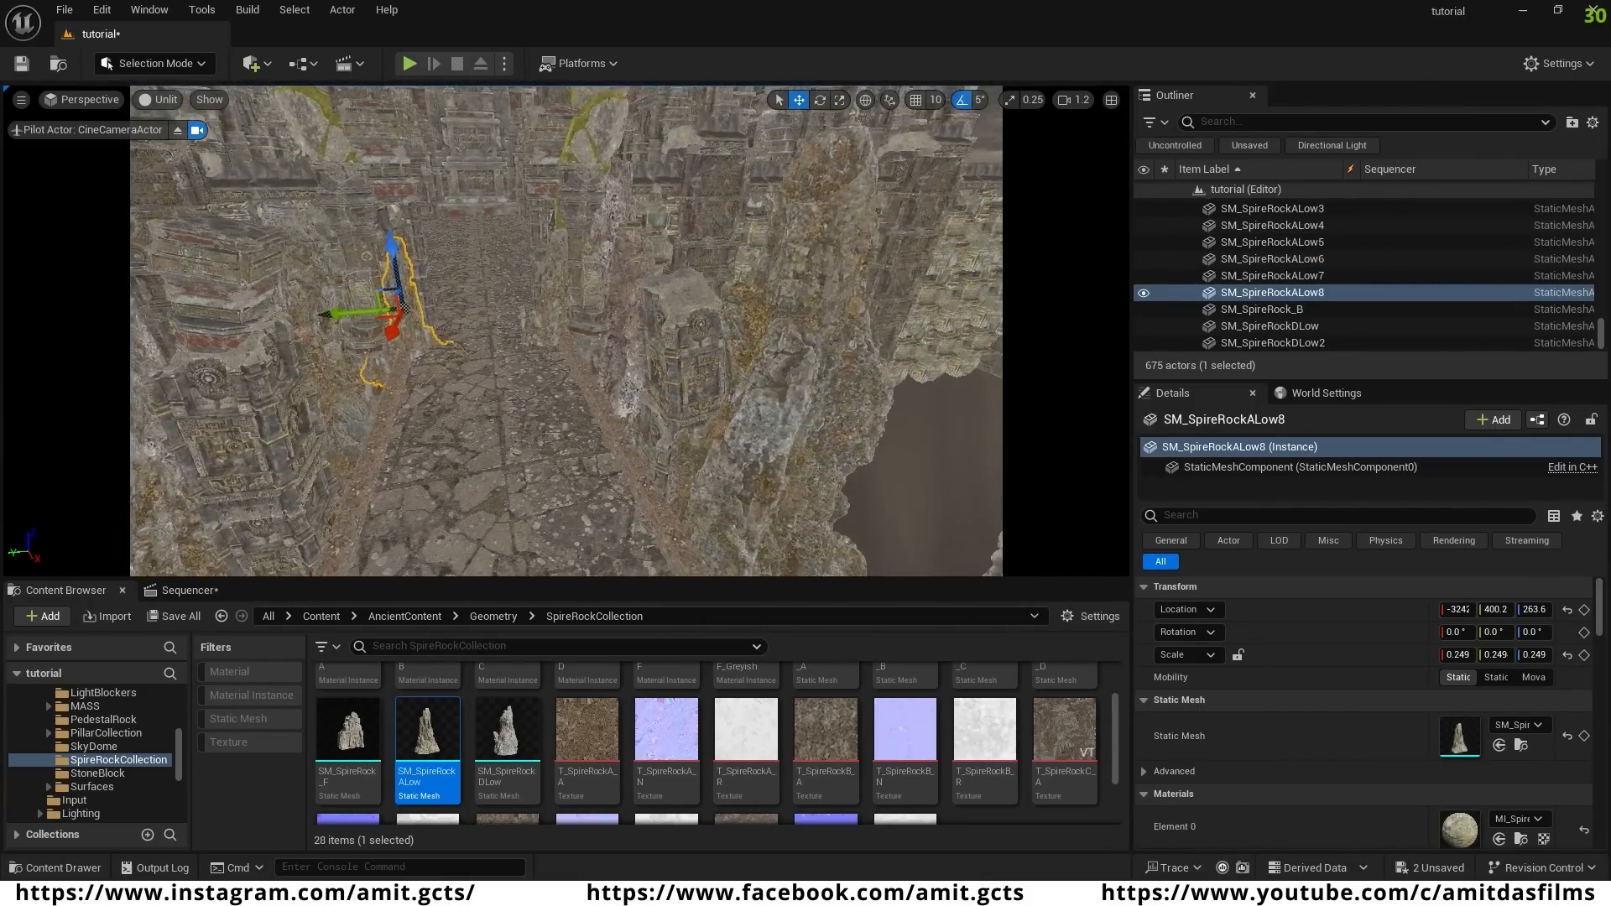
right_click_drag(671, 537, 586, 515)
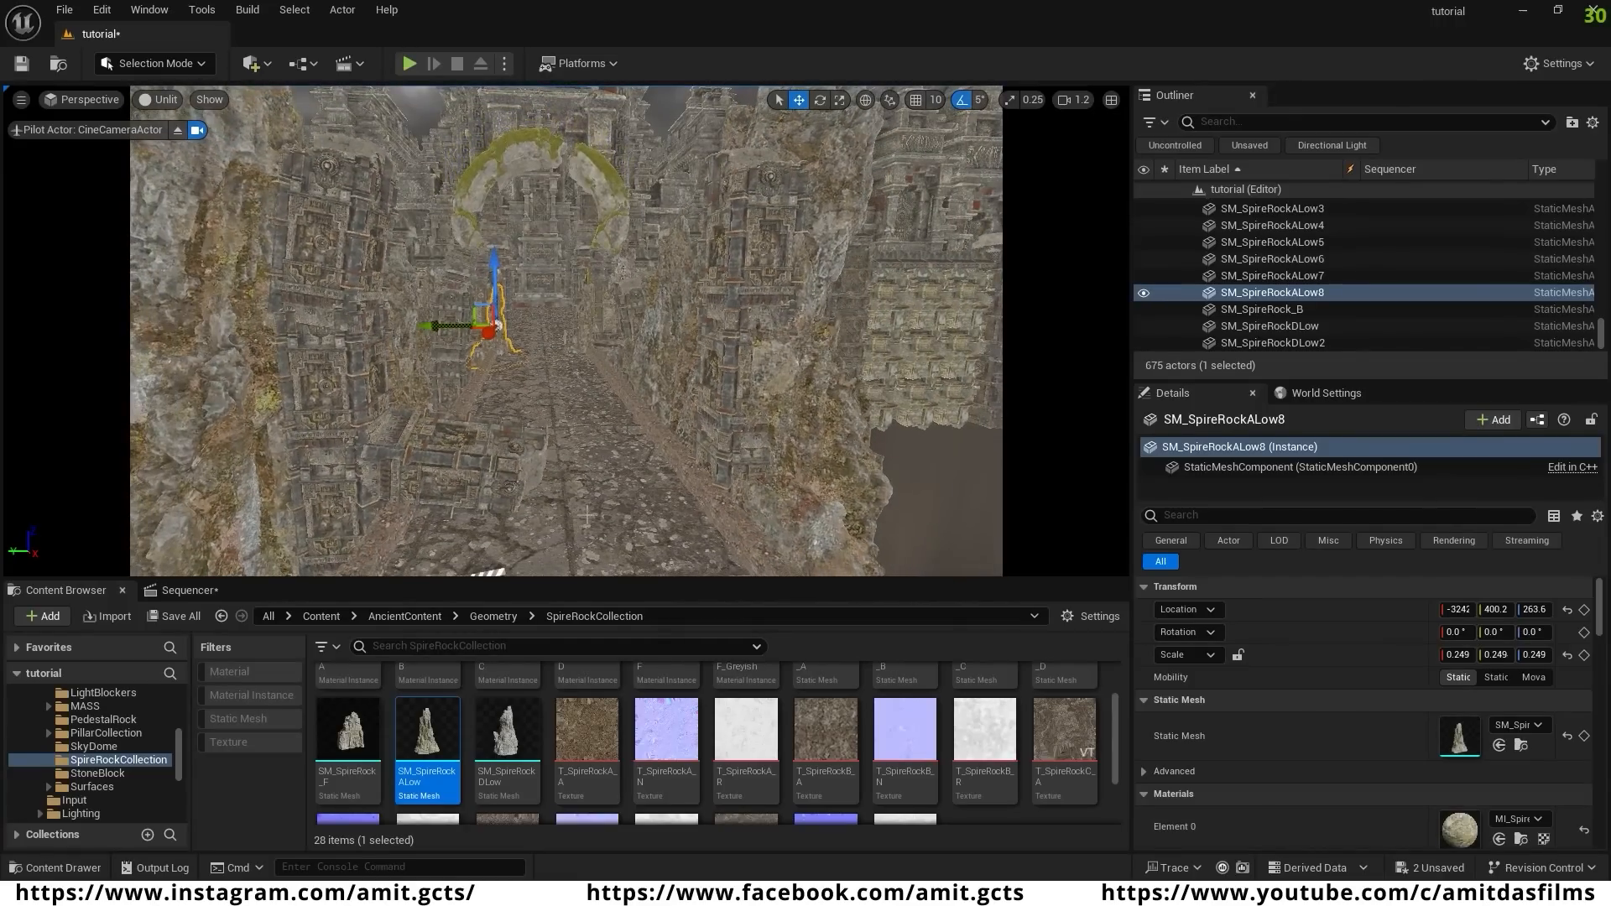
- Return the viewport to the Lit view mode
left_click(163, 99)
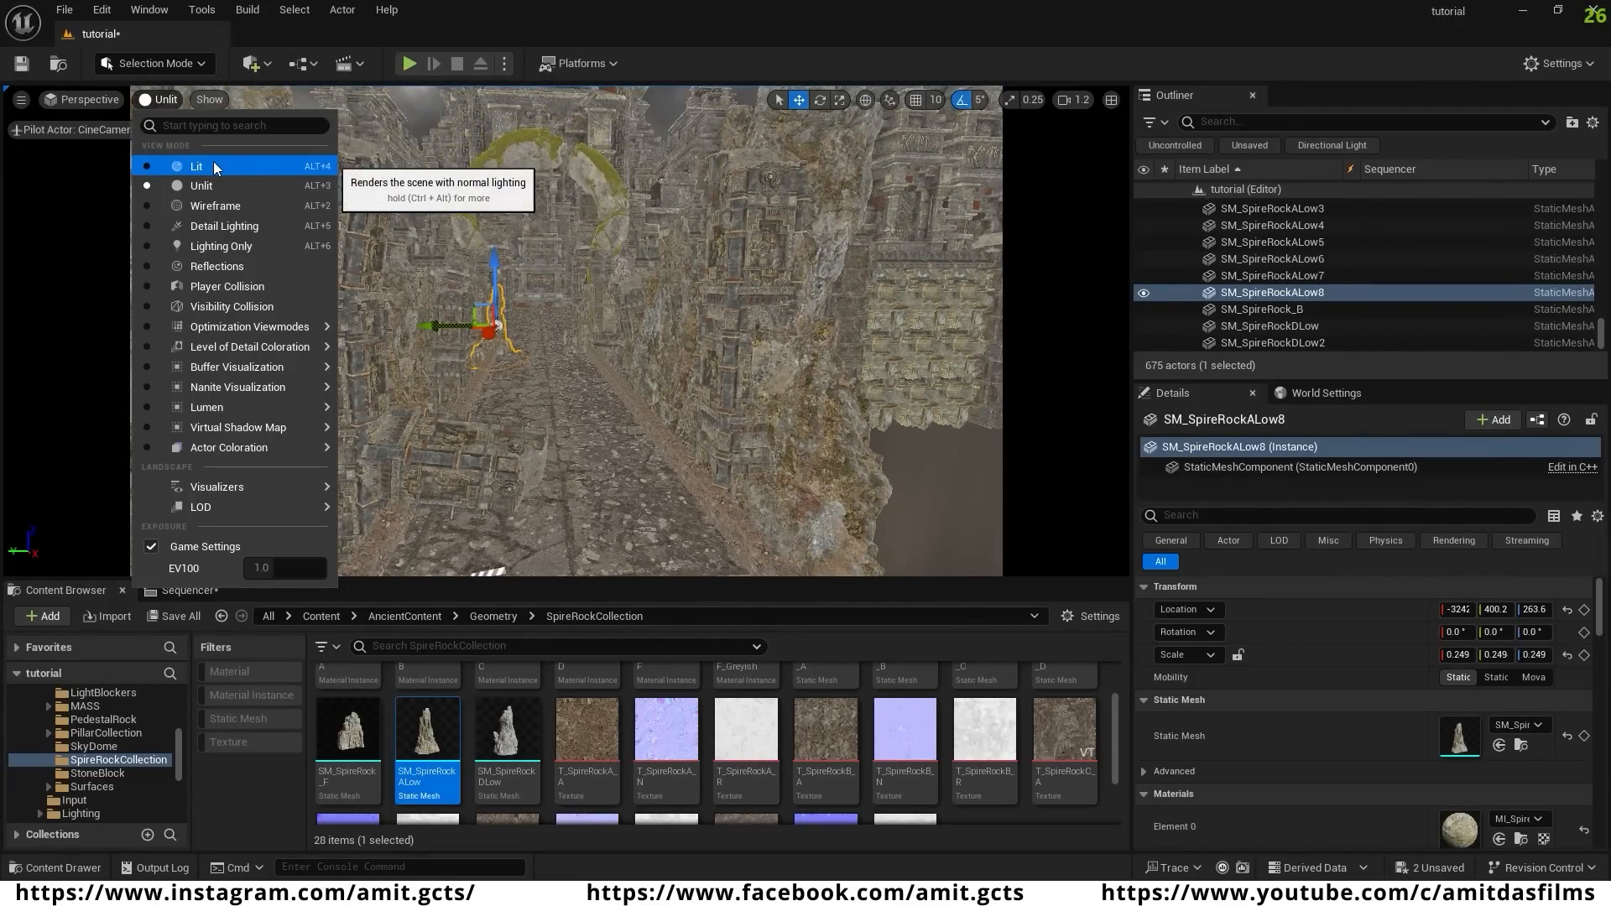
left_click(213, 162)
right_click_drag(566, 336, 595, 484)
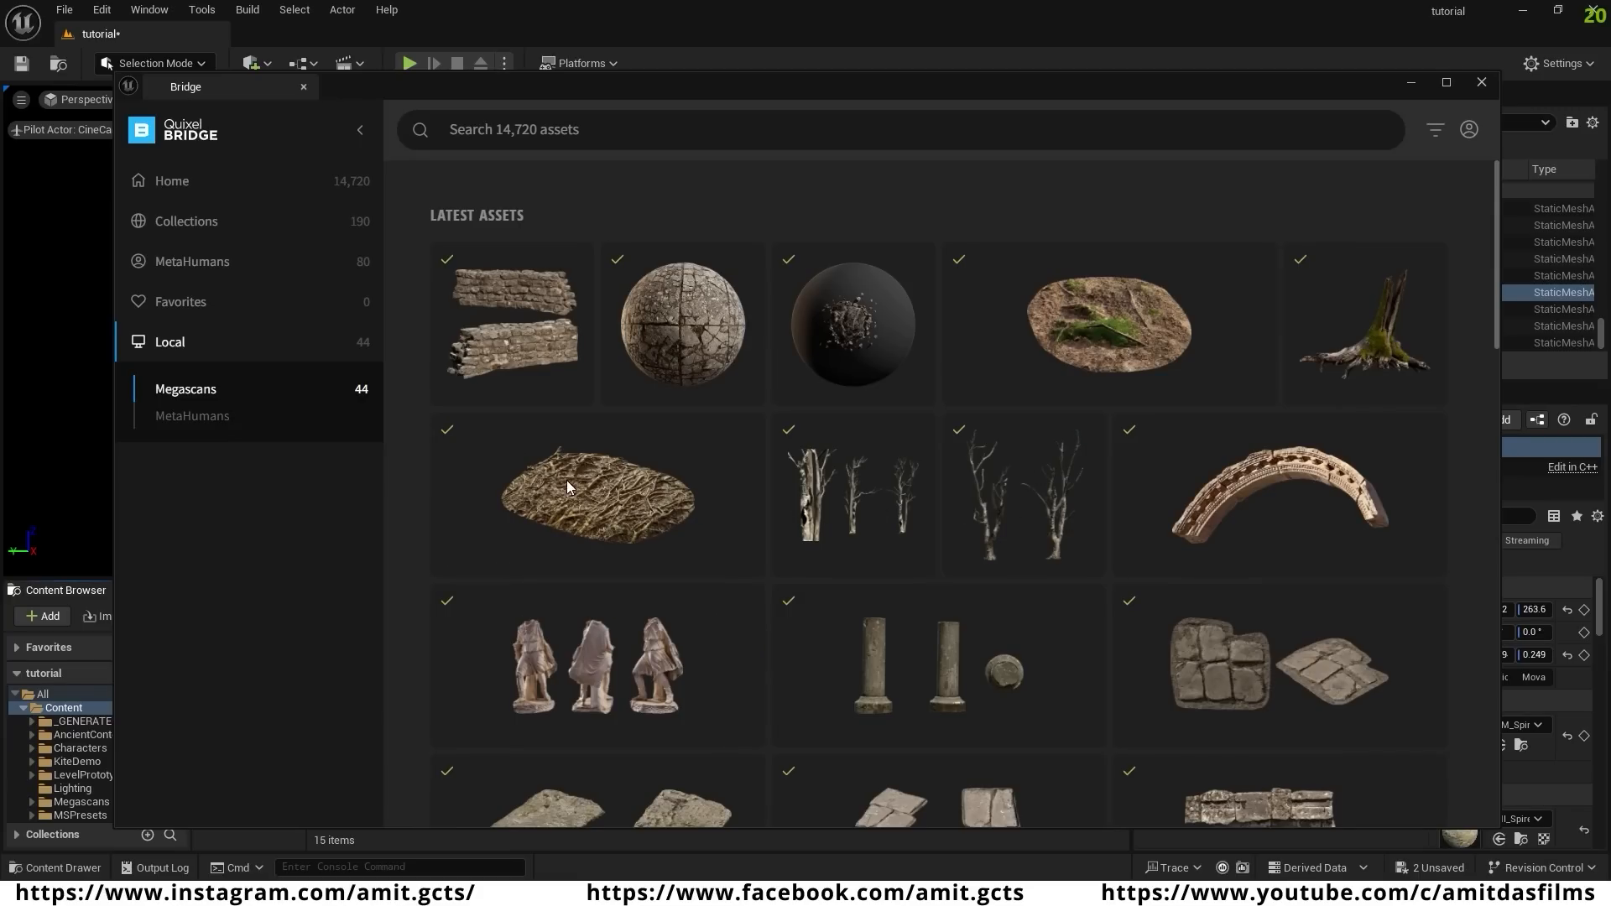
- In Quixel Bridge, select Mossy Forest Roots, Broken Stump, both Dead Trees, Ancient Temple Jungle Roots and the castle wall assets, and download them at Medium Quality
left_click(602, 478)
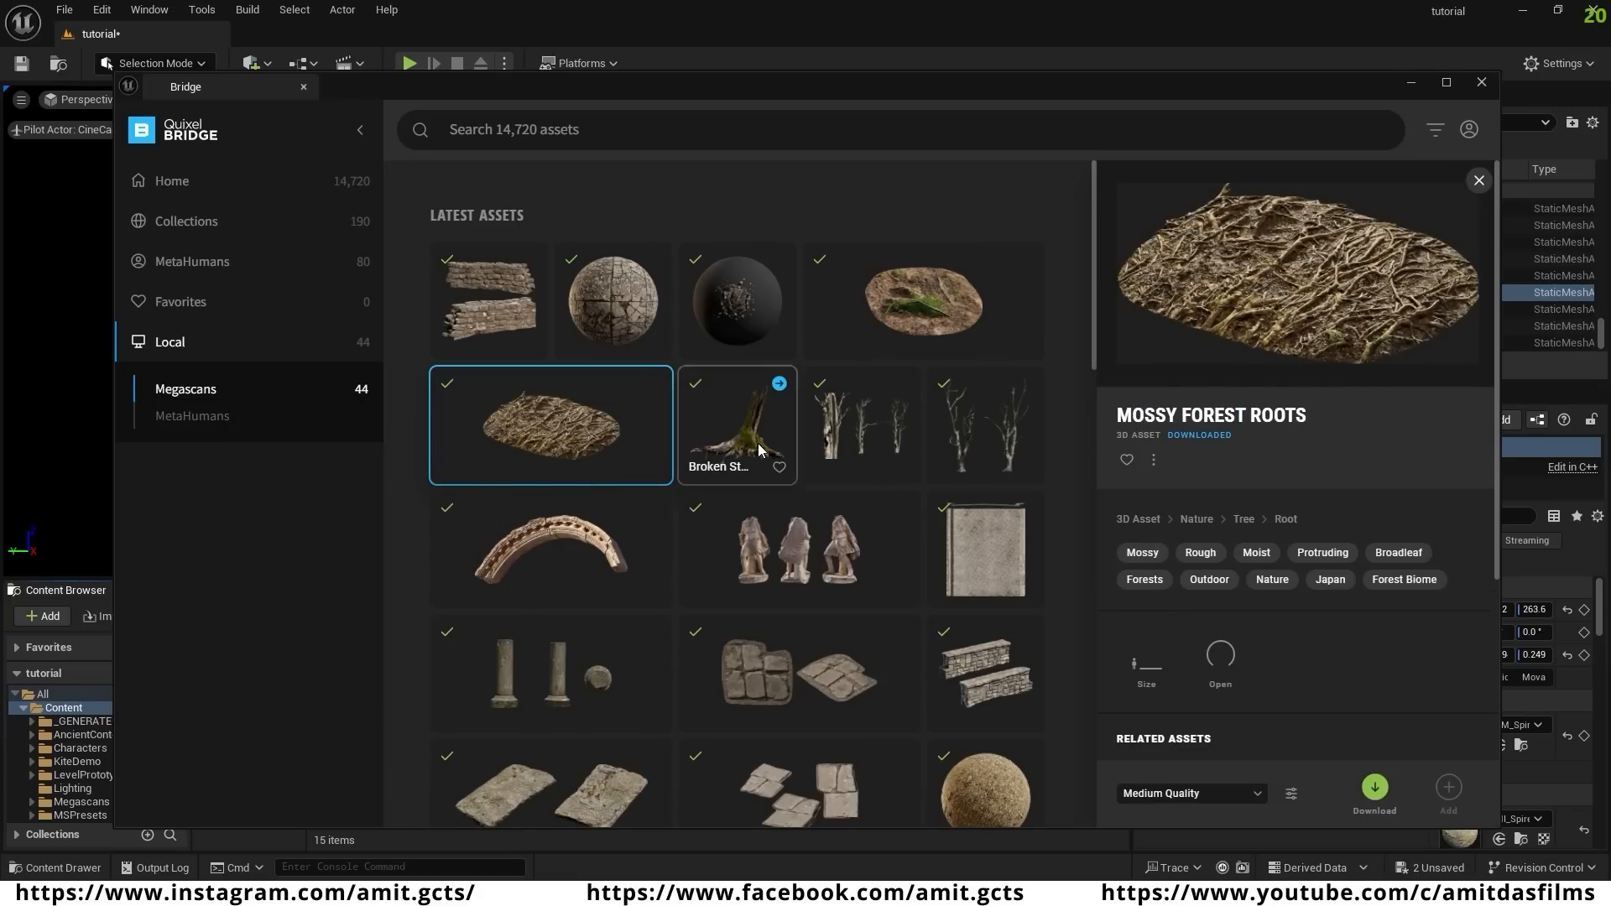
left_click(791, 468, "ctrl")
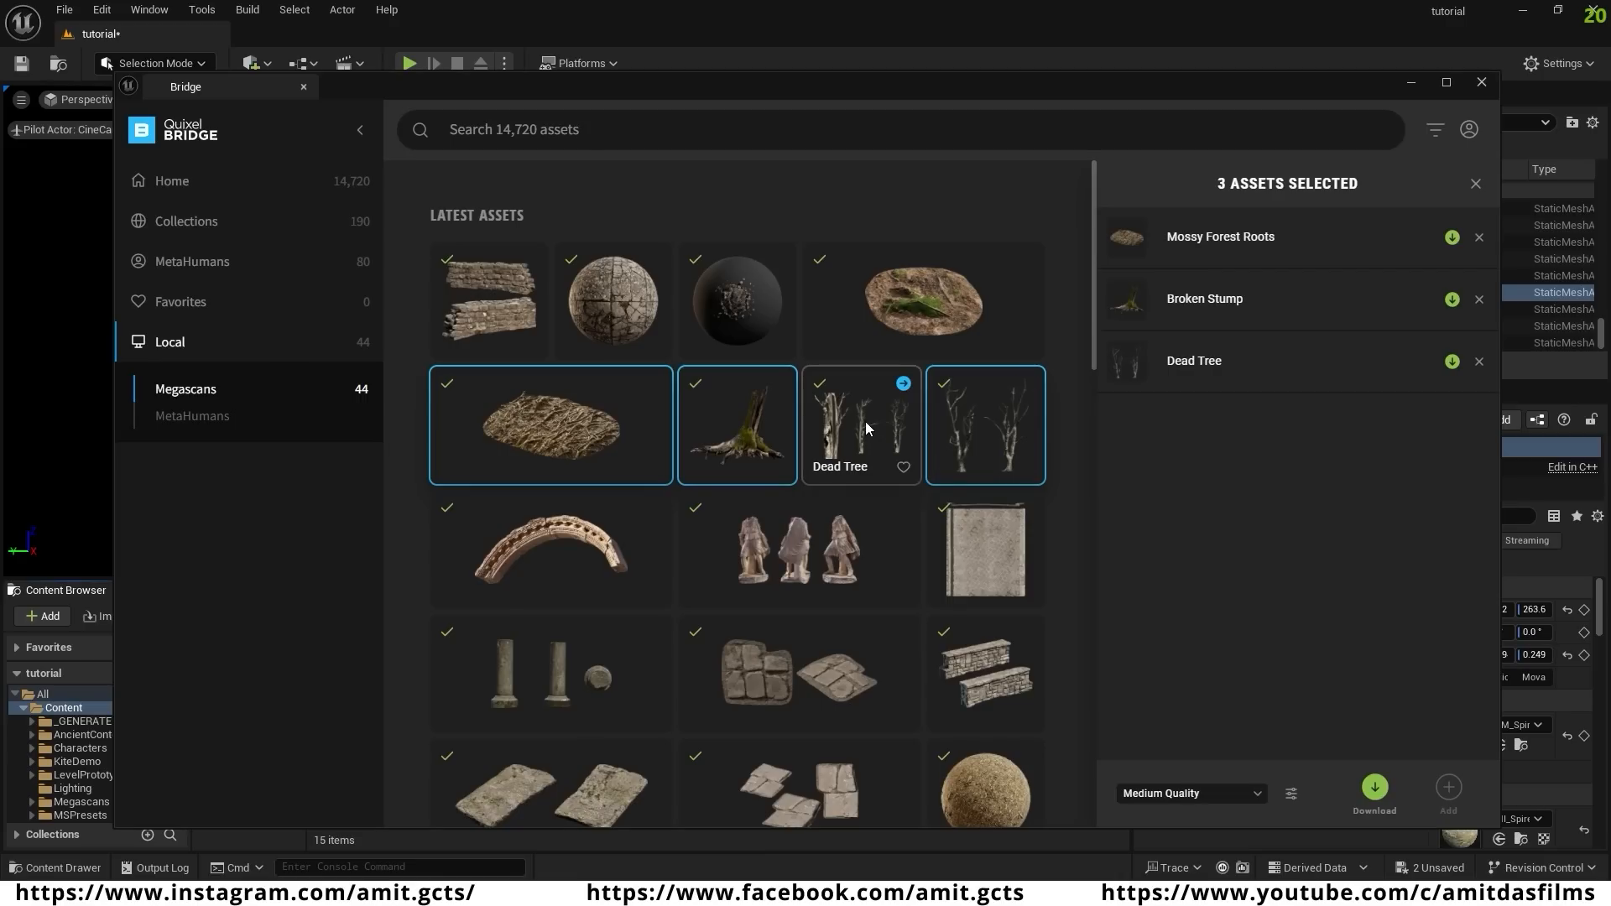
scroll(863, 414, "down", 1)
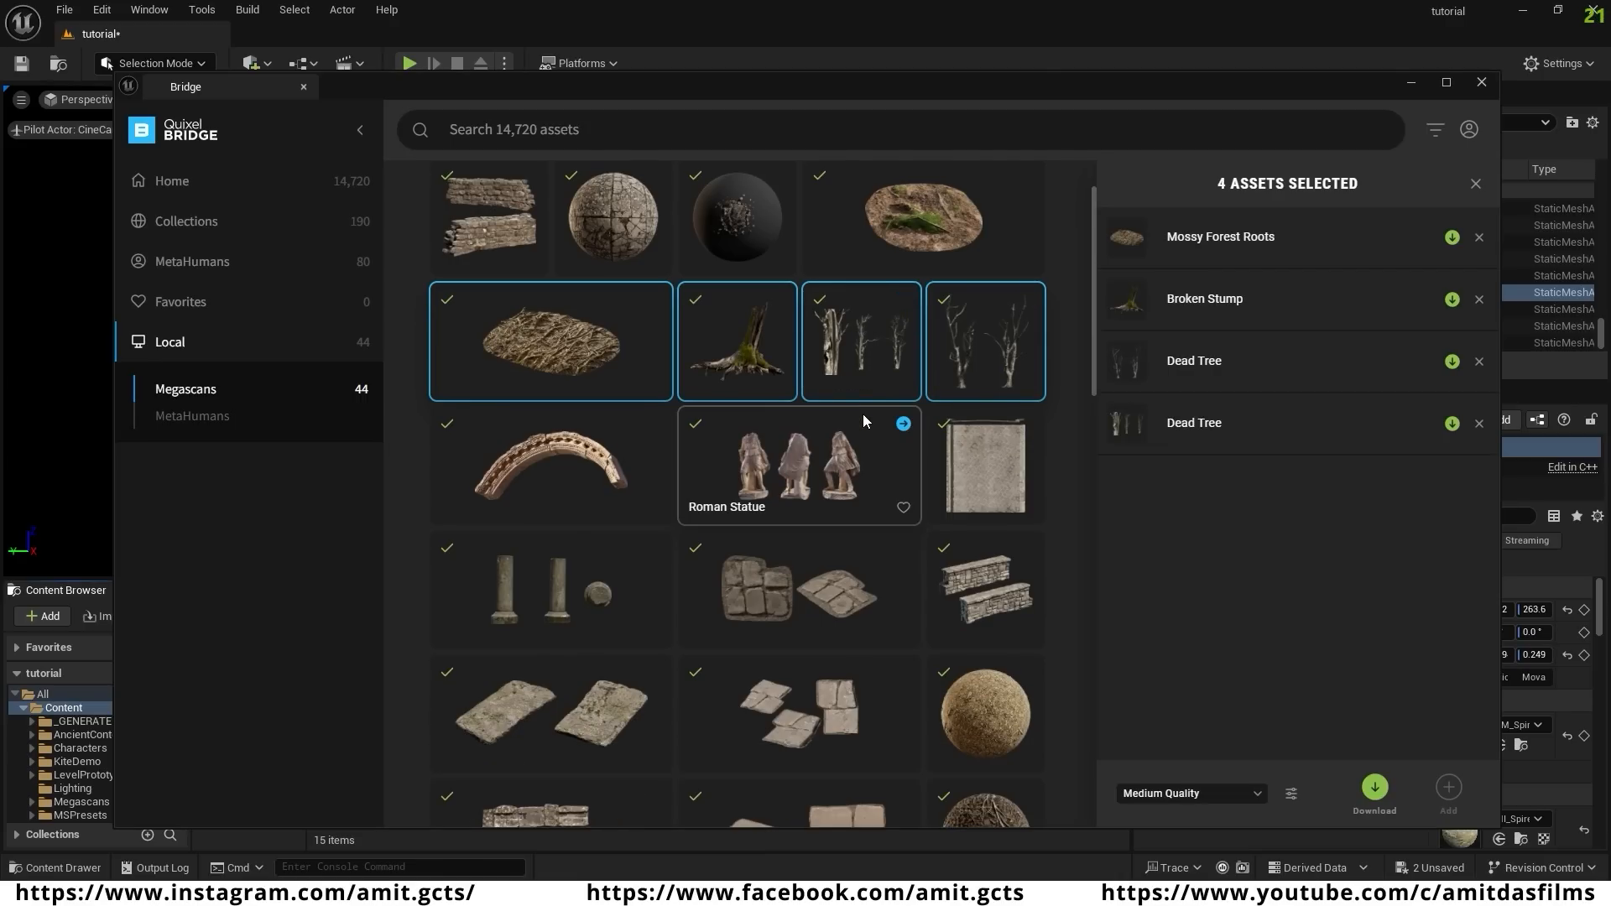
scroll(976, 606, "down", 5)
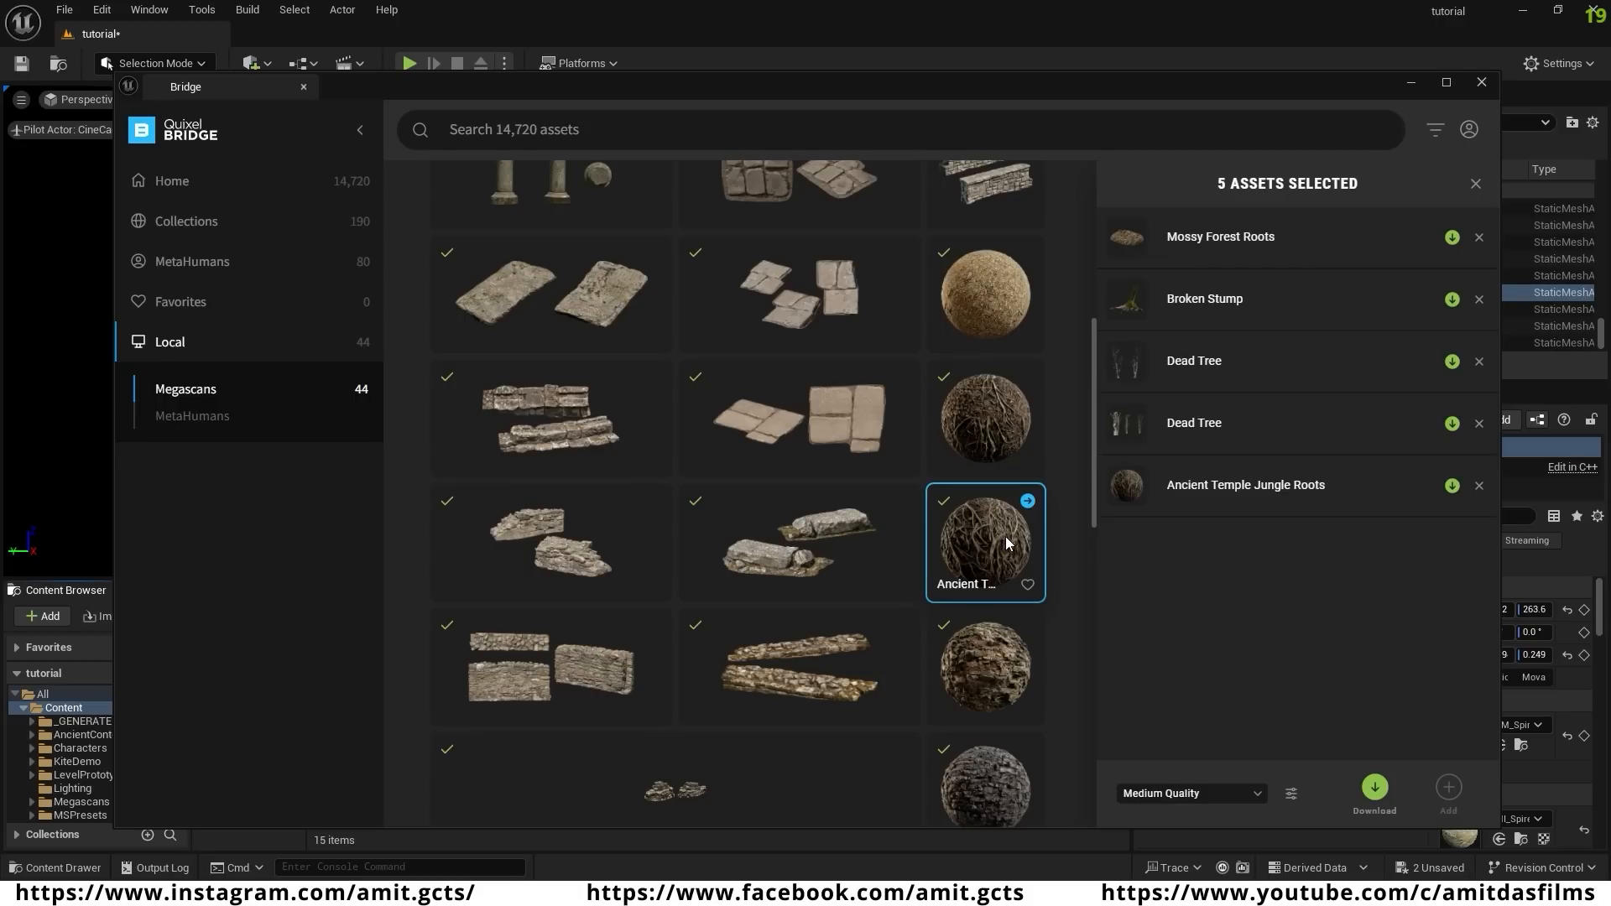
left_click(833, 537, "ctrl")
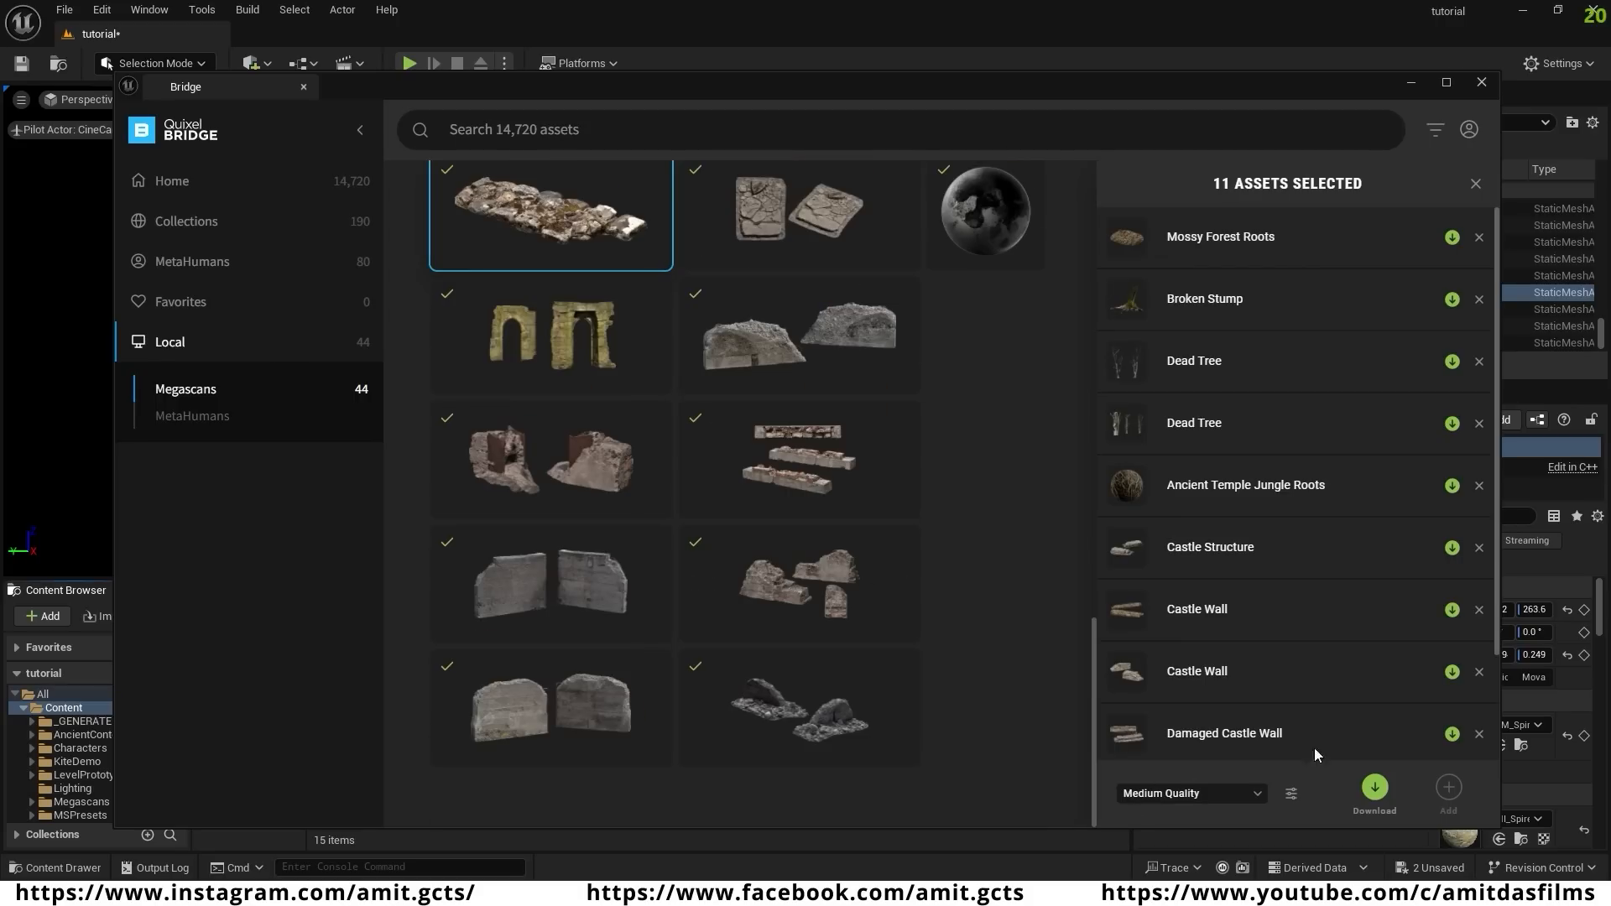
left_click(1376, 789)
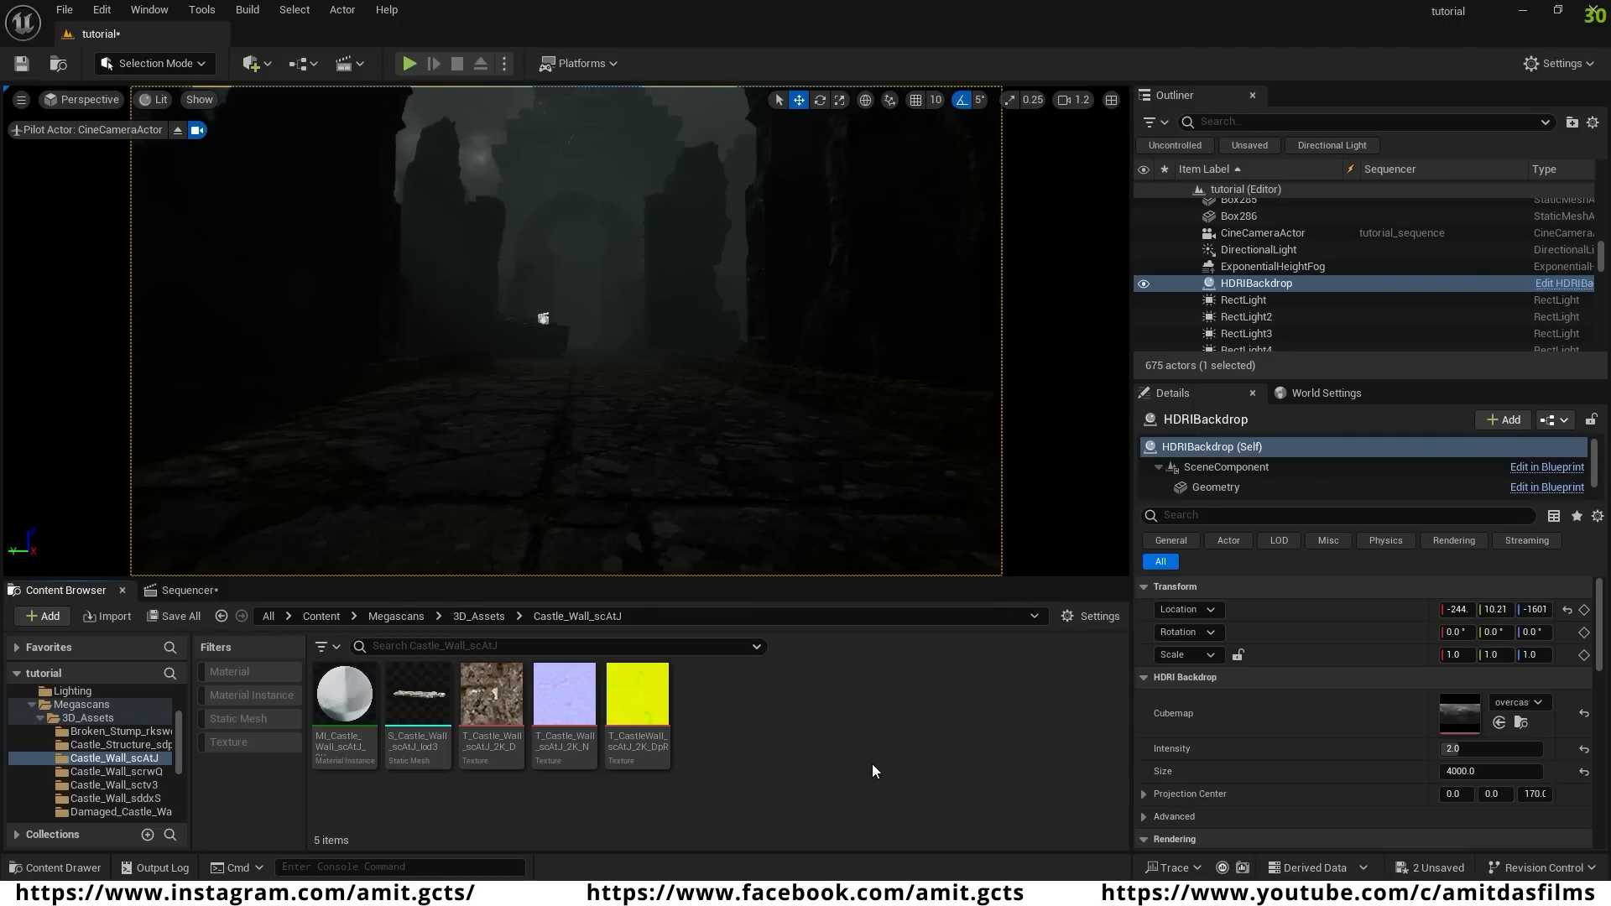
- Filter the Megascans folder to static meshes and enable Nanite on all of them
left_click(82, 705)
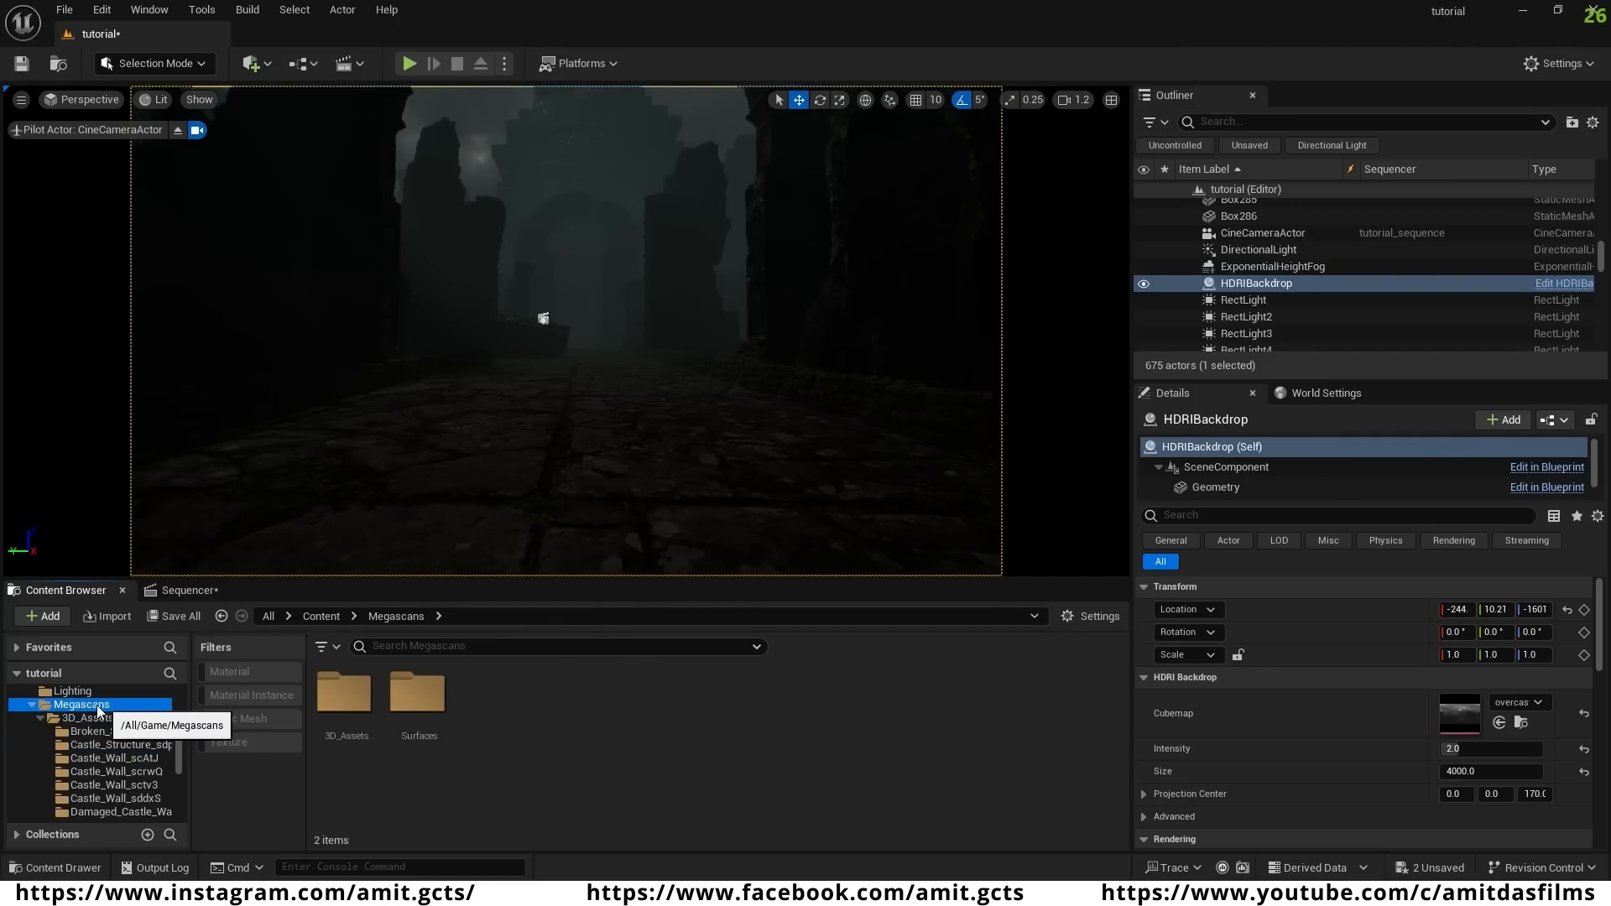
left_click(235, 718)
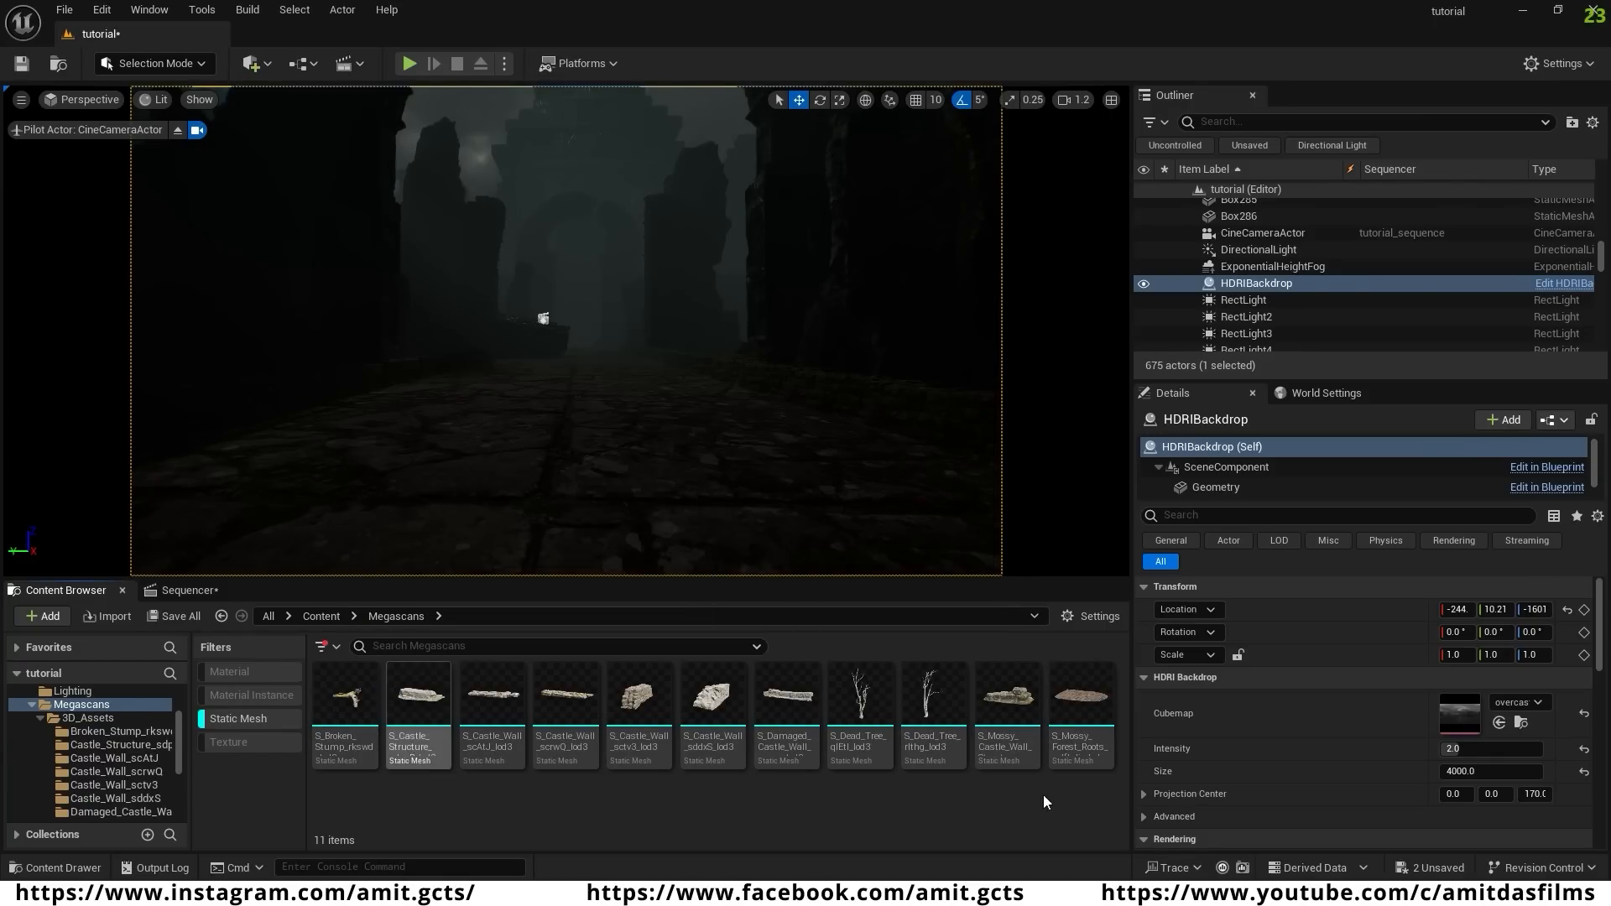
left_click(1083, 705)
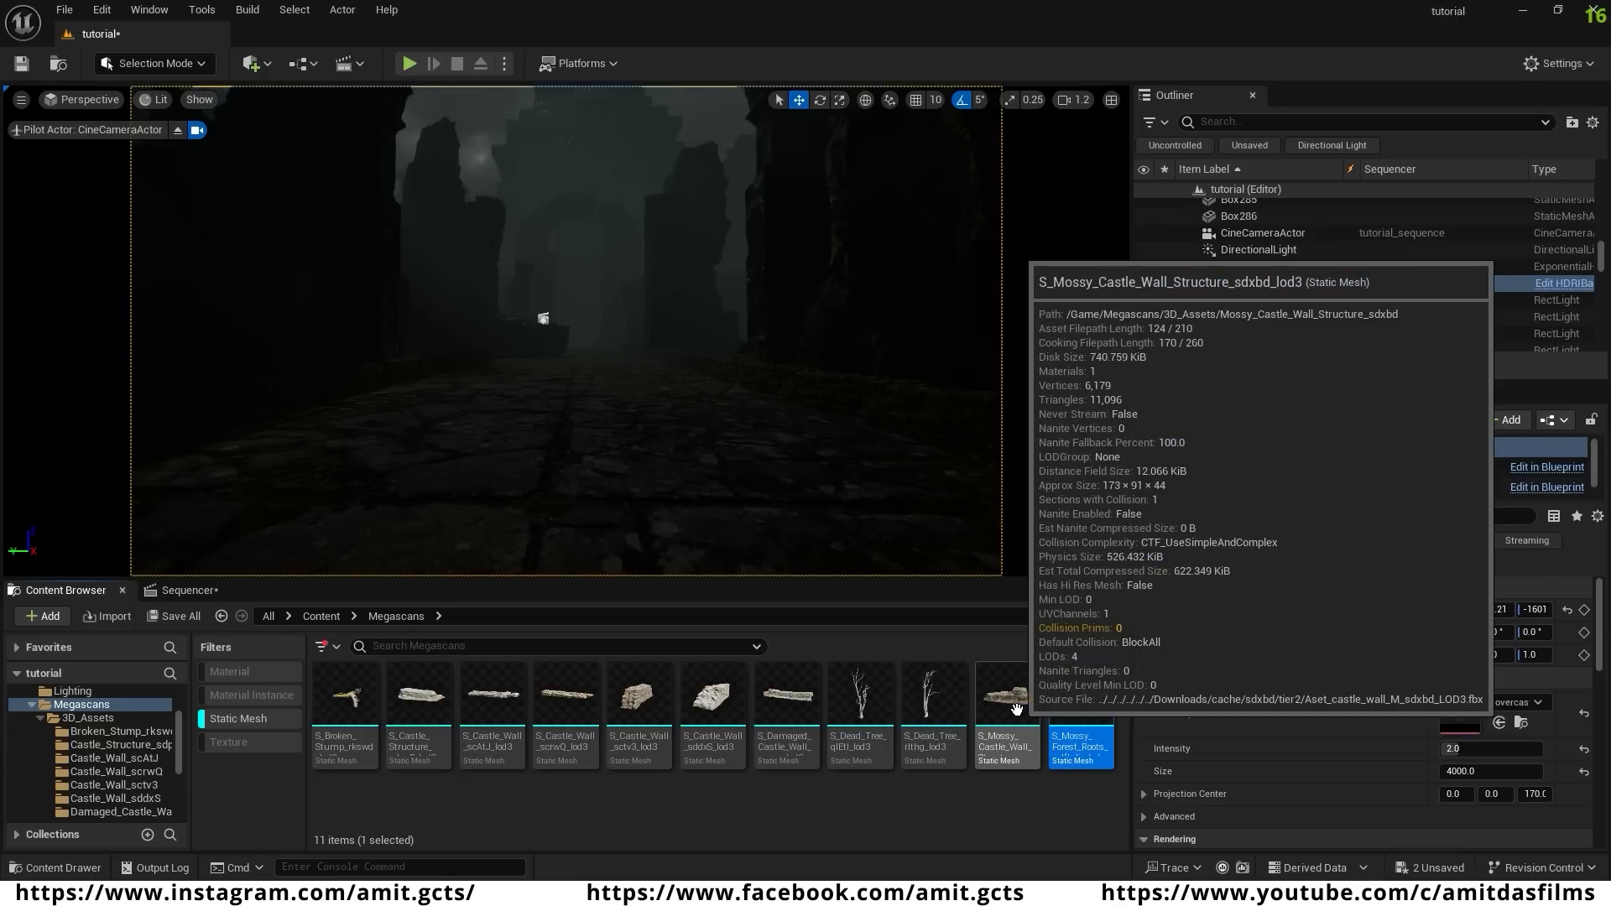
left_click(343, 712, "shift")
right_click(343, 712)
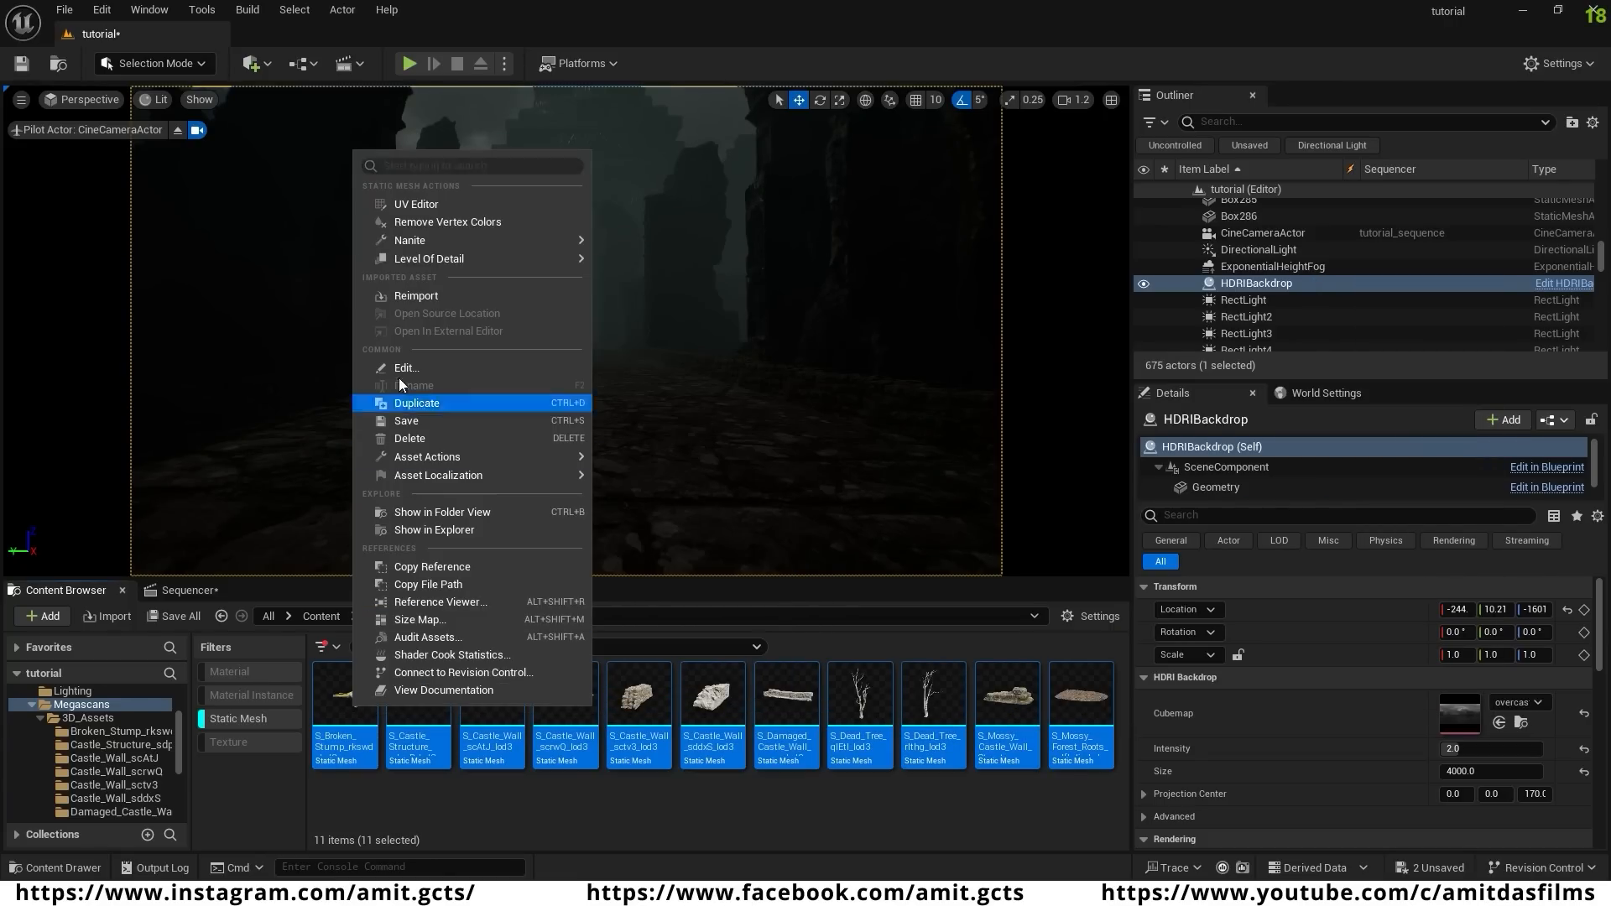
mouse_move(399, 243)
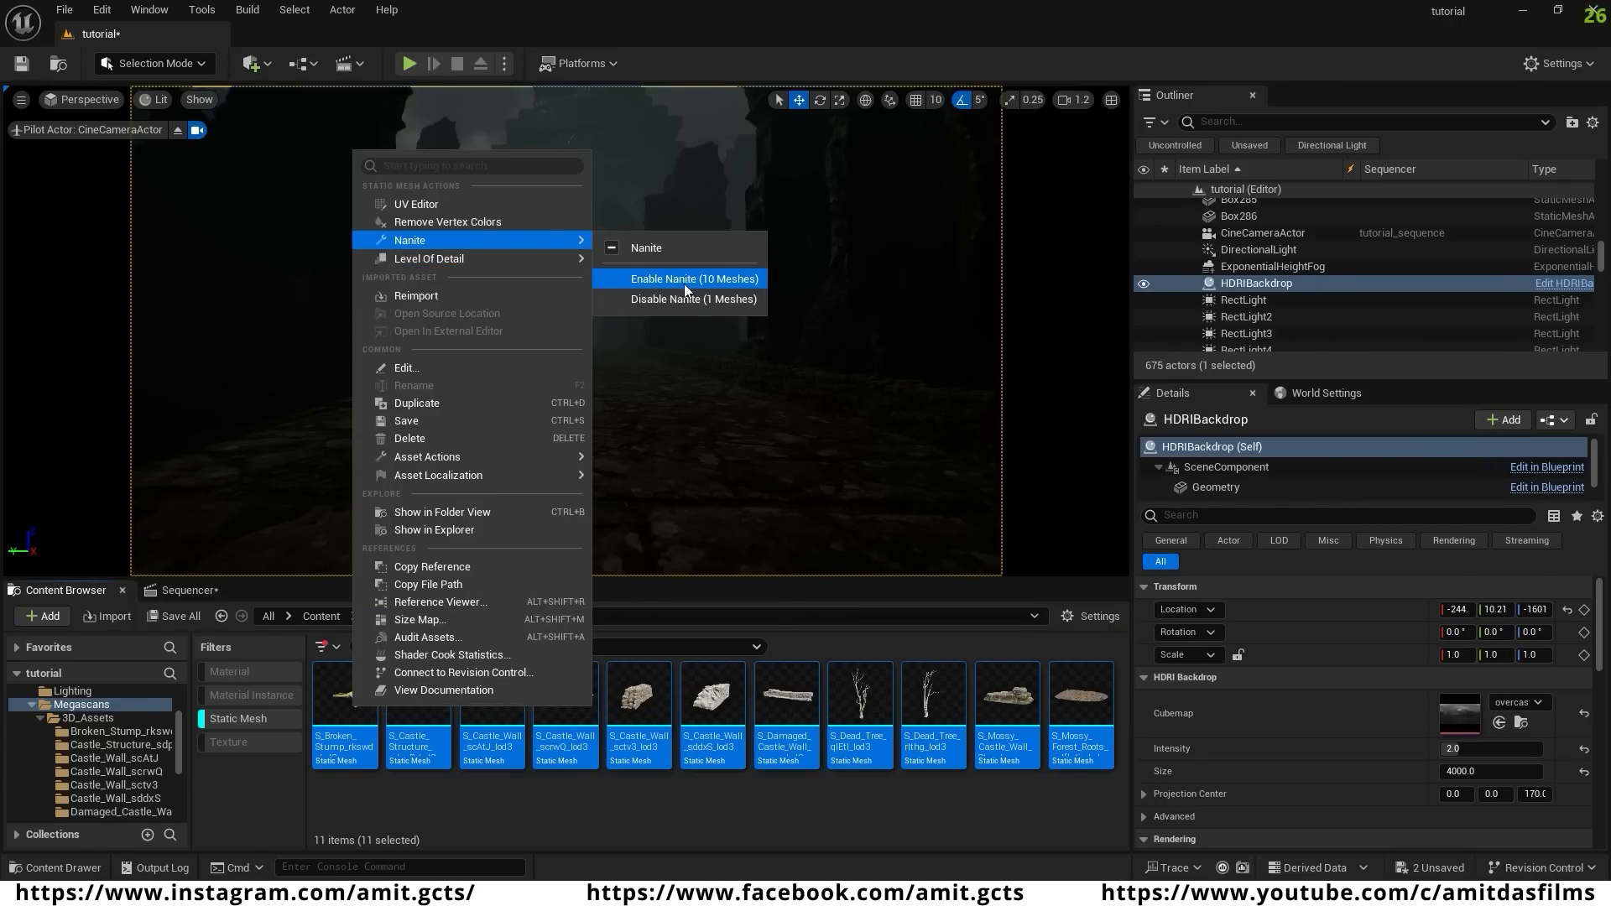
left_click(711, 279)
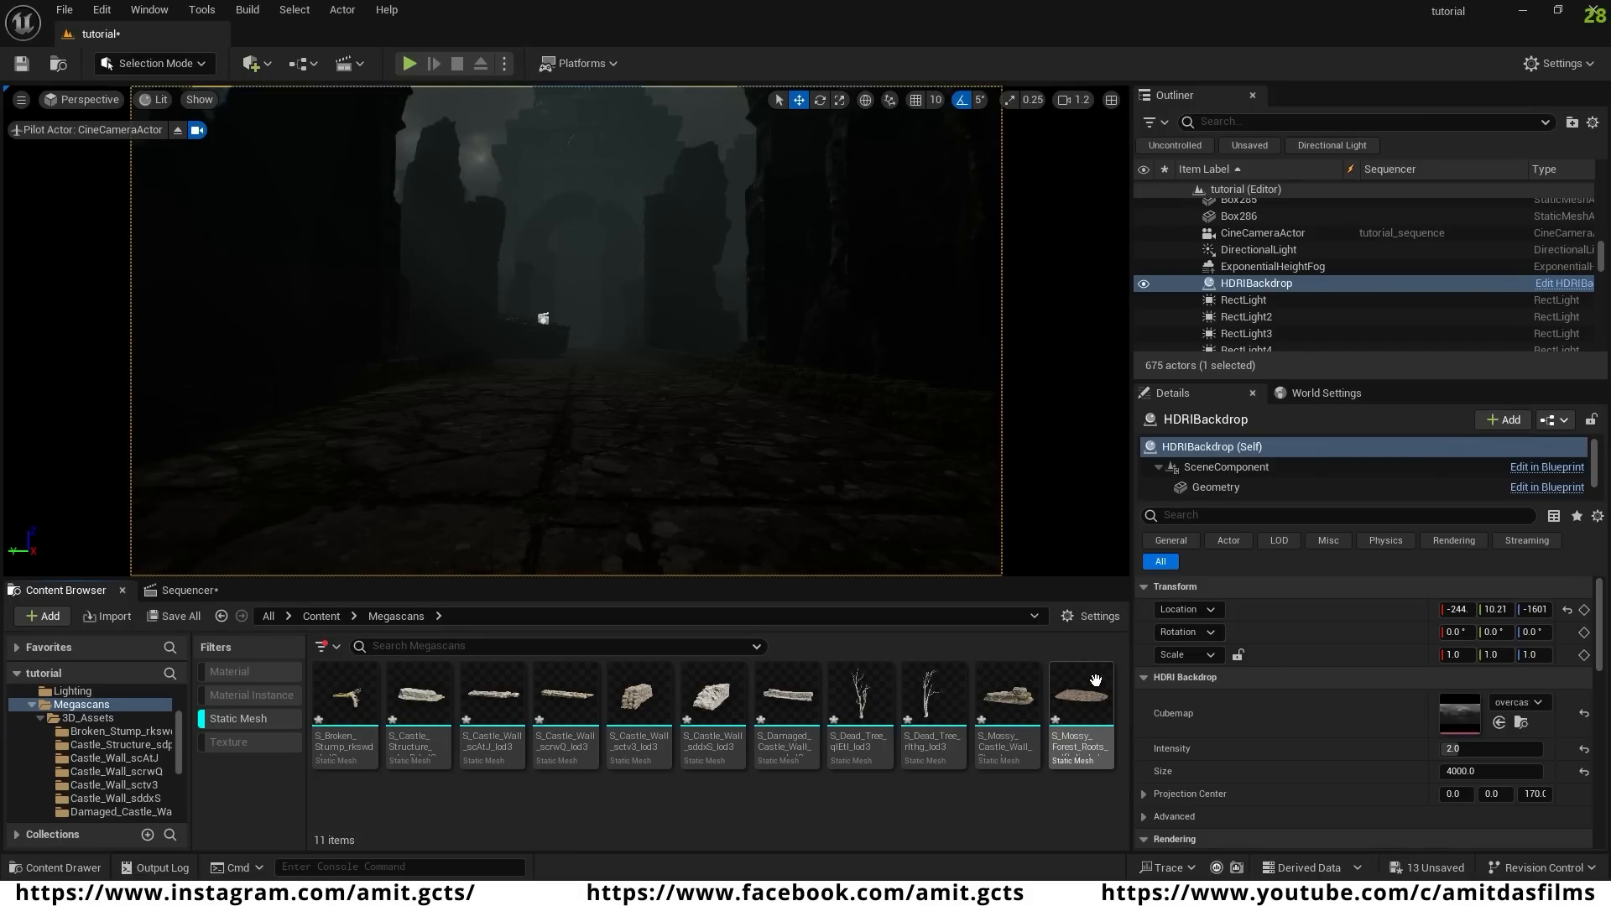
- Place the Mossy Forest Roots mesh at the walkway's left edge and add a point light raised above the floor nearby
mouse_move(1098, 699)
left_click_drag(1098, 700, 470, 424)
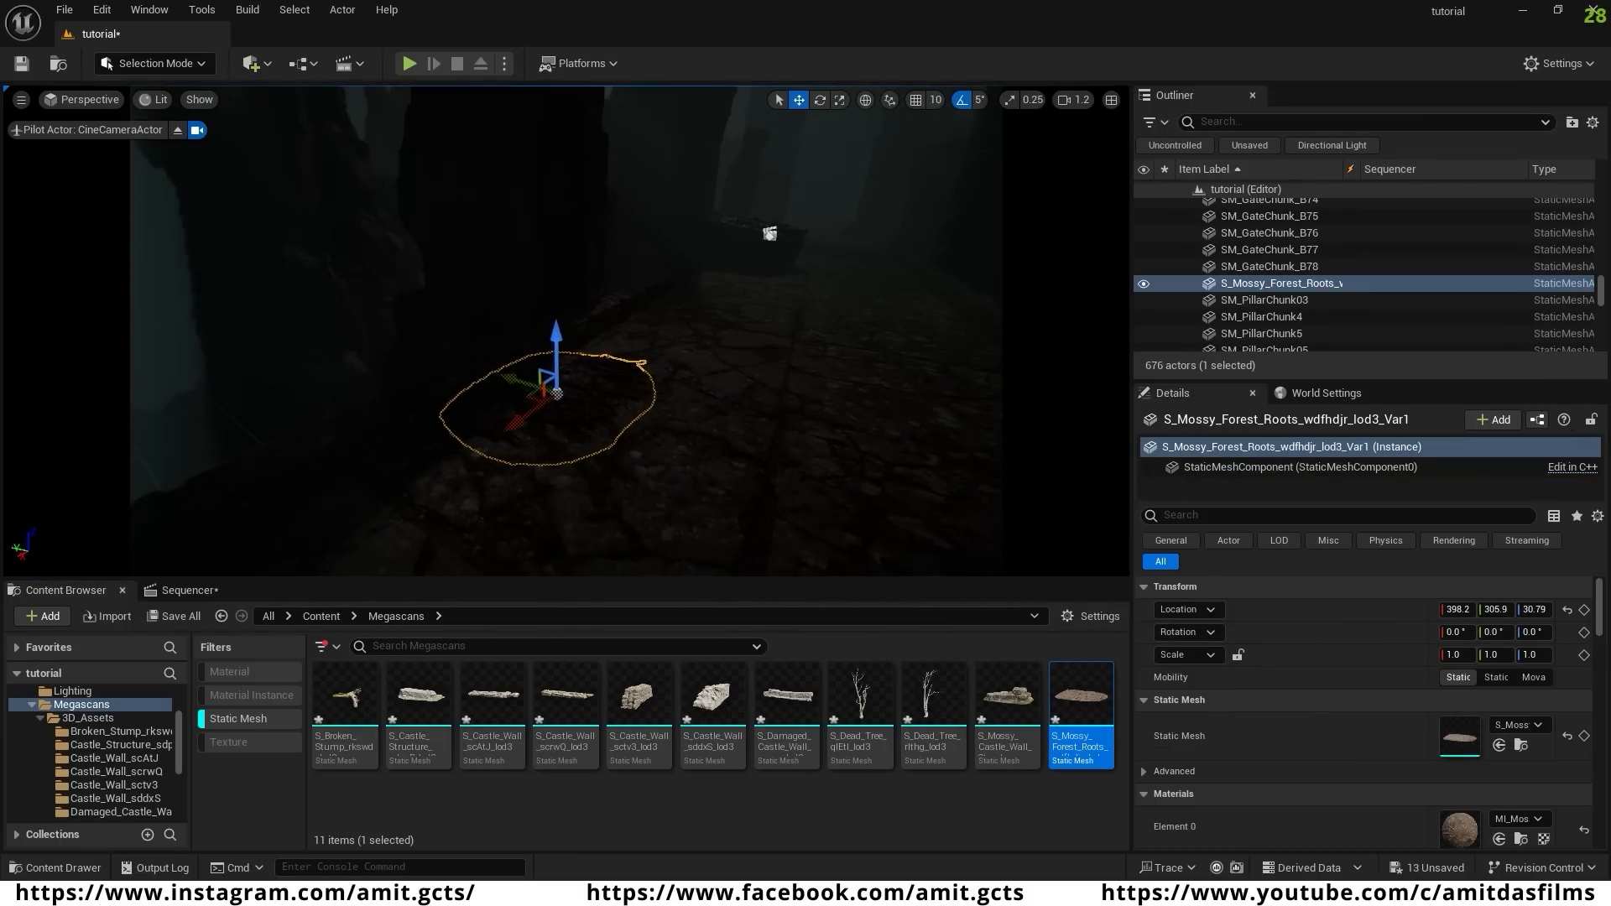
left_click(268, 64)
mouse_move(304, 240)
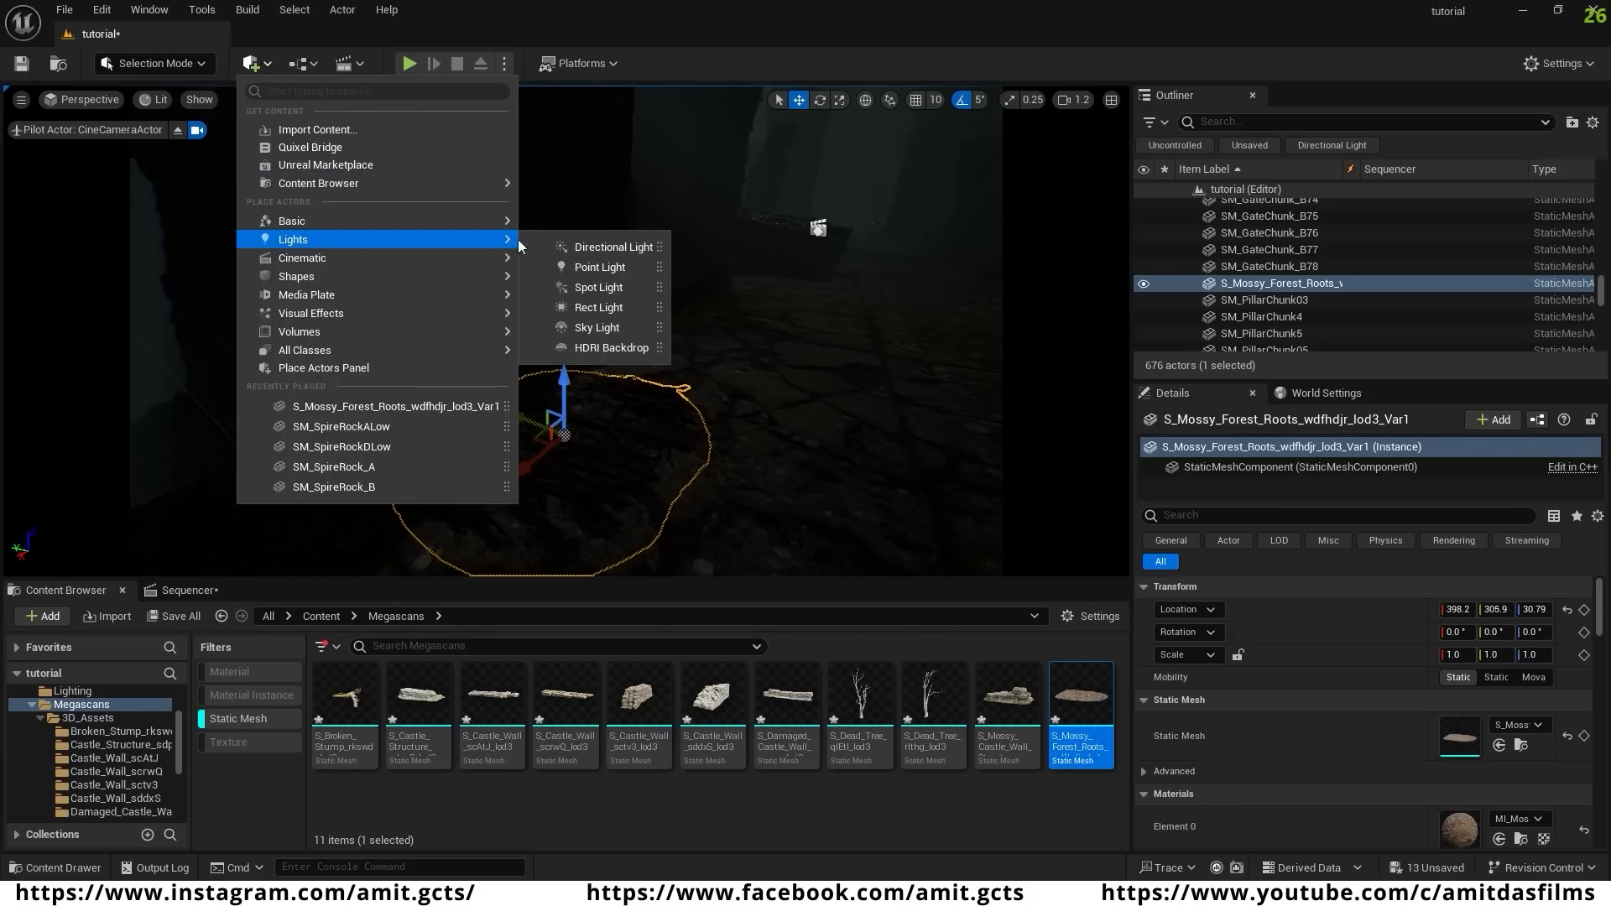
mouse_move(600, 267)
left_mouse_down()
mouse_move(615, 269)
mouse_move(576, 268)
left_mouse_up()
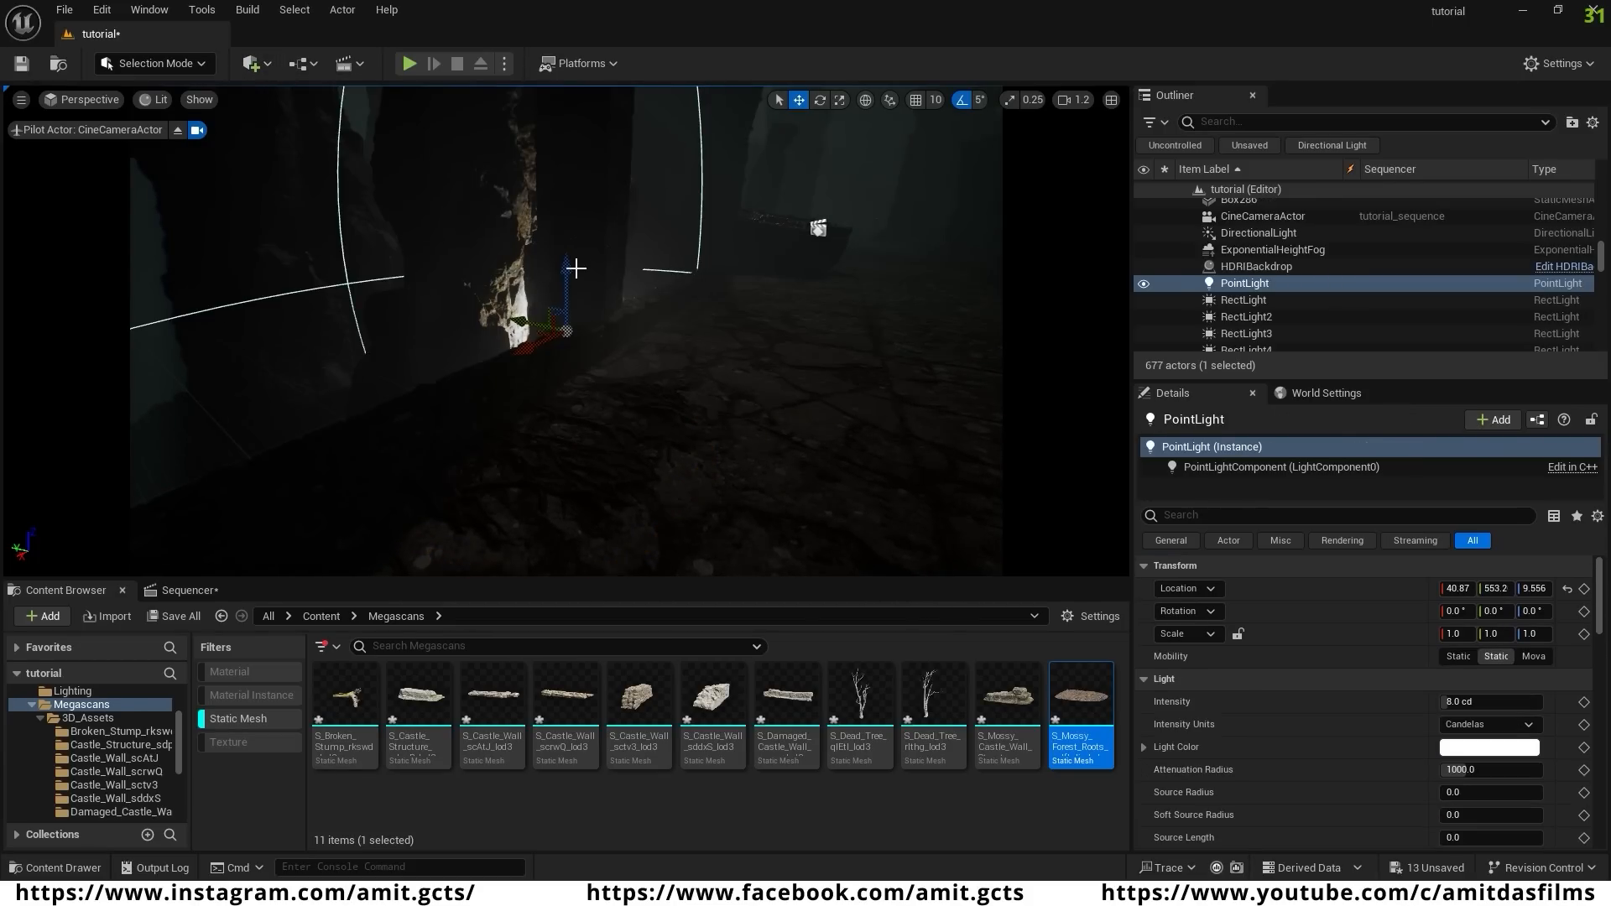
left_click_drag(518, 316, 667, 345)
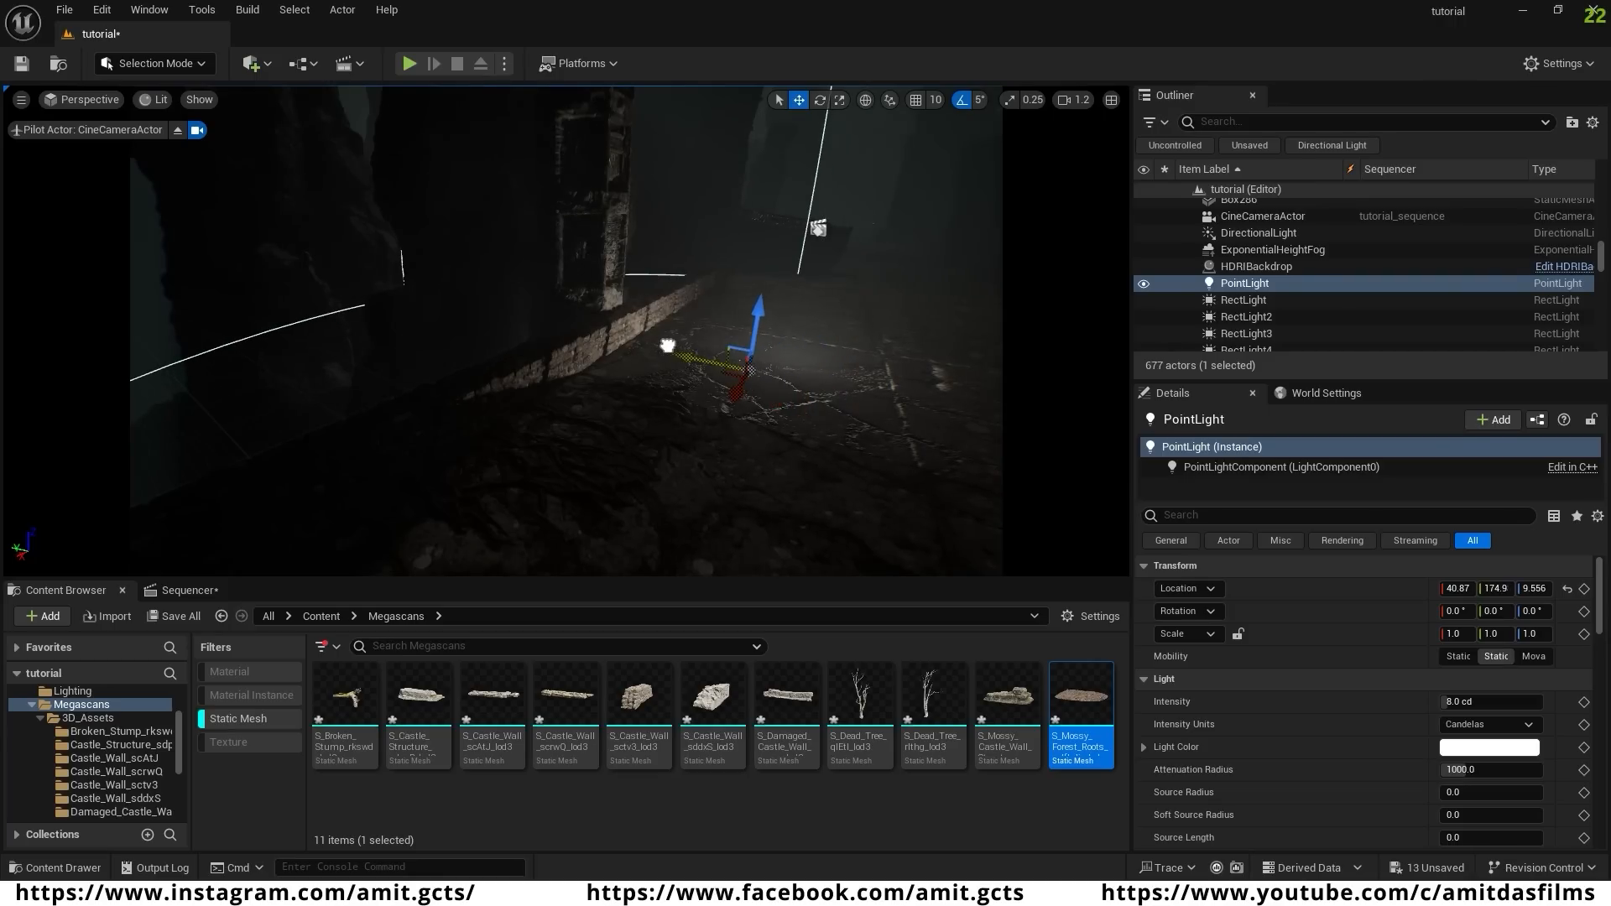
left_click_drag(763, 319, 774, 120)
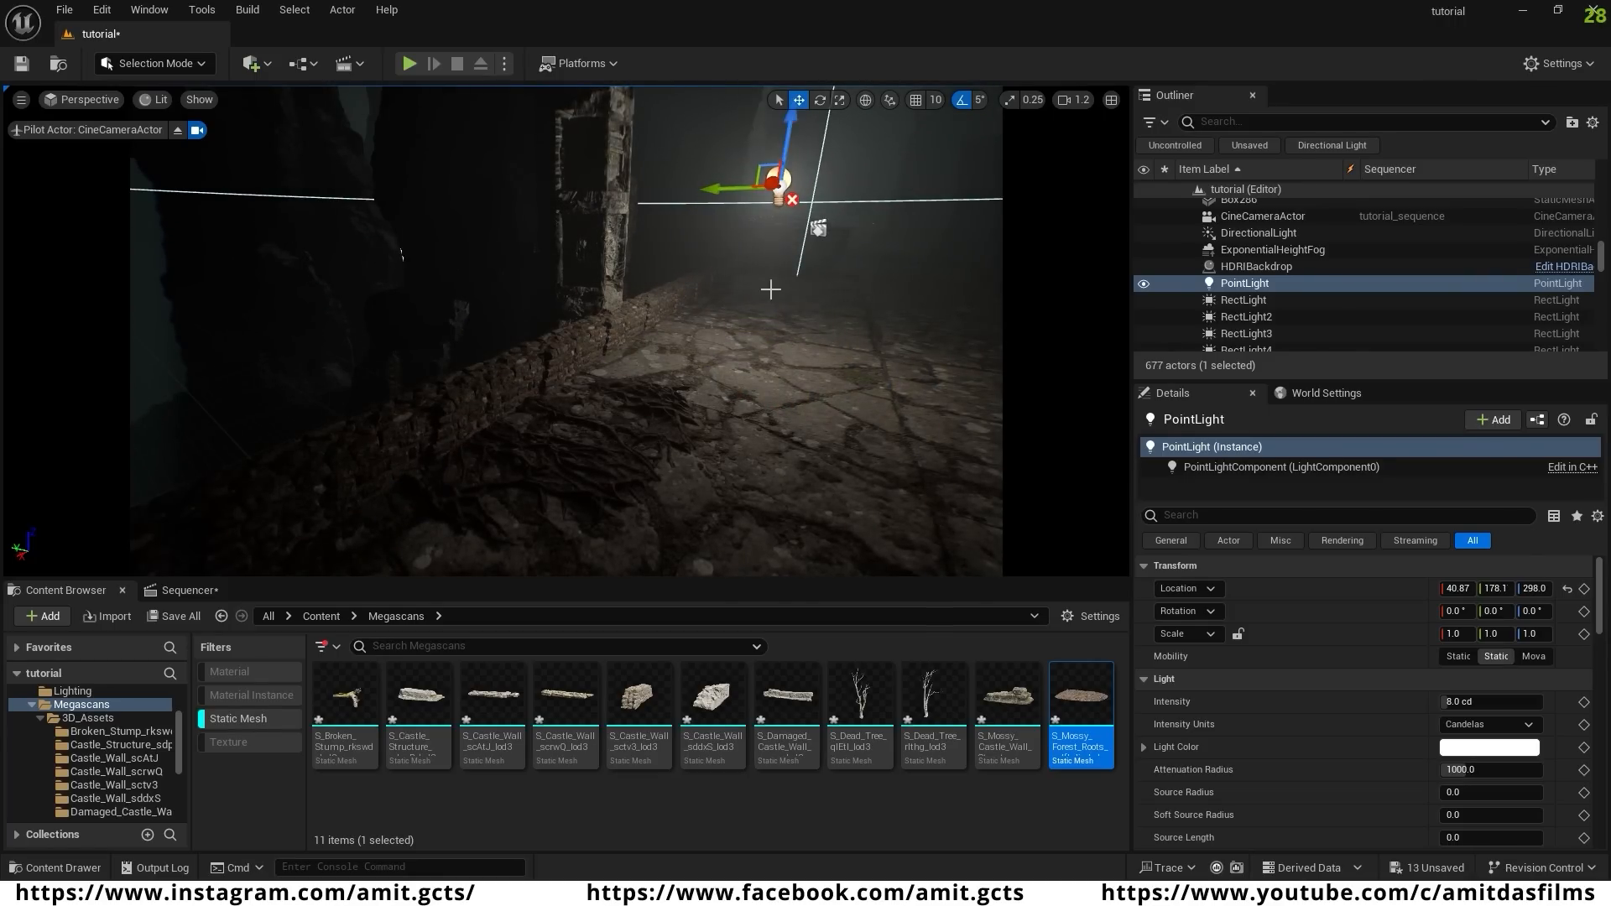
- Lower the Mossy Forest Roots mesh slightly into the walkway floor, to a height of about 30
right_click_drag(697, 416, 519, 405)
key("w")
key("s")
left_click(472, 359)
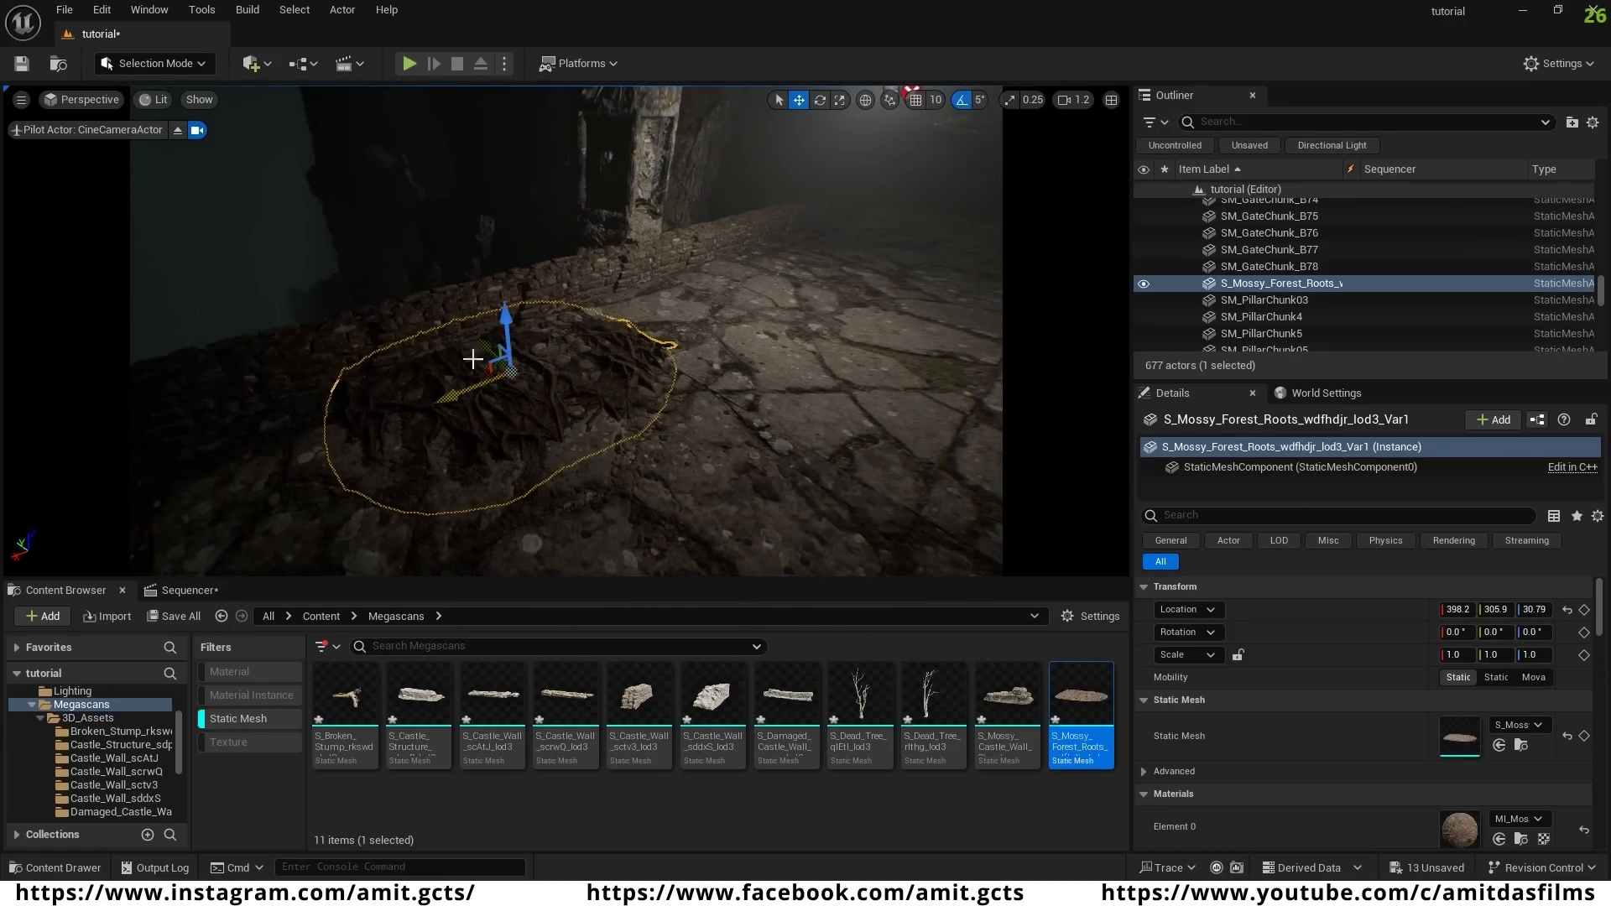
left_click_drag(503, 324, 509, 318)
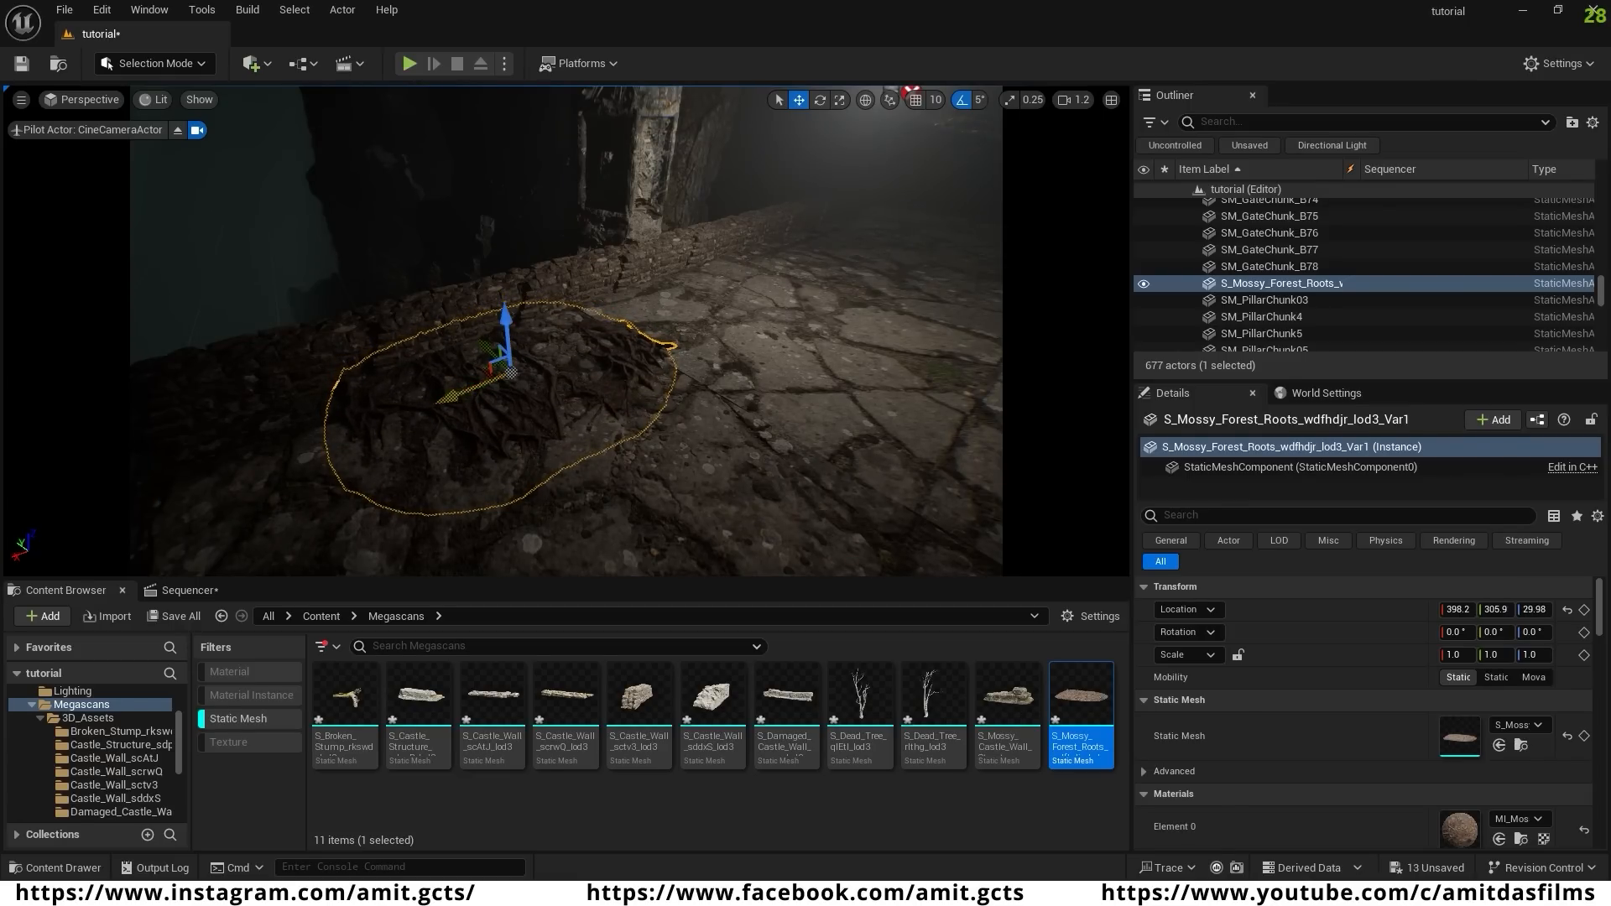
- Duplicate the Mossy Forest Roots, scale the copy to about 1.577 and spread further copies along the walkway
left_click_drag(454, 393, 669, 265, "alt")
key("w")
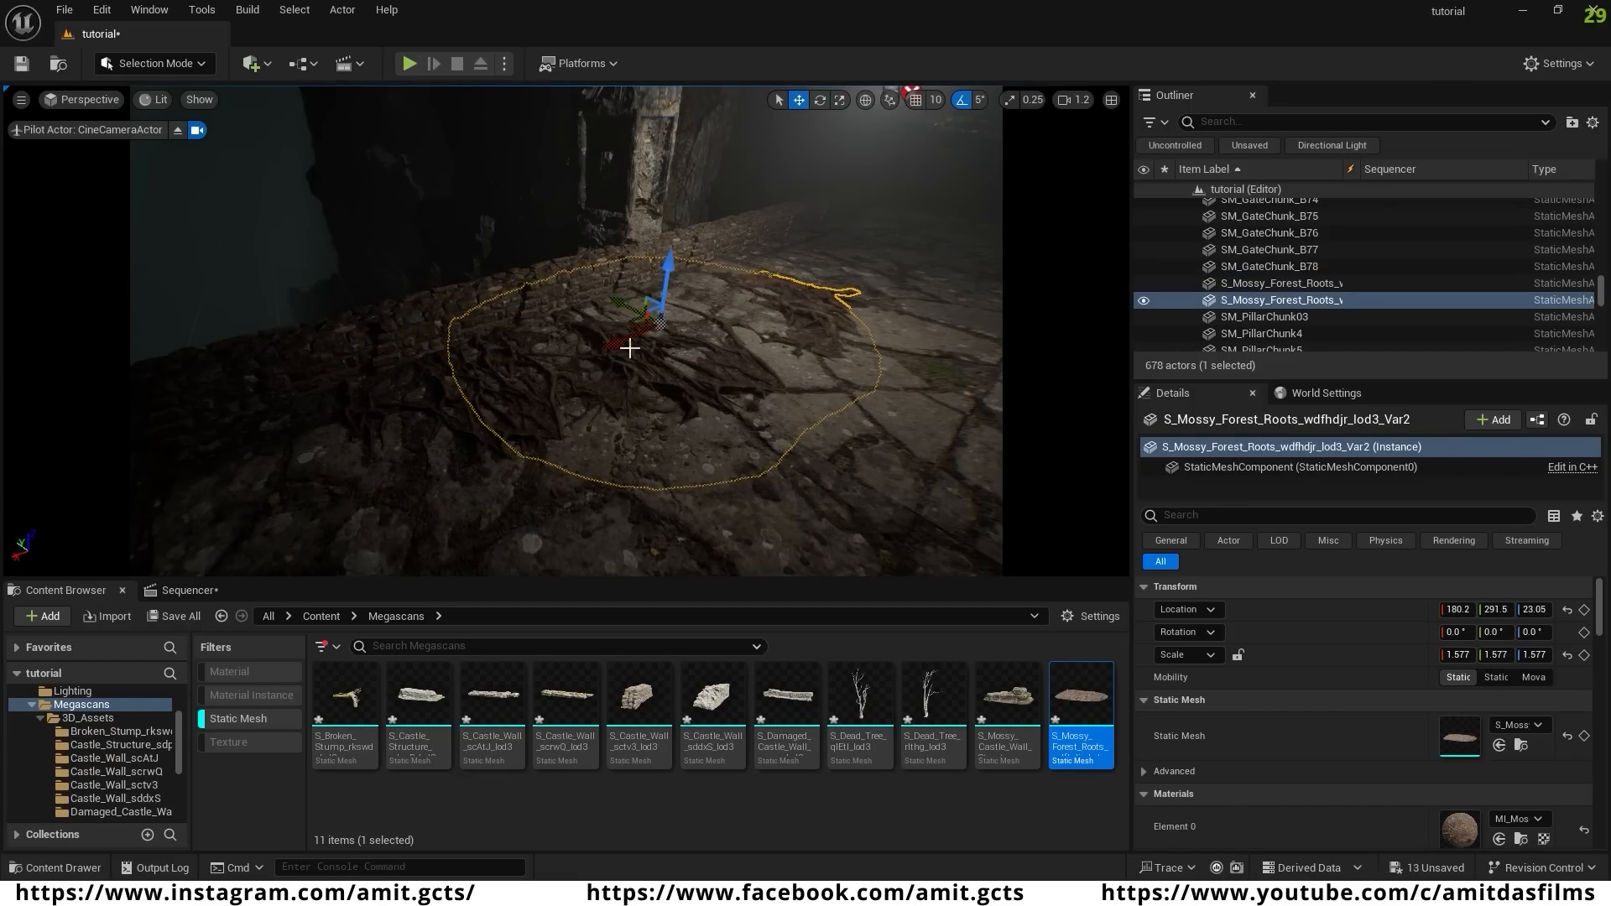
left_click_drag(629, 347, 706, 323, "alt")
right_click_drag(719, 331, 873, 276)
left_click_drag(525, 376, 597, 347, "alt")
left_click_drag(593, 285, 720, 334, "alt")
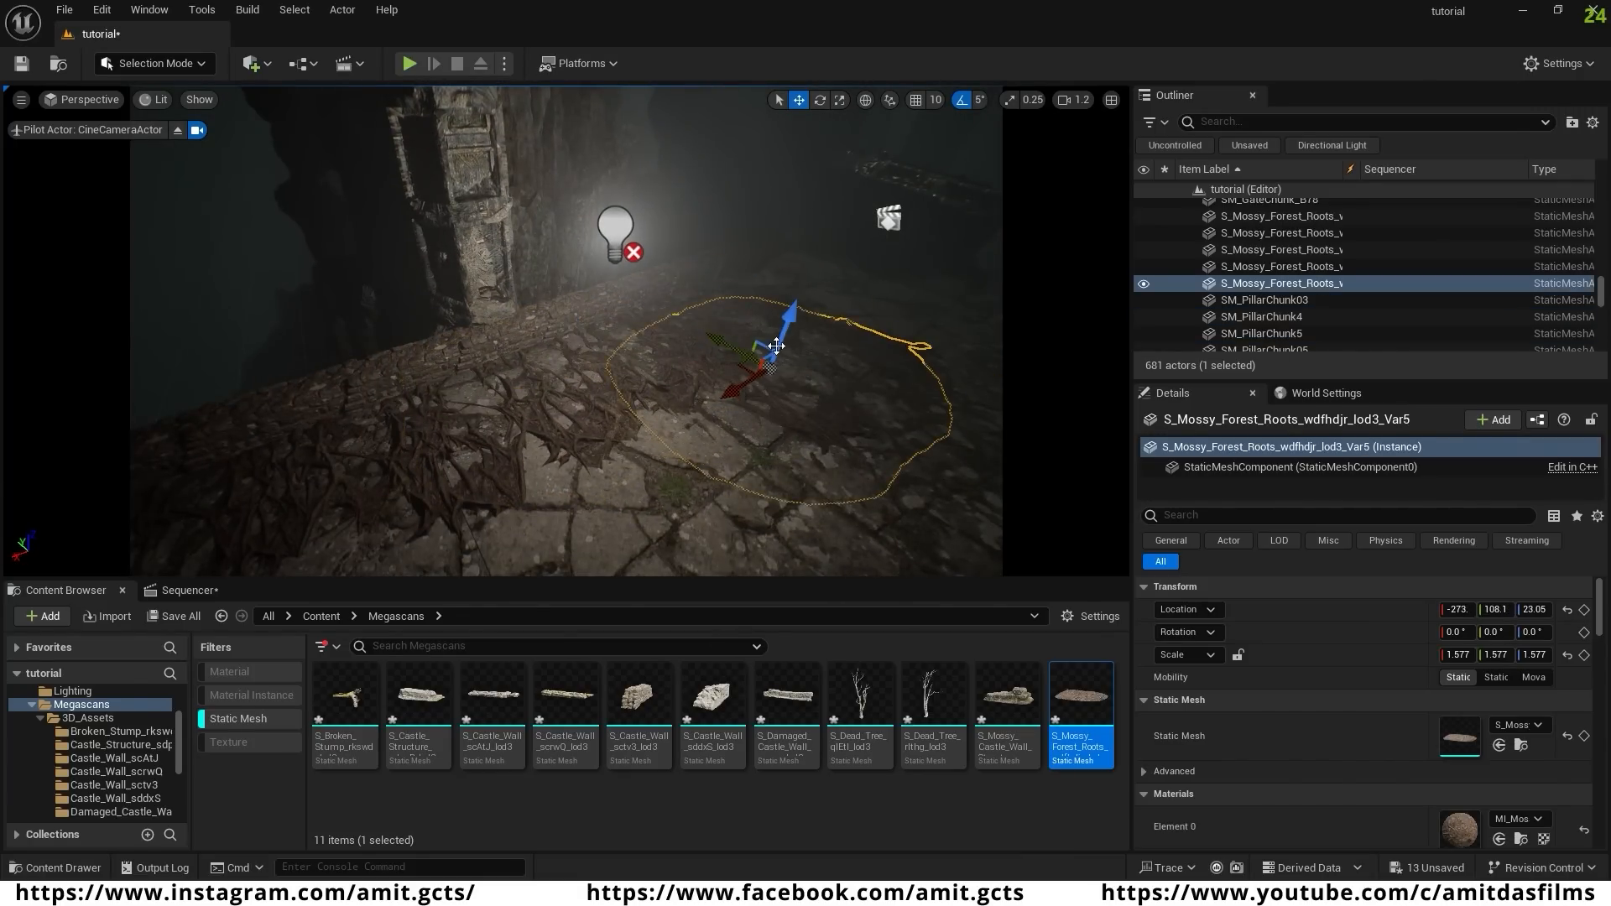
- Duplicate the Mossy Forest Roots further across the walkway, scaling the copies down to about 0.775
right_click_drag(776, 346, 873, 420)
left_click_drag(631, 342, 557, 445, "alt")
right_click_drag(587, 431, 604, 394)
key("r")
left_click_drag(585, 348, 553, 352)
left_click_drag(504, 426, 370, 546, "alt")
right_click_drag(539, 417, 453, 437)
left_click_drag(540, 417, 411, 482, "alt")
right_click_drag(507, 464, 588, 503)
left_click_drag(507, 464, 391, 388, "alt")
right_click_drag(391, 388, 344, 402)
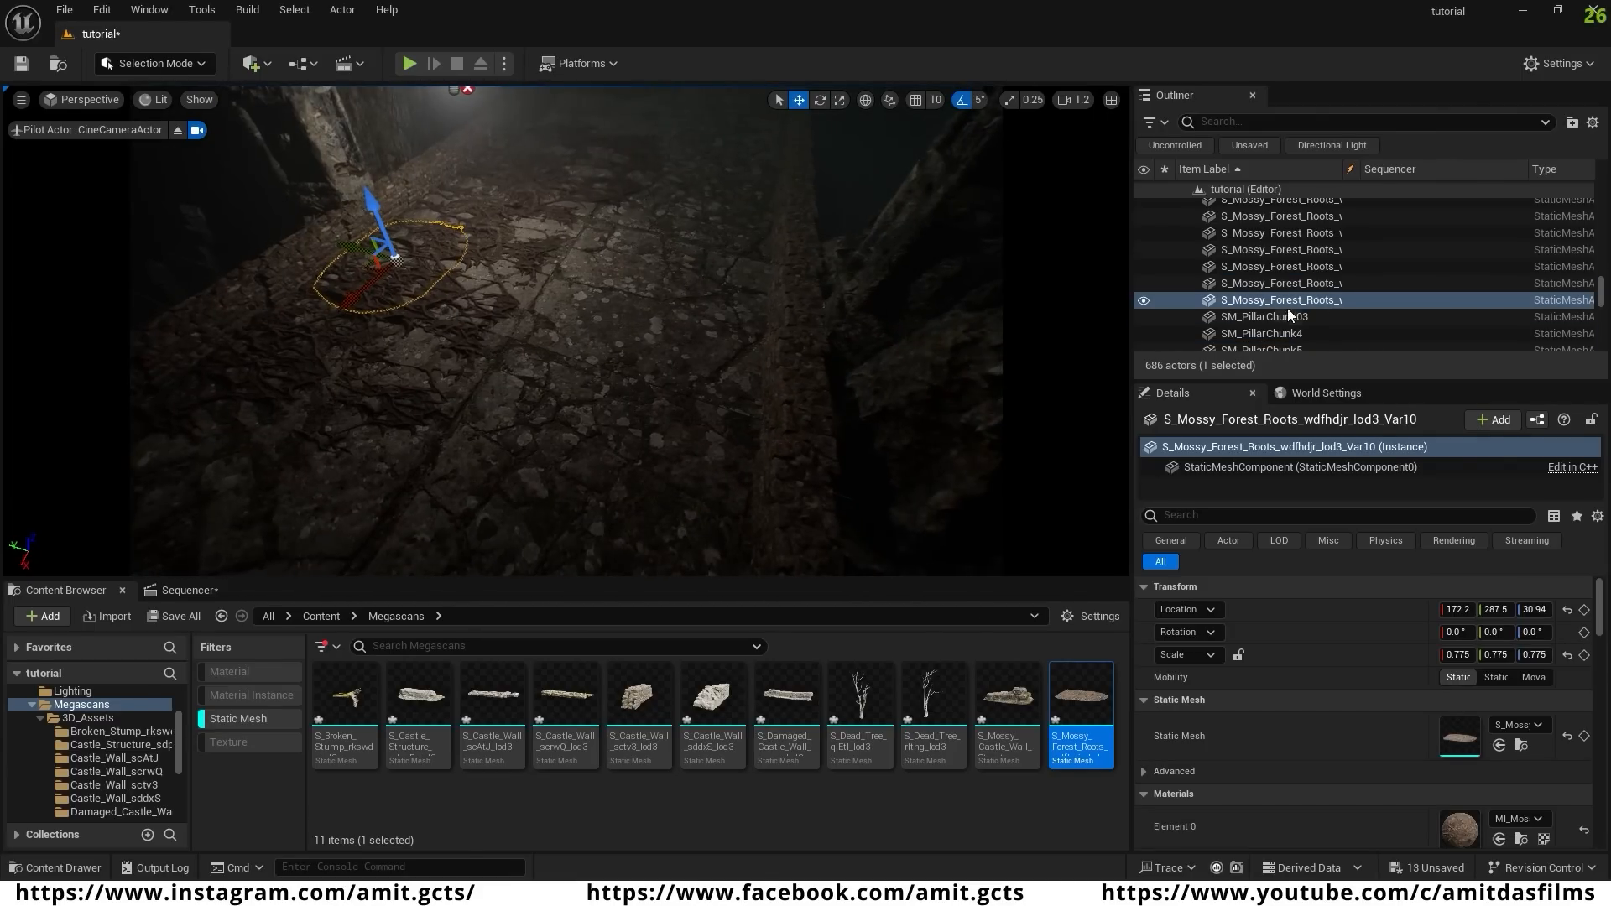
- Select ten Mossy Forest Roots copies together and duplicate the group to cover more of the walkway
scroll(1292, 312, "up", 4)
left_click(1280, 256, "shift")
right_click_drag(358, 321, 319, 323)
left_click_drag(277, 326, 395, 395, "alt")
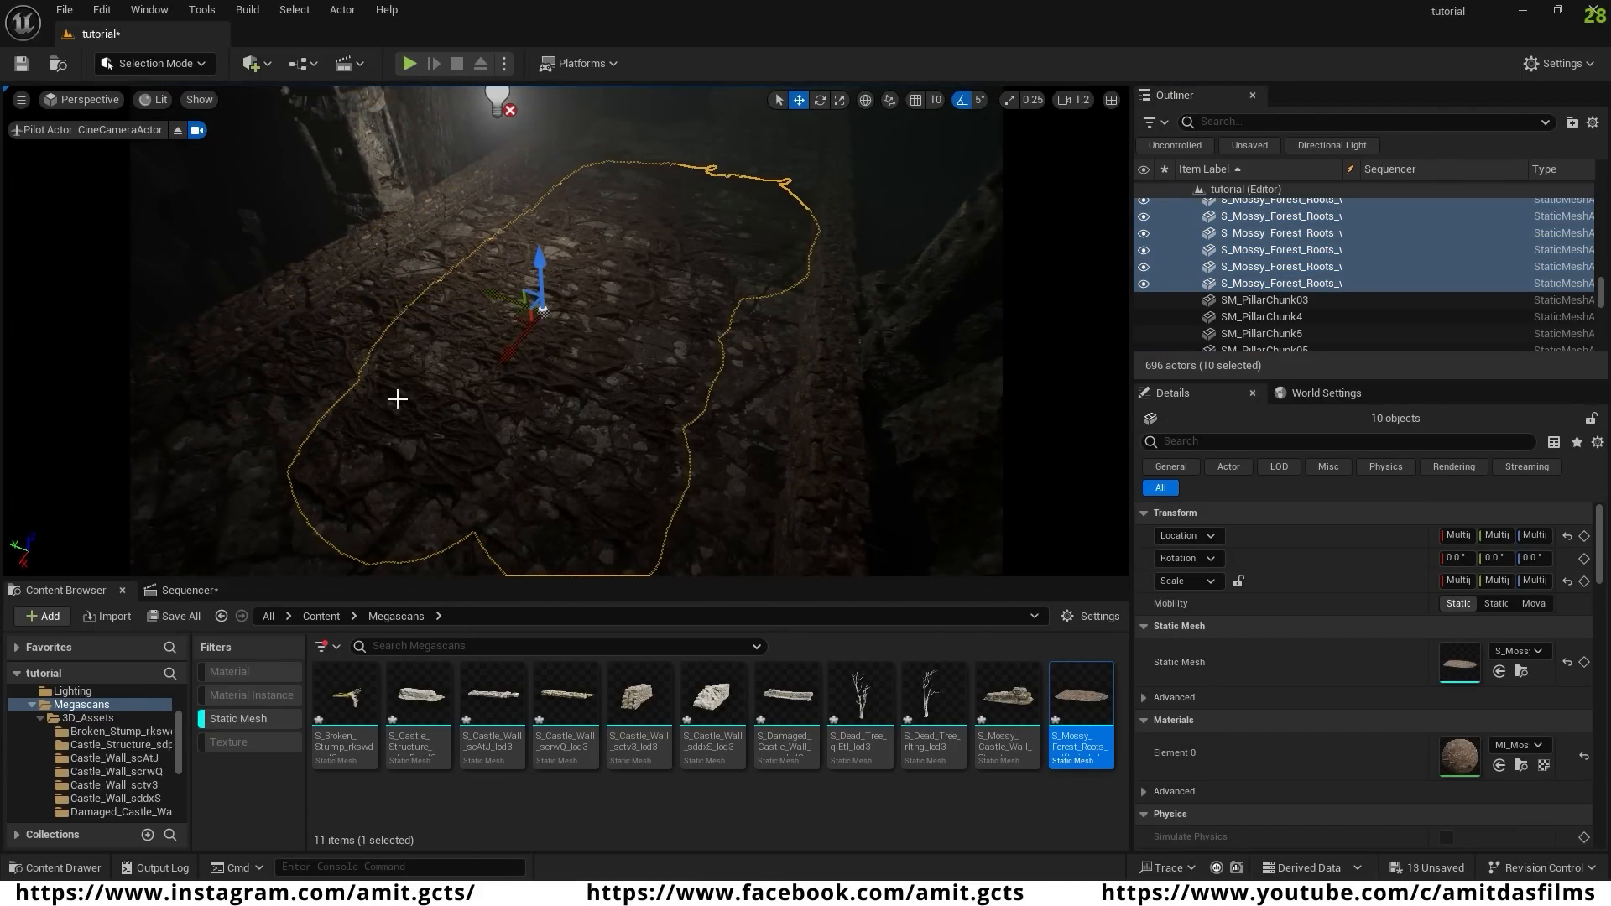
key("ctrl+z")
right_click_drag(500, 399, 403, 378)
left_click_drag(402, 330, 666, 216, "alt")
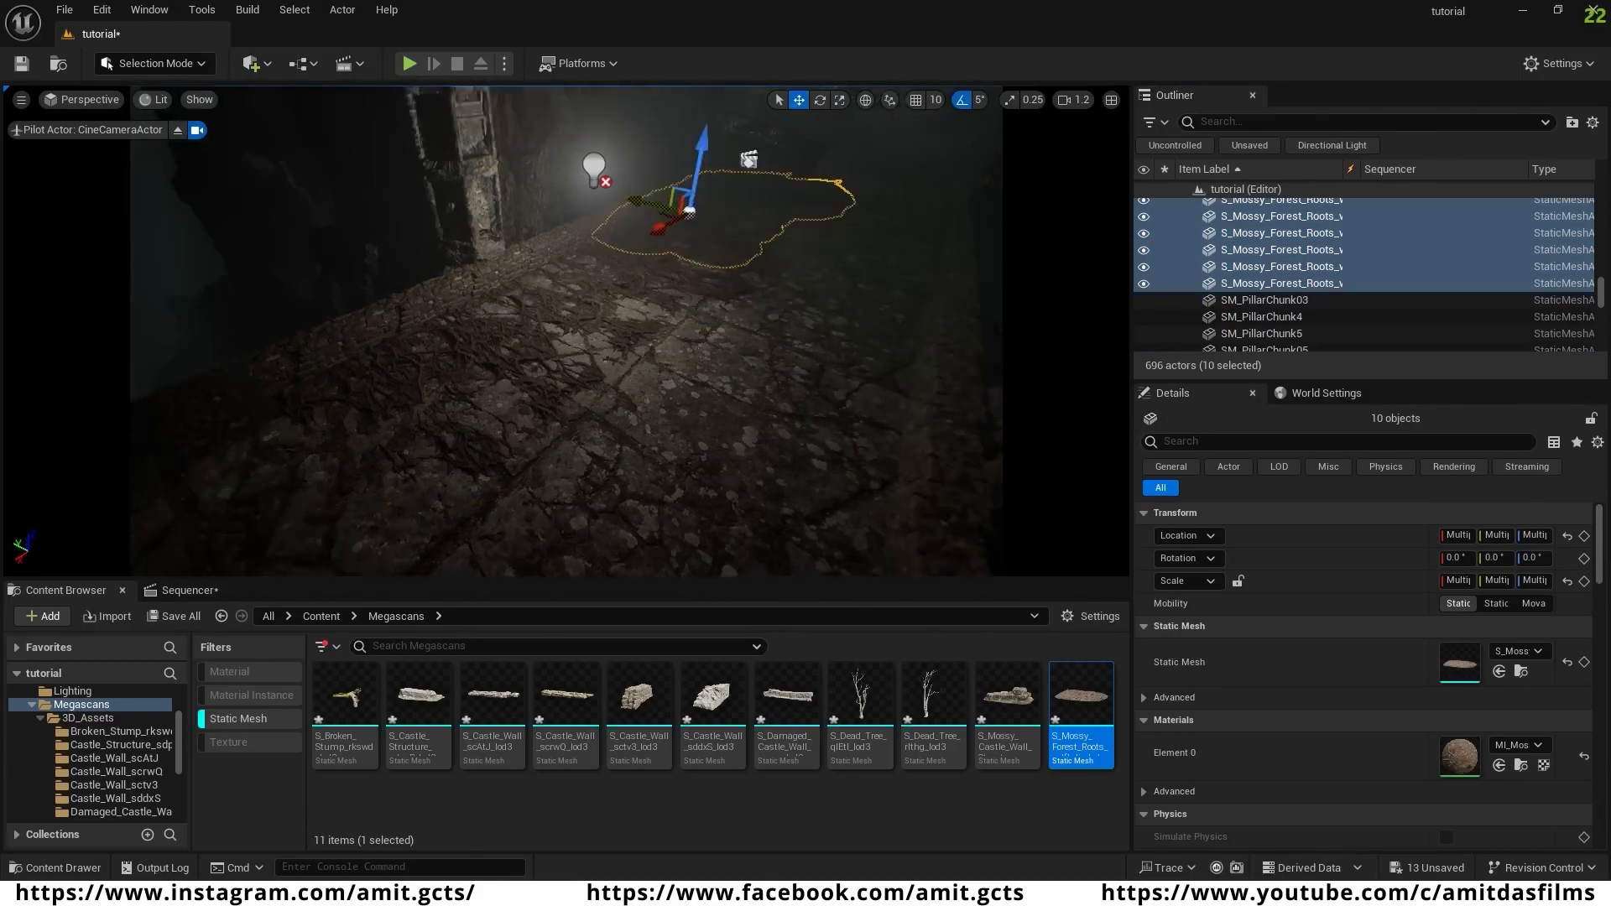
right_click_drag(472, 369, 571, 336)
left_click_drag(471, 368, 741, 306, "alt")
right_click_drag(741, 305, 560, 484)
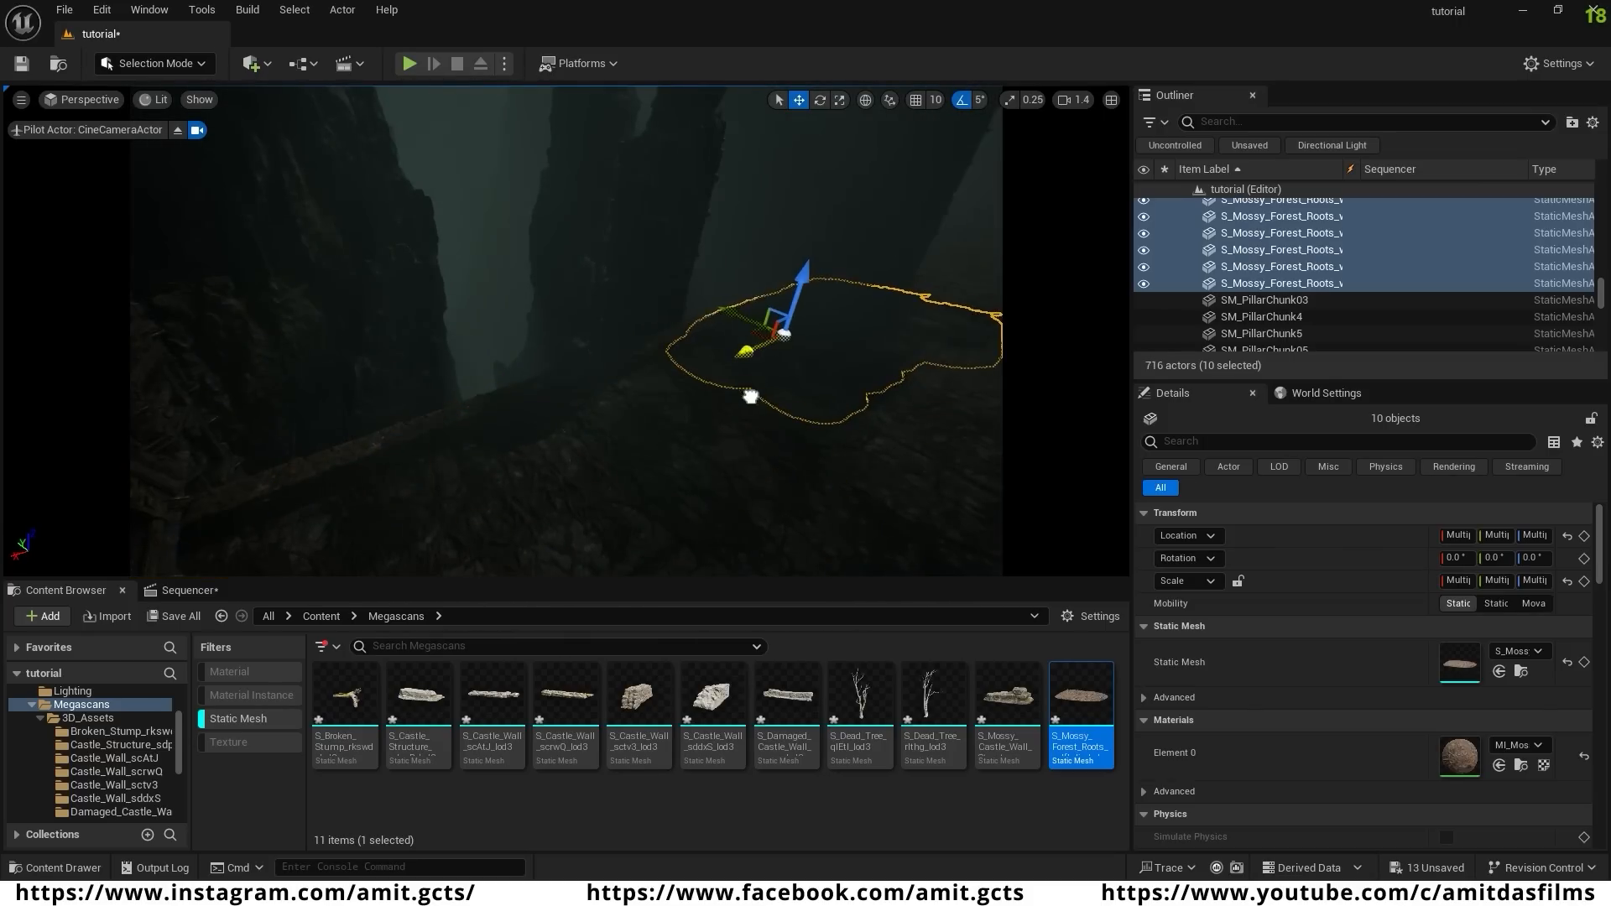
- Duplicate a single Mossy Forest Roots mesh of scale 1.577 and place copies up to the walkway's right edge
right_click_drag(750, 396, 924, 416)
left_click(514, 521)
left_click_drag(514, 521, 592, 374, "alt")
key("ctrl+z")
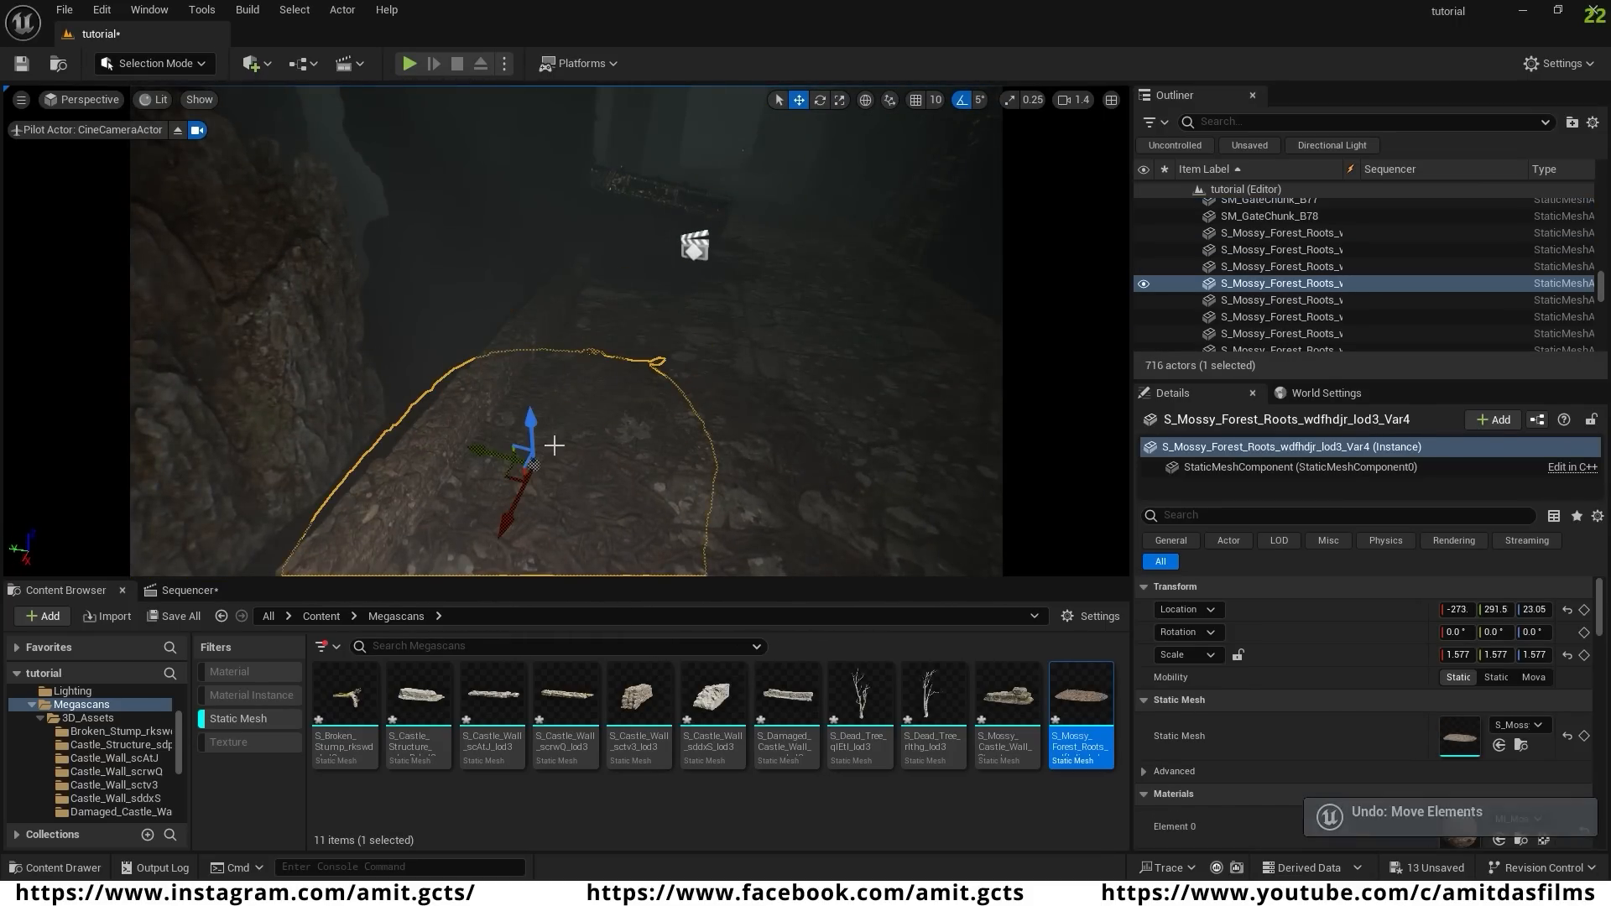
left_click_drag(554, 445, 639, 428, "alt")
right_click_drag(730, 406, 702, 377)
left_click_drag(490, 284, 606, 299, "alt")
right_click_drag(606, 299, 819, 299)
left_click_drag(465, 293, 453, 355, "alt")
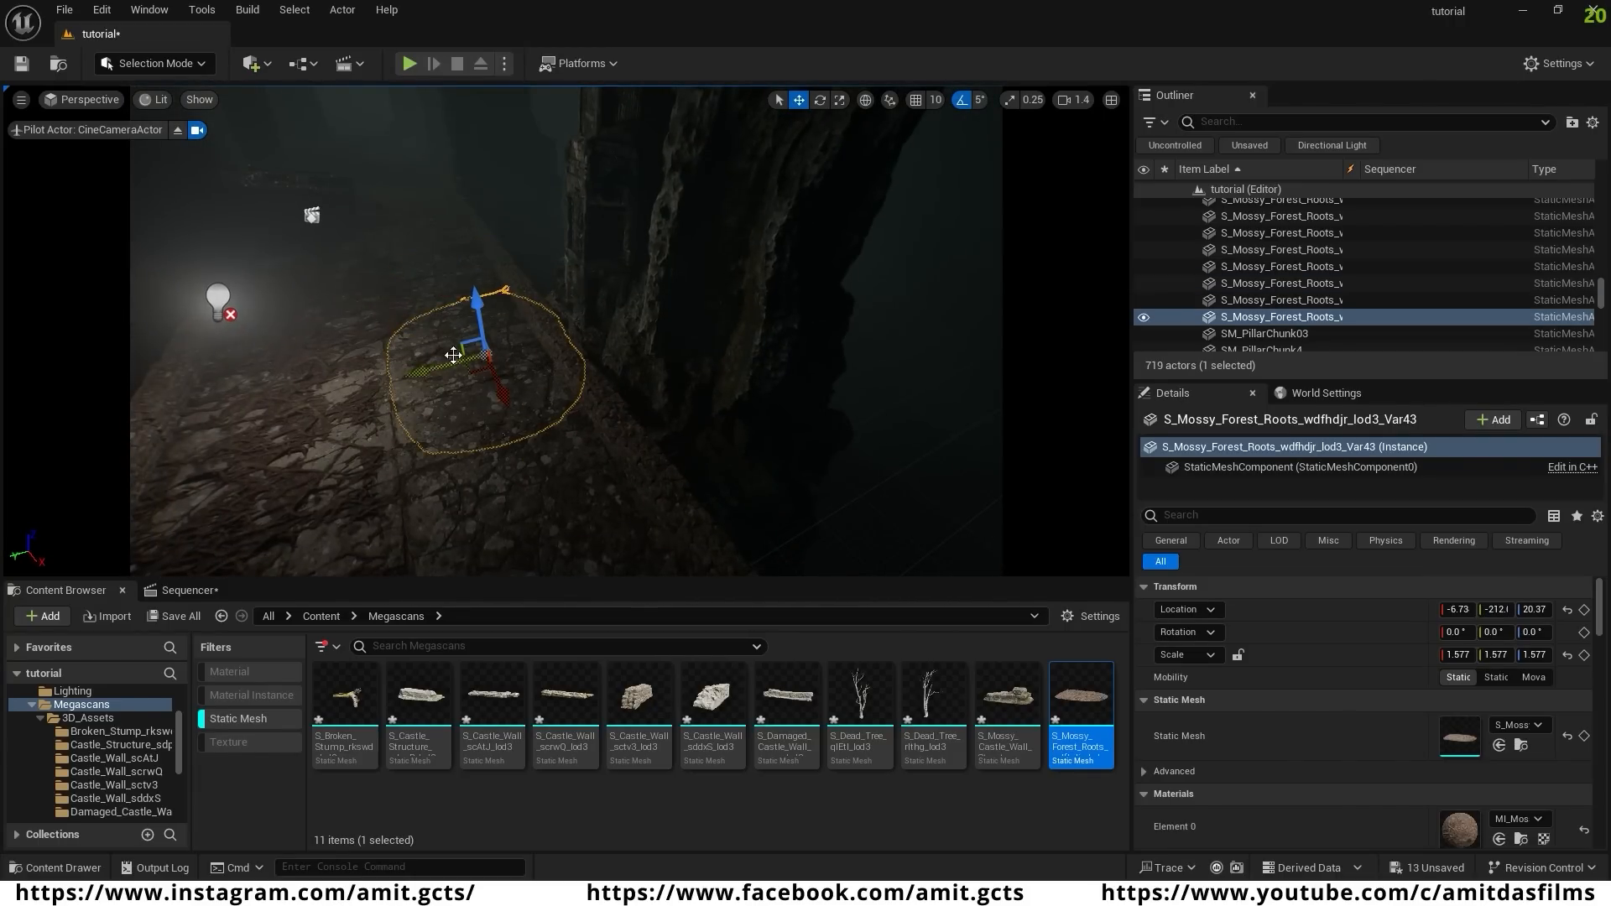
- Adjust the height of the right-edge roots and duplicate them further down that side of the walkway
left_click_drag(482, 297, 482, 304)
left_click_drag(504, 395, 557, 515, "alt")
right_click_drag(557, 515, 647, 384)
left_click_drag(629, 383, 780, 390, "alt")
right_click_drag(781, 390, 637, 395)
left_click(637, 403)
left_click_drag(617, 436, 499, 293, "alt")
right_click_drag(499, 292, 515, 364)
left_click_drag(705, 390, 388, 295, "alt")
right_click_drag(389, 295, 734, 457)
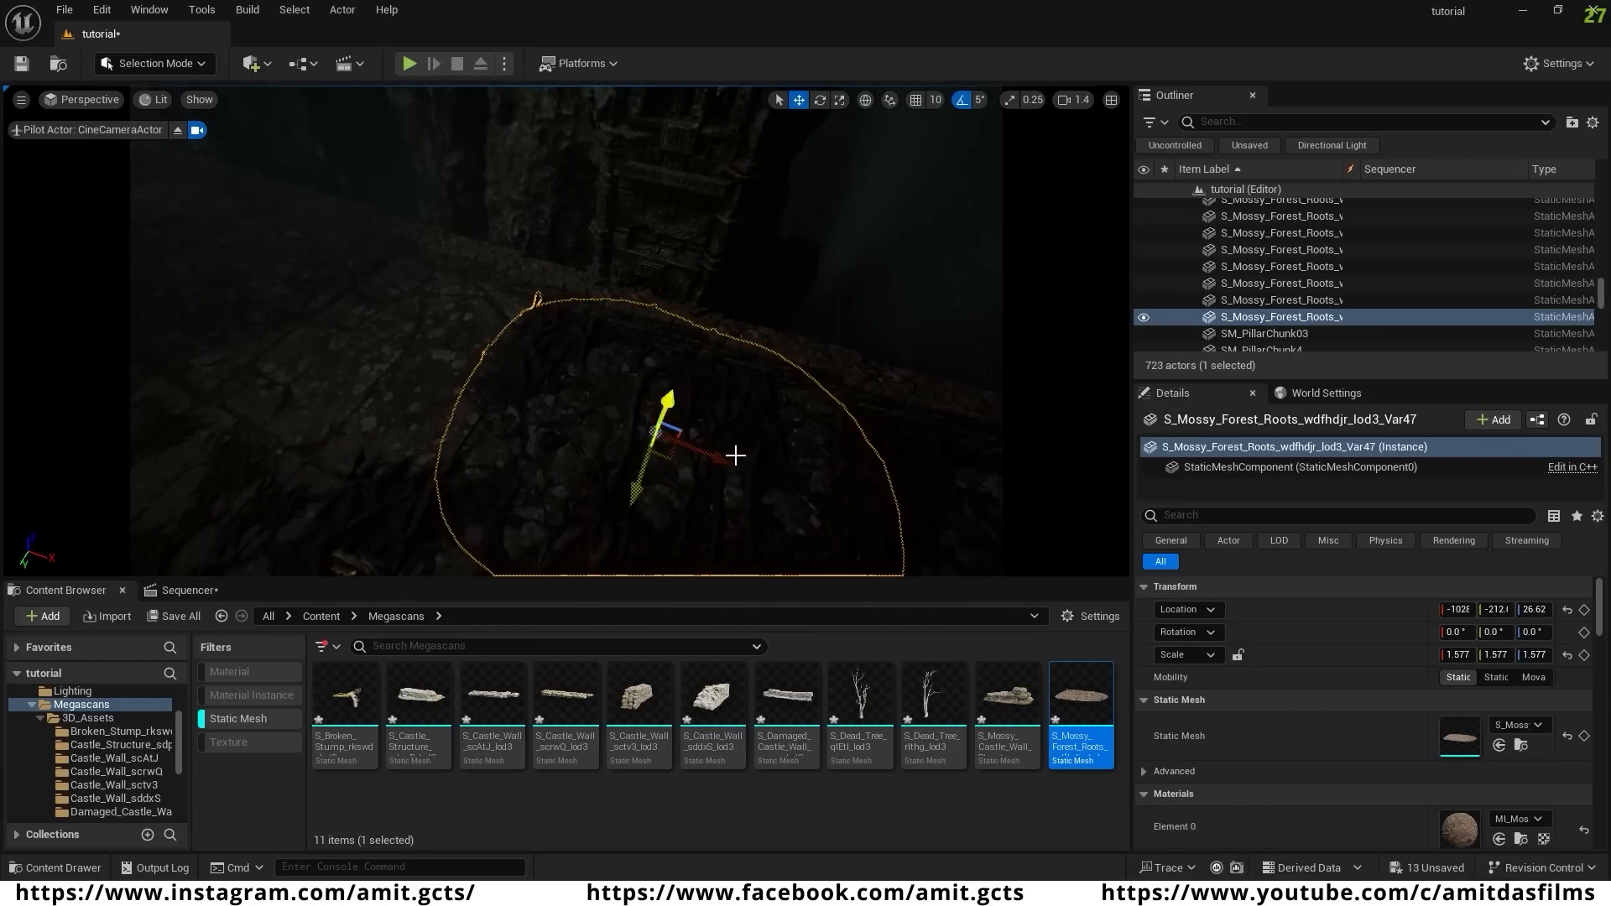
- Add two more Mossy Forest Roots copies at the far stretch of the walkway
left_click_drag(733, 457, 503, 352, "alt")
right_click_drag(503, 352, 591, 421)
left_click_drag(590, 421, 484, 292, "alt")
left_click(332, 432)
left_click(370, 287)
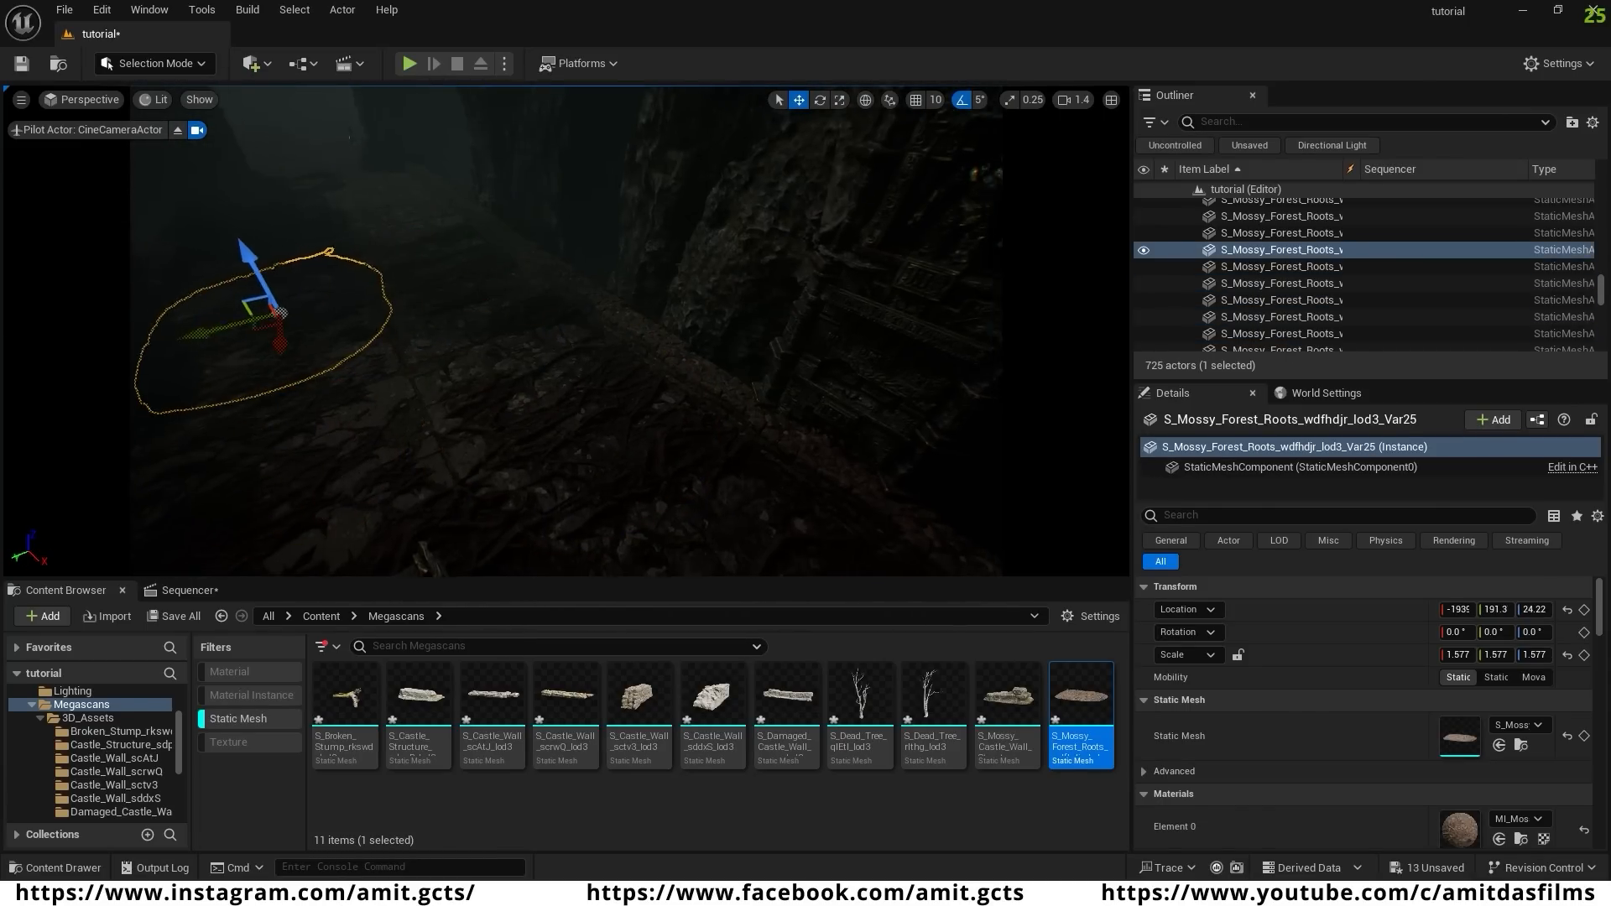
right_click_drag(370, 288, 247, 210)
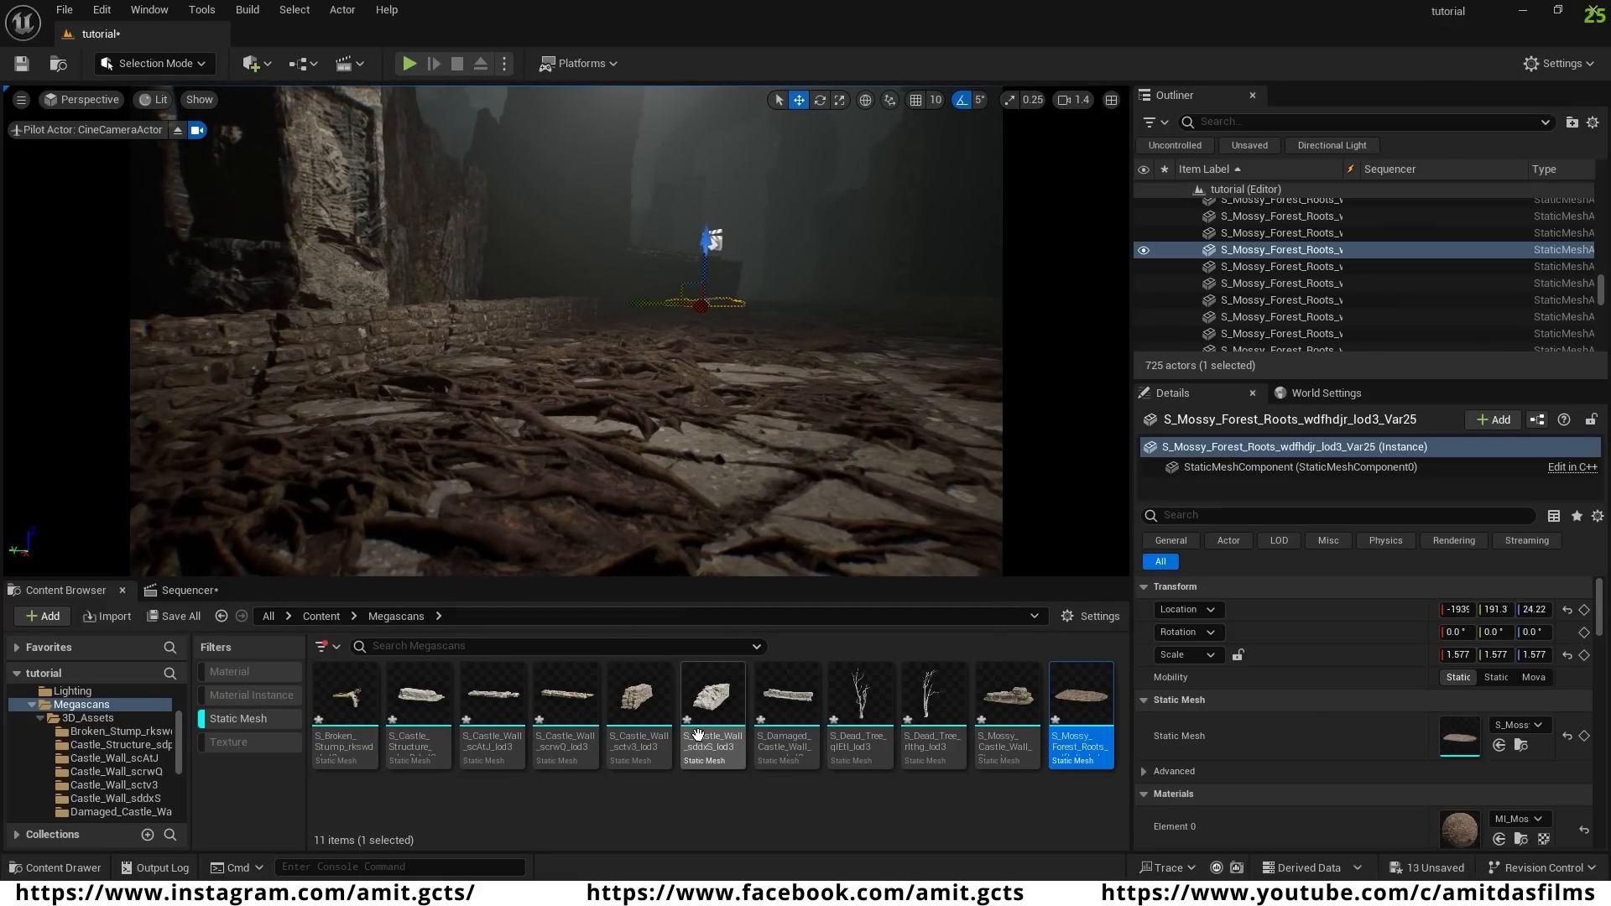
- Place the Dead_Tree_rlthg mesh beside the walkway's left wall, scale it to about 0.389 and lower it behind the wall
mouse_move(877, 714)
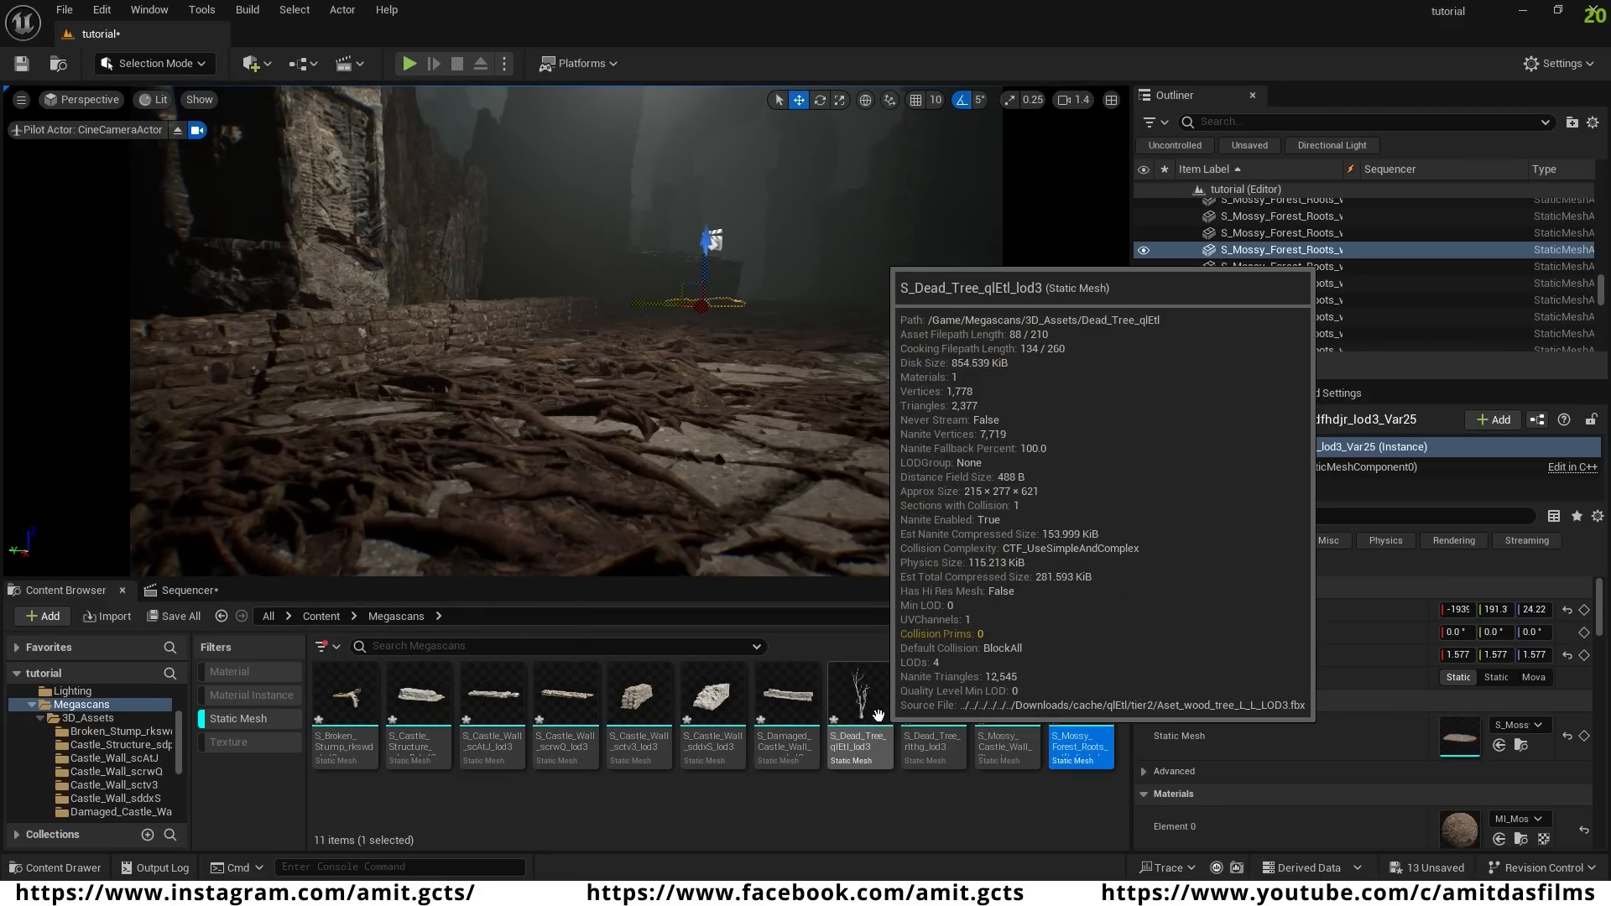
right_click_drag(615, 493, 564, 445)
left_click_drag(932, 714, 400, 351)
key("f")
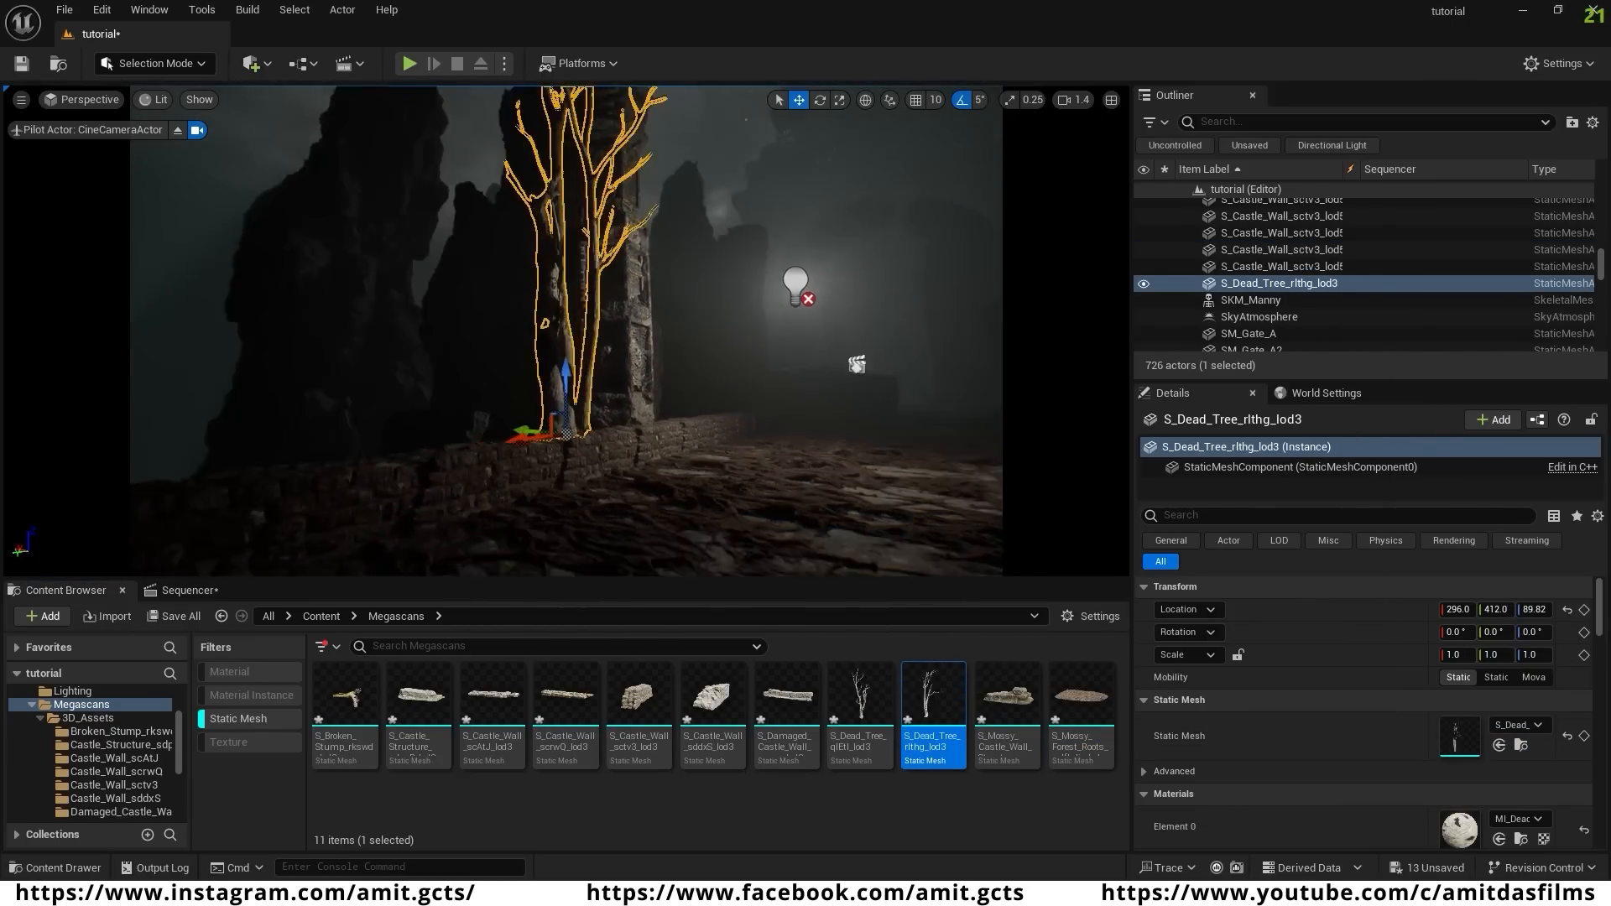
key("e")
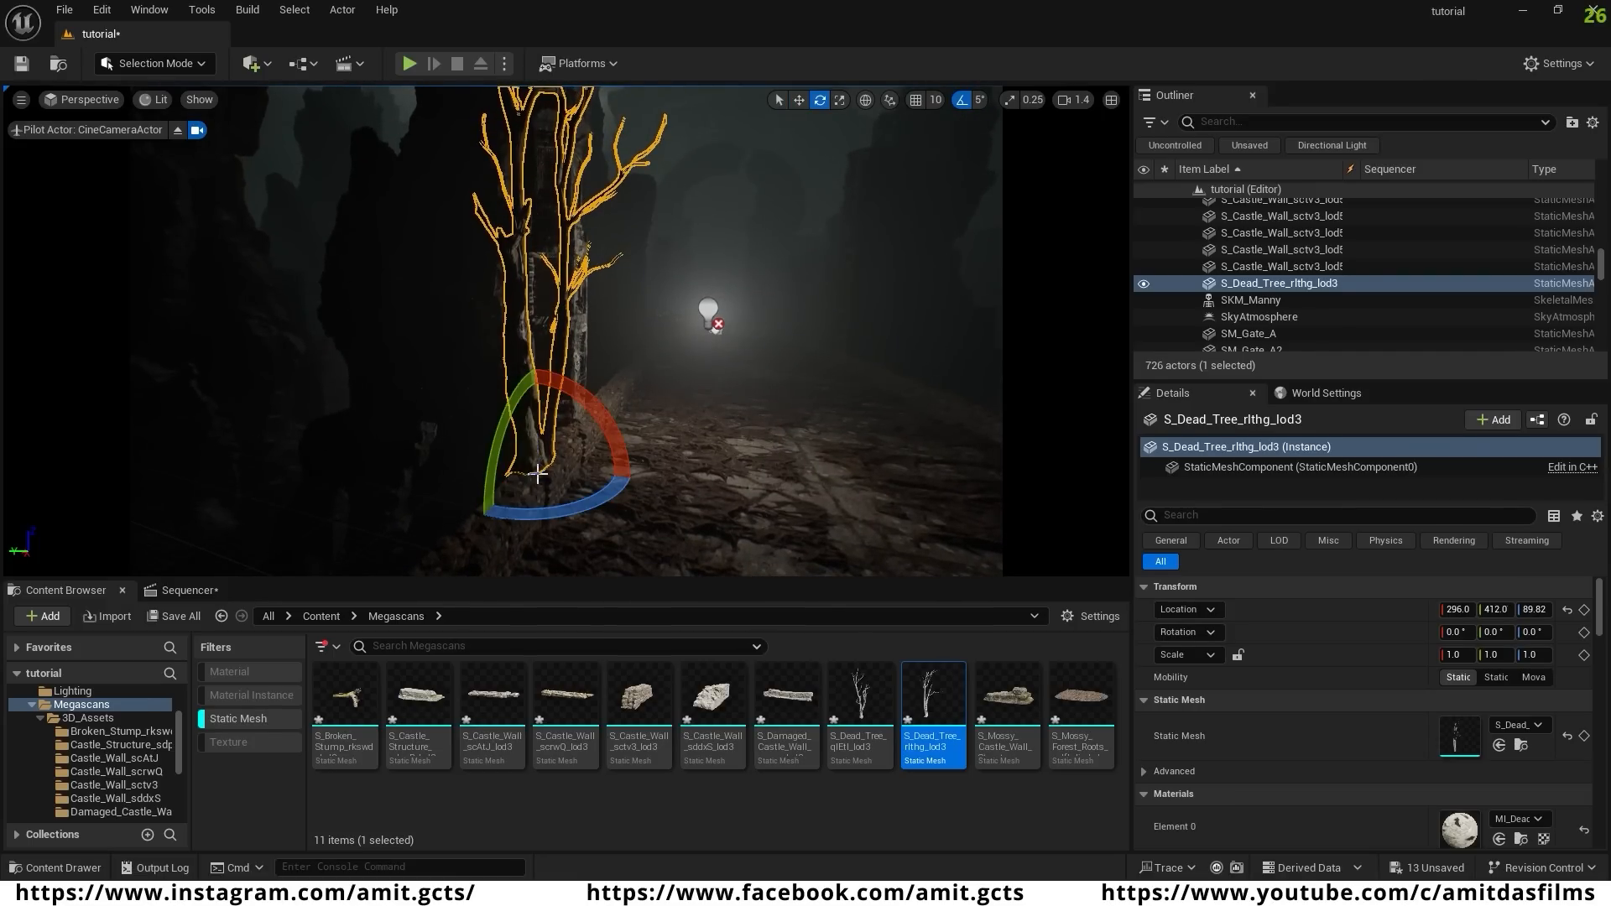
key("r")
mouse_move(525, 460)
left_mouse_down()
mouse_move(538, 445)
mouse_move(503, 483)
left_mouse_up()
key("w")
mouse_move(485, 458)
left_mouse_down()
mouse_move(461, 459)
mouse_move(511, 474)
left_mouse_up()
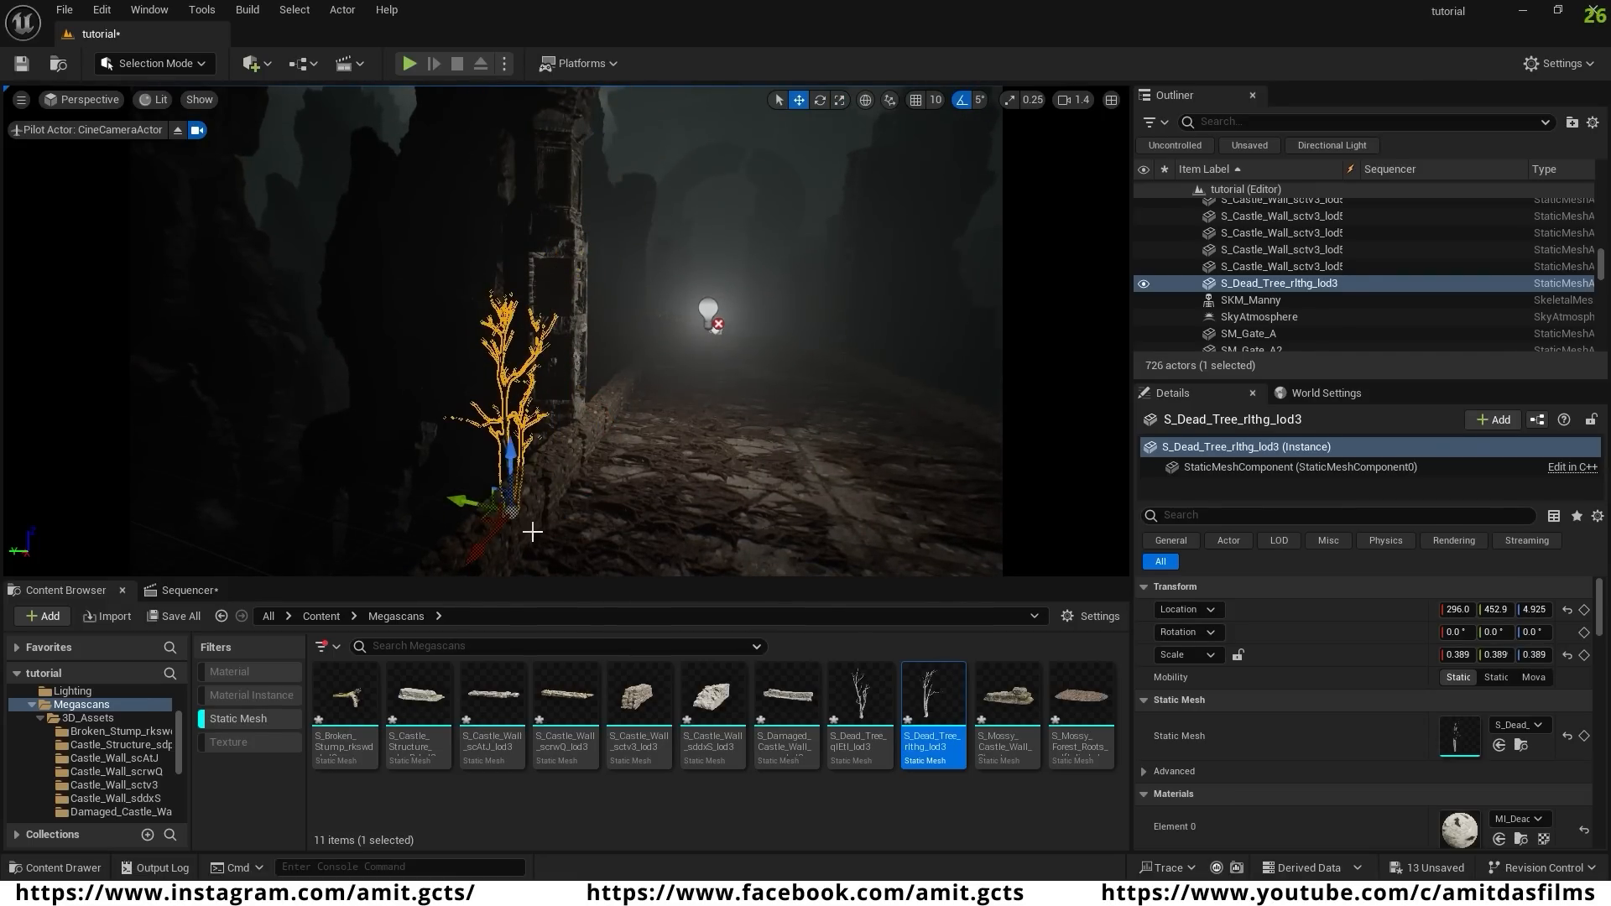
- Duplicate the dead tree along the left wall, rotate the copy to about -124 degrees and scale it to about 0.574
key("e")
left_click_drag(483, 554, 672, 209, "alt")
key("w")
key("r")
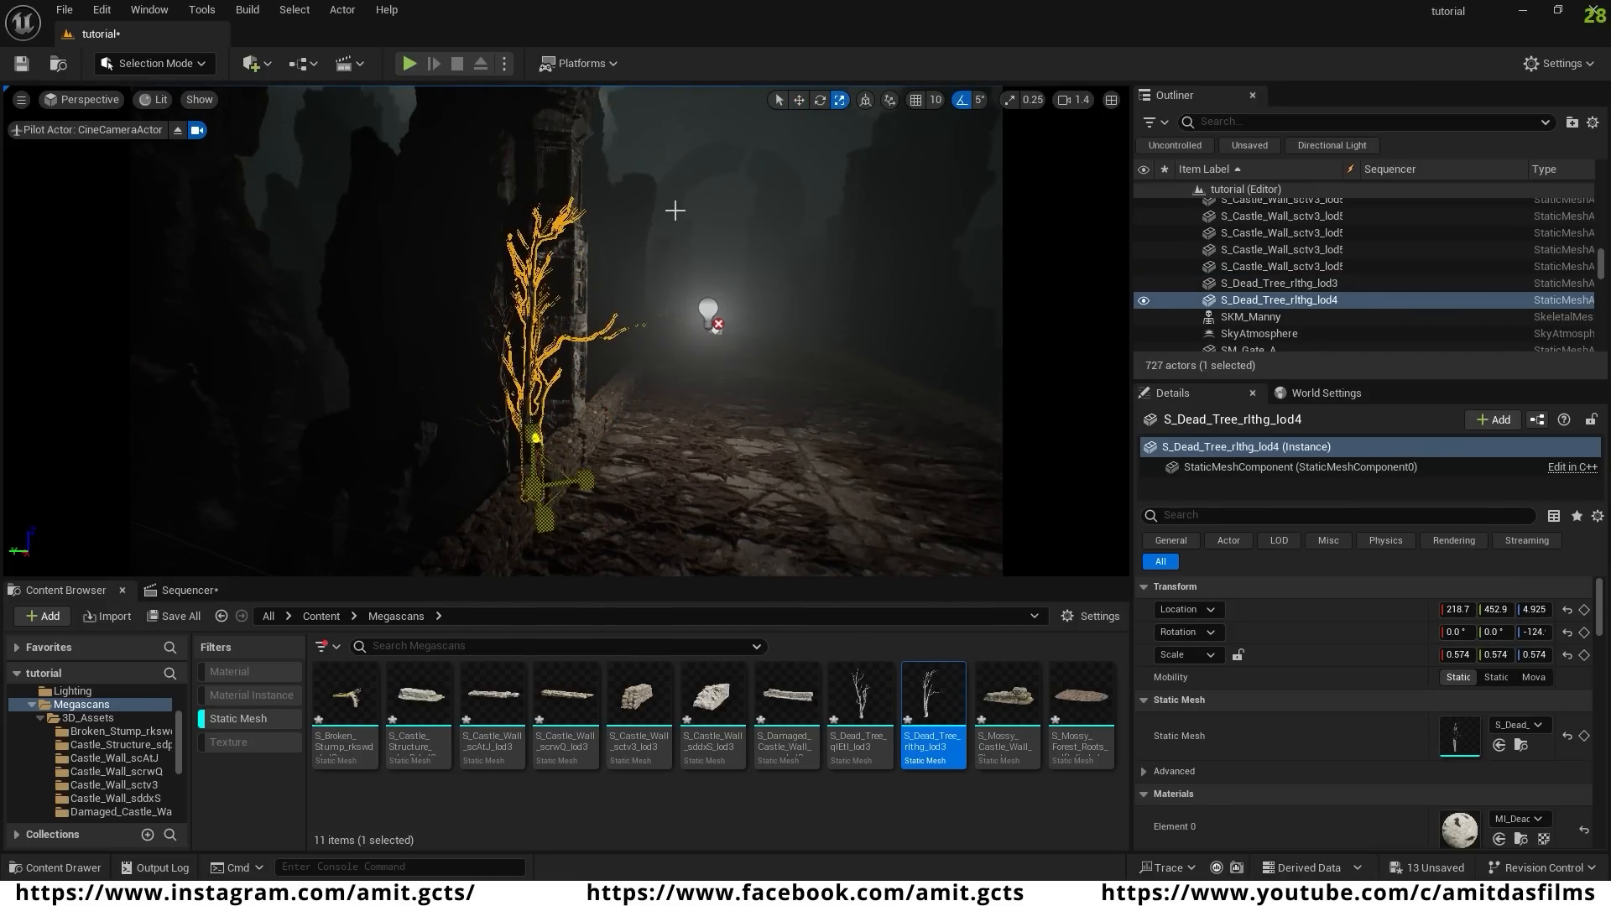
left_click(673, 209)
- Duplicate the 0.574-scale dead tree twice more, placing one copy beyond the walkway's right edge rotated to about -50 degrees
right_click_drag(673, 209, 592, 252)
left_click(591, 491)
key("w")
left_click_drag(592, 502, 682, 428, "alt")
mouse_move(688, 395)
left_mouse_down()
mouse_move(688, 352)
mouse_move(690, 390)
left_mouse_up()
right_click_drag(550, 507, 755, 507)
left_click_drag(398, 461, 765, 463, "alt")
key("e")
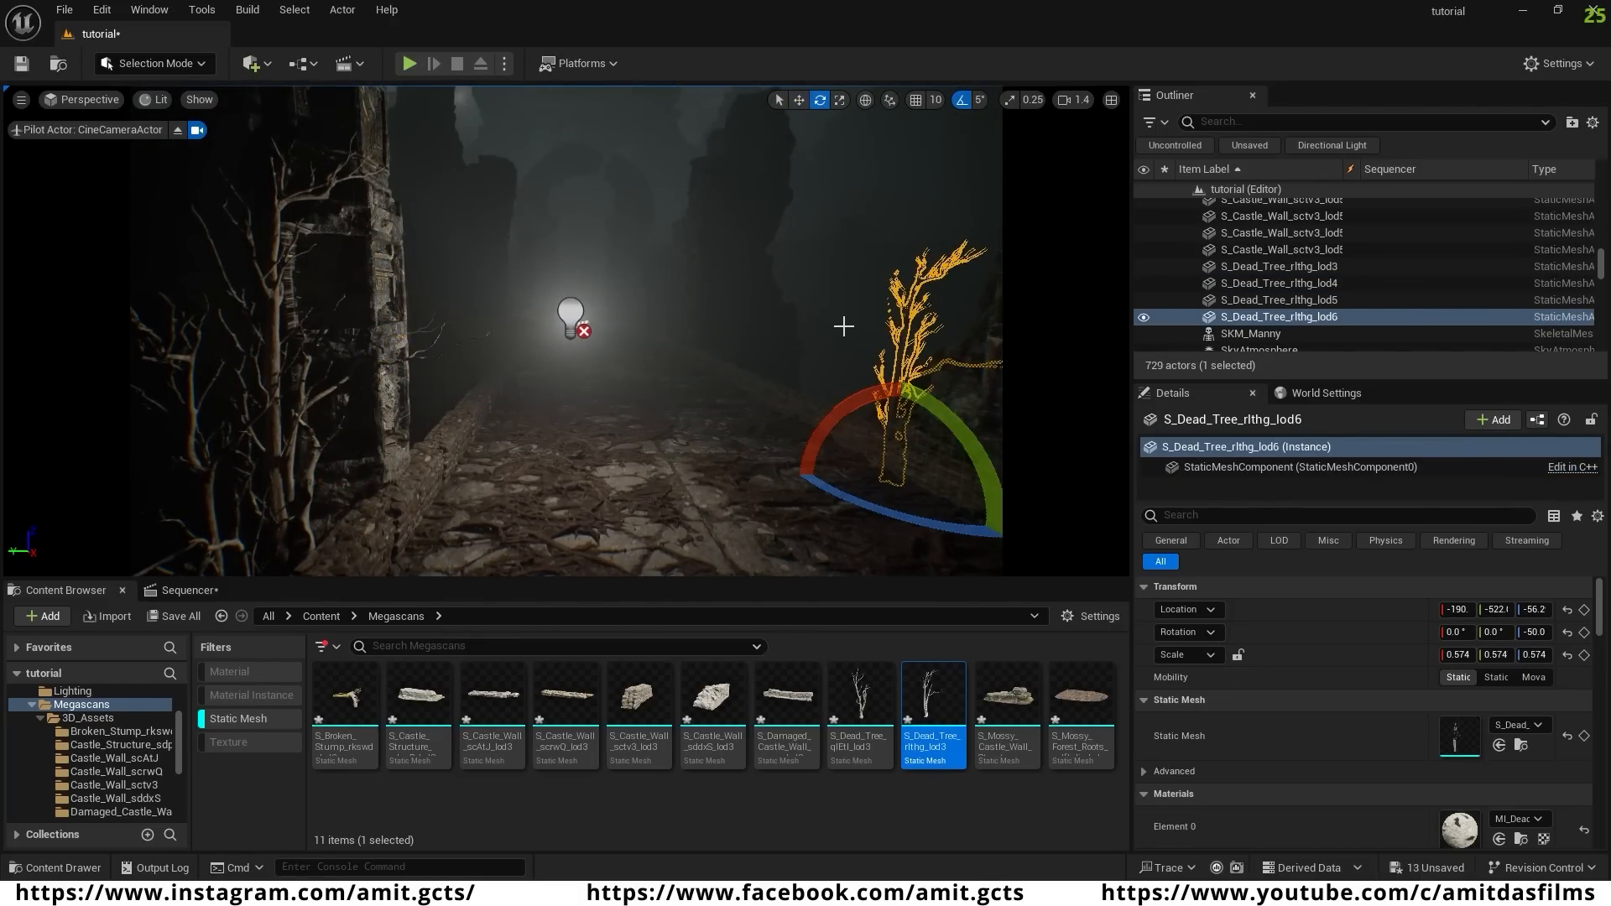
- Place the Dead_Tree_qlEtl mesh beyond the walkway's right edge and lower its base into the ground
left_click_drag(858, 713, 759, 370)
right_click_drag(663, 443, 739, 444)
key("w")
left_click_drag(694, 493, 536, 482)
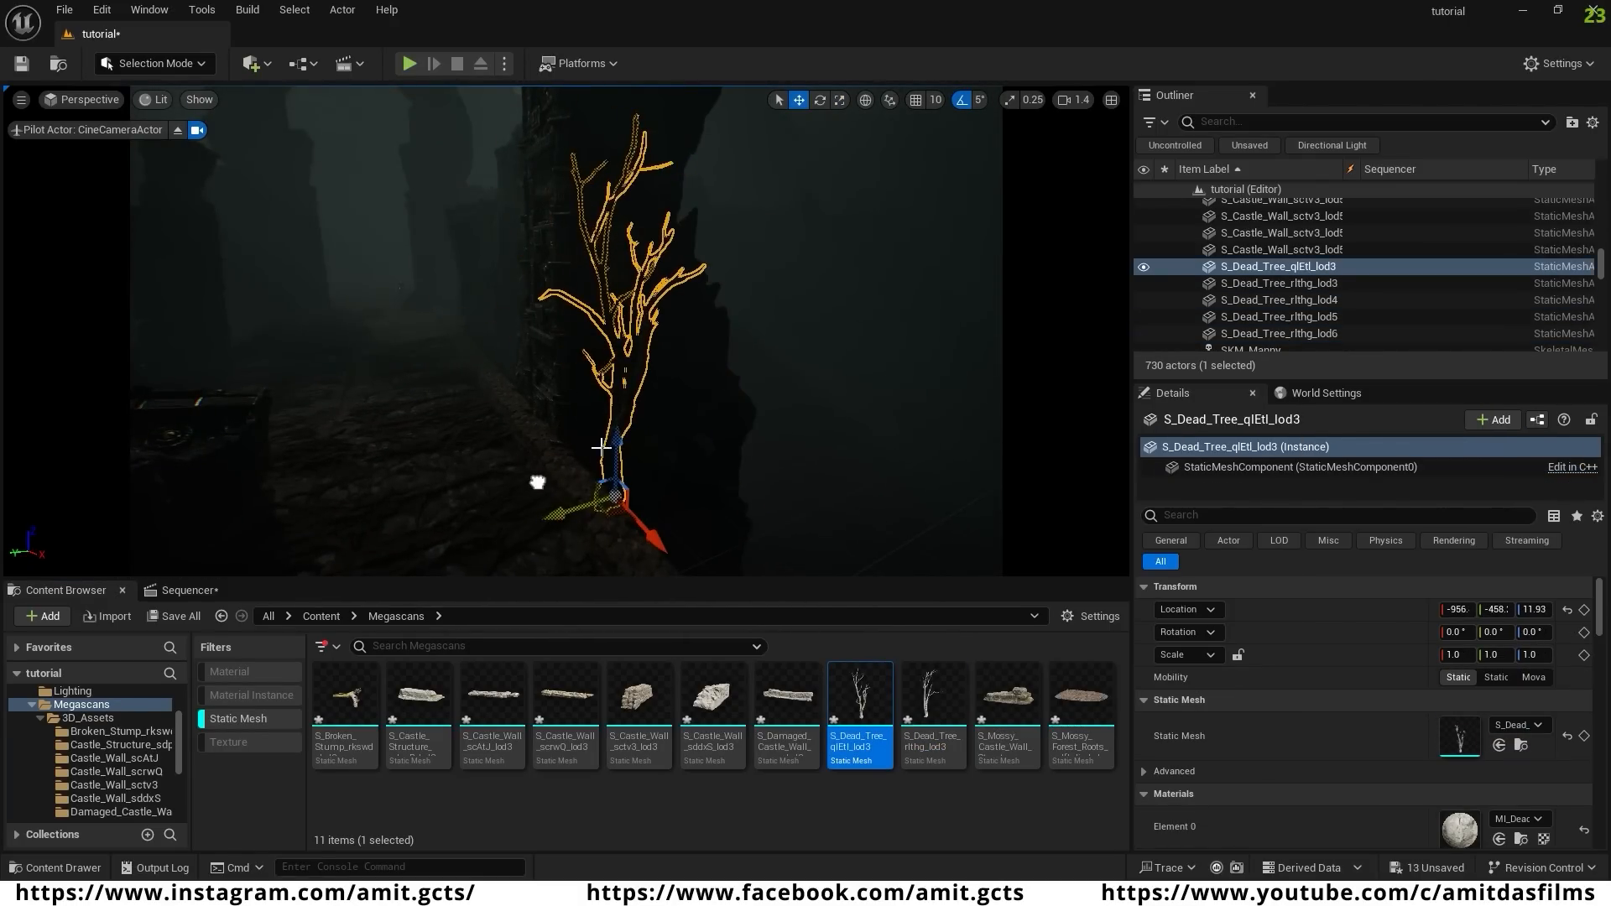
left_click_drag(615, 444, 615, 470)
- Add another Dead_Tree_rlthg mesh farther along the right side, scaled to about 0.524 and rotated about 125 degrees
left_click_drag(933, 705, 553, 374)
right_click_drag(573, 376, 504, 335)
key("r")
left_click_drag(619, 442, 529, 433)
key("e")
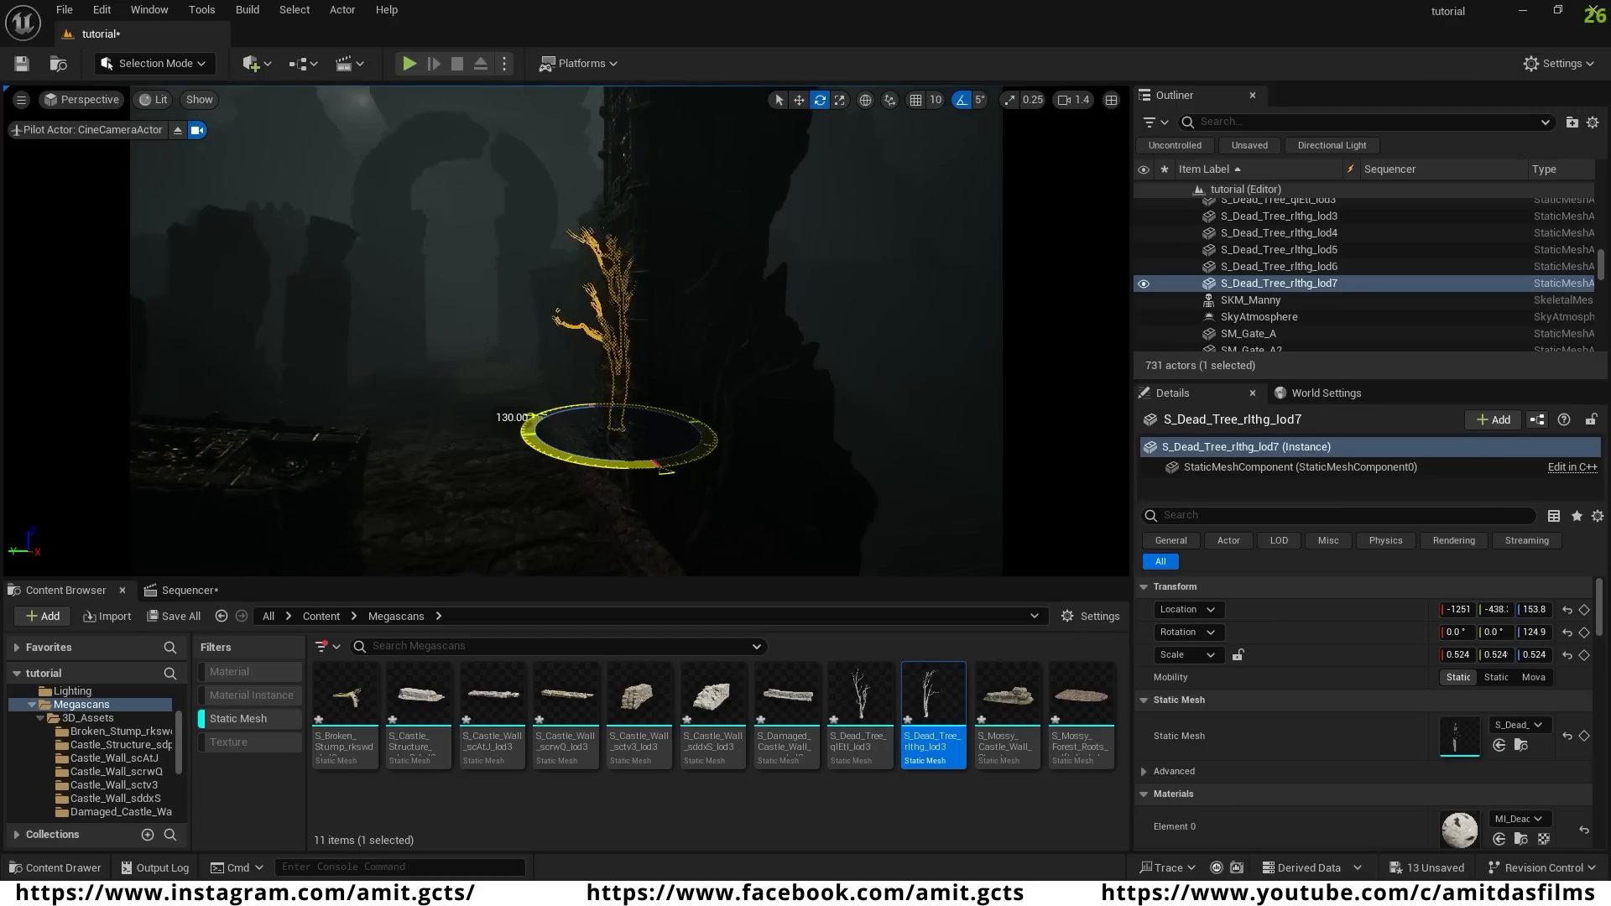
left_click(360, 116)
right_click_drag(361, 116, 159, 126)
- Duplicate the Dead_Tree_qlEtl mesh twice, moving the copies across to the walkway's left side
right_click_drag(513, 335, 621, 336)
left_click(747, 461)
right_click_drag(747, 461, 730, 504)
key("w")
left_click_drag(747, 495, 361, 449, "alt")
key("e")
key("w")
left_click_drag(231, 453, 288, 431, "alt")
key("e")
- Tip the last Dead_Tree_qlEtl copy over the left edge, rotated to about 41, 72.5 and -236 degrees, and disable rotation snapping
left_click_drag(260, 378, 403, 323)
right_click_drag(402, 323, 378, 470)
key("w")
left_click_drag(537, 268, 313, 262)
left_click_drag(370, 197, 365, 147)
right_click_drag(365, 252, 503, 201)
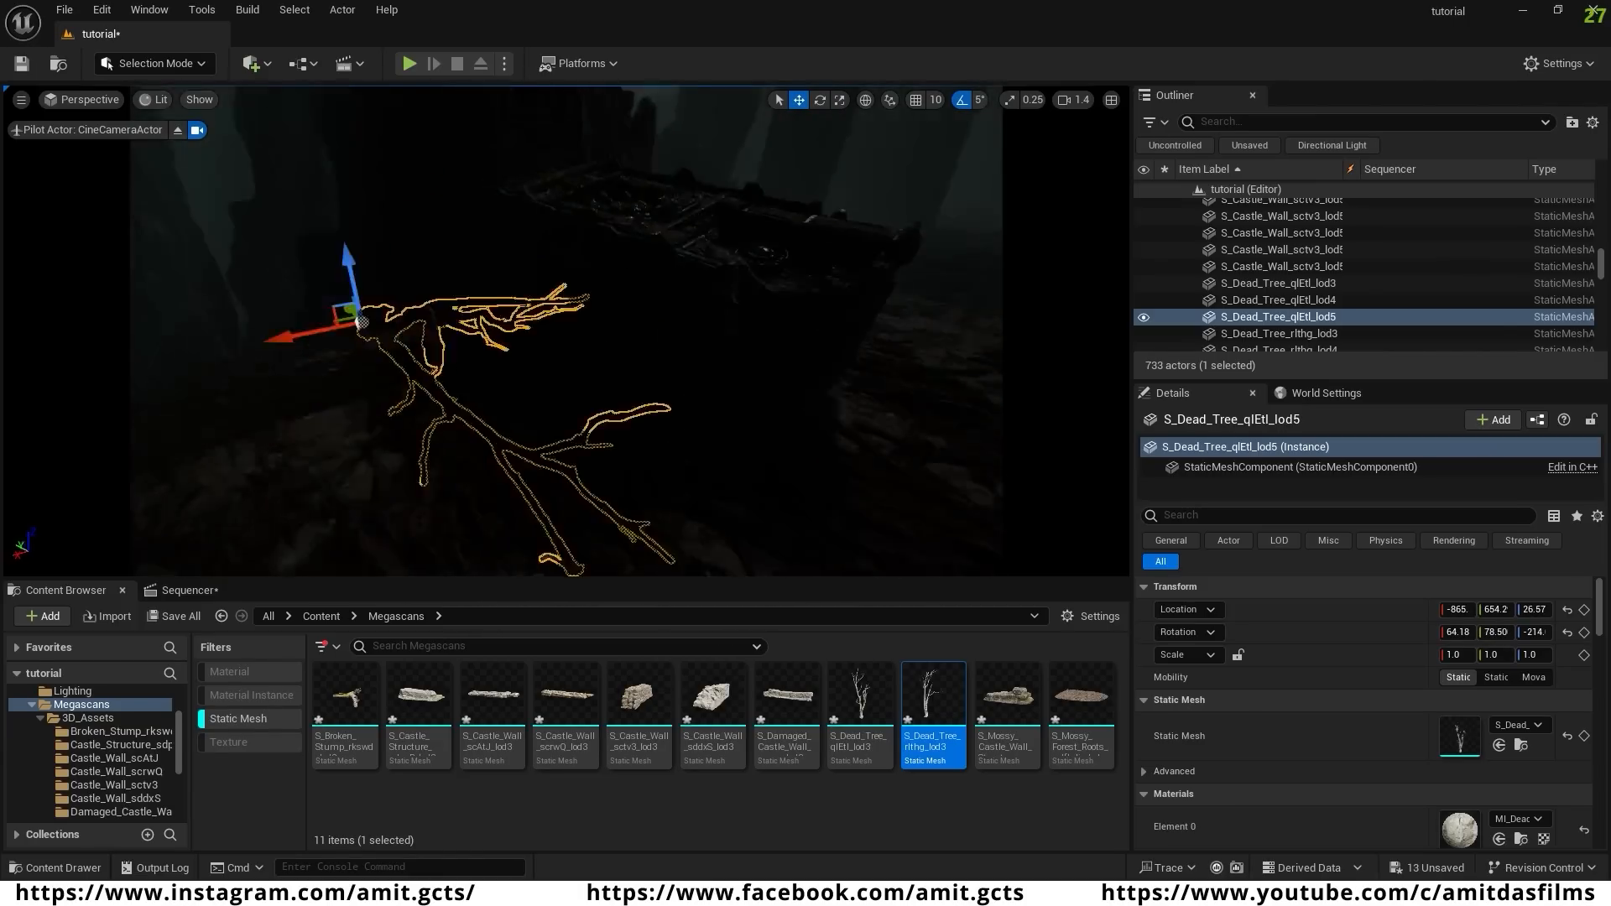
key("e")
left_click_drag(391, 386, 328, 449)
left_click(962, 100)
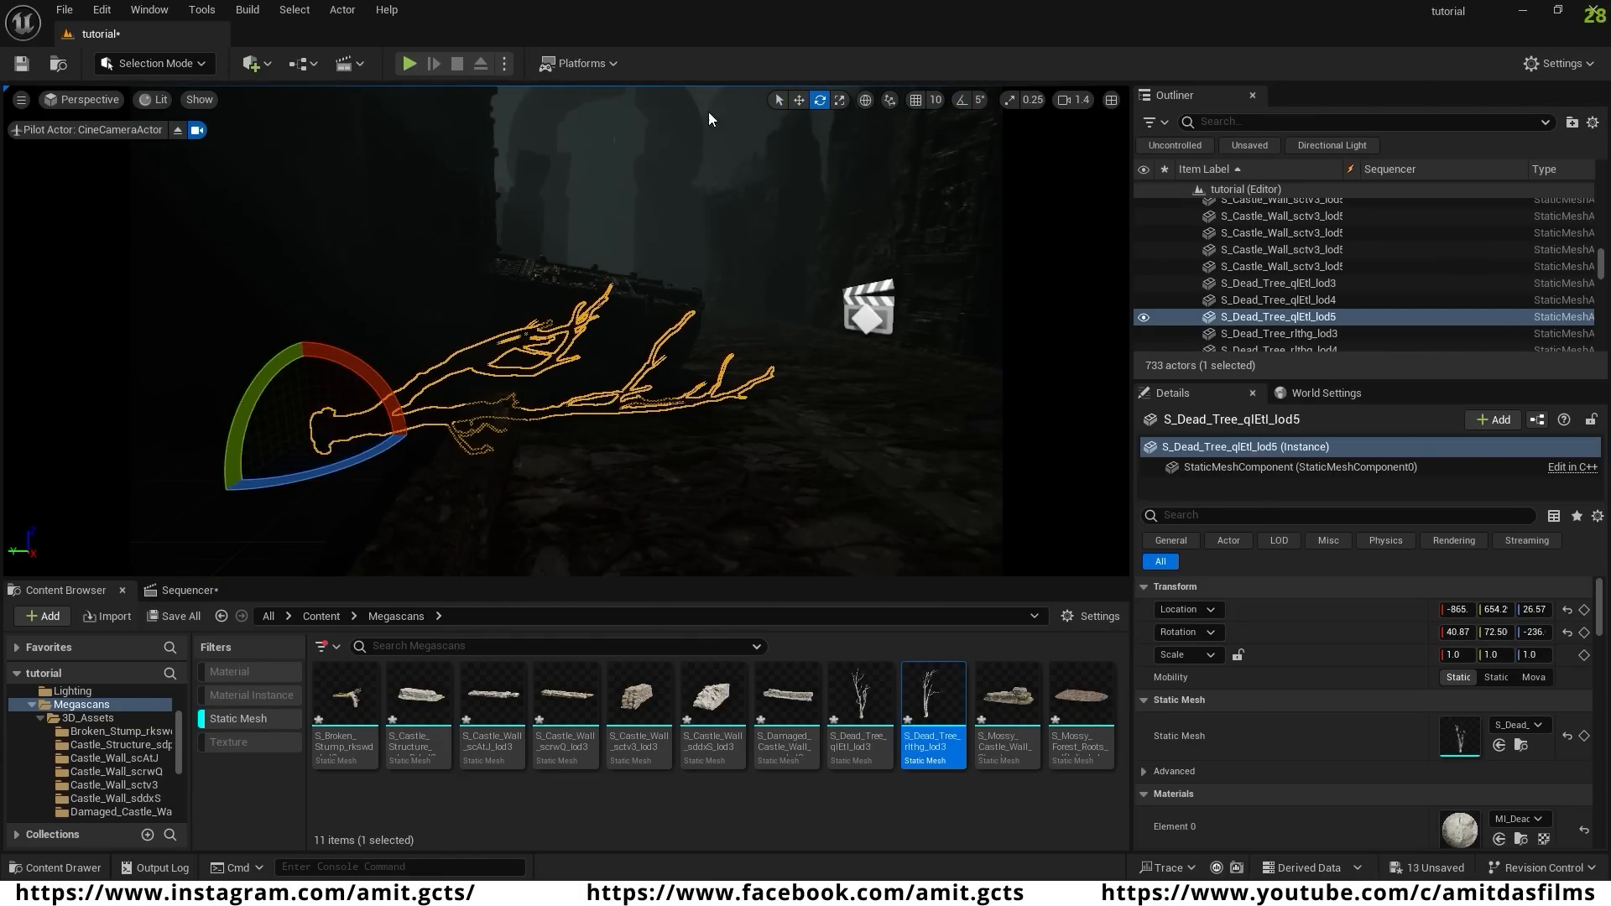
left_click(708, 115)
right_click_drag(556, 411, 488, 335)
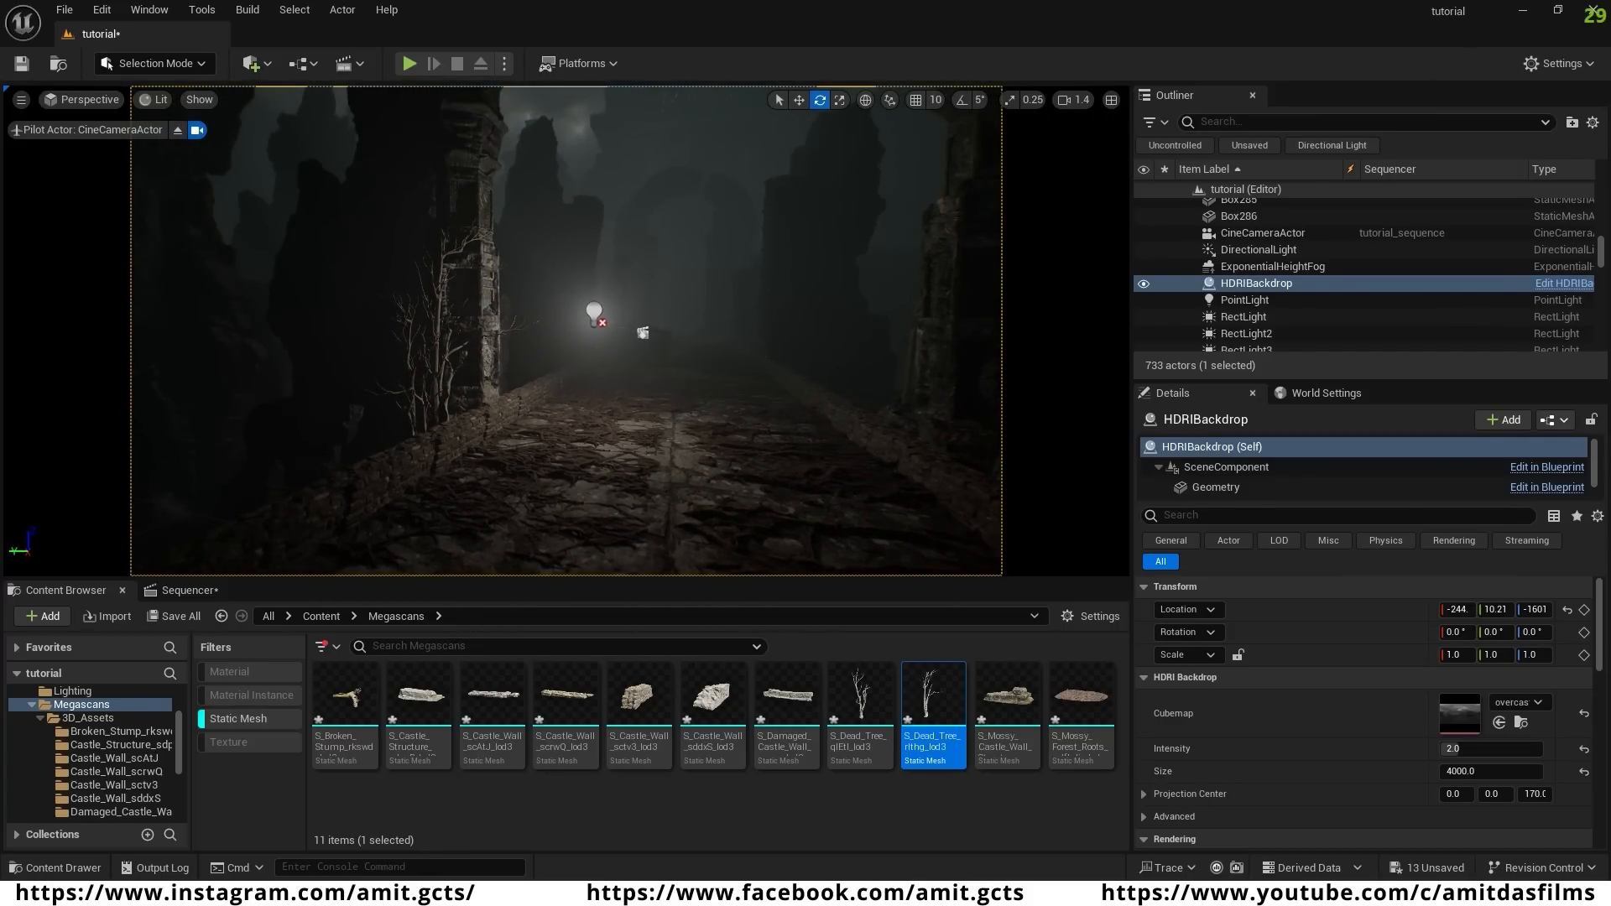
mouse_move(545, 395)
right_mouse_down()
mouse_move(529, 386)
mouse_move(546, 395)
right_mouse_up()
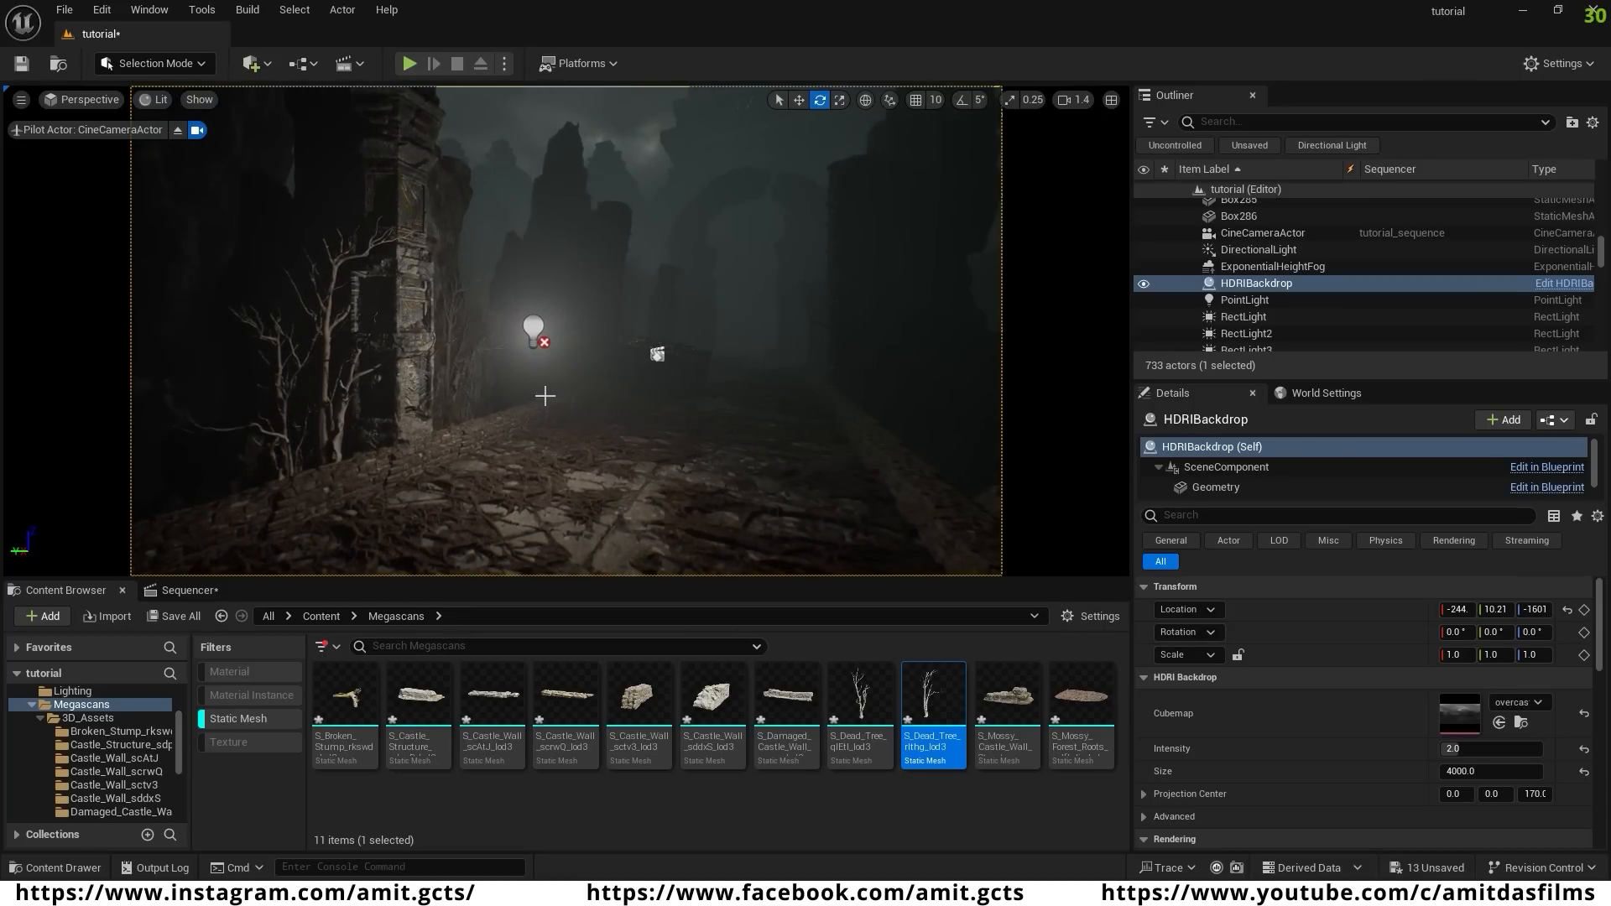
left_click(533, 329)
right_click_drag(689, 453, 781, 324)
right_click_drag(614, 475, 794, 221)
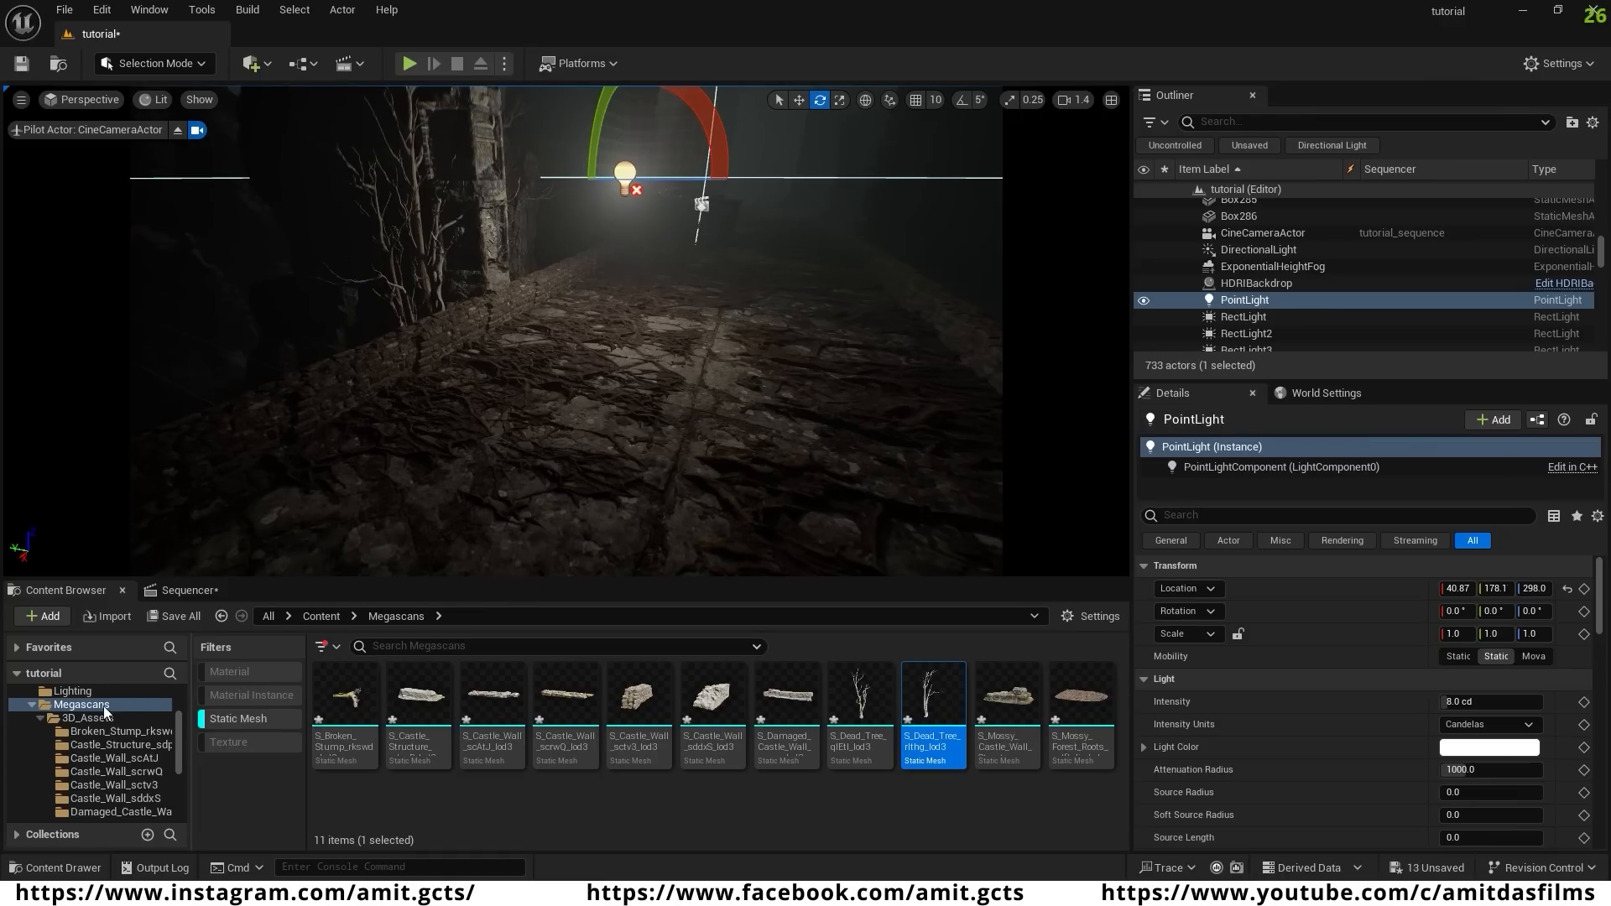
- Open the AncientContent folder and turn off the Static Mesh filter to show its subfolders
scroll(82, 750, "up", 3)
left_click(101, 737)
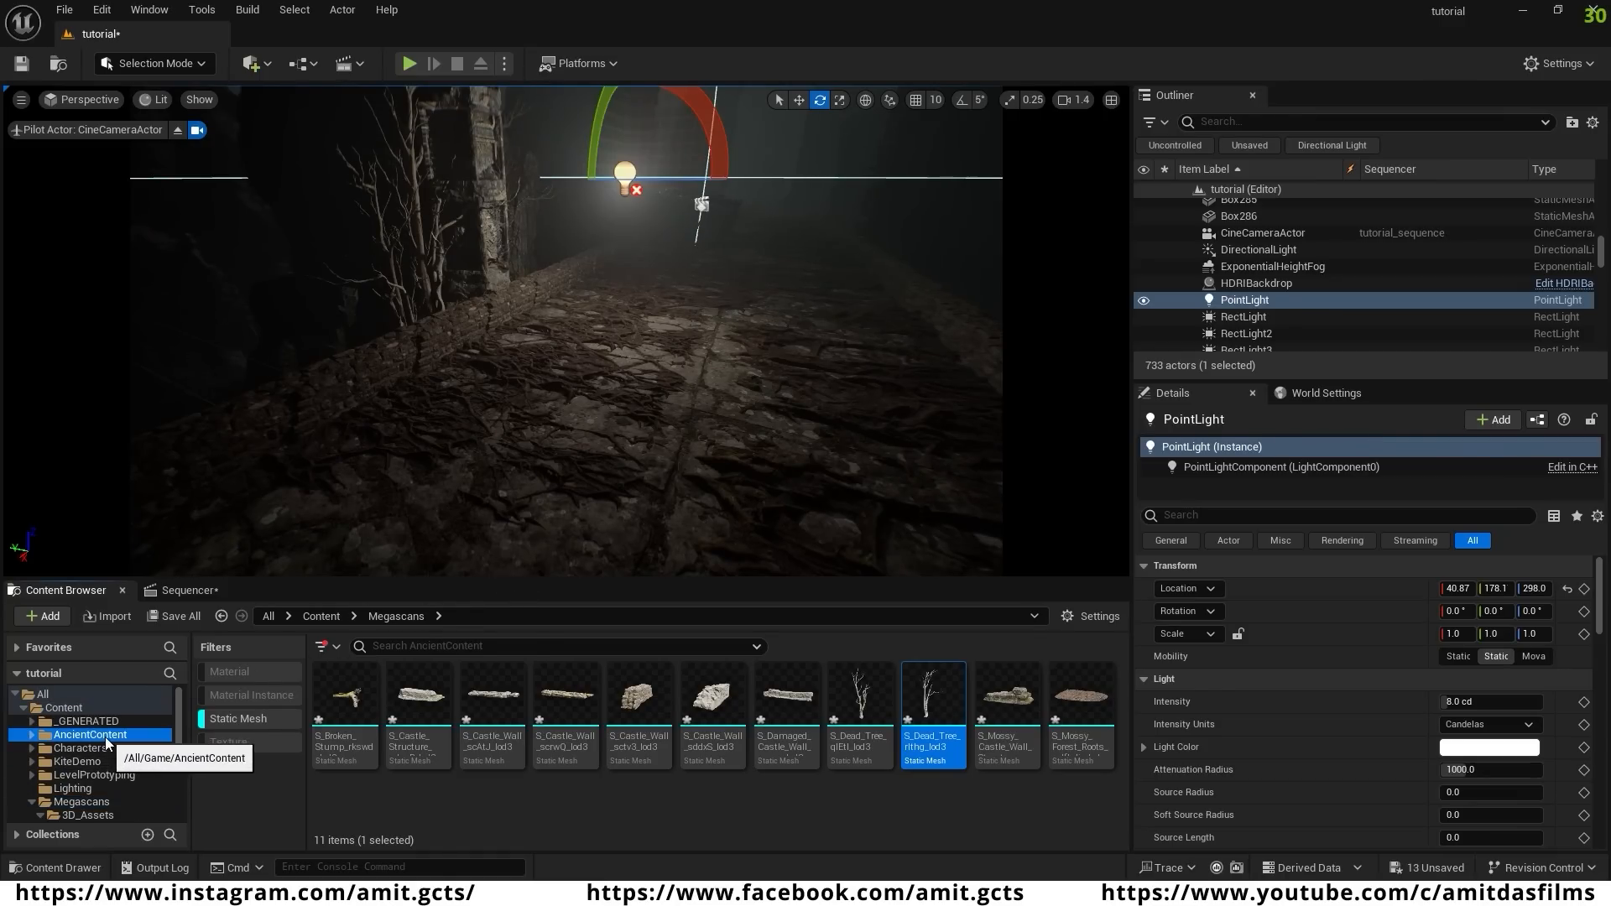
left_click(238, 720)
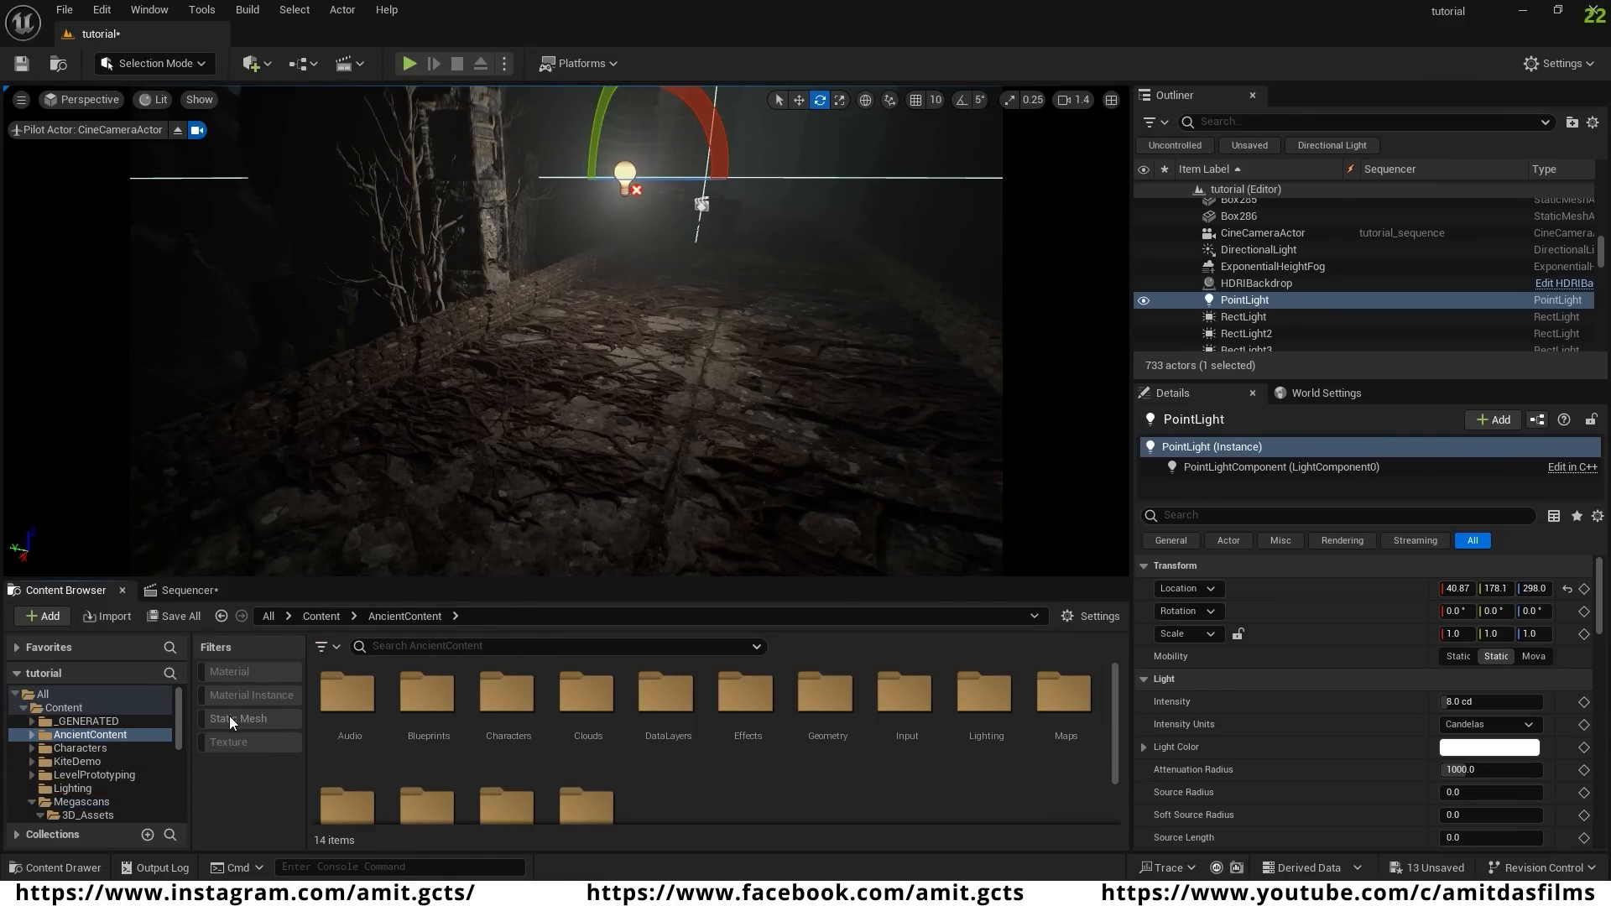
scroll(733, 781, "down", 1)
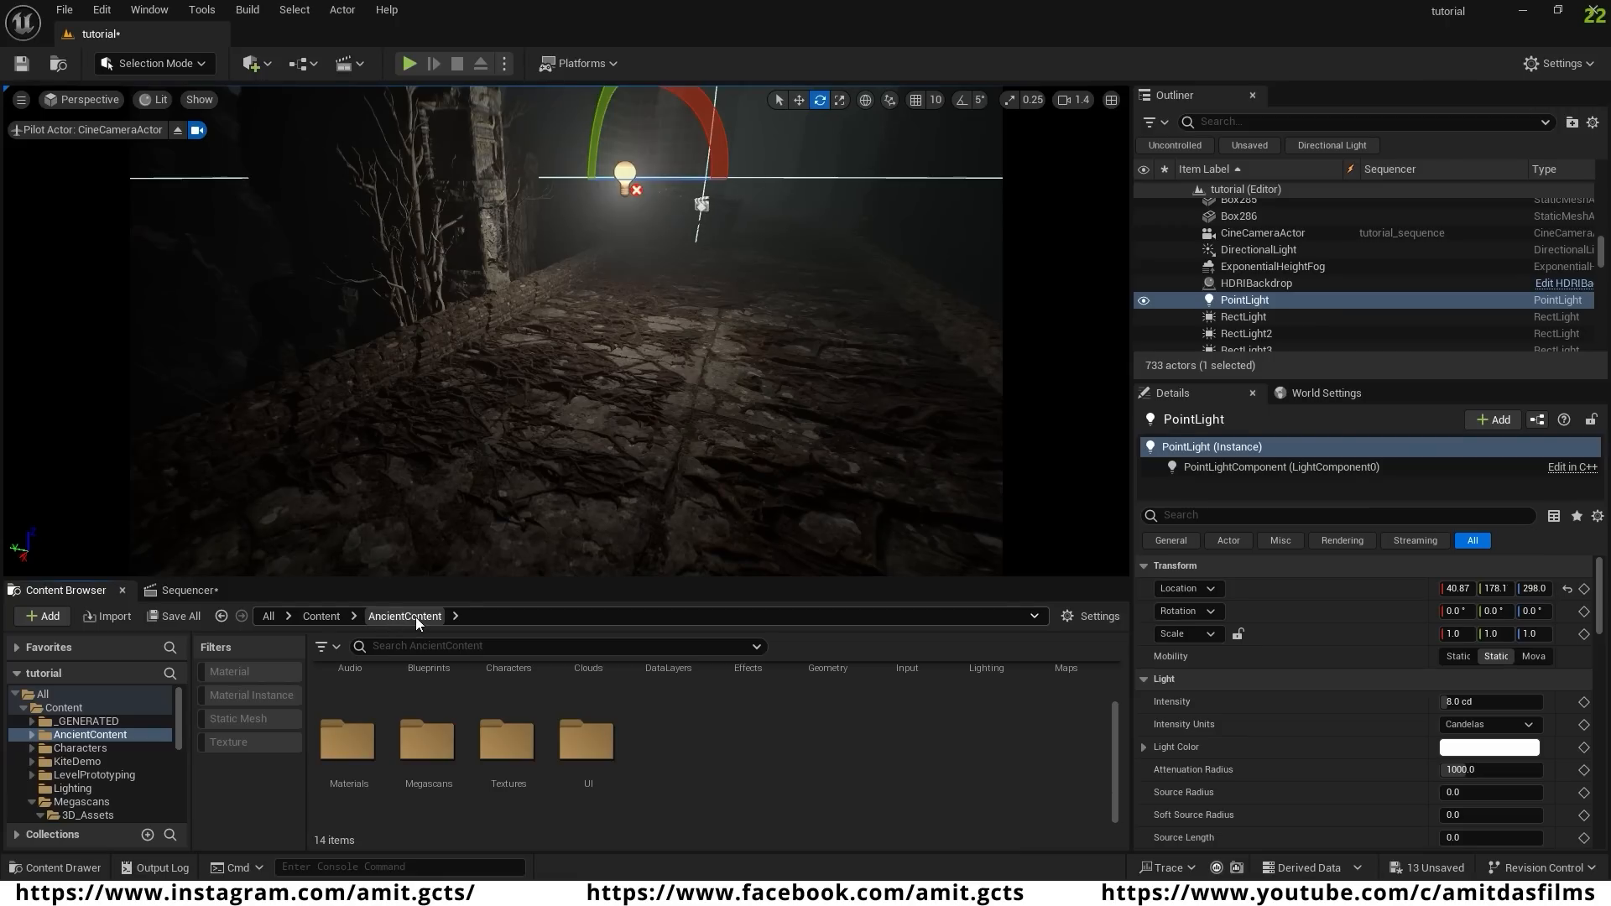
left_click_drag(178, 705, 178, 721)
left_click(31, 741)
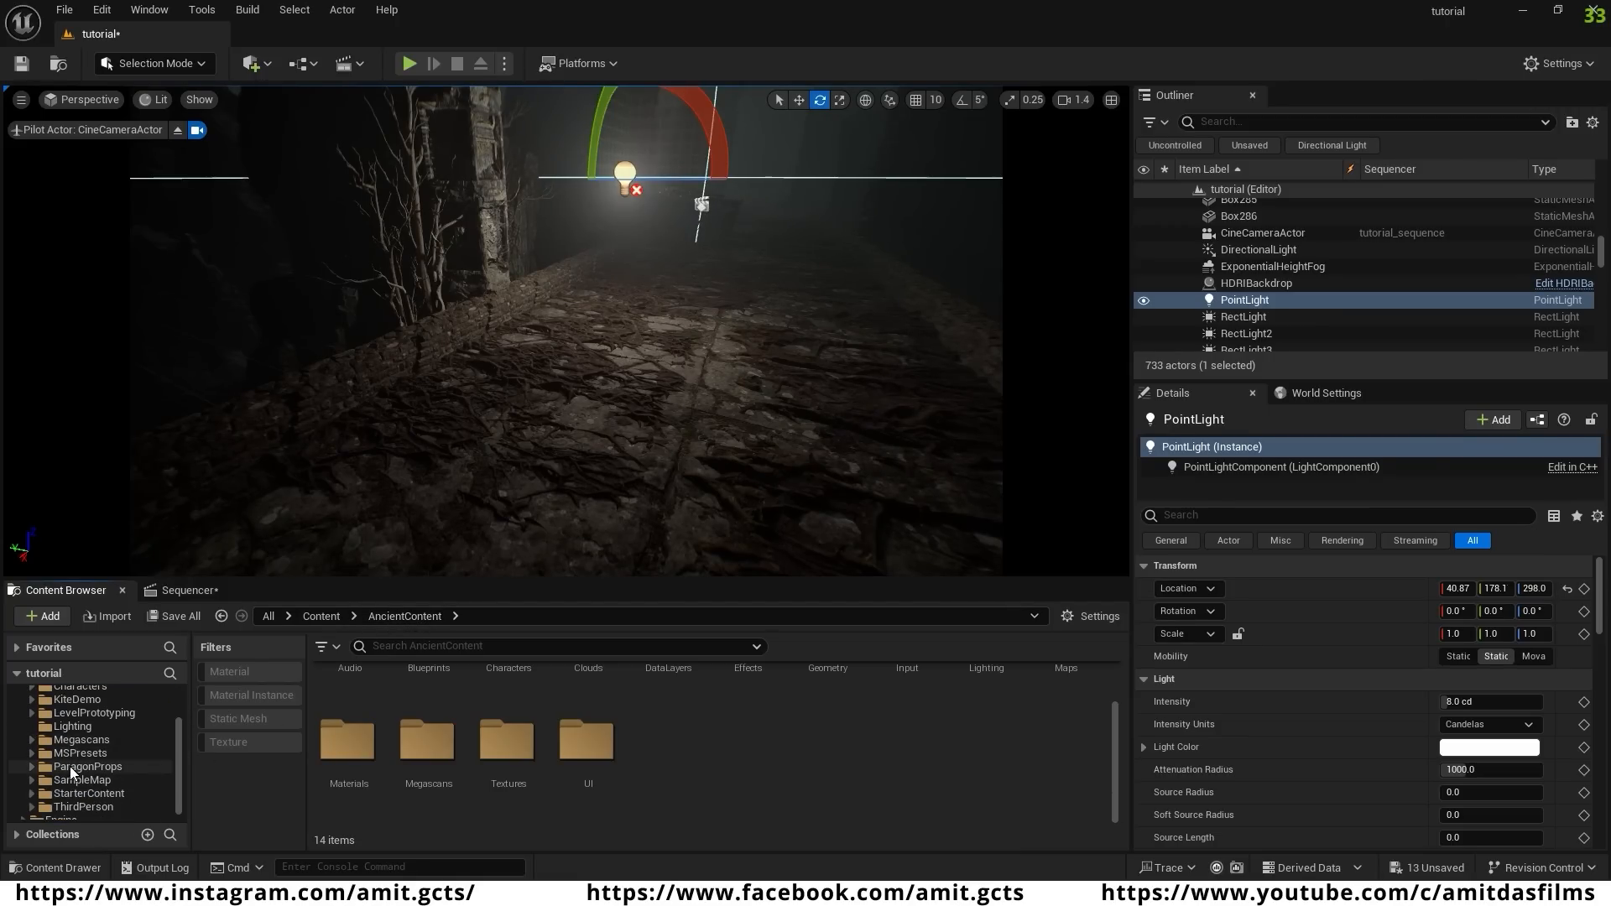
scroll(115, 803, "up", 1)
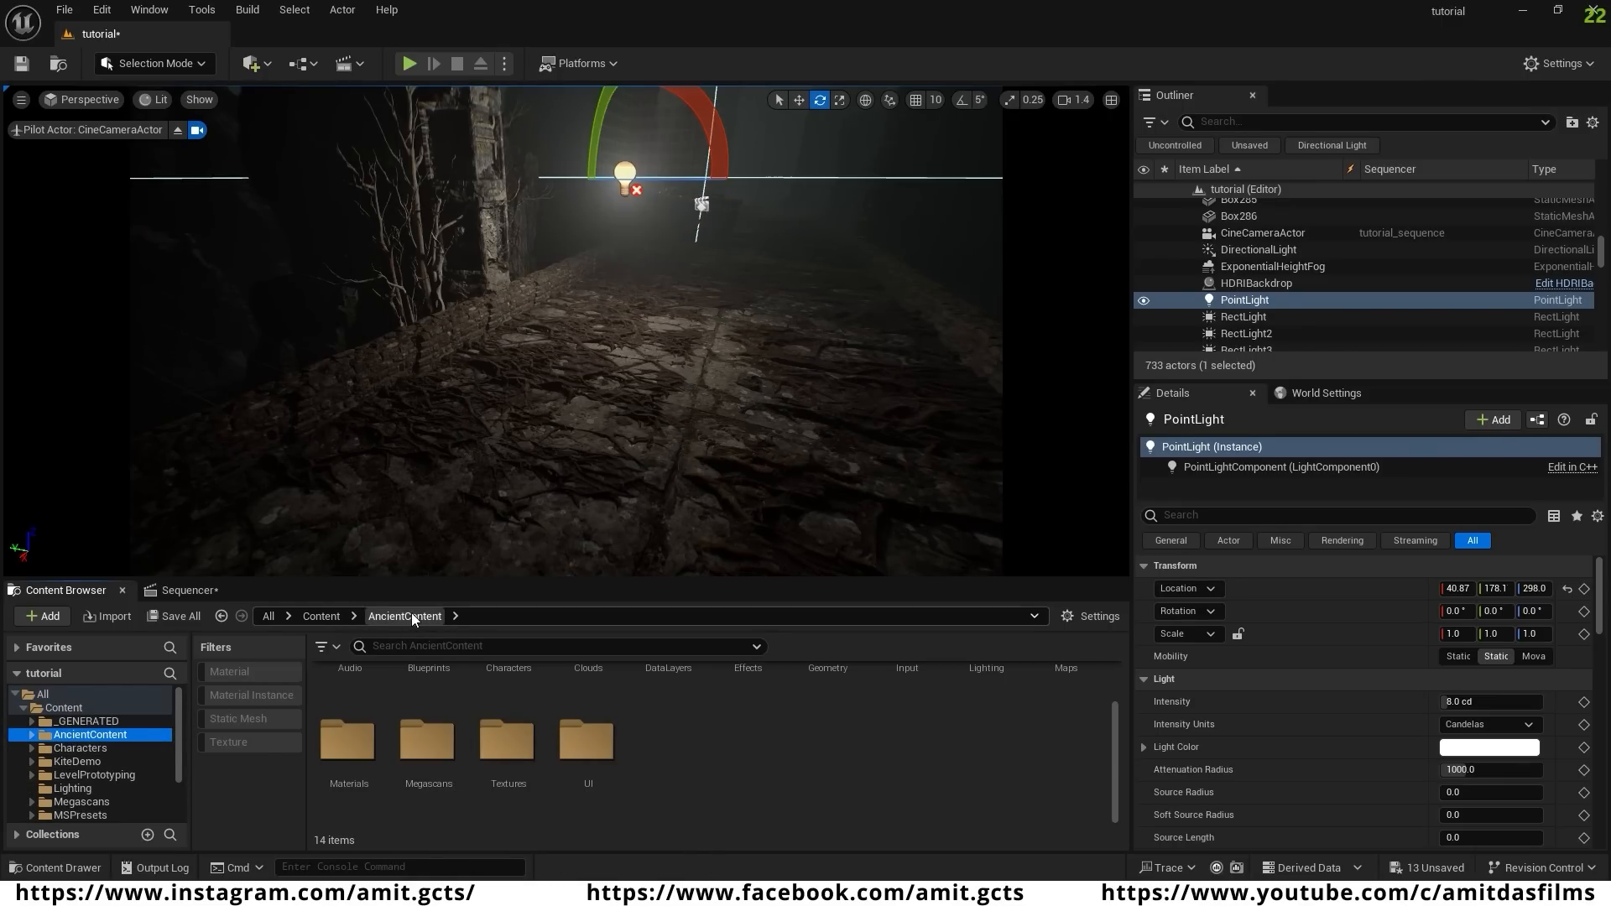
- Open the Leakage folder in AncientContent's Megascans decals and place MI_Decal on the walkway floor
double_click(418, 734)
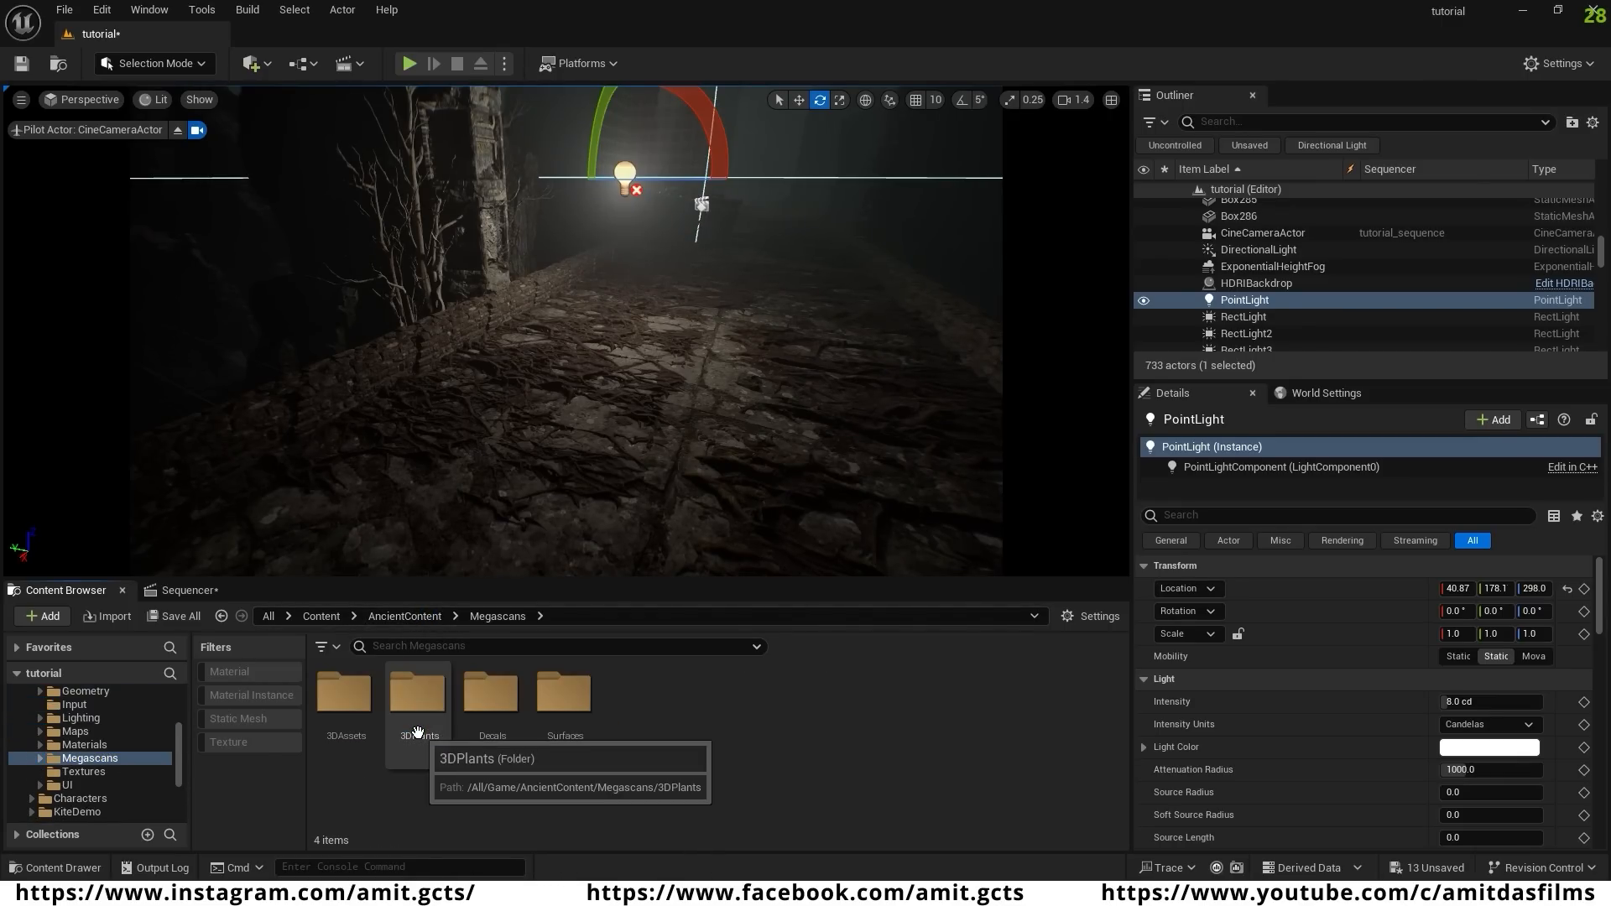
double_click(502, 739)
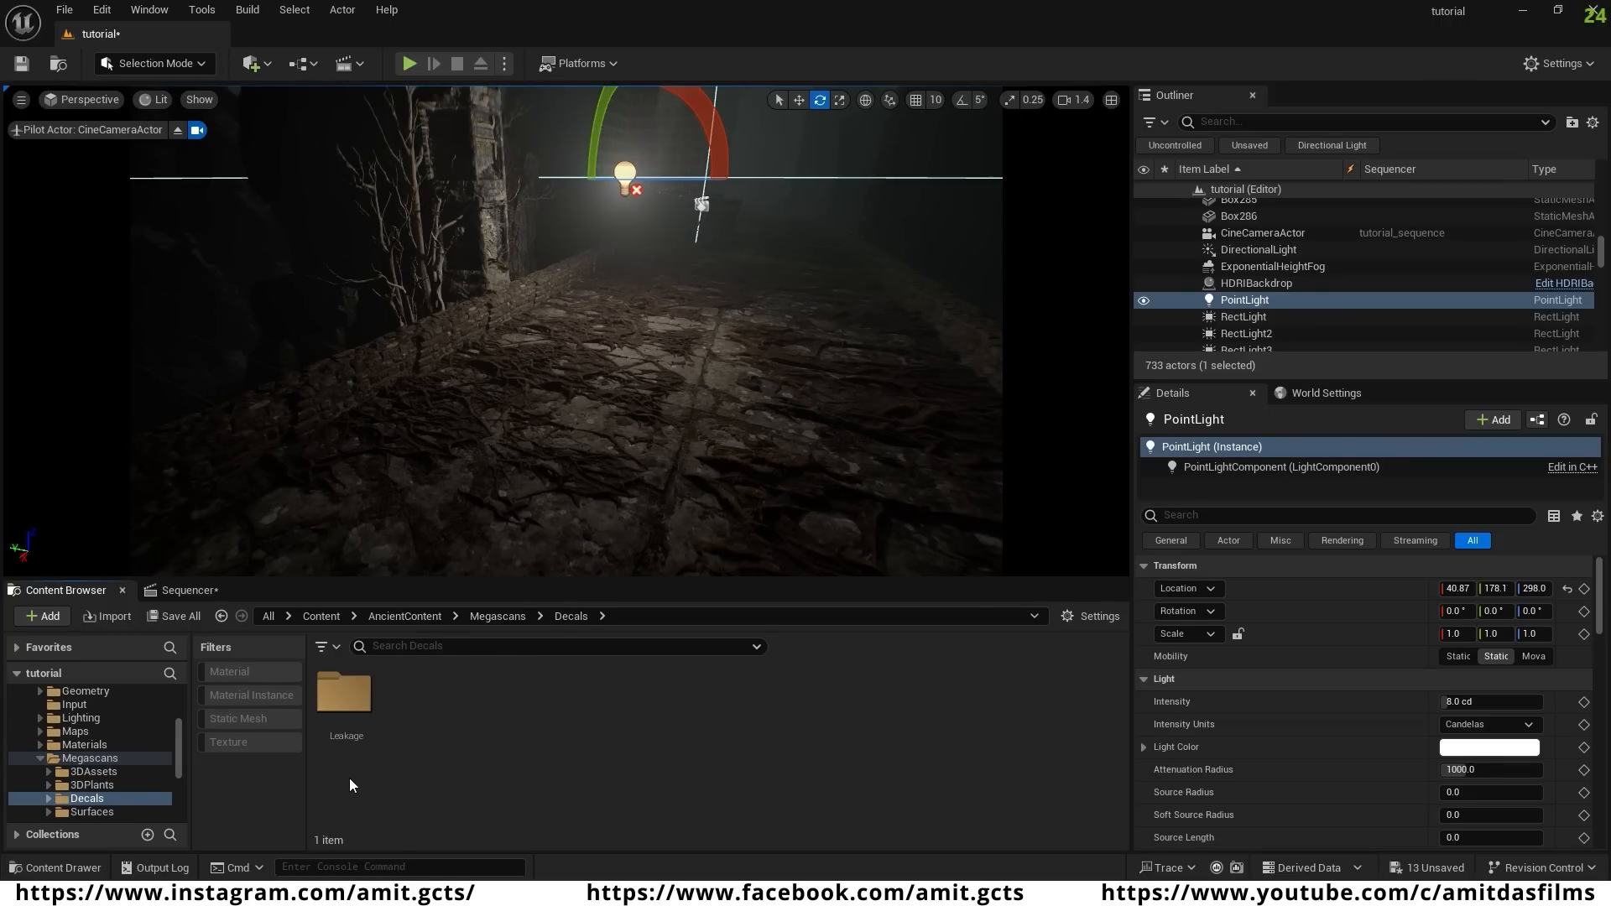
double_click(349, 694)
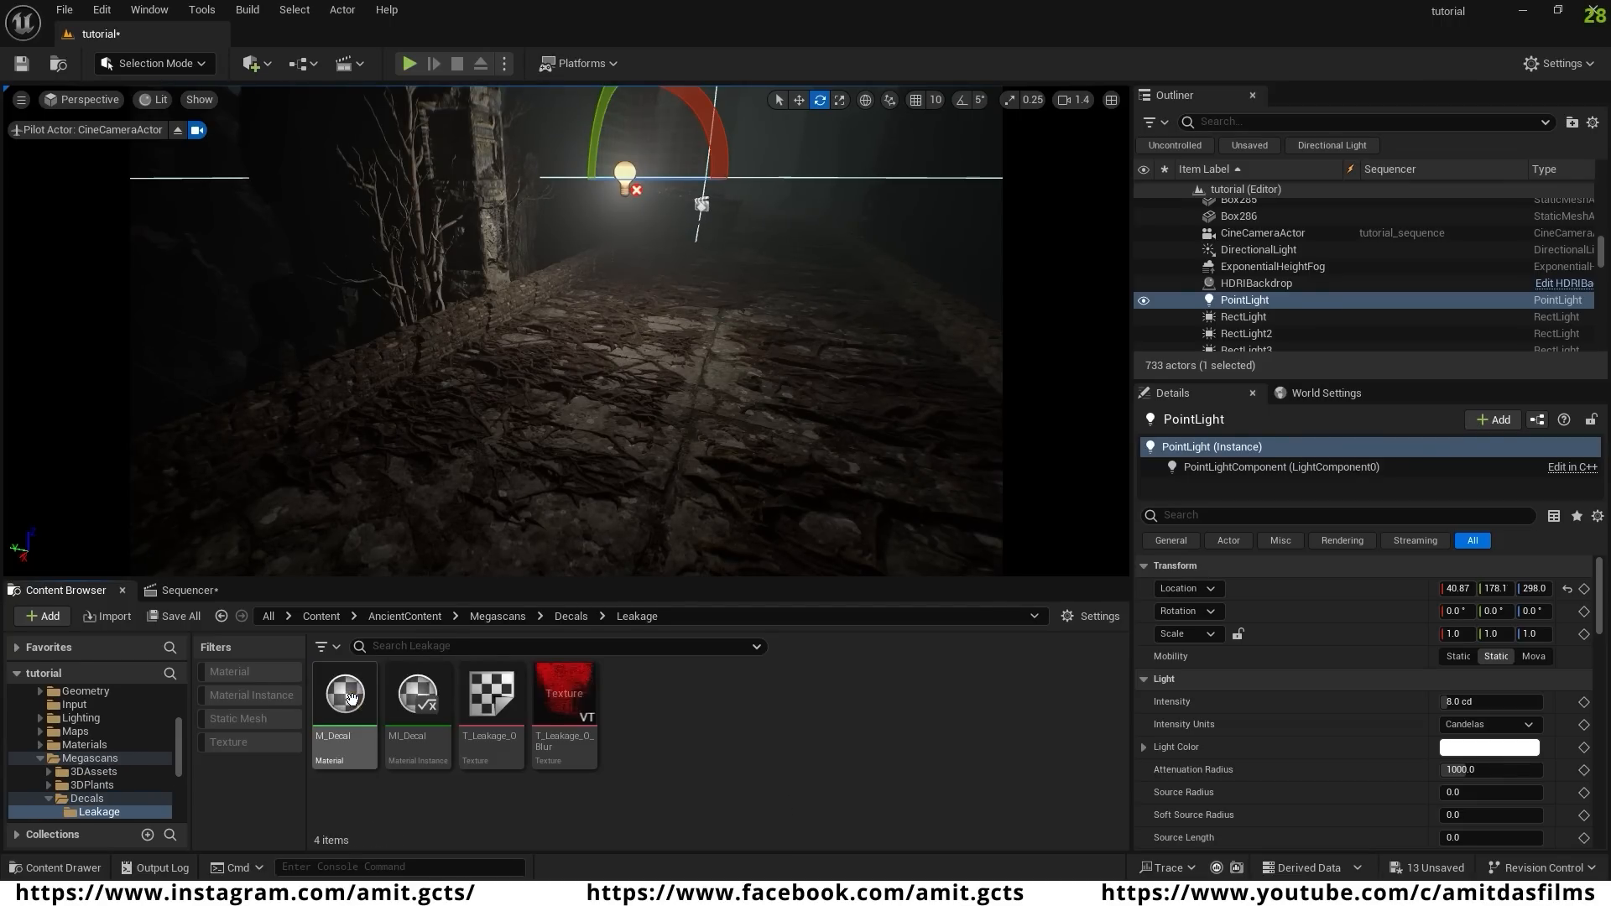
left_click(417, 699)
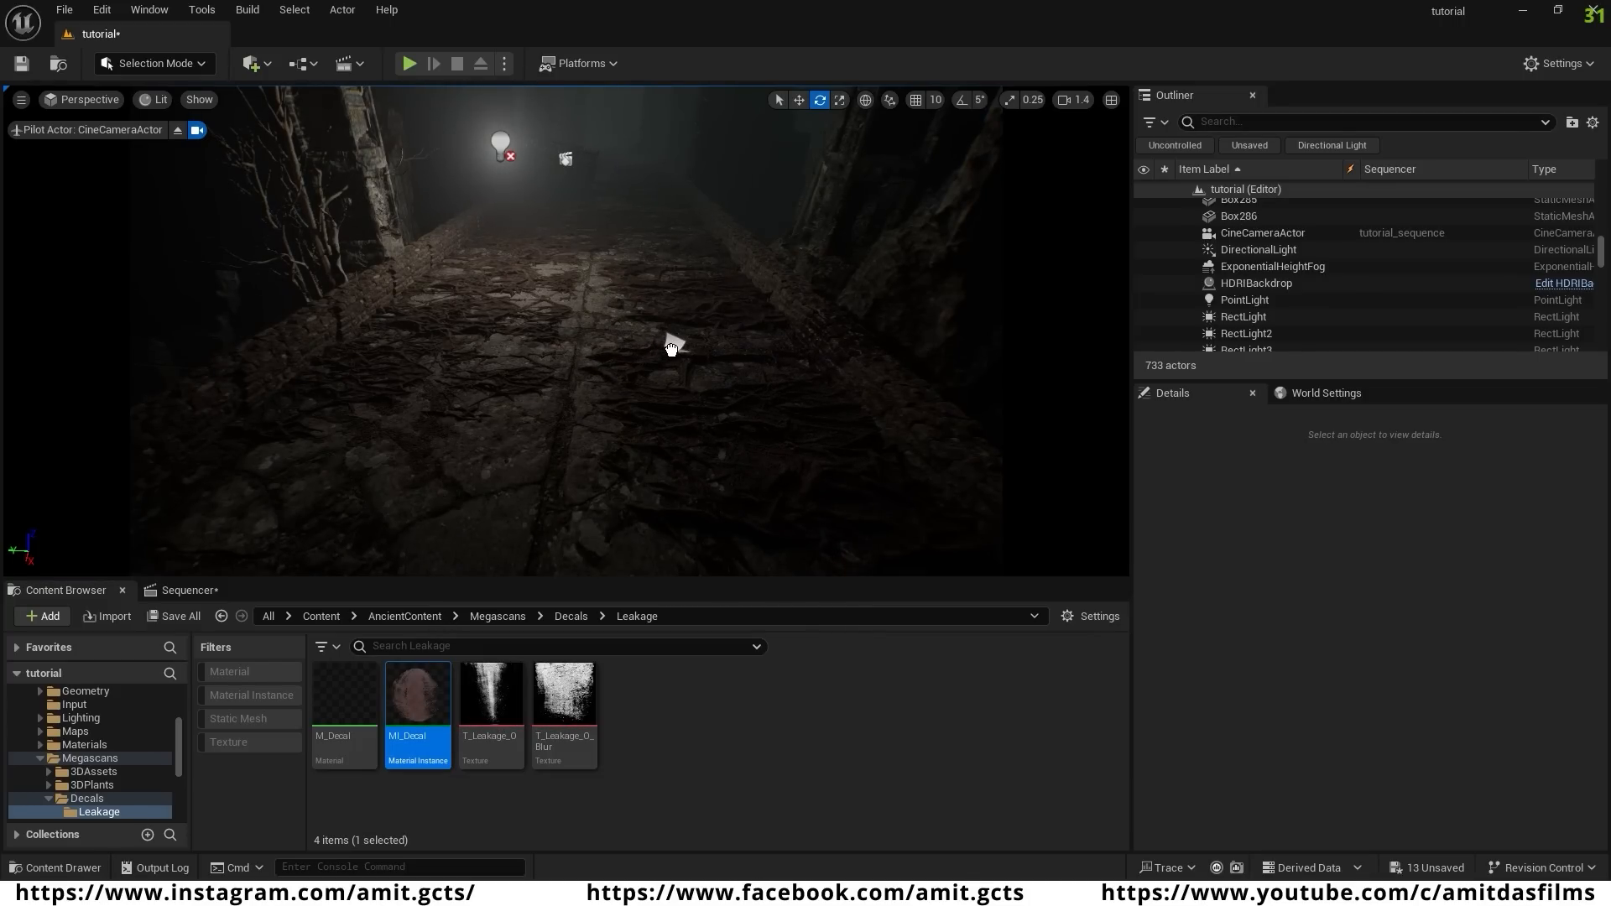
left_click_drag(671, 348, 652, 419)
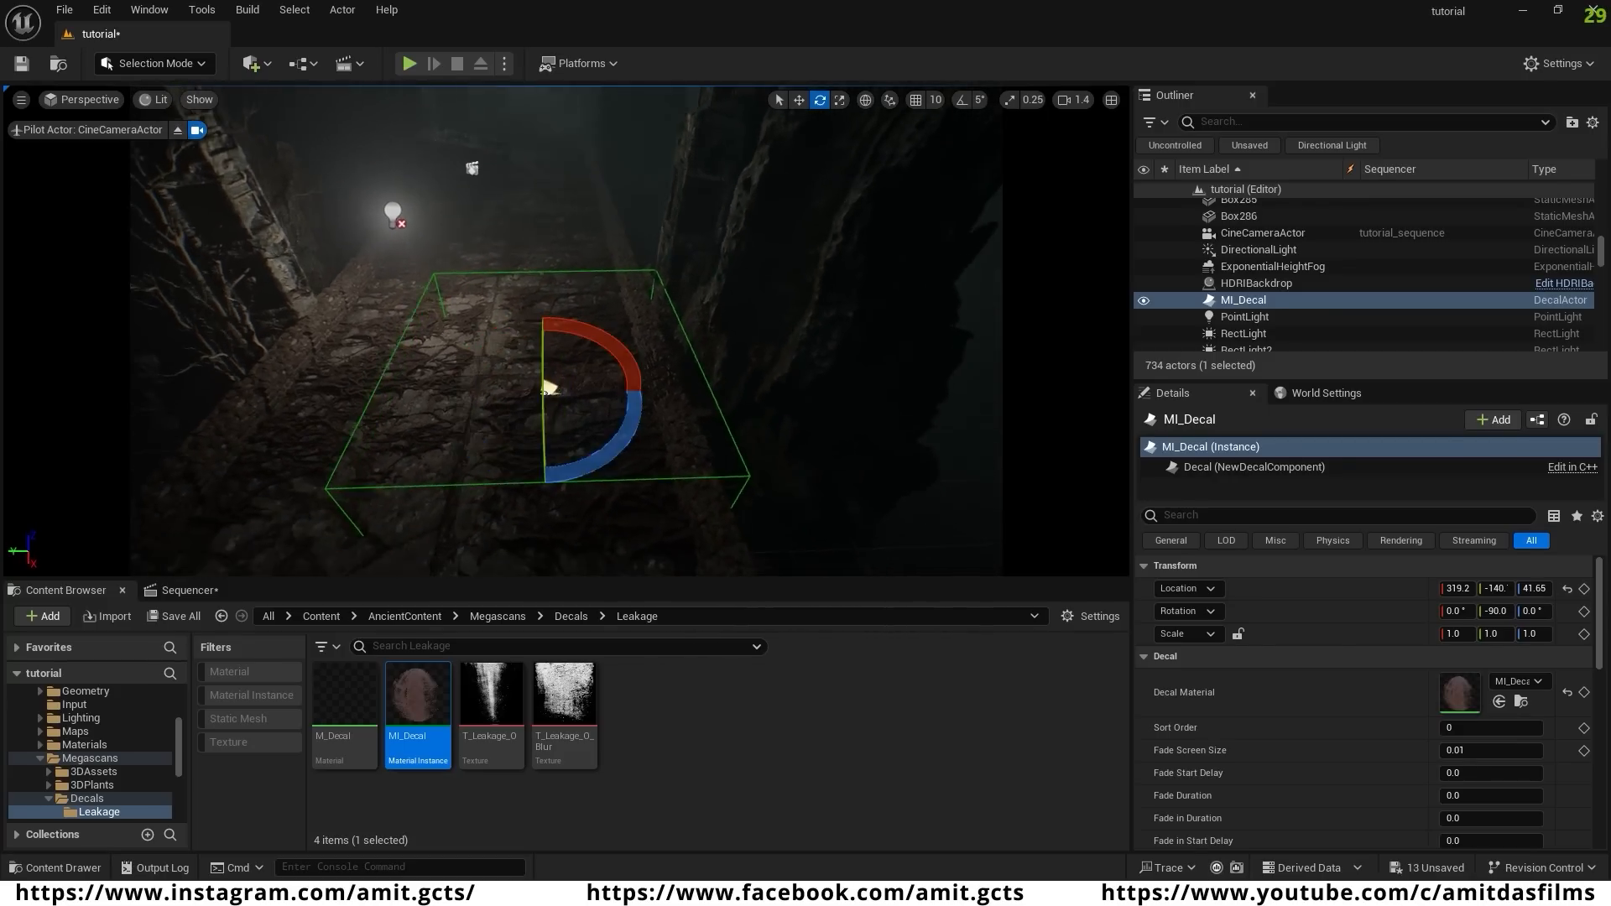
- Scale the MI_Decal to about 2.627 in Y and 6.785 in Z, and duplicate it across the walkway
right_click_drag(599, 394, 599, 465)
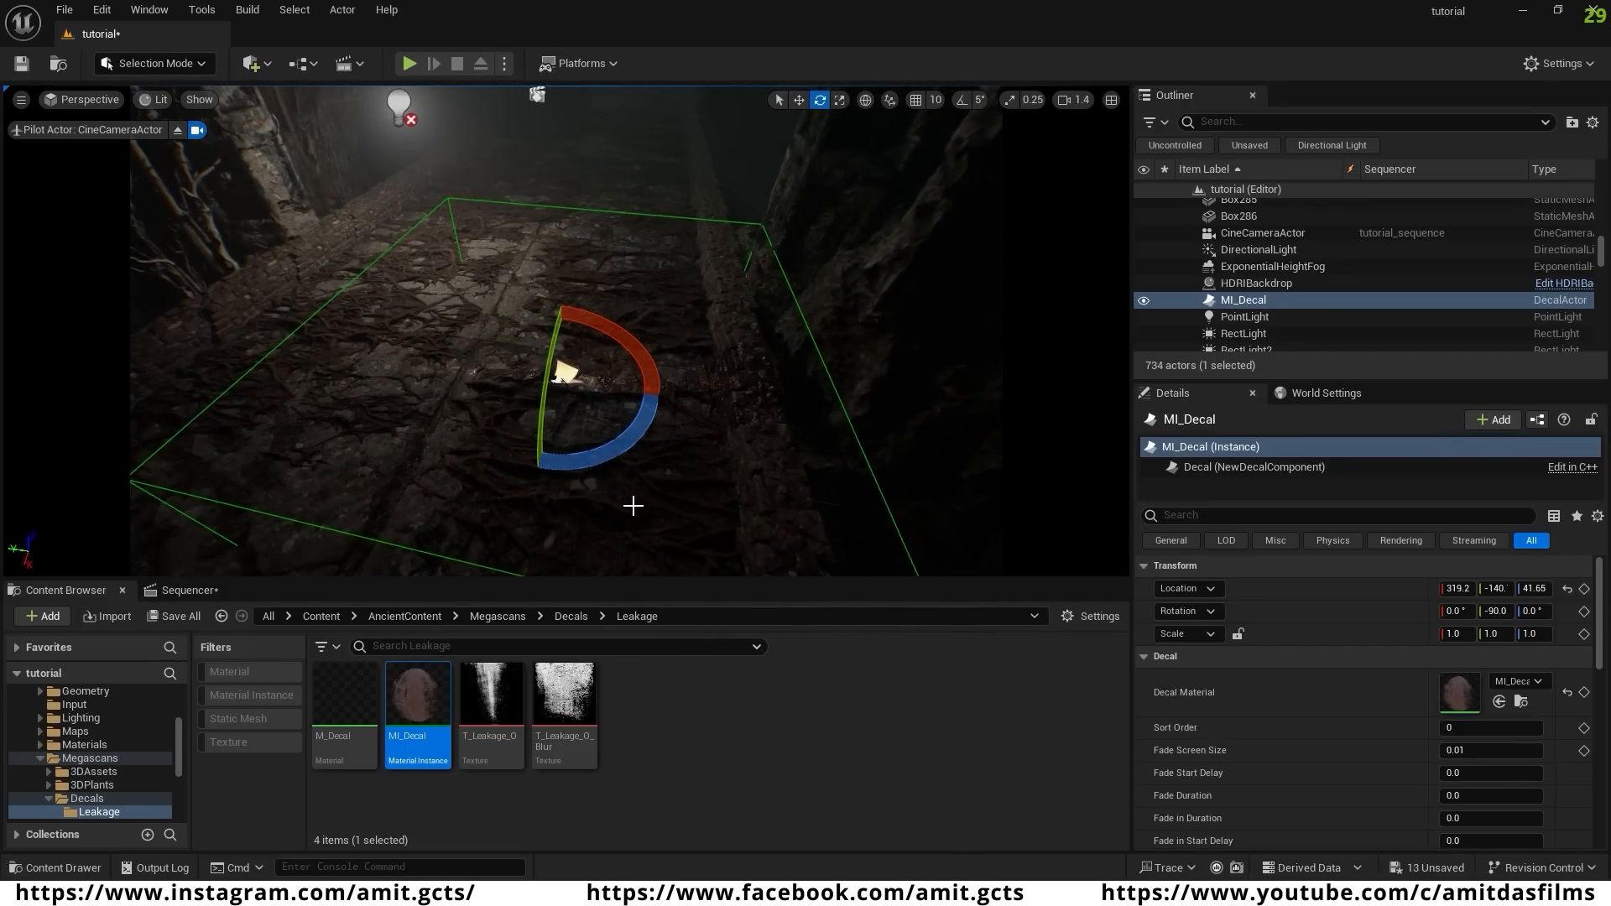
key("r")
left_click_drag(509, 371, 495, 366)
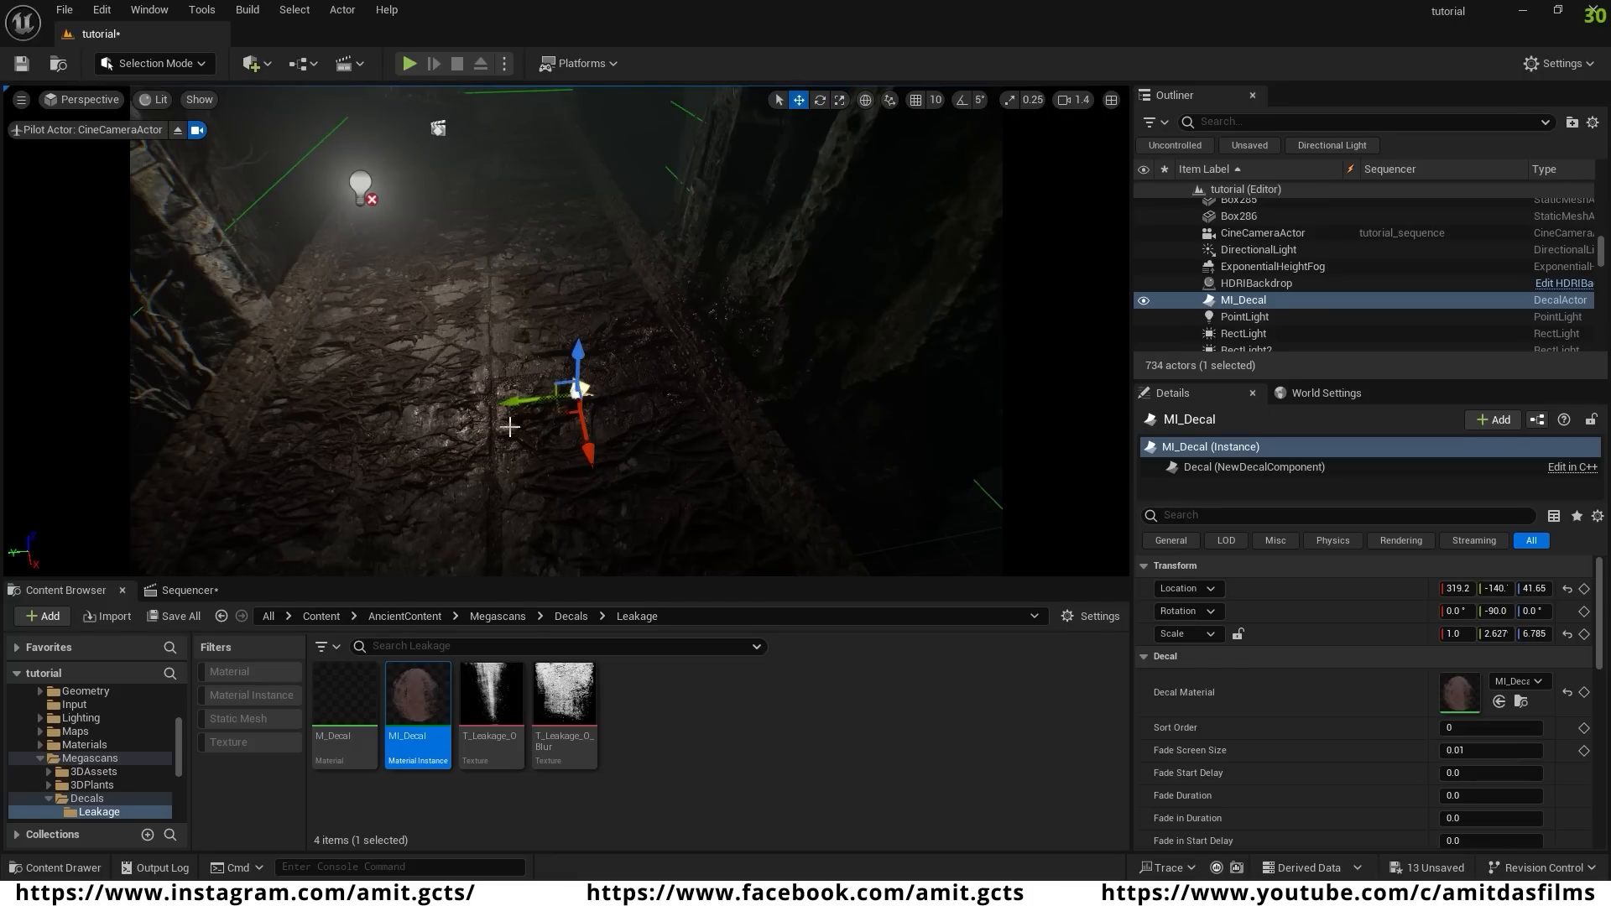
left_click_drag(520, 405, 334, 386, "alt")
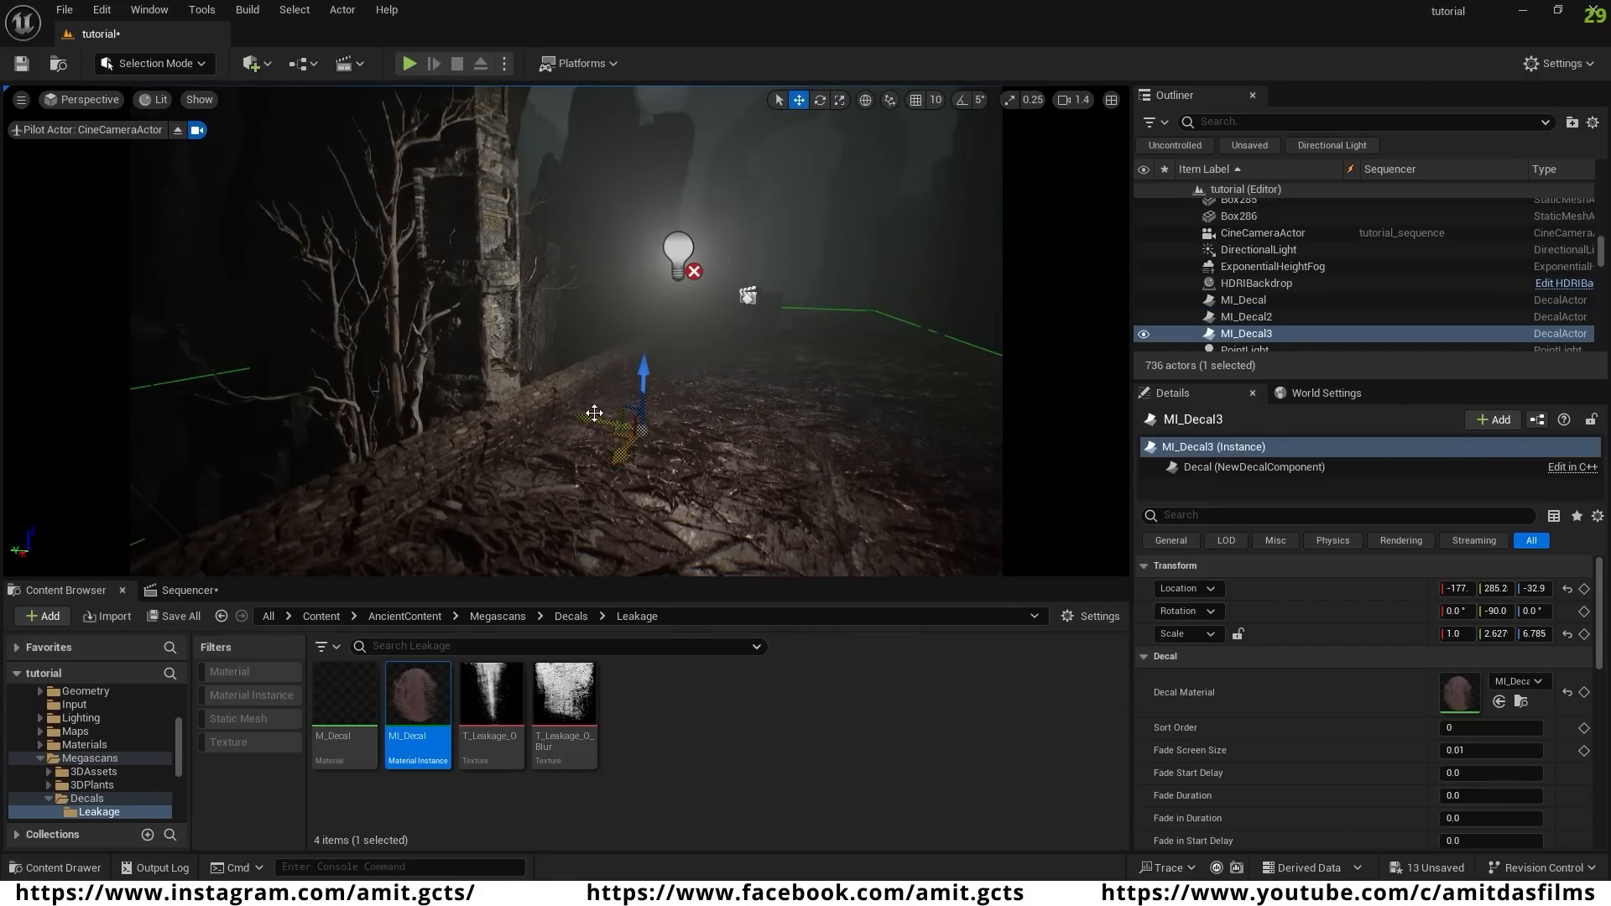
- Duplicate the MI_Decal twice more, spreading the copies along the walkway floor
left_click_drag(604, 474, 625, 475, "alt")
left_click_drag(646, 336, 749, 453)
key("w")
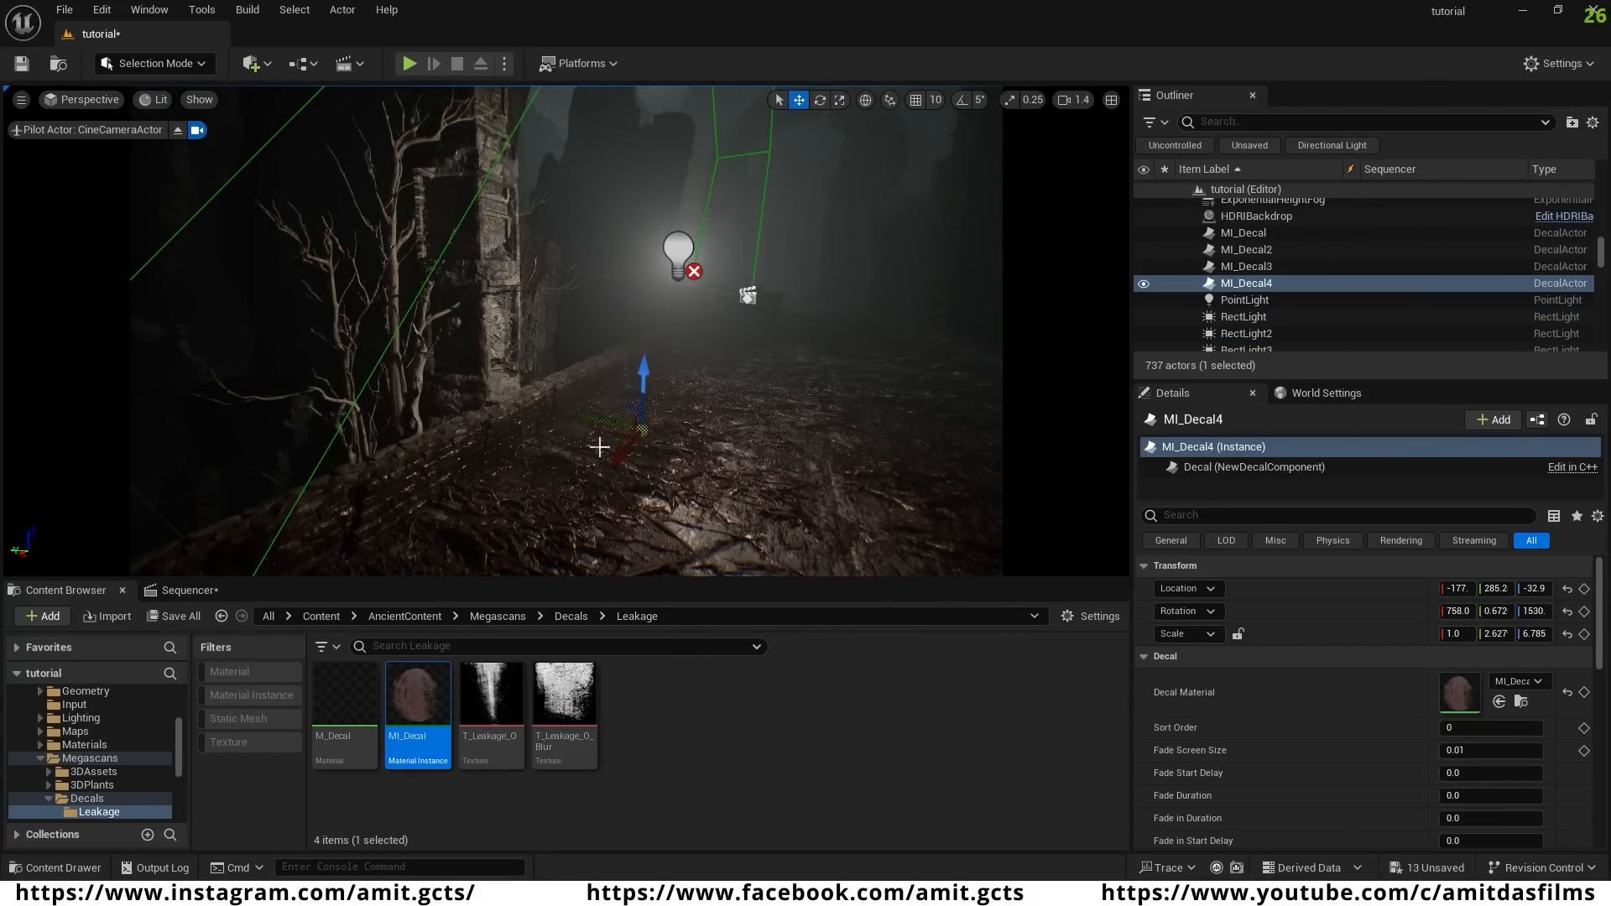
left_click_drag(601, 414, 526, 401)
right_click_drag(537, 395, 590, 447)
left_click(590, 447)
left_click_drag(554, 503, 642, 352, "alt")
right_click_drag(642, 353, 686, 494)
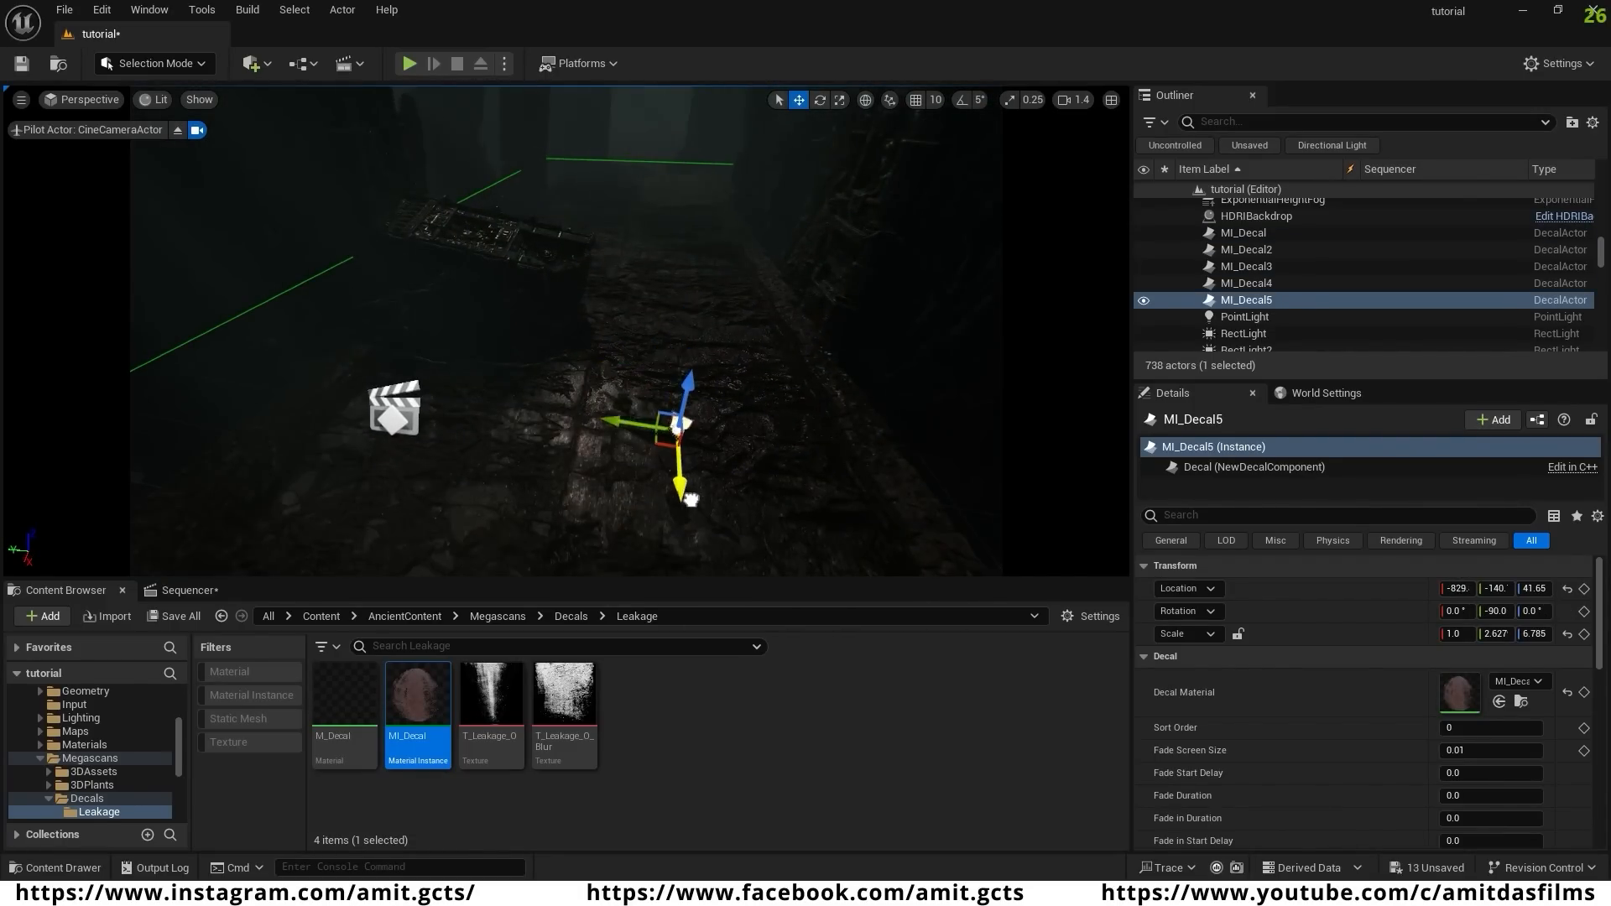
- Move the newest MI_Decal copy to about 252.8 in Y and -4.02 in Z, and scale it to 4.406 in X
left_click_drag(621, 419, 395, 366)
right_click_drag(512, 463, 643, 344)
left_click_drag(642, 344, 643, 311)
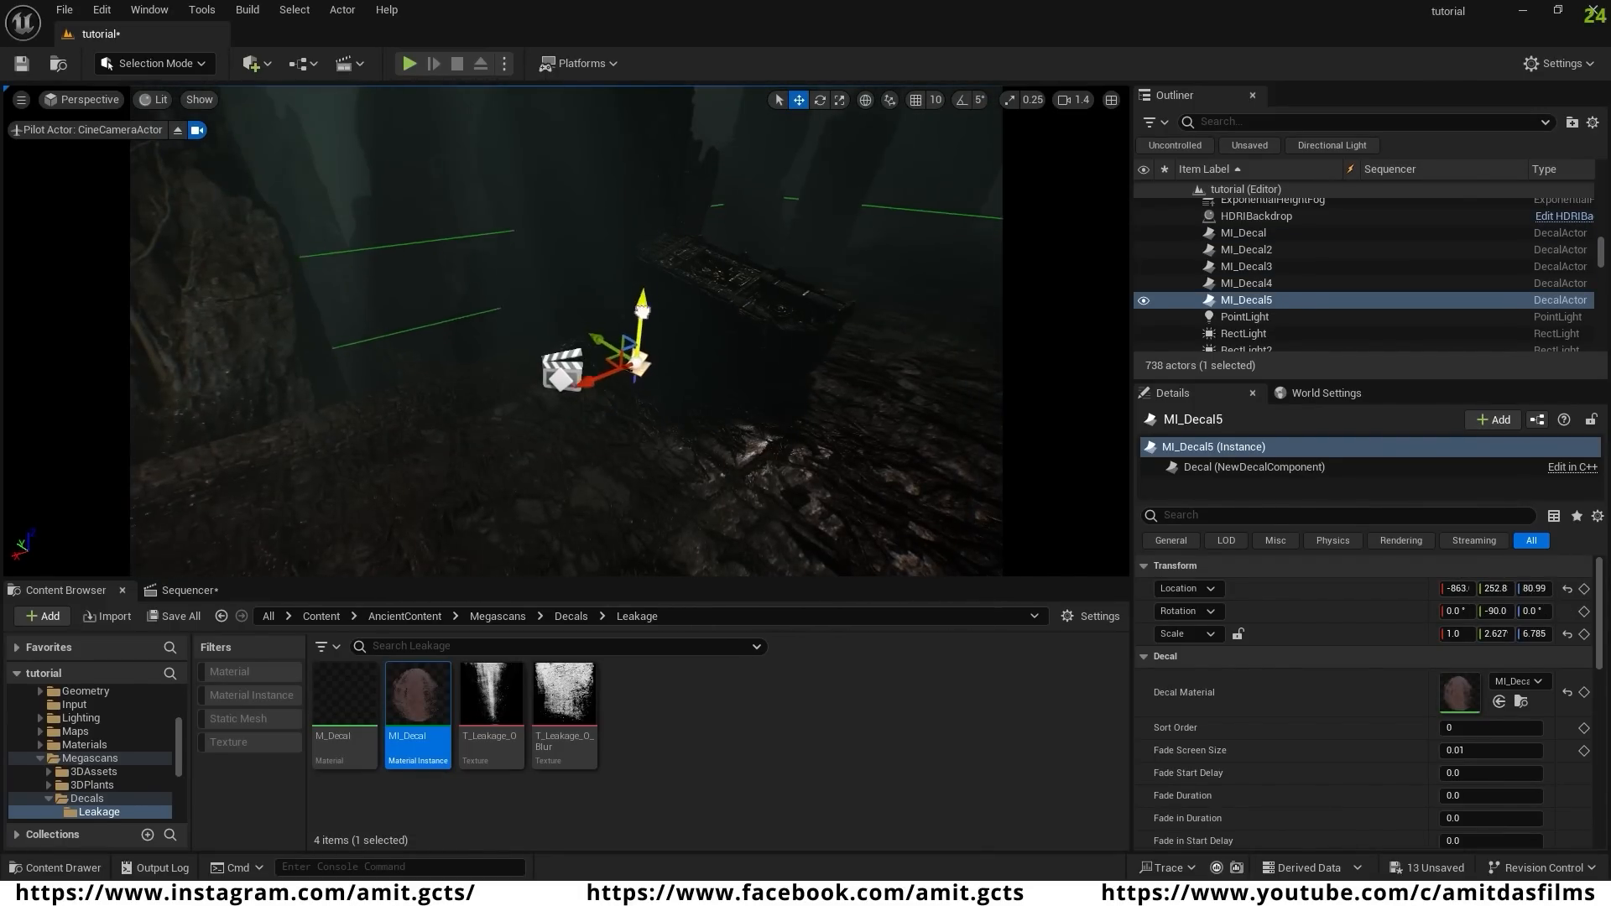
left_click_drag(628, 445, 627, 449)
right_click_drag(626, 449, 629, 414)
key("w")
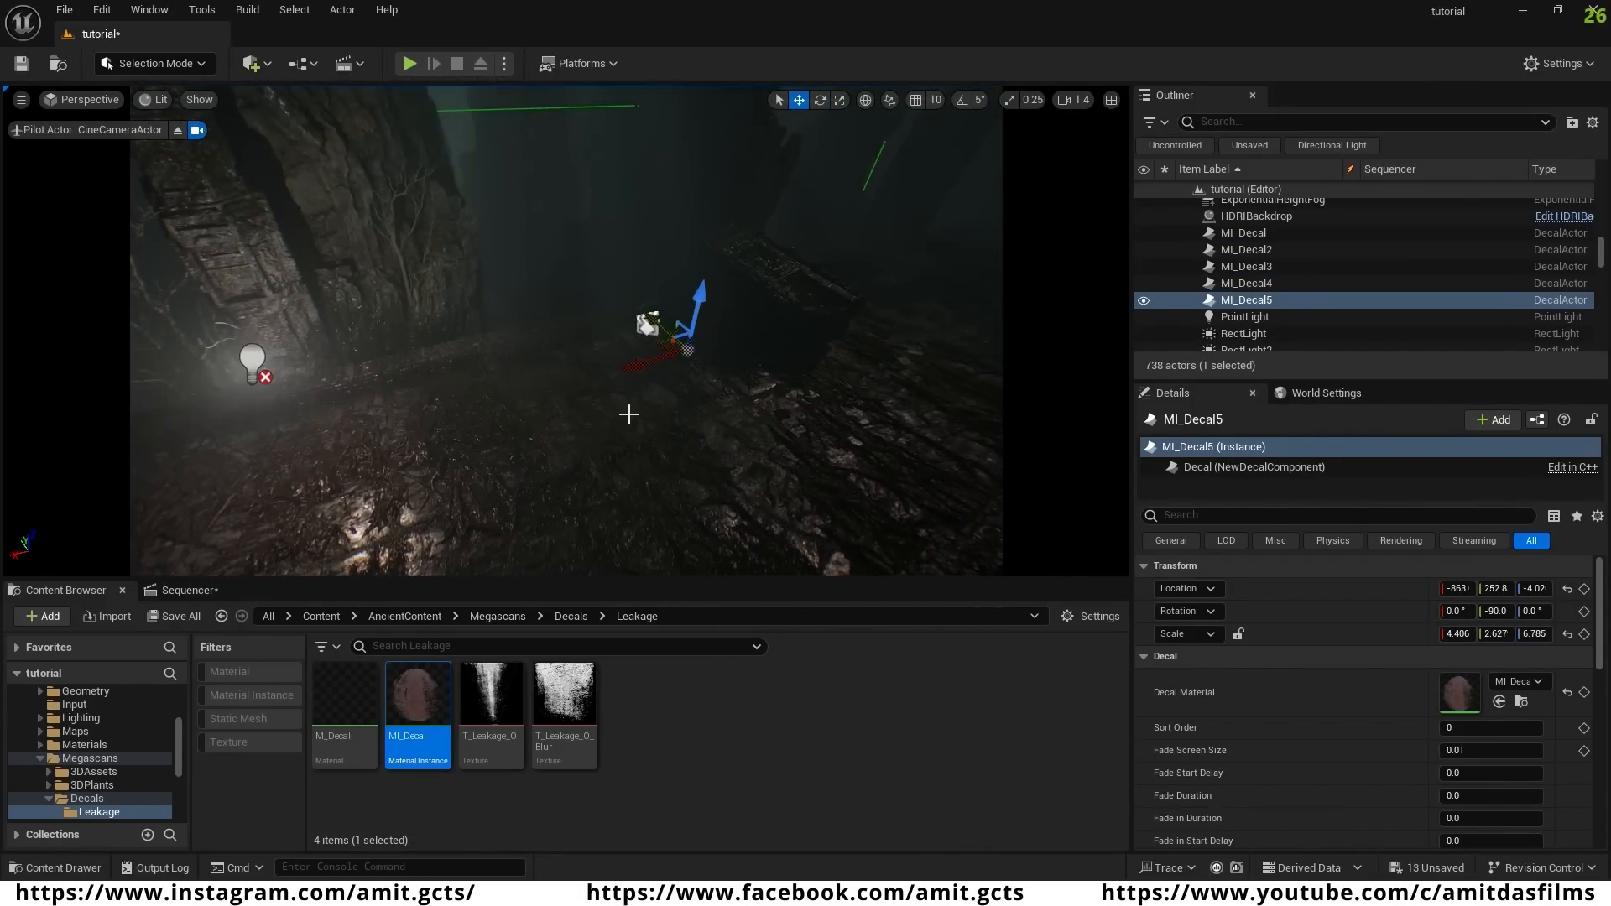
- Duplicate the deepened MI_Decal twice to cover more of the walkway and its edges
left_click_drag(636, 366, 852, 295, "alt")
right_click_drag(851, 295, 599, 475)
left_click_drag(599, 475, 785, 378, "alt")
right_click_drag(785, 378, 729, 472)
scroll(932, 420, "up", 4)
key("w")
- Delete the PointLight hovering above the walkway
left_click(726, 462)
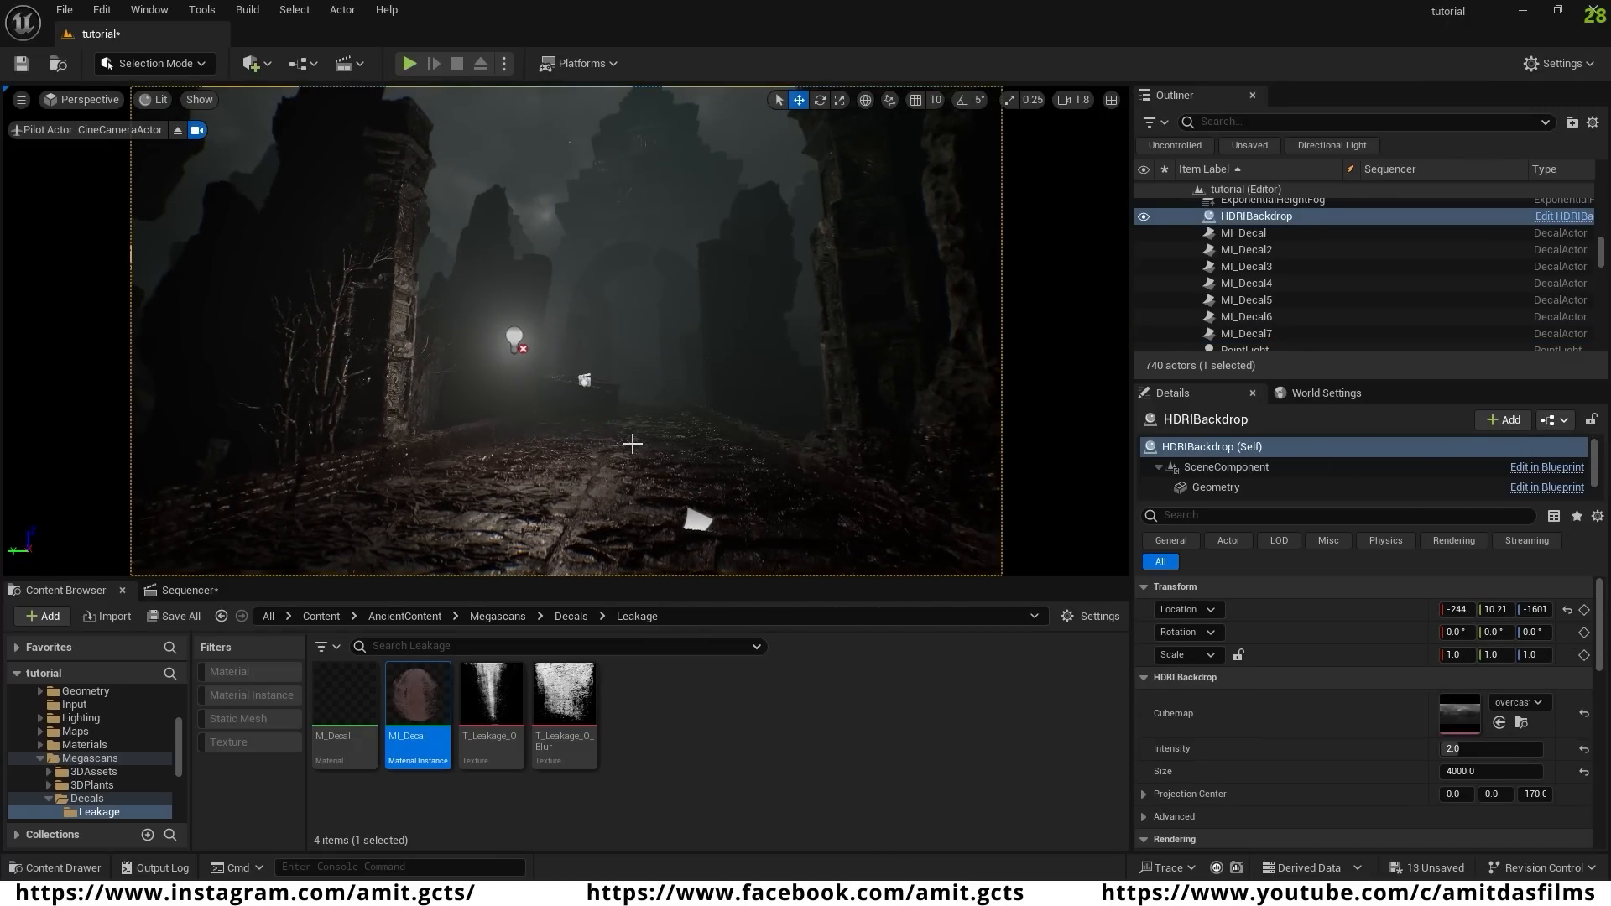
left_click(516, 342)
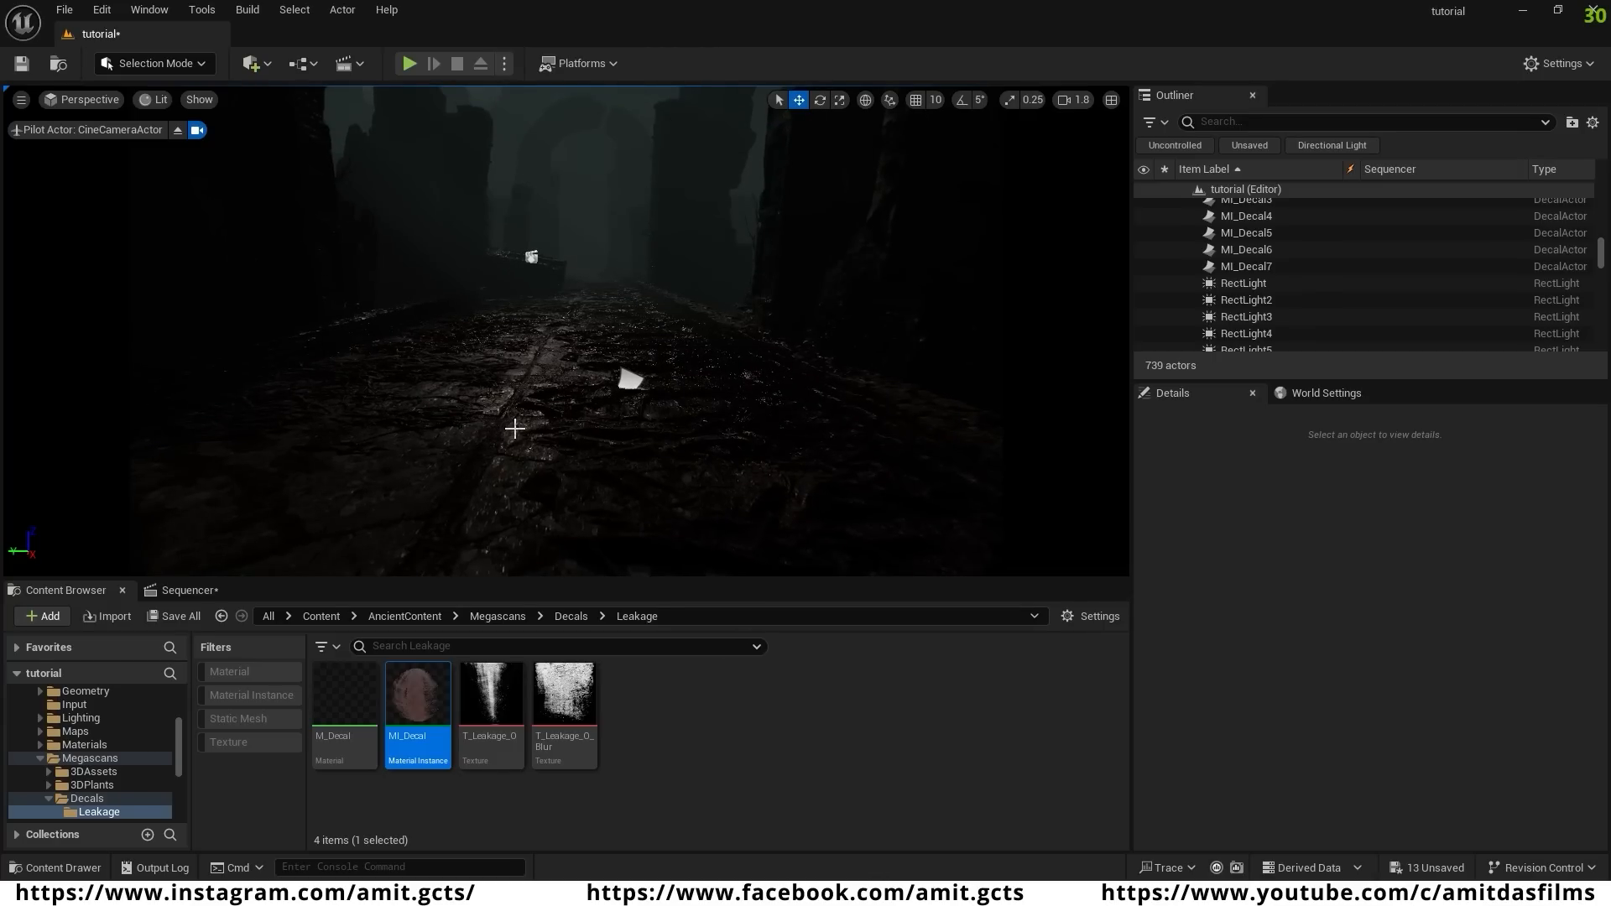
left_click(640, 480)
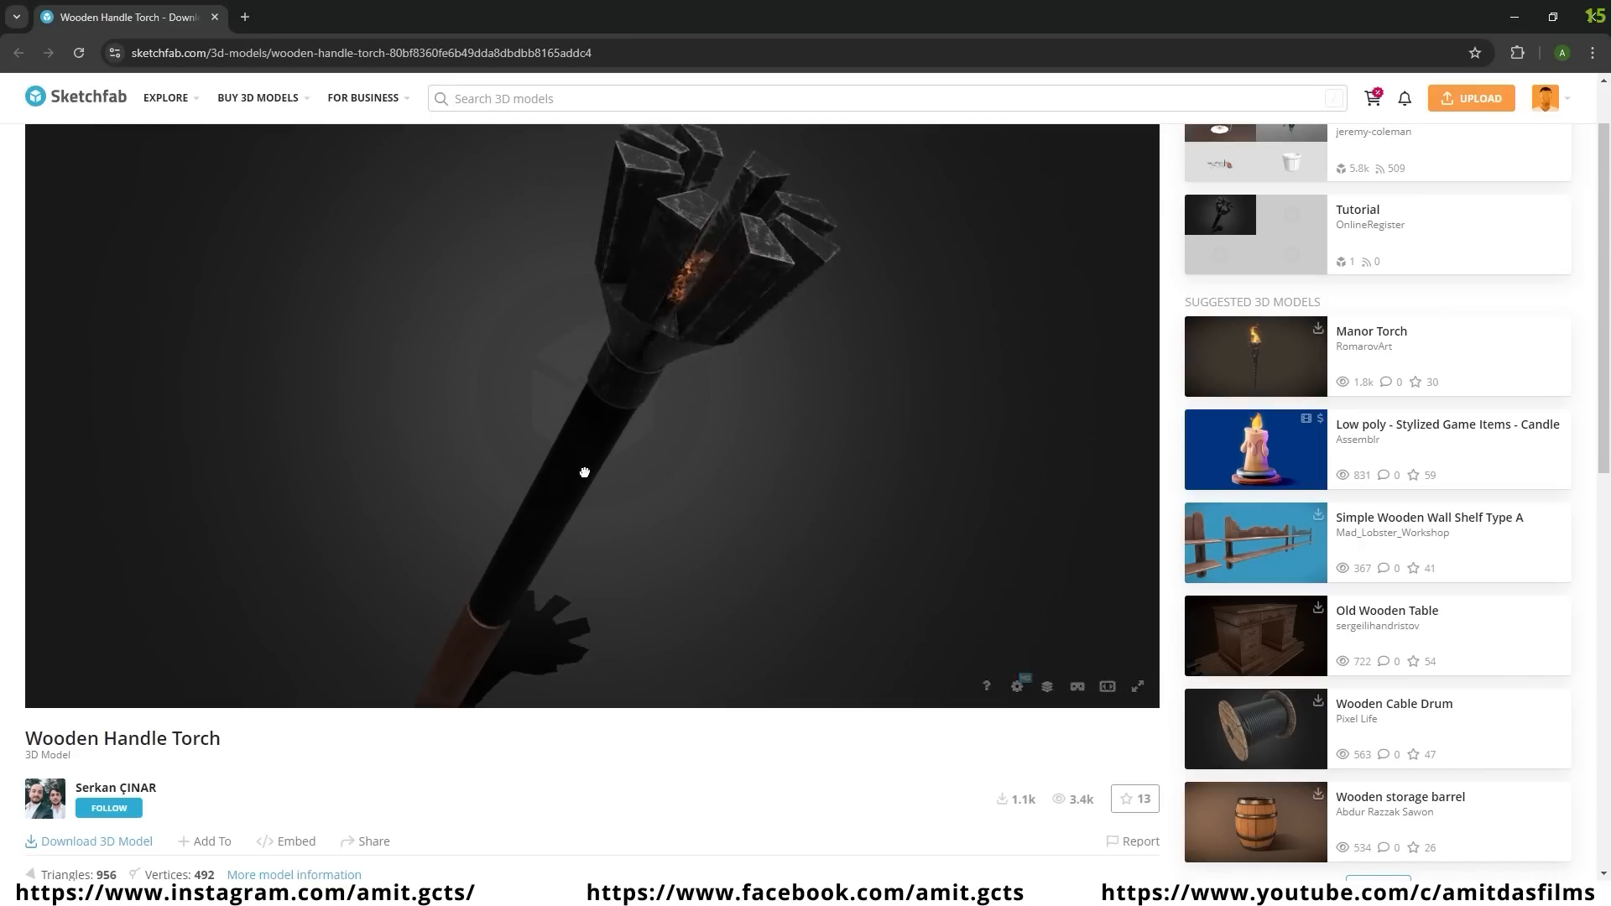
- Switch to Sketchfab, inspect the Wooden Handle Torch model, and open its download options to check the Creative Commons Attribution credit
mouse_move(586, 467)
left_mouse_down()
mouse_move(741, 461)
mouse_move(597, 479)
mouse_move(494, 464)
left_mouse_up()
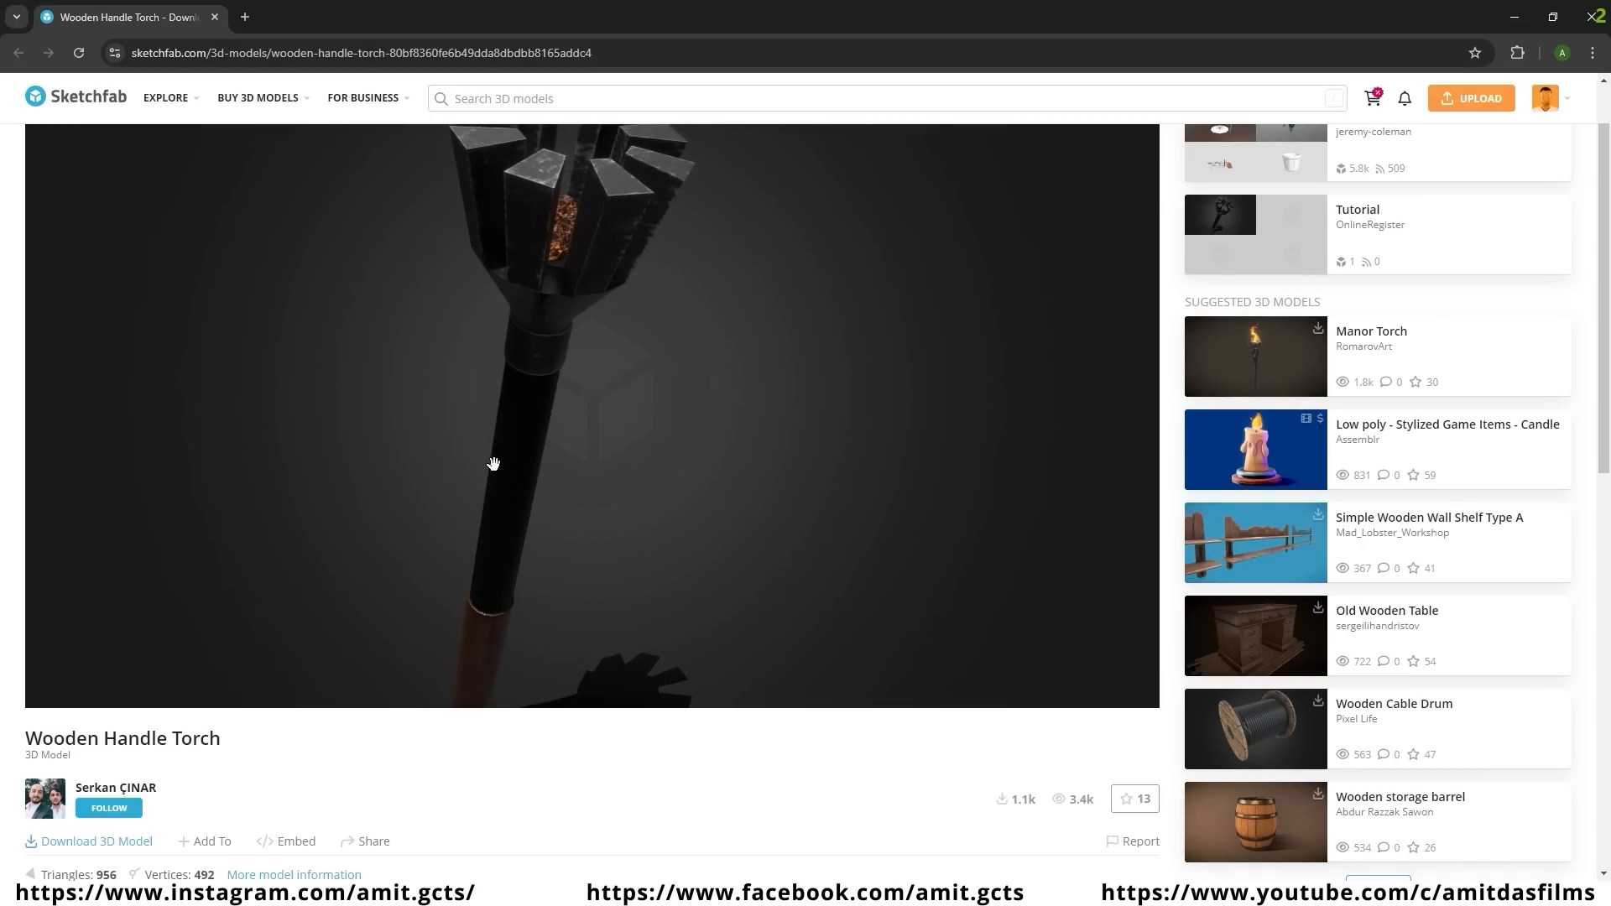
scroll(7, 402, "down", 2)
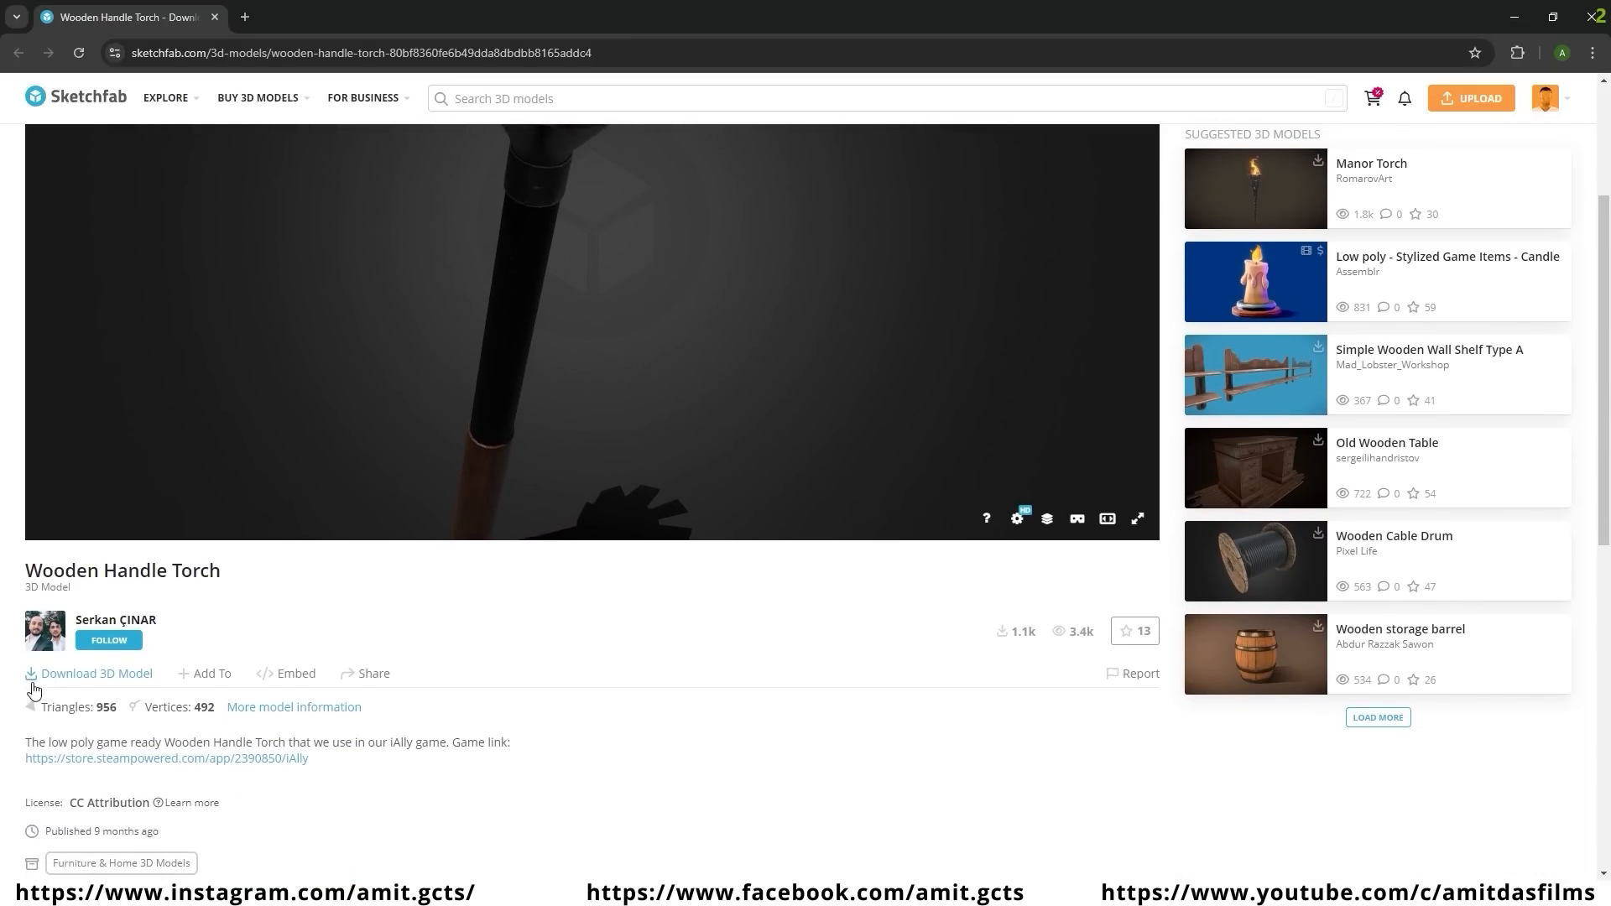
left_click(111, 682)
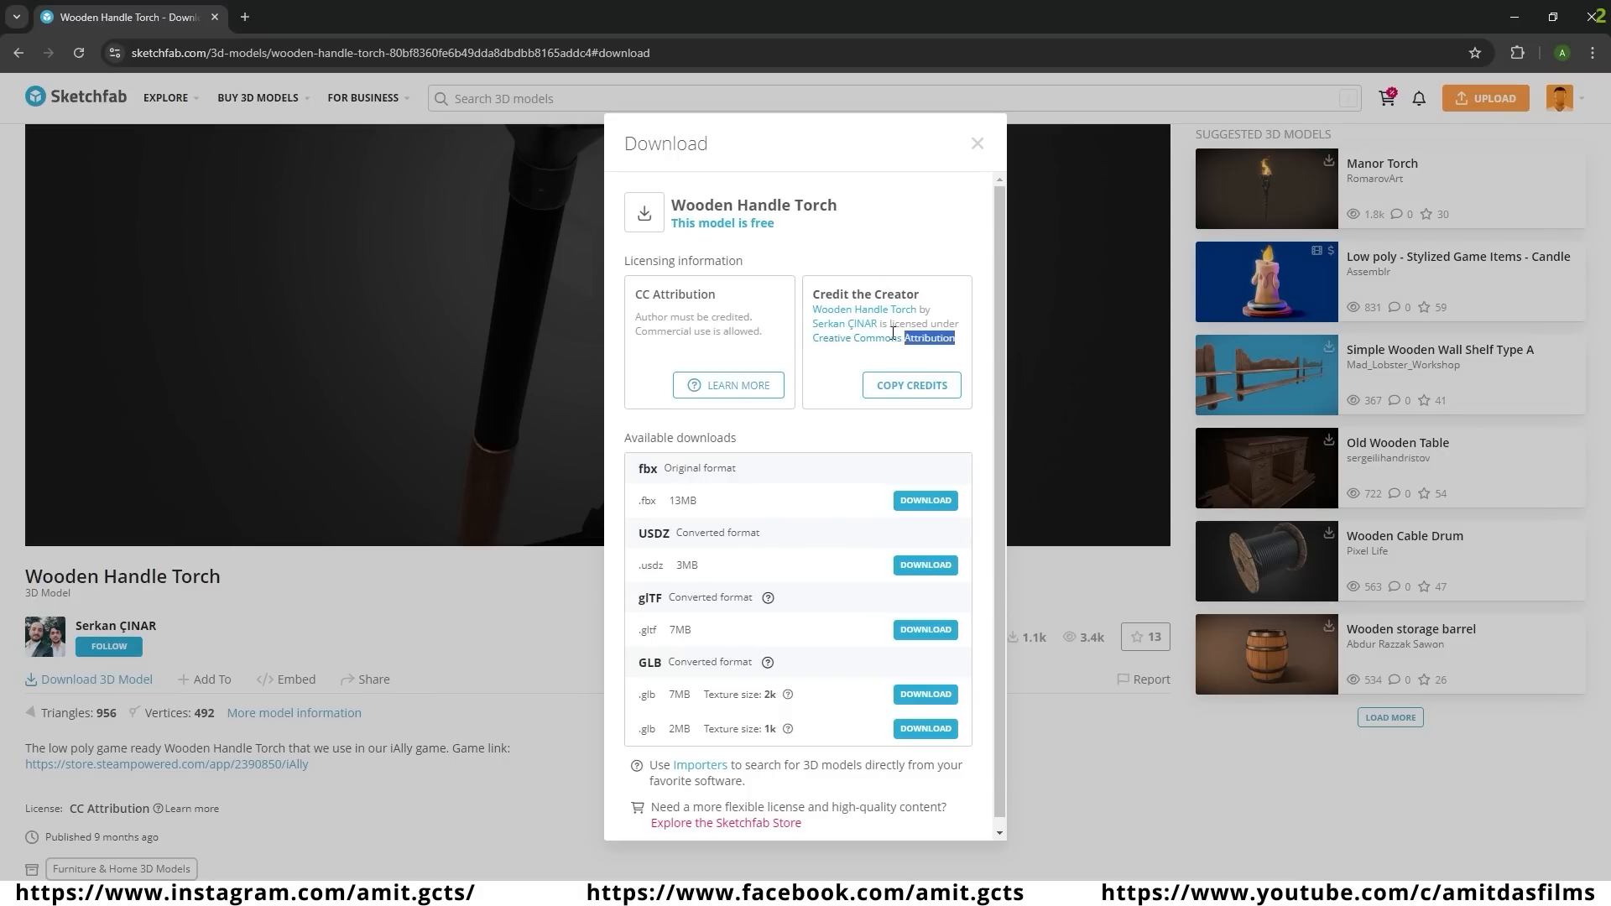
left_click_drag(893, 333, 956, 344)
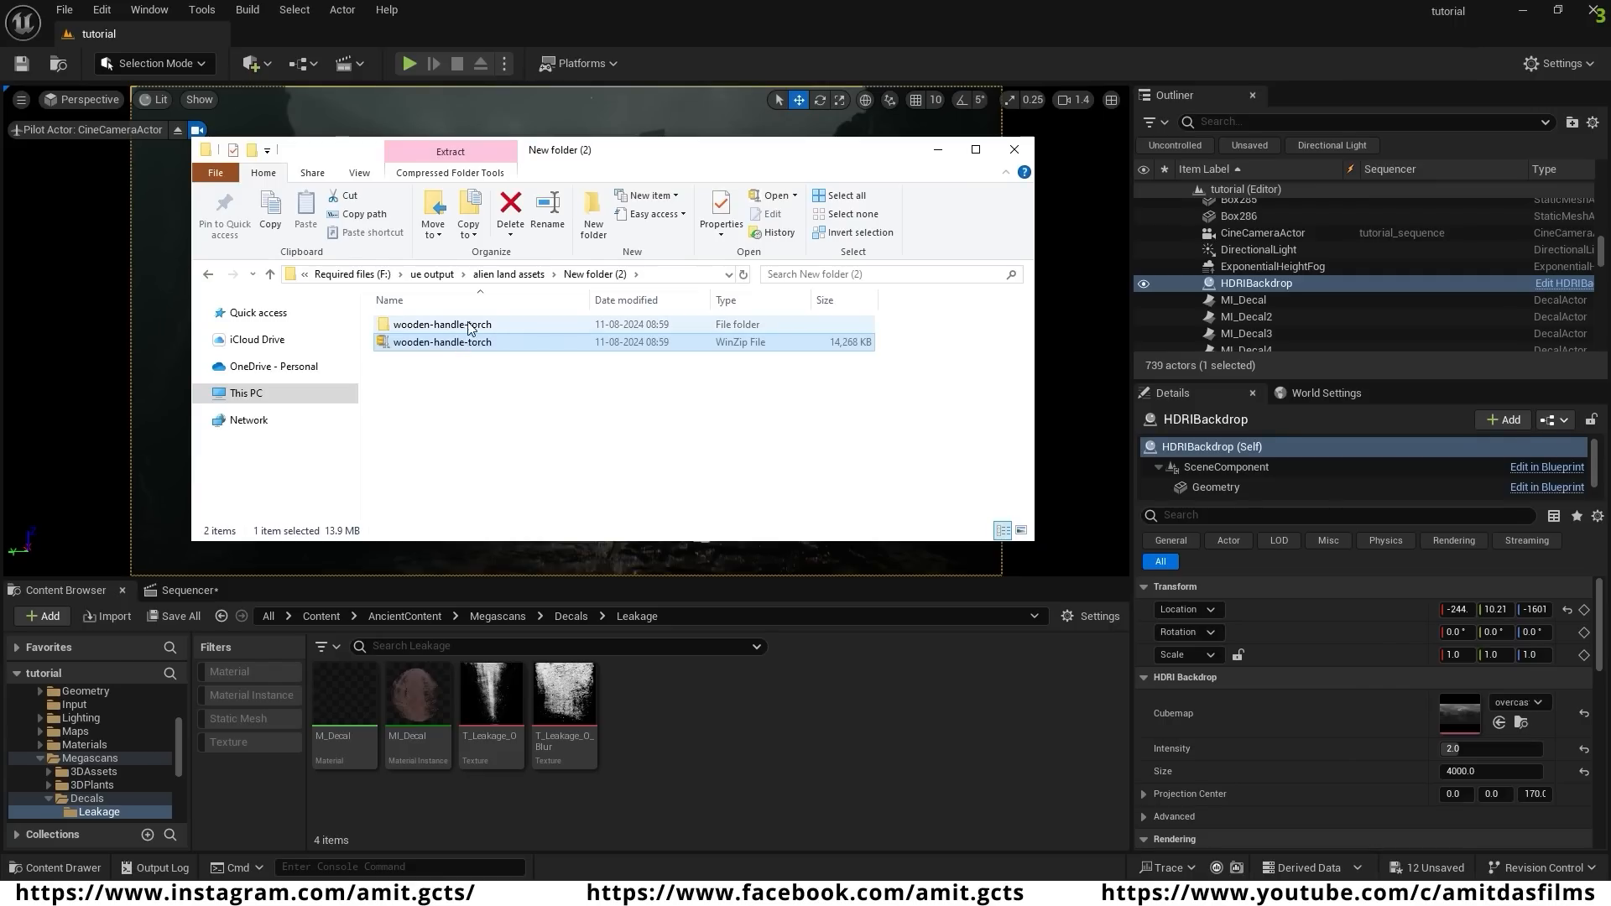
- In File Explorer, open the wooden-handle-torch source folder and locate BekciMesale.fbx
double_click(474, 325)
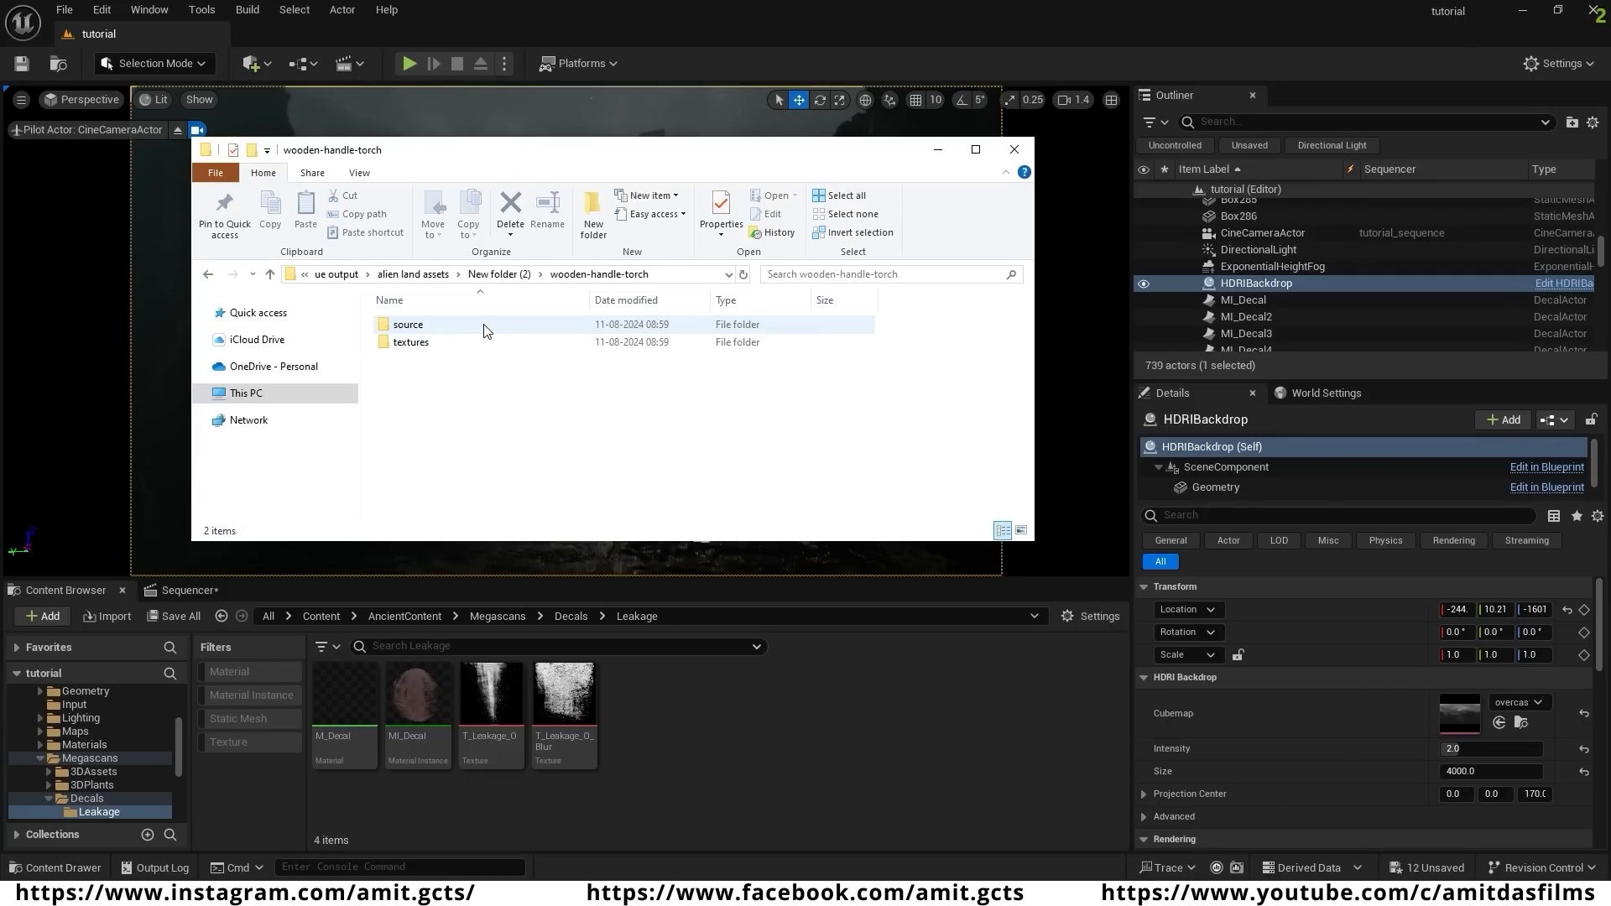
double_click(441, 327)
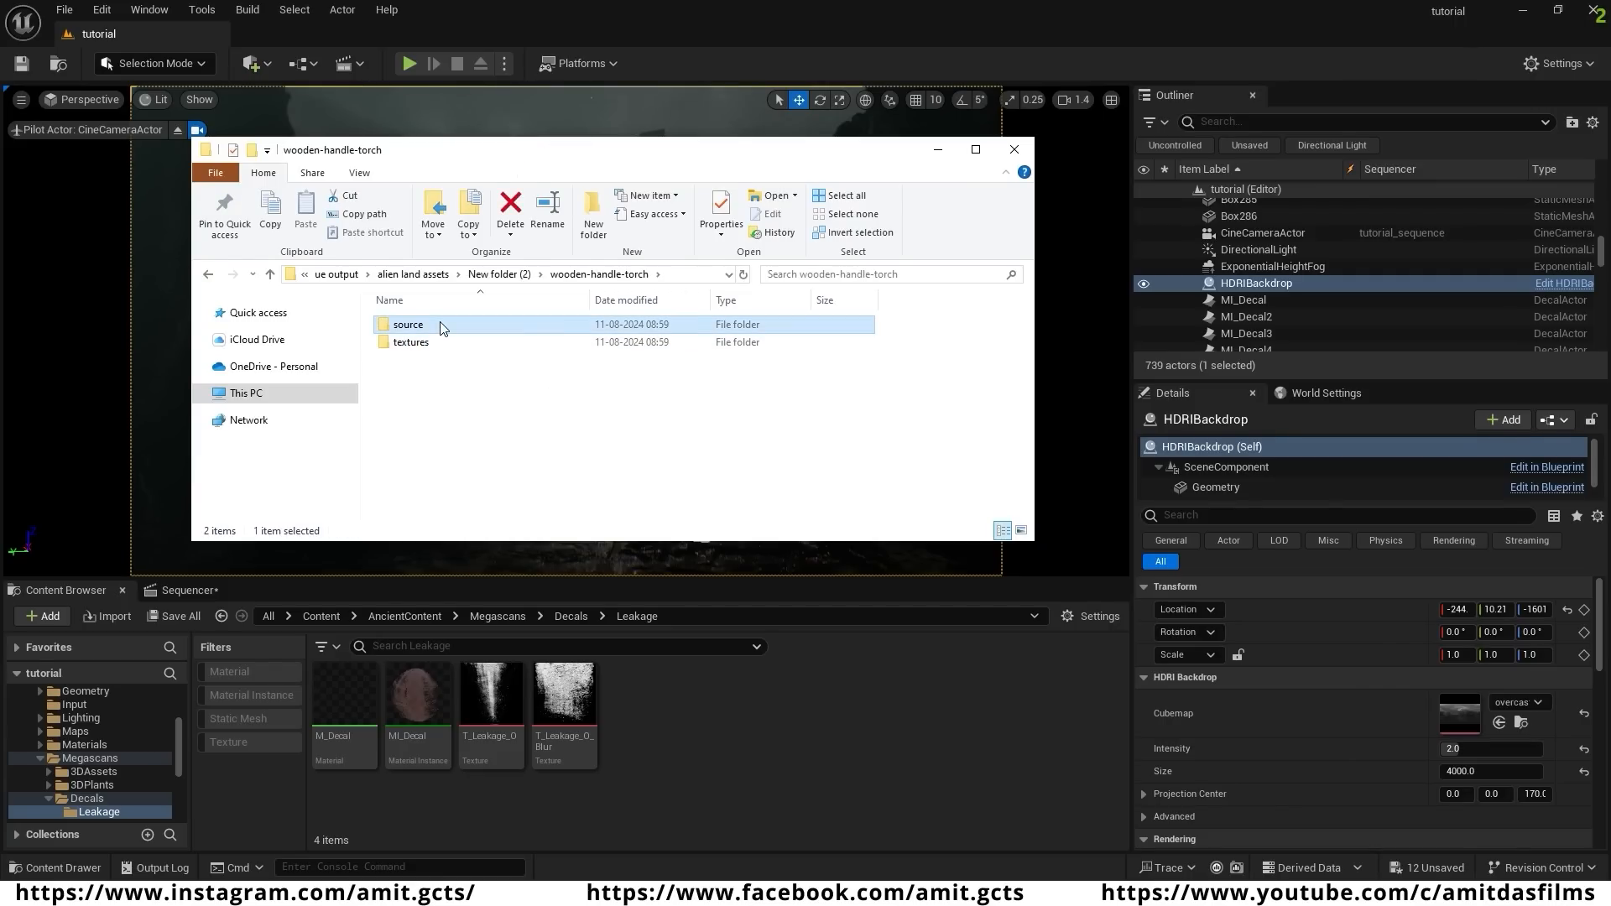
left_click(493, 333)
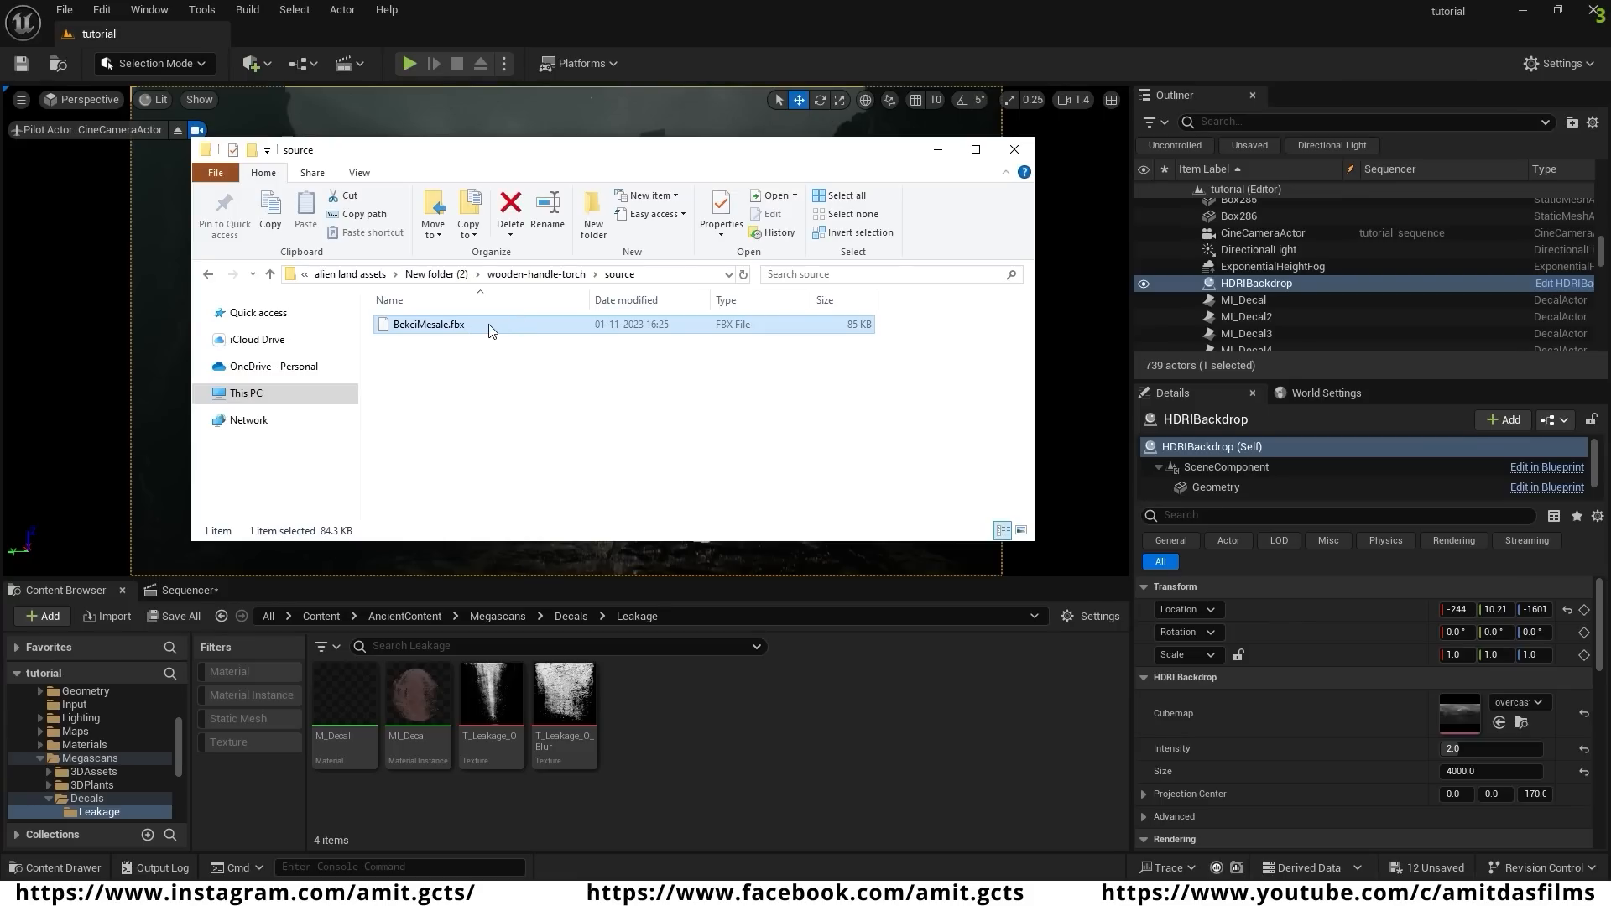
key("F2")
left_click(499, 368)
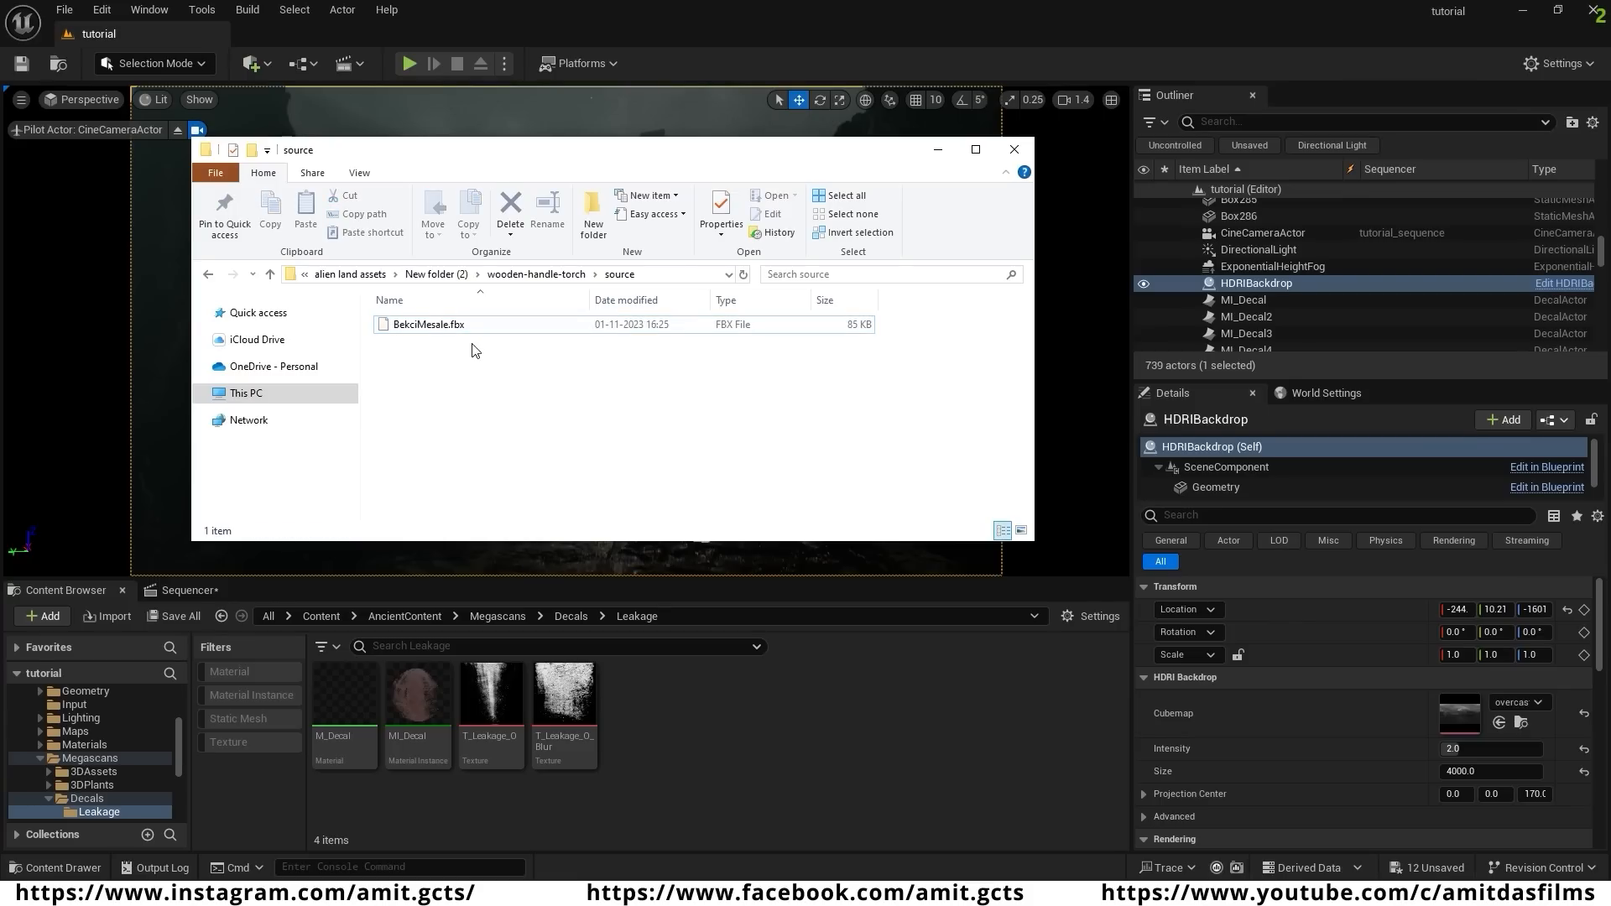
- Back in Unreal Editor, create a folder named 3D_models directly under Content and open it
scroll(107, 760, "up", 10)
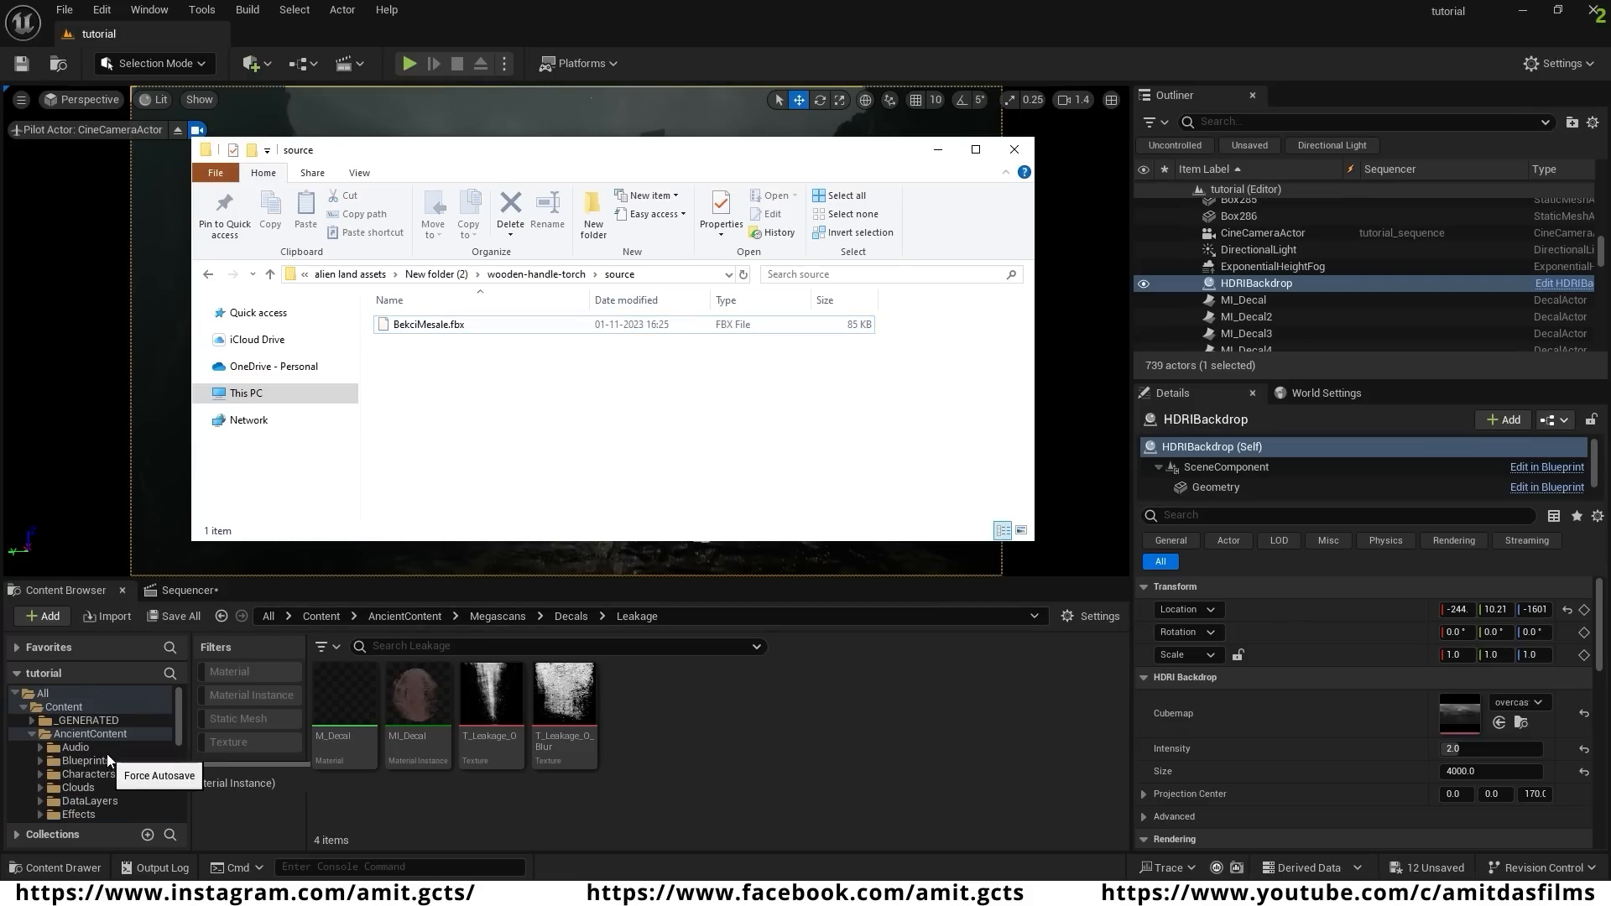
left_click(64, 707)
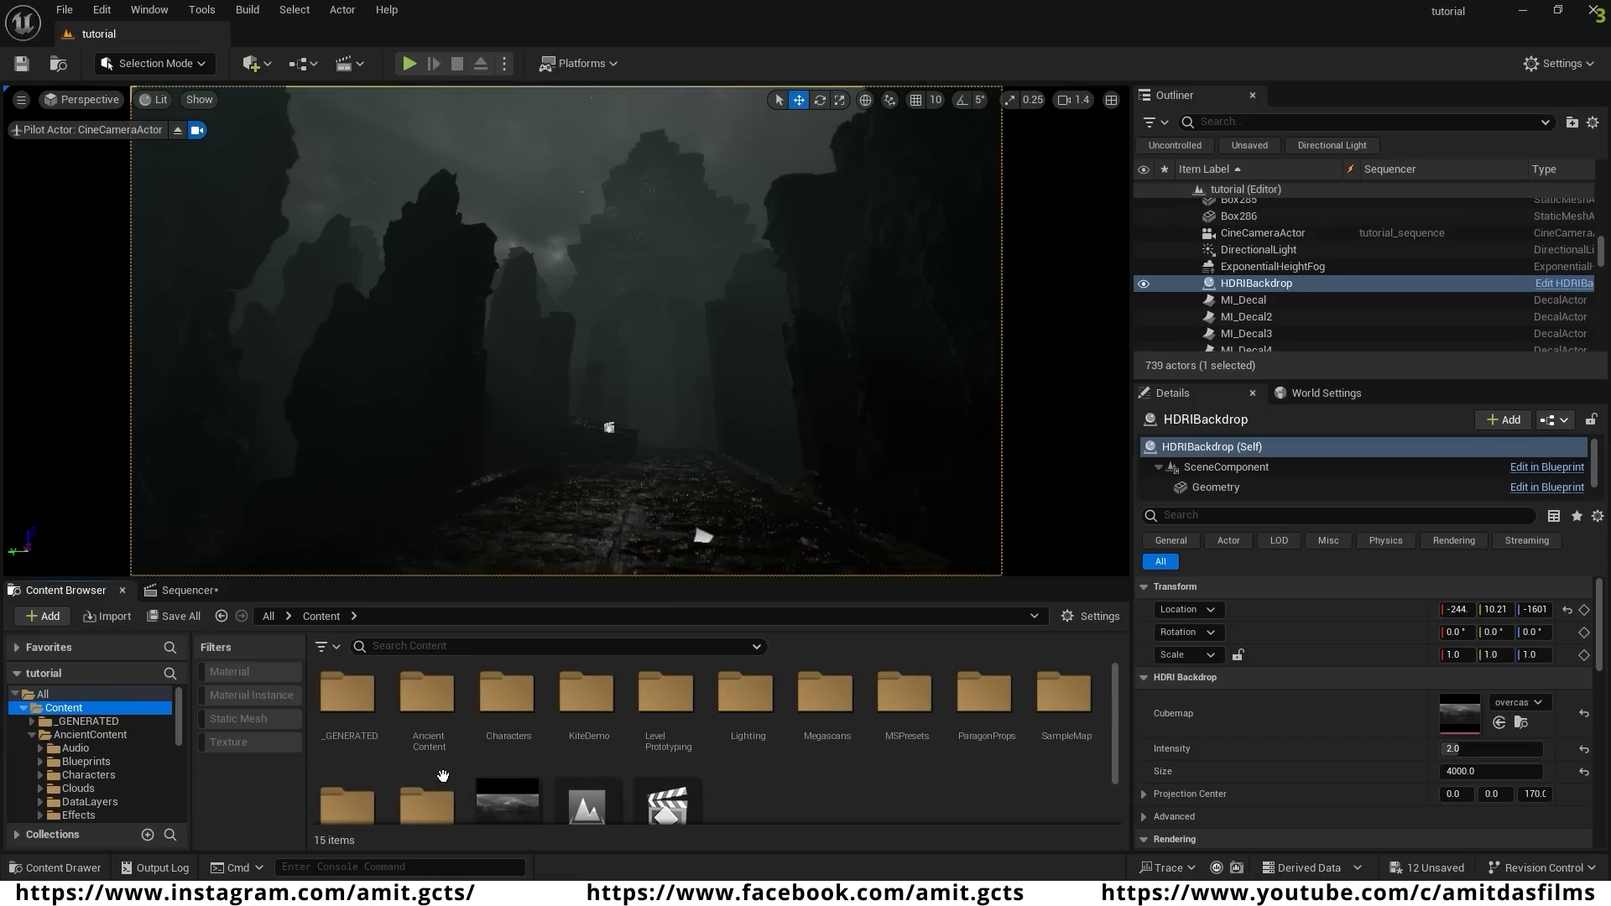
right_click(769, 793)
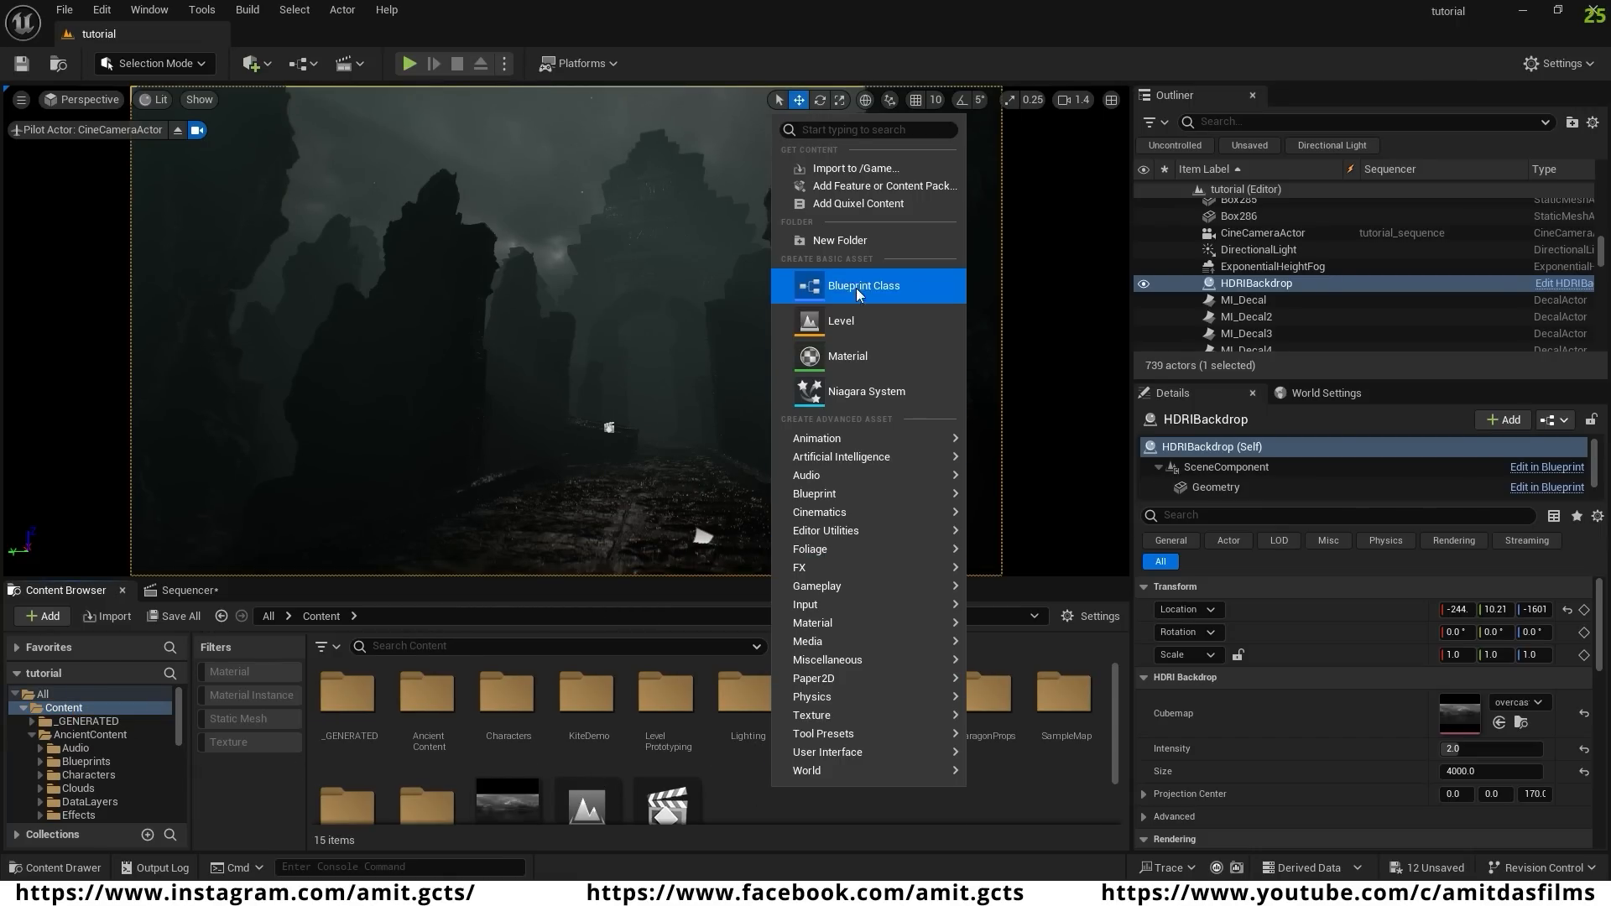
left_click(860, 240)
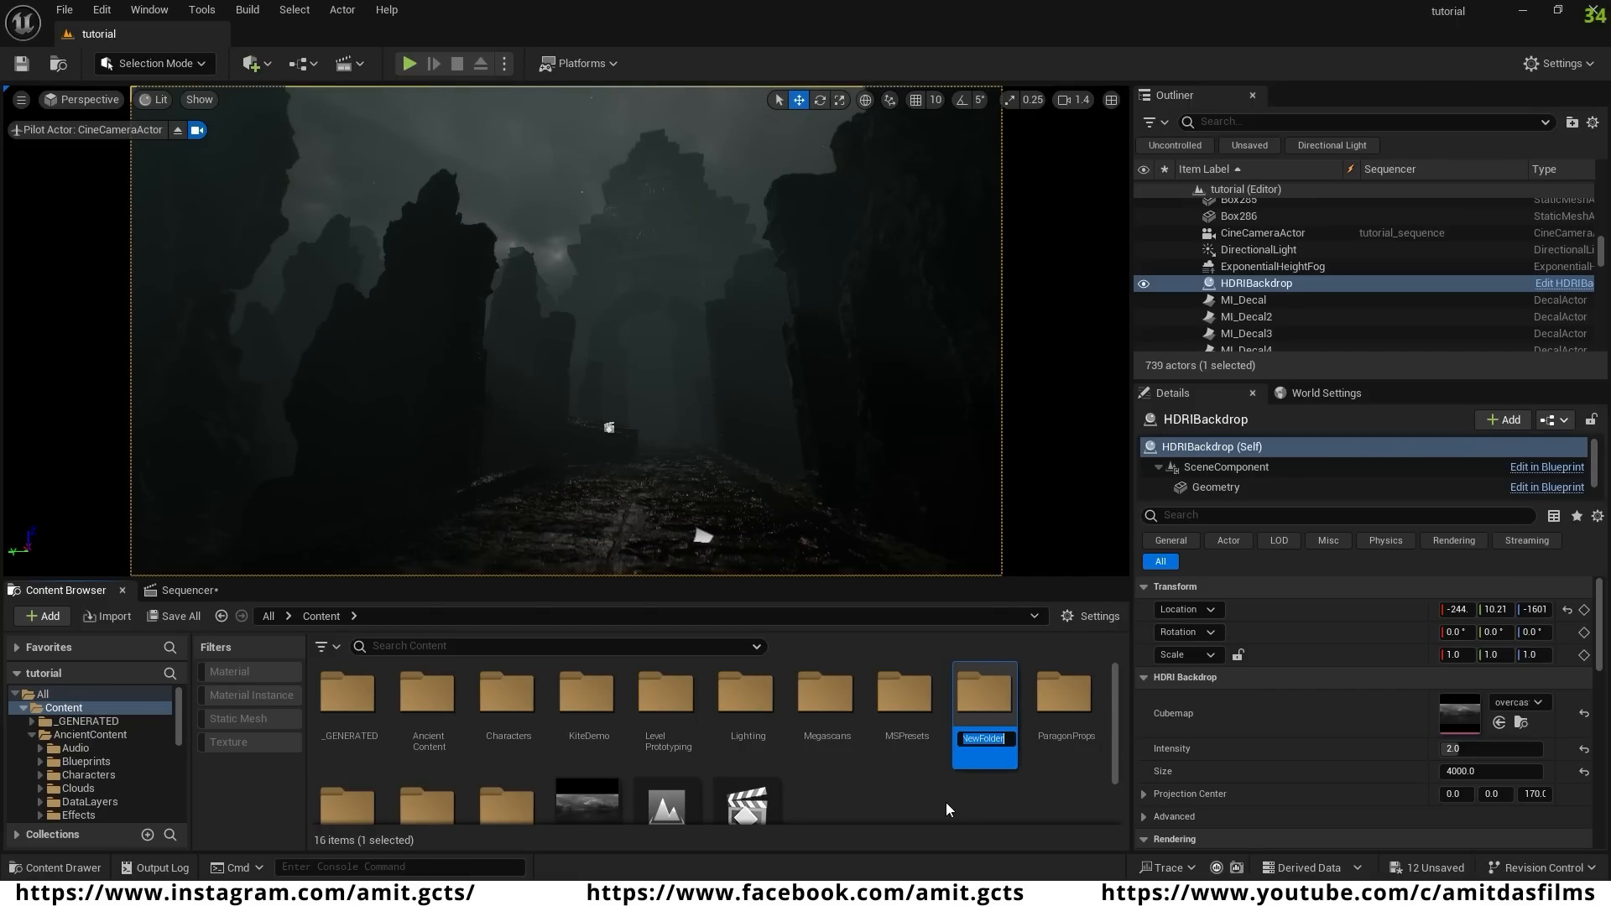
type("3D_models")
key("Return")
double_click(438, 705)
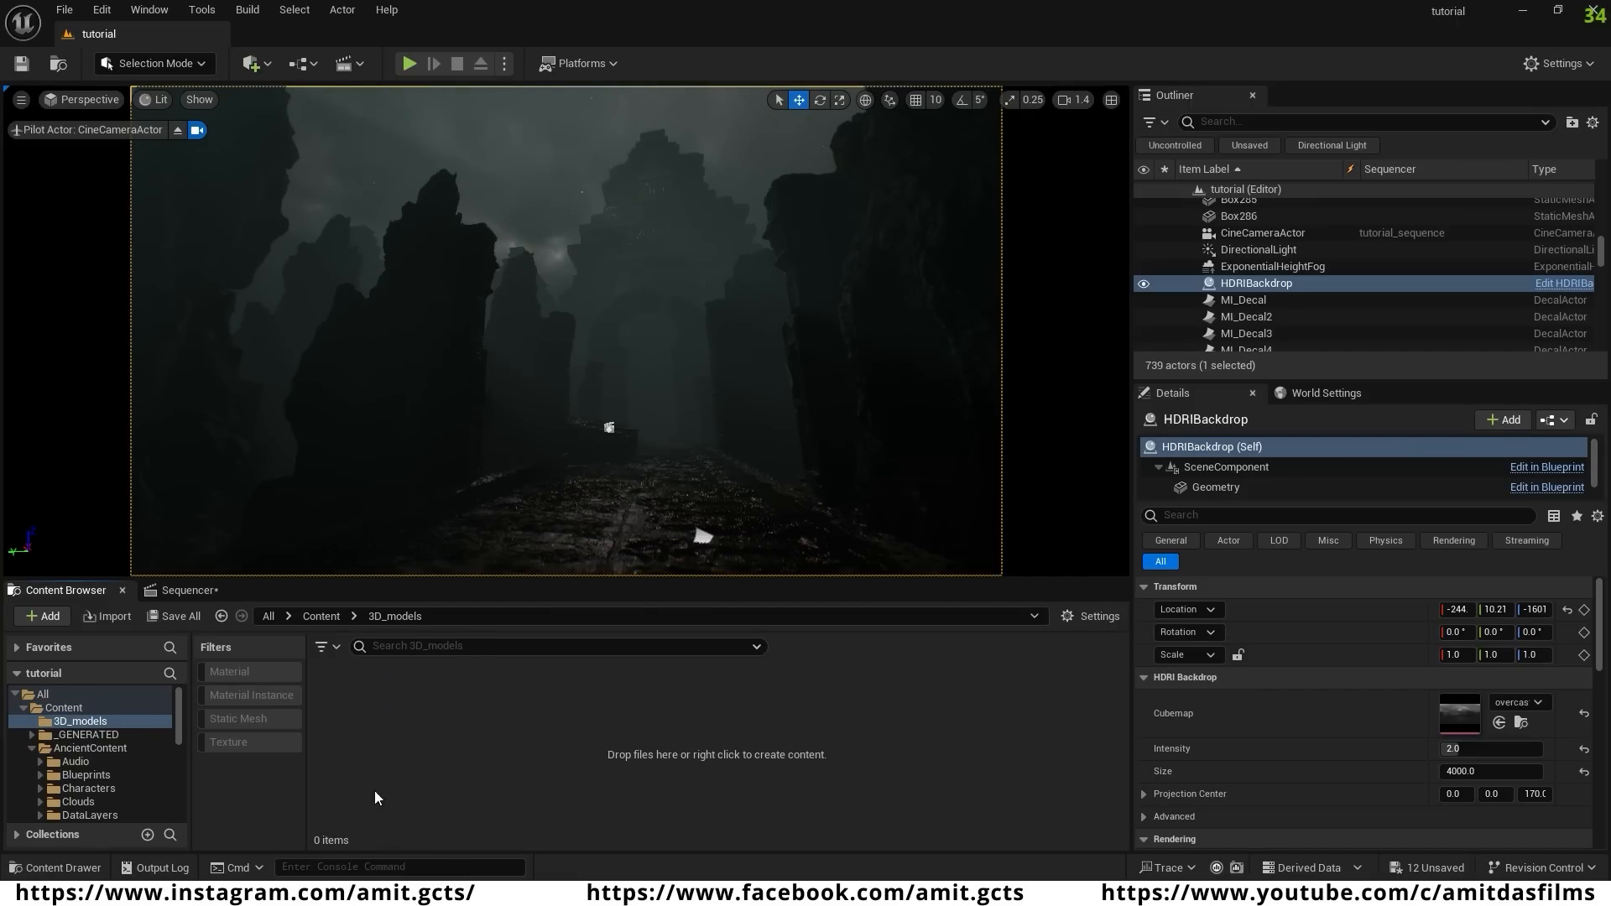
- Import BekciMesale.fbx into the 3D_models folder with Build Nanite enabled, and close the message log
key("alt+Tab")
left_click(443, 329)
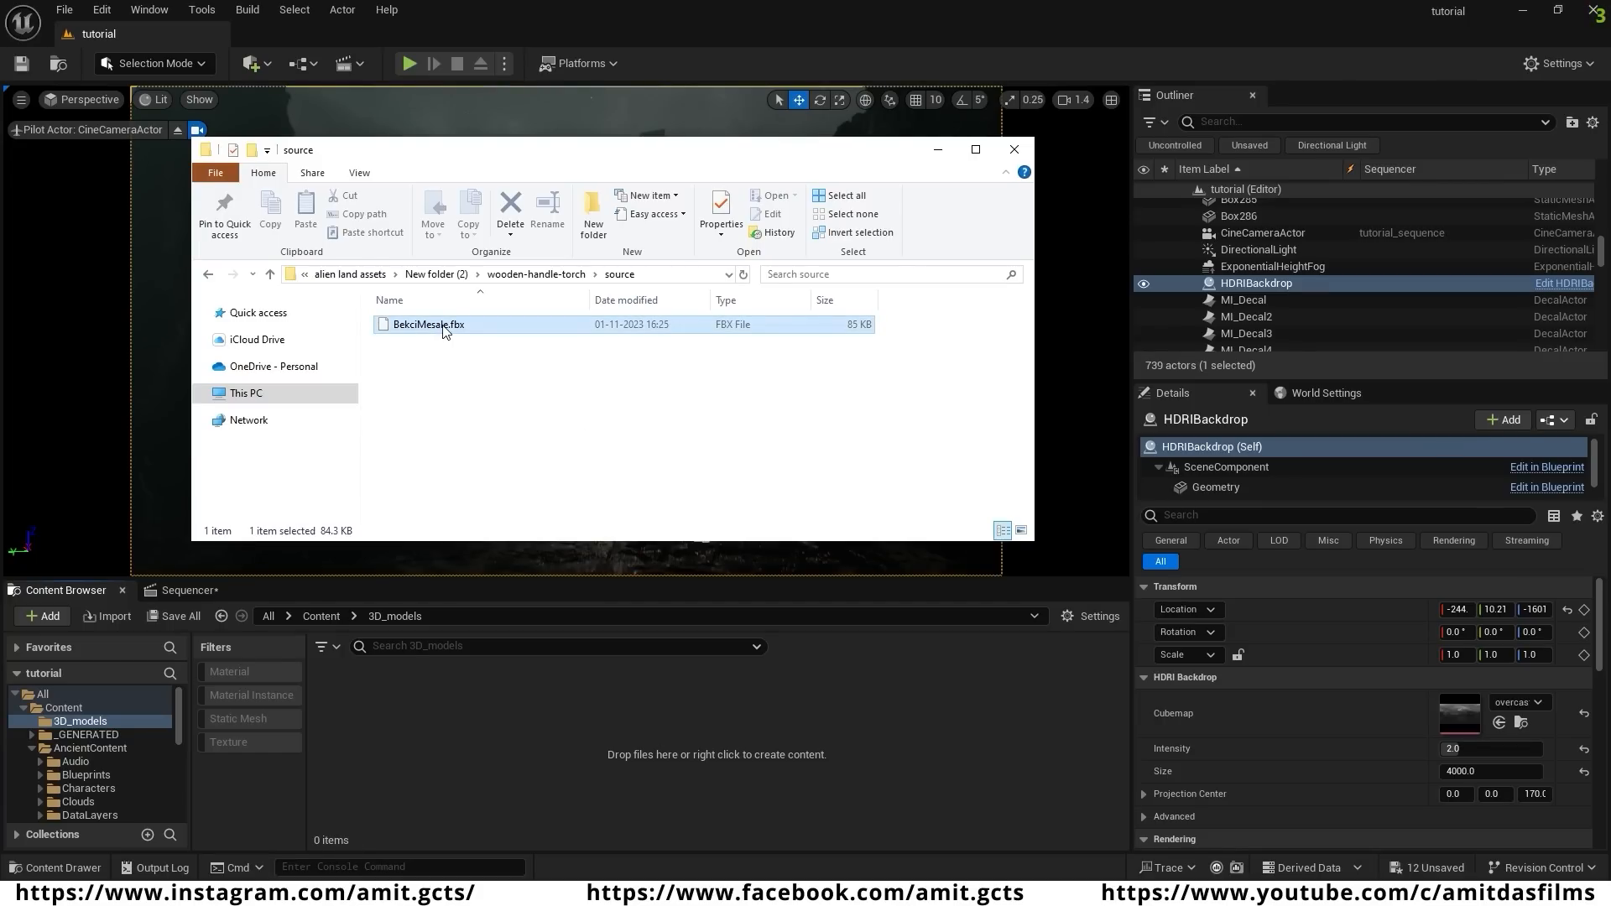
left_click_drag(445, 330, 419, 681)
left_click_drag(390, 742, 389, 741)
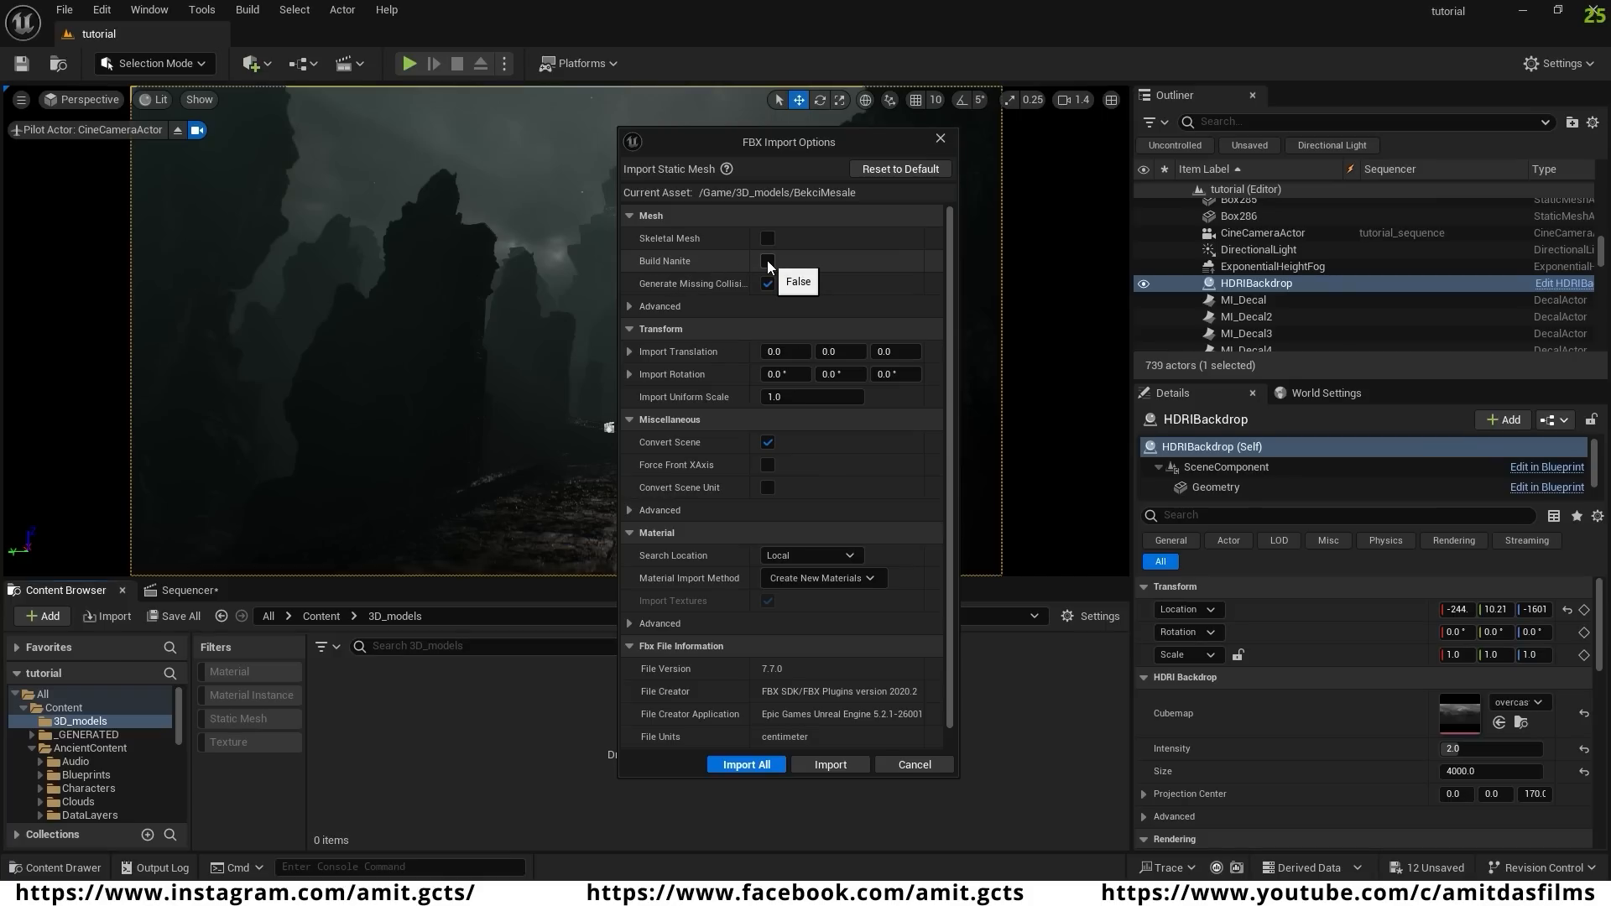
left_click(768, 261)
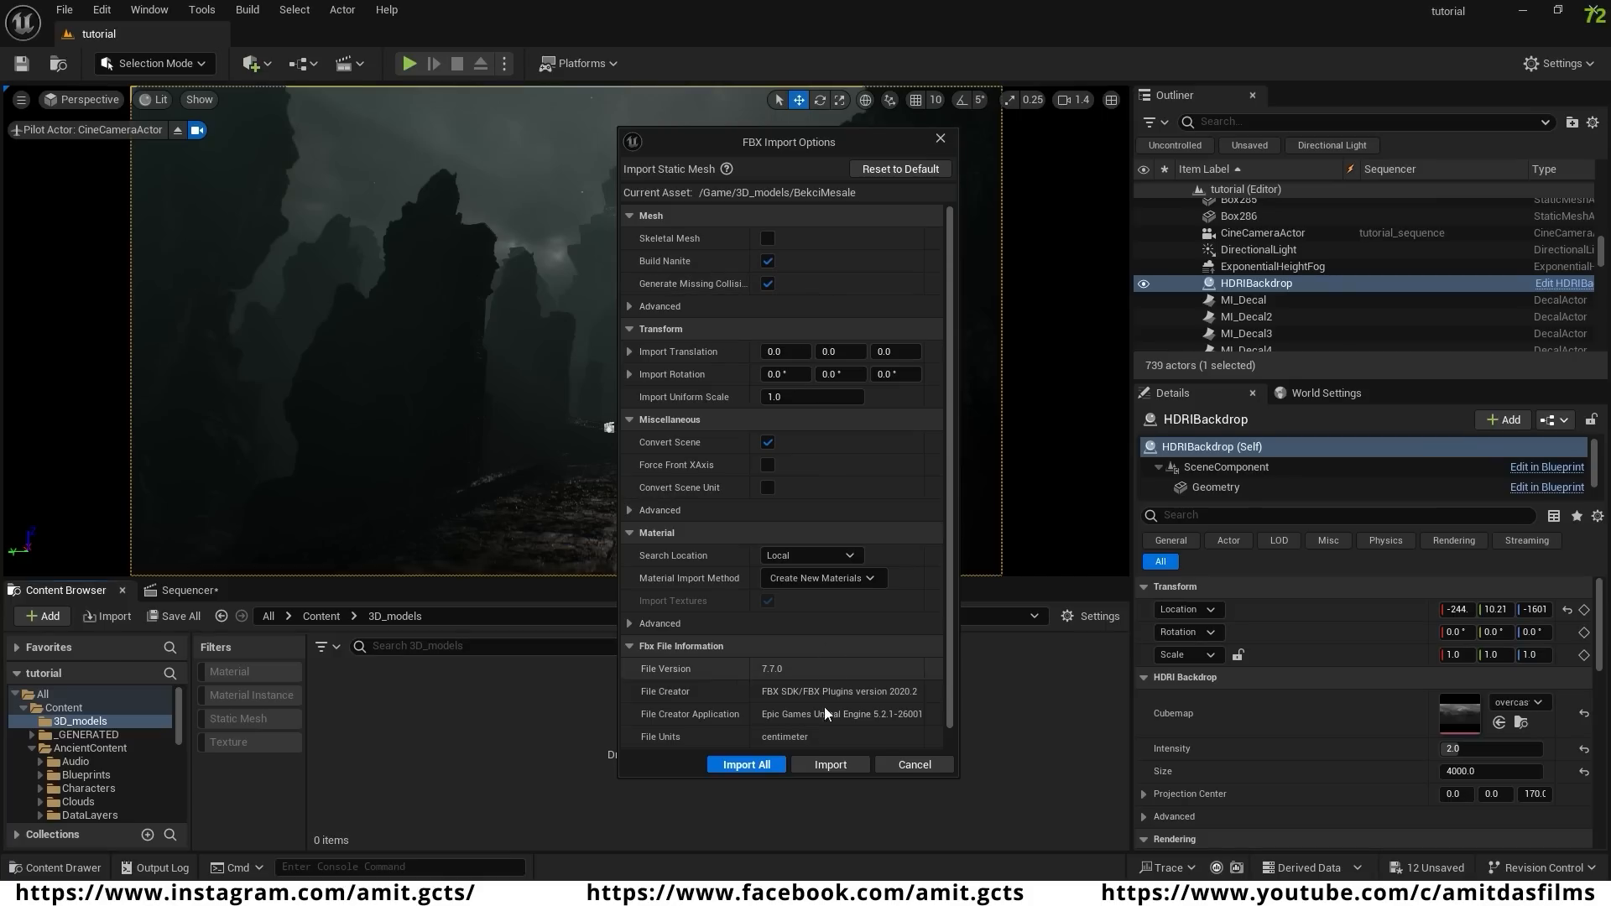
left_click(746, 765)
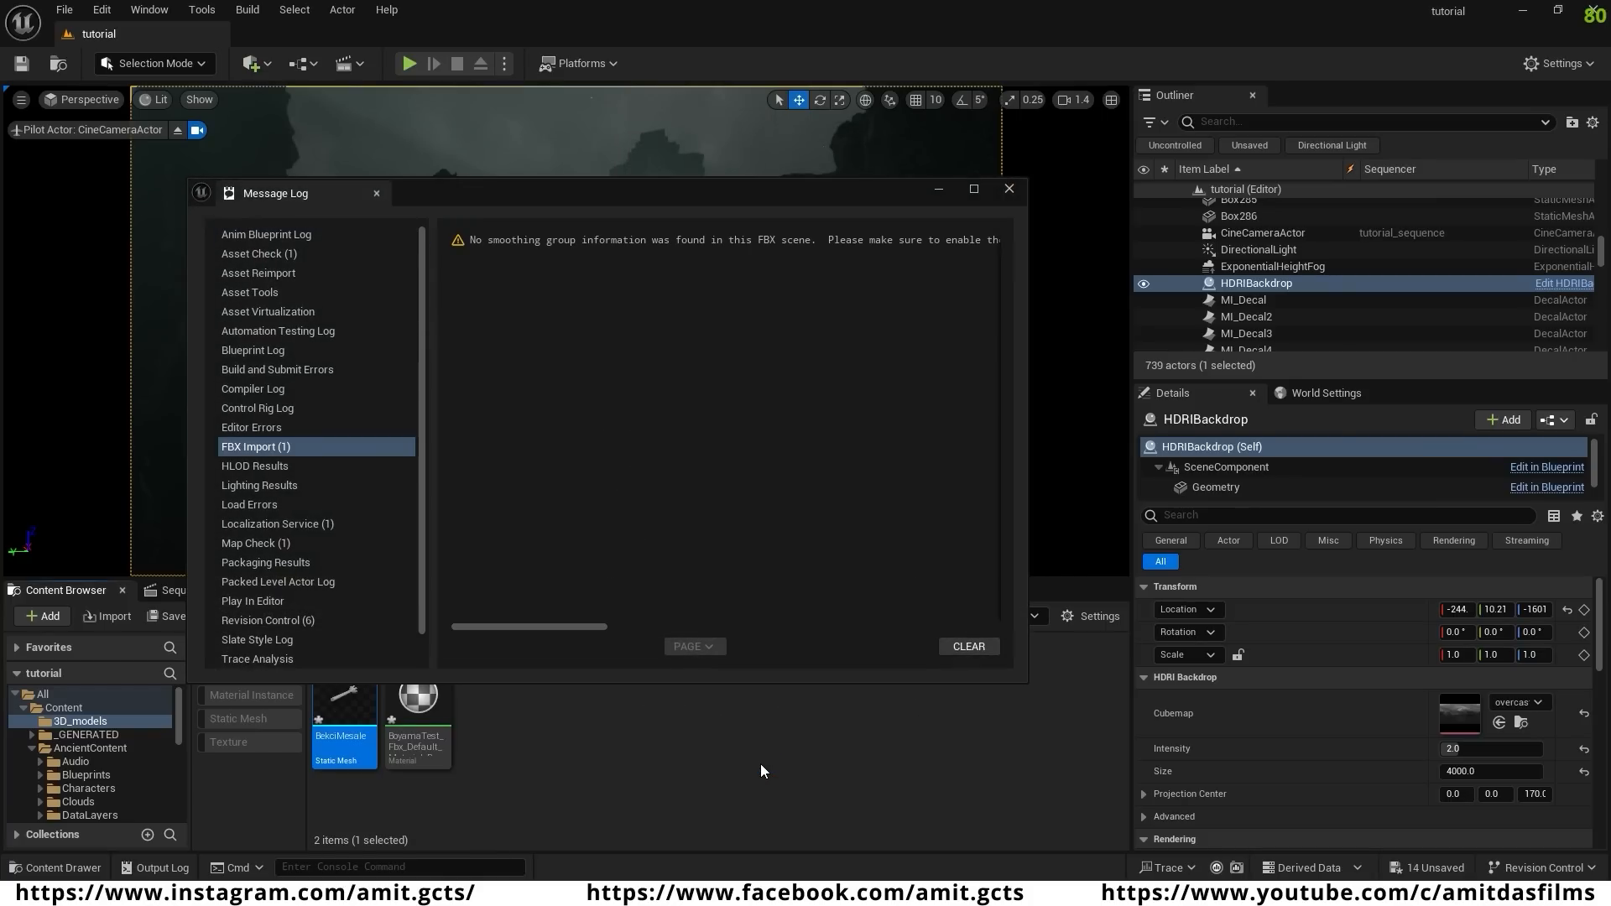
left_click(1010, 188)
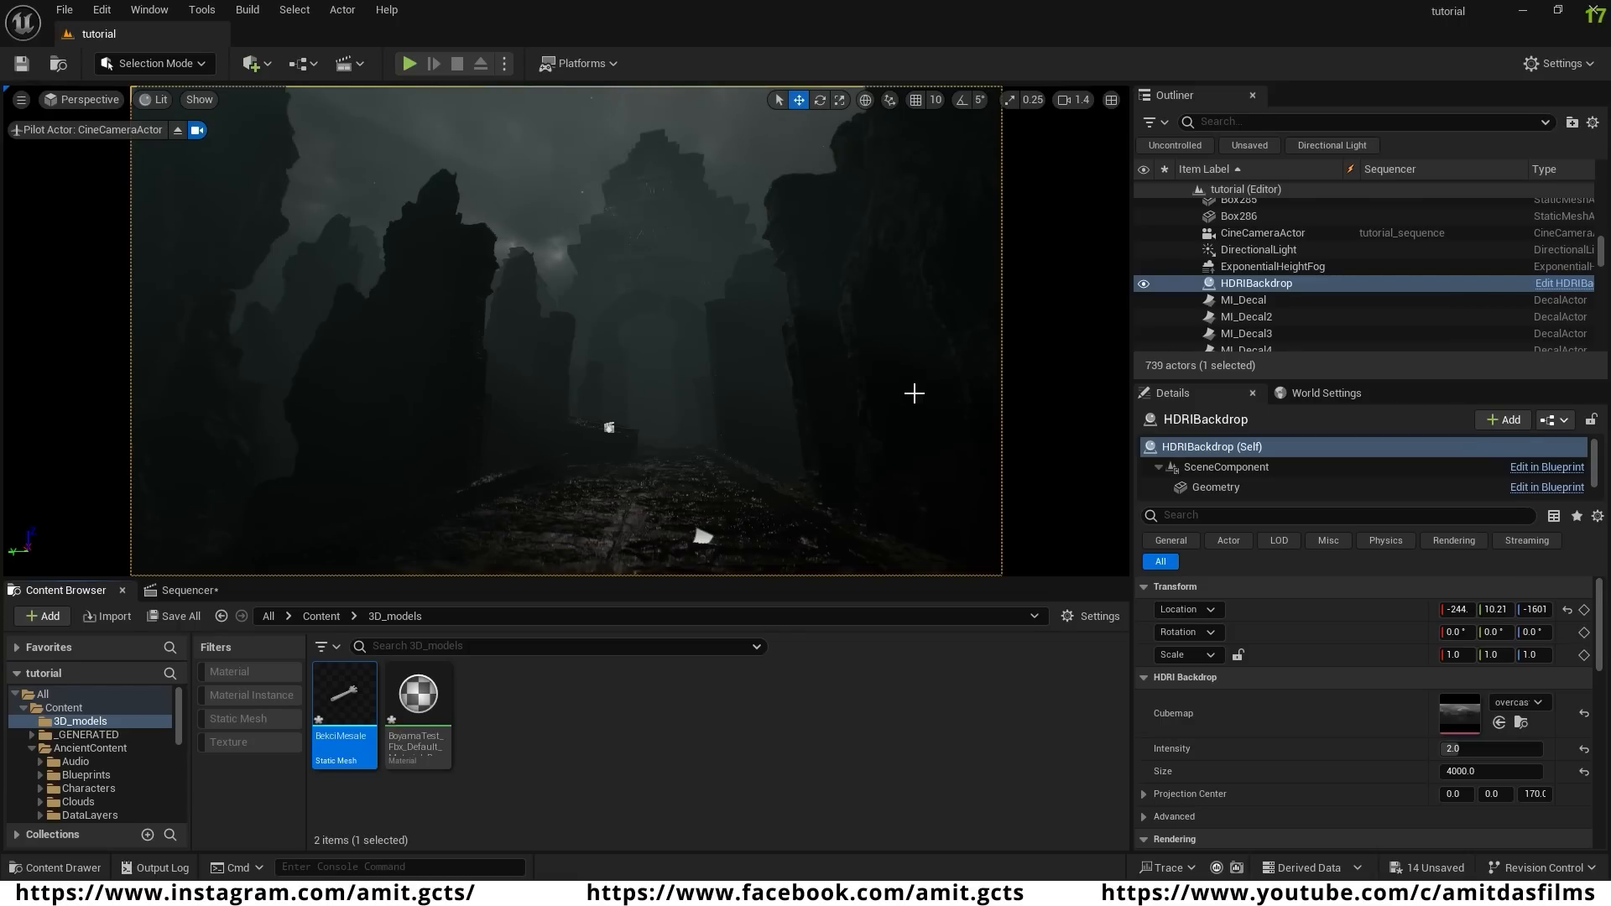
- Import the torch's textures folder from wooden-handle-torch into 3D_models and open it
left_click(556, 750)
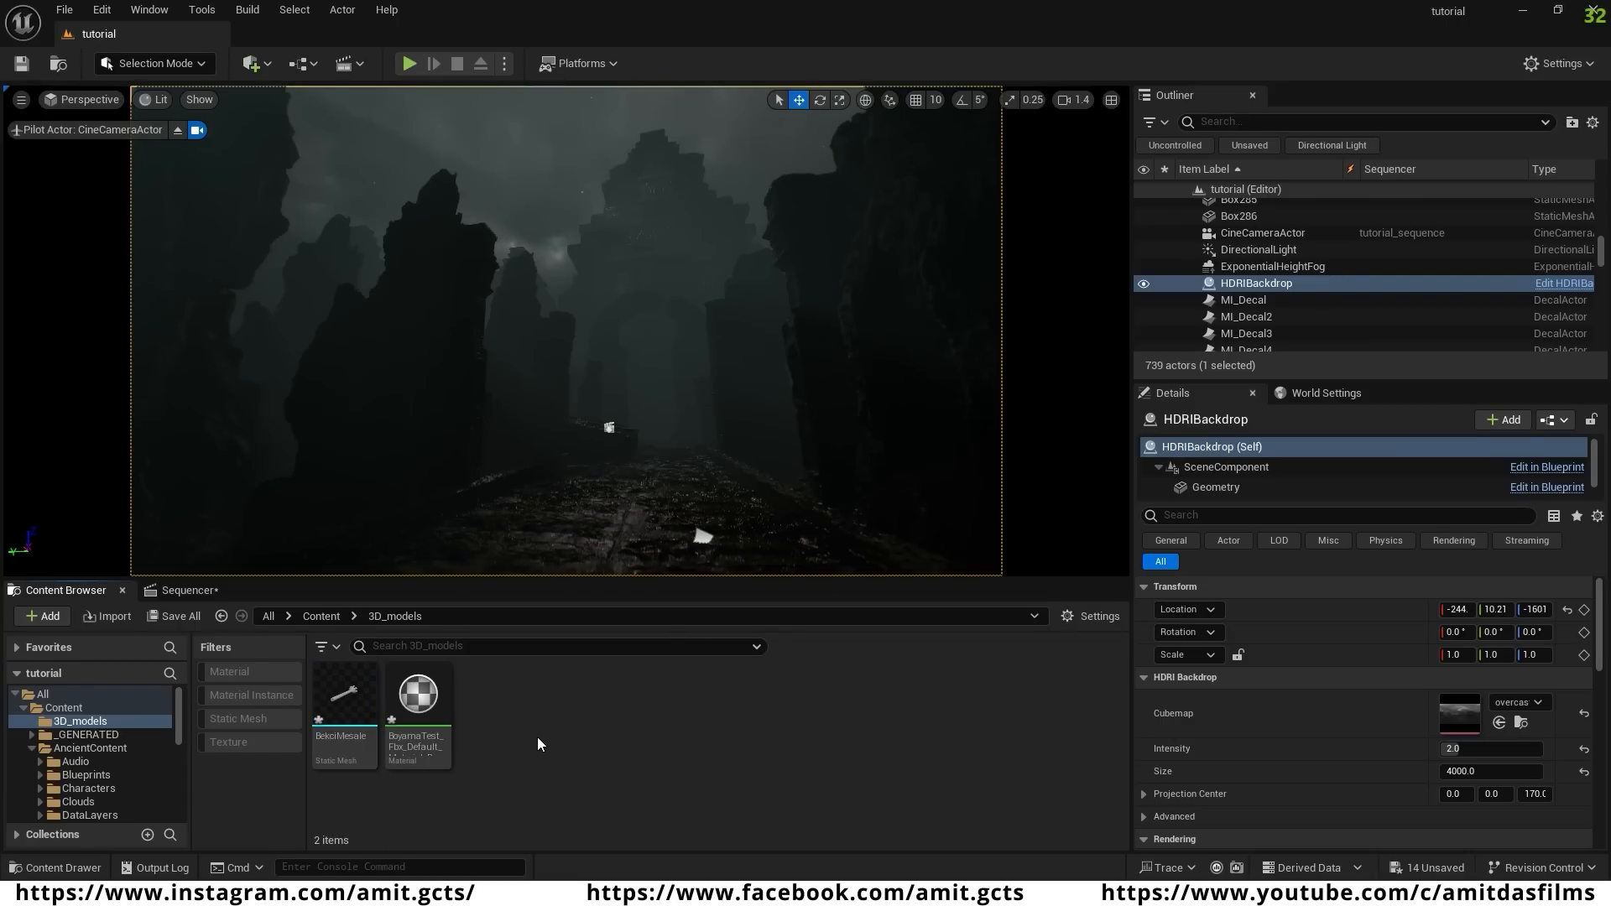
left_click(326, 820)
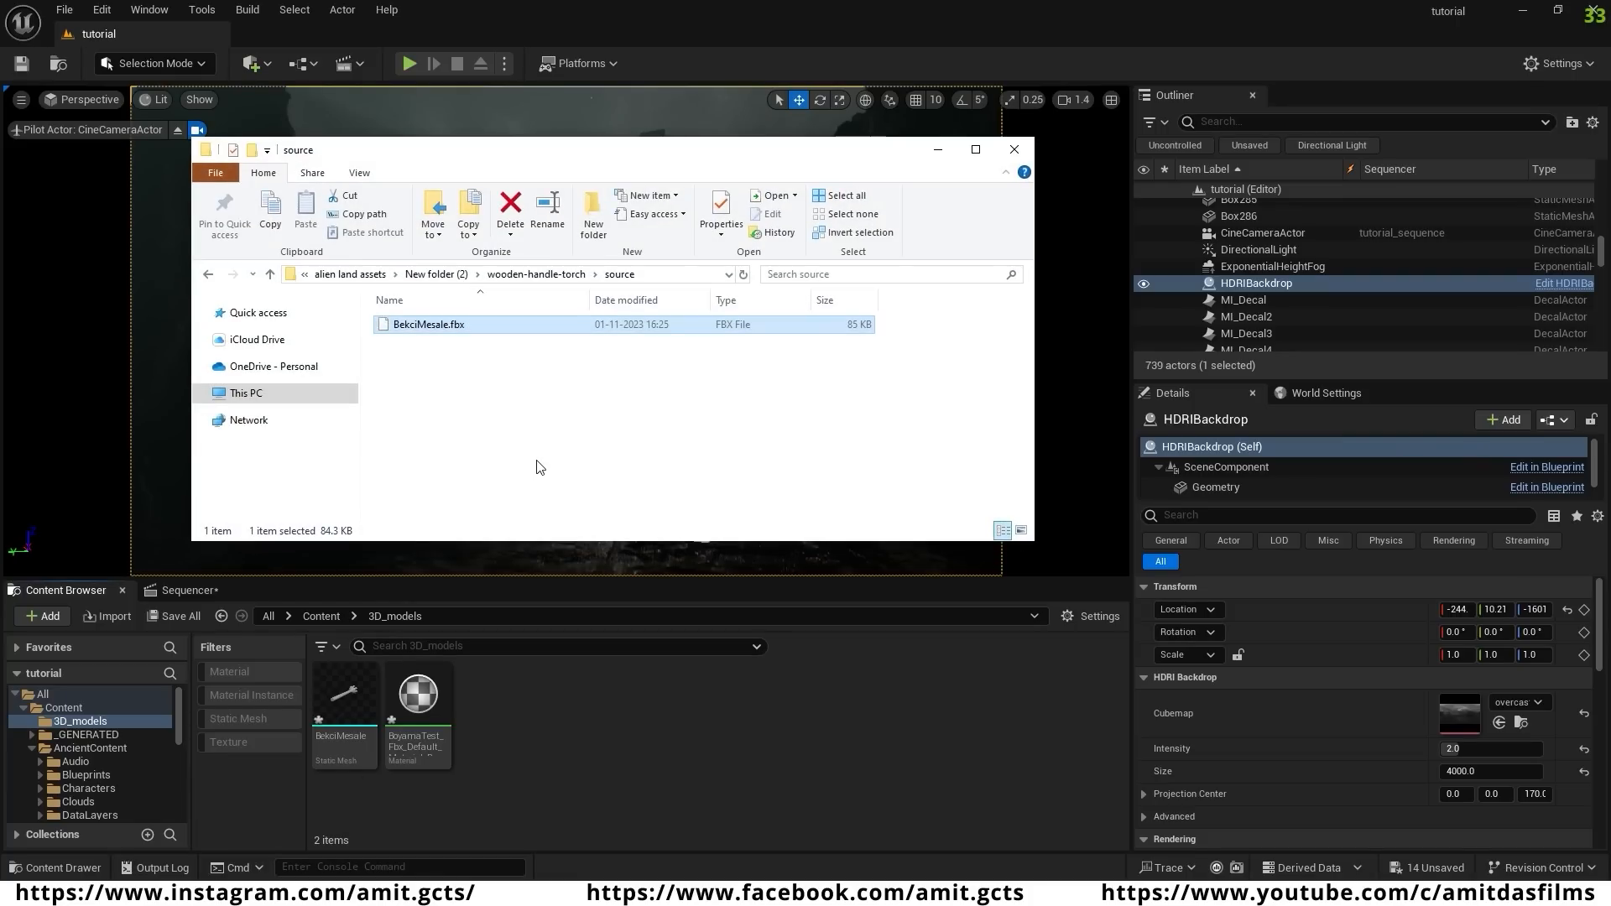
key("BackSpace")
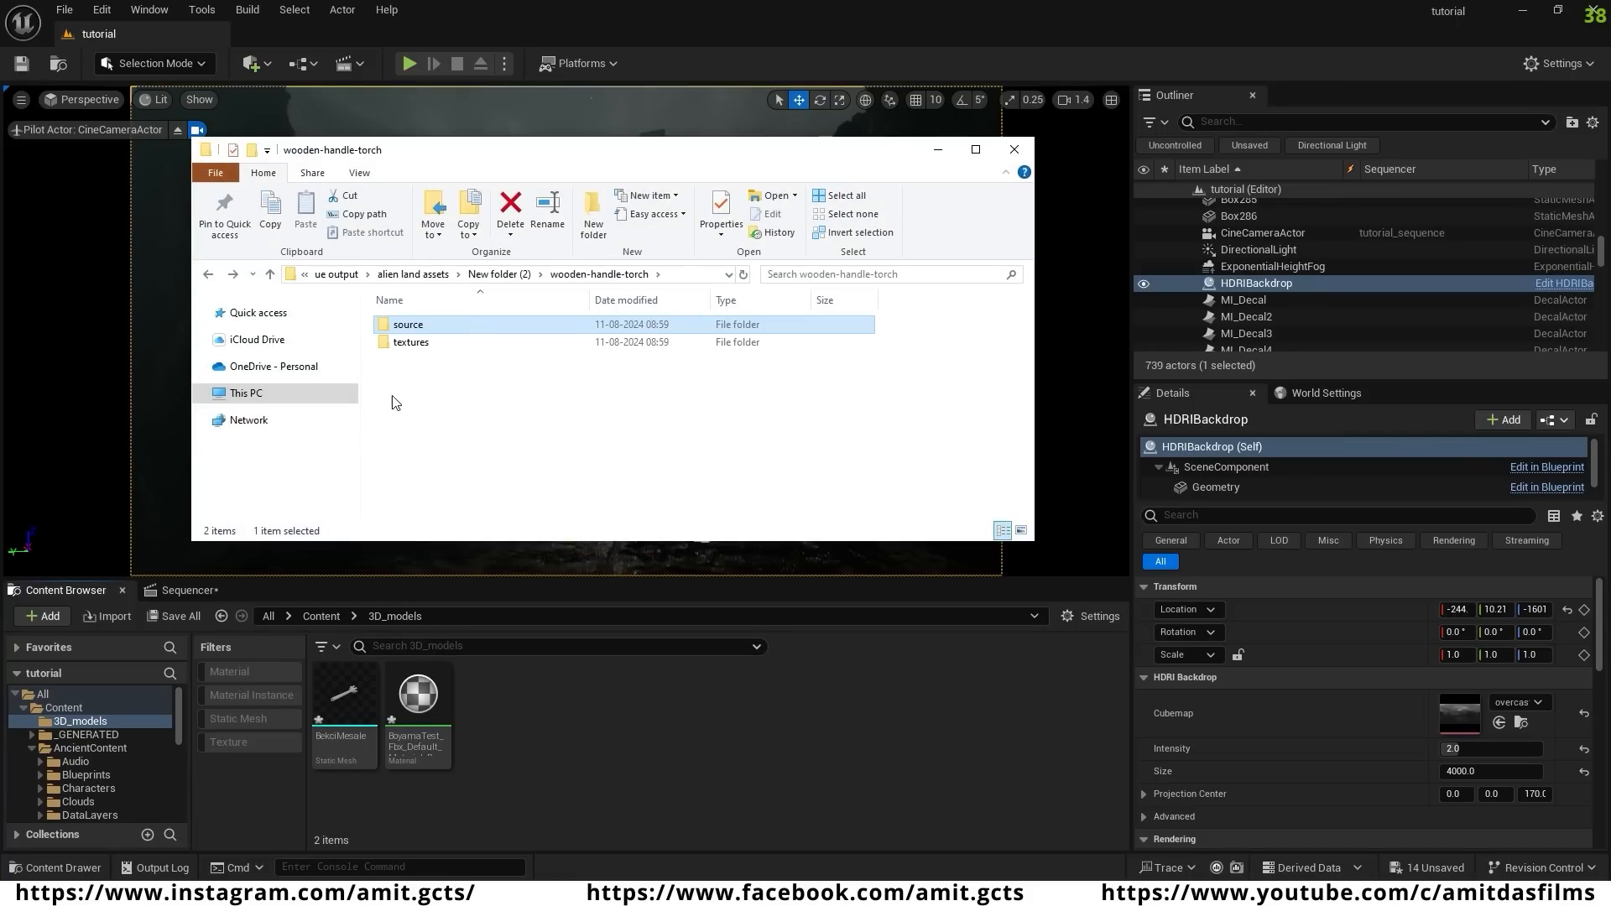
left_click(424, 343)
left_click_drag(428, 348, 564, 732)
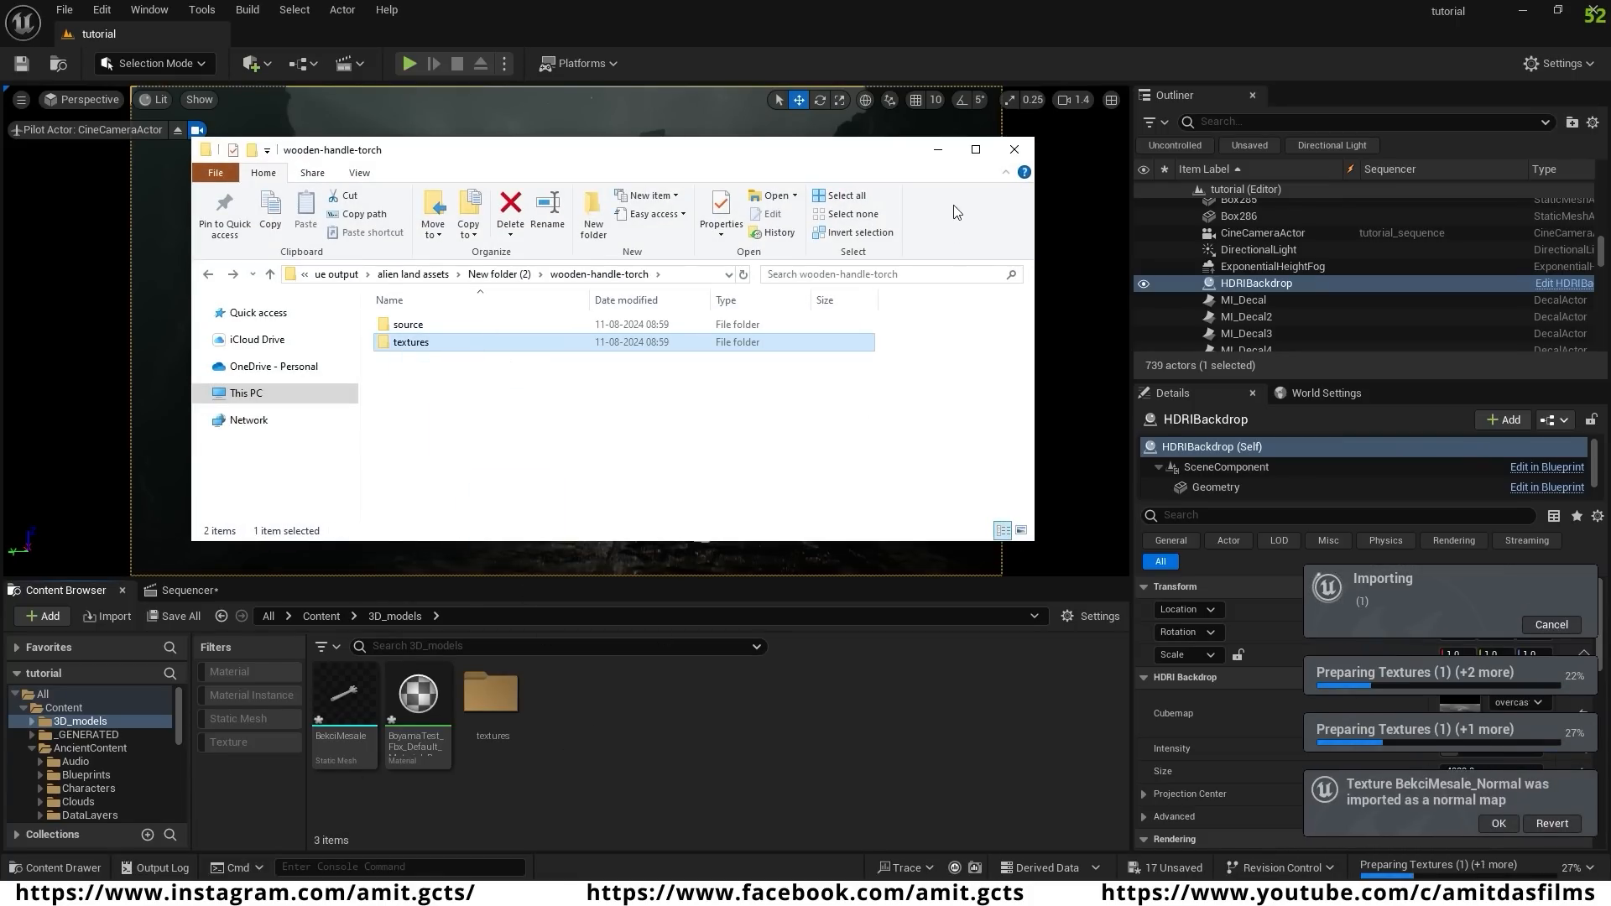
double_click(491, 693)
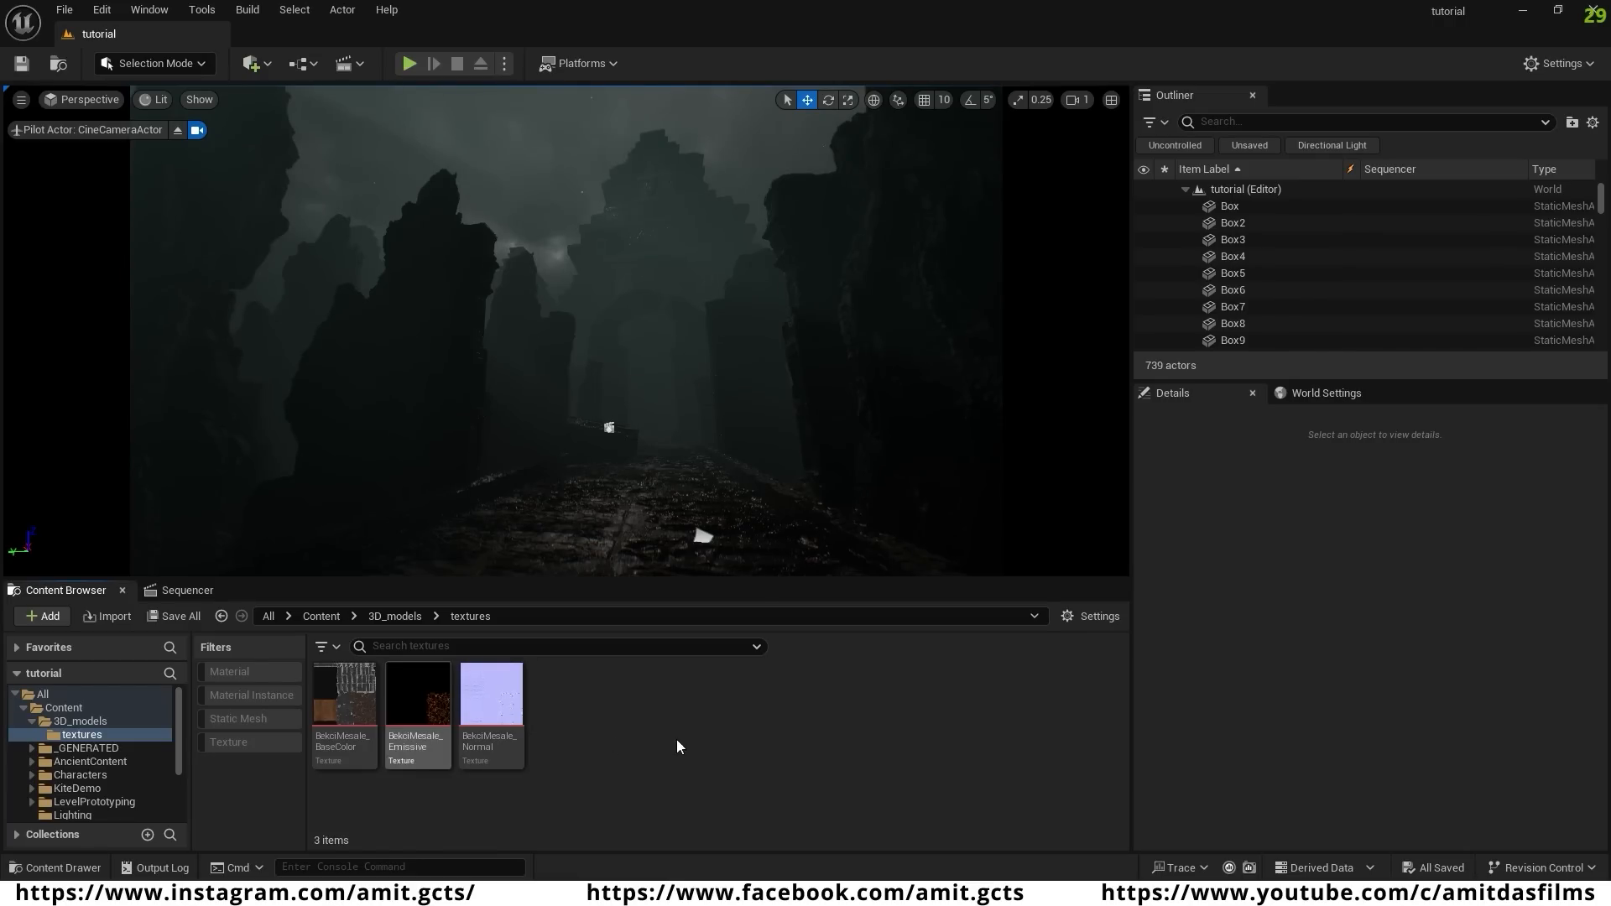
- Open the torch's imported BoyamaTest_Fbx_Default material from 3D_models and delete the Param node feeding its Base Color
left_click(396, 616)
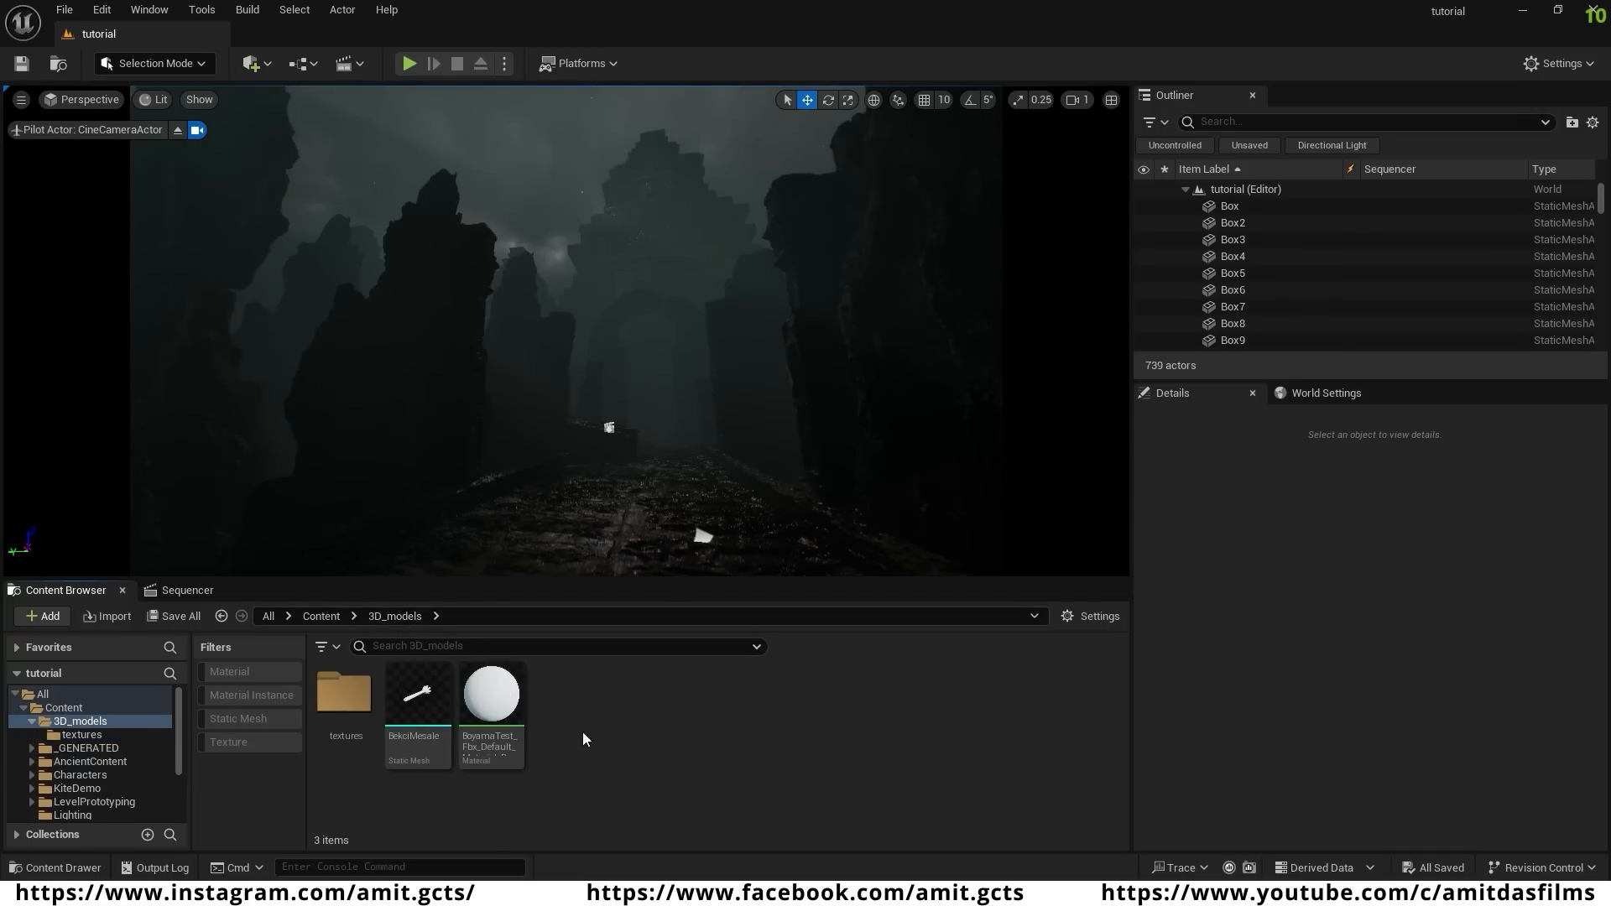
double_click(494, 705)
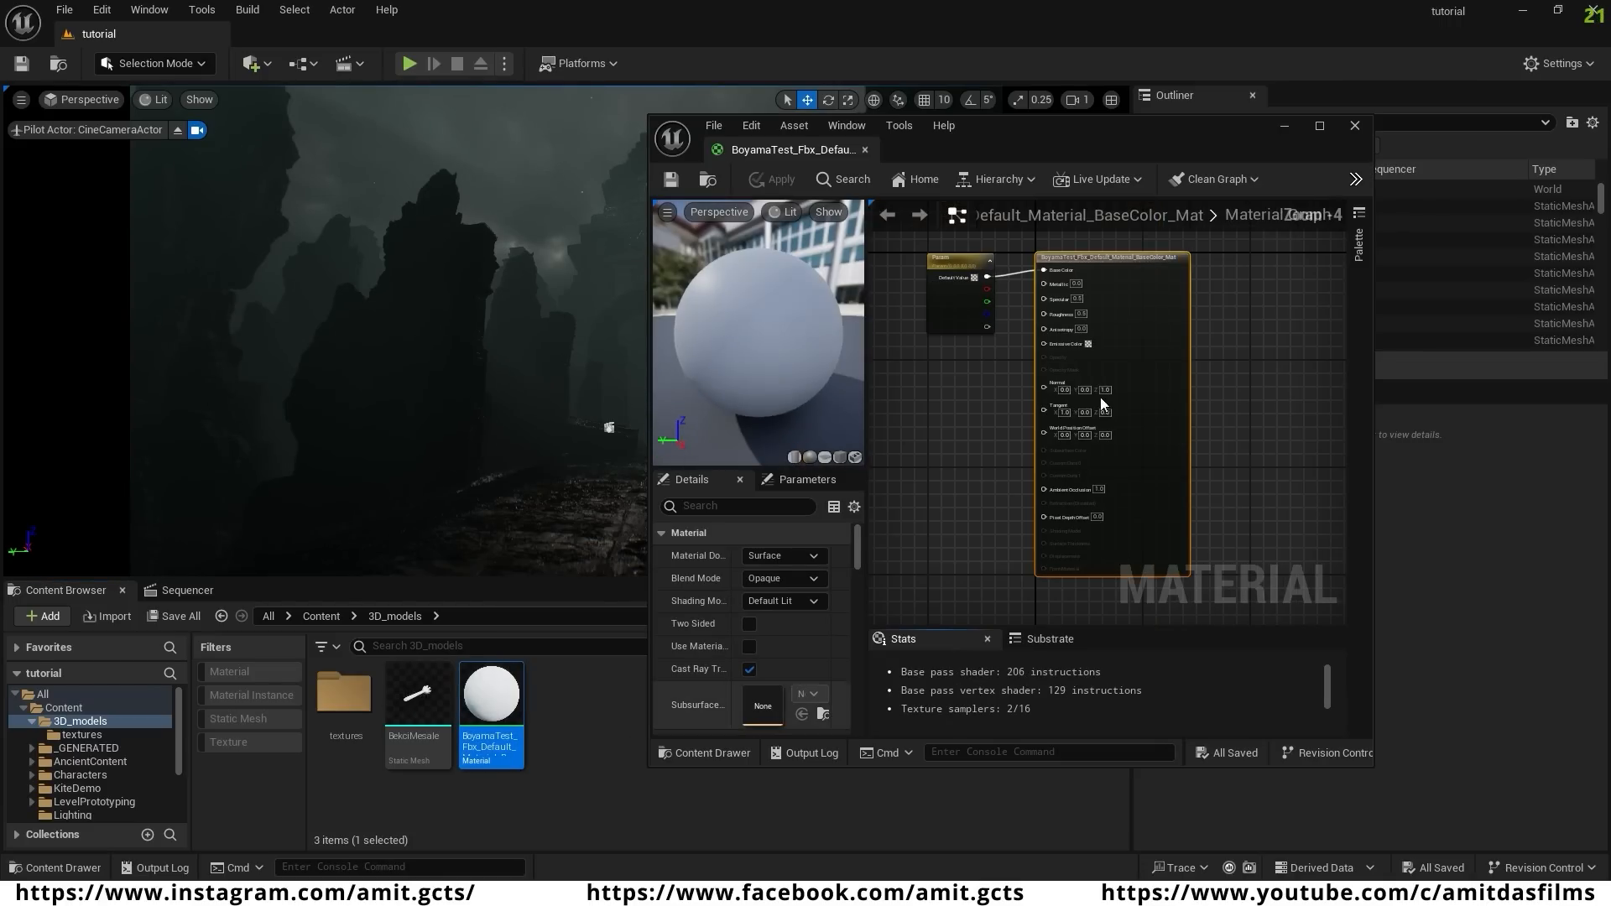
right_click_drag(930, 398, 1034, 441)
left_click_drag(1072, 311, 989, 310)
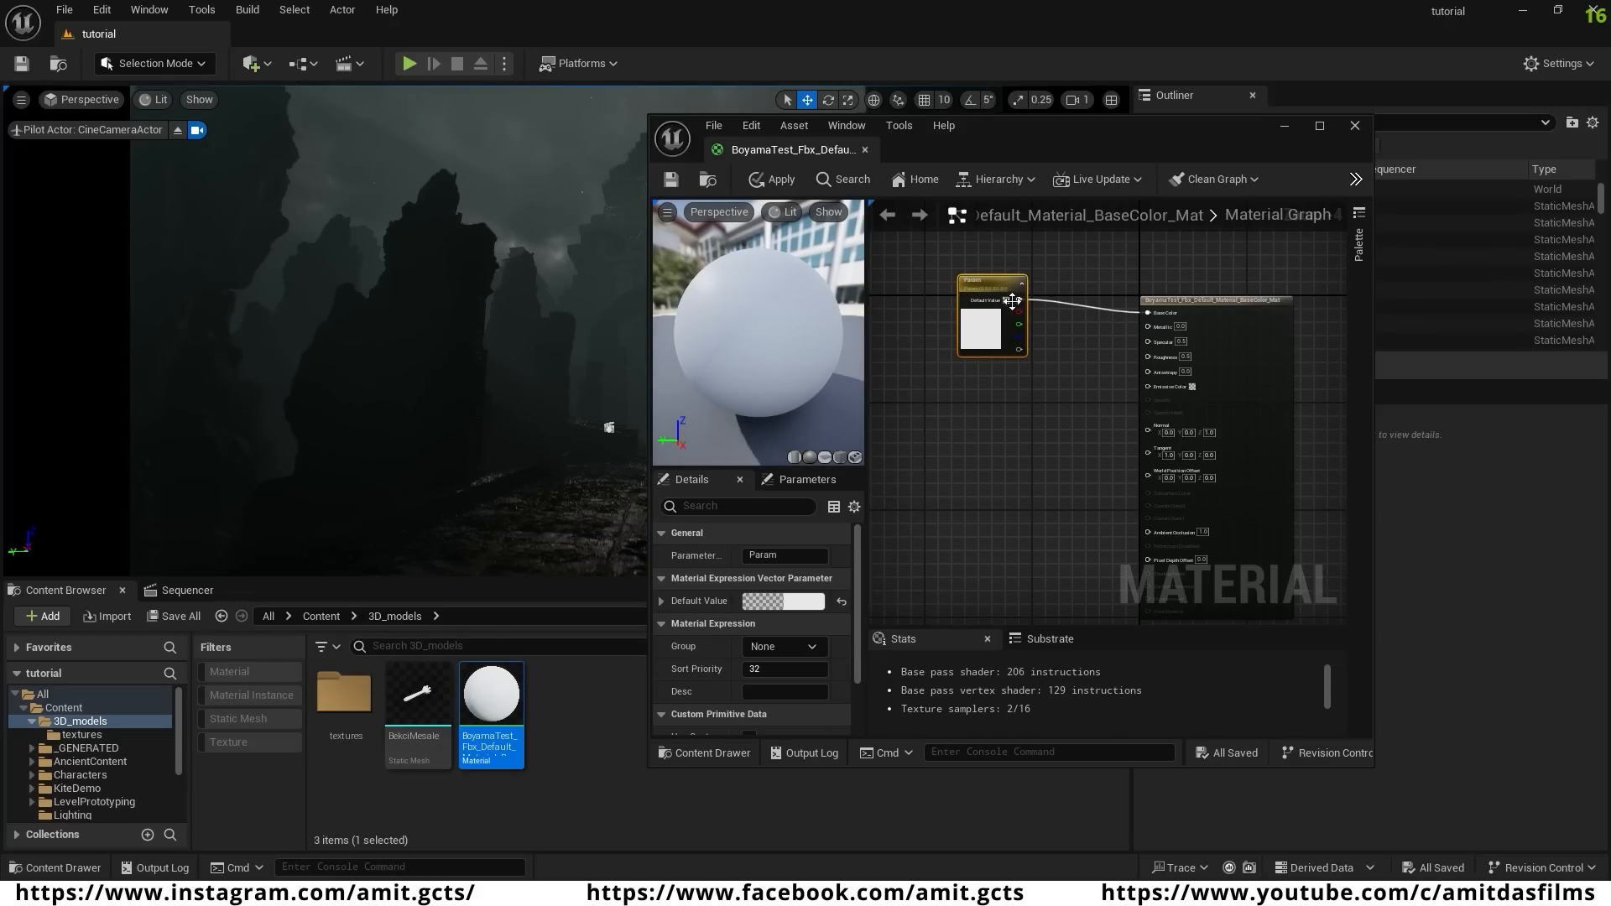
key("Delete")
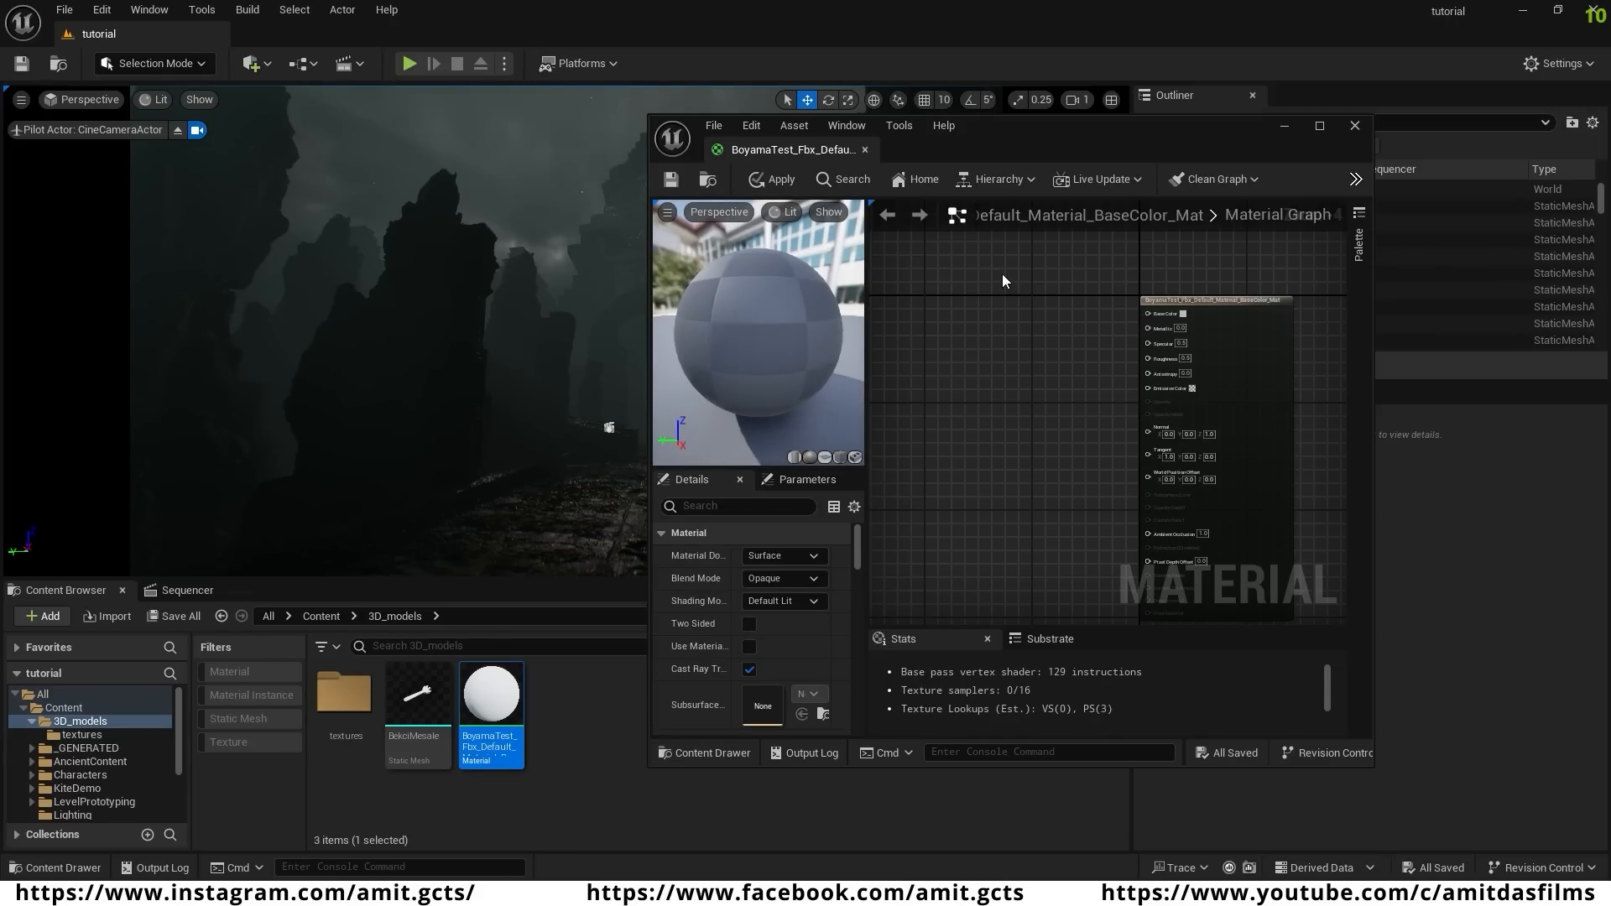
- From the textures folder, connect BekciMesale_BaseColor to the material's Base Color and add BekciMesale_Emissive to the graph
double_click(356, 714)
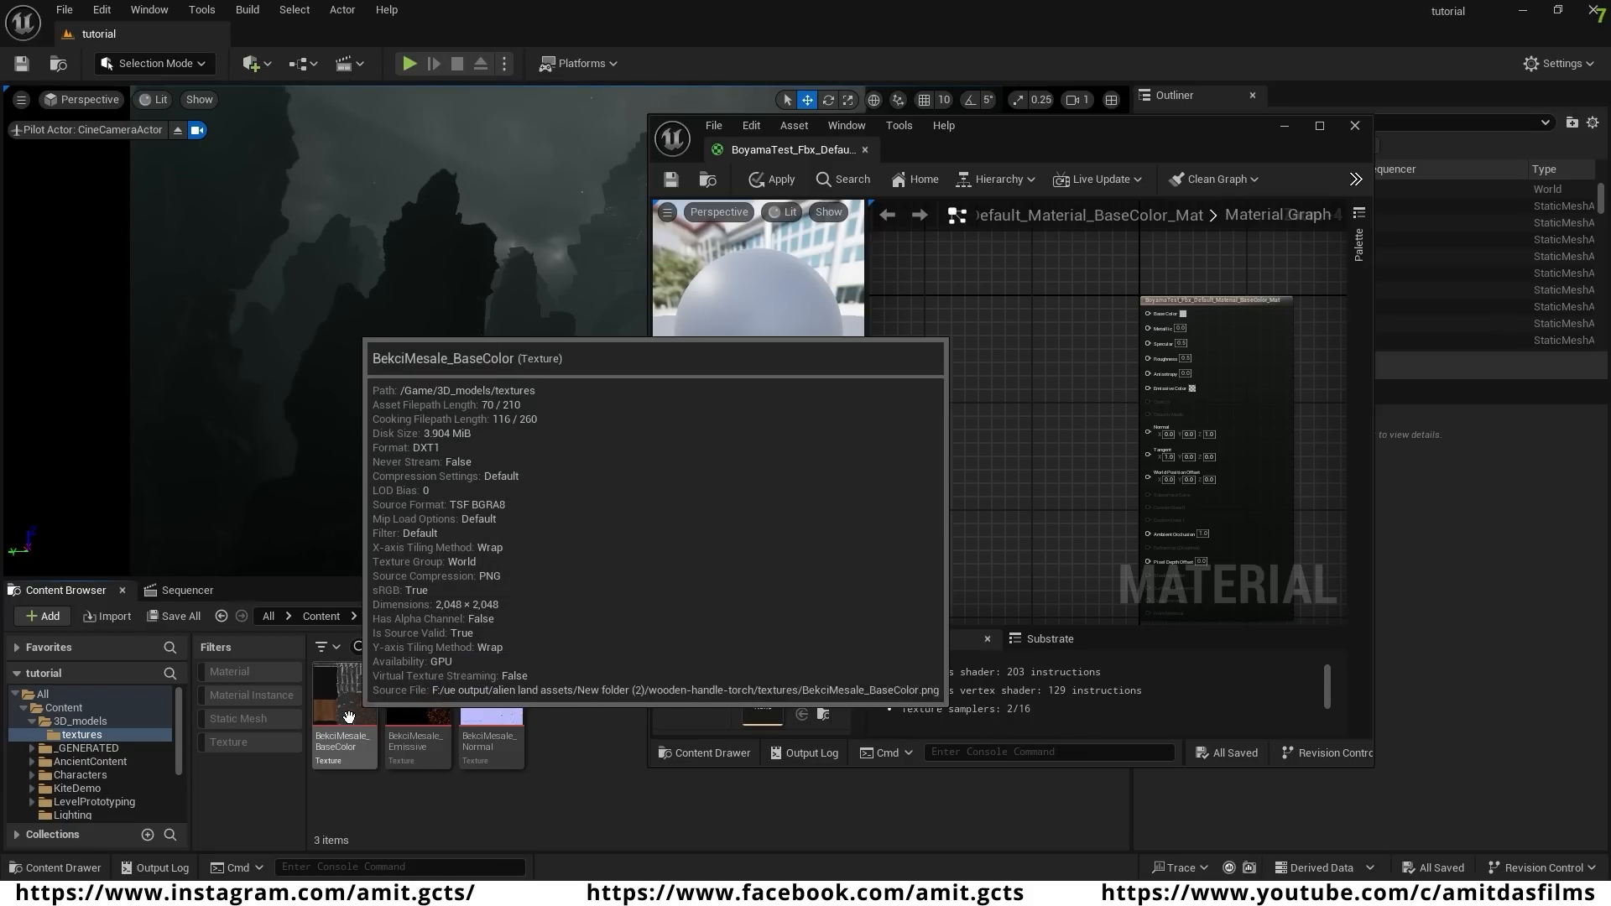
left_click_drag(345, 705, 1151, 316)
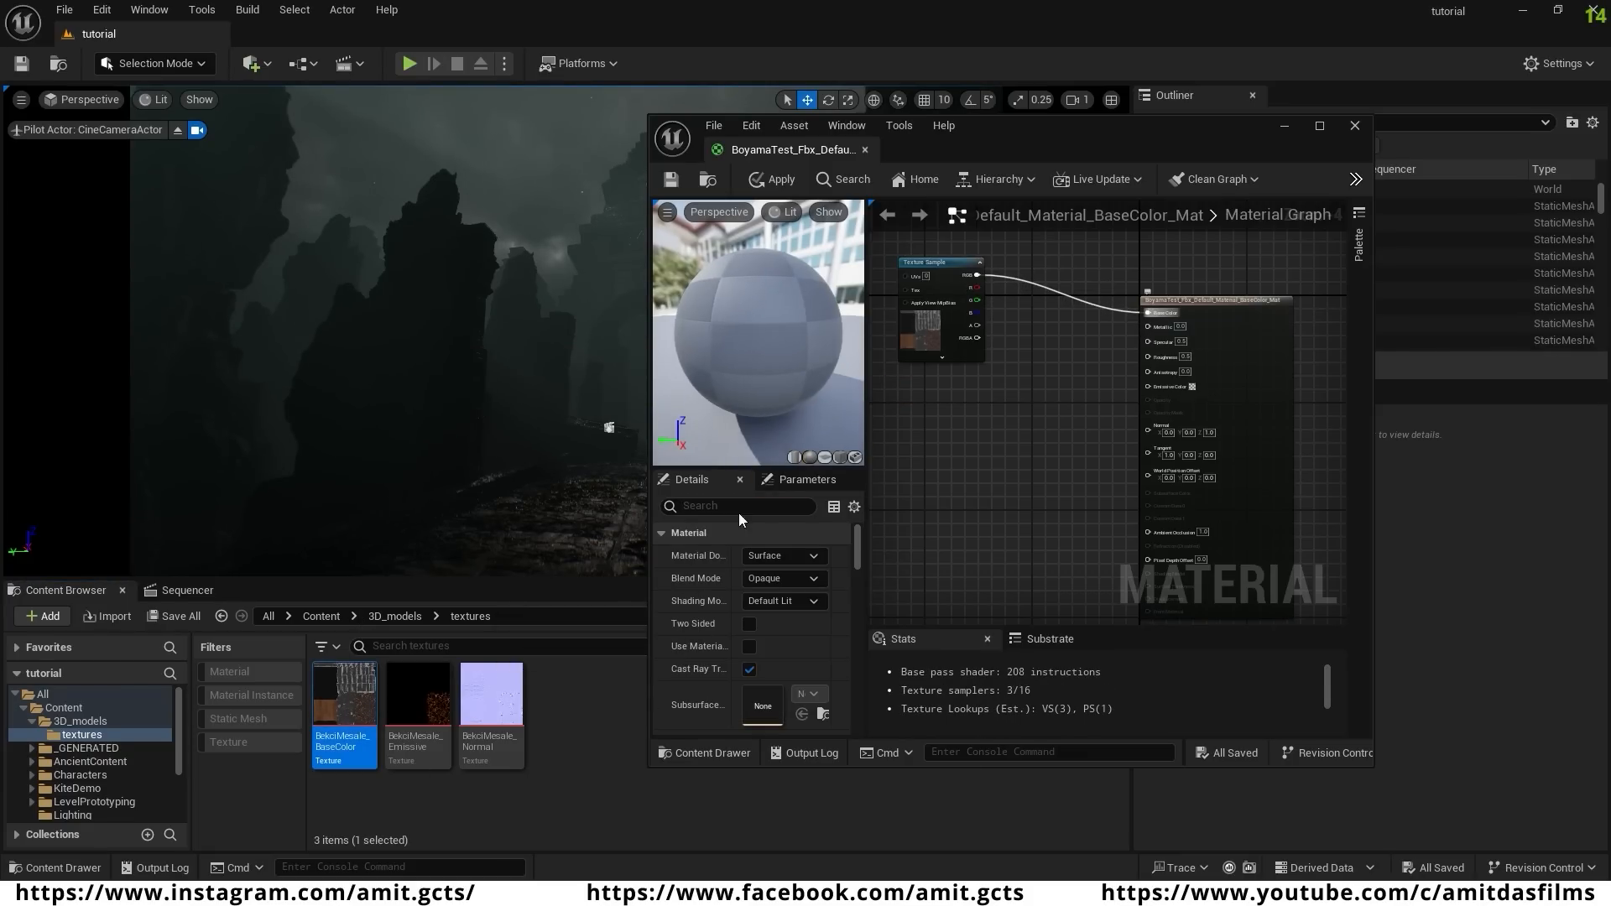
left_click(442, 708)
left_click_drag(445, 688, 906, 432)
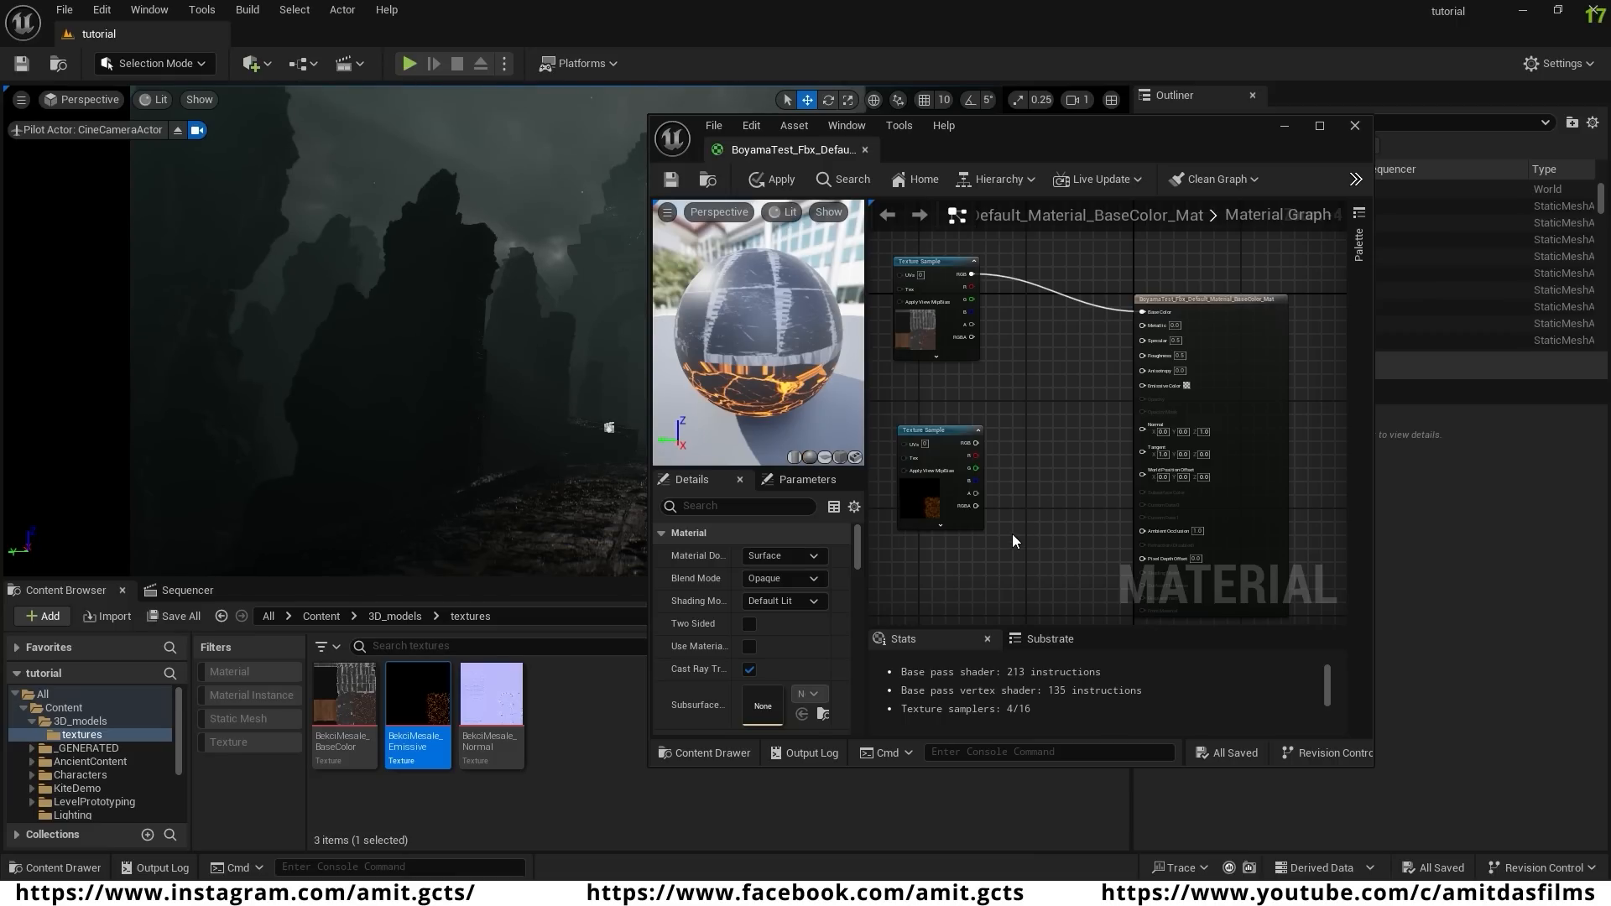
- Add a Multiply node fed by the emissive texture's RGB output
left_click_drag(976, 443, 1049, 408)
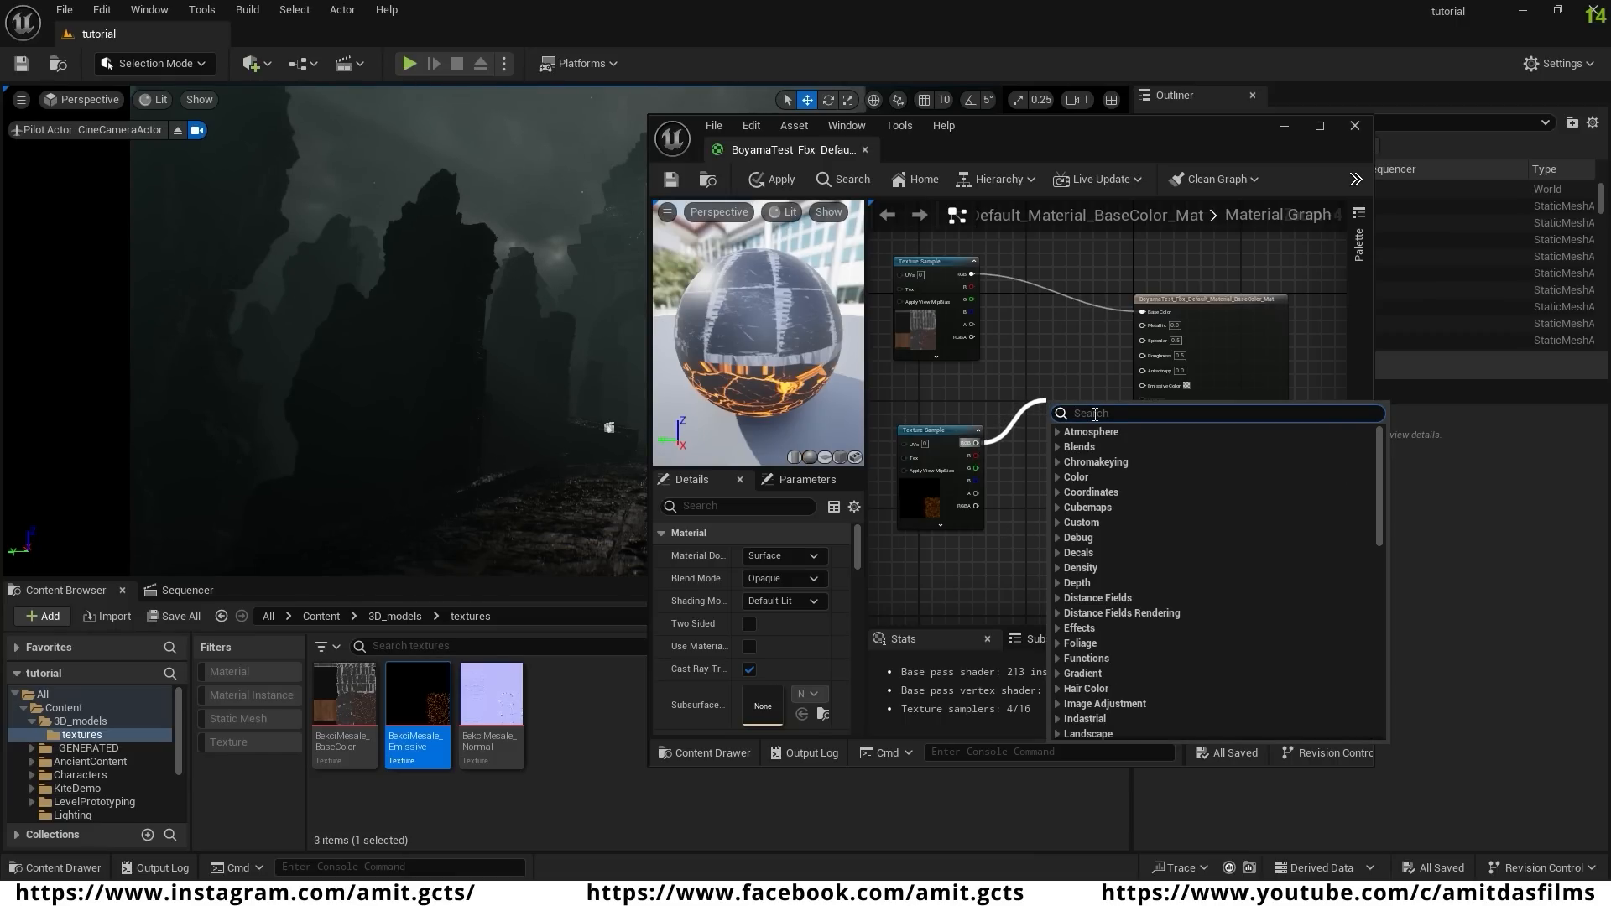
type("multiply")
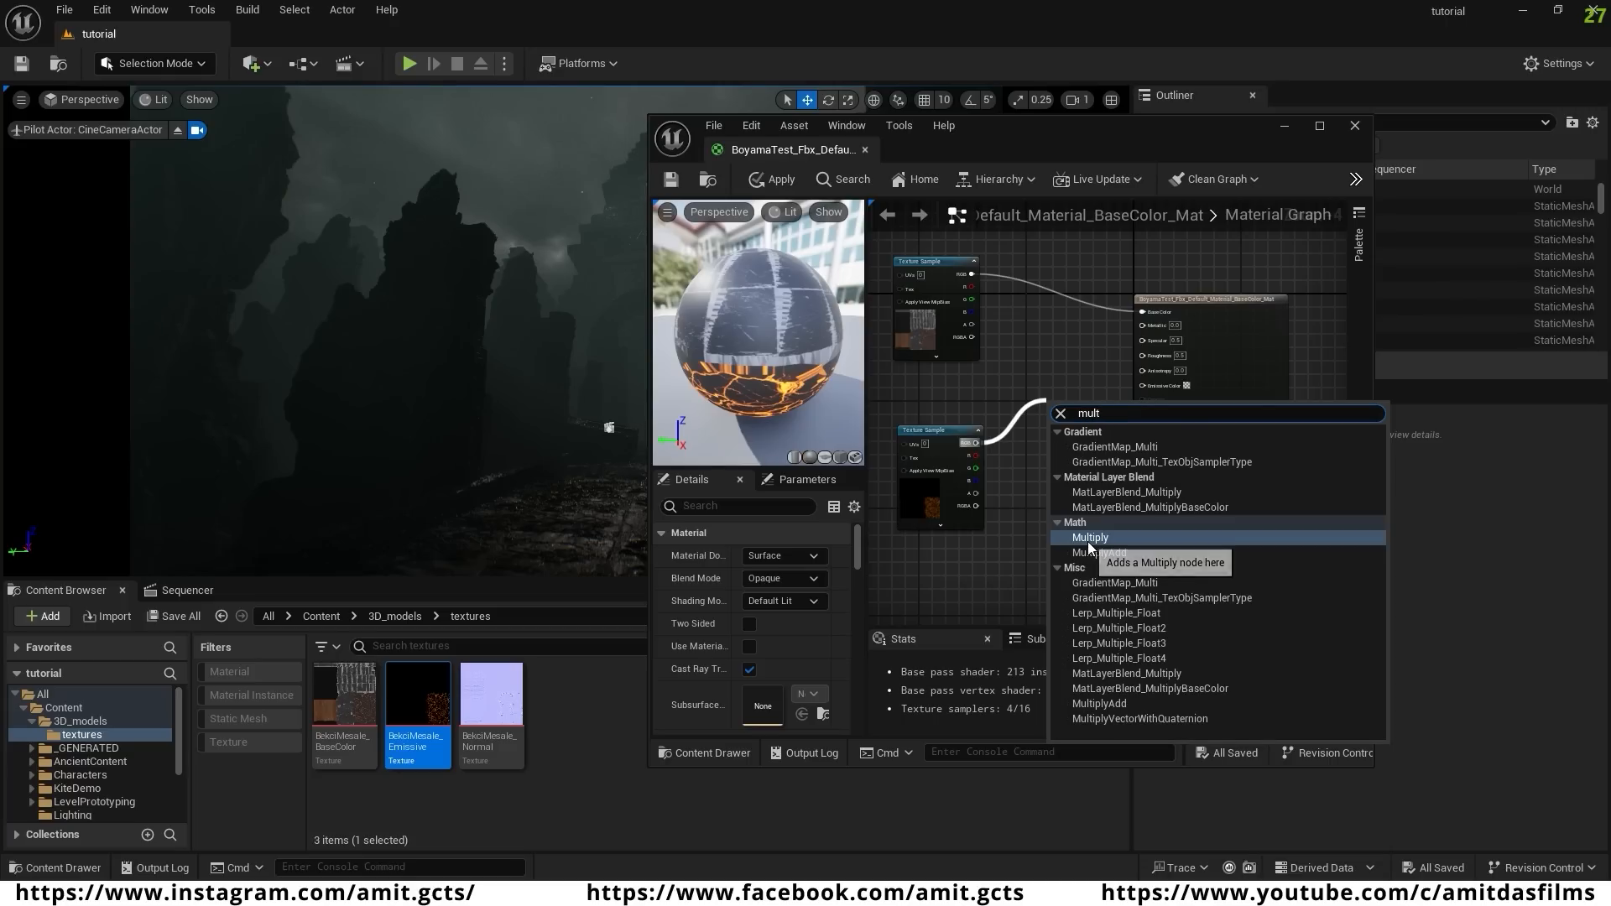
left_click(1091, 534)
- Feed the Multiply node's B input with a scalar parameter named intinsity and set its default value to 10
left_click_drag(1064, 425, 979, 569)
type("sca")
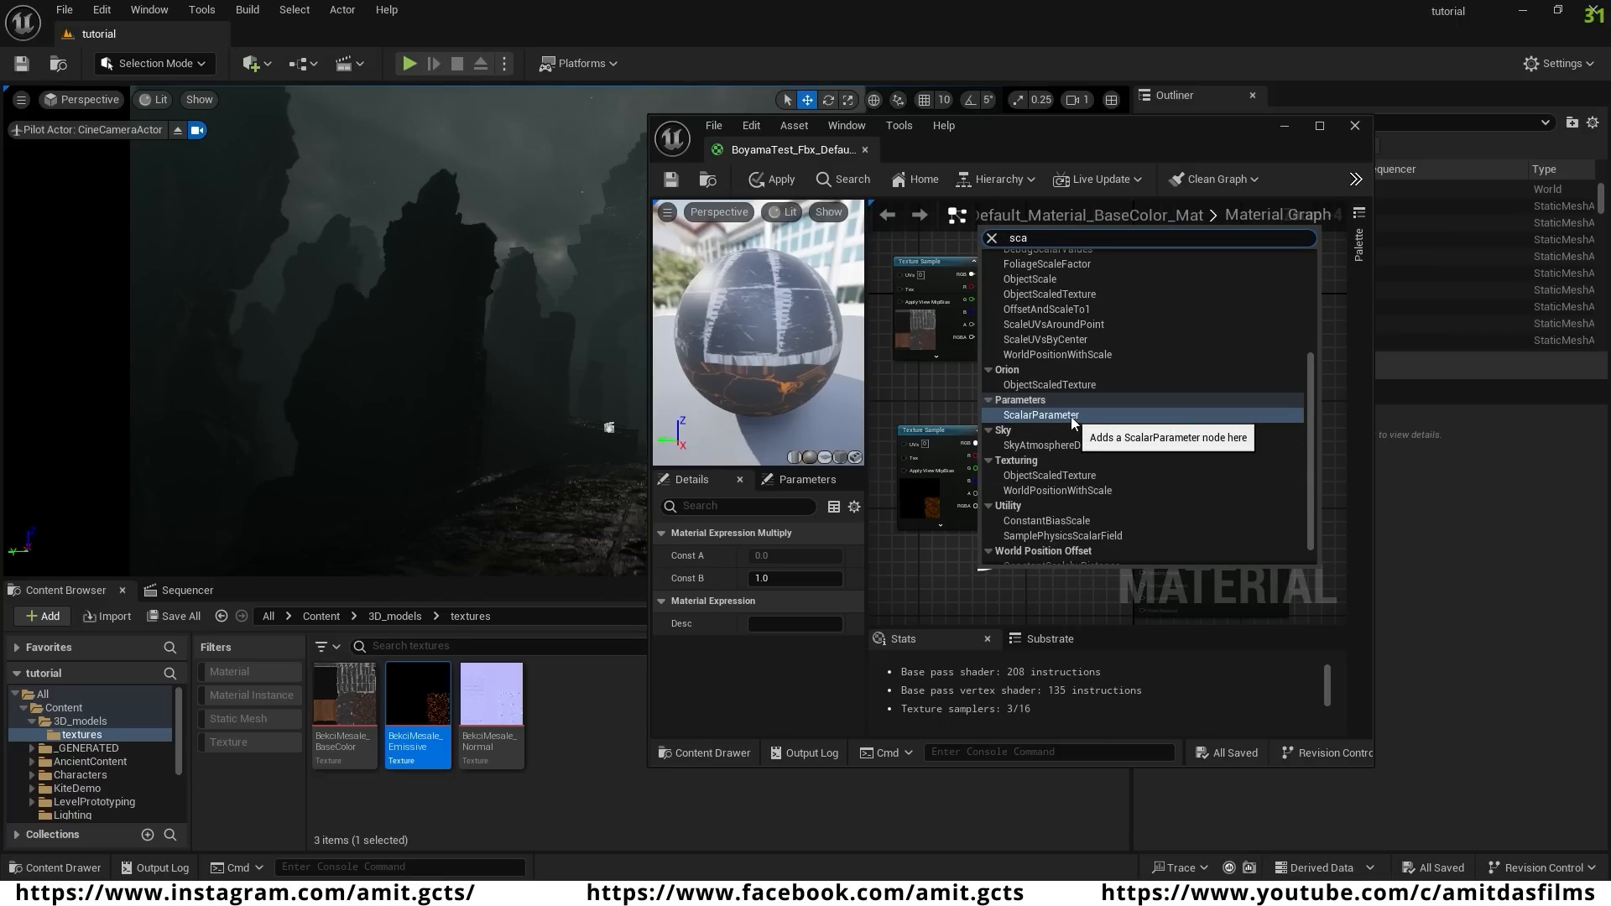
left_click(1040, 416)
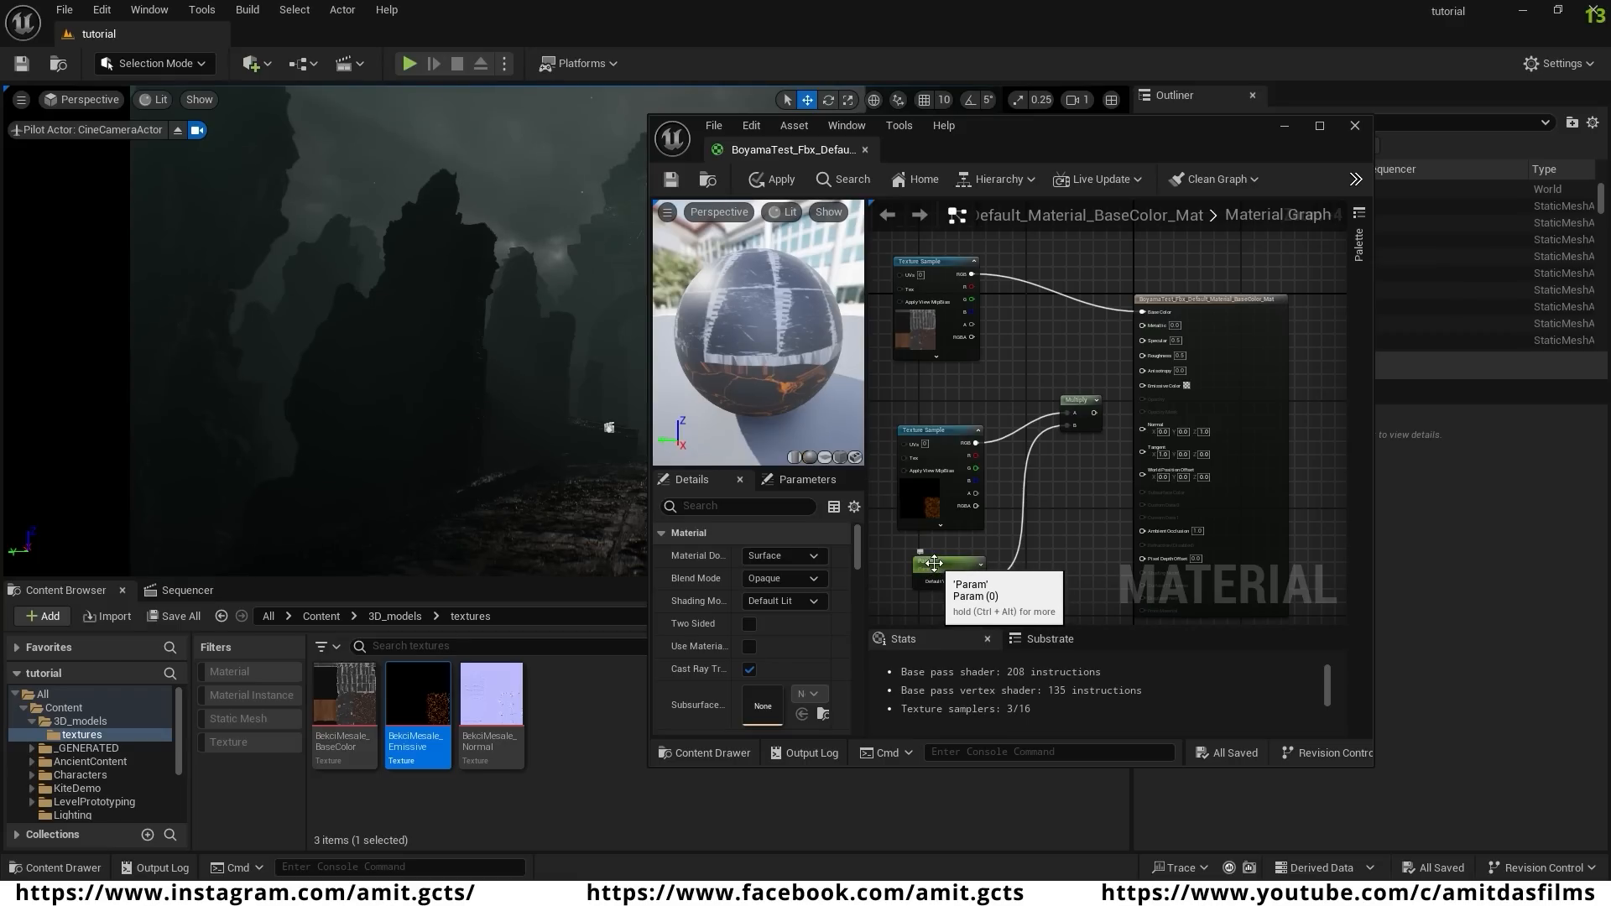
left_click(935, 564)
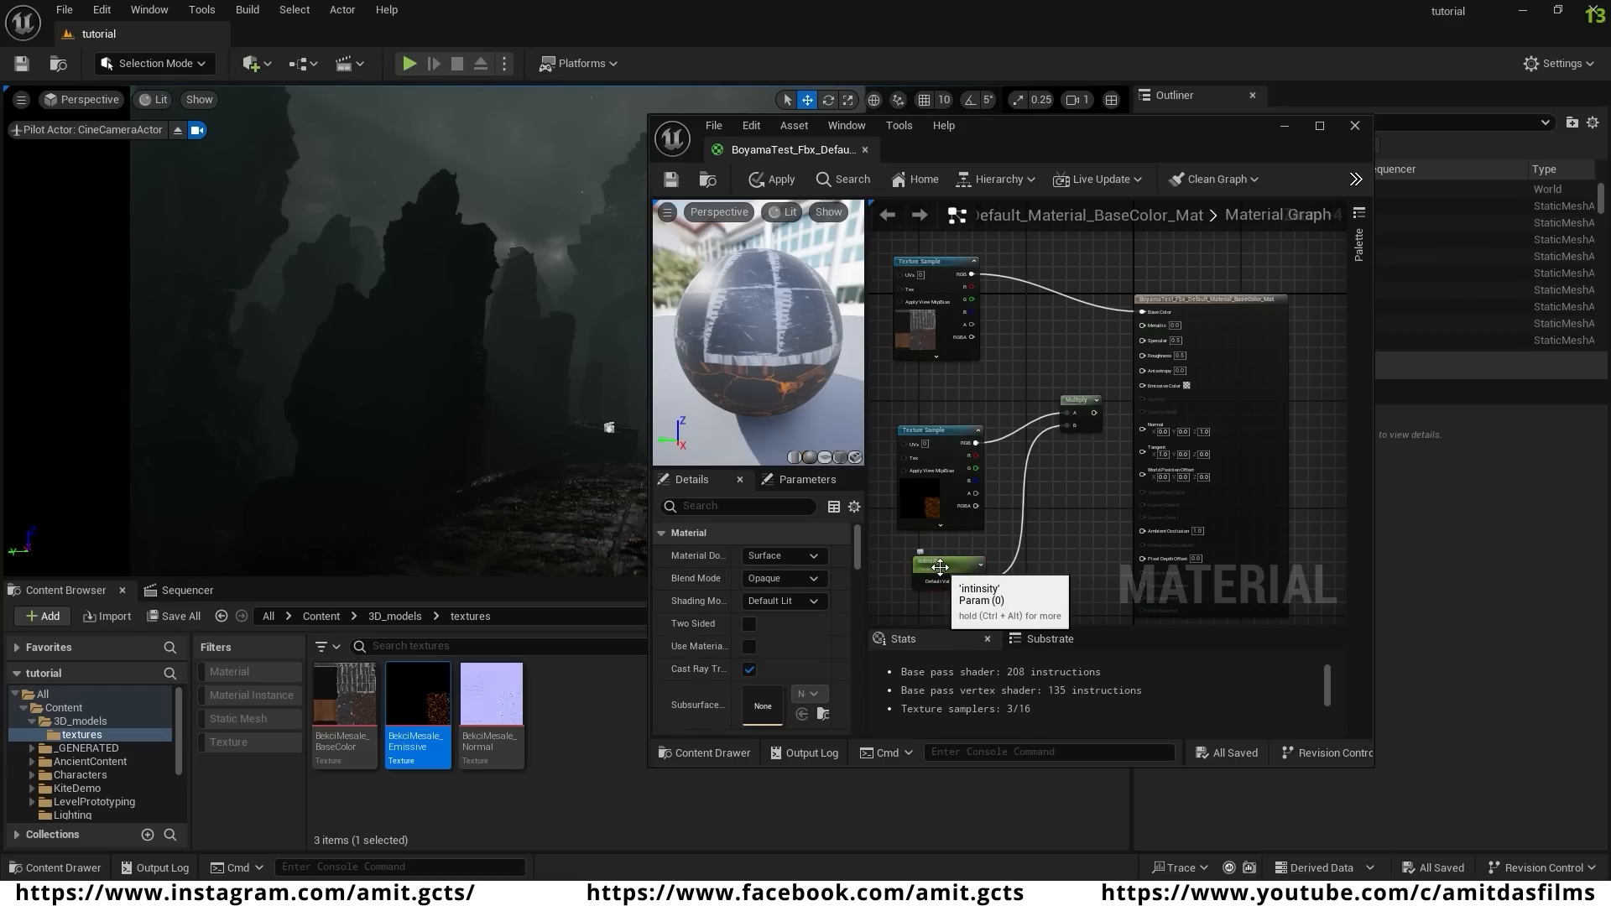
left_click(963, 581)
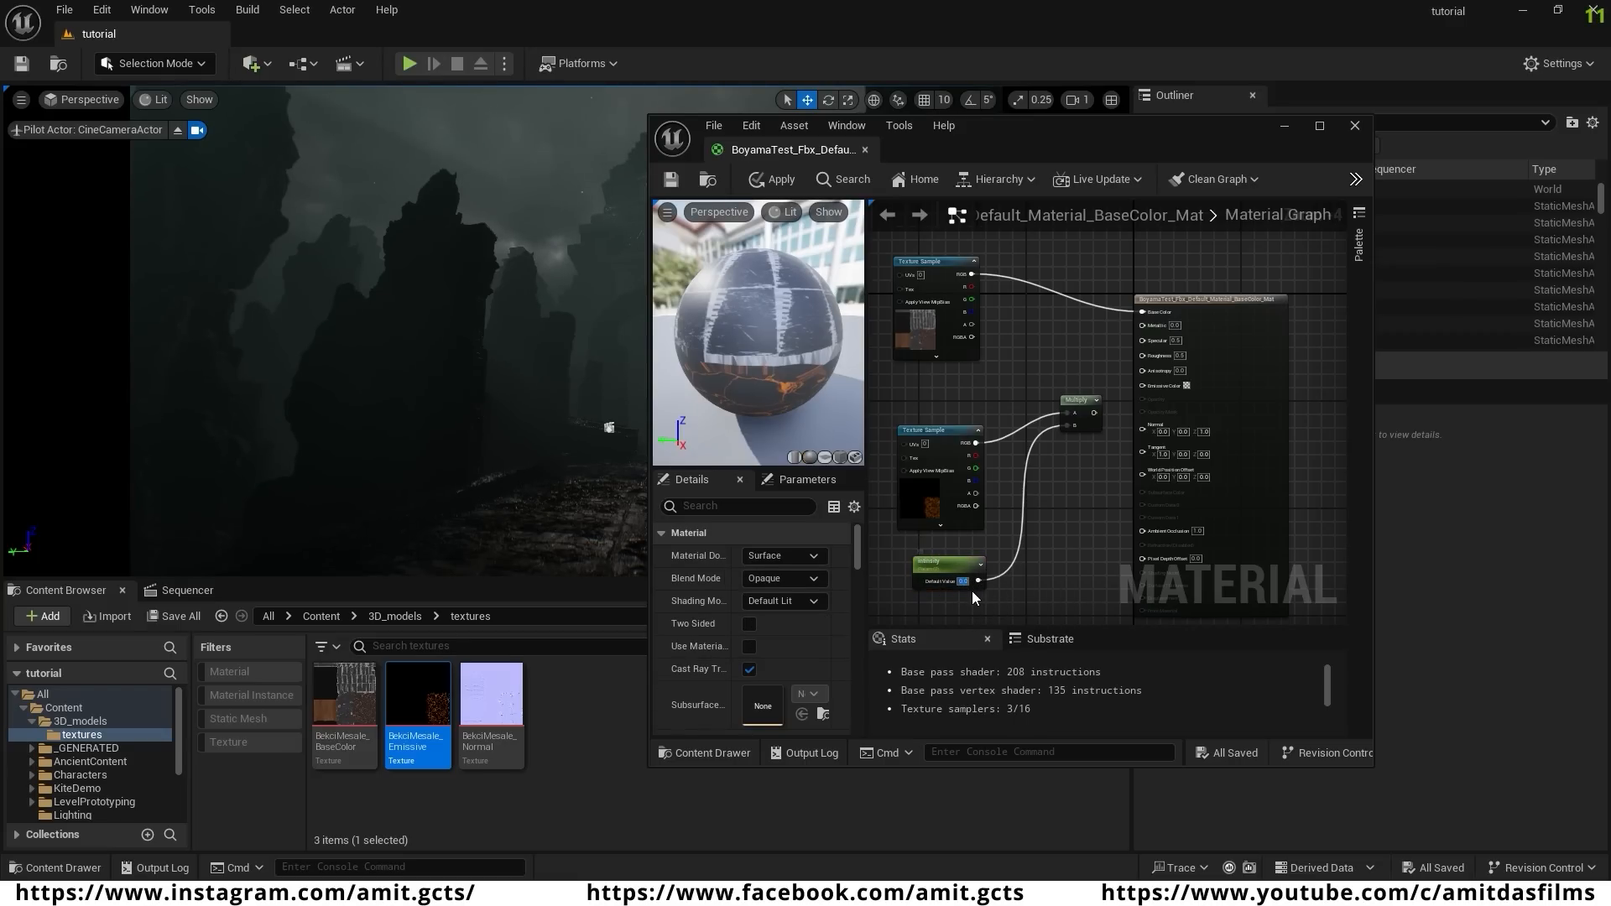
type("10")
key("Return")
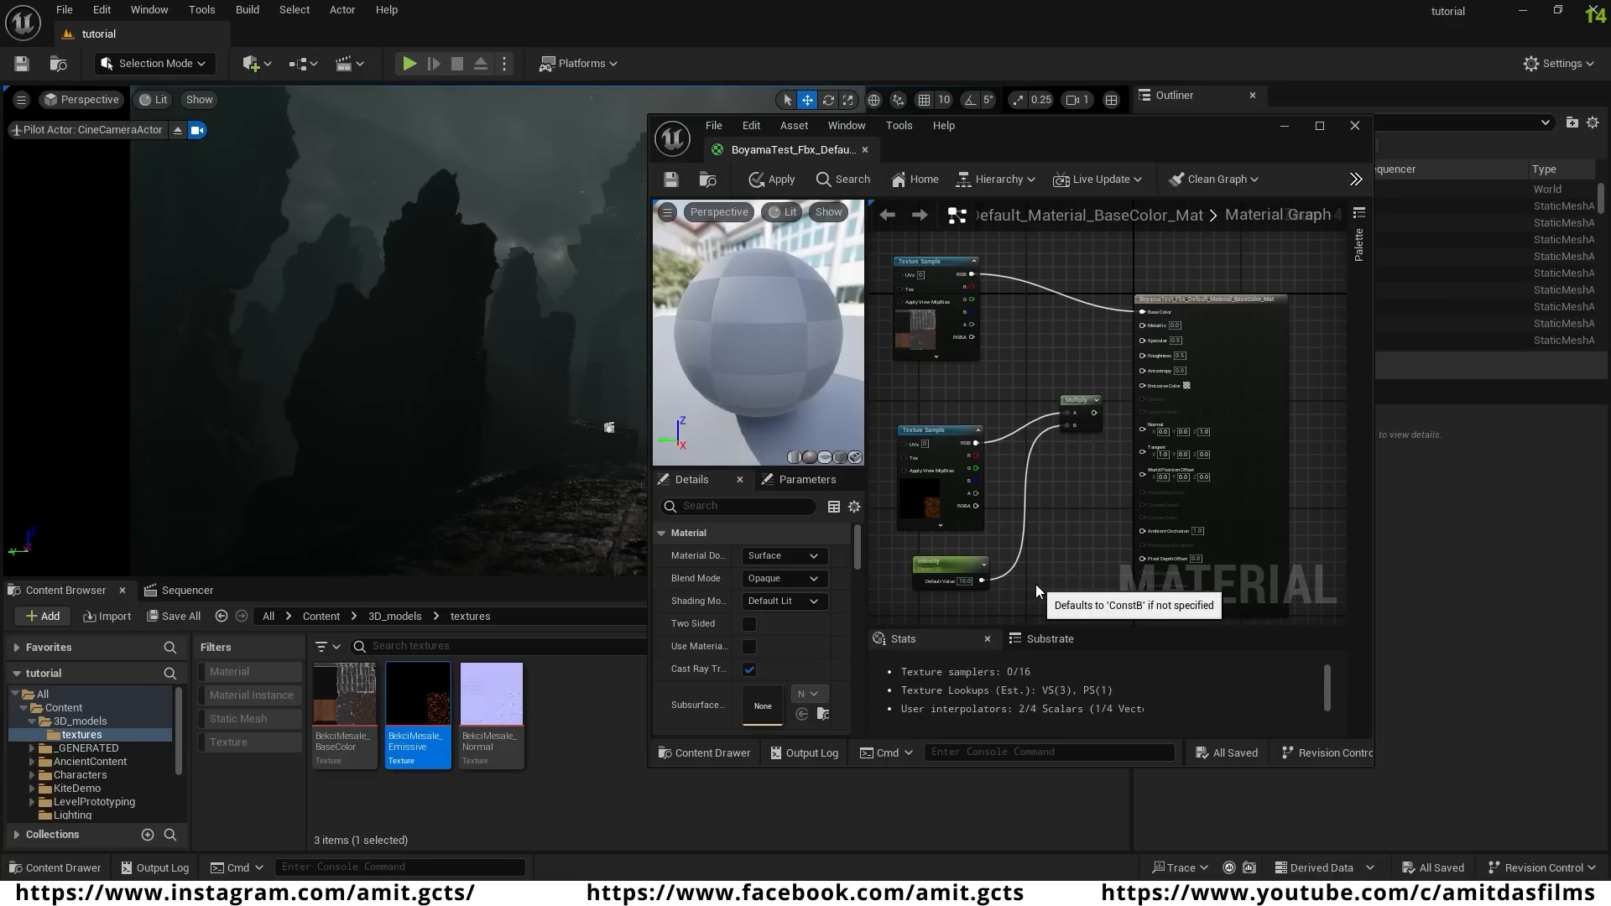
- Connect the Multiply to Emissive Color and the BekciMesale_Normal texture to Normal, and apply and save the material
left_click_drag(1094, 412, 1148, 387)
right_click_drag(1086, 532, 1135, 474)
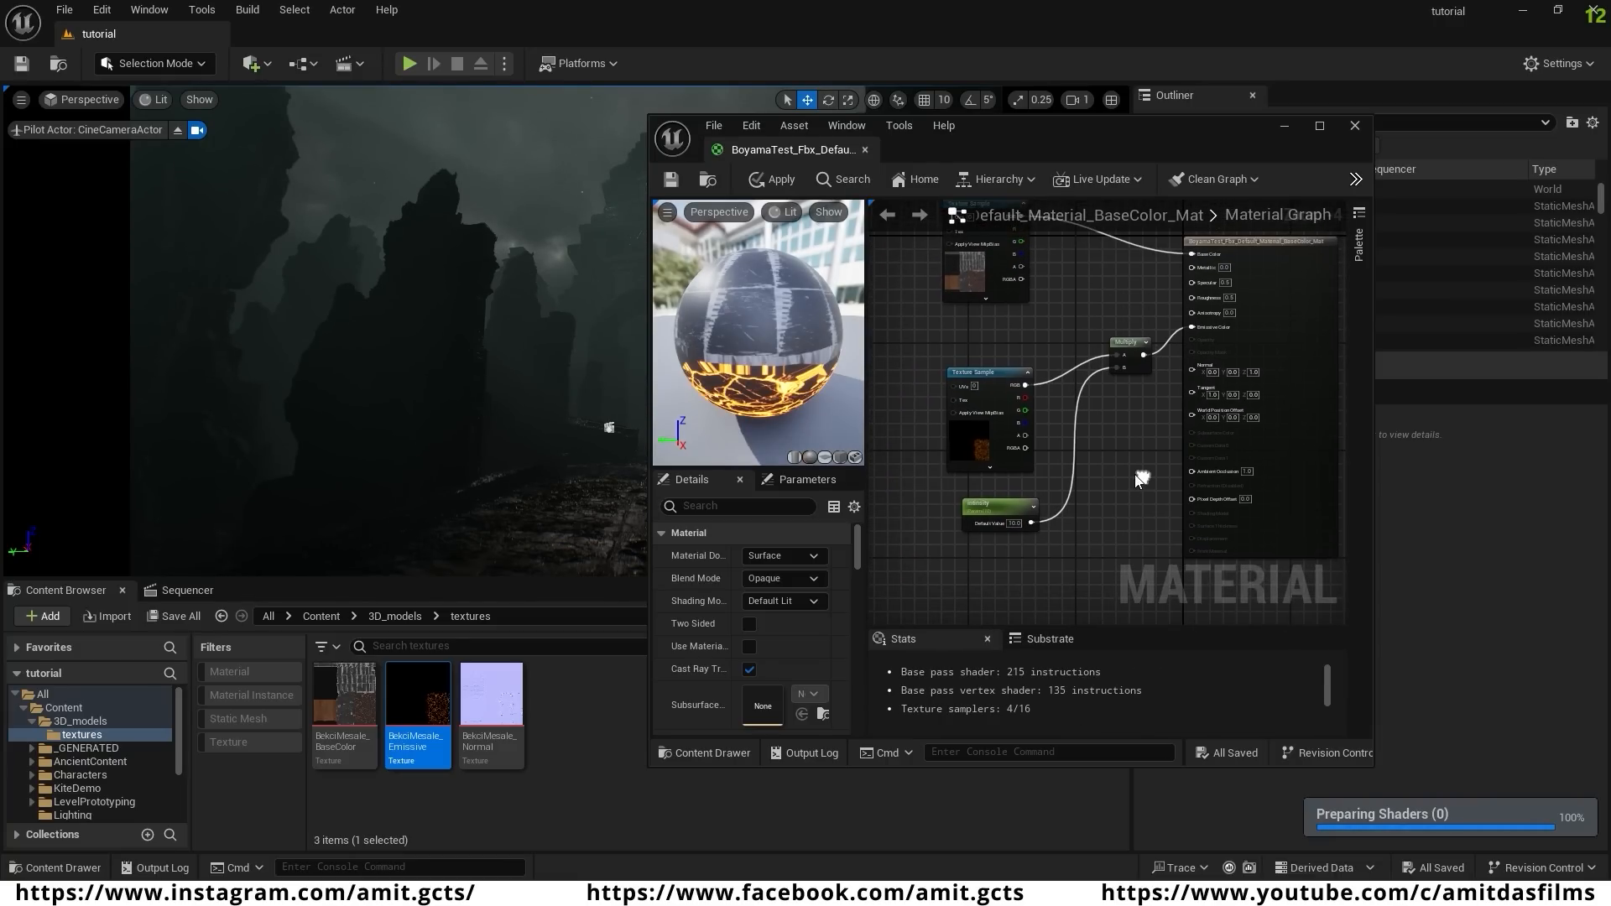
left_click_drag(467, 755, 1194, 371)
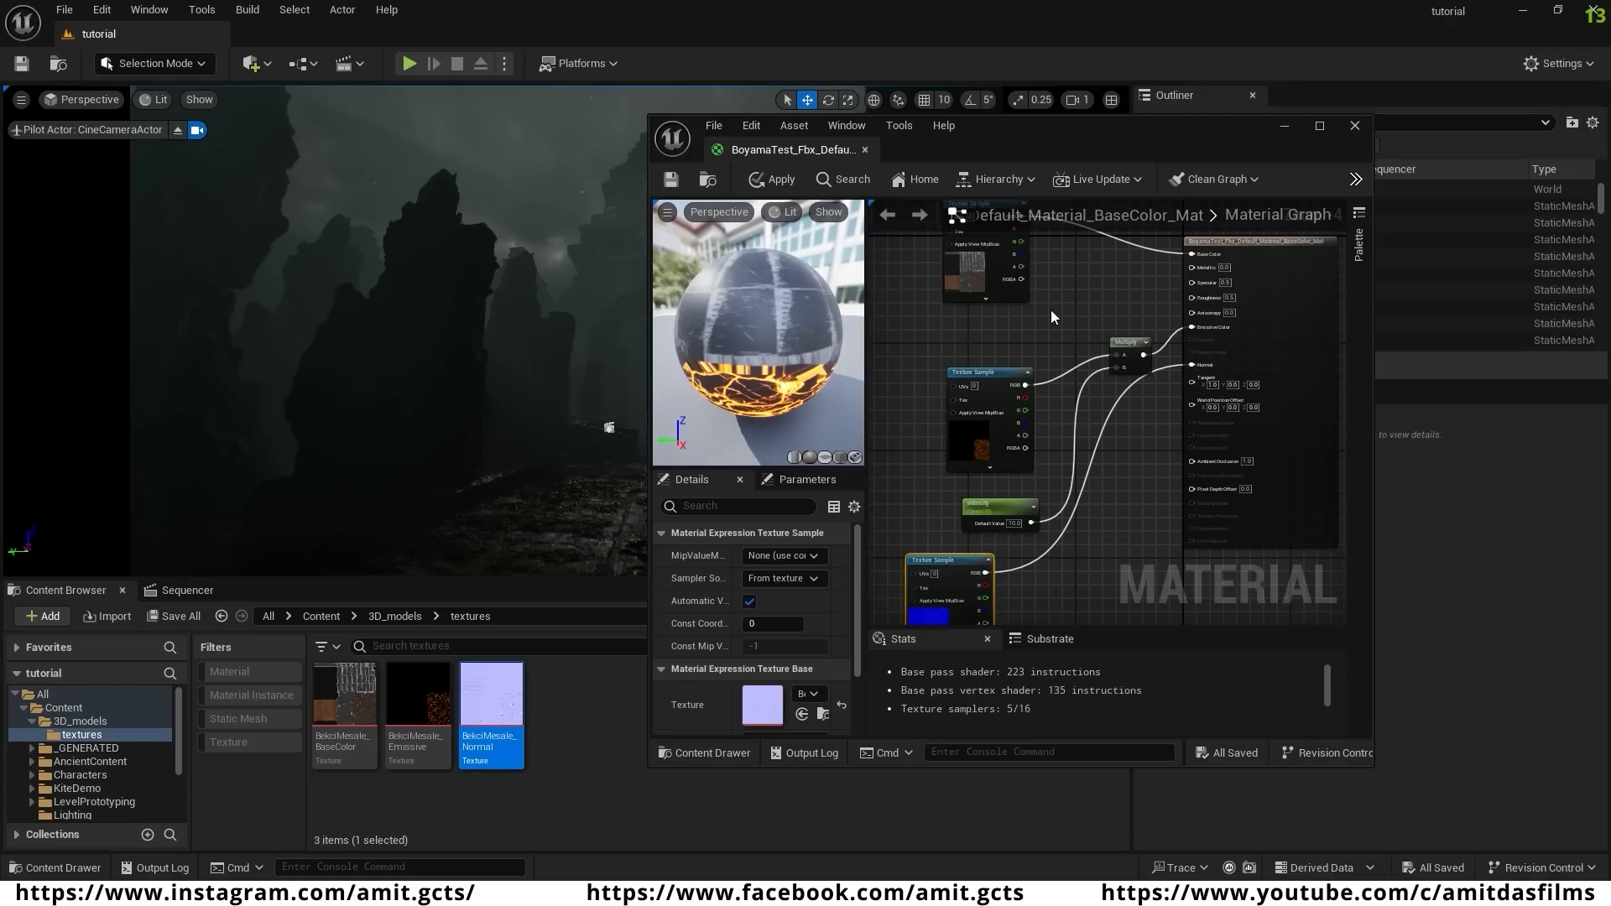
left_click(774, 179)
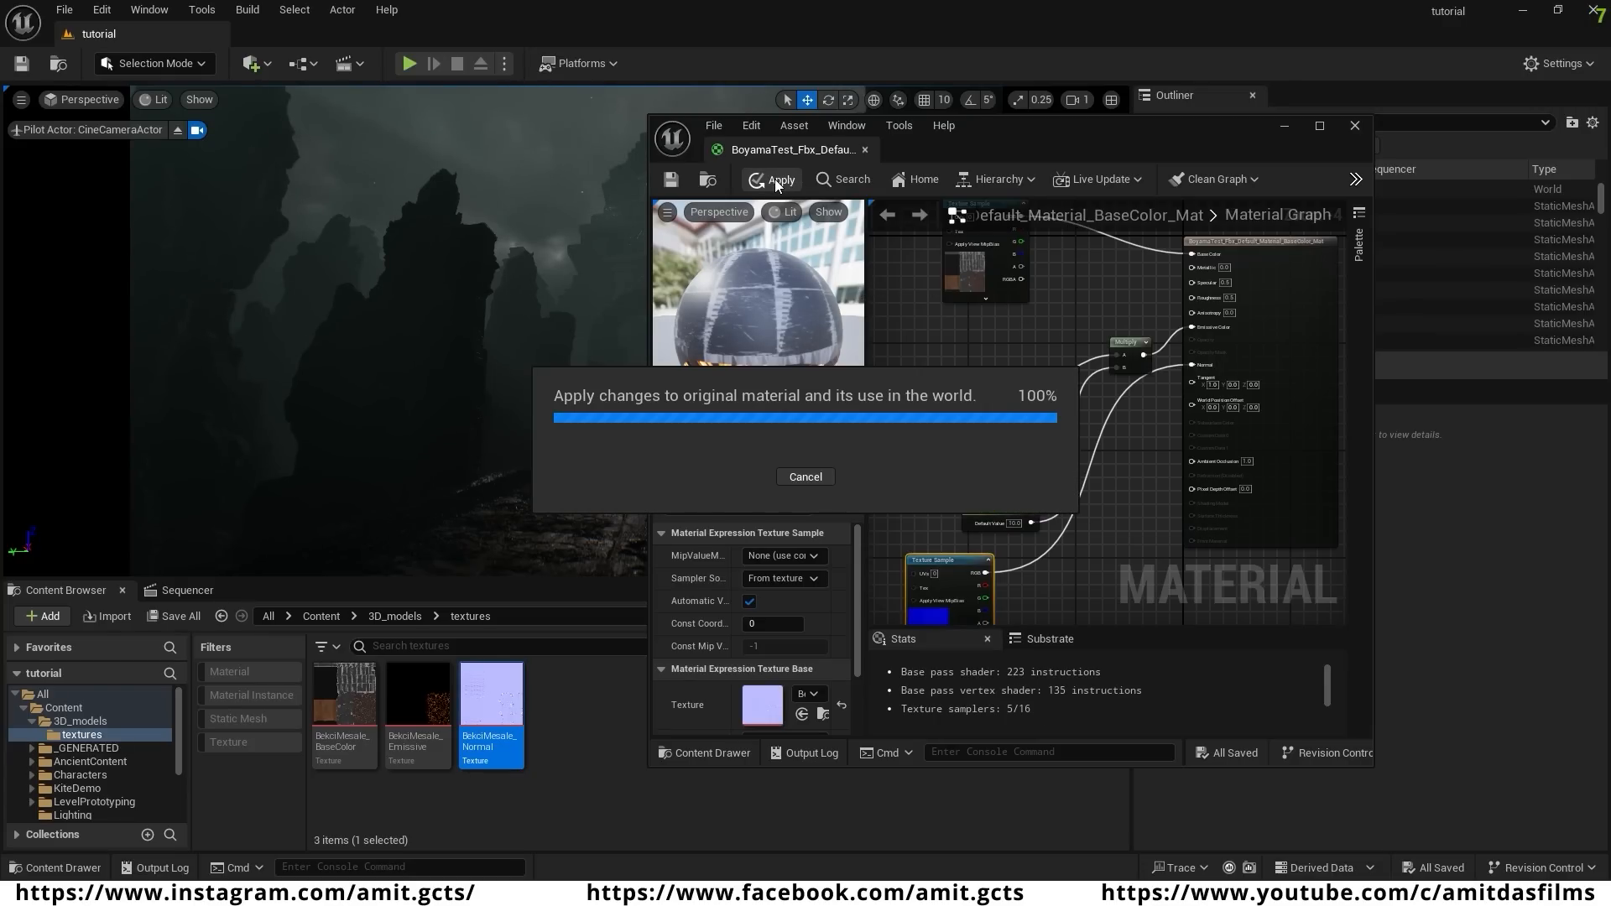
left_click(671, 181)
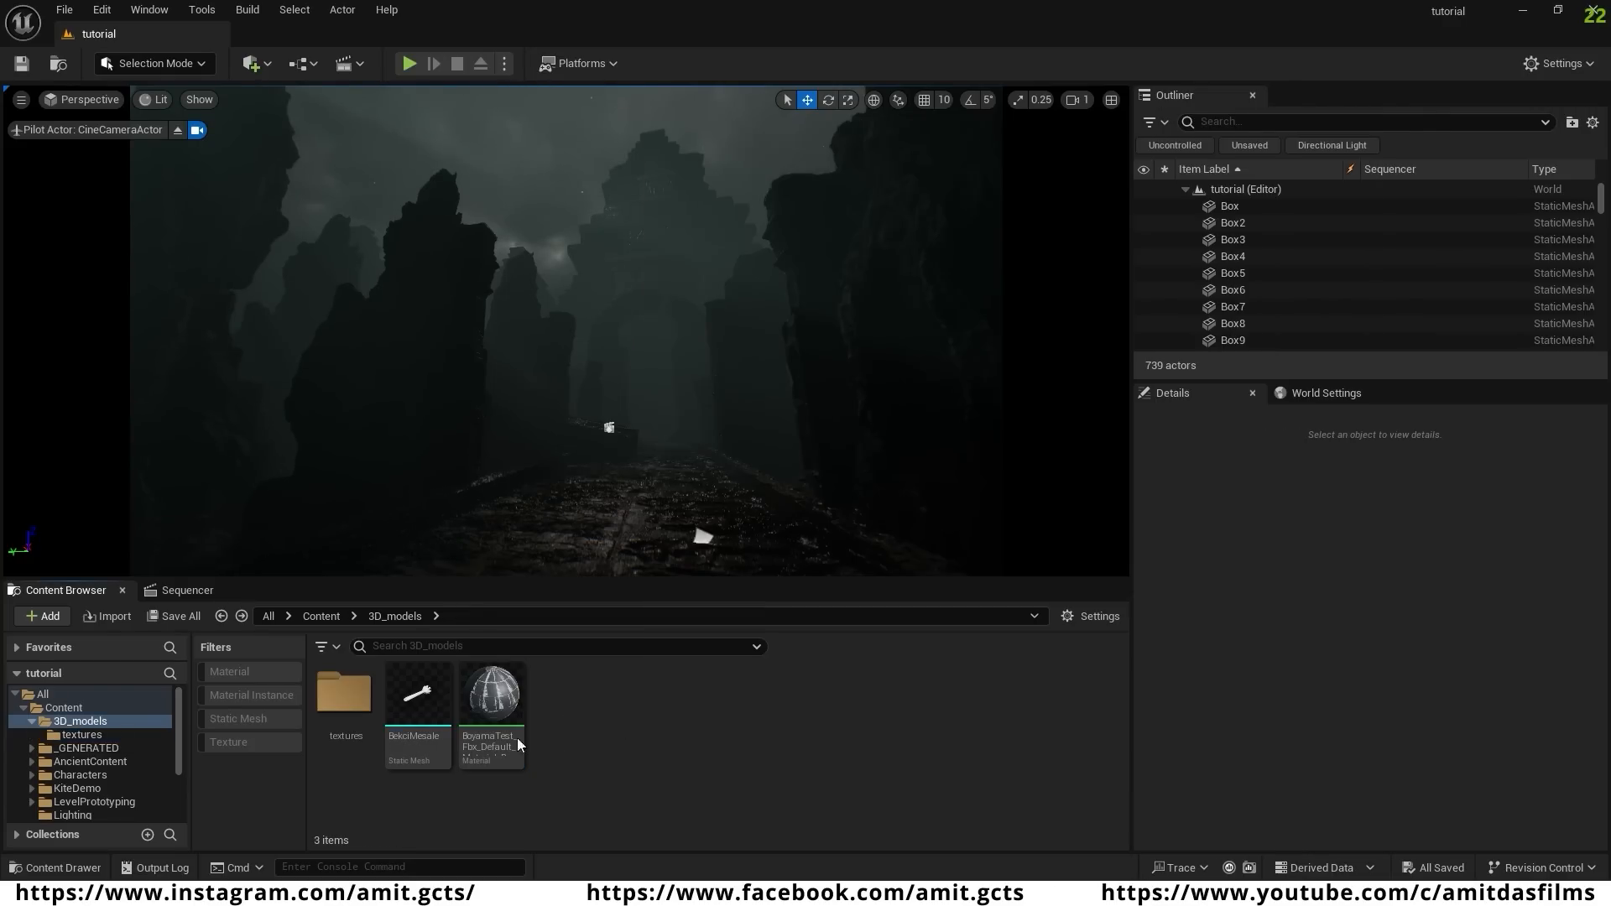
- Place the BekciMesale torch from 3D_models on the stone path and raise it to about Z 247.9
mouse_move(426, 699)
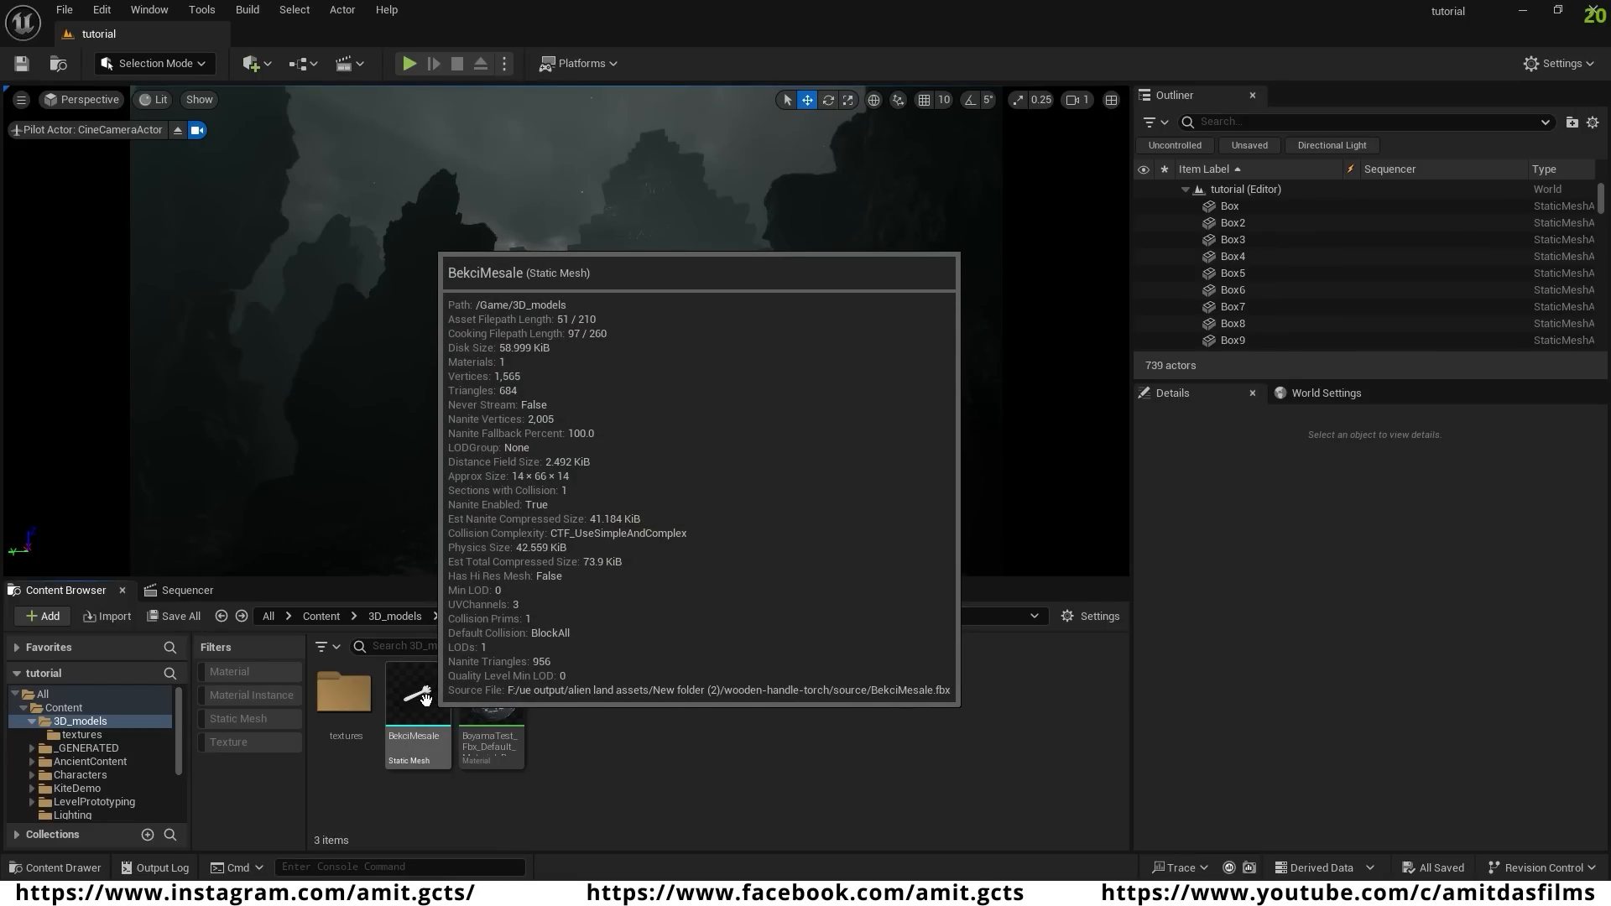
left_click_drag(425, 696, 701, 534)
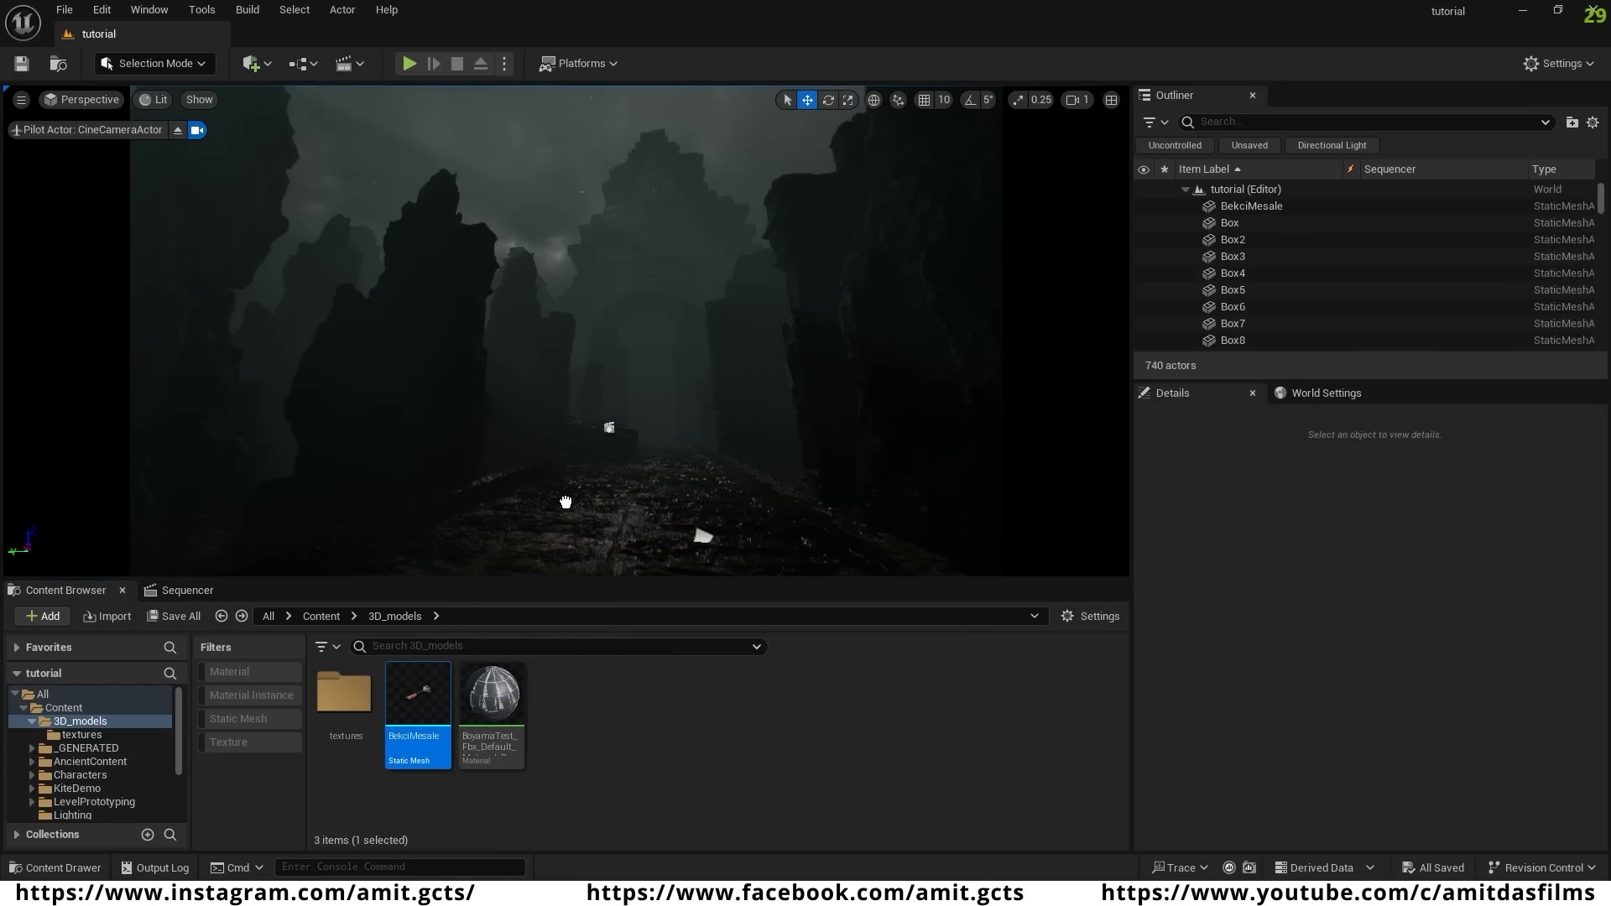
left_click_drag(517, 510, 516, 510)
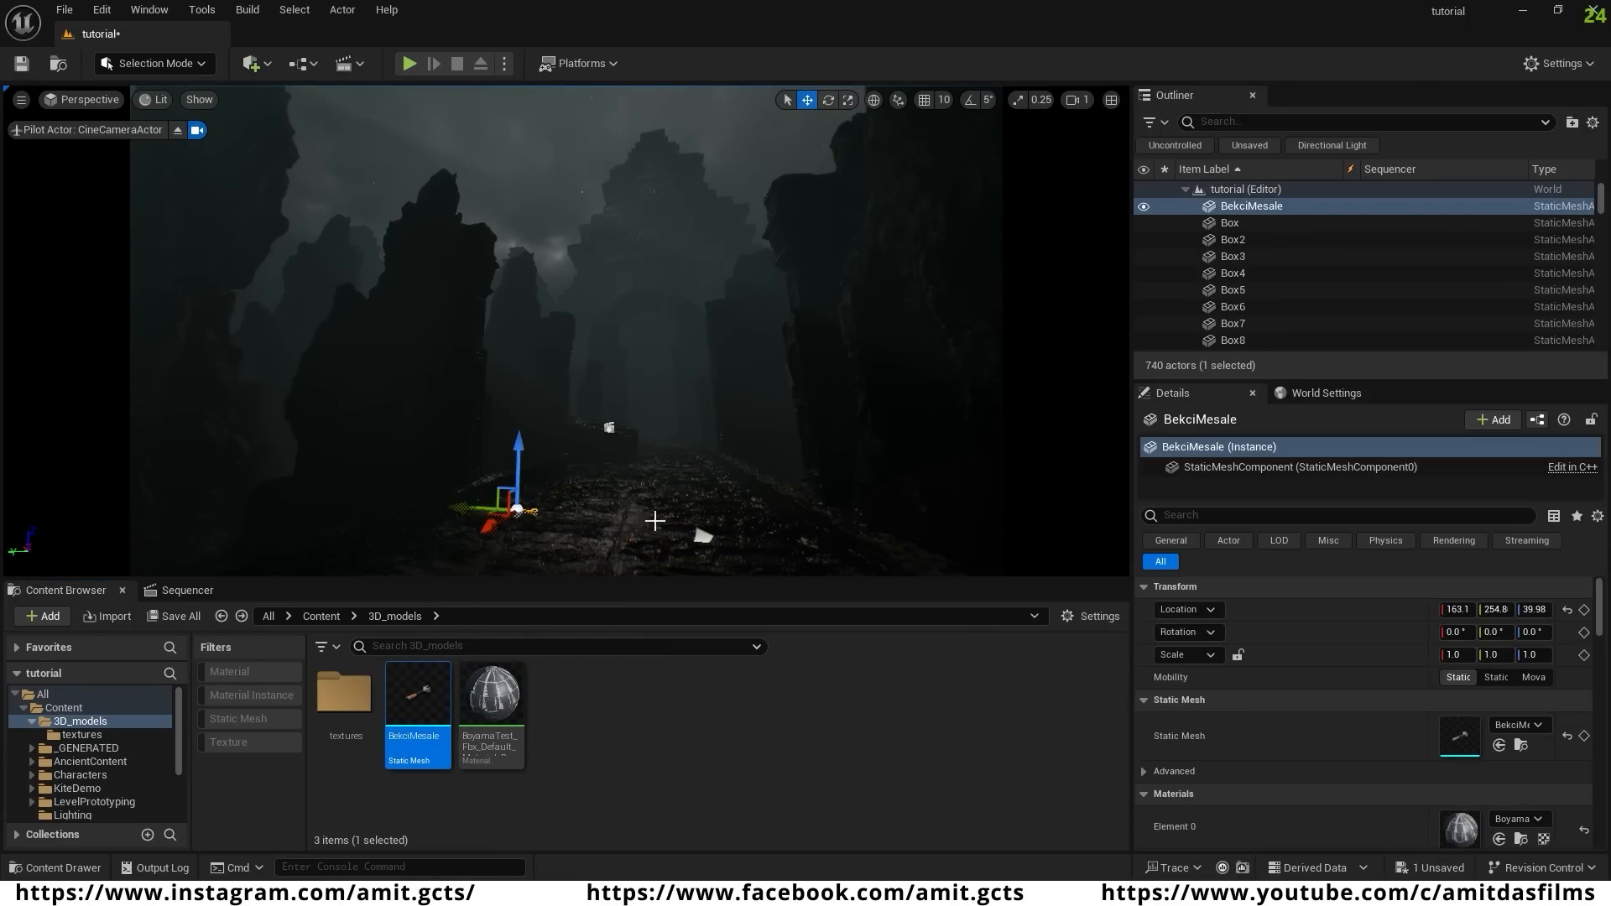
right_click_drag(654, 521, 584, 562)
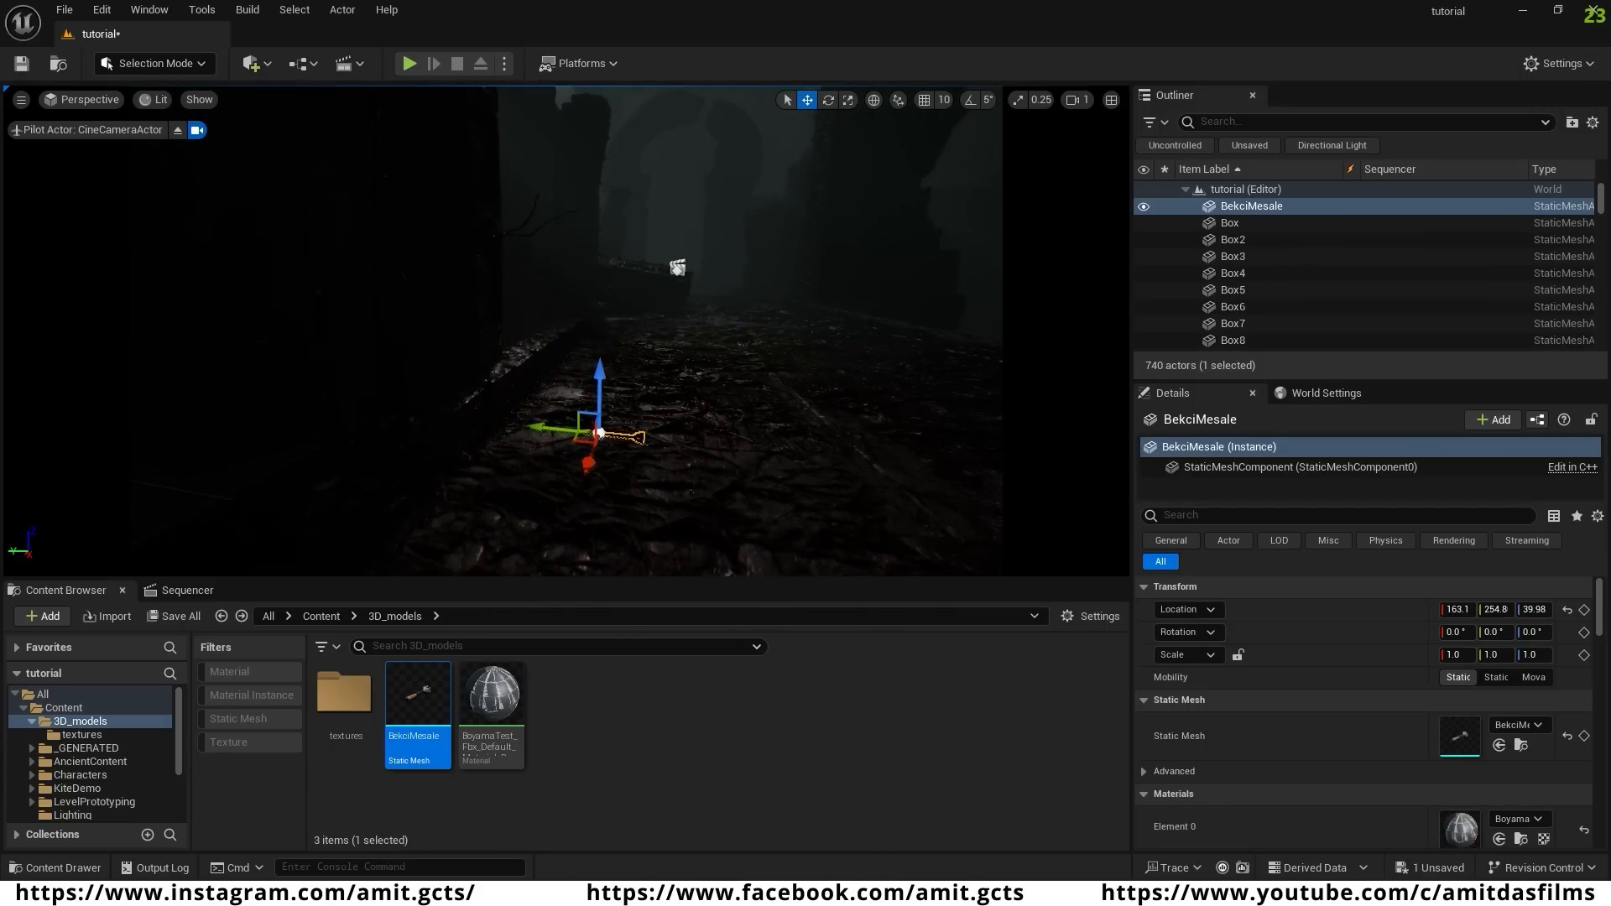
left_click_drag(608, 378, 590, 170)
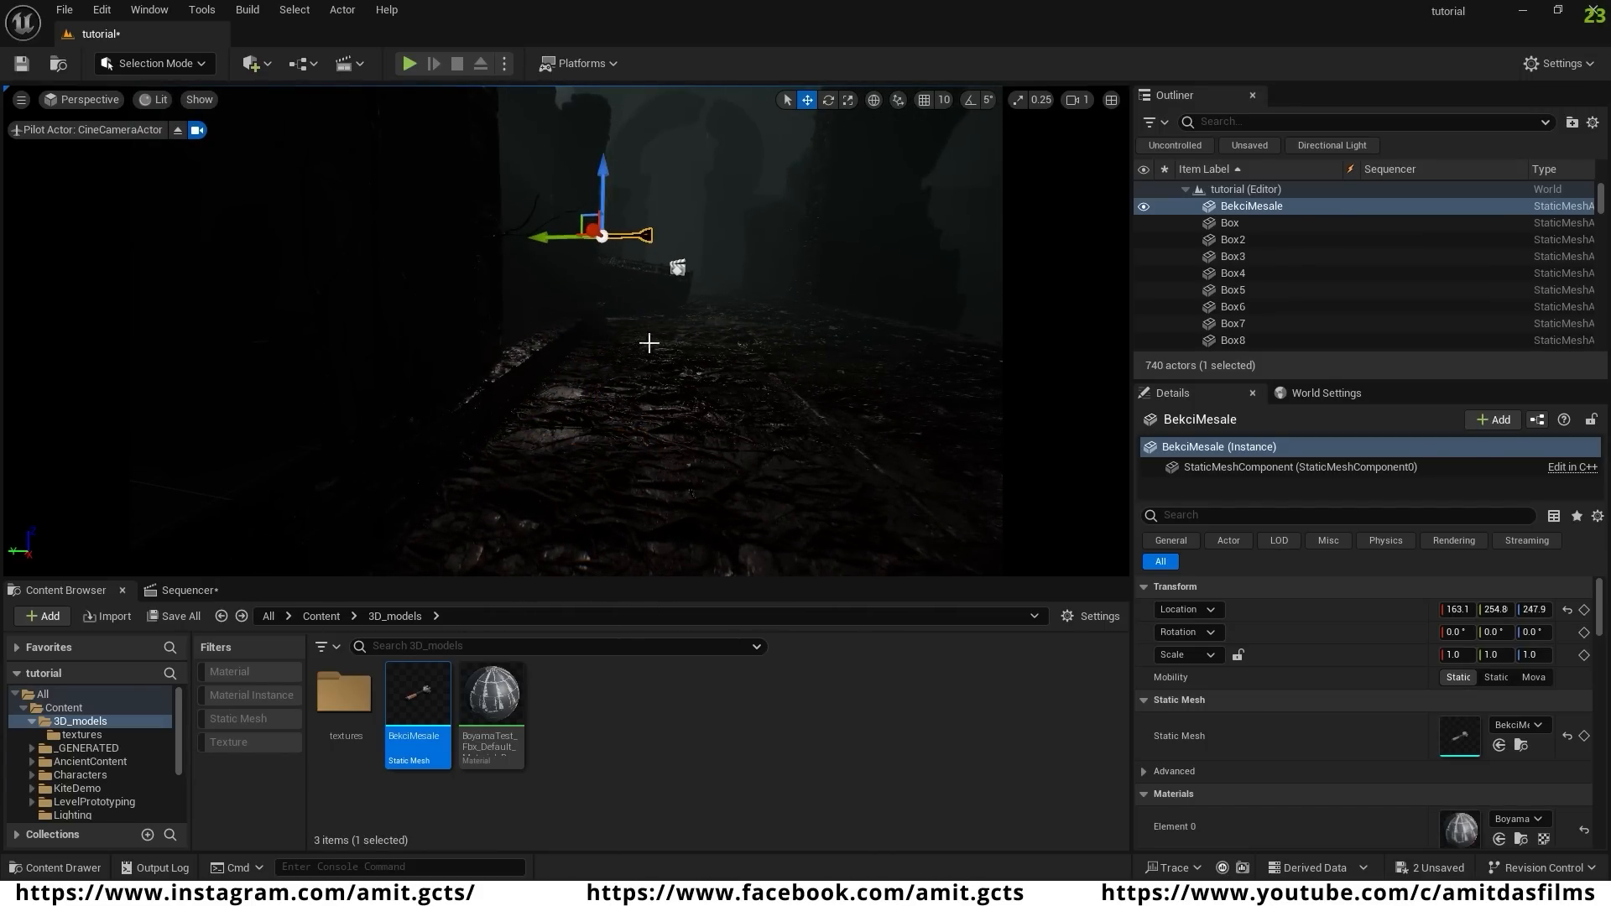
- Rotate the torch about 49 degrees around X so its head points diagonally upward
key("e")
left_click_drag(670, 294, 699, 252)
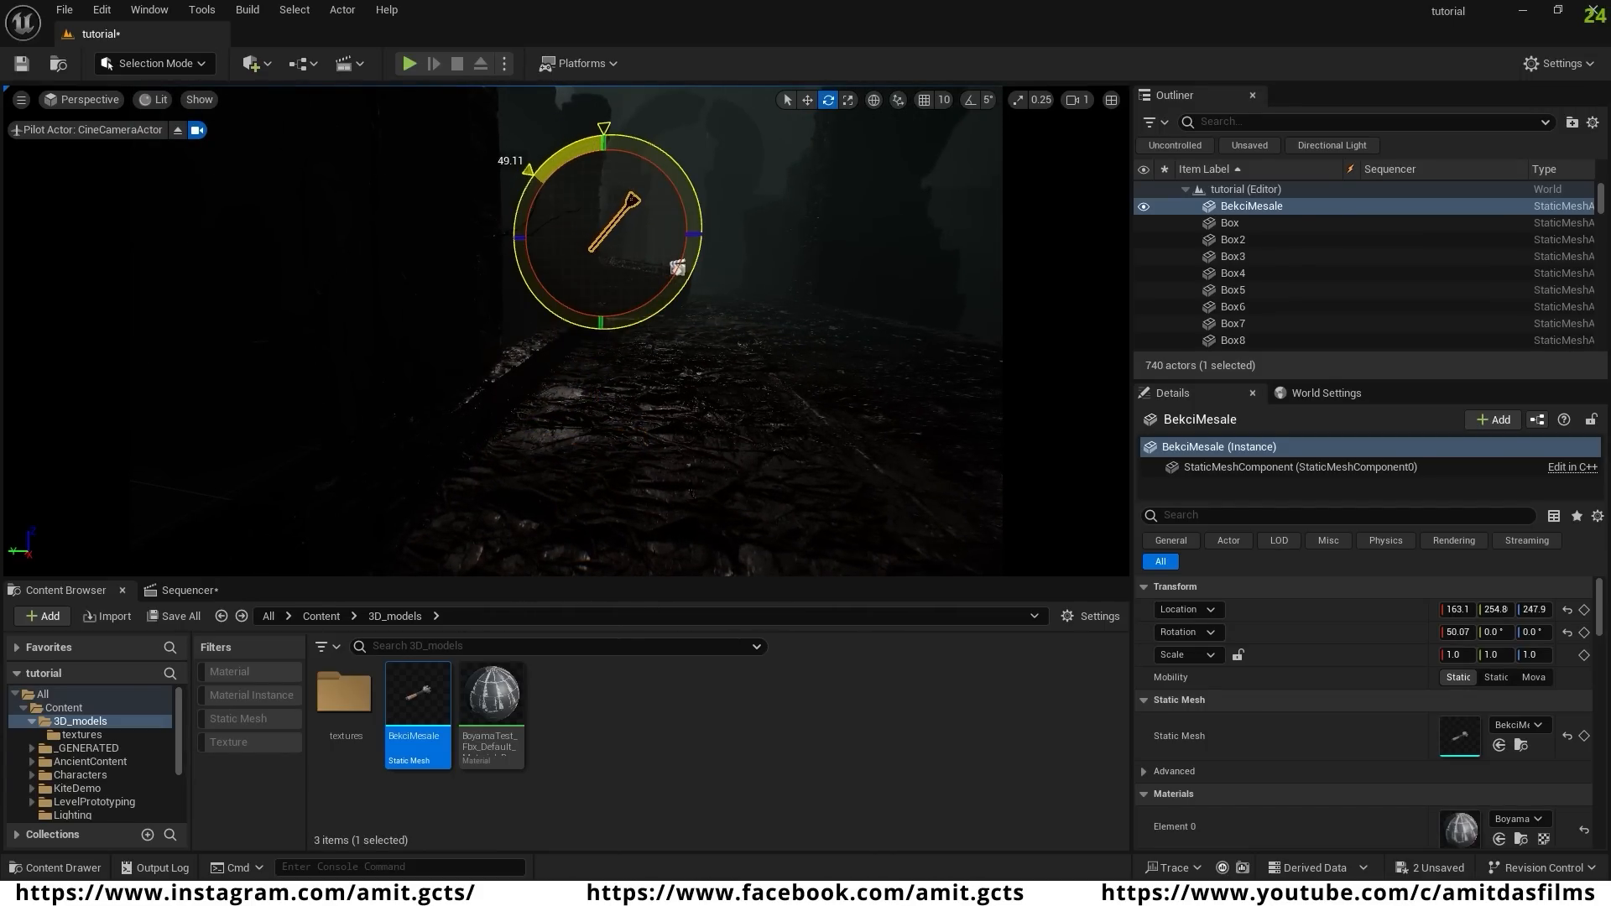
right_click_drag(713, 493, 621, 290)
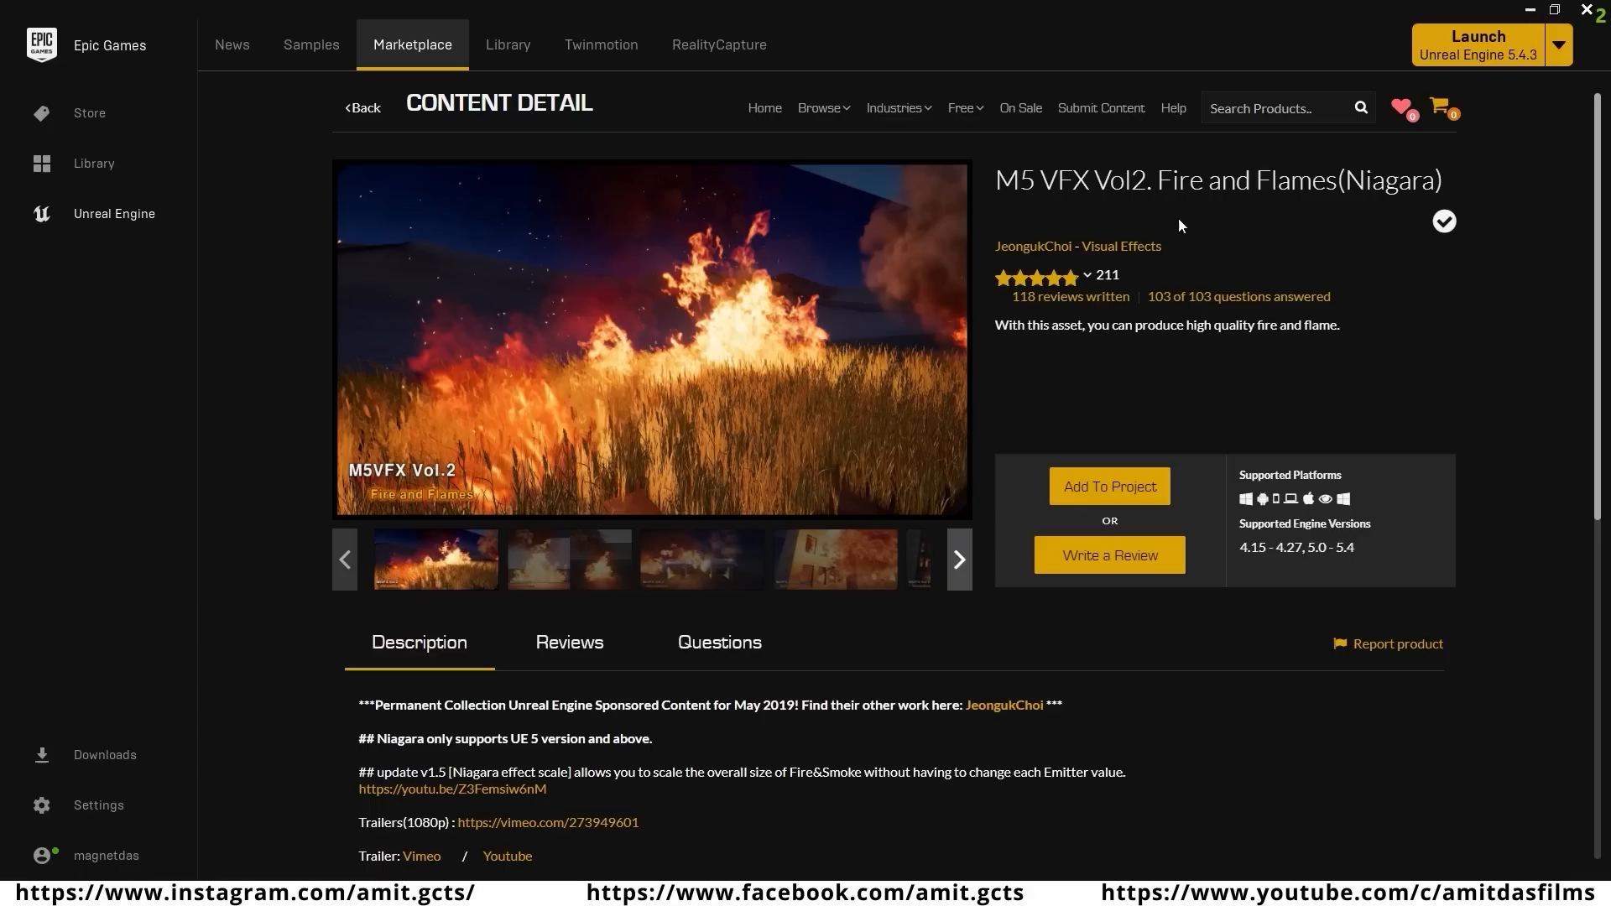
- Check the M5 VFX Vol2. Fire and Flames(Niagara) page in Epic Games Launcher, and open M5VFXVOL2/Niagara/Reference/Torch in Unreal Editor
left_click_drag(997, 180, 1467, 196)
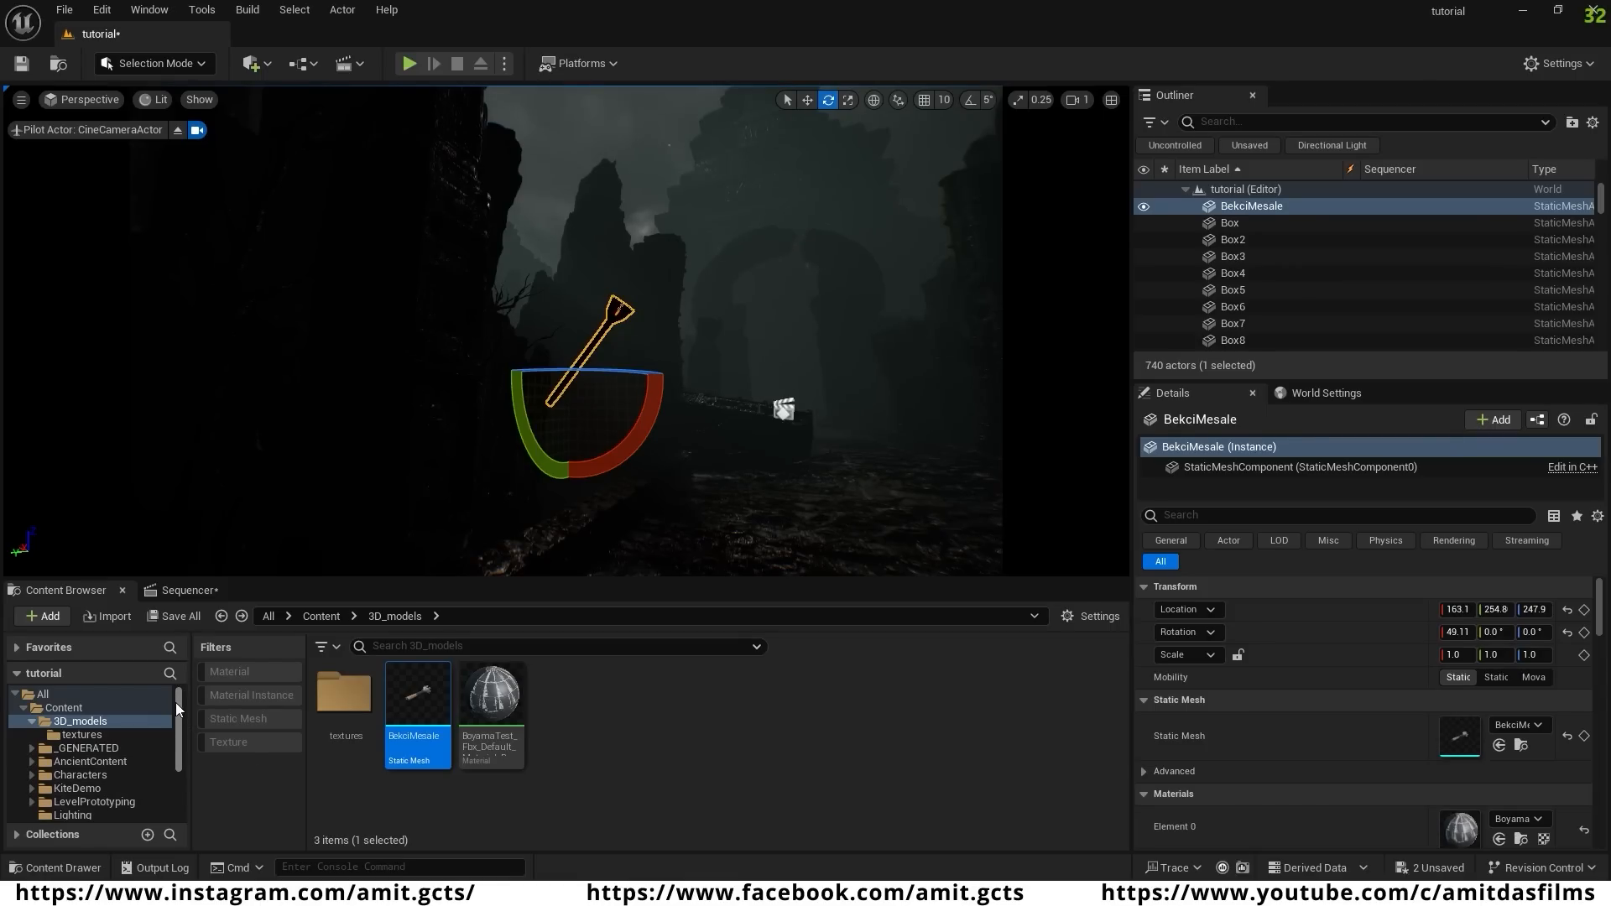
left_click_drag(179, 703, 179, 736)
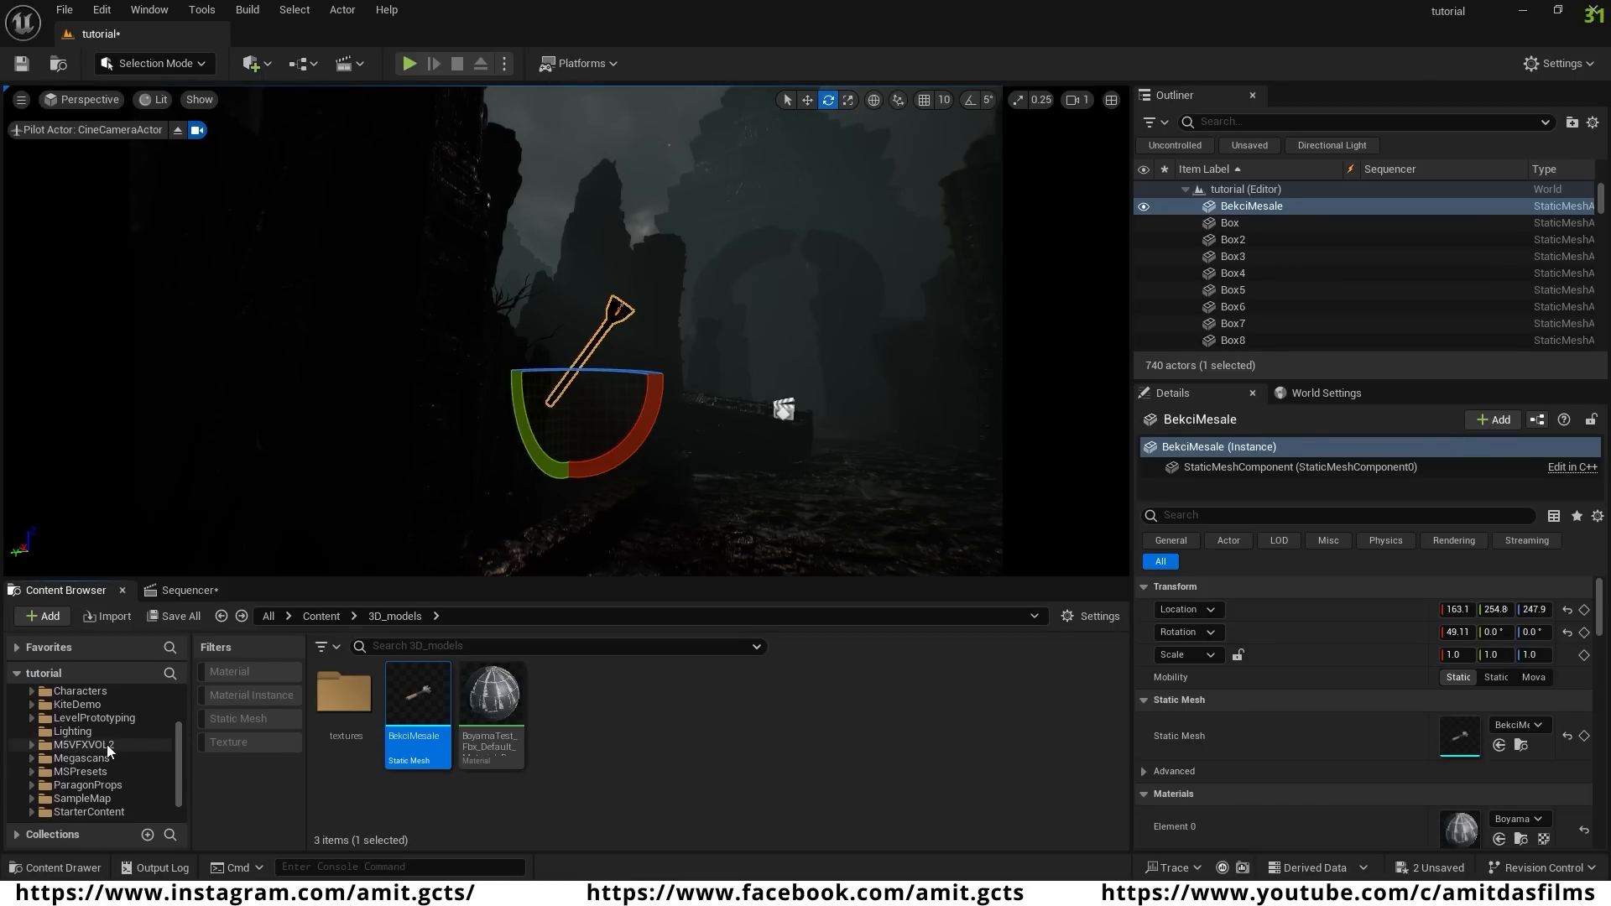
left_click(84, 746)
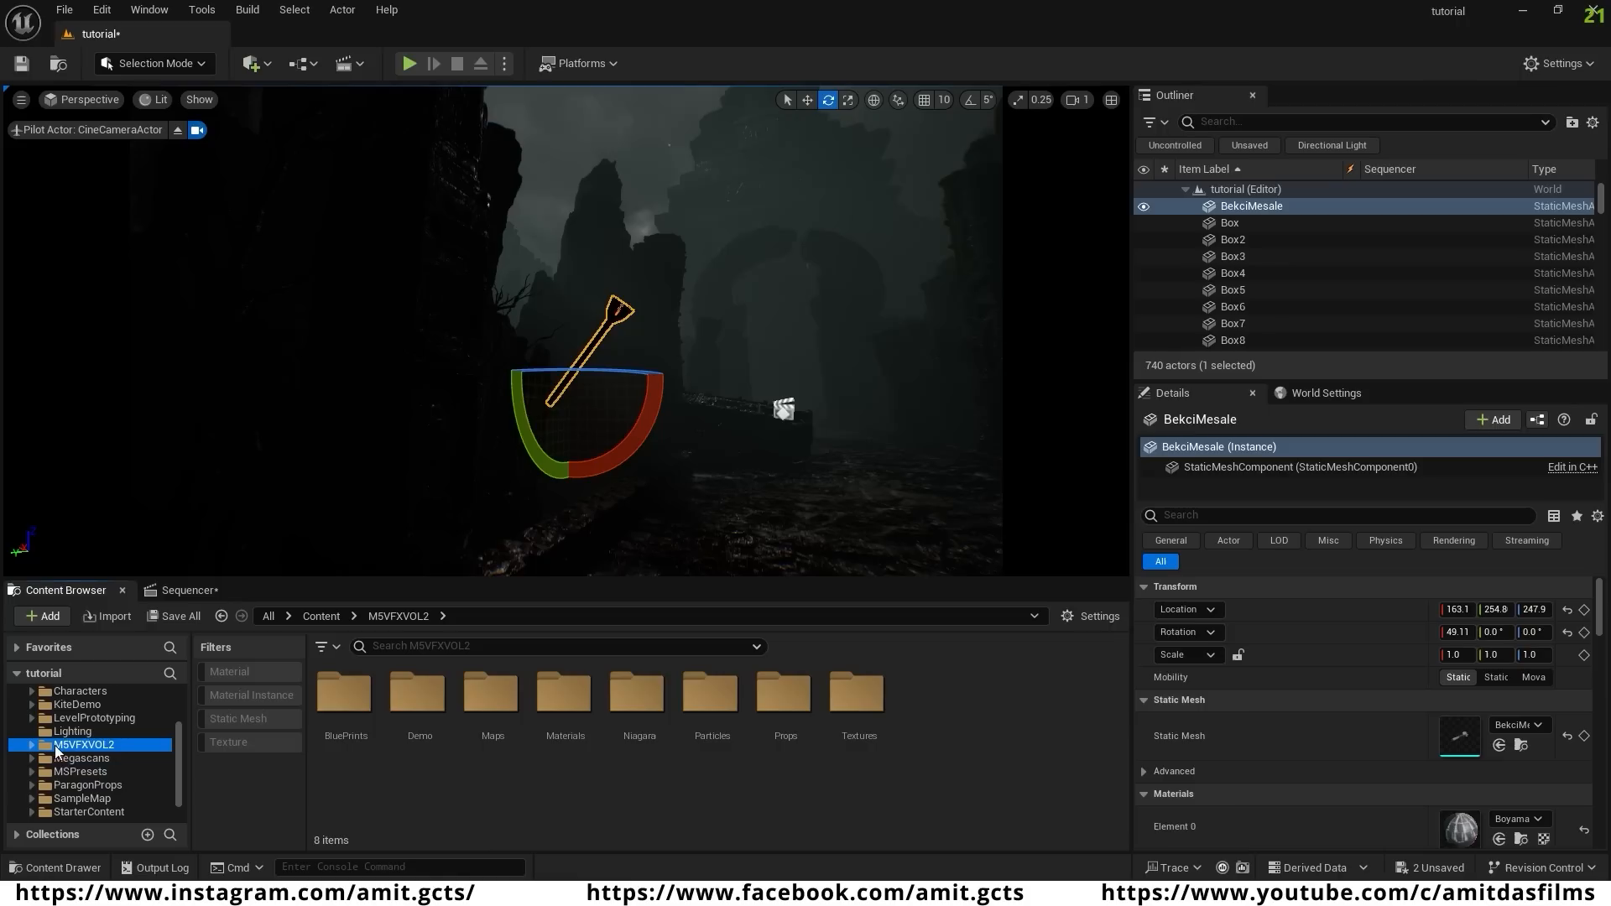
double_click(112, 747)
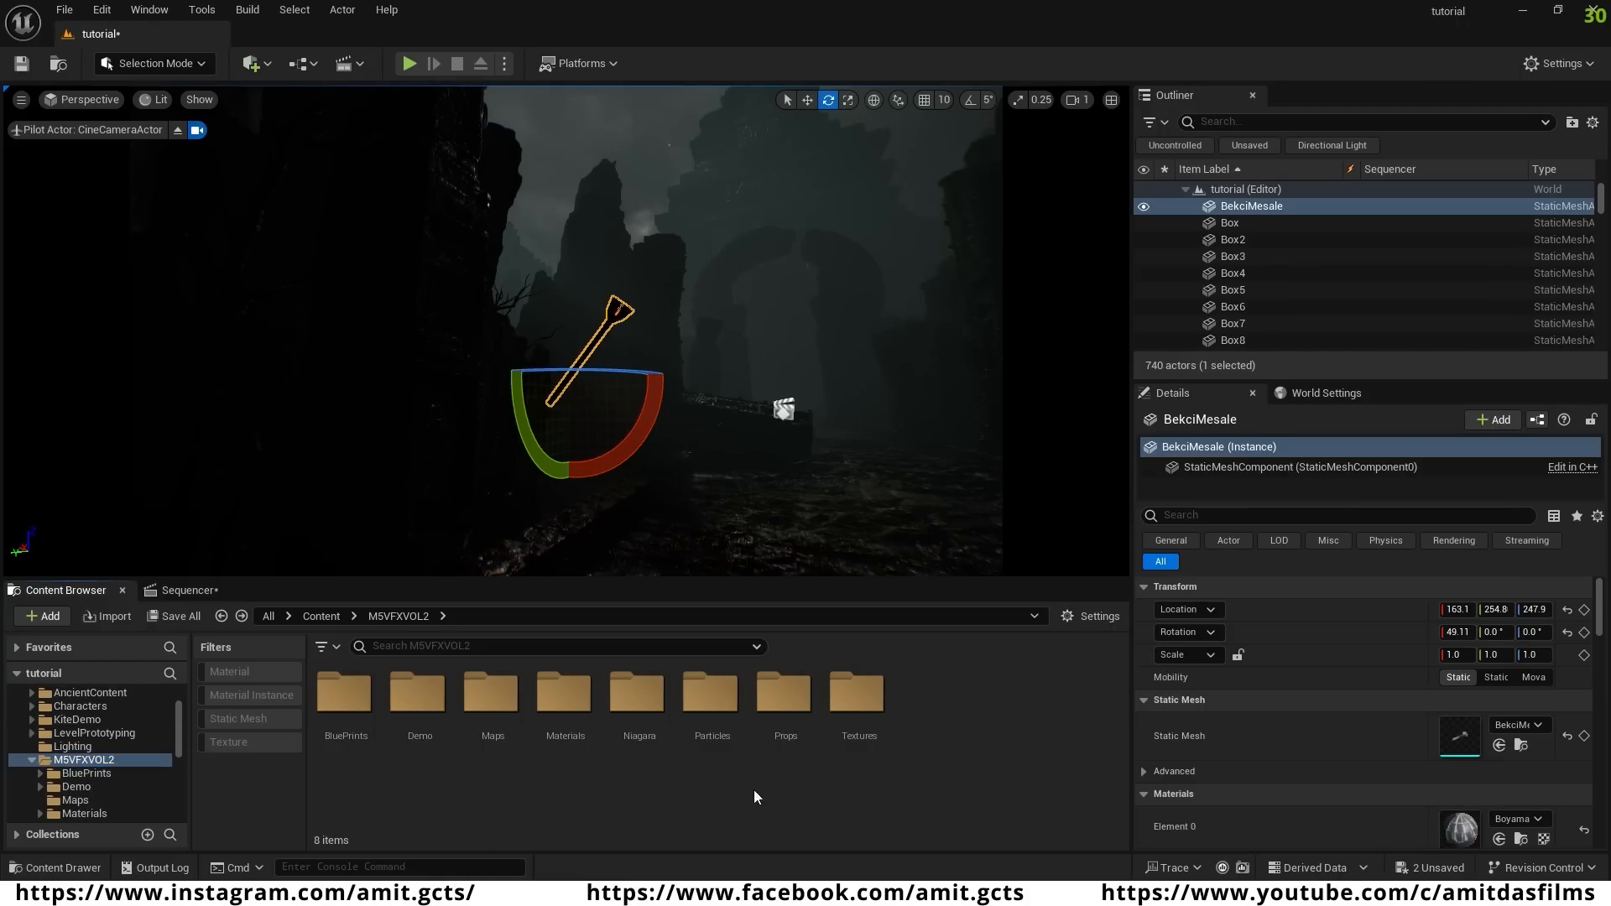
double_click(638, 701)
left_click(642, 685)
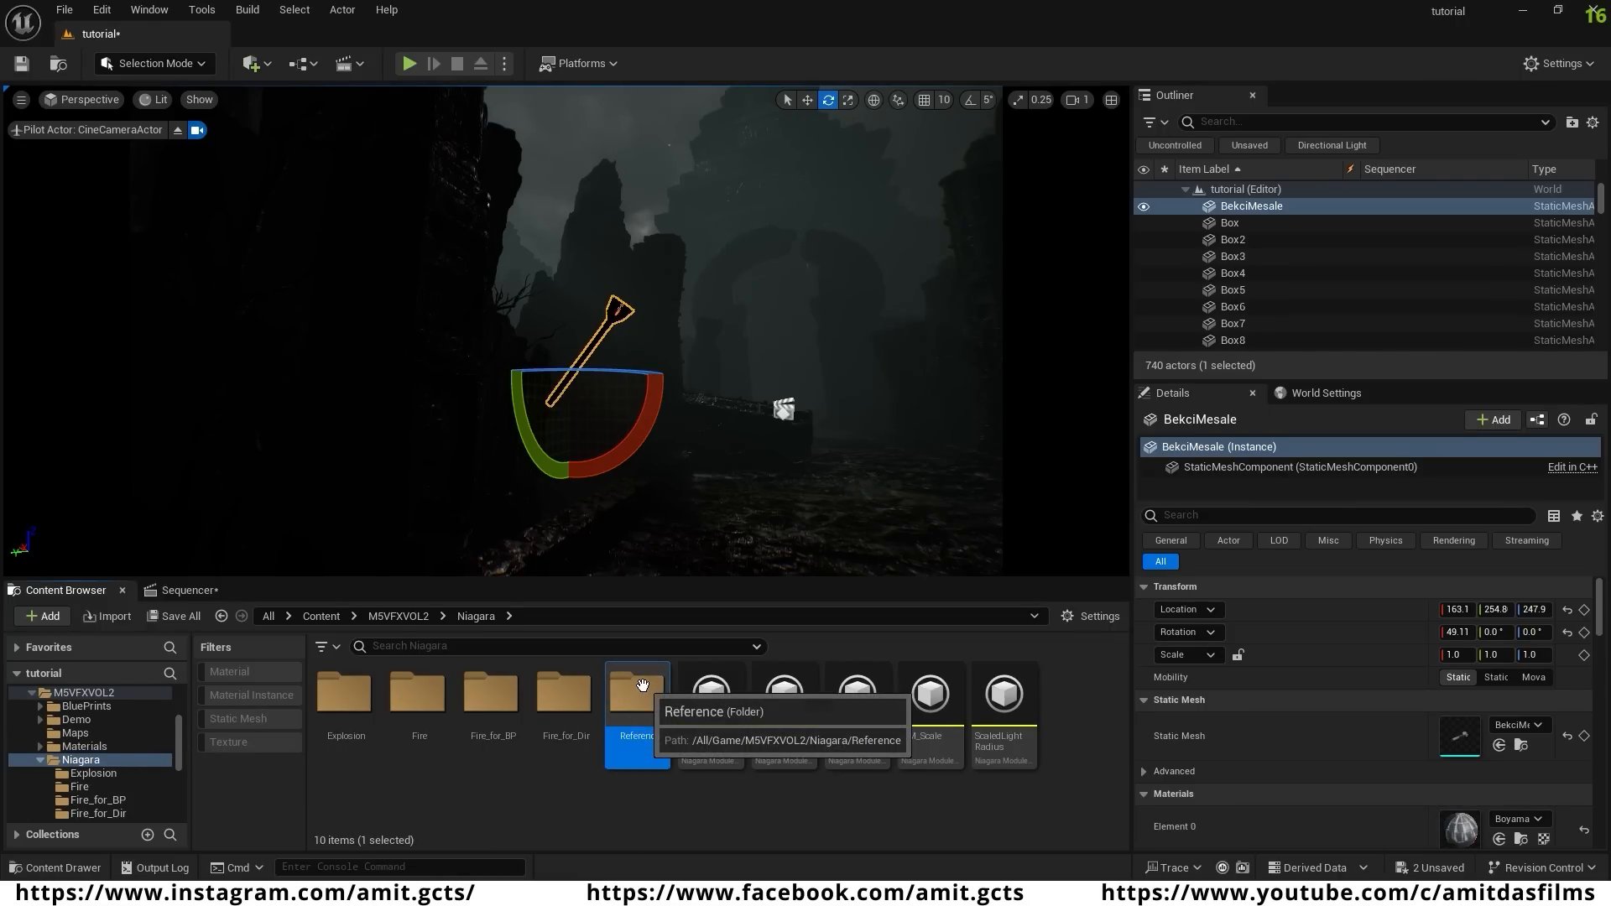
double_click(642, 686)
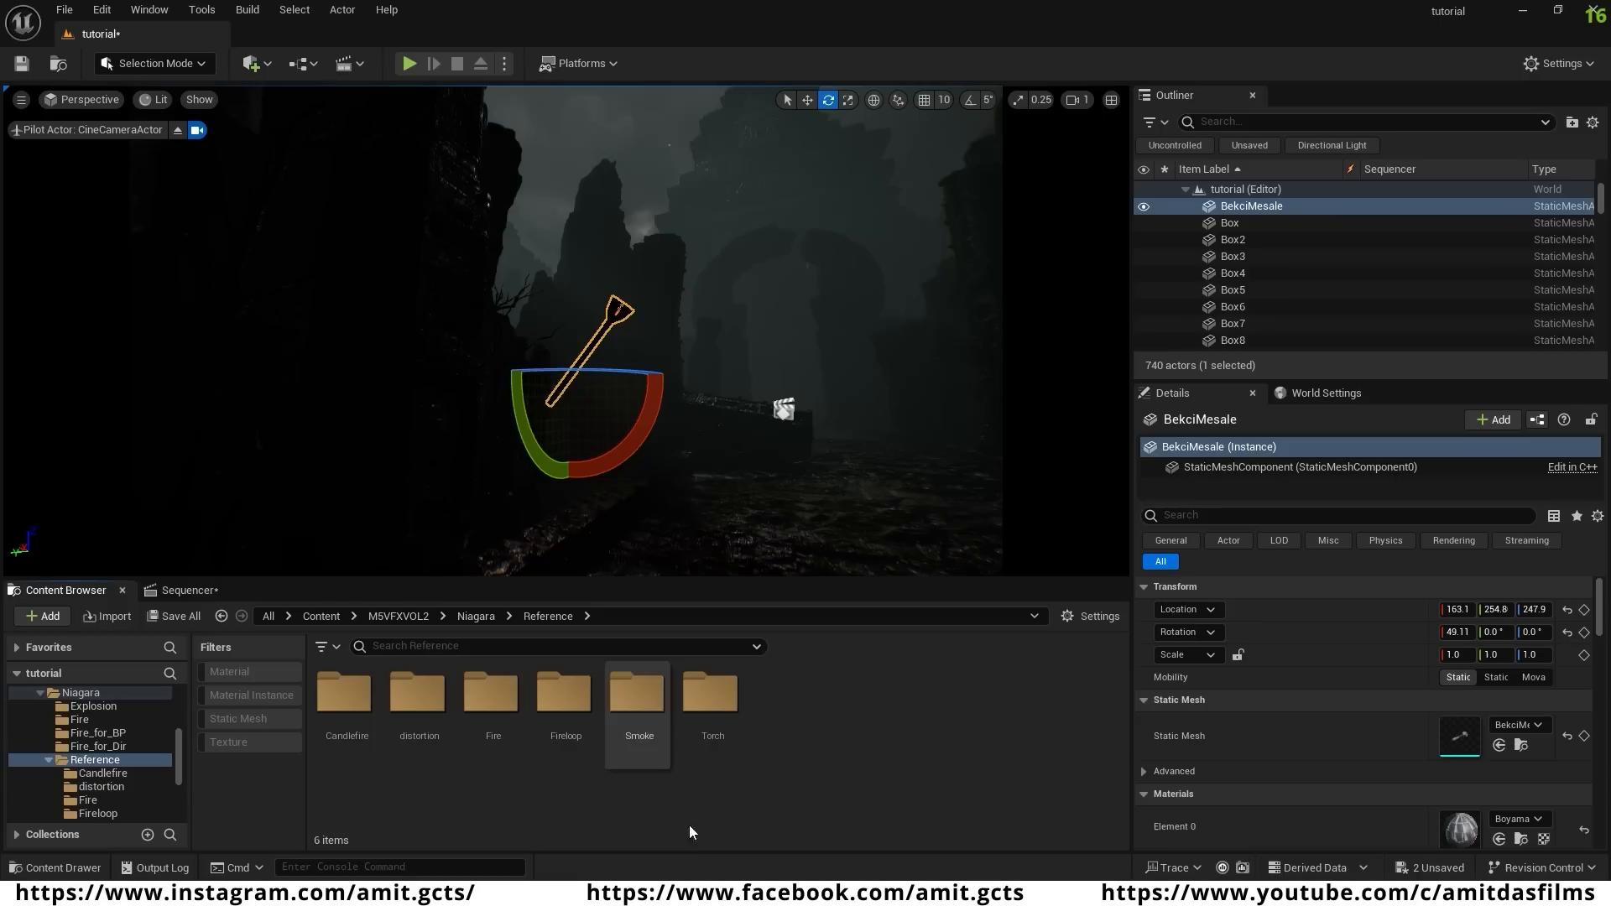
double_click(720, 703)
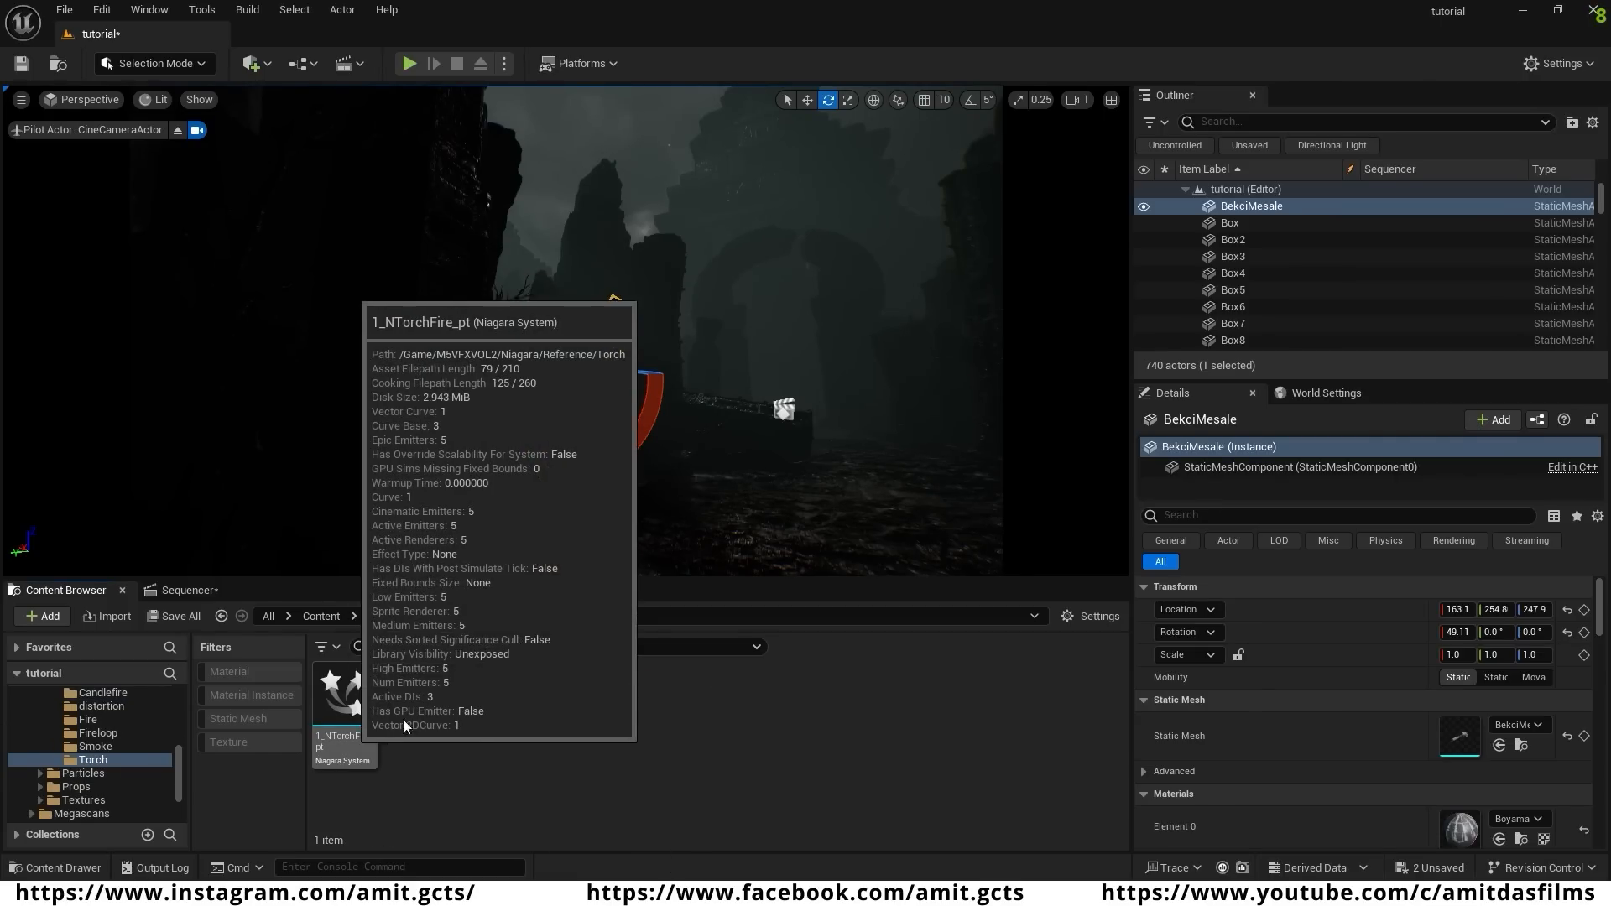
- Place the 1_NTorchFire_pt Niagara system at the torch's head
left_click(349, 721)
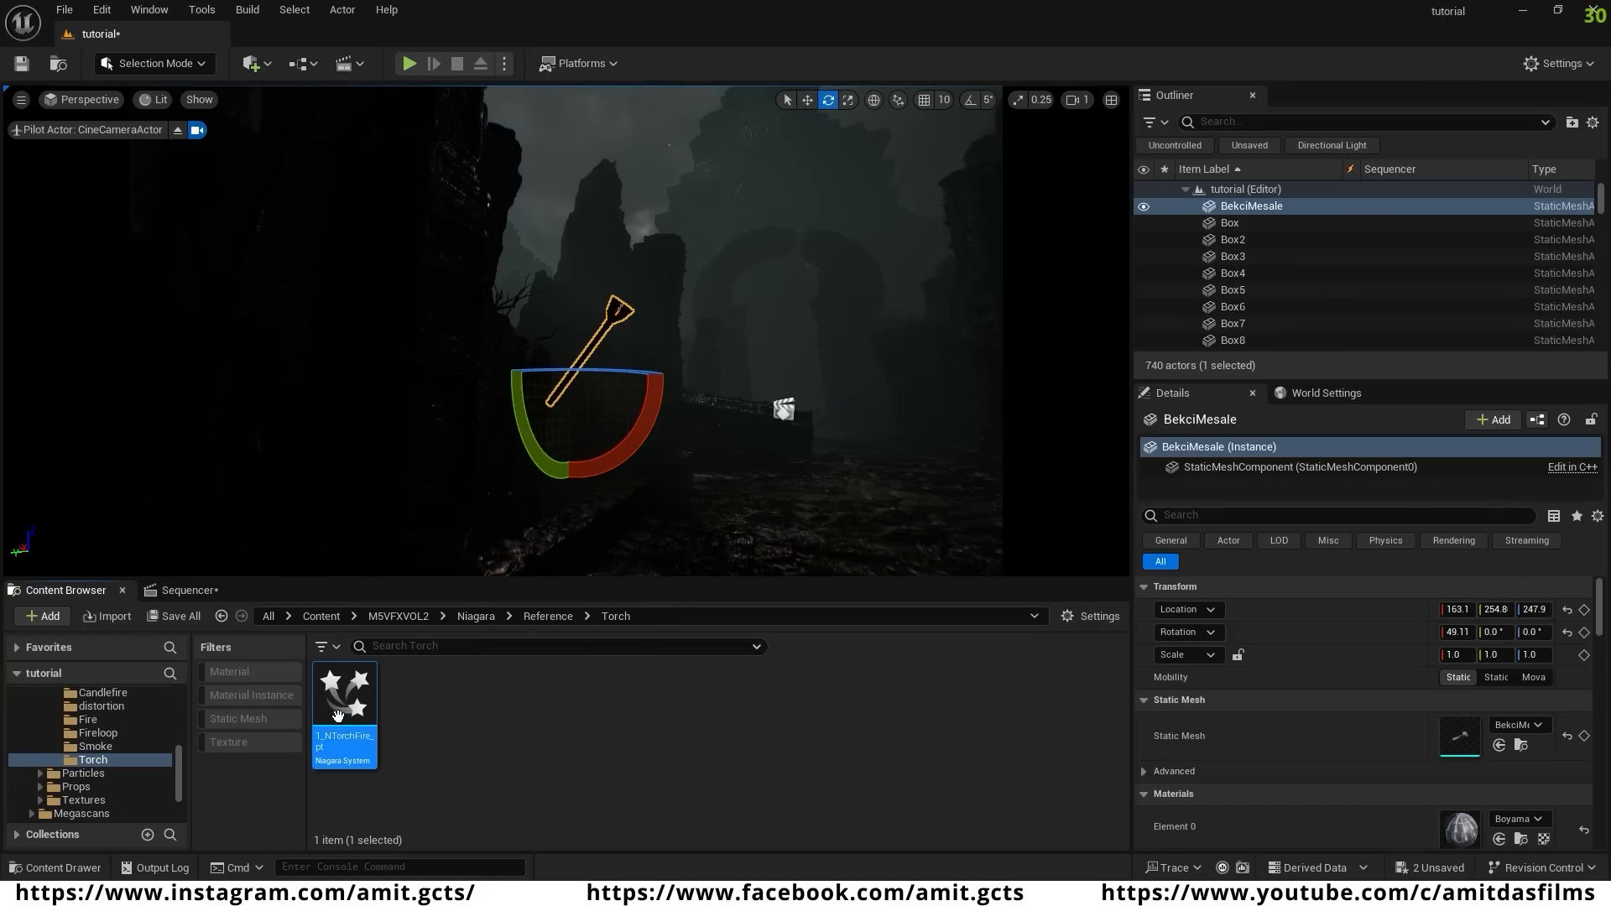
left_click_drag(401, 613, 619, 308)
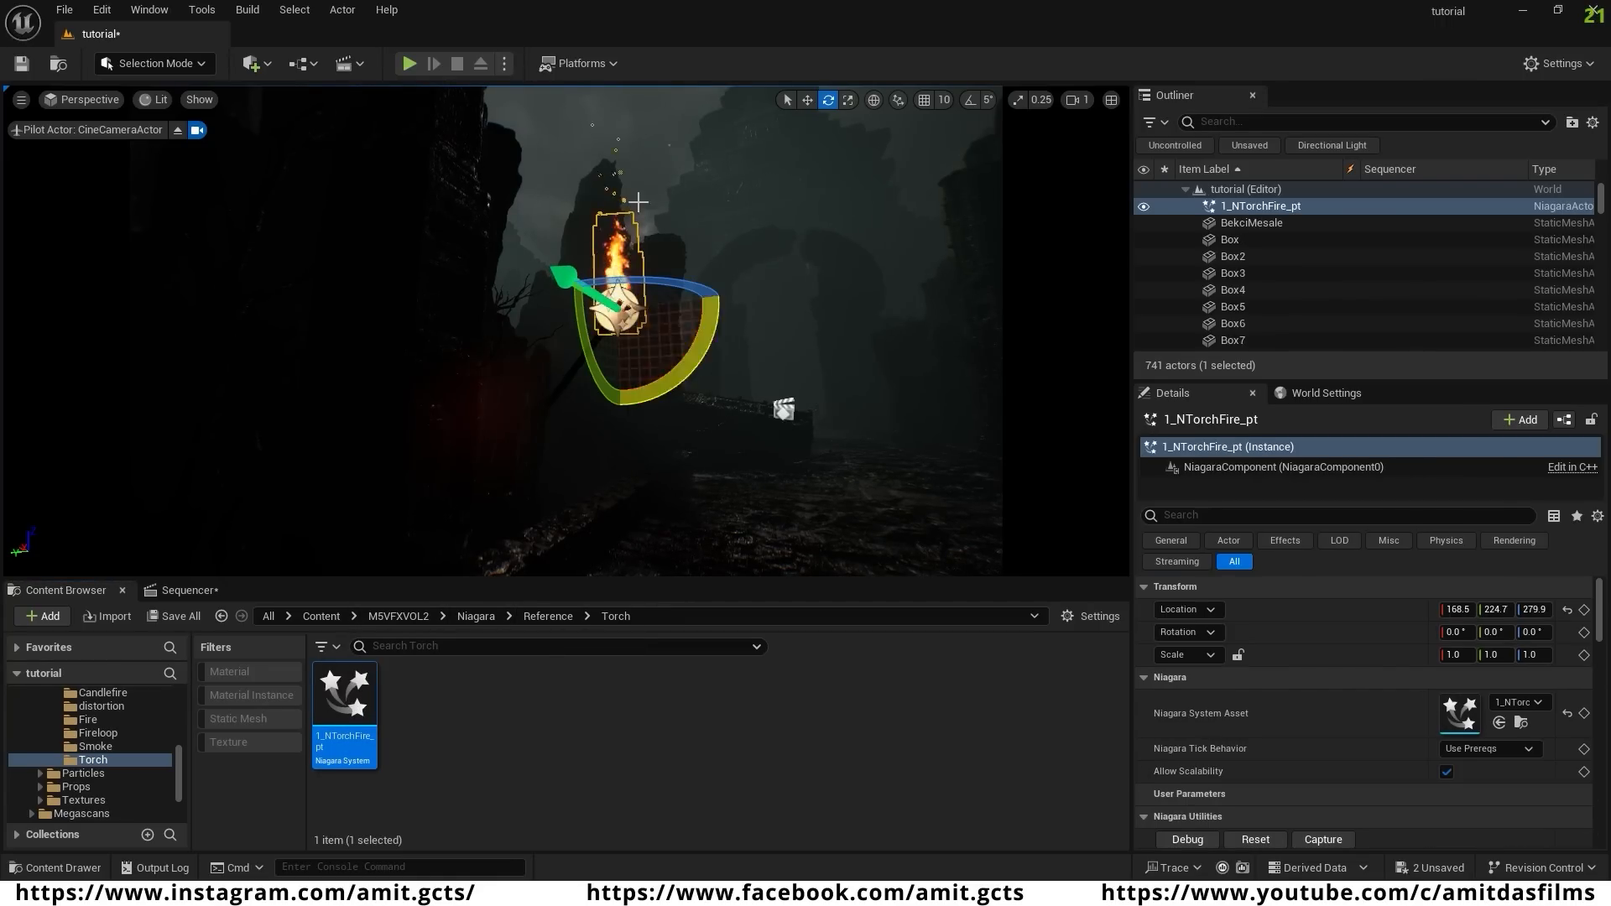
left_click(647, 399)
- Align 1_NTorchFire_pt with the torch head by moving it to about X 165.8, Y 227.3, Z 284.6
right_click_drag(685, 441, 588, 453)
key("w")
key("d")
scroll(704, 453, "down", 2)
key("s")
right_click_drag(566, 331, 644, 366)
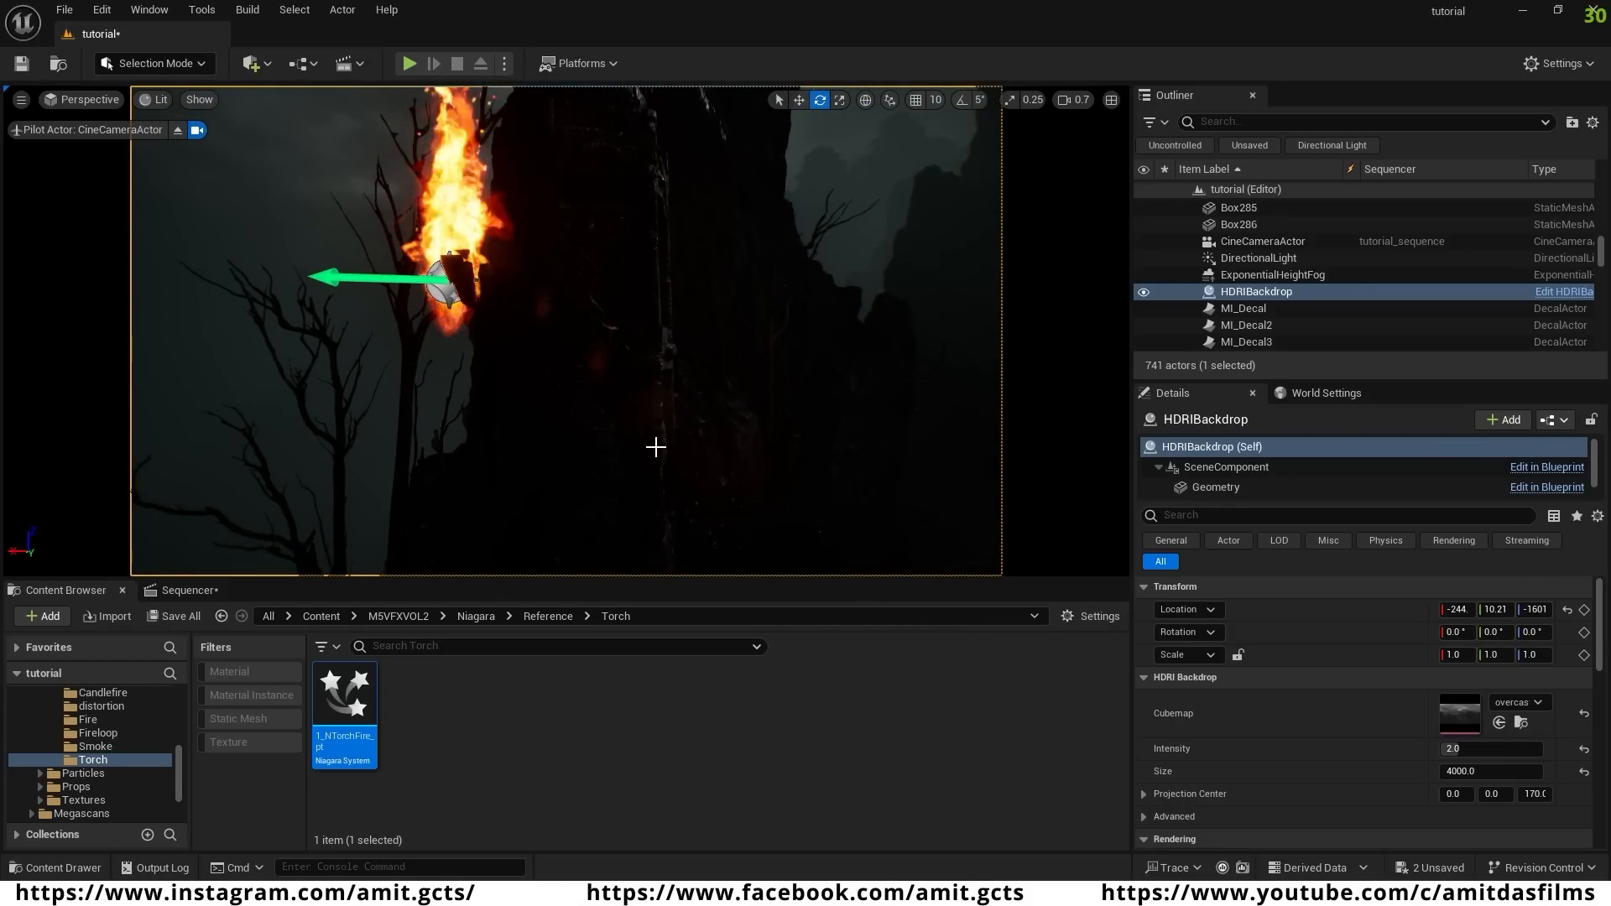
left_click(436, 277)
key("w")
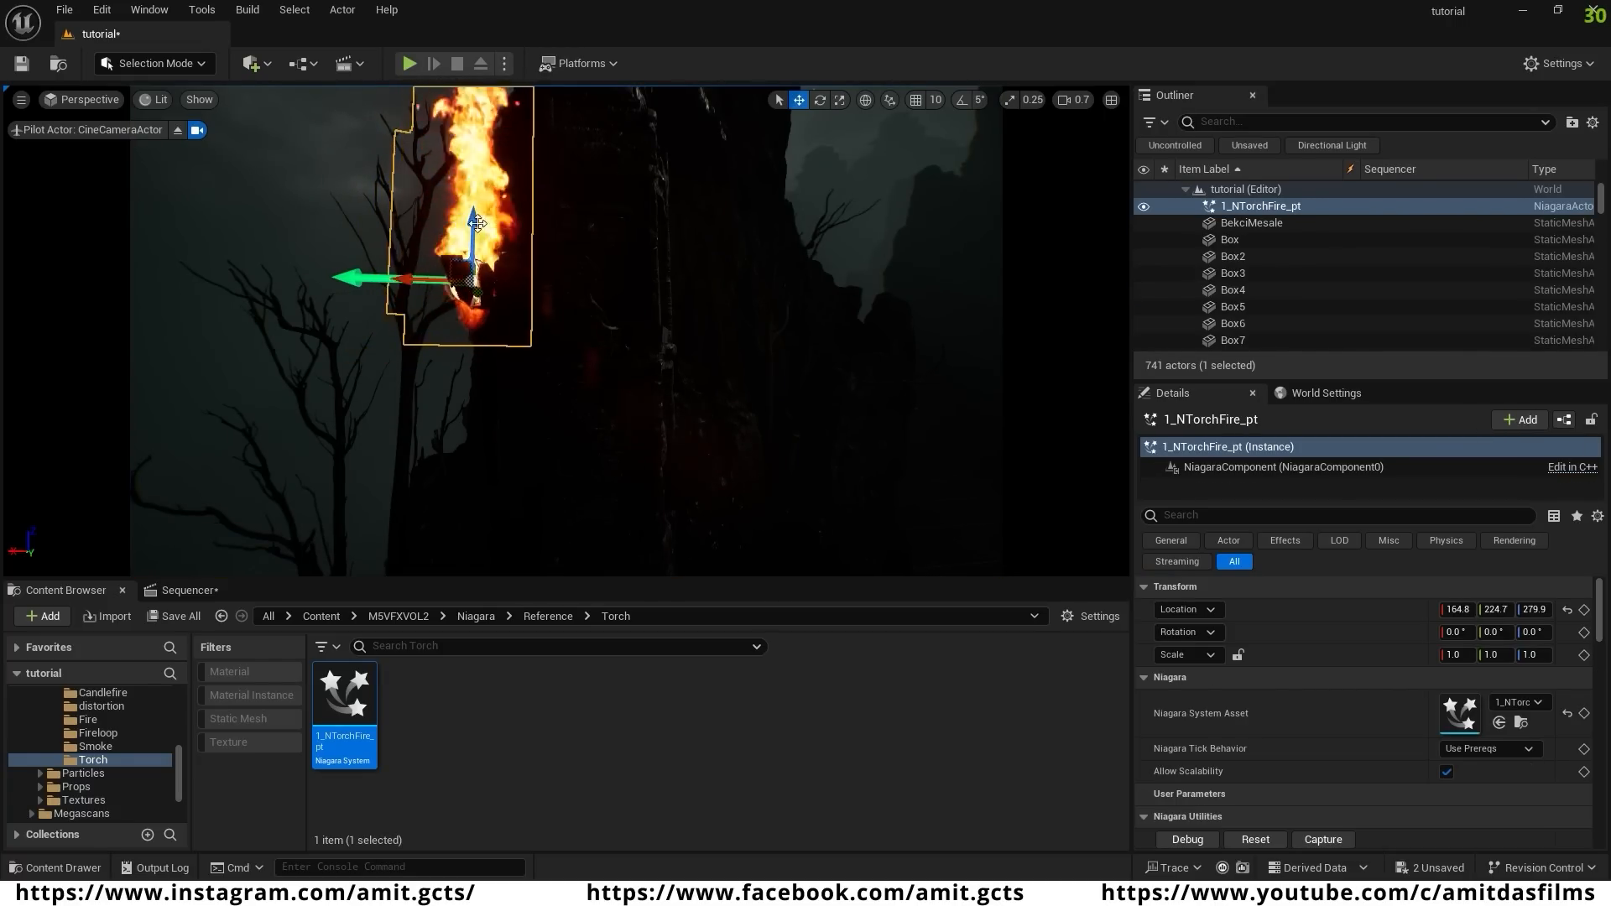
left_click_drag(478, 223, 477, 210)
left_click_drag(477, 209, 537, 418, "alt")
left_click_drag(537, 418, 327, 432, "alt")
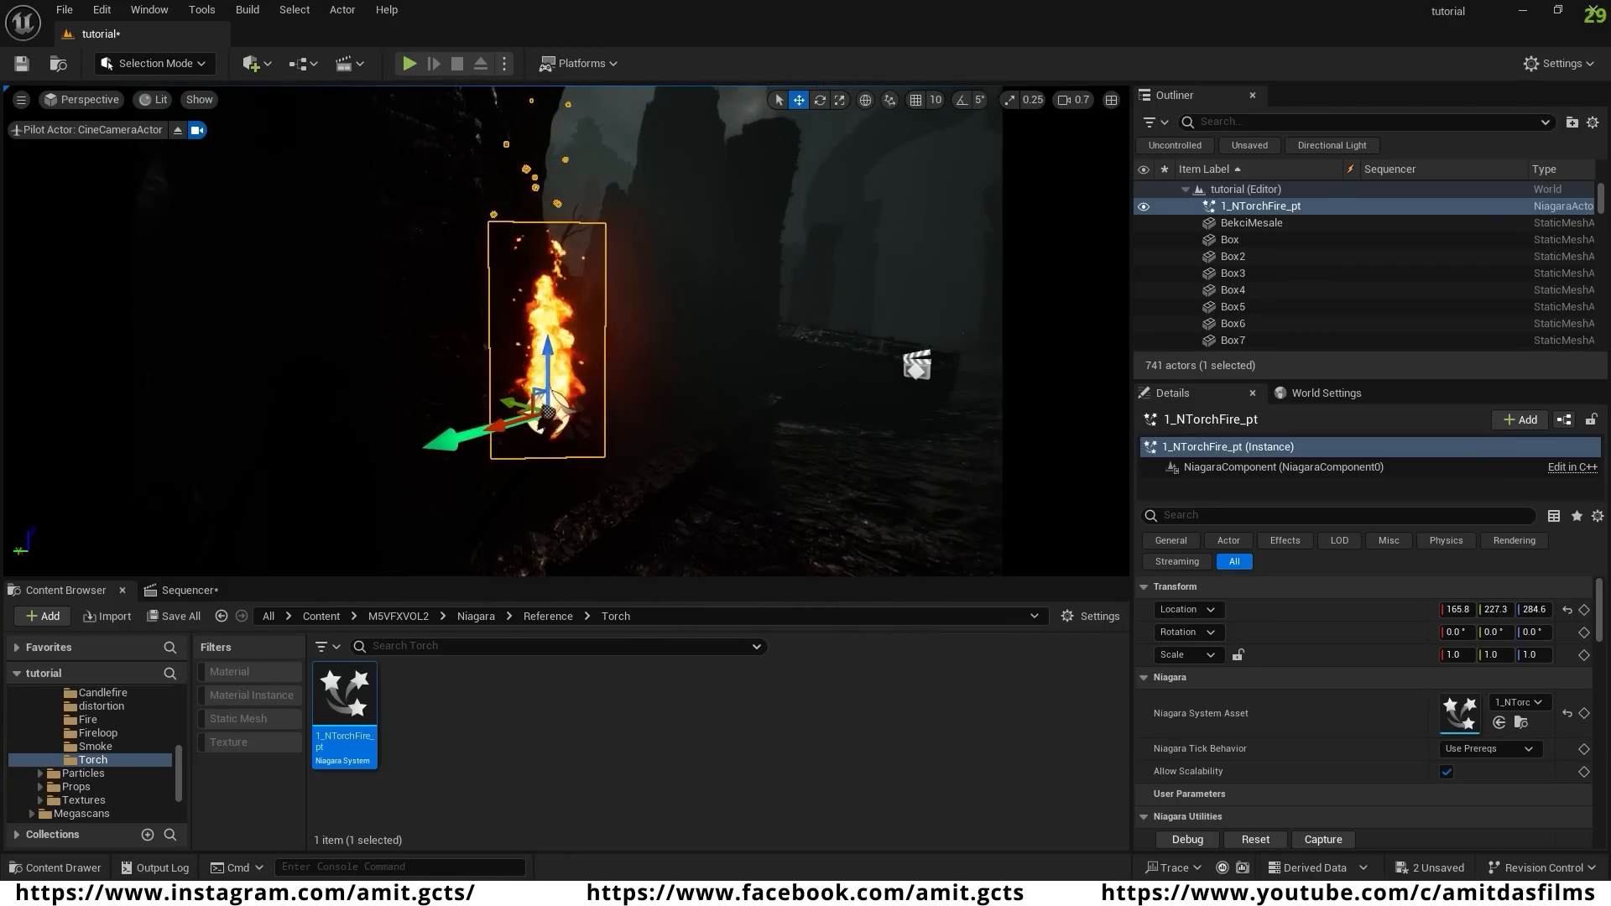
mouse_move(537, 426)
right_mouse_down()
mouse_move(638, 453)
mouse_move(571, 453)
mouse_move(537, 427)
right_mouse_up()
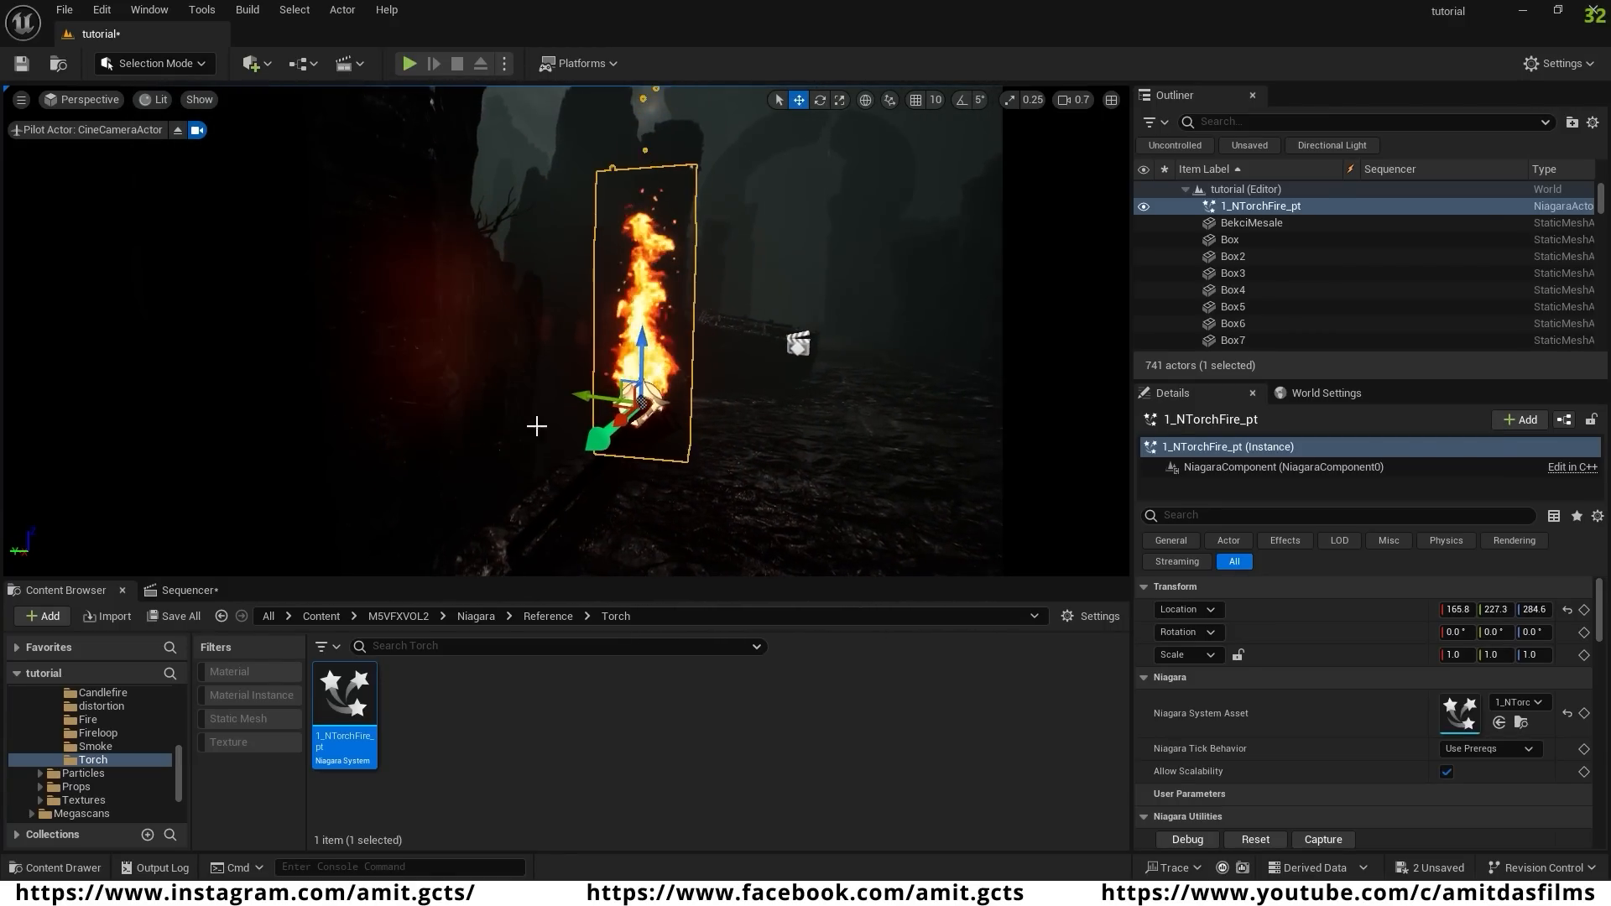
- Add a point light to the scene near the torch and make its mobility Movable
left_click(253, 65)
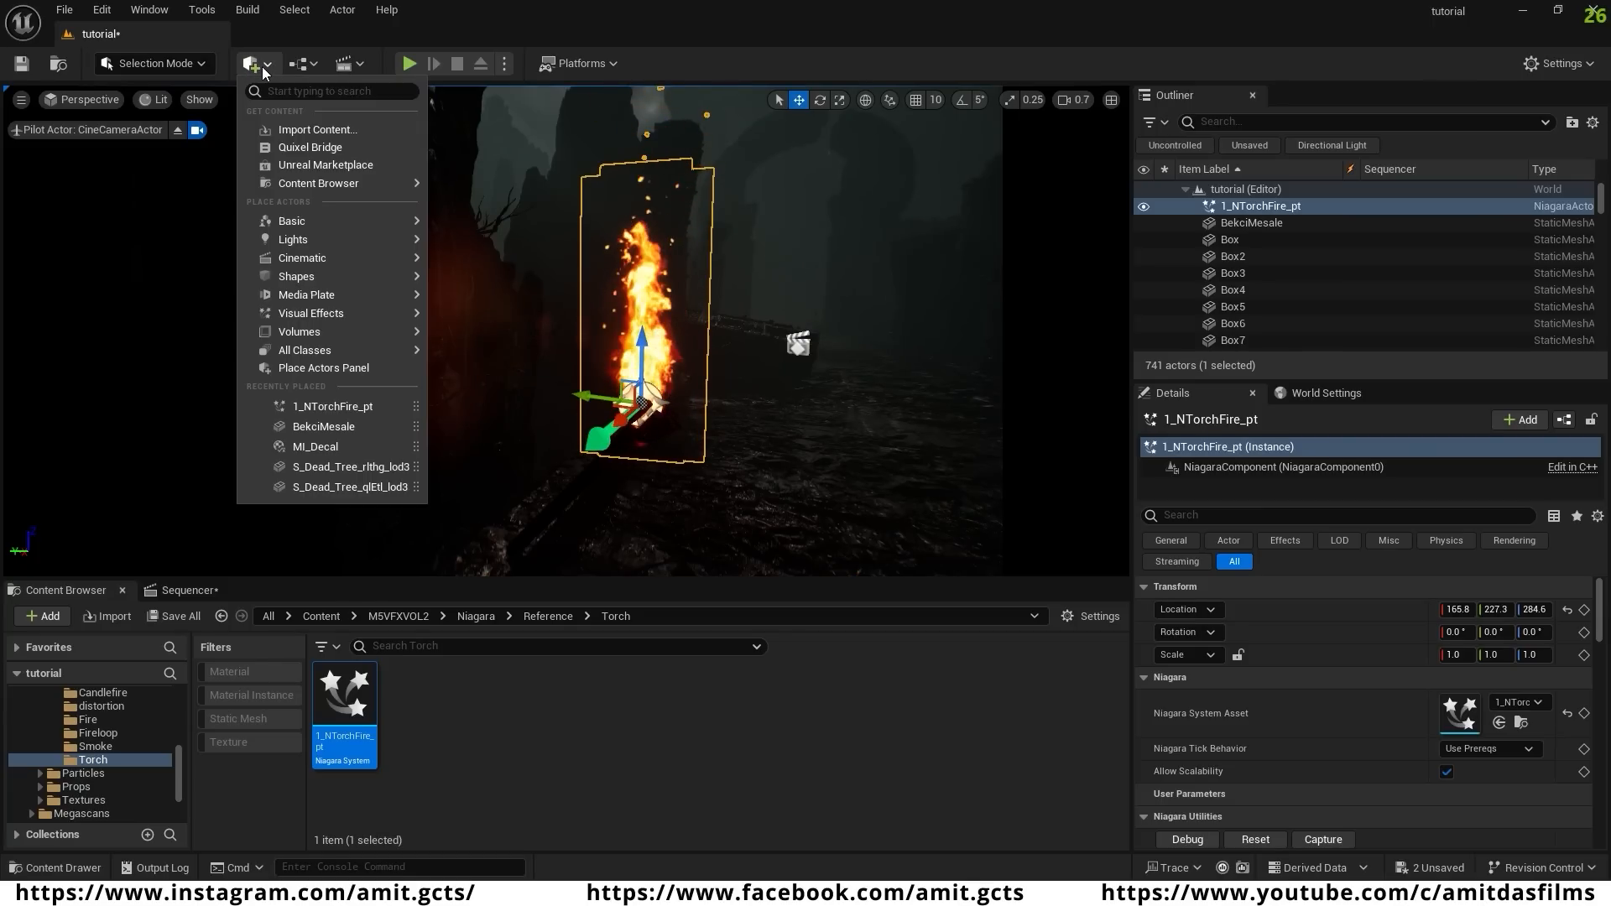
mouse_move(301, 243)
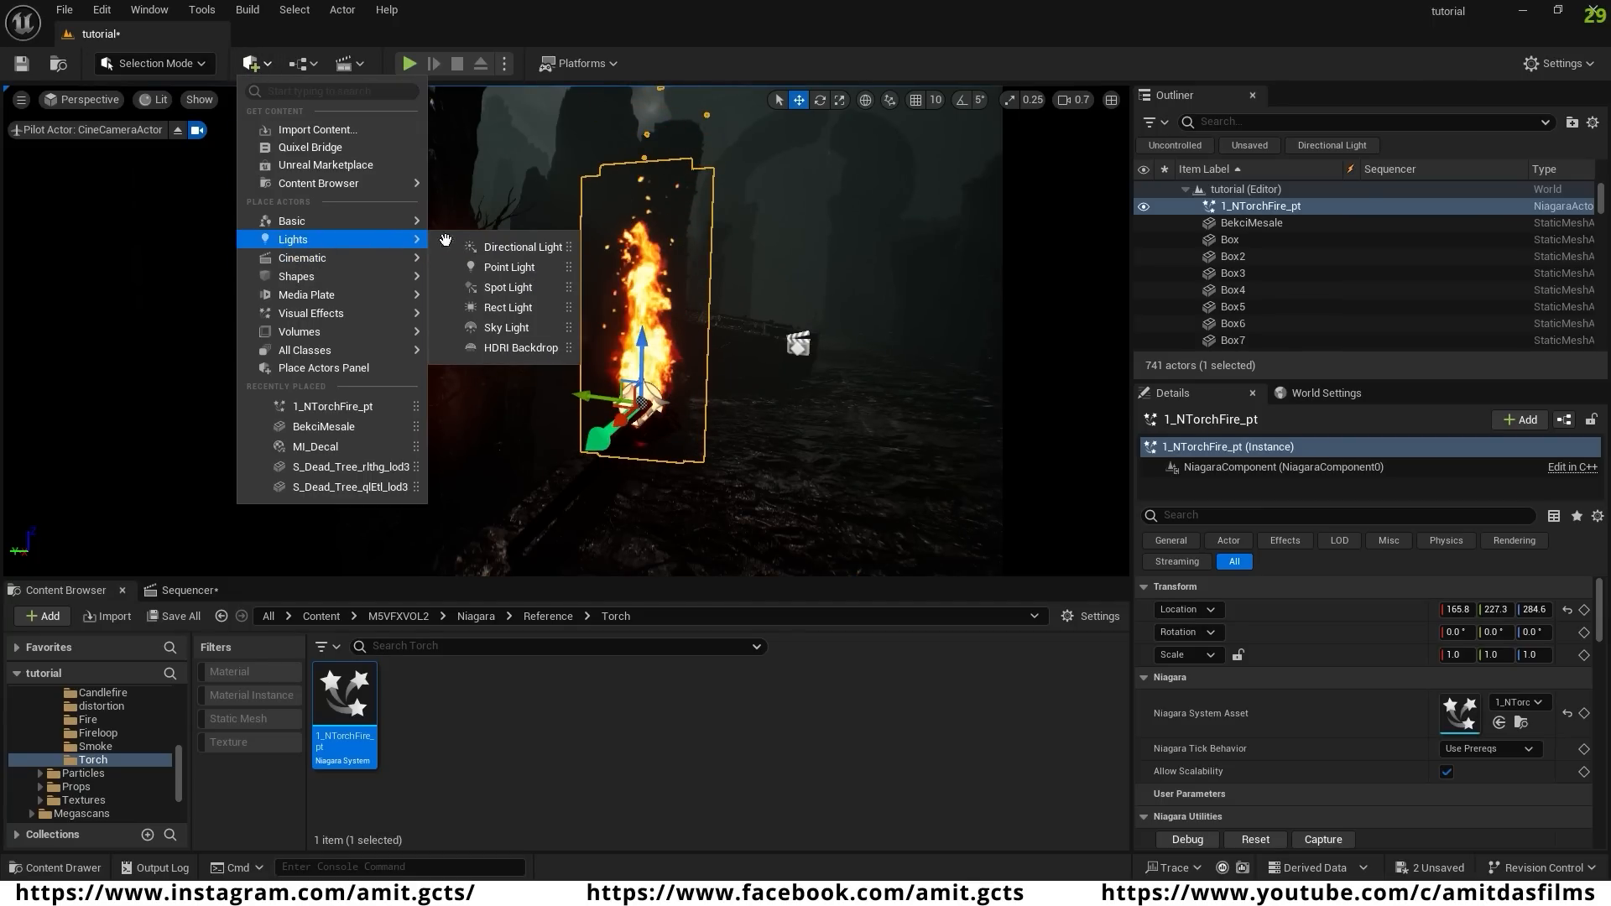
left_click(531, 267)
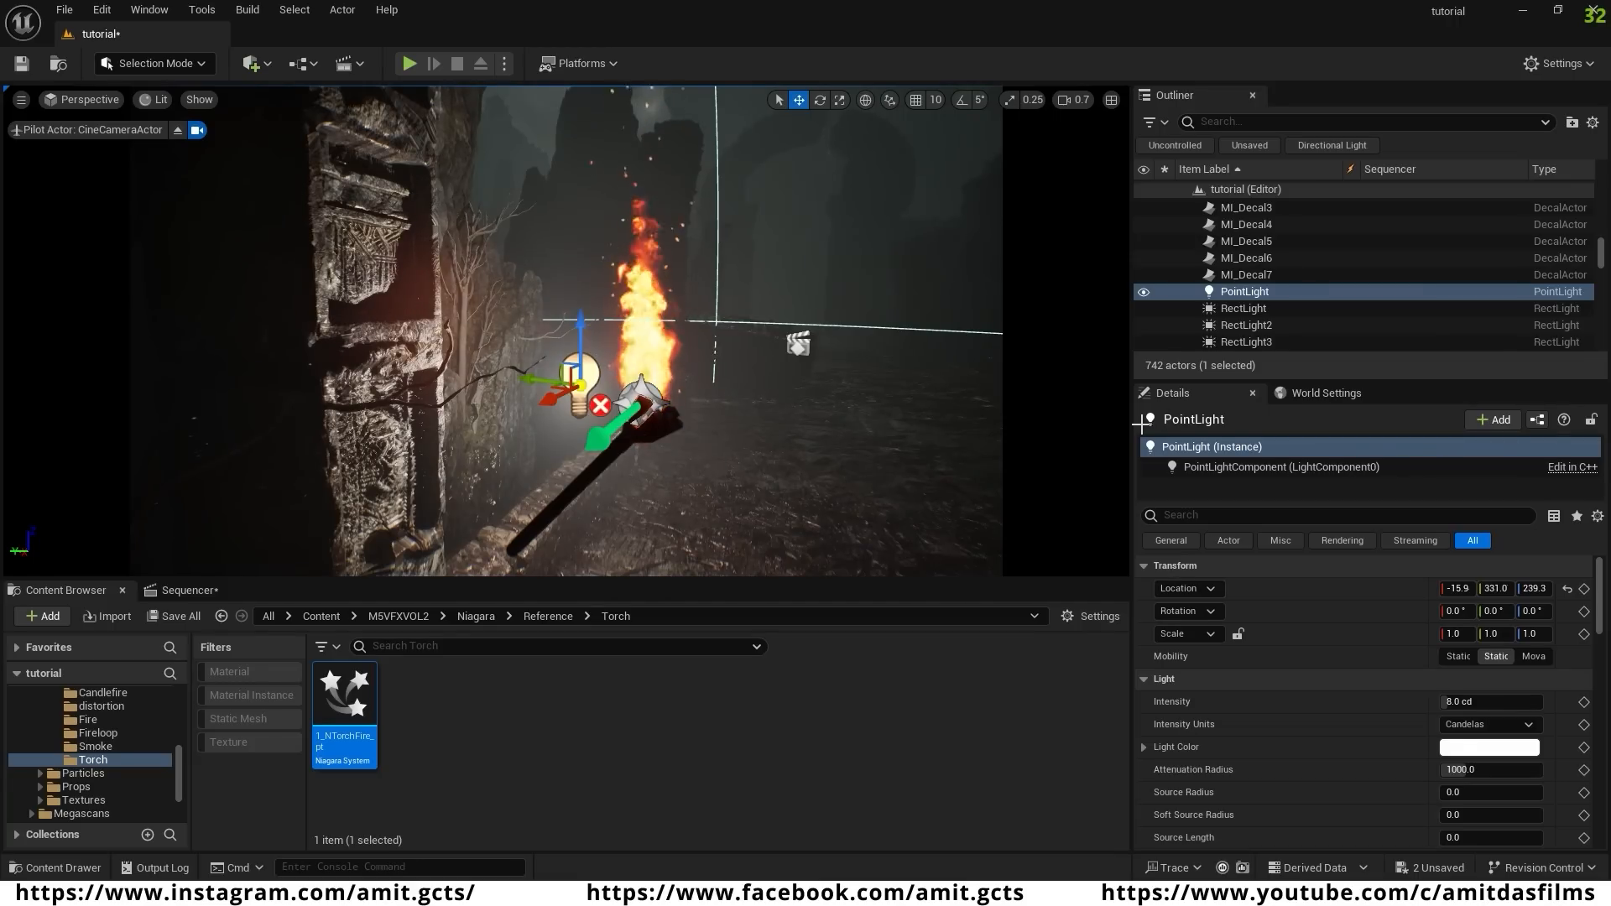
left_click(1535, 658)
- Set the point light's colour to orange (hex sRGB FFAE61FF) and its intensity to 1.0 cd
scroll(1236, 642, "down", 1)
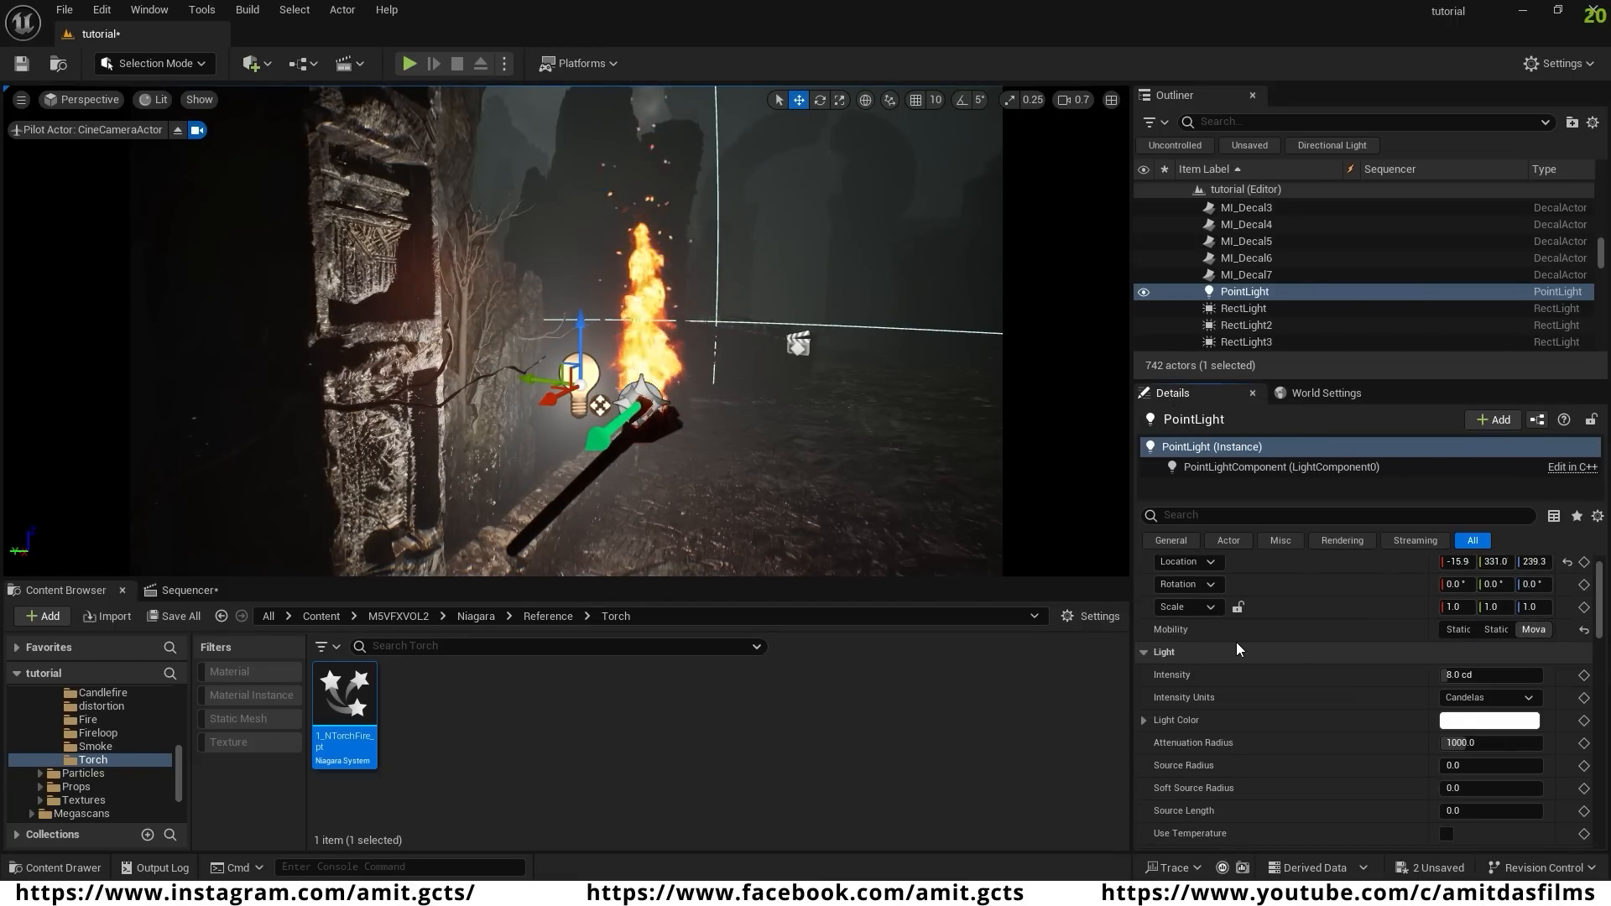
left_click(1496, 725)
left_click_drag(1234, 582, 1294, 602)
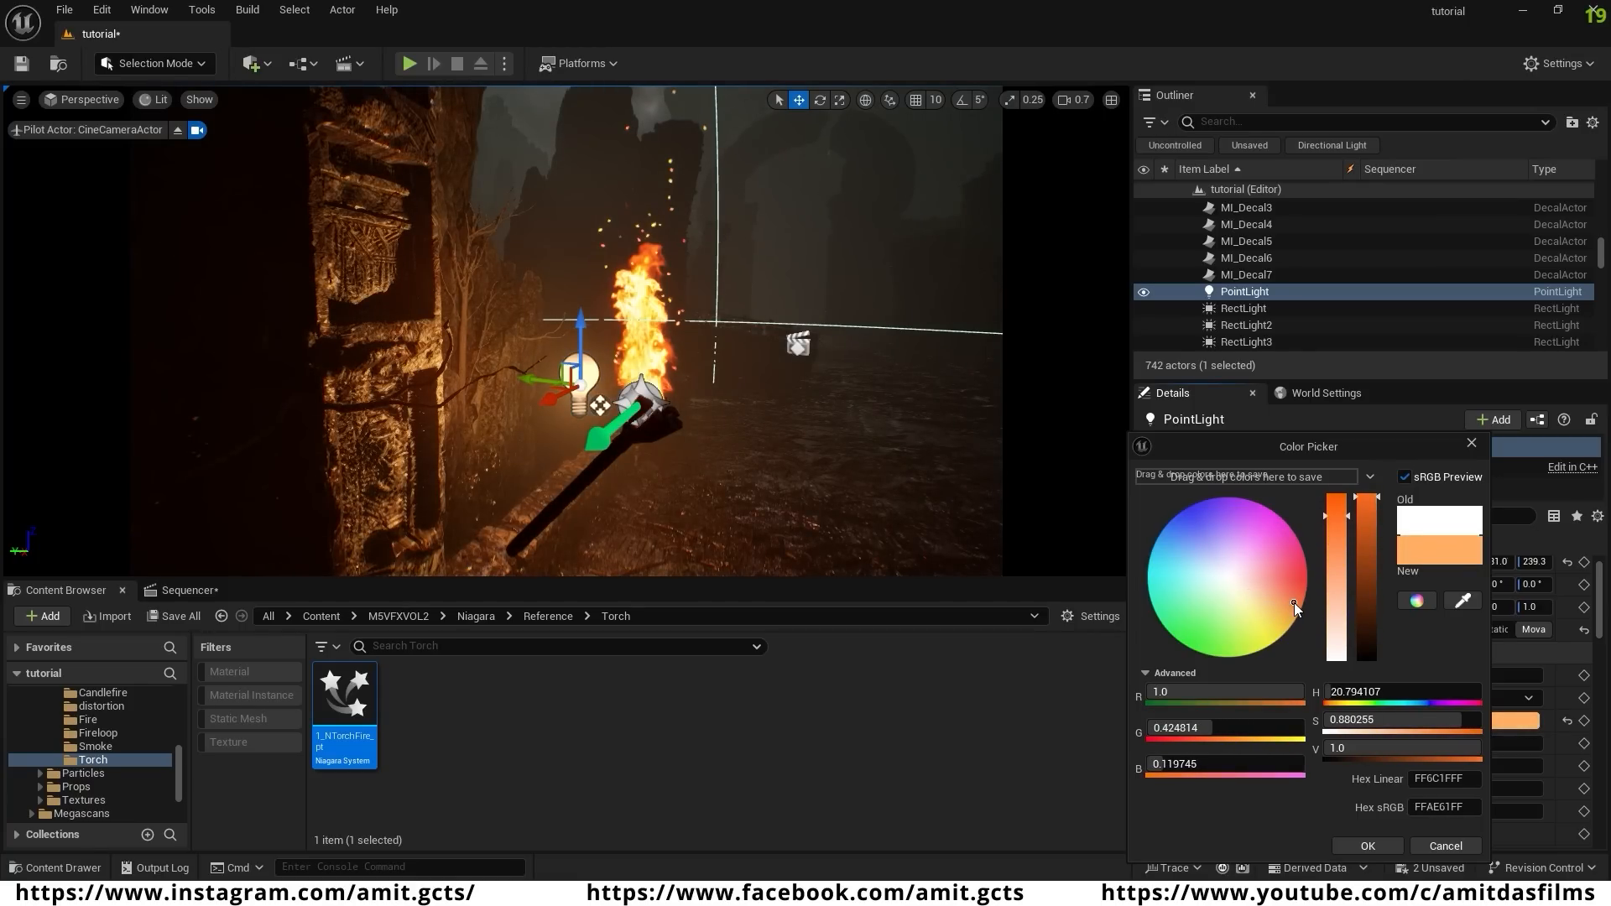
left_click(1383, 846)
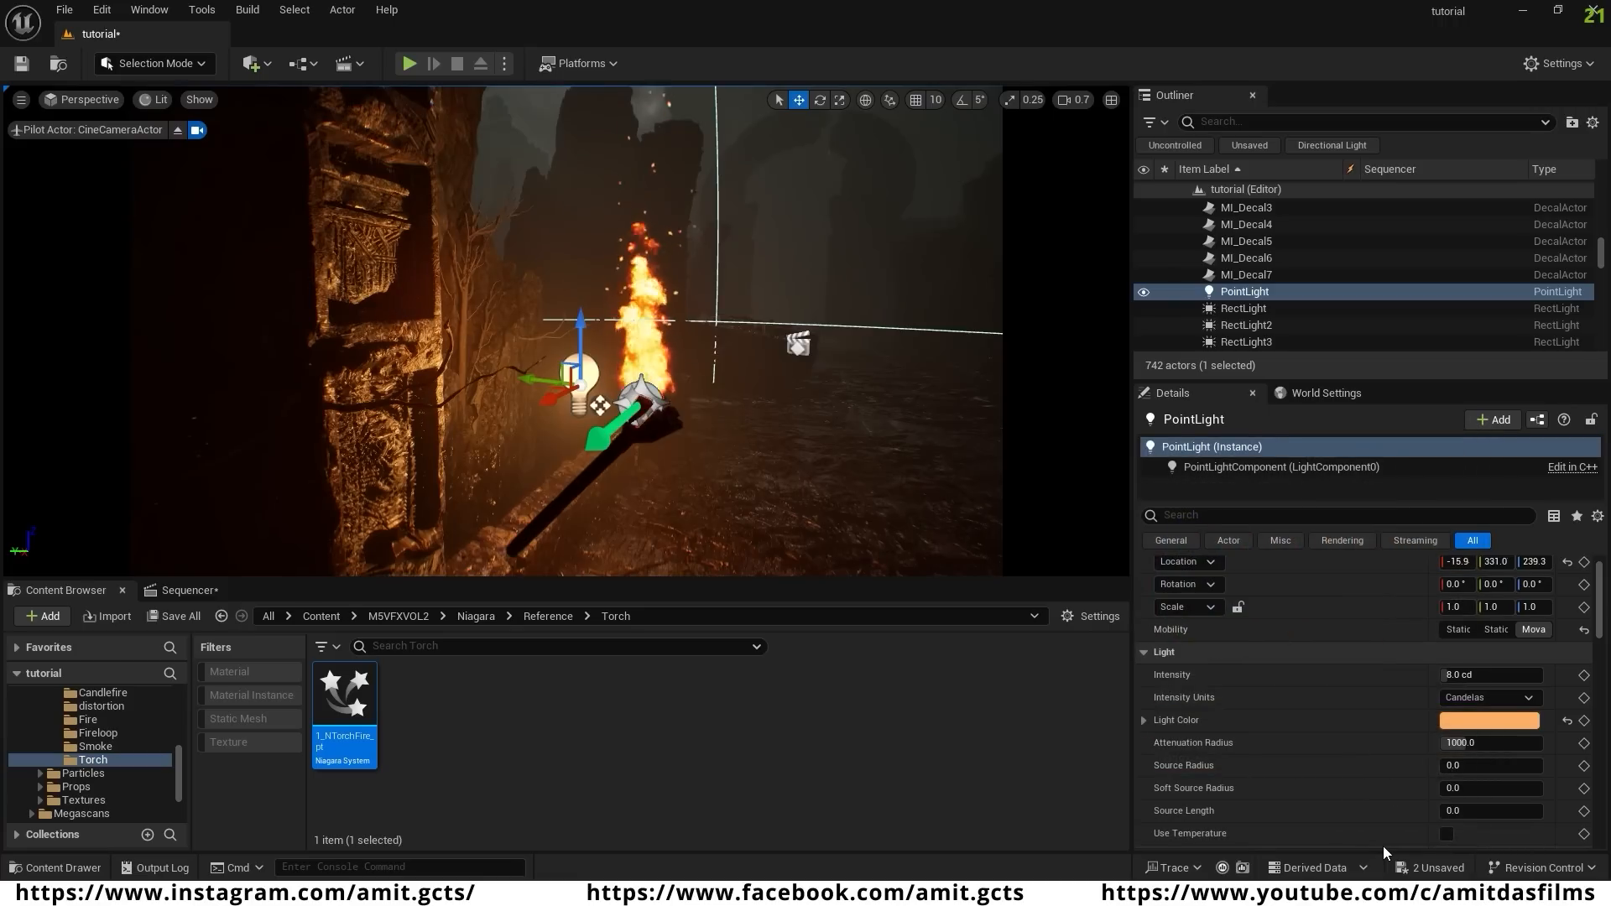
left_click(1446, 674)
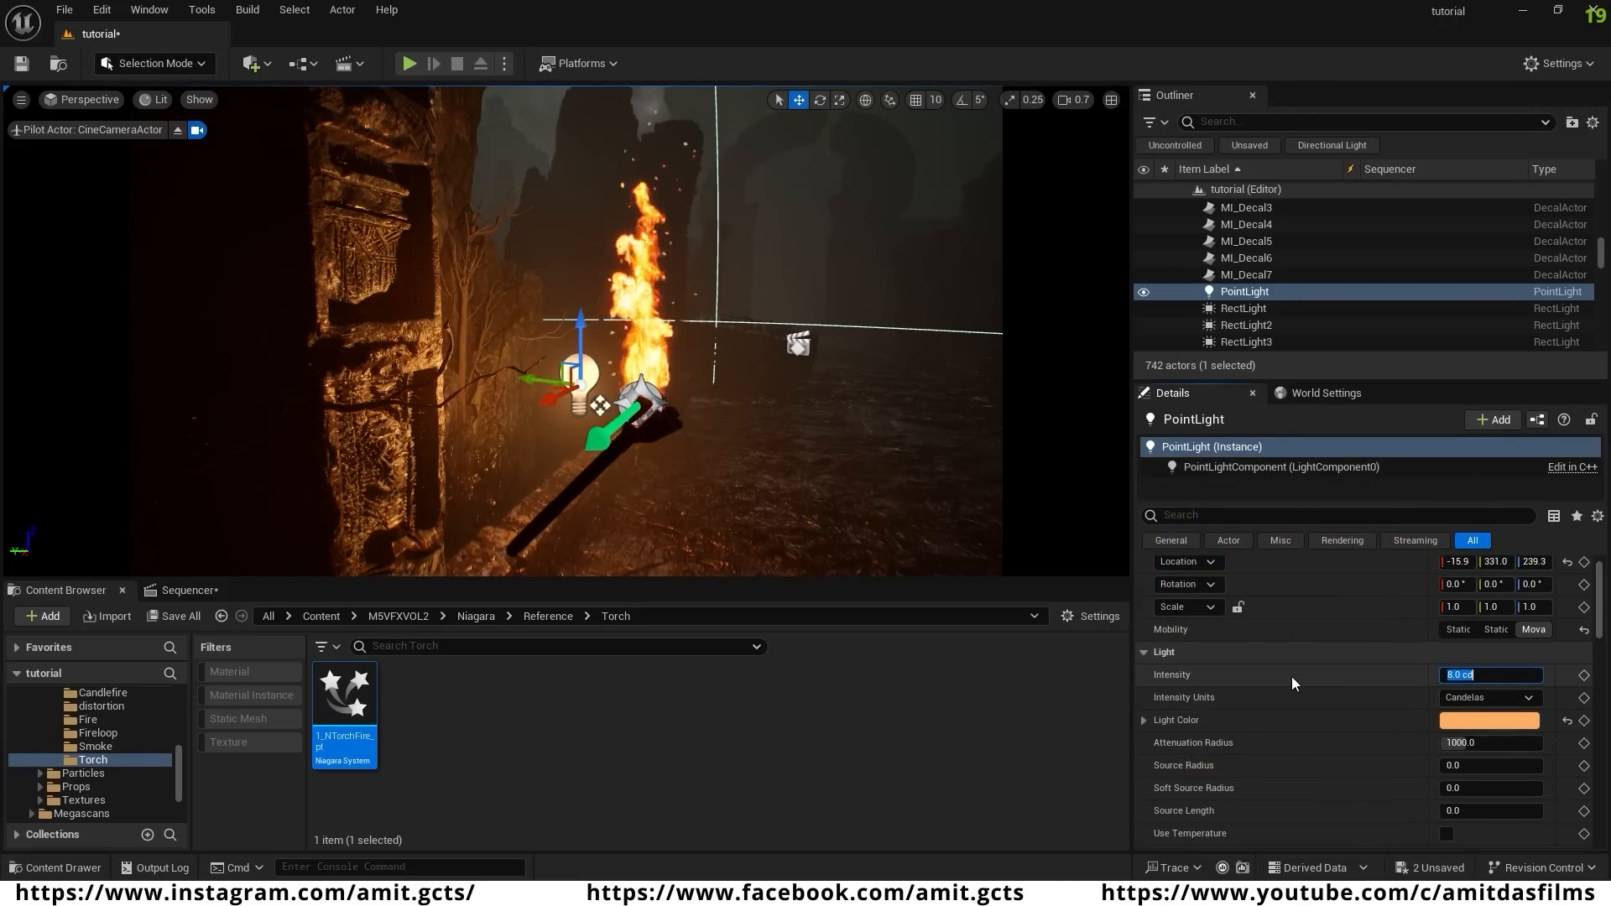
type("1")
key("Return")
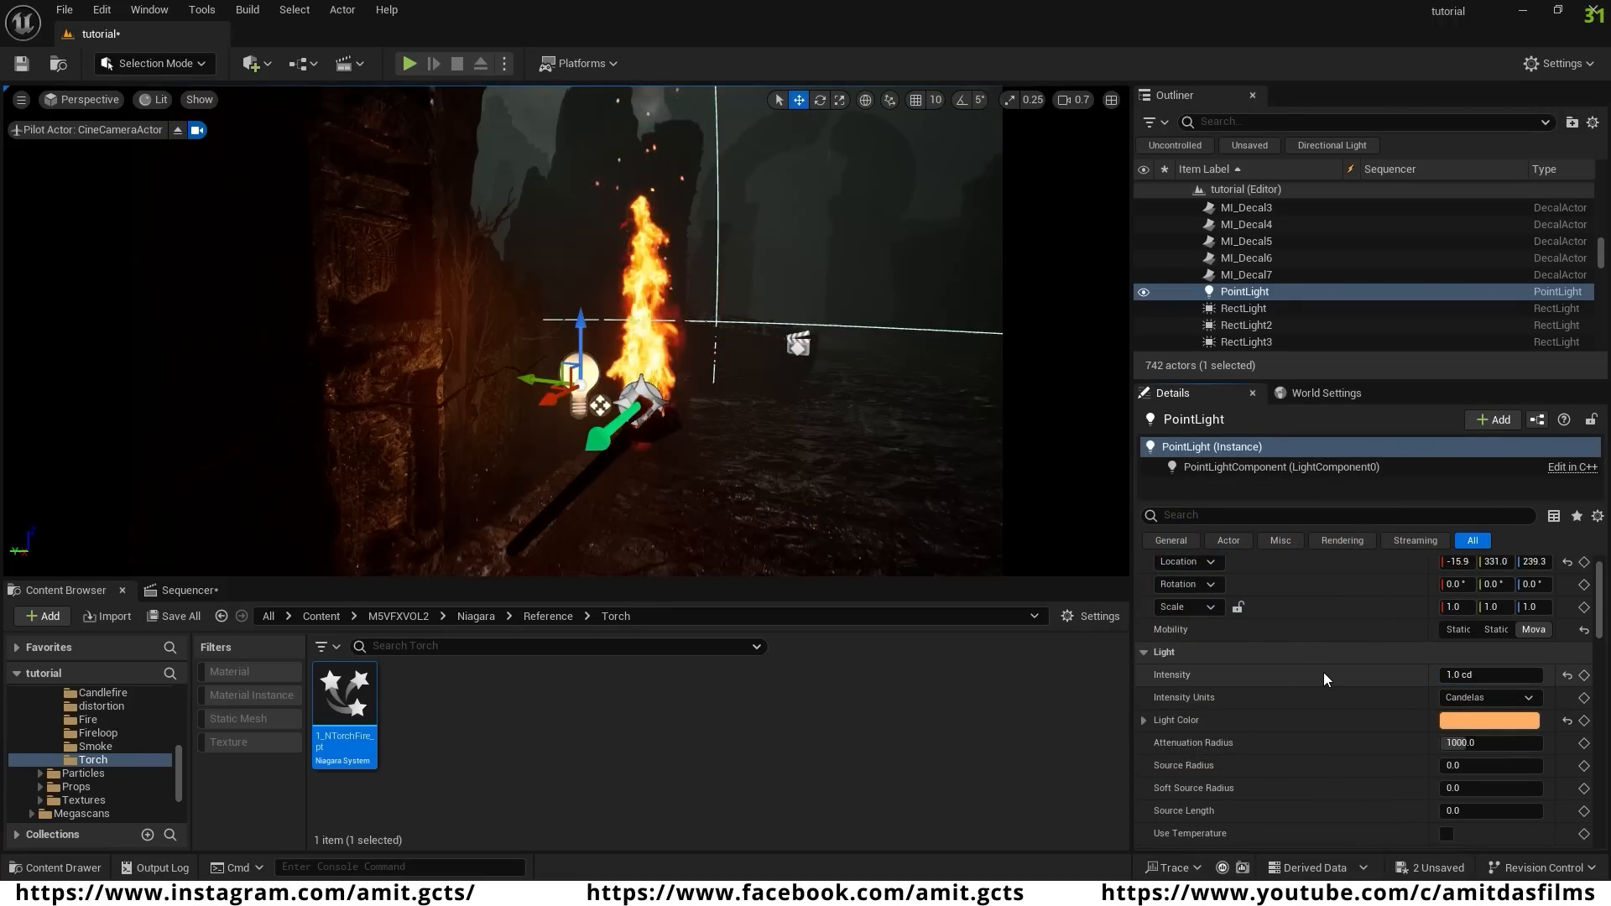
- Move the point light into the torch flame at about X 164.7, Y 226.7, Z 290.5
right_click_drag(627, 491, 627, 481)
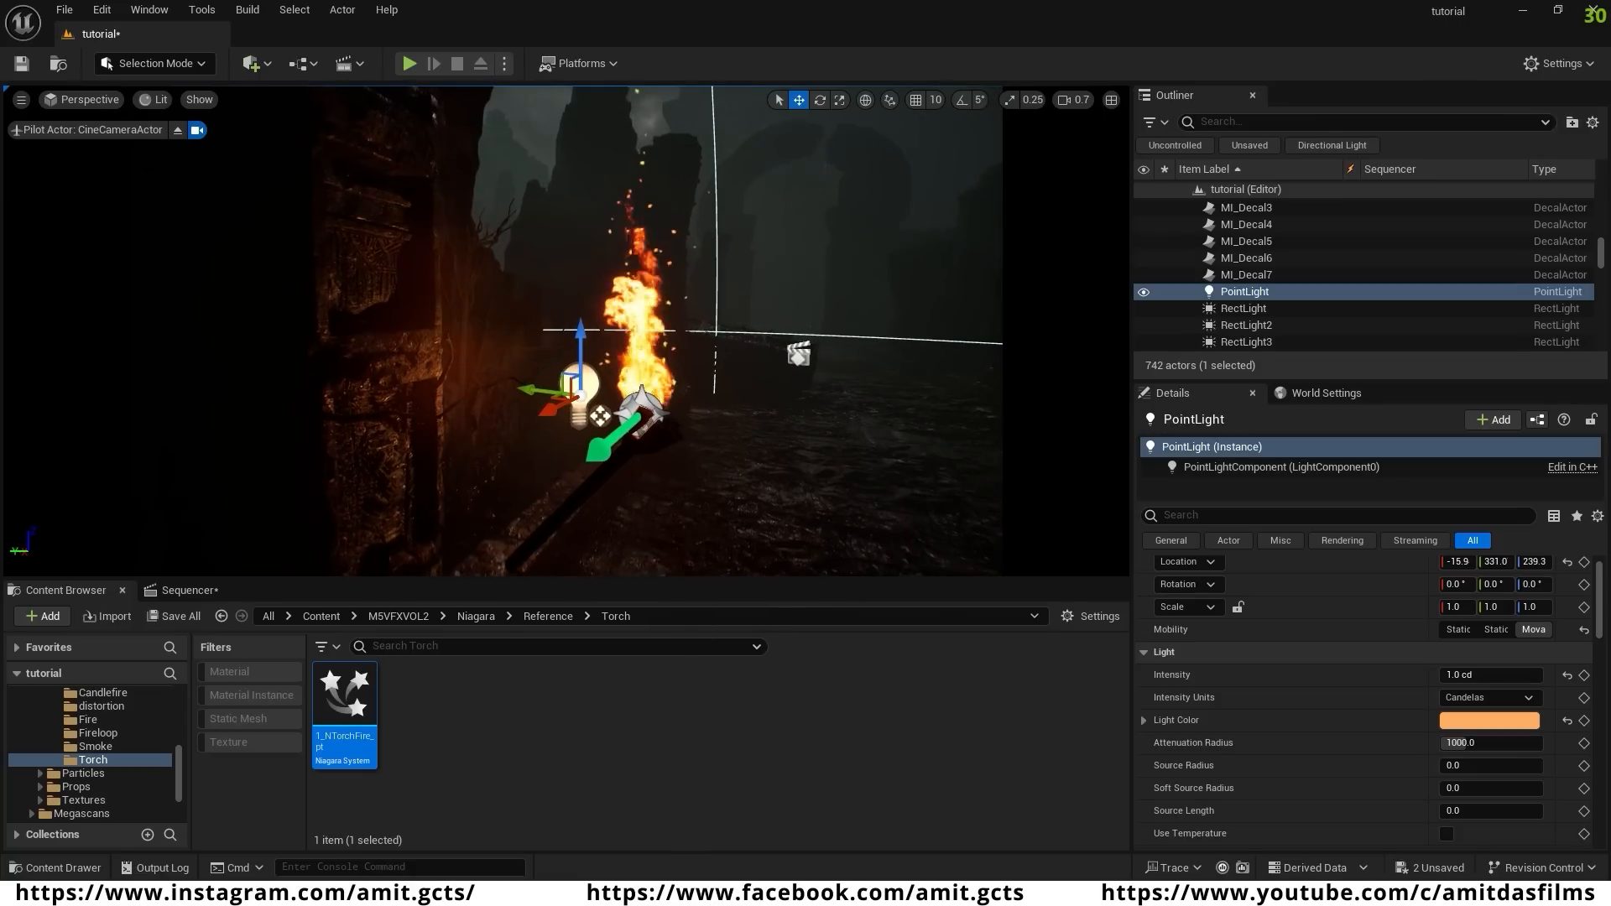
left_click_drag(527, 383, 419, 394)
right_click_drag(600, 394, 600, 453)
left_click_drag(808, 389, 588, 420)
left_click_drag(630, 365, 629, 310)
right_click_drag(630, 361, 756, 499)
scroll(756, 419, "down", 2)
left_click_drag(499, 316, 617, 304)
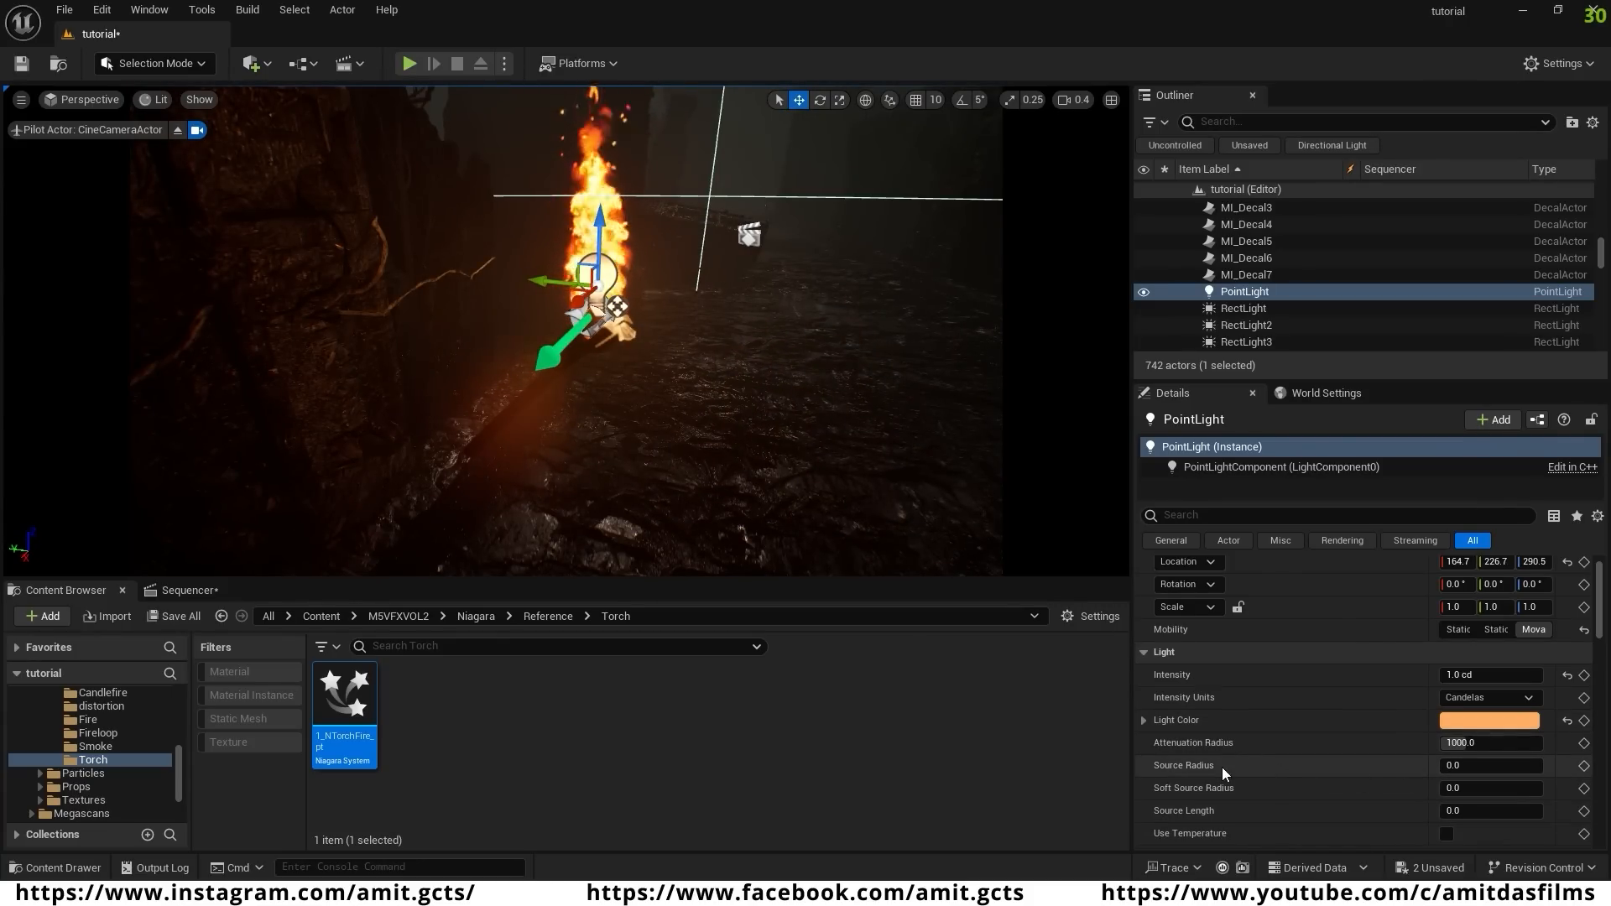
- Set the point light's source radius to 408 and its attenuation radius to about 1000
mouse_move(1465, 766)
left_mouse_down()
mouse_move(1515, 766)
mouse_move(1477, 766)
left_mouse_up()
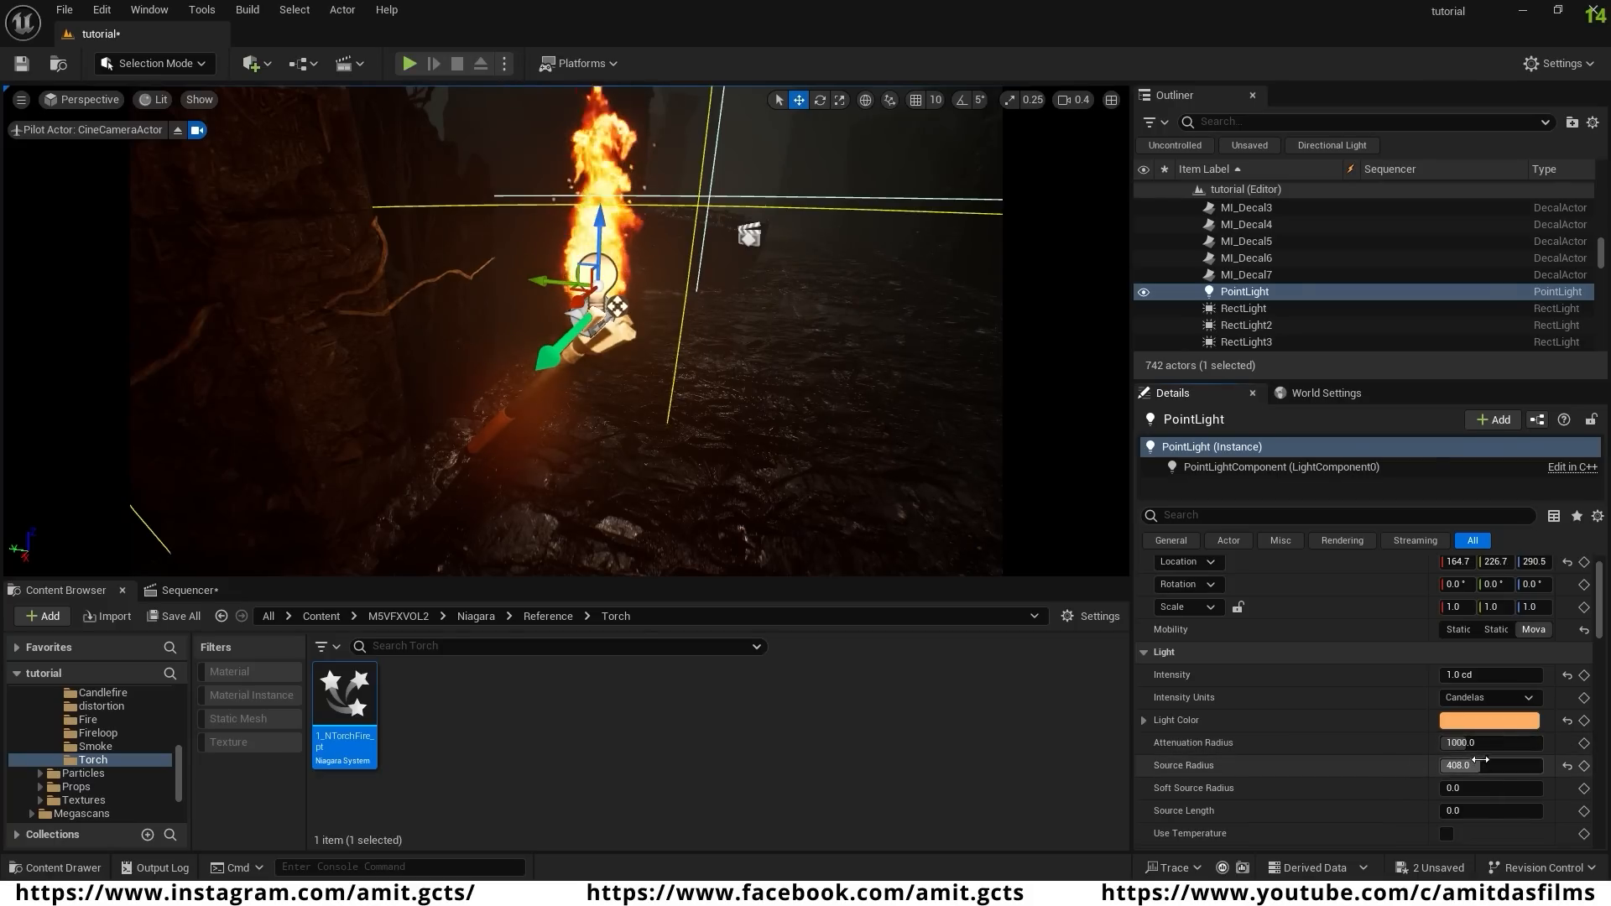
mouse_move(1458, 743)
left_mouse_down()
mouse_move(1482, 743)
mouse_move(1465, 743)
left_mouse_up()
left_click_drag(638, 464, 668, 432, "alt")
right_click_drag(418, 356, 386, 356)
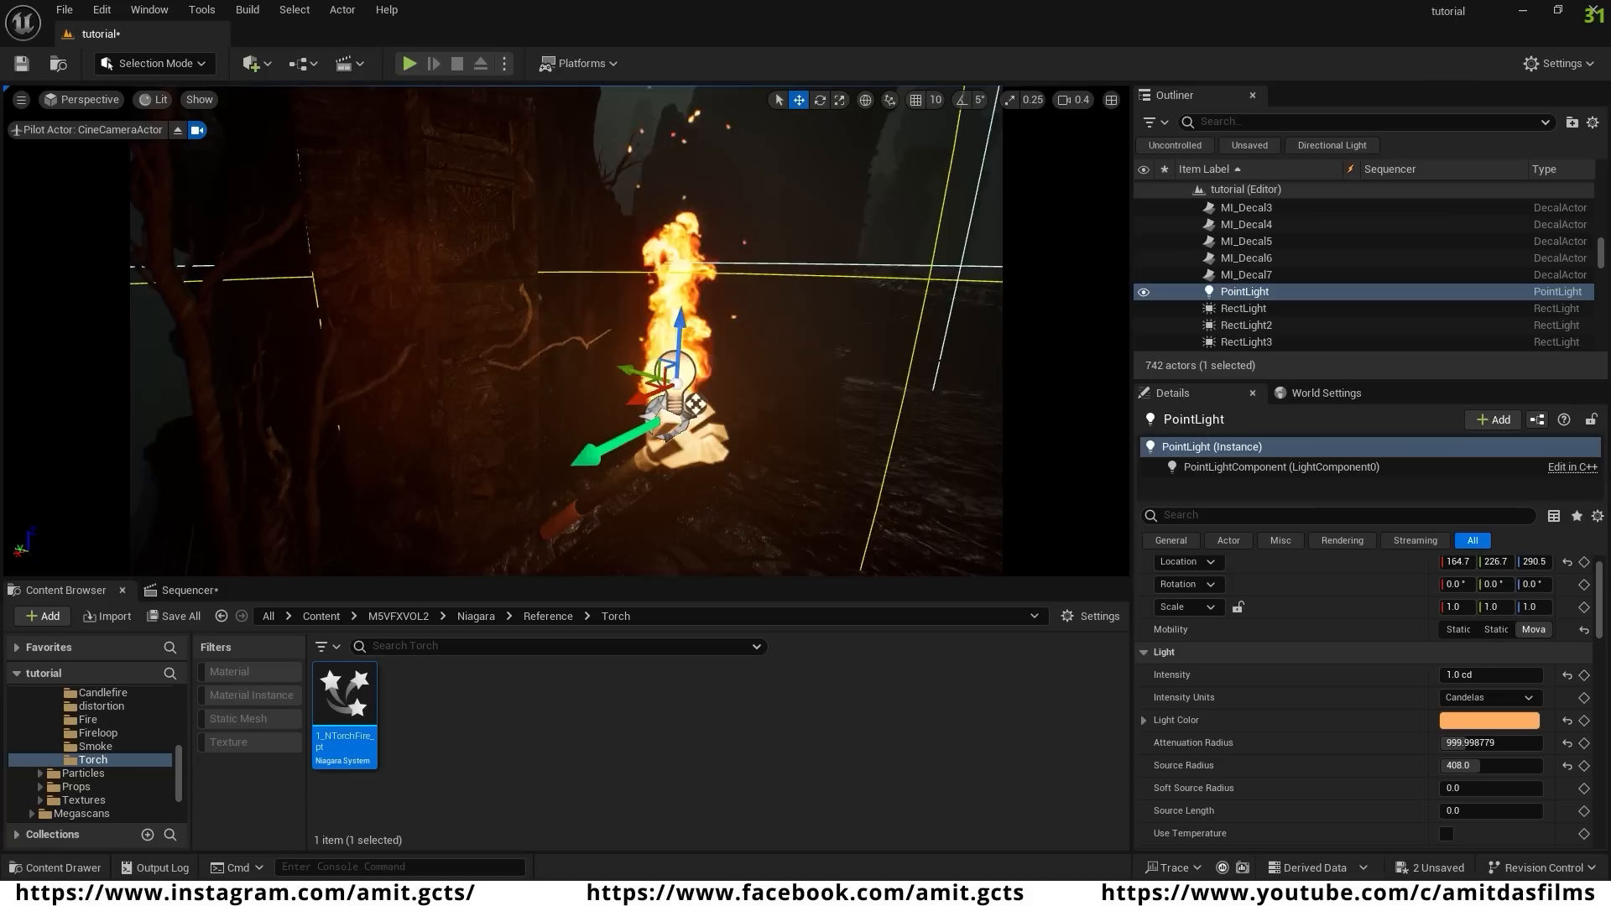
right_click_drag(690, 501, 726, 498)
key("a")
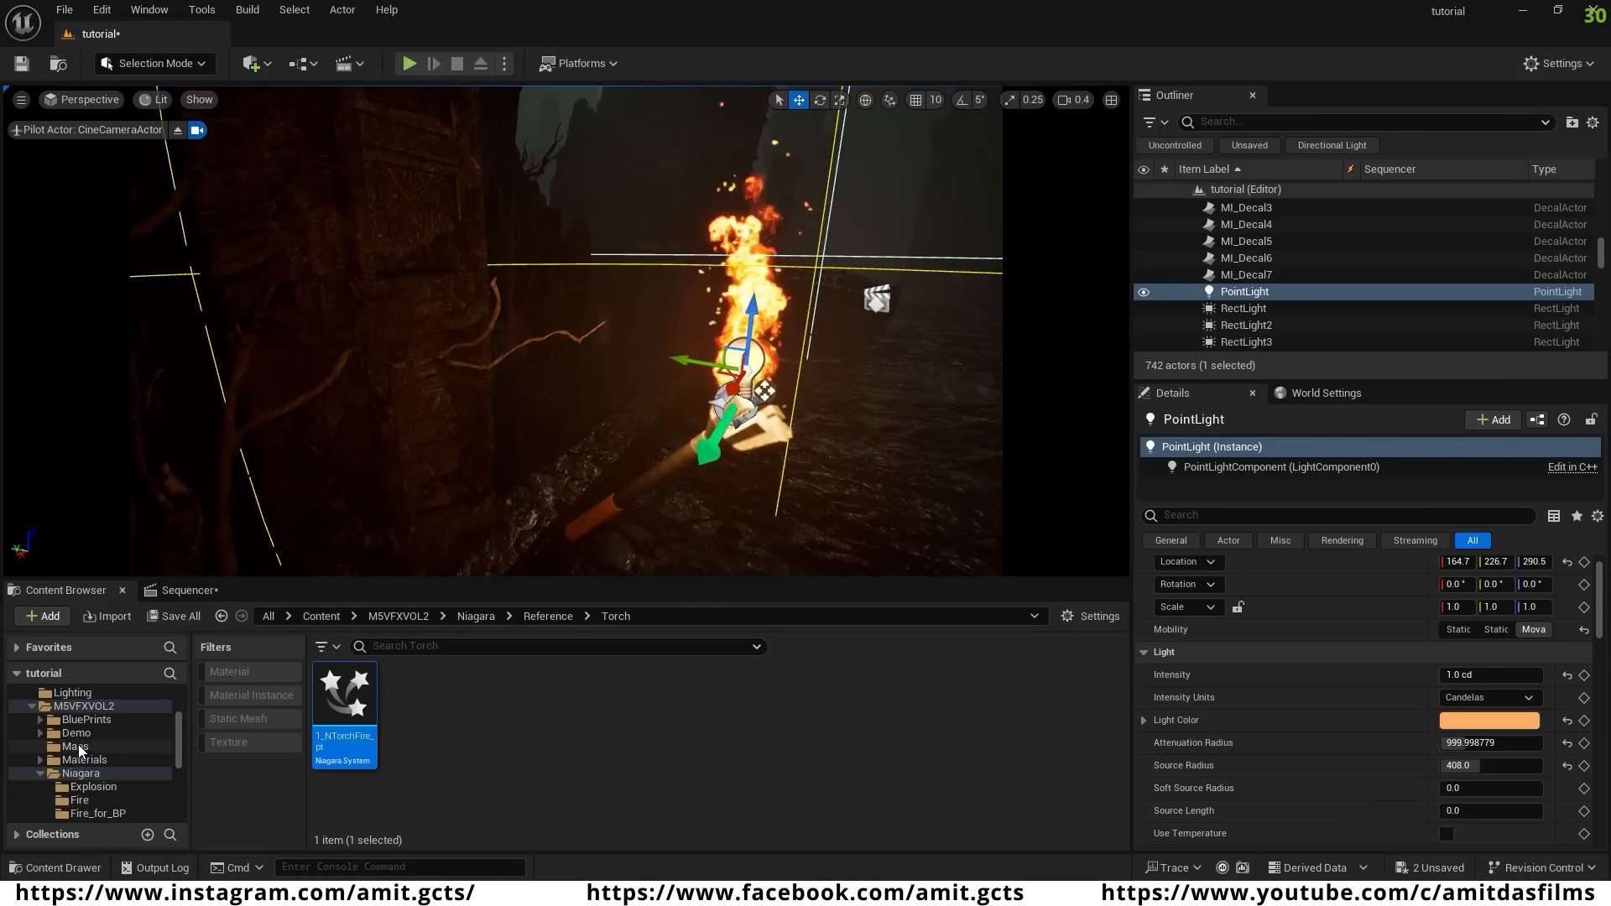
- Create a new material with the default name in the project's main Content folder
scroll(78, 739, "up", 5)
left_click(67, 710)
scroll(896, 757, "down", 2)
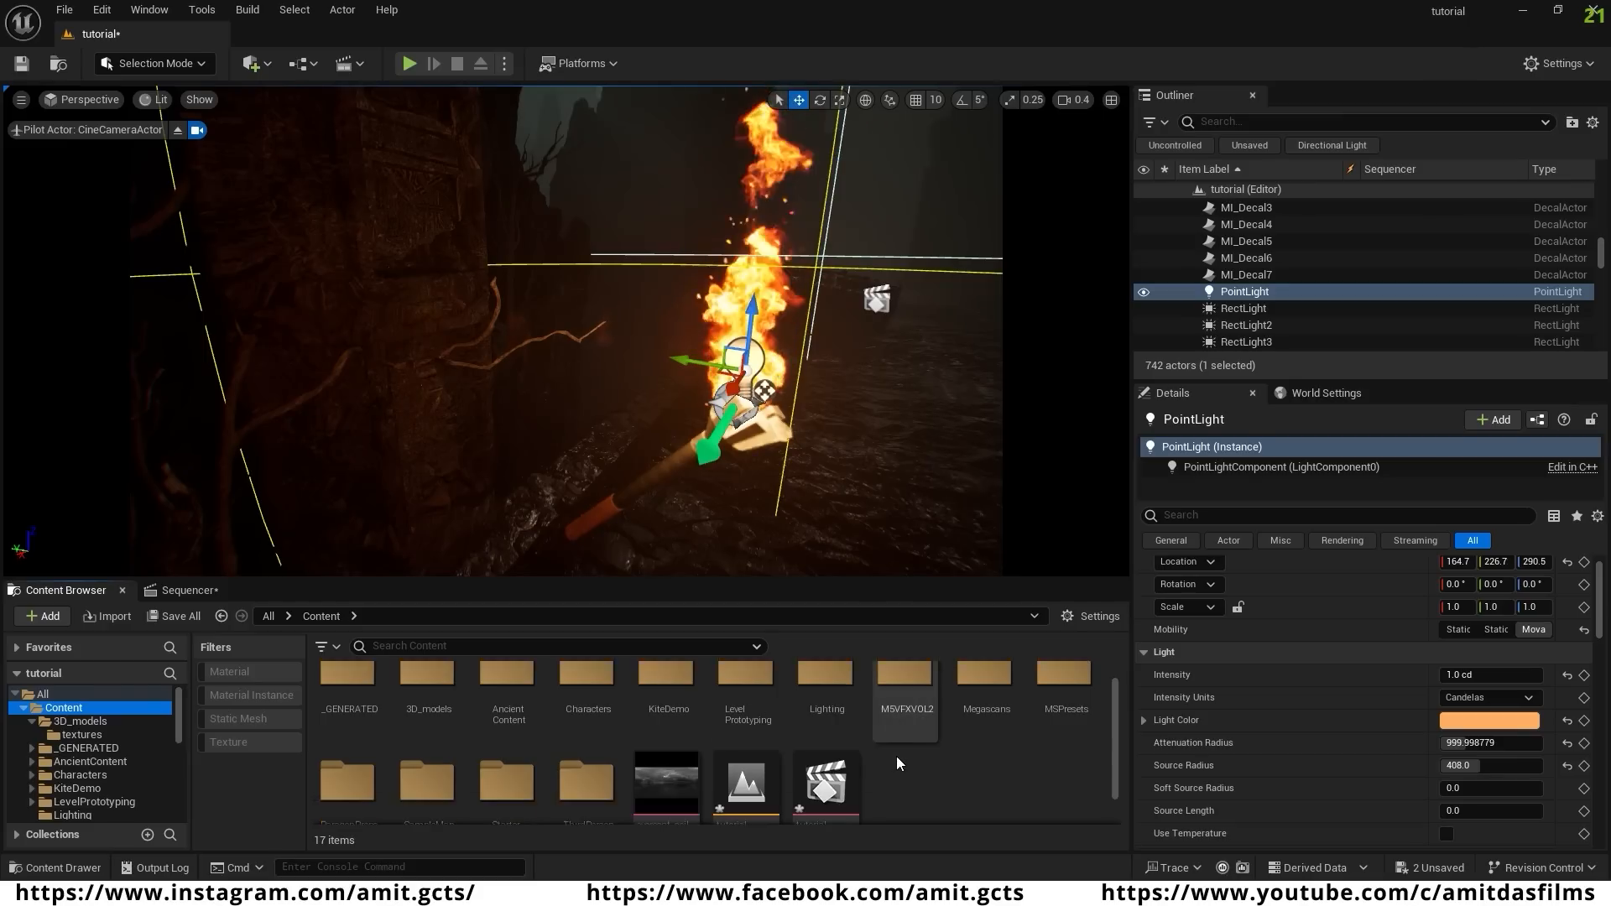
right_click(920, 747)
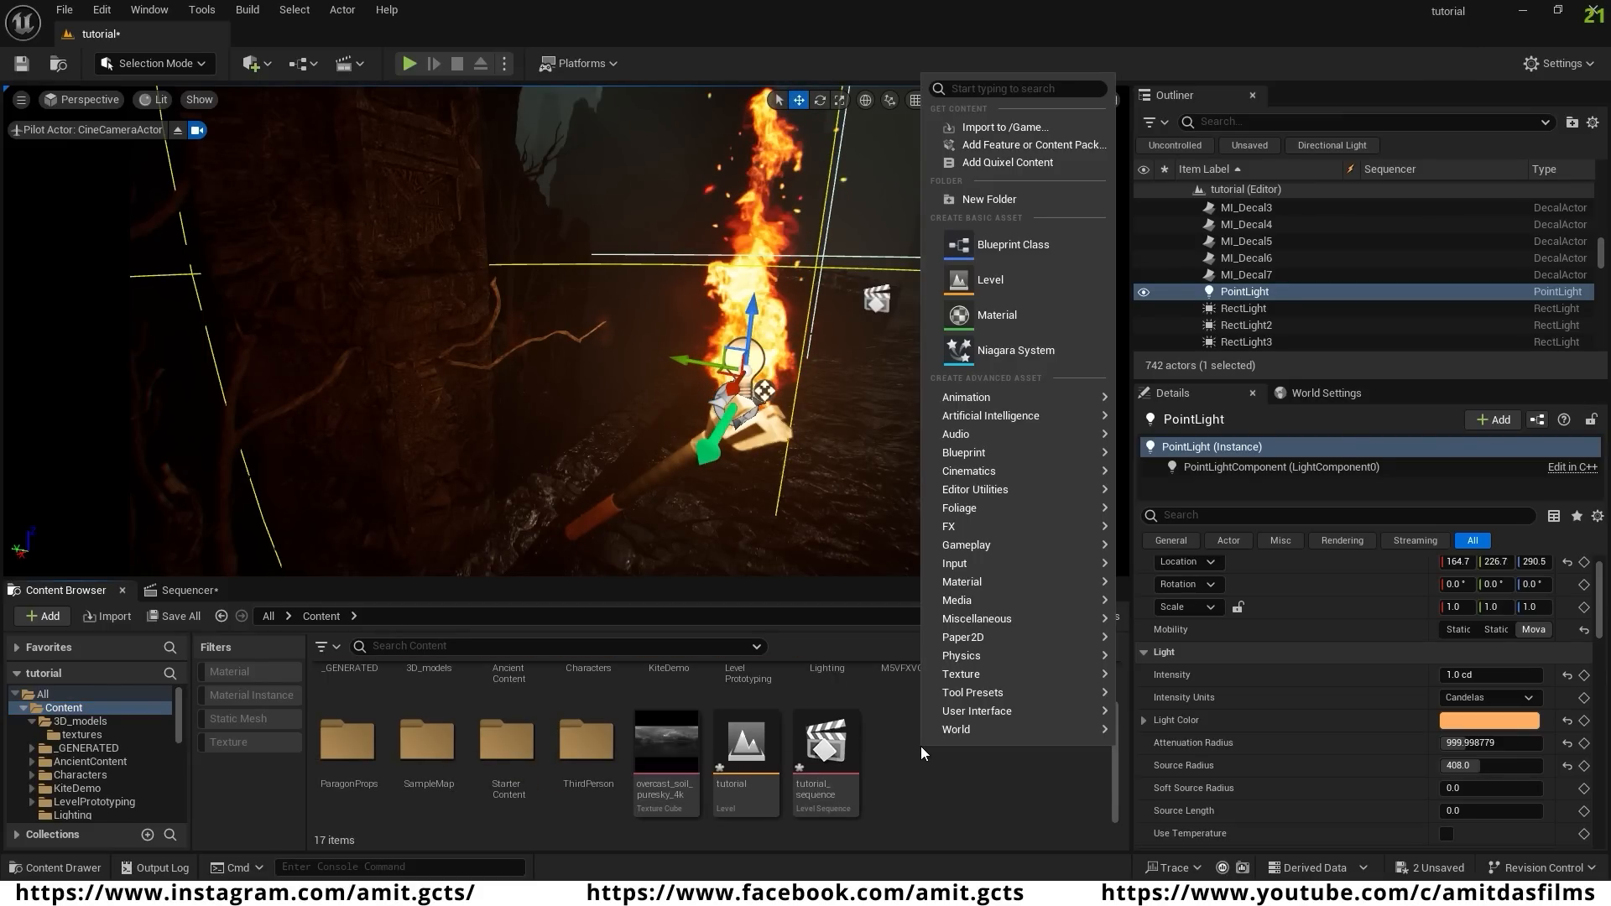
left_click(1010, 317)
left_click(1020, 813)
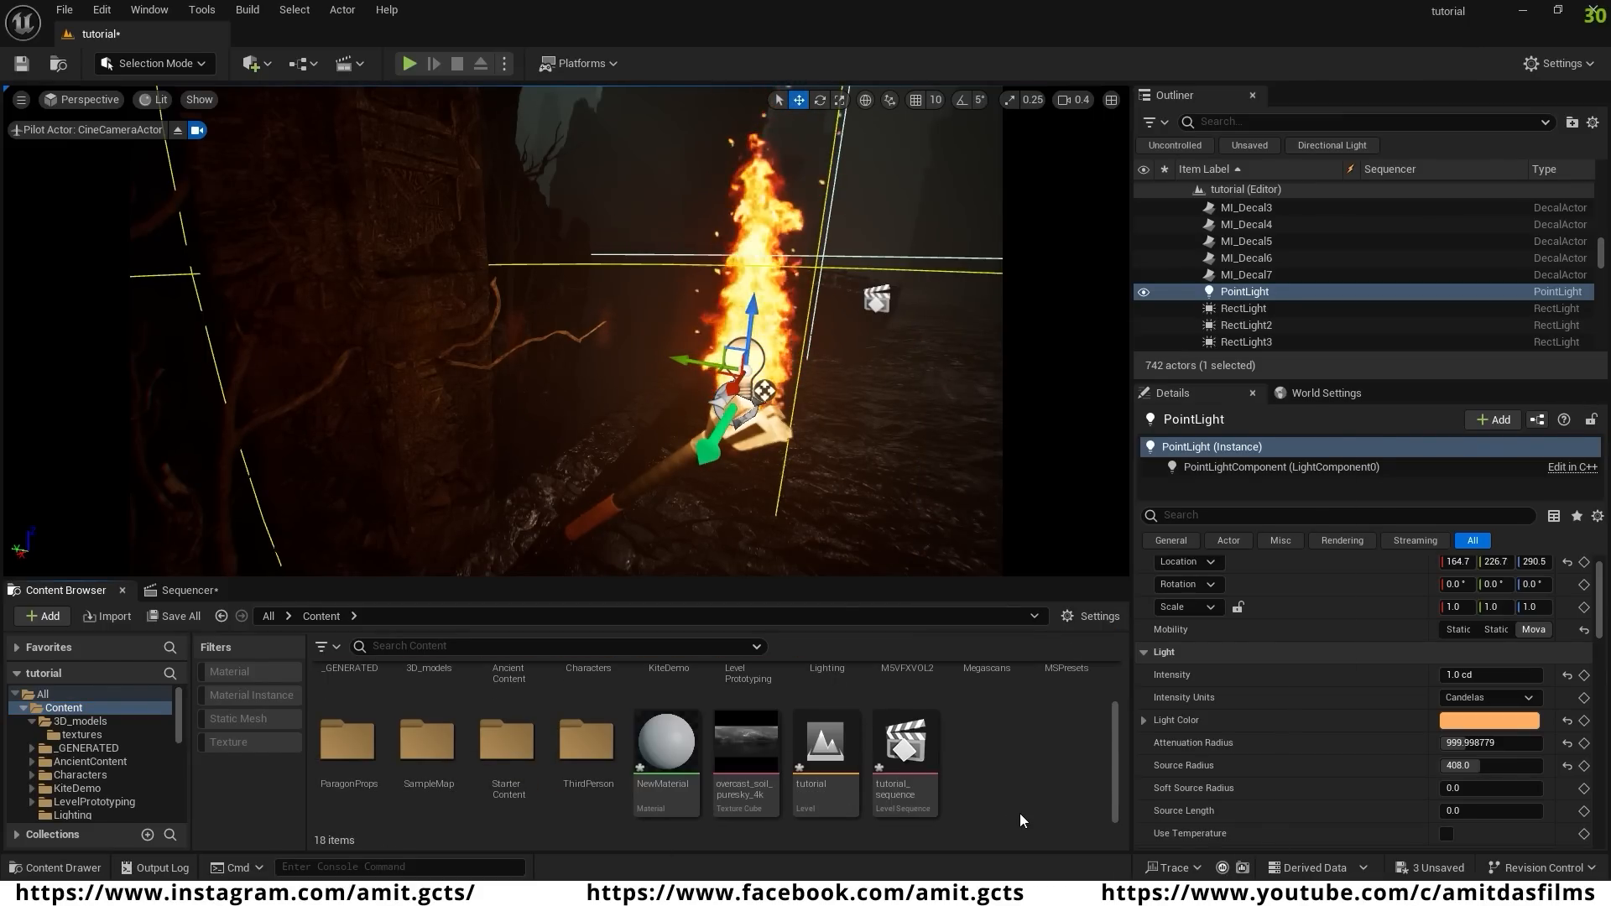
- Open NewMaterial for editing and set its Material Domain to Light Function
double_click(666, 755)
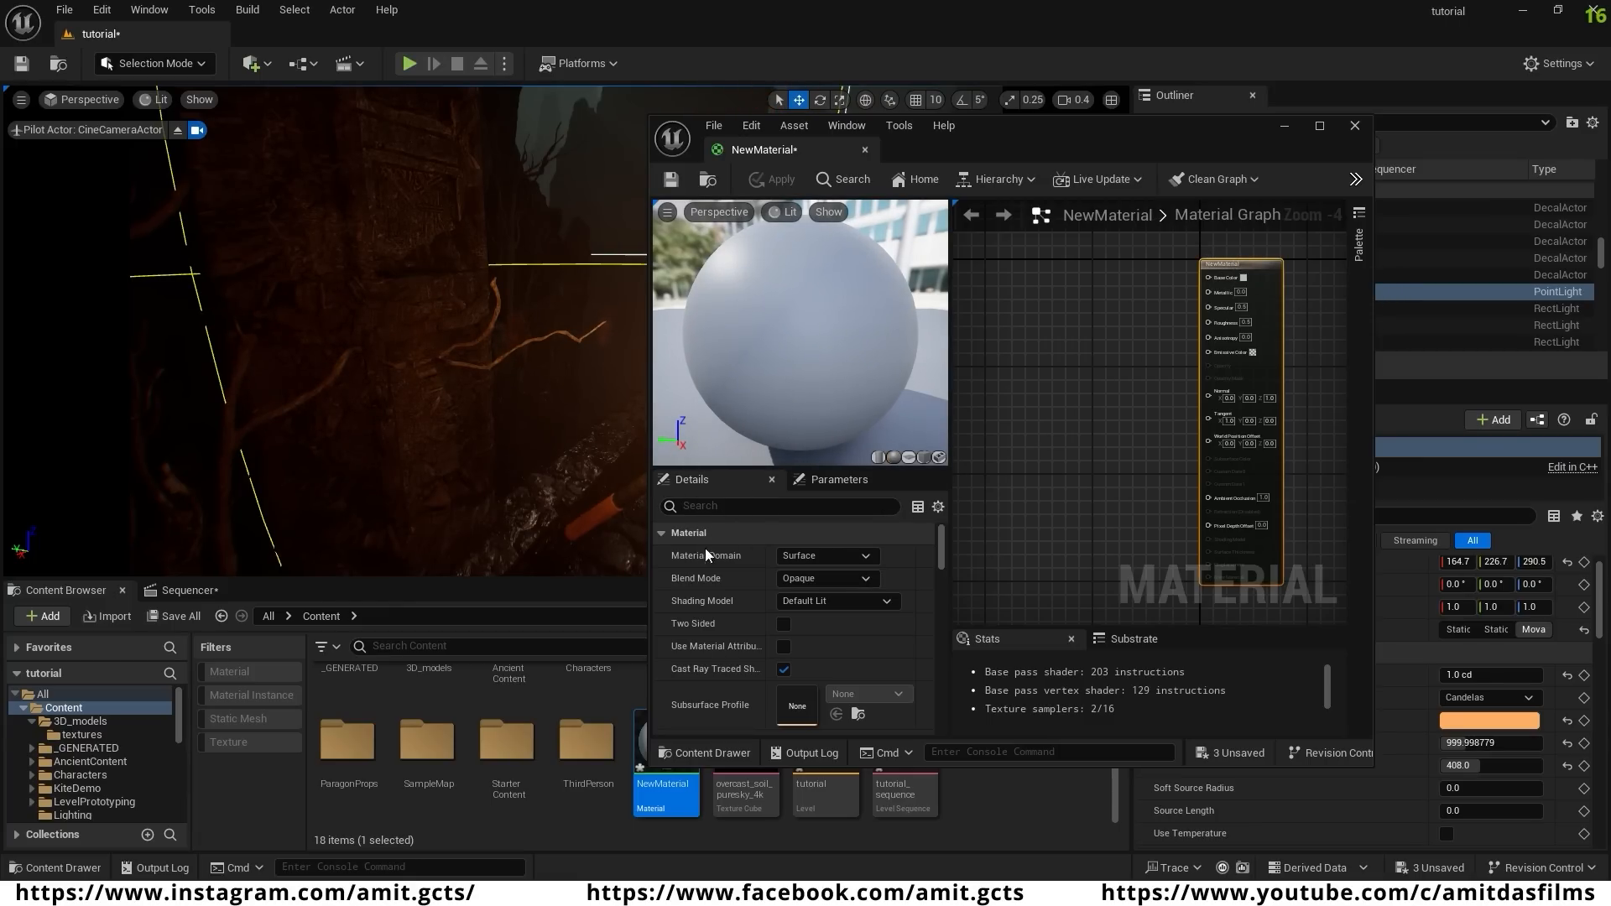
left_click(869, 557)
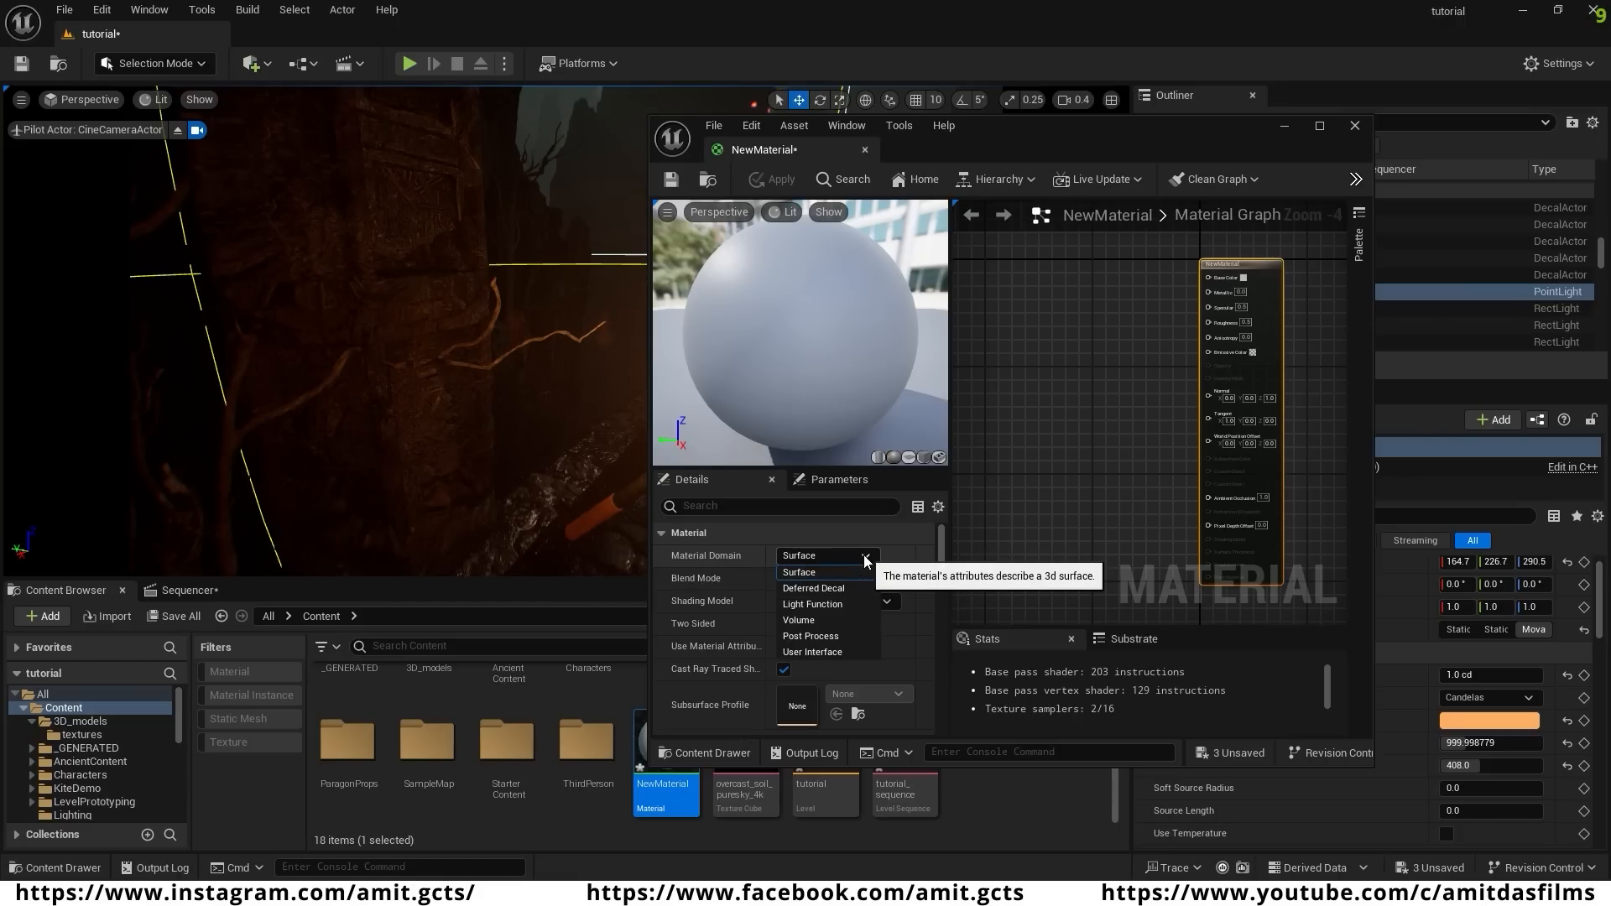
left_click(839, 604)
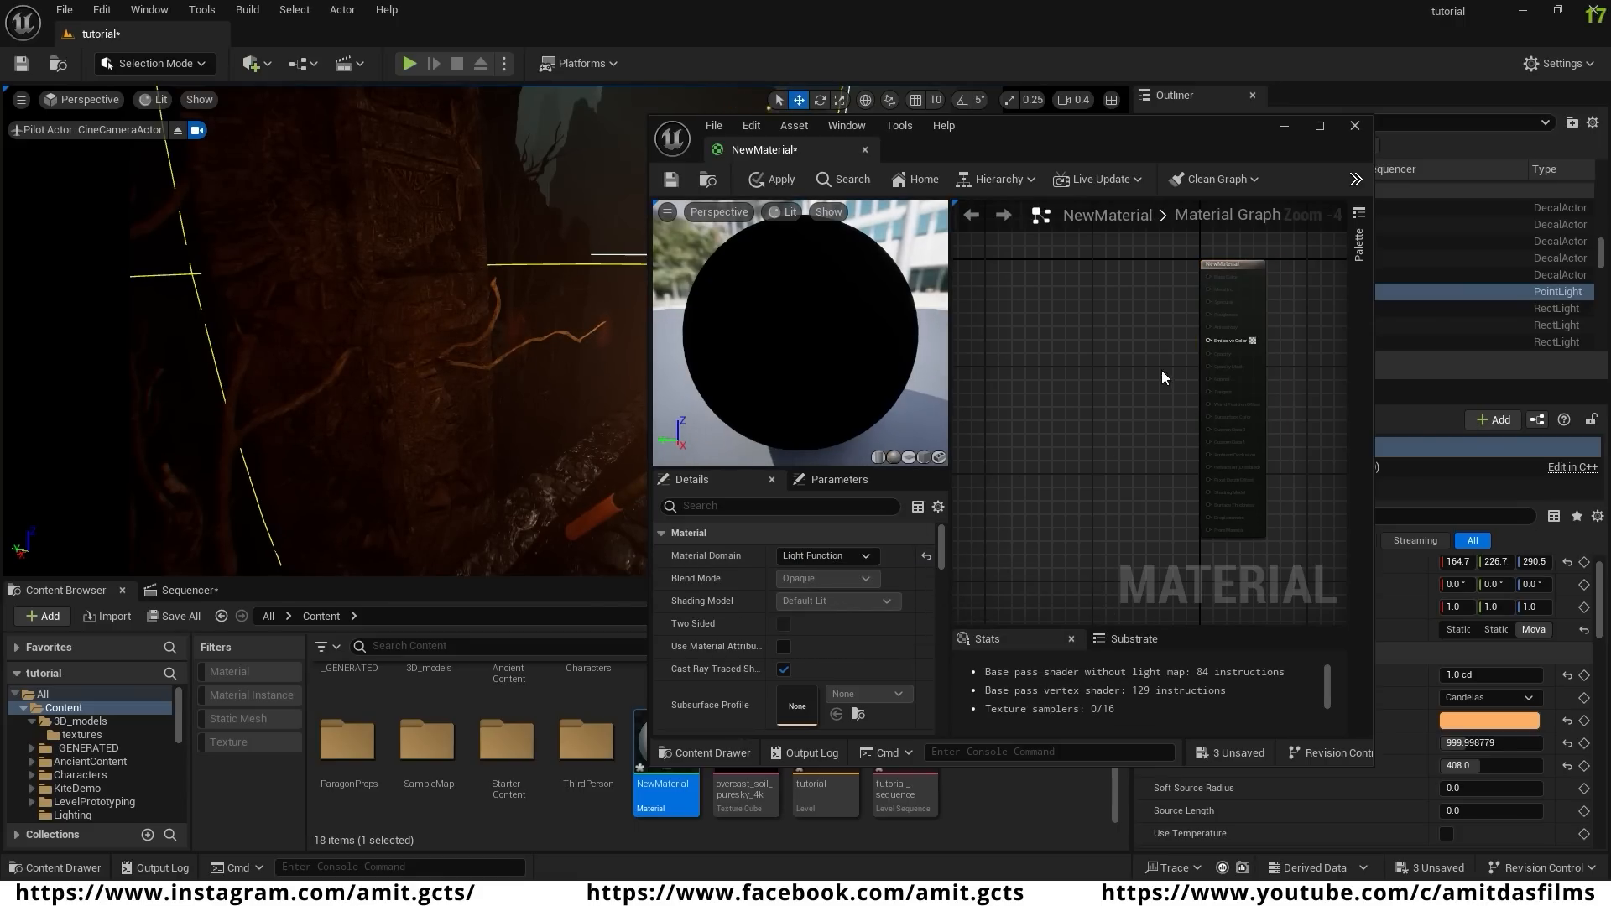
- Add a Time node to the material graph, well before the NewMaterial output node
mouse_move(1163, 377)
right_mouse_down()
mouse_move(1143, 371)
mouse_move(1172, 376)
right_mouse_up()
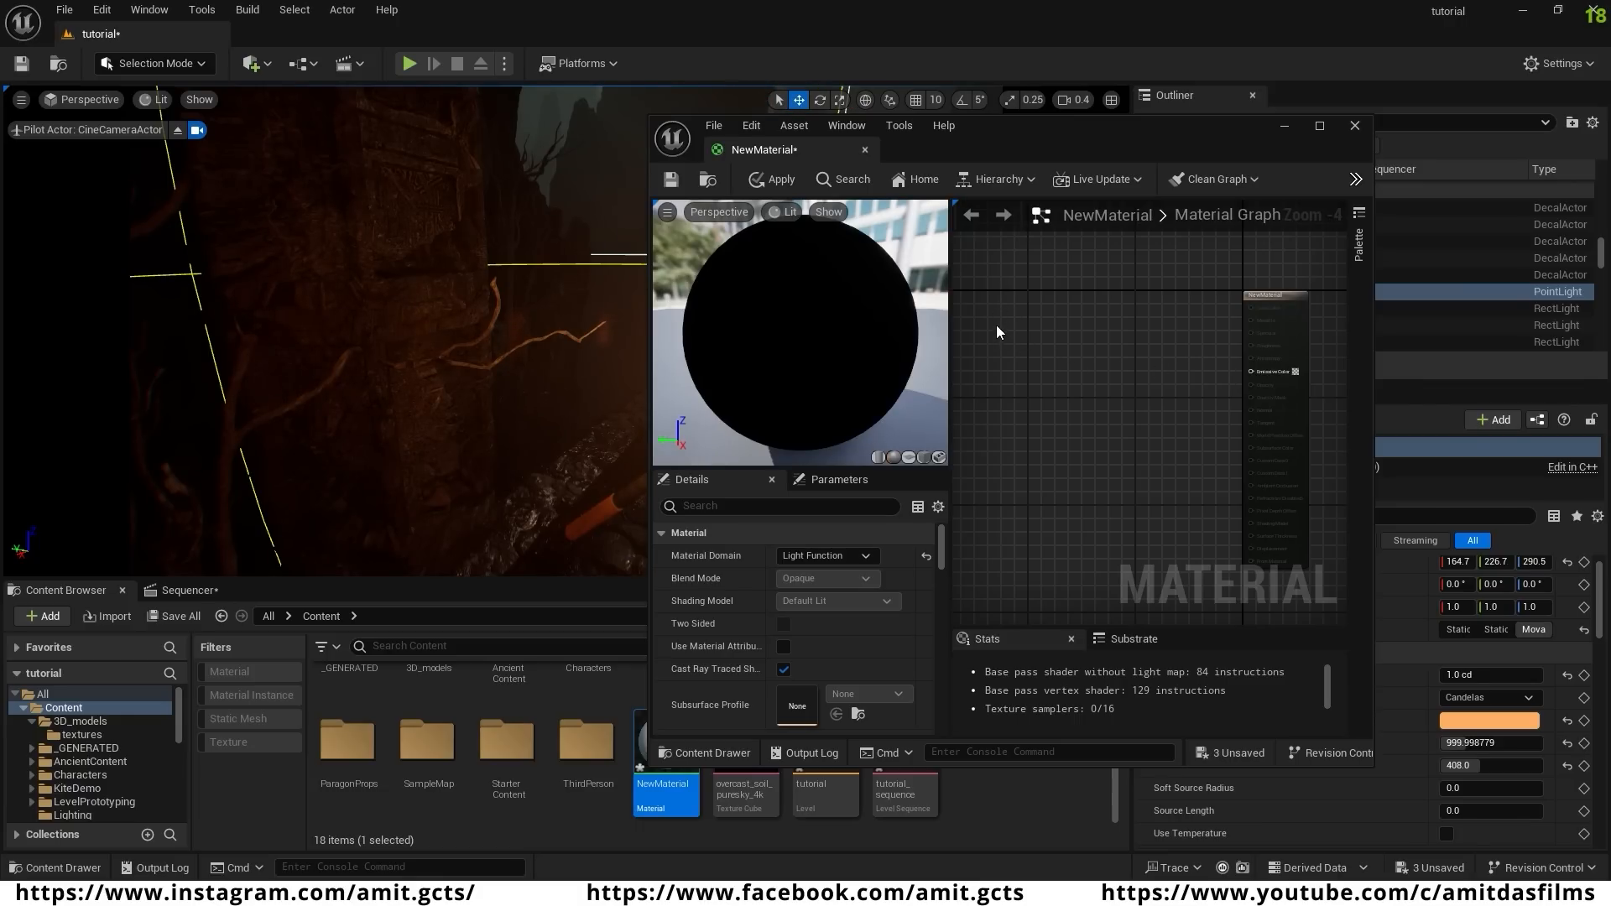
right_click(994, 304)
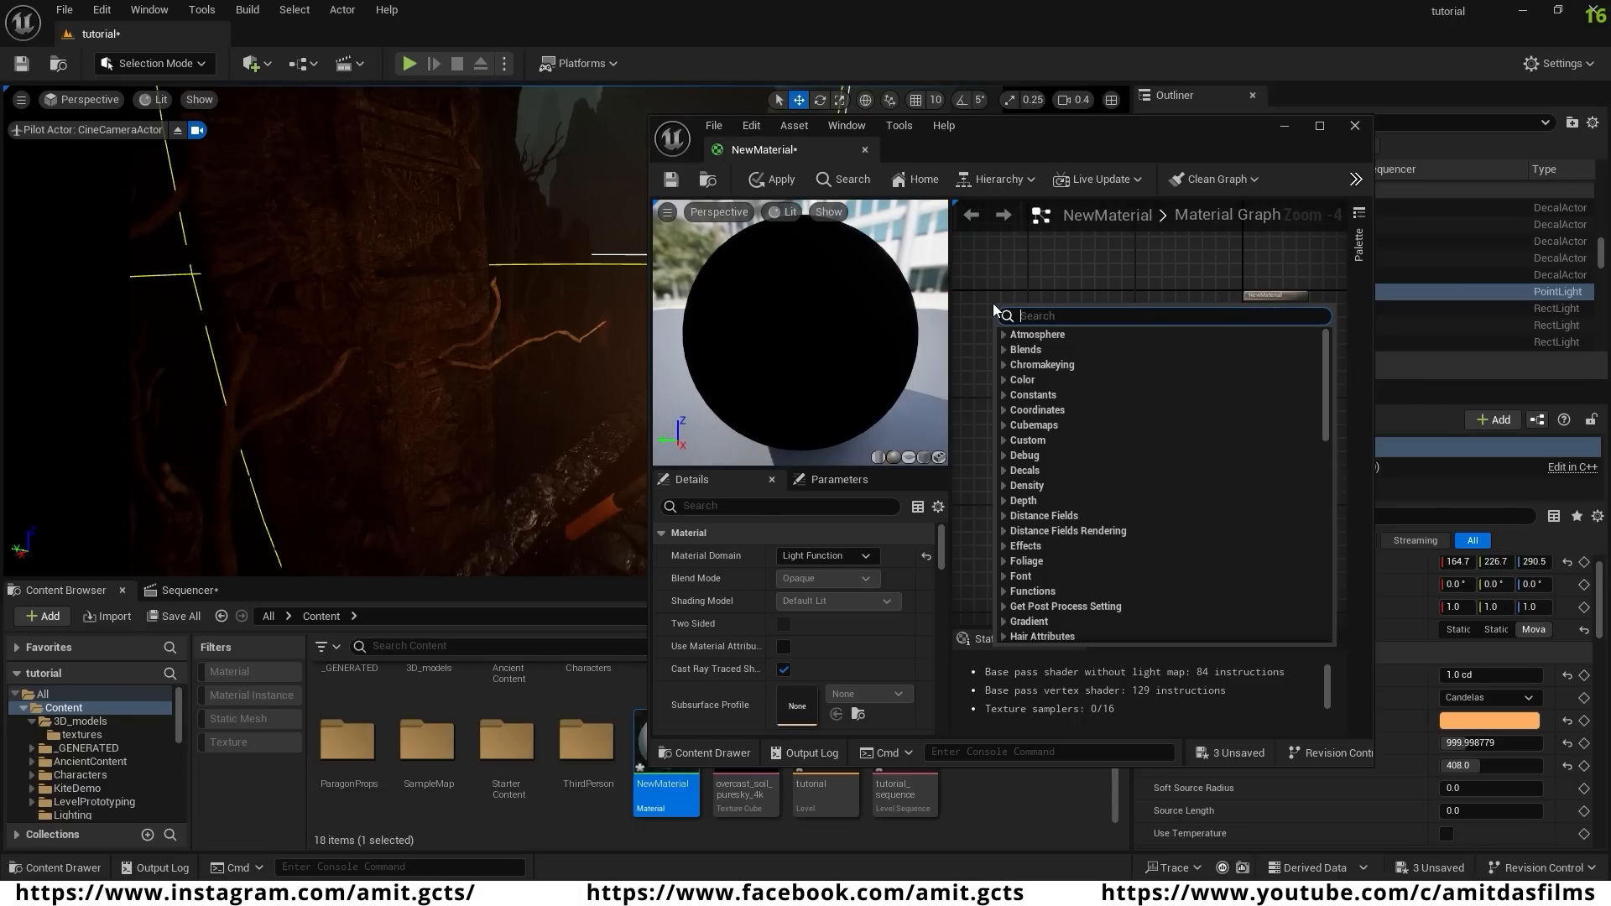
type("time")
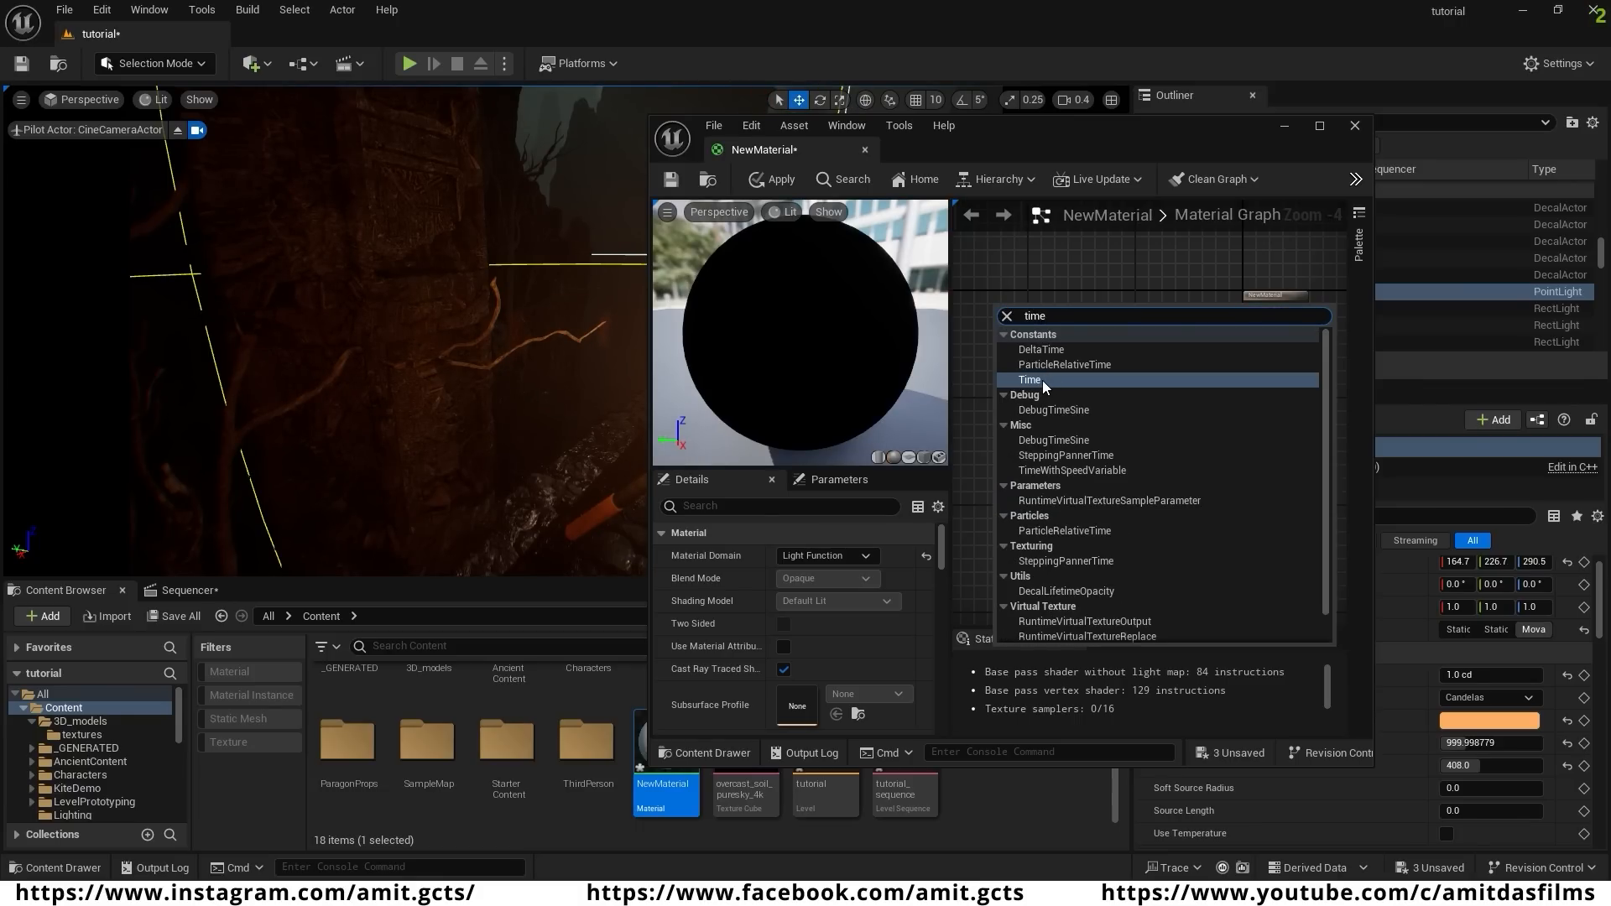
left_click(1042, 380)
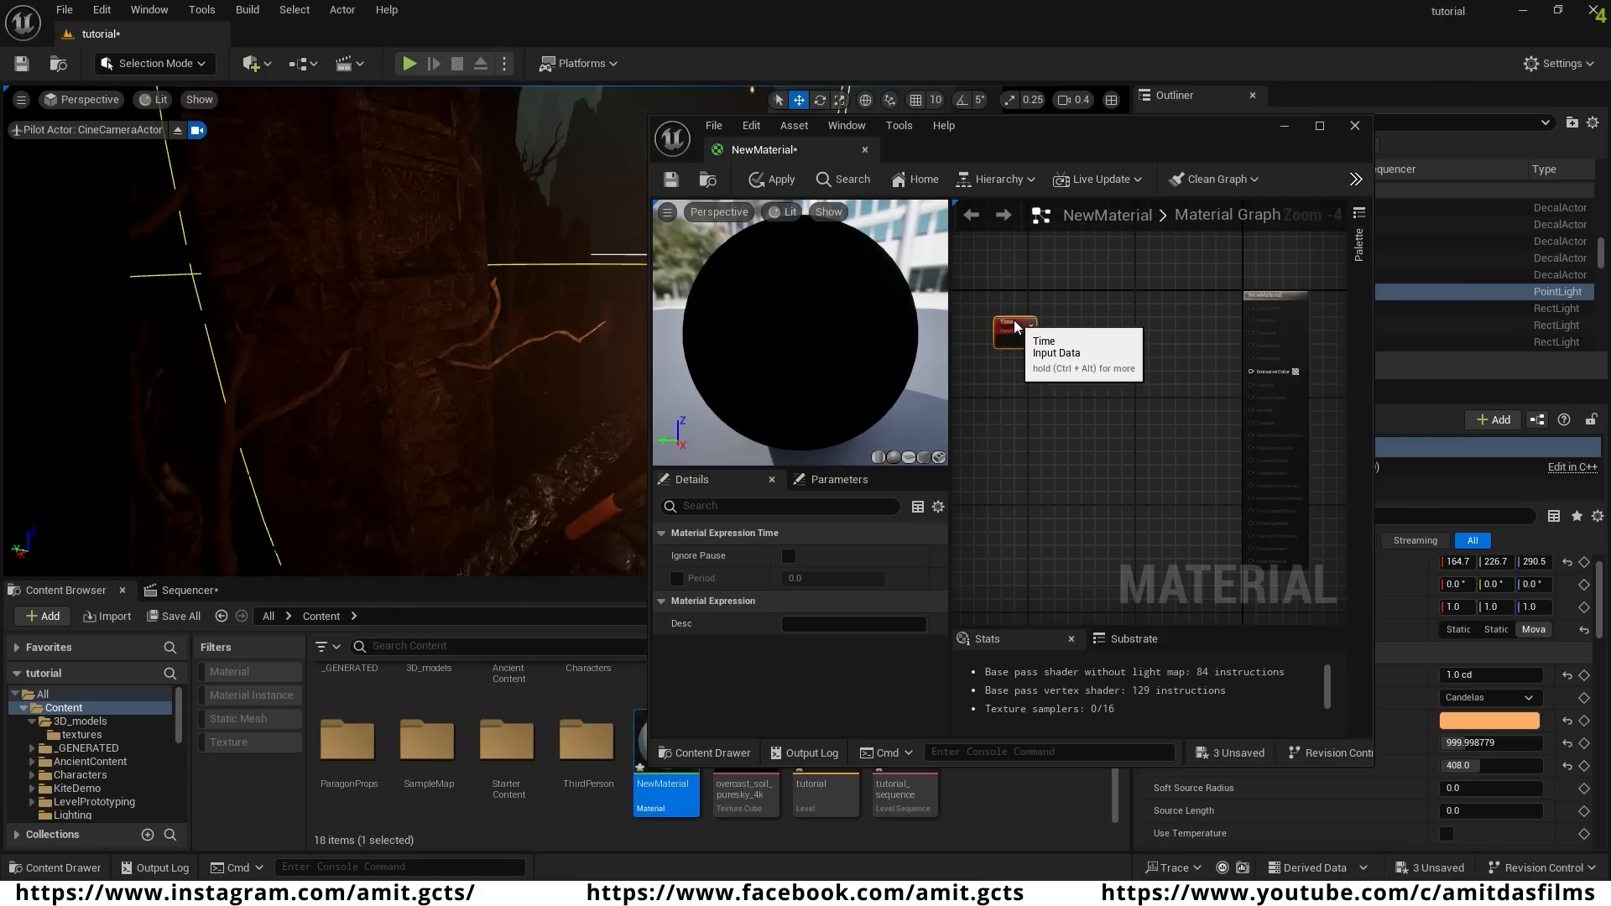
scroll(1046, 399, "up", 1)
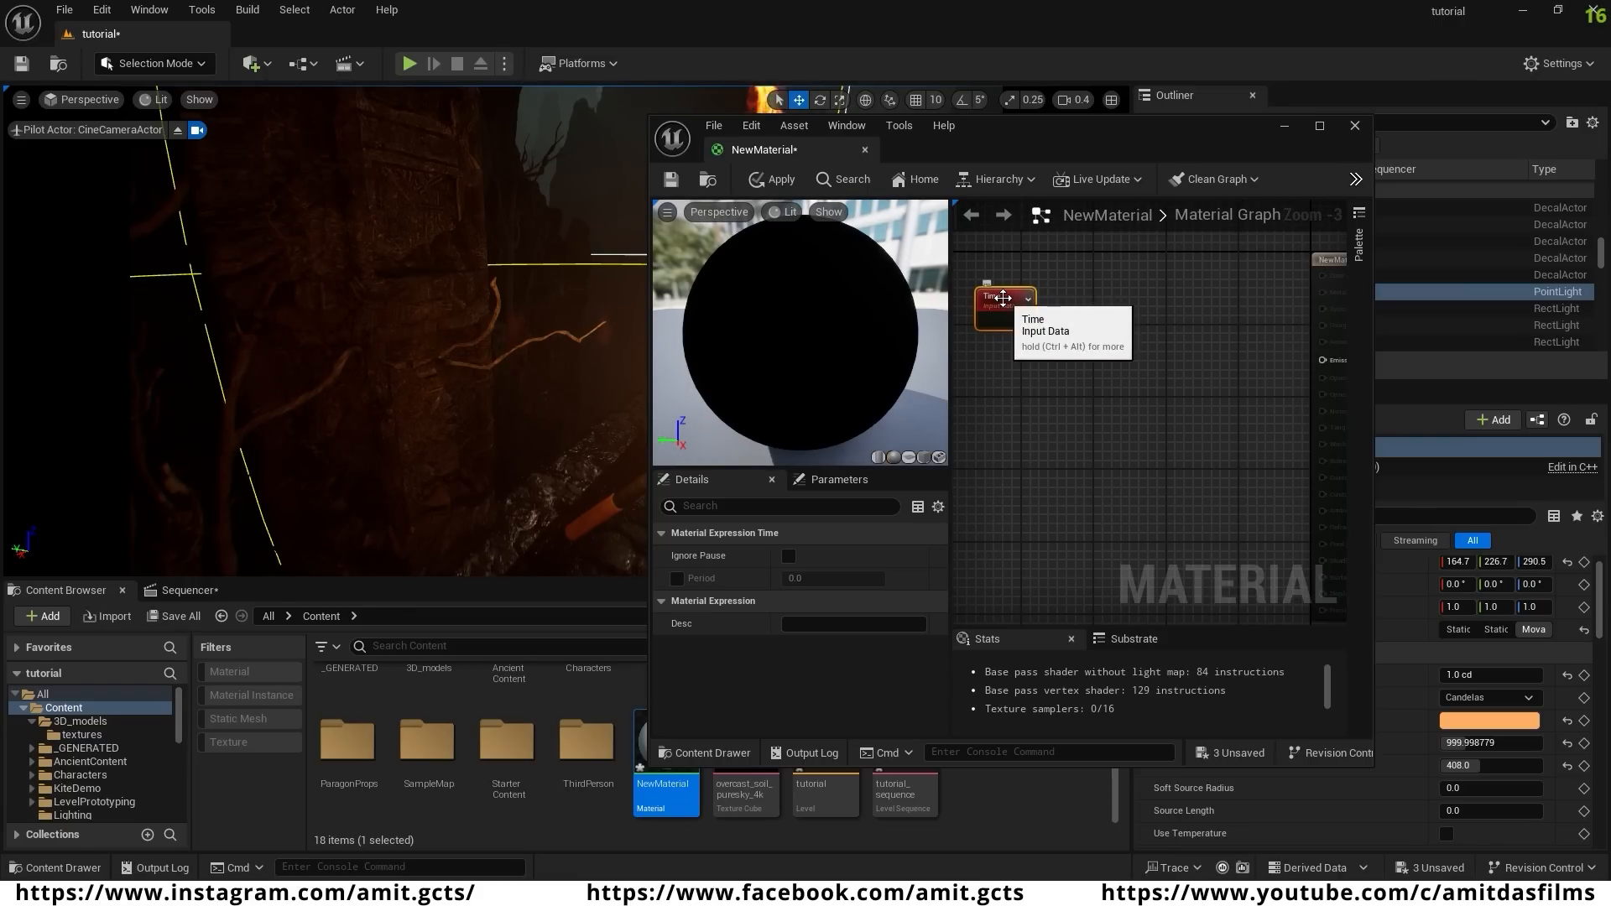
- Add a ScalarParameter node named flickring below the Time node
right_click(995, 371)
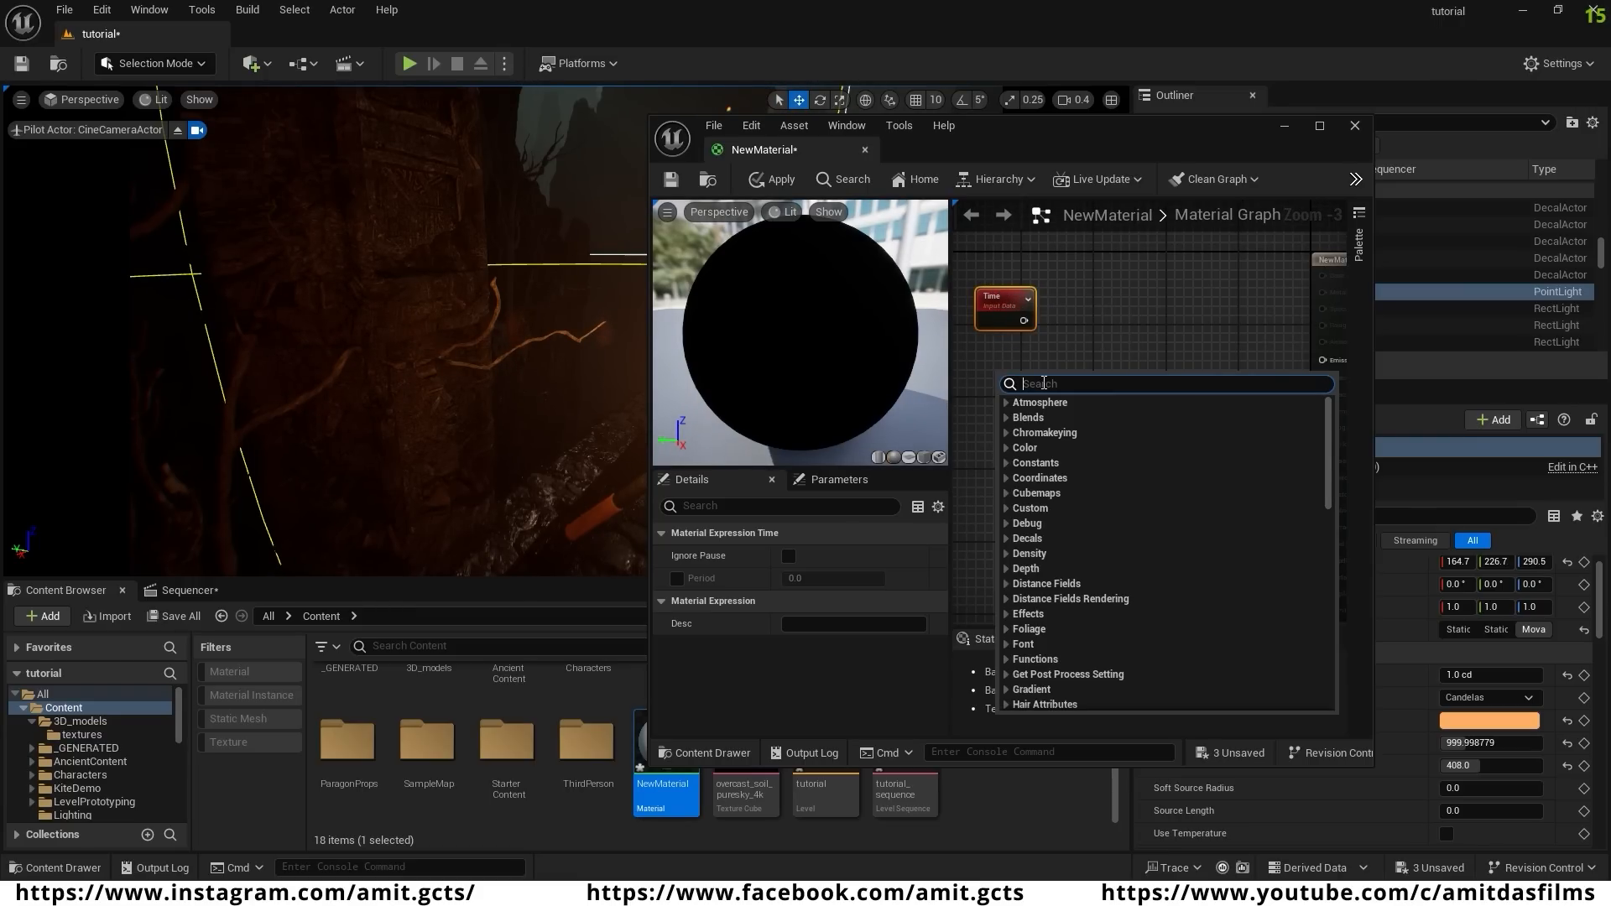
type("sca")
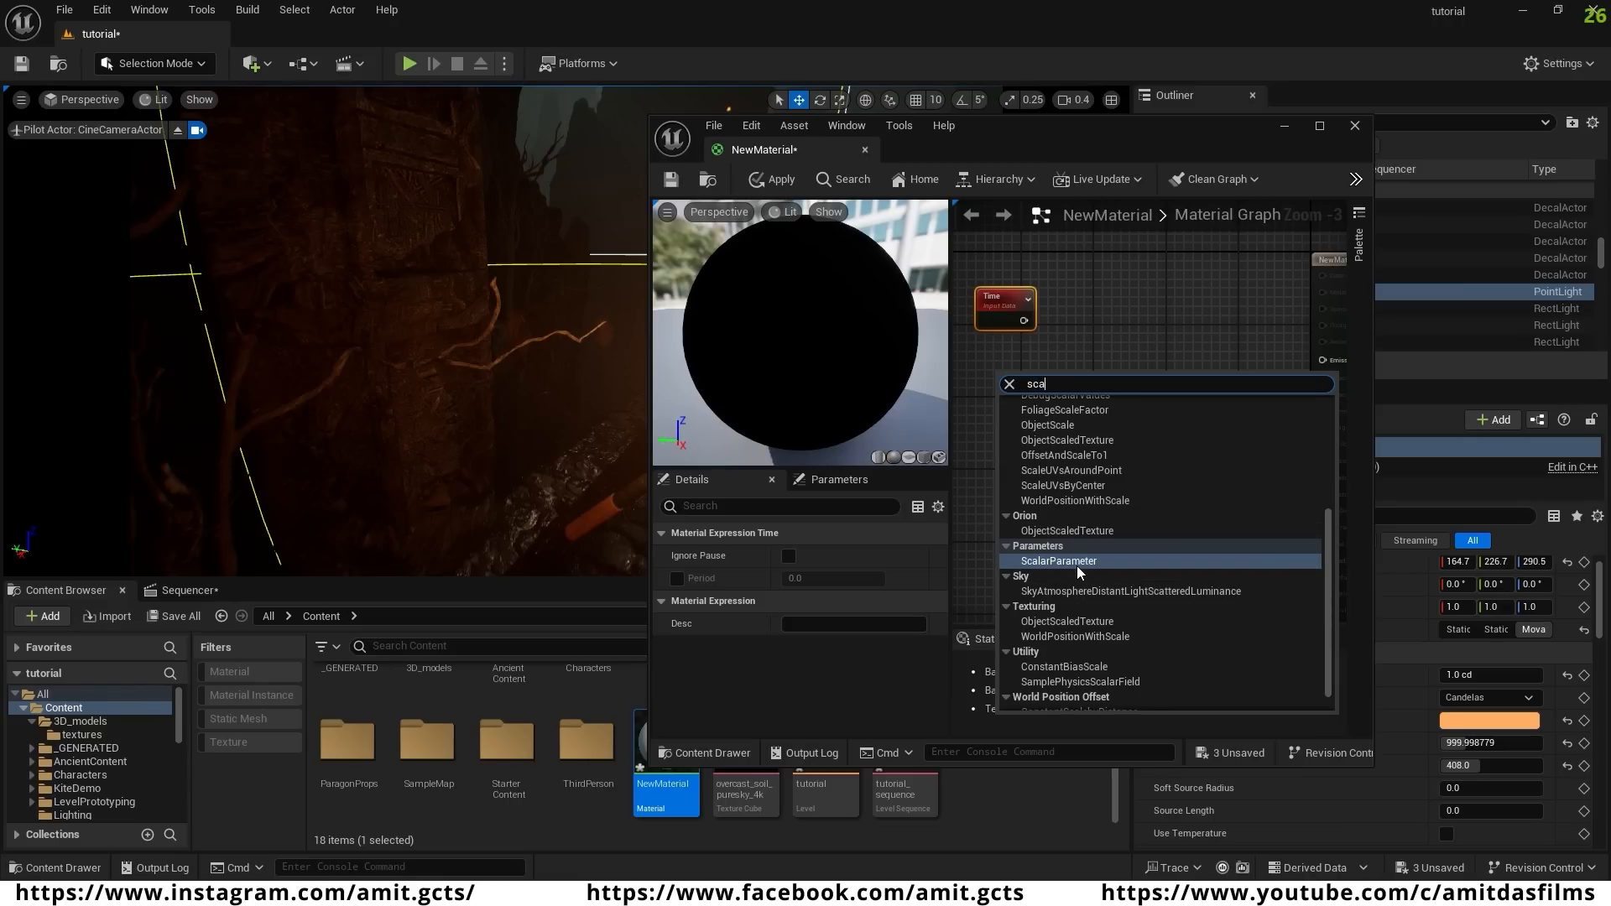
left_click(1083, 561)
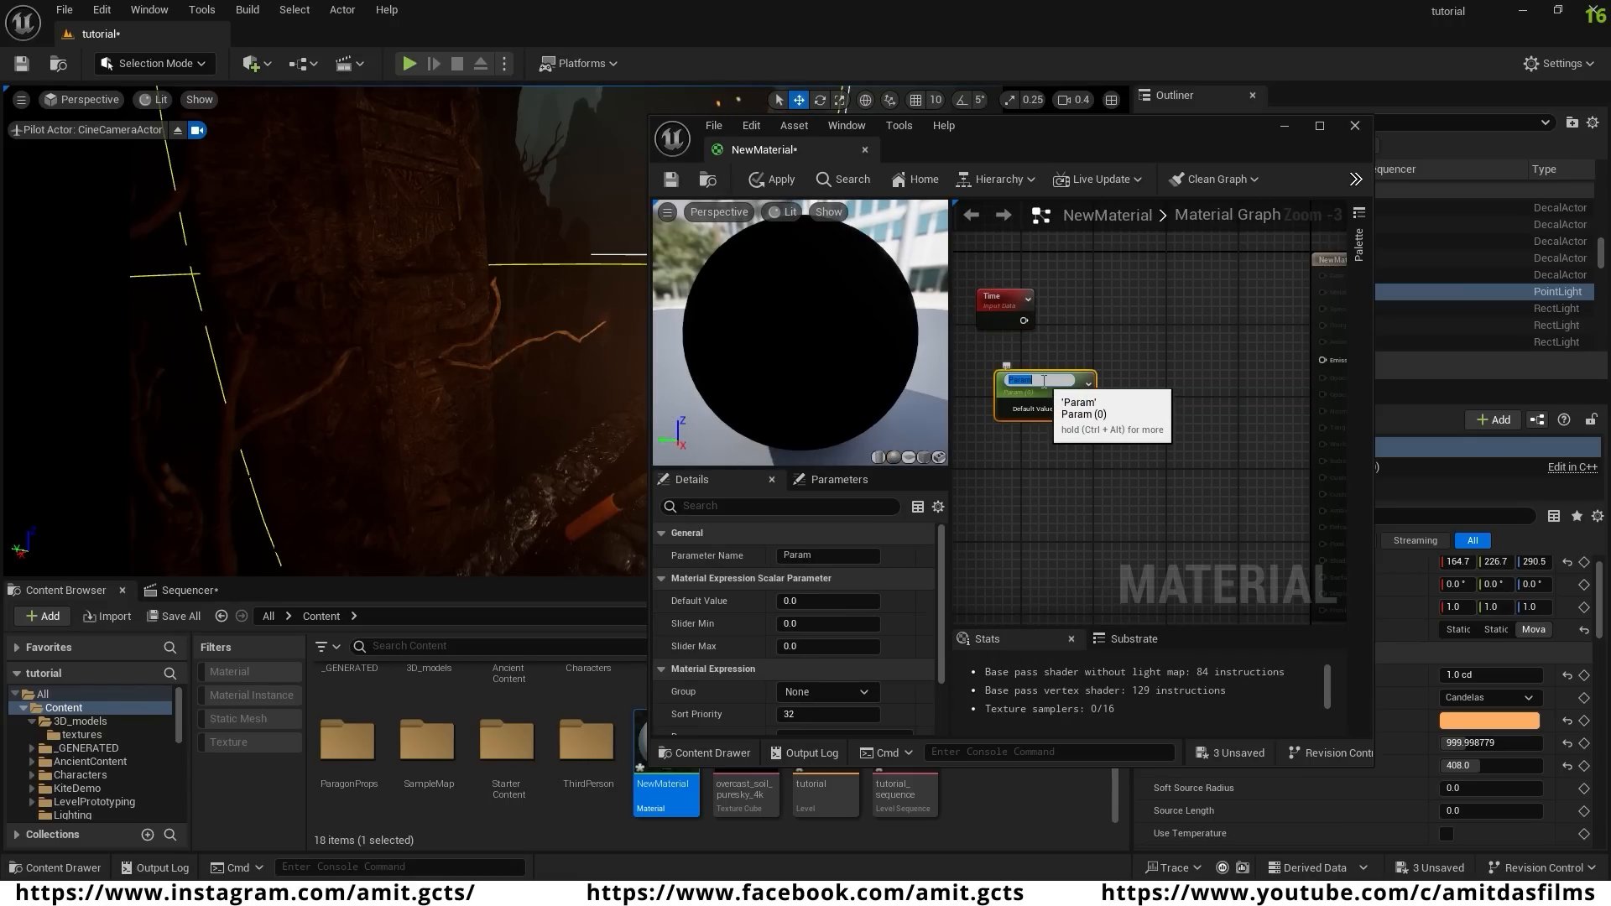
type("flickring")
key("Return")
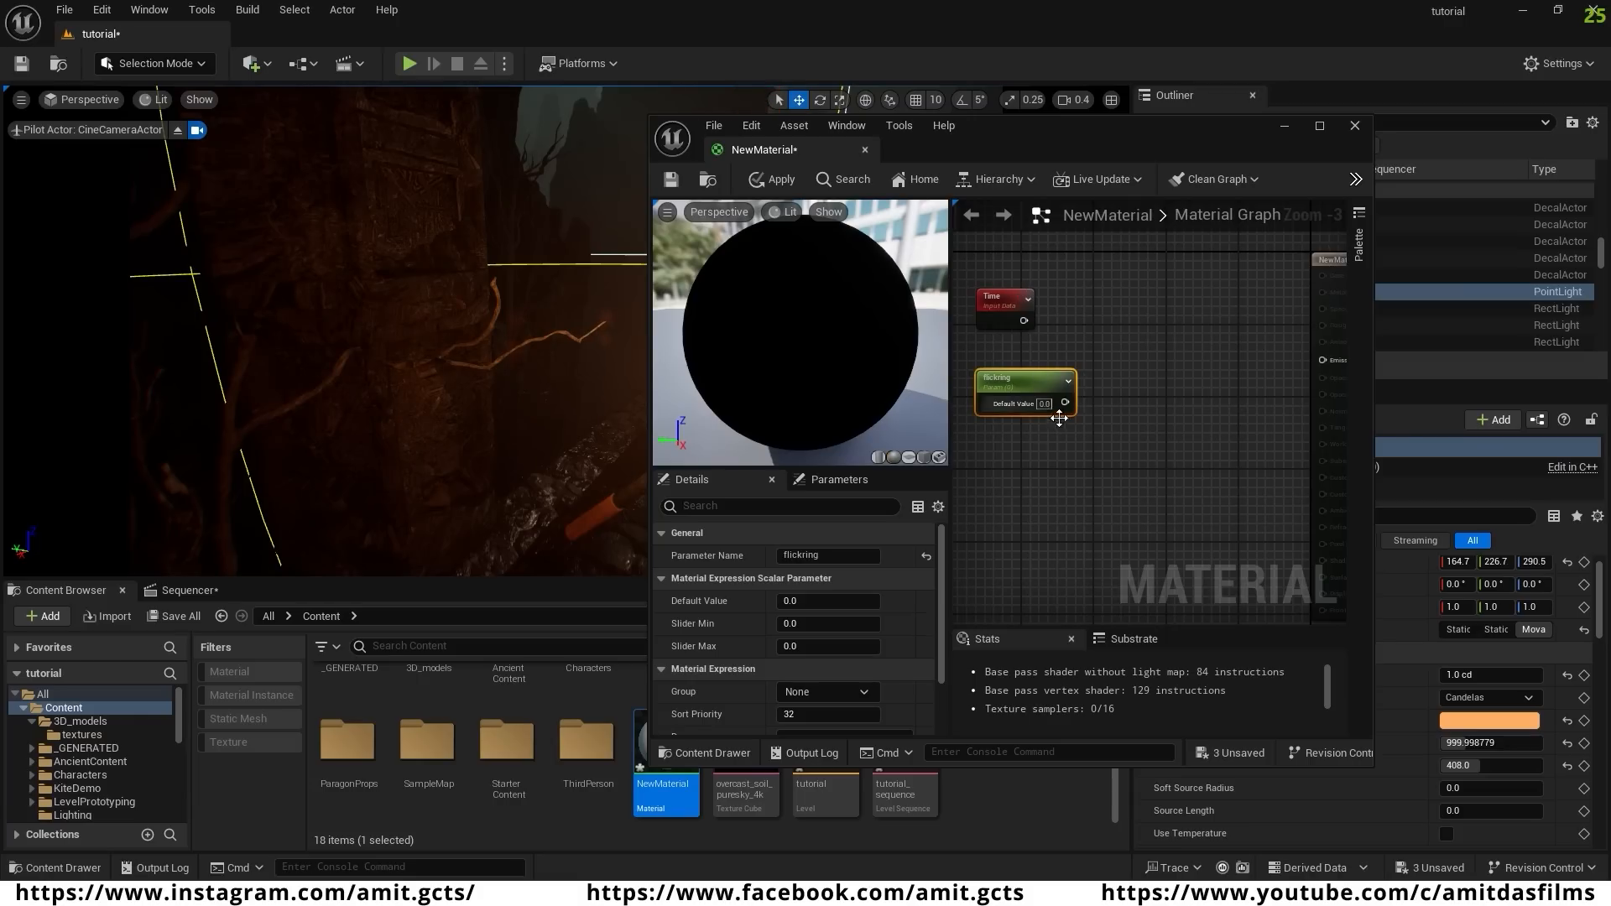
- Add a Multiply node and connect Time to its A input and flickring to its B input
right_click(1141, 333)
type("mul")
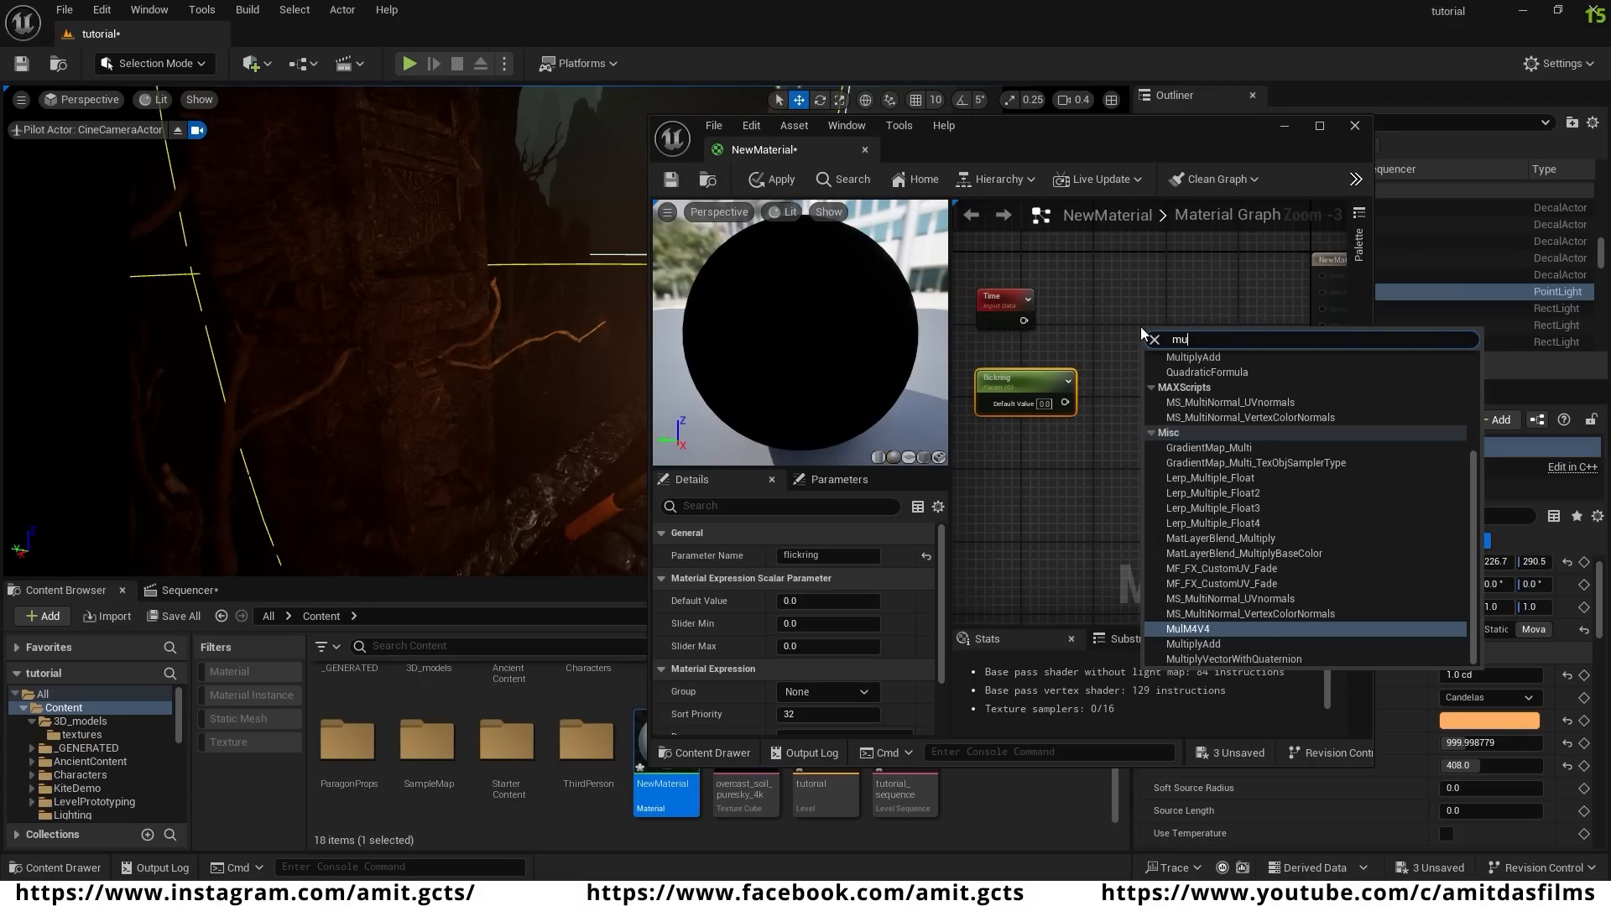
key("Return")
left_click(1015, 312)
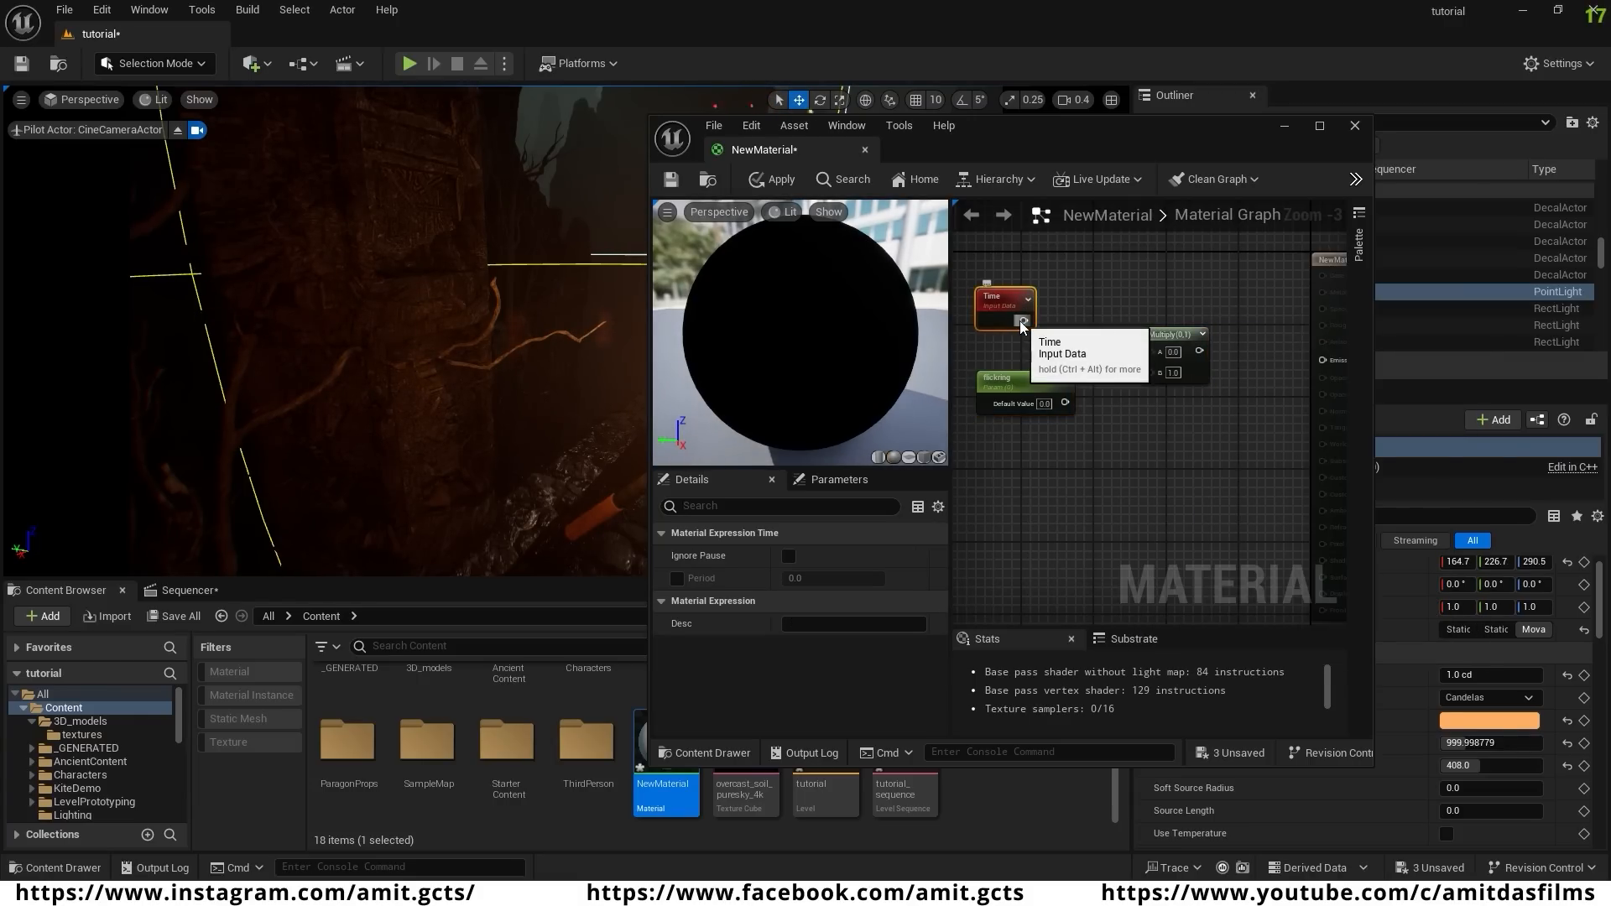
left_click_drag(1022, 320, 1157, 354)
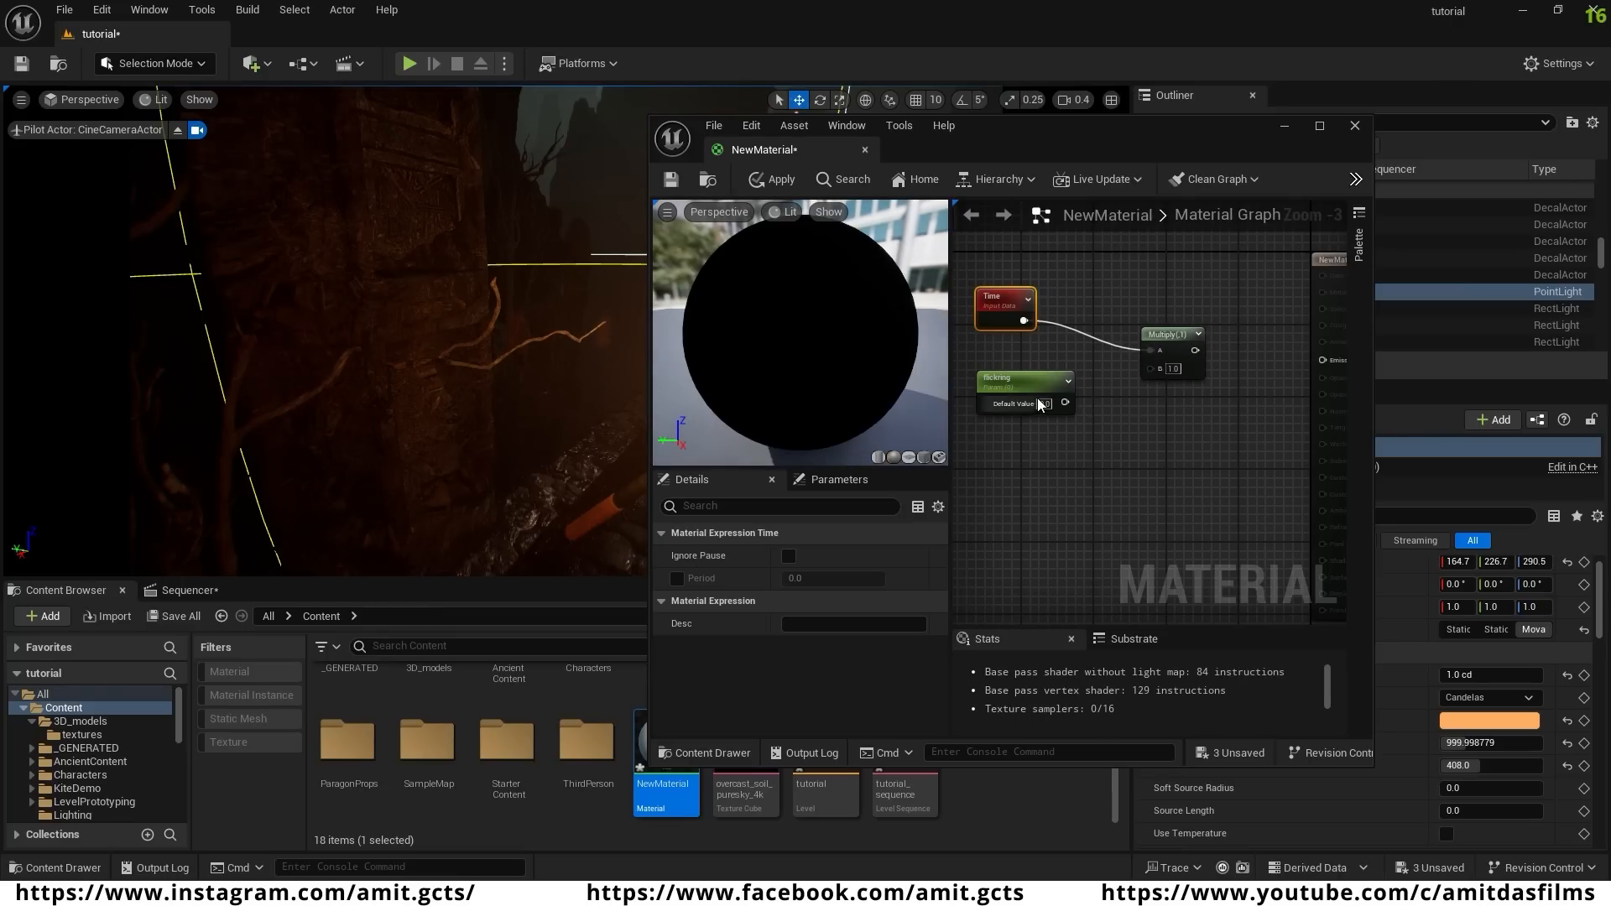
left_click_drag(1065, 403, 1150, 370)
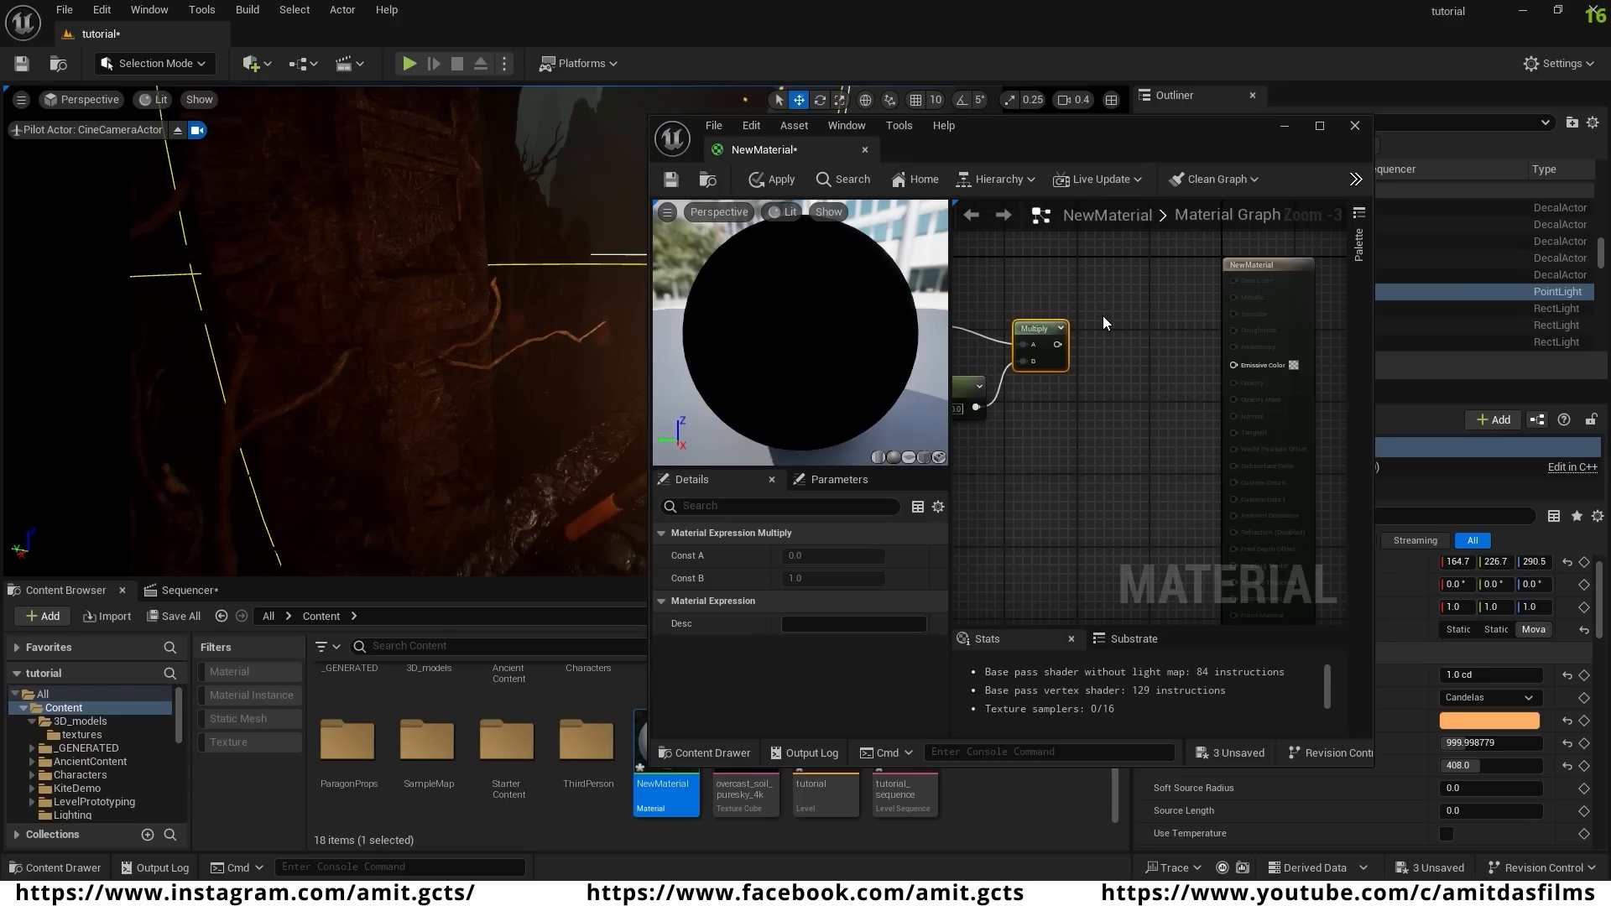
- Add a Sine node after Multiply and feed the Multiply output into it
right_click(1105, 317)
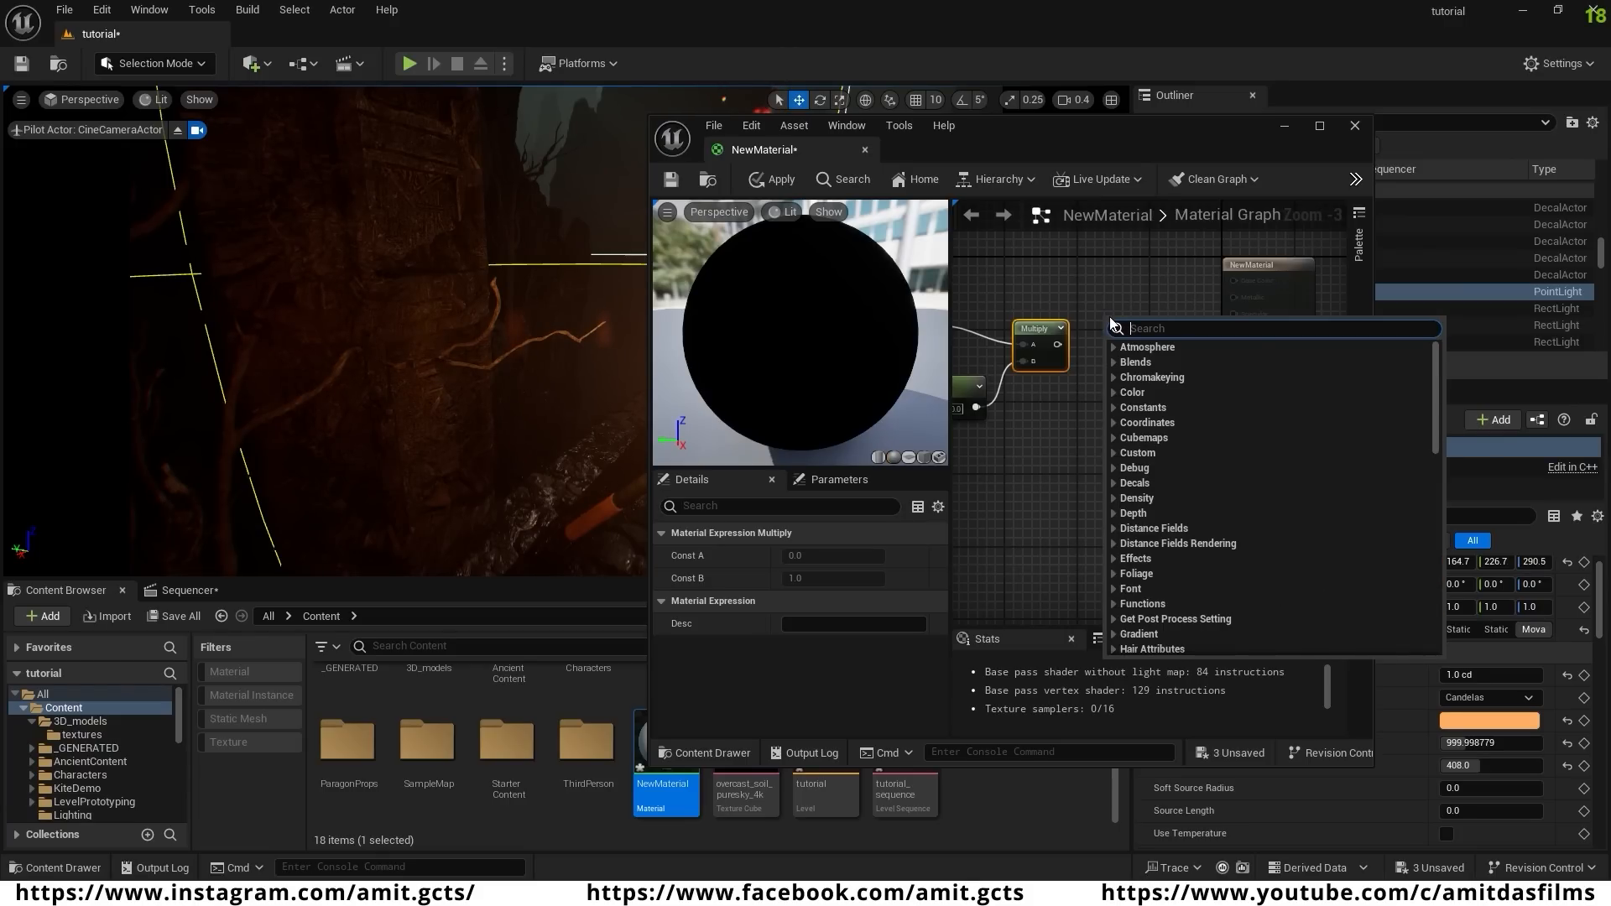
type("sine")
left_click(1155, 482)
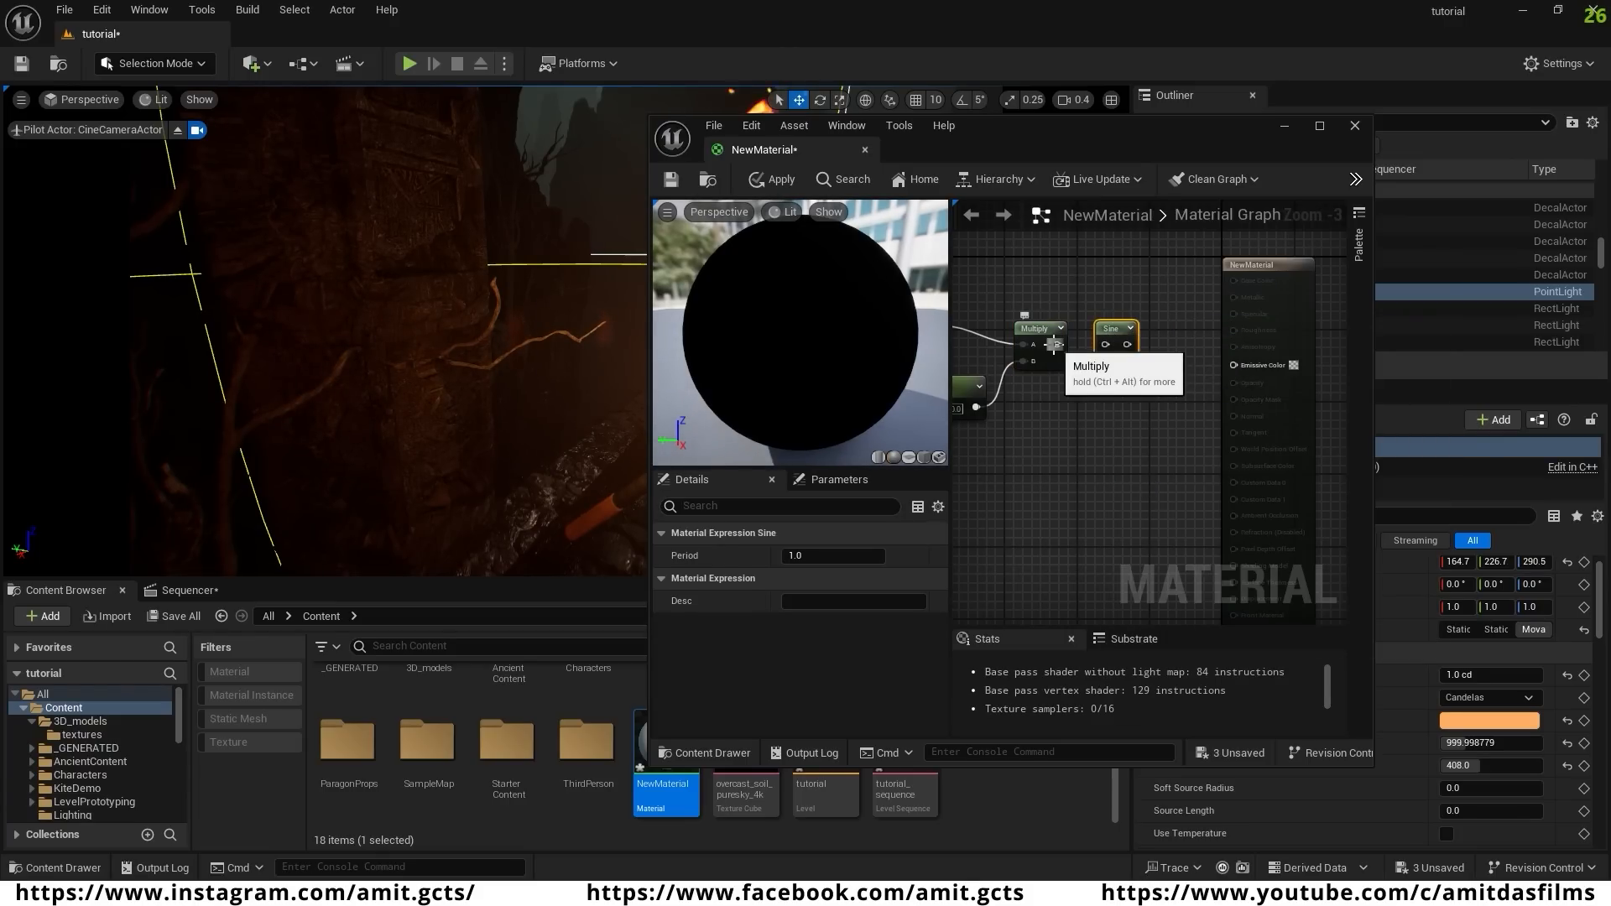
left_click_drag(1058, 344, 1108, 345)
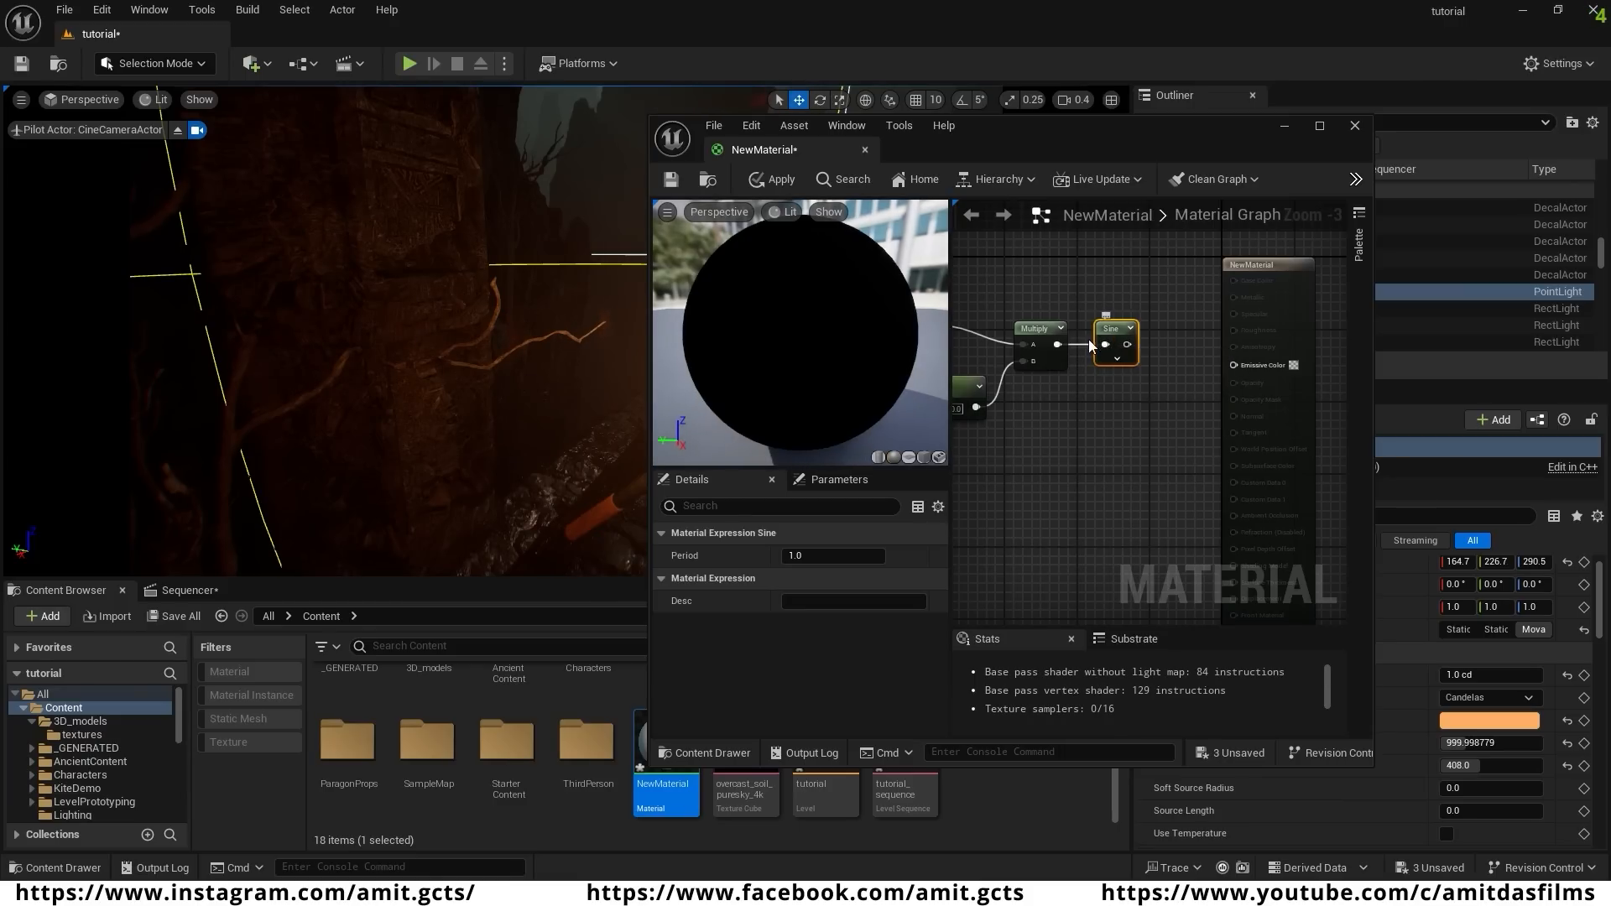
- Open the list of available material nodes in the space after the Sine node
right_click(1165, 324)
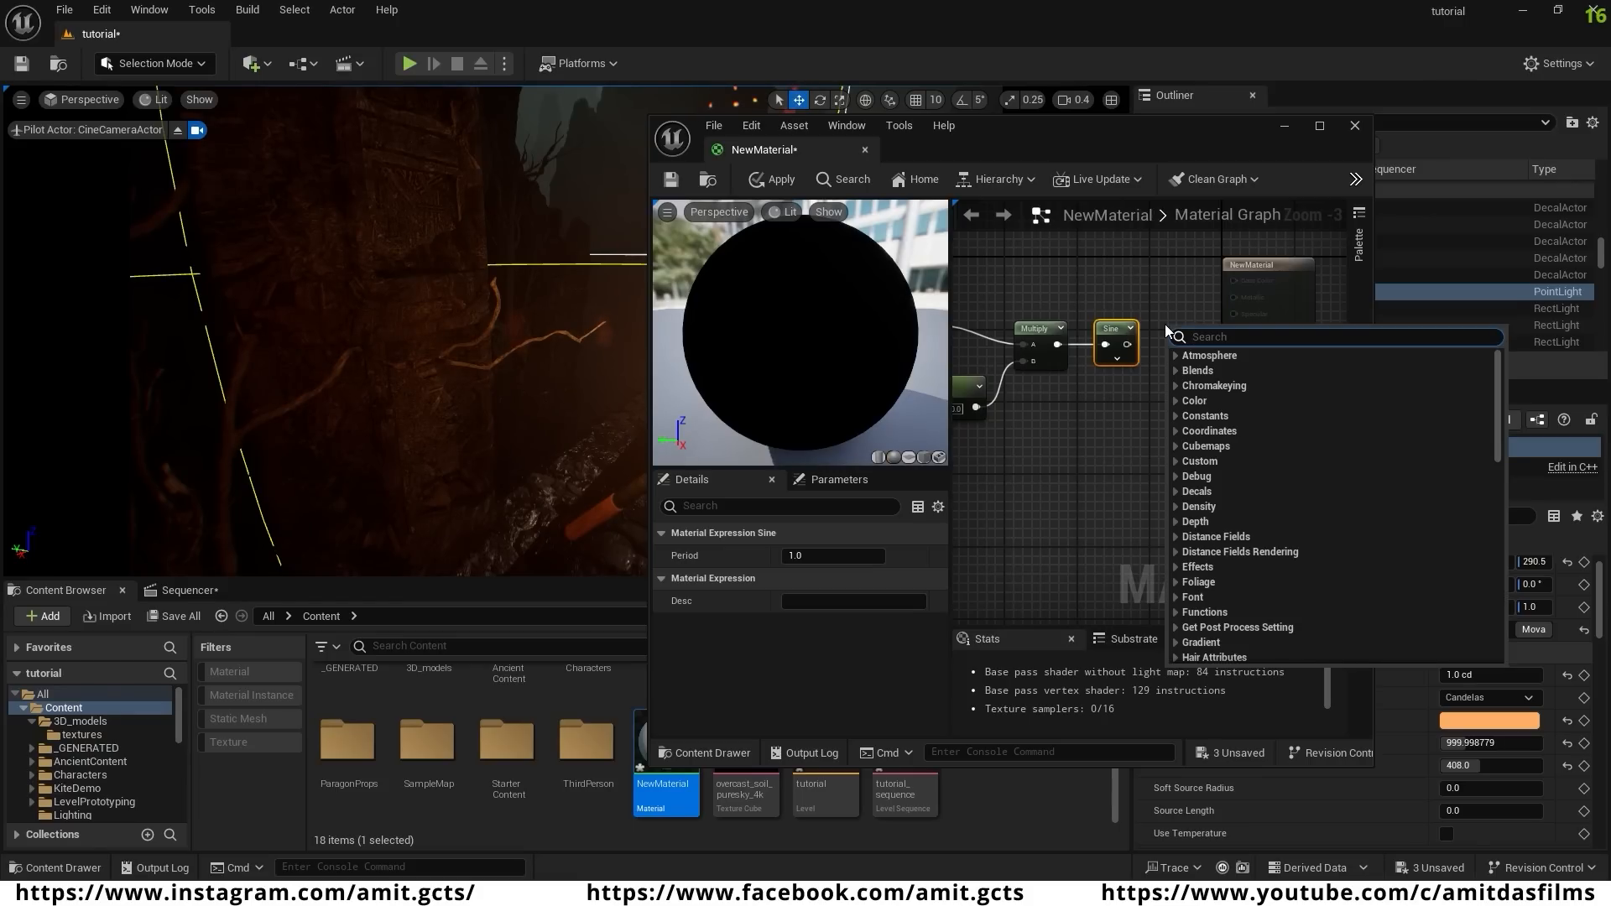
- Add a Frac node after the Sine node and wire it between Sine and the material's Emissive Color
type("frac")
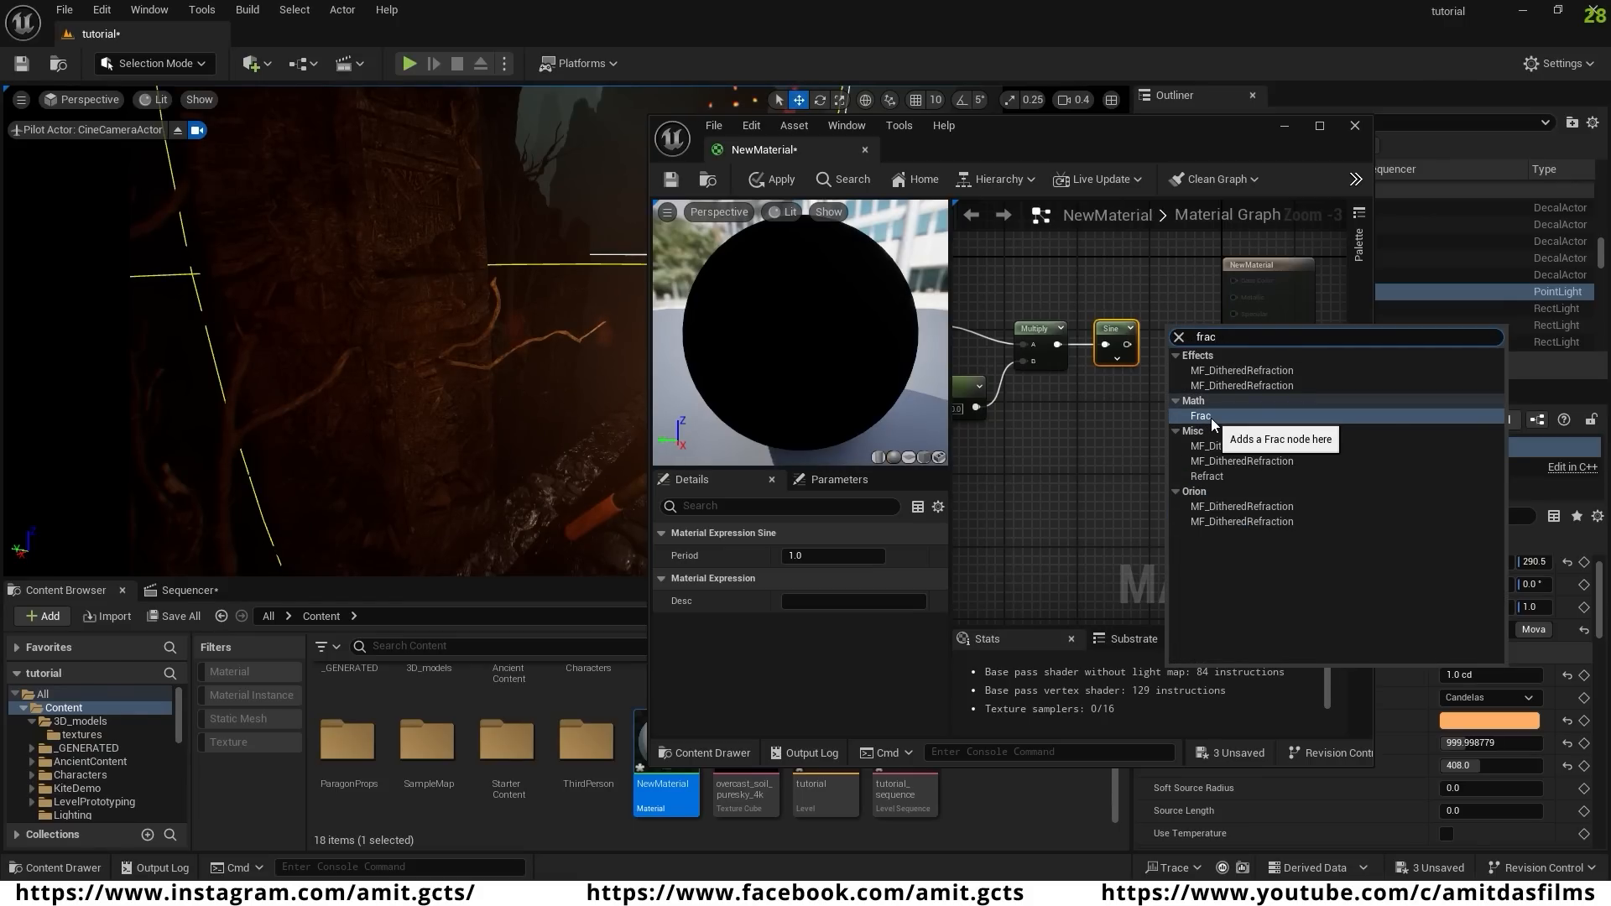
left_click(1211, 418)
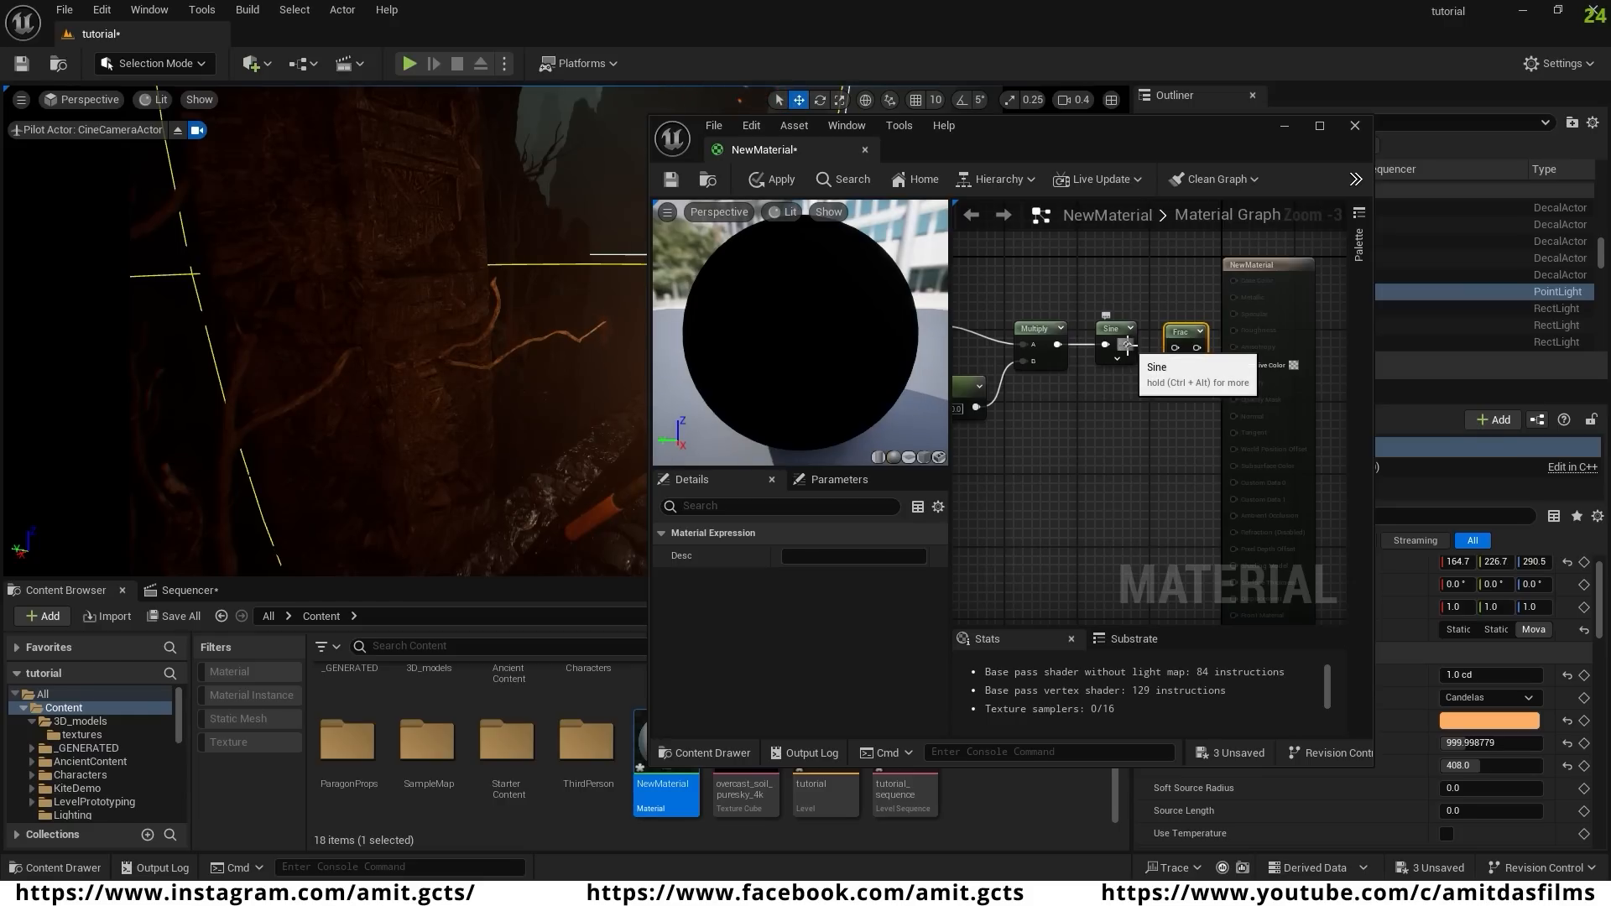
left_click_drag(1135, 348, 1235, 365)
right_click_drag(1192, 386, 1326, 374)
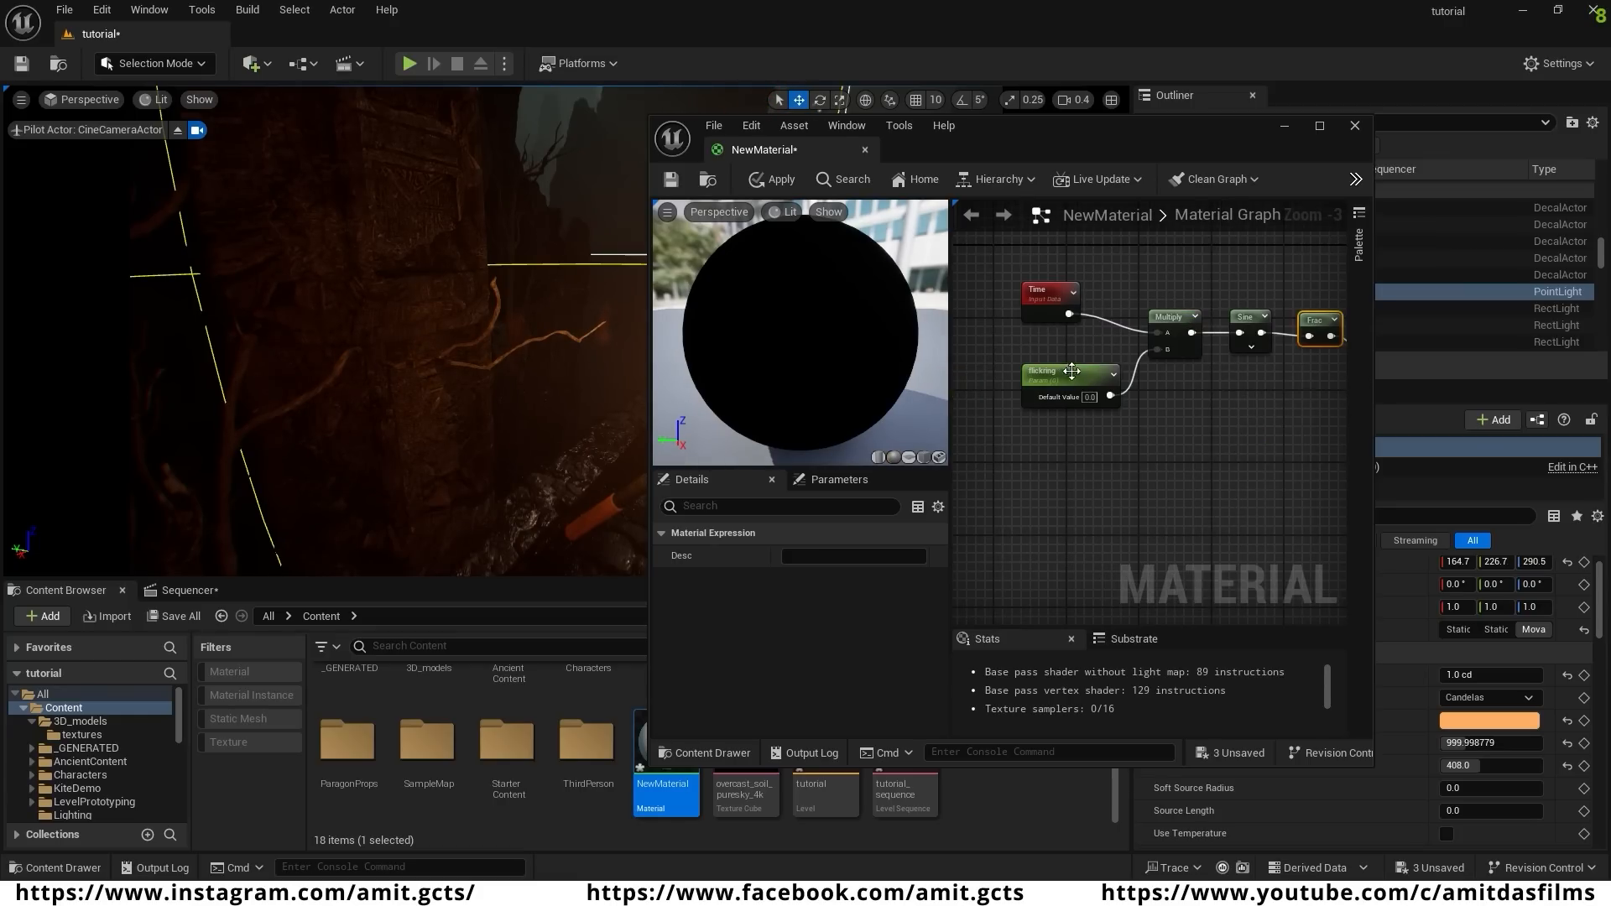
- Set the flicker parameter's default value to 0.5, apply the material and minimize its editor
left_click(1093, 398)
type("0.5")
left_click(1201, 416)
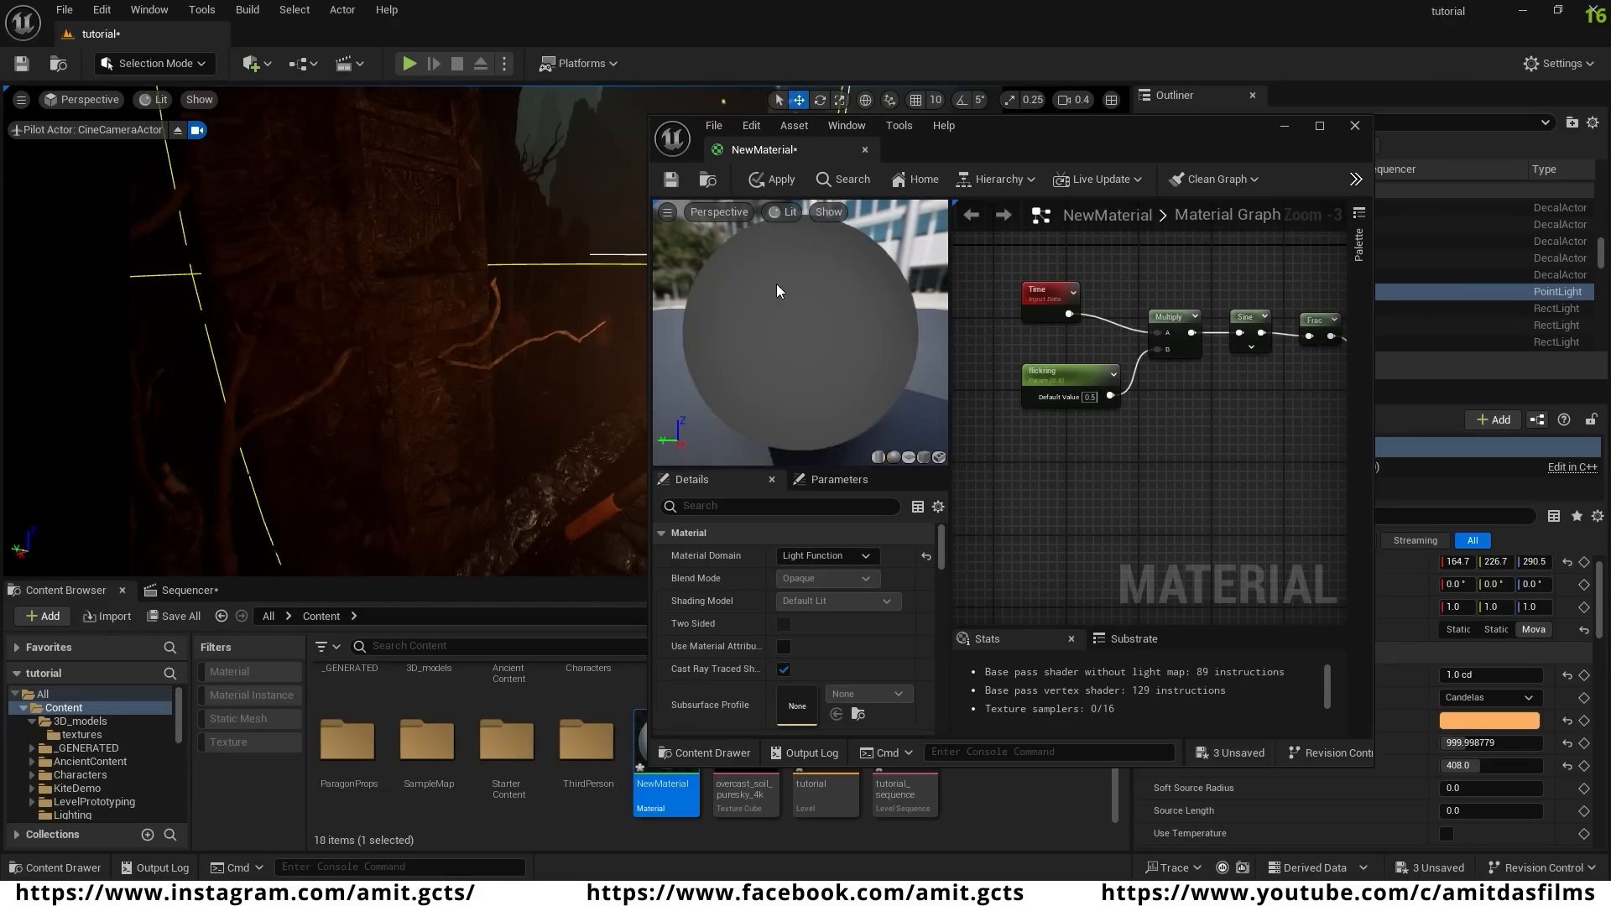
left_click(773, 179)
left_click(1284, 126)
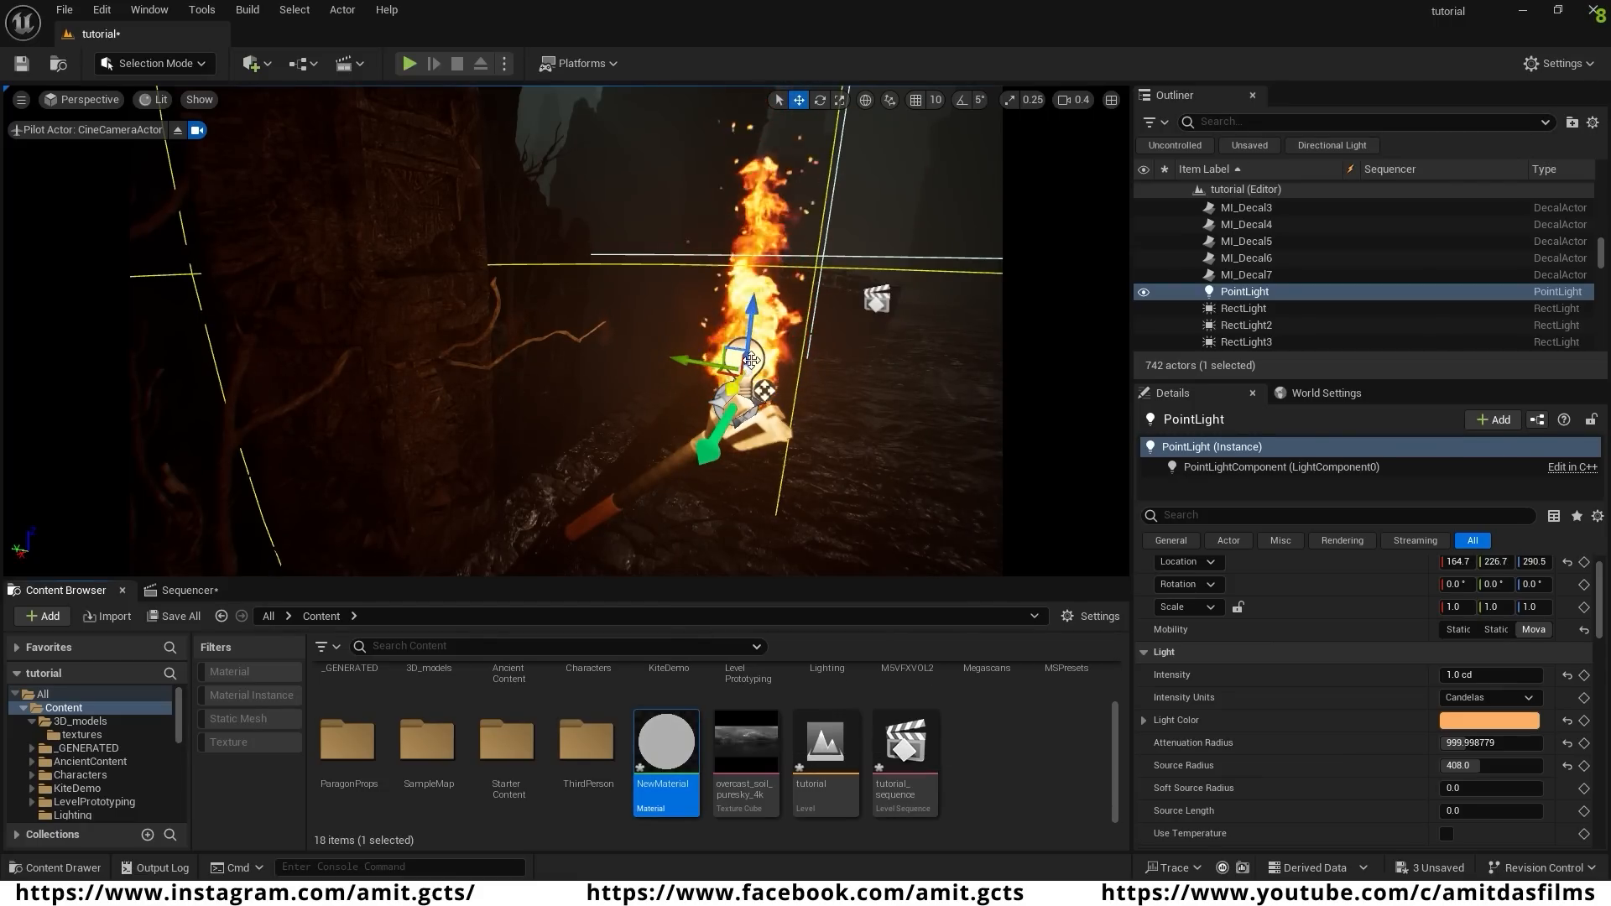
- Find the torch's PointLight by searching the actors for "light" and assign NewMaterial as its Light Function Material
left_click(720, 362)
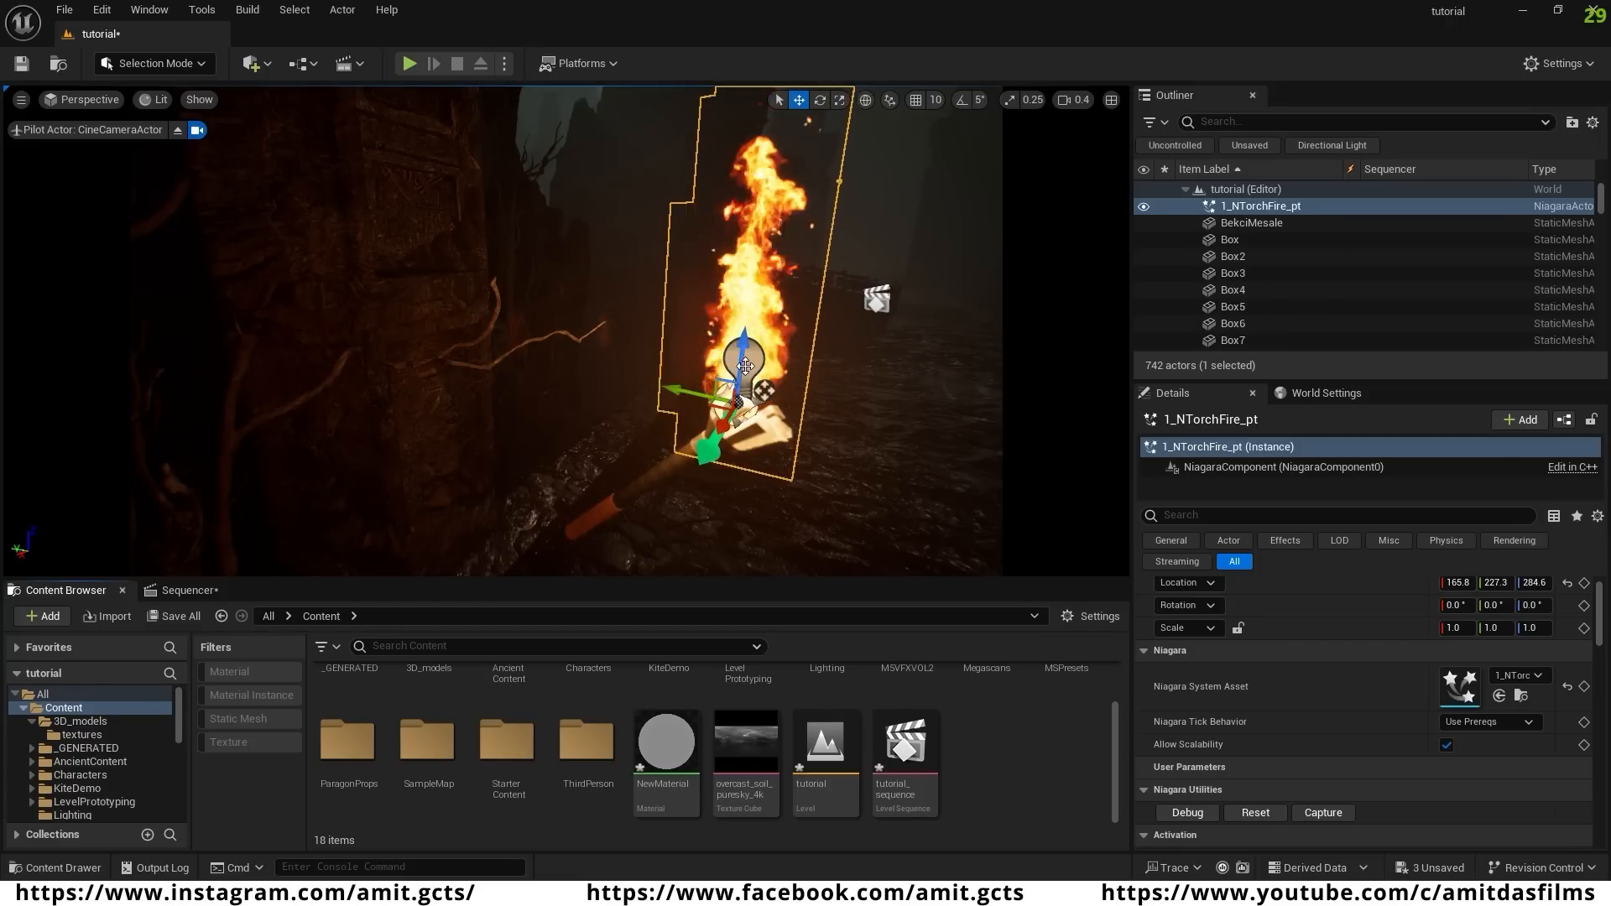
left_click(1251, 123)
type("light")
left_click(1240, 221)
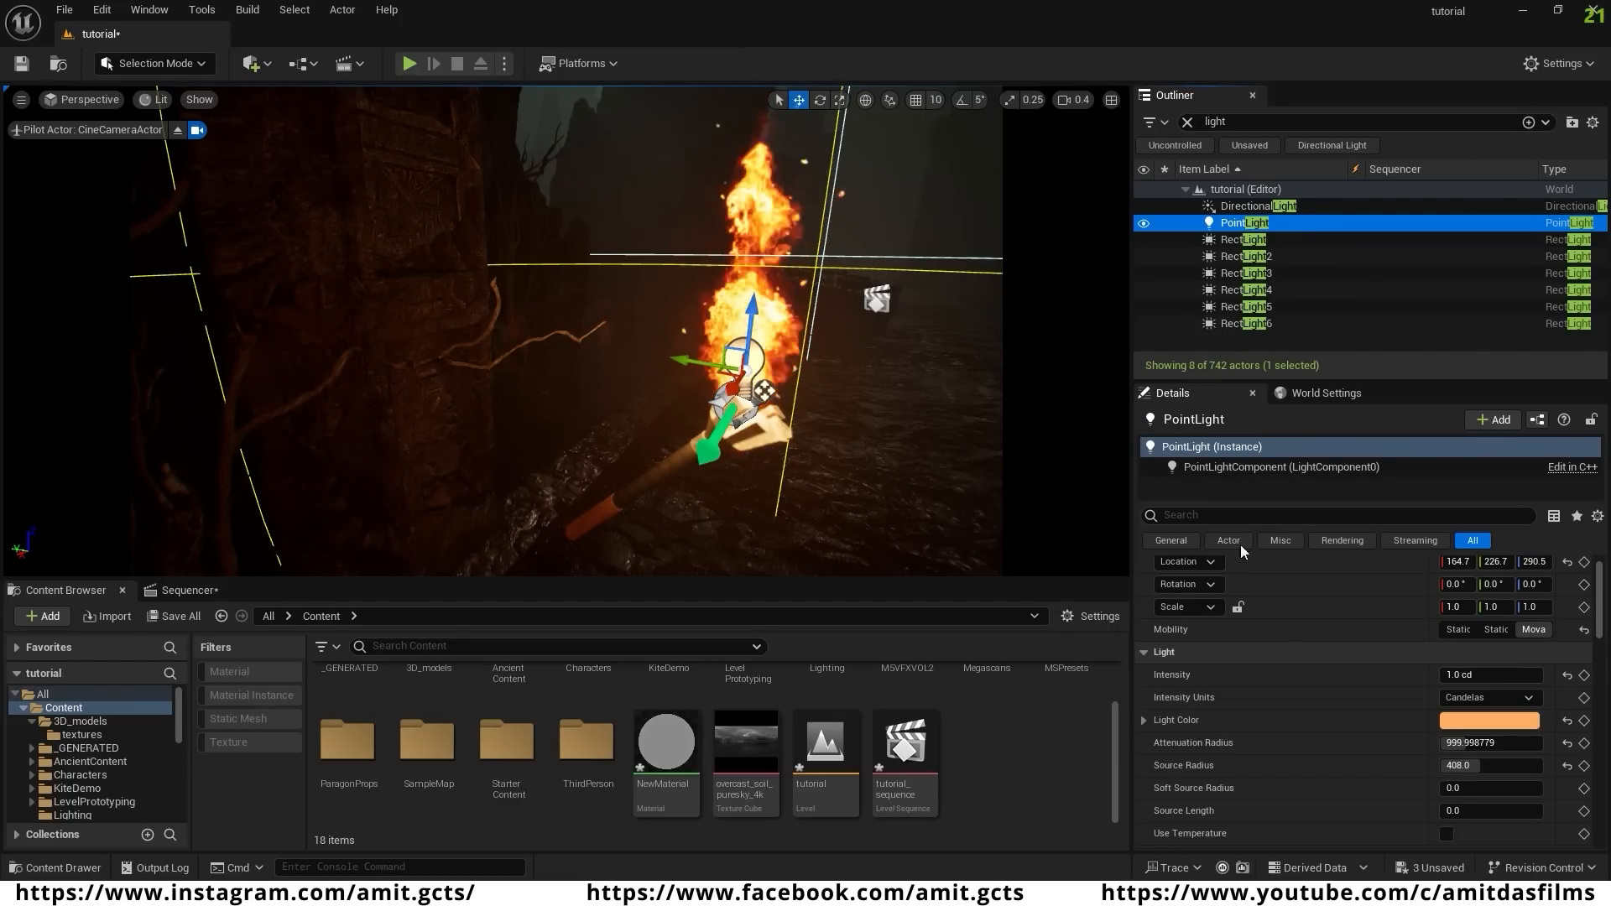
scroll(1234, 738, "down", 3)
scroll(1233, 736, "down", 10)
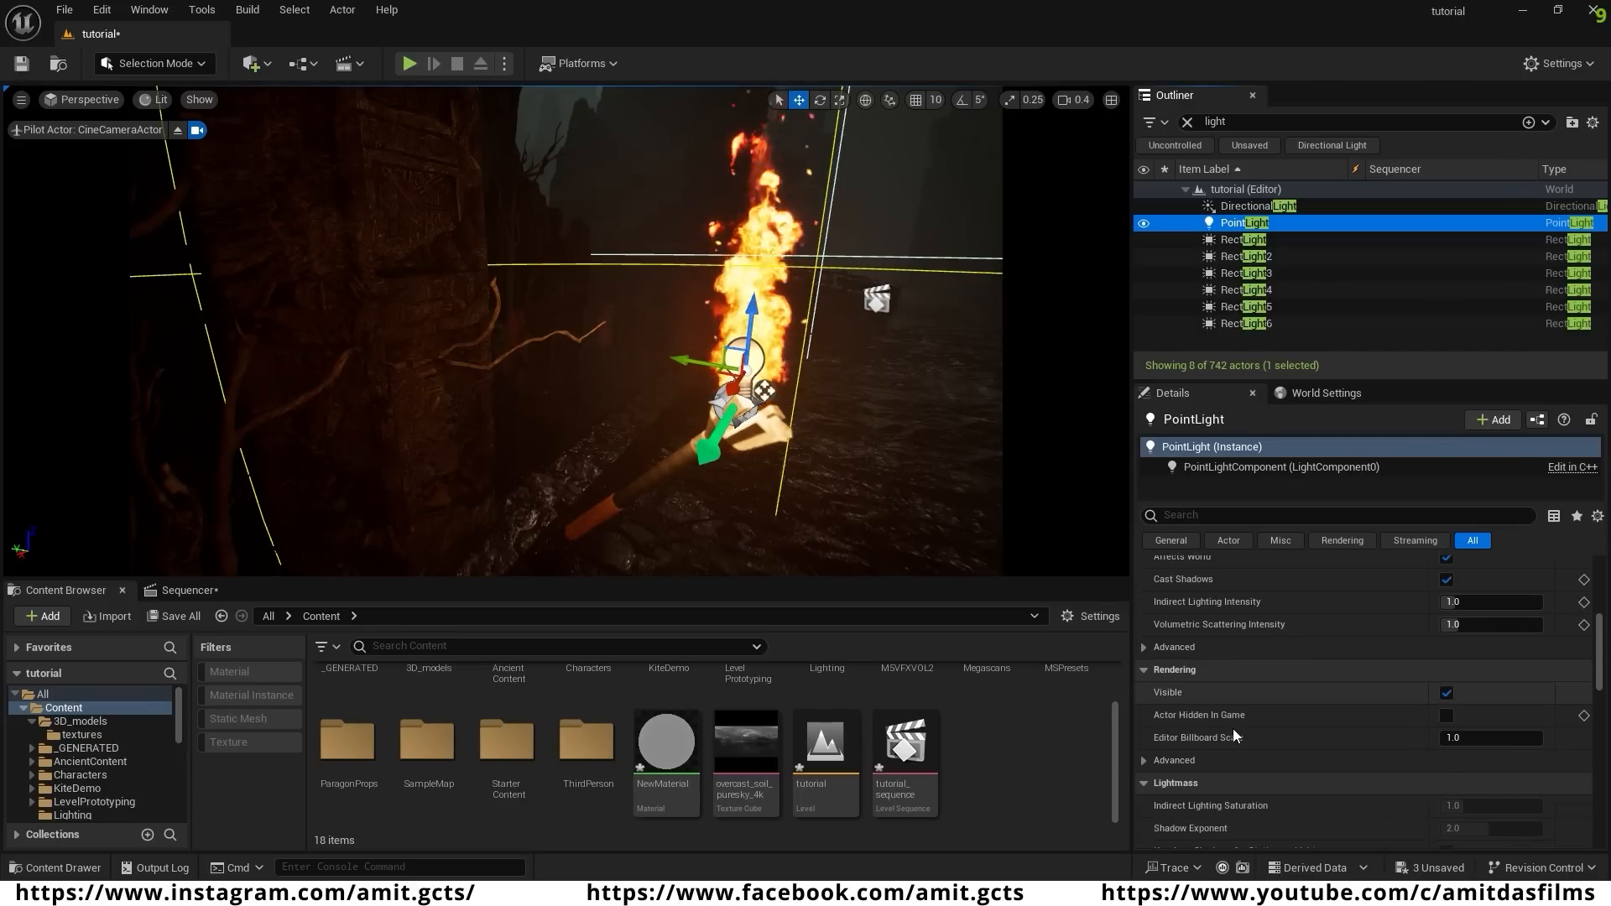
scroll(1232, 728, "down", 2)
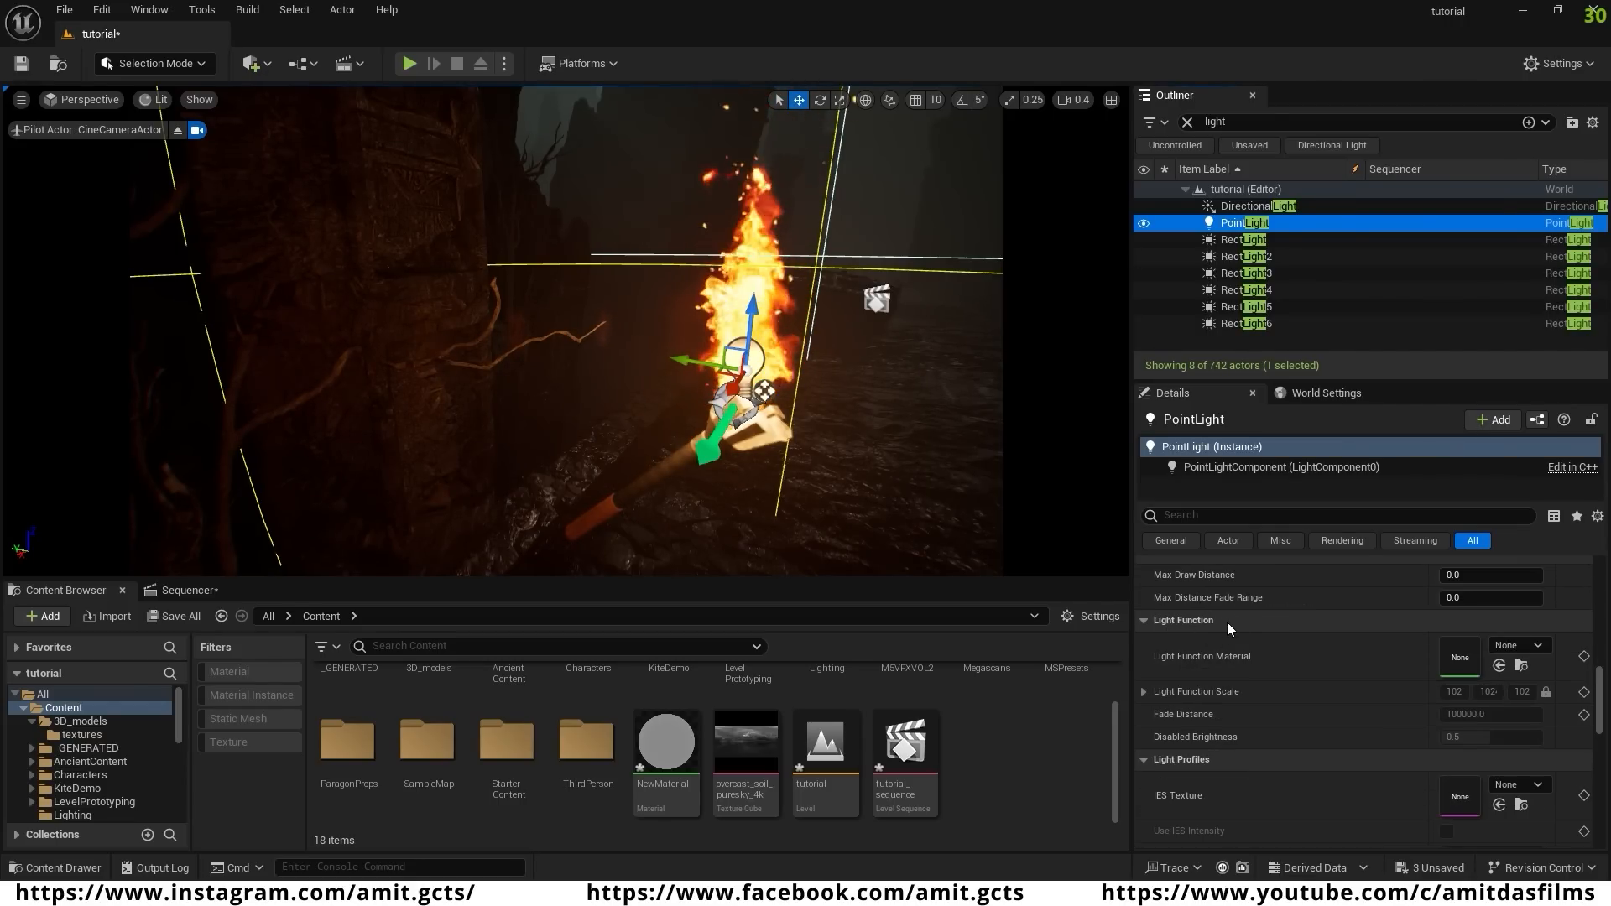
left_click_drag(665, 746, 1463, 663)
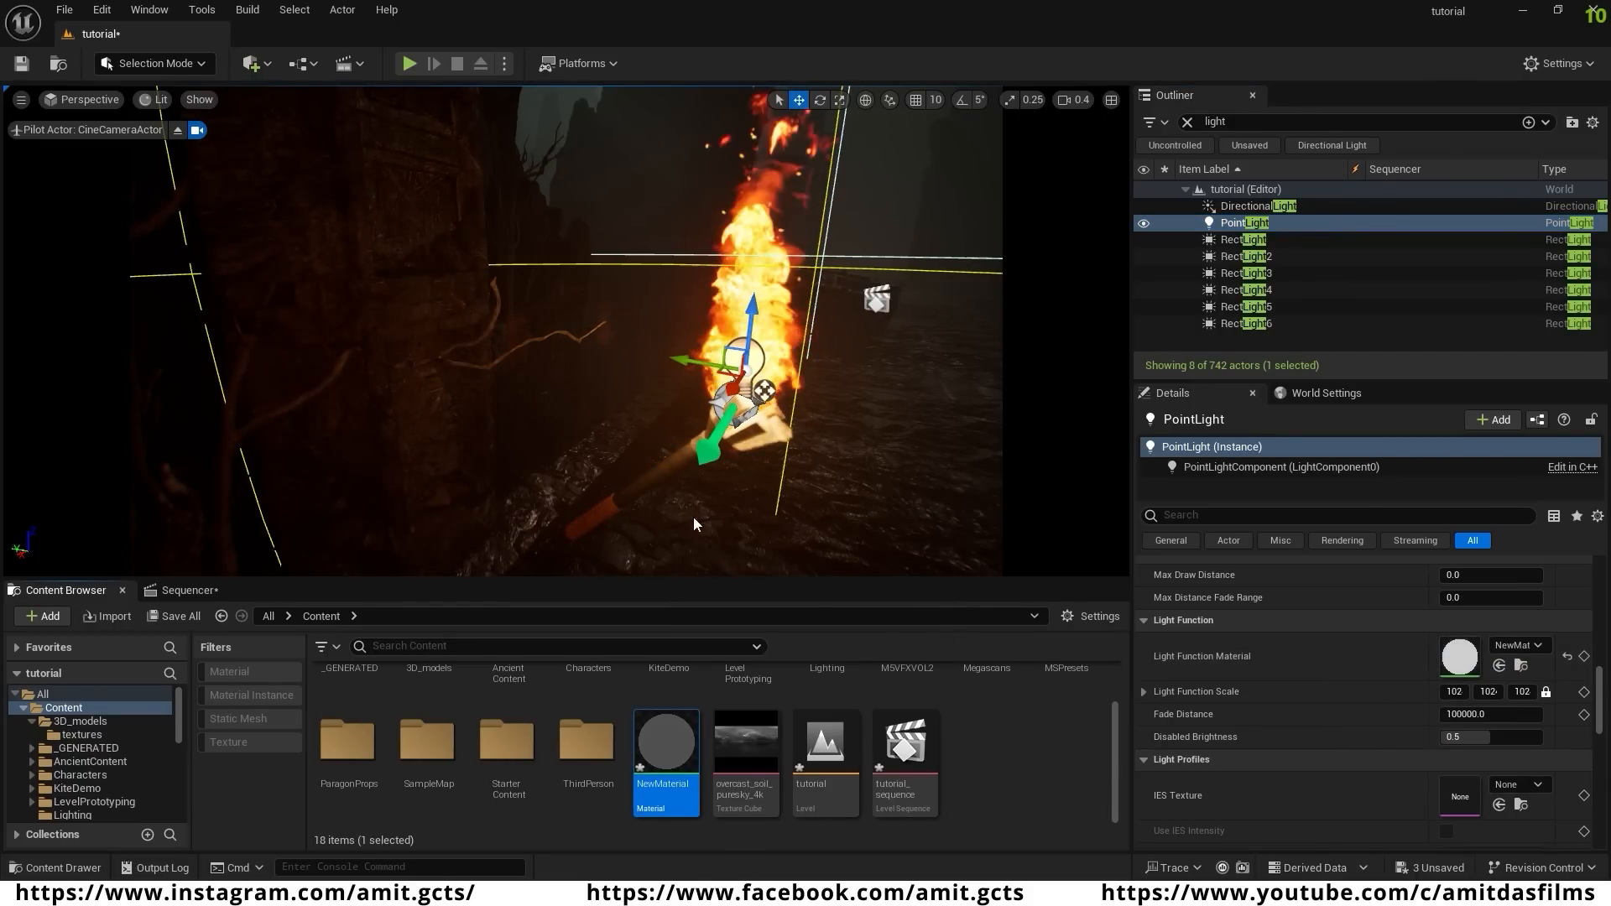
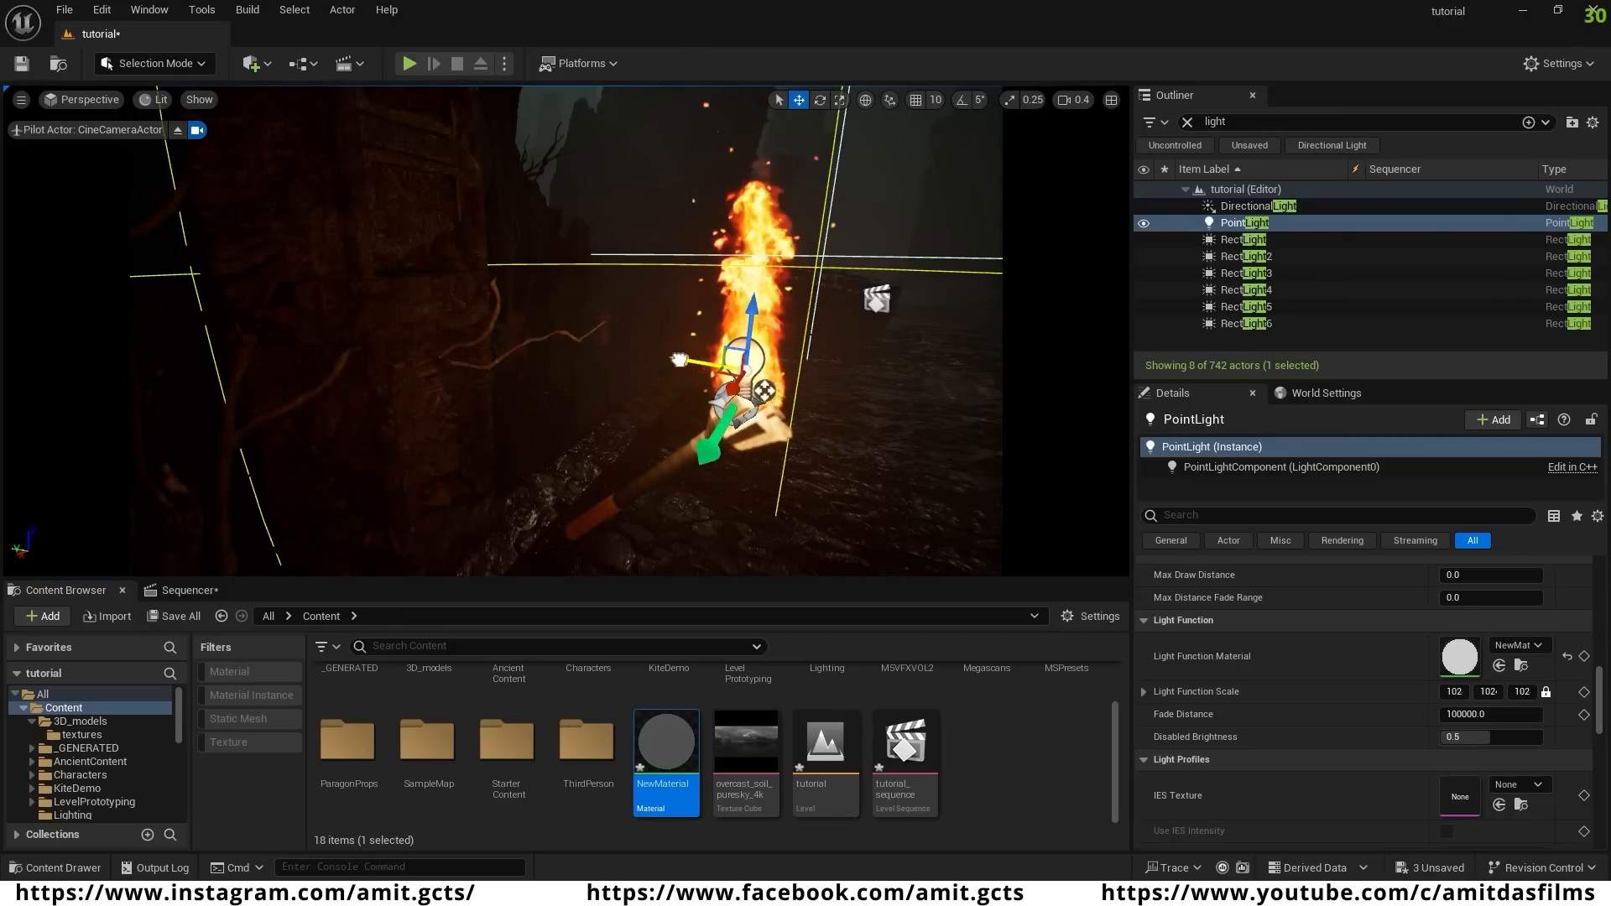
- Duplicate the torch's point light slightly beside the original and reset the copy's Light Function Material to None
left_click_drag(679, 359, 756, 380, "alt")
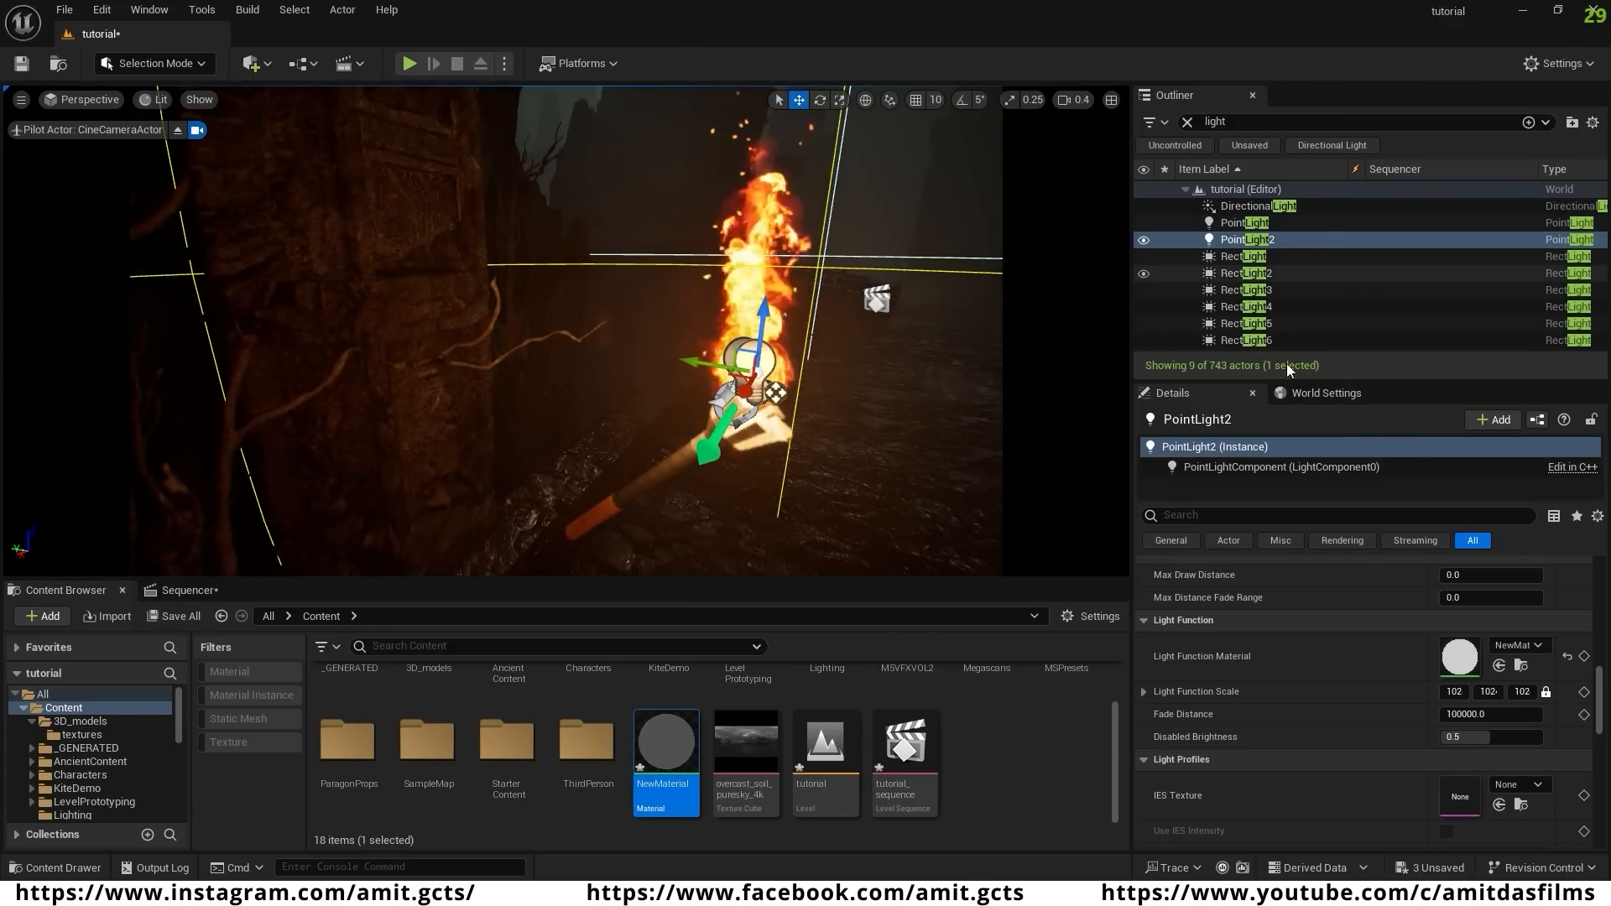
left_click(1569, 658)
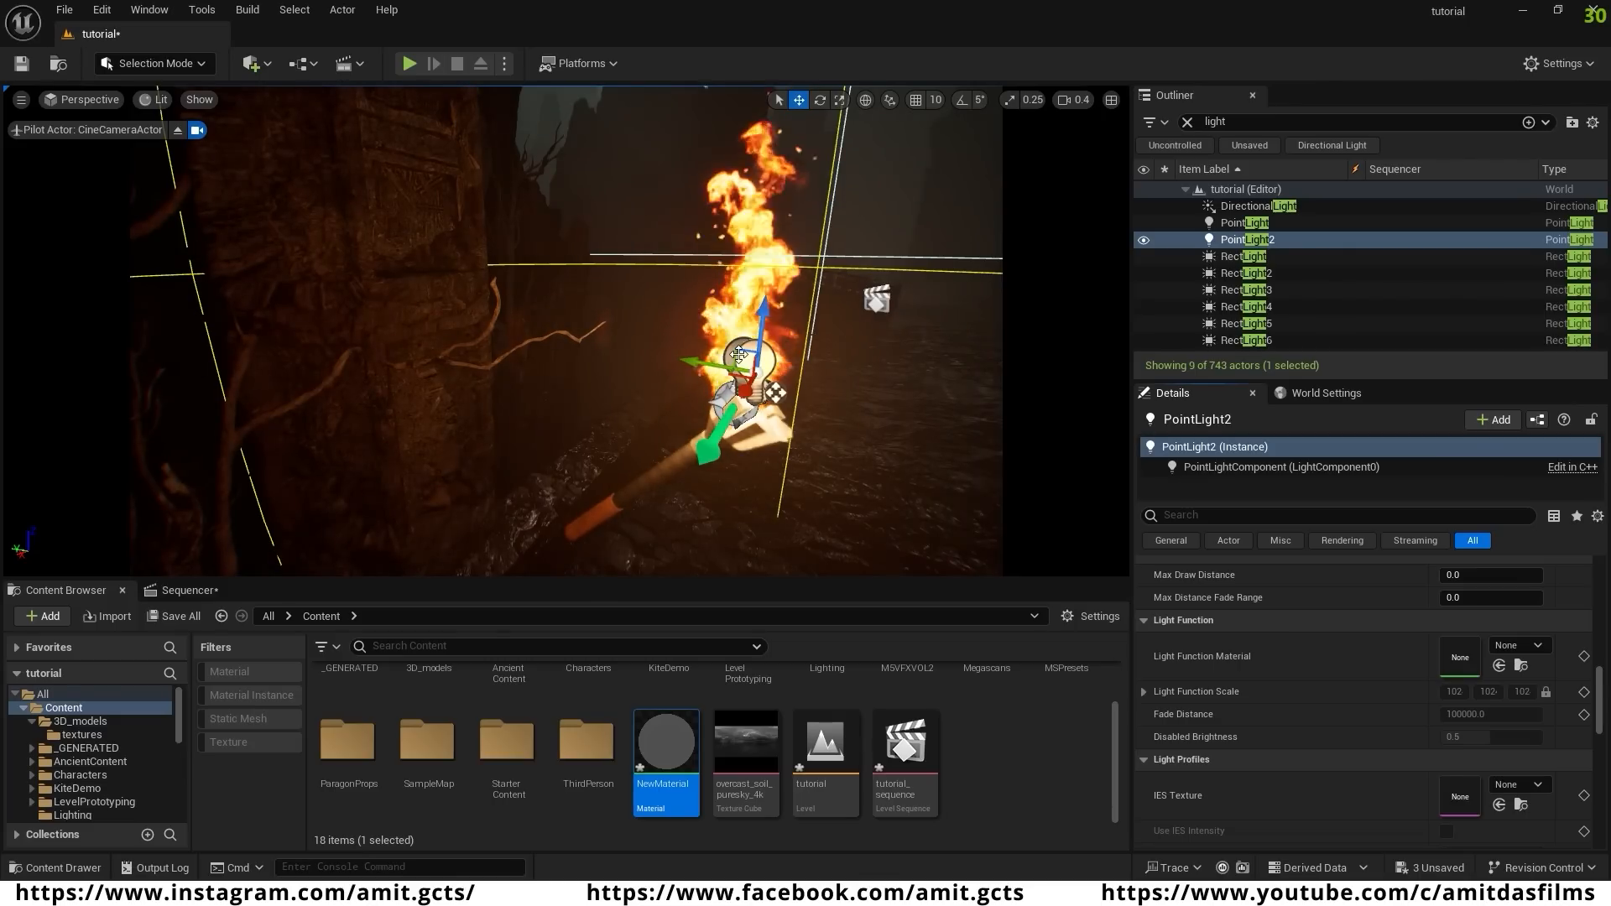
- Reopen NewMaterial from the original PointLight's setup, set the flicker parameter's default value to 1, apply it and minimize the editor
left_click(1230, 223)
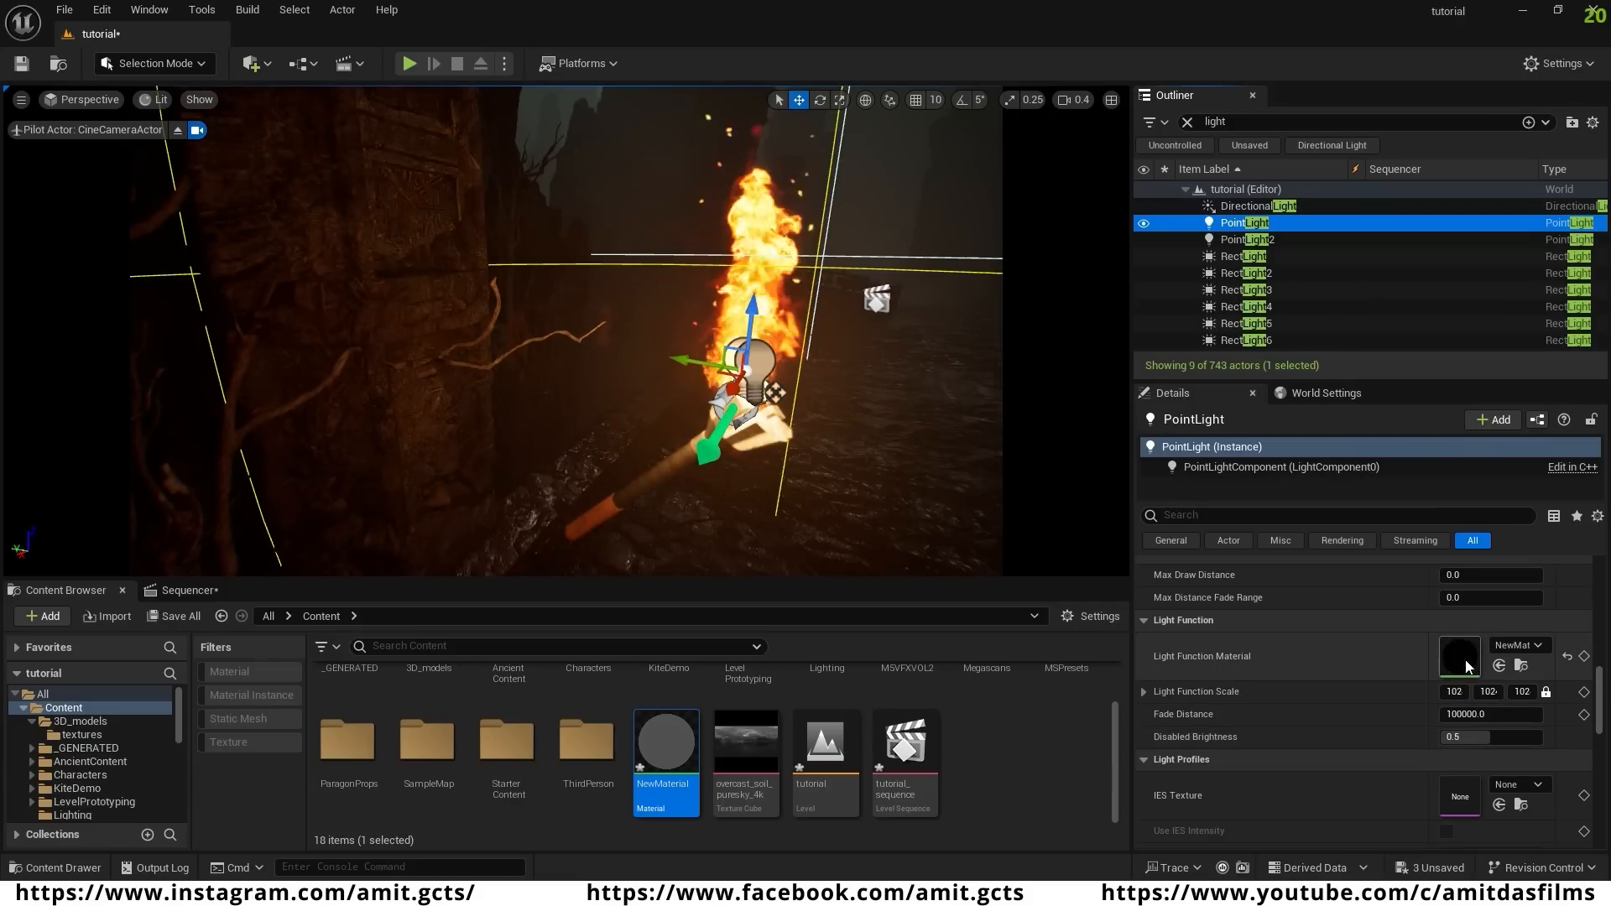
double_click(683, 757)
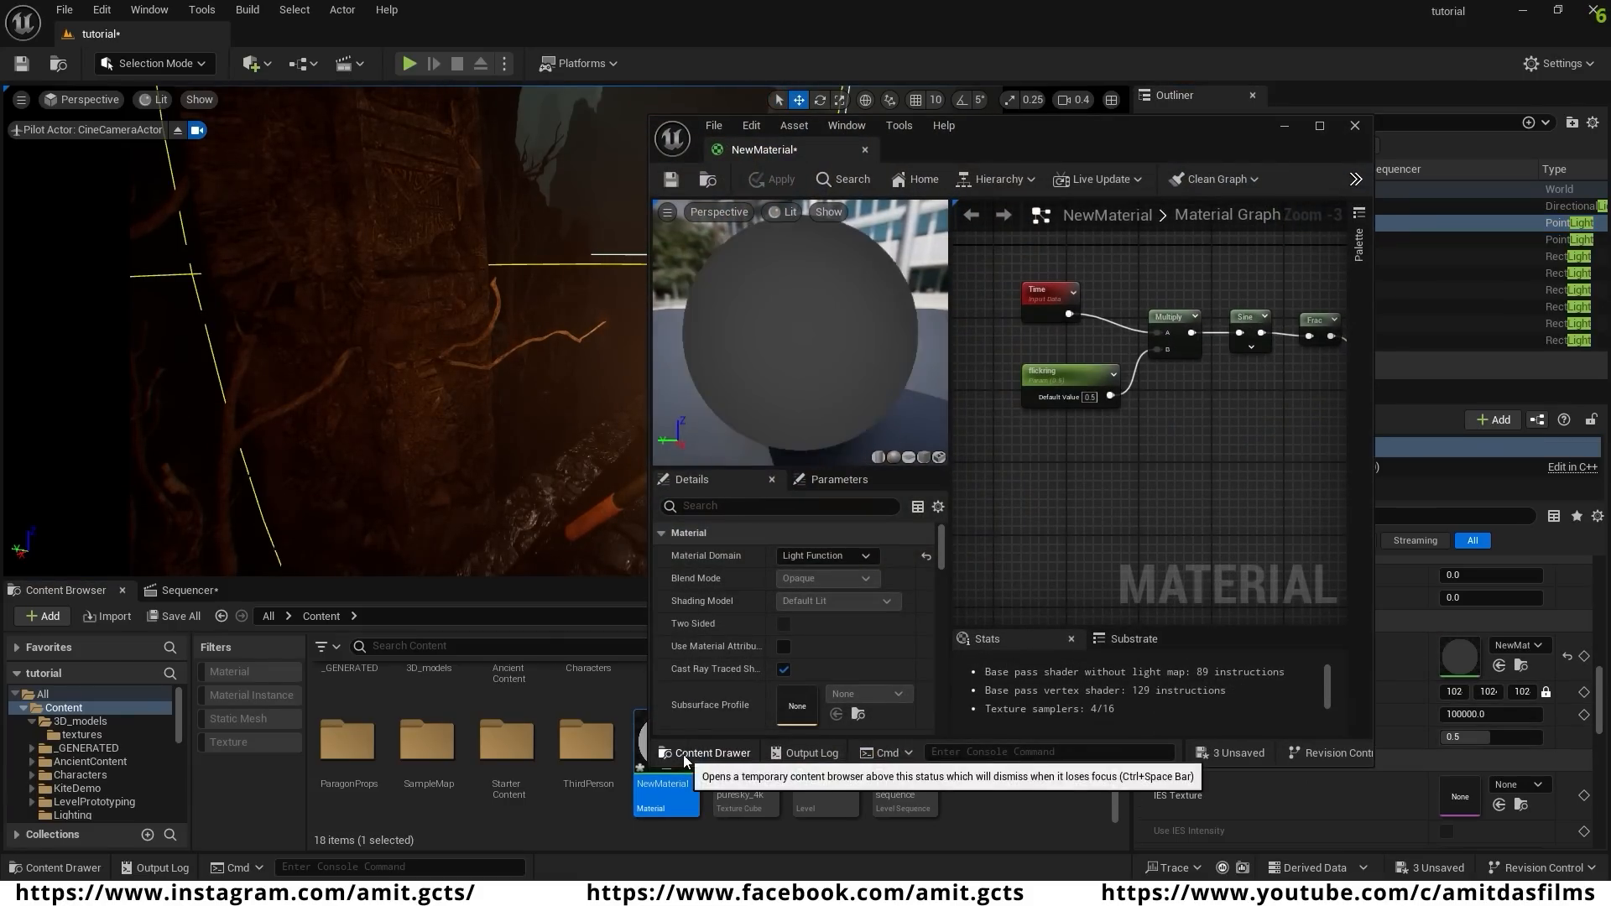
left_click(1095, 397)
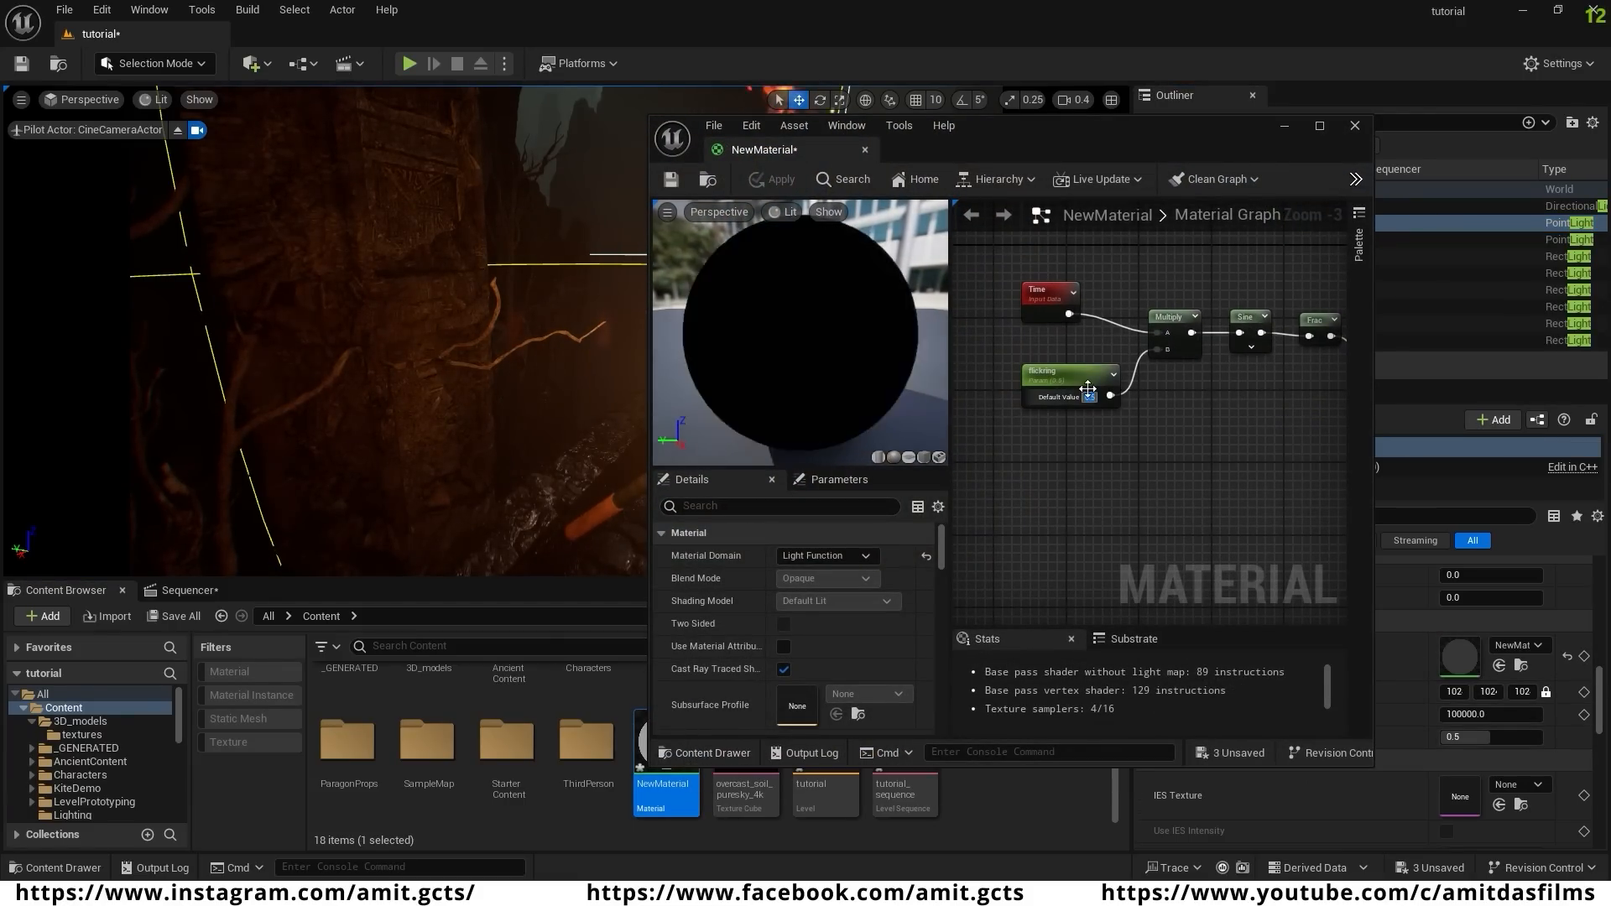
type("1")
key("Return")
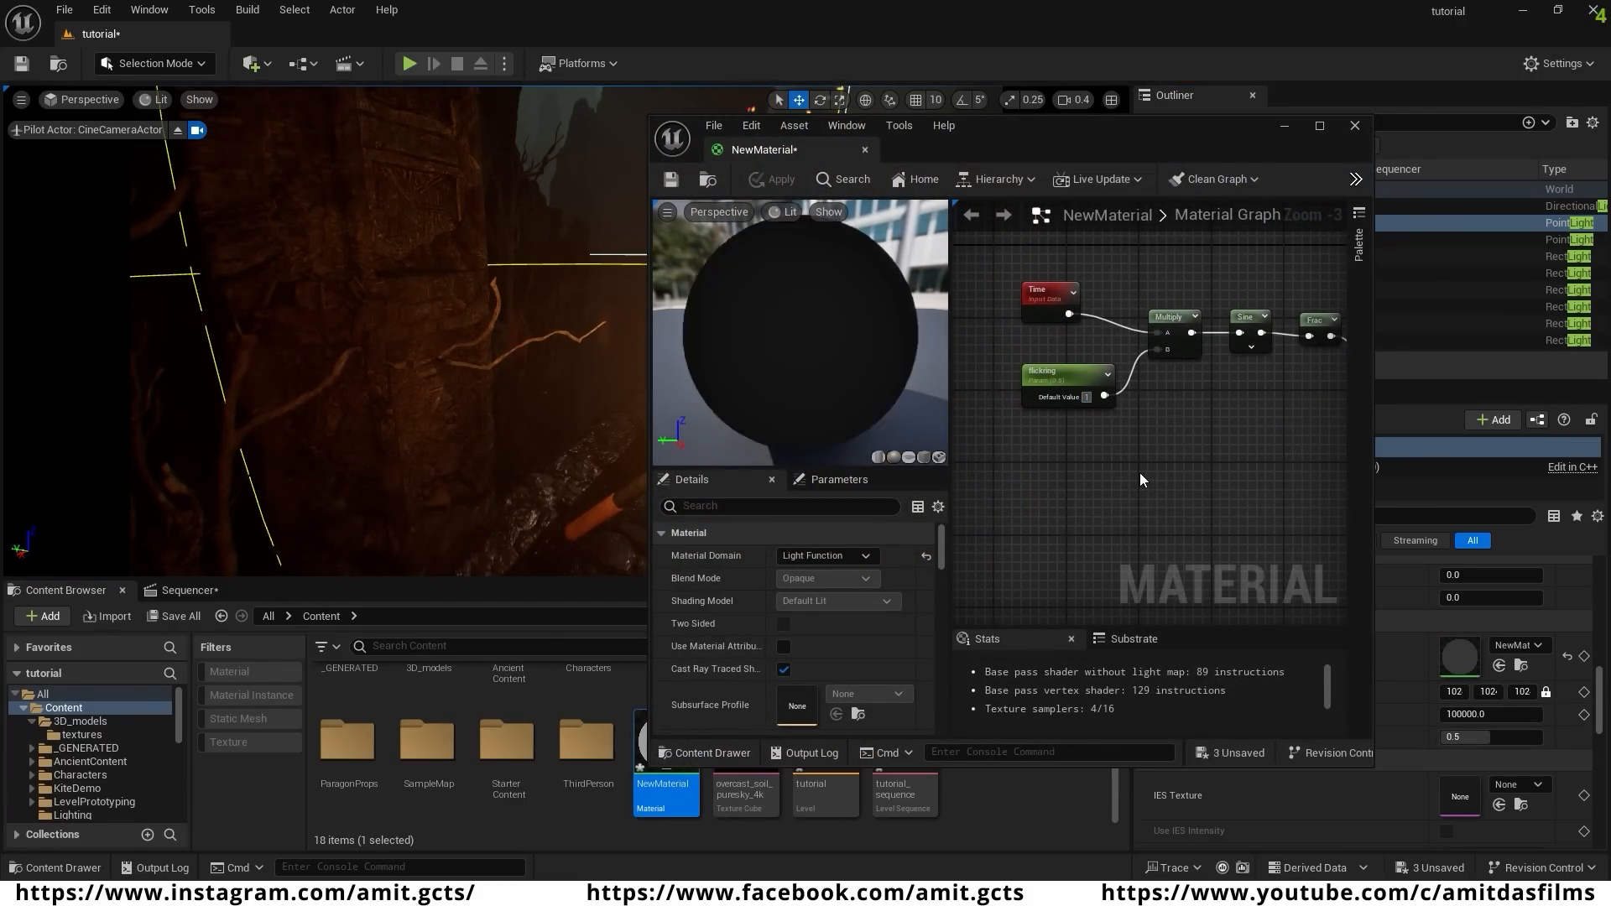
left_click_drag(1062, 137, 1247, 119)
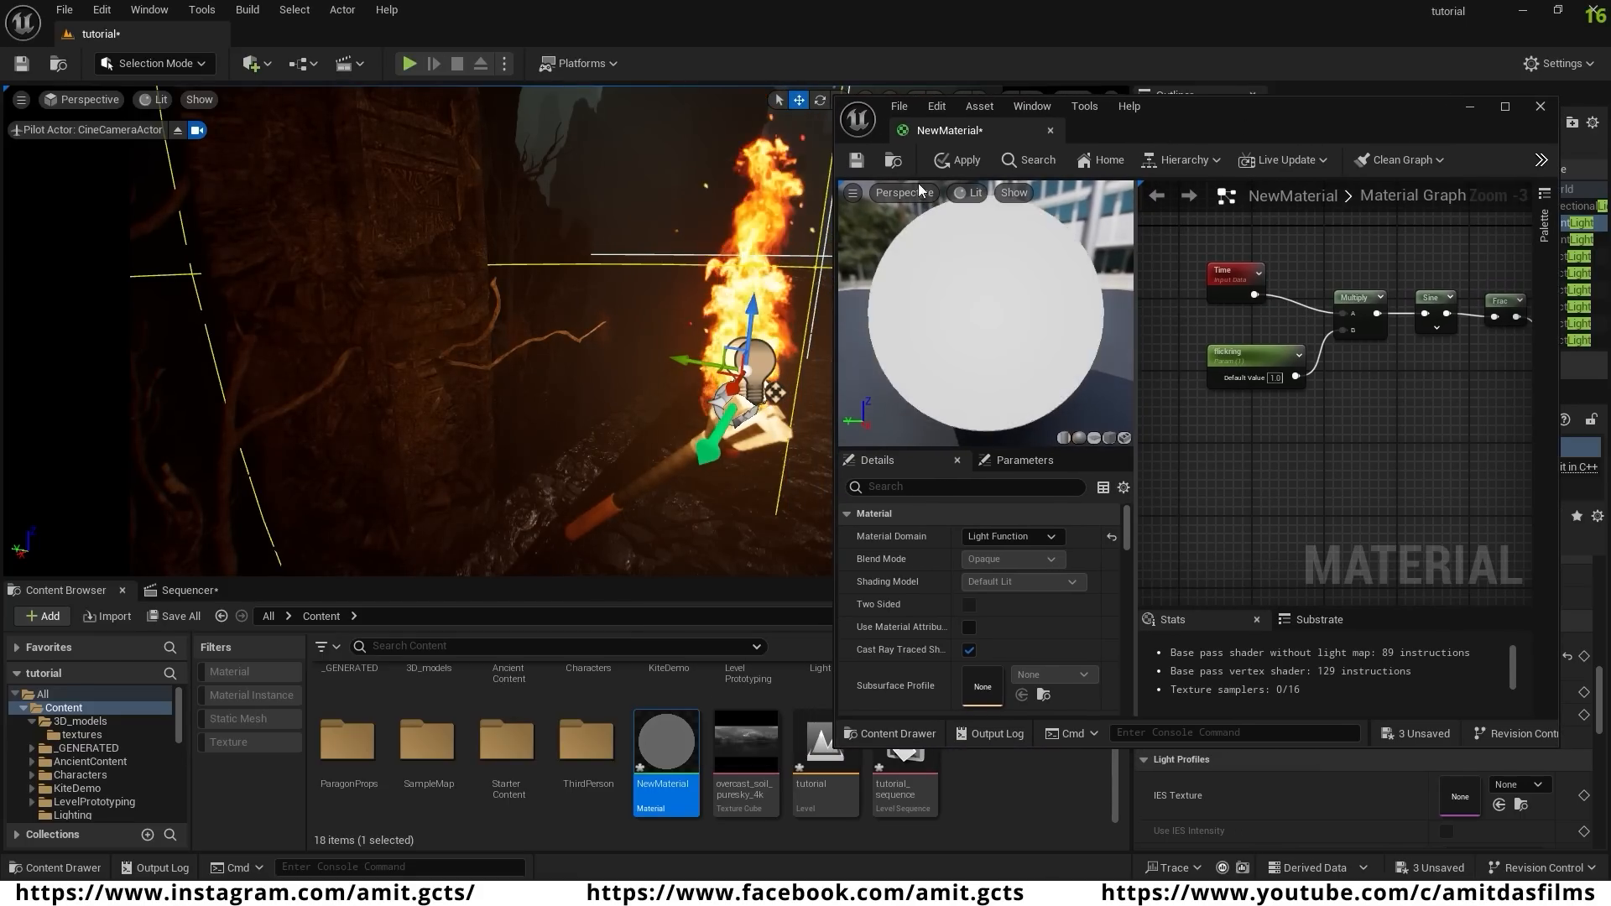
left_click(963, 165)
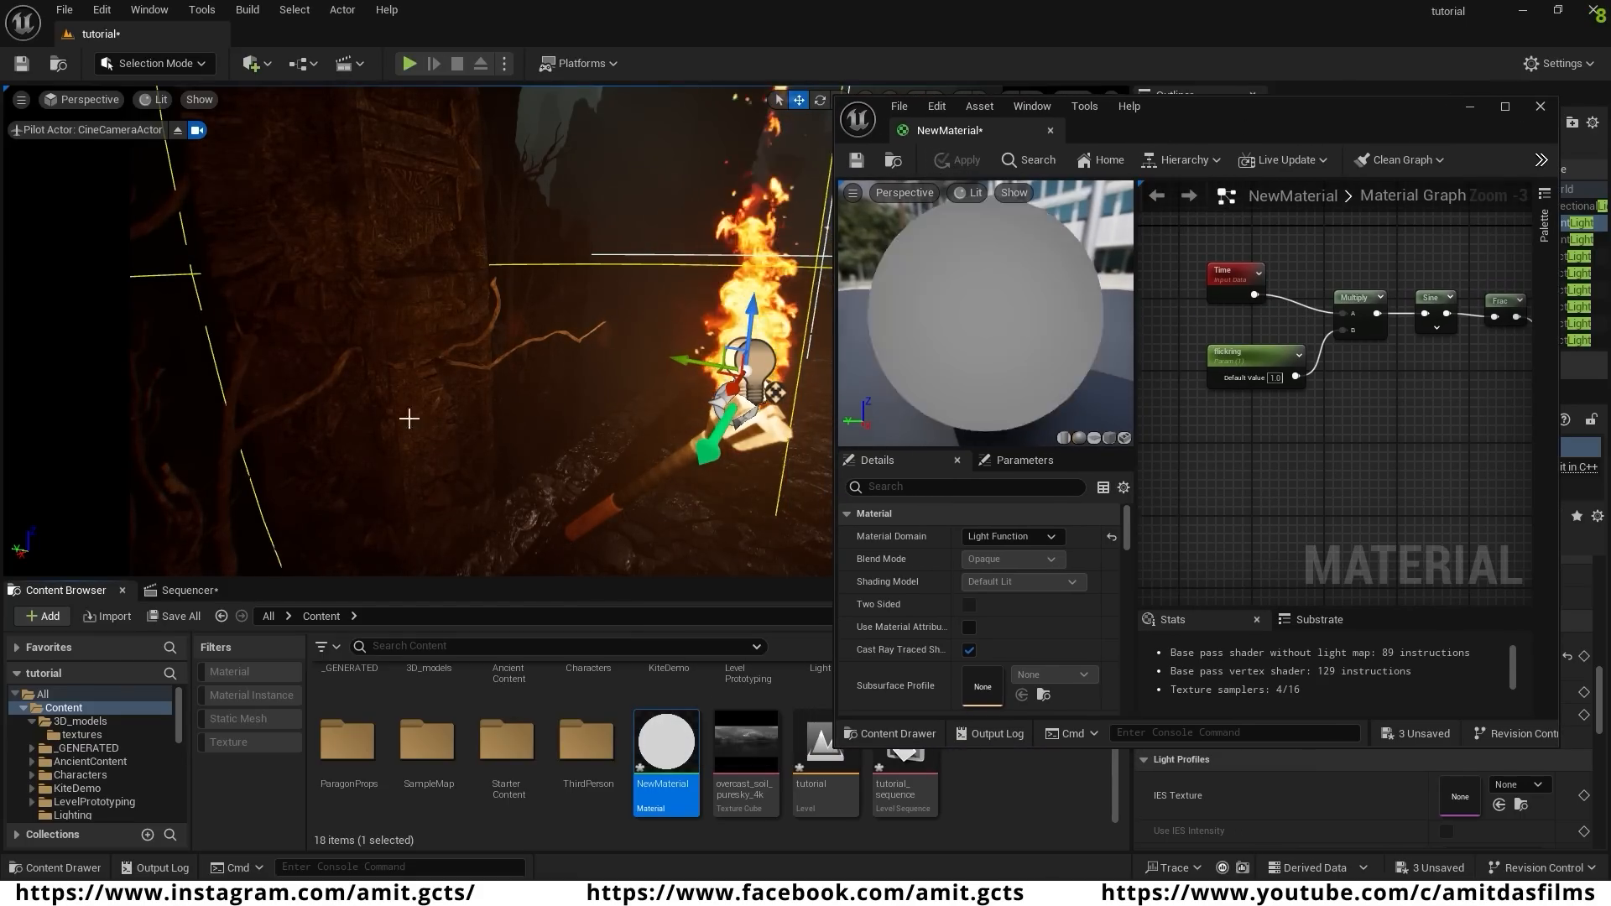
left_click(1470, 106)
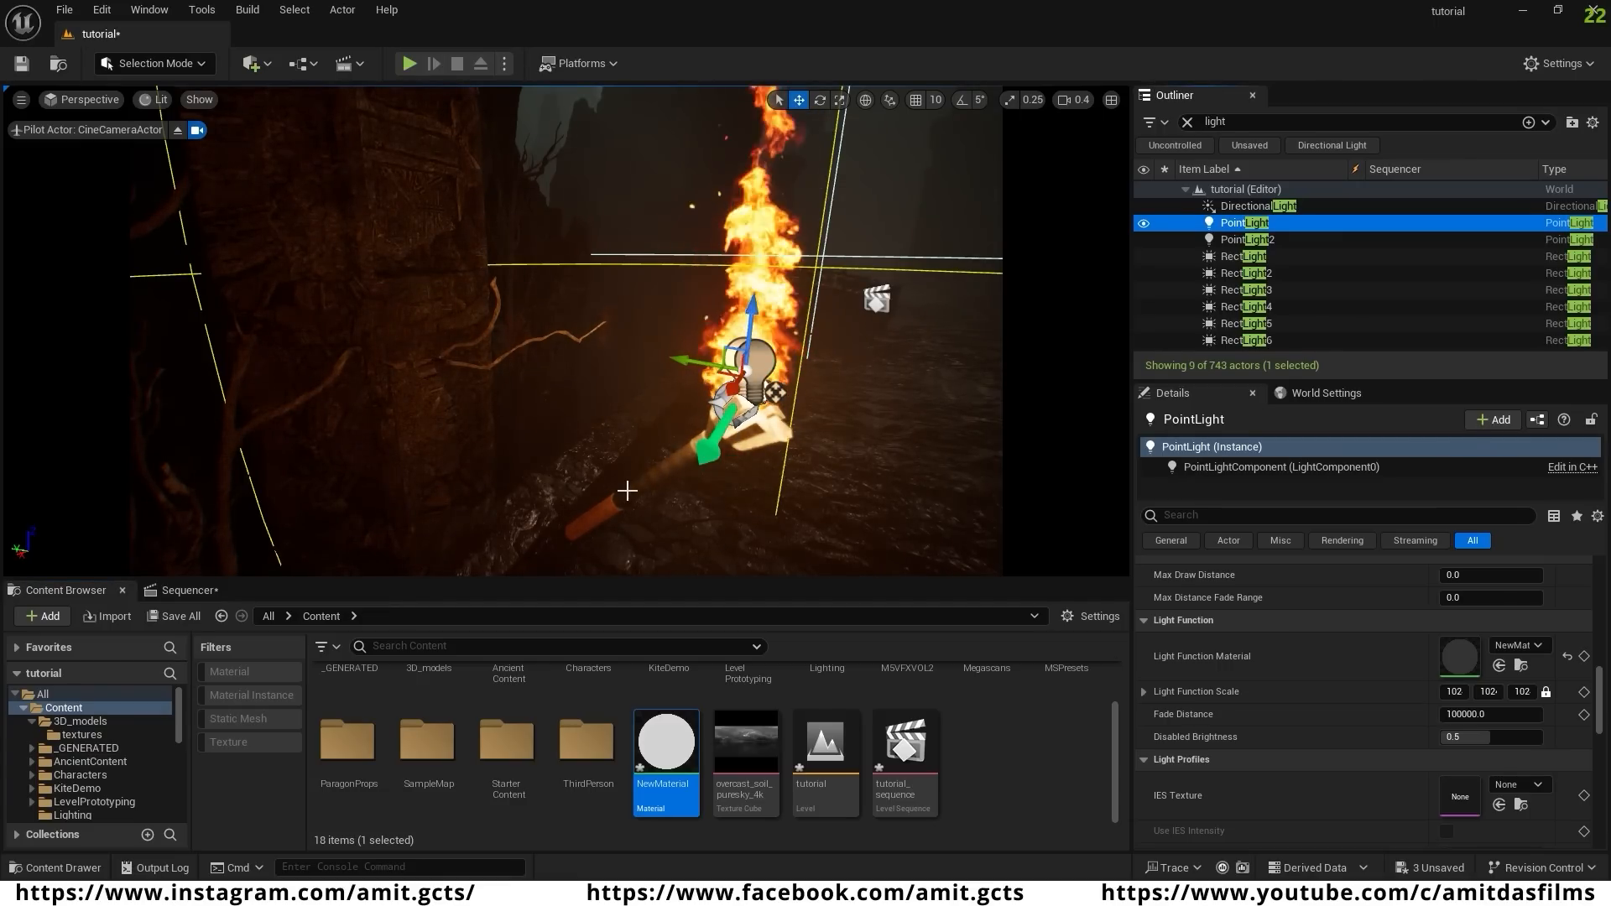
- Put both point lights, the torch mesh and its fire in a new actor folder named "tourch" and clear the actor search
left_click(1246, 240, "ctrl")
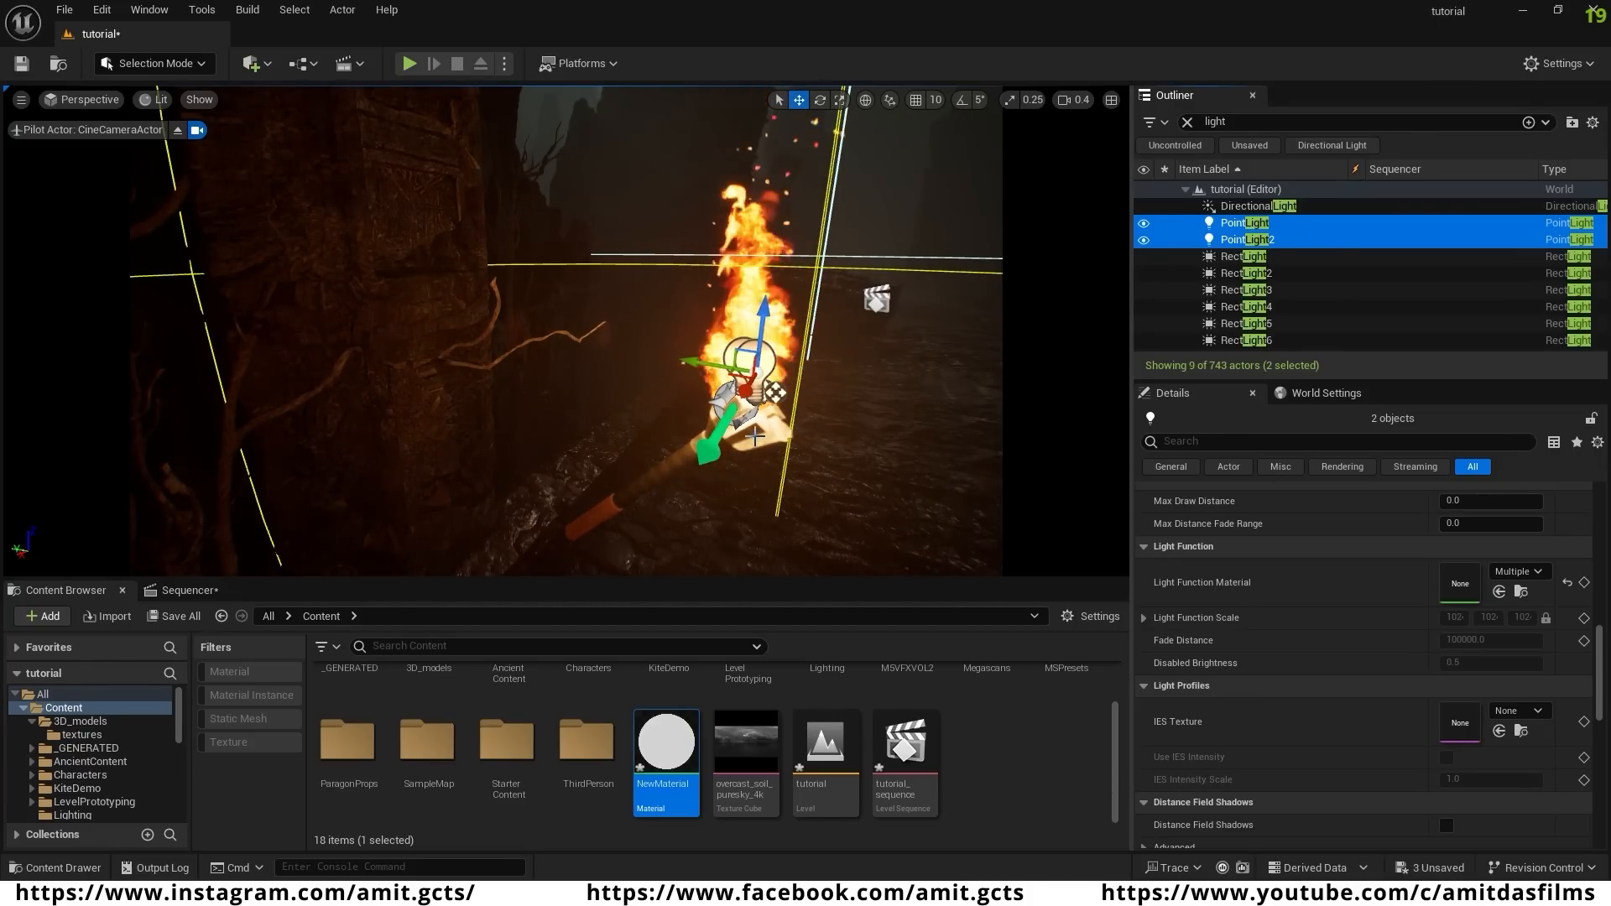
left_click(631, 474, "ctrl")
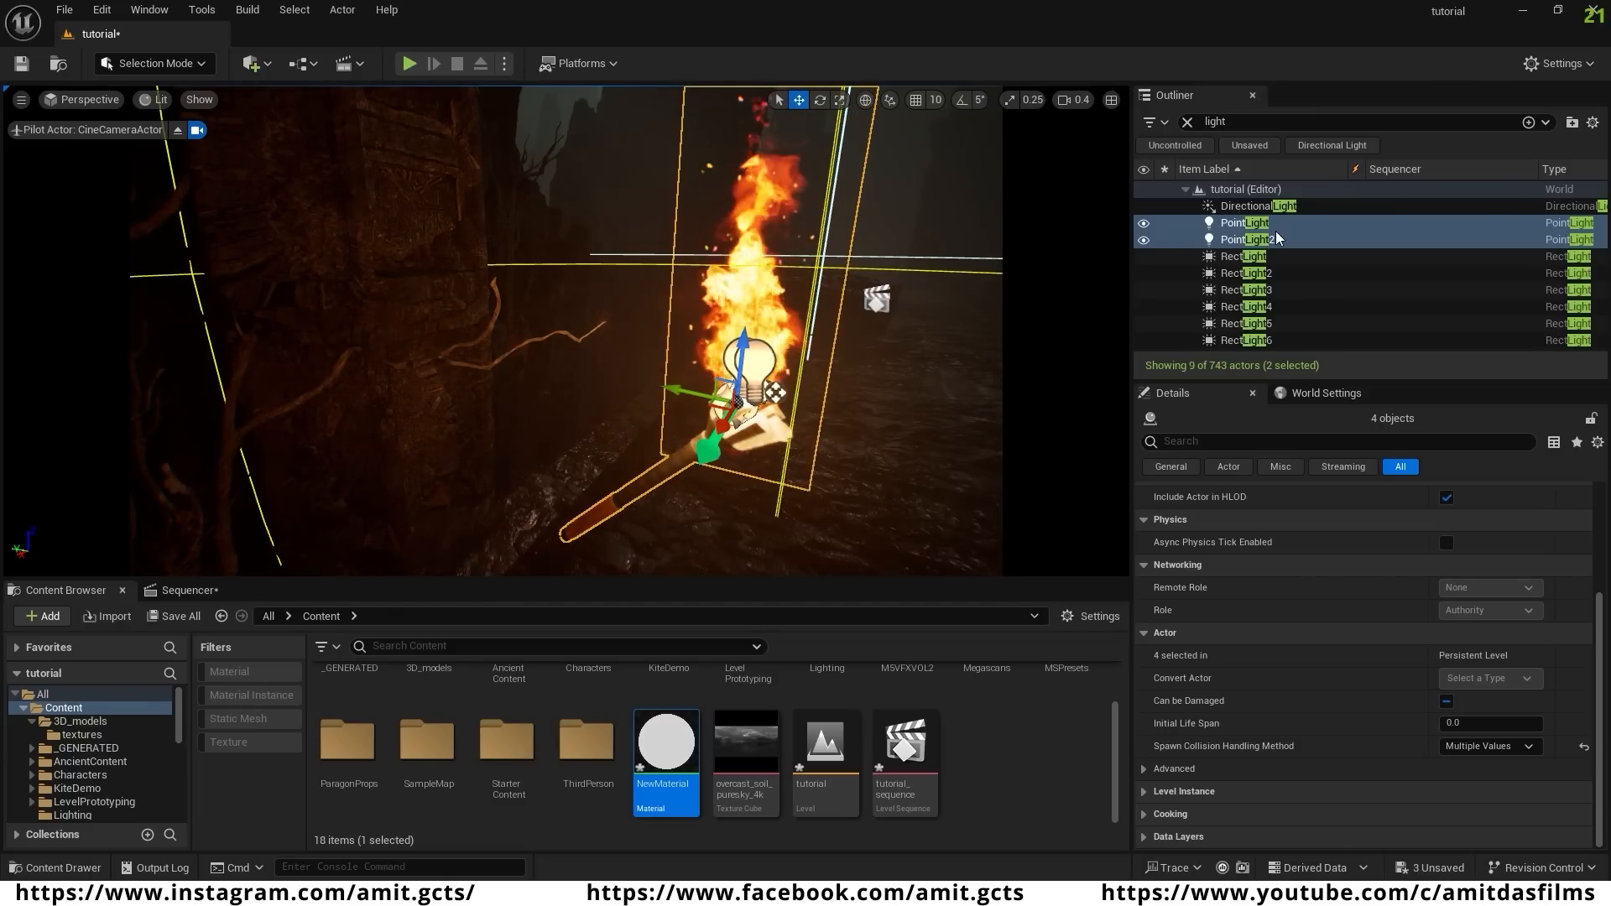
left_click(1573, 124)
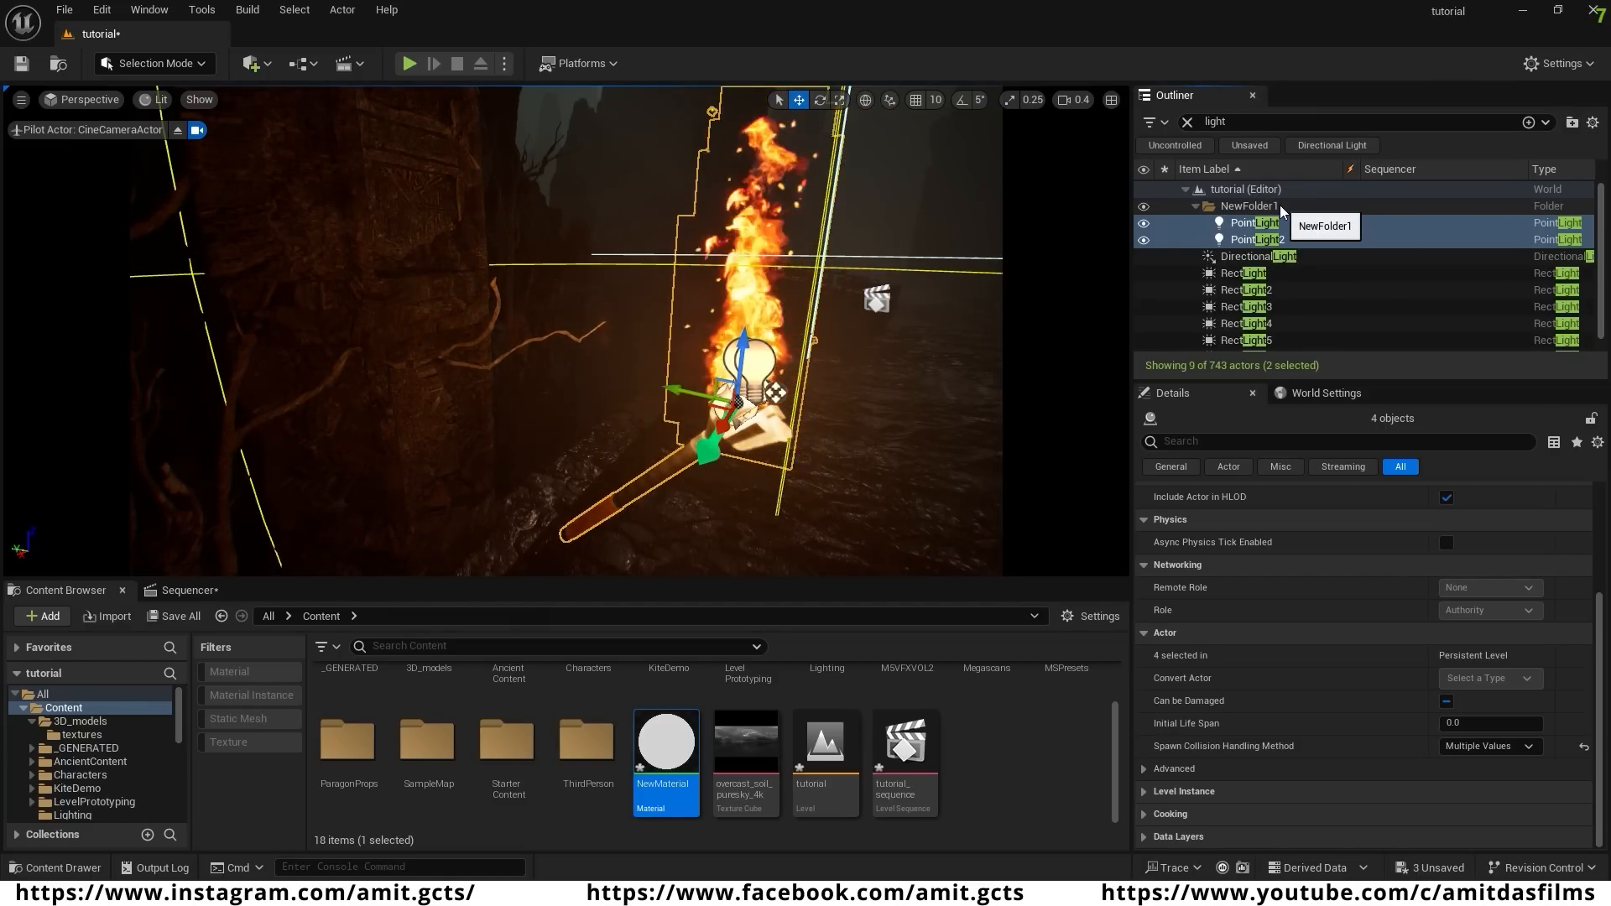
left_click(1306, 210)
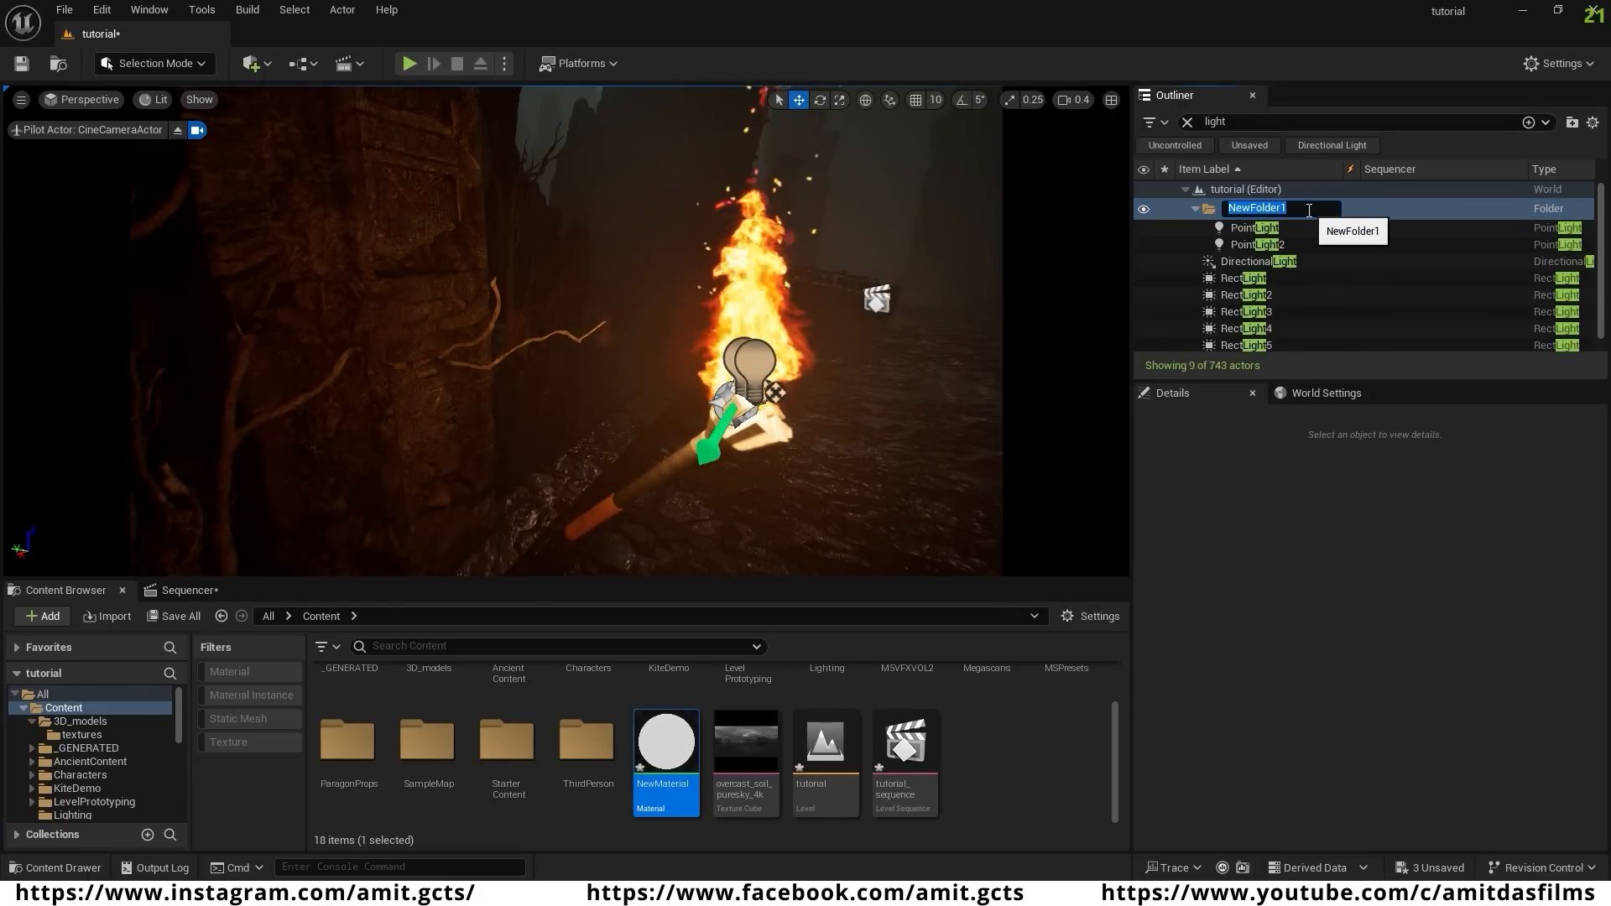
type("tourch")
key("Return")
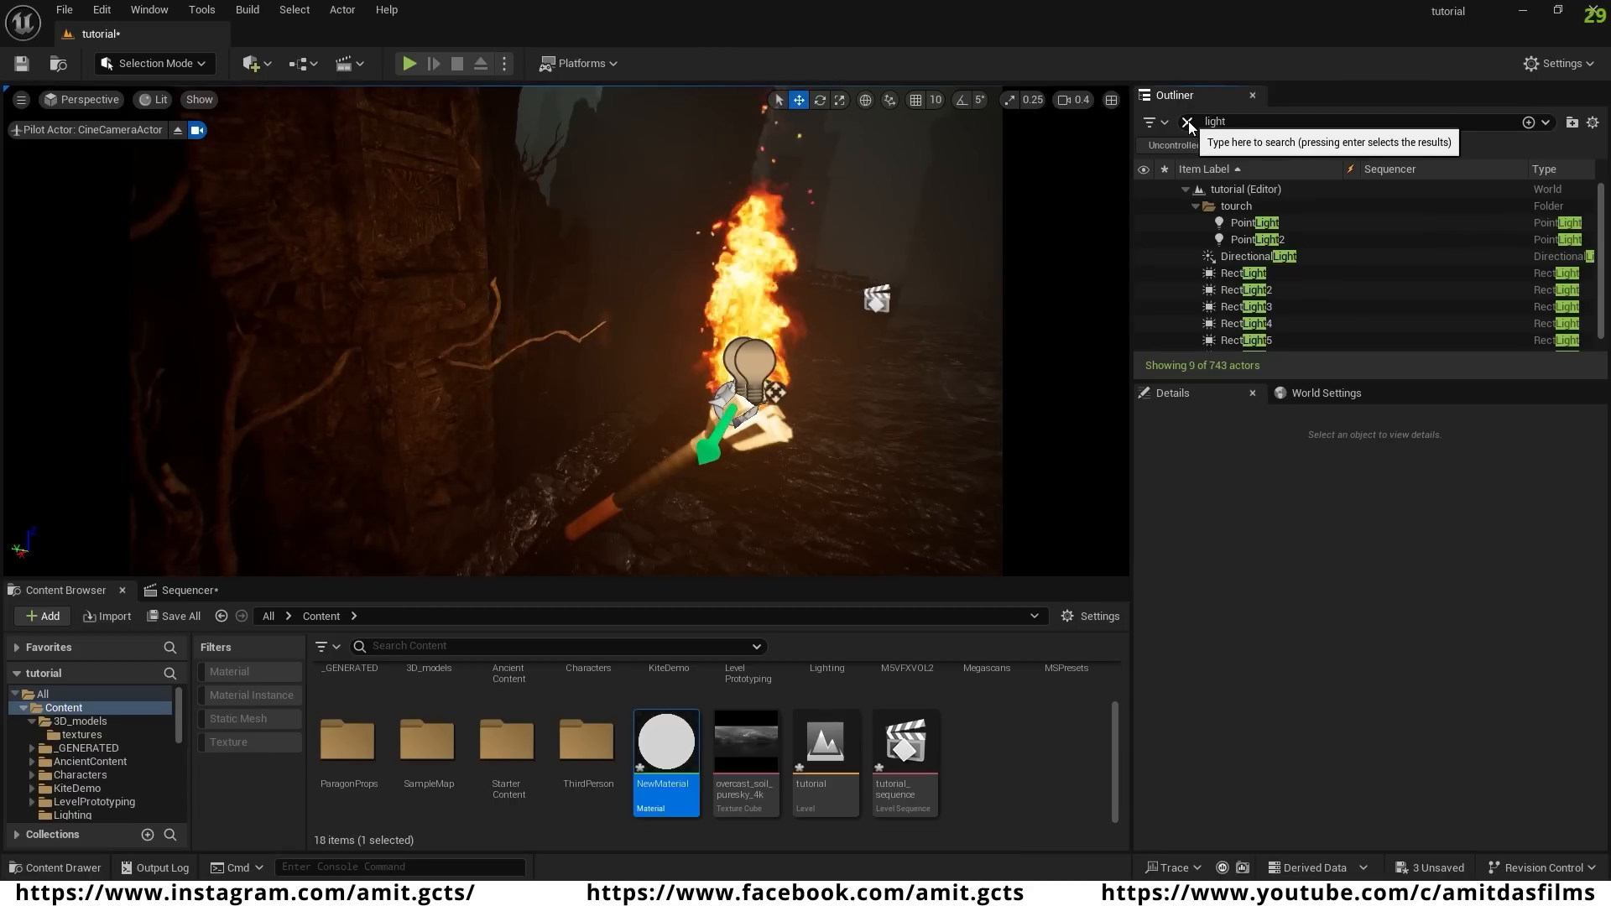
left_click(1188, 121)
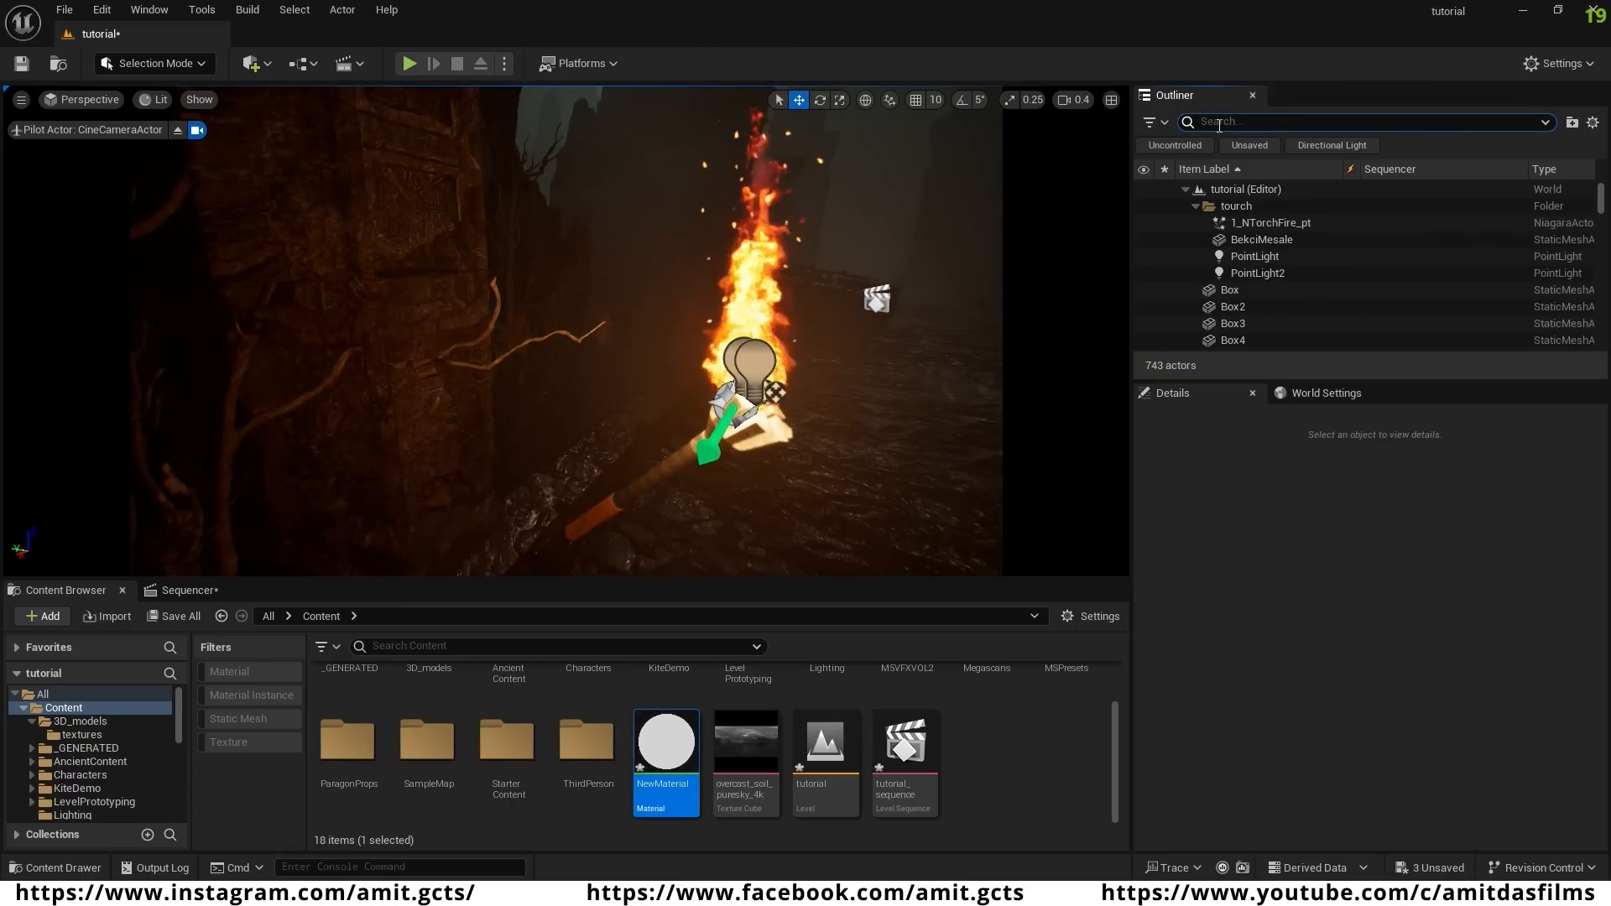
- Group the four actors in the tourch folder: the fire effect, the torch mesh and both point lights
left_click(1252, 270)
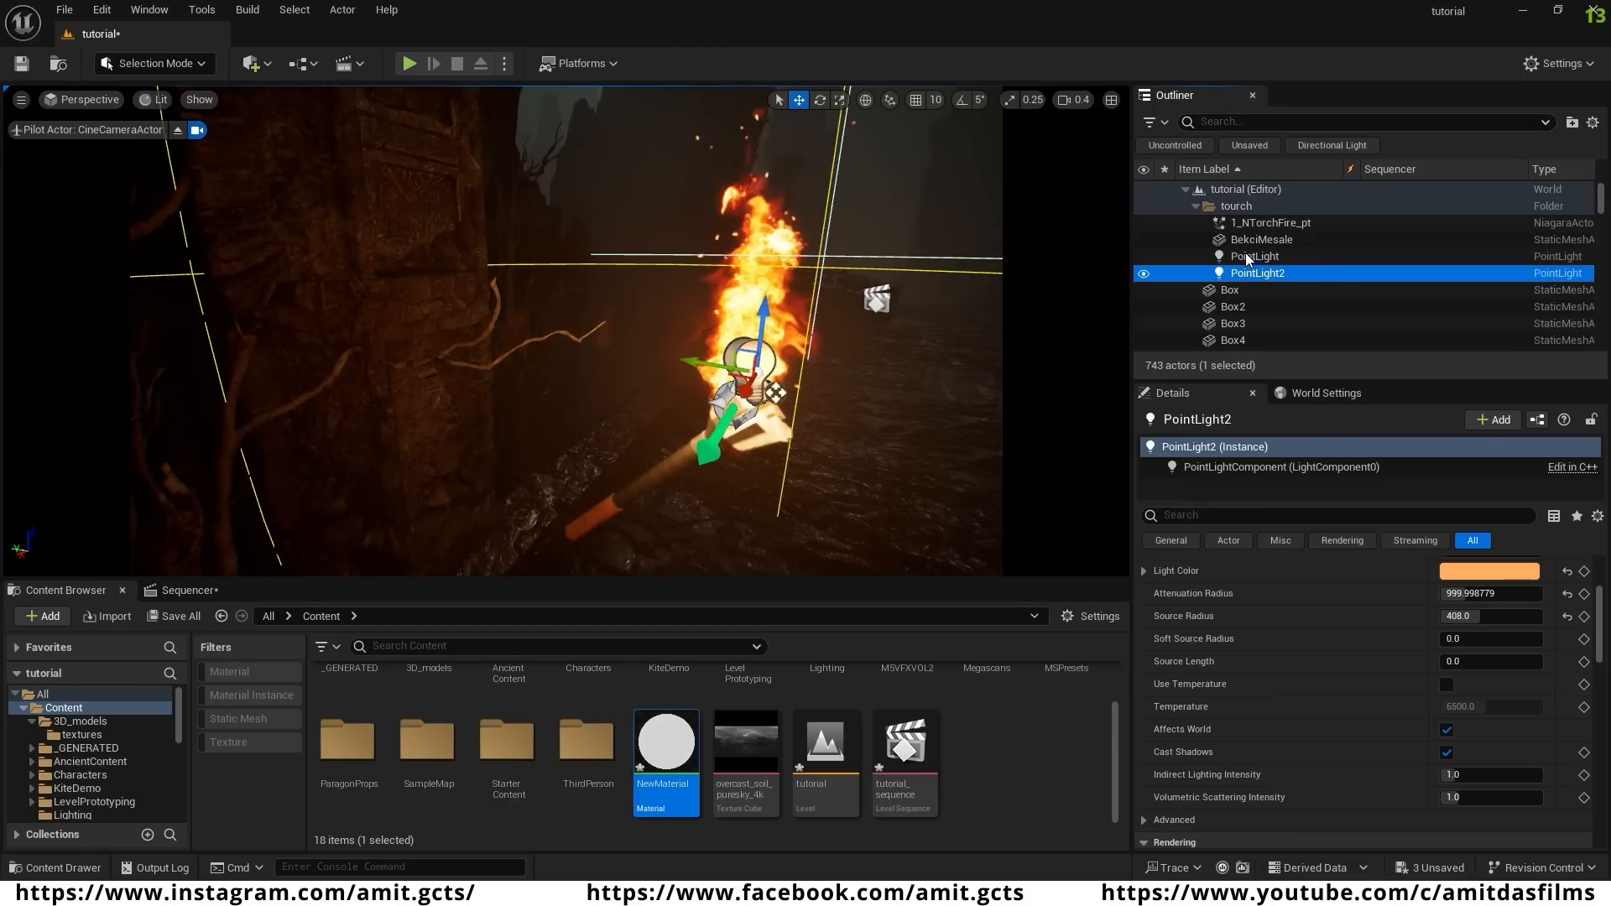
left_click(1251, 223, "shift")
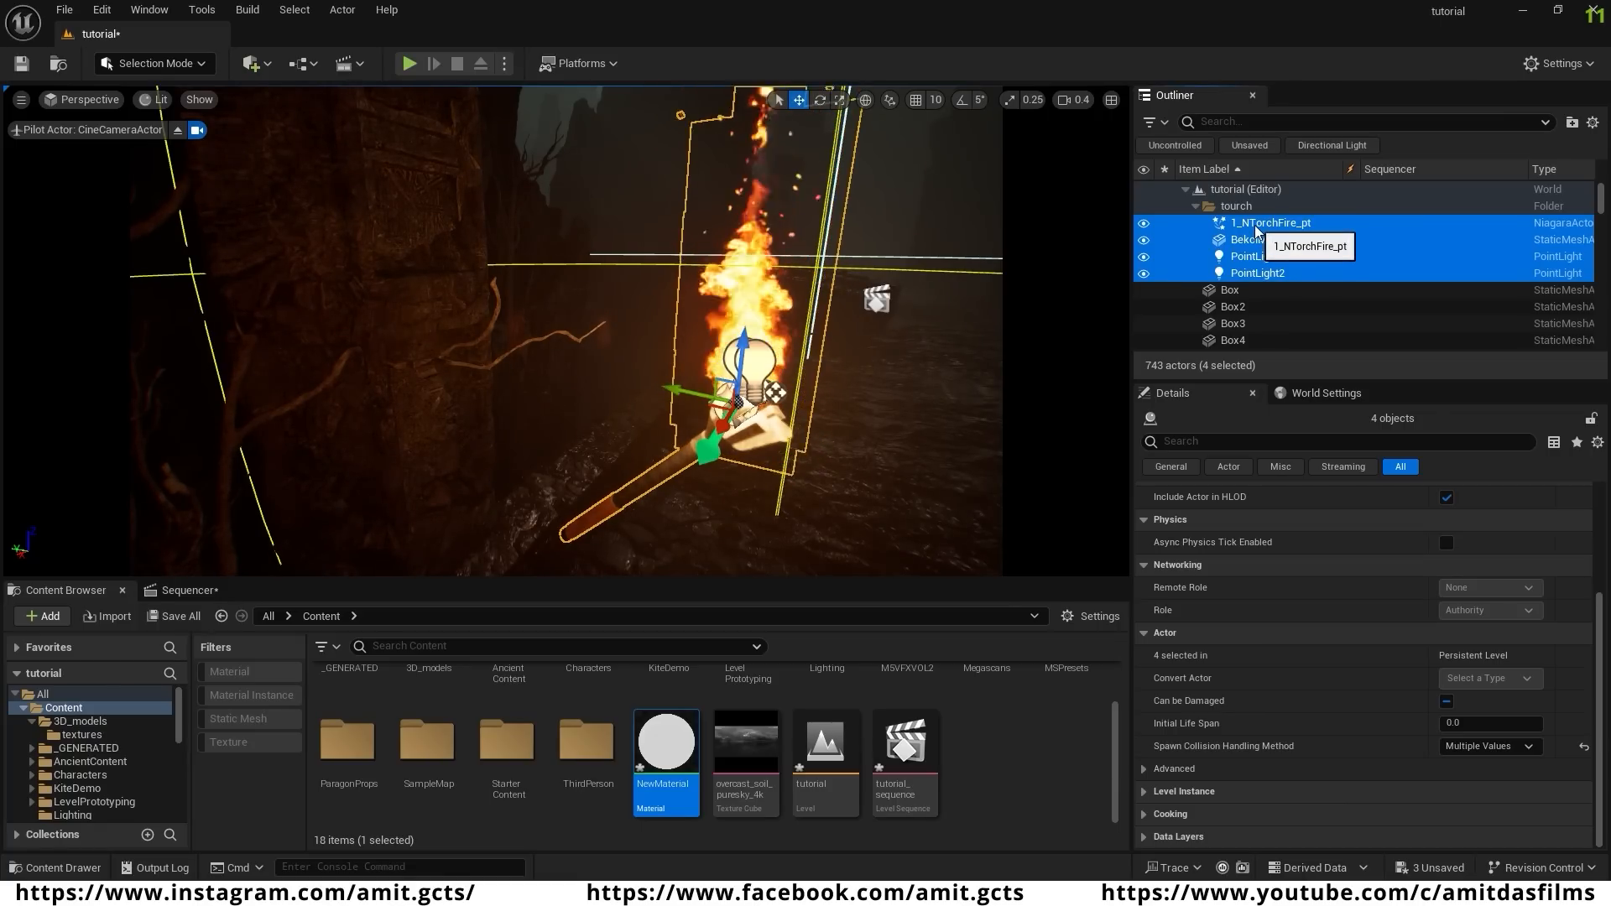
right_click(1255, 224)
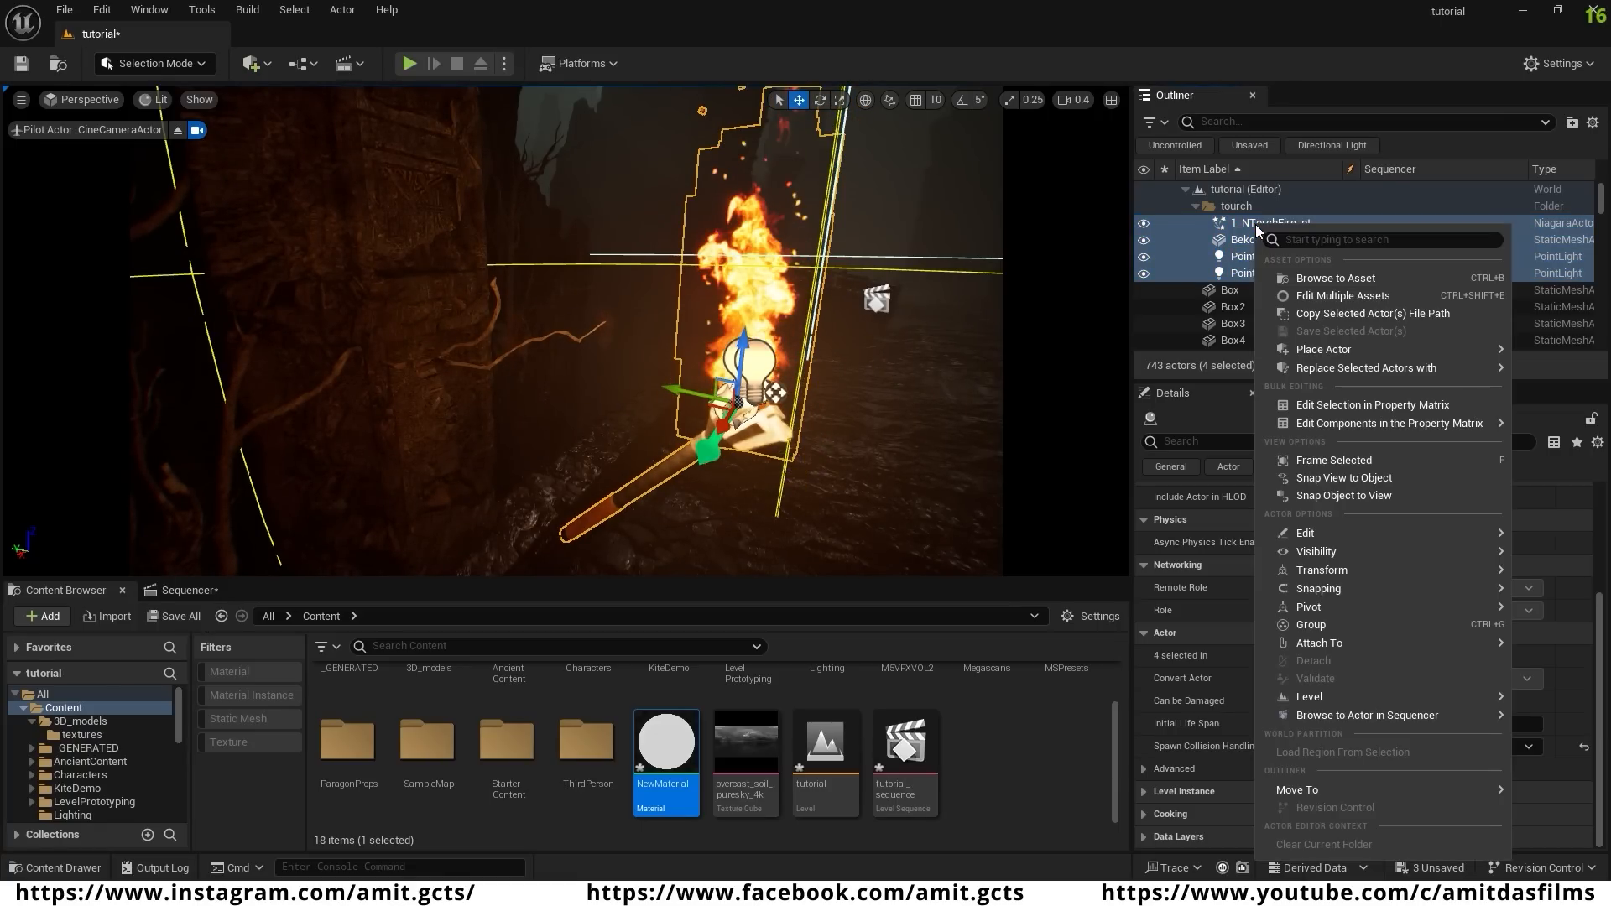
left_click(1321, 626)
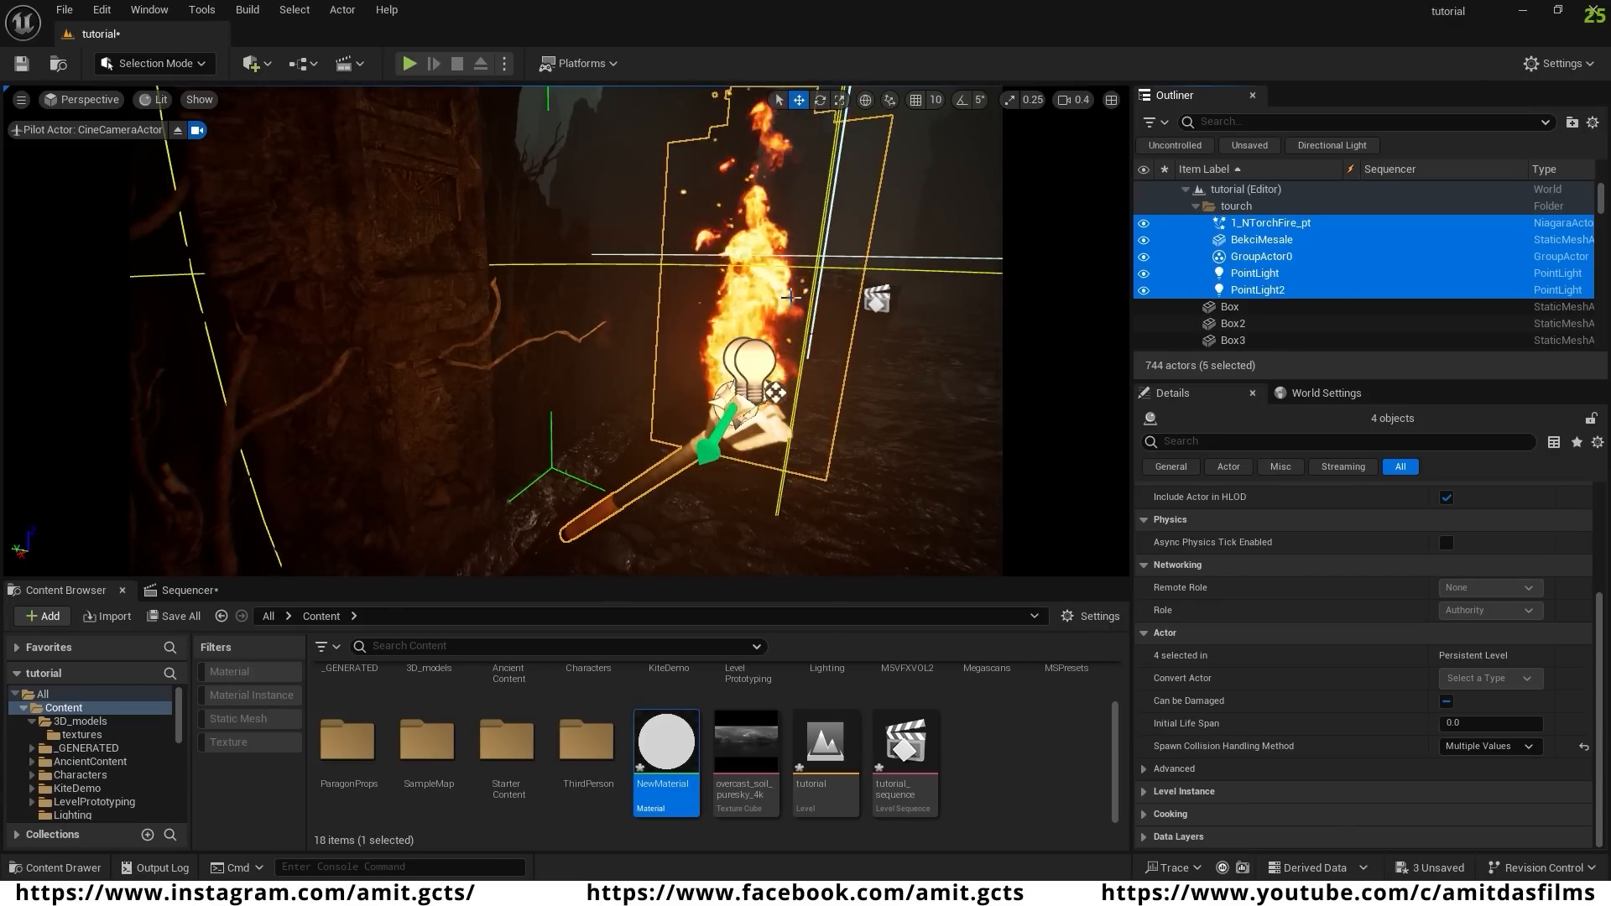
- Move the grouped torch onto the carved stone pillar and raise it to the pillar's upper part
left_click(591, 516)
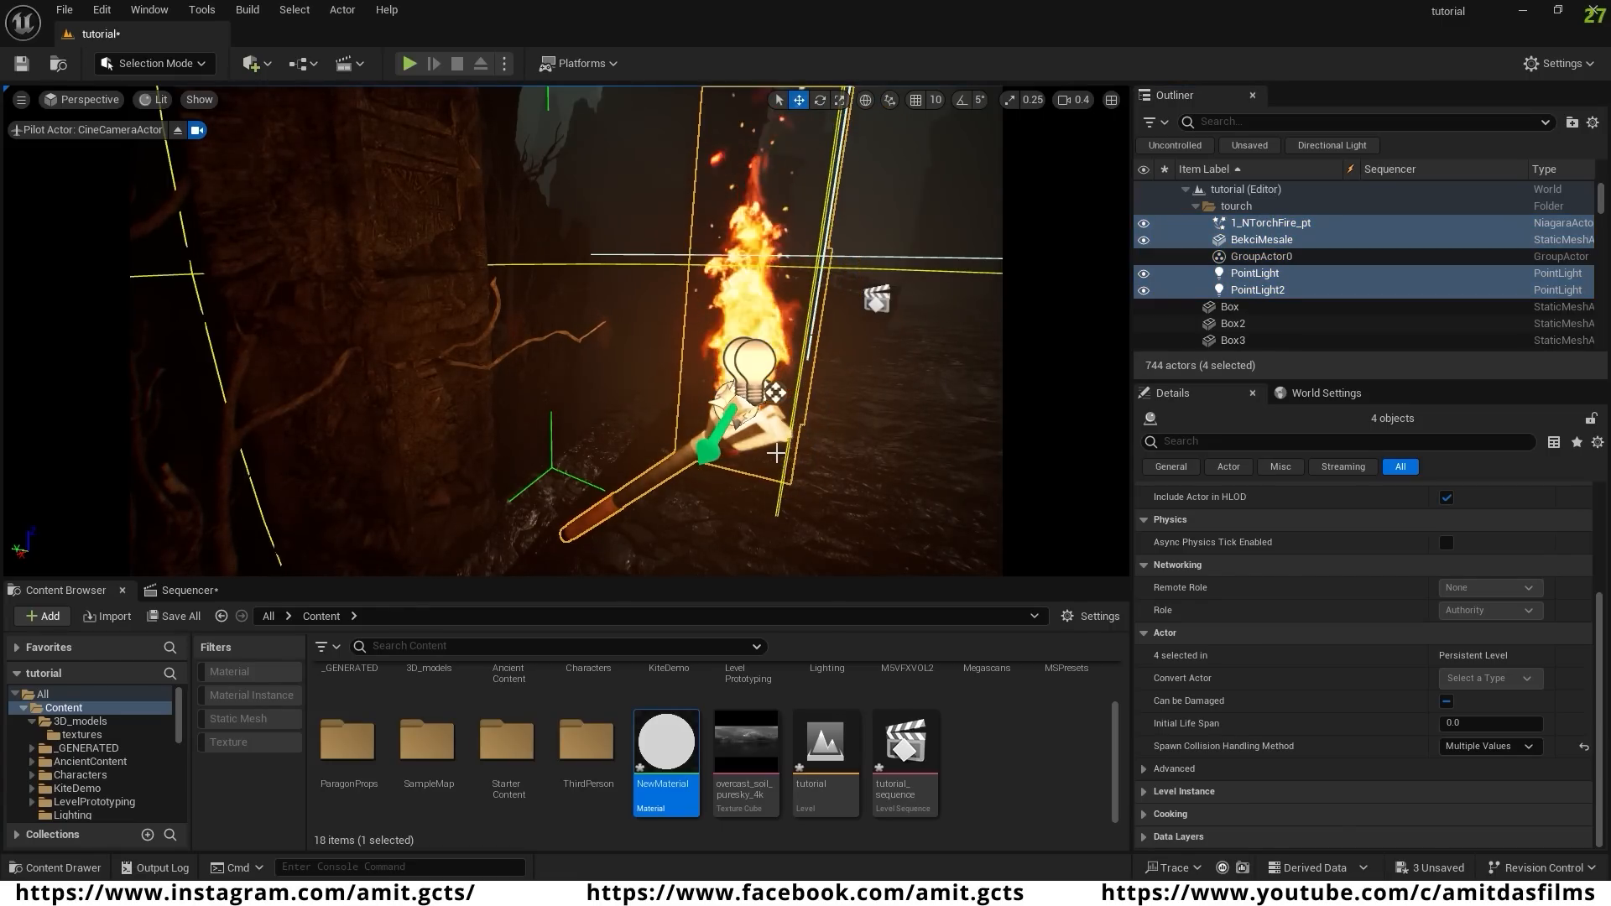
right_click_drag(592, 516, 461, 432)
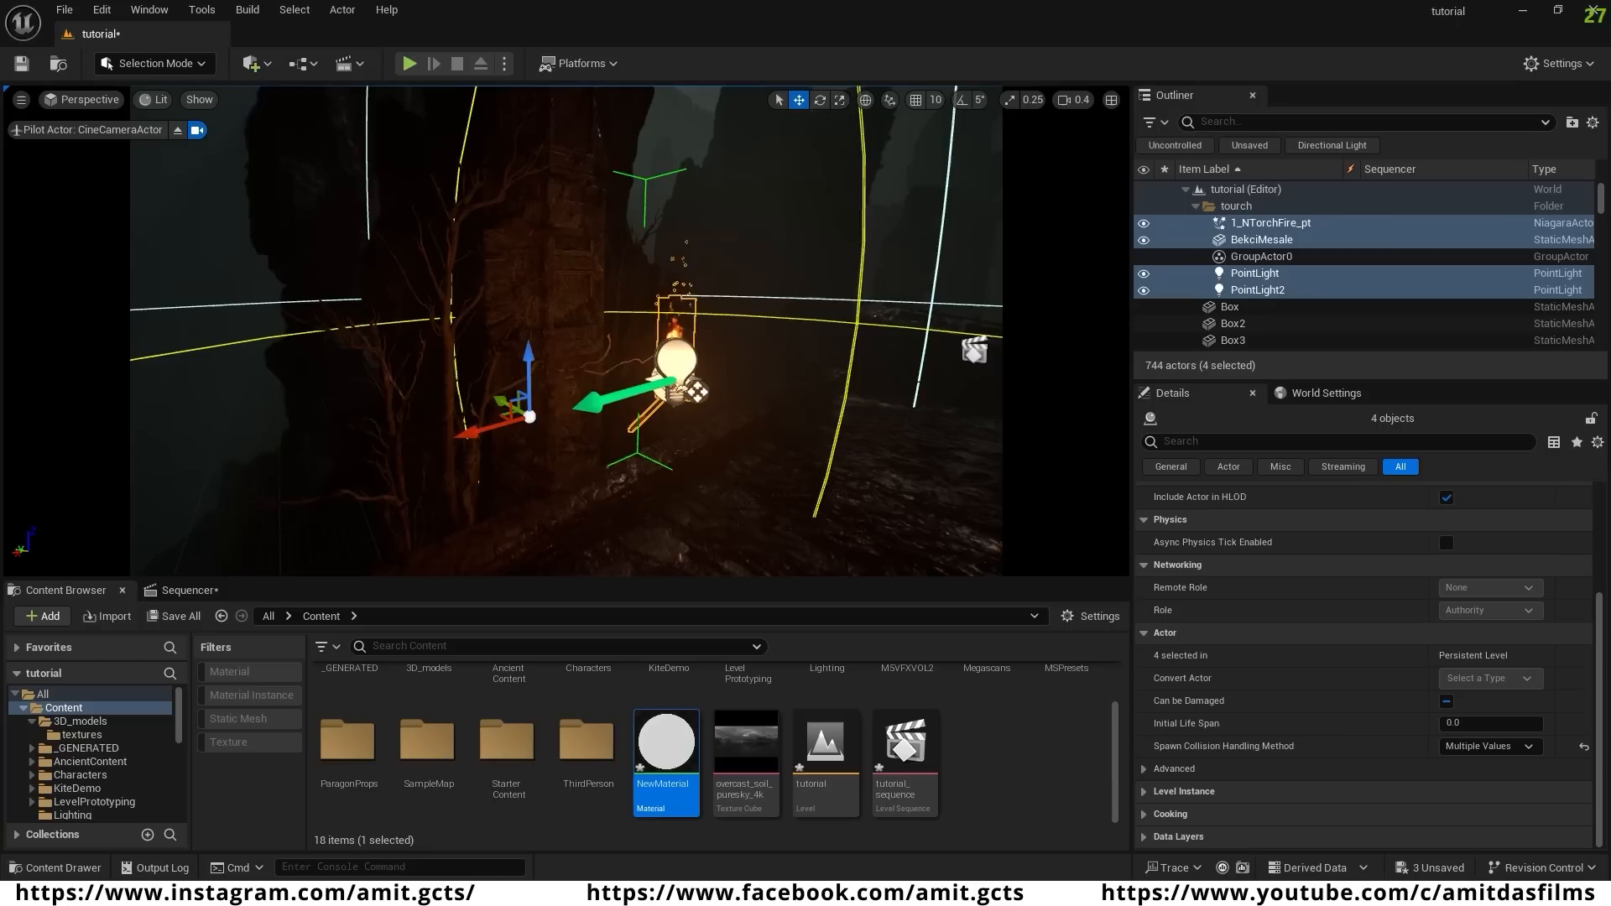
left_click_drag(470, 429, 491, 344)
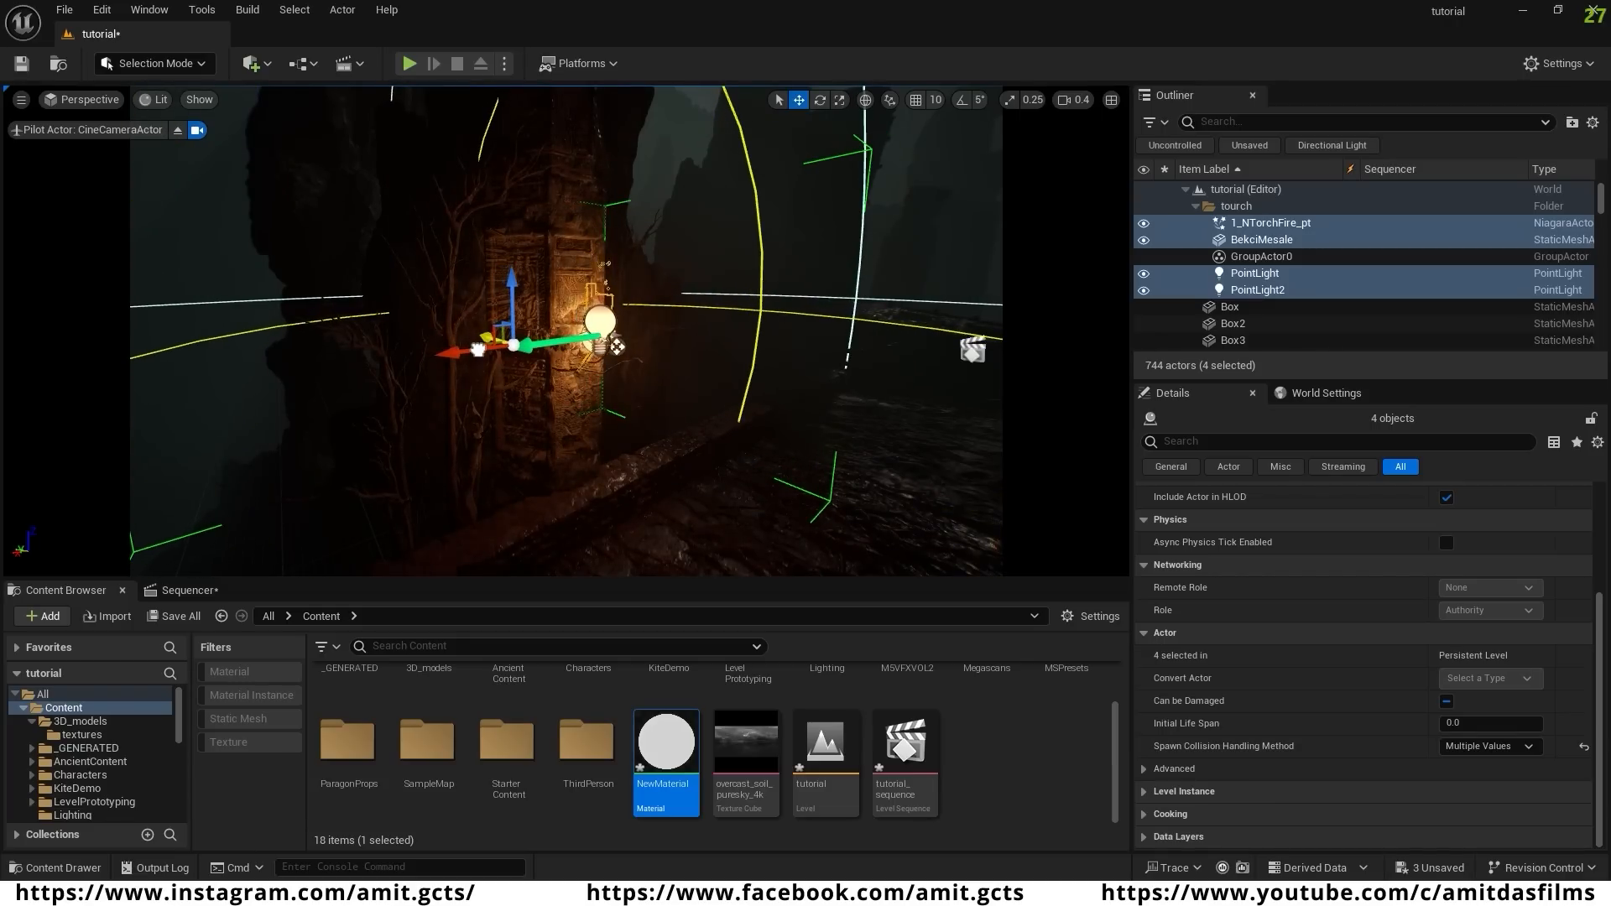
left_click_drag(521, 269, 519, 178)
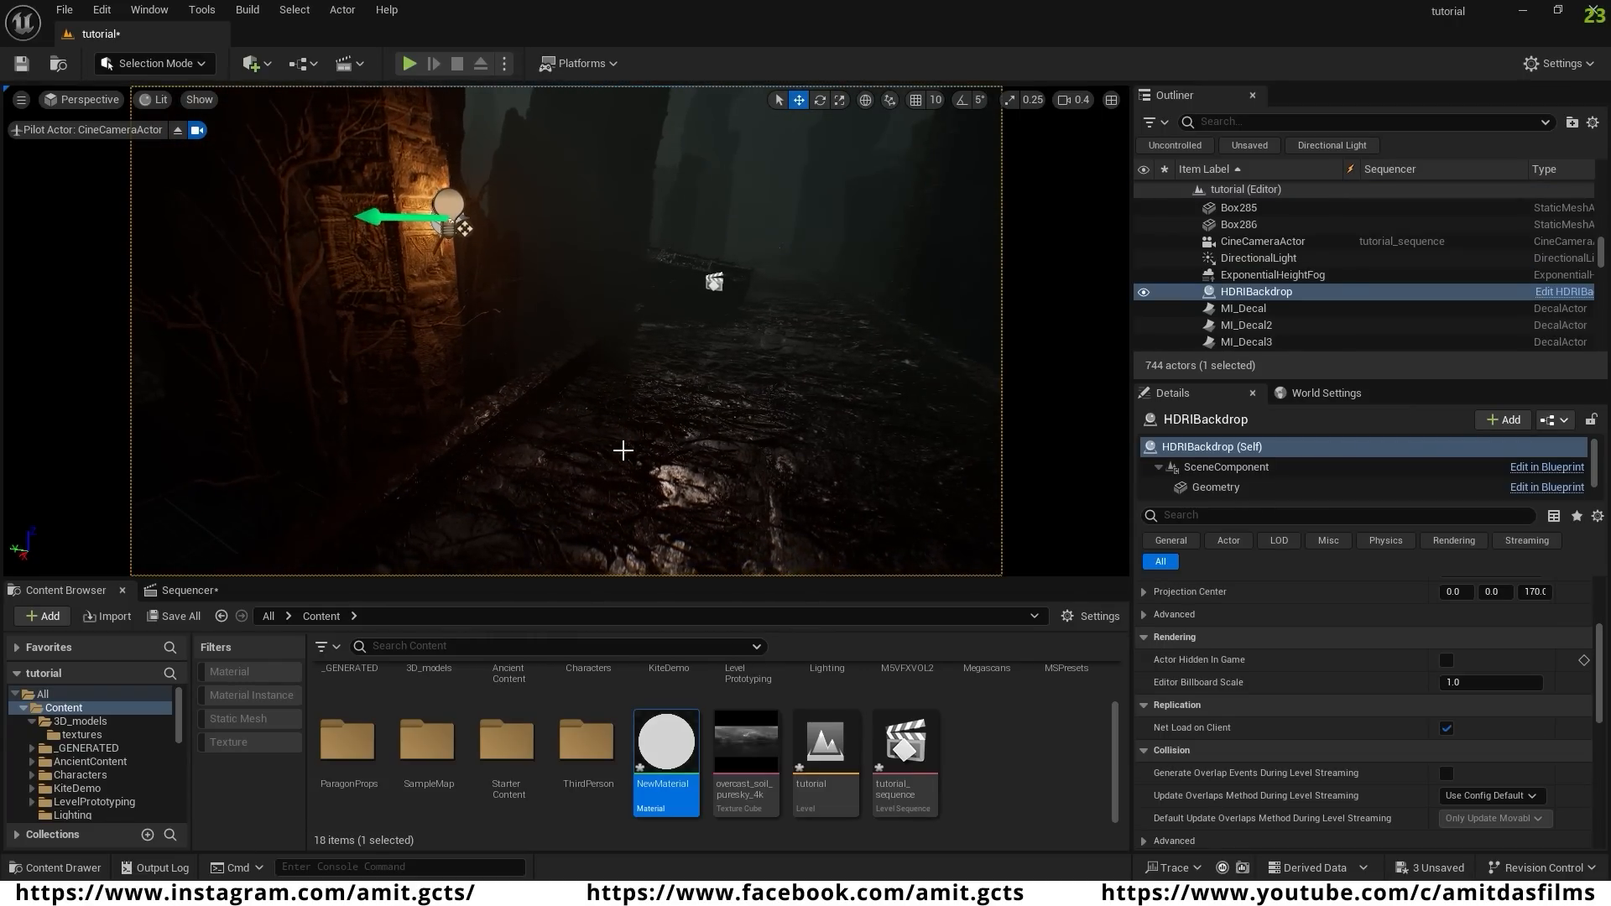
- Switch to game view and pull the view back to check the torch's light on the pillar from a distance
key("g")
key("s")
scroll(622, 449, "up", 5)
right_click_drag(622, 449, 547, 371)
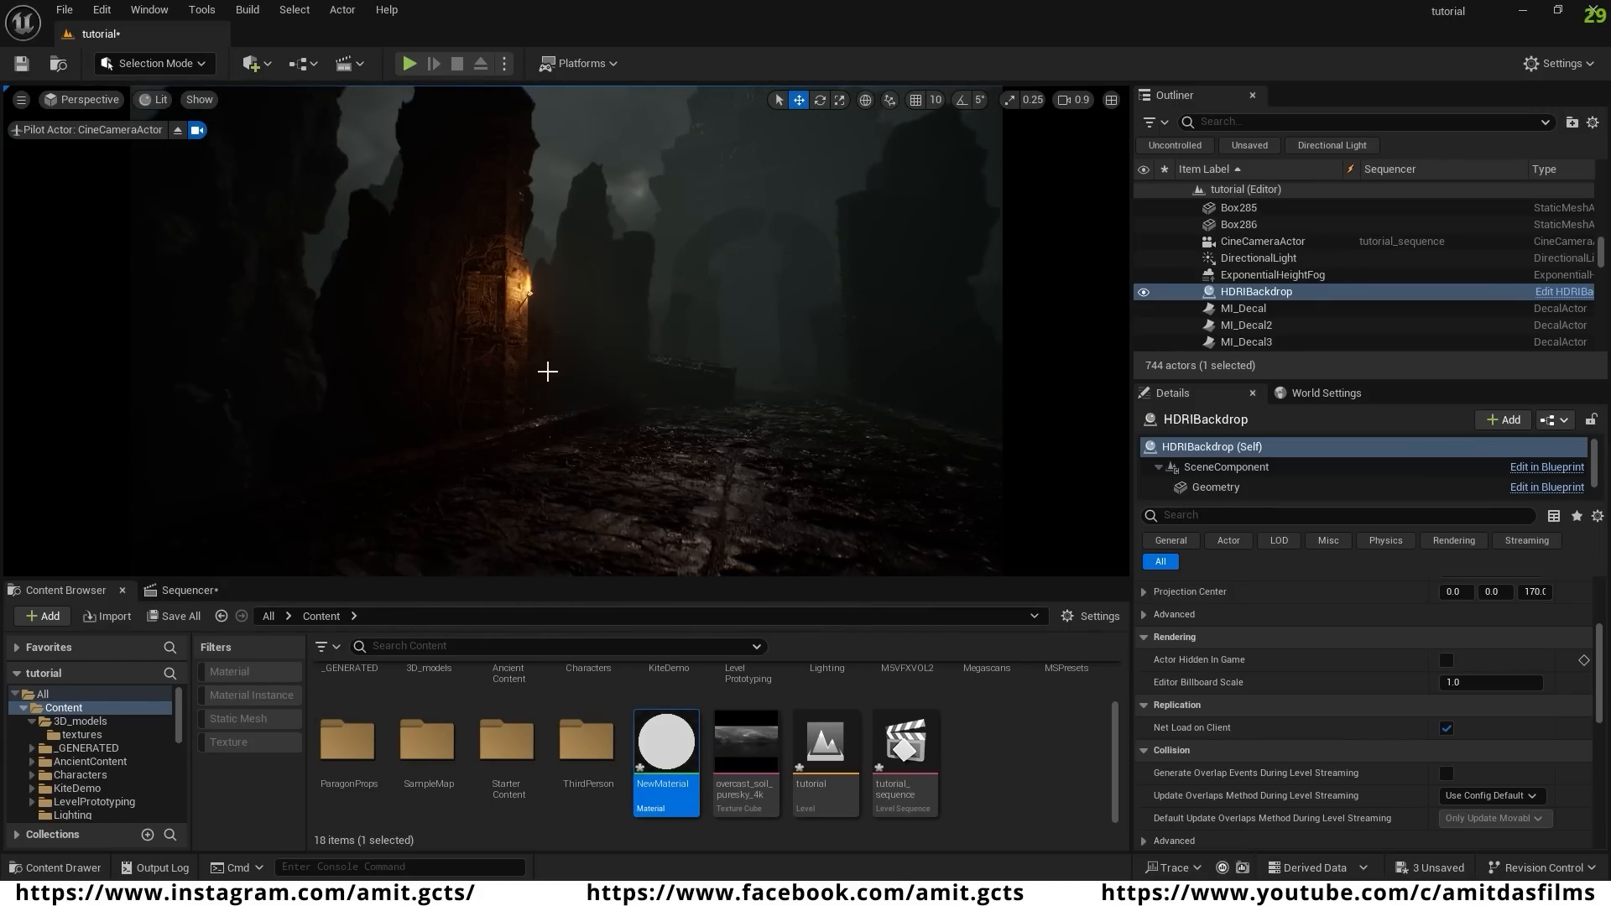
- Duplicate the grouped torch from the front pillar and move the copy onto the next carved pillar down the path
left_click(529, 293)
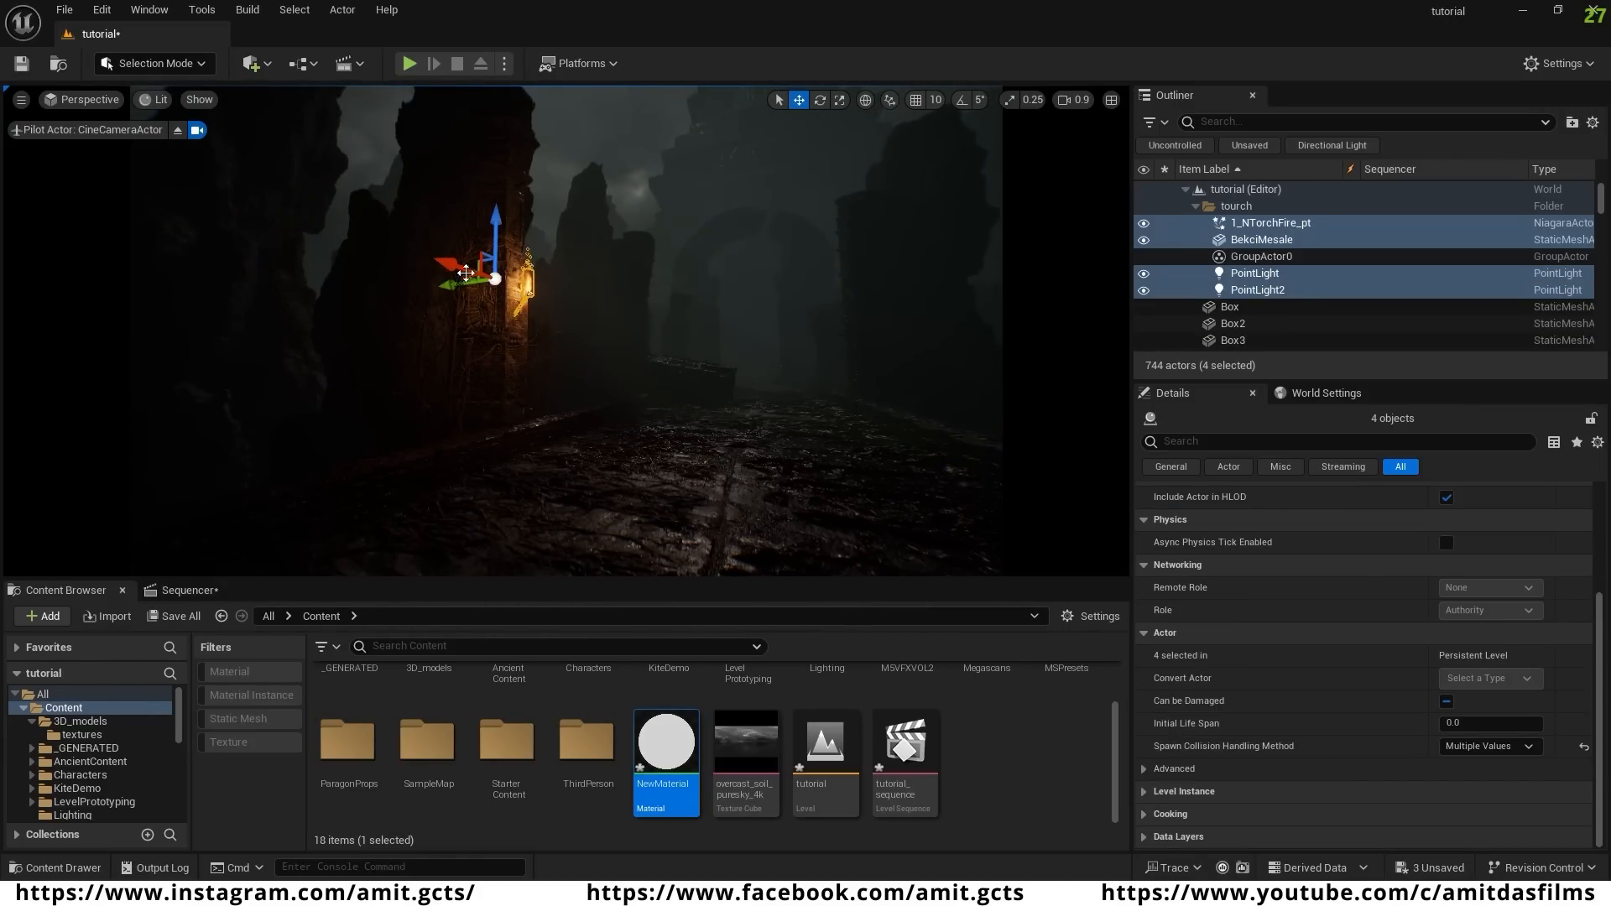
left_click_drag(446, 265, 510, 284, "alt")
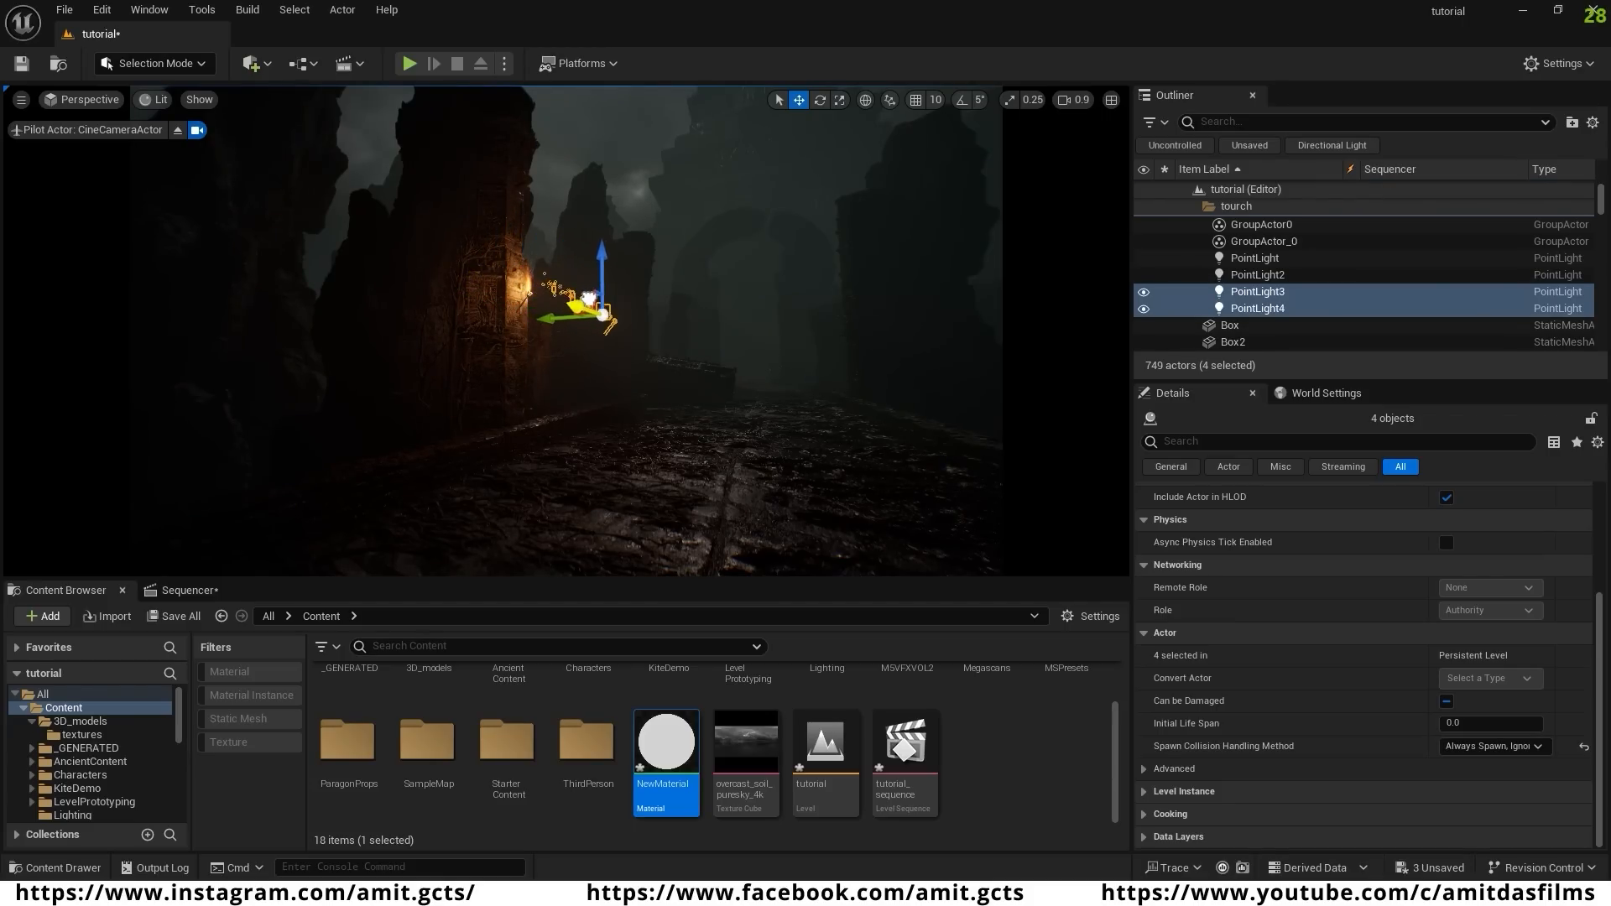
right_click_drag(628, 304, 470, 352)
left_click_drag(327, 430, 352, 453)
key("w")
left_click_drag(426, 369, 154, 340)
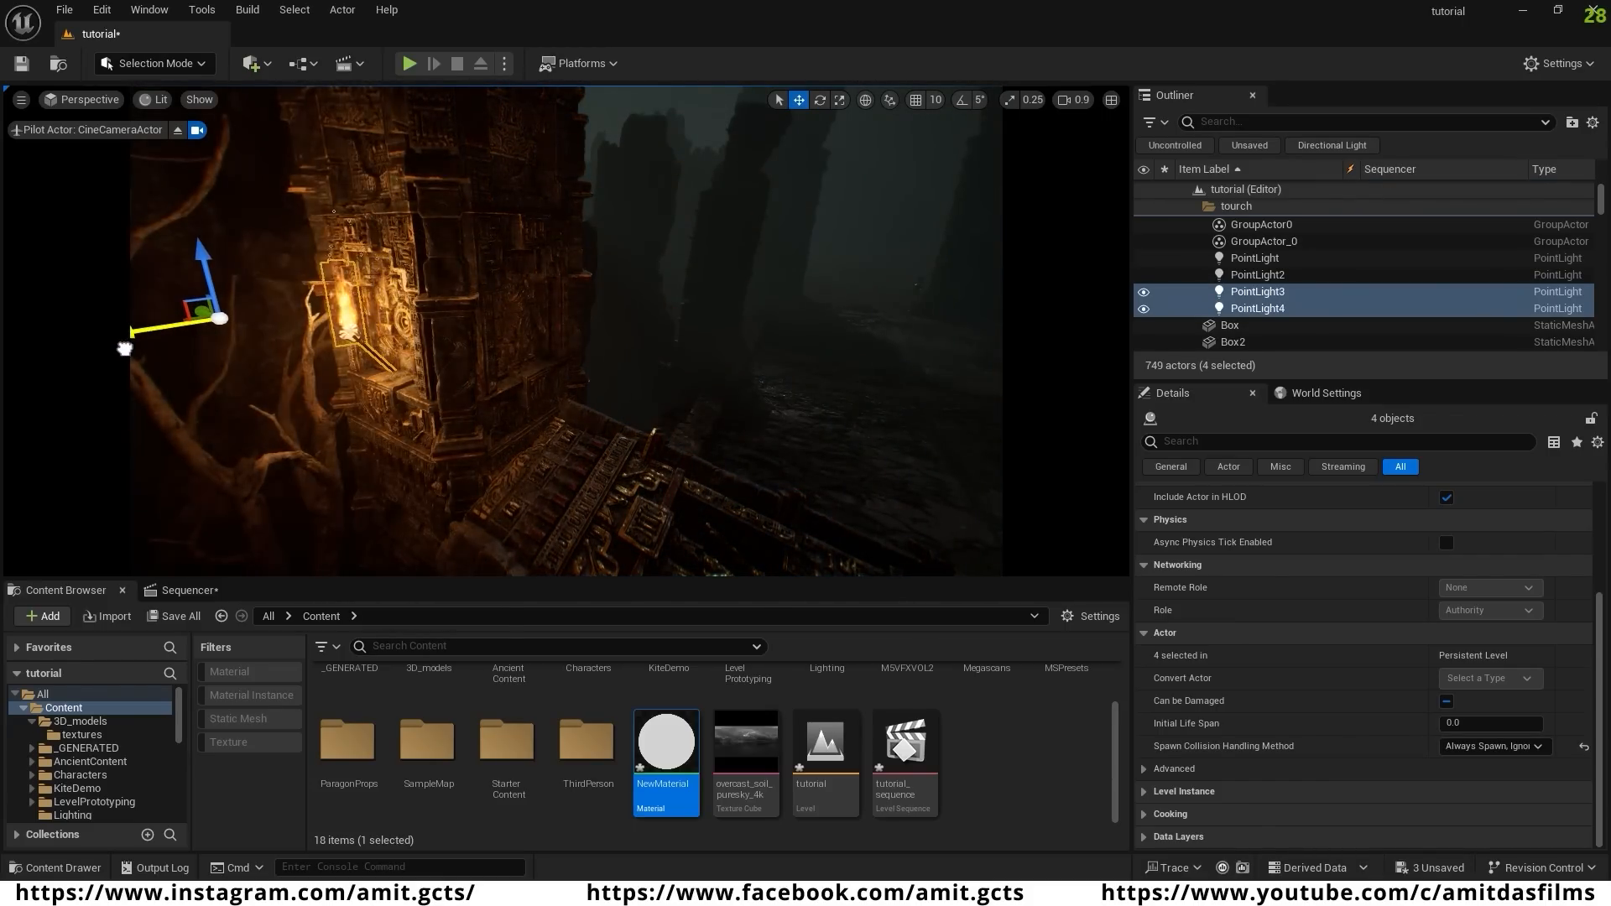
- Duplicate the torch again and place the copy higher up on another face of the same carved pillar
right_click_drag(385, 351, 260, 340)
left_click_drag(385, 302, 461, 114, "alt")
key("e")
right_click_drag(604, 395, 755, 328)
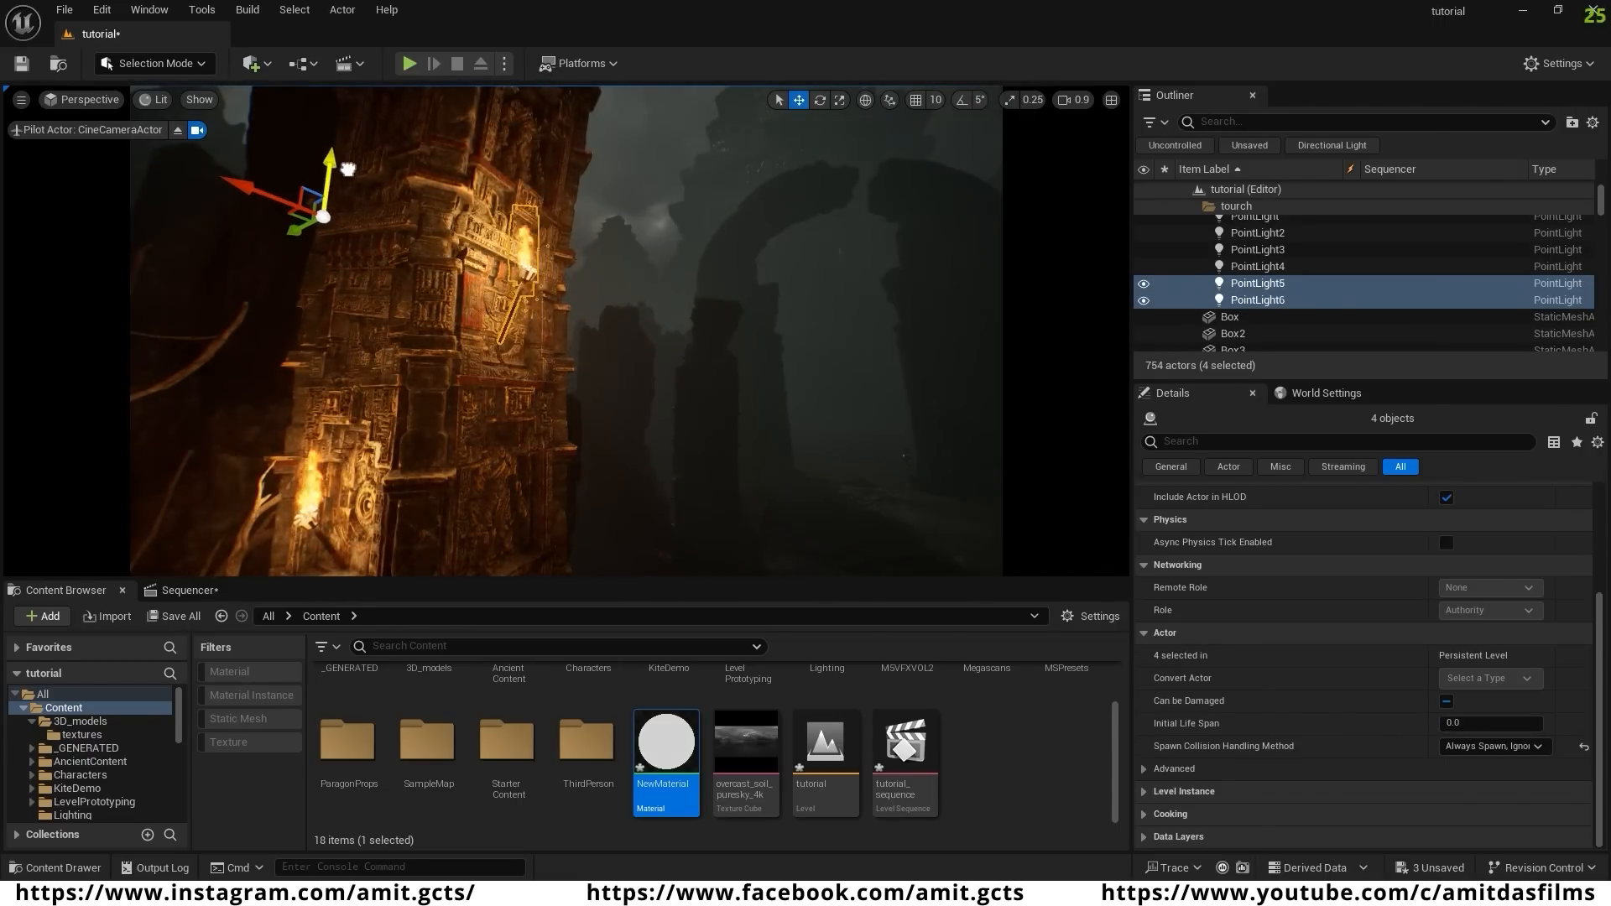
left_click_drag(298, 228, 285, 235)
right_click_drag(285, 235, 369, 259)
scroll(369, 260, "up", 1)
- Duplicate the torch across the path, turn the copy around, and fit it high on the opposite carved pillar
left_click_drag(369, 259, 739, 340, "alt")
key("e")
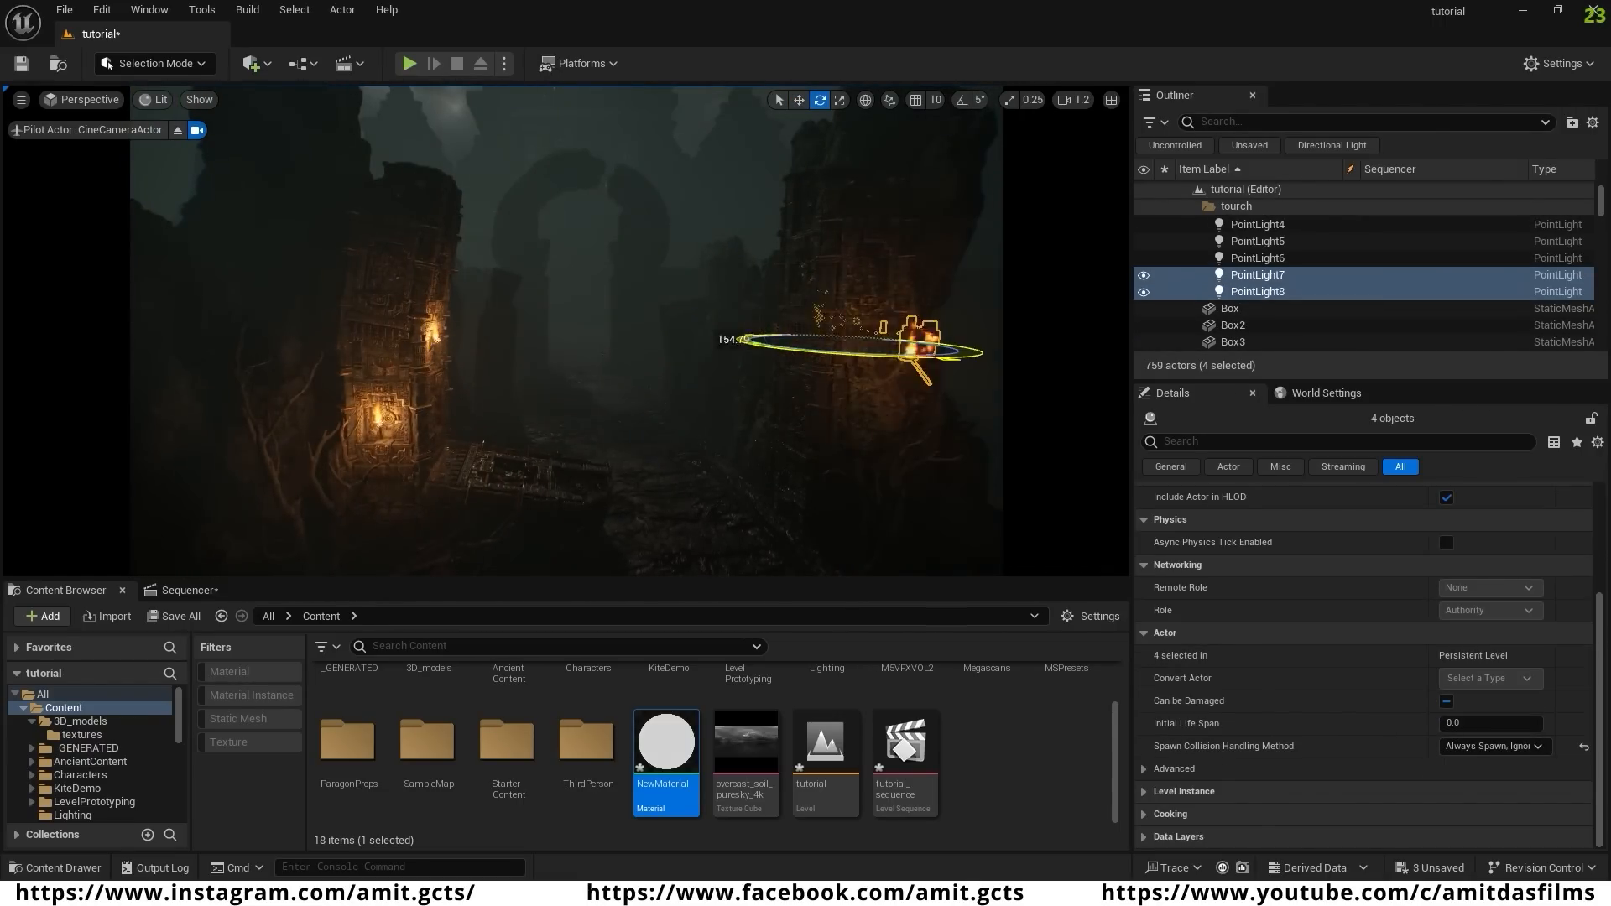
key("w")
right_click_drag(739, 340, 806, 378)
left_click_drag(695, 267, 404, 278)
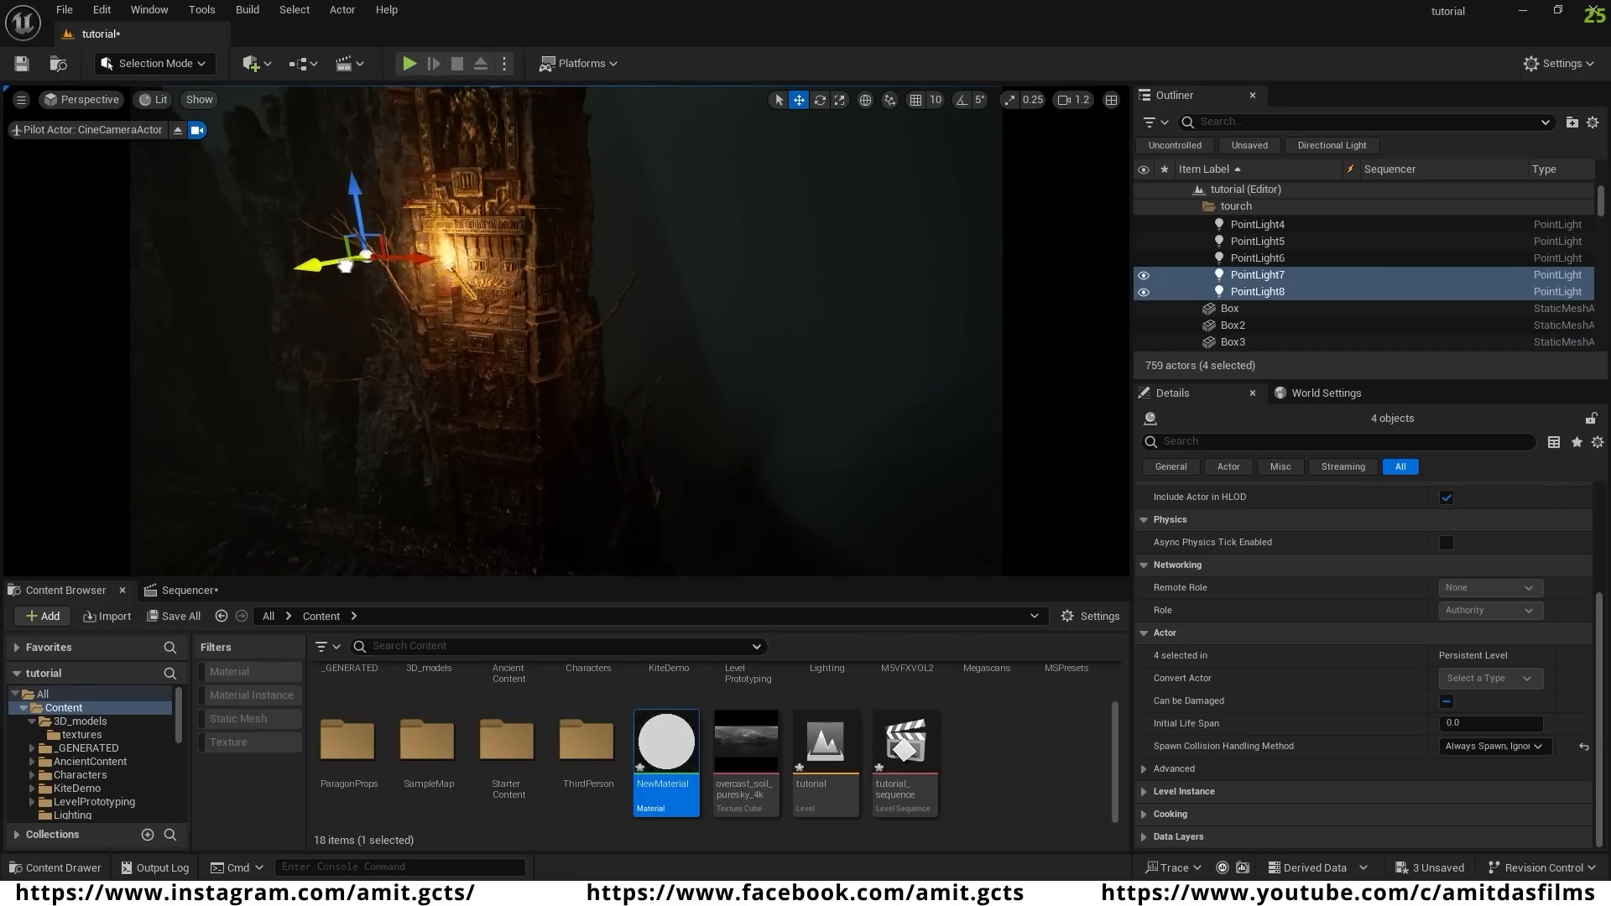
left_click_drag(360, 219, 332, 127)
mouse_move(332, 126)
right_mouse_down()
mouse_move(277, 92)
mouse_move(293, 113)
mouse_move(352, 110)
right_mouse_up()
scroll(293, 114, "down", 2)
- Duplicate the torch farther down the path and set the copy against the rough rock wall
left_click_drag(579, 362, 381, 507, "alt")
right_click_drag(381, 507, 457, 481)
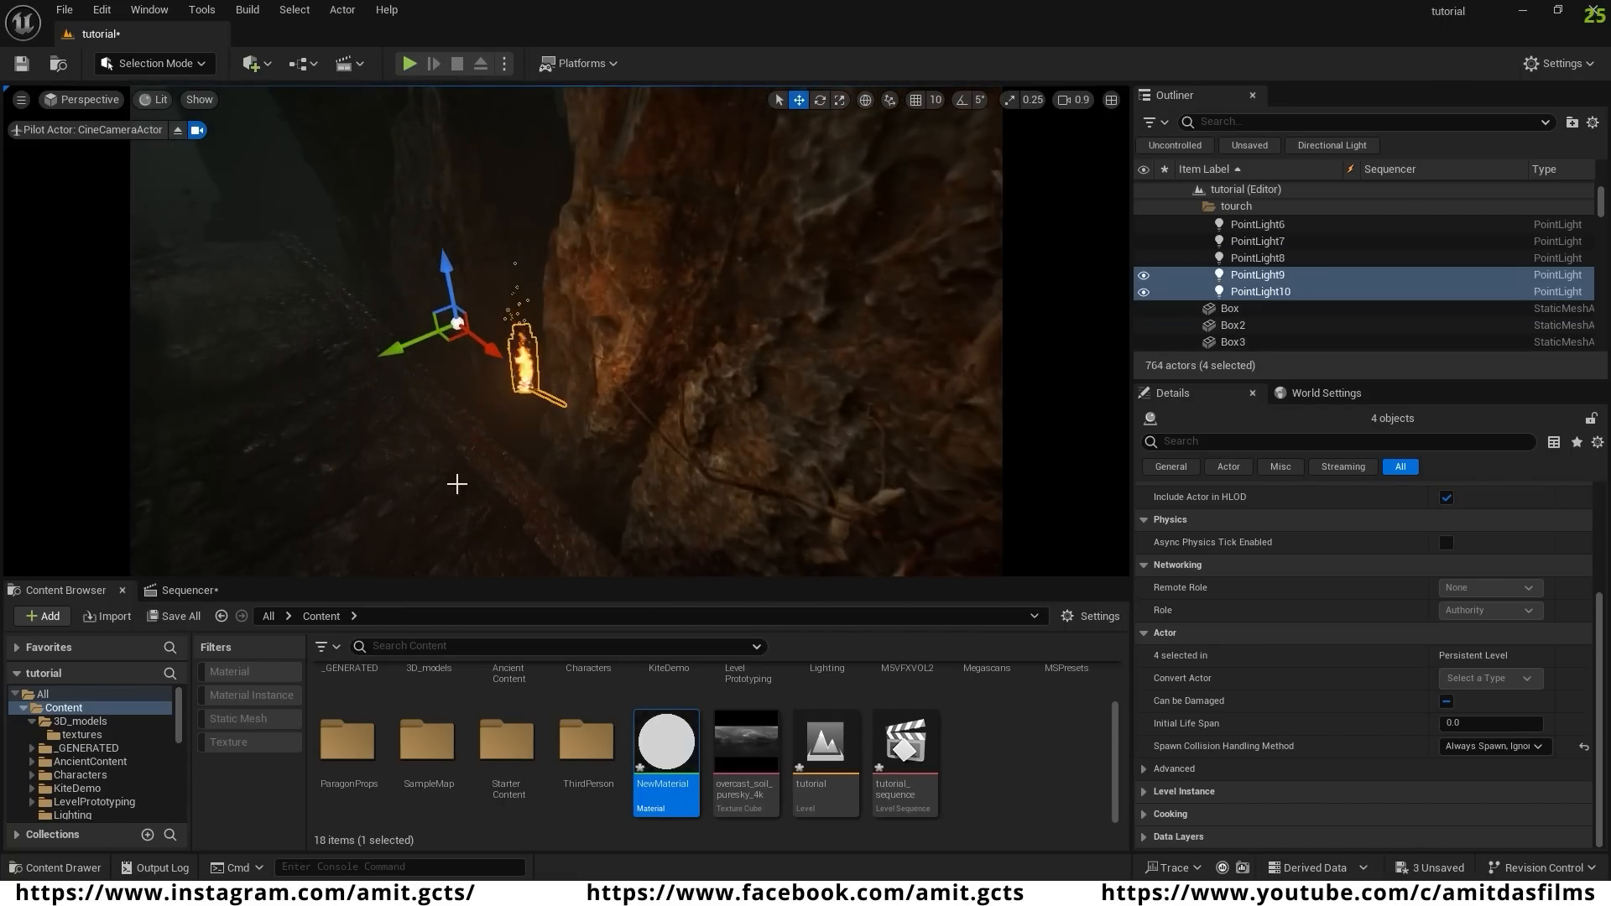
left_click_drag(415, 355, 470, 333)
right_click_drag(662, 345, 606, 310)
- Place another torch copy against the ornate carved structure beside the path
left_click_drag(579, 365, 181, 326, "alt")
right_click_drag(327, 435, 226, 435)
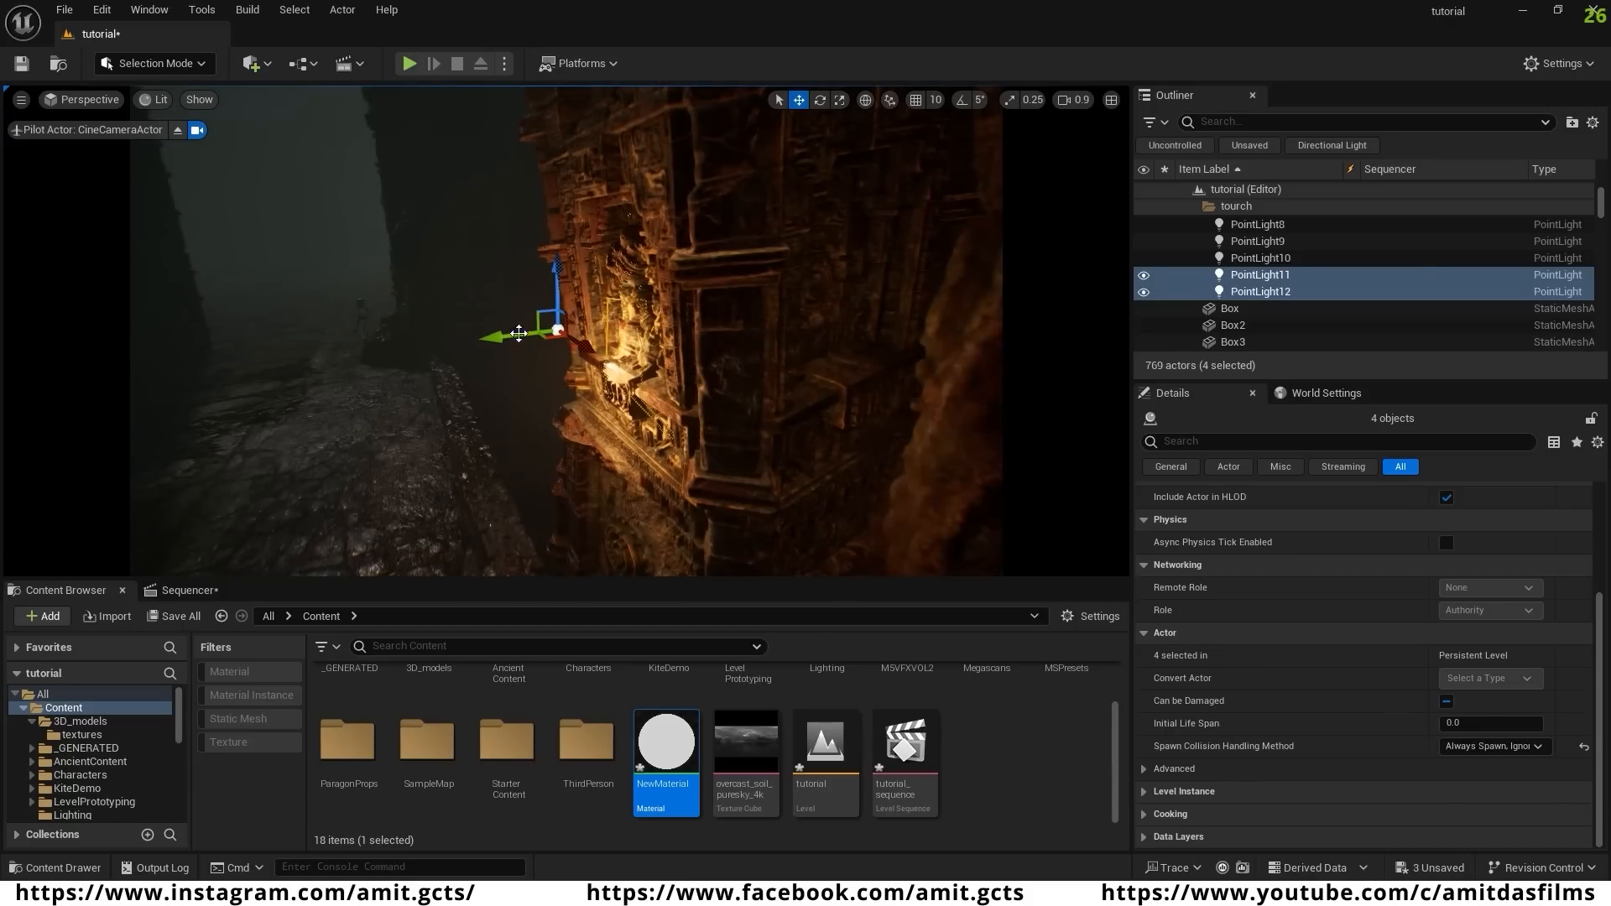
left_click_drag(511, 356, 481, 362)
right_click_drag(481, 362, 537, 362)
- Duplicate the torch across the path, then lower the copy and fit it to the face of the carved pillar there
left_click_drag(352, 259, 822, 290, "alt")
right_click_drag(822, 290, 948, 285)
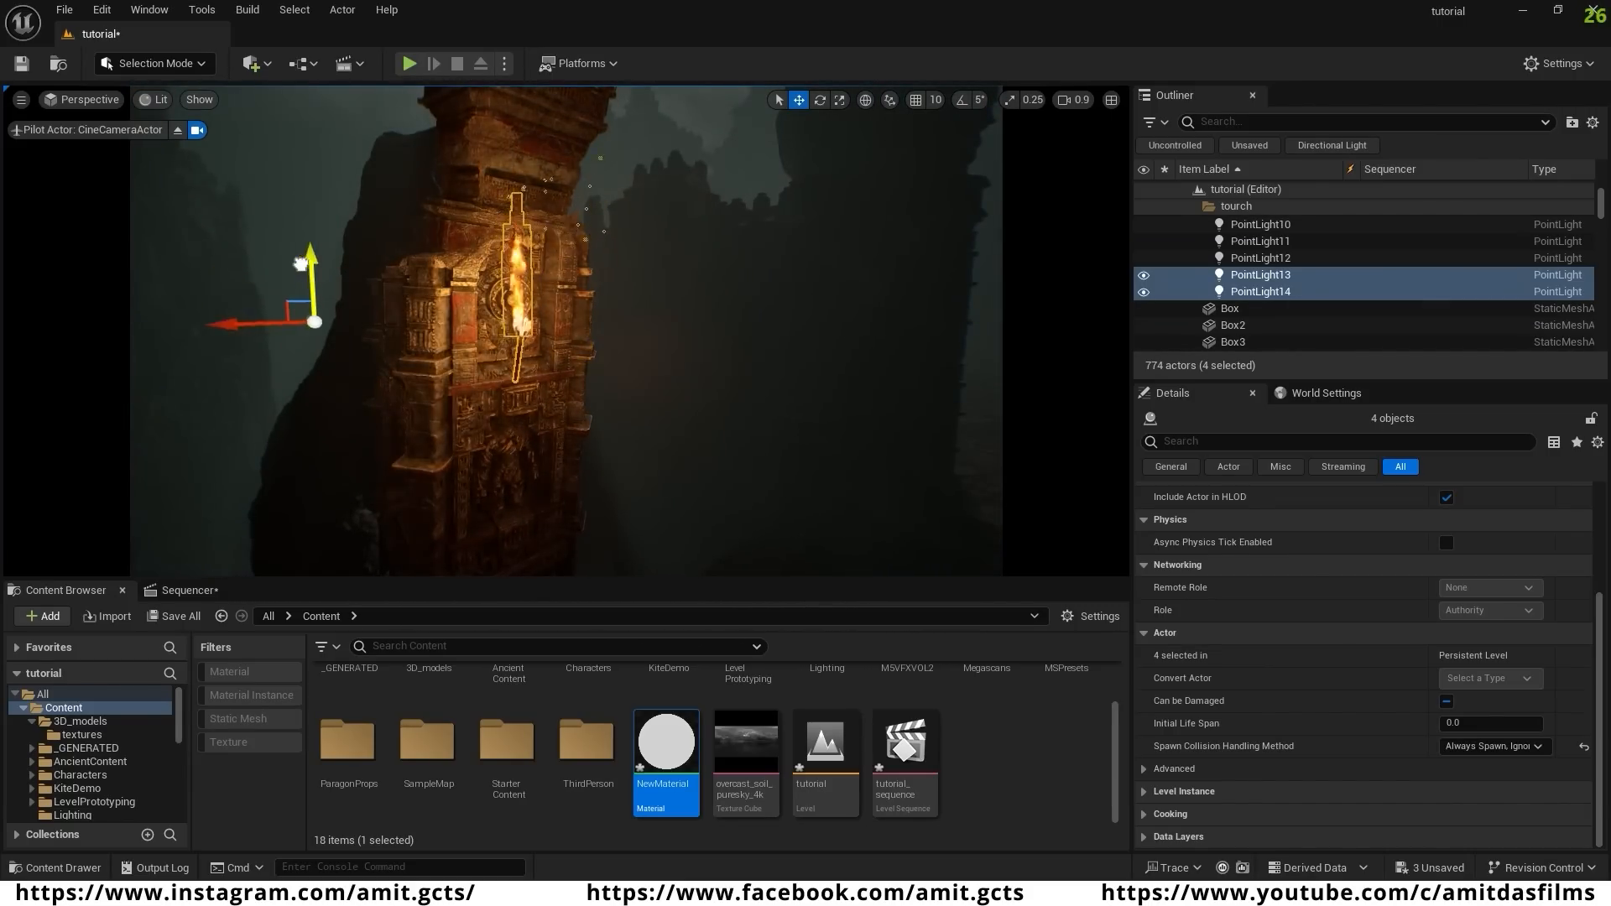
left_click_drag(301, 264, 301, 336)
right_click_drag(300, 336, 352, 386)
left_click_drag(301, 337, 317, 388)
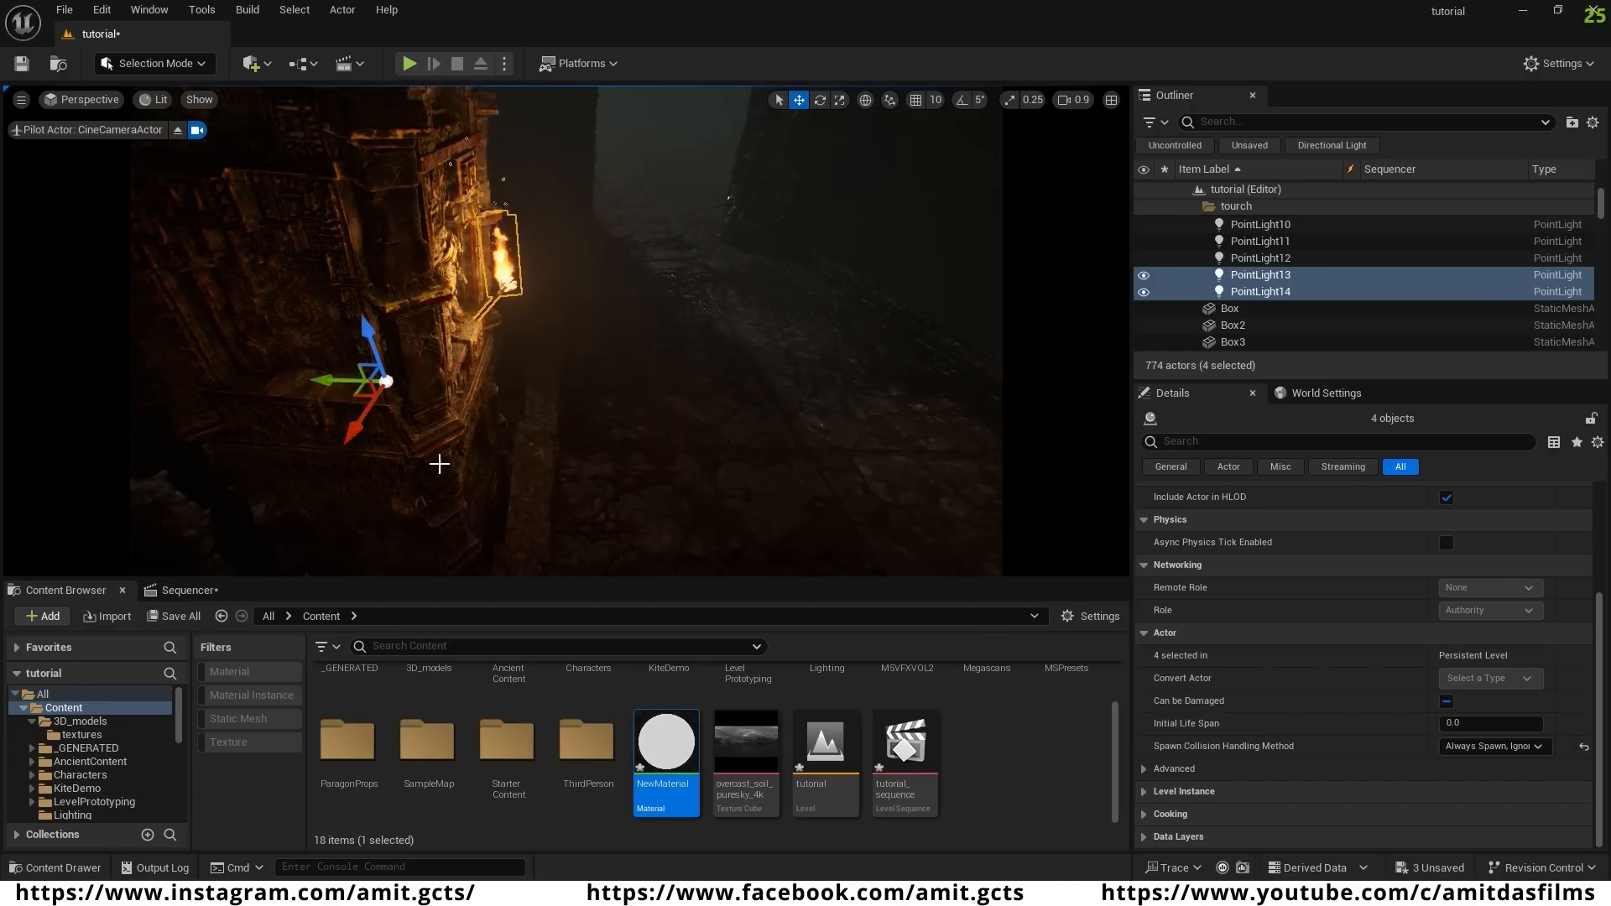
right_click_drag(439, 464, 439, 420)
- Add two more torch copies close together on the rocky pillar at the far end of the path
left_click_drag(319, 316, 755, 299, "alt")
right_click_drag(755, 299, 873, 298)
key("e")
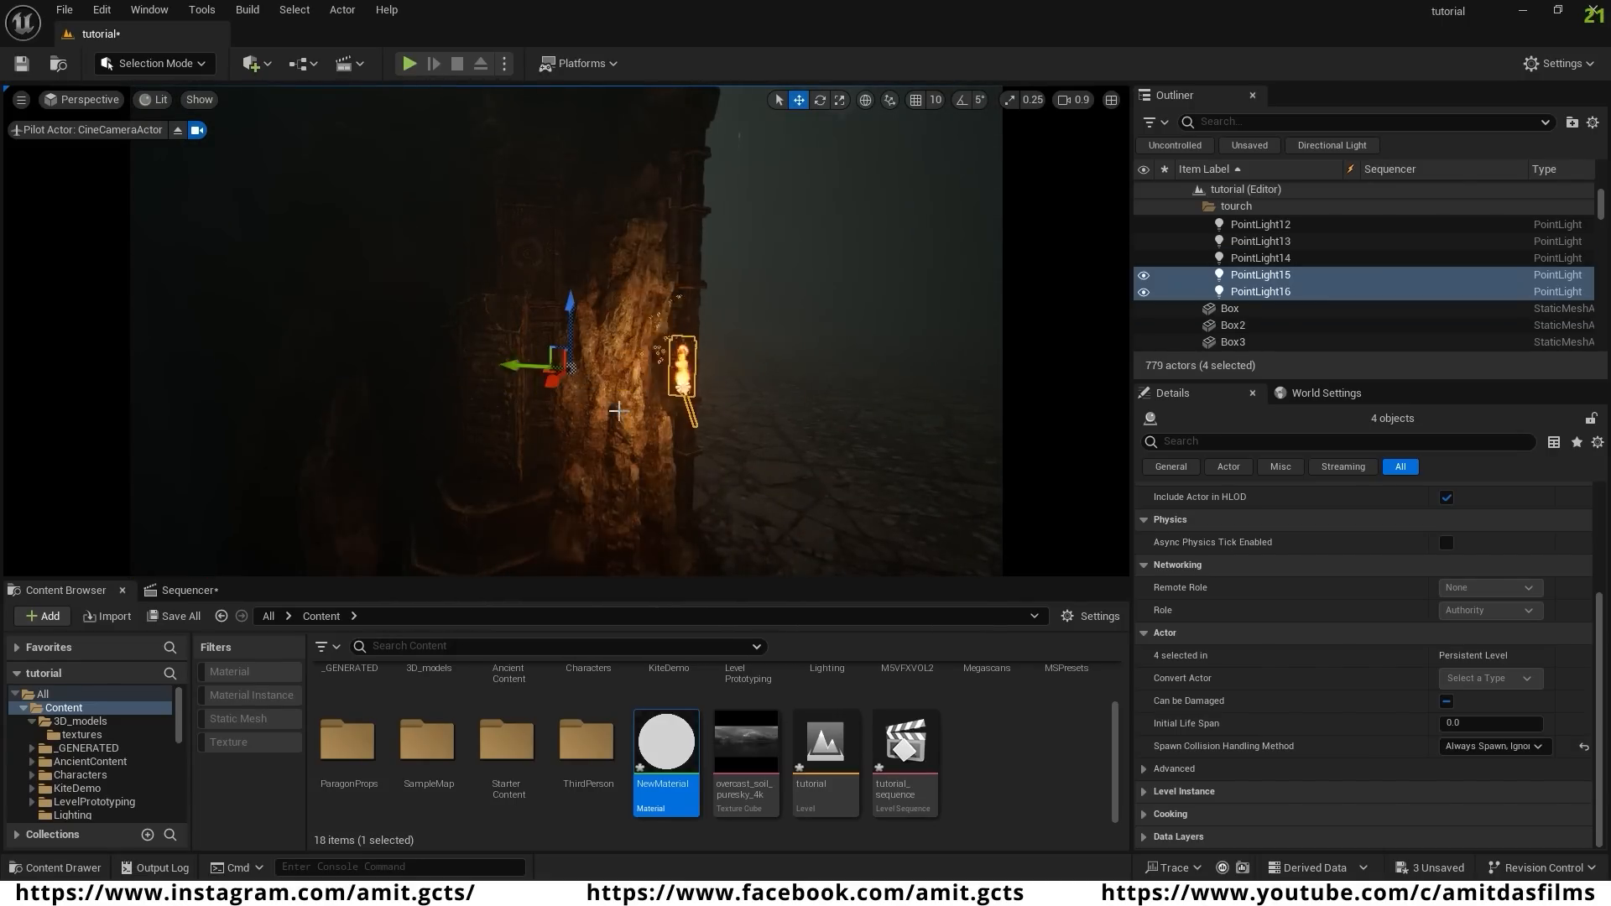
mouse_move(411, 393)
right_mouse_down()
mouse_move(520, 393)
mouse_move(410, 393)
right_mouse_up()
left_click_drag(382, 334, 425, 337, "alt")
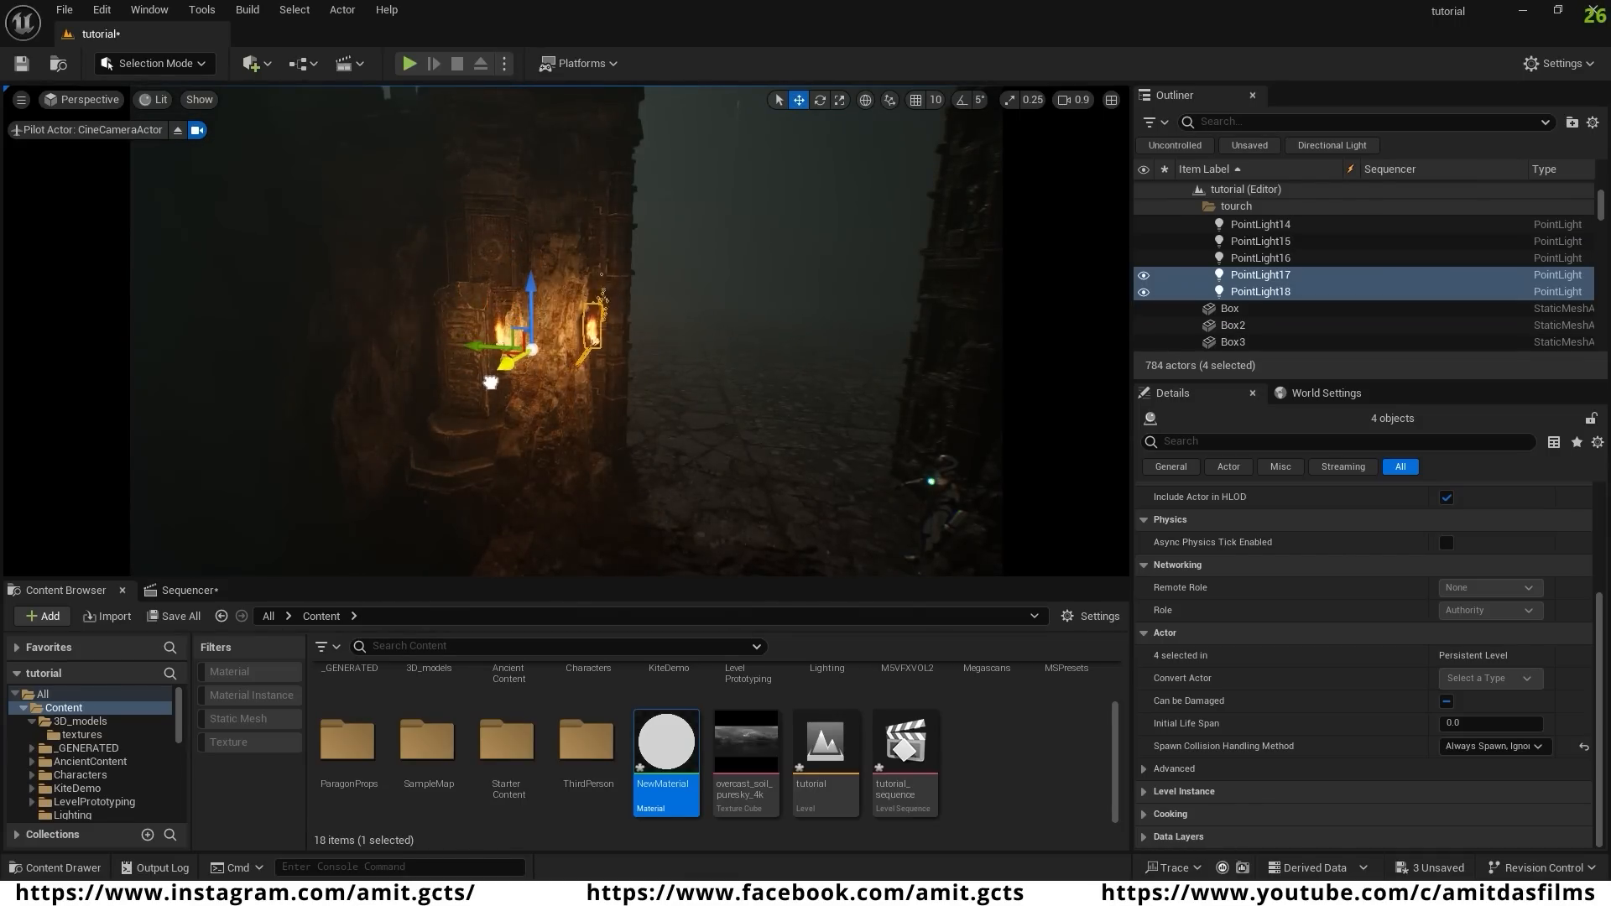
- Pull the view back along the path in game view to examine the combined torchlight across the scene
key("s")
mouse_move(497, 415)
right_mouse_down()
mouse_move(554, 411)
mouse_move(550, 562)
mouse_move(545, 496)
mouse_move(533, 566)
mouse_move(495, 525)
mouse_move(461, 522)
mouse_move(460, 483)
mouse_move(424, 482)
mouse_move(502, 444)
right_mouse_up()
scroll(498, 415, "up", 2)
key("s")
key("s")
key("s")
right_click_drag(663, 515, 535, 463)
key("g")
key("s")
key("w")
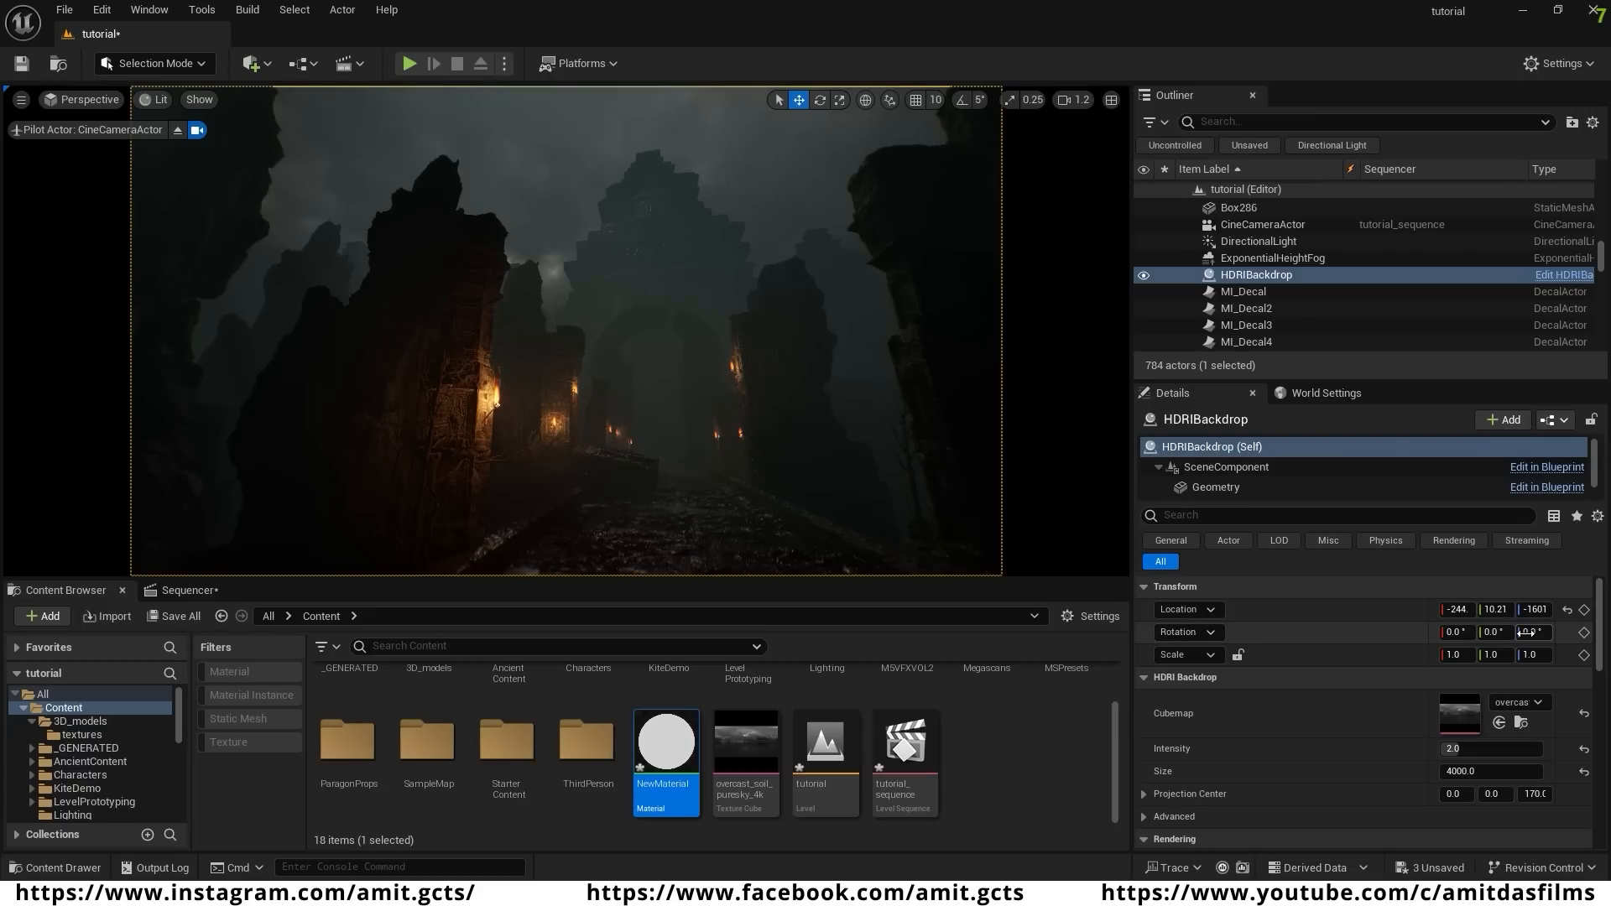
- Rotate the HDRIBackdrop about its Z axis to 230°, checking the clouds above the ruins
left_click_drag(1533, 632, 1610, 632)
right_click_drag(524, 321, 390, 159)
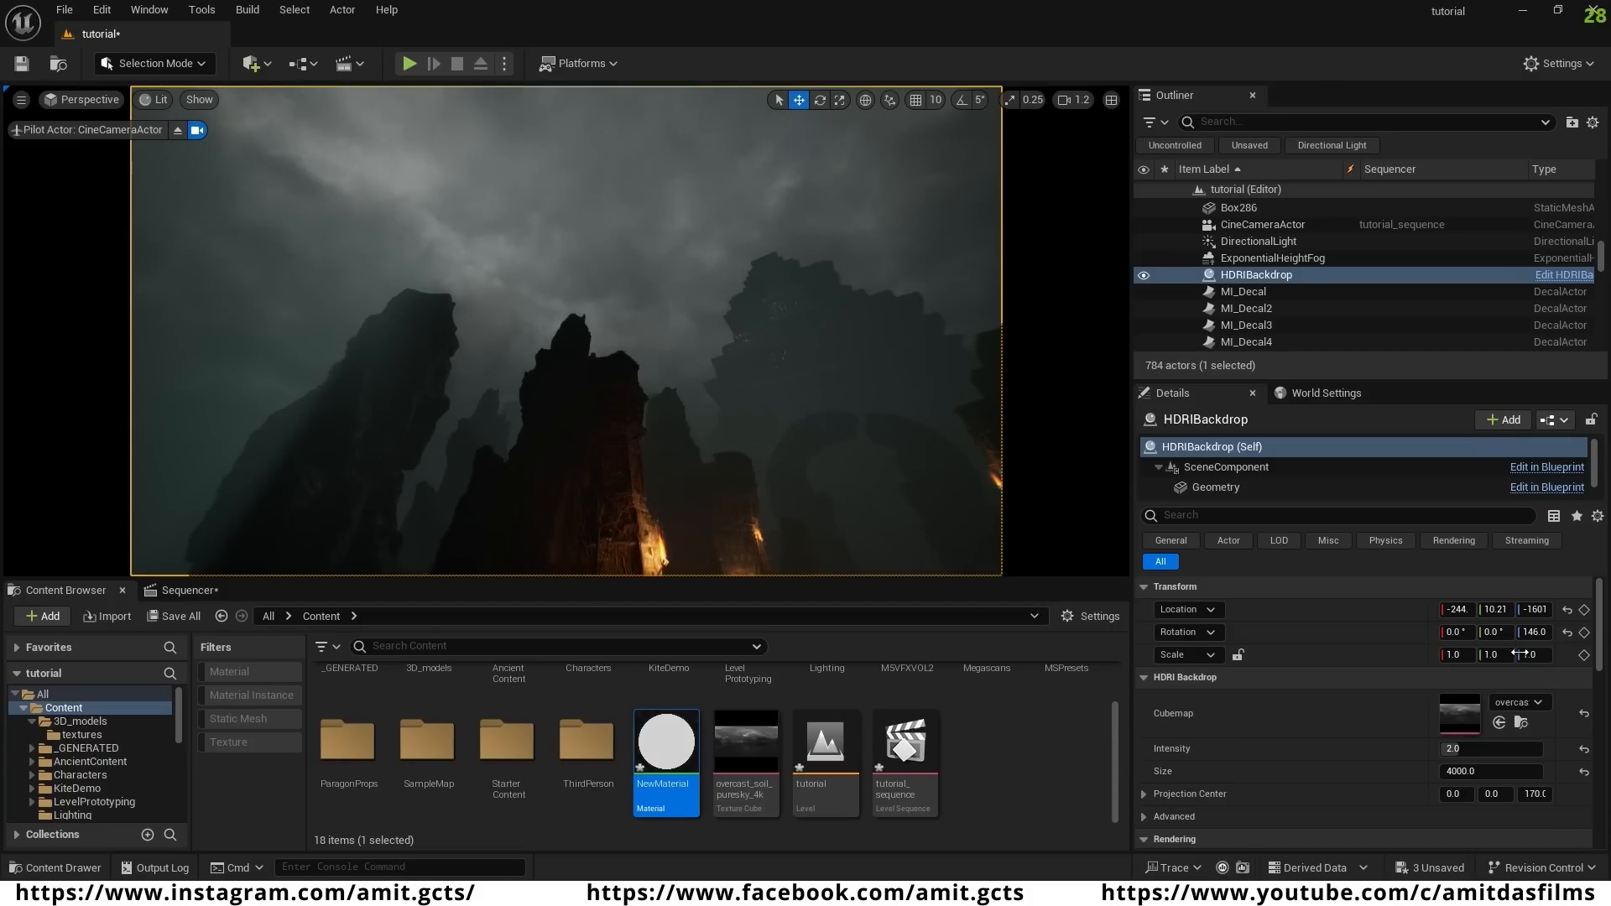
left_click_drag(1534, 632, 1595, 632)
right_click_drag(694, 453, 710, 570)
key("w")
key("w")
mouse_move(709, 487)
right_mouse_down()
mouse_move(709, 571)
mouse_move(688, 428)
mouse_move(705, 478)
mouse_move(701, 465)
right_mouse_up()
right_click_drag(613, 386, 611, 376)
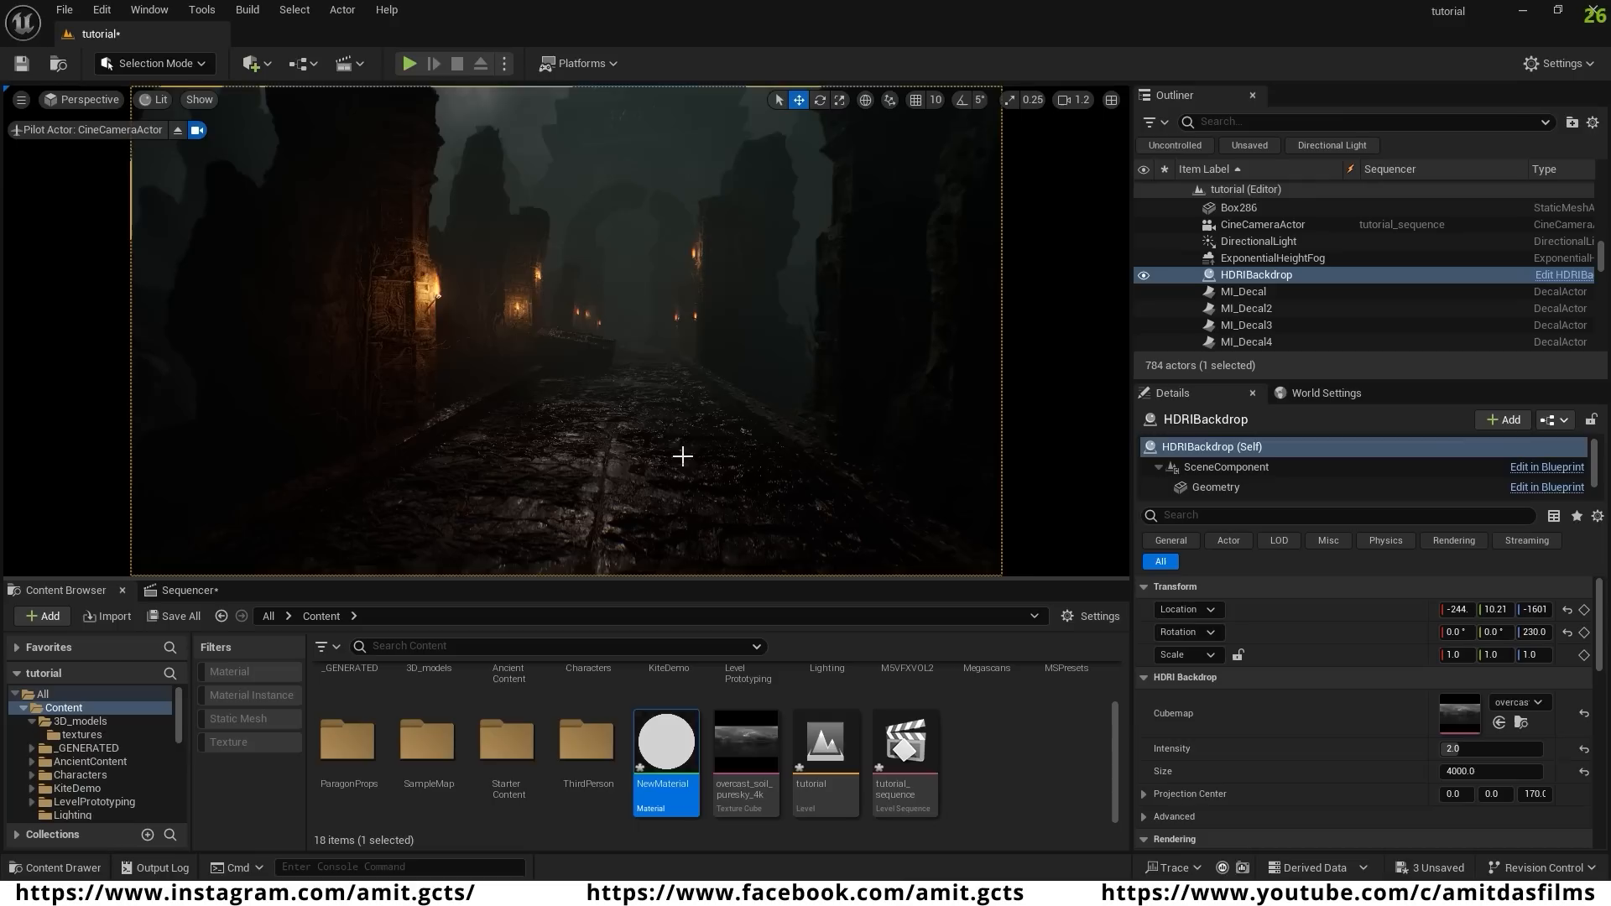
- Open the Surfaces folder of the Megascans content and filter it to material instances only
scroll(1020, 788, "down", 2)
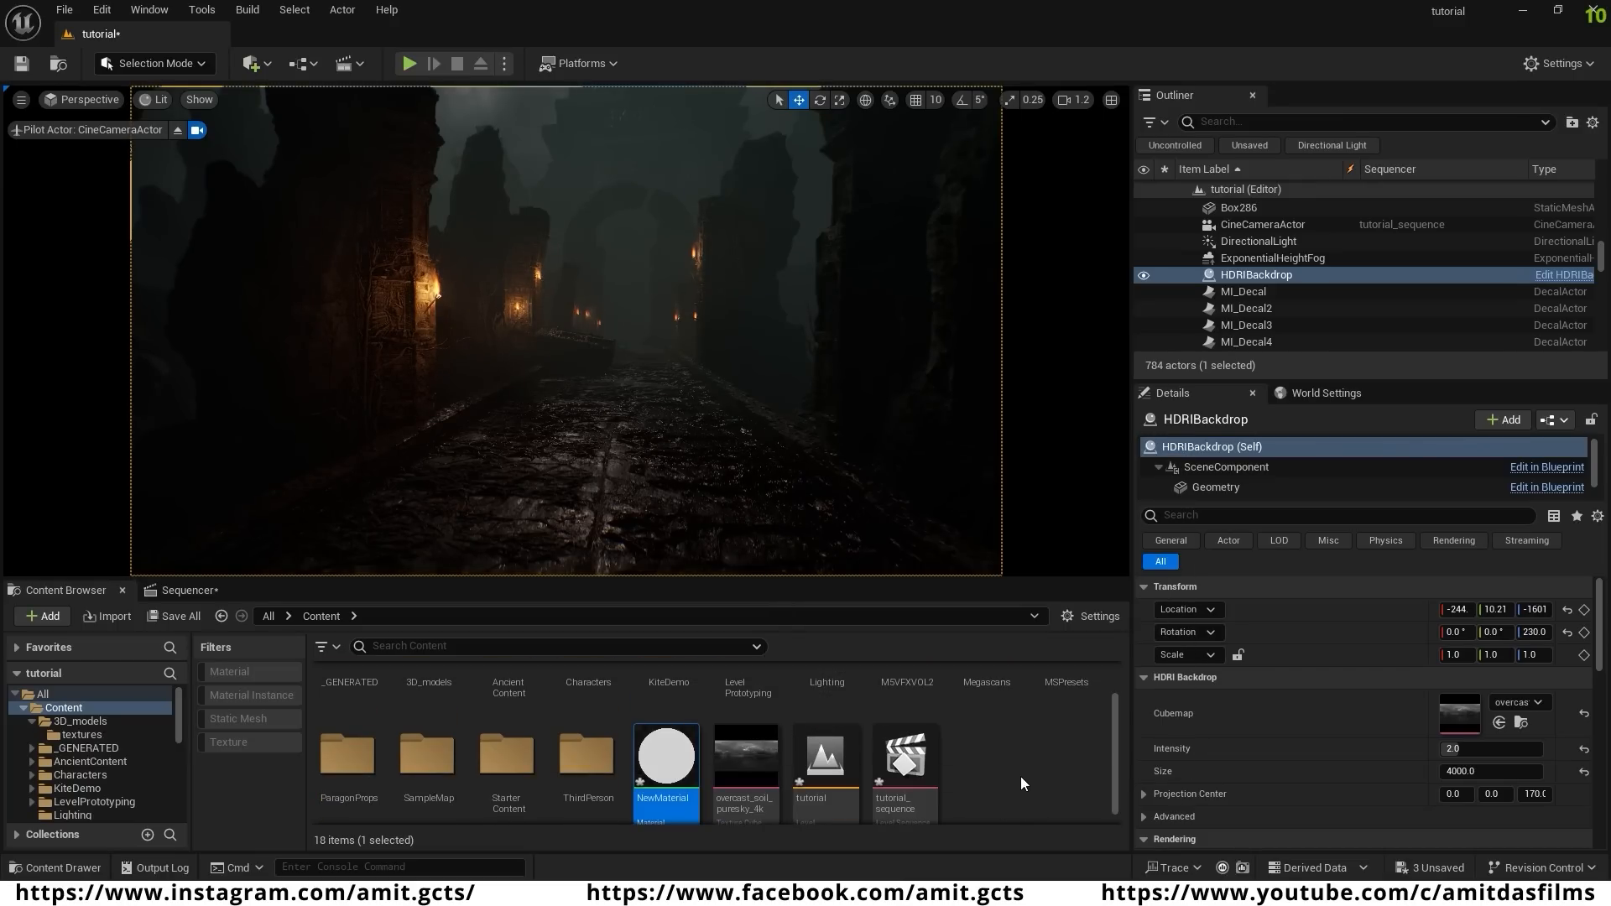
scroll(1020, 778, "up", 2)
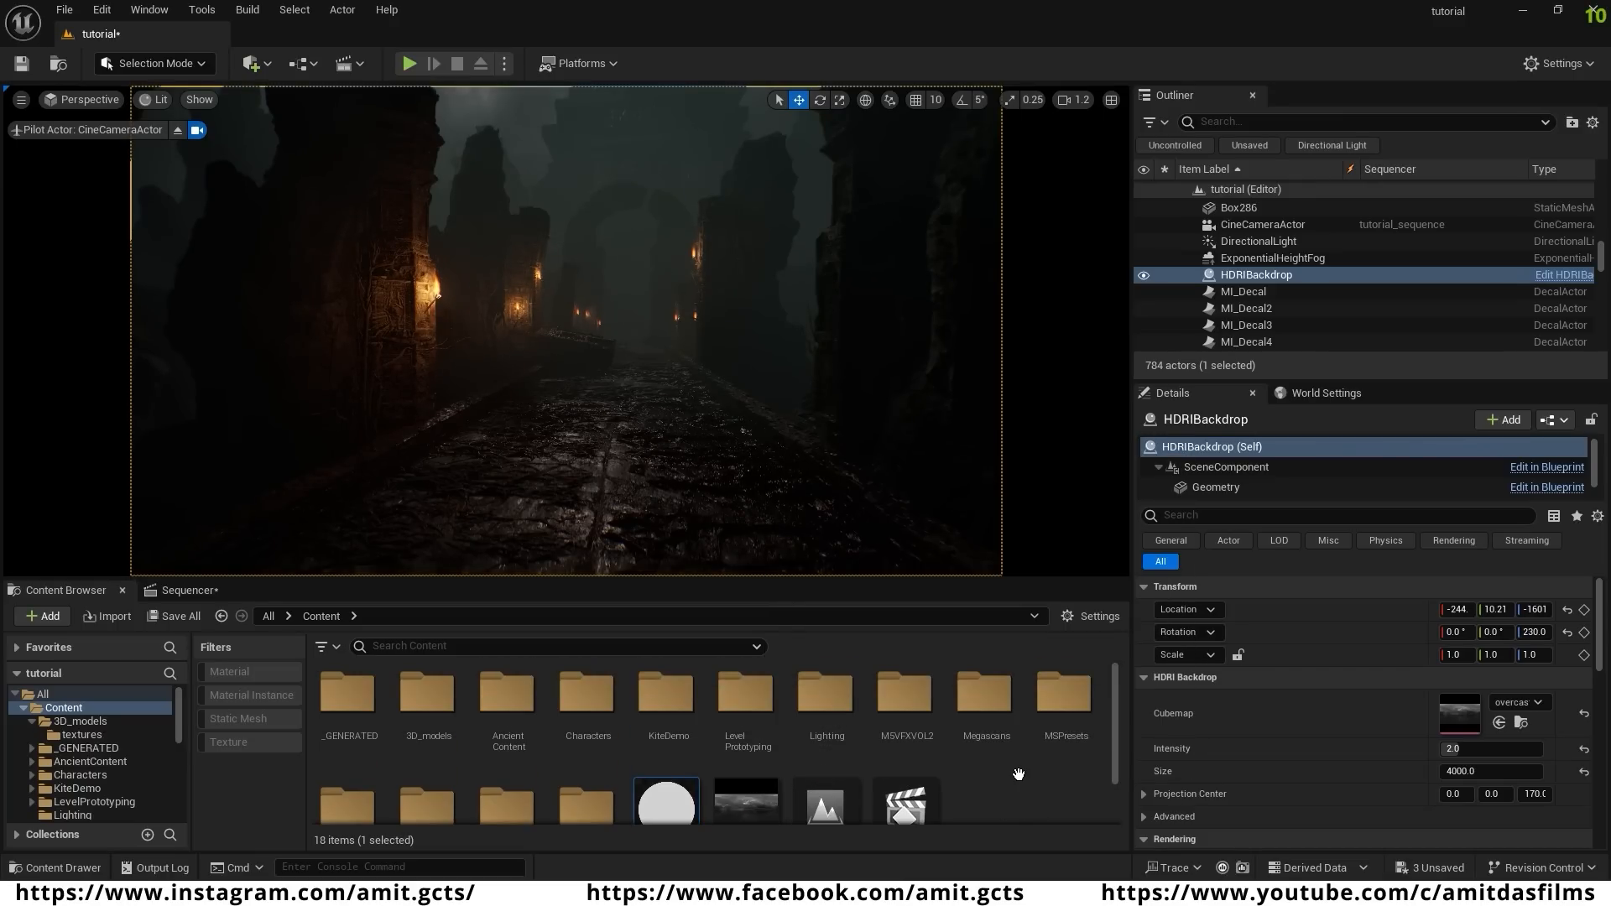
double_click(1004, 708)
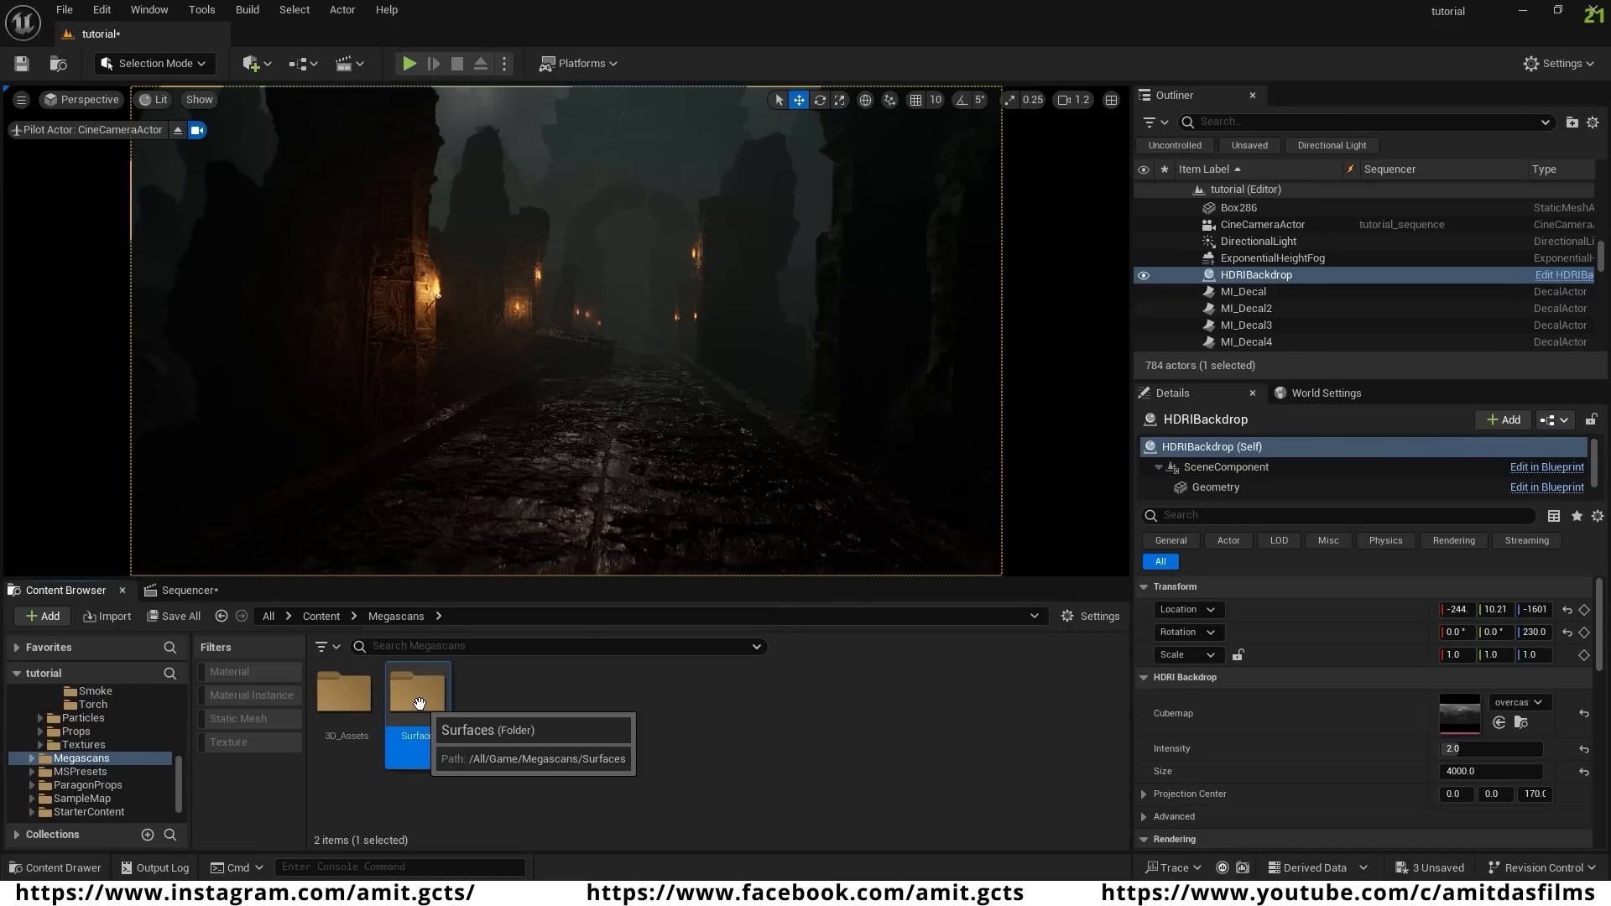
double_click(417, 696)
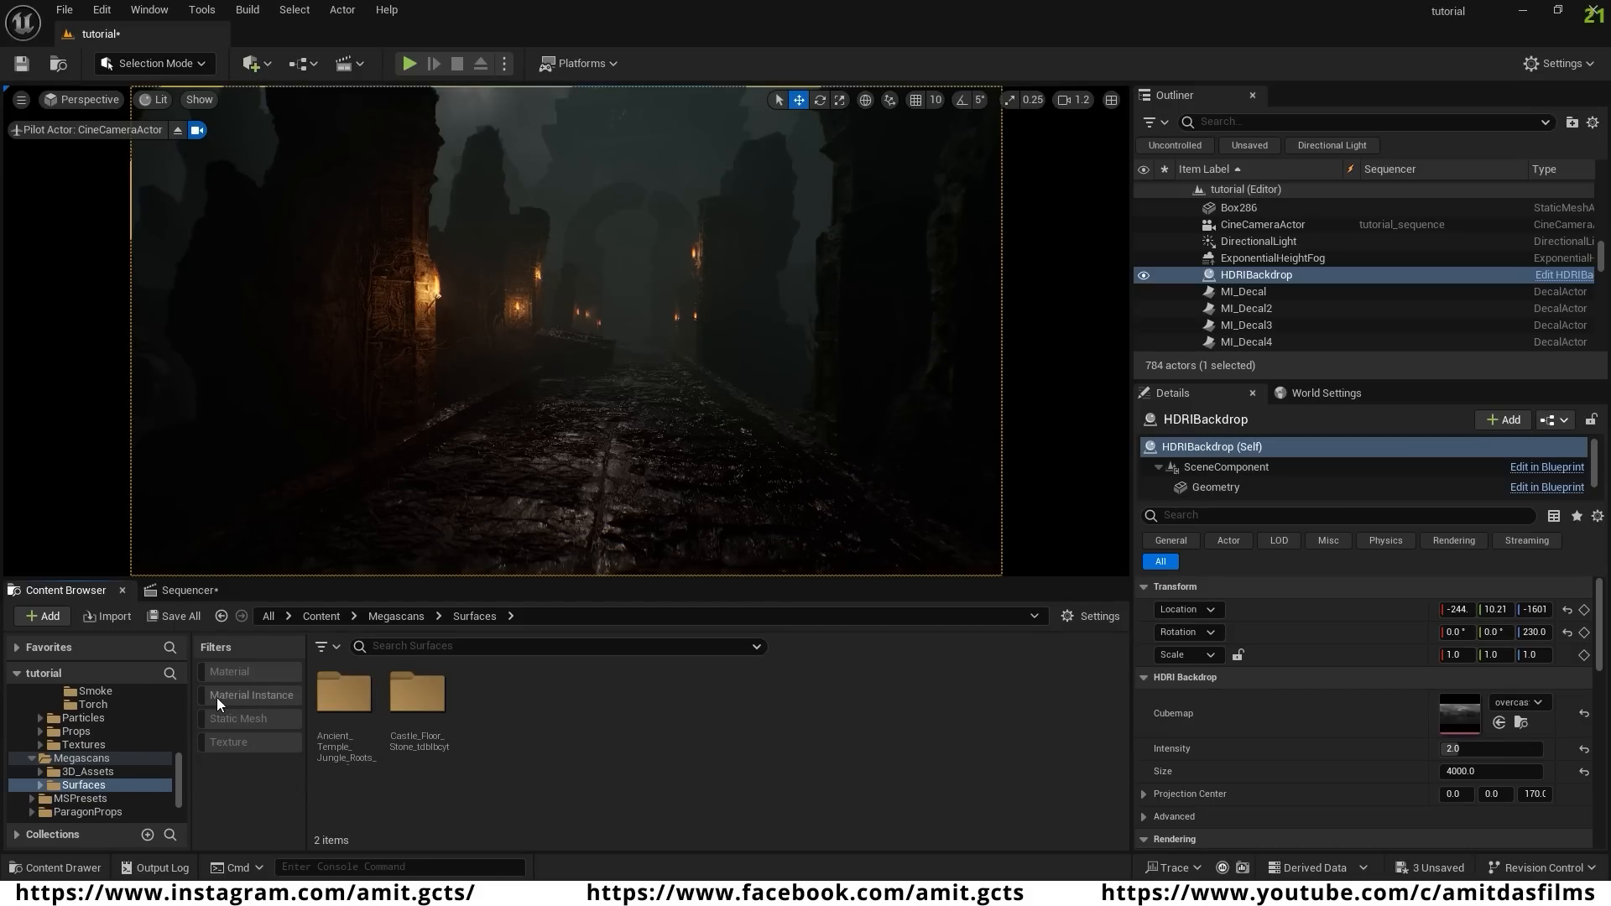
left_click(244, 696)
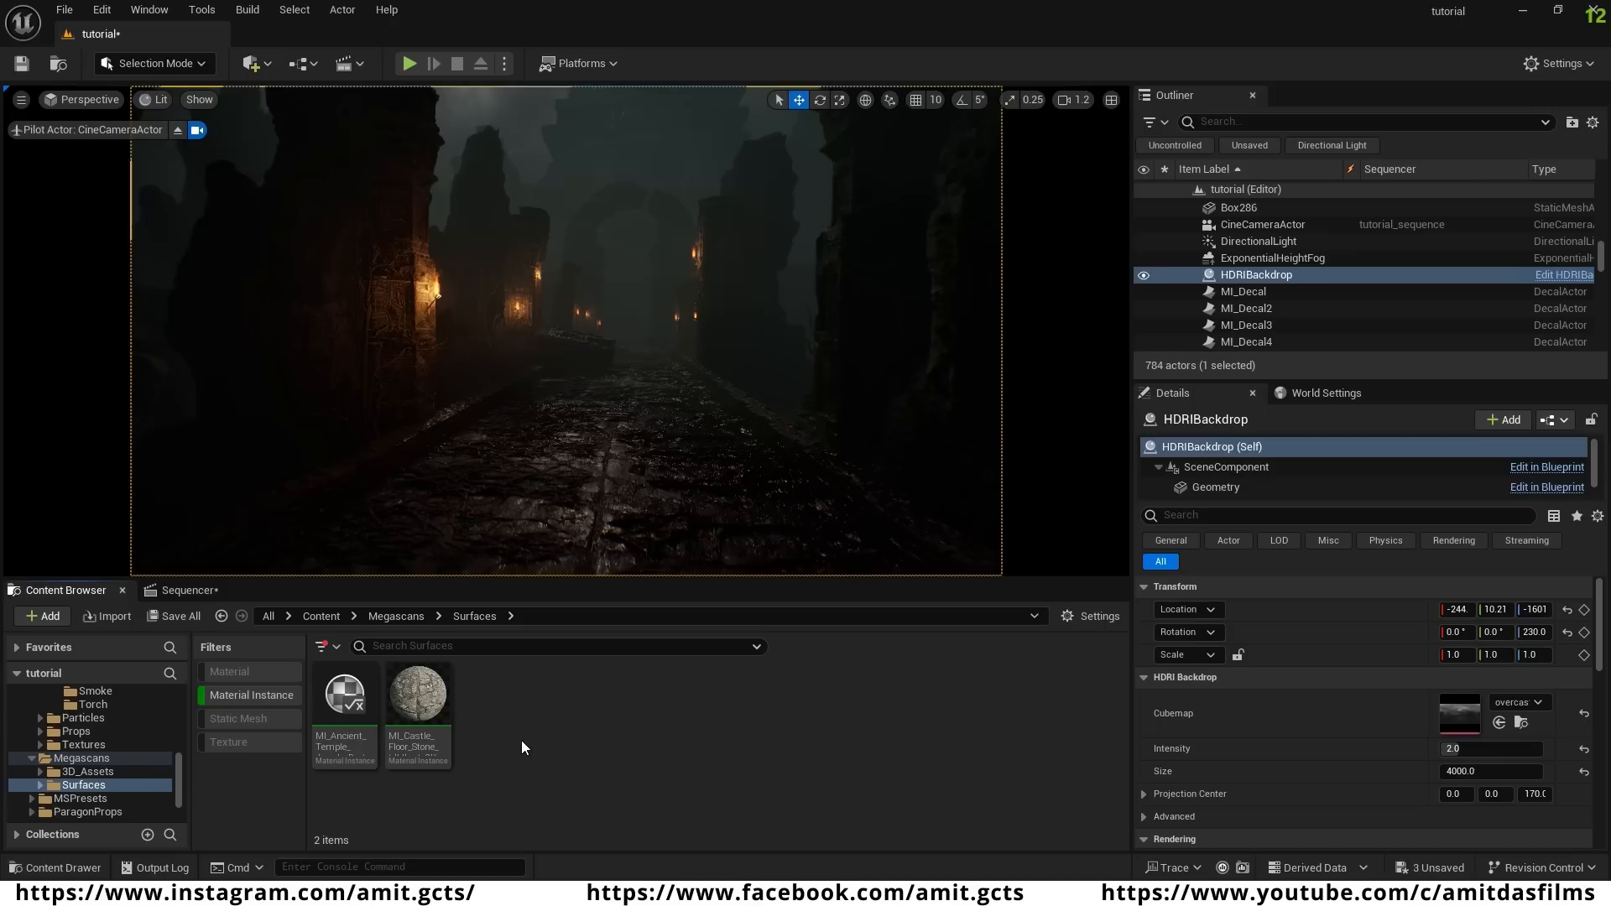
- Apply the MI_Ancient_Temple_Jungle_Roots material instance to the stone ledge along the edge of the path
left_click(345, 703)
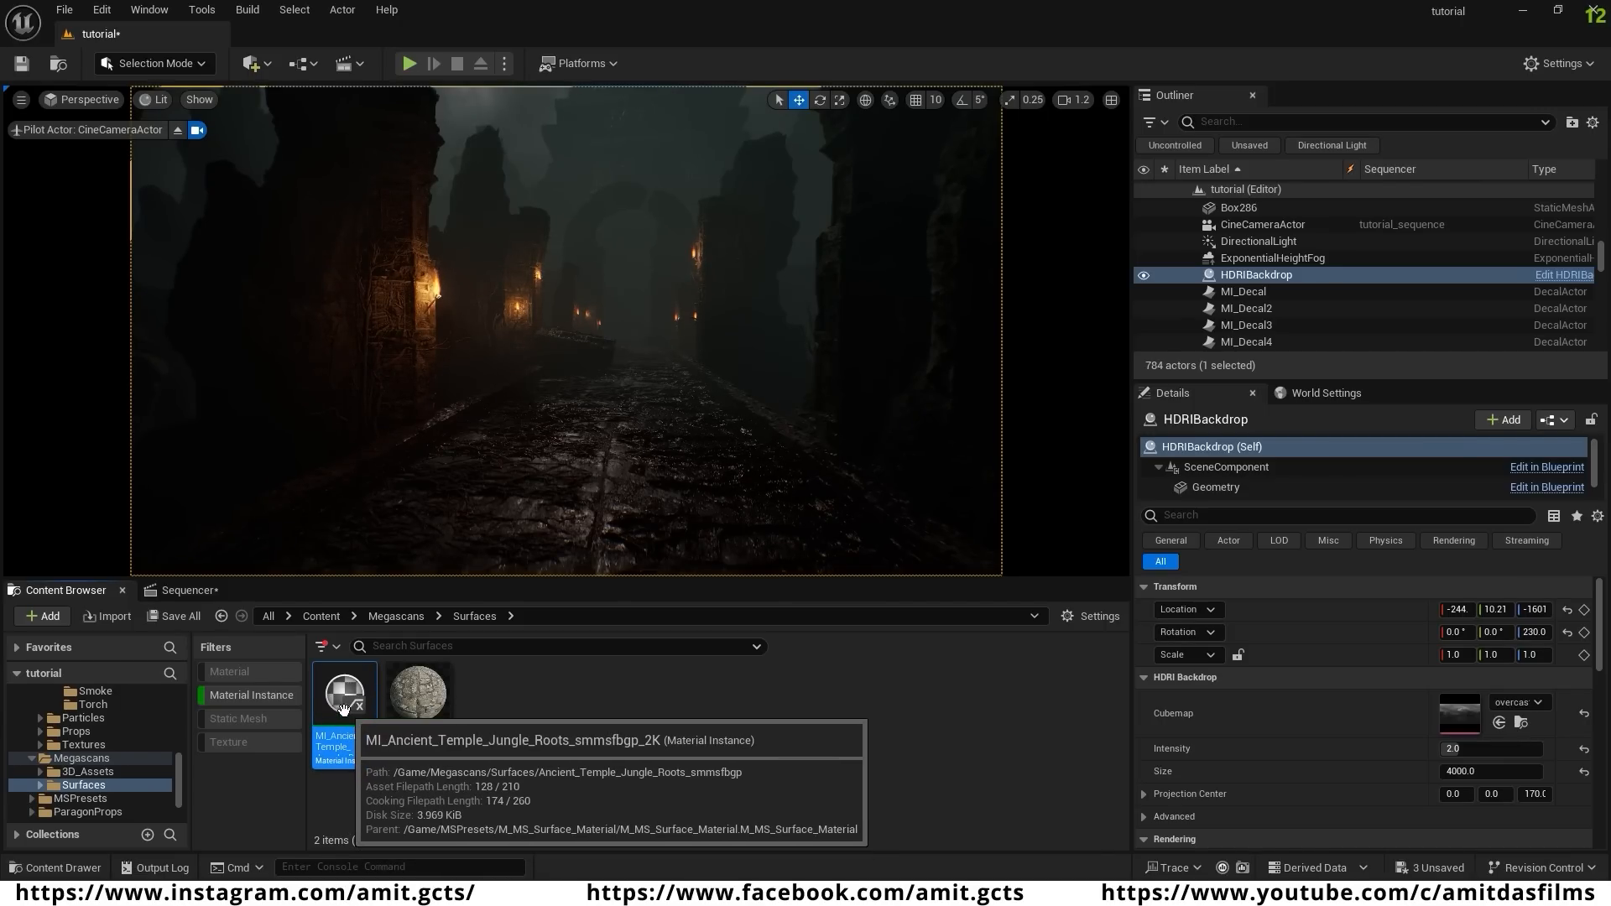
key("w")
right_click_drag(566, 331, 407, 374)
scroll(567, 331, "down", 3)
key("w")
right_click_drag(587, 395, 646, 476)
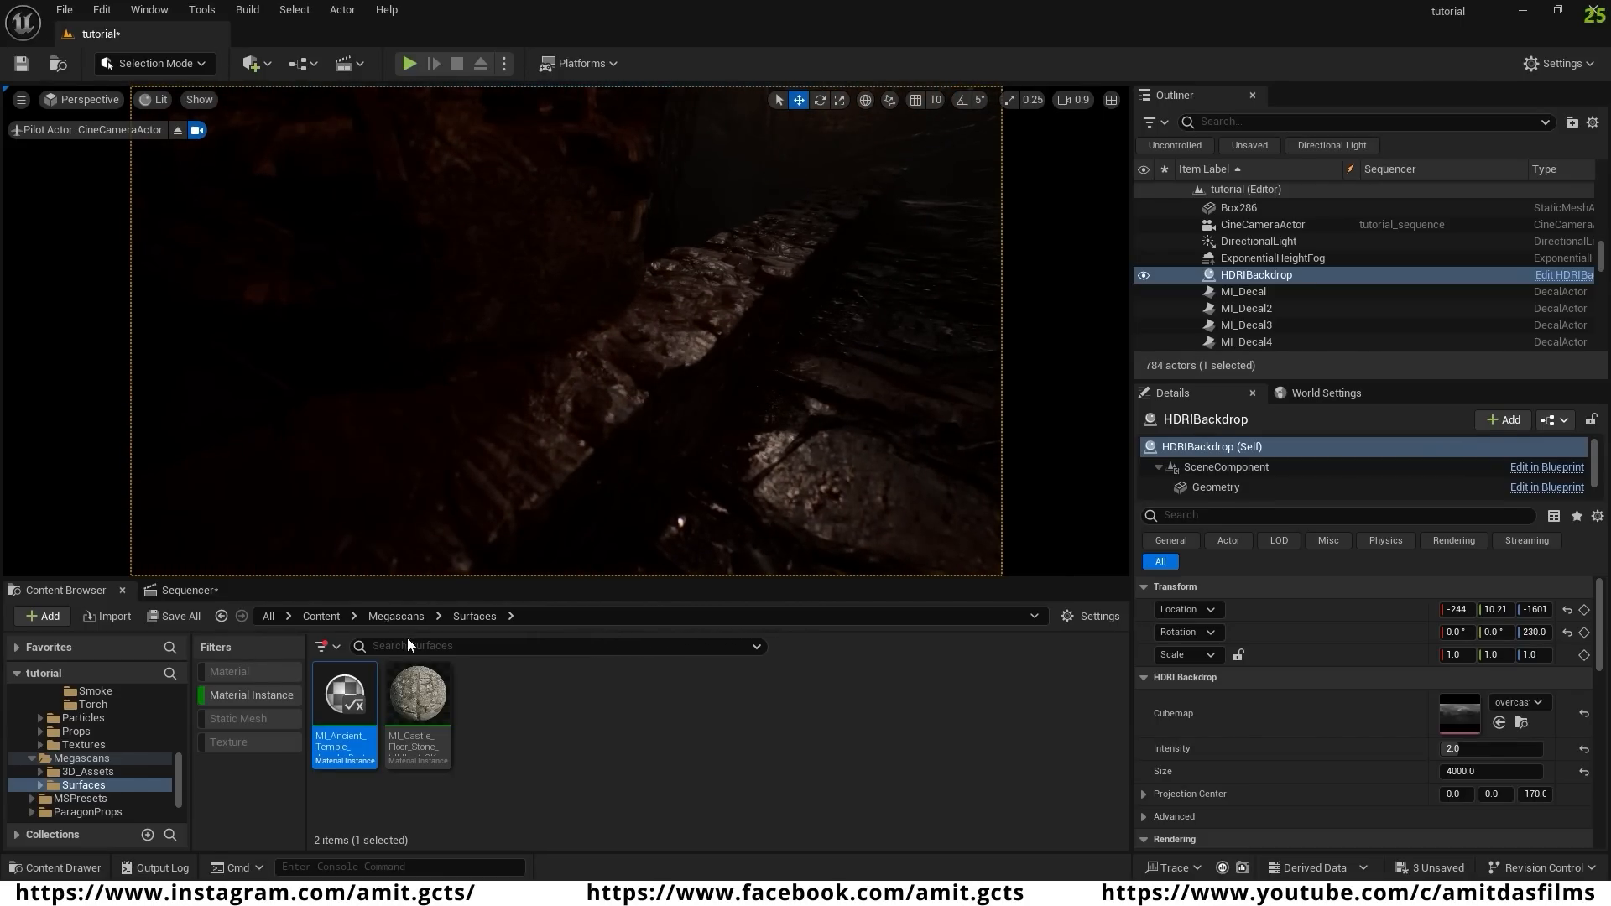
left_click_drag(363, 720, 666, 334)
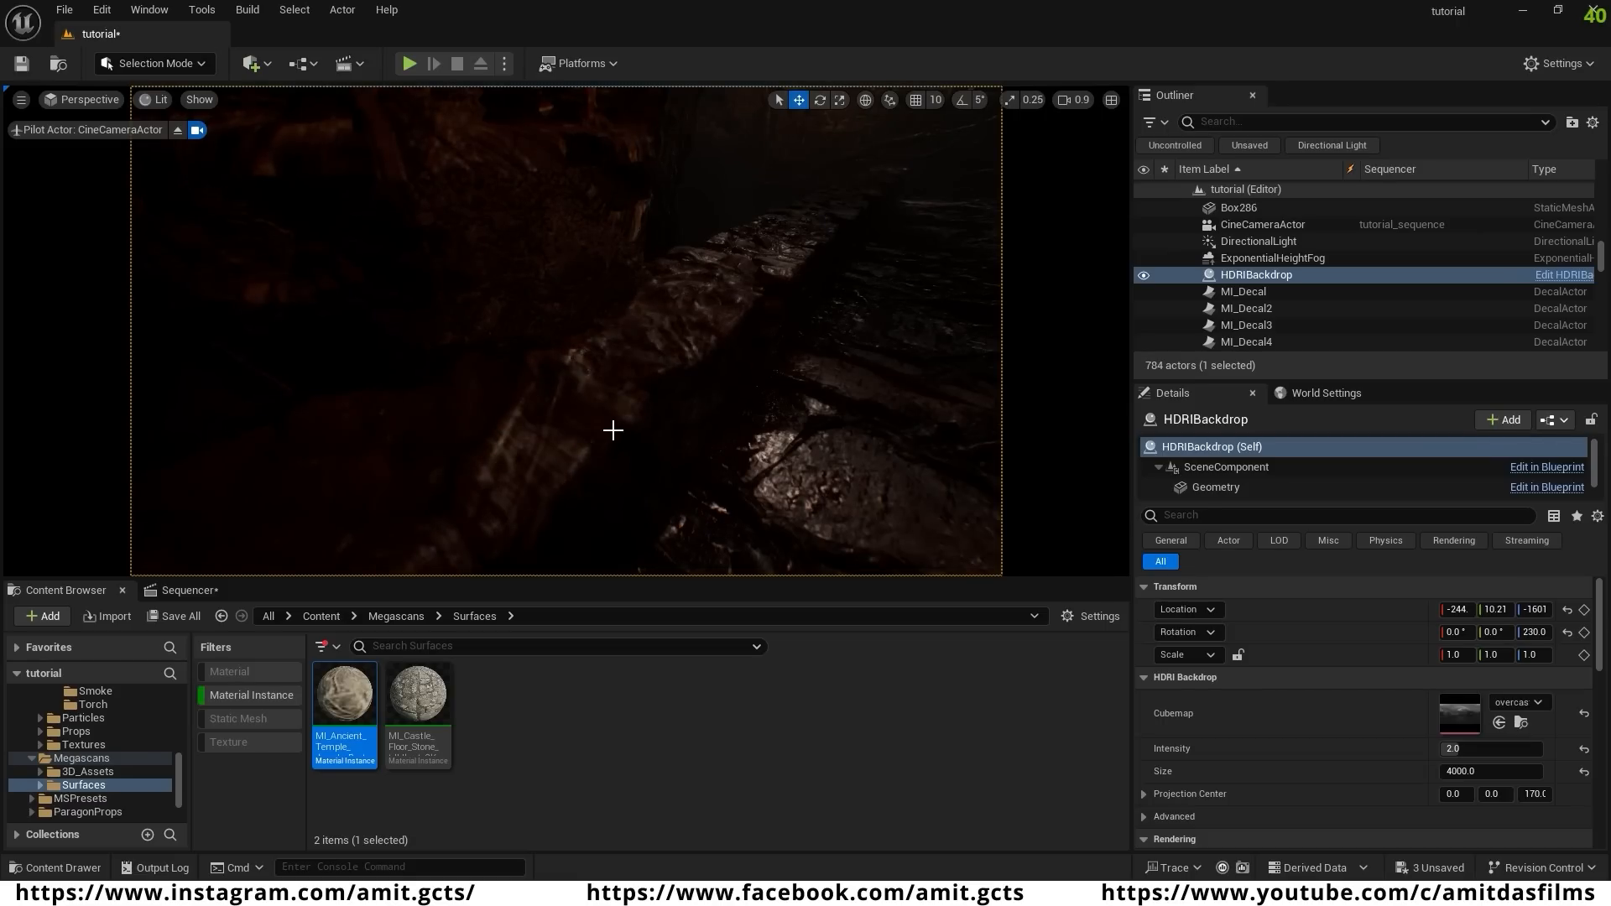
- Apply the MI_Ancient_Temple_Jungle_Roots material instance to the torchlit front pillar
right_click_drag(611, 408, 461, 386)
right_click_drag(587, 537, 650, 499)
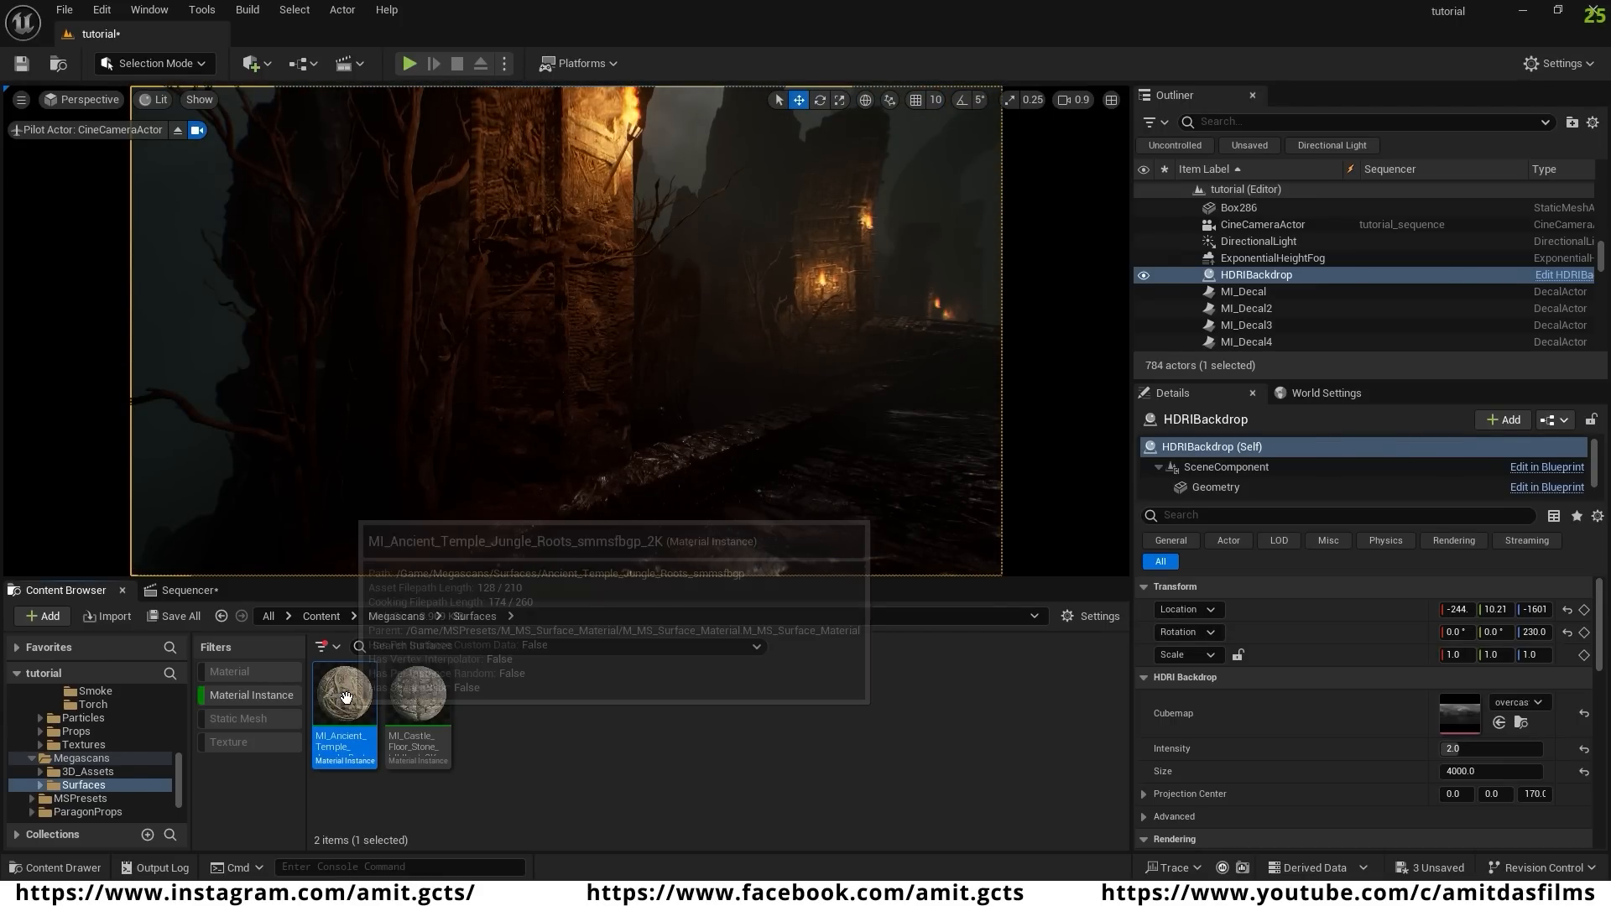
left_click_drag(331, 692, 517, 267)
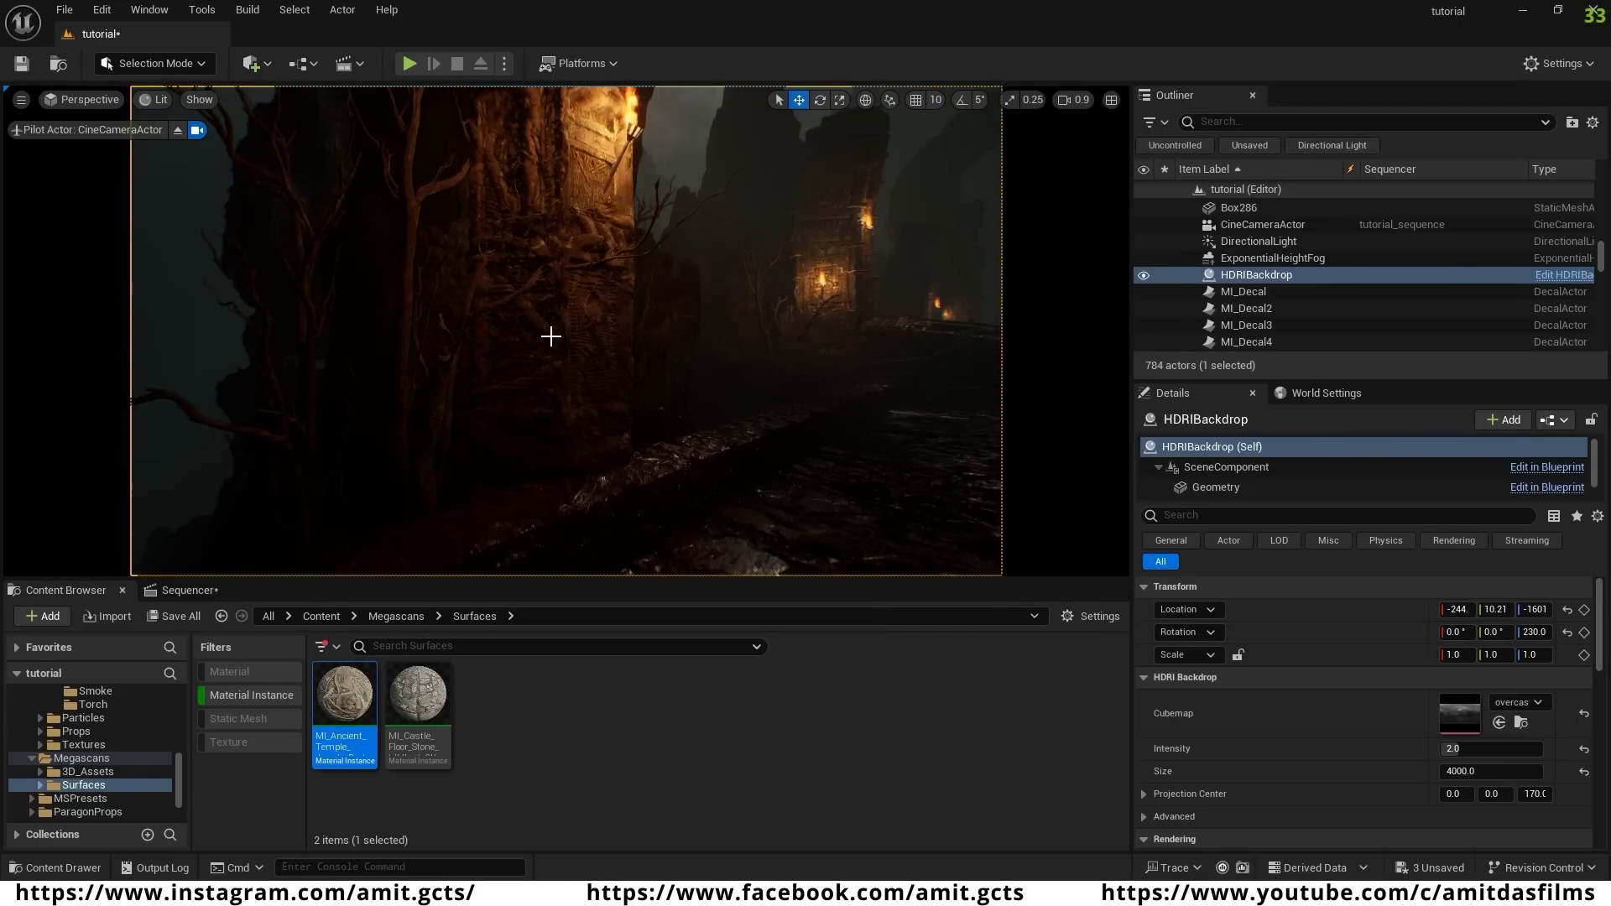
right_click_drag(550, 335, 529, 294)
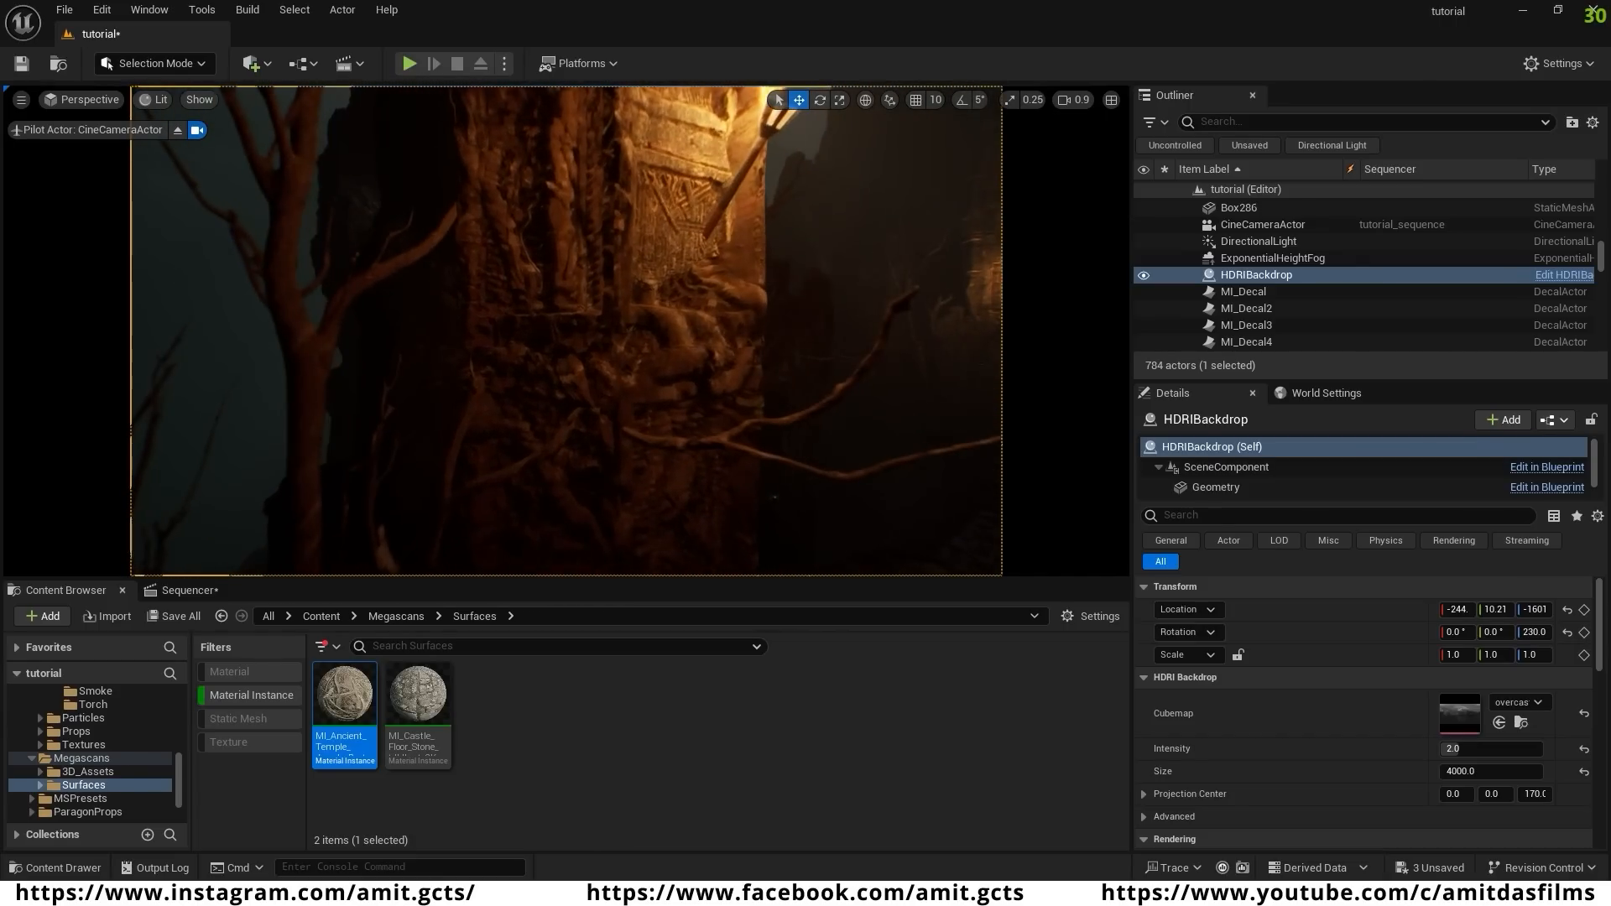
- Open the jungle roots material instance, enable its Tiling/Offset parameter, and set Tiling X and Tiling Y to 5
double_click(342, 692)
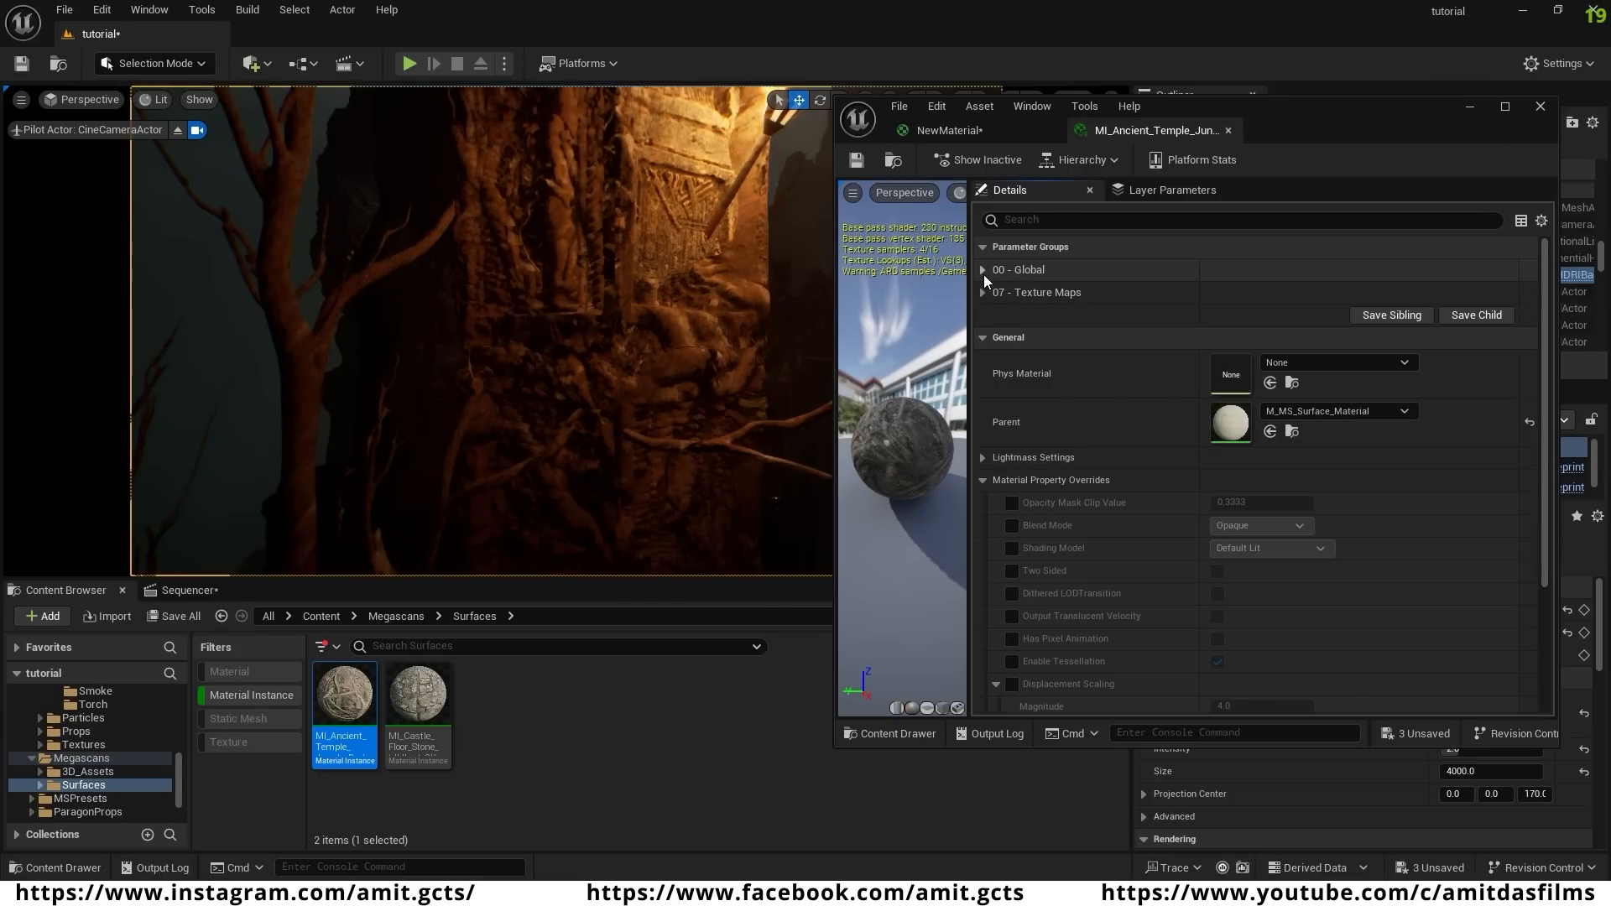
left_click(983, 271)
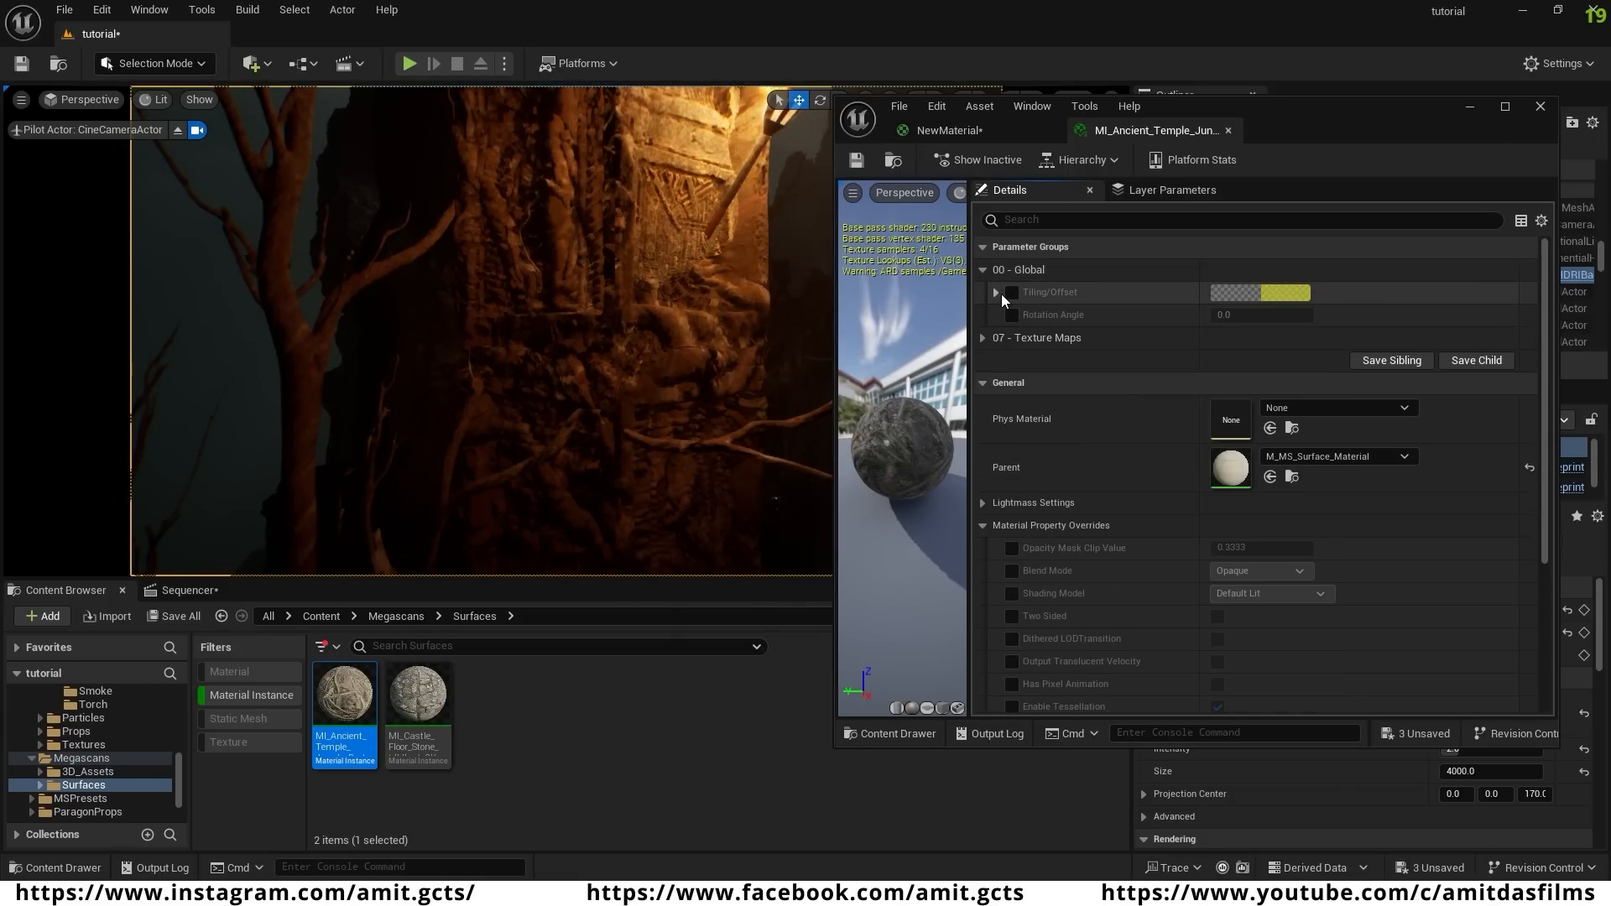
left_click(1013, 292)
left_click(995, 293)
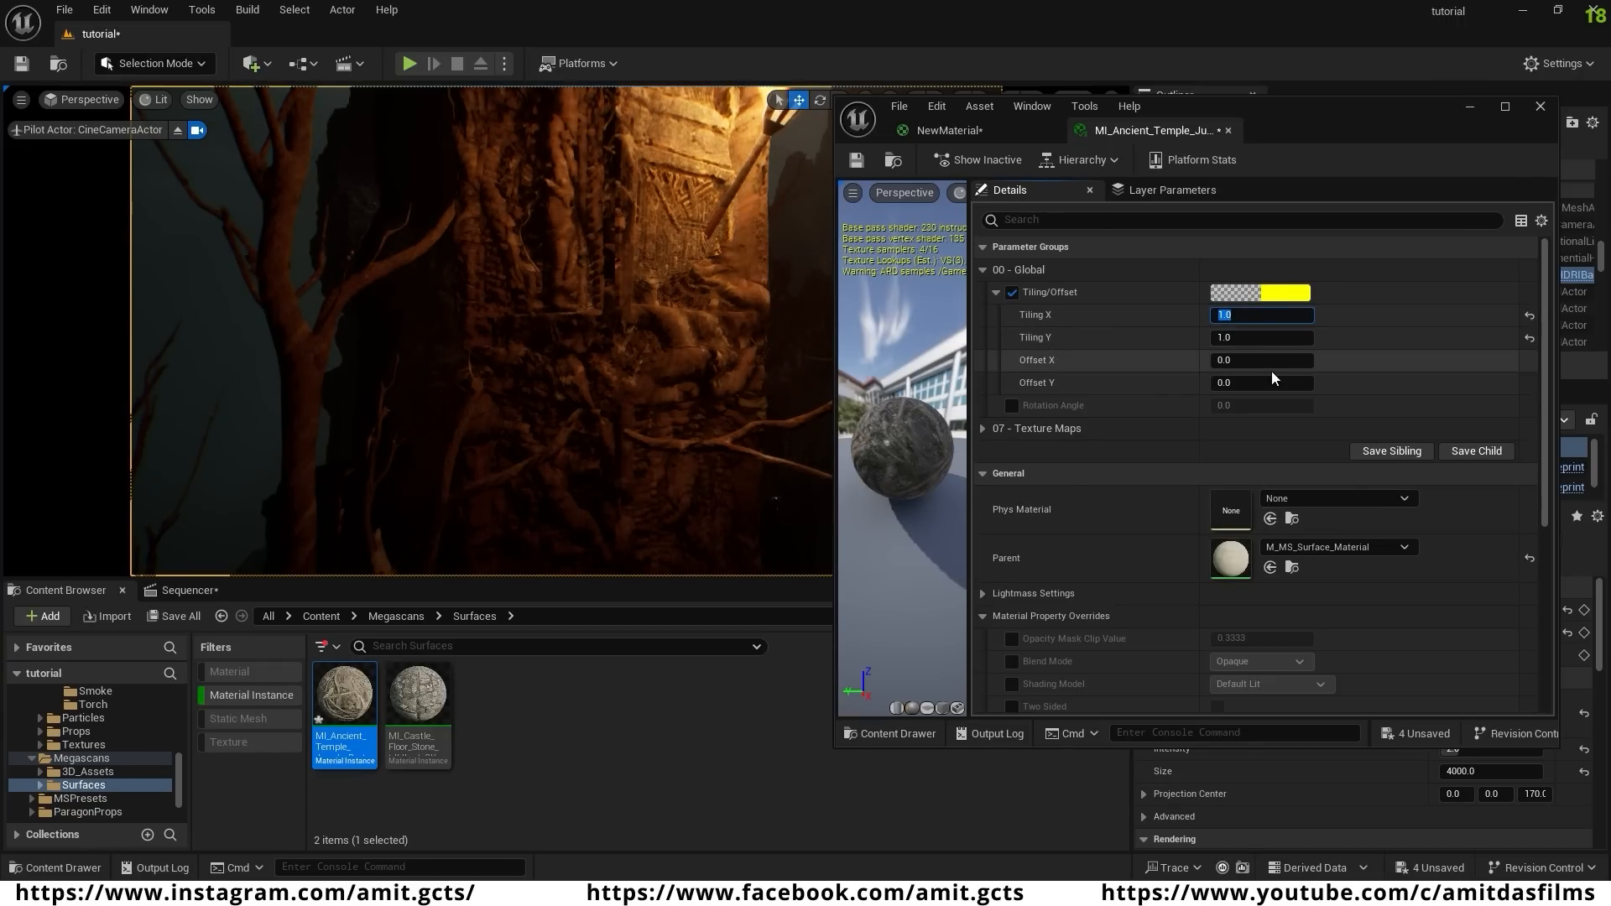
key("Return")
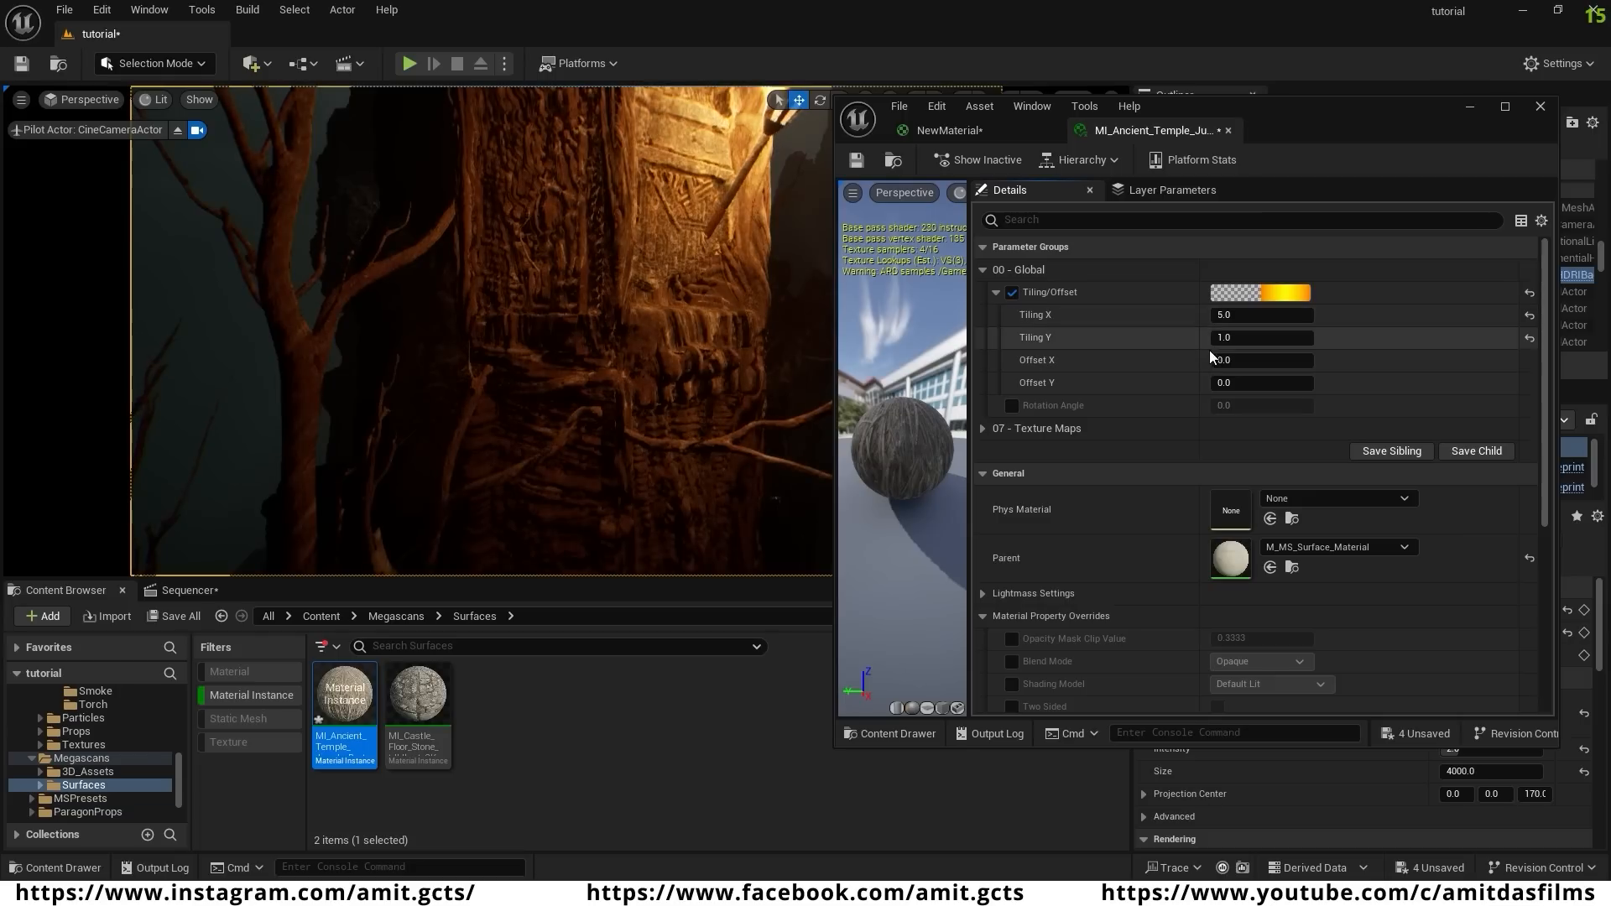
type("5")
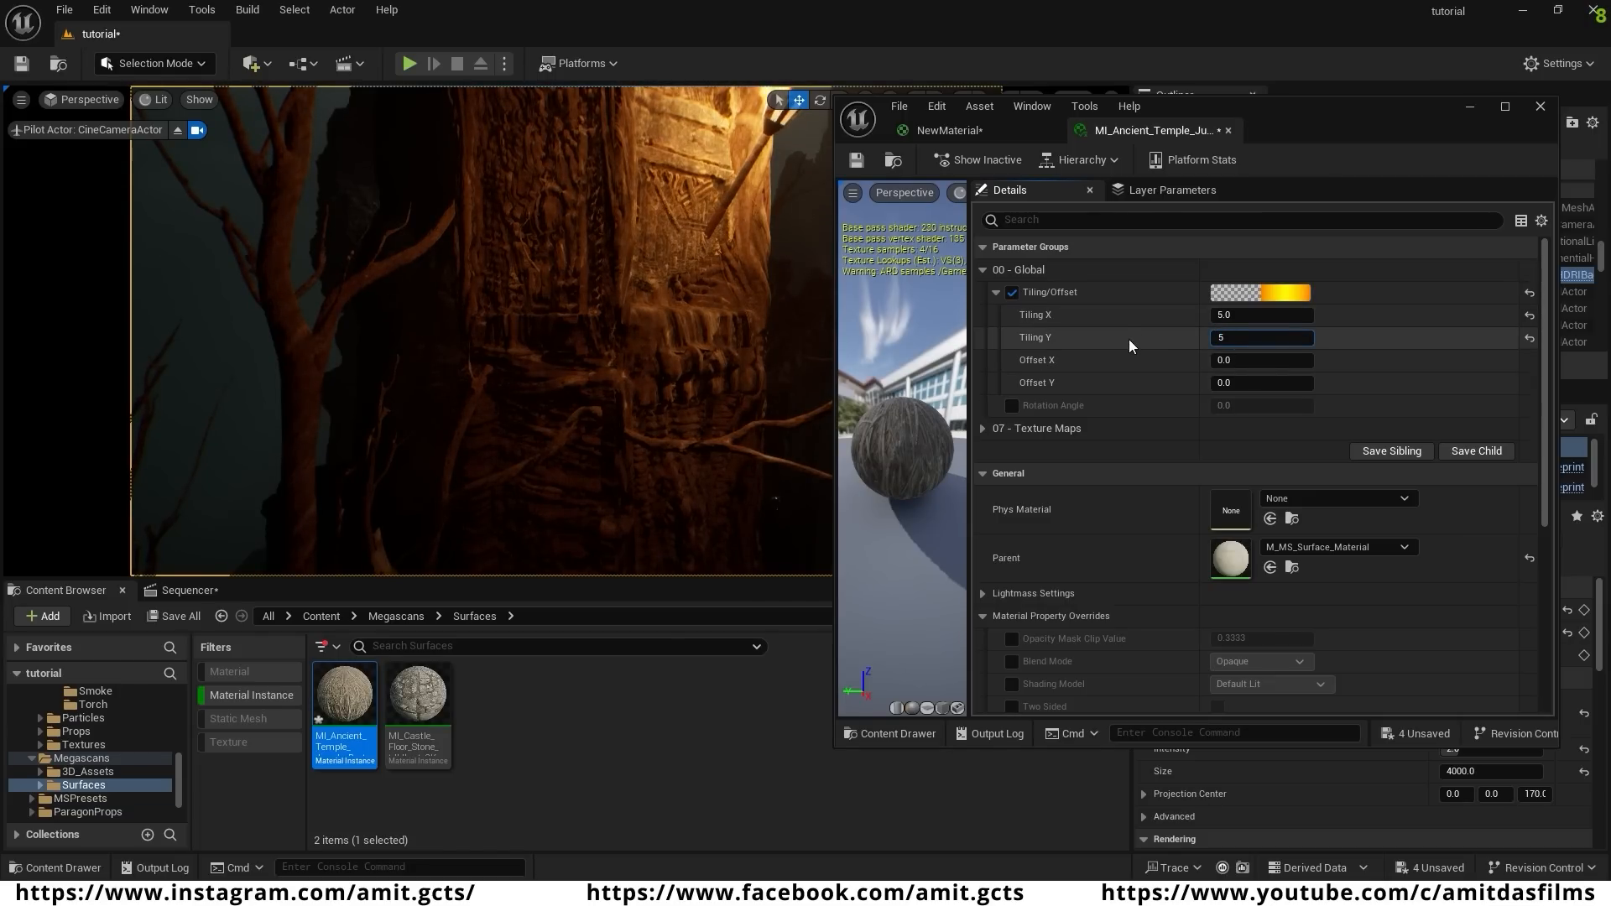
key("Return")
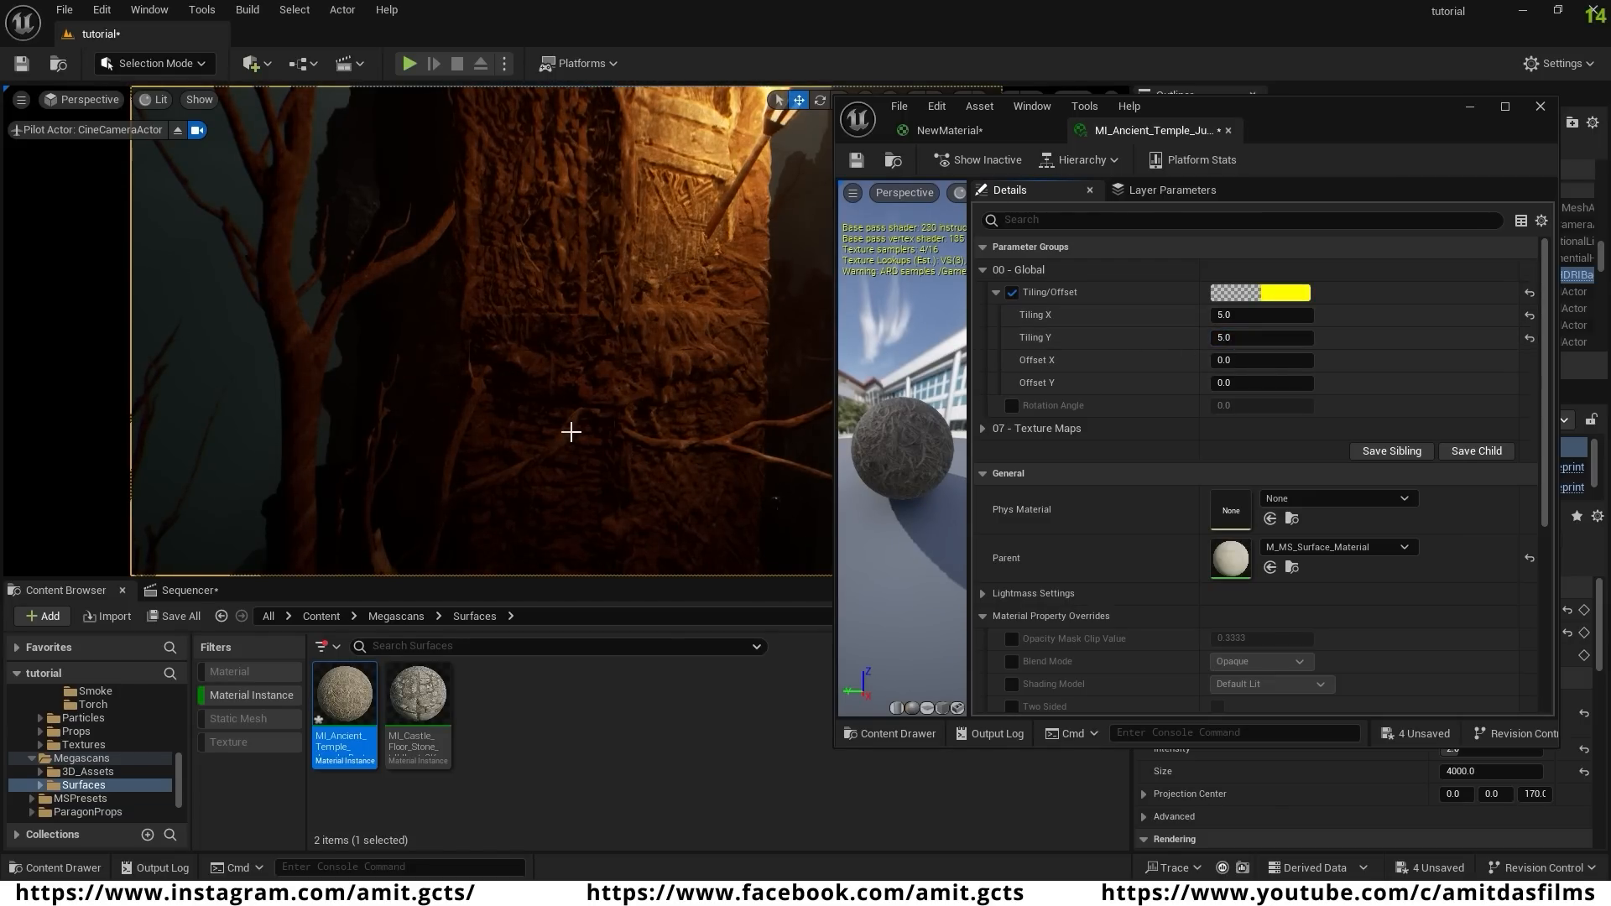
right_click_drag(571, 432, 497, 250)
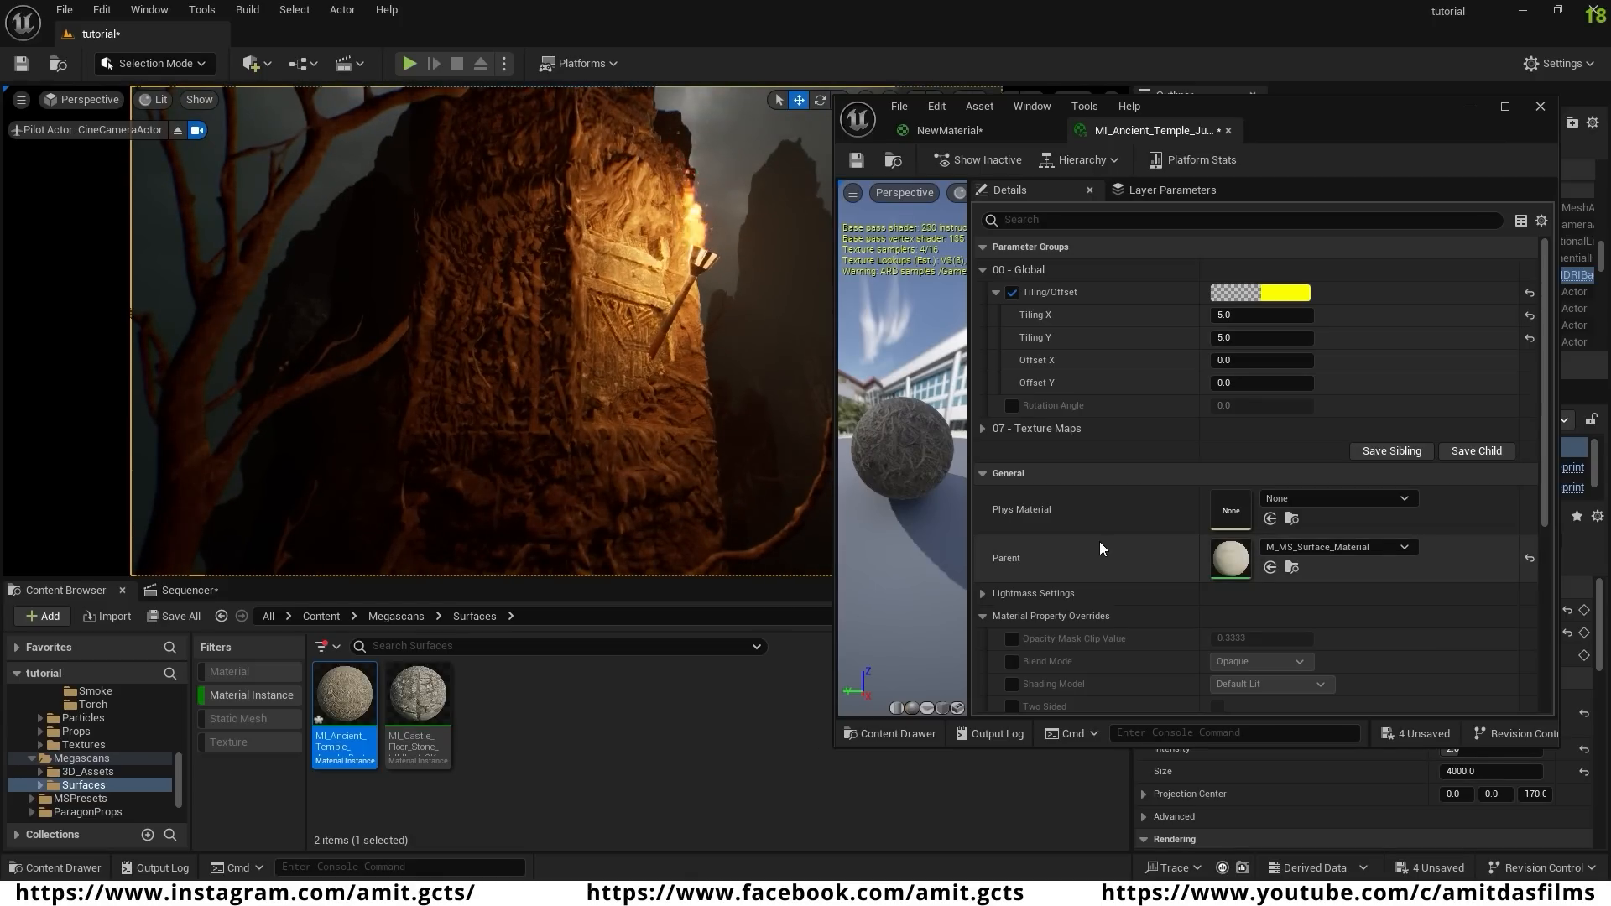
- Enable the jungle roots material instance's Displacement Scaling override and set its Magnitude to 10
scroll(1100, 537, "down", 8)
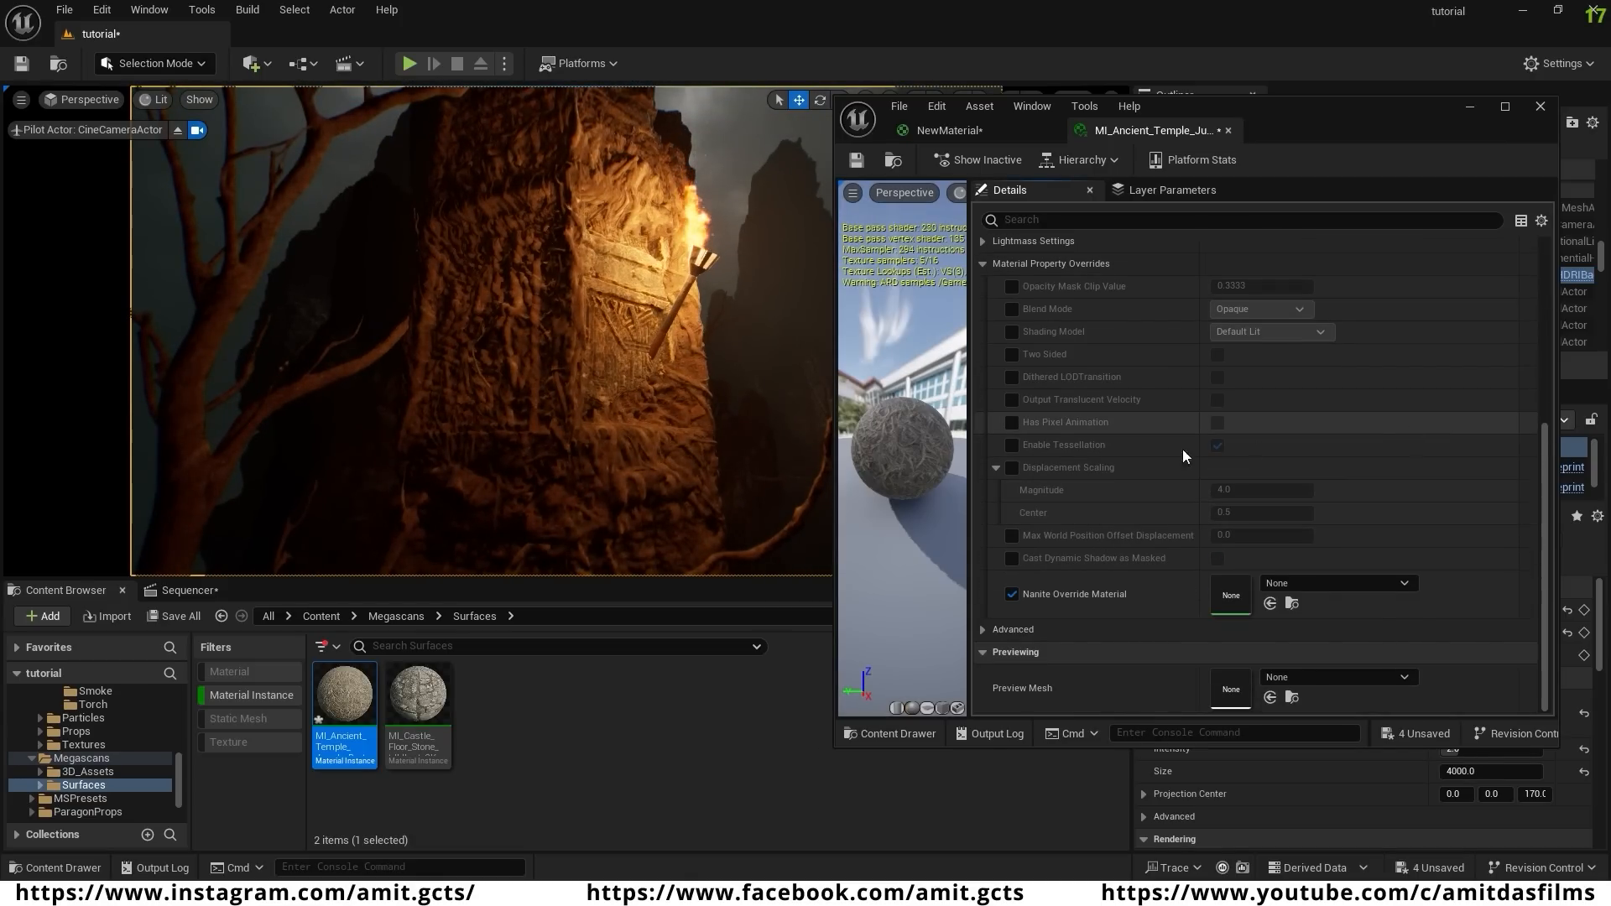
left_click(1011, 468)
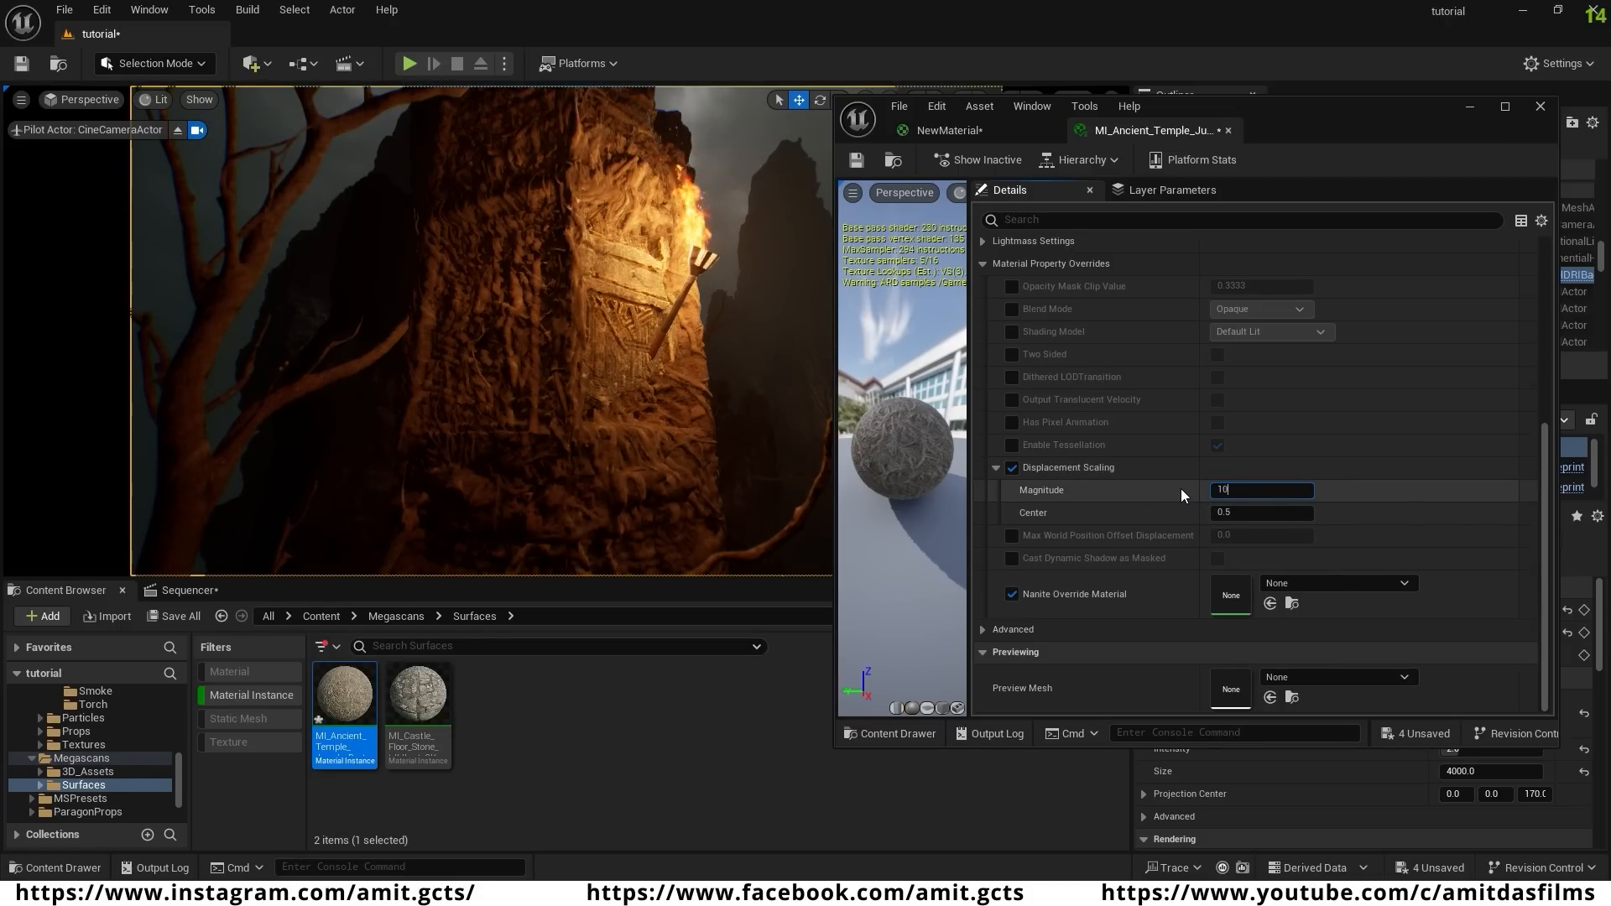
key("Return")
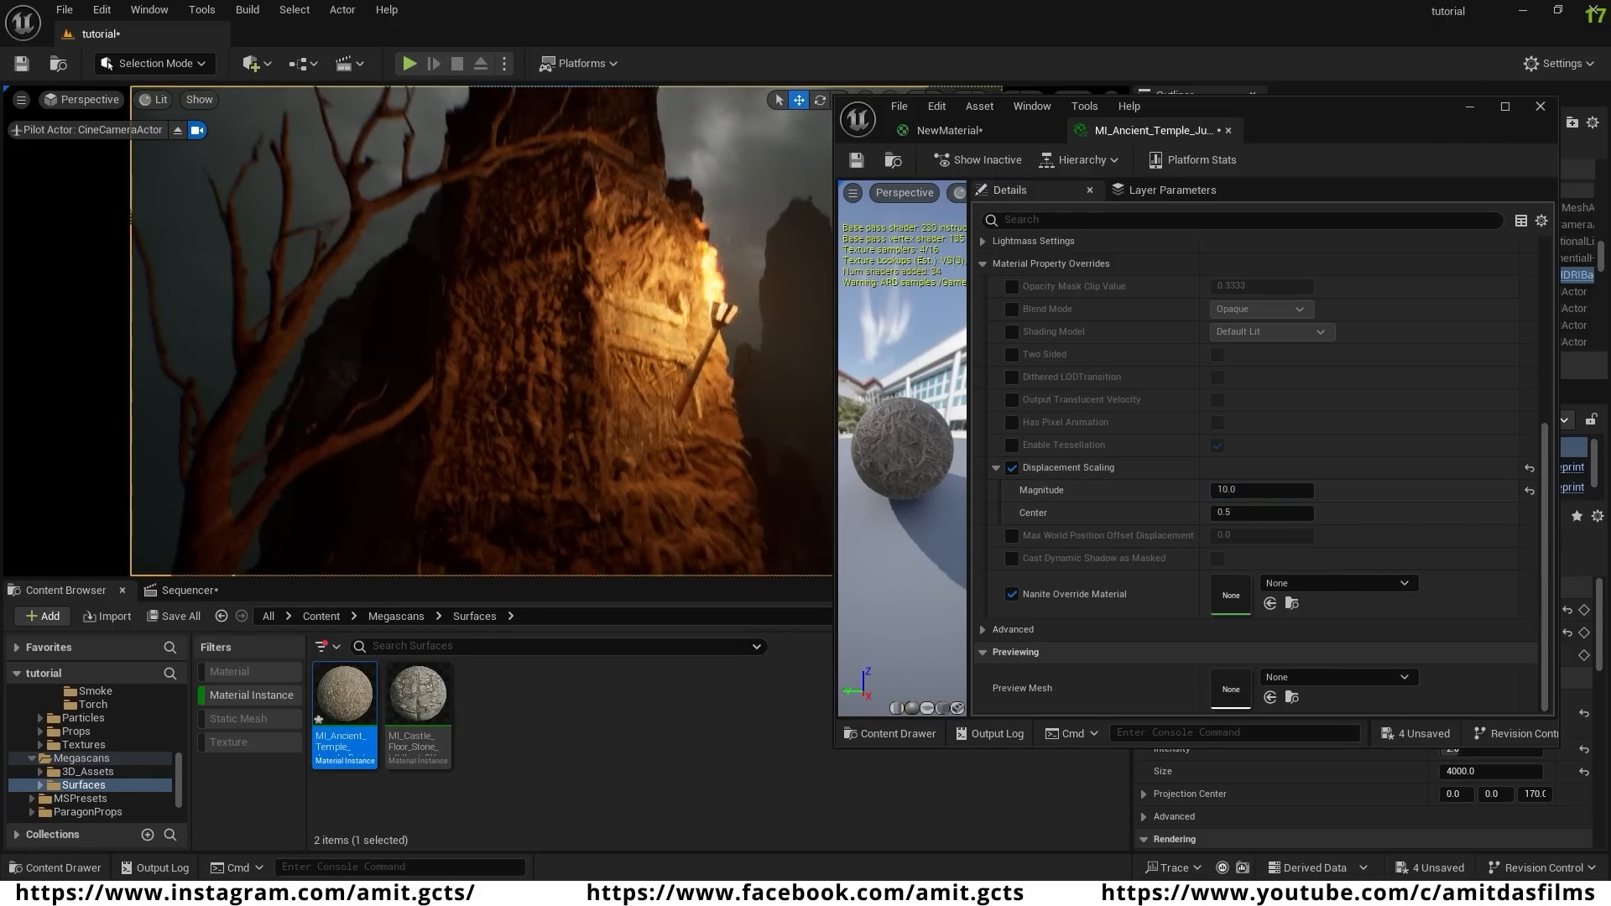
- Apply the MI_Ancient_Temple_Jungle_Roots material instance to more stone pieces along both sides of the path and minimize the material editor
right_click_drag(527, 327, 512, 436)
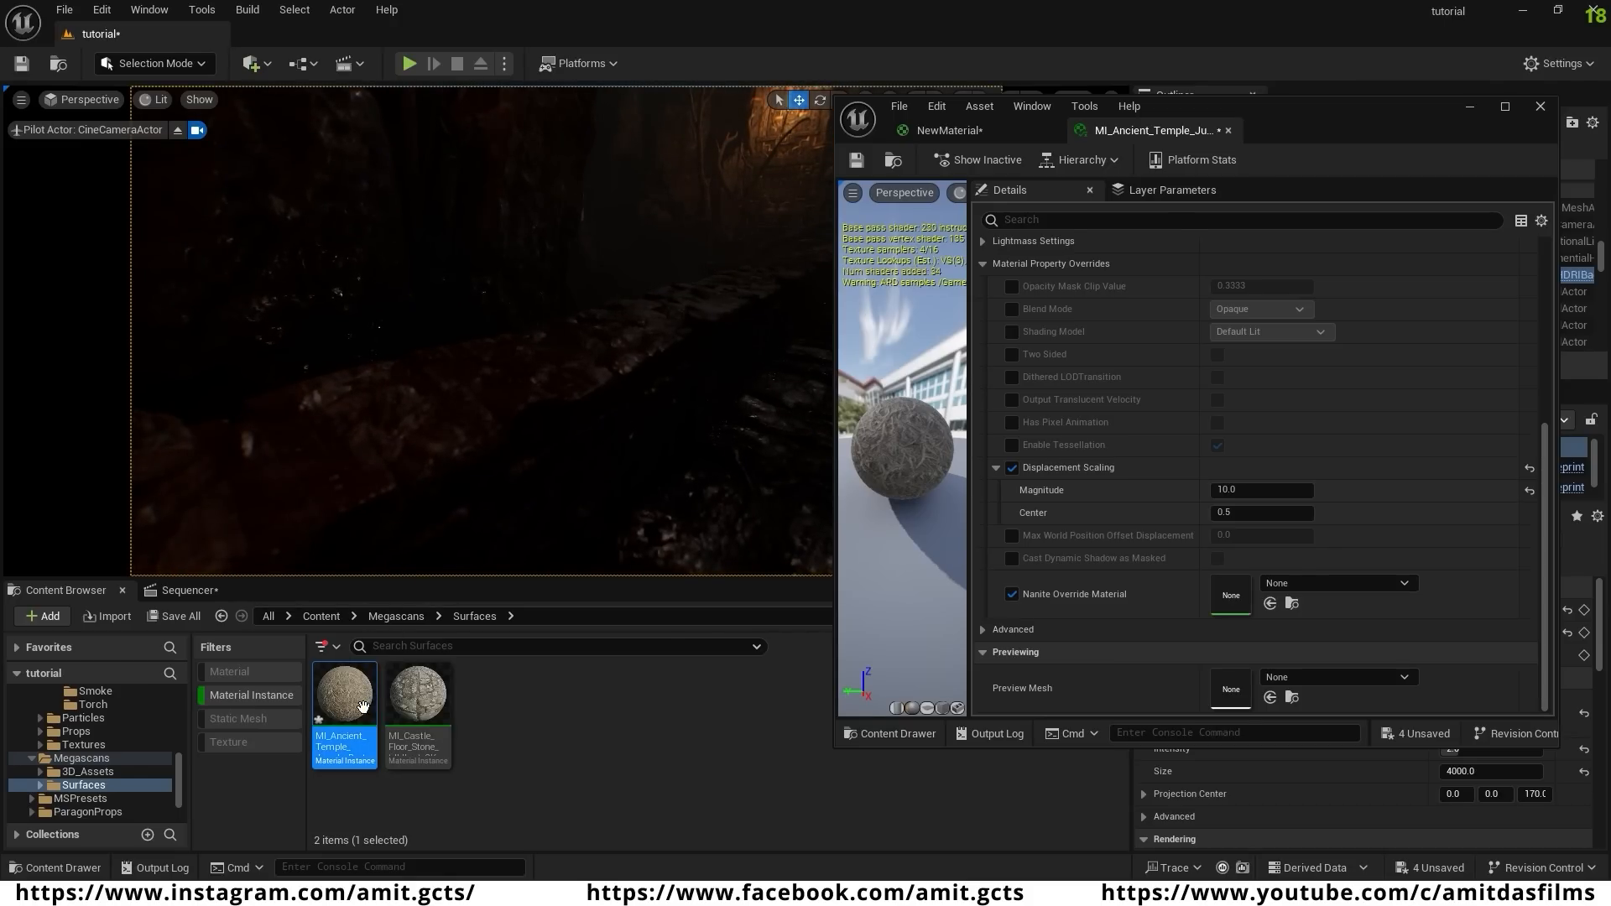
left_click_drag(362, 707, 621, 352)
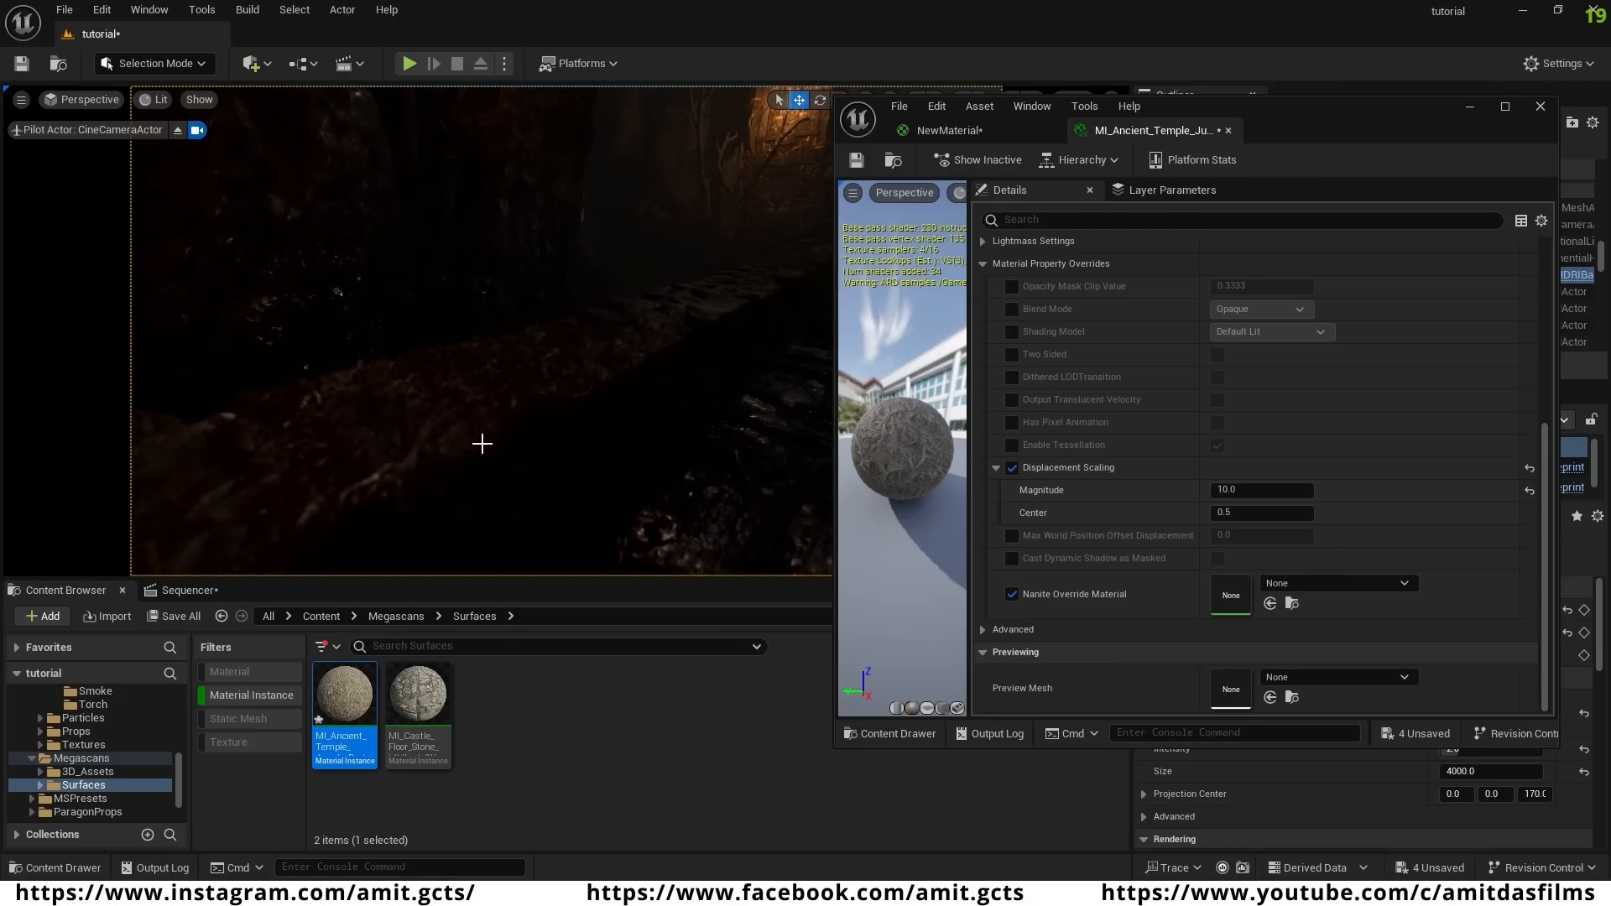
right_click_drag(481, 443, 436, 403)
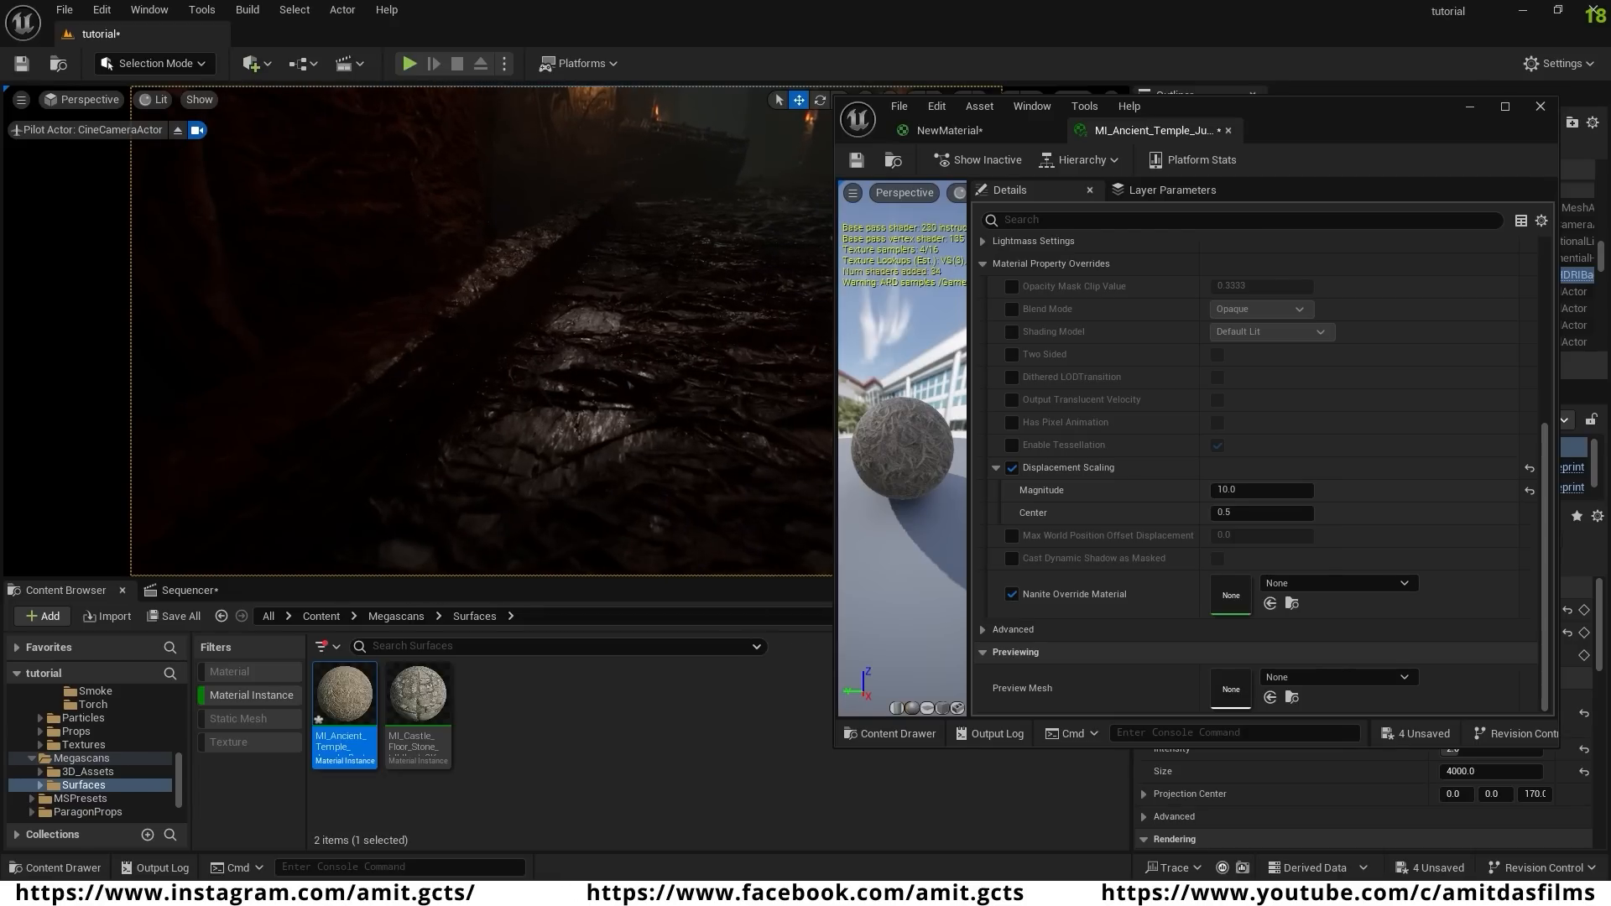
left_click_drag(350, 701, 555, 435)
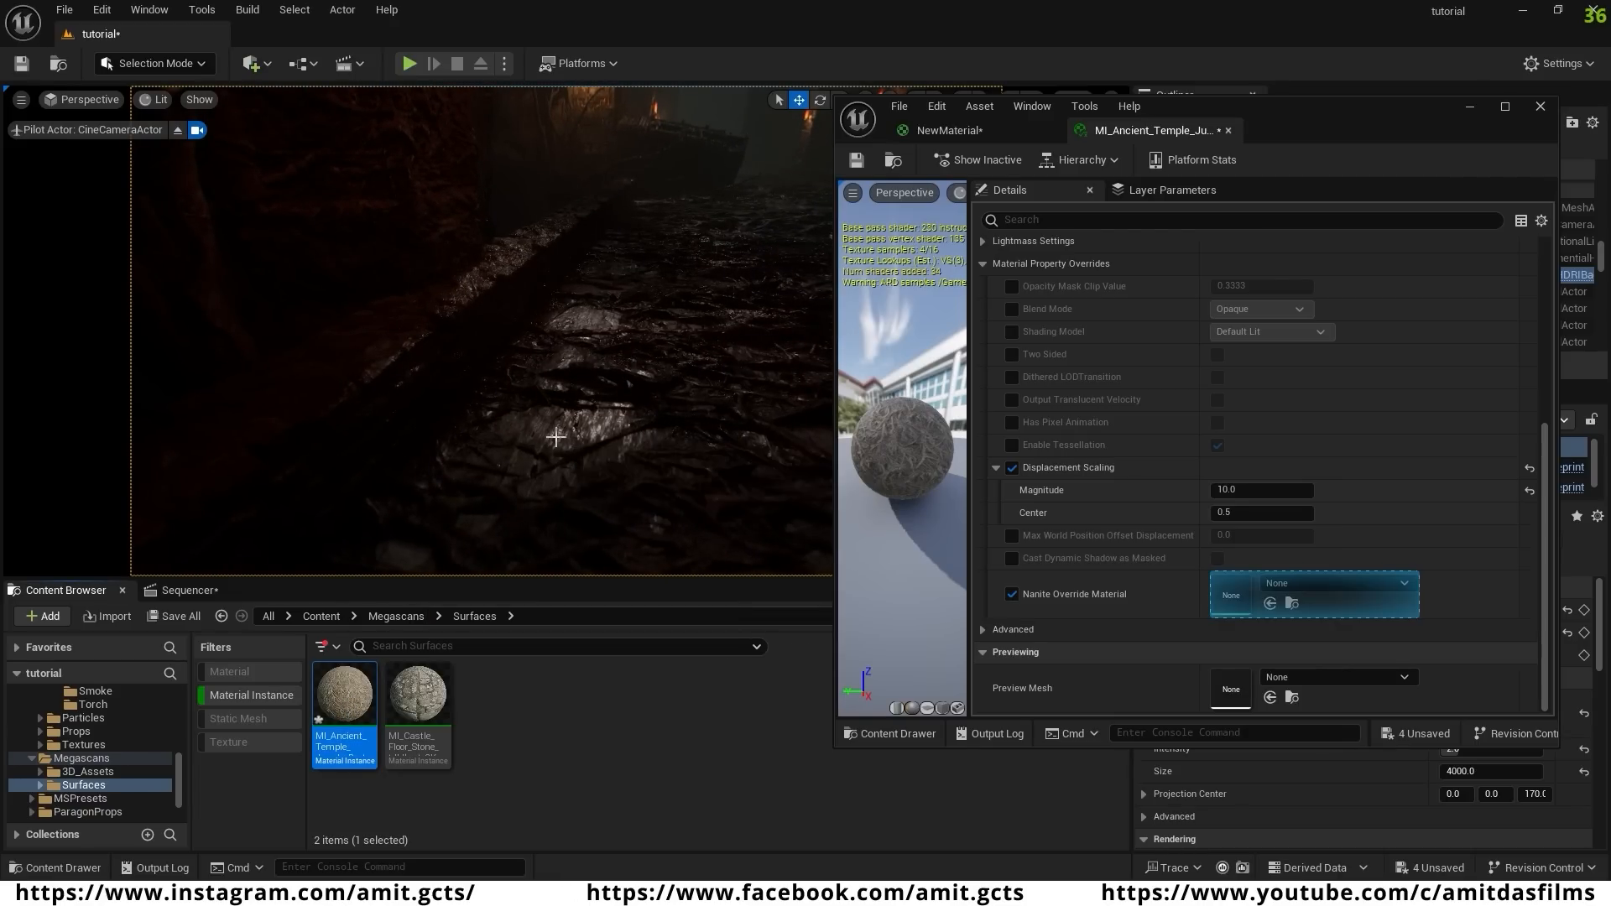
right_click_drag(554, 467, 587, 470)
left_click_drag(345, 697, 532, 403)
right_click_drag(532, 403, 604, 336)
left_click_drag(345, 697, 205, 468)
right_click_drag(335, 549, 286, 554)
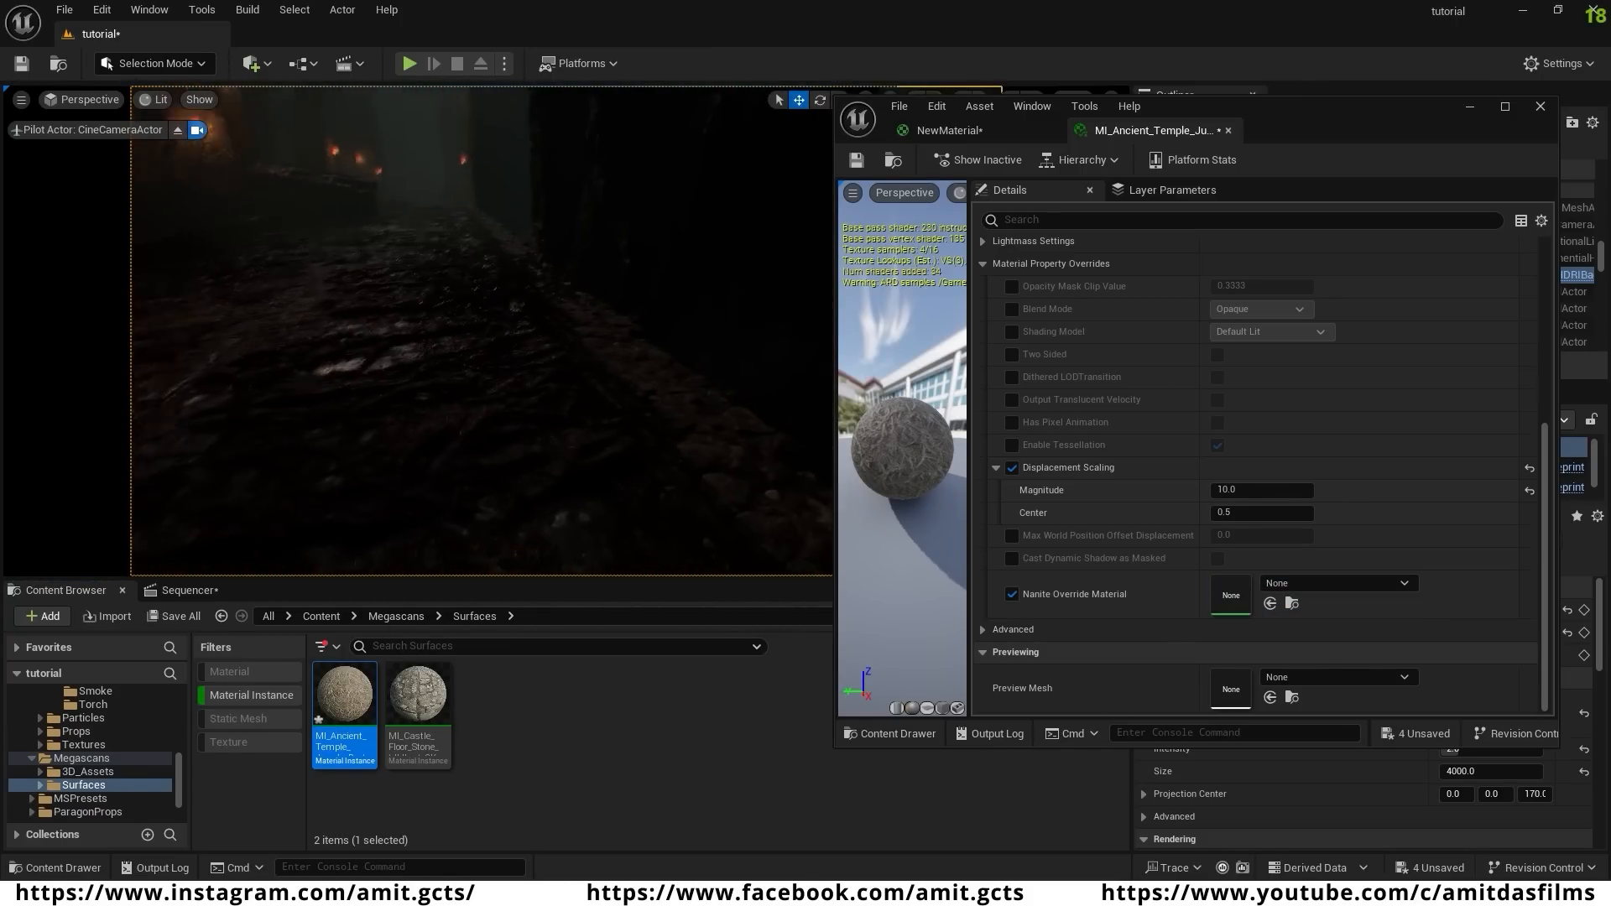
left_click(1471, 109)
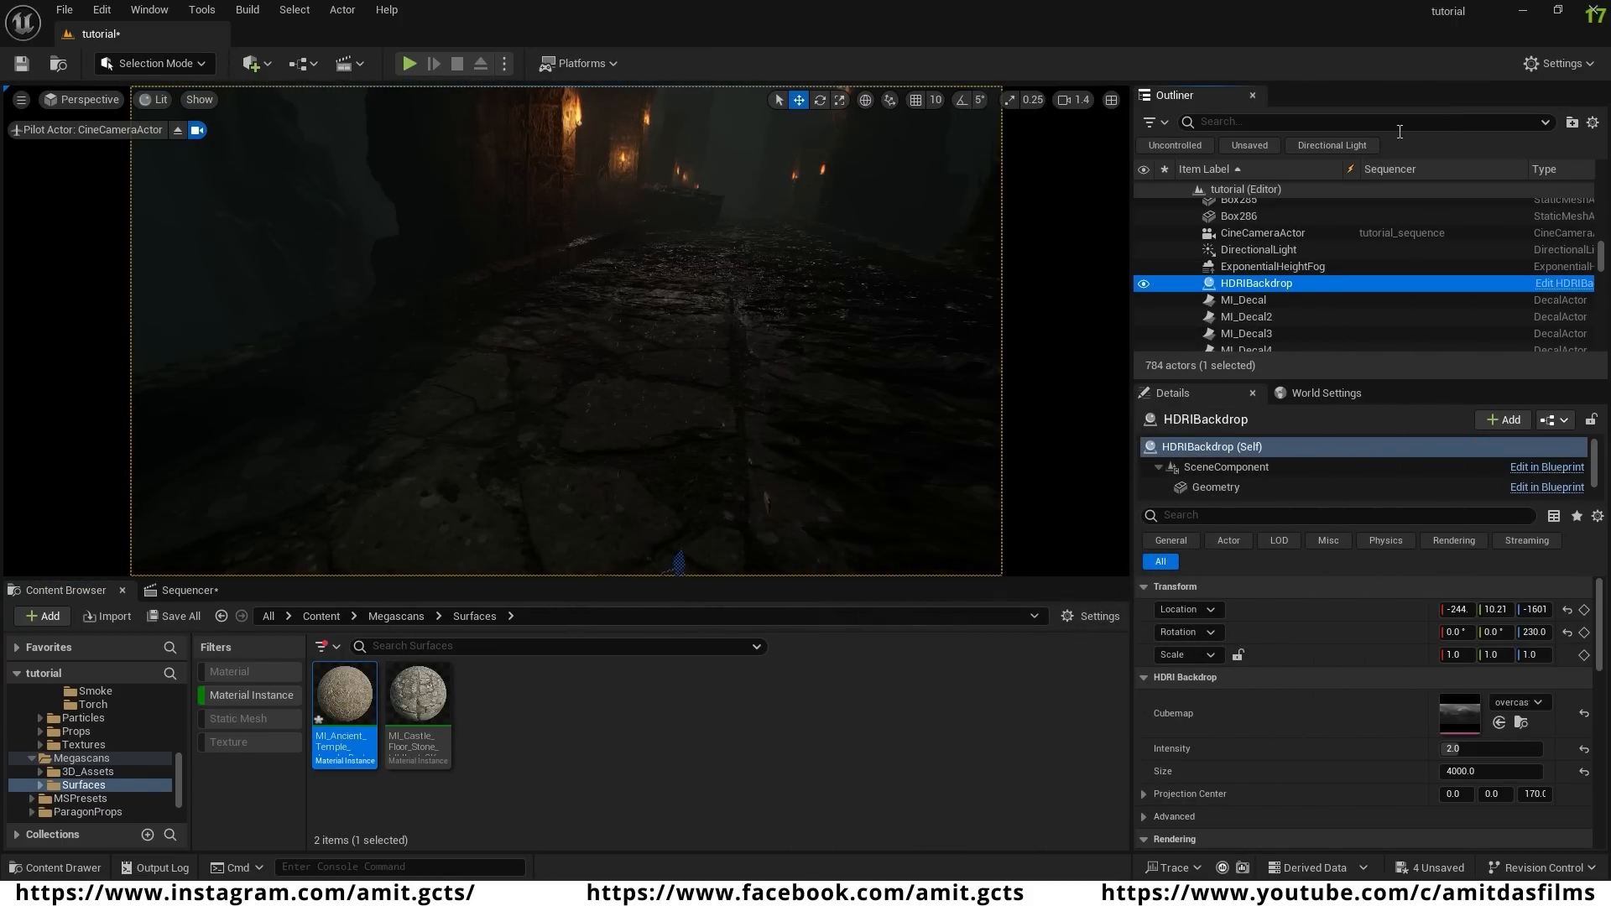
- Shift the root-covered SM_Pillar_S_01_Base3 pillar sideways, away from the path, to about 510.6 in Y
right_click_drag(601, 435, 585, 401)
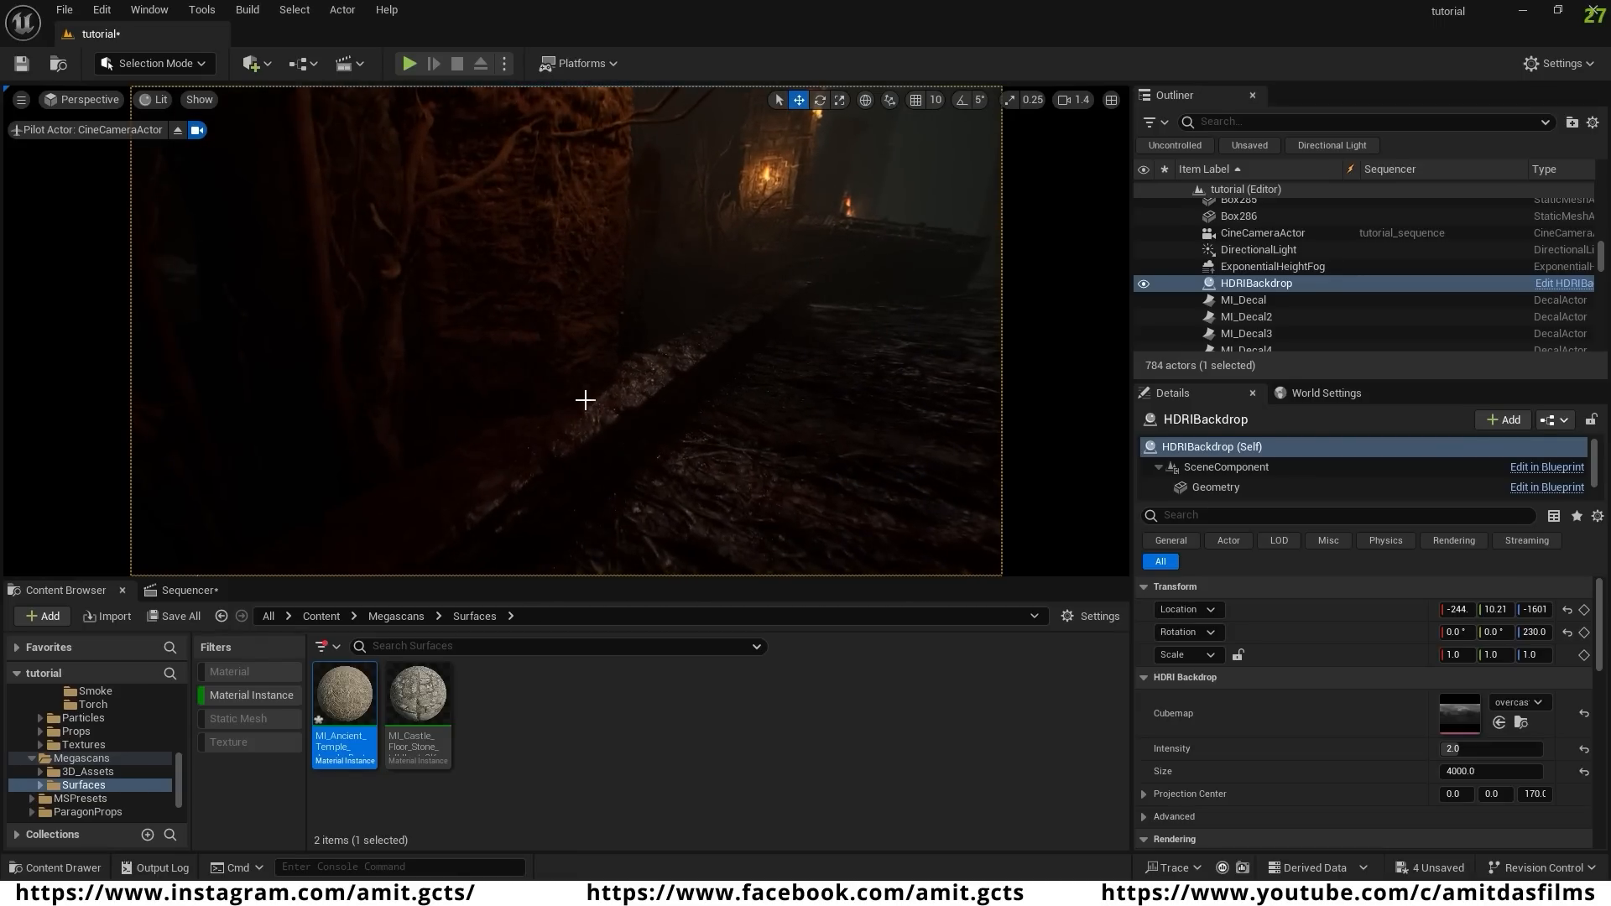
left_click(558, 330)
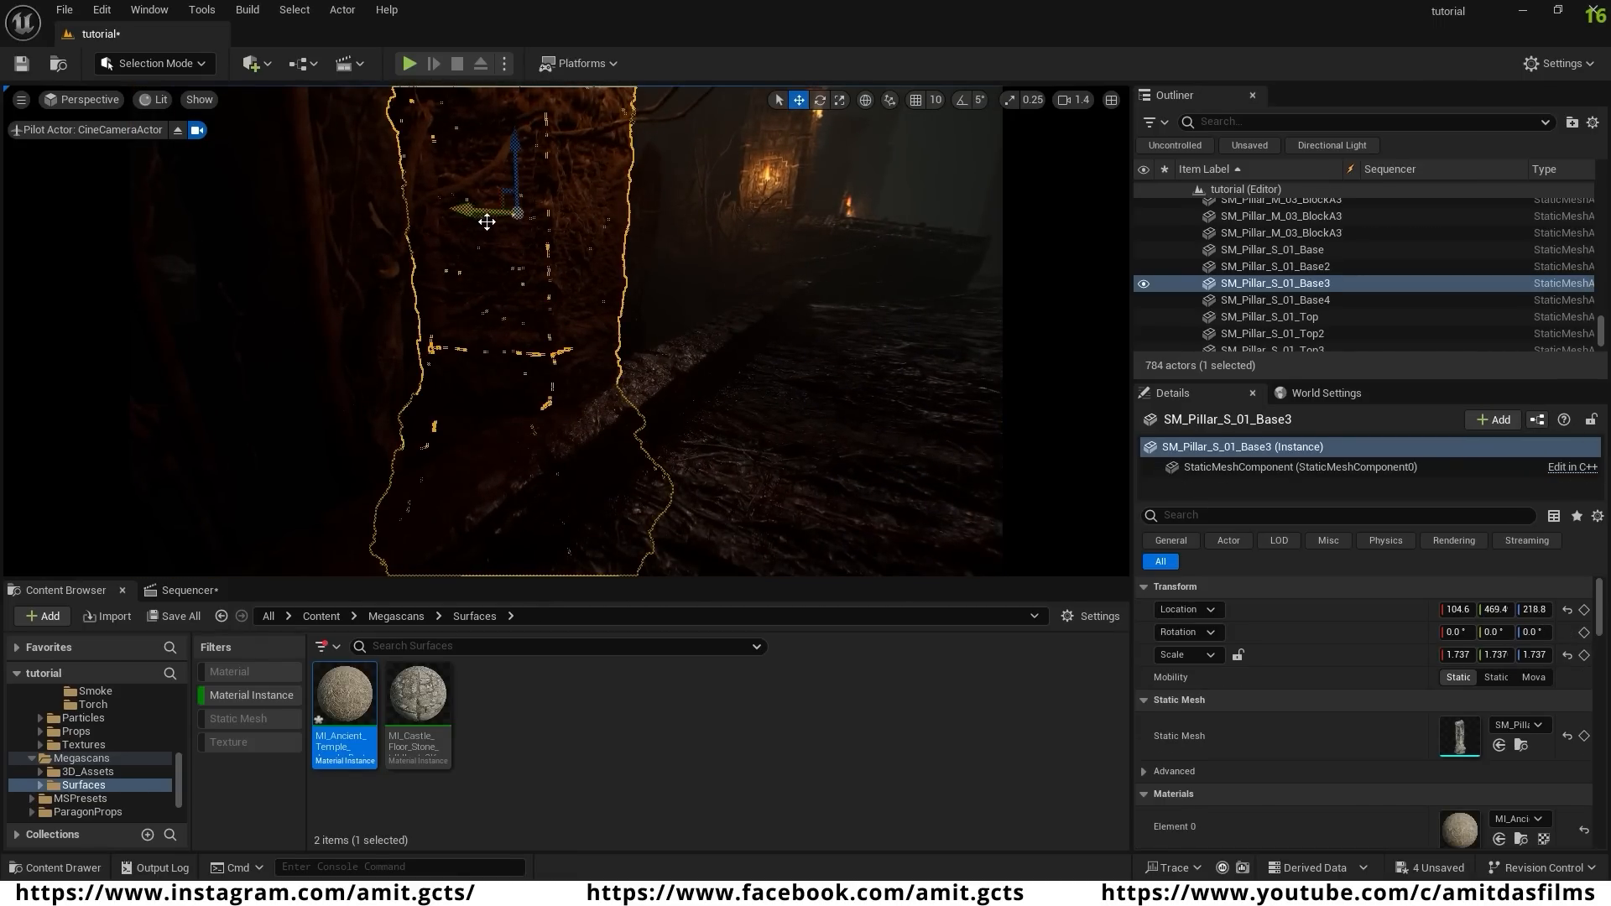
left_click_drag(494, 230, 457, 232)
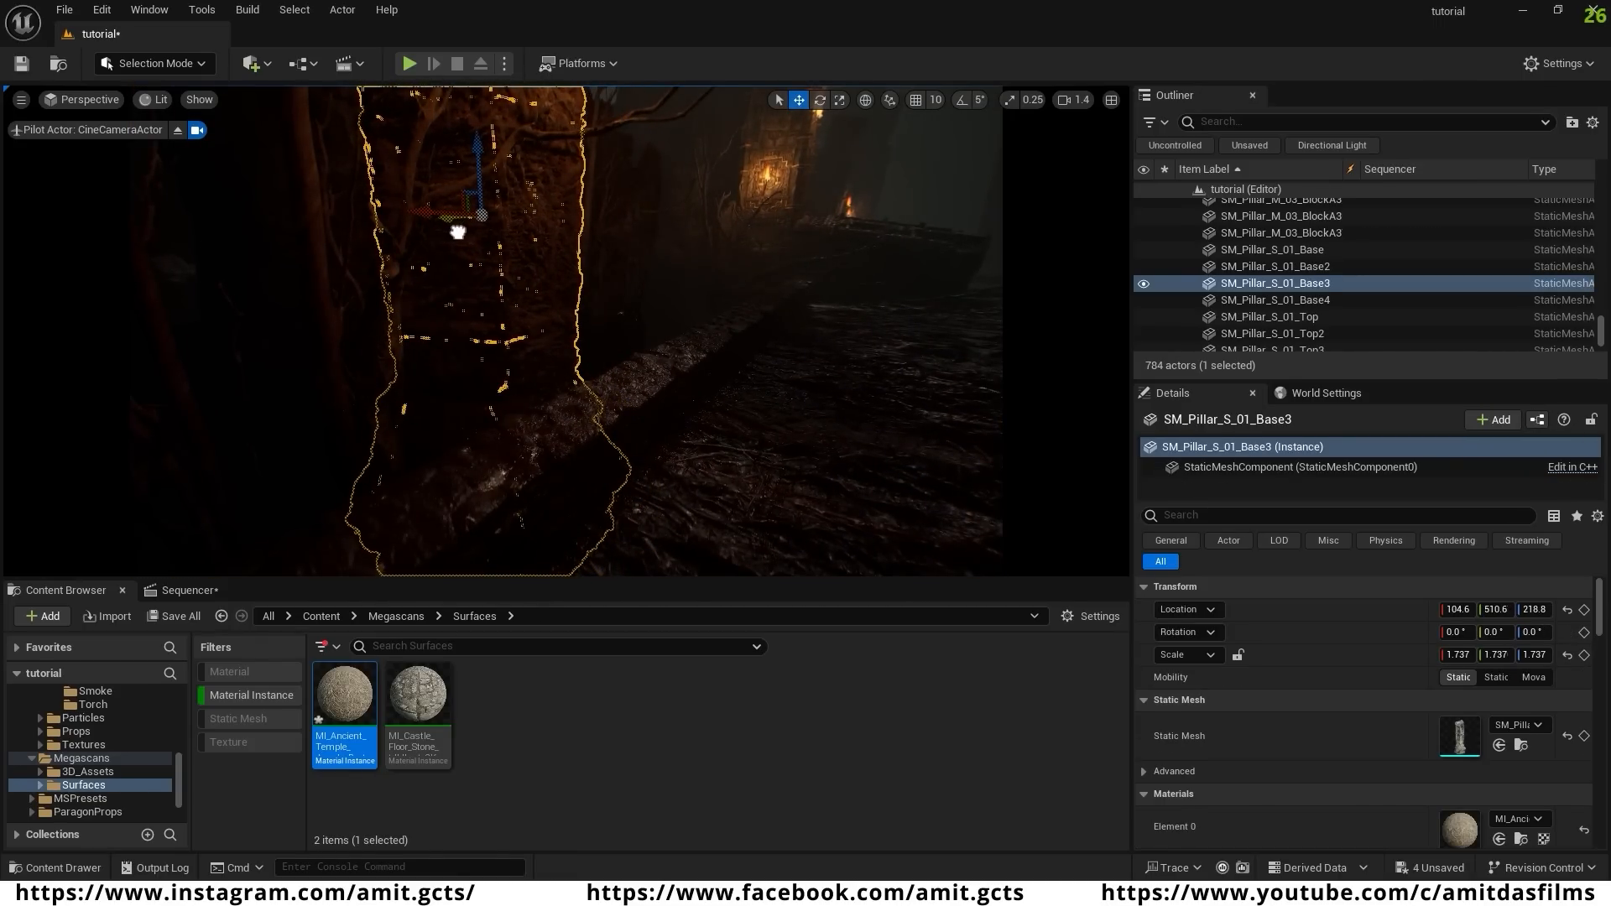
right_click_drag(786, 454, 775, 455)
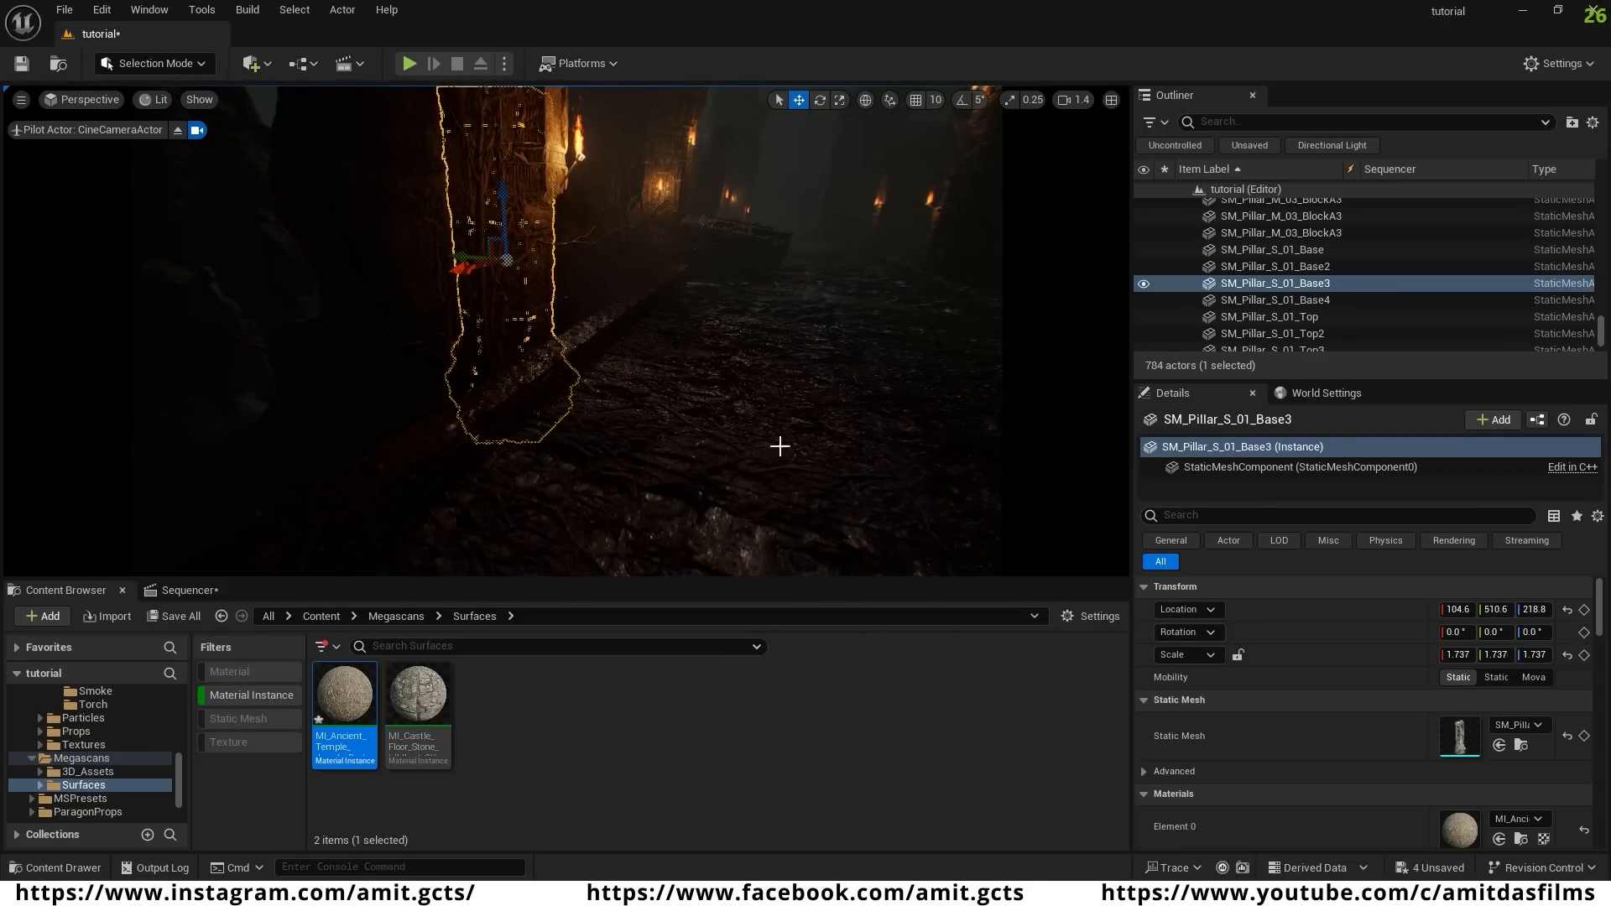
- Open the Megascans 3D_Assets folder and filter its content to static meshes only
left_click(81, 760)
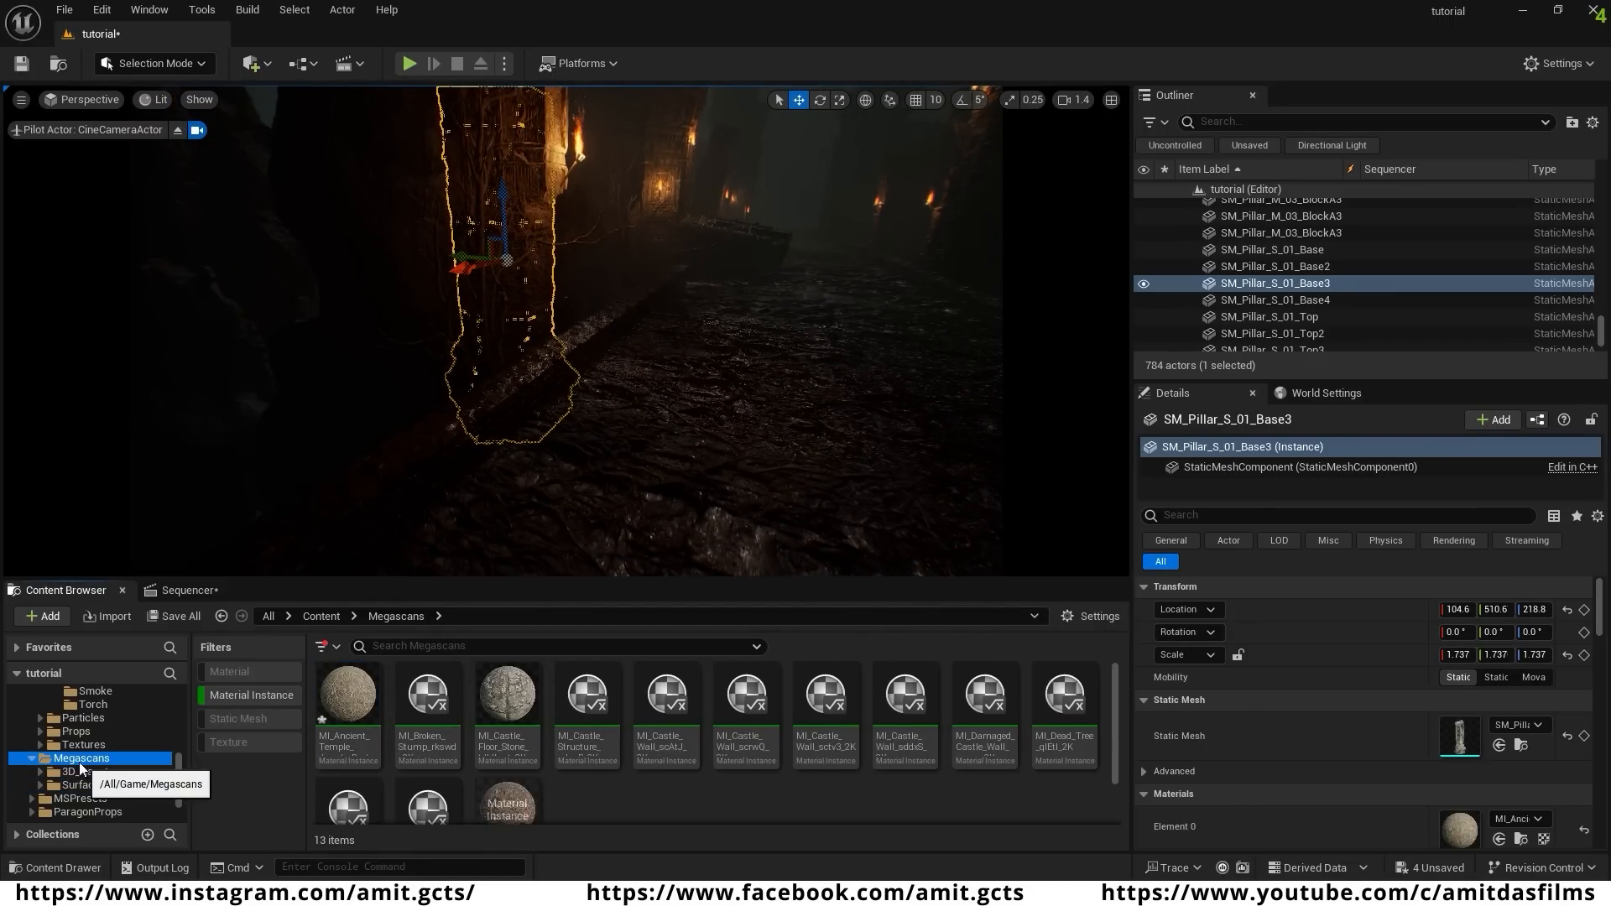
left_click(229, 694)
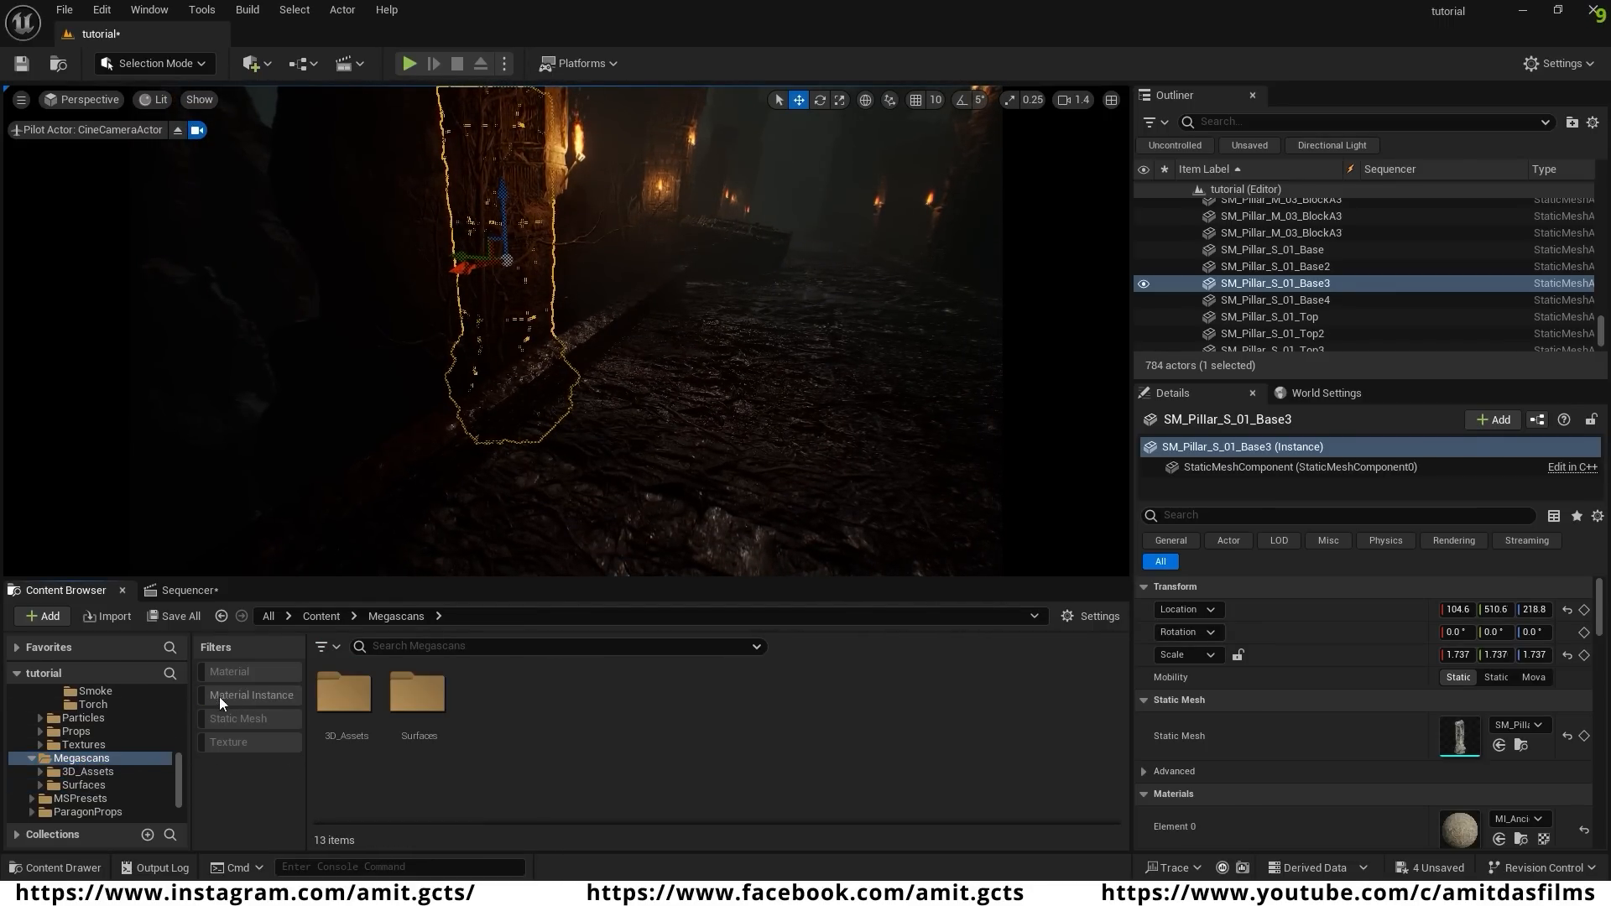
double_click(349, 692)
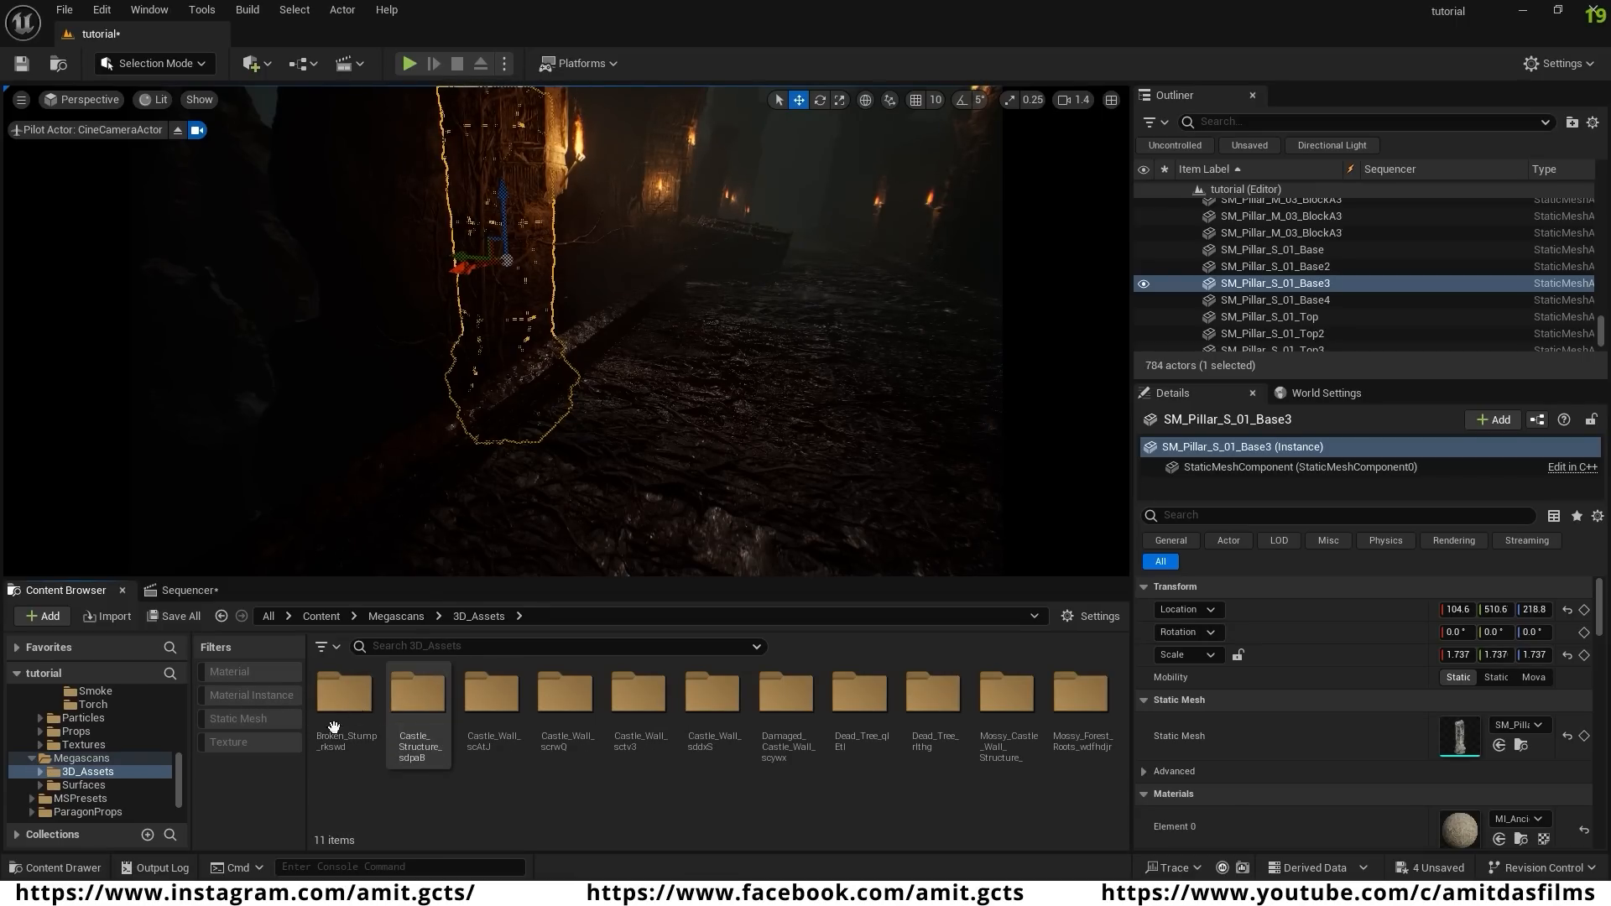
left_click(239, 718)
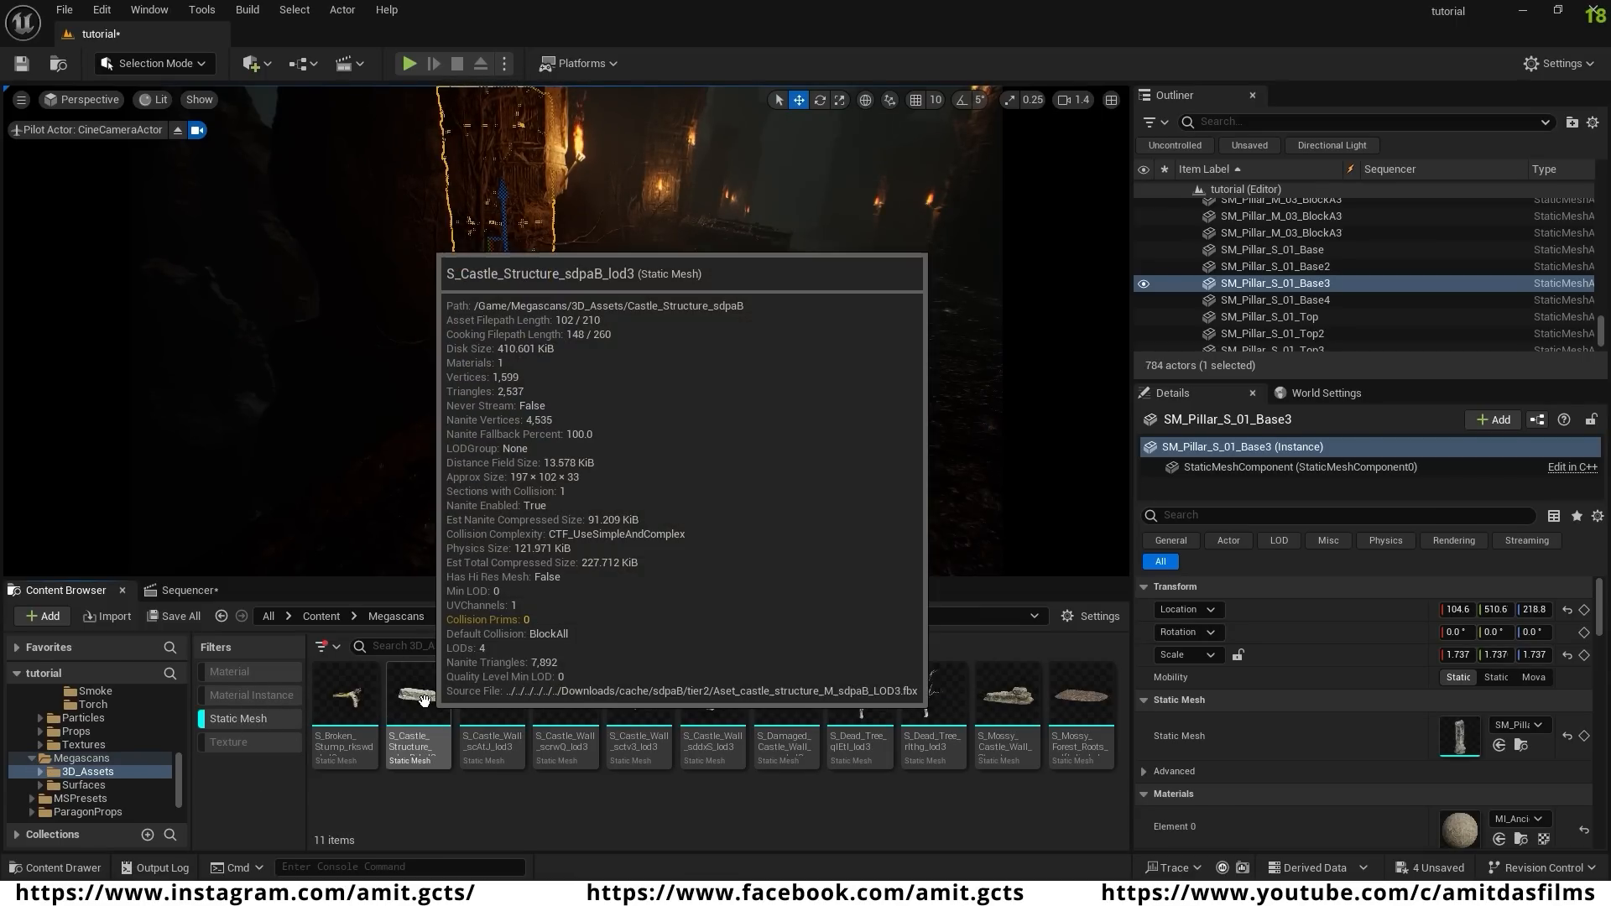
- Place the S_Castle_Structure_sdpaB mesh beside the path, enlarge it, and lower it into the ground
left_click_drag(418, 695, 550, 426)
right_click_drag(638, 466, 609, 520)
key("w")
key("r")
left_click_drag(637, 409, 688, 373)
key("w")
right_click_drag(638, 419, 755, 411)
left_click_drag(425, 291, 425, 319)
right_click_drag(537, 378, 420, 369)
- Add the S_Castle_Wall_scAtJ and S_Castle_Wall_sddxS meshes along the path, adjusting the second one's scale, rotation and position
left_click_drag(495, 705, 712, 471)
scroll(713, 471, "down", 5)
left_click_drag(713, 697, 788, 312)
key("r")
key("e")
key("w")
right_click_drag(671, 353, 722, 361)
- Duplicate the S_Castle_Wall_sddxS rubble and rotate the copy to vary it along the path
left_click_drag(512, 436, 547, 369, "alt")
key("e")
right_click_drag(535, 510, 495, 570)
- Place the S_Mossy_Castle_Wall_Structure mesh by the path at about 2.05 scale, then duplicate it and position the copy on the path's edge
left_click_drag(1014, 703, 705, 215)
right_click_drag(554, 406, 738, 336)
left_click_drag(507, 270, 625, 279, "alt")
left_click_drag(696, 344, 757, 489)
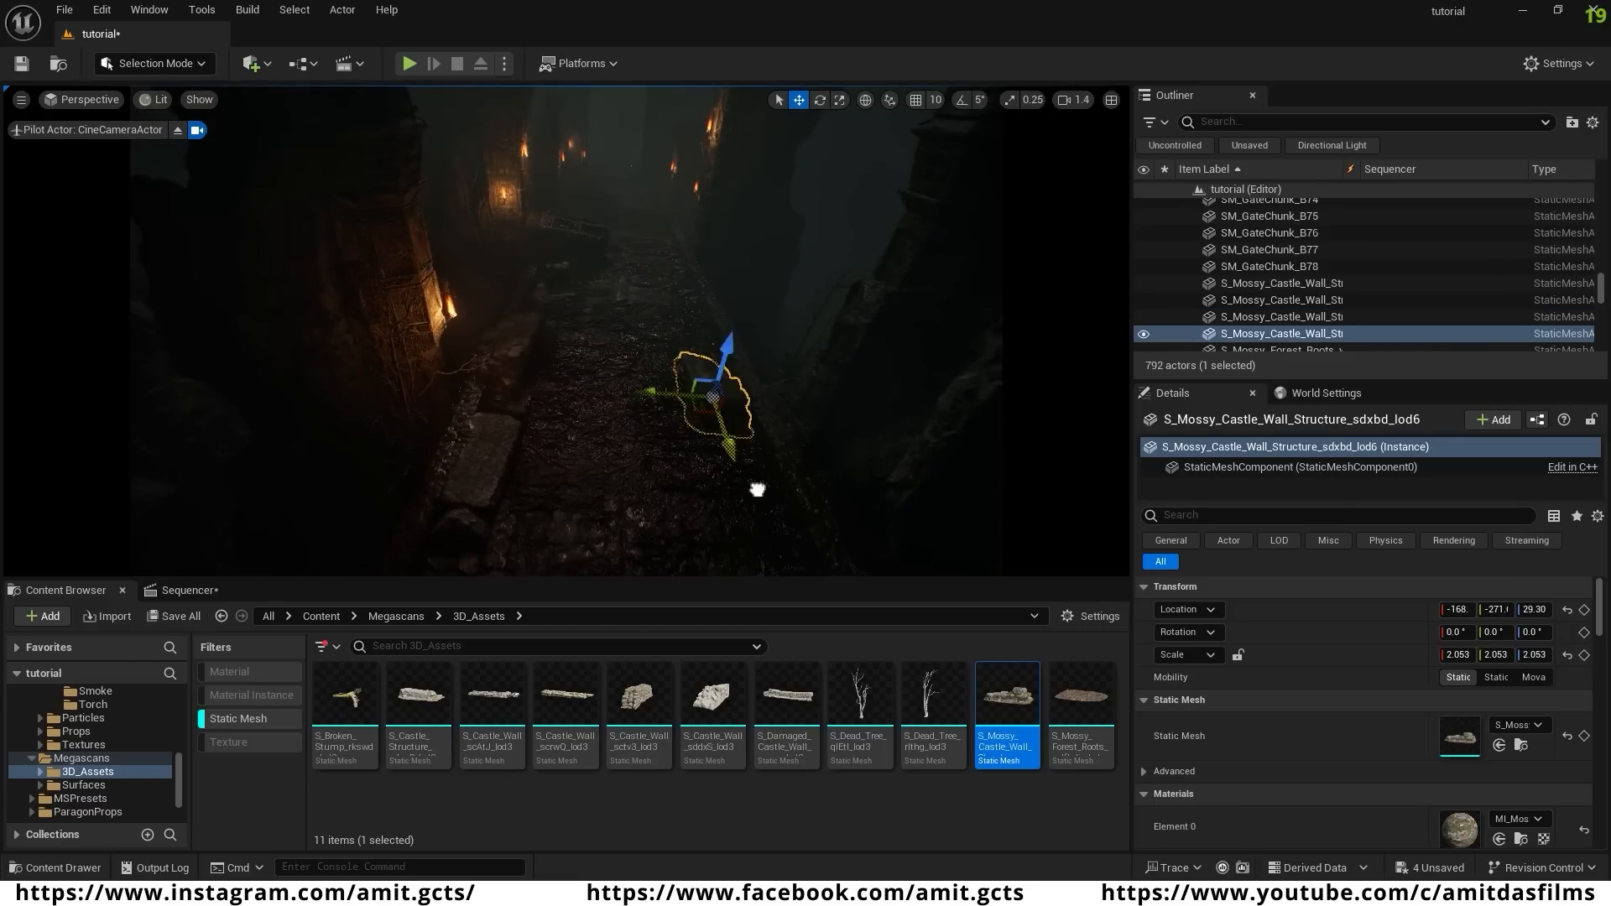
- Place the S_Castle_Wall_sctv3 and S_Broken_Stump meshes on the path and scale the stump to about 3.74
right_click_drag(790, 391, 940, 436)
left_click_drag(640, 703, 479, 375)
left_click_drag(356, 723, 587, 478)
key("r")
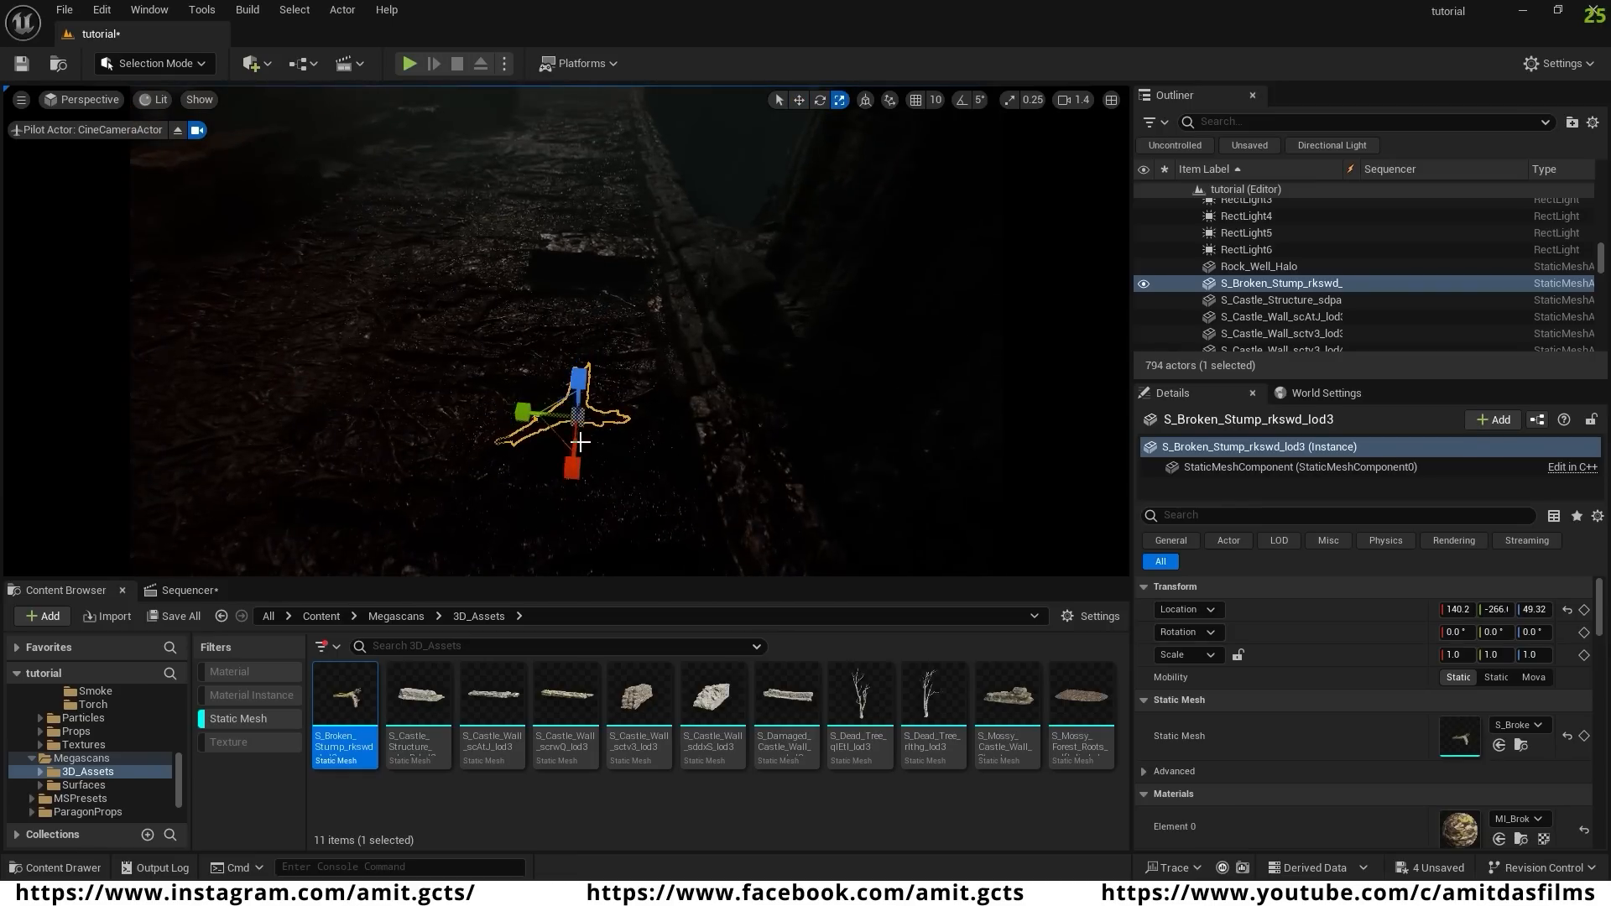
right_click_drag(808, 434, 651, 457)
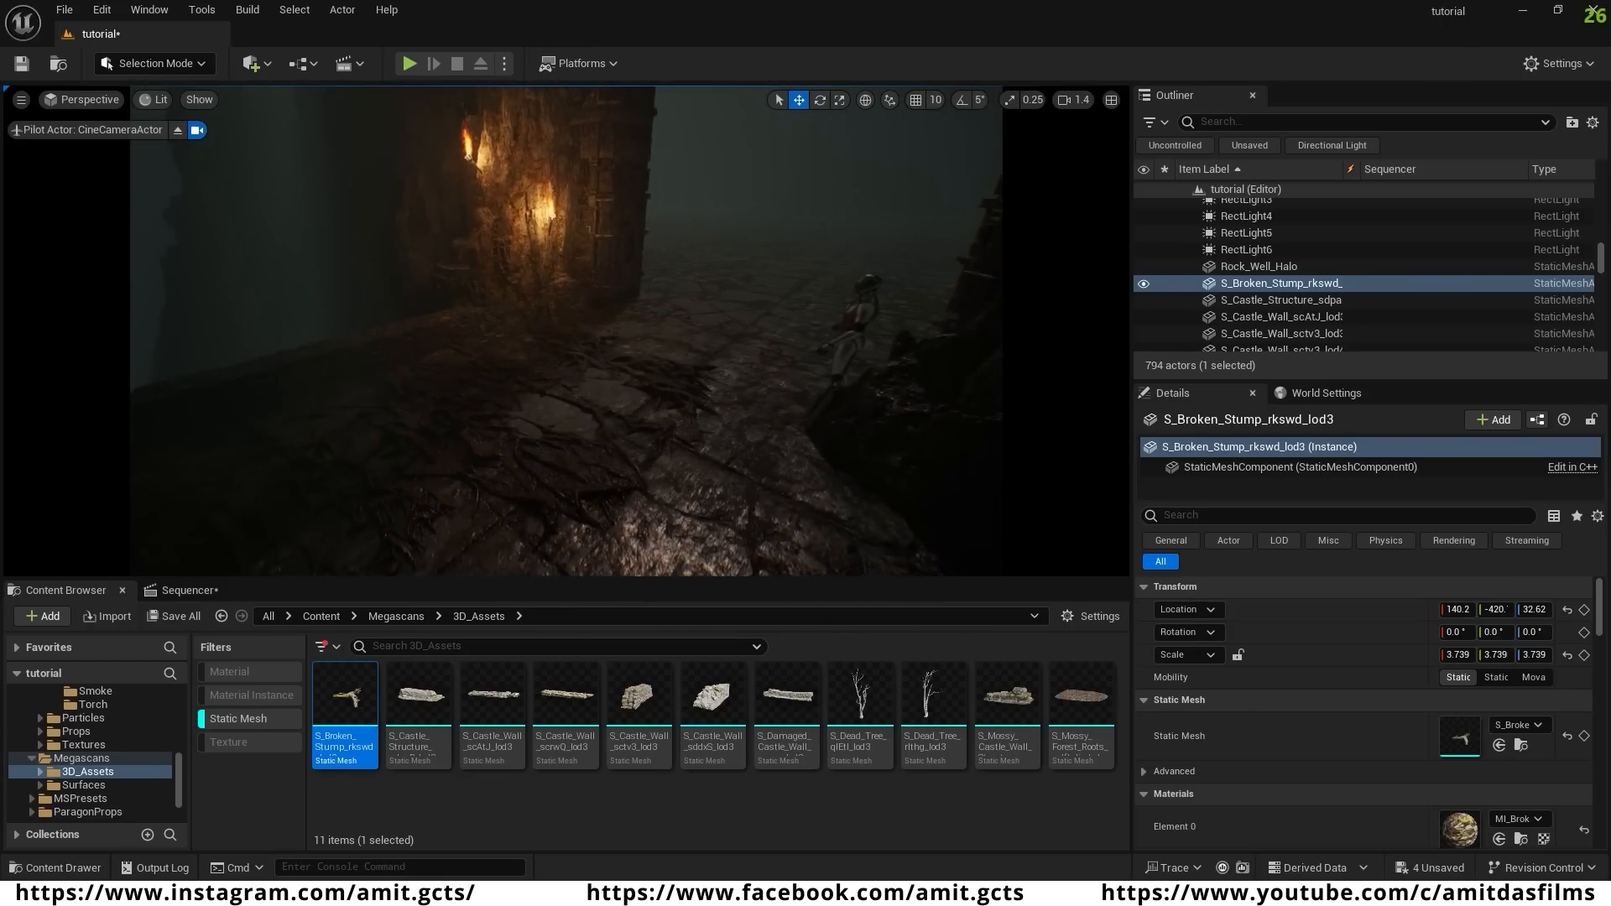
- Place an S_Castle_Wall_sddxS mesh at the foot of the torchlit wall, scaled to about 3.29 and turned to about -179 degrees
left_click_drag(719, 711, 591, 323)
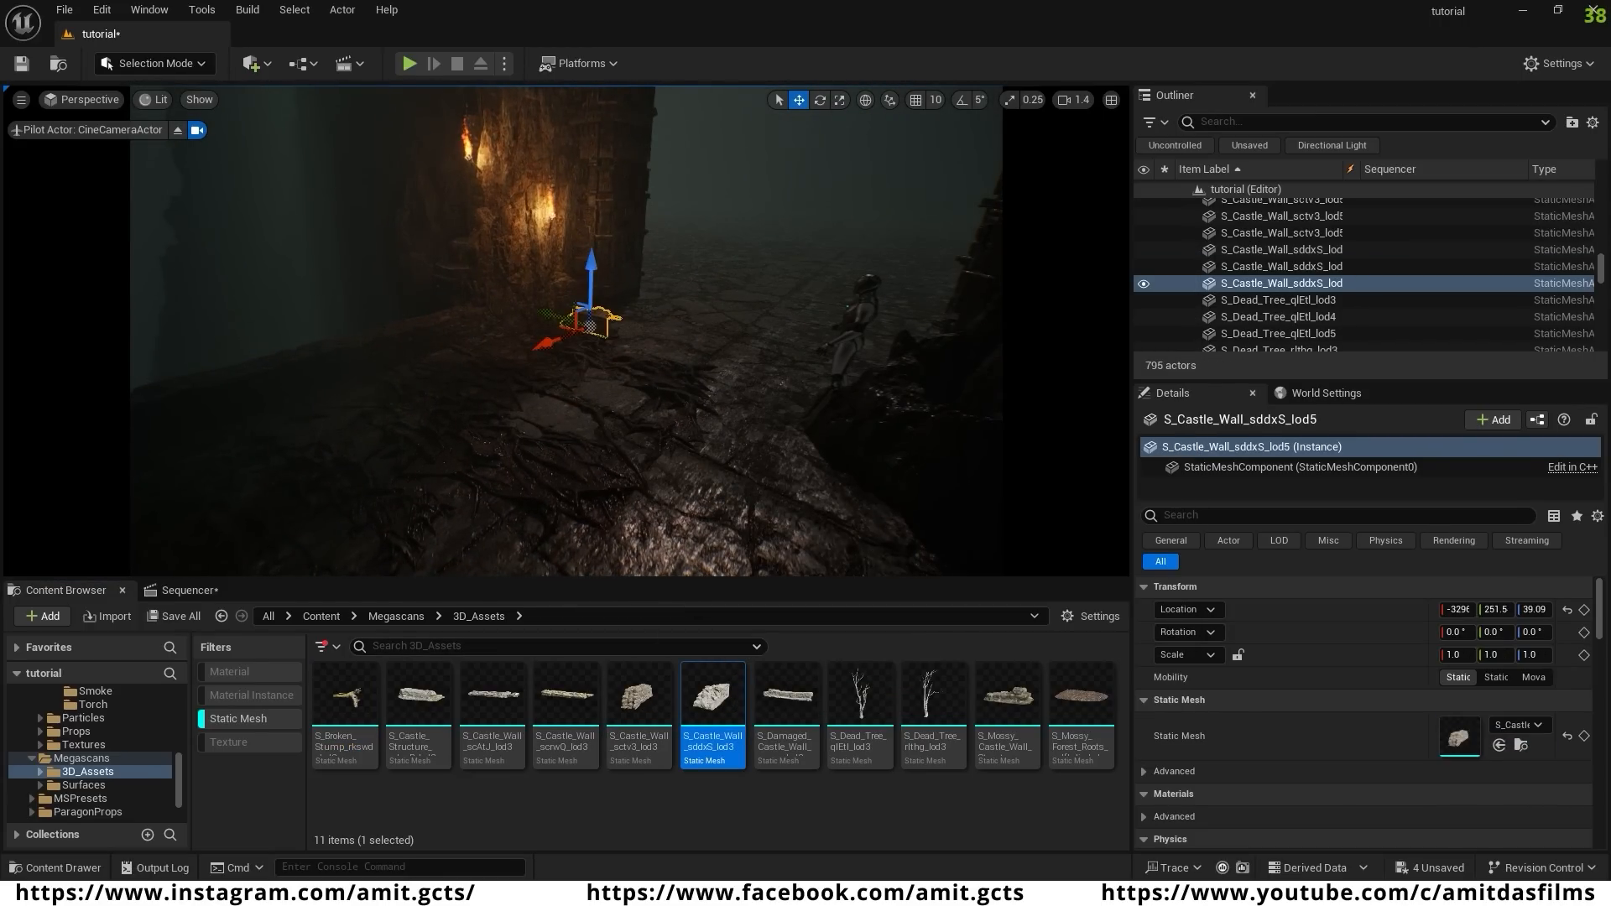
right_click_drag(592, 323, 613, 445)
key("e")
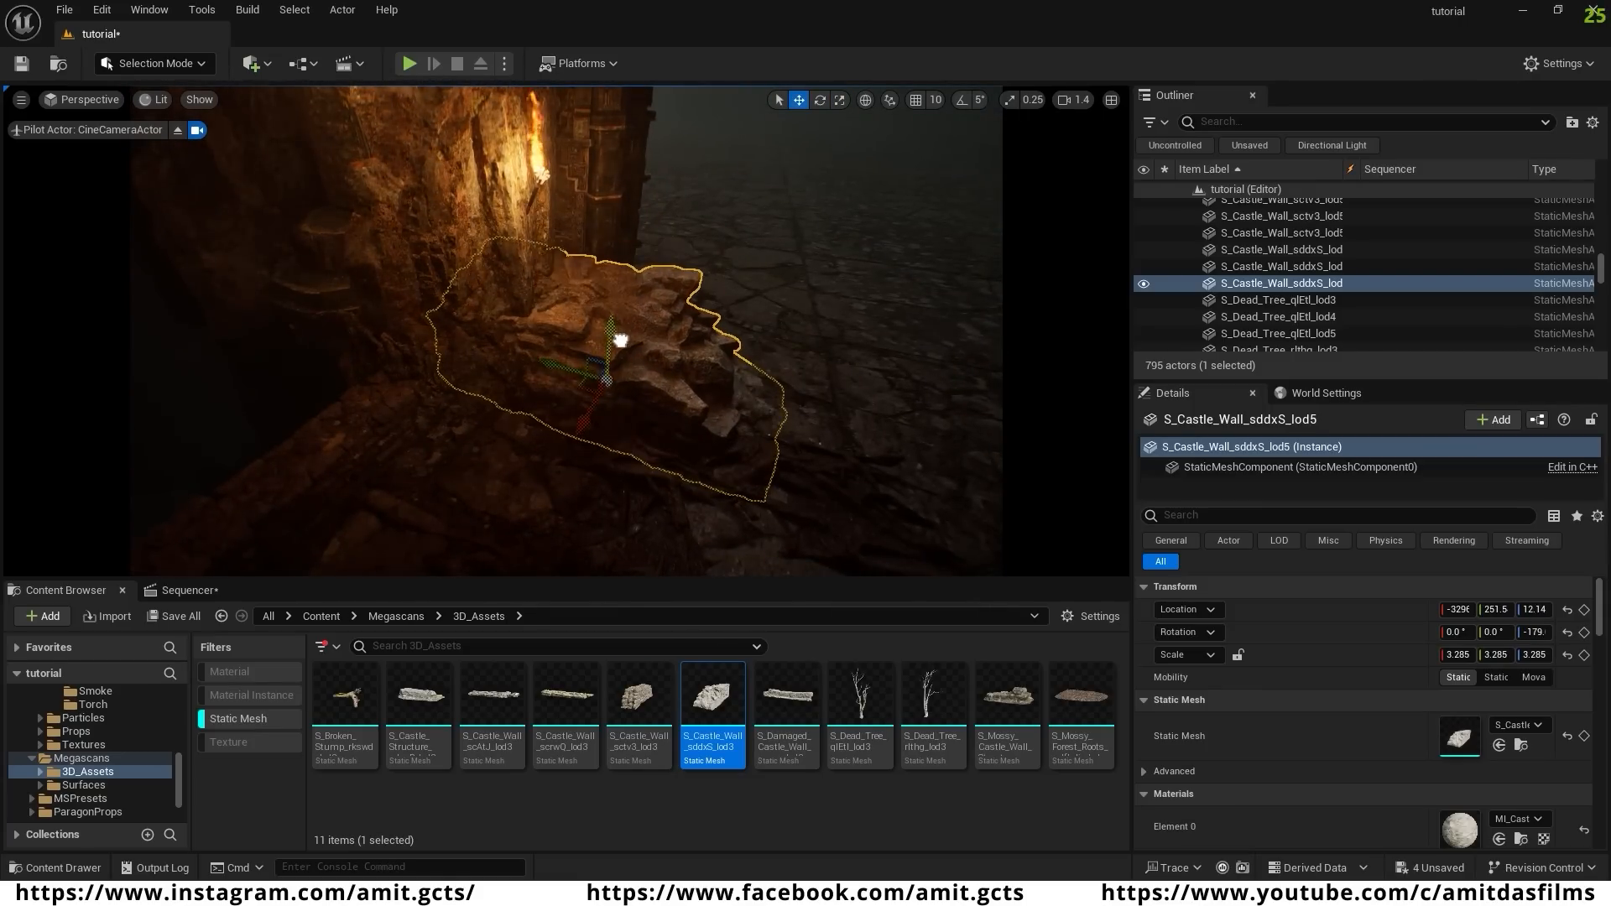
- Duplicate the castle wall rubble beside the torchlit wall and turn the copy to about -79 degrees
left_click_drag(583, 420, 525, 504, "alt")
right_click_drag(524, 503, 525, 545)
key("e")
left_click_drag(491, 477, 454, 417)
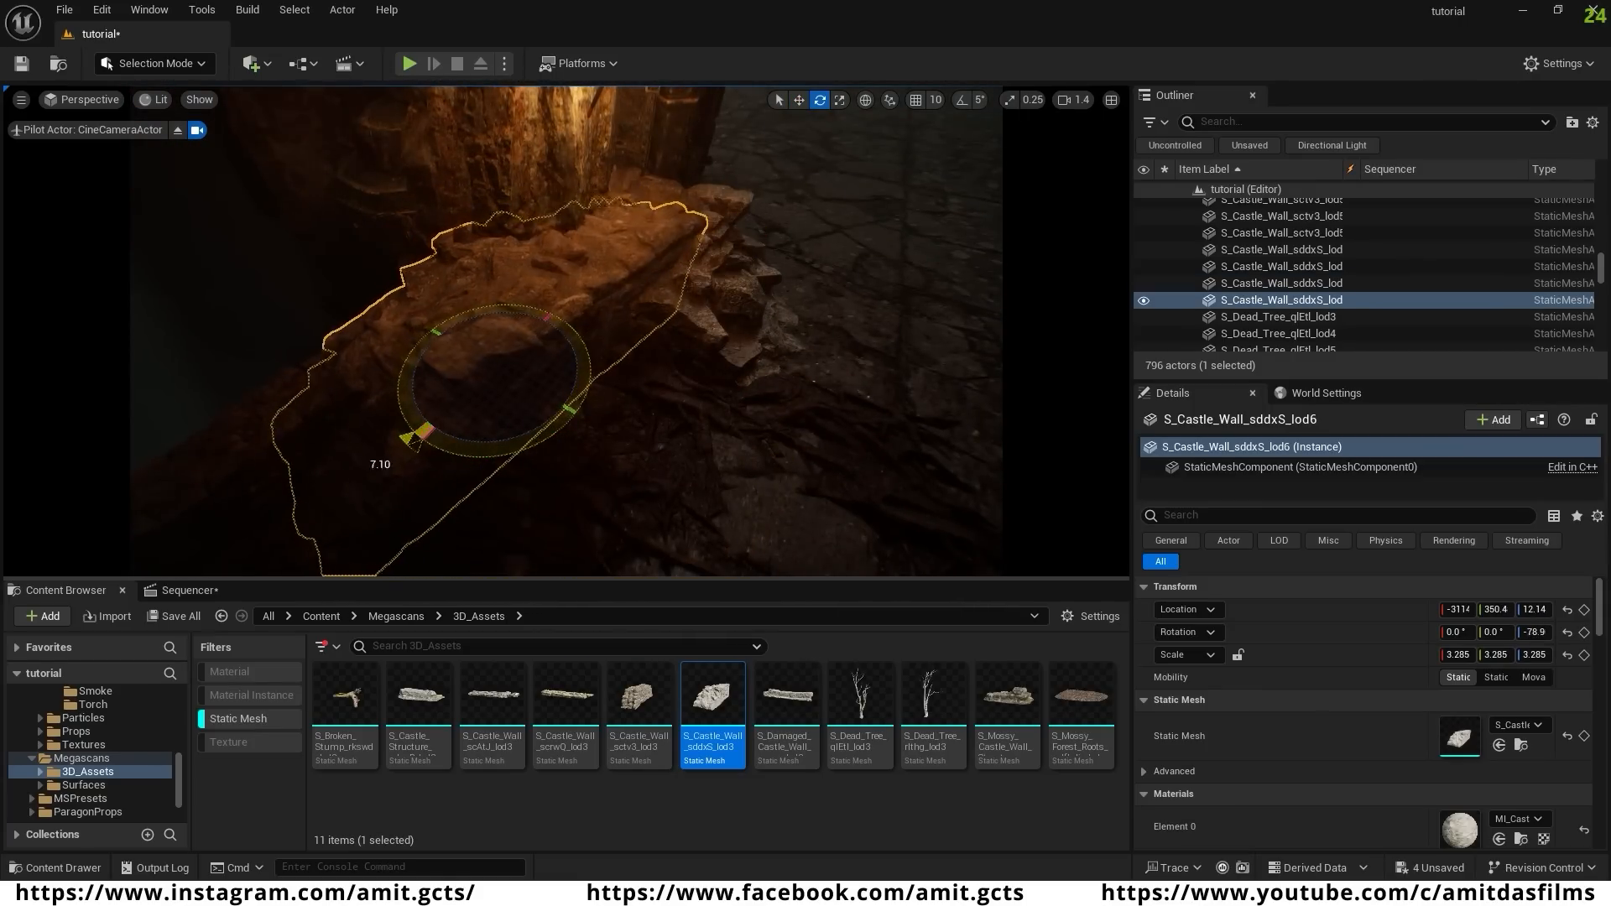
- Duplicate the SM_SpireRockALow rock beside the torchlit wall and sink the copy to about -114 in Z
scroll(491, 348, "down", 5)
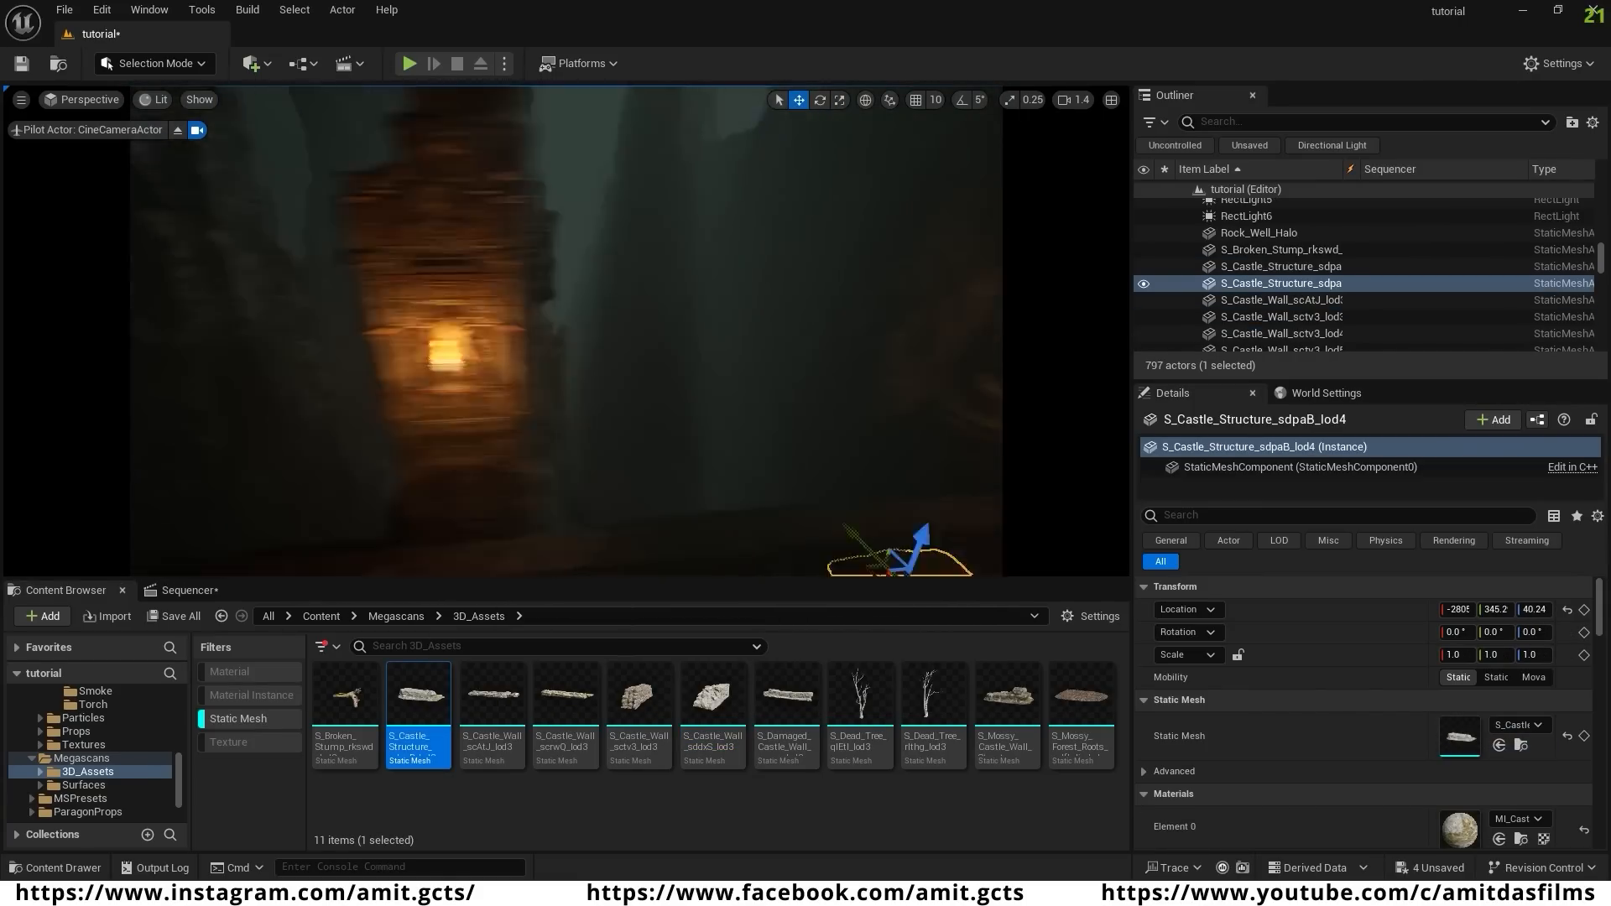
left_click(385, 425)
left_click_drag(386, 425, 540, 424, "alt")
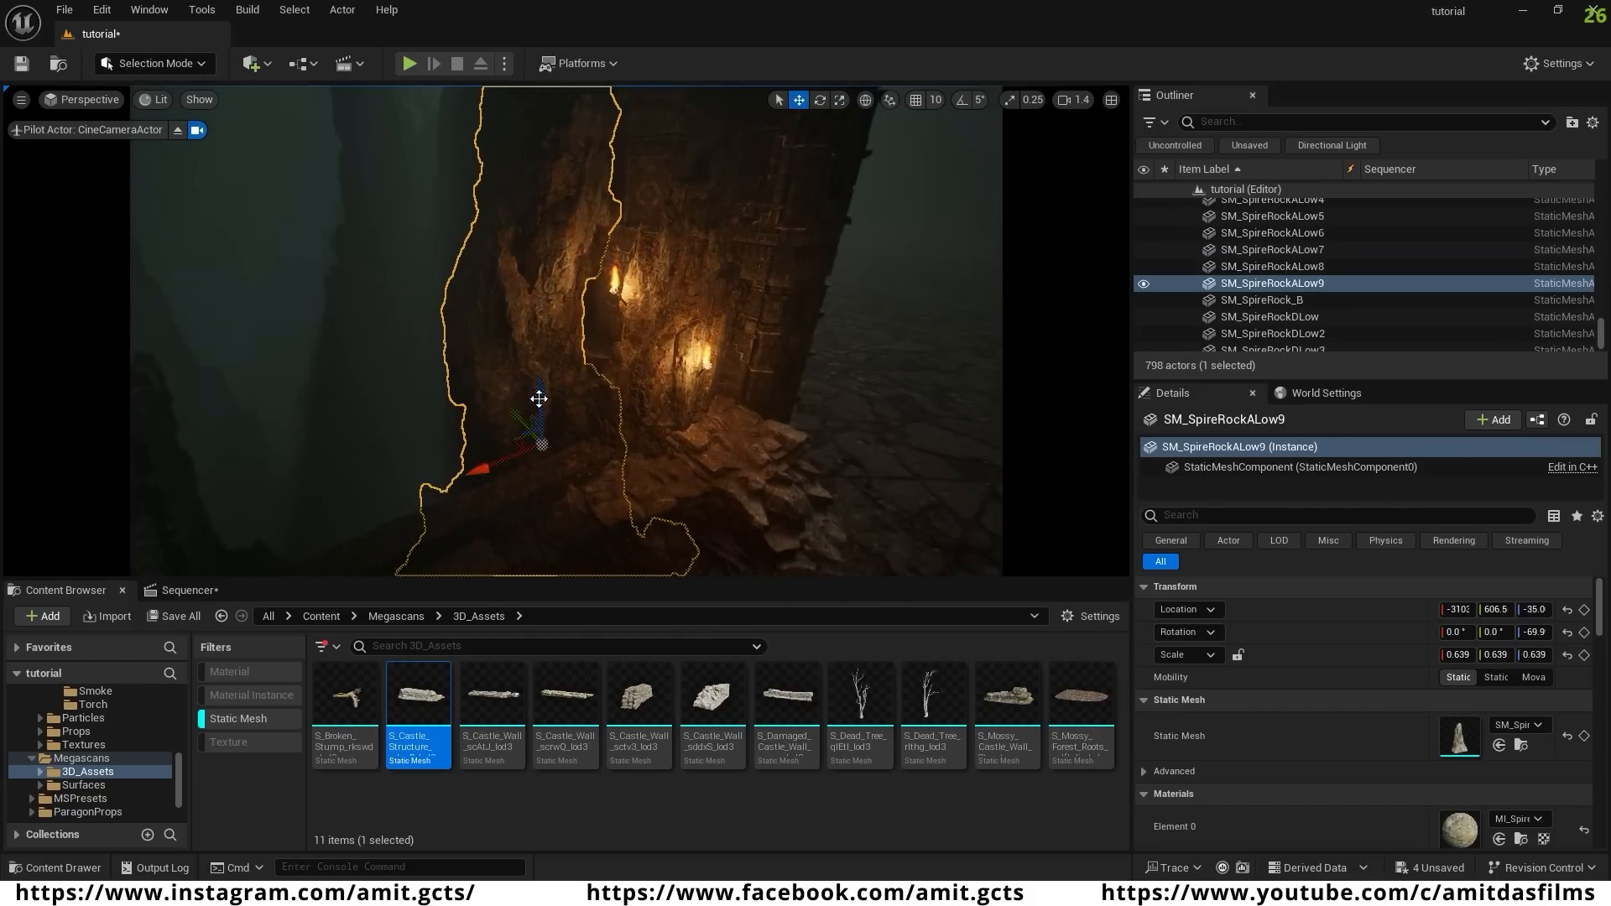
left_click_drag(487, 491, 500, 486)
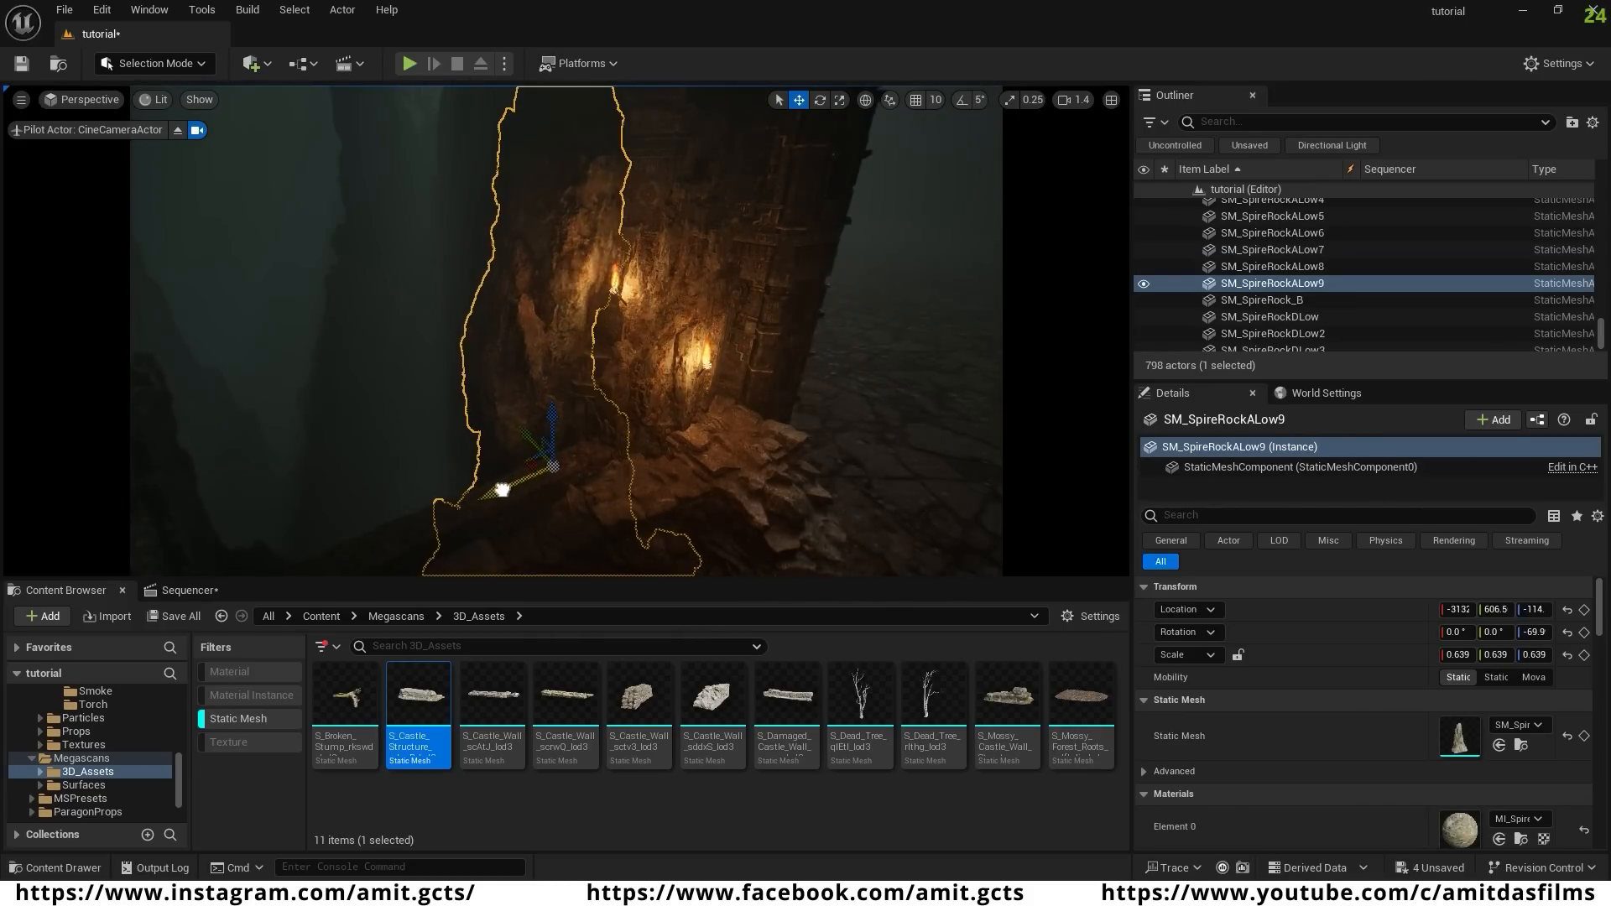
right_click_drag(500, 486, 625, 495)
- Return to the Megascans Surfaces folder and filter its content to material instances only
left_click(238, 720)
left_click(83, 784)
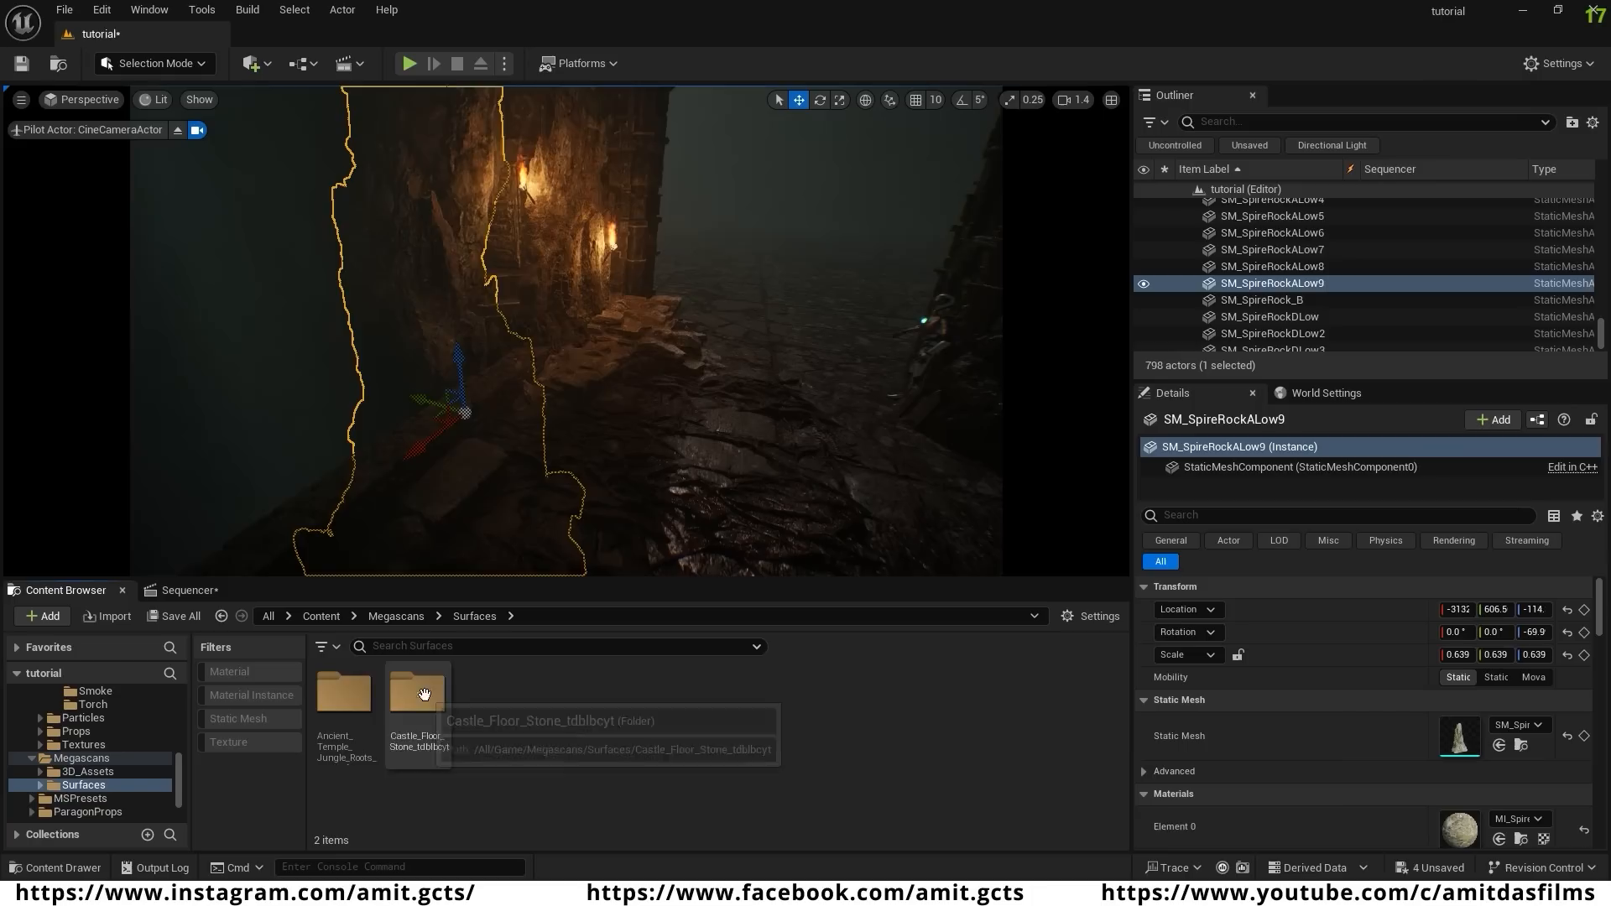
left_click(228, 695)
left_click(285, 696)
- Apply the MI_Ancient_Temple_Jungle_Roots material instance to the rocks and ledge around the torchlit wall
left_click_drag(344, 697, 587, 364)
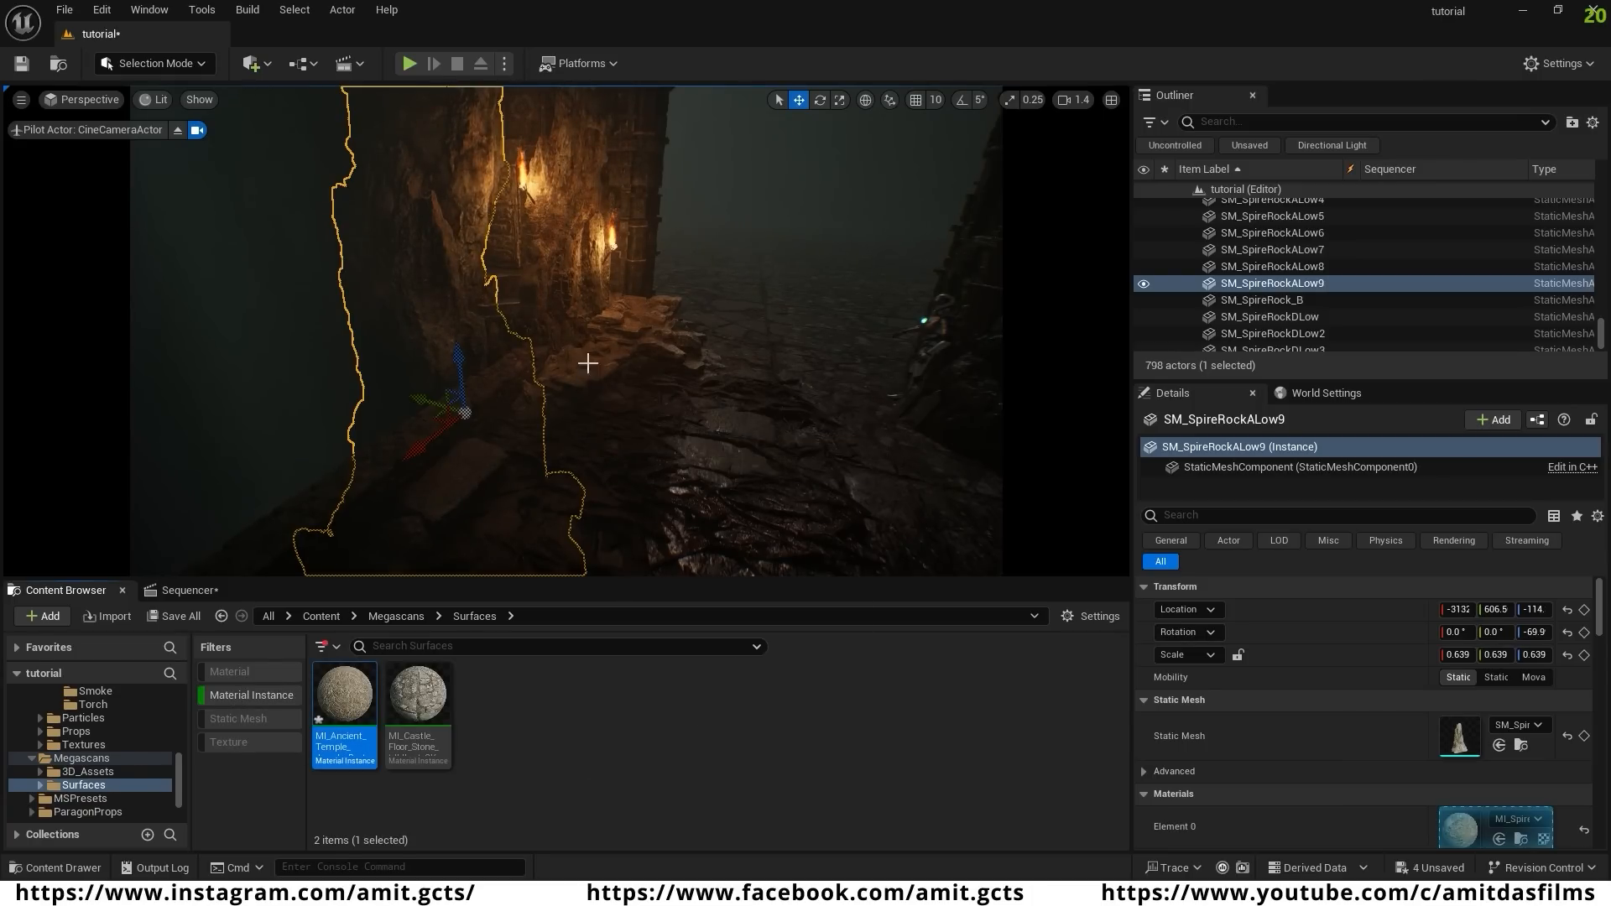
right_click_drag(587, 363, 470, 575)
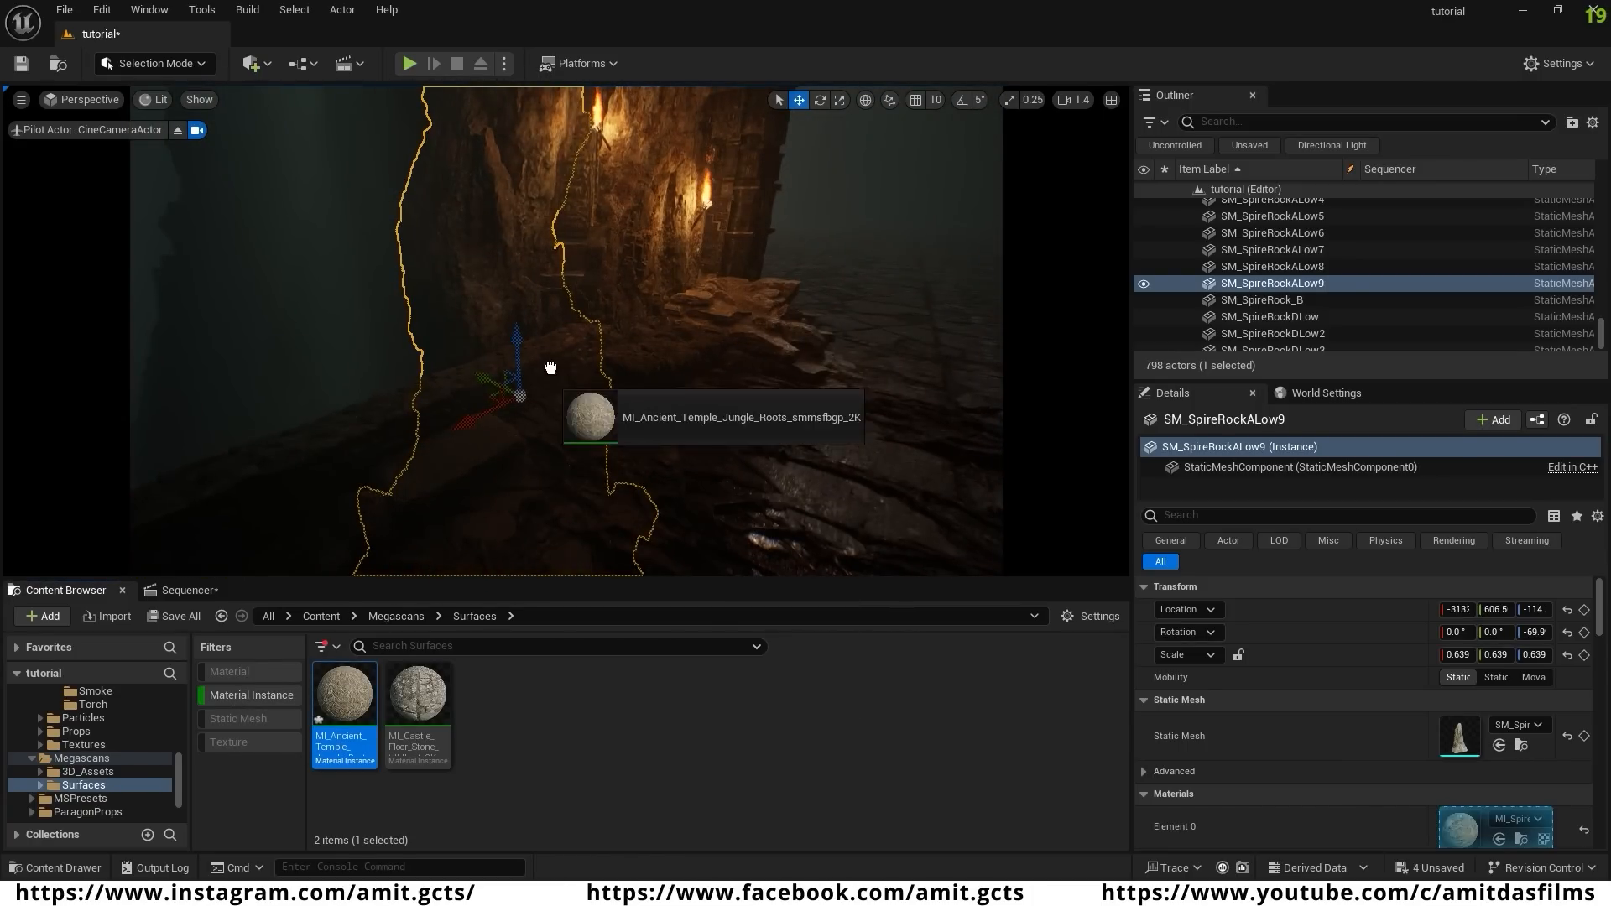
left_click_drag(551, 367, 546, 370)
right_click_drag(546, 369, 713, 369)
left_click_drag(361, 684, 442, 456)
right_click_drag(442, 456, 218, 456)
- Duplicate a ground decal and position the copy on the stone path between the ledges
left_click(521, 352)
right_click_drag(521, 352, 655, 411)
key("e")
left_click_drag(502, 373, 705, 438, "alt")
right_click_drag(705, 438, 781, 495)
left_click_drag(697, 349, 600, 376)
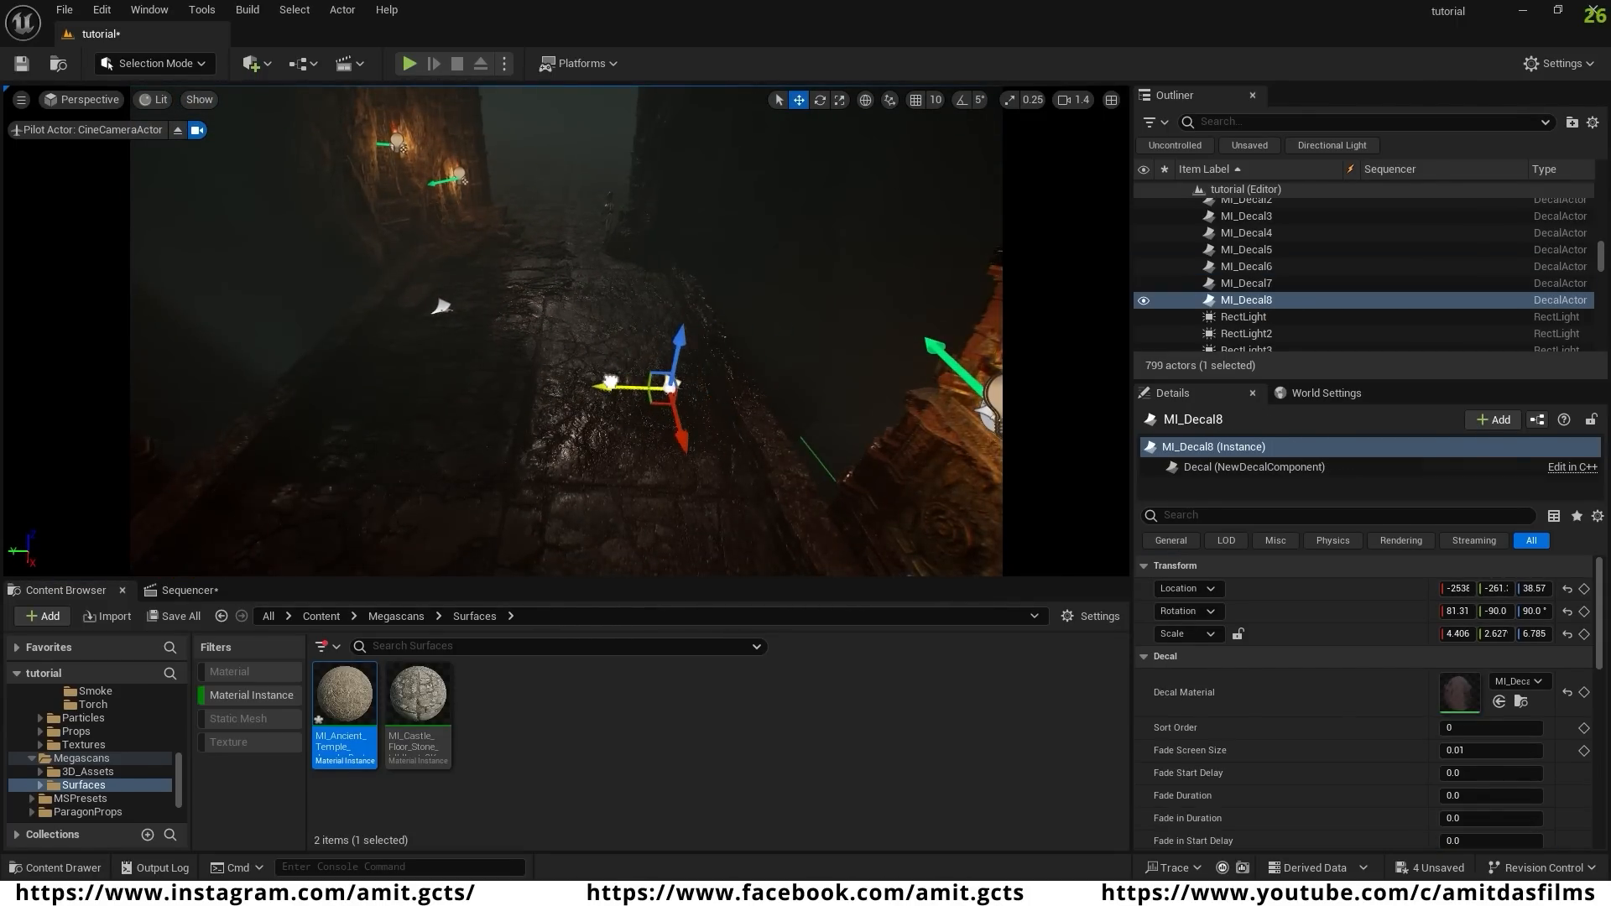
- Duplicate the path decal again and place the copy farther along the path, near the torchlit wall
right_click_drag(600, 376, 487, 356)
left_click_drag(971, 515, 692, 248, "alt")
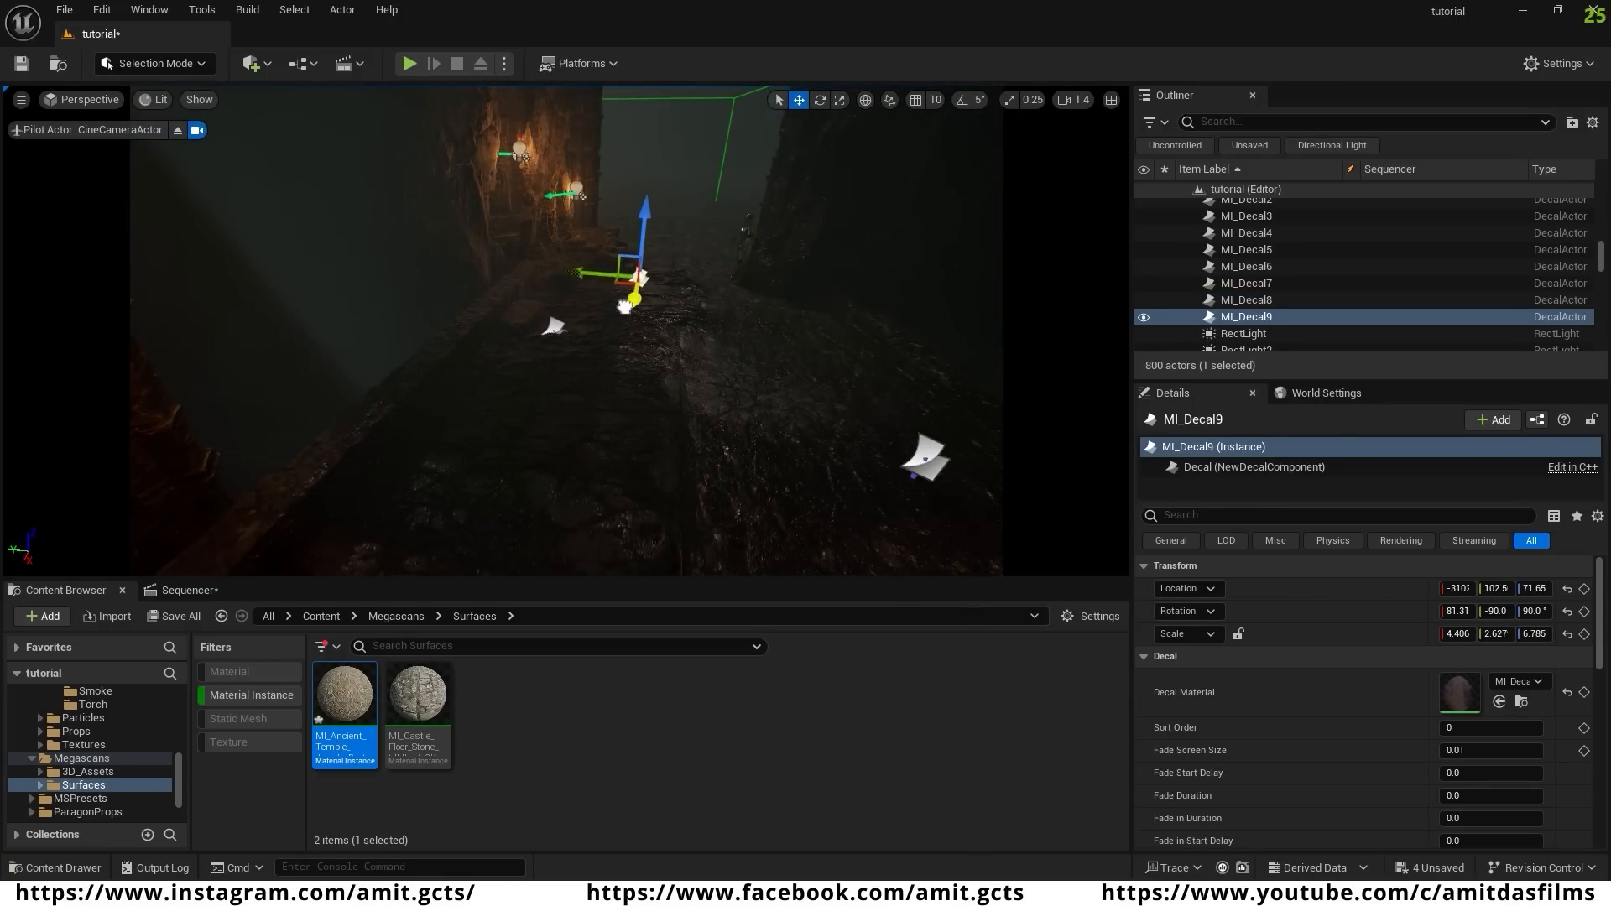
key("w")
right_click_drag(625, 307, 712, 148)
key("s")
key("s")
key("w")
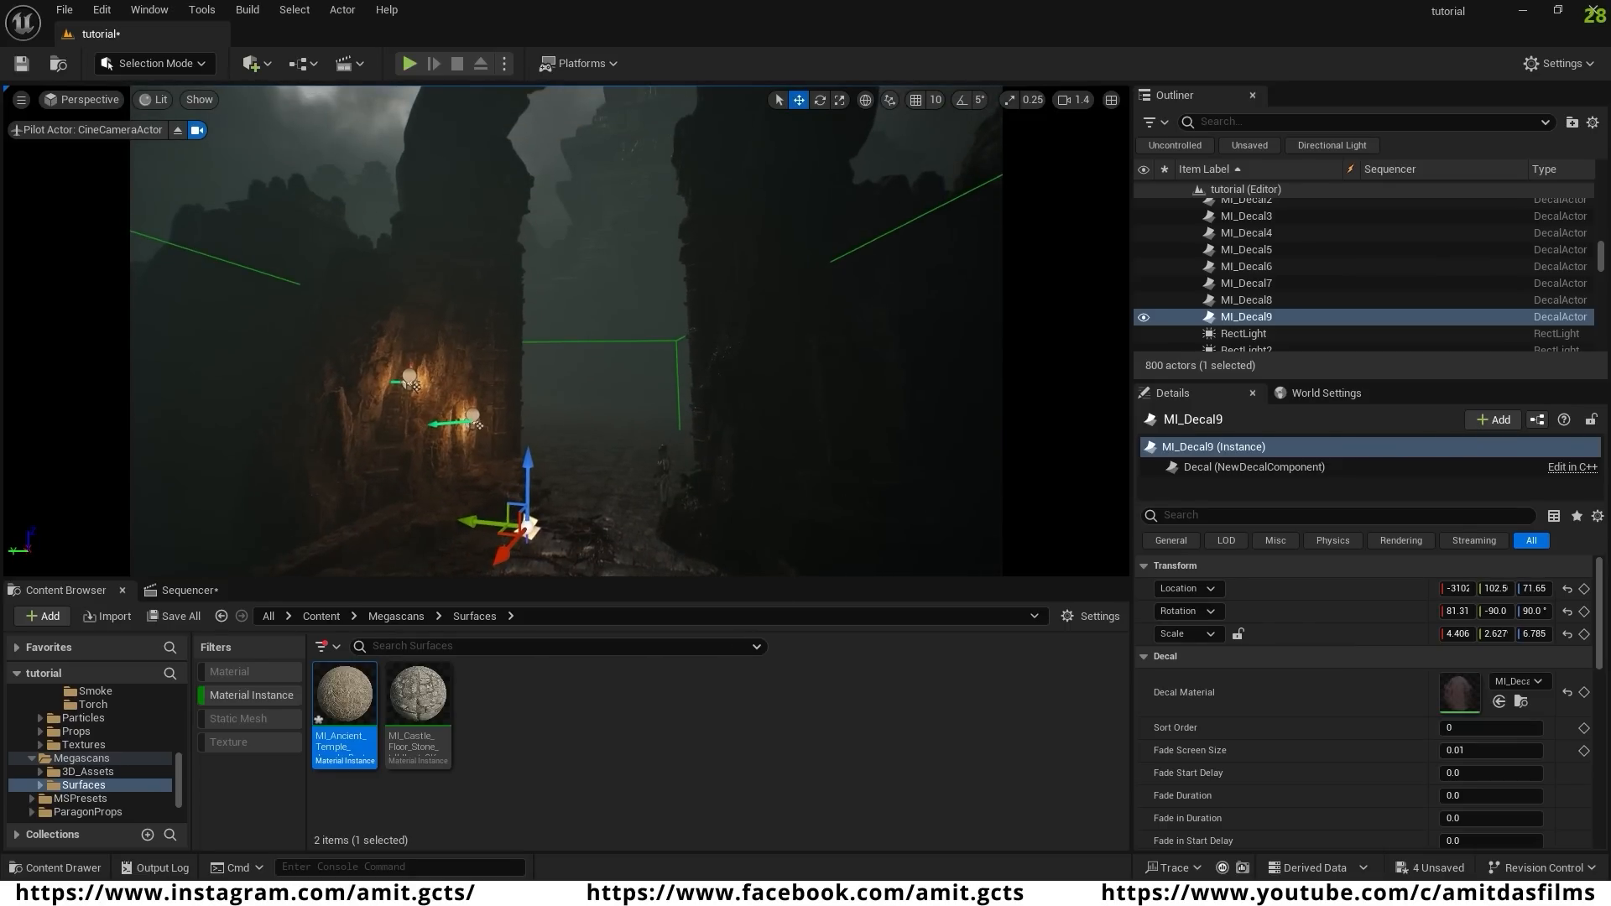
- Deselect the decal, switch the viewport to game view to hide the editor icons, and view the whole scene
left_click(552, 429)
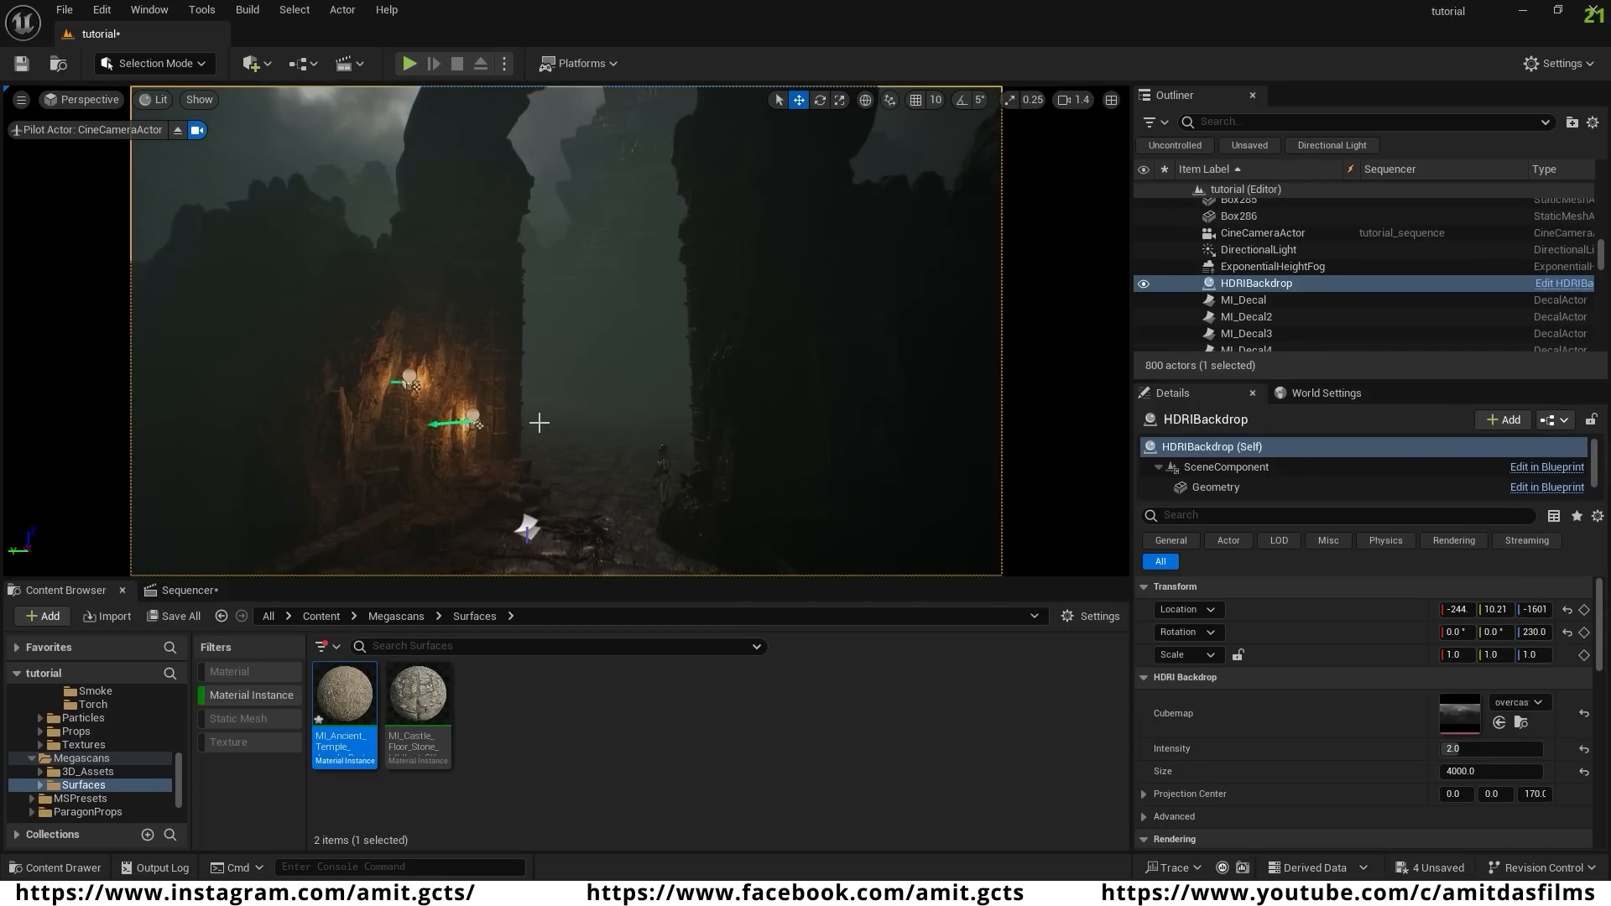
key("g")
key("s")
right_click_drag(526, 479, 483, 489)
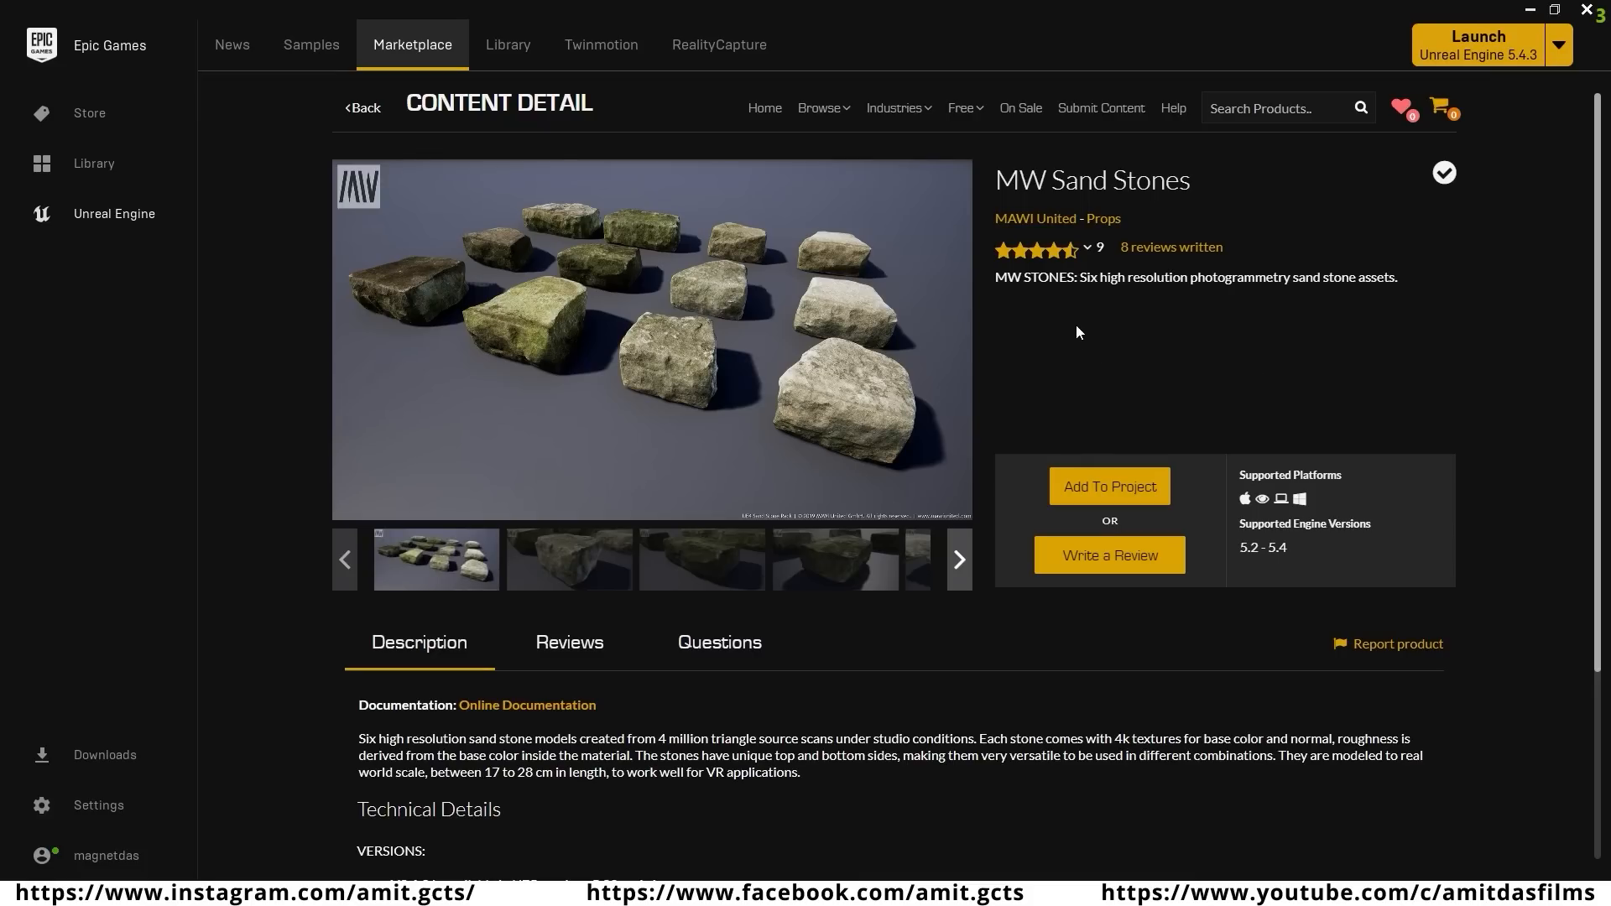
- Switch to the Epic Games Launcher and highlight the MW Sand Stones title on its Marketplace page
left_click_drag(999, 180, 1281, 191)
left_click(1281, 193)
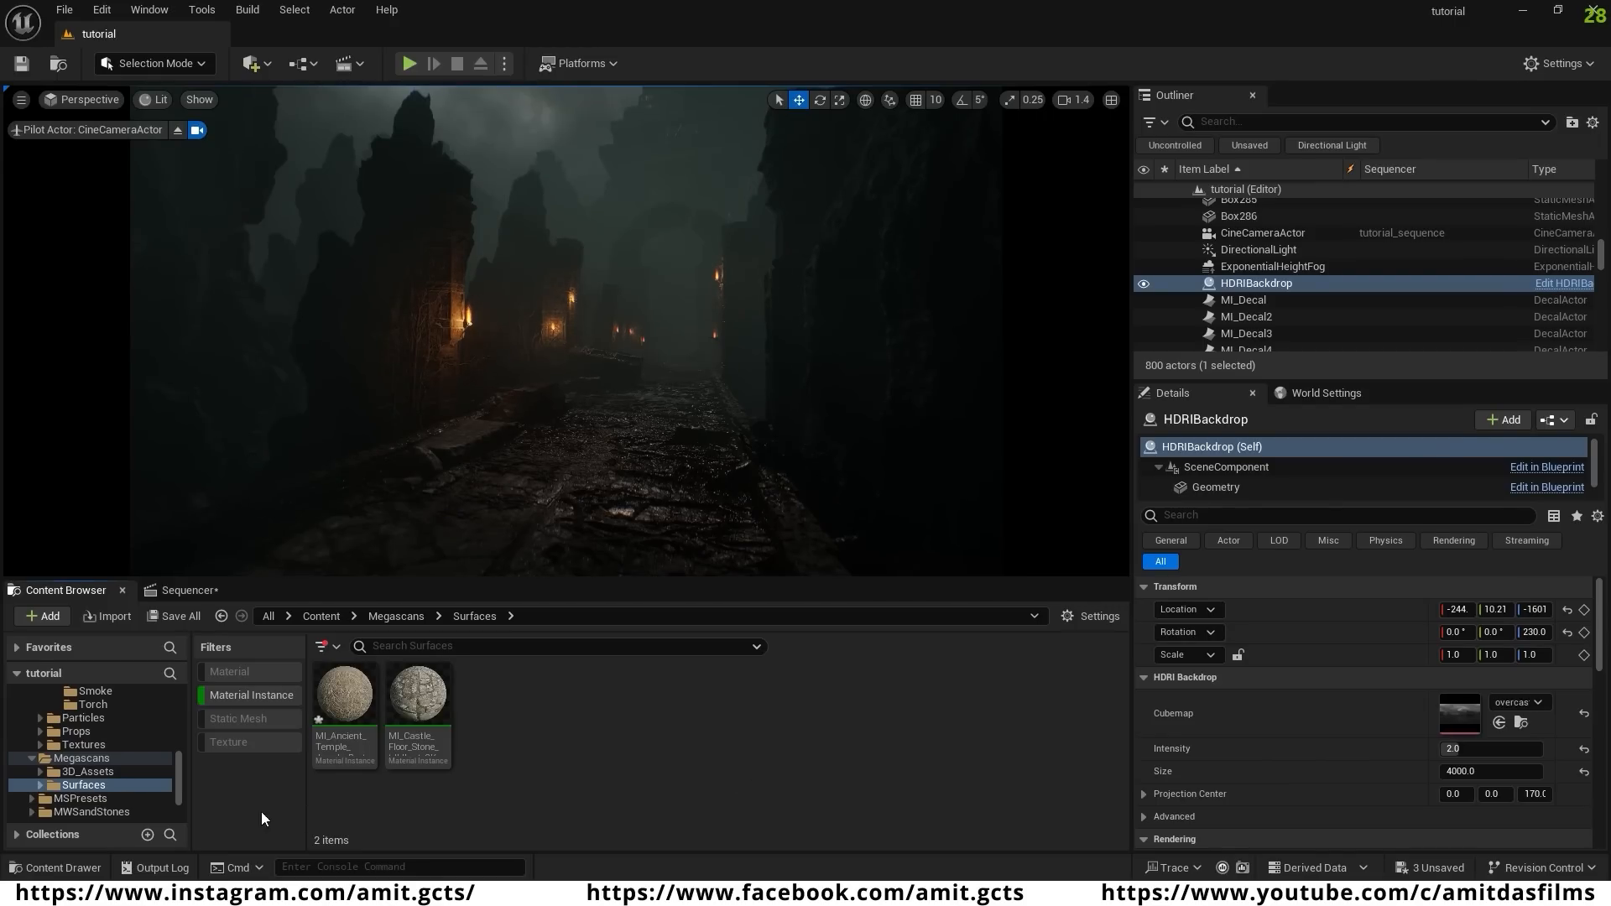
- Open the Meshes folder of MWSandStones and filter its contents to static meshes instead of material instances
left_click(88, 812)
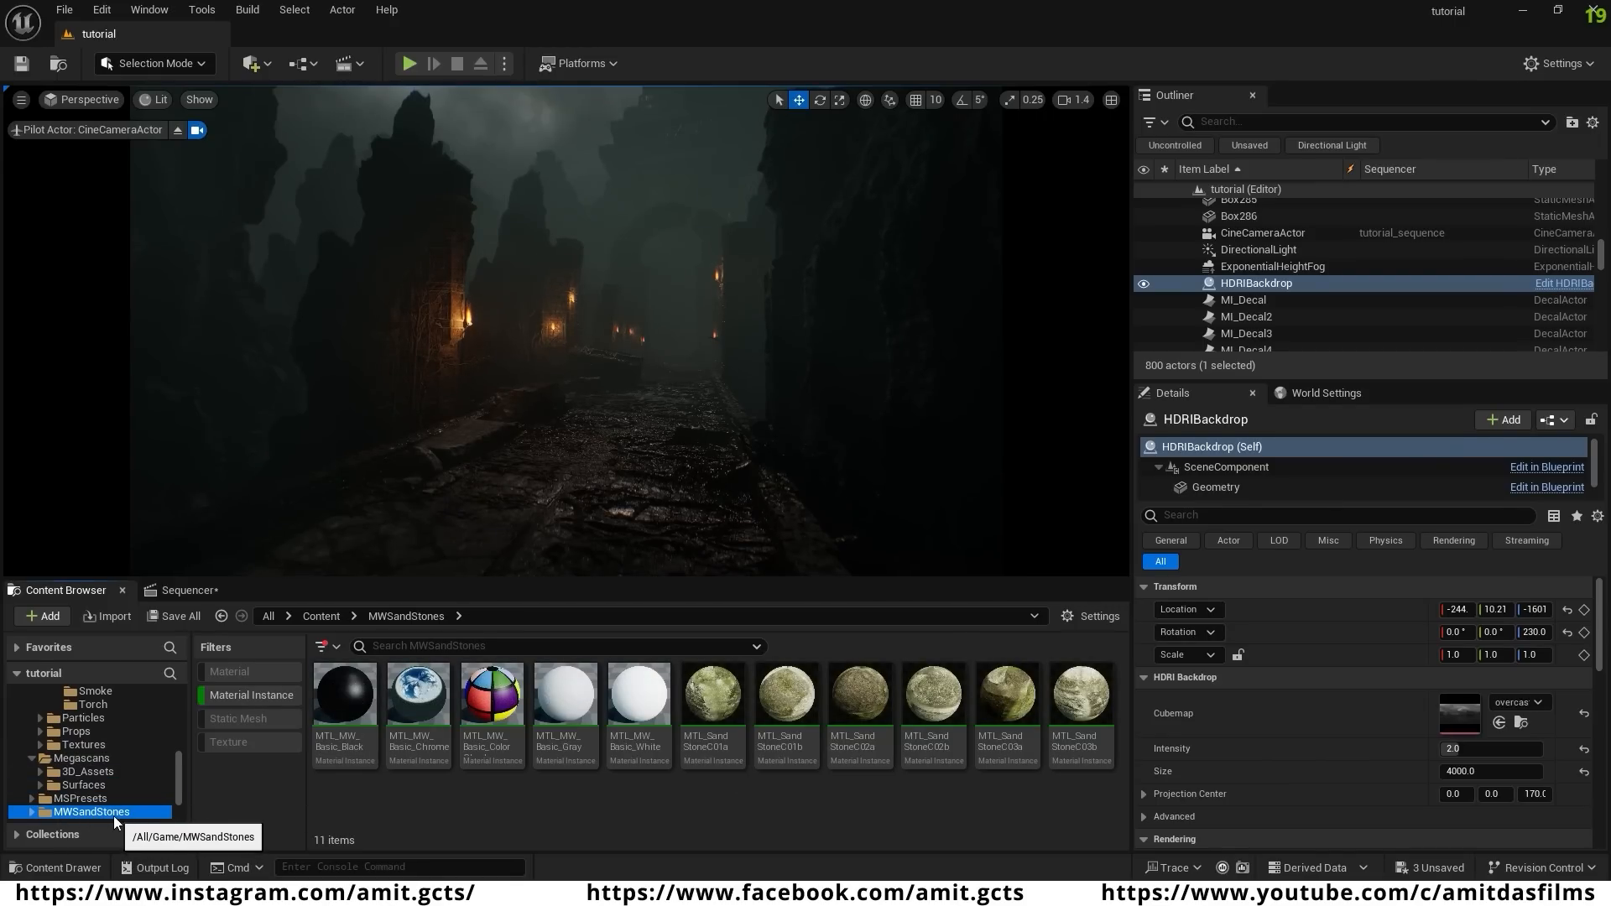
left_click(246, 695)
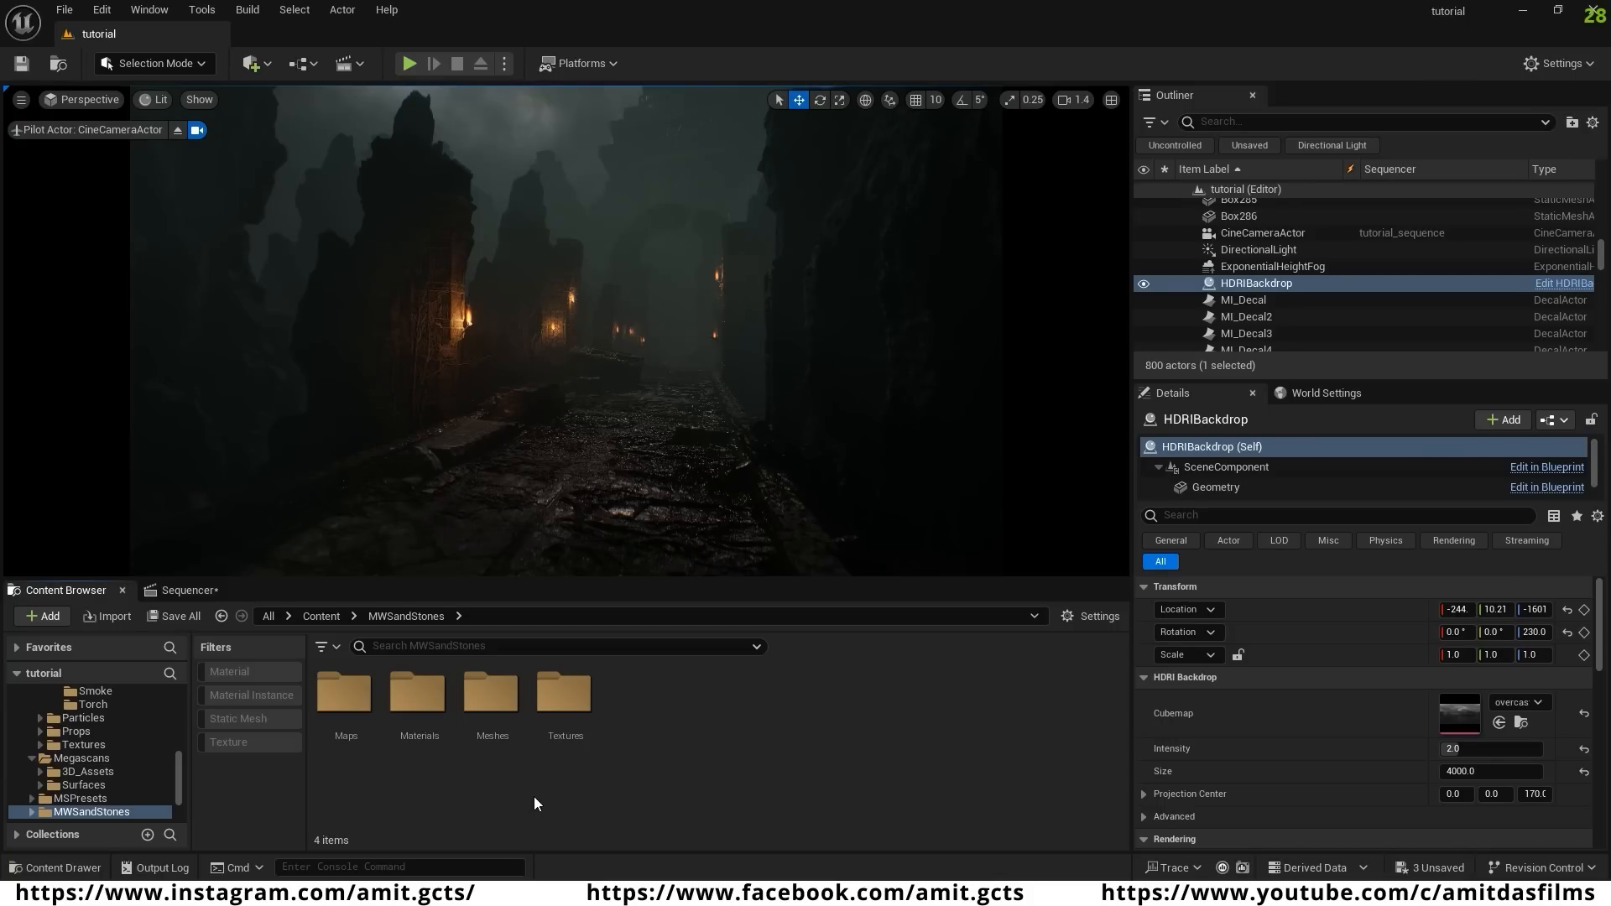
double_click(491, 693)
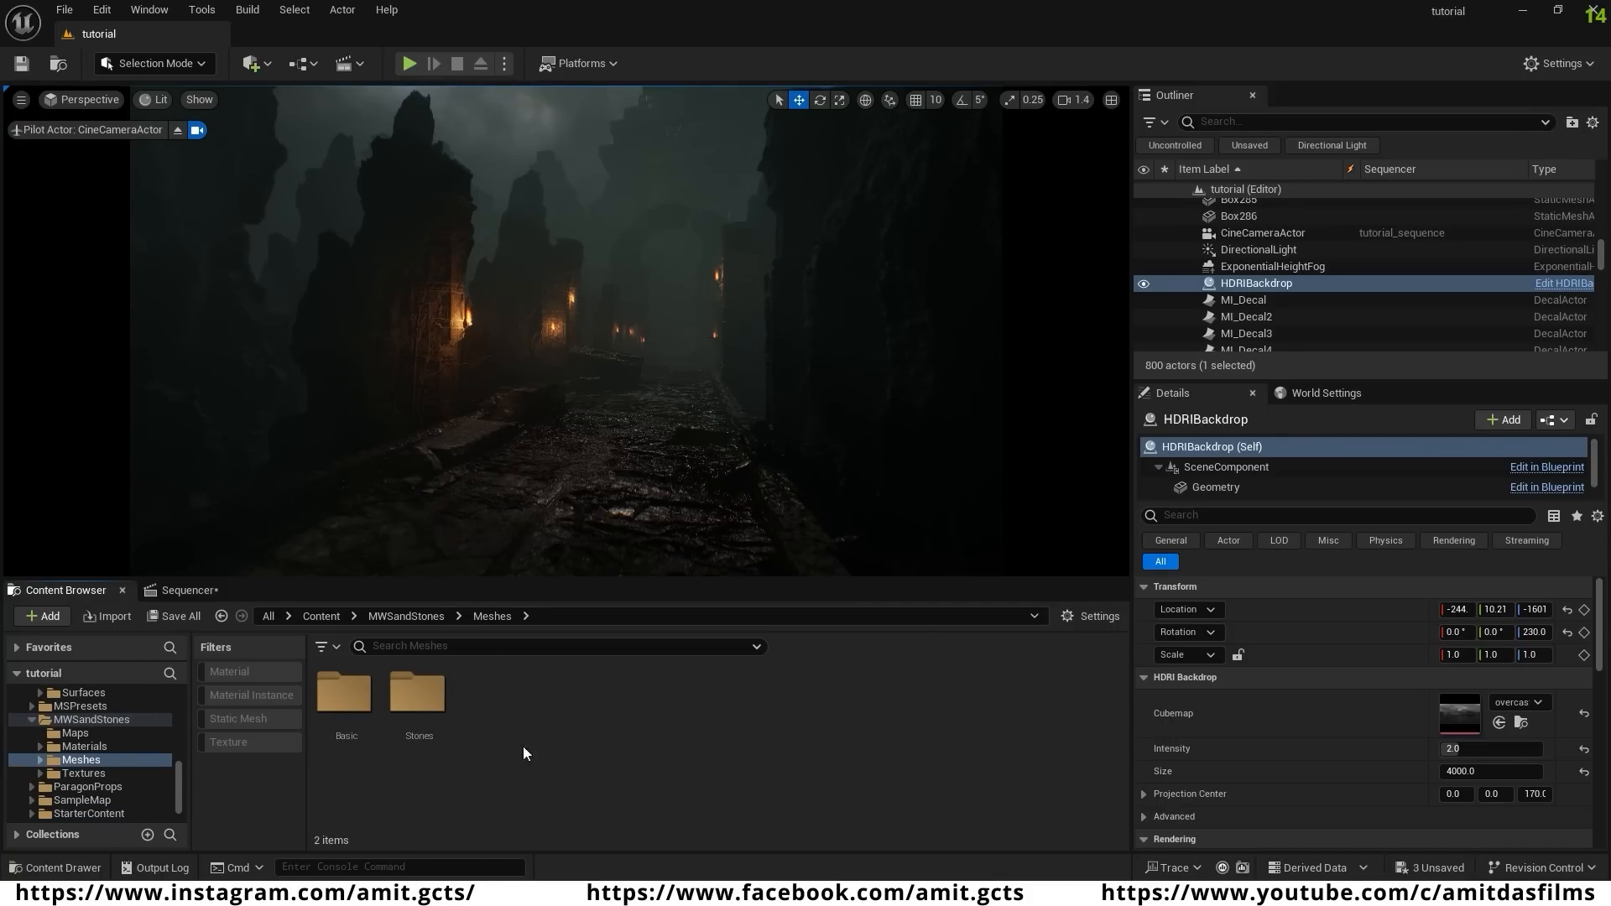
left_click(243, 718)
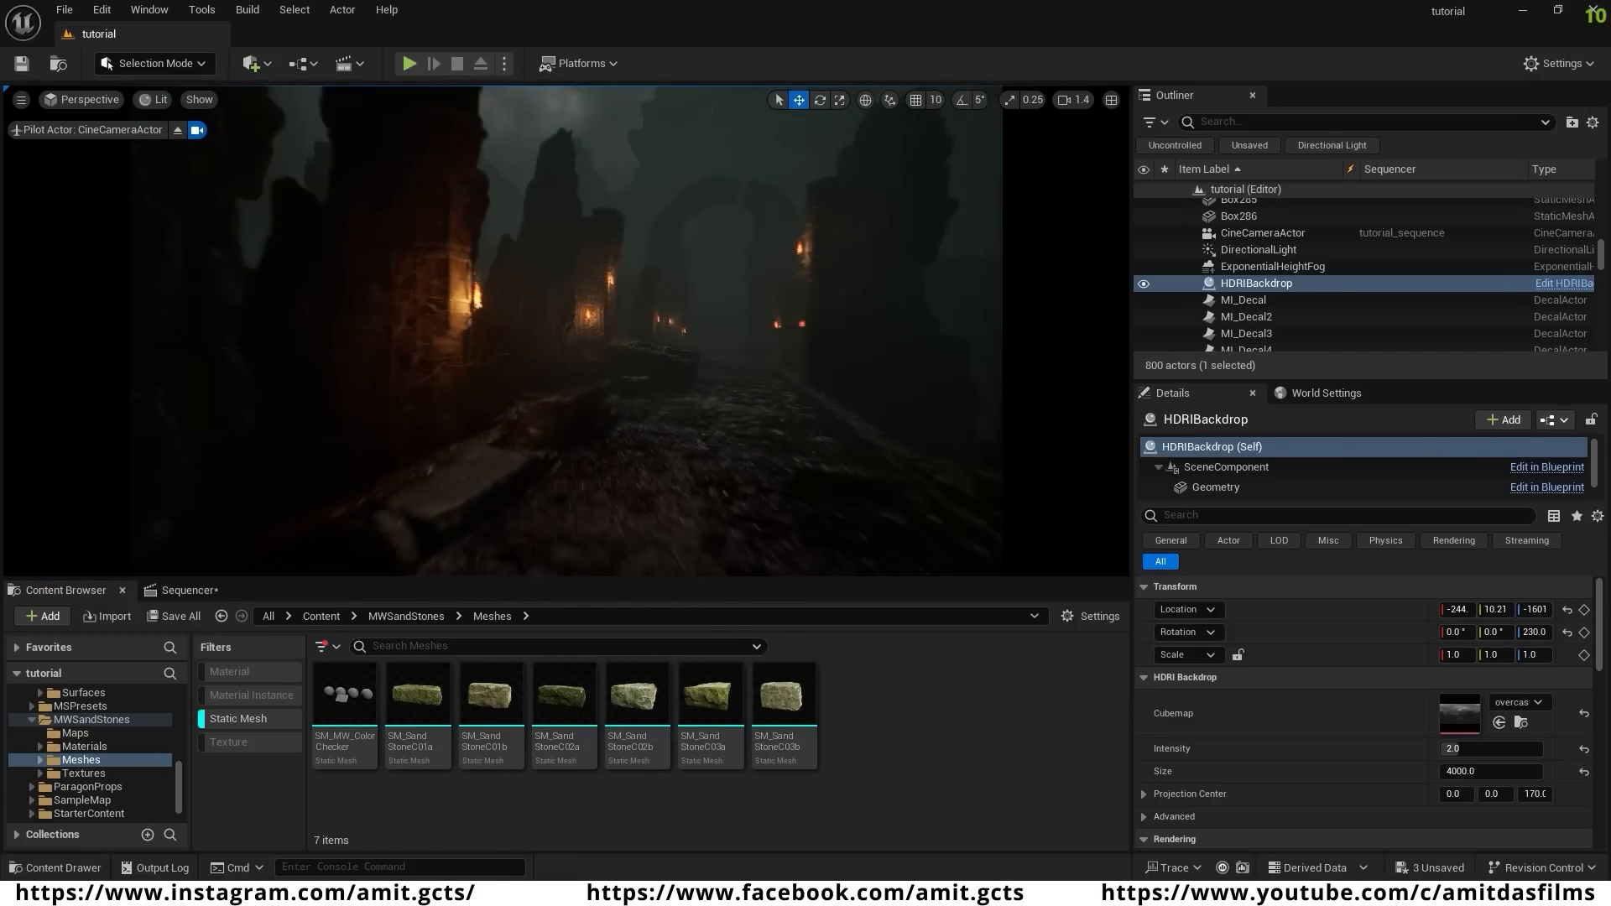
- Place the SM_SandStoneC03b mesh on the ground of the stone path, beside the ledge near the camera
left_click_drag(789, 704, 494, 500)
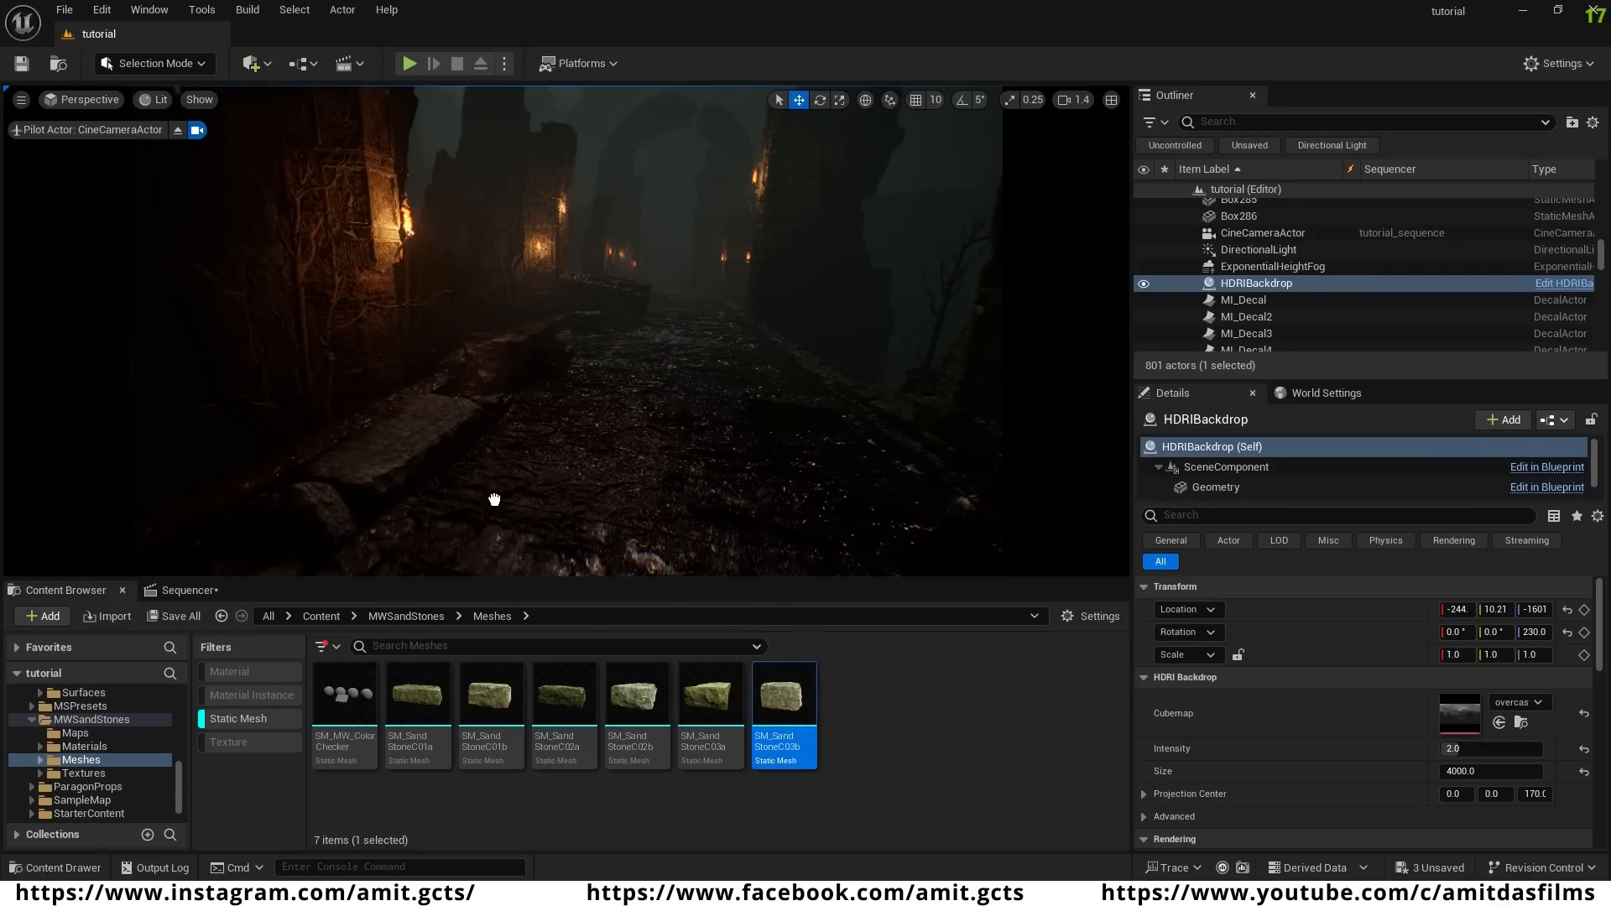
left_click_drag(587, 527, 587, 506)
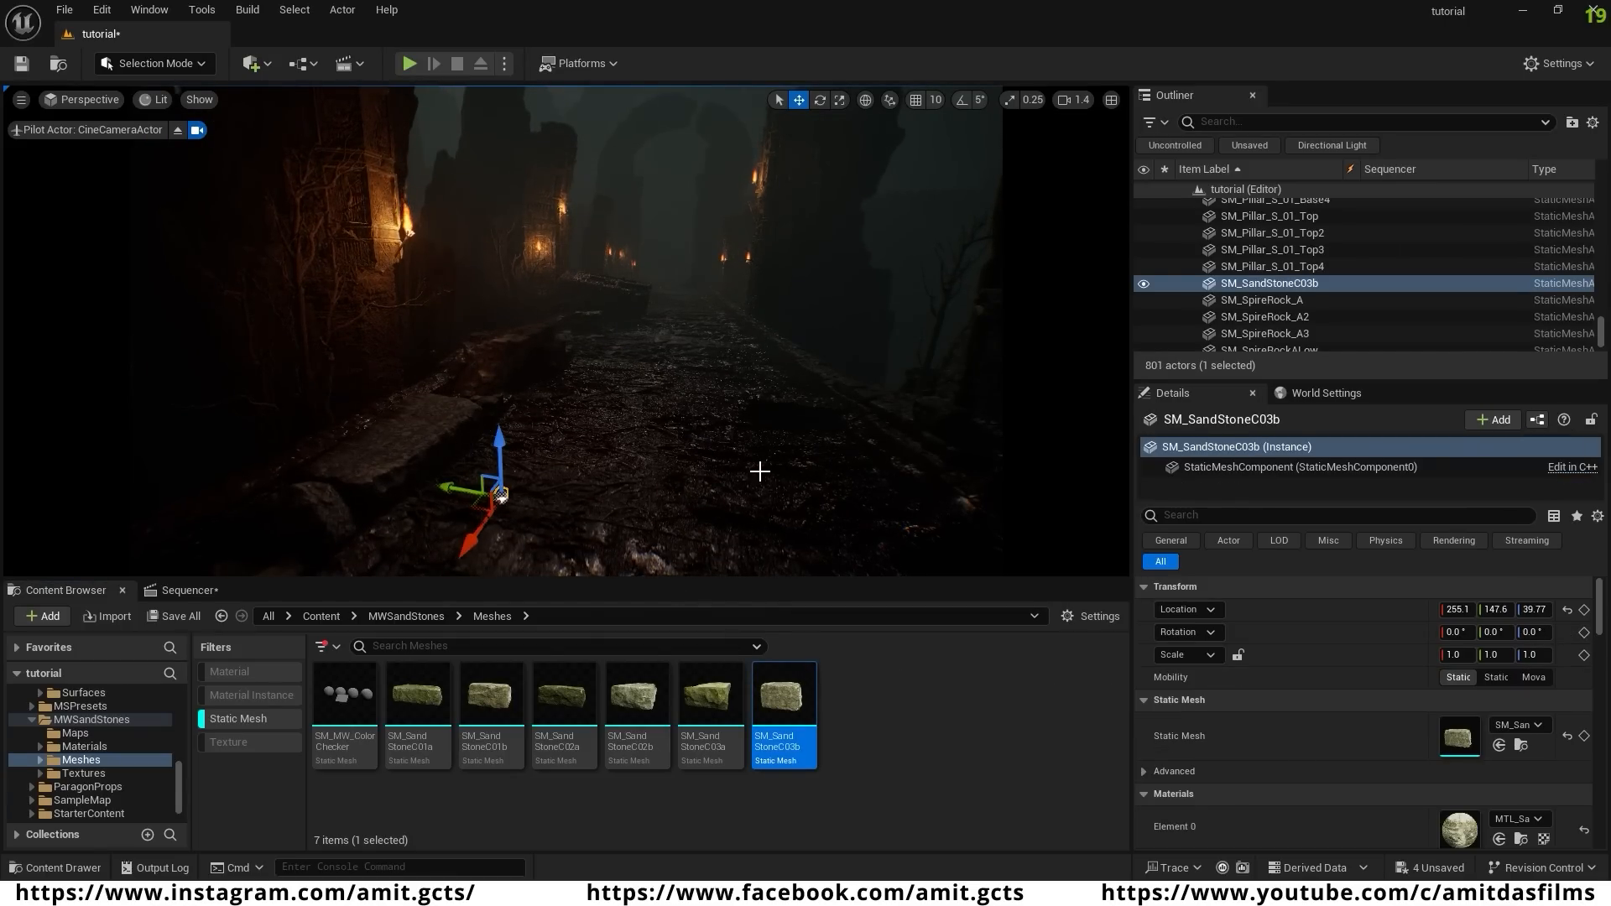
right_click_drag(600, 502, 587, 497)
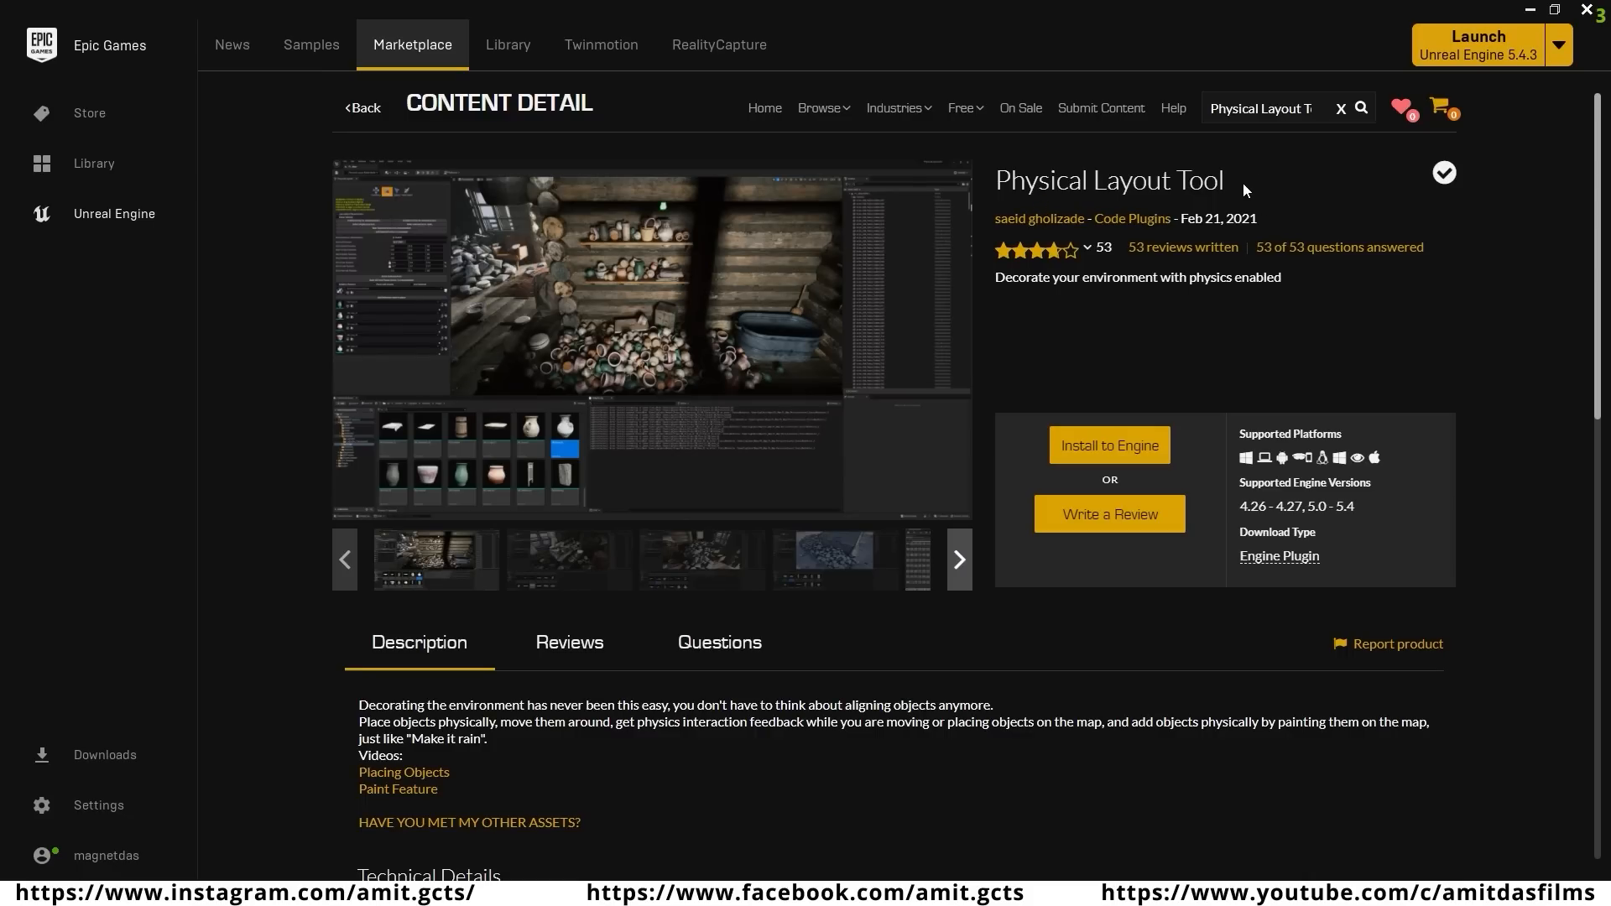
- Switch to the Epic Games Launcher and install the Physical Layout Tool plugin to the engine from its Marketplace page
triple_click(1243, 184)
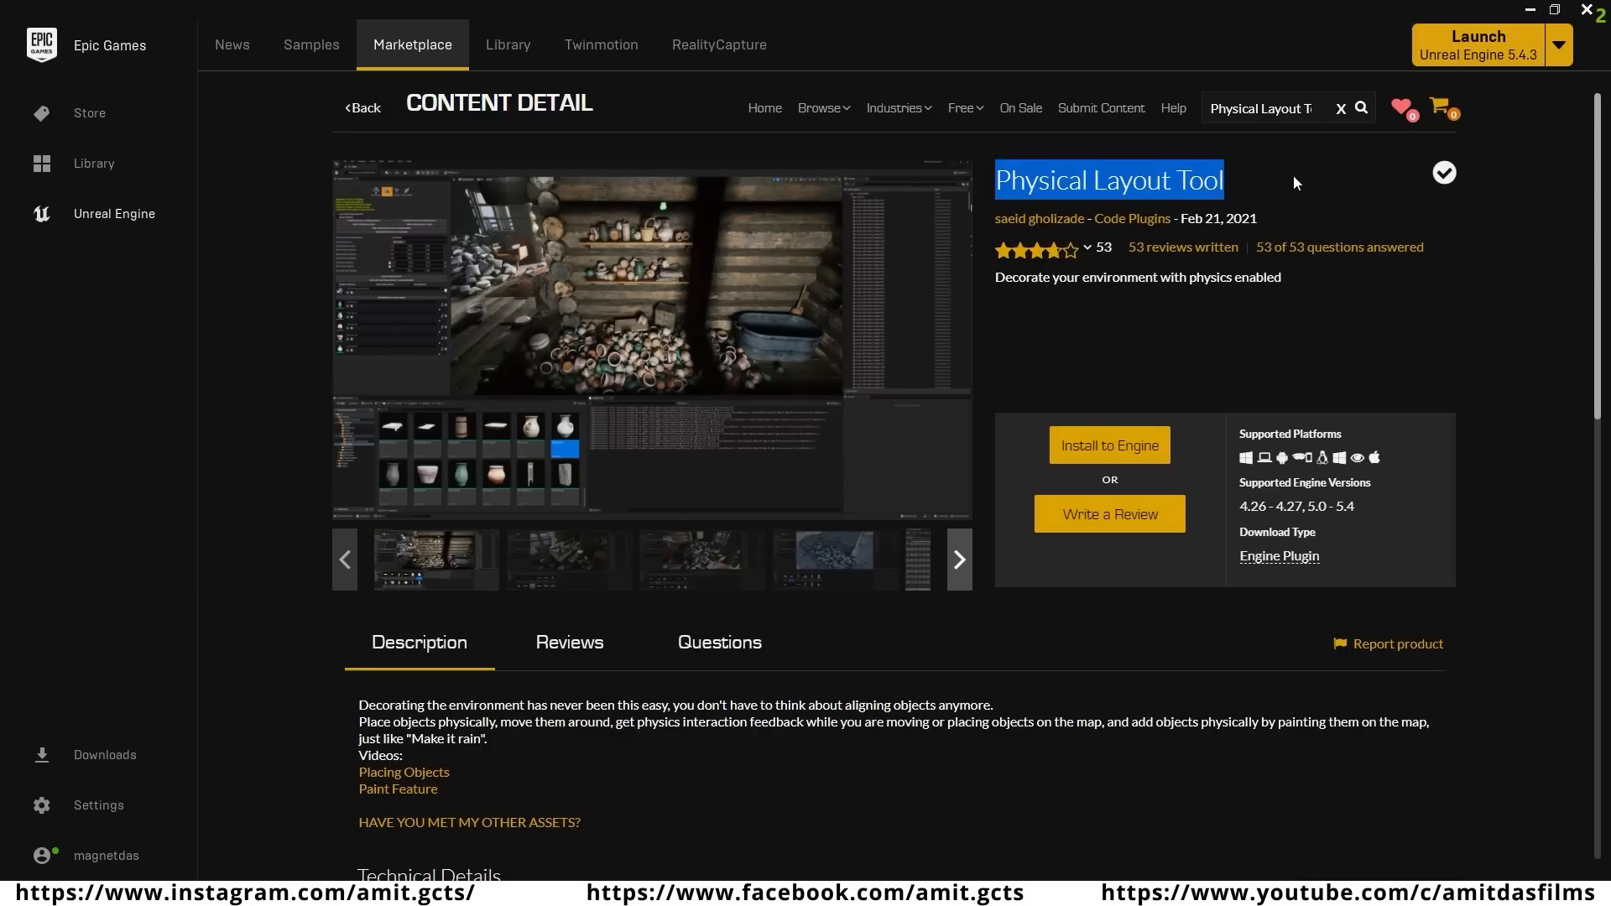
left_click(1295, 174)
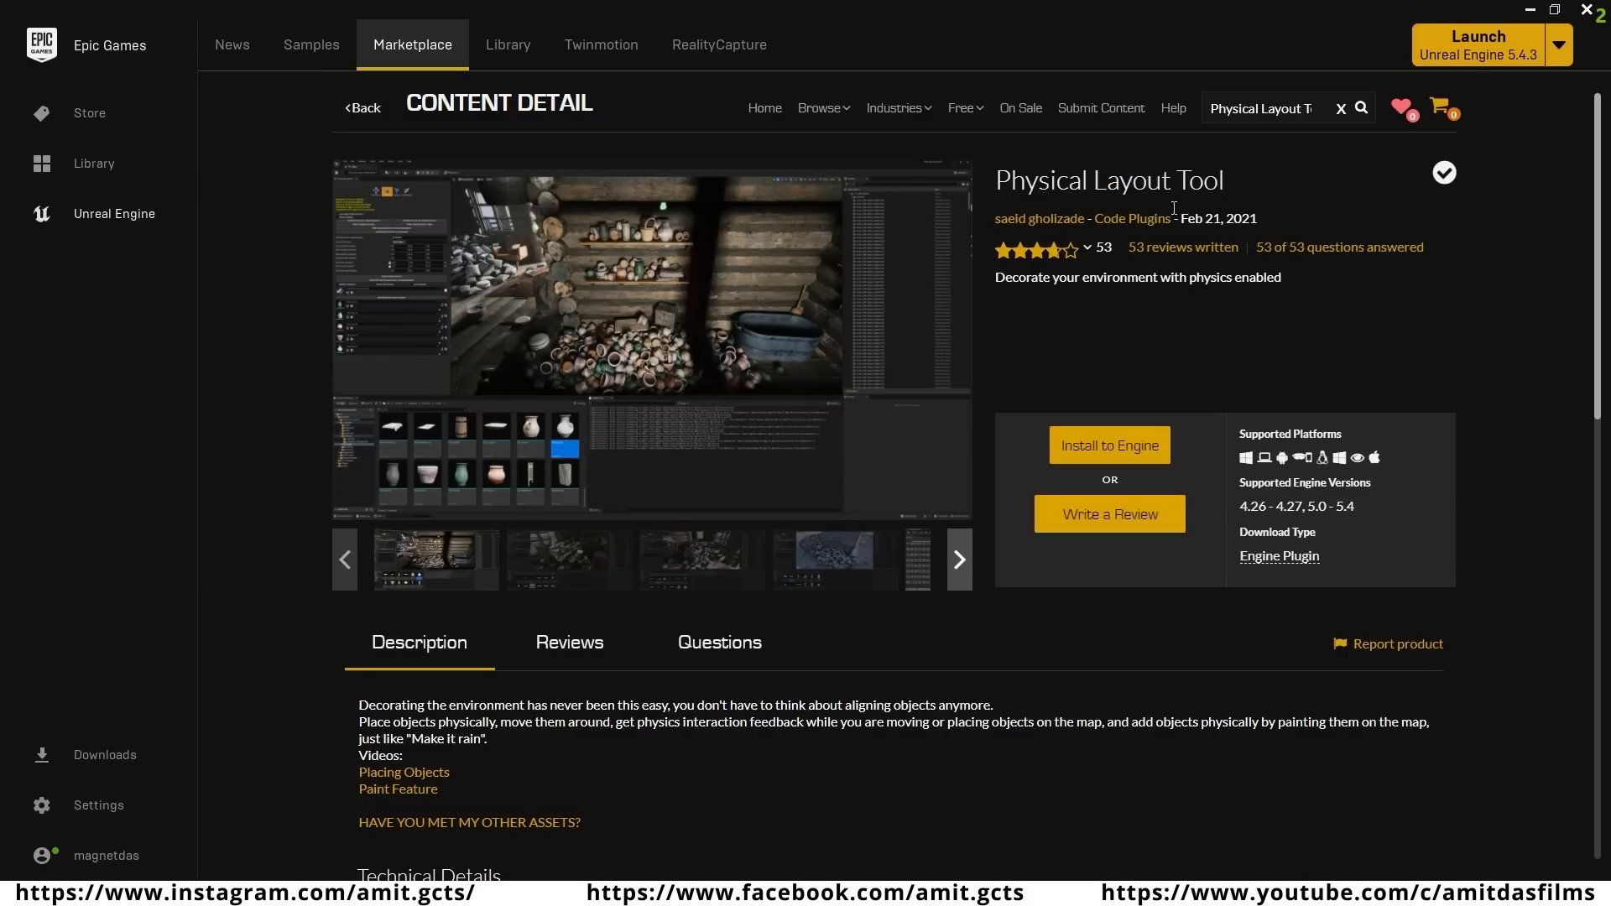
left_click(1130, 454)
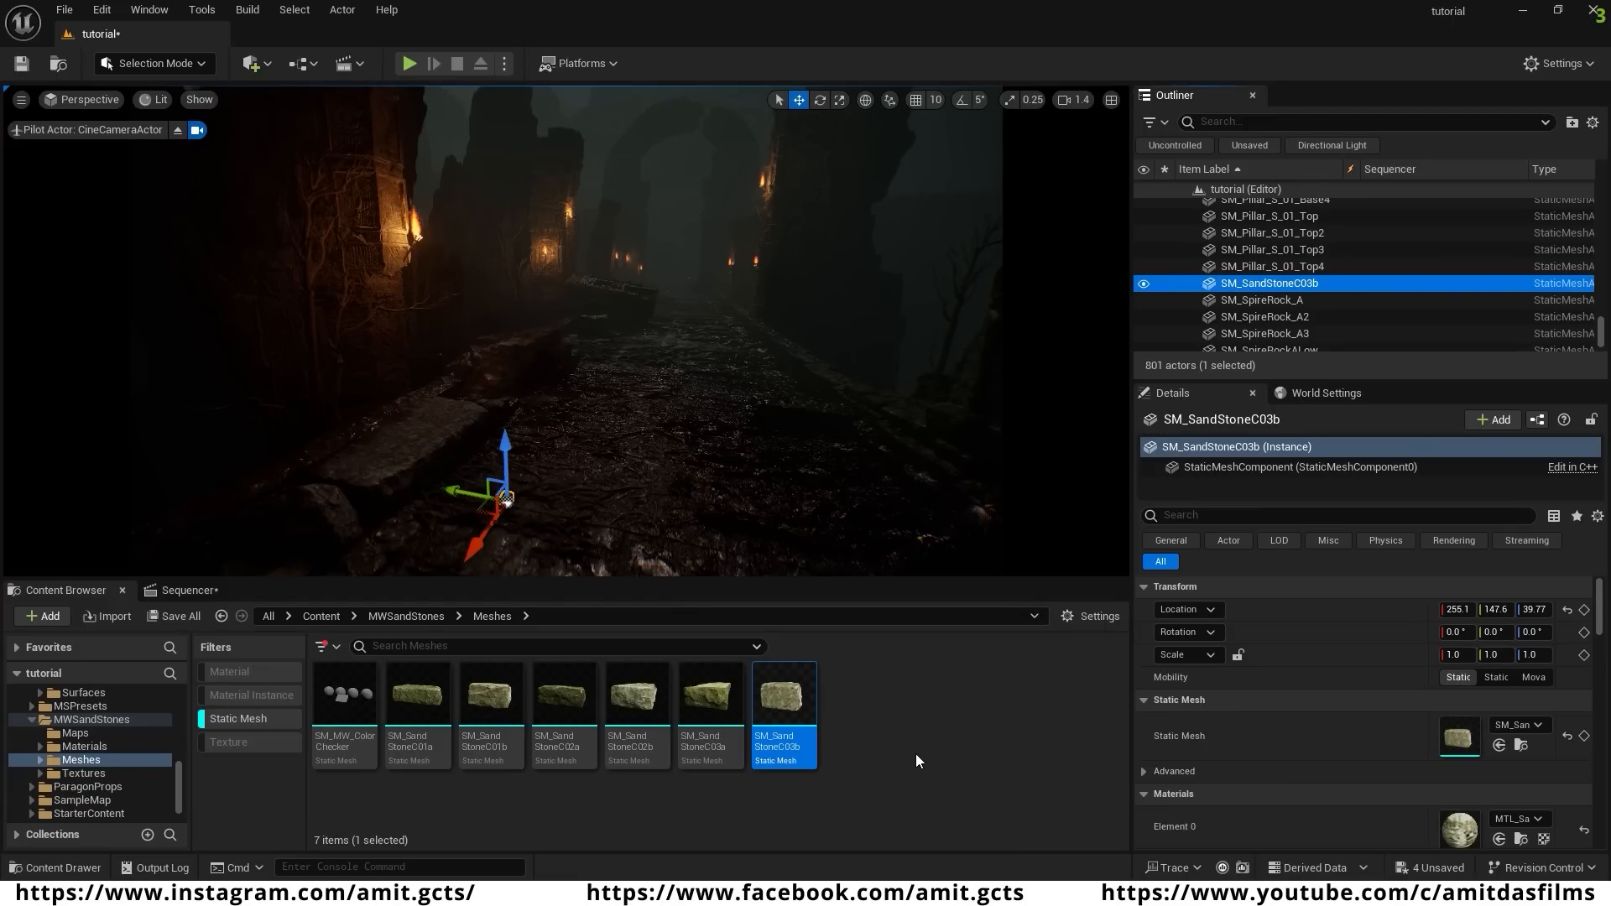
- Switch to Unreal Editor, enable the PhysicalLayout plugin, and restart the editor, saving all the listed unsaved content
left_click(102, 10)
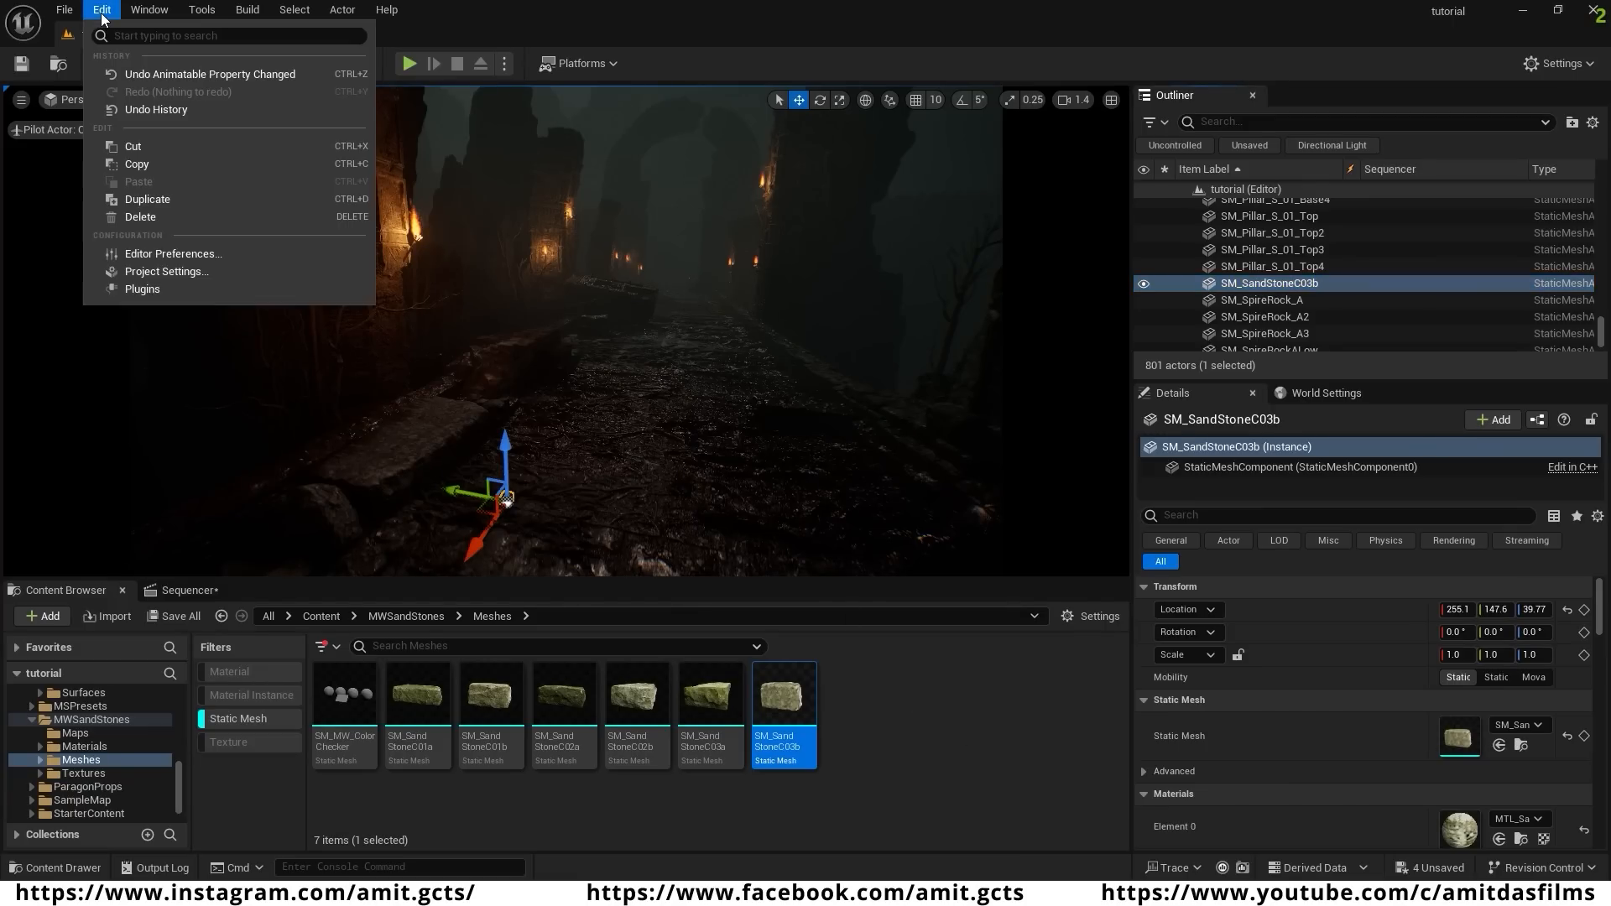
left_click(139, 288)
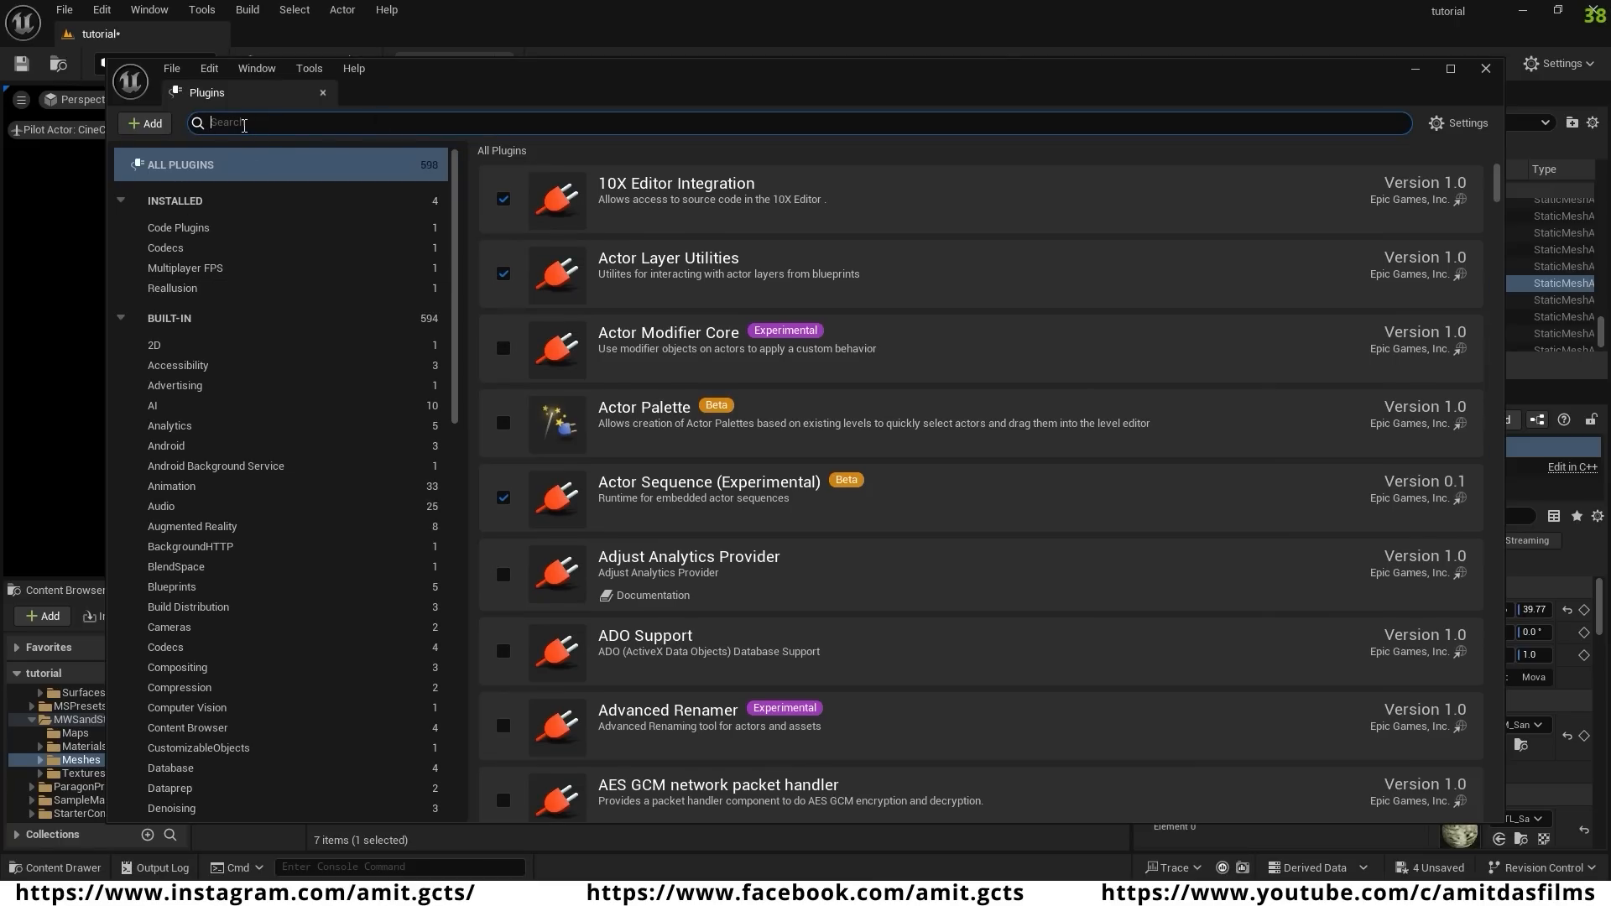
type("physi")
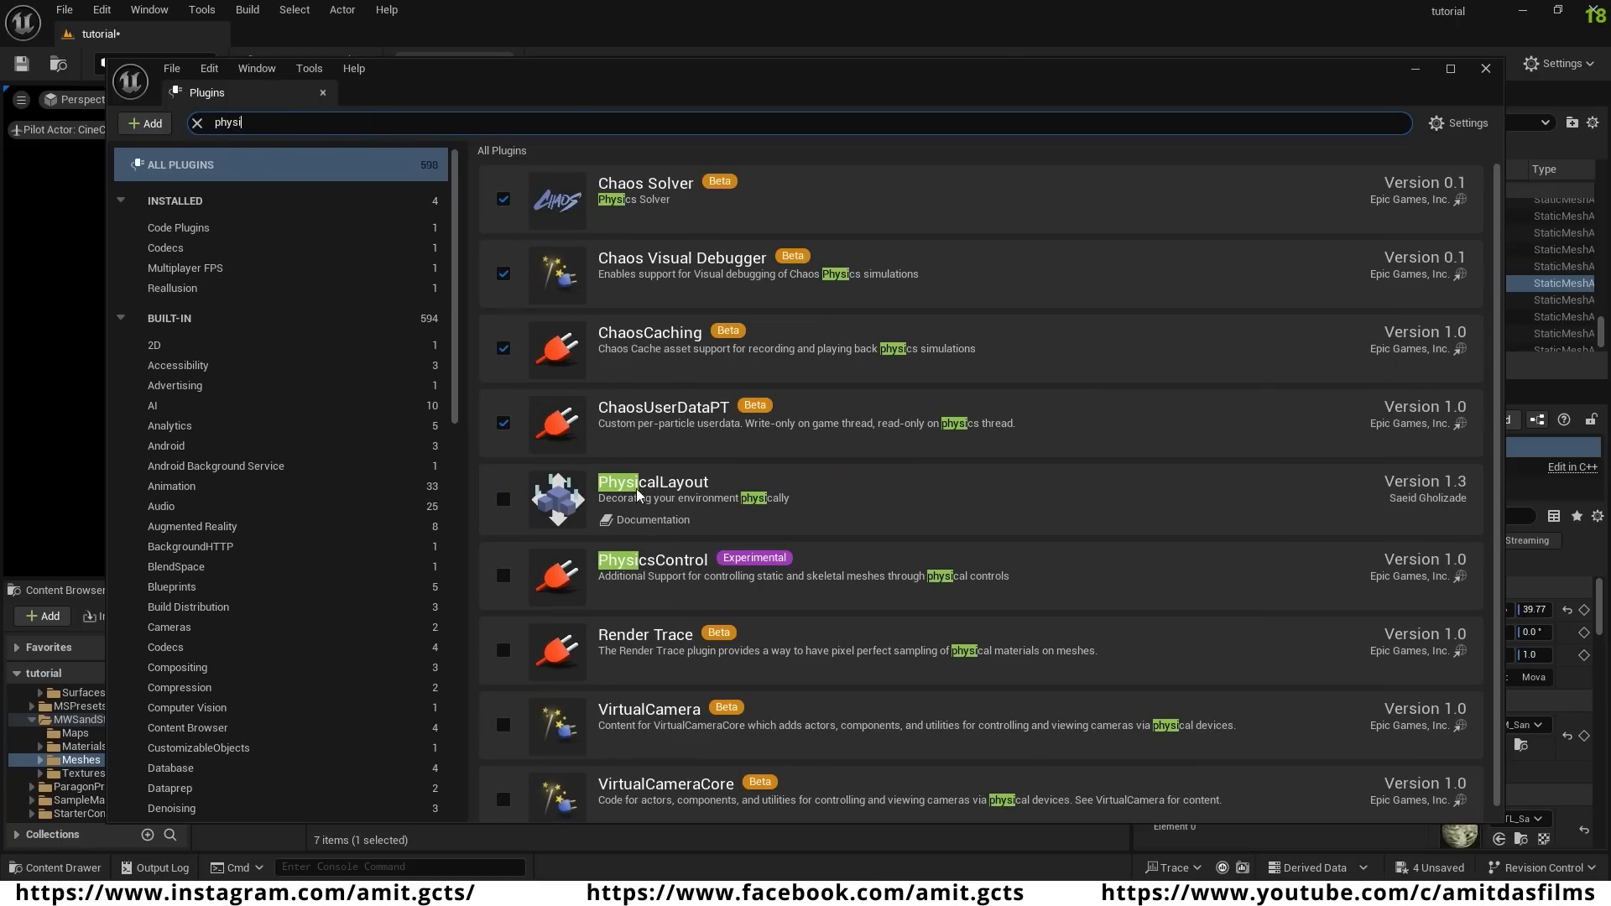
left_click(503, 500)
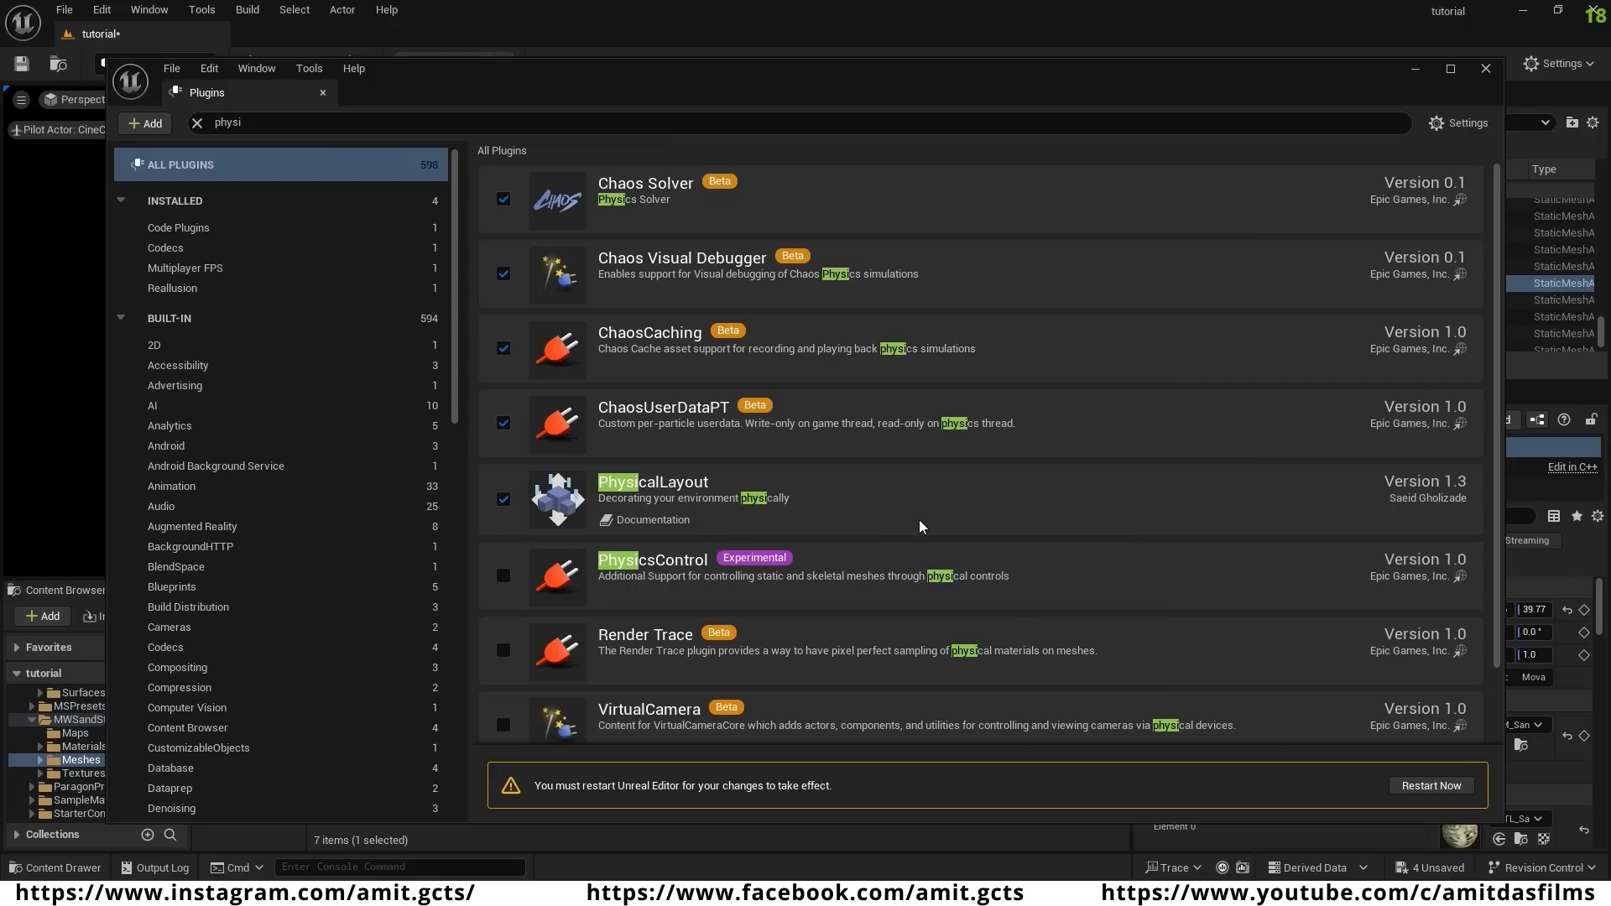
left_click(1431, 788)
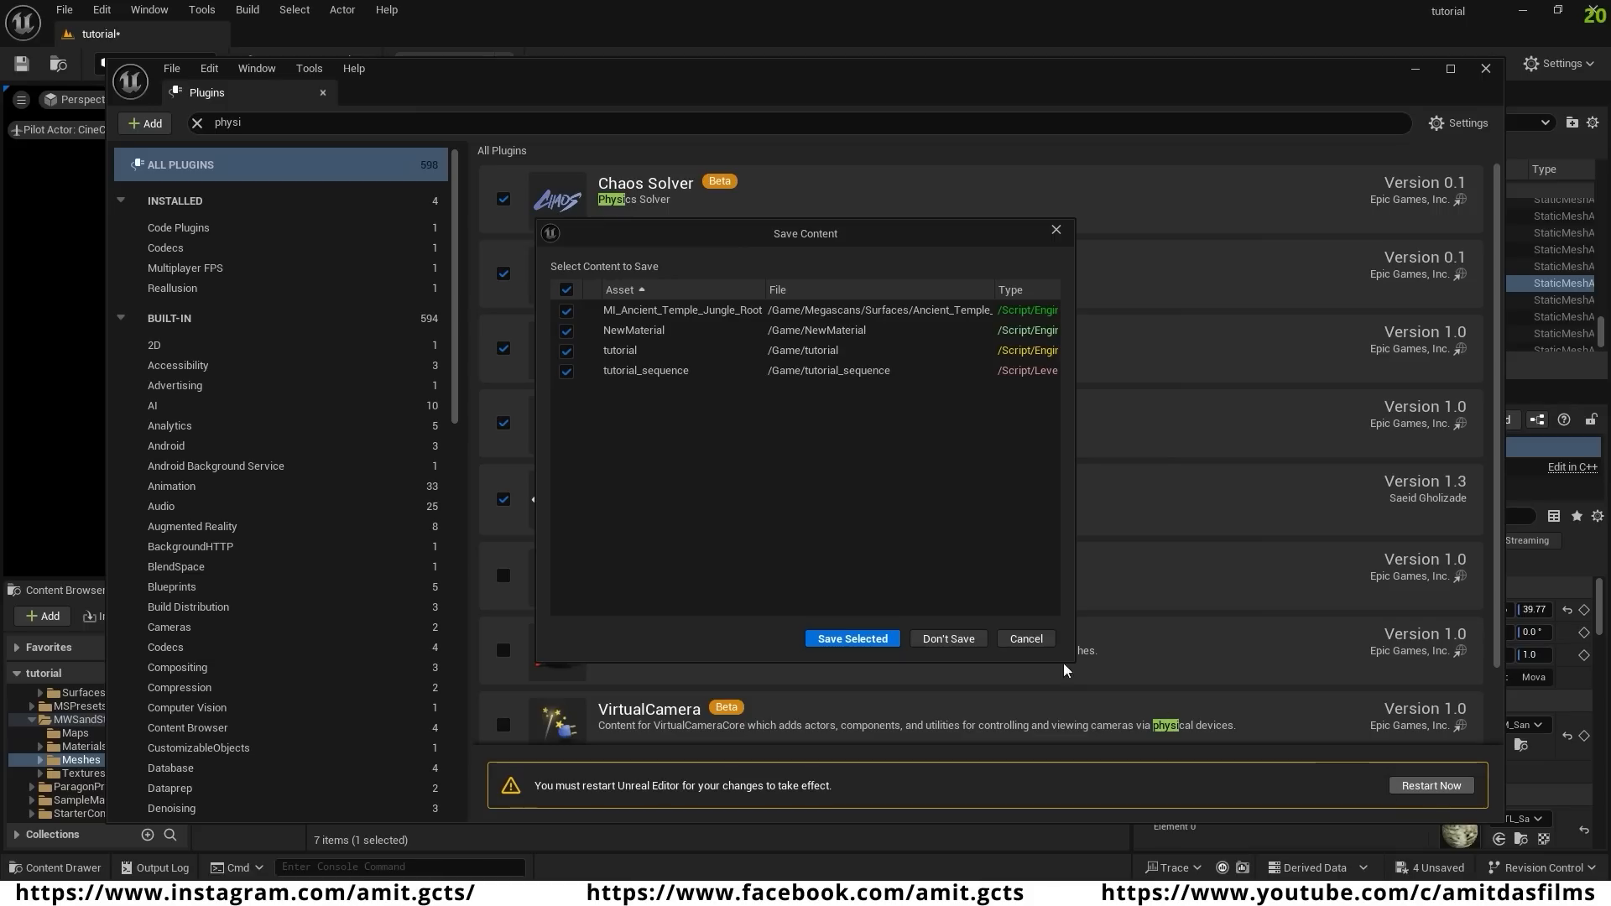
left_click(872, 641)
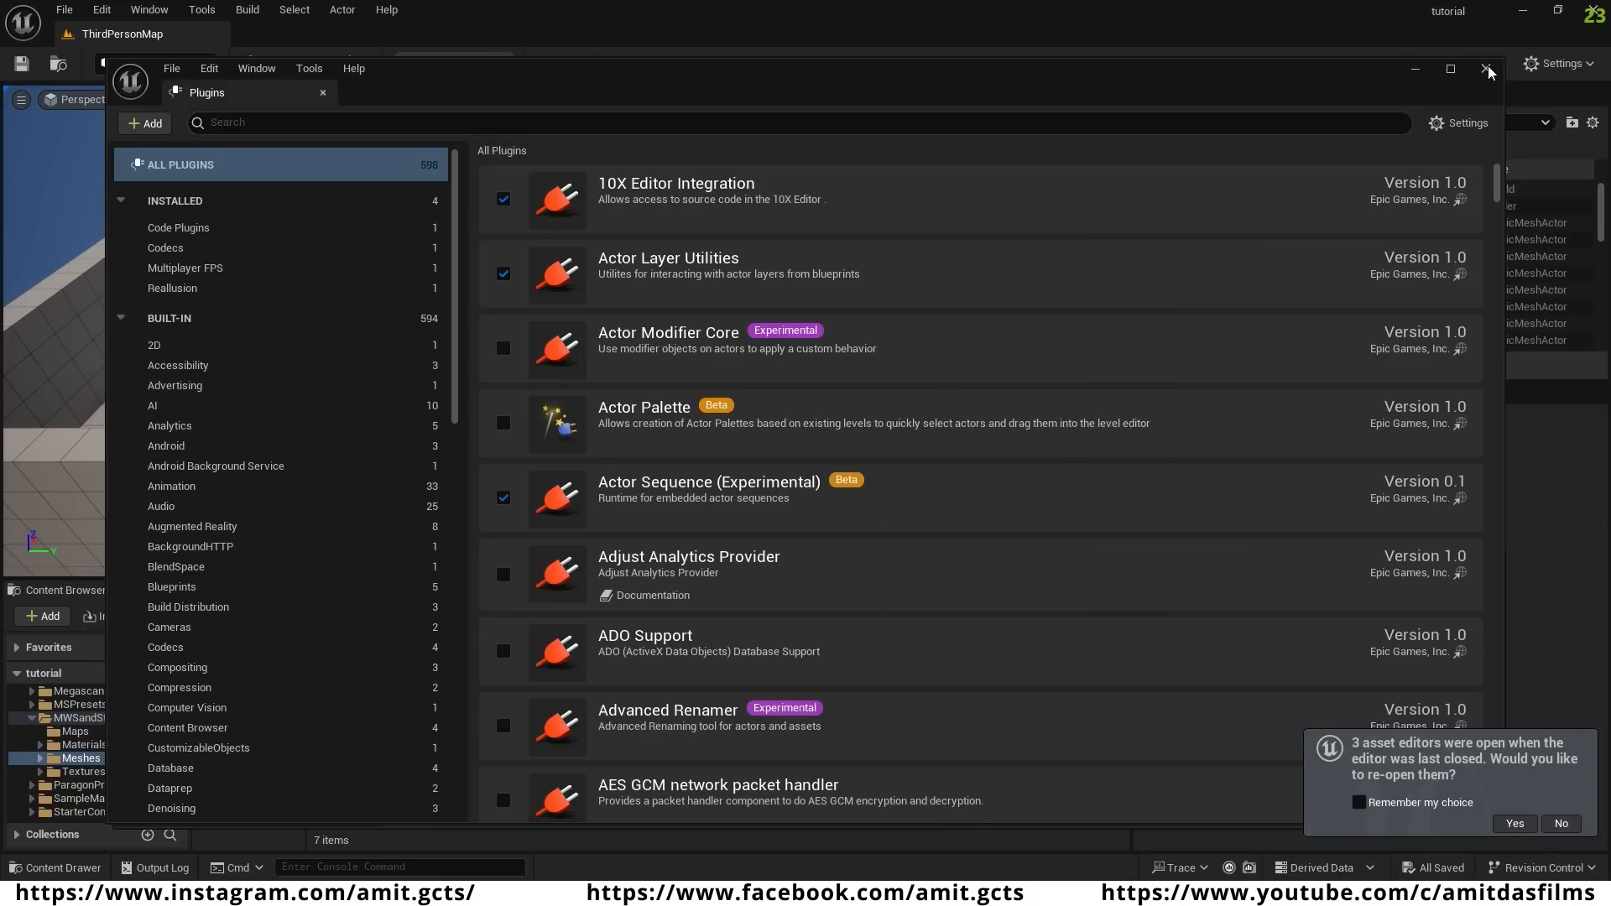
- Close the leftover Plugins and Bridge windows, remove the static mesh filter, and open the tutorial level from the Content folder
left_click(1486, 68)
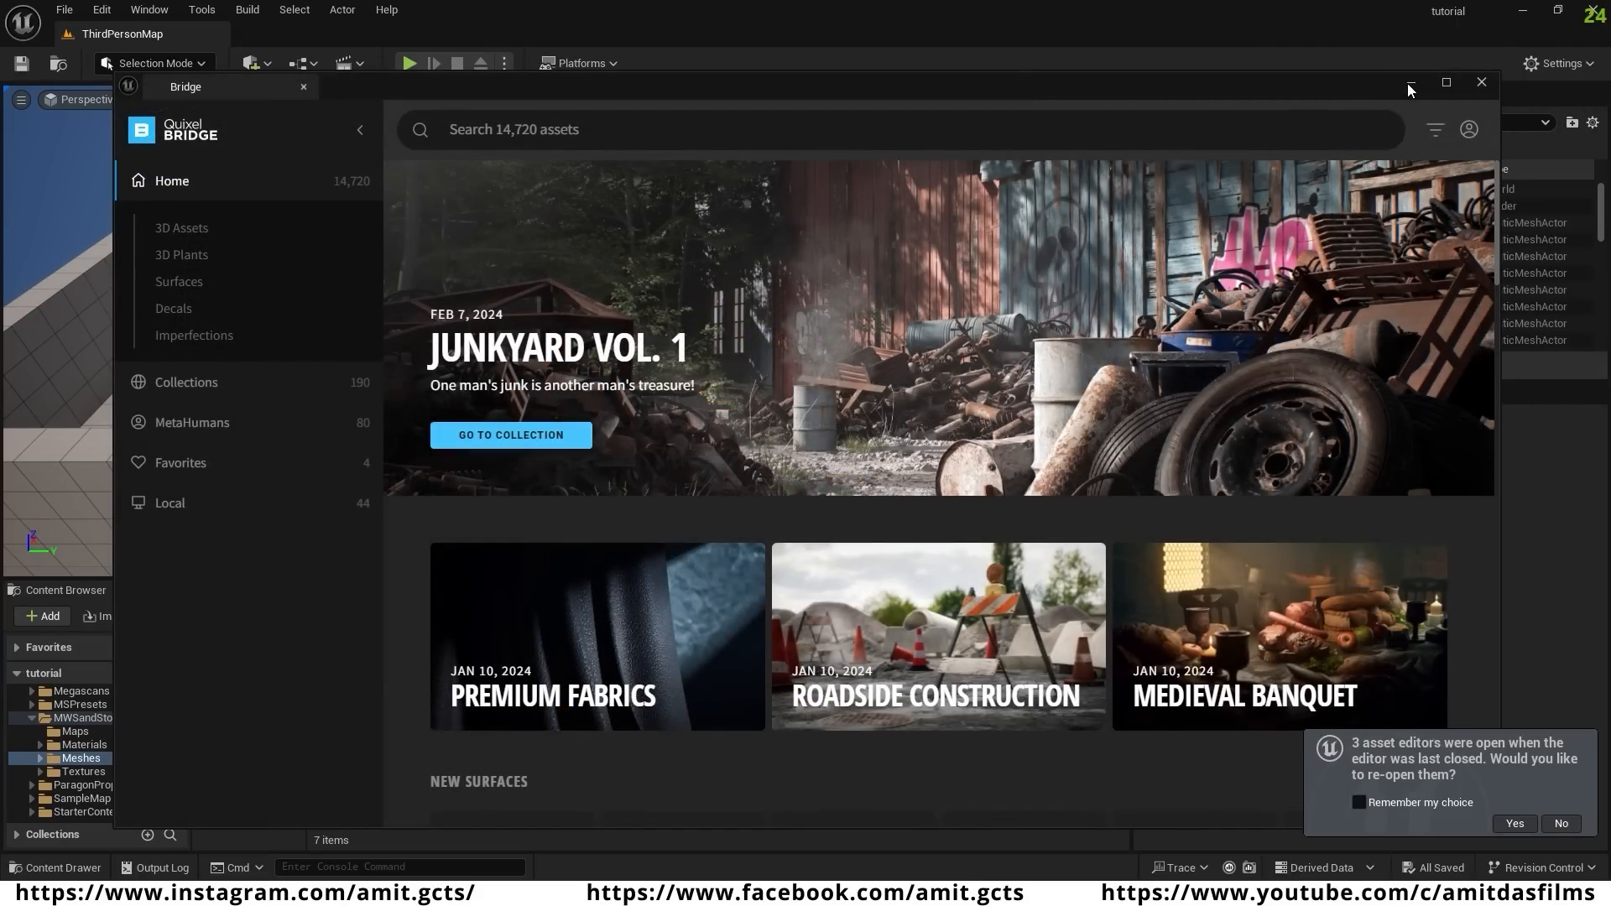
left_click(1482, 81)
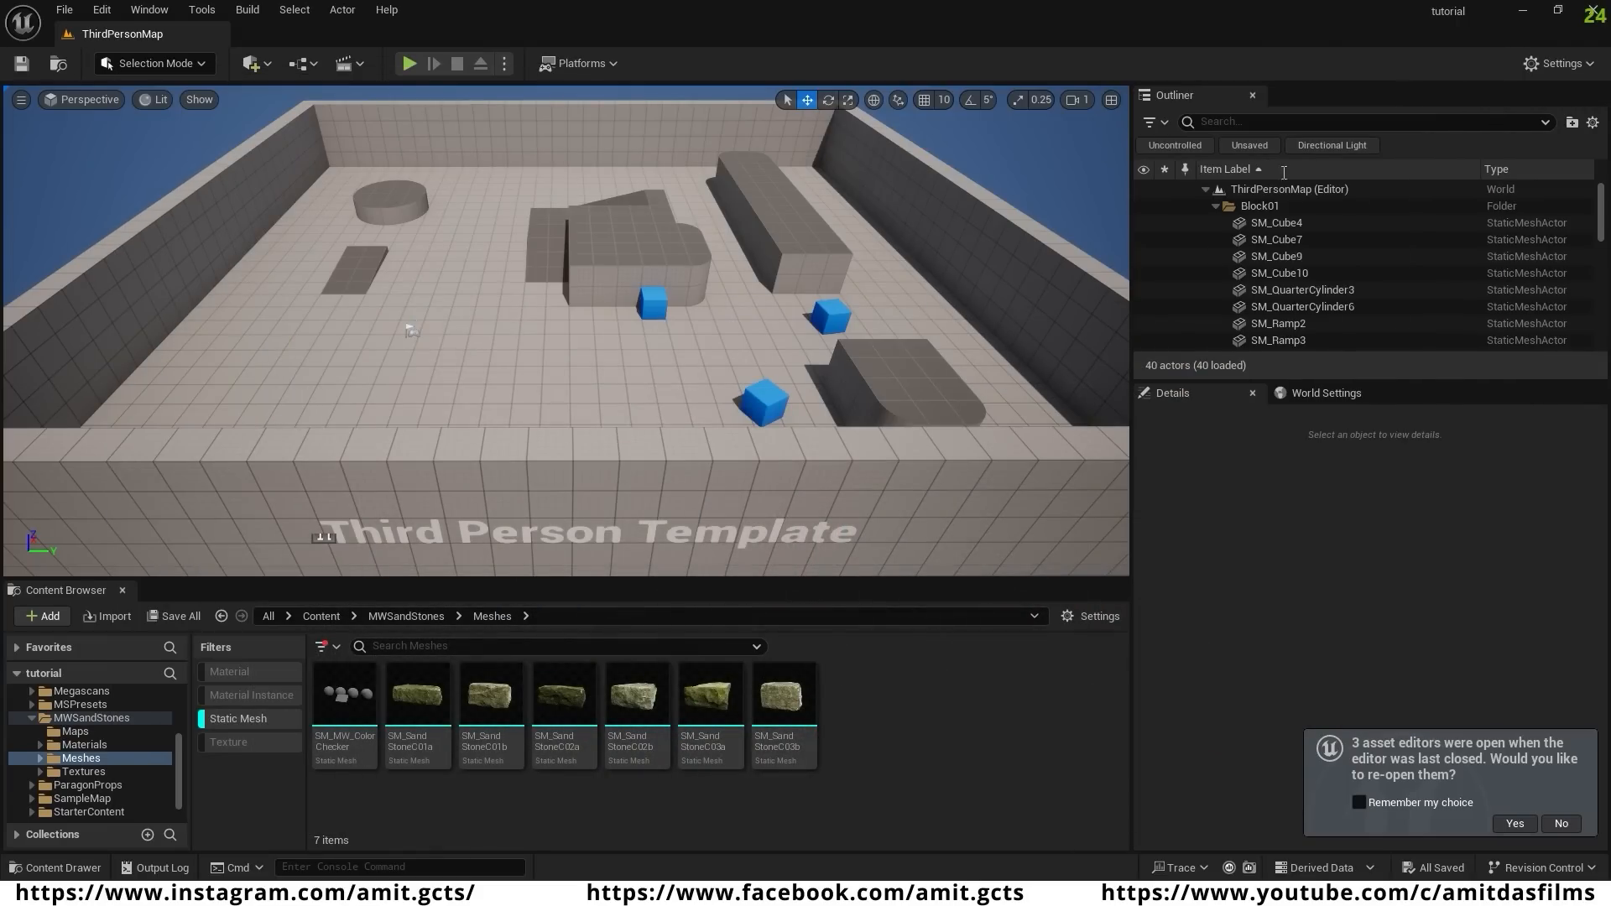
left_click(229, 723)
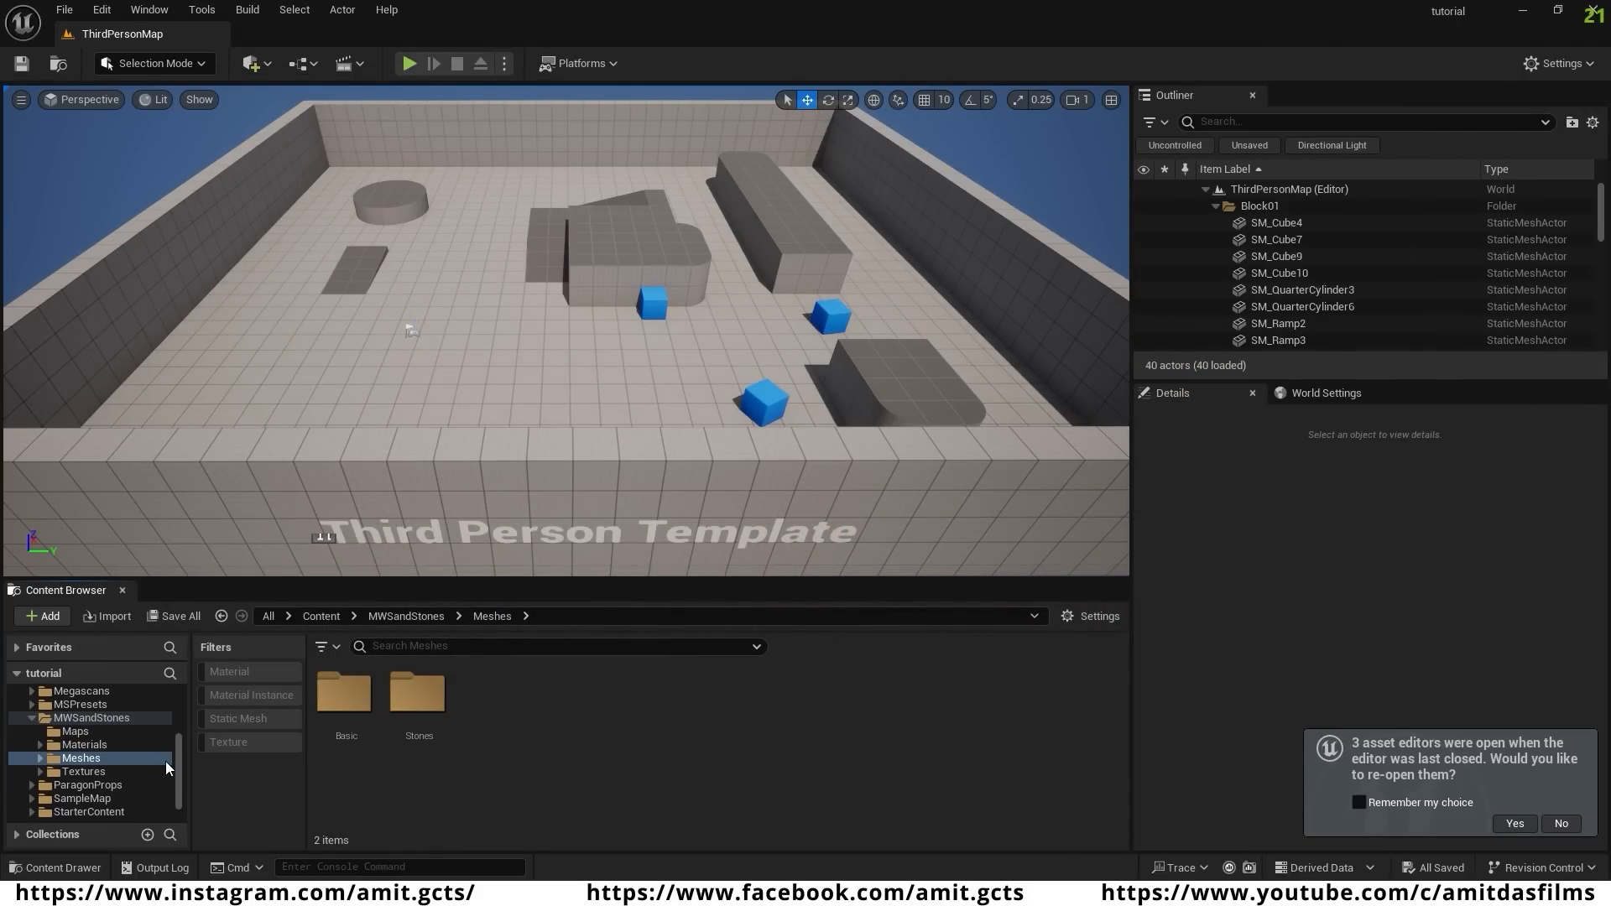
left_click_drag(180, 764, 177, 709)
left_click(67, 707)
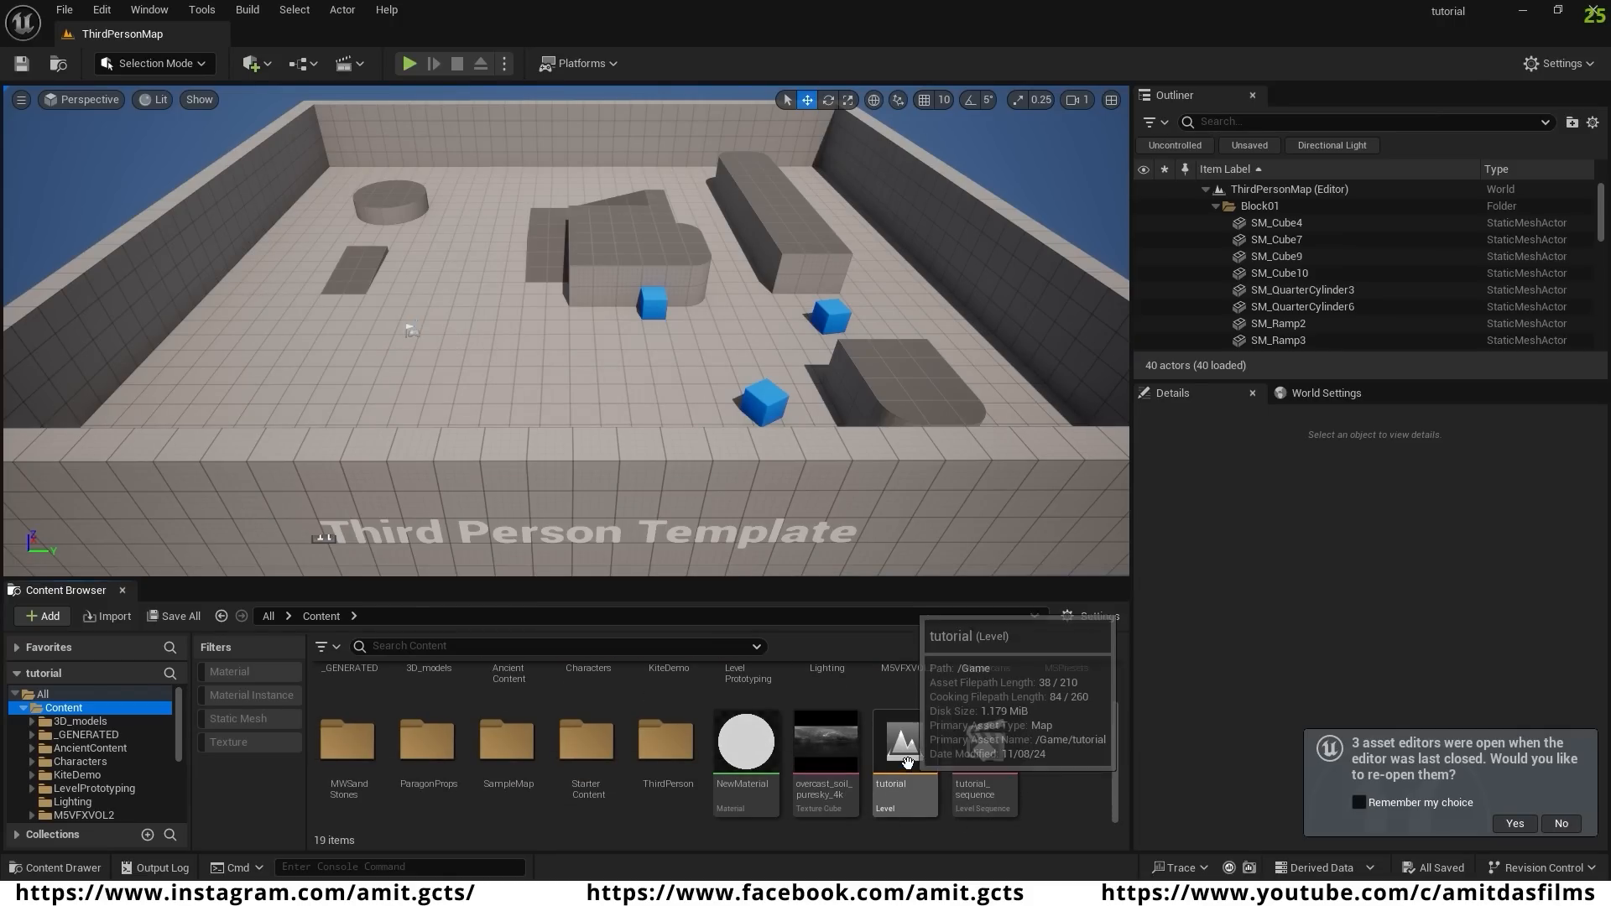
double_click(909, 764)
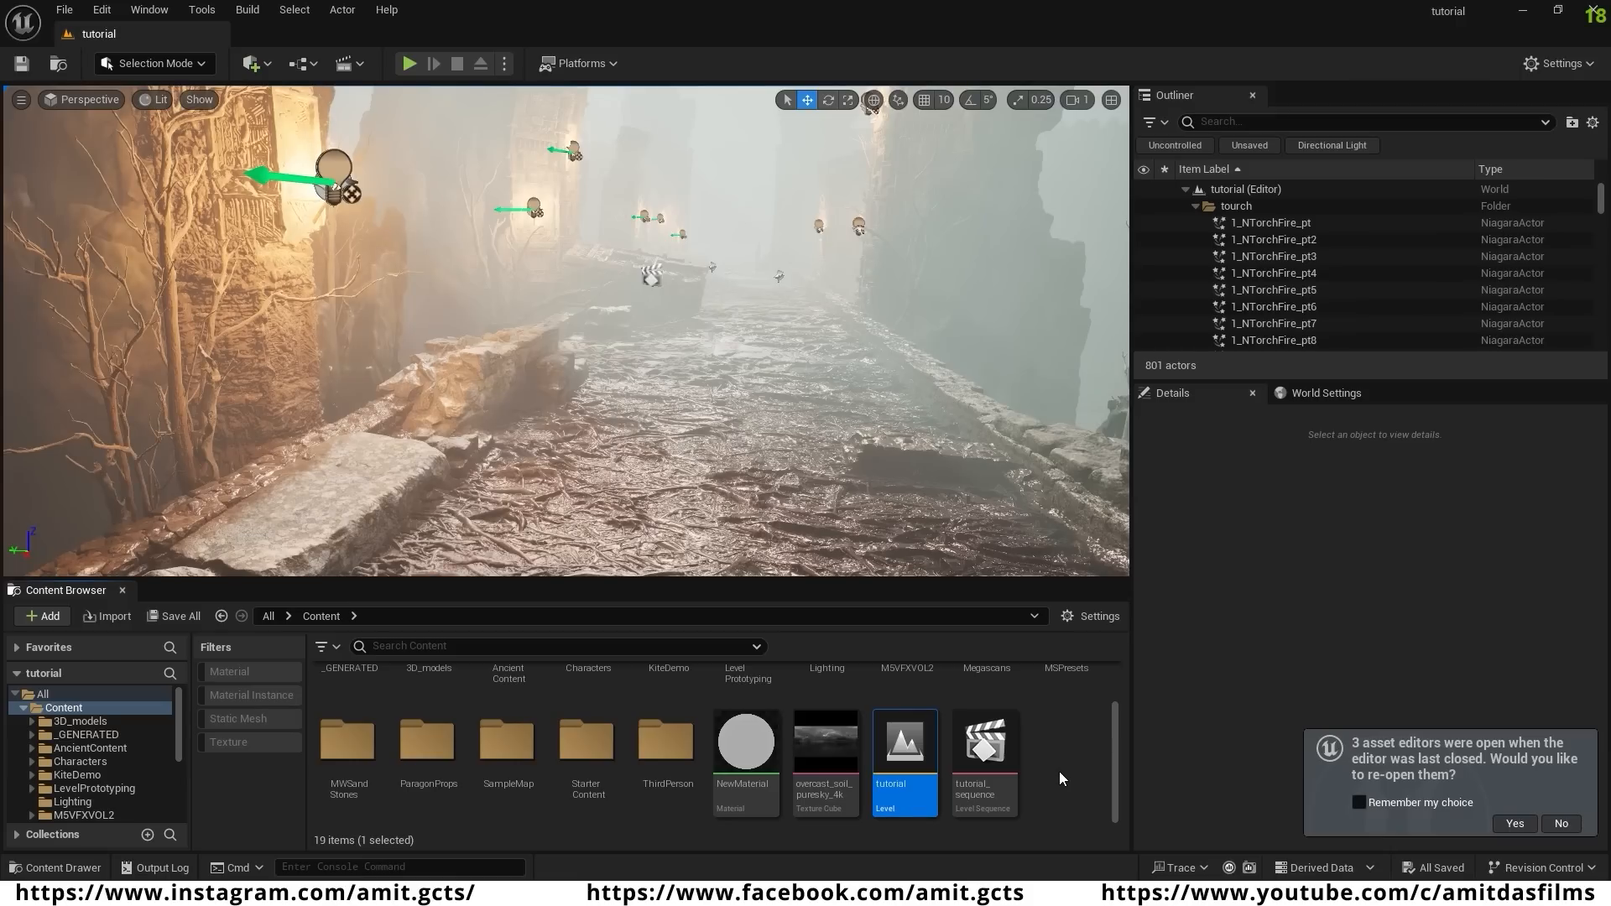
- Open tutorial_sequence and view the scene through the CineCameraActor, aiming it down at the stone path
double_click(986, 745)
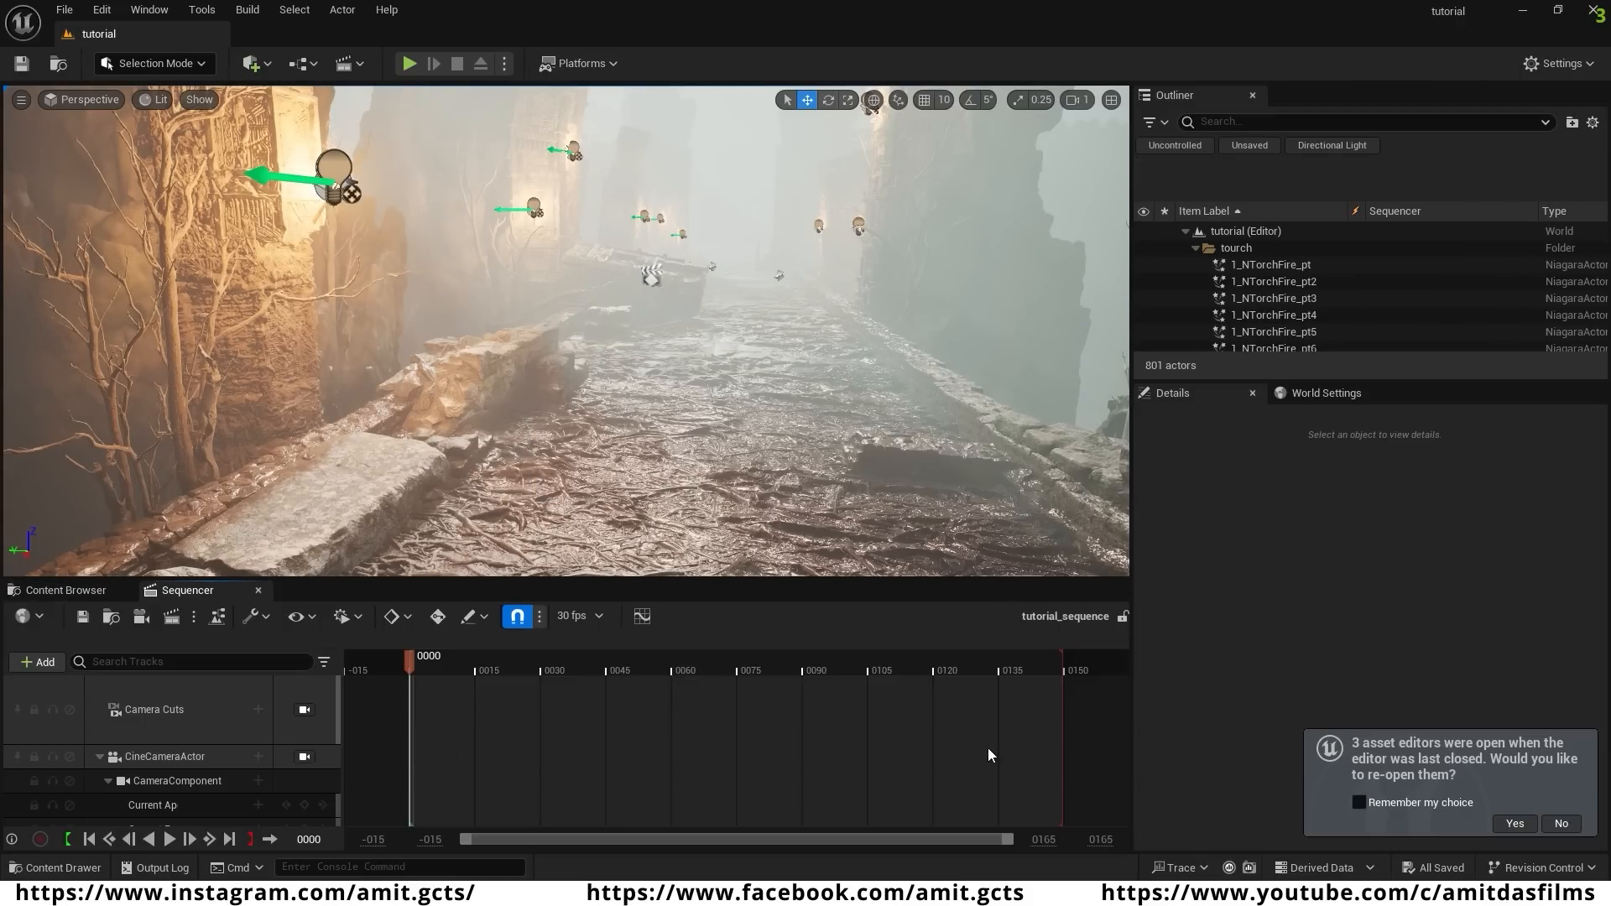
left_click(87, 101)
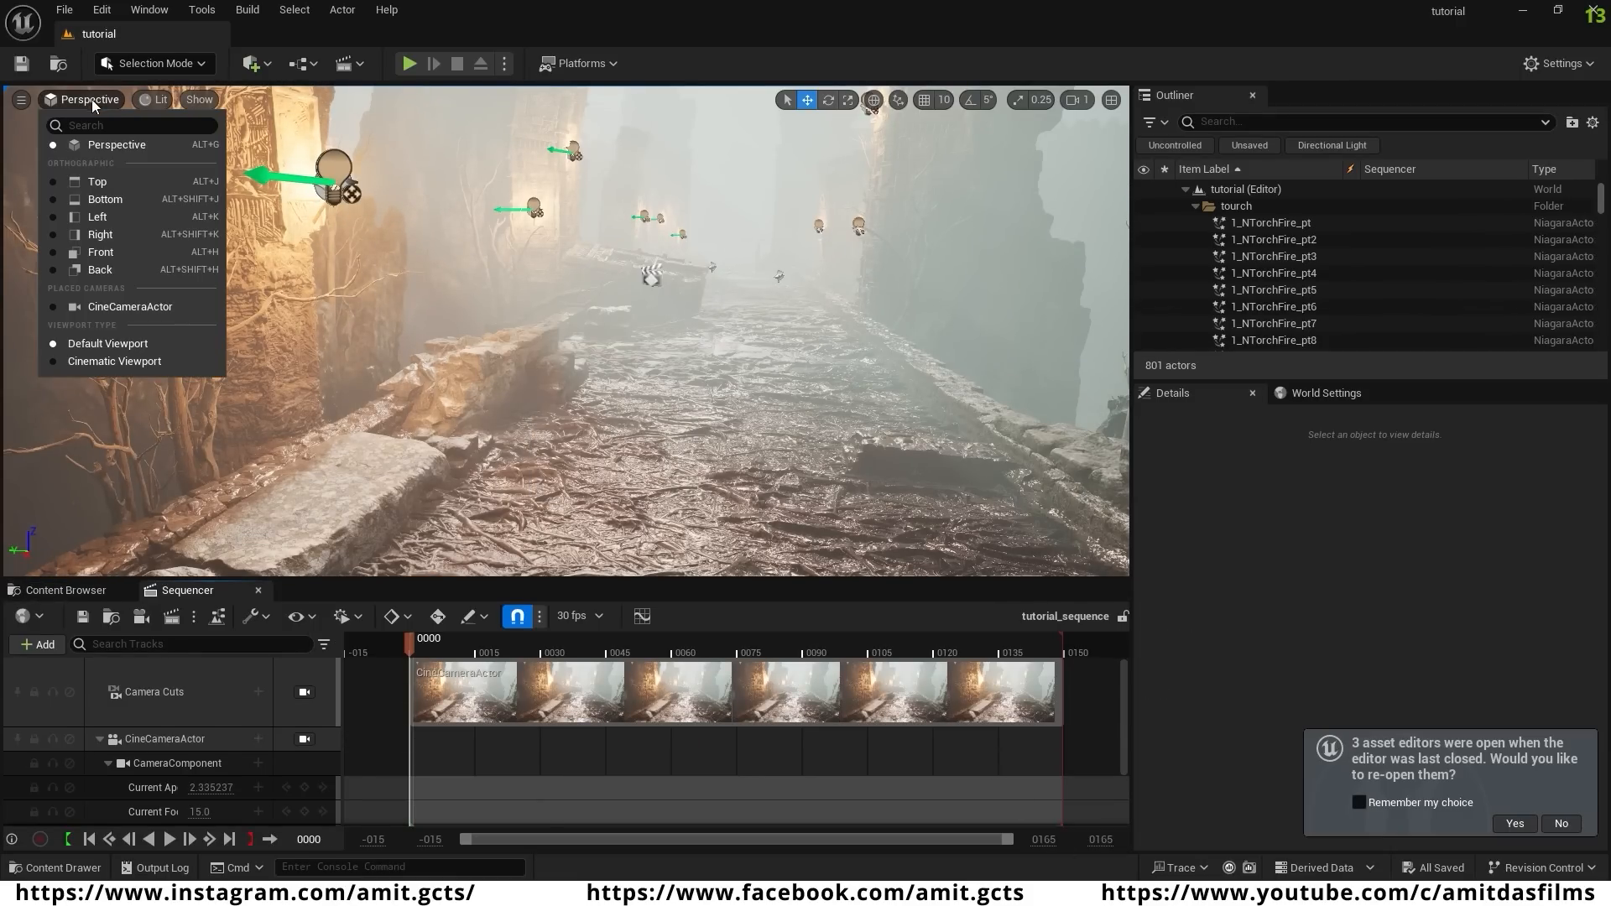
left_click(130, 307)
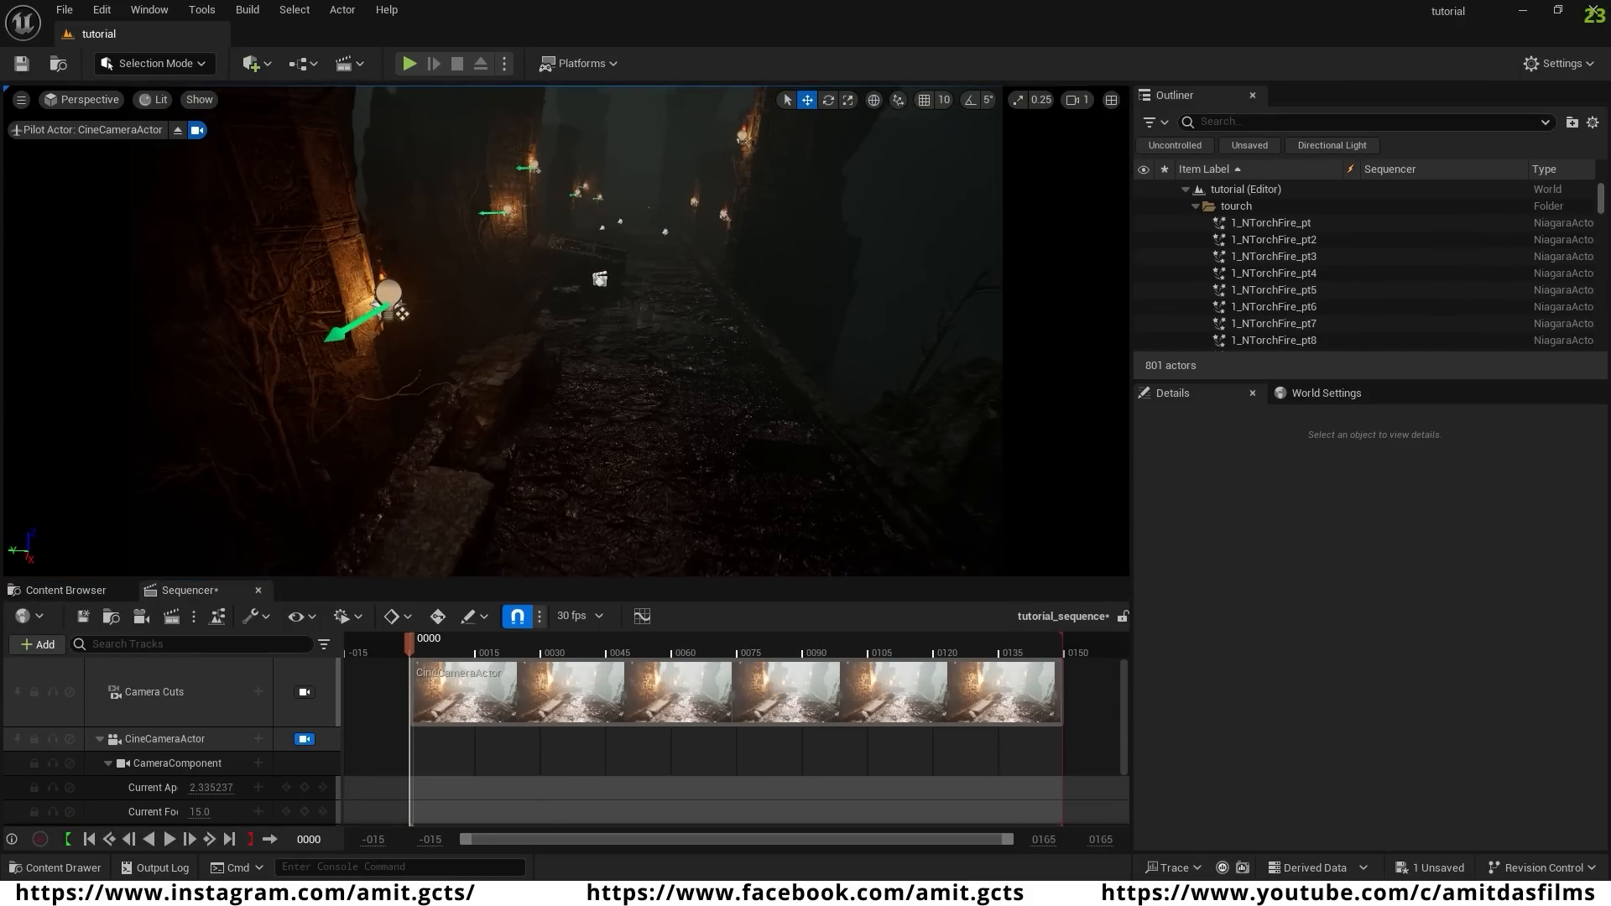
right_click_drag(566, 330, 633, 406)
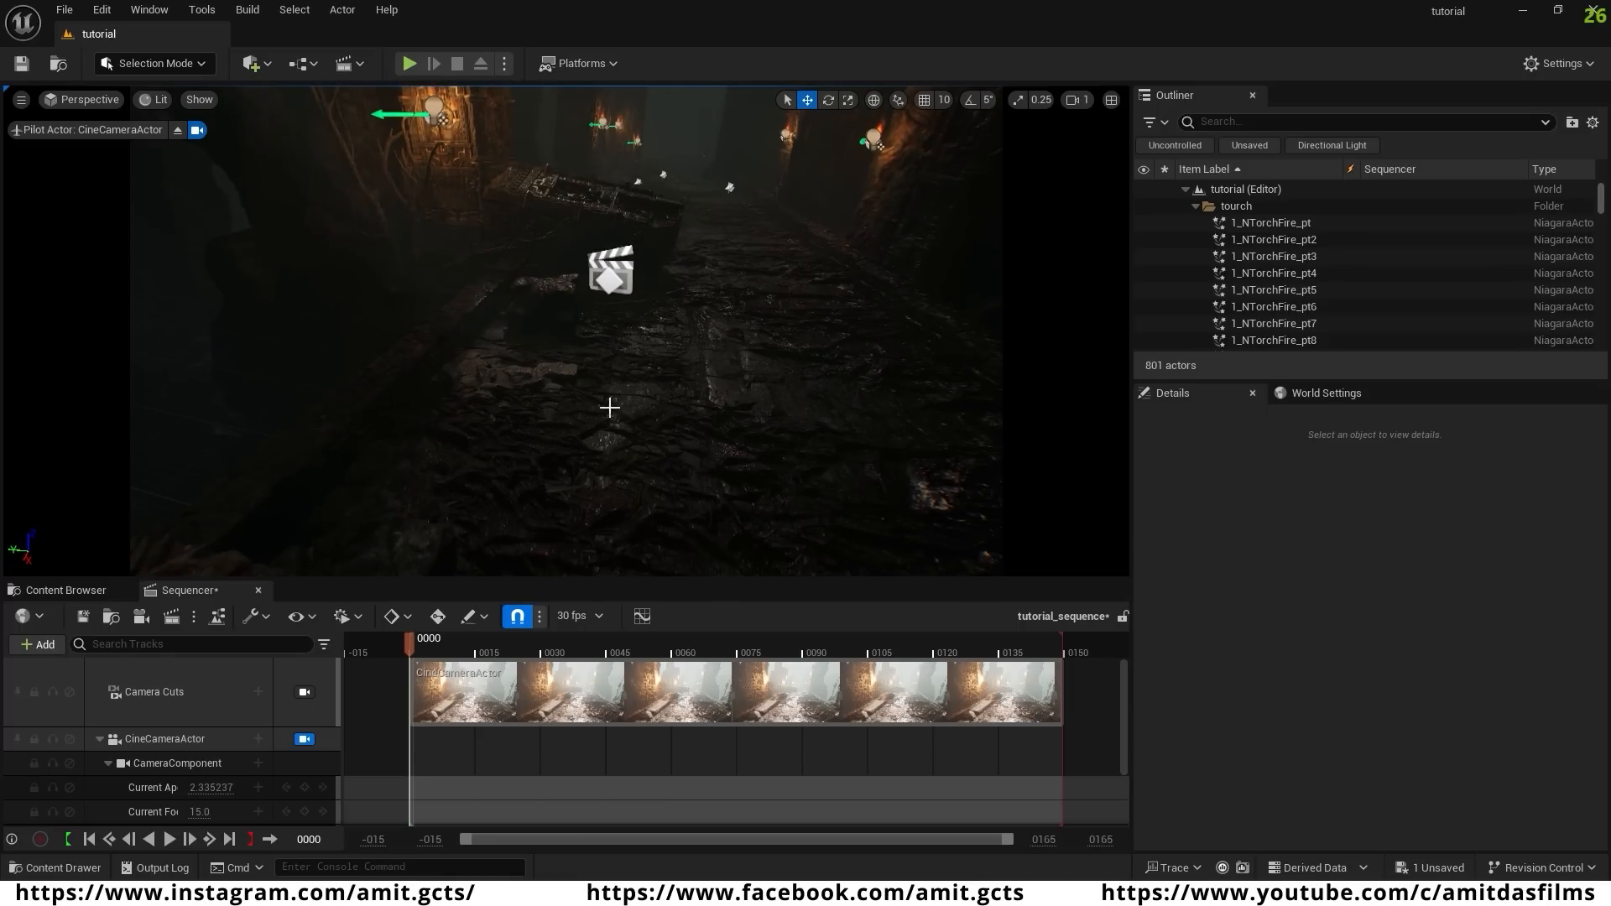
- Open the MWSandStones folder in the content assets and show only its static meshes
left_click(74, 591)
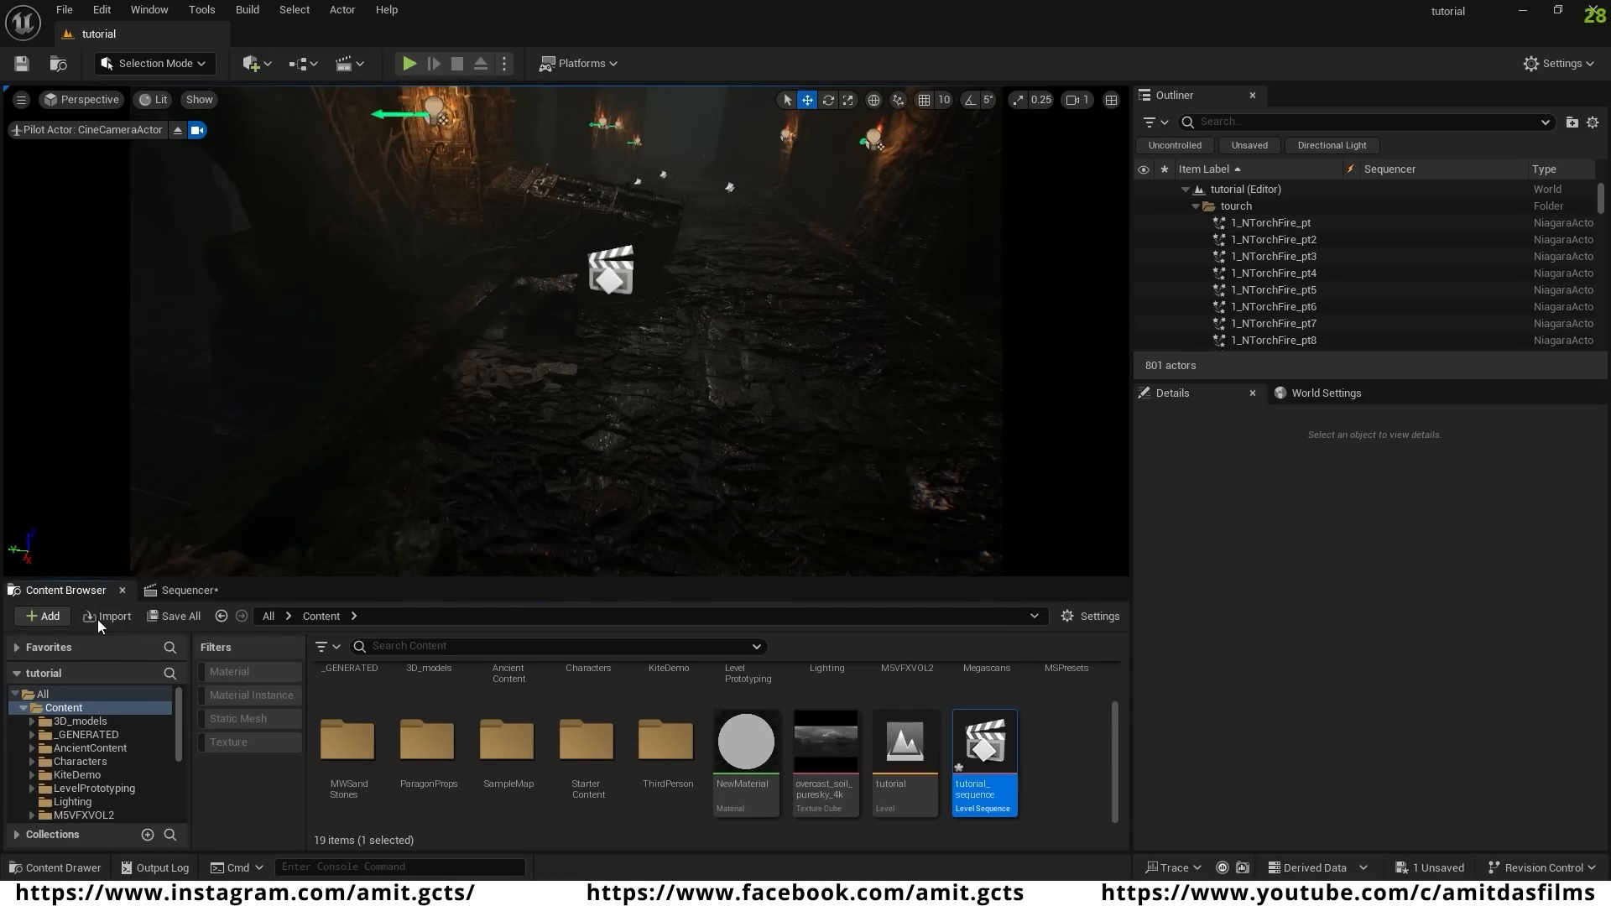
left_click(349, 744)
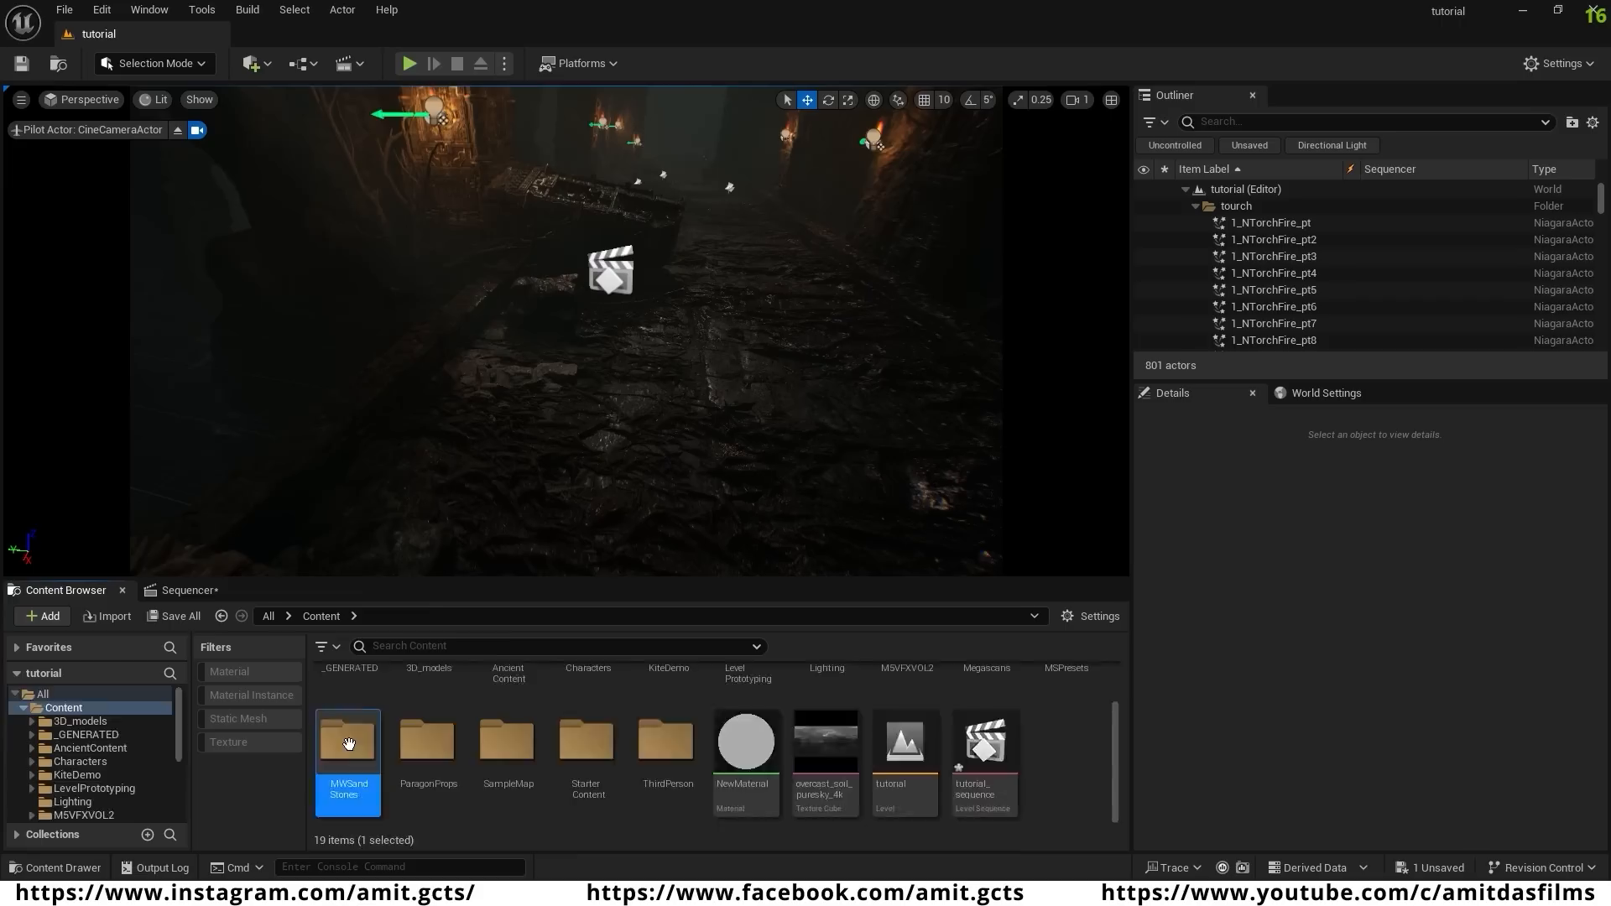
double_click(349, 745)
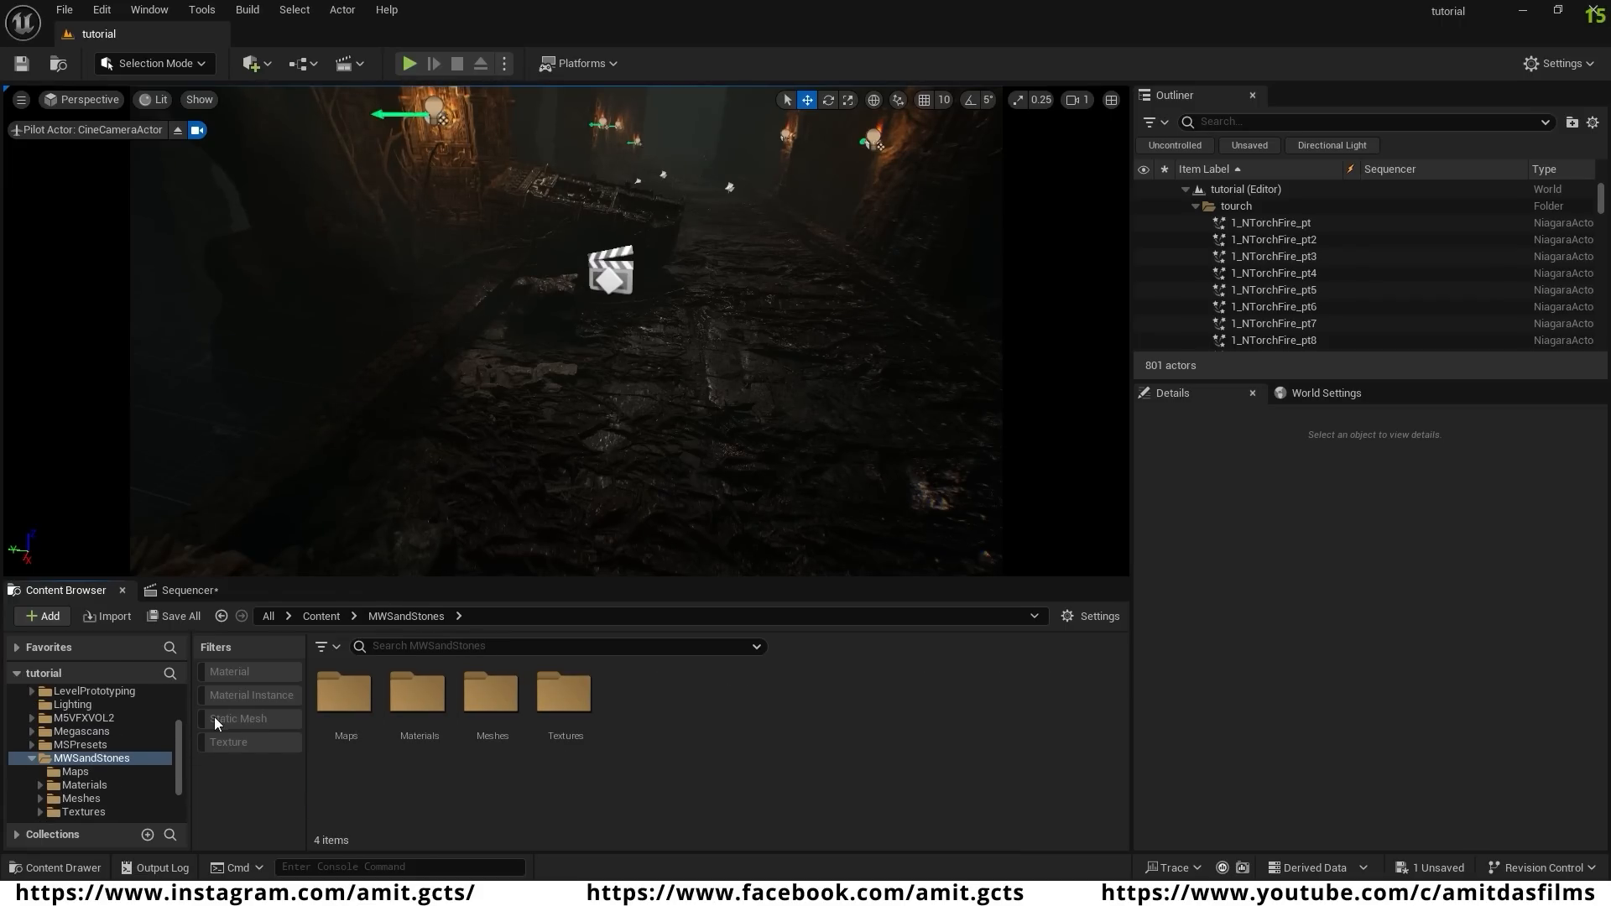
left_click(235, 718)
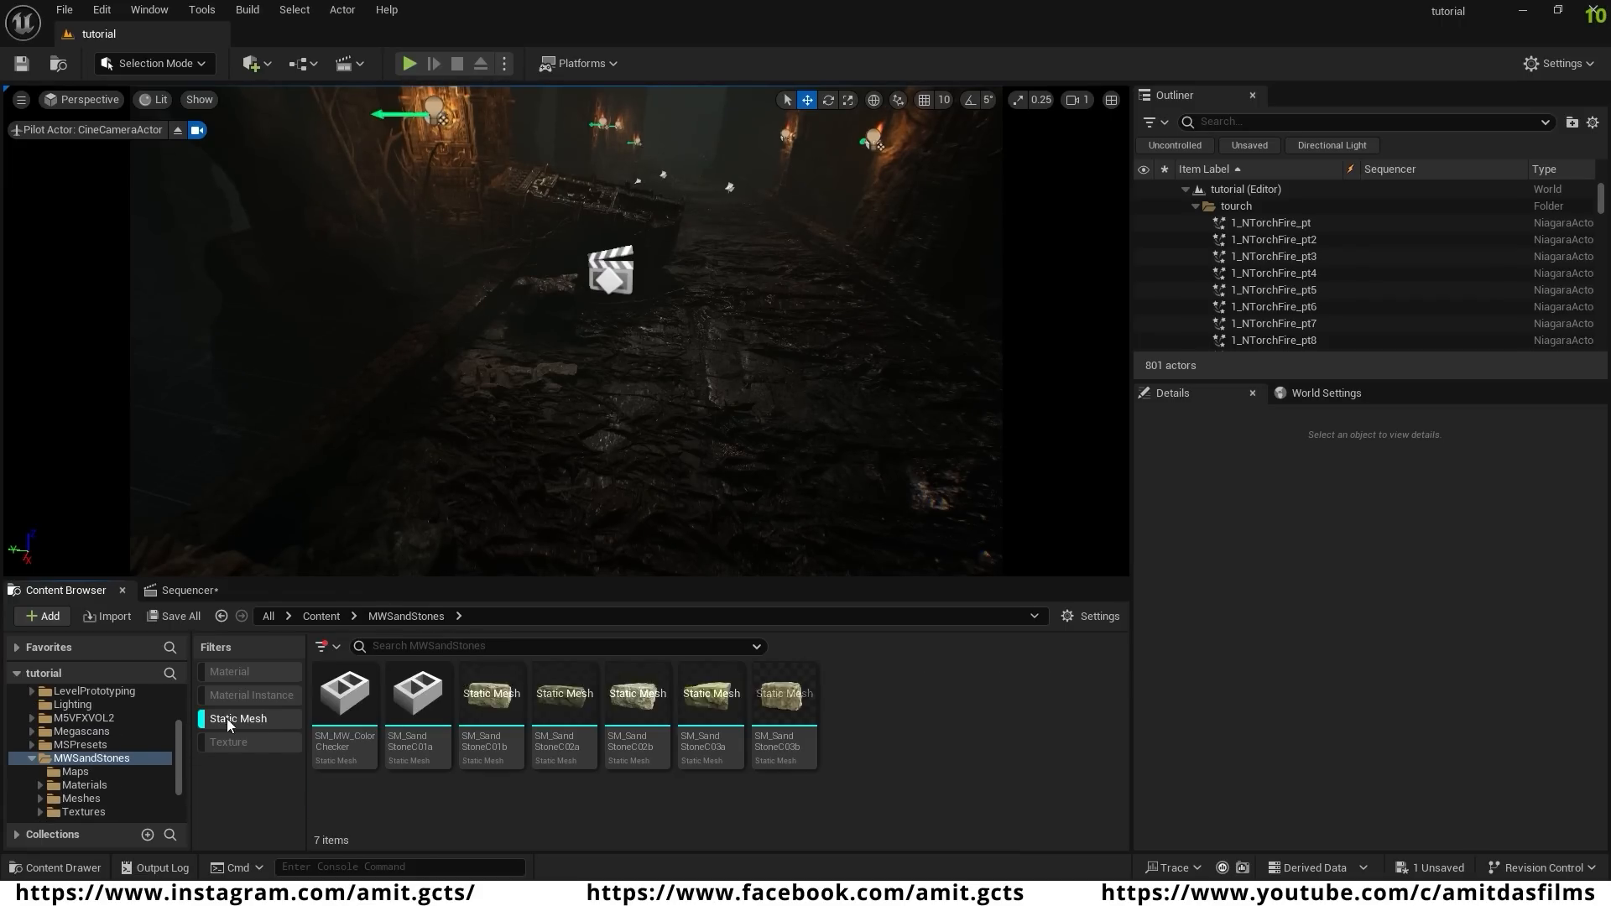
- Switch the editor to Physical Layout mode and choose its Paint Place tool
left_click(201, 66)
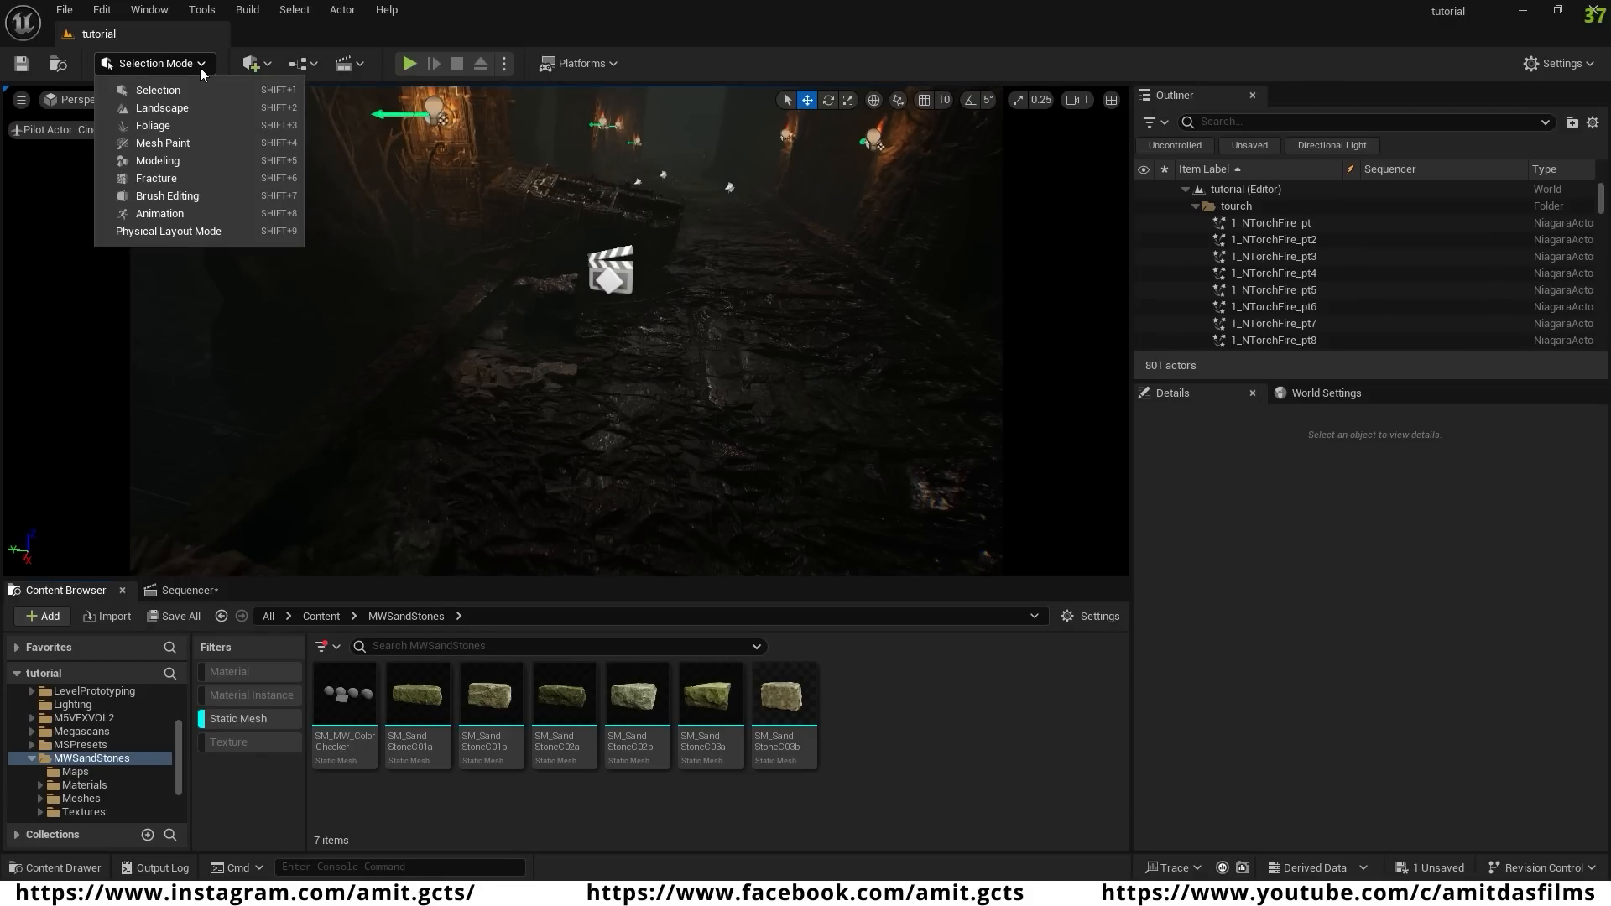
left_click(209, 233)
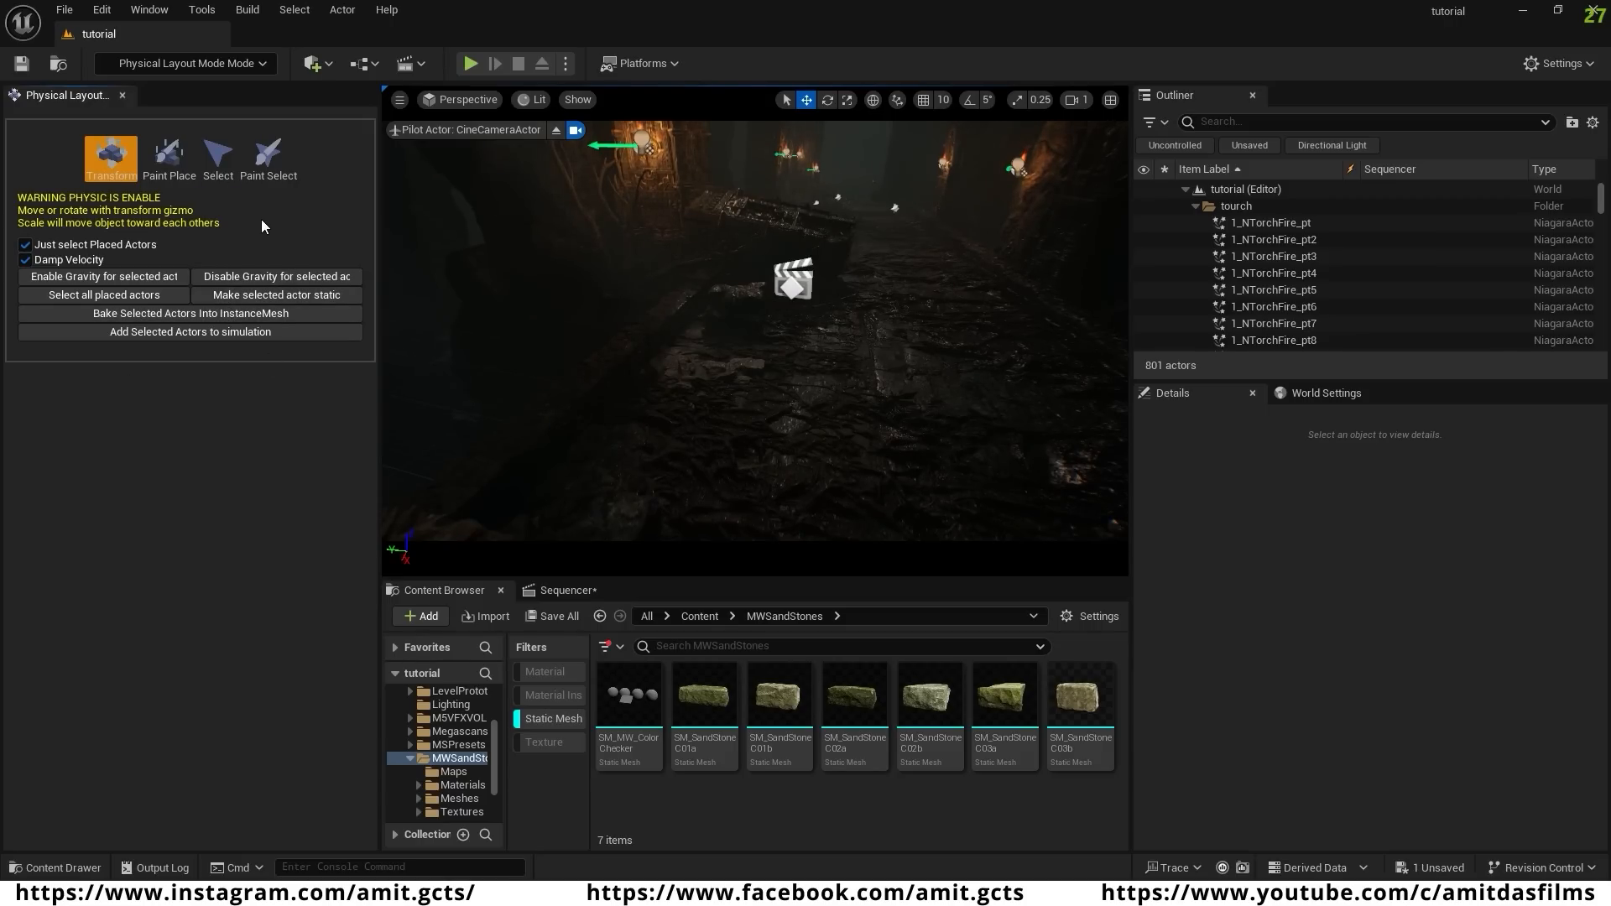
left_click(170, 164)
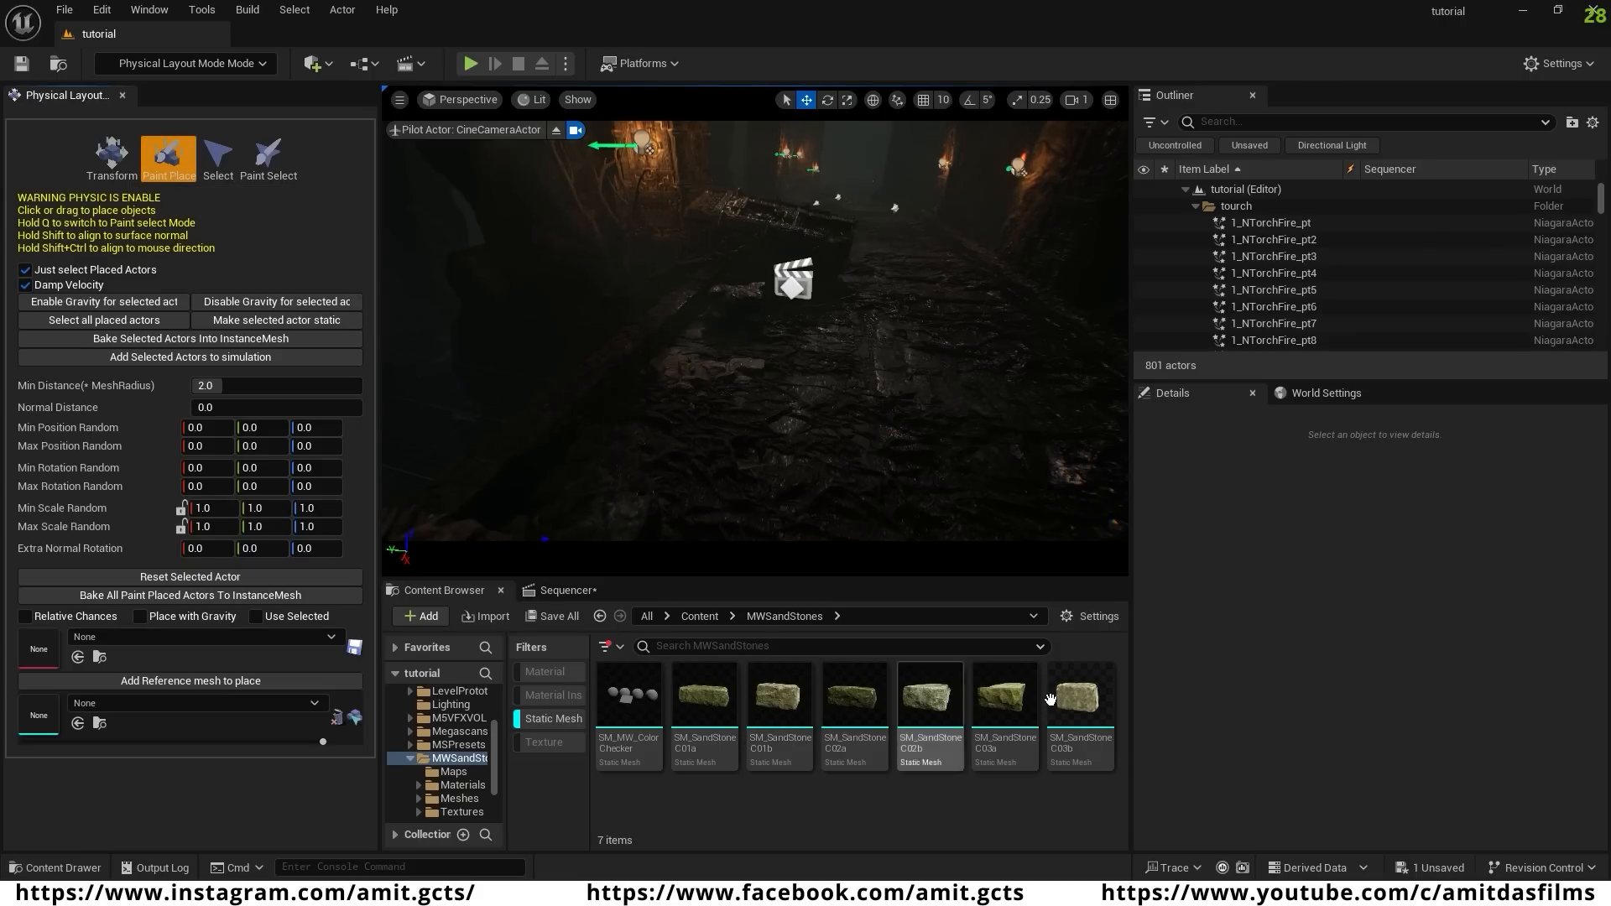
- Open the SM_SandStoneC01b static mesh in its own mesh editor
left_click(780, 705)
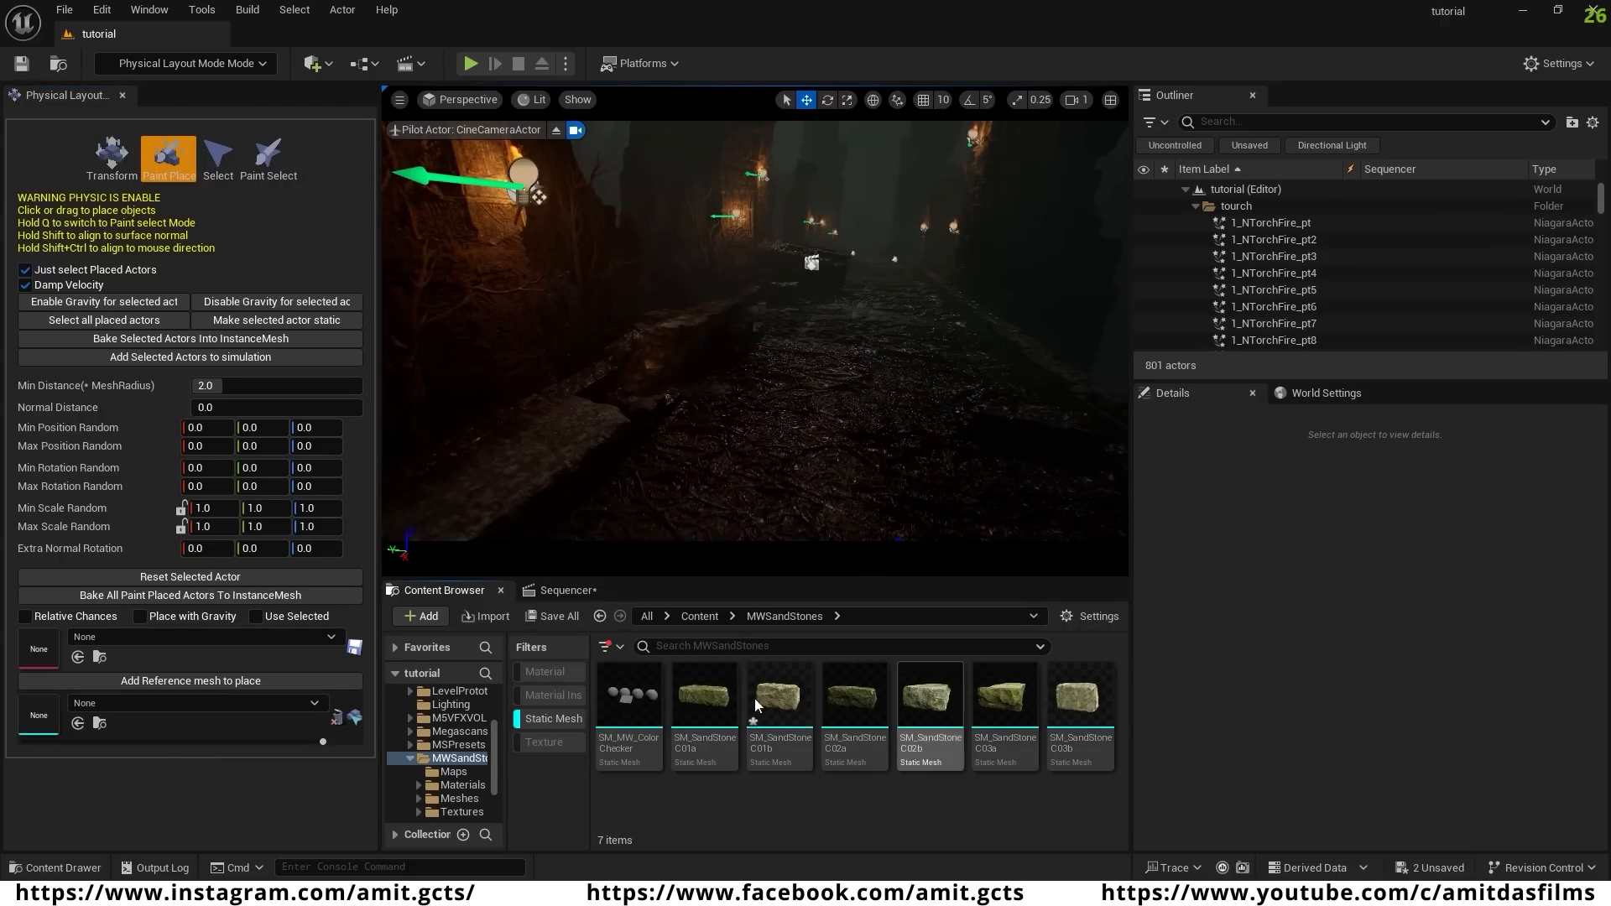
left_click(703, 697)
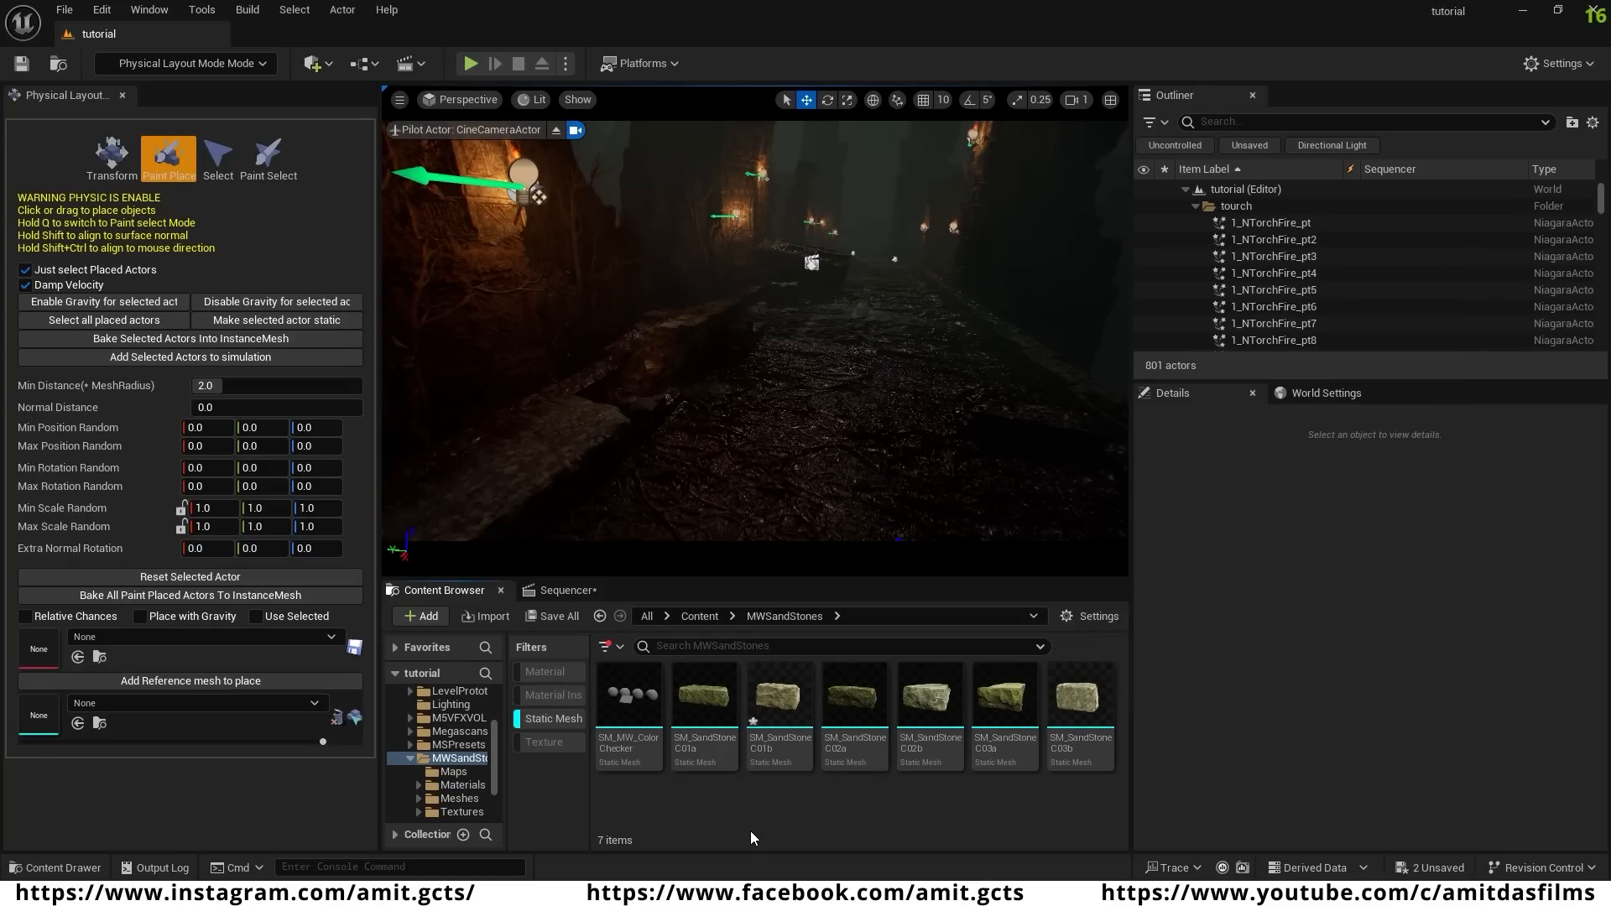
left_click(785, 690)
double_click(785, 690)
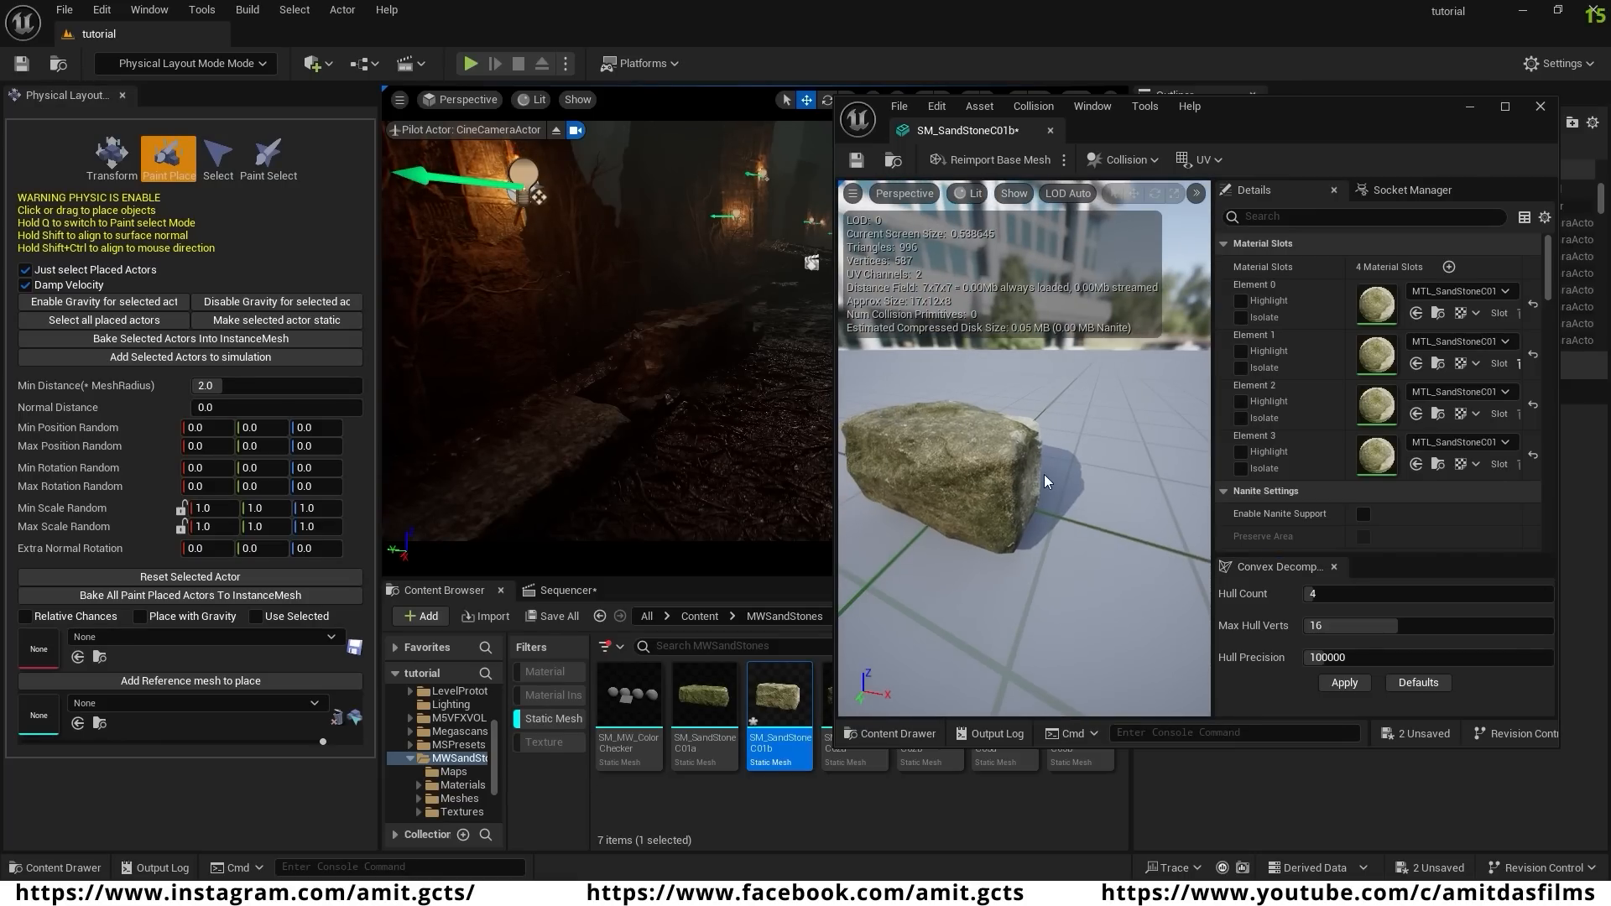
- Generate an auto convex collision for SM_SandStoneC01b with hull count 4 and 16 max hull verts, and save the mesh
left_click(1134, 168)
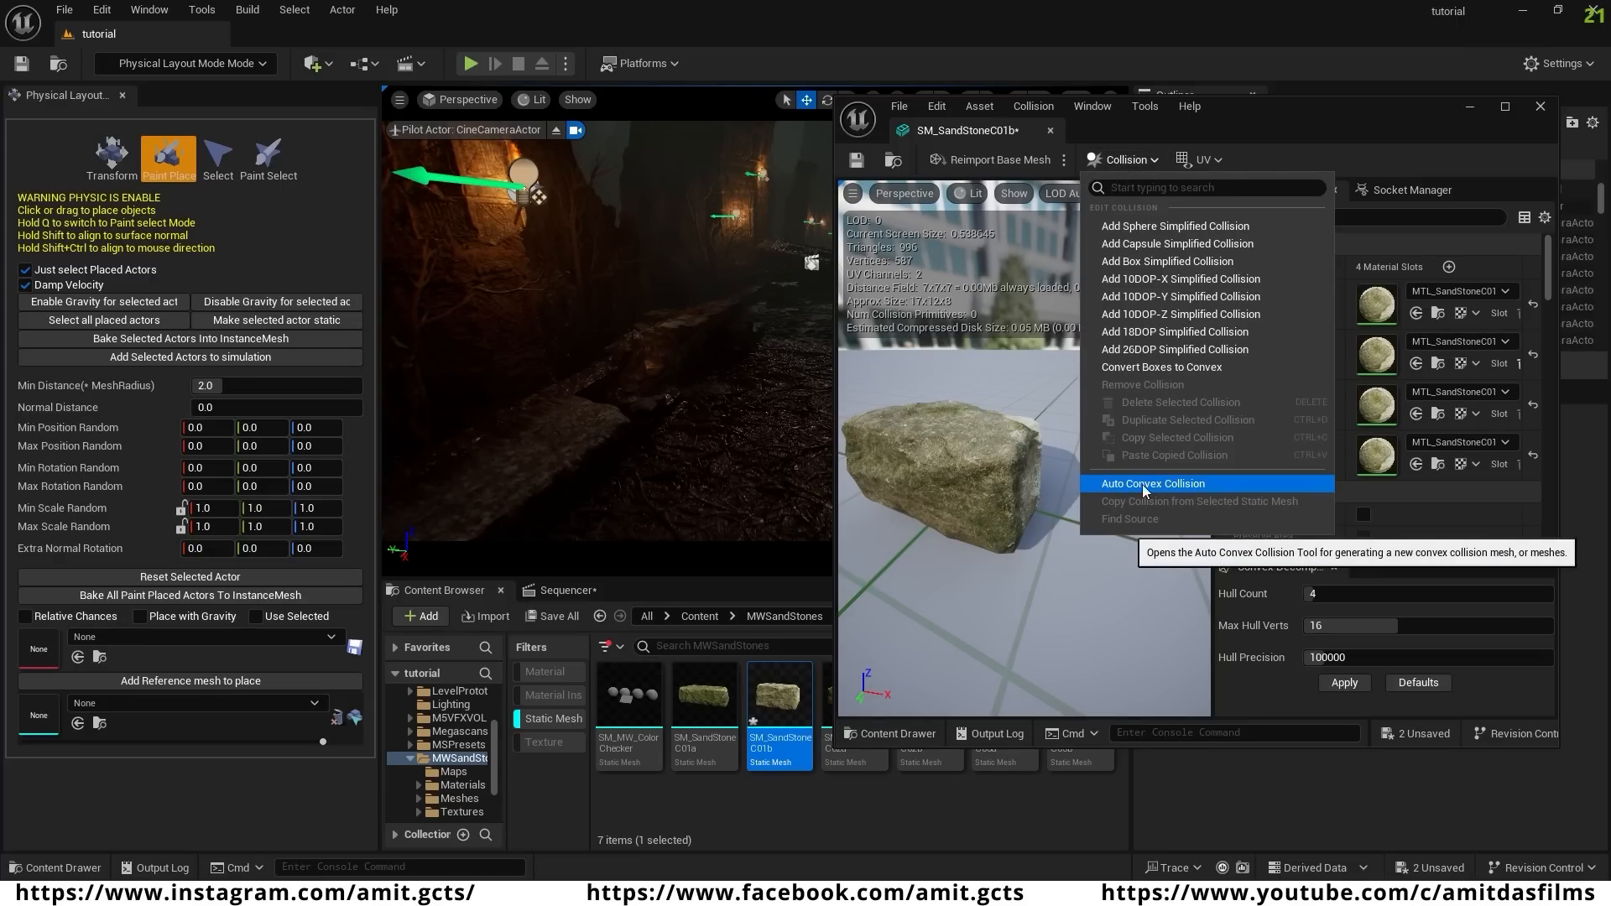
left_click(1169, 485)
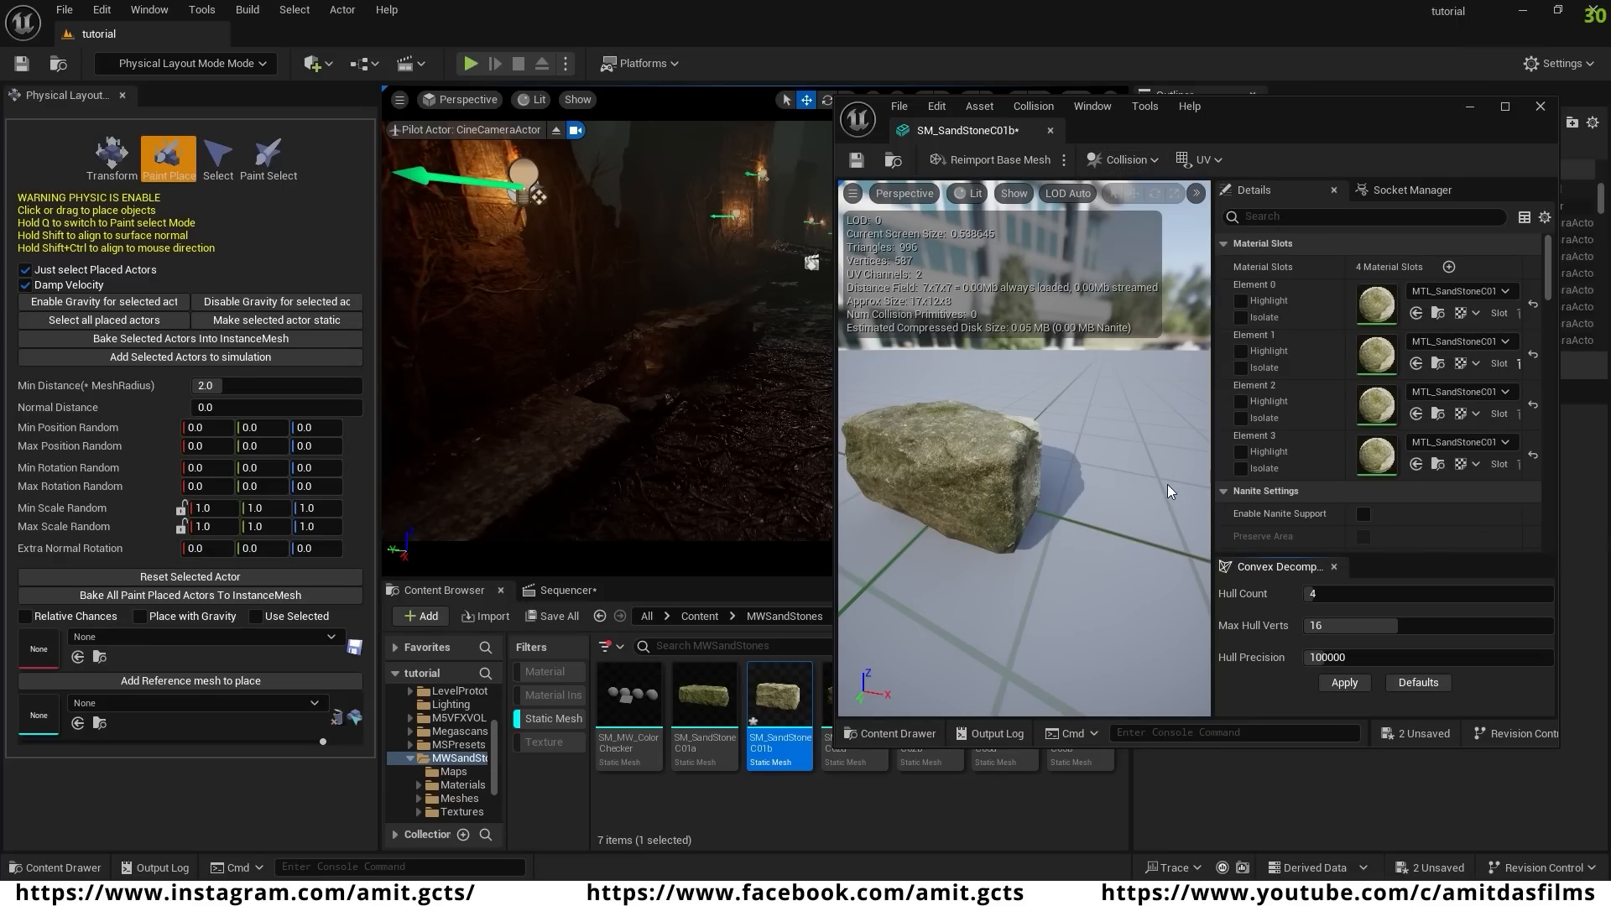
left_click(1345, 682)
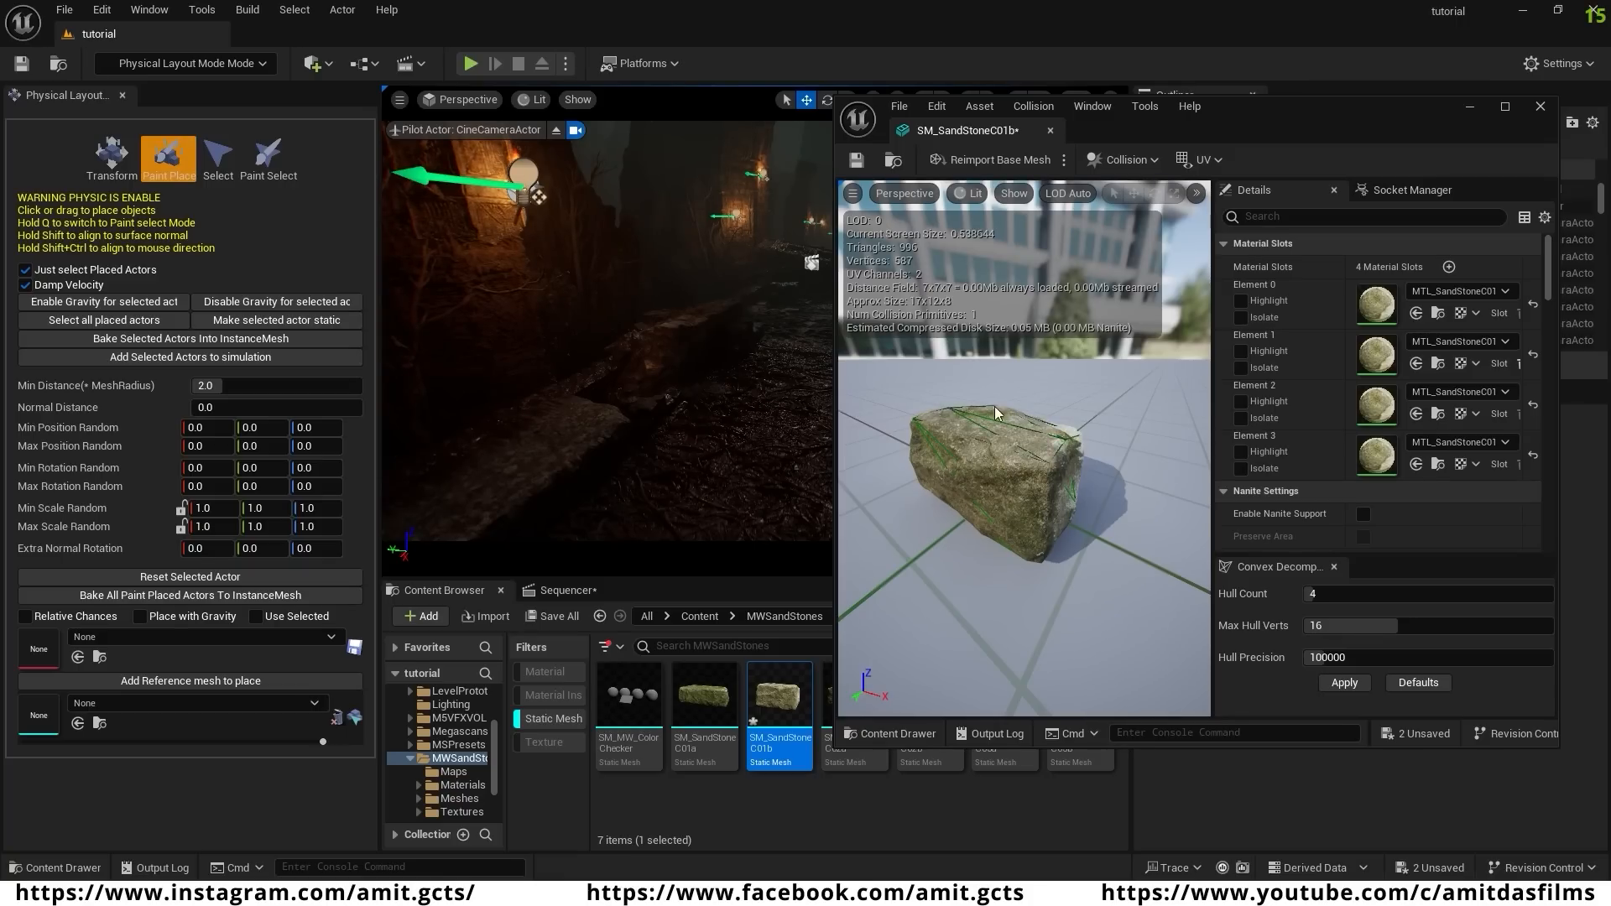
left_click(857, 161)
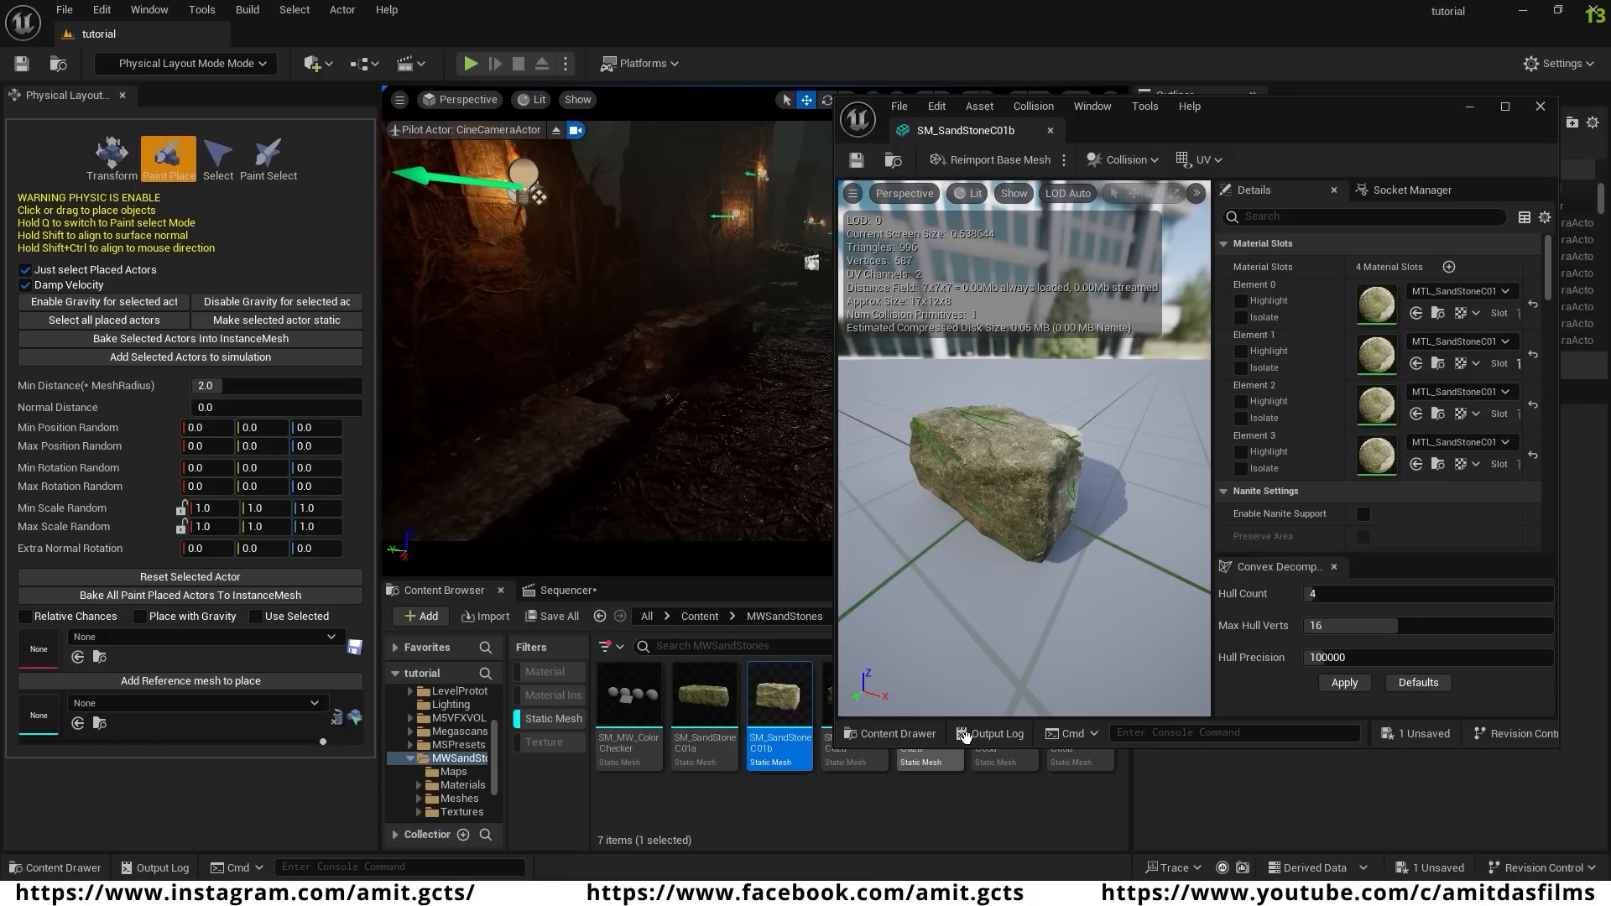
- Generate an auto convex collision with the same settings for SM_SandStoneC01a, save the mesh and close its editor
double_click(704, 701)
left_click(1148, 161)
left_click(1166, 484)
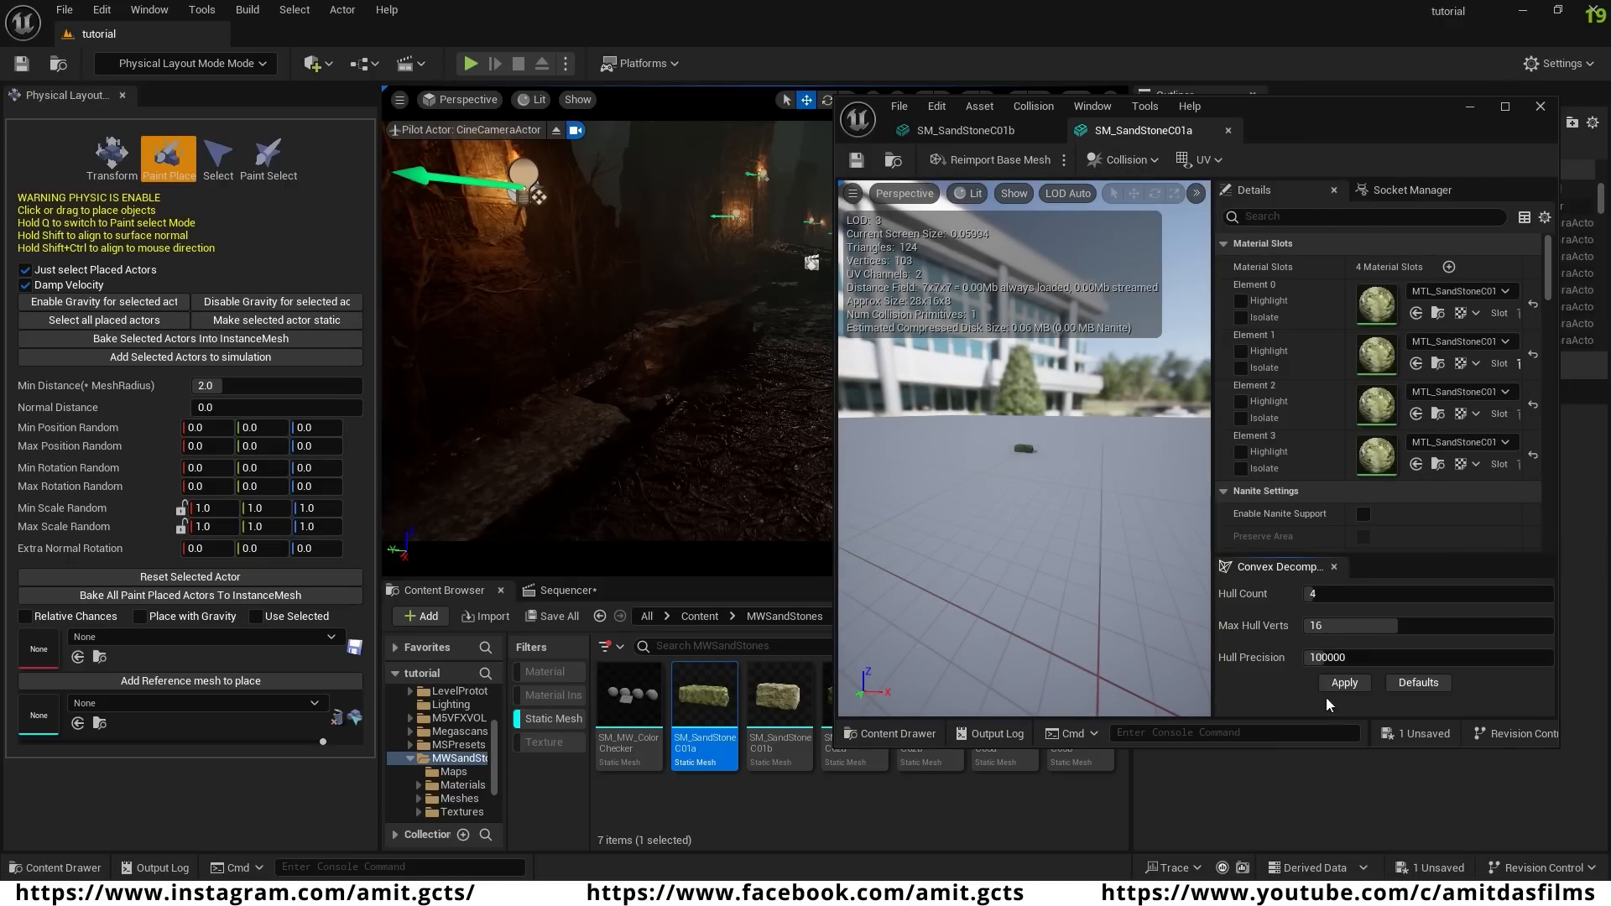
left_click(1336, 684)
left_click(857, 160)
left_click(1540, 106)
- Apply an auto convex collision to SM_SandStoneC02a, then save the mesh and close its editor
double_click(865, 702)
left_click(1125, 160)
left_click(1153, 484)
left_click(1345, 684)
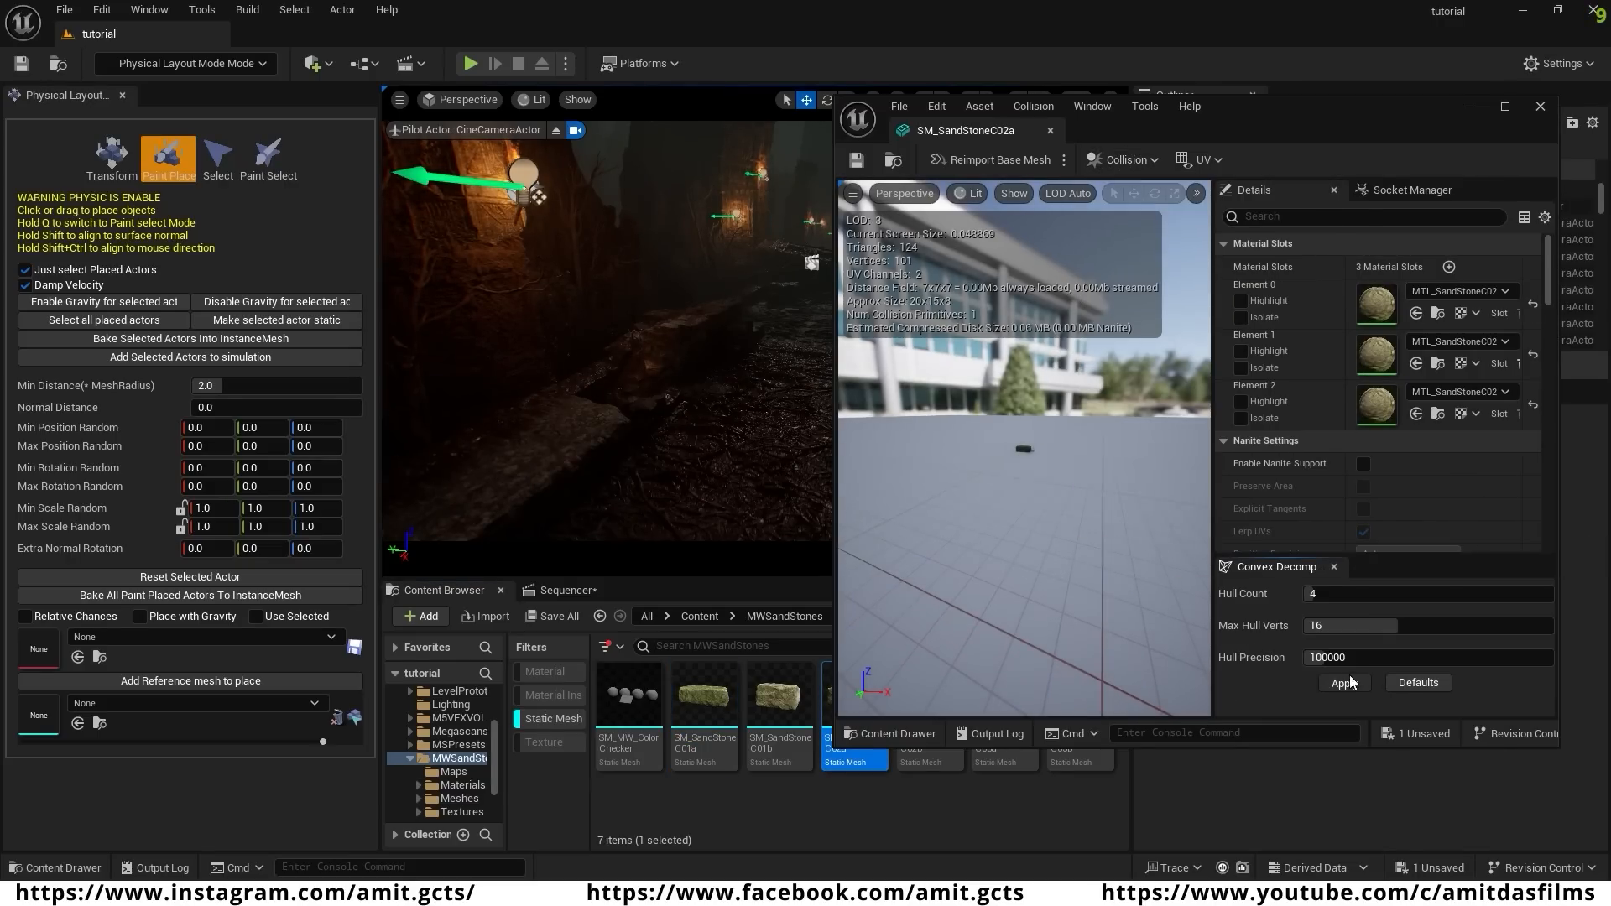
left_click(857, 161)
left_click(1540, 107)
- Apply an auto convex collision to SM_SandStoneC02b, saving the mesh and closing its editor
double_click(930, 705)
left_click(1125, 160)
left_click(1153, 485)
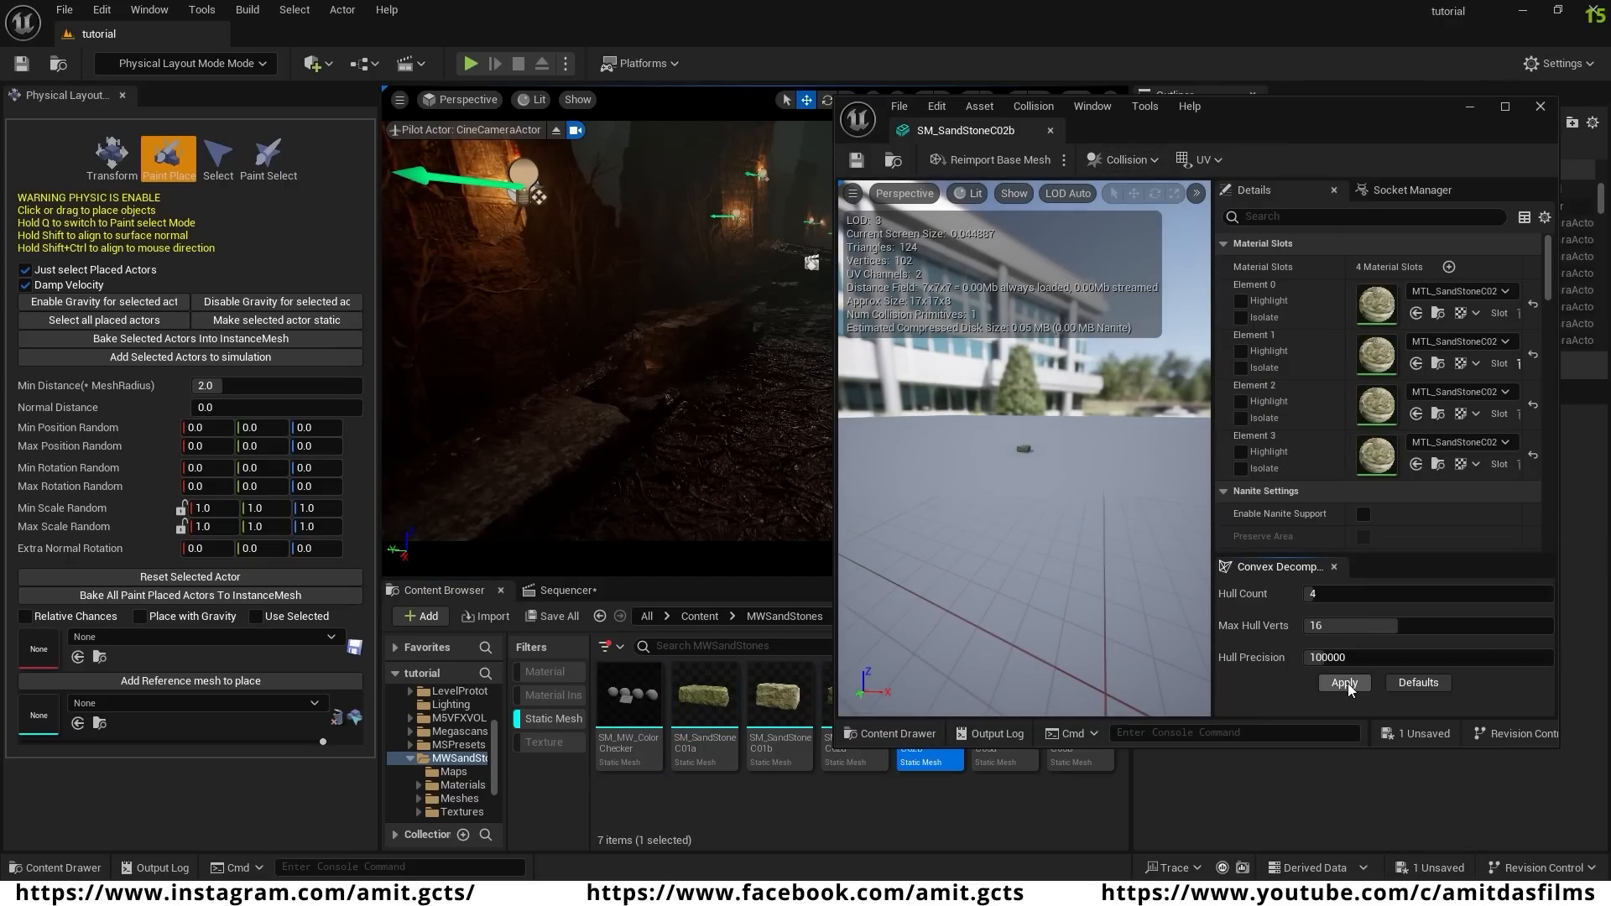
left_click(1345, 683)
left_click(857, 161)
left_click(1540, 107)
- Apply an auto convex collision to SM_SandStoneC03a, saving the mesh and closing its editor
double_click(1004, 705)
left_click(1125, 160)
left_click(1153, 484)
left_click(1345, 683)
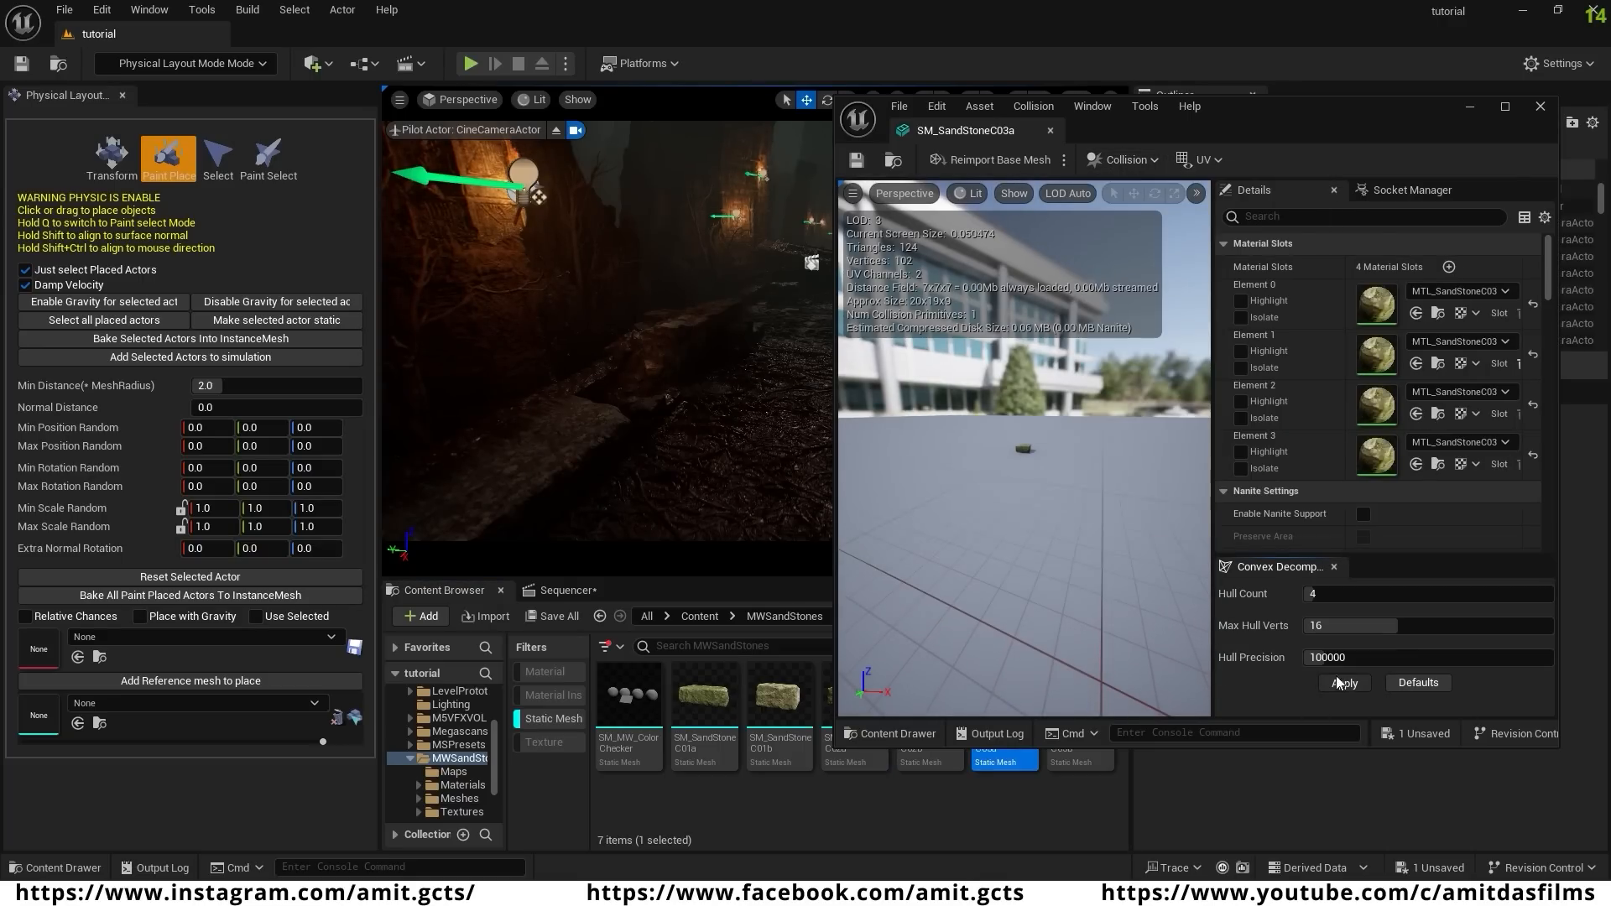
left_click(857, 160)
left_click(1540, 107)
- Apply an auto convex collision to SM_SandStoneC03b, saving the mesh and closing its editor
double_click(1080, 705)
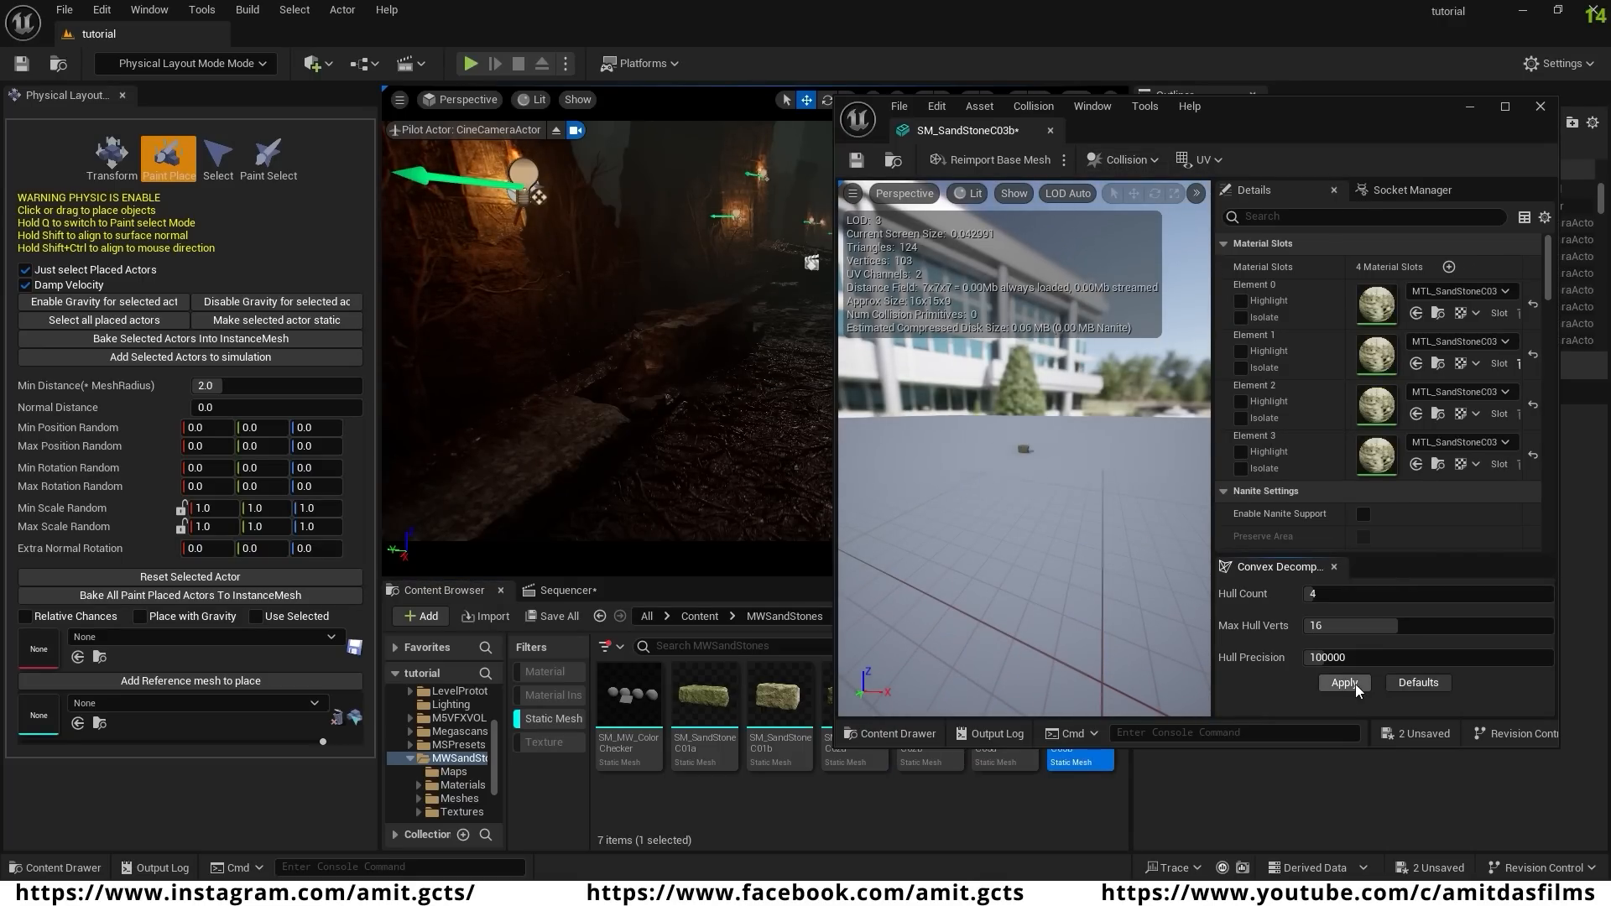
left_click(1344, 683)
left_click(857, 161)
left_click(1540, 106)
left_click(988, 830)
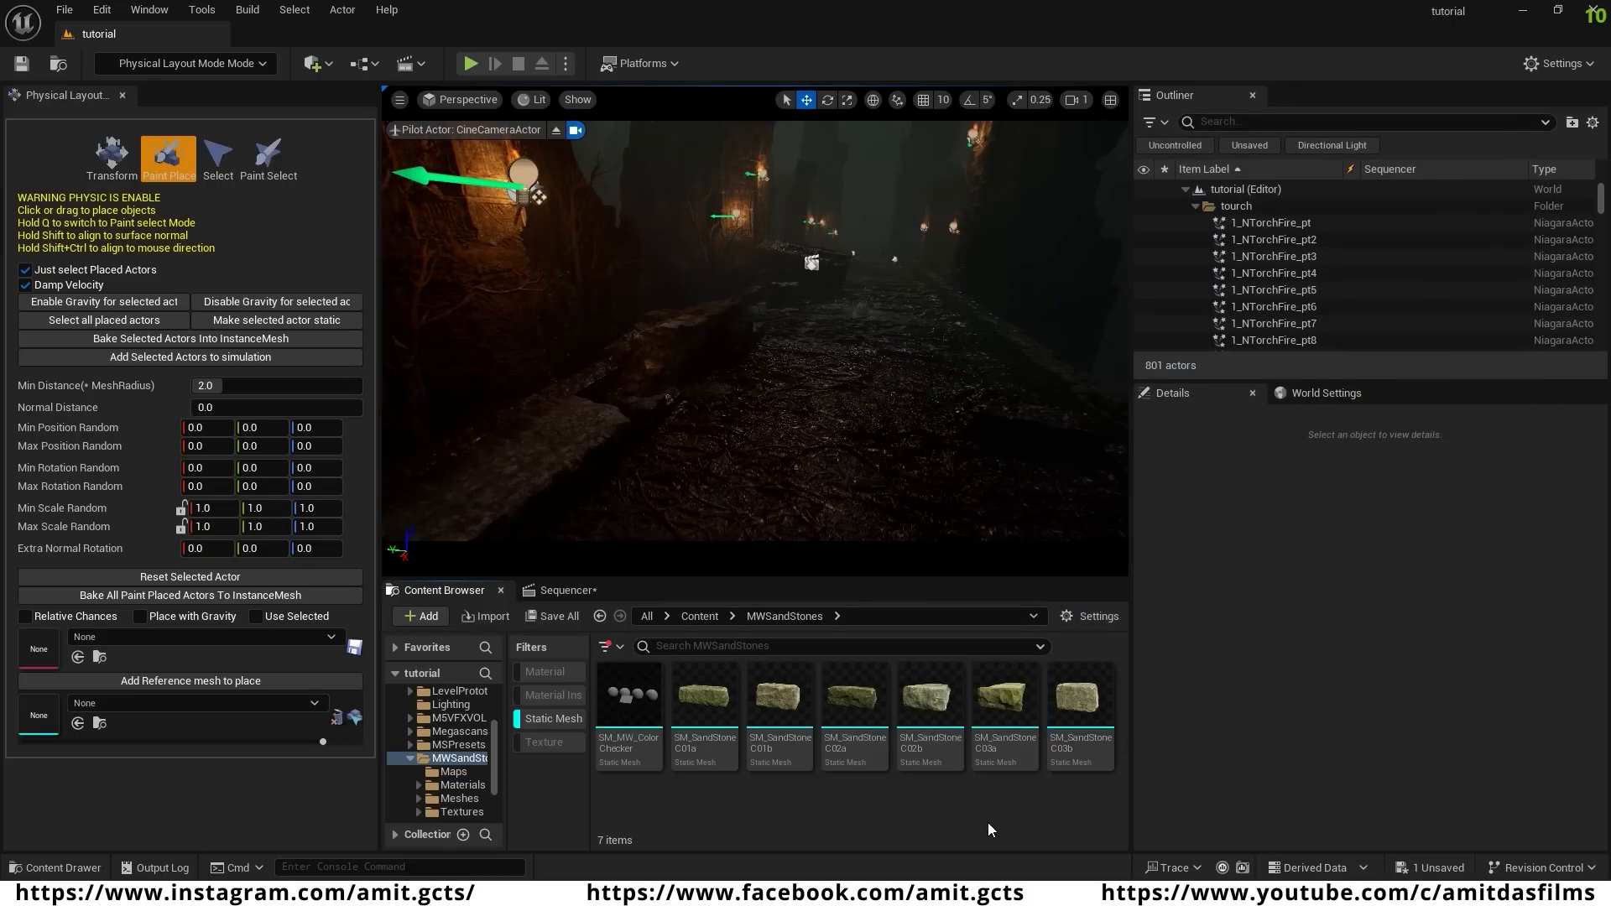
- Assign SM_SandStoneC01a and SM_SandStoneC01b as reference meshes to place in Physical Layout
left_click(708, 768)
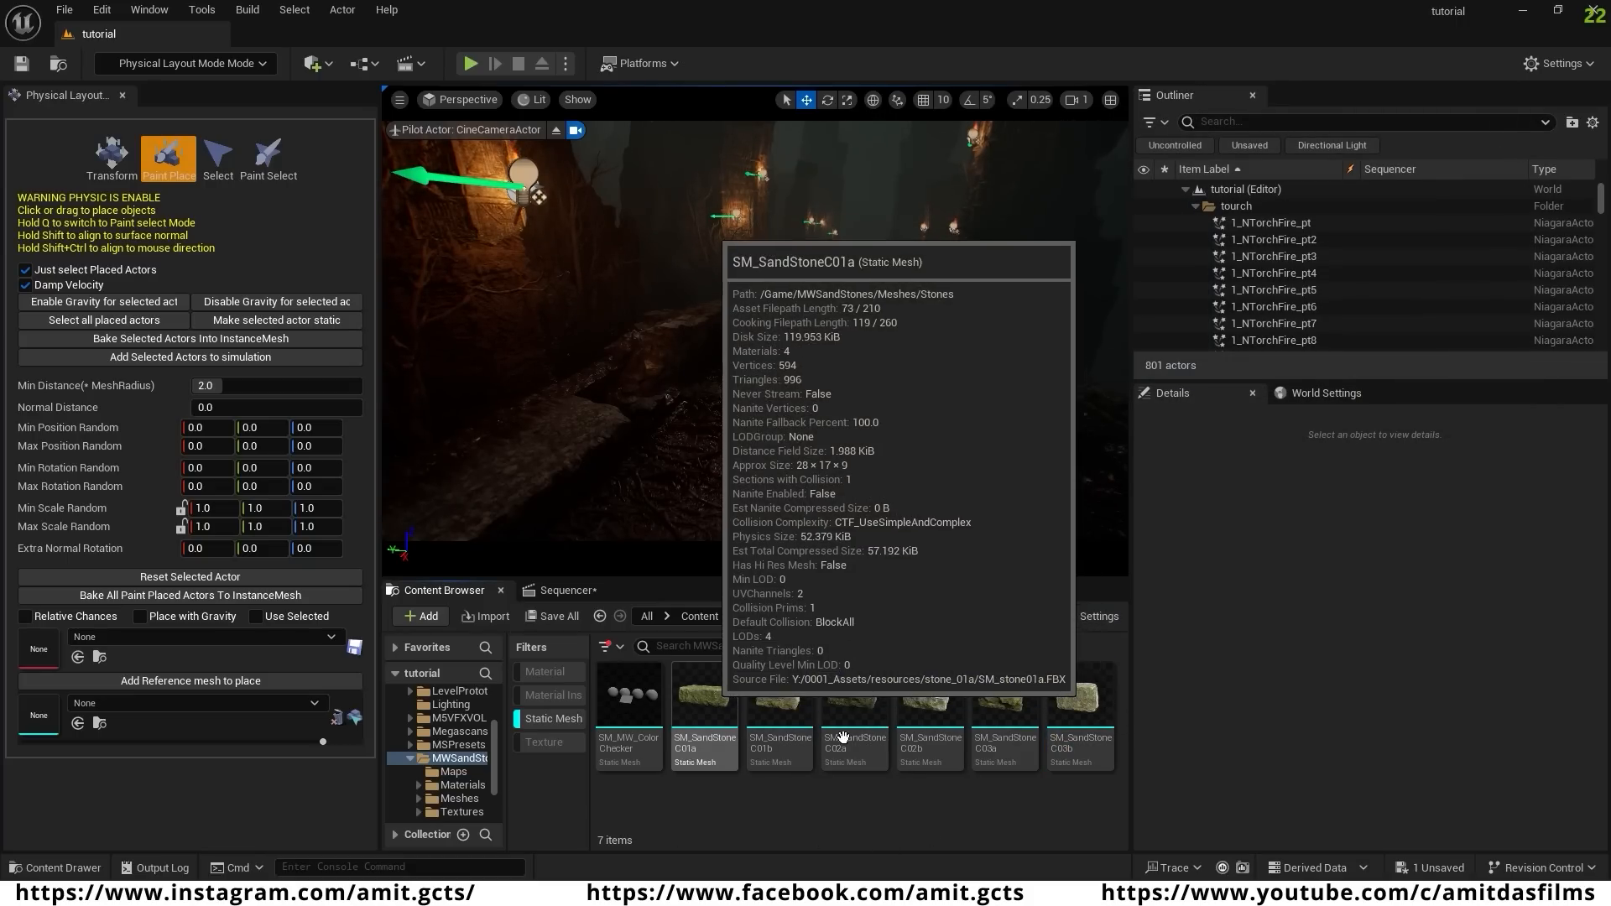
left_click_drag(710, 695, 84, 724)
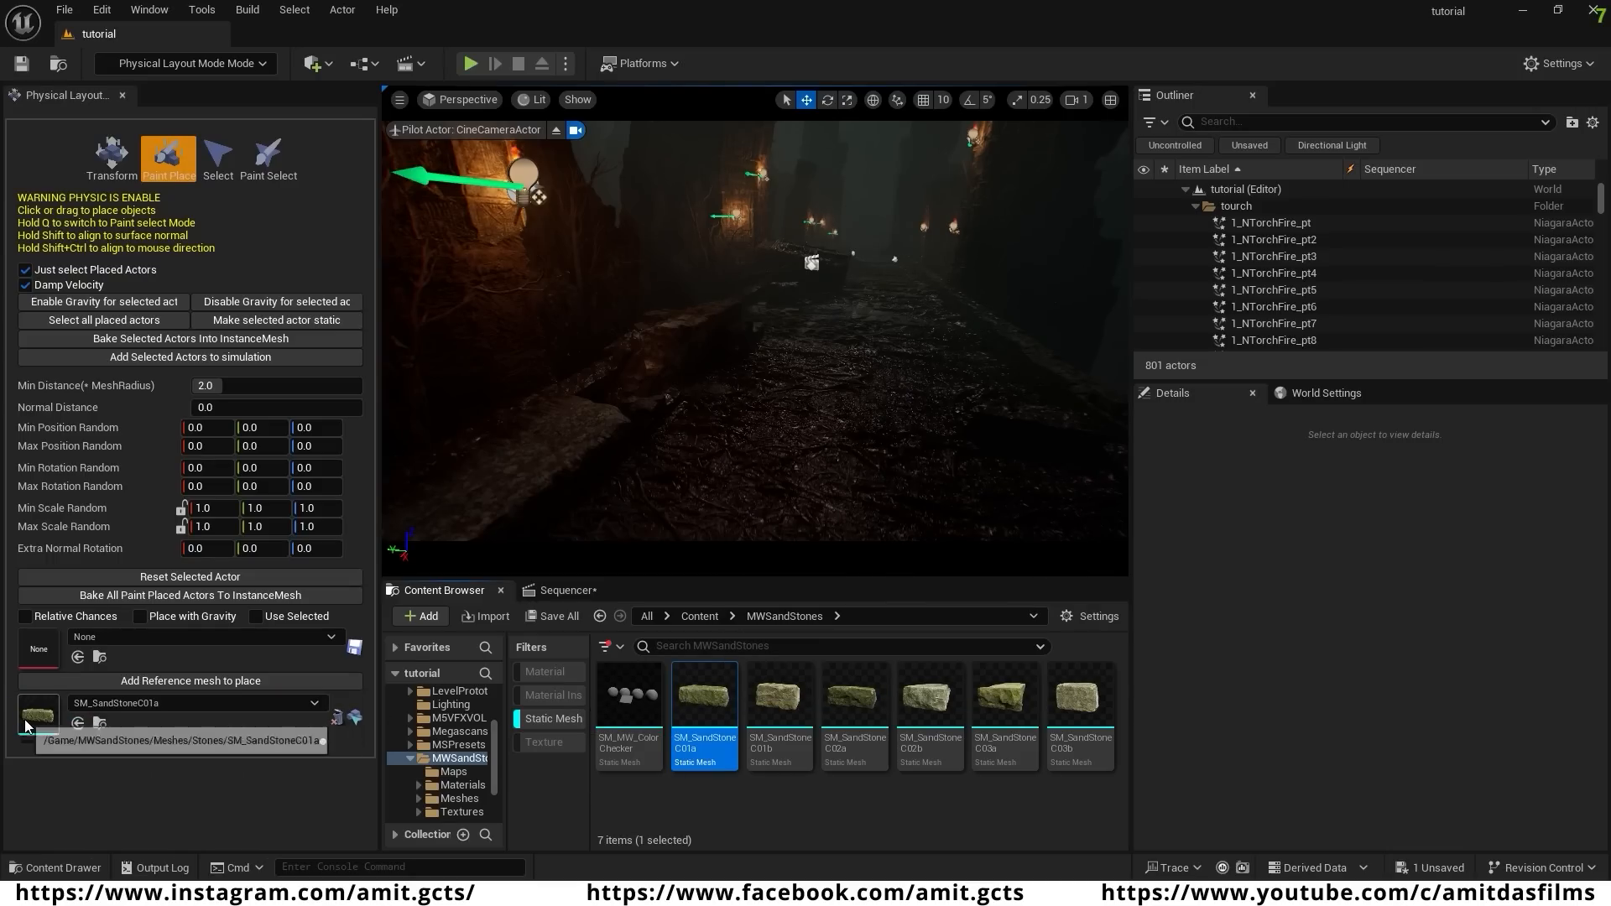
left_click(185, 681)
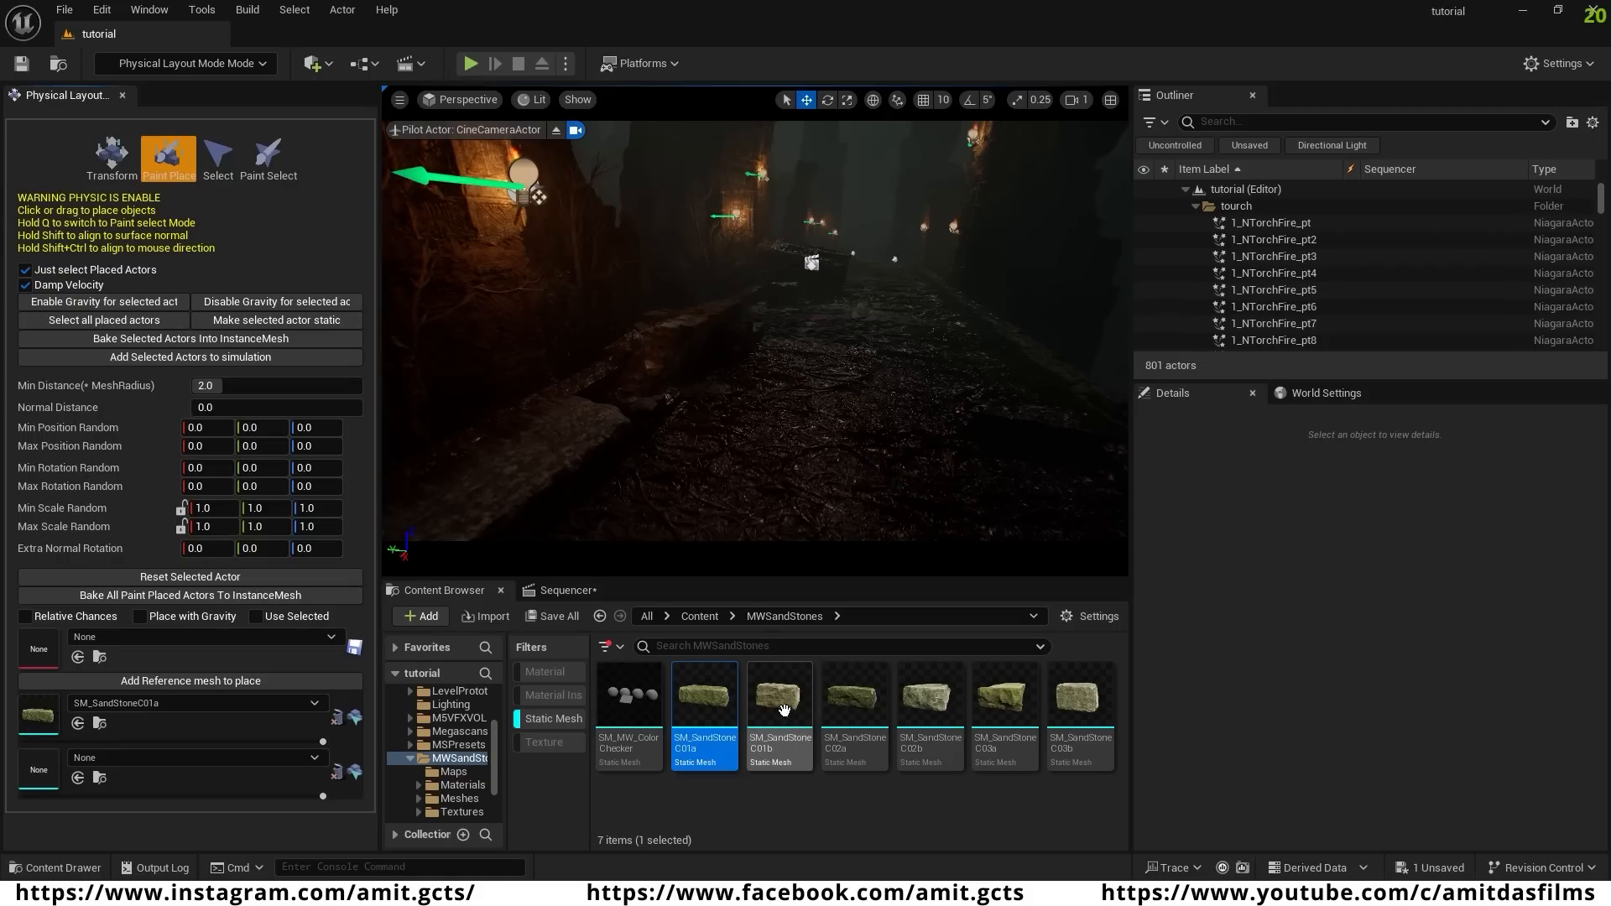
left_click_drag(784, 712, 81, 772)
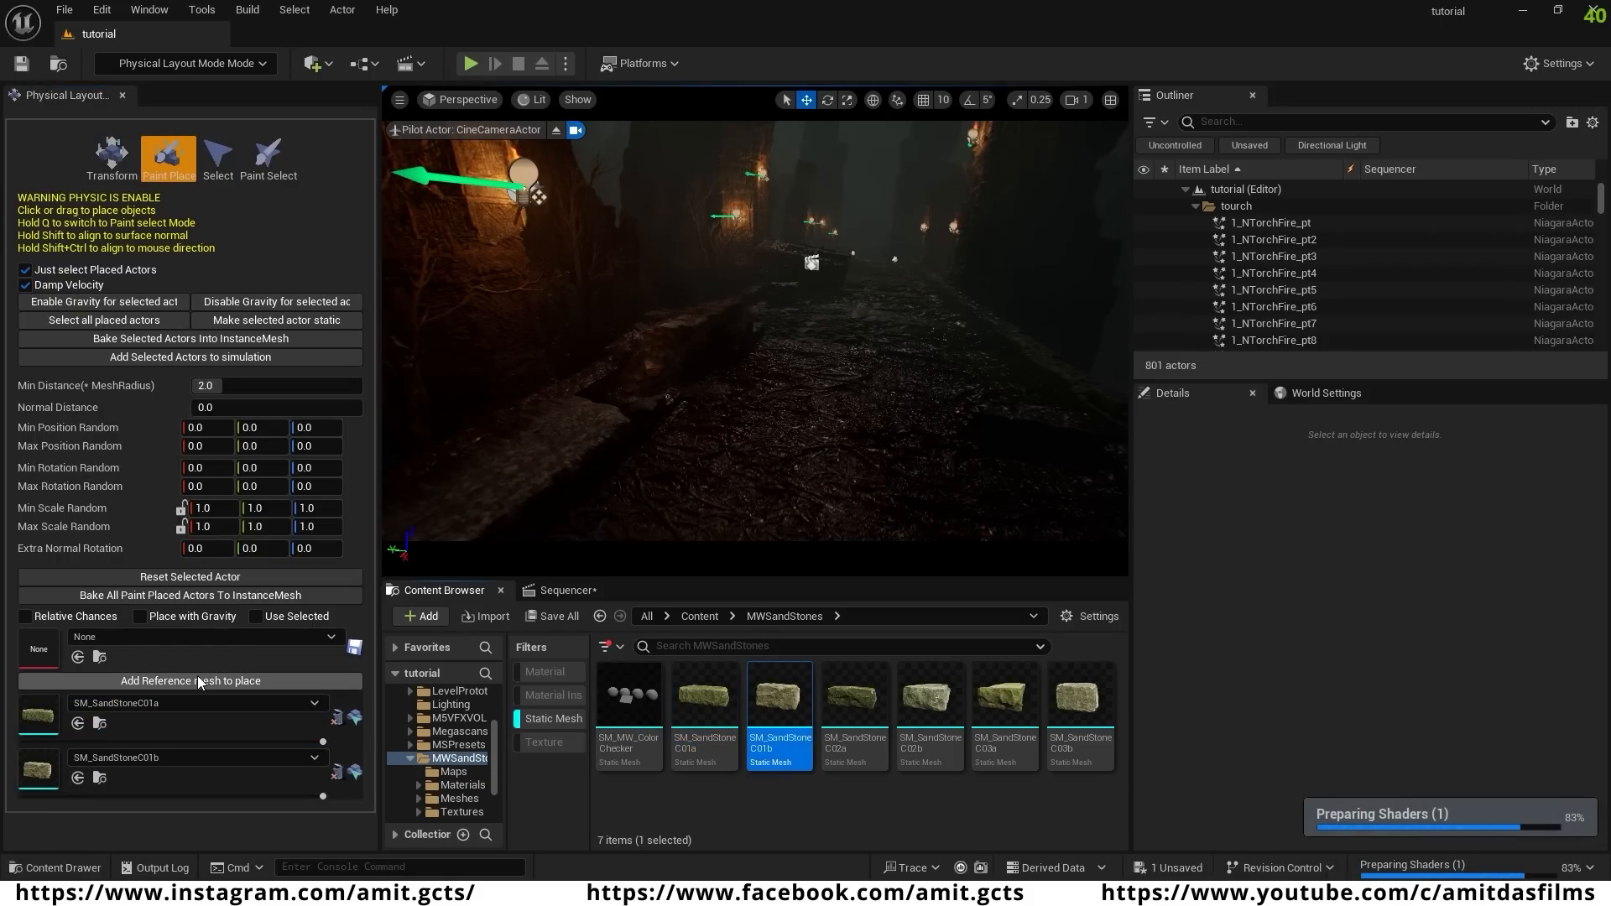
- Add SM_SandStoneC02a, SM_SandStoneC02b, SM_SandStoneC03a and SM_SandStoneC03b as further reference meshes to place
left_click(198, 681)
scroll(252, 764, "down", 1)
left_click_drag(856, 714, 82, 797)
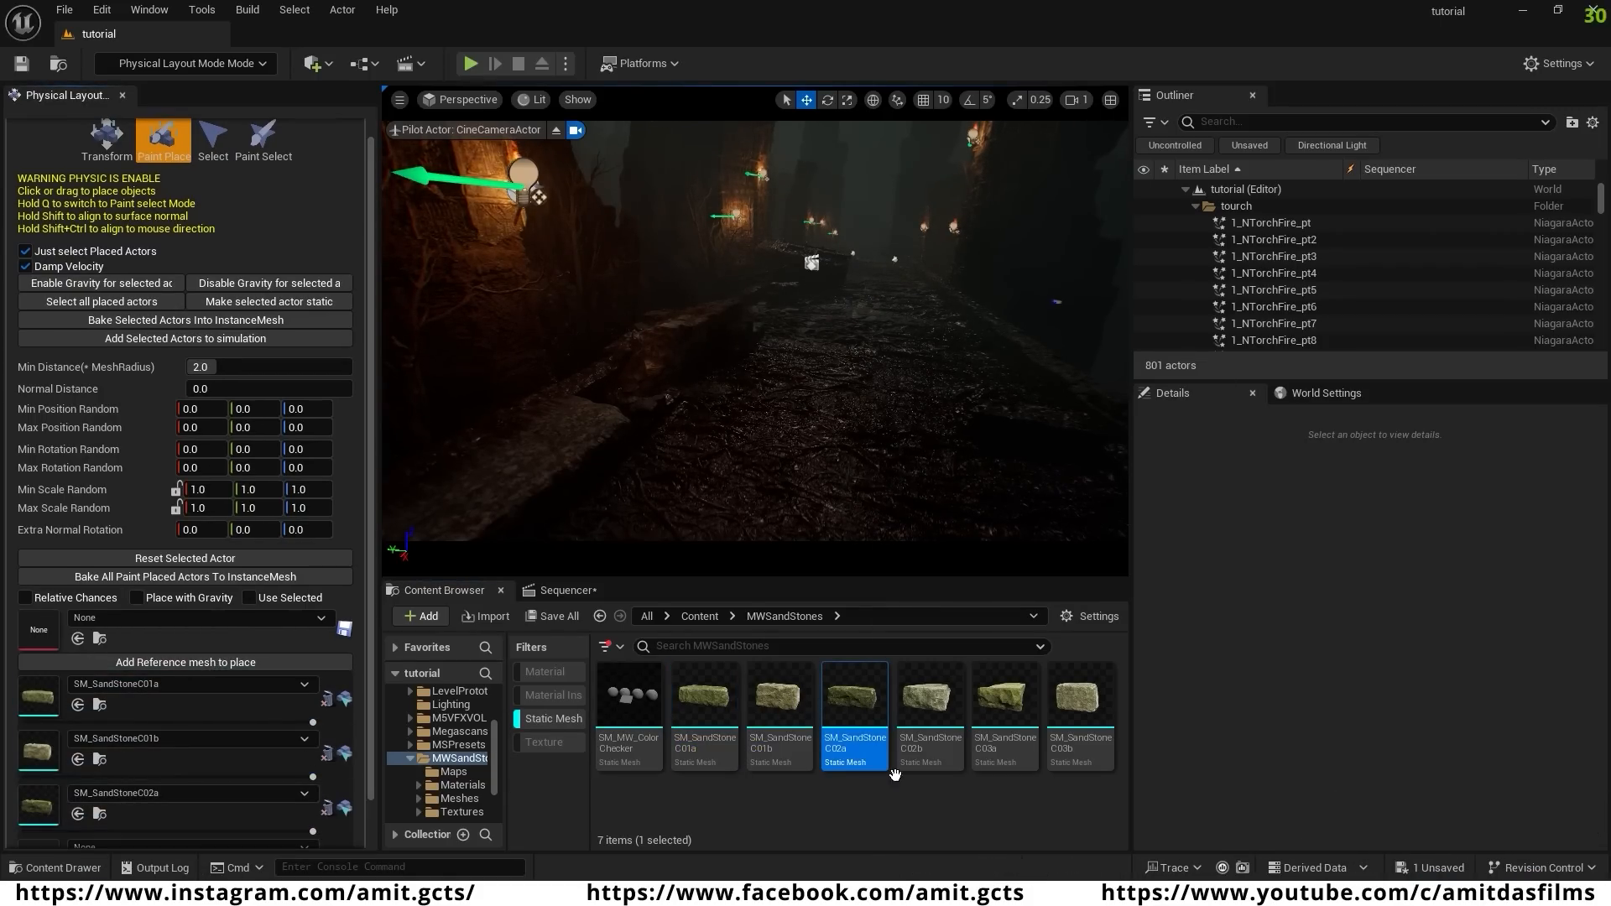
left_click_drag(910, 739, 126, 843)
scroll(238, 757, "down", 1)
left_click(210, 608)
scroll(219, 671, "down", 1)
left_click_drag(1007, 711, 125, 802)
left_click(210, 554)
scroll(159, 764, "down", 1)
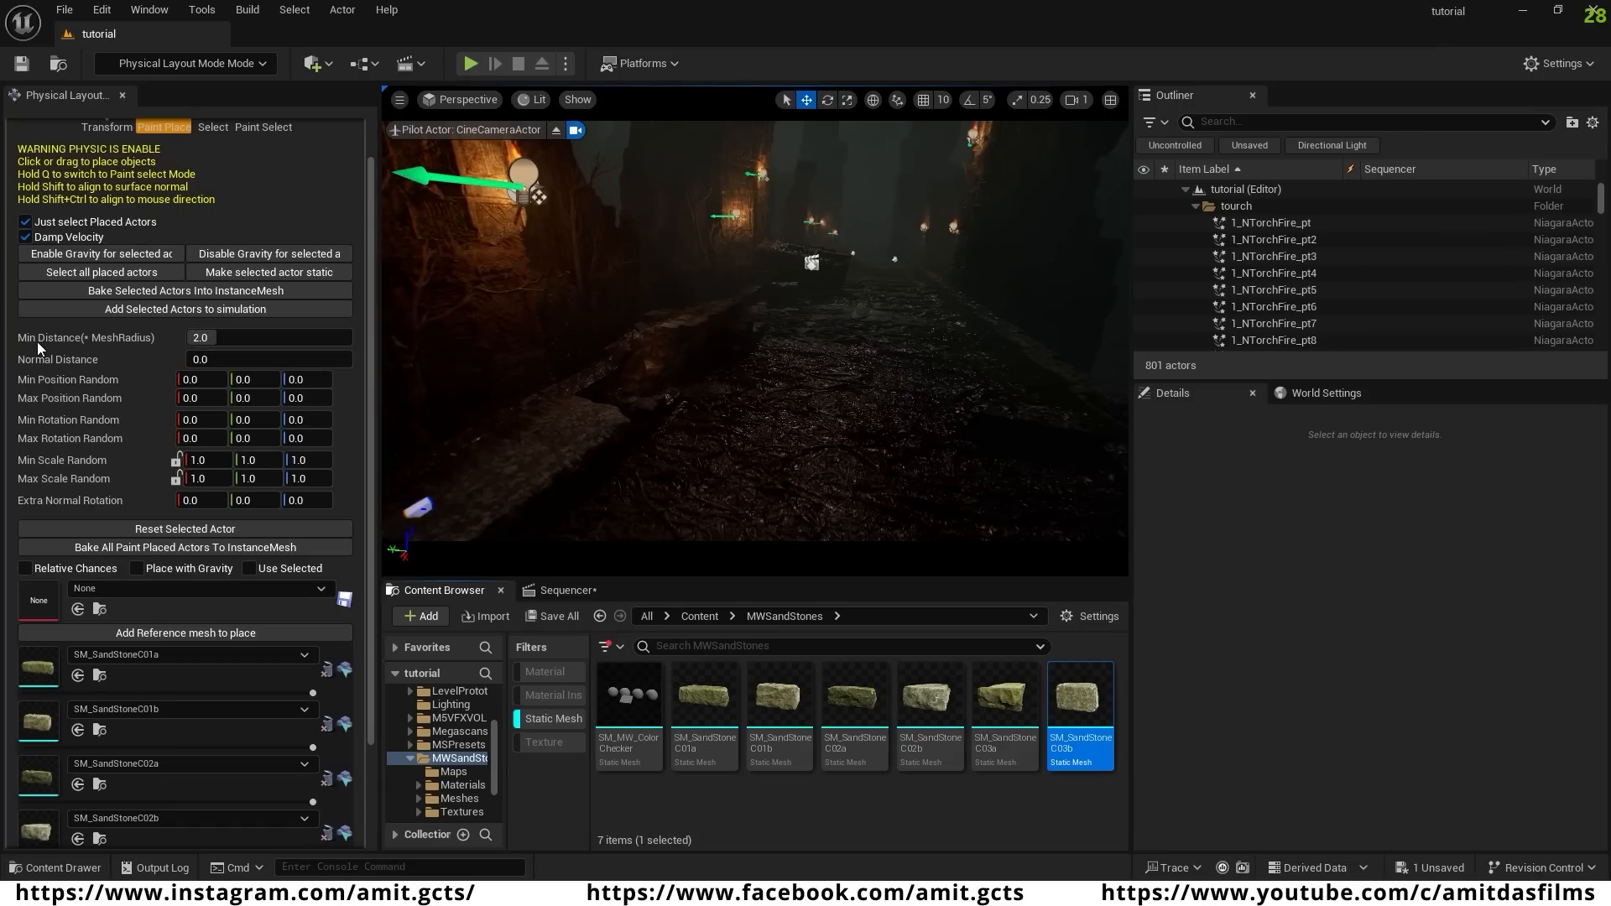
- Set the placement's minimum distance to 0.1 and both the min and max random Z position to 150
left_click(221, 337)
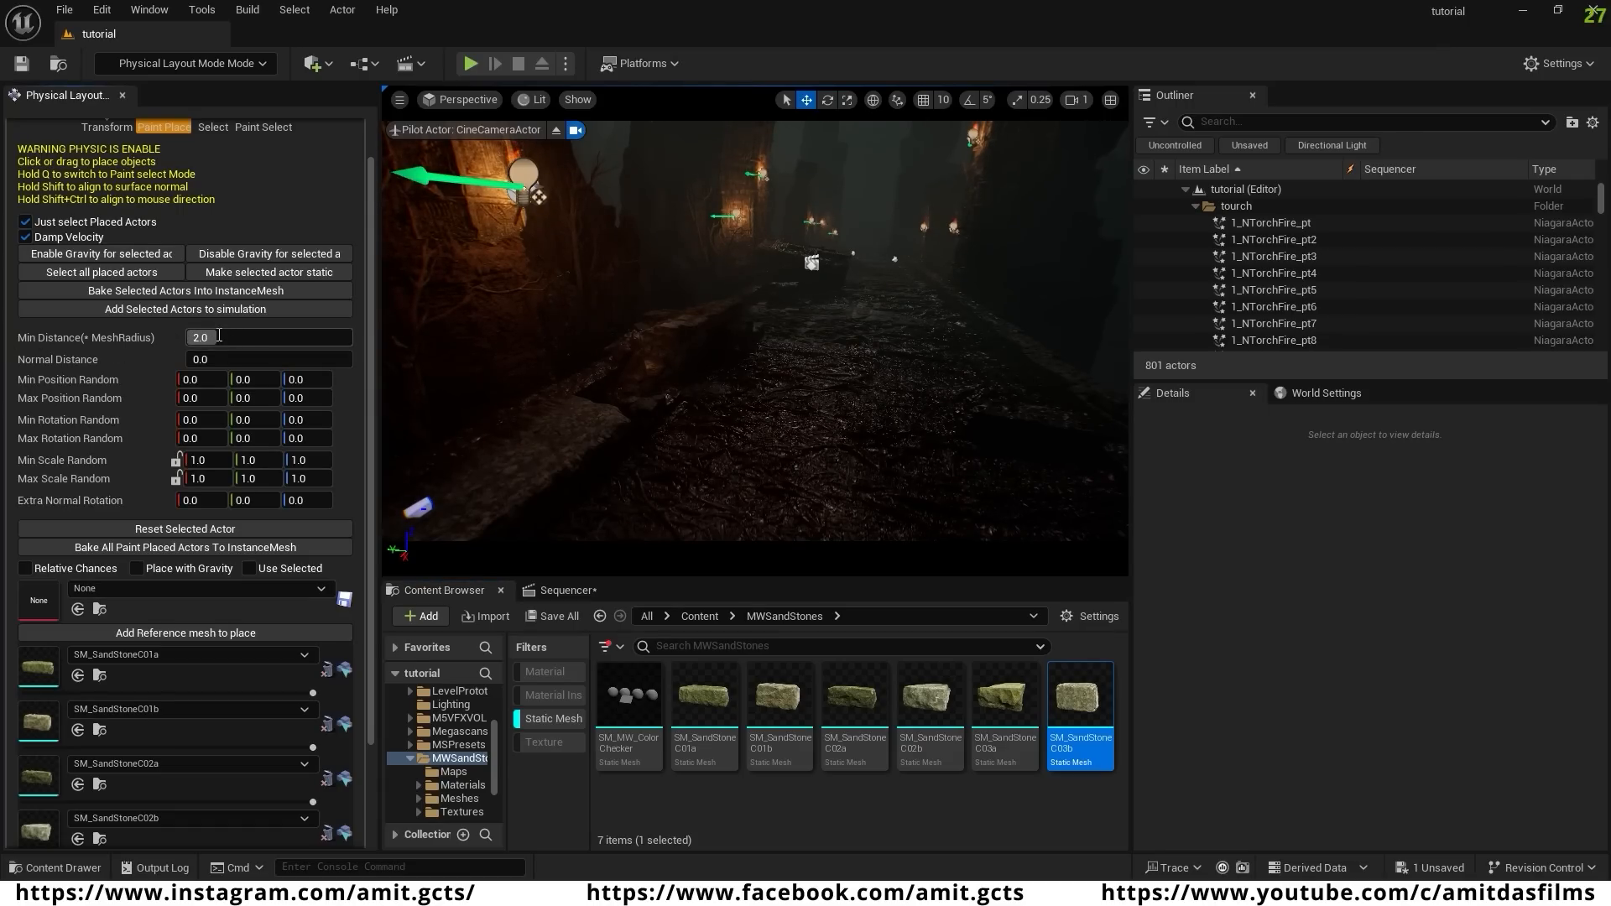
type("0.1")
key("Return")
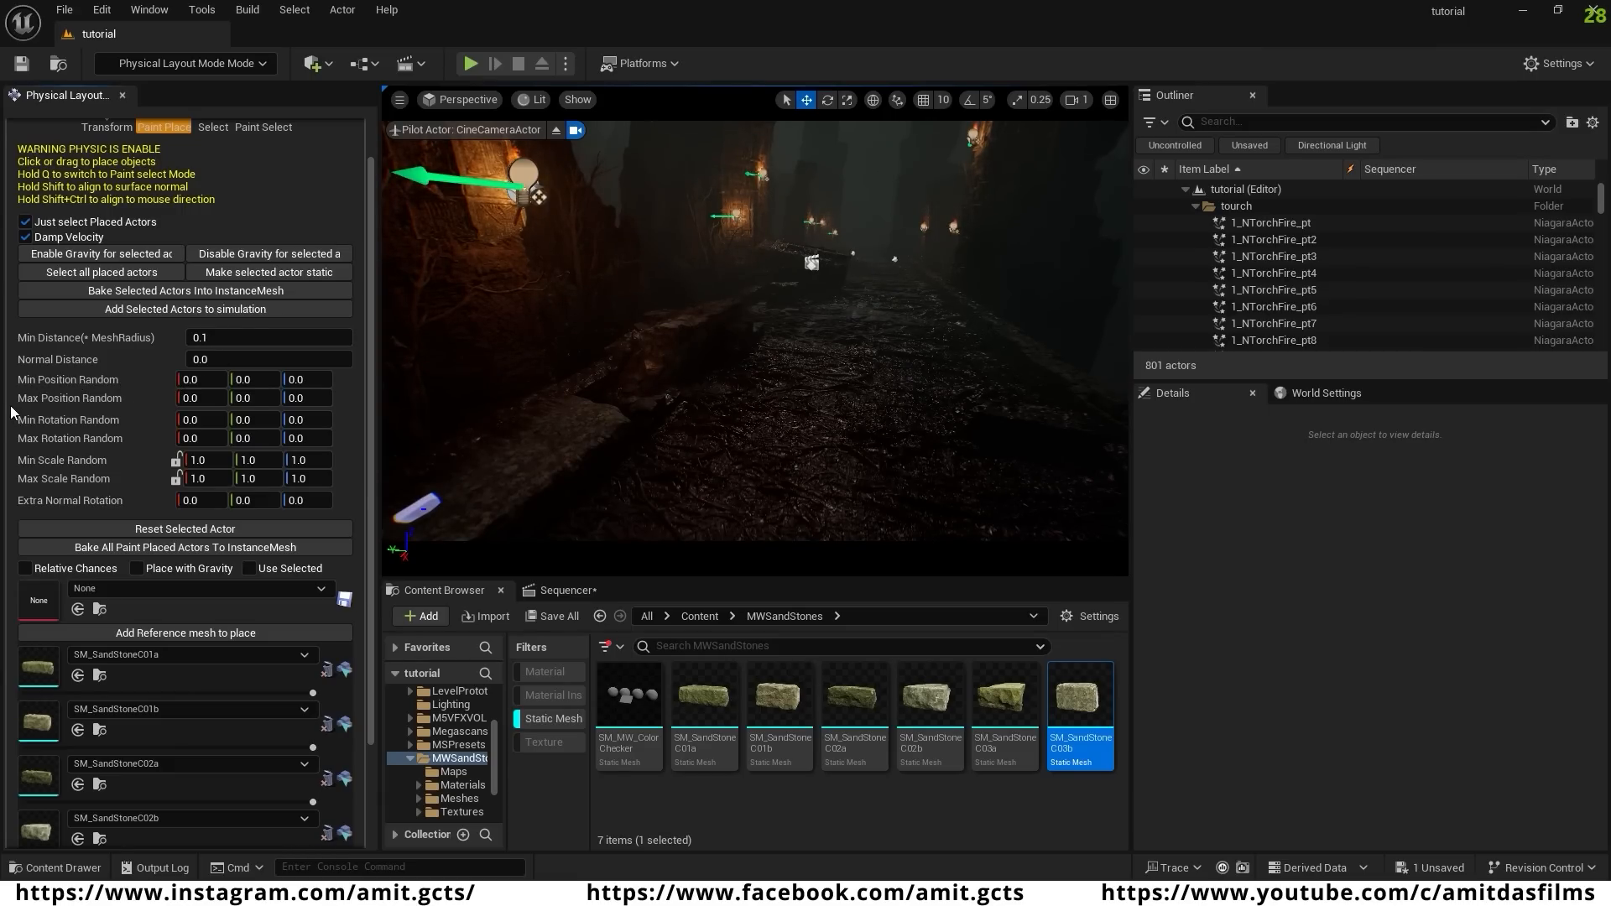
left_click(296, 379)
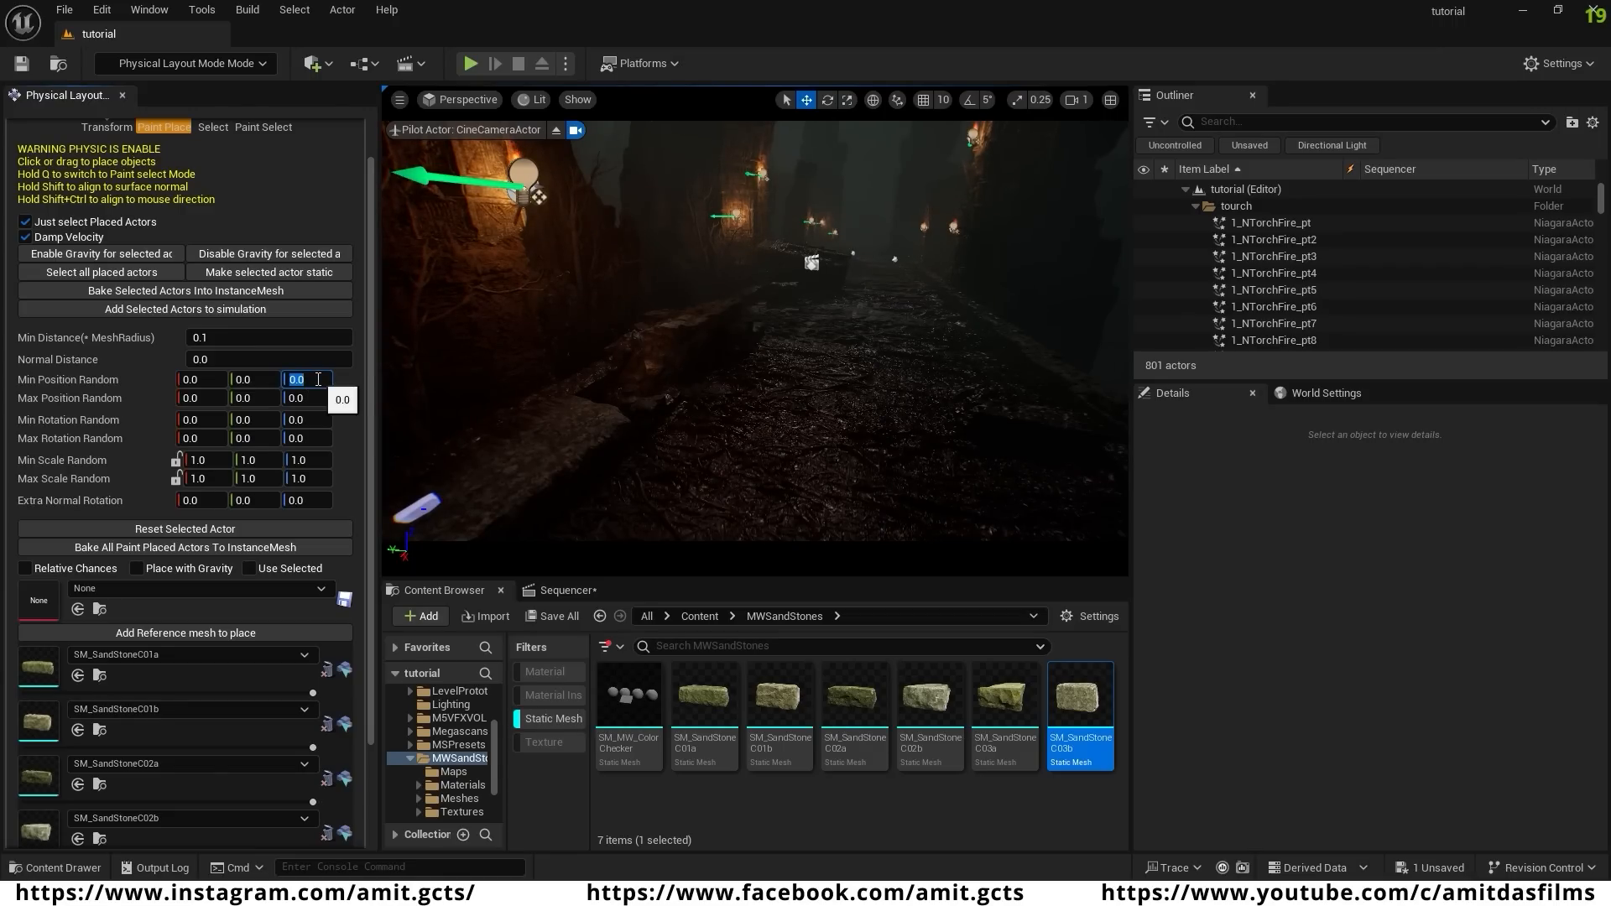
type("150")
key("Return")
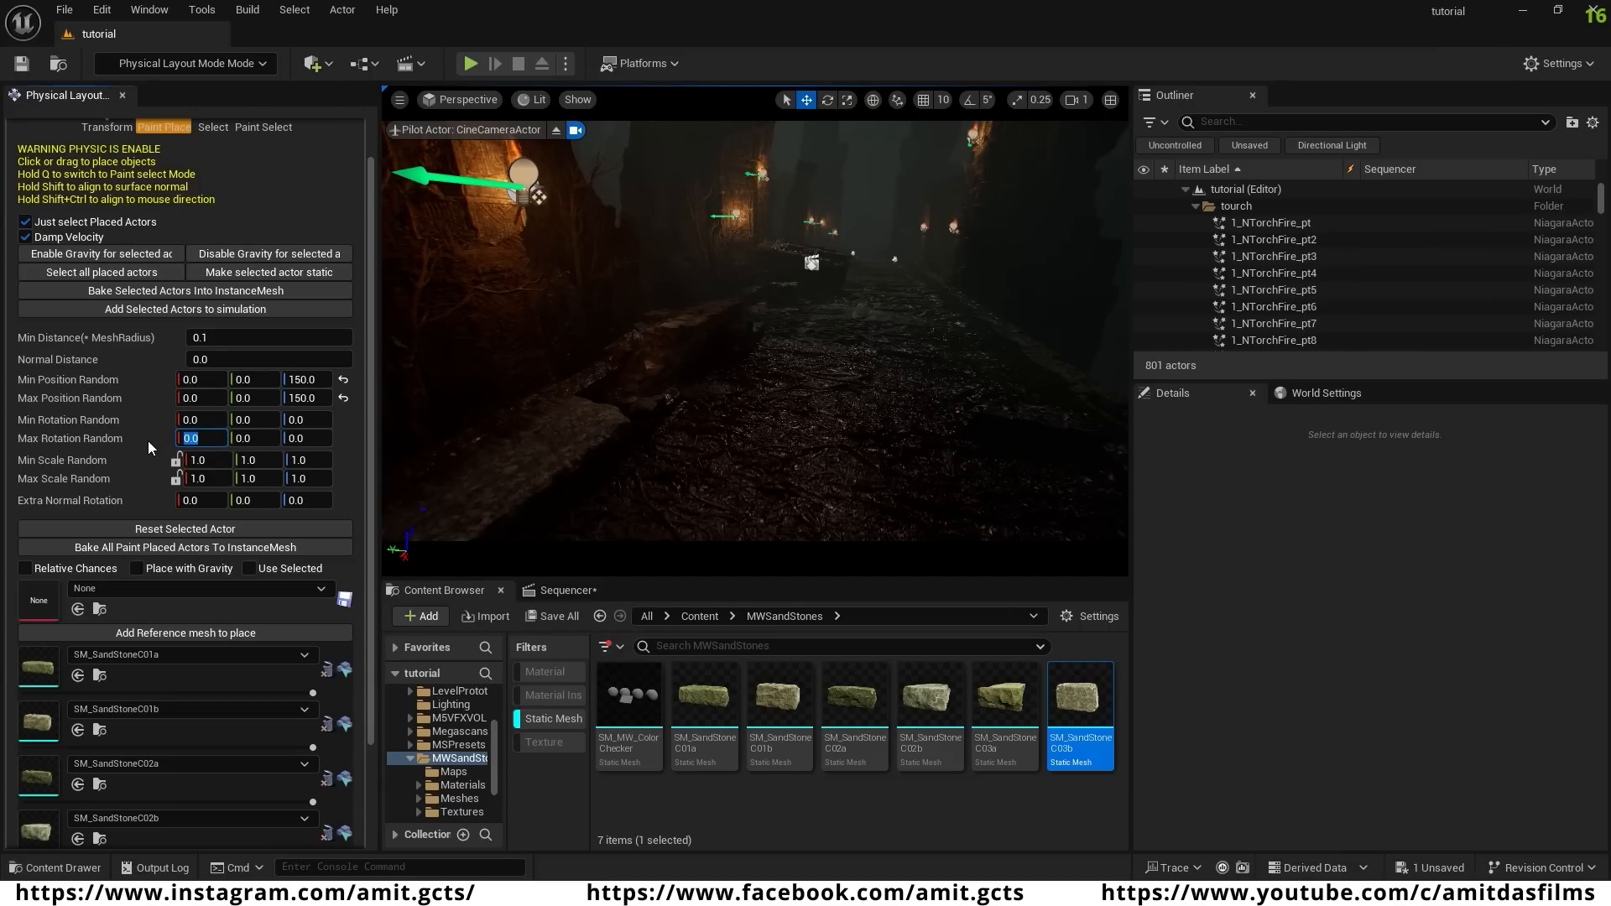
- Set the max random rotation to 360 on all three axes
type("360")
key("Tab")
type("360")
key("Tab")
type("360")
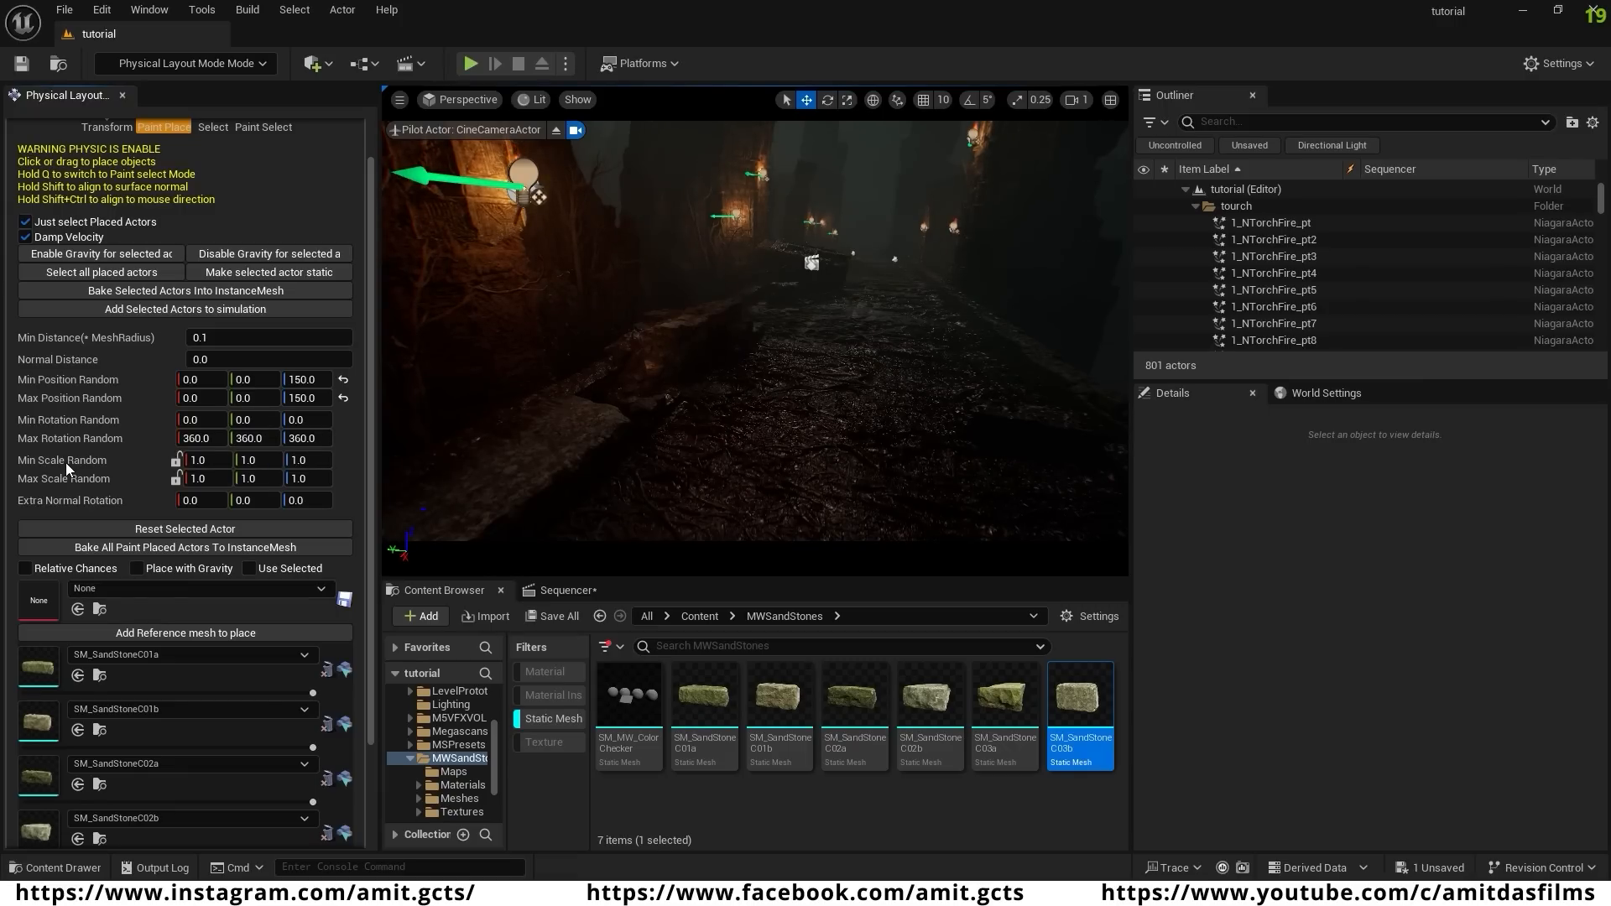
- Lock the random scale axes, set min scale to 0.5 and max scale to 0.8, and enable Place with Gravity
left_click(201, 461)
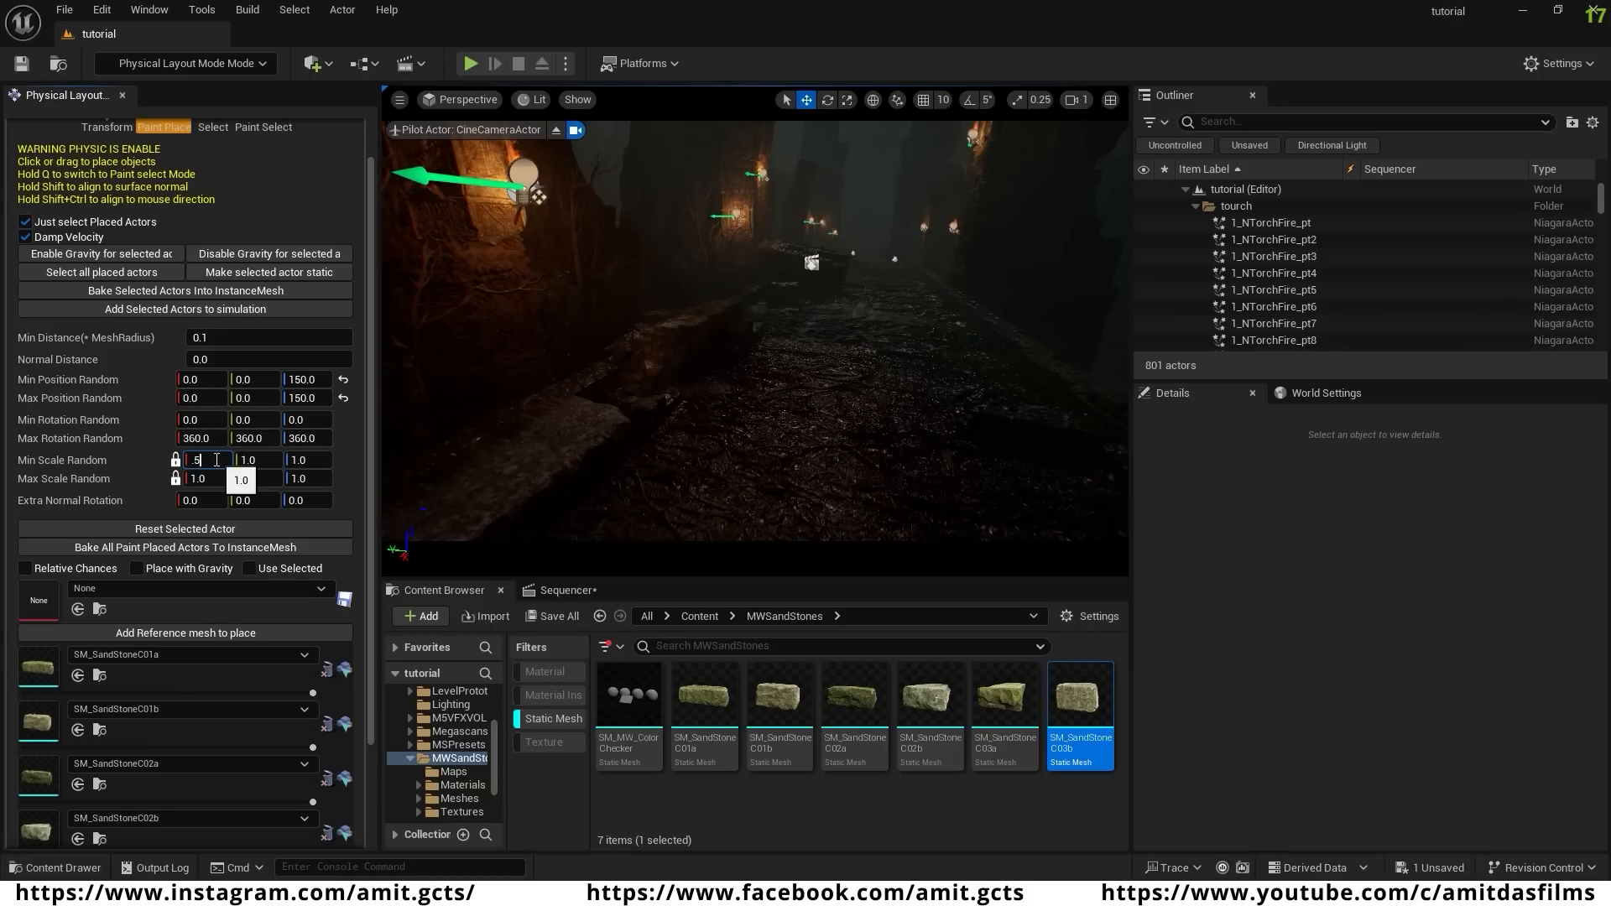
type(".5")
left_click(201, 479)
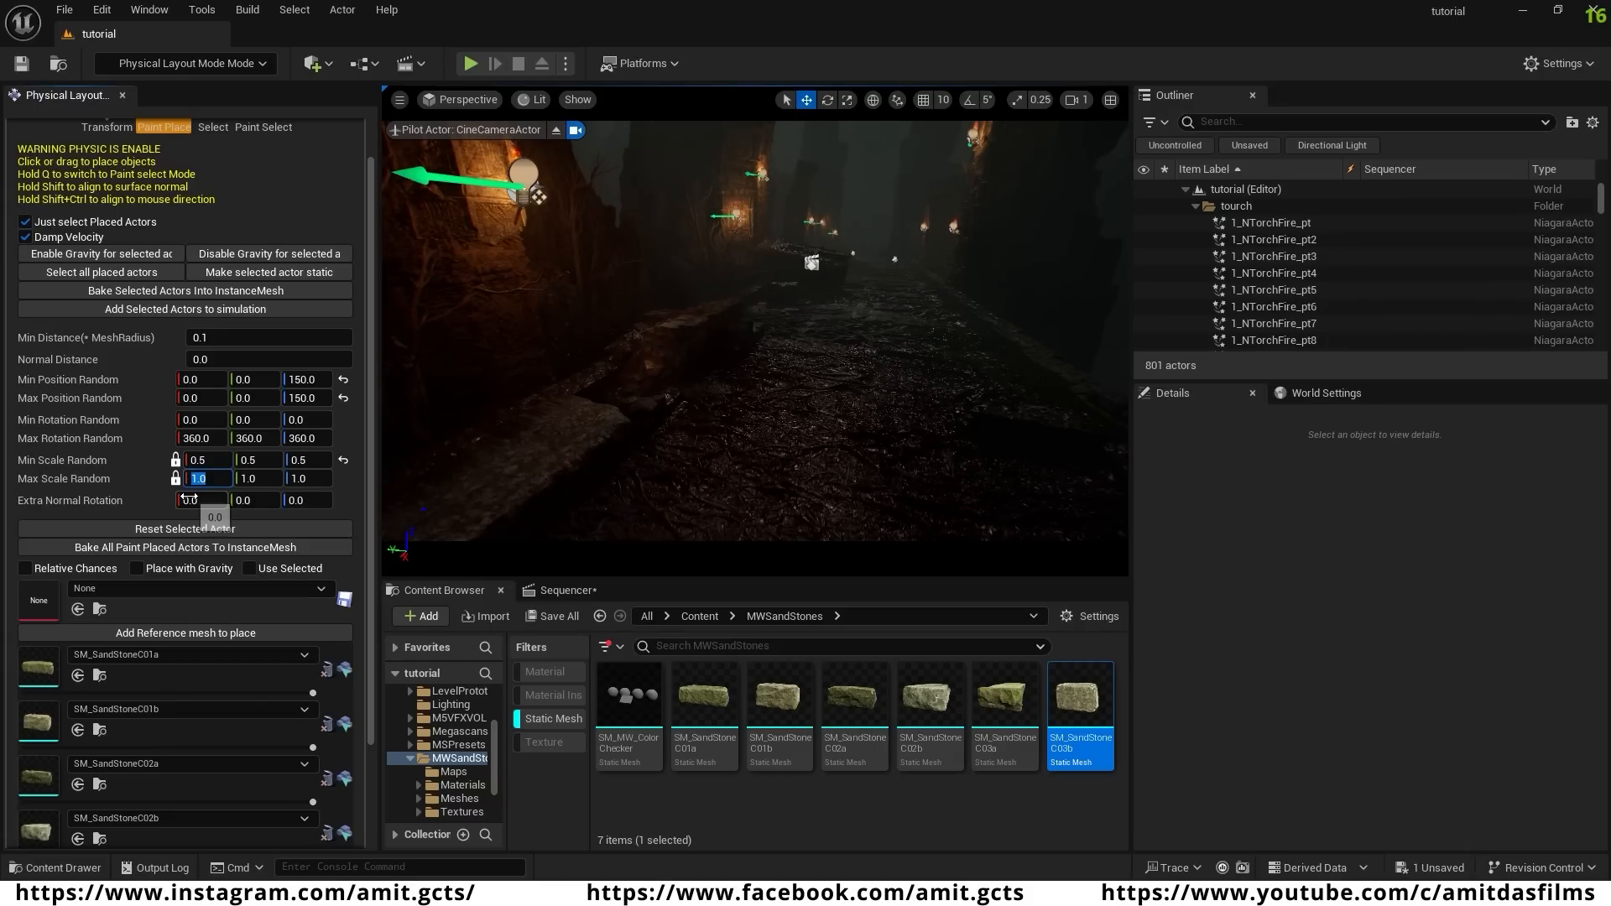
type(".8")
key("Return")
scroll(100, 491, "down", 2)
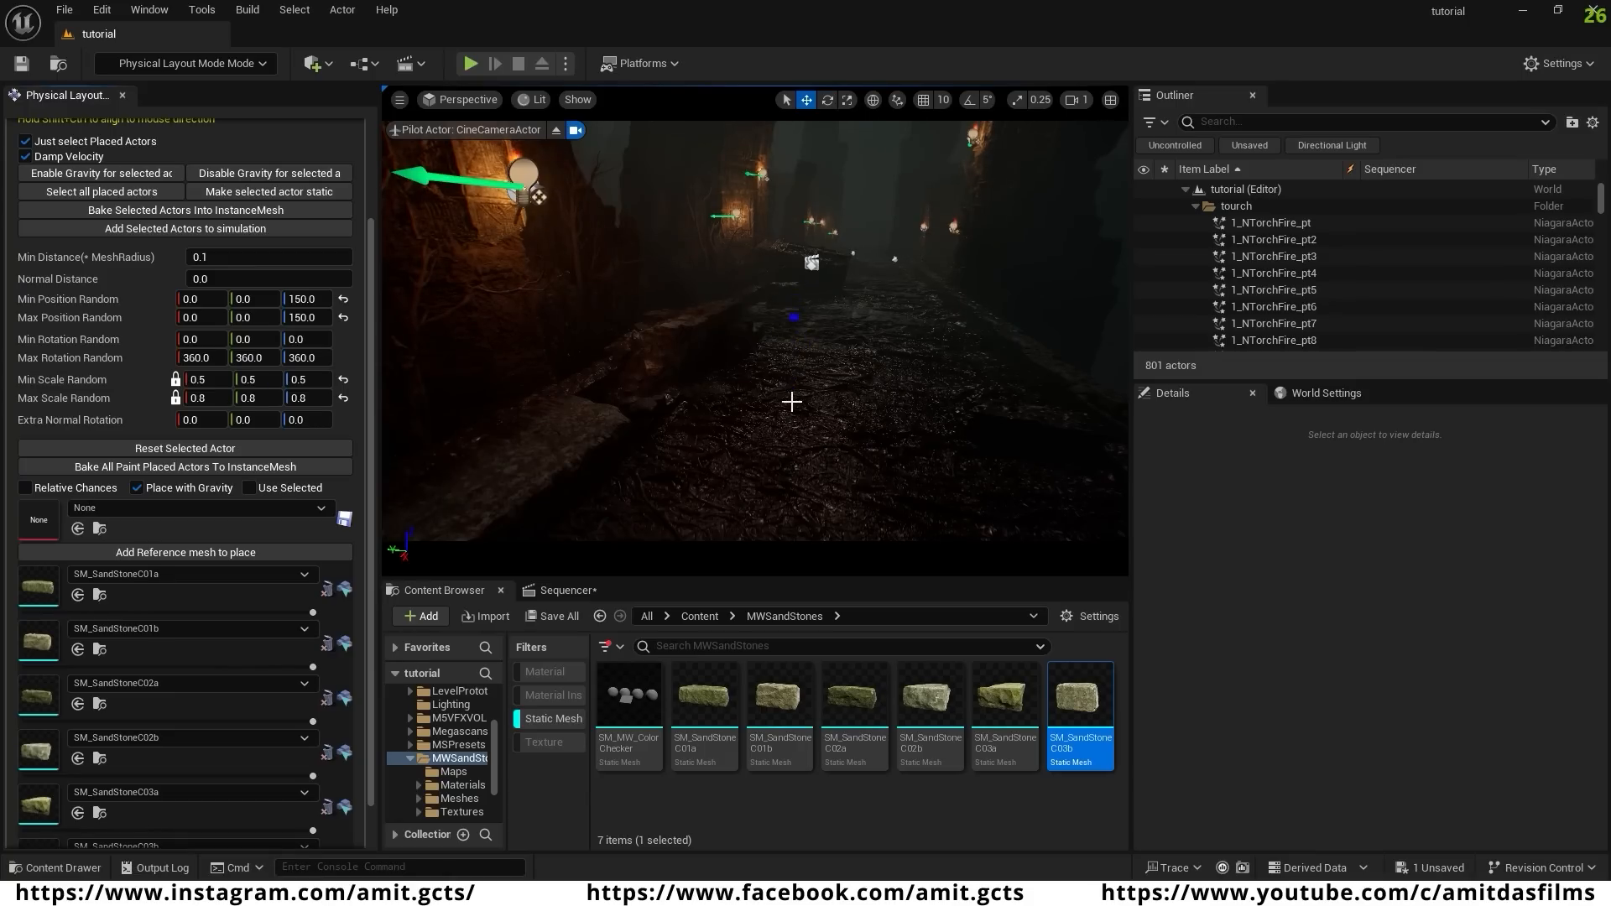
- Paint falling sandstones, aligned to the surface normal, onto the middle of the stone path
right_click_drag(792, 402, 793, 367)
key("w")
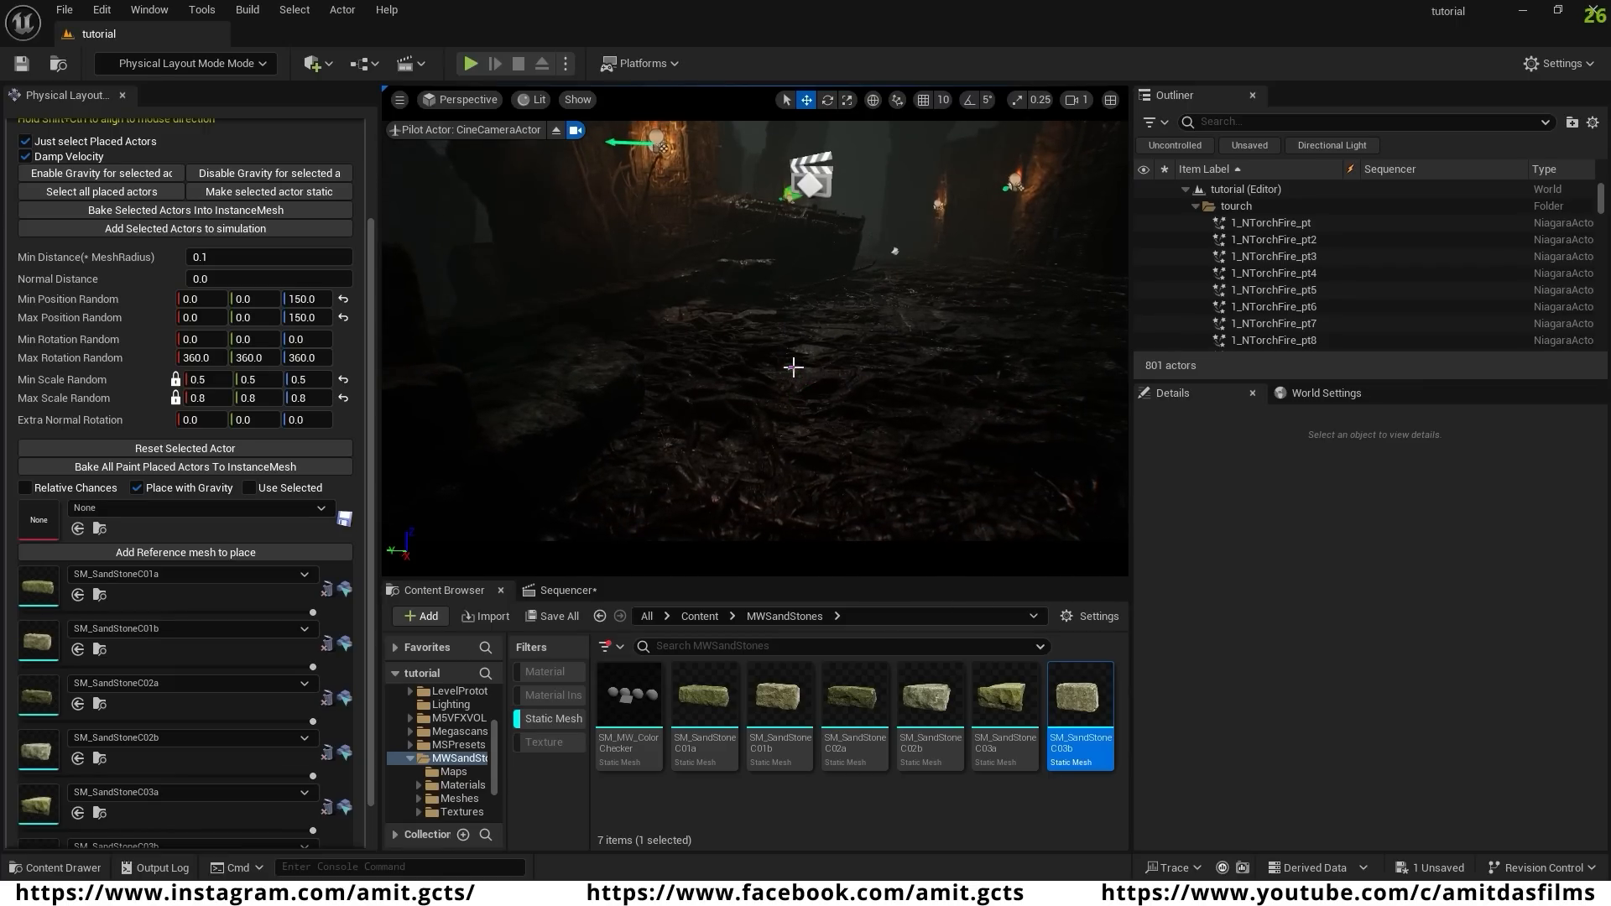
left_click_drag(758, 374, 816, 370, "shift")
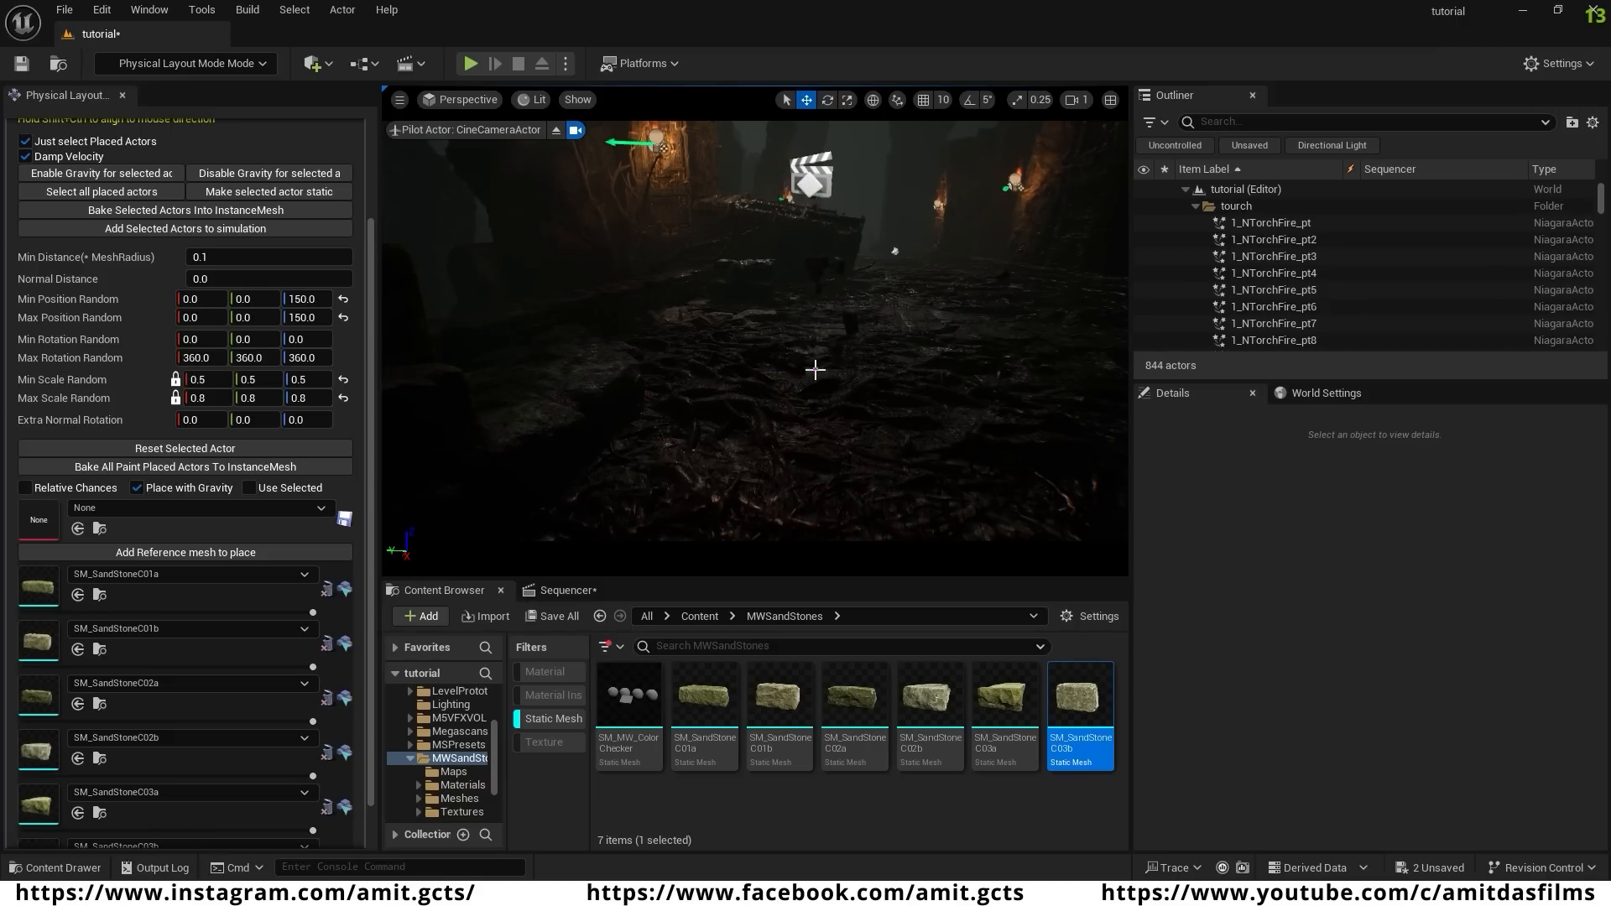
right_click_drag(787, 371, 820, 468)
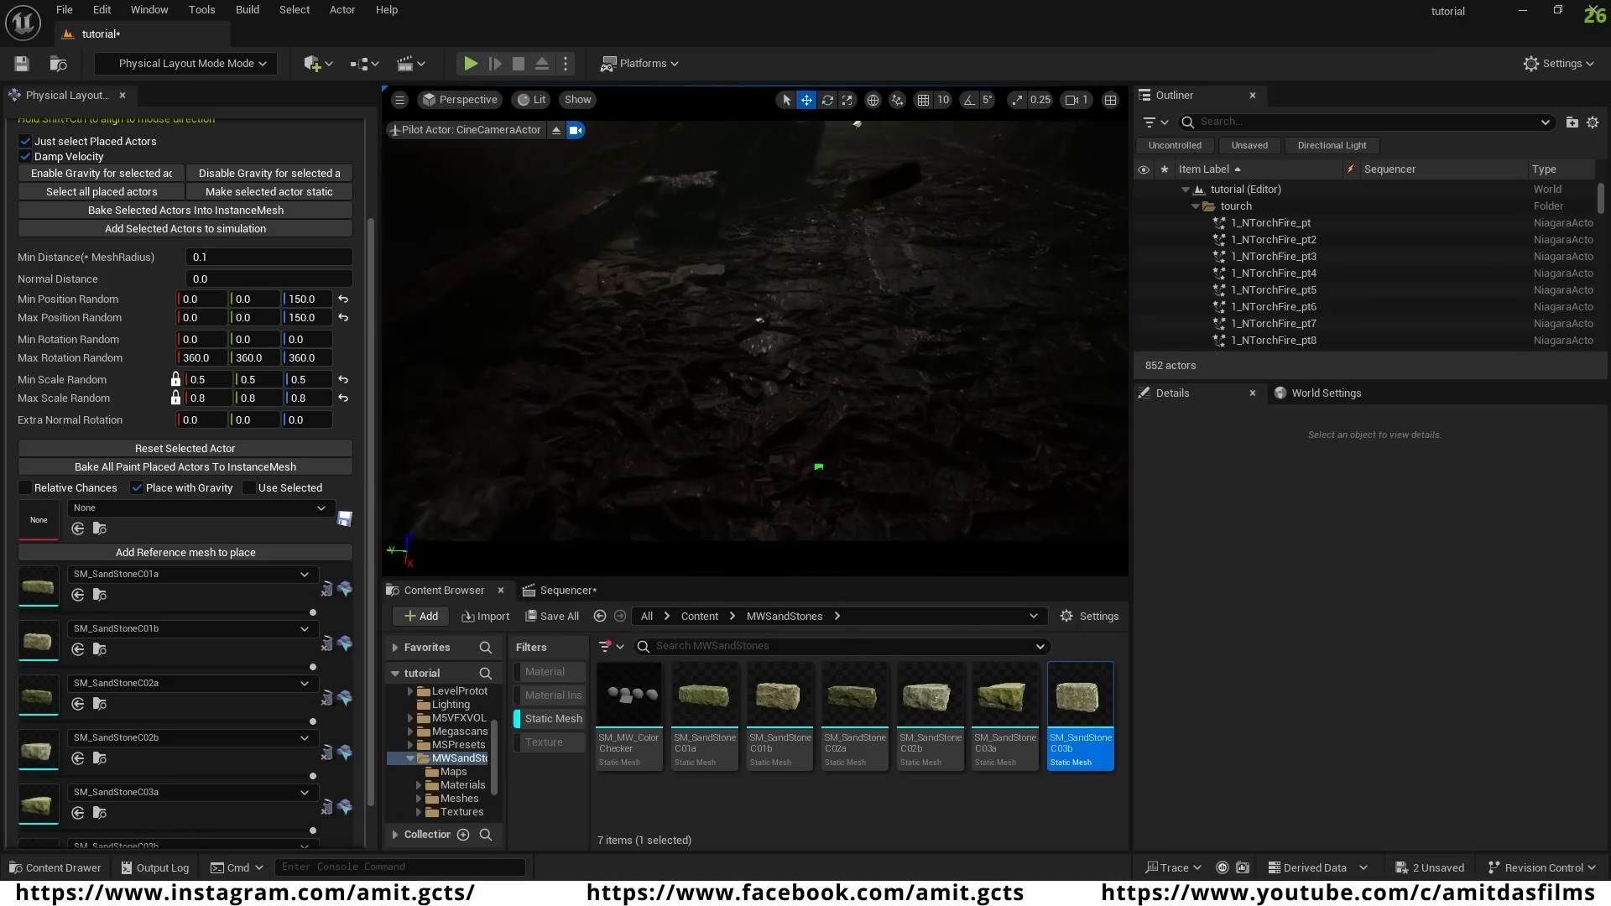
mouse_move(820, 468)
left_mouse_down("shift")
mouse_move(820, 493)
mouse_move(764, 476)
left_mouse_up("shift")
right_click_drag(764, 476, 760, 462)
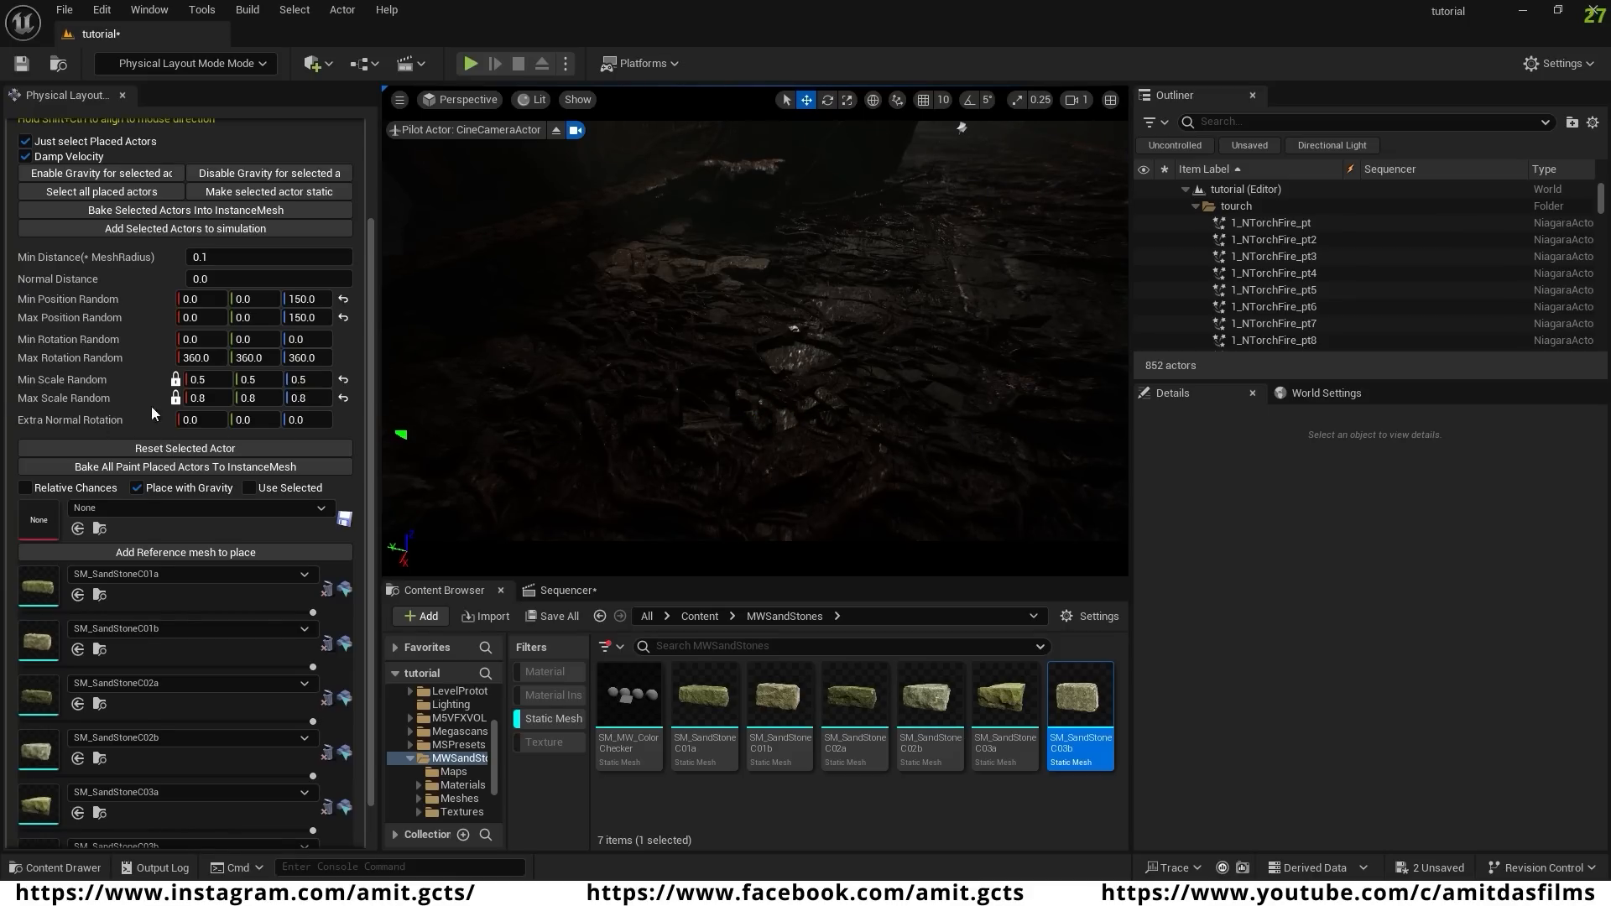
- Set the max random scale to 1.5 and paint a dense patch of stones over the path
left_click(217, 398)
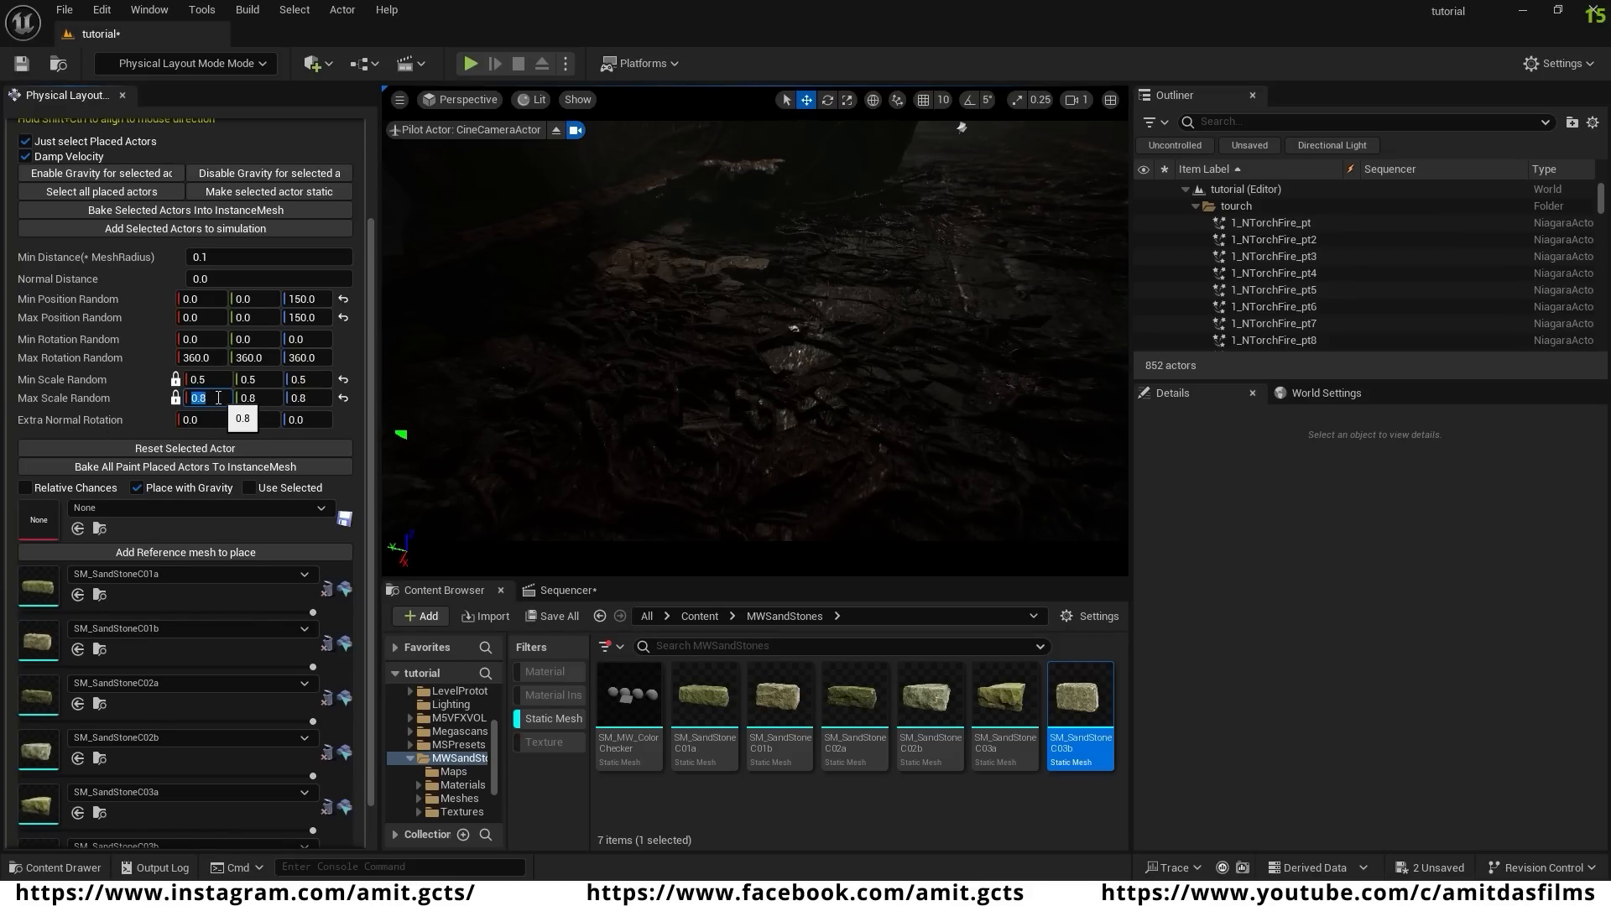
type("1.5")
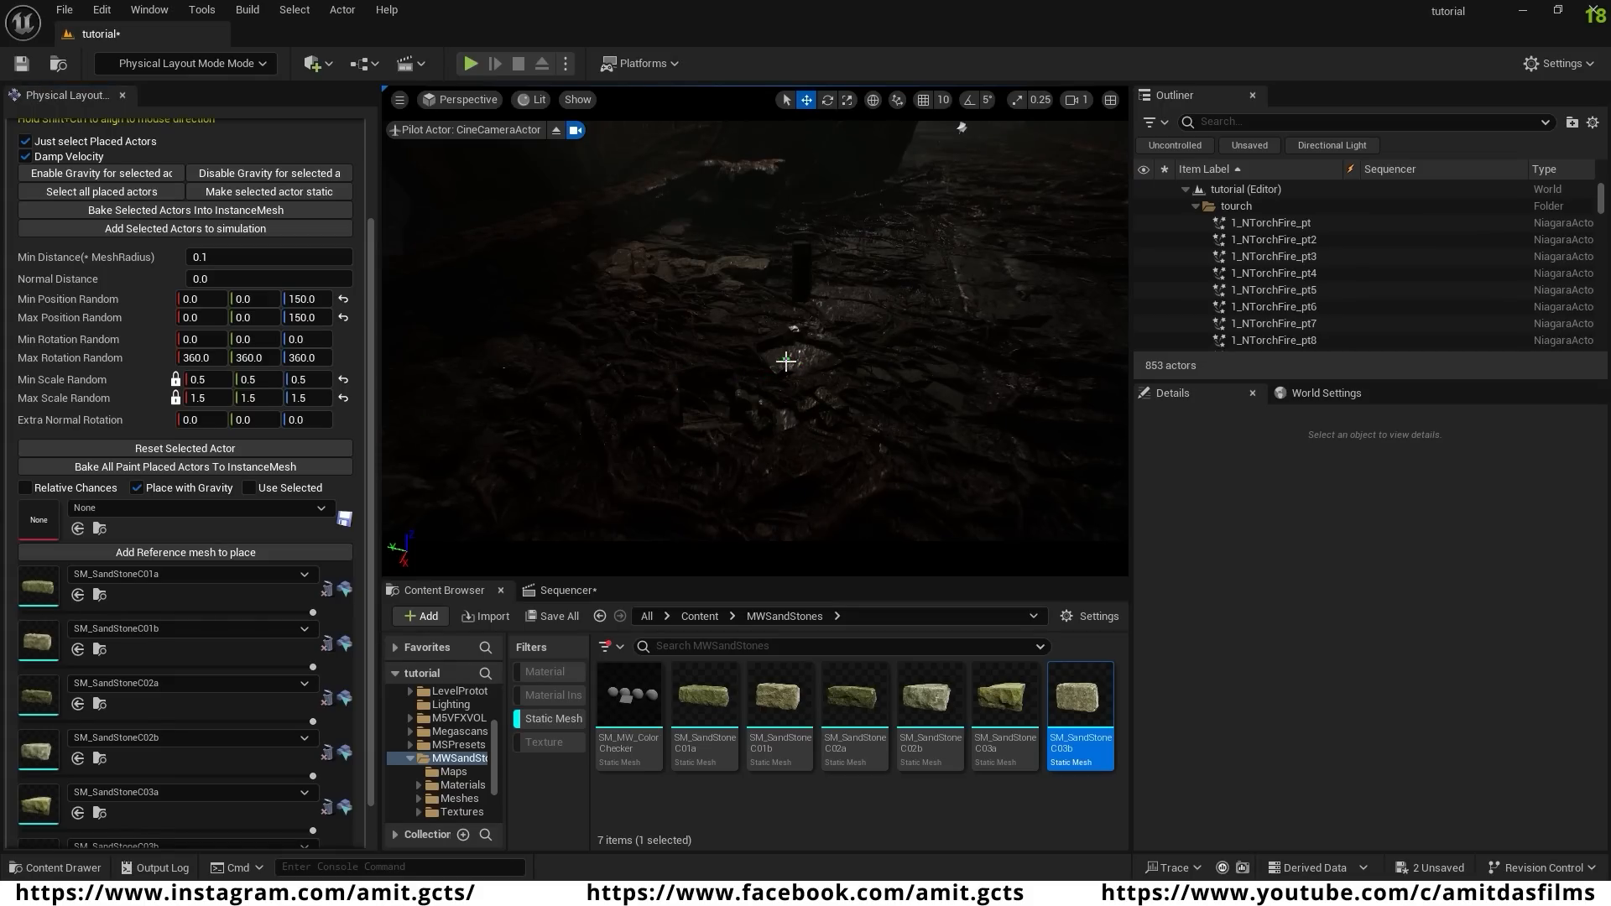
mouse_move(785, 361)
left_mouse_down("shift")
mouse_move(692, 378)
mouse_move(677, 406)
mouse_move(701, 428)
mouse_move(795, 406)
mouse_move(826, 333)
mouse_move(798, 302)
mouse_move(684, 315)
mouse_move(702, 385)
mouse_move(651, 414)
mouse_move(697, 417)
mouse_move(672, 431)
mouse_move(809, 356)
mouse_move(843, 244)
mouse_move(889, 252)
mouse_move(820, 320)
mouse_move(630, 302)
mouse_move(838, 241)
mouse_move(799, 349)
left_mouse_up("shift")
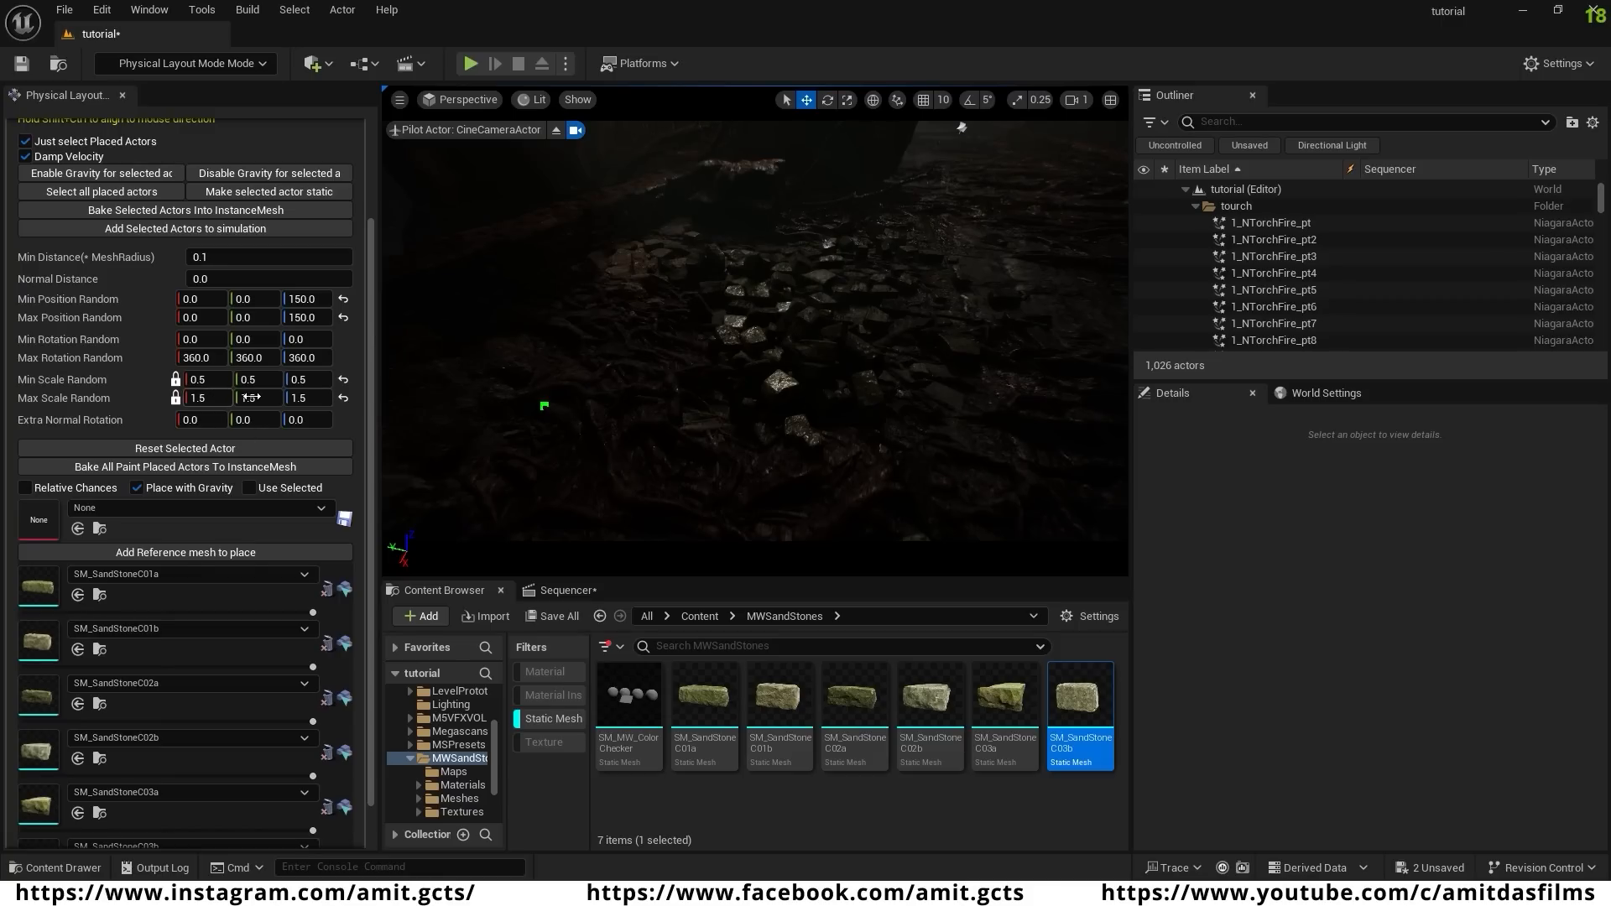
- Set the min random scale to 1 and the max random scale to 2
left_click(195, 398)
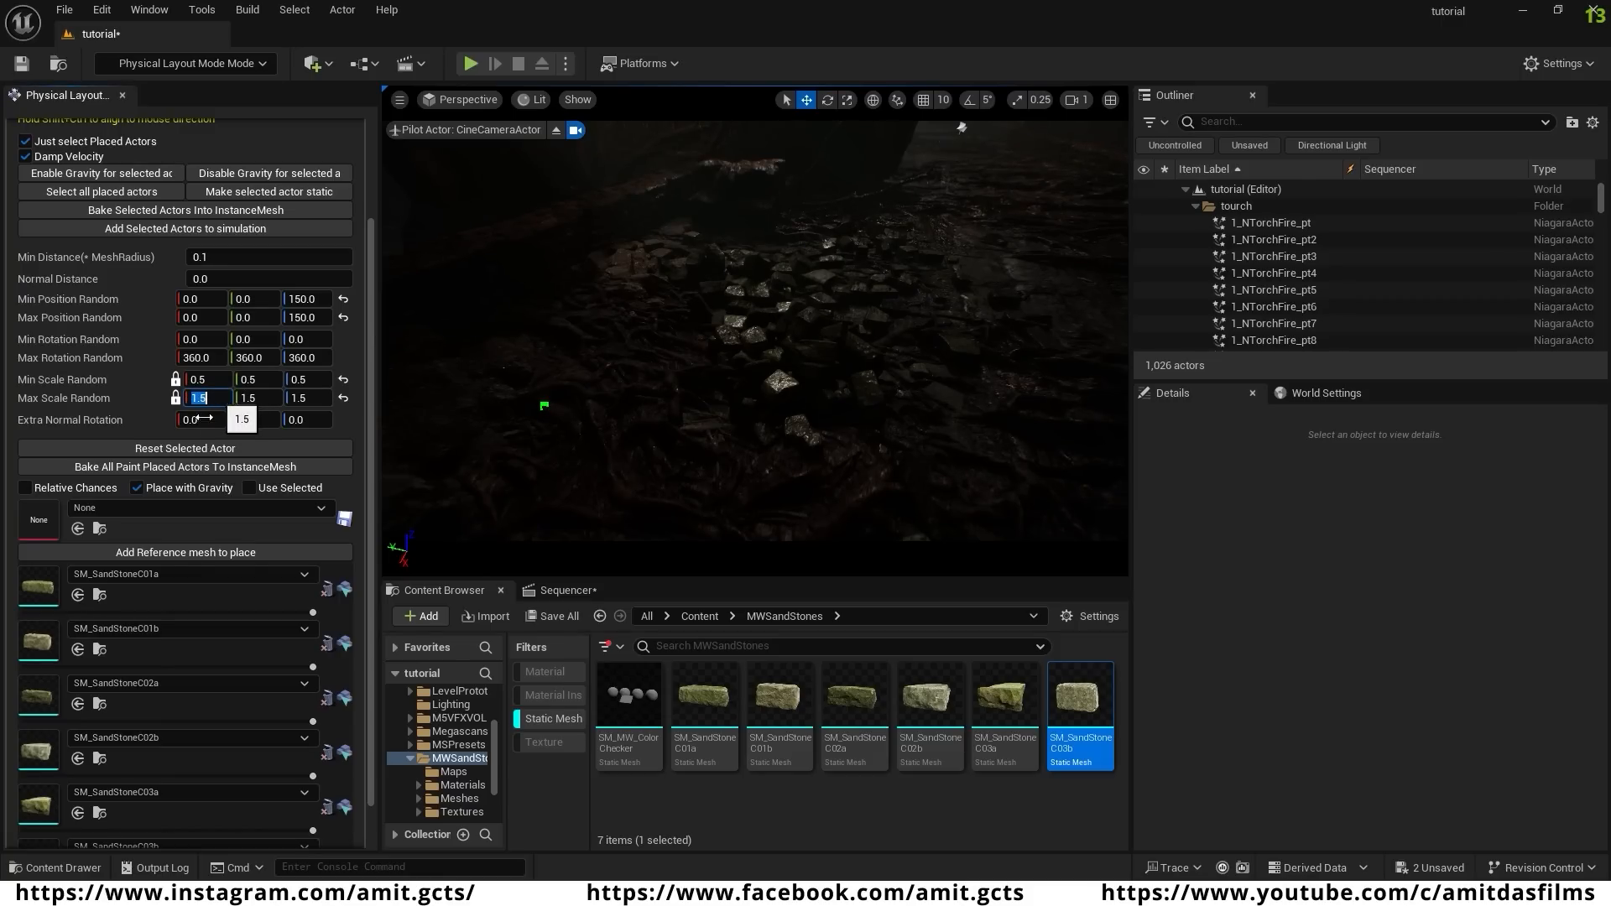
type("2")
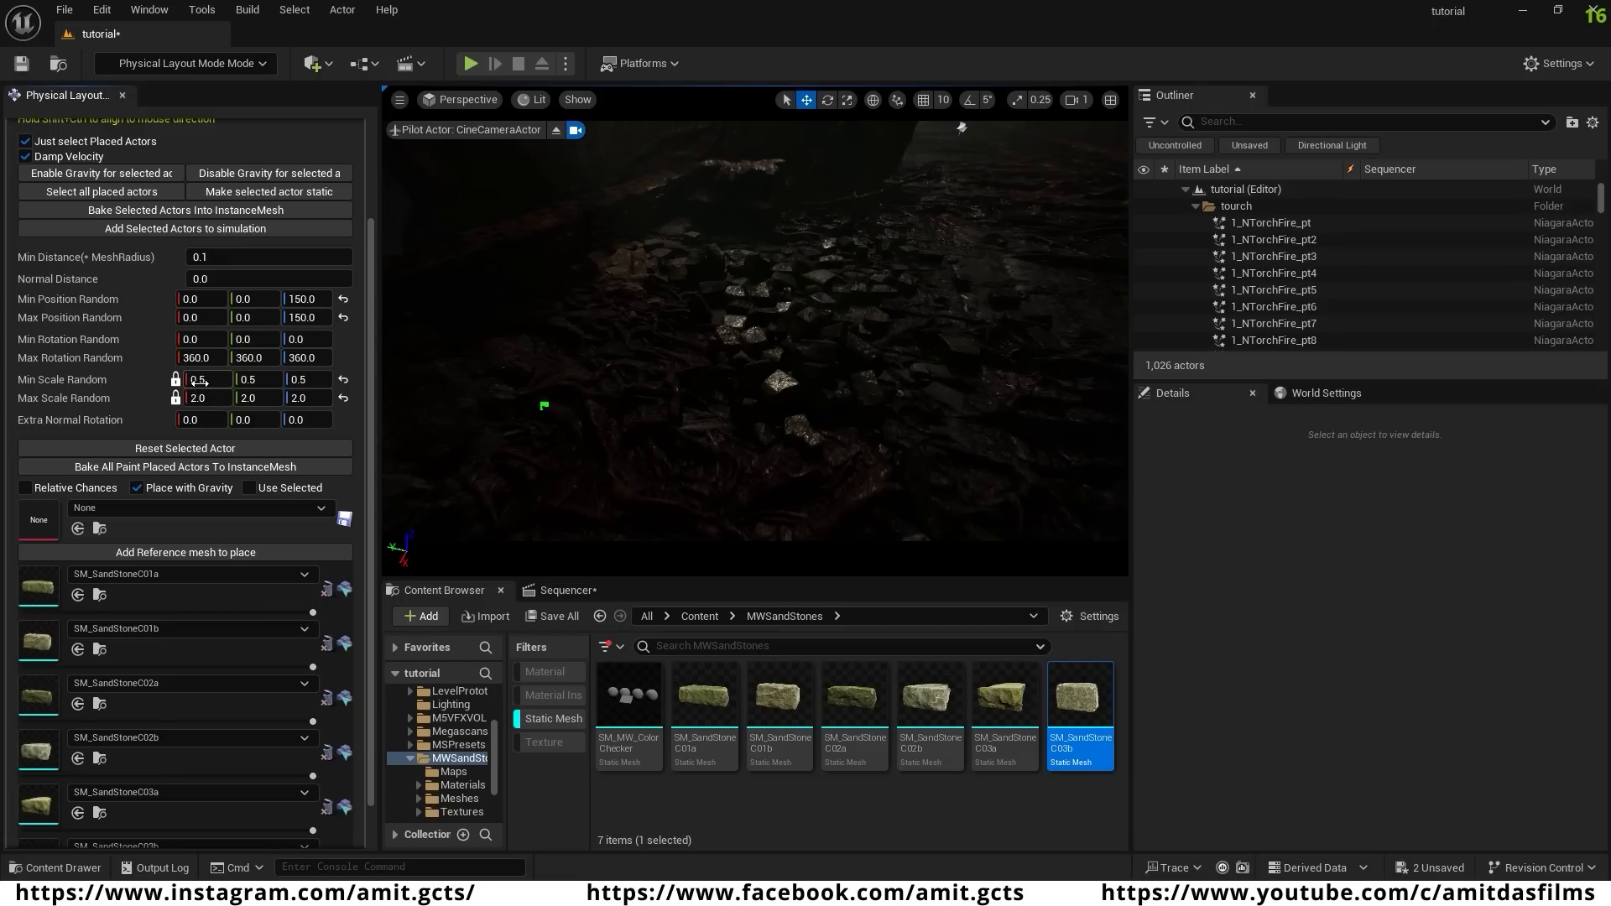
type("1")
- Try painting larger stones along the path near the low wall, and undo the latest placements
right_click_drag(683, 411, 650, 377)
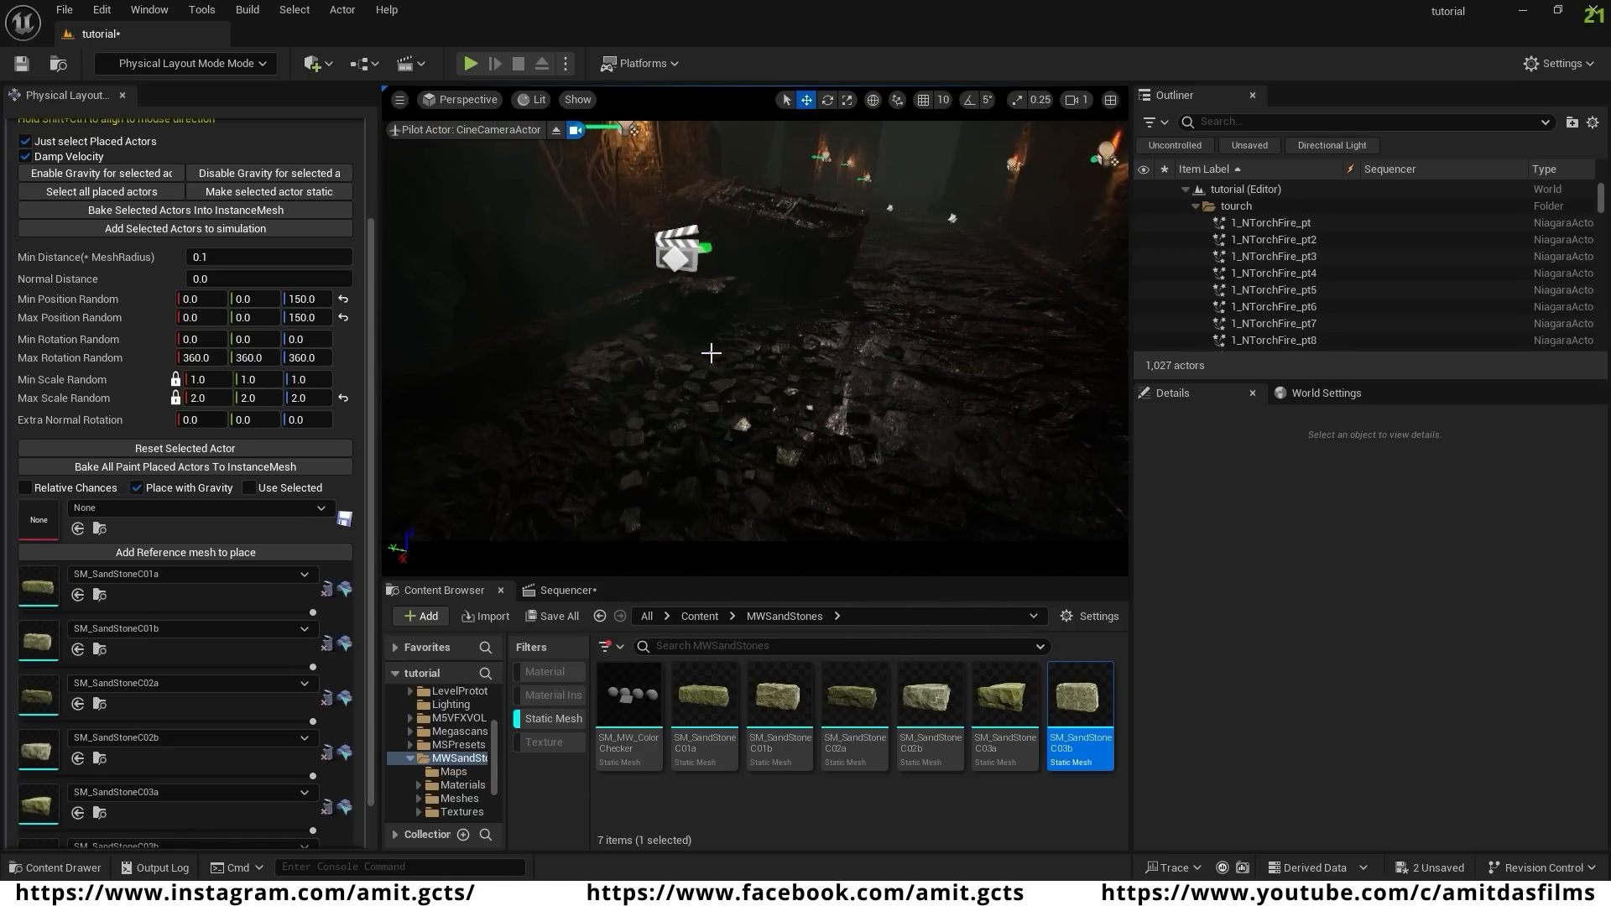
mouse_move(691, 356)
left_mouse_down("shift")
mouse_move(779, 338)
mouse_move(599, 391)
mouse_move(579, 431)
mouse_move(658, 375)
mouse_move(708, 402)
mouse_move(645, 494)
left_mouse_up("shift")
key("ctrl+z")
key("ctrl+z")
key("ctrl+z")
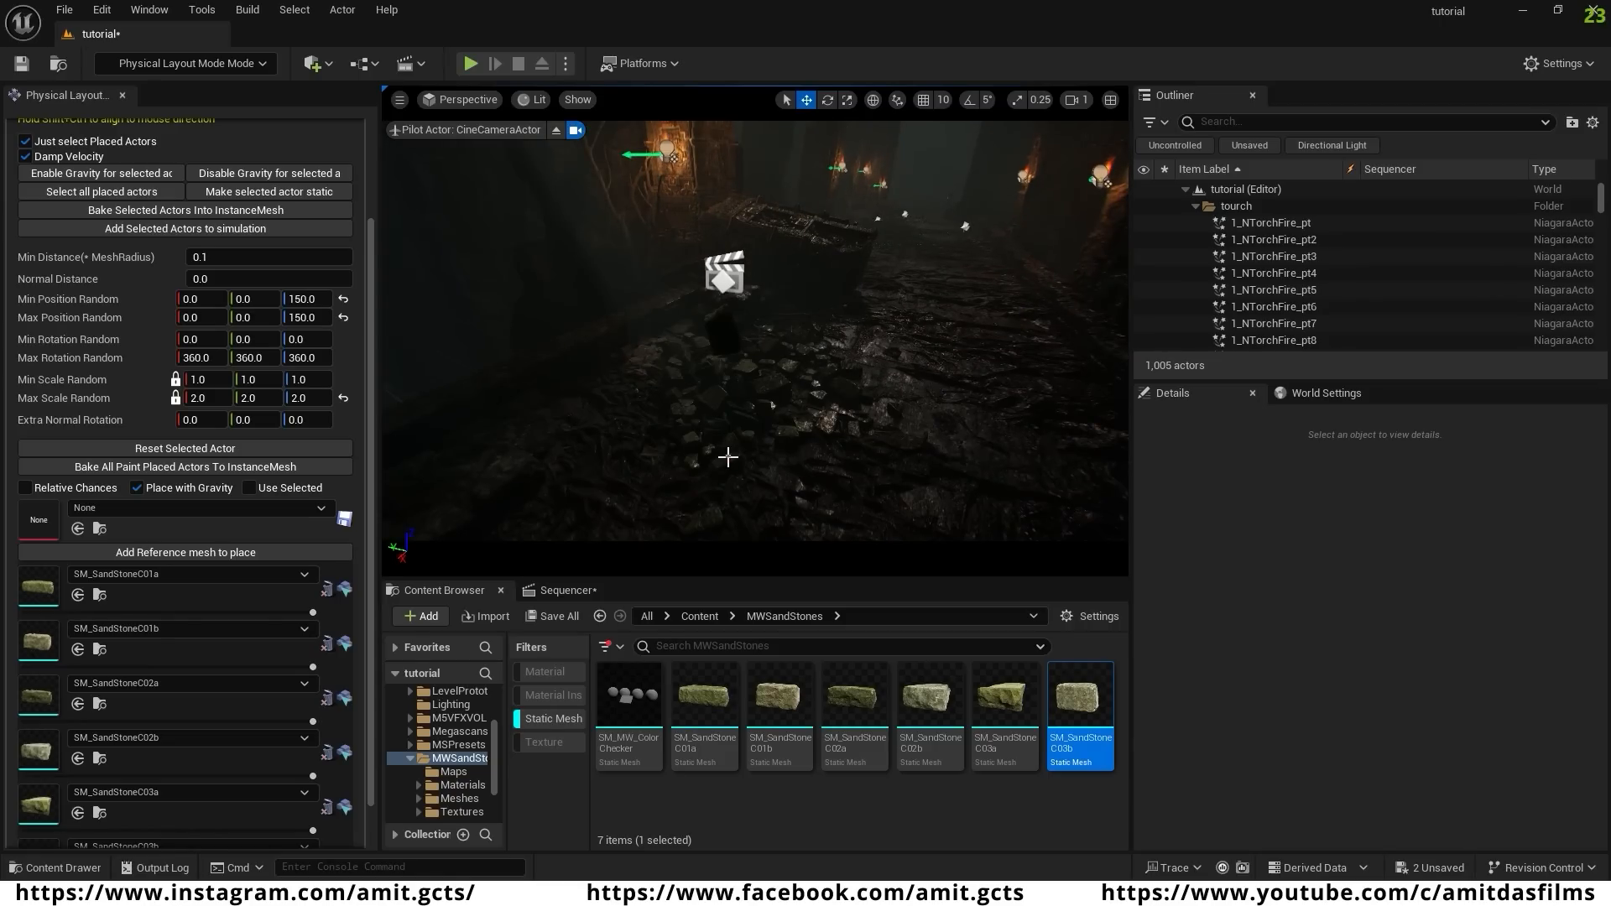
- Undo the last few stone placements on the path
key("ctrl+z")
key("ctrl+z")
right_click_drag(758, 398, 712, 431)
key("ctrl+z")
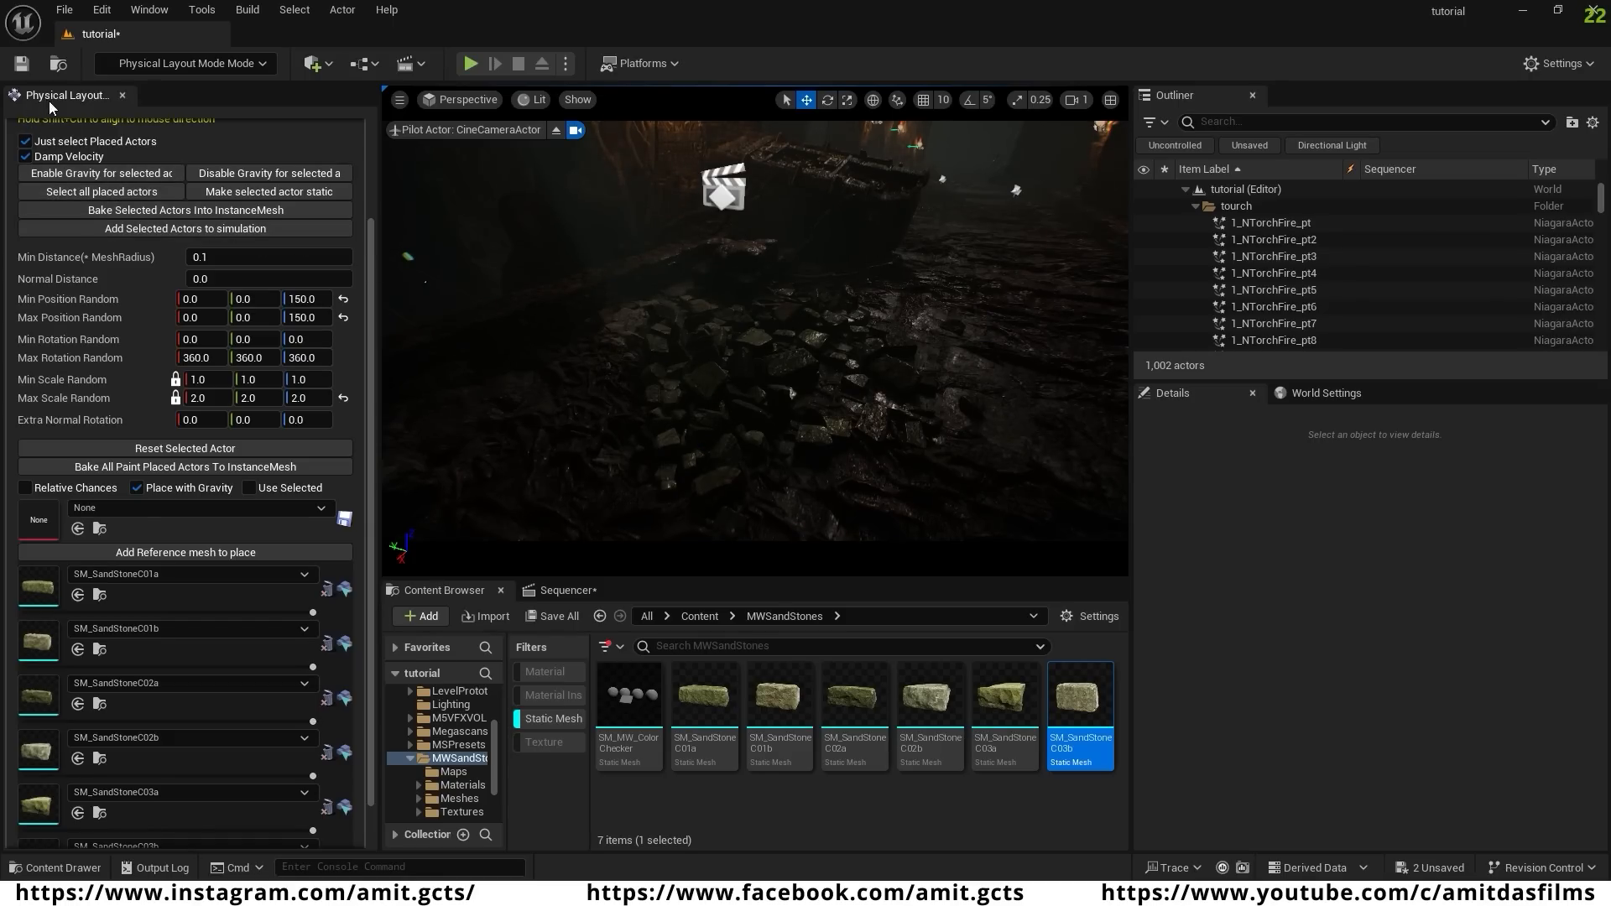
- Bake all placed stones into an instance mesh, close the Physical Layout settings and return to Selection Mode
left_click(112, 195)
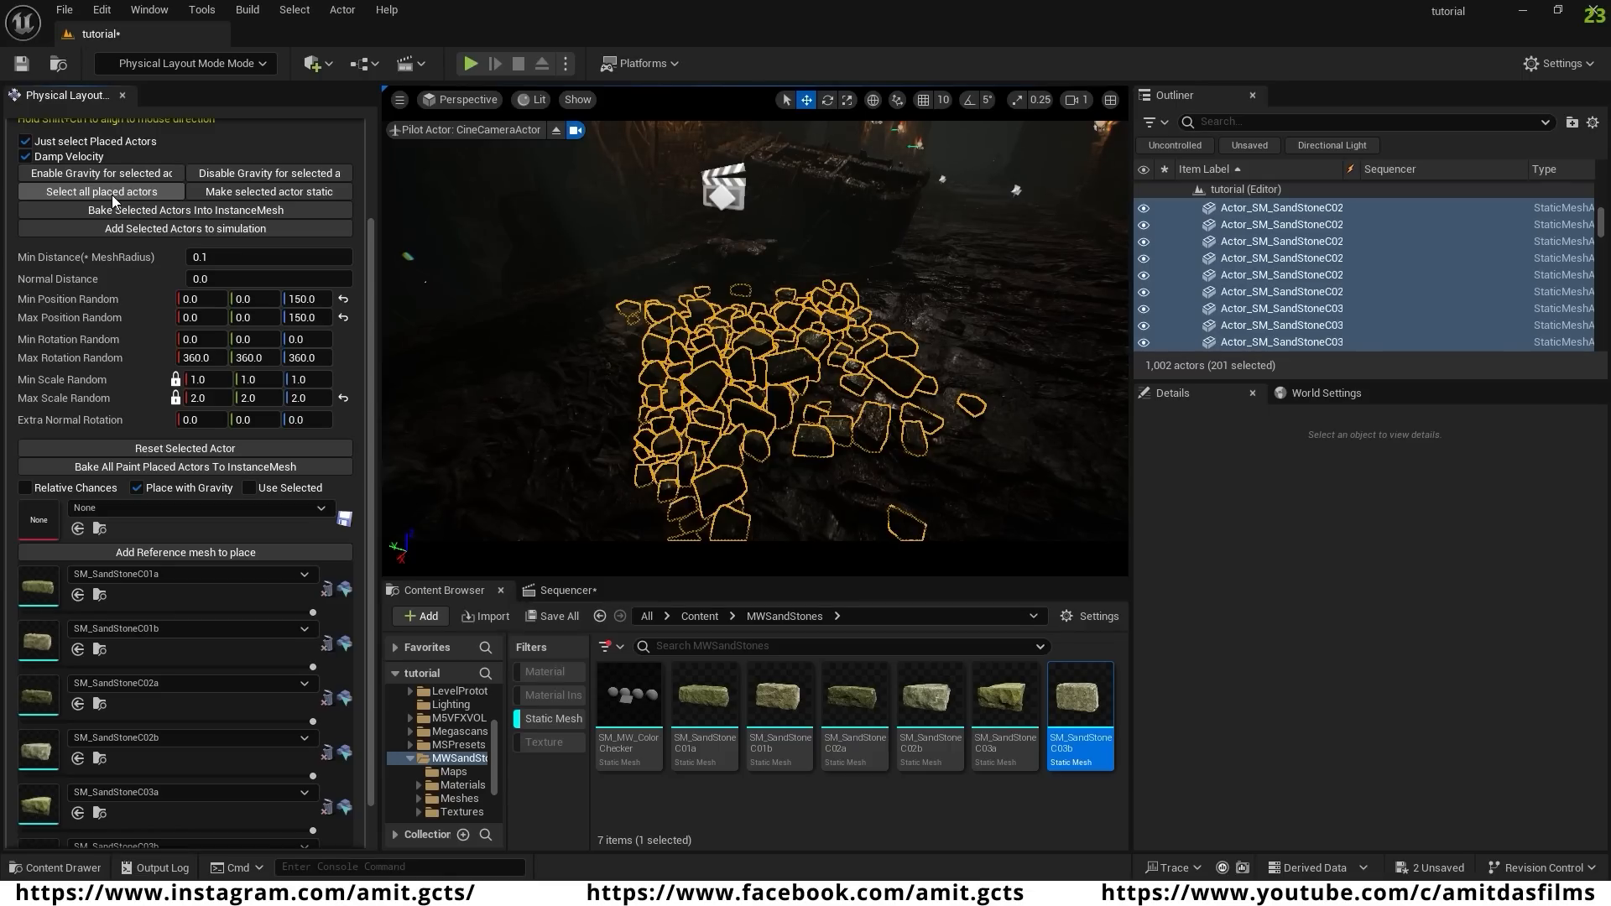
left_click(201, 210)
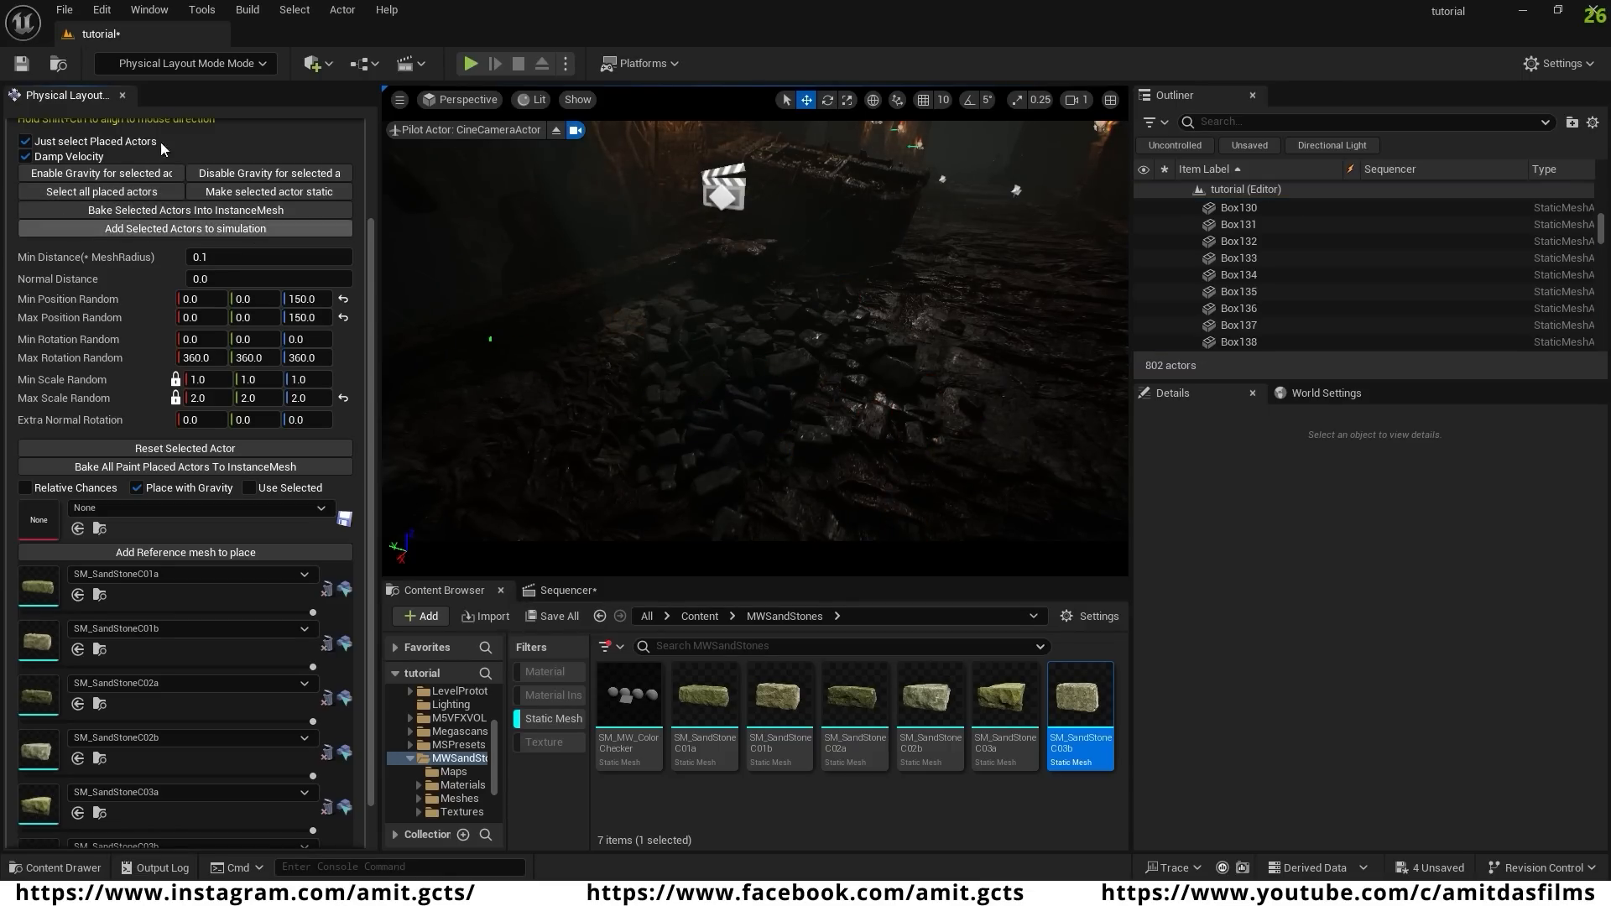
left_click(123, 96)
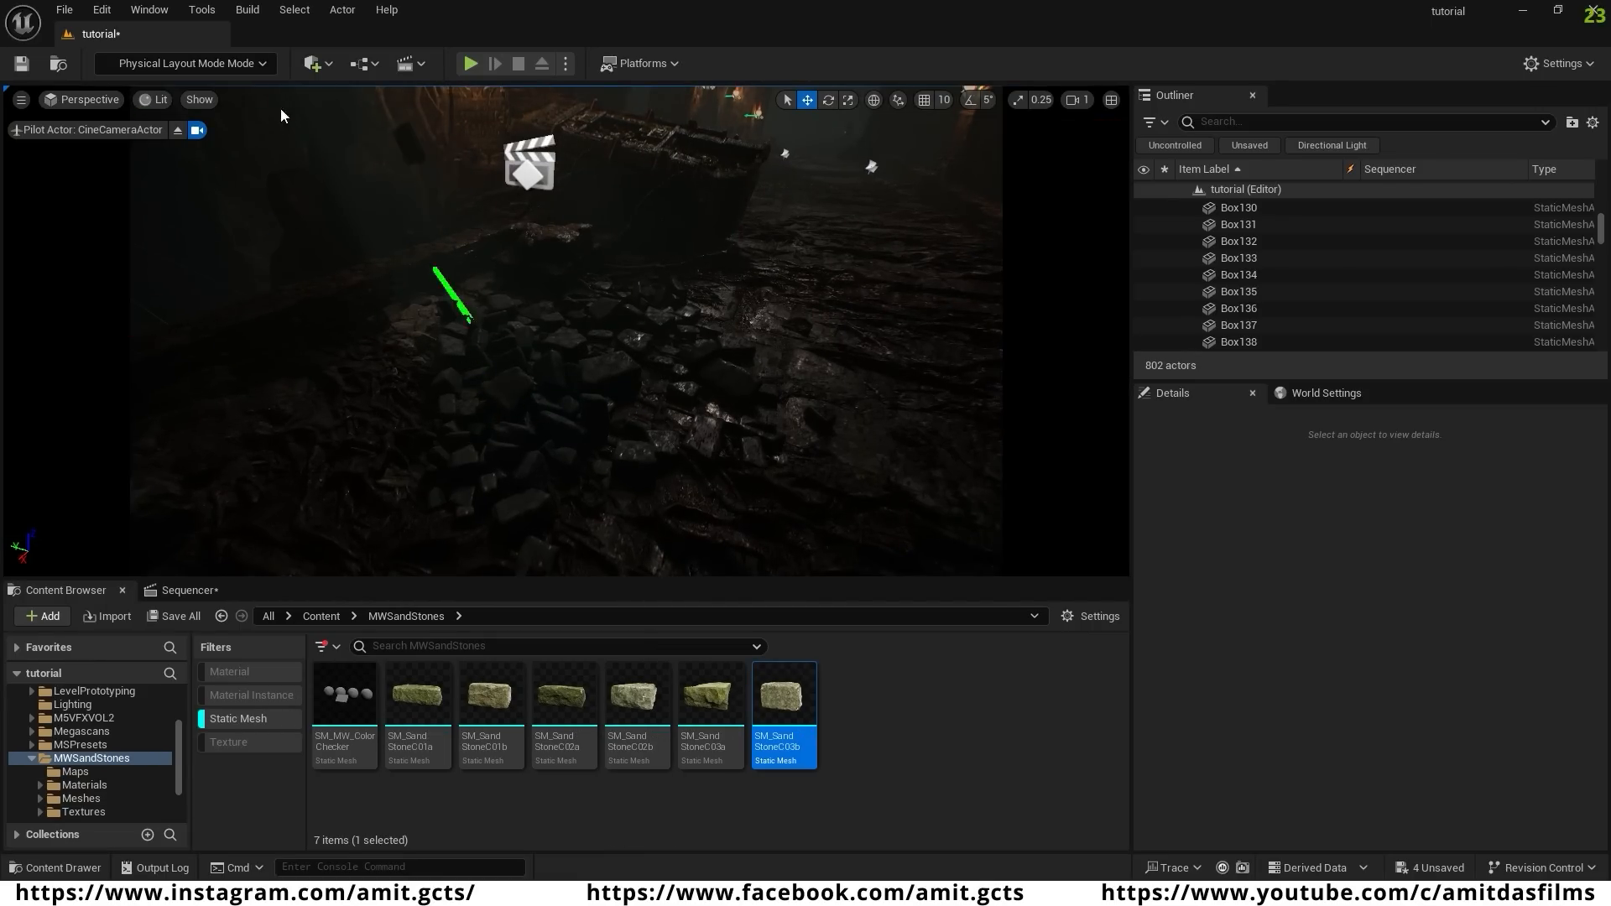
left_click(258, 64)
left_click(173, 84)
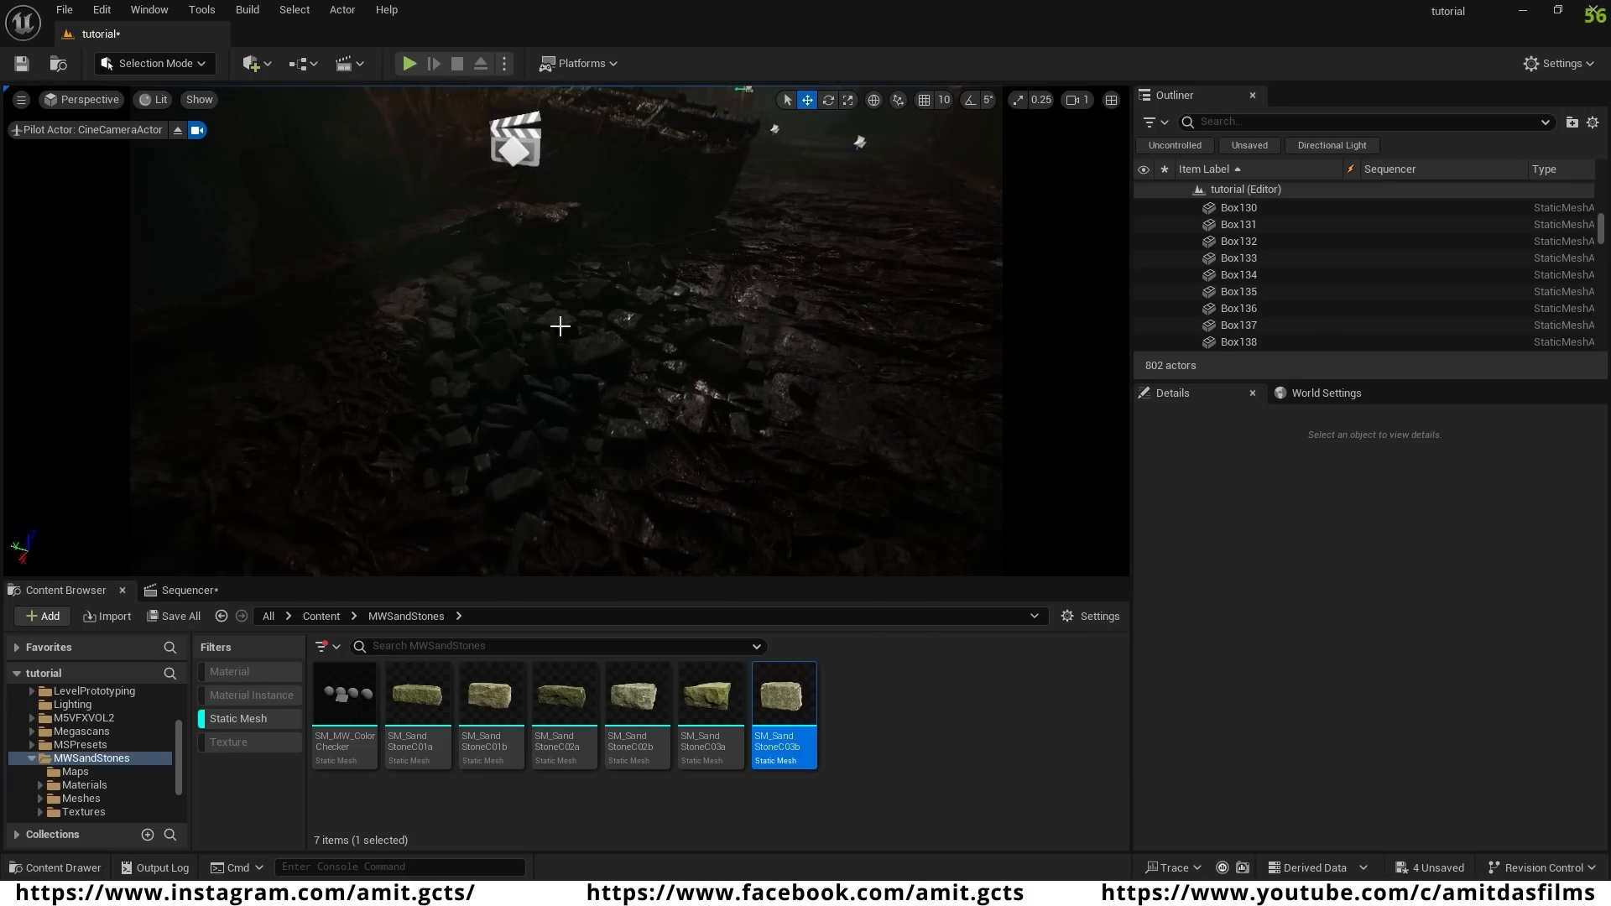
- Duplicate the baked stone actor Actor0 and shift the copy along the X axis to about 397.7
left_click(597, 346)
left_click(511, 363)
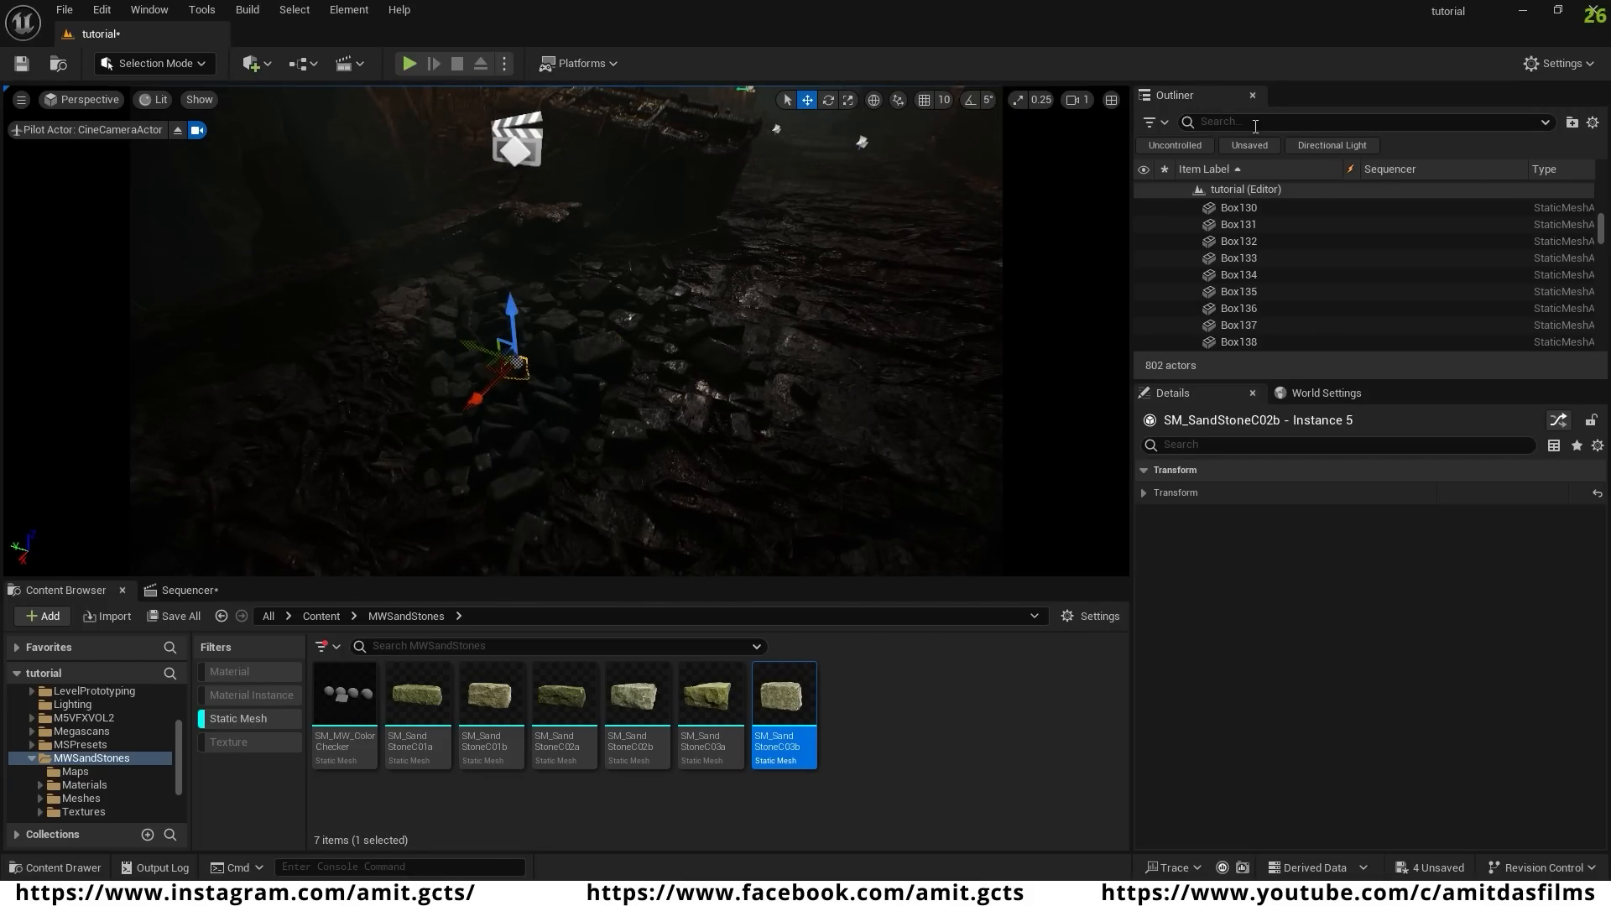
scroll(1263, 275, "up", 15)
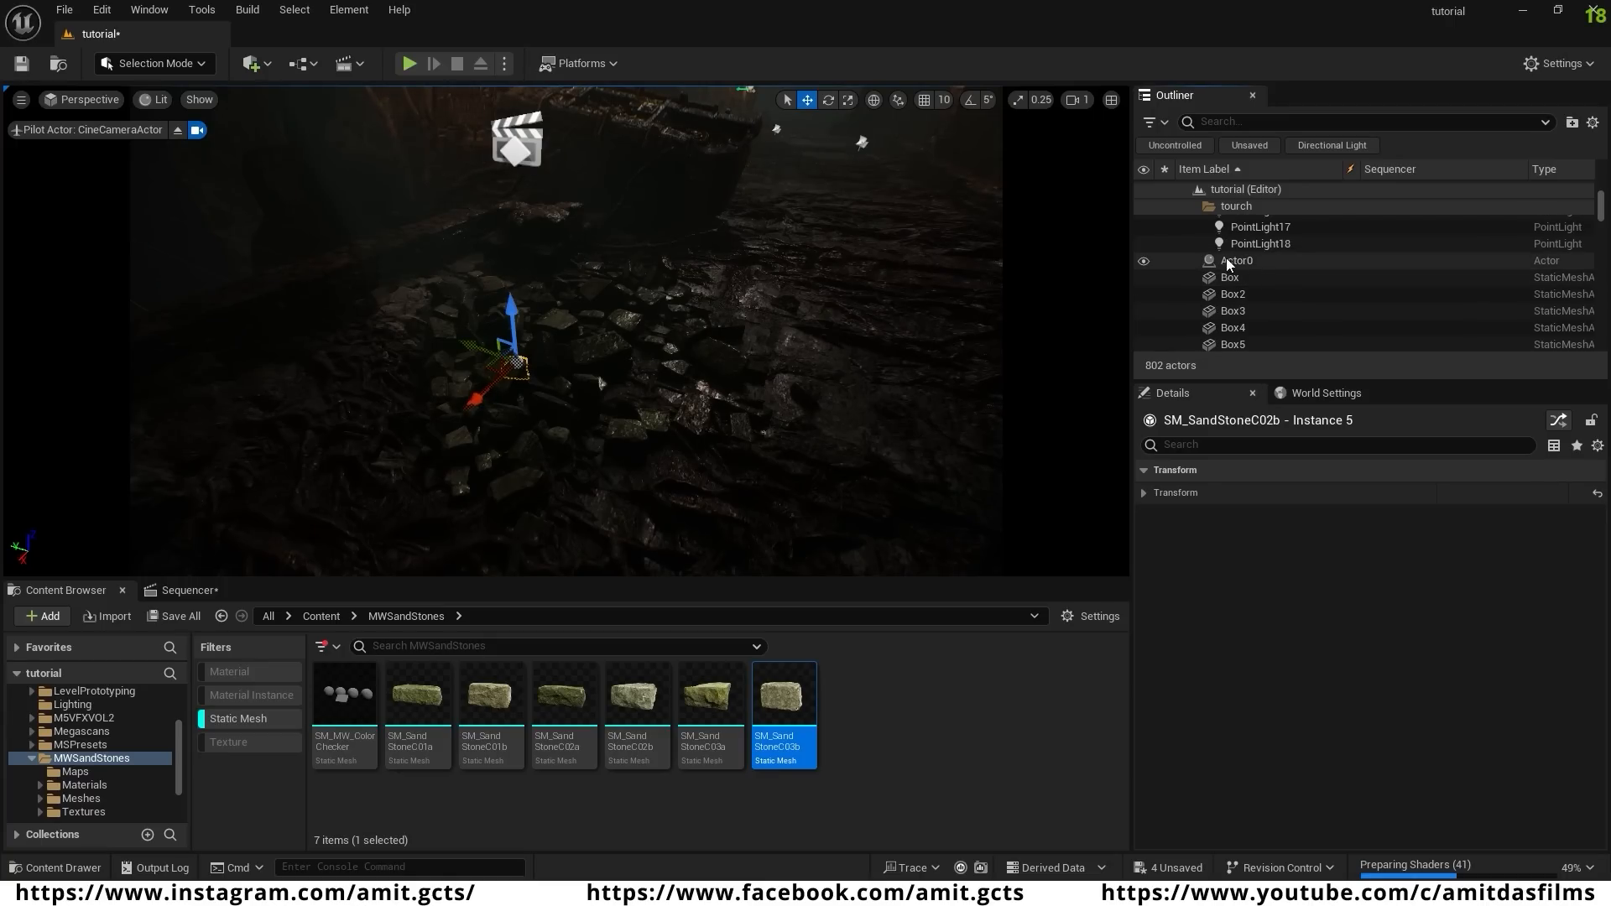
left_click(1244, 265)
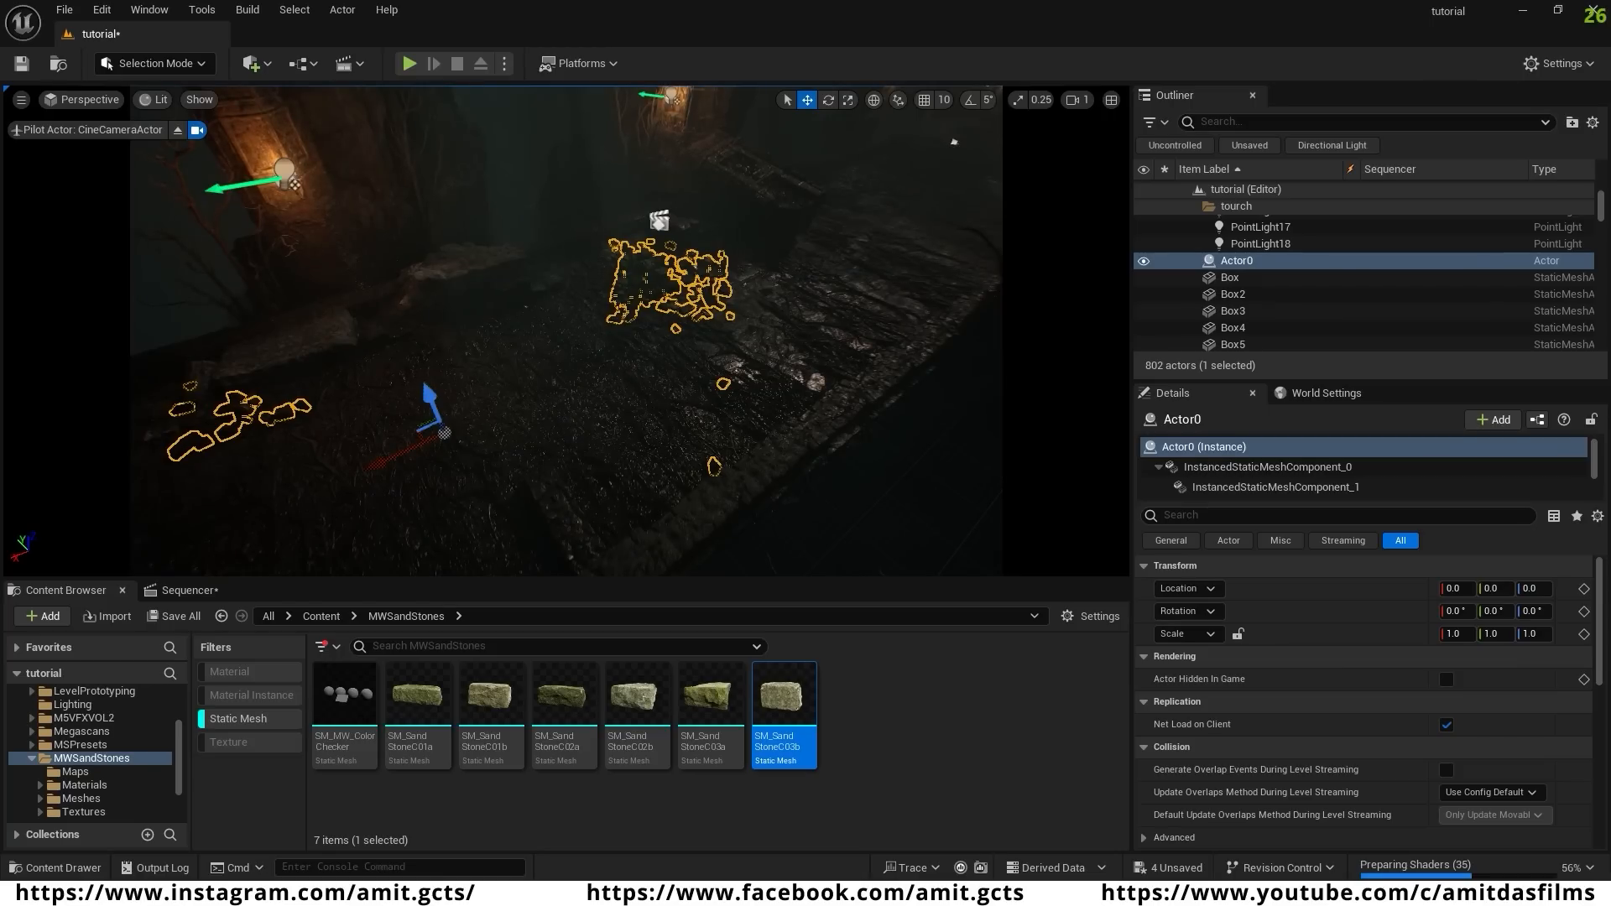
right_click_drag(612, 382, 562, 381)
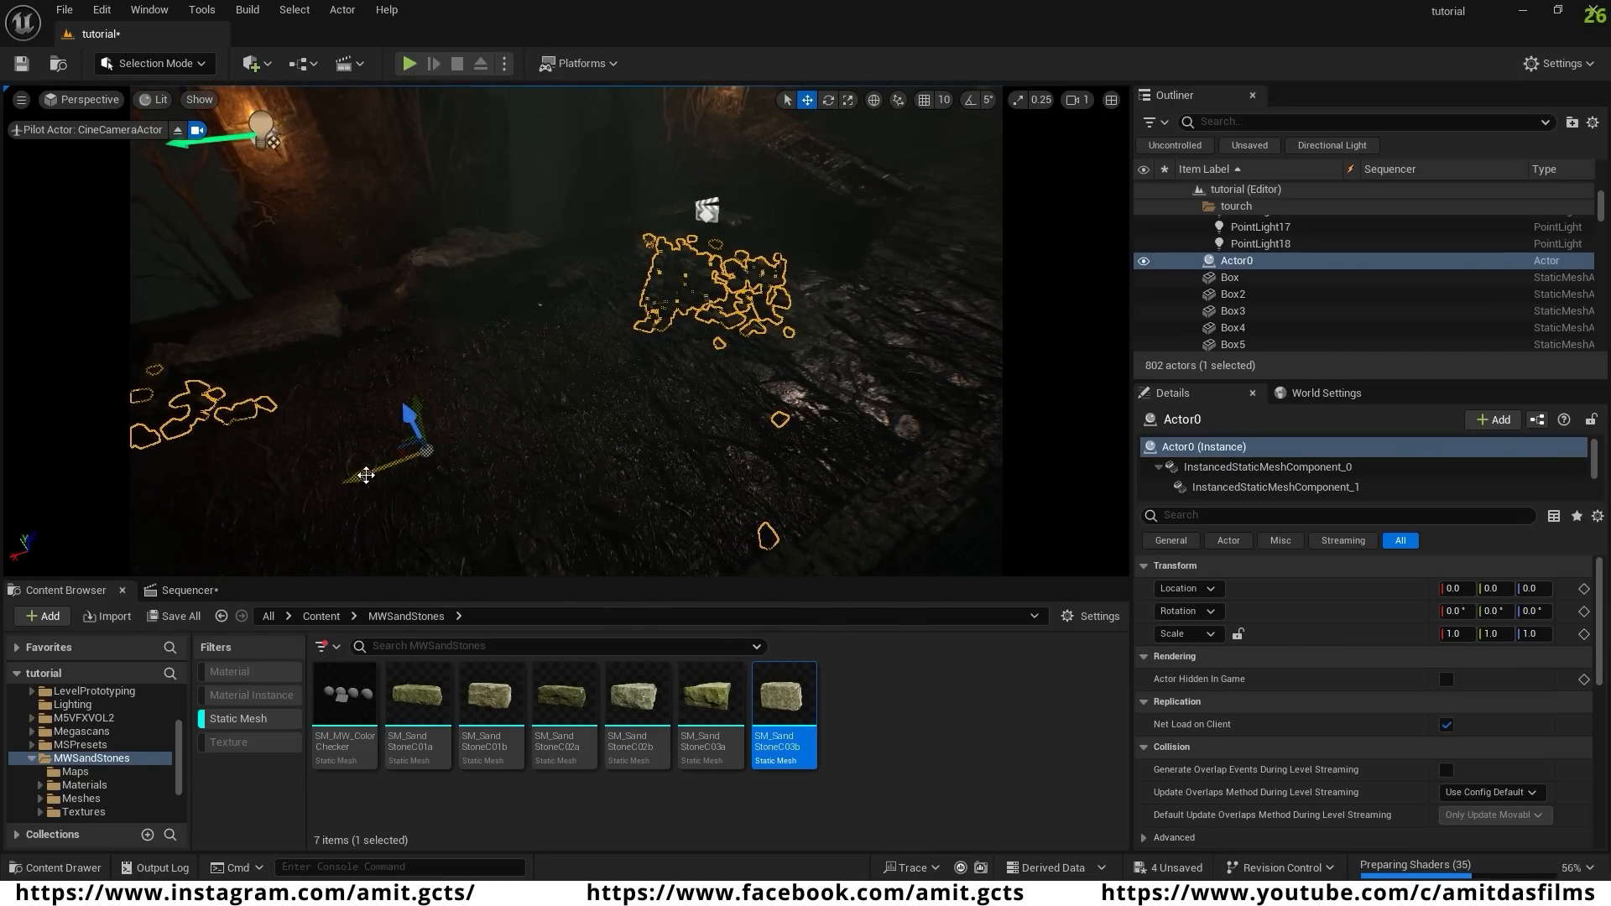
left_click_drag(366, 475, 168, 507, "alt")
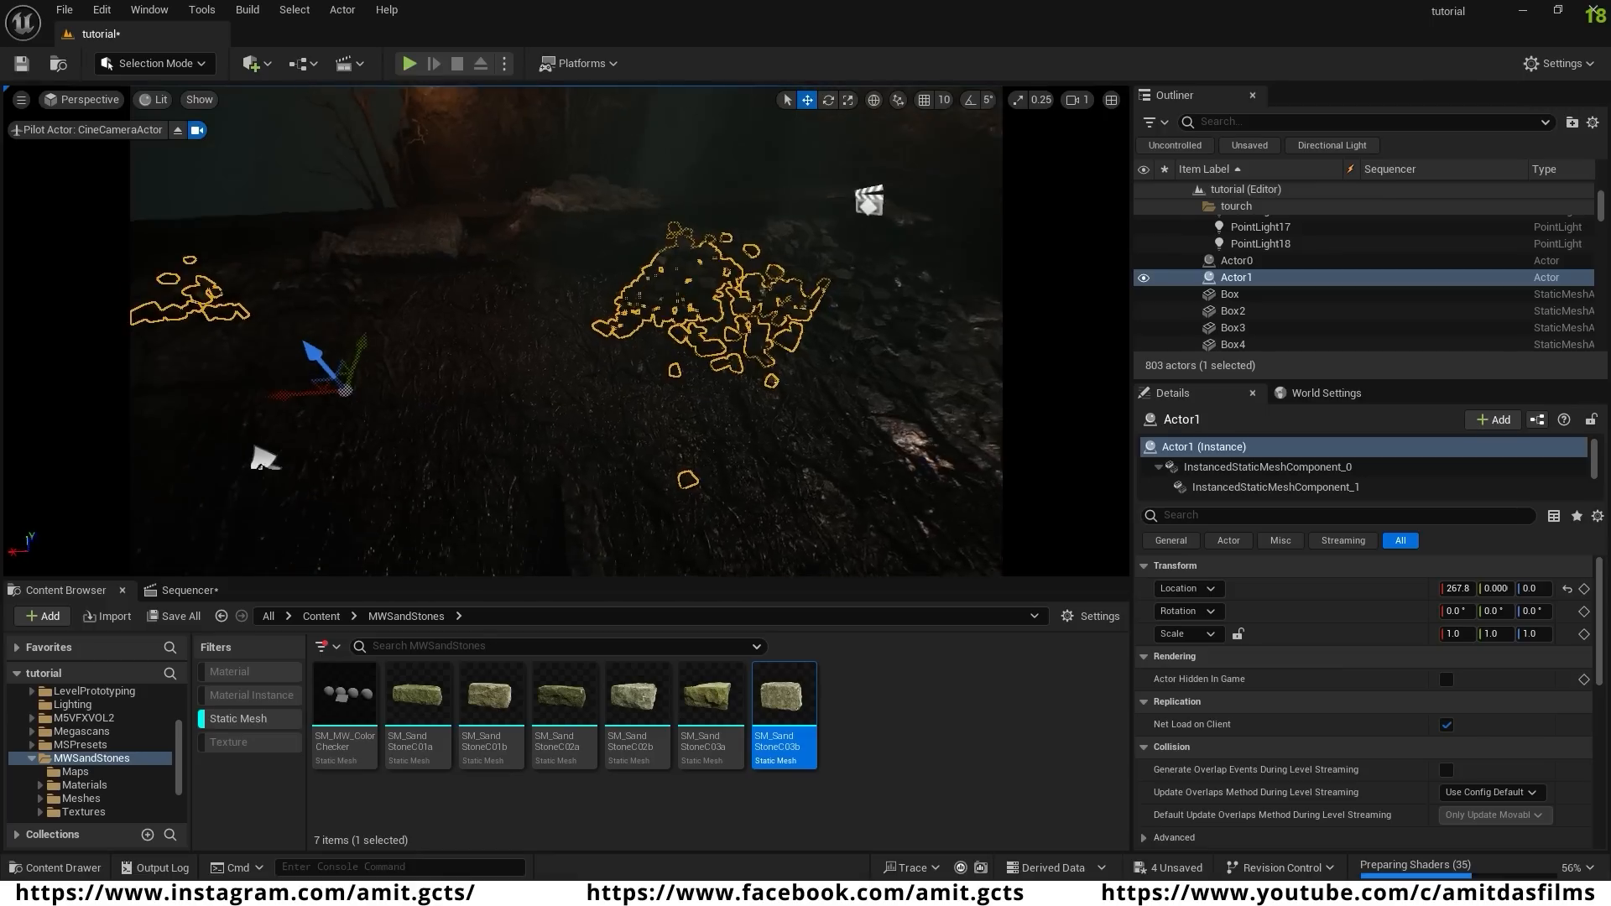
right_click_drag(335, 325, 252, 325)
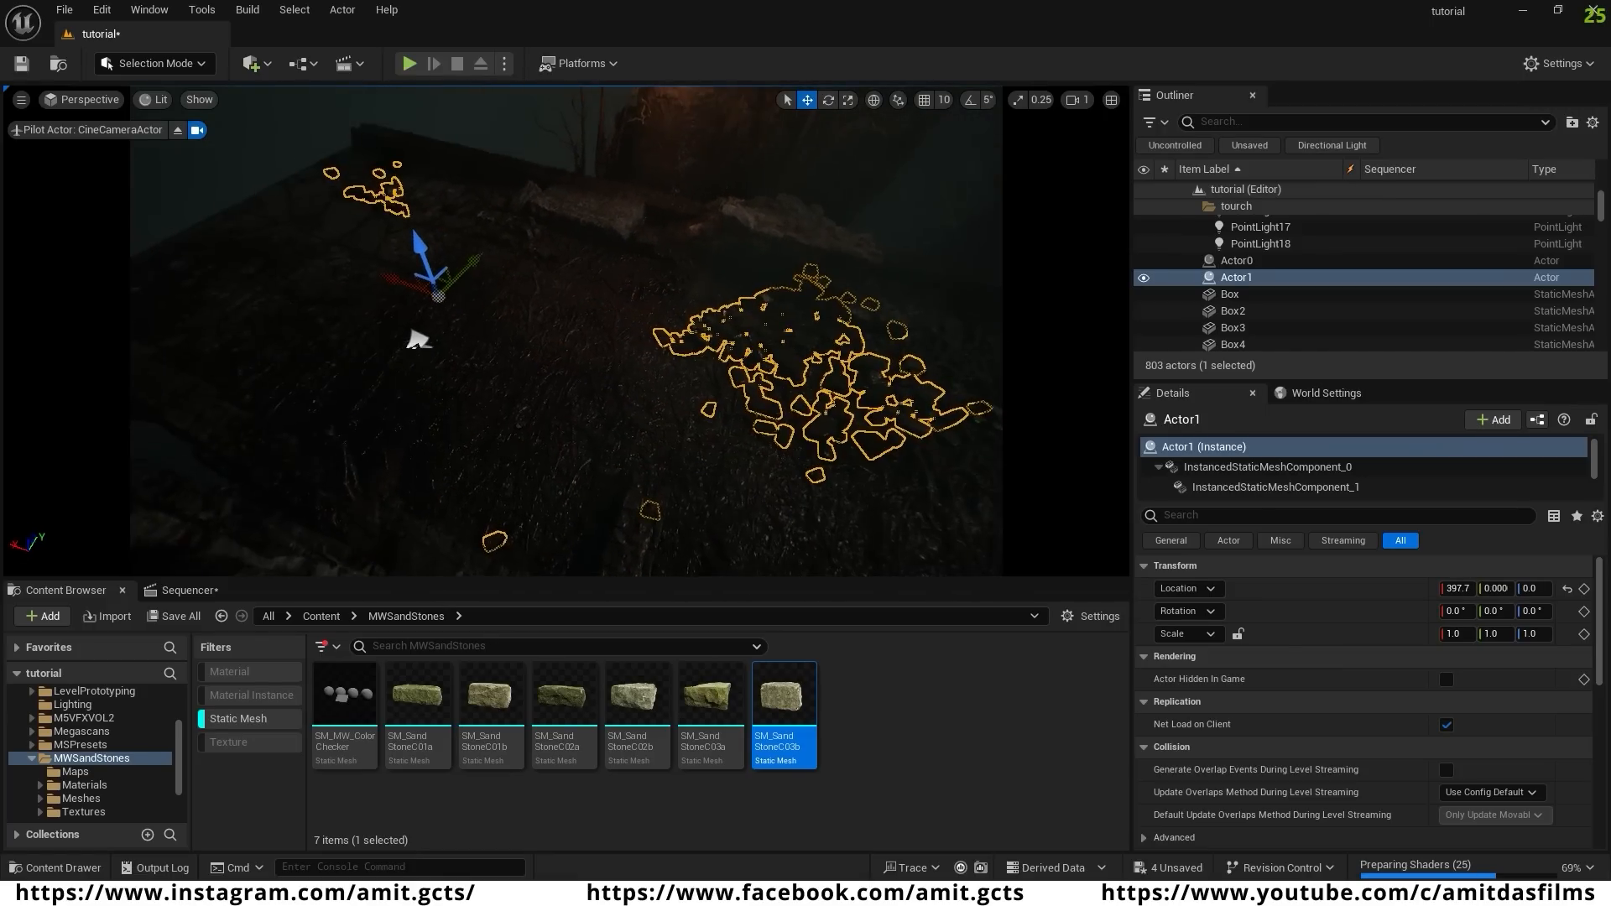
- Scale the duplicated stone actor down uniformly to about 0.384
key("r")
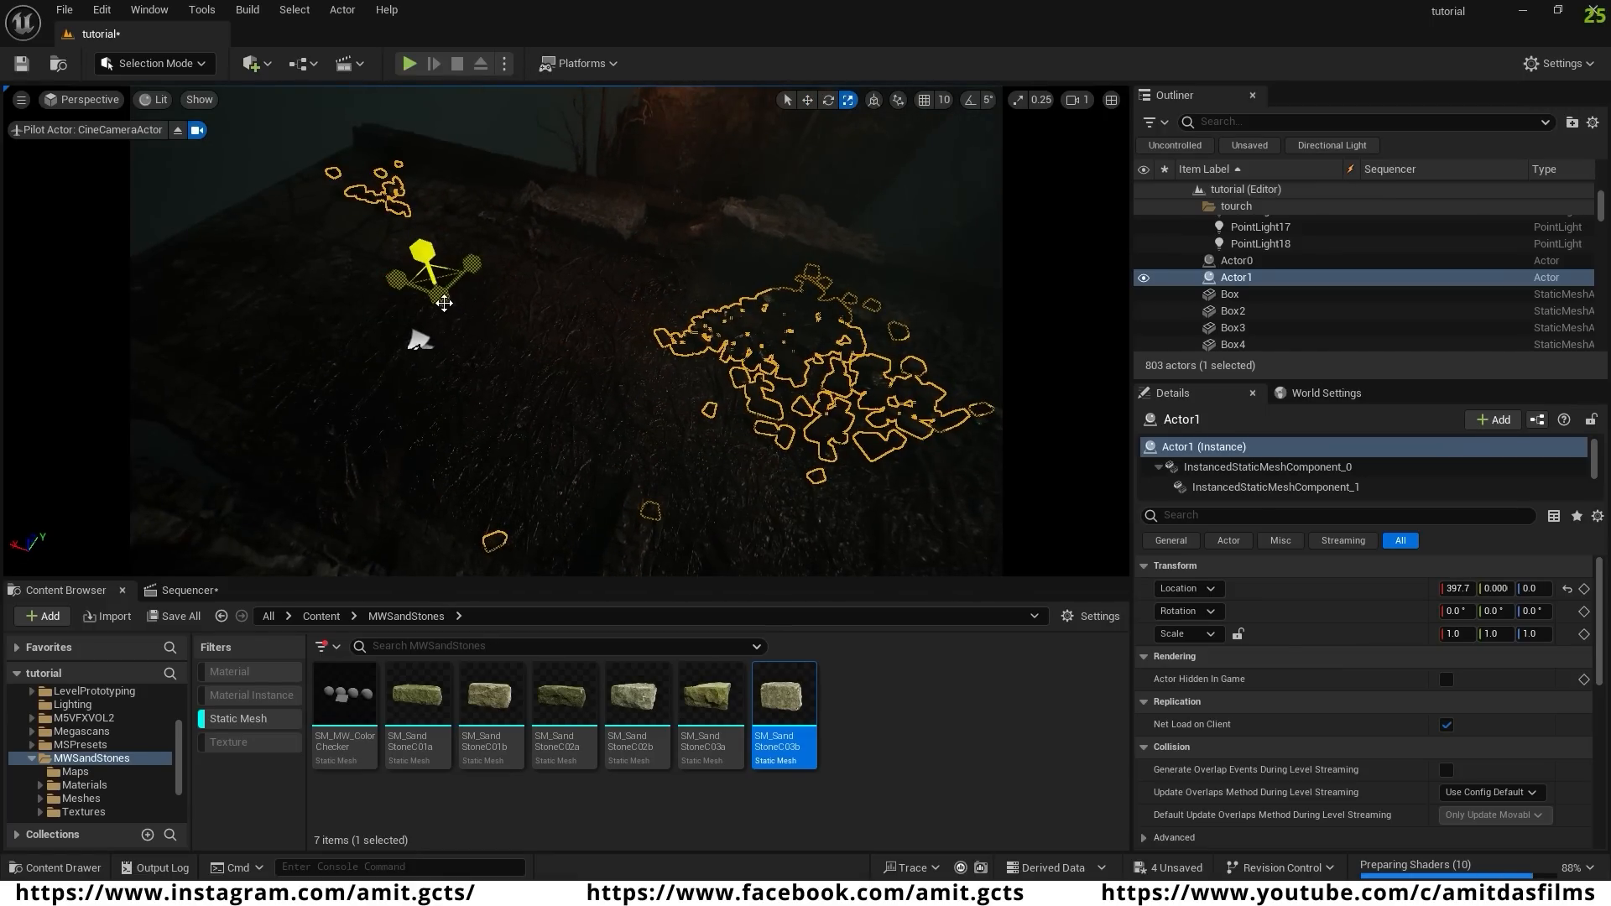
left_click_drag(438, 309, 525, 385)
right_click_drag(524, 385, 588, 378)
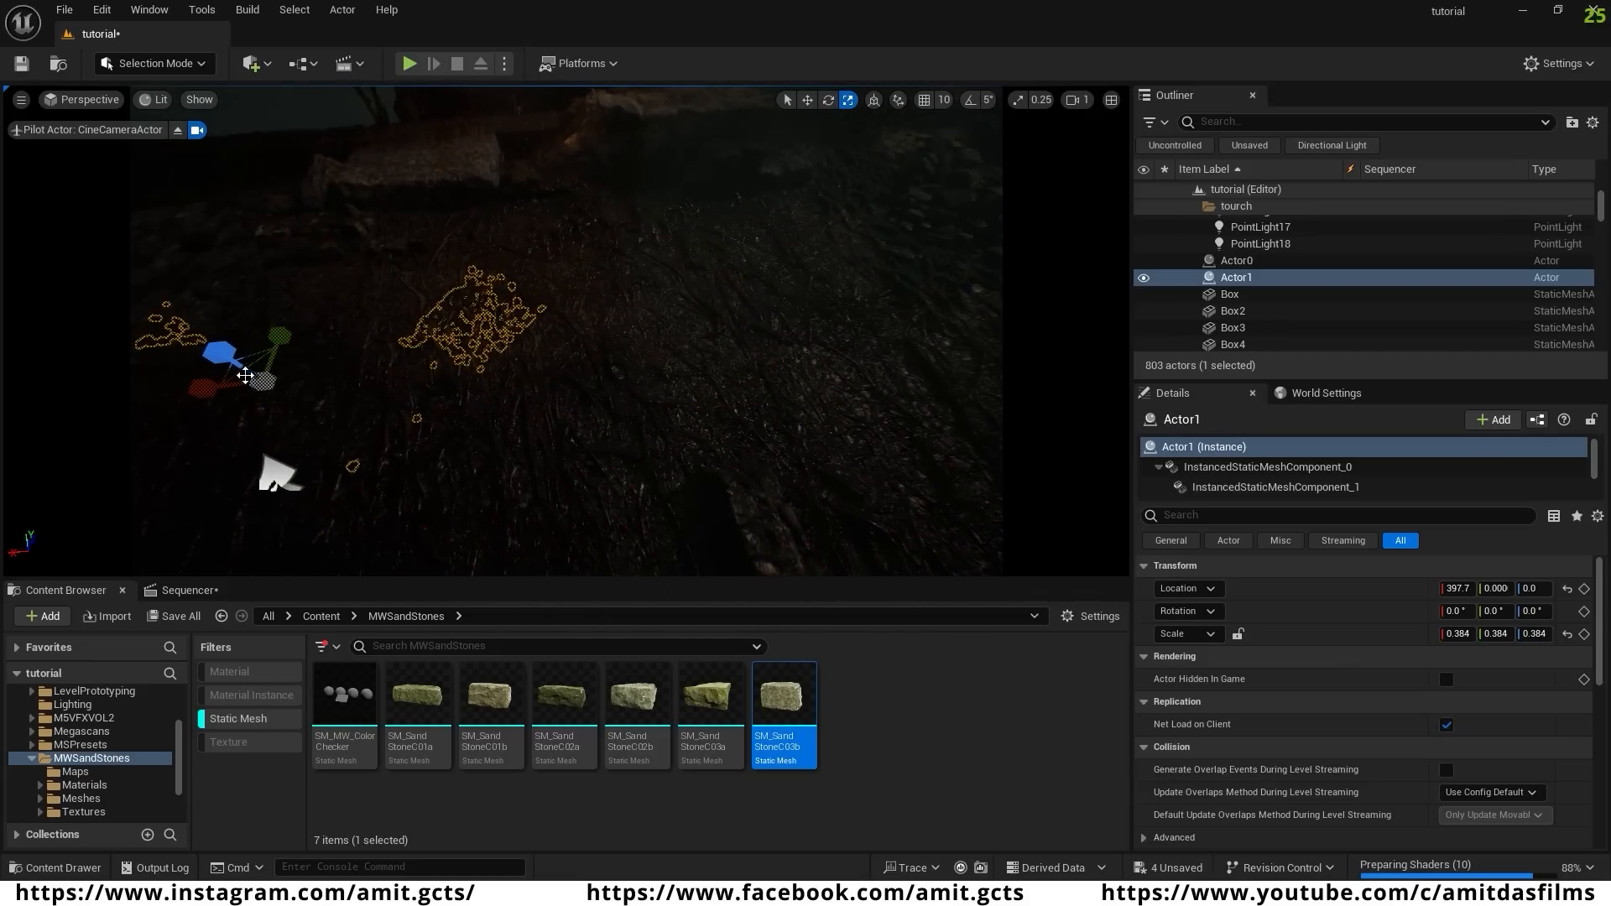
- Move the small stone copy back over the path to about X -358 and raise it to Z 42.5
key("w")
left_click_drag(200, 386, 795, 324)
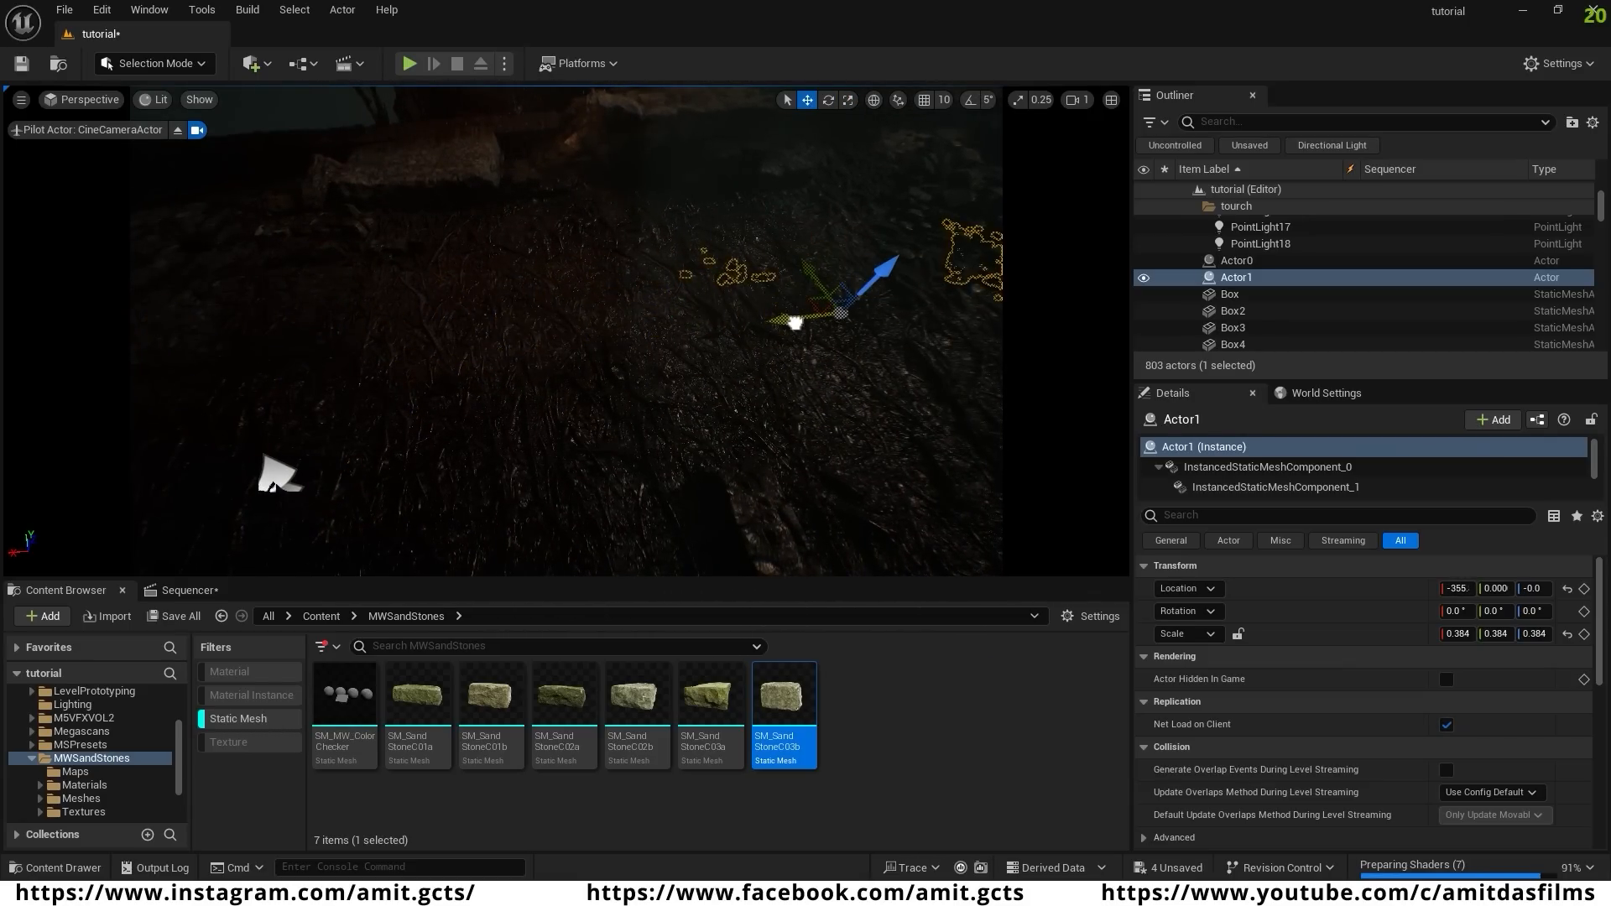
right_click_drag(741, 270, 571, 374)
key("w")
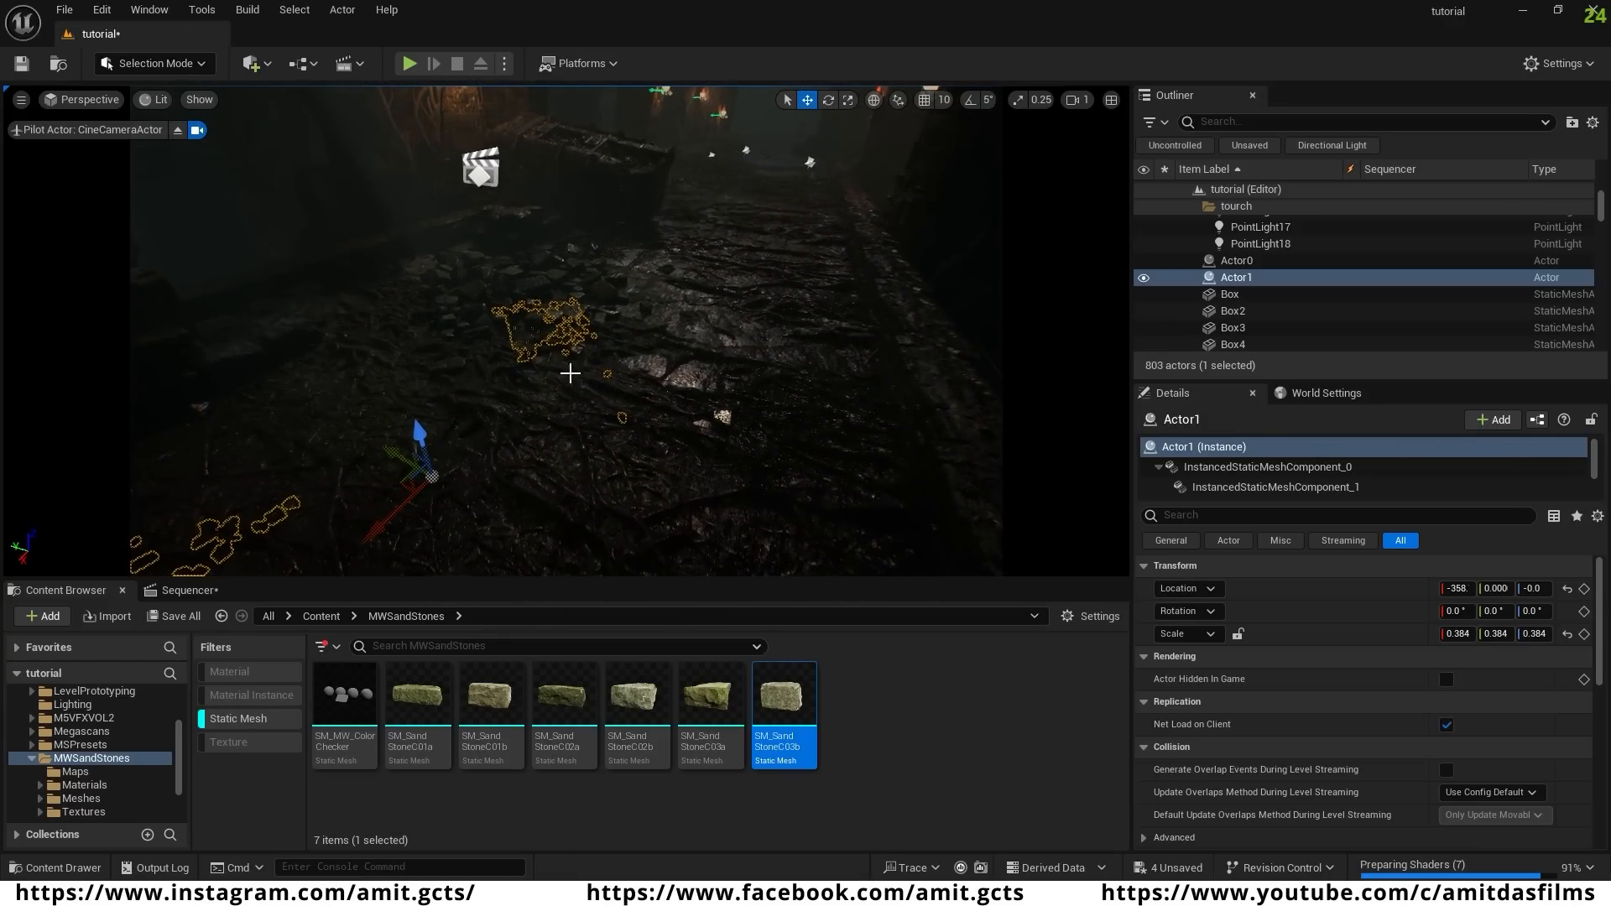
left_click_drag(418, 433, 413, 394)
key("w")
mouse_move(526, 307)
right_mouse_down()
mouse_move(554, 285)
mouse_move(495, 332)
mouse_move(545, 323)
right_mouse_up()
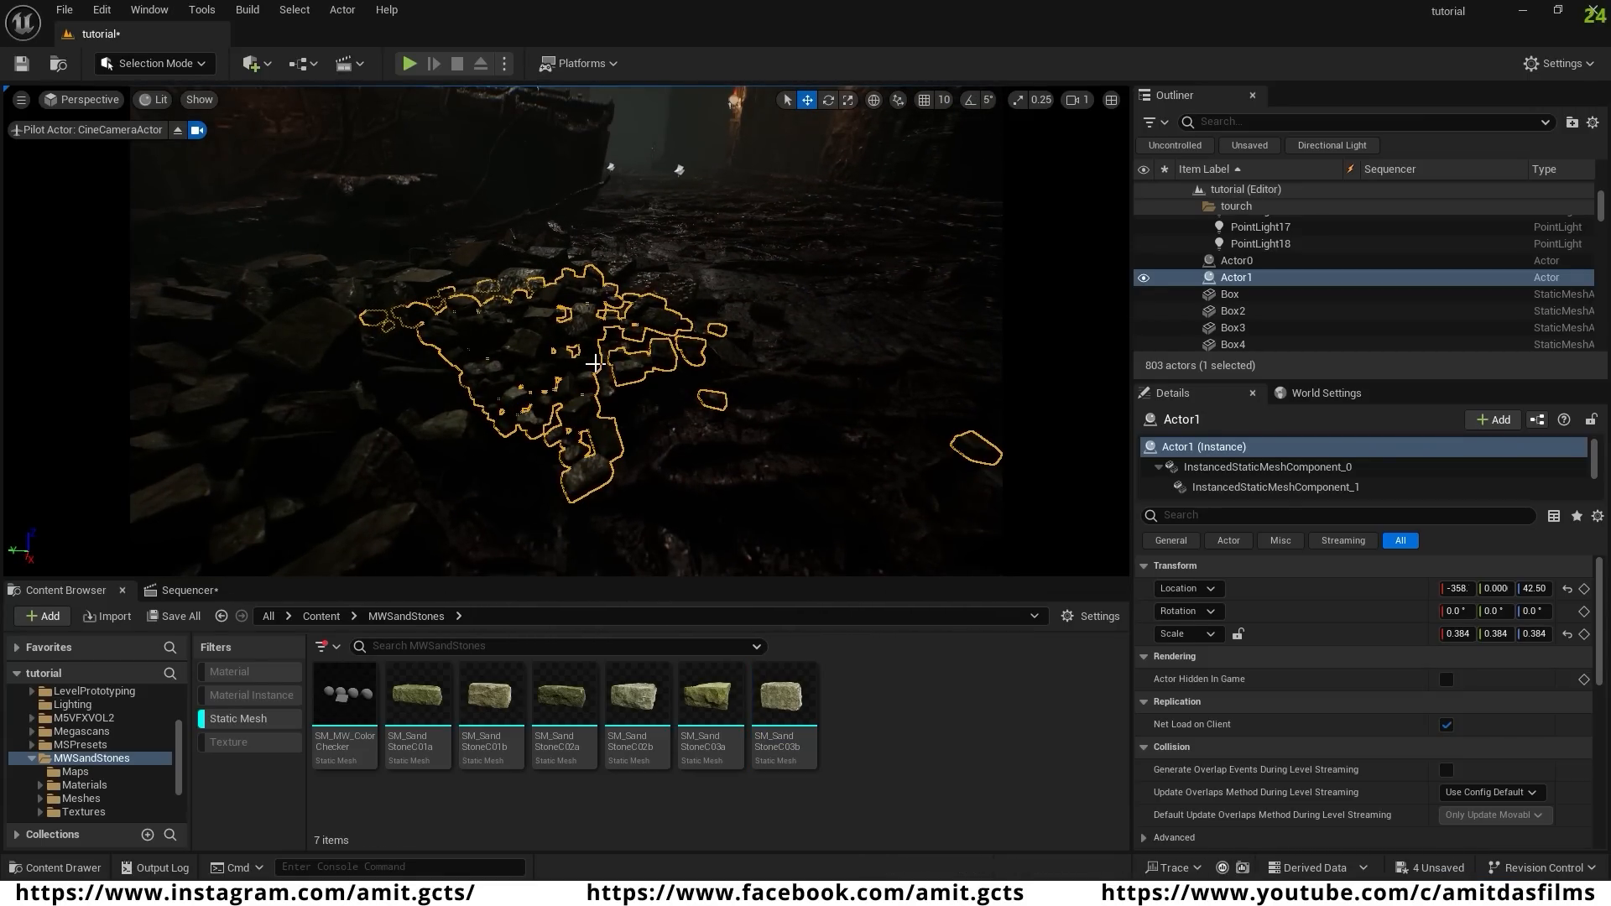
- Merge all components of Actor1 into a single static mesh saved as MERGED_Actor_1 in the Content folder
left_click(1206, 283)
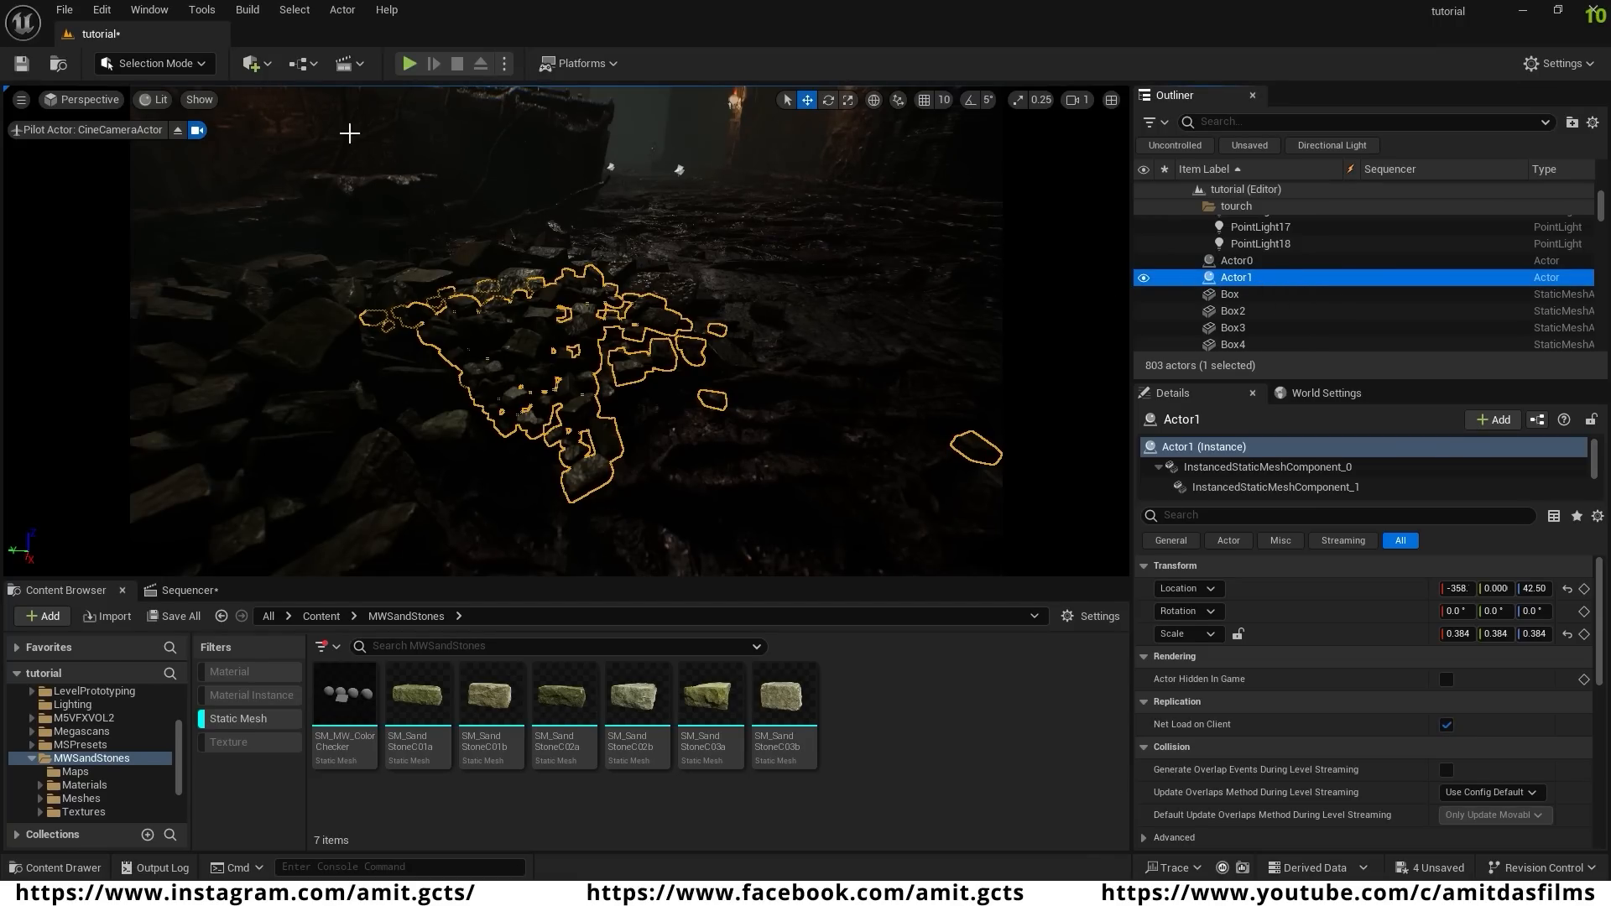
left_click(201, 11)
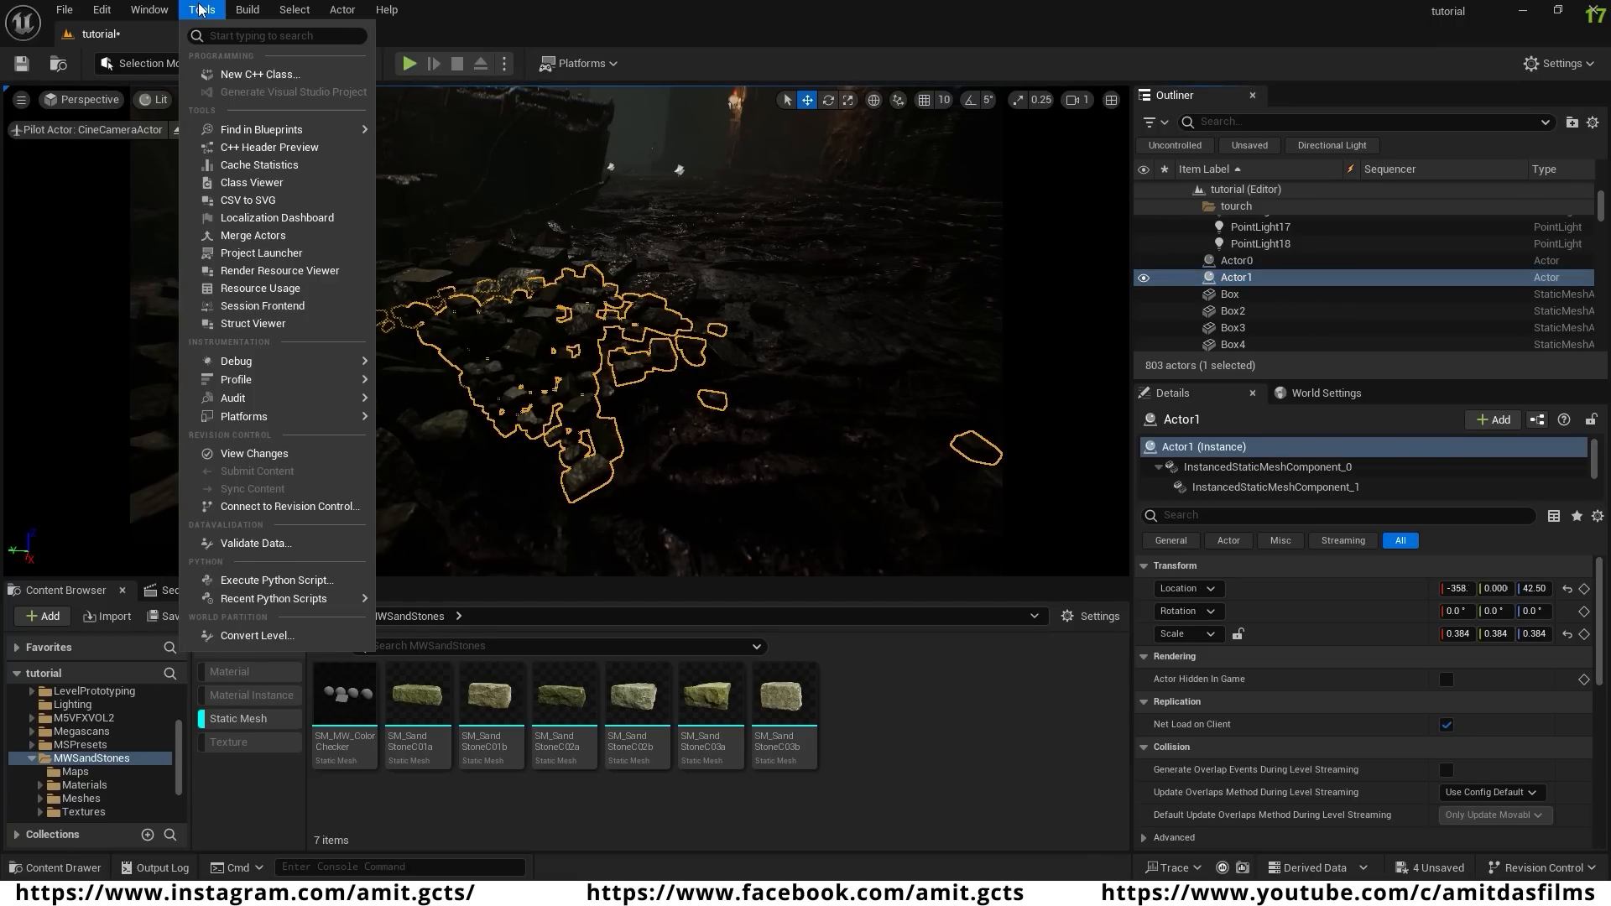
left_click(262, 238)
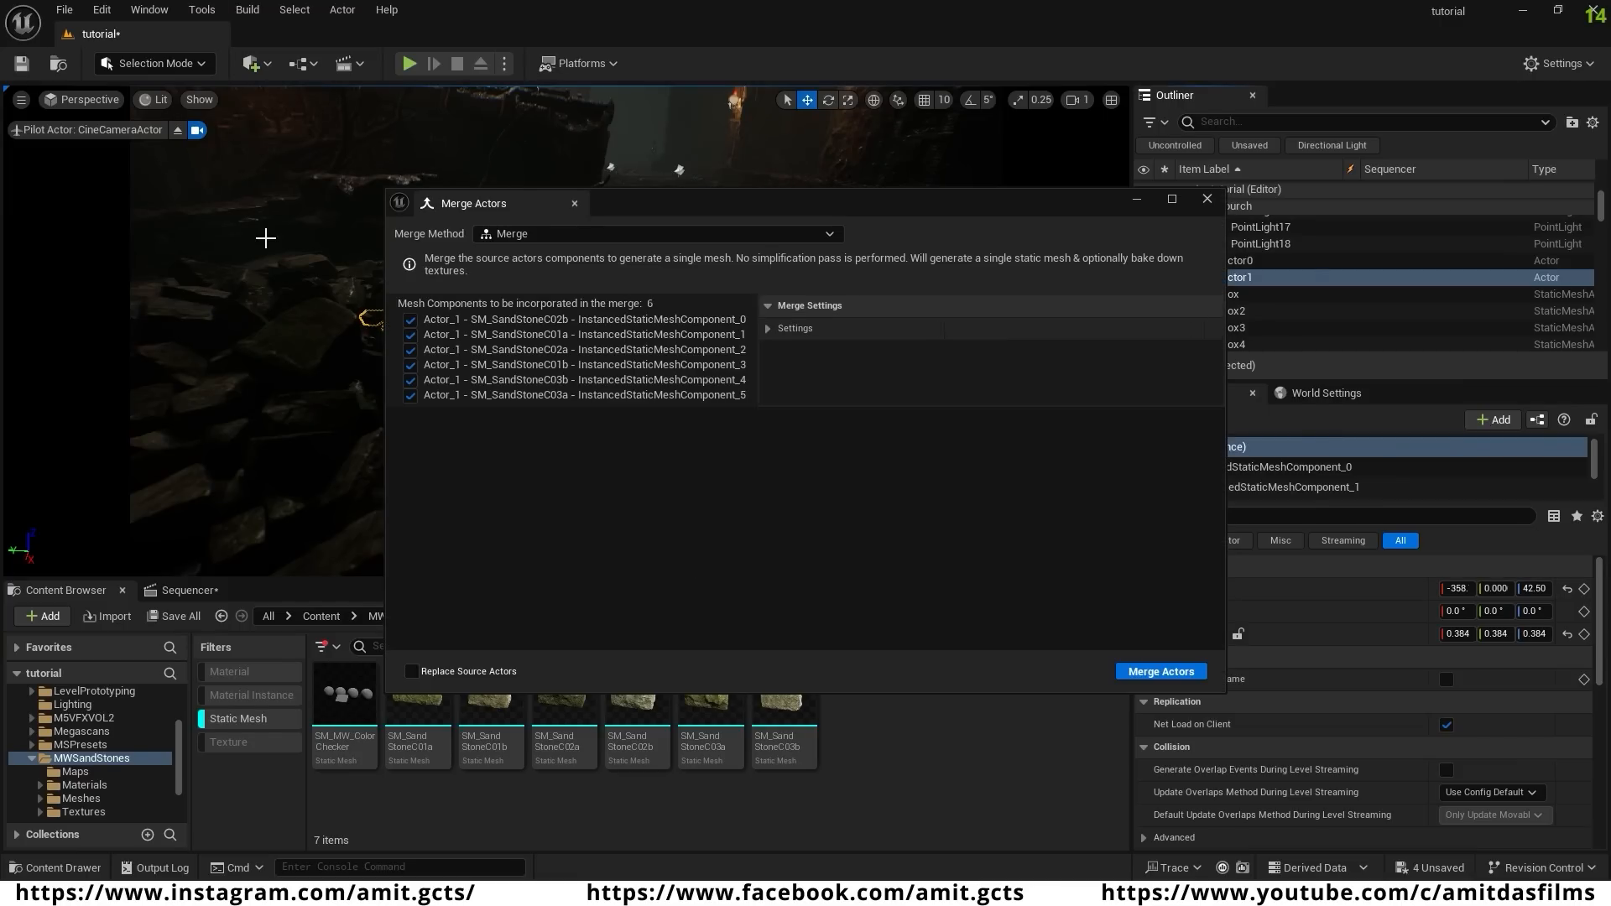
left_click(1161, 672)
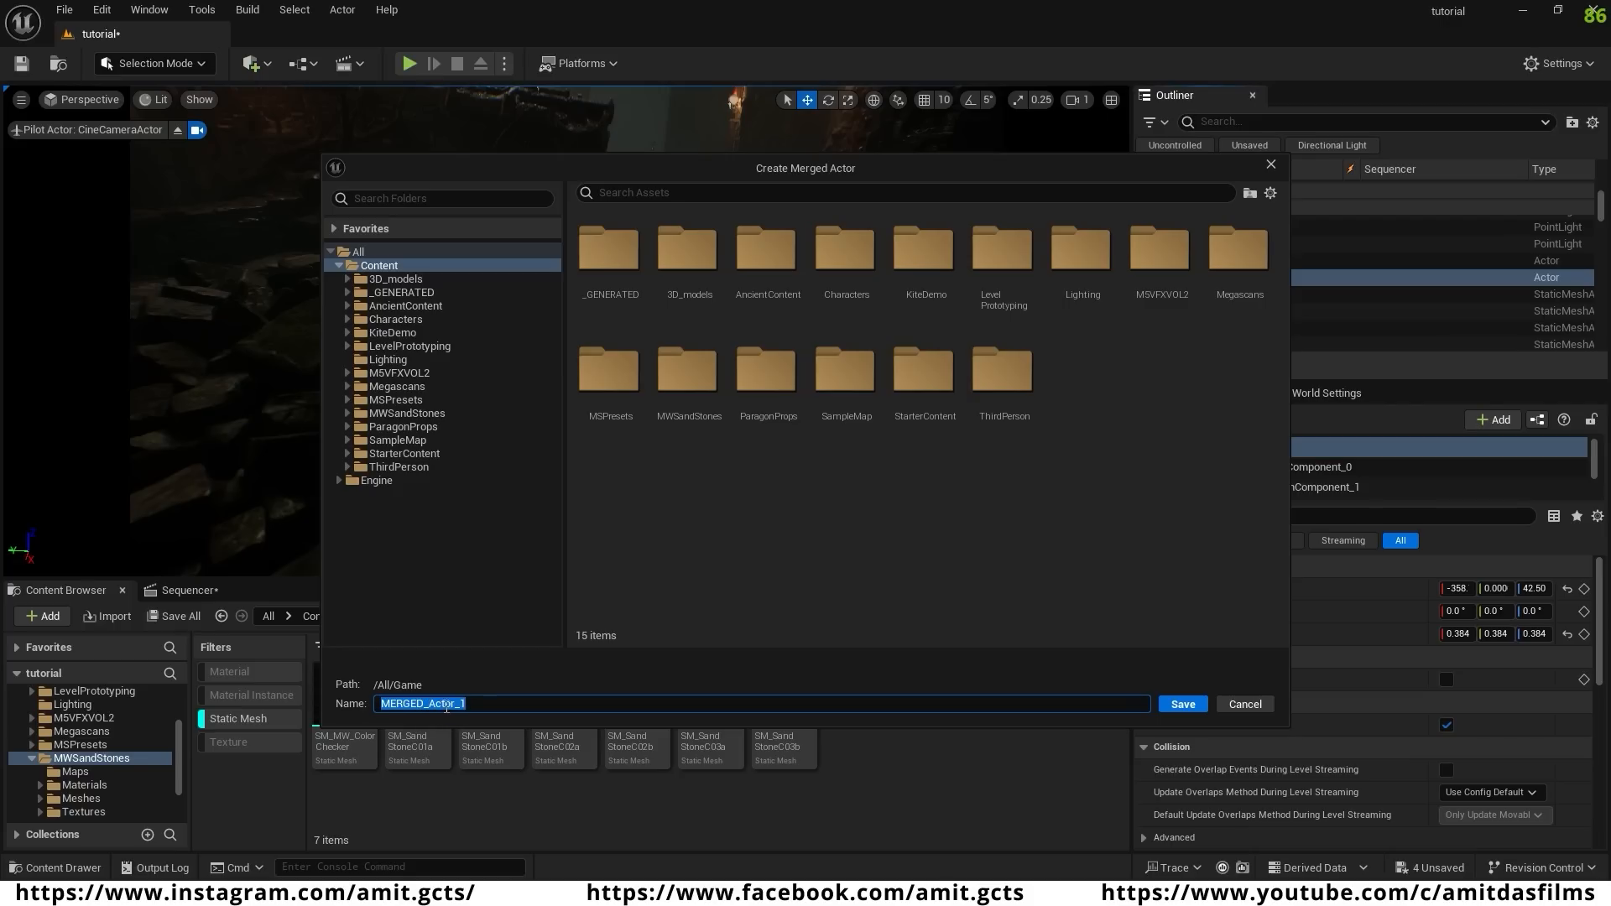
left_click(1183, 705)
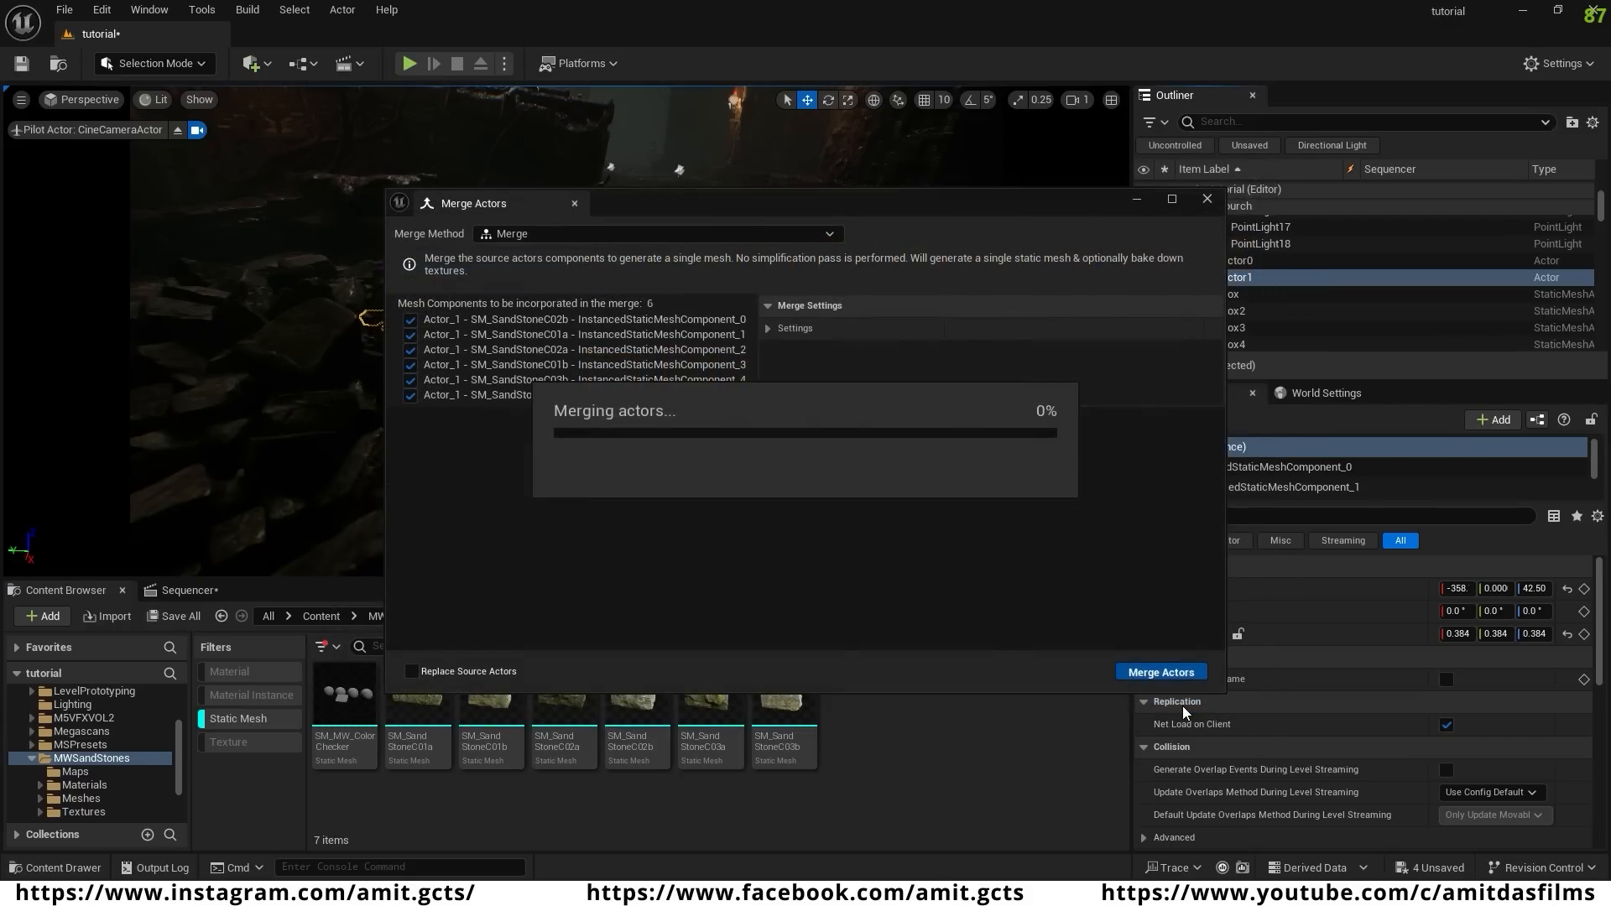
left_click(1207, 199)
- Place the SM_MERGED_Actor_1 mesh from the Content folder onto the ground in the level
scroll(1077, 679, "down", 1)
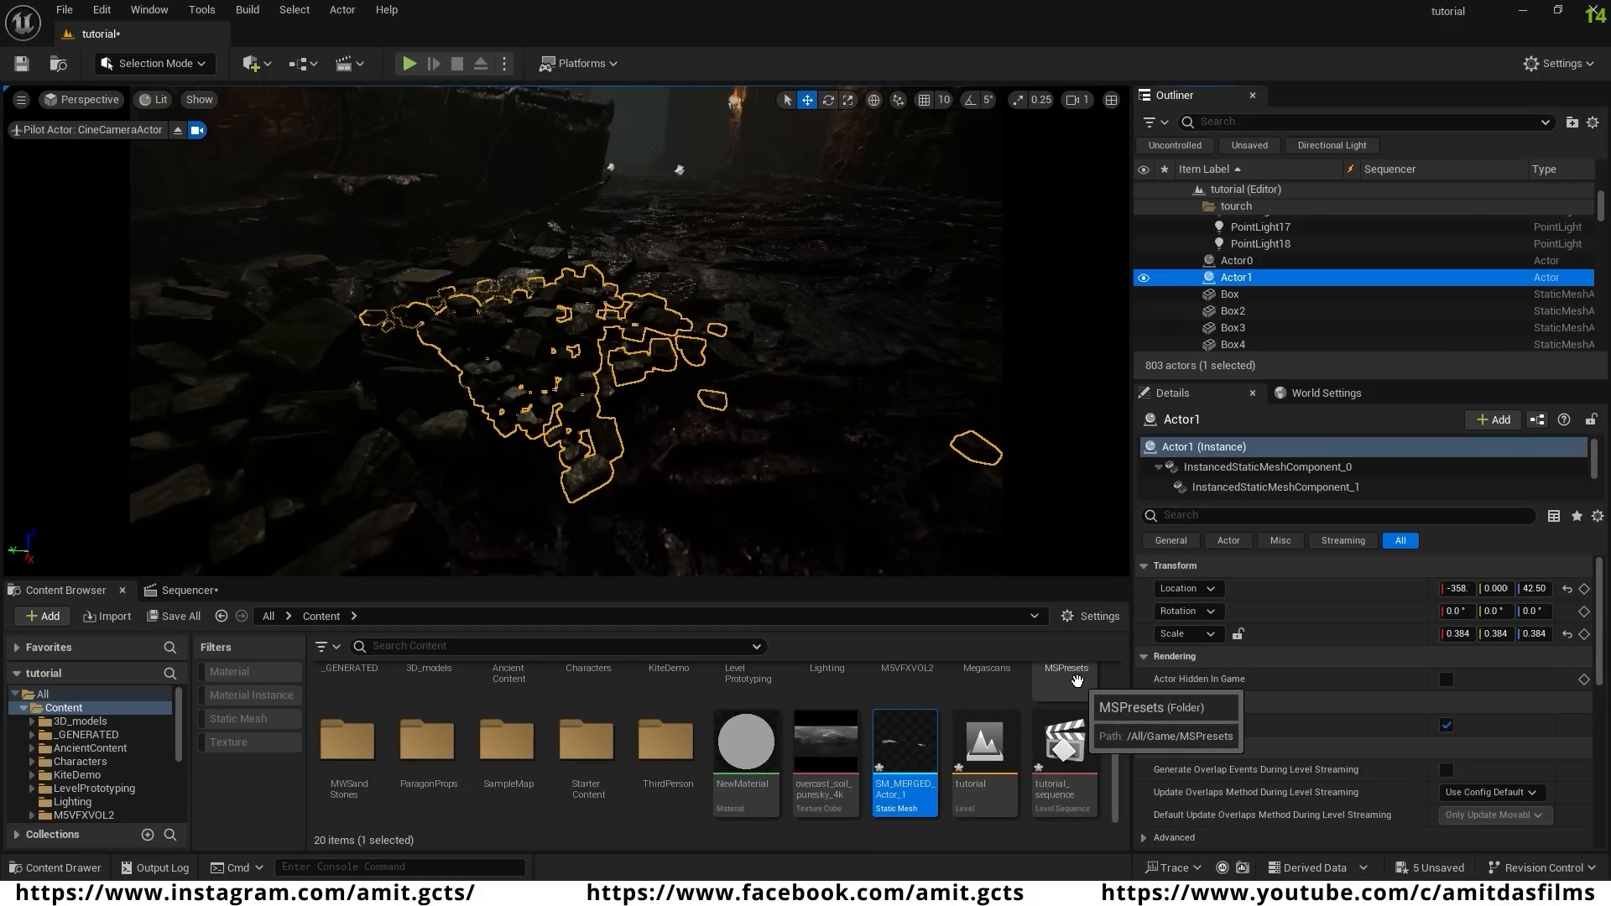
left_click(896, 740)
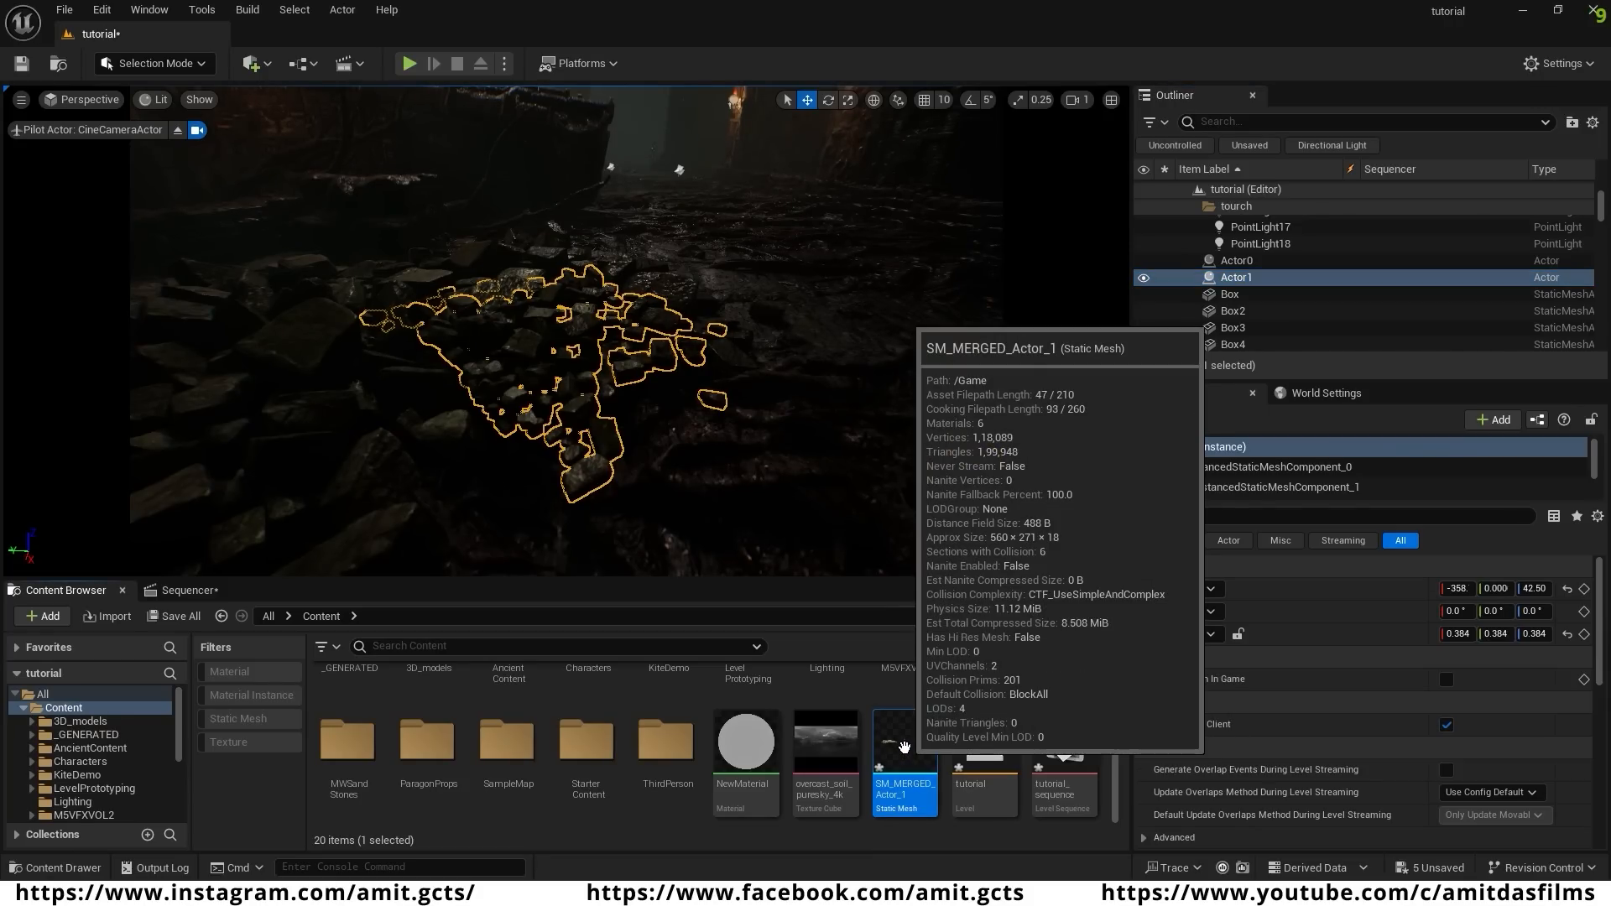
left_click_drag(895, 740, 651, 354)
right_click_drag(651, 354, 573, 400)
key("w")
key("a")
key("w")
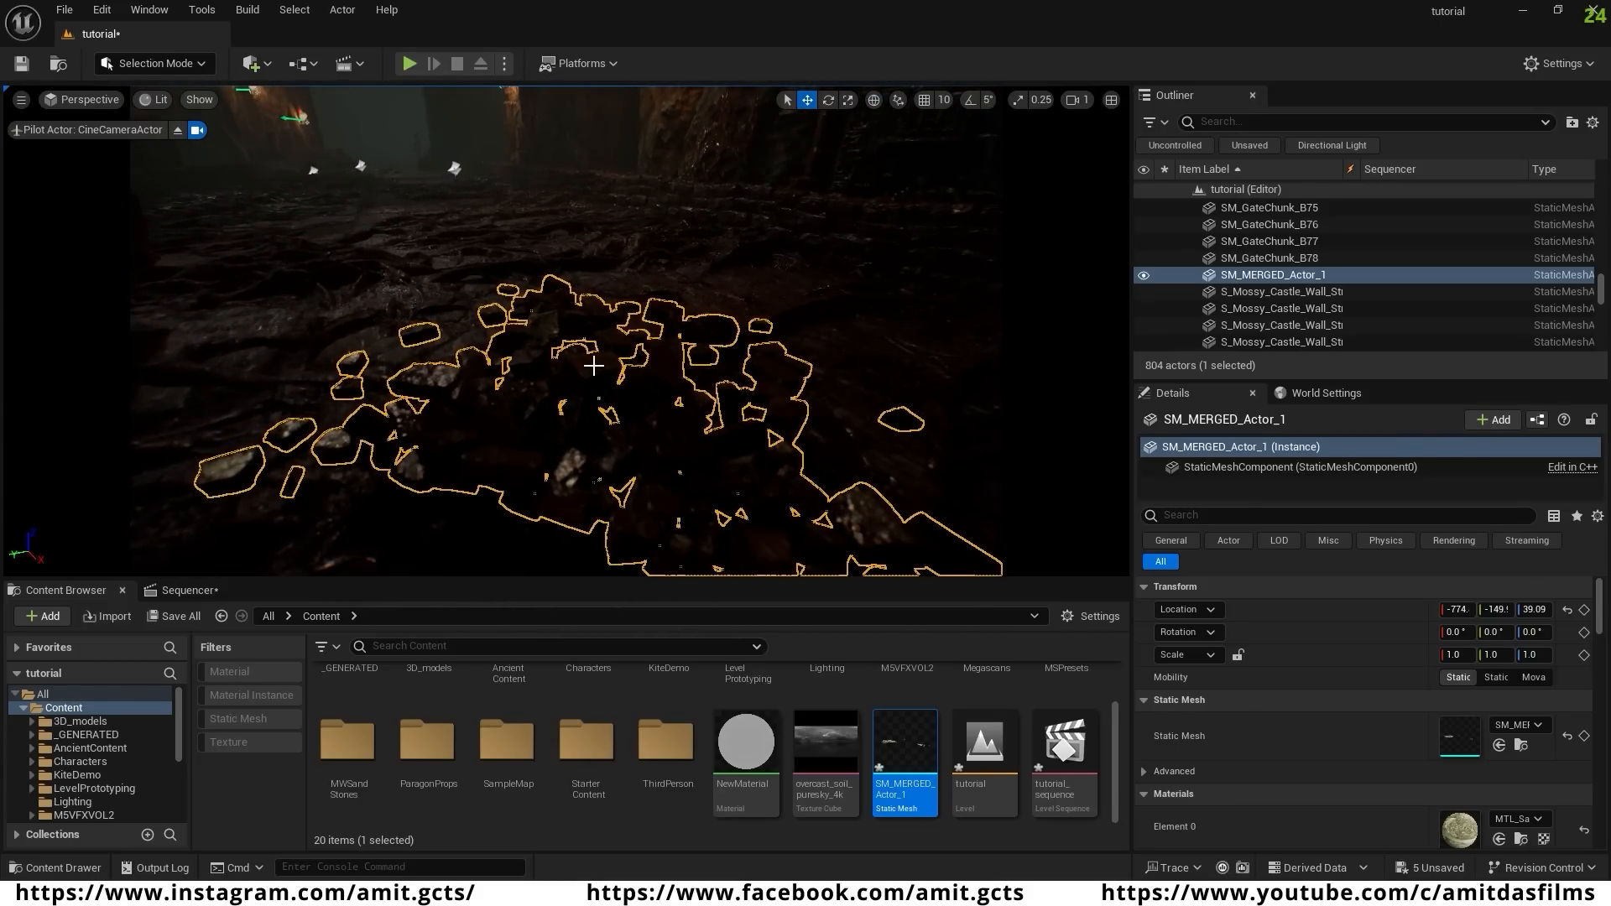
- Set the merged stone mesh's pivot offset at a point within the pile and store it as its pivot offset
right_click(596, 372)
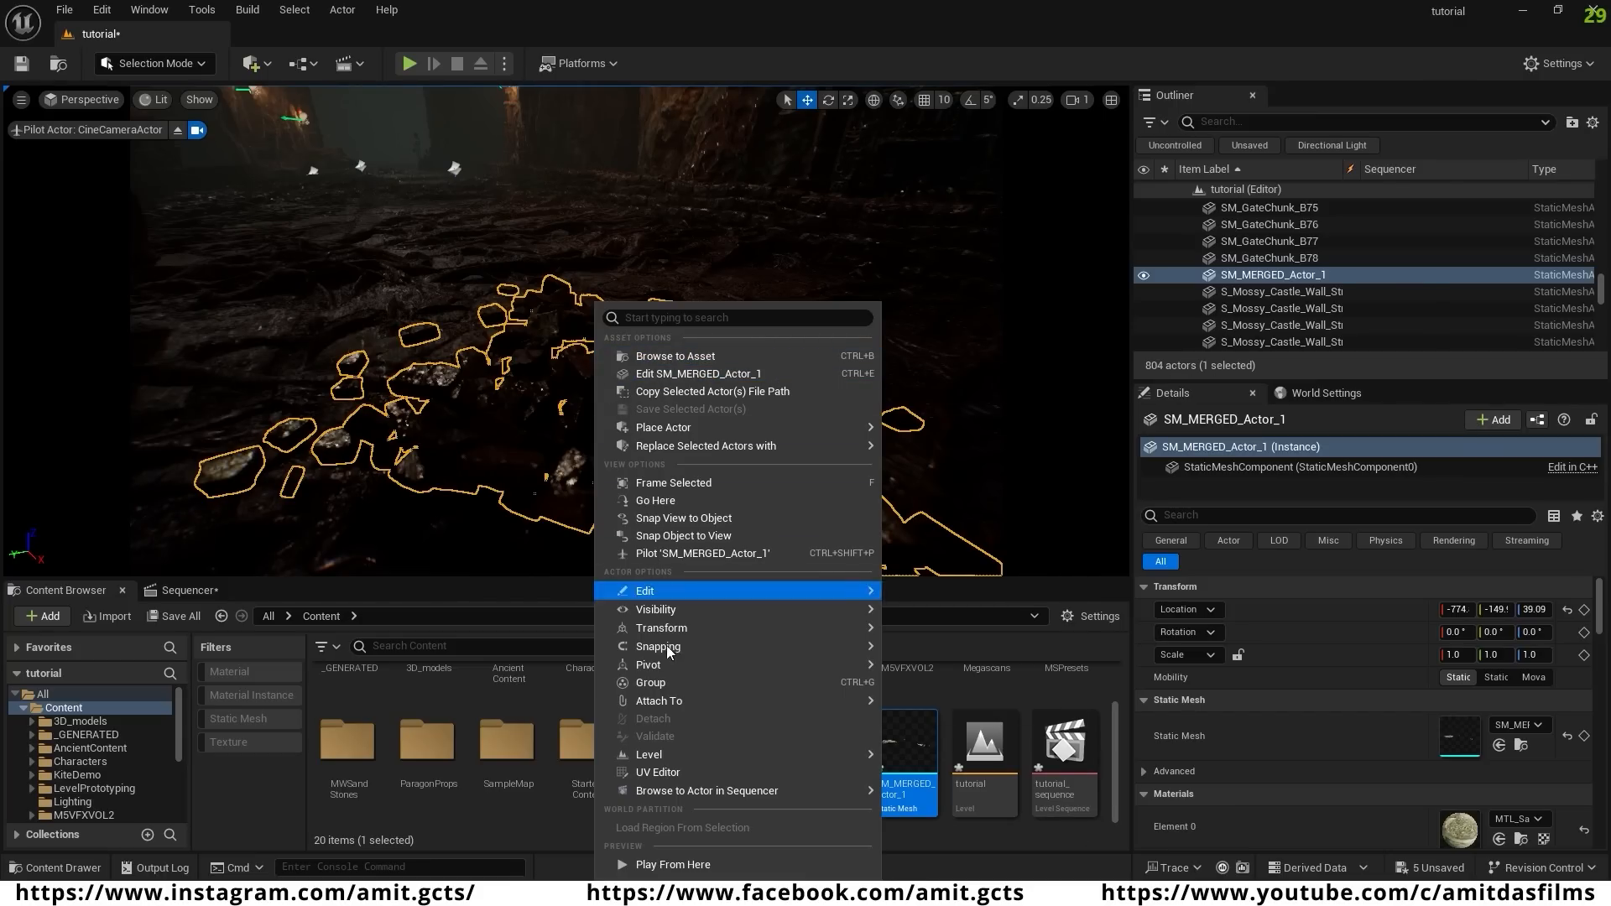
mouse_move(664, 670)
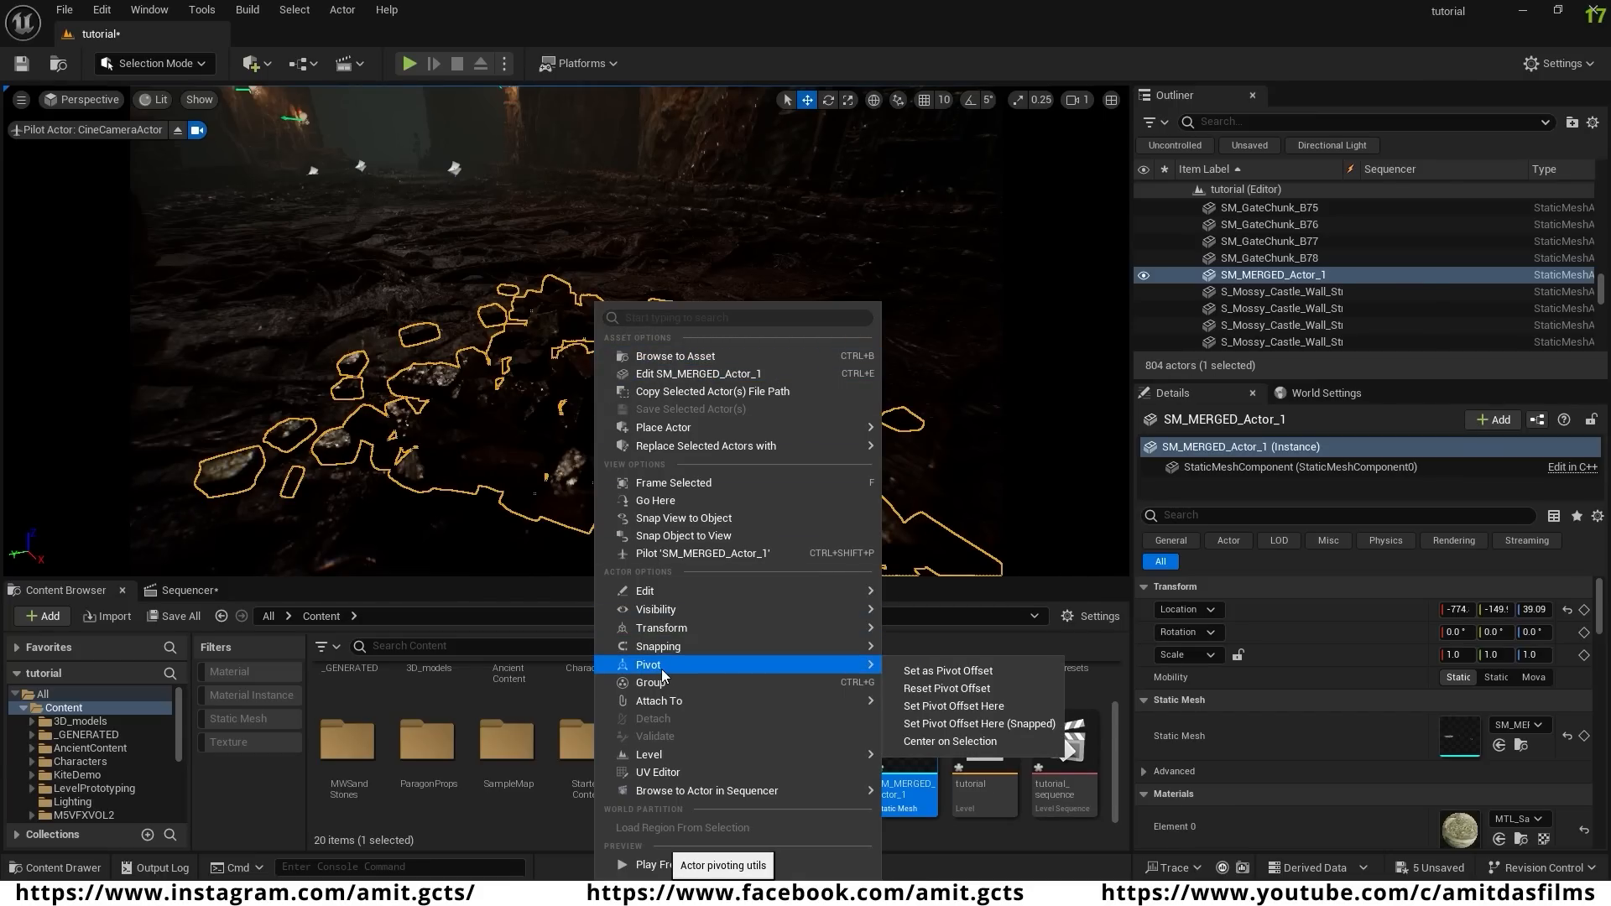
left_click(961, 712)
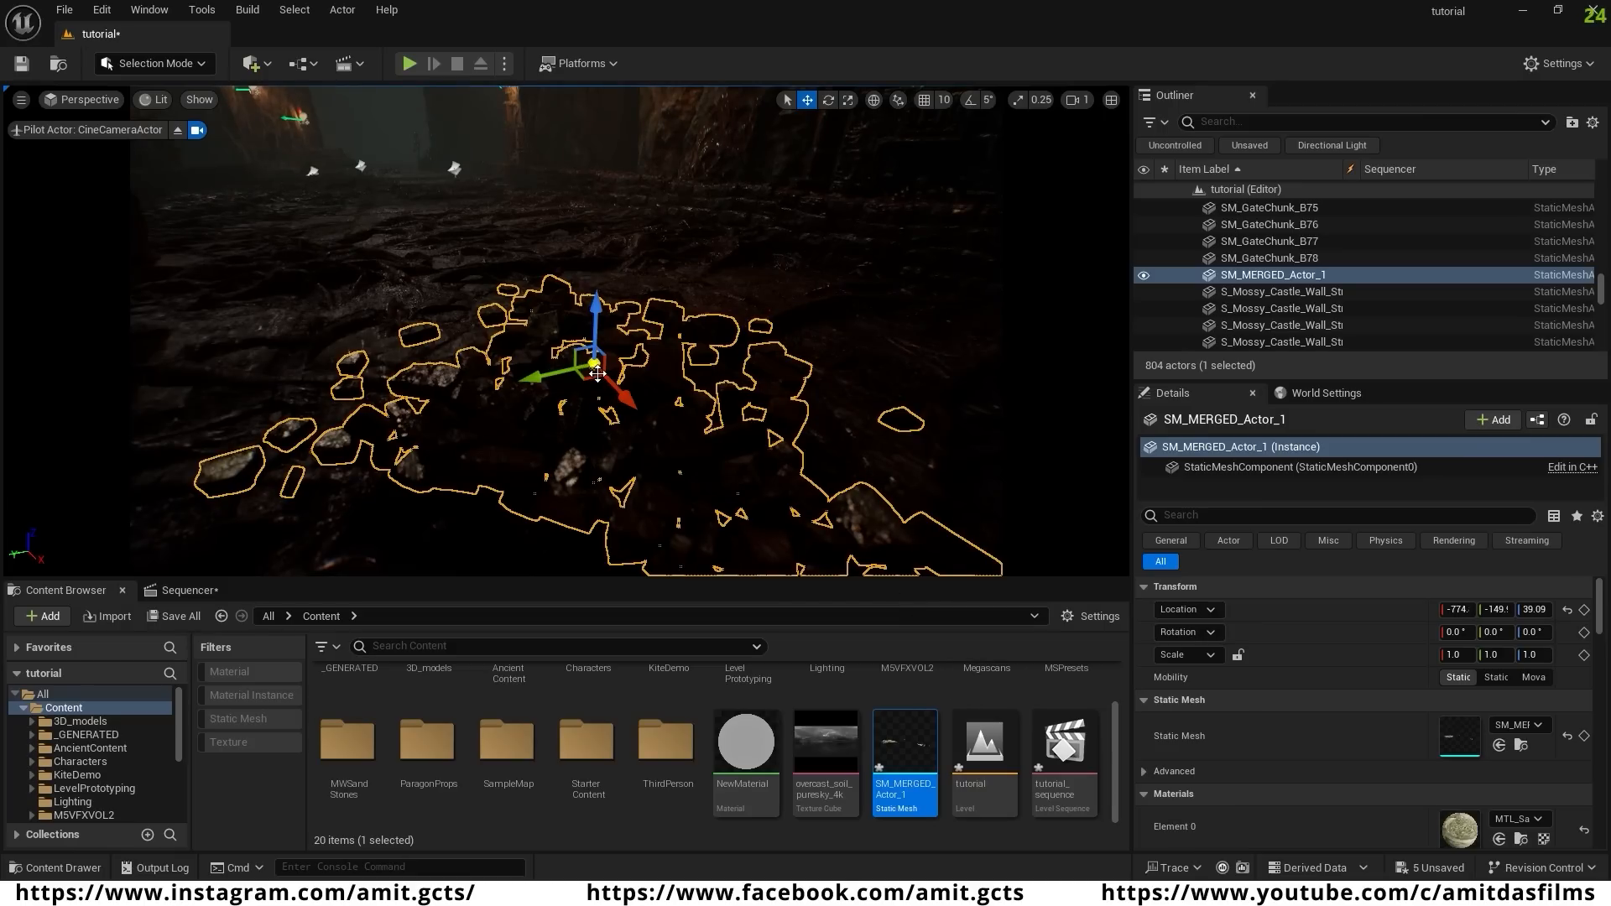
right_click(590, 374)
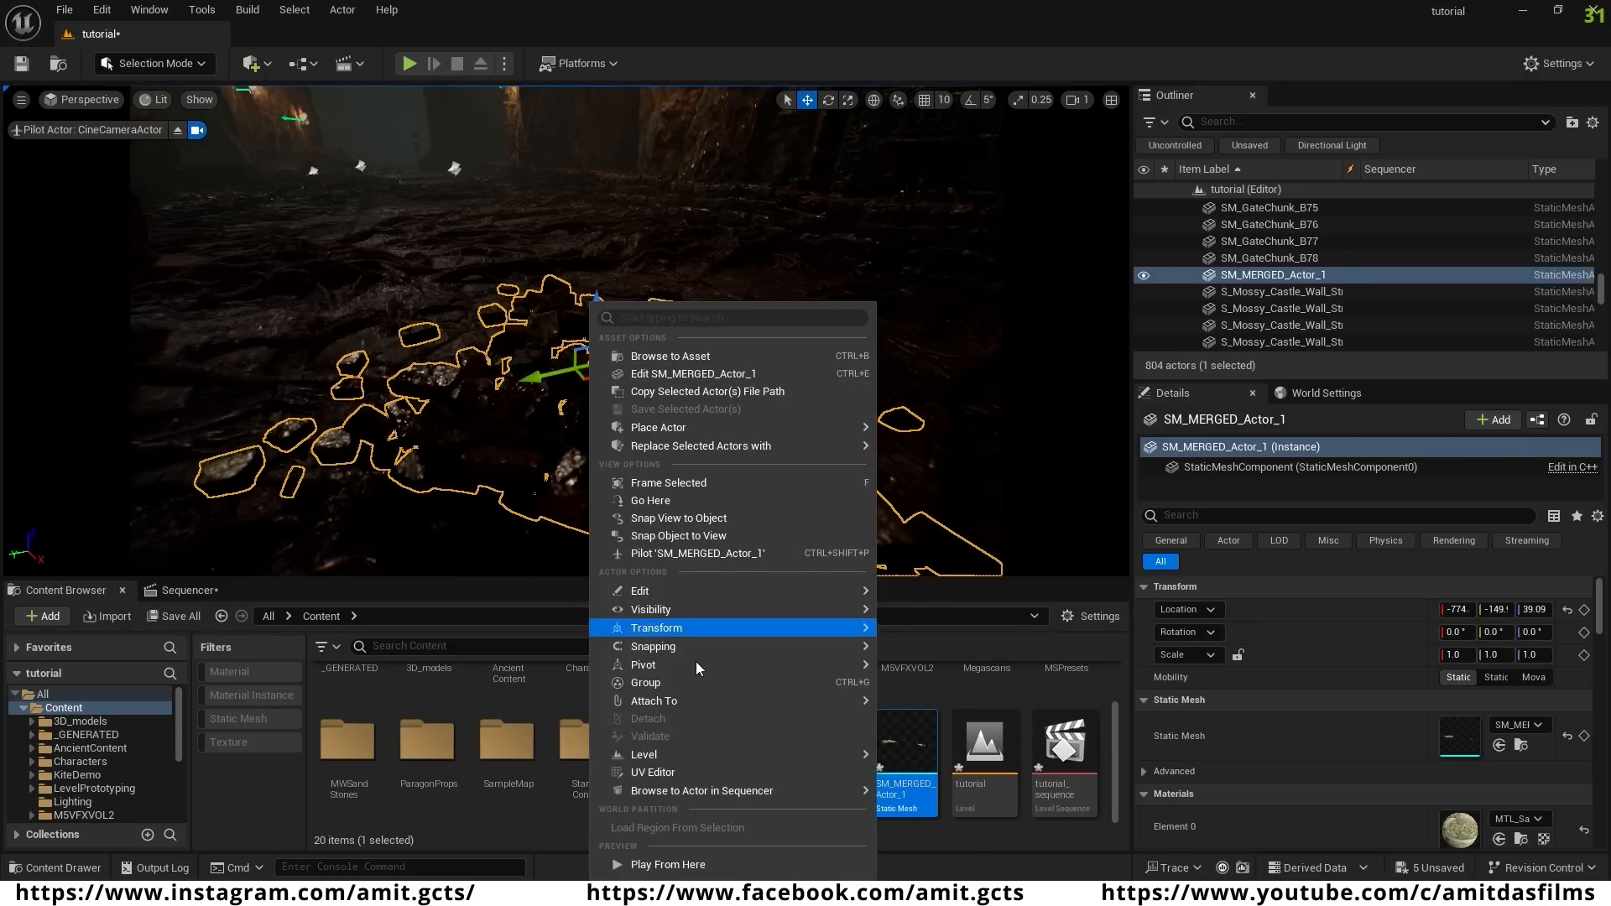
mouse_move(660, 667)
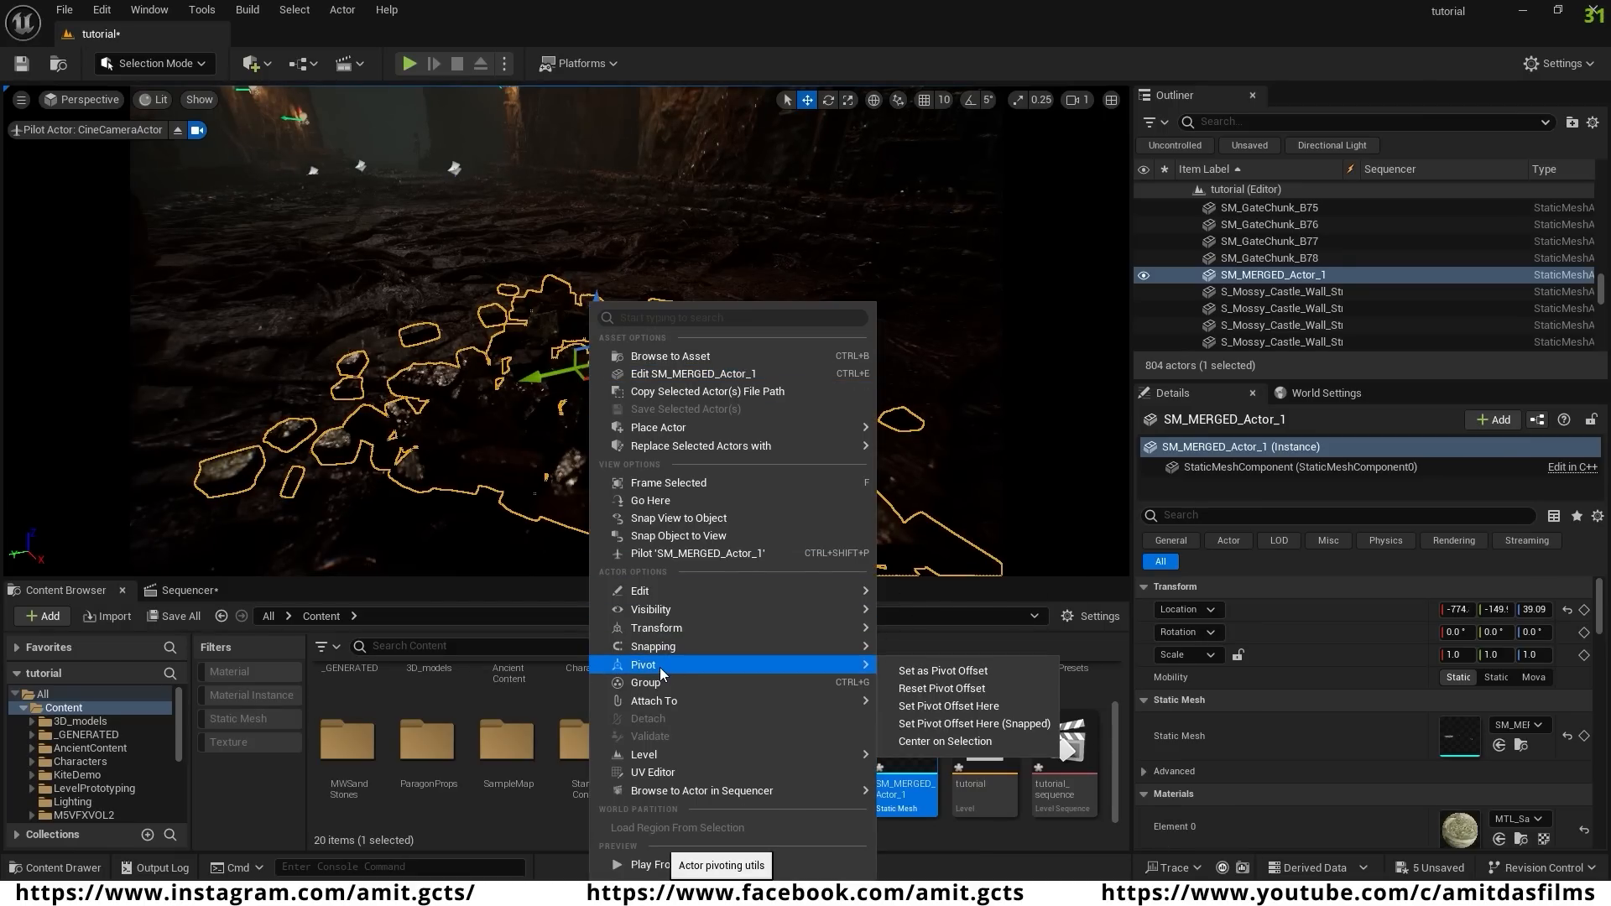
left_click(959, 676)
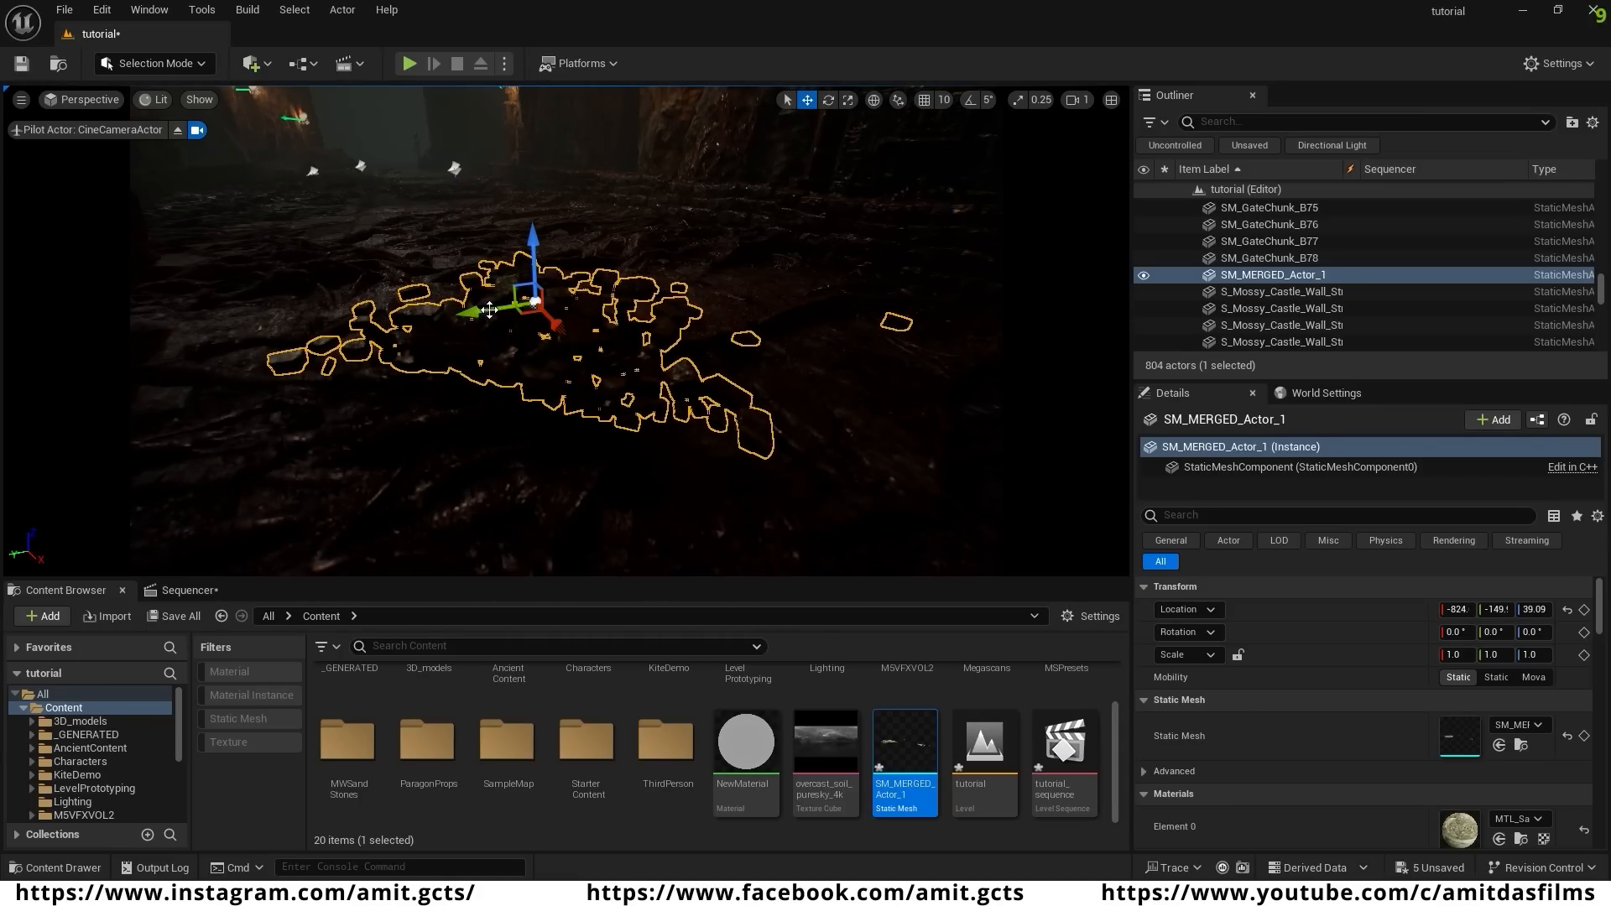
- Move the merged stone pile beside the larger stones on the path, to about X -552, Y -29.5, Z 23.69
left_click_drag(438, 315, 273, 334)
right_click_drag(272, 334, 101, 348)
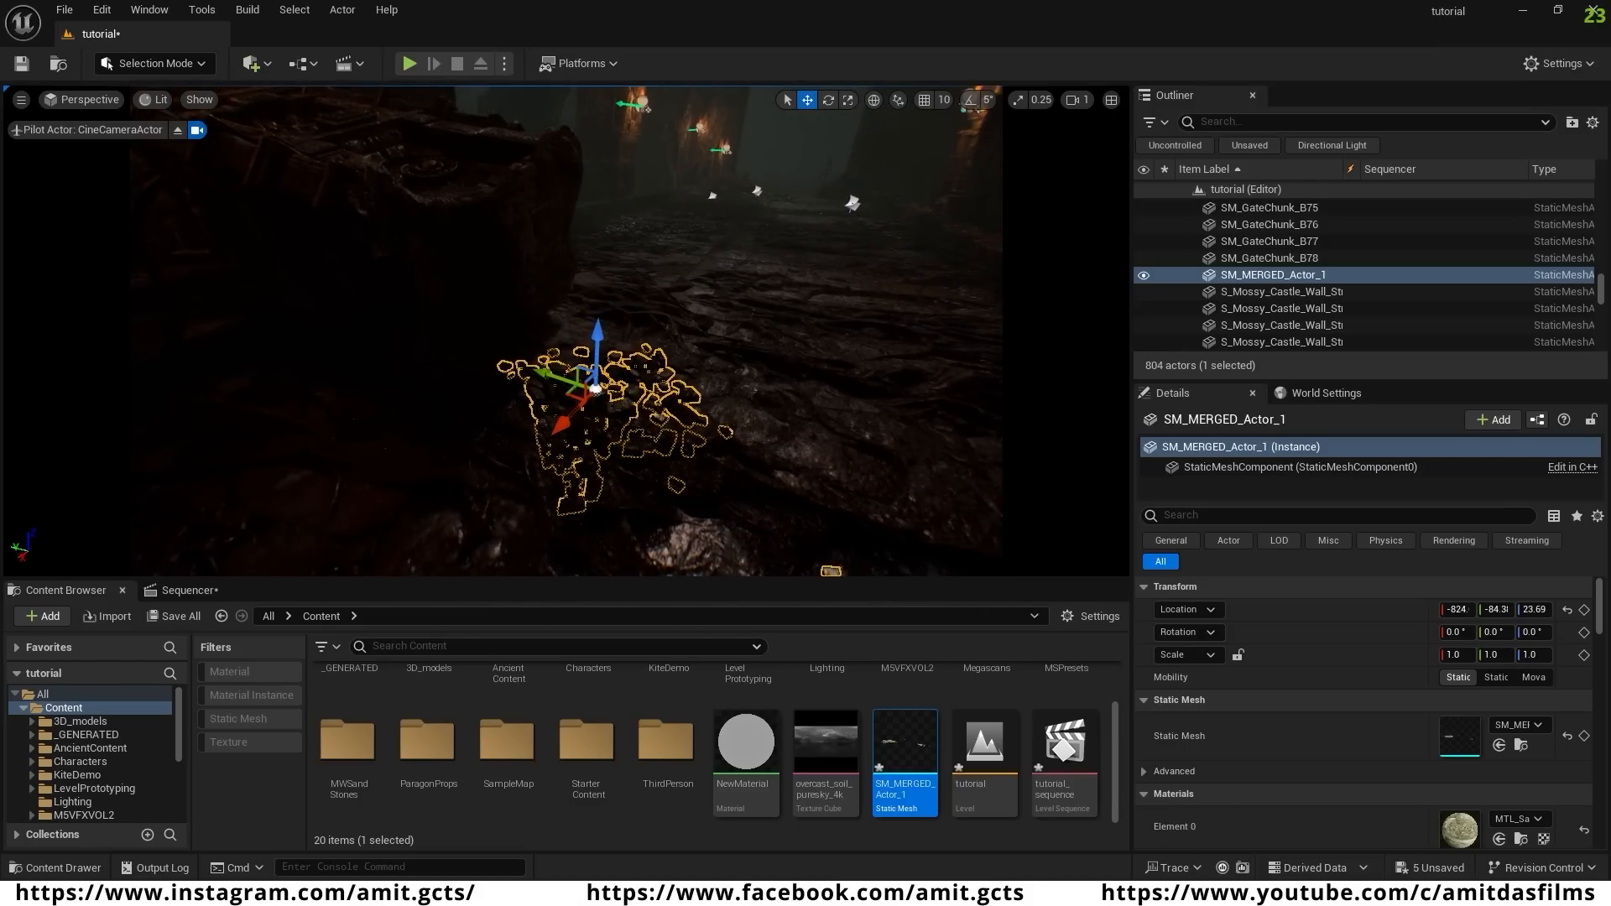
right_click_drag(678, 480, 665, 413)
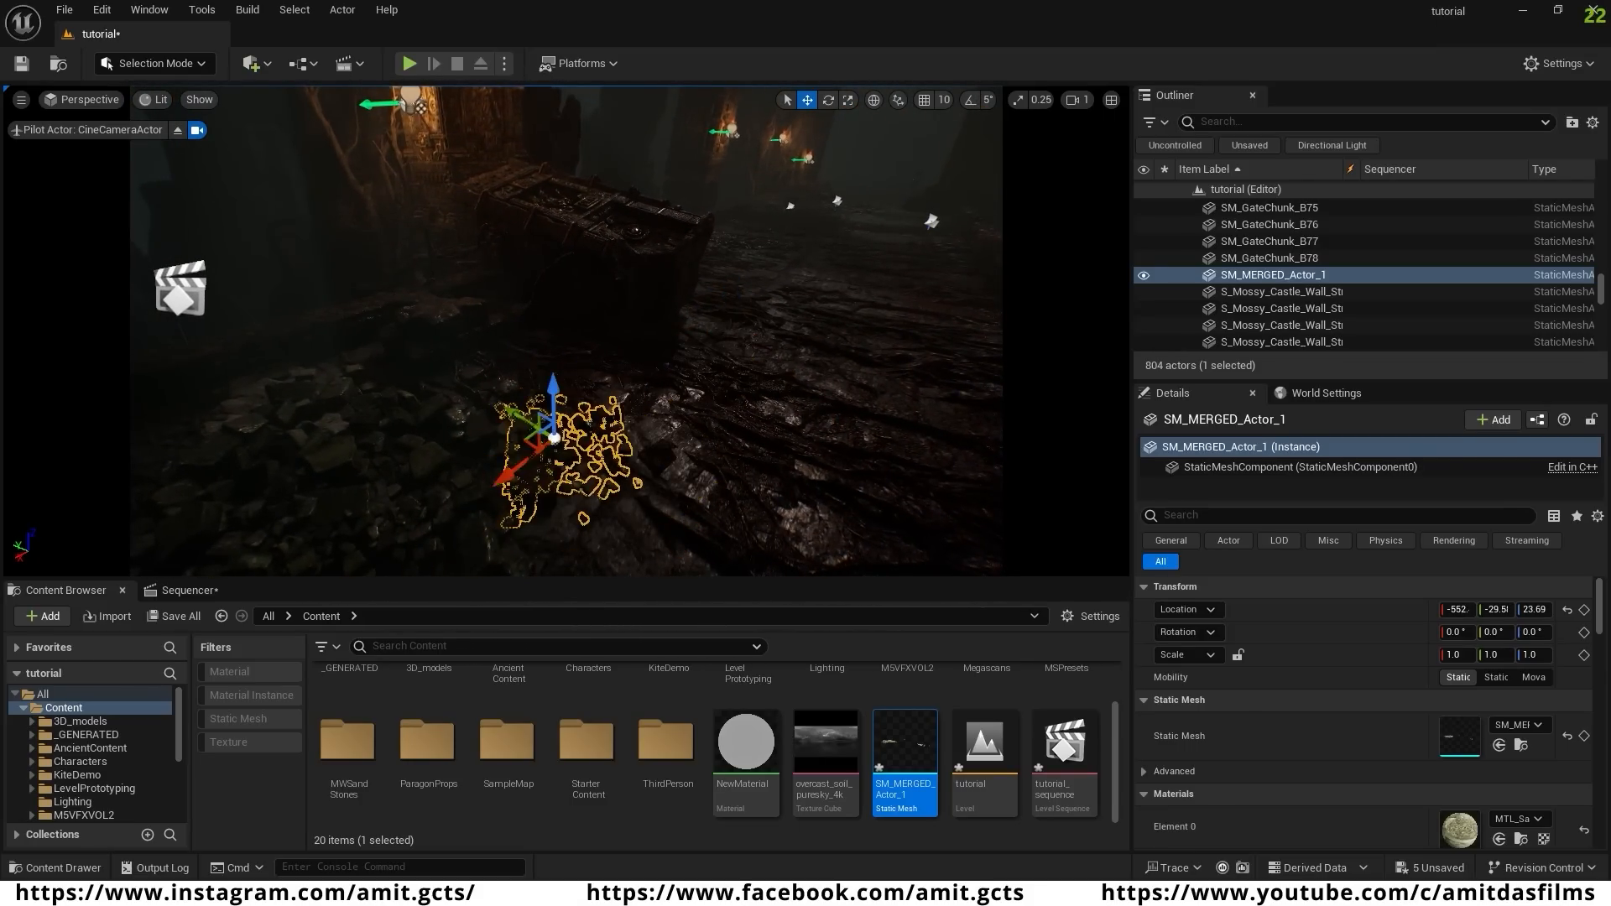
scroll(663, 470, "down", 1)
right_click_drag(664, 414, 650, 474)
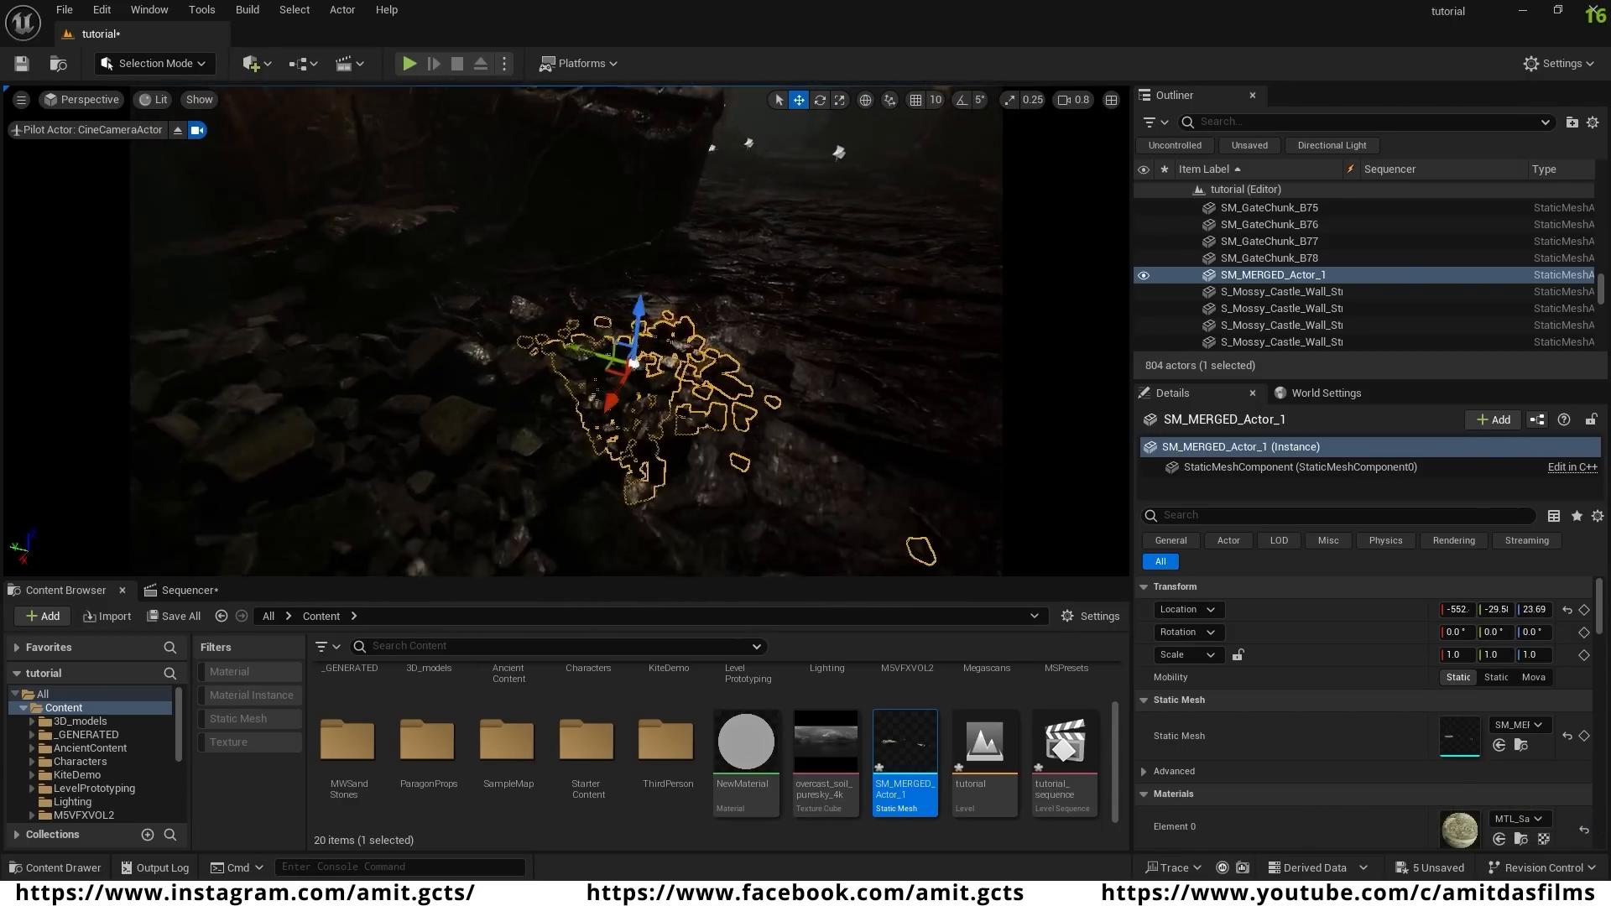
- Duplicate the merged stone pile off the path, rotating the copy to 49.93° about Z and enlarging it to about 3.555 scale
left_click_drag(616, 399, 342, 521, "alt")
key("e")
left_click_drag(502, 376, 682, 391)
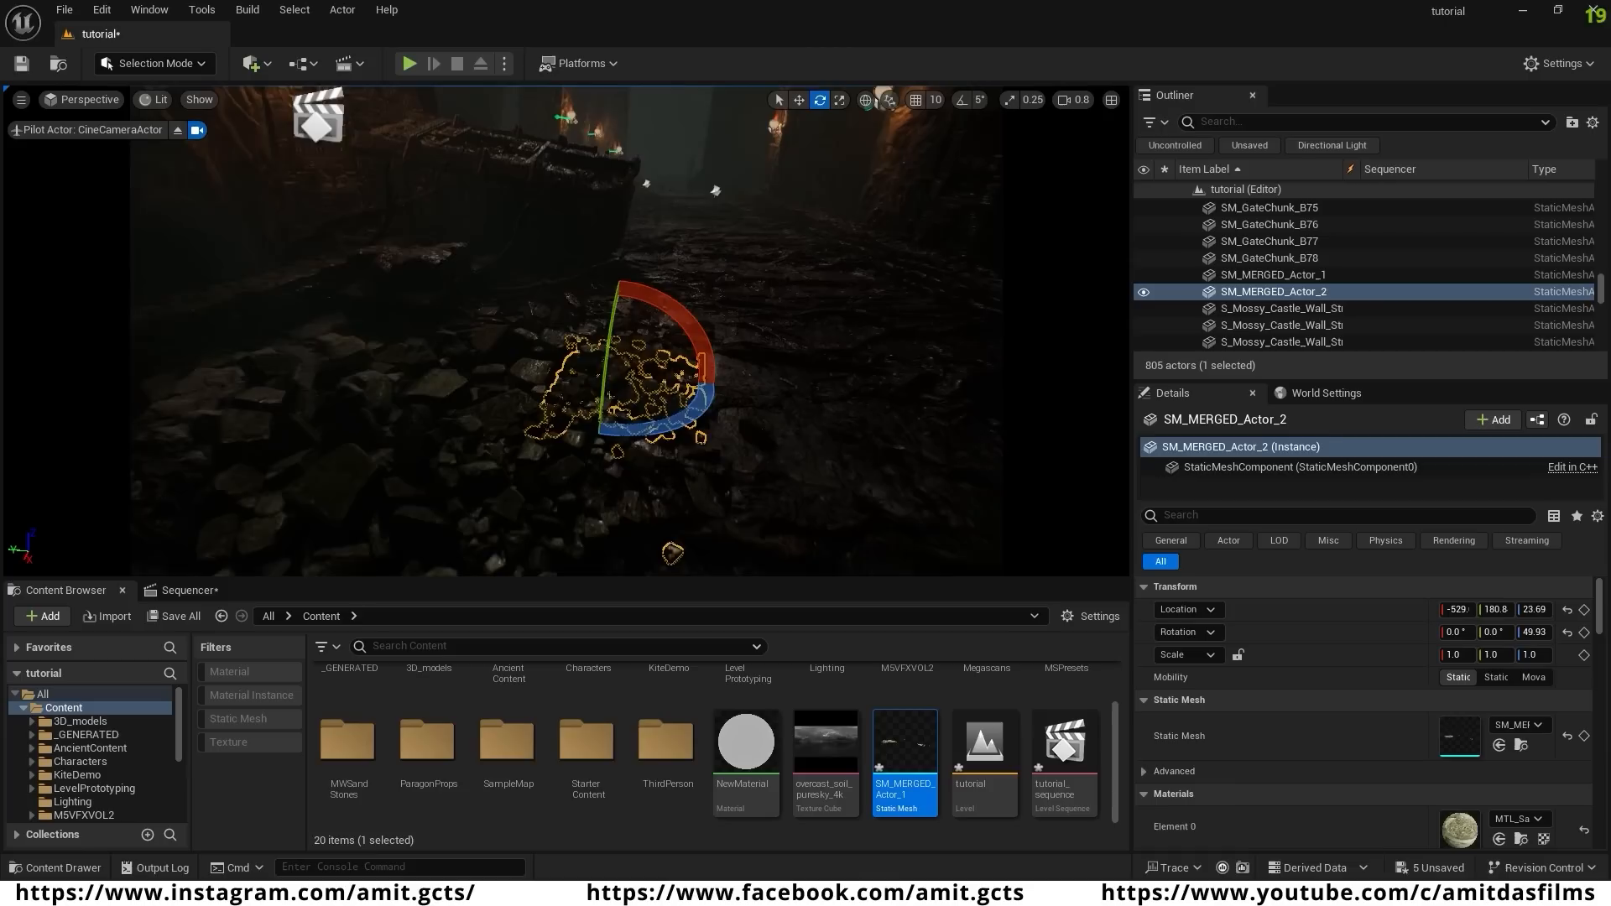
key("w")
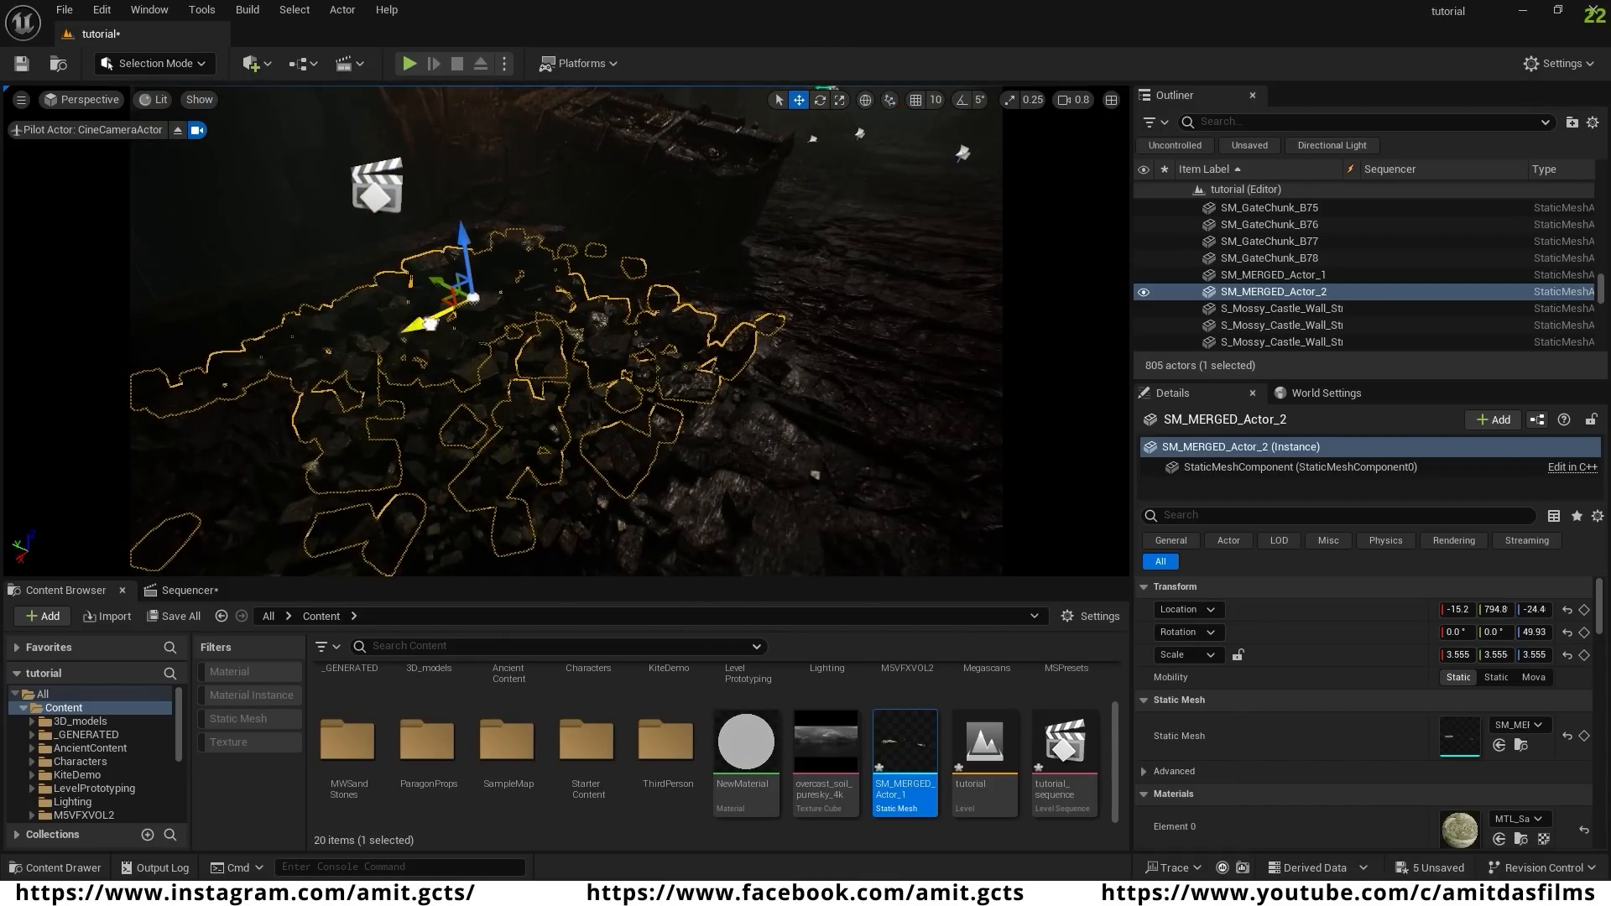
- Place three more copies of the rotated stone pile near the path, the first scaled to about 1.451 at X -686, Y 298.3
left_click_drag(406, 257, 556, 229, "alt")
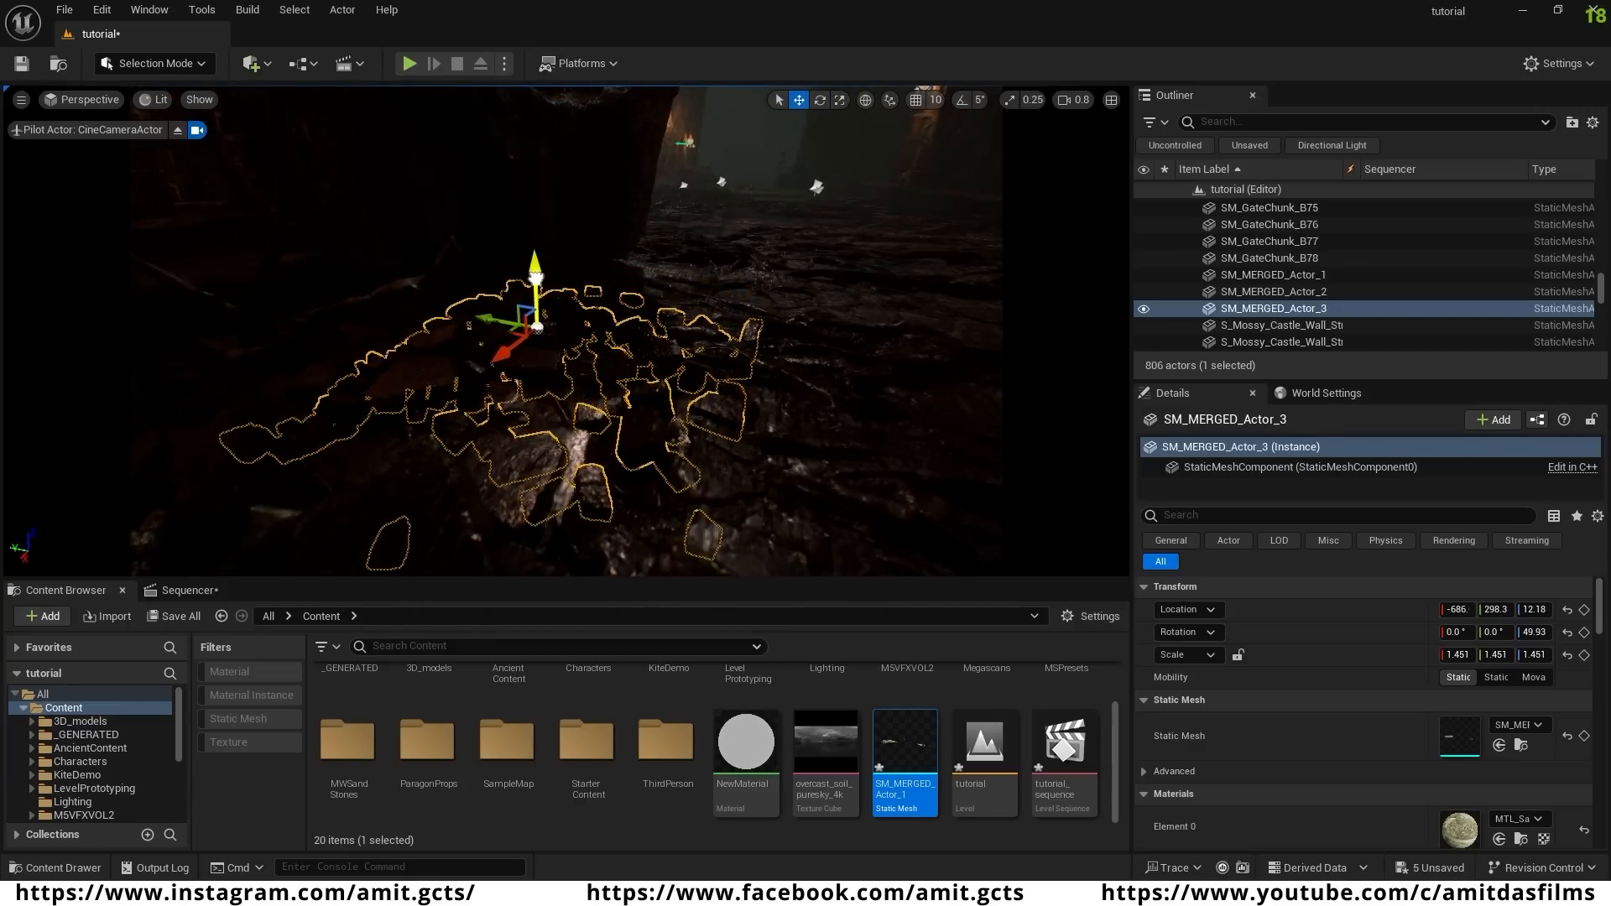
left_click_drag(538, 277, 637, 450, "alt")
key("r")
key("w")
left_click_drag(663, 406, 664, 410)
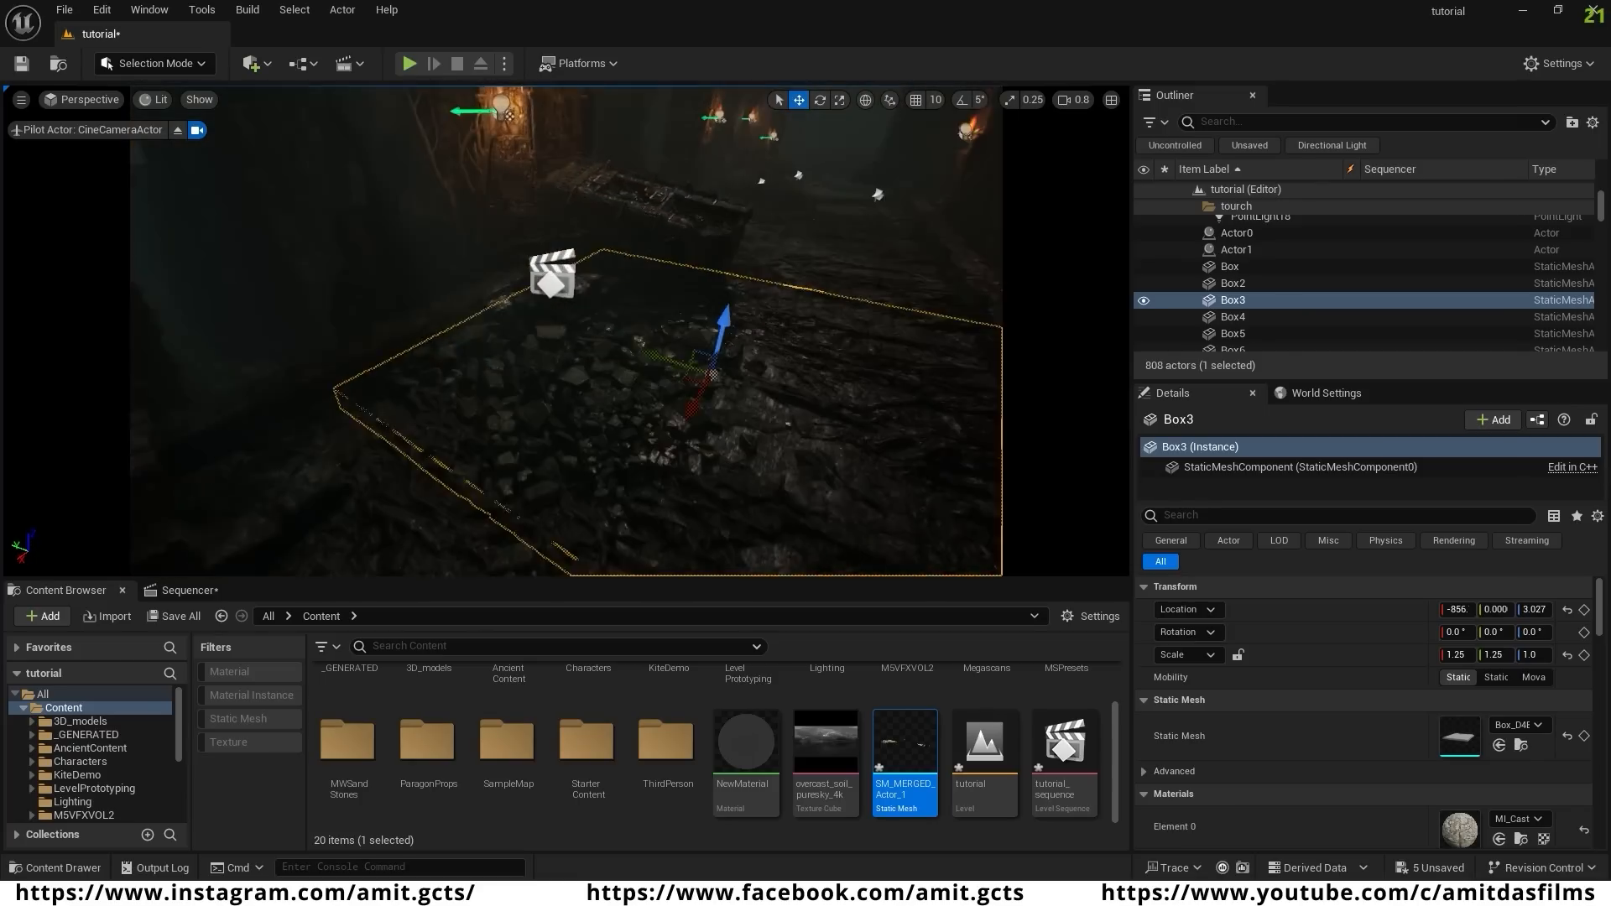
right_click_drag(567, 332, 489, 450)
scroll(566, 331, "up", 2)
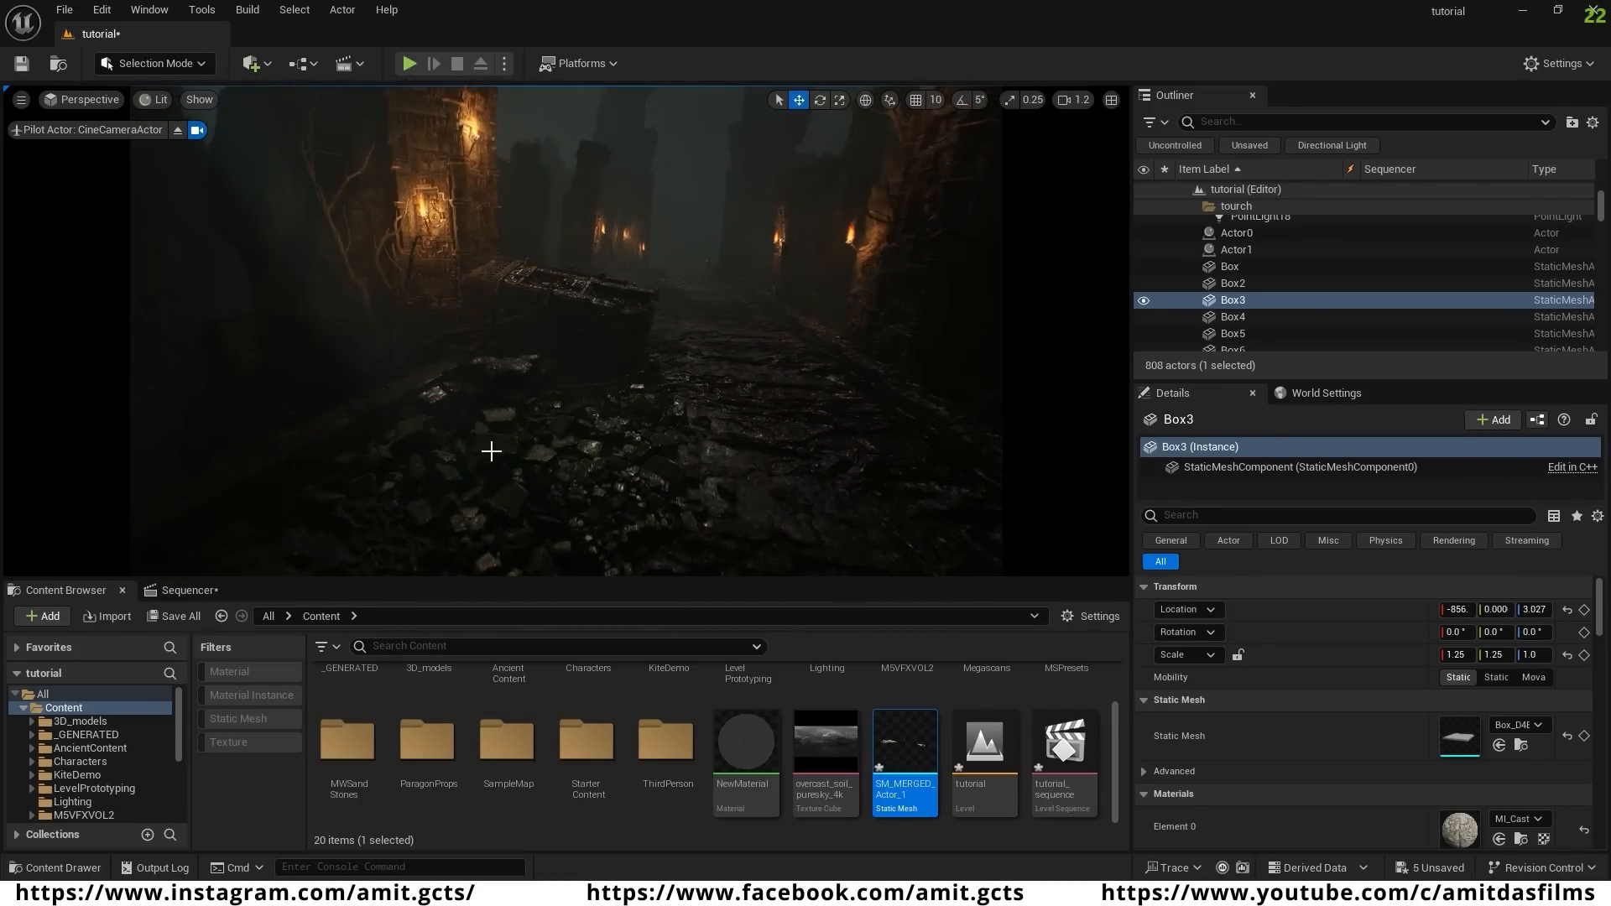
- Duplicate the large SM_MERGED_Actor_2 pile three times farther along the path, scaling the last copy to about 1.14
left_click(537, 457)
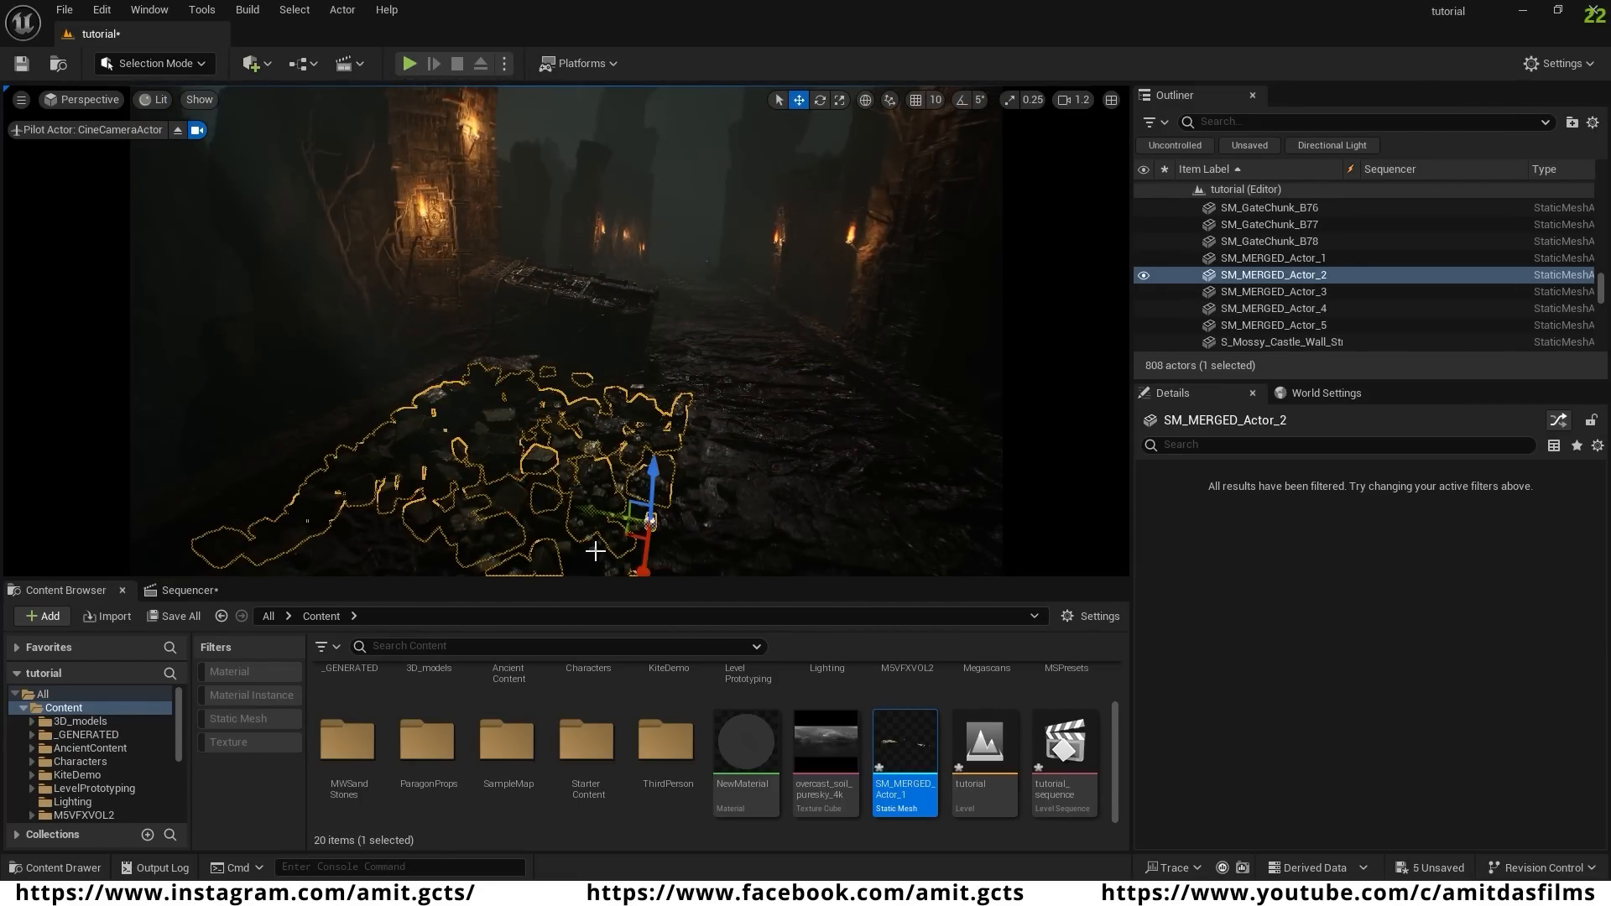
left_click(579, 500)
right_click_drag(579, 500, 411, 392)
left_click(496, 363)
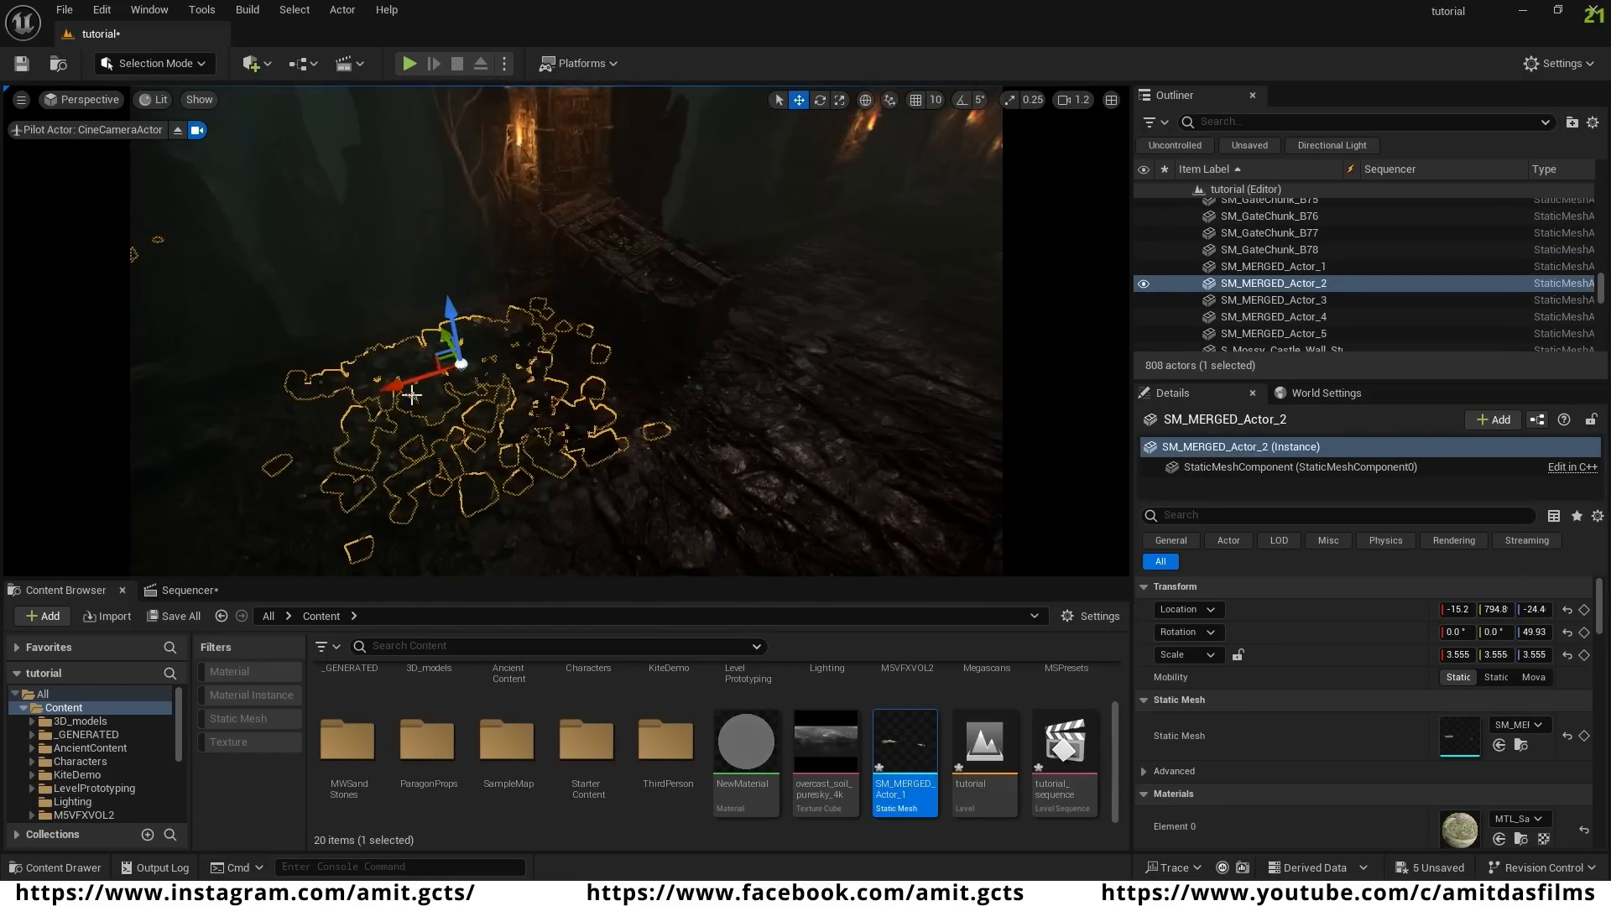
left_click_drag(410, 392, 717, 291, "alt")
right_click_drag(665, 424, 495, 277)
left_click_drag(478, 285, 512, 285, "alt")
right_click_drag(511, 285, 587, 353)
left_click_drag(587, 353, 671, 394, "alt")
right_click_drag(671, 394, 418, 309)
key("r")
left_click_drag(418, 310, 460, 353)
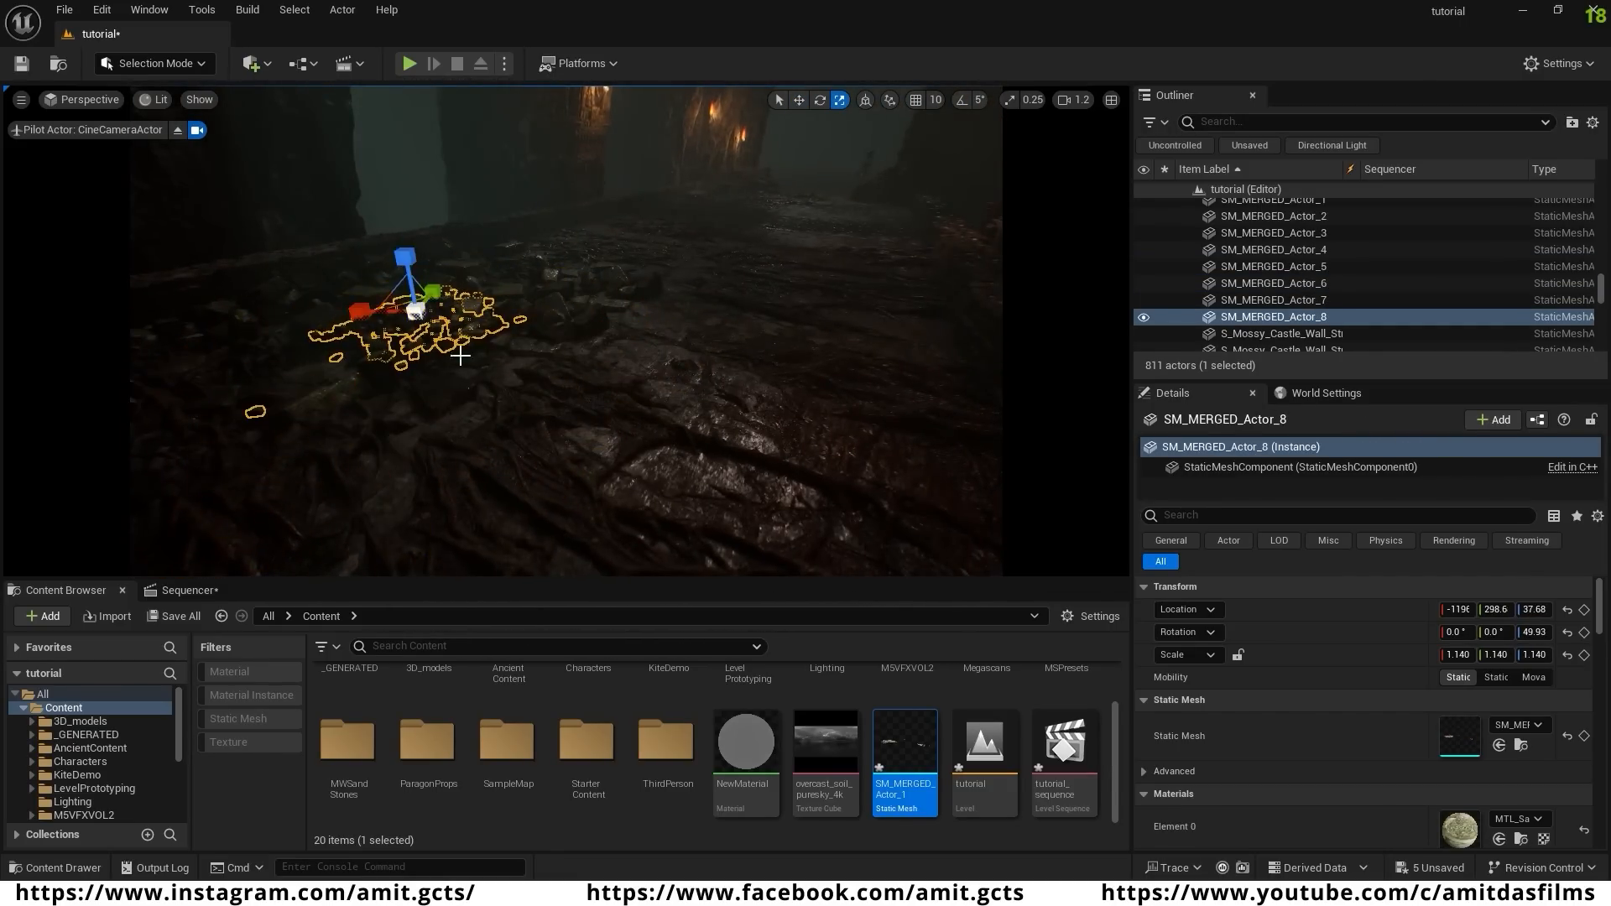
- Reposition the small stone pile and add further copies of it around the larger piles
right_click_drag(460, 353, 454, 367)
key("w")
mouse_move(453, 367)
left_mouse_down()
mouse_move(567, 454)
mouse_move(435, 344)
left_mouse_up()
left_click_drag(417, 426, 537, 353, "alt")
left_click_drag(537, 352, 626, 252, "alt")
- Select eight of the overlapping stone piles together and duplicate the group twice farther along the path
left_click(395, 328)
left_click(743, 442, "ctrl")
left_click(702, 336, "ctrl")
left_click(637, 285, "ctrl")
left_click(571, 265, "ctrl")
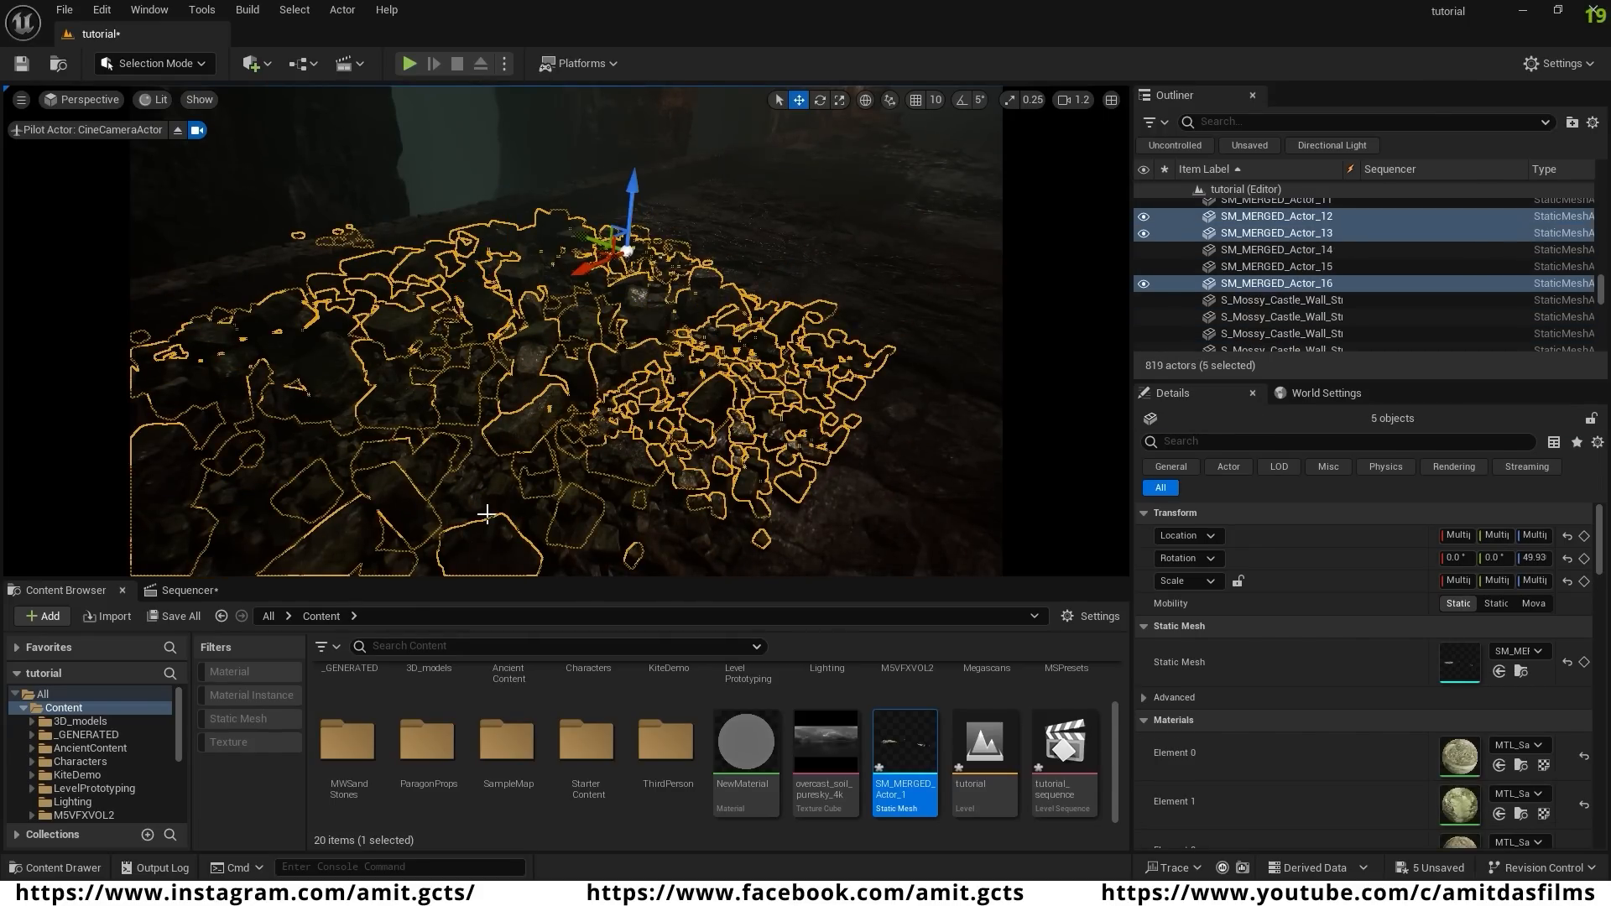
left_click(403, 352, "ctrl")
left_click(277, 495, "ctrl")
left_click(681, 513, "ctrl")
left_click(681, 512, "ctrl")
right_click_drag(681, 512, 738, 537)
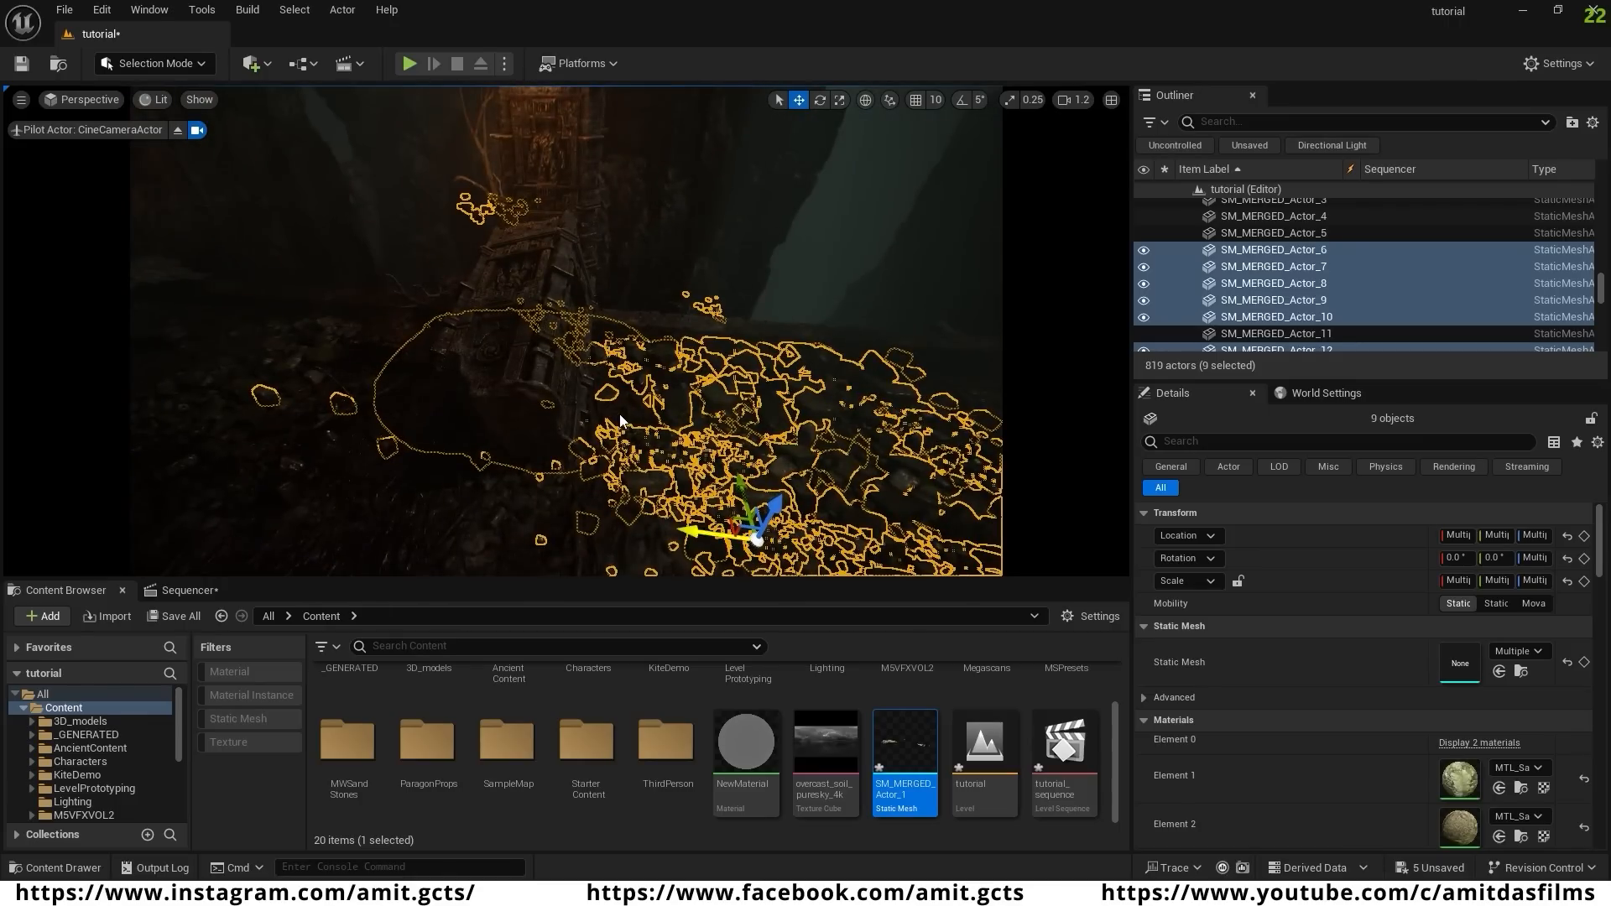
left_click(503, 378, "ctrl")
left_click_drag(528, 437, 730, 295, "alt")
mouse_move(870, 227)
left_mouse_down()
mouse_move(862, 250)
mouse_move(872, 220)
left_mouse_up()
right_click_drag(872, 220, 1007, 180)
scroll(872, 220, "down", 2)
right_click_drag(651, 252, 714, 277)
right_click_drag(483, 246, 616, 420)
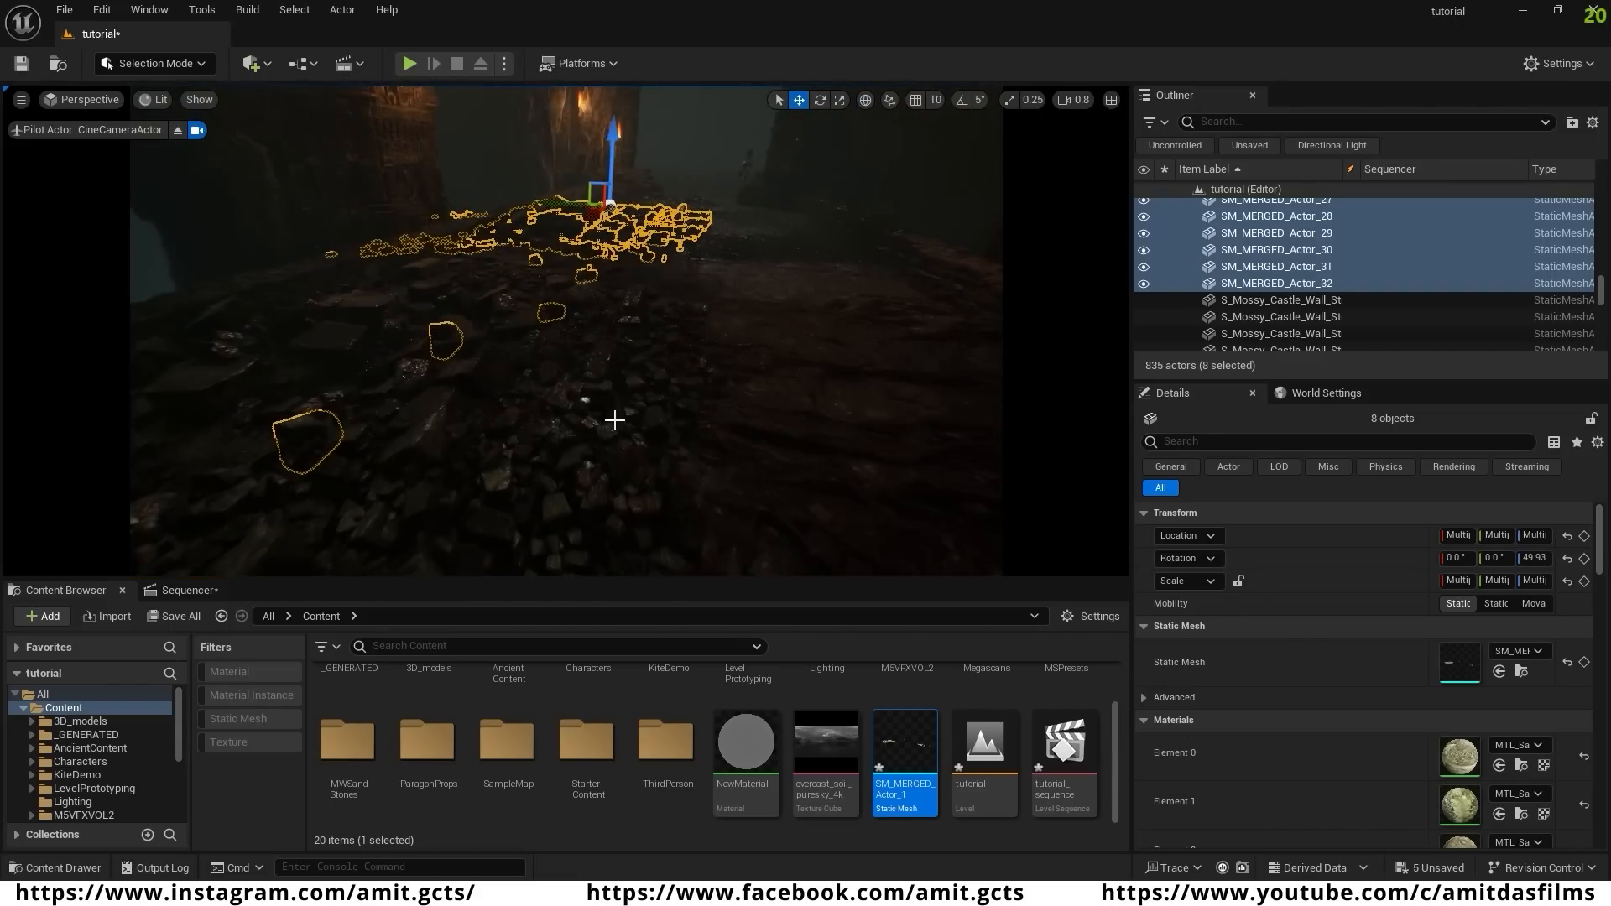
- Rotate two of the duplicated stone piles about the vertical axis, including SM_MERGED_Actor_25, to break up the repetition
left_click(611, 410)
left_click(611, 303)
left_click(489, 408)
left_click(435, 309)
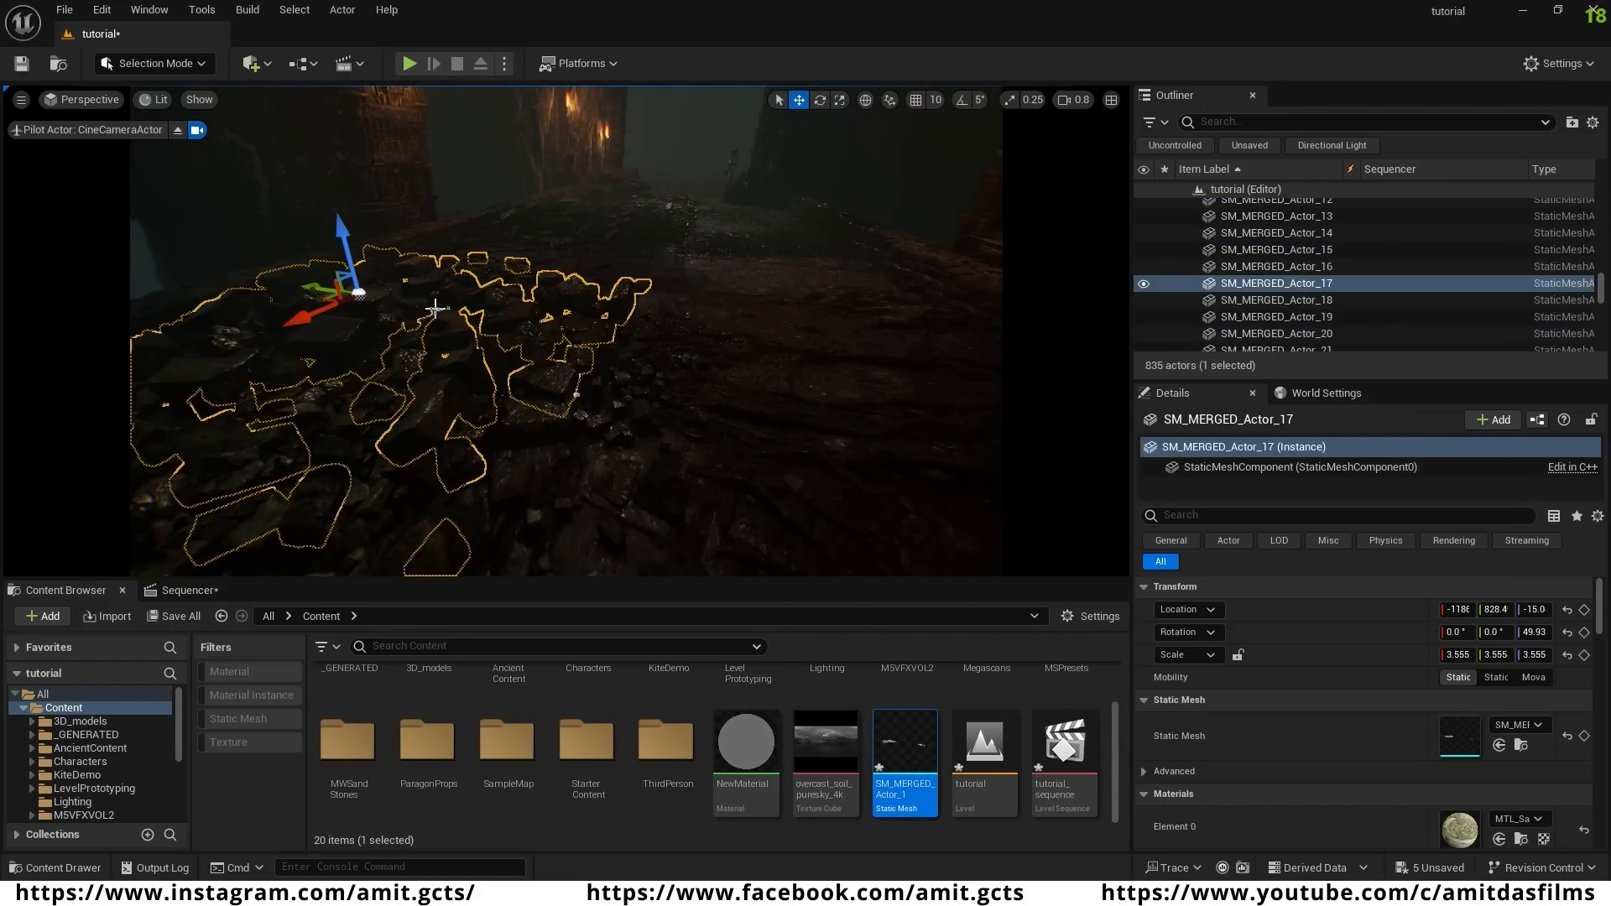
left_click(753, 128)
right_click_drag(753, 127, 672, 310)
left_click(500, 345)
key("e")
left_click_drag(608, 320, 714, 315)
left_click(738, 220)
left_click_drag(703, 208, 827, 215)
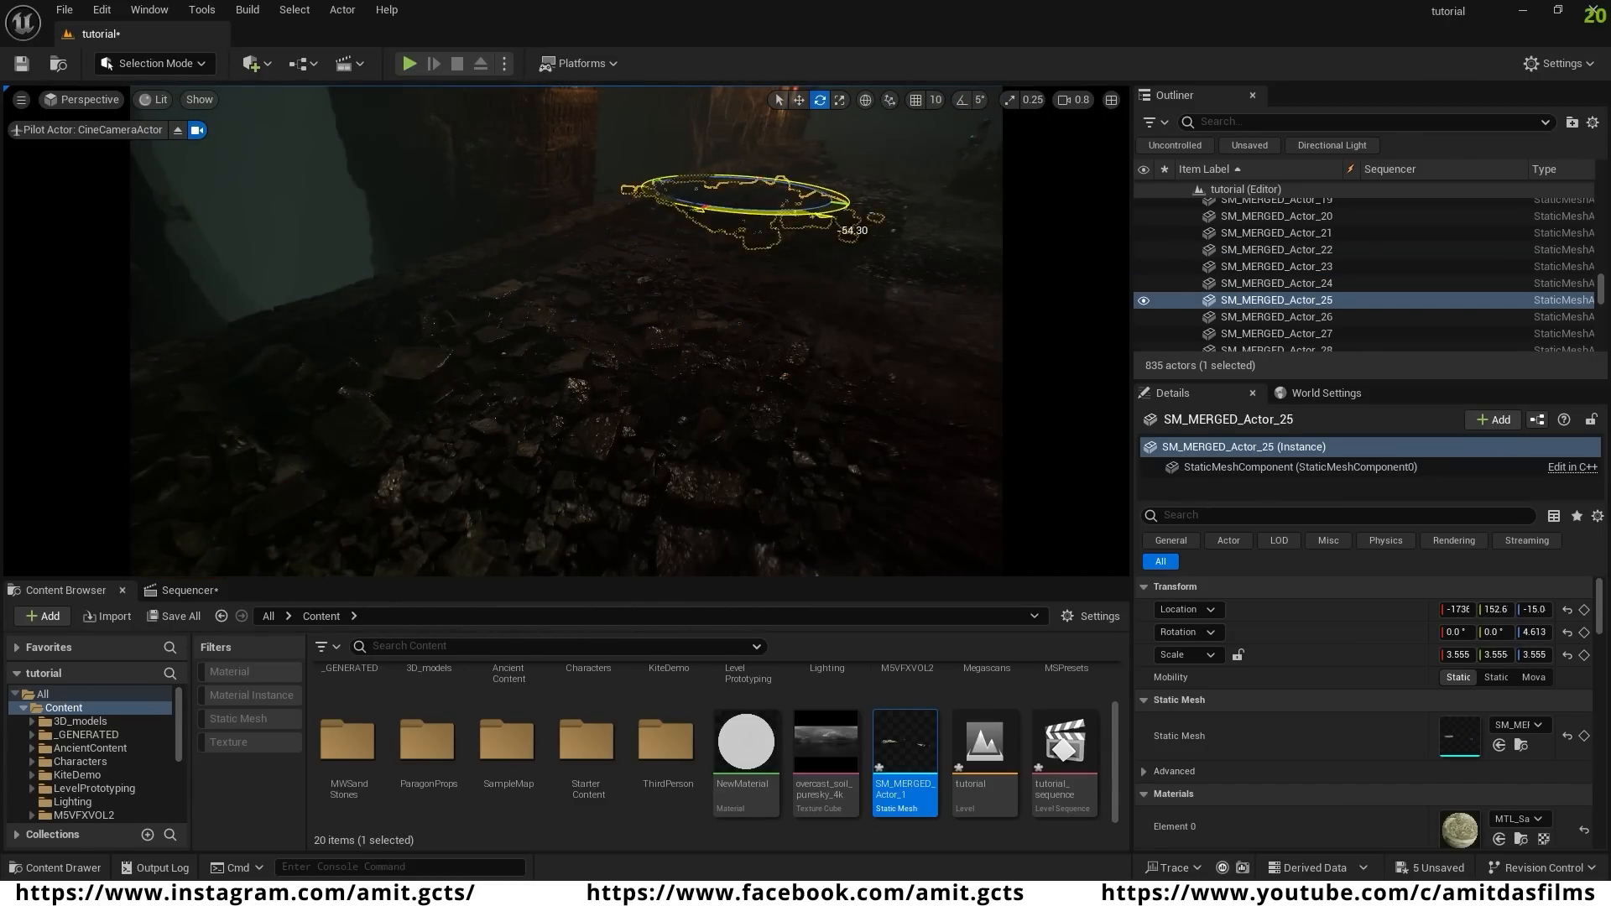
- Duplicate a foreground stone pile onto the opposite edge of the path, at about X -429, Y -47.8, Z 19.14
left_click(840, 168)
right_click_drag(840, 168, 713, 147)
right_click_drag(647, 378, 592, 437)
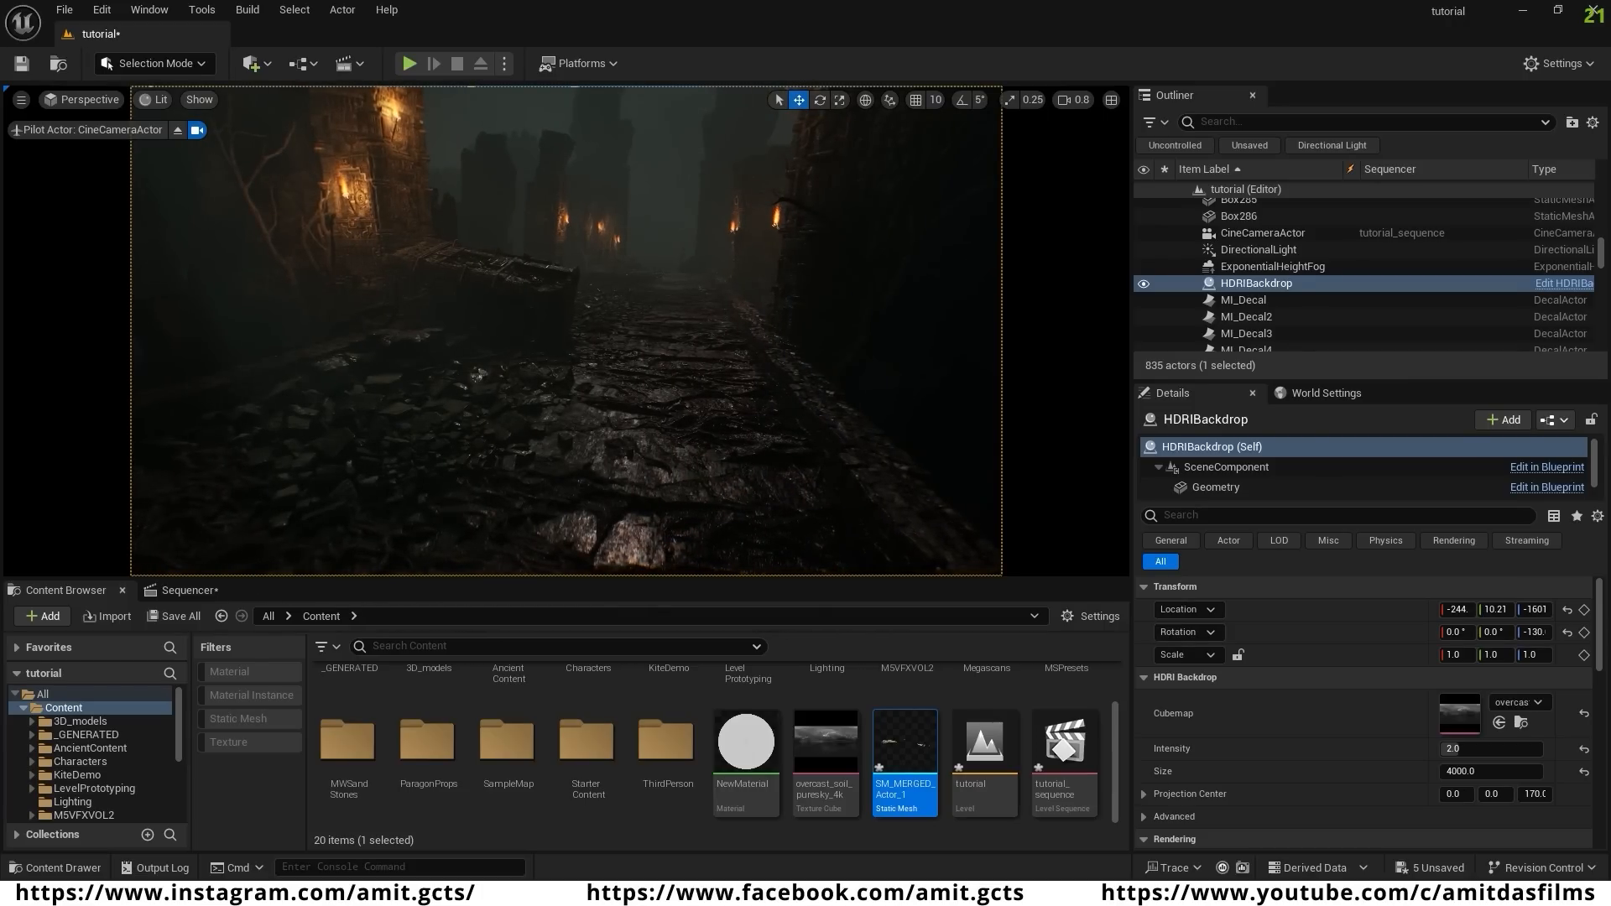
left_click(509, 472)
left_click_drag(332, 375, 349, 371, "alt")
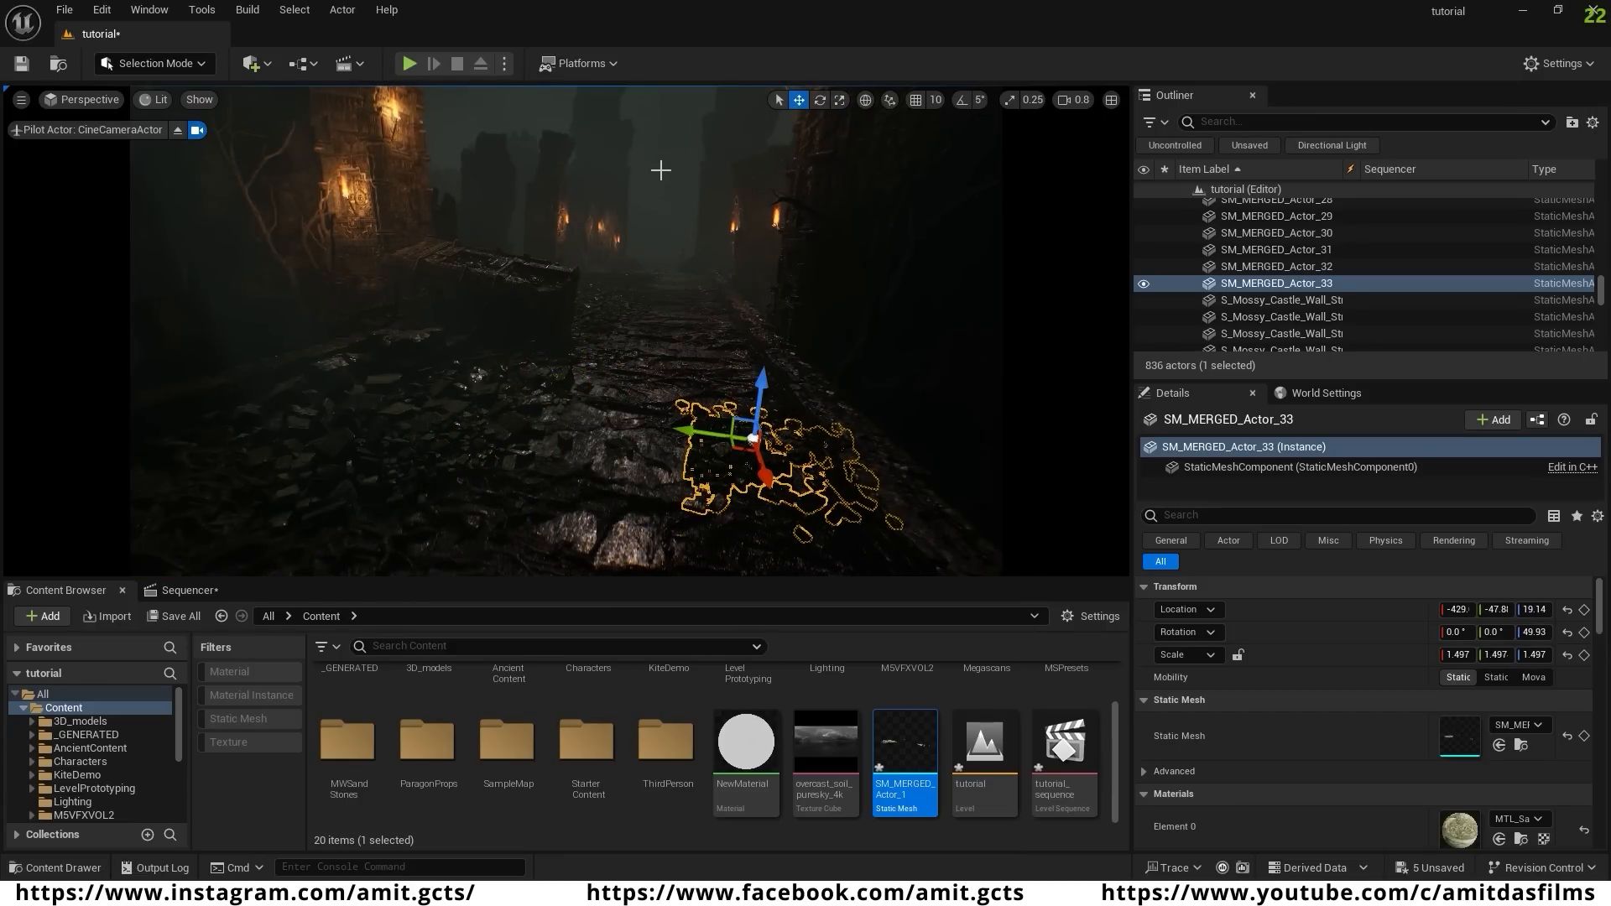
left_click(526, 198)
mouse_move(525, 198)
right_mouse_down()
mouse_move(475, 173)
mouse_move(511, 215)
mouse_move(500, 206)
mouse_move(458, 249)
mouse_move(462, 208)
mouse_move(515, 203)
right_mouse_up()
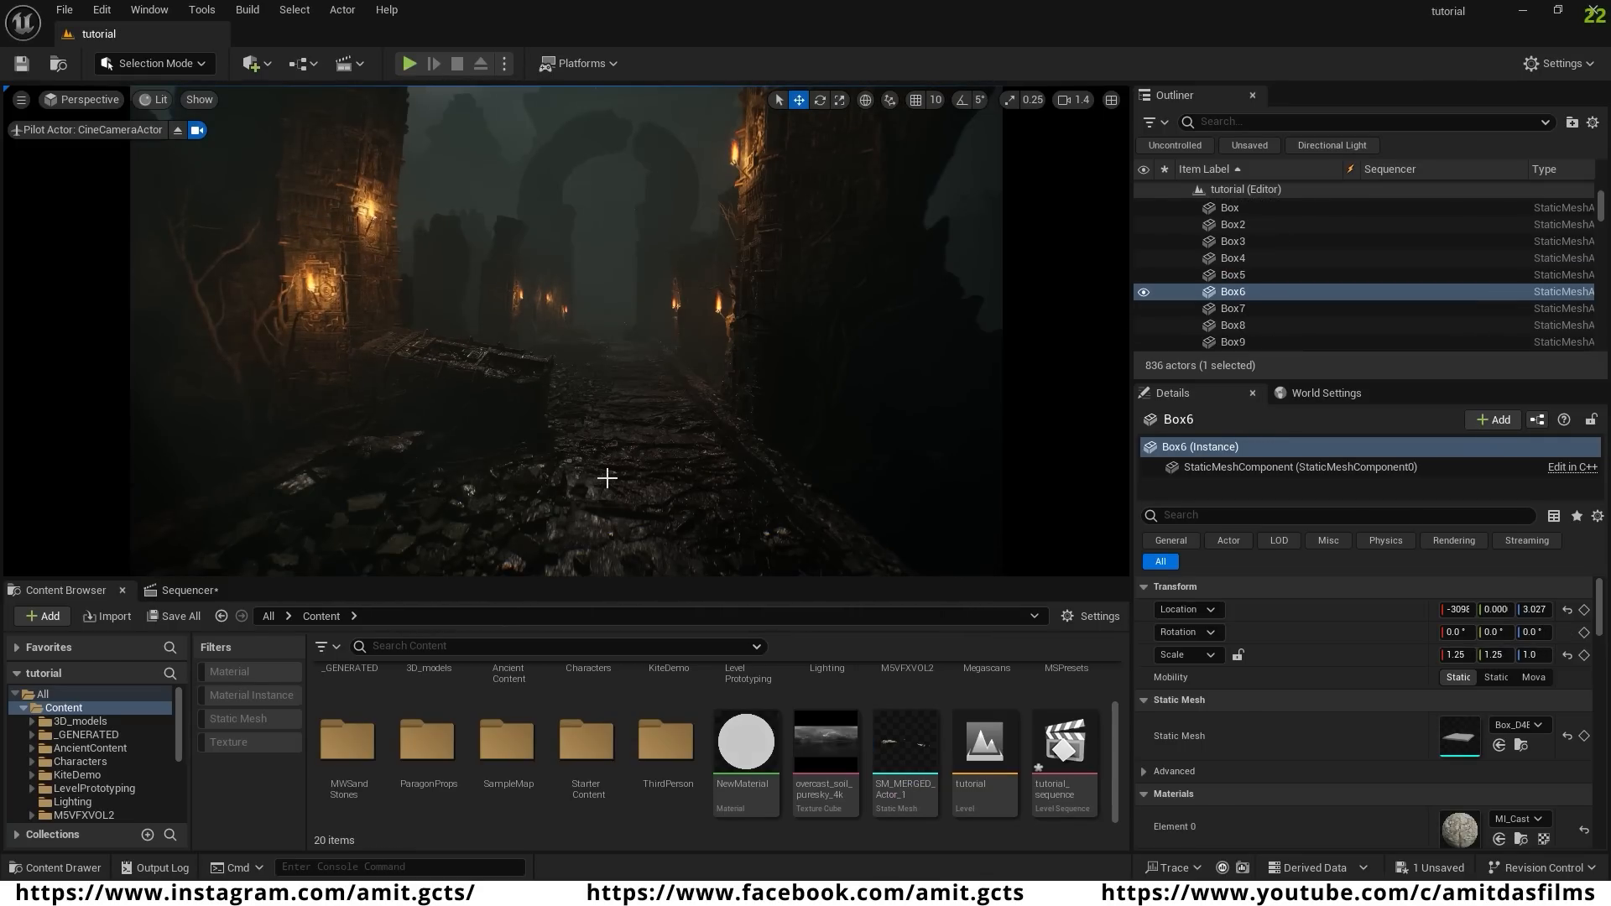
- Duplicate the S_Mossy_Forest_Roots patch at the far end of the path and move the copy over the bare ground
right_click_drag(607, 478, 587, 477)
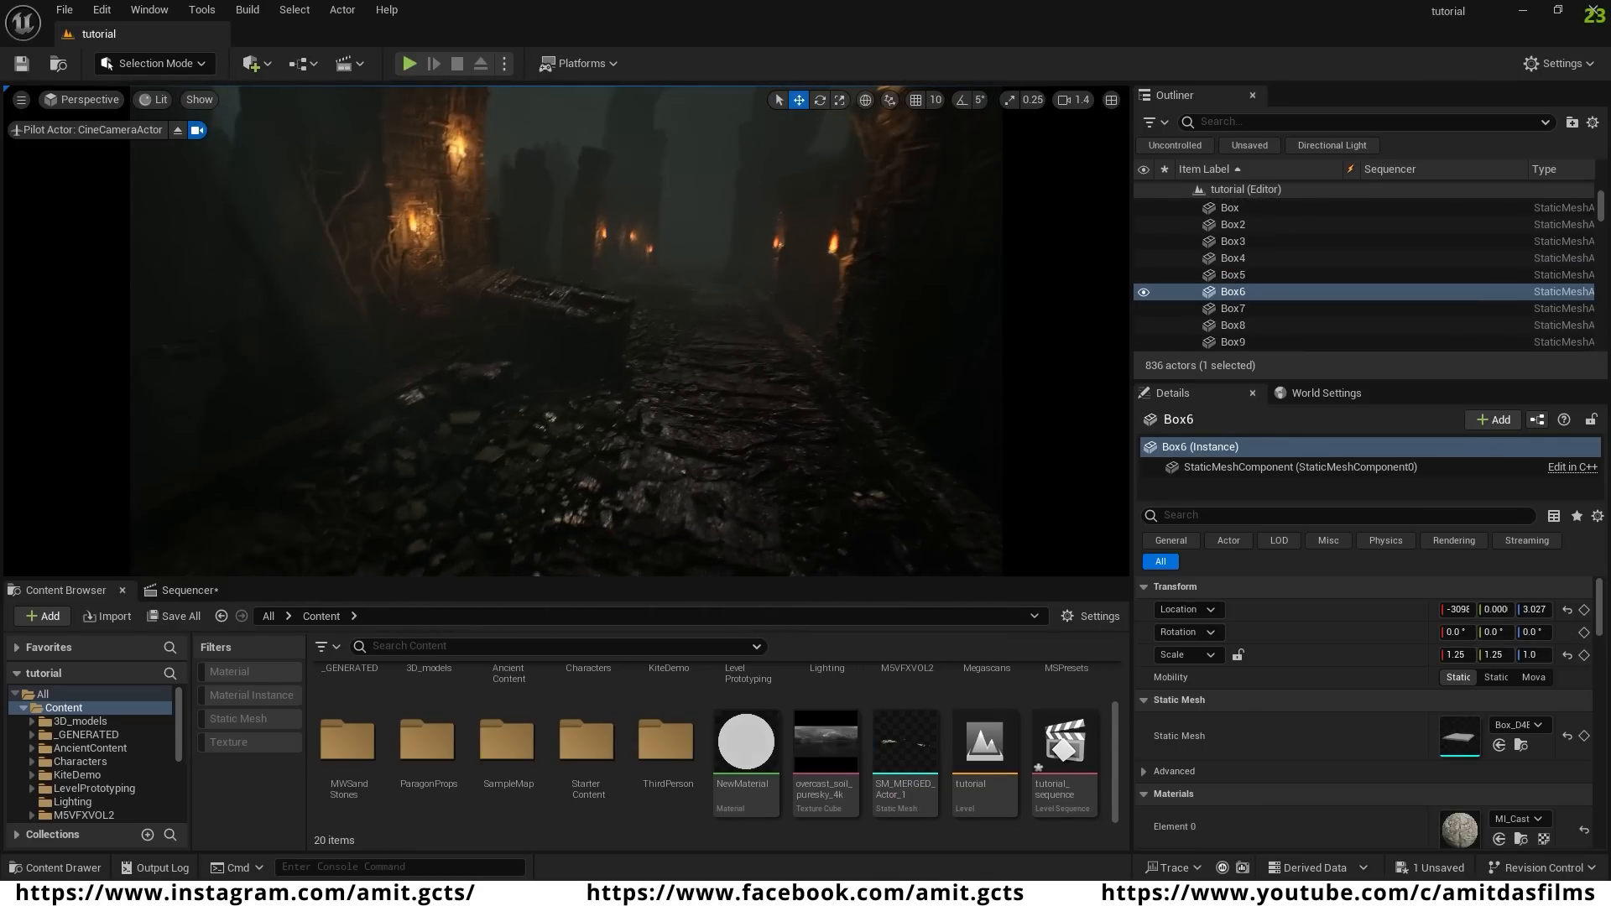
right_click_drag(706, 431, 789, 436)
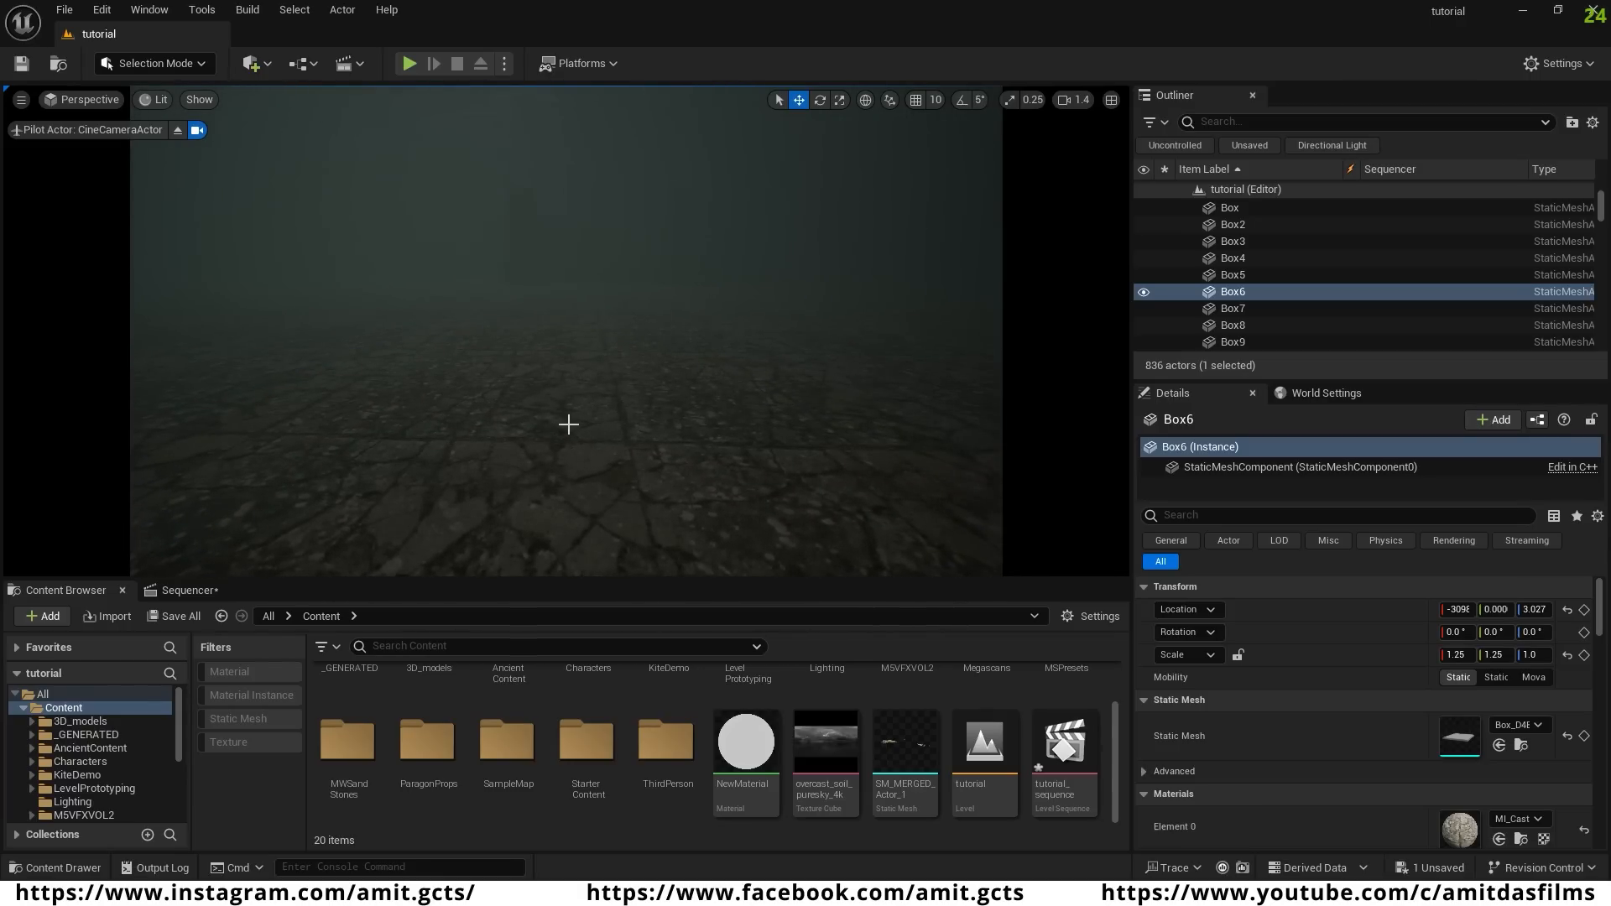
key("ctrl+z")
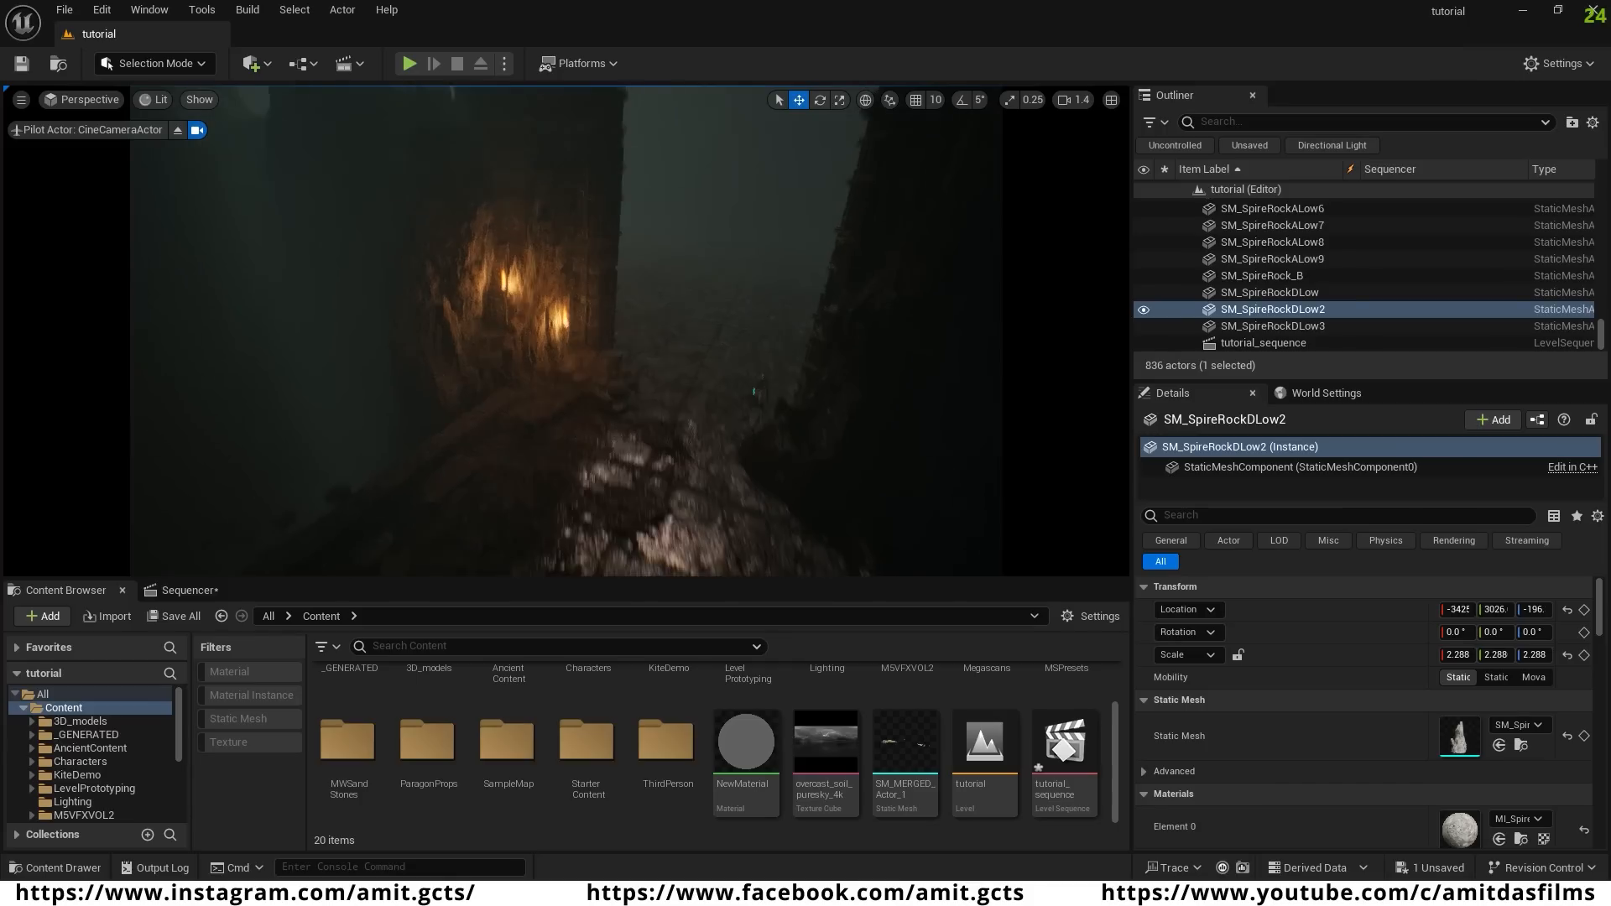
left_click(620, 447)
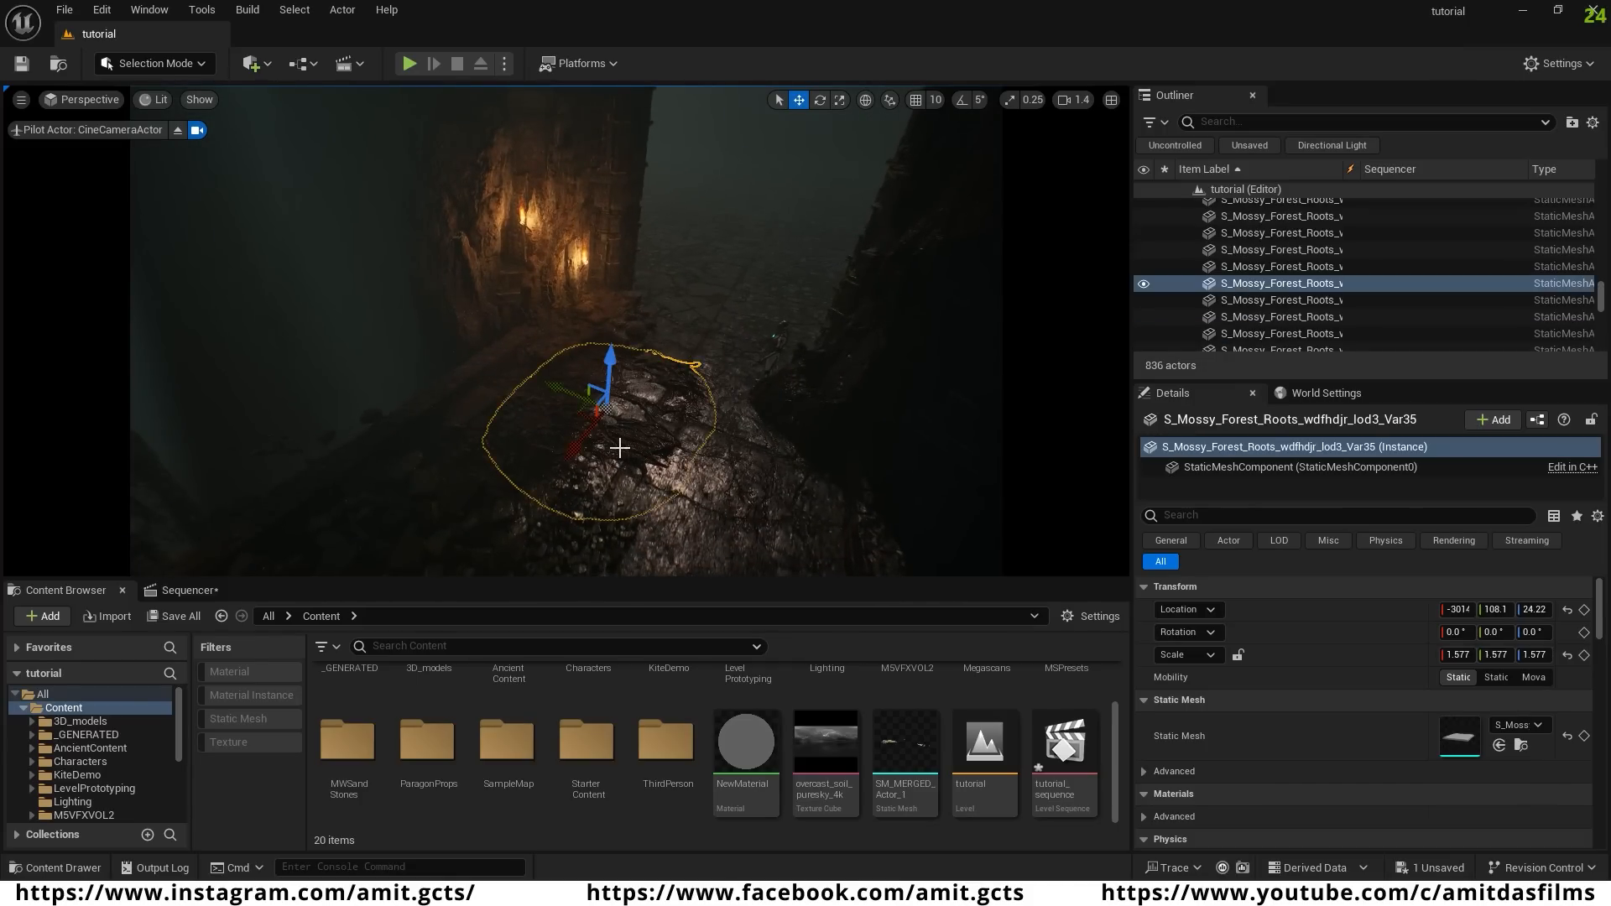
left_click_drag(573, 453, 636, 403, "alt")
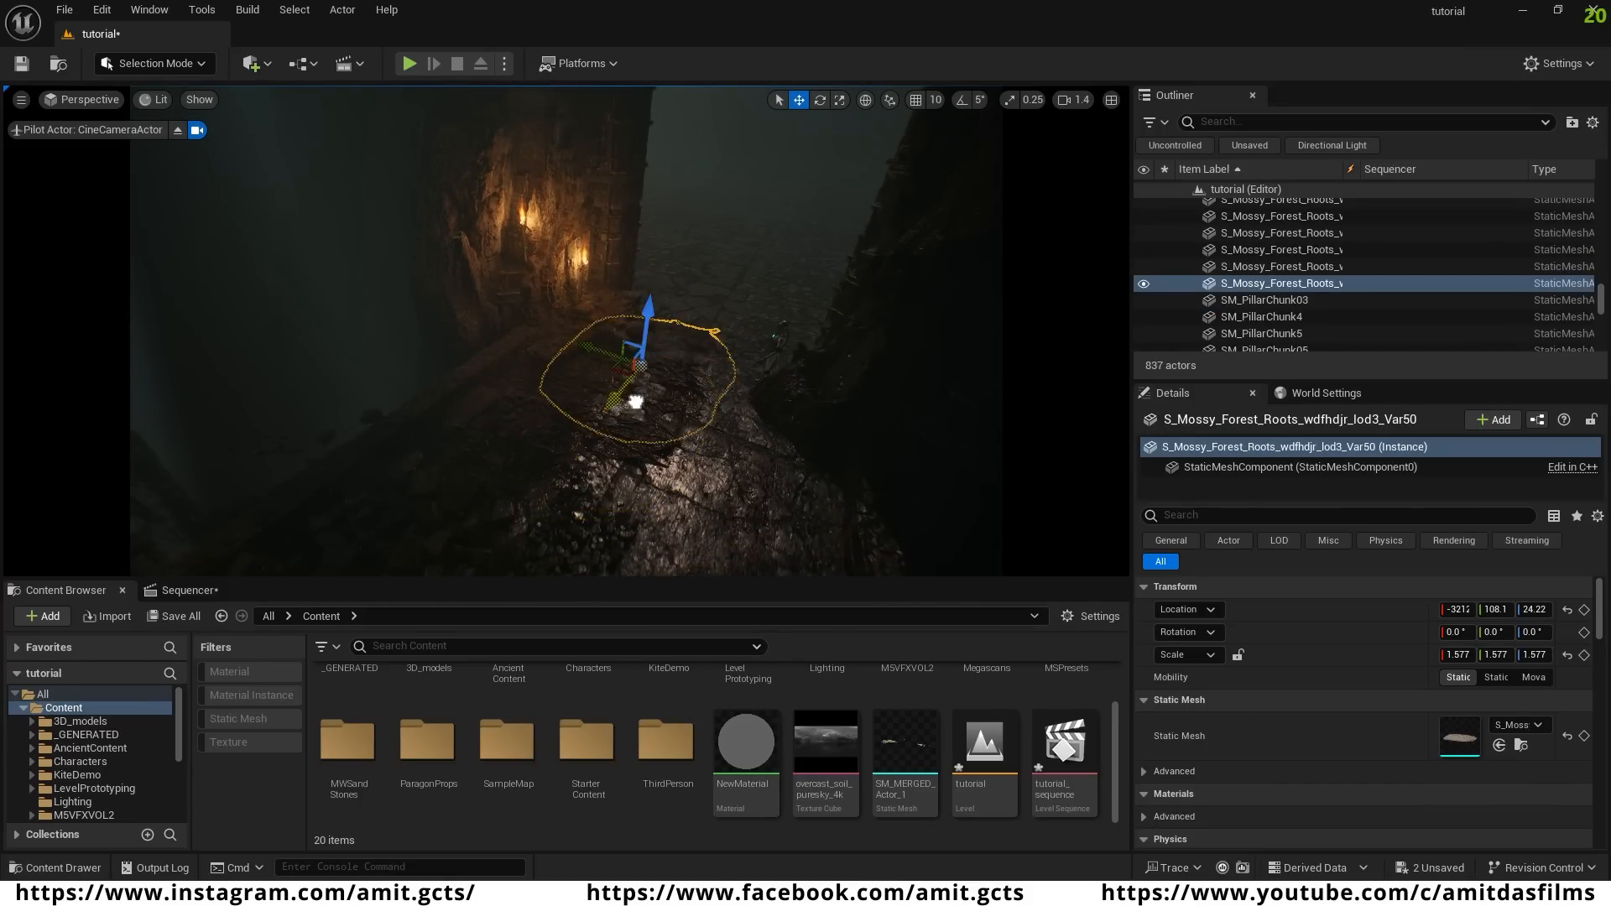
key("w")
right_click_drag(737, 296, 806, 353)
left_click_drag(504, 352, 407, 277)
left_click_drag(357, 329, 206, 386)
right_click_drag(206, 386, 436, 374)
- Add three more copies of the mossy roots patch next to each other on the bare ground
left_click_drag(441, 373, 638, 323, "alt")
mouse_move(659, 310)
left_mouse_down("alt")
mouse_move(686, 299)
mouse_move(671, 290)
left_mouse_up("alt")
left_click_drag(638, 302, 492, 316, "alt")
right_click_drag(492, 317, 352, 352)
- Select four of the mossy roots patches and duplicate them as a group farther across the ground
left_click(296, 357, "ctrl")
left_click(285, 377, "ctrl")
left_click(445, 306, "ctrl")
left_click_drag(436, 313, 839, 265, "alt")
right_click_drag(839, 265, 932, 264)
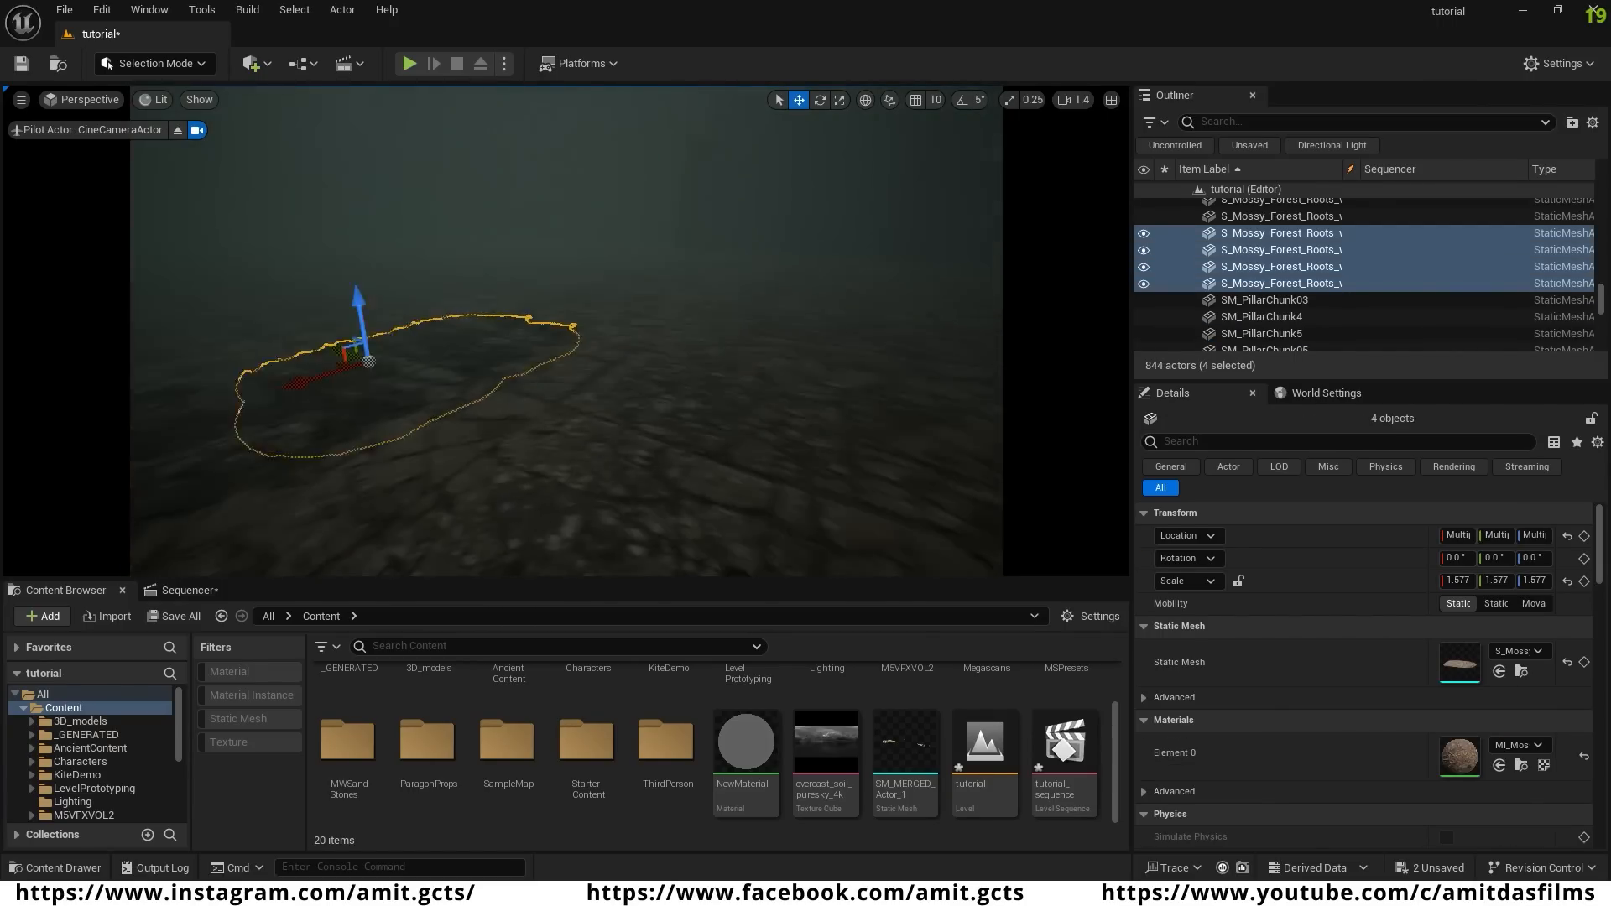
- Duplicate the four-patch roots group four more times to cover the open ground up to the large rock
left_click_drag(313, 366, 680, 424, "alt")
right_click_drag(680, 424, 755, 411)
left_click_drag(575, 376, 663, 445, "alt")
right_click_drag(663, 444, 739, 462)
left_click_drag(470, 402, 495, 269, "alt")
left_click_drag(554, 277, 371, 255, "alt")
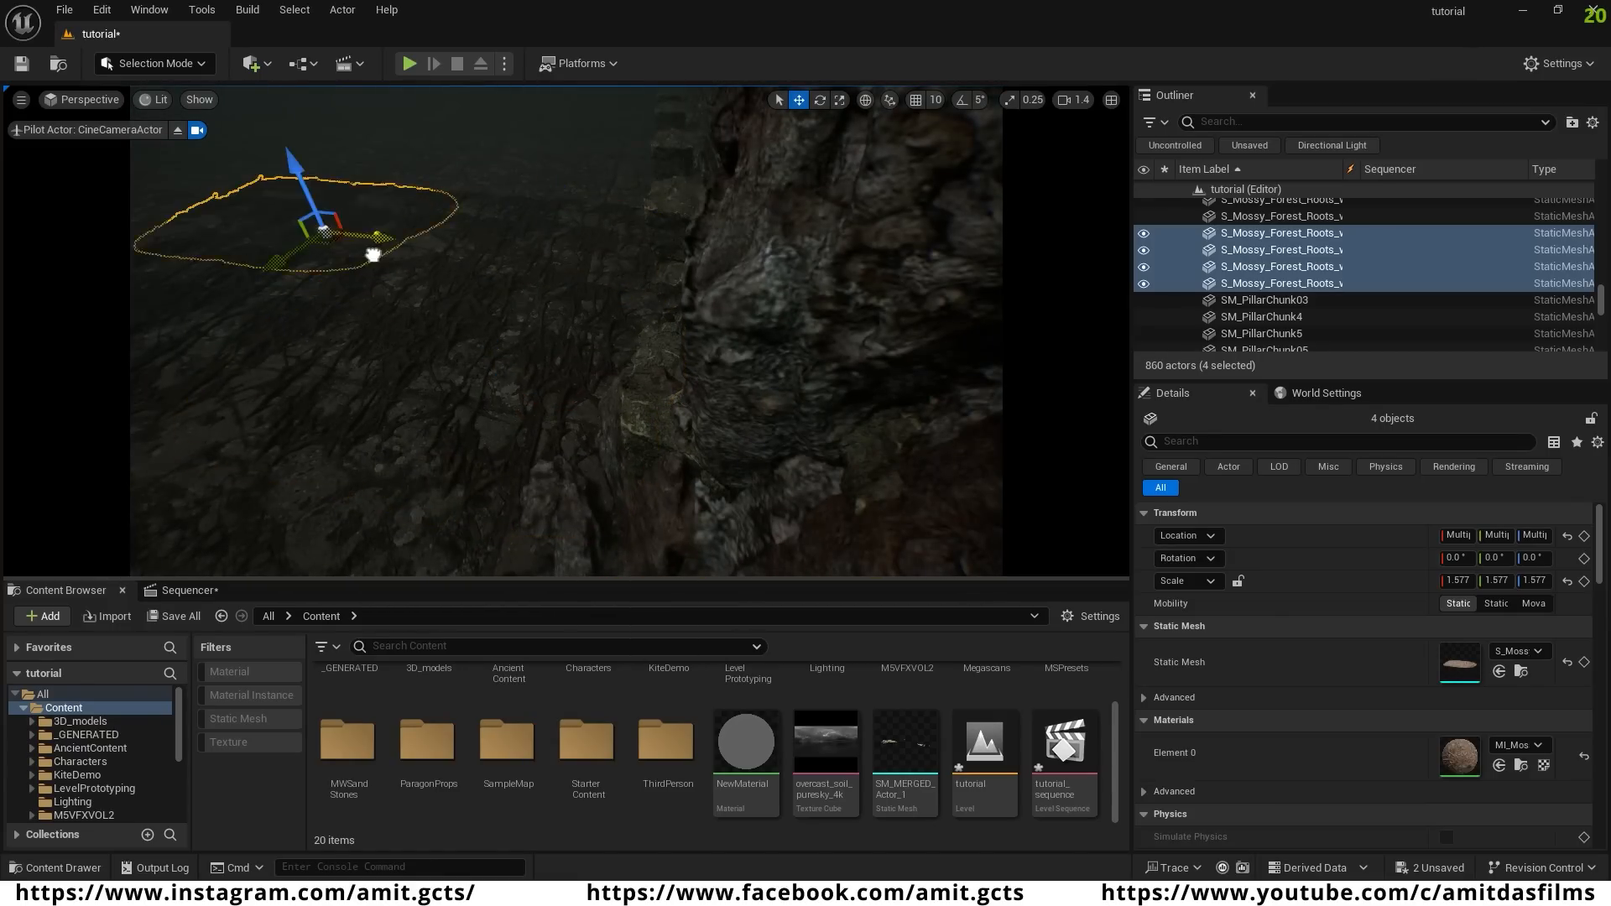
right_click_drag(370, 255, 286, 239)
- Continue duplicating the four roots patches to fill the remaining bare ground behind the pillars
left_click_drag(564, 283, 420, 251, "alt")
left_click_drag(390, 253, 480, 229, "alt")
left_click_drag(627, 253, 746, 281, "alt")
left_click_drag(705, 310, 540, 467, "alt")
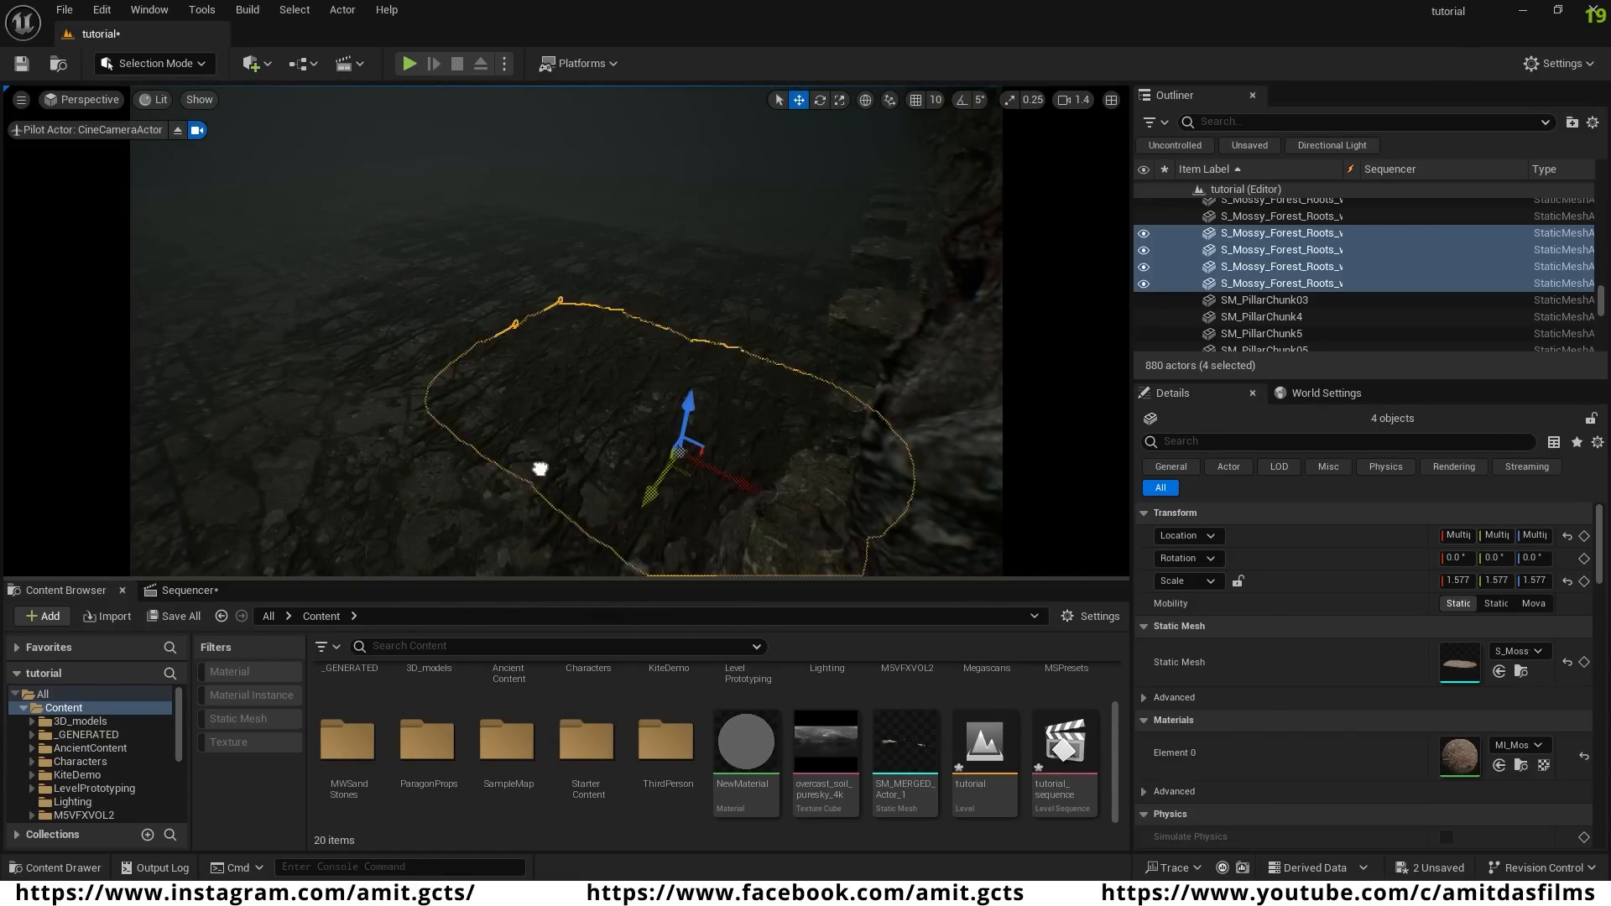
left_click_drag(721, 458, 338, 317, "alt")
right_click_drag(338, 316, 210, 306)
left_click_drag(709, 335, 226, 316)
right_click_drag(227, 315, 109, 316)
right_click_drag(546, 468, 177, 394)
right_click_drag(583, 488, 525, 343)
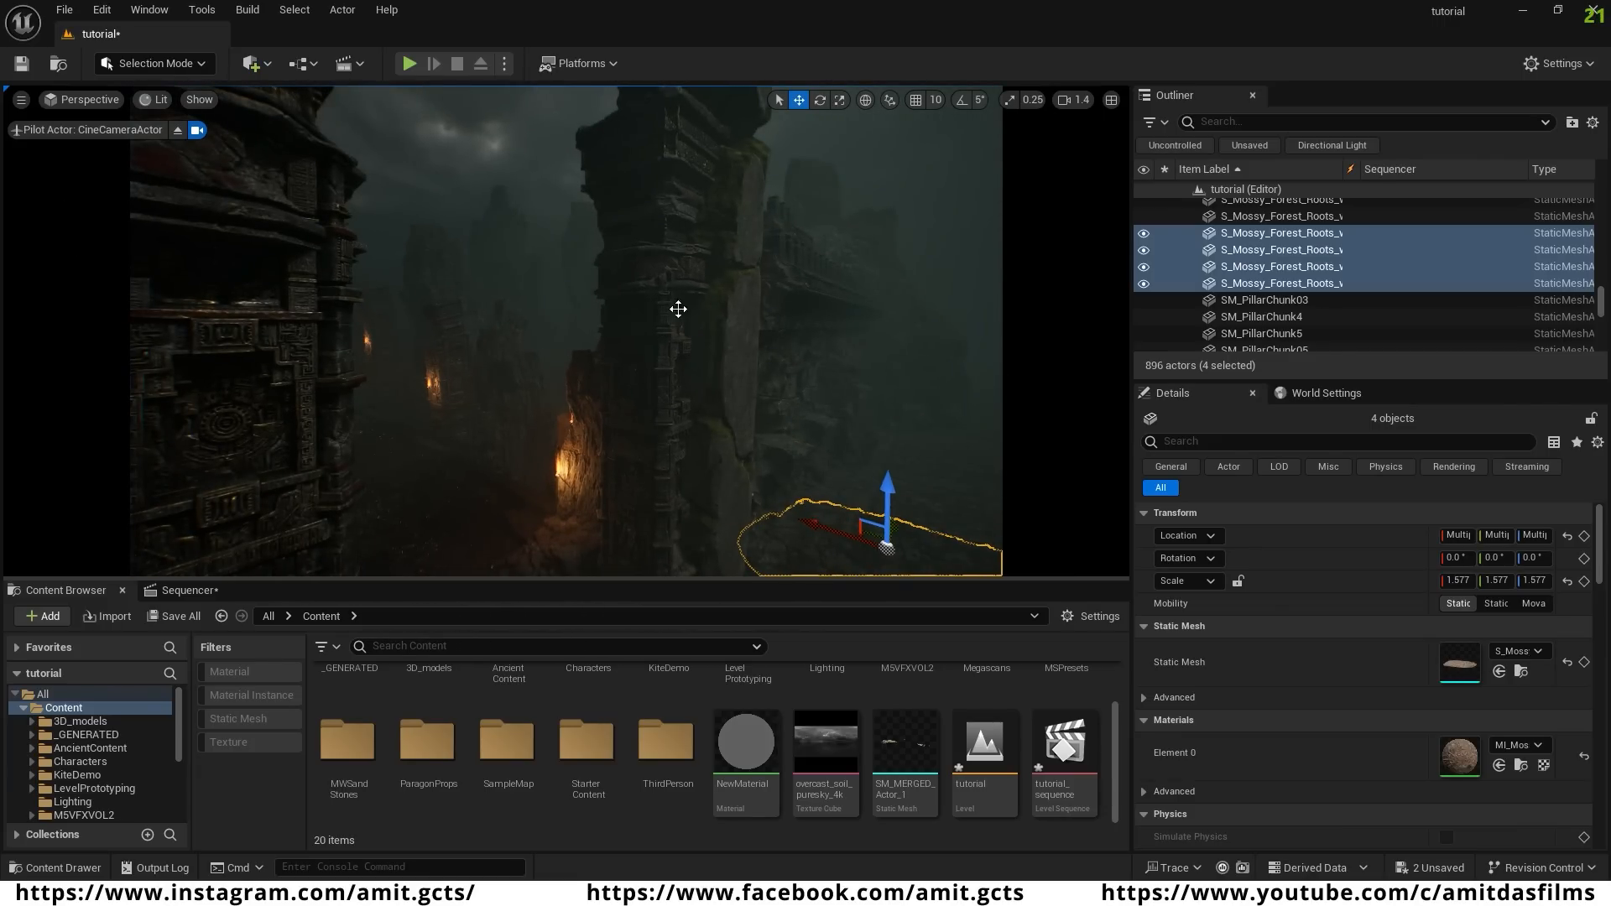
- Duplicate the SM_Pillar_M_01_Crown block beside its pillar at about X -3975 and tip the copy onto its side, to about 85.65° in Y
left_click(679, 309)
right_click_drag(678, 309, 386, 256)
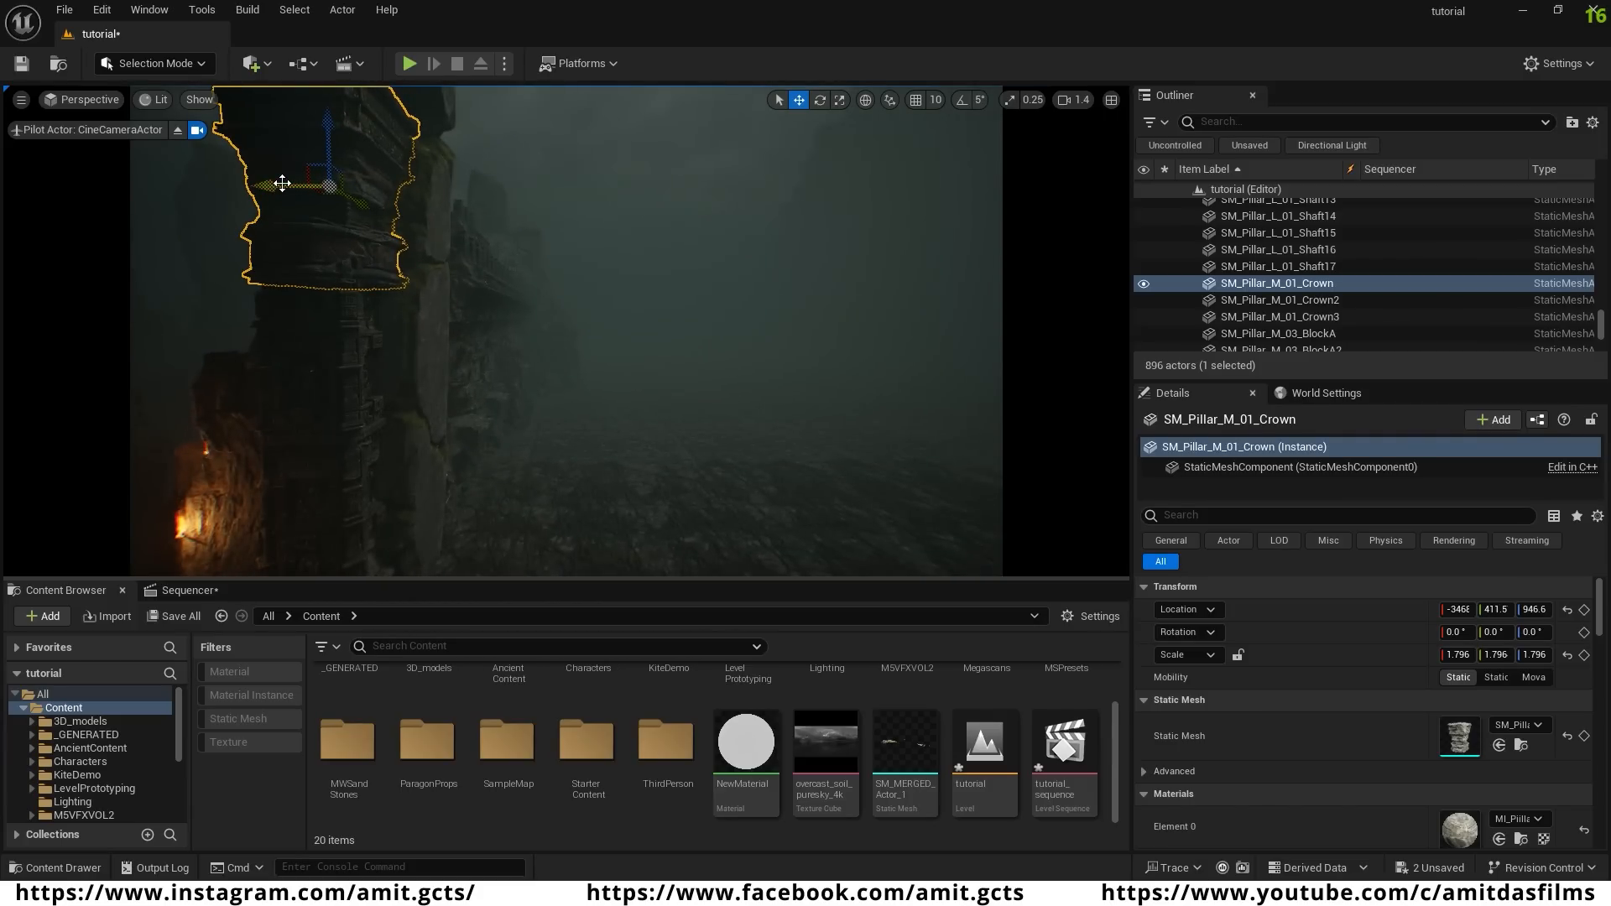
left_click_drag(282, 183, 497, 155, "alt")
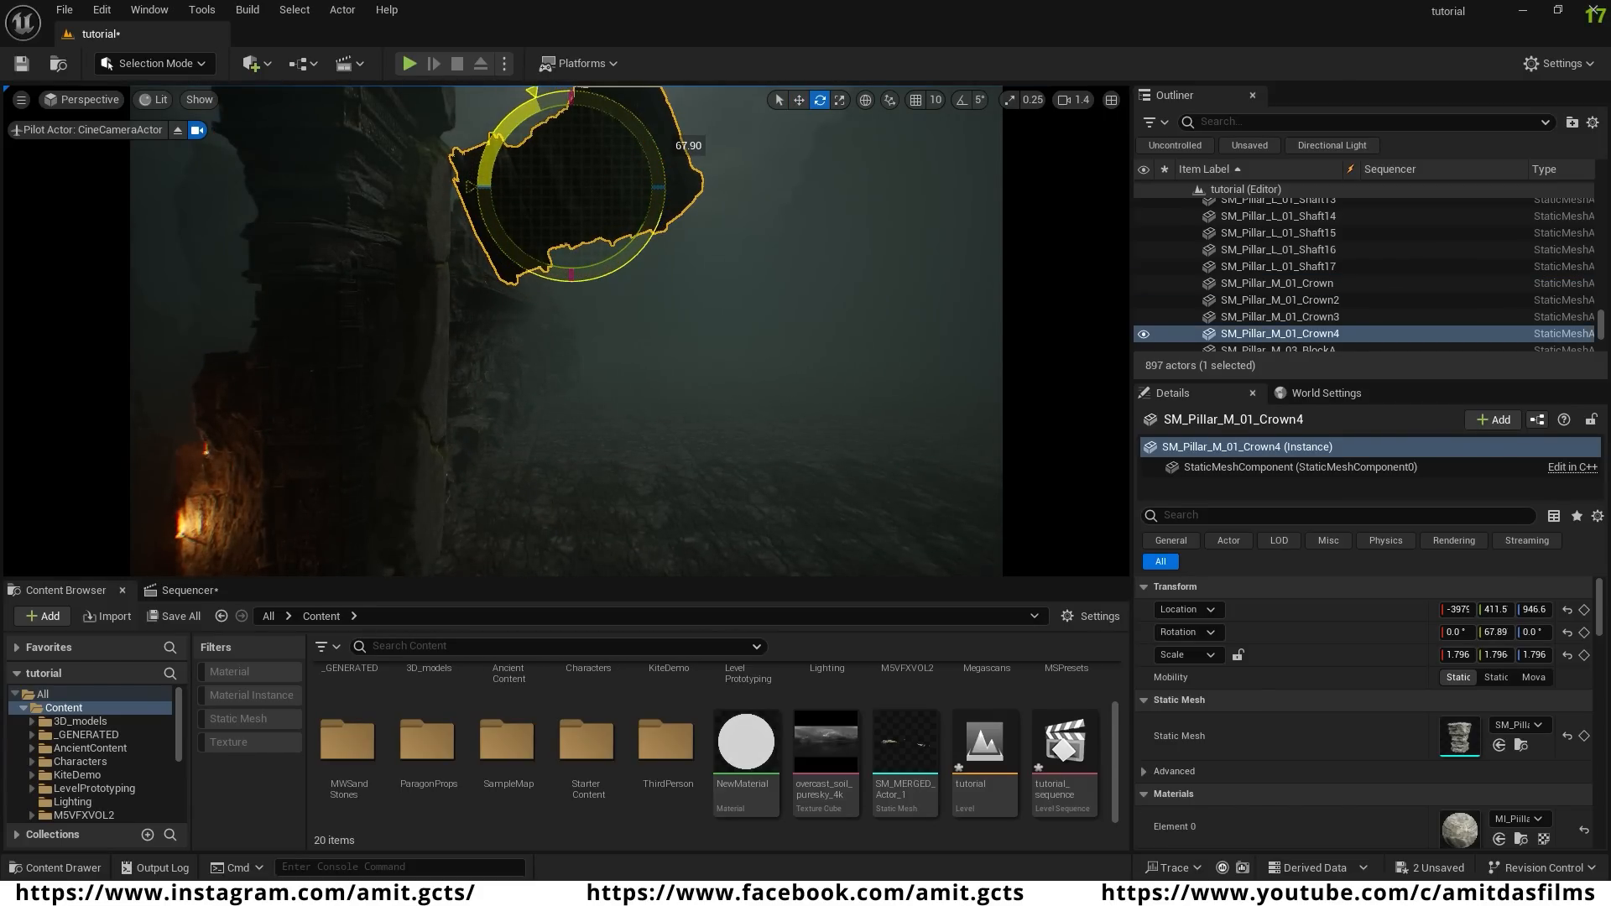
right_click_drag(581, 423, 611, 357)
left_click_drag(495, 328, 454, 245)
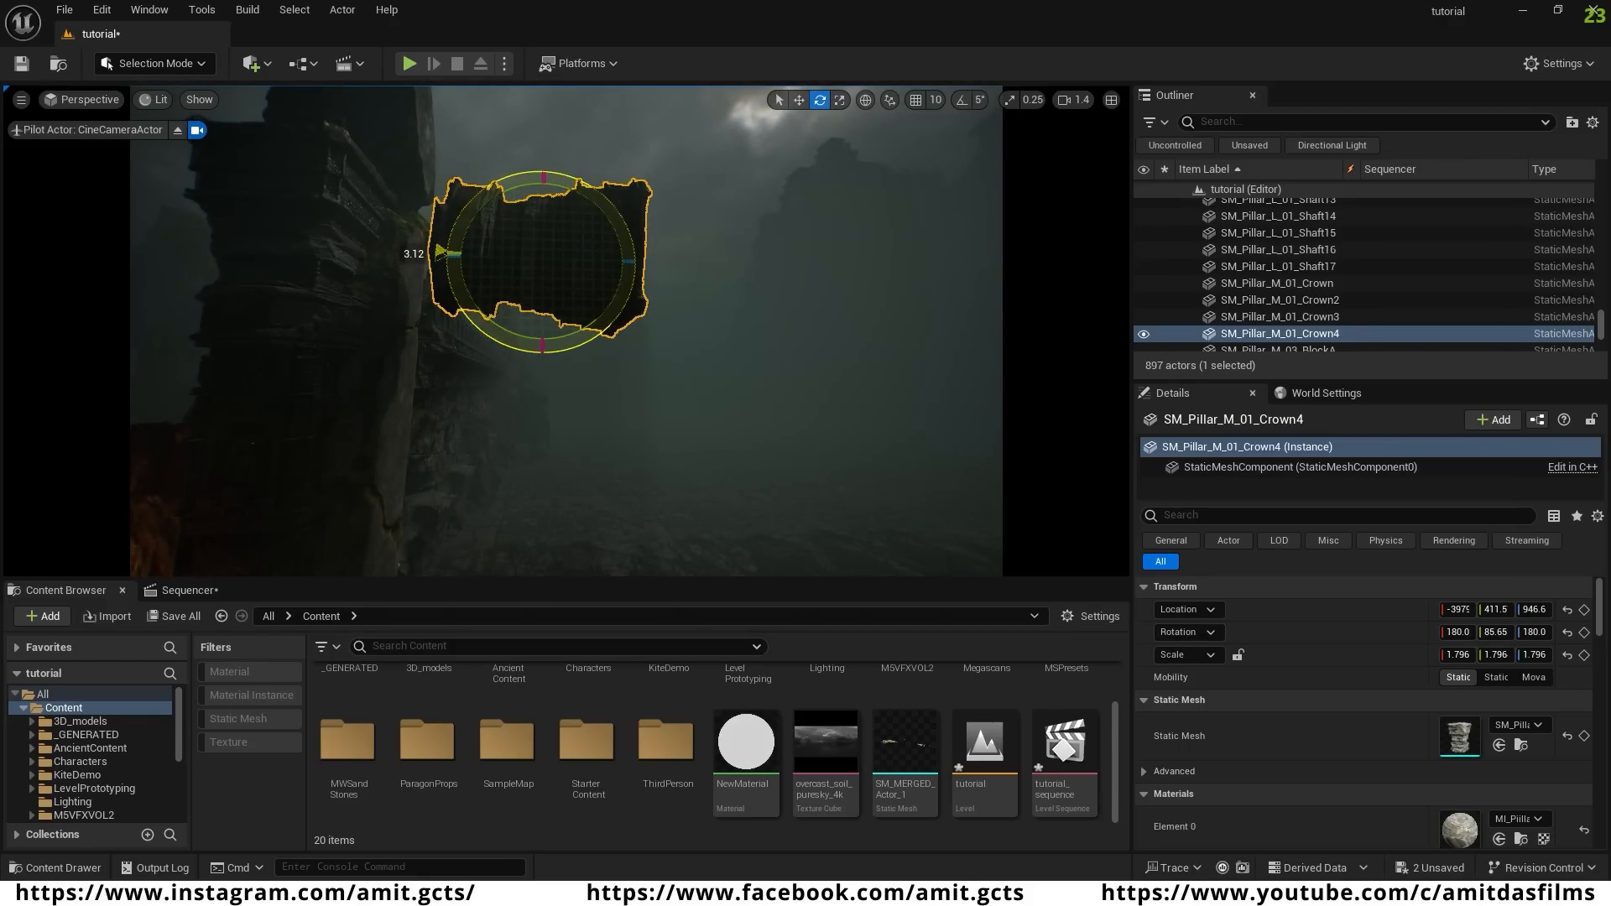
- Lower the tipped crown block to the ground at about Z 303.3, enlarge it to about 3.739 scale and adjust its position
left_click_drag(543, 202, 537, 505)
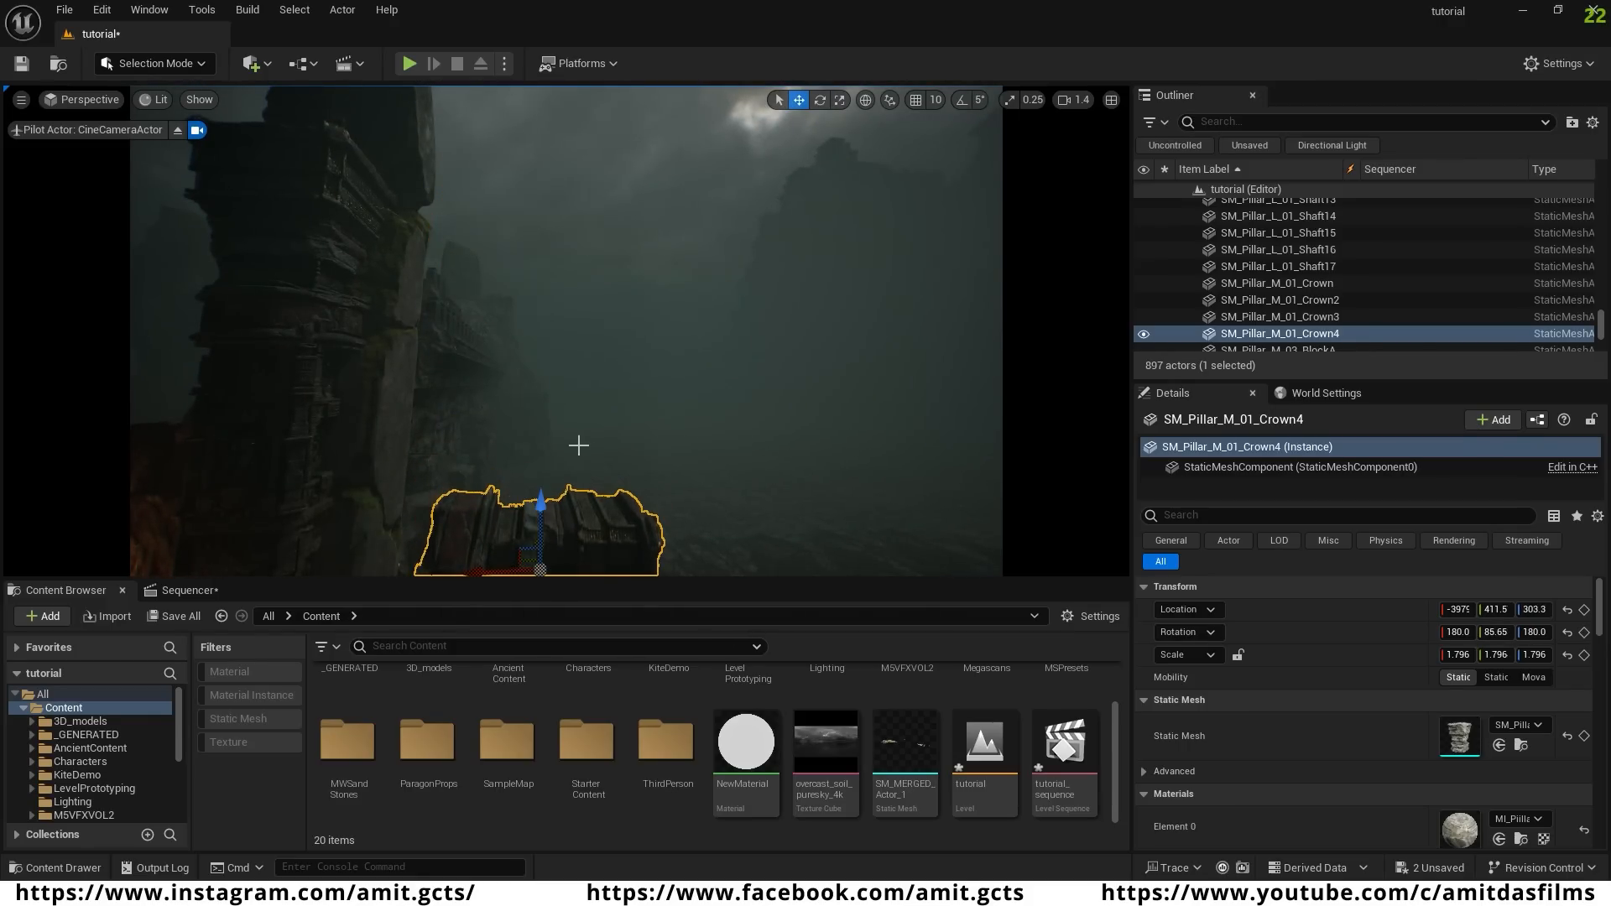
right_click_drag(580, 445, 533, 520)
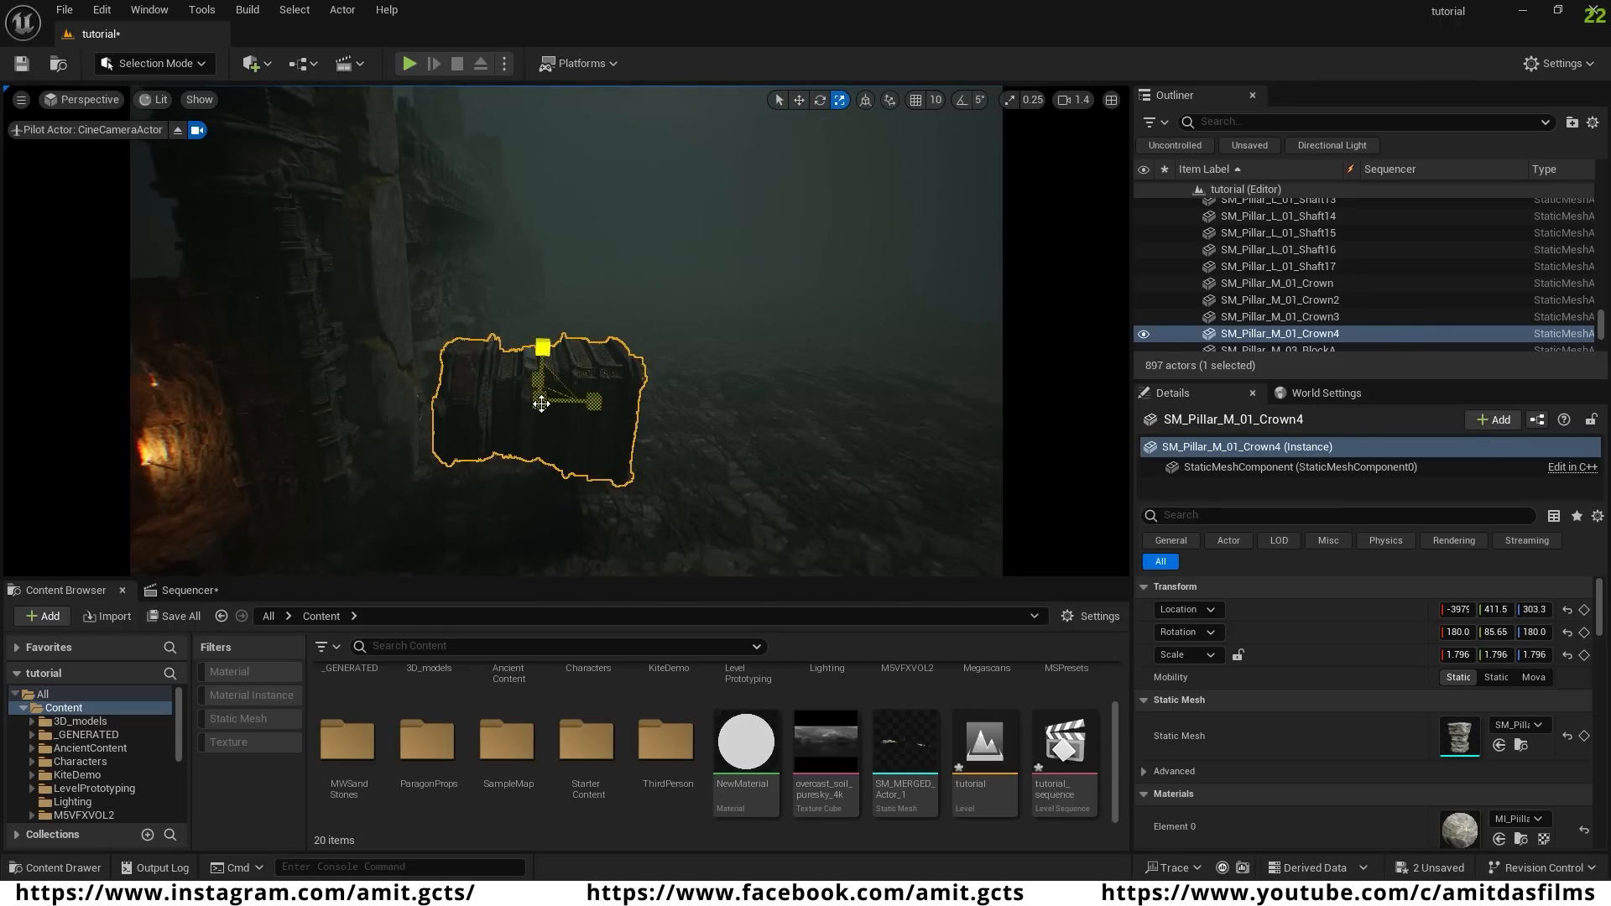
left_click_drag(543, 345, 541, 446)
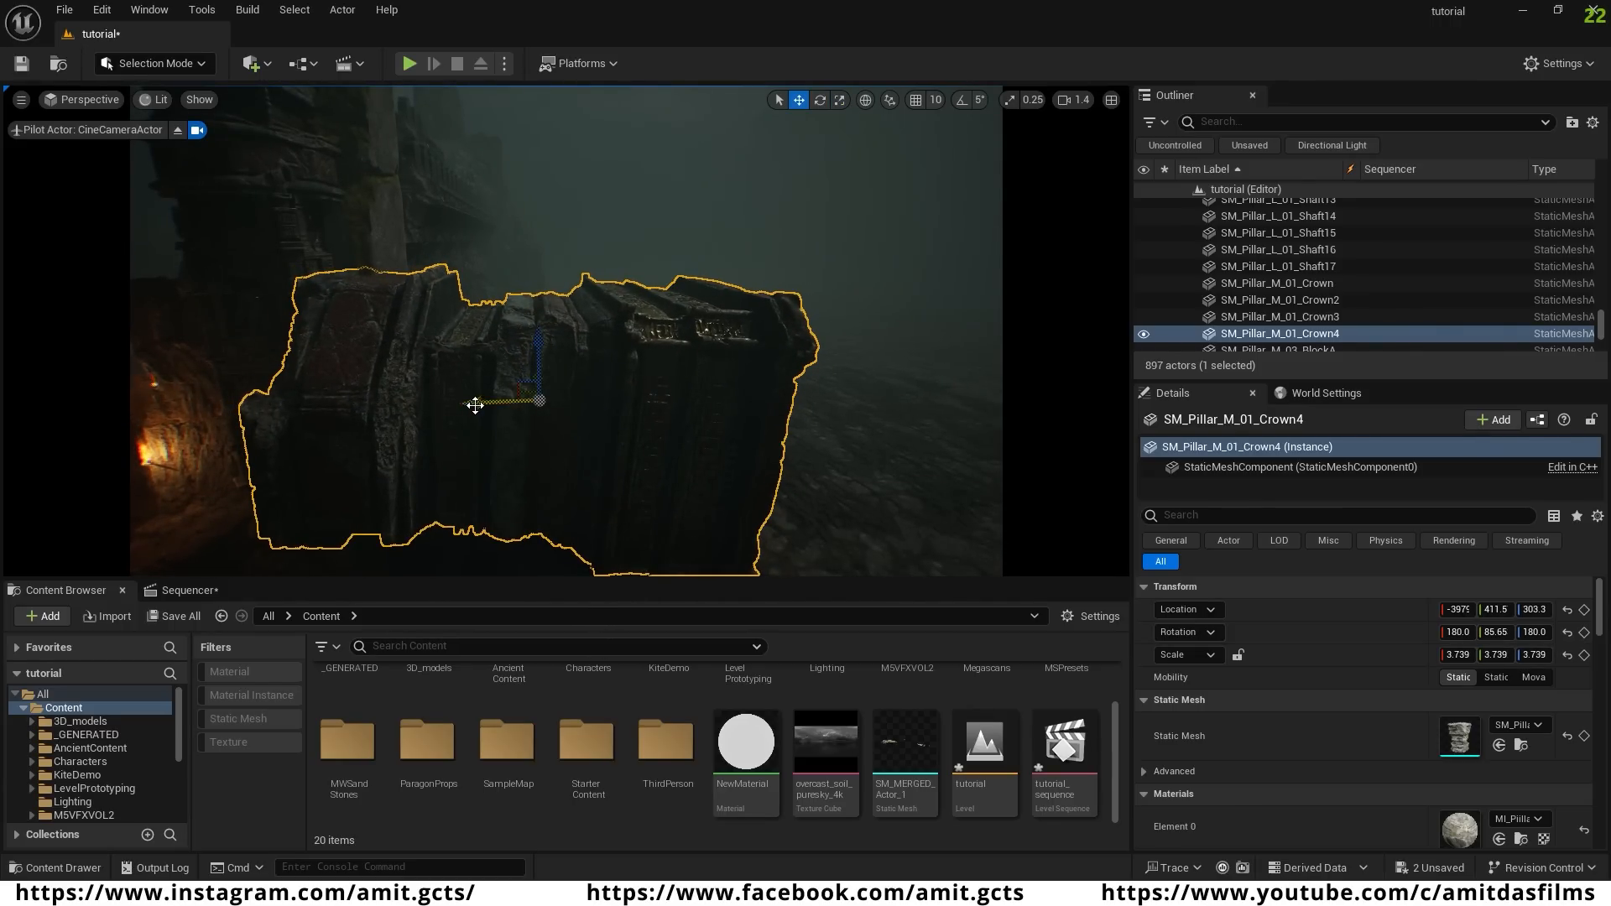
left_click_drag(475, 406, 491, 345)
right_click_drag(641, 455, 573, 385)
- Duplicate the SM_Pillar_L_01_Shaft4 pillar section out beyond the fallen crown block and lower the copy to the ground
left_click(572, 358)
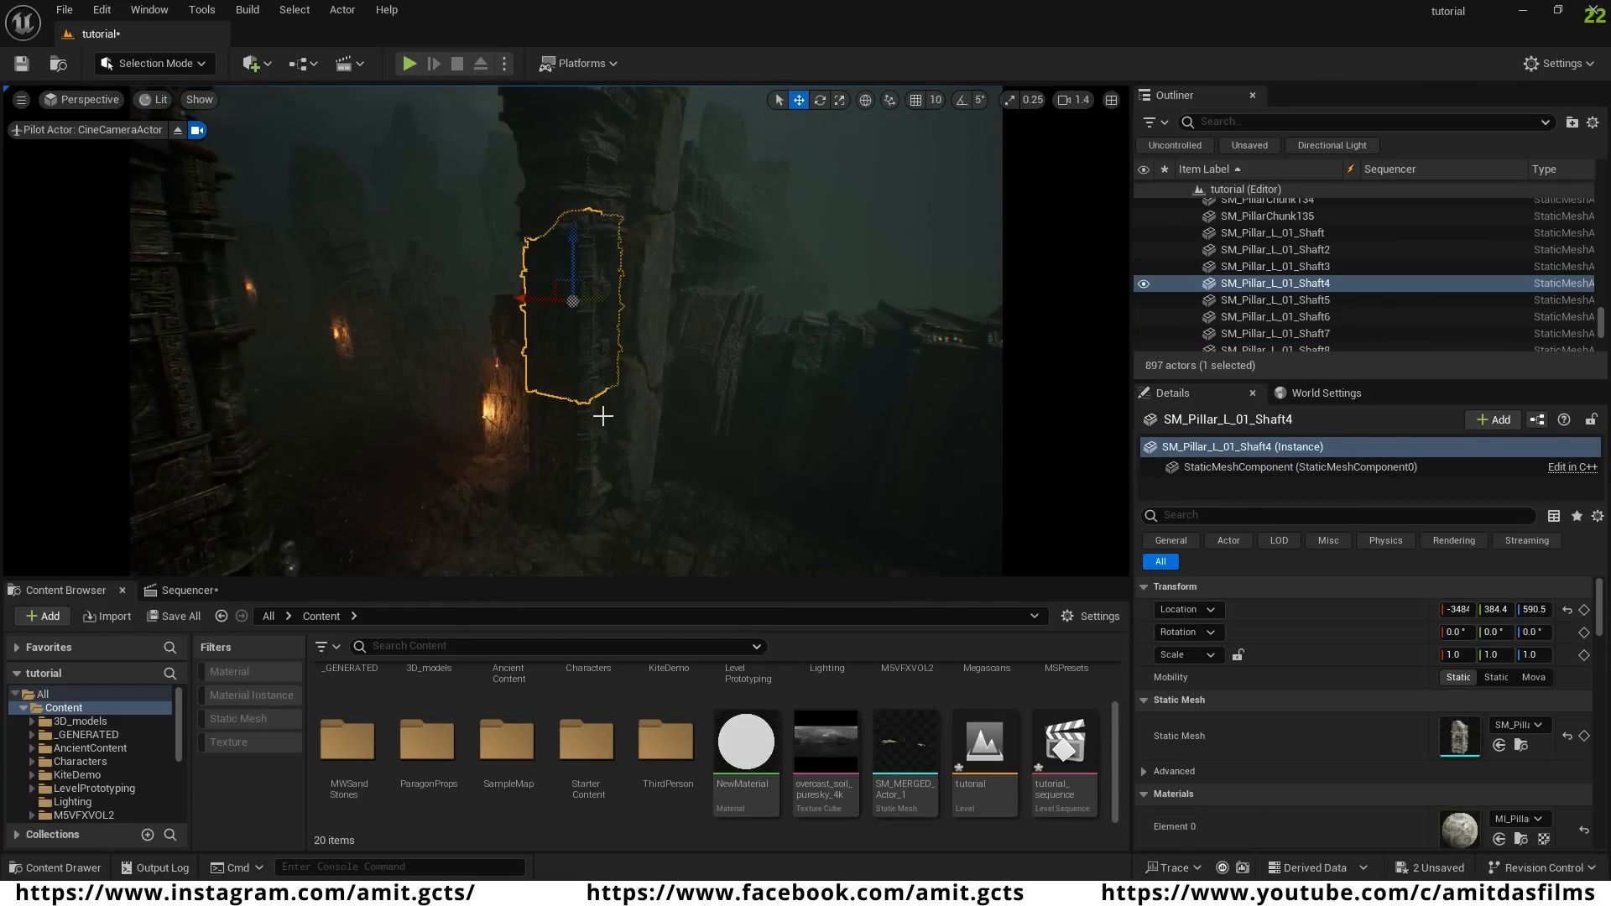
right_click_drag(623, 467, 537, 415)
left_click_drag(270, 300, 873, 297, "alt")
right_click_drag(873, 297, 1175, 297)
left_click_drag(568, 259, 568, 369)
left_click_drag(532, 416, 465, 404)
- Enlarge the copied shaft to about 3.005 scale and lay it down beside the crown block, rotated about 90.88° in X
key("r")
left_click_drag(501, 413, 442, 333)
key("e")
left_click_drag(492, 397, 515, 318)
key("w")
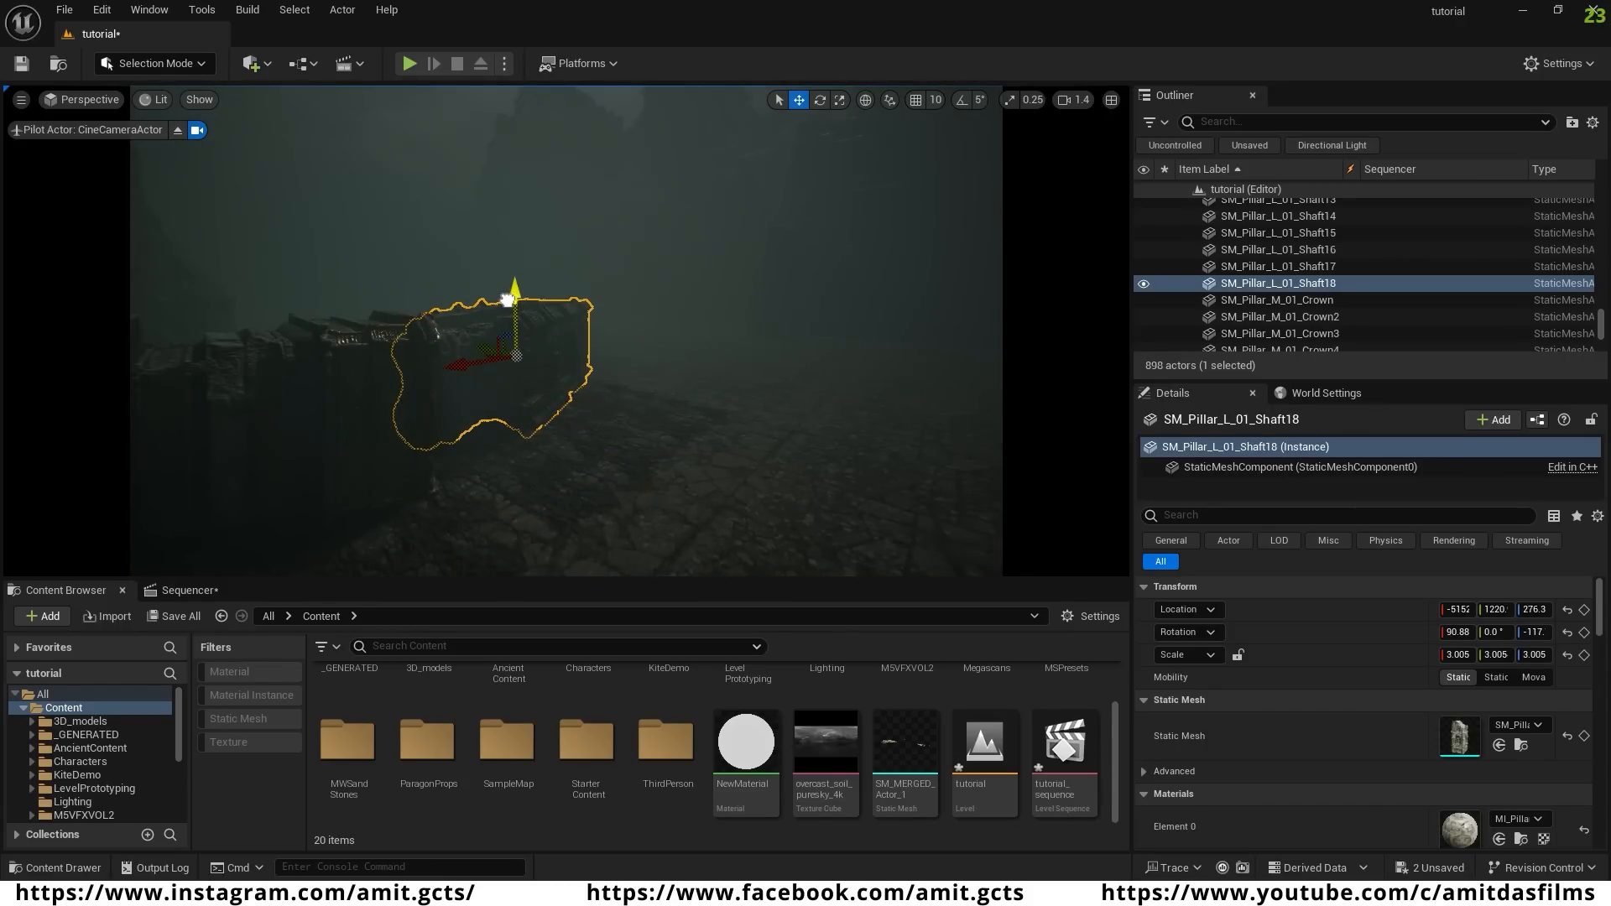
- Move the distant SM_Gate_A7 tower to about X -6451, Y 4856, Z 1698 and turn it to about -7.69° in Z
left_click(519, 140)
mouse_move(518, 139)
right_mouse_down()
mouse_move(394, 143)
mouse_move(521, 159)
mouse_move(519, 140)
right_mouse_up()
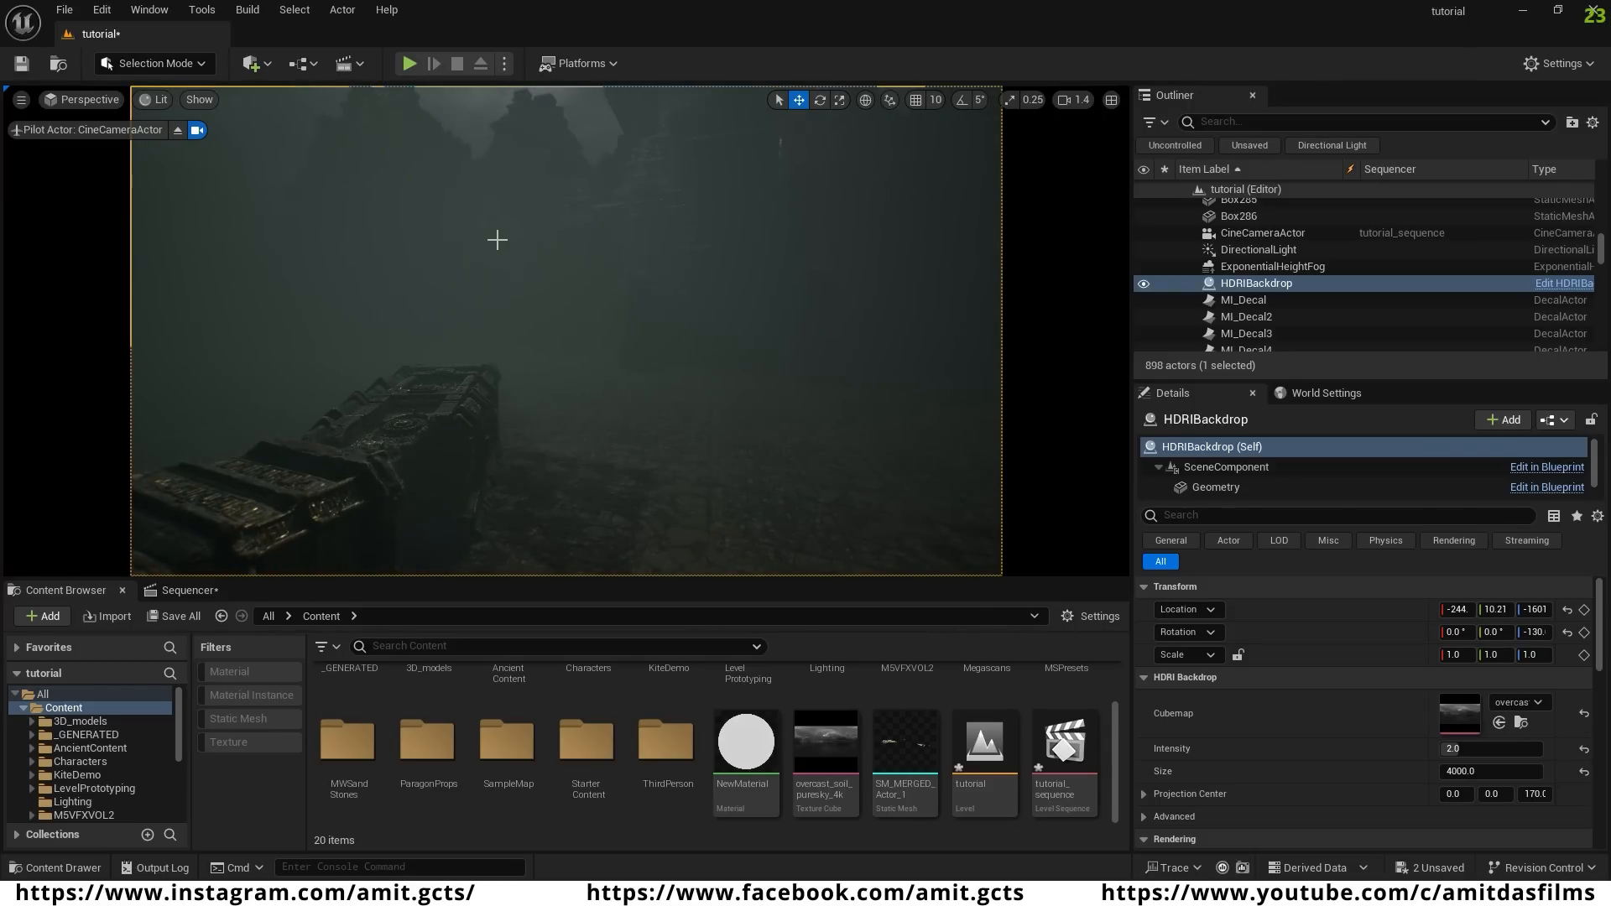
left_click(491, 266)
right_click_drag(574, 366, 470, 386)
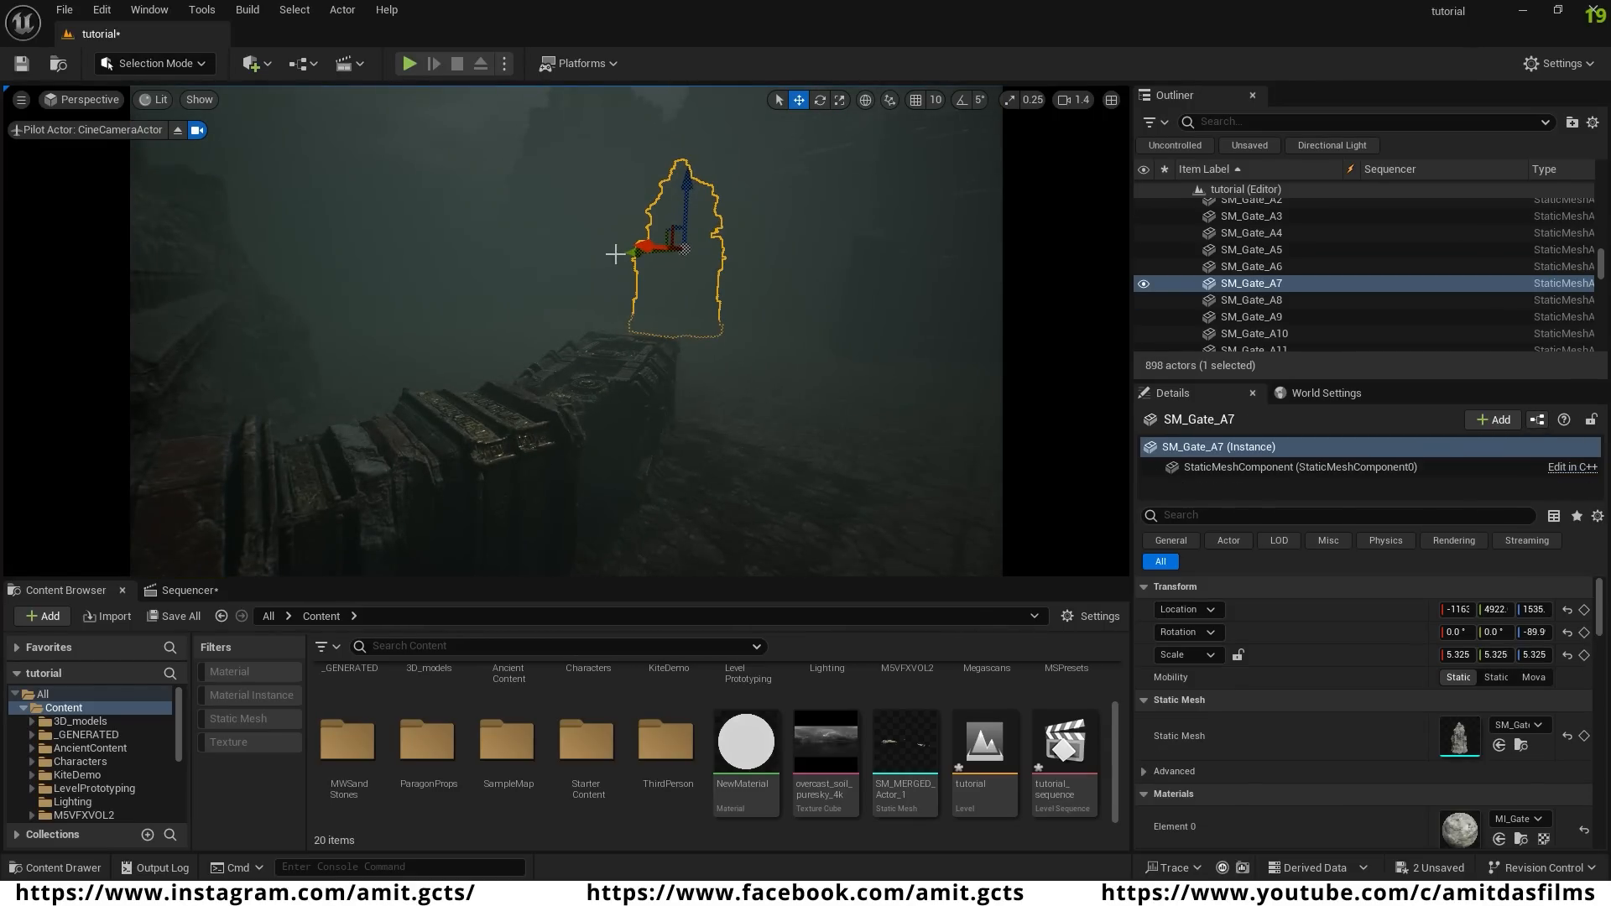
left_click_drag(654, 250, 370, 262, "alt")
key("ctrl+z")
key("ctrl+z")
left_click_drag(653, 247, 446, 245)
key("e")
left_click_drag(446, 241, 395, 235)
key("w")
left_click_drag(486, 186, 486, 167)
right_click_drag(486, 168, 377, 160)
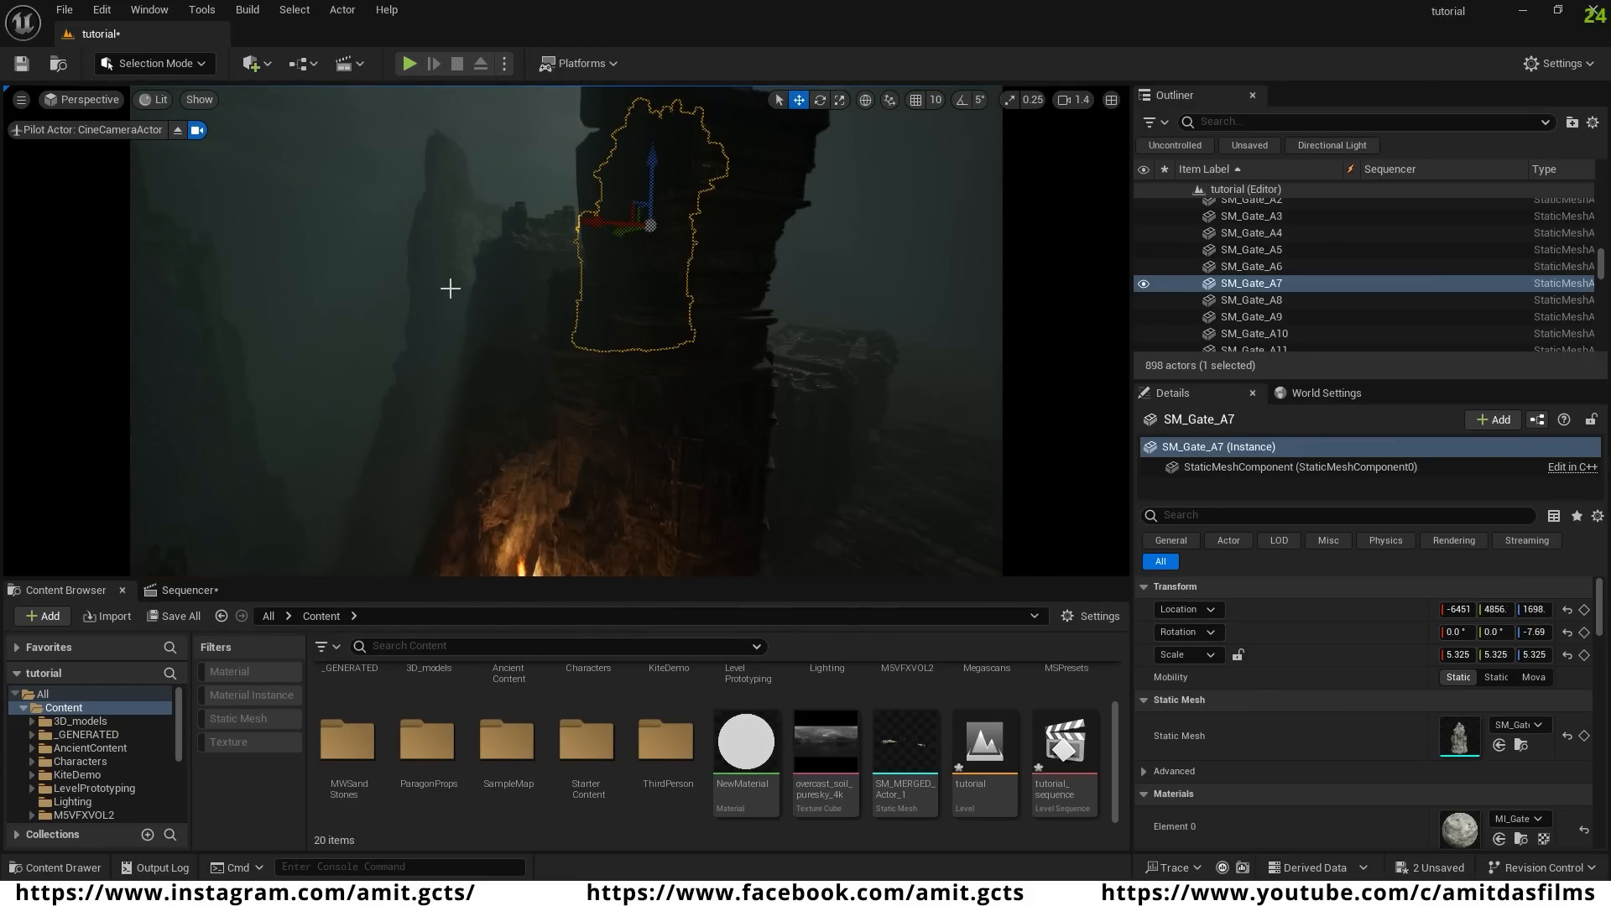
- Duplicate the SM_SpireRock_A3 rock and set the copy up as a leaning spire behind the fallen pillar pieces
right_click_drag(457, 351, 207, 417)
left_click(428, 266)
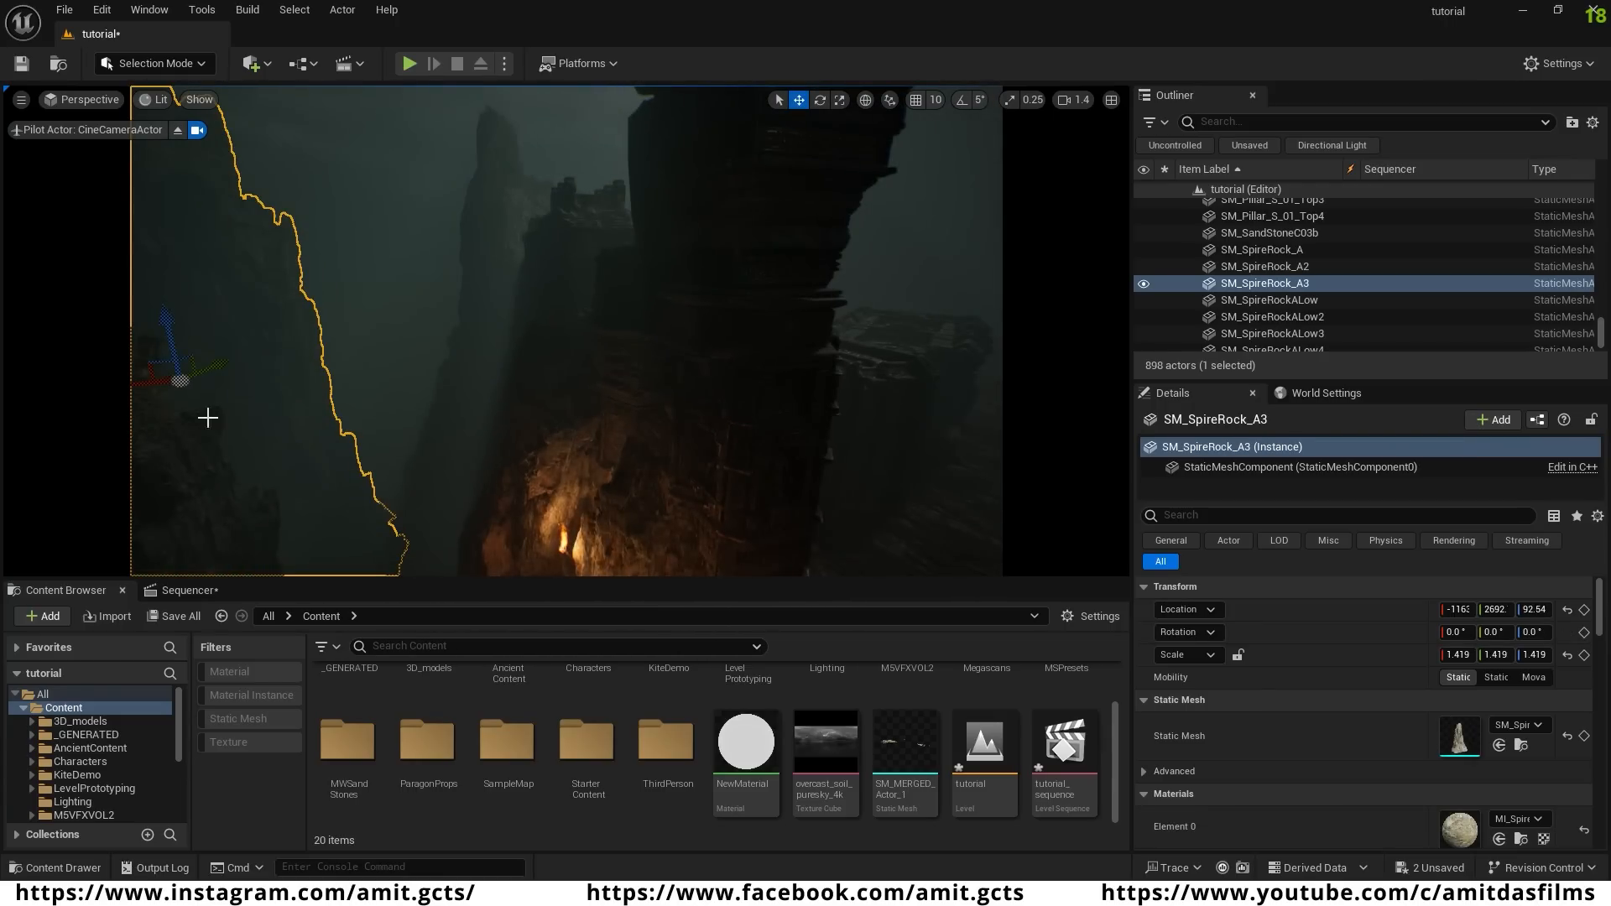
left_click_drag(144, 382, 856, 378, "alt")
mouse_move(713, 374)
right_mouse_down()
mouse_move(923, 375)
mouse_move(712, 375)
right_mouse_up()
left_click_drag(646, 334, 470, 420)
key("r")
key("w")
left_click_drag(515, 340, 516, 214)
left_click_drag(457, 261, 277, 185)
key("e")
mouse_move(425, 134)
right_mouse_down()
mouse_move(341, 97)
mouse_move(895, 133)
mouse_move(425, 134)
right_mouse_up()
left_click(425, 133)
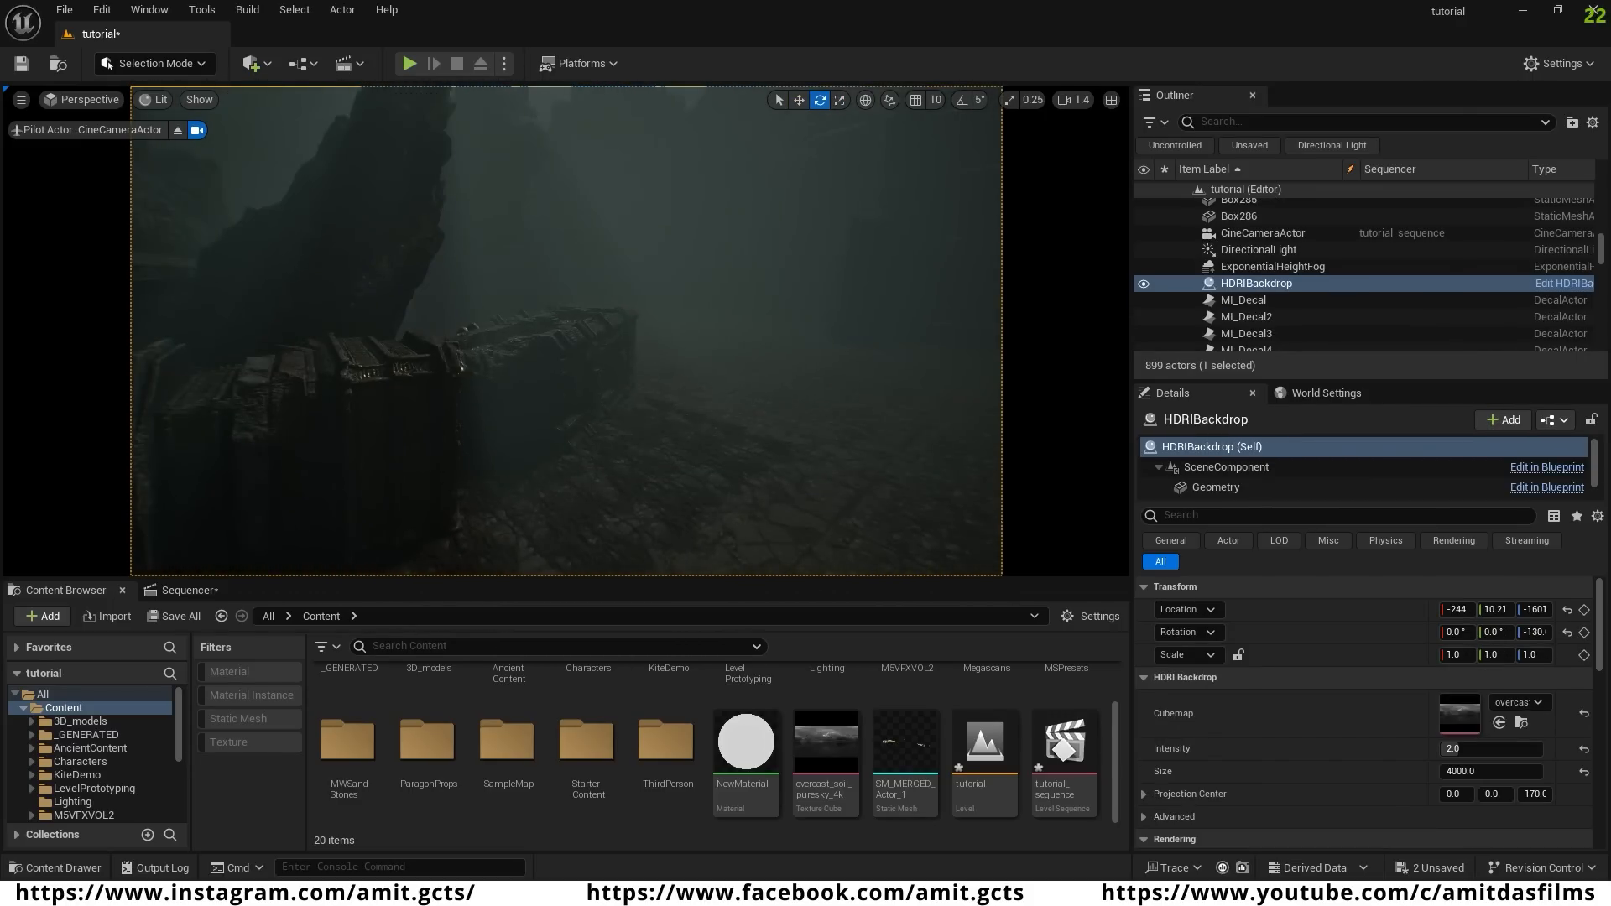
- Duplicate the fallen SM_Pillar_L_01_Shaft18 section across the path and place the copy at about X -4301, Y -1293
right_click_drag(358, 399, 408, 399)
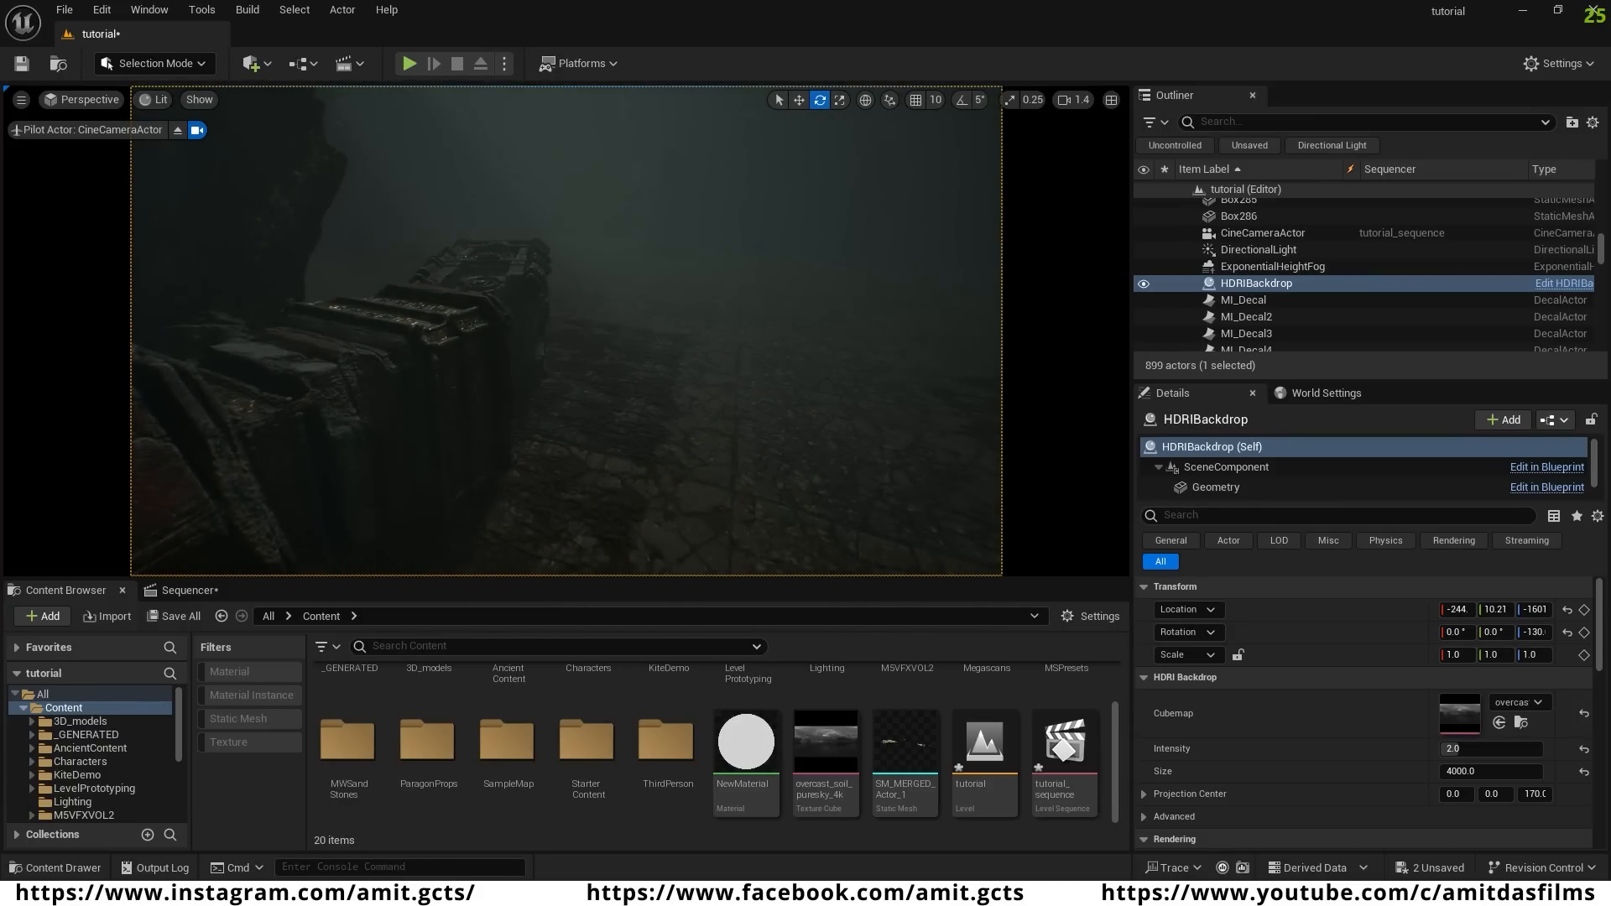
left_click(439, 354)
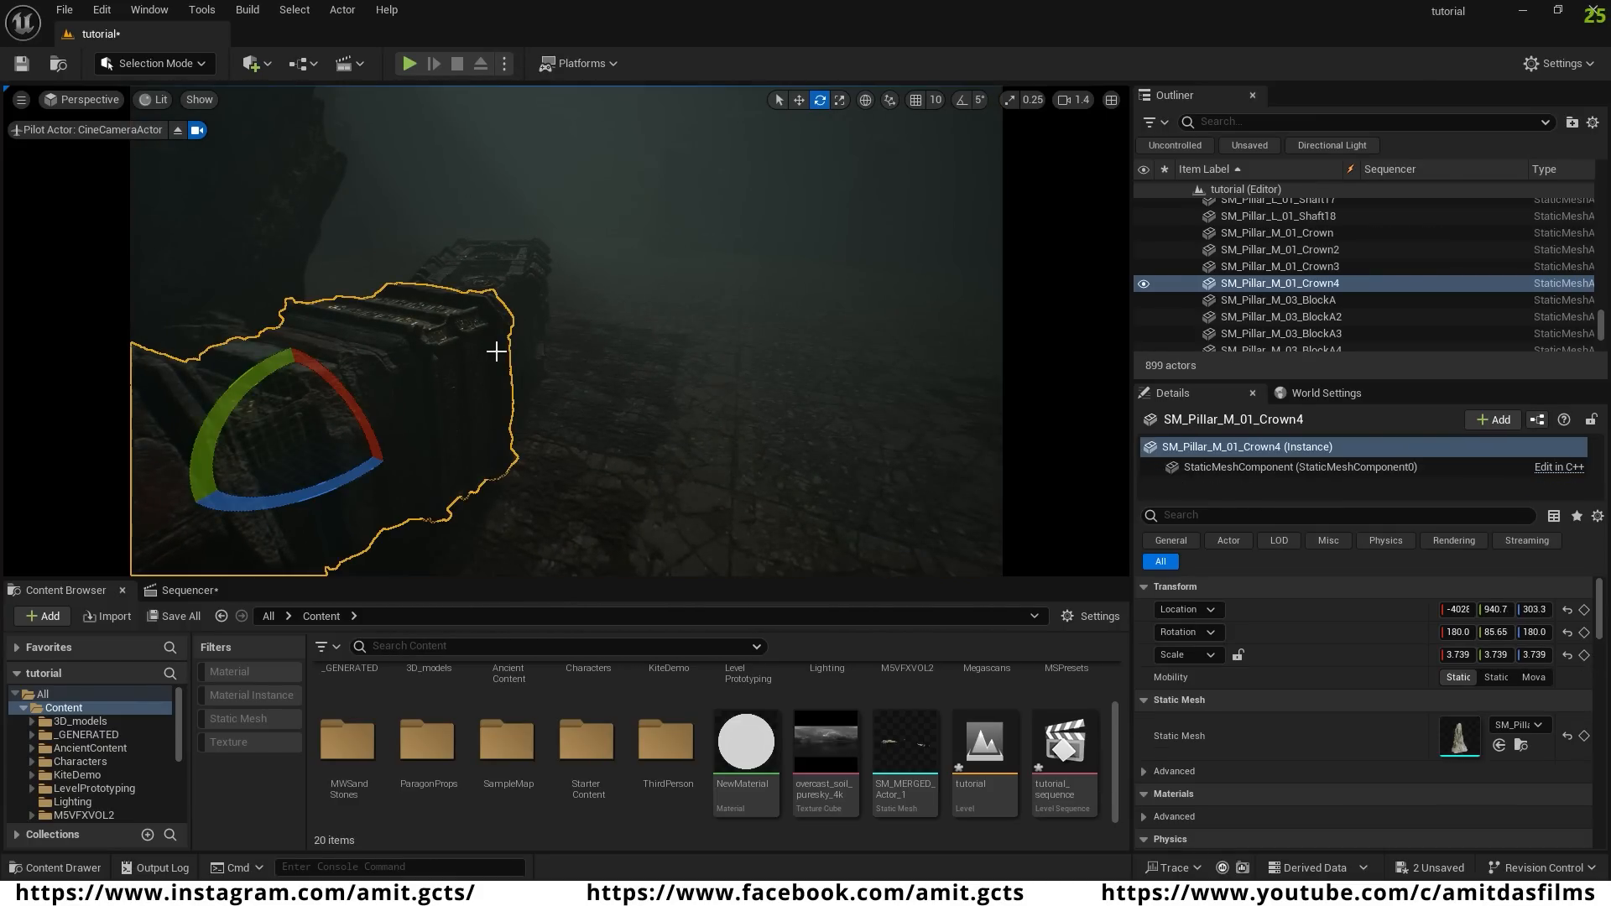
left_click(519, 300)
right_click_drag(615, 436, 623, 438)
left_click_drag(282, 311, 739, 312, "alt")
right_click_drag(489, 269, 638, 270)
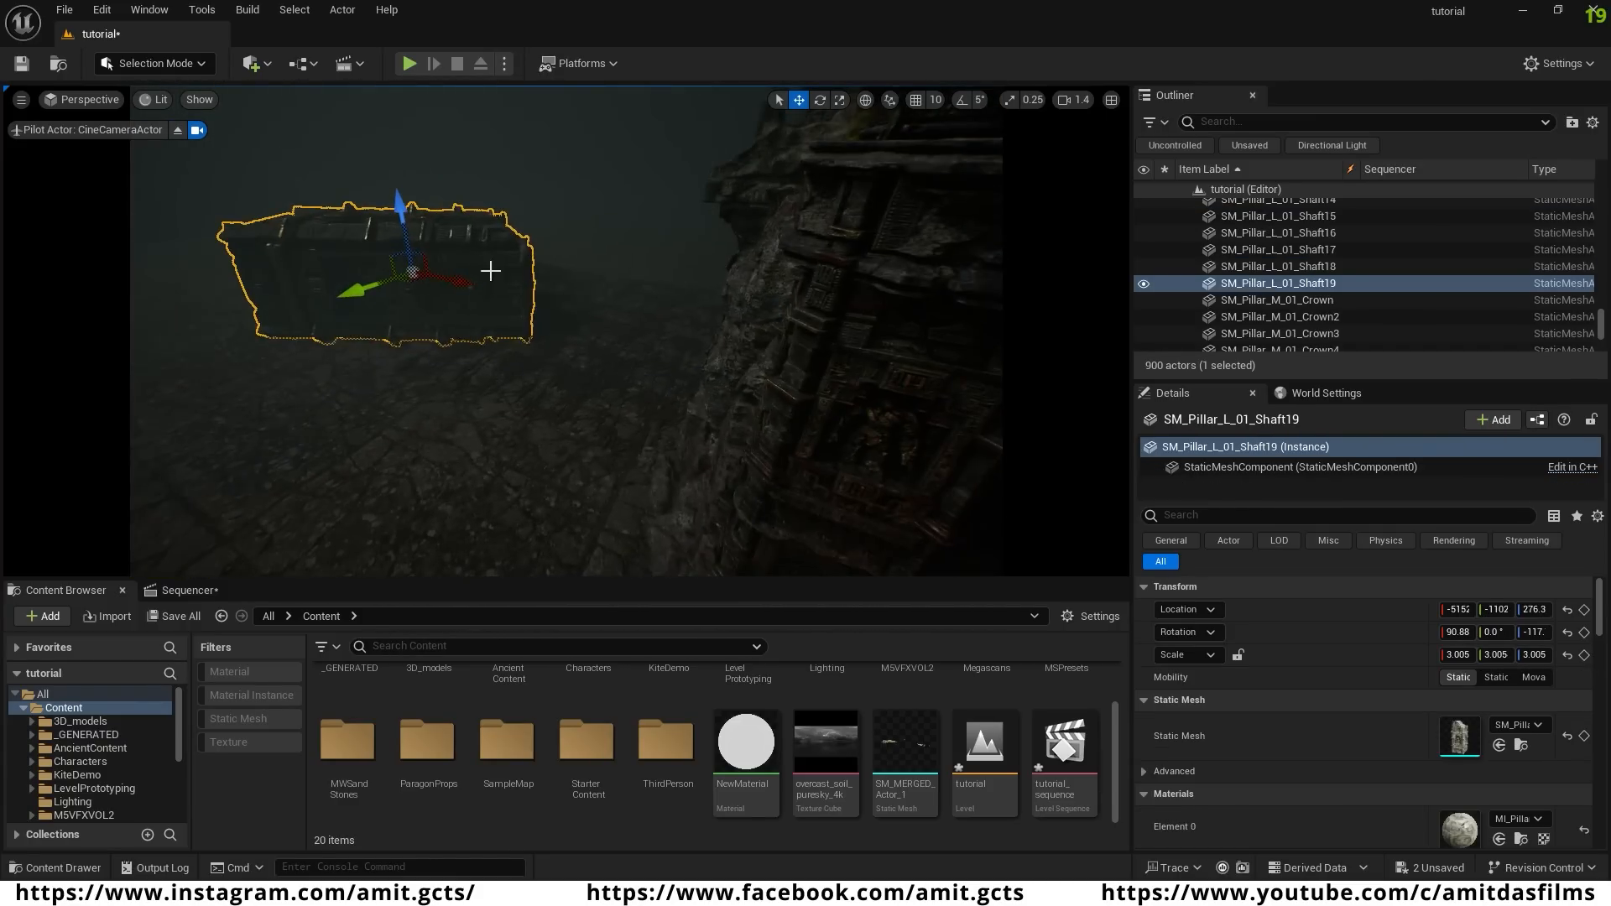
left_click_drag(489, 270, 437, 453)
right_click_drag(436, 453, 637, 453)
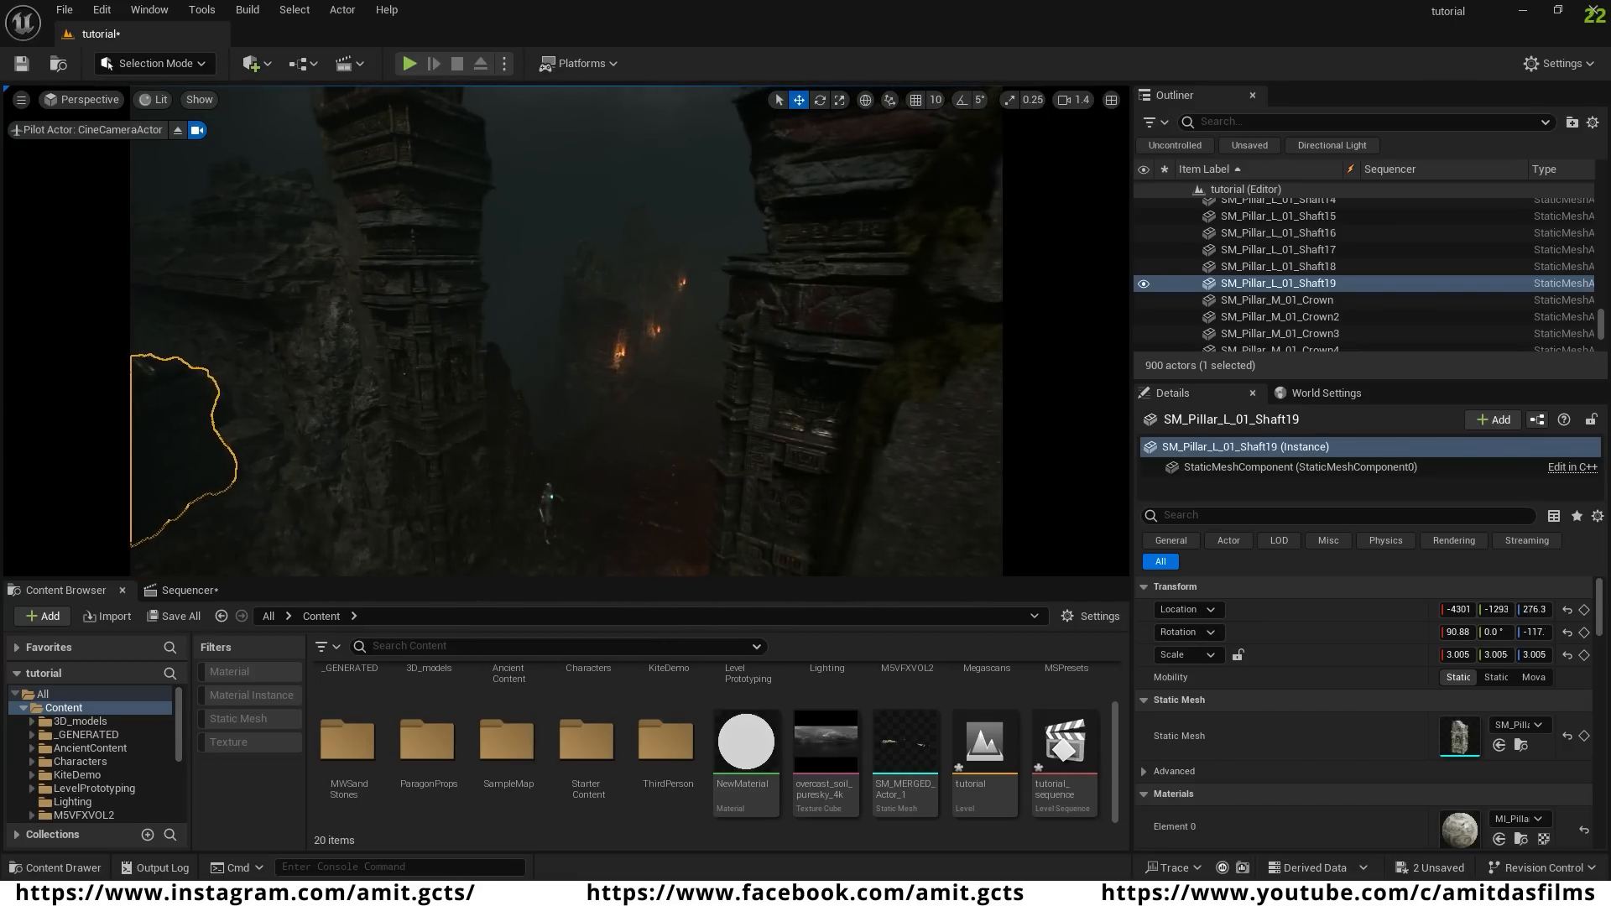
- Duplicate the SM_SpireRockALow4 rock back beside the ruined pillar, at about X -3783, and adjust the copy
left_click(543, 428)
right_click_drag(543, 428, 453, 428)
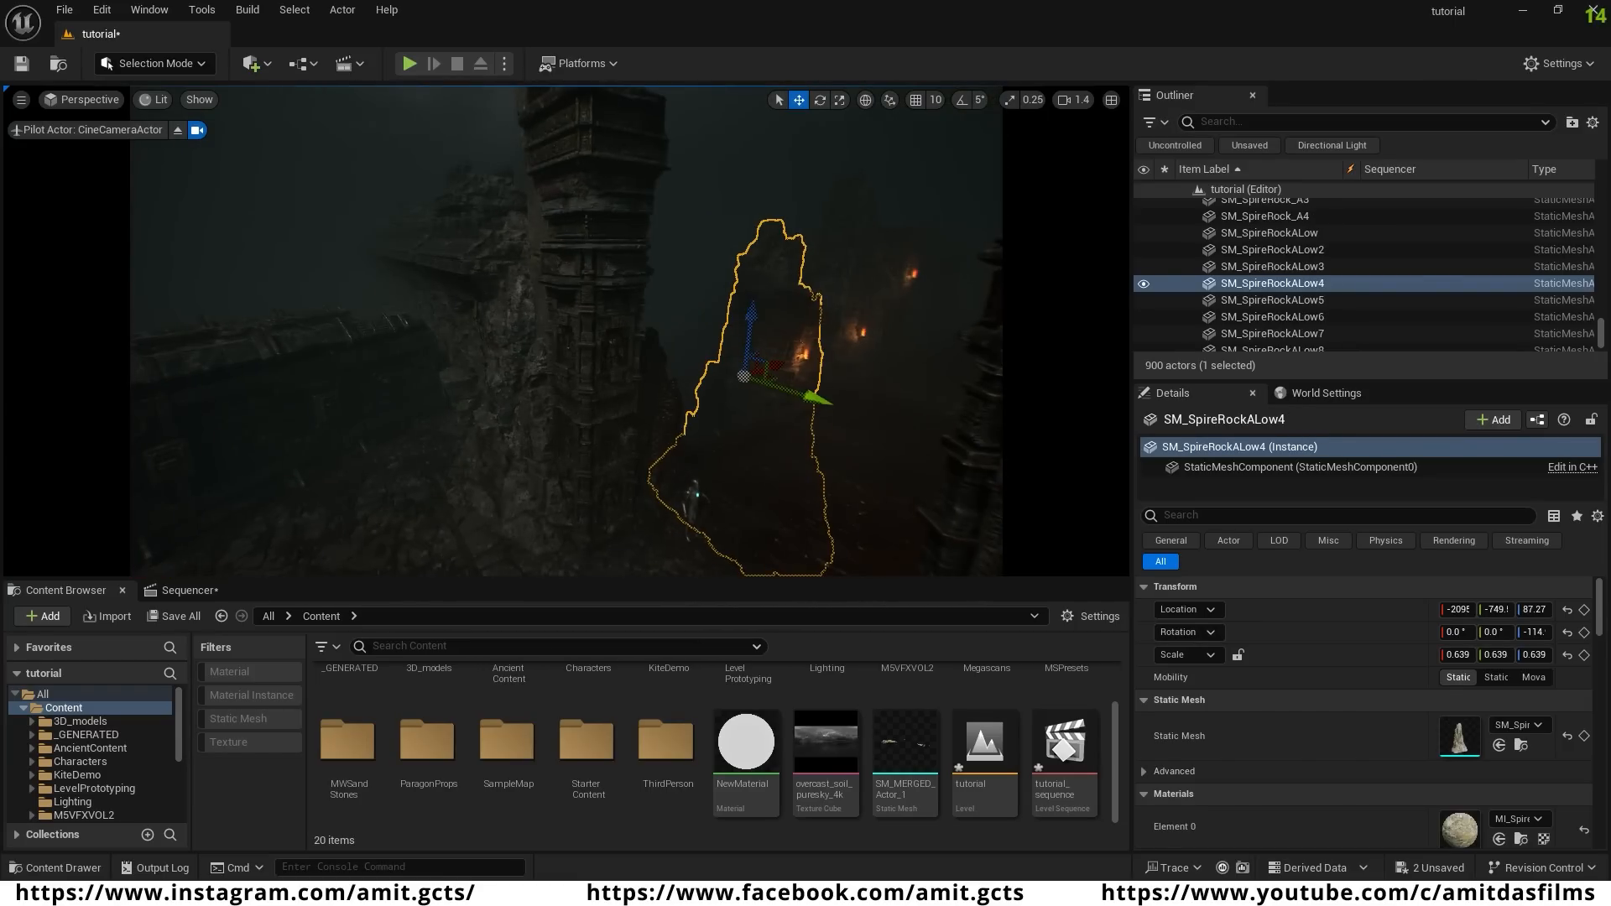
left_click_drag(779, 369, 450, 421, "alt")
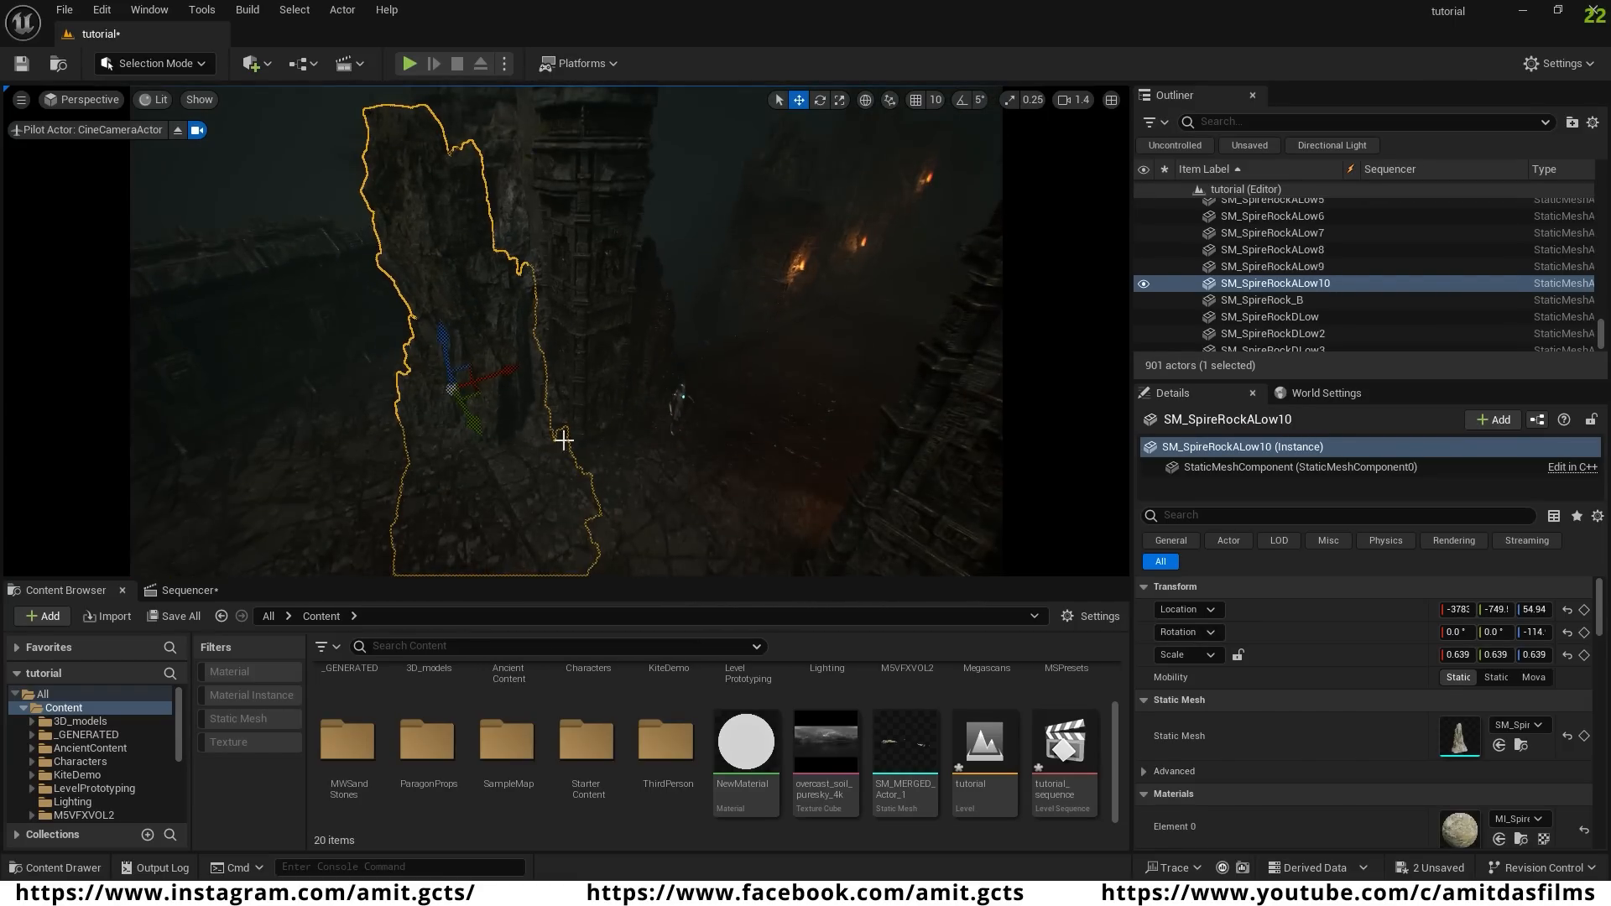
left_click_drag(397, 334, 504, 421)
right_click_drag(504, 420, 428, 395)
- Duplicate the copied spire rock again behind the fallen shaft, tilt it slightly and raise it to about X -5665, Y -3354, Z 1008
key("w")
left_click_drag(550, 377, 293, 273, "alt")
right_click_drag(294, 273, 147, 273)
key("e")
left_click_drag(576, 256, 538, 240)
key("w")
left_click_drag(495, 224, 495, 168)
right_click_drag(495, 168, 453, 193)
left_click_drag(631, 186, 713, 183)
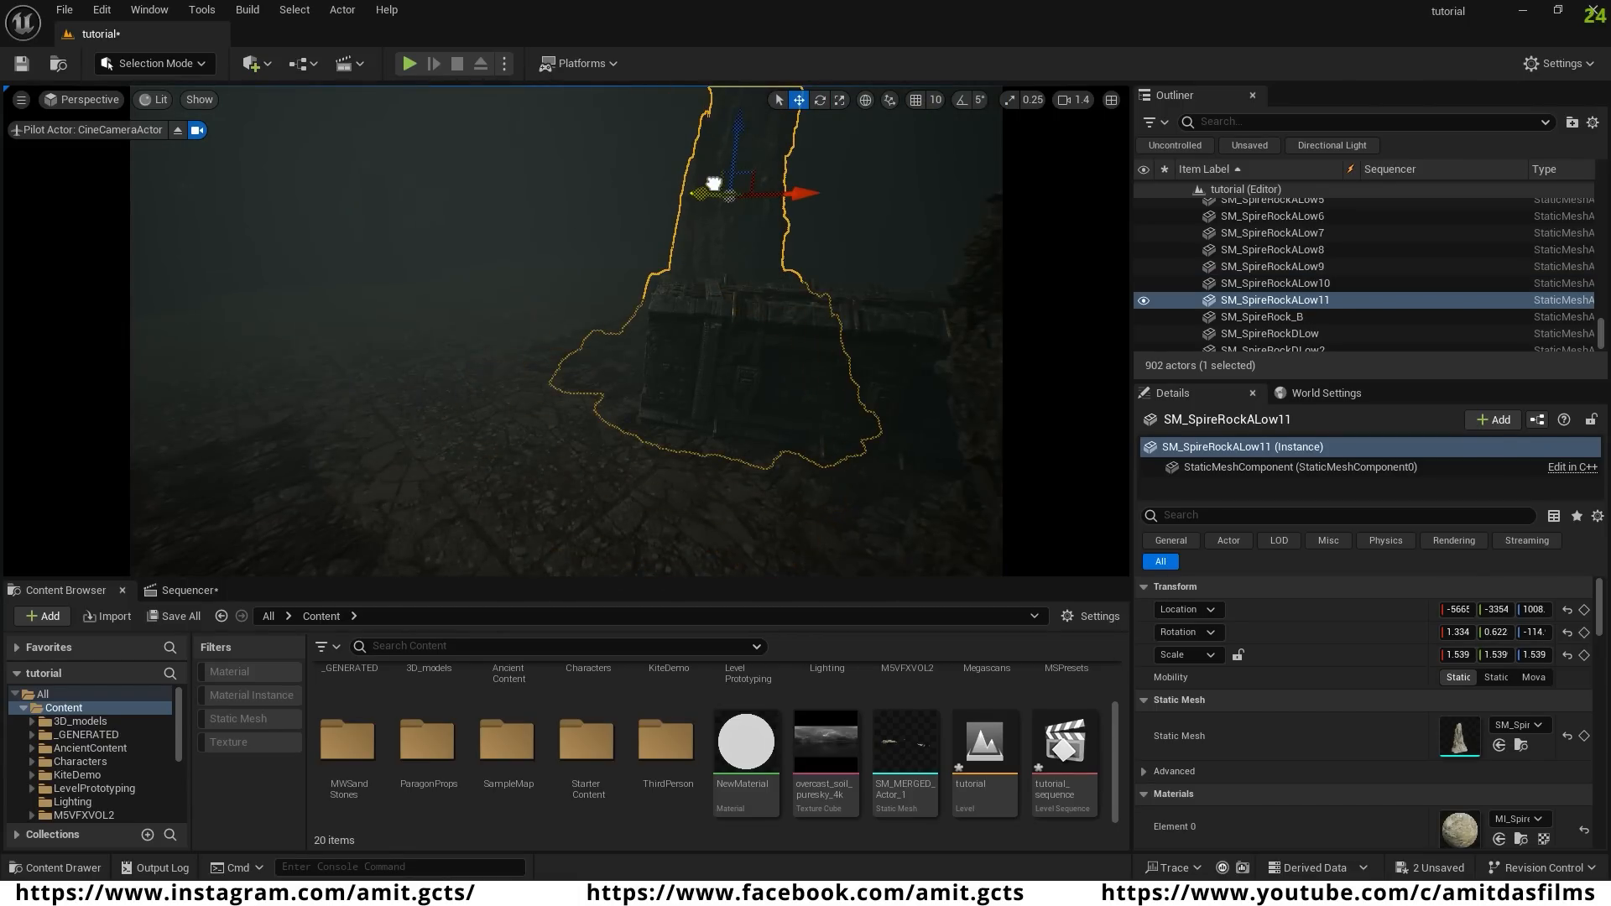
- Duplicate the mossy forest roots ground patch repeatedly along the stone floor, out to about X -5468, Y 153.3
left_click(582, 213)
right_click_drag(713, 183, 705, 352)
left_click(420, 470)
left_click_drag(418, 460, 523, 492, "alt")
left_click_drag(557, 460, 629, 275)
right_click_drag(630, 275, 722, 159)
left_click_drag(472, 522, 532, 420, "alt")
right_click_drag(533, 419, 615, 318)
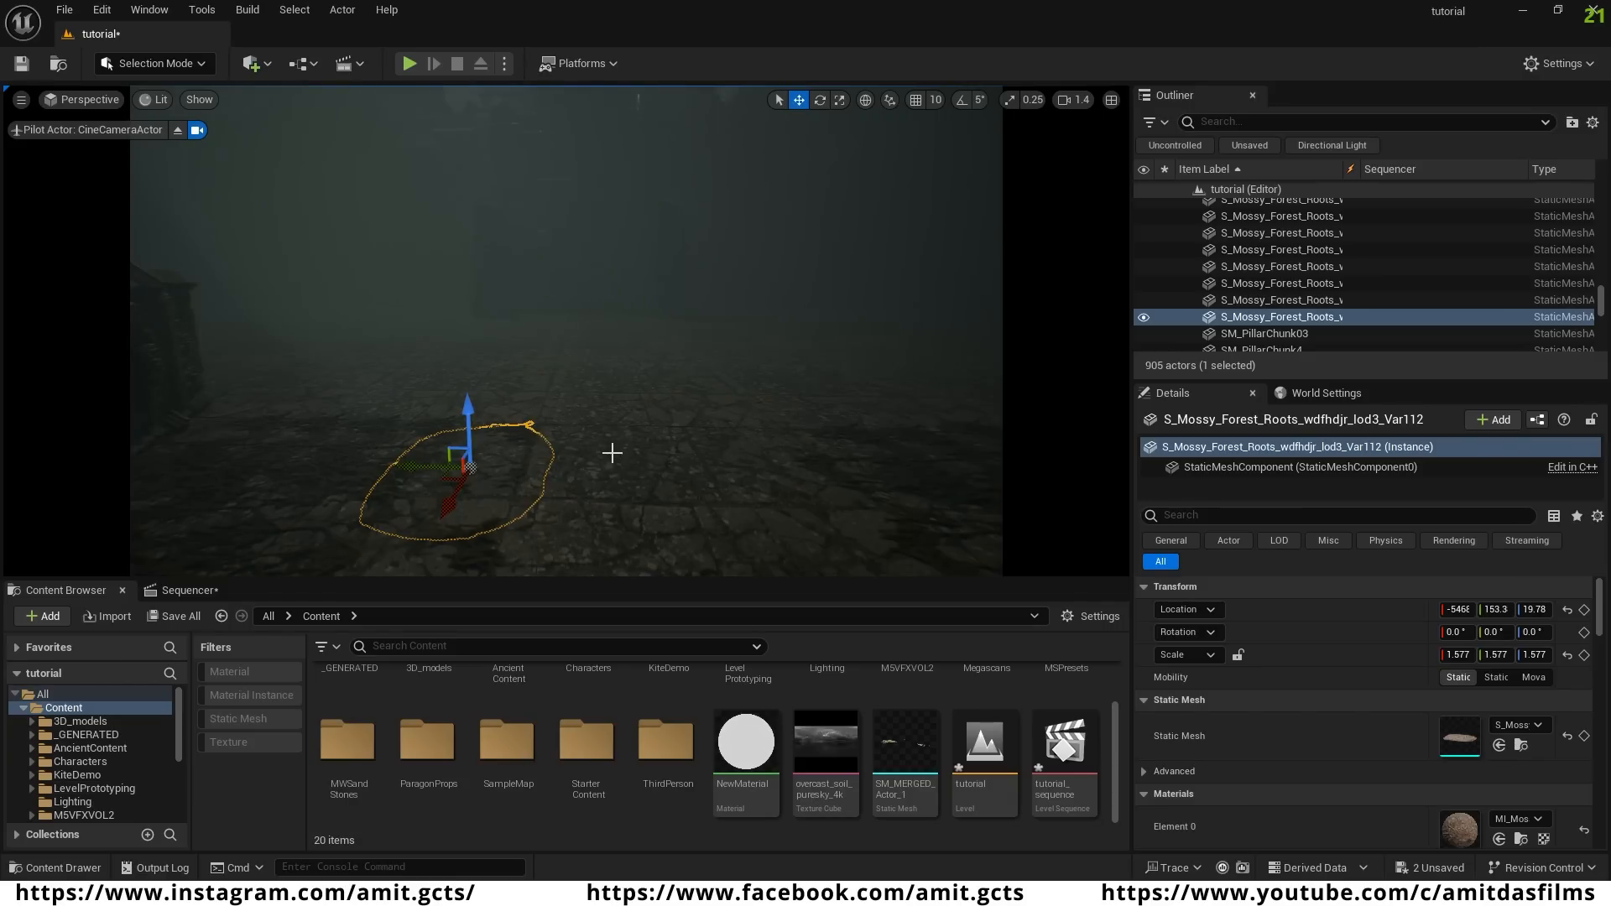
- Duplicate the SM_Pillar_S_01_Top3 piece and bring the copy to about X -4147 beside the fallen pillar pieces
right_click_drag(612, 453, 671, 428)
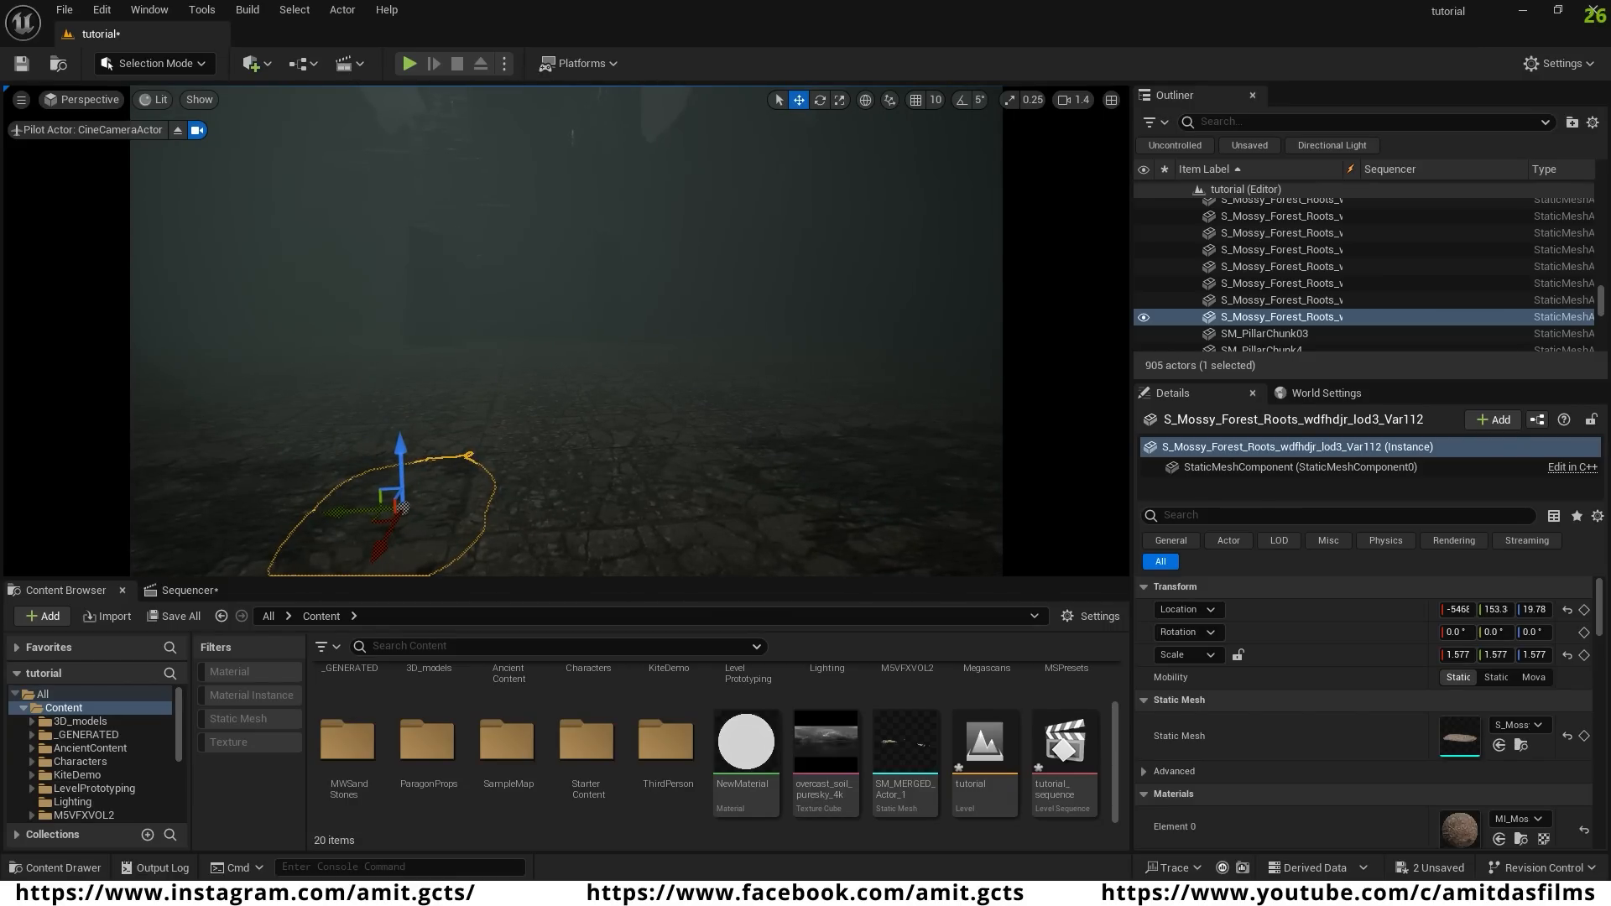
right_click_drag(565, 330, 327, 403)
key("w")
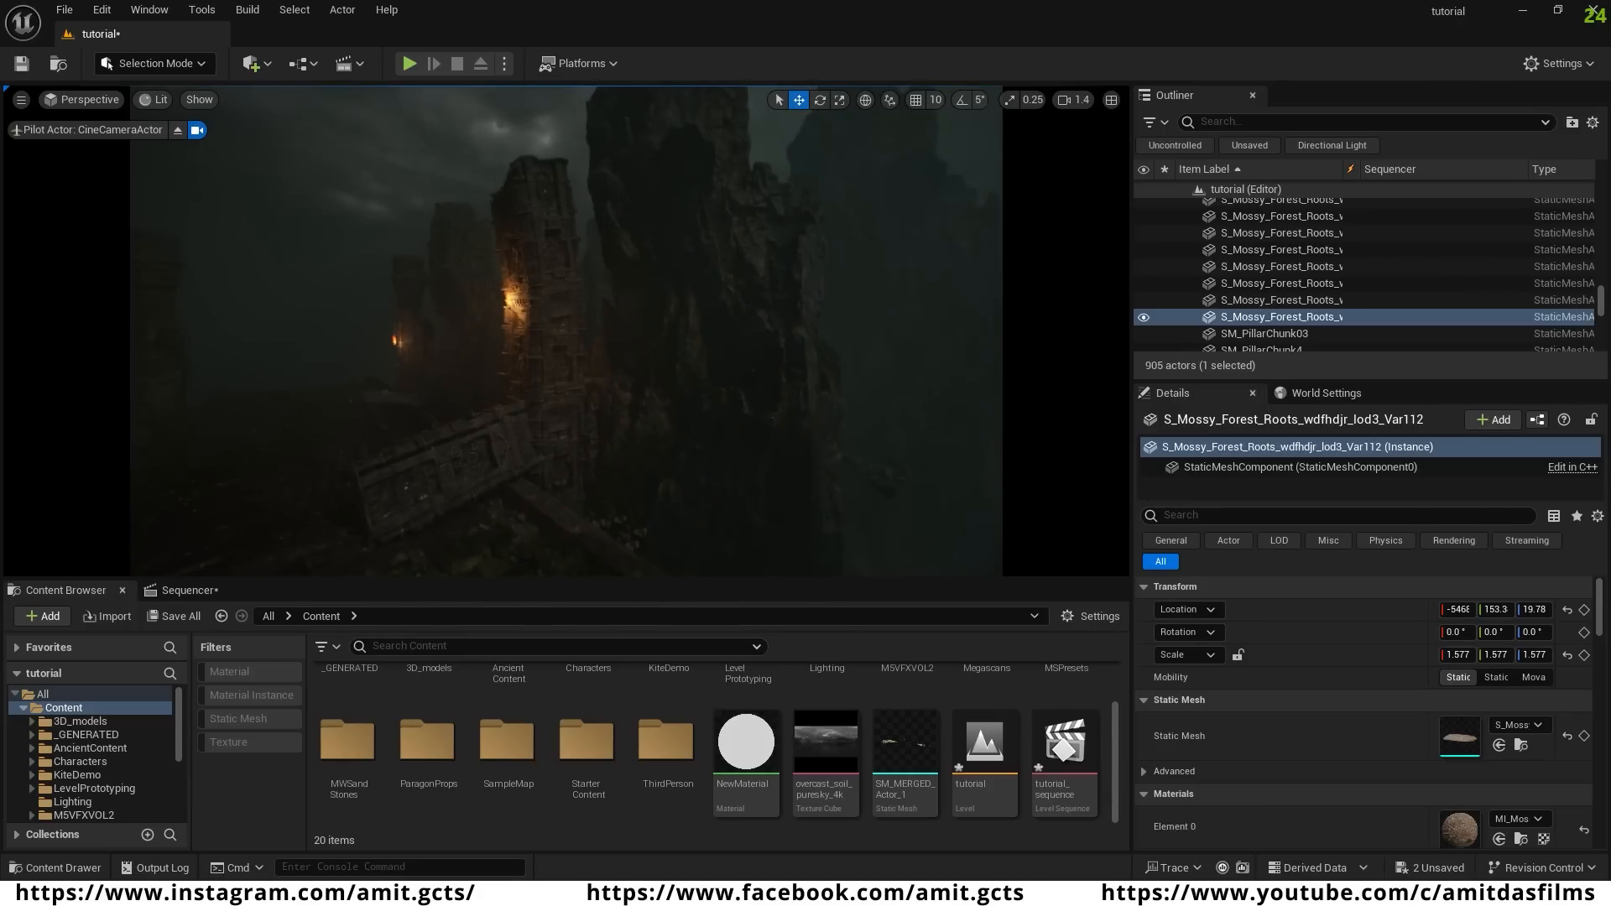
left_click(401, 307)
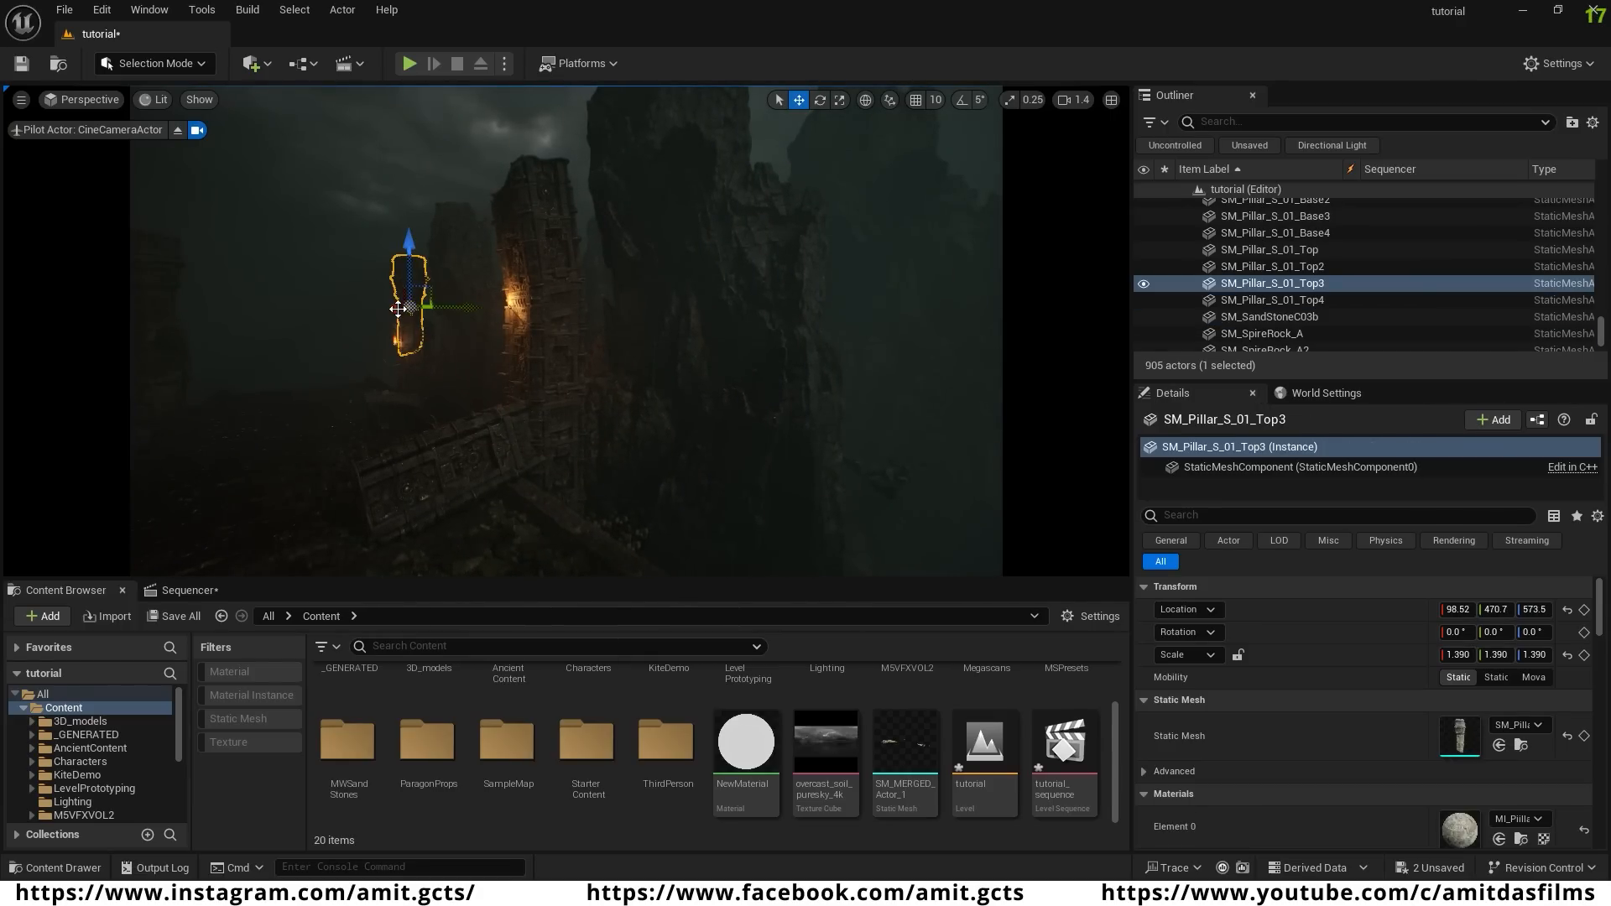
left_click_drag(410, 309, 845, 428, "alt")
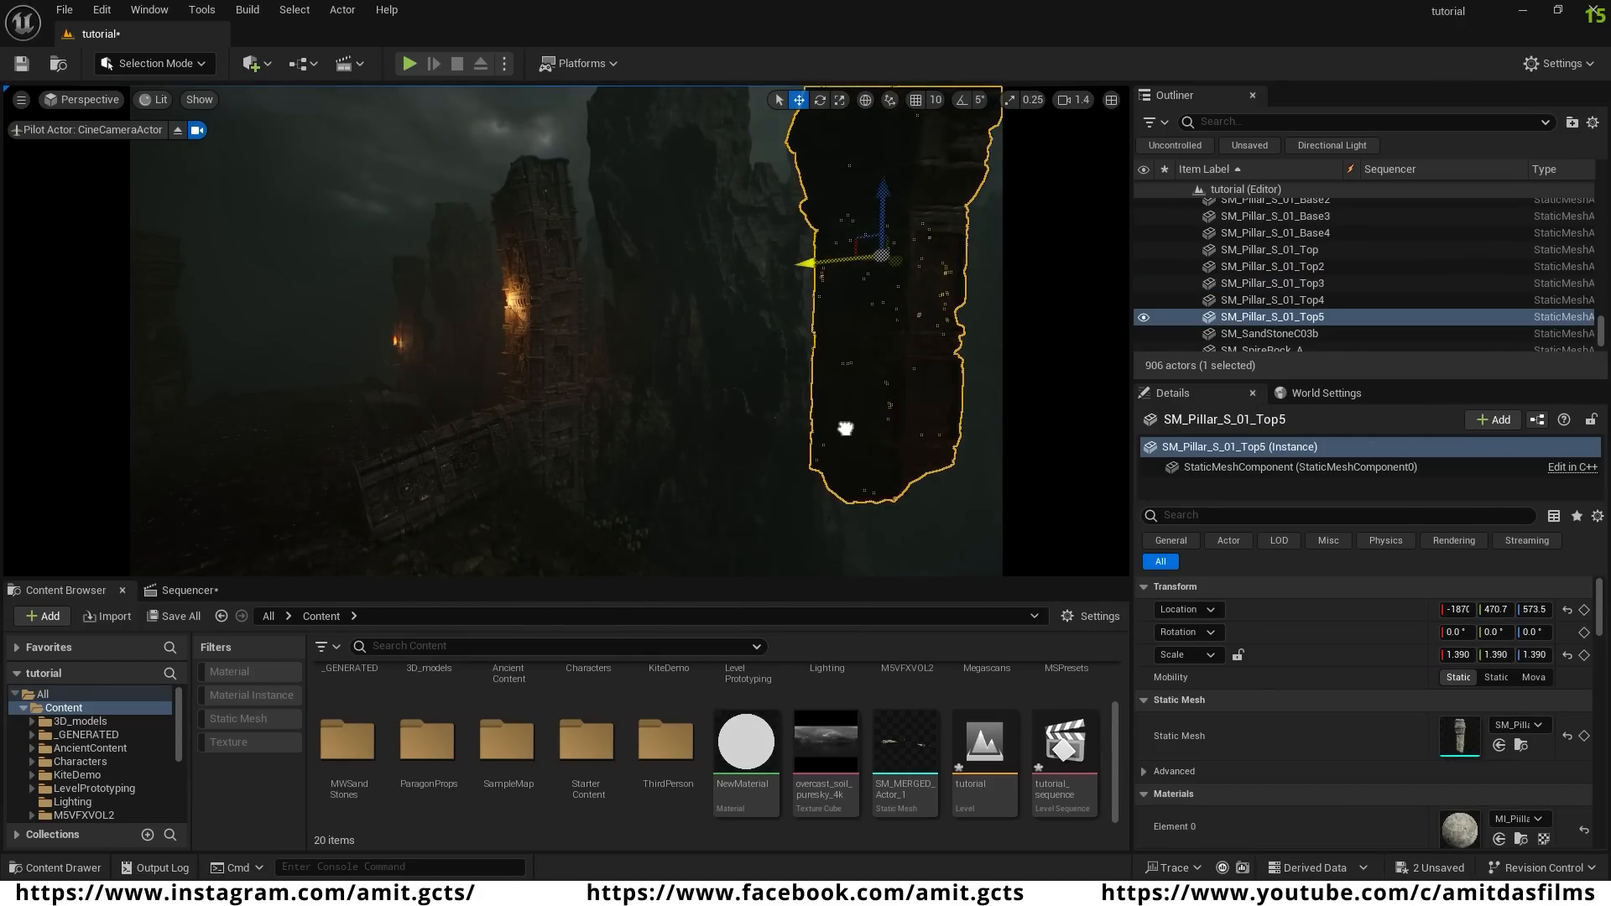
right_click_drag(845, 428, 253, 209)
left_click_drag(252, 287, 895, 363)
key("w")
right_click_drag(896, 364, 403, 242)
left_click_drag(403, 241, 932, 256)
right_click_drag(709, 327, 911, 331)
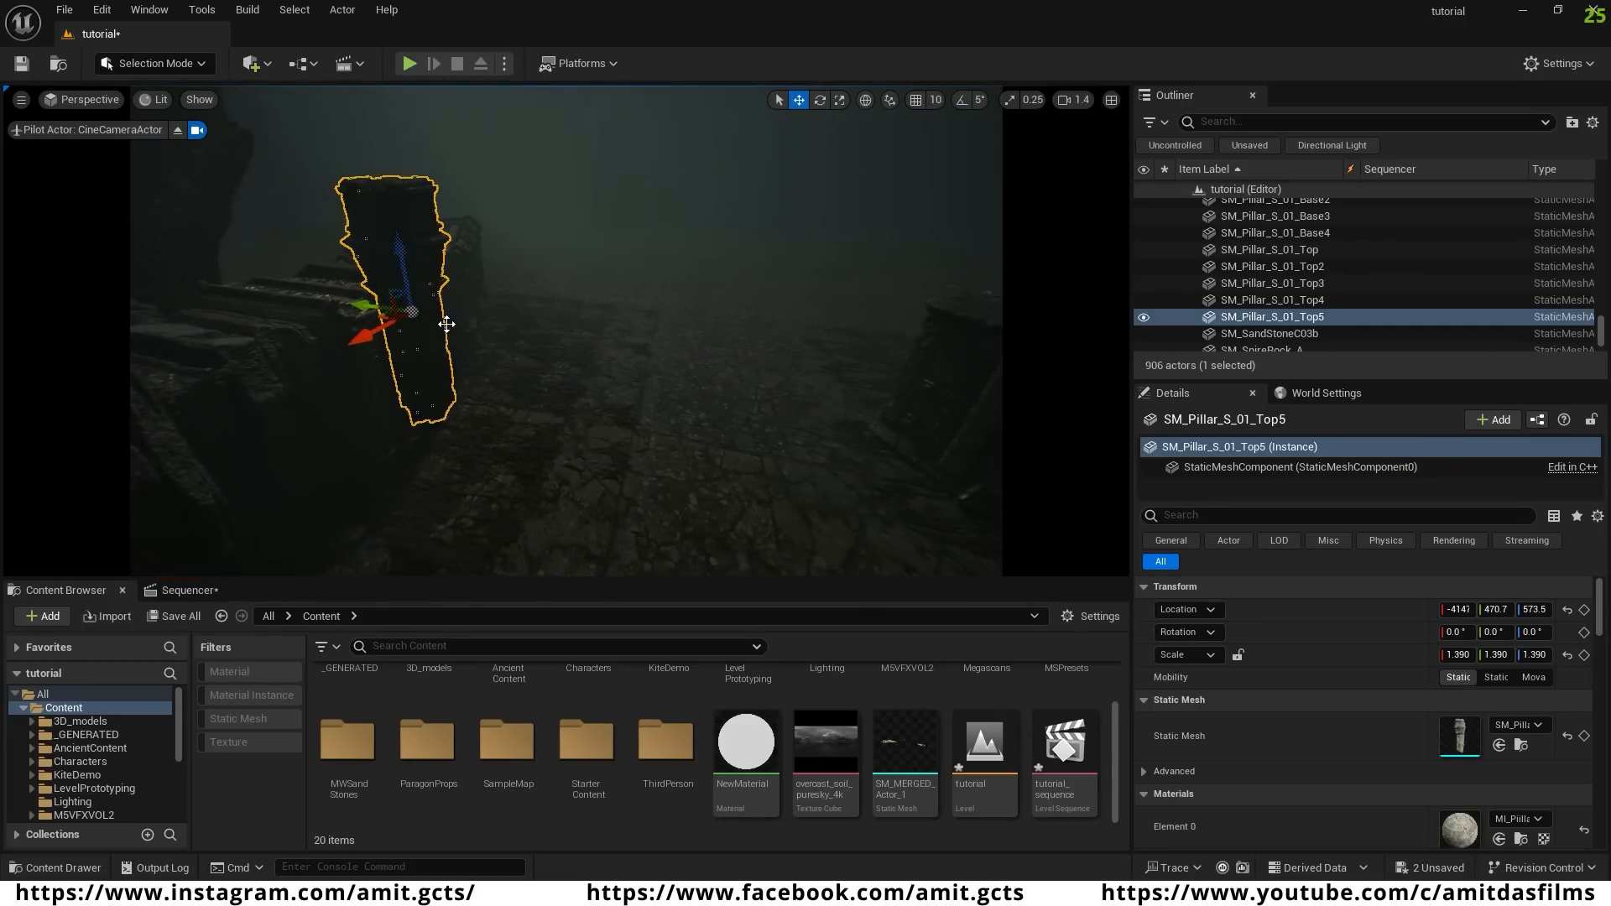
- Push the copied pillar top farther into the background to about X -6442 and raise it to about Z 1480
left_click_drag(361, 335, 629, 226)
right_click_drag(630, 227, 713, 193)
key("w")
left_click_drag(340, 347, 453, 316)
left_click_drag(485, 252, 489, 103)
right_click_drag(488, 102, 453, 88)
- Duplicate the distant SM_Gate_C column forward to about X -6685 and adjust its height beside the raised pillar top
left_click(596, 299)
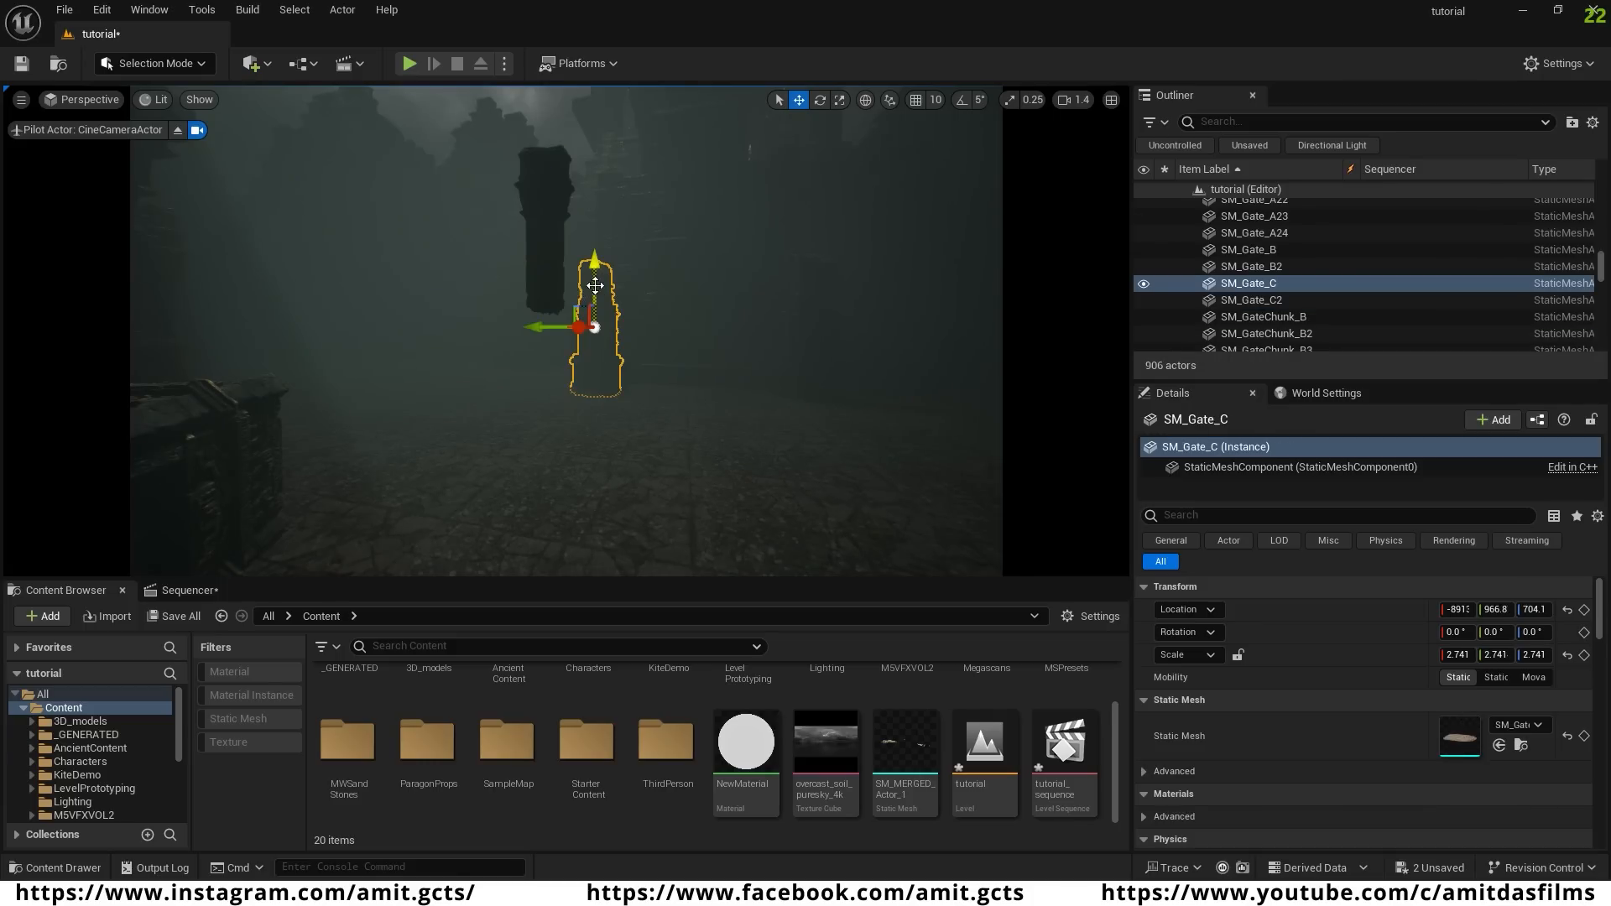
left_click_drag(585, 328, 491, 343, "alt")
right_click_drag(491, 342, 493, 324)
left_click_drag(493, 324, 500, 334)
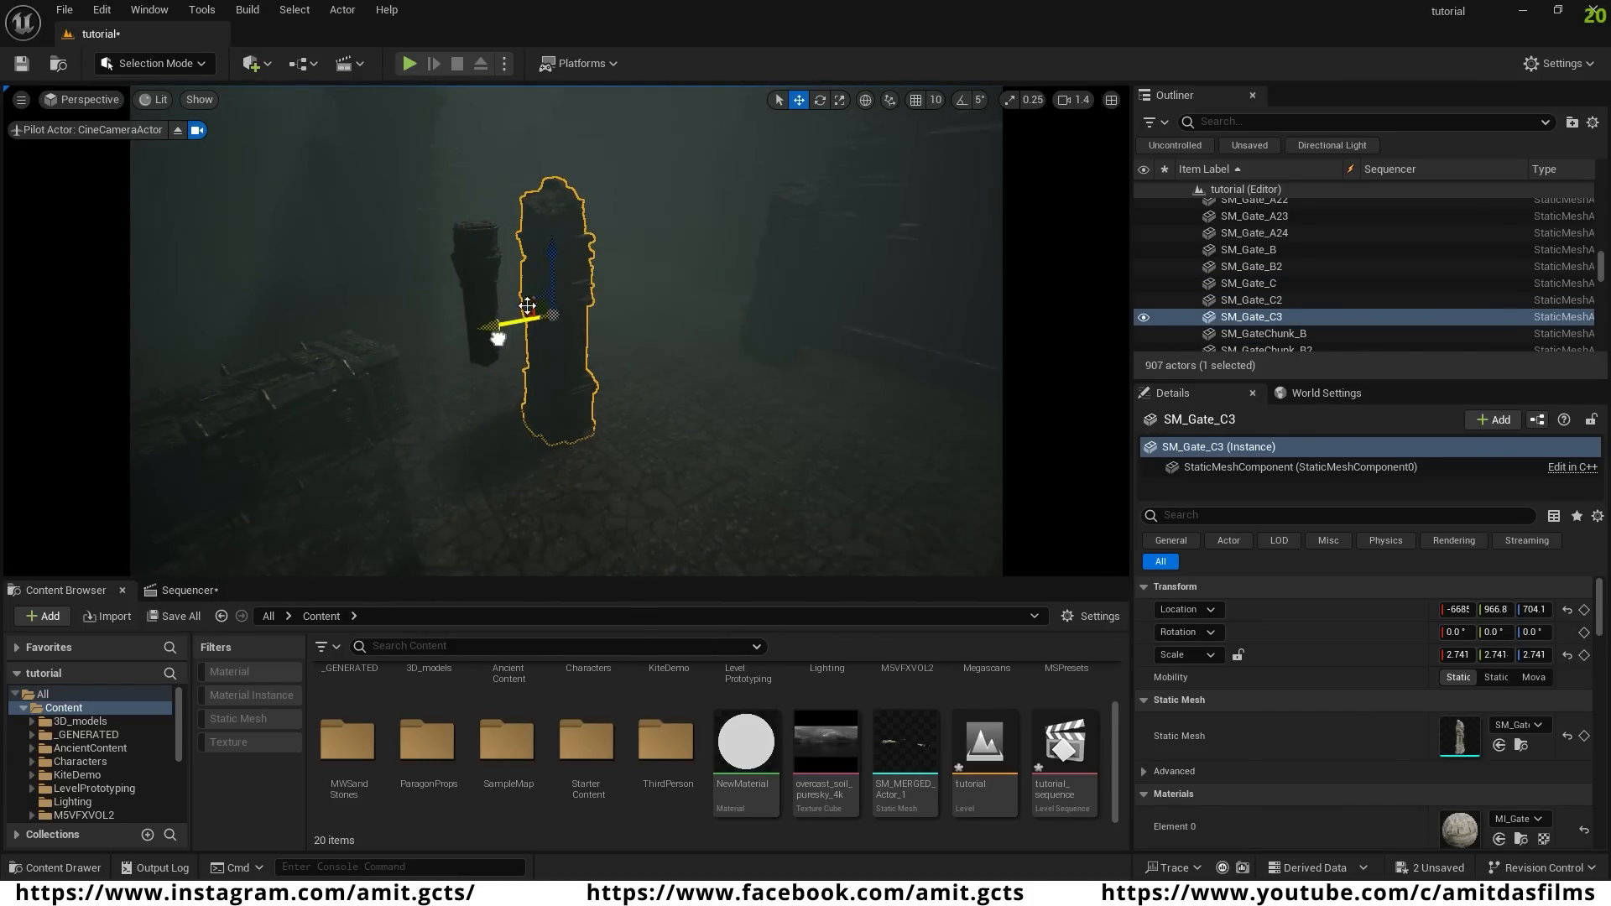
left_click_drag(553, 256, 501, 160)
- Stack the copied pillar top above the SM_Gate_C3 column at about X -6658, Y 947.7, Z 1435 and enlarge it to about 3.282 scale
left_click(468, 268)
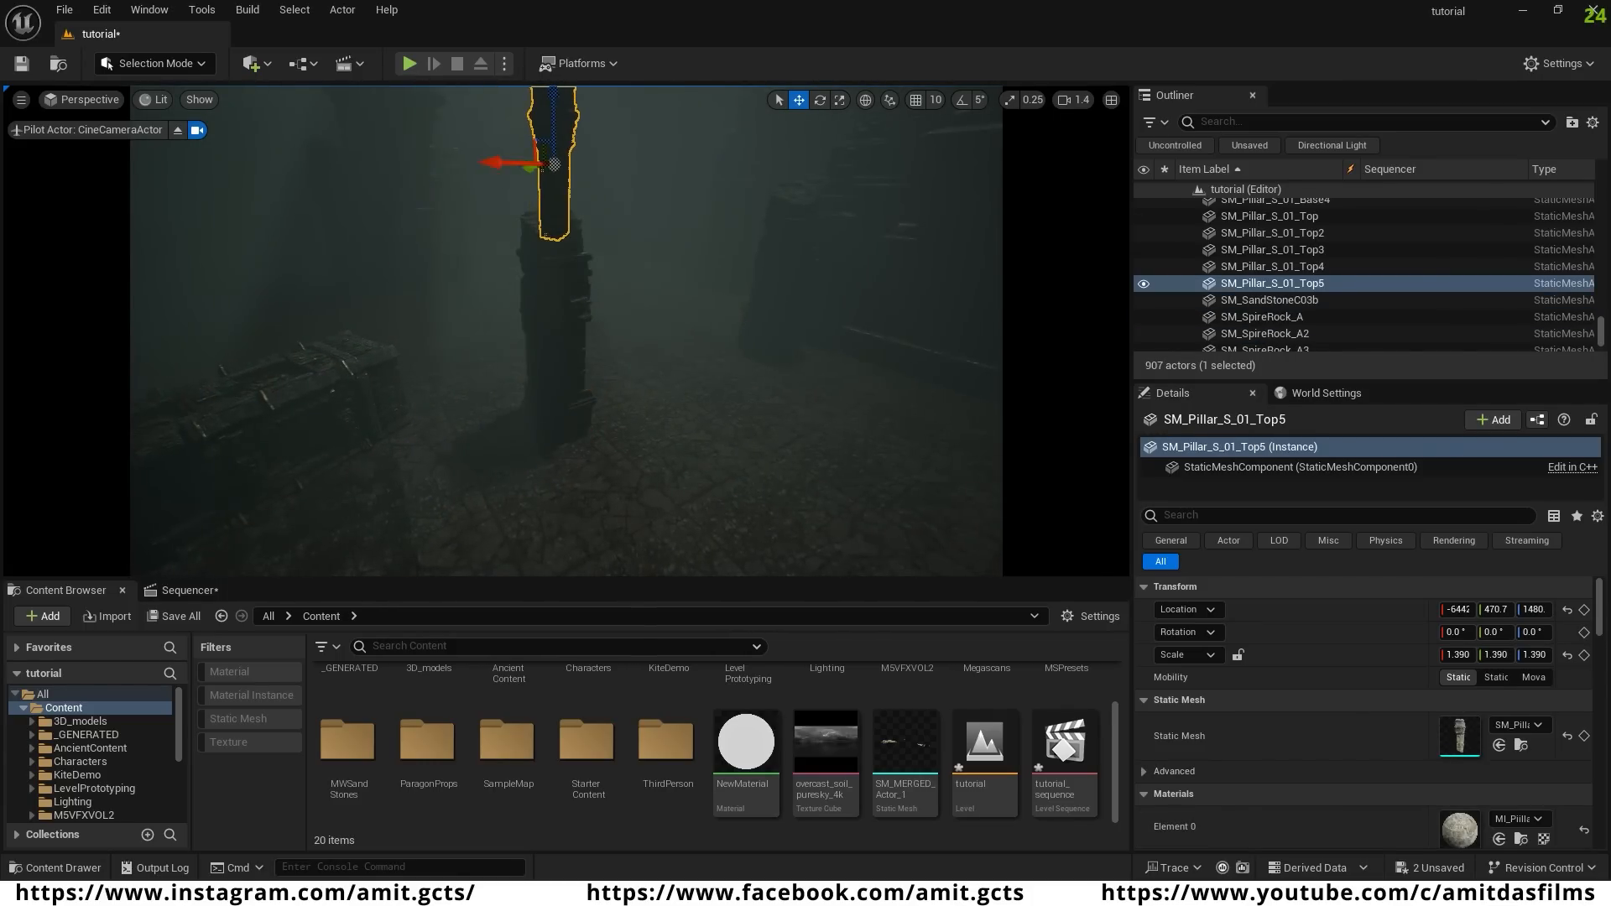
right_click_drag(501, 159, 561, 189)
left_click_drag(561, 307, 455, 132)
right_click_drag(455, 132, 453, 80)
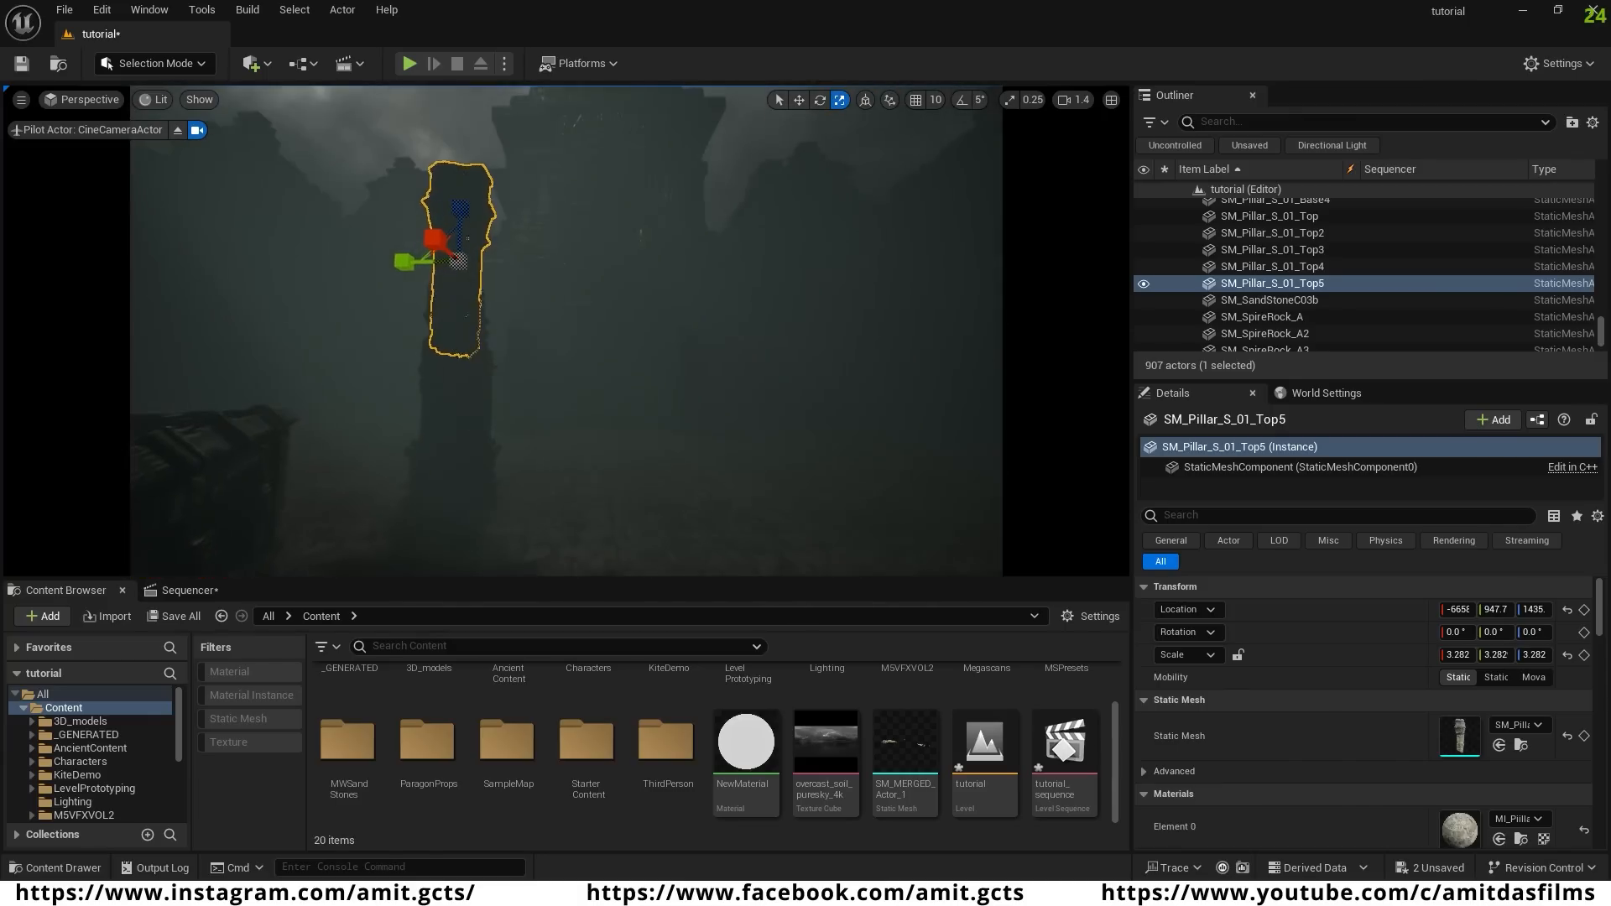
- Tilt the stacked pillar top to about -7.42° in X and reseat it at about Y 883.8, Z 1731
key("e")
left_click_drag(541, 288, 479, 151)
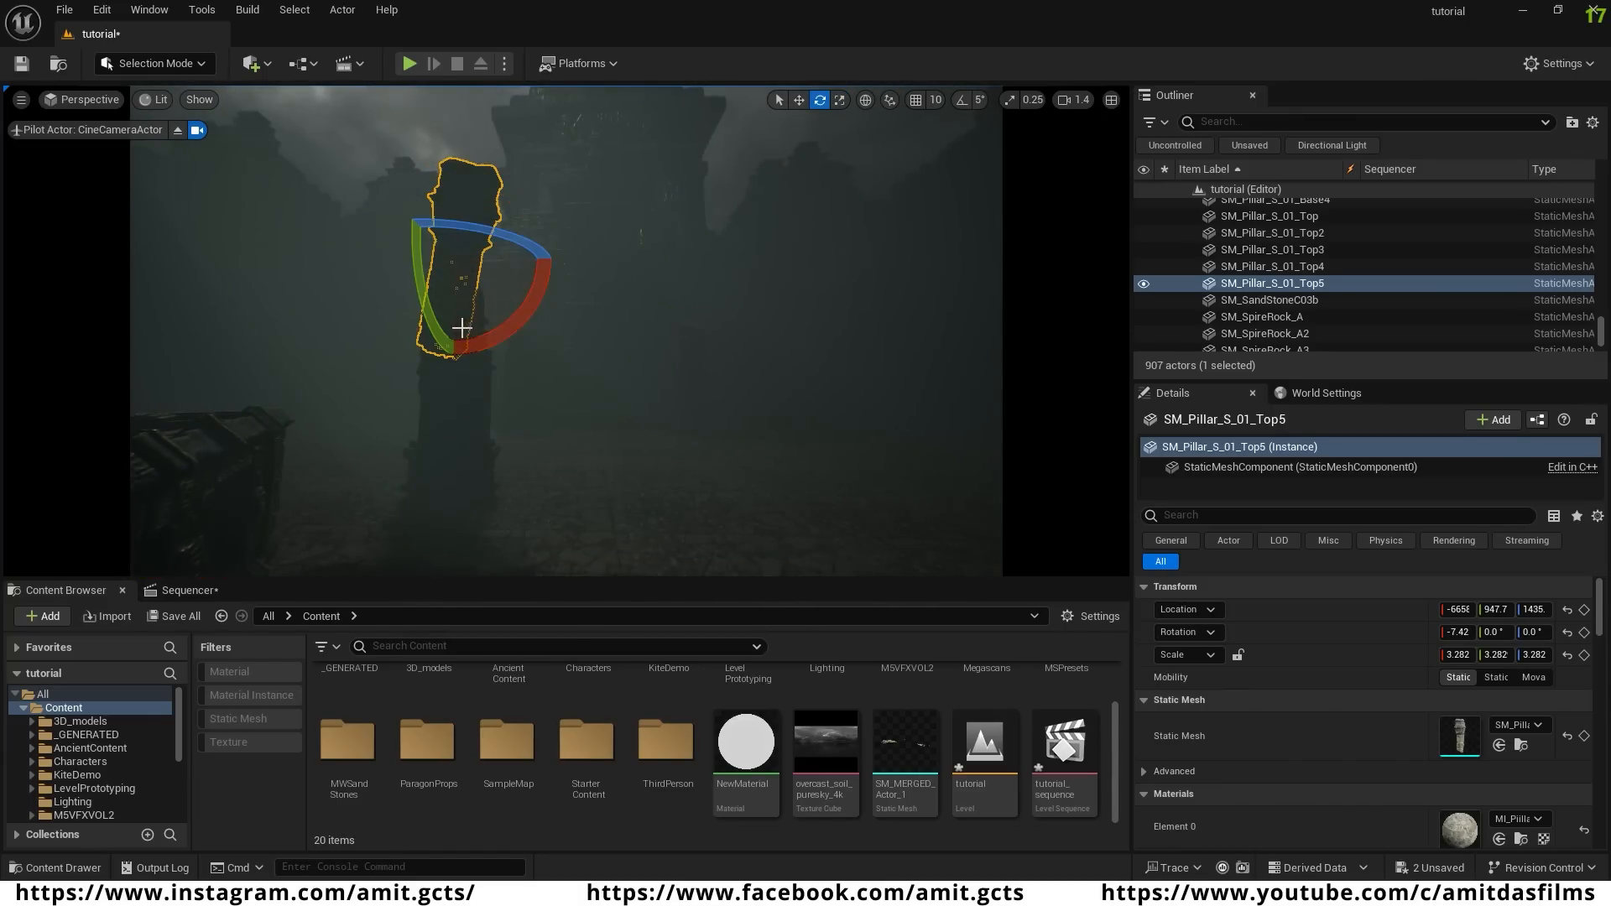
key("w")
left_click_drag(459, 215, 461, 172)
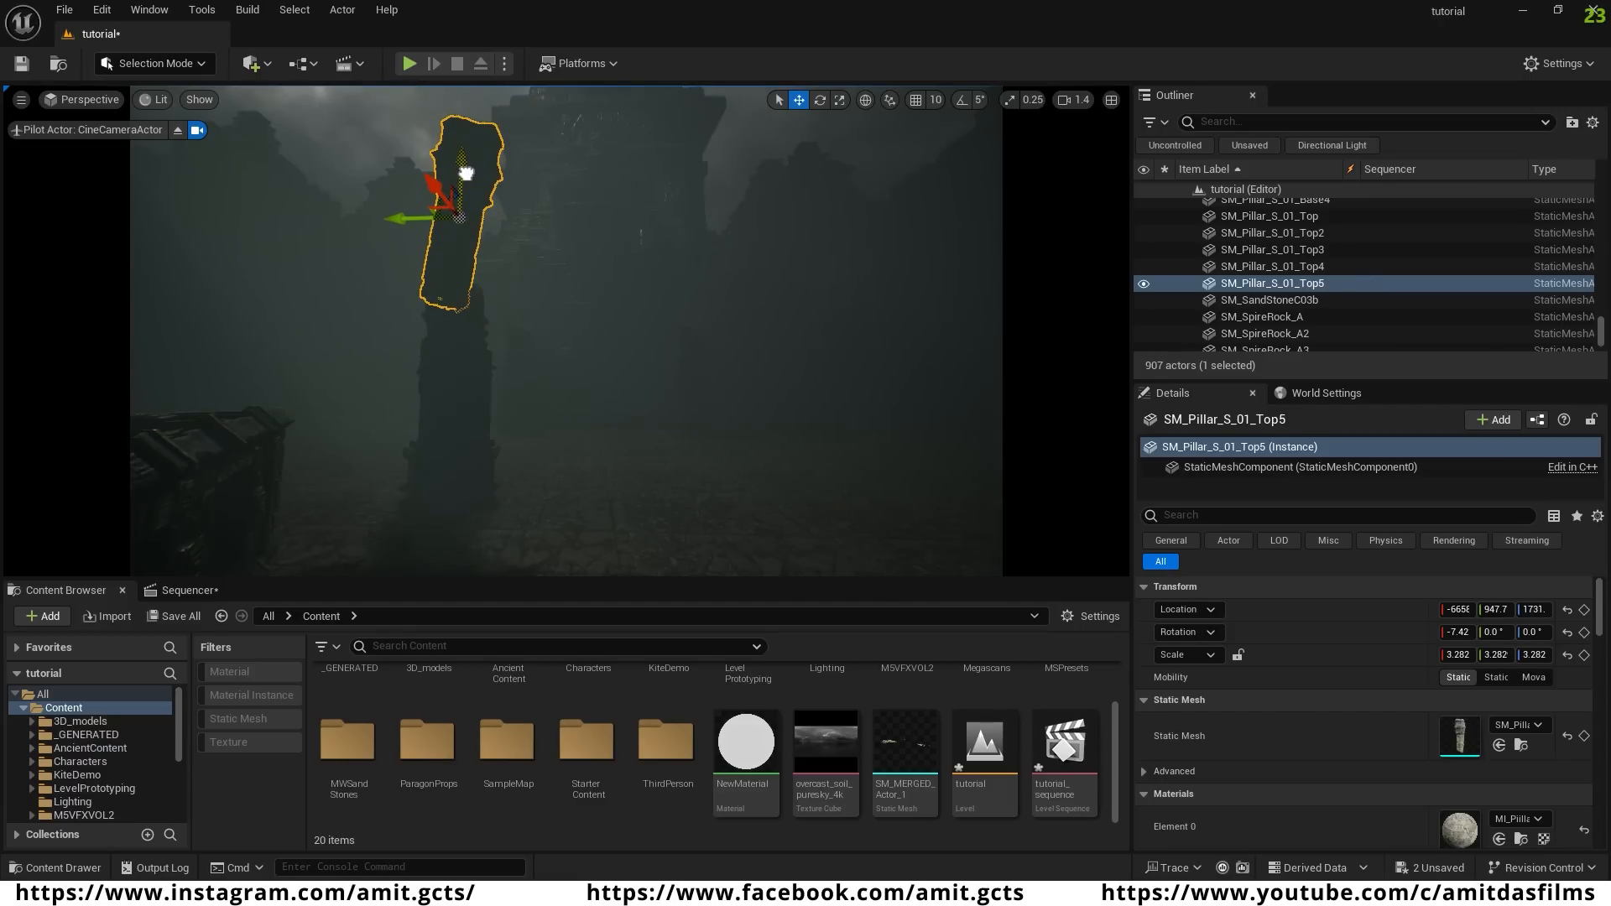
left_click_drag(398, 220, 409, 221)
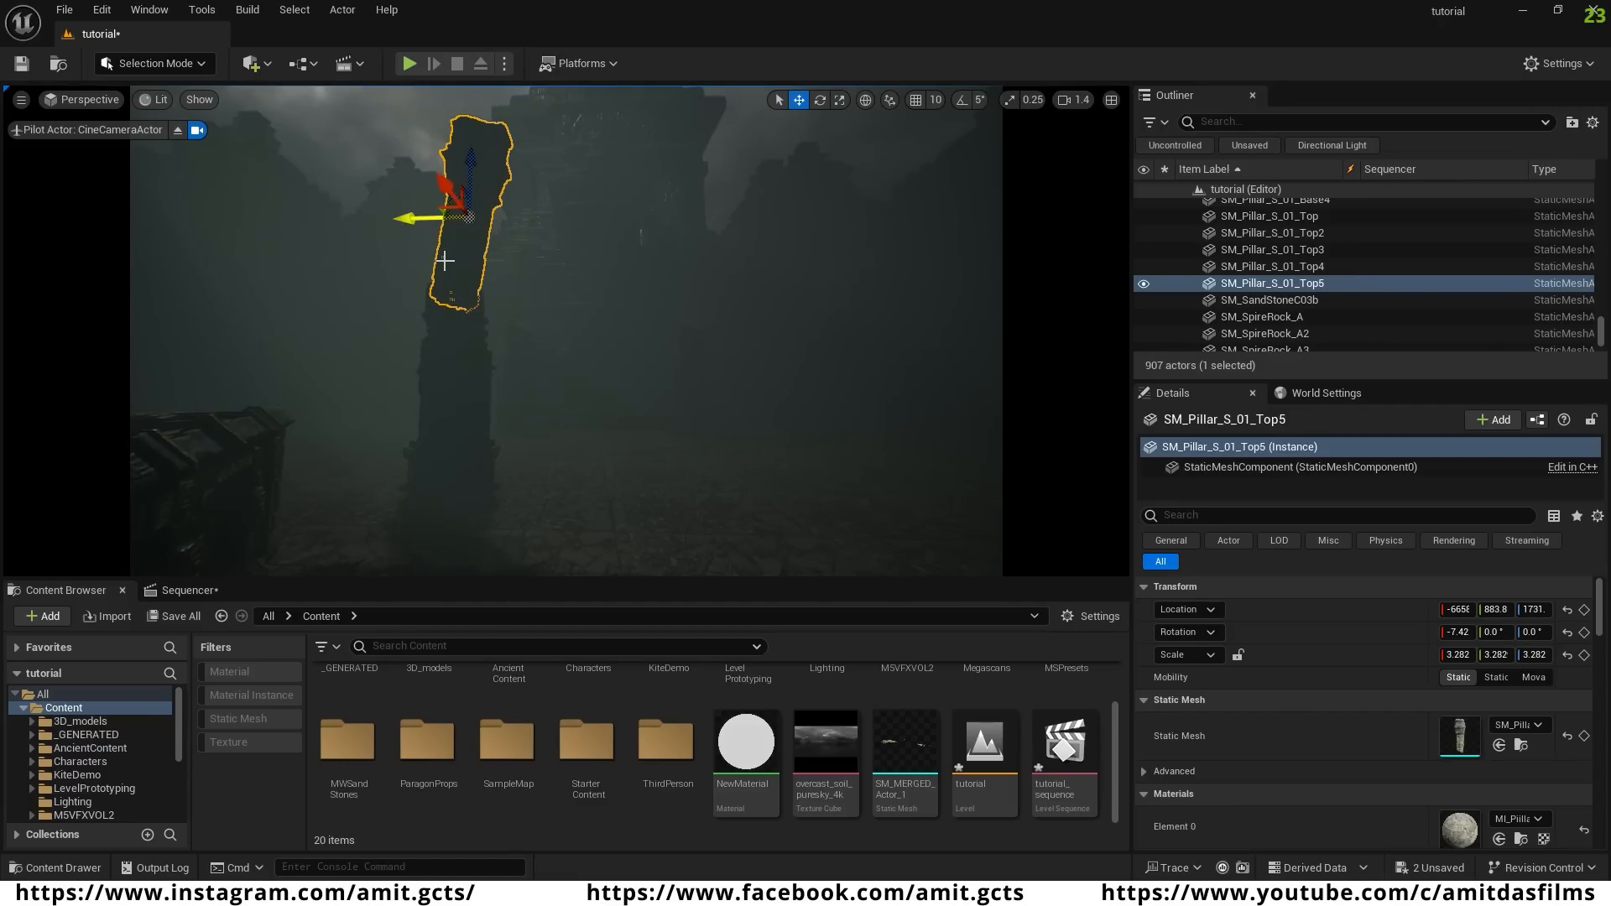
- Select the column together with its tilted top and duplicate both across the path, with the top at about Y -1274
right_click_drag(641, 459, 591, 385)
left_click(588, 386, "ctrl")
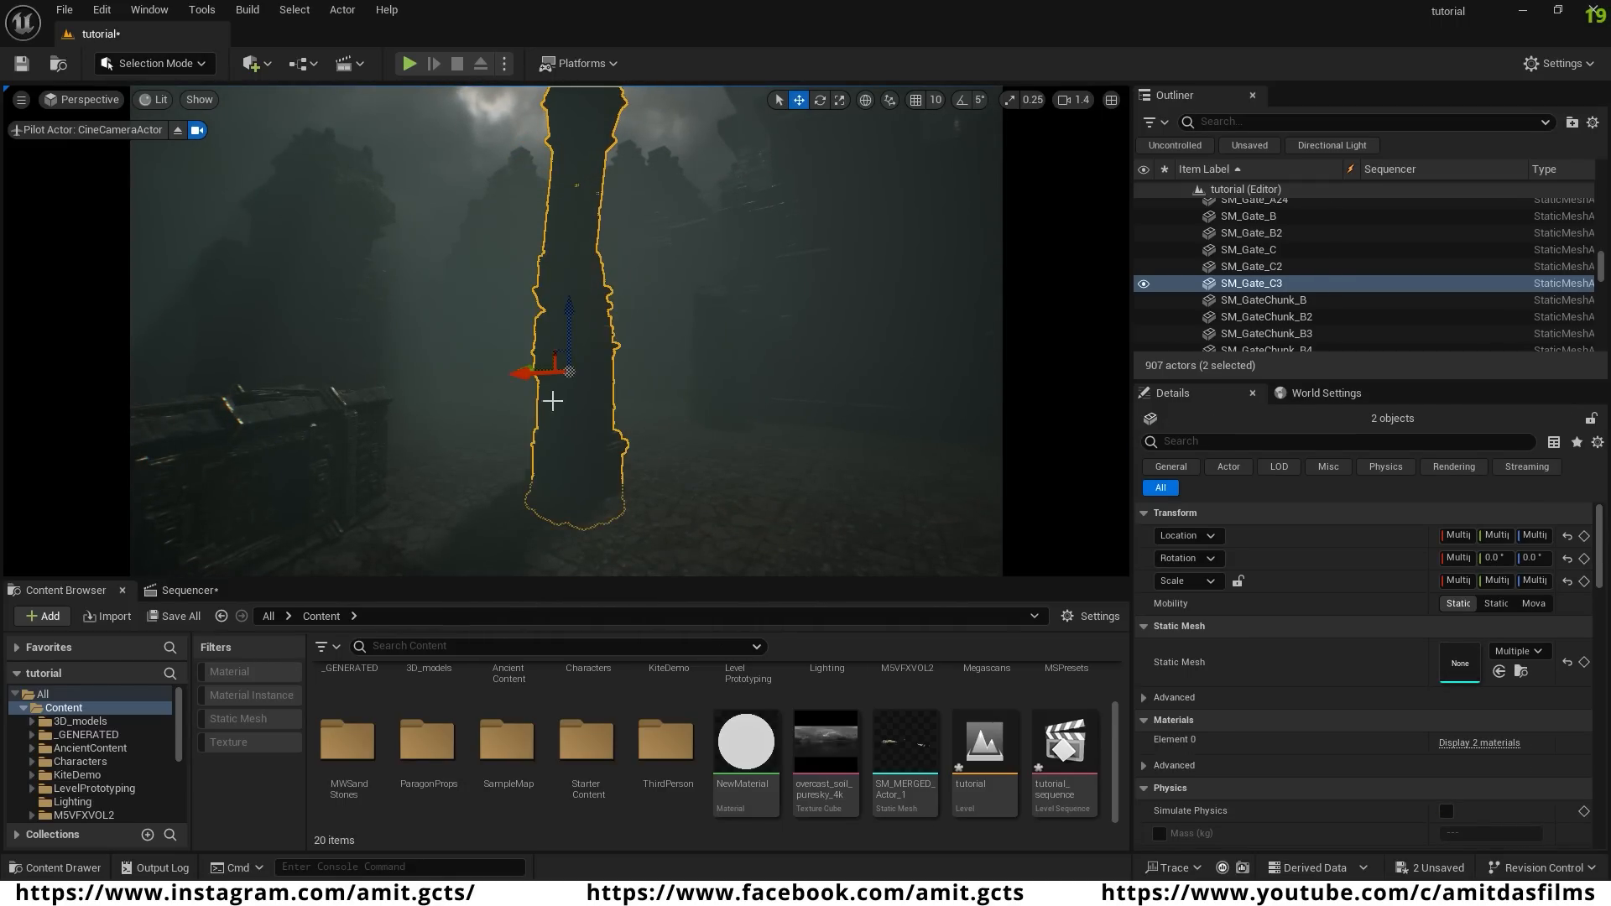
right_click_drag(621, 474, 688, 504)
left_click_drag(381, 298, 662, 351, "alt")
right_click_drag(532, 438, 661, 355)
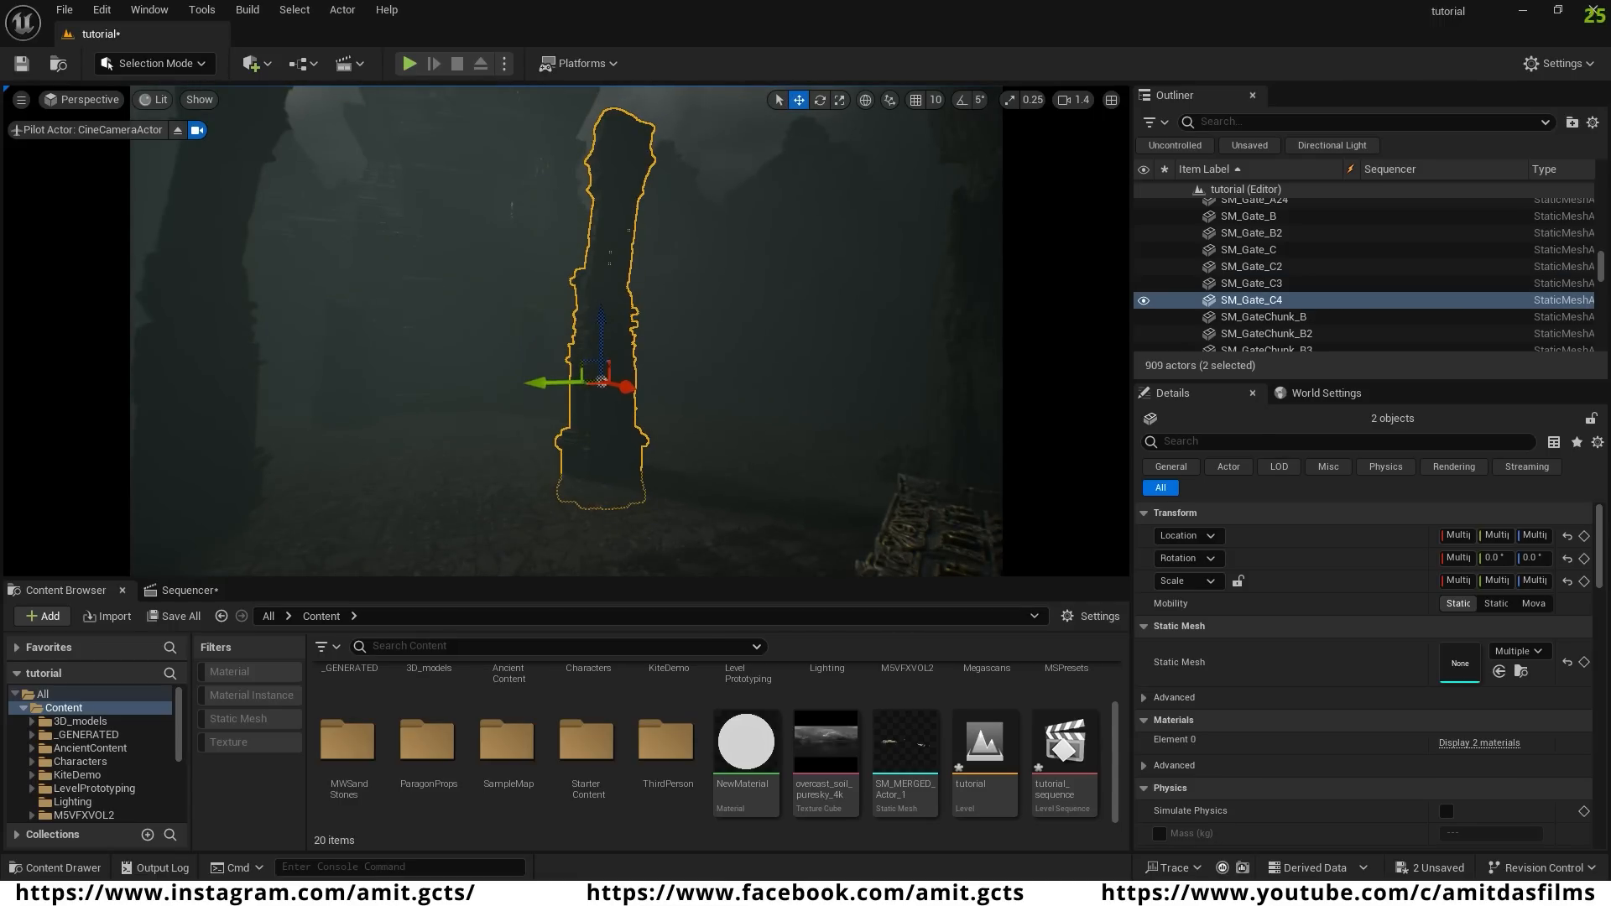
- Tilt the second column's top to about 9.775° in X and reseat it at about Y -1132, Z 1577
left_click(617, 201)
key("e")
key("w")
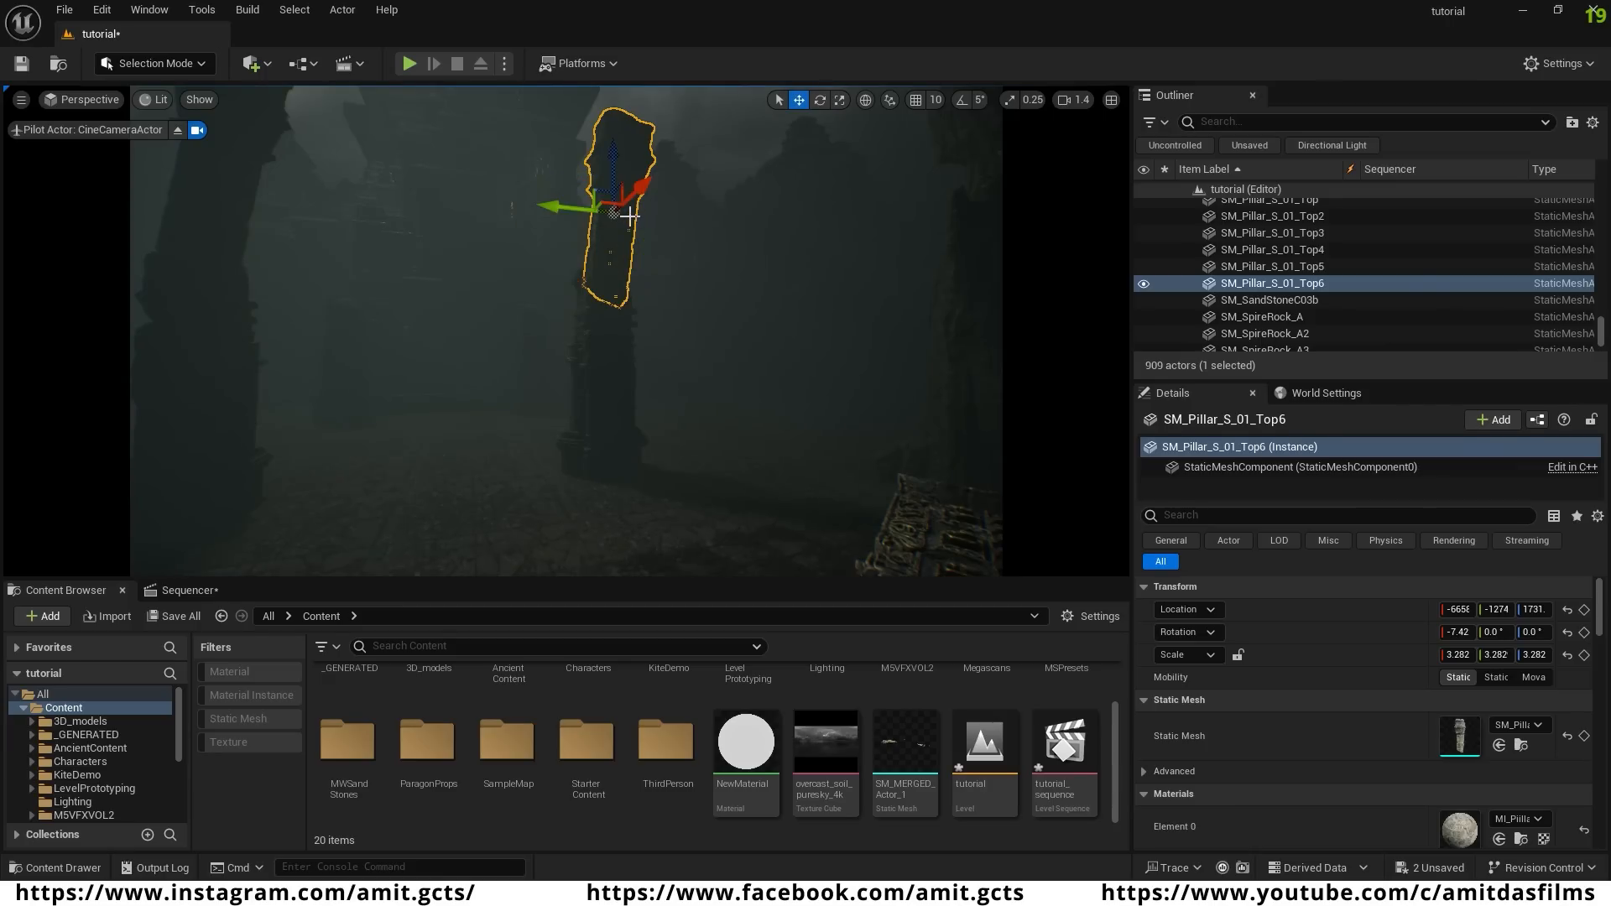
key("e")
left_click_drag(541, 247, 587, 265)
key("w")
left_click_drag(548, 207, 538, 209)
left_click_drag(593, 150, 597, 173)
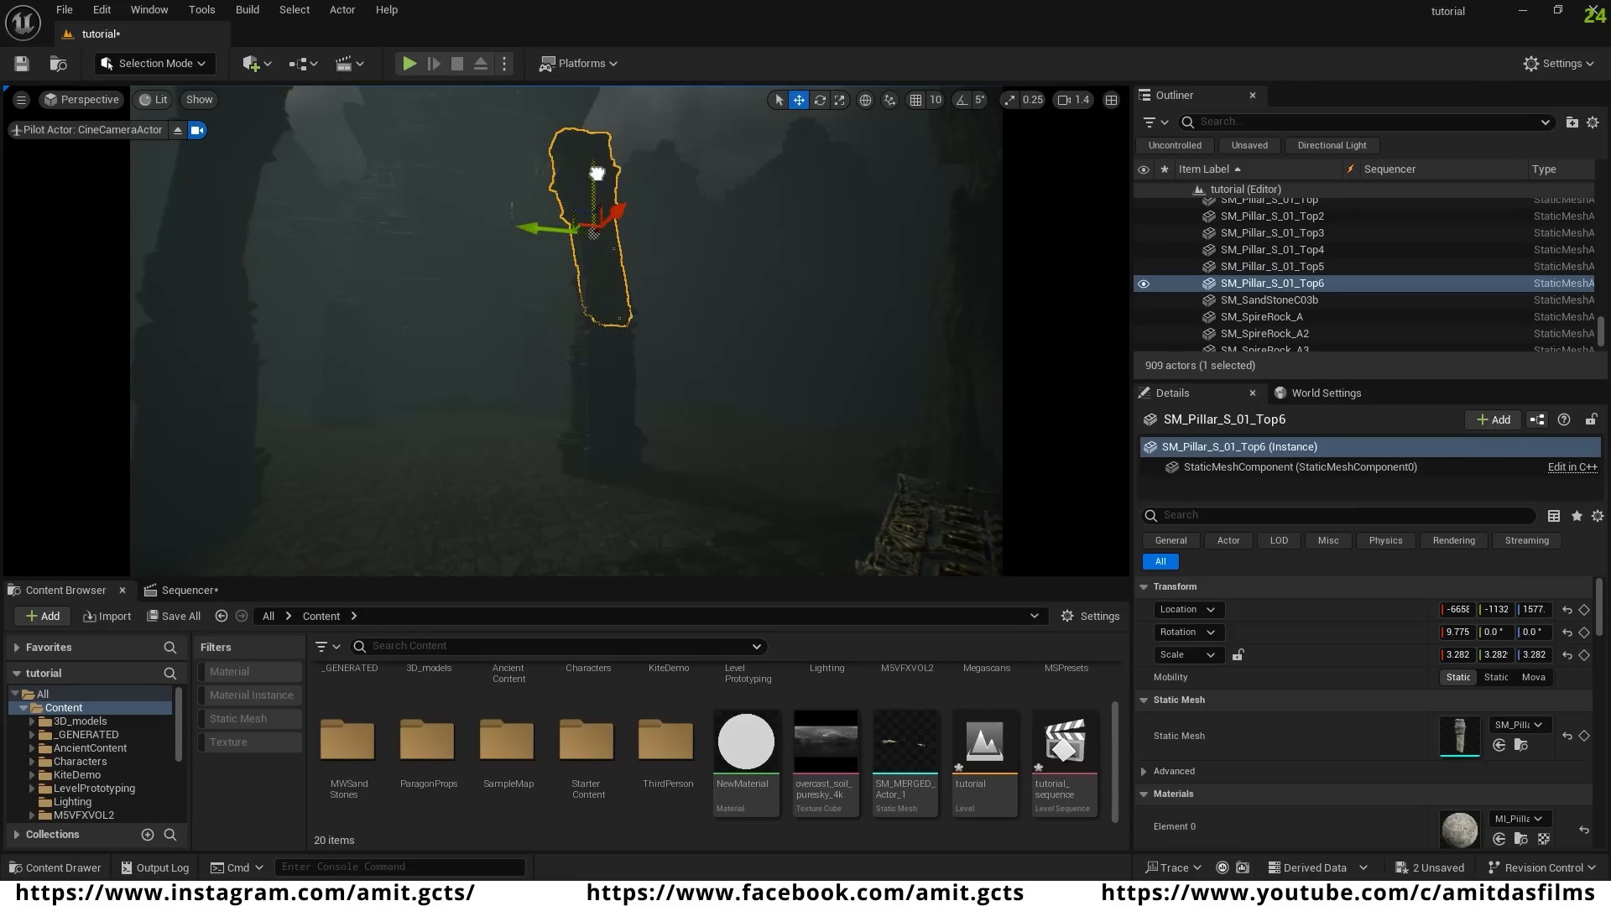
- Select the second column with its top and duplicate both as a third column deeper in the background
right_click_drag(629, 428, 576, 453)
key("w")
mouse_move(682, 324)
right_mouse_down()
mouse_move(637, 344)
mouse_move(682, 325)
right_mouse_up()
key("s")
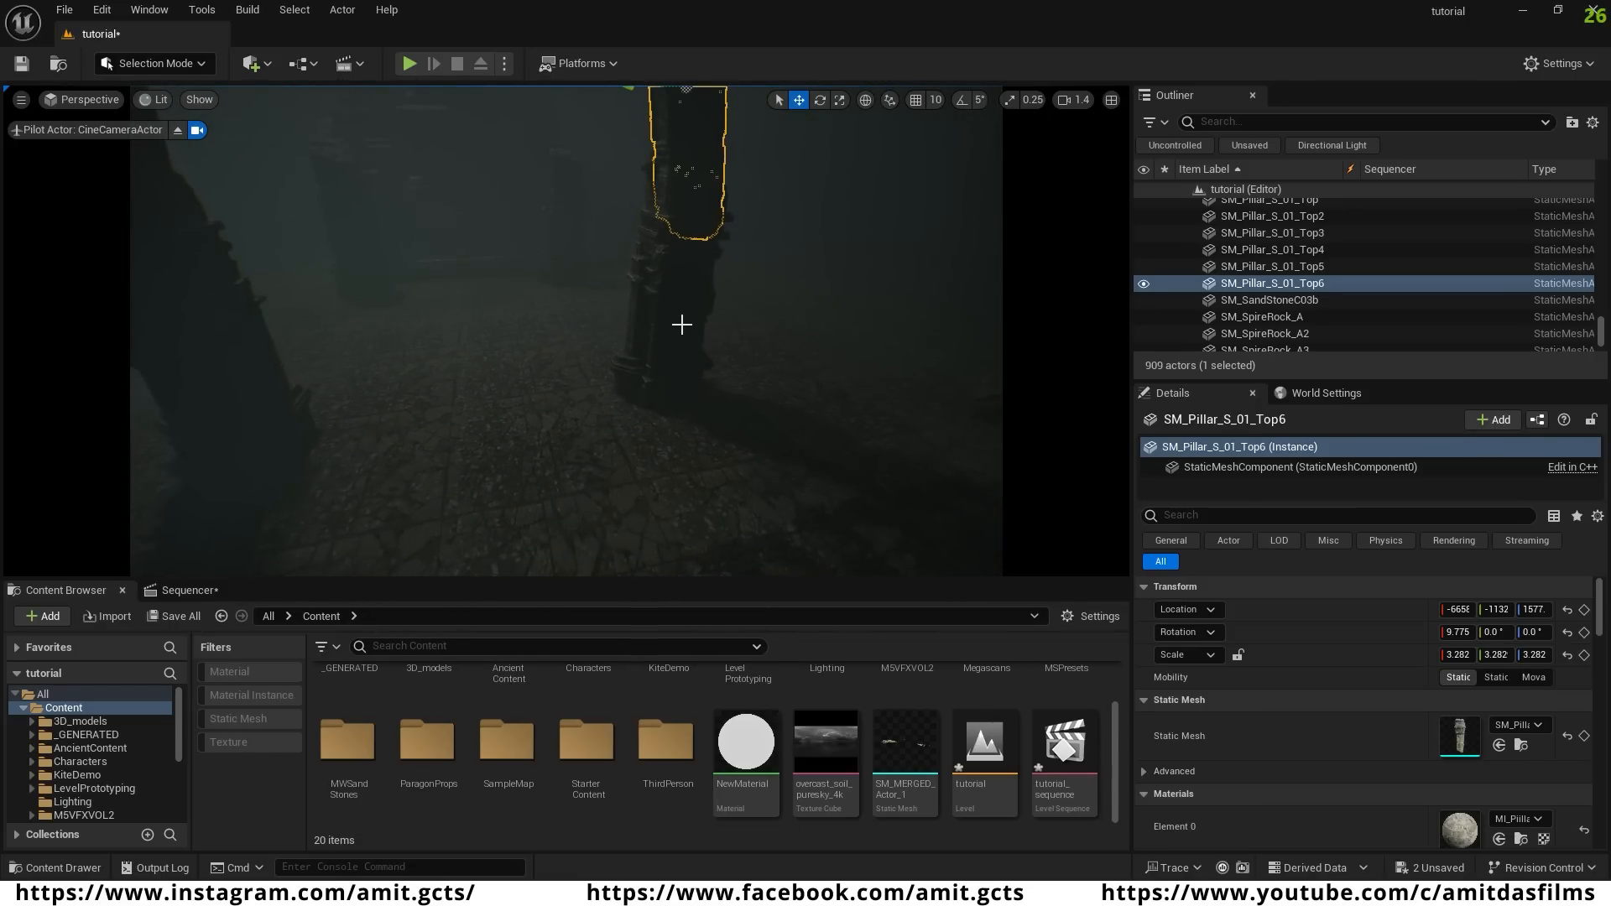
left_click(682, 325)
left_click(676, 130, "ctrl")
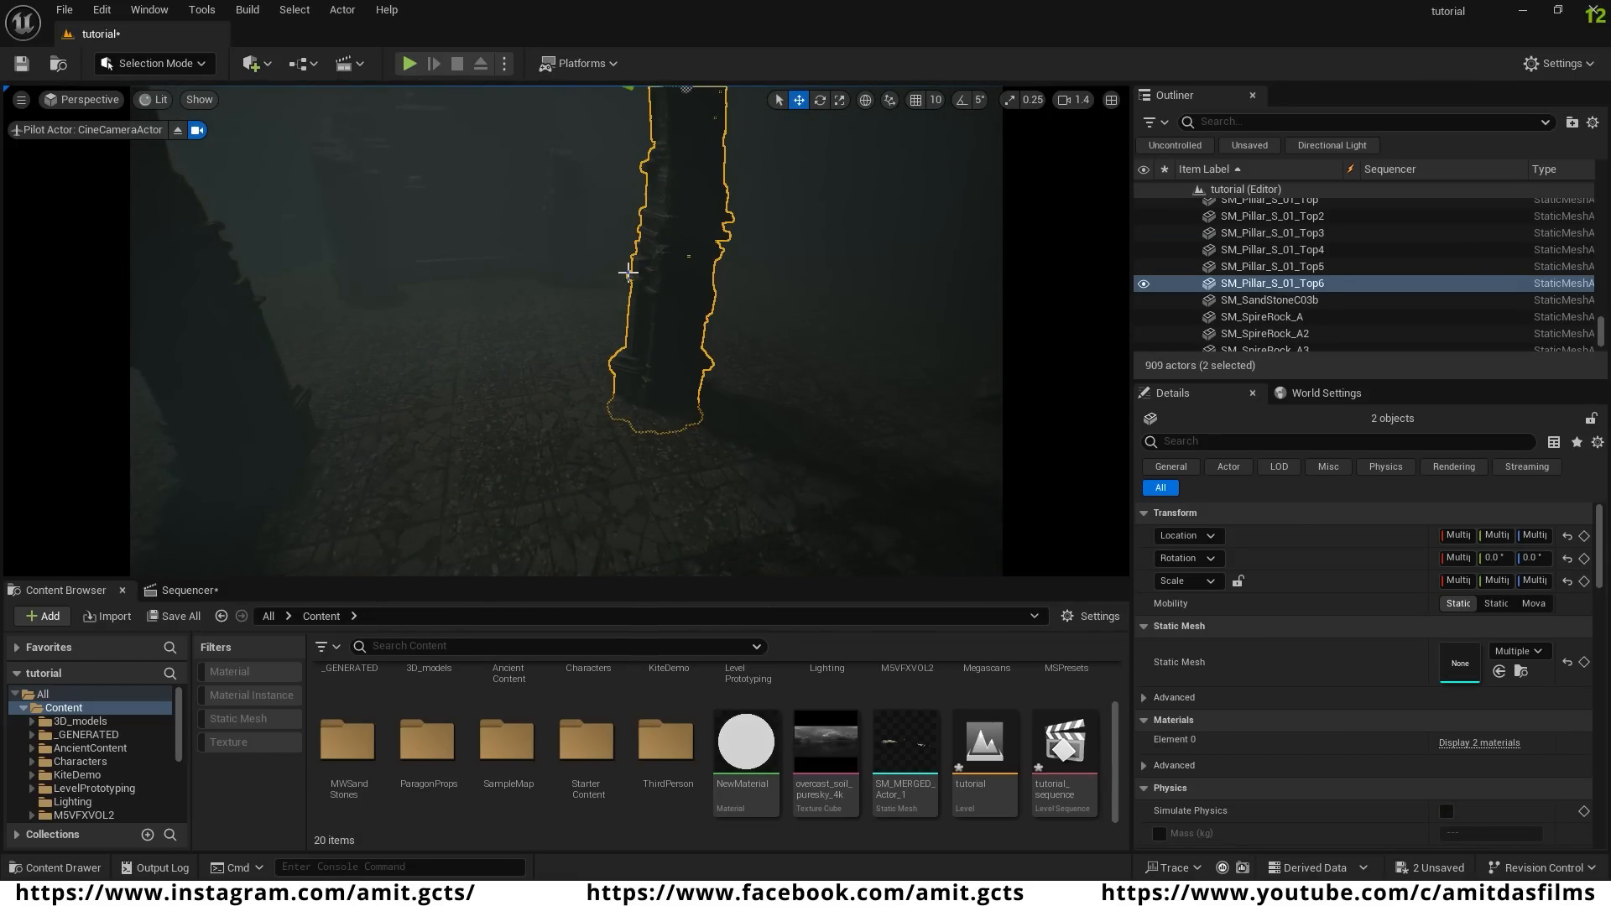
right_click_drag(657, 397, 657, 319)
left_click_drag(612, 246, 385, 278, "alt")
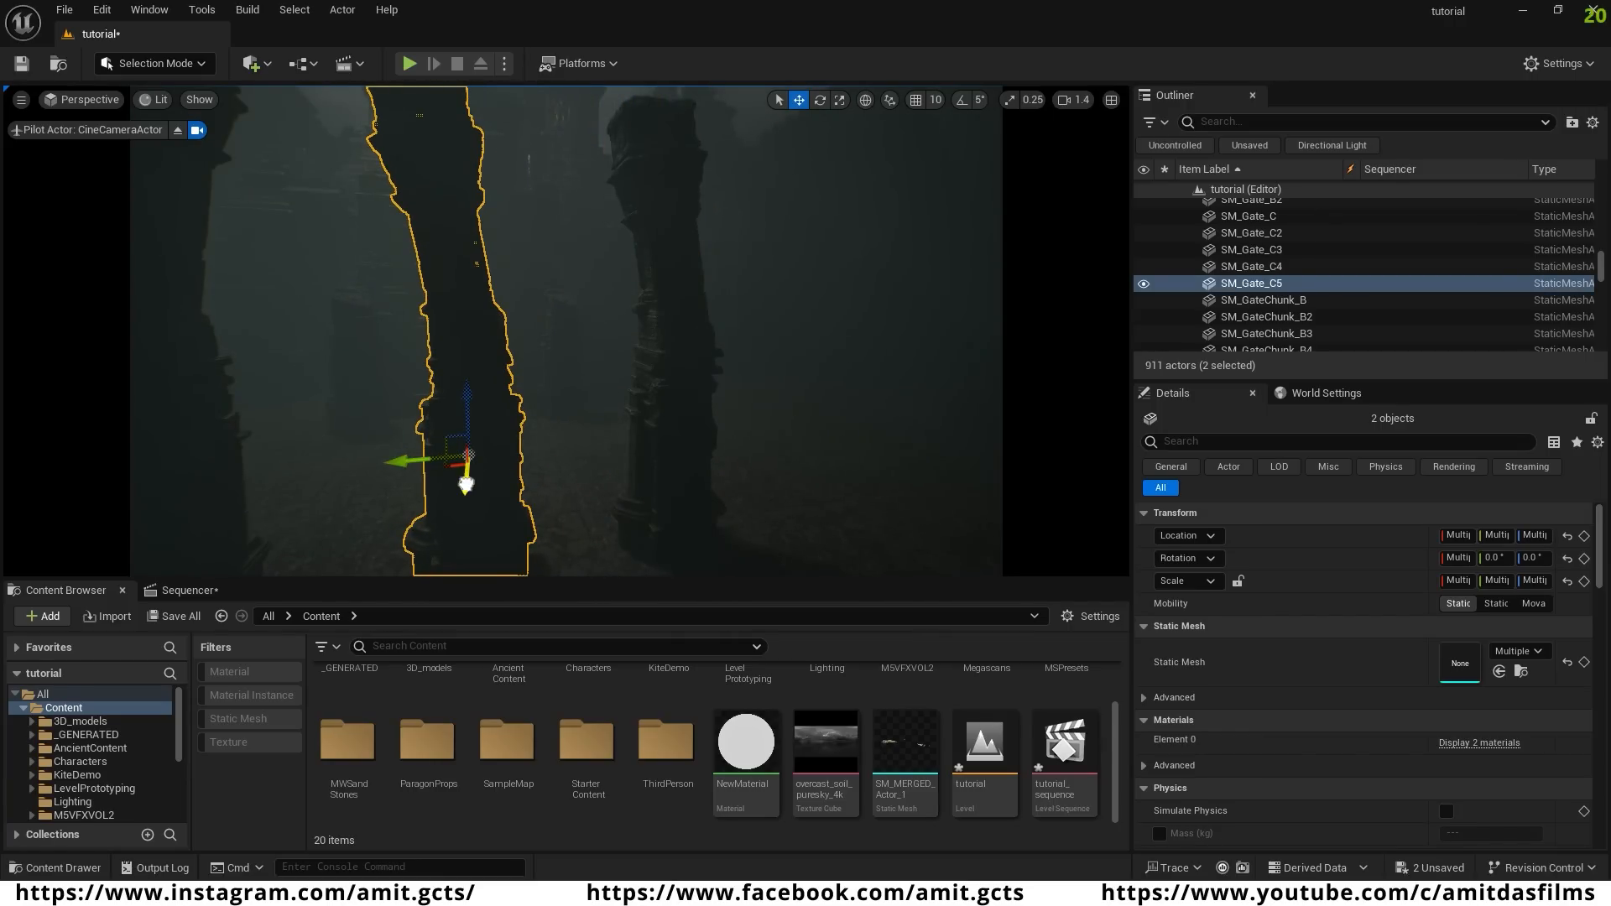
mouse_move(466, 484)
left_mouse_down()
mouse_move(475, 442)
mouse_move(475, 461)
left_mouse_up()
right_click_drag(478, 495, 395, 495)
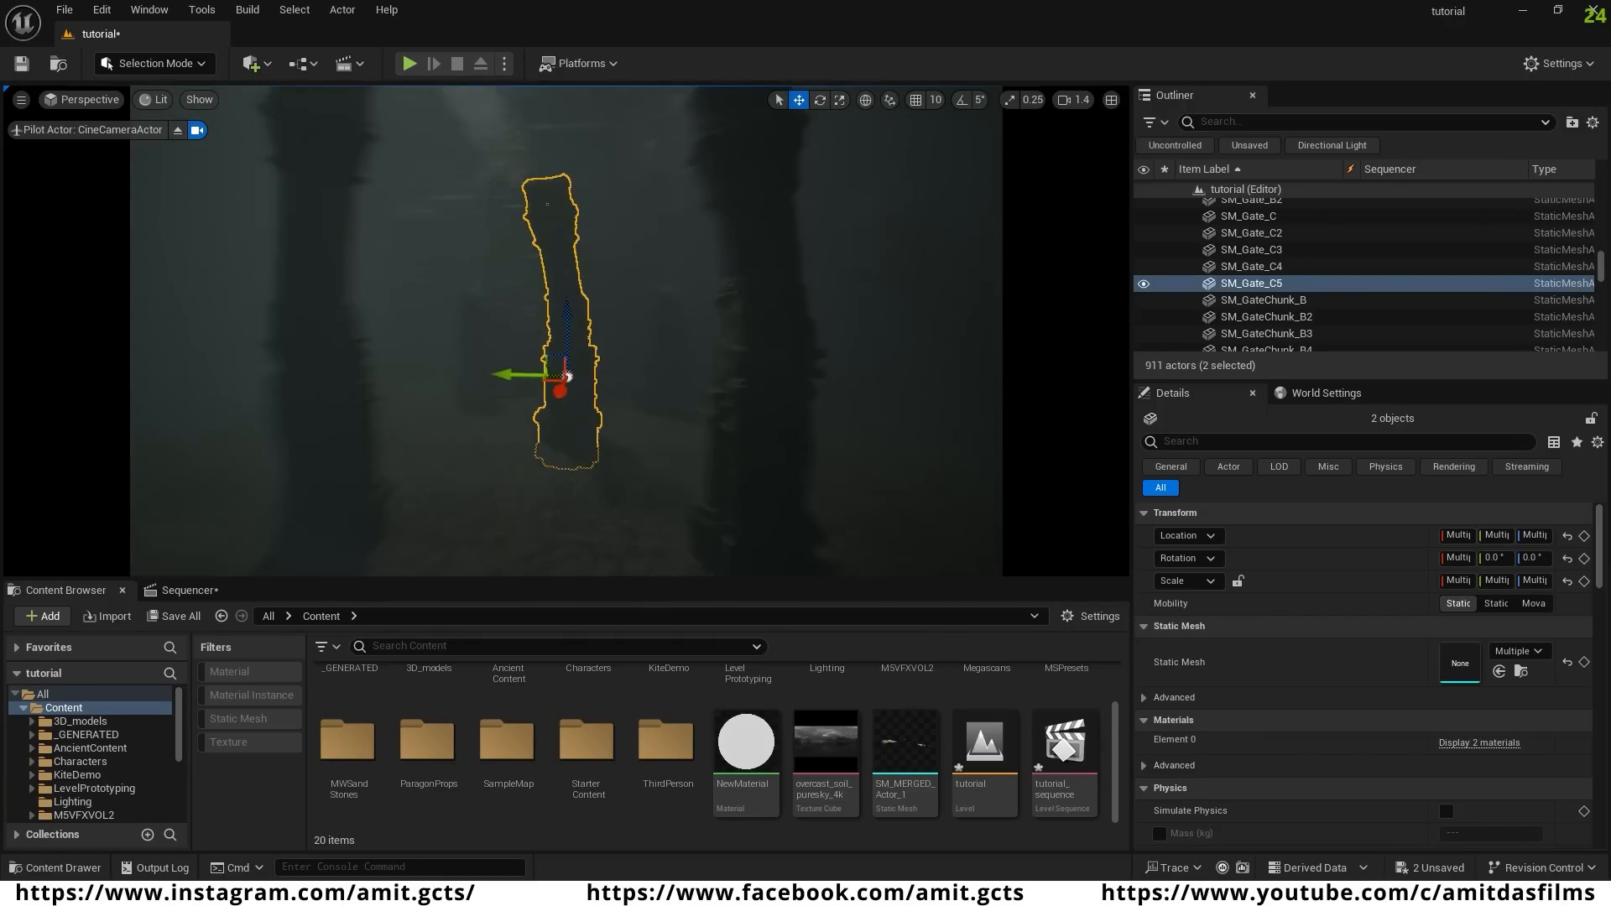
- Adjust the third column's position along X so it stands behind the first two columns
key("d")
scroll(563, 423, "up", 2)
right_click_drag(562, 422, 340, 423)
key("w")
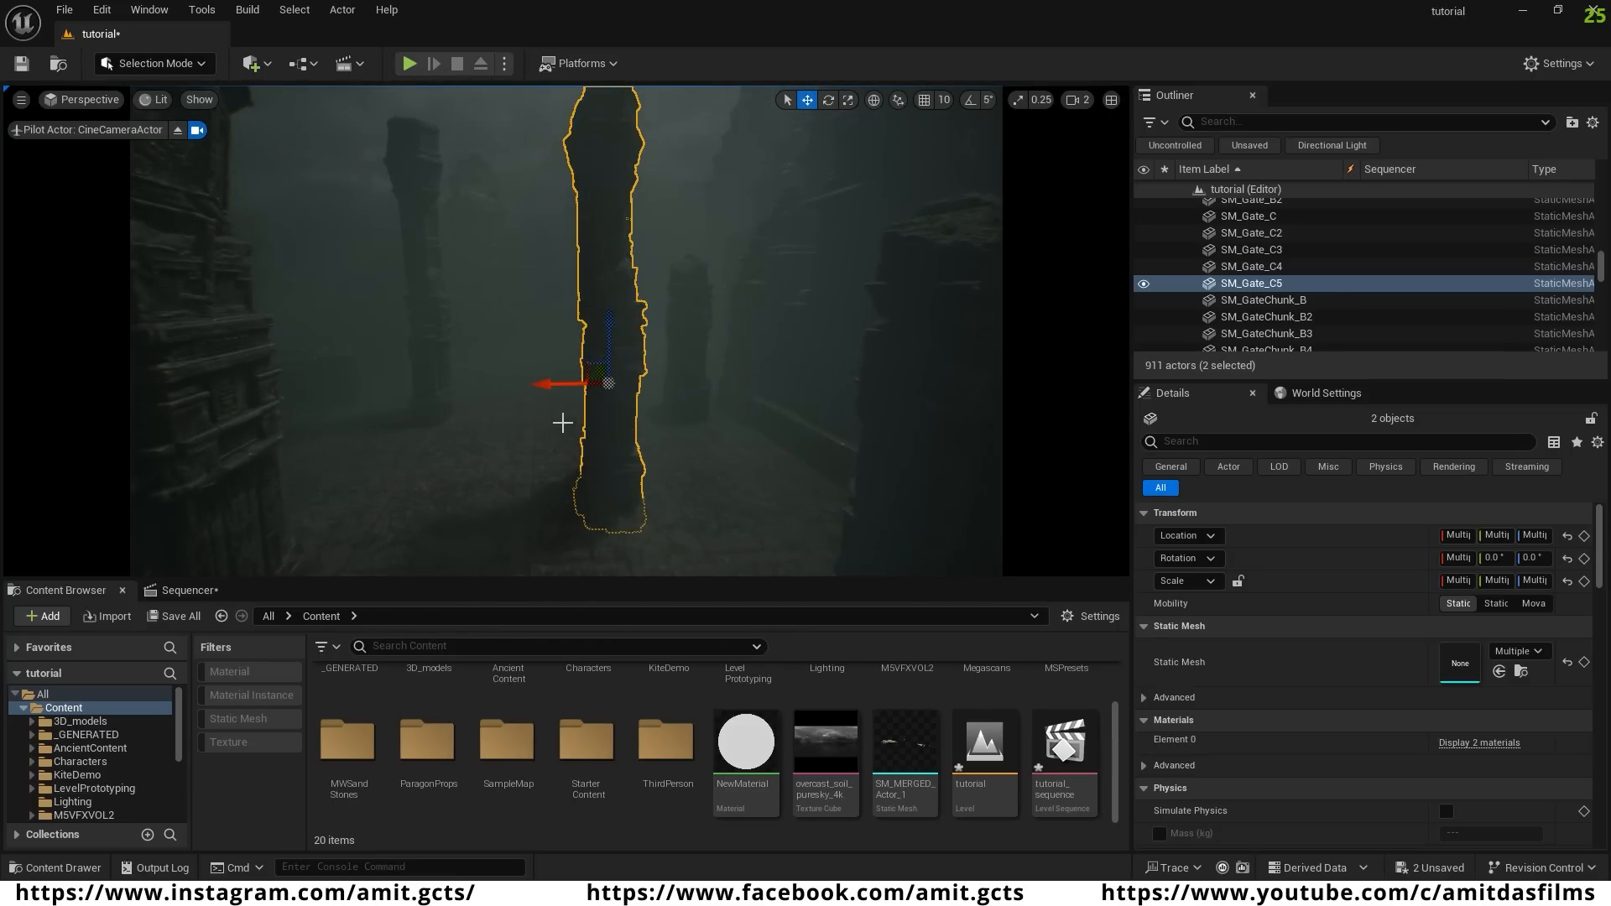
mouse_move(555, 384)
left_mouse_down()
mouse_move(587, 388)
mouse_move(561, 400)
left_mouse_up()
- Shift the third column's top section along X on its base and review the three leaning columns
left_click(611, 218)
mouse_move(550, 205)
left_mouse_down()
mouse_move(525, 233)
mouse_move(538, 217)
left_mouse_up()
key("e")
key("w")
right_click_drag(457, 416, 708, 221)
right_click_drag(531, 432, 567, 457)
left_click(604, 478)
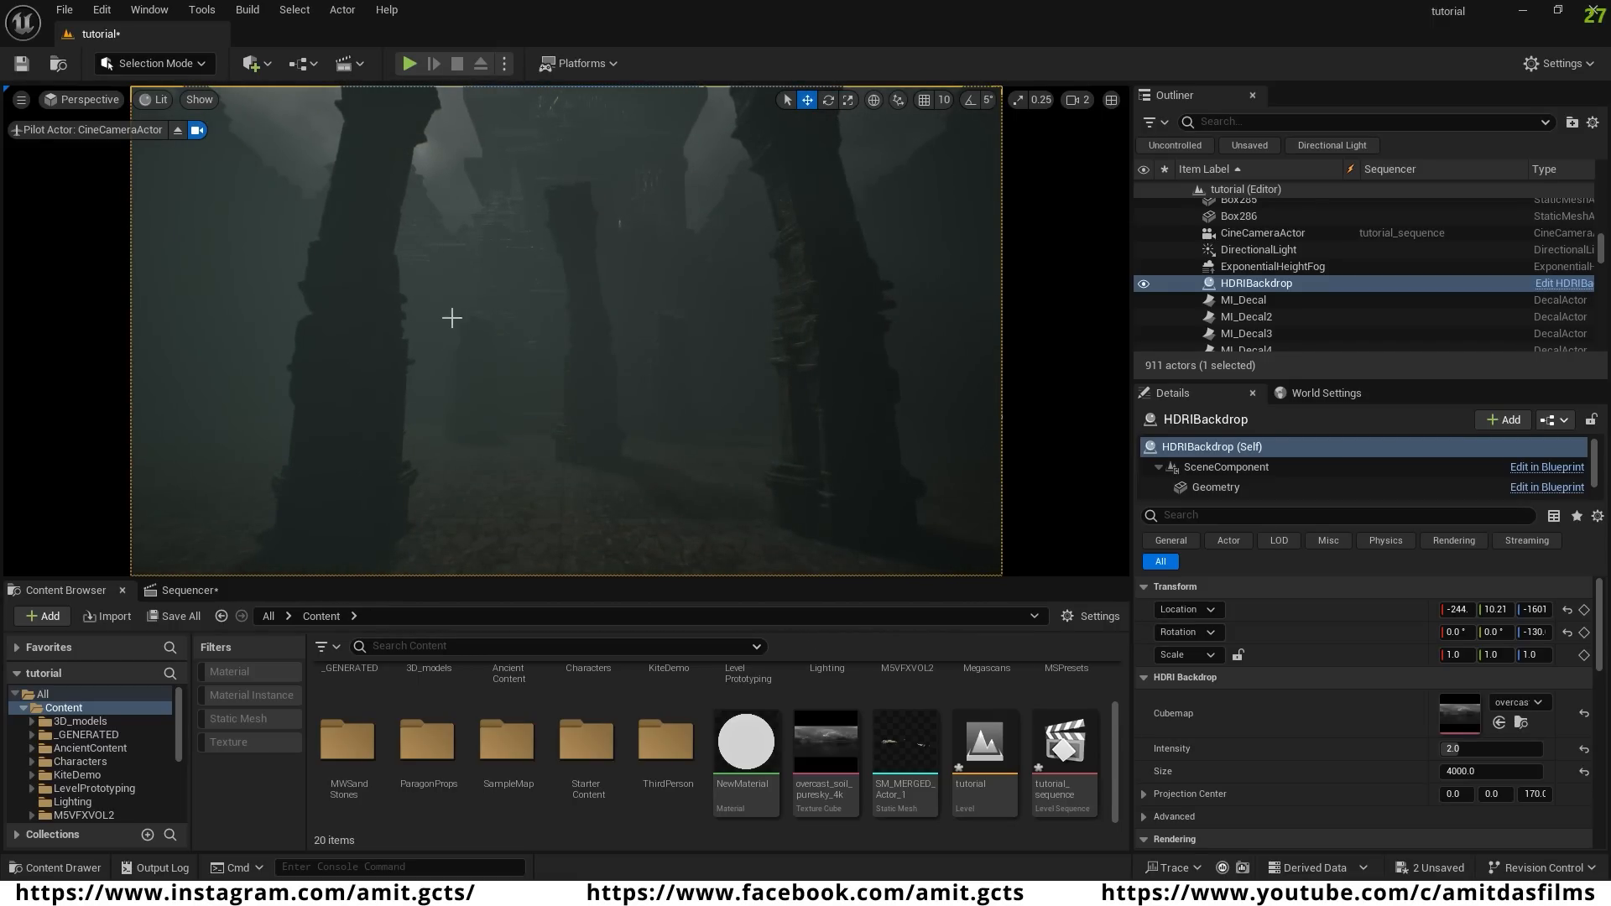
- Switch to Modeling mode and create a sphere with a radius of about 401.6 on the ground between the columns
left_click(191, 65)
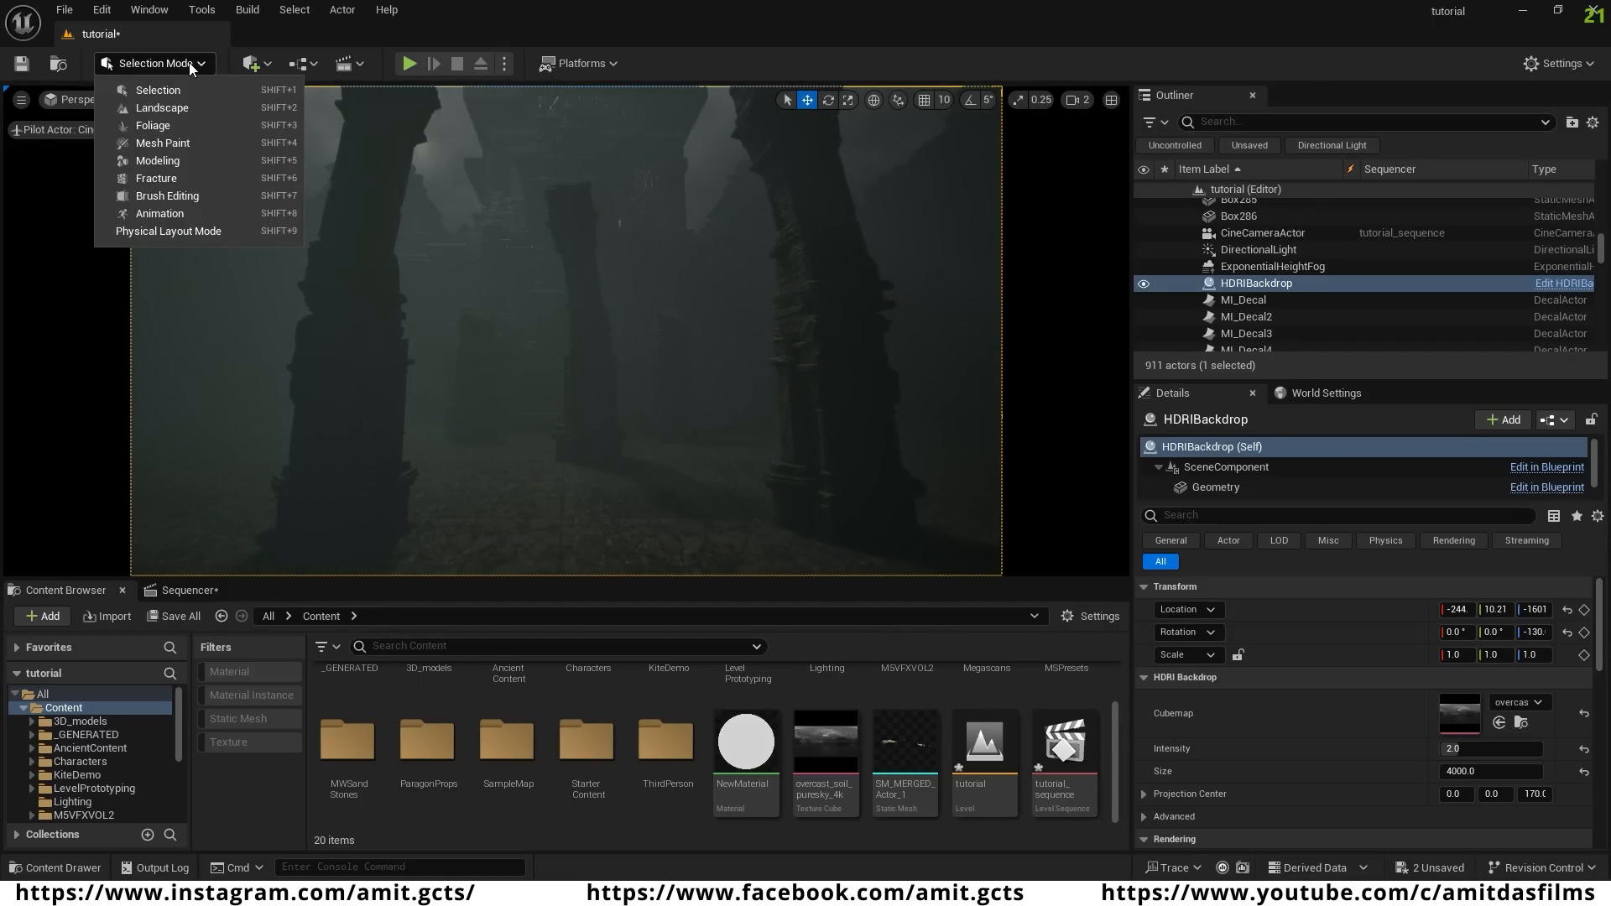
key("Escape")
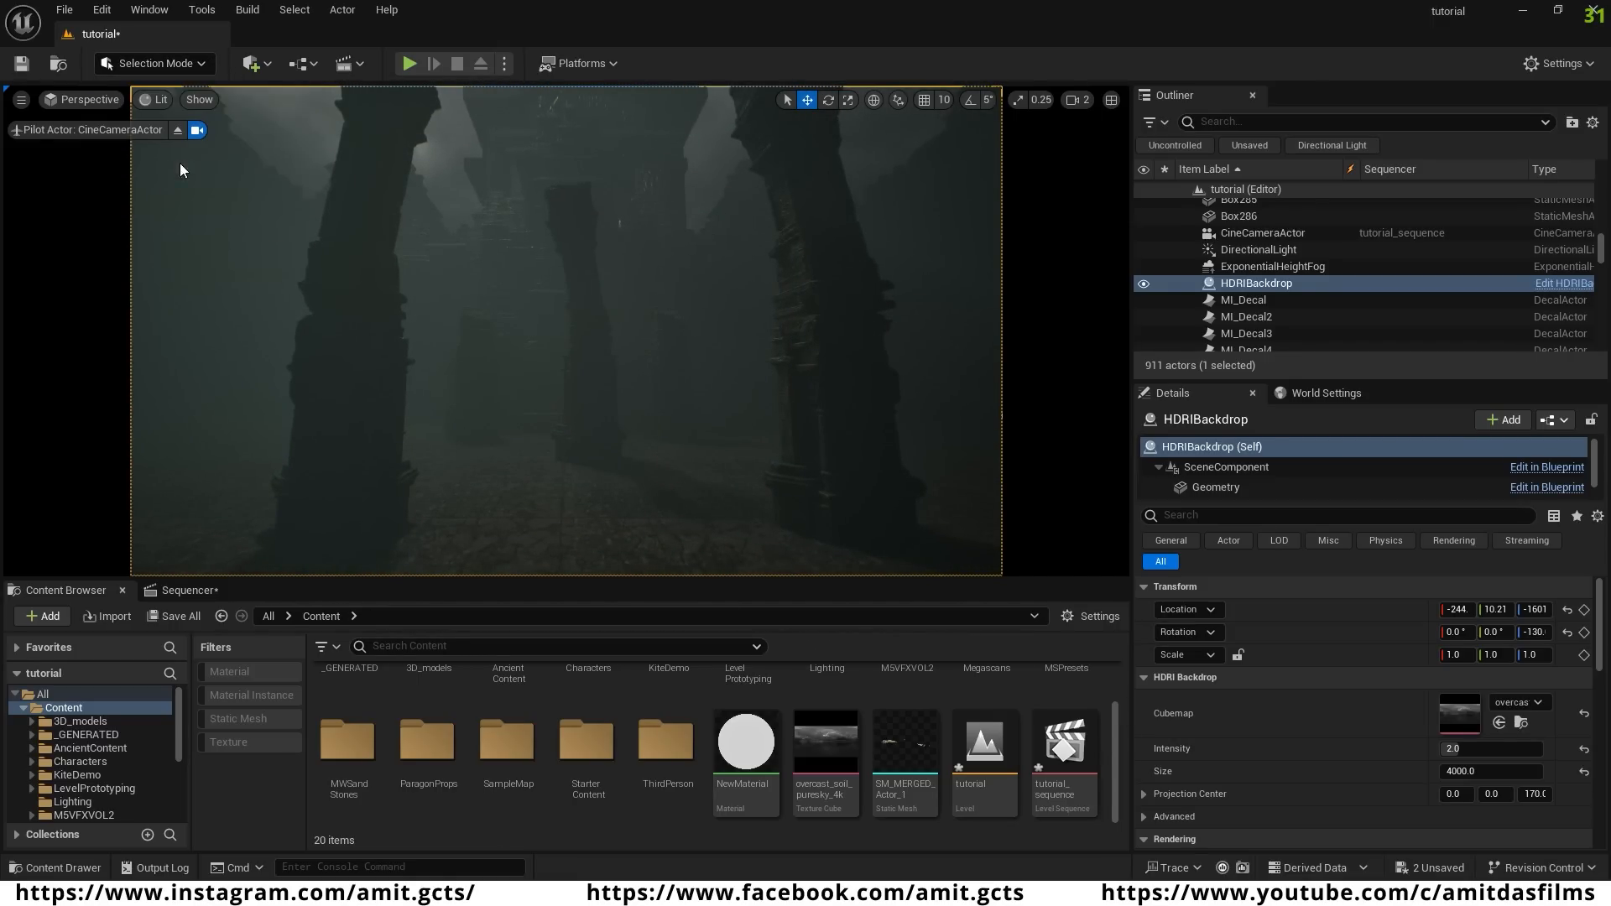
key("shift+5")
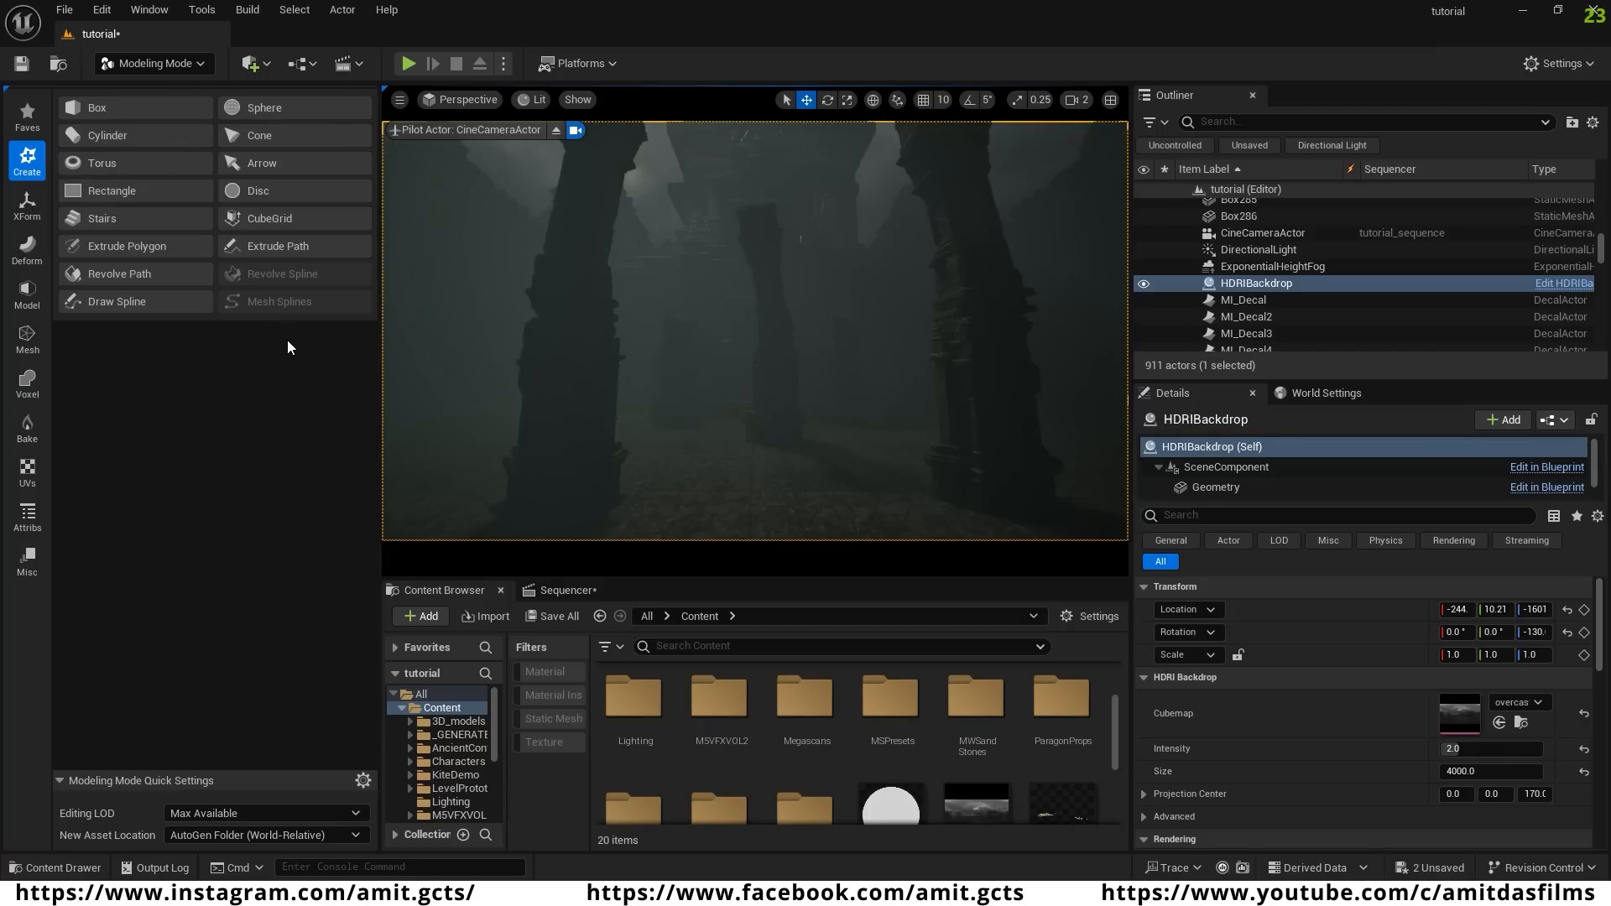
left_click(274, 107)
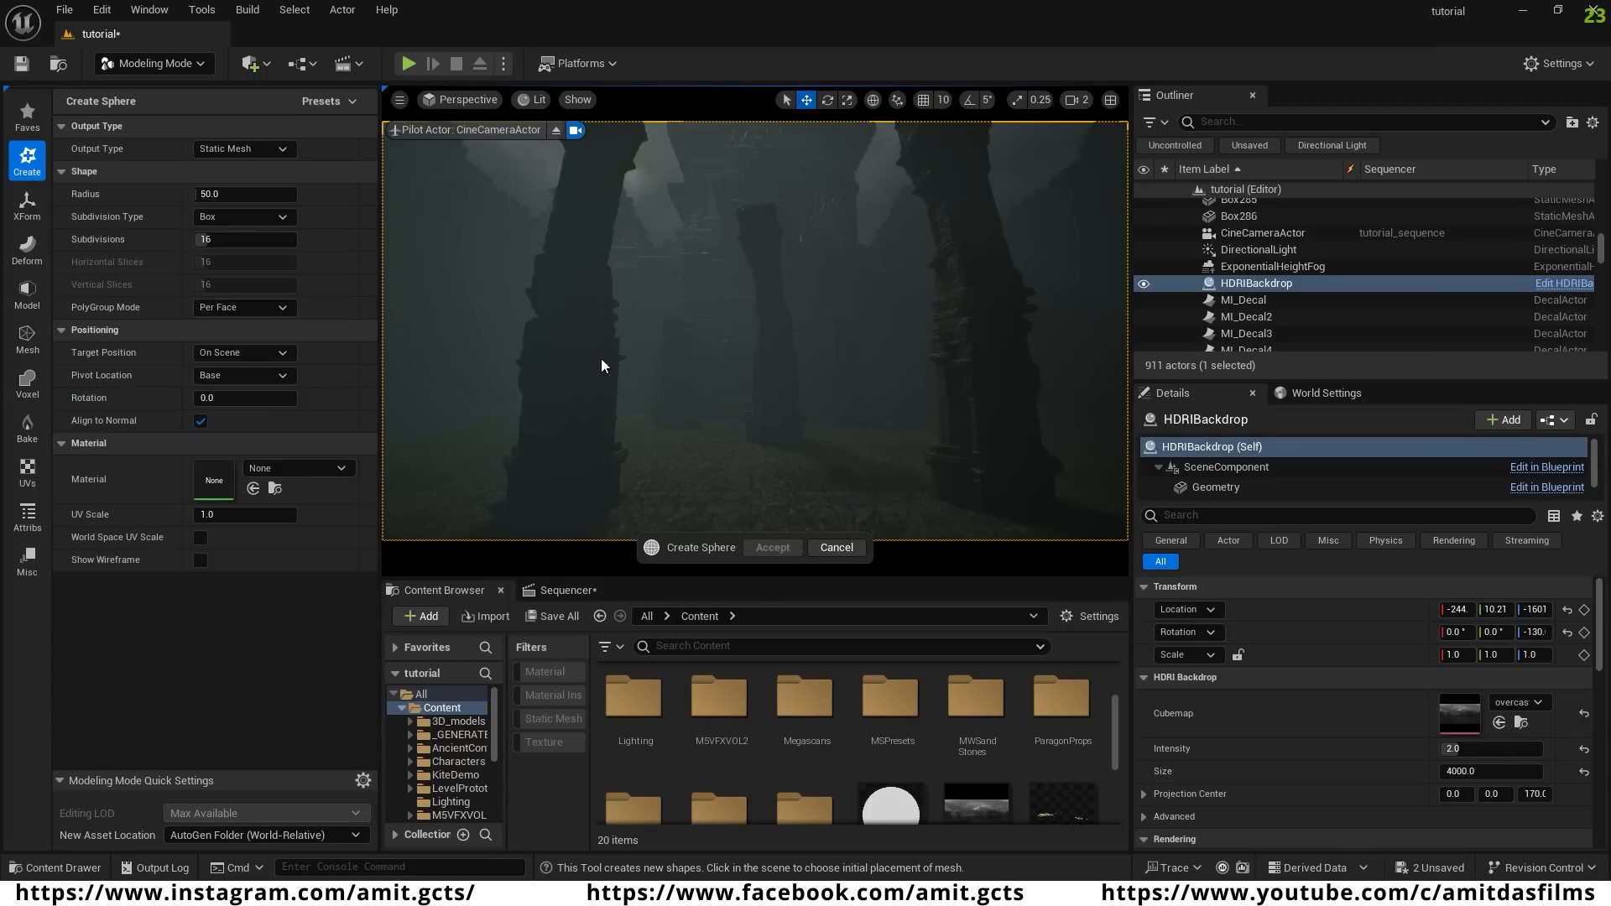
left_click(766, 469)
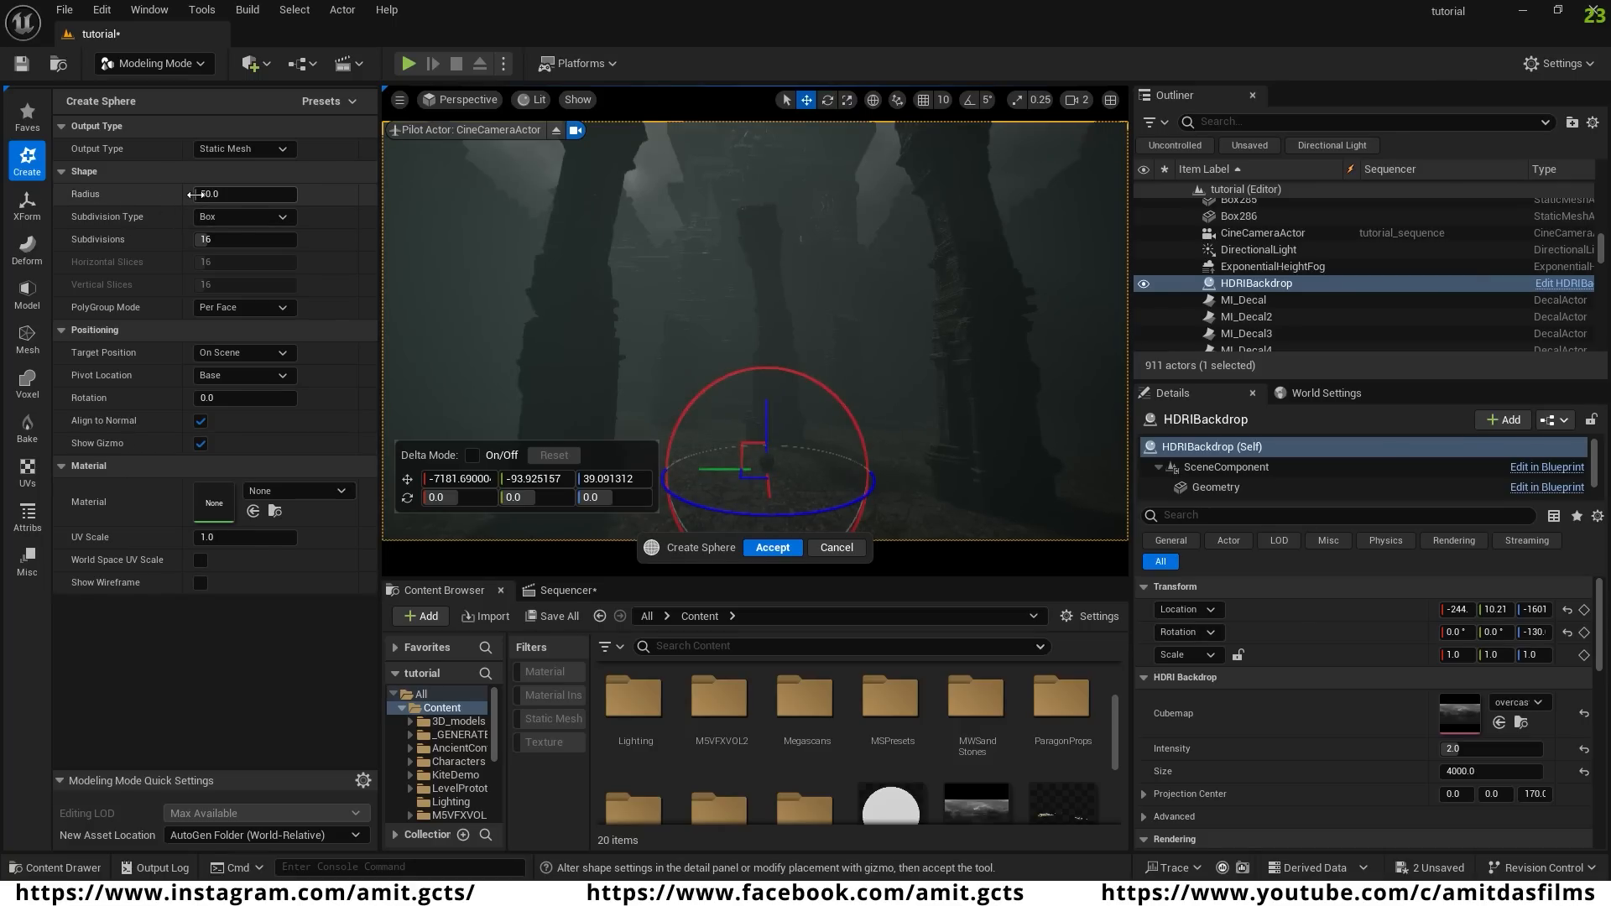
left_click_drag(195, 194, 233, 194)
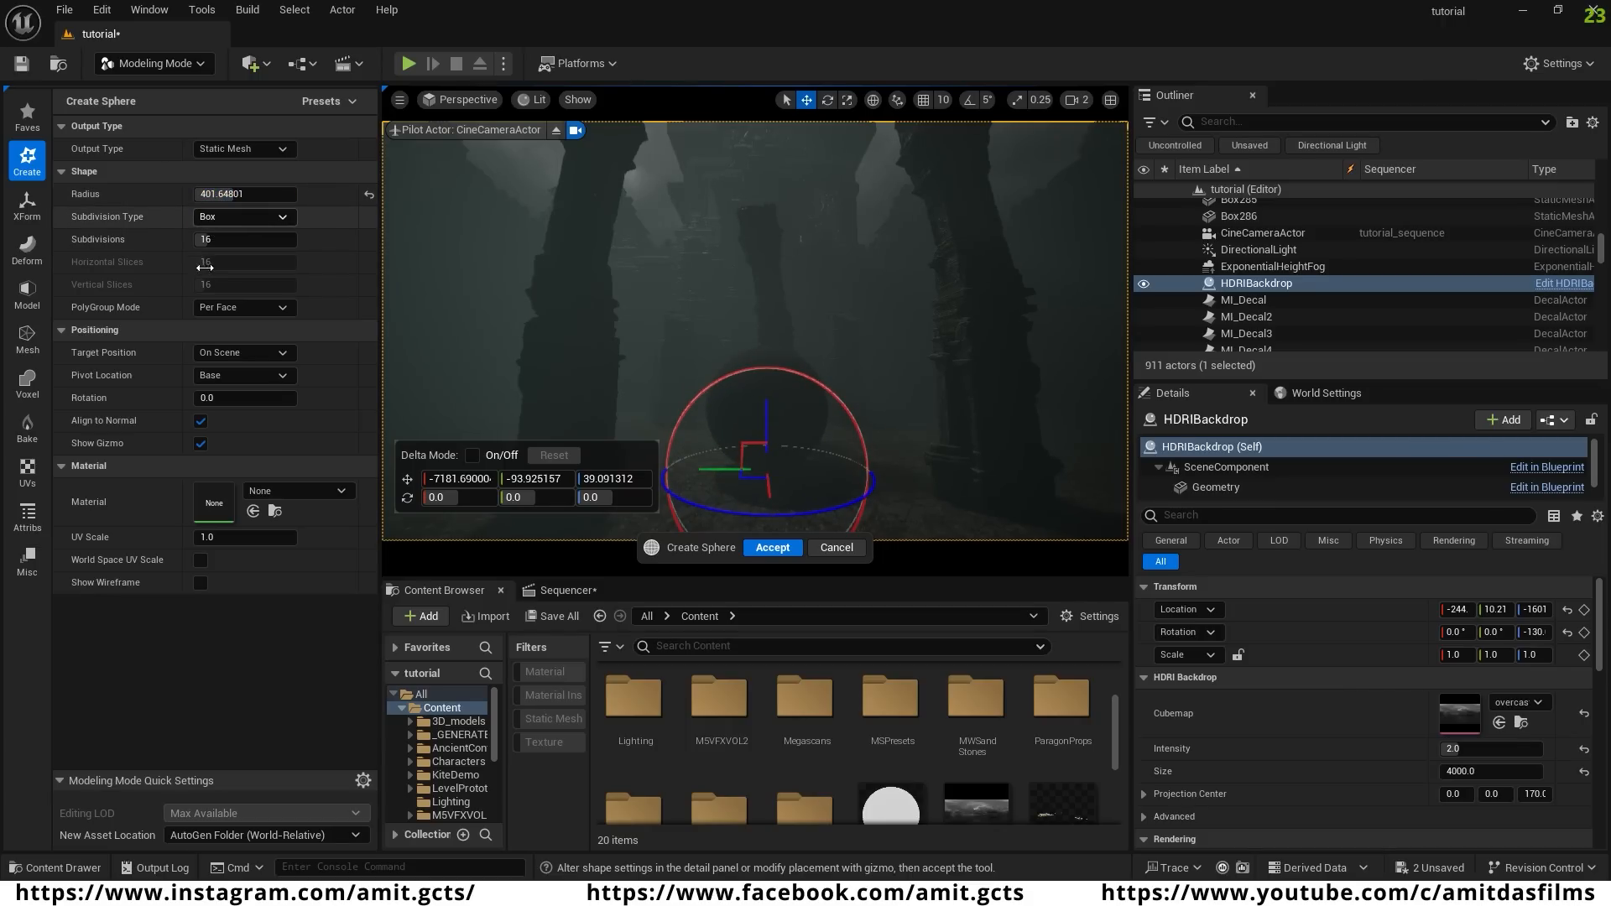
left_click(772, 548)
- Return to Selection mode and raise the sphere to about Z 1022 so it floats between the columns
left_click(199, 63)
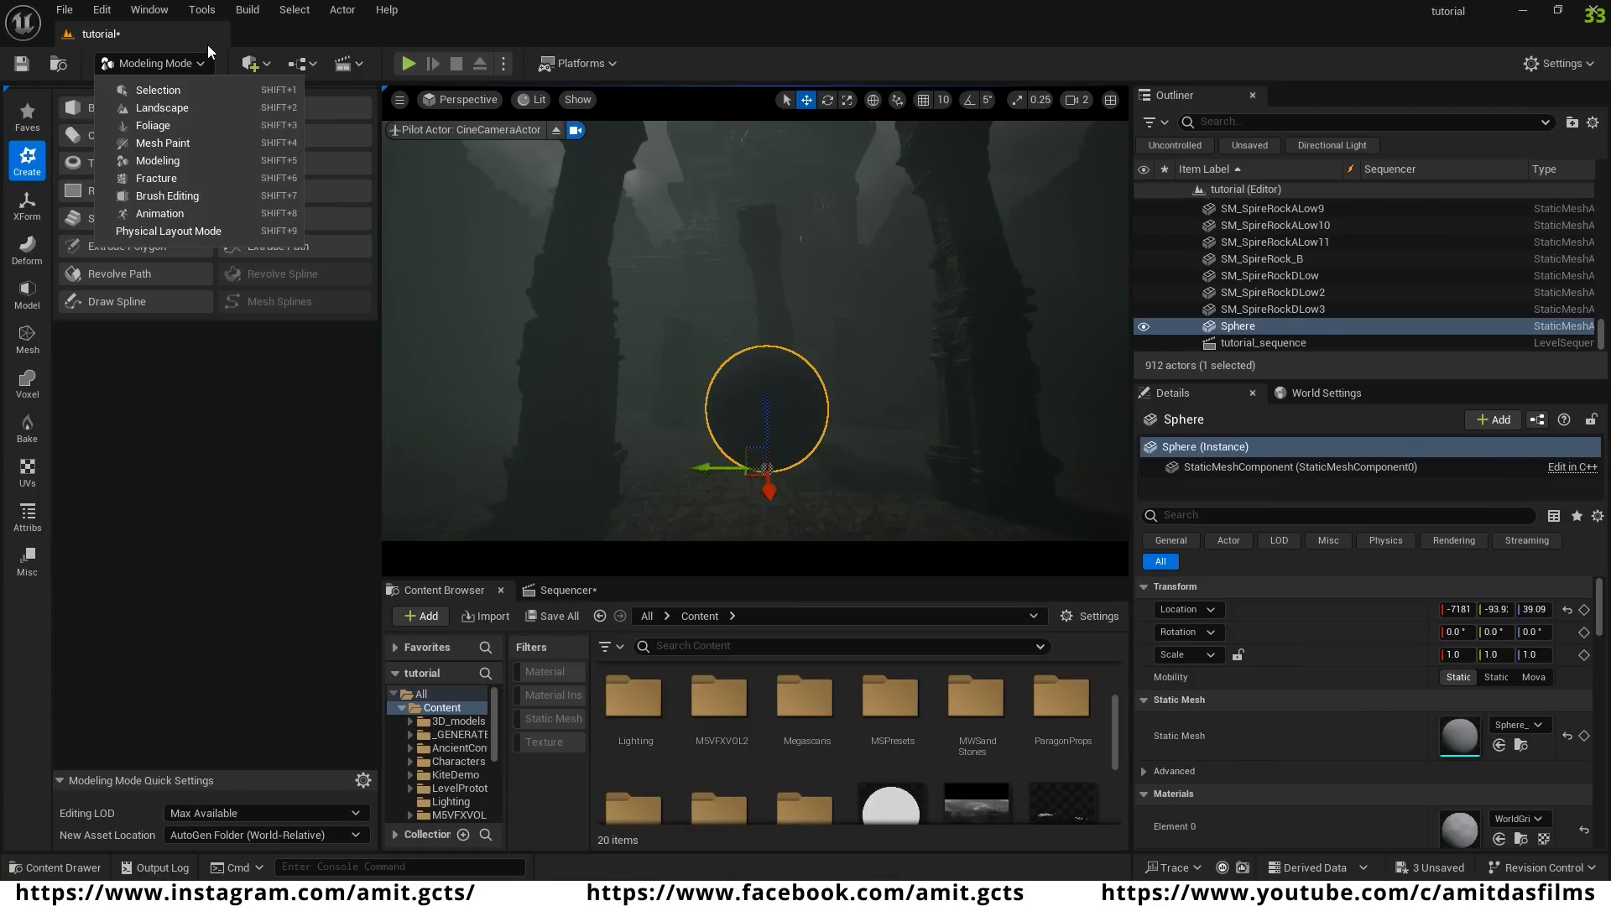
left_click(185, 95)
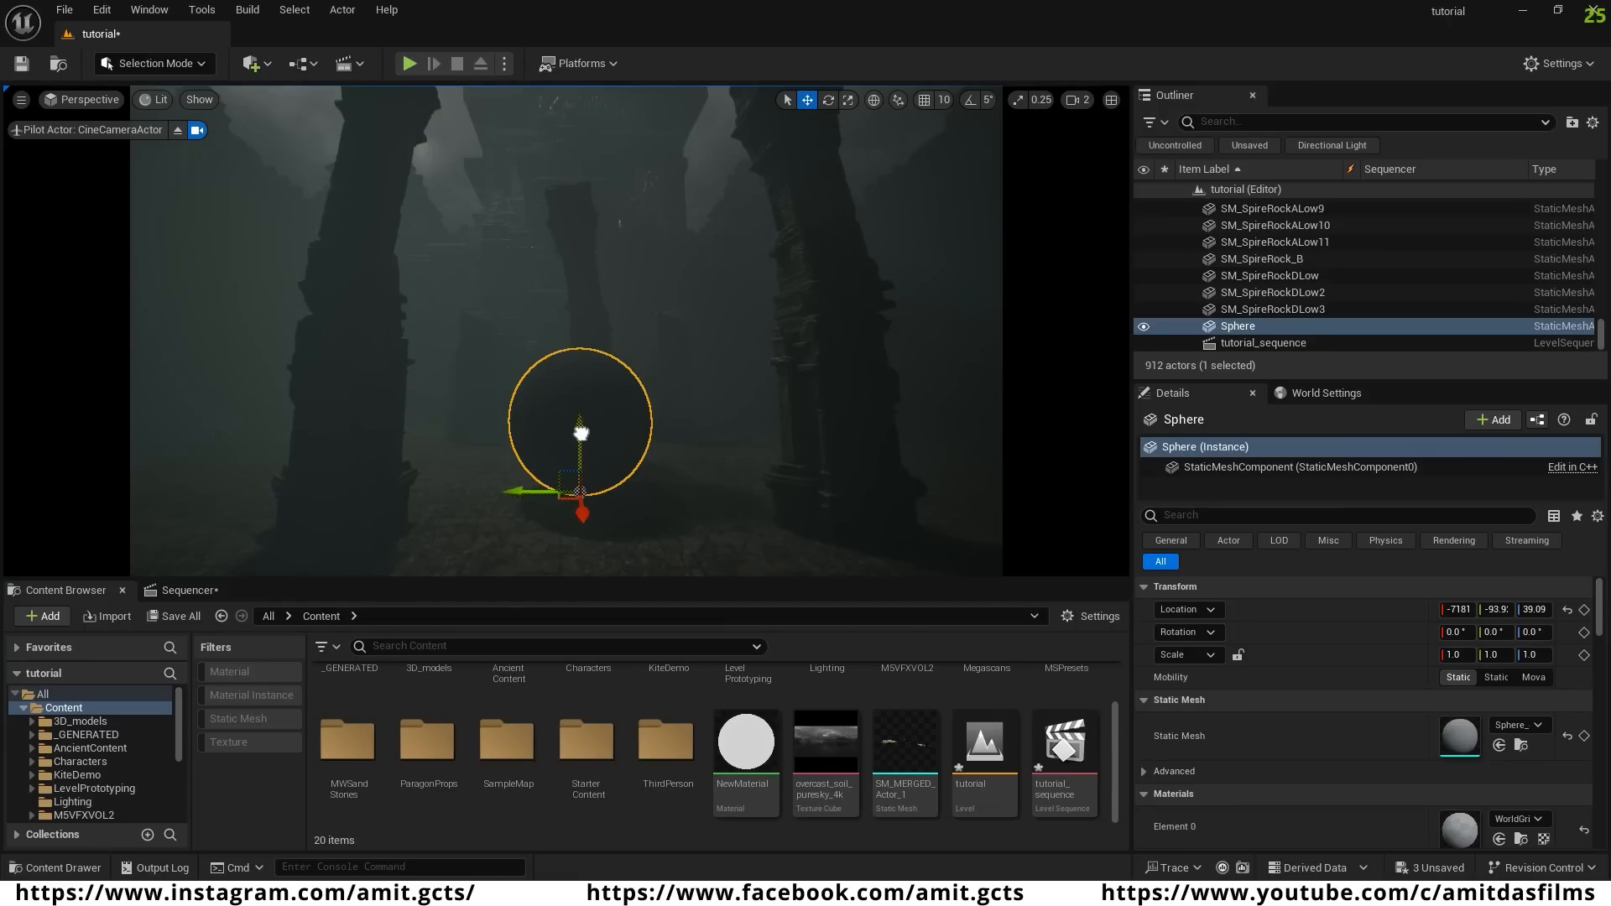
left_click_drag(580, 433, 555, 269)
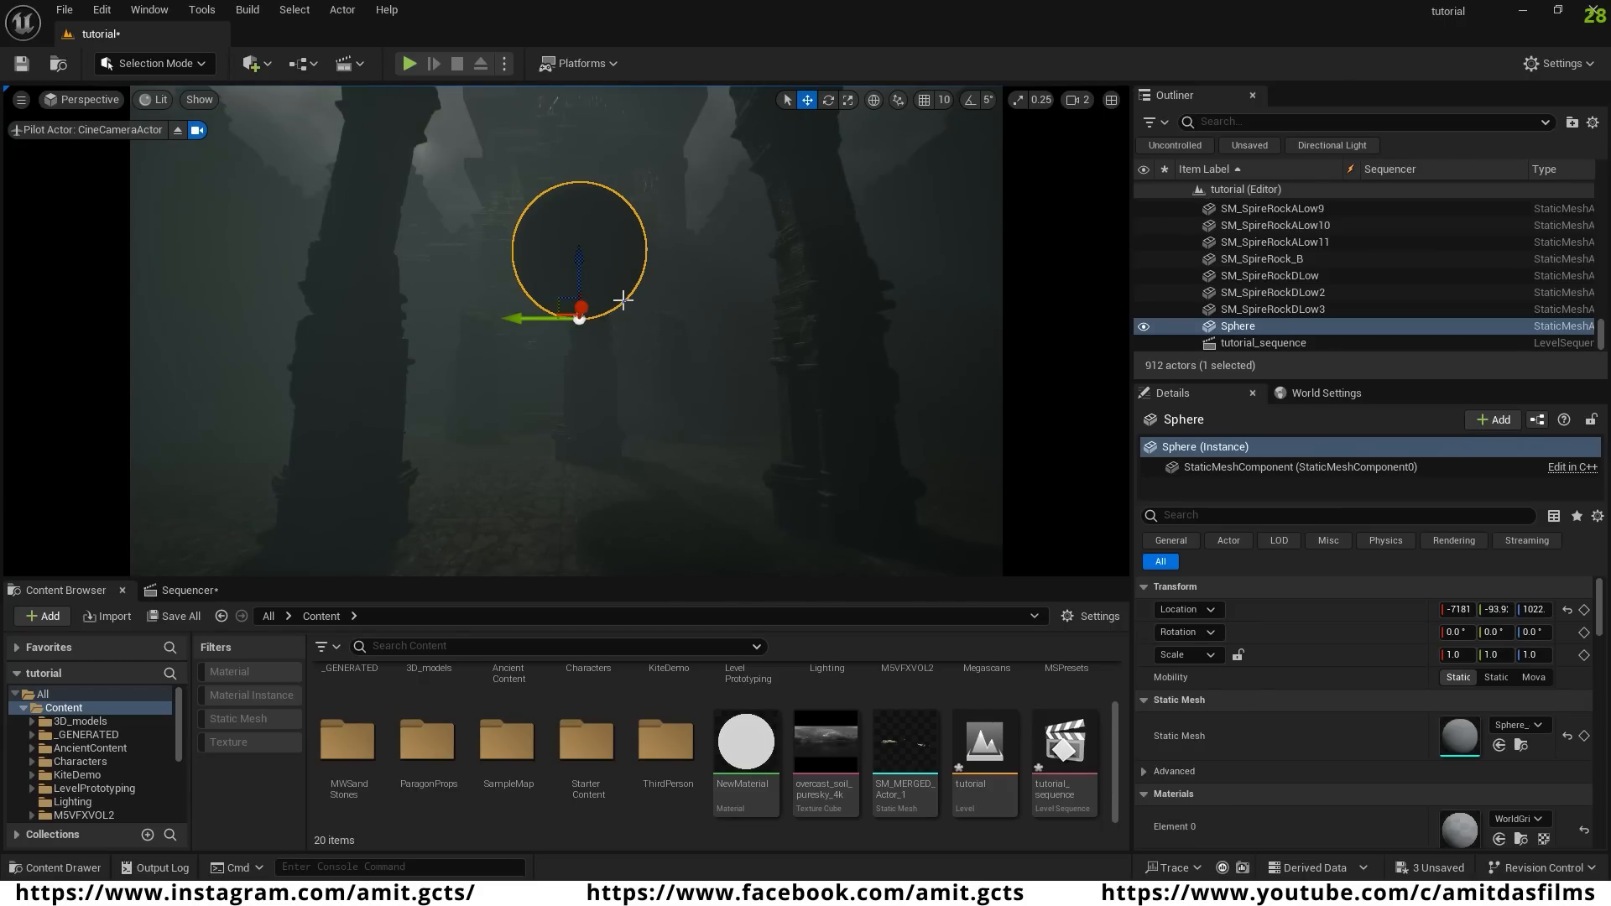
- Create a new material named Orb_material in the Content folder and open it for editing
right_click(708, 742)
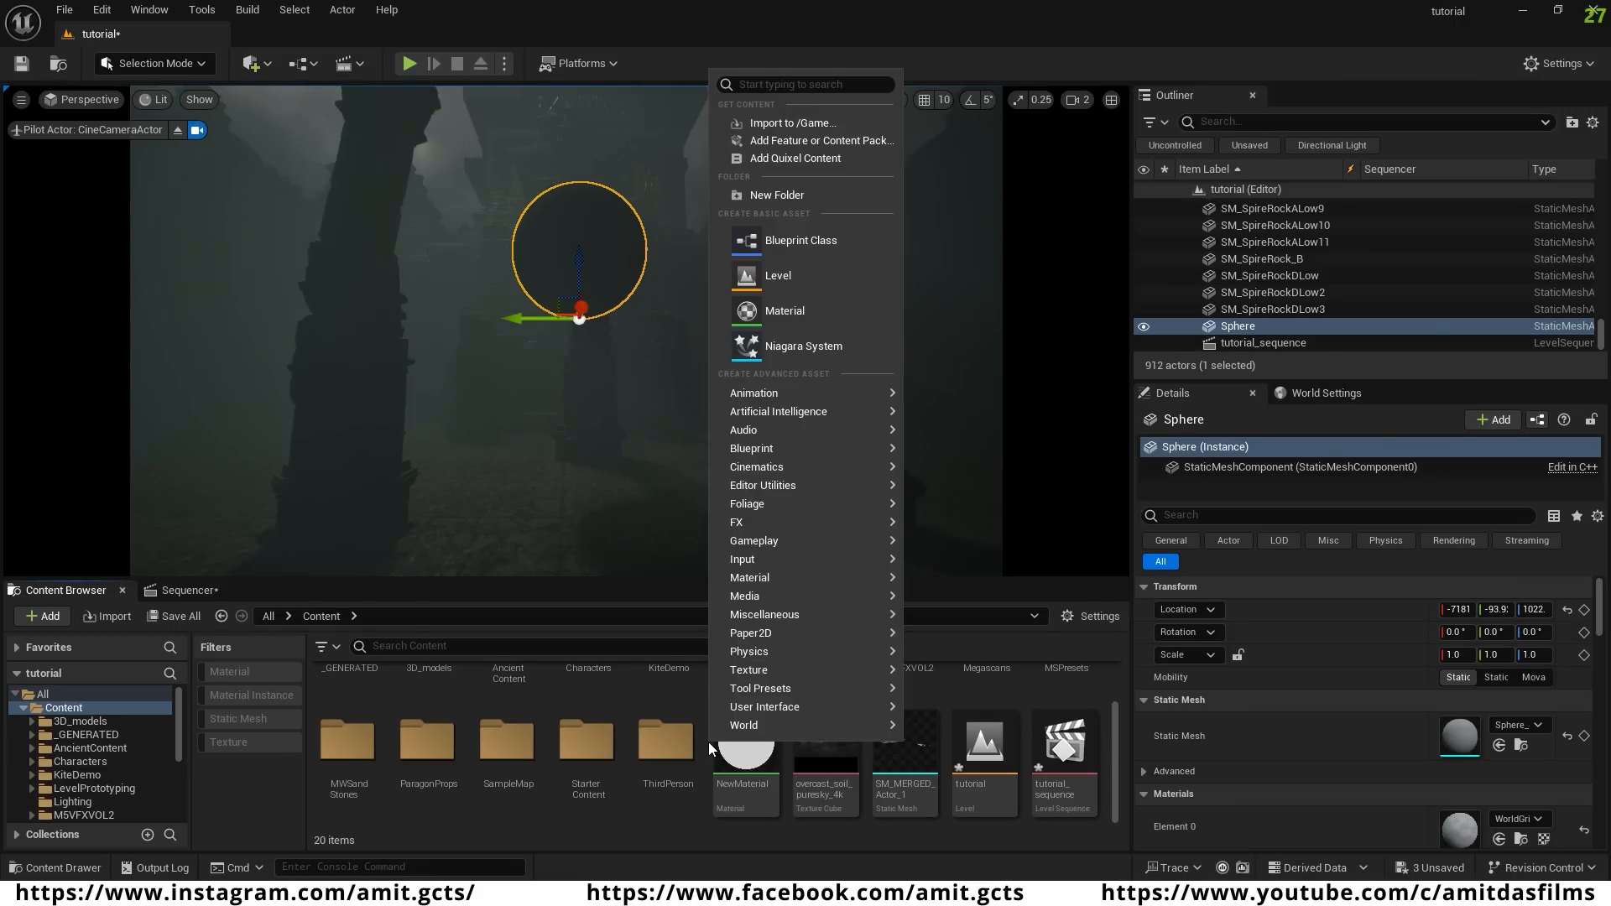
left_click(809, 308)
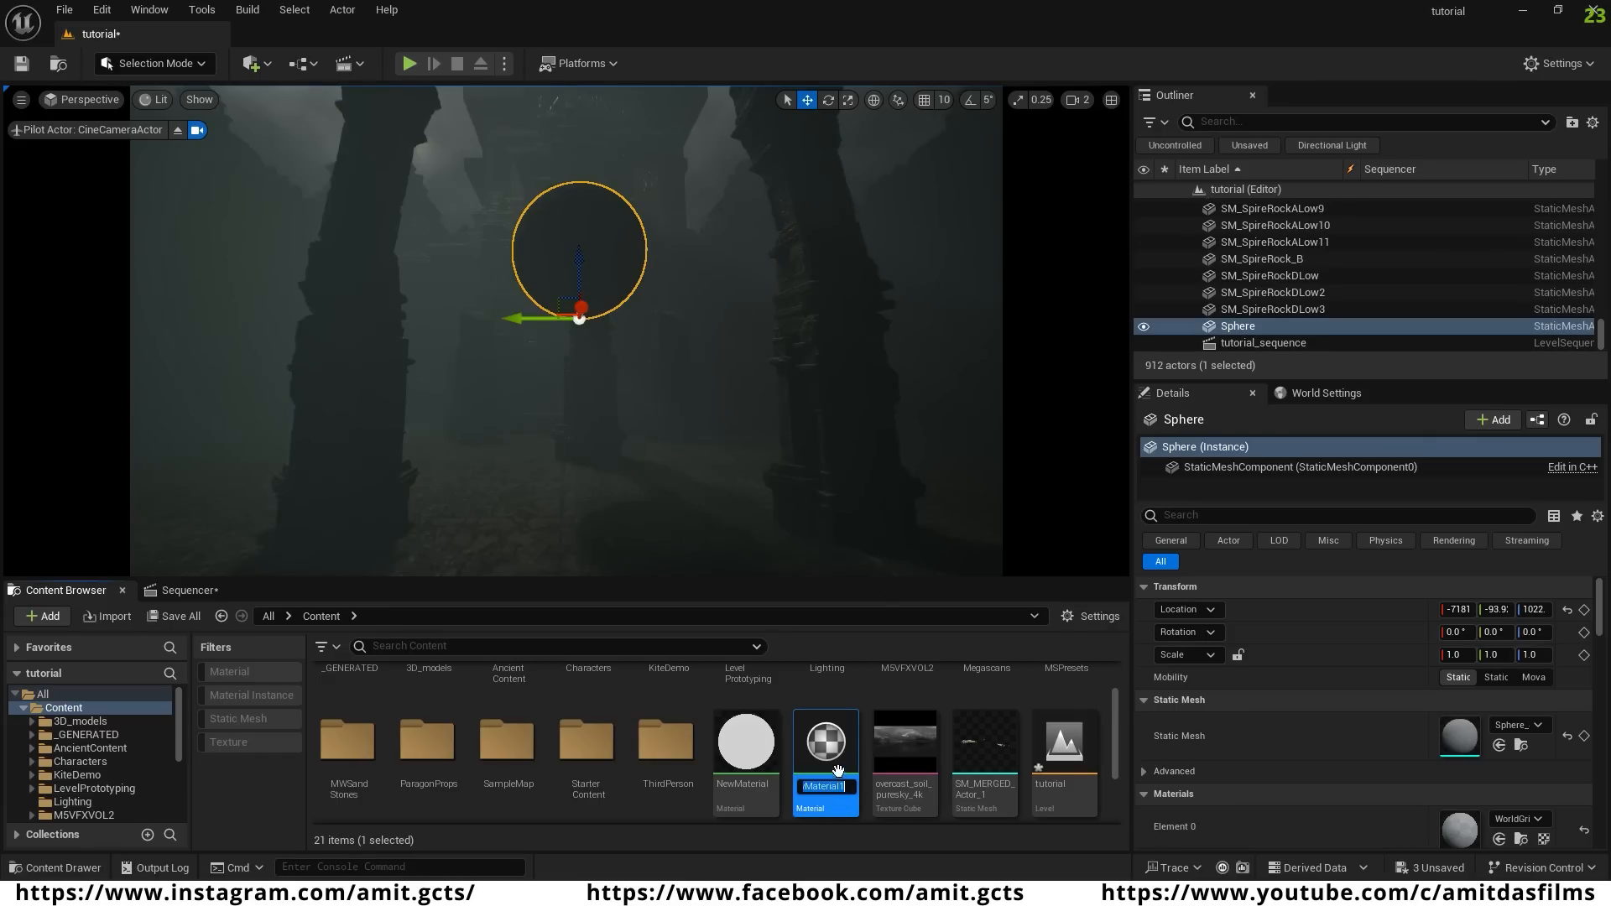
type("Orb_material")
key("Return")
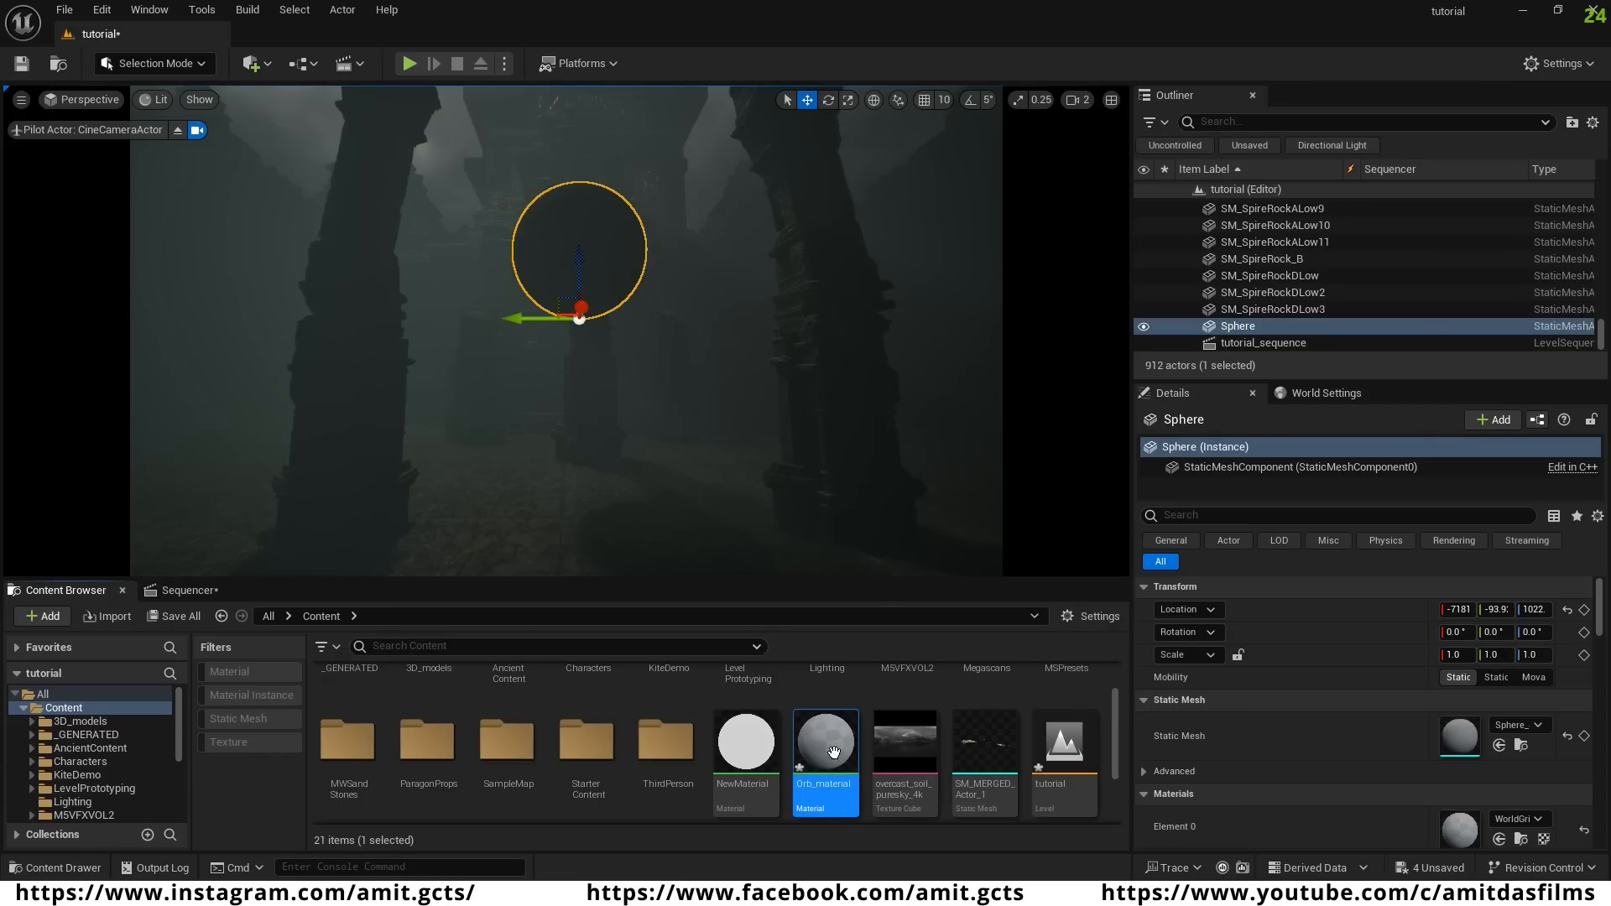
double_click(828, 741)
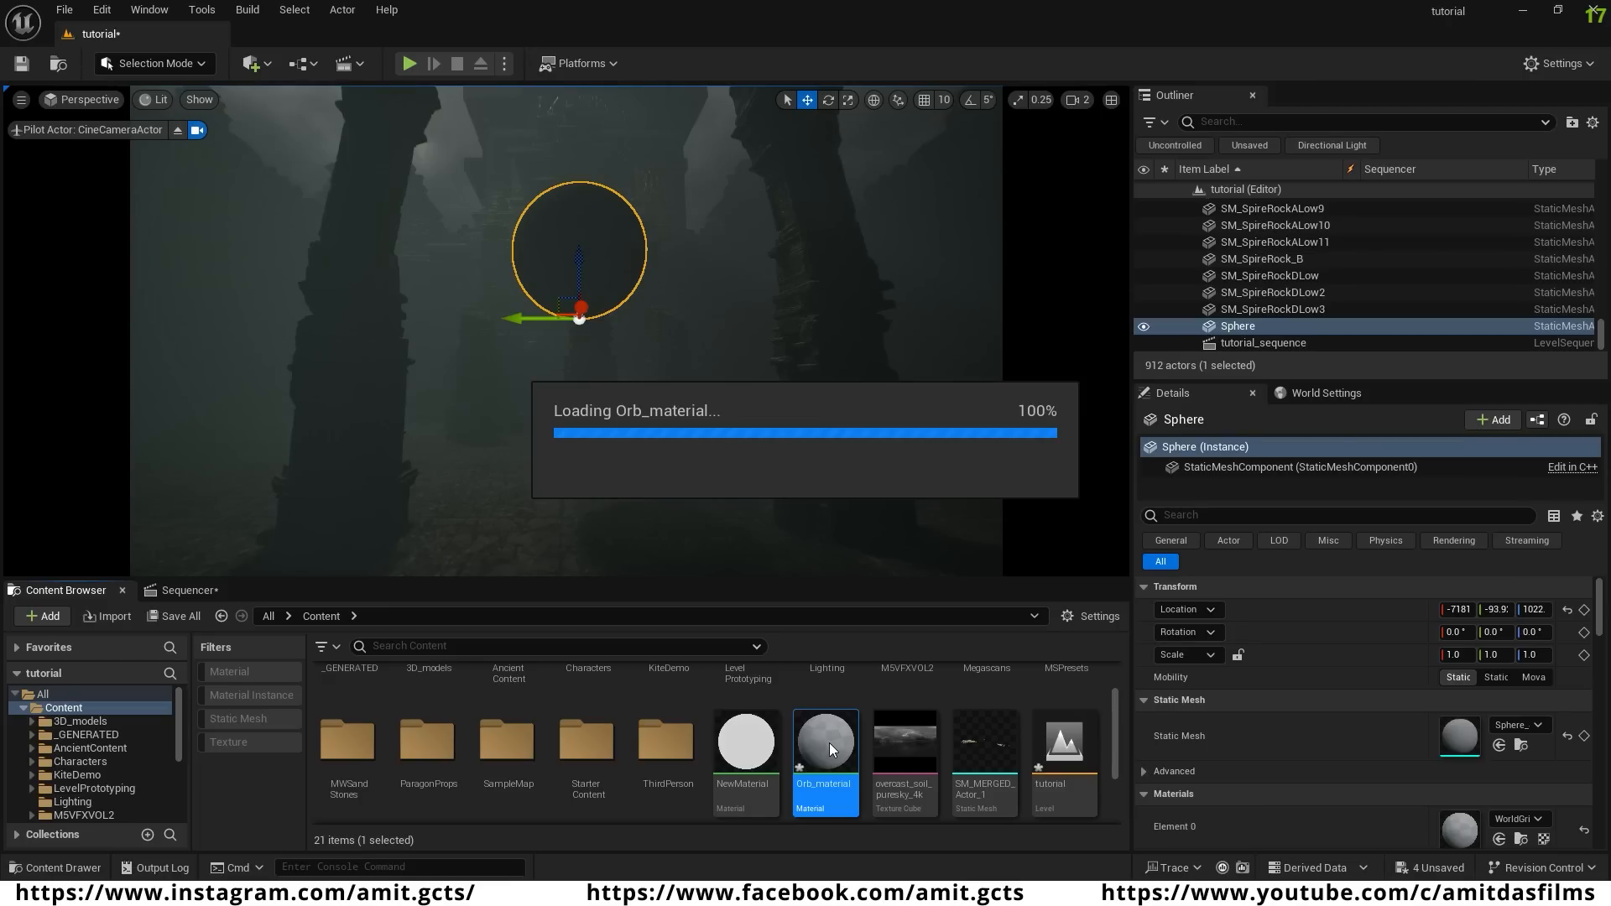
- Add a Constant3Vector node to the material graph, placed ahead of the material output node
right_click_drag(1109, 309, 1255, 332)
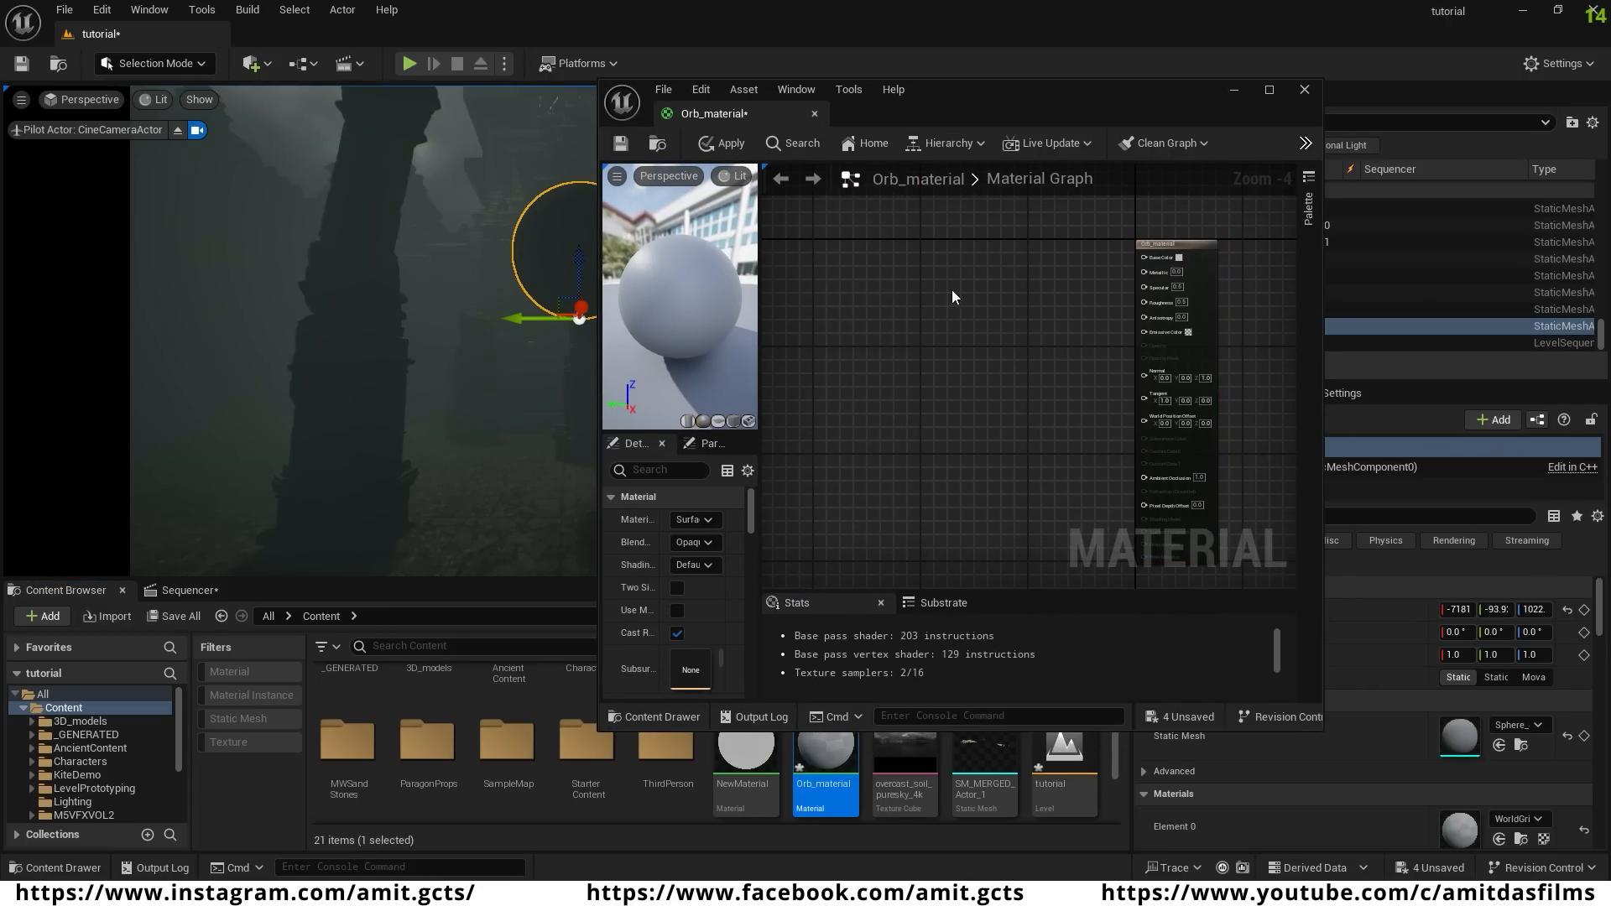
right_click(885, 250)
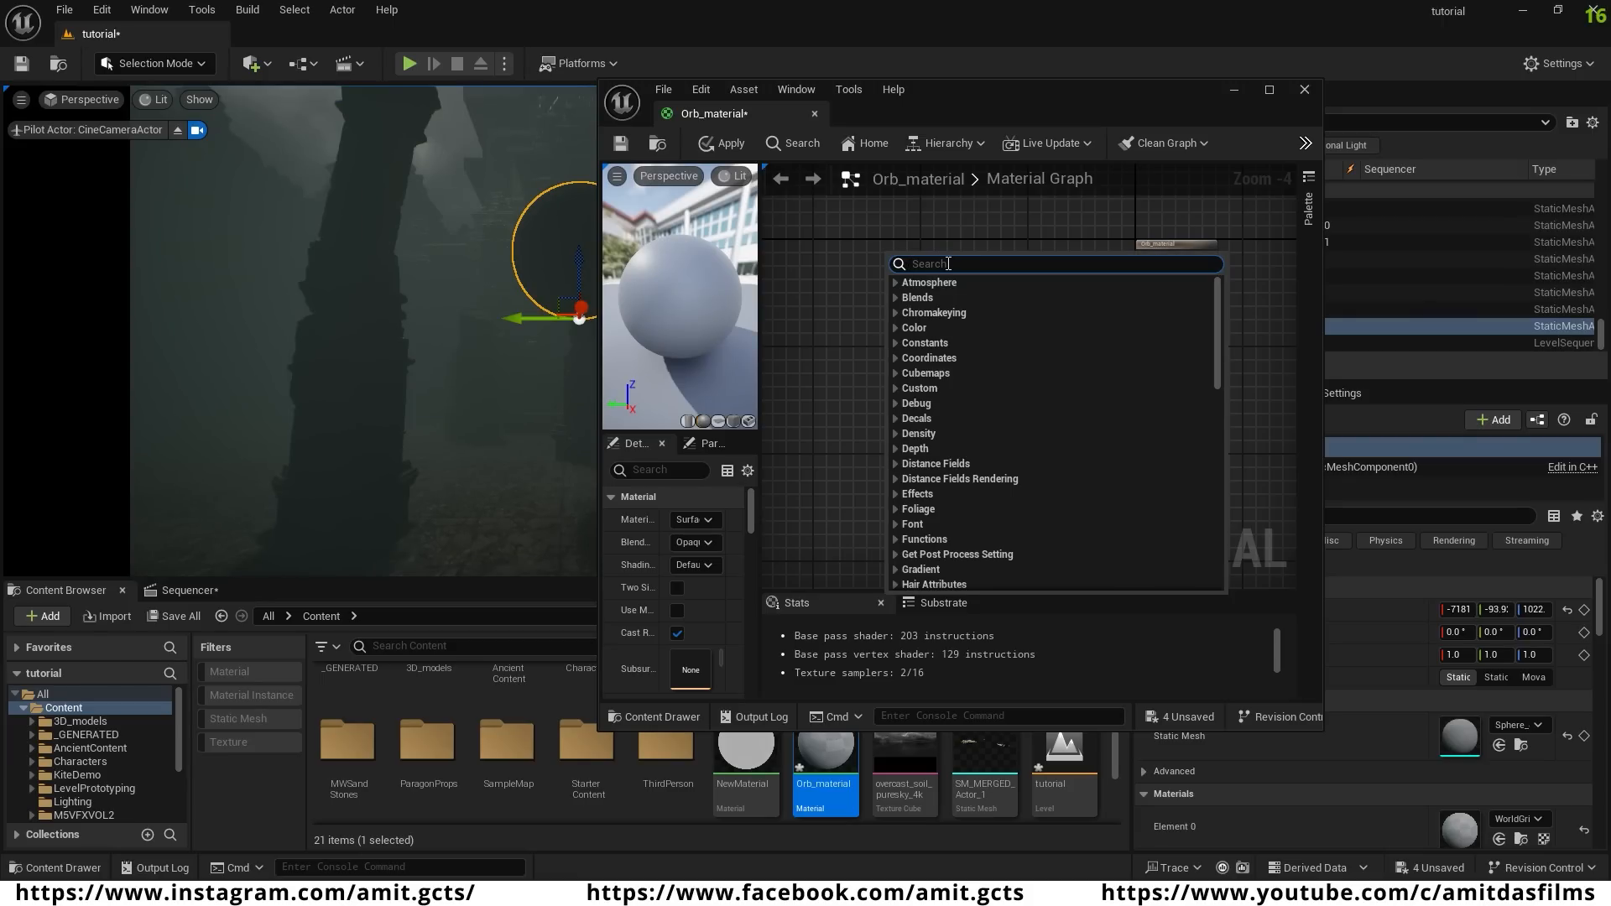
type("const")
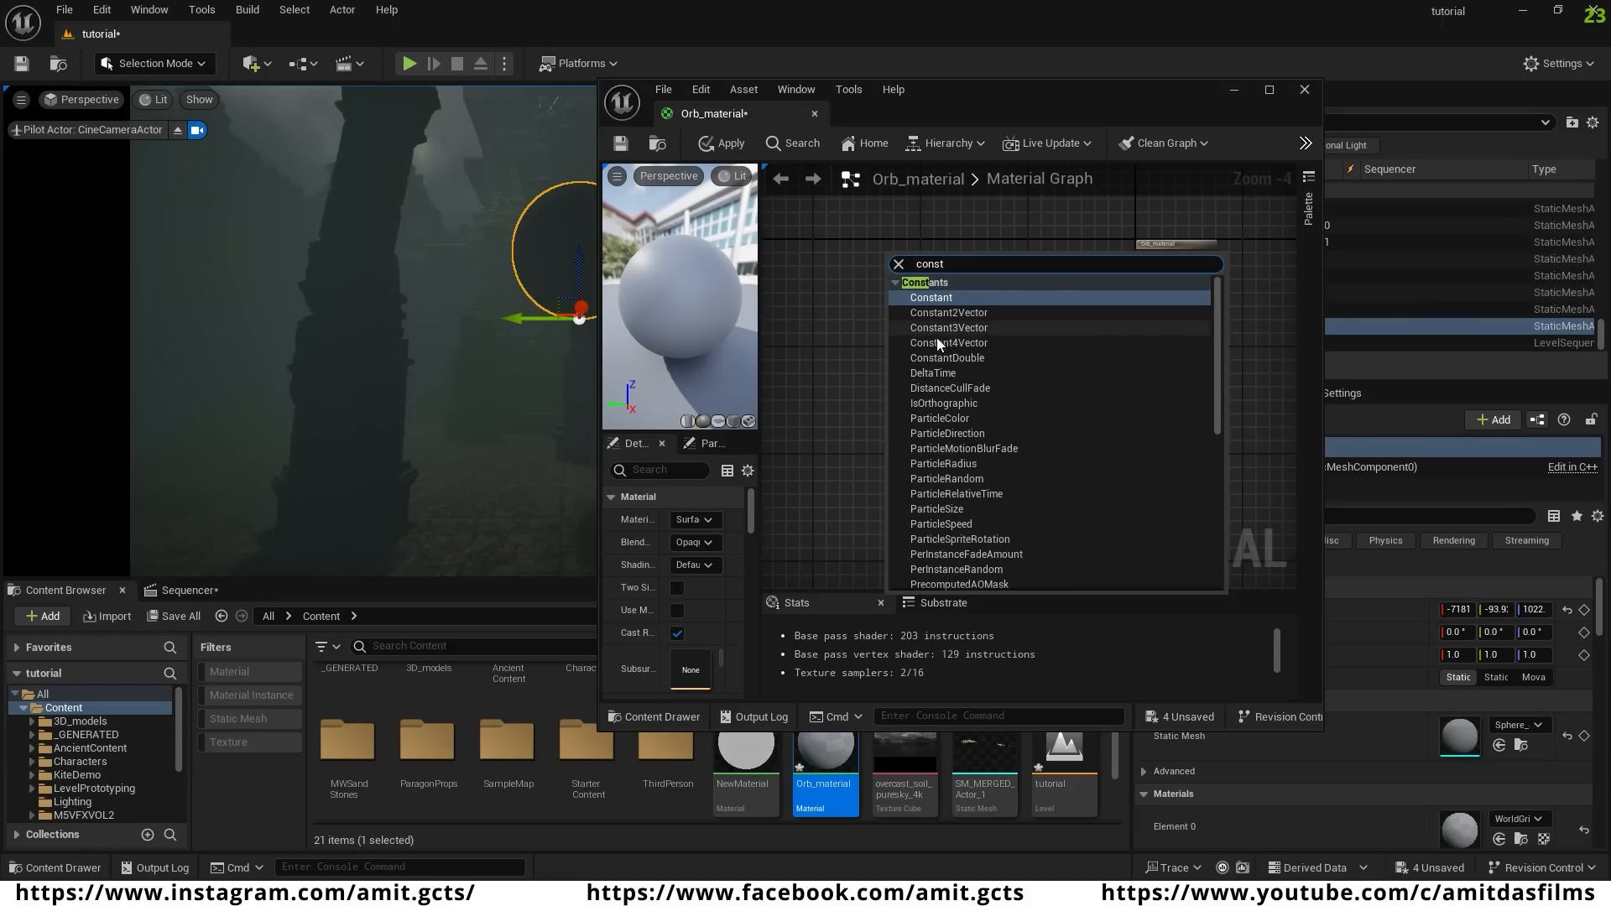
left_click(983, 327)
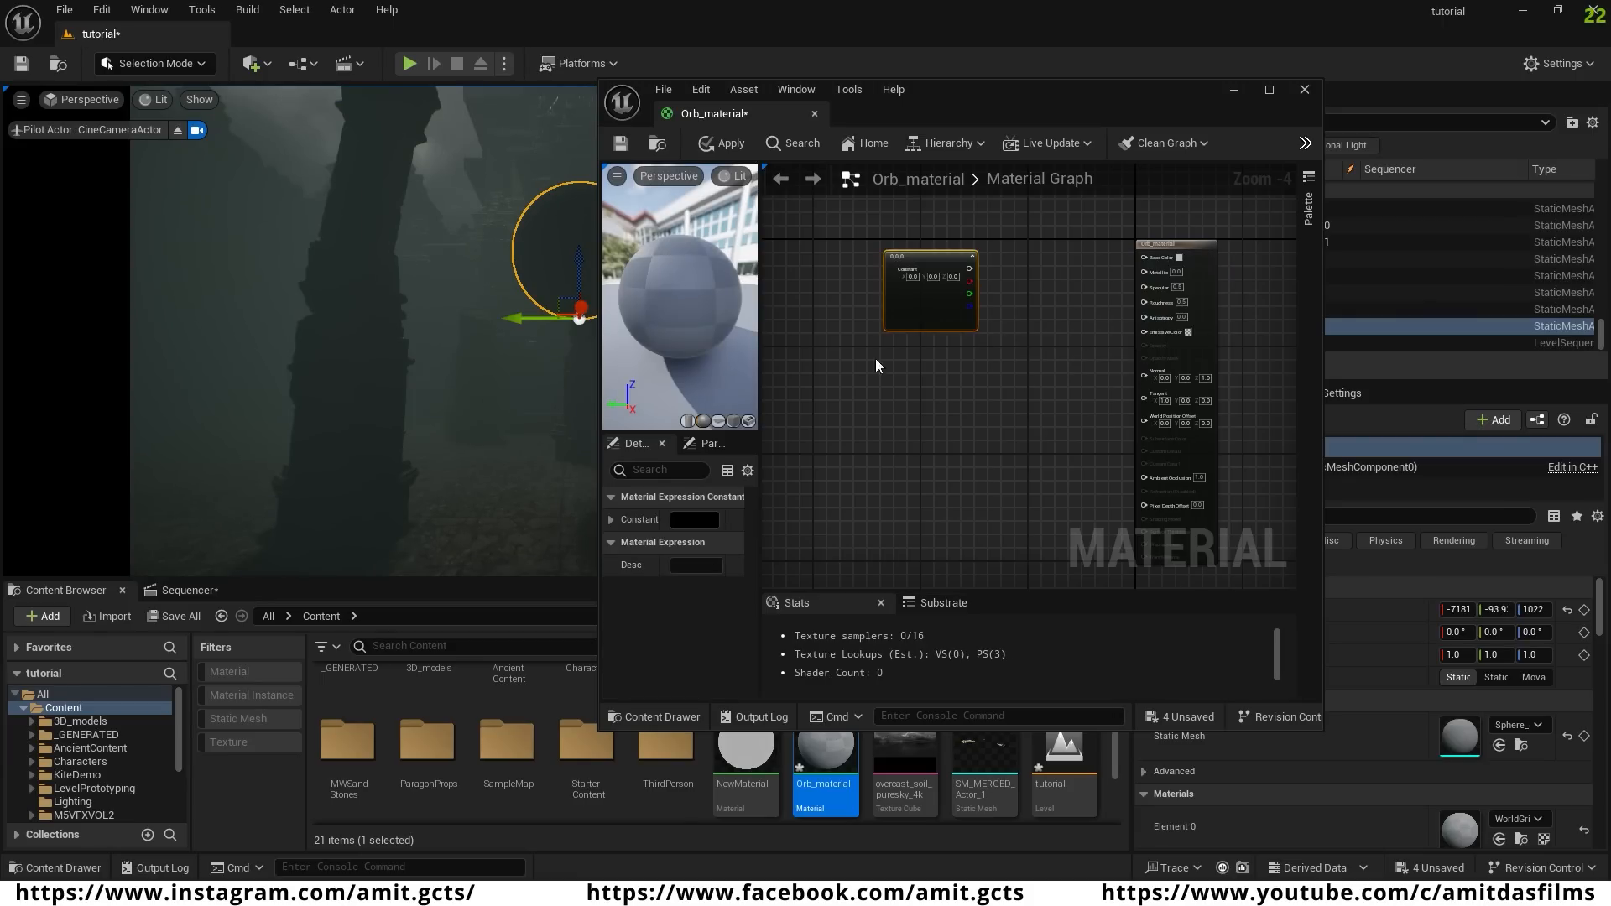
left_click_drag(937, 257, 905, 232)
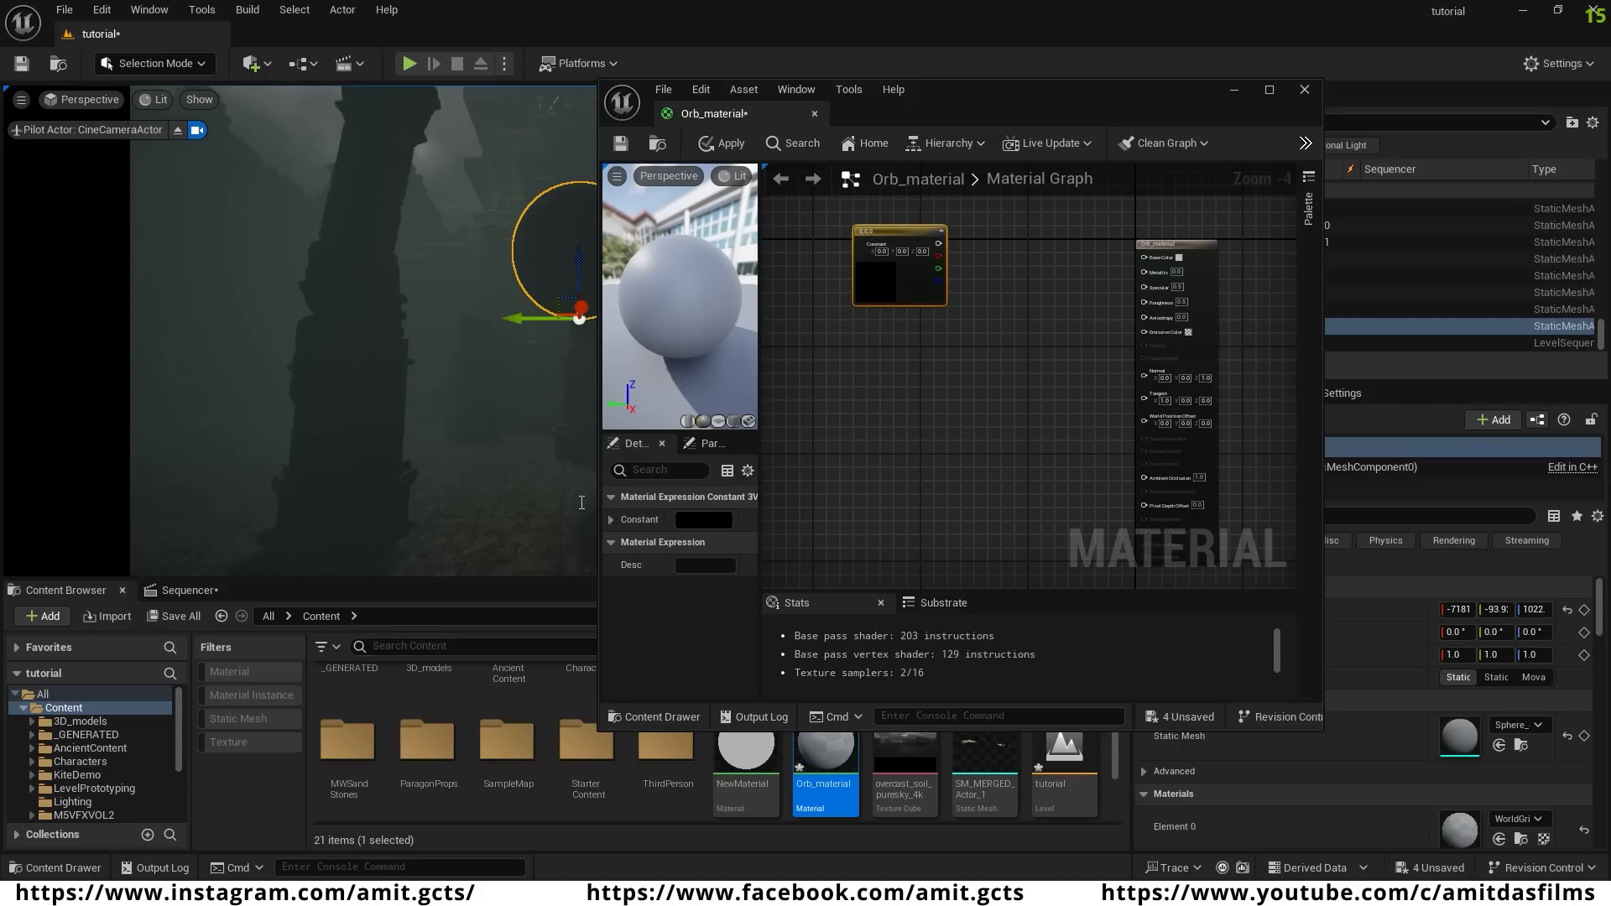
- Set the Constant3Vector colour to orange (hex sRGB FFAD50FF) and connect it to the material's Base Color
left_click(707, 521)
left_click_drag(901, 442, 829, 324)
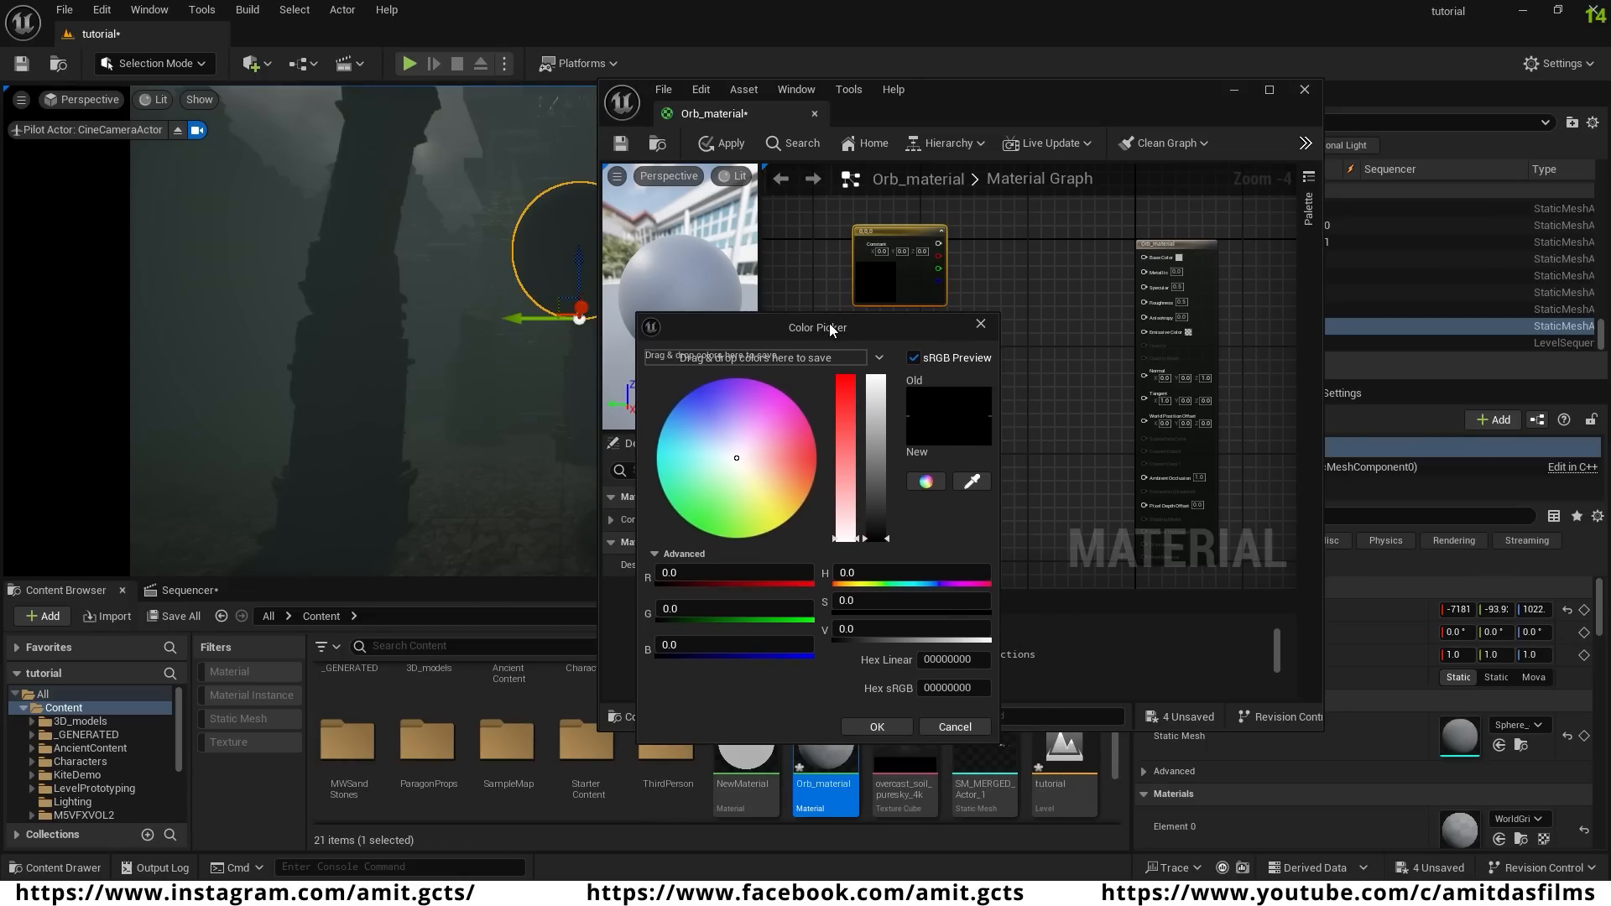
left_click_drag(739, 467, 805, 485)
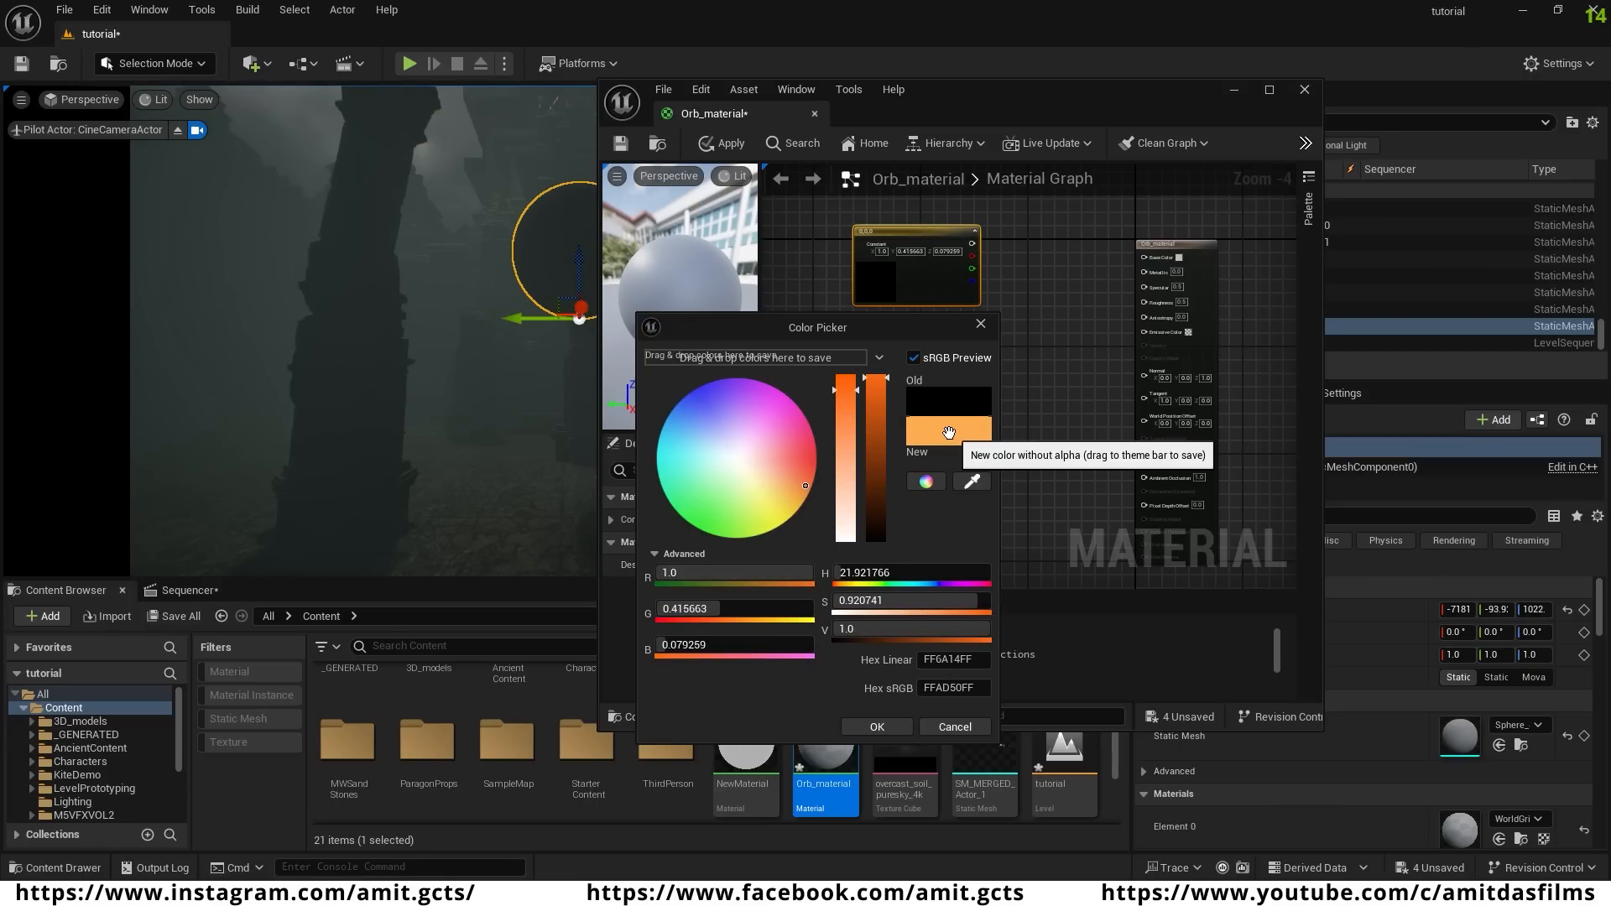
left_click(878, 727)
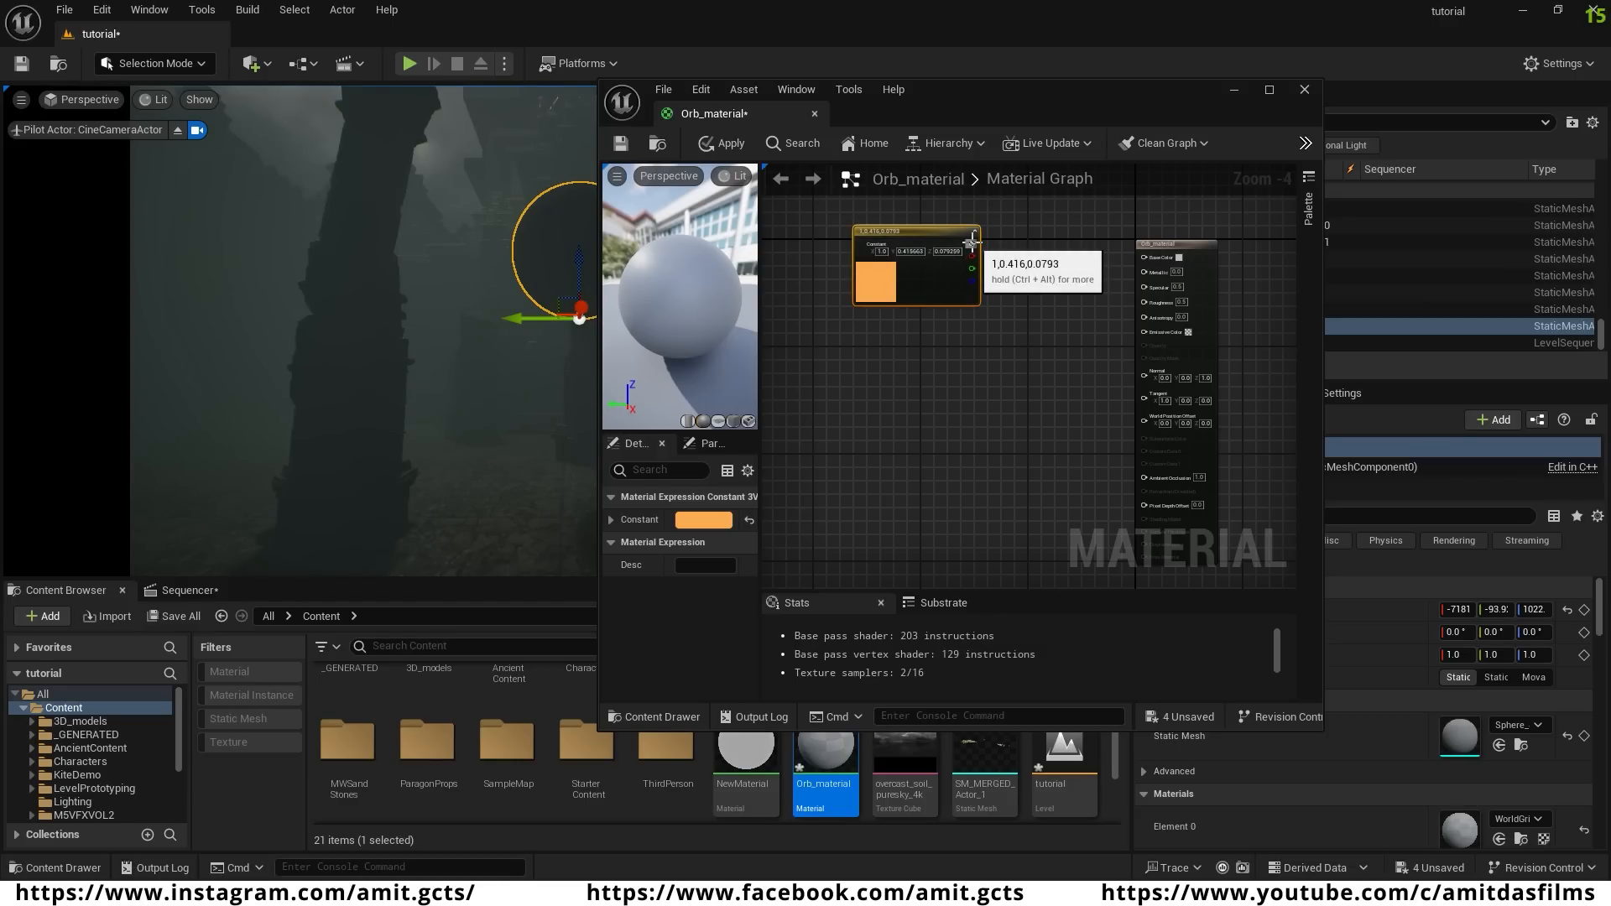
left_click_drag(972, 243, 1151, 258)
- Reposition and shorten the material editor window so the content assets and the sphere stay accessible
left_click_drag(973, 88, 1172, 49)
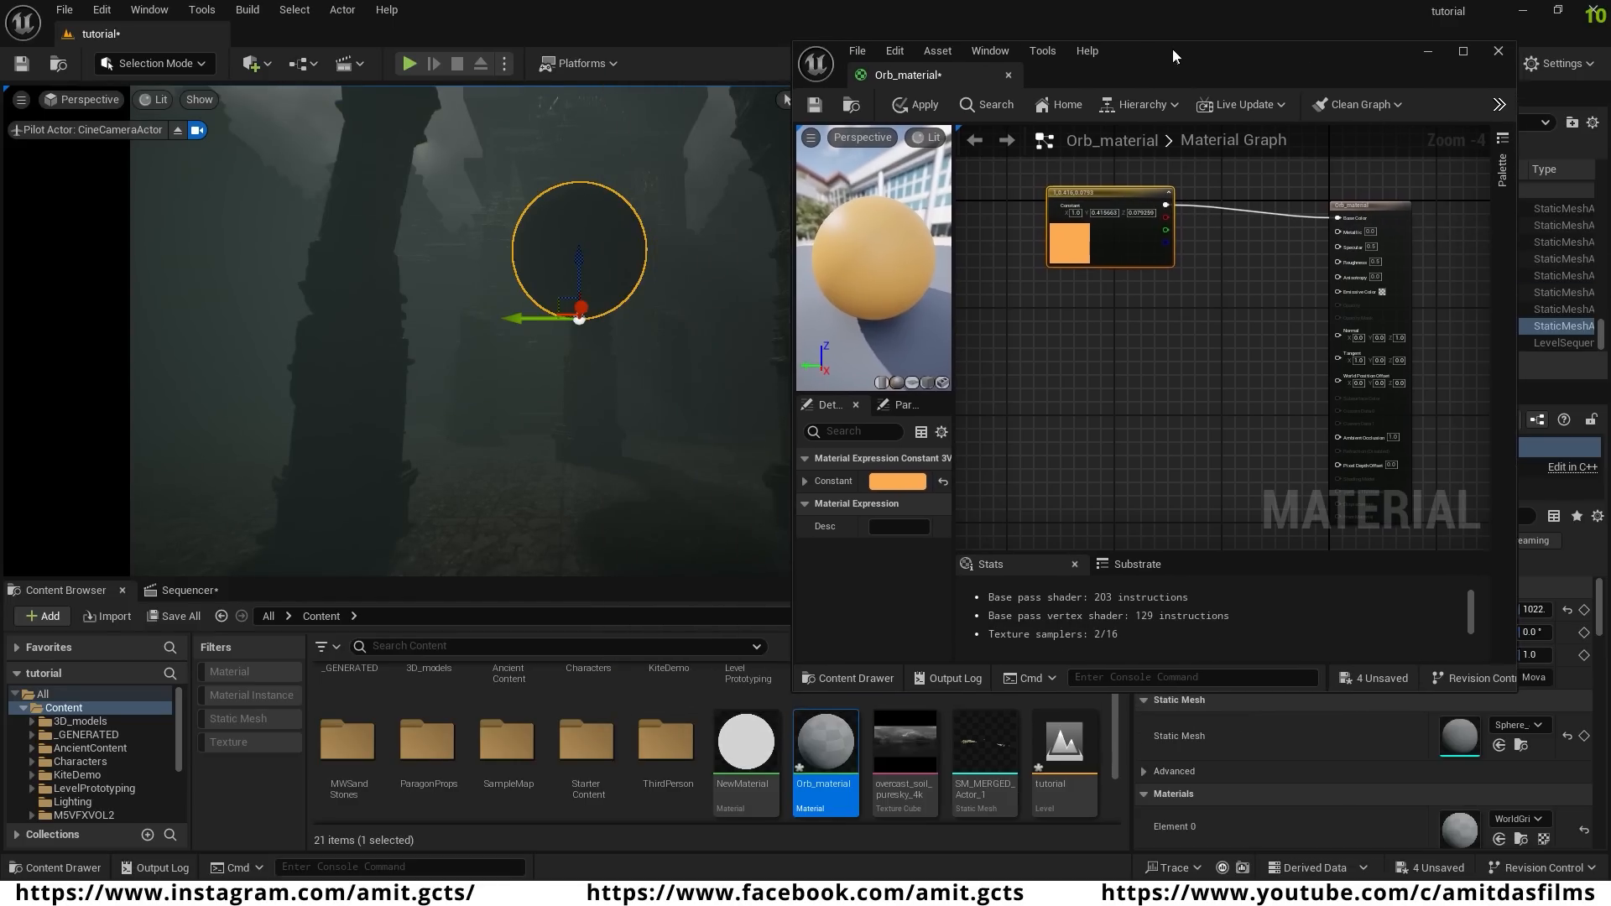
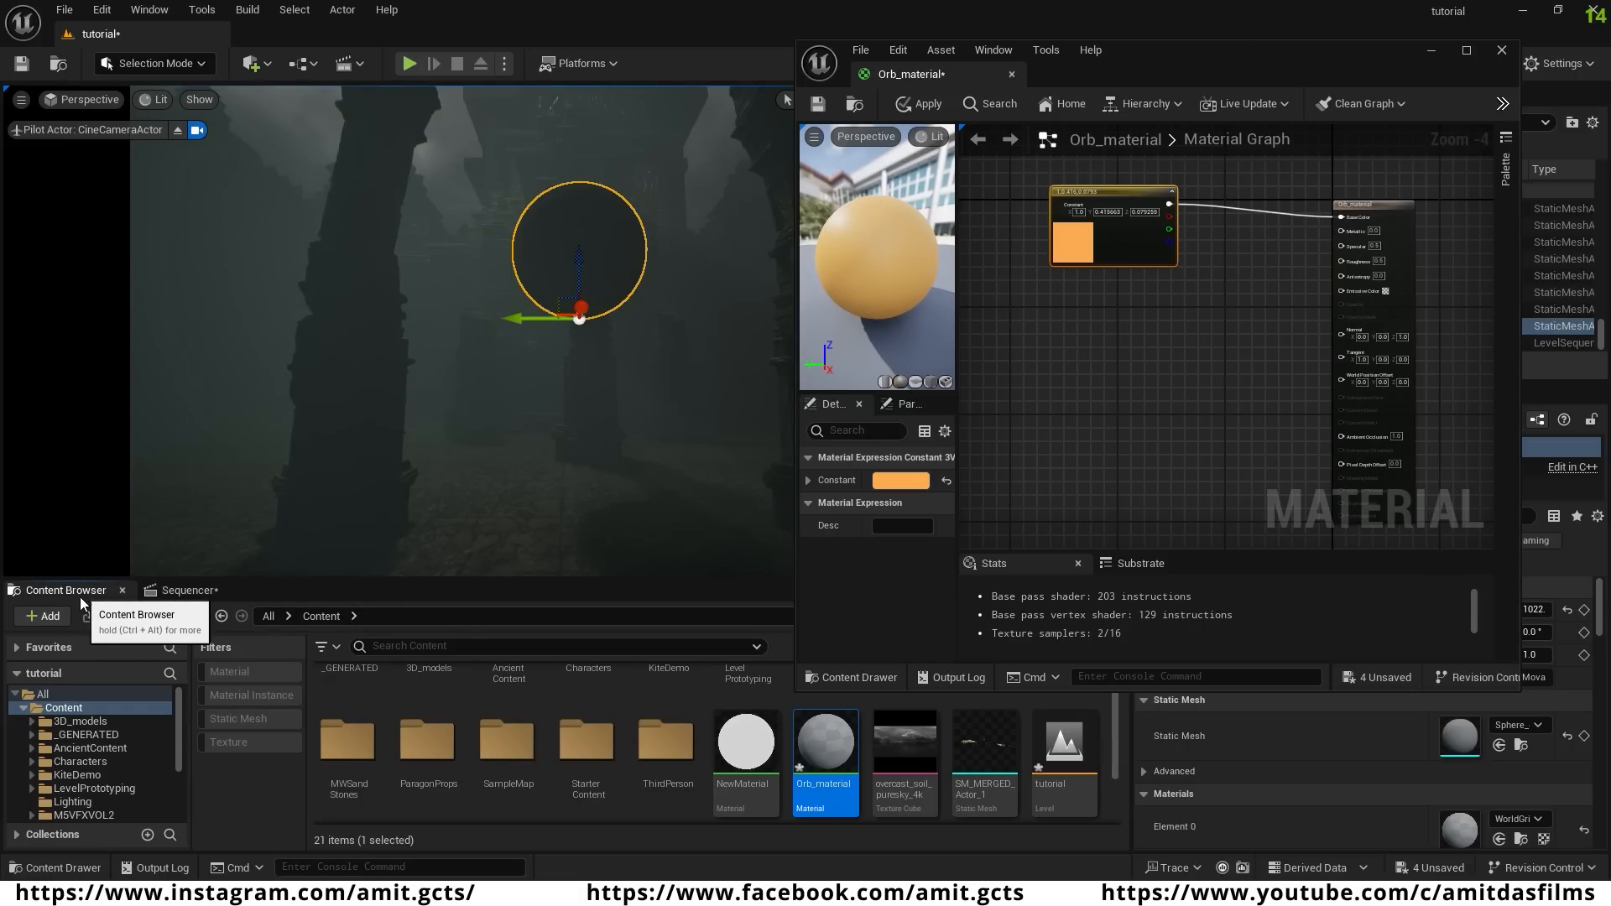
left_click_drag(1393, 64, 1407, 31)
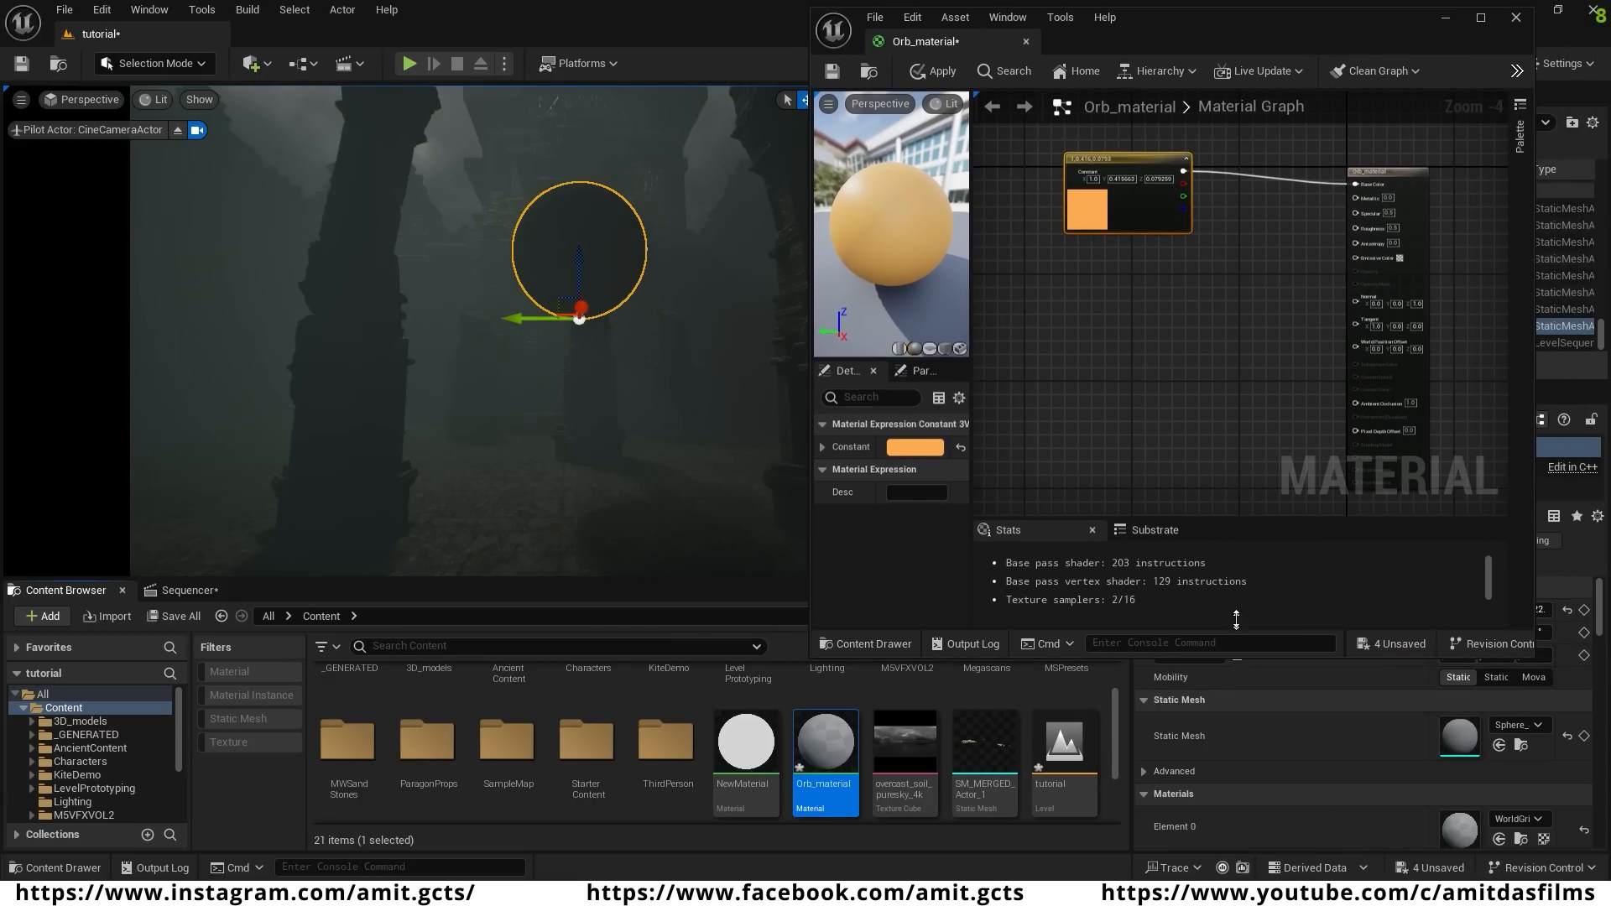
left_click_drag(1236, 656, 1238, 486)
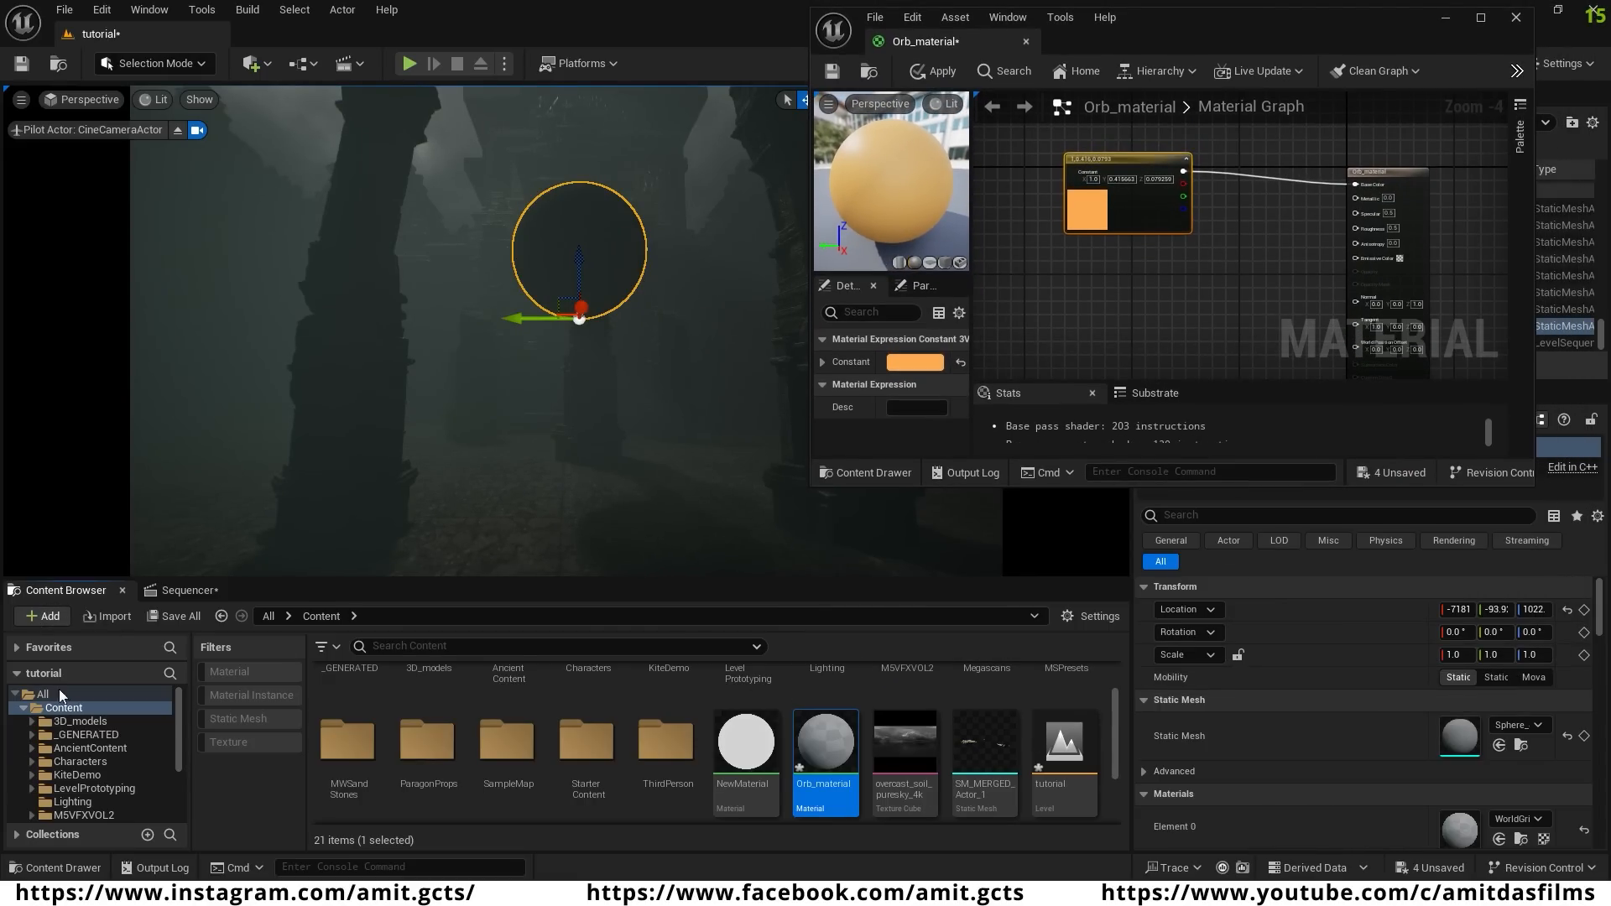
- Check the Show Engine Content option and open the Engine's Content folder
left_click(1095, 616)
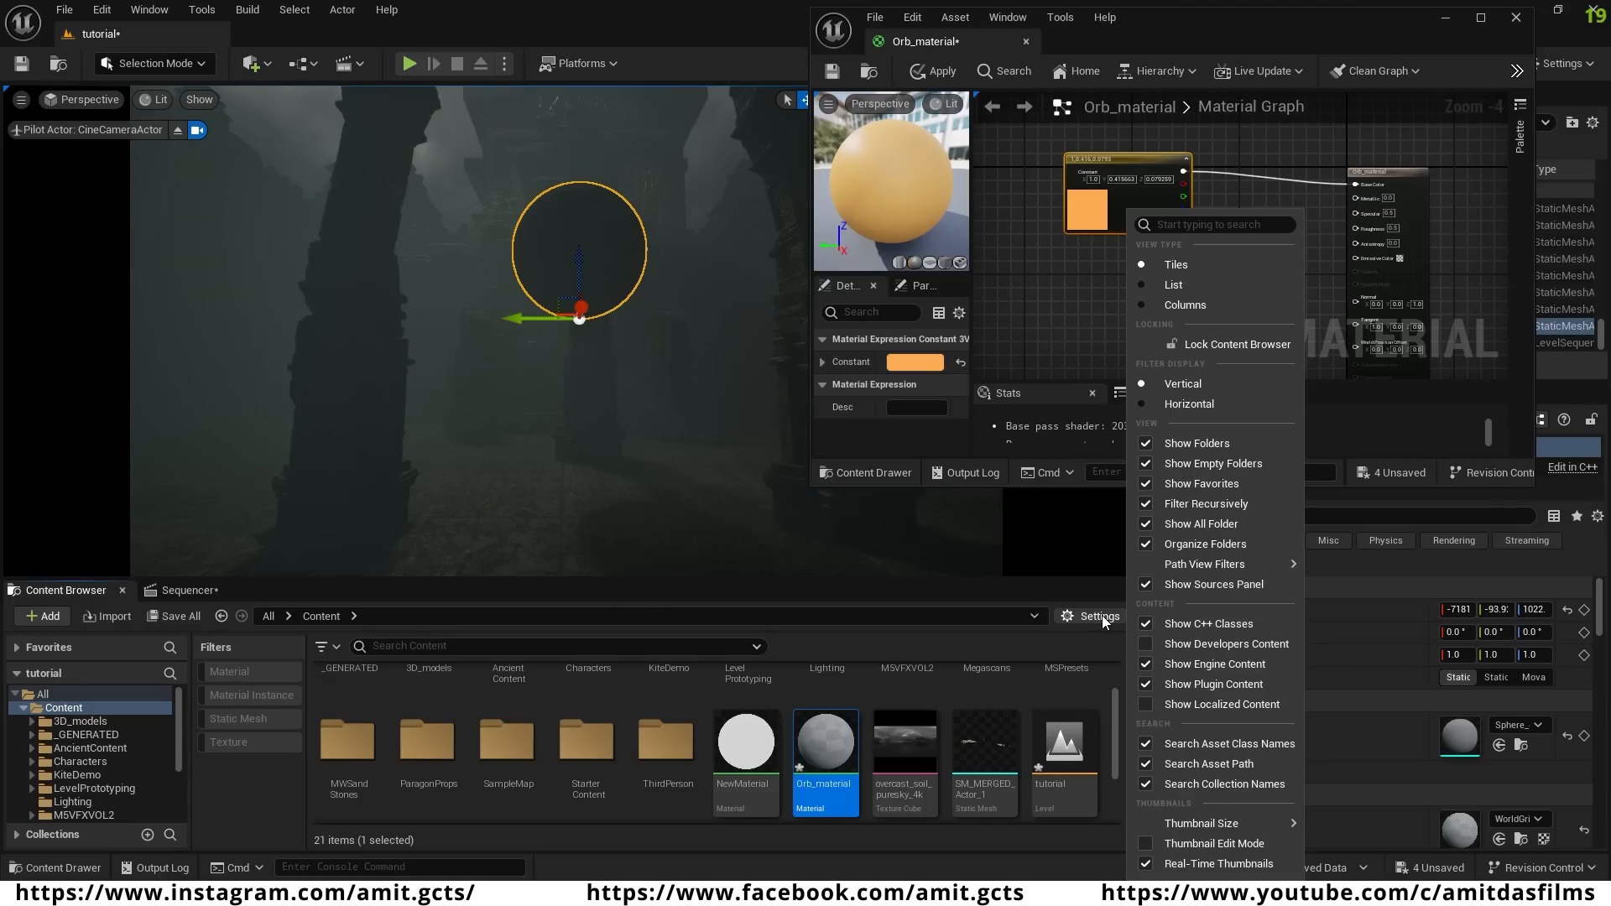
left_click(1265, 690)
left_click(1065, 639)
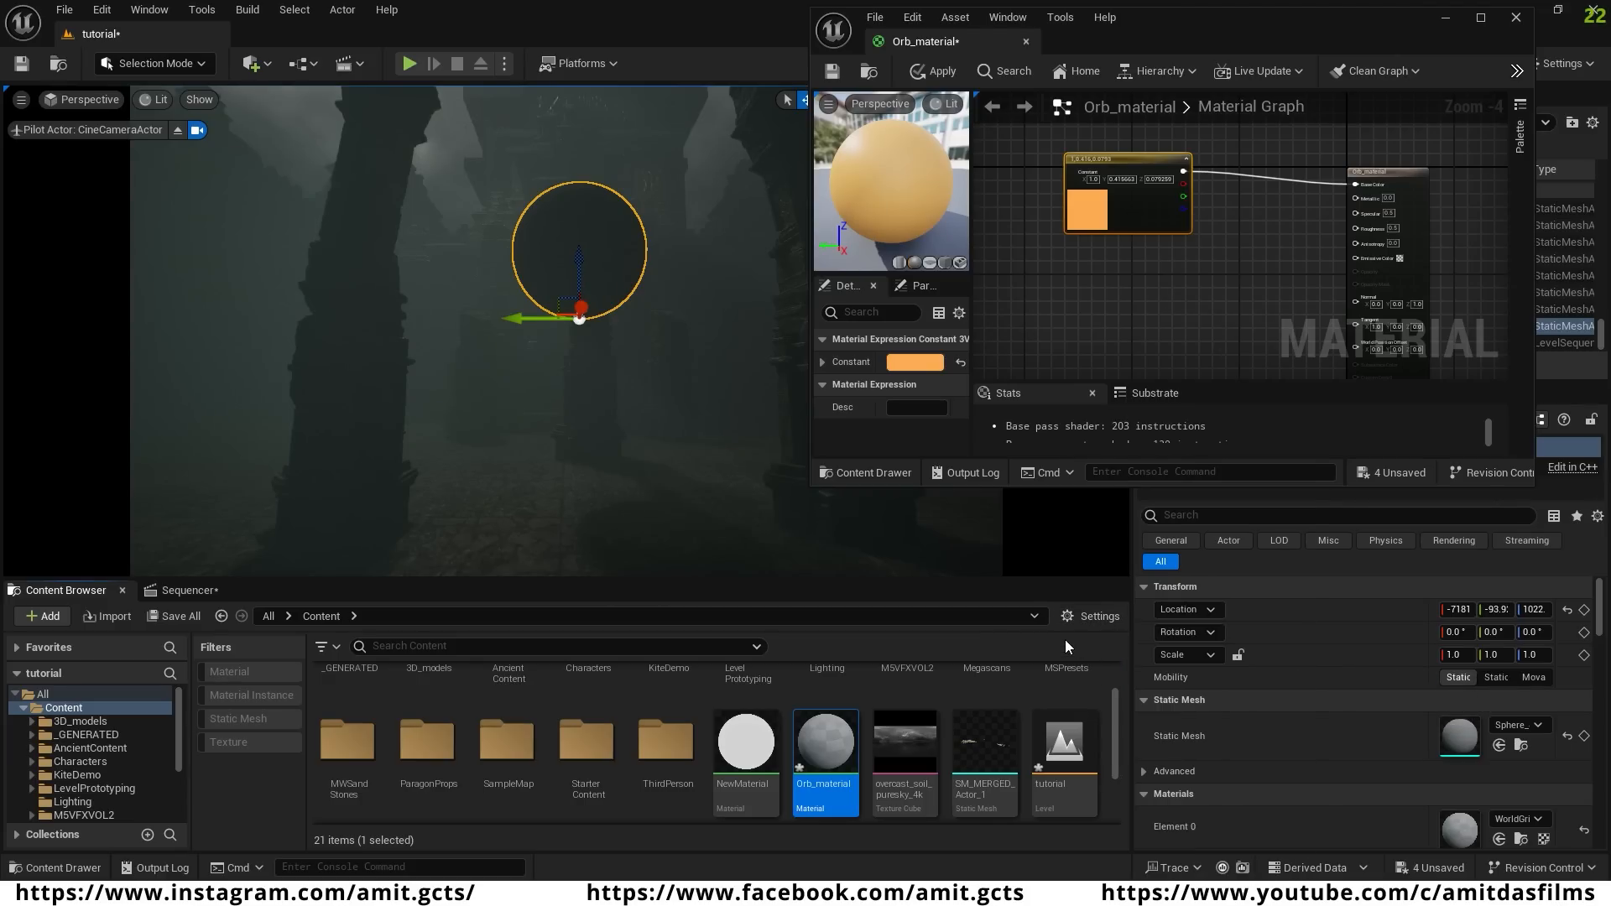
scroll(177, 707, "down", 3)
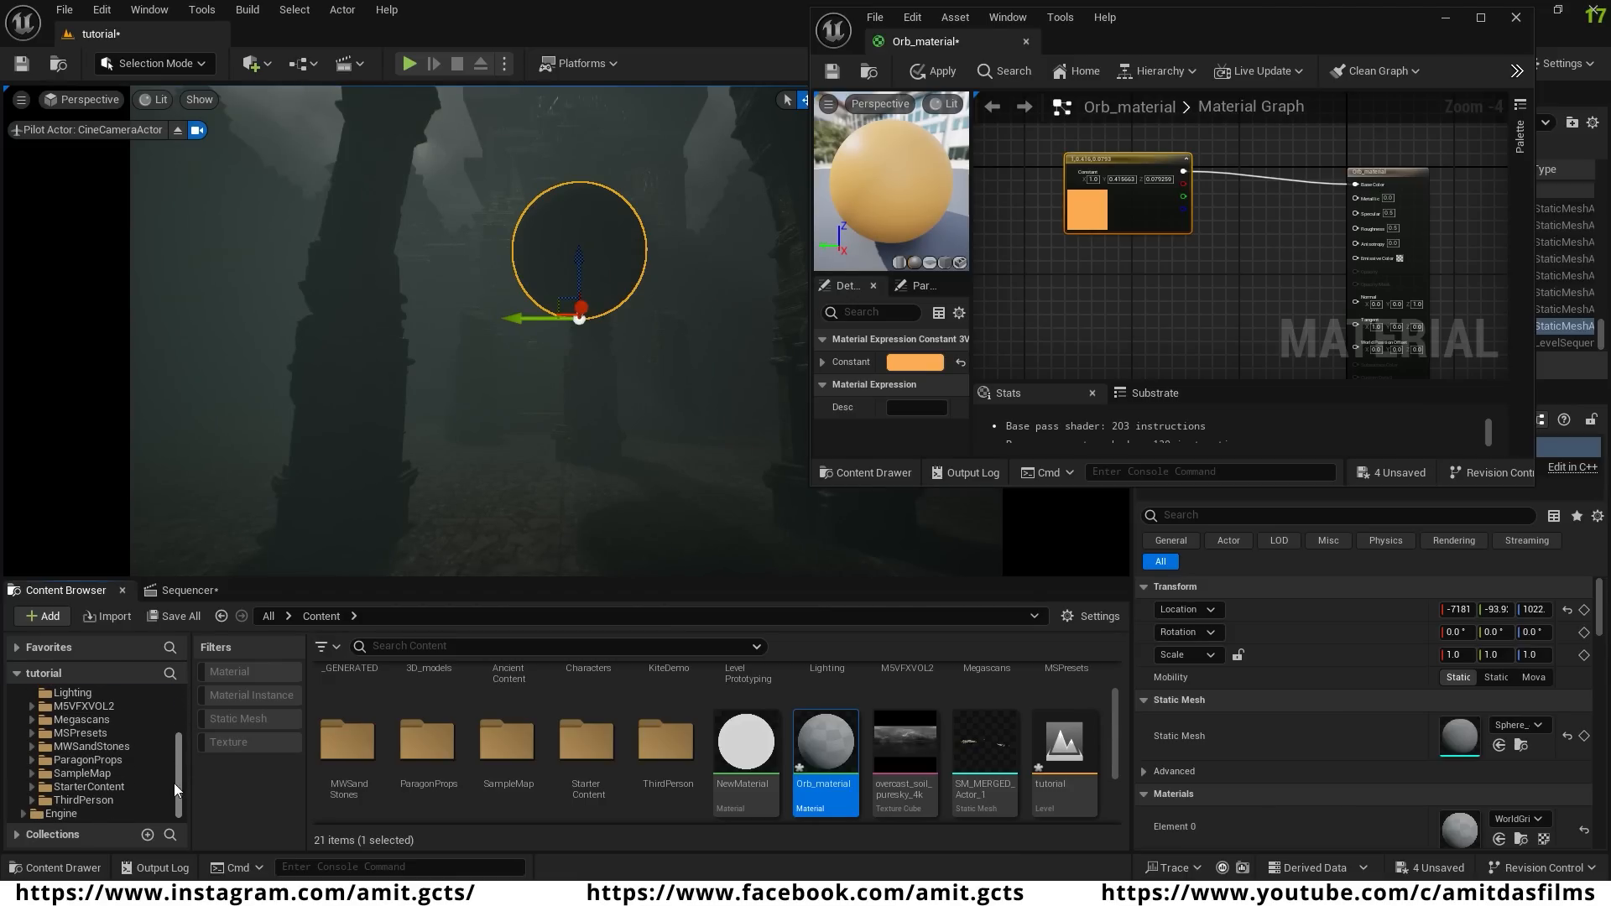
left_click(67, 818)
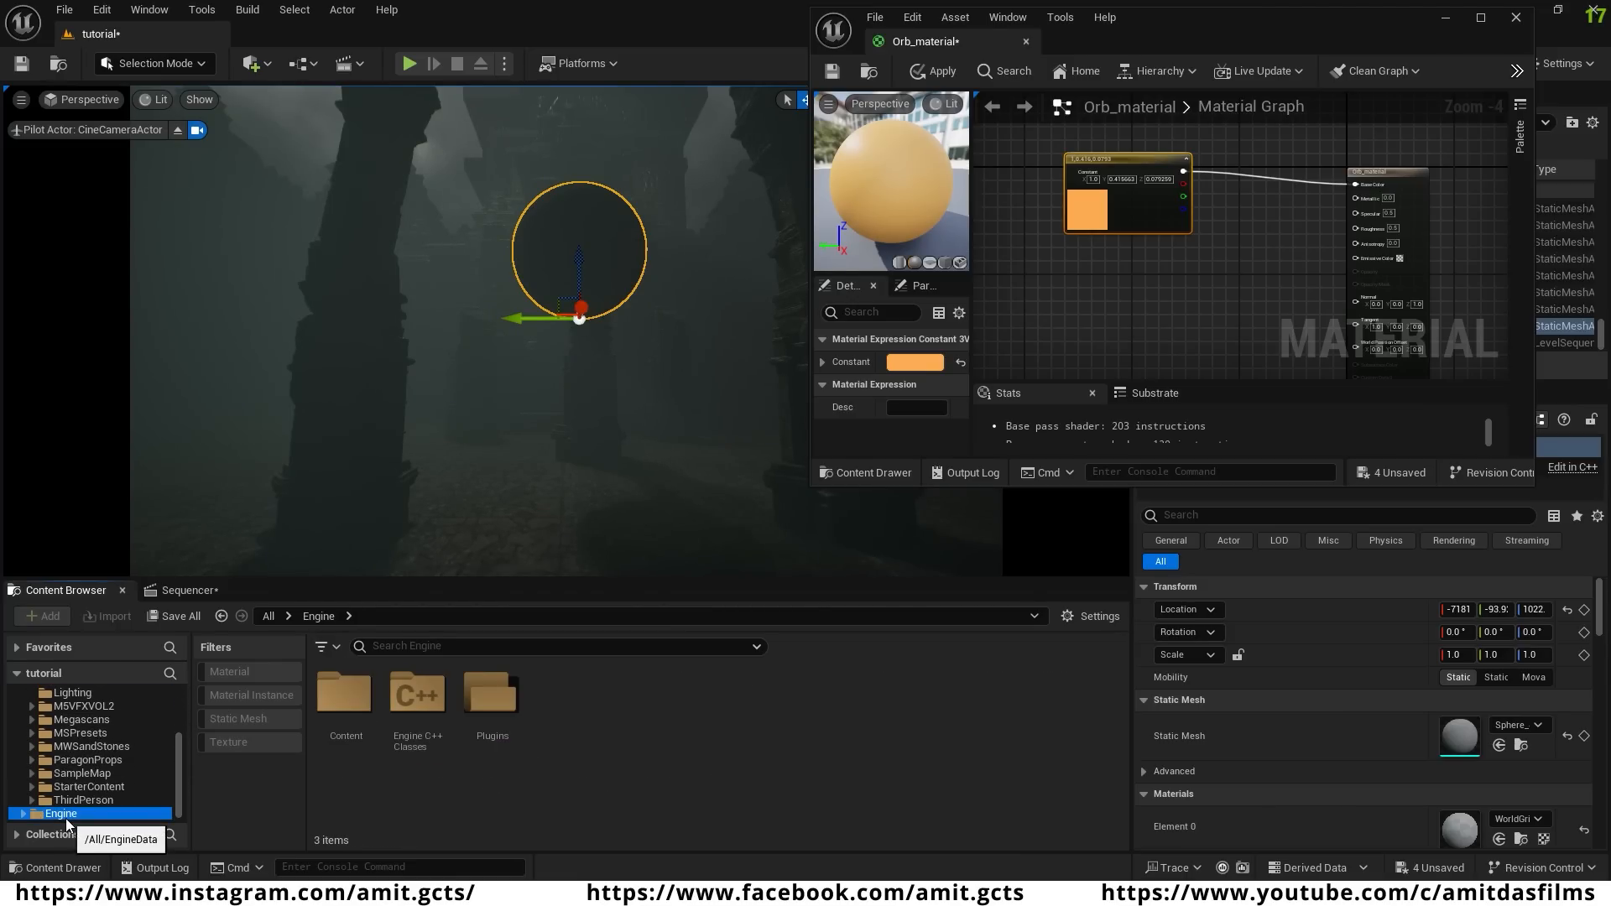
left_click(344, 704)
double_click(344, 703)
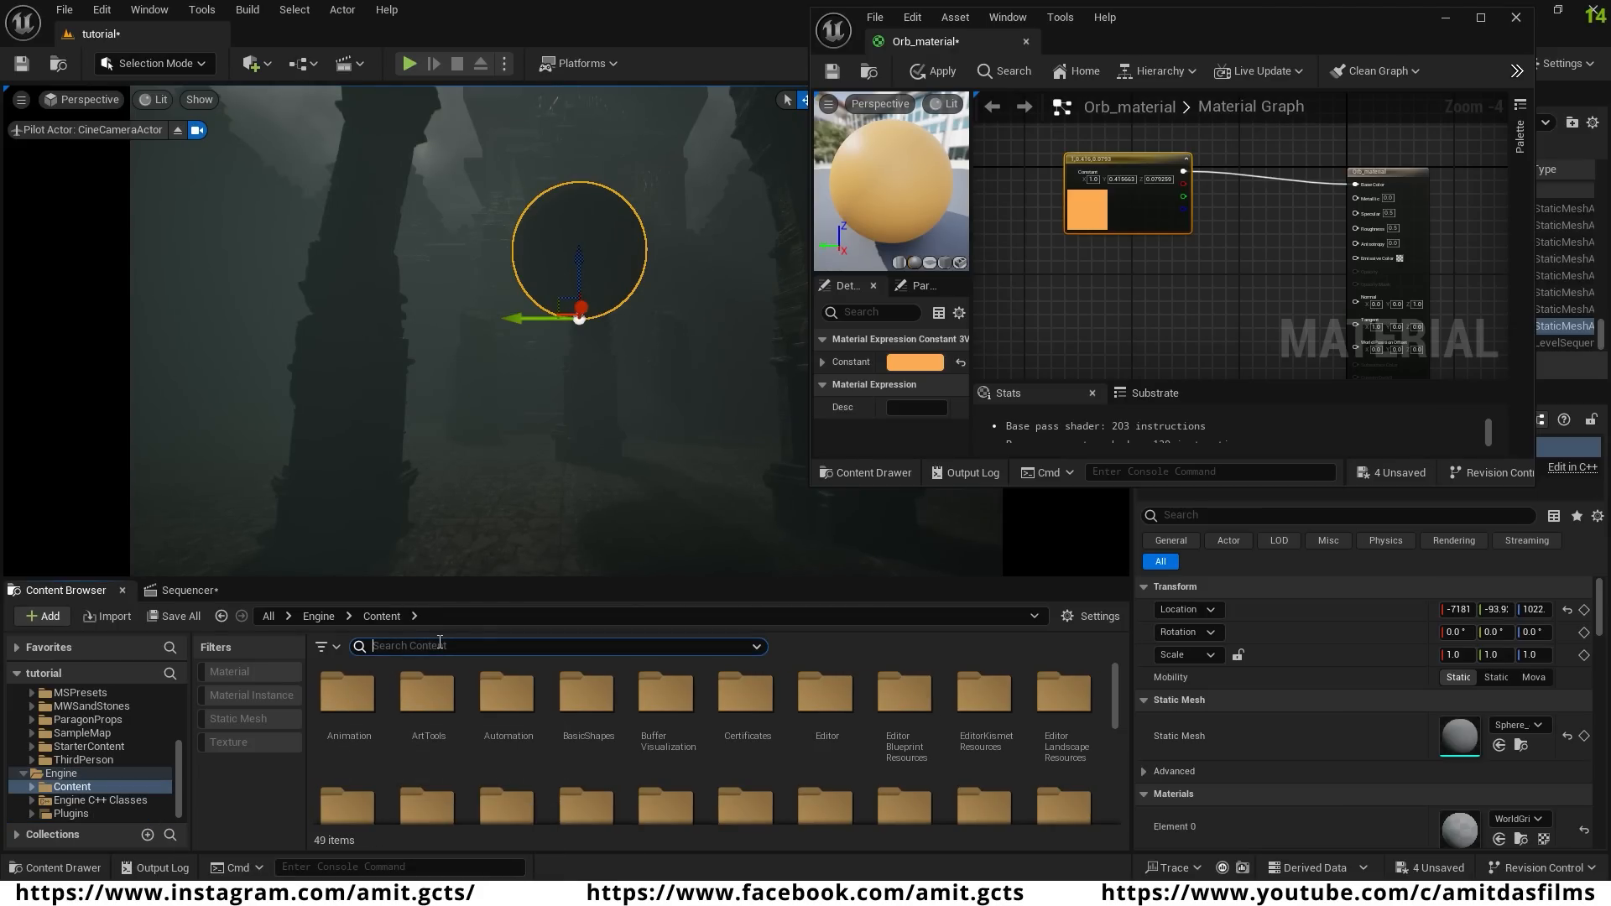
- Search the Engine content for "noise" and add the TilingNoise05 texture to the material graph as a Texture Sample
type("noise")
scroll(851, 792, "down", 1)
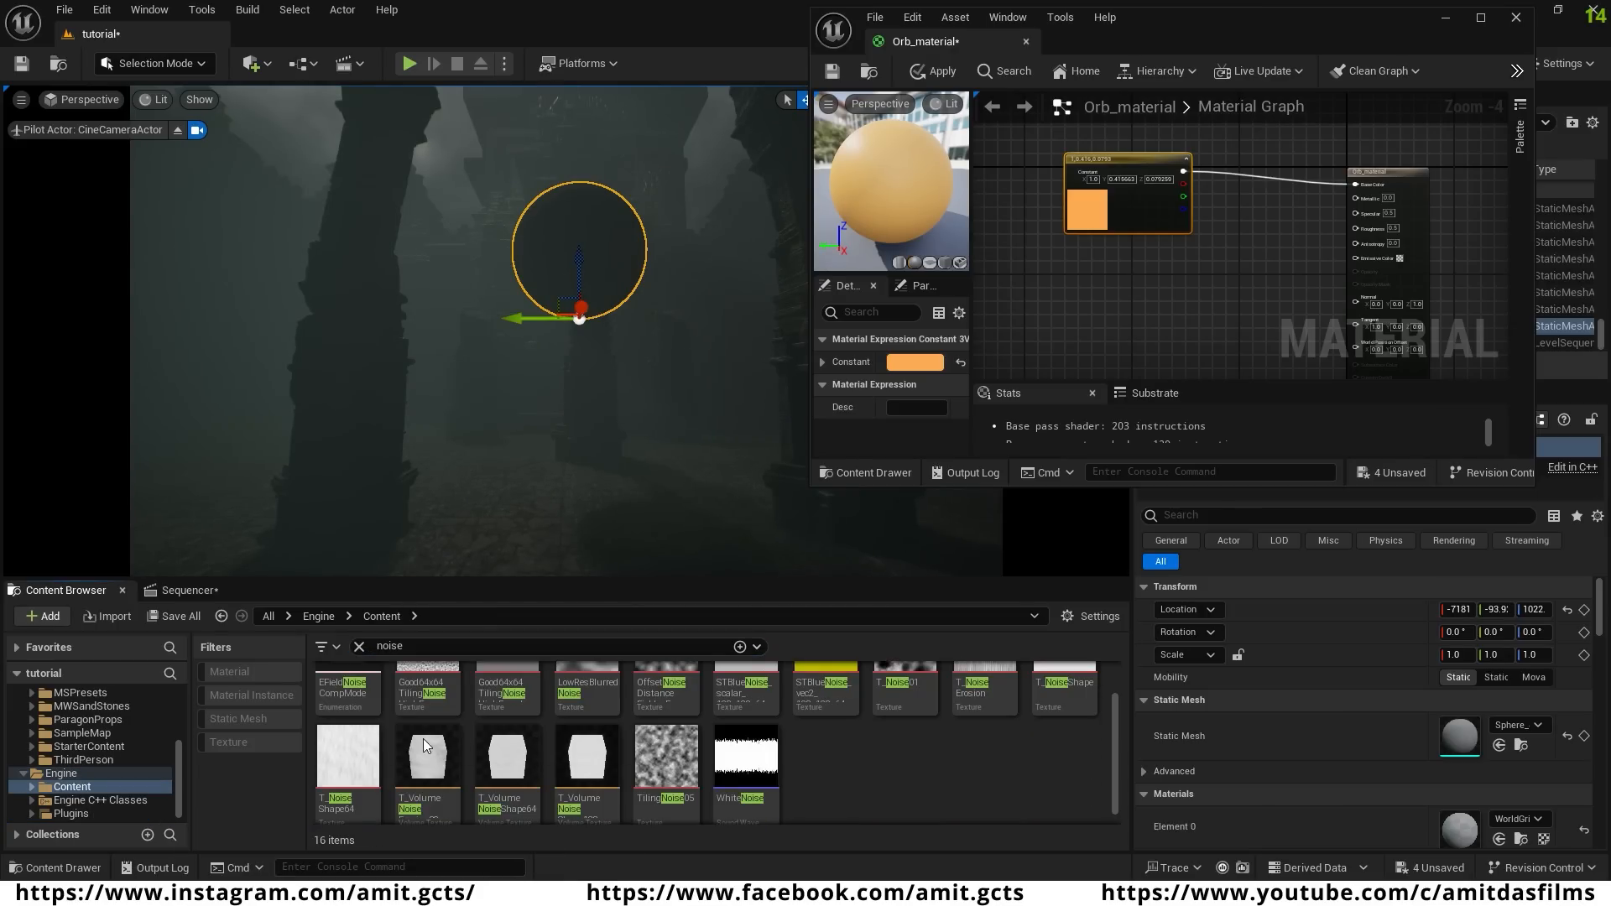
scroll(849, 772, "down", 1)
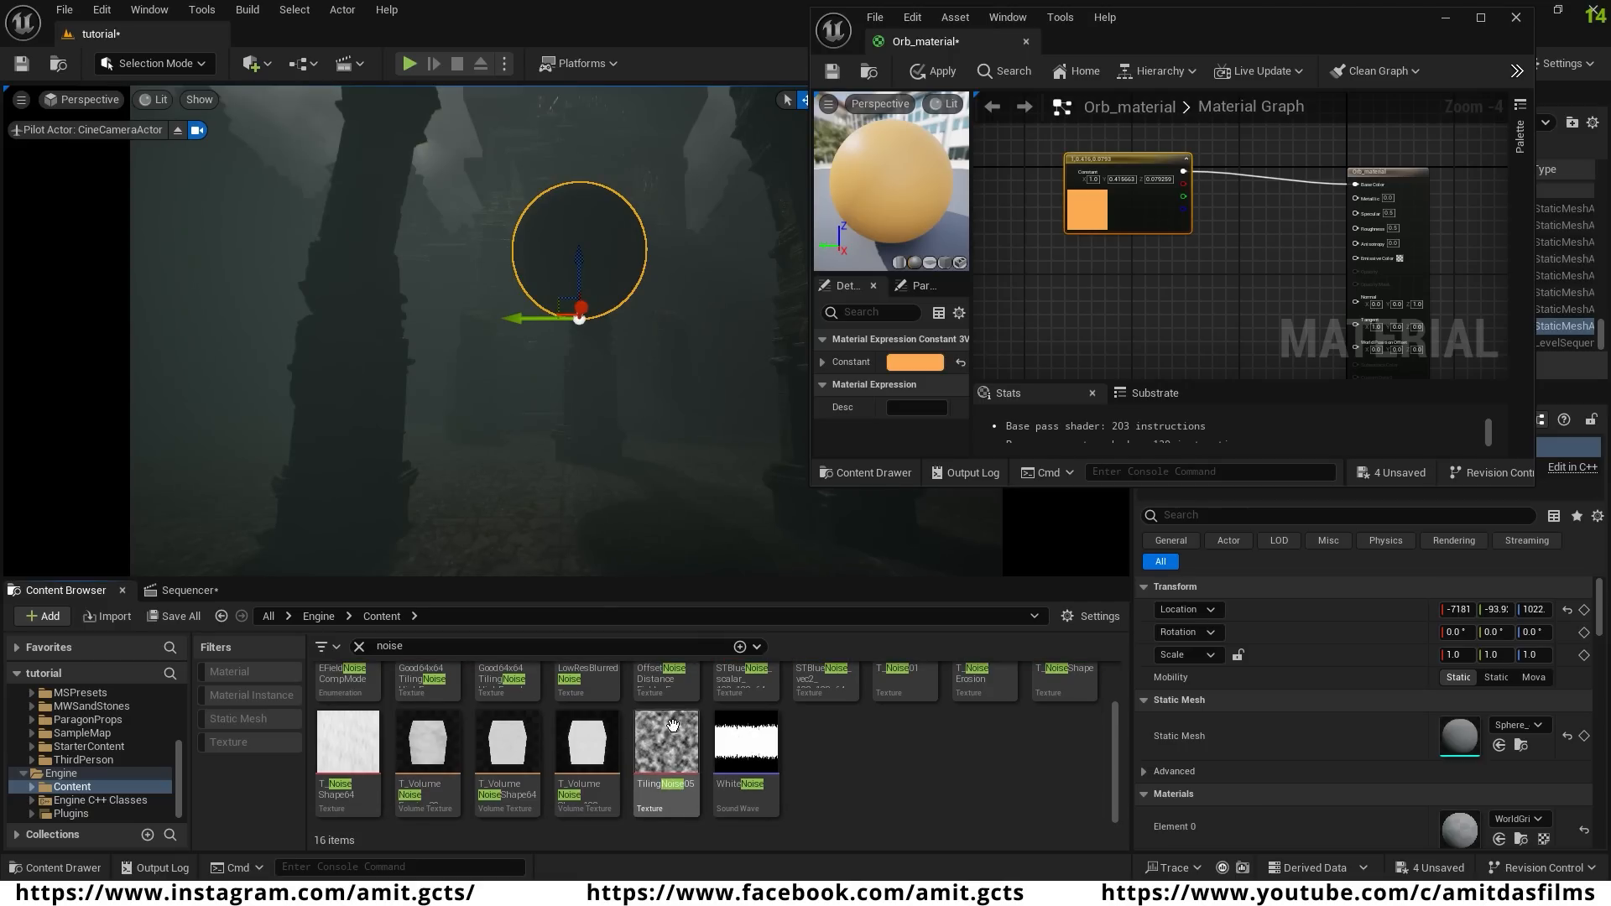
left_click_drag(682, 747, 1016, 271)
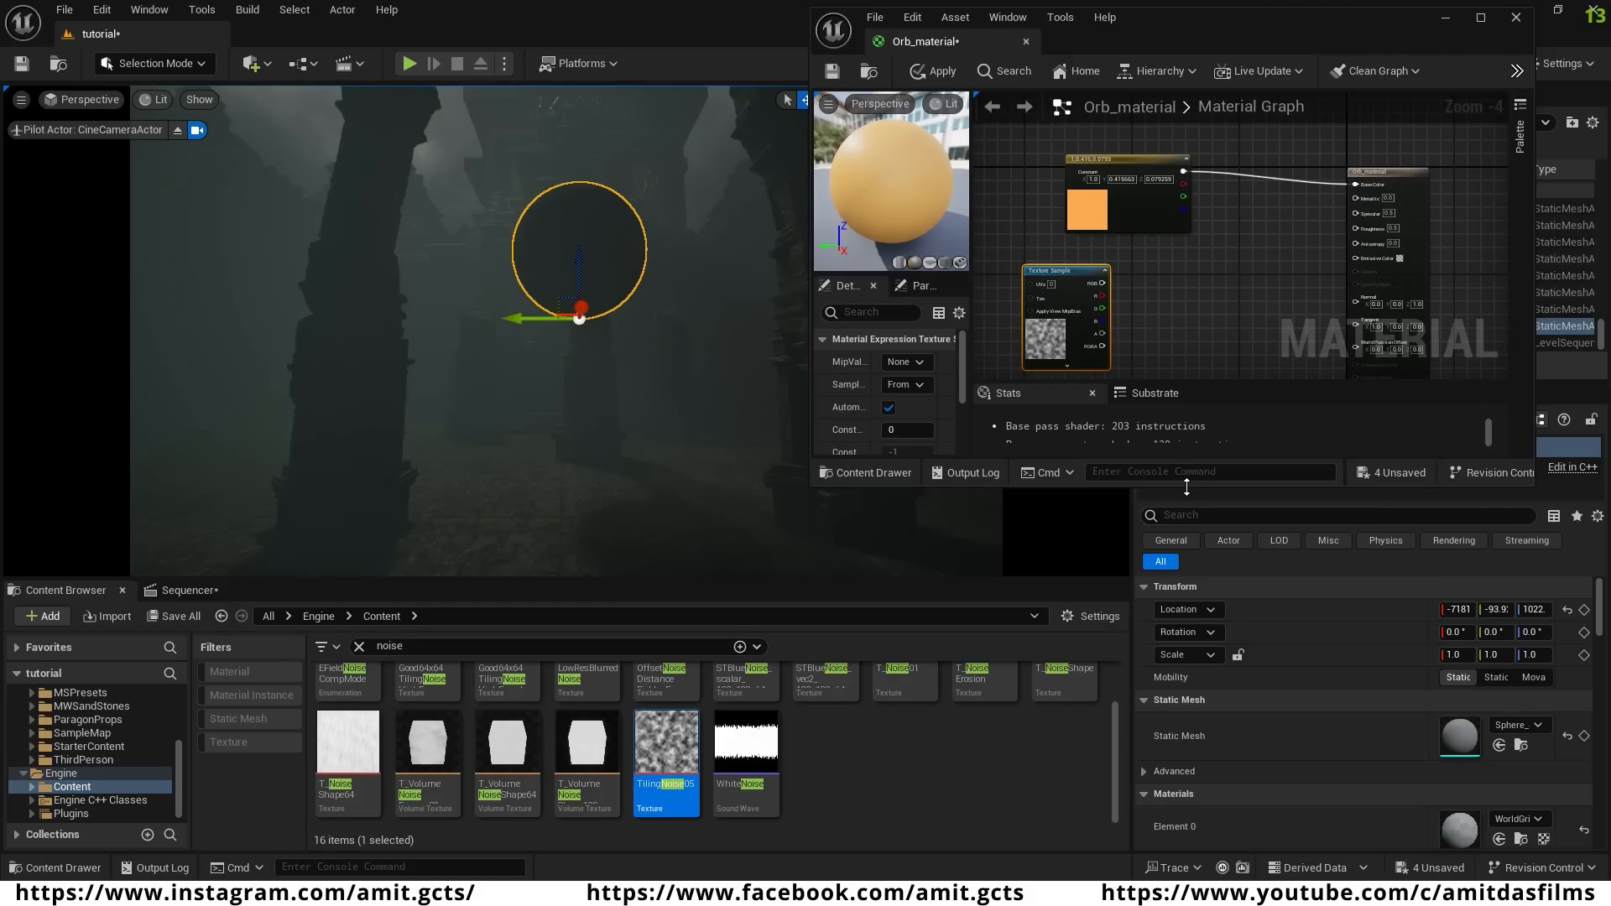
- Enlarge the material editor window and add a ColorTint_HQ node fed by the noise Texture Sample's RGB output
left_click_drag(1187, 487, 1186, 667)
left_click(1140, 356)
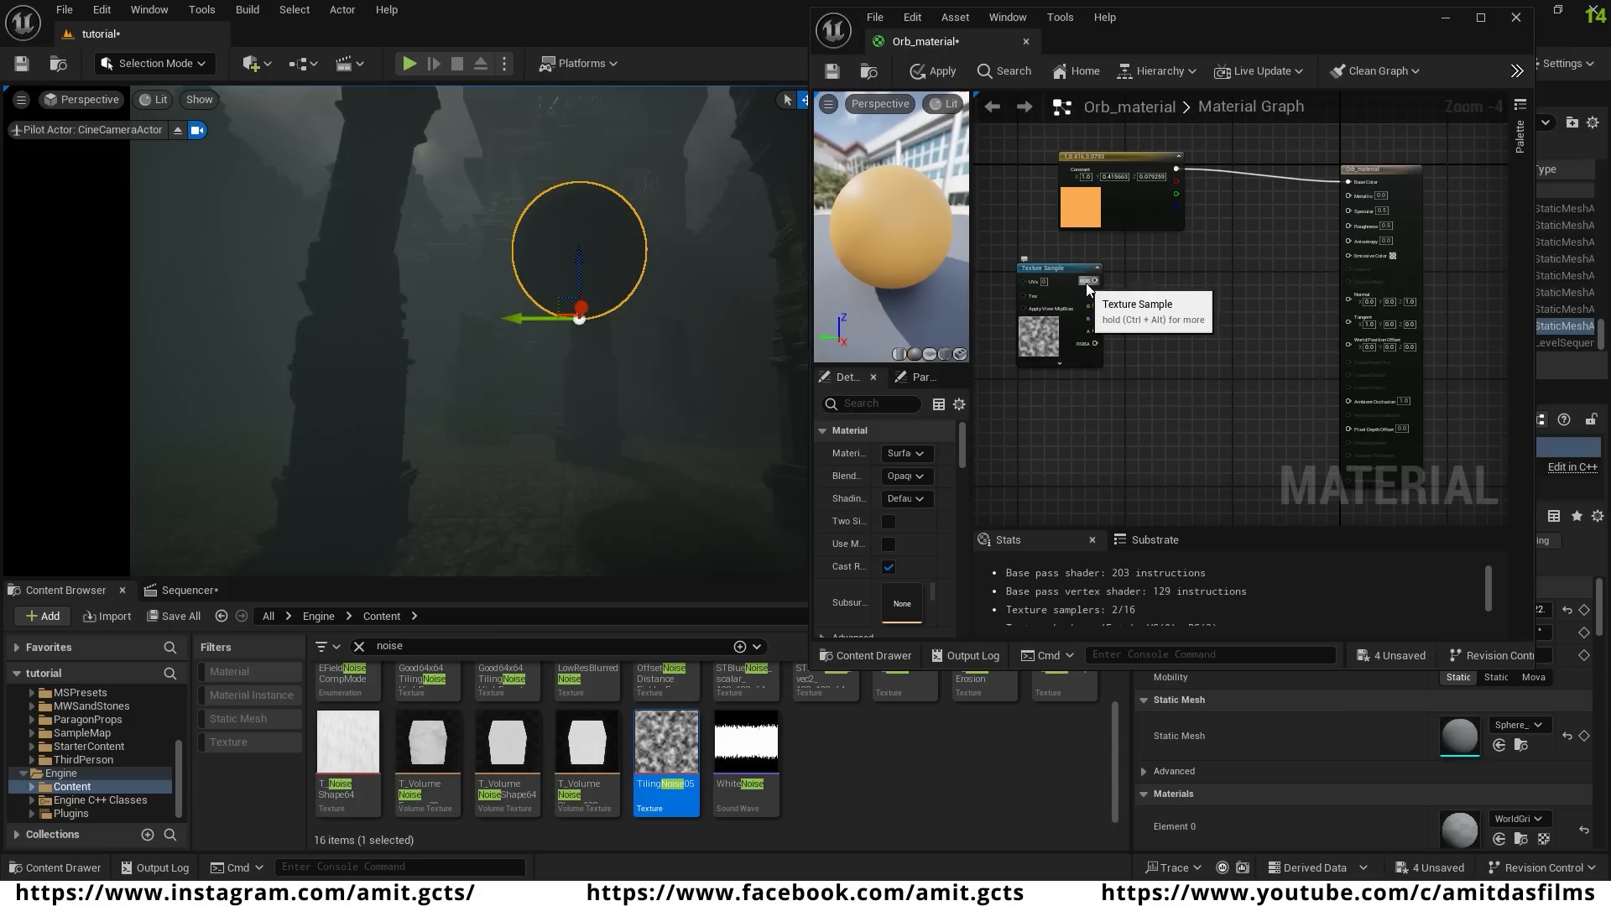
left_click_drag(1096, 280, 1179, 350)
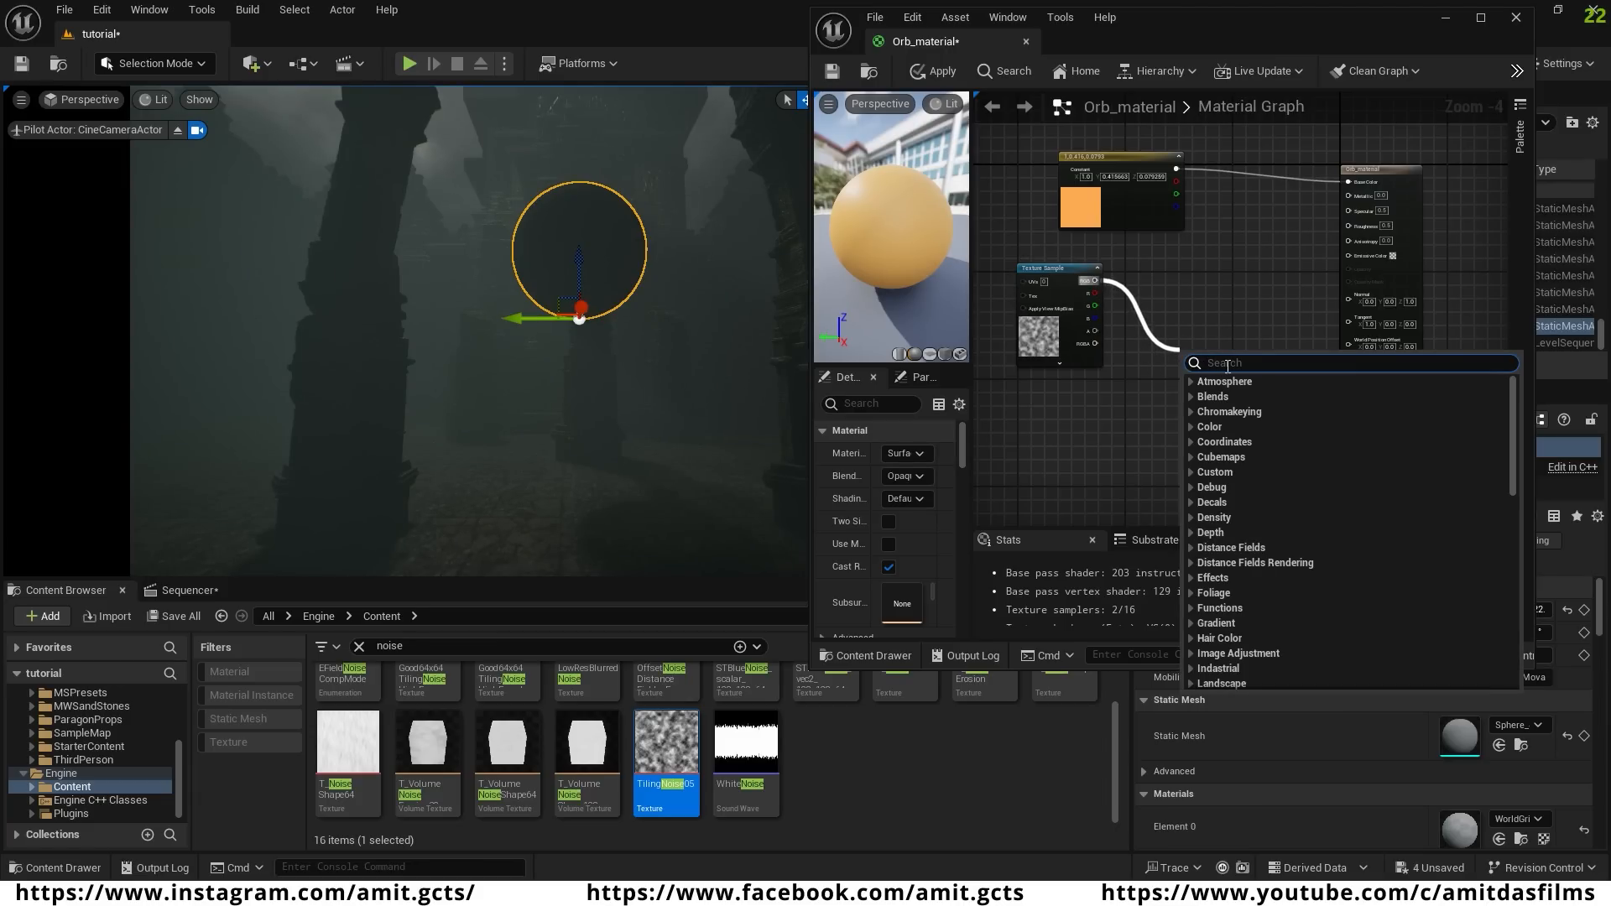
type("tint")
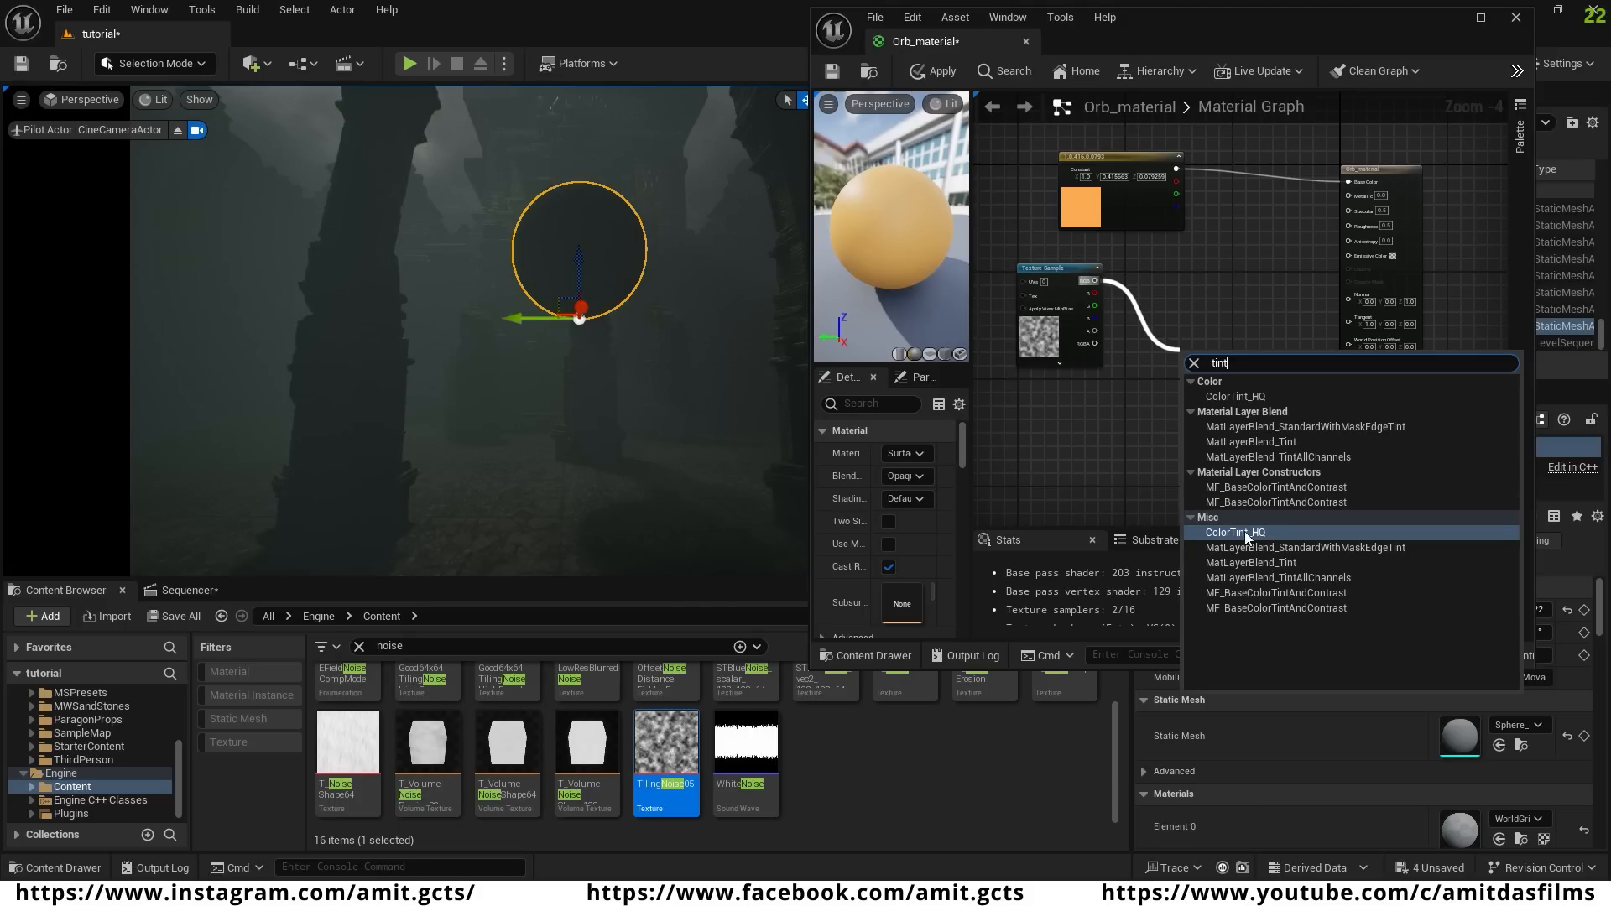
left_click(1260, 531)
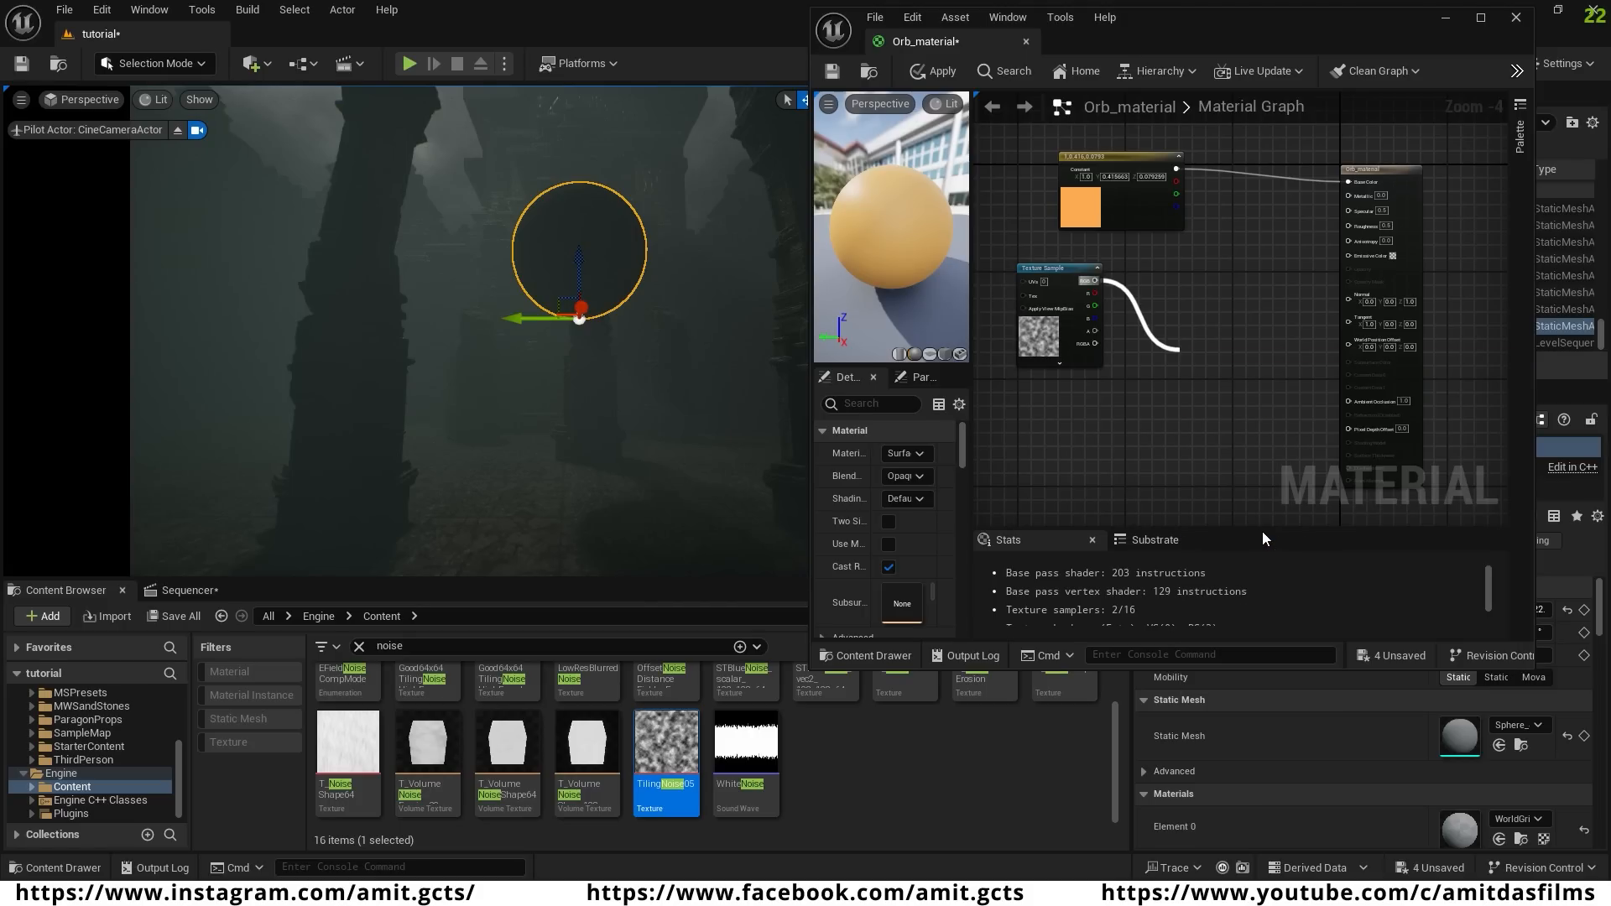
left_click_drag(1209, 334, 1216, 300)
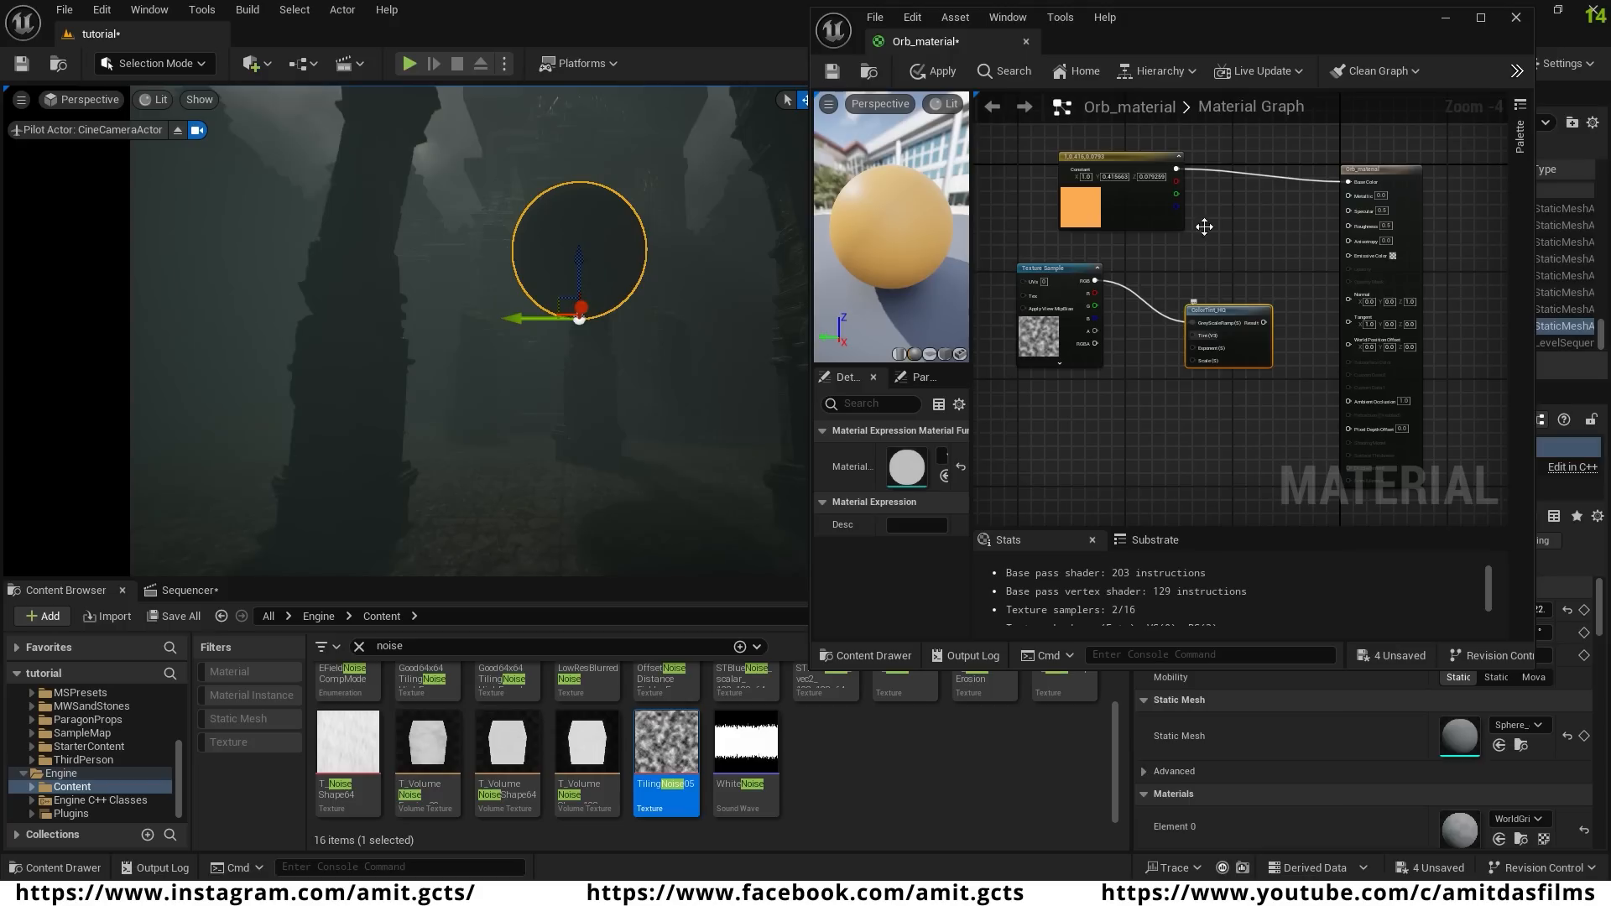
- Connect the orange constant to ColorTint_HQ's Tint input and feed the tint result into a new Multiply node
left_click_drag(1178, 171, 1178, 295)
left_click(1283, 277)
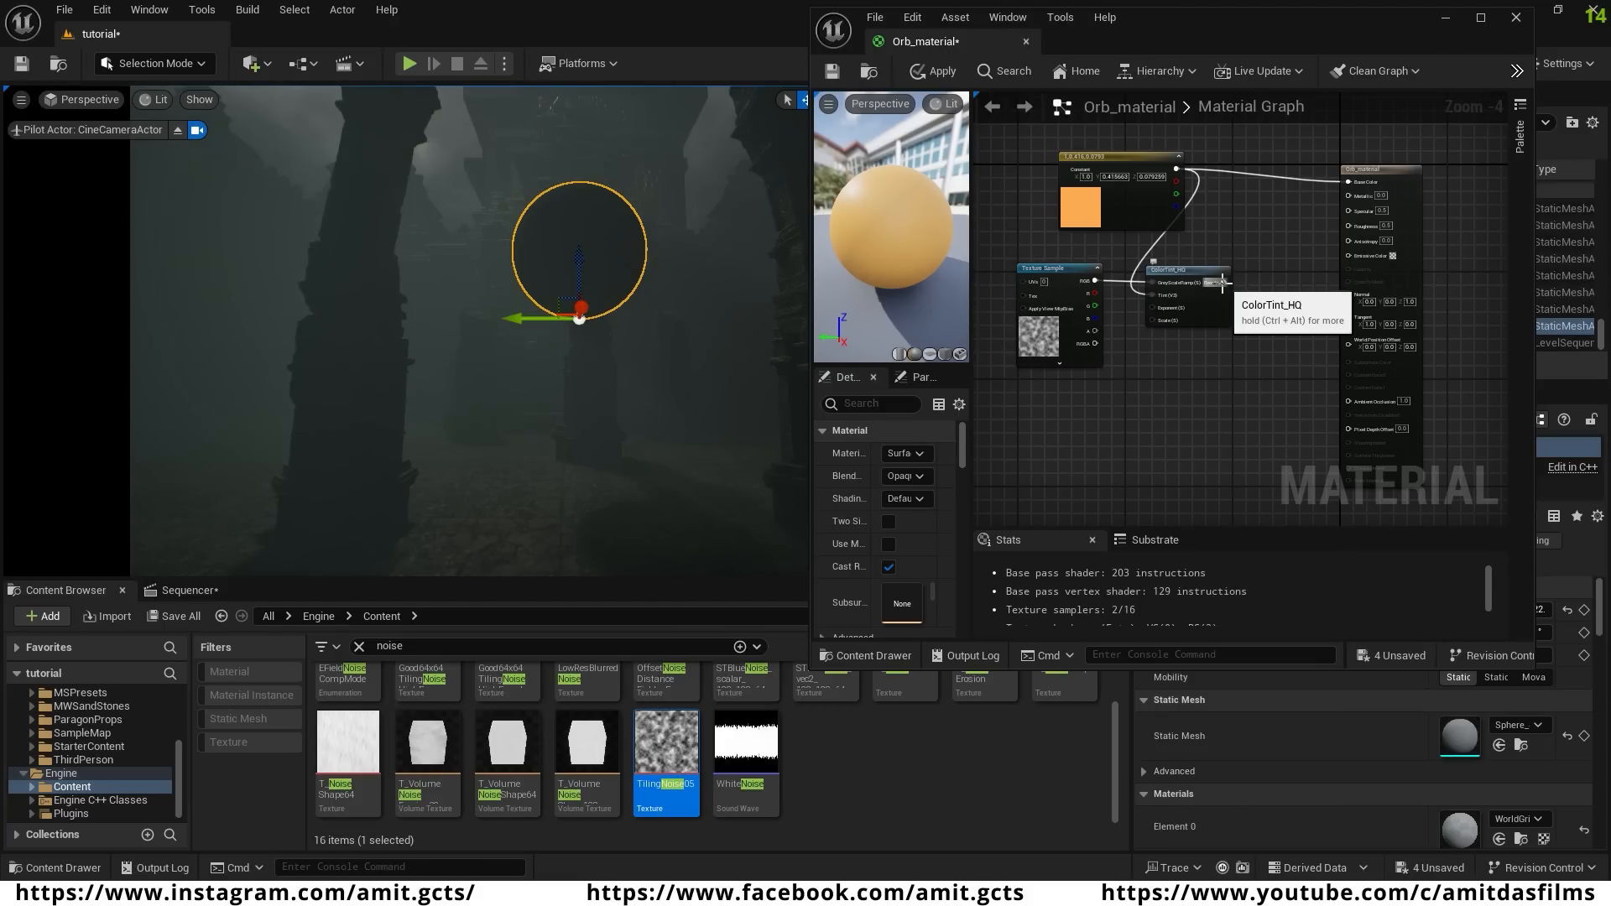
left_click_drag(1223, 282, 1272, 381)
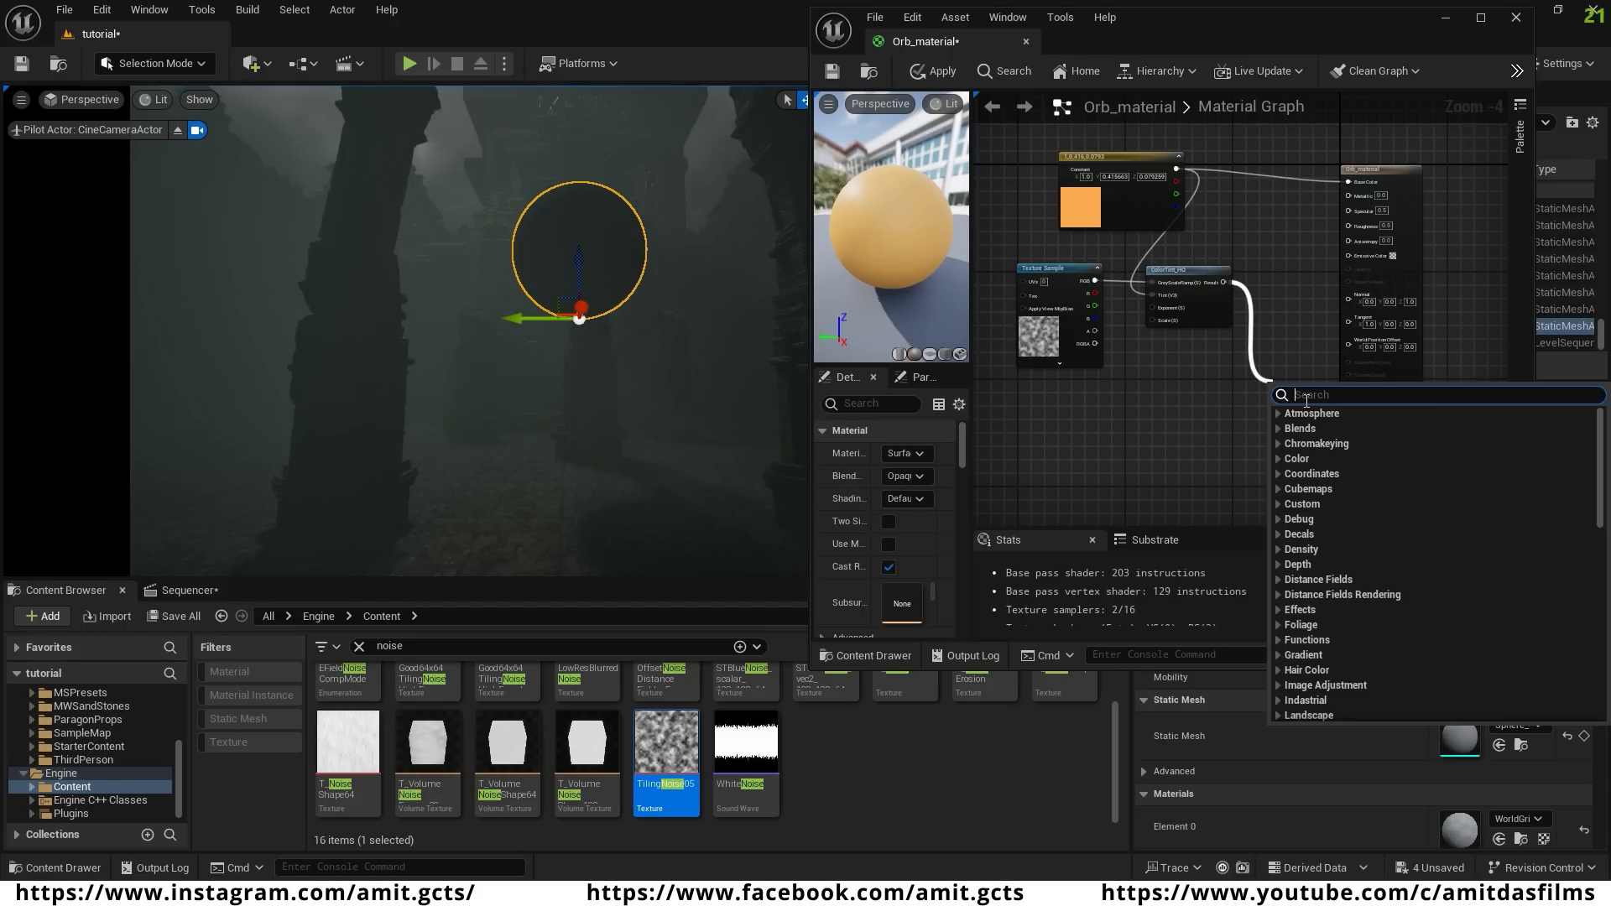
type("multiply")
left_click(1331, 520)
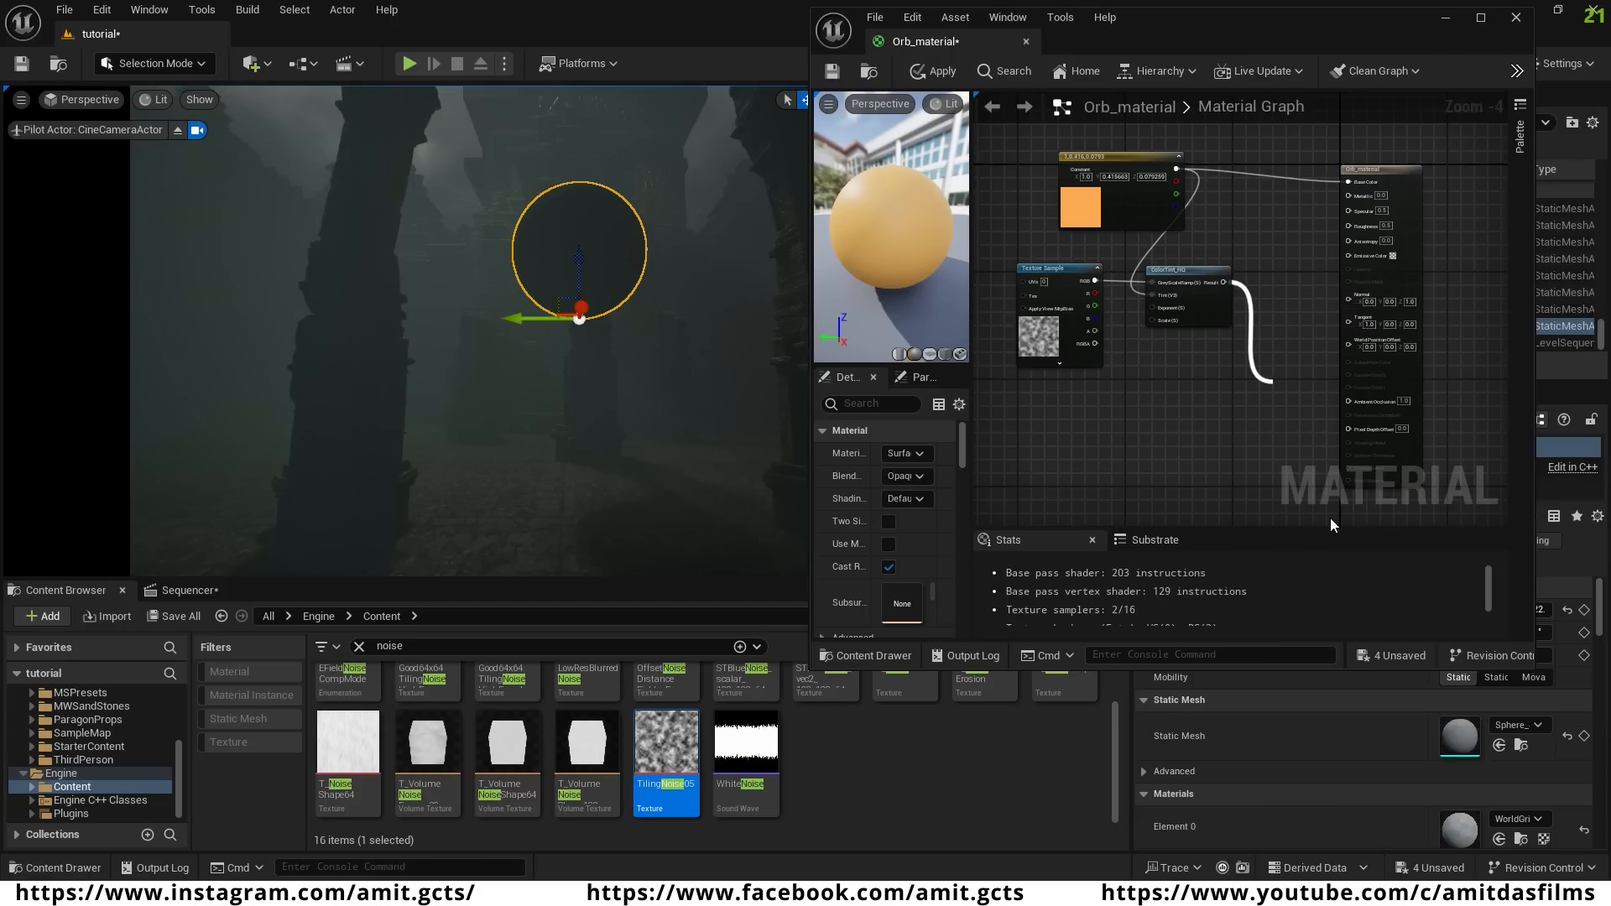
left_click_drag(1289, 386, 1283, 344)
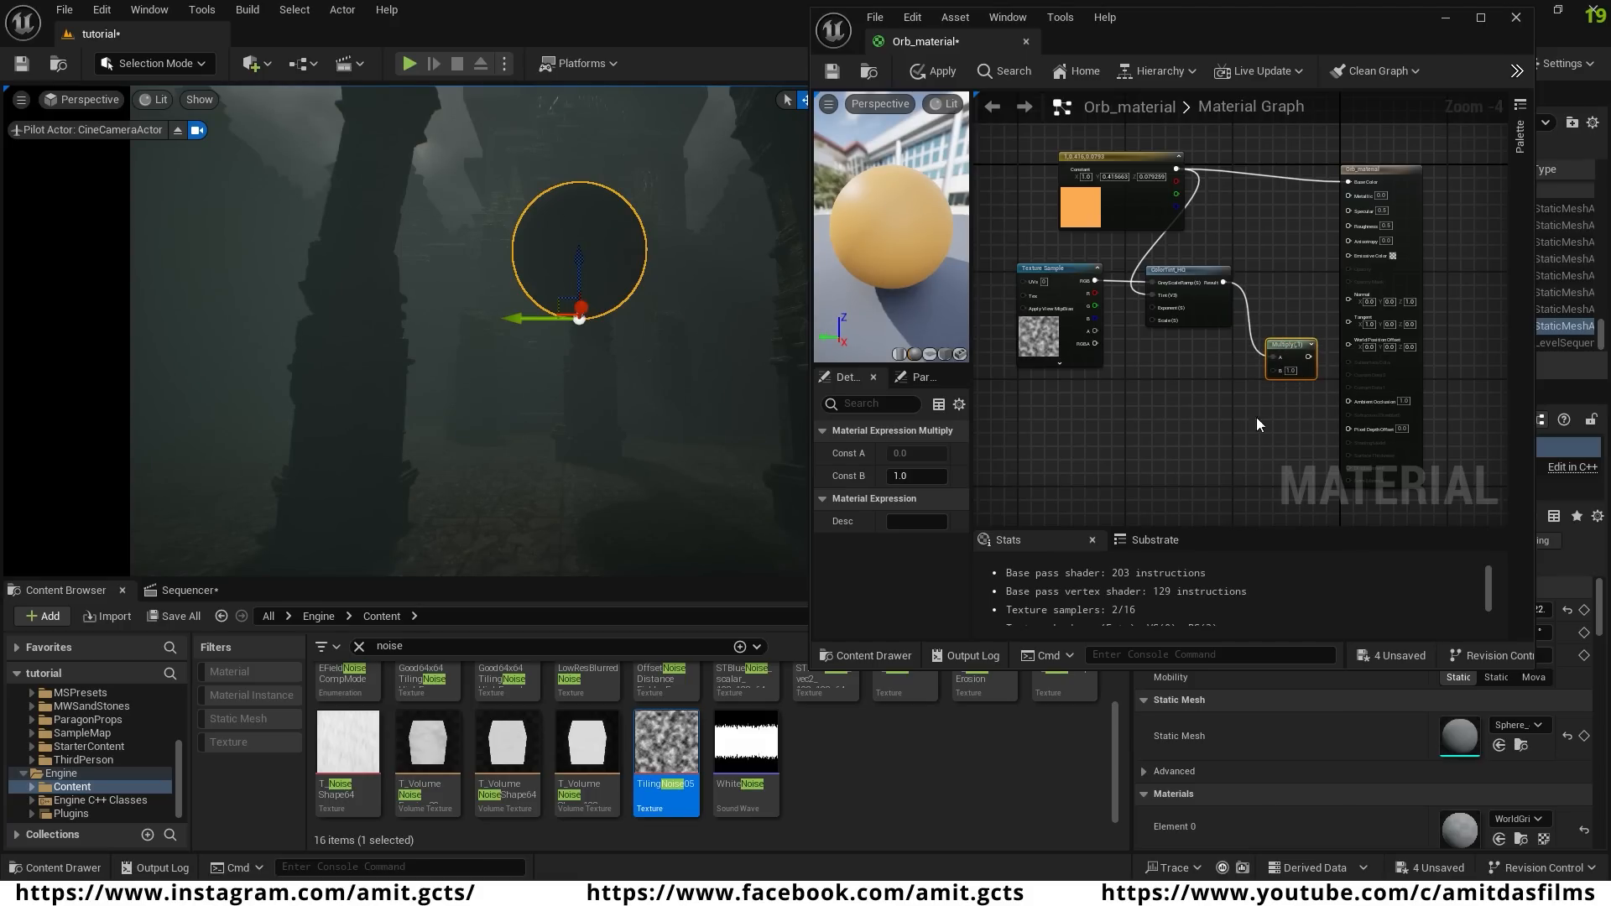
- Promote the Multiply node's B input to a light-intensity parameter with a default value of 10
right_click(1277, 375)
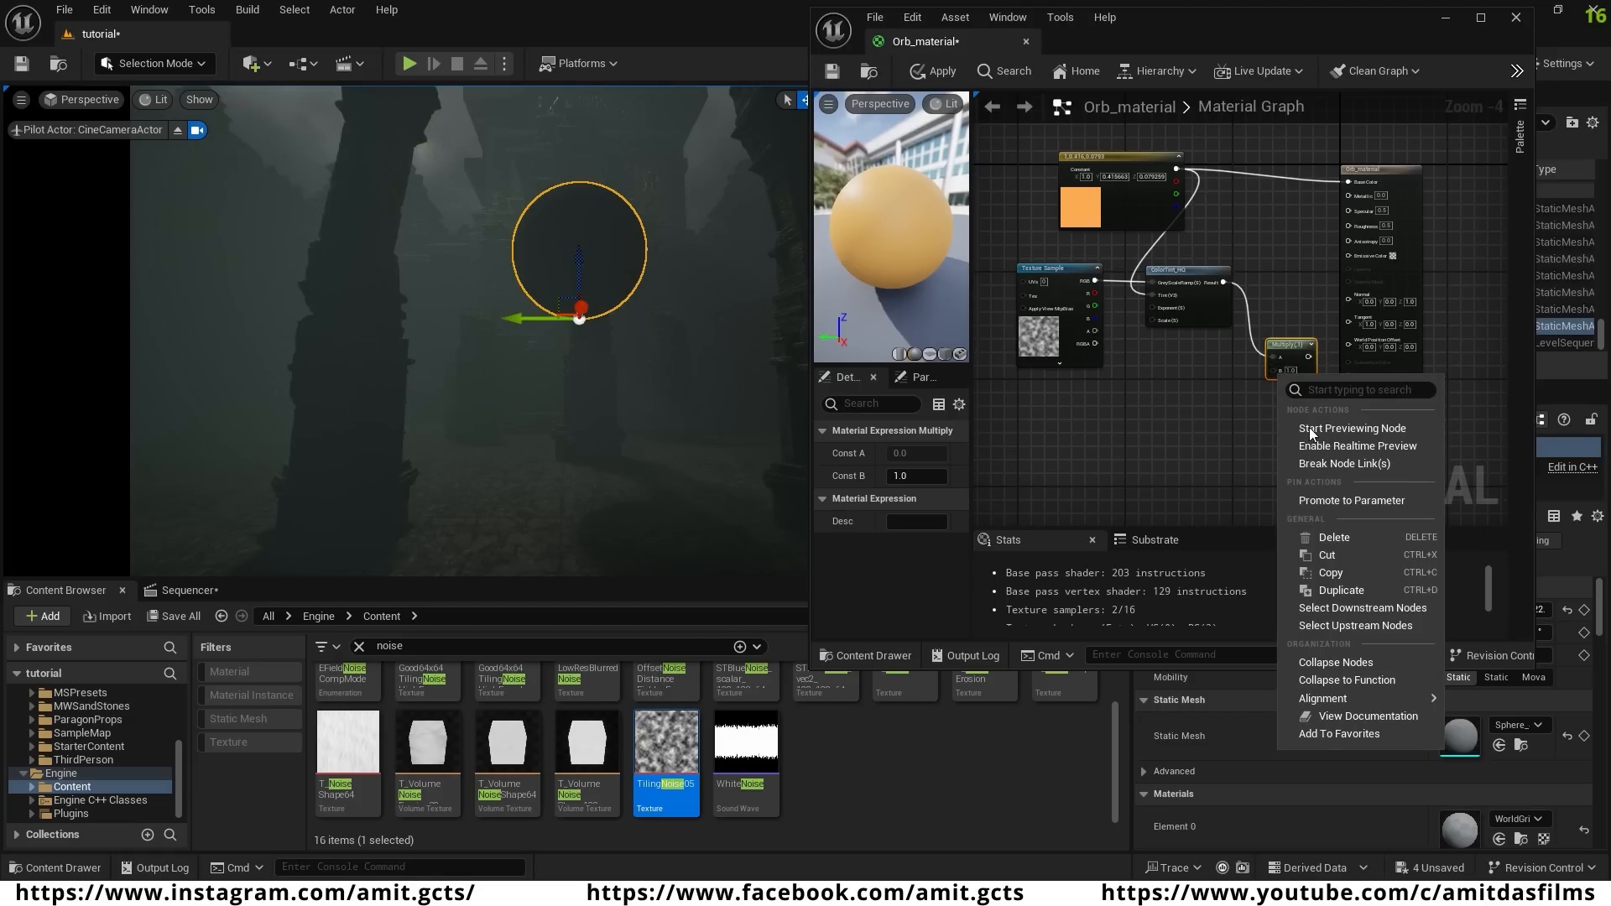
left_click(1353, 501)
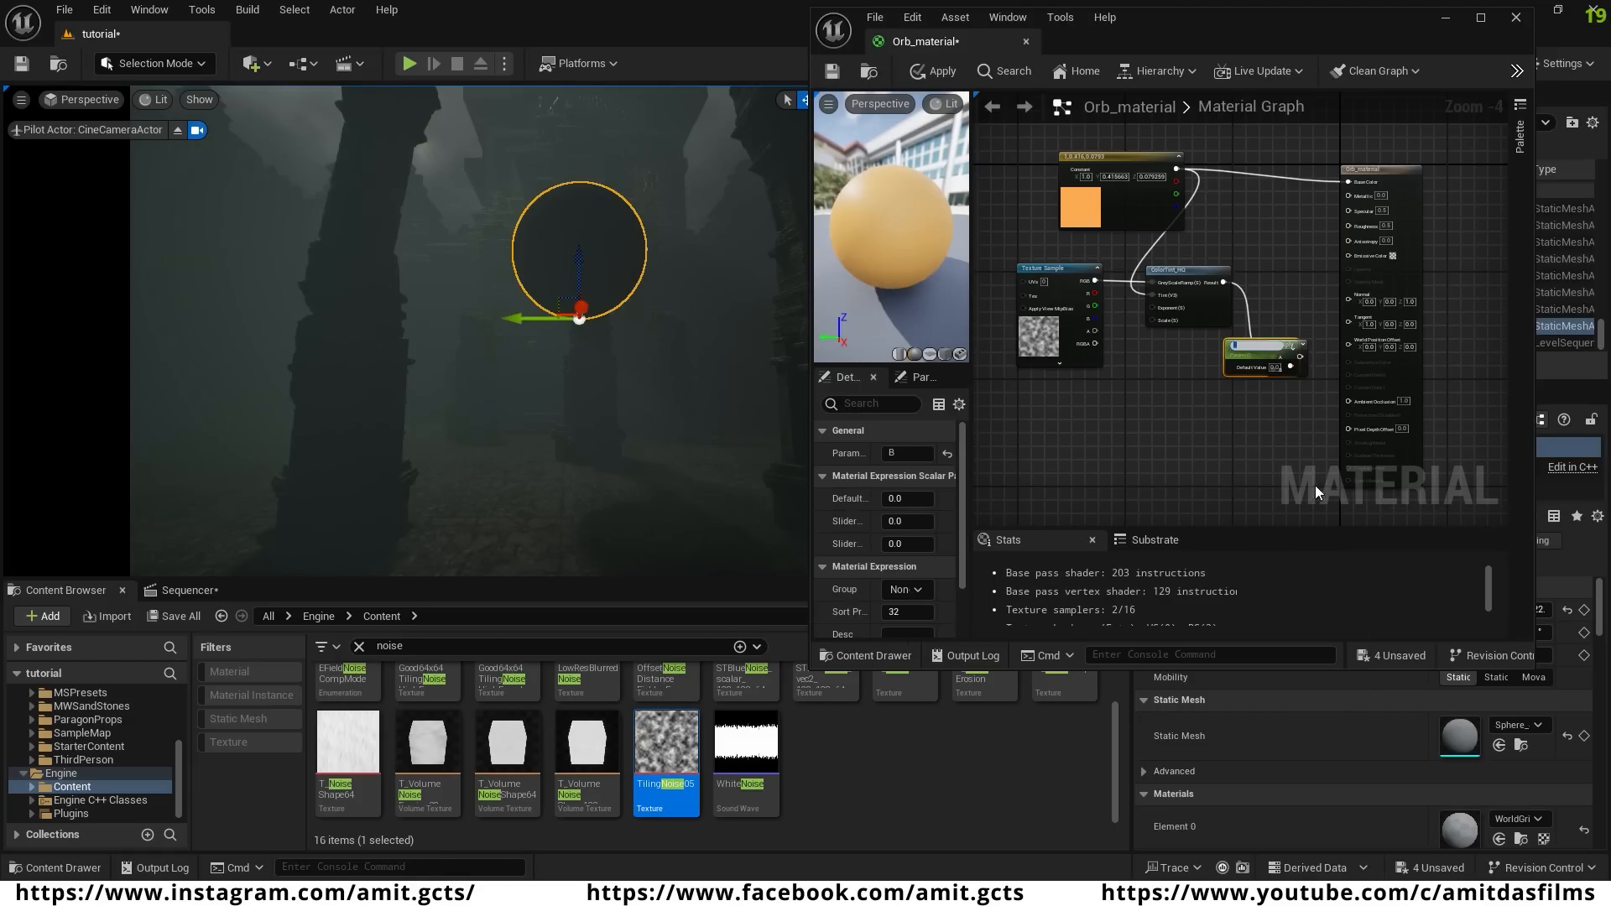
left_click_drag(1248, 345, 1168, 398)
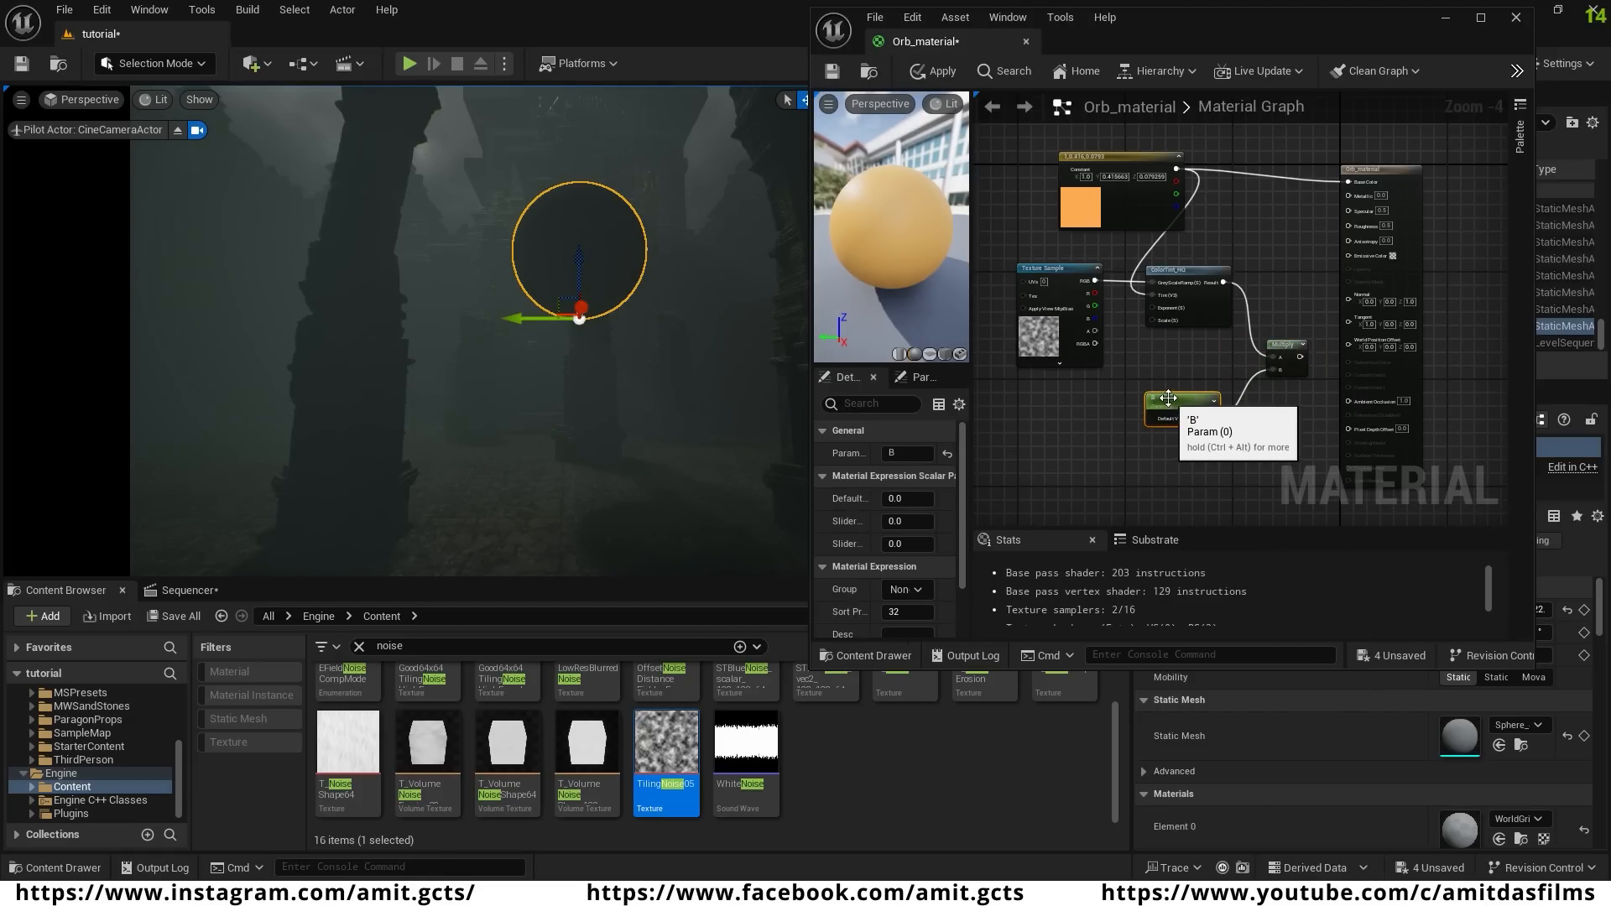
double_click(1168, 398)
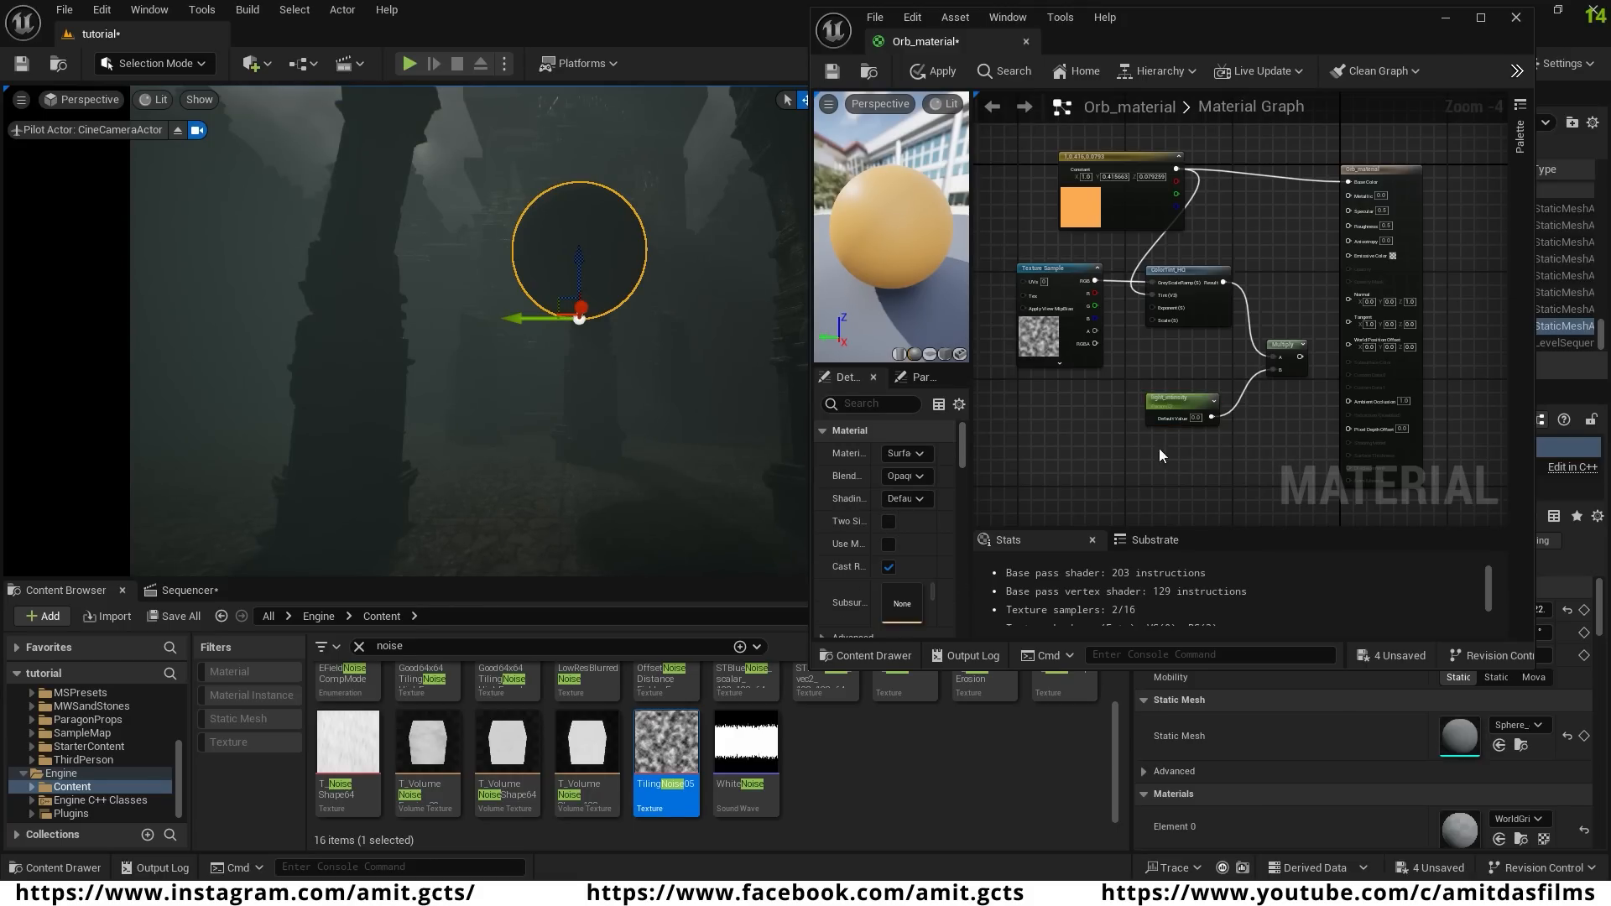
left_click(1199, 416)
type("10")
key("Return")
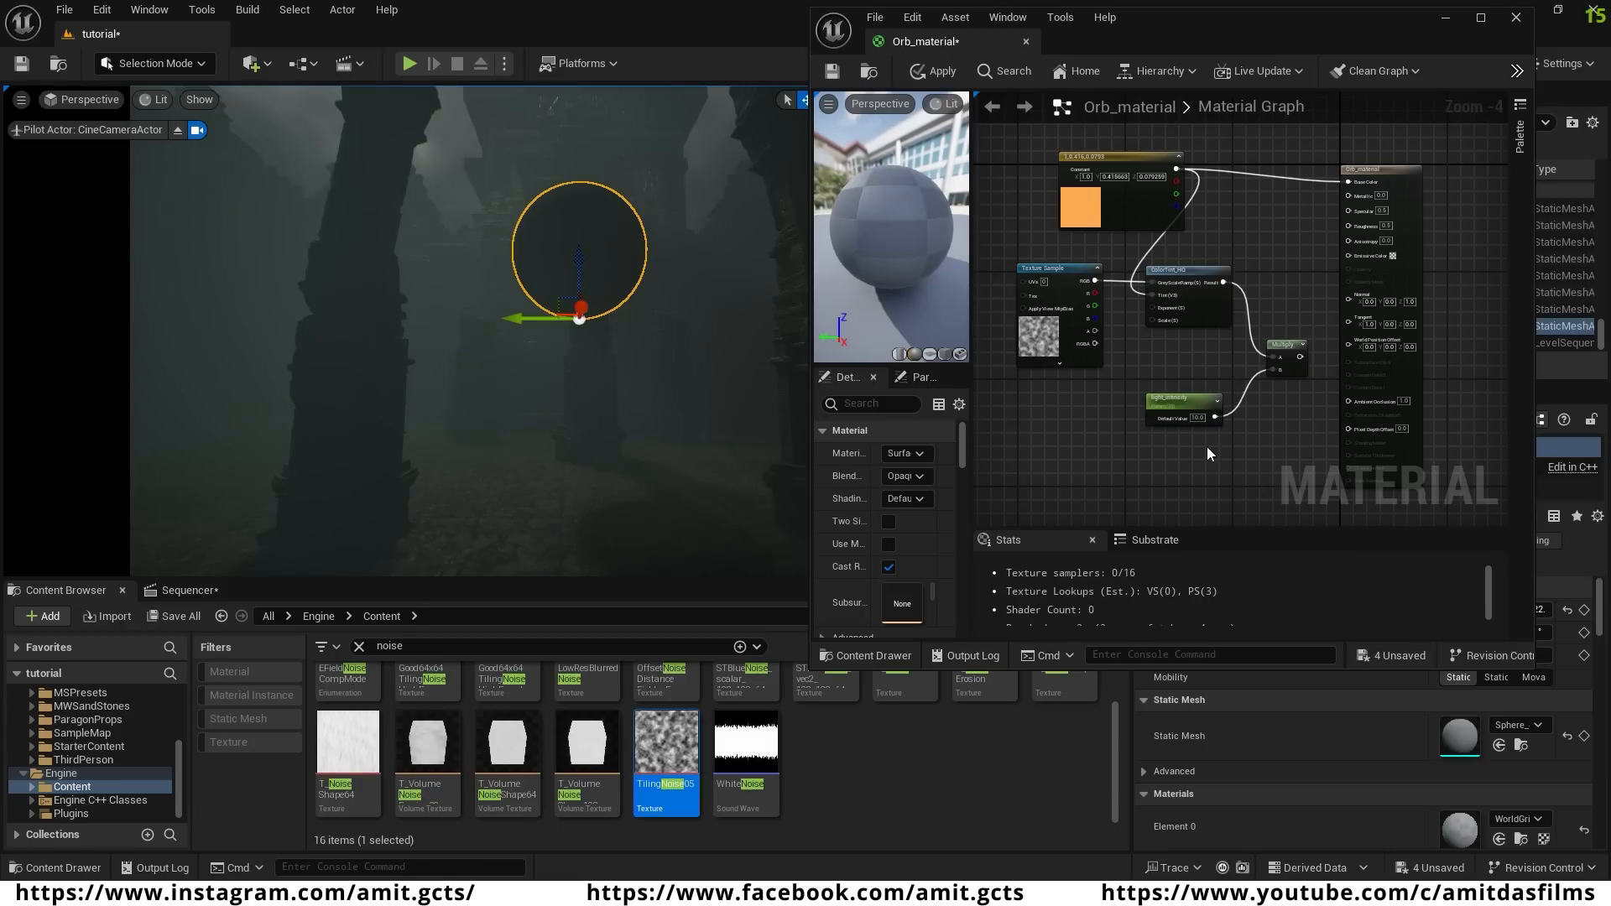
- Connect the Multiply result to the material's Emissive Color and inspect the preview sphere
left_click_drag(1302, 357, 1346, 255)
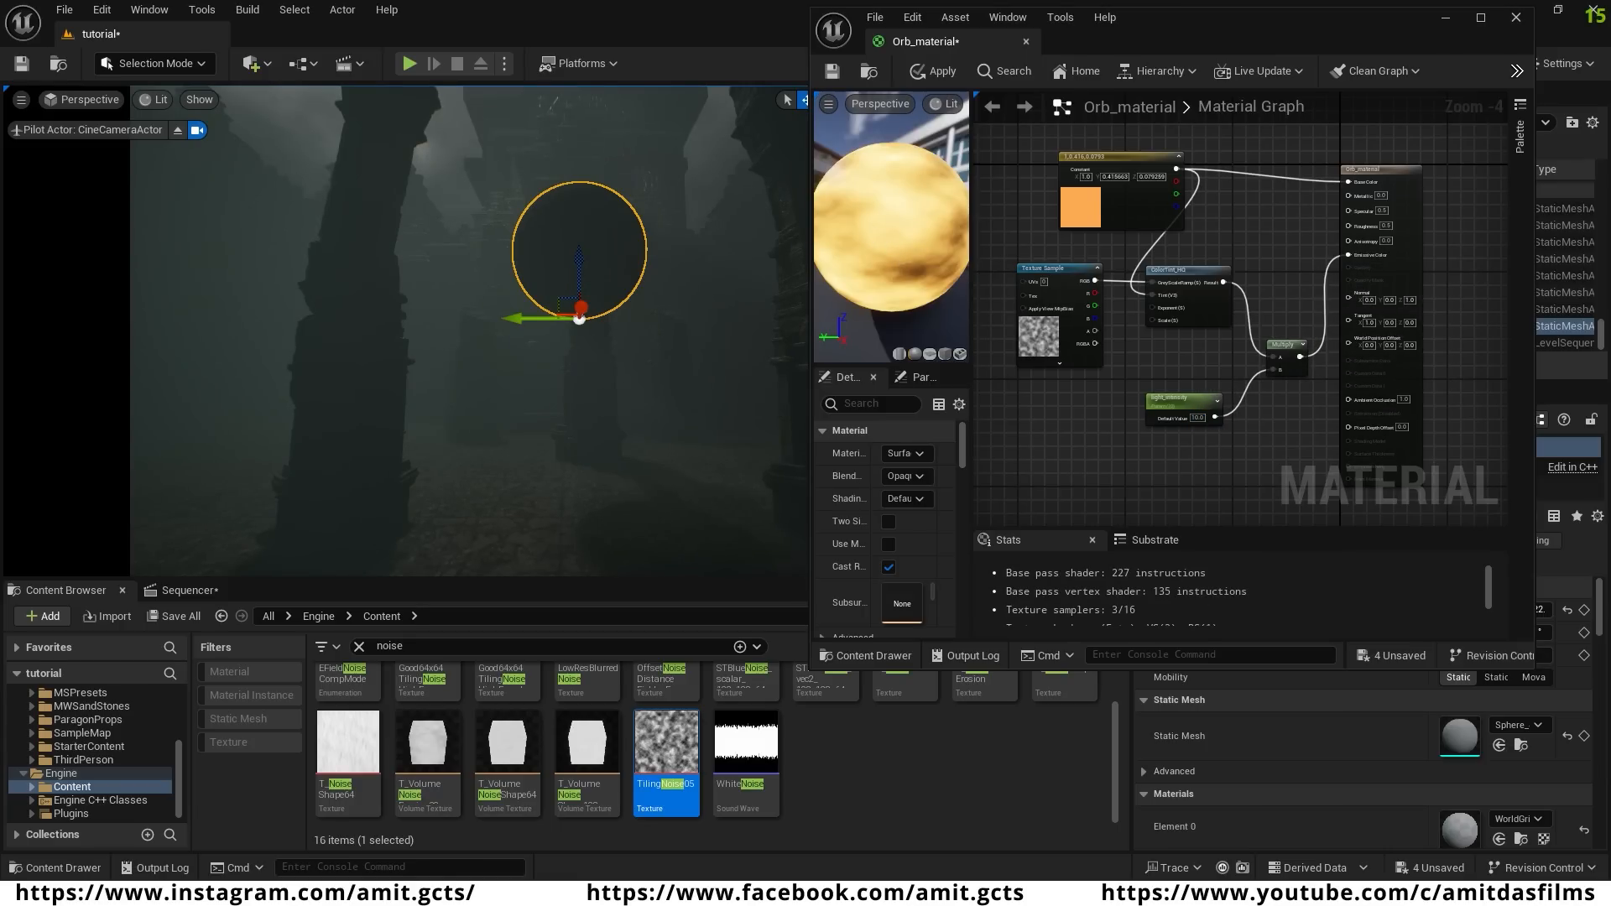
scroll(884, 240, "down", 6)
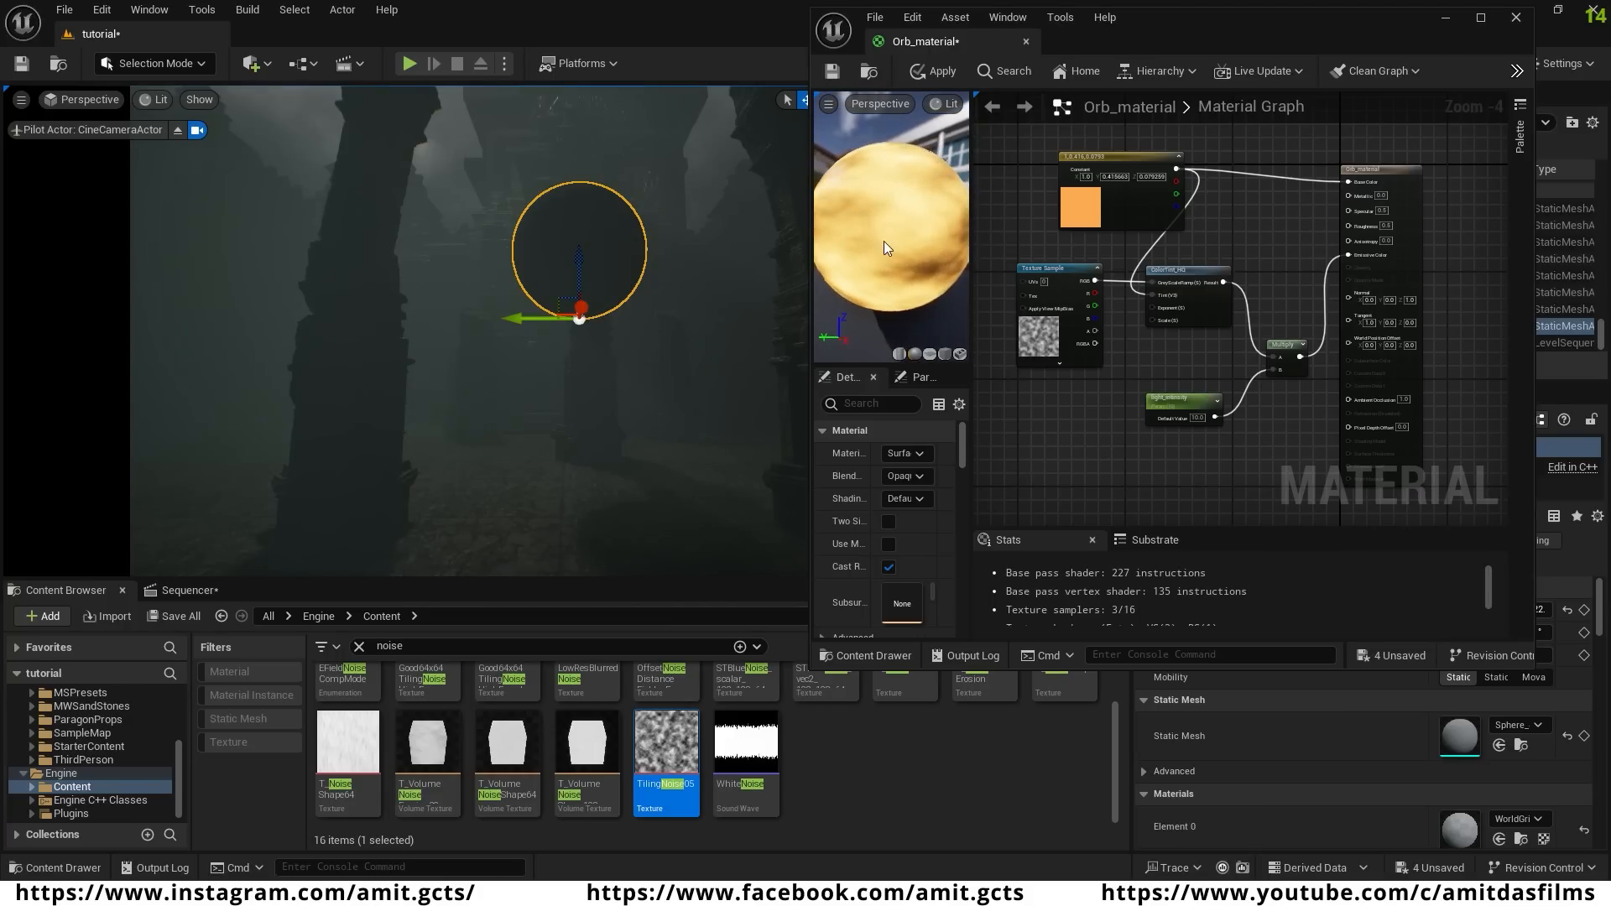
scroll(870, 230, "up", 5)
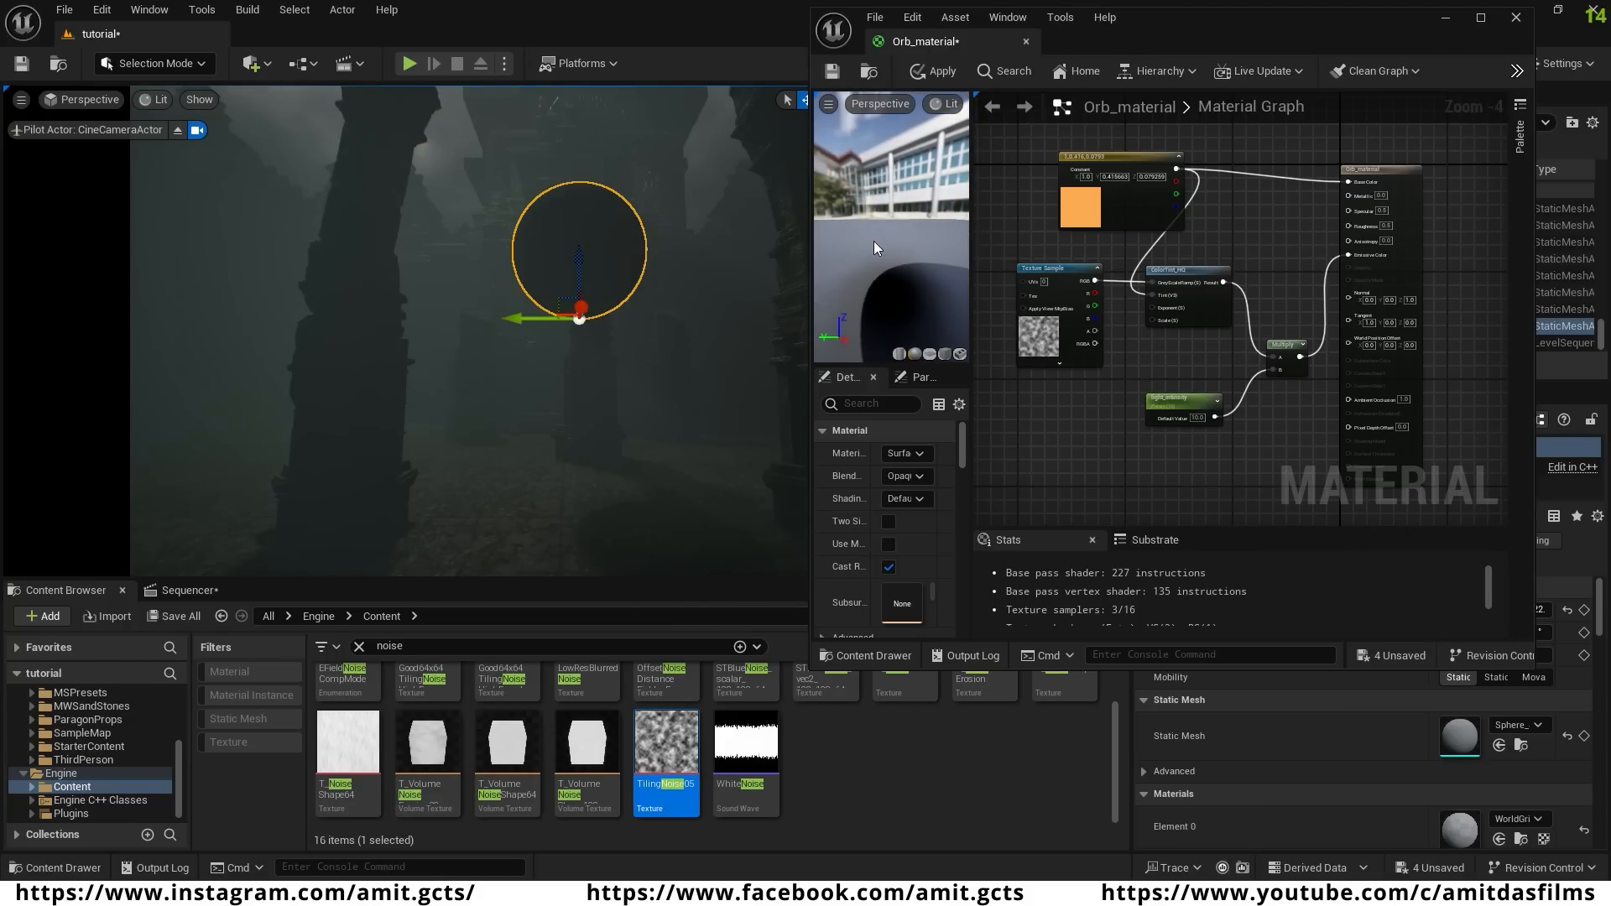
left_click_drag(874, 240, 908, 245)
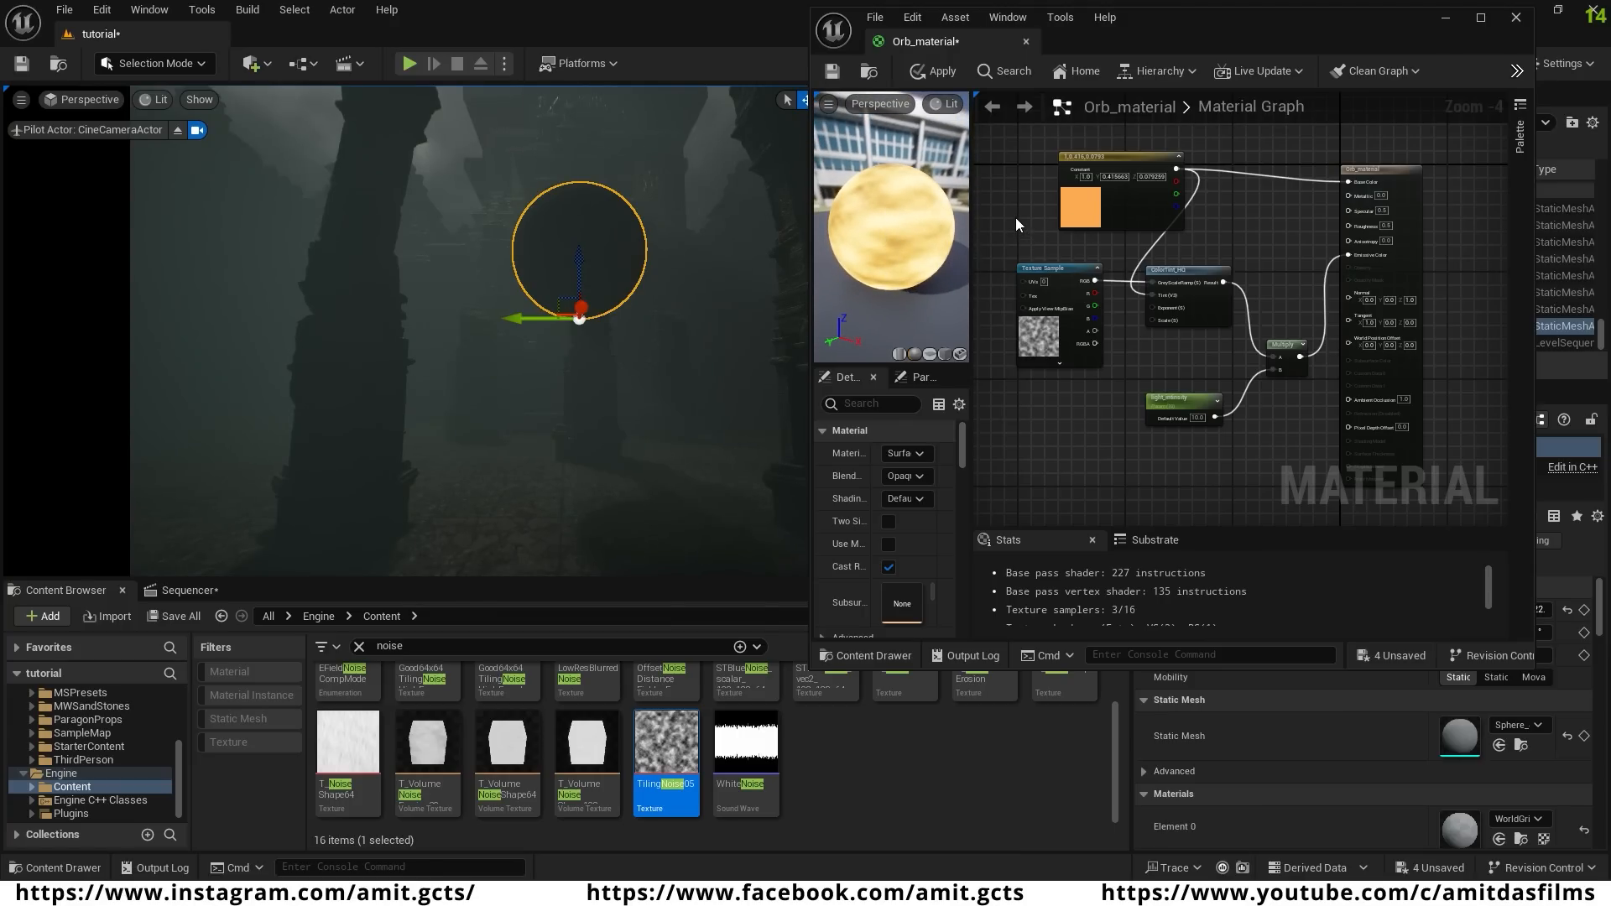
- Add a Panner node beside the noise Texture Sample and connect it to the sample's UVs
right_click_drag(1016, 218, 1237, 206)
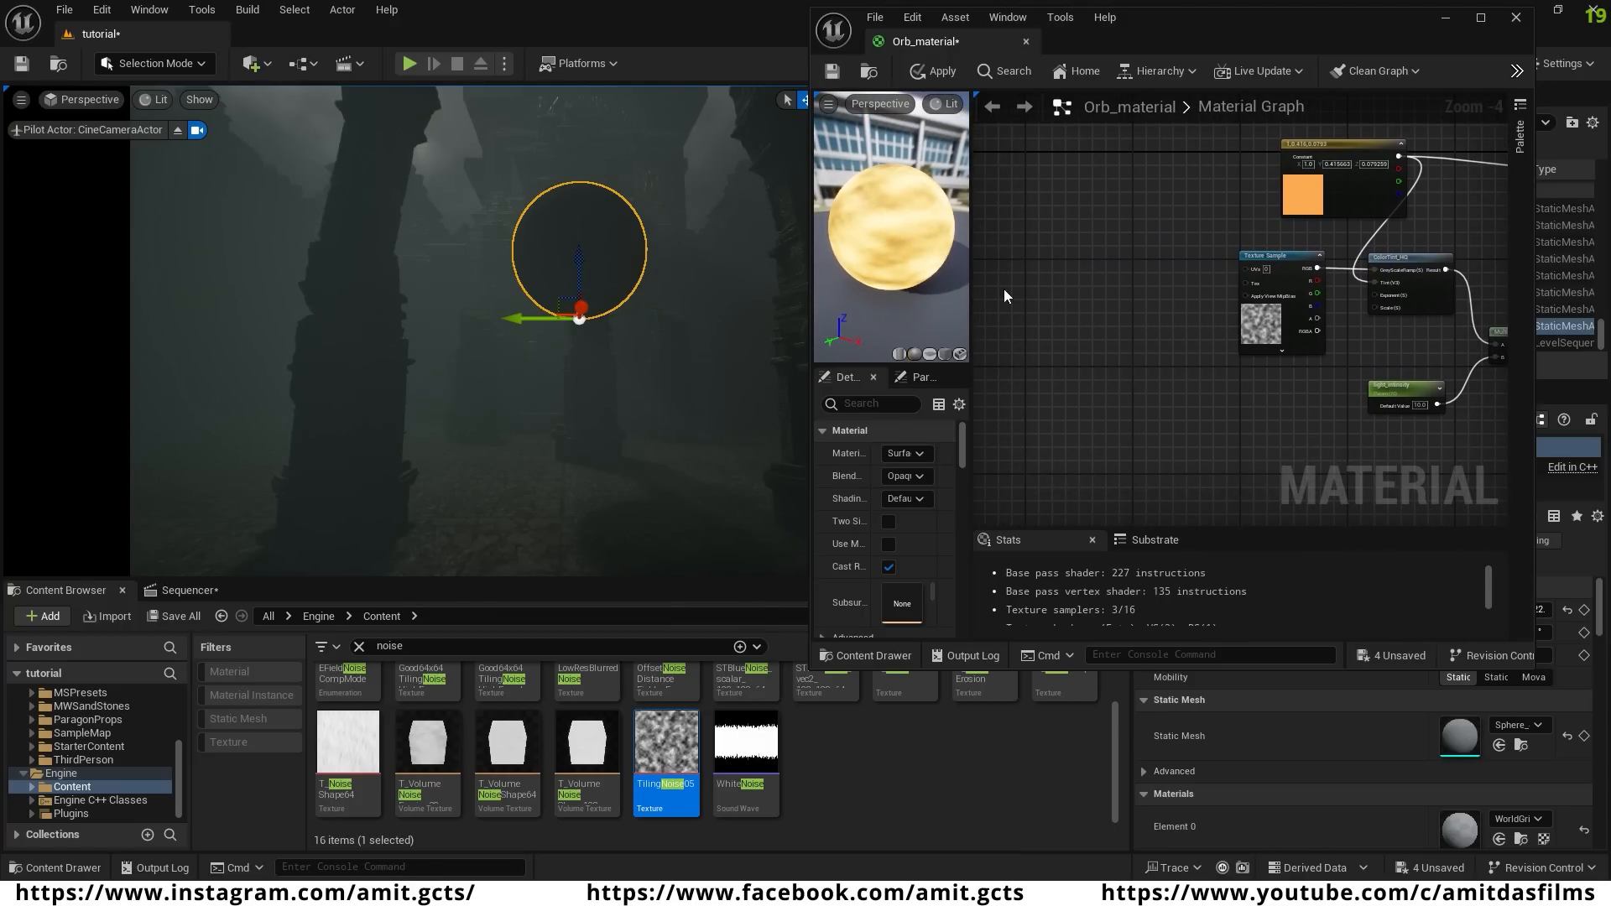
right_click(1047, 191)
type("panner")
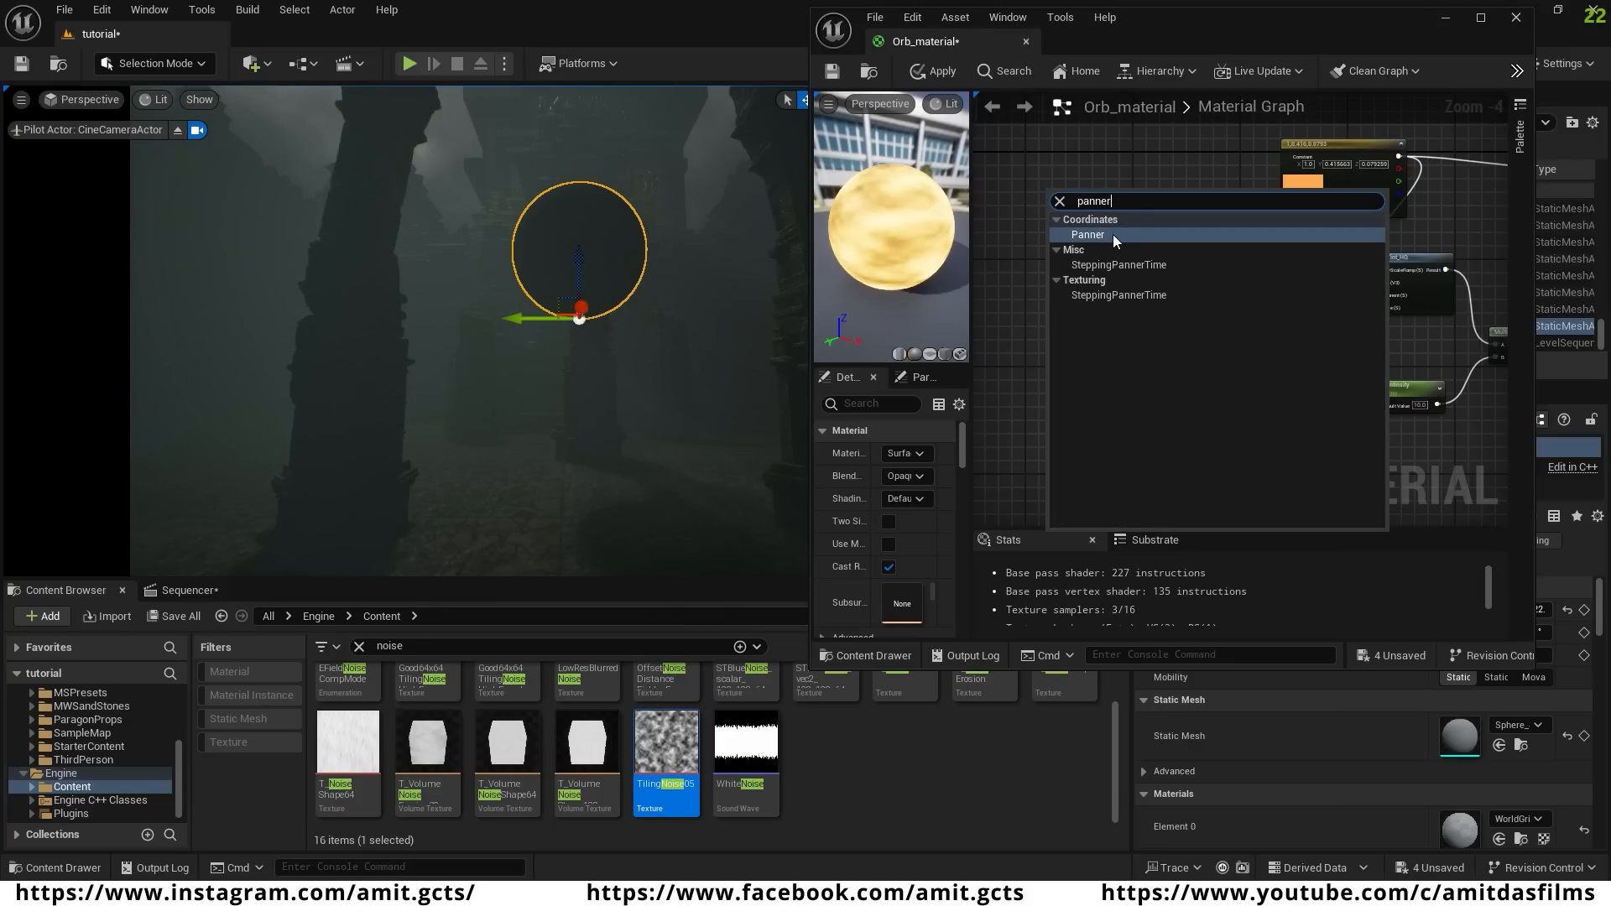
left_click(1106, 233)
left_click_drag(1082, 191, 1248, 267)
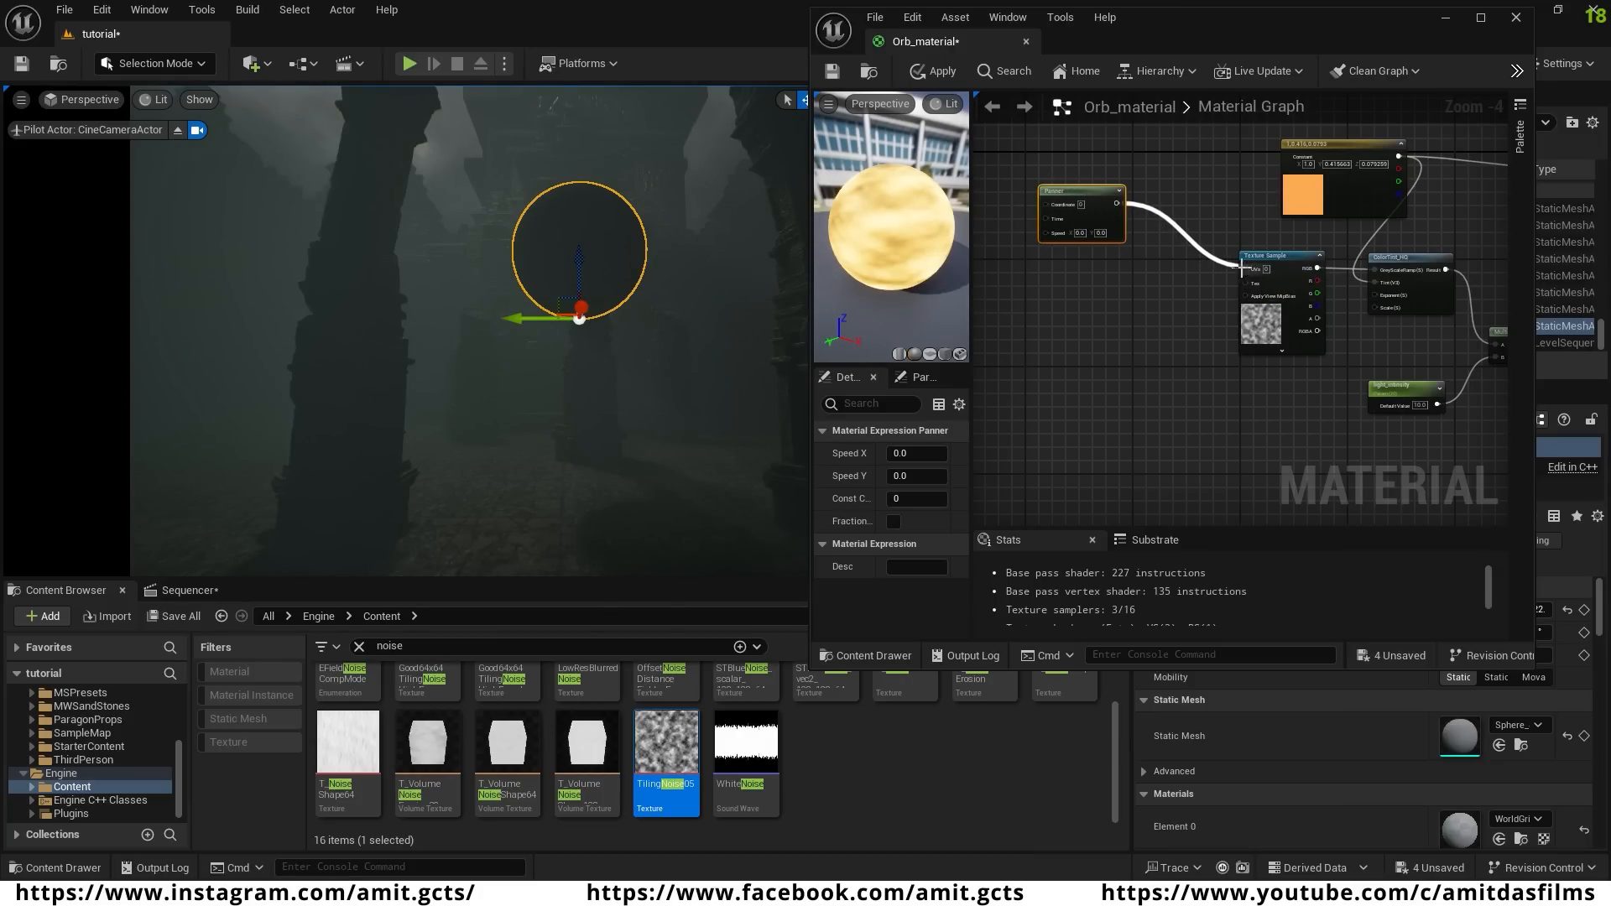
- Promote the Panner's Speed input to a Speed parameter and set its default value to 0.01
right_click(1055, 238)
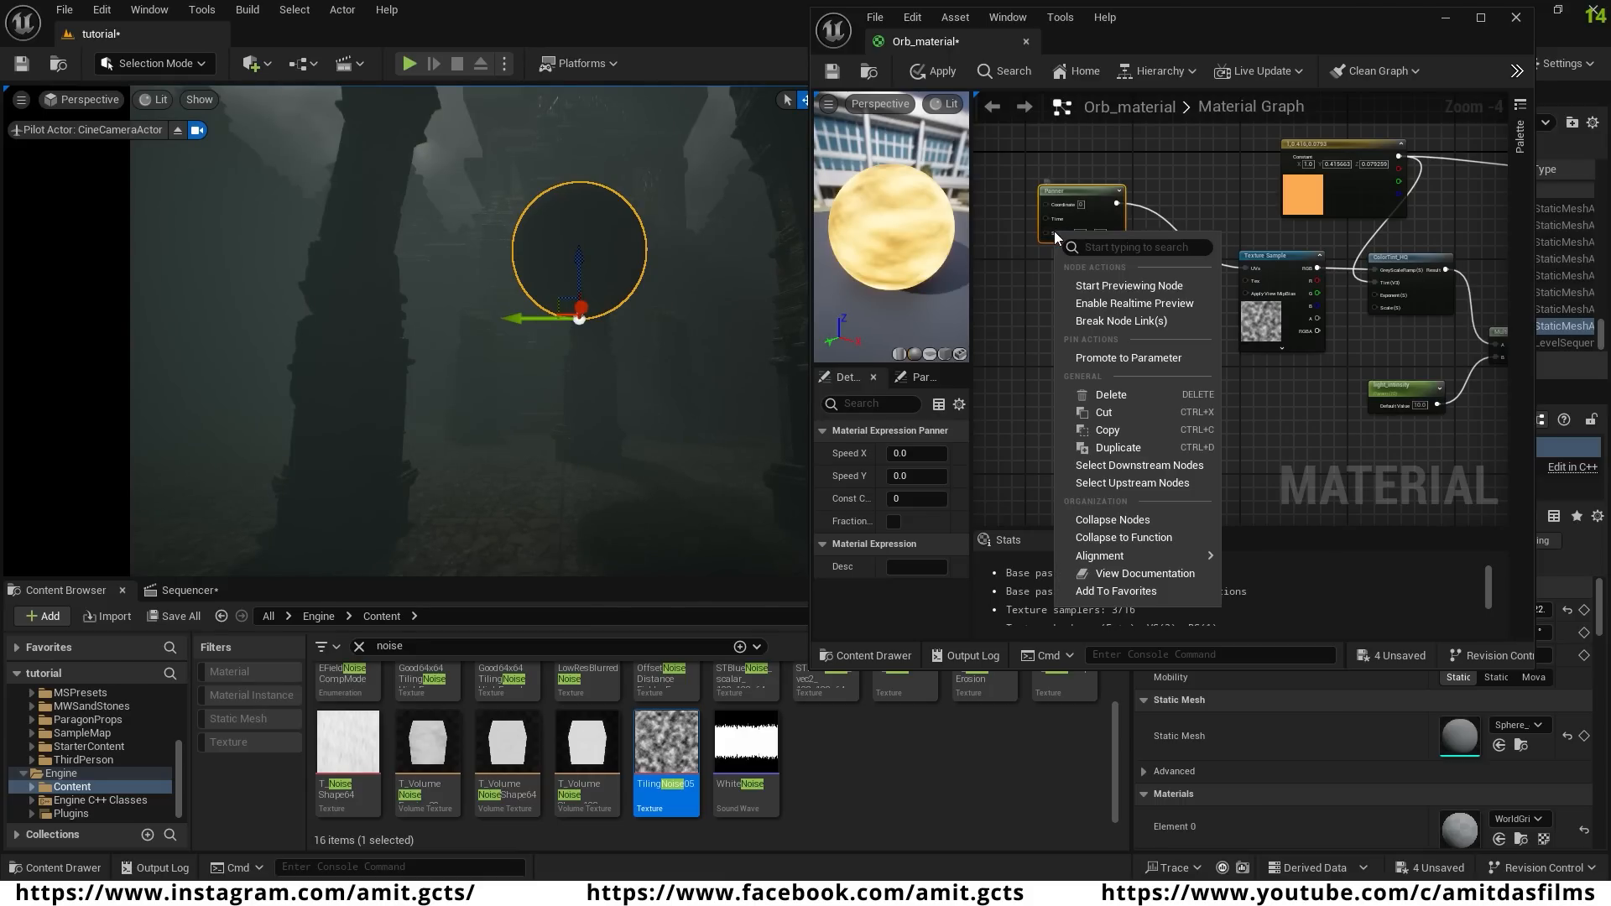
left_click(1129, 357)
left_click_drag(1014, 198, 1007, 302)
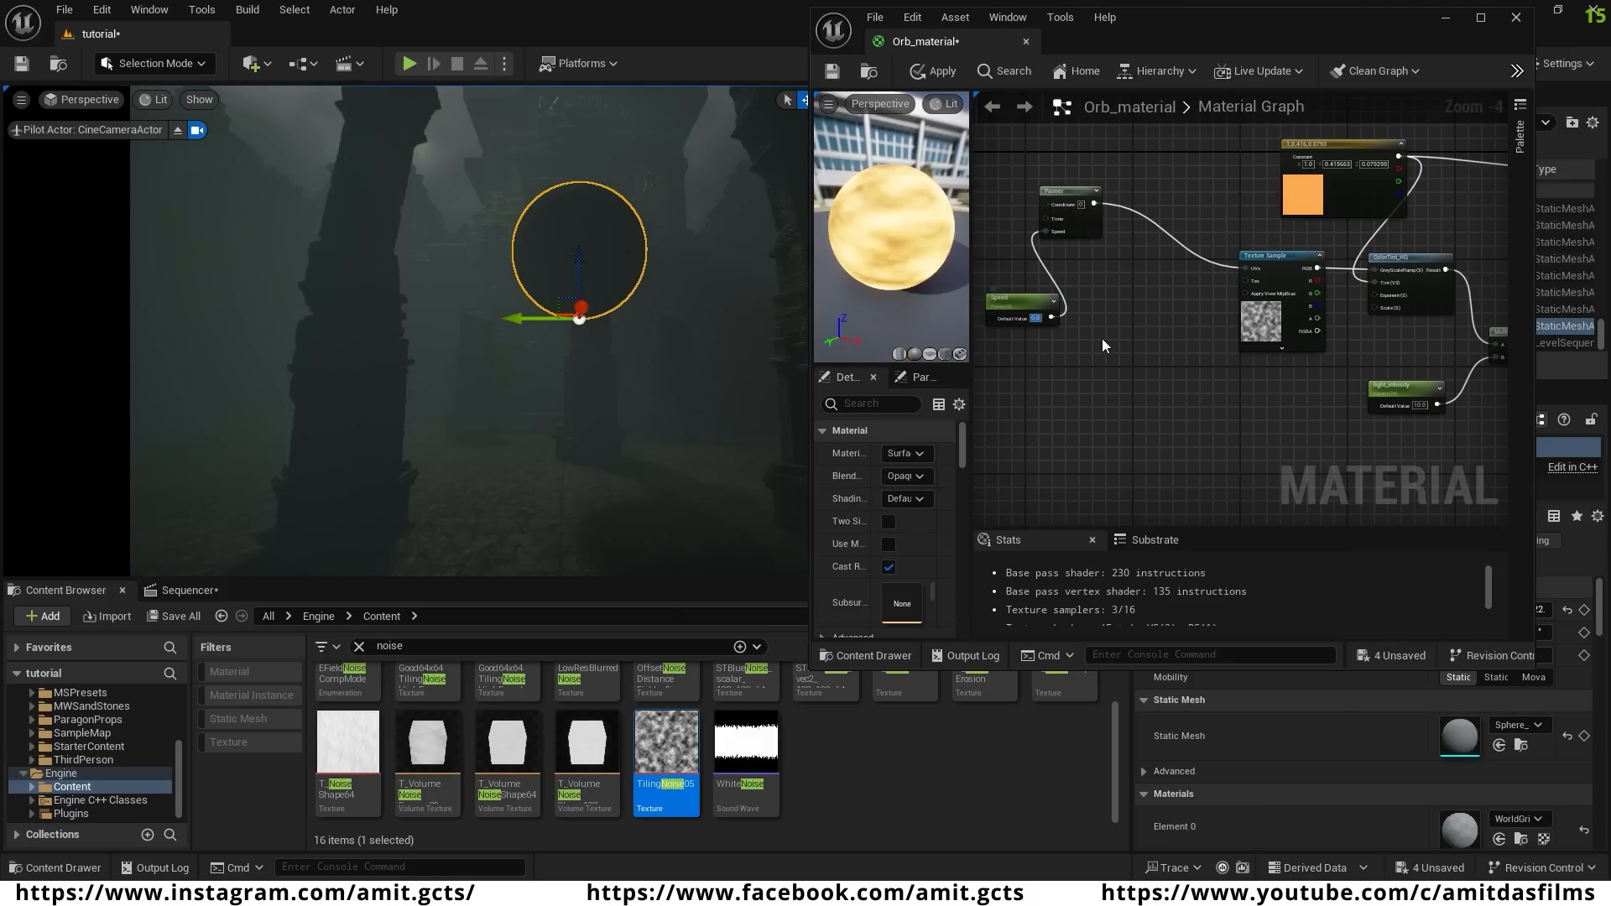
type("0.1")
key("Return")
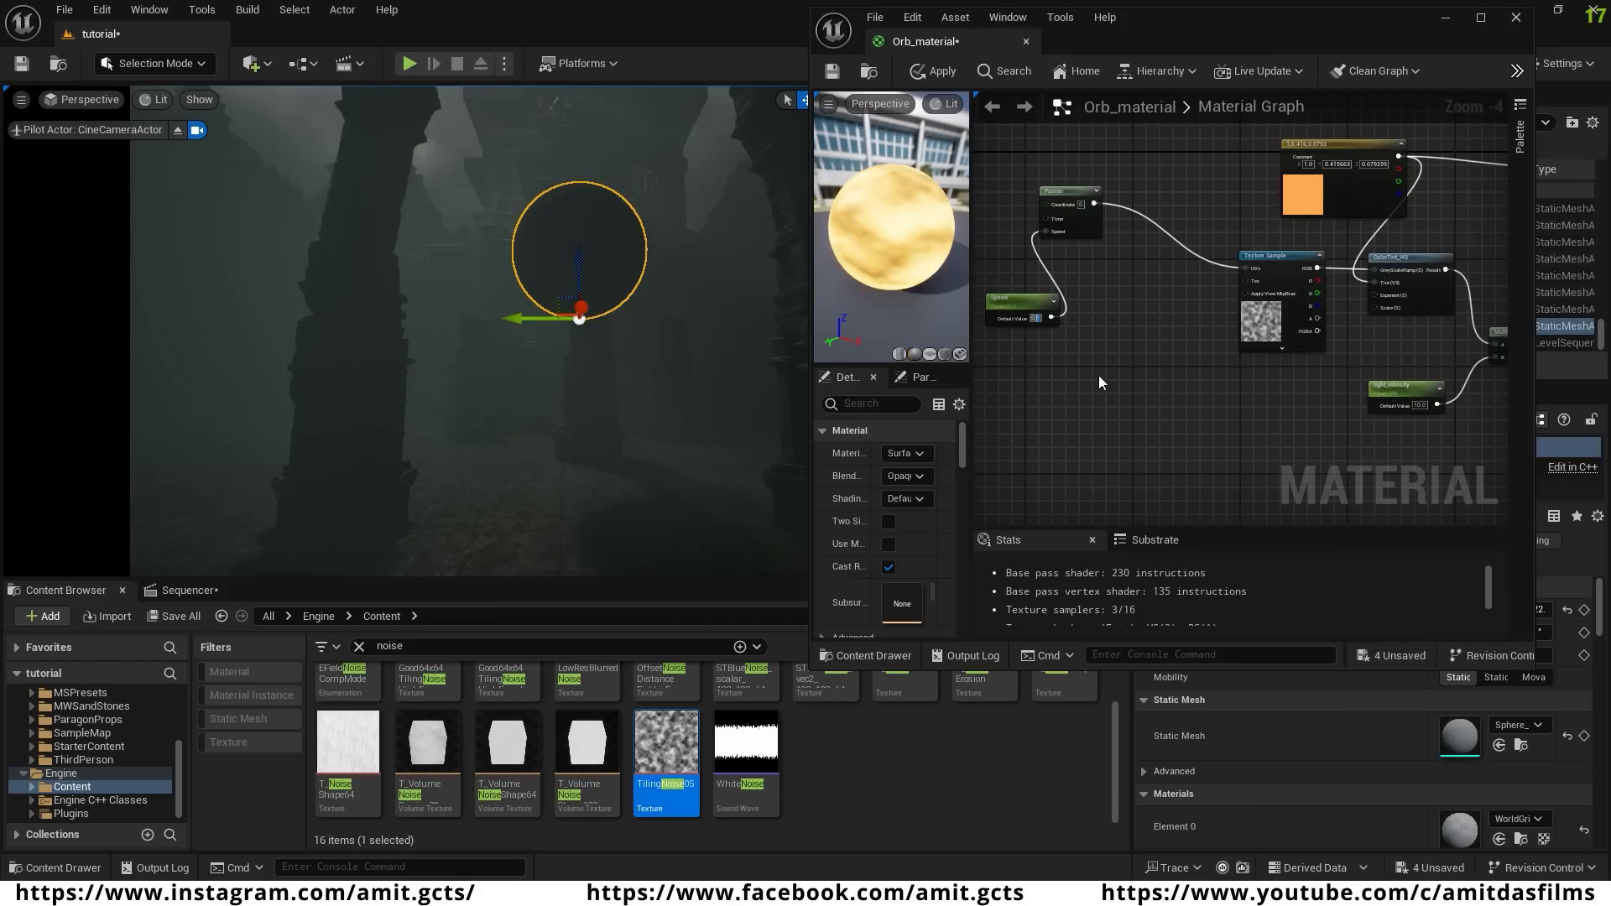
type("1")
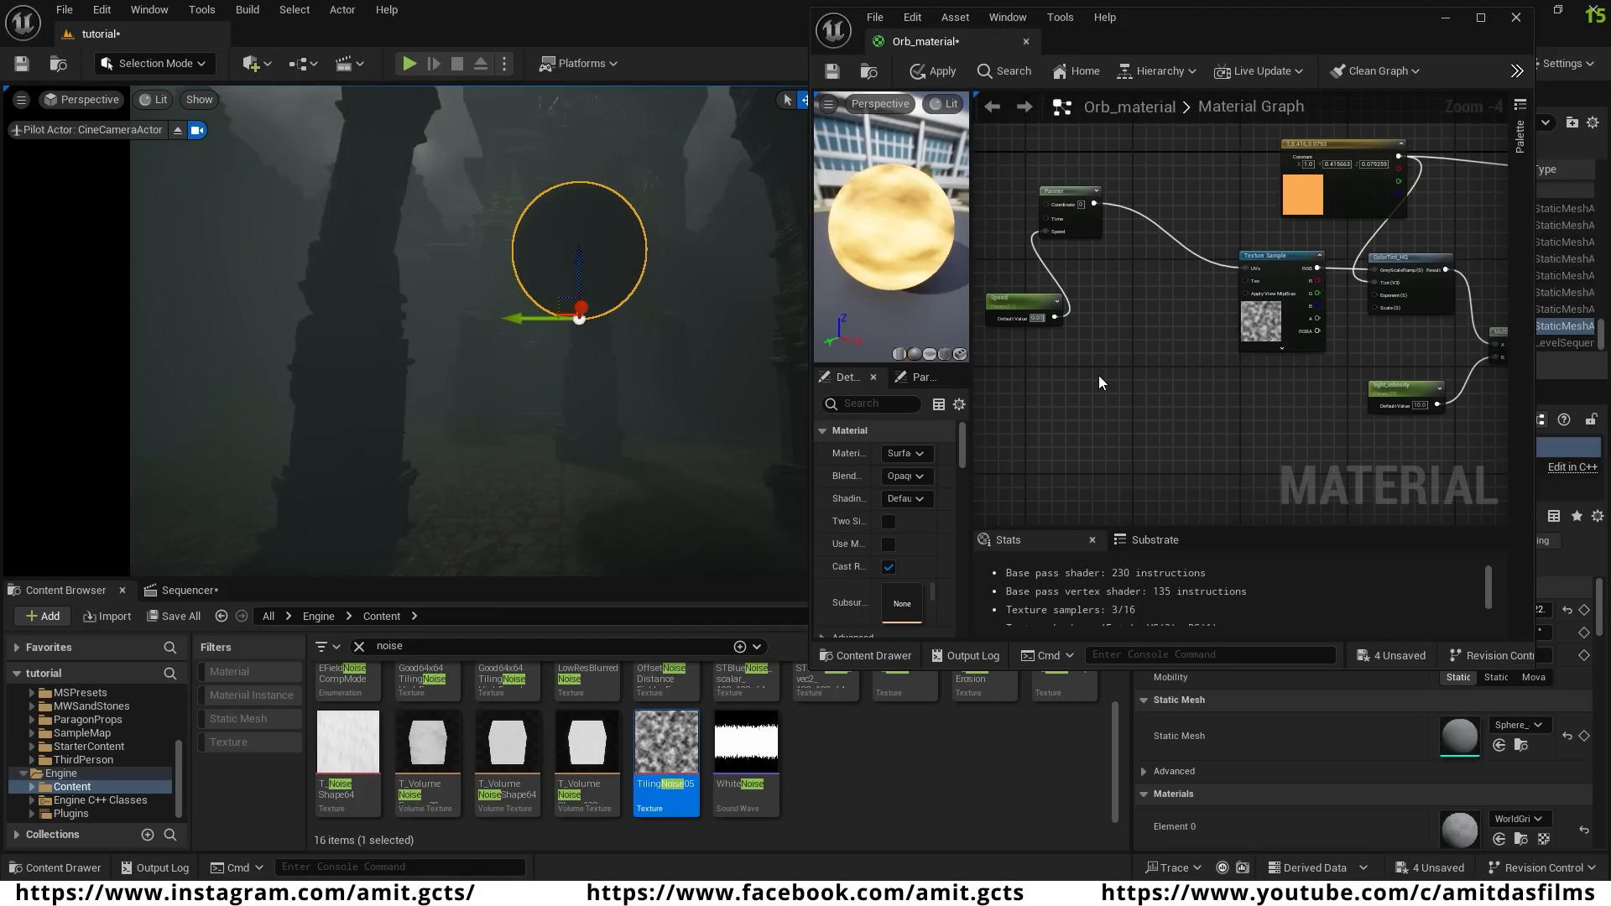
key("Return")
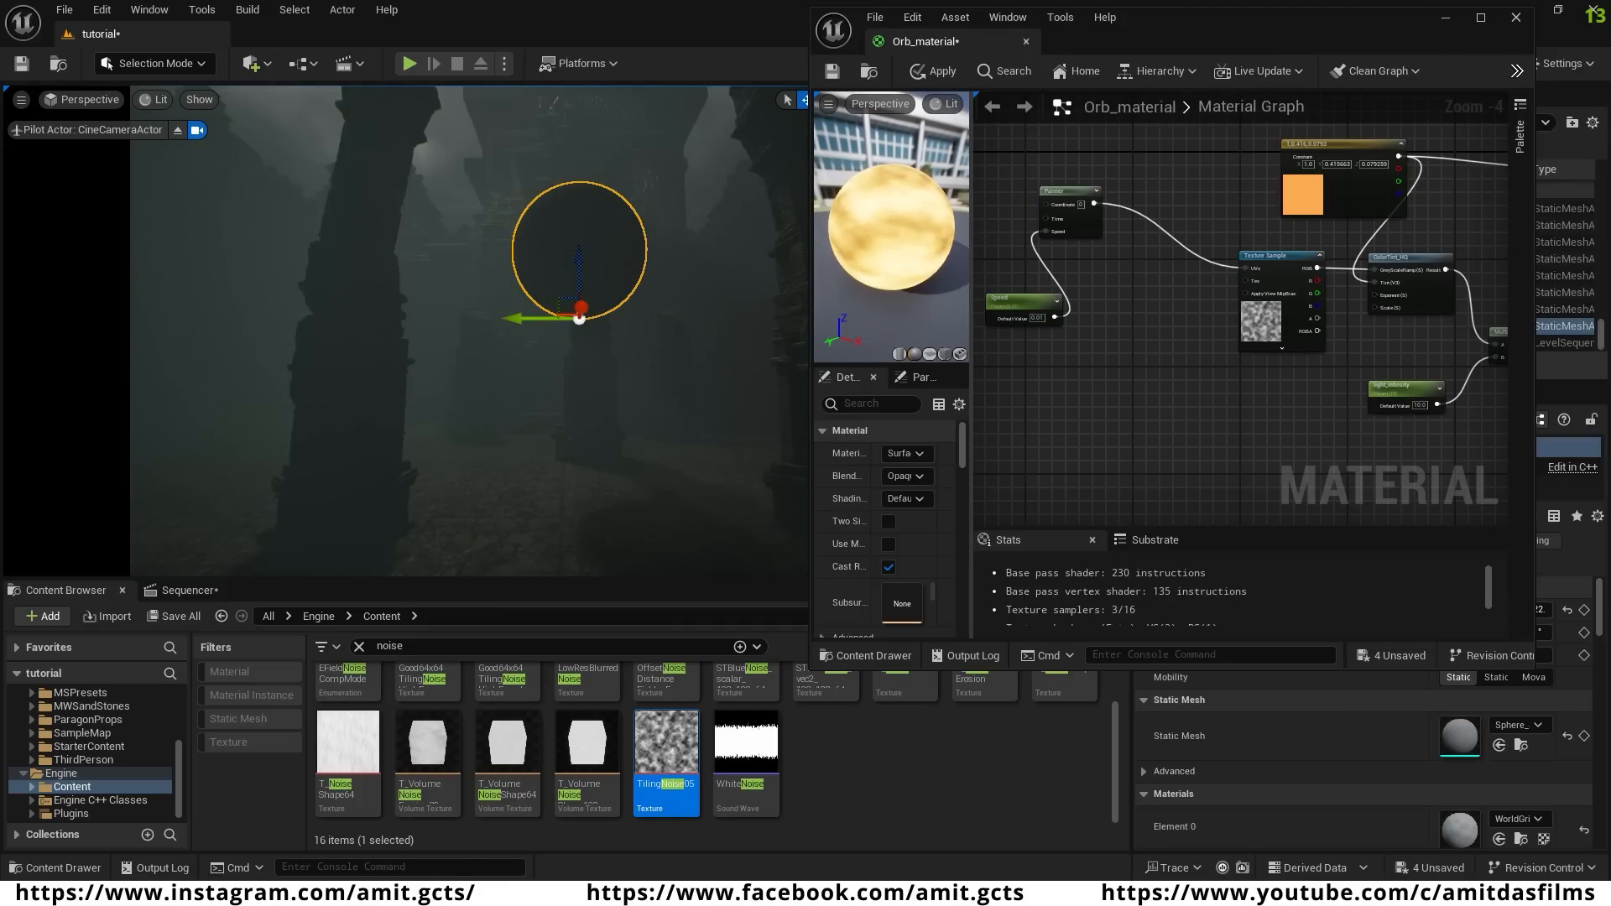
- Check the moving noise on the preview sphere, apply the material changes and close the material editor
mouse_move(891, 226)
left_mouse_down()
mouse_move(908, 227)
mouse_move(879, 226)
mouse_move(894, 225)
left_mouse_up()
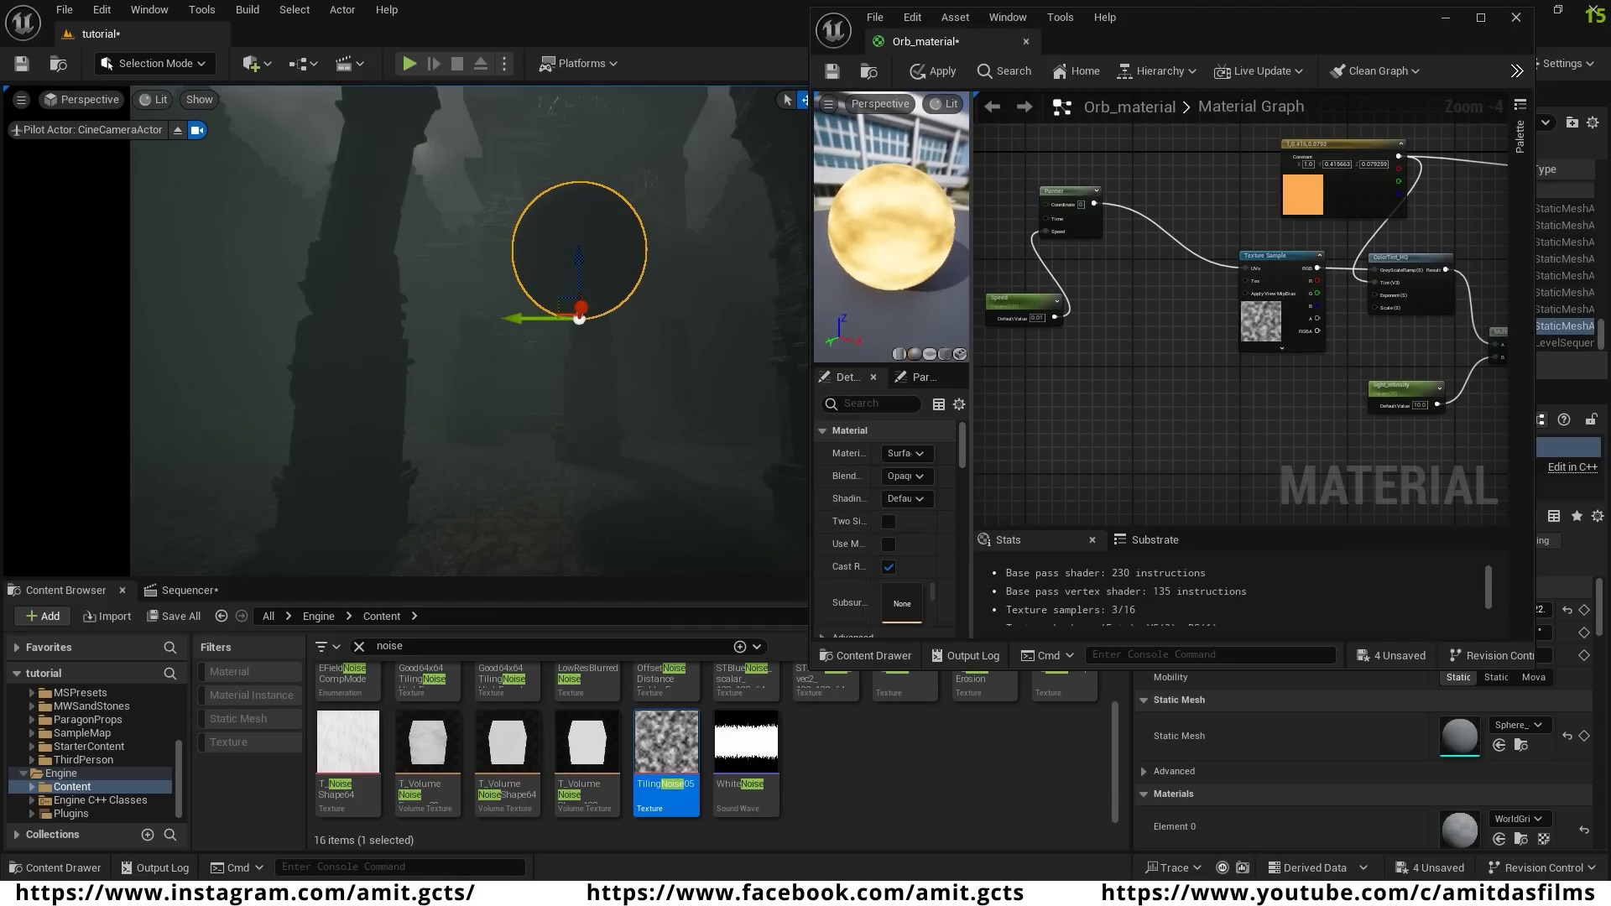
scroll(1101, 365, "down", 1)
right_click_drag(1125, 379, 1139, 379)
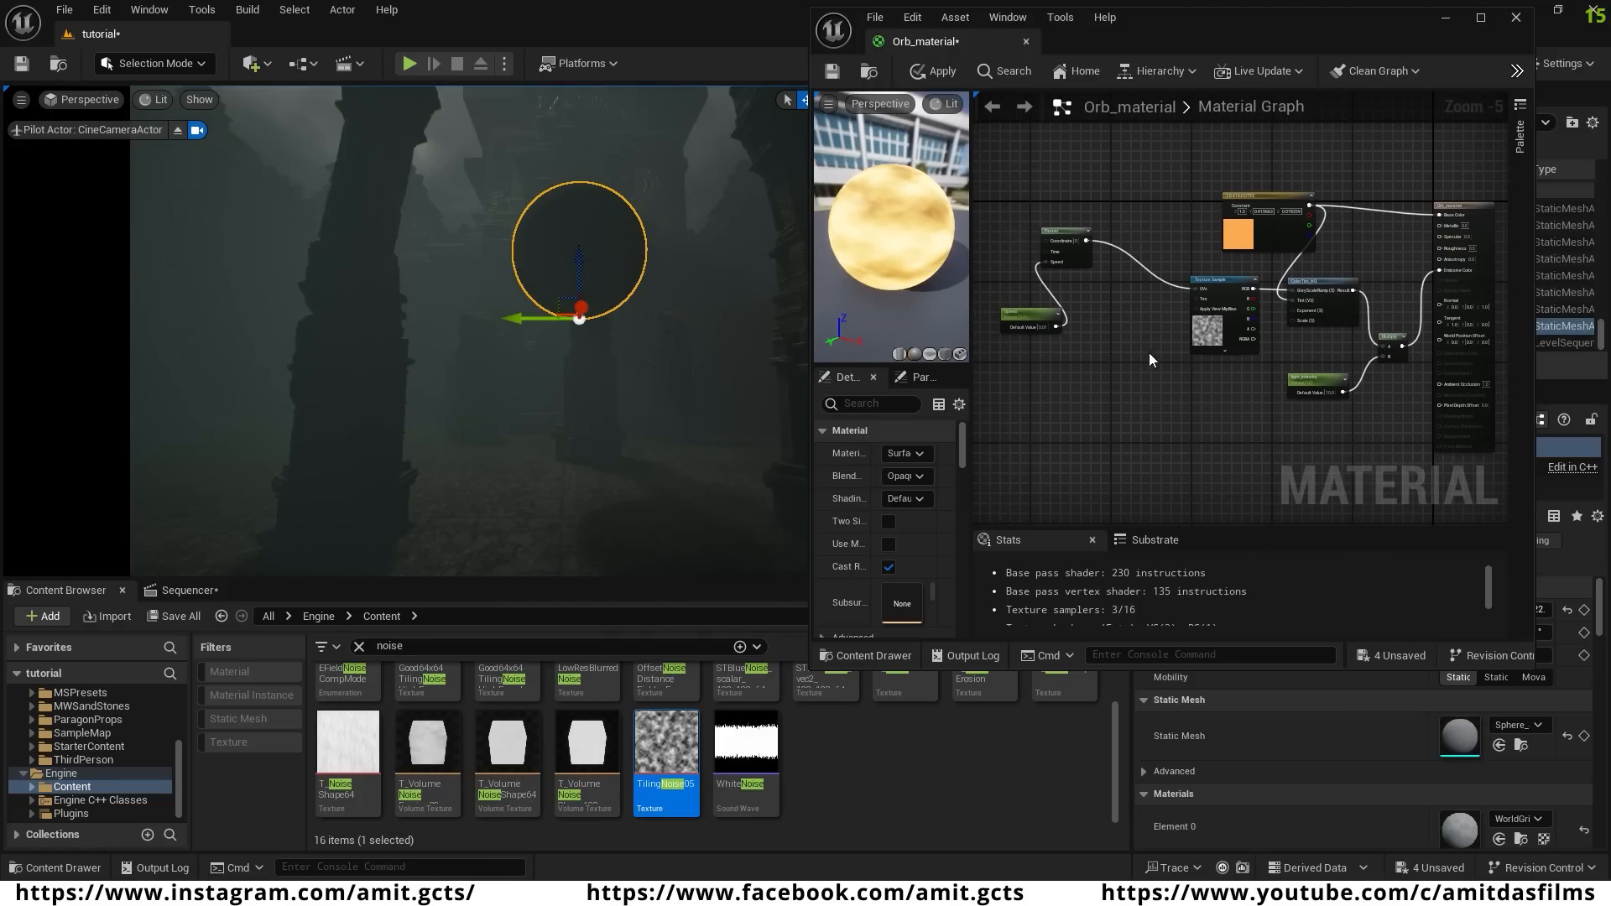
left_click(937, 68)
left_click(1519, 22)
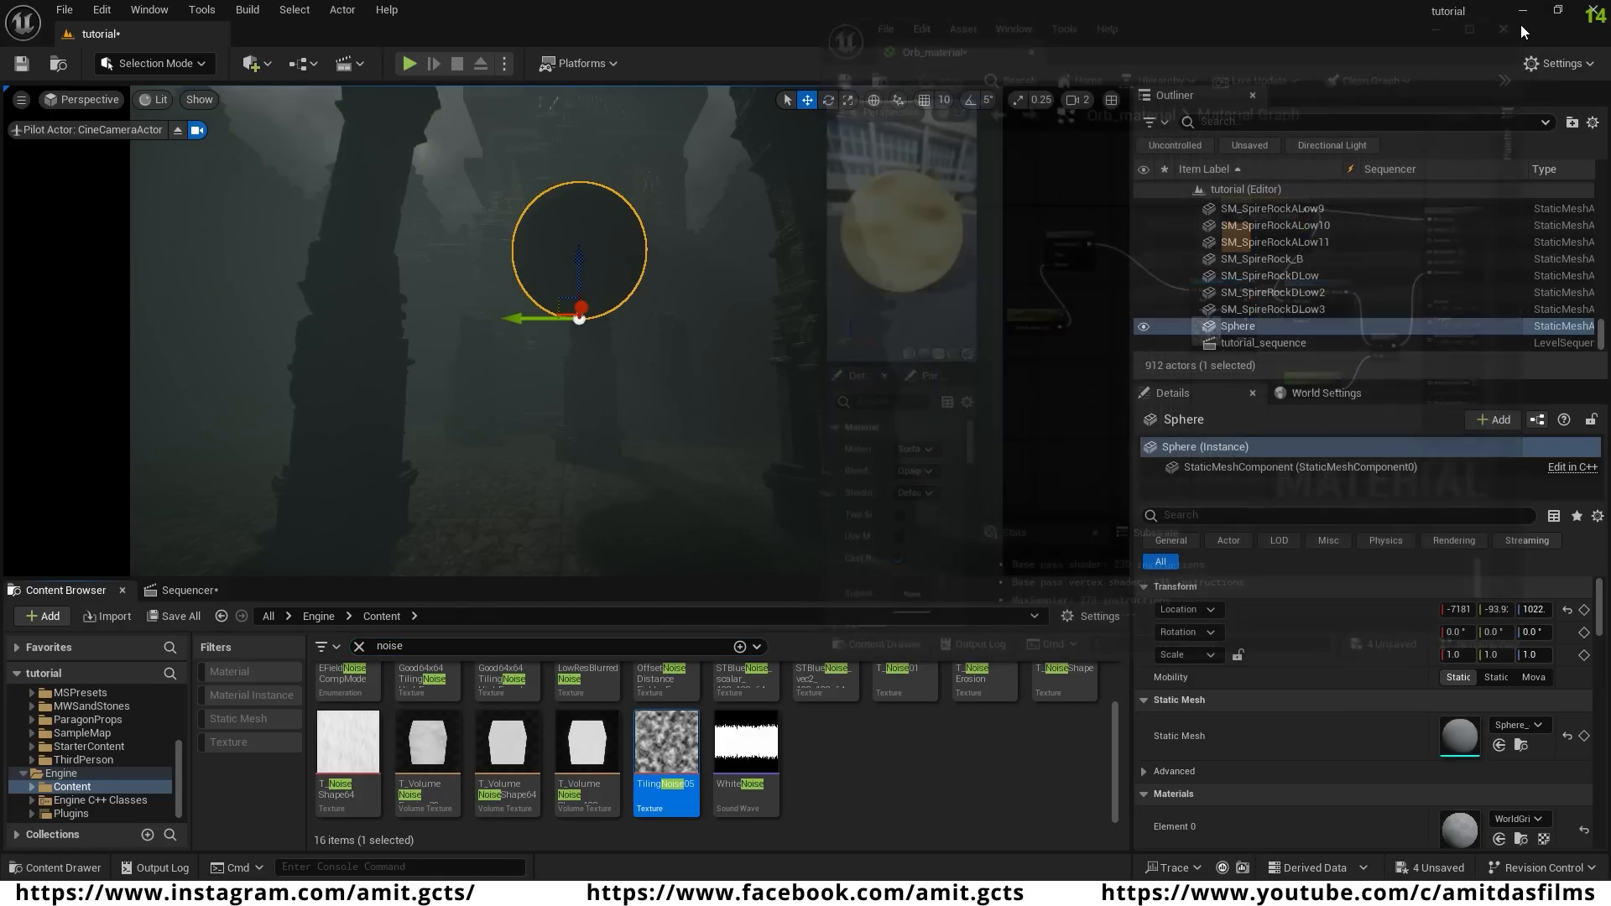
- Clear the noise search, open the project's Content folder and assign Orb_material to the sphere between the columns
left_click(359, 647)
scroll(68, 748, "up", 4)
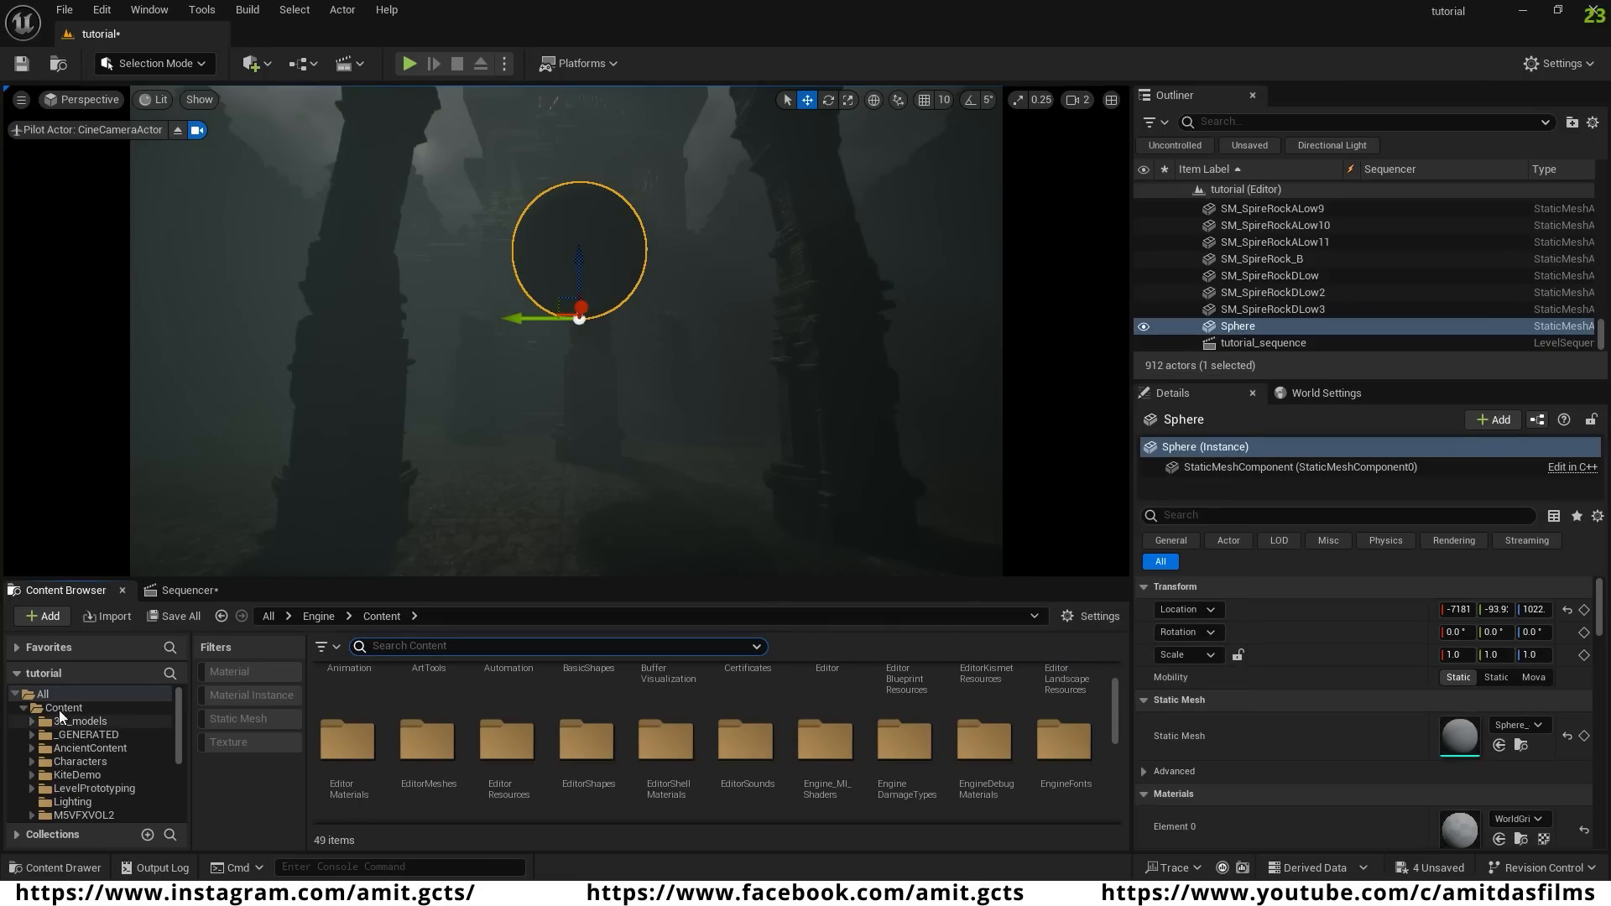
left_click(63, 710)
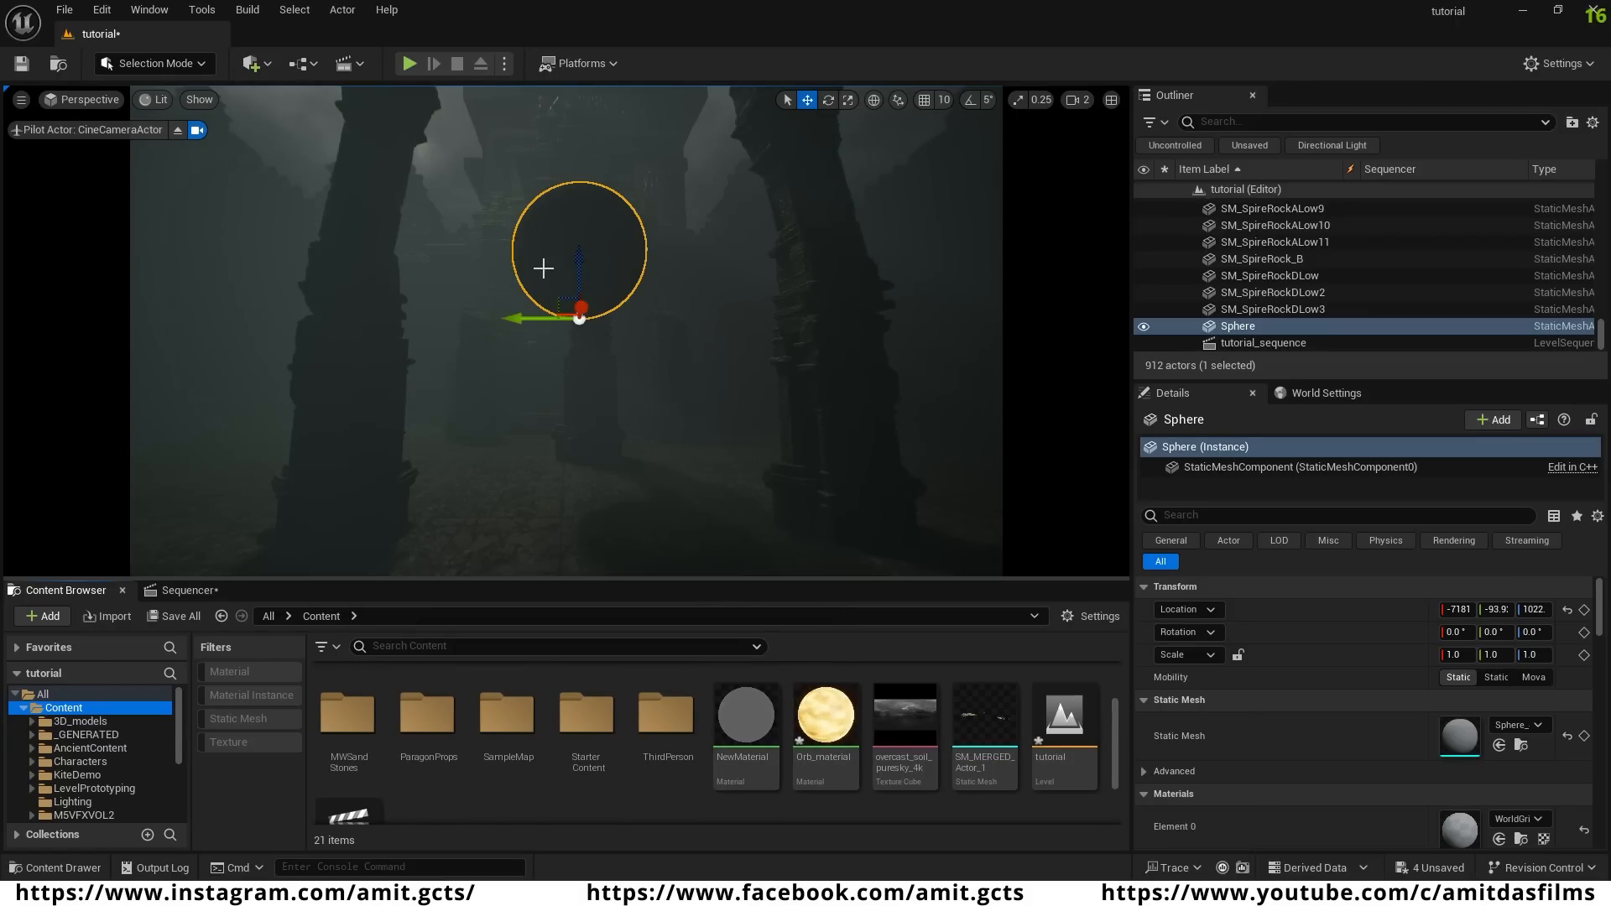
left_click_drag(824, 707, 561, 235)
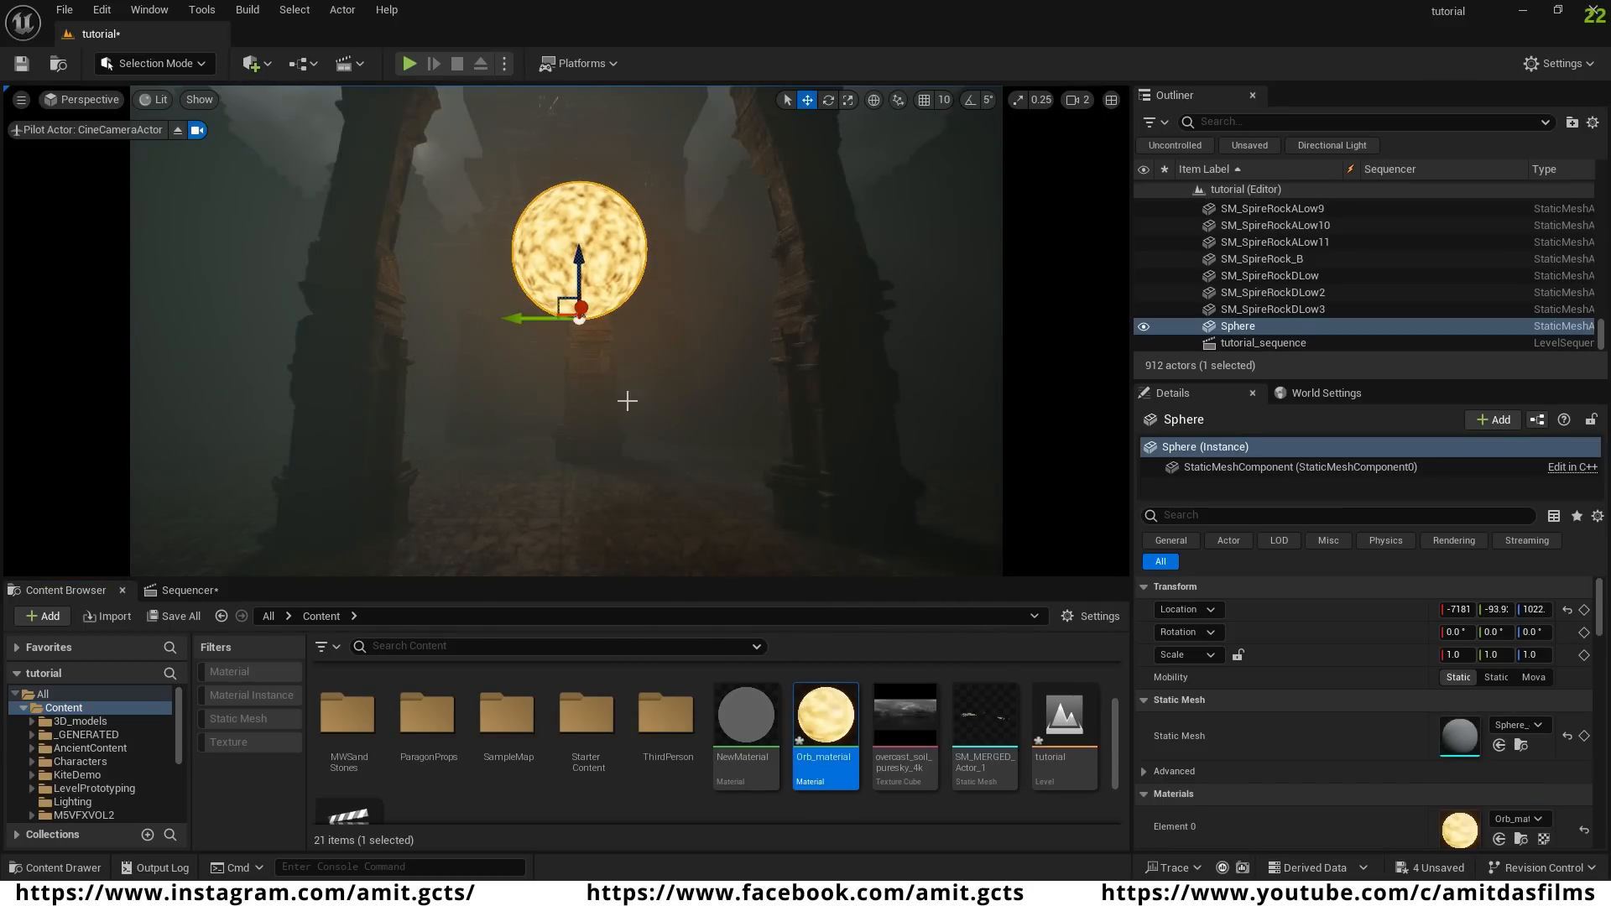
- Examine the glowing orb between the columns from several distances and angles
left_click(608, 350)
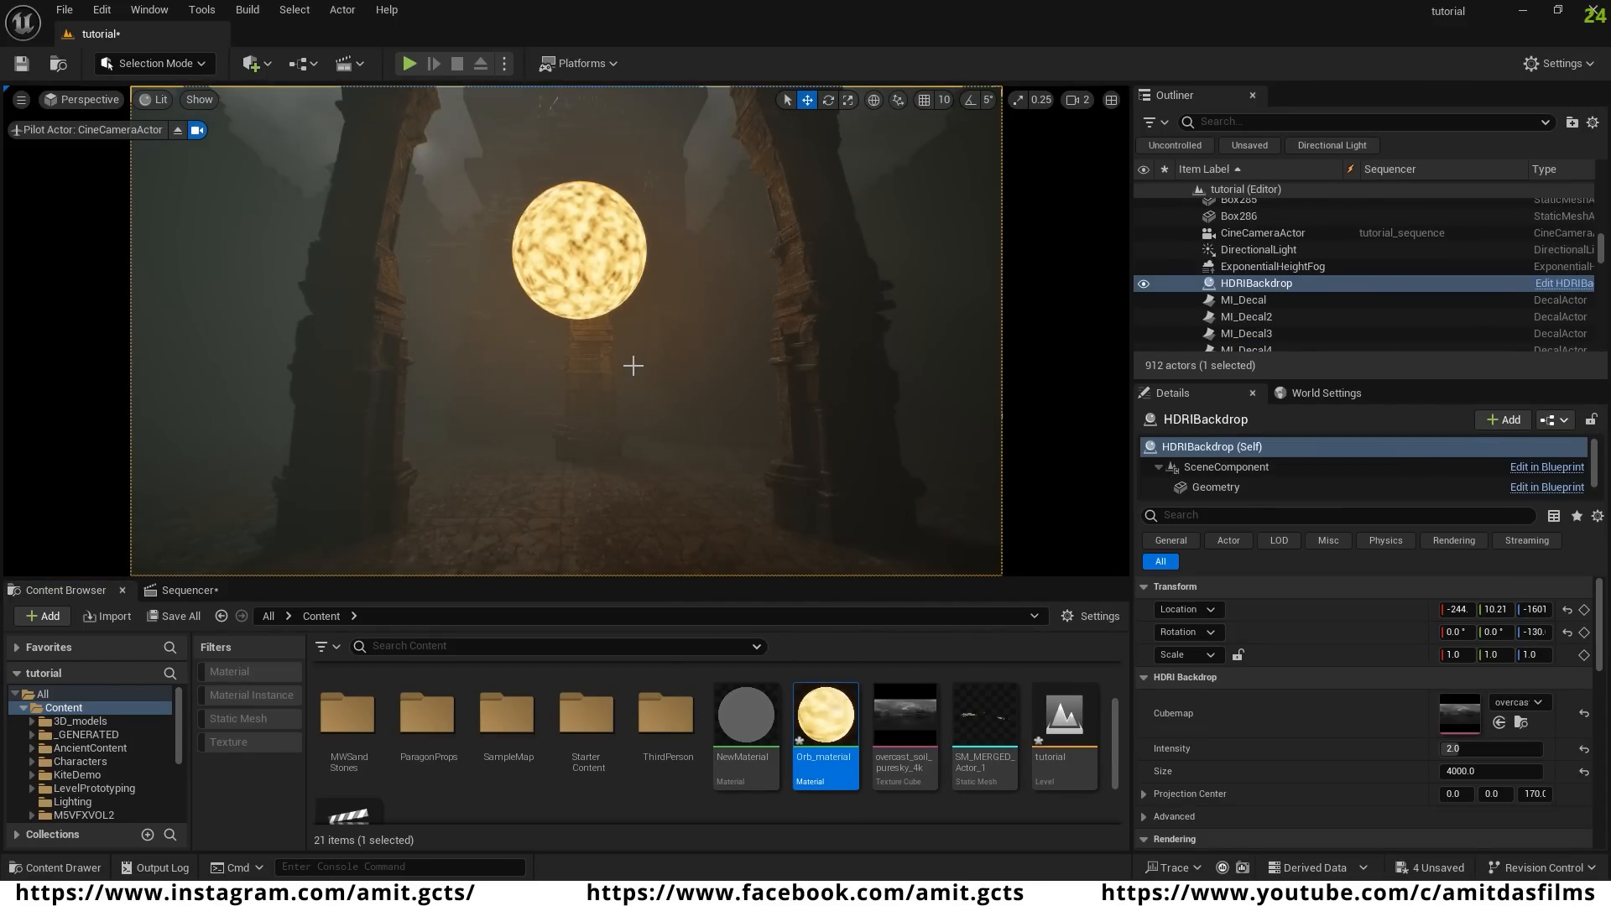
mouse_move(633, 366)
right_mouse_down()
mouse_move(579, 400)
mouse_move(626, 369)
right_mouse_up()
key("e")
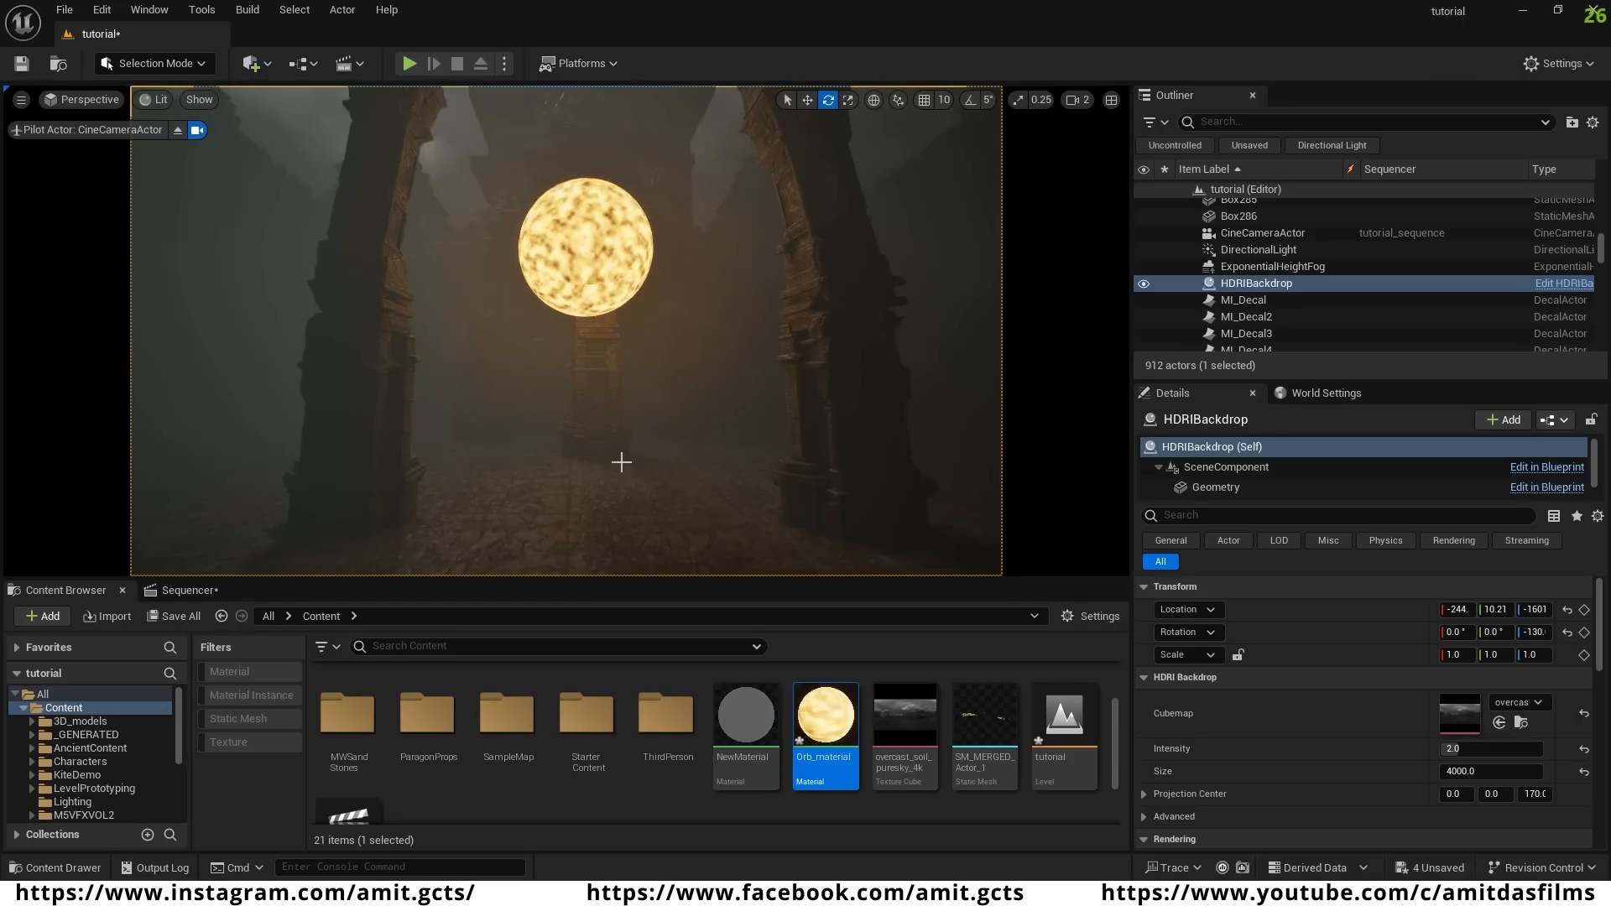
right_click_drag(621, 463, 594, 392)
key("s")
key("w")
key("w")
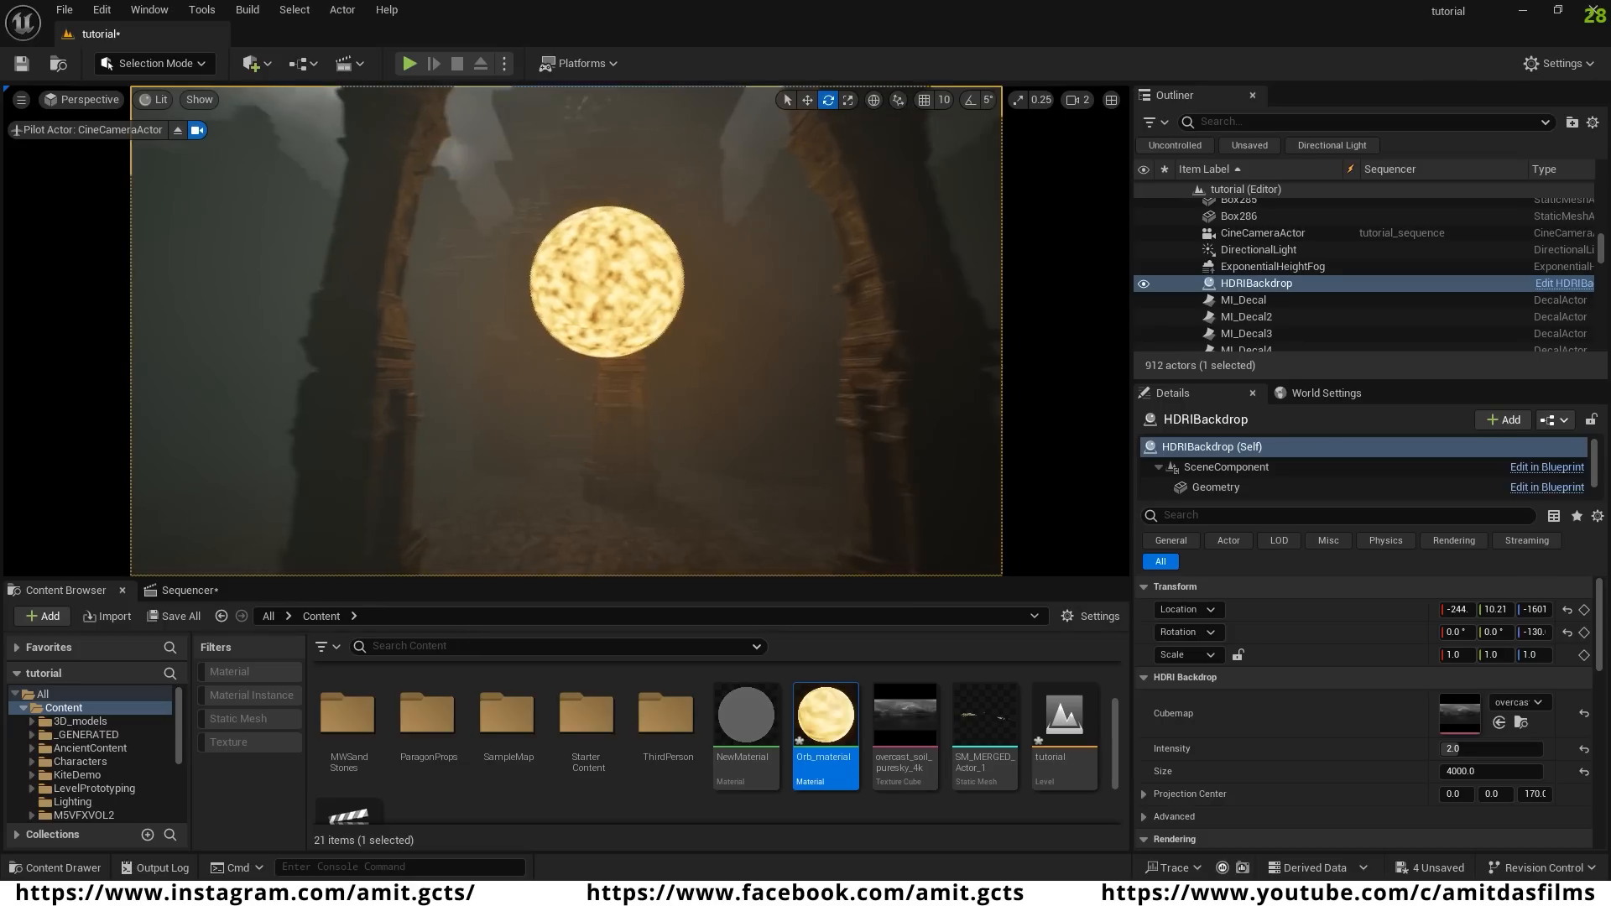
right_click_drag(639, 211, 627, 212)
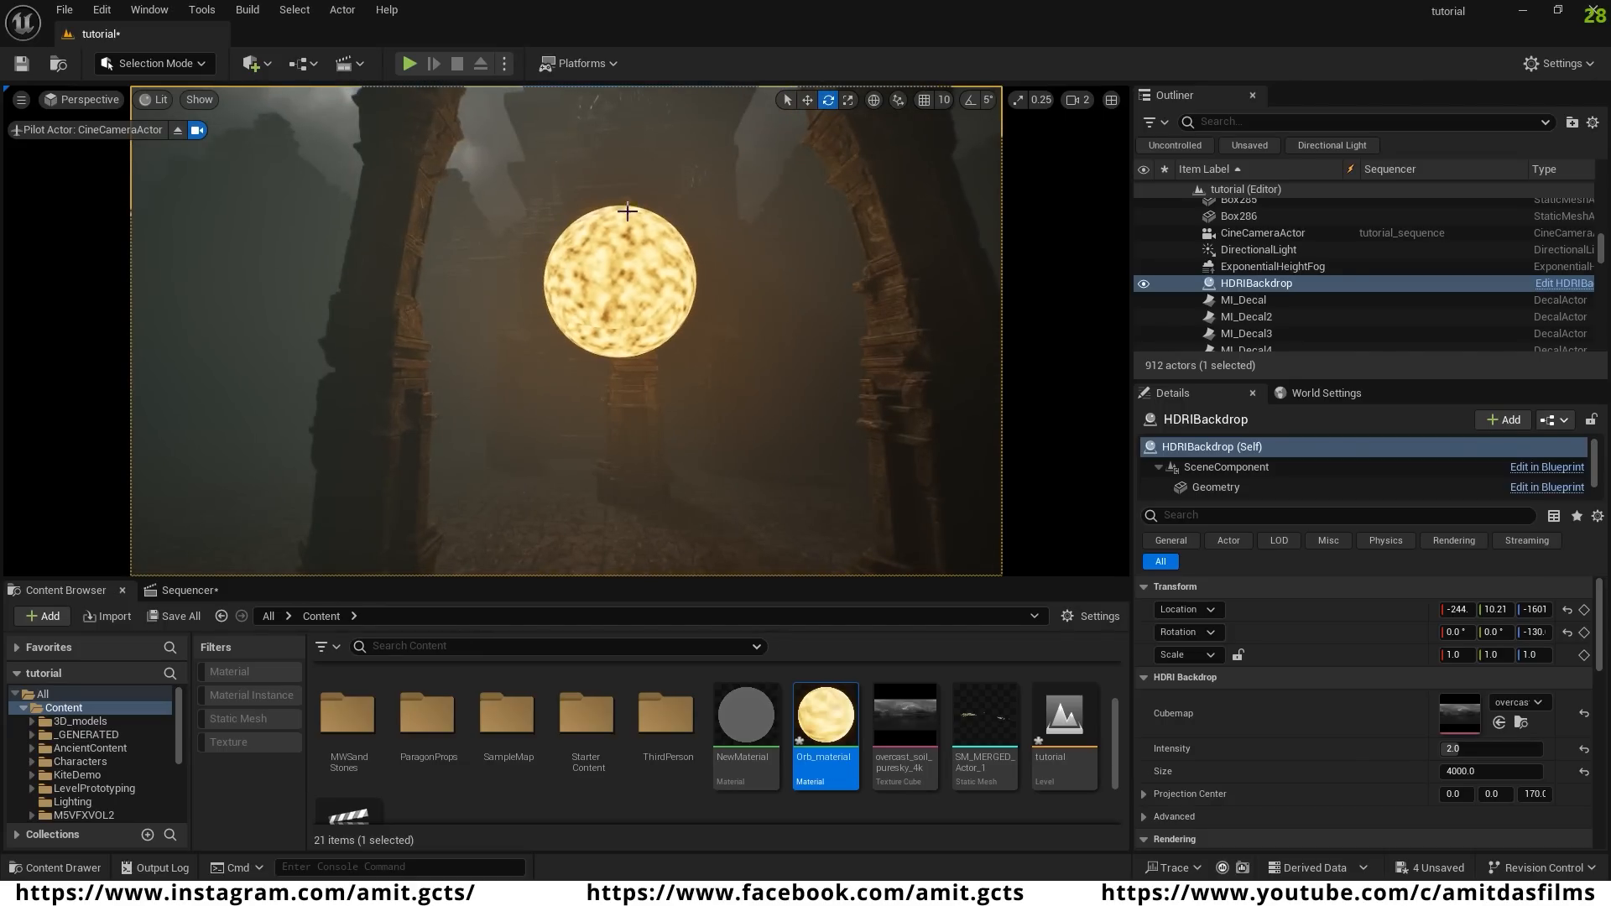
- Add a Point Light to the scene and move it back and up into the glowing orb between the columns
left_click(255, 63)
mouse_move(315, 244)
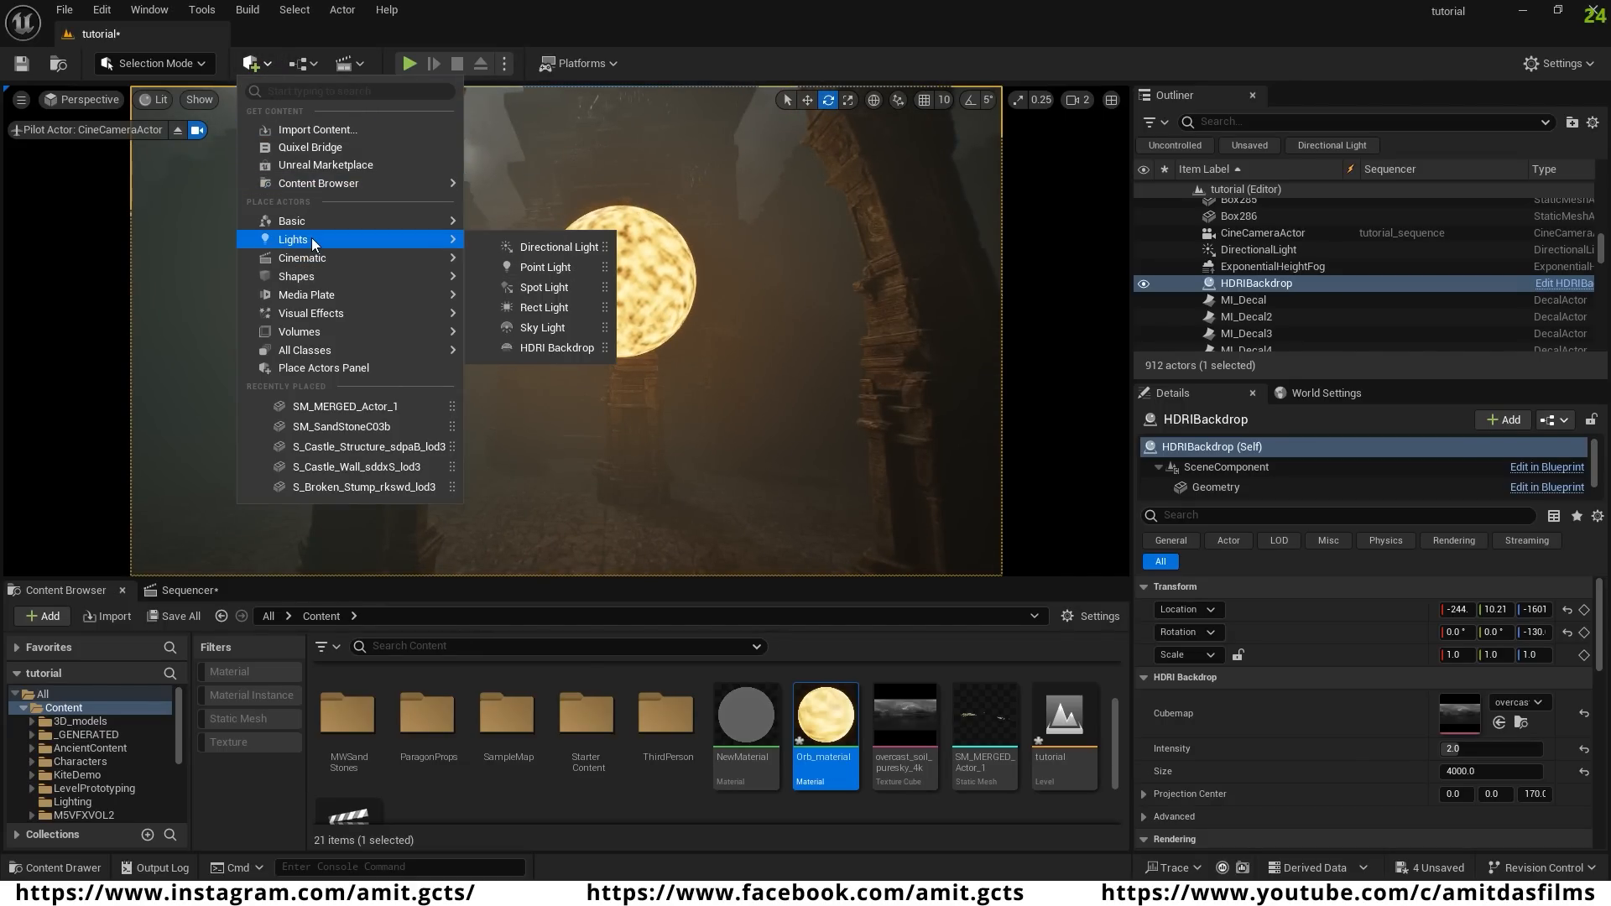
mouse_move(541, 267)
left_mouse_down()
mouse_move(625, 295)
mouse_move(632, 340)
mouse_move(514, 294)
mouse_move(467, 255)
mouse_move(609, 278)
mouse_move(559, 286)
left_mouse_up()
key("w")
right_click_drag(559, 286, 340, 277)
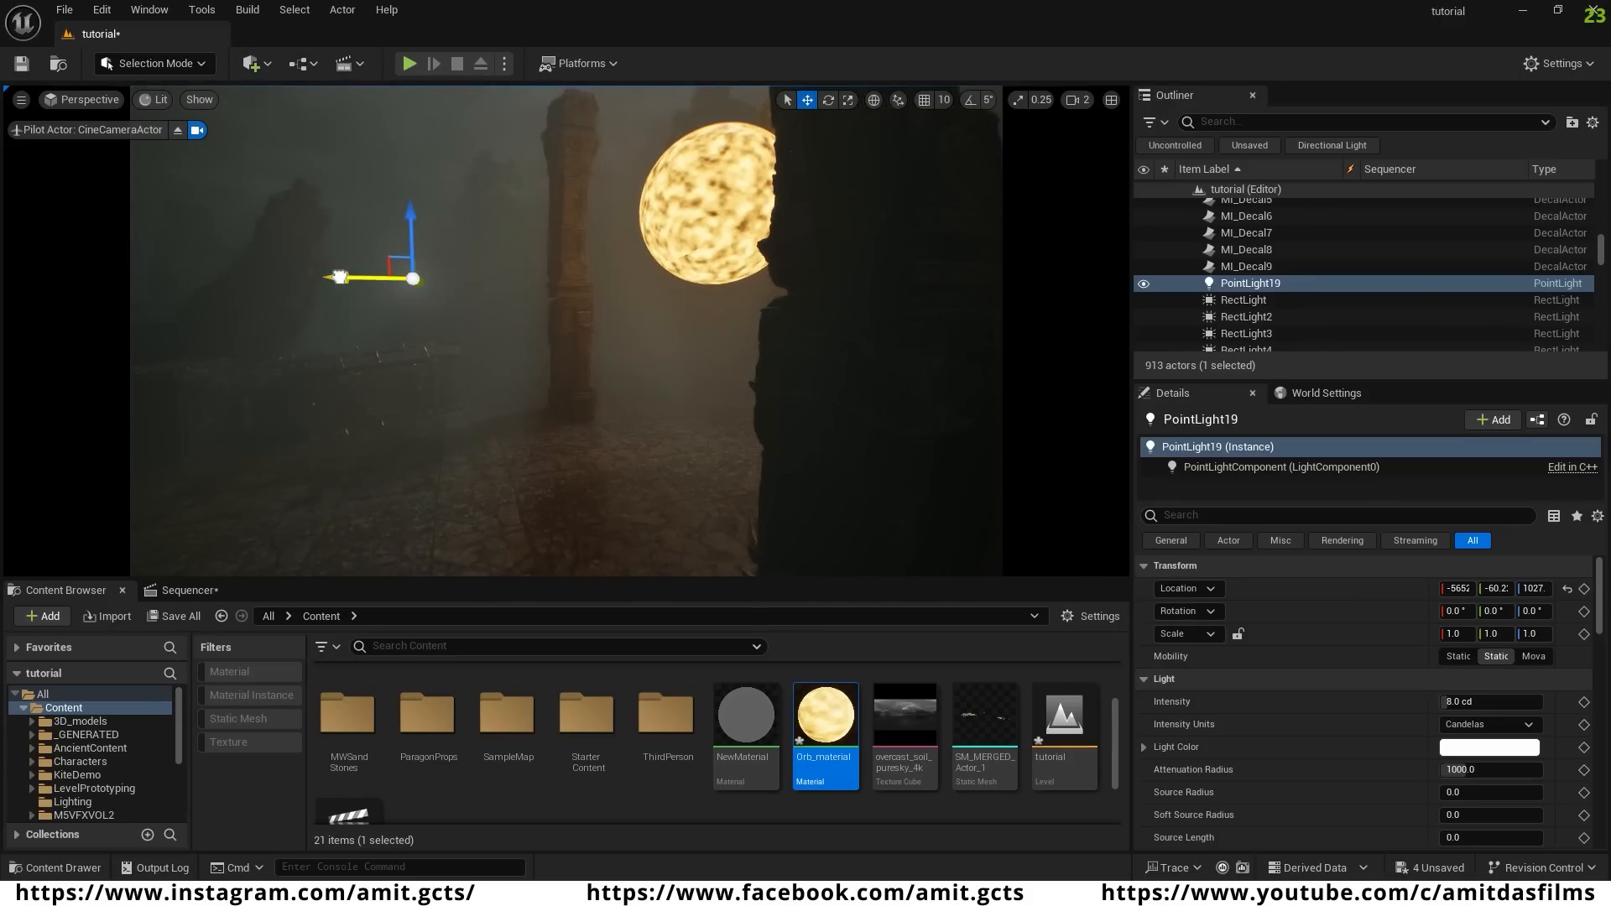
left_click_drag(340, 277, 636, 276)
right_click_drag(636, 277, 722, 285)
left_click_drag(530, 256, 530, 163)
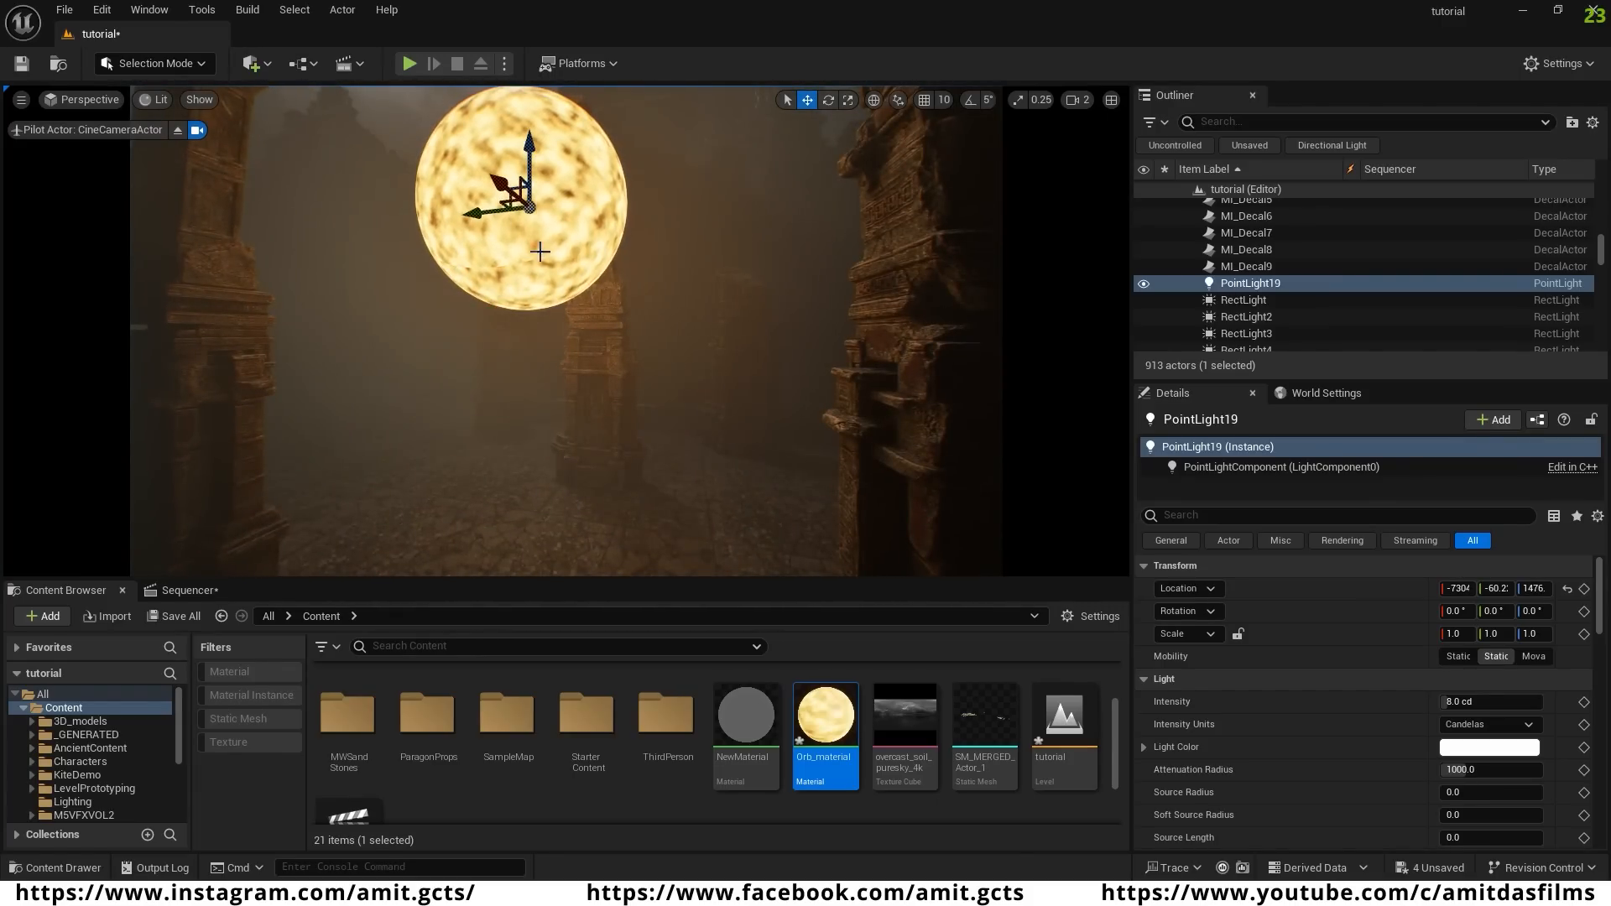
- Find the orb sphere's shadow properties and turn off Cast Shadow
left_click(562, 224)
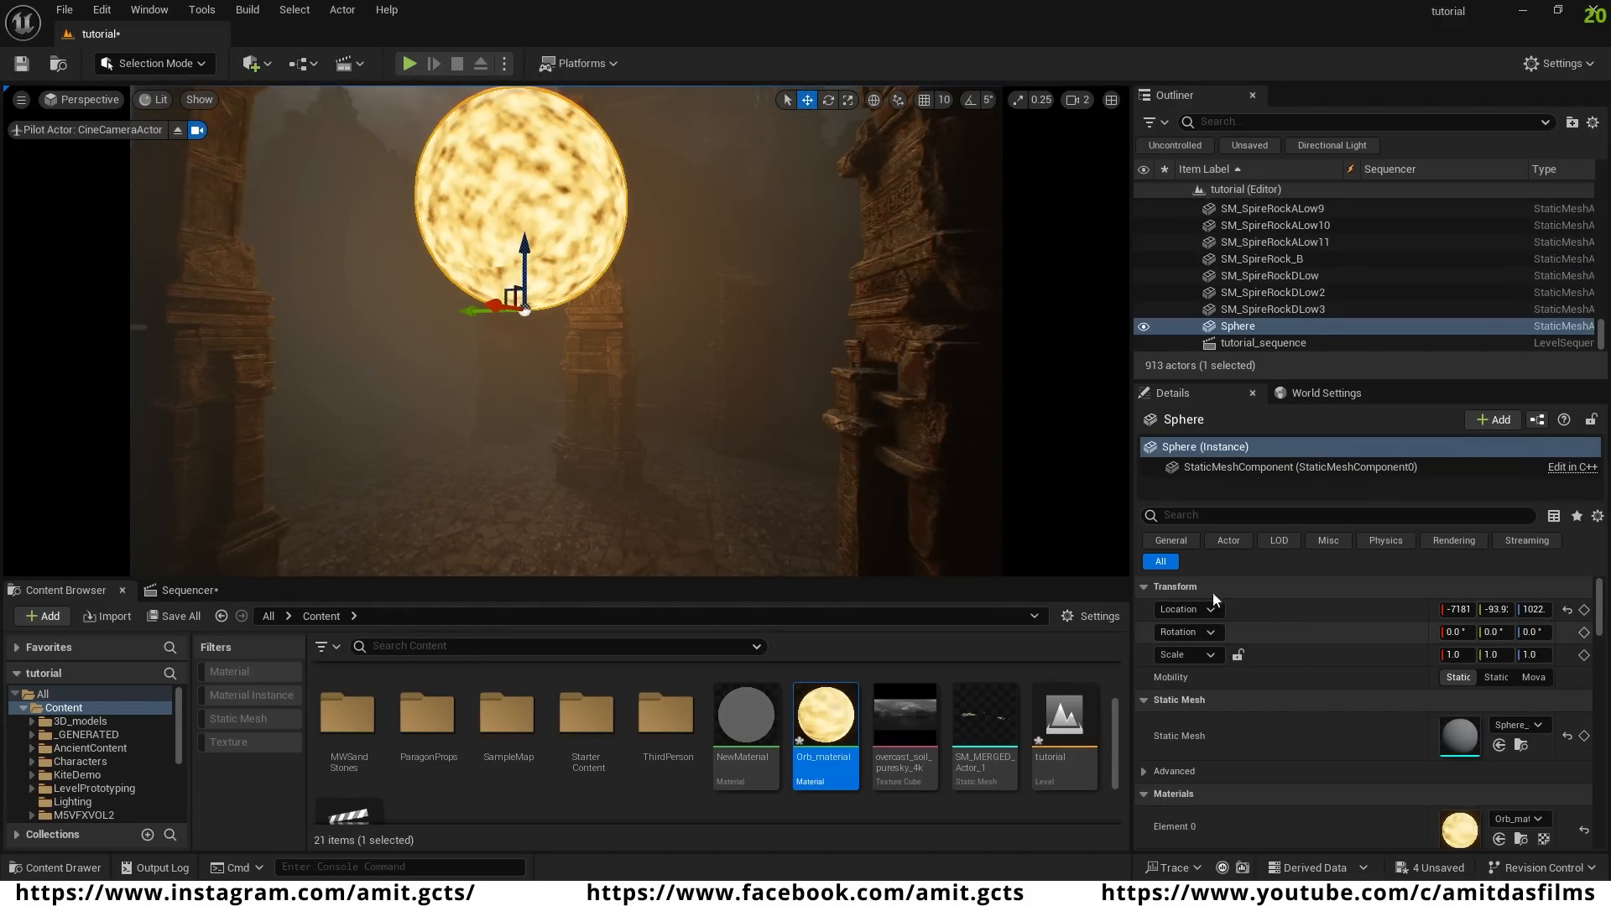
left_click(1167, 516)
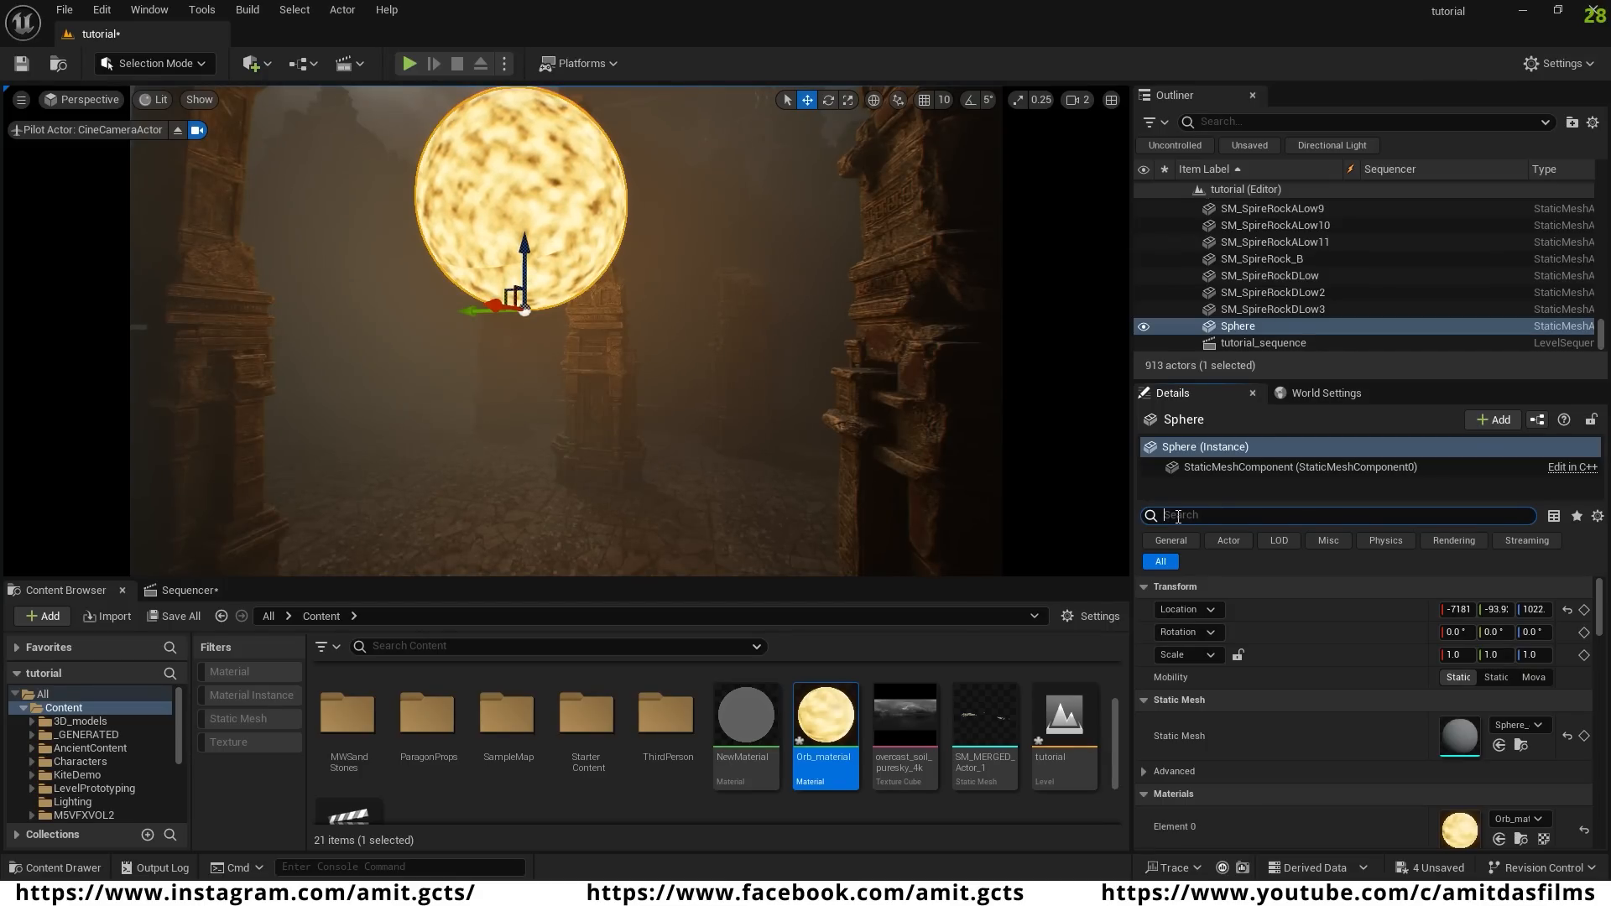
type("shad")
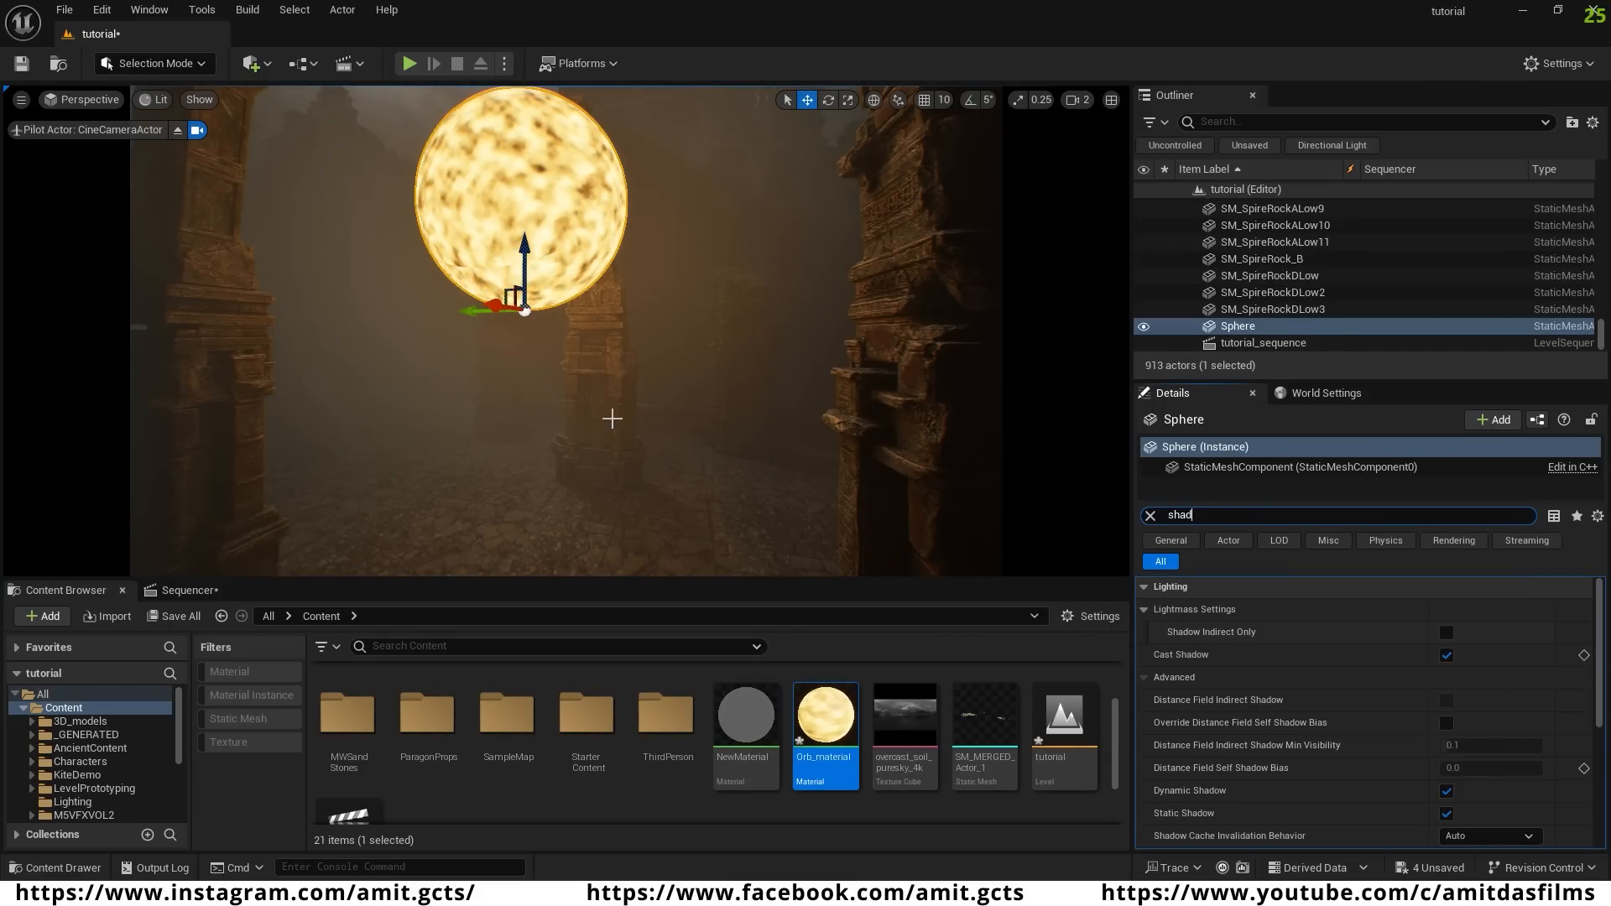
right_click_drag(612, 418, 575, 468)
right_click_drag(586, 316, 586, 282)
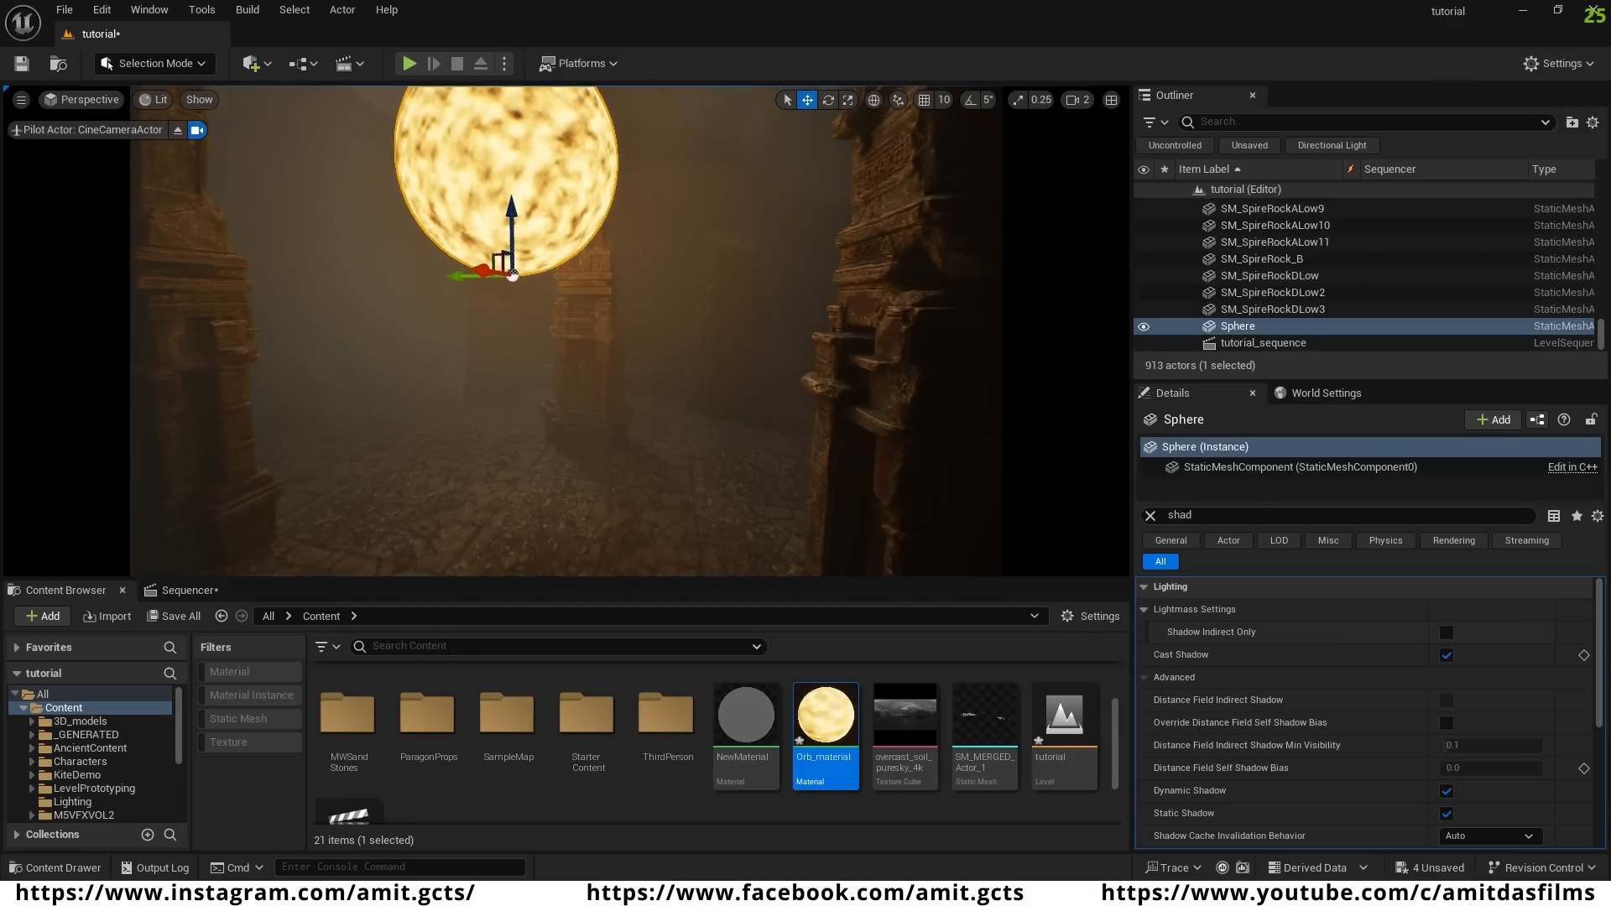
left_click(1447, 656)
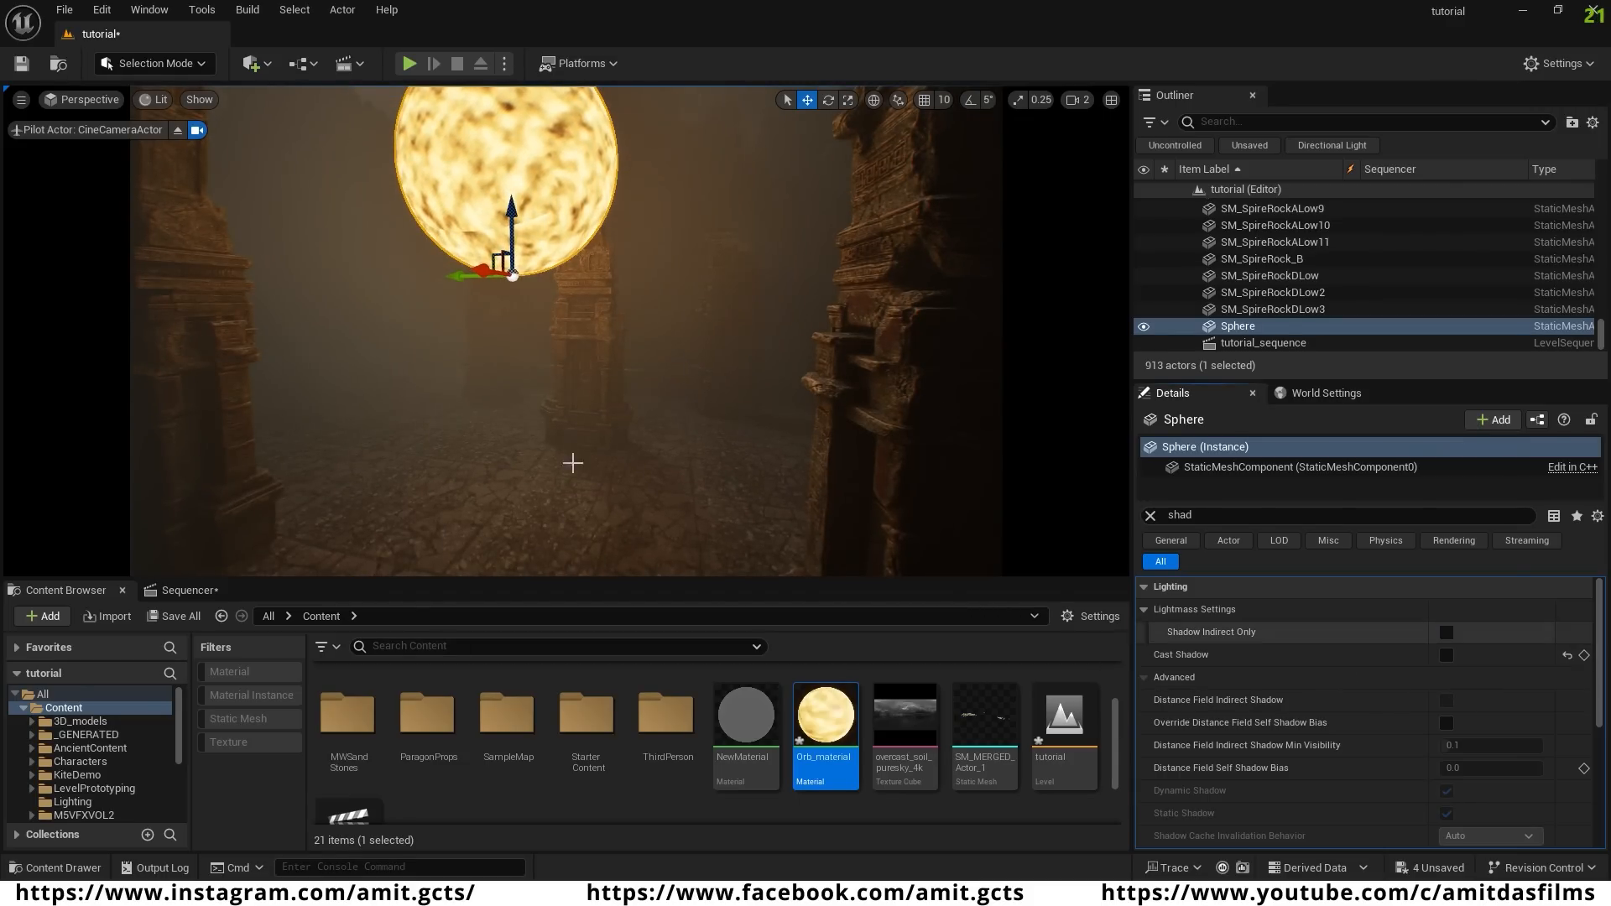
right_click_drag(572, 460, 570, 229)
key("s")
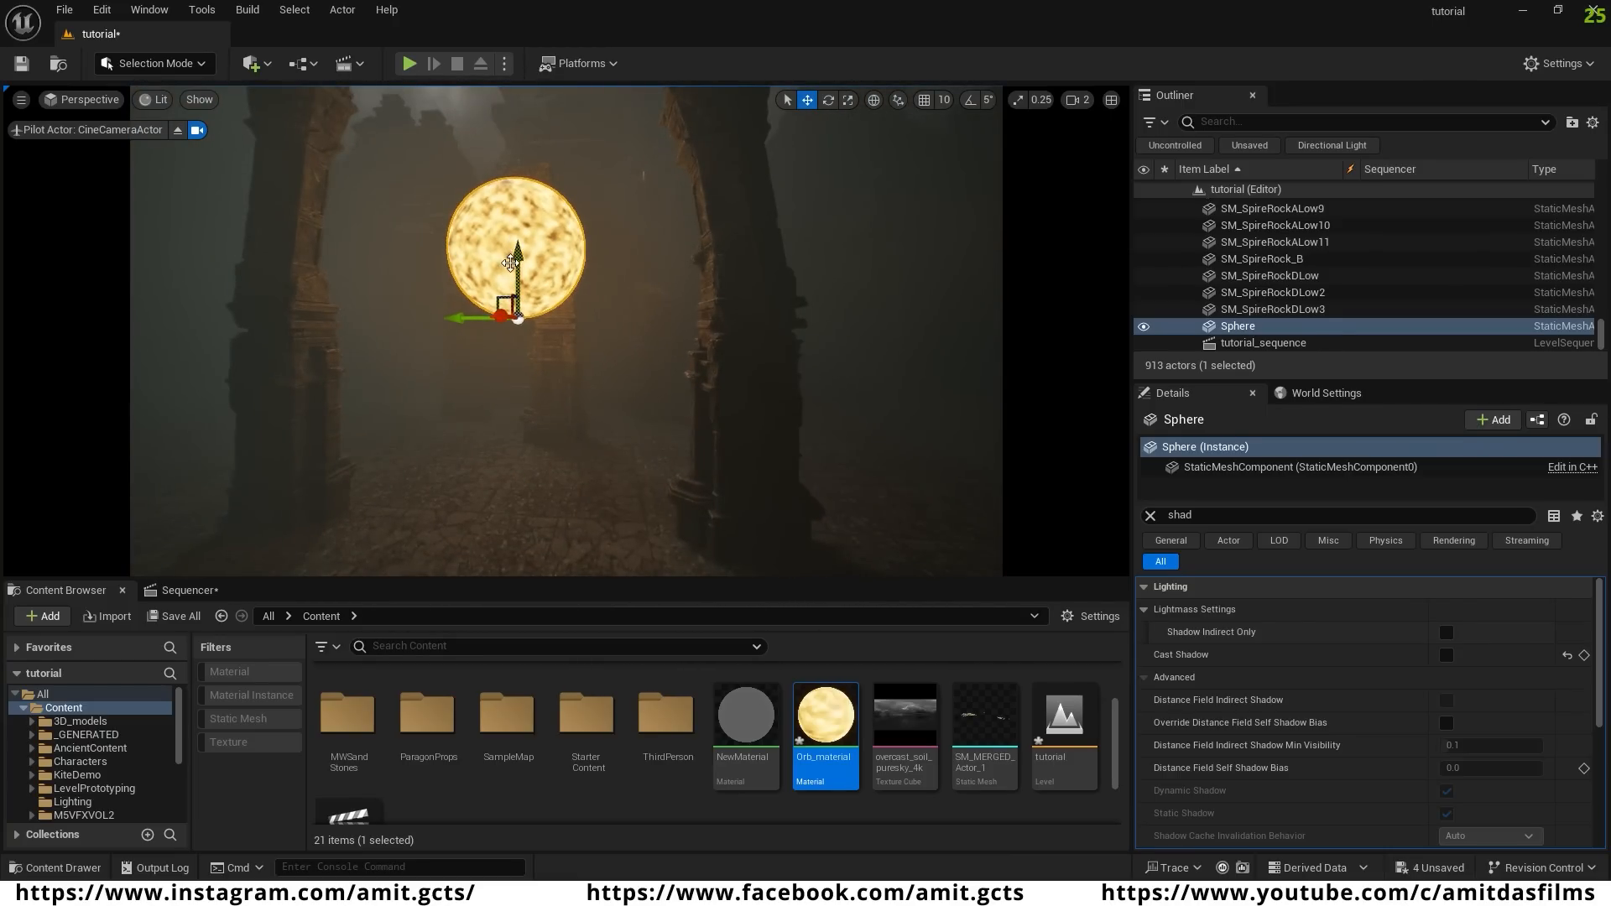
- Filter the scene actors by "light", select PointLight19 and fine-tune its position at the orb's center
left_click(1227, 122)
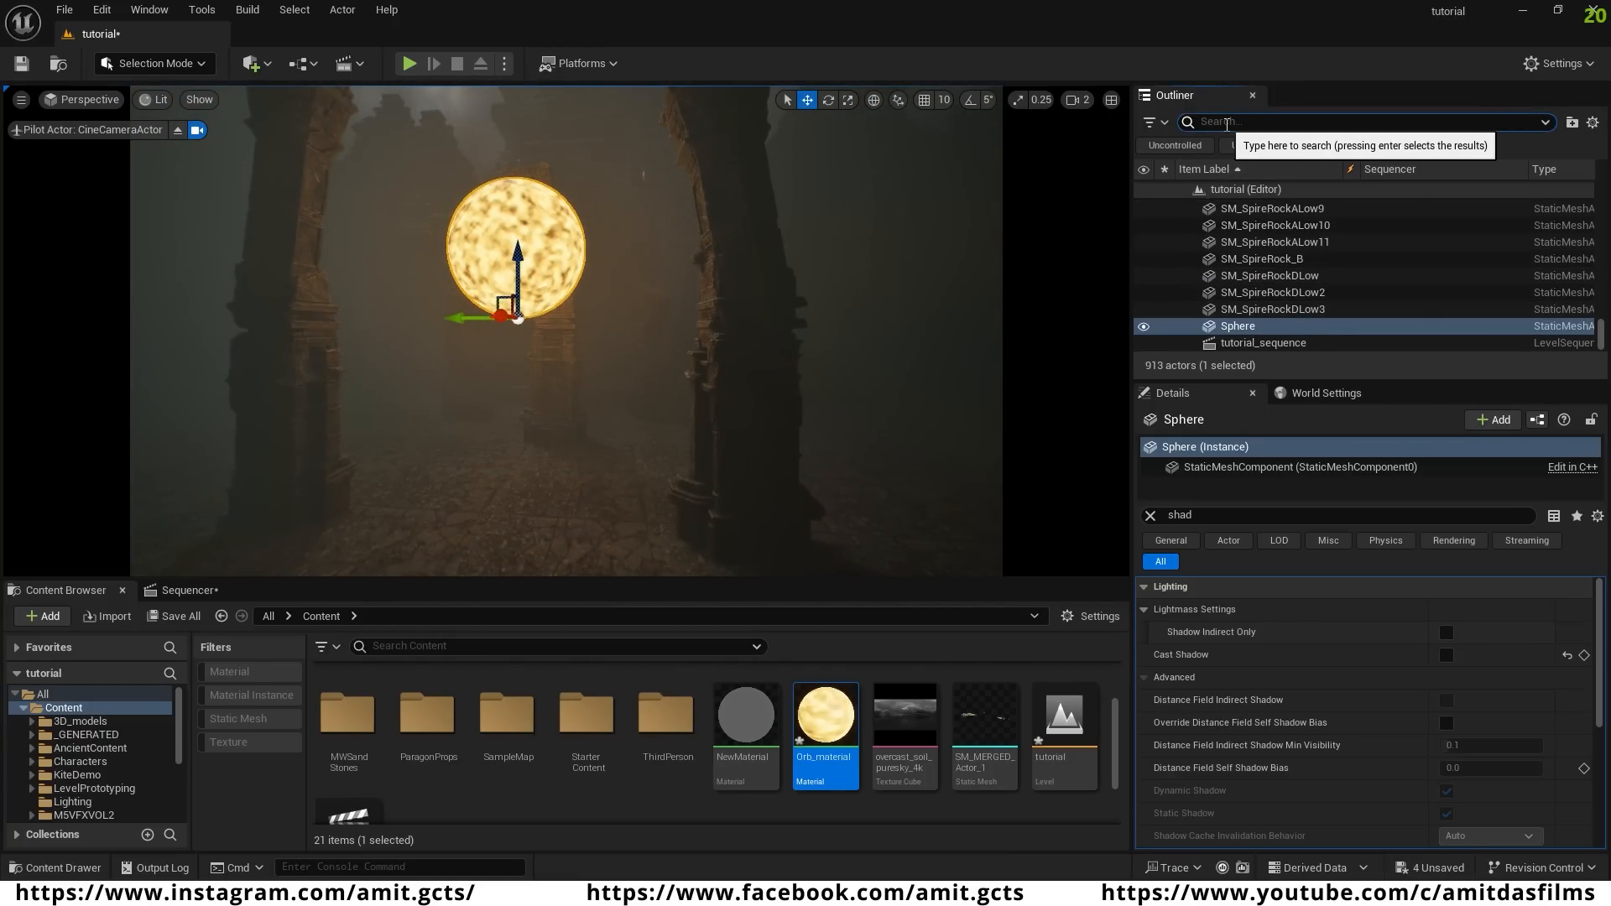
type("li")
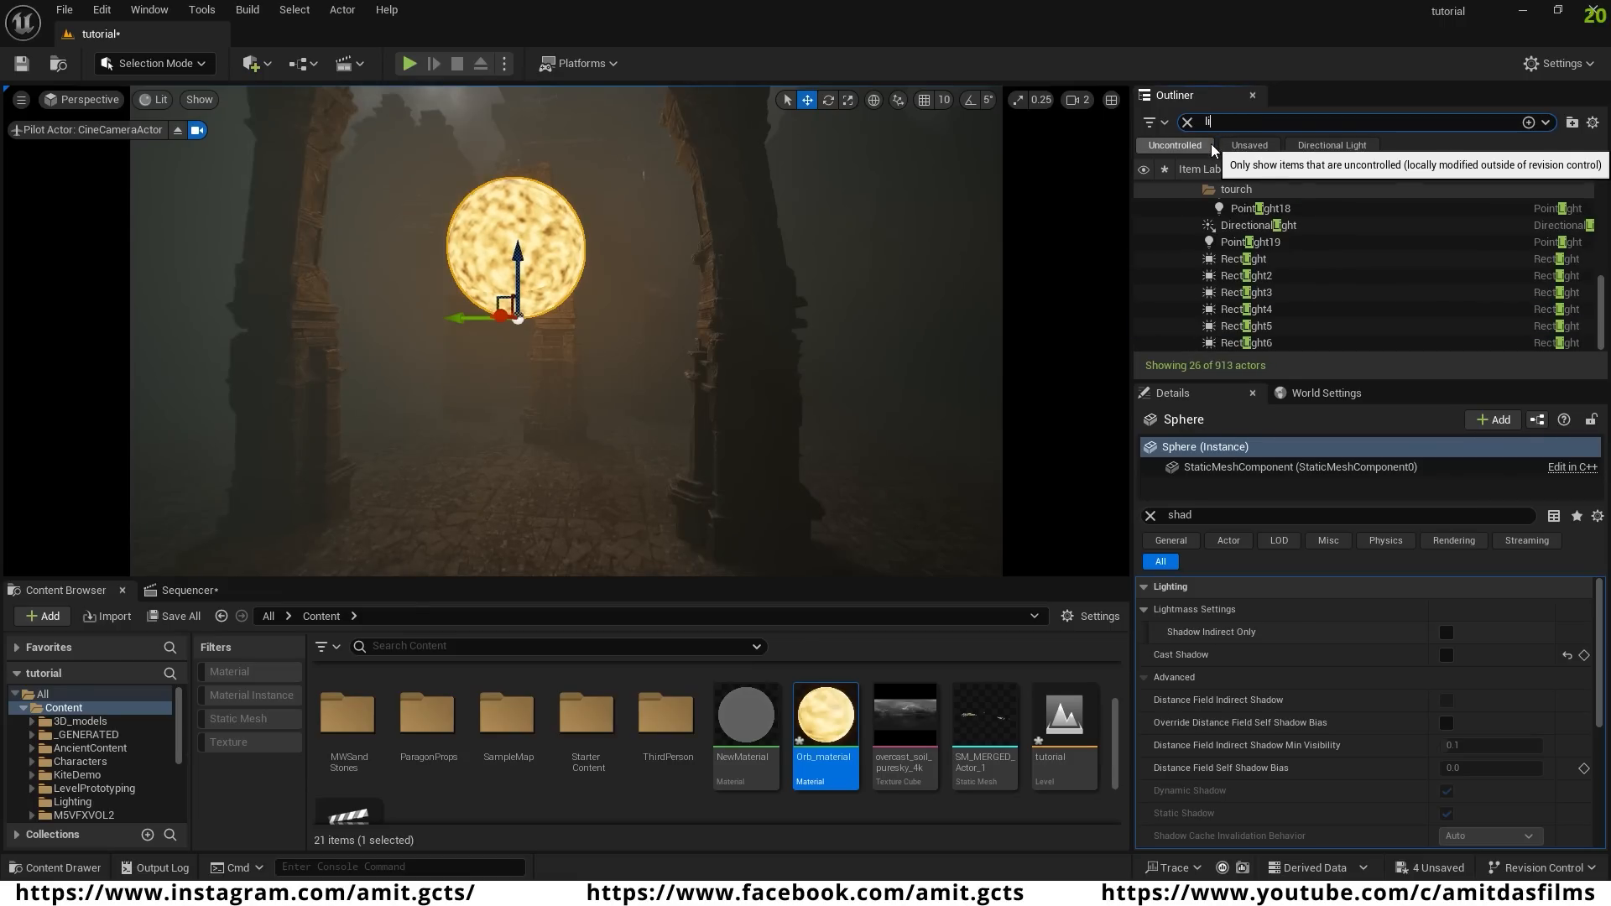
type("ght")
left_click(1247, 243)
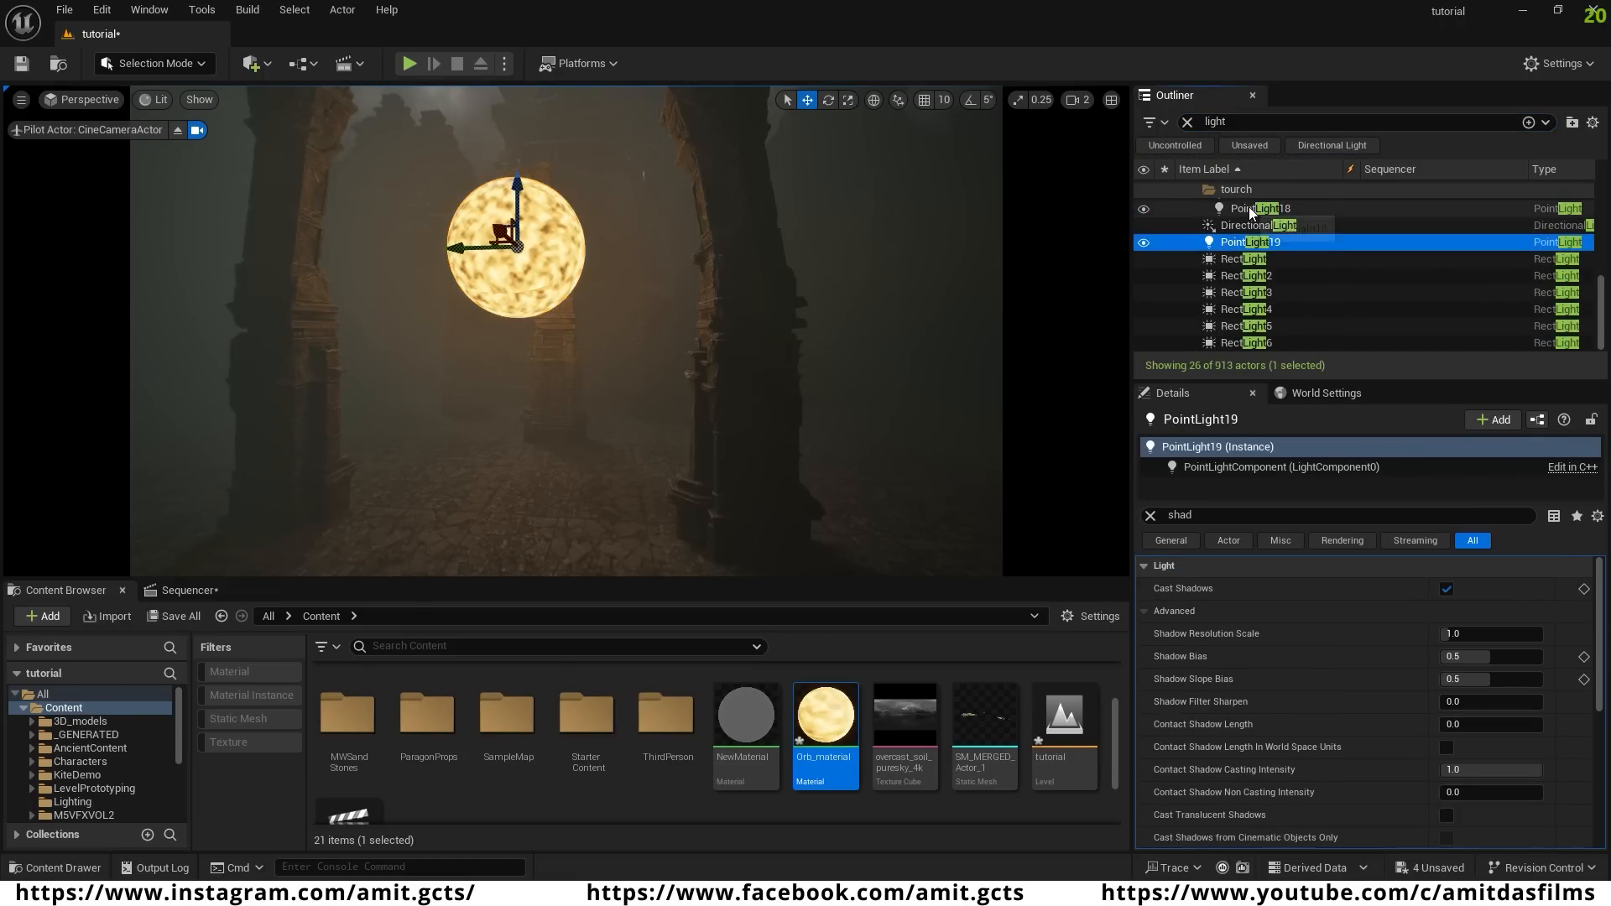
key("f")
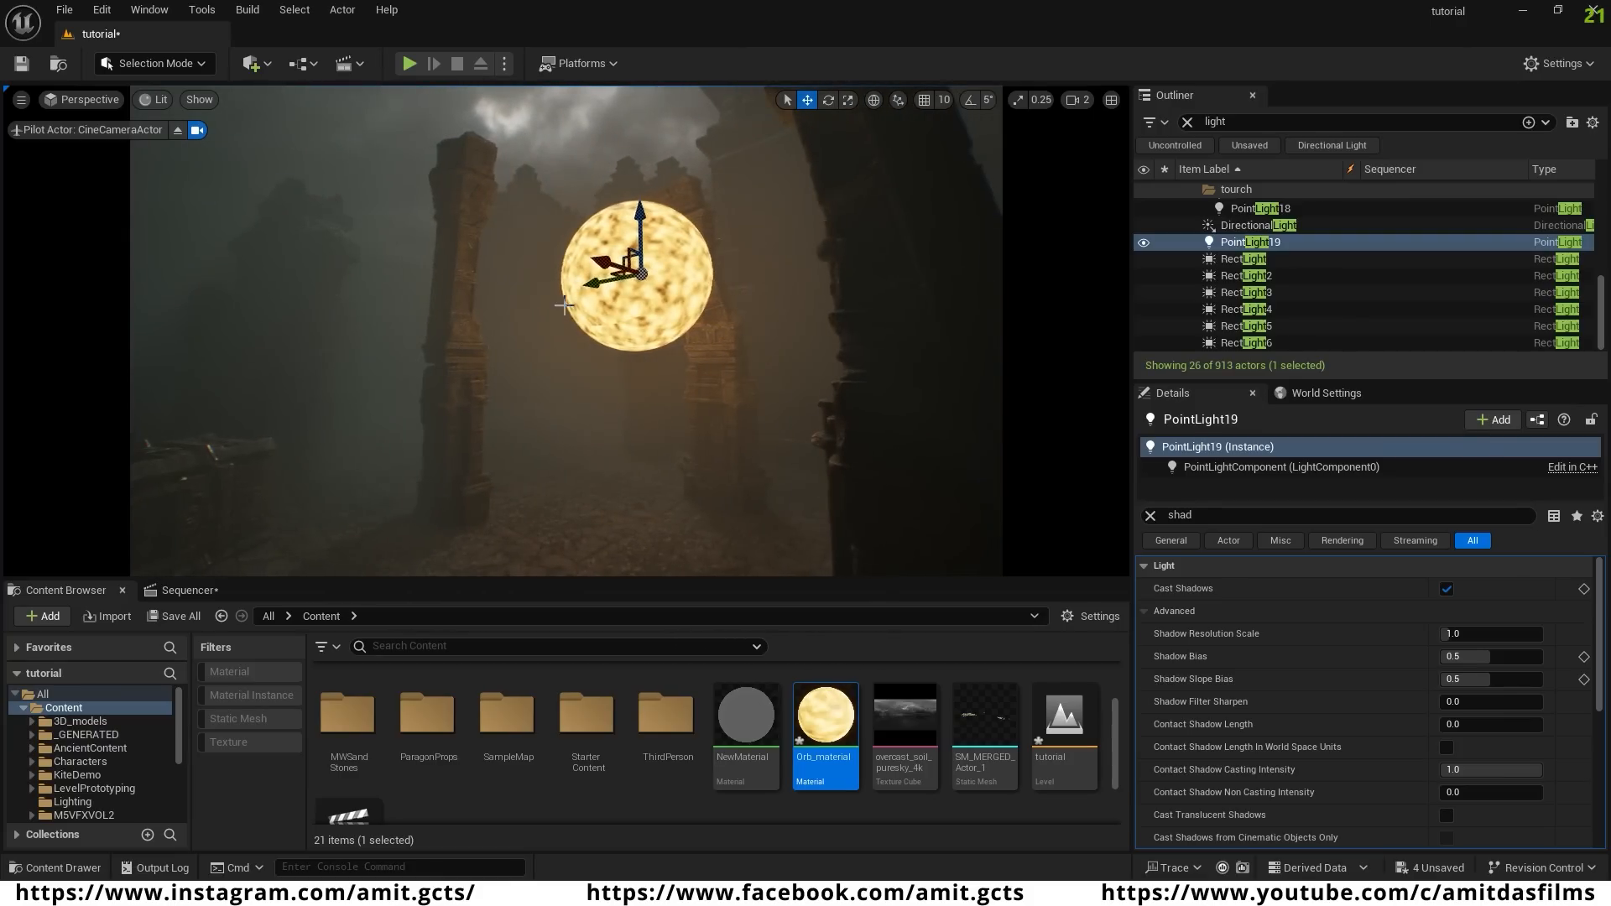
mouse_move(611, 261)
left_mouse_down()
mouse_move(569, 249)
mouse_move(616, 261)
left_mouse_up()
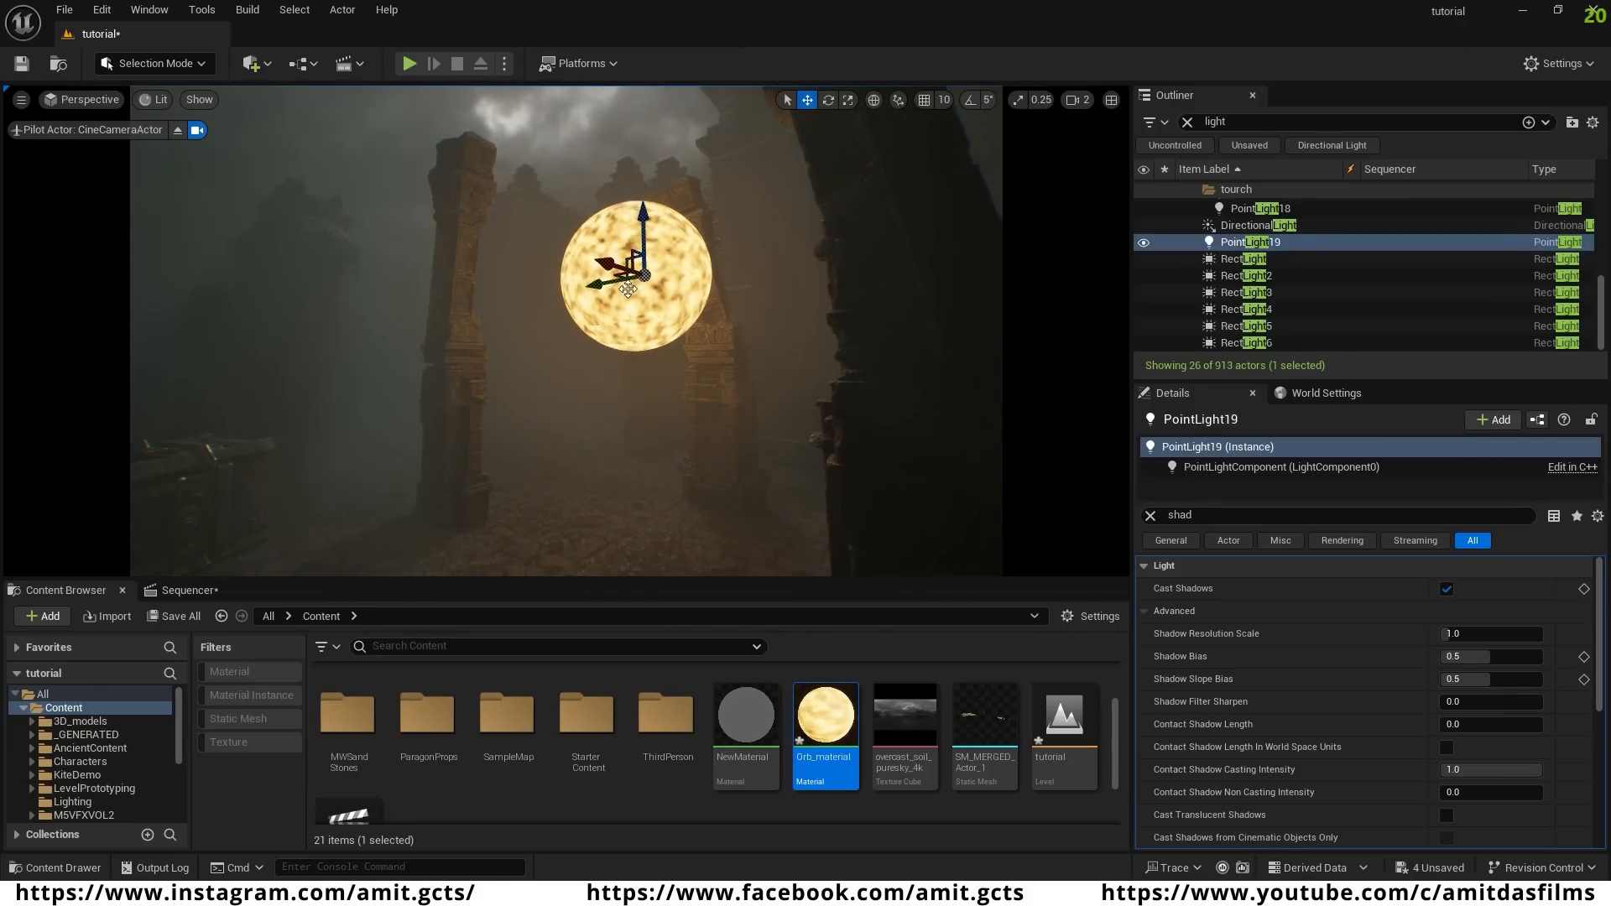
right_click_drag(650, 431, 704, 562)
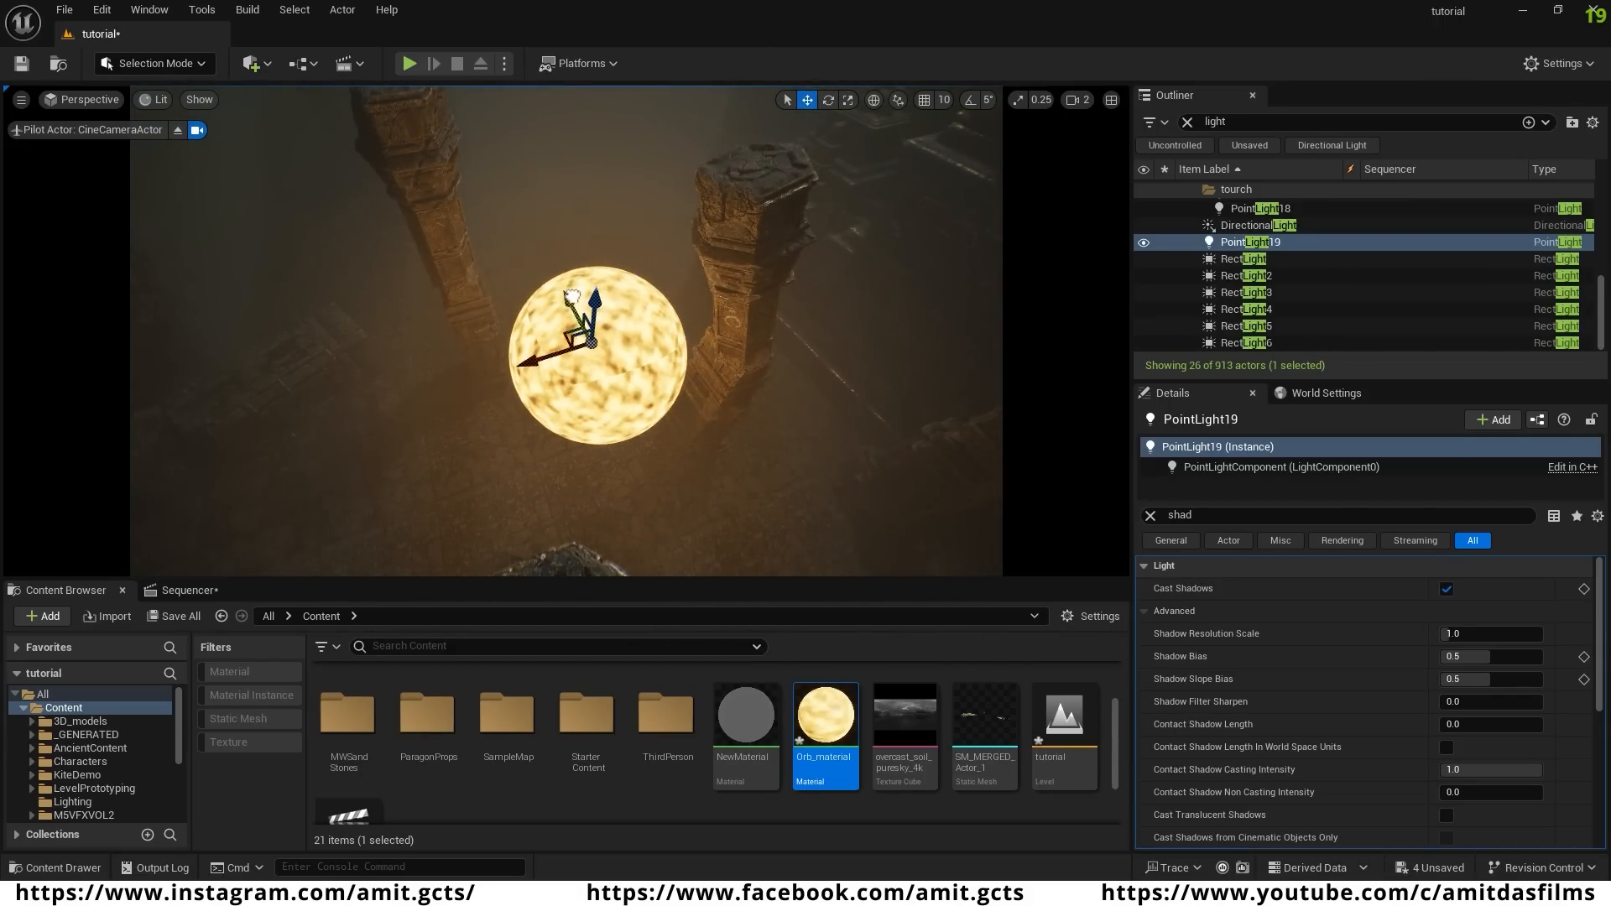
- Clear the property filter, raise PointLight19's intensity to about 51 cd and set its light color to light orange
left_click(1150, 516)
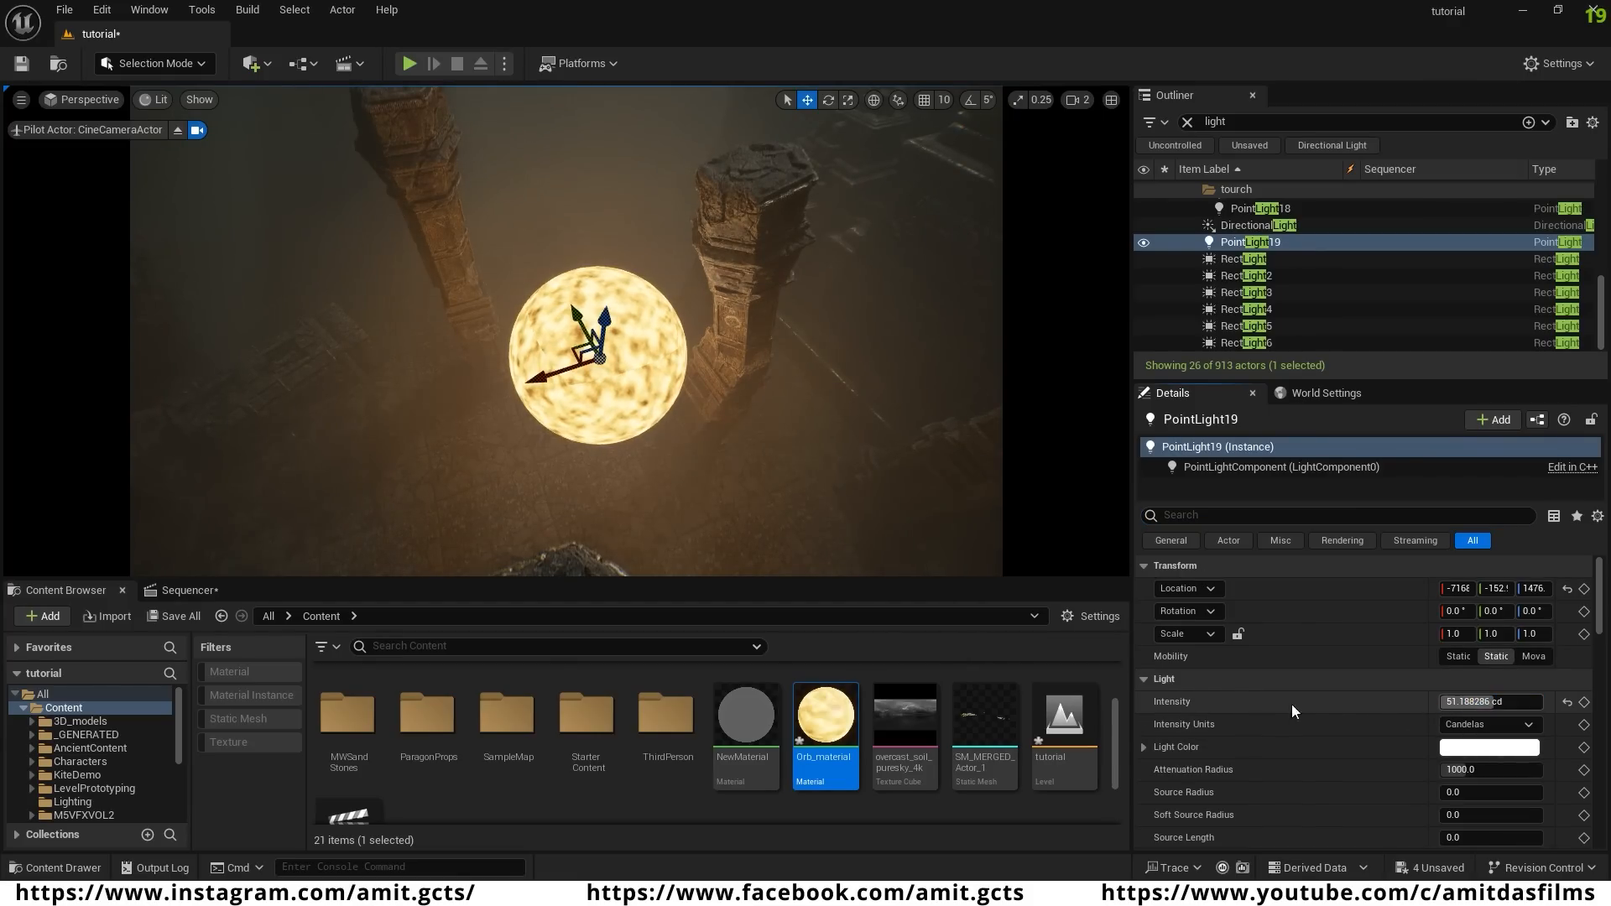
left_click(1488, 748)
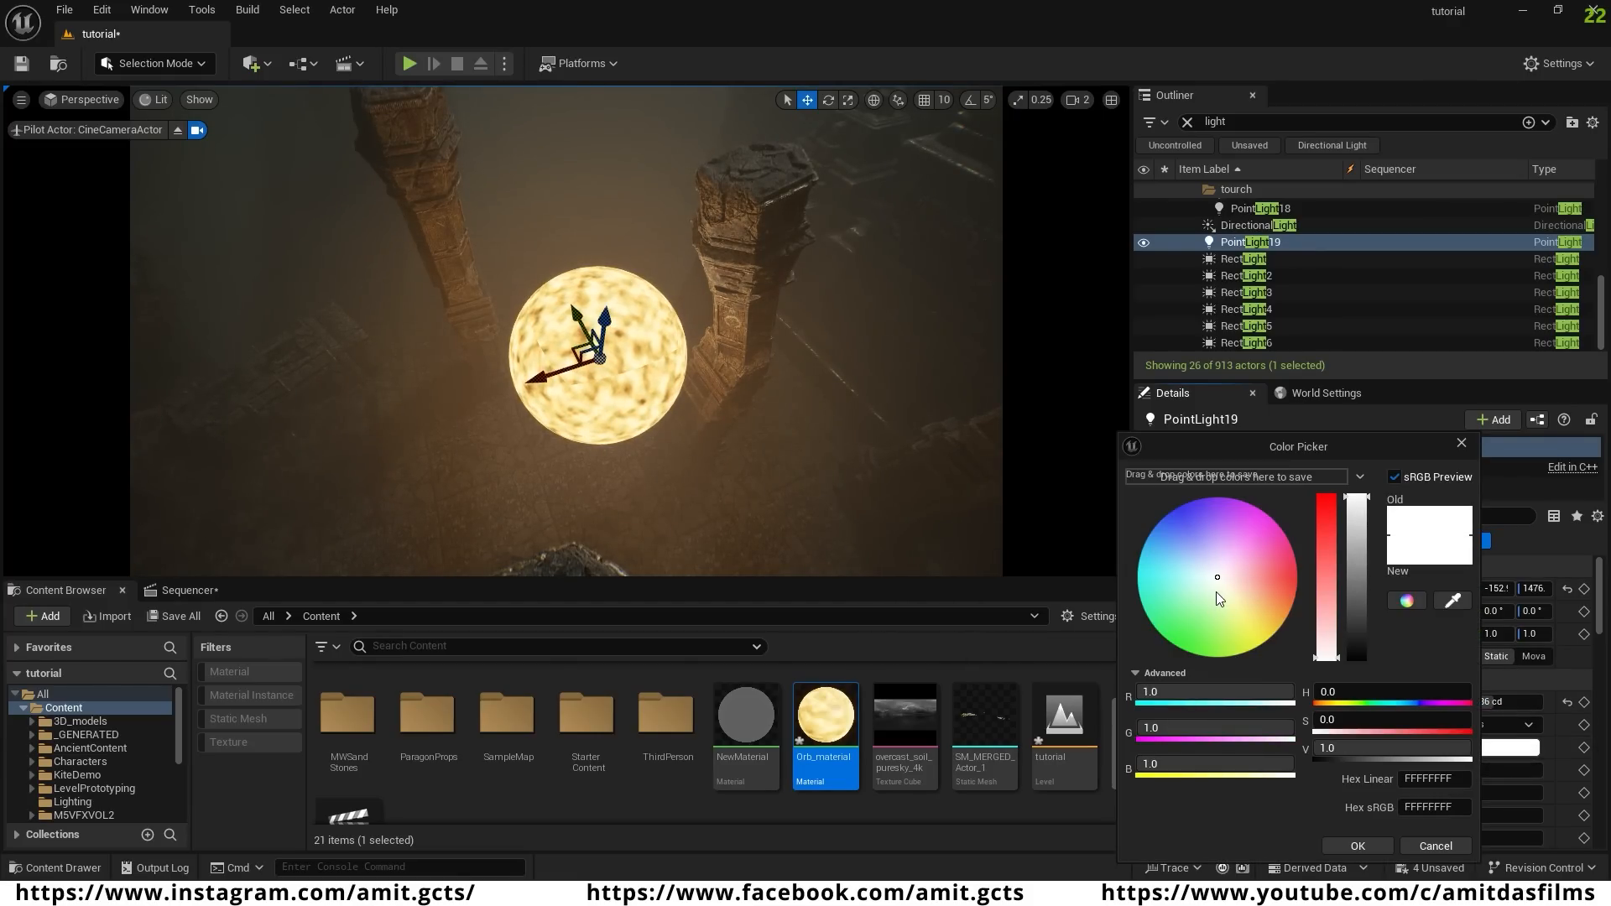
left_click_drag(1221, 577, 1279, 607)
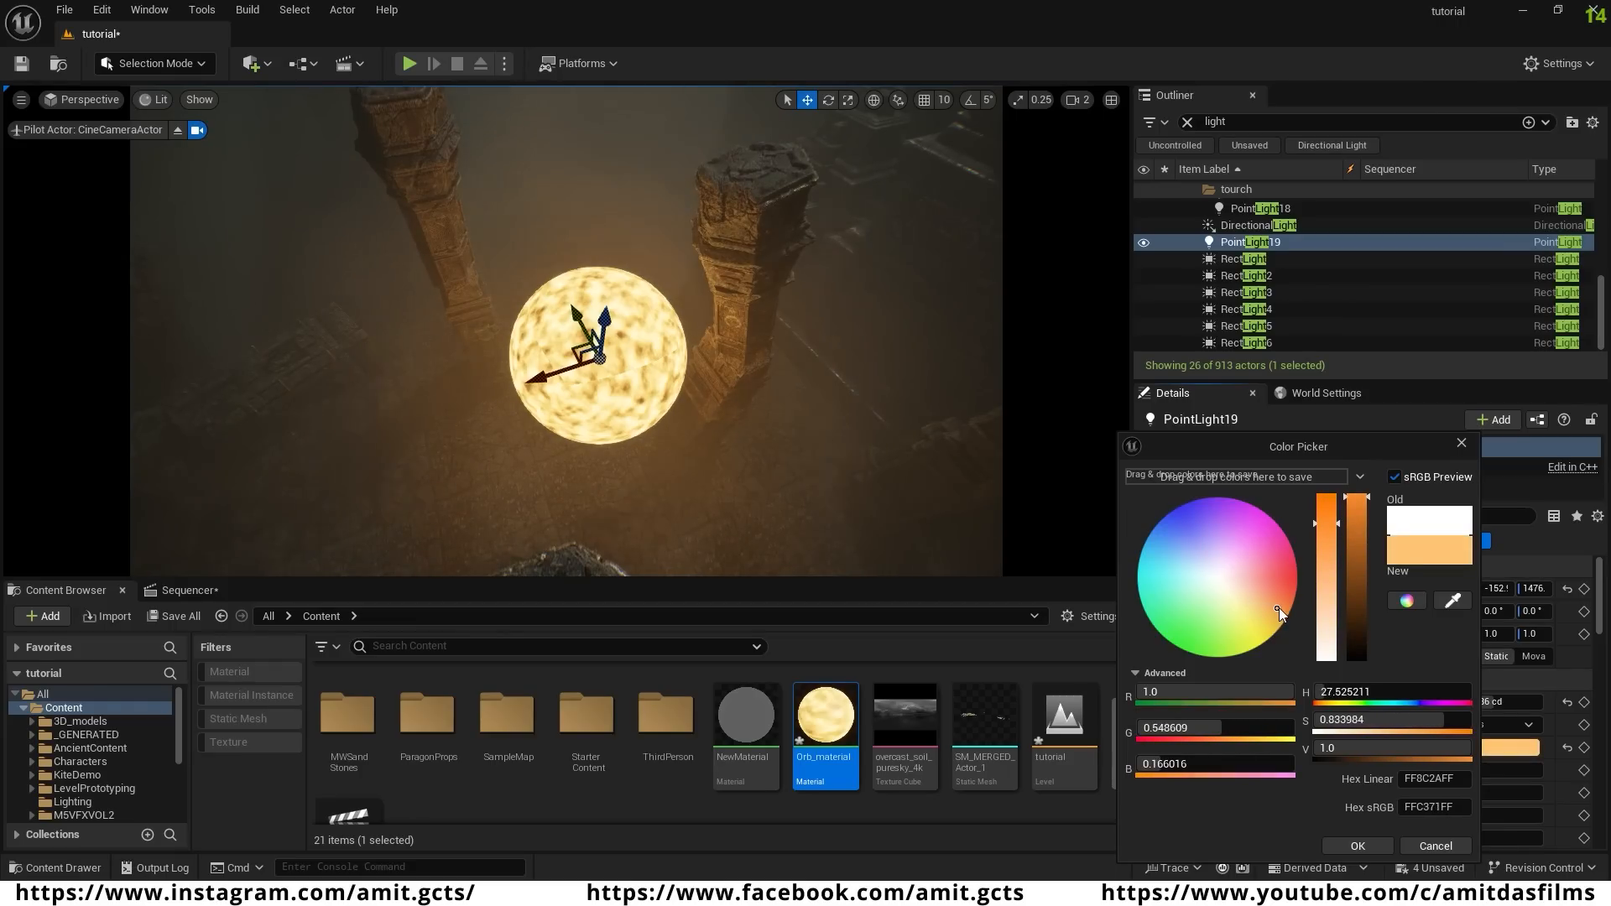
left_click(1346, 851)
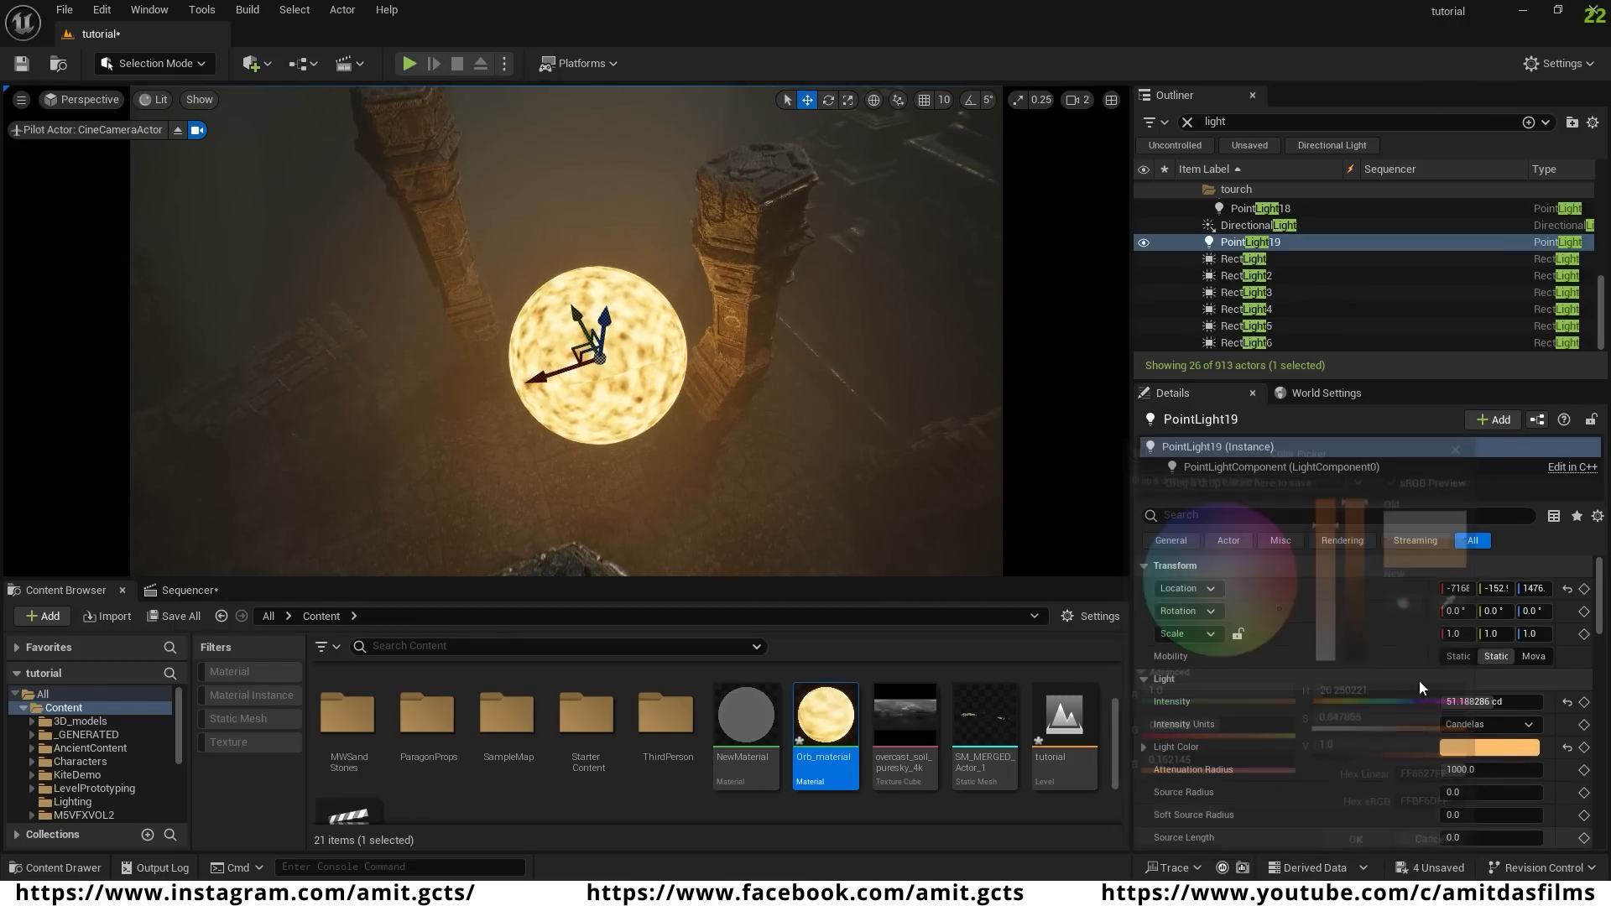
- Hide and show PointLight19 to compare its effect on the columns around the orb
left_click(1144, 244)
left_click_drag(616, 479, 1108, 315, "alt")
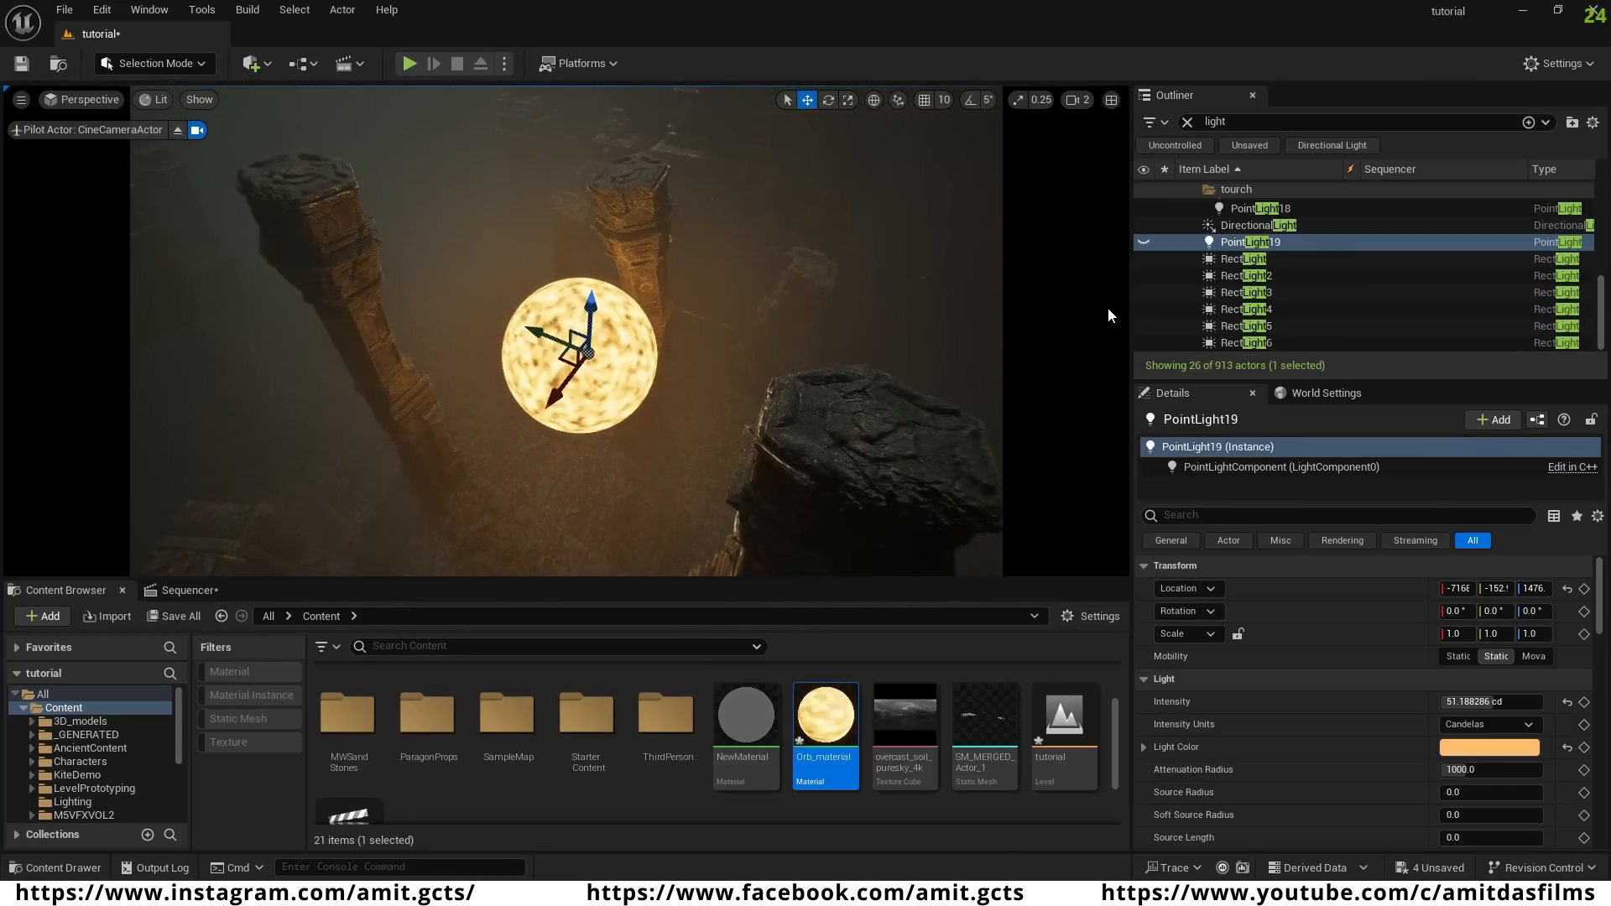
left_click(1145, 238)
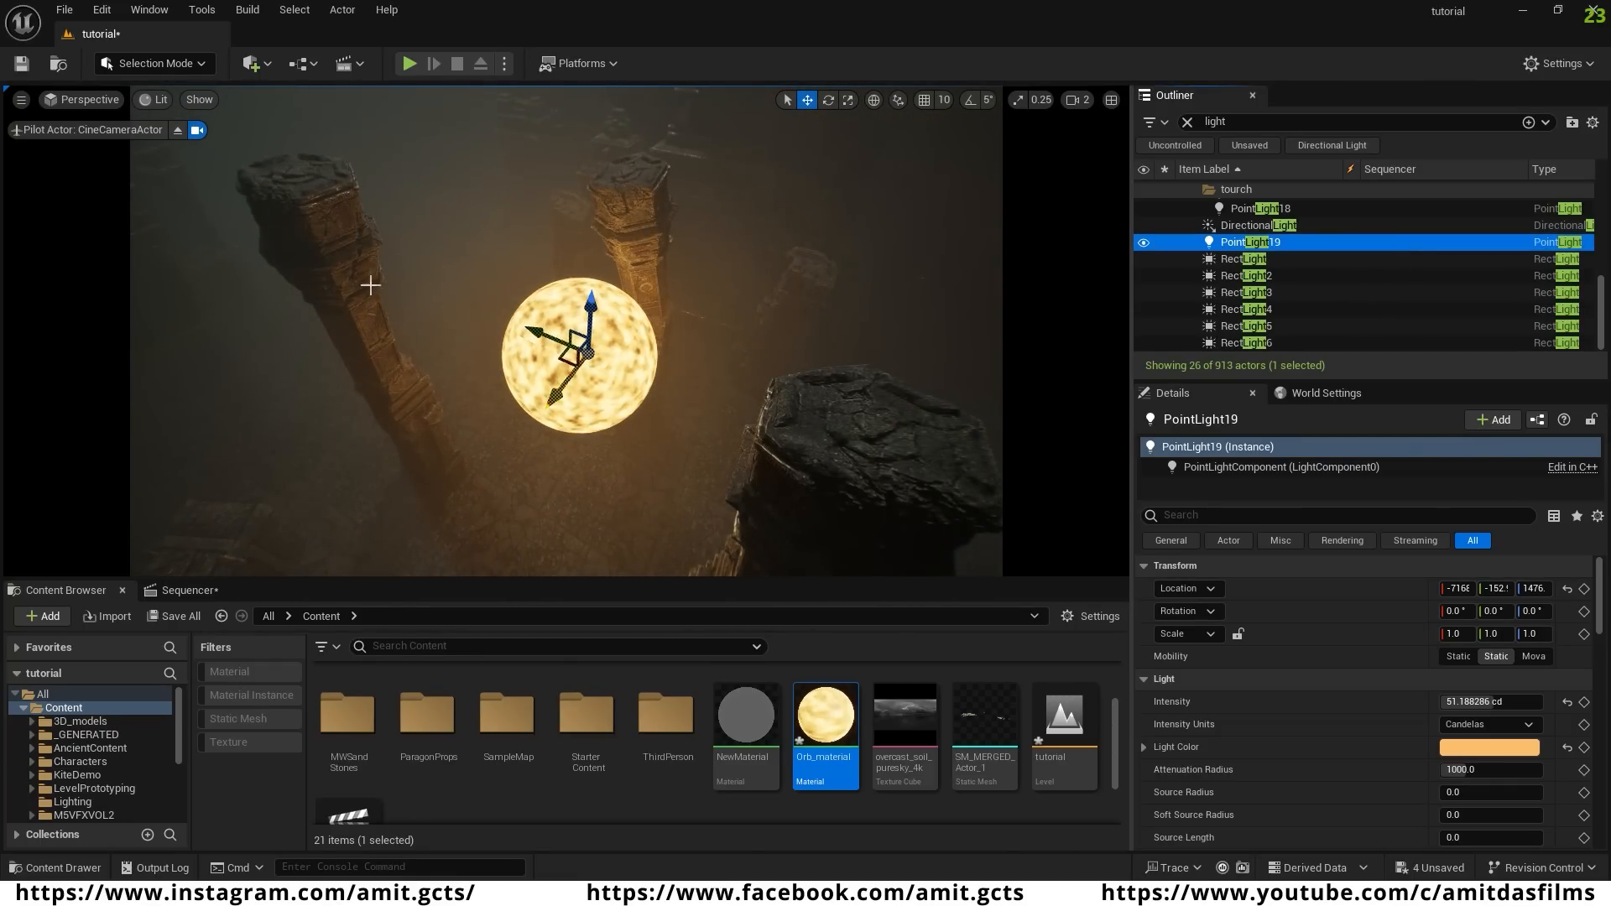
right_click_drag(587, 352, 611, 257)
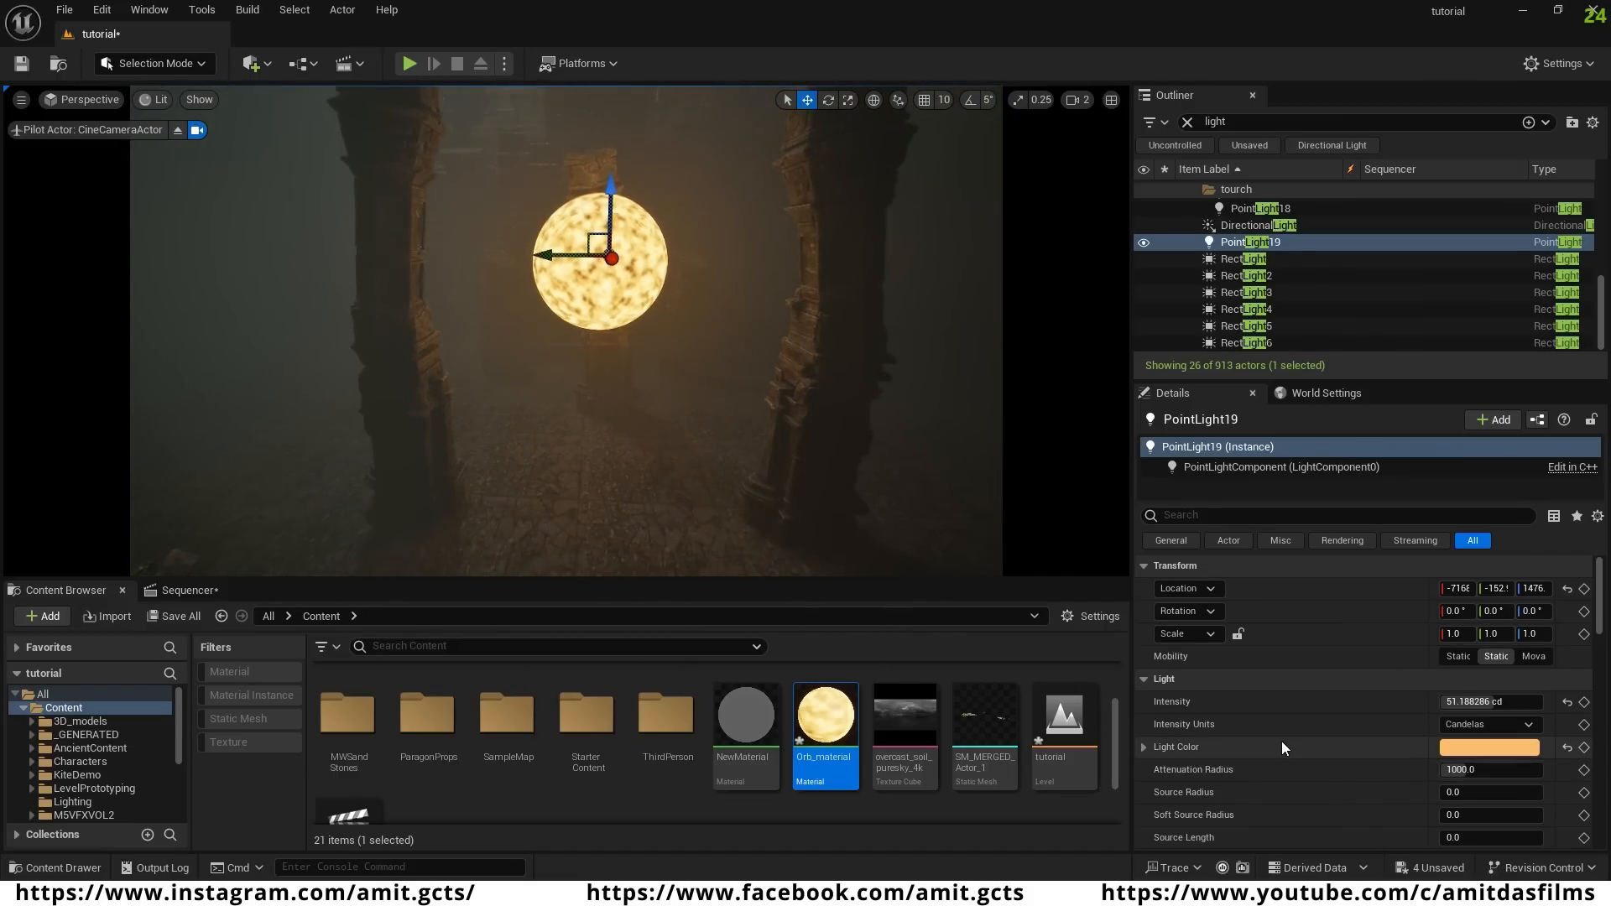
- Set PointLight19's attenuation radius to about 1541, source radius to 240 and volumetric scattering intensity to 5
scroll(1281, 742, "down", 1)
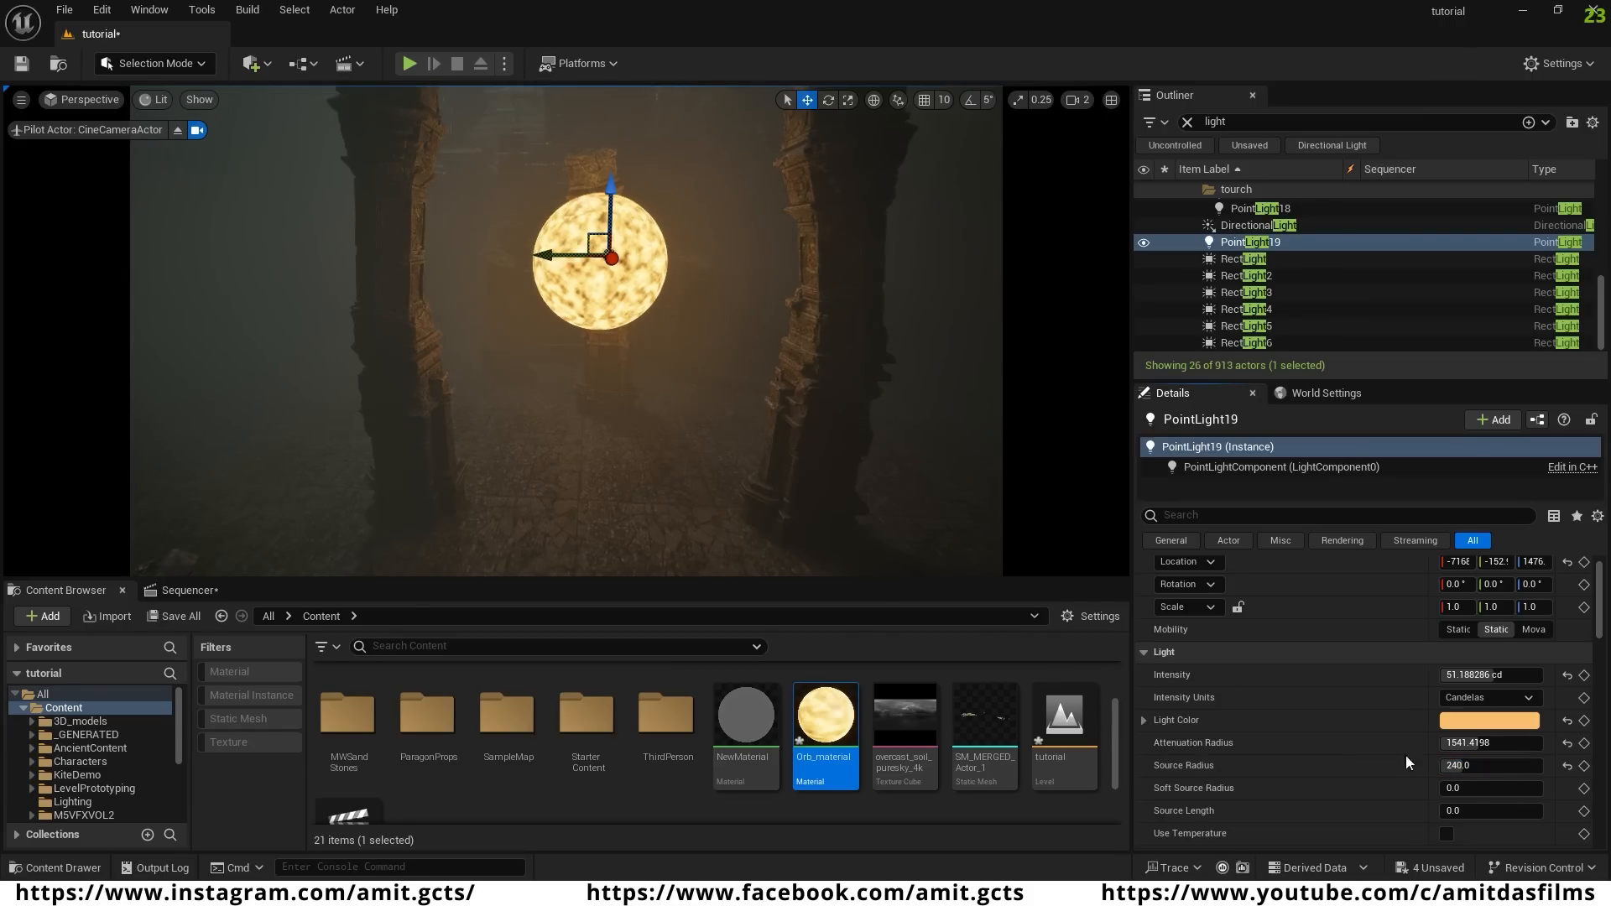
scroll(1324, 754, "down", 5)
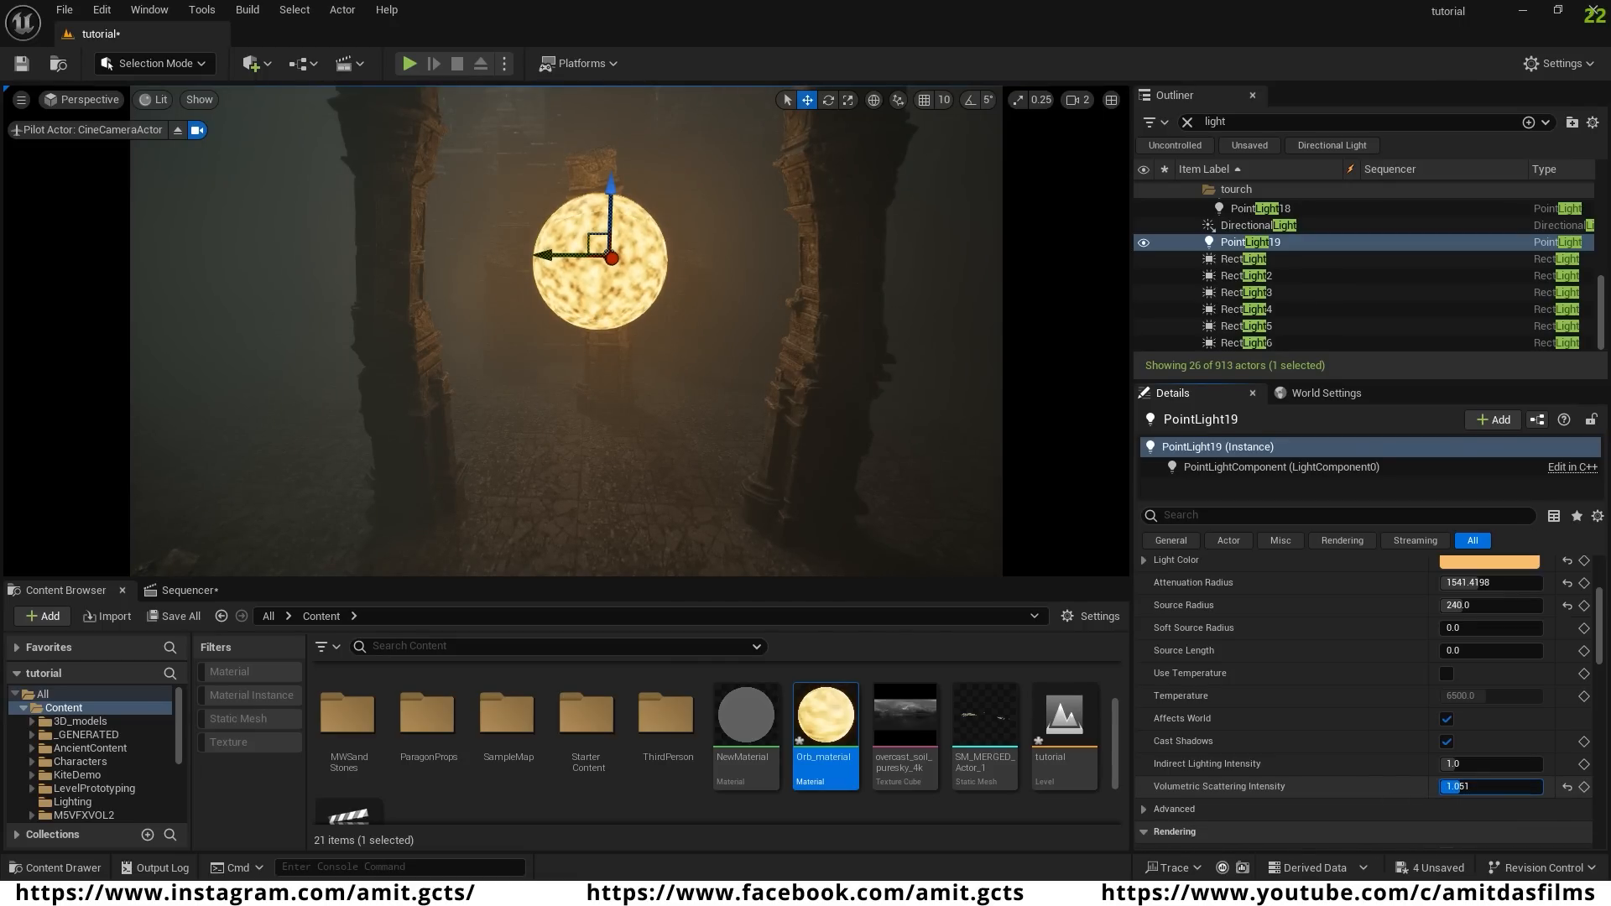
left_click_drag(1459, 786, 1463, 786)
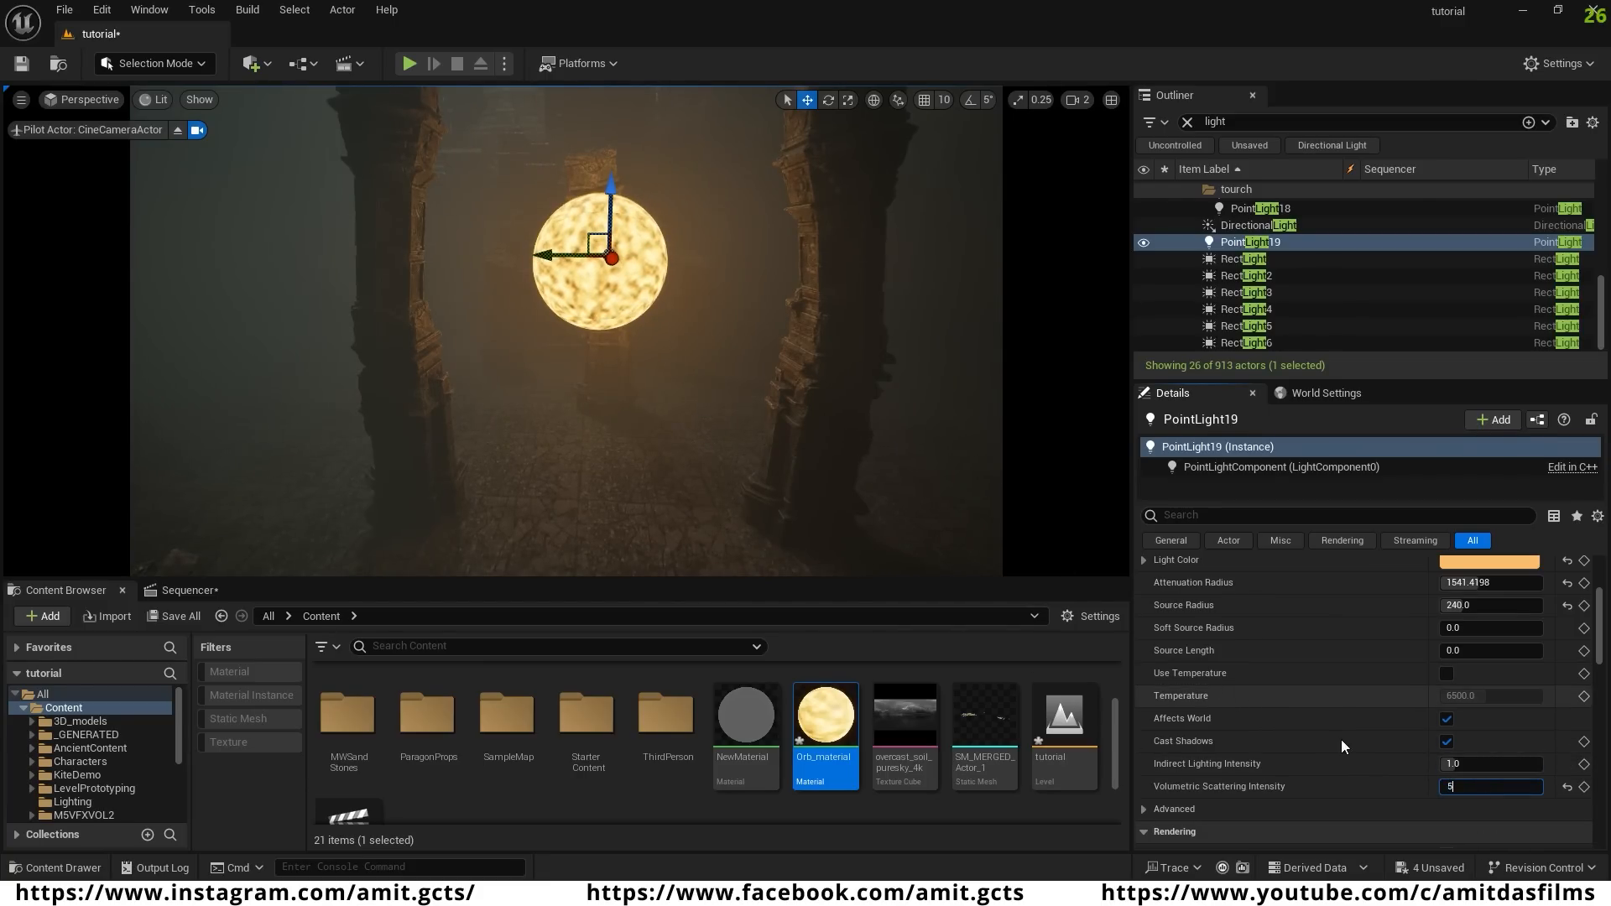
type("5")
key("Return")
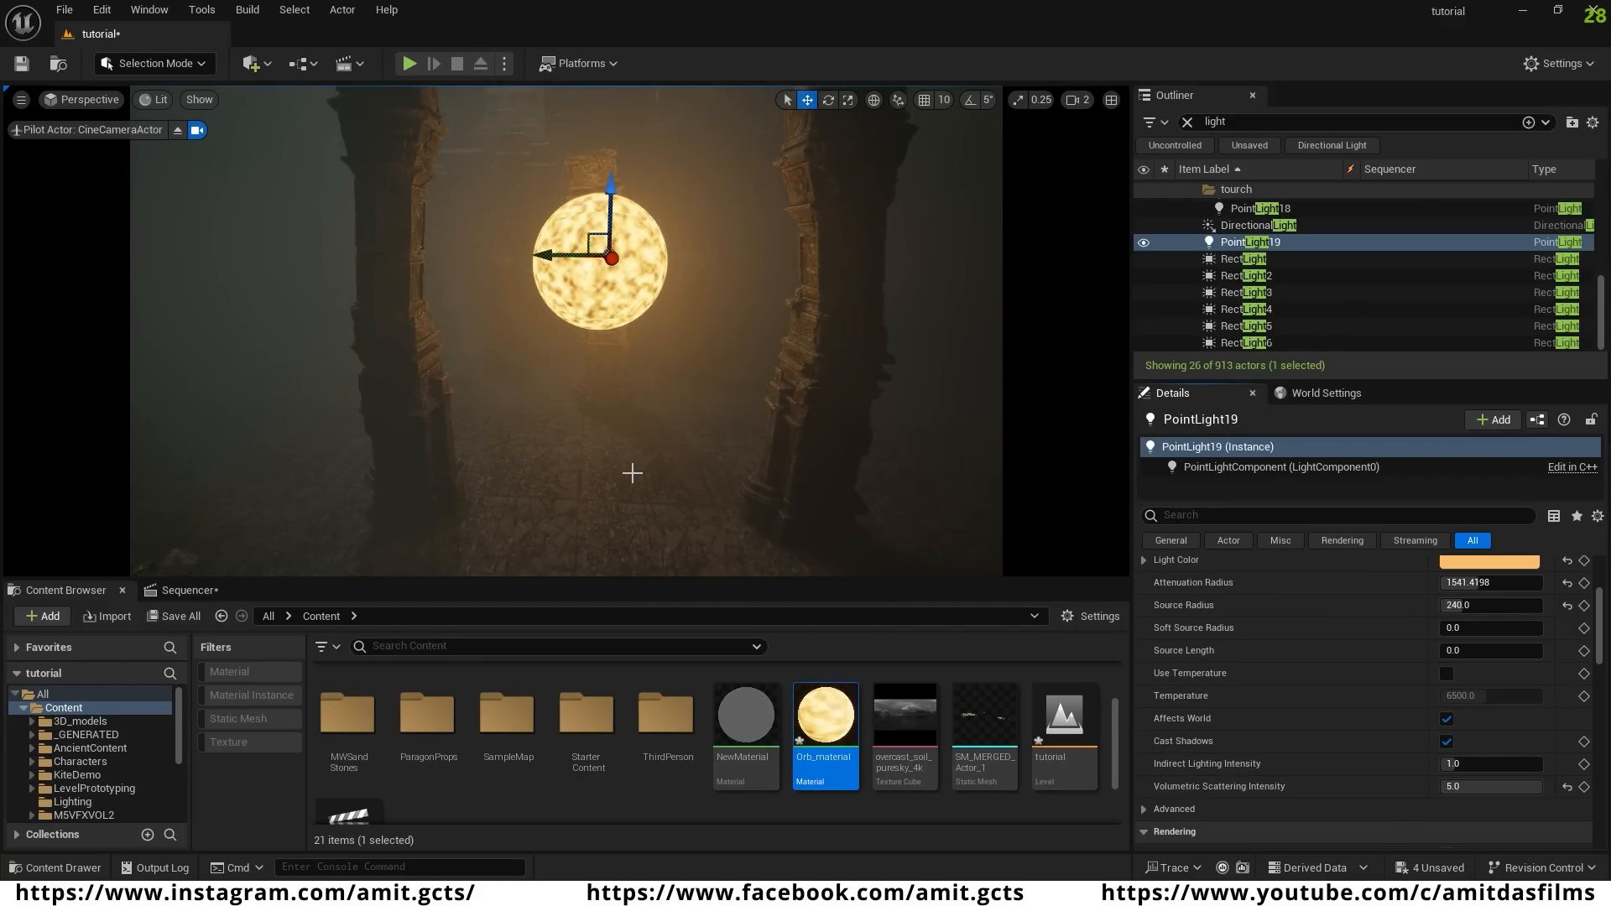
mouse_move(633, 474)
right_mouse_down()
mouse_move(622, 364)
mouse_move(618, 459)
right_mouse_up()
key("s")
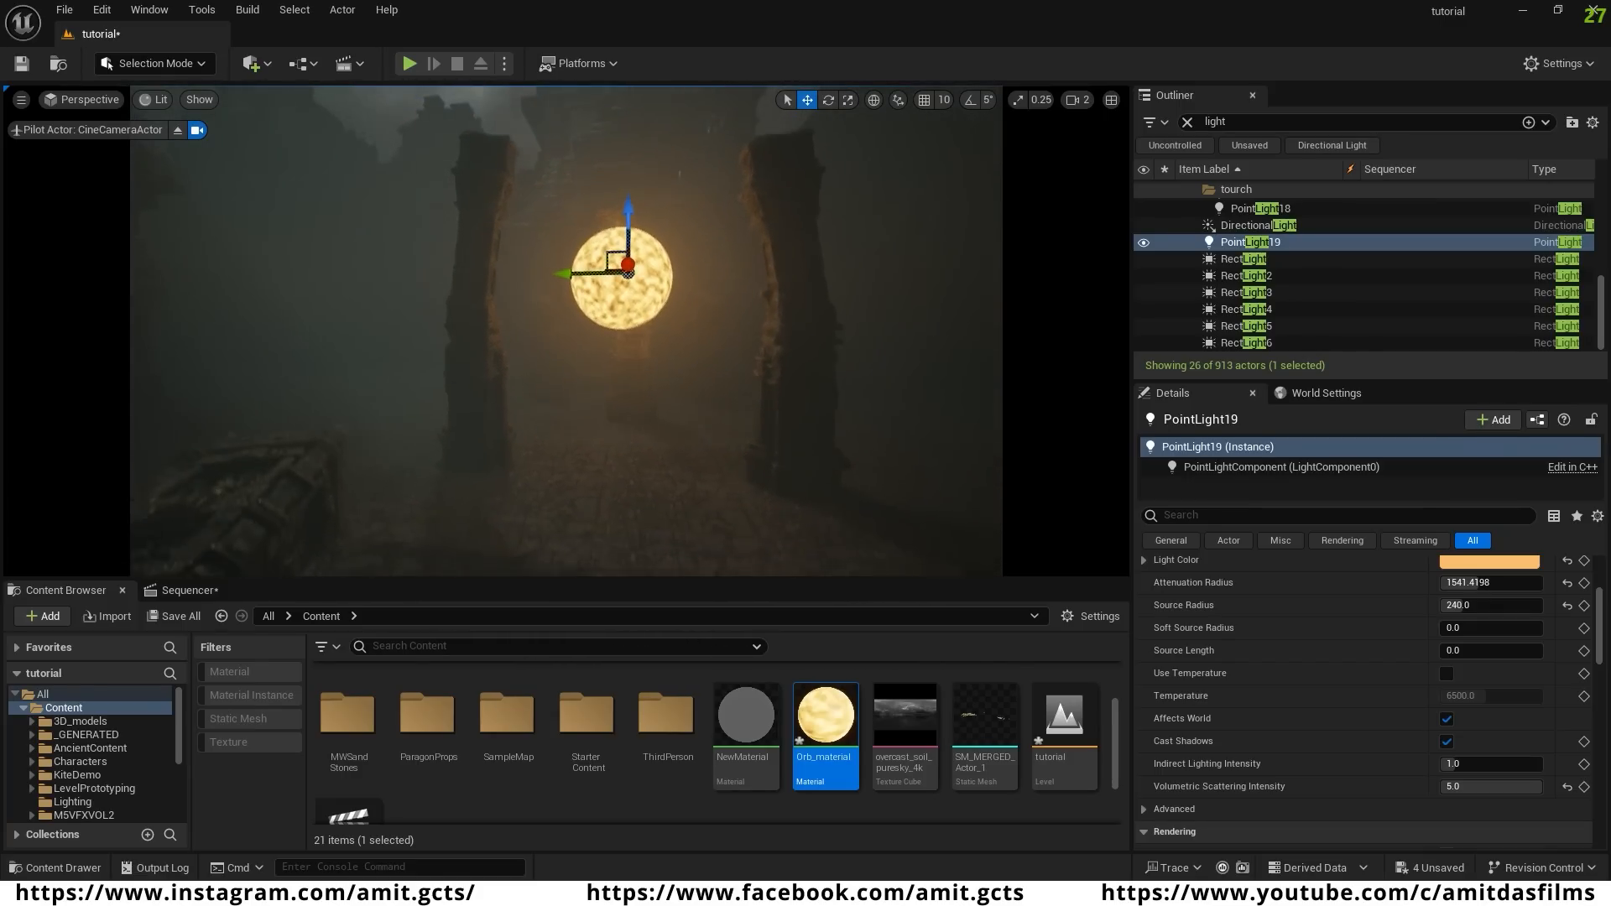
- Select the mossy forest root patches on the ground by the ruined blocks and duplicate them further along the floor
key("w")
mouse_move(537, 273)
right_mouse_down()
mouse_move(555, 308)
mouse_move(537, 273)
right_mouse_up()
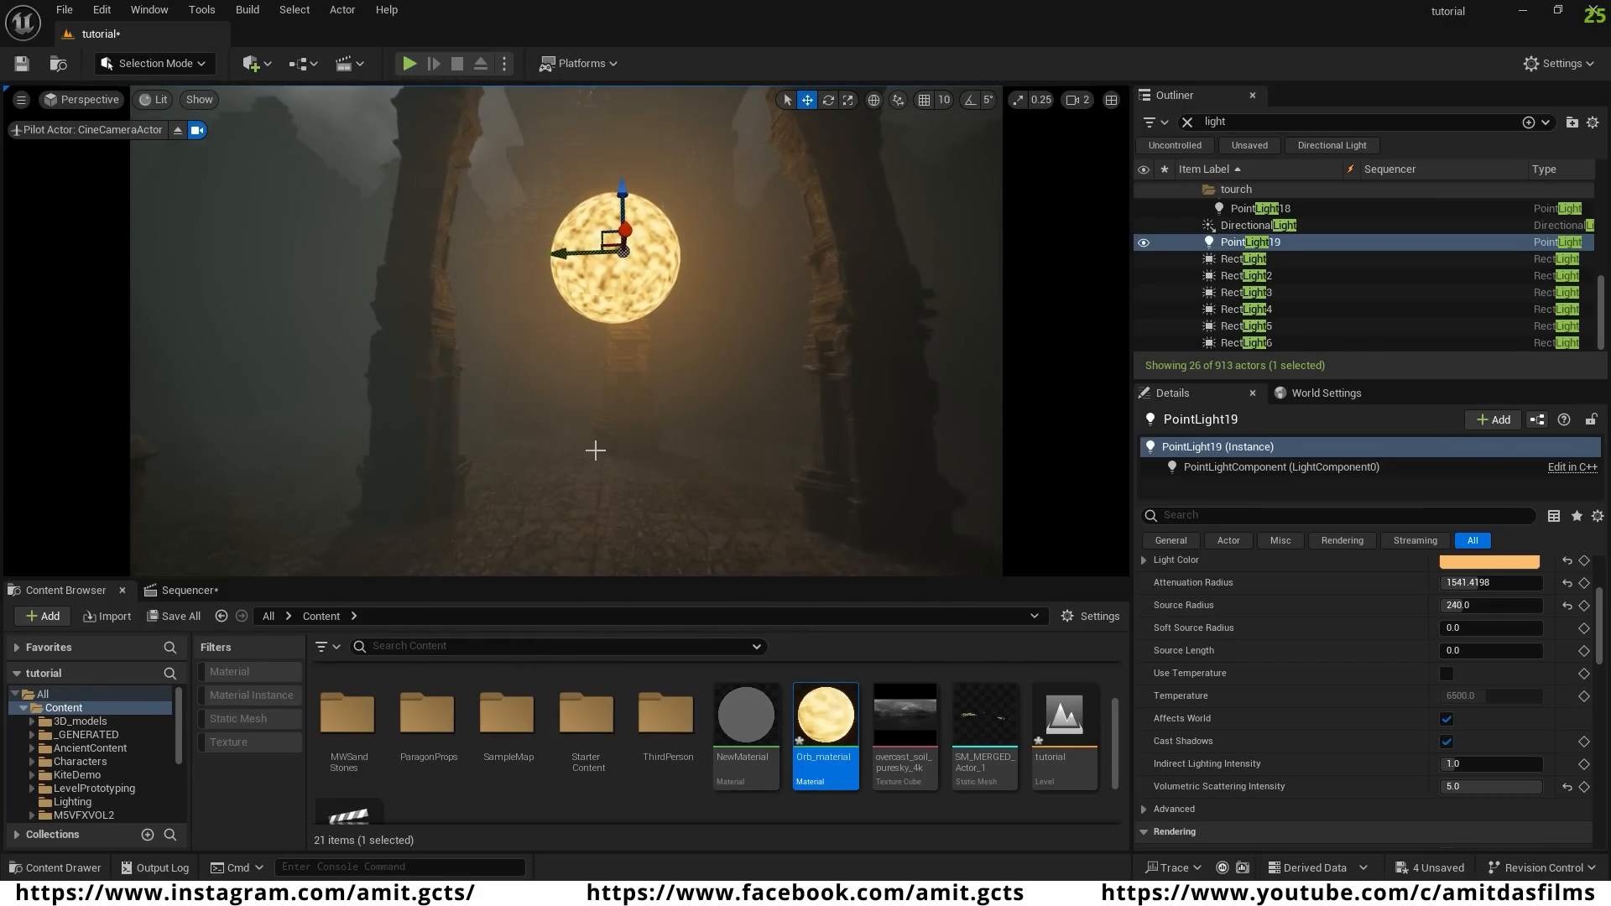
key("s")
right_click_drag(595, 450, 470, 374)
key("w")
key("w")
key("s")
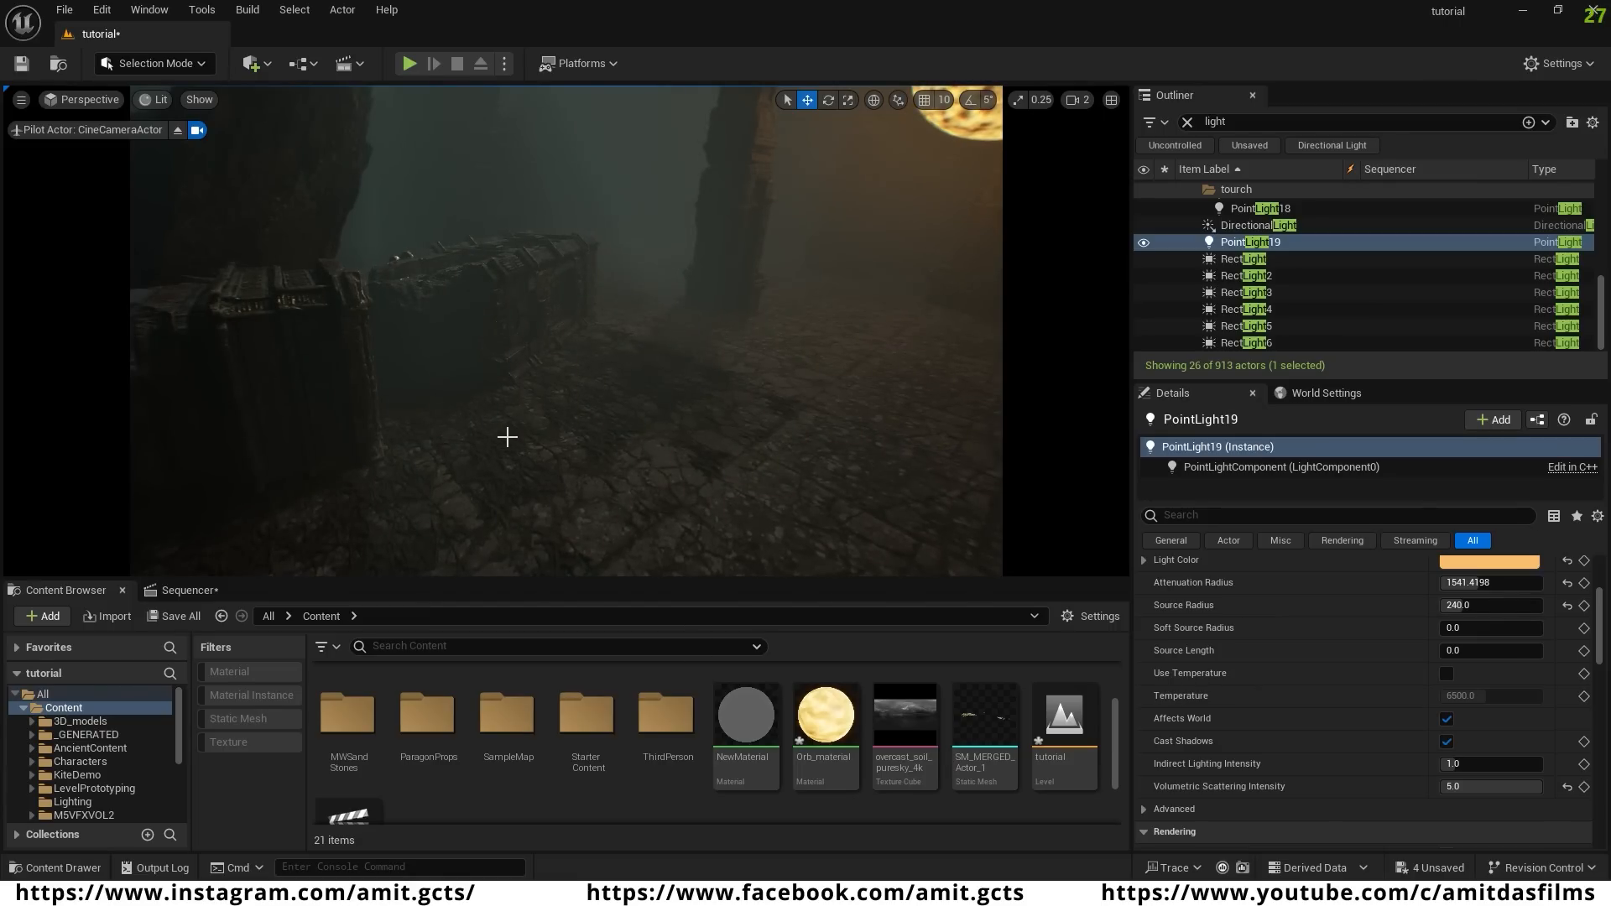
left_click(620, 414)
left_click(652, 372, "ctrl")
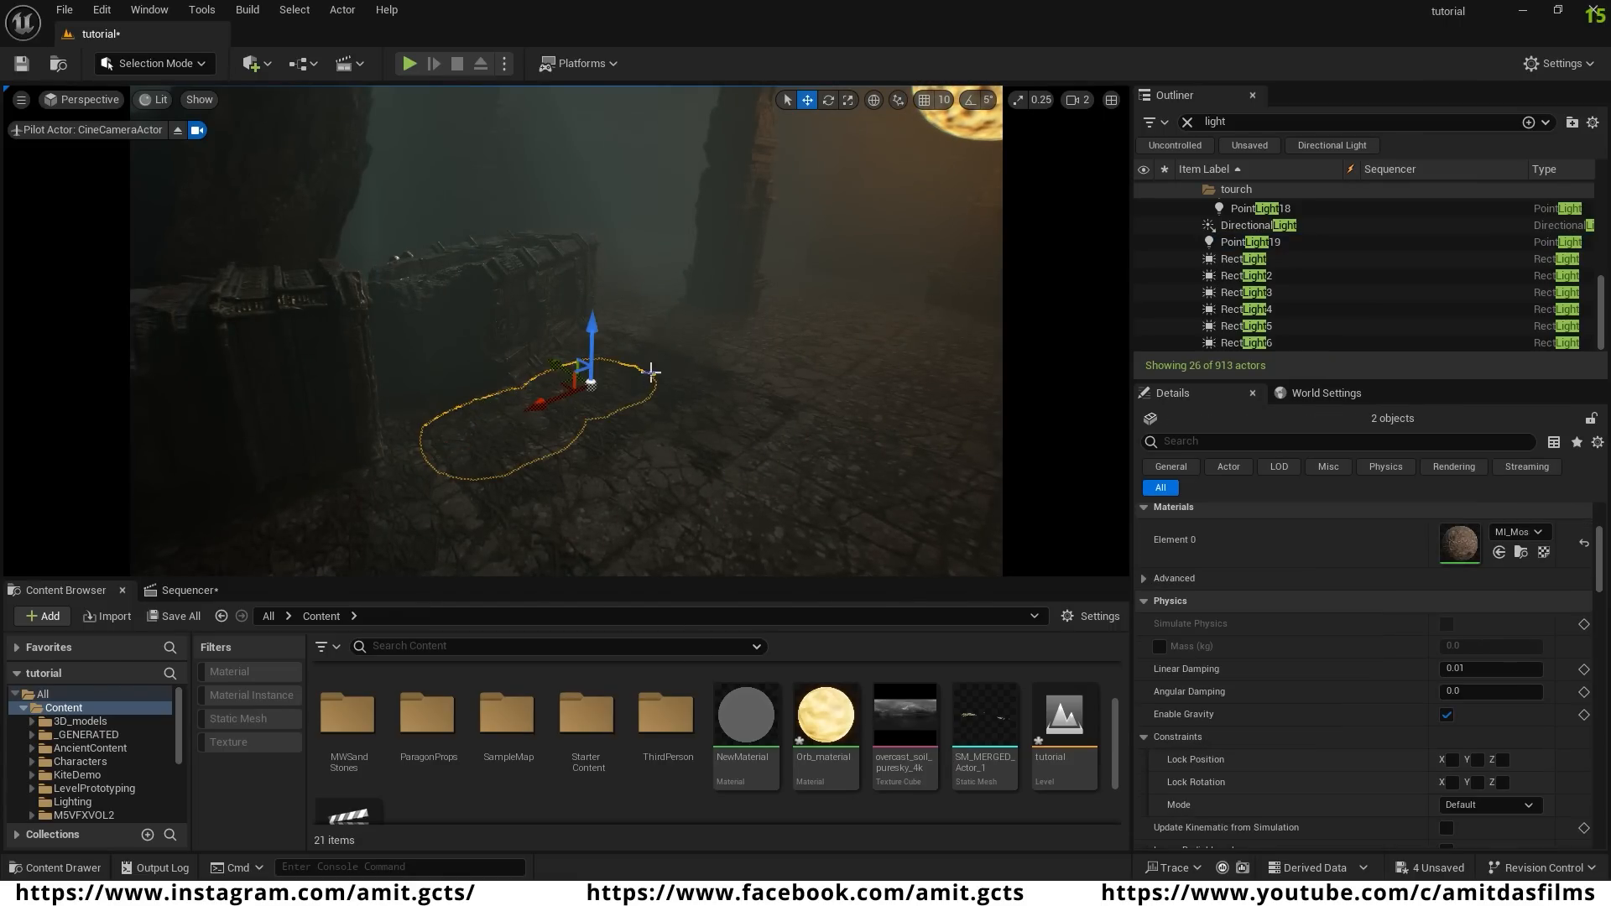
left_click(549, 486, "ctrl")
left_click_drag(563, 458, 870, 374, "alt")
right_click_drag(871, 374, 797, 375)
- Spread more copies of the selected root patches over the stone floor towards the fallen stone block
left_click_drag(503, 512, 546, 420, "alt")
right_click_drag(545, 419, 713, 420)
left_click_drag(367, 403, 738, 487, "alt")
right_click_drag(738, 486, 873, 487)
left_click_drag(606, 451, 533, 307, "alt")
left_click_drag(622, 334, 713, 396, "alt")
right_click_drag(712, 395, 923, 396)
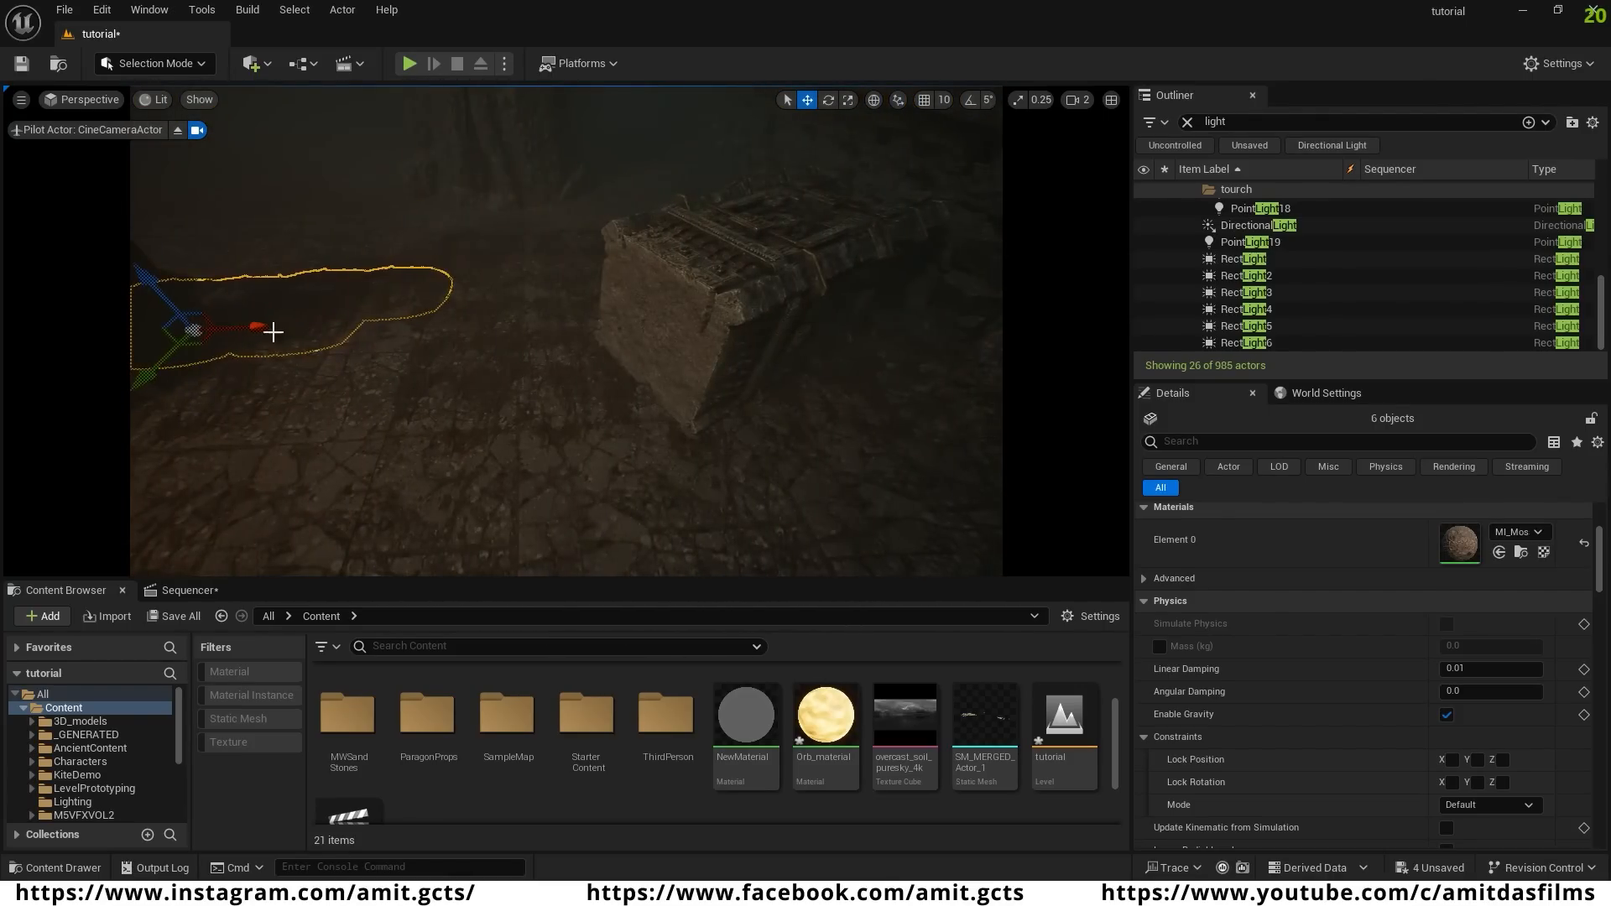
- Duplicate the root group several more times to cover the bare ground around the fallen stone block
left_click_drag(259, 327, 391, 326, "alt")
left_click_drag(285, 378, 193, 529, "alt")
right_click_drag(507, 385, 395, 385)
key("s")
left_click_drag(546, 356, 795, 436, "alt")
left_click_drag(741, 481, 747, 528, "alt")
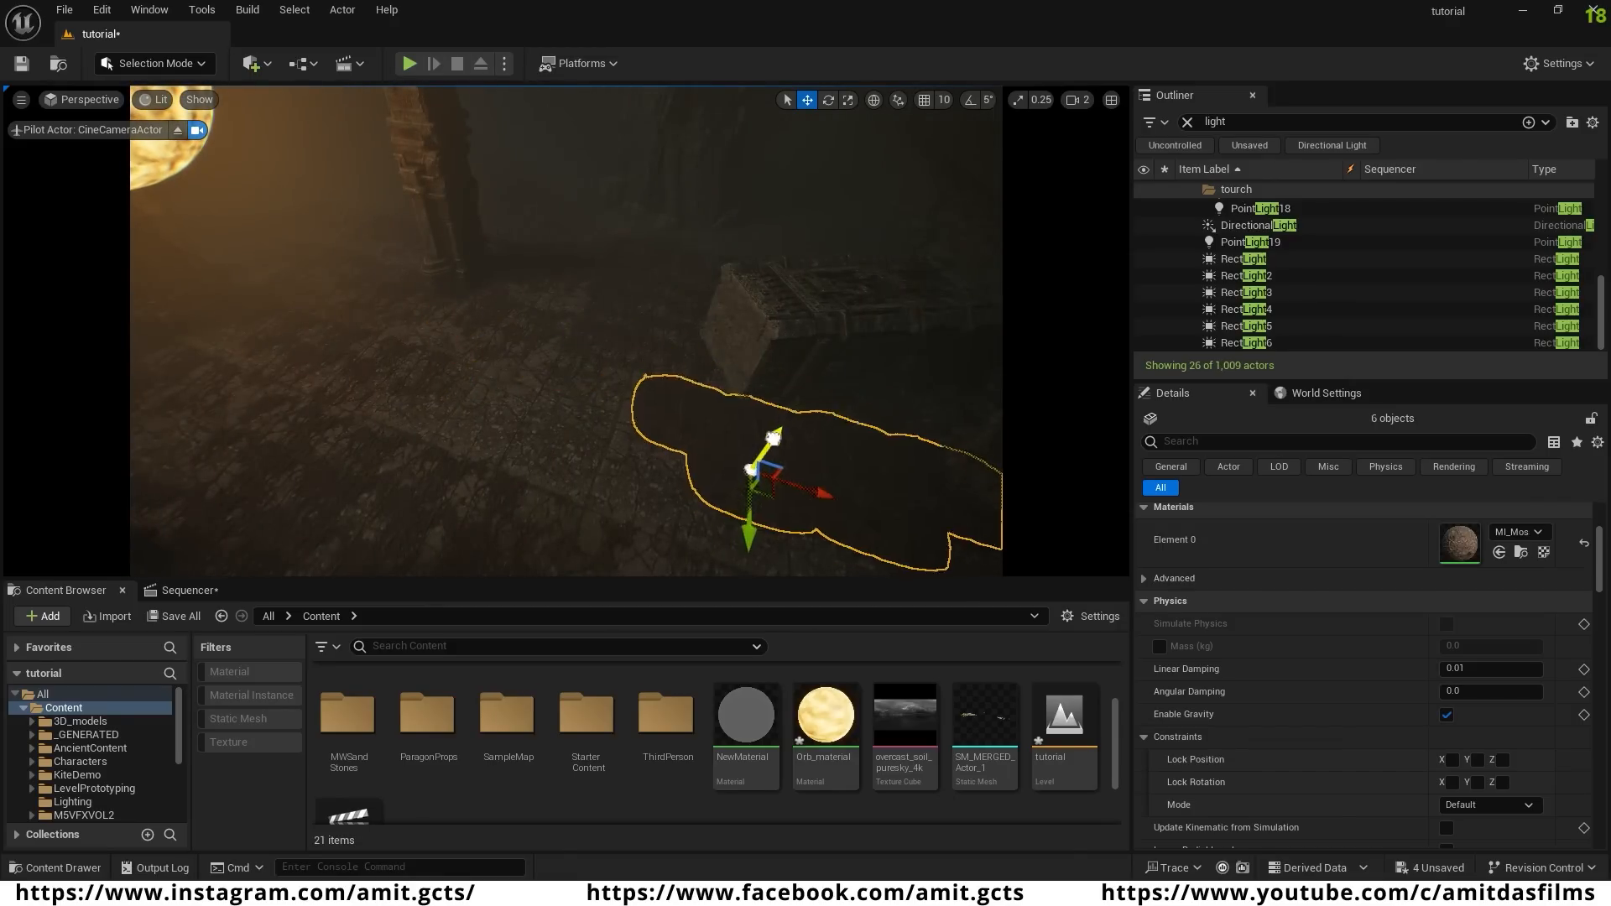
right_click_drag(766, 439, 881, 537)
- Select a single mossy root patch on the path, rotate it and shift it sideways over the paving
left_click(568, 500)
right_click_drag(568, 501, 568, 570)
key("e")
mouse_move(574, 495)
left_mouse_down()
mouse_move(612, 503)
mouse_move(683, 440)
mouse_move(562, 469)
left_mouse_up()
left_click_drag(519, 390, 605, 395)
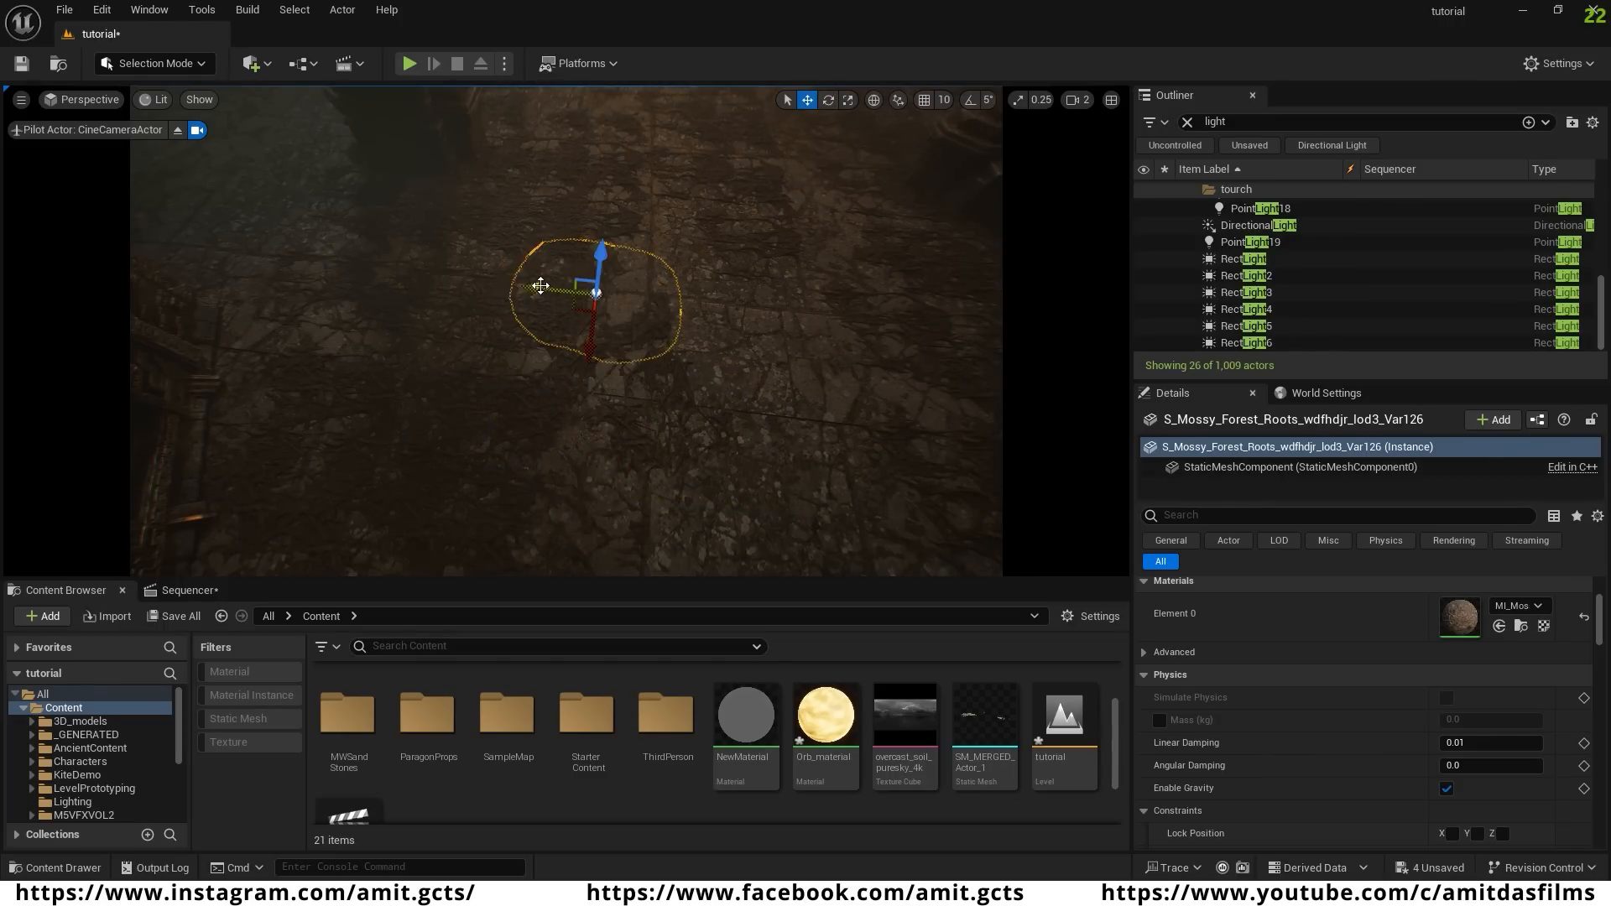
left_click(651, 270)
left_click(675, 218)
key("s")
mouse_move(644, 209)
right_mouse_down()
mouse_move(661, 207)
mouse_move(627, 235)
right_mouse_up()
- Duplicate a spire rock, place the copy behind the row of ruined blocks and lower it
left_click(549, 307)
scroll(549, 307, "down", 1)
right_click_drag(549, 307, 503, 336)
left_click(533, 357)
left_click_drag(358, 269, 630, 277, "alt")
key("w")
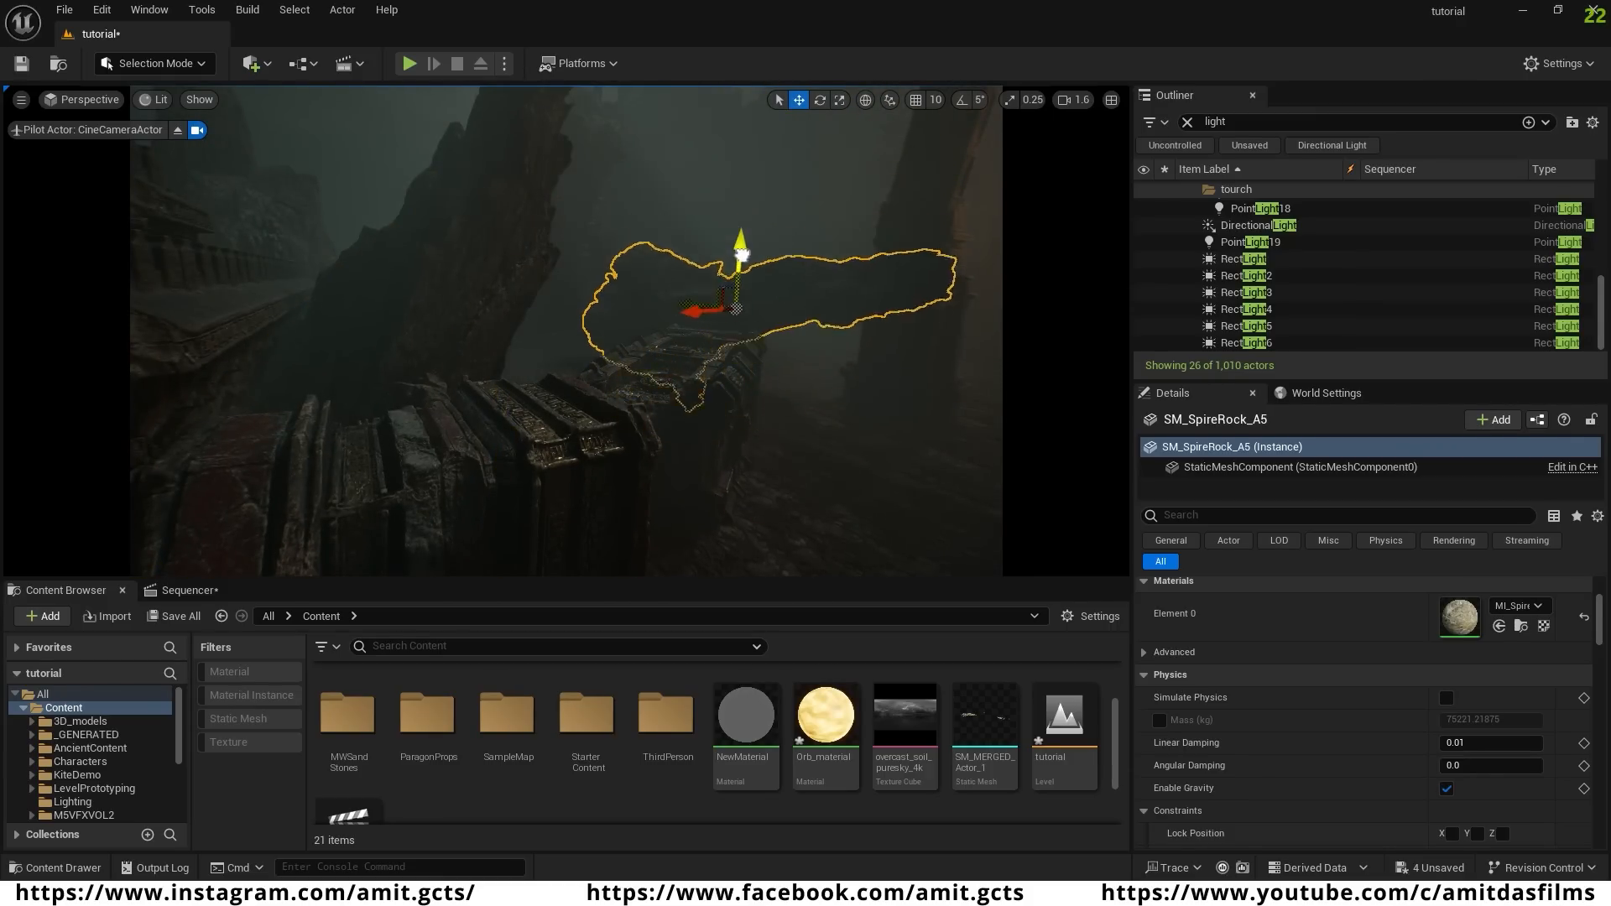
left_click_drag(738, 260, 738, 329)
right_click_drag(777, 526, 973, 504)
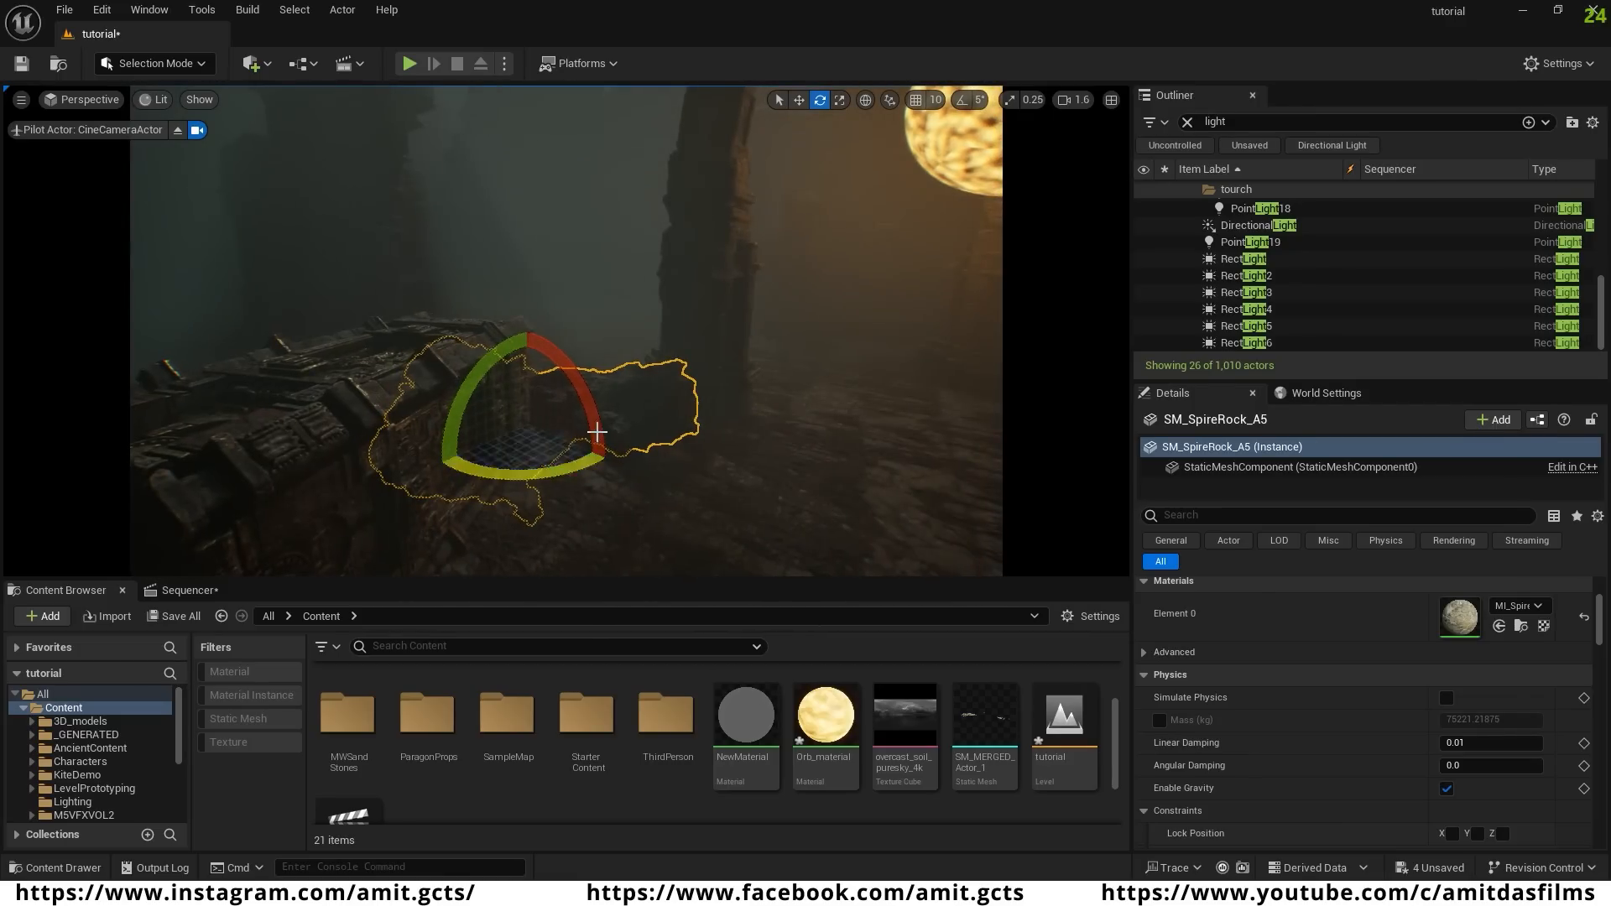
- Copy the spire rock, turn the copy upright and position it beside the pillar near the glowing orb
left_click_drag(595, 441, 663, 286, "alt")
key("w")
right_click_drag(662, 454, 781, 431)
key("e")
mouse_move(638, 338)
left_mouse_down()
mouse_move(587, 337)
mouse_move(658, 337)
left_mouse_up()
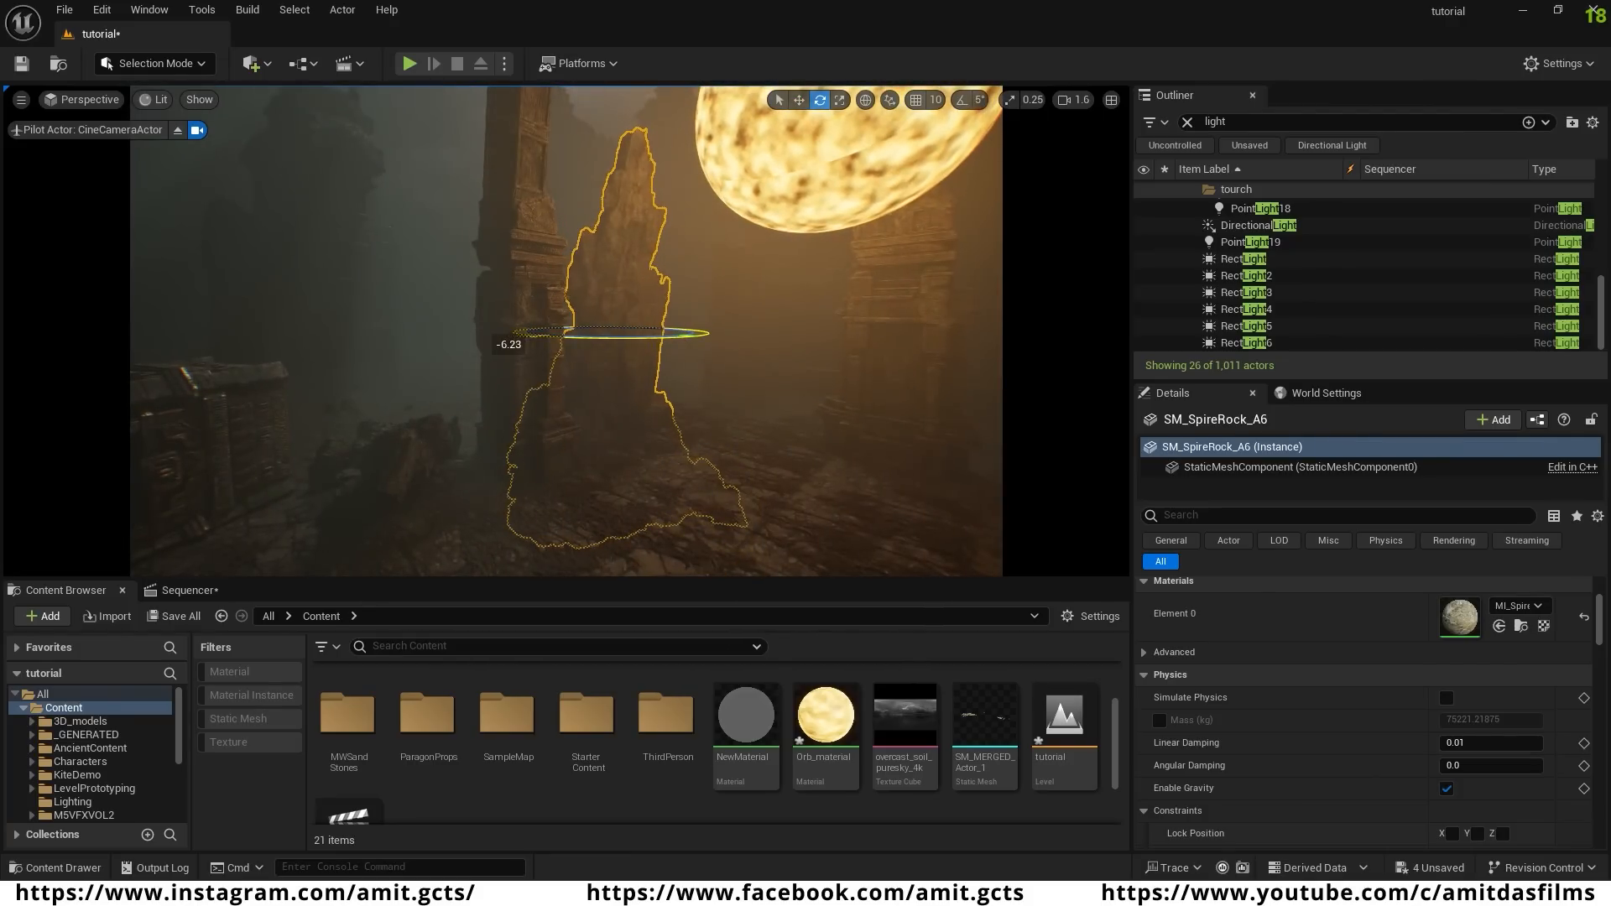
key("w")
left_click_drag(611, 281, 763, 360)
key("e")
key("w")
- Duplicate the upright spire rock across the path to stand against the opposite pillar
right_click_drag(762, 360, 826, 377)
left_click_drag(522, 306, 762, 337, "alt")
left_click_drag(849, 363, 873, 387, "alt")
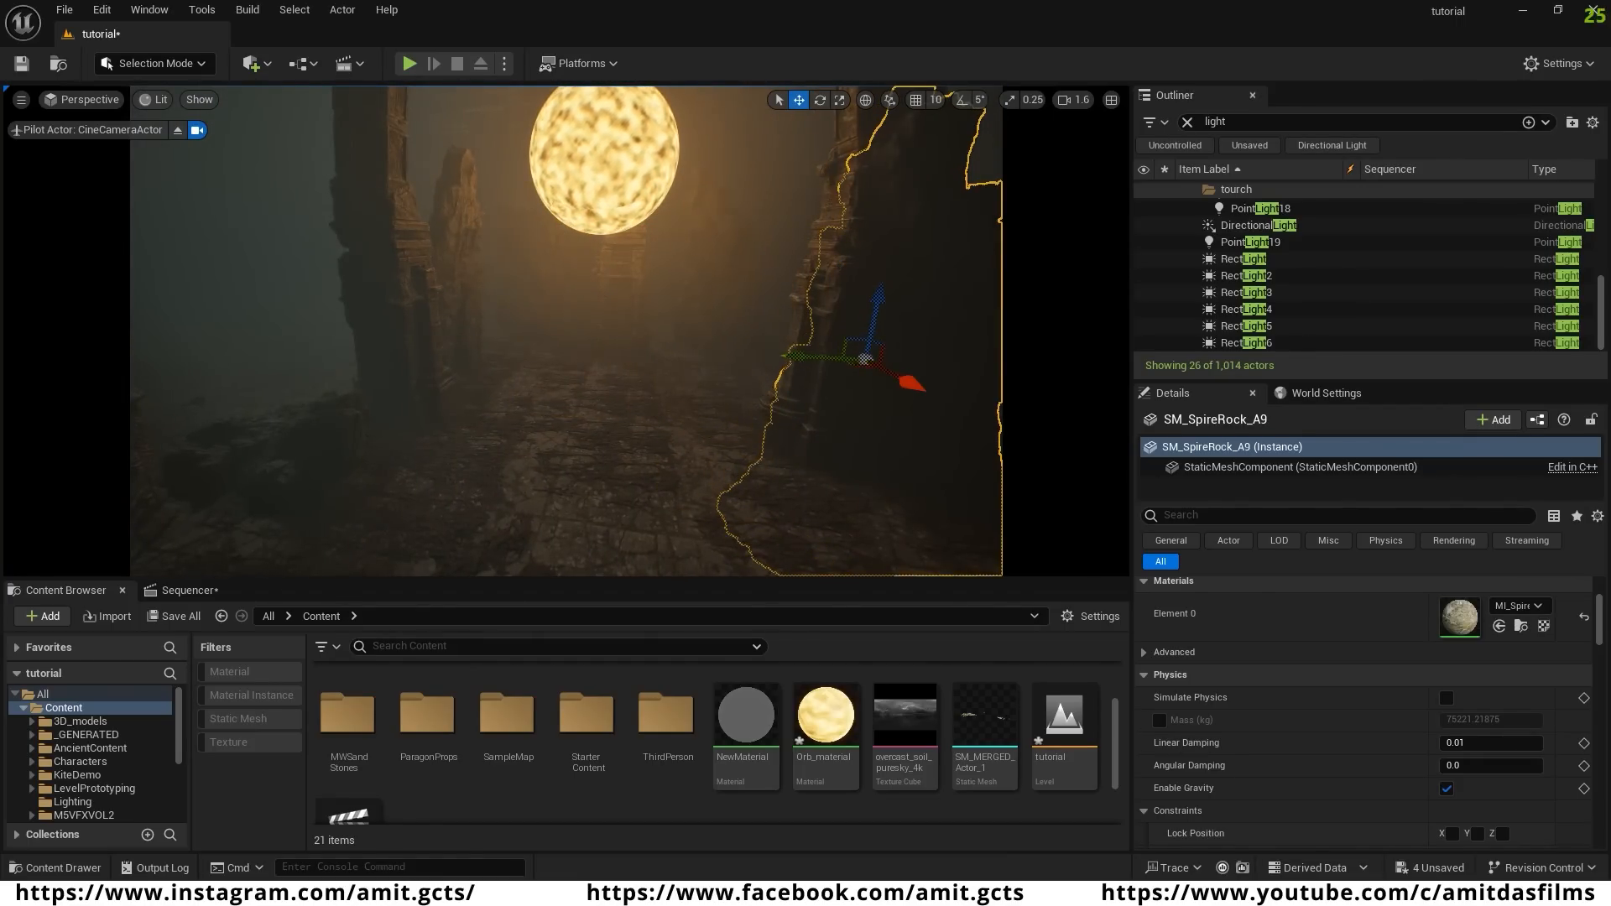
right_click_drag(873, 388, 948, 419)
- Make another spire rock copy, then rescale, rotate and reposition it near the pillars
left_click_drag(643, 300, 538, 315, "alt")
key("r")
right_click_drag(551, 435, 551, 310)
key("e")
left_click_drag(491, 189, 543, 266)
key("w")
left_click_drag(472, 336, 502, 333)
- Duplicate the spire rock again and vary its rotation and position along the side of the path
left_click_drag(602, 348, 727, 399, "alt")
key("e")
key("w")
left_click_drag(576, 381, 710, 352)
mouse_move(801, 382)
left_mouse_down()
mouse_move(771, 359)
mouse_move(824, 396)
left_mouse_up()
key("e")
left_click_drag(714, 391, 787, 344)
key("w")
left_click_drag(880, 368, 831, 334)
- Copy a smaller spire rock over to the base of the carved pillar and adjust its placement
right_click_drag(831, 352, 651, 363)
left_click(836, 424)
left_click_drag(810, 398, 353, 381, "alt")
key("e")
key("w")
left_click_drag(317, 327, 285, 324)
mouse_move(363, 273)
right_mouse_down()
mouse_move(210, 274)
mouse_move(363, 274)
right_mouse_up()
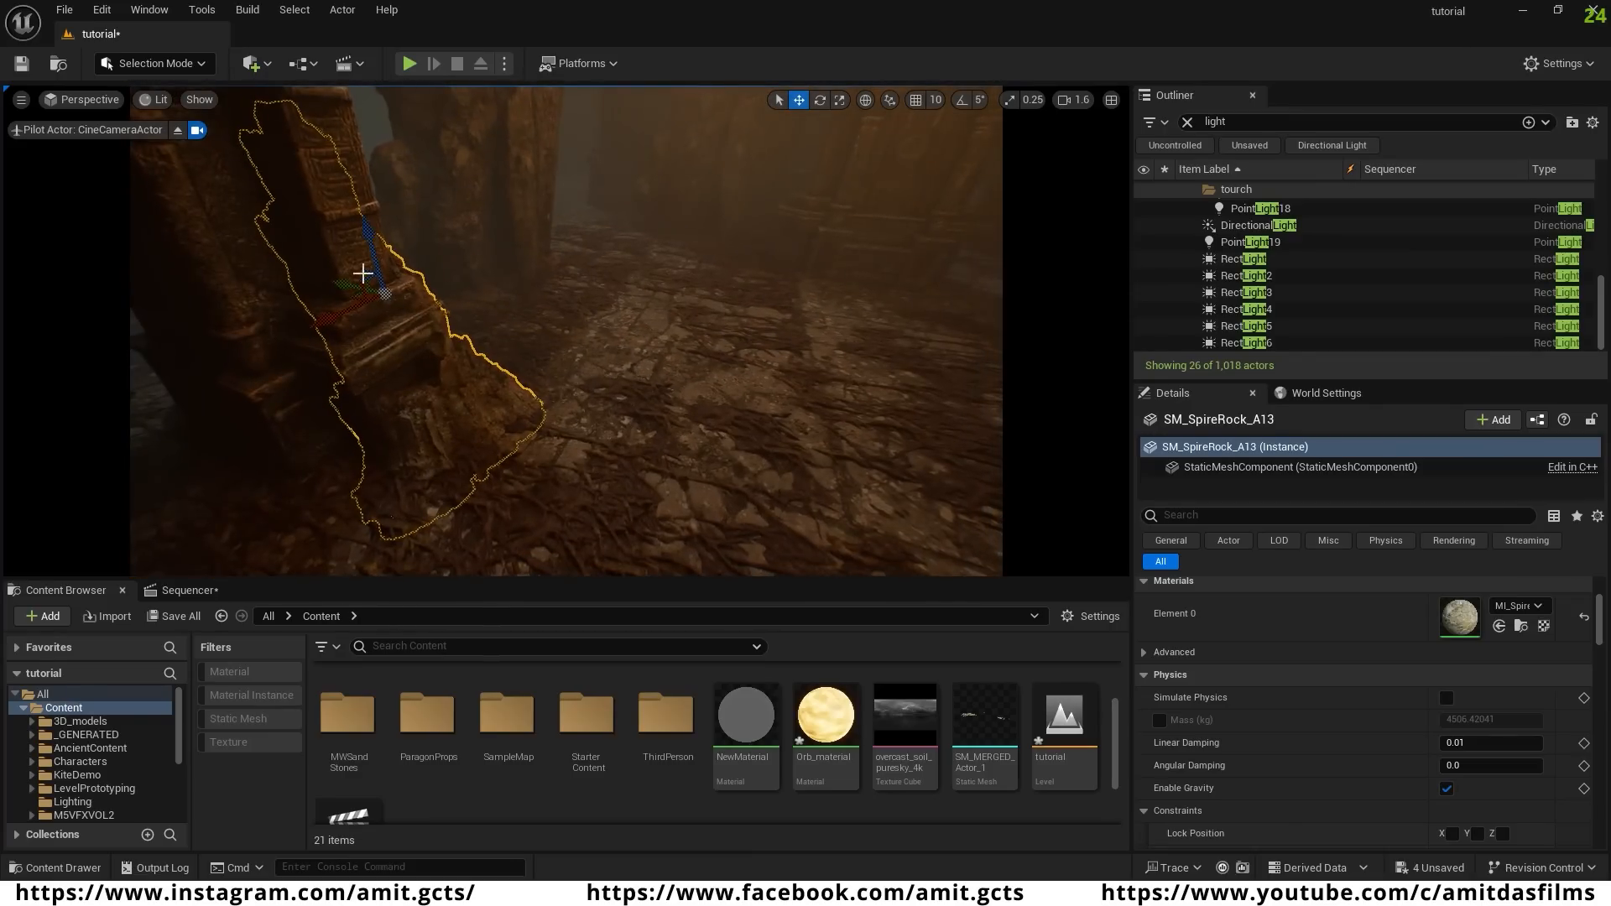
- Add further spire rock copies around the foot of the carved pillar and rotate them for variation
left_click_drag(344, 323, 236, 374, "alt")
right_click_drag(378, 336, 244, 336)
key("e")
left_click_drag(446, 321, 647, 417)
right_click_drag(647, 417, 475, 350)
key("w")
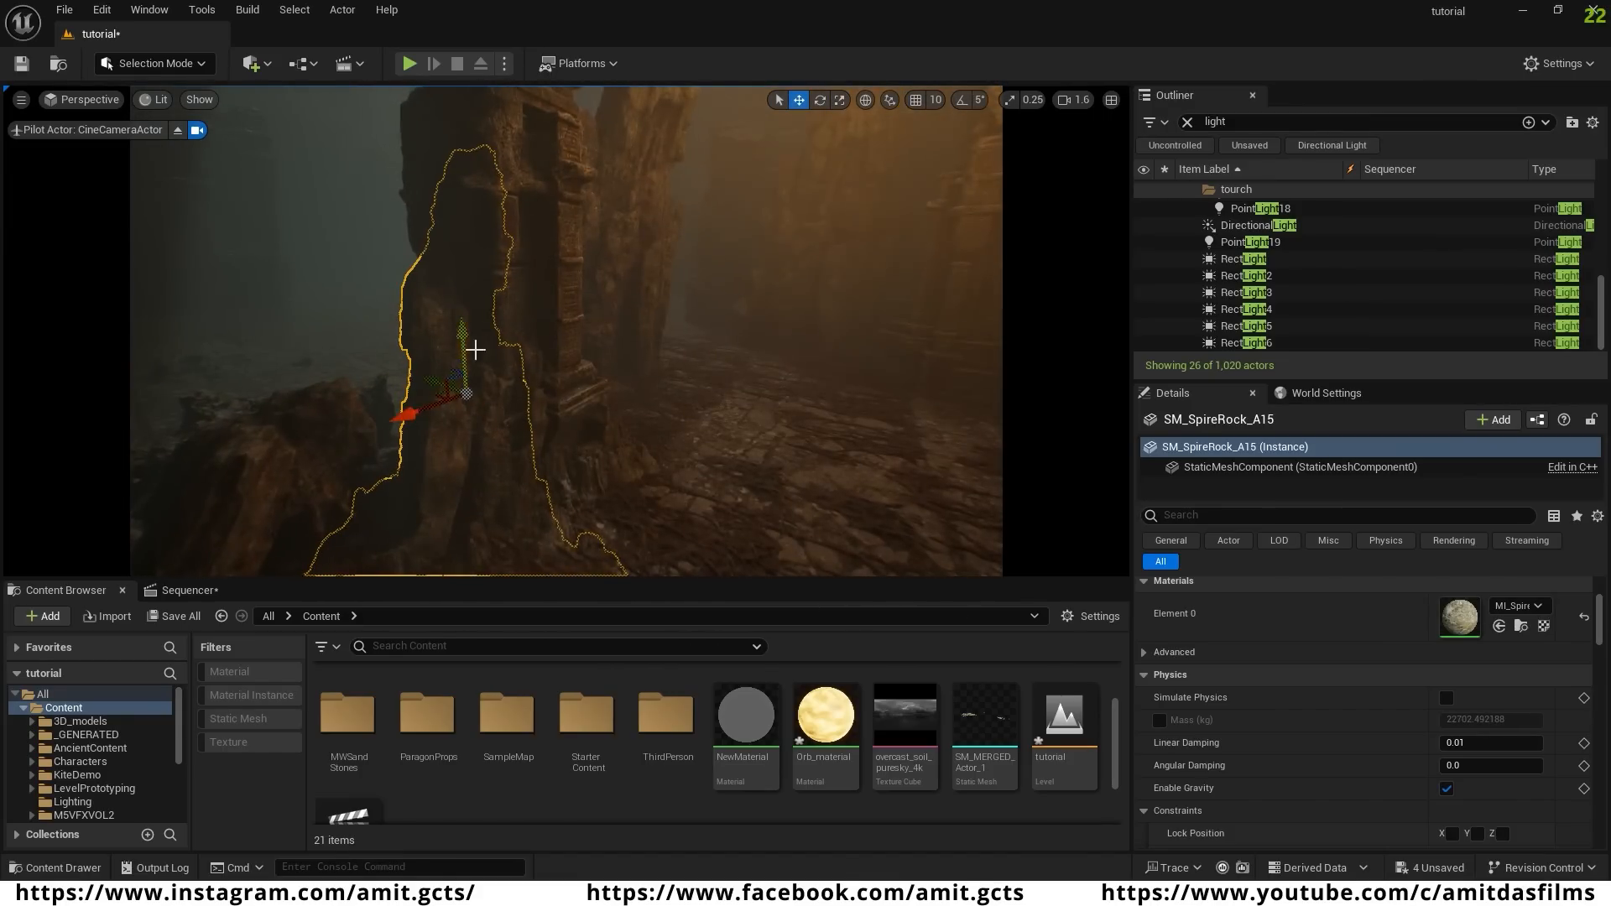
- Place two more spire rock copies around the farther carved pillar and shift them into position
left_click_drag(754, 314, 797, 324)
right_click_drag(797, 323, 579, 330)
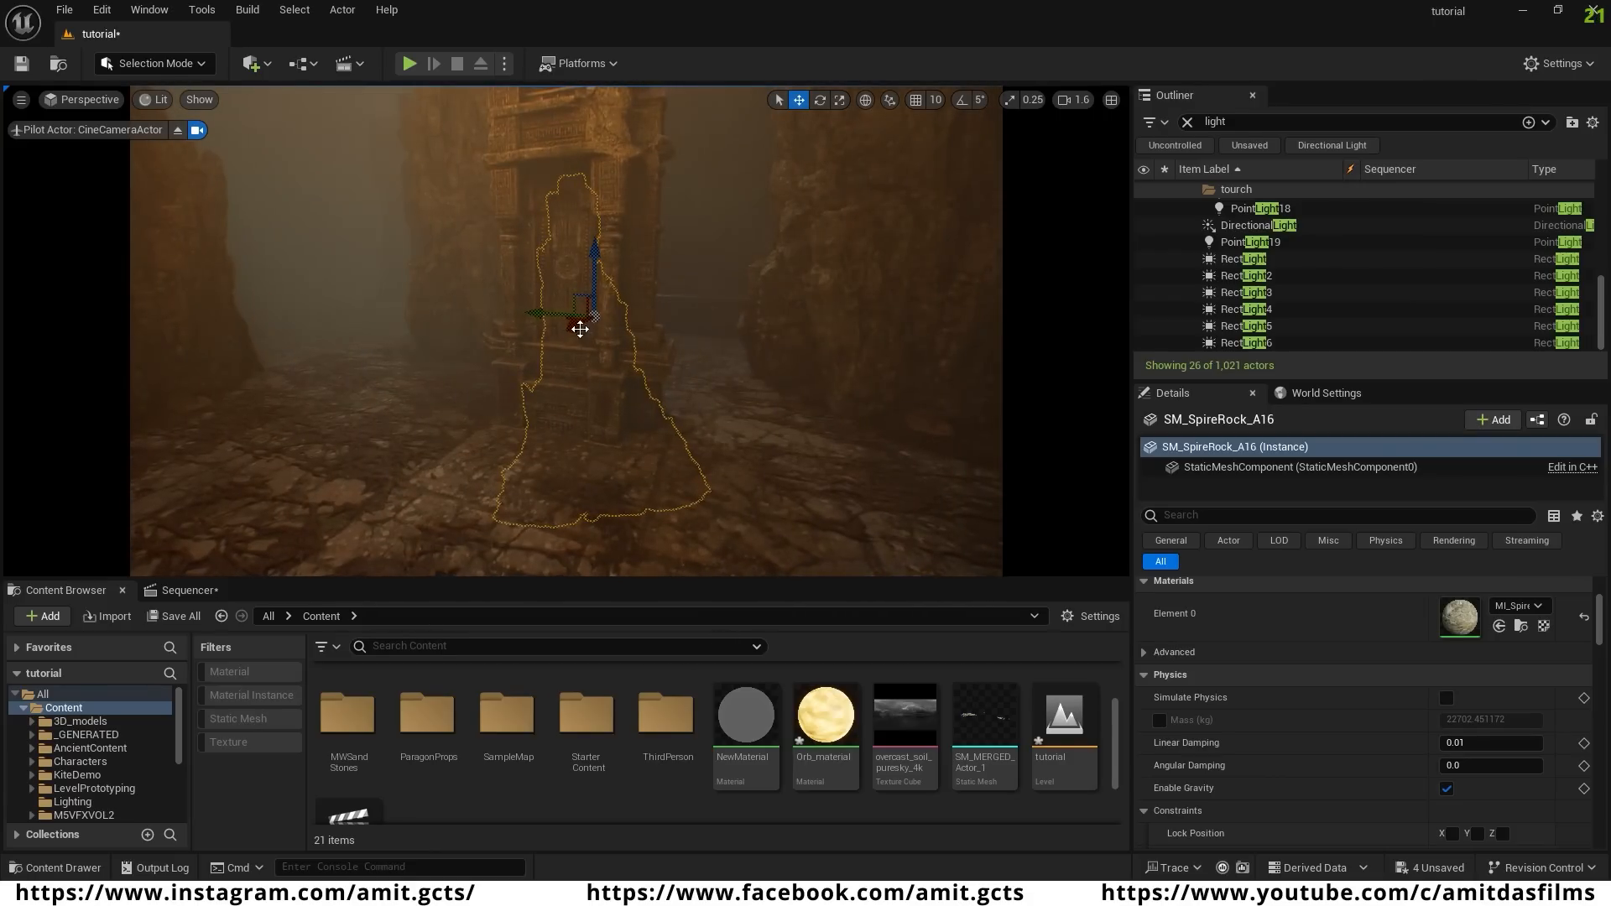
left_click_drag(580, 330, 823, 377)
key("e")
key("w")
key("e")
key("w")
left_click_drag(660, 353, 571, 351)
right_click_drag(572, 352, 550, 392)
key("s")
key("s")
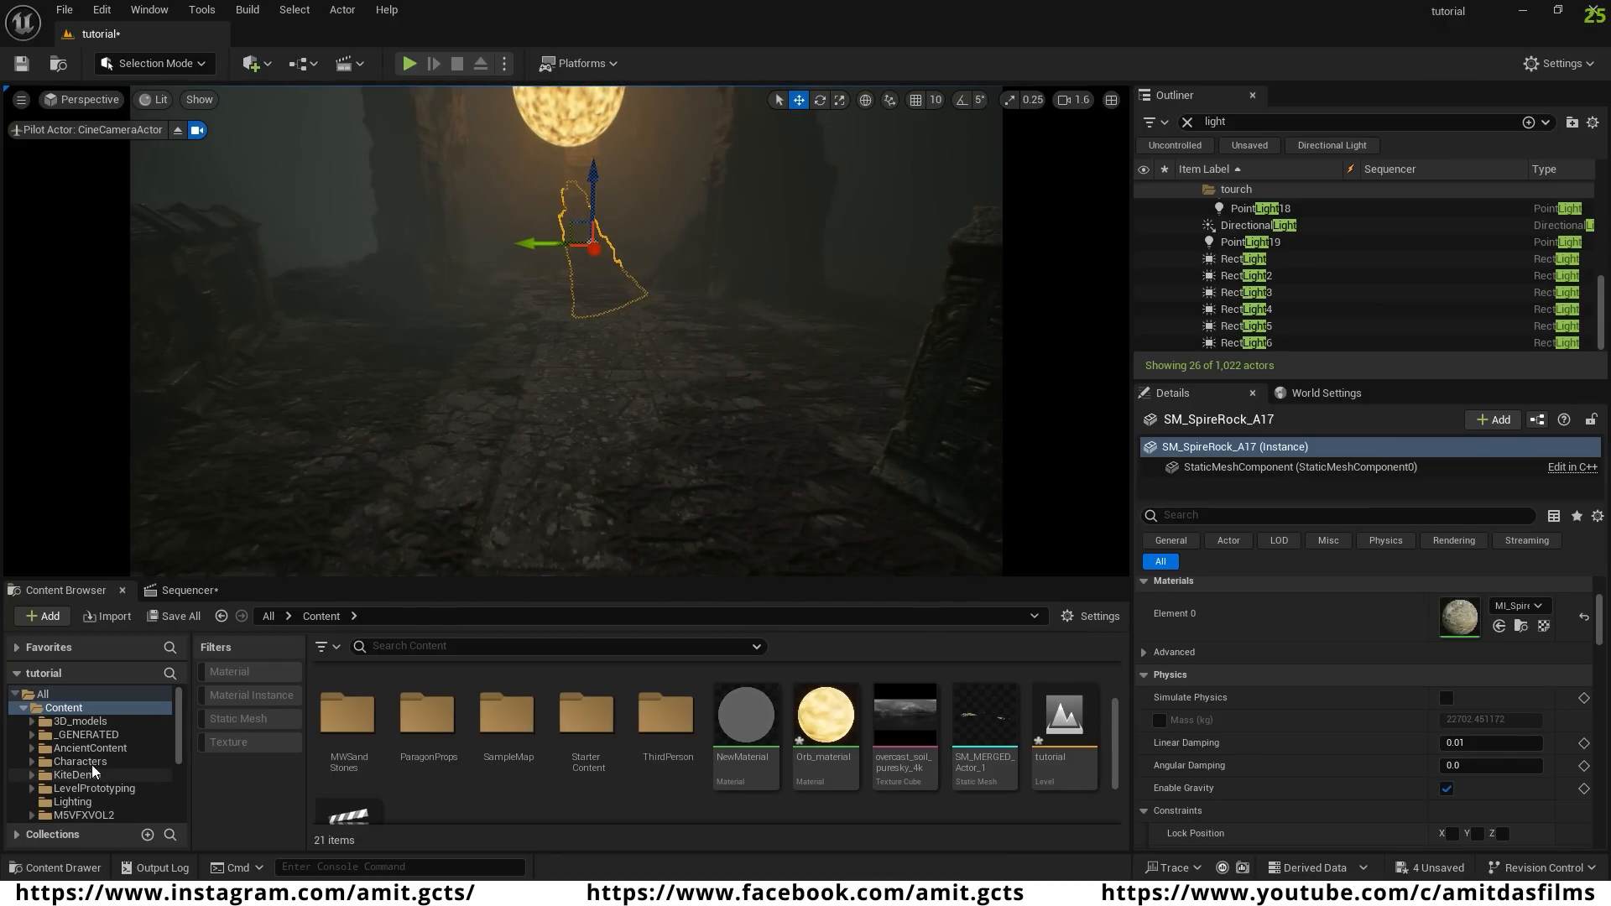
- Open the Megascans 3D_Assets folder and filter its contents to static meshes
scroll(94, 772, "down", 5)
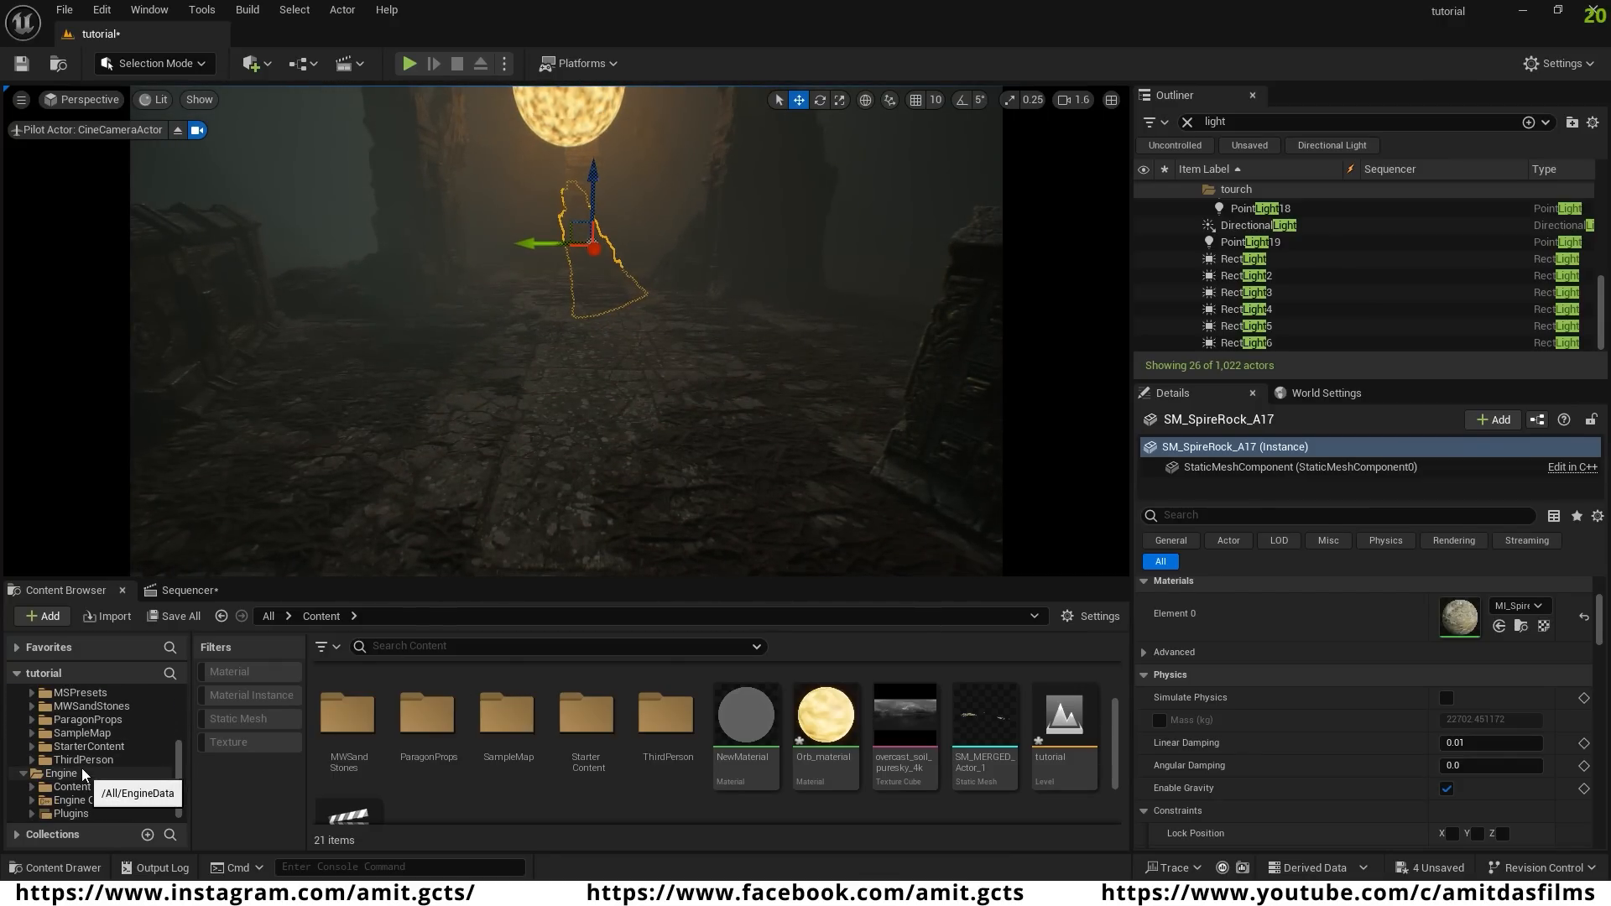
scroll(85, 764, "up", 1)
left_click(97, 710)
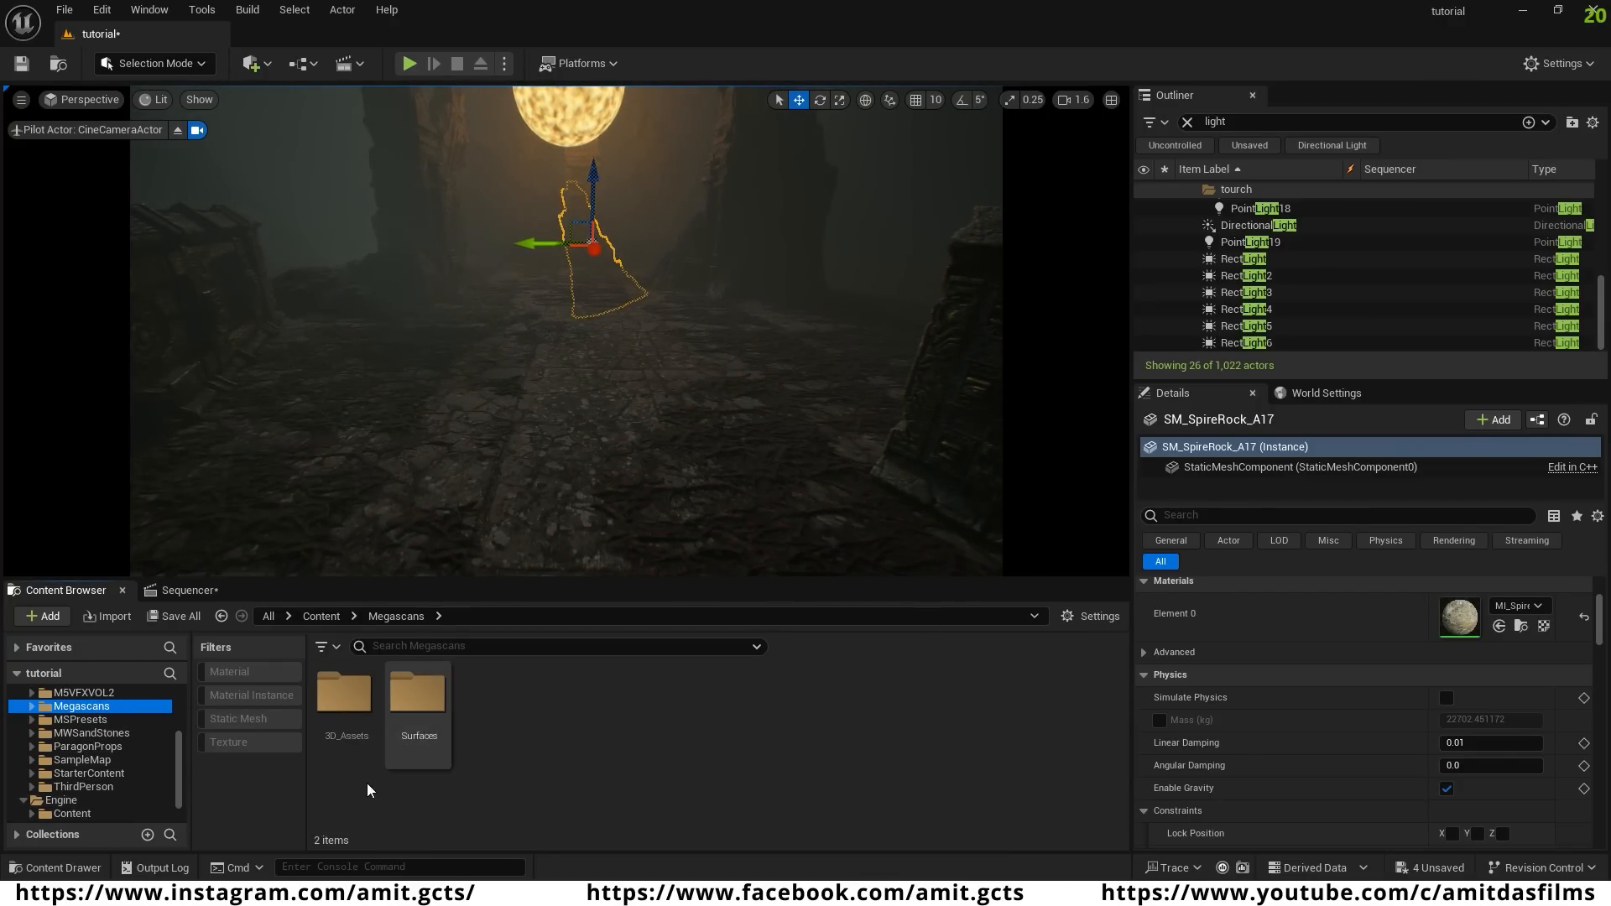
double_click(356, 691)
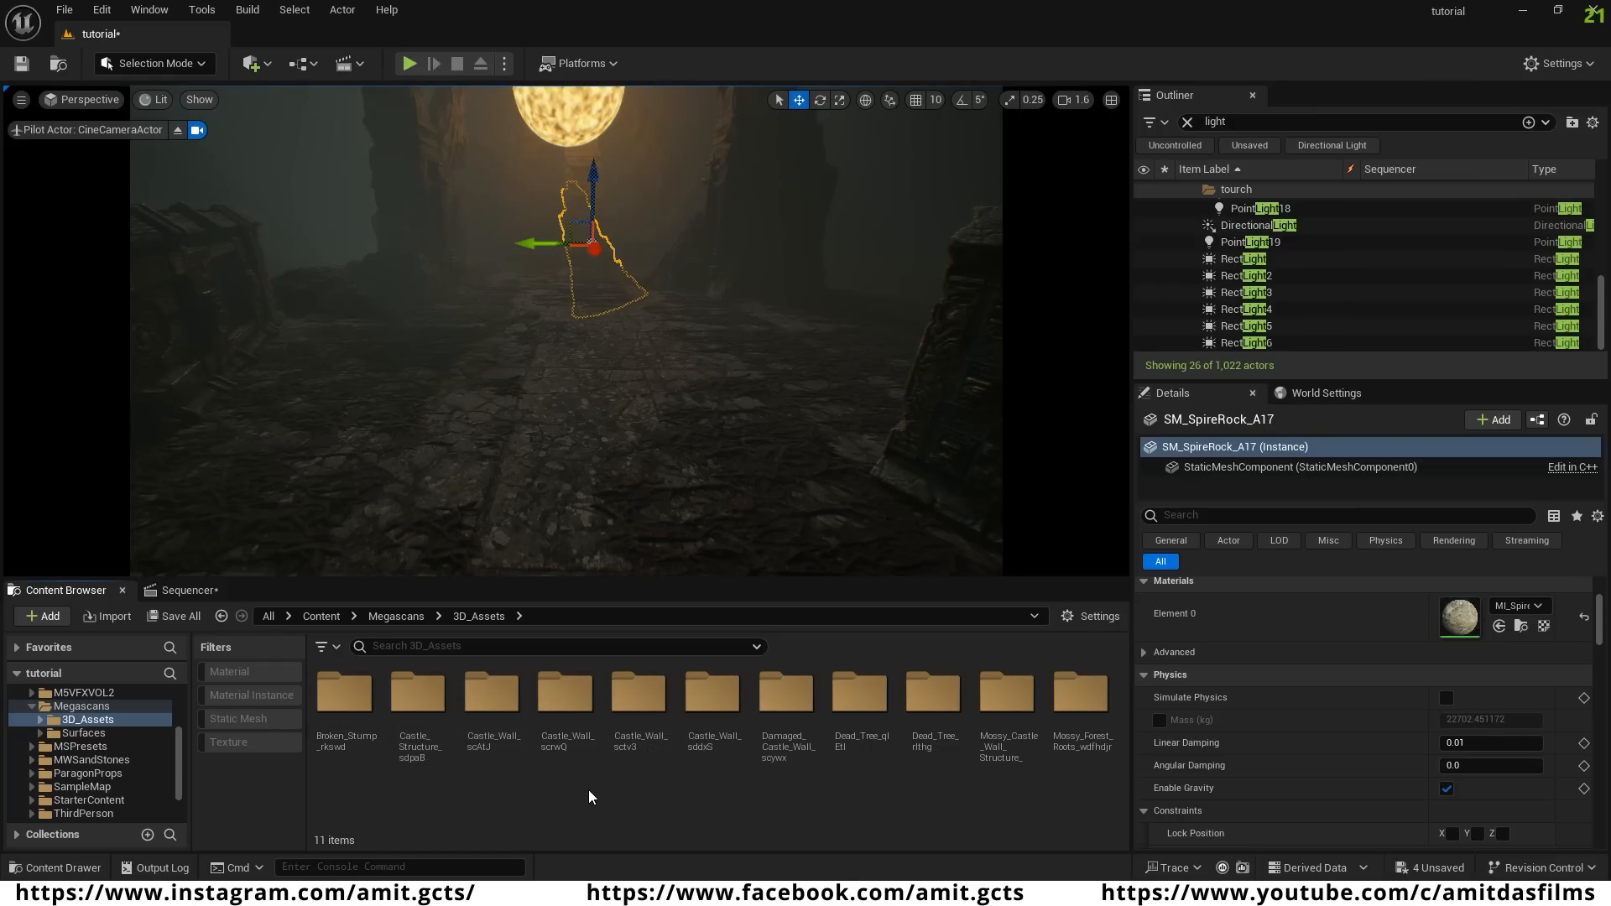
left_click(245, 718)
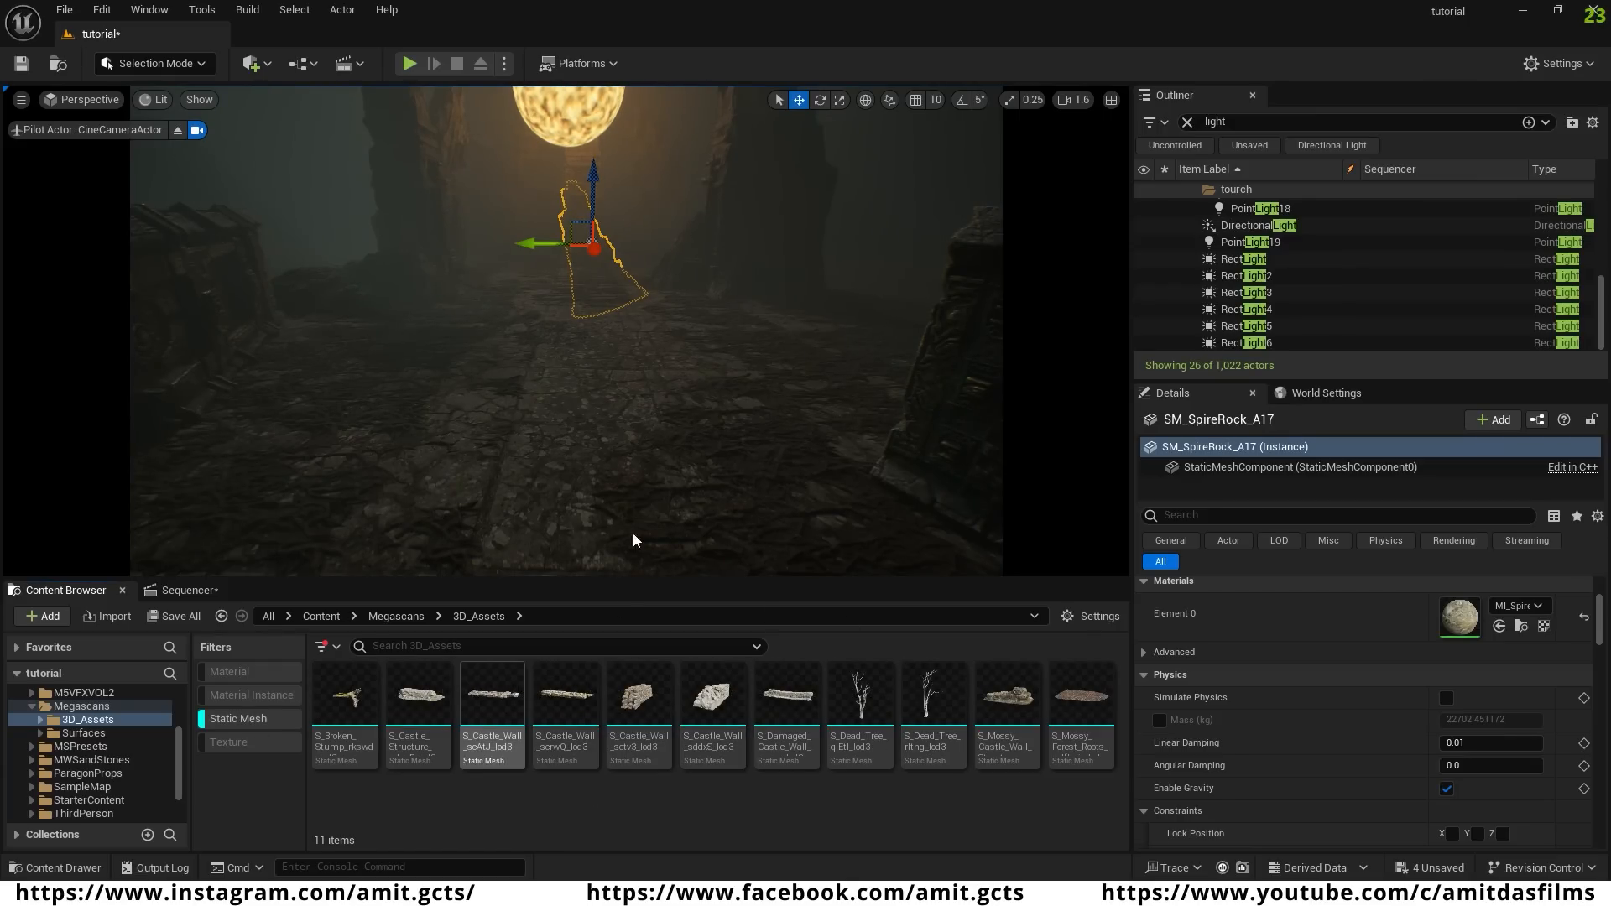
- Place two Megascans castle wall pieces on the path, the second being S_Castle_Wall_sddxS_lod3, and undo the last change
mouse_move(634, 541)
right_mouse_down()
mouse_move(585, 532)
mouse_move(609, 512)
mouse_move(645, 529)
mouse_move(619, 555)
right_mouse_up()
left_click_drag(643, 699, 644, 364)
key("w")
left_click_drag(713, 697, 738, 493)
key("e")
key("ctrl+z")
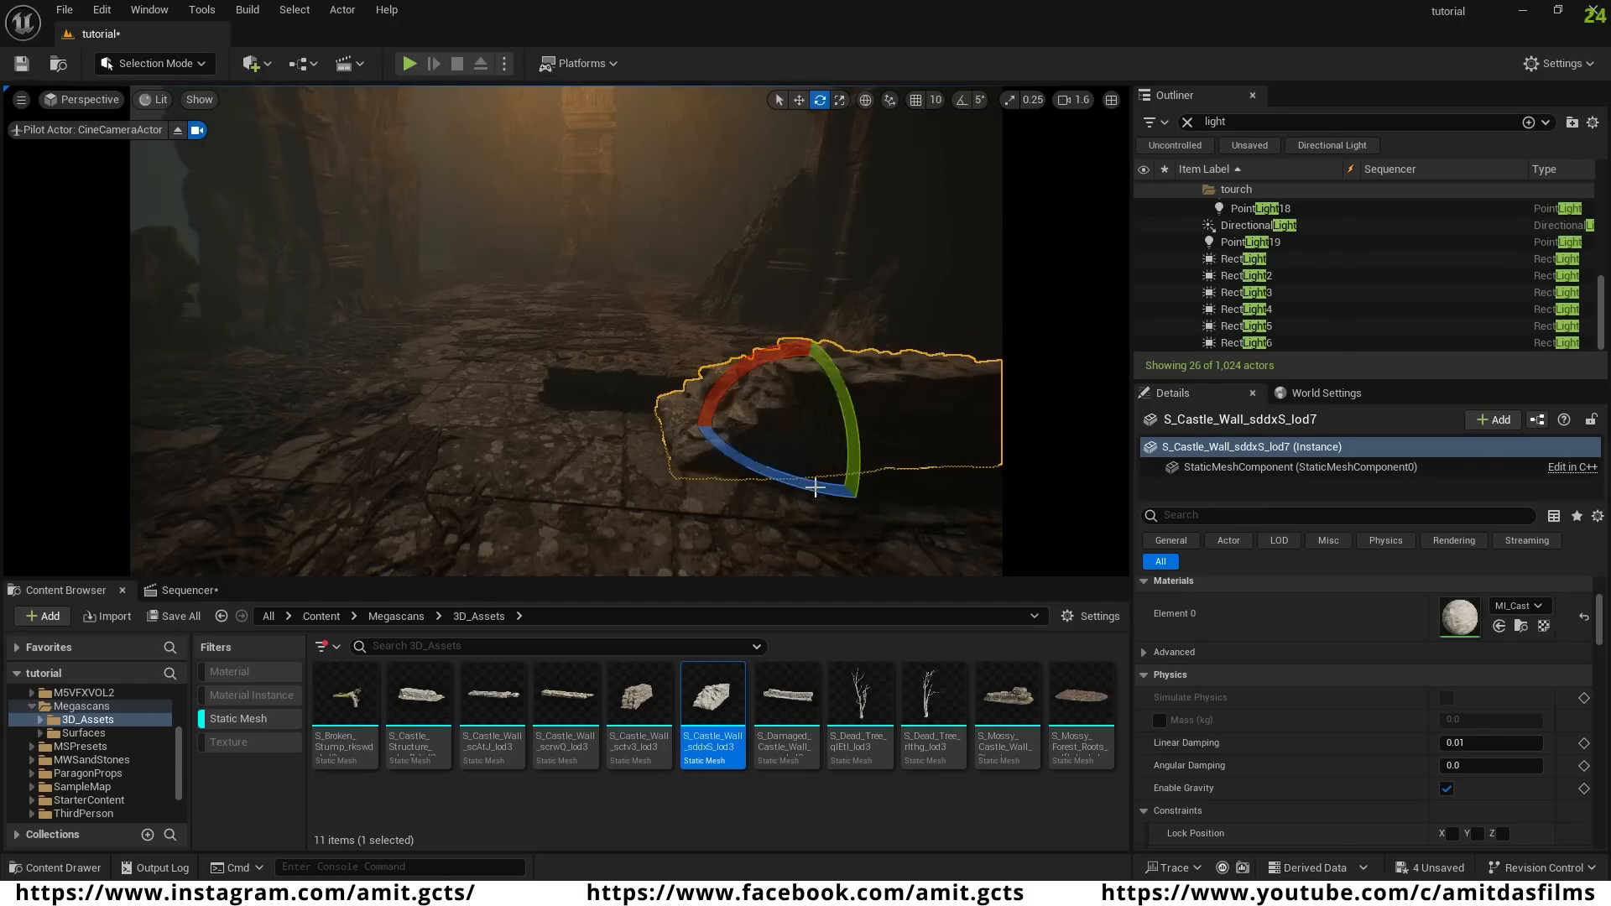
- Lower the second castle wall piece into the ground and shift it to the right side of the path
key("w")
left_click_drag(801, 378, 796, 406)
left_click_drag(732, 455, 838, 446)
right_click_drag(839, 447, 890, 446)
left_click_drag(850, 470, 776, 409)
right_click_drag(777, 410, 615, 455)
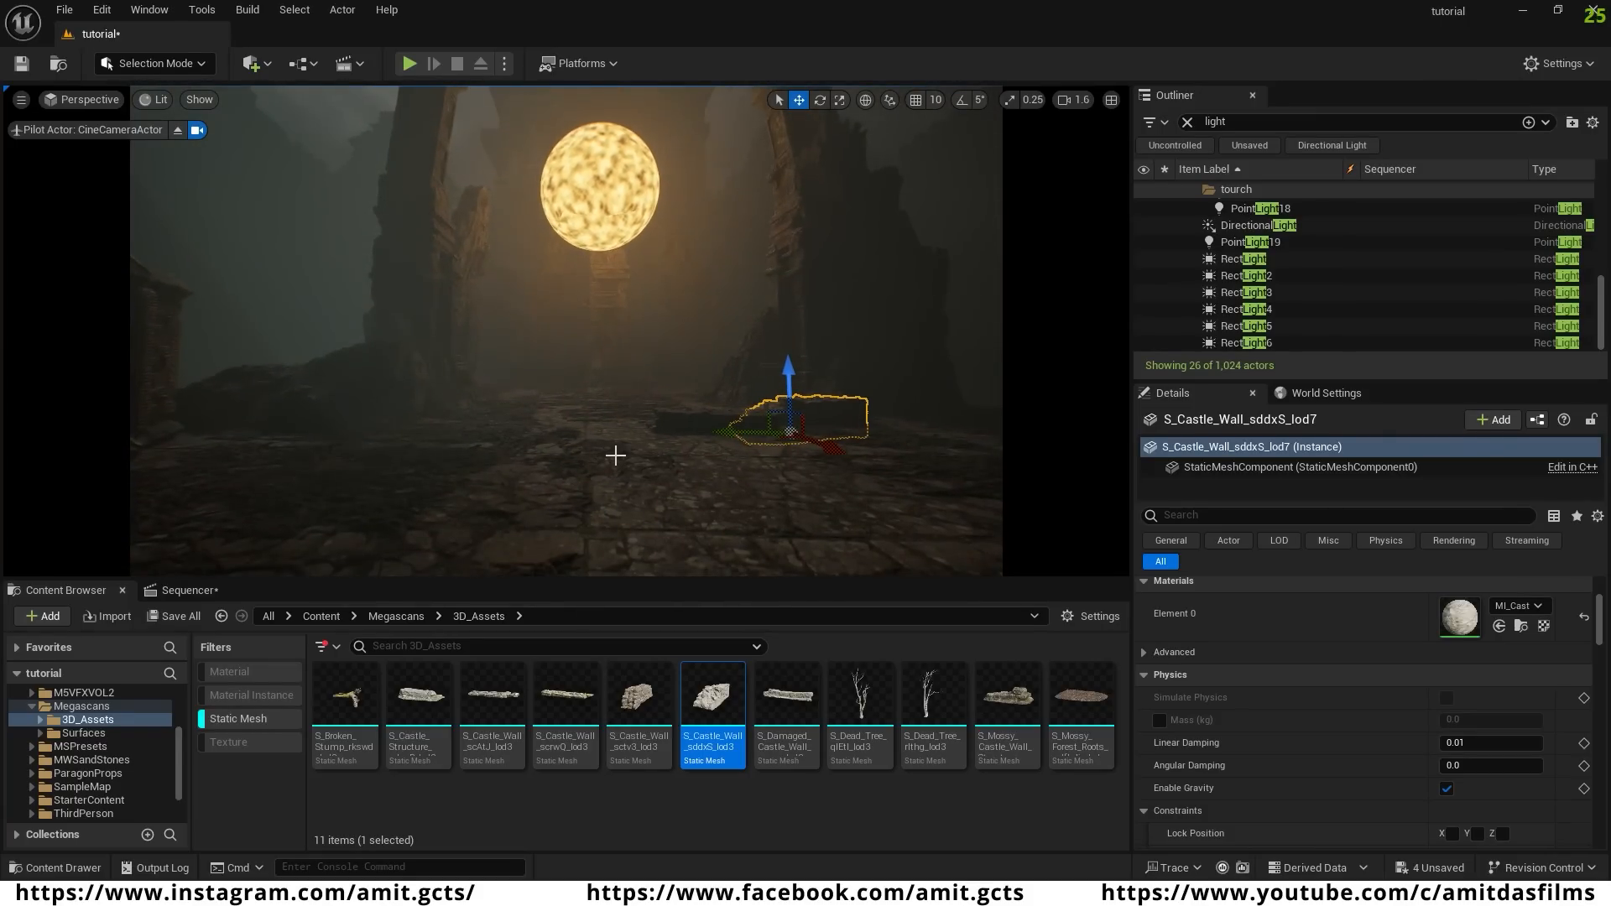
- Place S_Dead_Tree_rlthg_lod3 behind the castle wall piece, rotate it about its vertical axis and lower it slightly
left_click(930, 700)
left_click_drag(930, 701, 807, 396)
right_click_drag(807, 396, 586, 461)
key("e")
left_click_drag(586, 471, 541, 466)
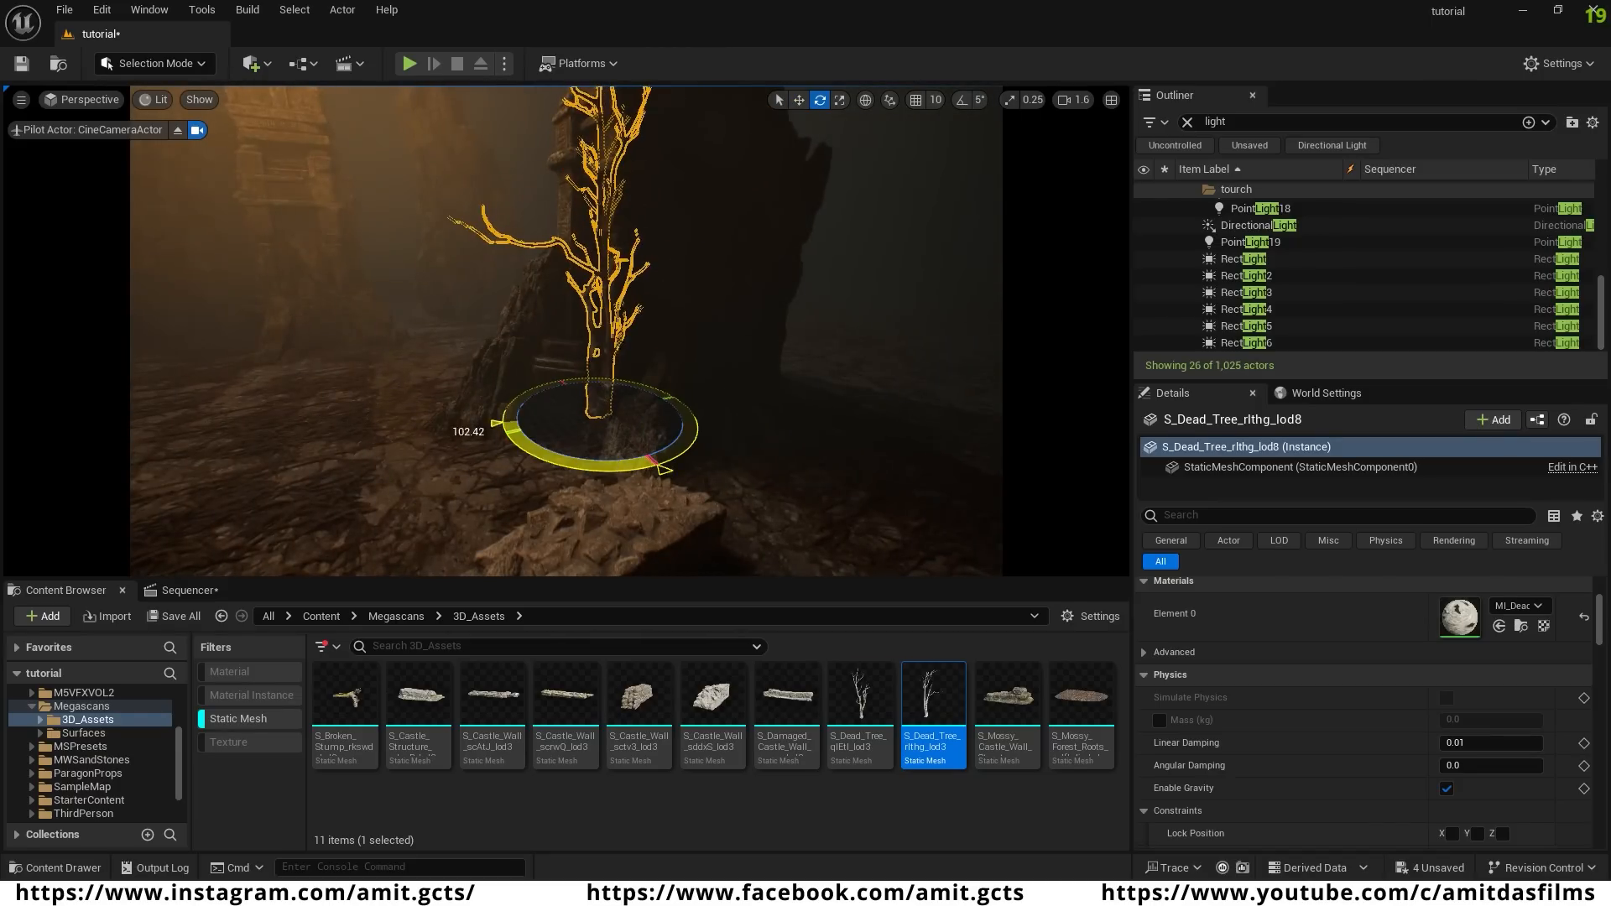
key("w")
mouse_move(591, 387)
left_mouse_down()
mouse_move(590, 449)
mouse_move(590, 407)
left_mouse_up()
- Duplicate the dead tree in front of the original and tip the copy over so it lies on the ground
left_click_drag(625, 496, 697, 566, "alt")
right_click_drag(619, 486, 622, 439)
key("e")
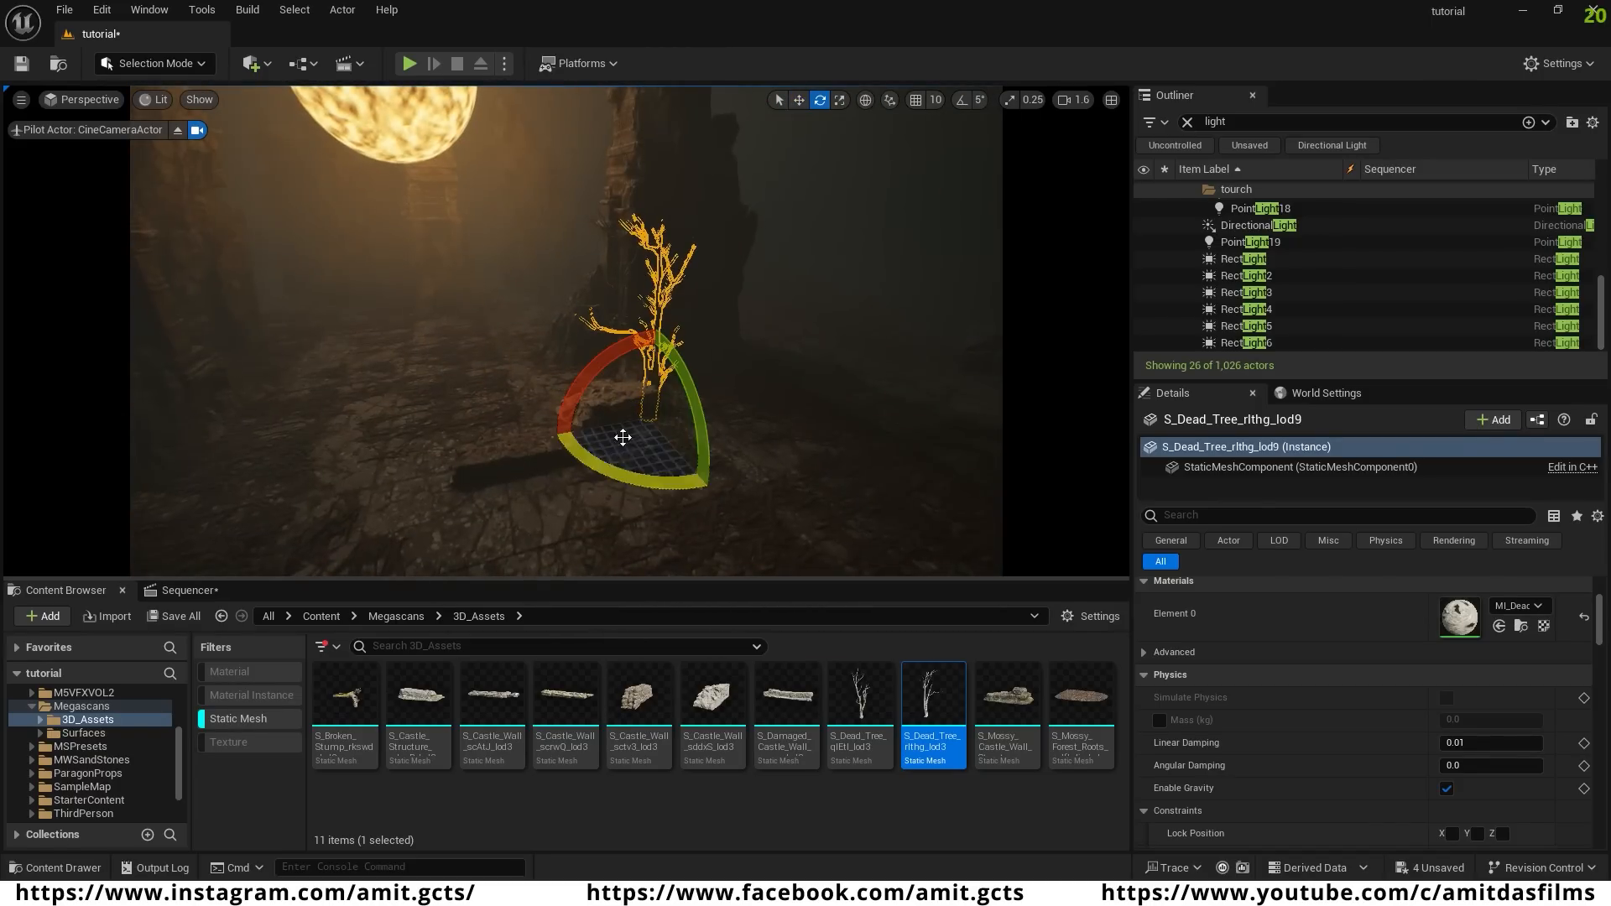
left_click_drag(622, 474, 470, 407)
left_click_drag(587, 367, 534, 424)
key("w")
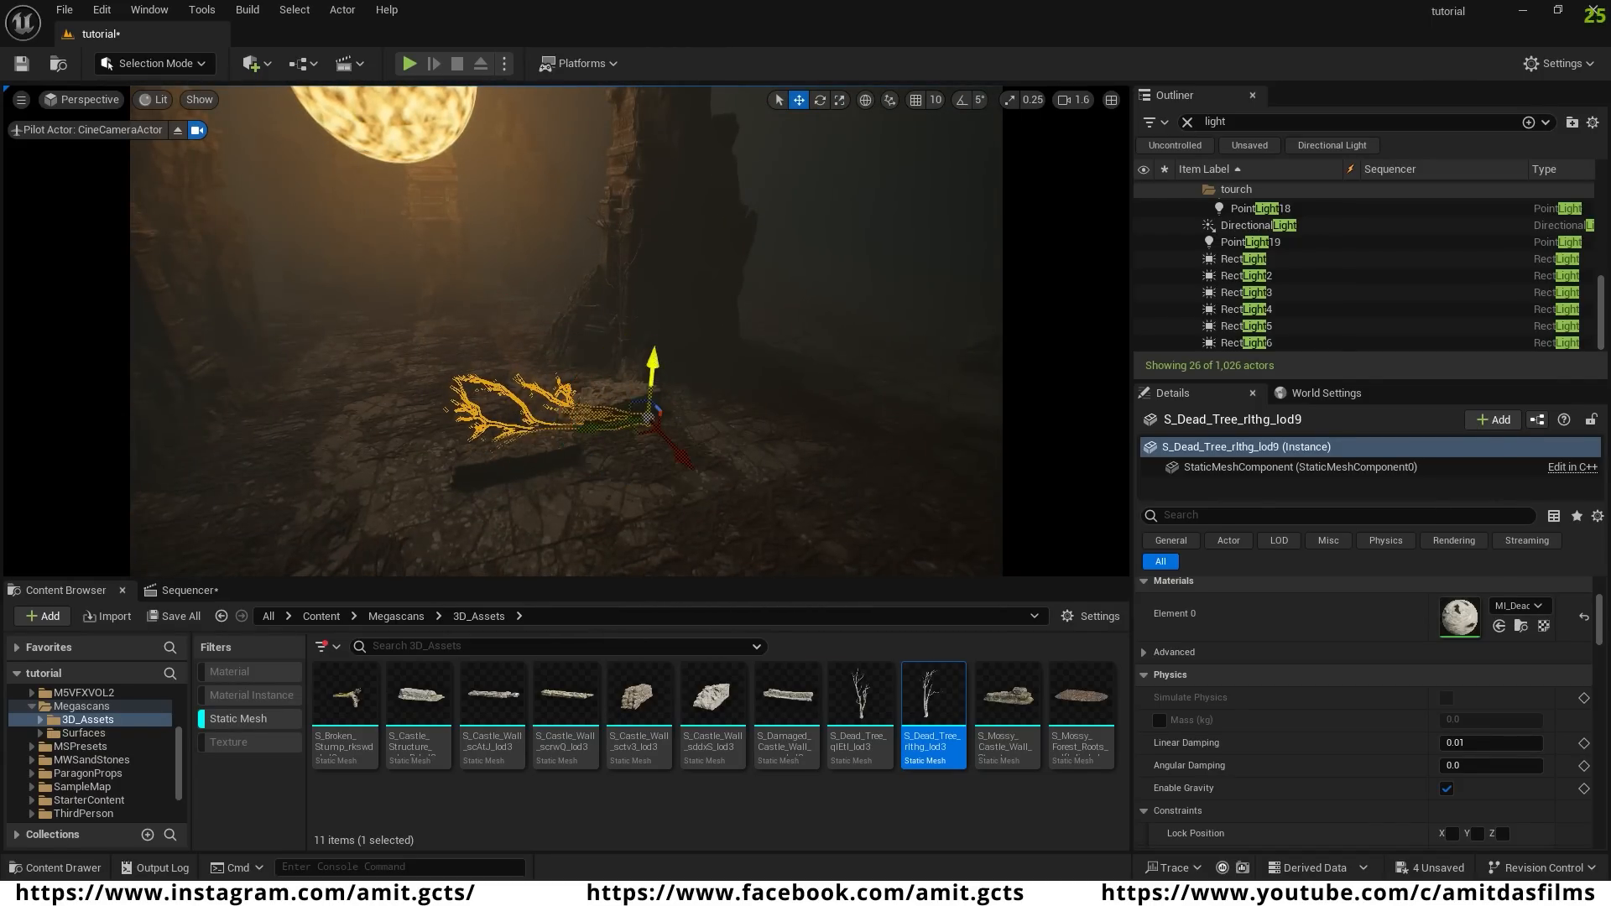
- Place S_Dead_Tree_qlEtl_lod3 at the foot of the pillar on the left side of the path
right_click_drag(558, 513, 454, 512)
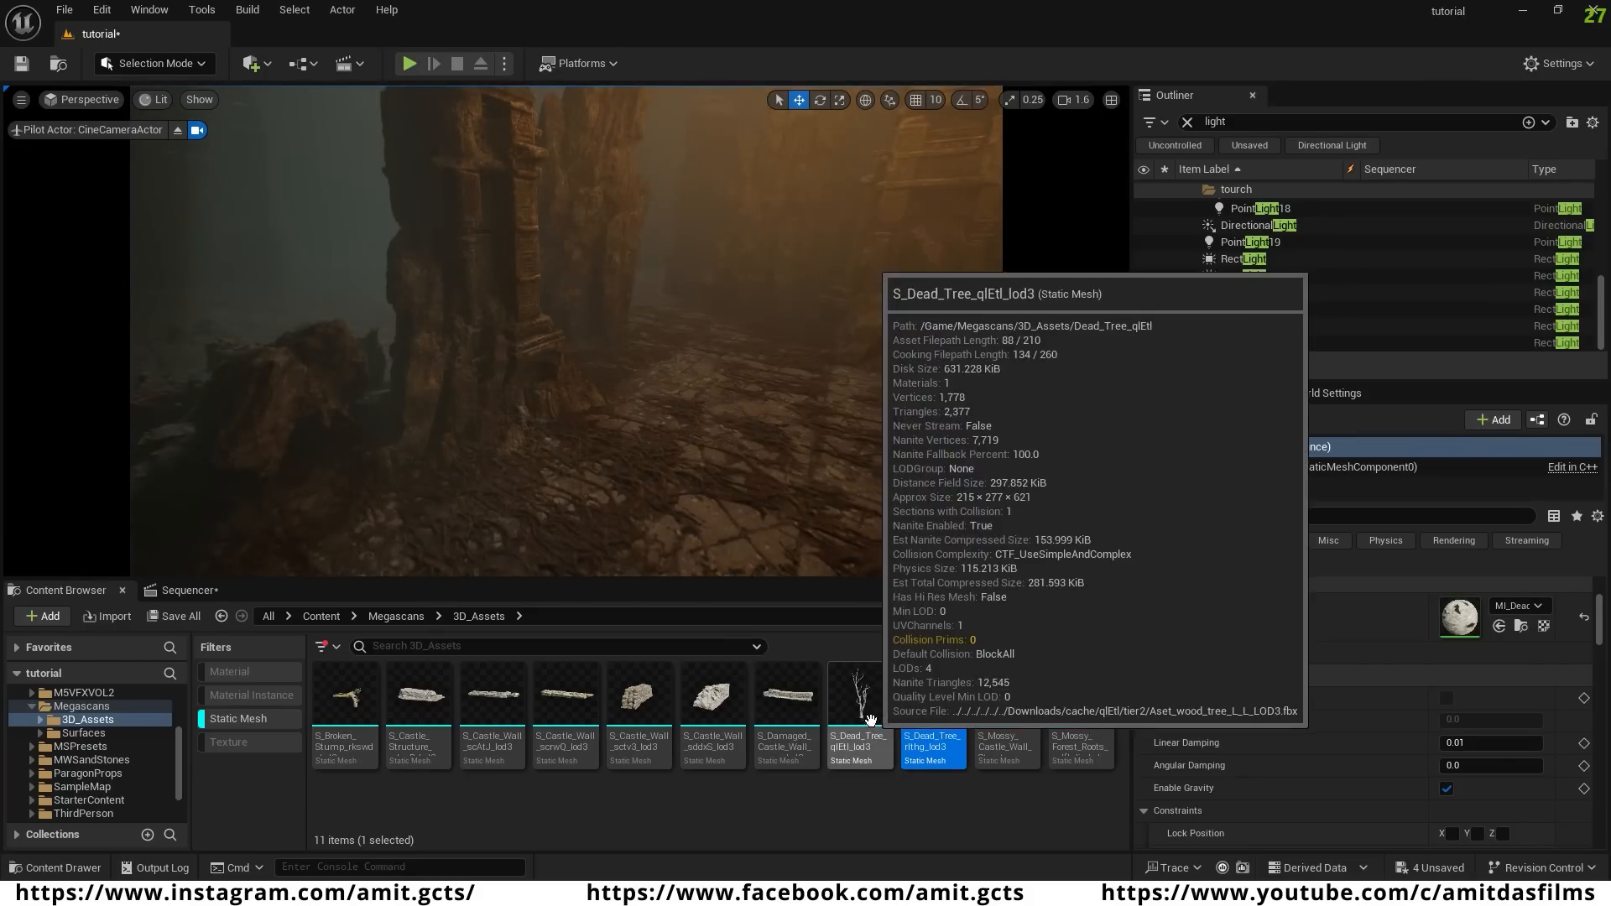
left_click_drag(865, 709, 663, 401)
key("e")
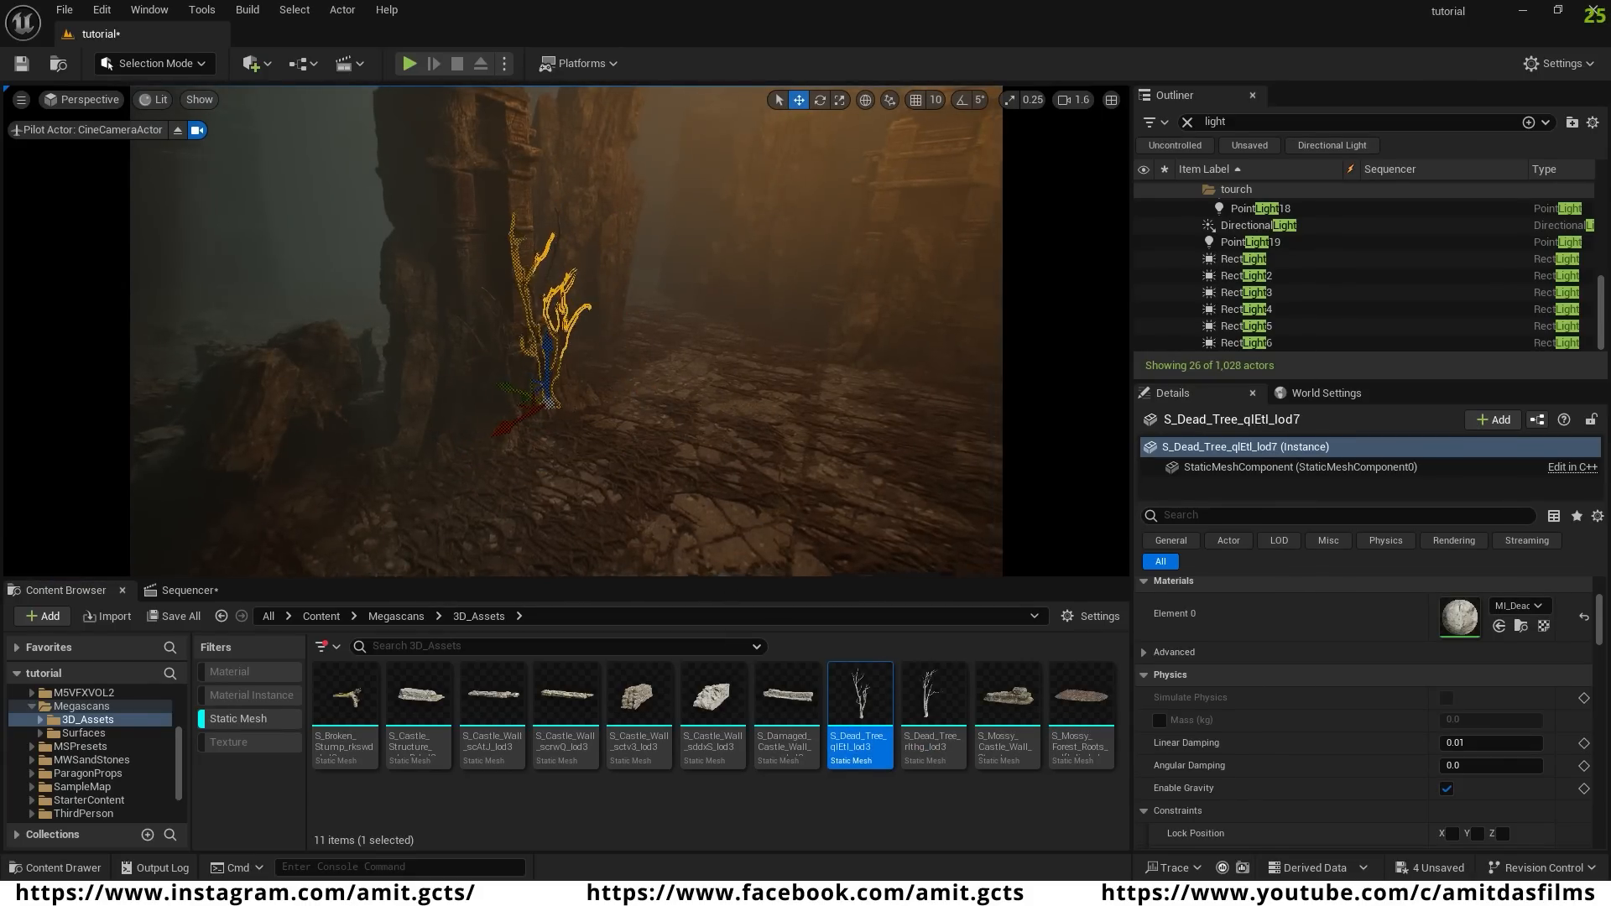
- Place the S_Castle_Structure_sdpaB mesh on the ground along the left side of the path
right_click_drag(508, 394, 652, 505)
left_click_drag(419, 696, 324, 418)
key("r")
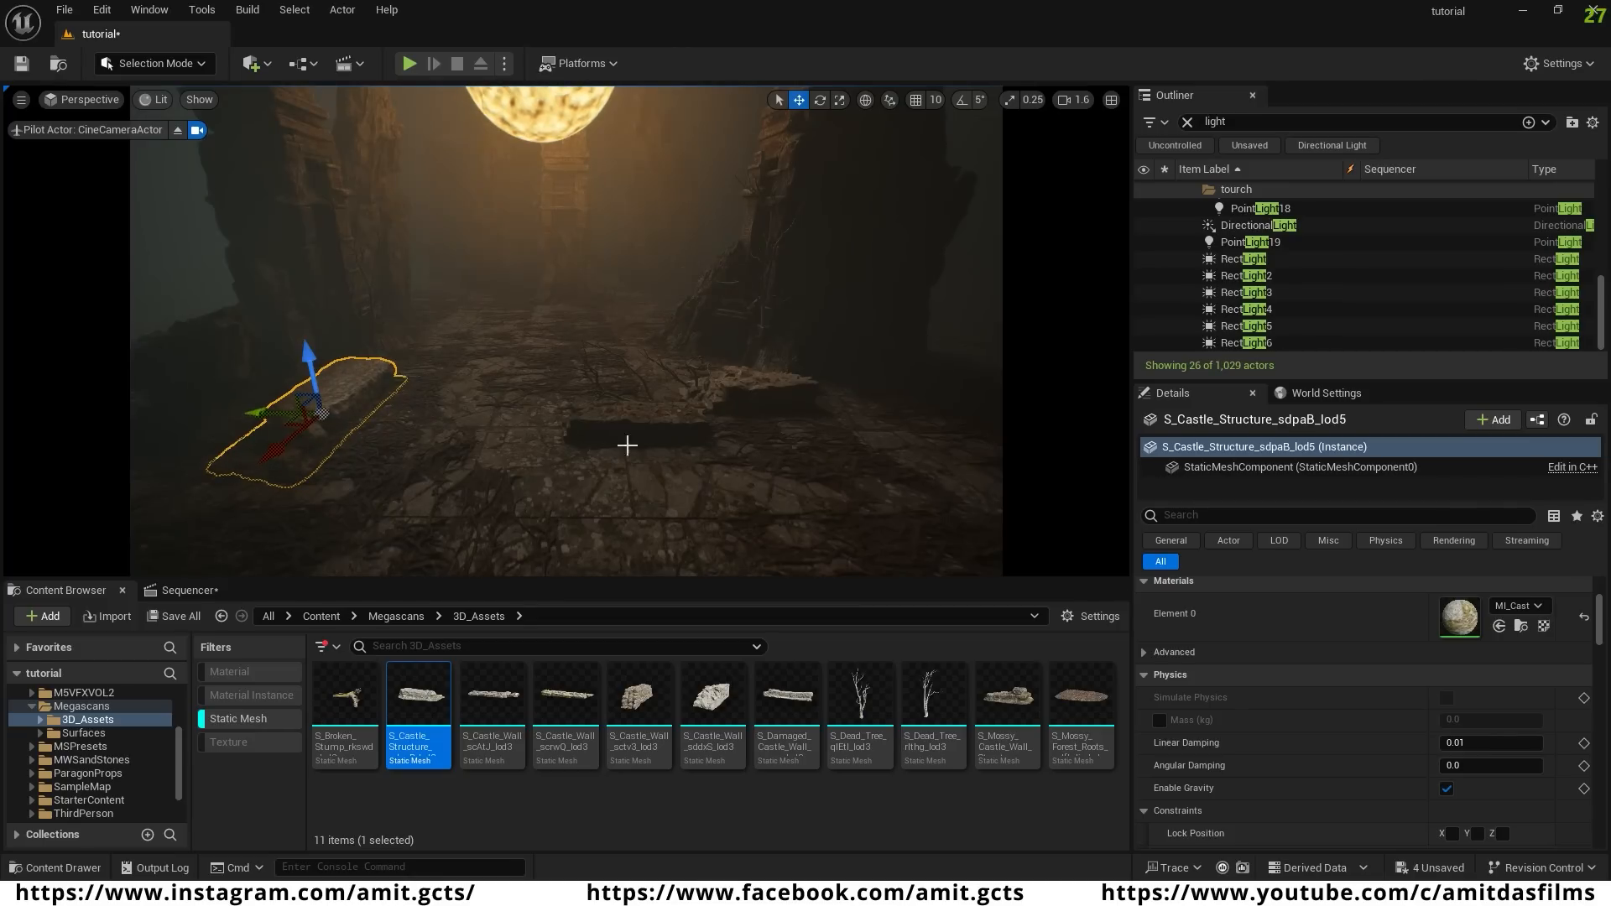
- Adjust the height of the mossy root patch in the foreground and duplicate a patch beside the castle wall rubble
left_click(789, 473)
left_click(816, 460)
left_click_drag(823, 485, 828, 481)
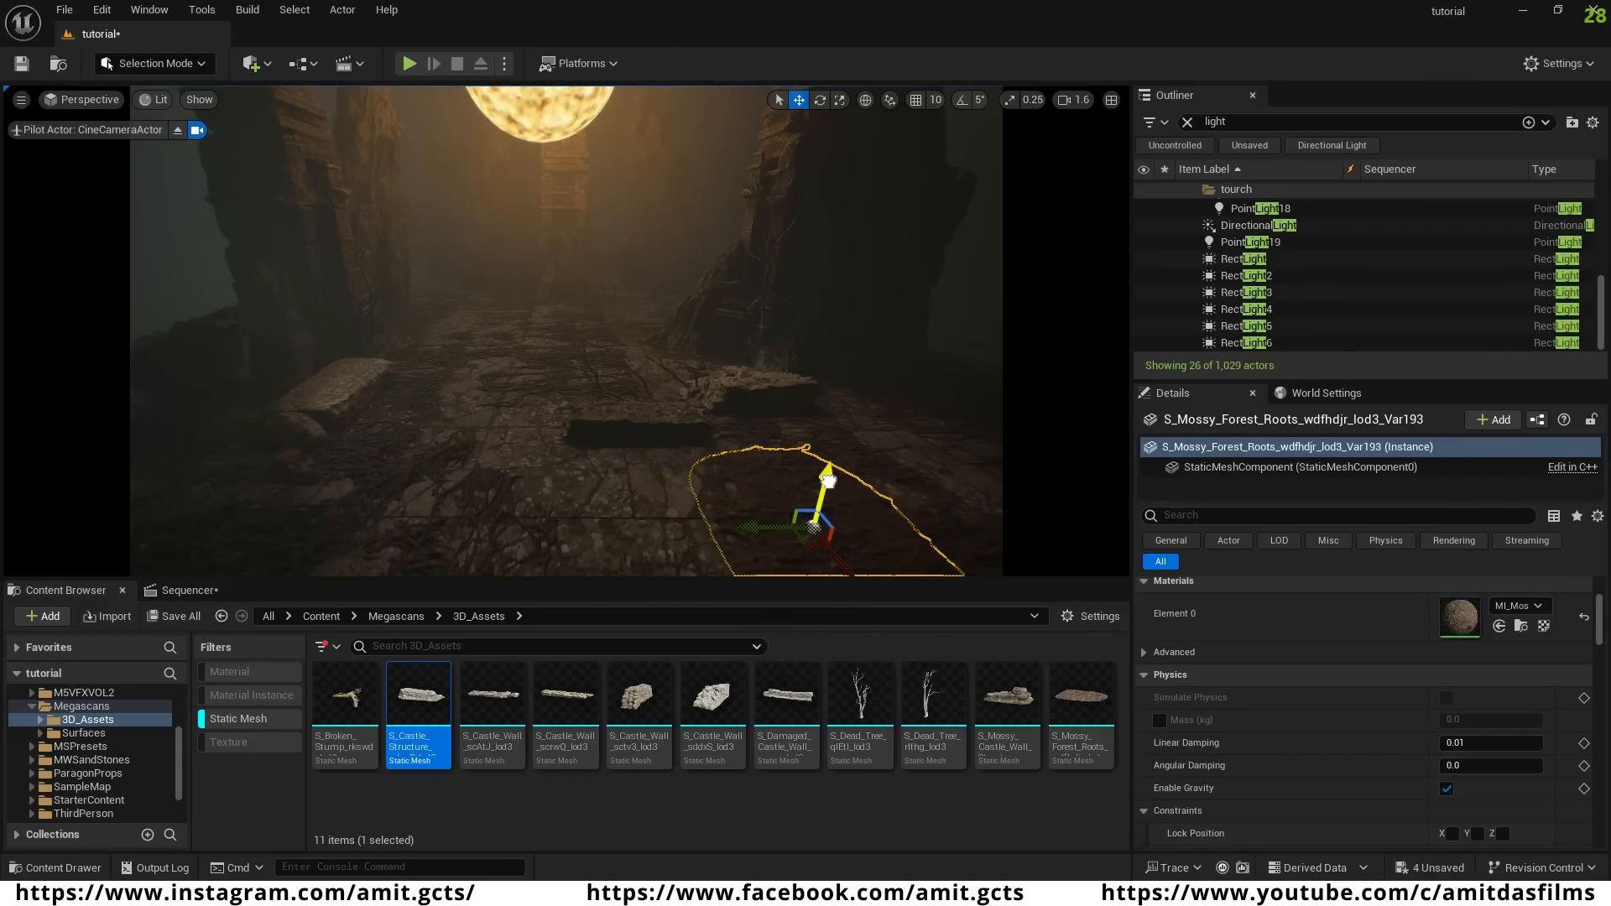
key("w")
key("f")
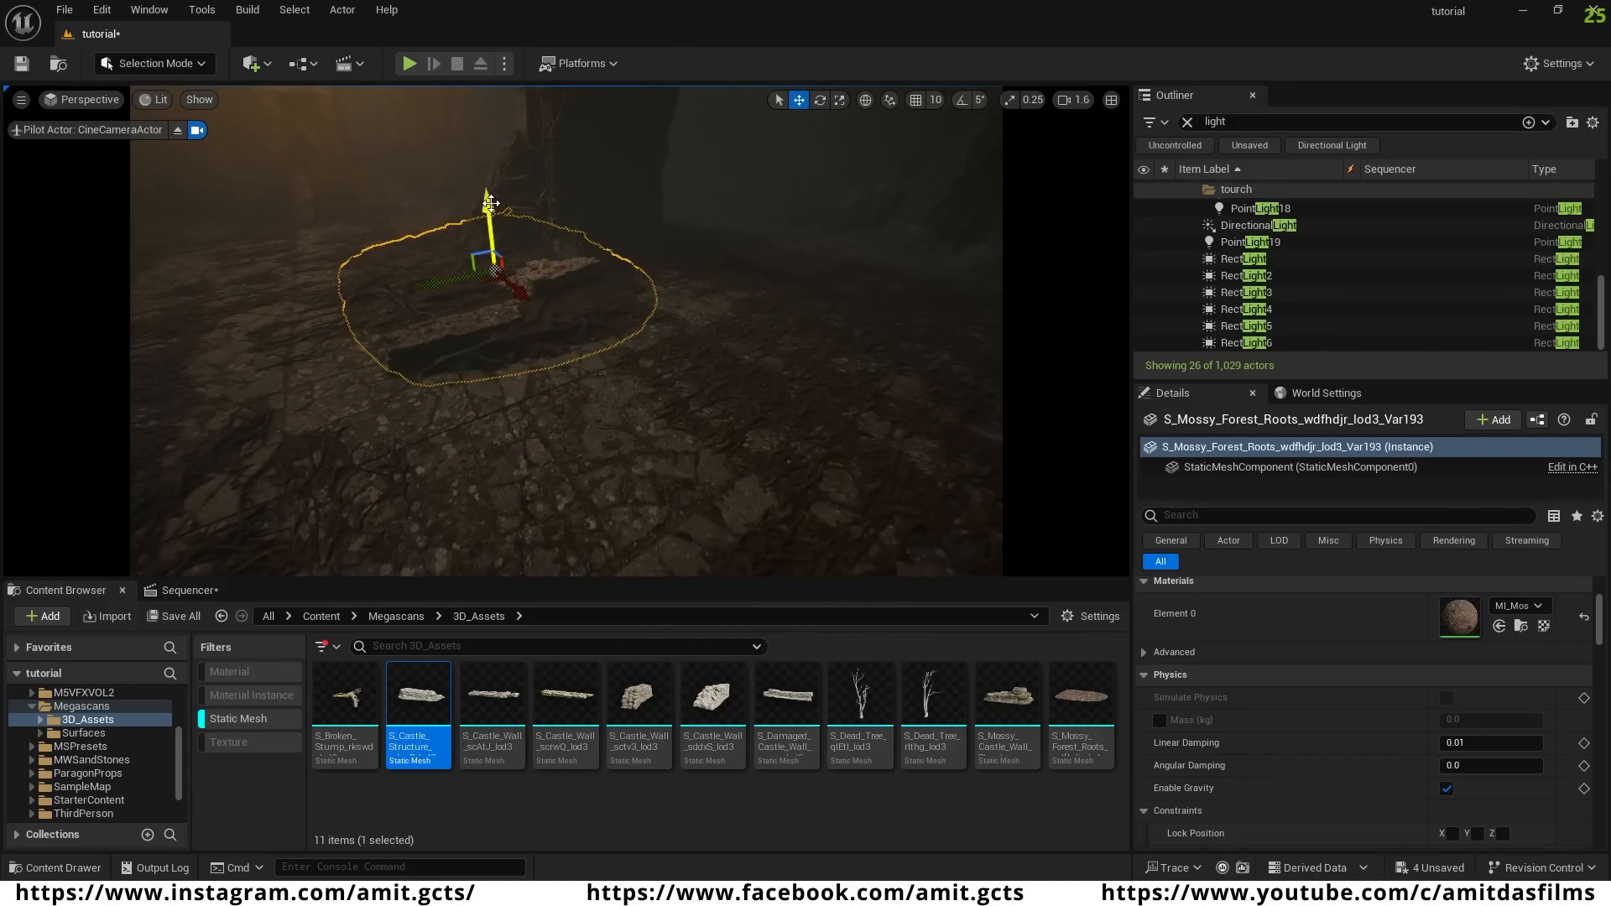
right_click_drag(514, 293, 419, 293)
left_click_drag(514, 293, 621, 271, "alt")
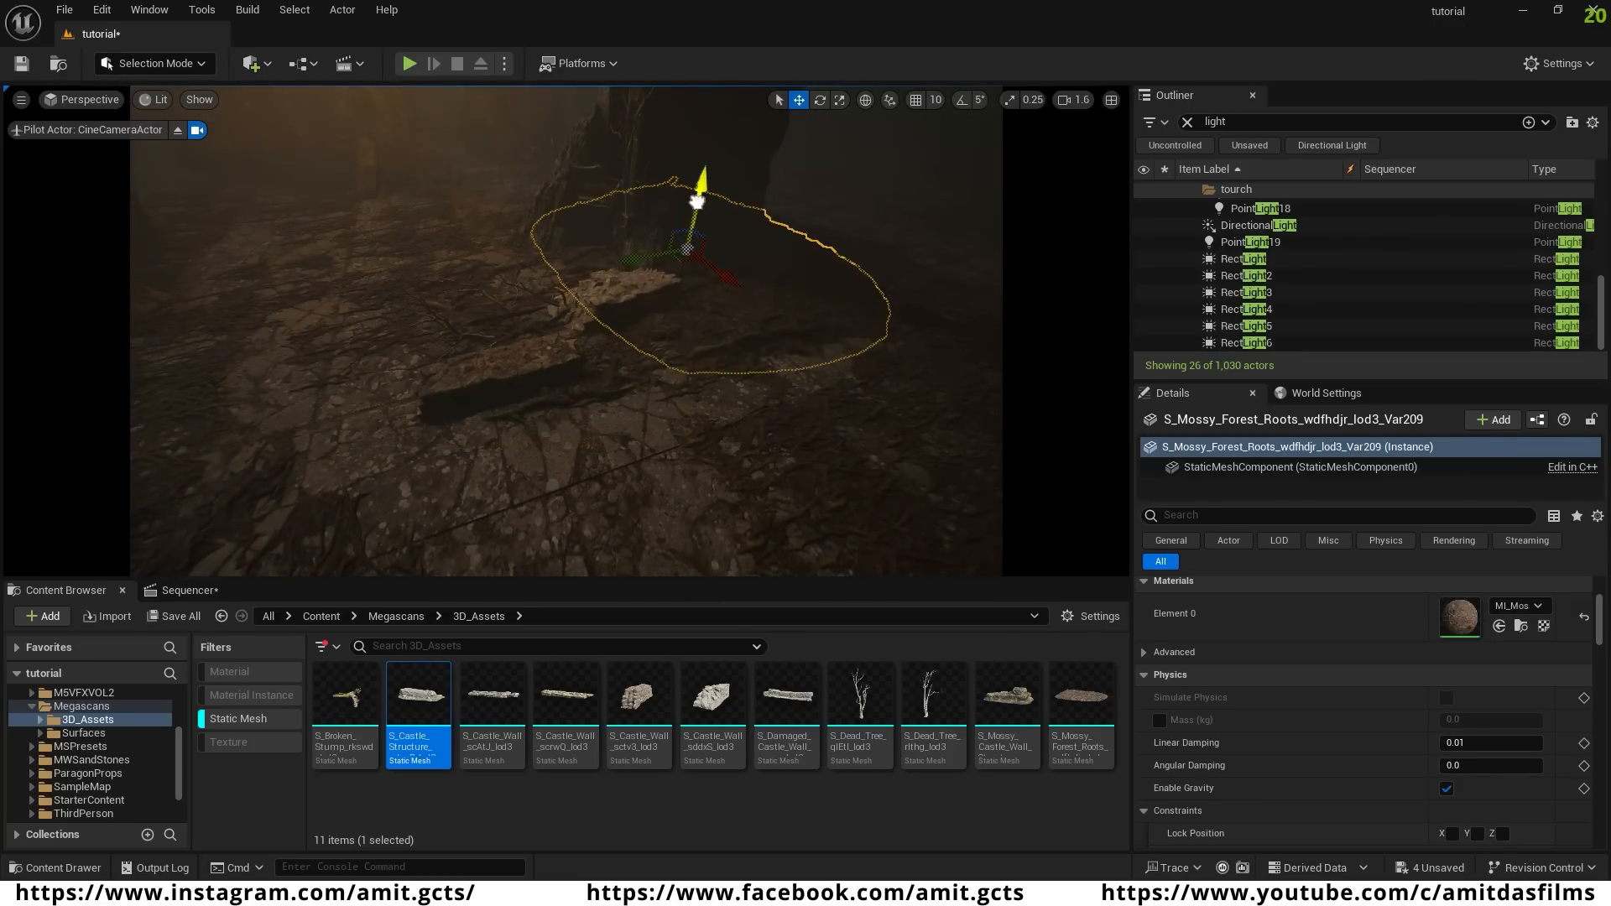
- Copy the mossy root patch again, scale the copy down and add more copies in the foreground
mouse_move(726, 284)
left_mouse_down("alt")
mouse_move(791, 356)
mouse_move(743, 307)
mouse_move(726, 316)
left_mouse_up("alt")
key("r")
key("w")
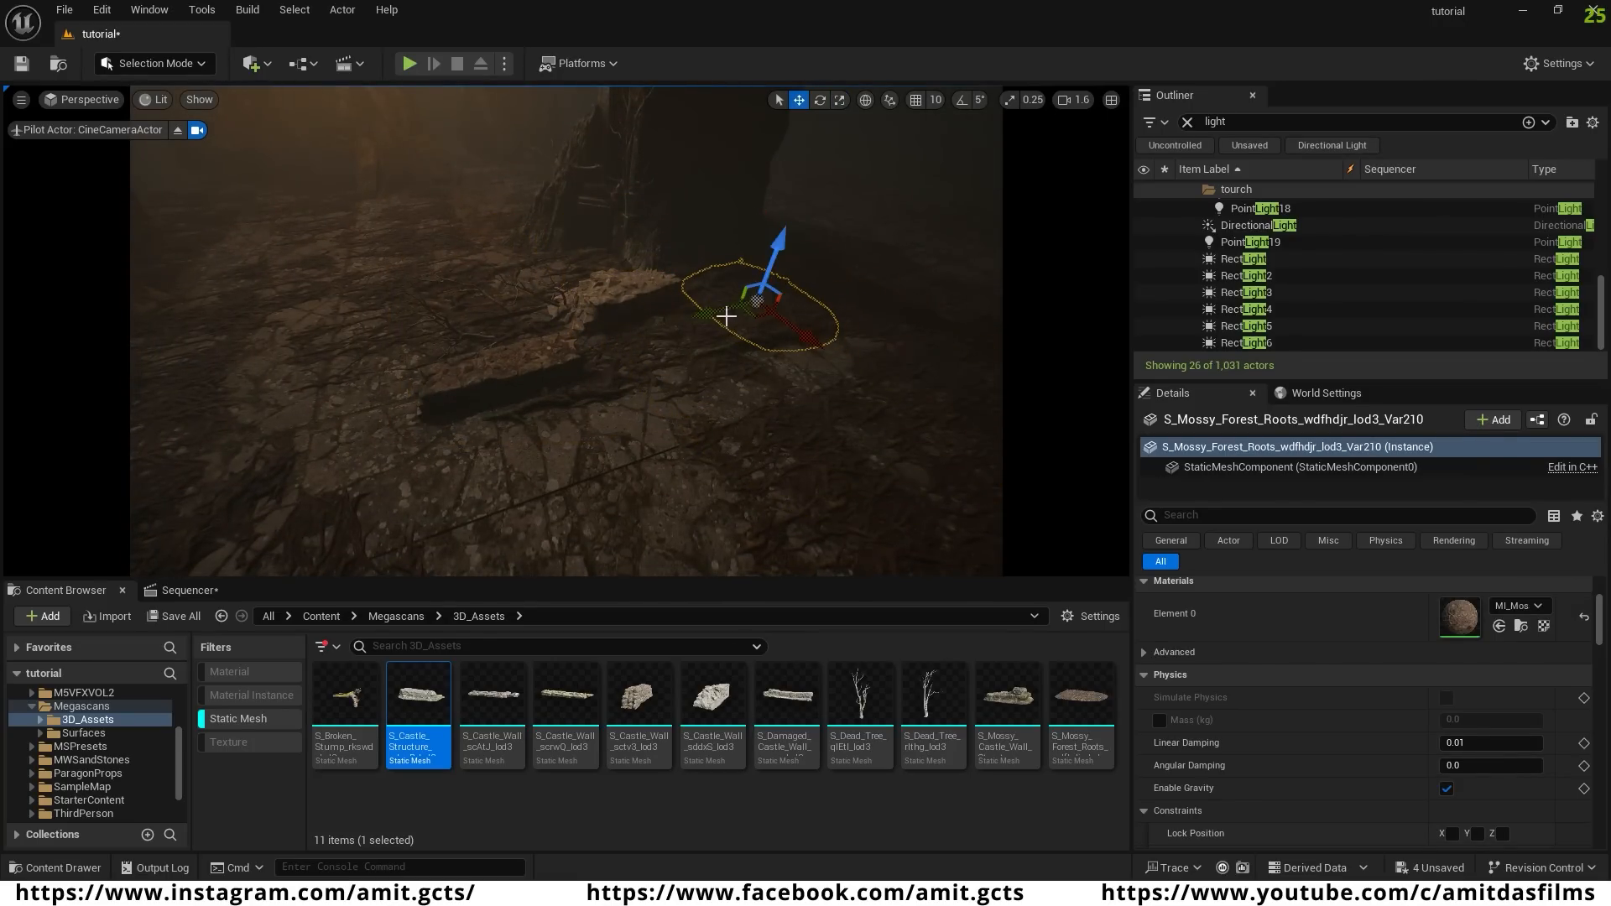
left_click_drag(611, 420, 558, 525, "alt")
right_click_drag(558, 524, 651, 529)
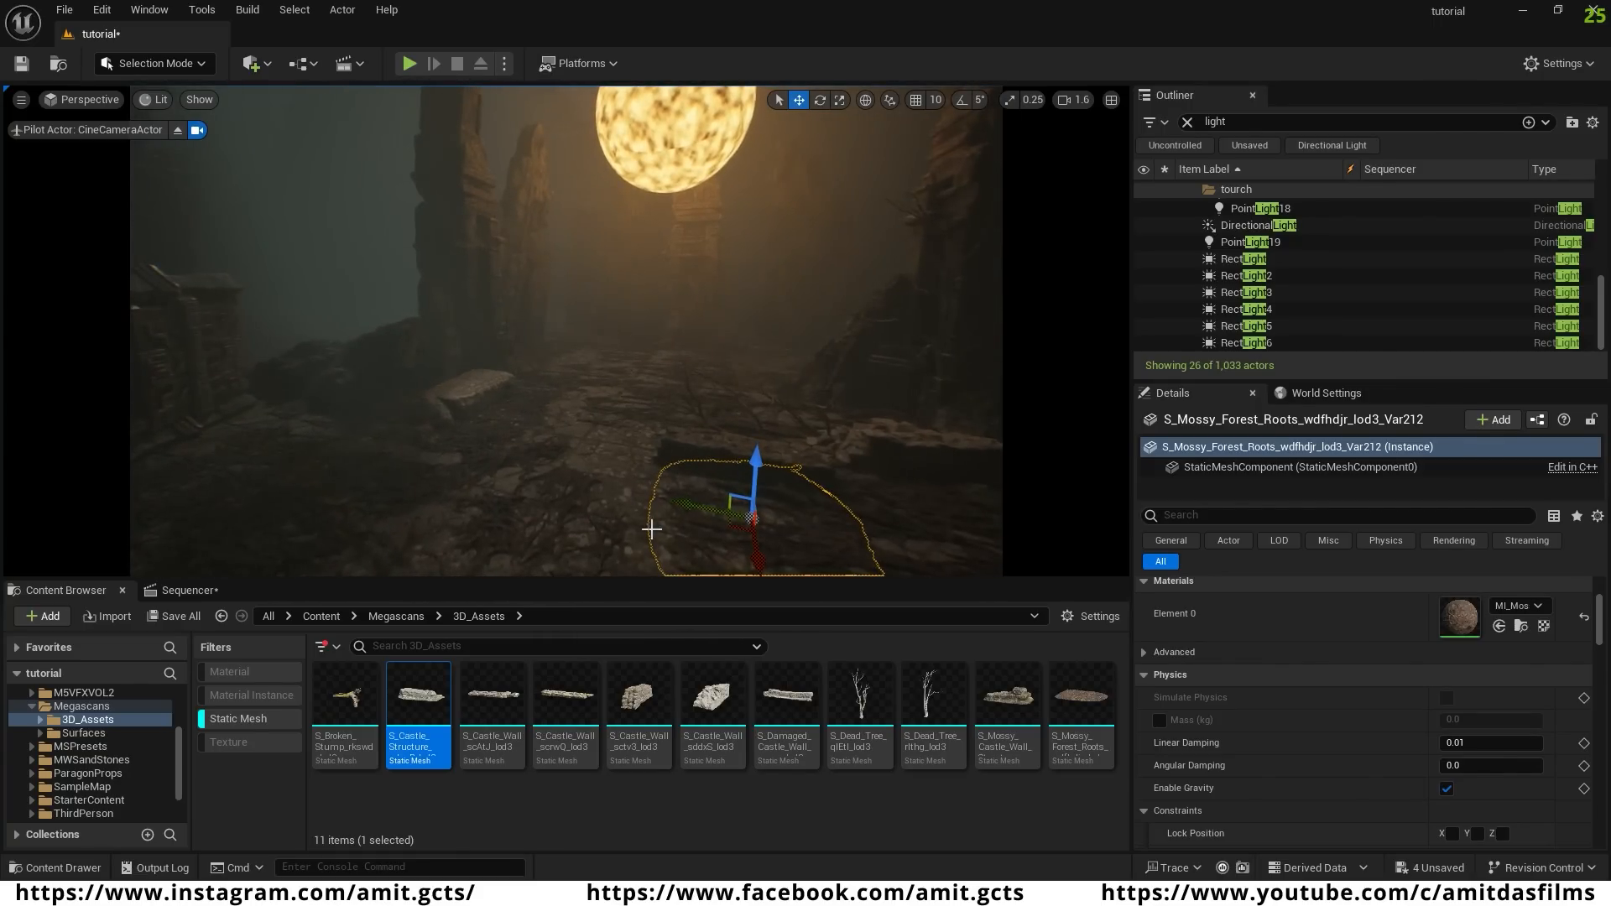
- Show the unfiltered Content folder and place SM_MERGED_Actor_1 on the foreground path
right_click_drag(563, 417, 524, 424)
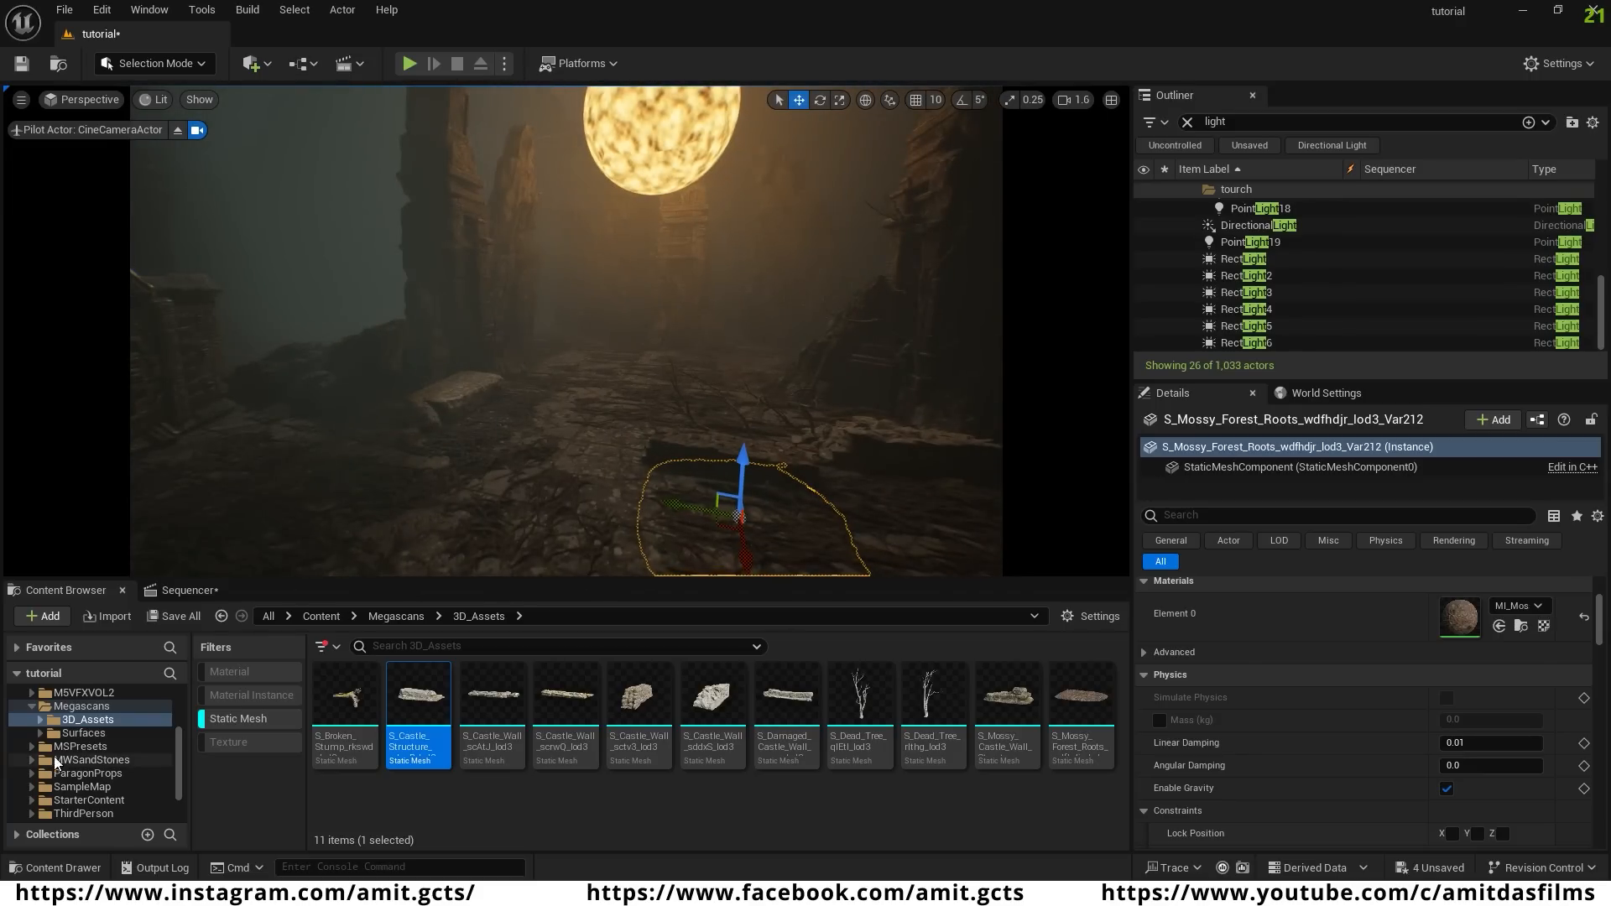
scroll(56, 761, "up", 5)
left_click(73, 710)
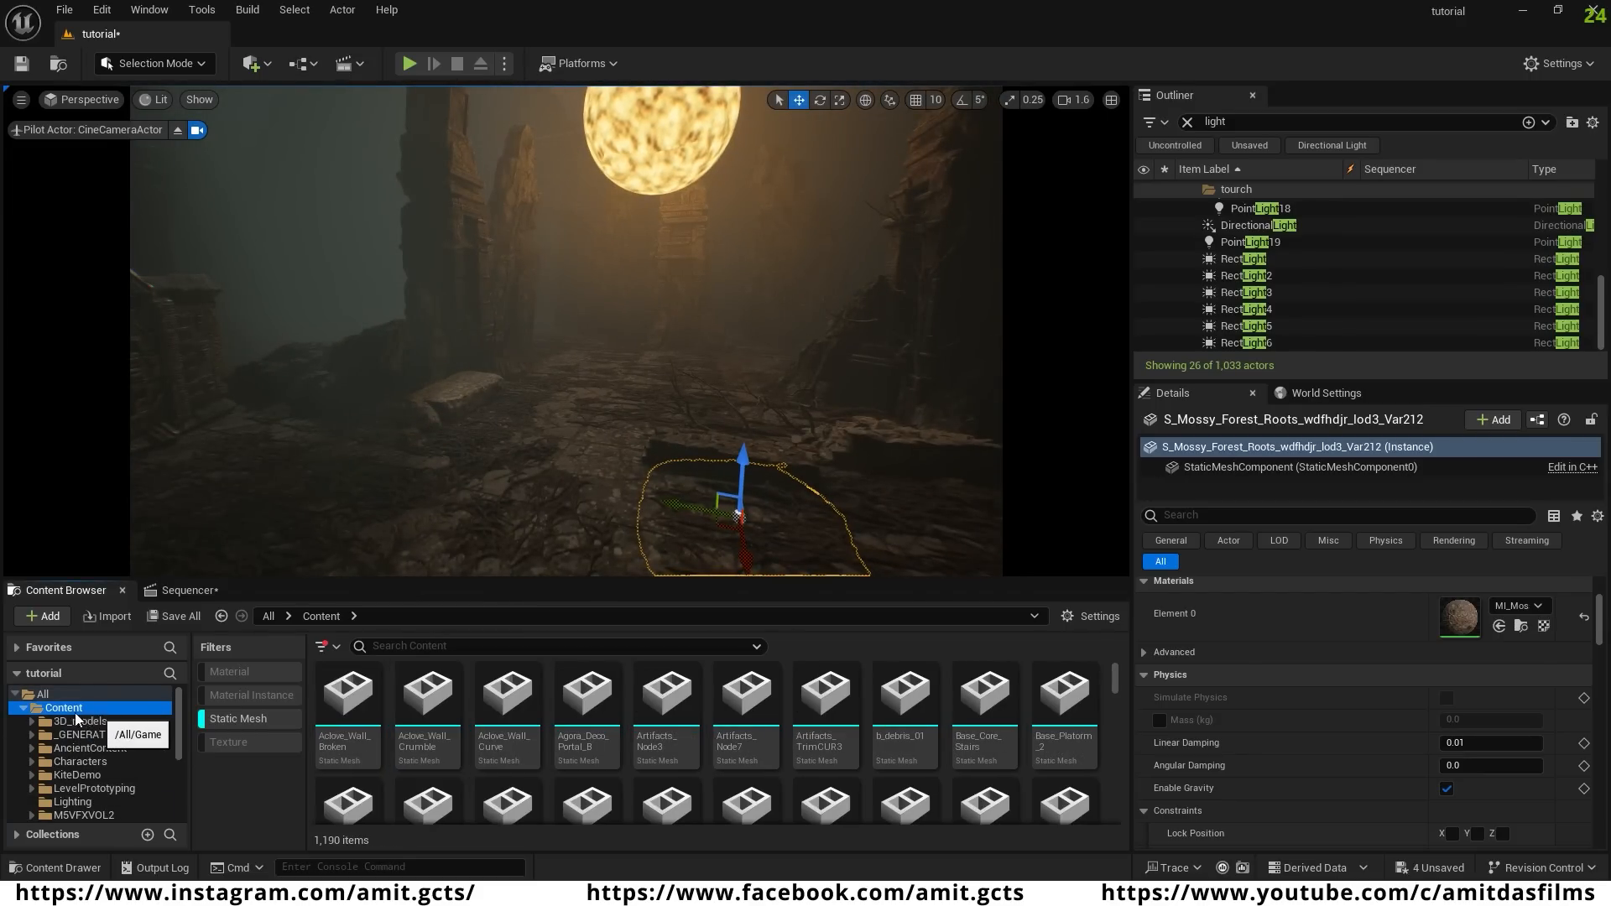
left_click(234, 721)
scroll(993, 712, "down", 2)
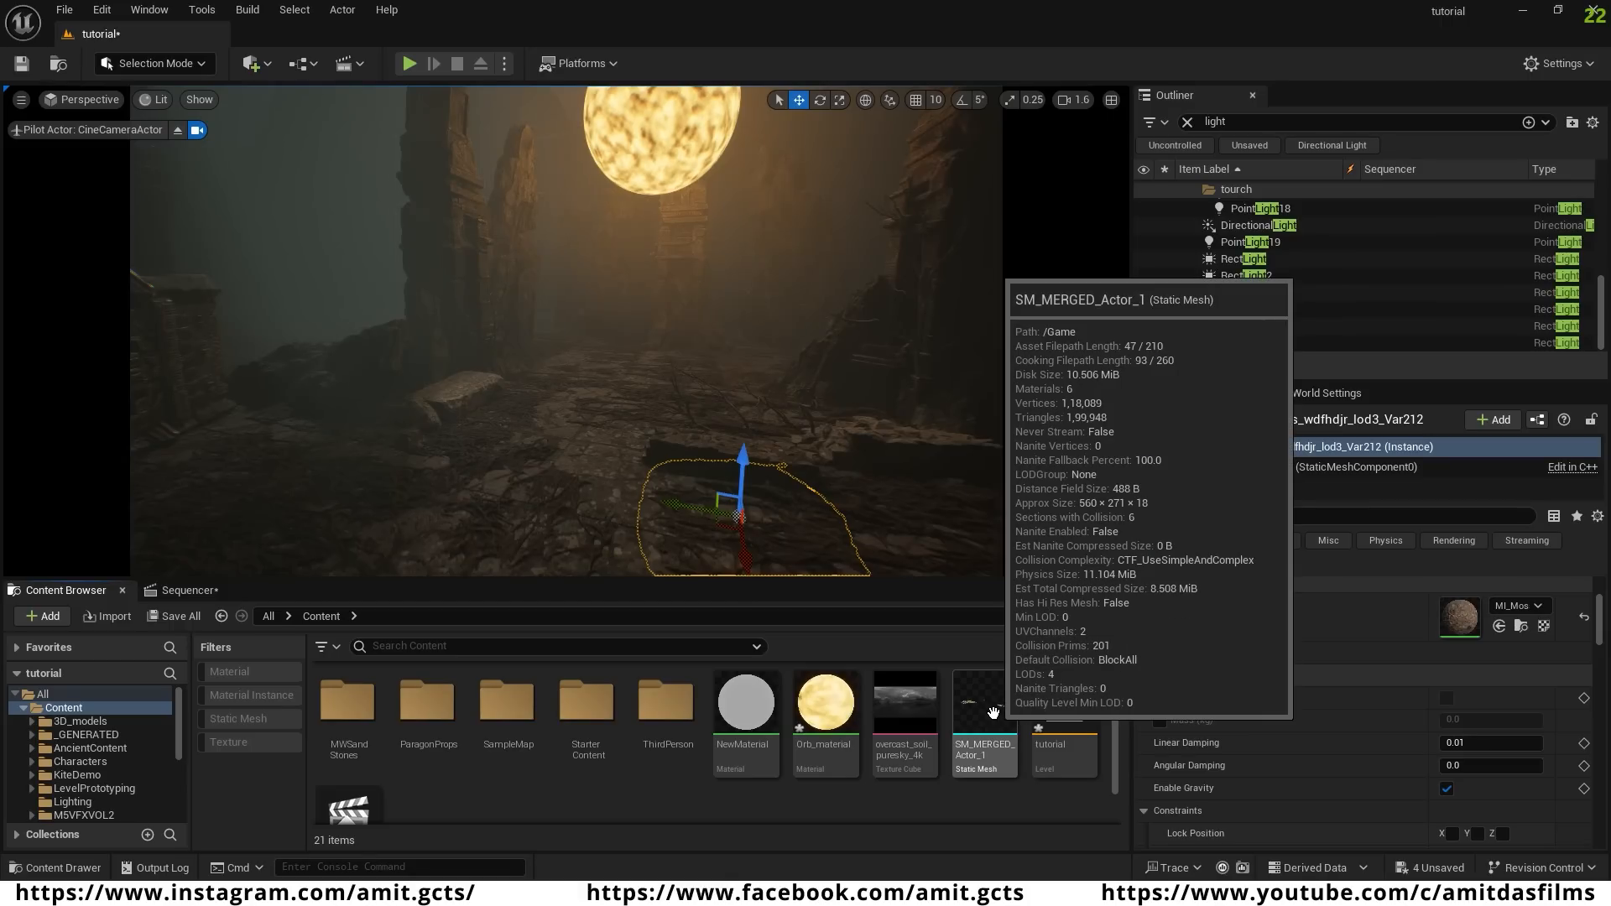
left_click_drag(993, 712, 751, 550)
left_click_drag(577, 471, 577, 471)
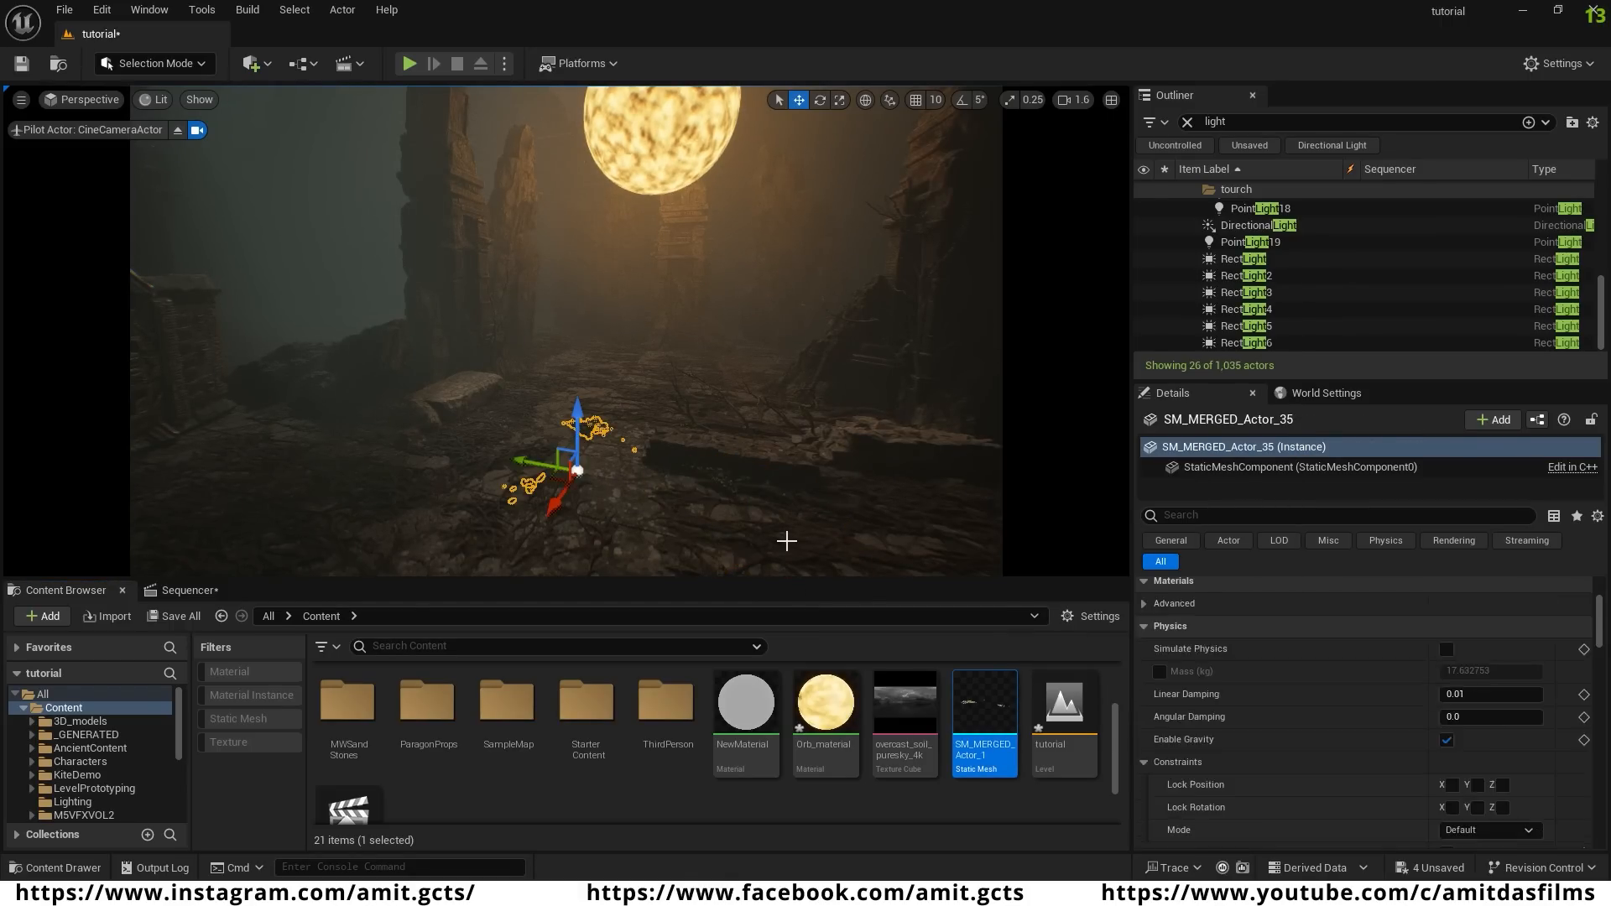
- Reposition the SM_MERGED_Actor_1 rubble cluster so that its stones rest on the foreground path
key("w")
right_click_drag(628, 524, 604, 570)
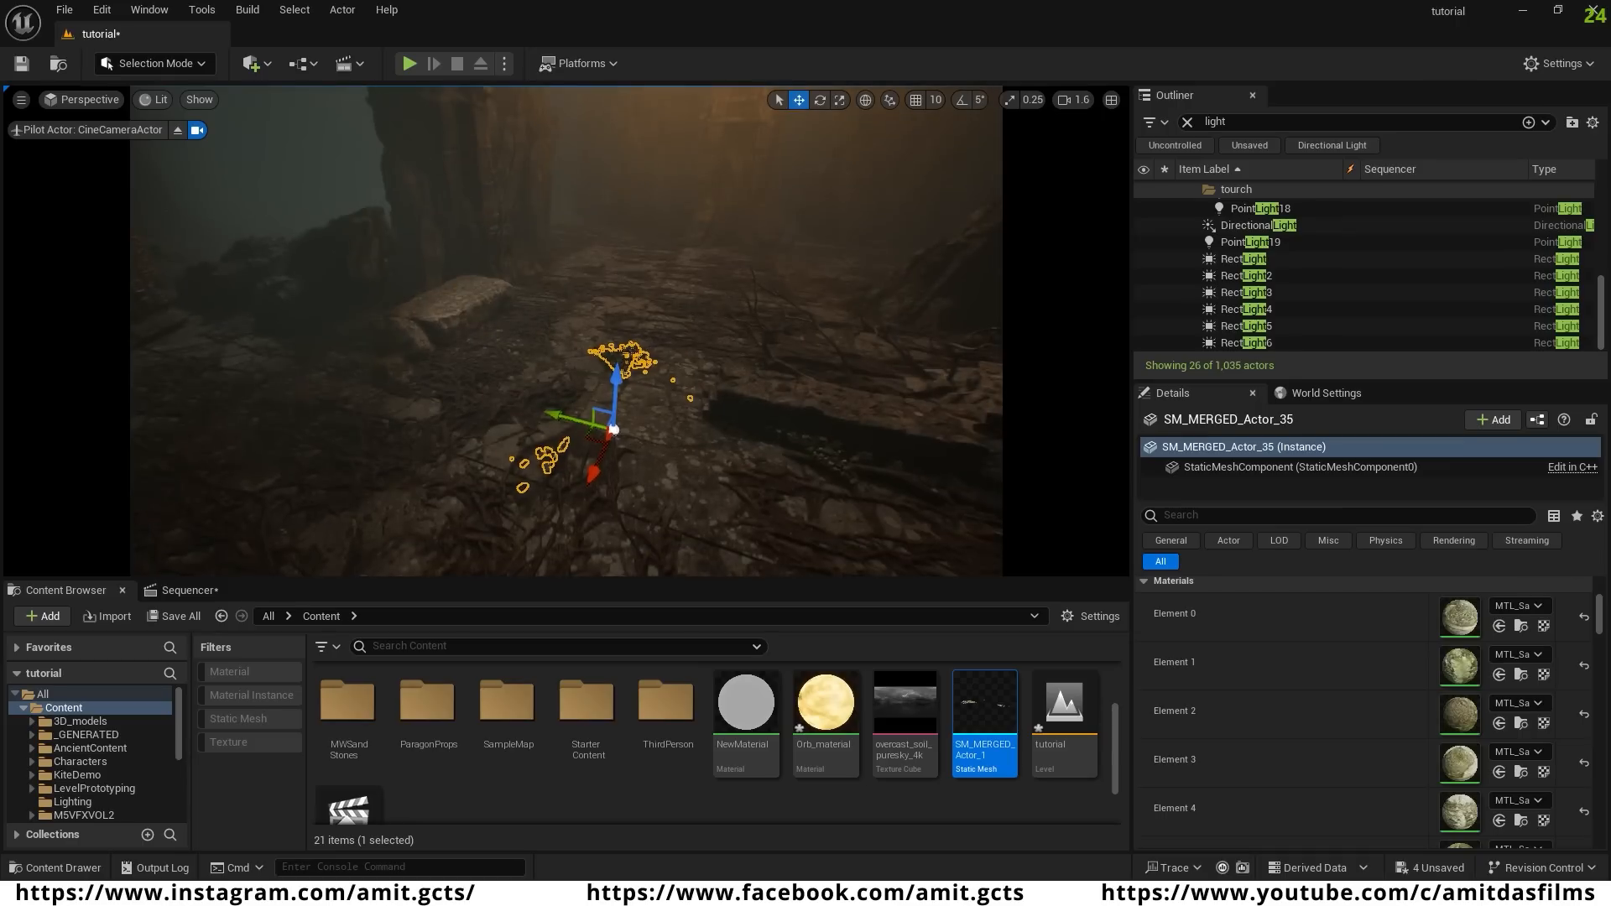
mouse_move(612, 428)
left_mouse_down()
mouse_move(644, 455)
mouse_move(619, 435)
left_mouse_up()
left_click_drag(618, 371, 609, 462)
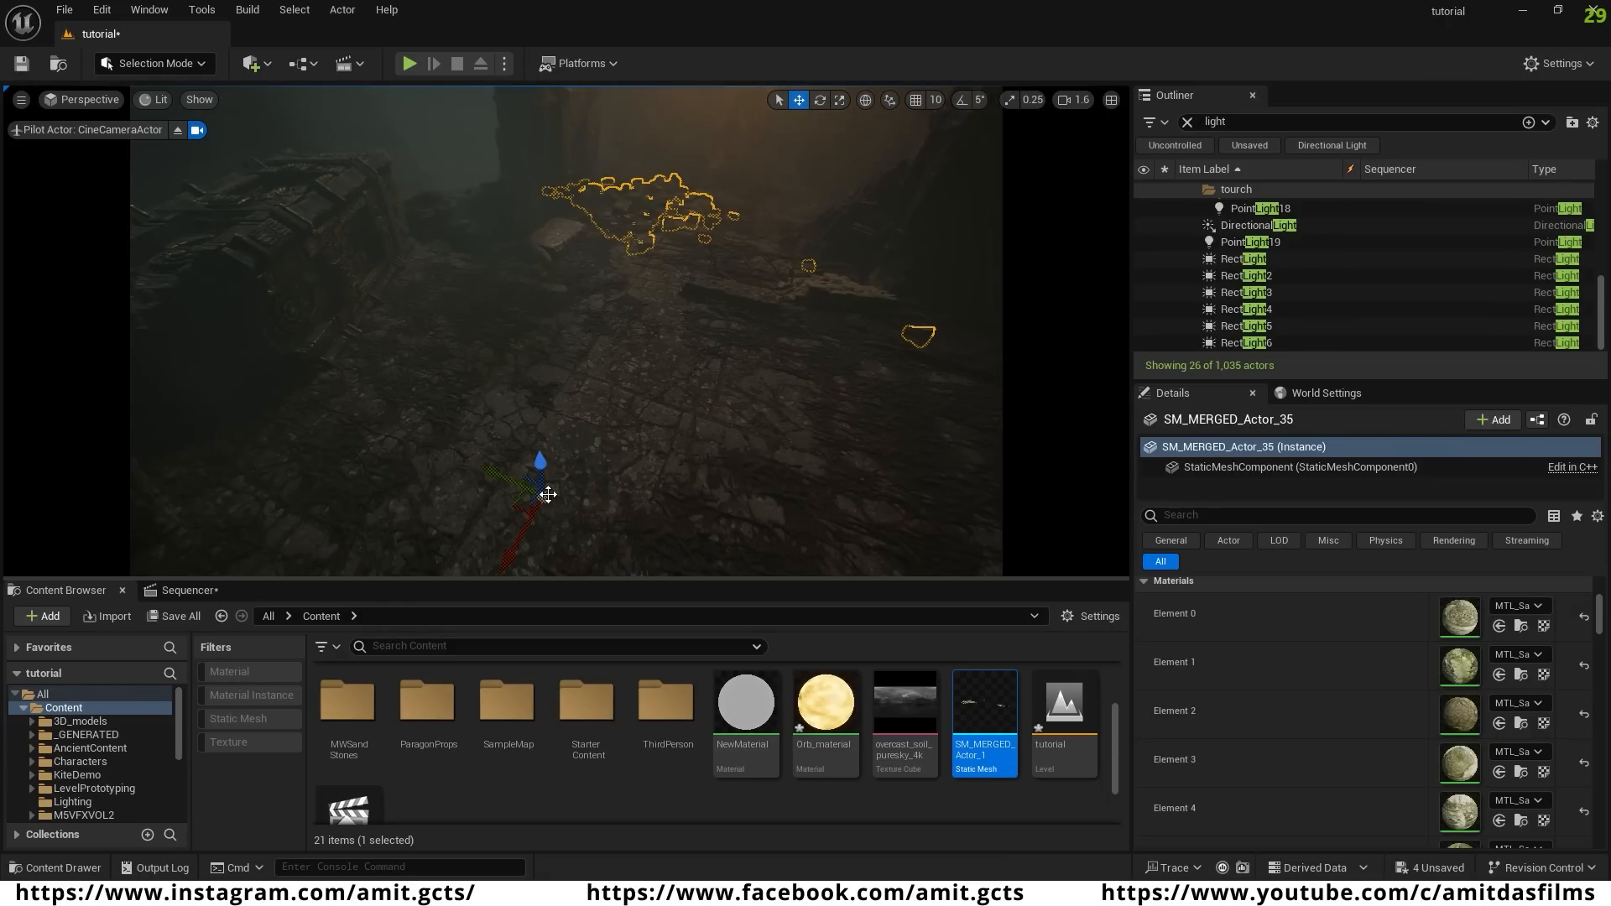
right_click_drag(615, 481, 566, 474)
key("w")
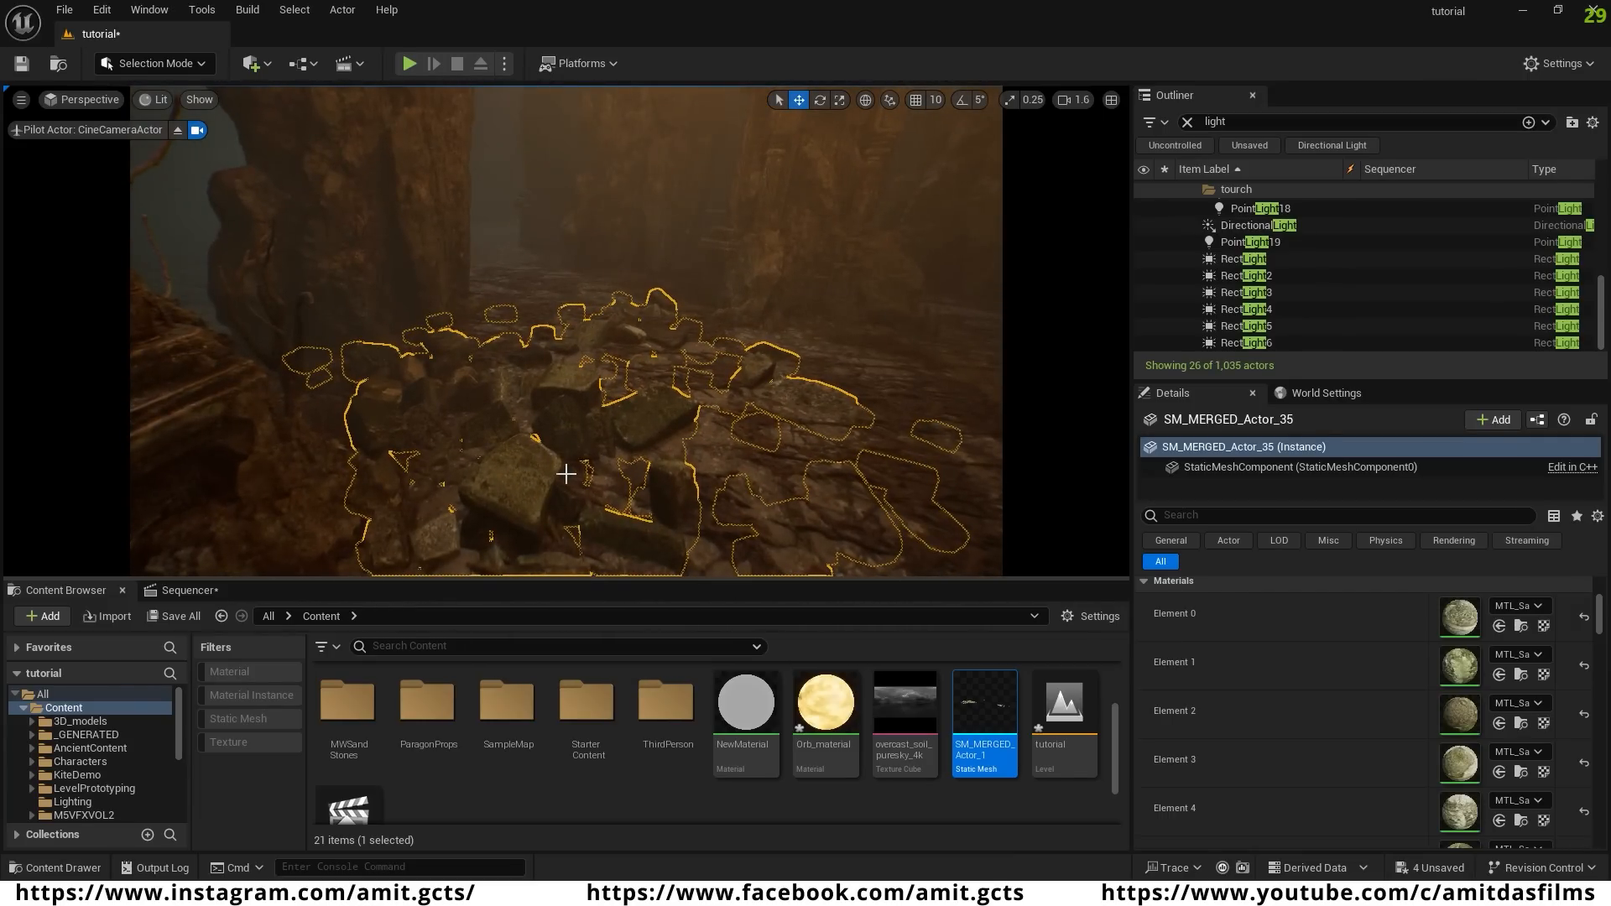
- Place the rubble cluster's pivot on its central stones and store that point as the pivot offset
right_click(573, 431)
mouse_move(575, 430)
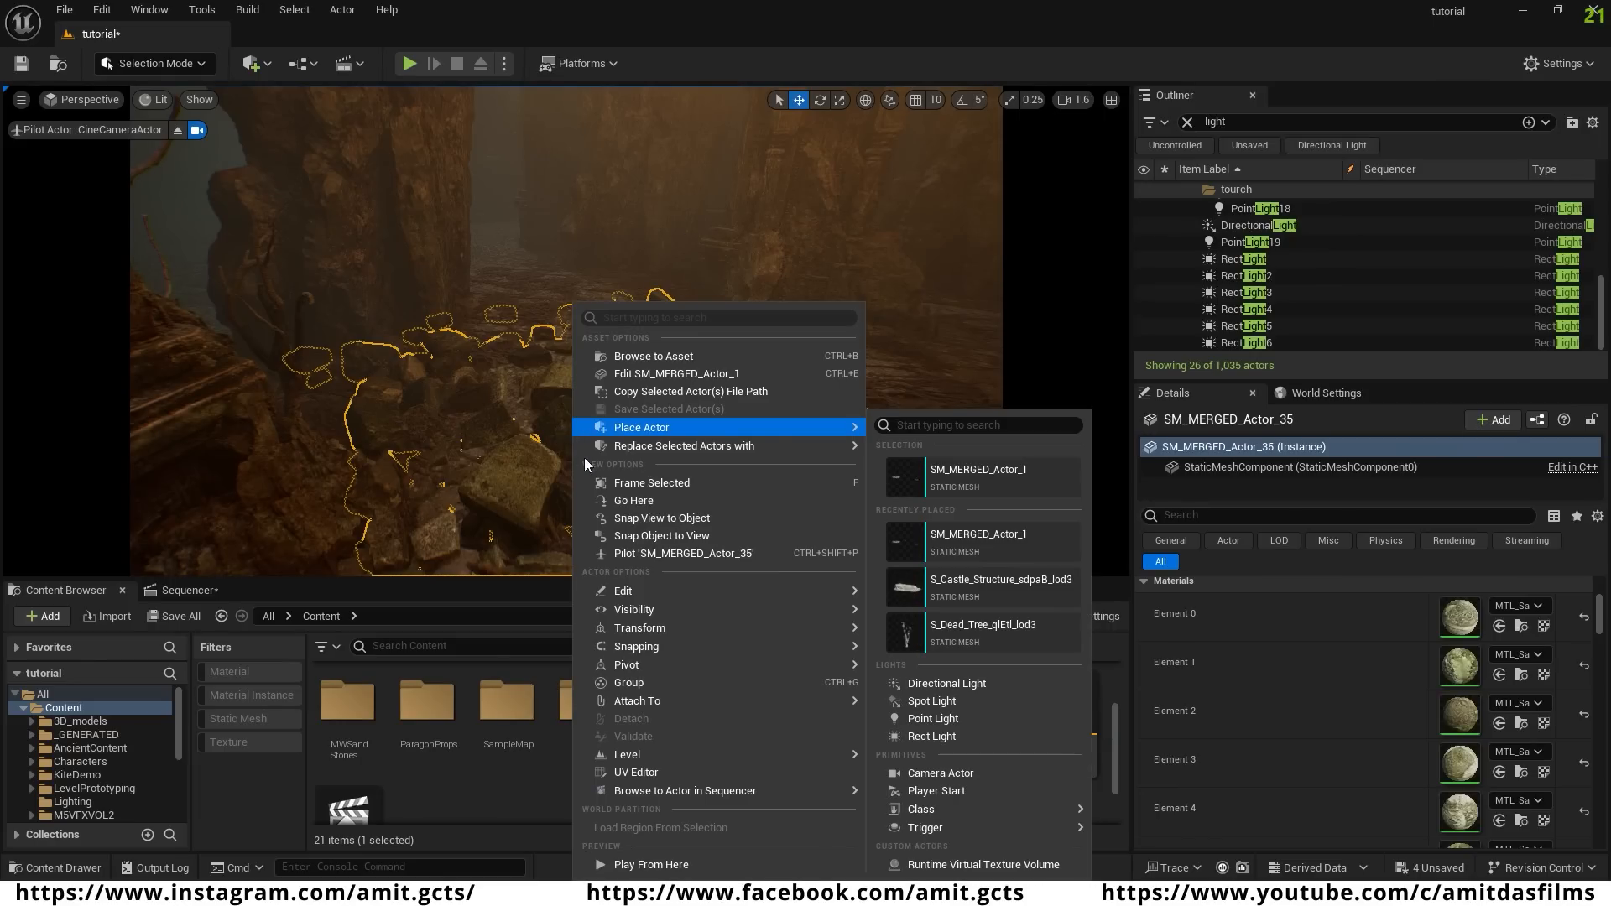
mouse_move(650, 662)
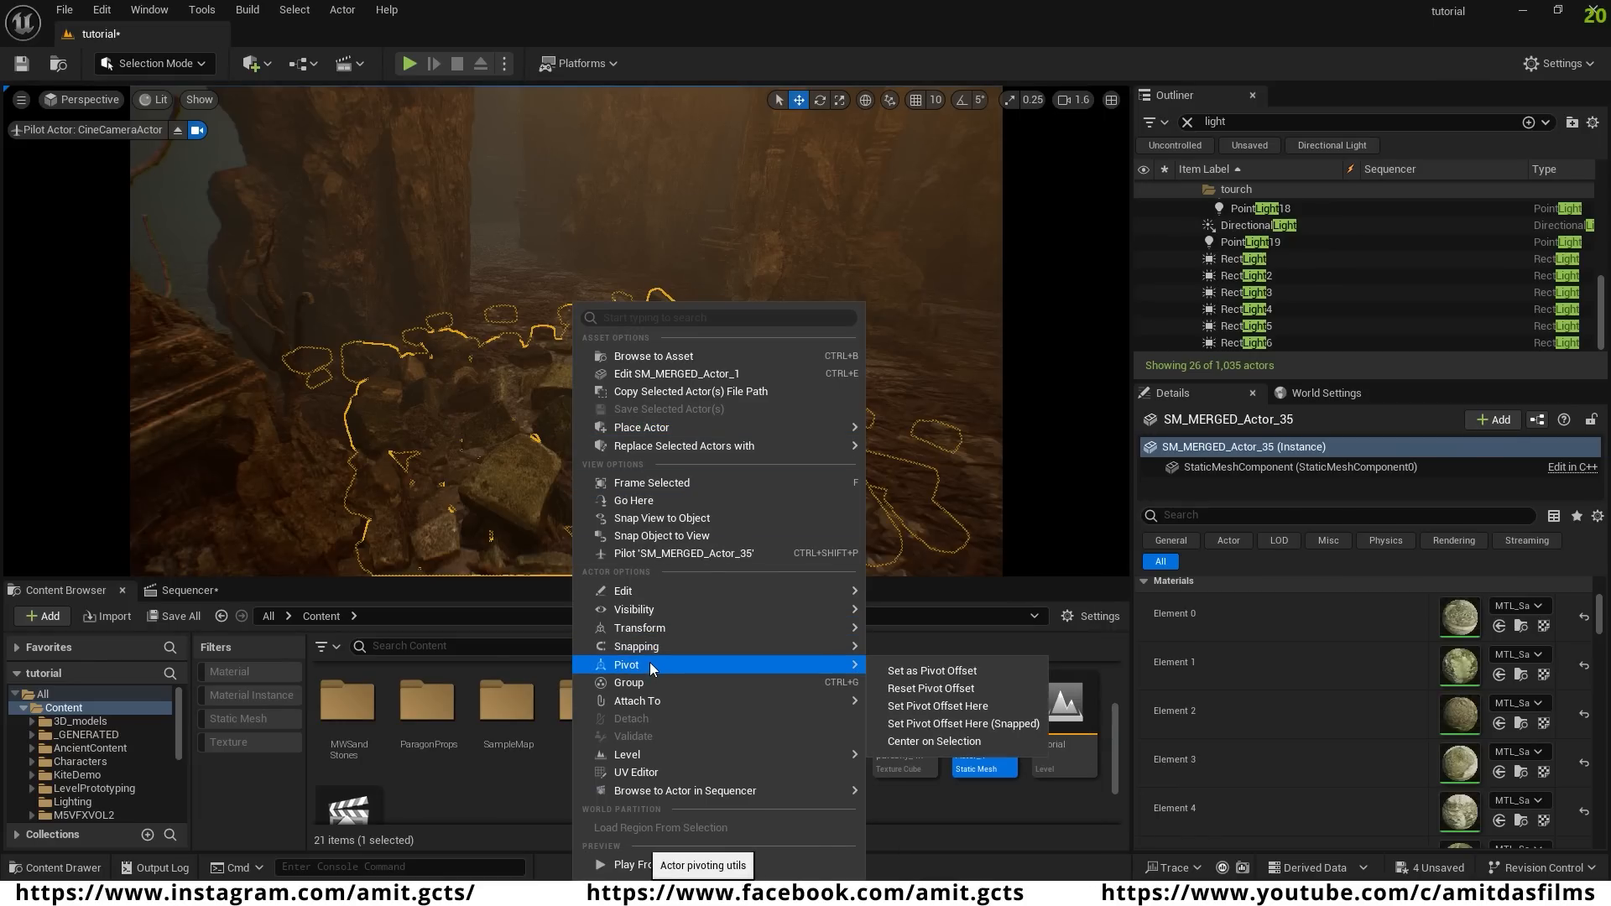
left_click(954, 714)
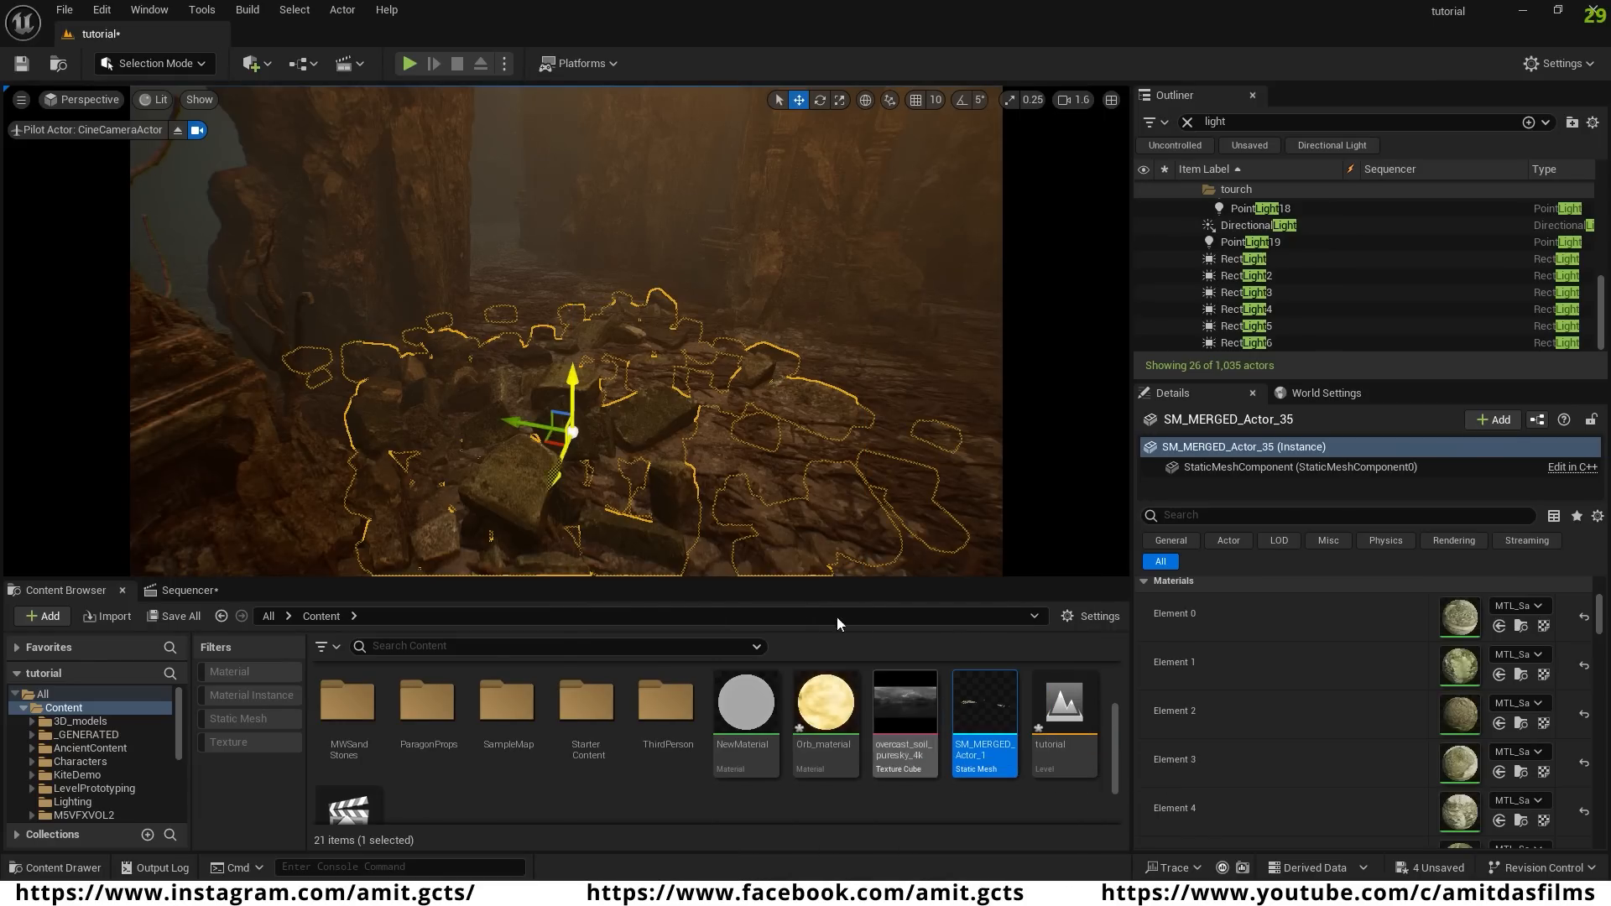
right_click(582, 428)
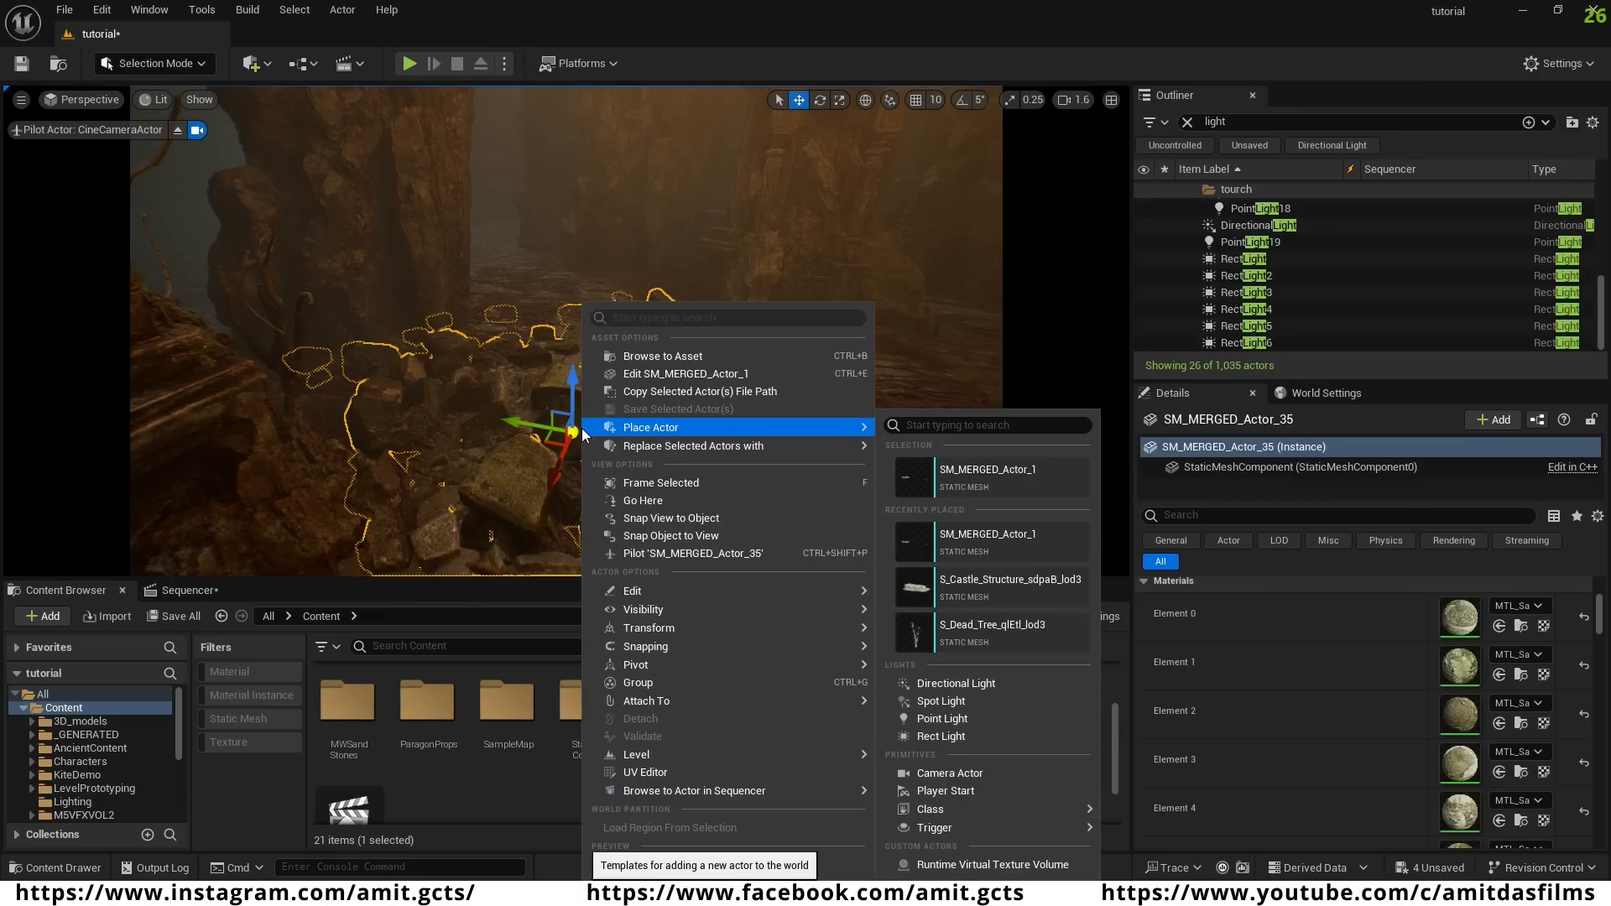
mouse_move(647, 665)
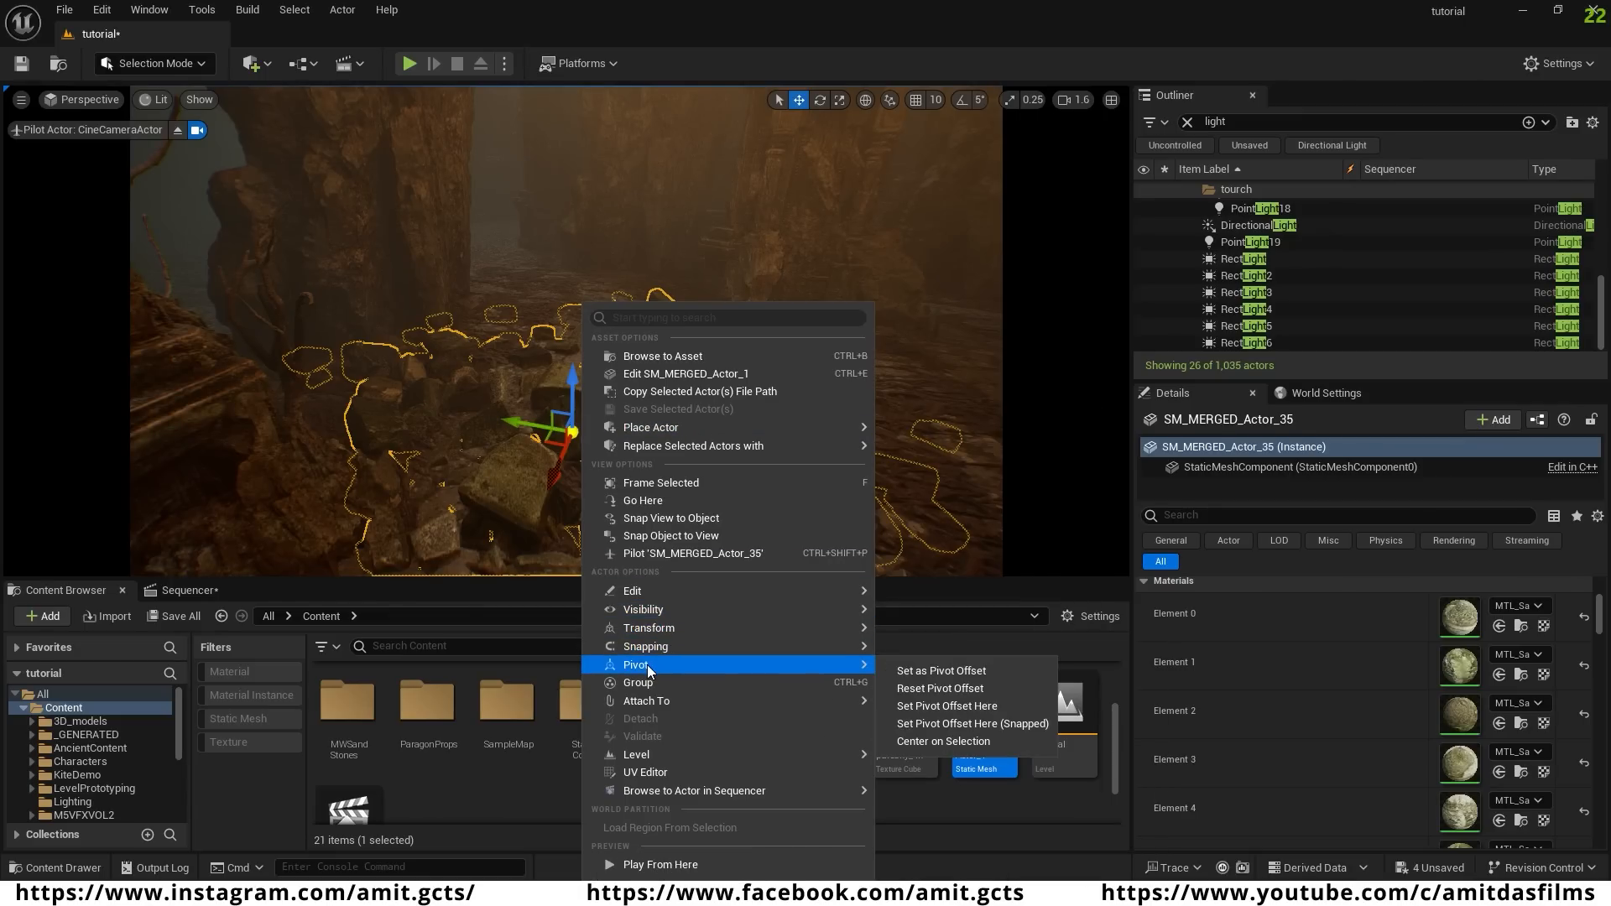
left_click(941, 671)
- Adjust the rubble cluster's height, duplicate it toward the camera and settle the copy on the ground
left_click_drag(525, 294, 528, 403)
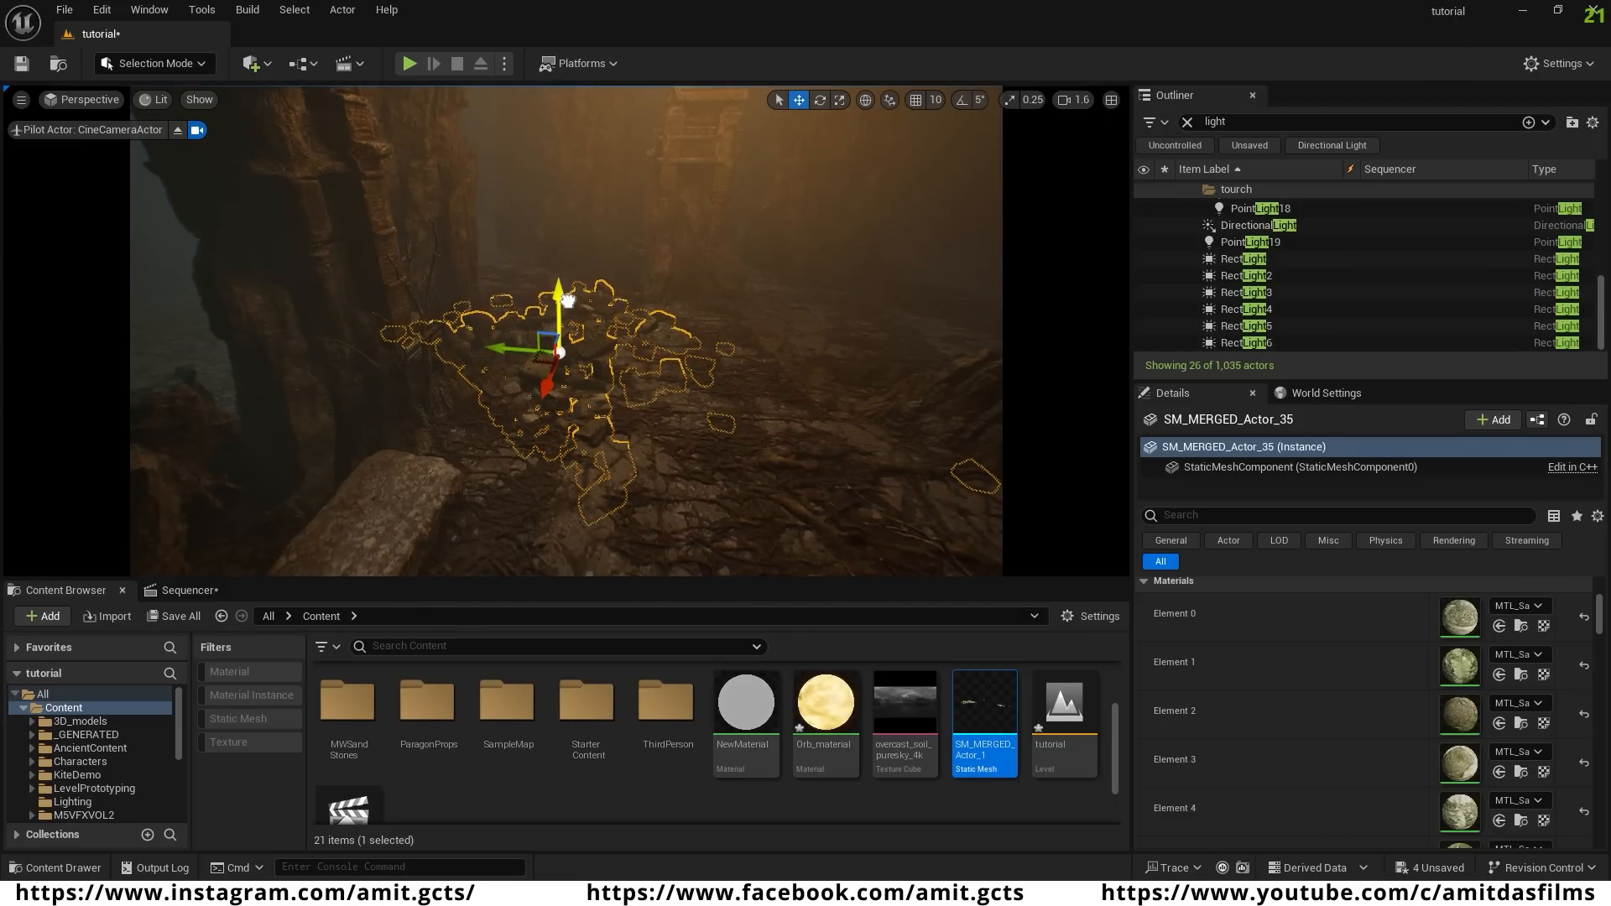
left_click_drag(547, 386, 499, 530, "alt")
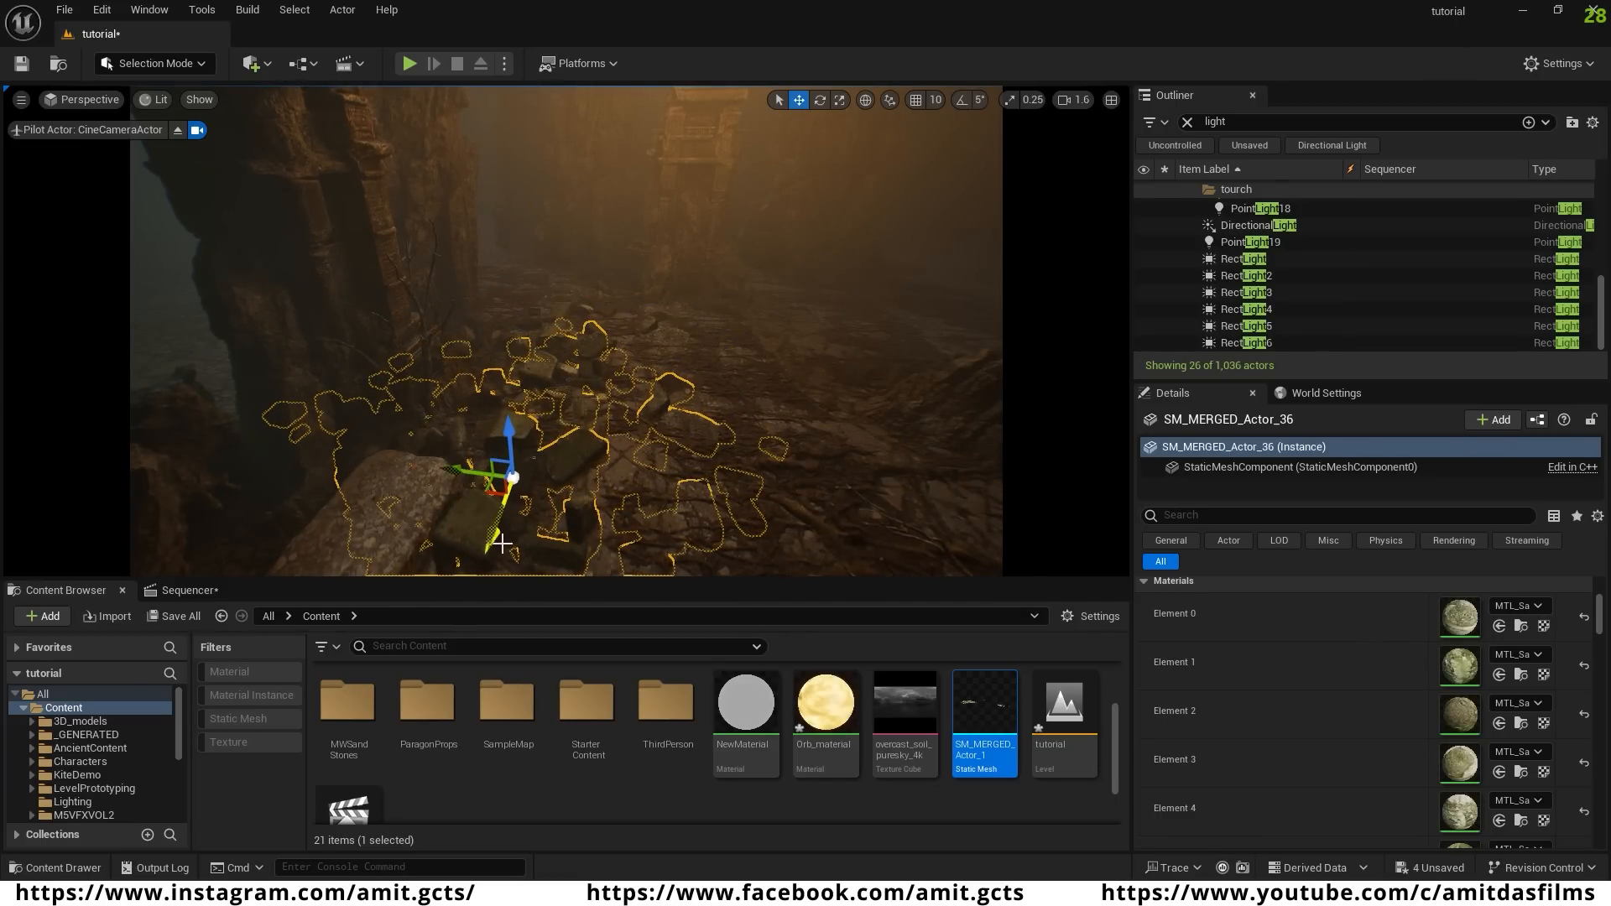
left_click_drag(541, 454, 520, 537)
left_click_drag(592, 453, 591, 494)
- Duplicate the rubble beside the fallen castle wall and add another copy on the opposite side of the path
left_click_drag(545, 436, 363, 360, "alt")
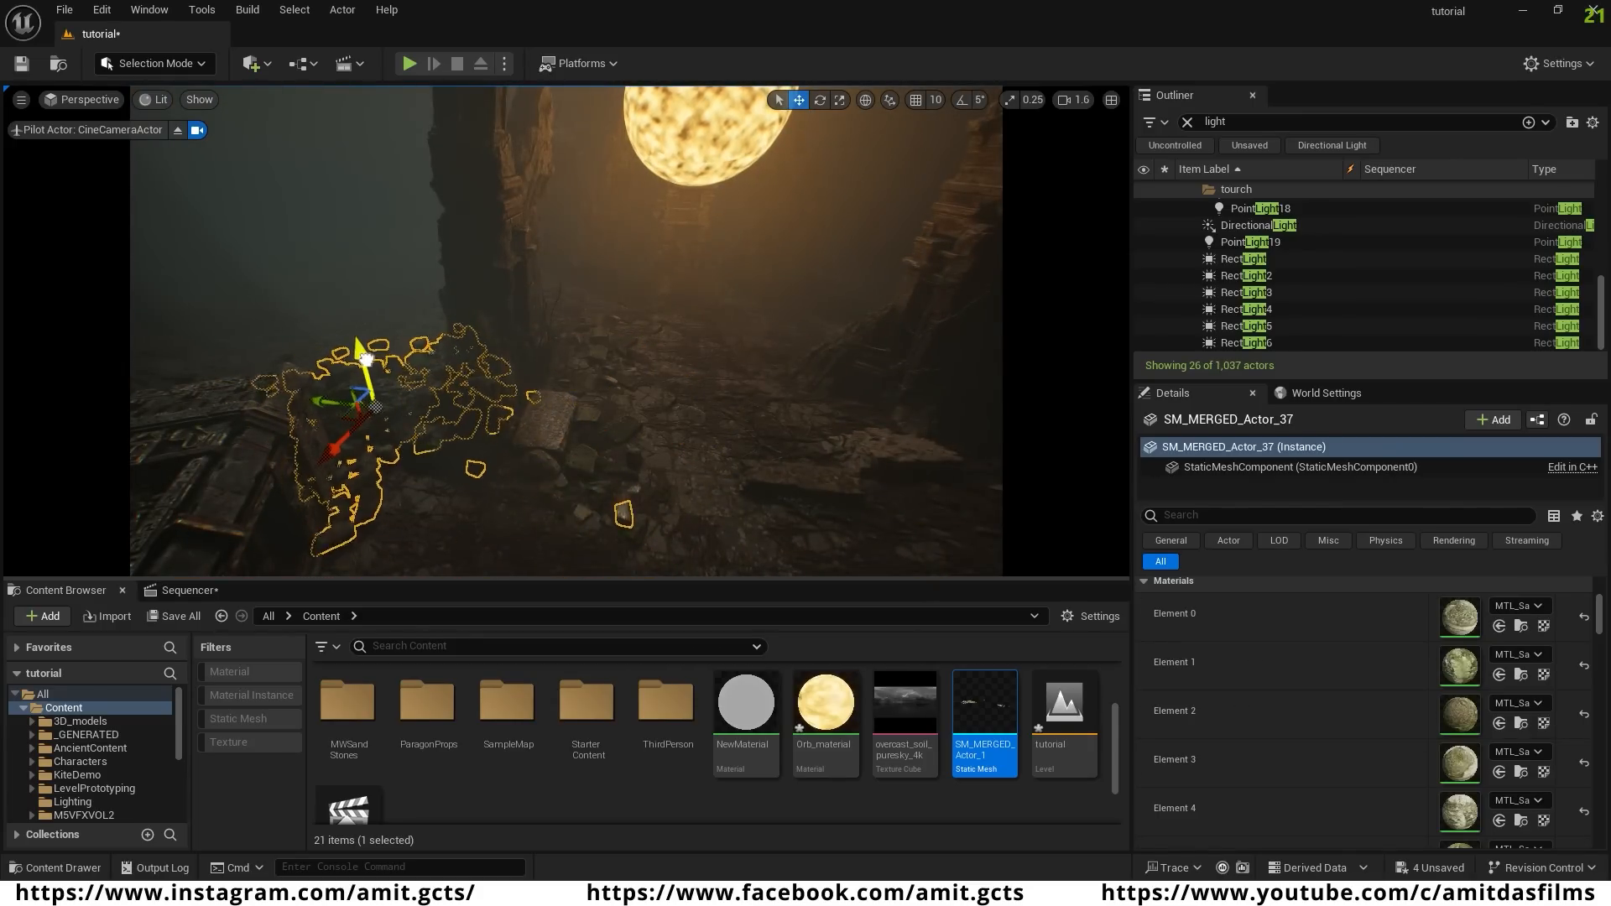
left_click_drag(329, 412, 527, 451, "alt")
right_click_drag(527, 452, 612, 445)
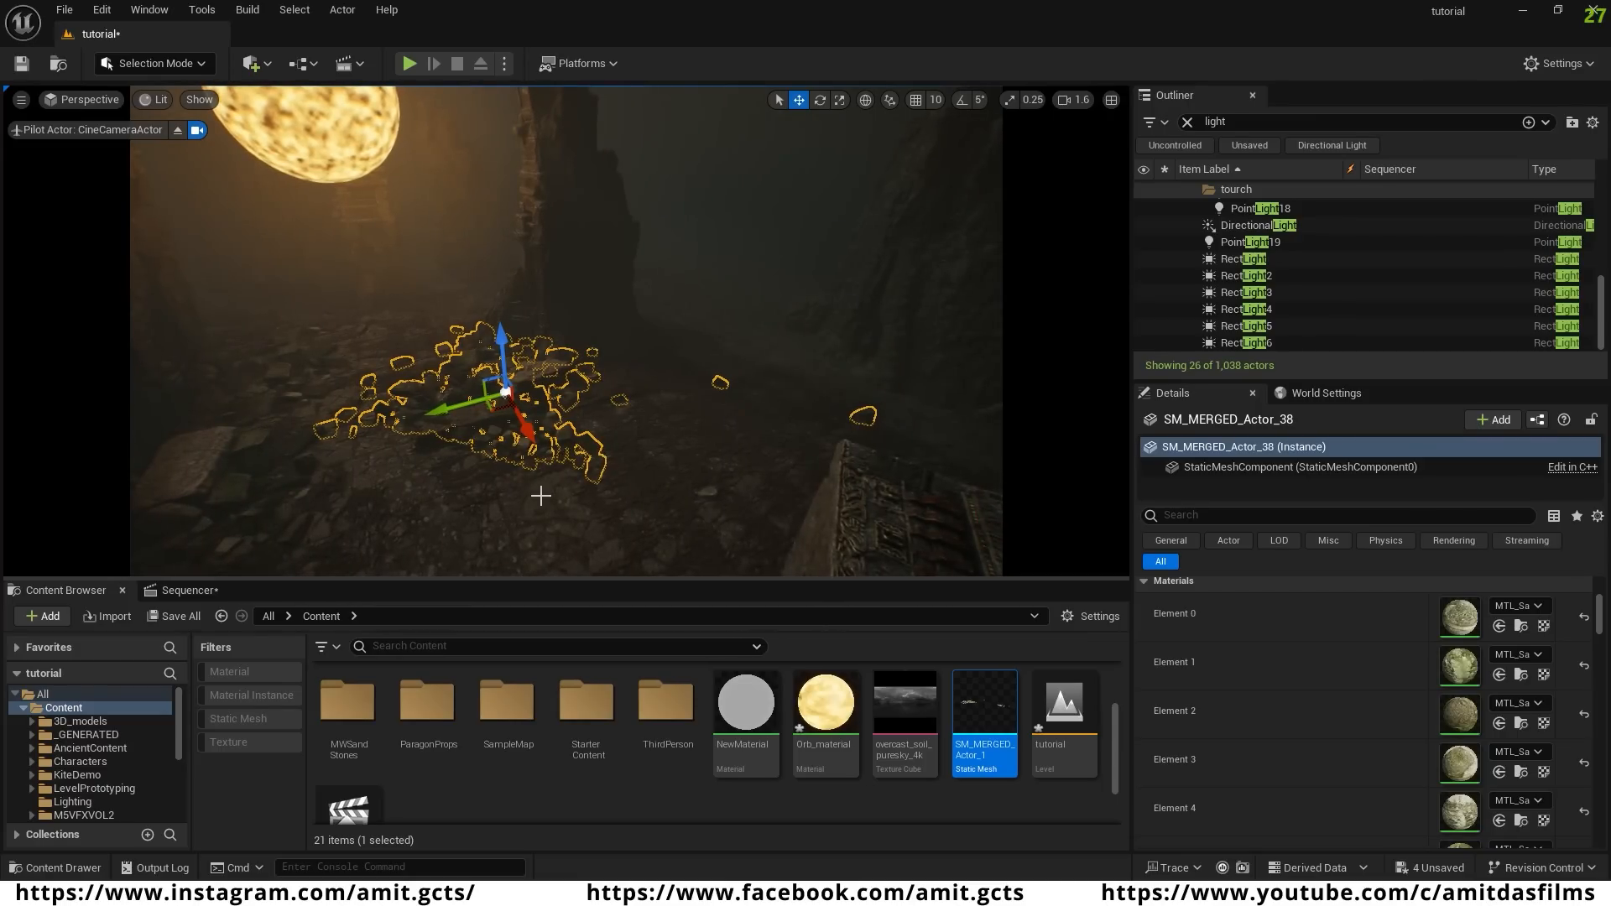
right_click_drag(540, 496, 653, 486)
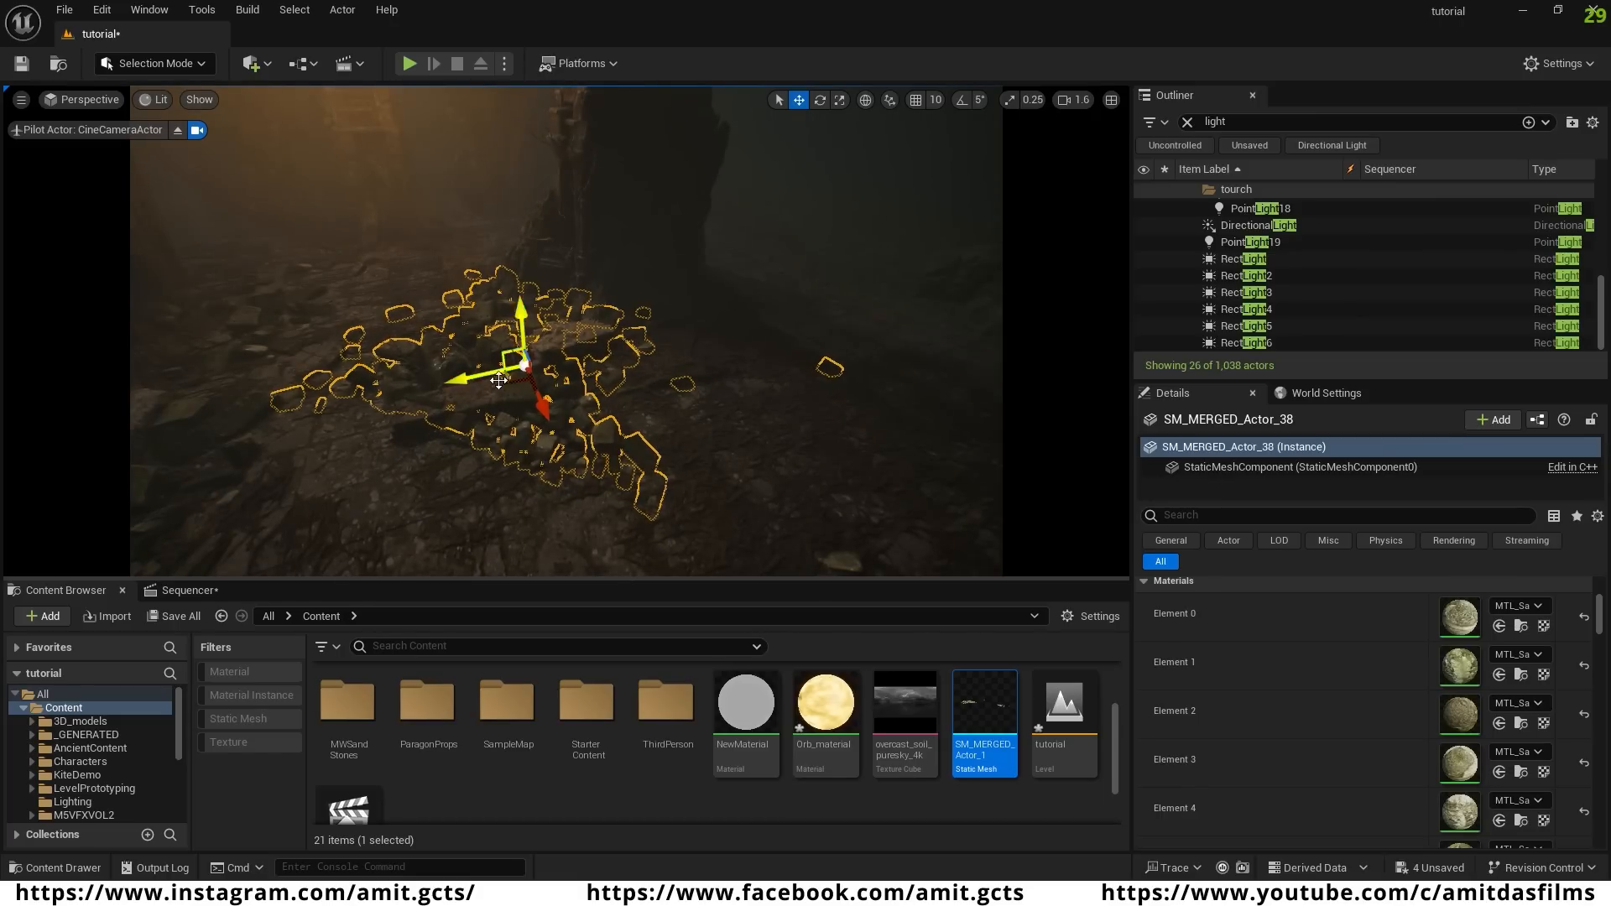
- Duplicate the rubble cluster several times across the bare ground at the foot of the dark rock spire
left_click_drag(487, 370, 694, 322, "alt")
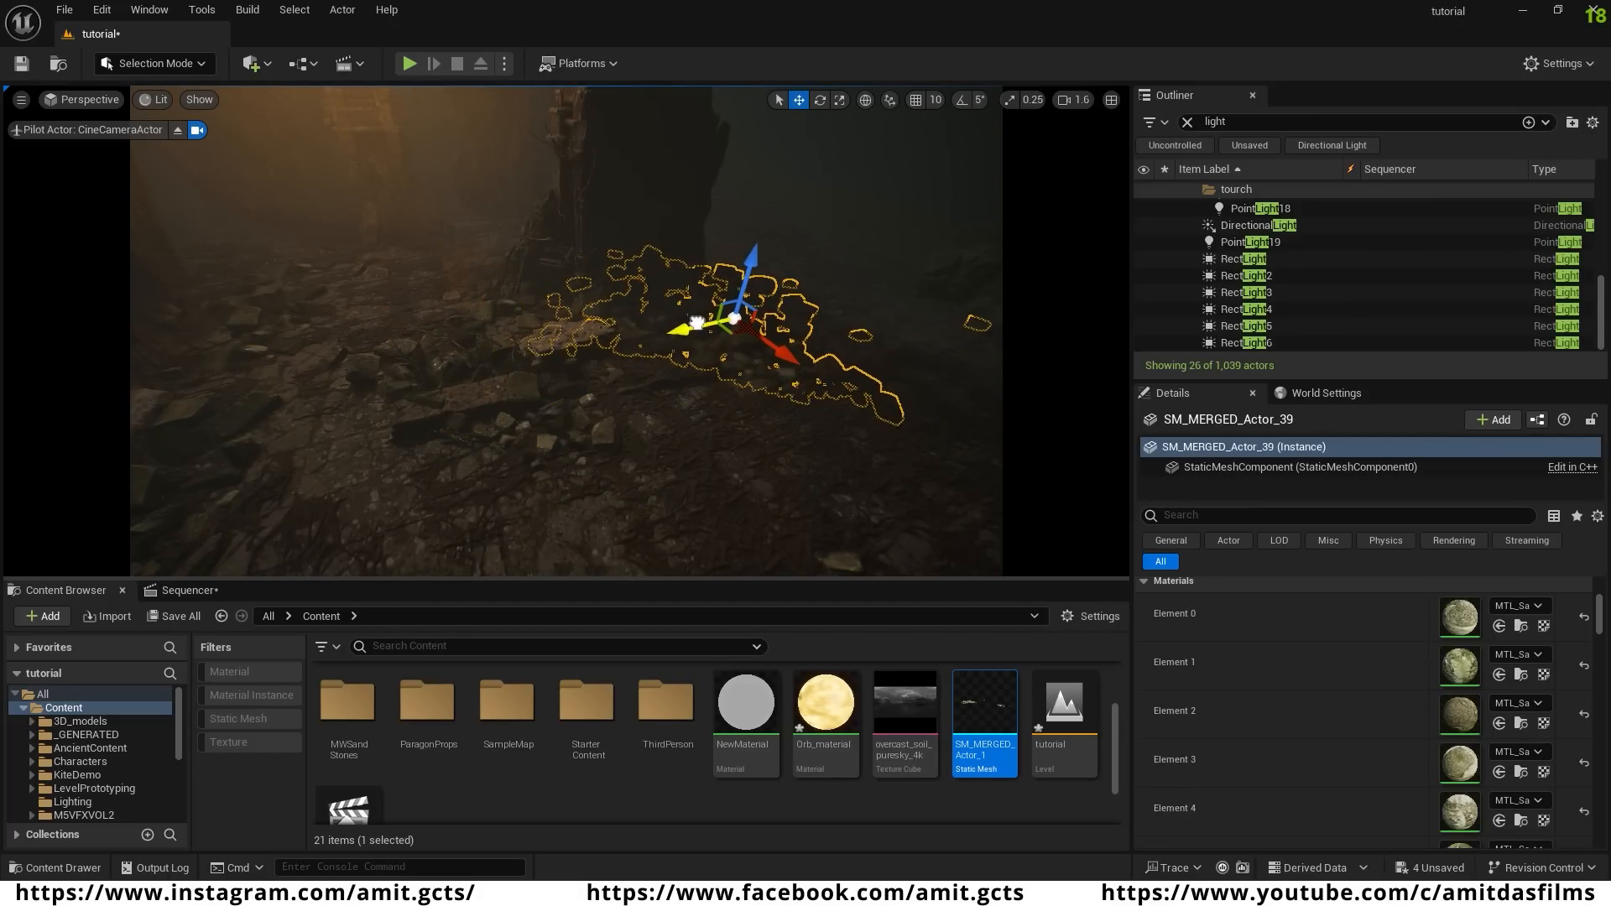
left_click_drag(786, 359, 956, 496, "alt")
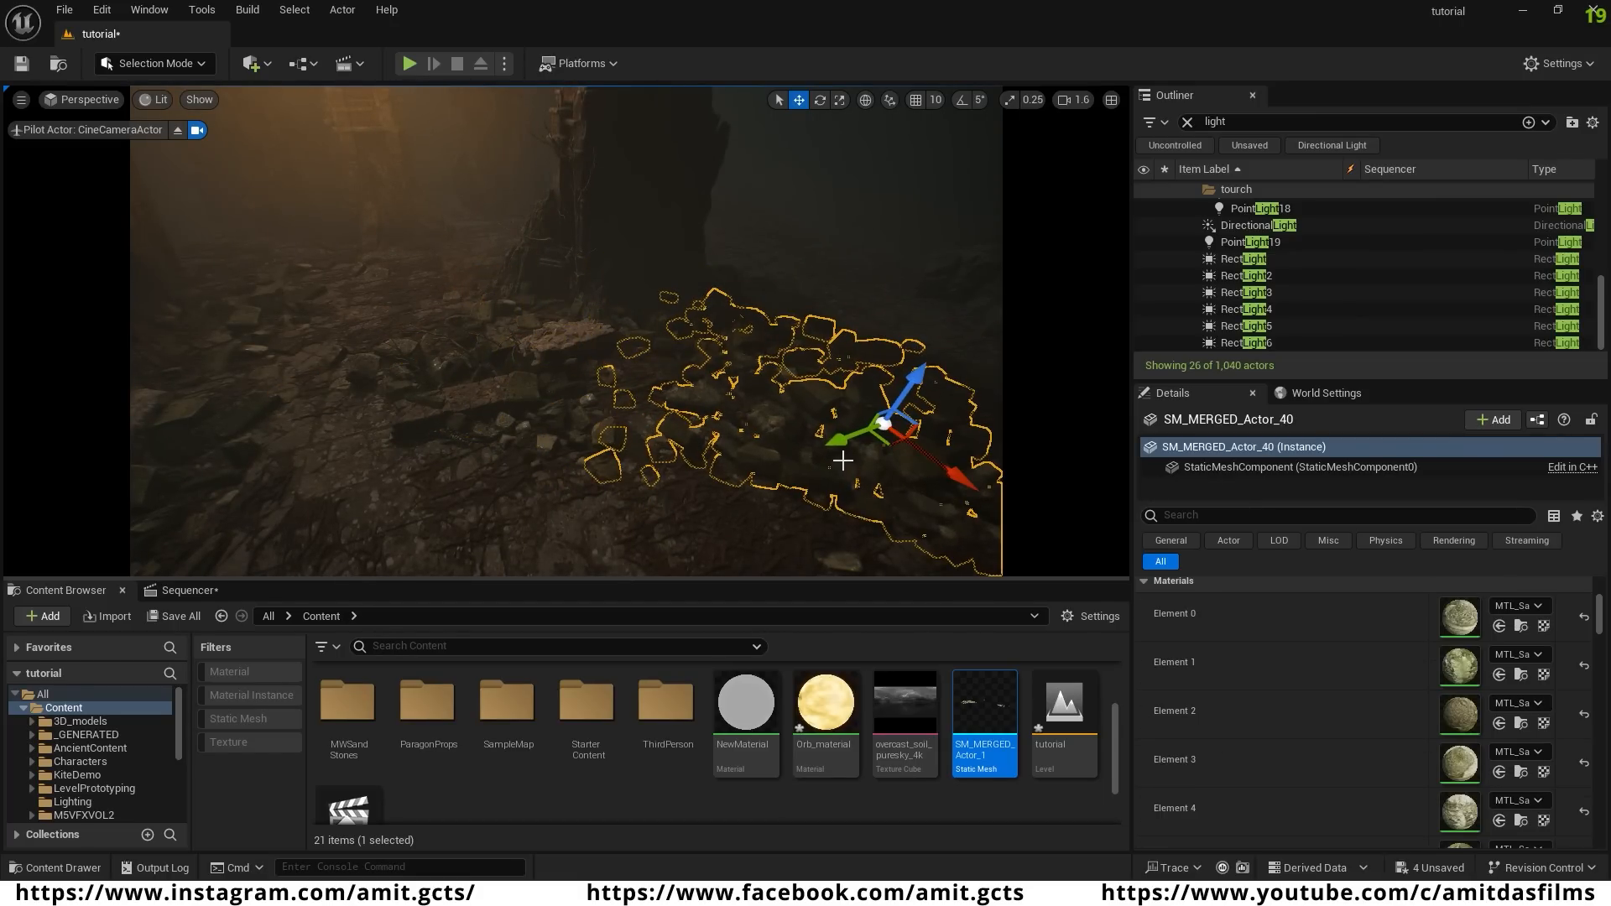
left_click_drag(829, 443, 864, 432, "alt")
right_click_drag(692, 446, 765, 453)
left_click_drag(765, 453, 778, 423, "alt")
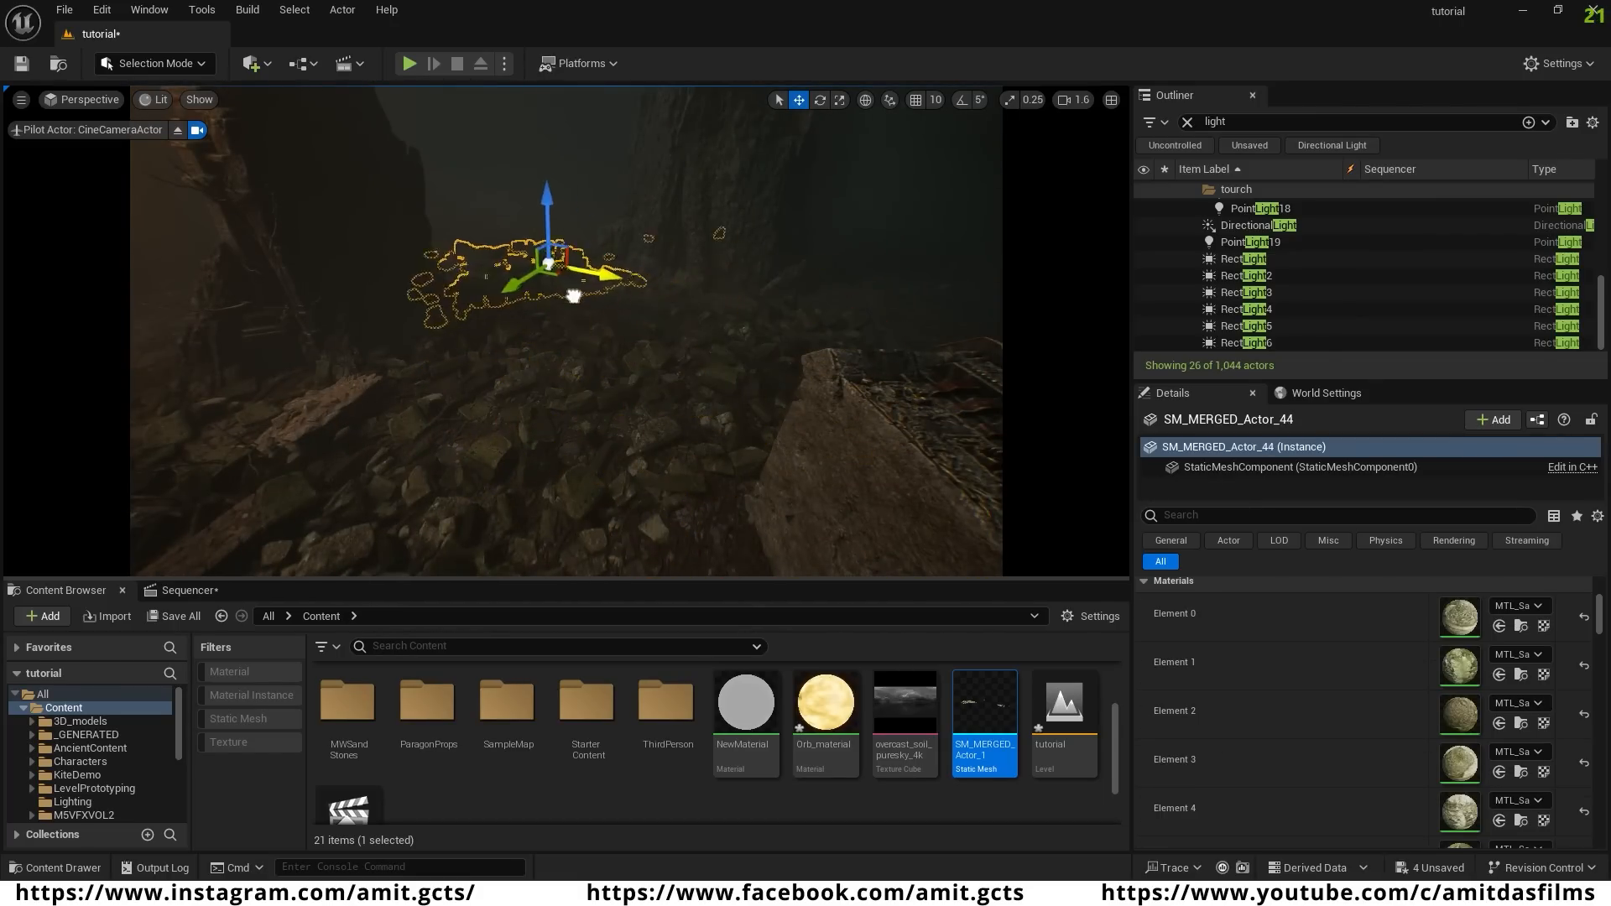
- Move the newest rubble copy onto the open path and scale it down
left_click_drag(574, 296, 616, 300)
left_click_drag(550, 298, 320, 475)
right_click_drag(319, 475, 252, 470)
left_click_drag(424, 375, 404, 378)
right_click_drag(404, 378, 352, 361)
right_click_drag(515, 446, 541, 470)
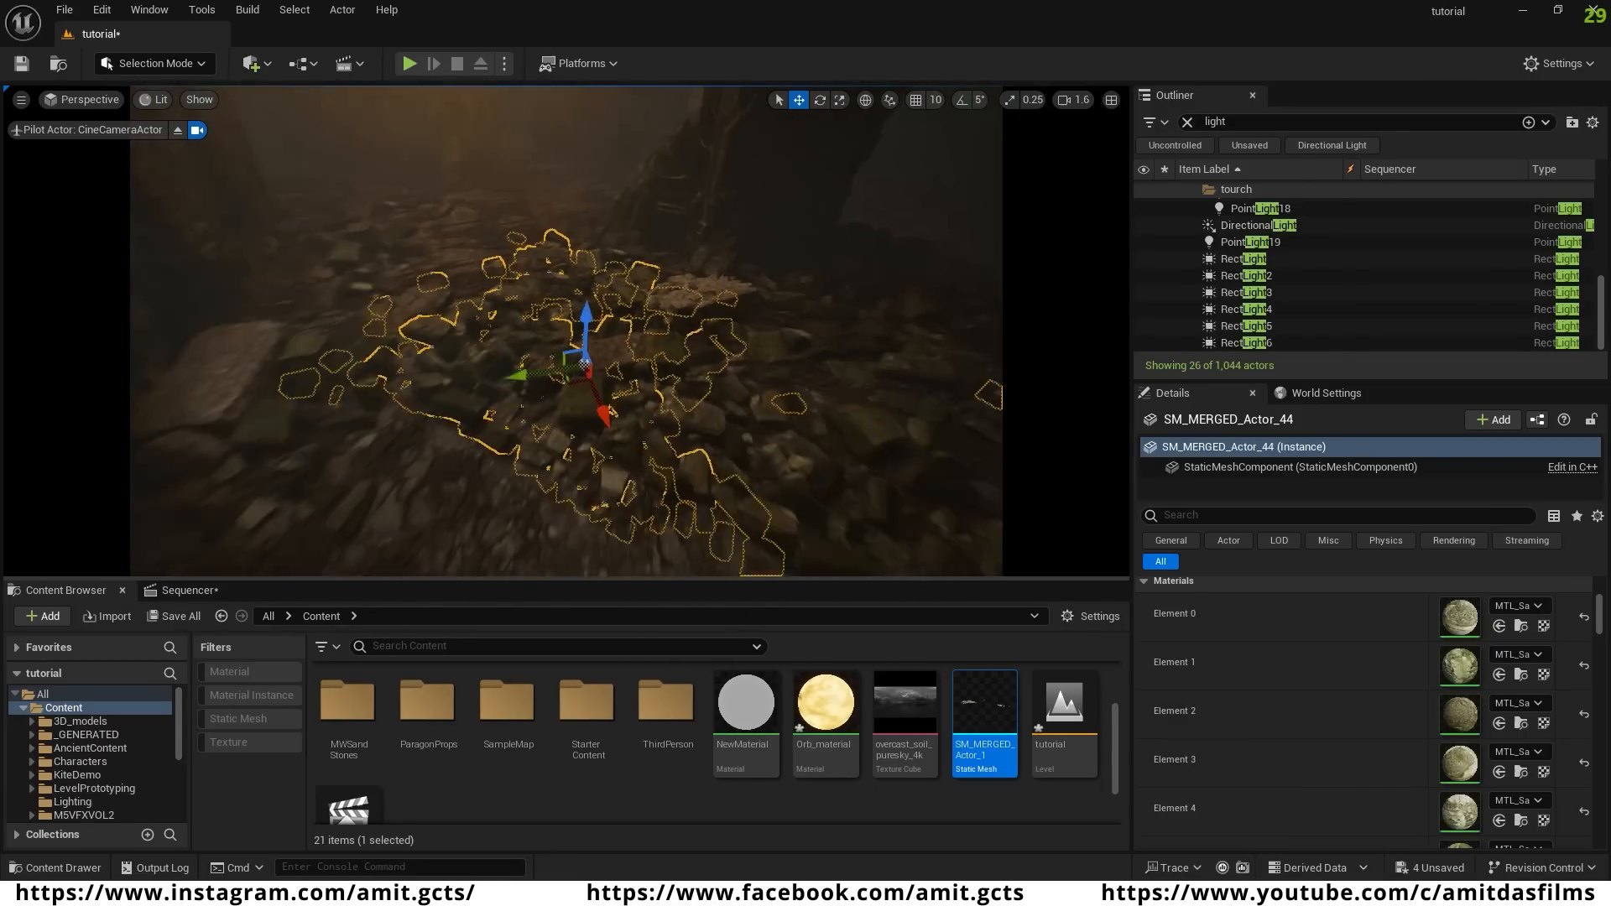
right_click_drag(656, 423, 621, 419)
left_click_drag(710, 353, 713, 351)
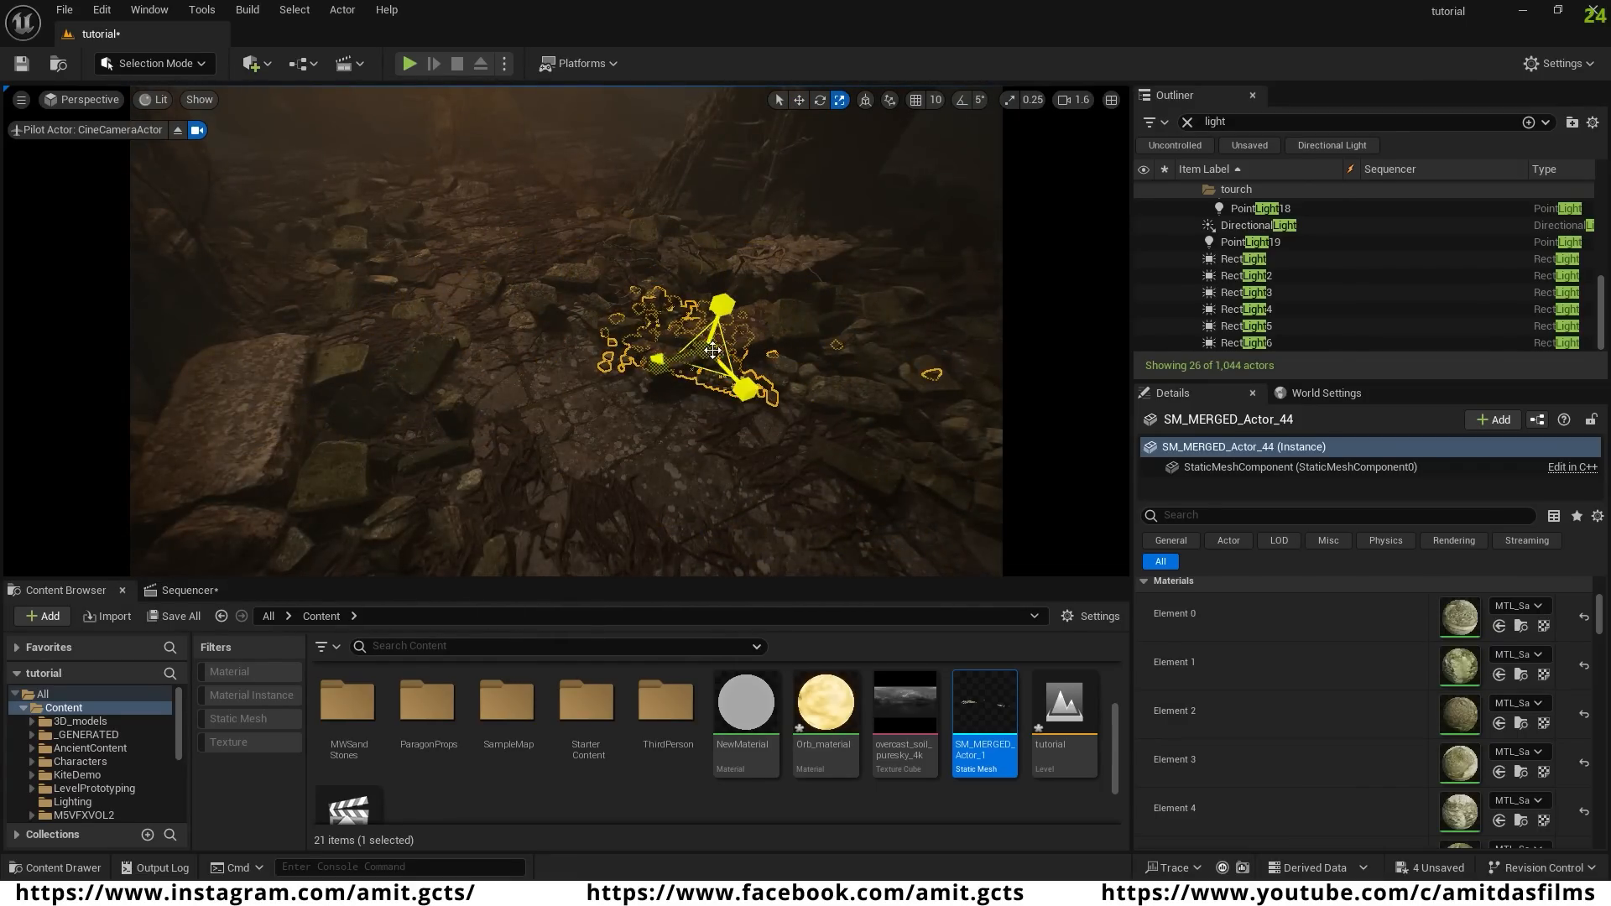
- Scatter copies of the scaled-down rubble along the path up to the base of the rock wall
left_click_drag(680, 431, 739, 501, "alt")
left_click_drag(671, 525, 873, 439, "alt")
right_click_drag(641, 245, 755, 251)
left_click_drag(846, 283, 403, 252, "alt")
right_click_drag(590, 453, 470, 436)
left_click_drag(684, 306, 579, 335, "alt")
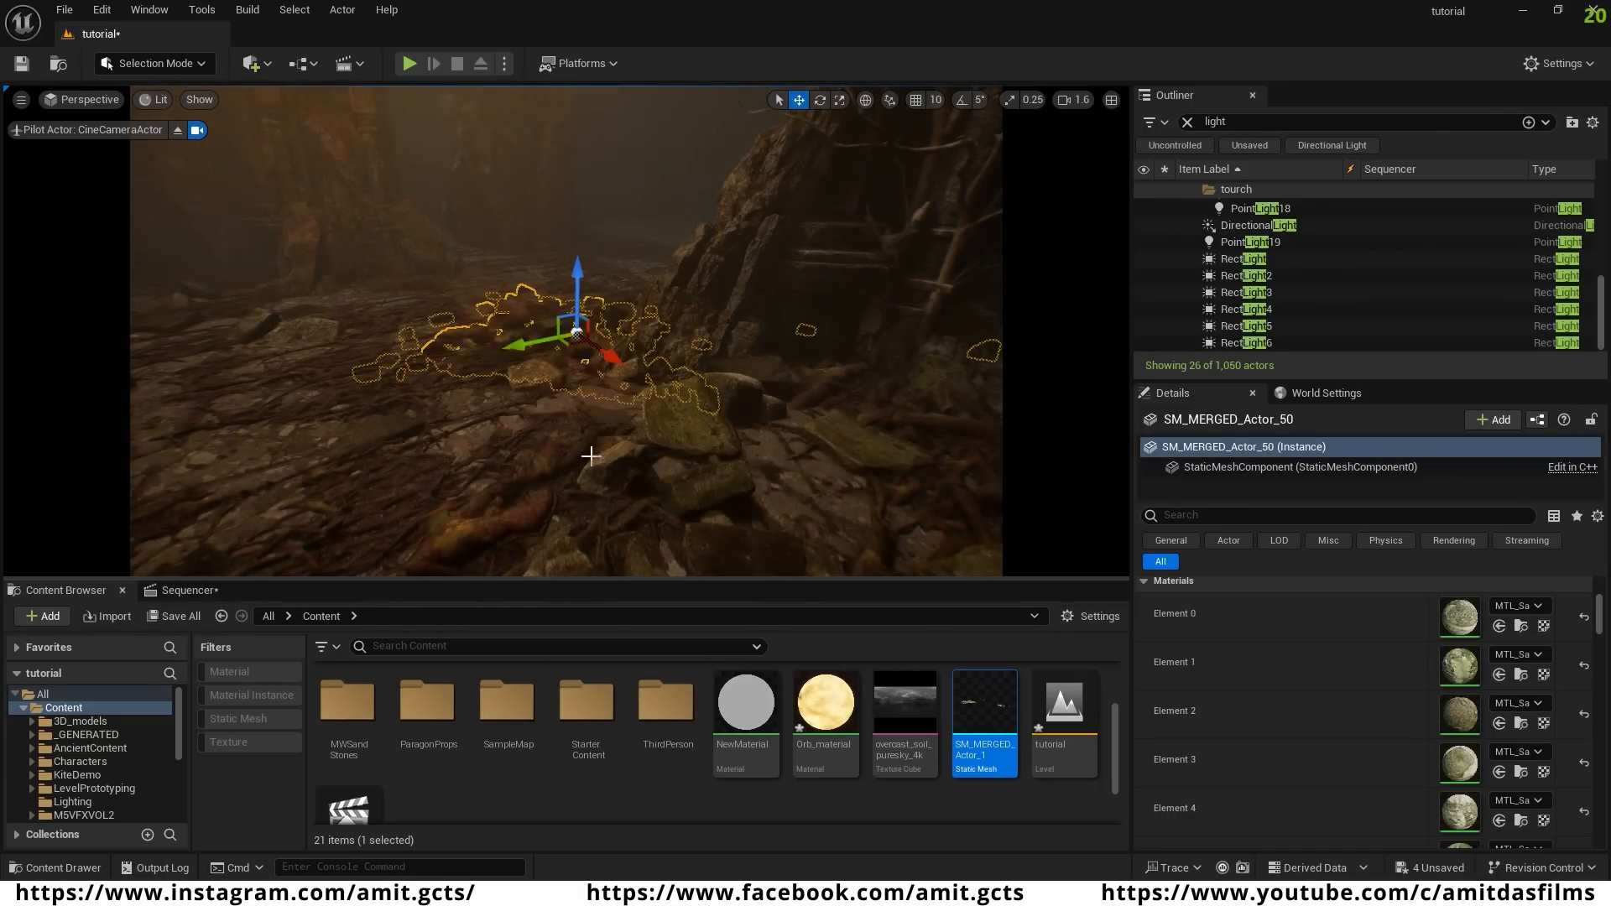
- Add more rubble copies farther up the path and along both of its edges
right_click_drag(590, 453, 697, 454)
left_click_drag(579, 335, 540, 211, "alt")
right_click_drag(540, 210, 403, 167)
left_click_drag(755, 335, 881, 321, "alt")
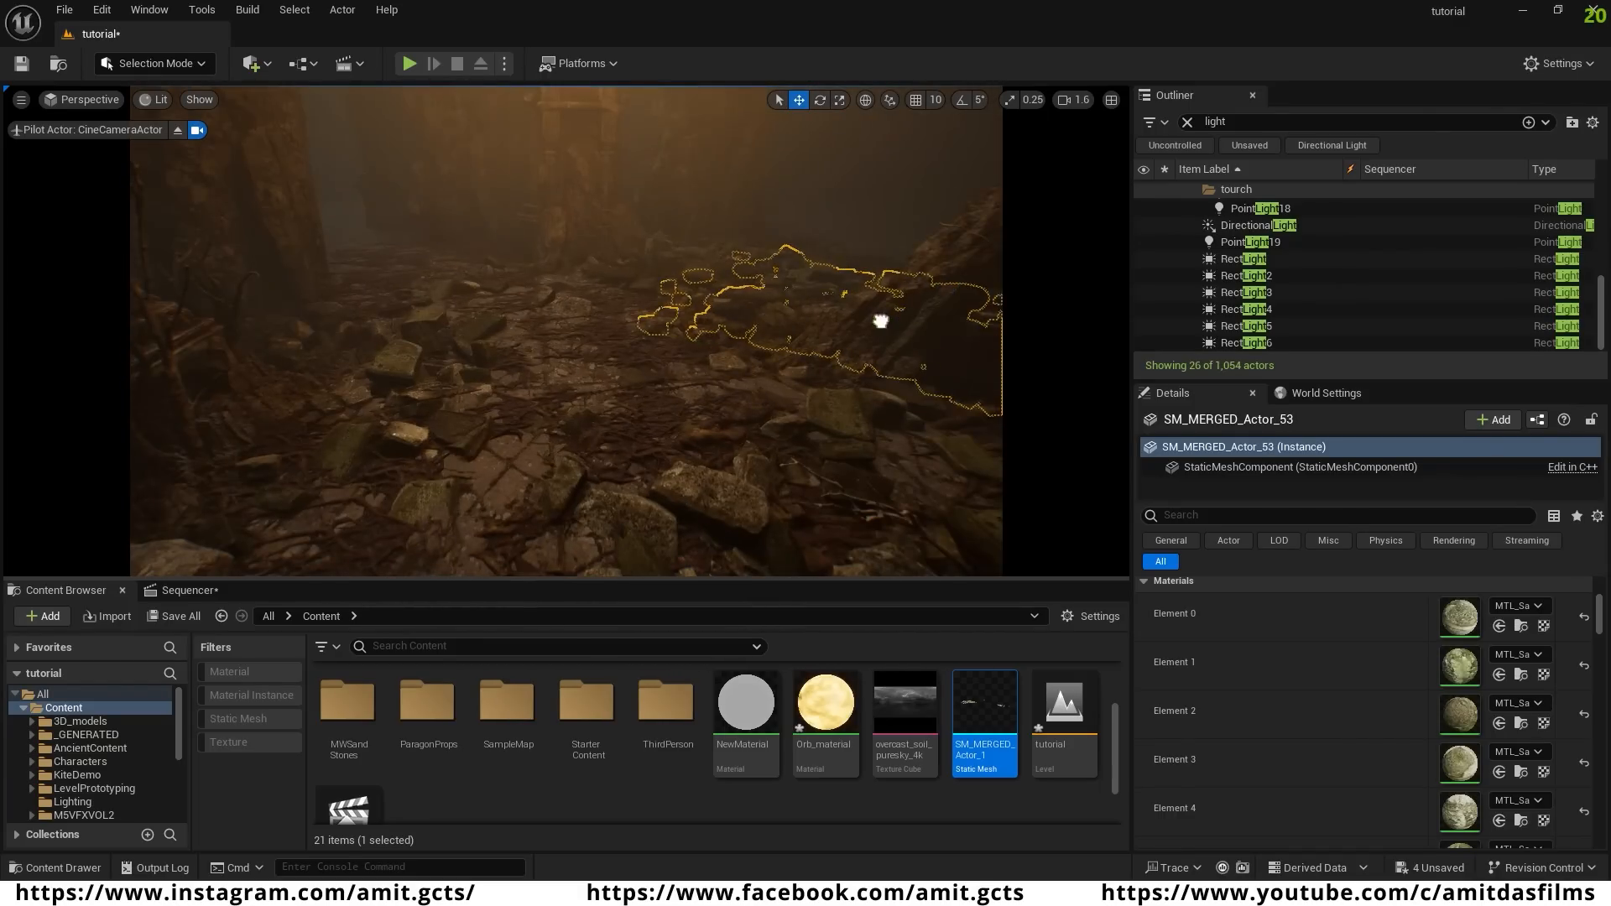
left_click_drag(533, 285, 417, 360, "alt")
right_click_drag(417, 360, 286, 353)
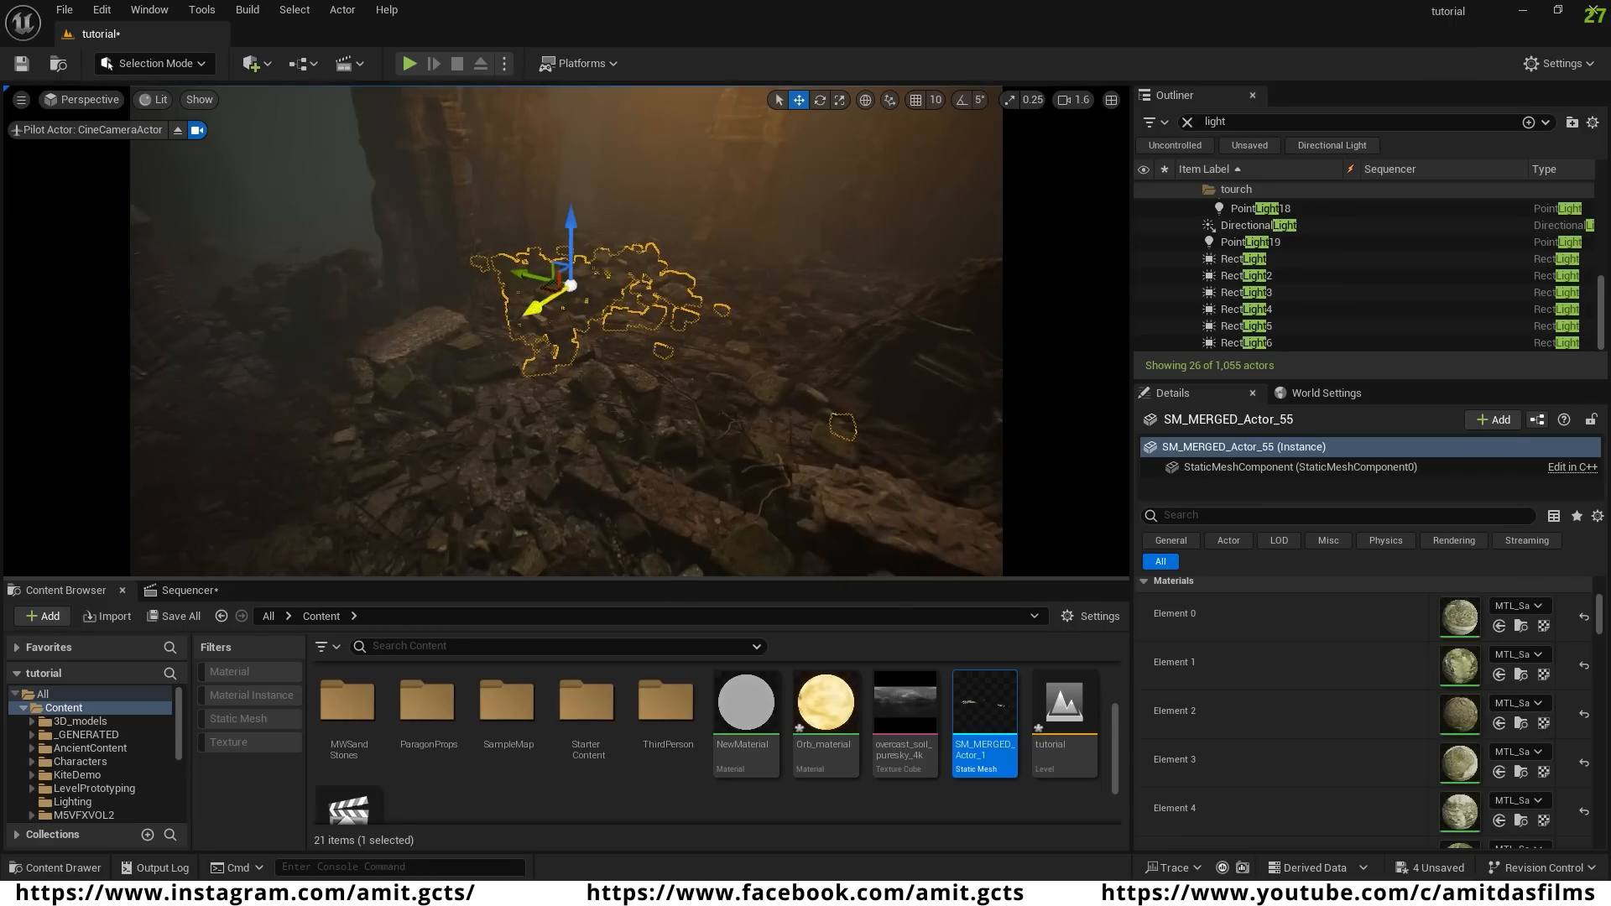
- Copy a rubble cluster toward the fallen castle structure and rescale the copy
left_click_drag(532, 310, 394, 399, "alt")
right_click_drag(511, 414, 394, 413)
key("r")
left_click_drag(514, 393, 323, 428)
right_click_drag(352, 412, 544, 402)
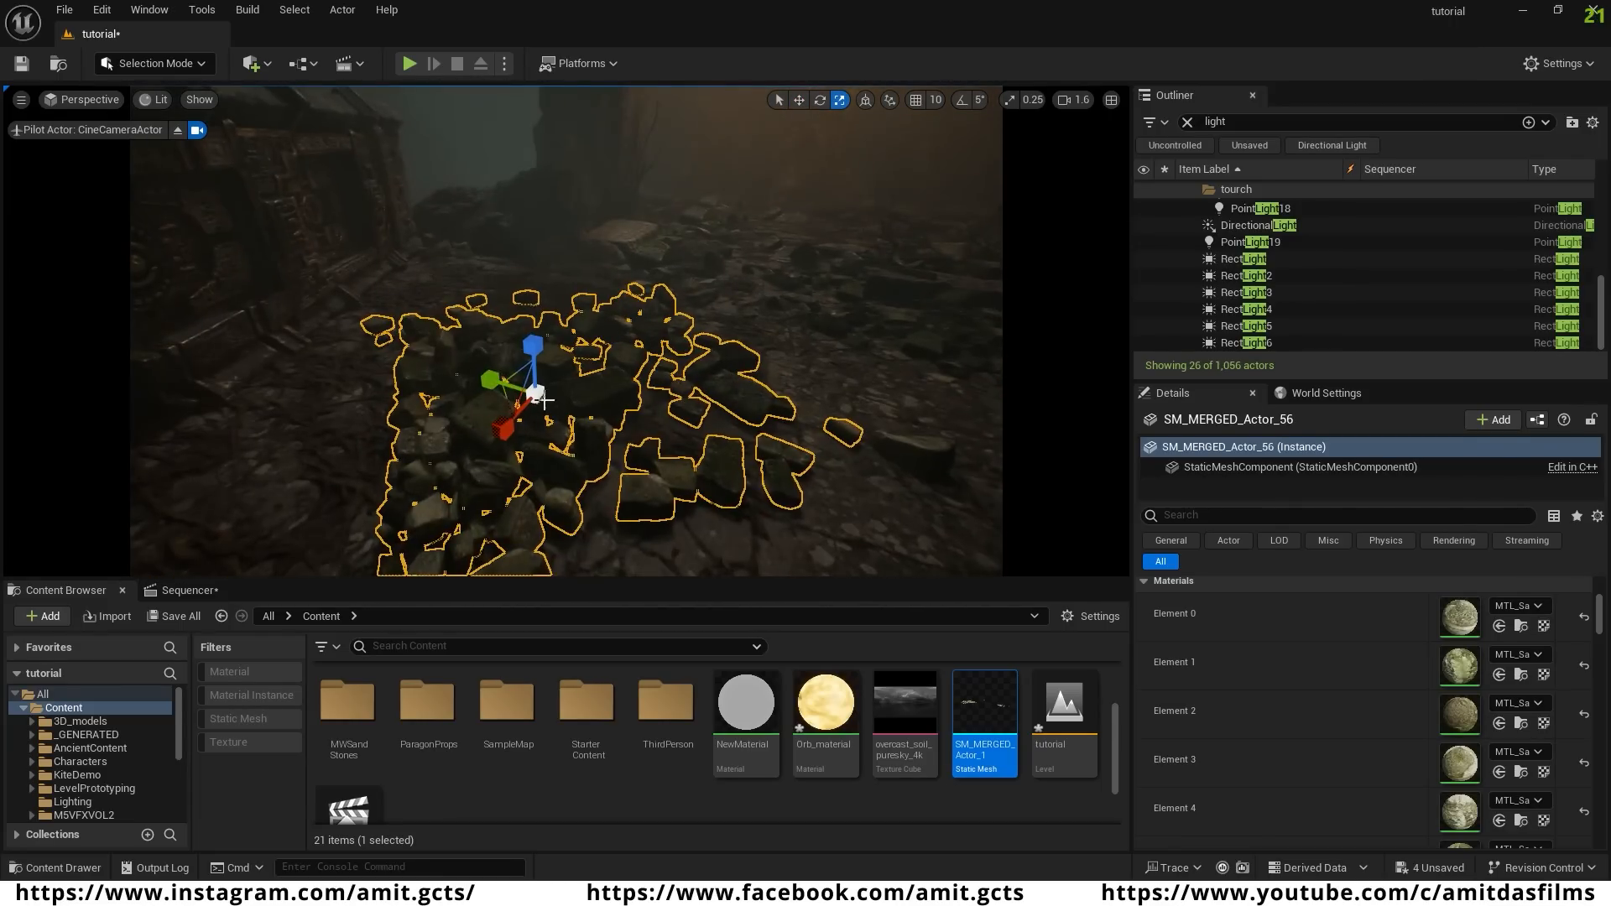
- Spread further copies of the rescaled rubble over the ground in front of the castle structure
left_click_drag(487, 391, 424, 310, "alt")
left_click_drag(432, 284, 495, 298, "alt")
right_click_drag(495, 298, 403, 336)
left_click_drag(560, 376, 361, 415, "alt")
right_click_drag(360, 416, 495, 432)
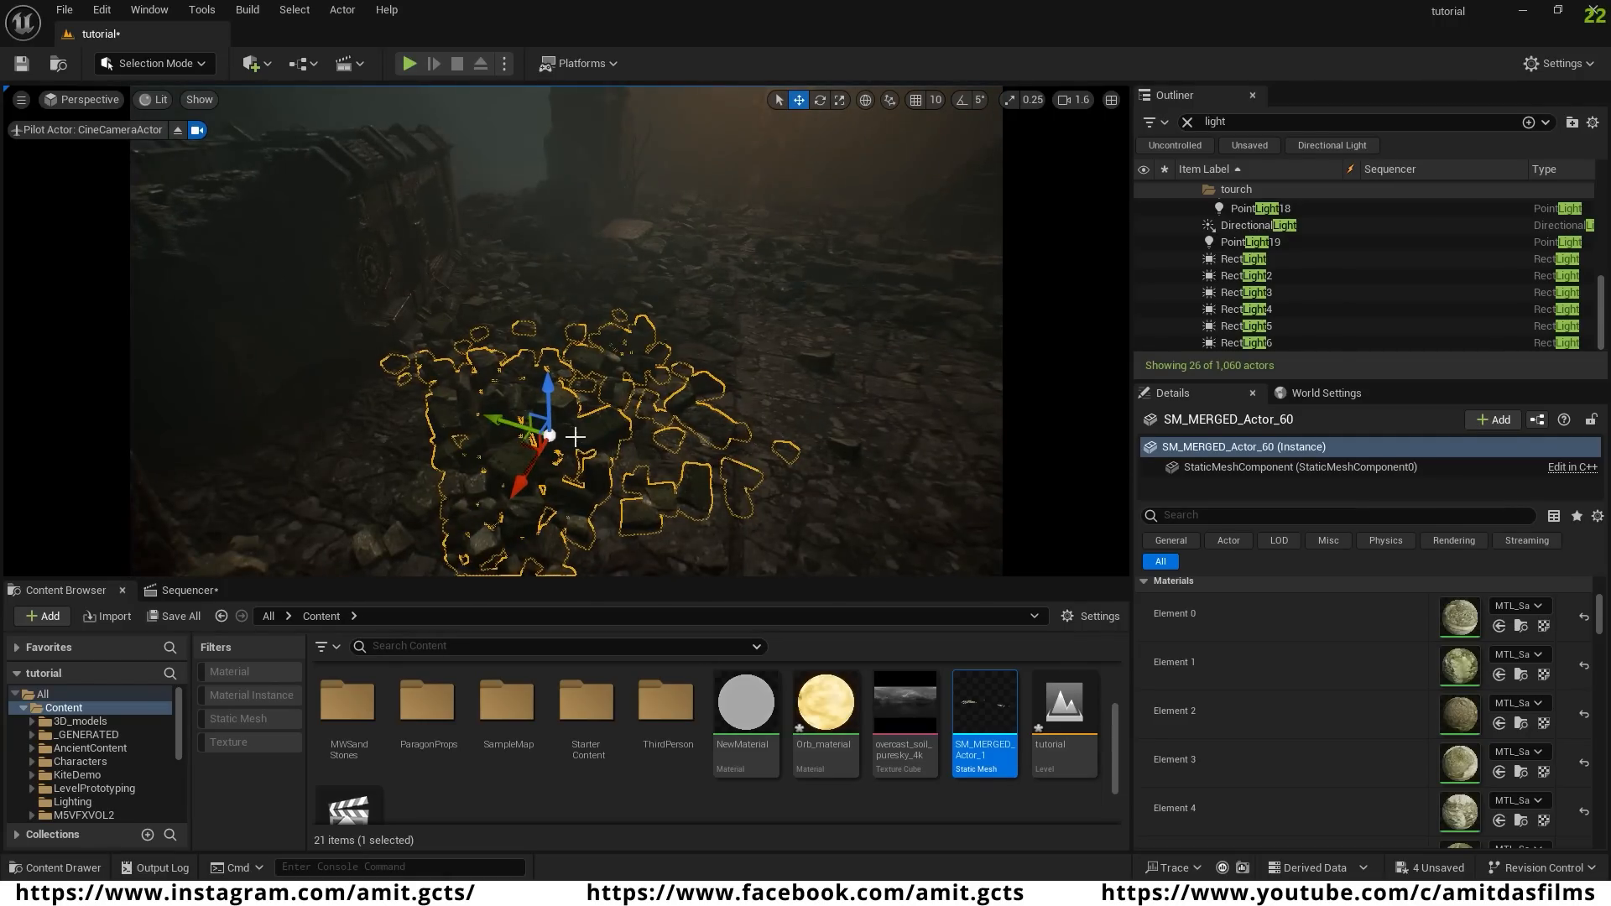
- Lower the camera speed and fill the bare stone floor near the castle structure with rubble copies
right_click_drag(662, 427, 587, 487)
key("w")
scroll(590, 330, "down", 2)
right_click_drag(625, 353, 563, 315)
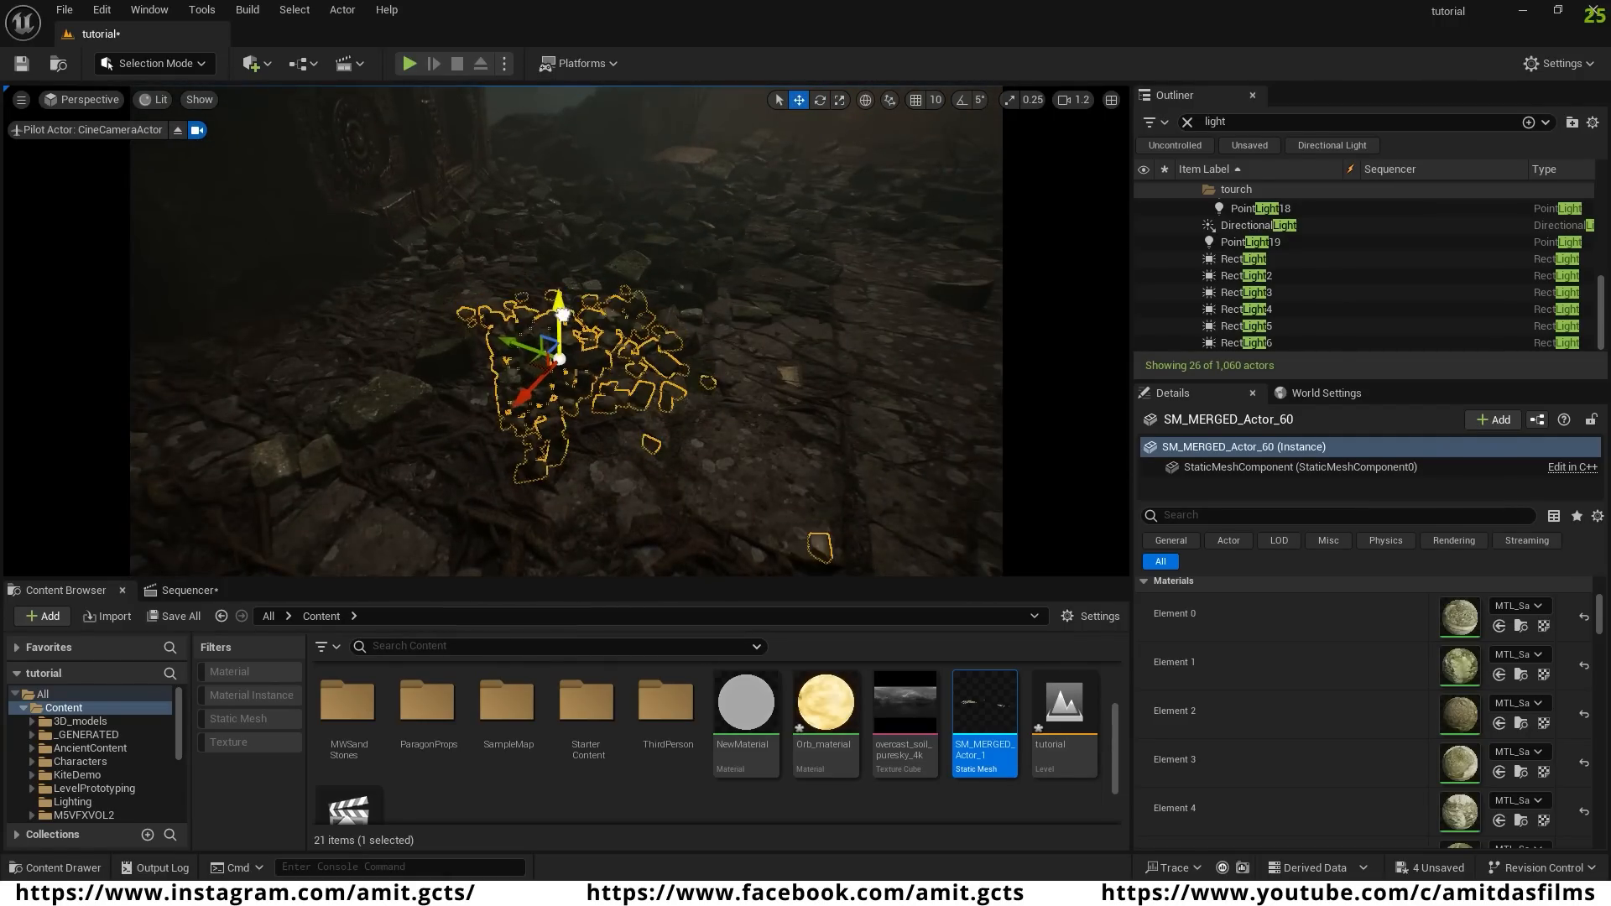
left_click_drag(663, 565, 657, 574, "alt")
left_click_drag(618, 467, 478, 412, "alt")
left_click_drag(495, 469, 629, 277, "alt")
left_click_drag(591, 252, 748, 295, "alt")
mouse_move(747, 295)
right_mouse_down()
mouse_move(831, 260)
mouse_move(748, 295)
right_mouse_up()
left_click_drag(748, 294, 693, 283, "alt")
- Reposition the small rubble cluster and duplicate it along the border between loose stones and flat path
key("w")
left_click_drag(603, 512, 763, 414)
right_click_drag(763, 413, 839, 414)
left_click_drag(816, 362, 703, 351, "alt")
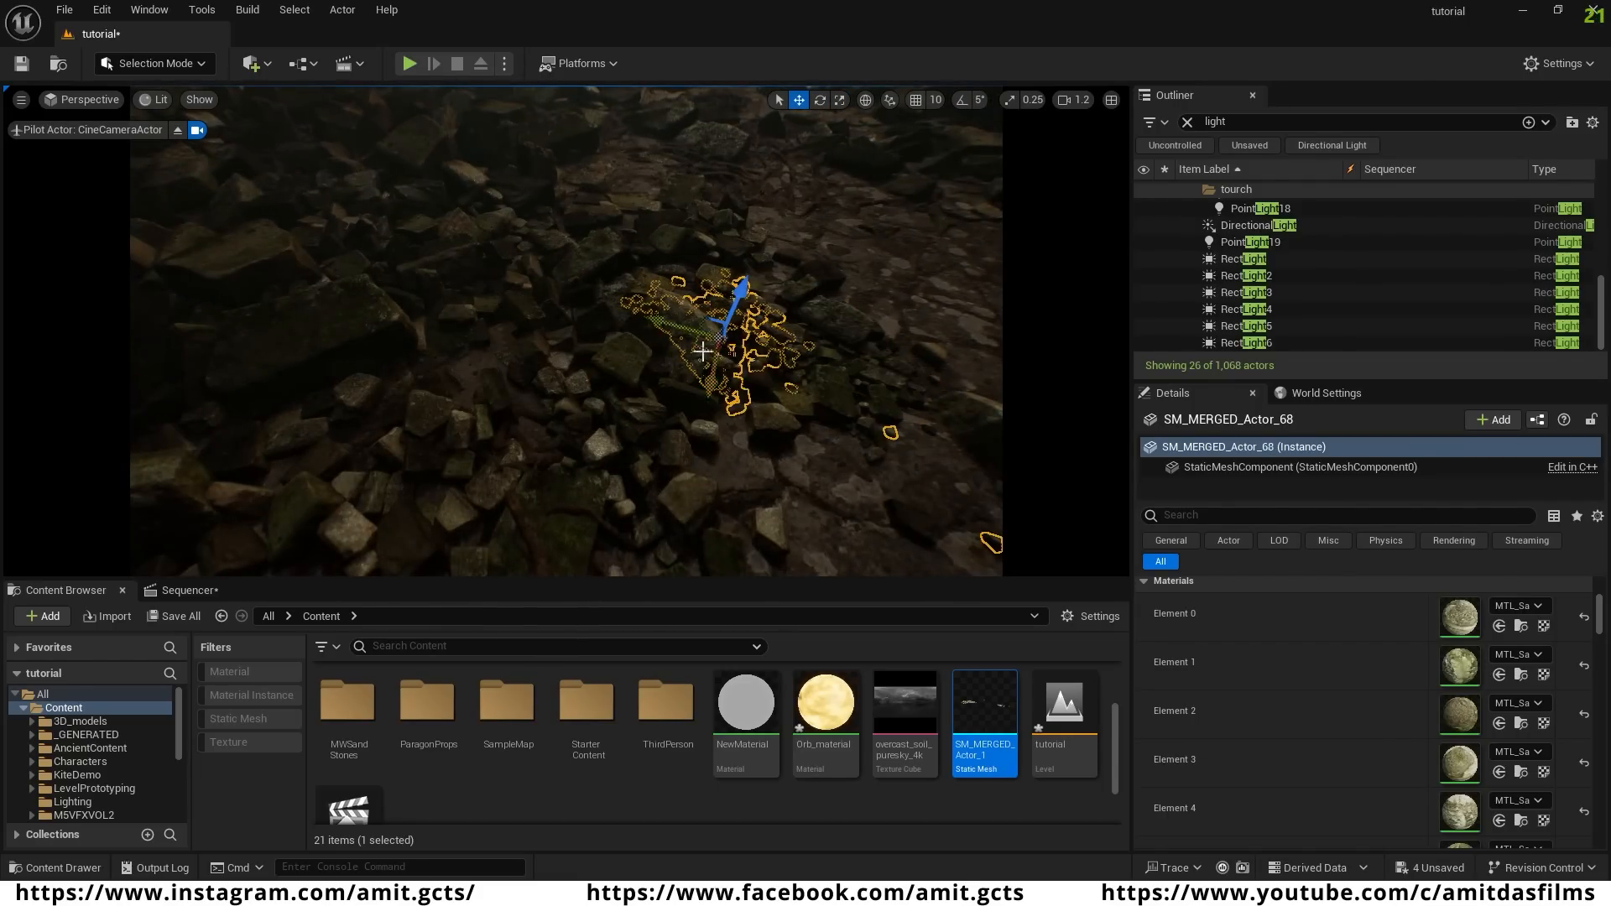
left_click_drag(826, 447, 831, 520, "alt")
right_click_drag(831, 521, 923, 562)
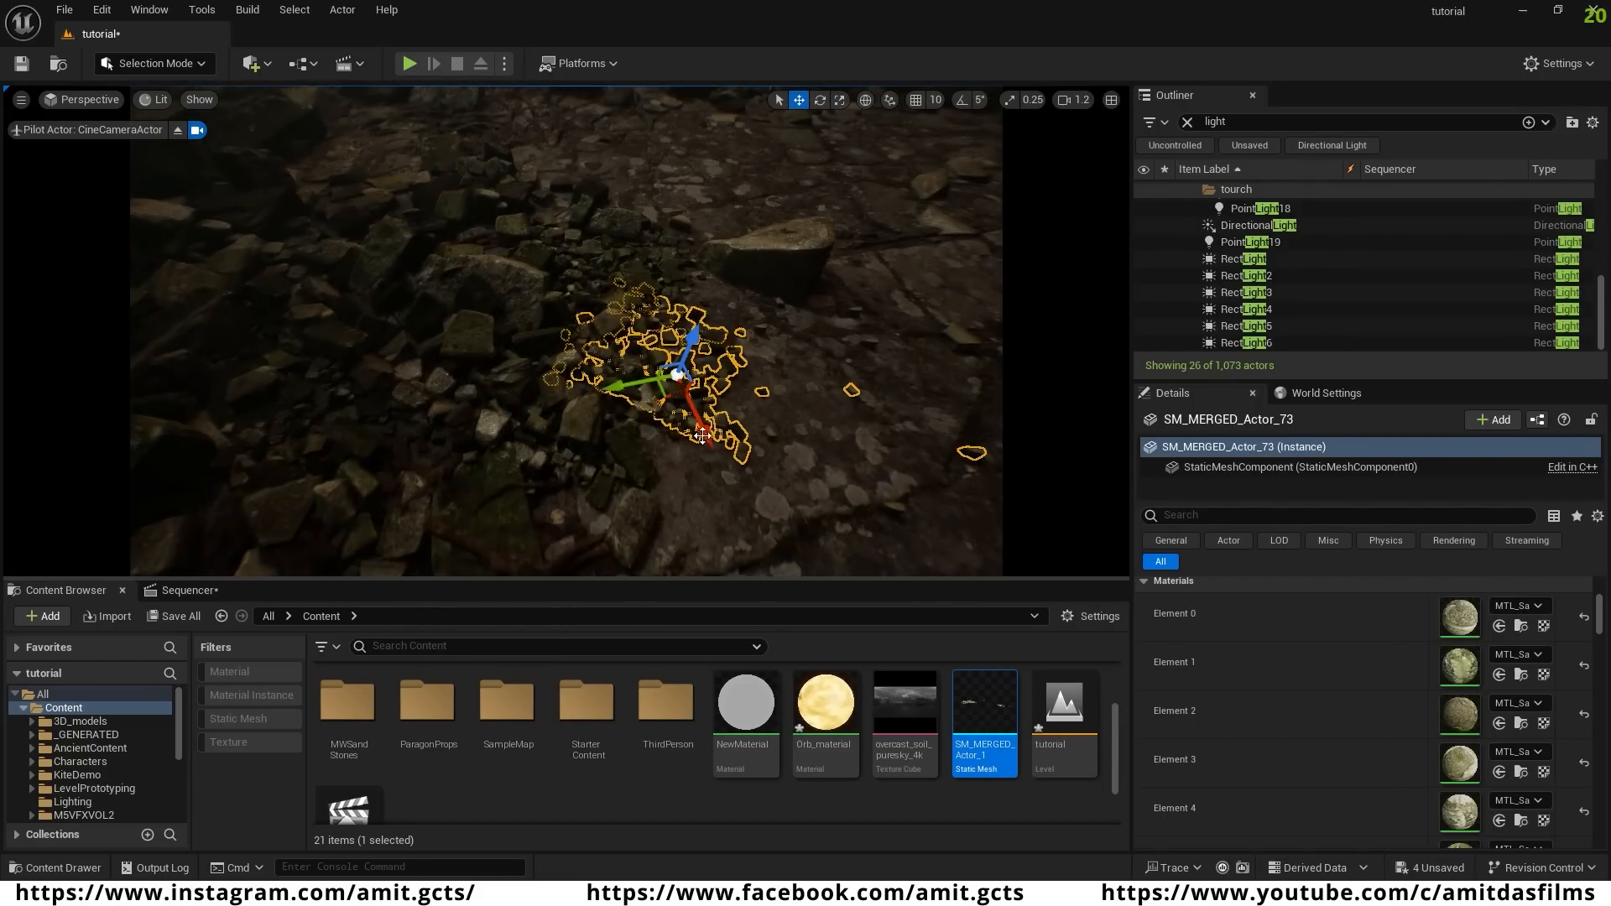
- Duplicate the small rubble cluster farther along the path edge and across to its other side
left_click_drag(700, 420, 629, 235, "alt")
right_click_drag(543, 284, 543, 219)
left_click_drag(570, 343, 336, 323, "alt")
right_click_drag(336, 323, 361, 260)
- Select the large rubble cluster on the path, rotate it and place a copy beside the leaning wall
left_click(597, 323)
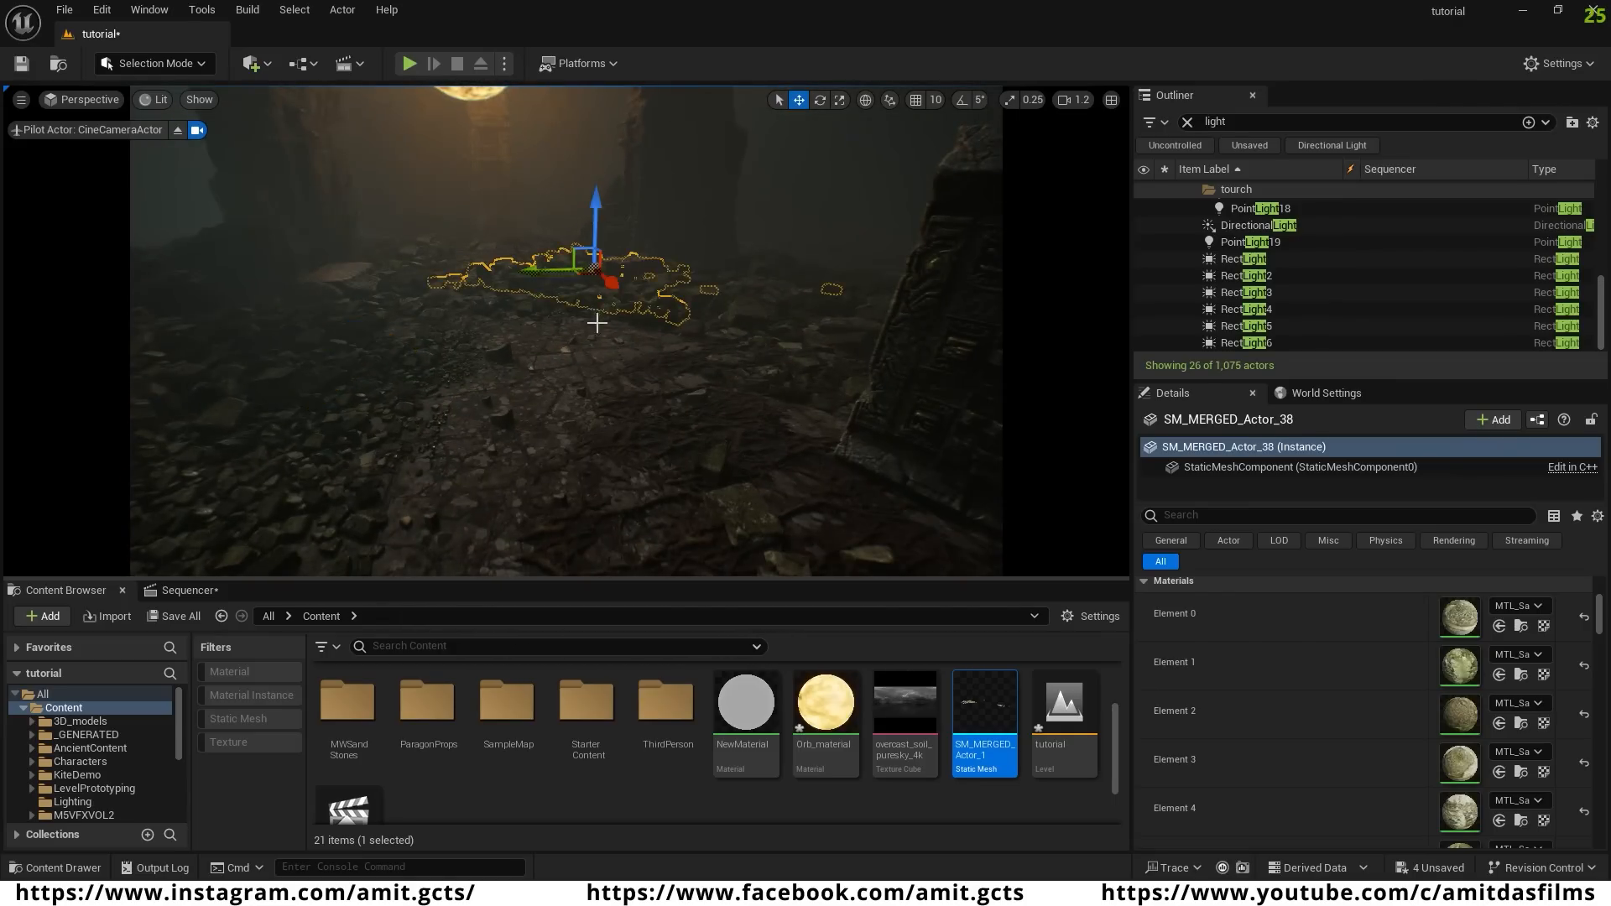
key("e")
left_click_drag(646, 365, 739, 374)
key("w")
left_click_drag(767, 230, 766, 245)
left_click_drag(715, 312, 751, 307)
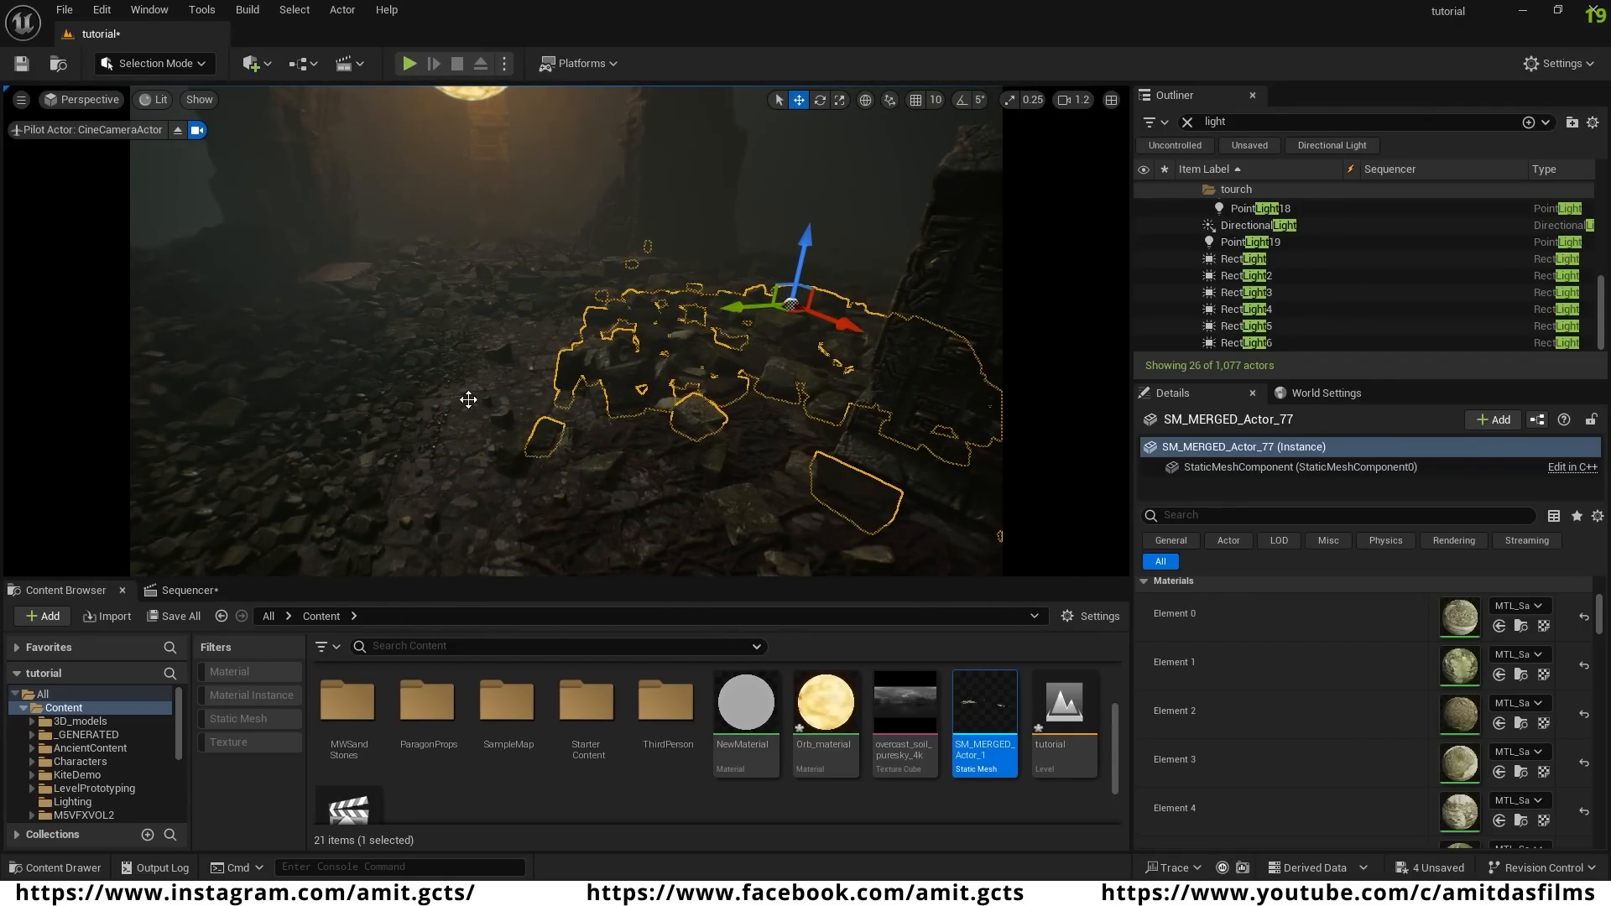
- Select a small rubble cluster and duplicate it over the remaining bare patches between the larger rocks
right_click_drag(468, 399, 467, 495)
left_click(432, 385)
left_click_drag(908, 573, 873, 529, "alt")
right_click_drag(588, 378, 638, 454)
left_click_drag(697, 352, 877, 422, "alt")
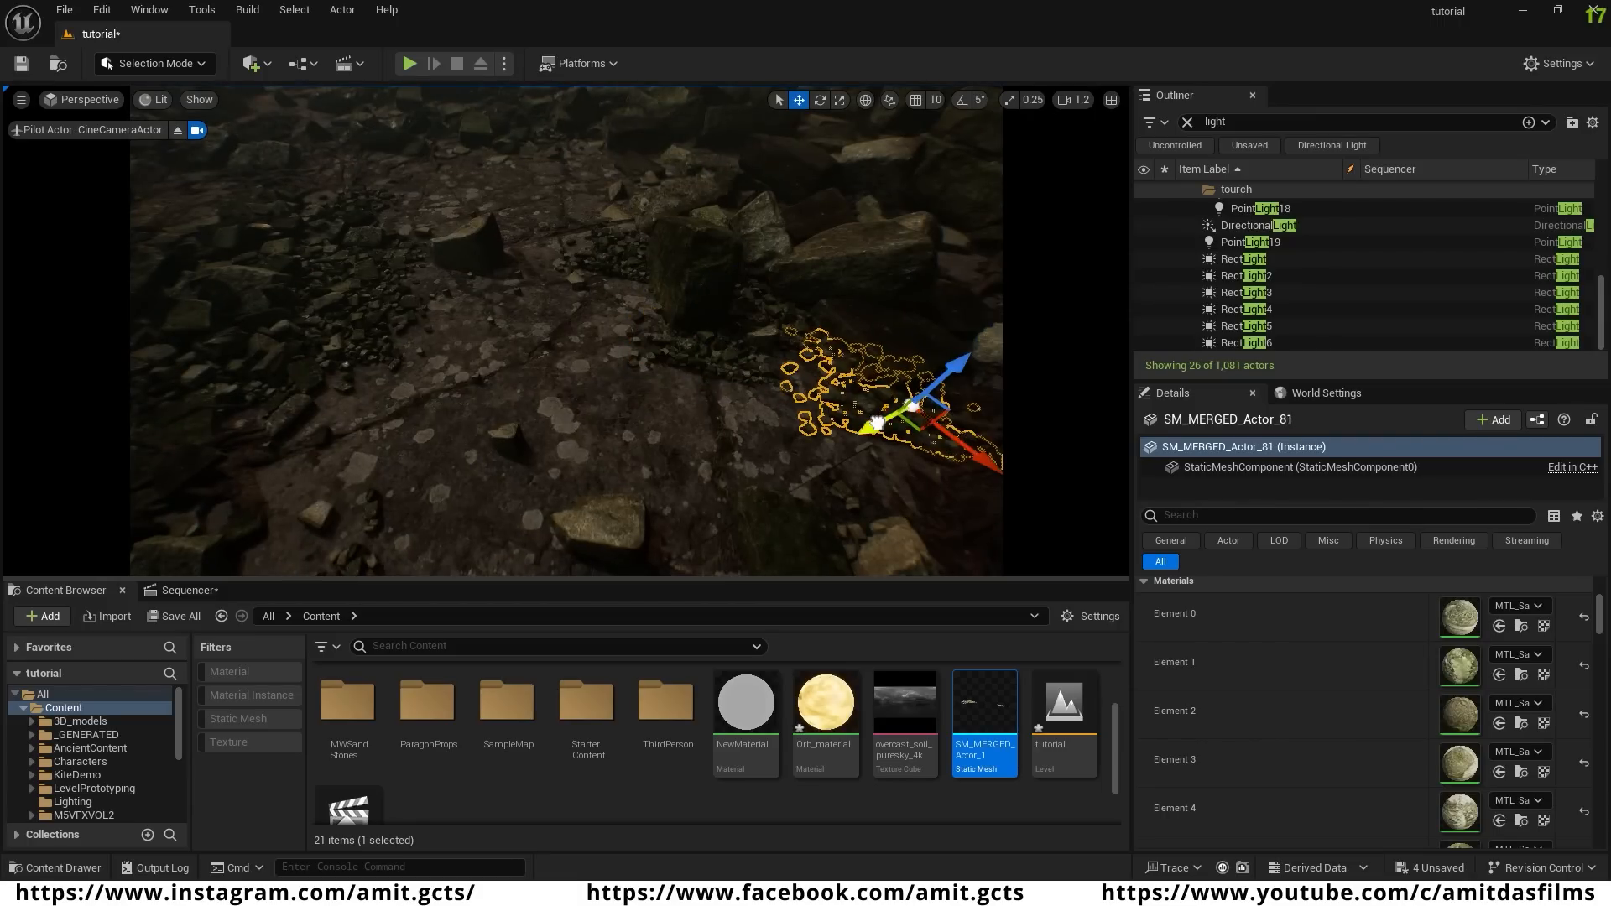
left_click_drag(563, 223, 648, 199, "alt")
right_click_drag(671, 419, 696, 277)
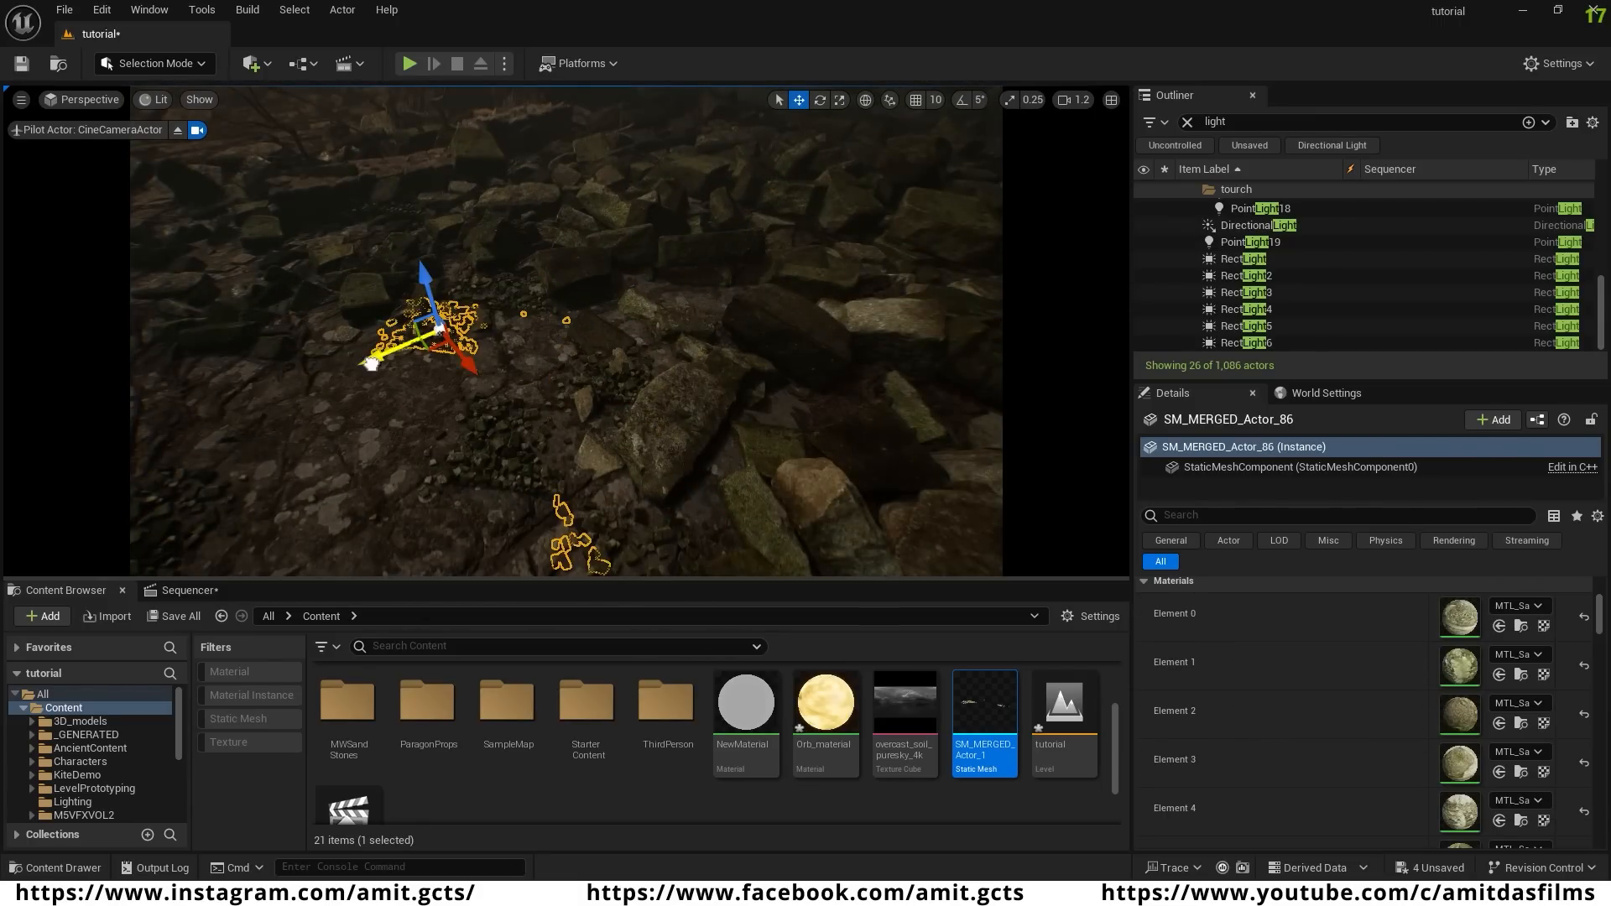
left_click_drag(371, 363, 470, 457, "alt")
- Duplicate the fallen S_Dead_Tree_rlthg mesh, rotate the copy upright and place it at the path's edge
right_click_drag(703, 428, 806, 403)
left_click(703, 428)
left_click_drag(676, 355, 684, 362, "alt")
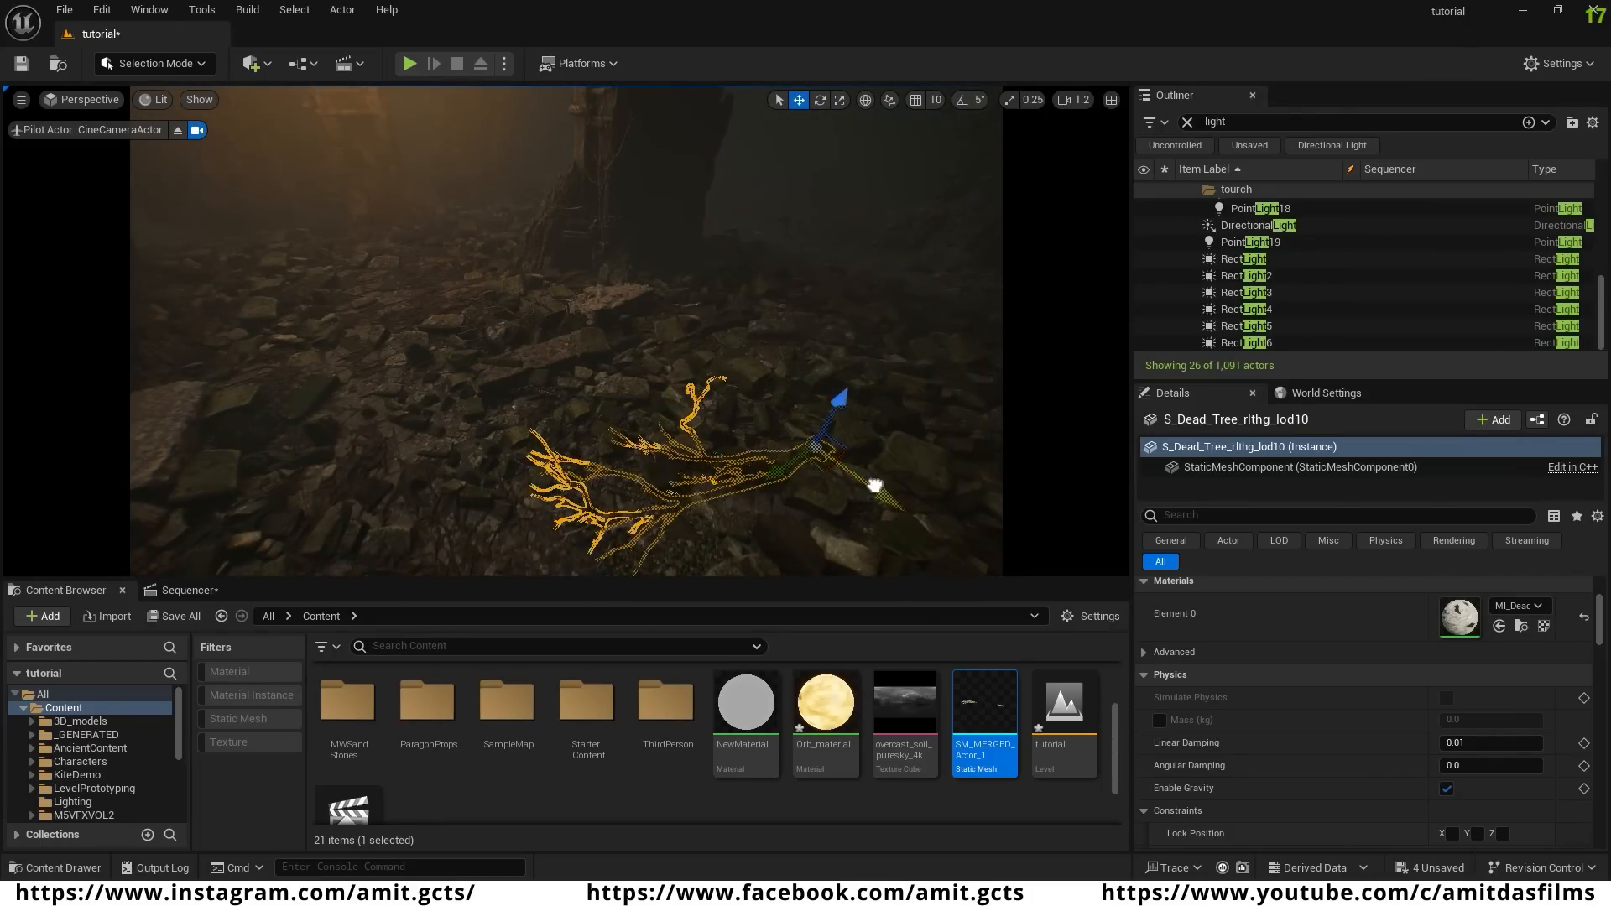
key("e")
left_click_drag(838, 335, 745, 363)
key("w")
left_click_drag(868, 281, 840, 352)
- Place another dead tree copy beside the fallen castle structure
right_click_drag(853, 433, 713, 411)
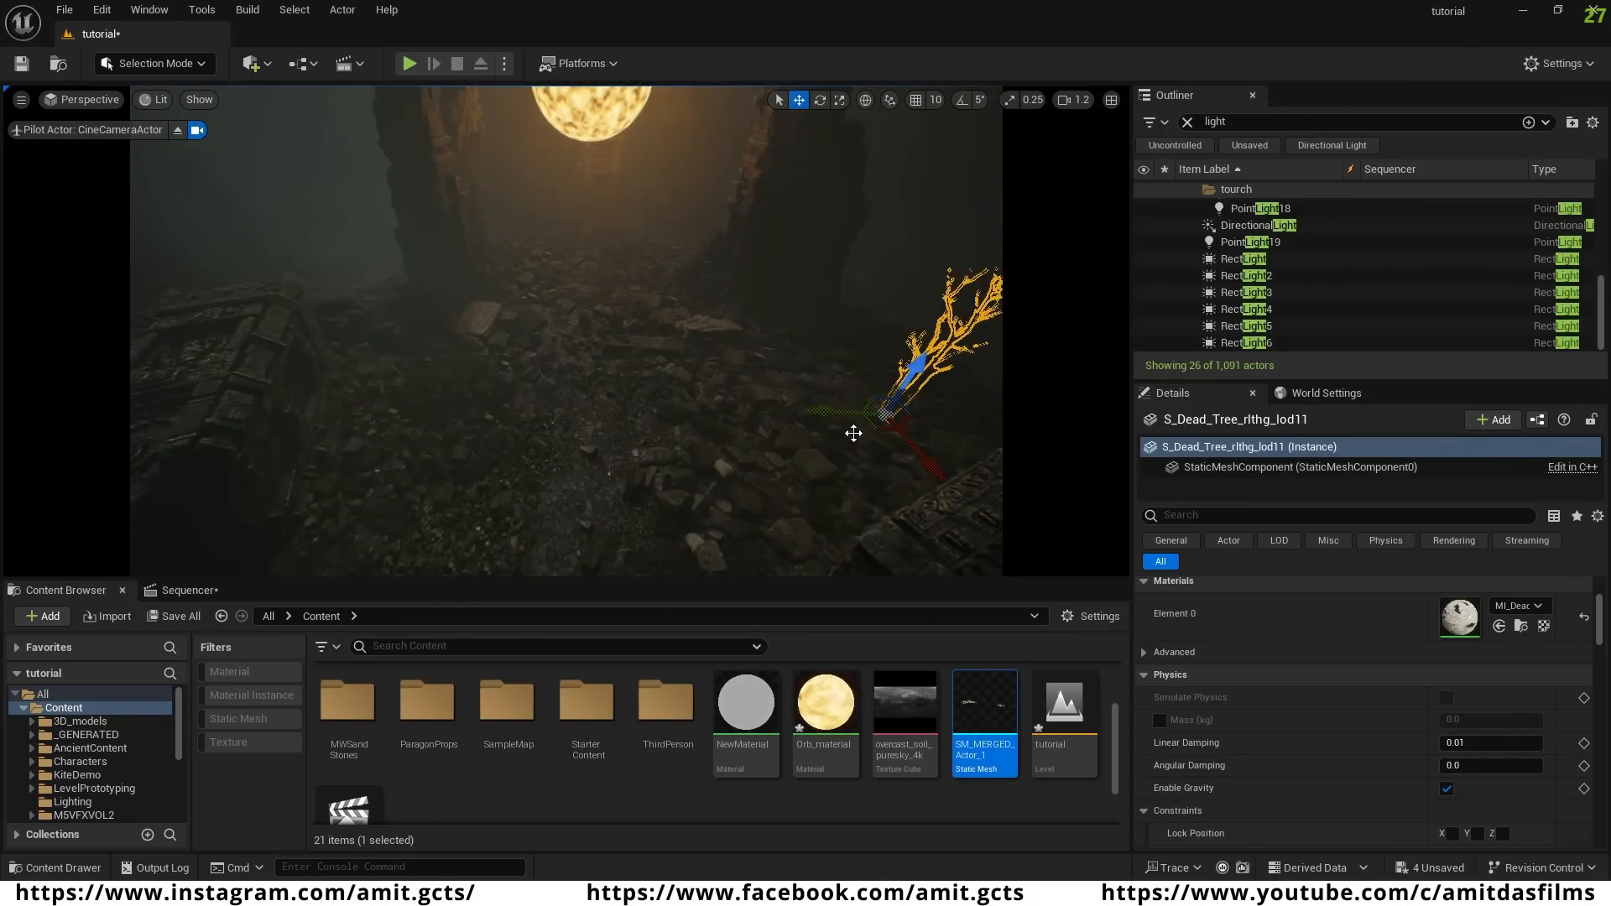
left_click_drag(306, 464, 334, 433)
key("w")
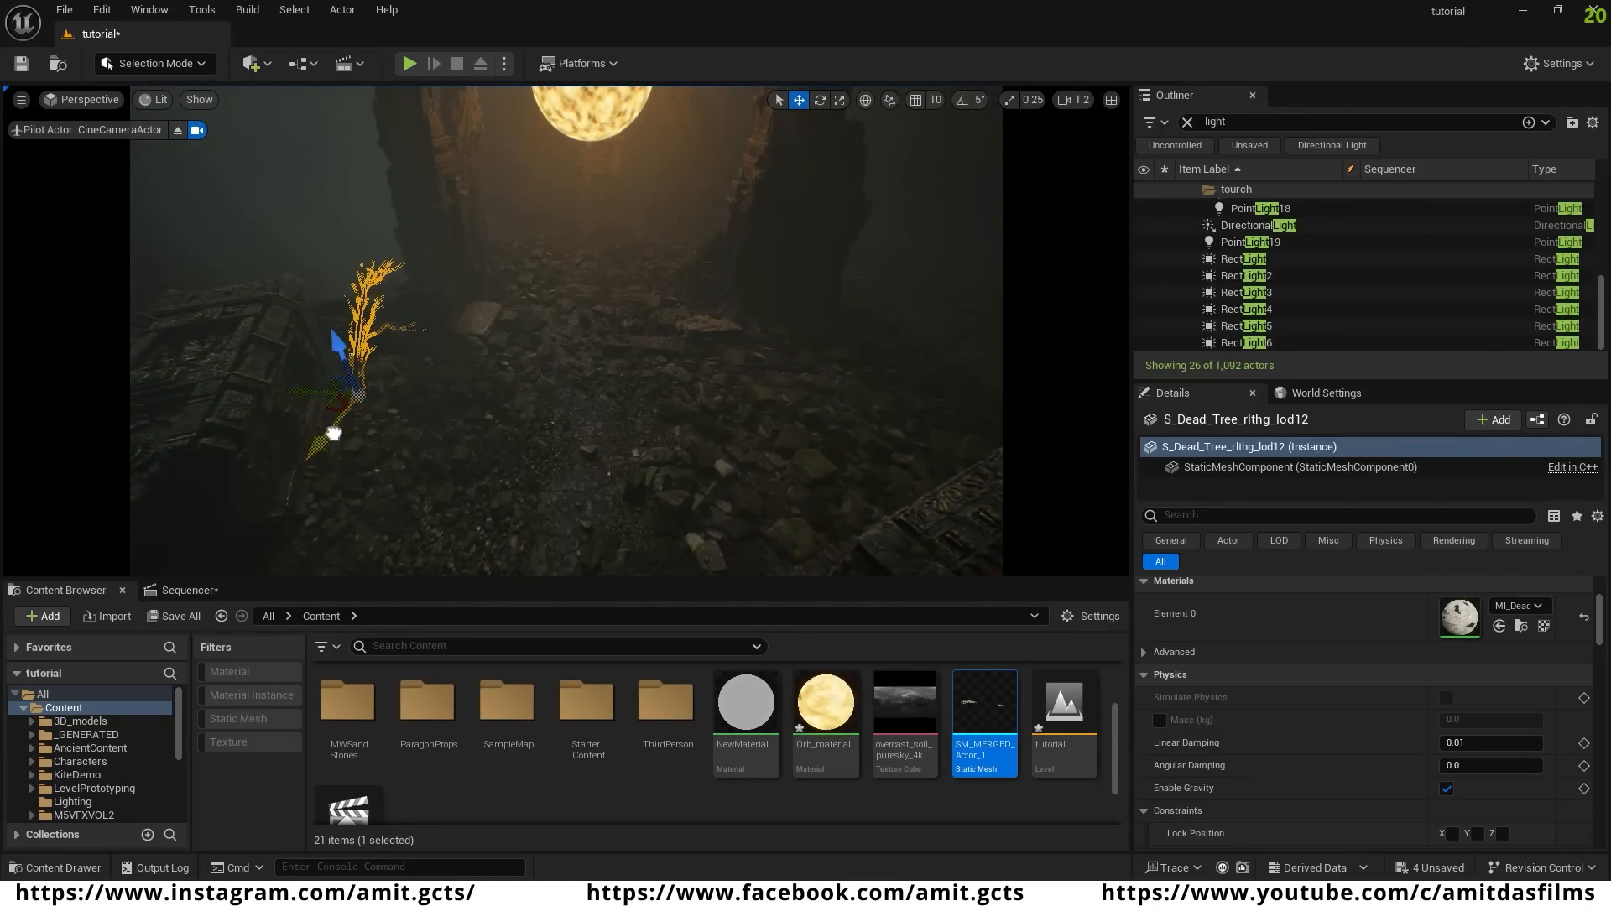
- Toggle game view and review the rubble-covered path leading to the glowing orb
right_click_drag(547, 417, 713, 478)
key("g")
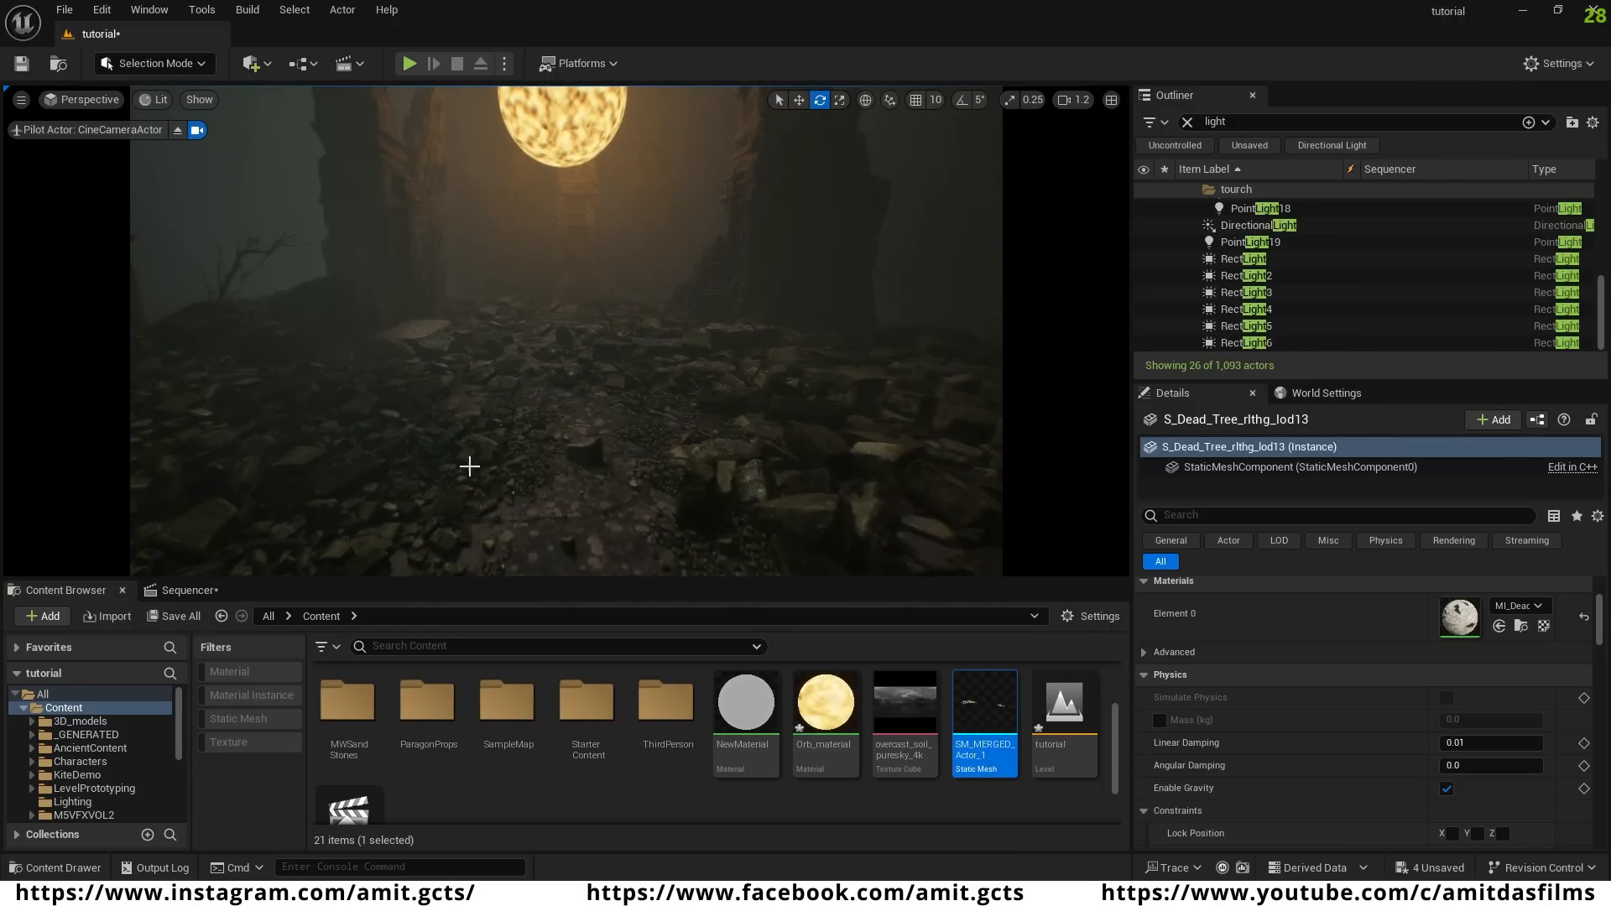
right_click_drag(469, 467, 462, 470)
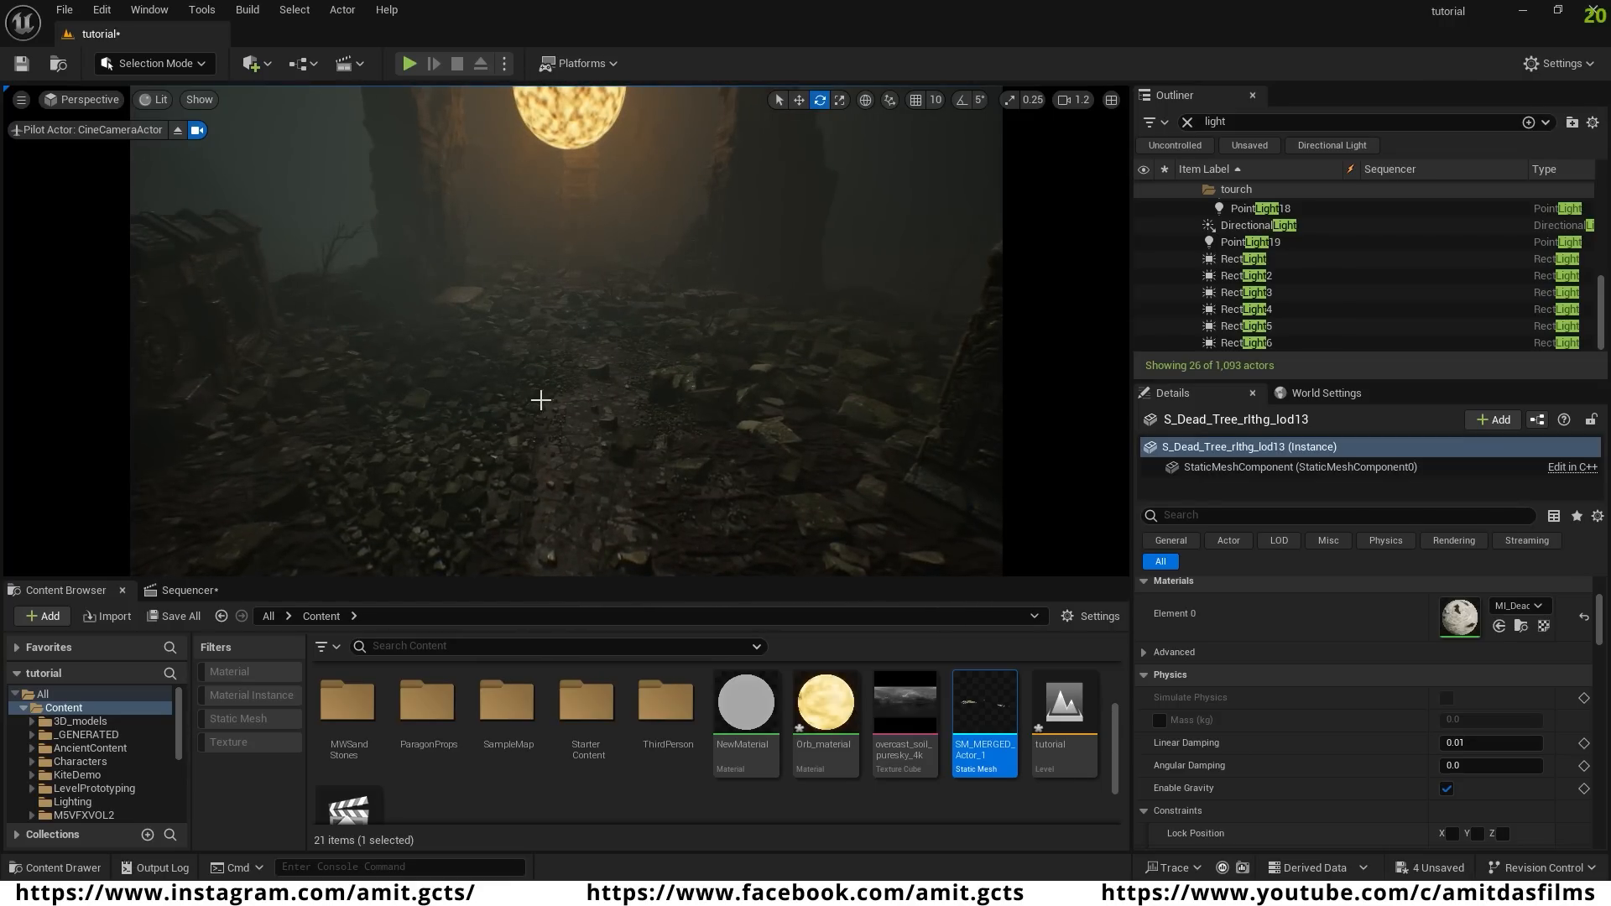
- Place the MI_Decal leakage decal from AncientContent/Megascans/Decals/Leakage onto the rubble-covered path
left_click(90, 749)
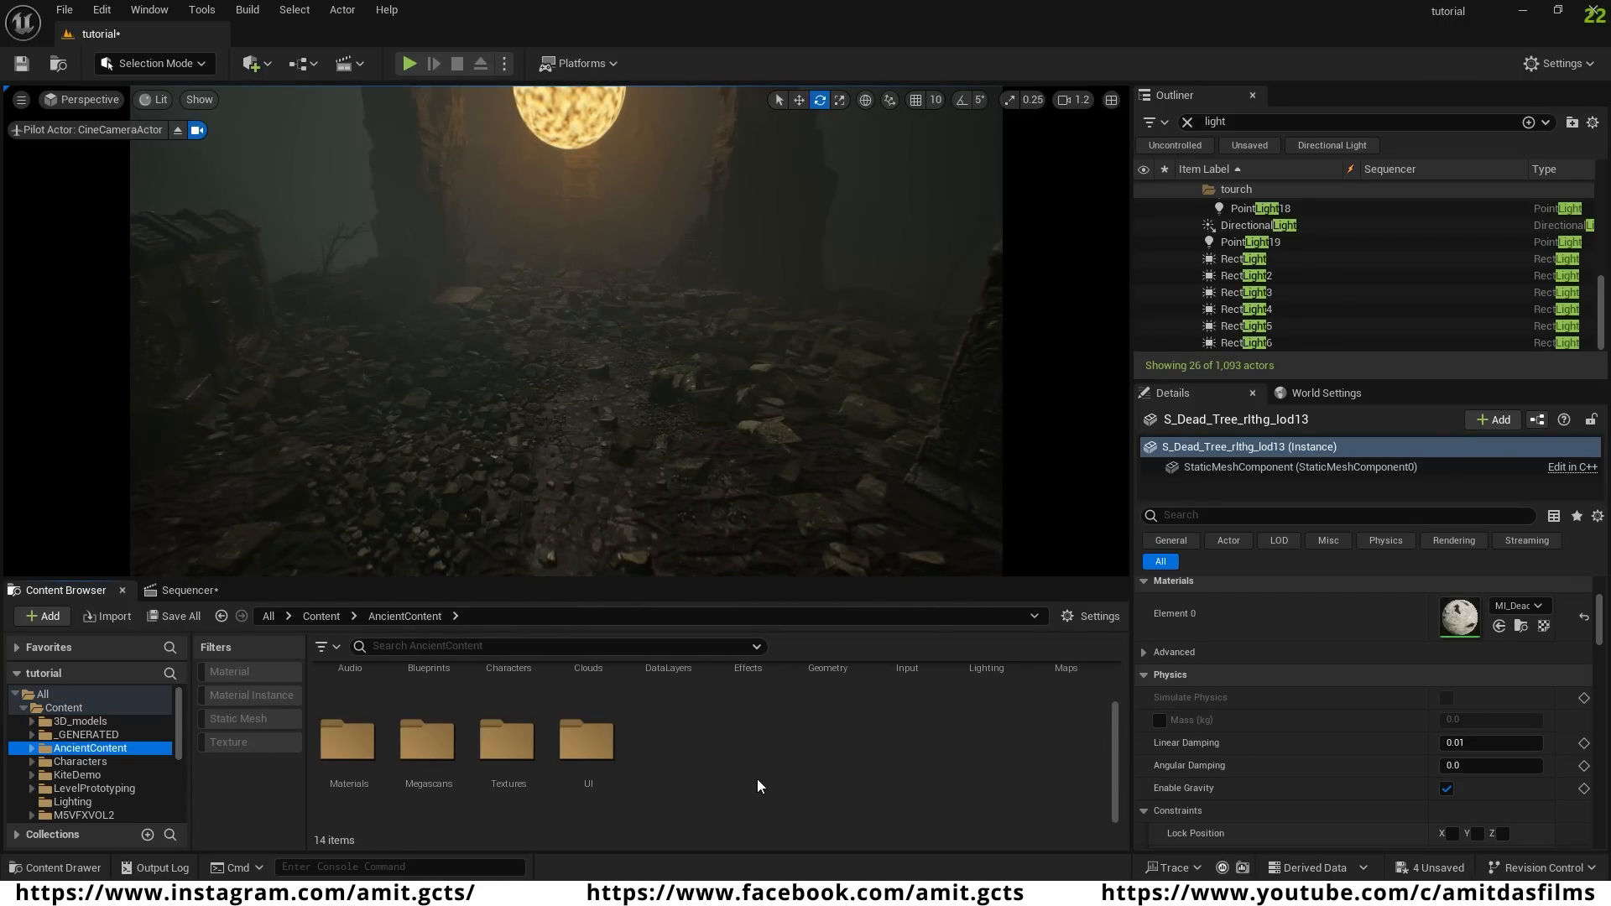
scroll(752, 777, "up", 1)
left_click(431, 767)
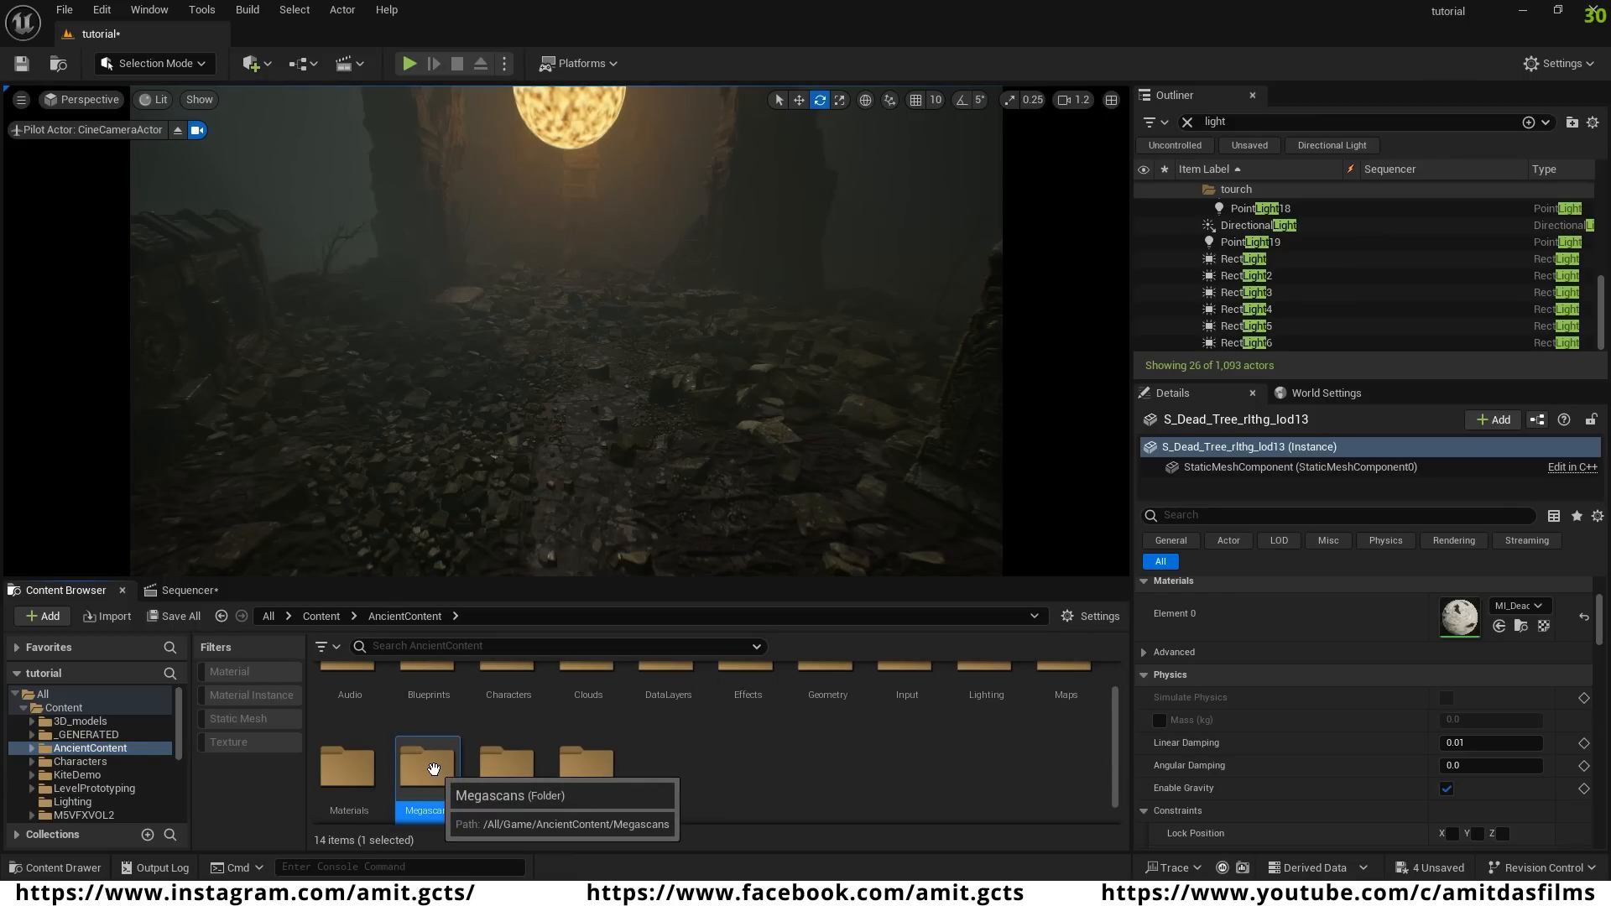
double_click(433, 769)
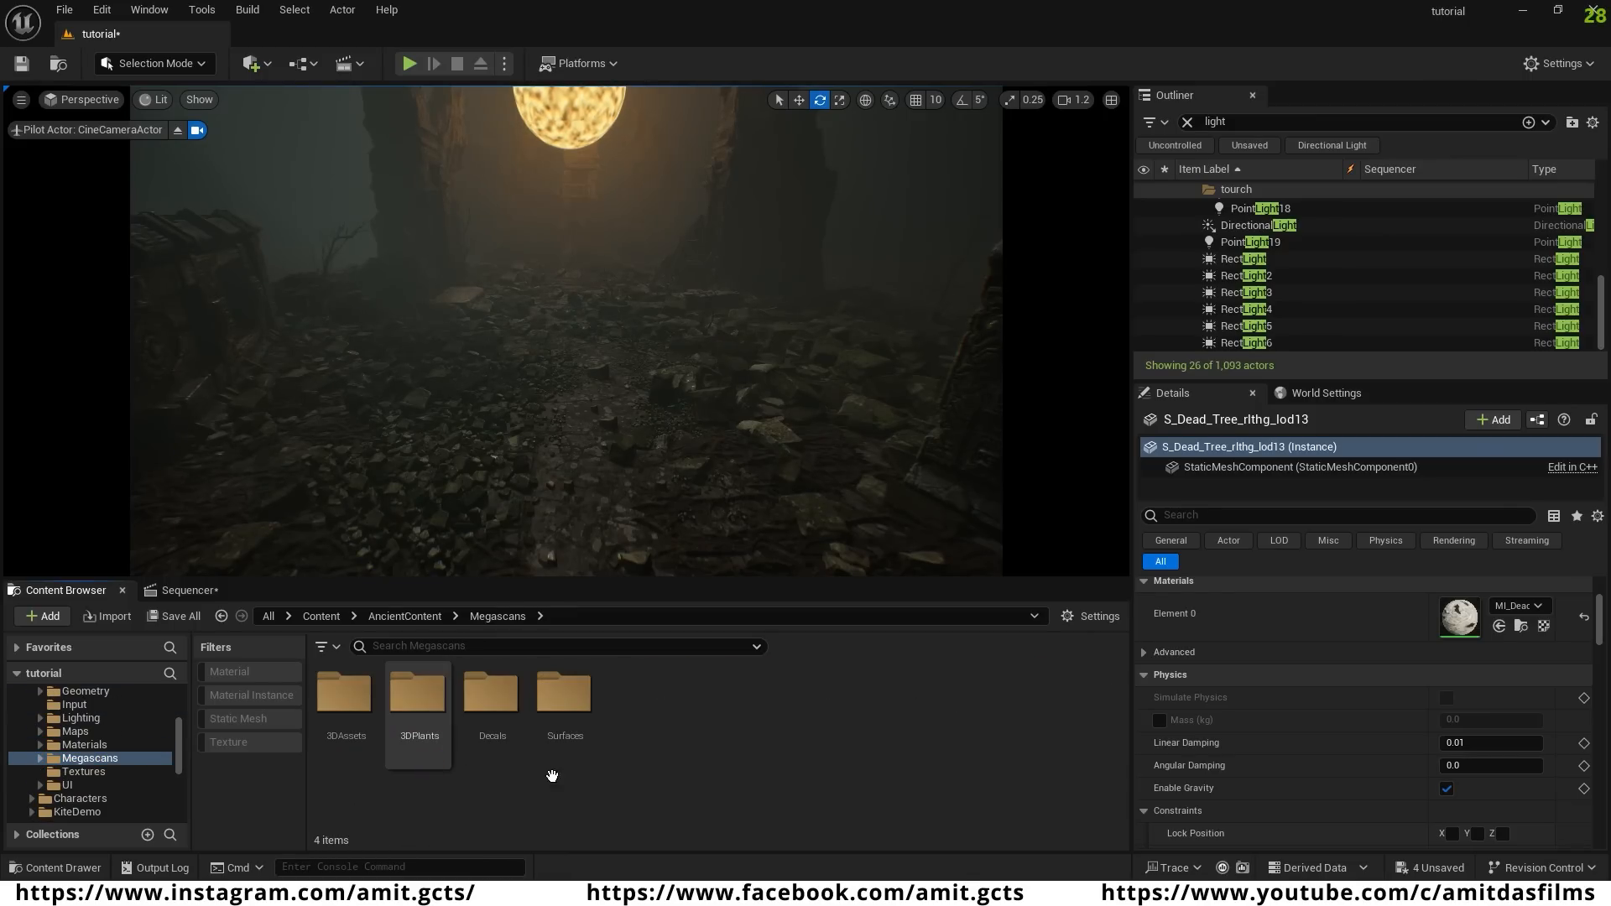
double_click(508, 694)
double_click(344, 688)
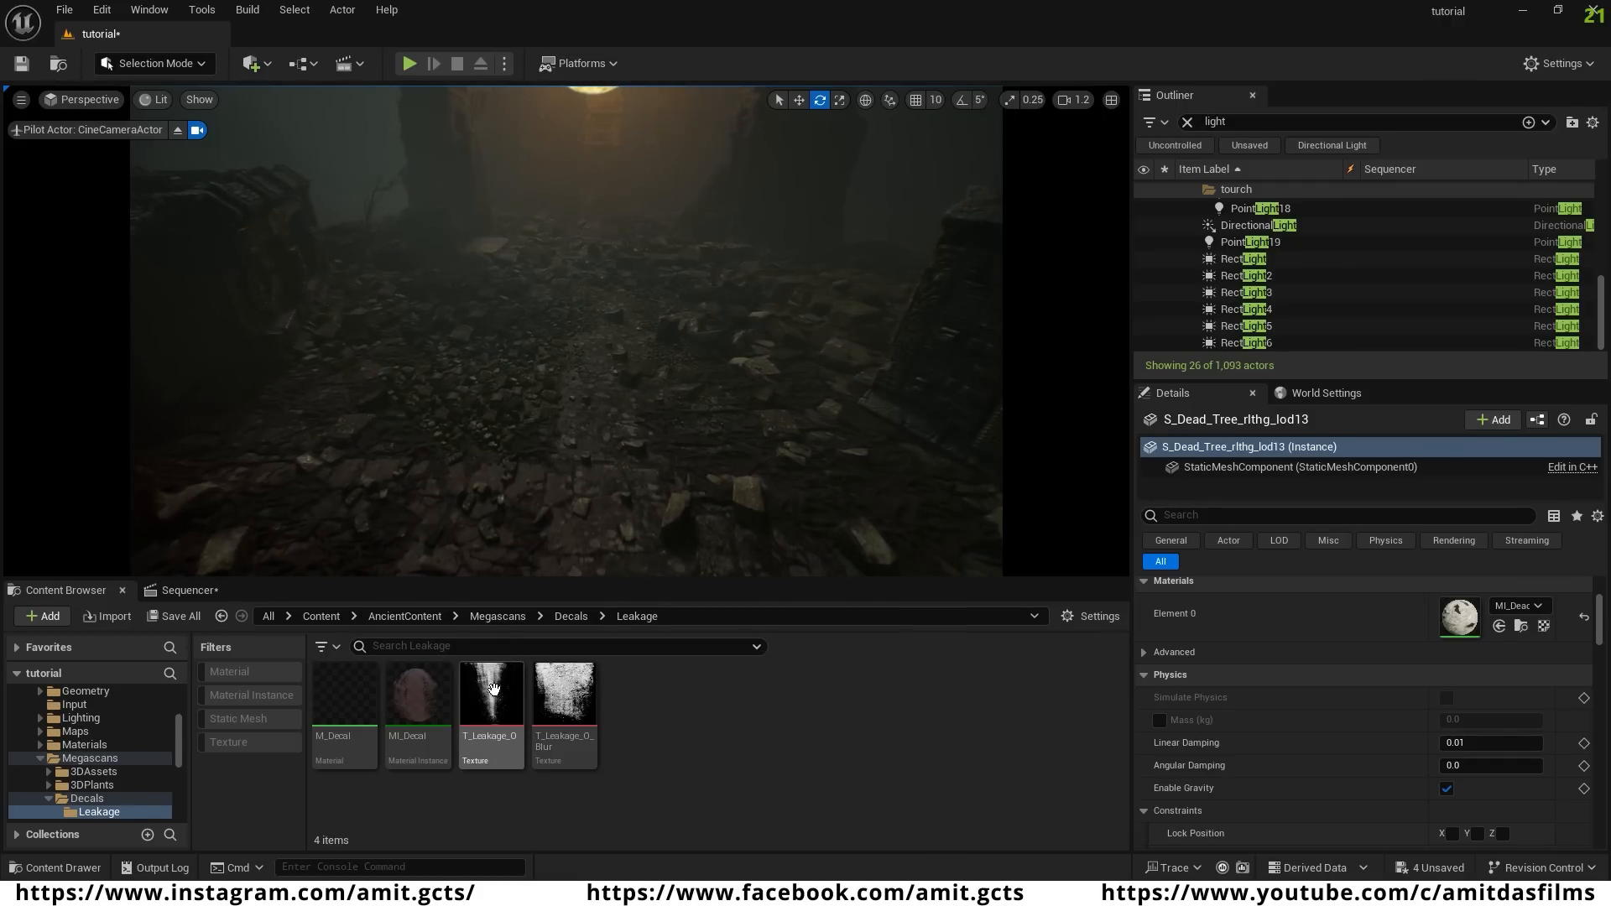
left_click_drag(418, 697, 447, 510)
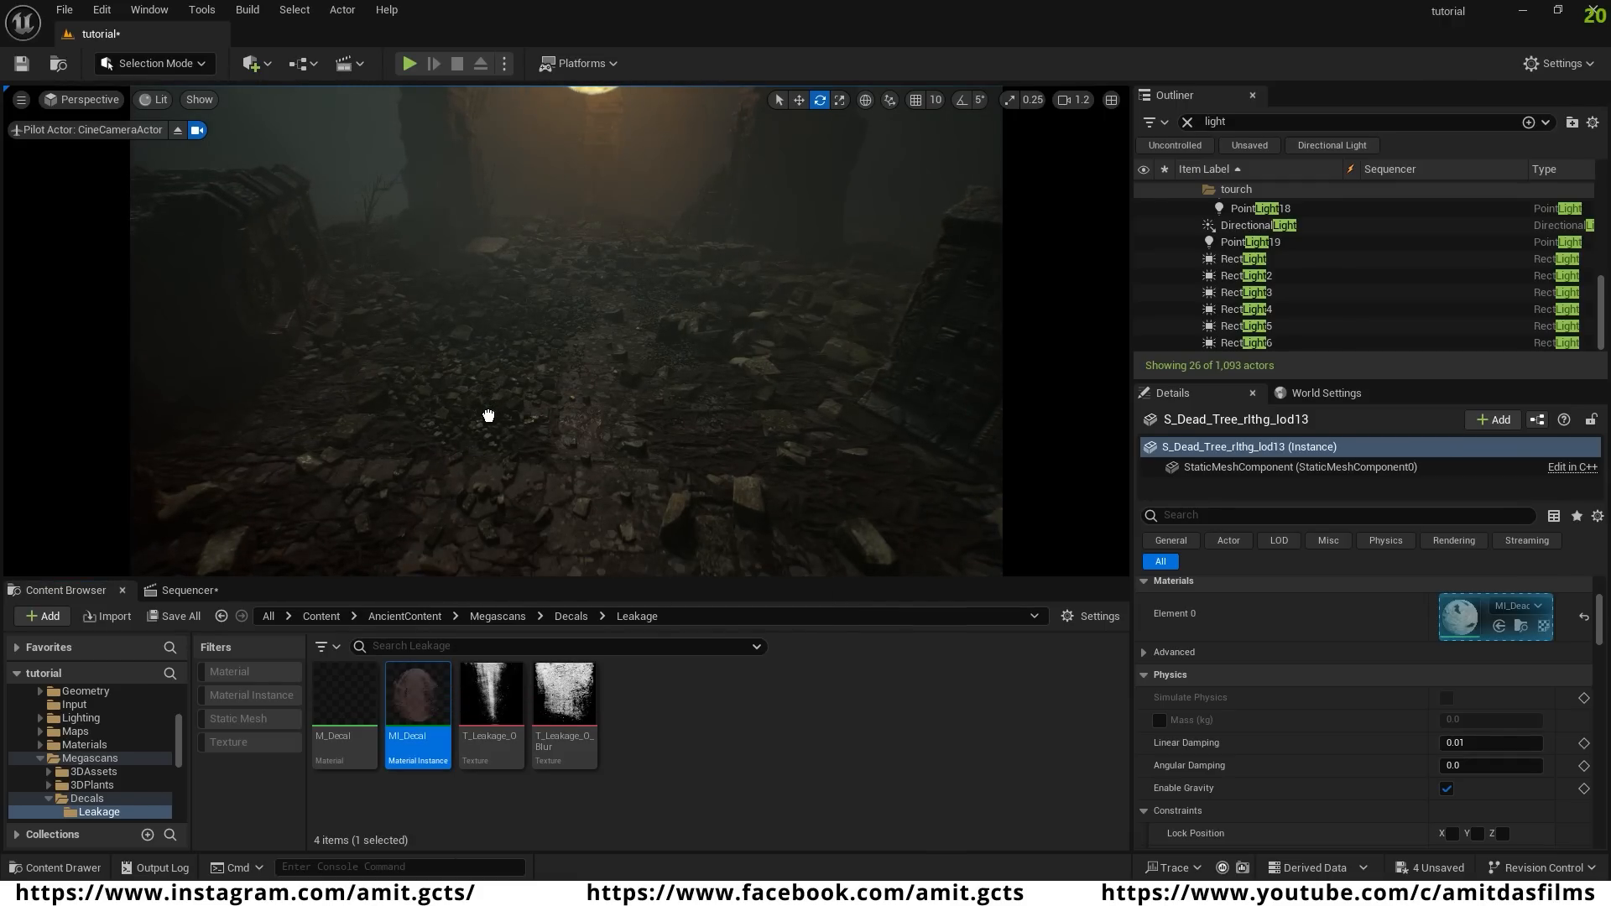
left_click_drag(488, 417, 487, 428)
key("r")
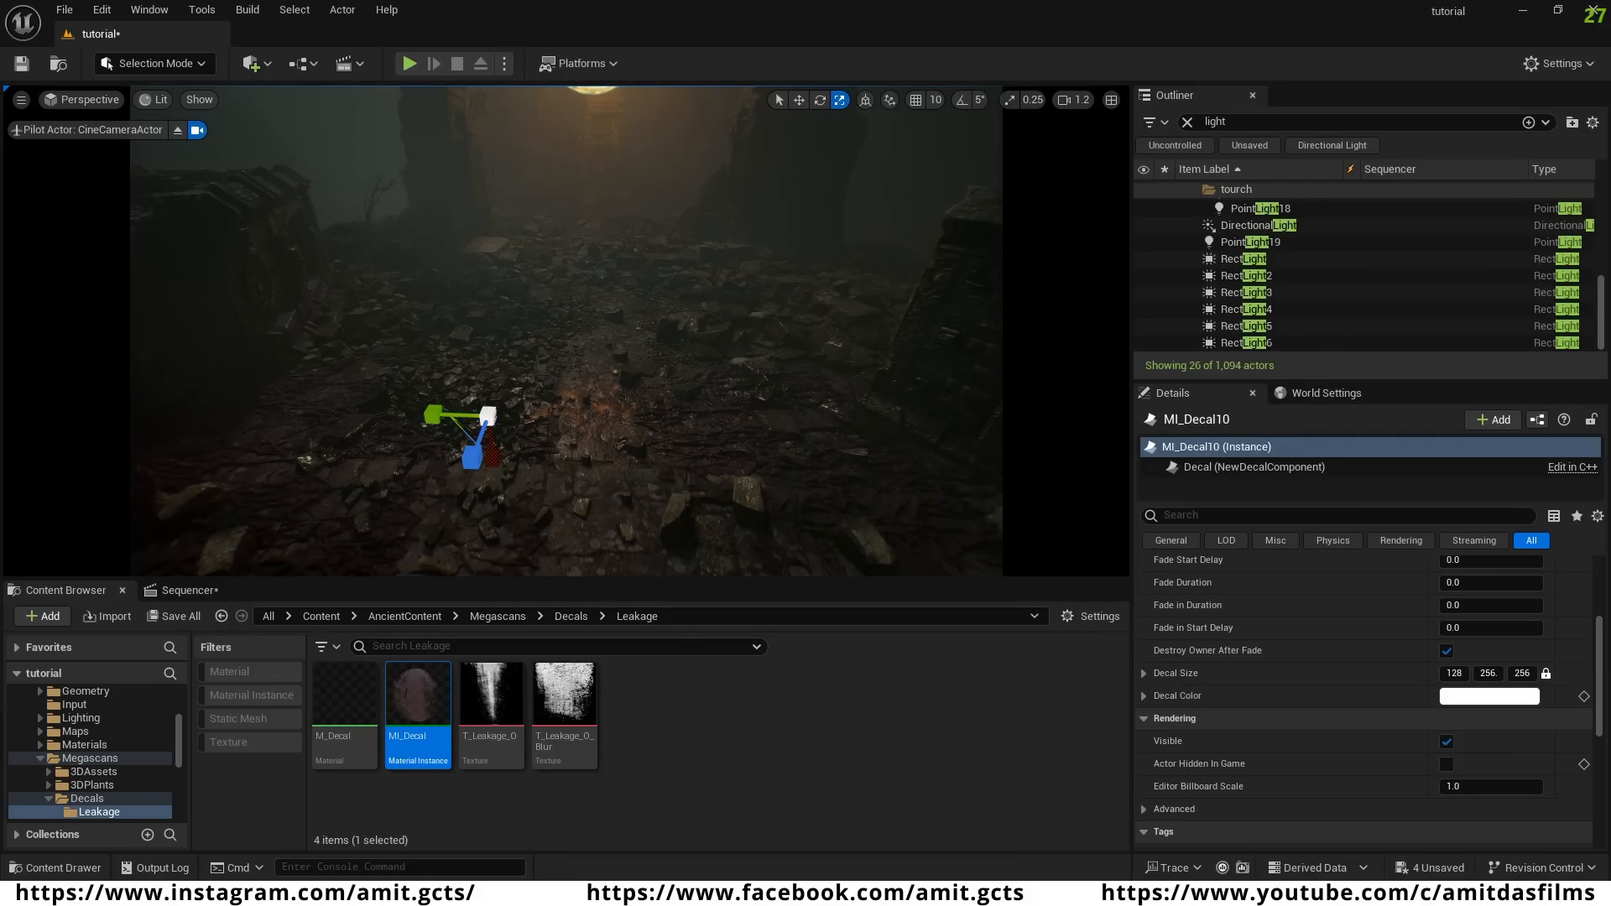
right_click_drag(525, 469, 525, 468)
- Duplicate the leakage decal repeatedly across the rubble, covering the ground from the path towards the stone pillars under the orb
key("w")
left_click_drag(438, 436, 701, 323, "alt")
right_click_drag(663, 397, 663, 403)
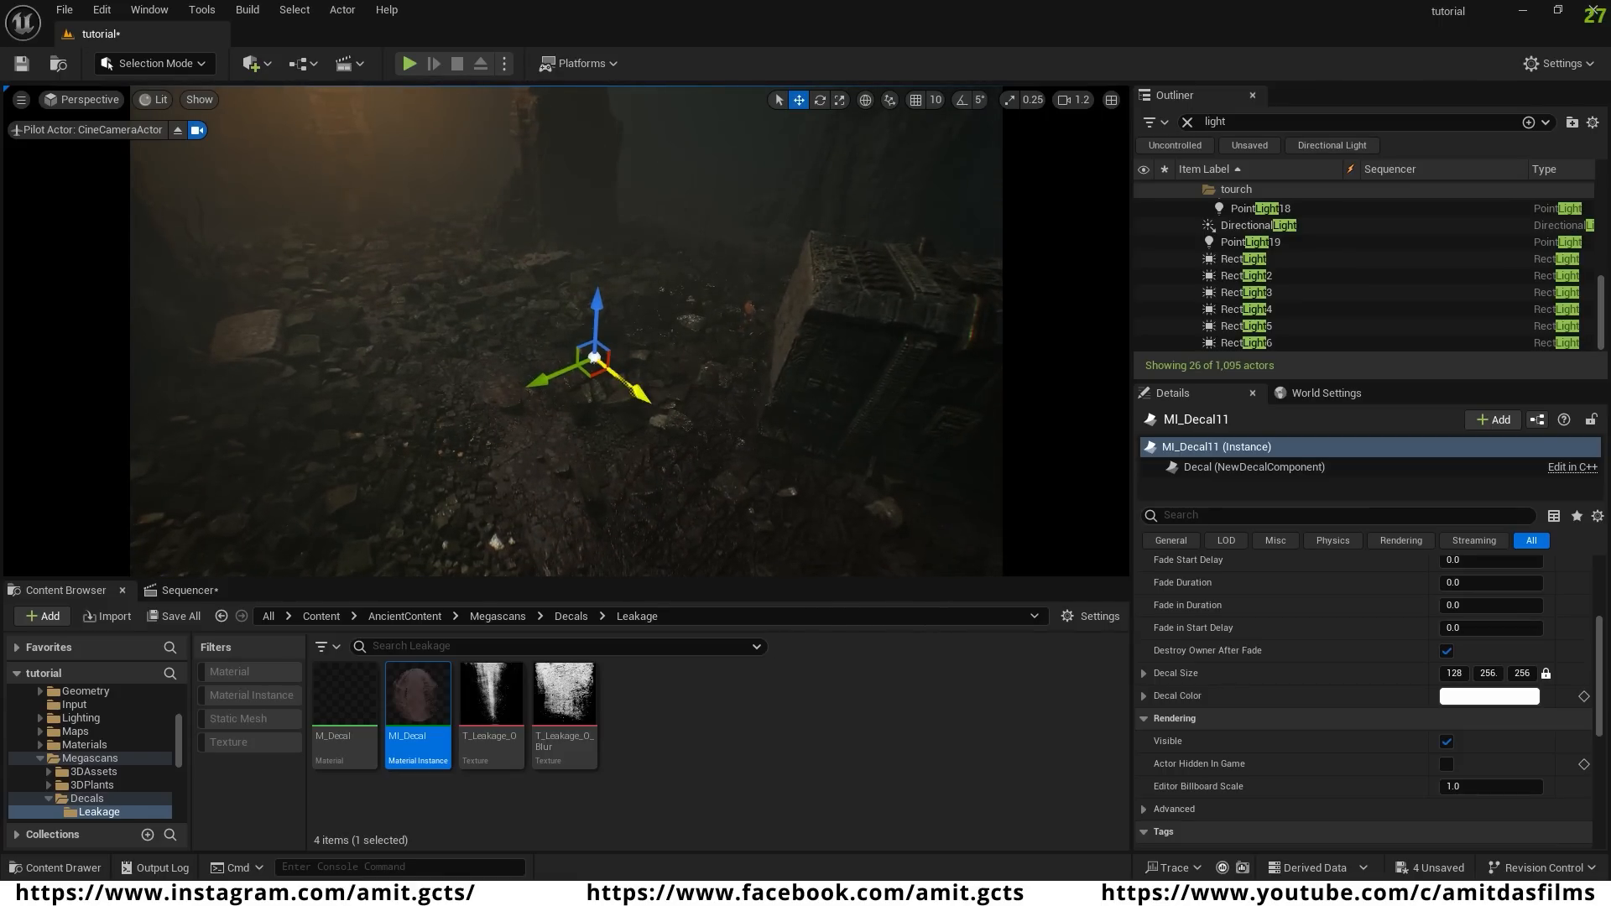
right_click_drag(478, 320, 477, 320)
left_click_drag(637, 288, 601, 249, "alt")
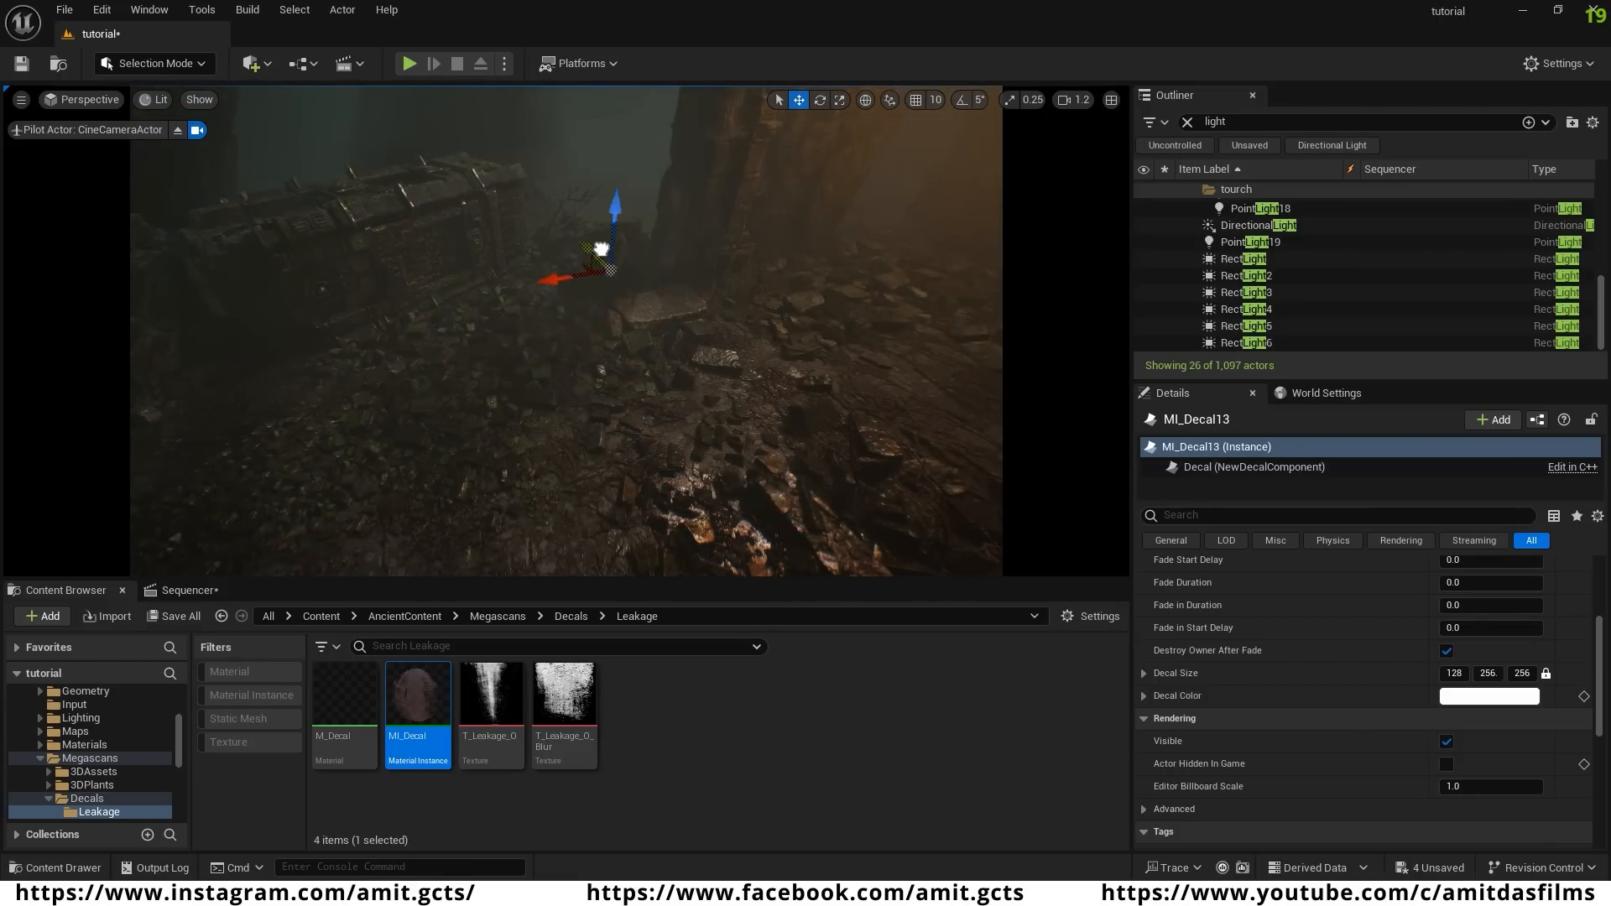
left_click_drag(362, 370, 720, 349)
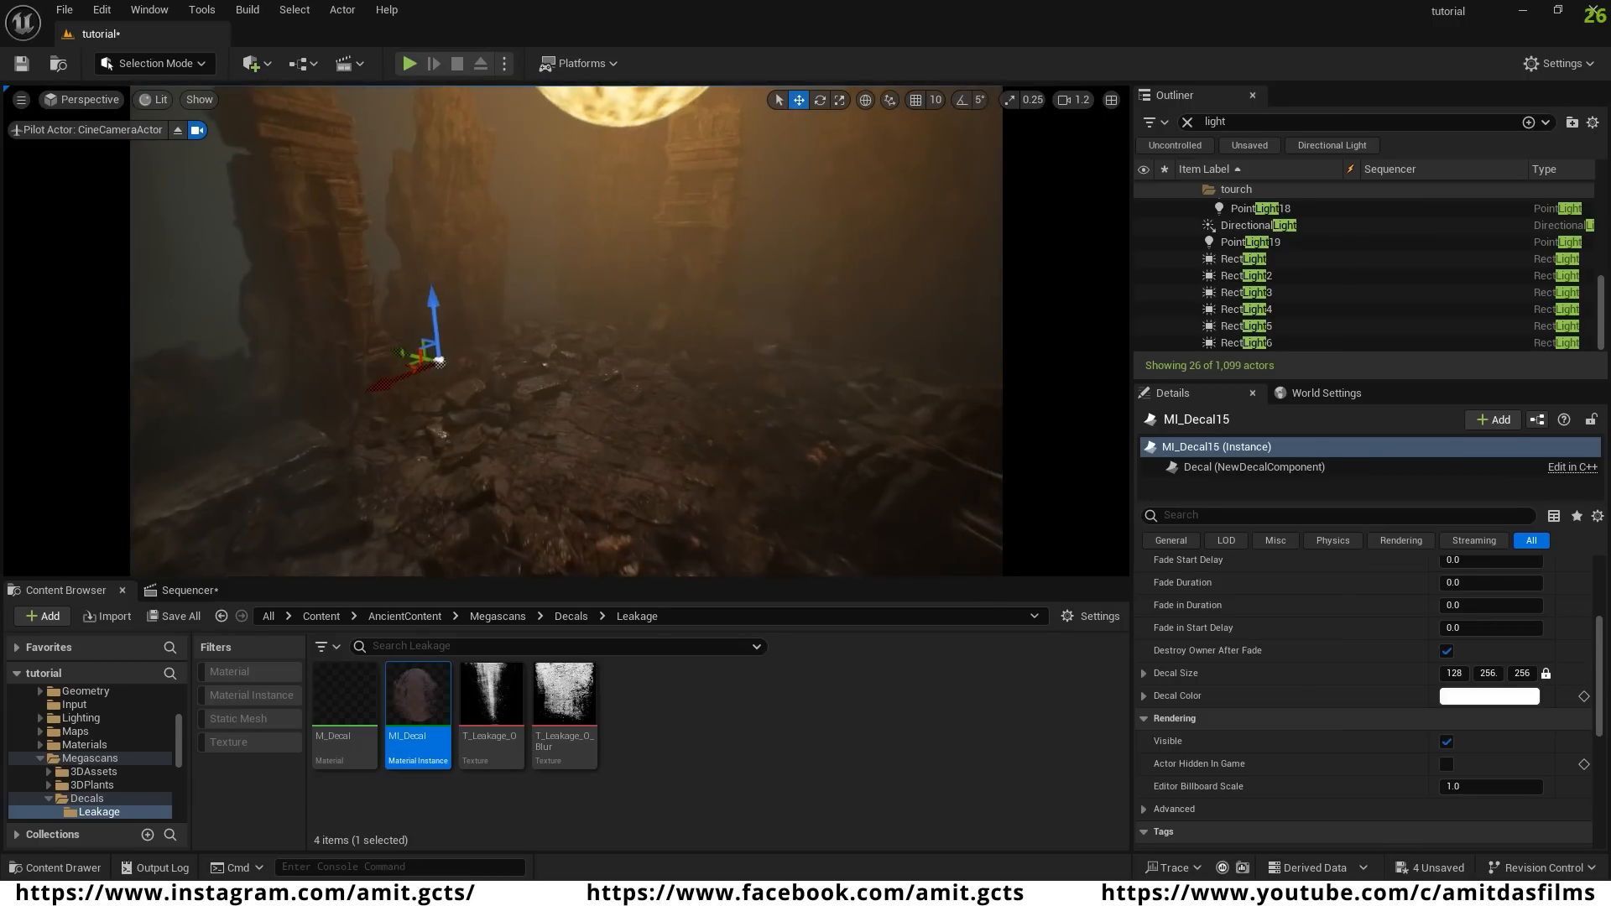
left_click_drag(437, 357, 826, 409)
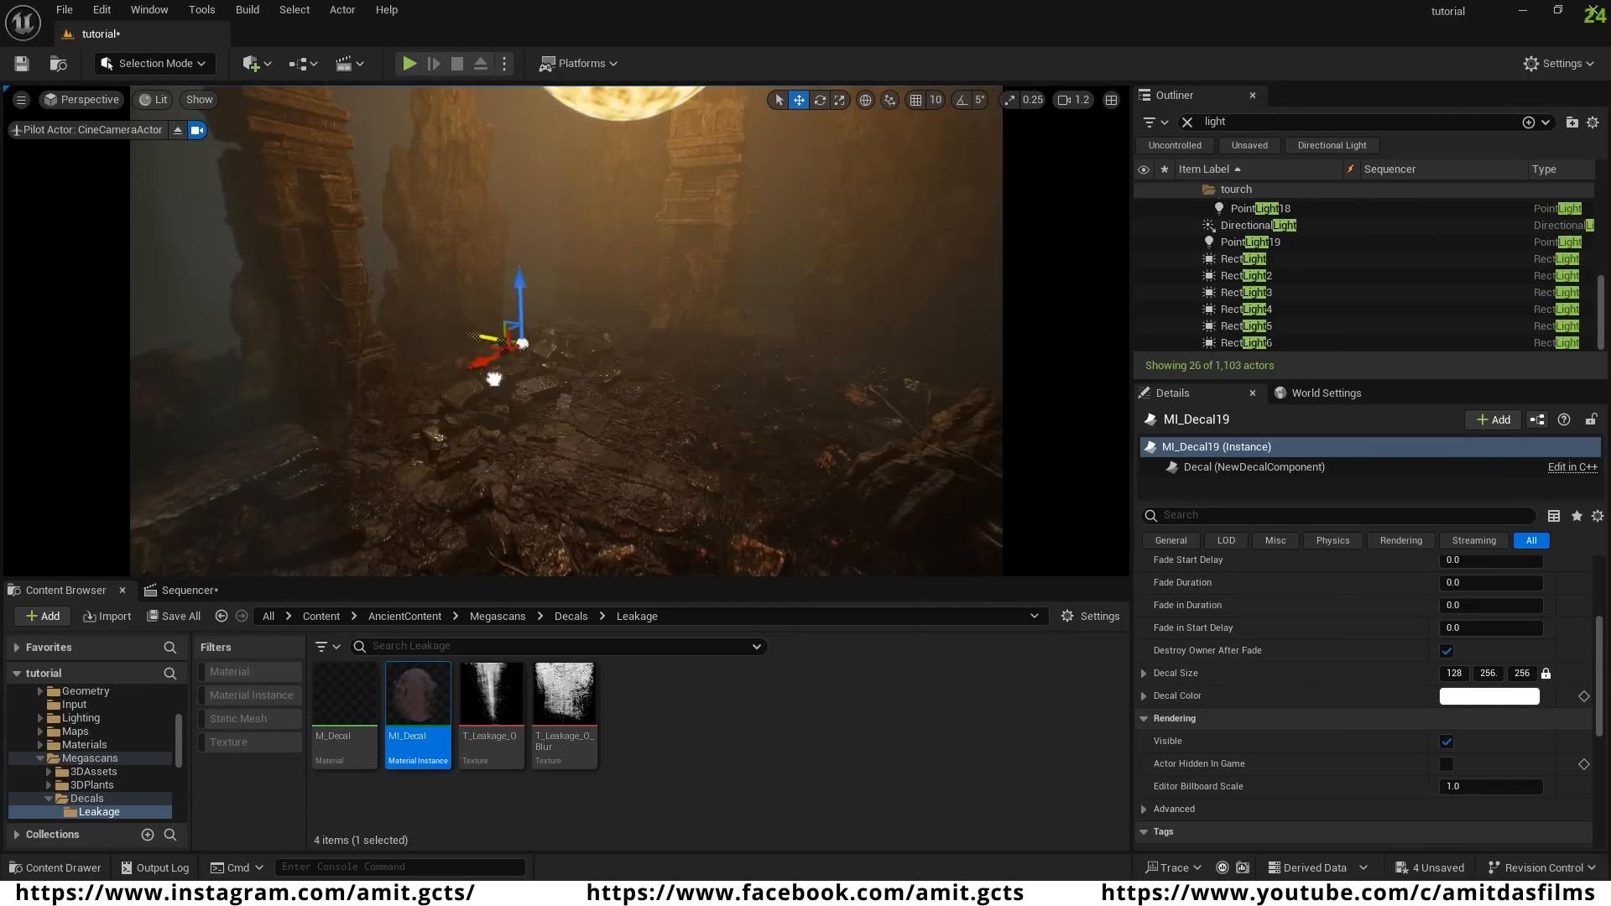
right_click_drag(602, 467, 602, 467)
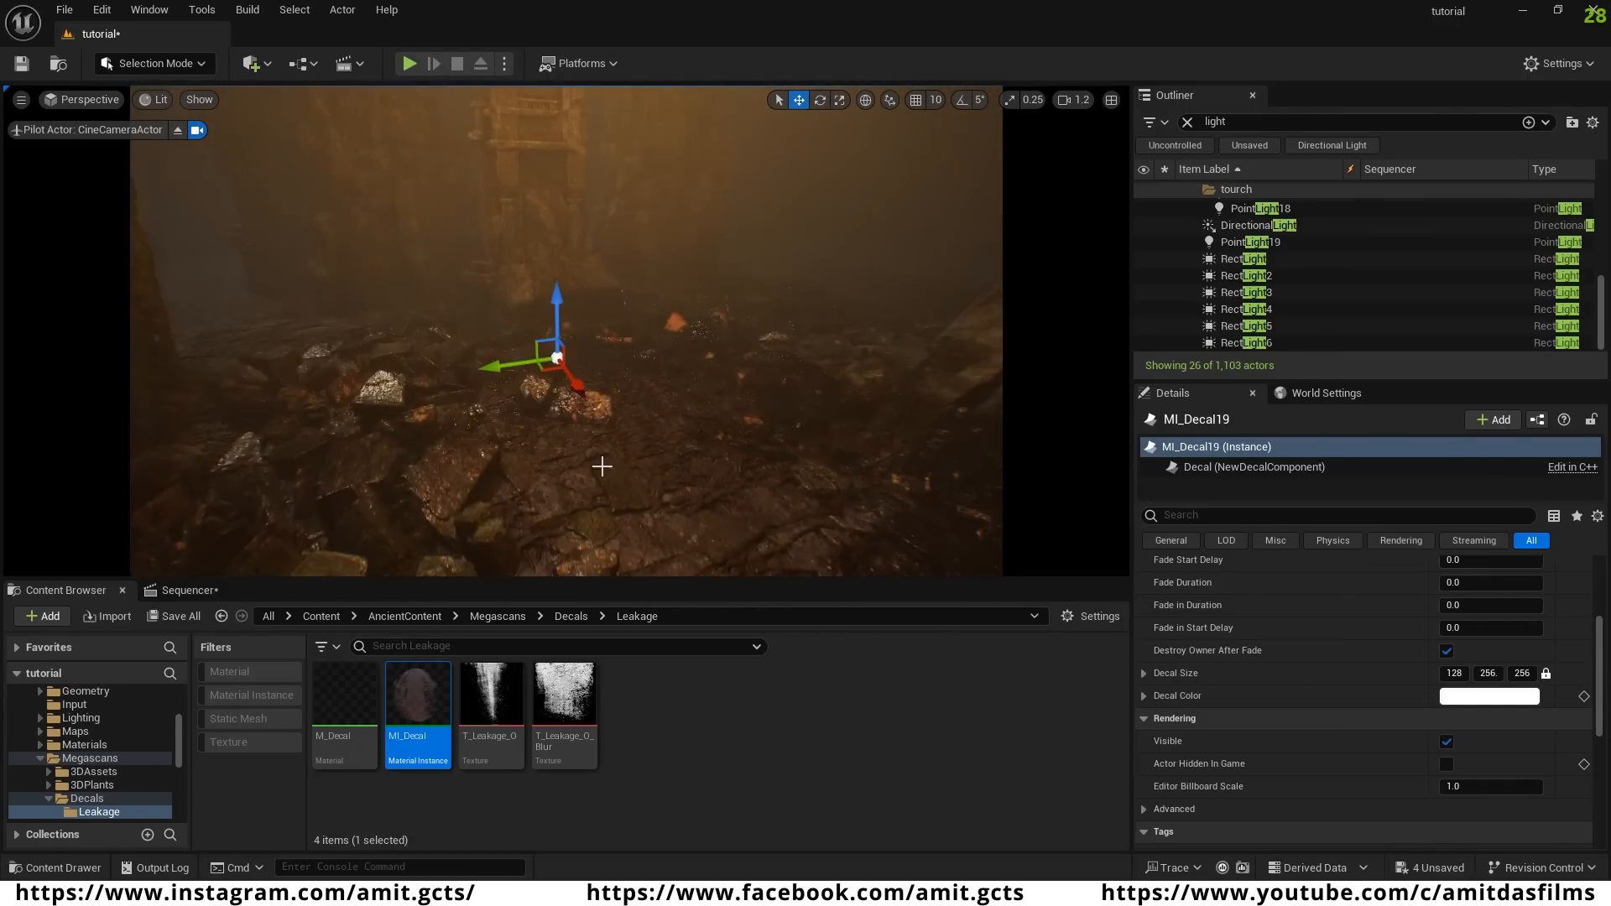
- Add another leakage decal copy on the stone floor nearer the foreground
right_click_drag(440, 361, 294, 365)
left_click(517, 376)
right_click_drag(519, 365, 621, 503)
left_click_drag(680, 428, 973, 447)
right_click_drag(672, 449, 445, 478)
scroll(570, 428, "down", 2)
left_click_drag(445, 479, 673, 320, "alt")
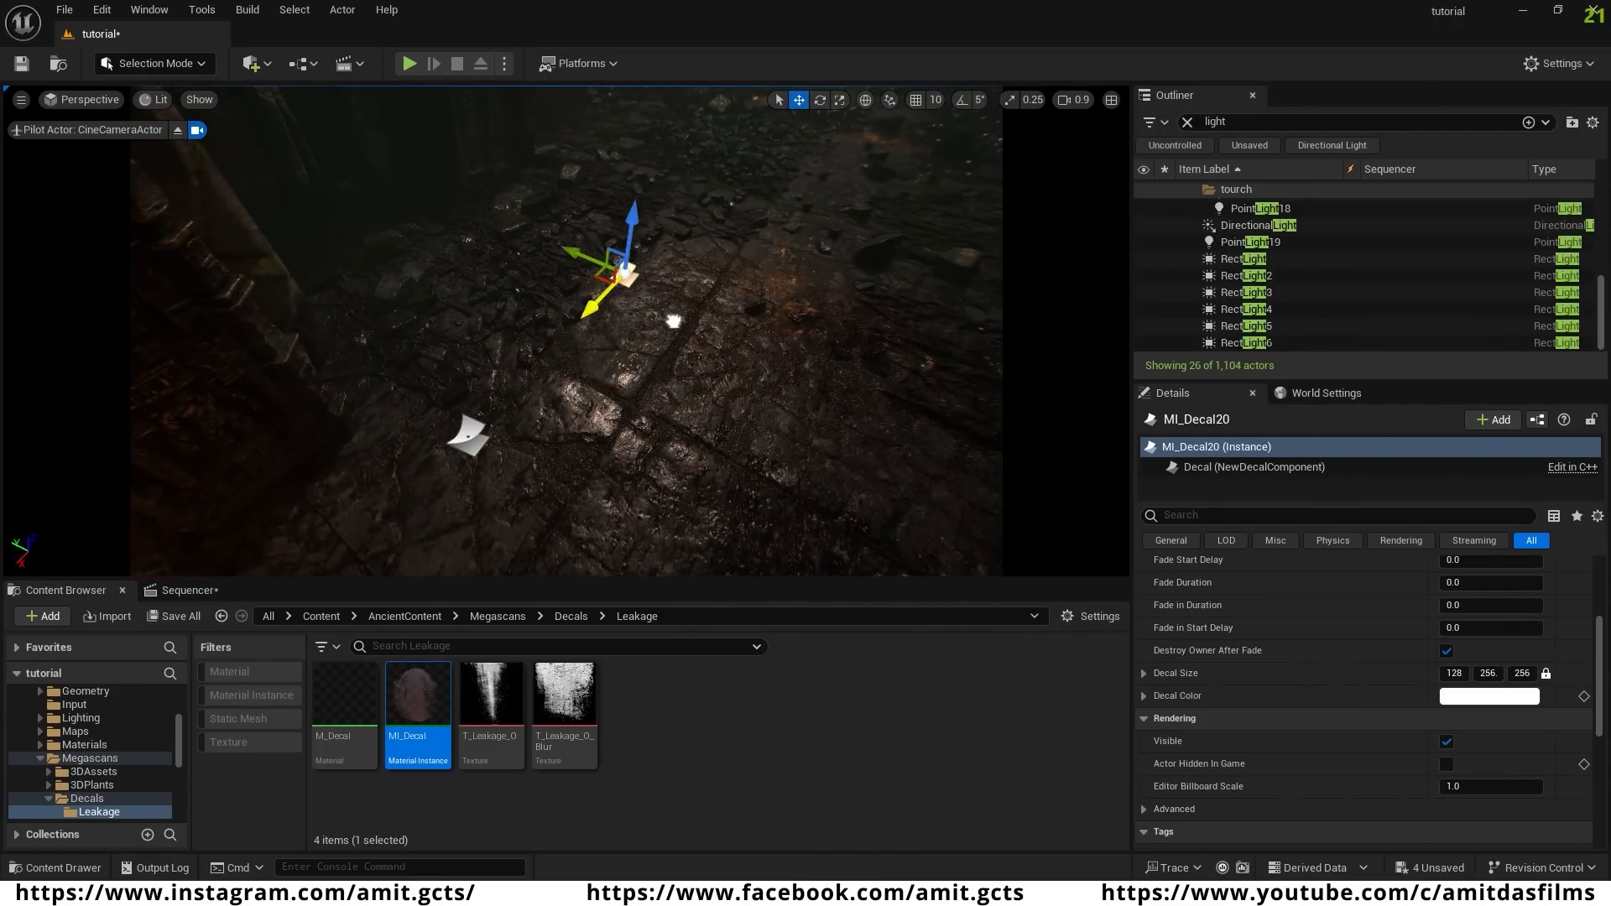
right_click_drag(672, 320, 810, 508)
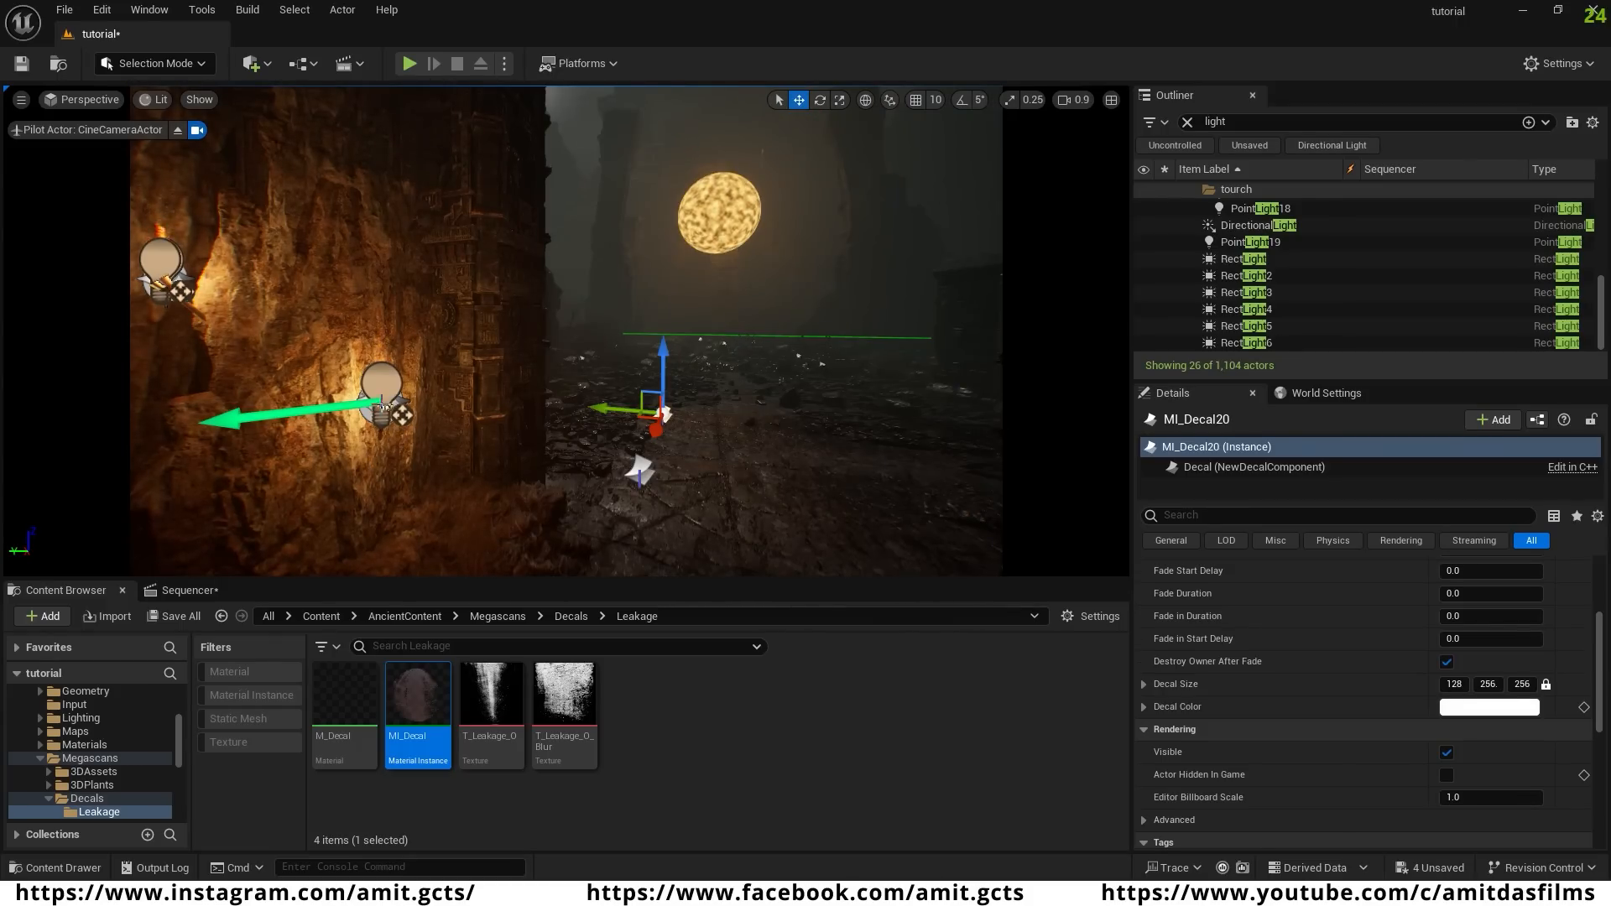
- Duplicate the wall torch together with its point light and place copies on the fallen castle structure beside the path
left_click(411, 424)
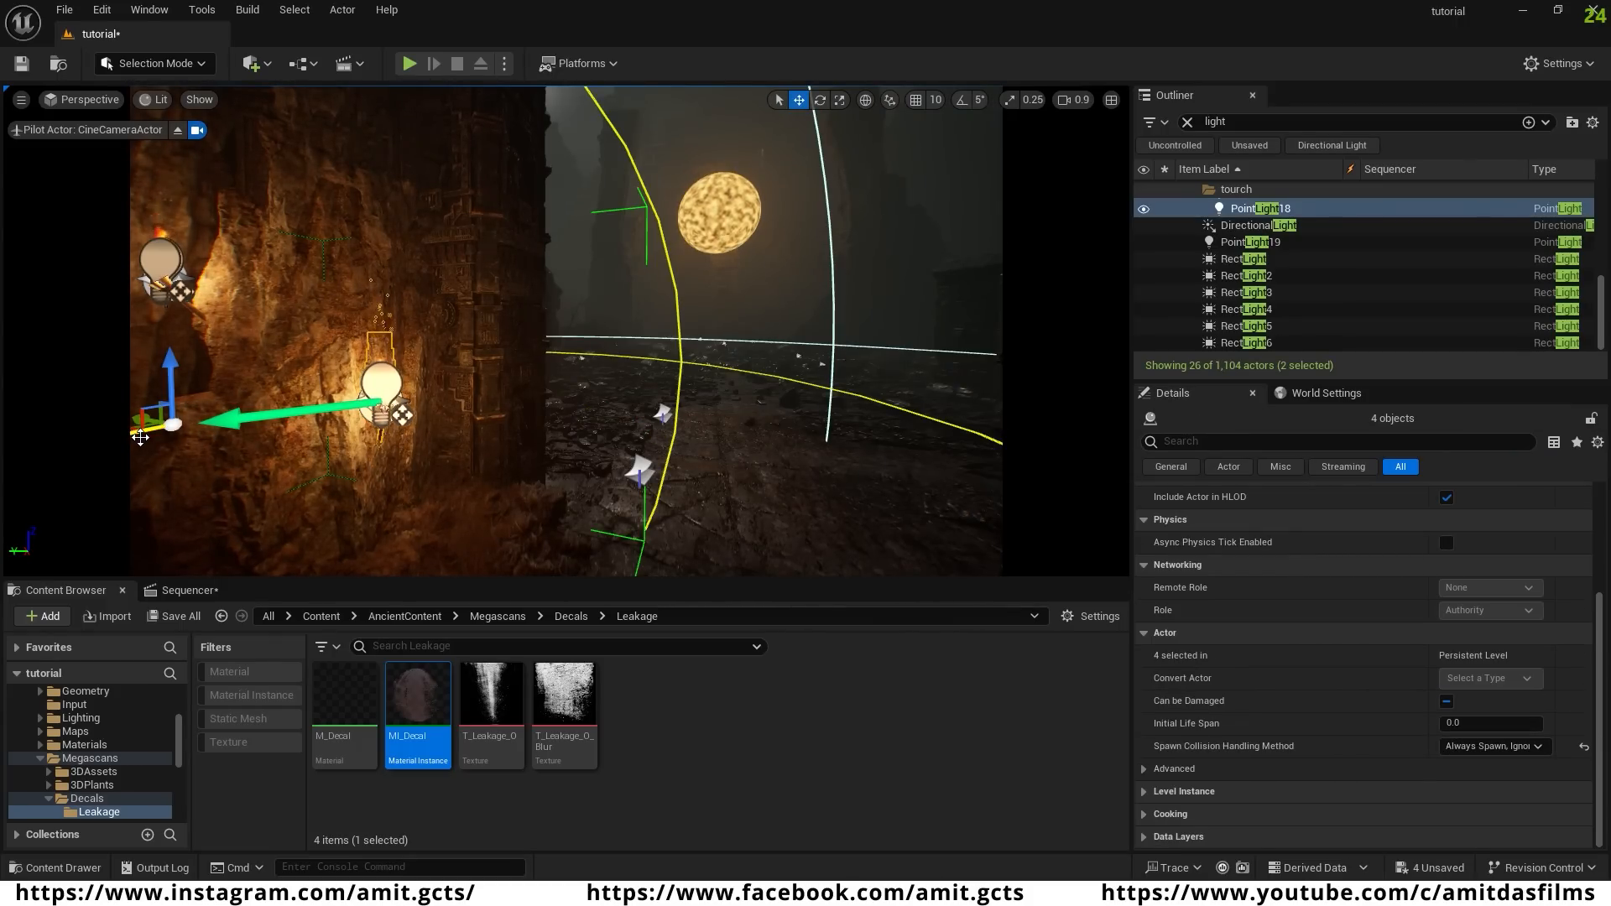
left_click_drag(160, 427, 248, 418, "alt")
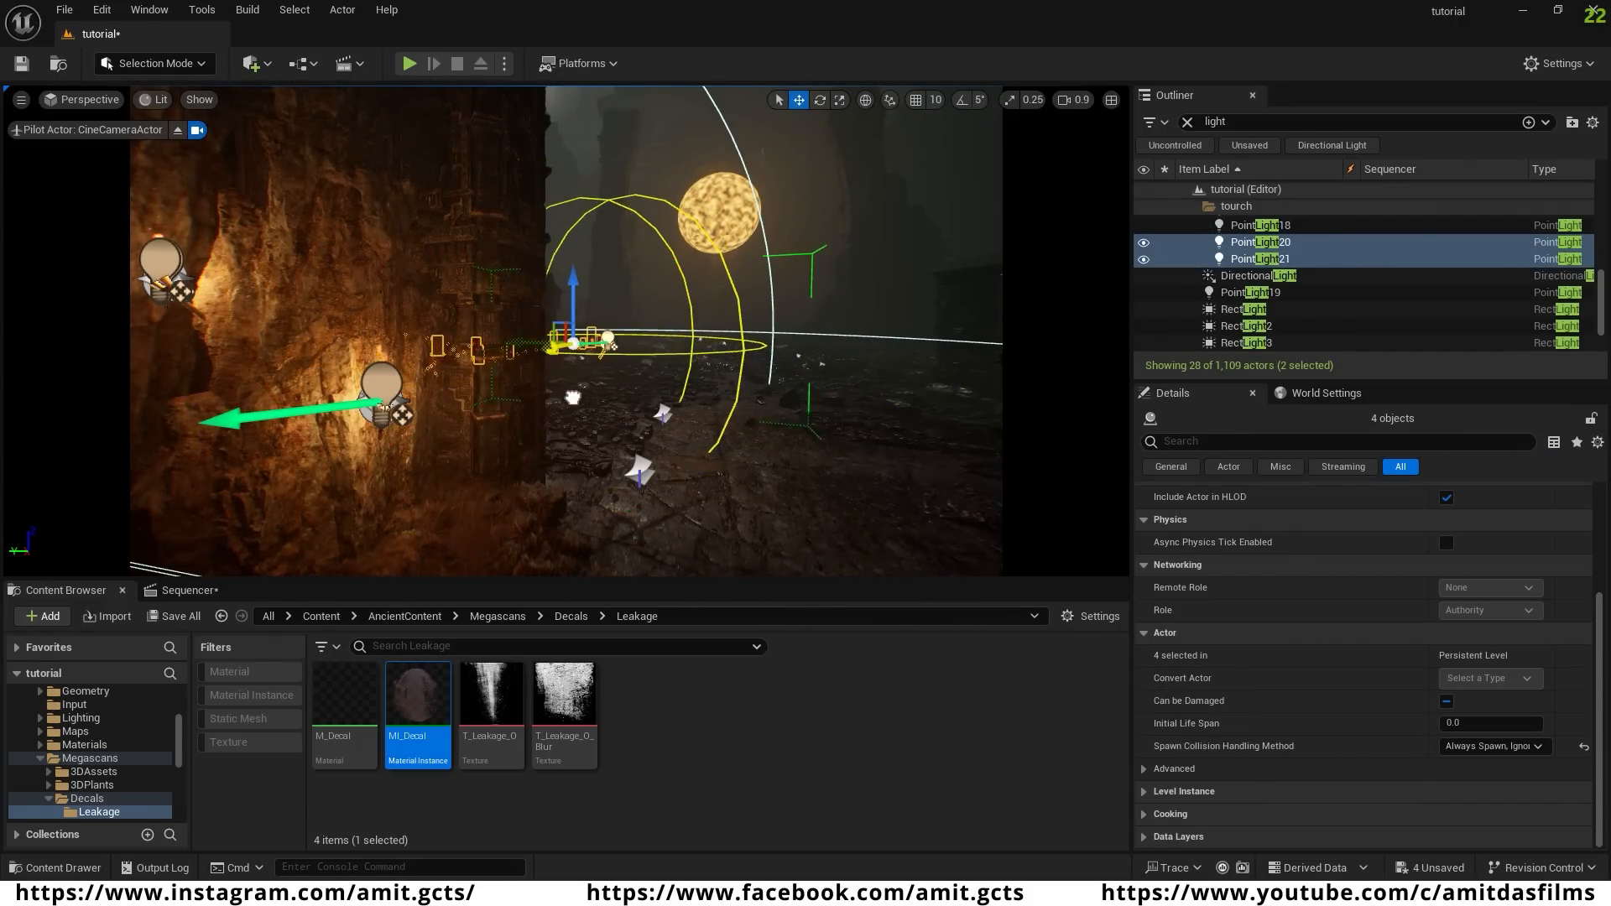
right_click_drag(559, 403, 363, 361)
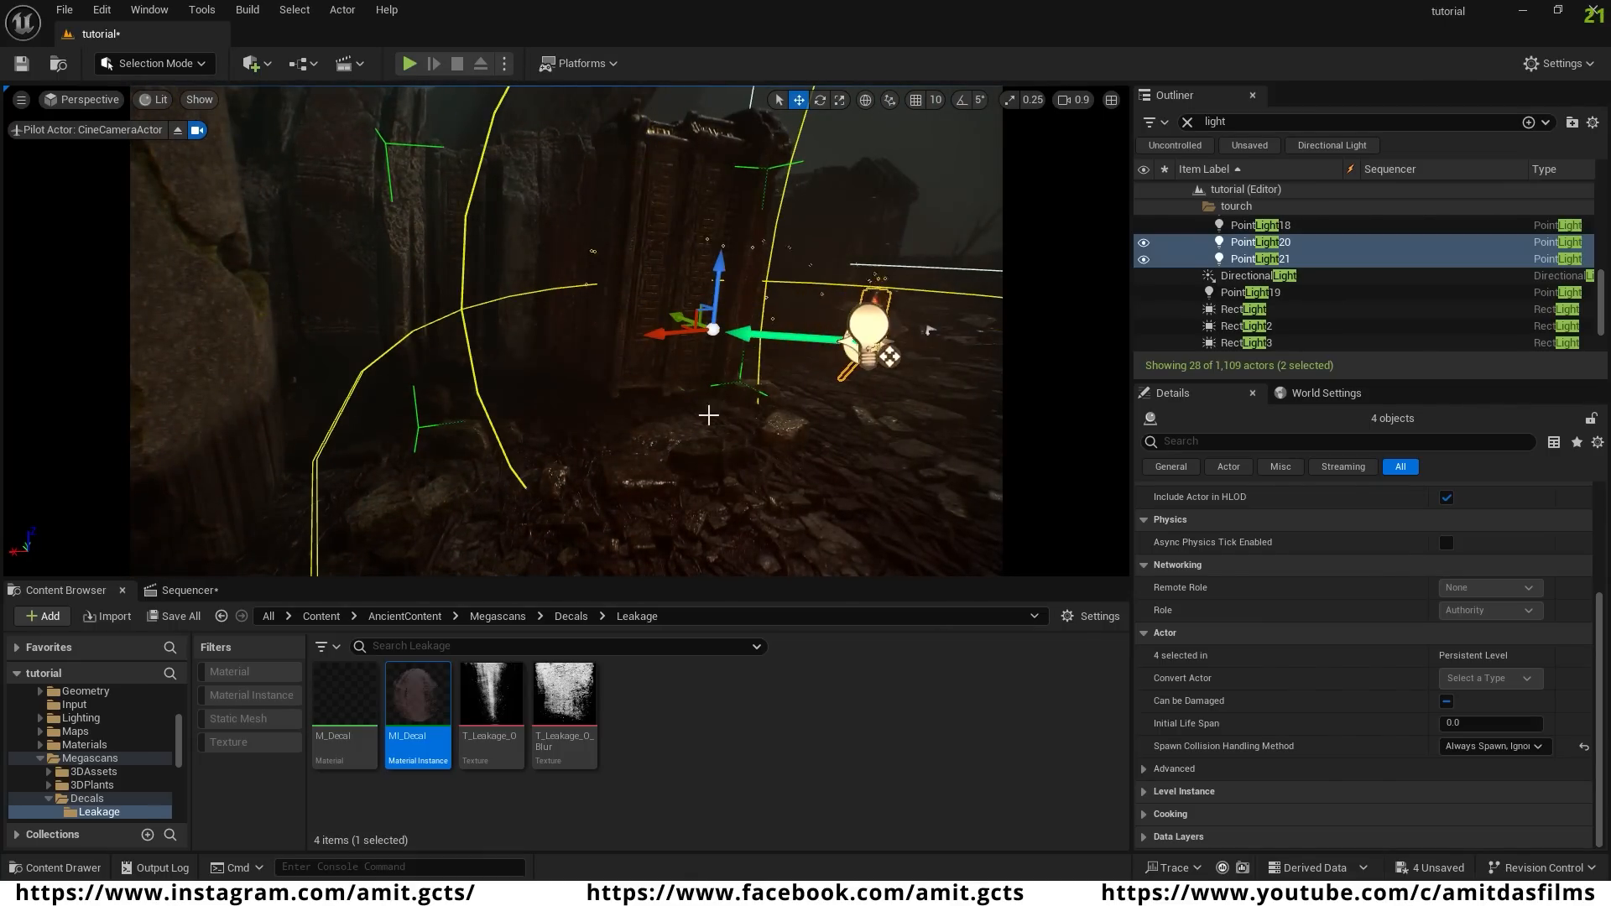
right_click_drag(708, 415, 826, 319)
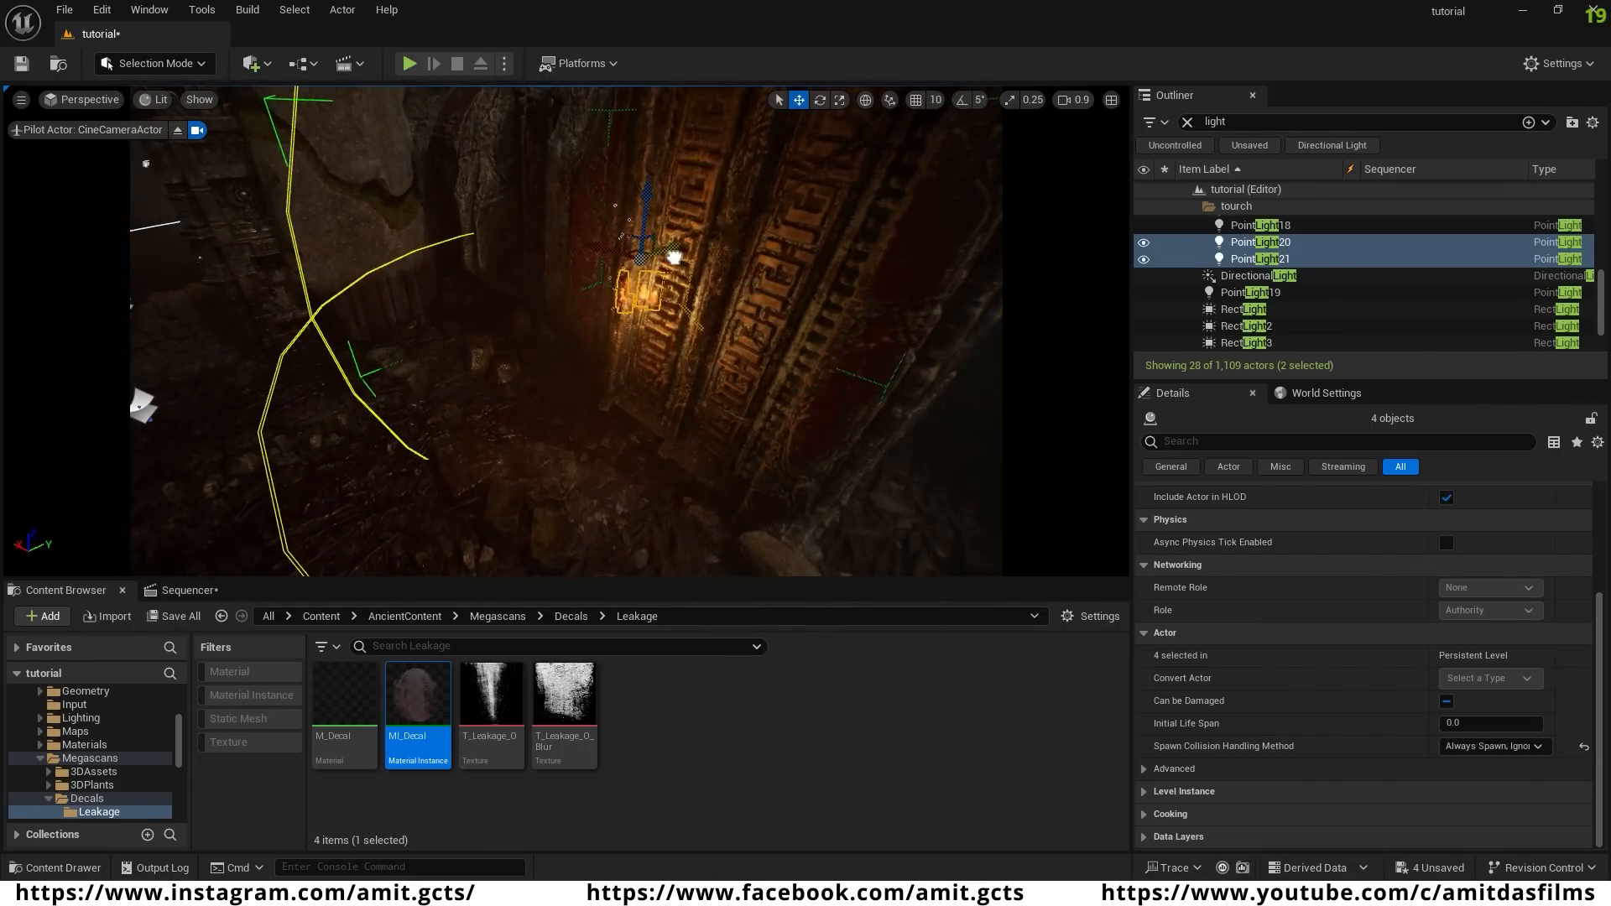
right_click_drag(626, 200, 585, 436)
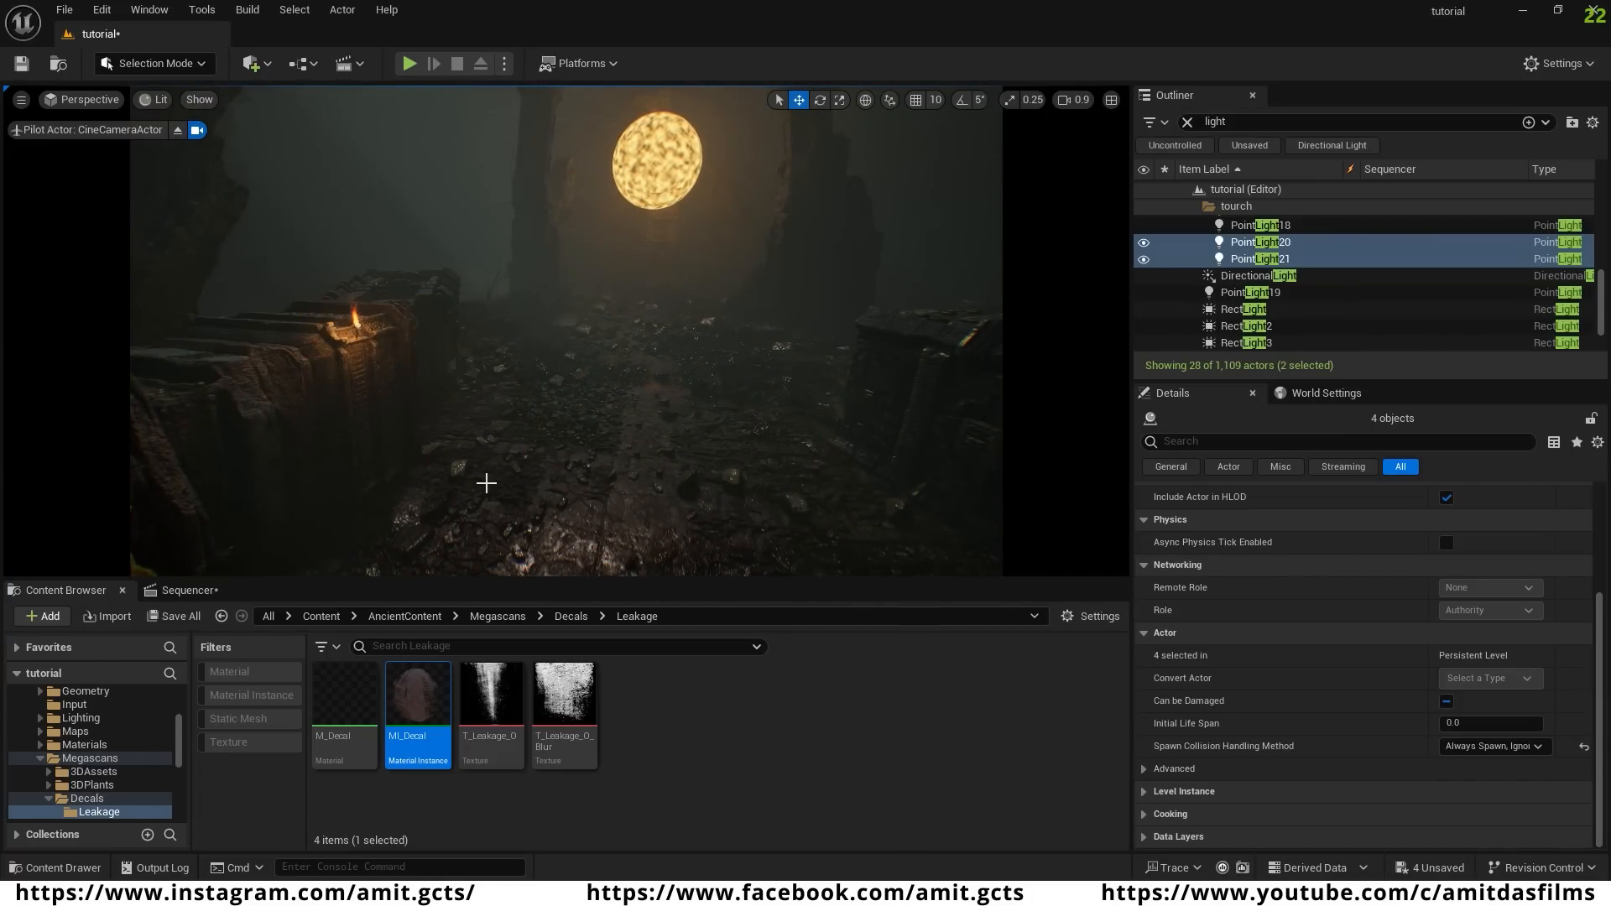
- Move the piloted CineCameraActor to frame the glowing orb centrally above the rubble path
right_click_drag(513, 481, 542, 504)
key("s")
scroll(513, 481, "up", 2)
key("q")
key("w")
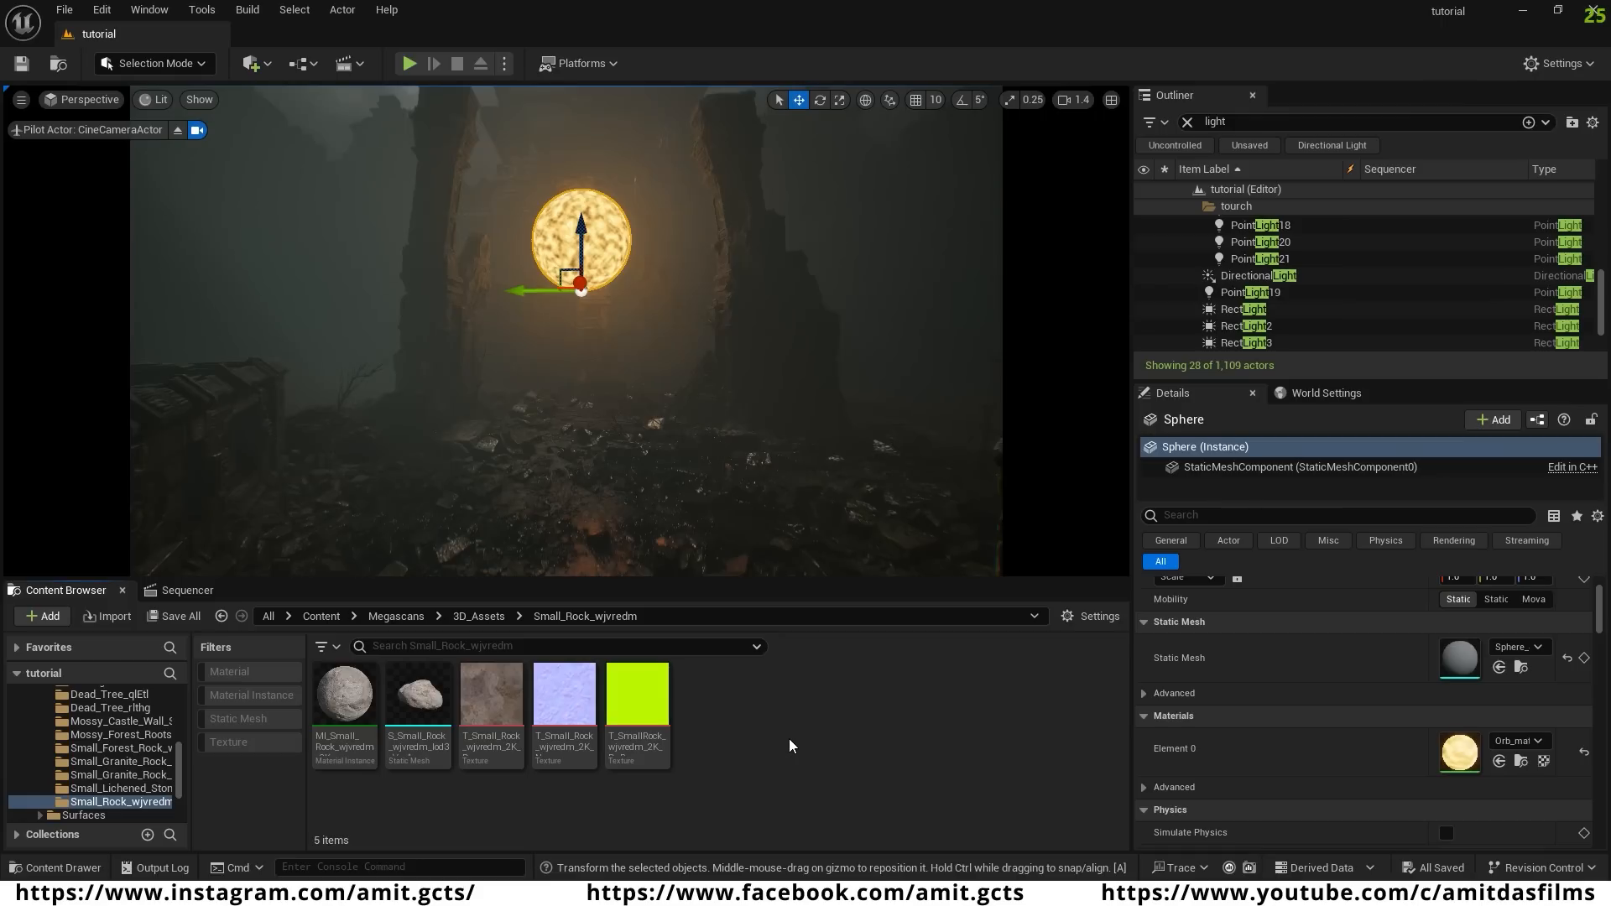
- Examine the static meshes in the Megascans 3D_Assets folder with a Static Mesh filter, and clear the filter
left_click(98, 788)
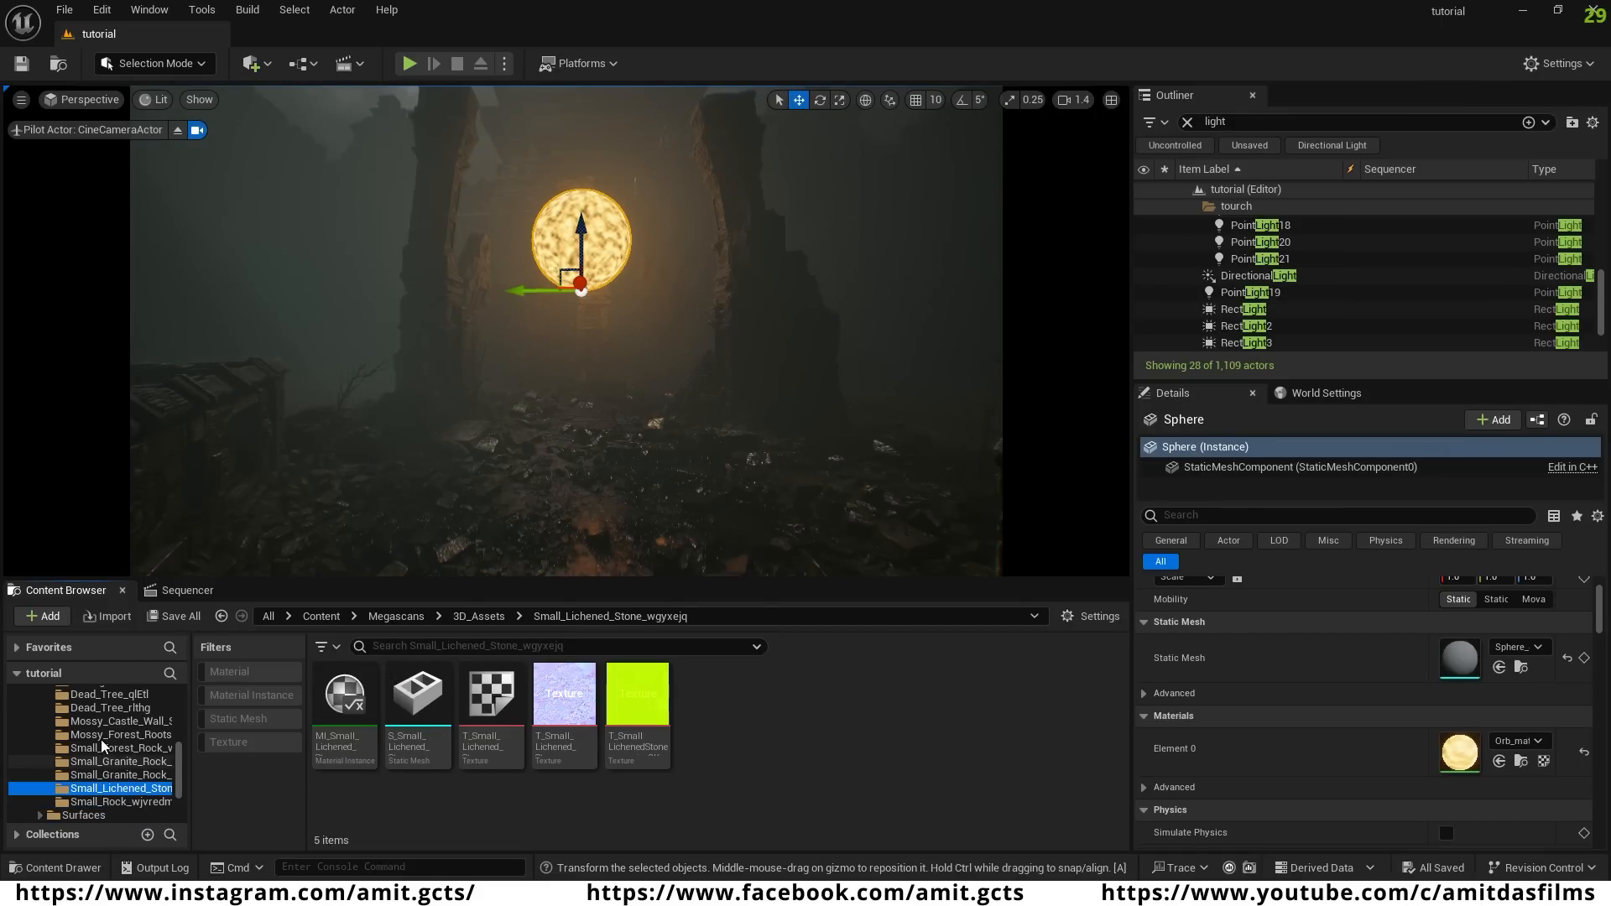
left_click(401, 617)
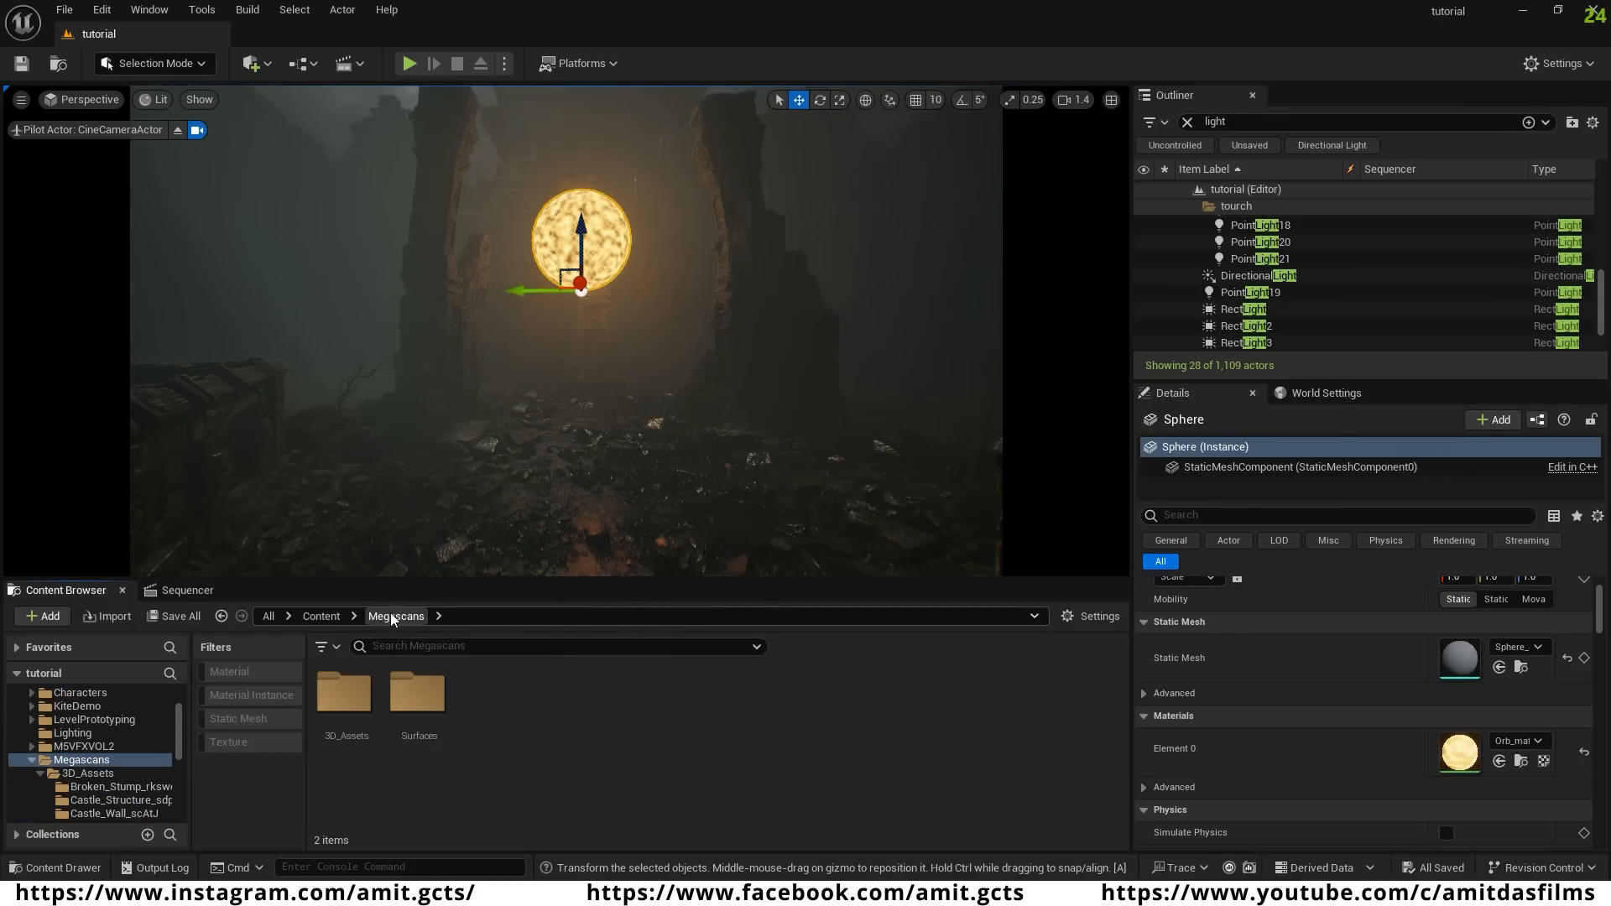
double_click(339, 690)
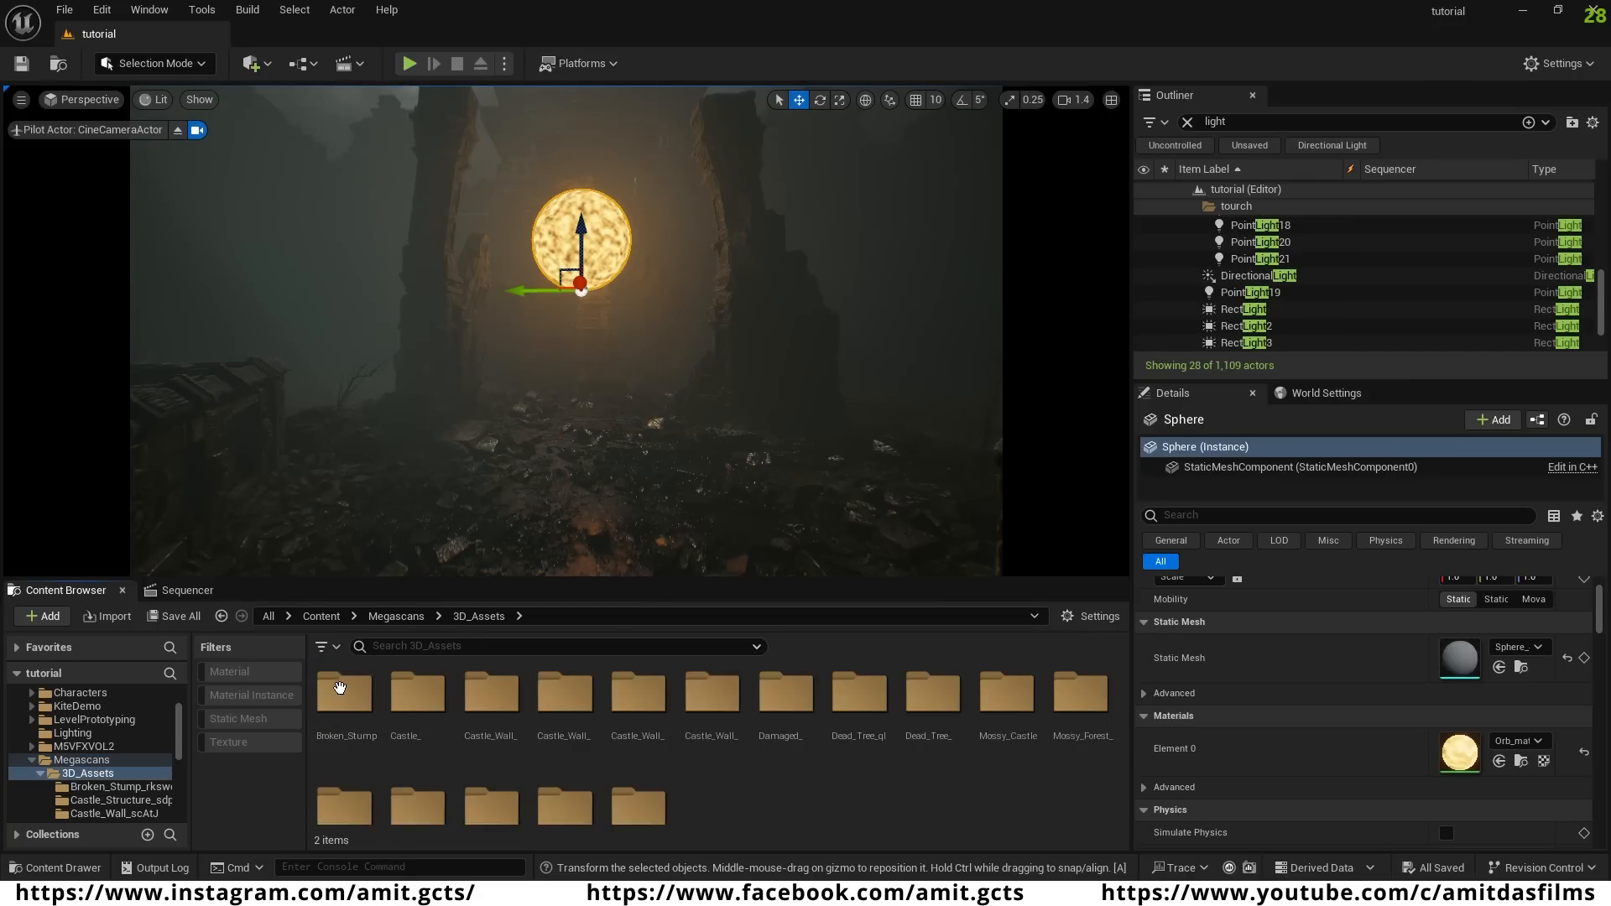
left_click(248, 717)
scroll(881, 772, "down", 1)
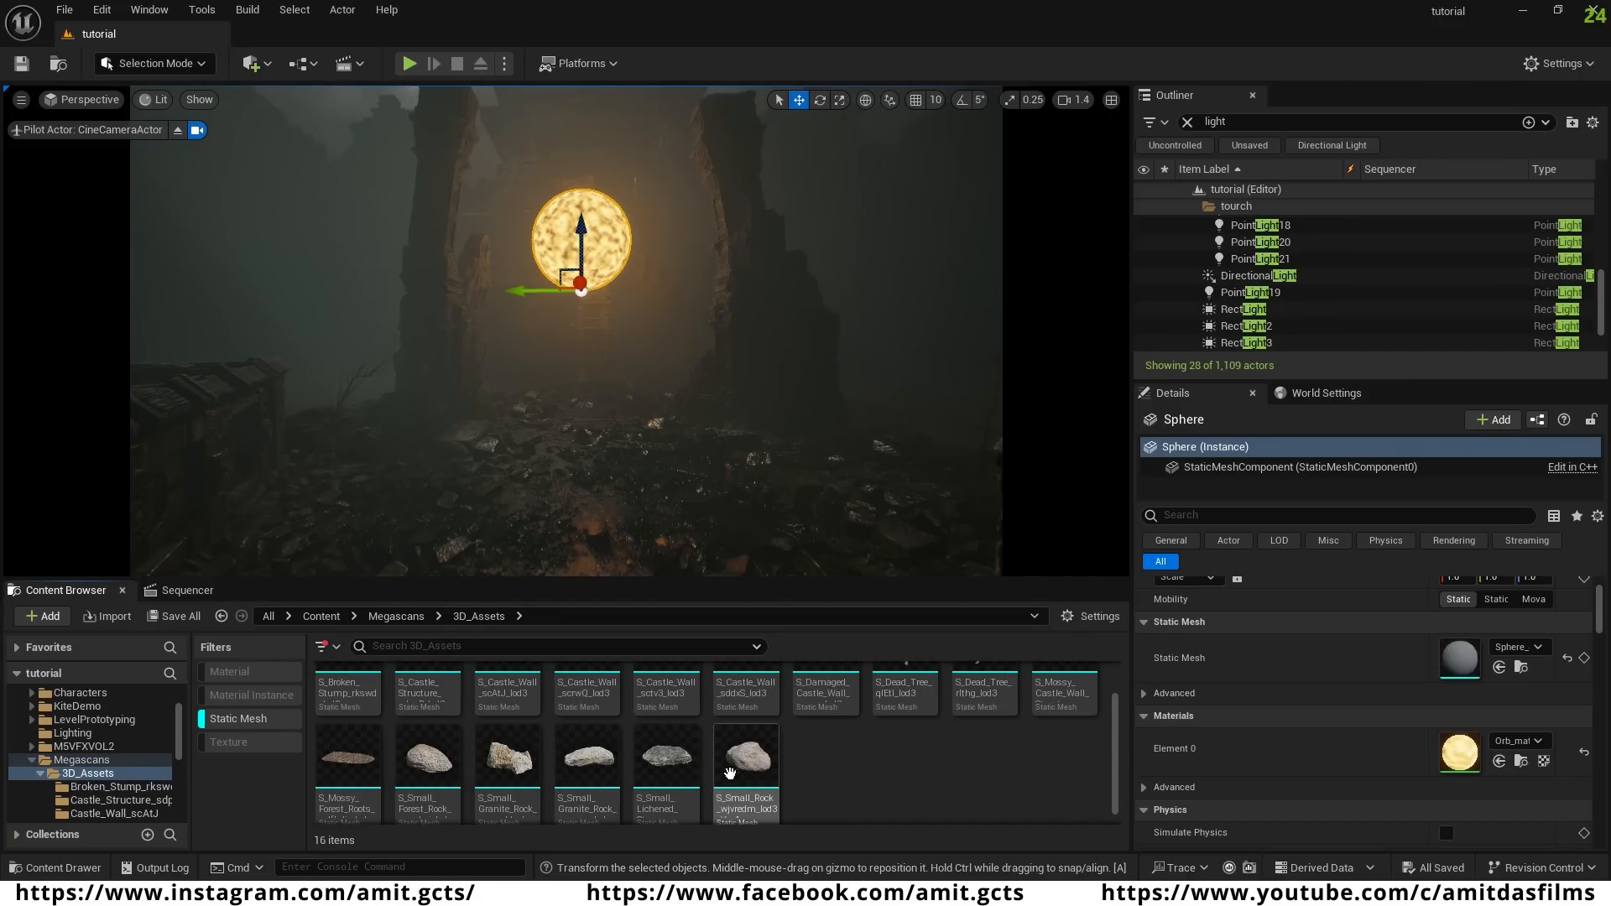
mouse_move(780, 761)
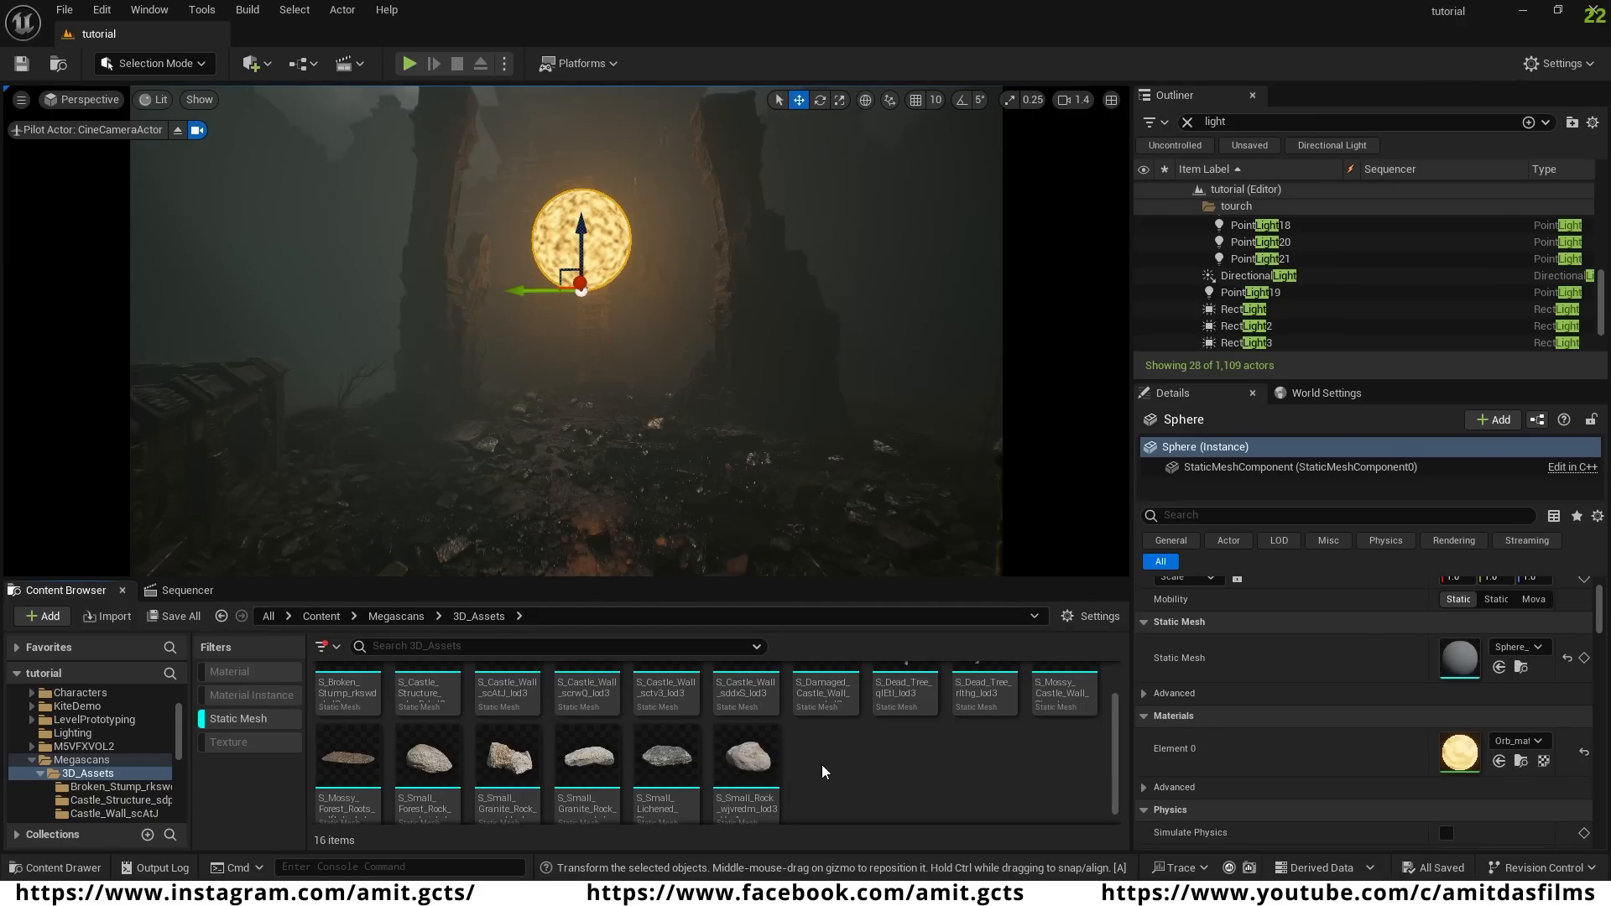
left_click(234, 722)
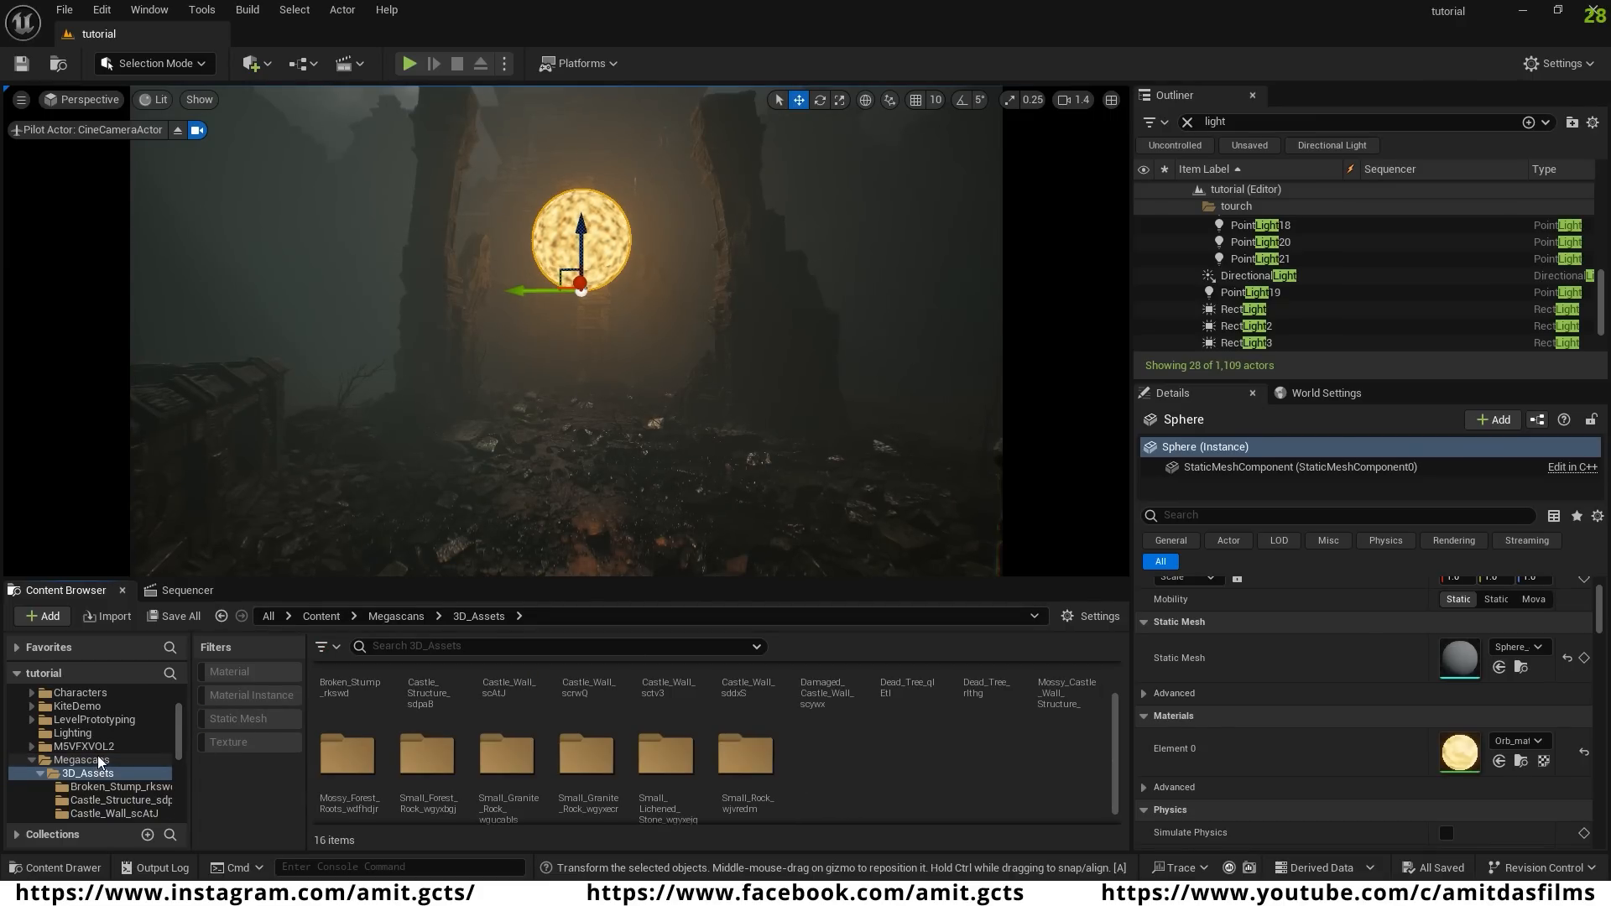
- Create a Niagara system from the SingleLoopingParticle template in the Content folder, keep its default name and open it for editing
scroll(97, 755, "up", 3)
left_click(64, 708)
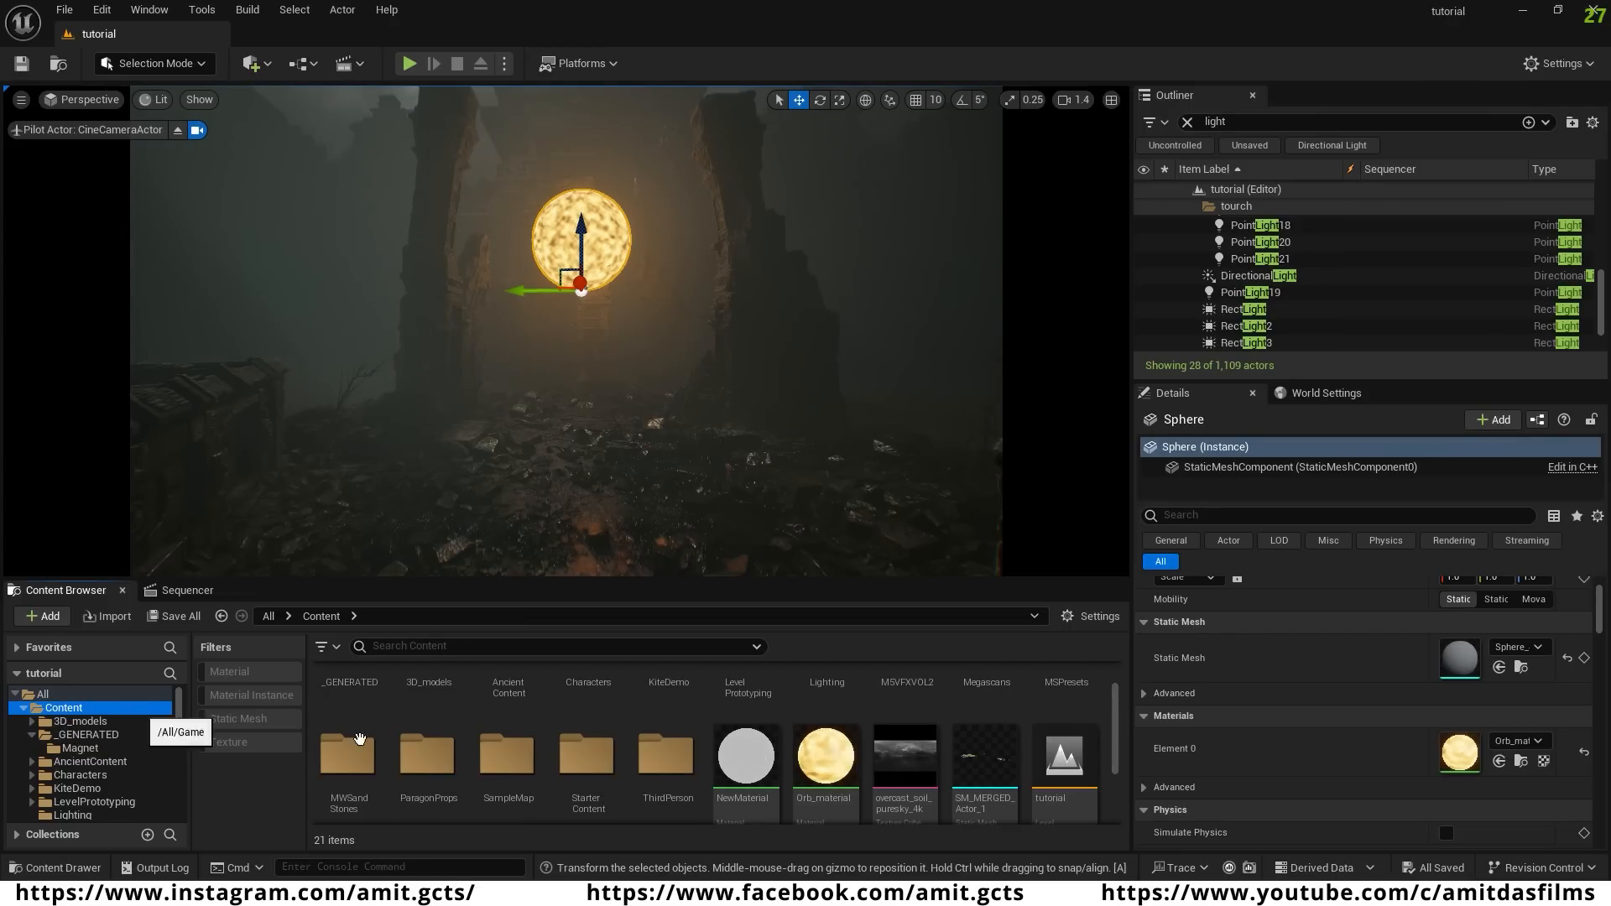
scroll(738, 765, "down", 2)
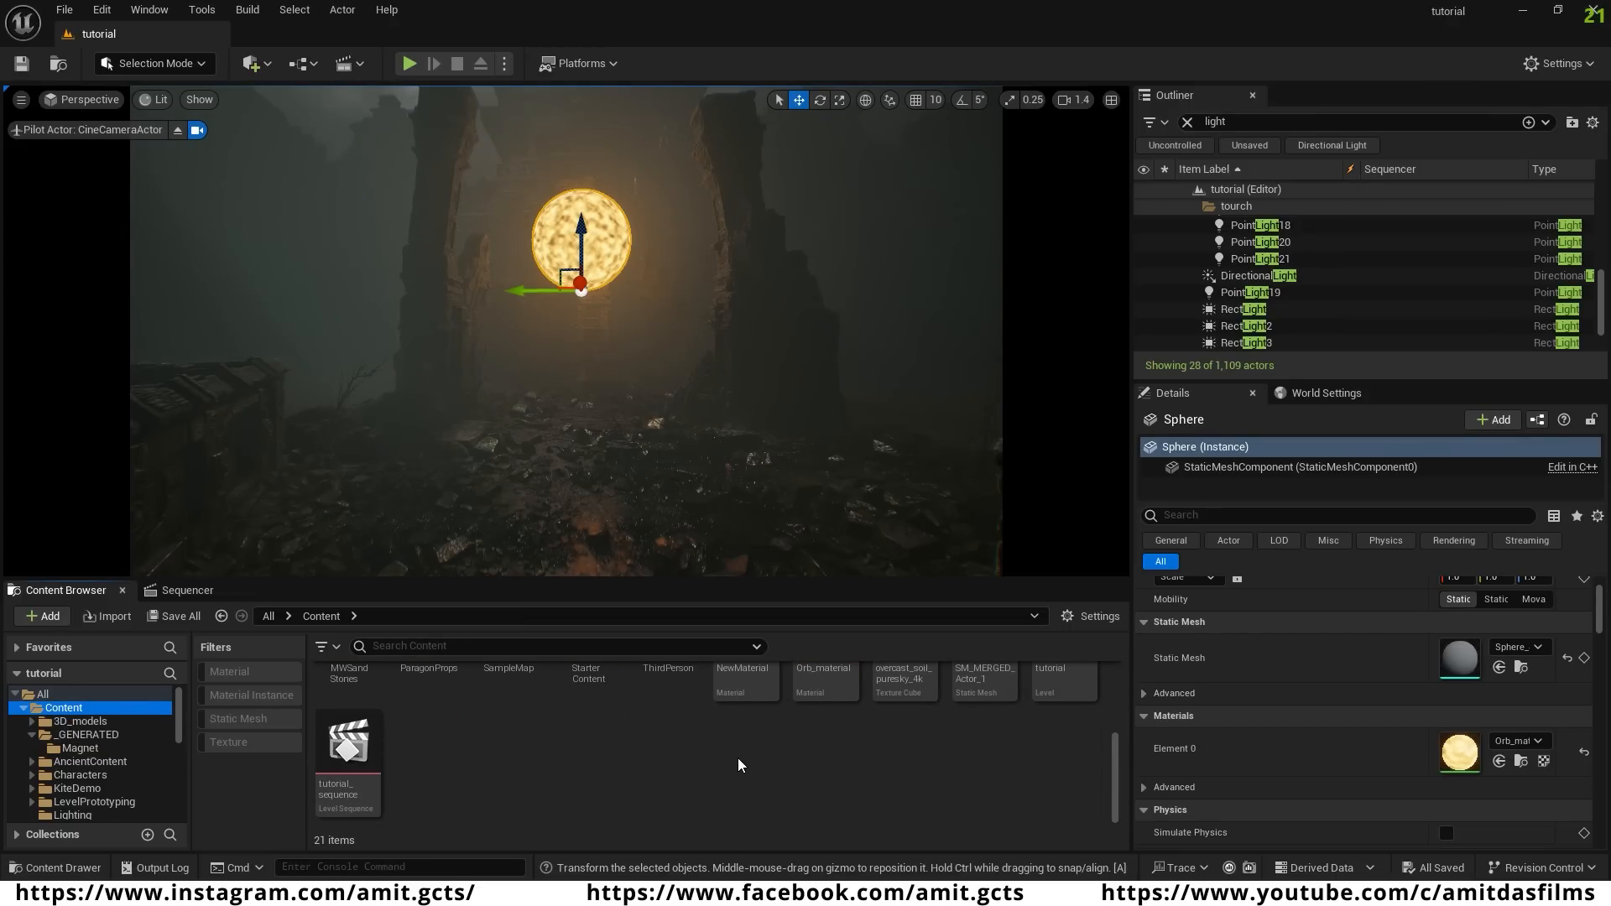
right_click(555, 748)
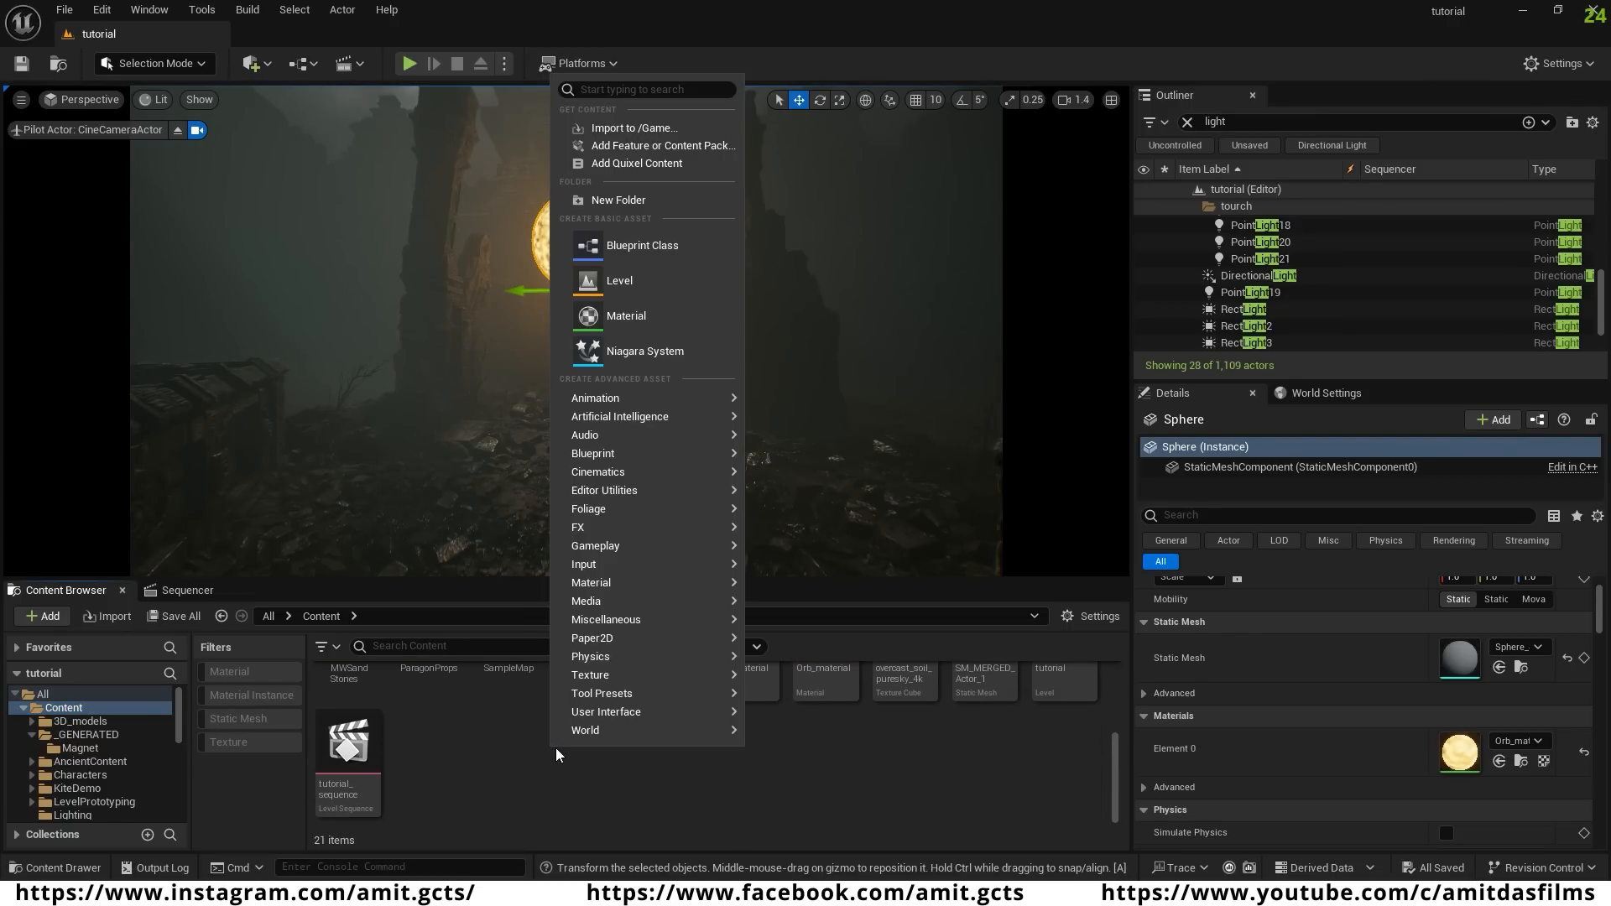
left_click(645, 352)
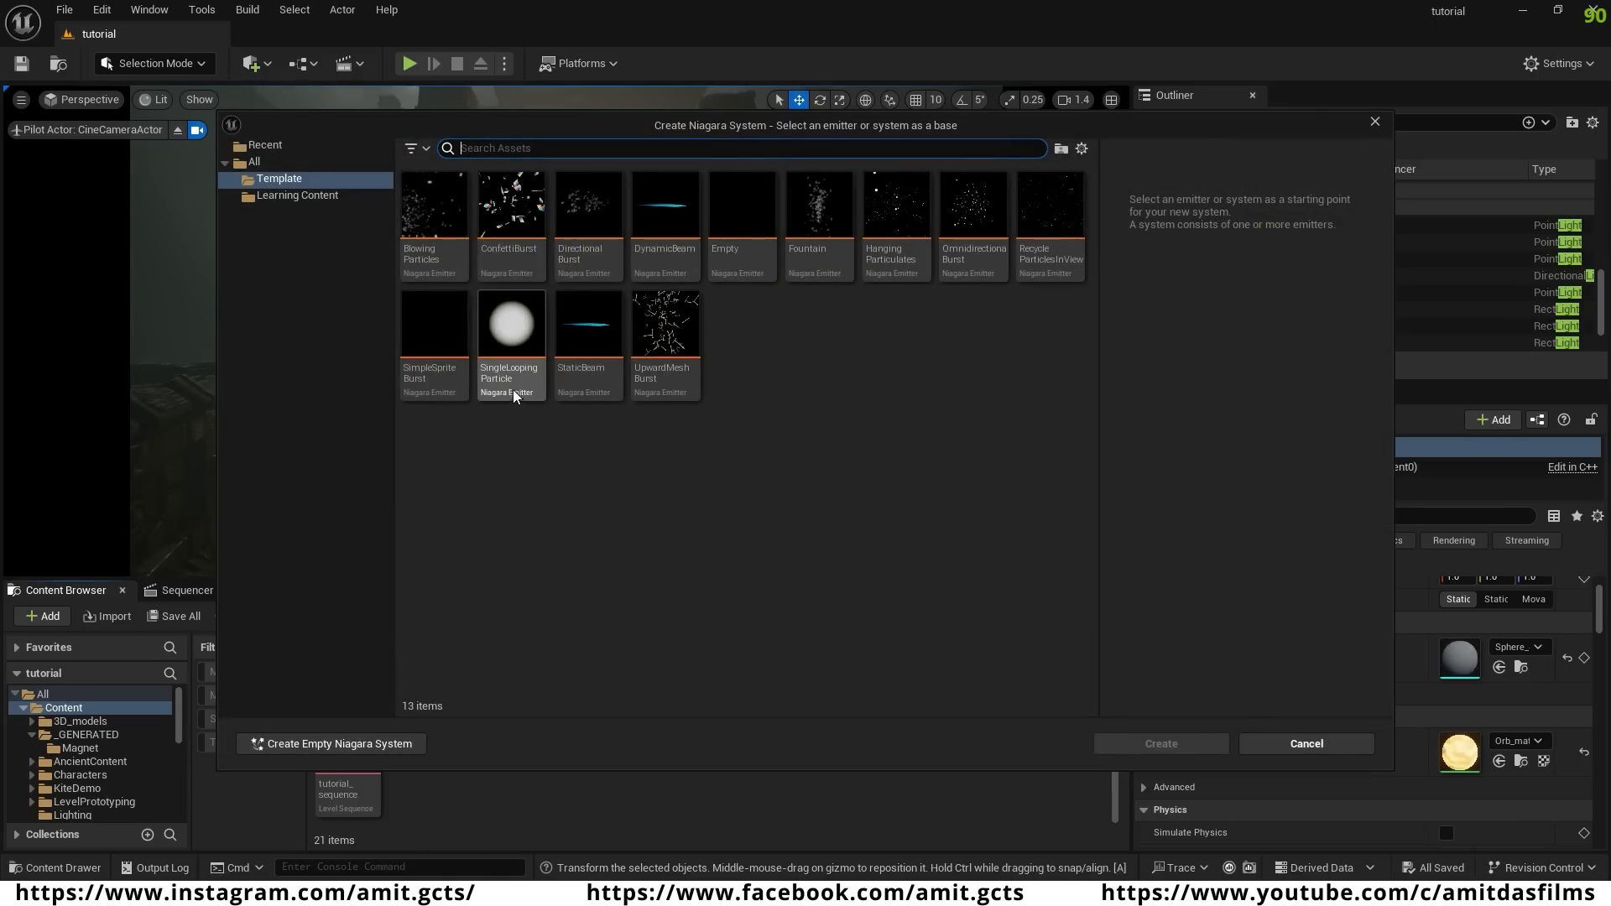
mouse_move(514, 395)
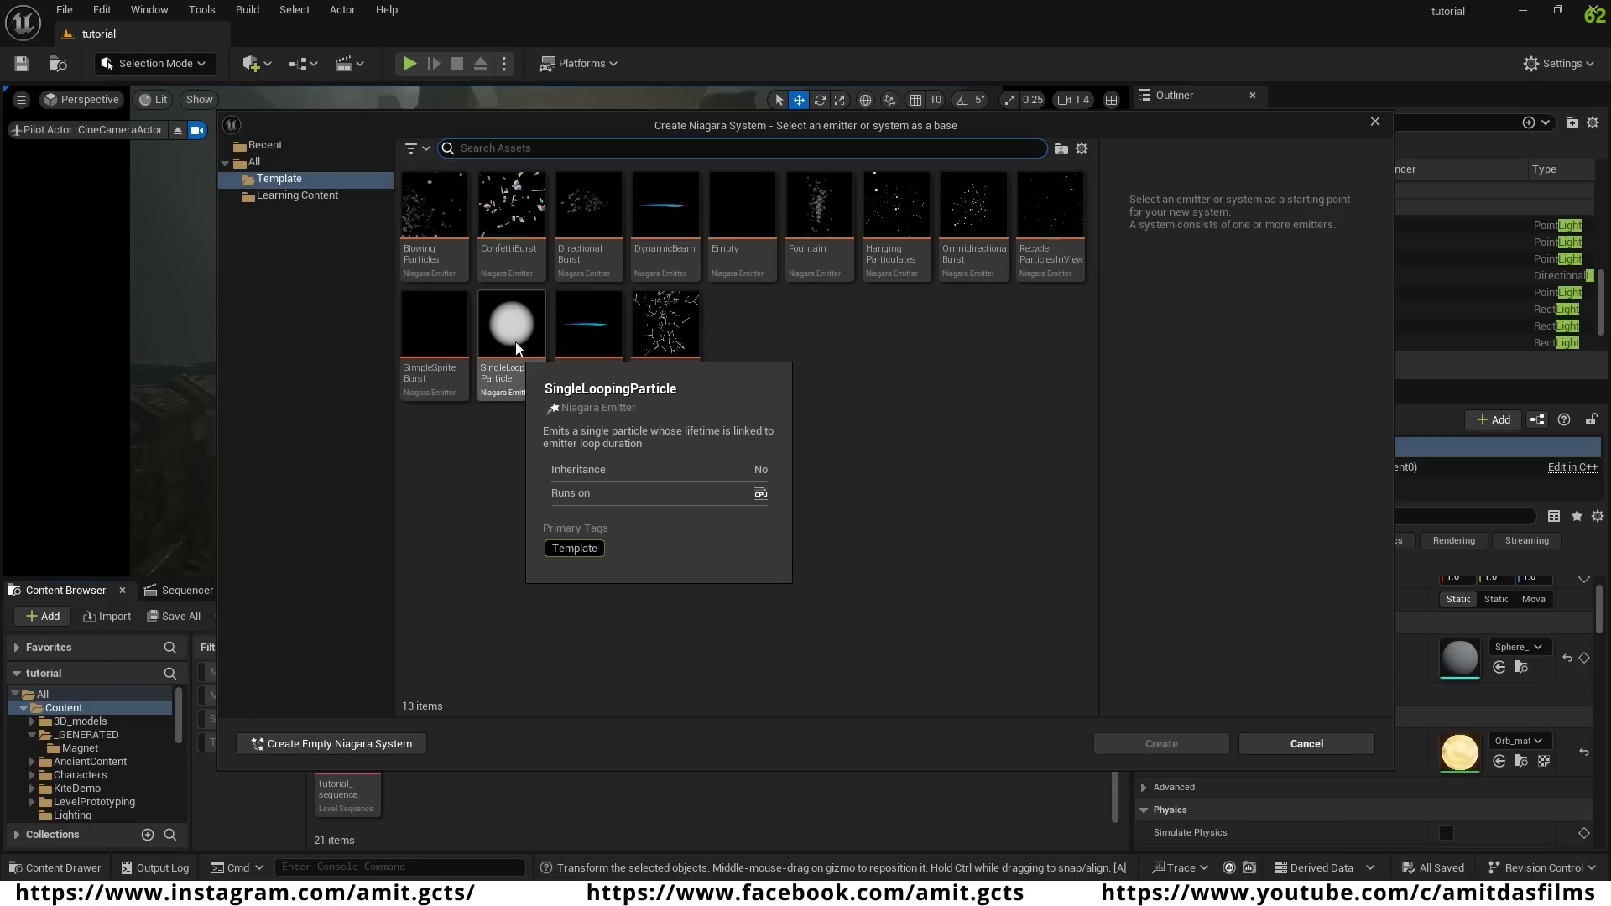
left_click(517, 348)
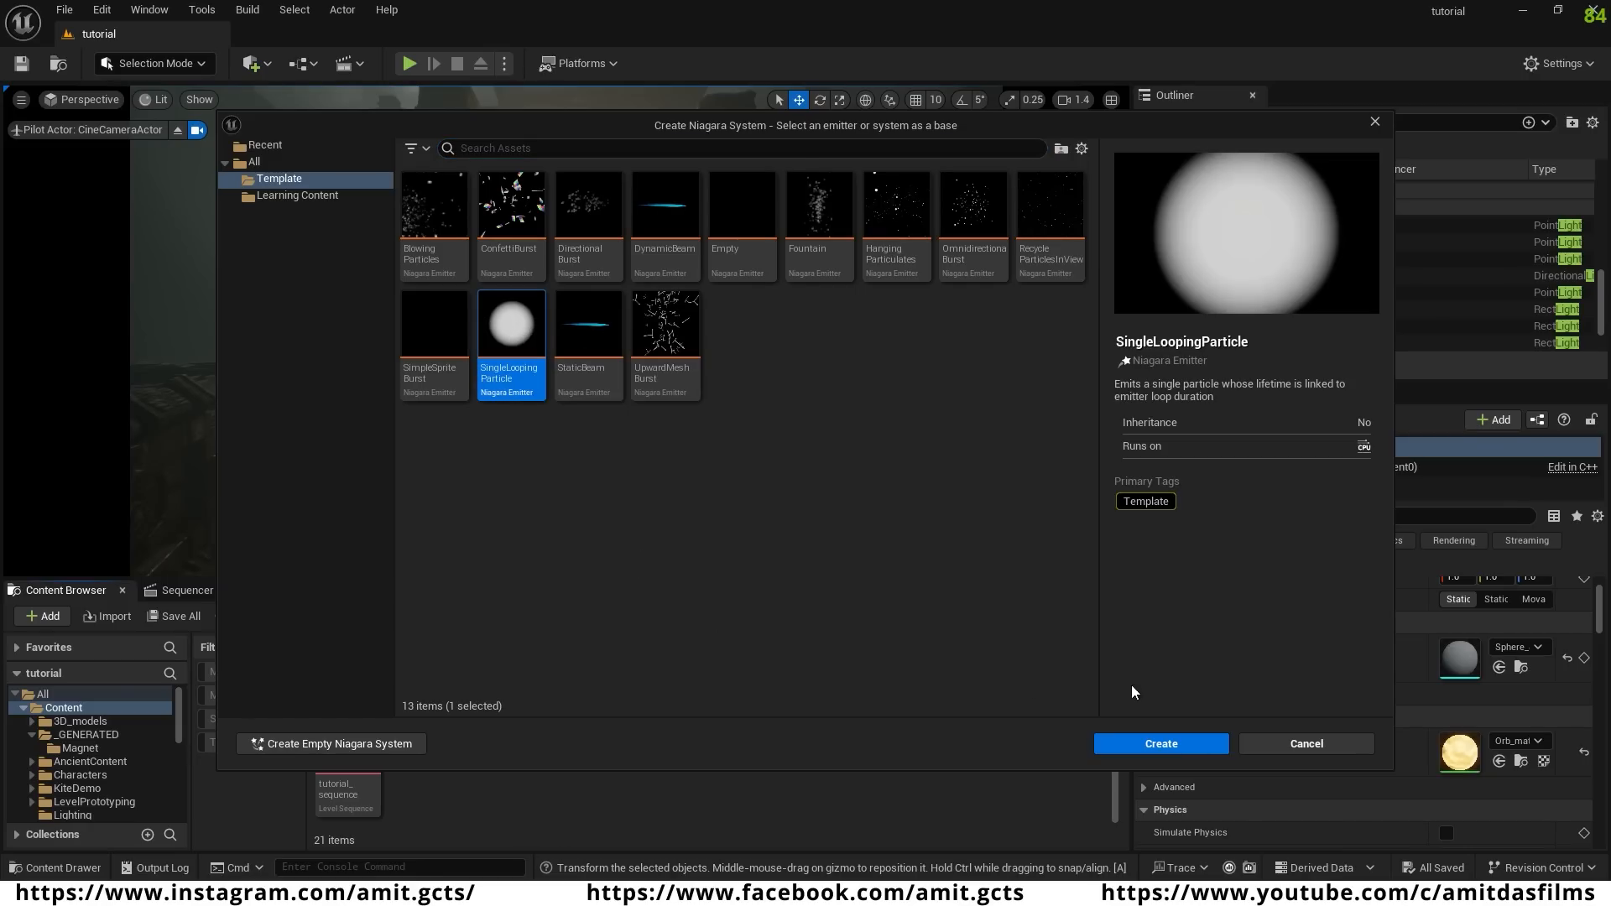
left_click(1167, 745)
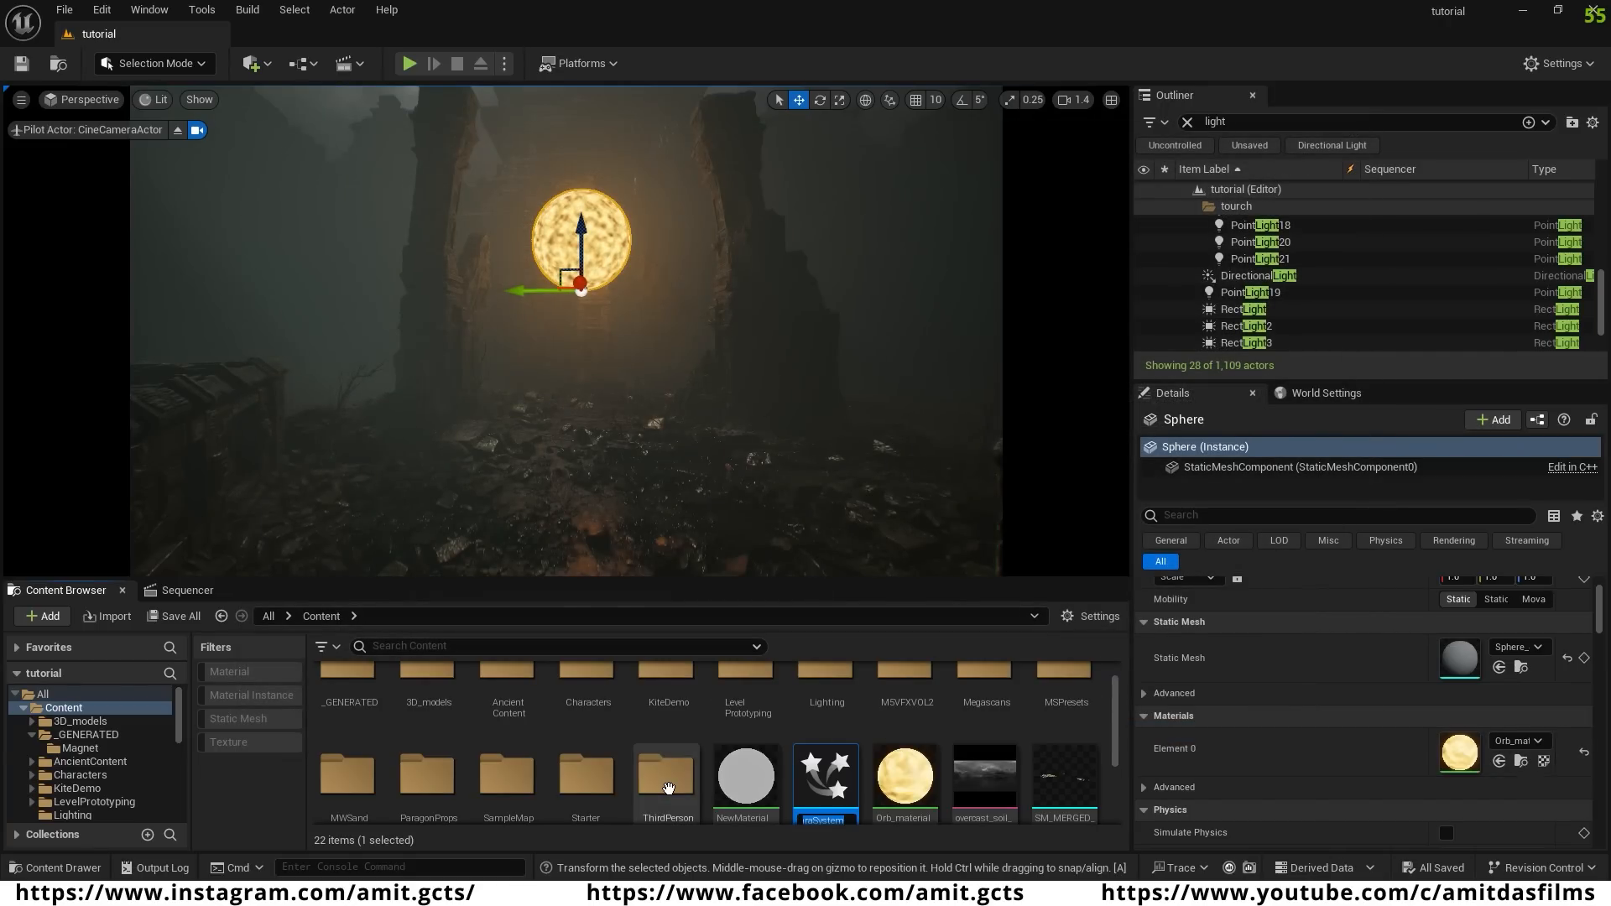
scroll(863, 768, "down", 1)
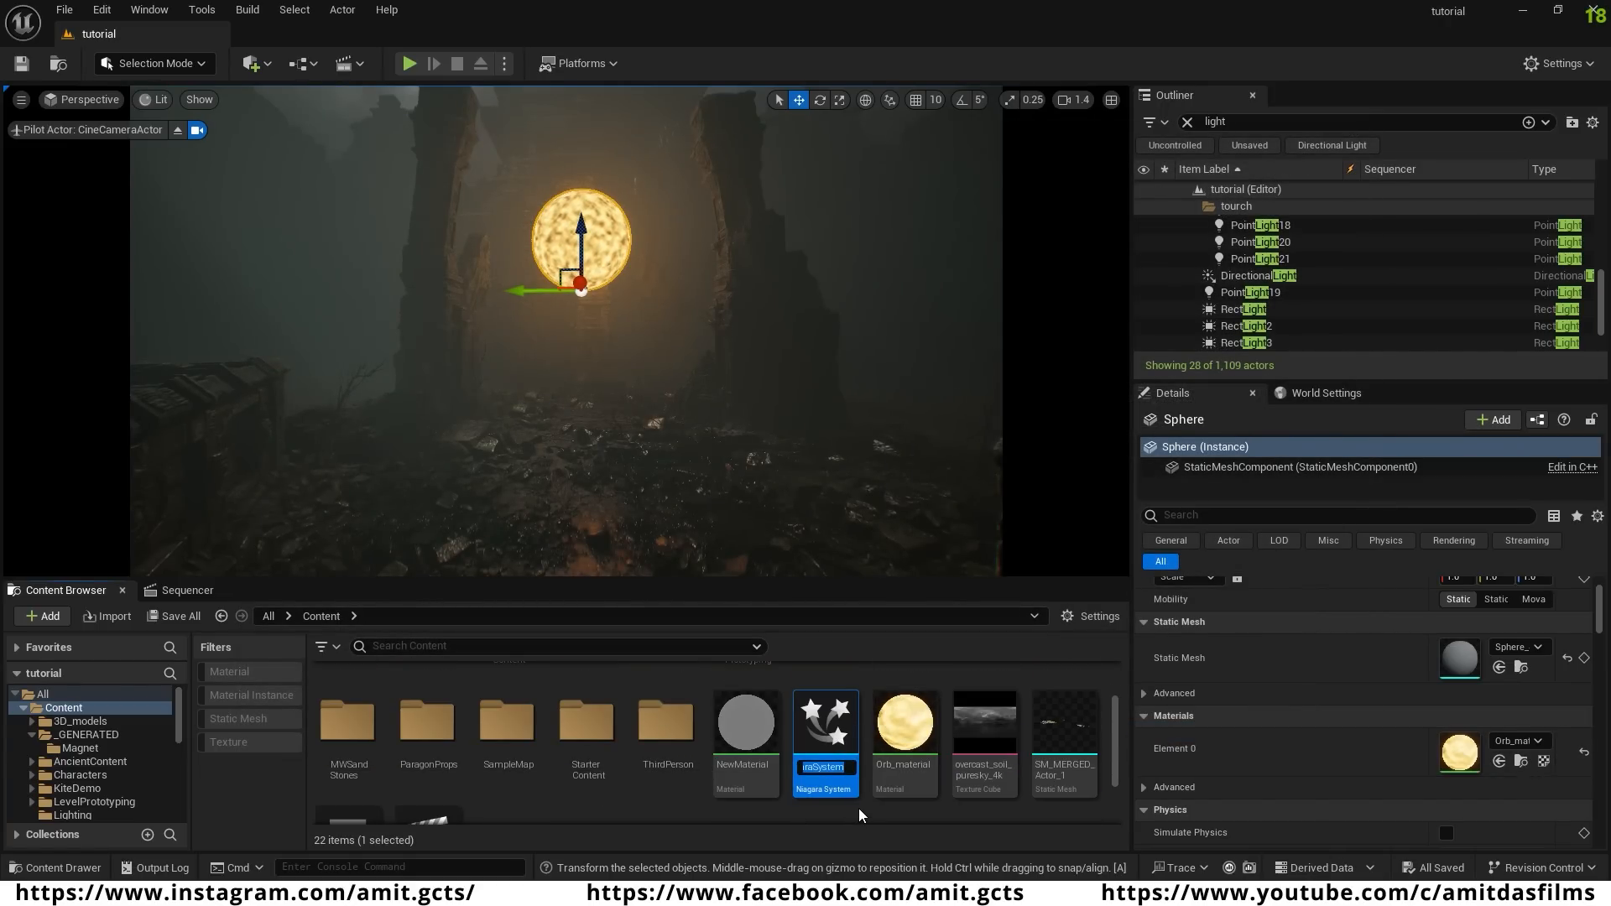
key("Return")
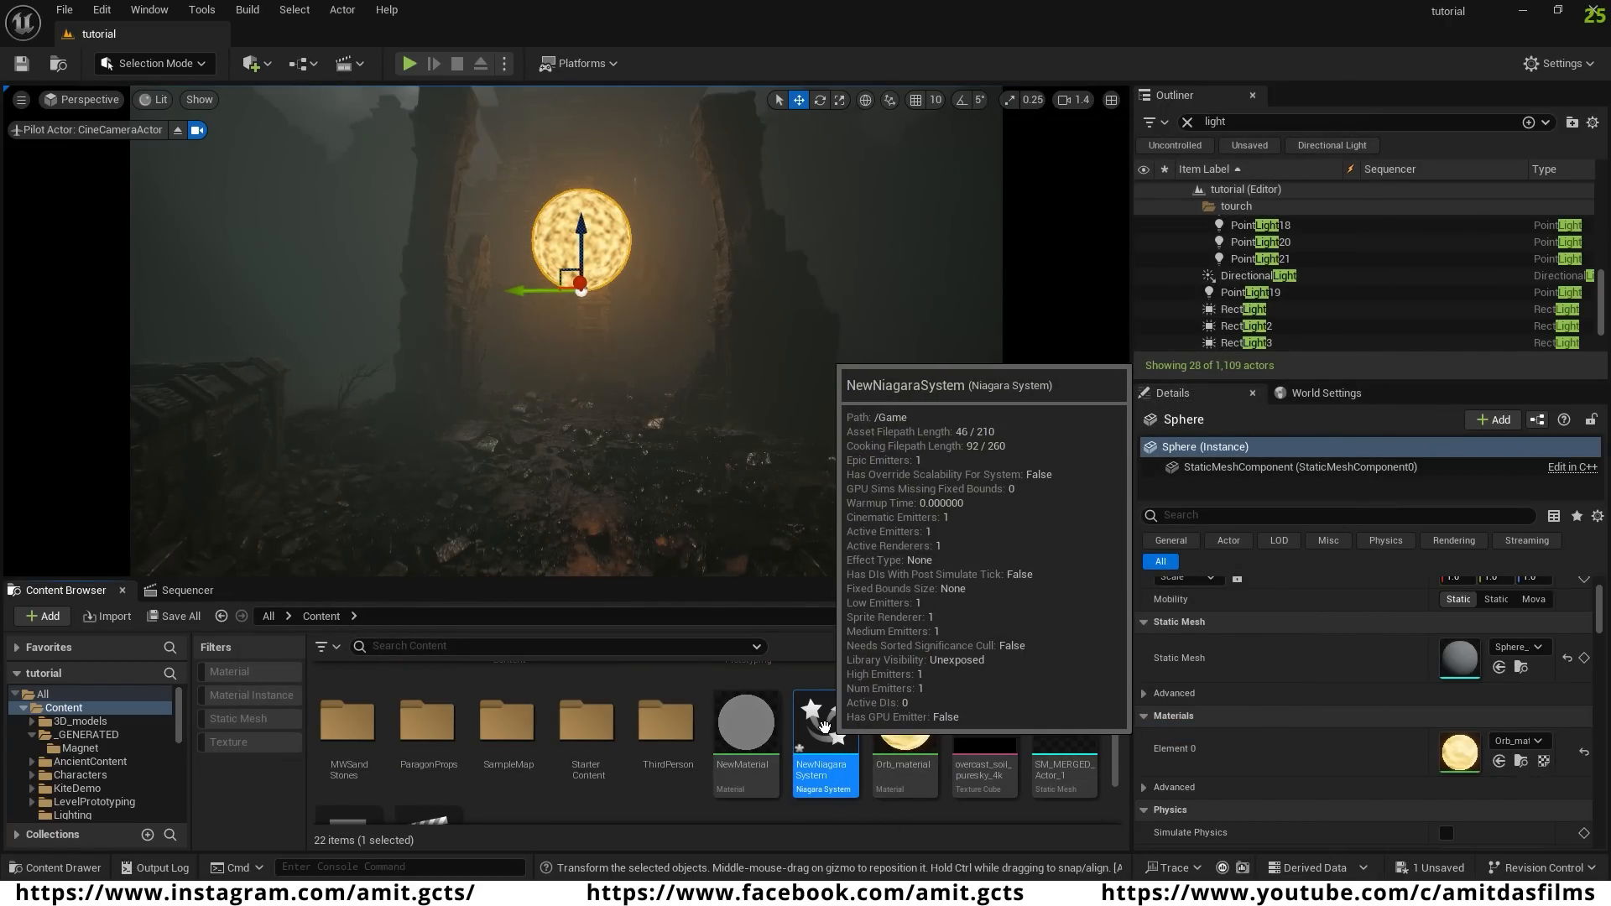
double_click(824, 727)
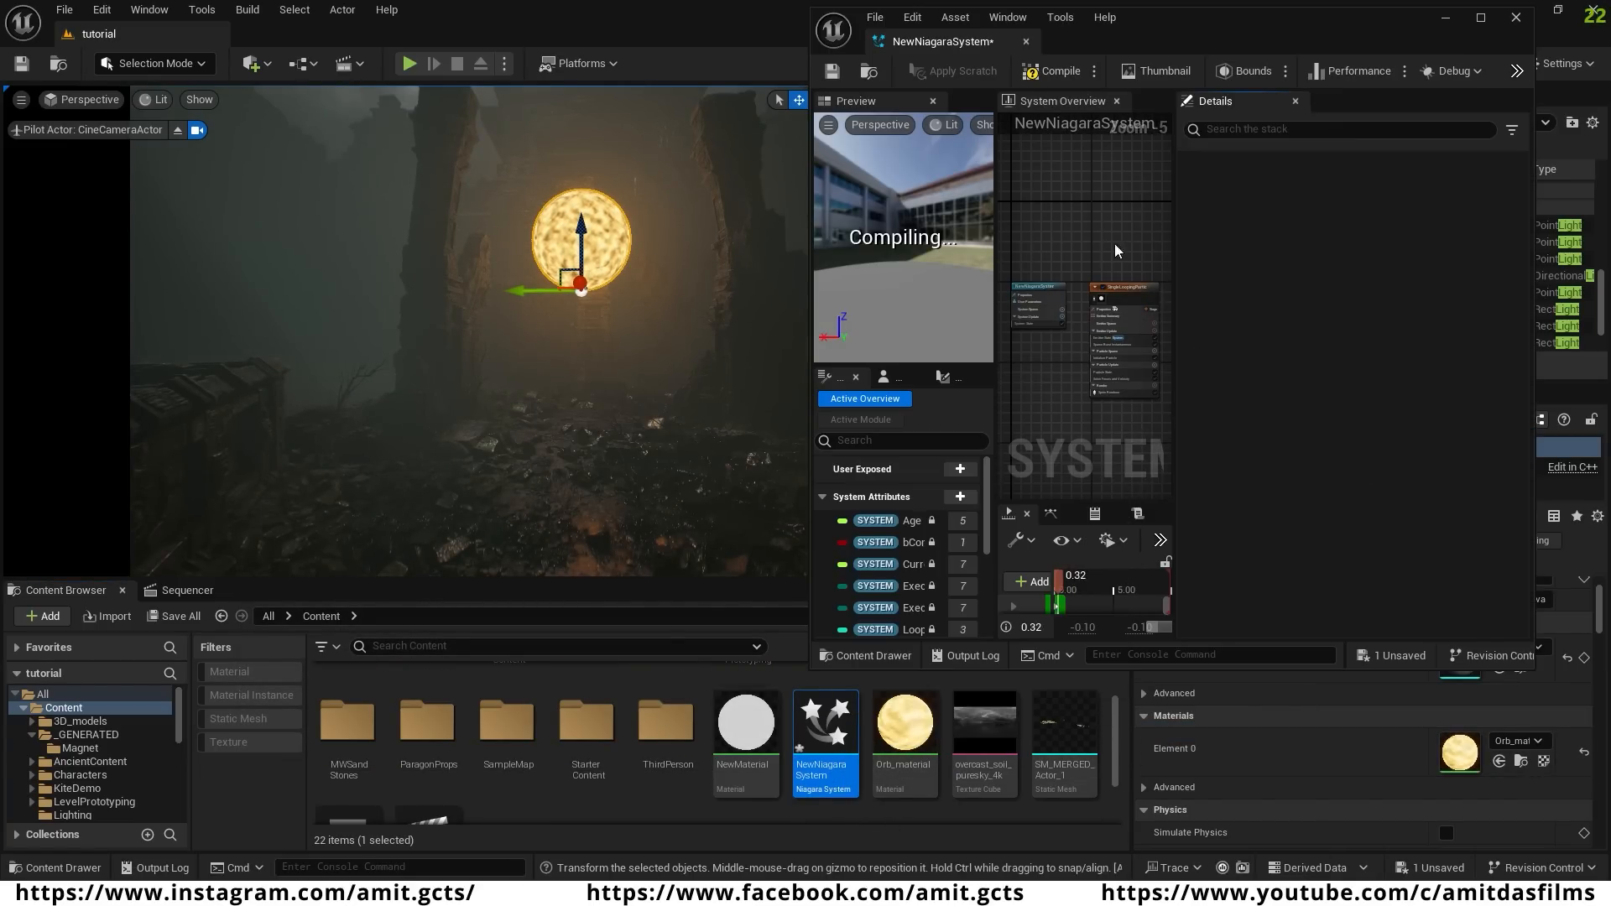
- Enlarge and reposition the Niagara editor window and widen its System Overview area so the SingleLoopingParticle emitter stack is readable
left_click_drag(997, 198, 938, 200)
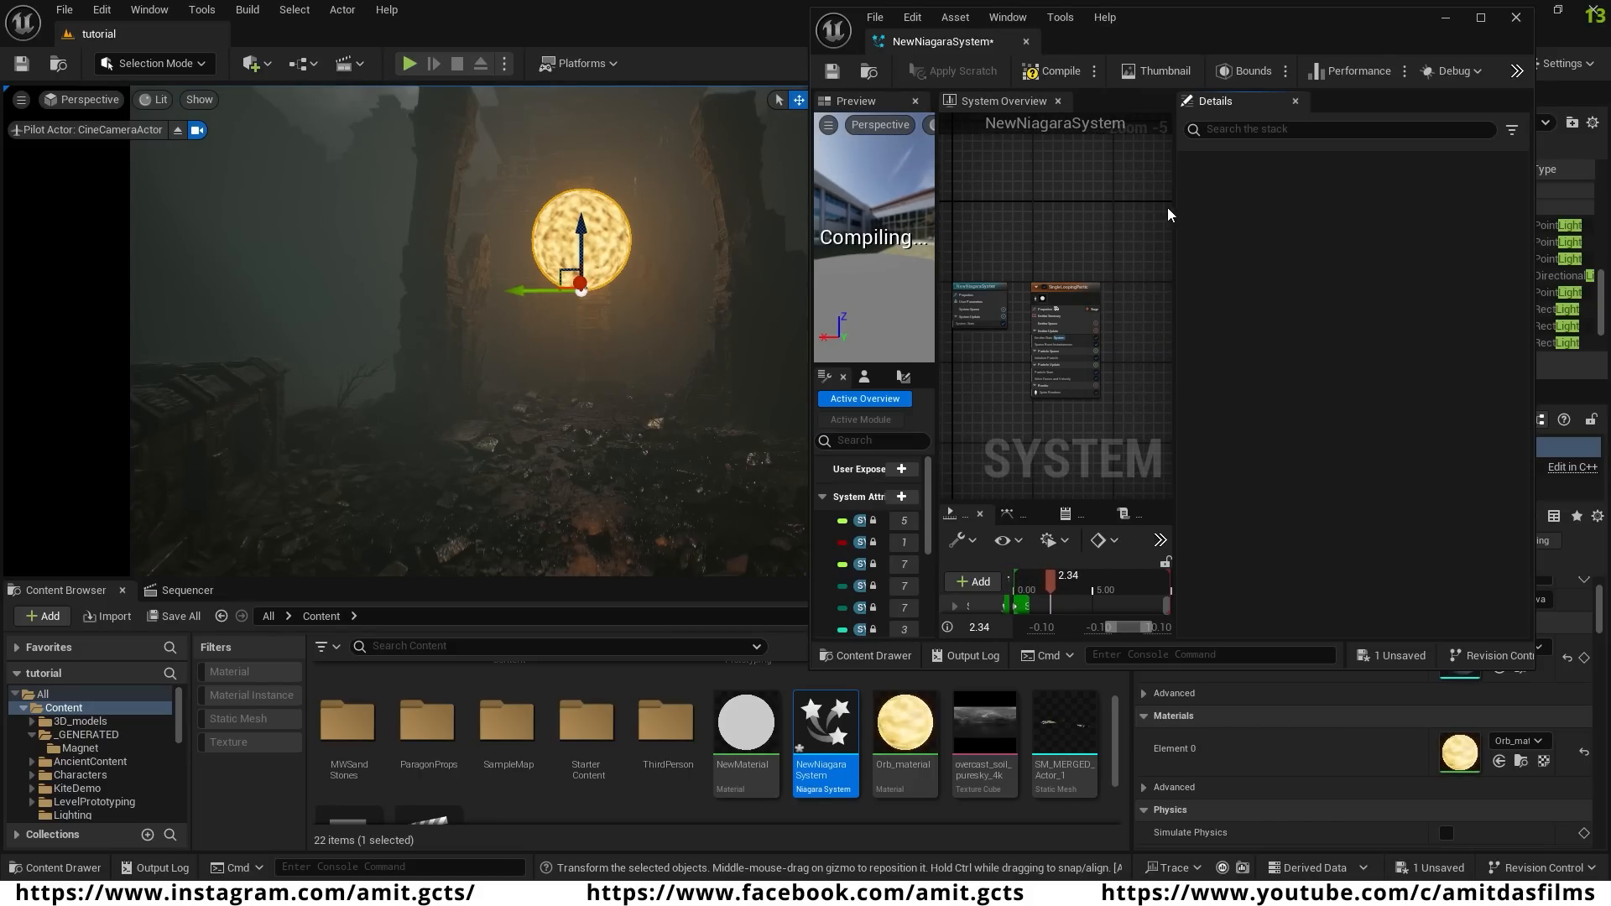
left_click_drag(1176, 205, 1319, 205)
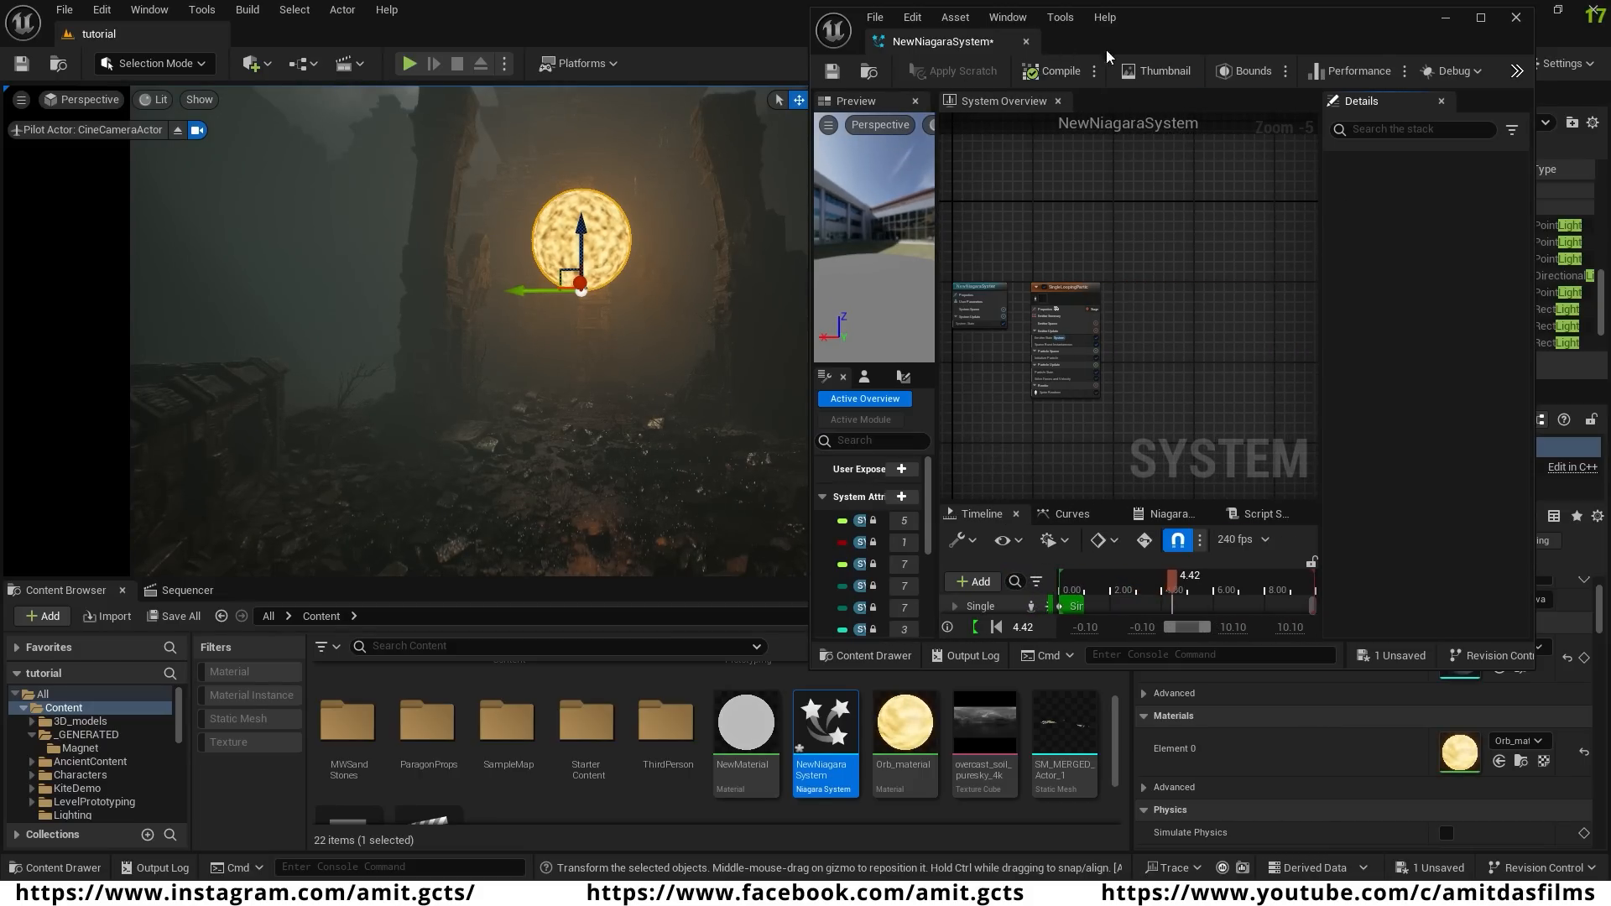
left_click_drag(1181, 28, 841, 72)
scroll(782, 401, "up", 2)
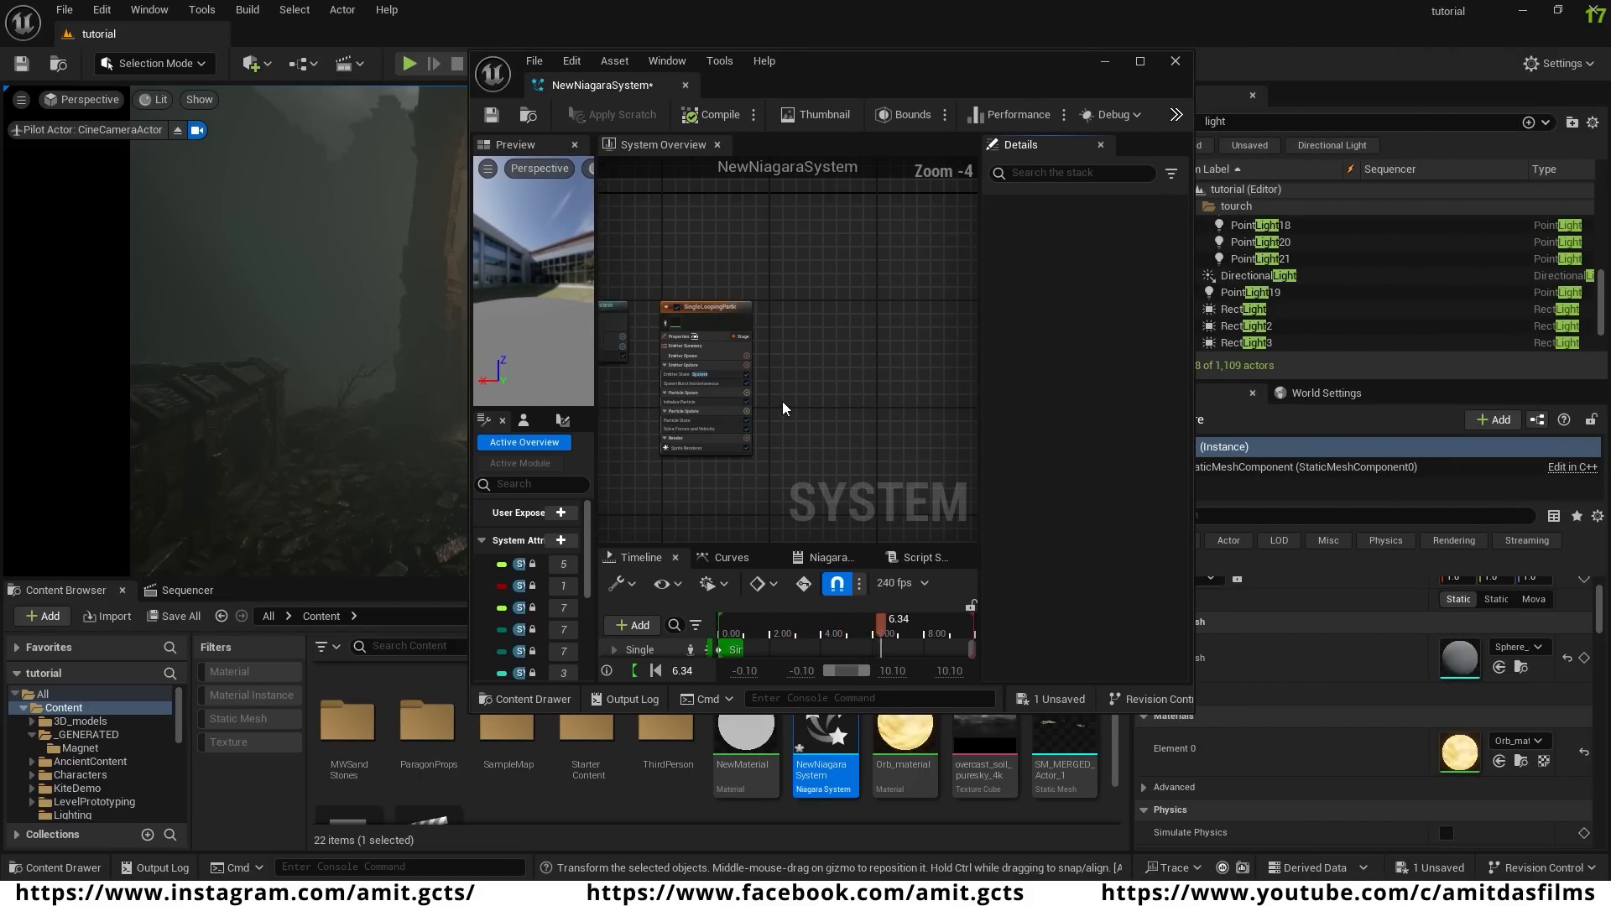
right_click_drag(800, 311, 891, 274)
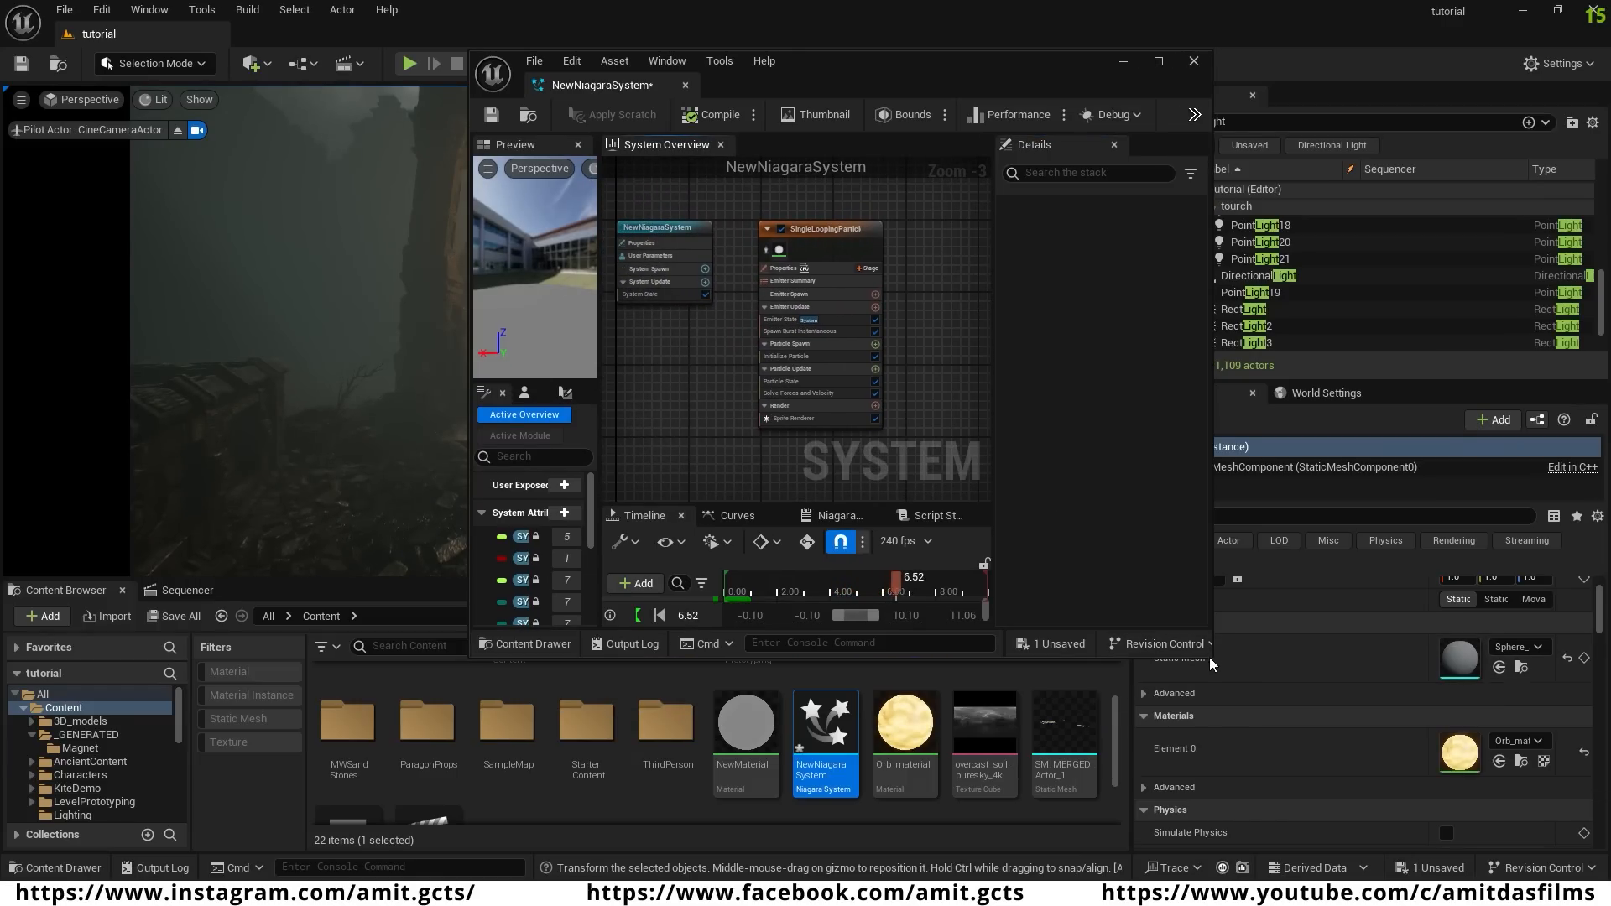
left_click_drag(1210, 657, 1380, 814)
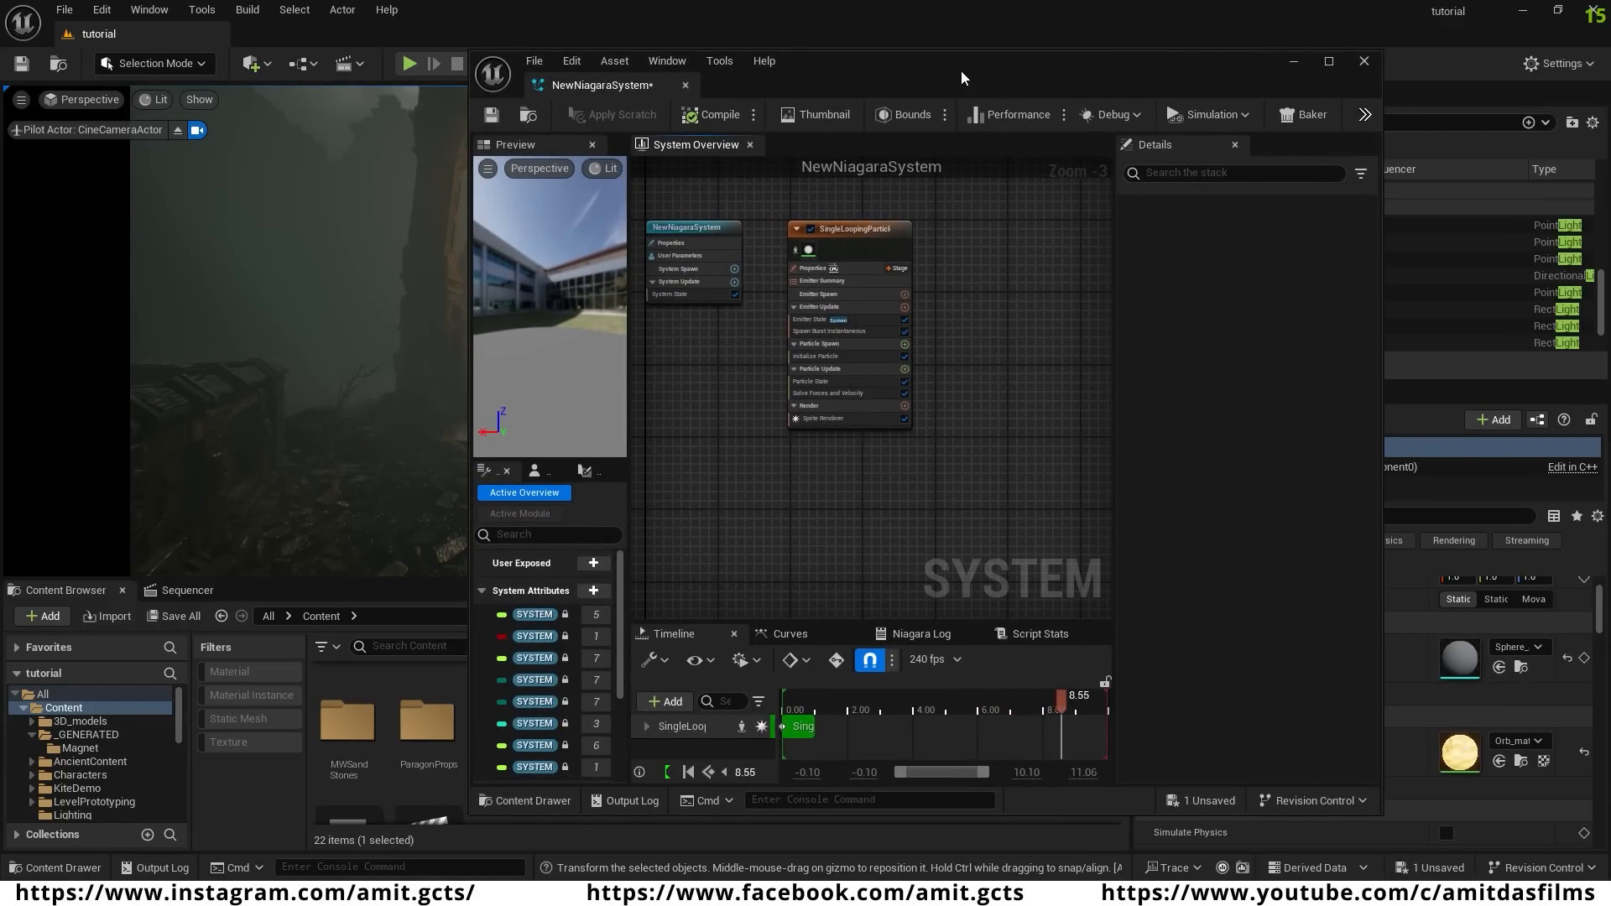
left_click_drag(960, 71, 735, 42)
scroll(772, 255, "up", 3)
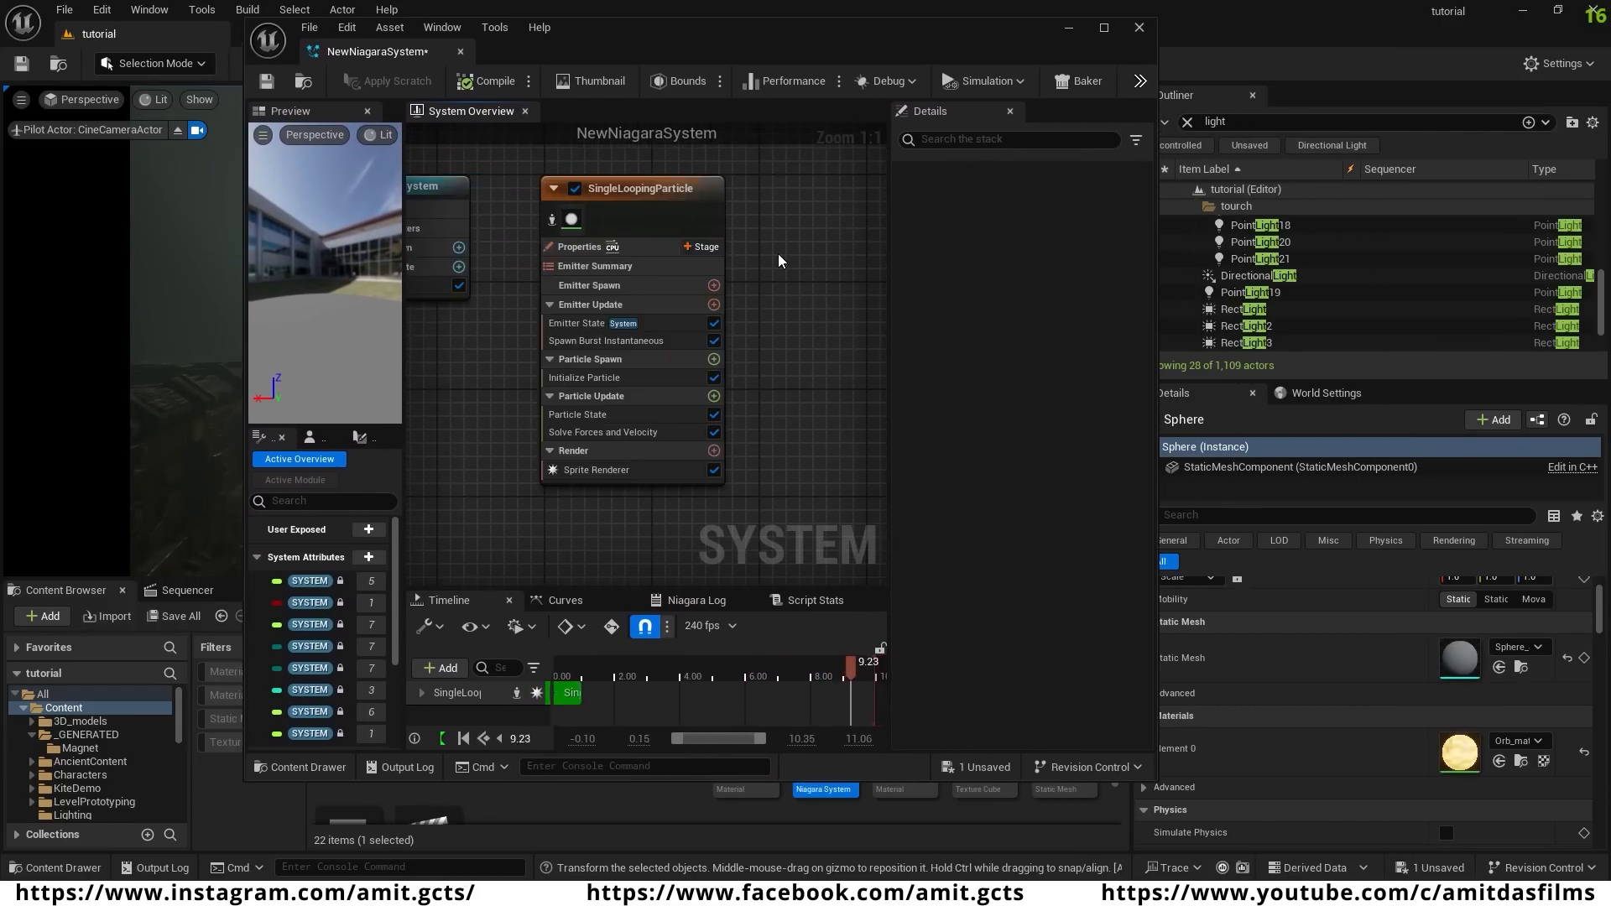
- Set the Spawn Burst Instantaneous spawn count of the SingleLoopingParticle emitter to 100
left_click(597, 343)
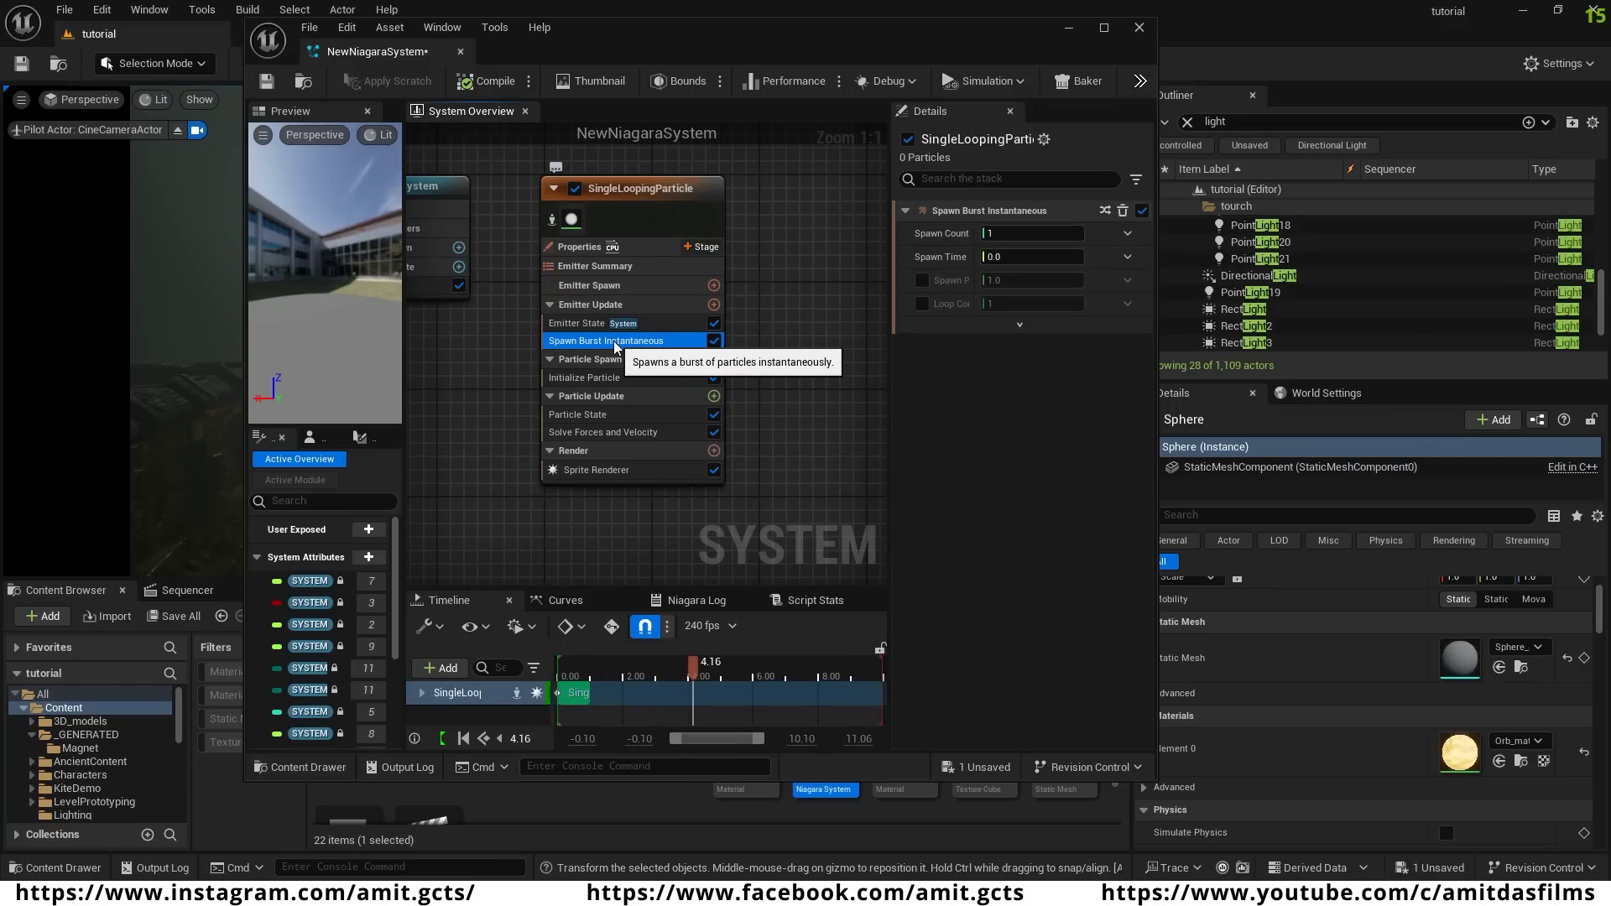
left_click(992, 234)
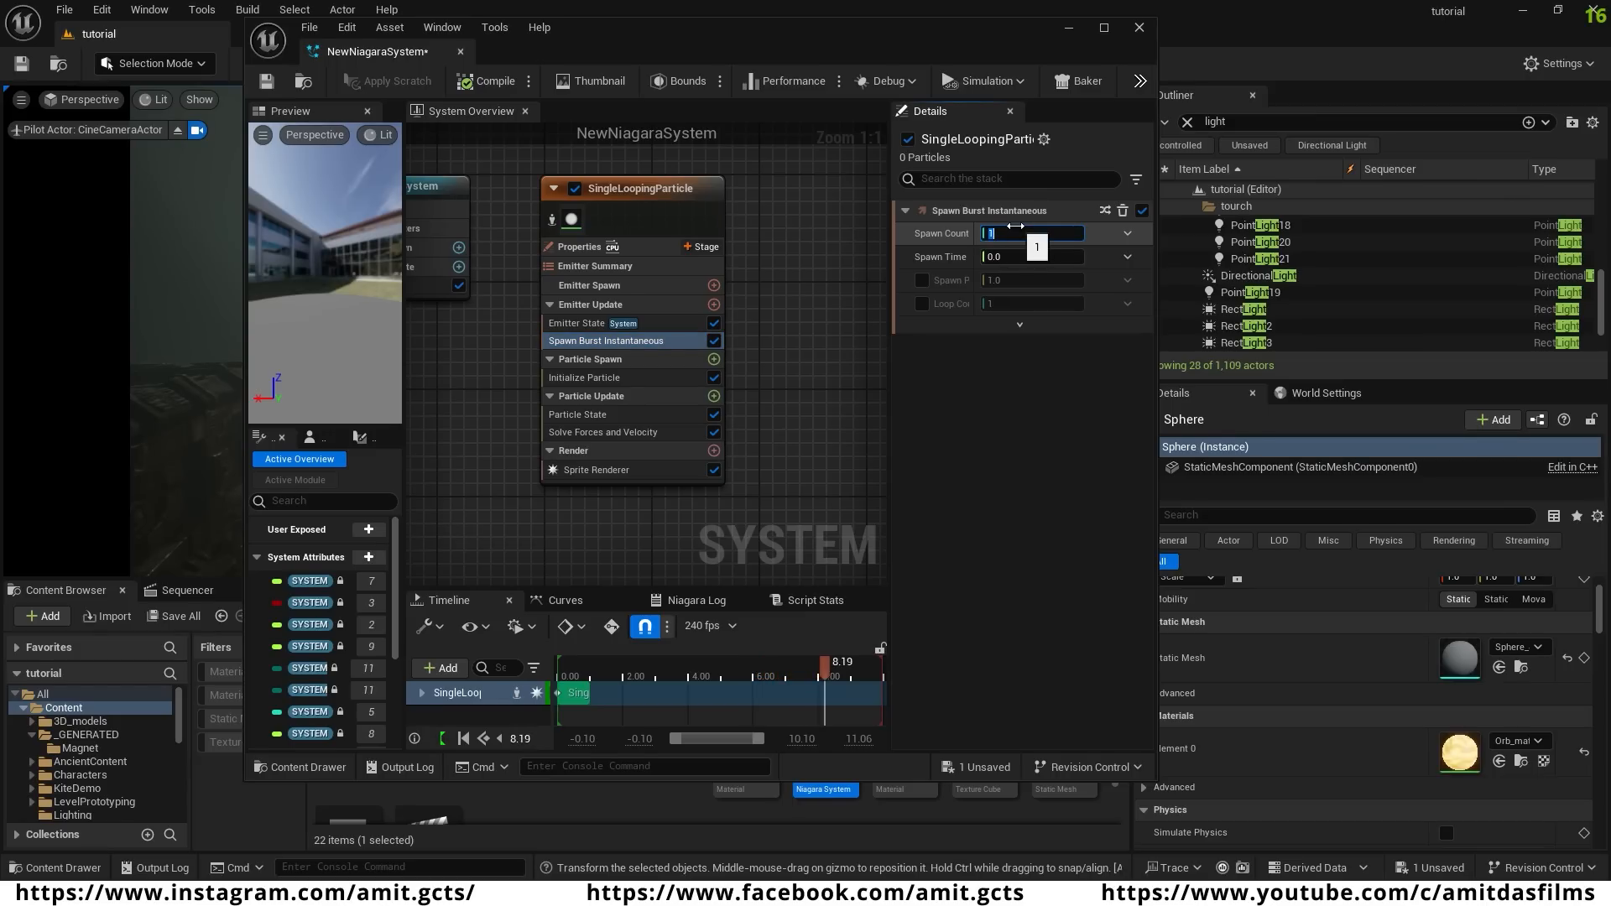
type("00")
key("Return")
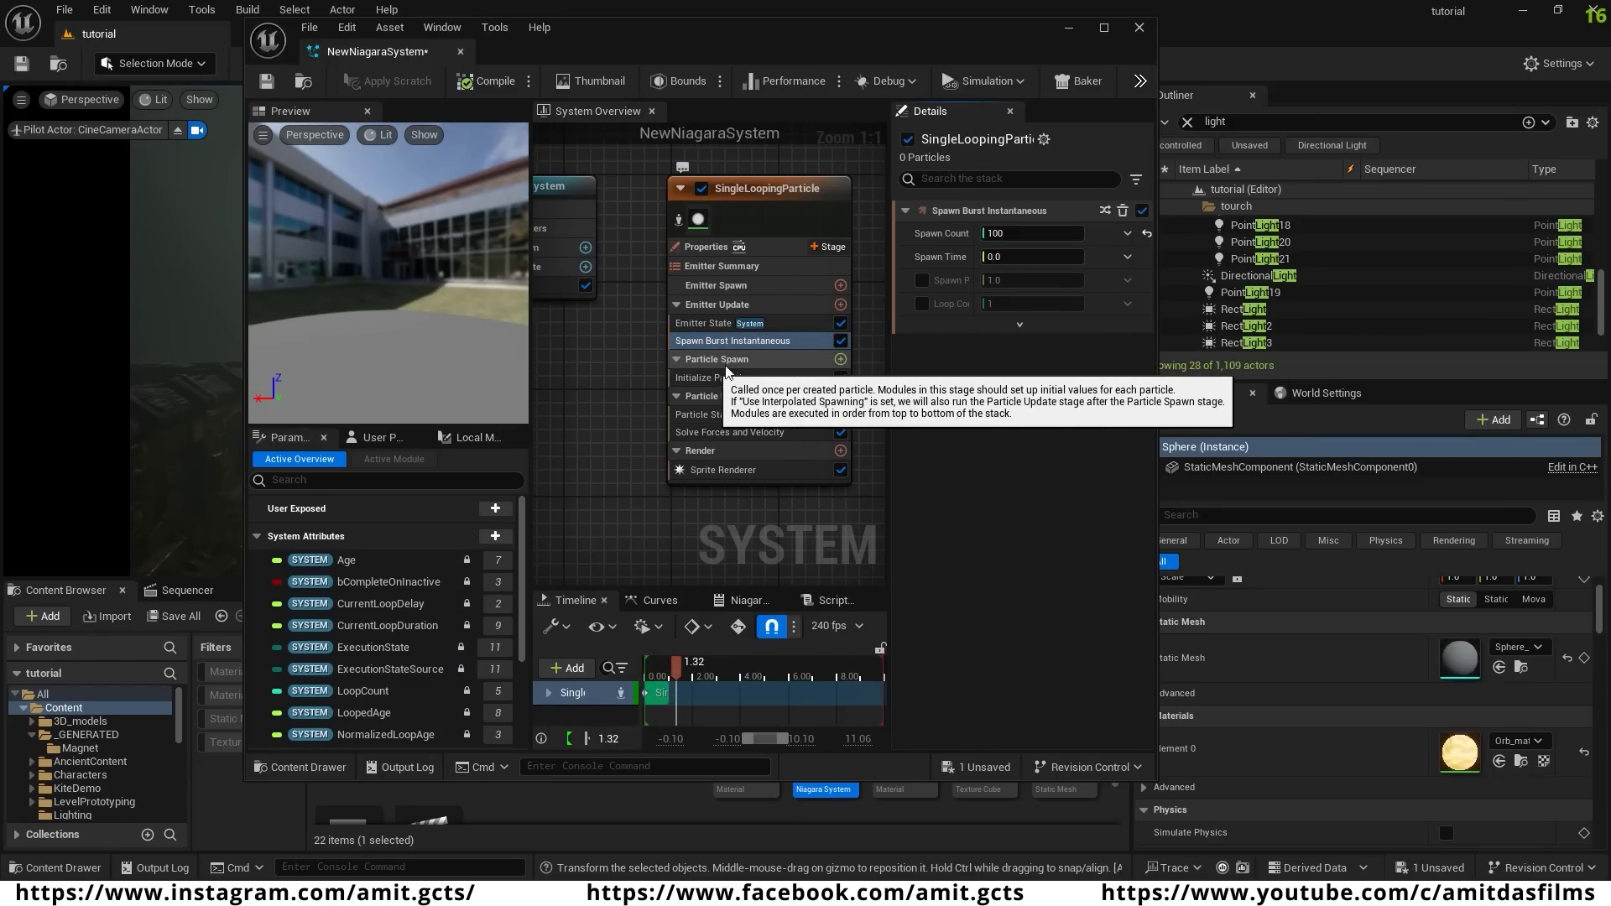
- Add a Shape Location module to the emitter's Particle Spawn stage and set its shape primitive to Cylinder
left_click(841, 360)
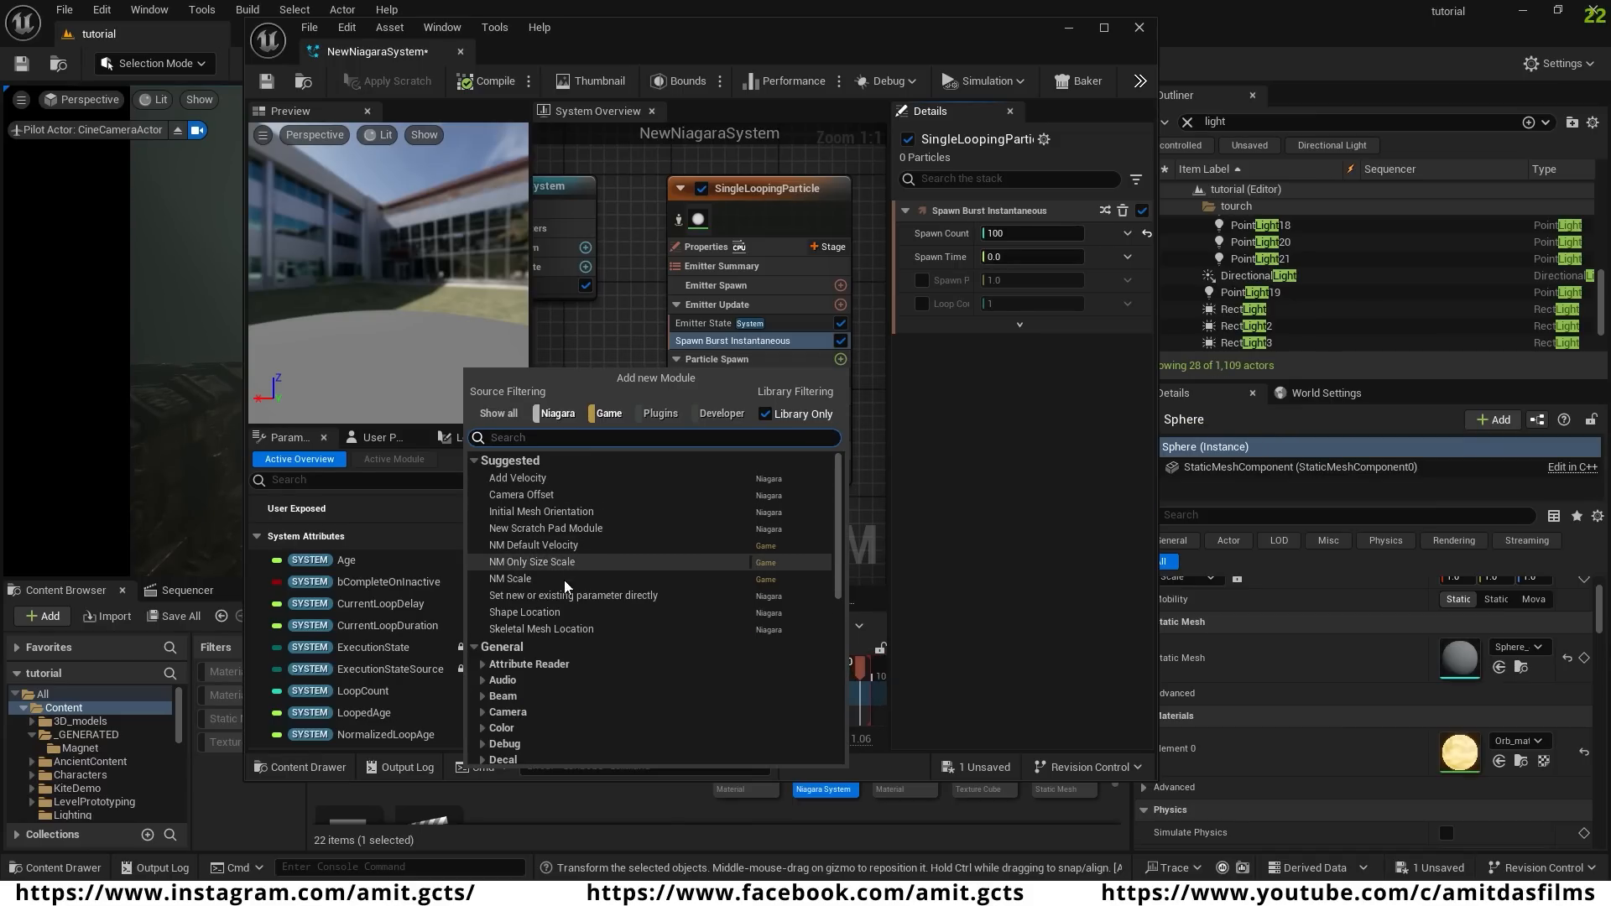
left_click(524, 613)
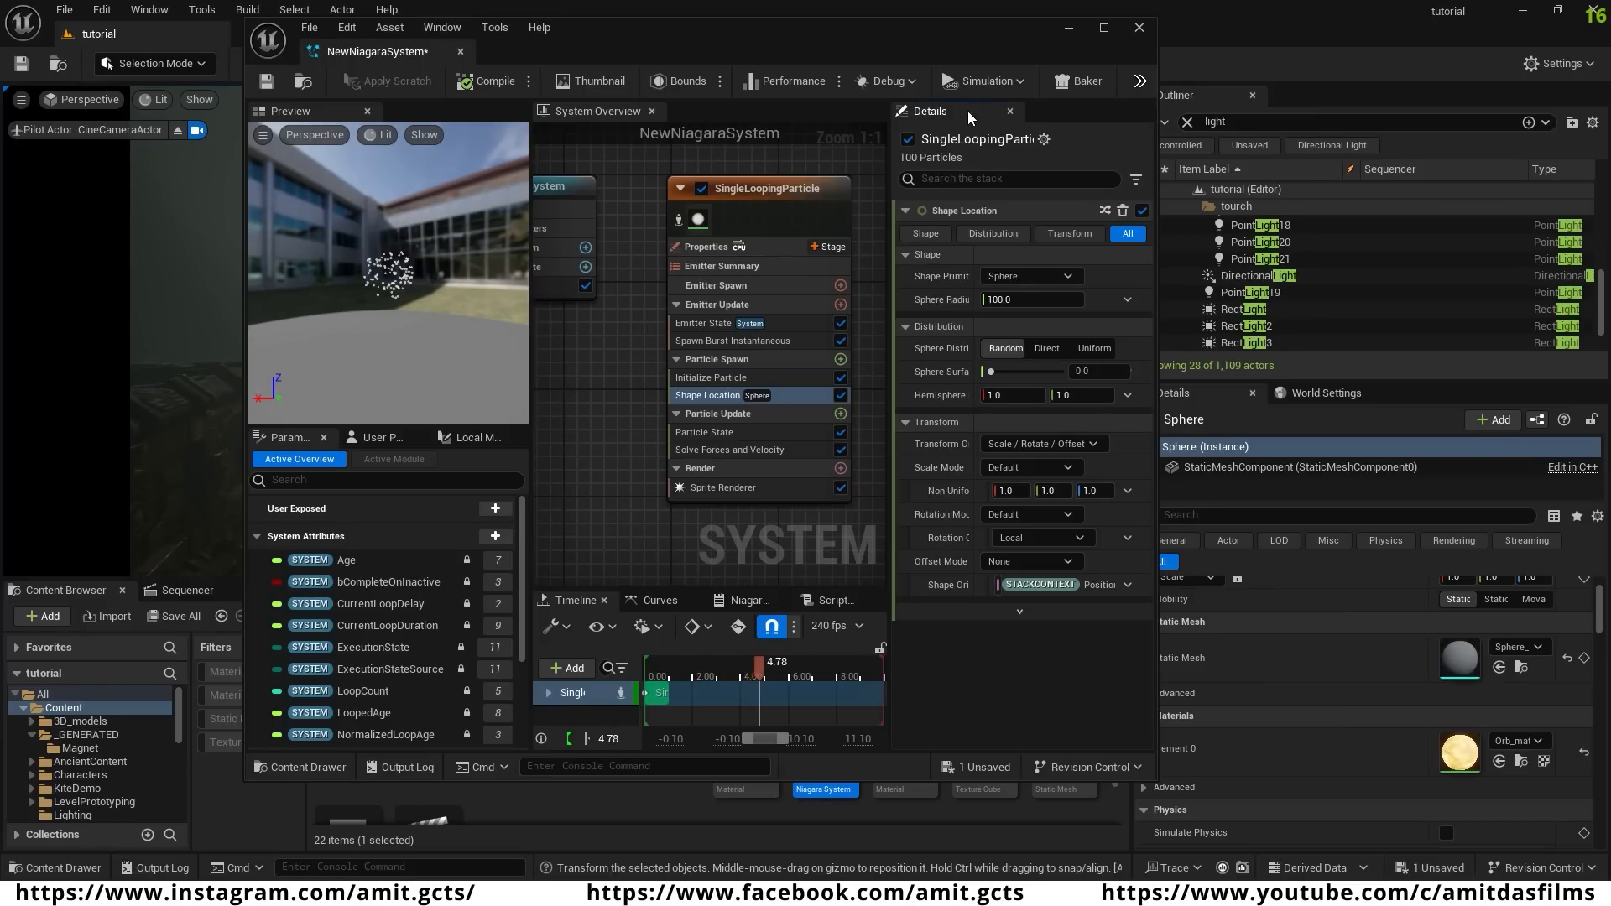
left_click(719, 394)
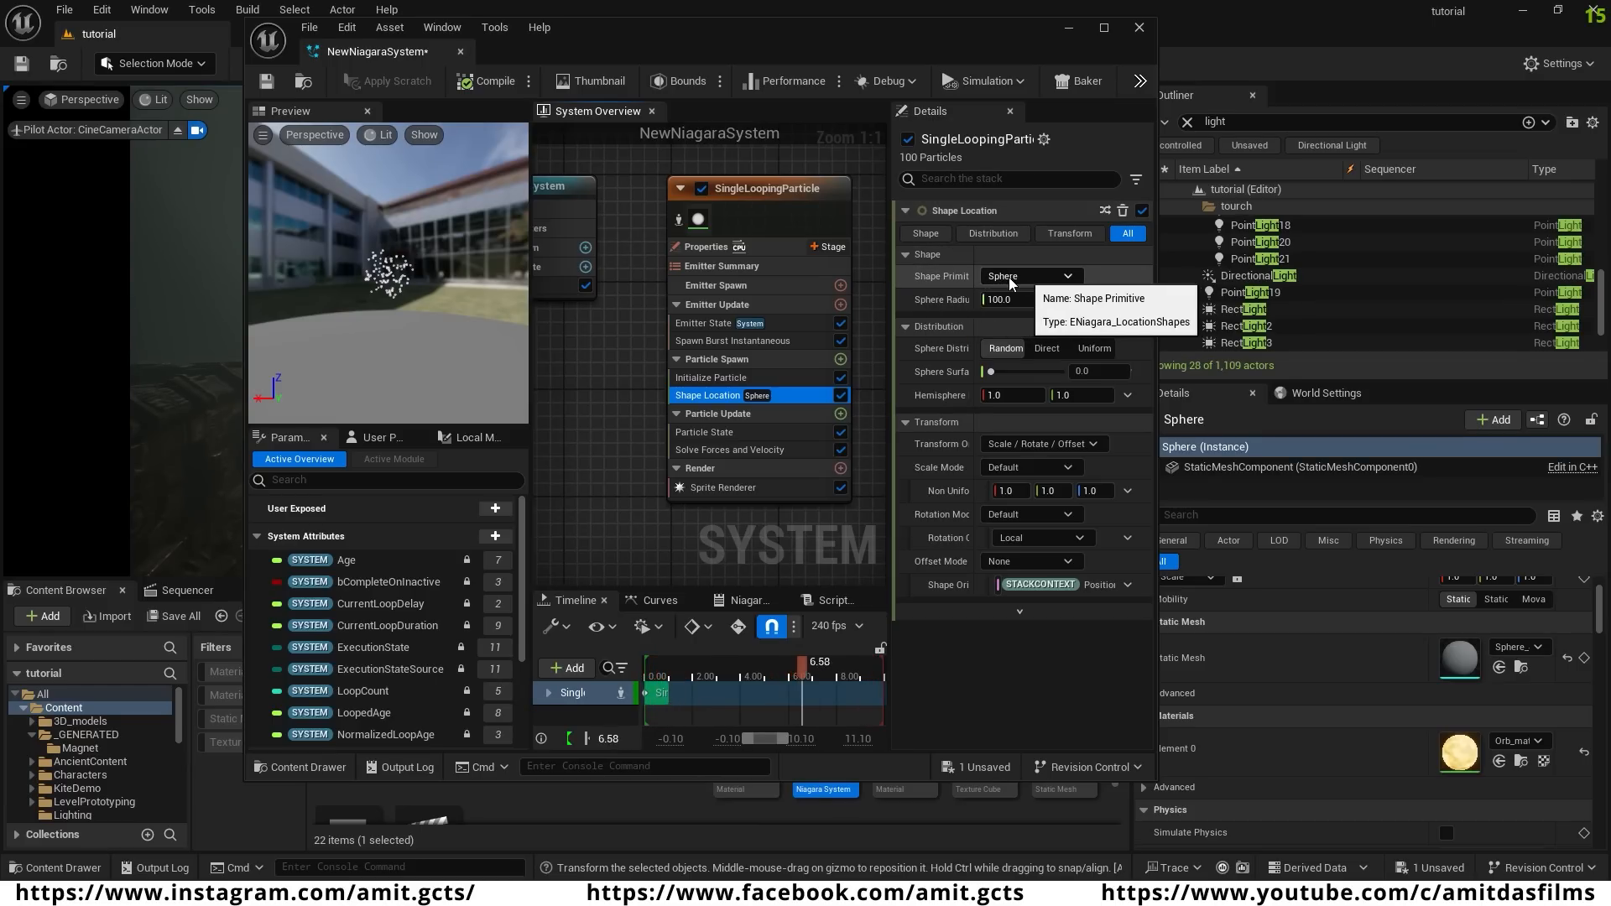
left_click(1067, 277)
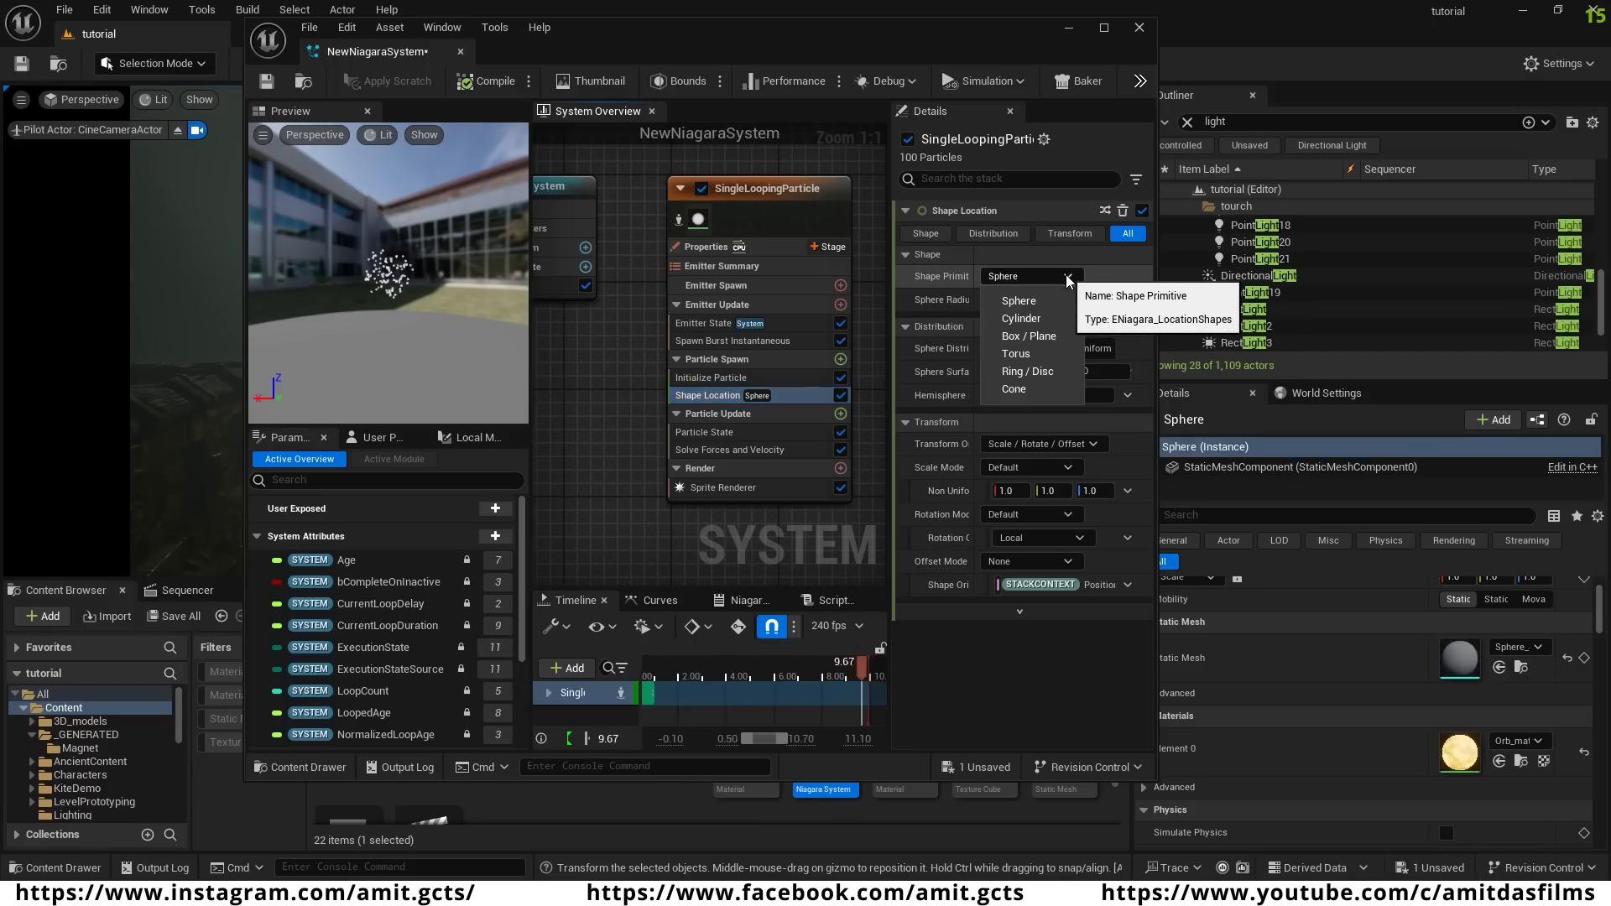
left_click(1039, 319)
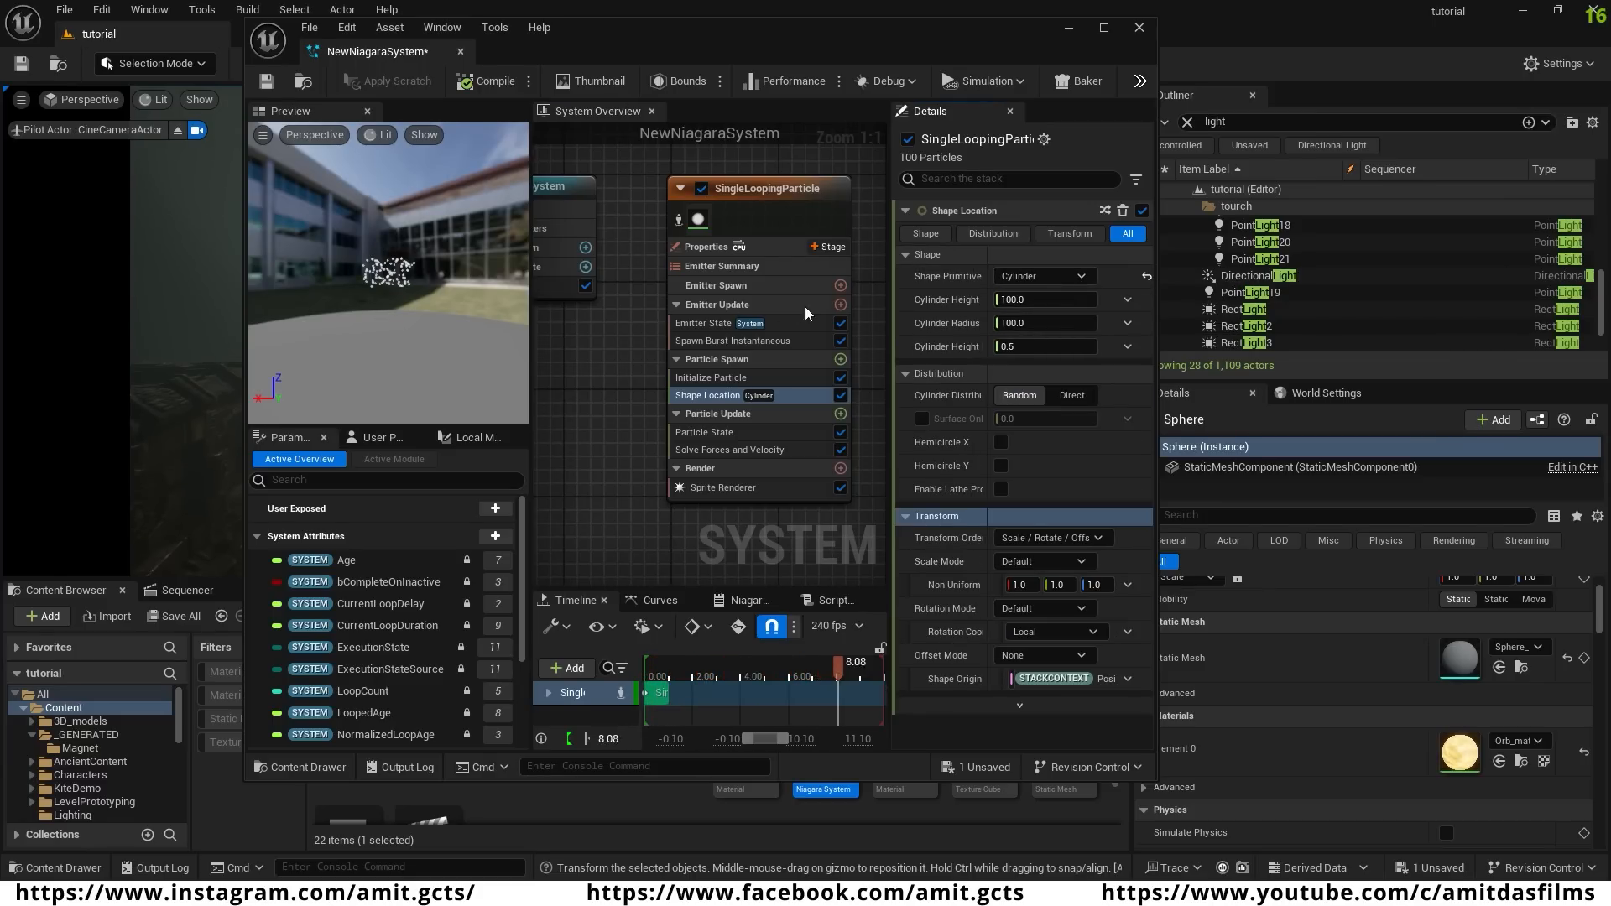
- Set the Shape Location cylinder's height to 500 and its radius to 1000
left_click(1041, 299)
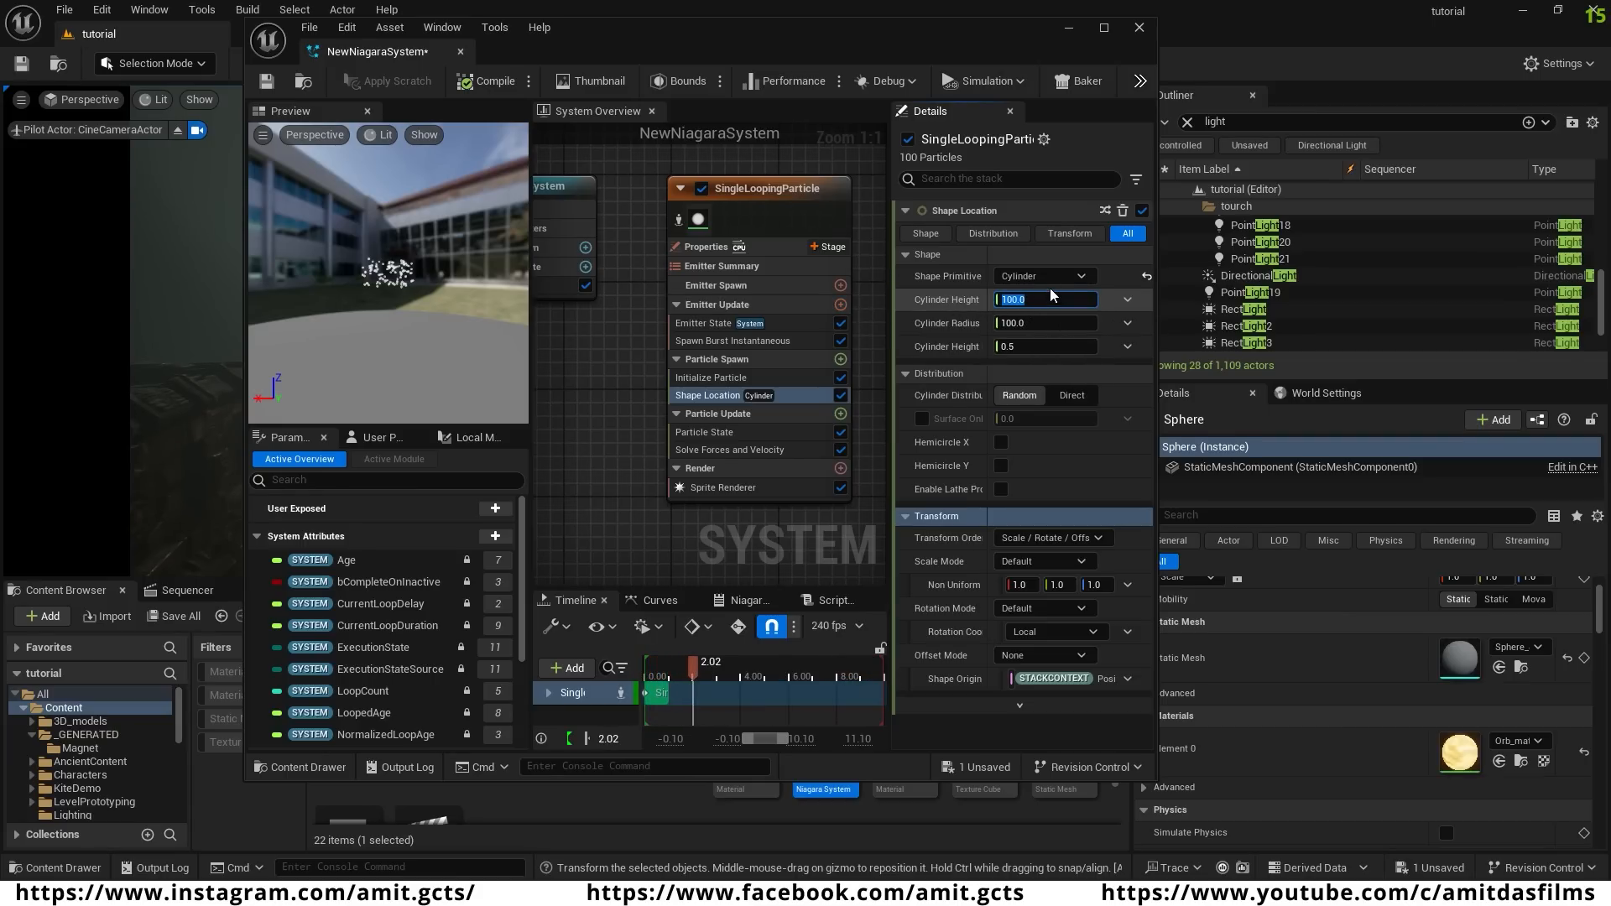
type("500")
key("Return")
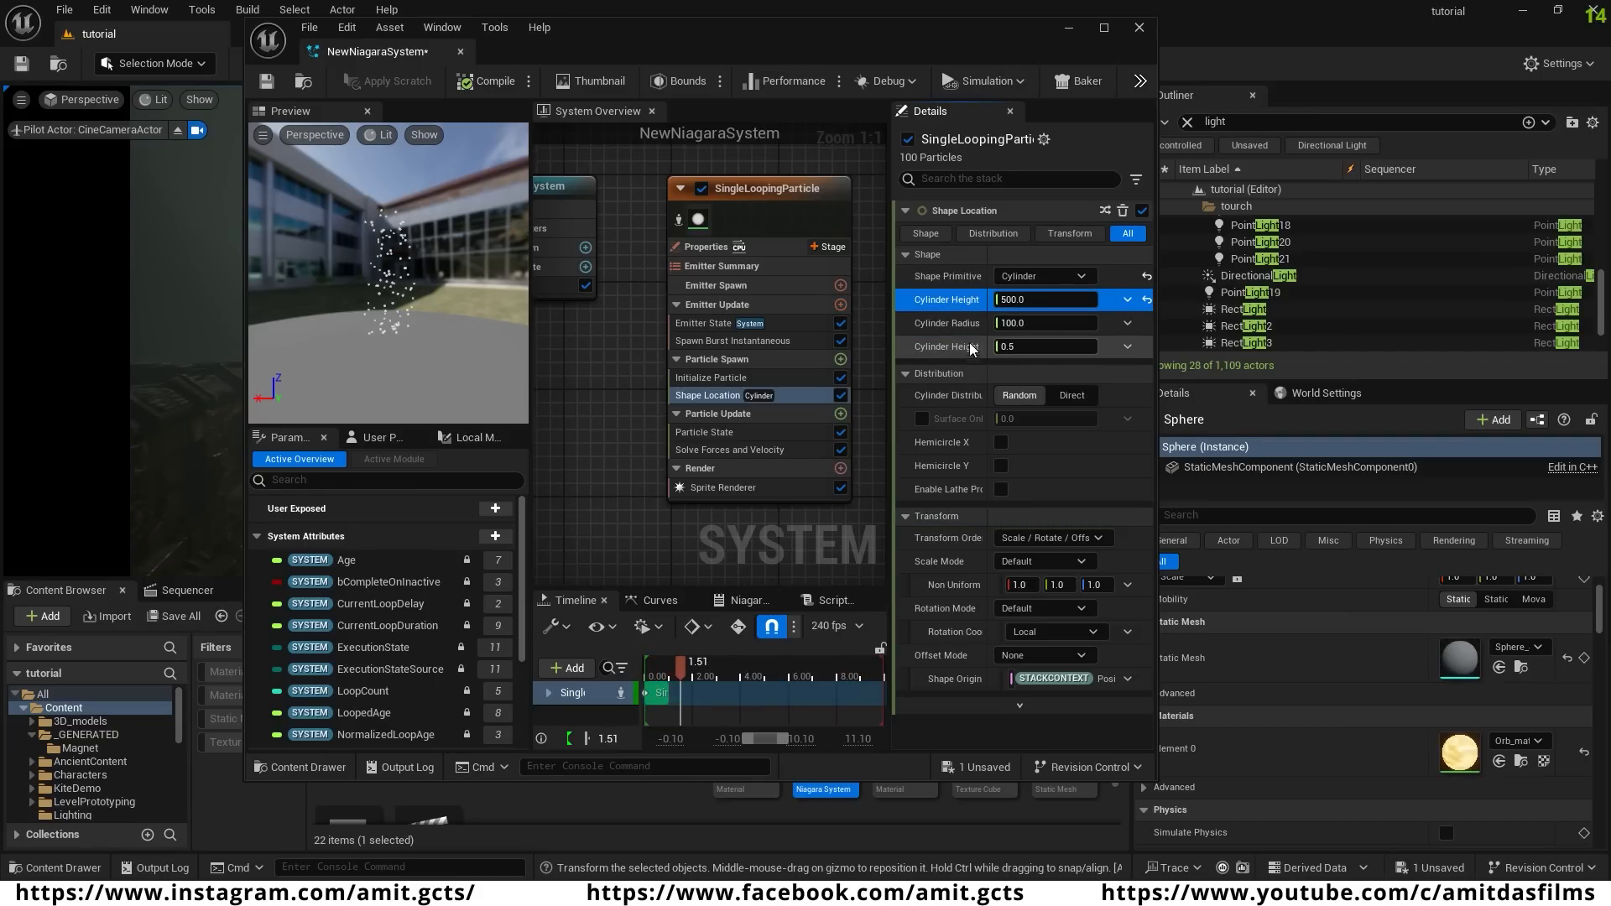
left_click(1016, 324)
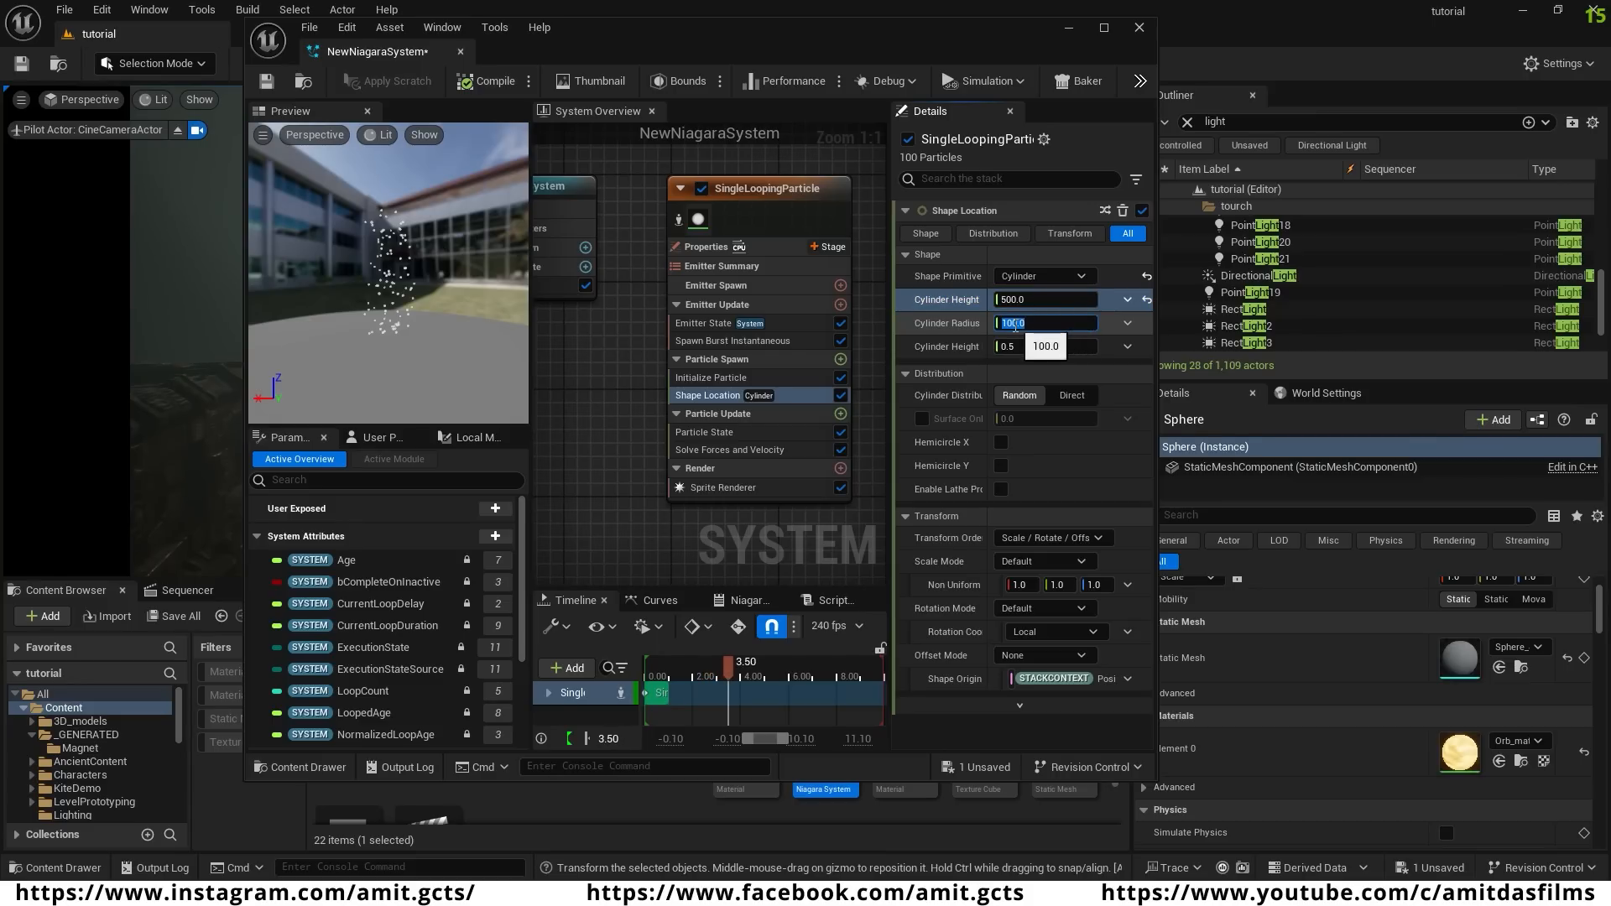
type("0")
key("Return")
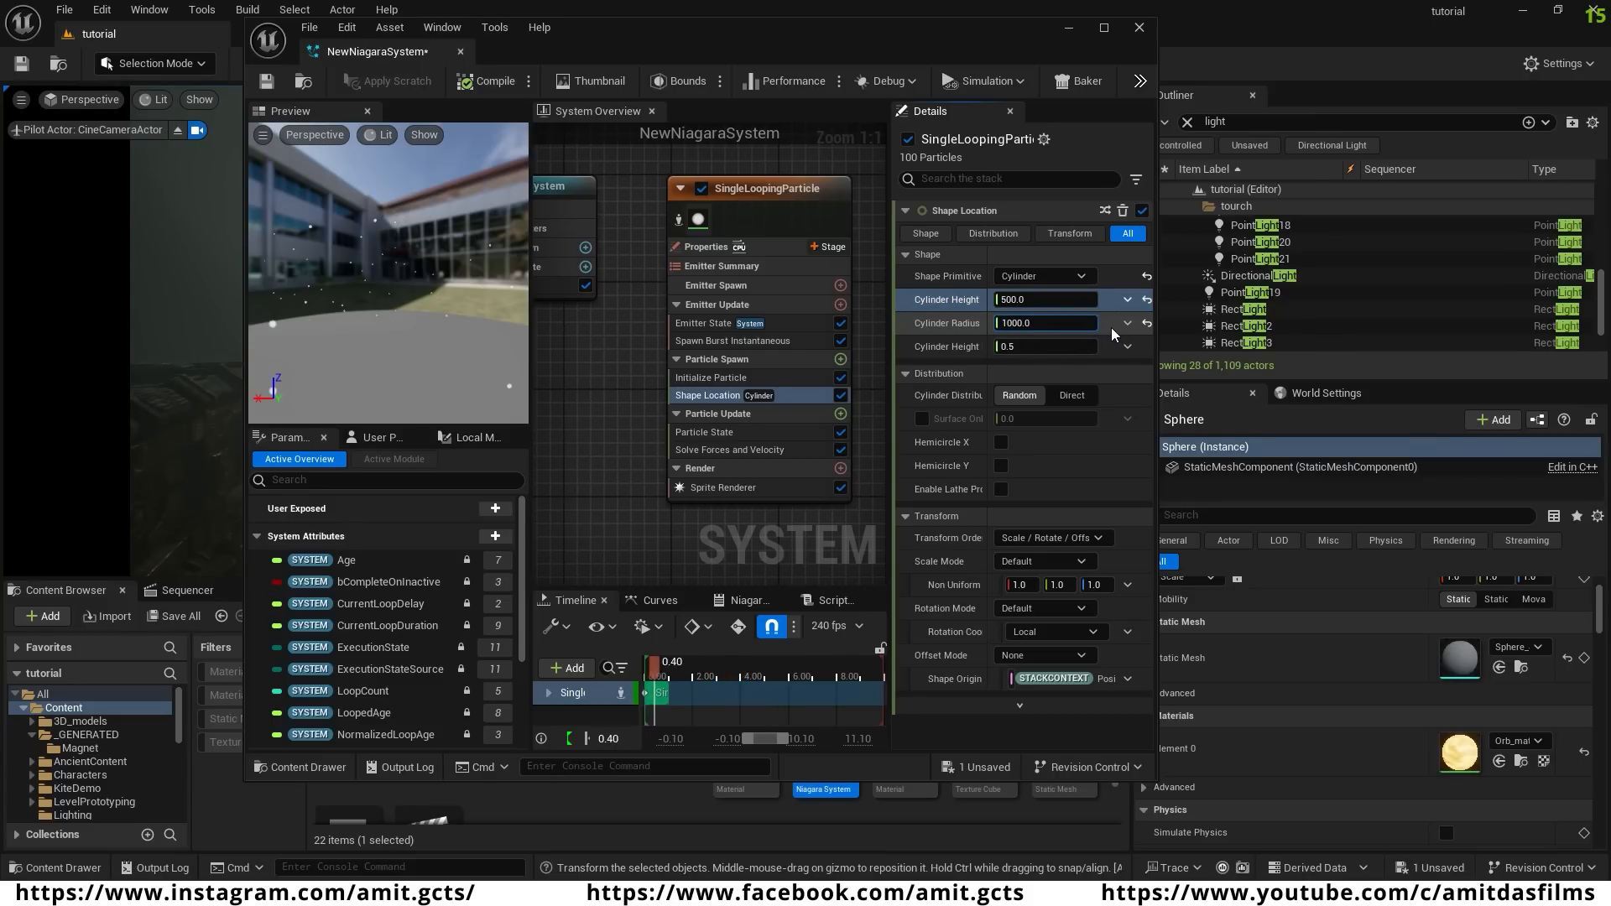
left_click(1111, 326)
right_click_drag(412, 309, 412, 312)
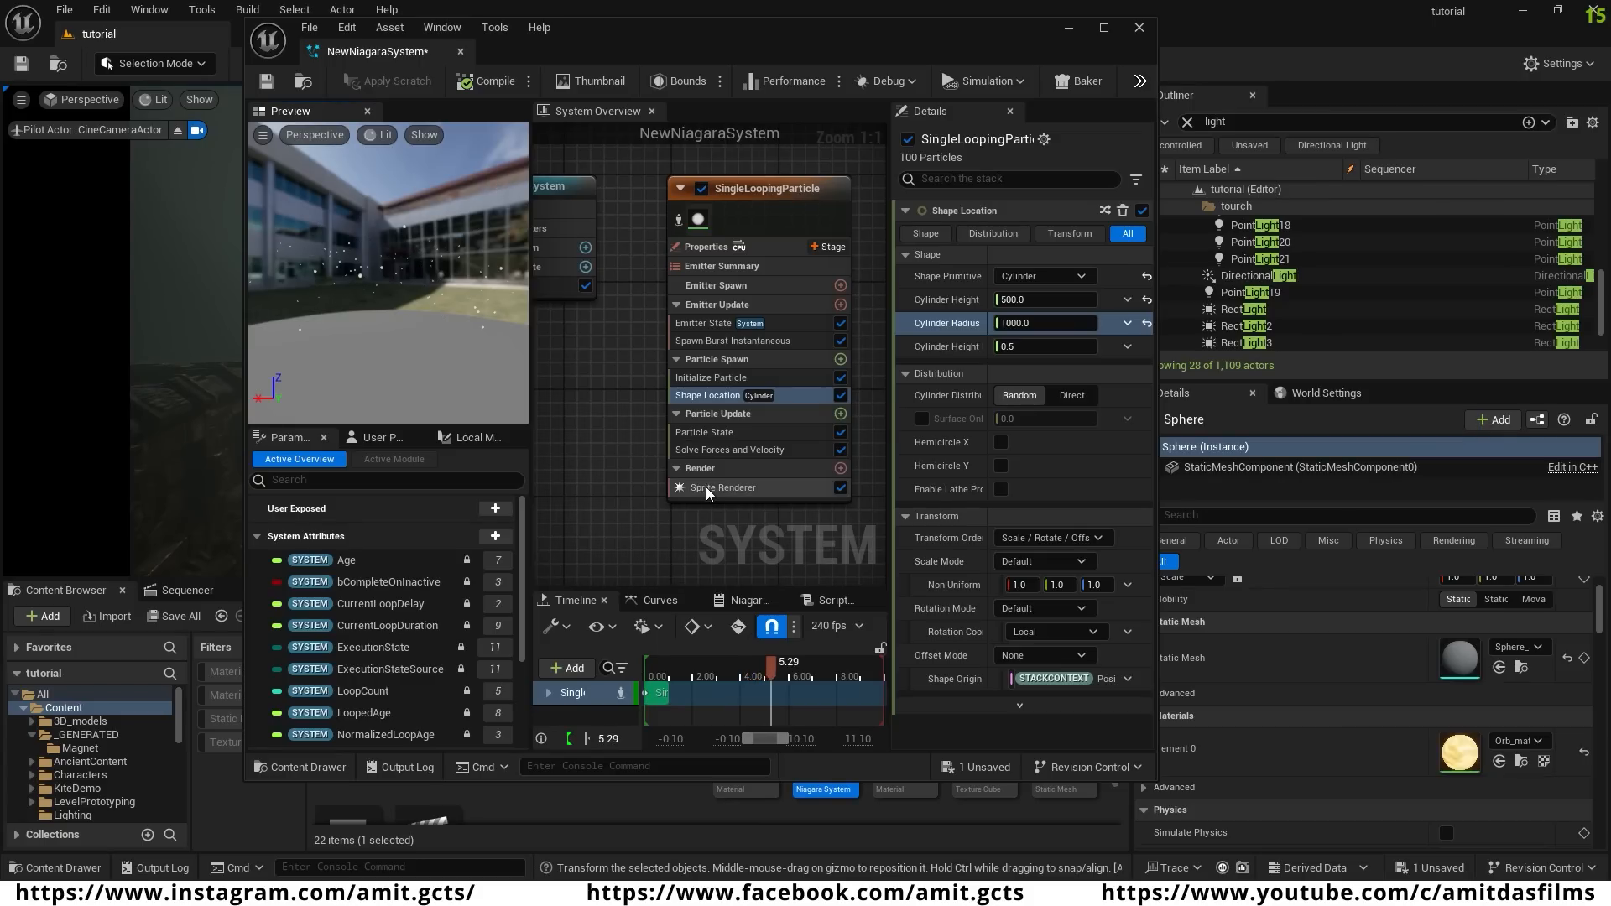
- Disable the emitter's Sprite Renderer, add a Mesh Renderer and expand its Meshes array
left_click(841, 487)
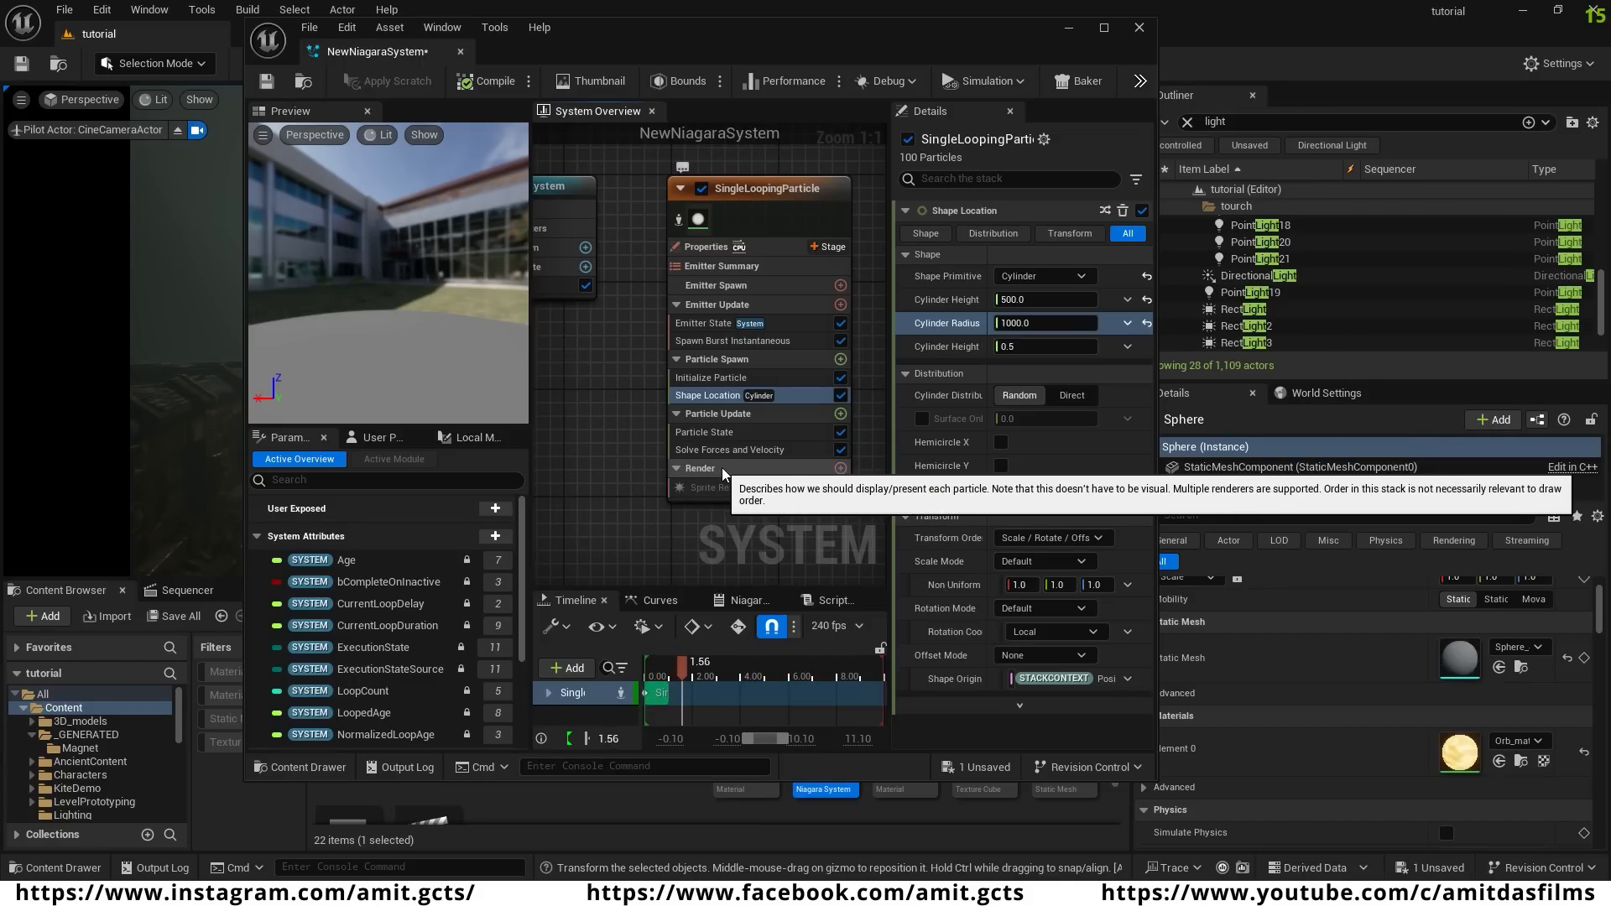
left_click(841, 469)
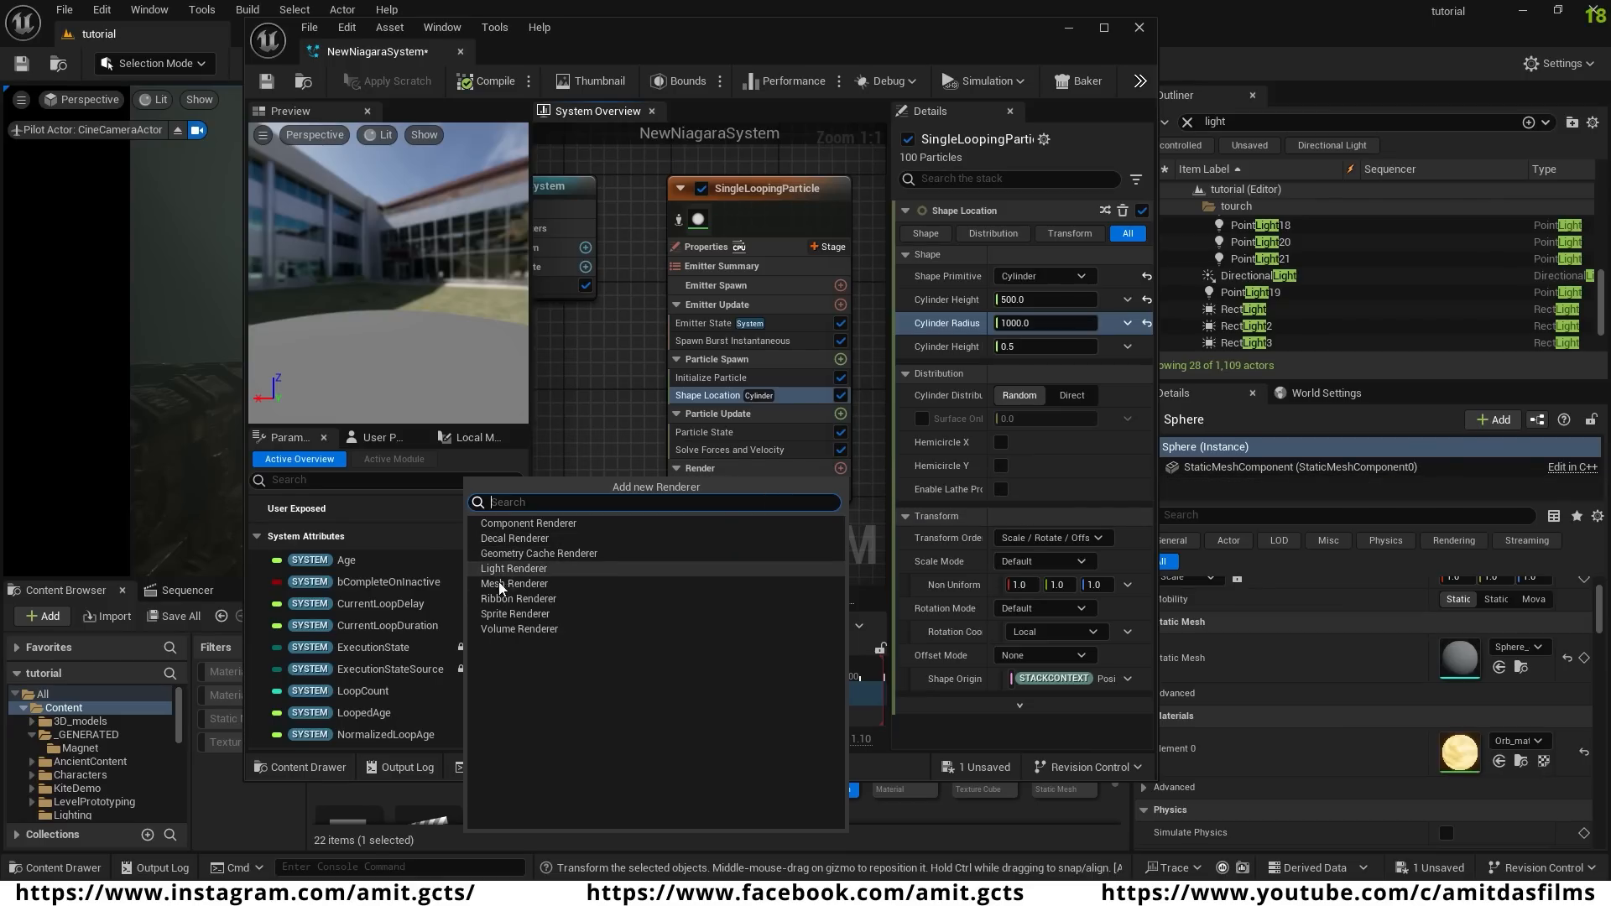
left_click(547, 583)
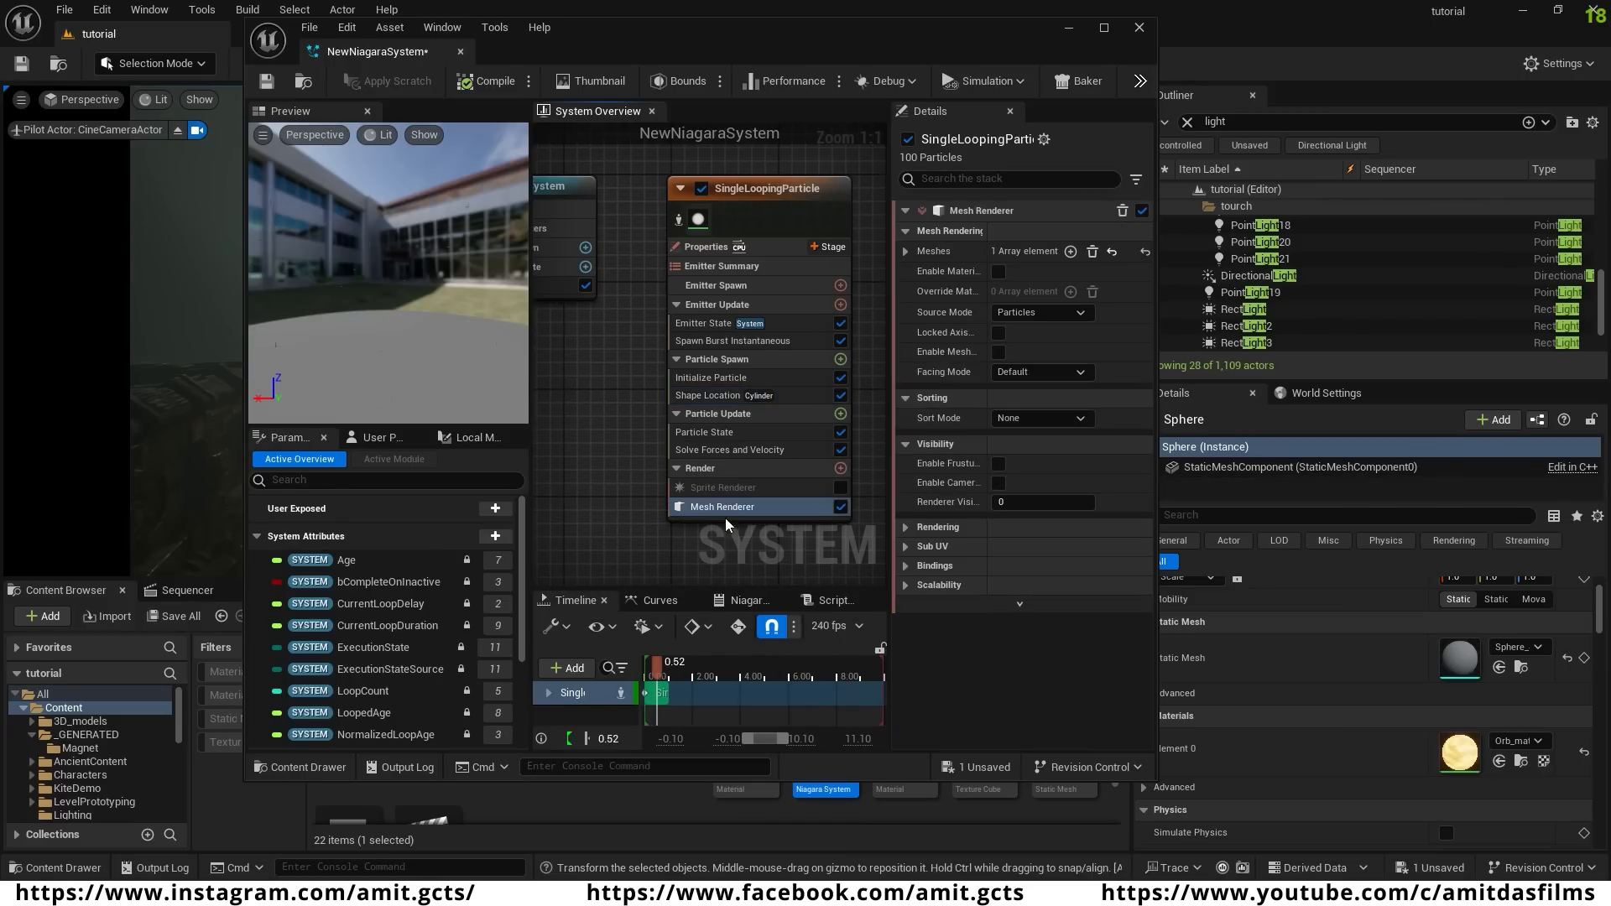
left_click(754, 506)
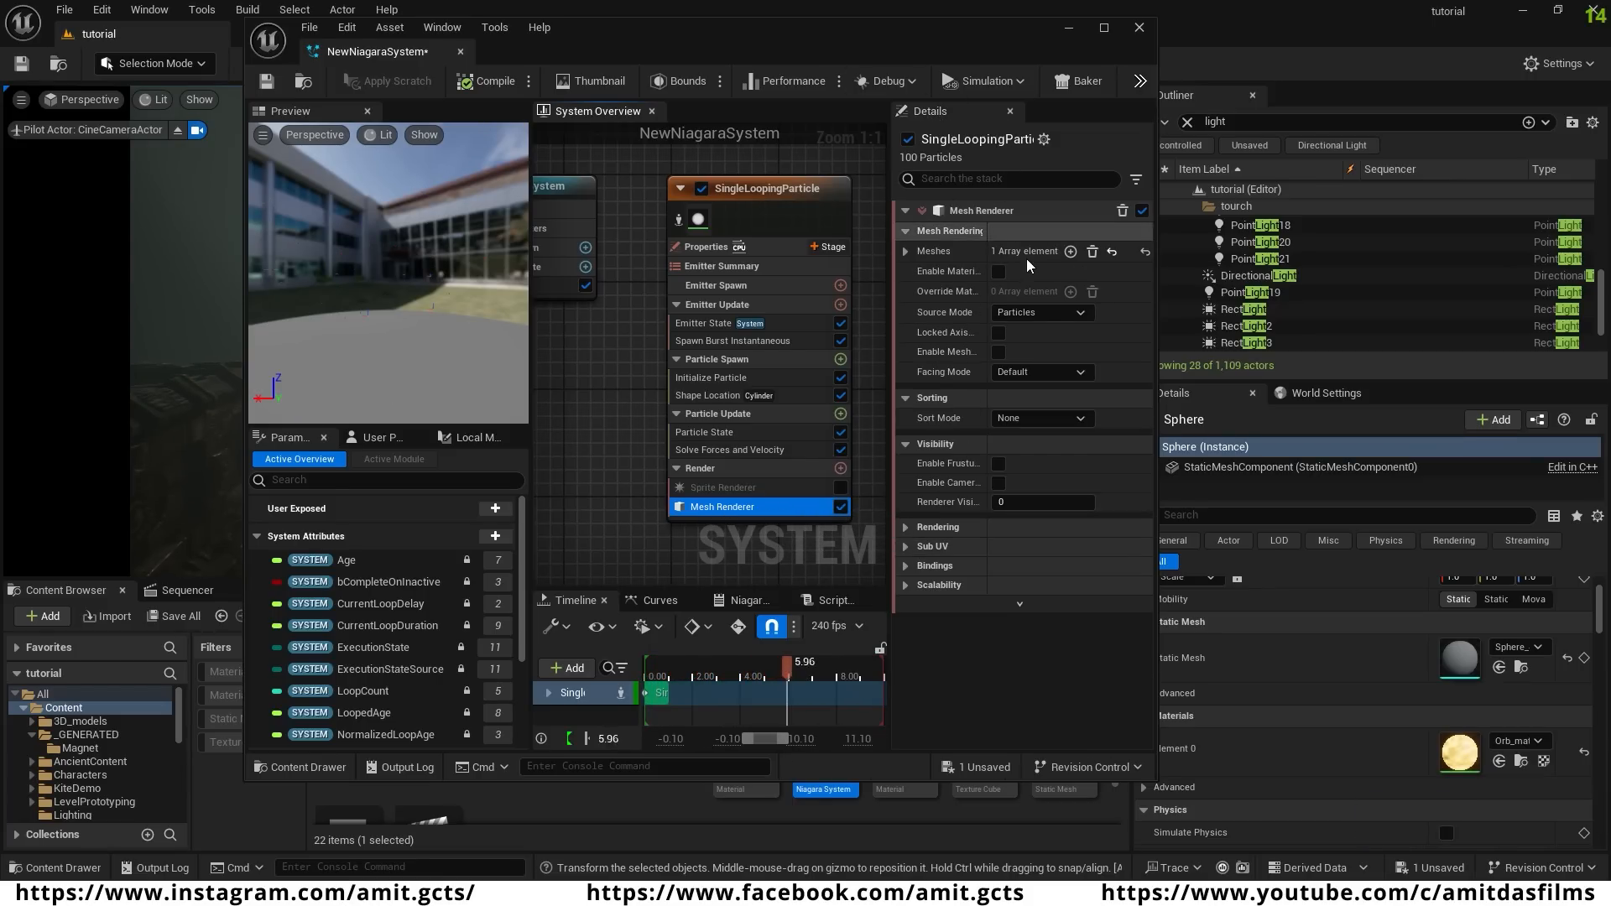
left_click(906, 251)
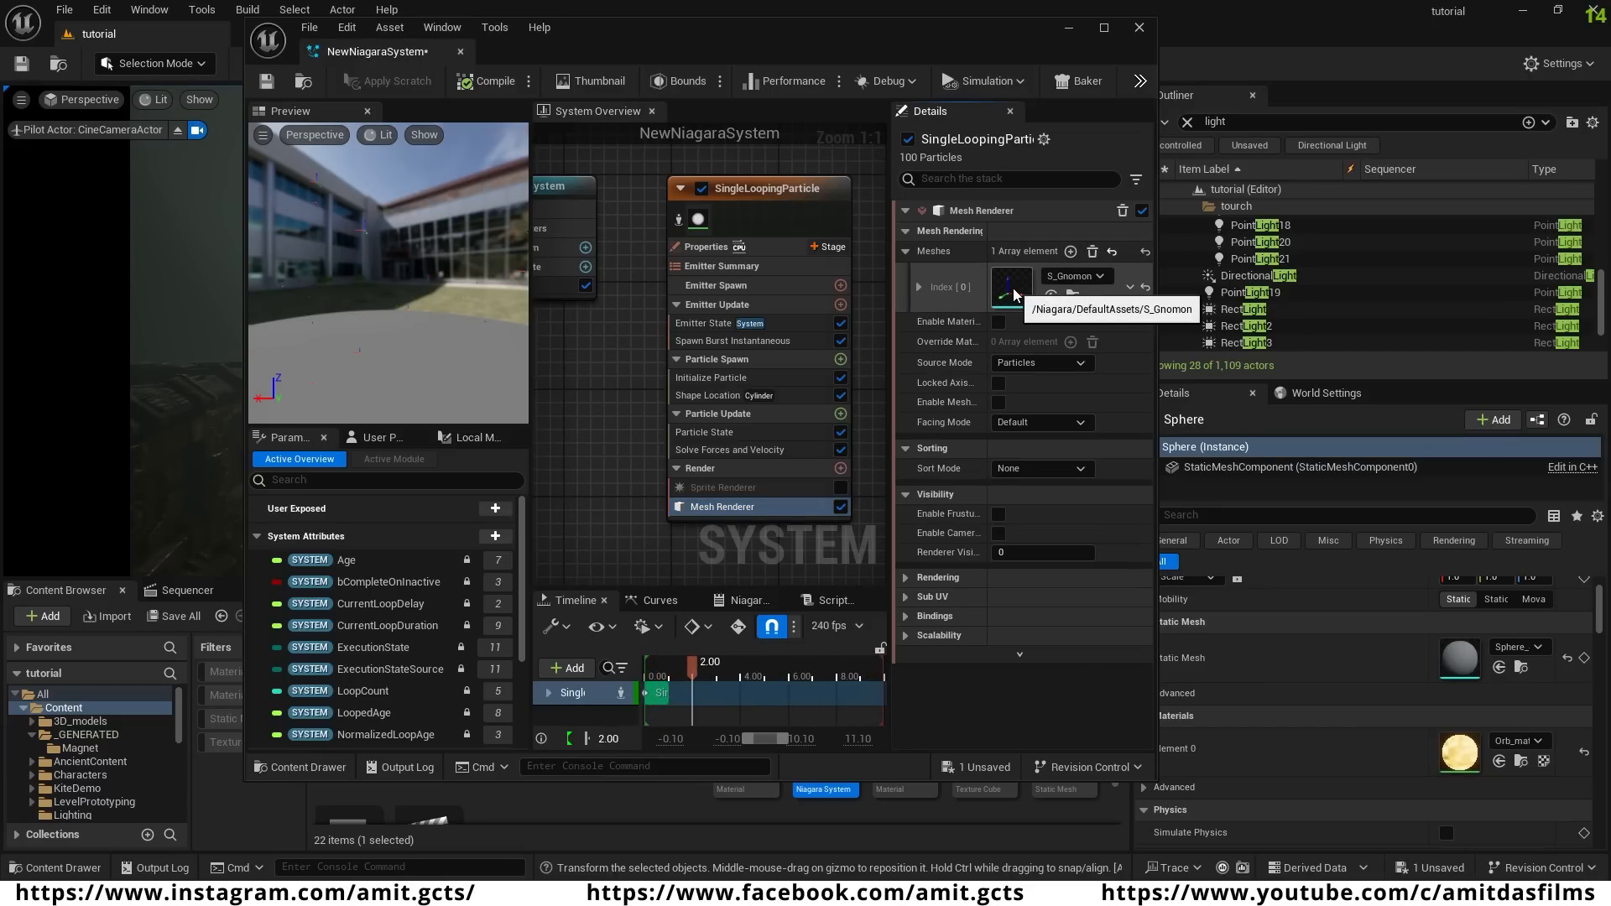
- Filter the Megascans 3D_Assets folder to static meshes and arrange the Niagara editor so the rock meshes and Meshes array are both accessible
left_click_drag(833, 52, 1139, 57)
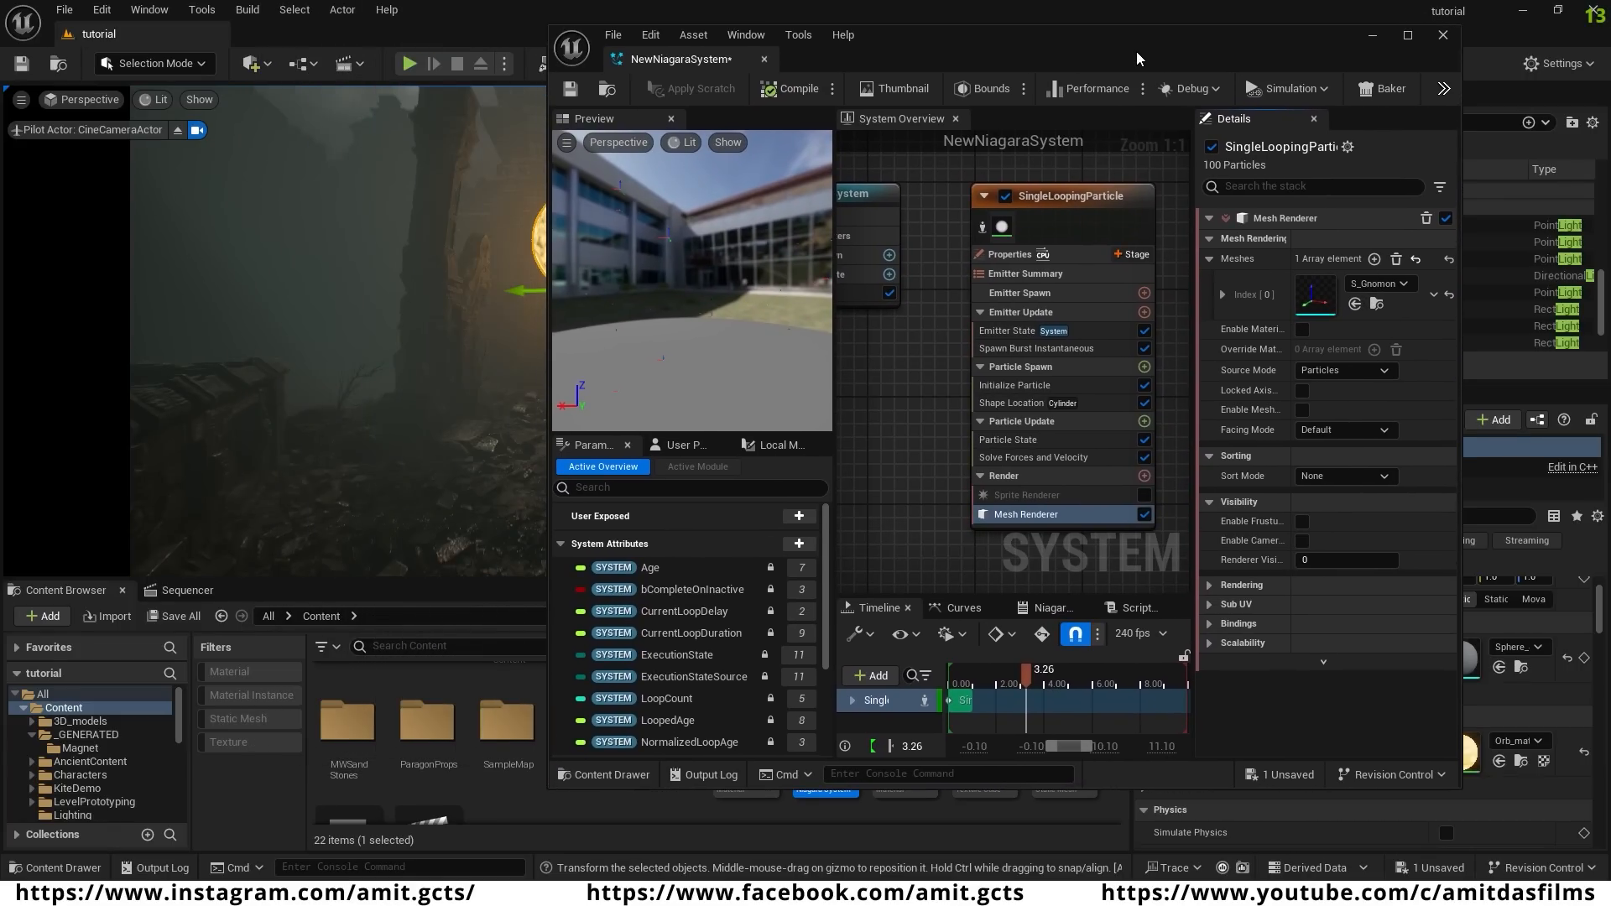
scroll(79, 768, "down", 3)
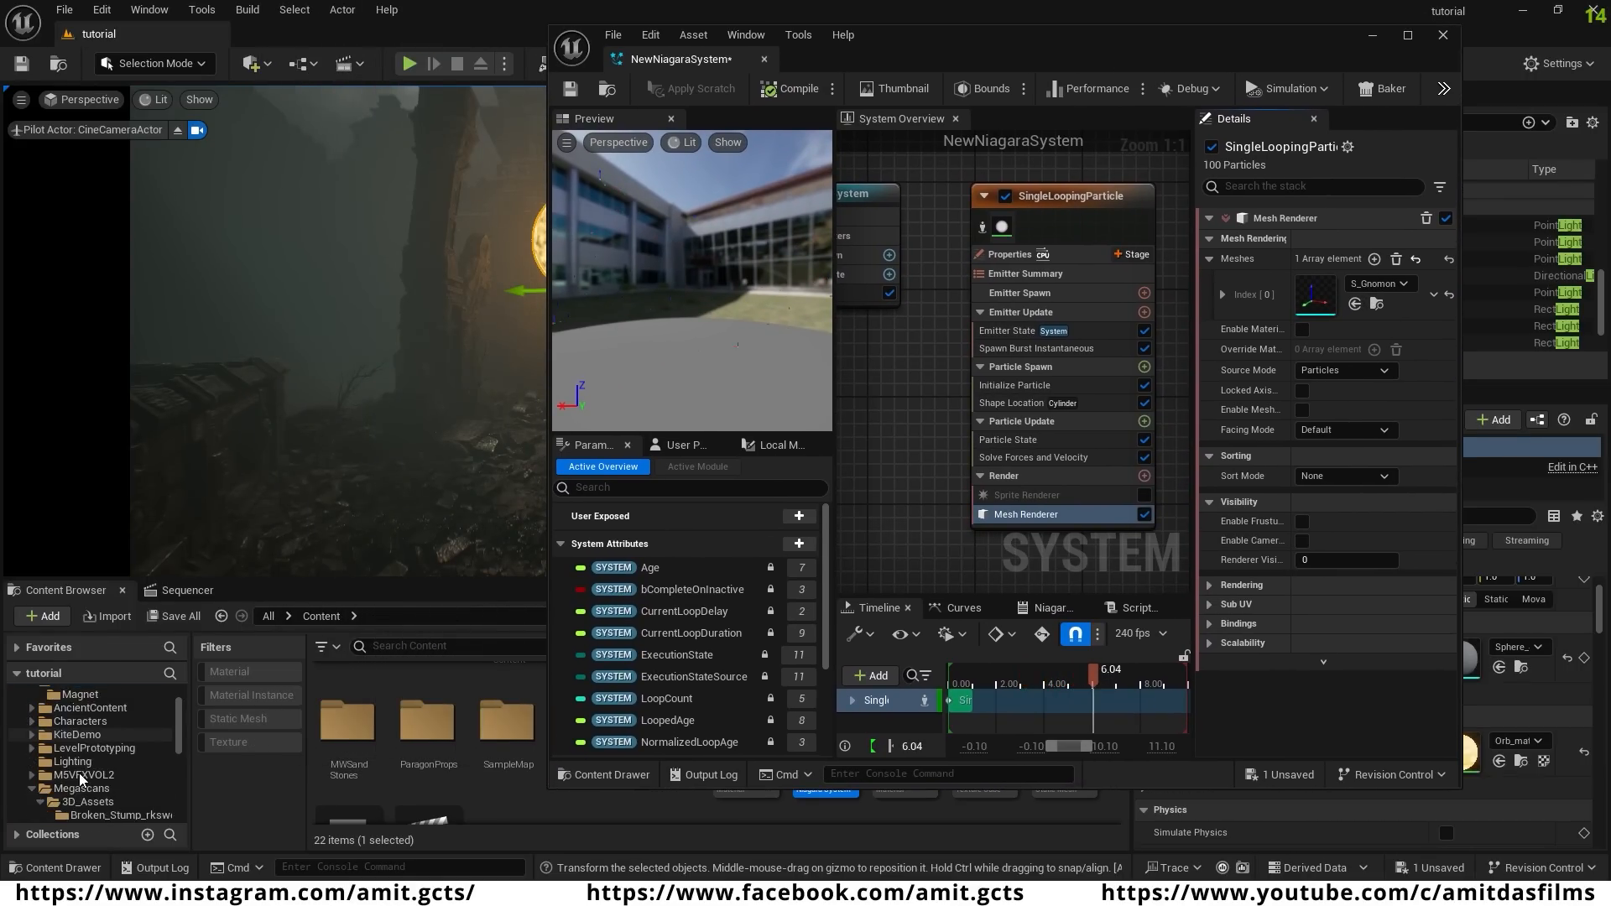
left_click(89, 737)
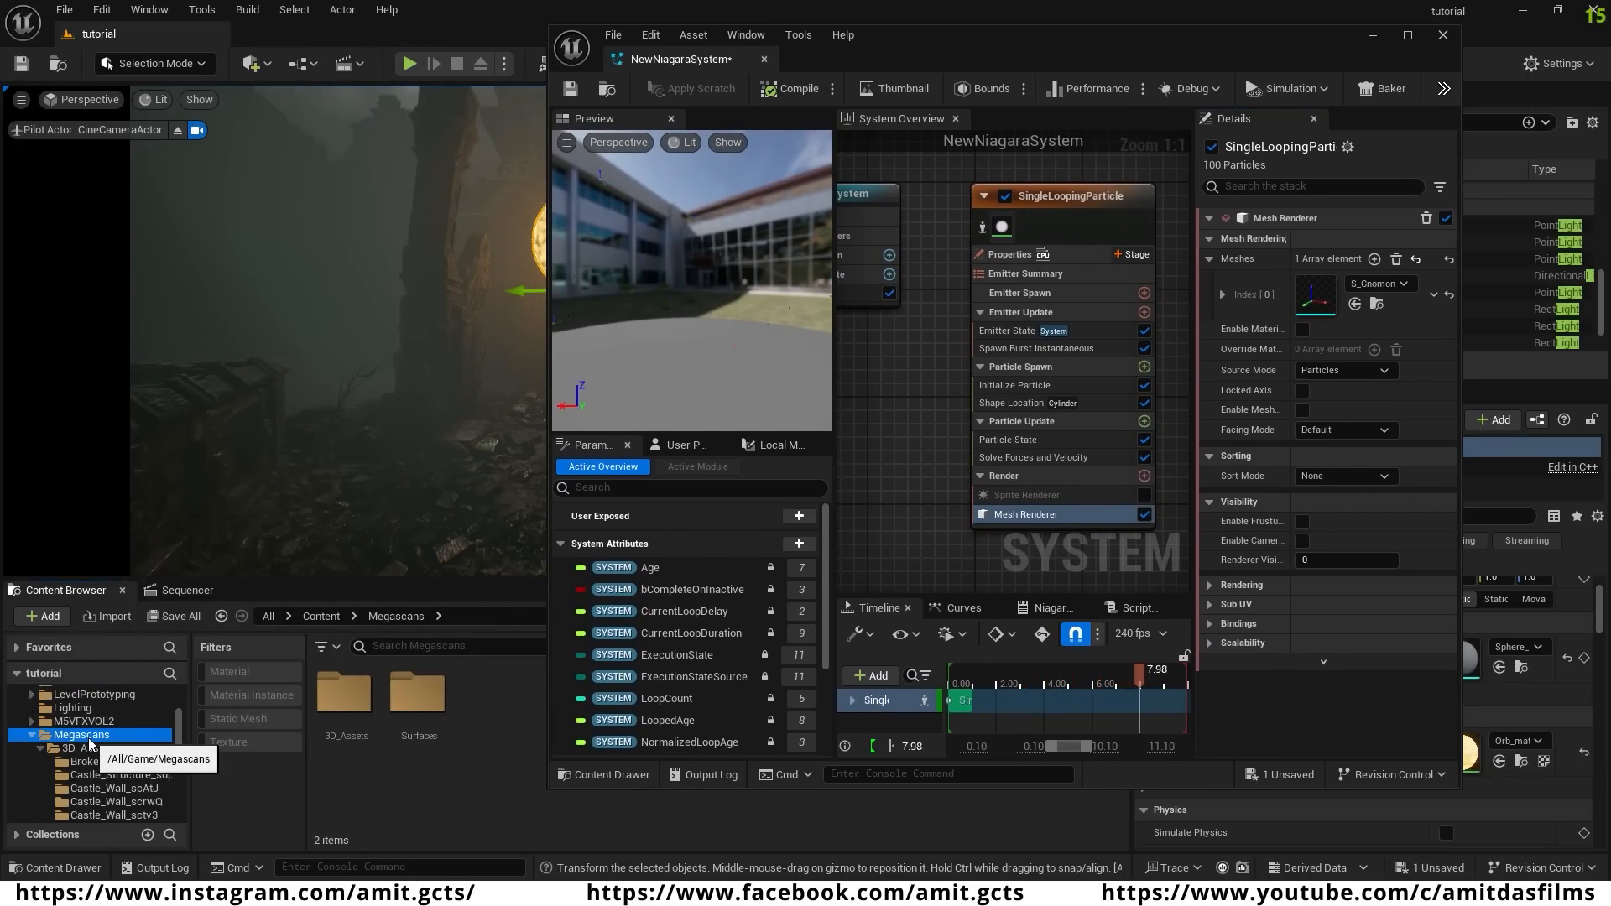
left_click(354, 702)
double_click(354, 703)
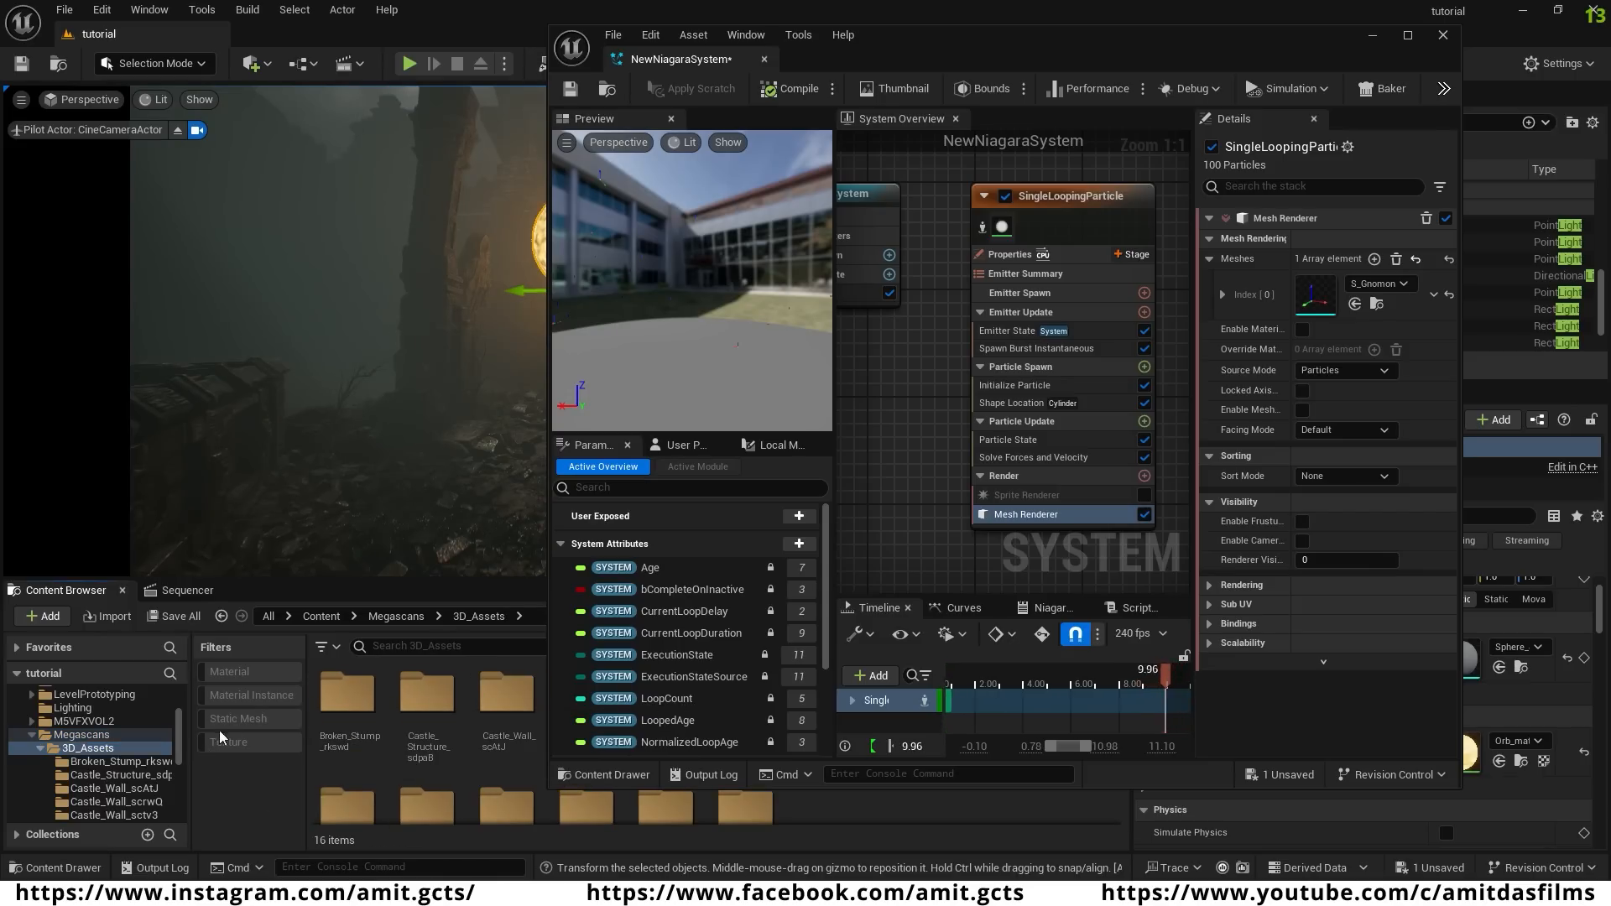
left_click(247, 718)
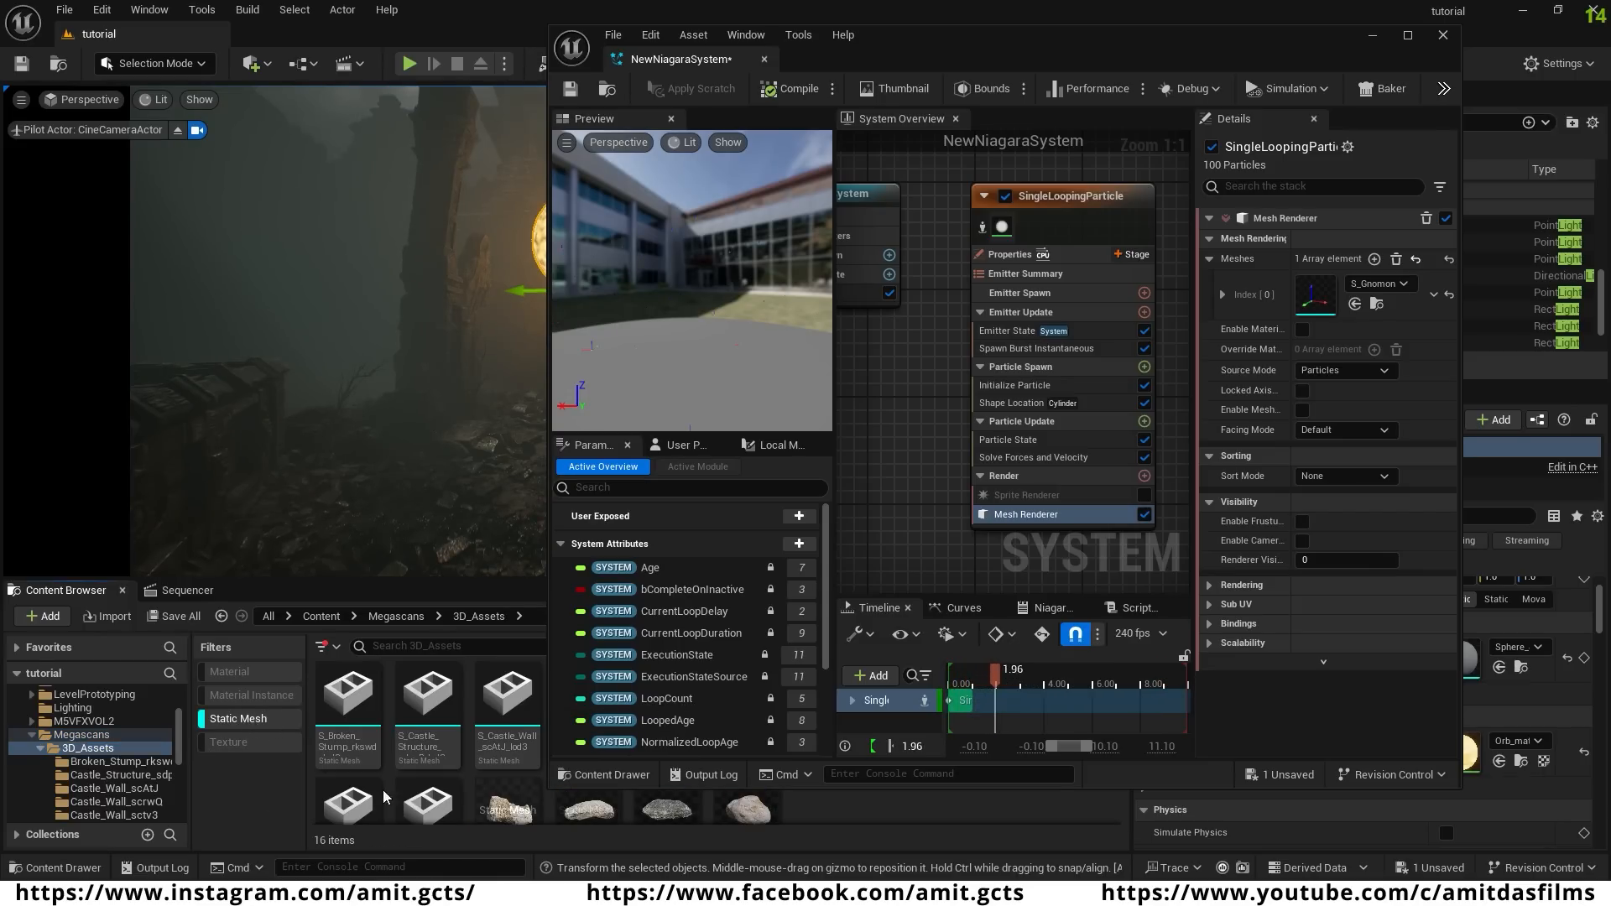
left_click_drag(1061, 788, 1054, 662)
scroll(839, 785, "down", 1)
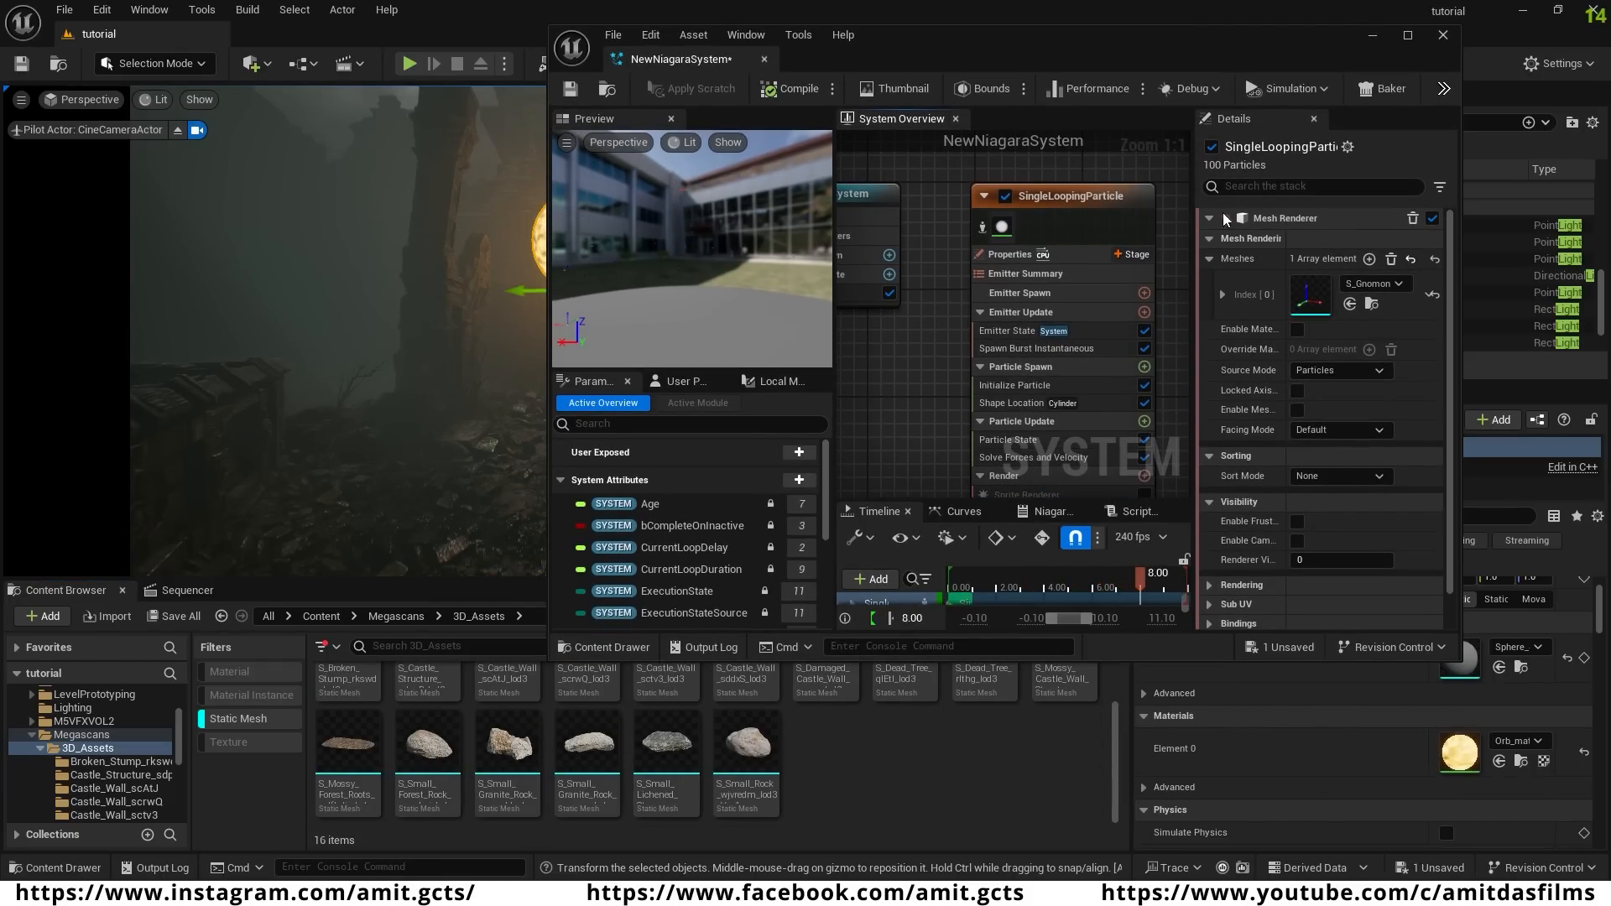
left_click_drag(1222, 67, 712, 38)
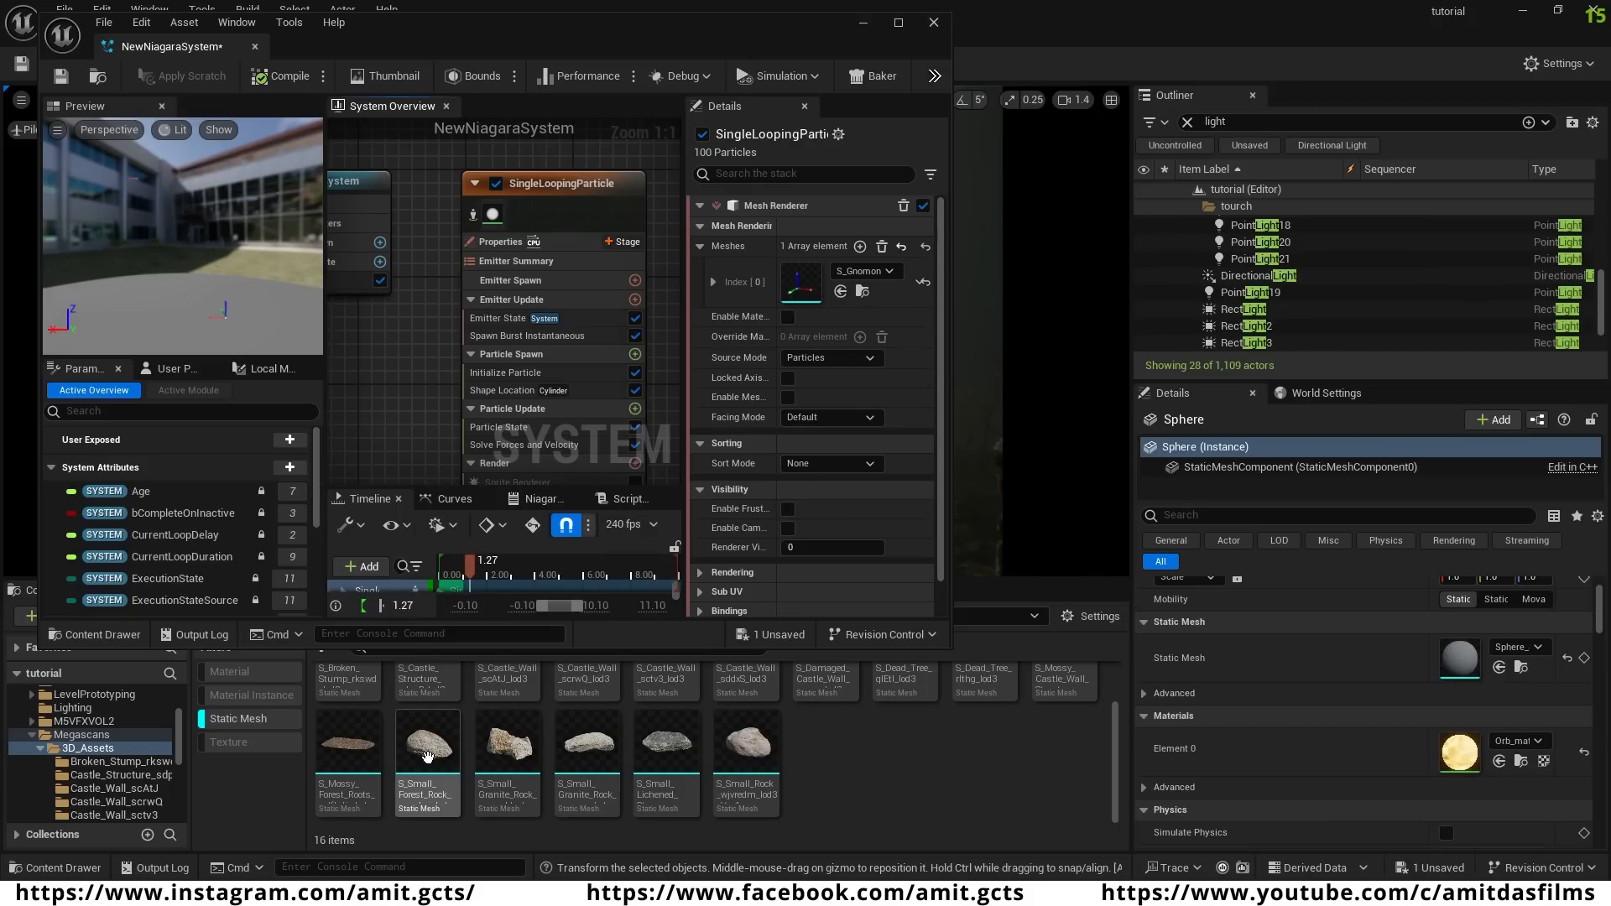
- Fill the Mesh Renderer's Meshes array with five rocks: the small forest rock, both small granite rocks, the small lichened stone and S_Small_Rock
left_click_drag(428, 757, 800, 281)
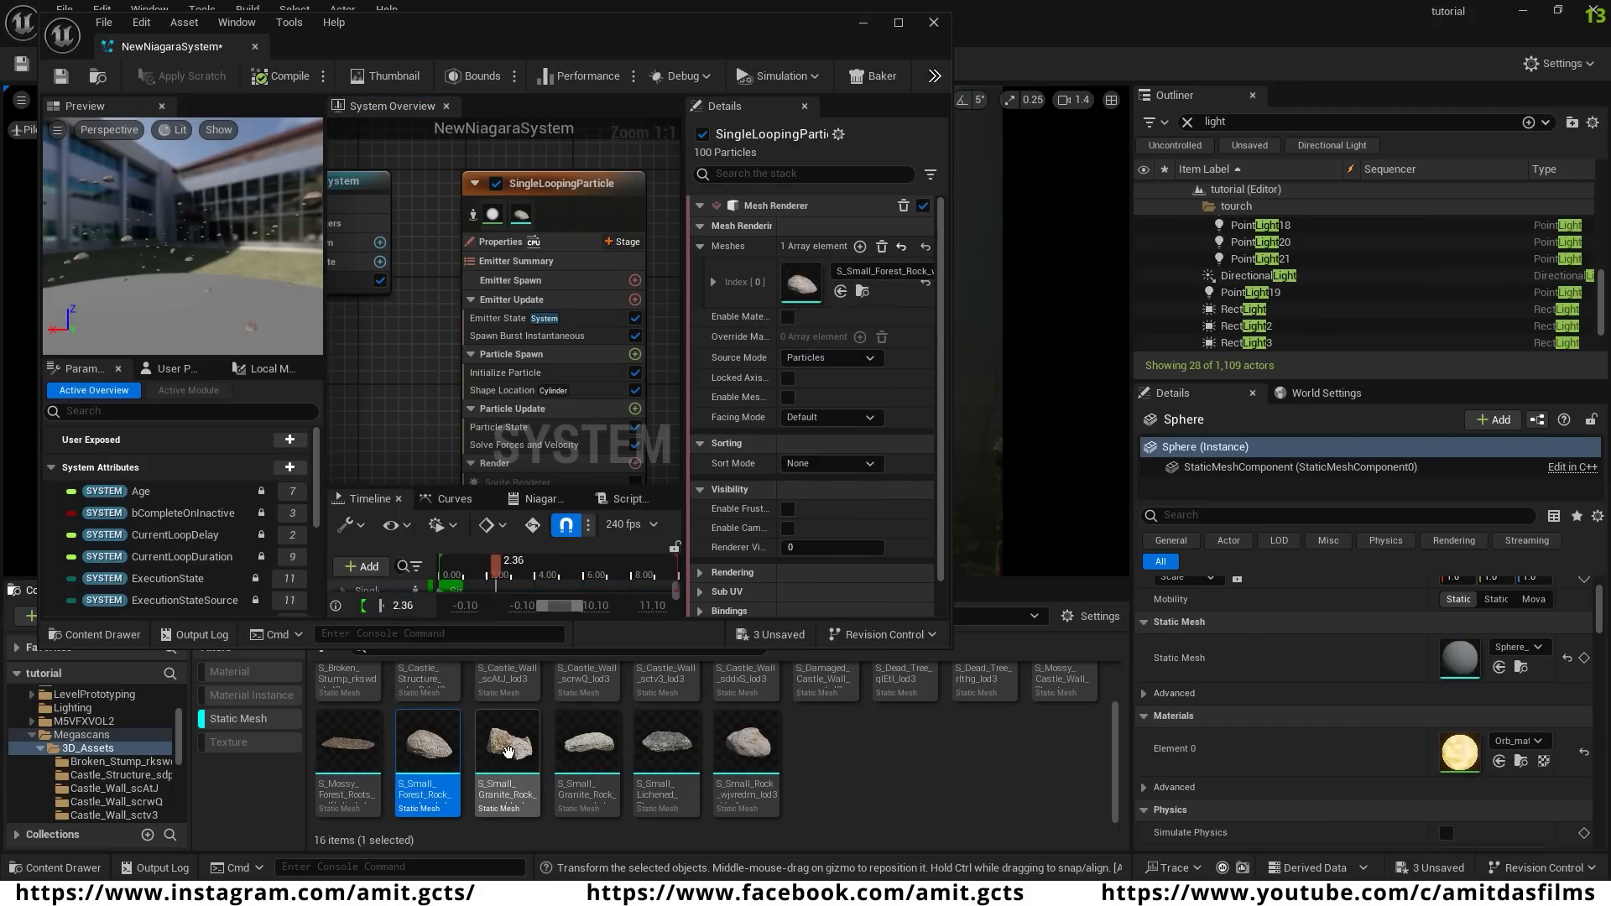
left_click(860, 247)
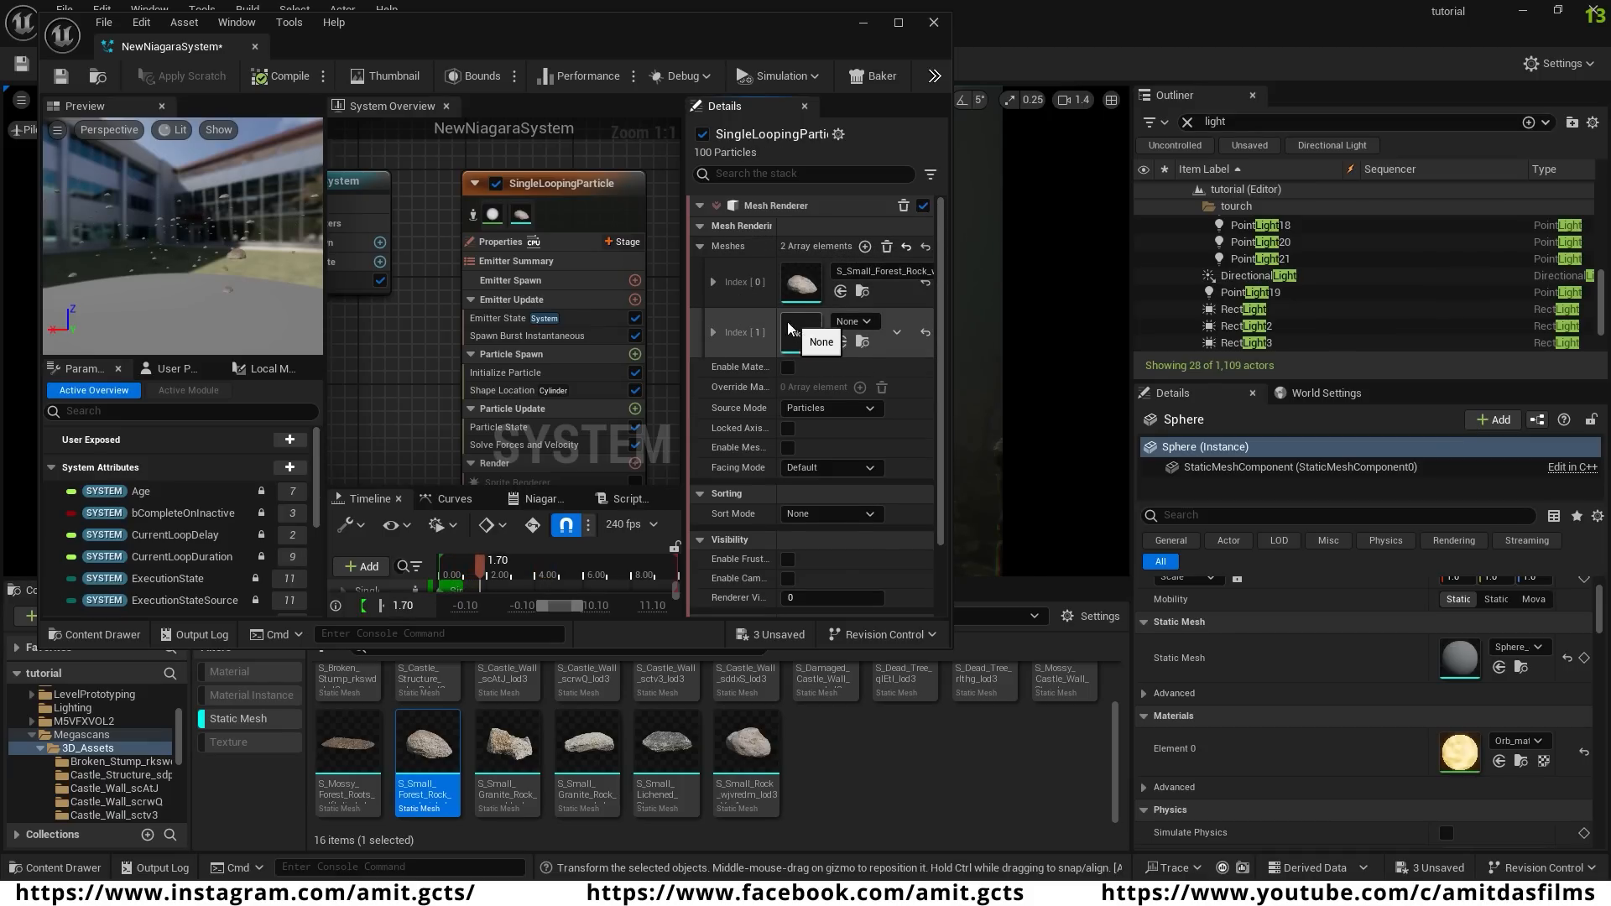
left_click_drag(507, 743, 805, 337)
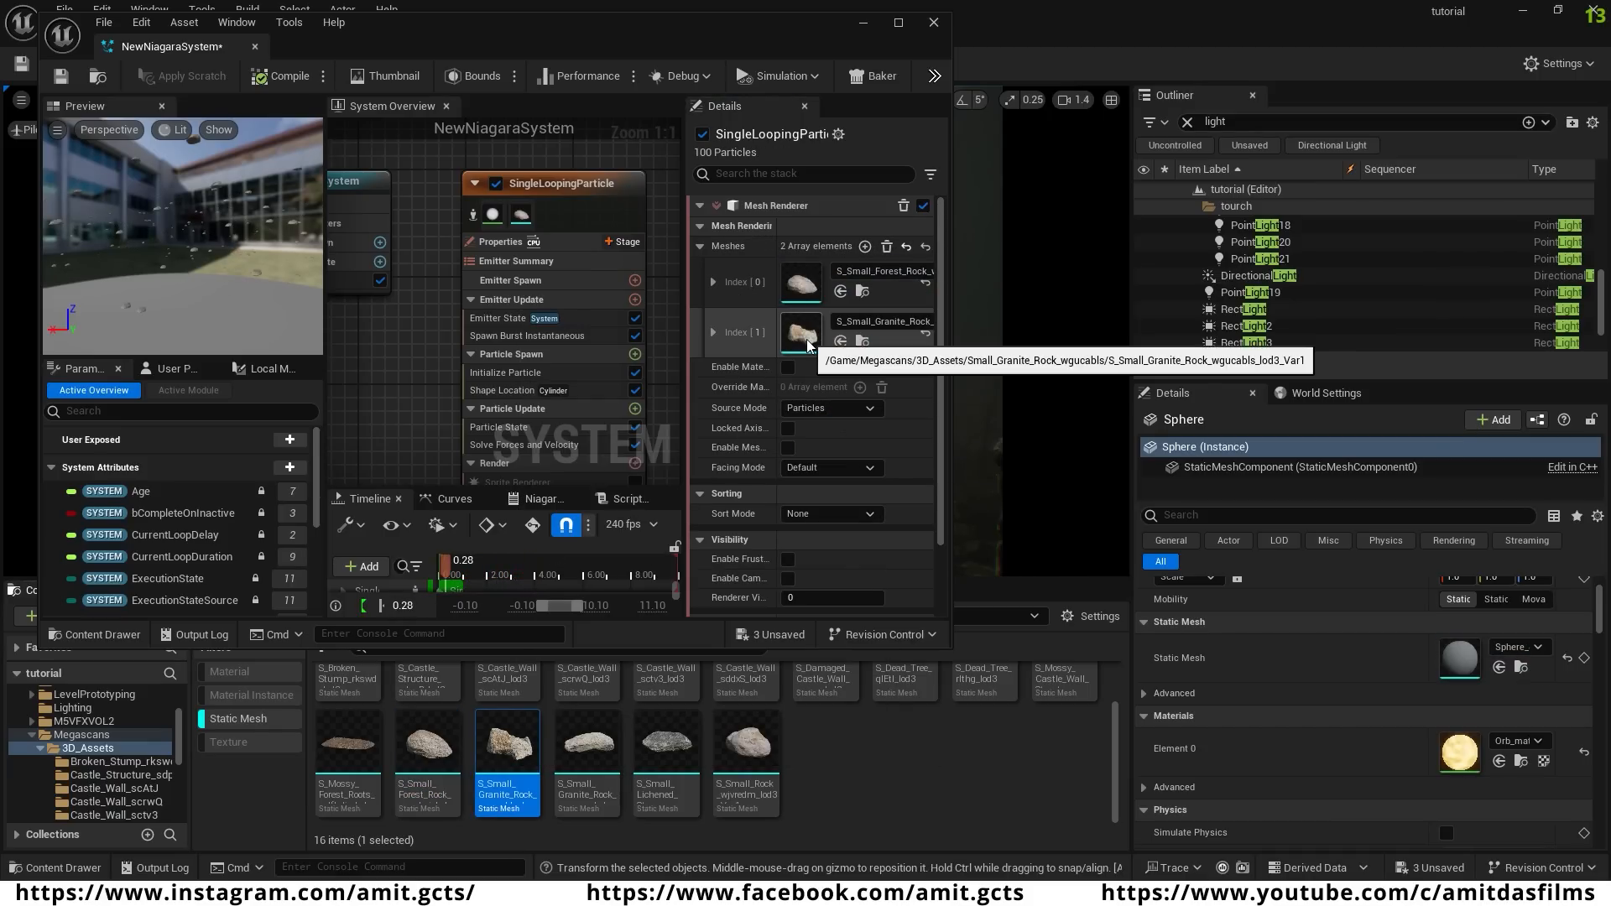
left_click(864, 247)
left_click(573, 753)
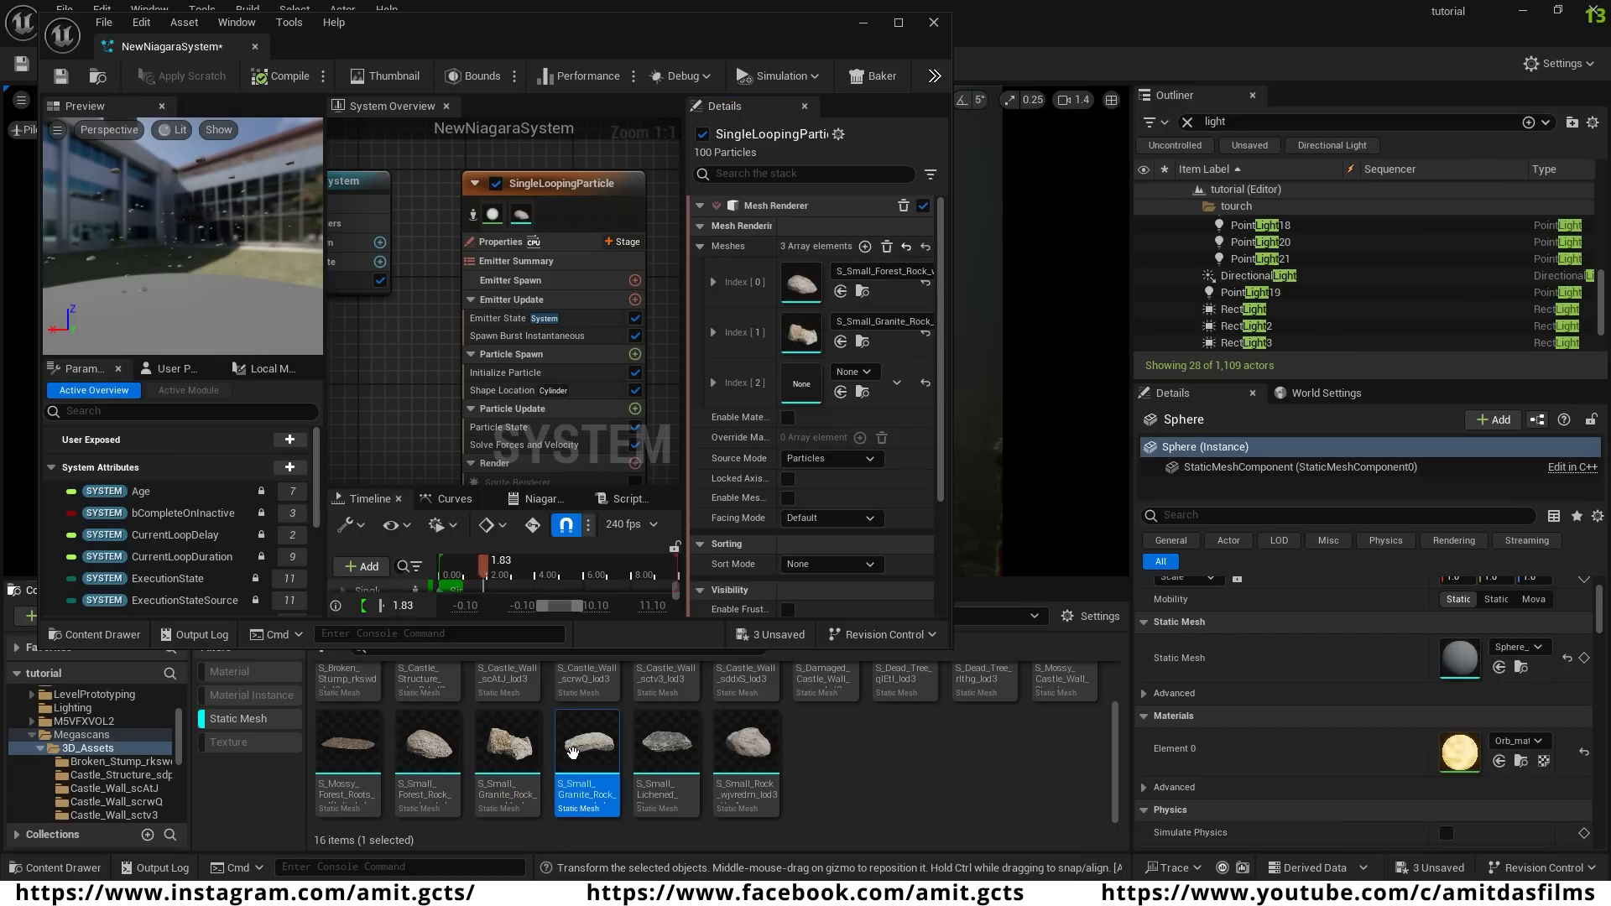
left_click_drag(573, 753, 802, 384)
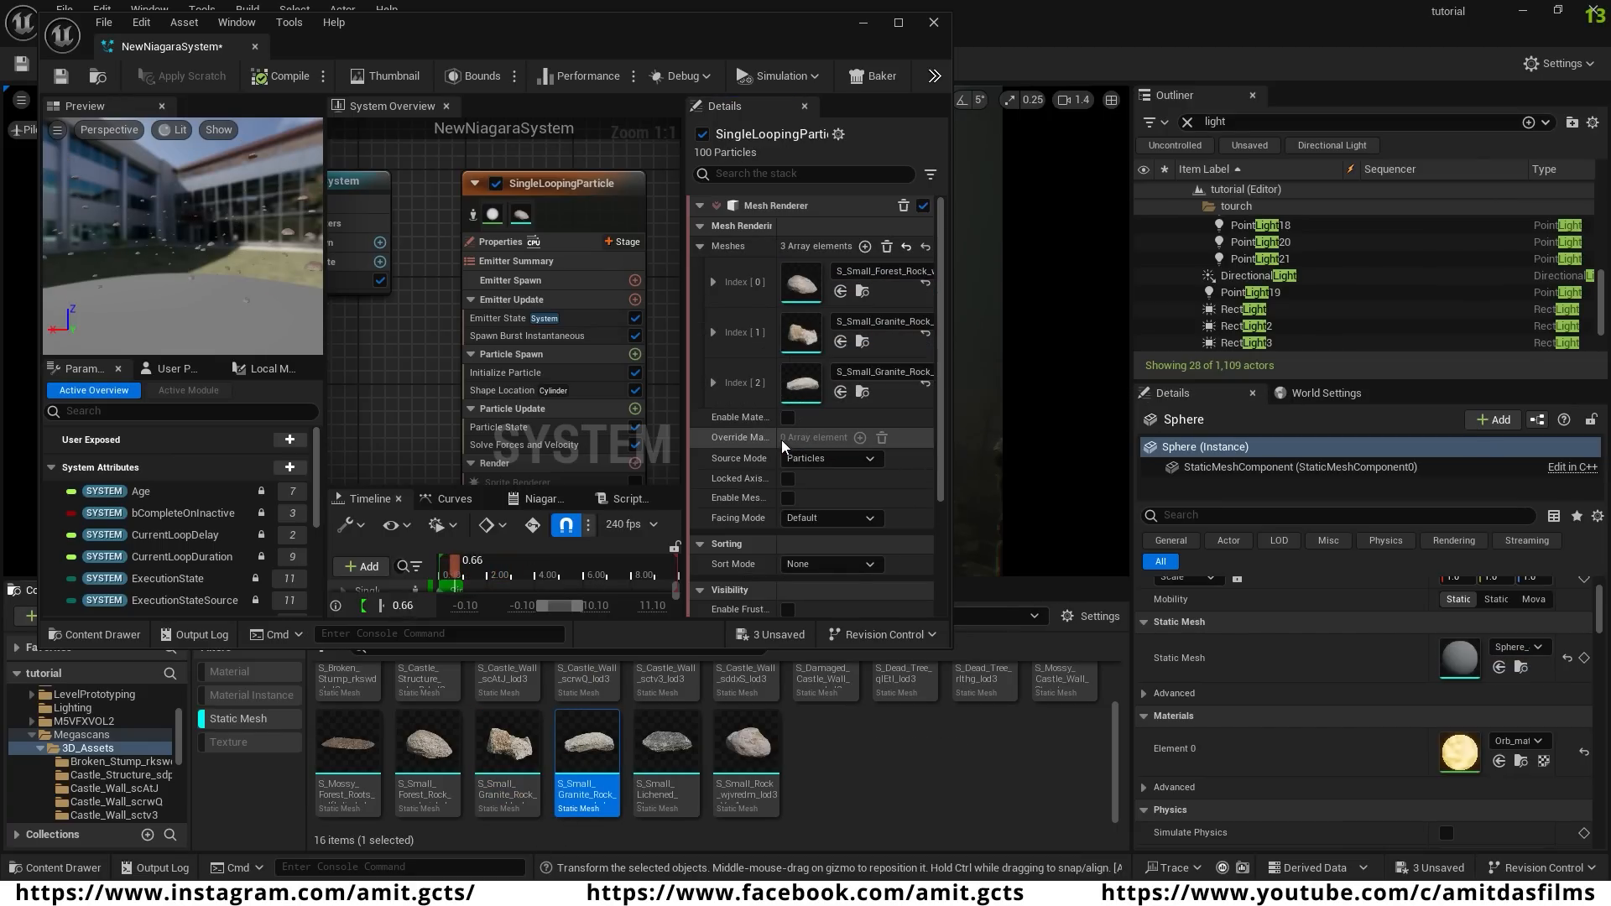
left_click(865, 247)
left_click_drag(667, 747, 801, 434)
left_click(865, 247)
left_click_drag(747, 753, 799, 482)
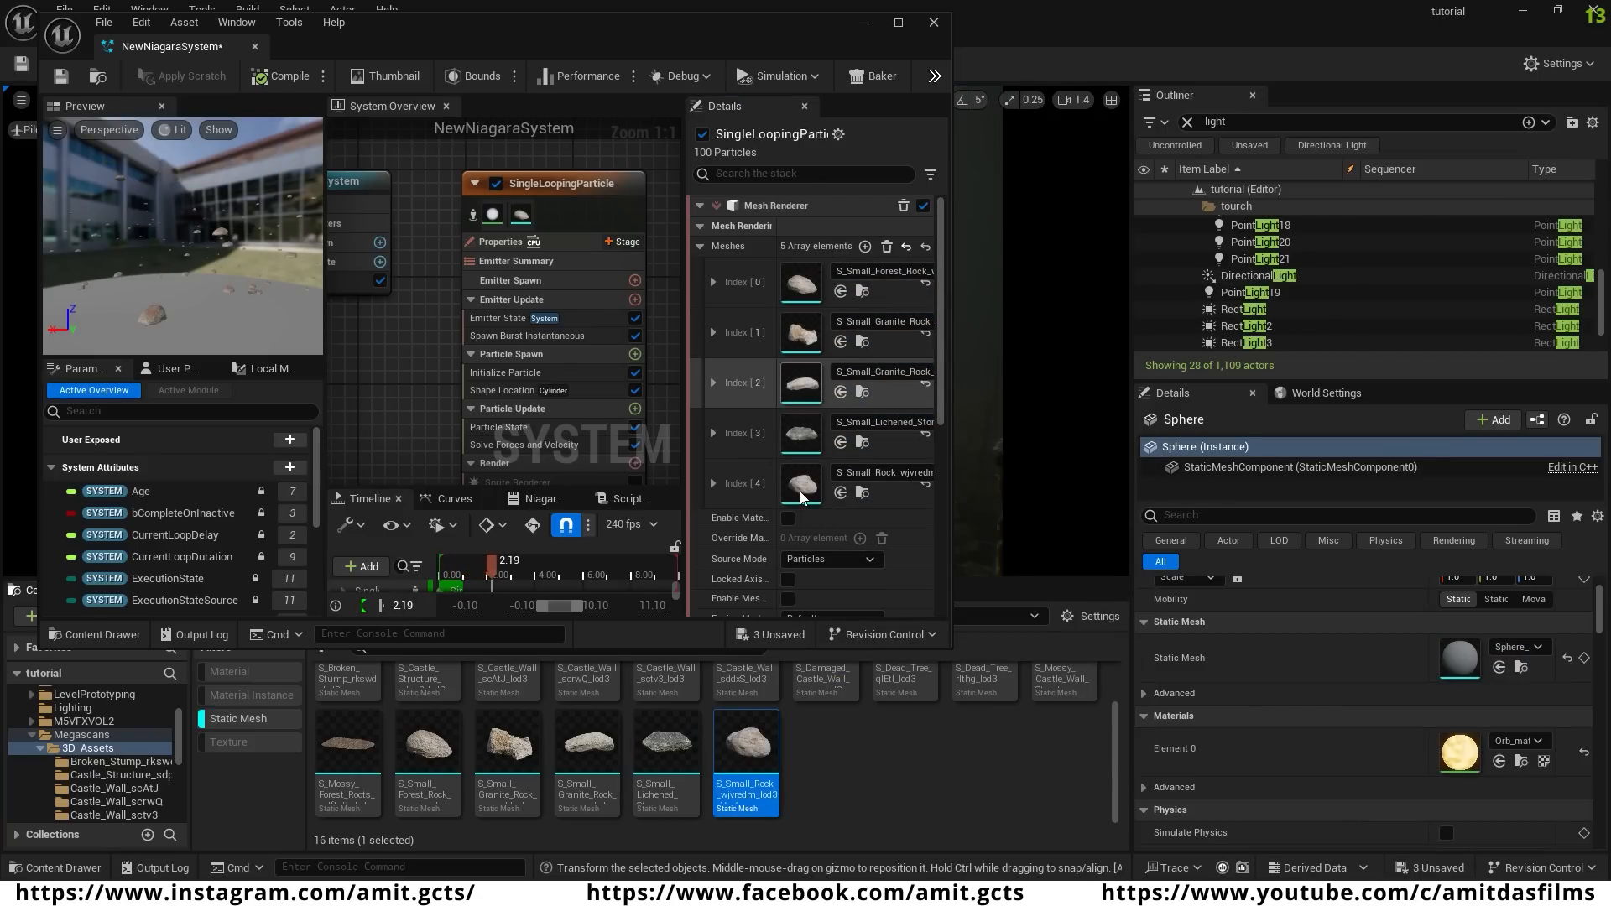
- Reposition the Niagara editor window and add an Initial Mesh Orientation module to the emitter's Particle Spawn stage
left_click_drag(656, 25, 1250, 53)
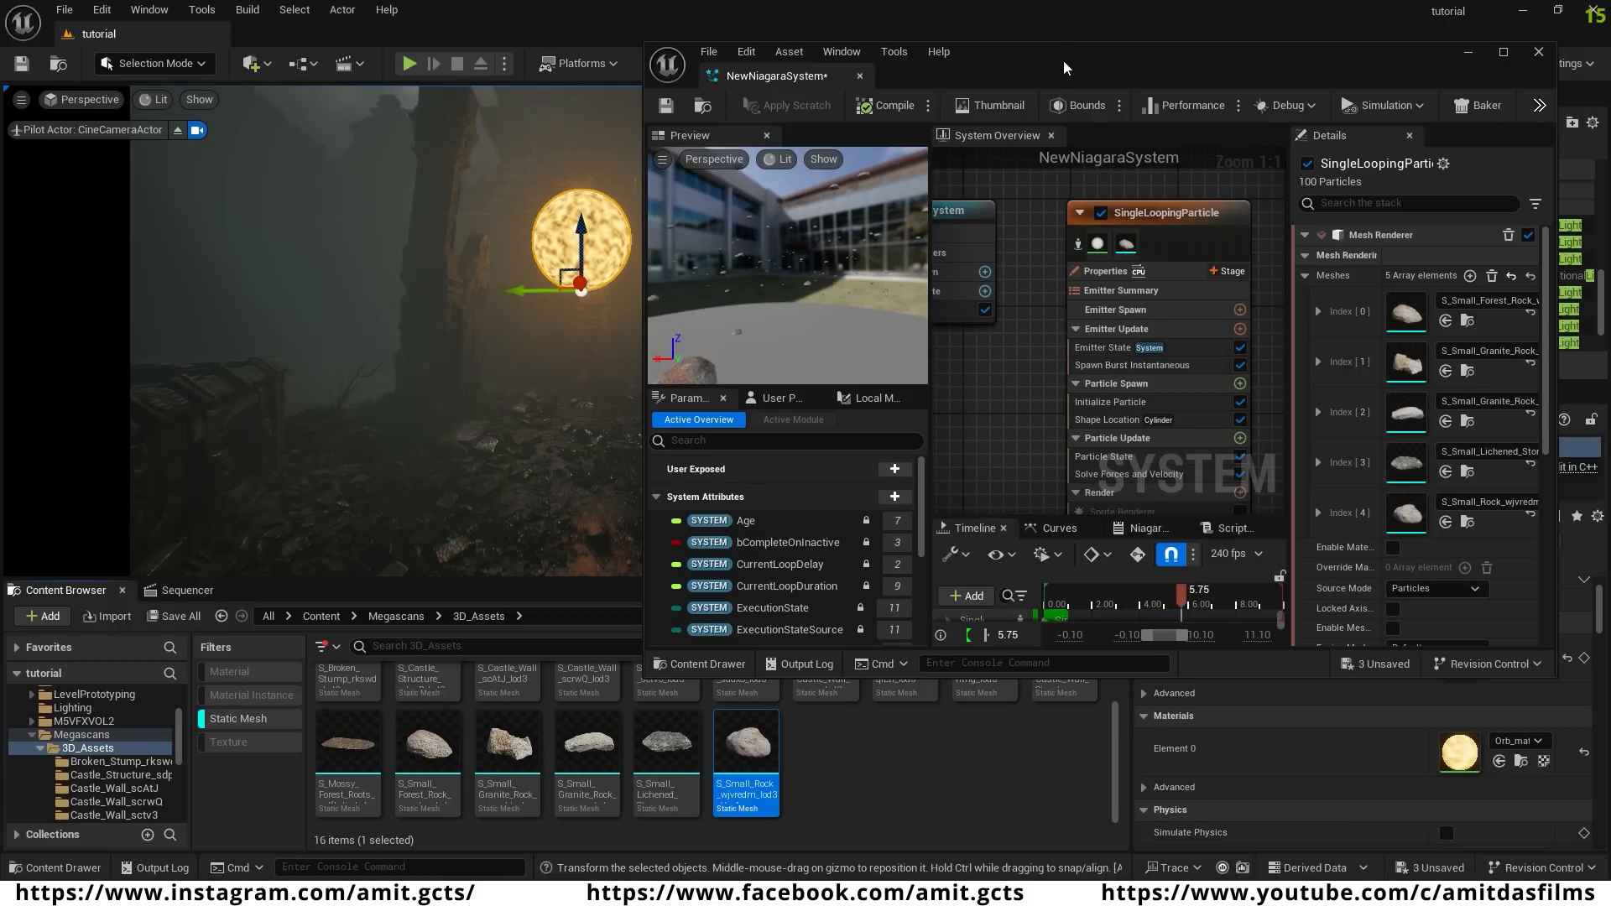
left_click_drag(1064, 61, 734, 60)
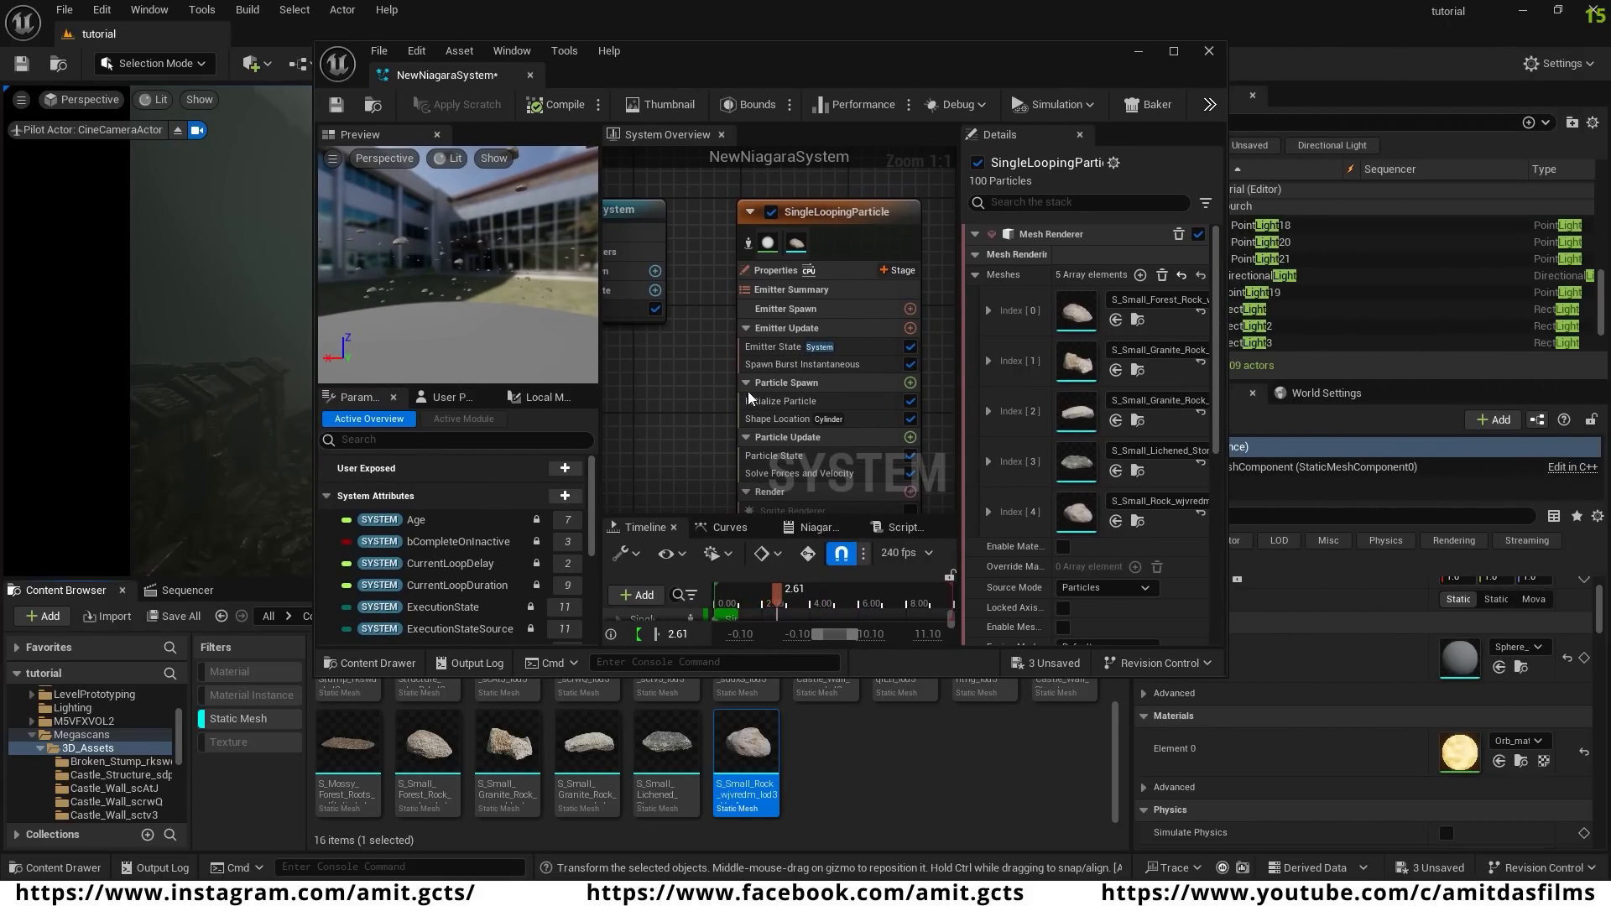
left_click(911, 383)
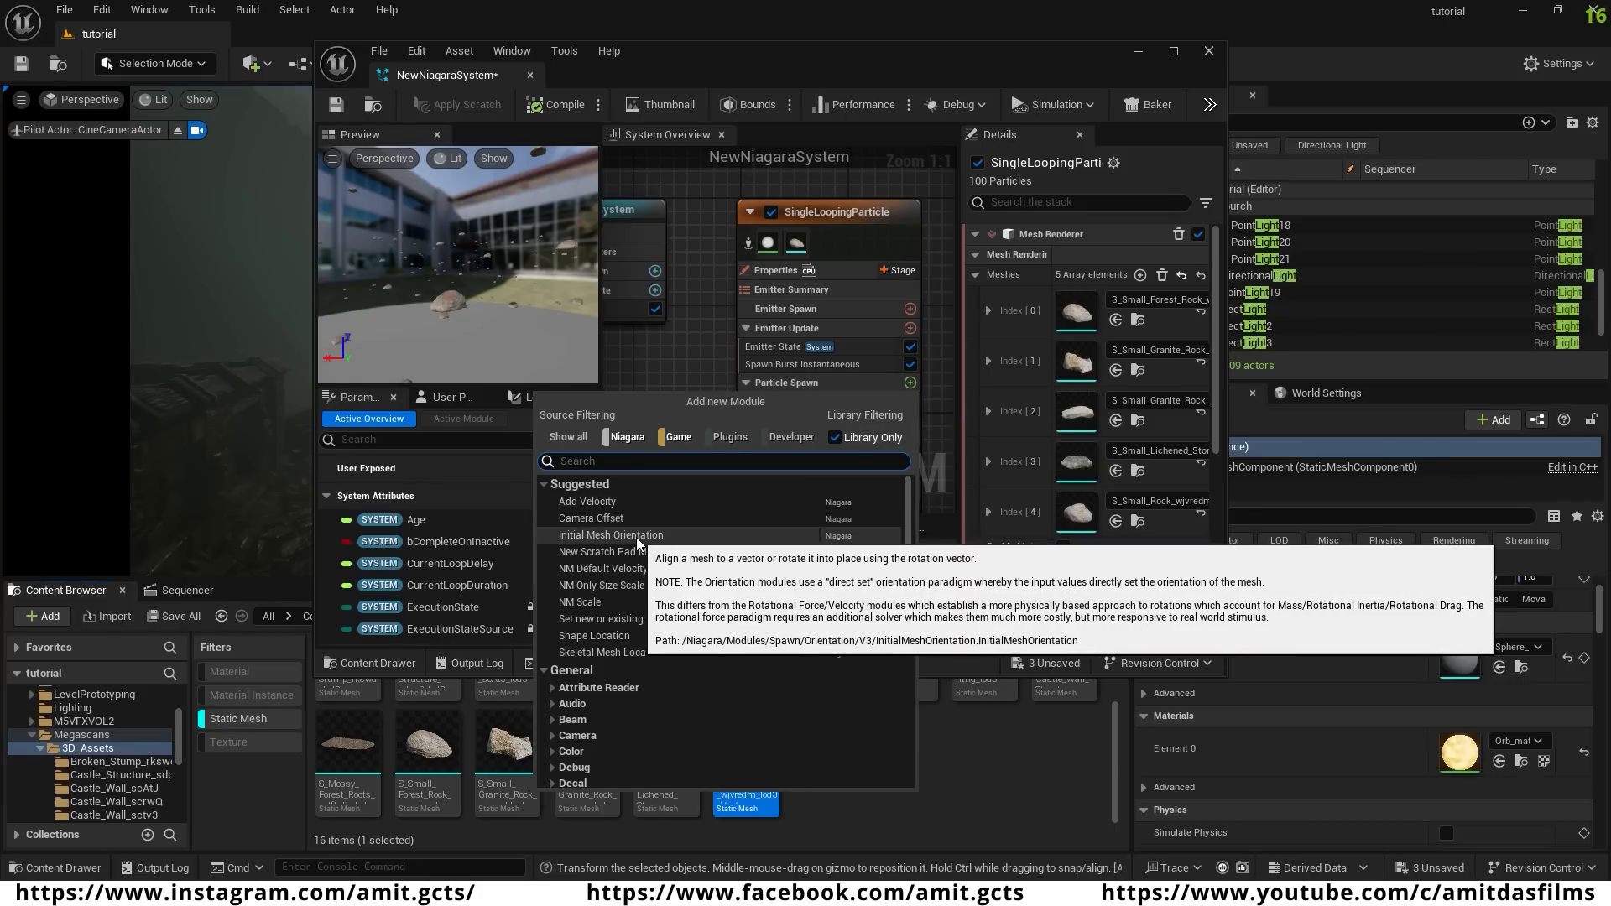
left_click(611, 535)
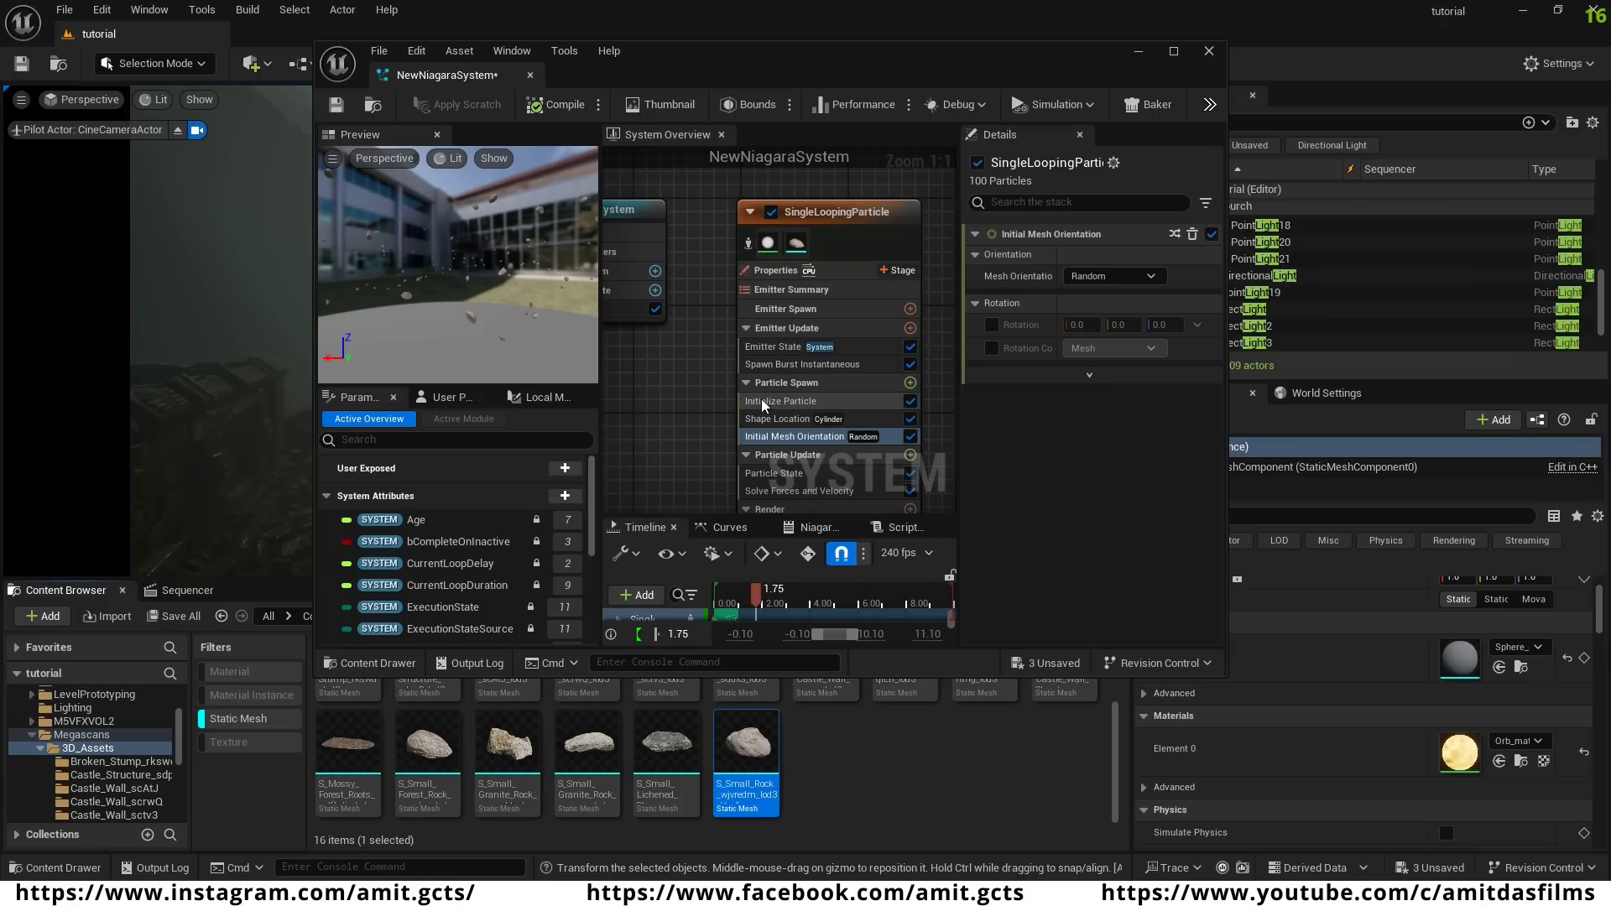
- In Initialize Particle, set Mesh Scale Mode to Random Uniform with a minimum scale of 0.5 and a maximum of 2.5
left_click(789, 403)
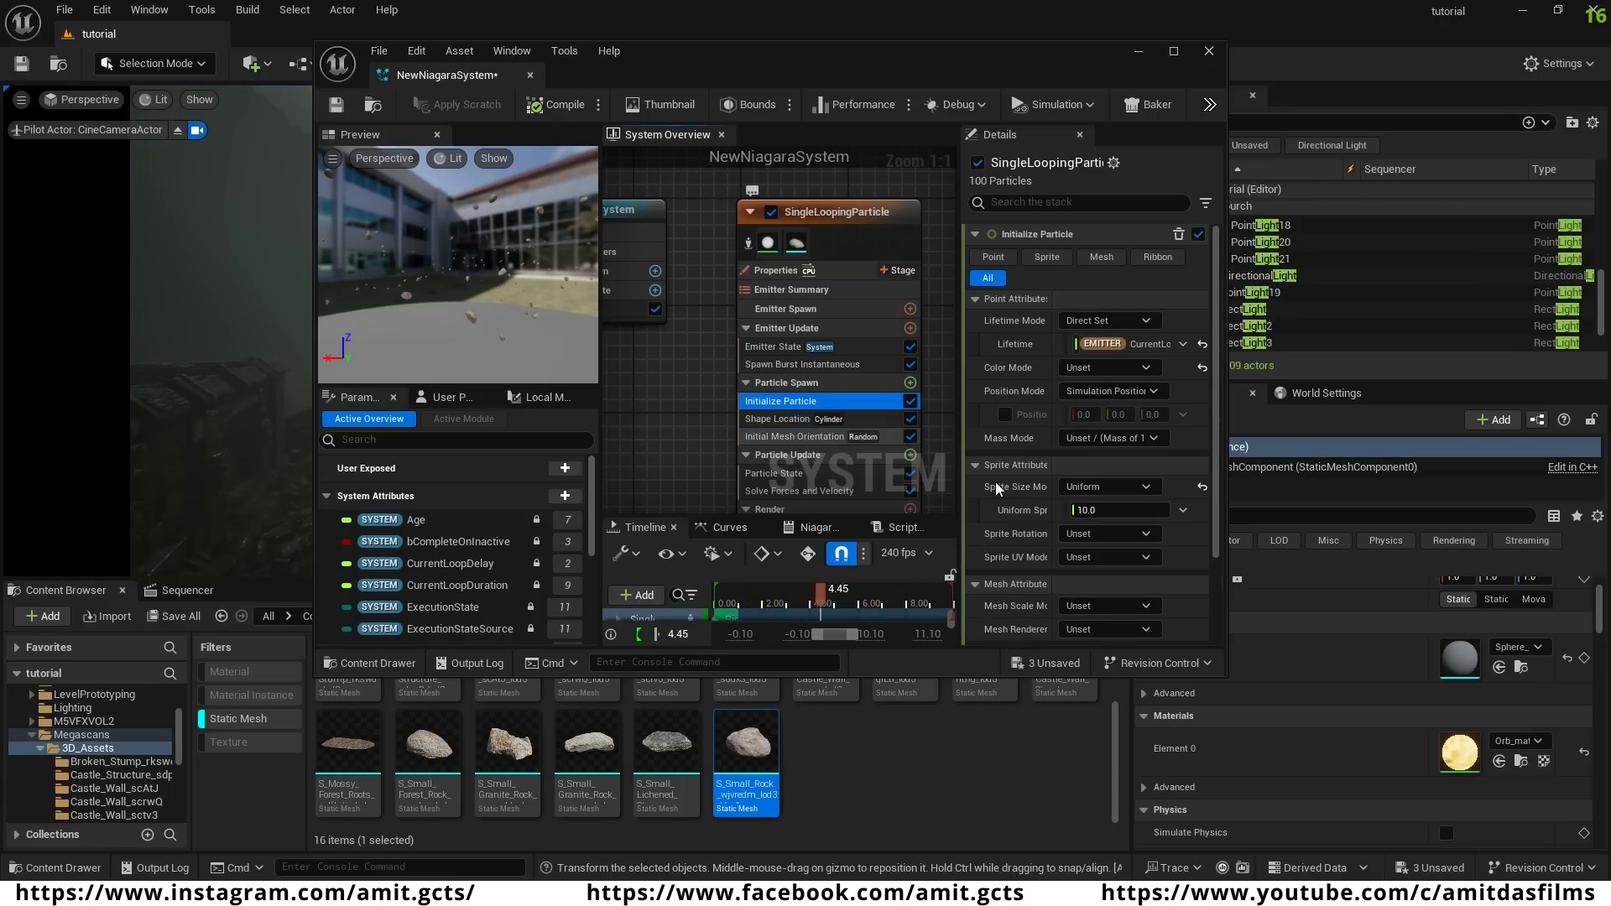
scroll(1026, 527, "down", 1)
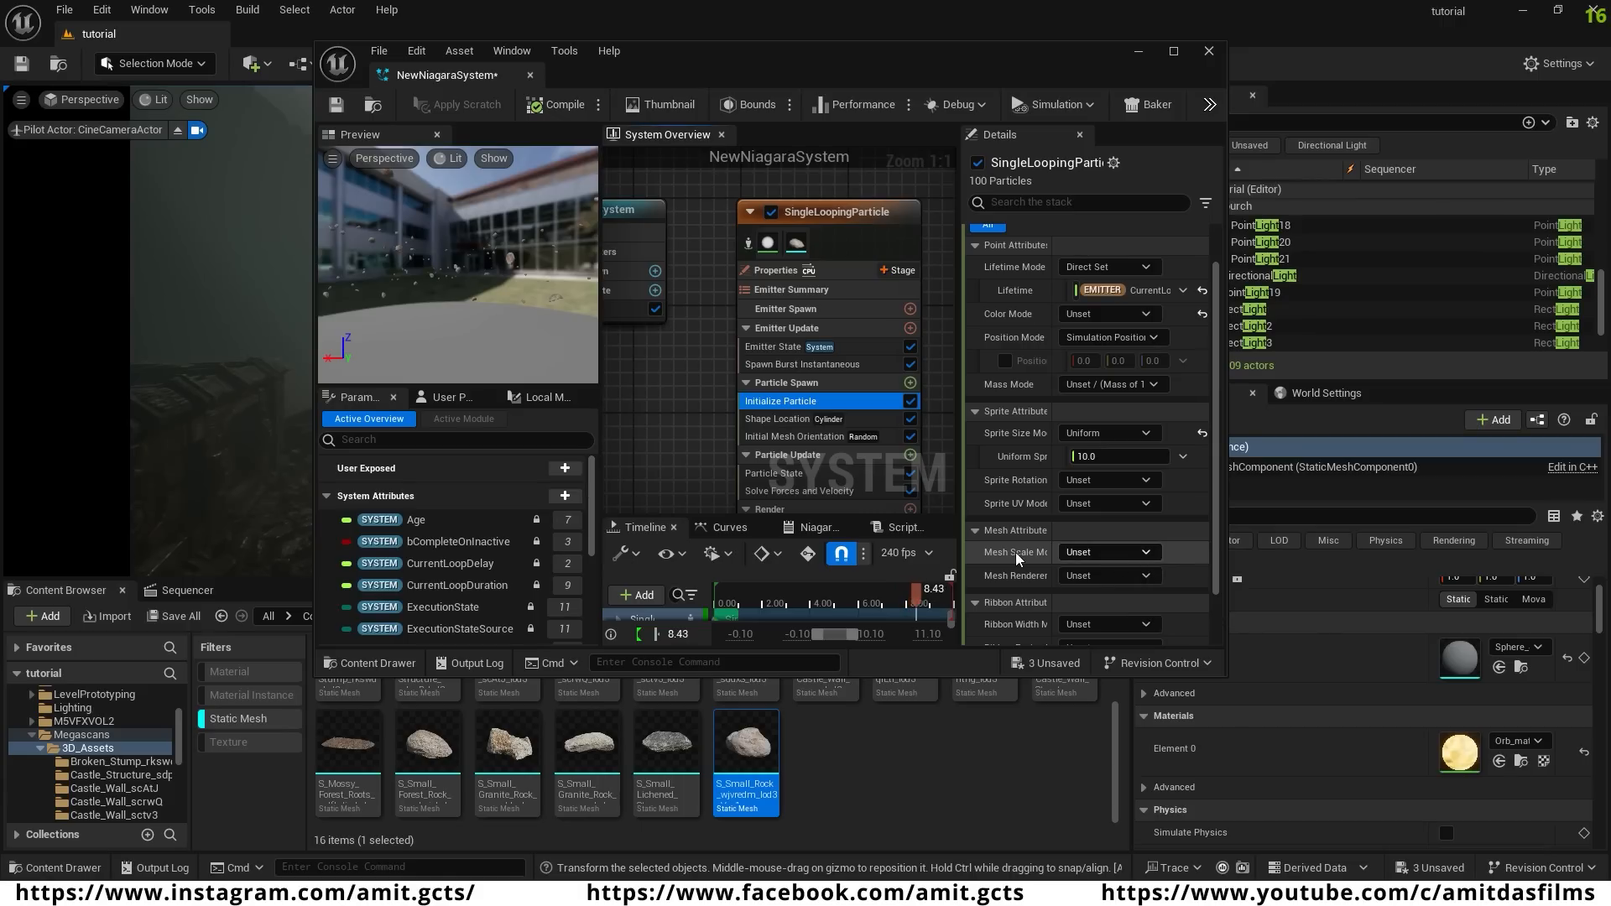
left_click_drag(1055, 551, 1125, 561)
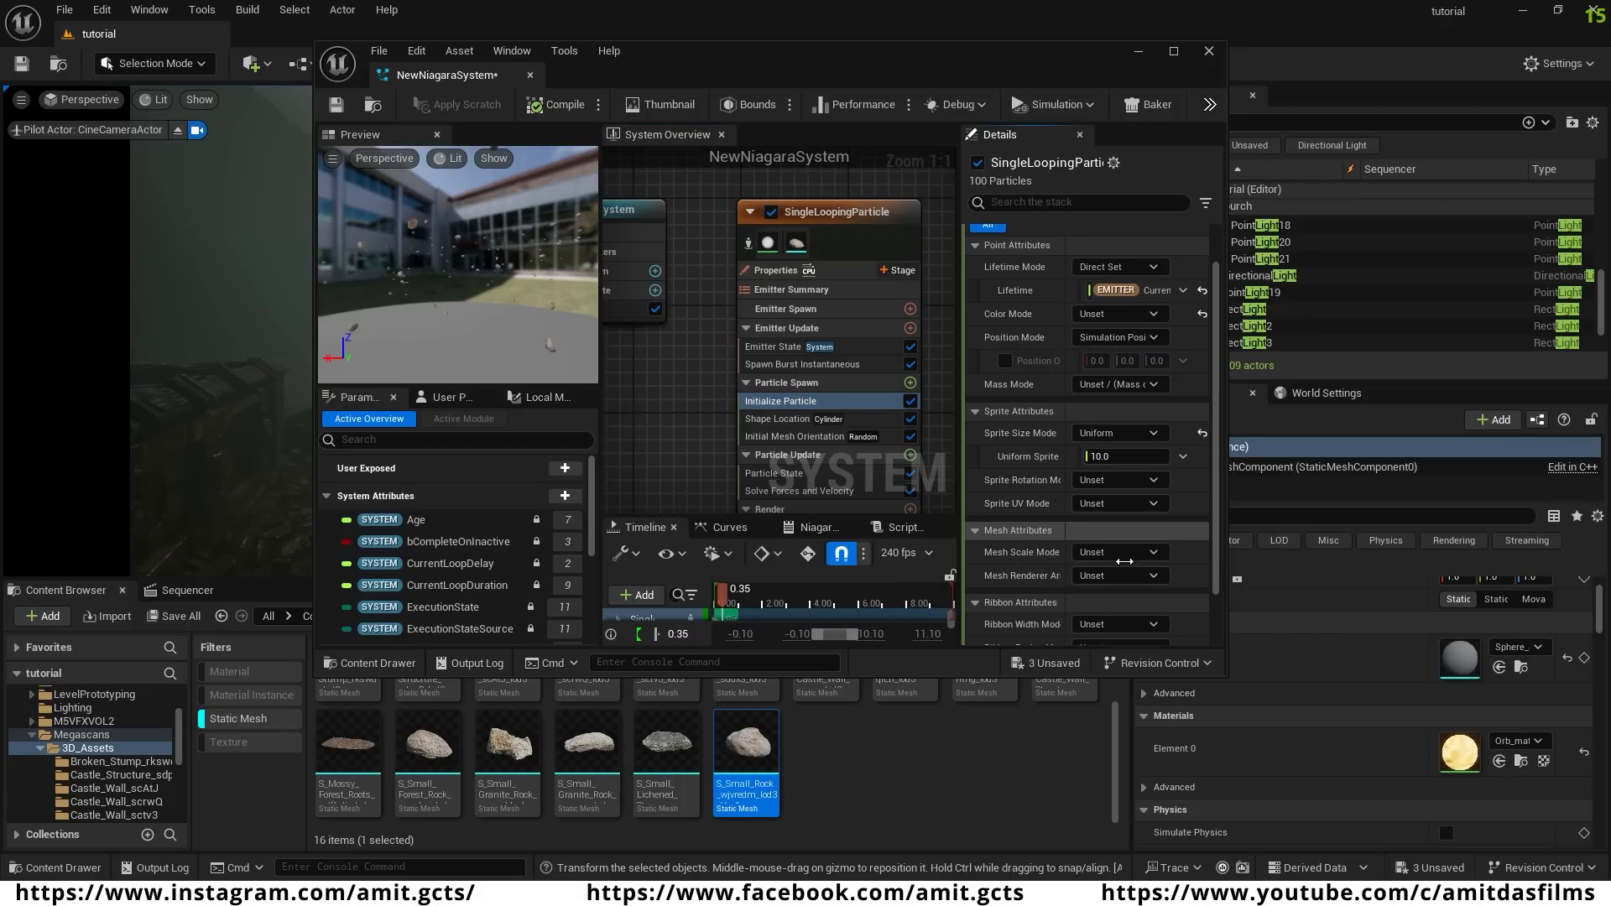
left_click(1155, 554)
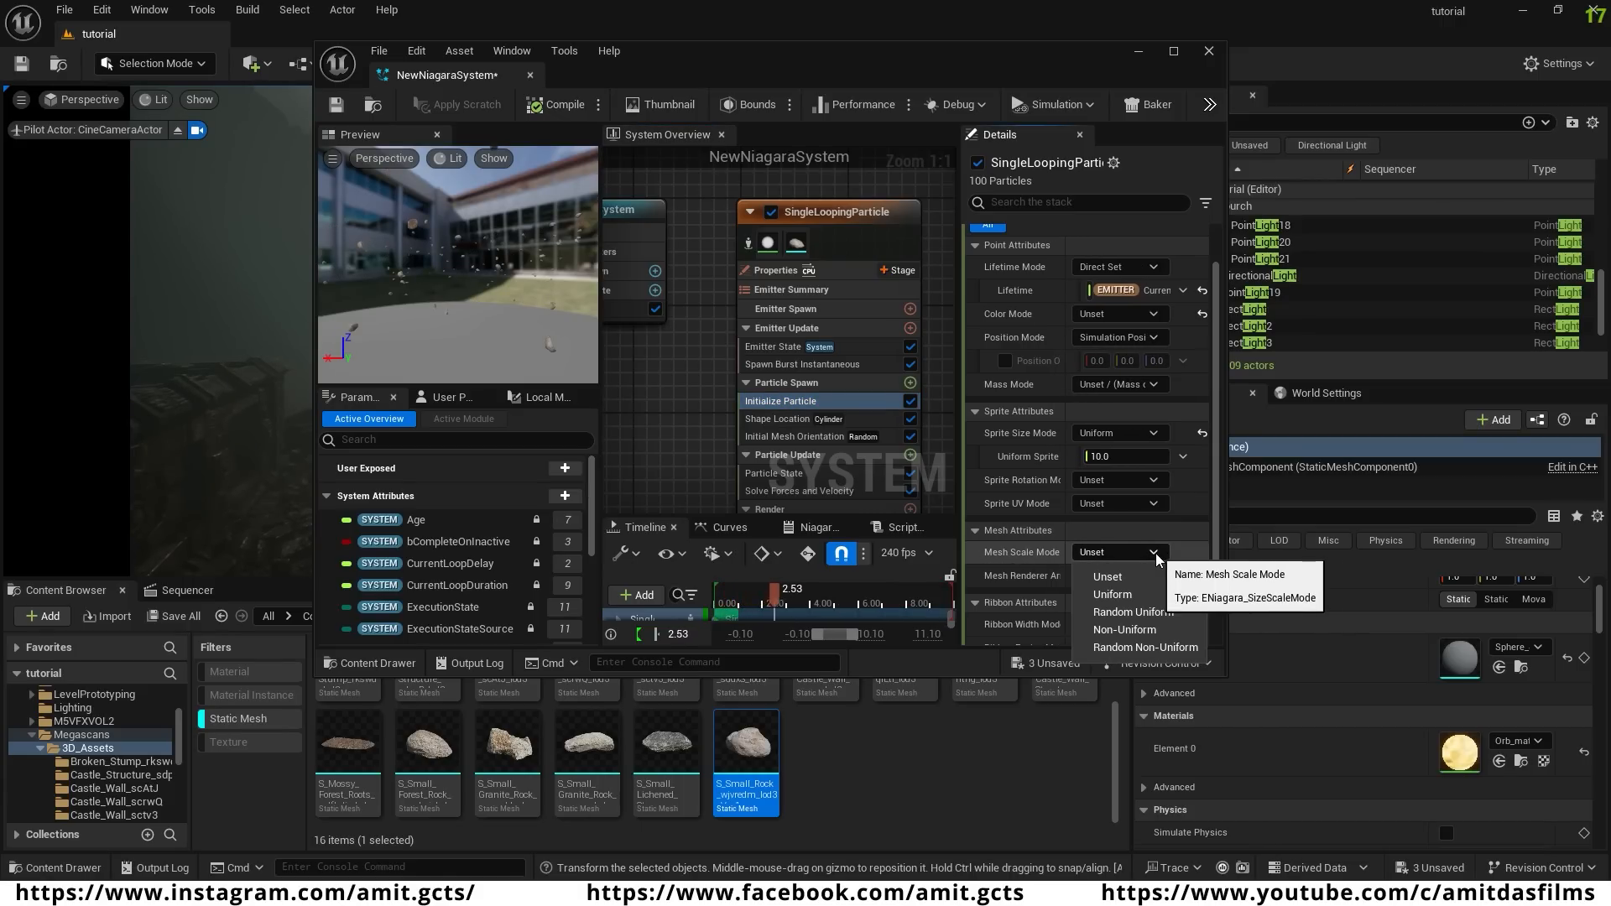
left_click(1160, 617)
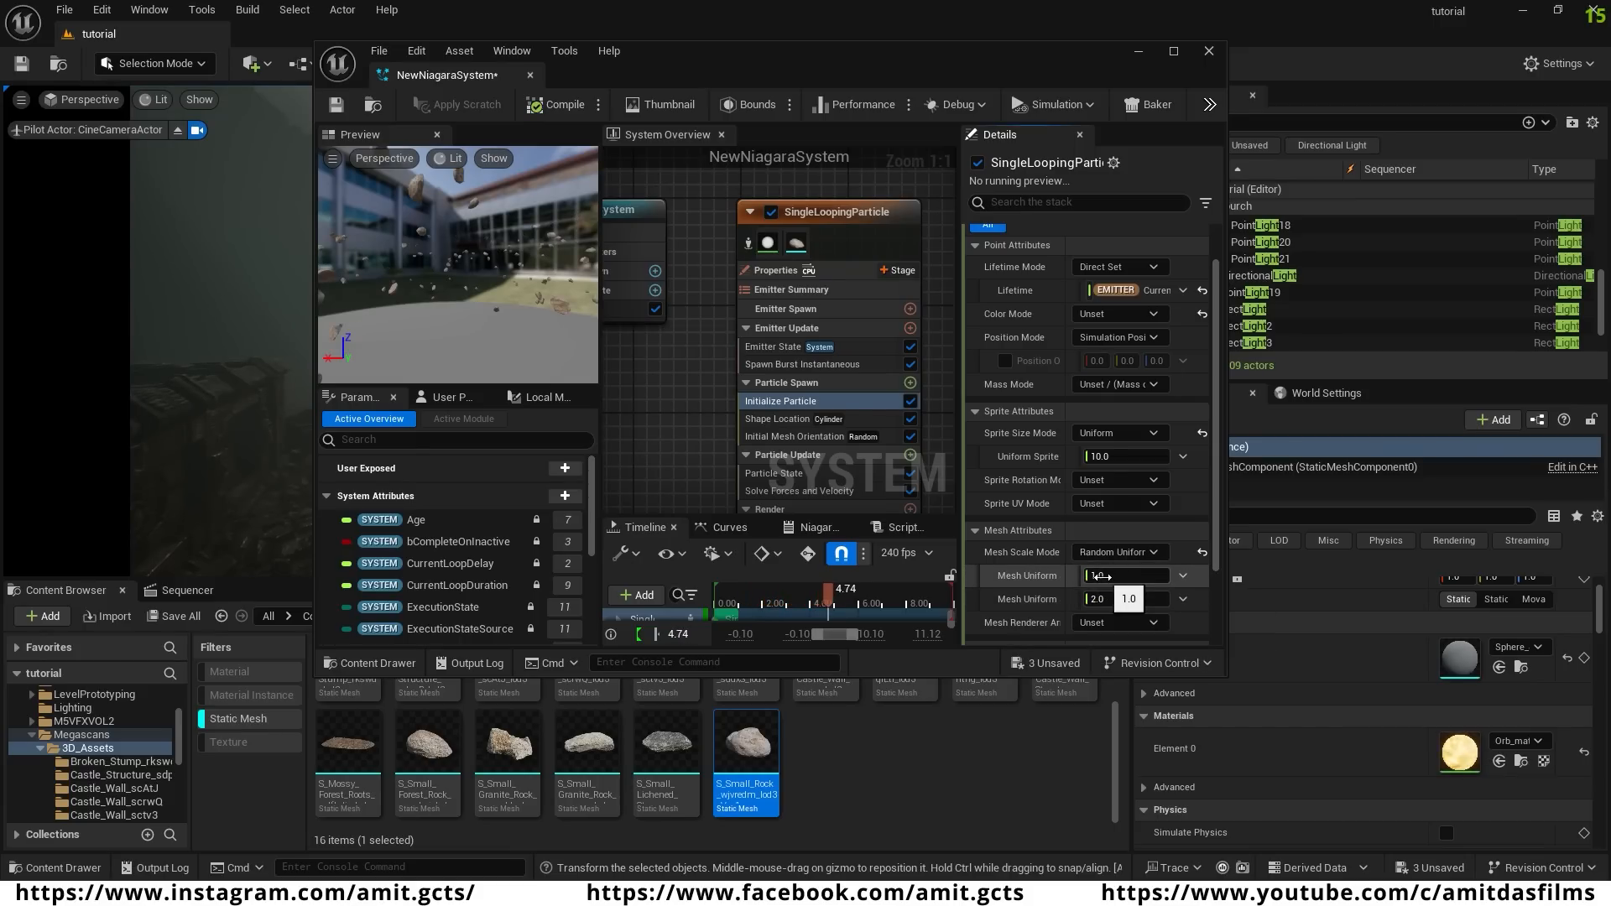
left_click(1102, 576)
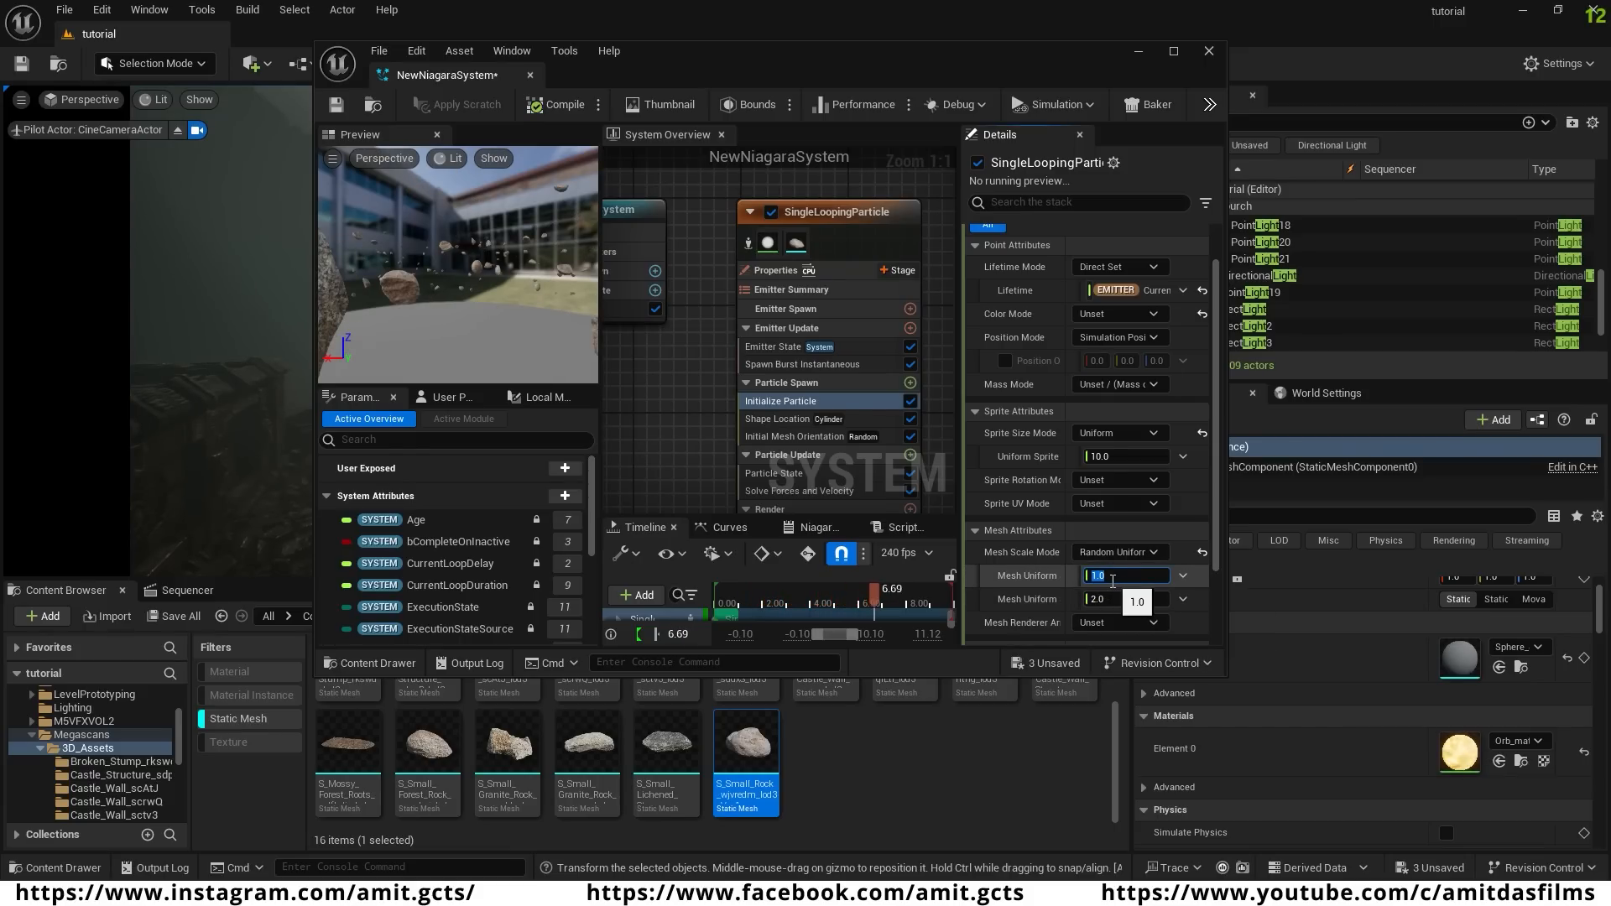
type("0.5")
left_click(1100, 599)
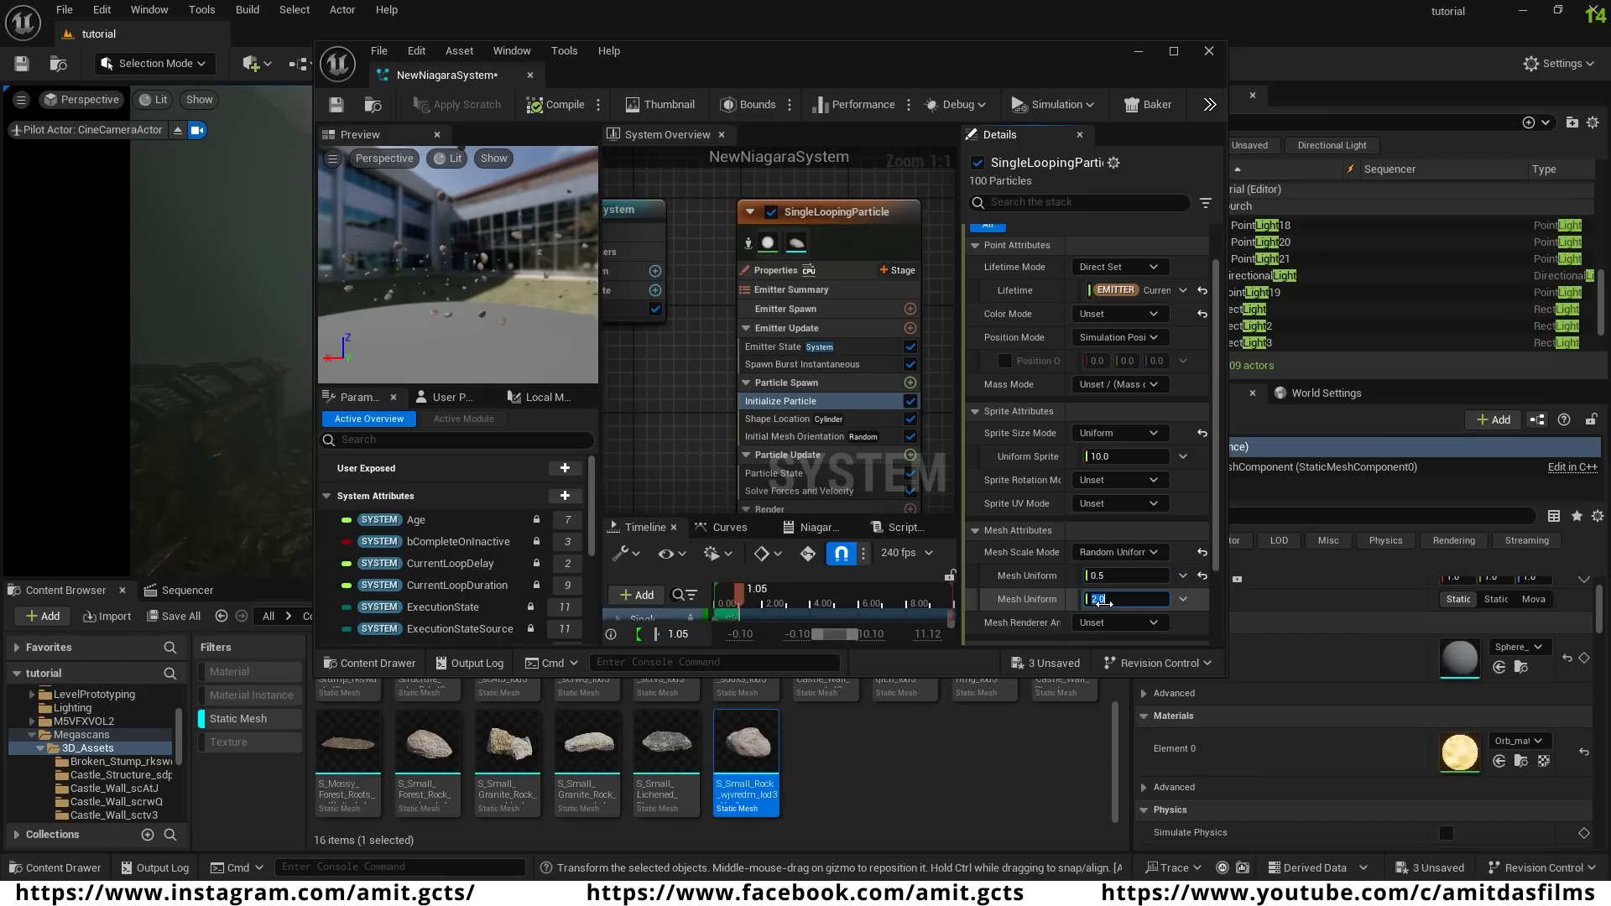
type("2.5")
key("Return")
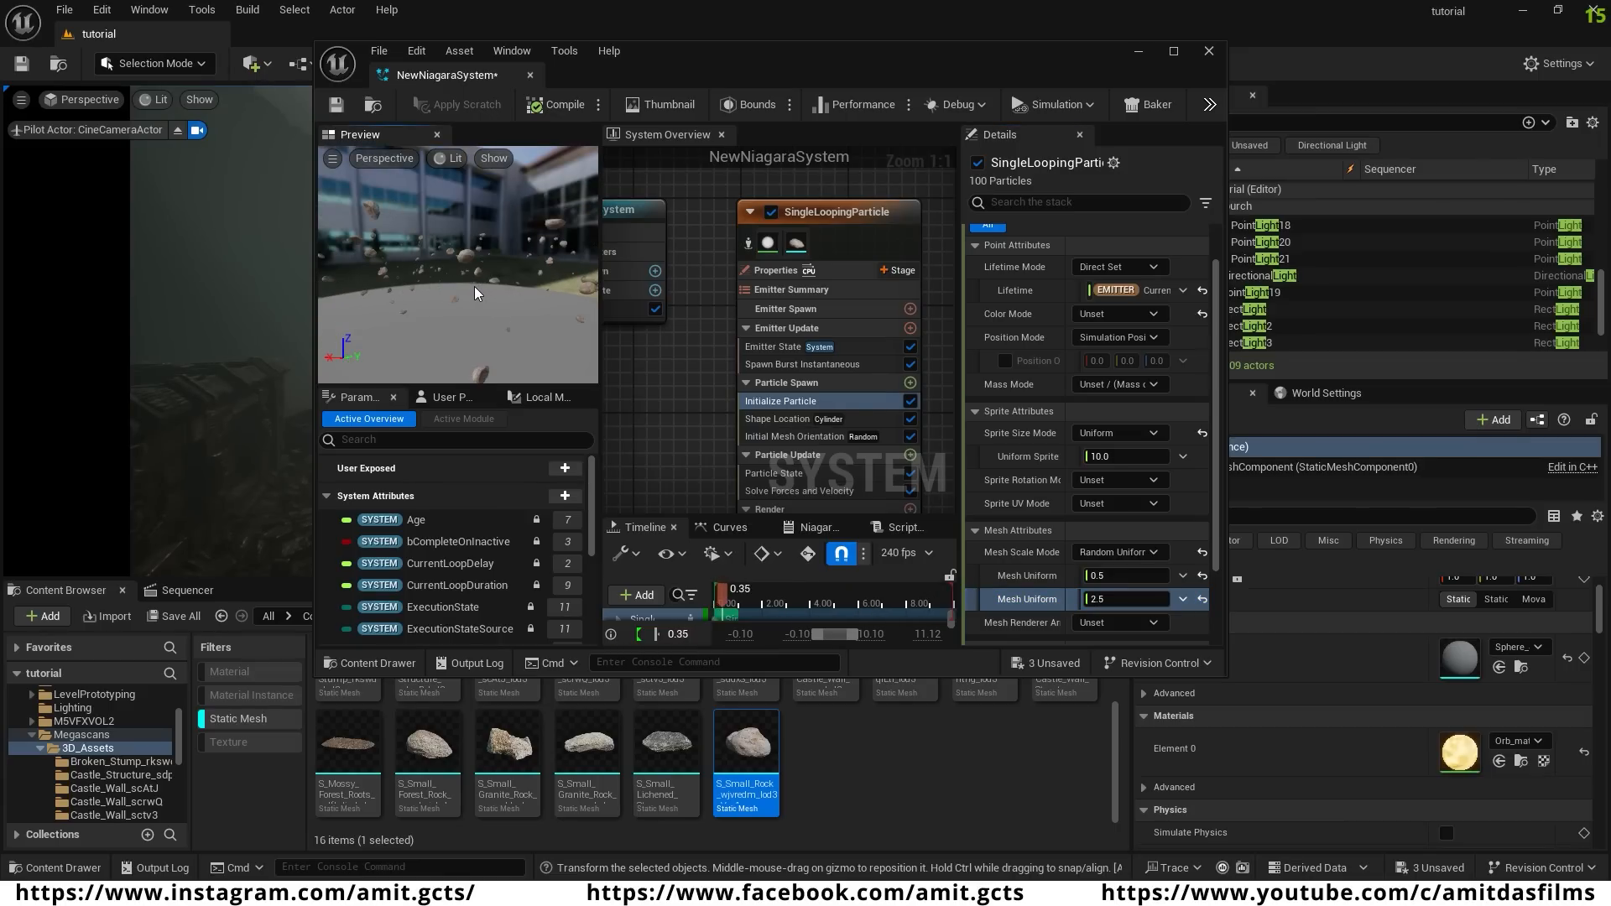
left_click_drag(475, 286, 365, 235)
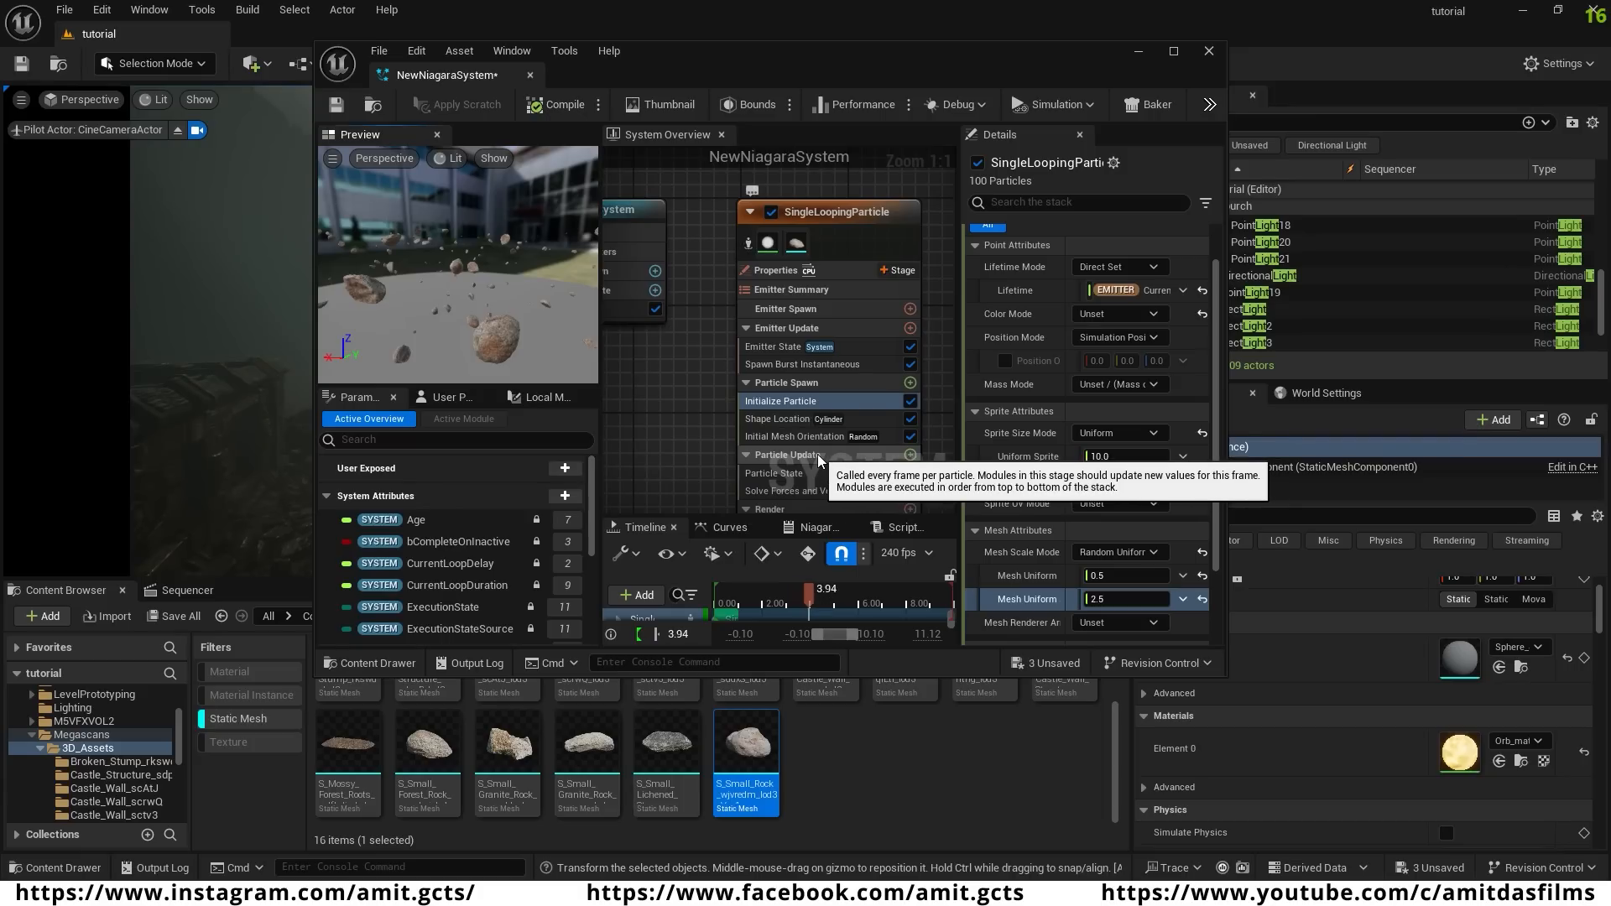
- Add an Update Mesh Orientation module to the Particle Update stage and set its Rotation Vector X to 0.1
scroll(816, 457, "down", 2)
scroll(772, 403, "up", 2)
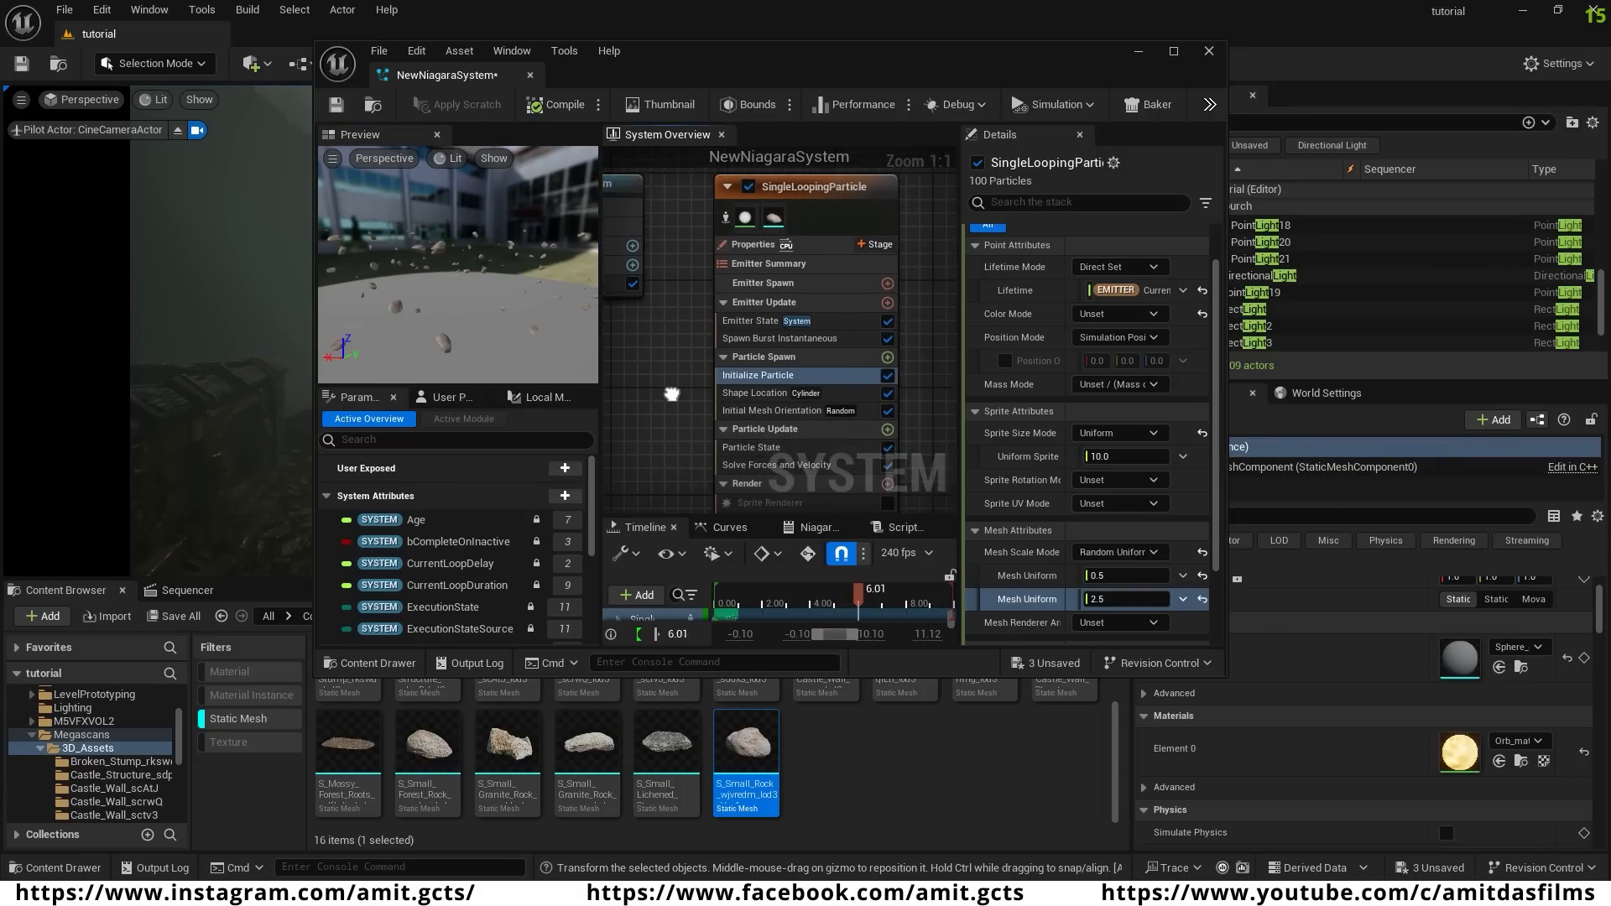
left_click(839, 359)
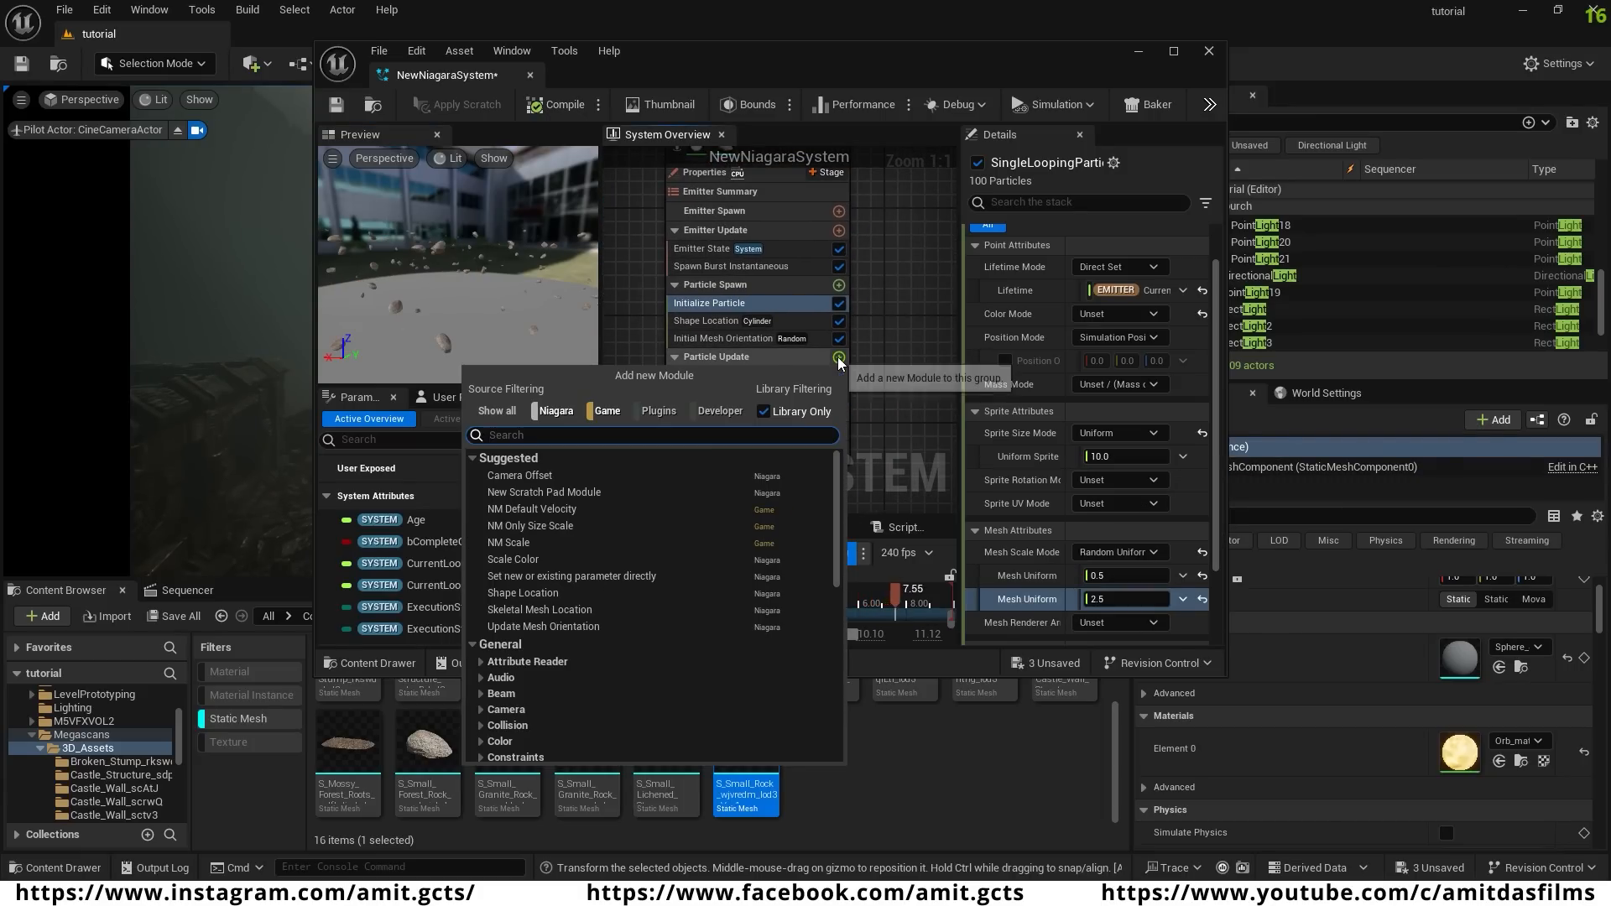
left_click(585, 628)
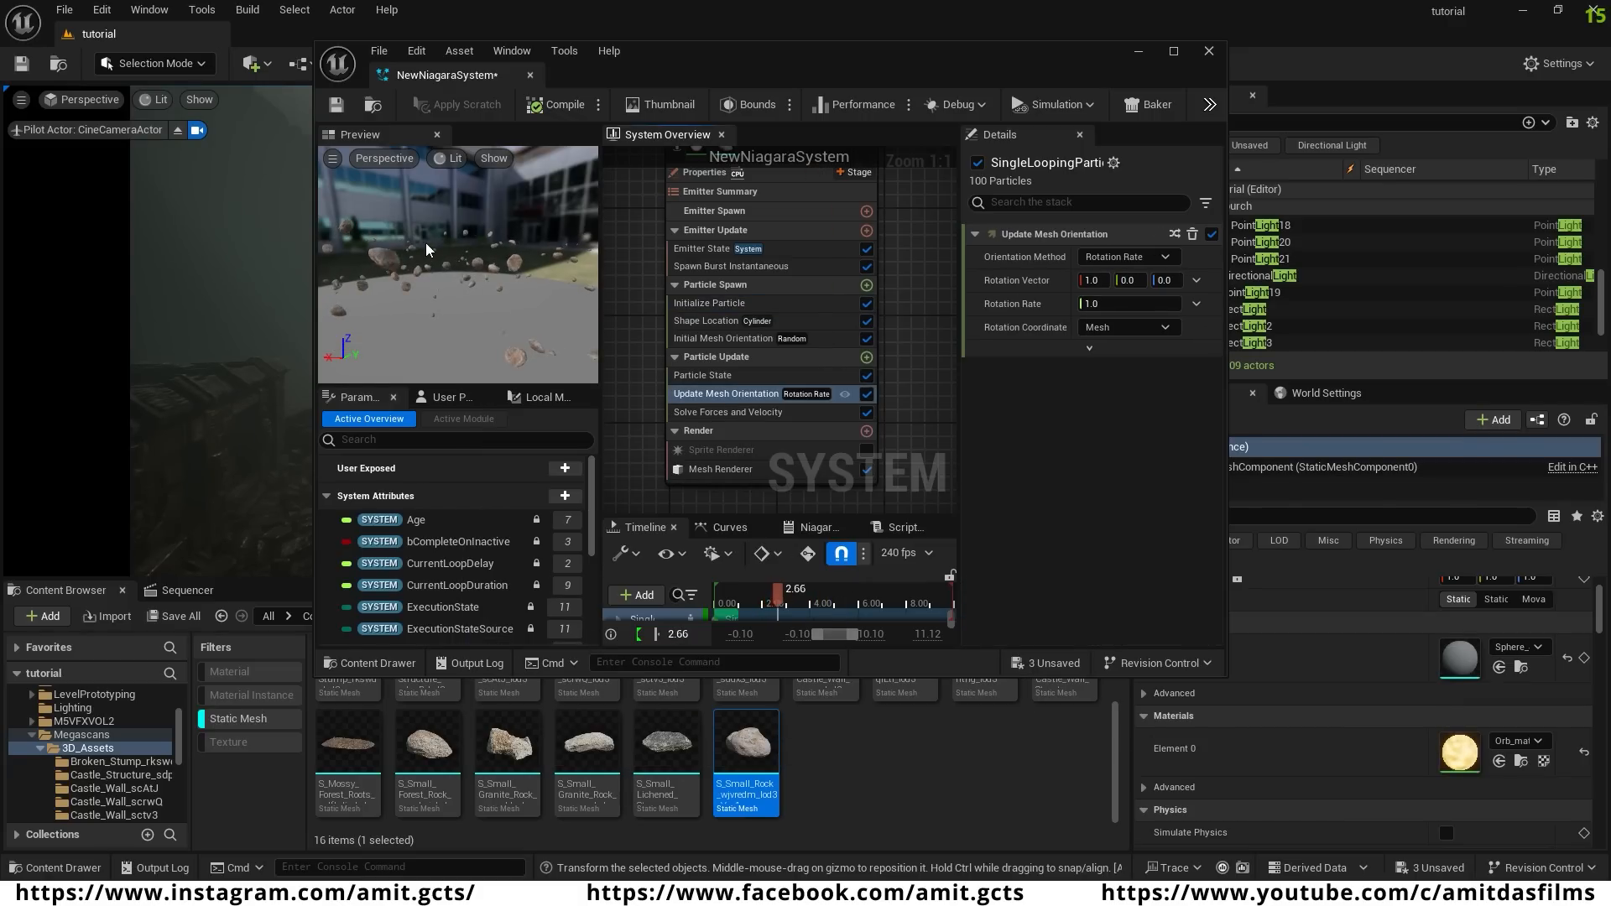
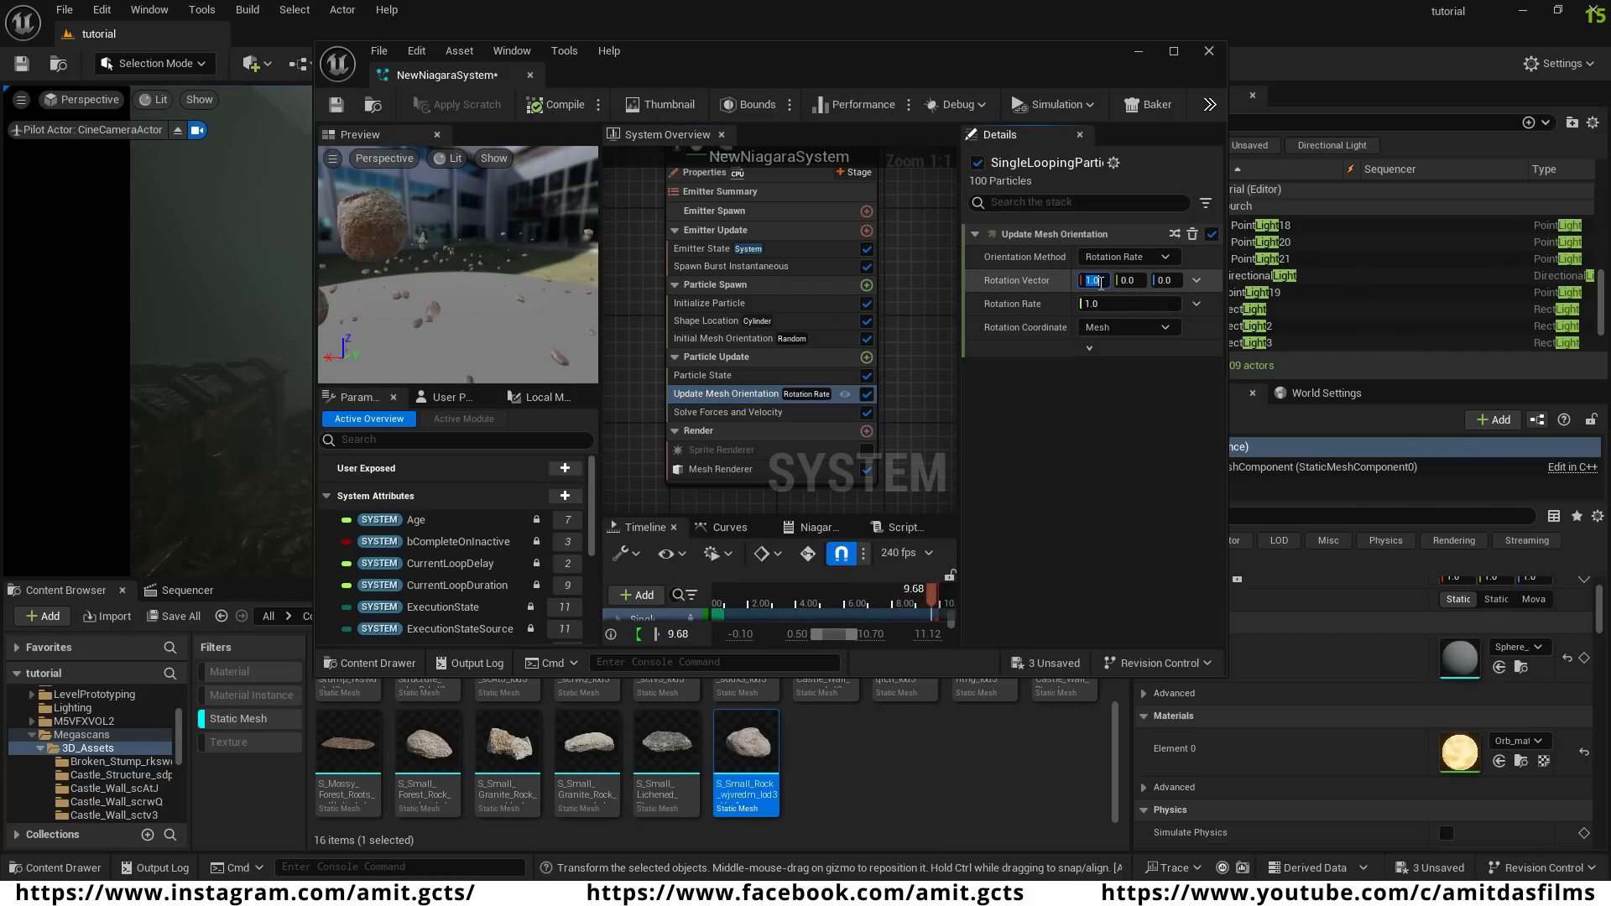
left_click(1090, 280)
type("0.1")
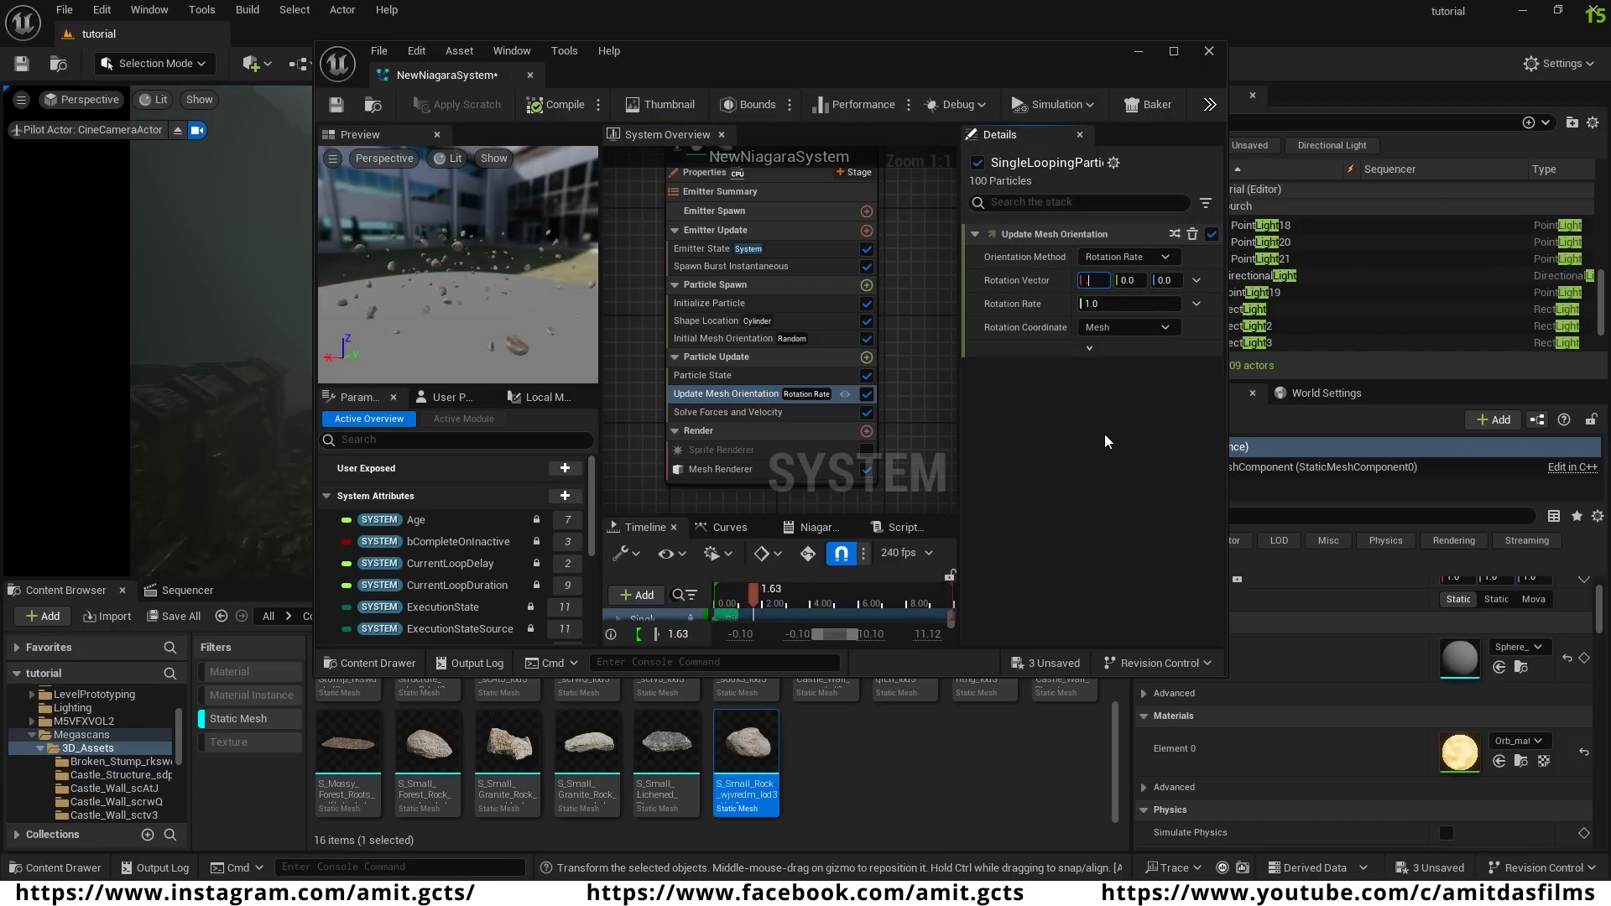
key("Return")
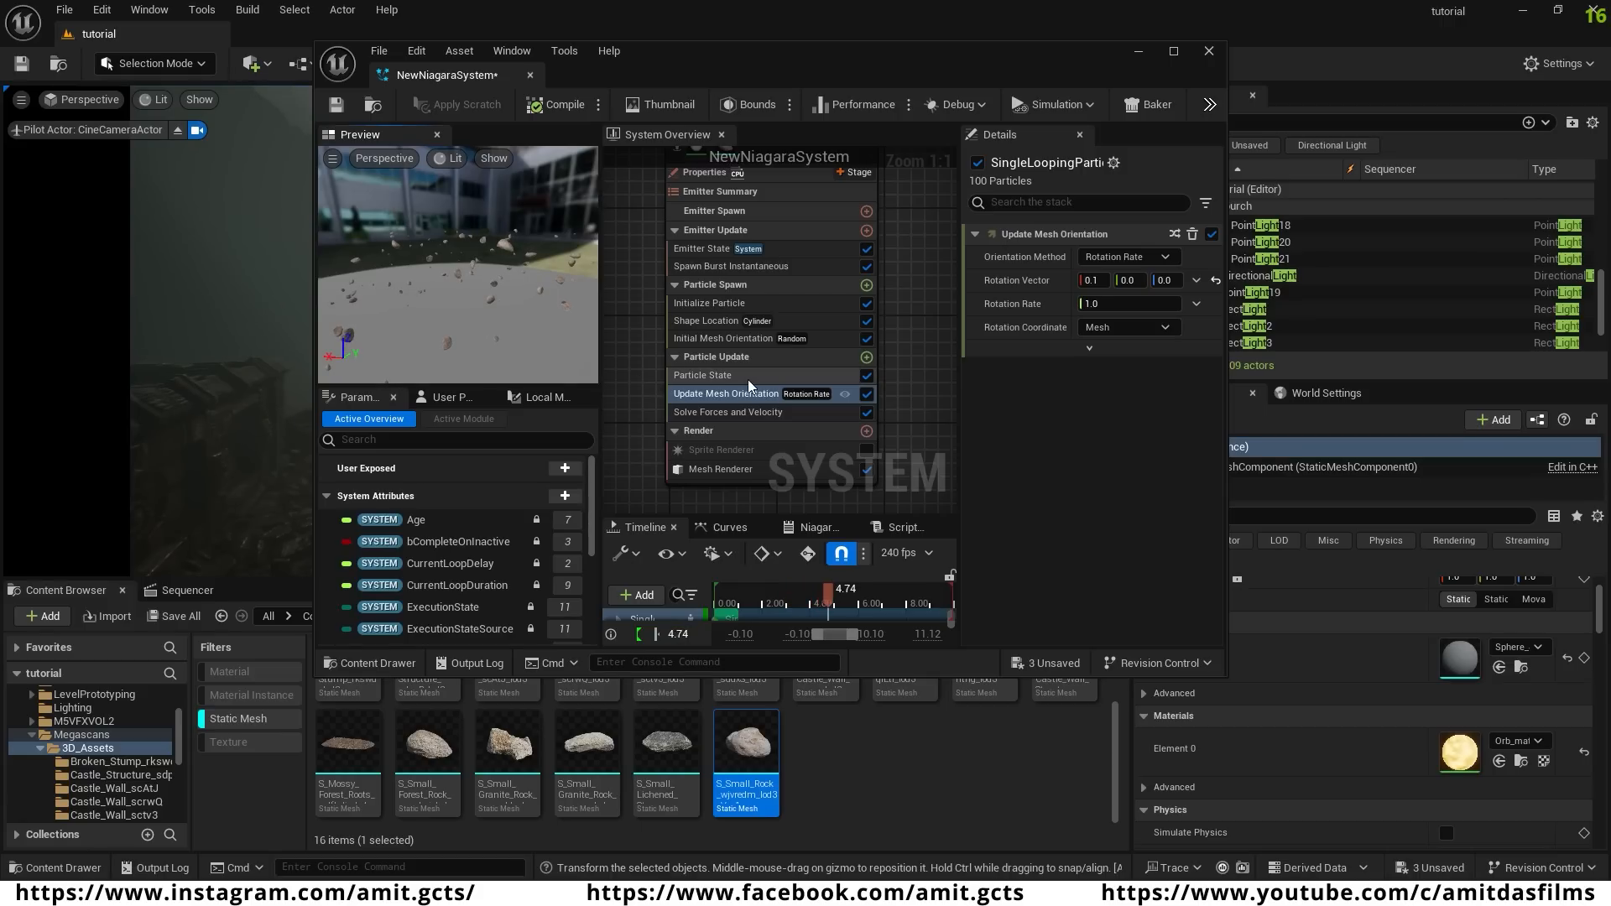
- In Particle State, disable Kill Particles When Lifetime Has Elapsed and enable Loop Particles Lifetime
left_click(722, 376)
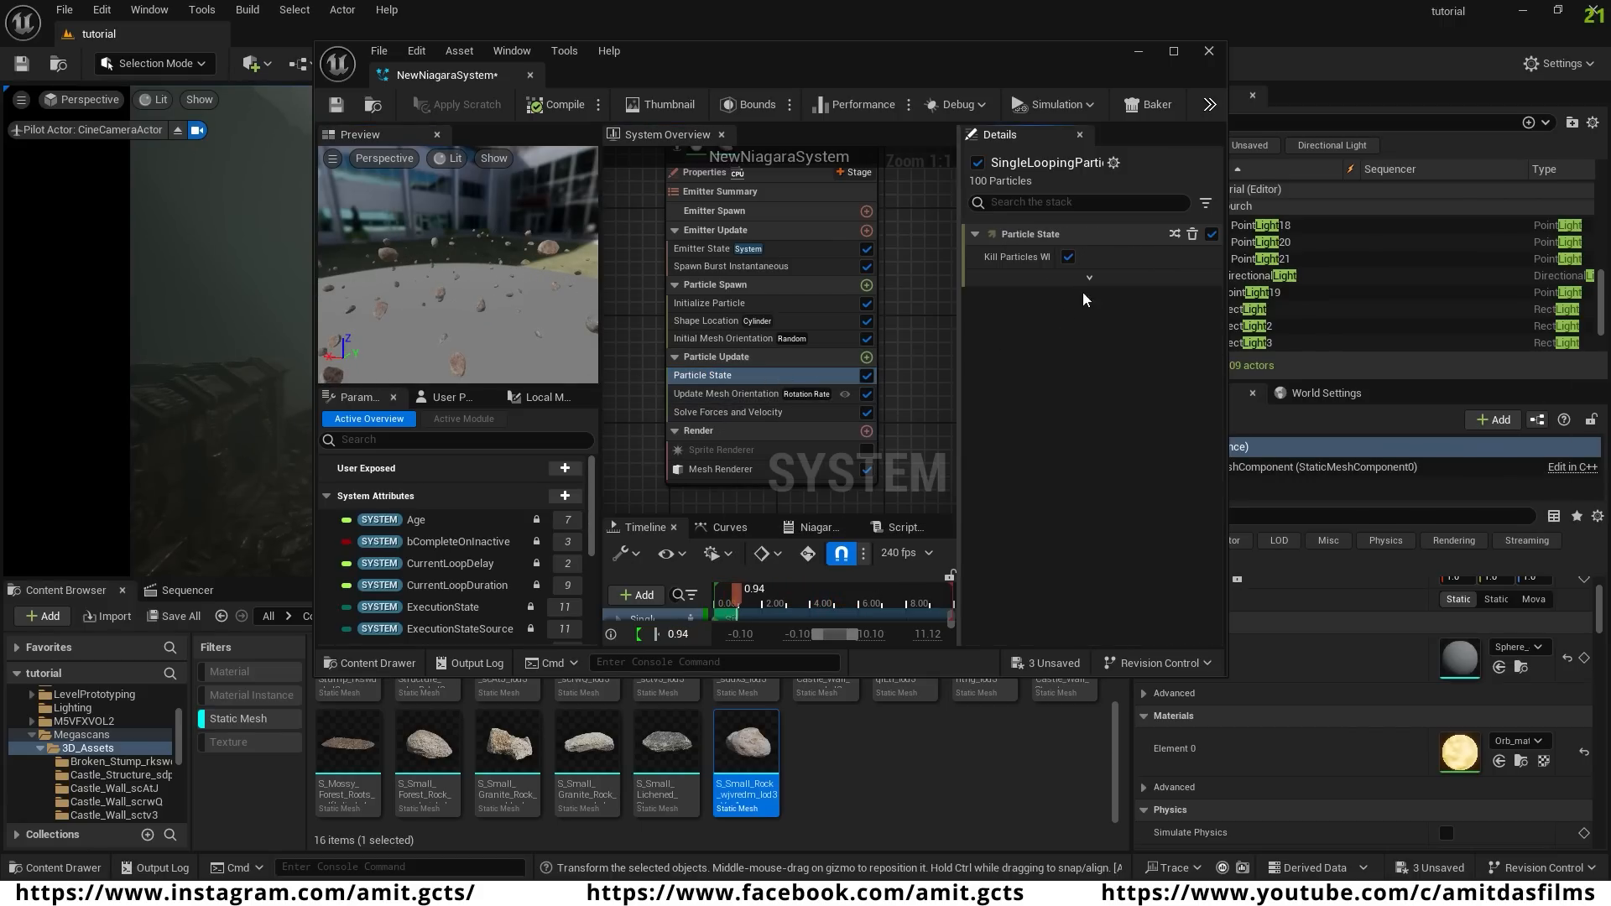
left_click_drag(1052, 261, 1092, 261)
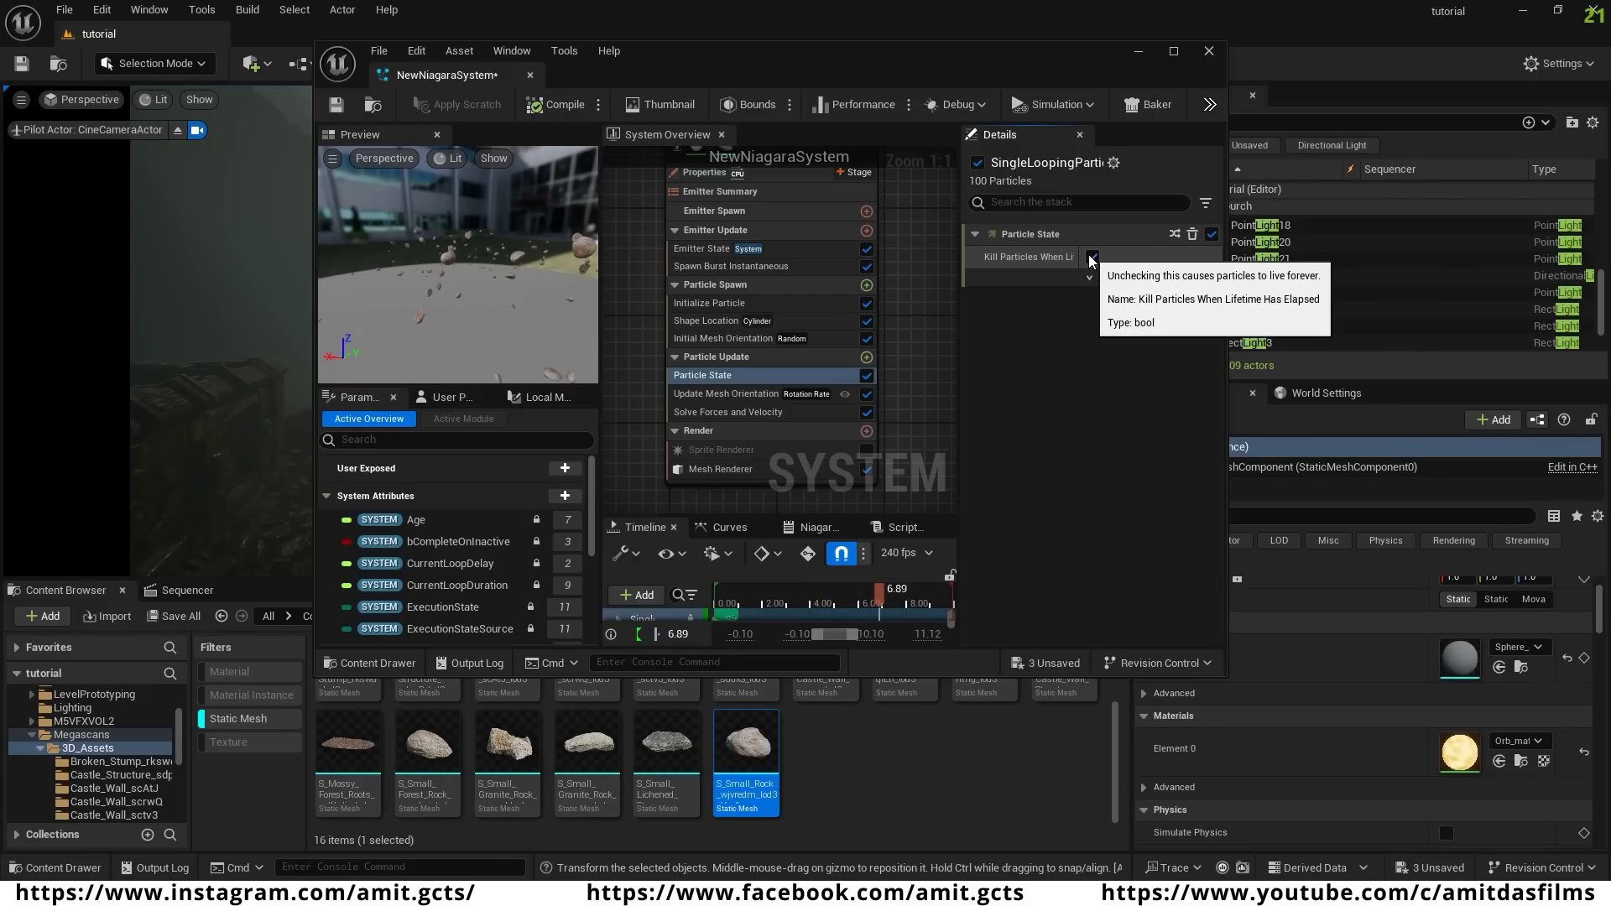
left_click(1091, 257)
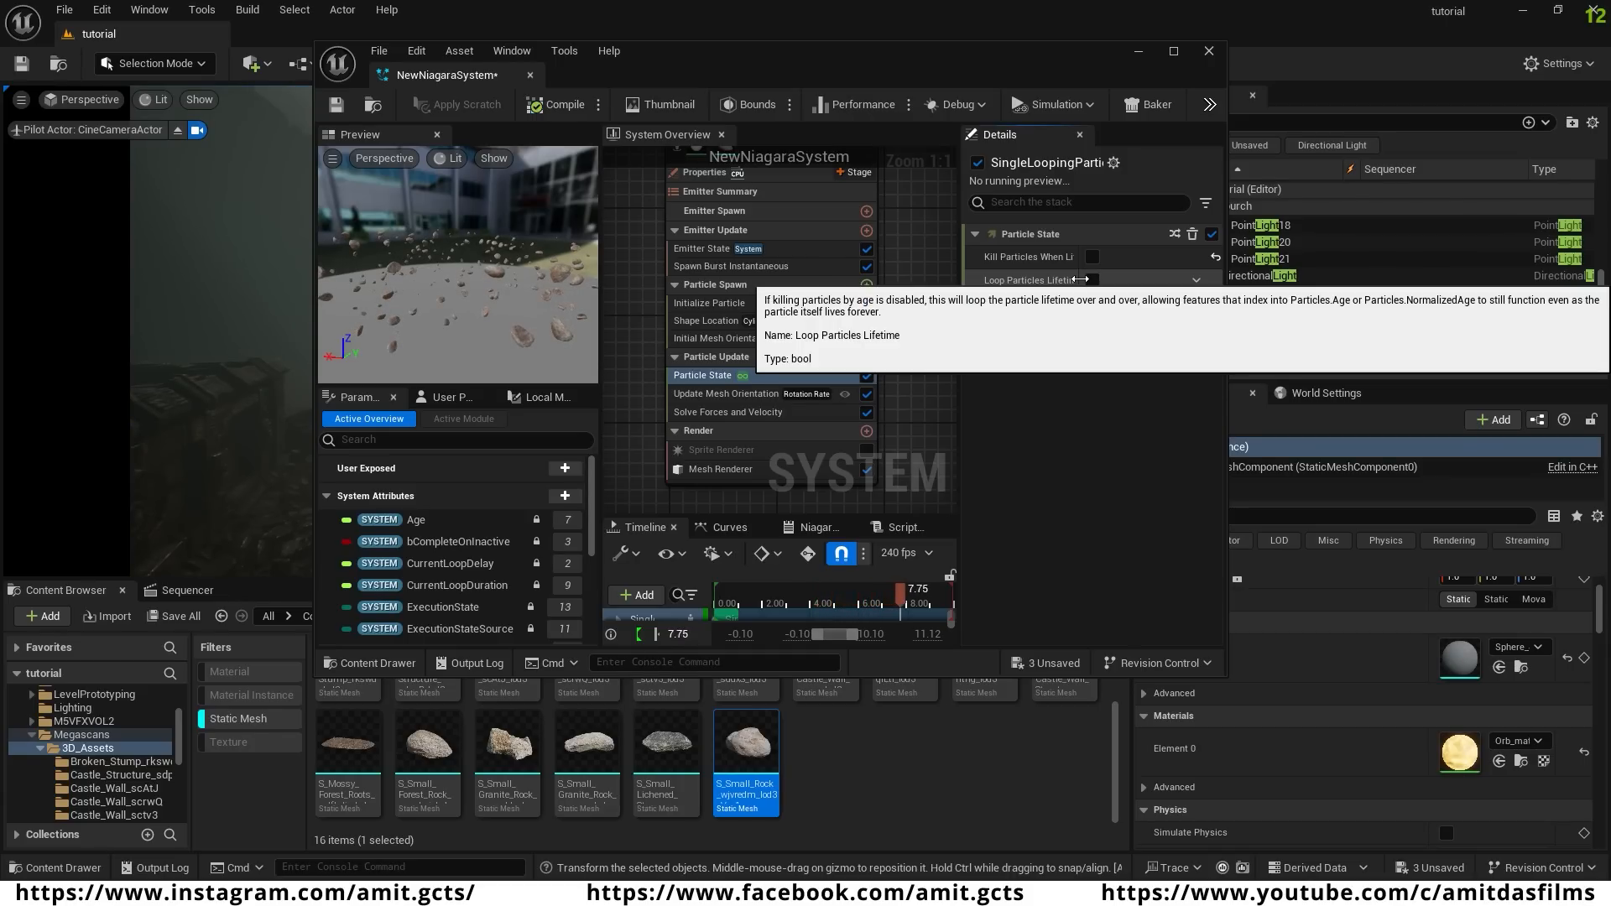
left_click_drag(1122, 278, 1104, 280)
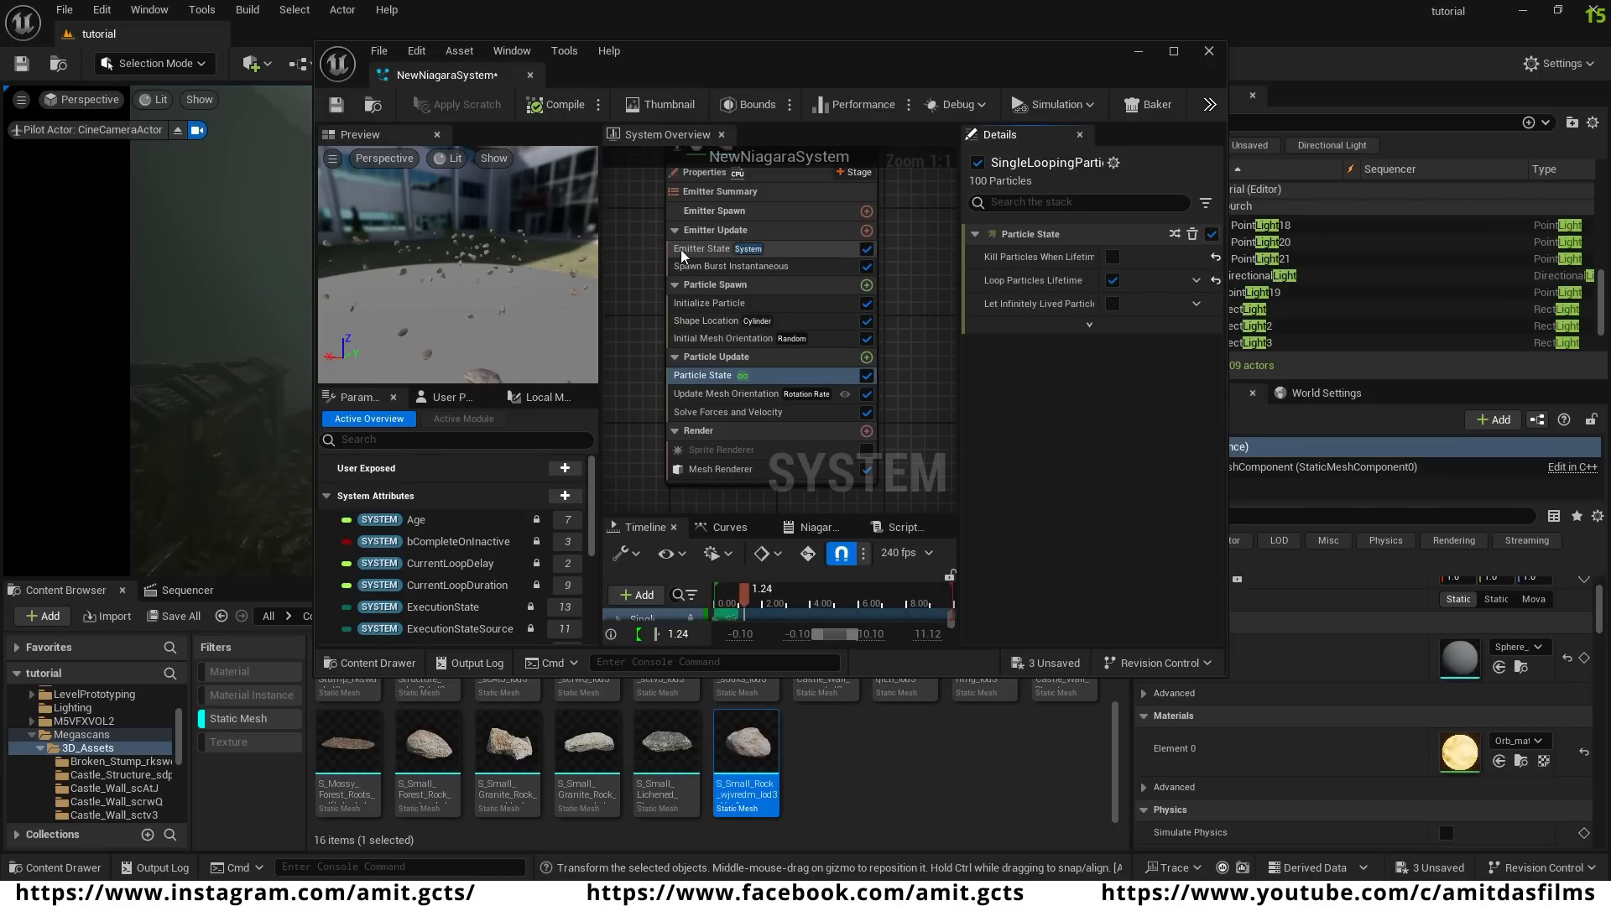
- Set the Emitter State module's Life Cycle Mode to Self
left_click(703, 248)
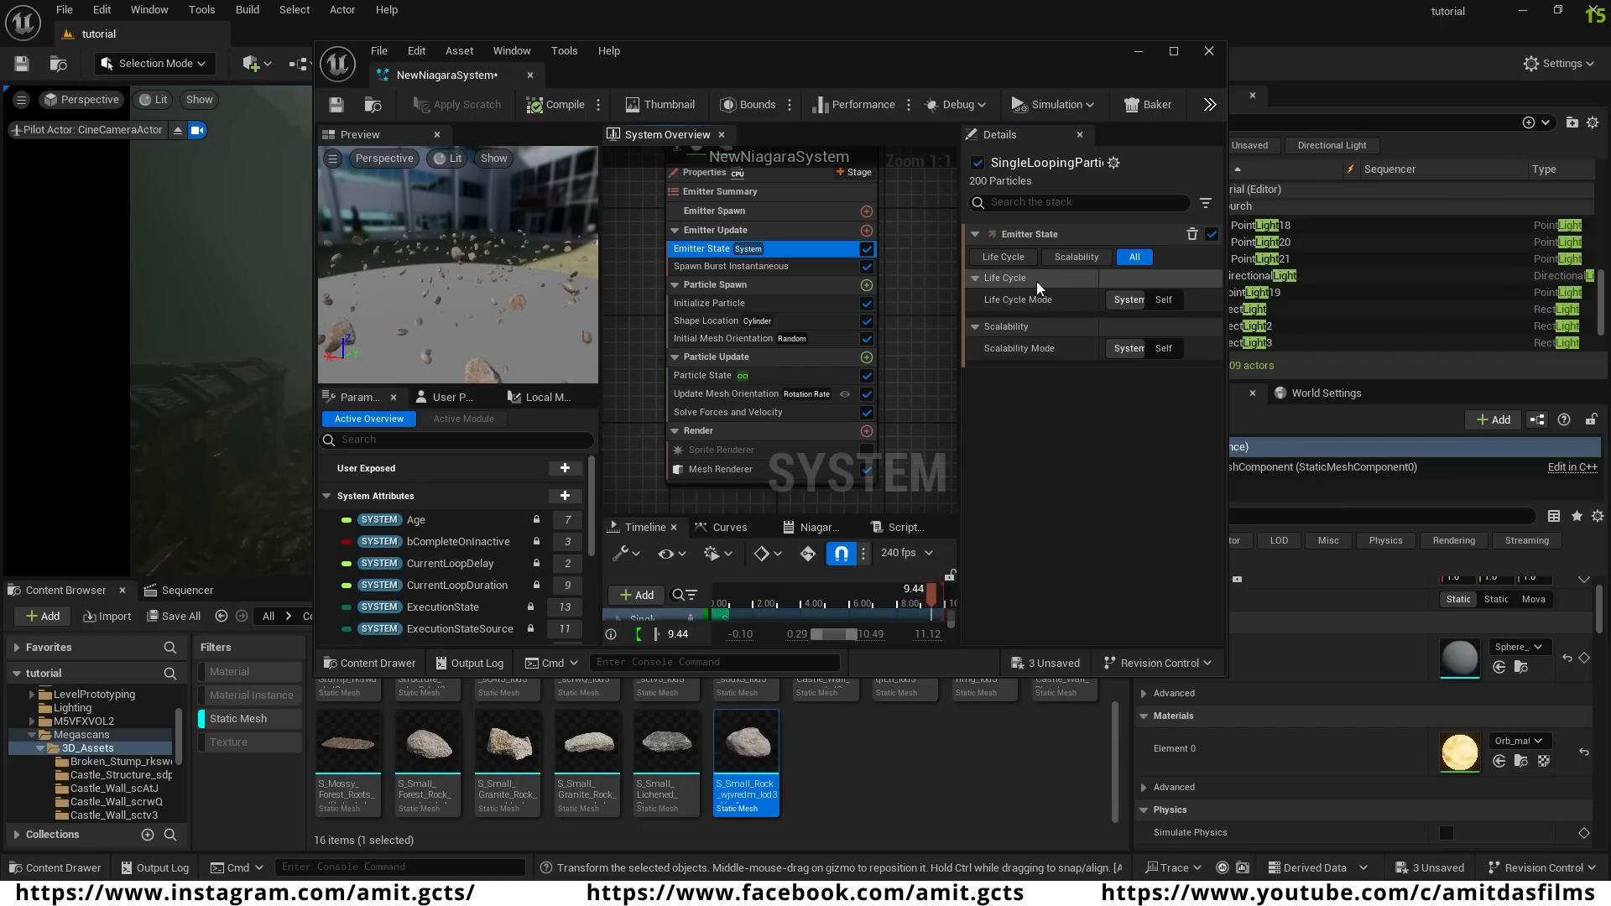
left_click(1175, 301)
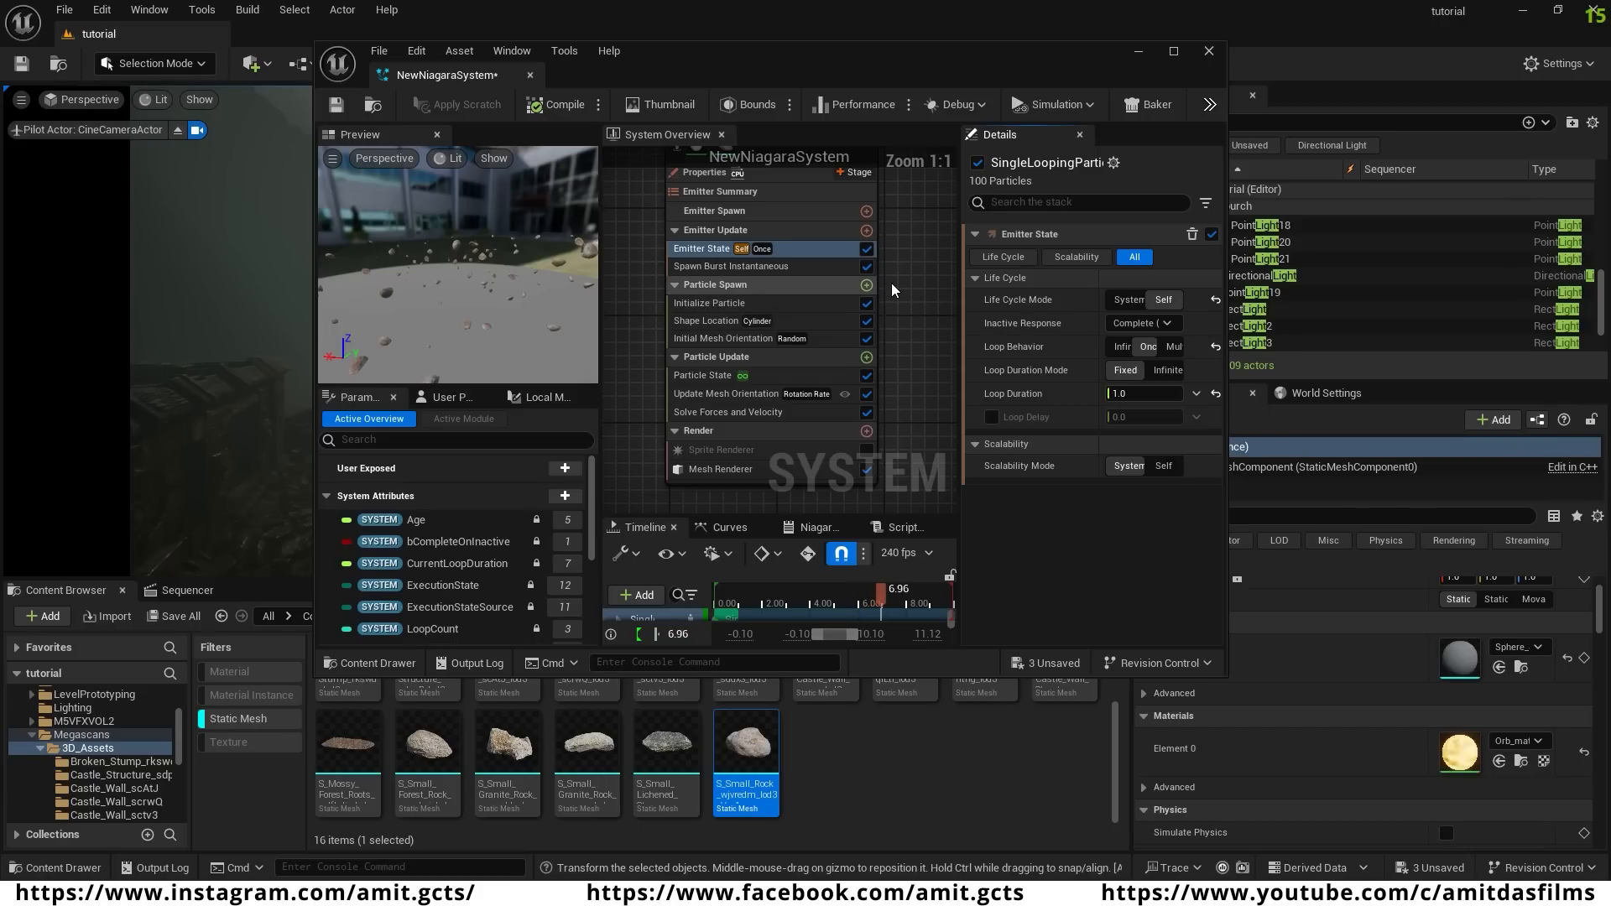
- Enable Local Space in the SingleLoopingParticle emitter's properties and save the Niagara system
right_click_drag(909, 248, 899, 378)
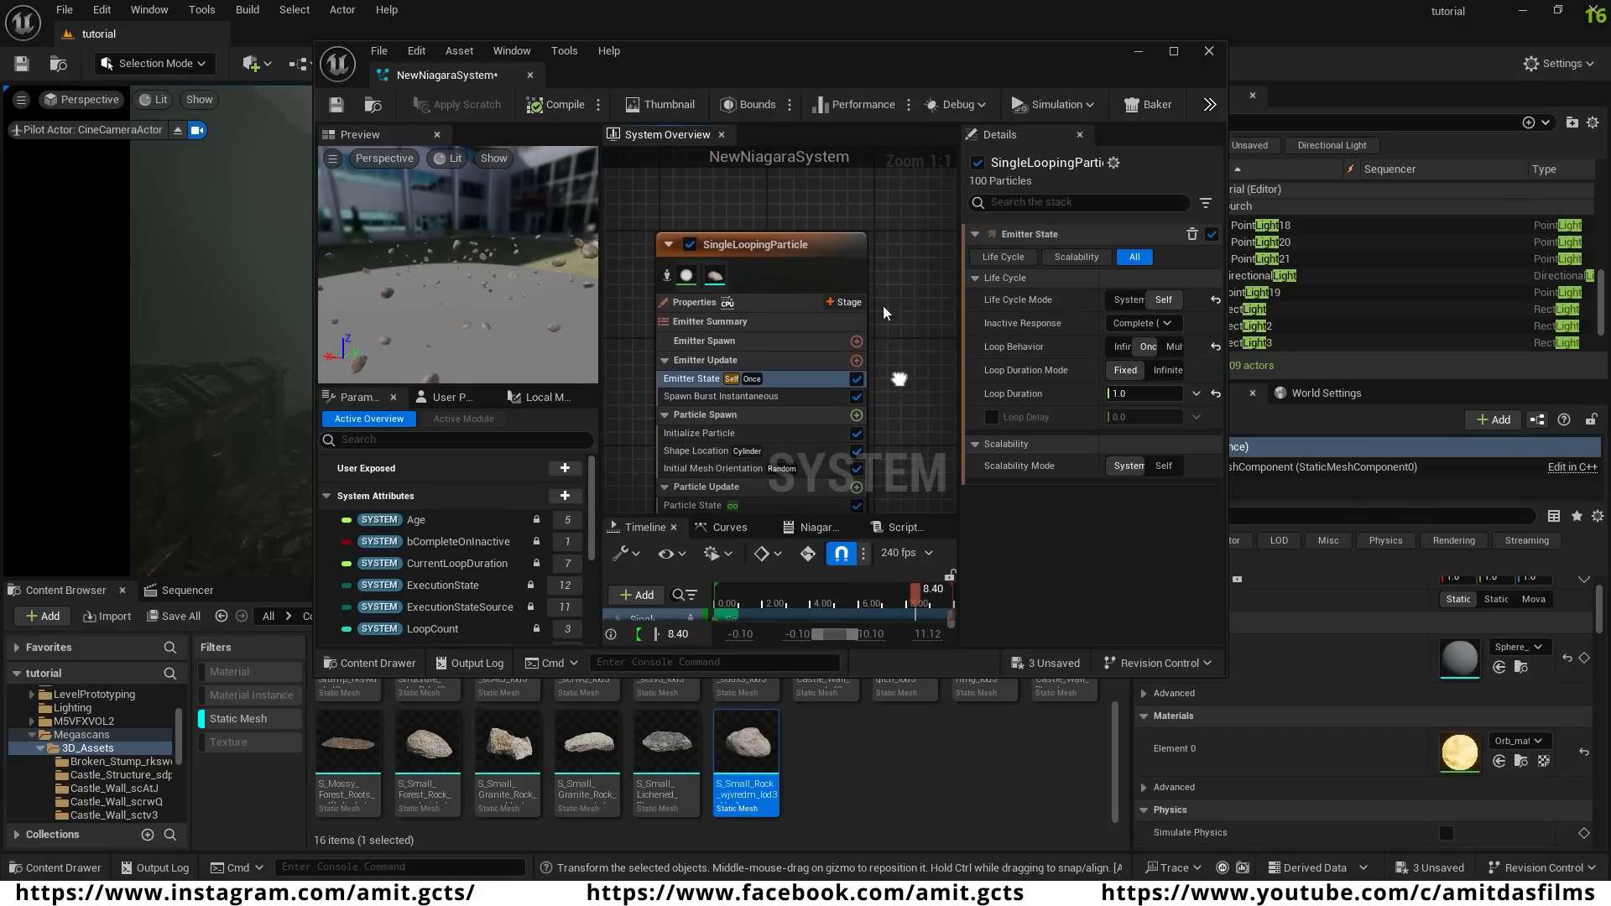
left_click(729, 249)
left_click(751, 250)
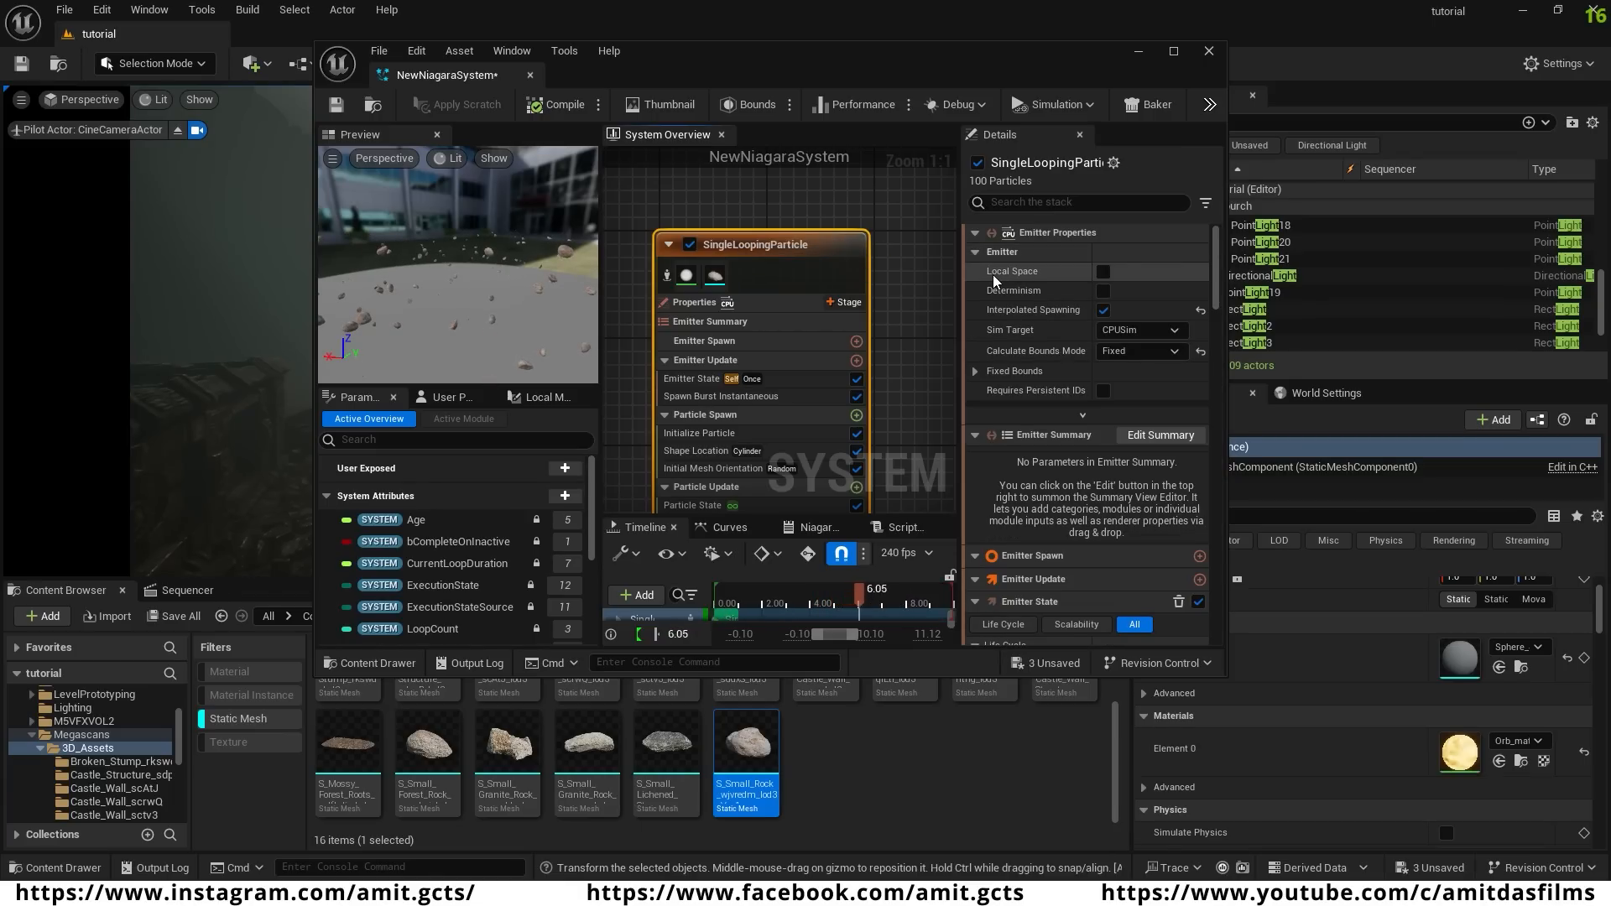
left_click(1103, 273)
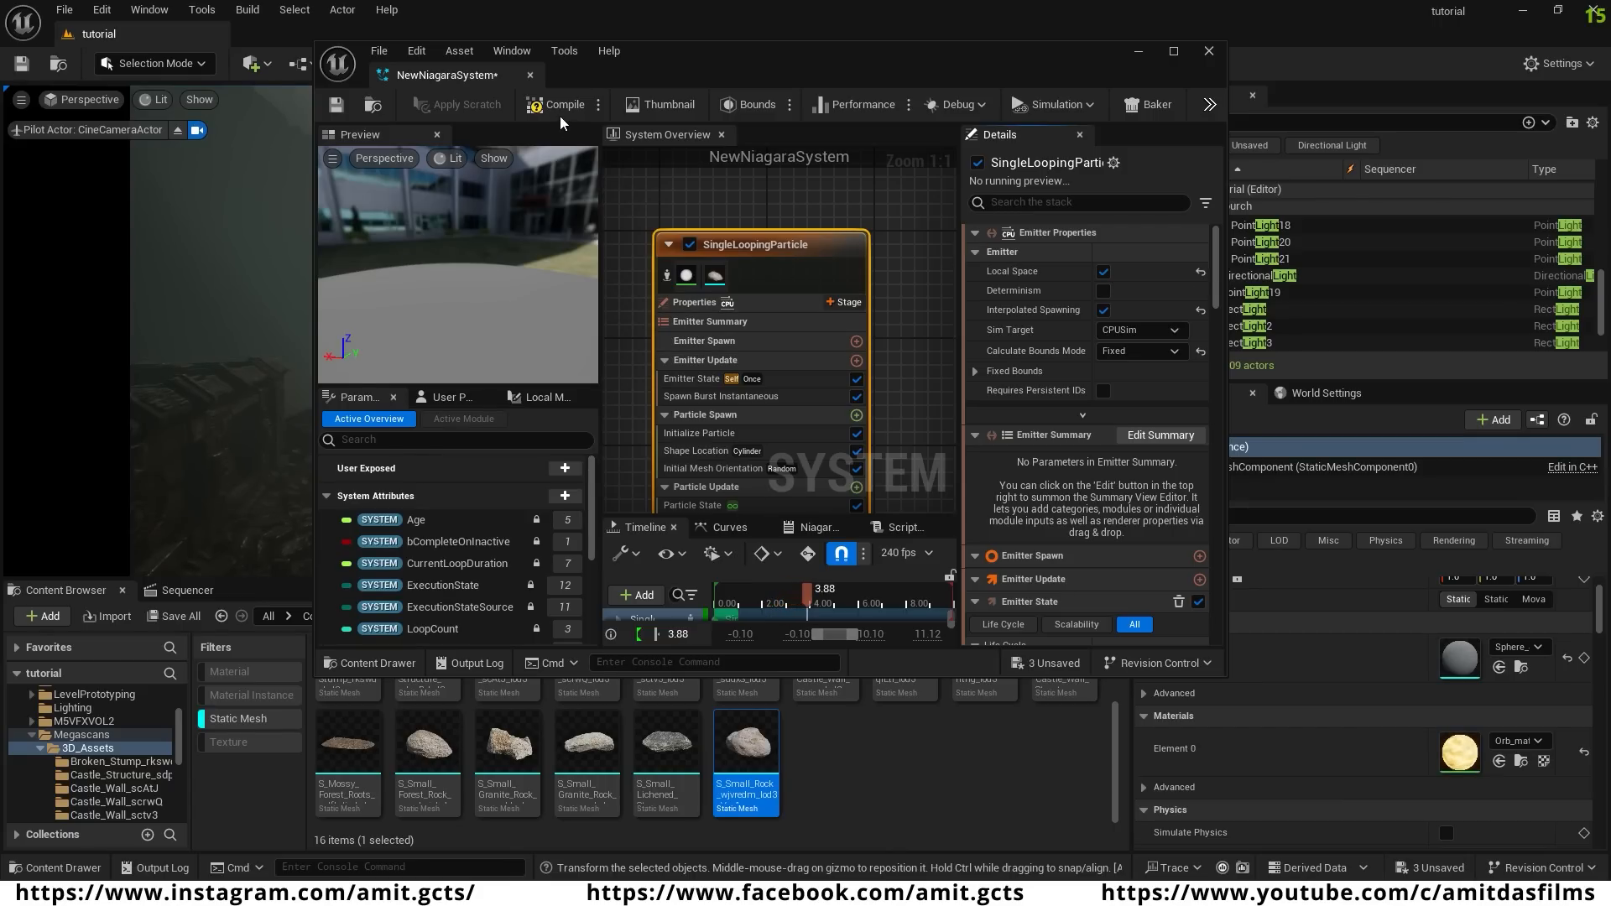
left_click(343, 111)
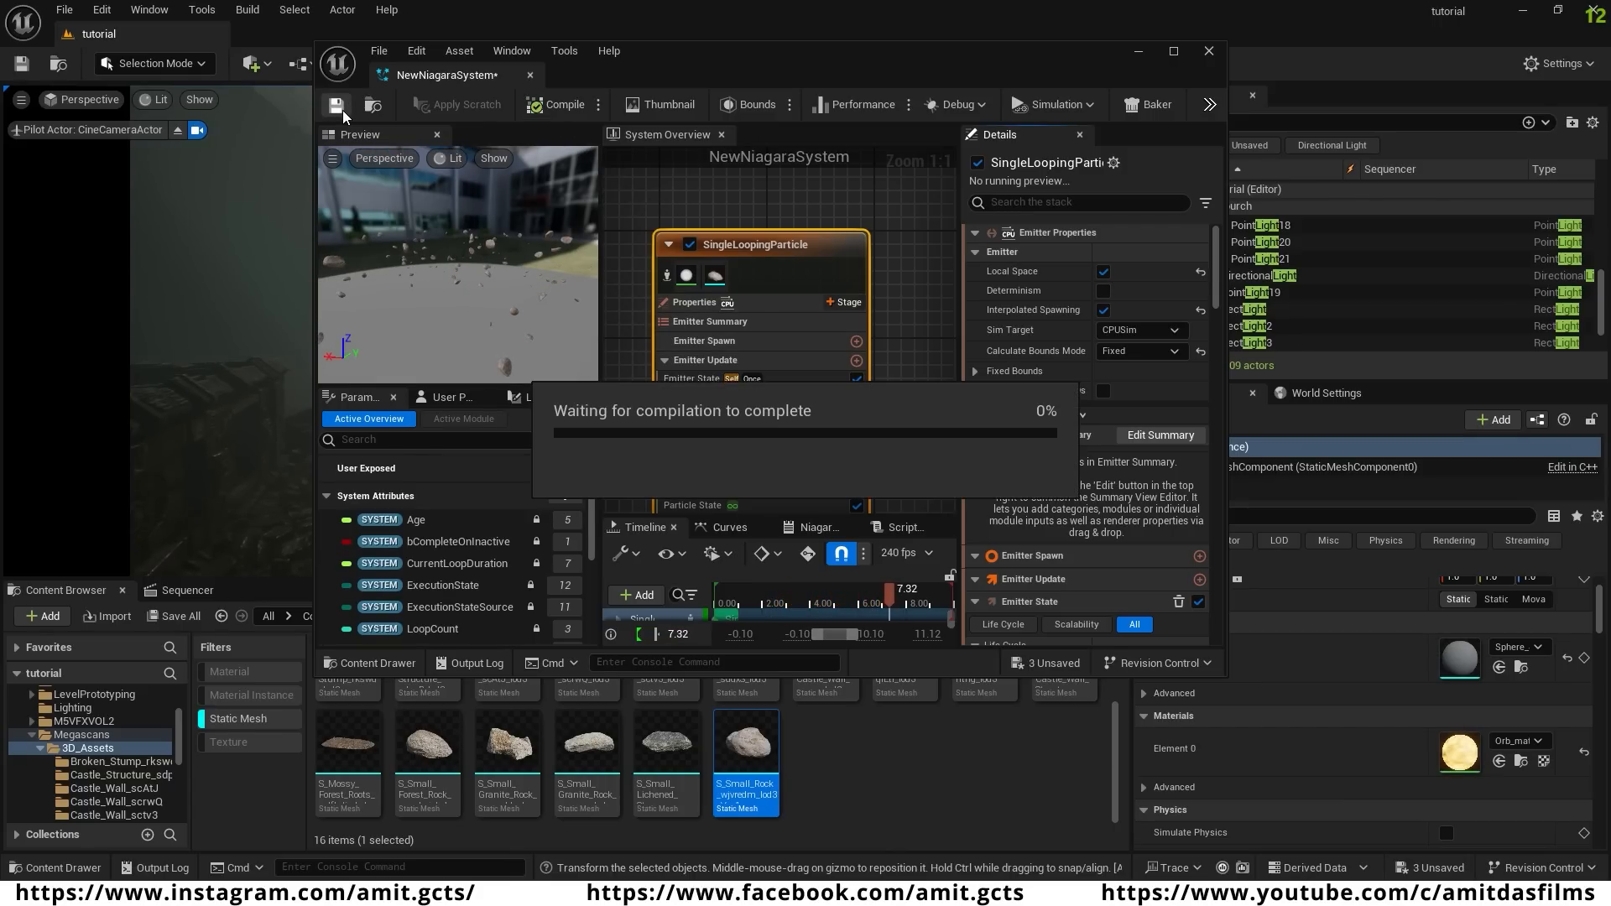
- Clear the Static Mesh filter and place NewNiagaraSystem from the Content folder into the level on the ground beneath the orb
left_click(1135, 52)
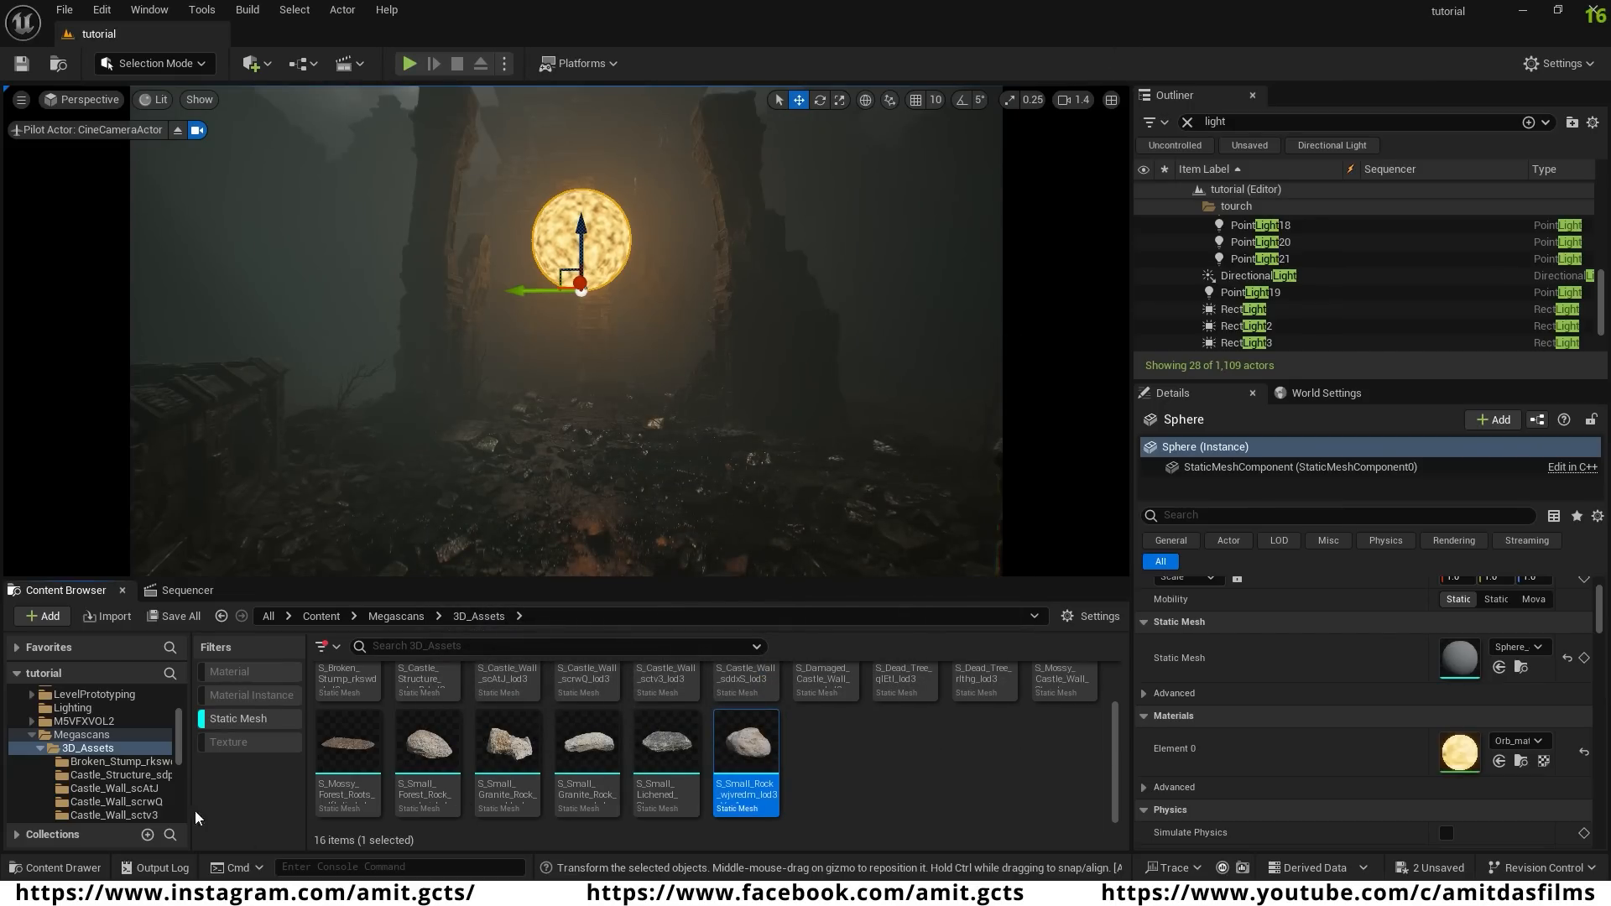
scroll(93, 718, "up", 4)
left_click(224, 723)
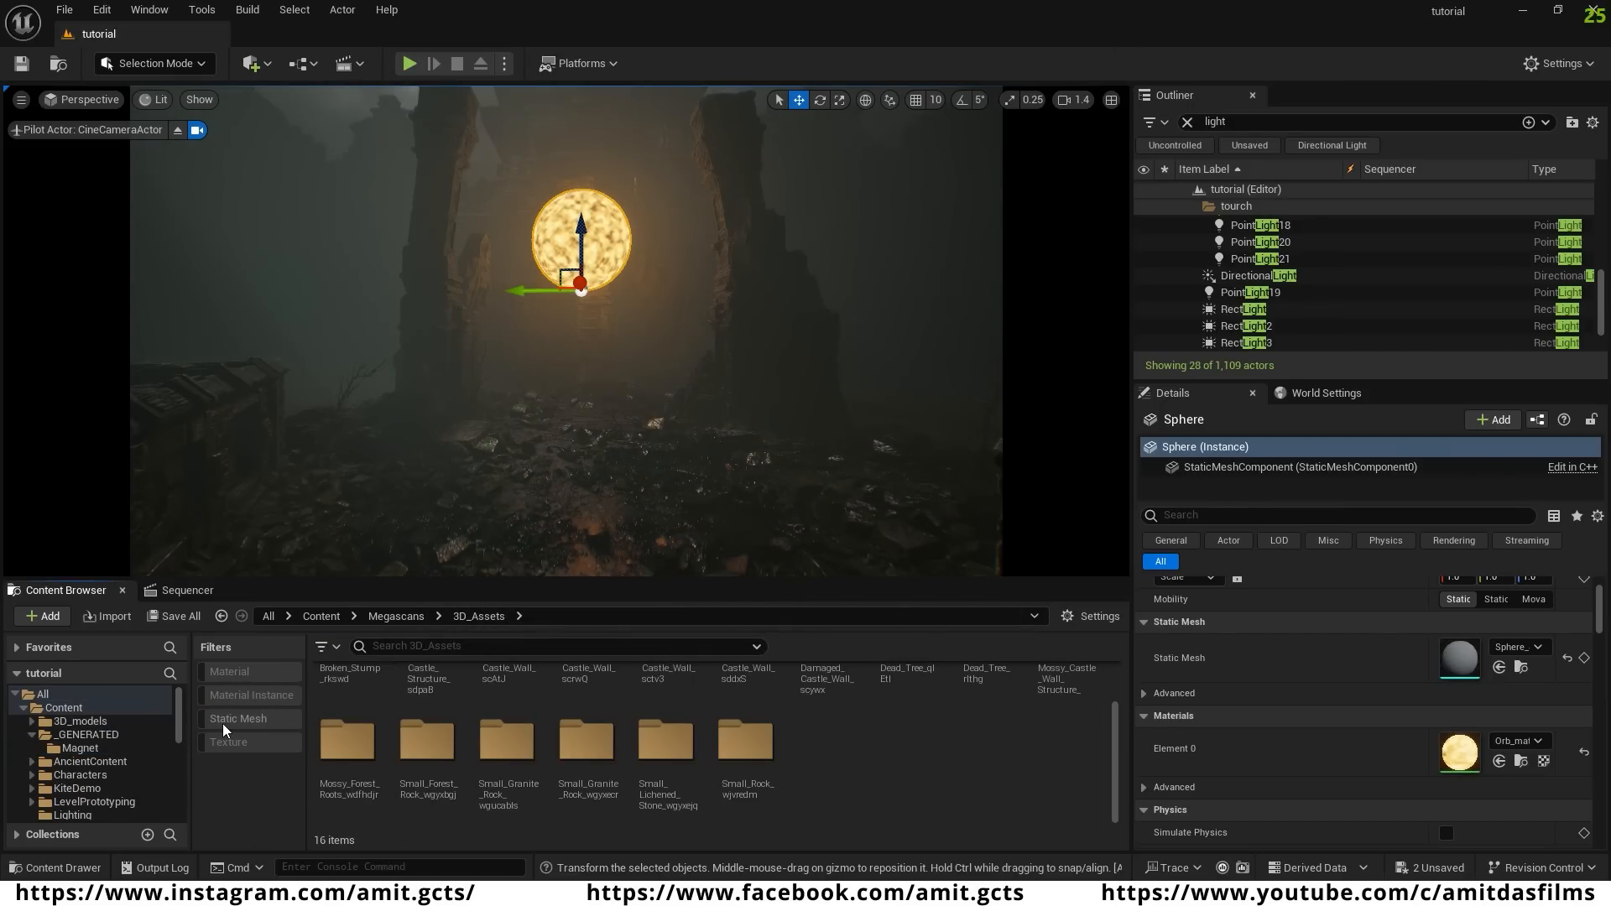
left_click(52, 710)
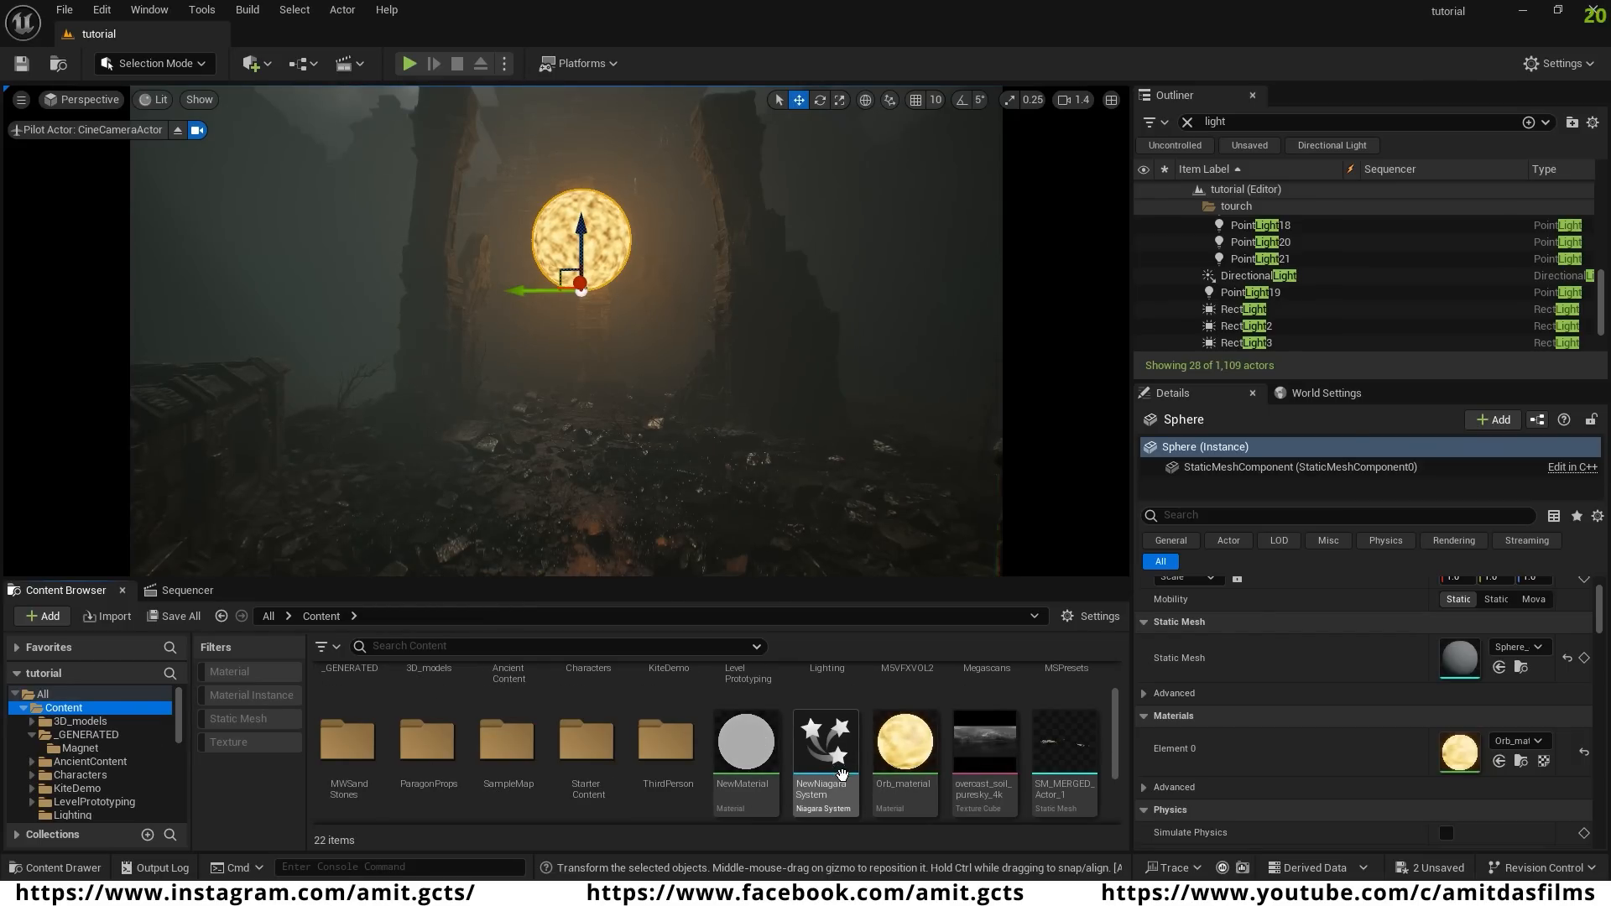
left_click(833, 764)
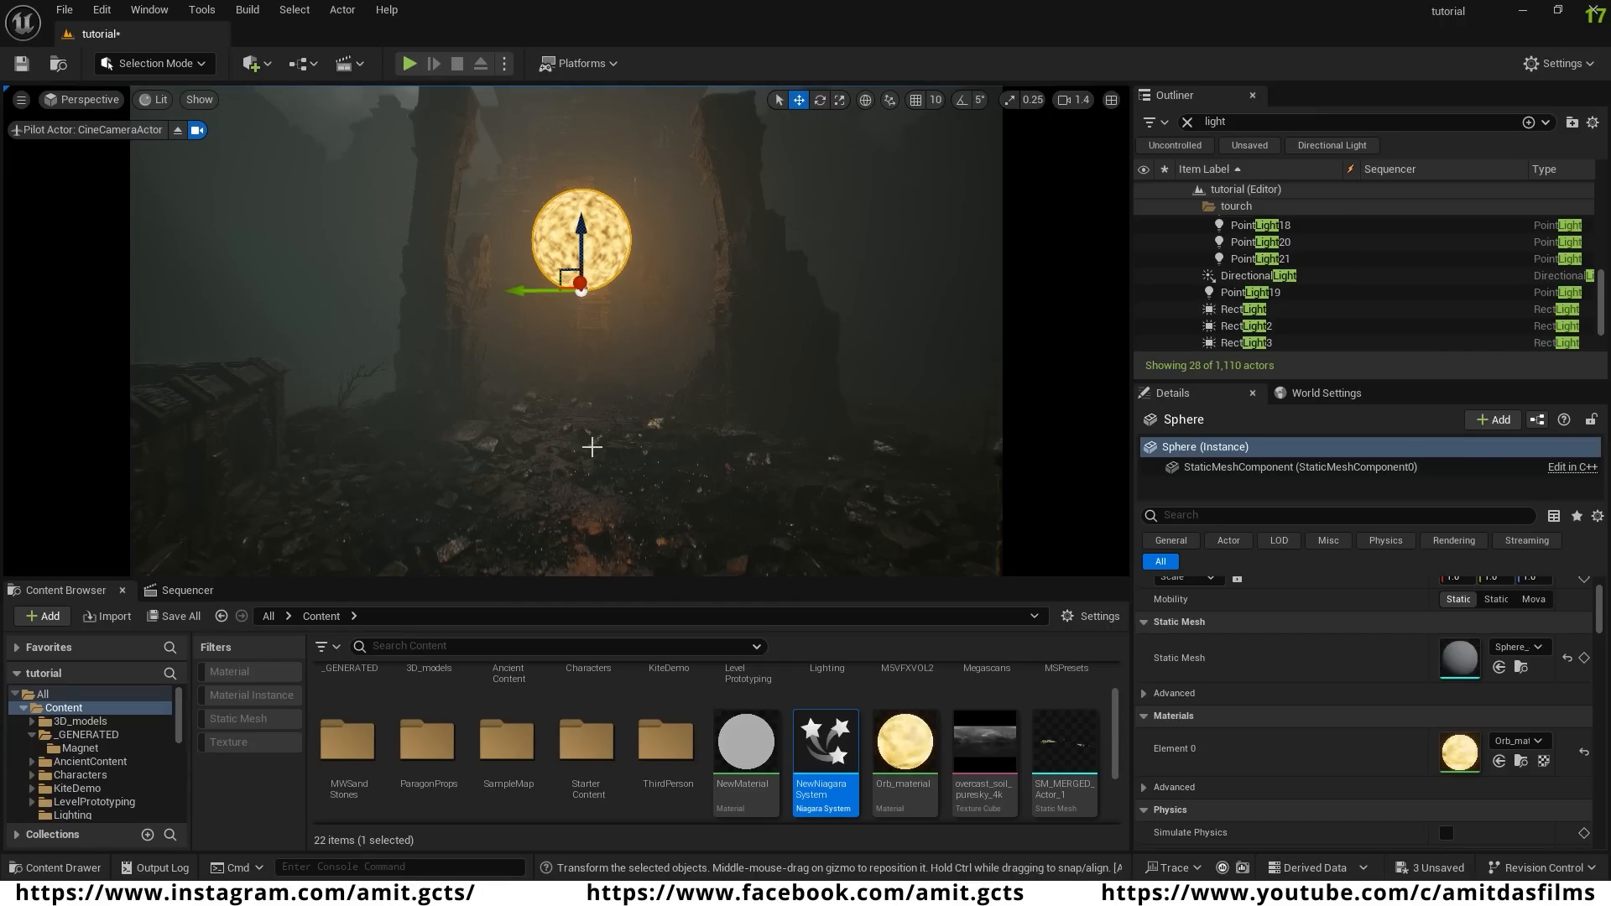
left_click_drag(591, 447, 590, 447)
- Raise the placed Niagara rock system from the ground until the rocks float around the lower part of the glowing orb
key("w")
right_click_drag(645, 456, 644, 456)
right_click_drag(631, 359, 631, 359)
key("s")
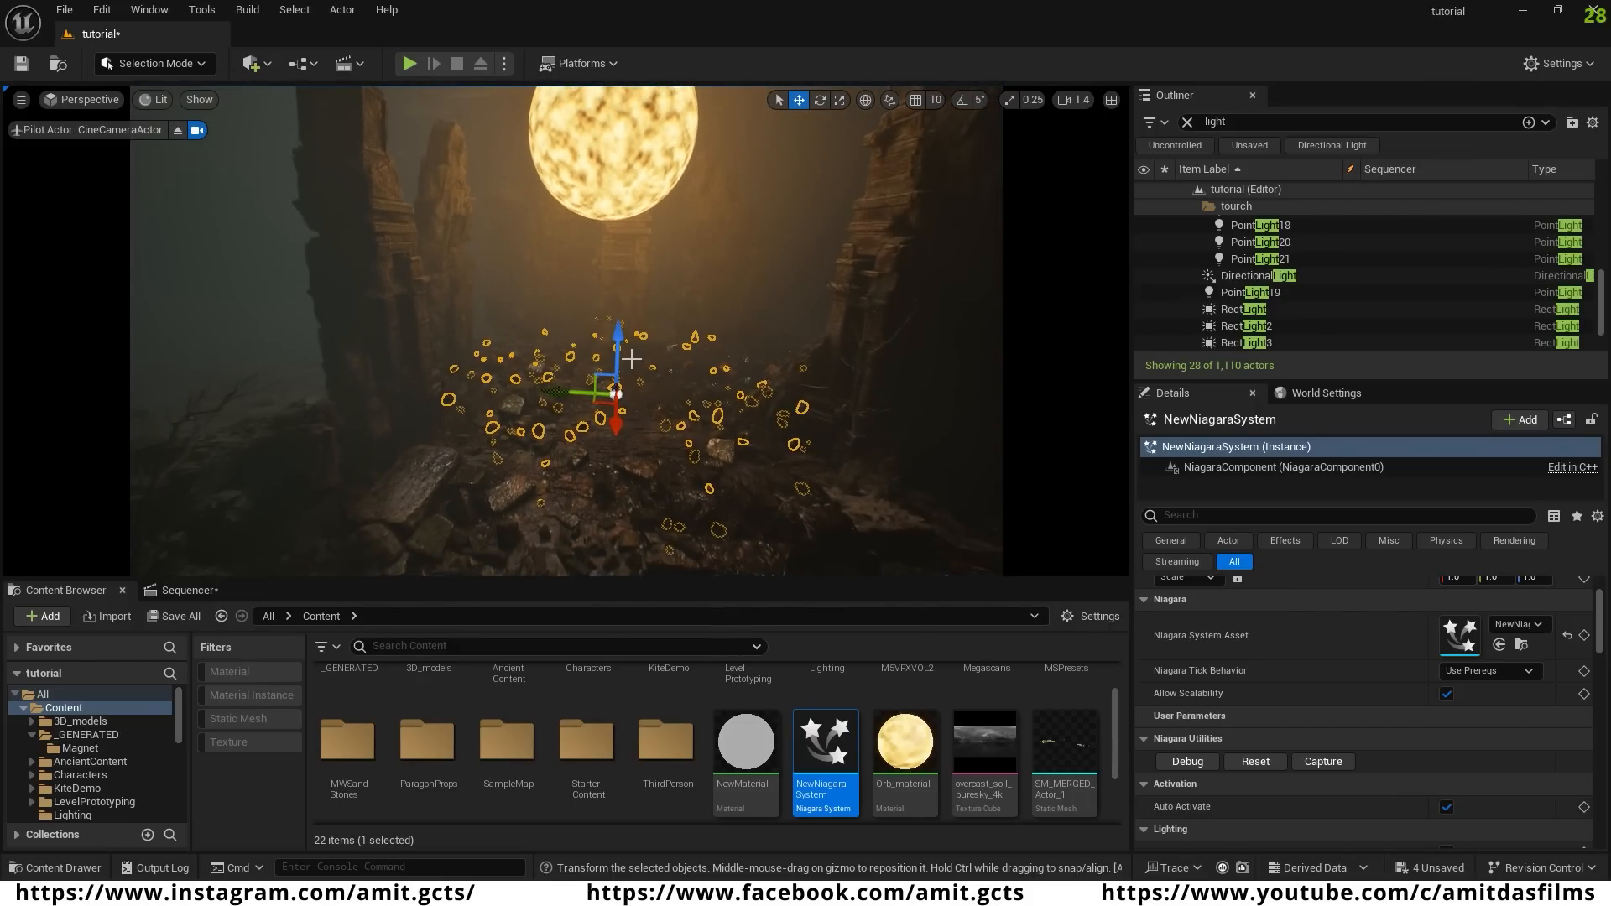
left_click_drag(612, 339, 606, 109)
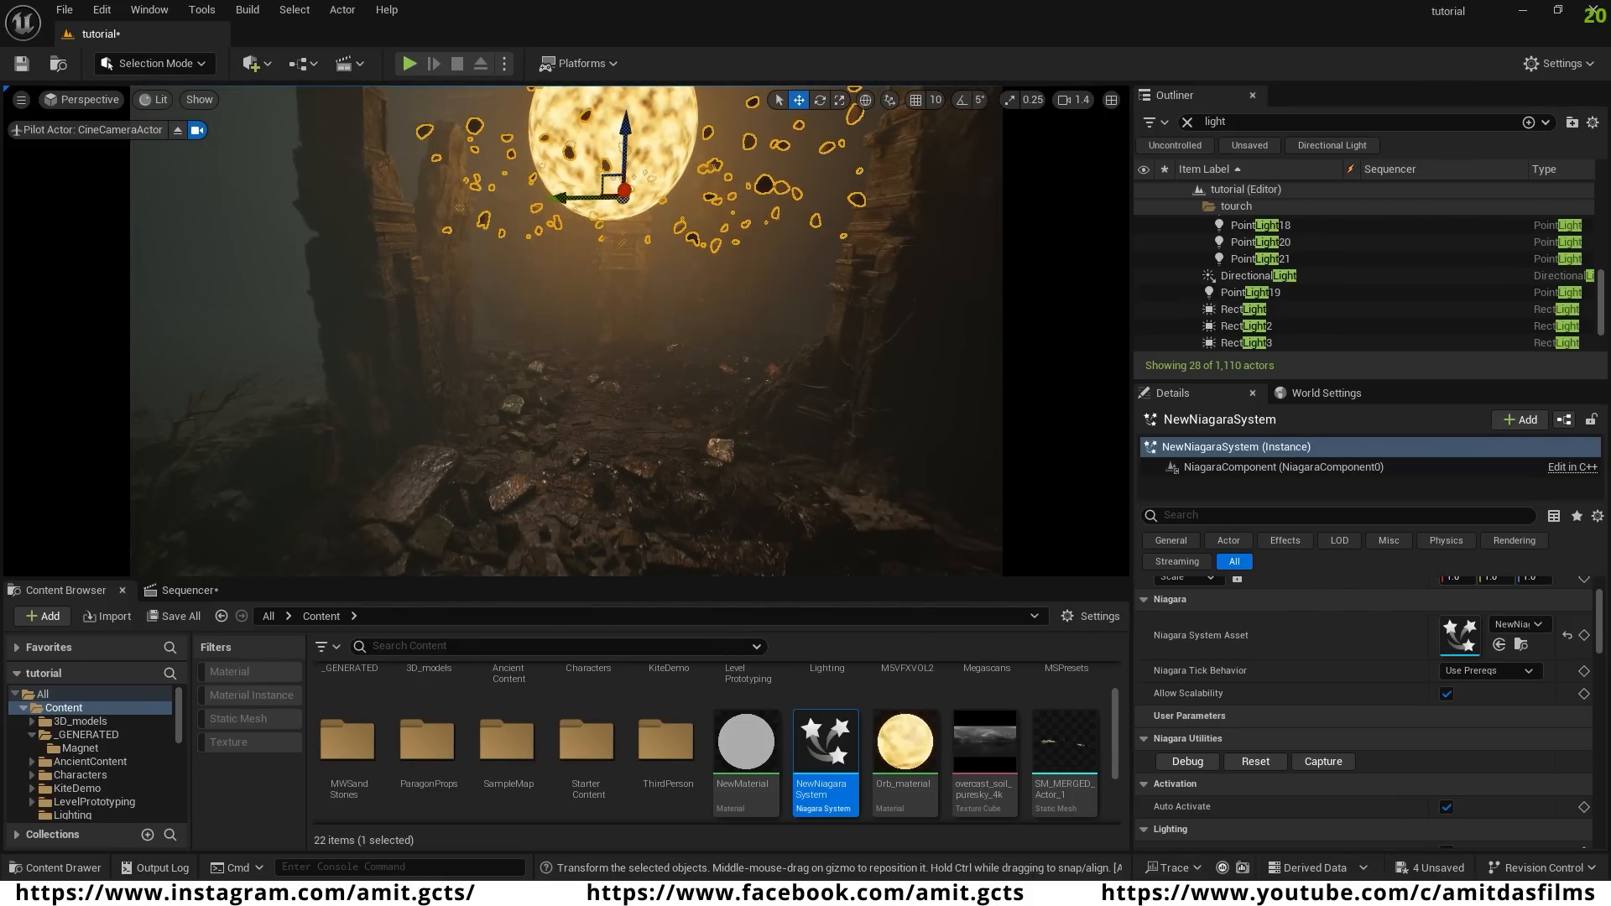
right_click_drag(606, 331, 606, 330)
key("w")
key("w")
key("s")
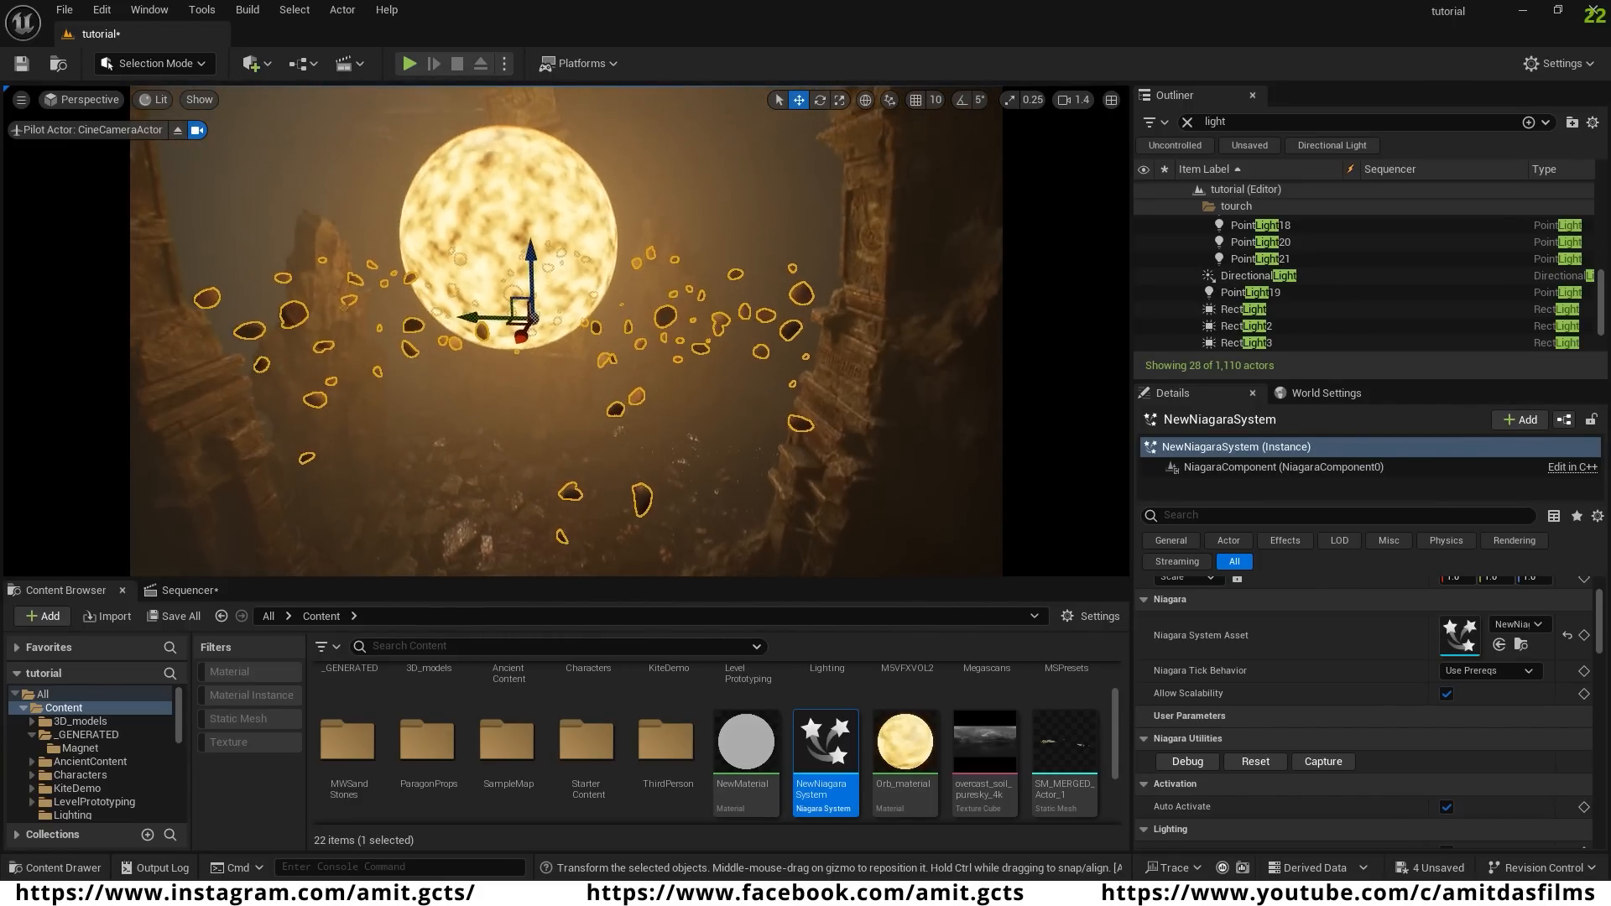
right_click_drag(610, 392, 587, 392)
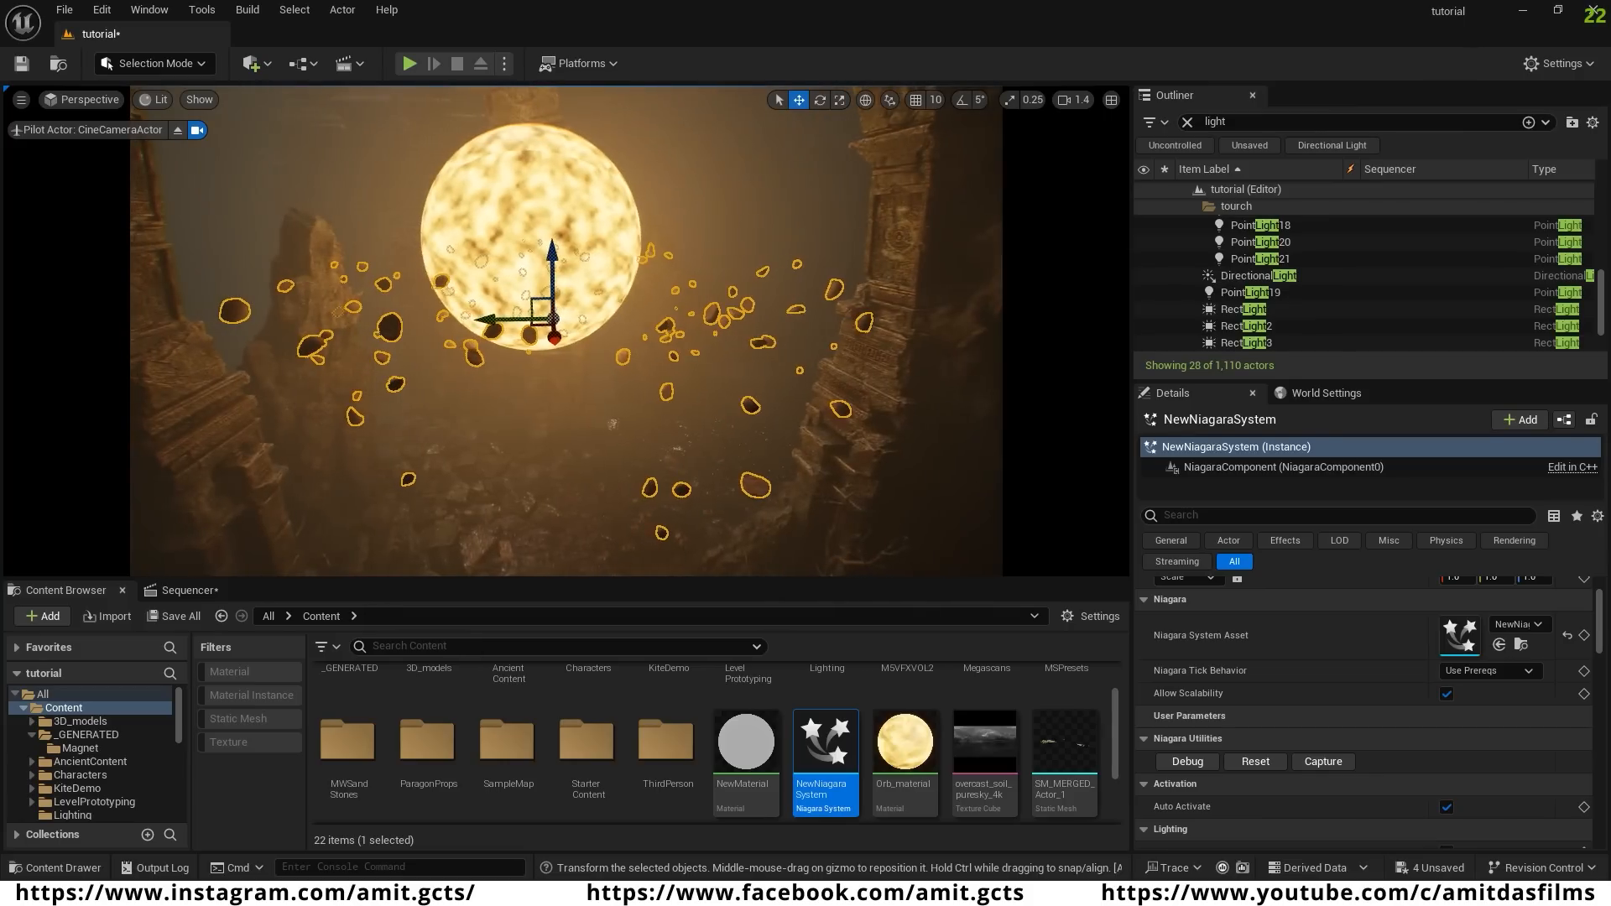
- In NewNiagaraSystem, set the Spawn Burst Instantaneous module's Spawn Count to 400
double_click(821, 742)
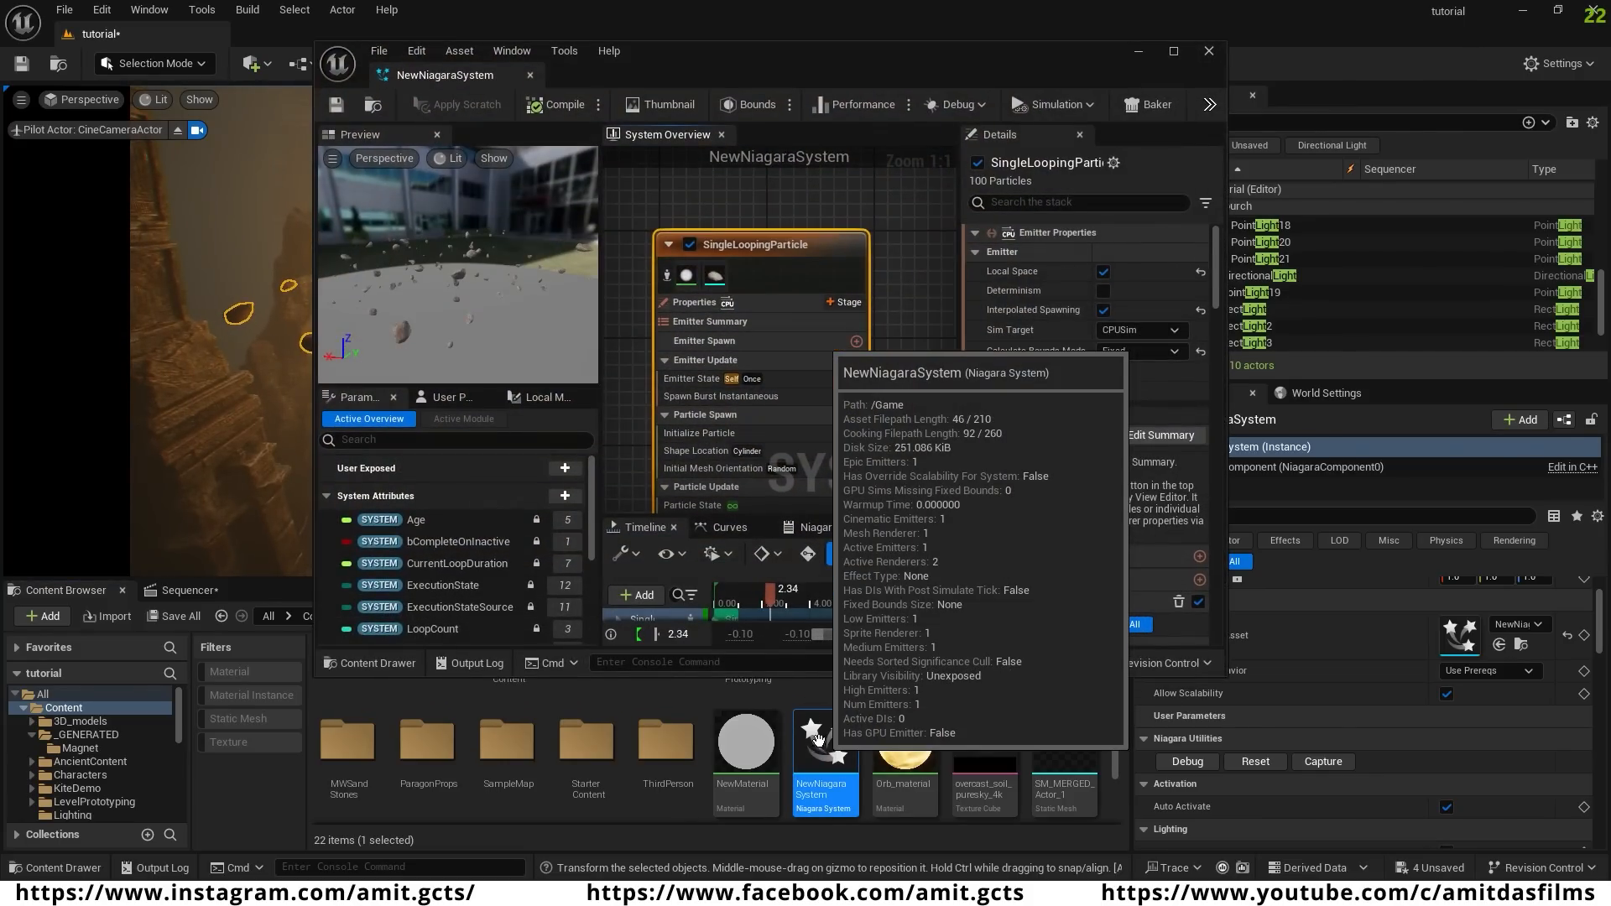
left_click_drag(798, 62, 1224, 40)
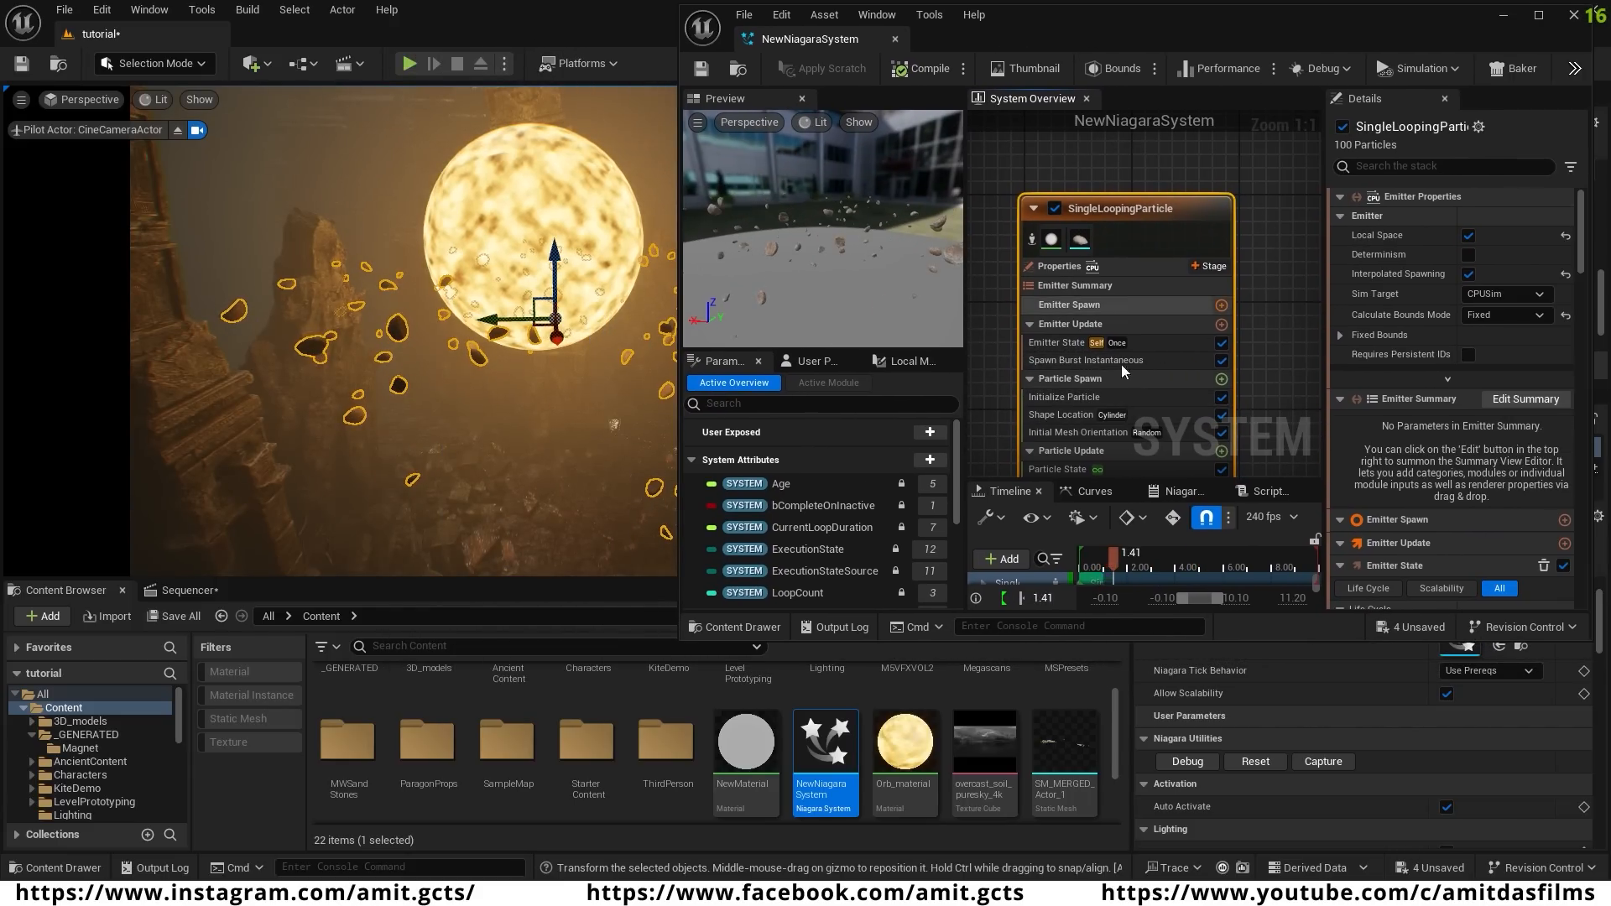
left_click(1071, 346)
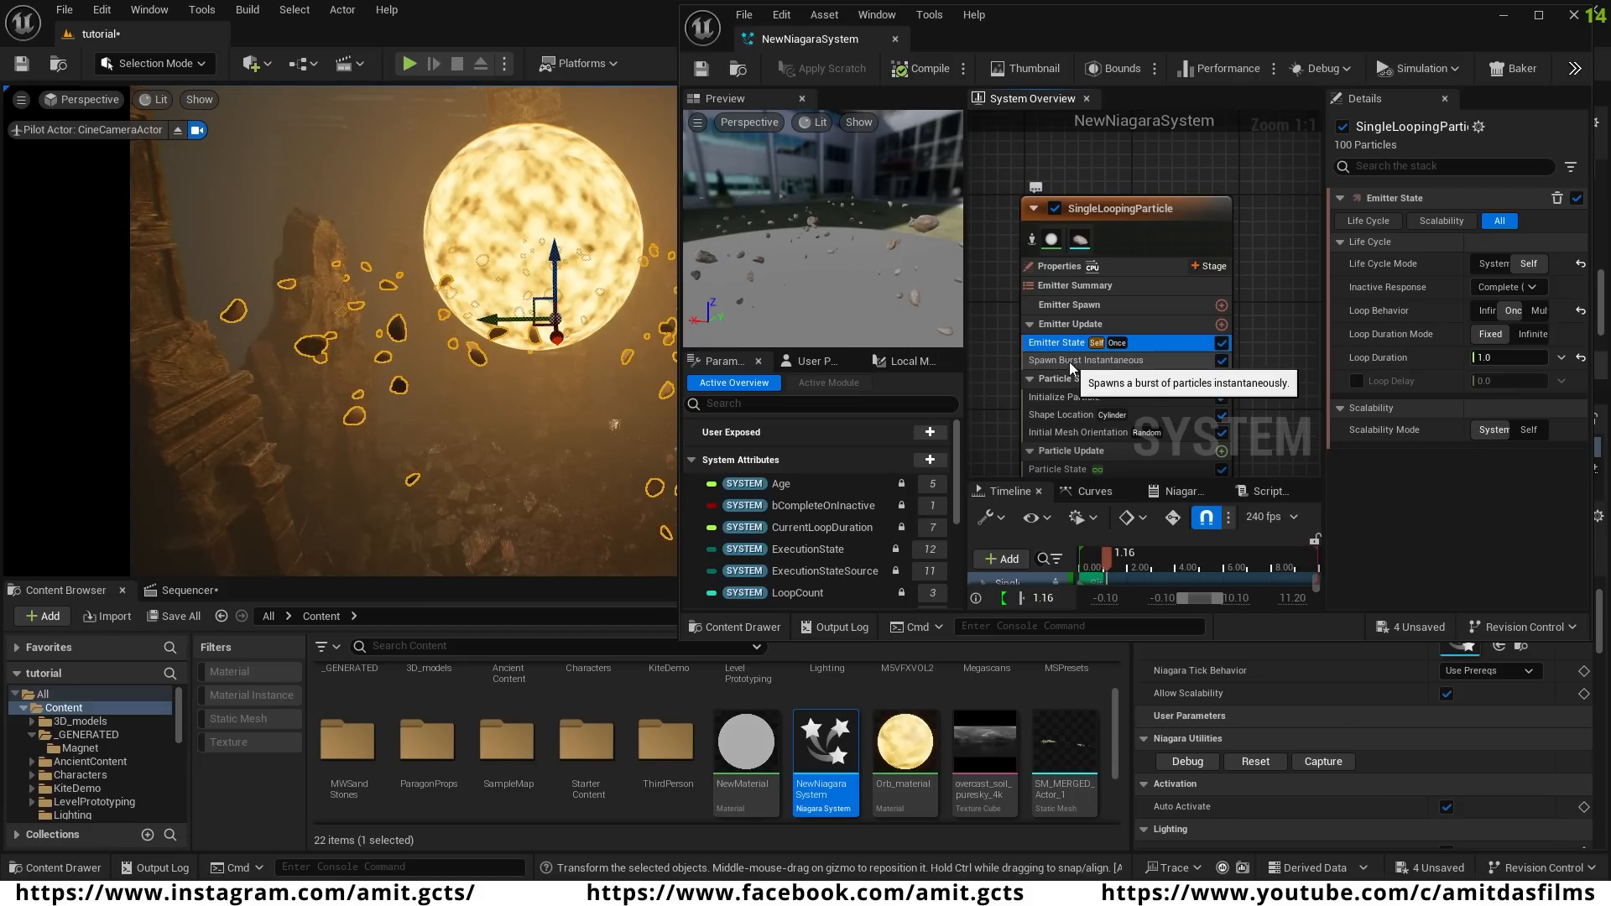
left_click(1070, 362)
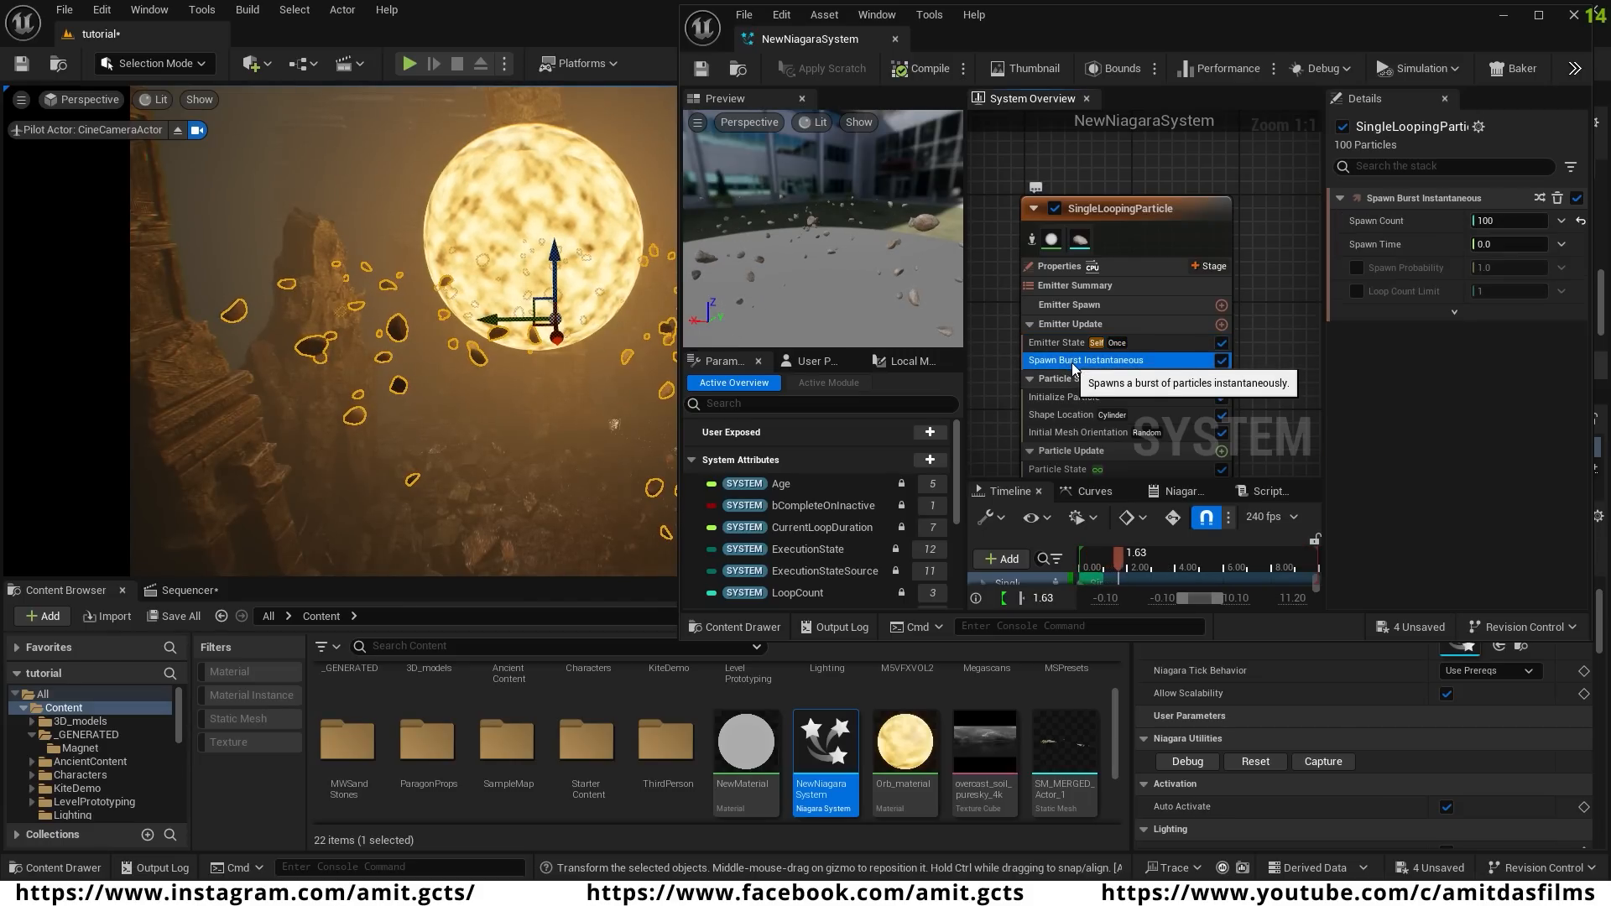
left_click(1483, 221)
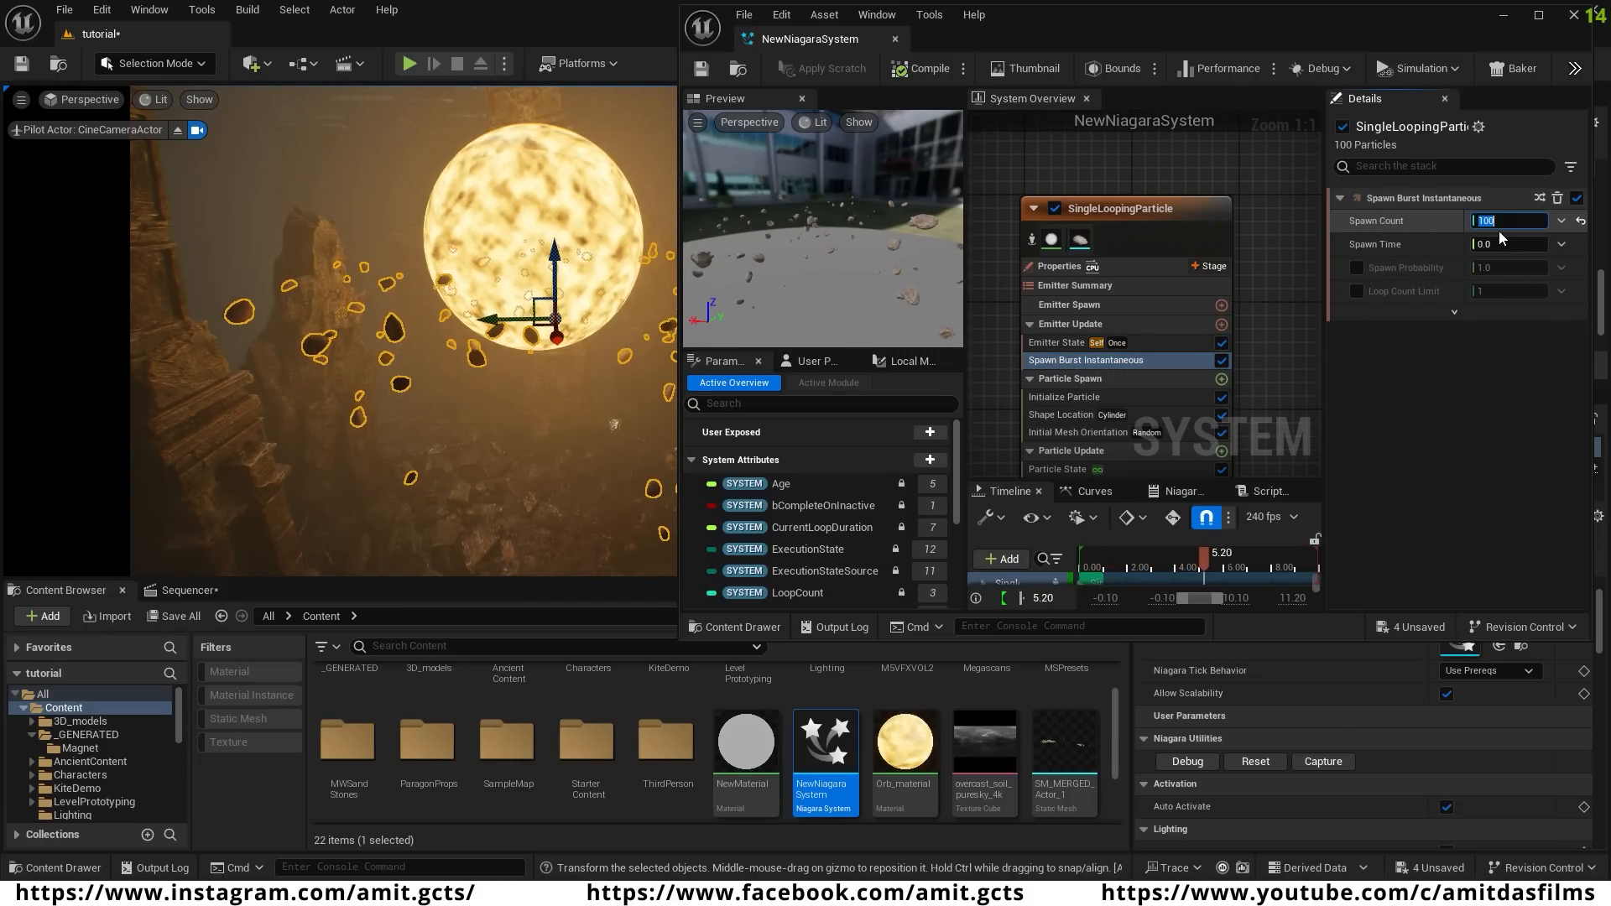
type("400")
key("Return")
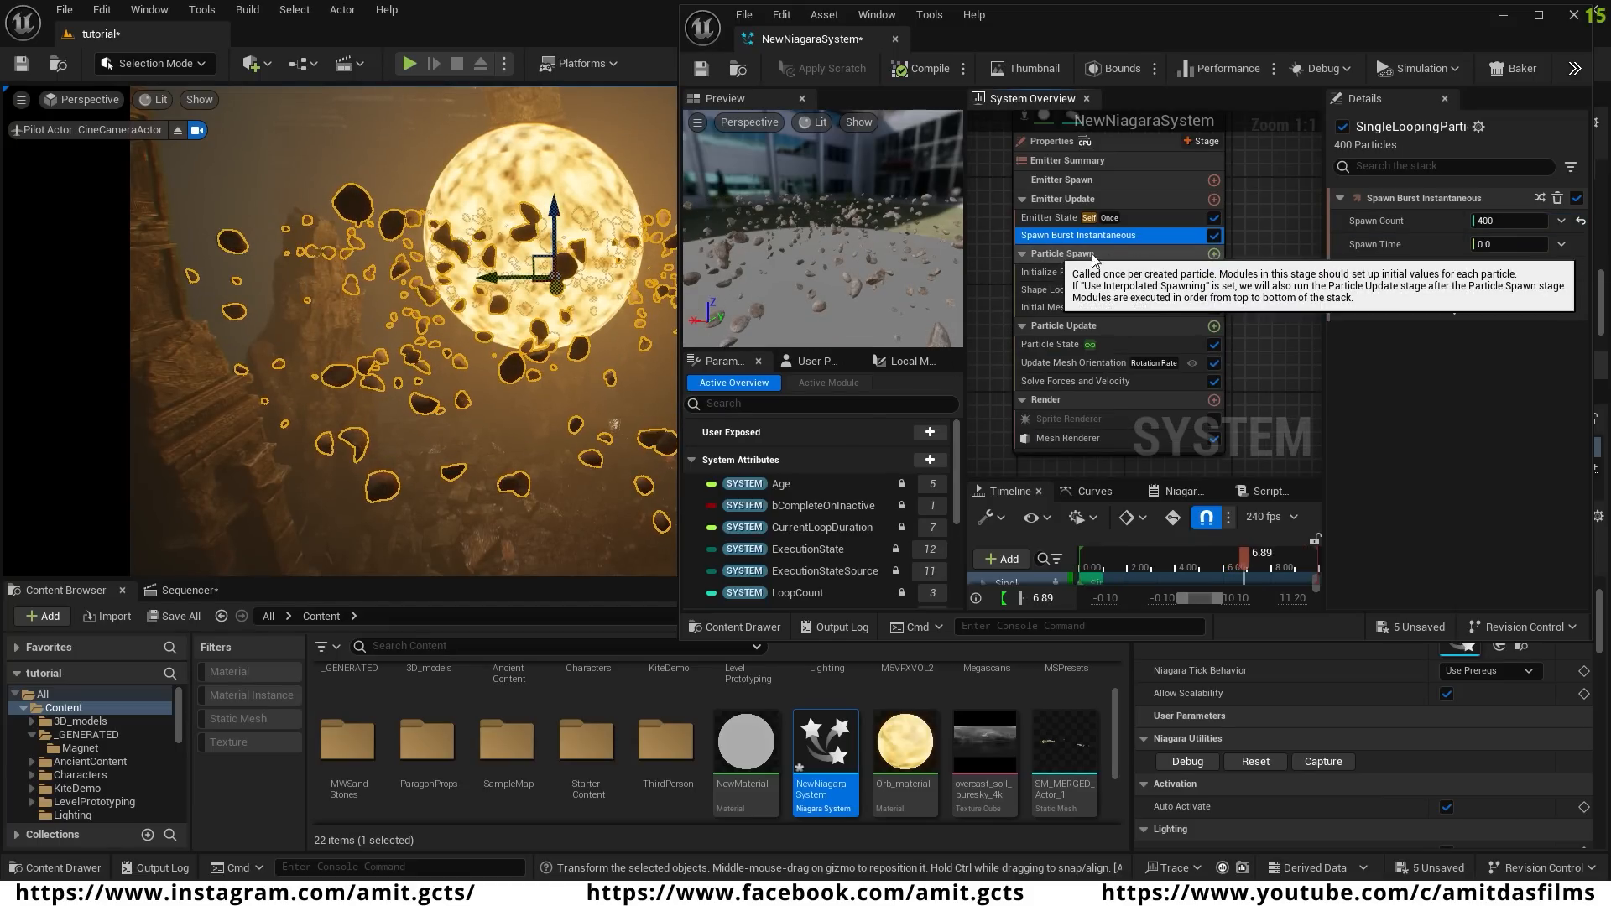
- Set Mesh Uniform Scale Max to 5 in the Initialize Particle module
left_click(1091, 254)
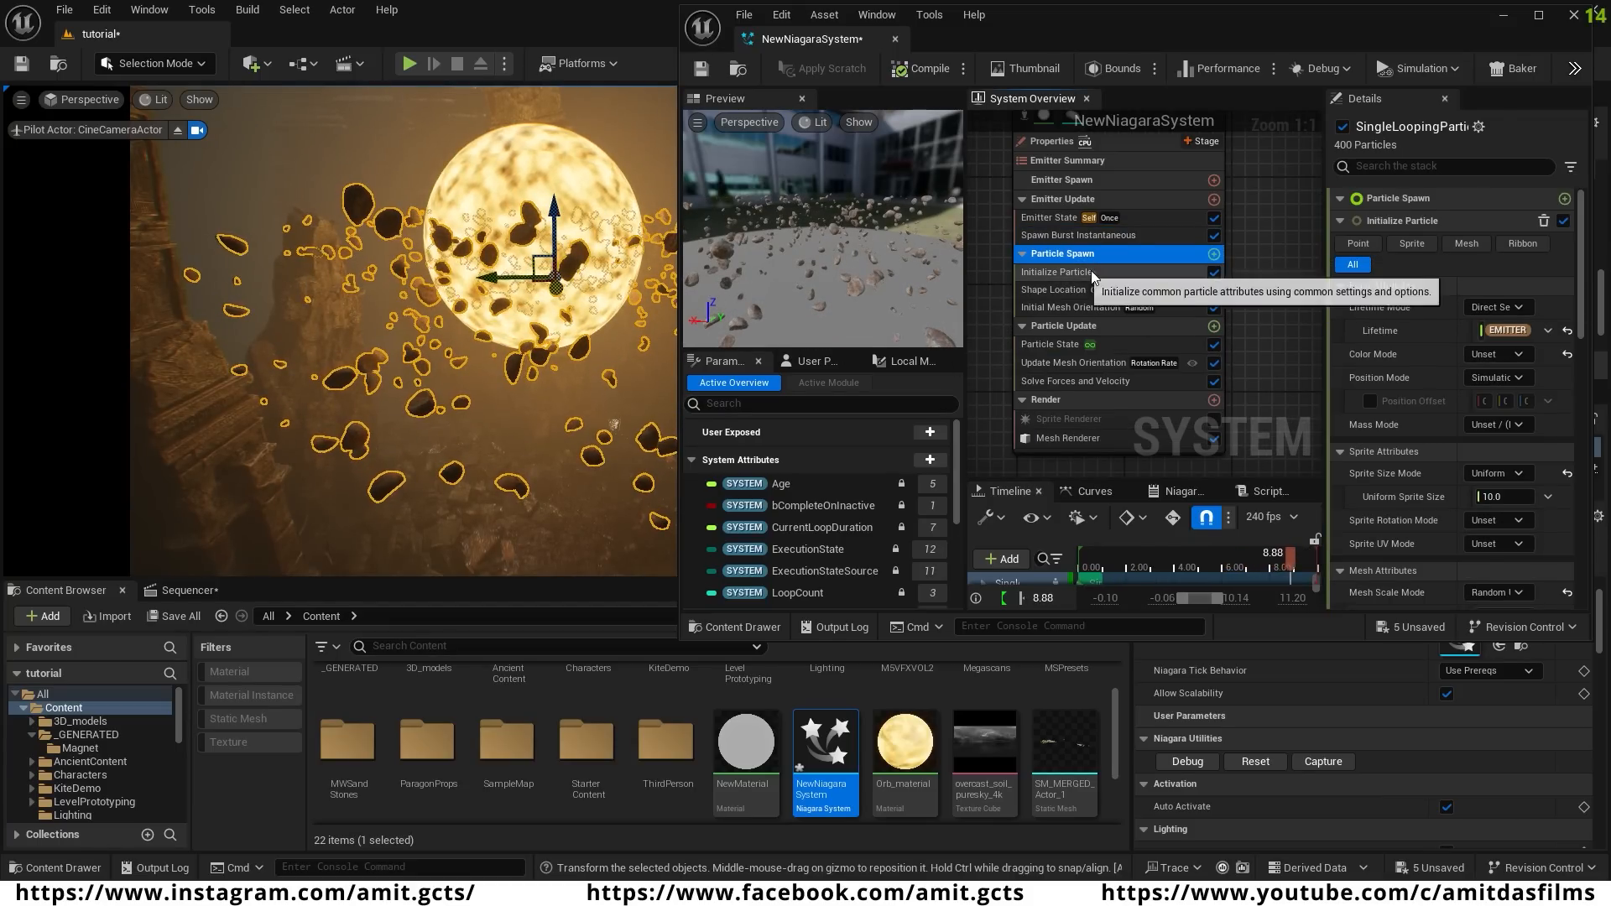
left_click(1086, 272)
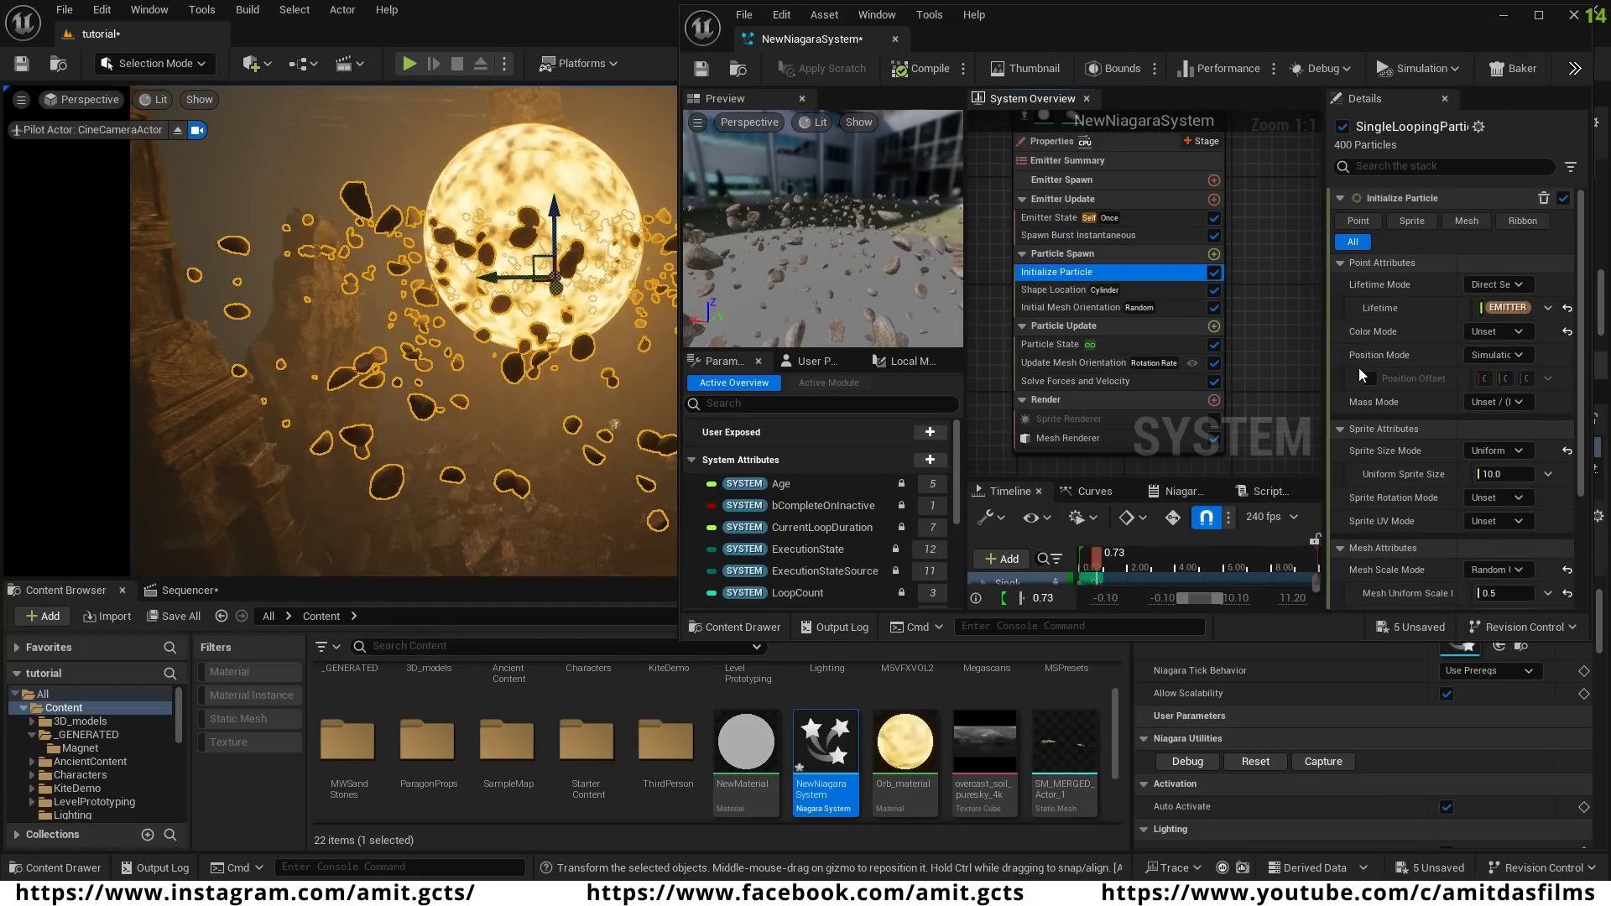
scroll(1402, 410, "down", 3)
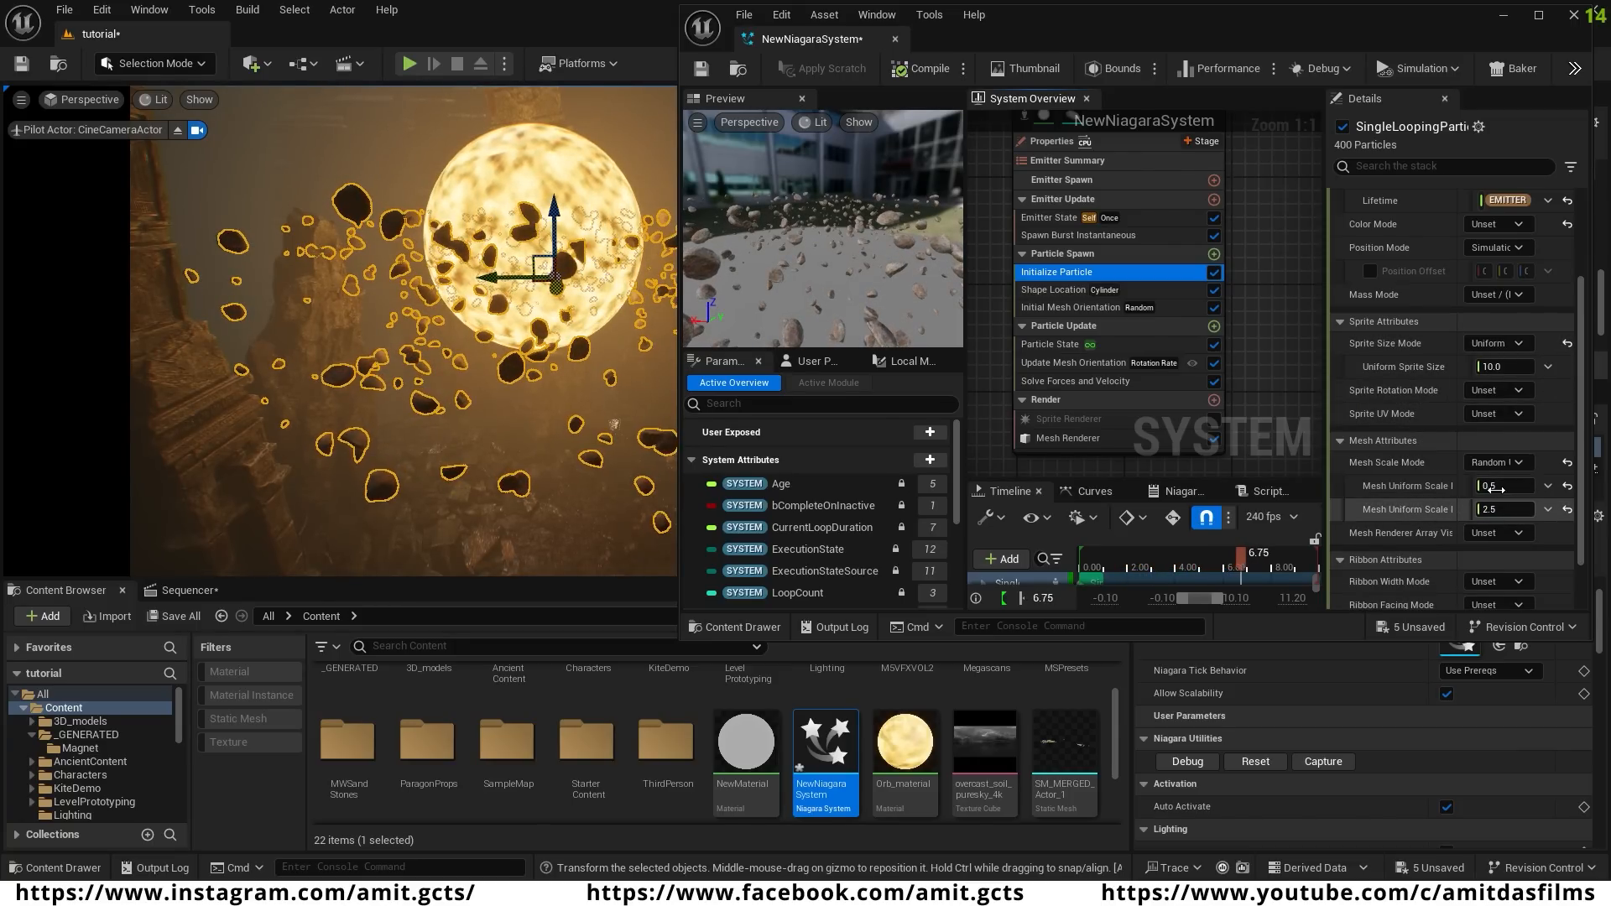
left_click(1489, 509)
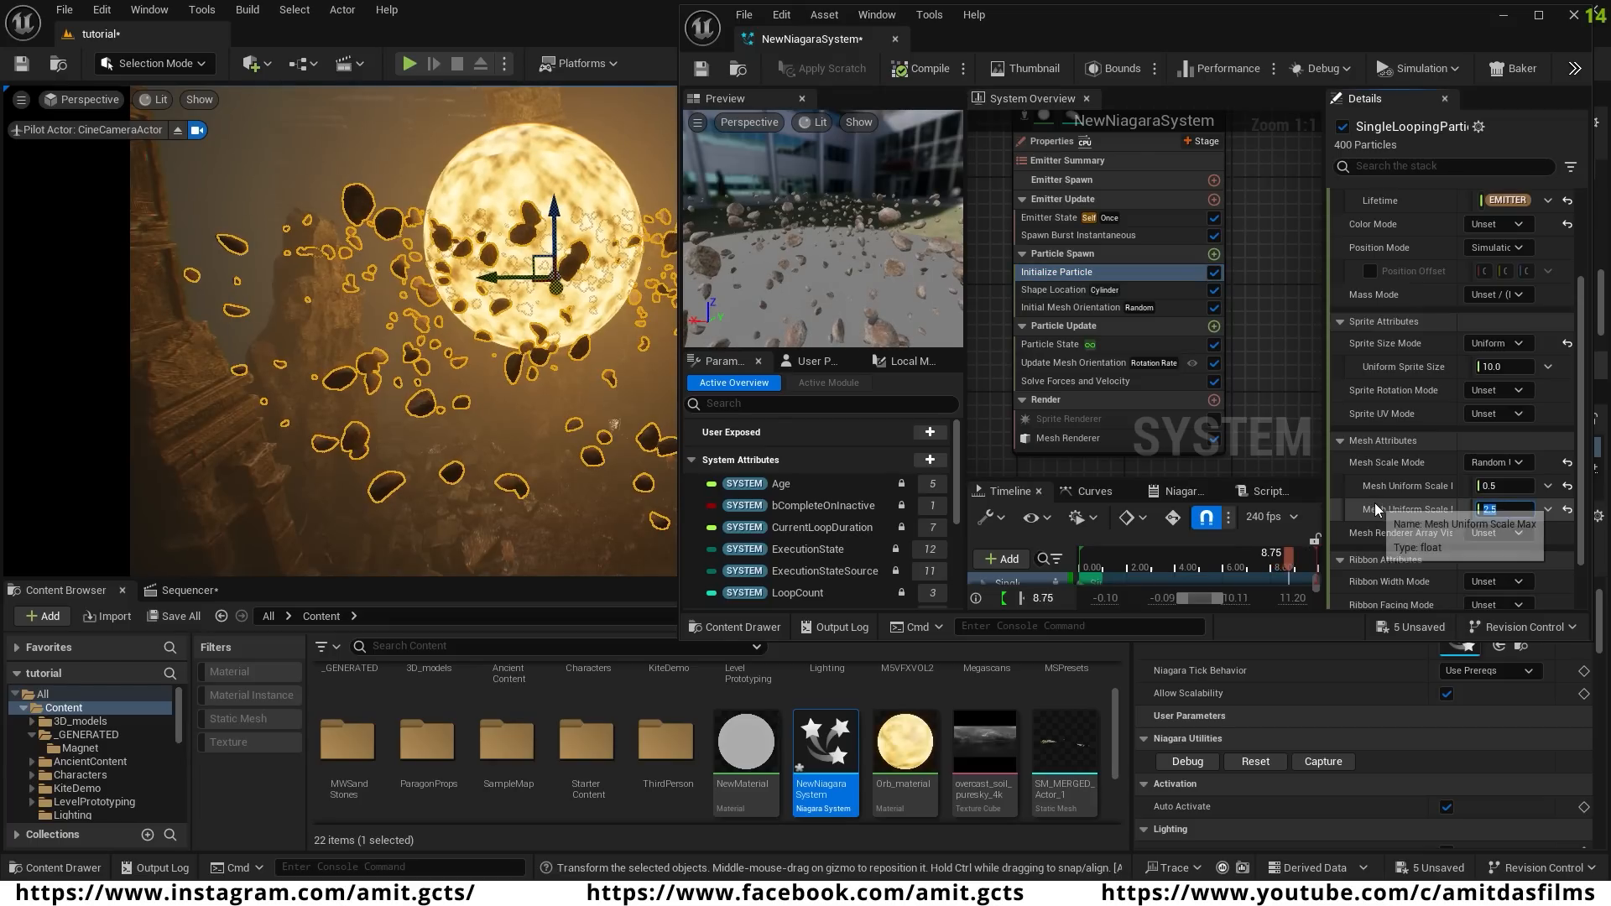
type("5")
key("Return")
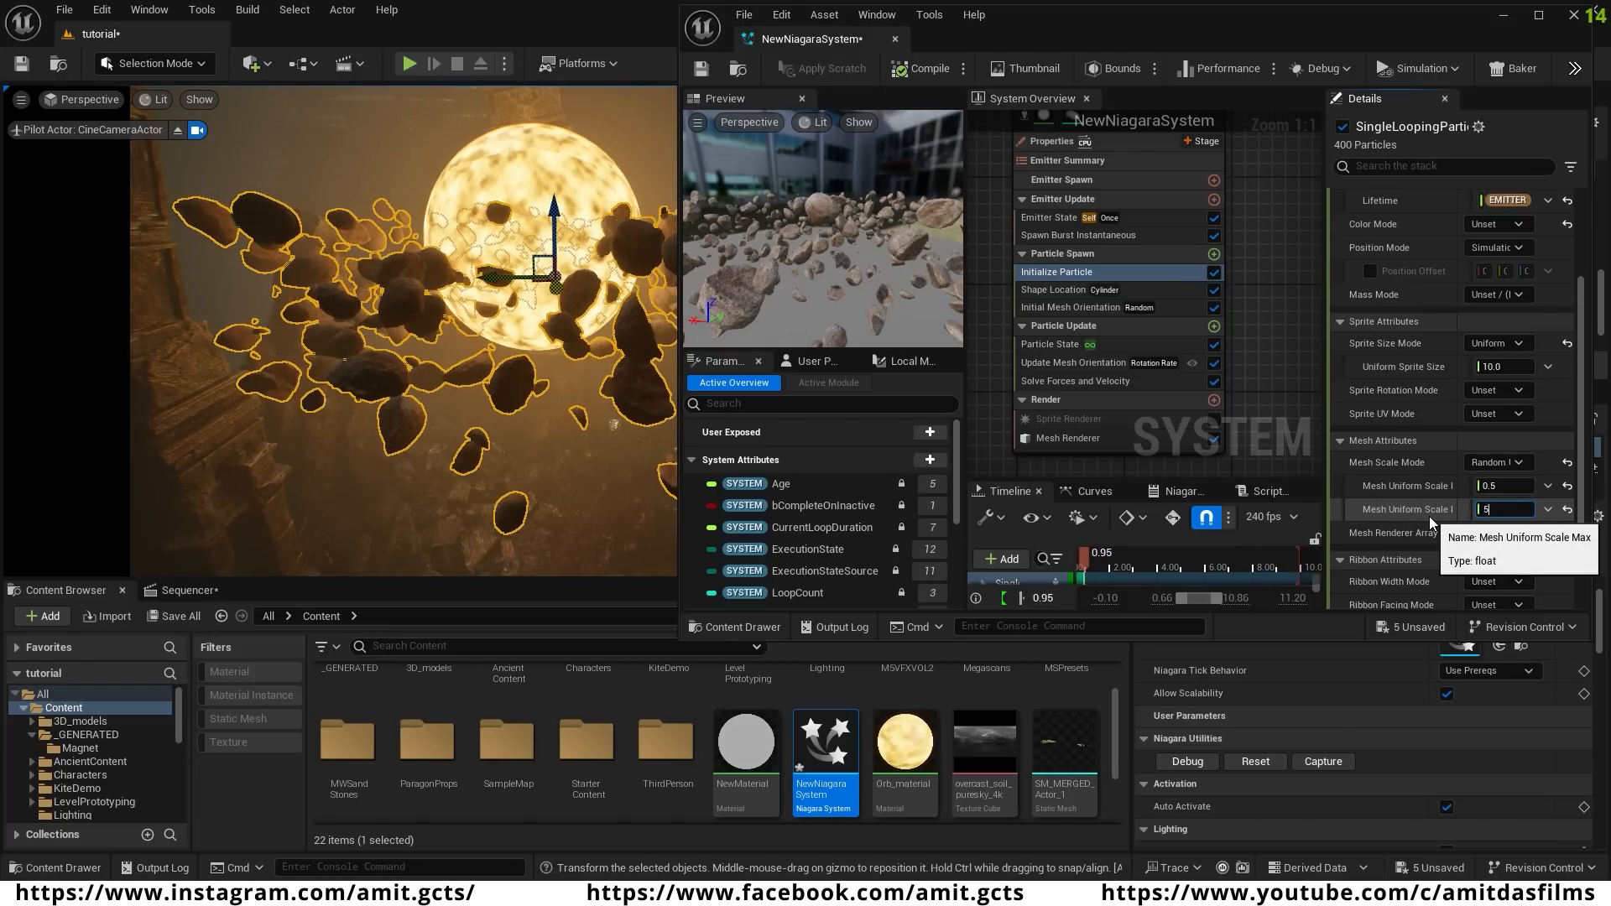
left_click(1432, 517)
- Lower the rock system slightly in front of the orb, then save the Niagara system and the level
left_click_drag(556, 223, 536, 269)
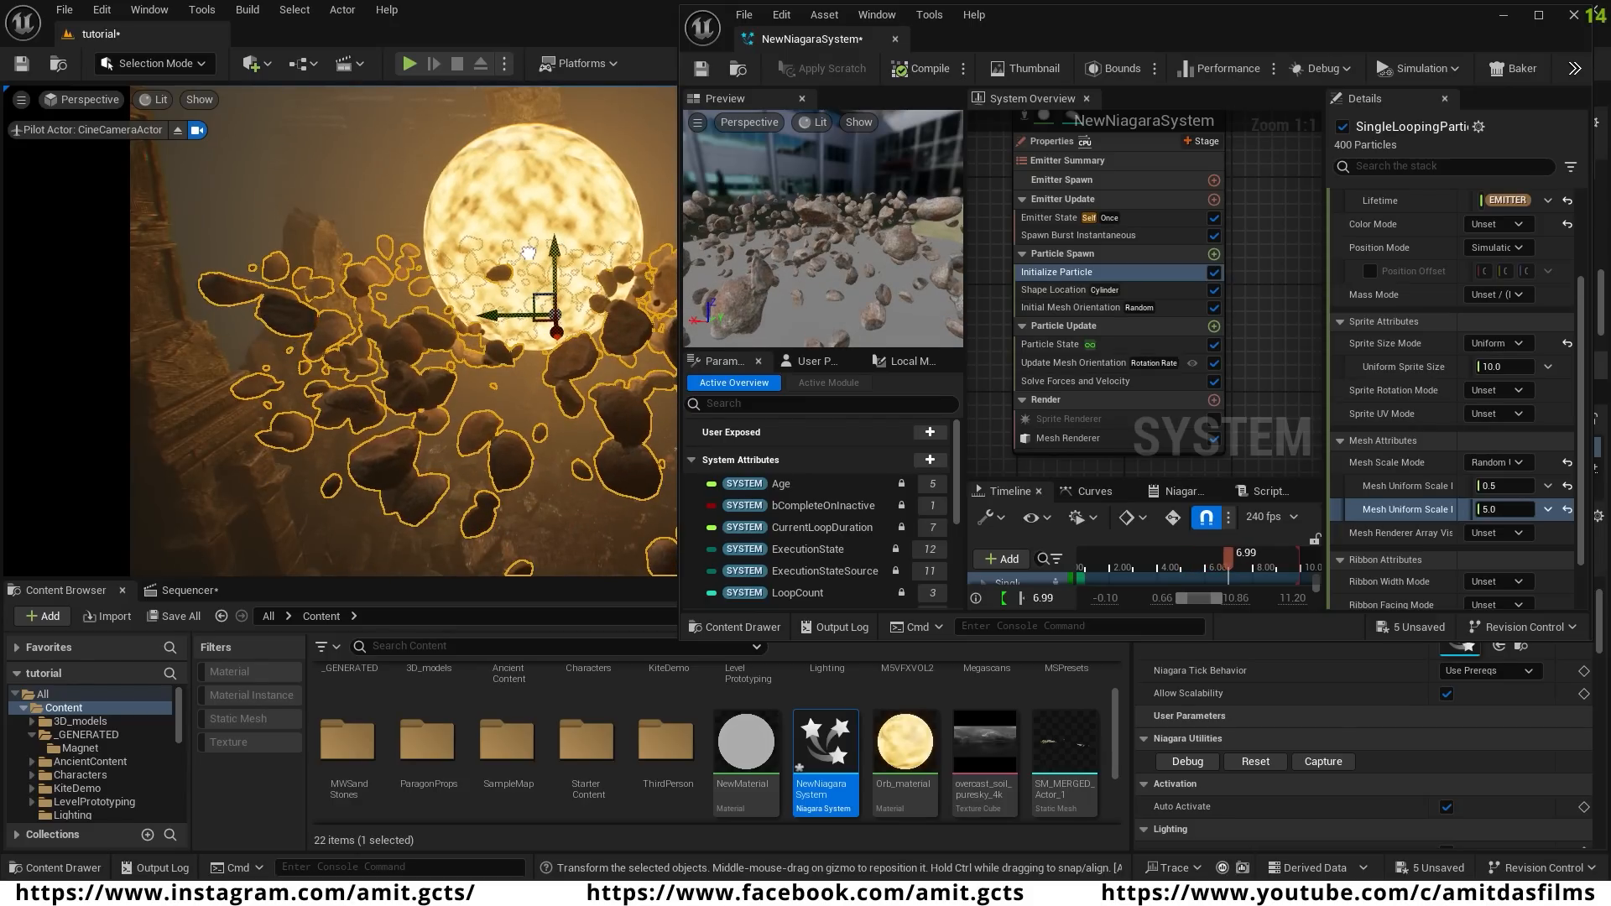
left_click(701, 68)
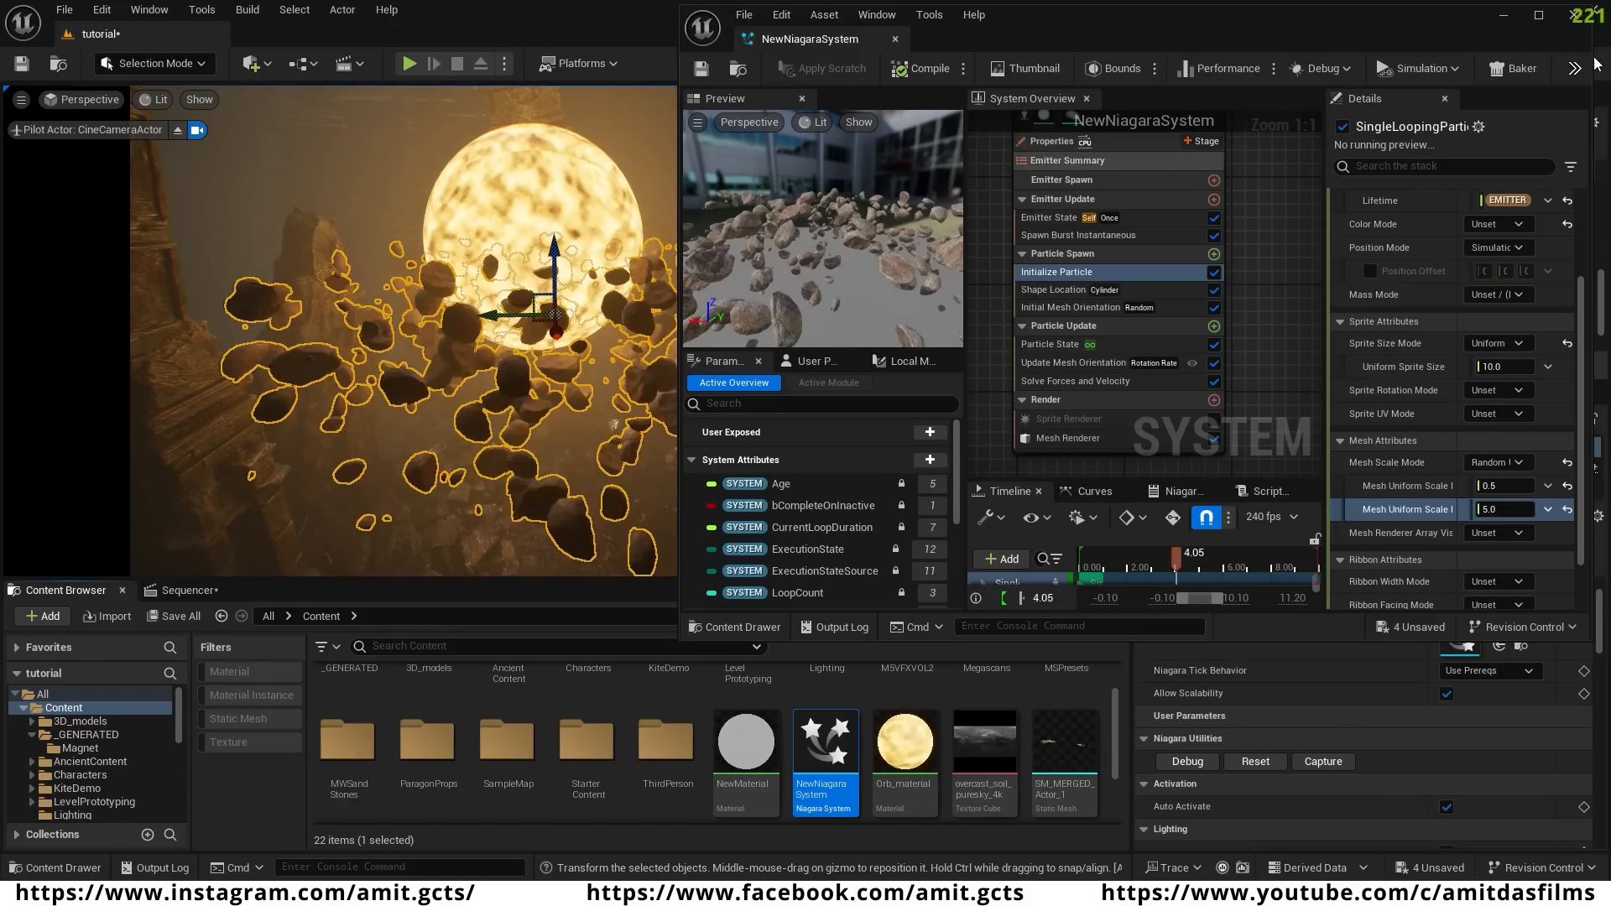
left_click(1505, 16)
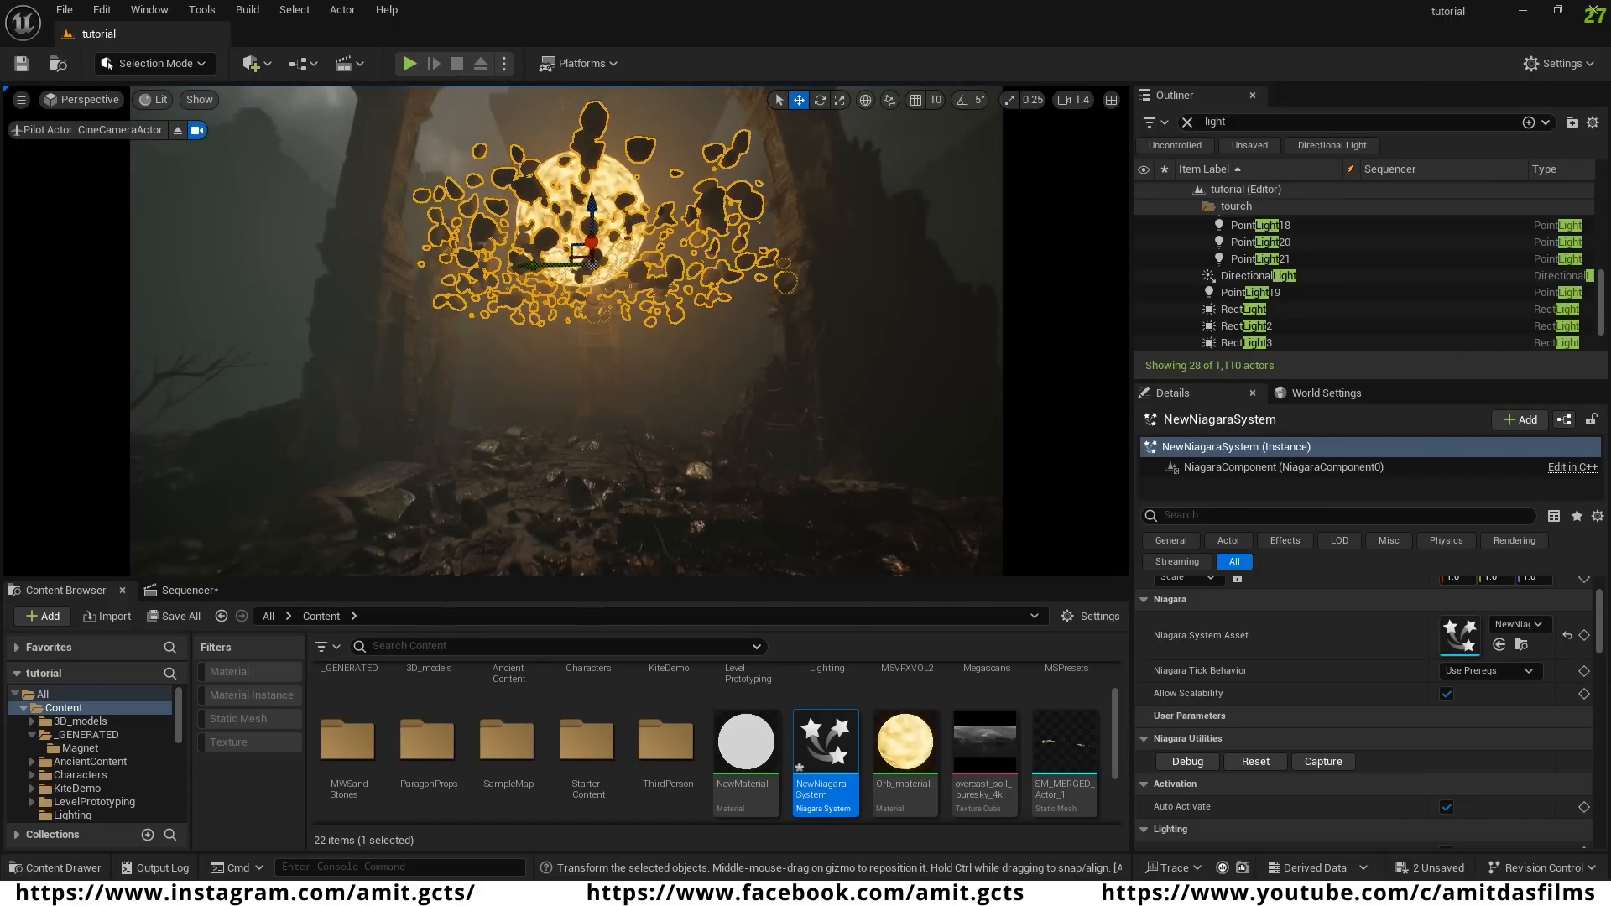
right_click_drag(565, 330, 560, 470)
key("s")
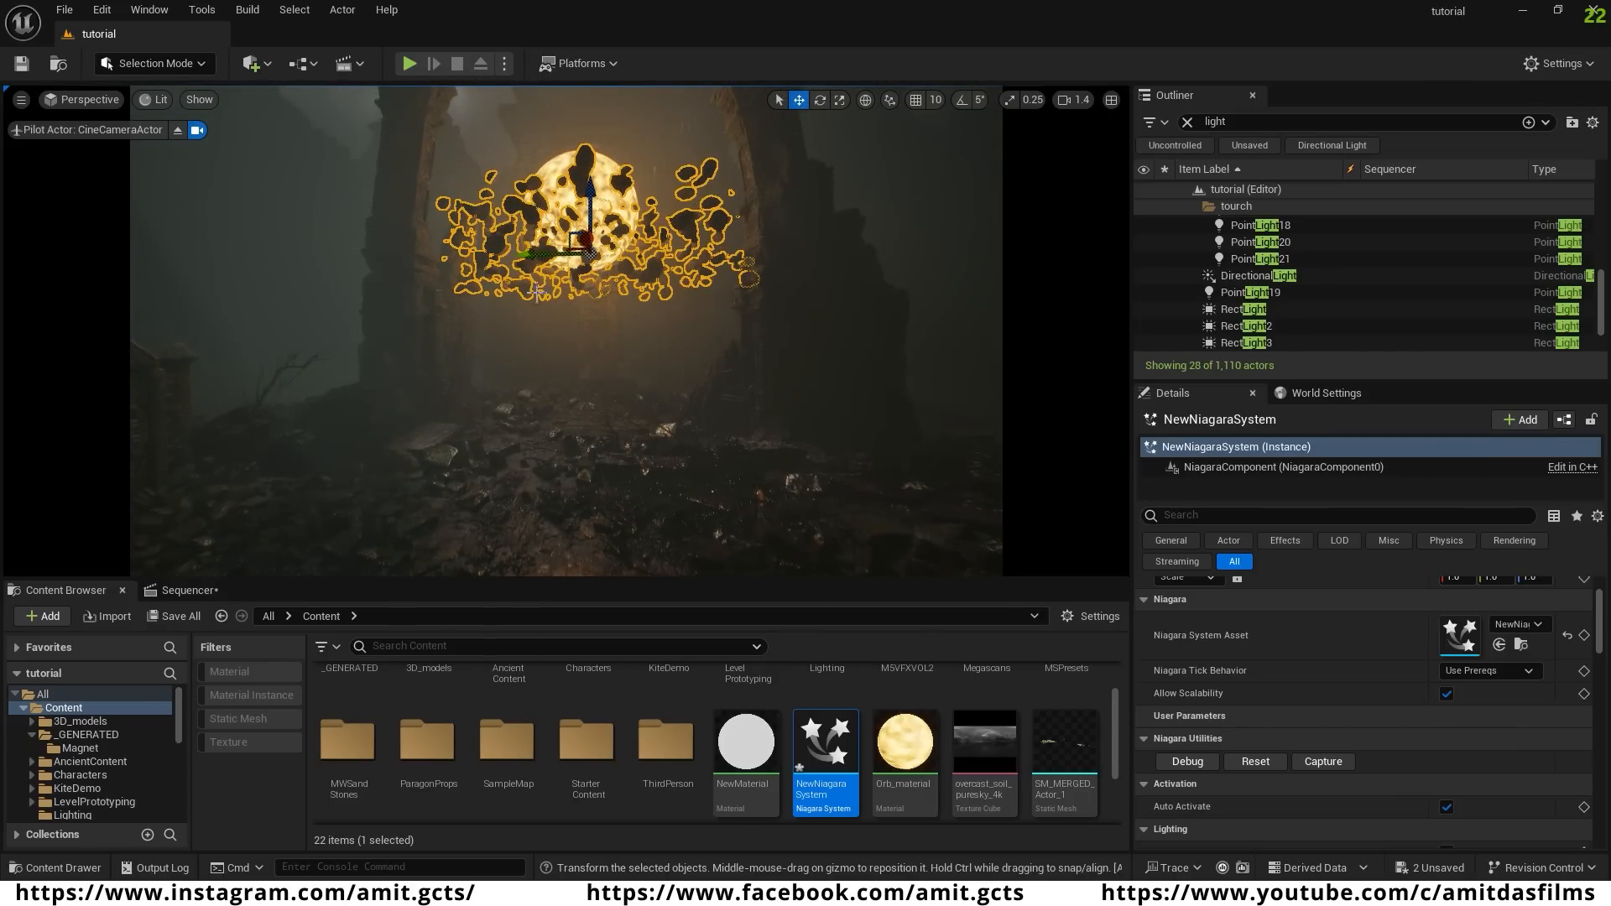
- Reopen NewNiagaraSystem and change the SingleLoopingParticle emitter's Sim Target to GPUCompute Sim
double_click(829, 745)
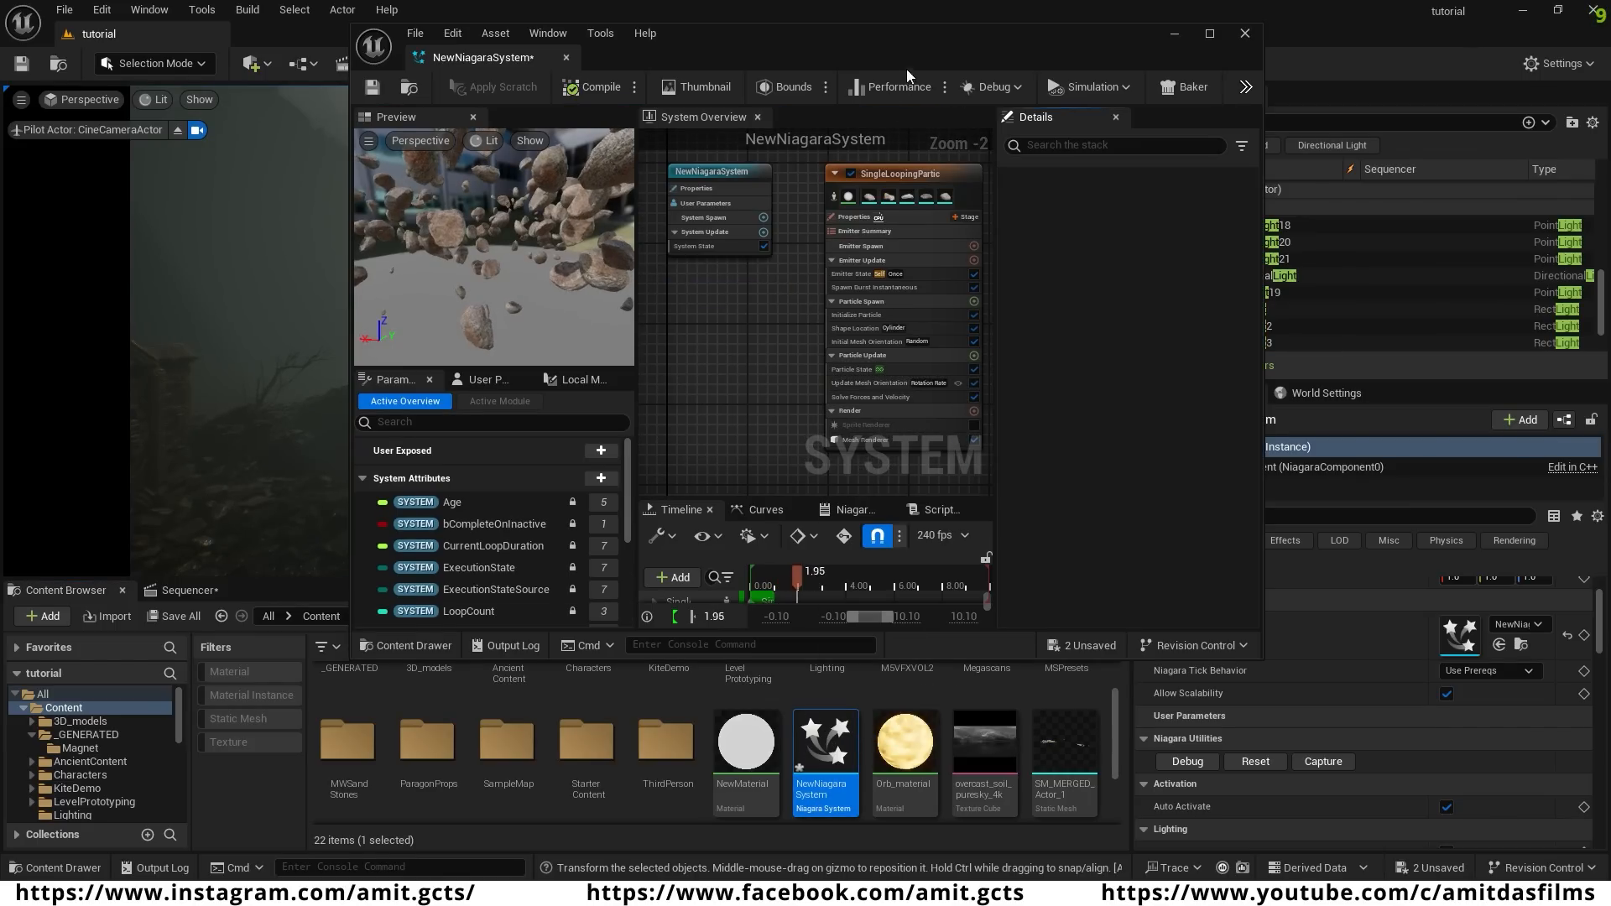
left_click_drag(890, 59, 1245, 39)
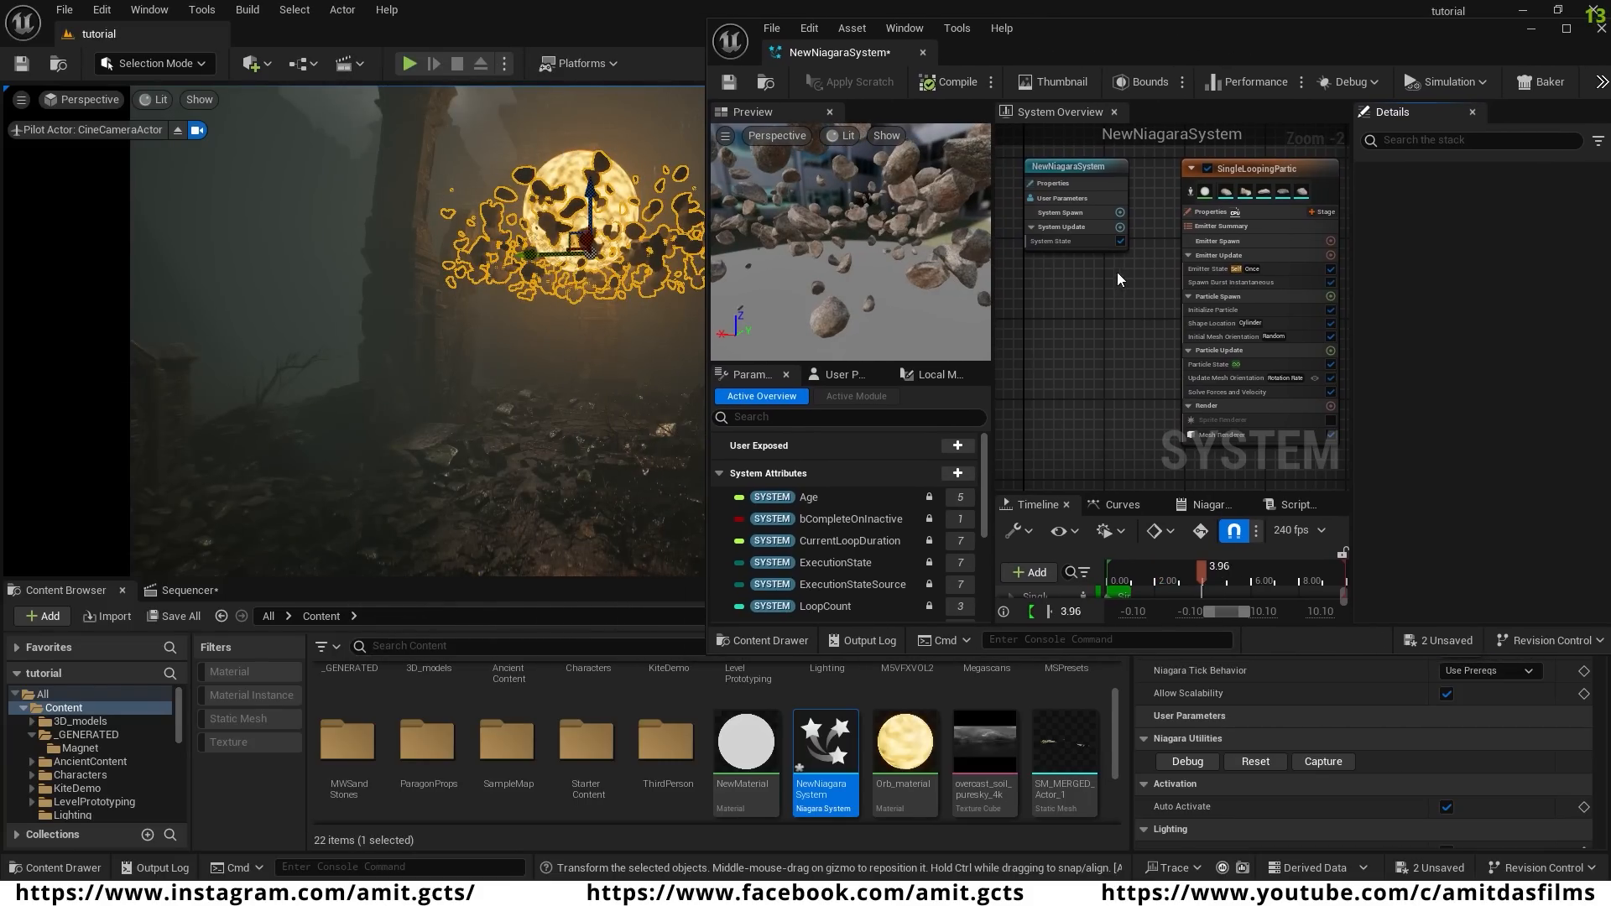
right_click_drag(1121, 274, 999, 263)
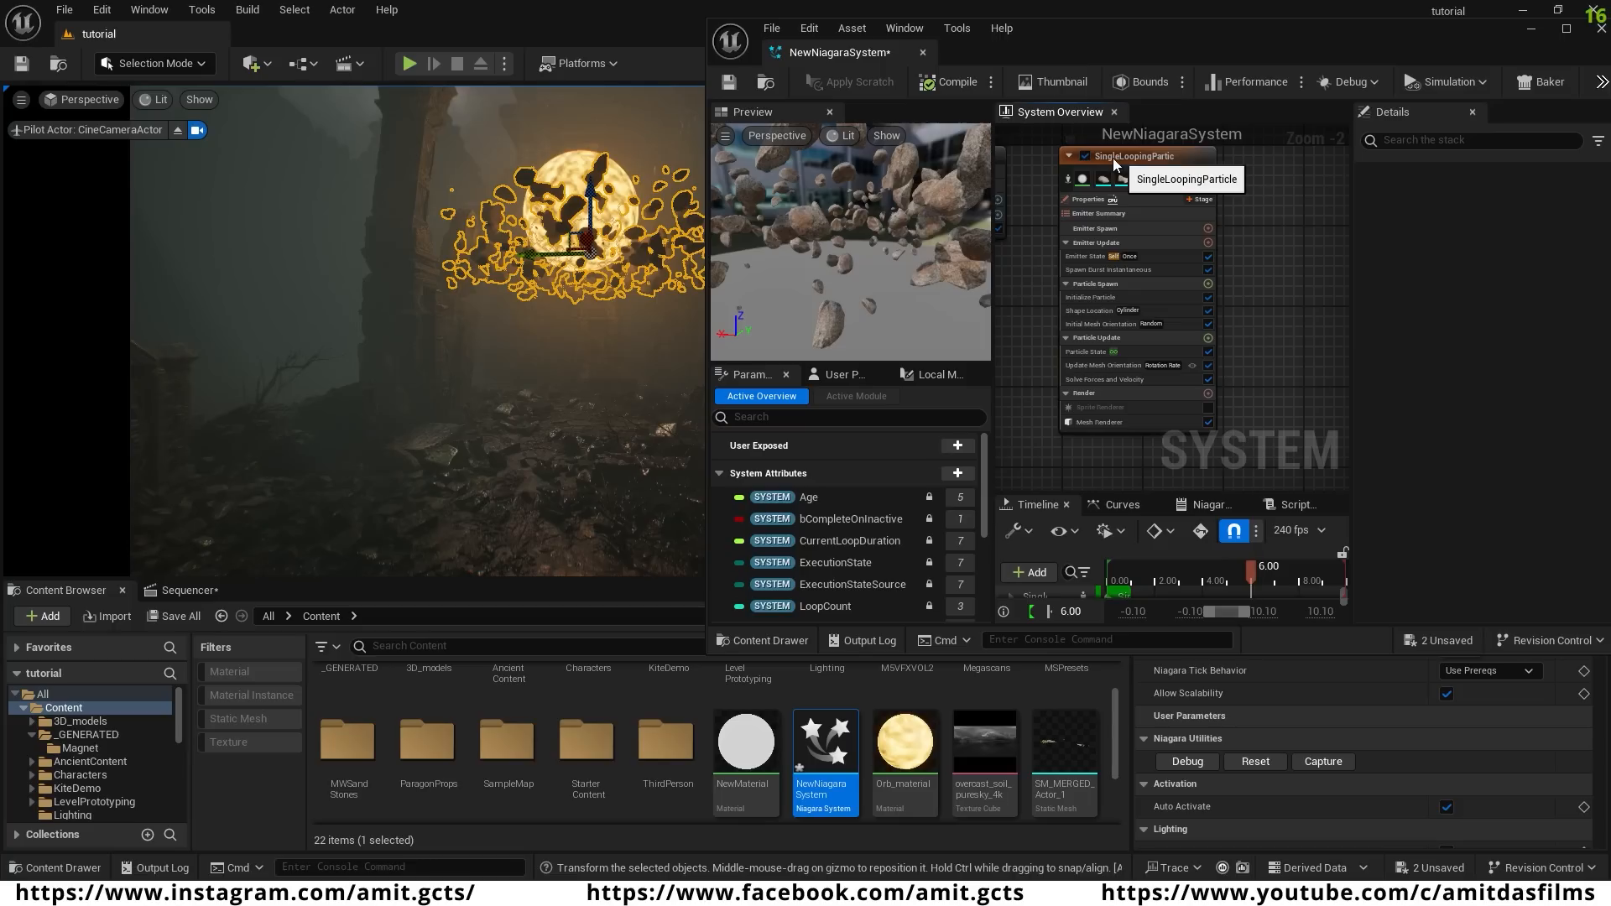
left_click(1143, 158)
right_click_drag(1267, 237, 1235, 270)
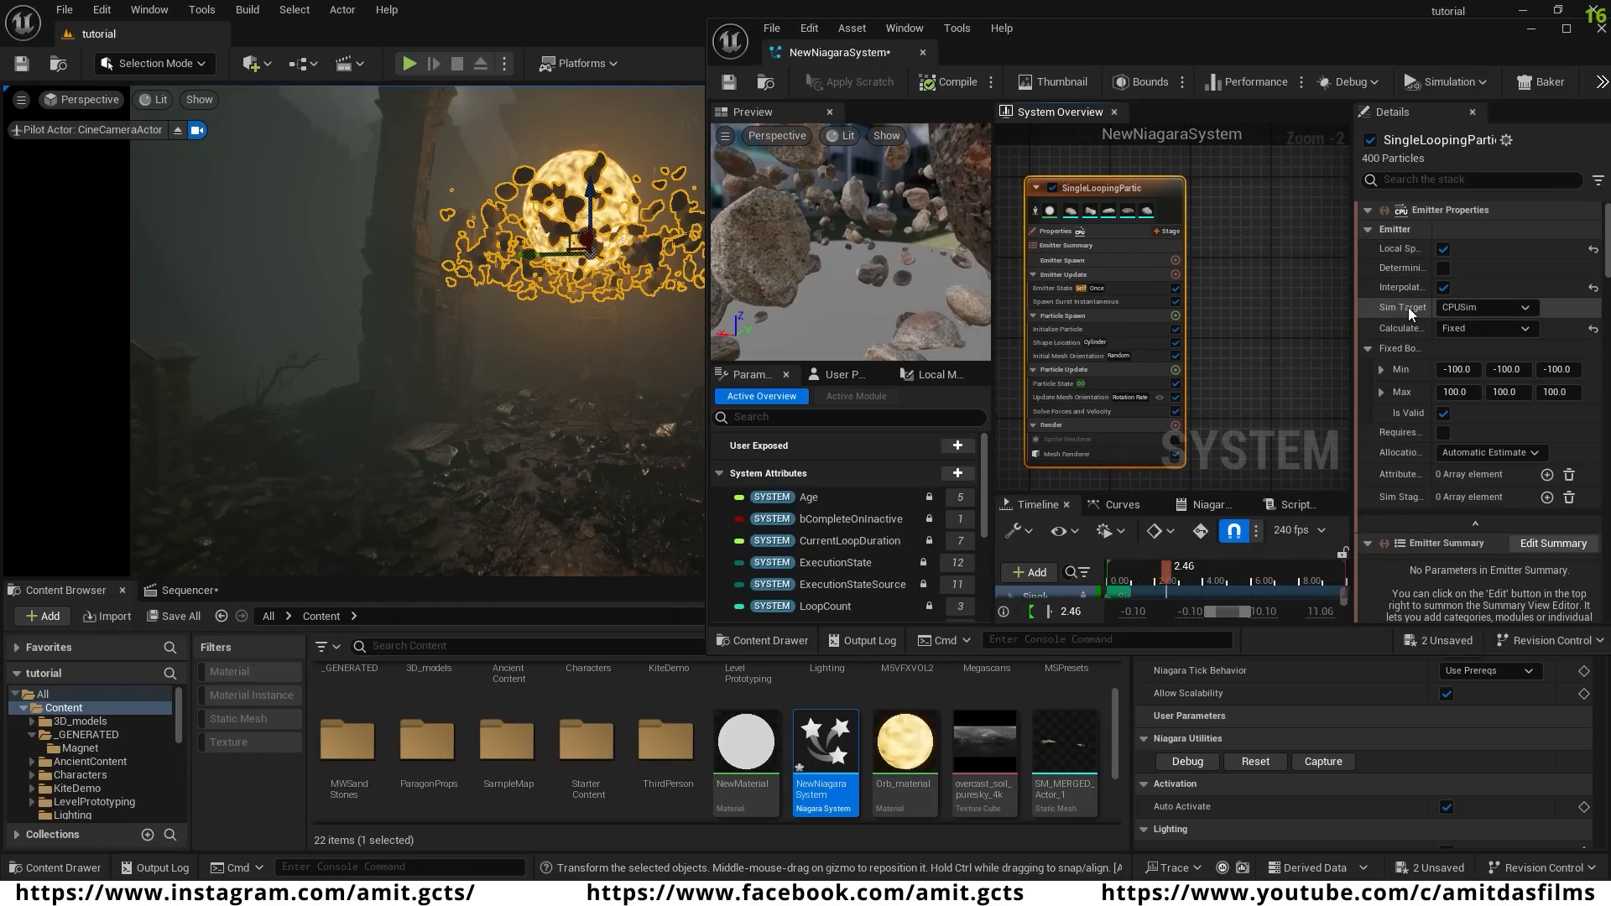
left_click(1520, 309)
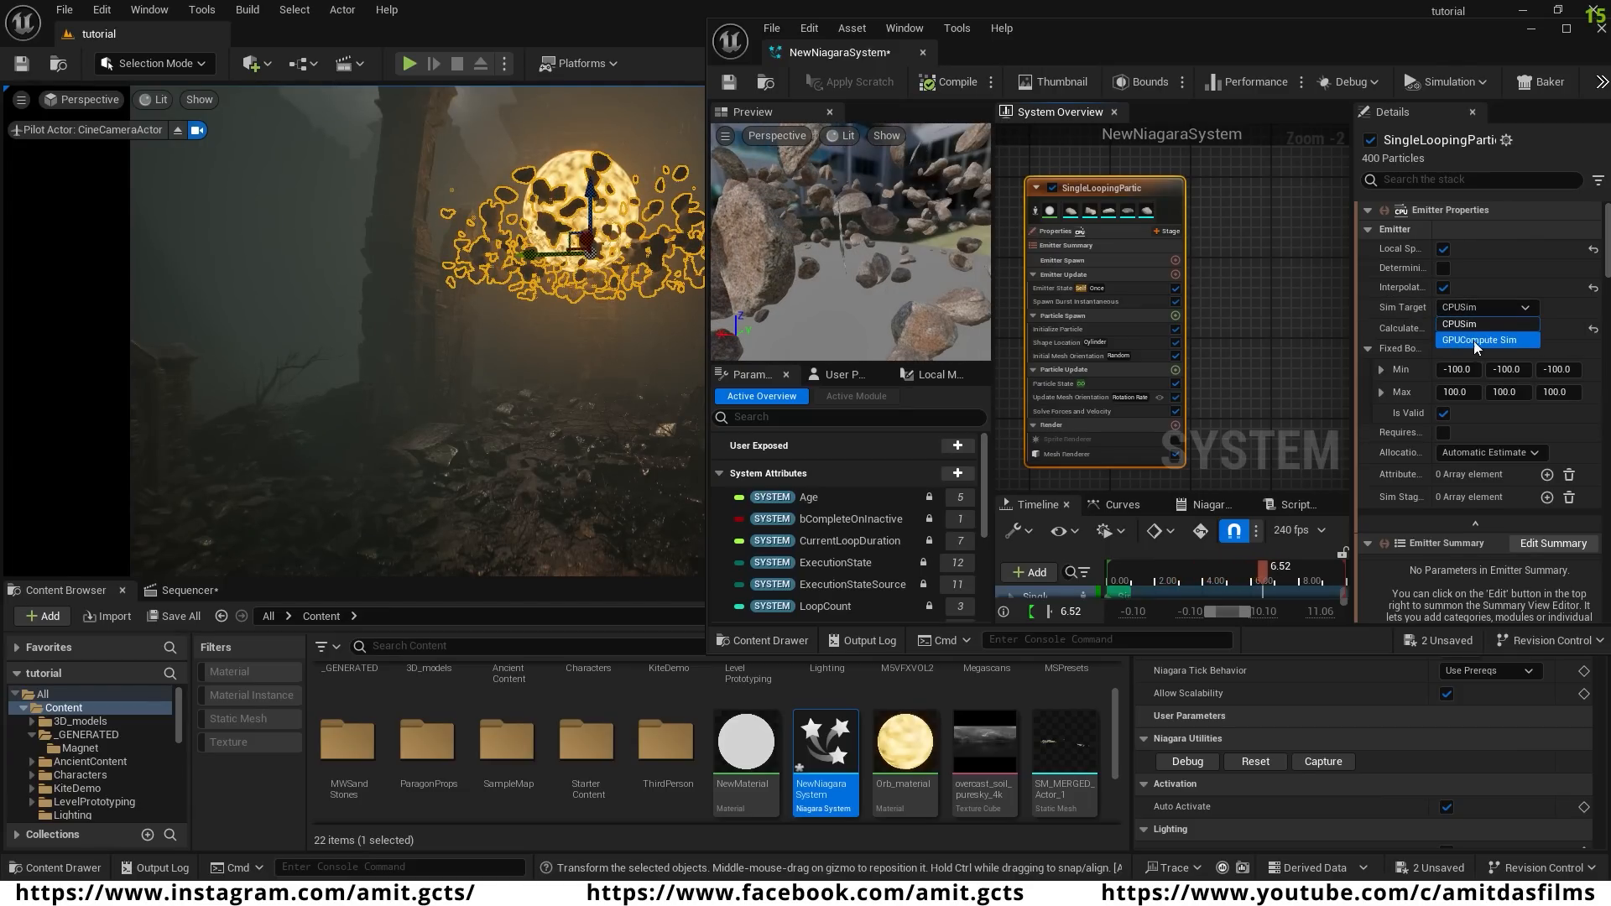
left_click(1493, 339)
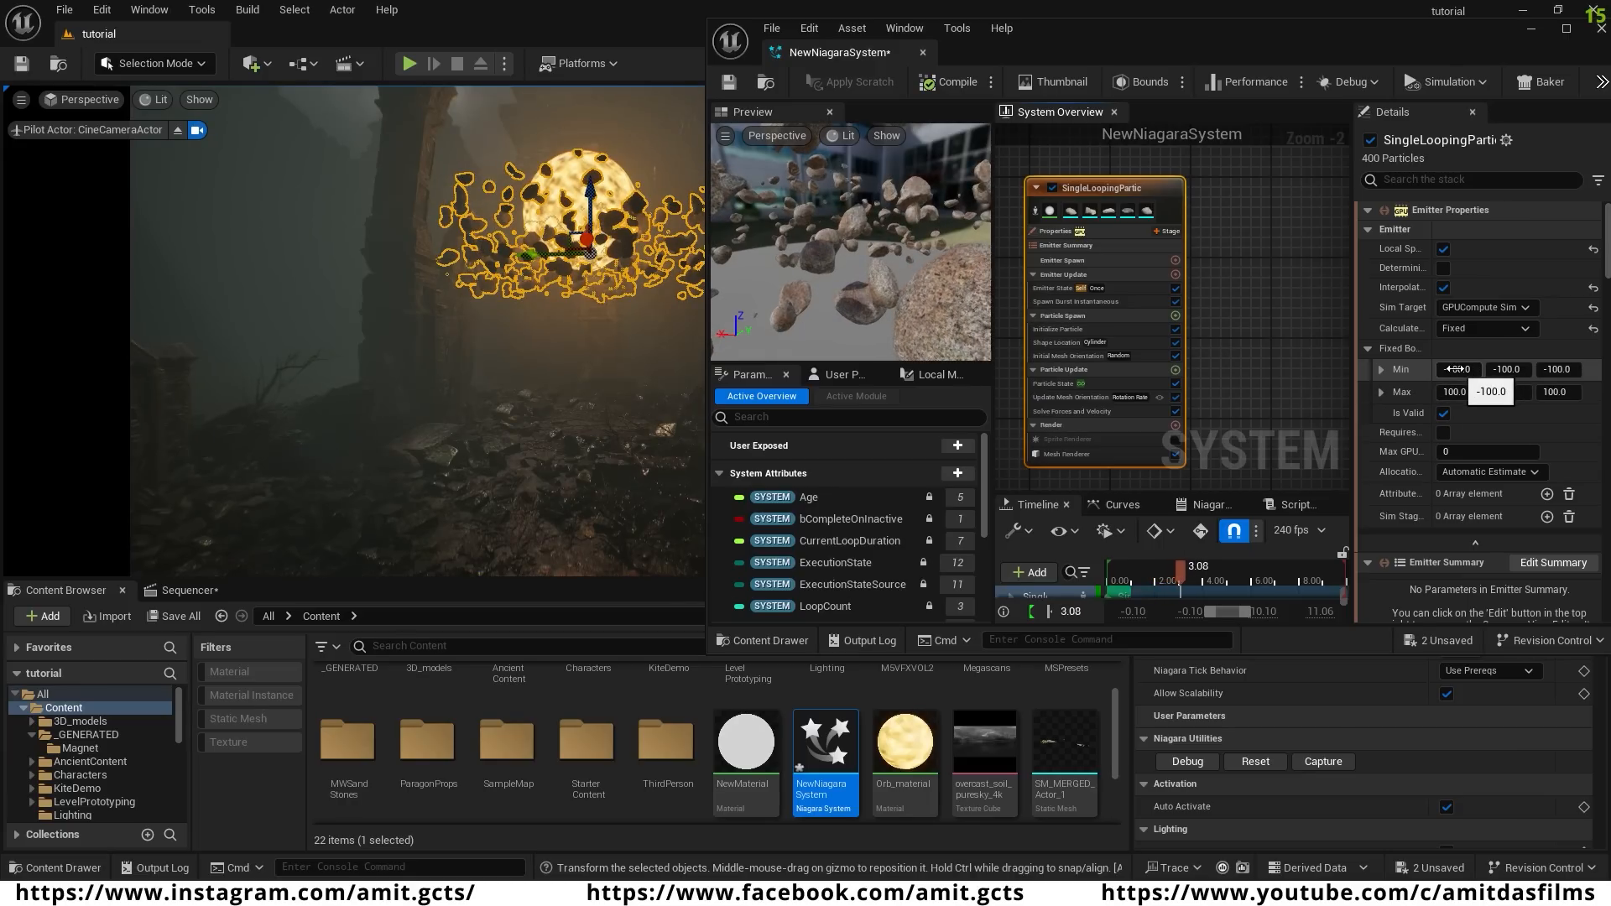
- Set all three Fixed Bounds Min values of the emitter to -1000
type("0")
left_click(1508, 370)
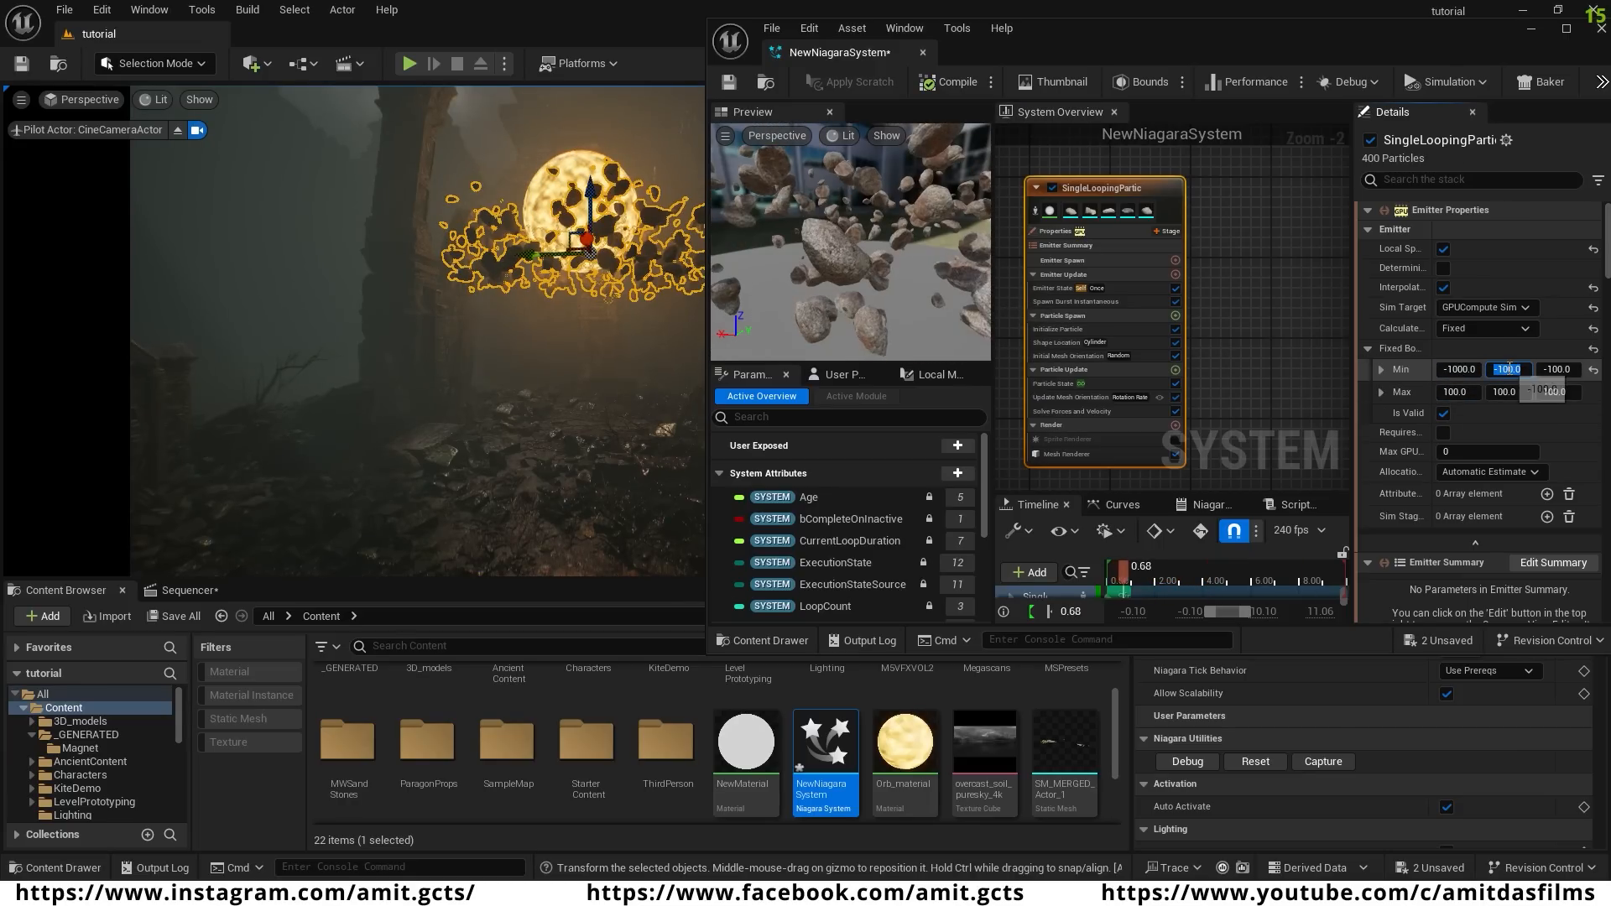
left_click(1509, 370)
type("0")
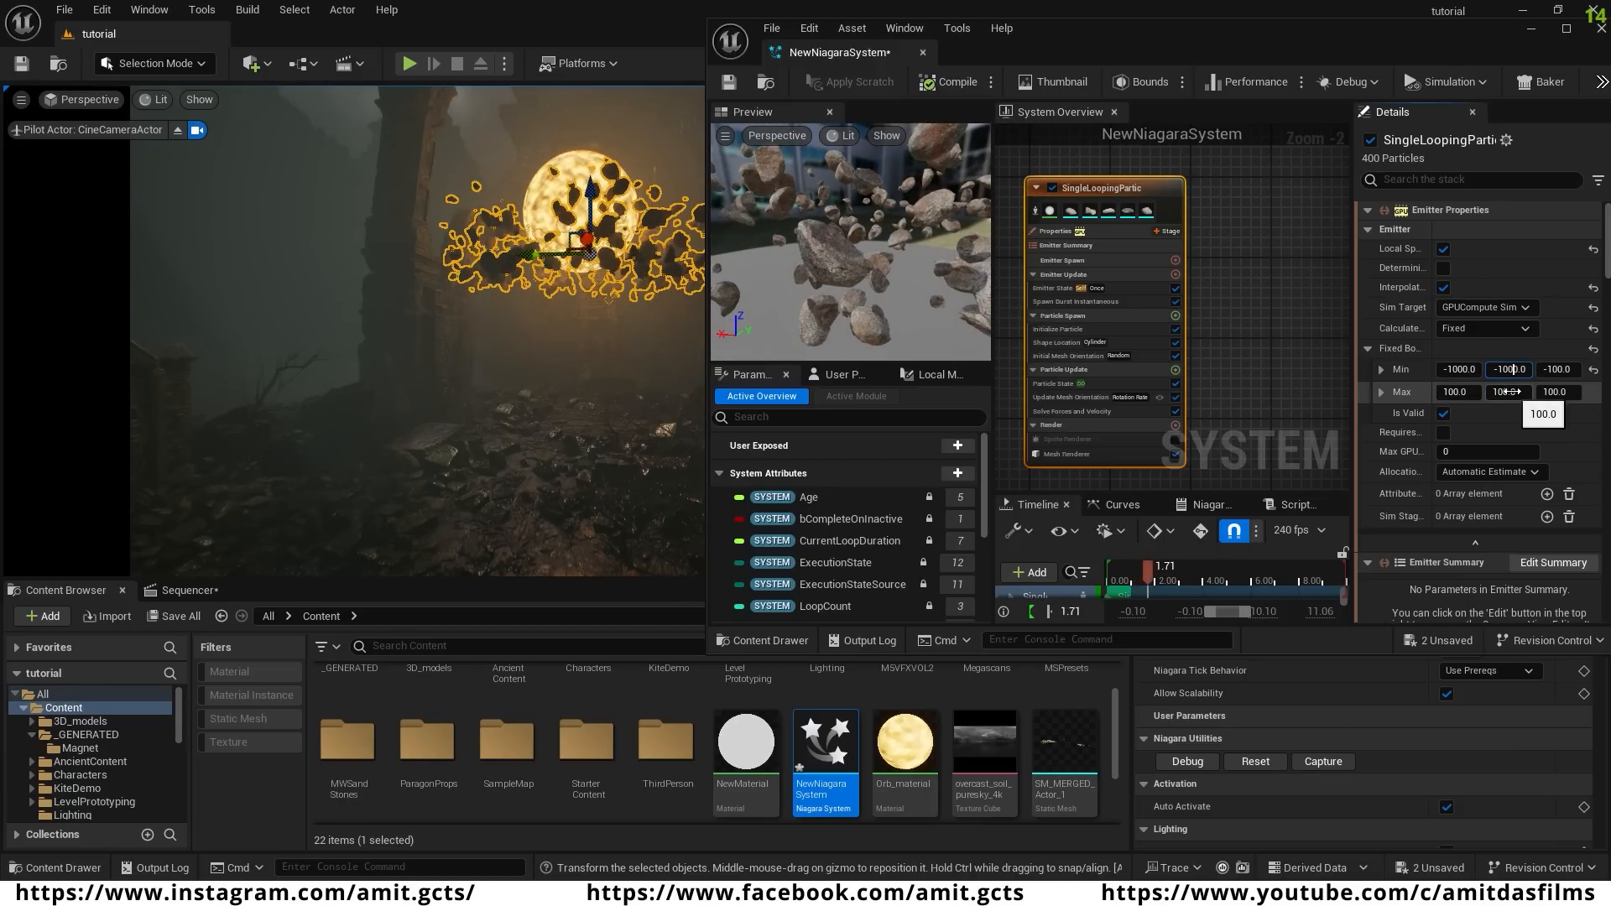
left_click(1558, 370)
left_click(1559, 369)
type("0")
left_click(1527, 421)
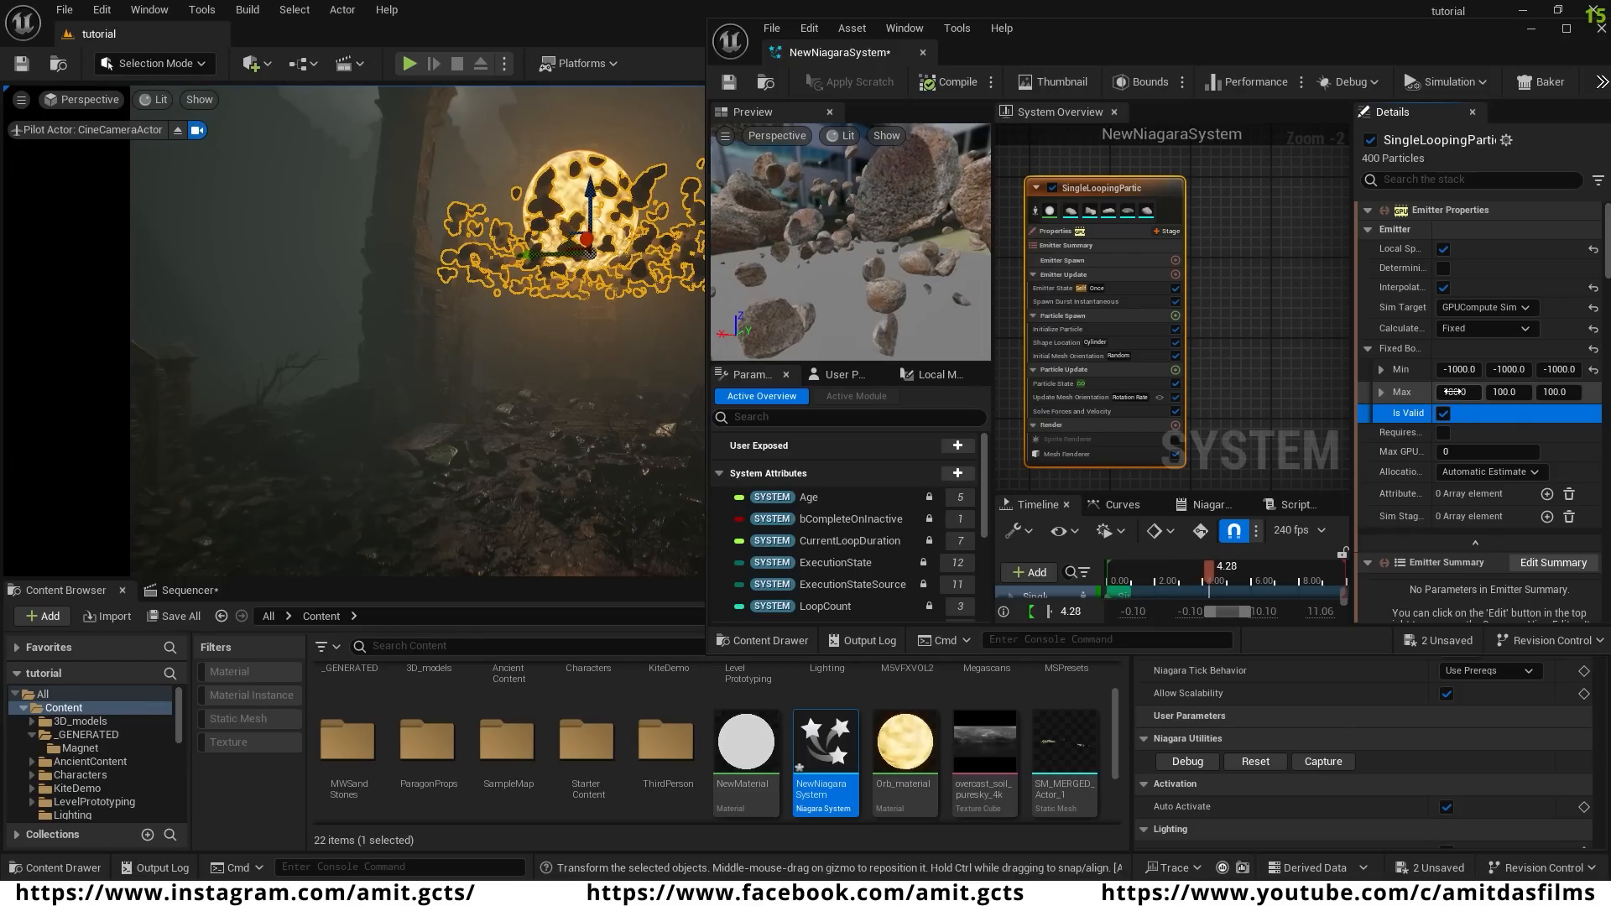
- Set all three Fixed Bounds Max values of the emitter to 1000
left_click(1456, 392)
type("0")
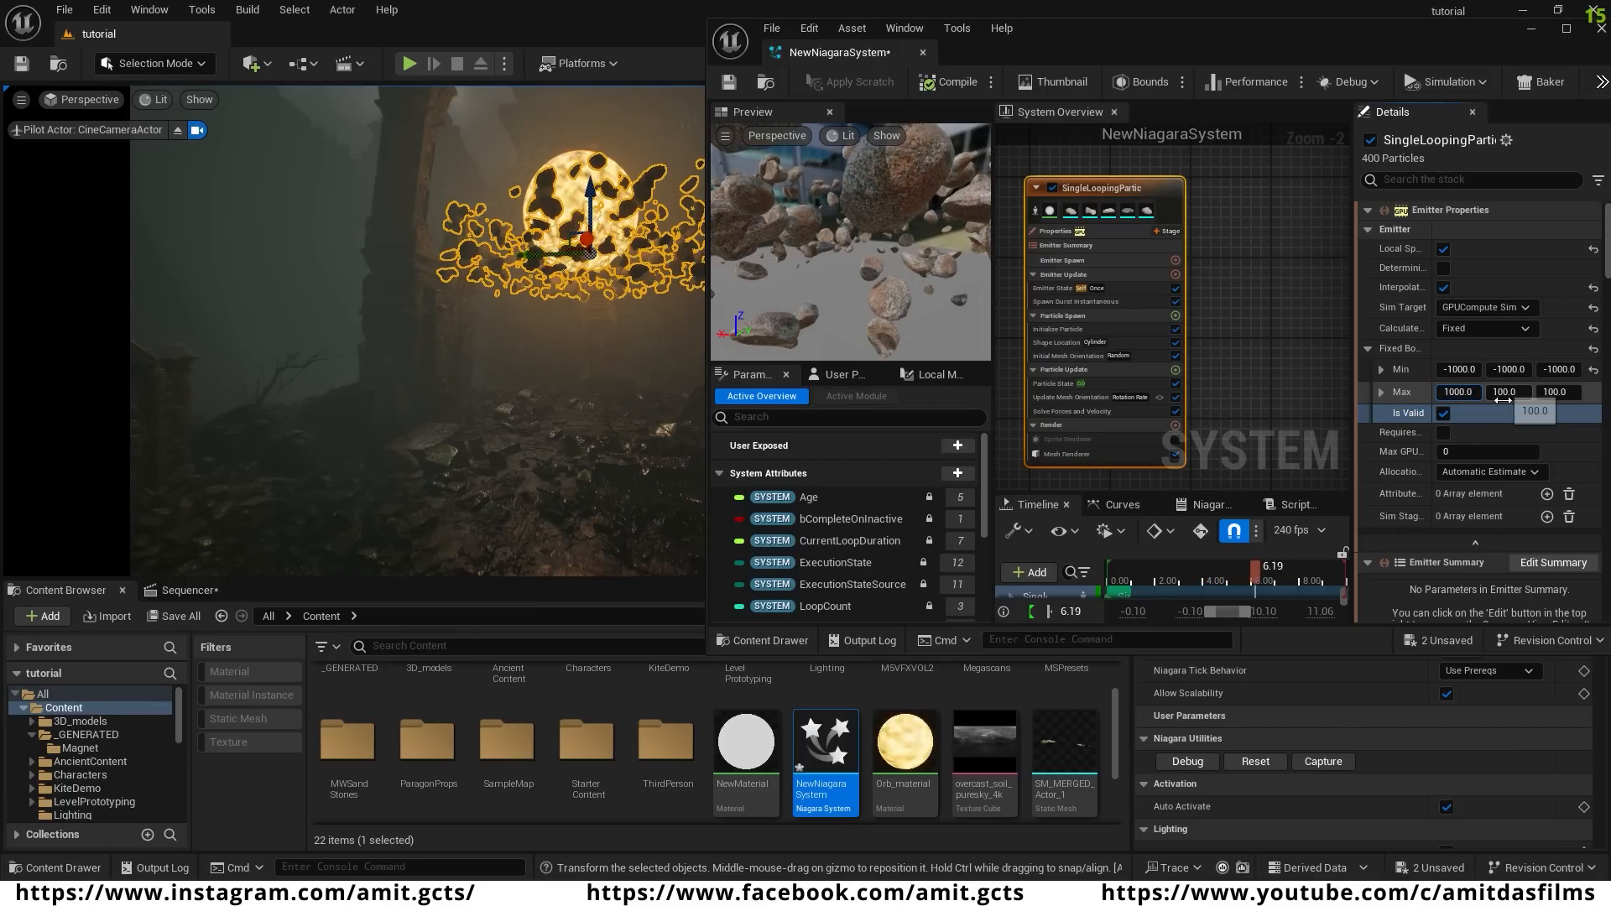
left_click(1507, 395)
type("0")
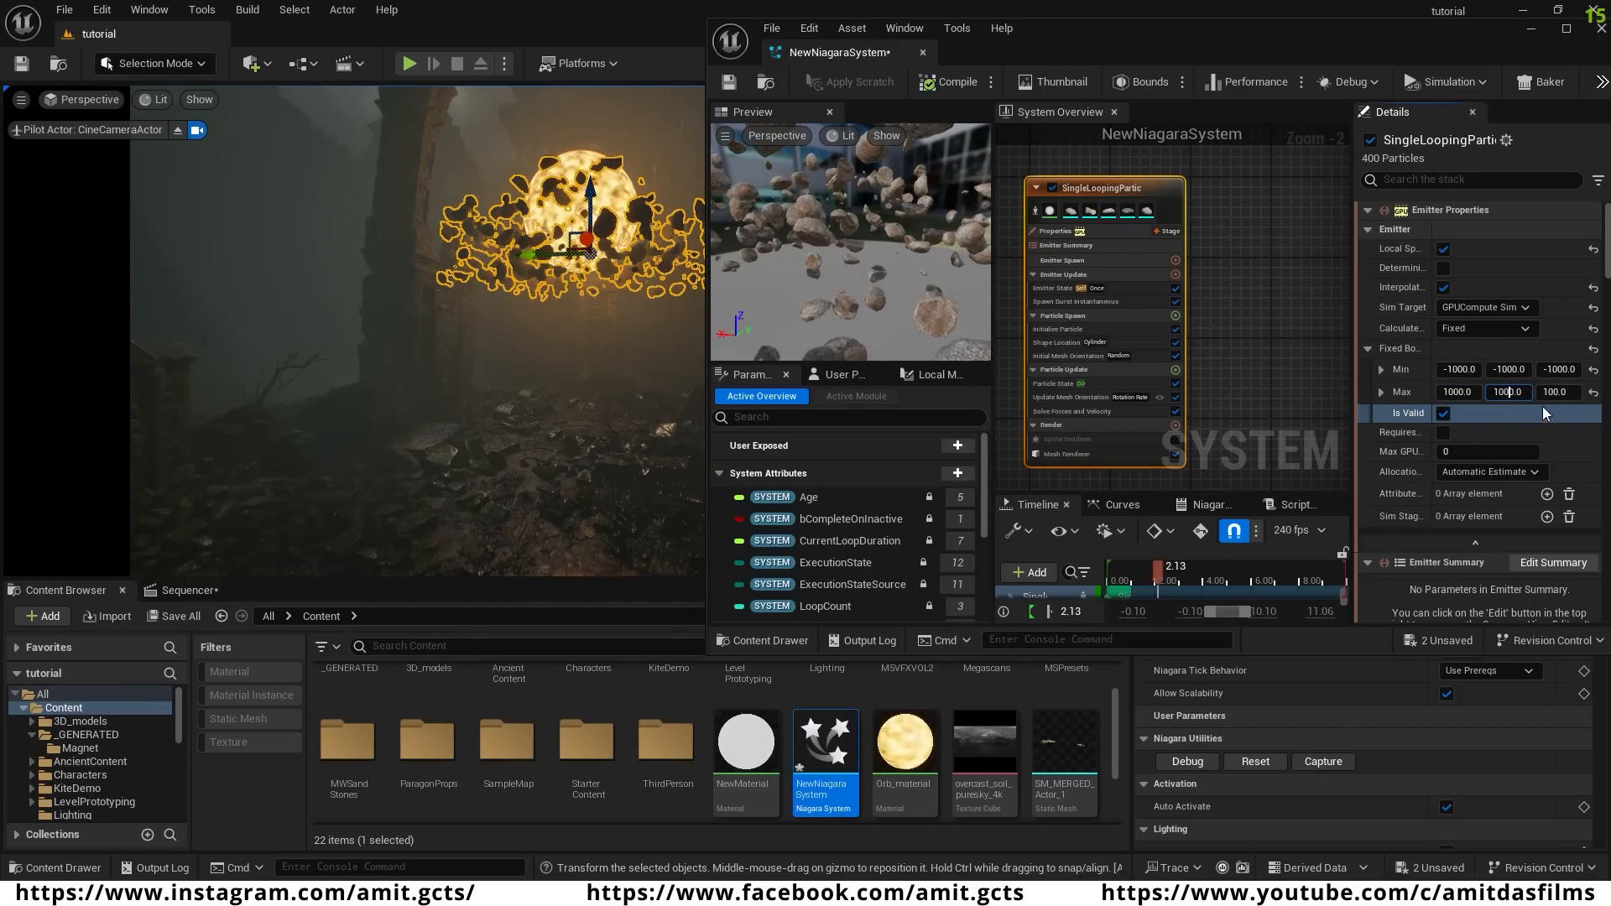
left_click(1554, 392)
type("0")
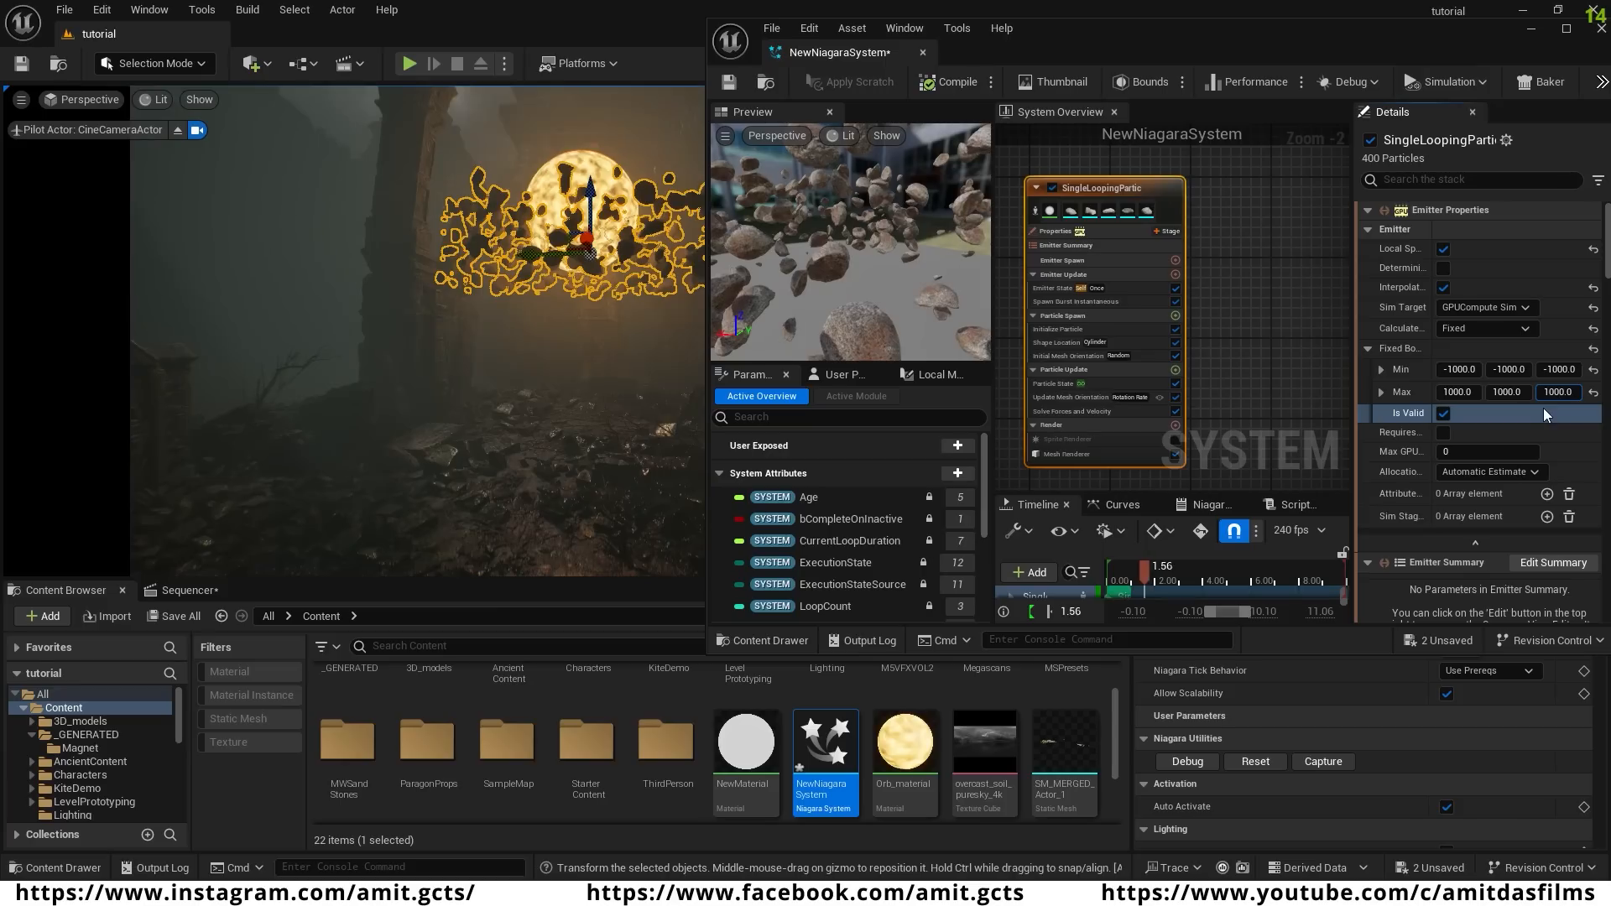
- Commit the emitter's fixed bounds, save NewNiagaraSystem and close its editor
left_click(1543, 408)
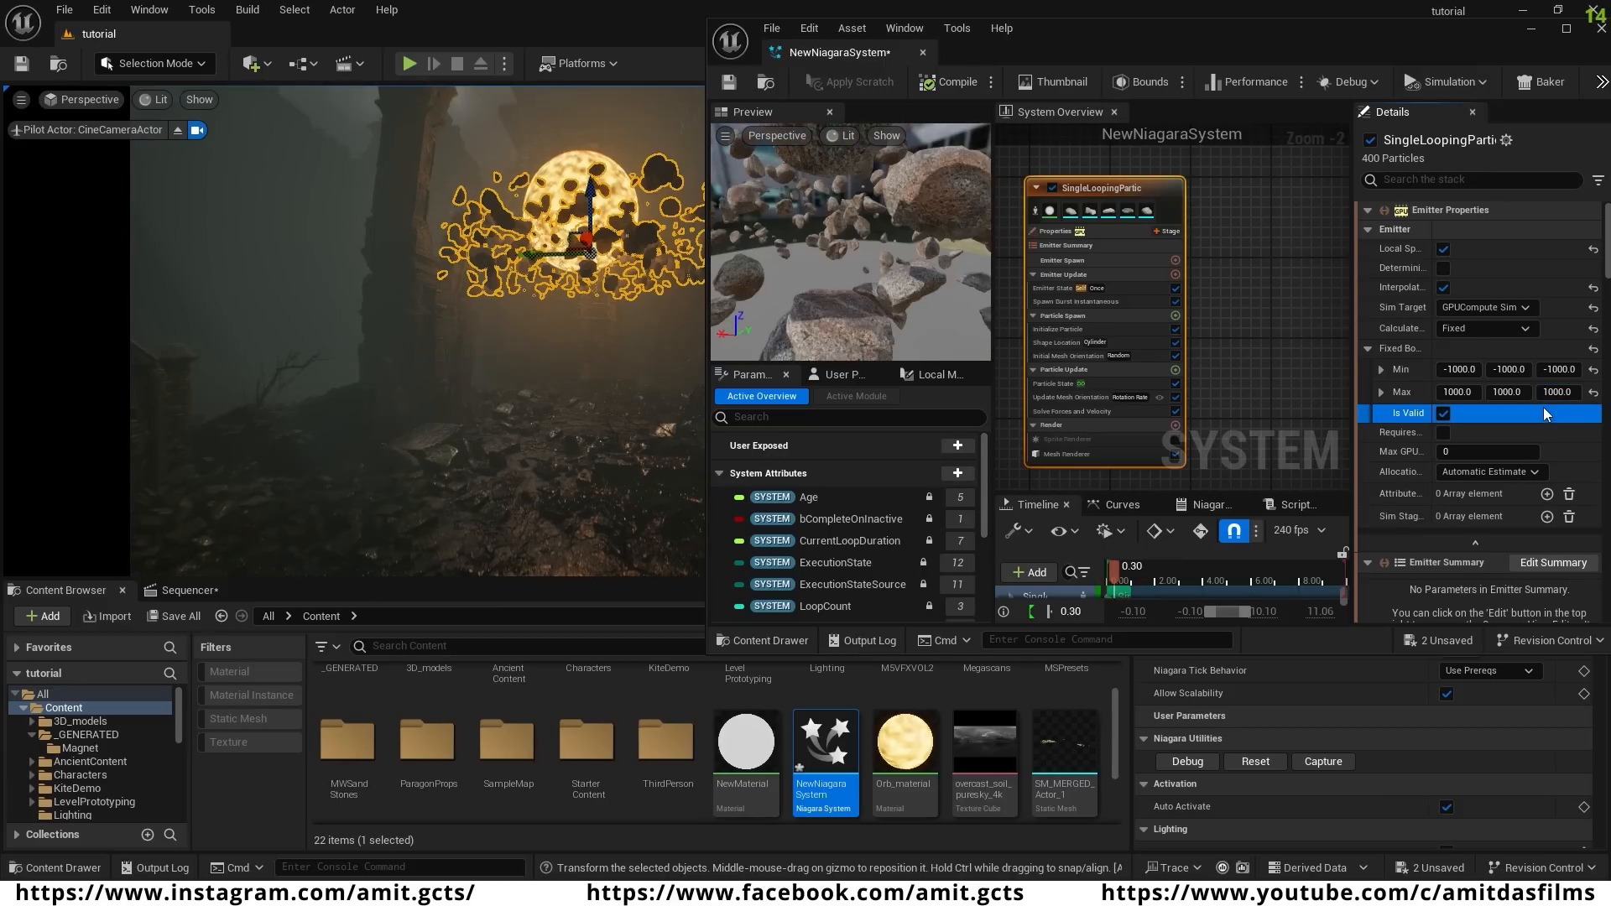
left_click(730, 84)
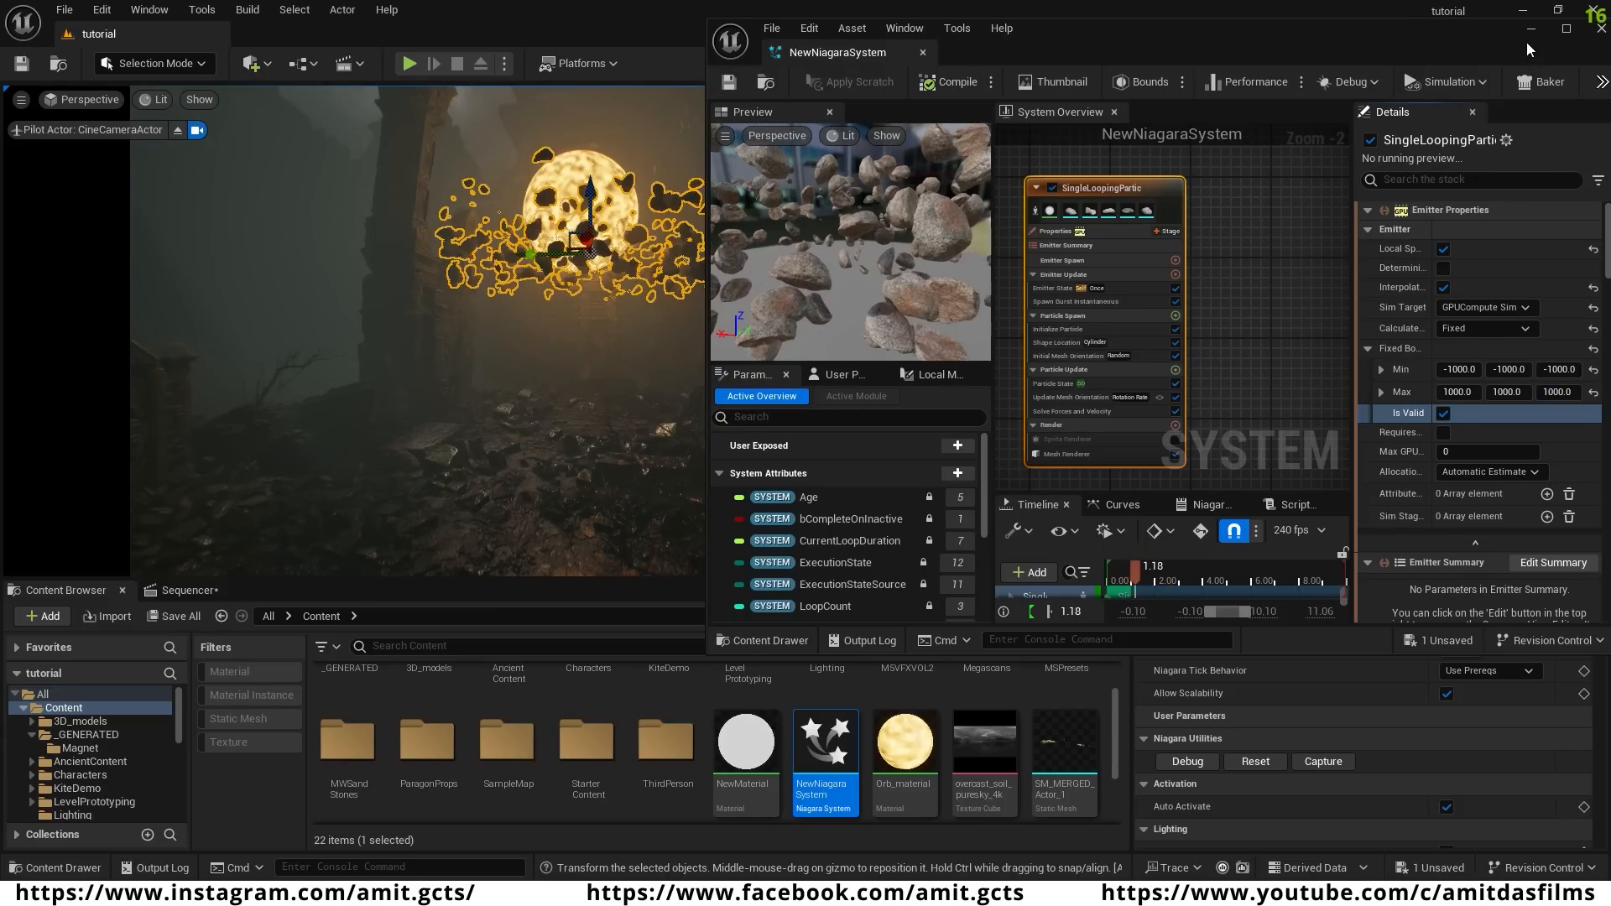
left_click(1601, 27)
- Inspect the orb and its floating rocks from far down the corridor and again from close up
right_click_drag(564, 331, 497, 286)
key("s")
scroll(564, 330, "up", 1)
key("s")
left_click(716, 388)
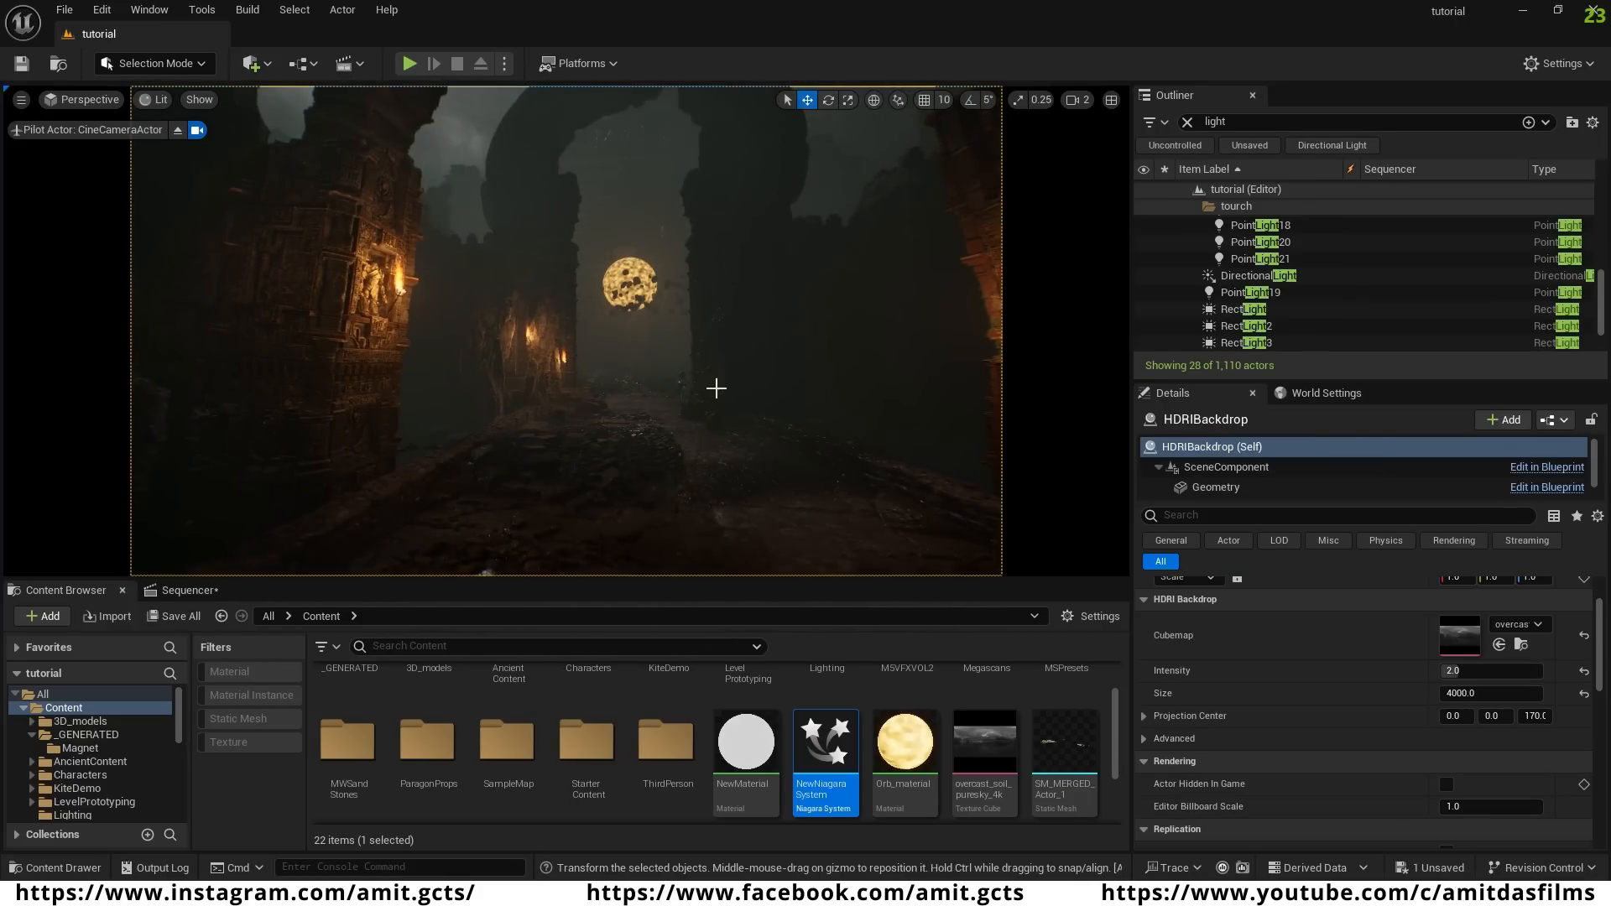
key("w")
right_click_drag(716, 387, 751, 391)
mouse_move(560, 352)
right_mouse_down()
mouse_move(553, 330)
mouse_move(560, 352)
right_mouse_up()
key("s")
- Select the rock system around the orb and add NewNiagaraSystem as an actor to the level sequence
left_click(569, 265)
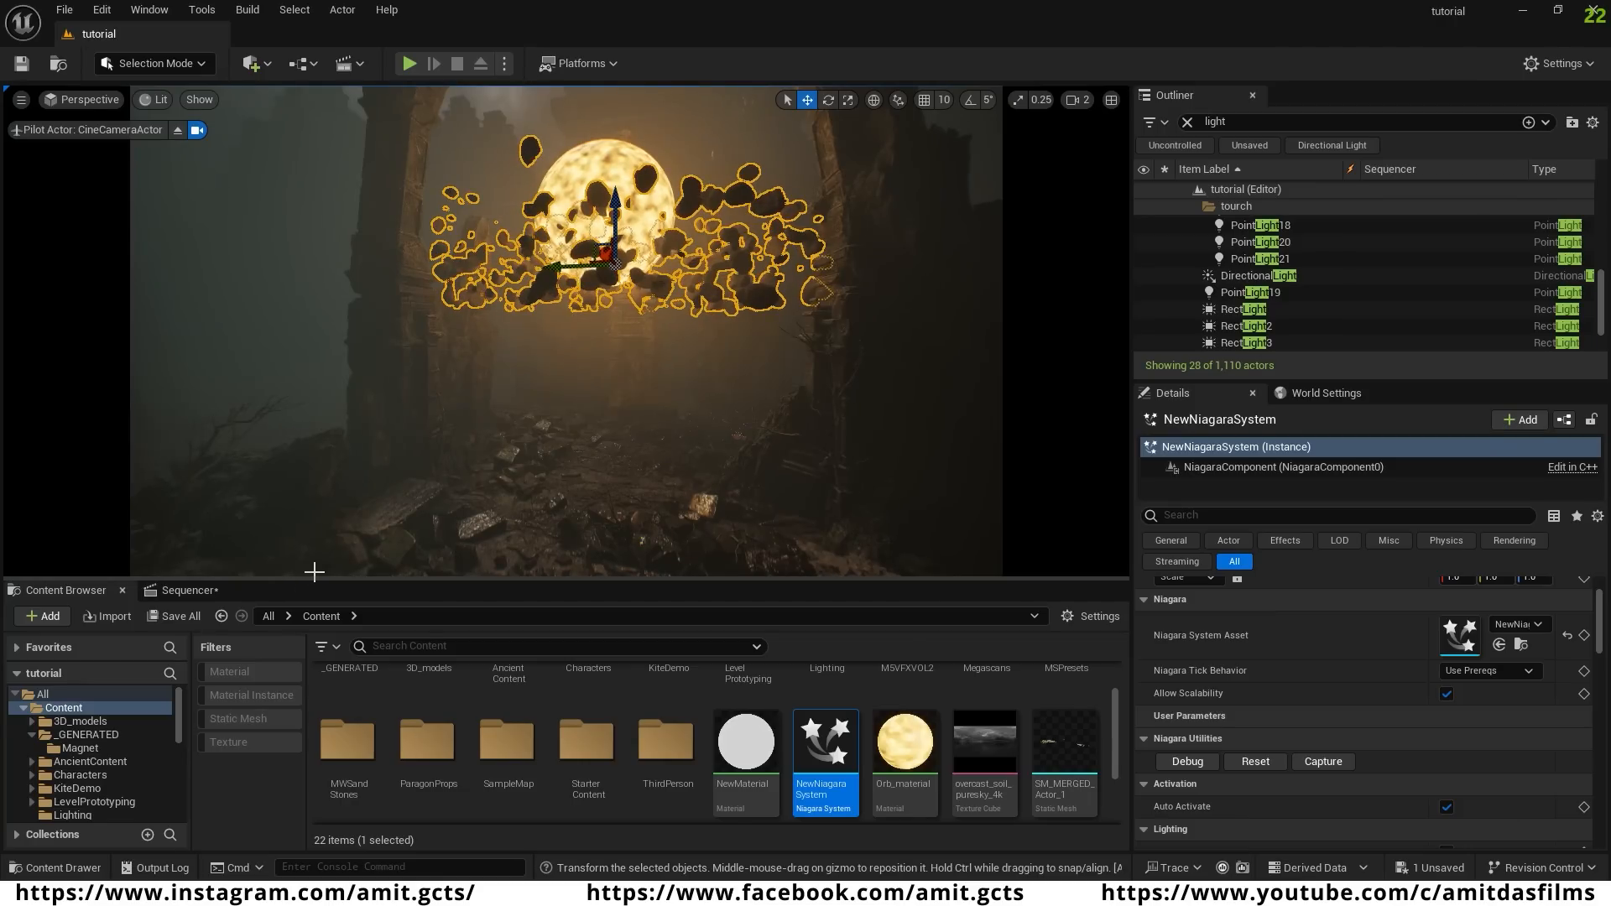
left_click(194, 596)
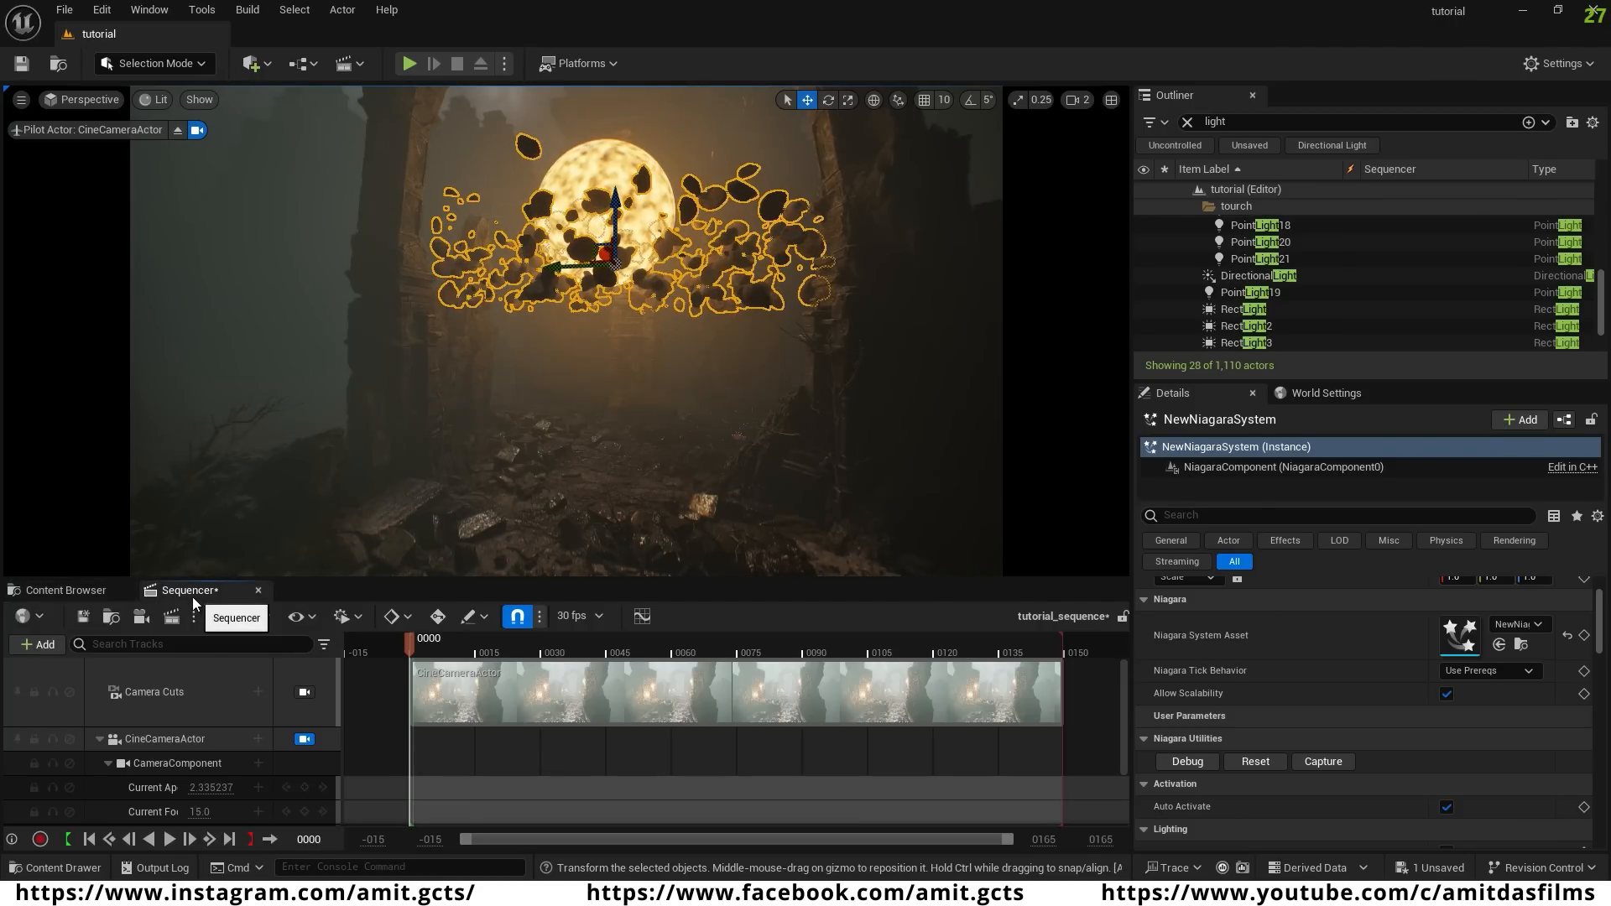
left_click(42, 644)
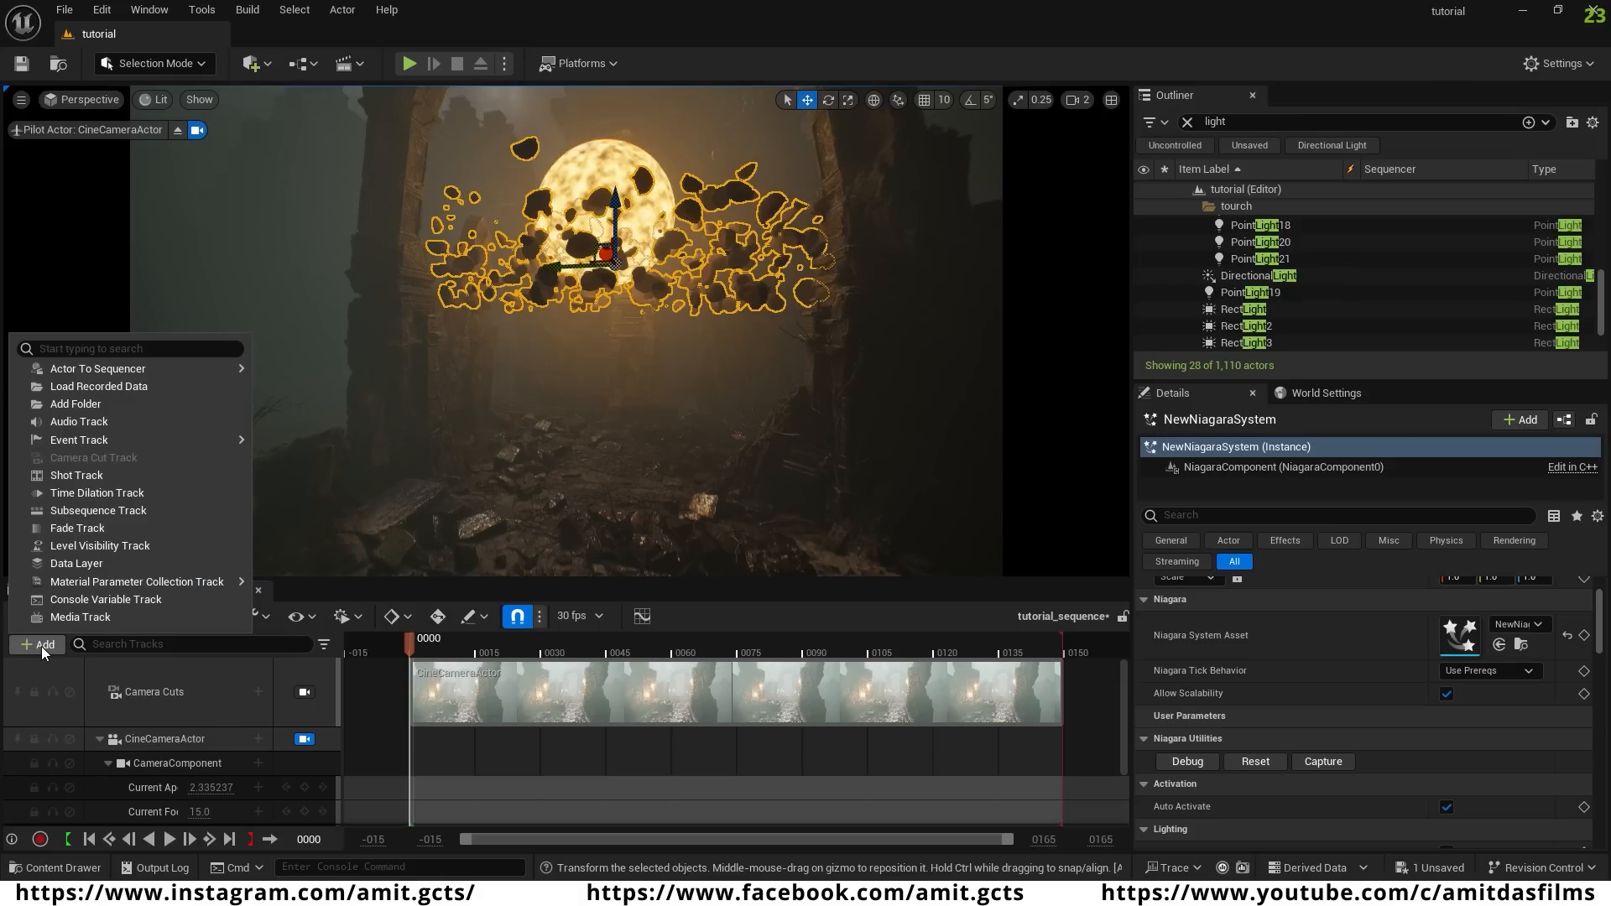
mouse_move(103, 367)
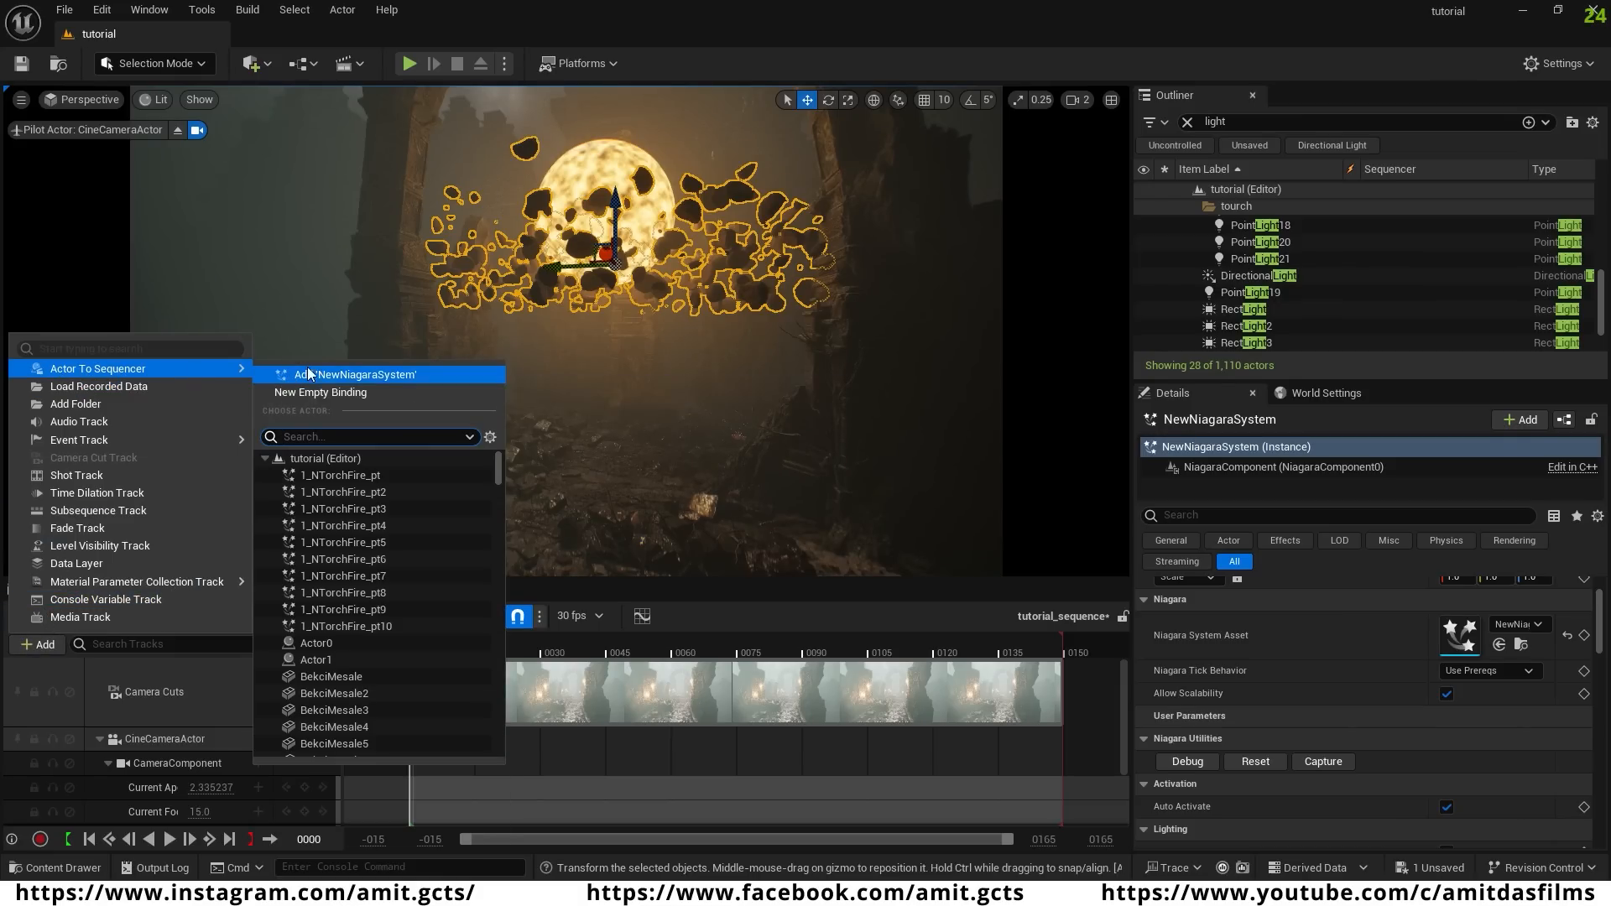
left_click(395, 376)
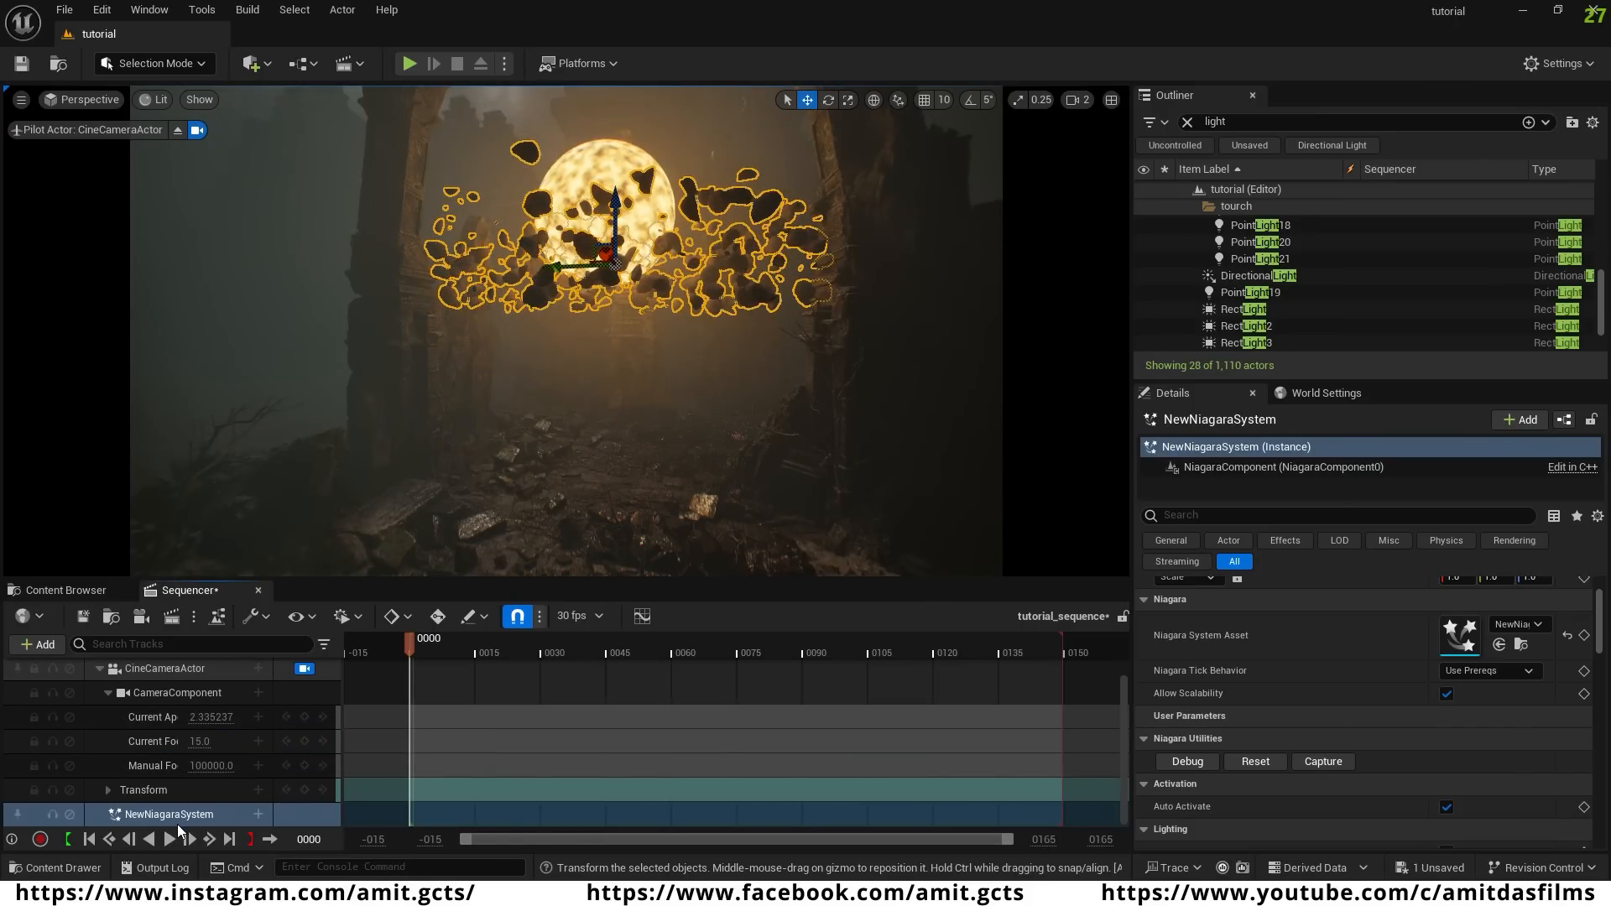
- Add a Transform track to NewNiagaraSystem in the sequence and set its rotation Yaw to 14 at frame 0
left_click(259, 814)
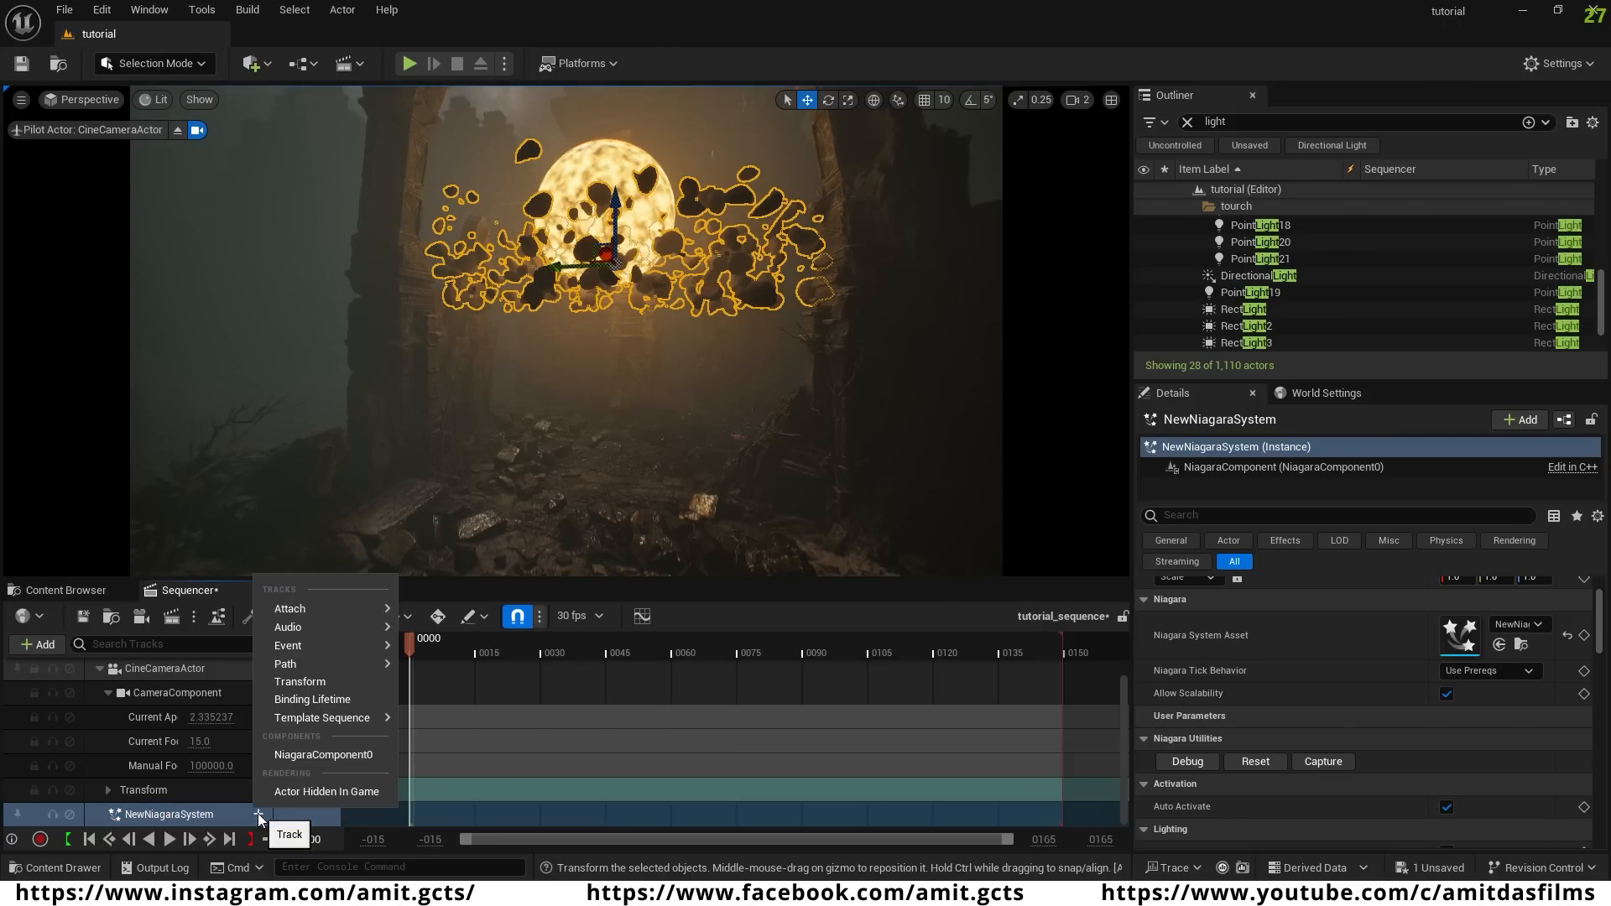
left_click(315, 682)
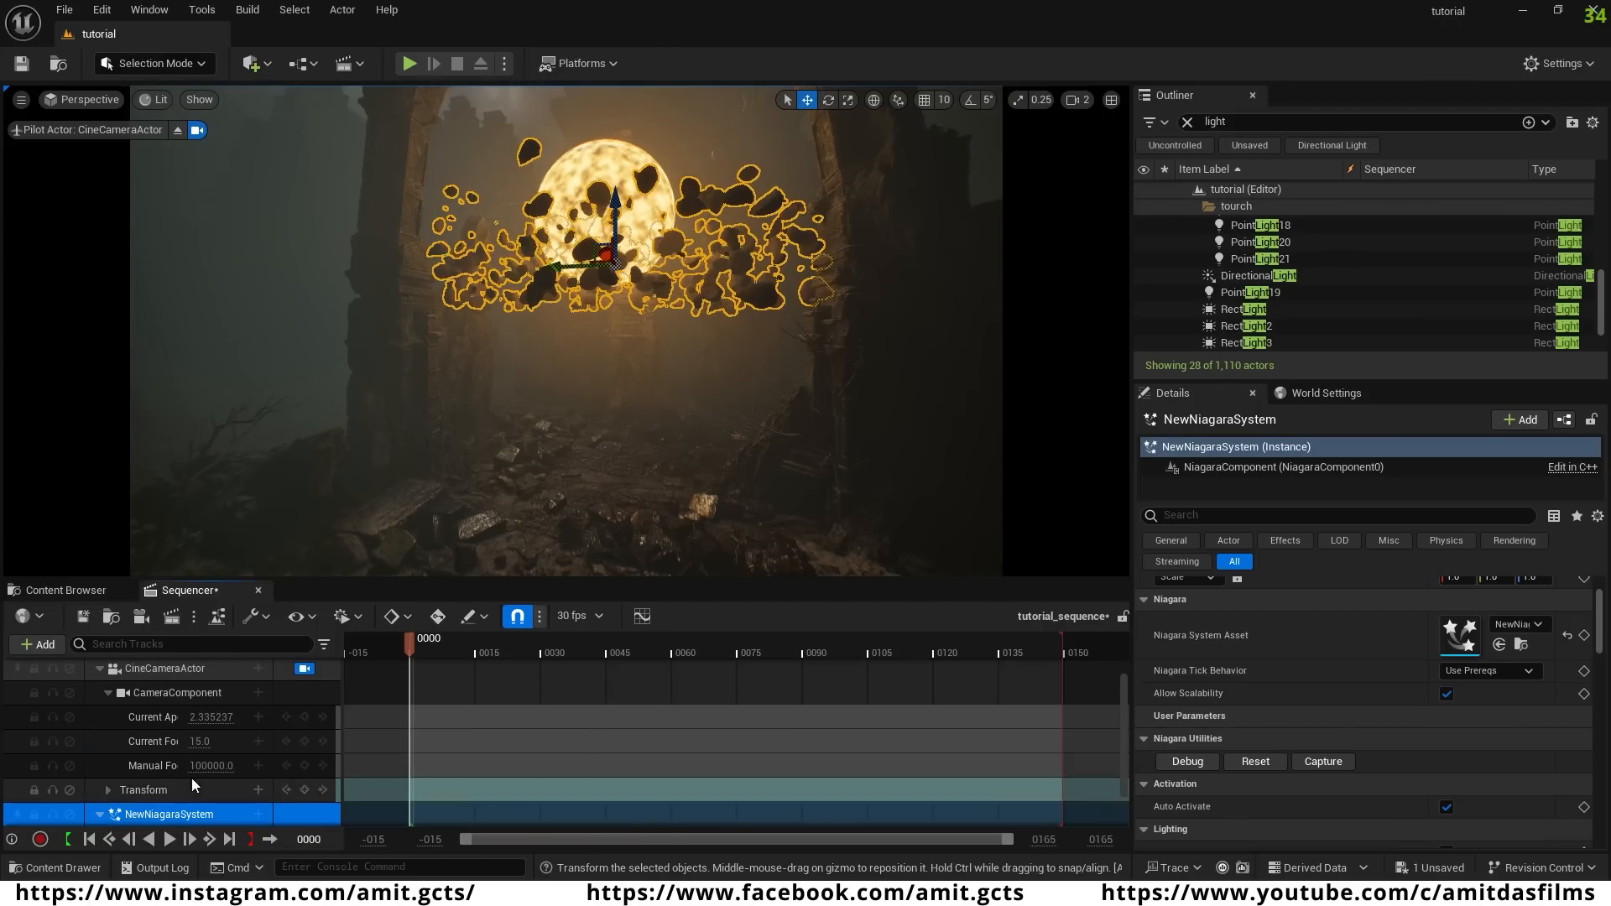
left_click(108, 814)
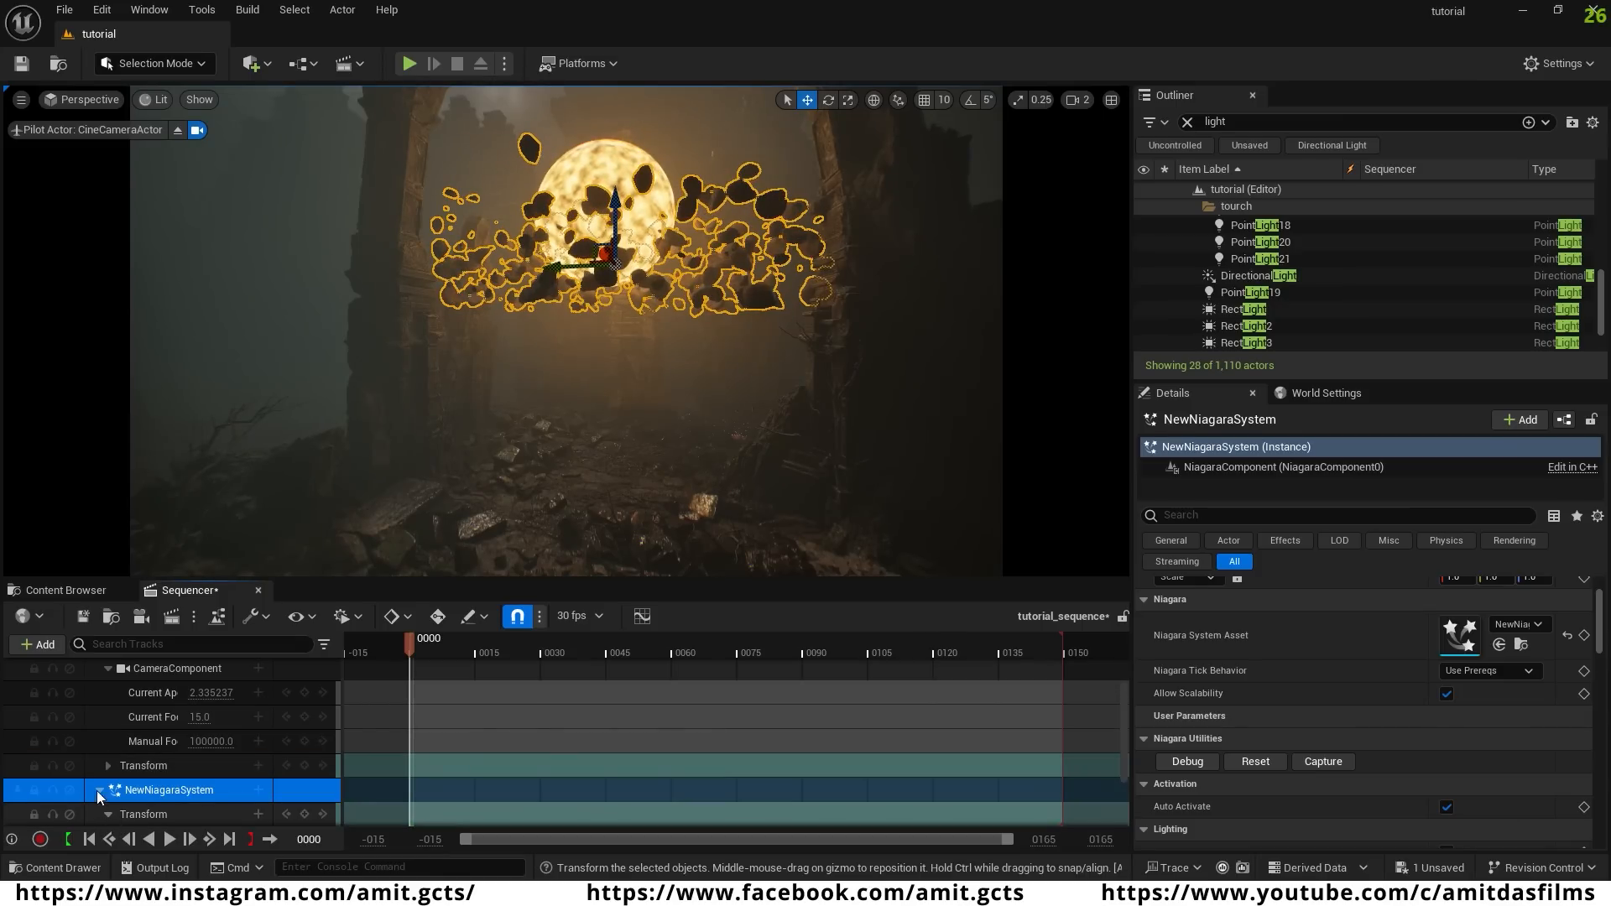
scroll(97, 791, "down", 3)
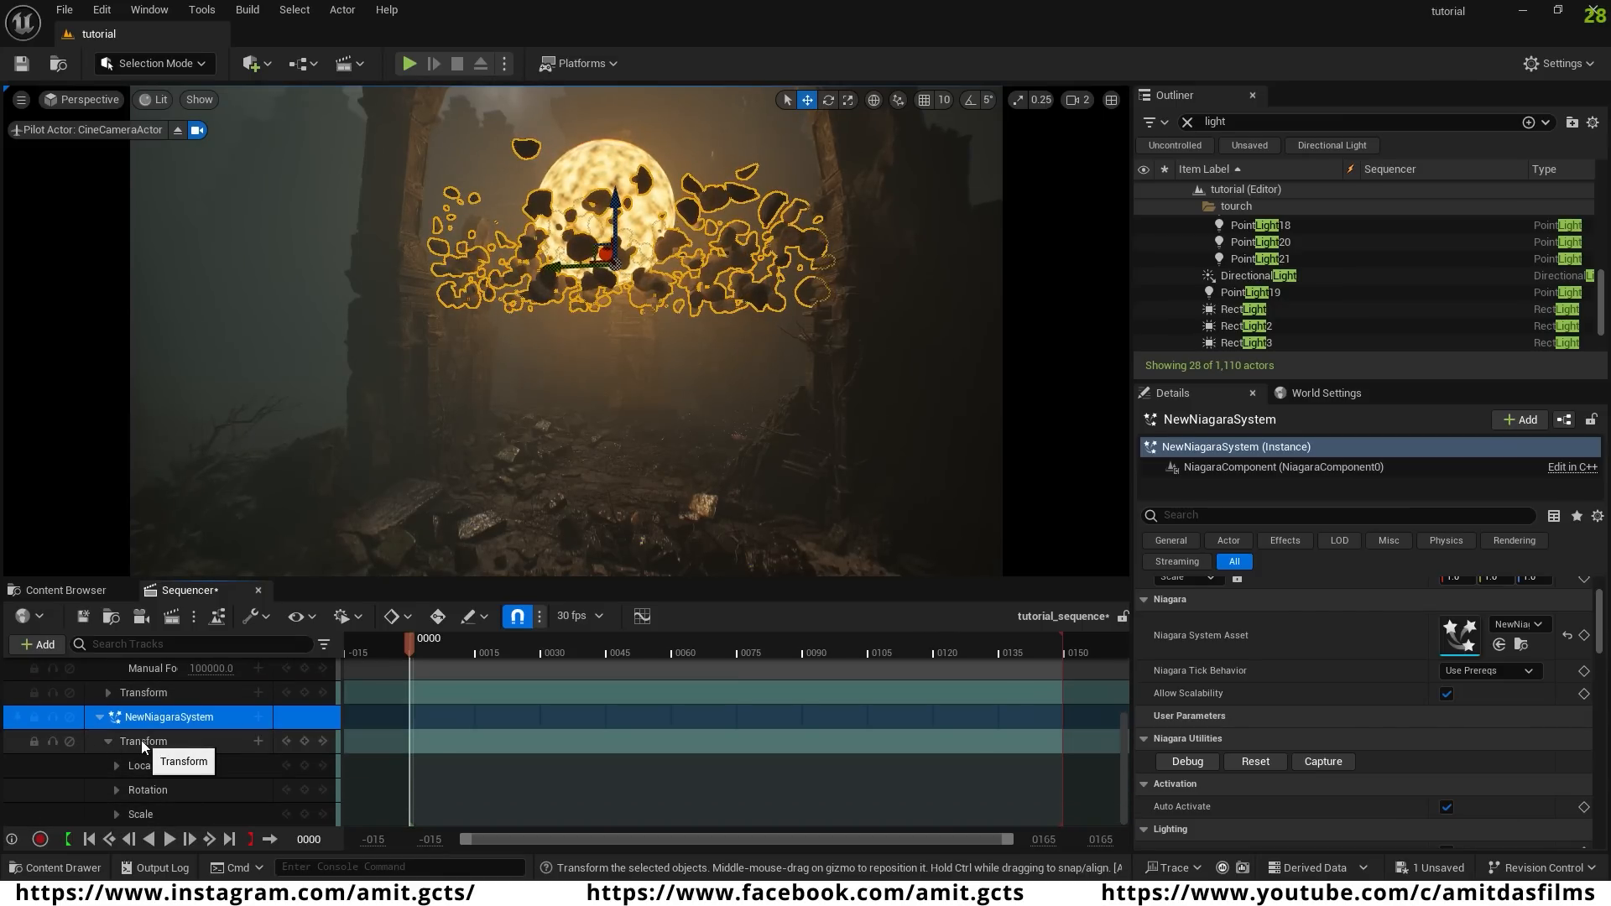
left_click(116, 790)
scroll(114, 797, "down", 3)
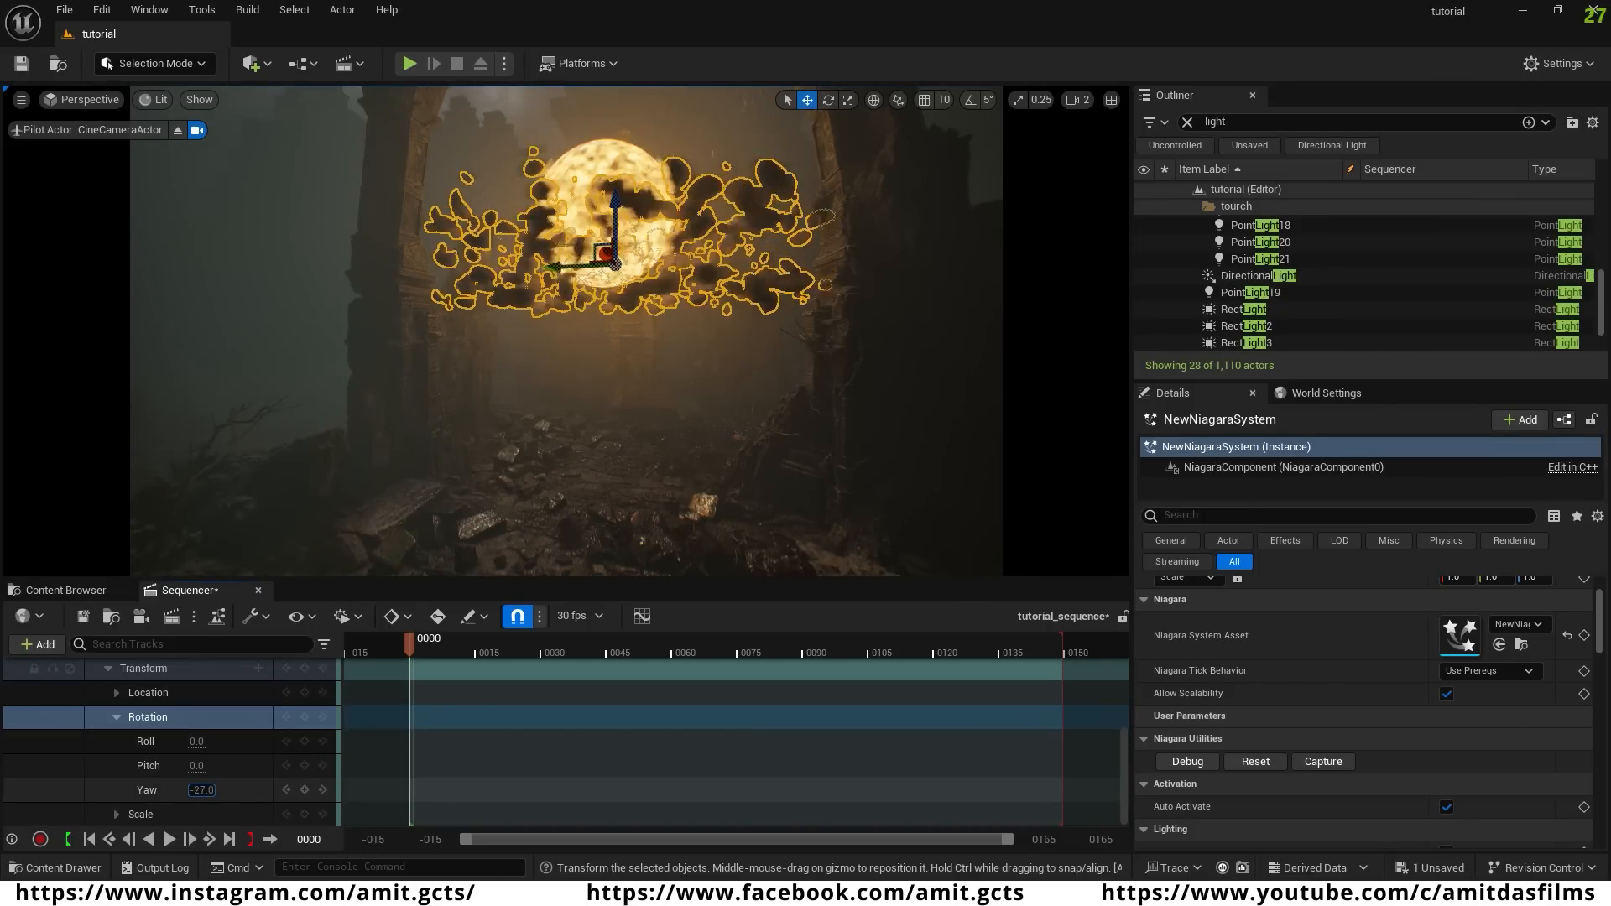
left_click_drag(199, 790, 178, 790)
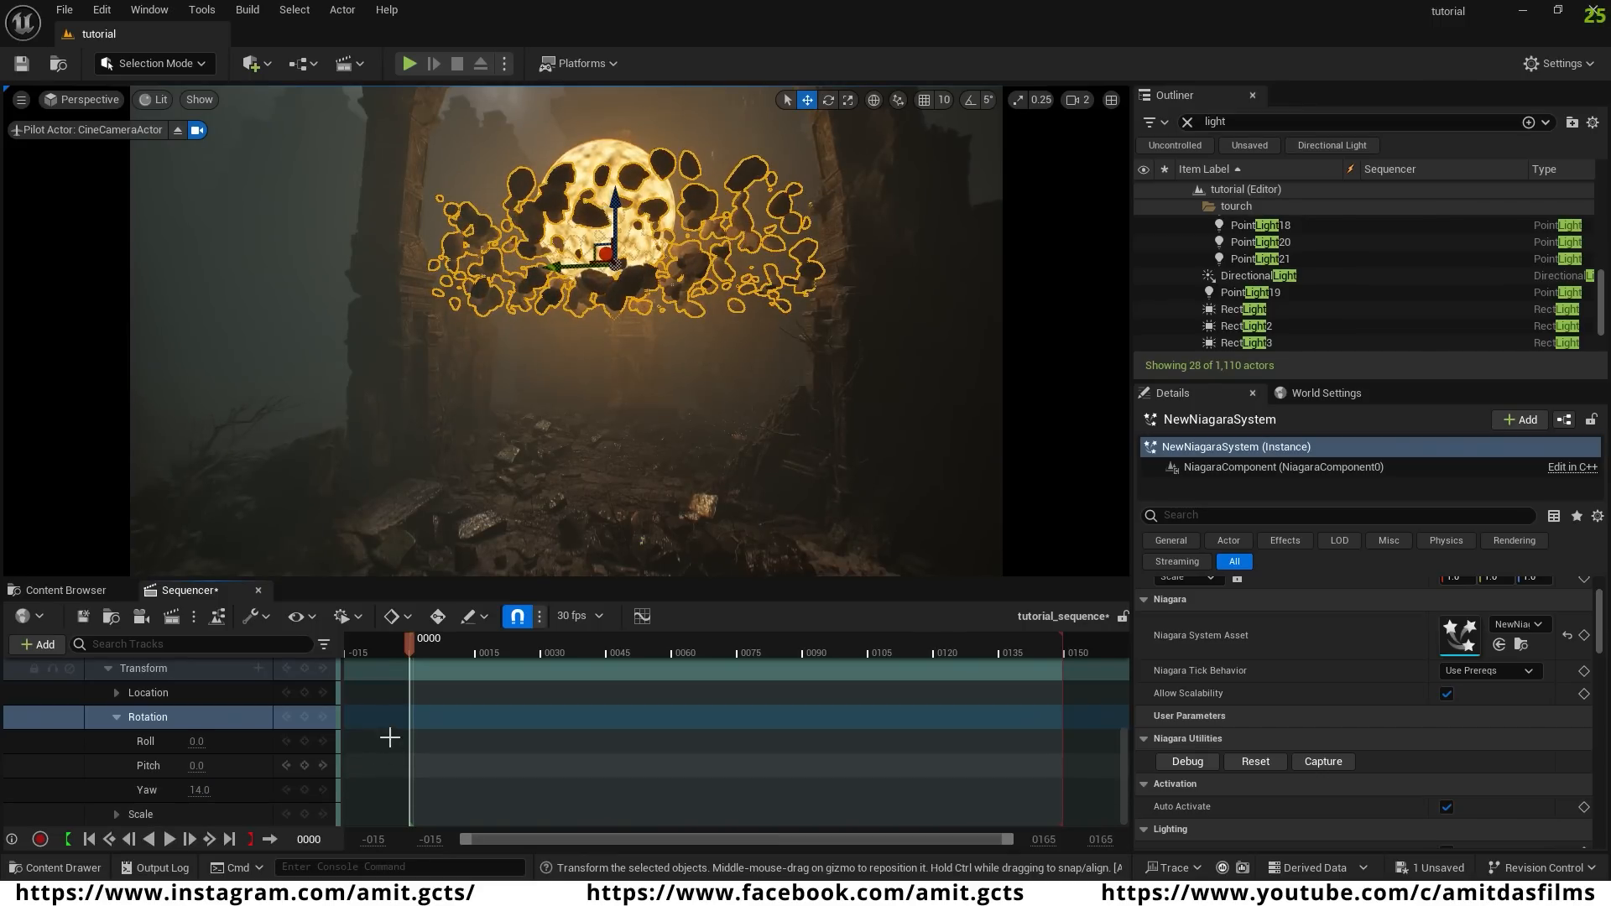
- Set the sequence's default key interpolation to Linear and turn on auto-keying
left_click(408, 619)
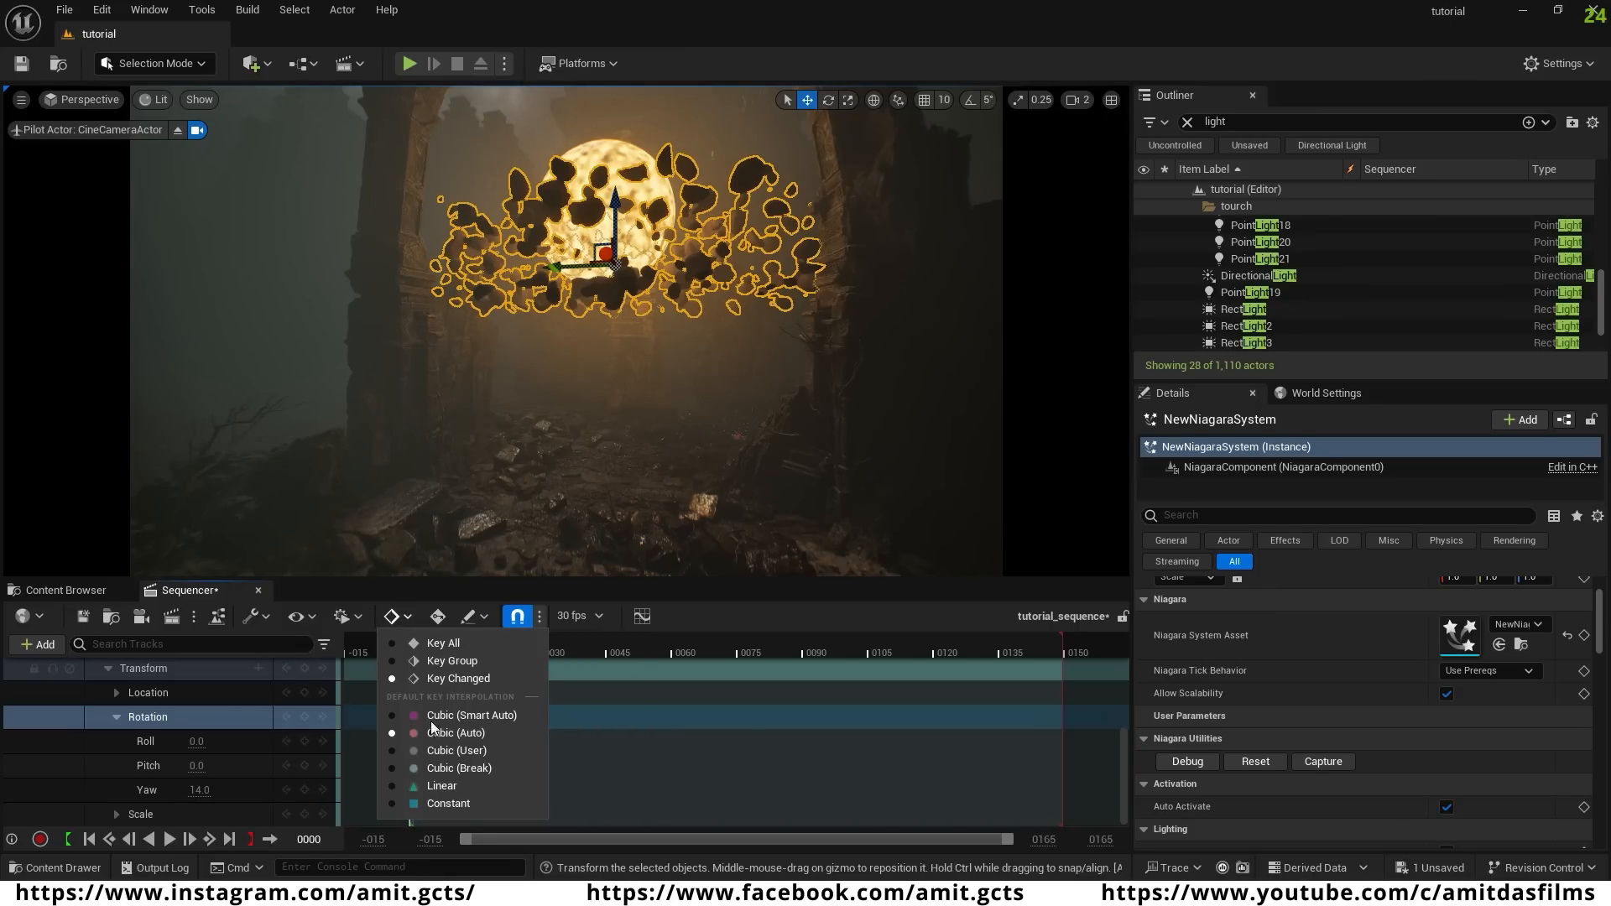
left_click(436, 785)
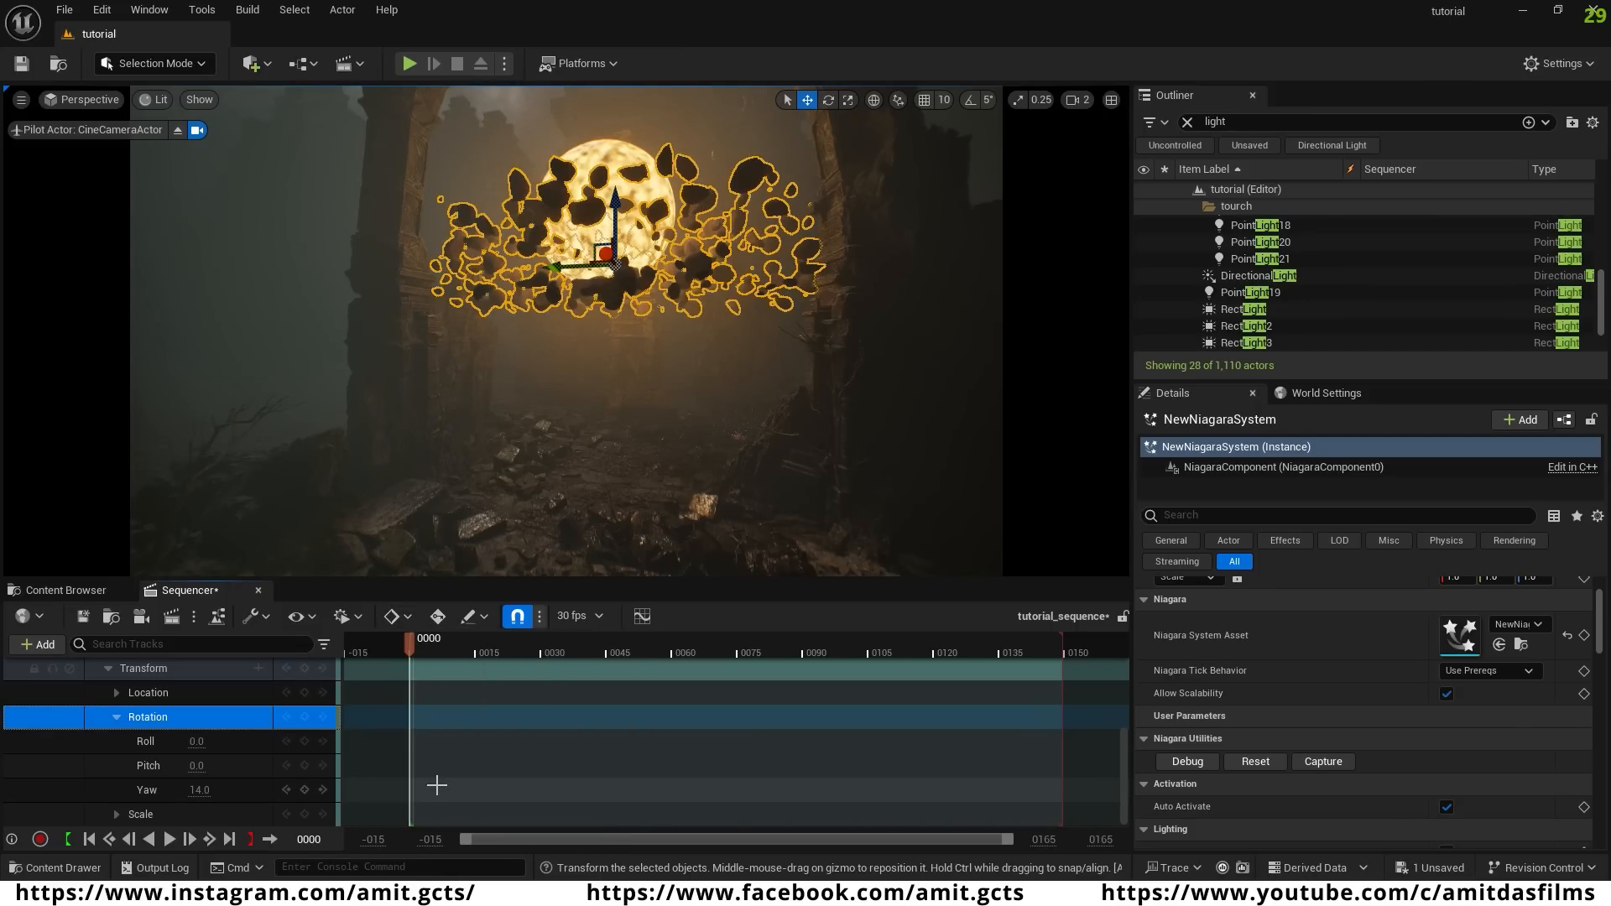
left_click(436, 618)
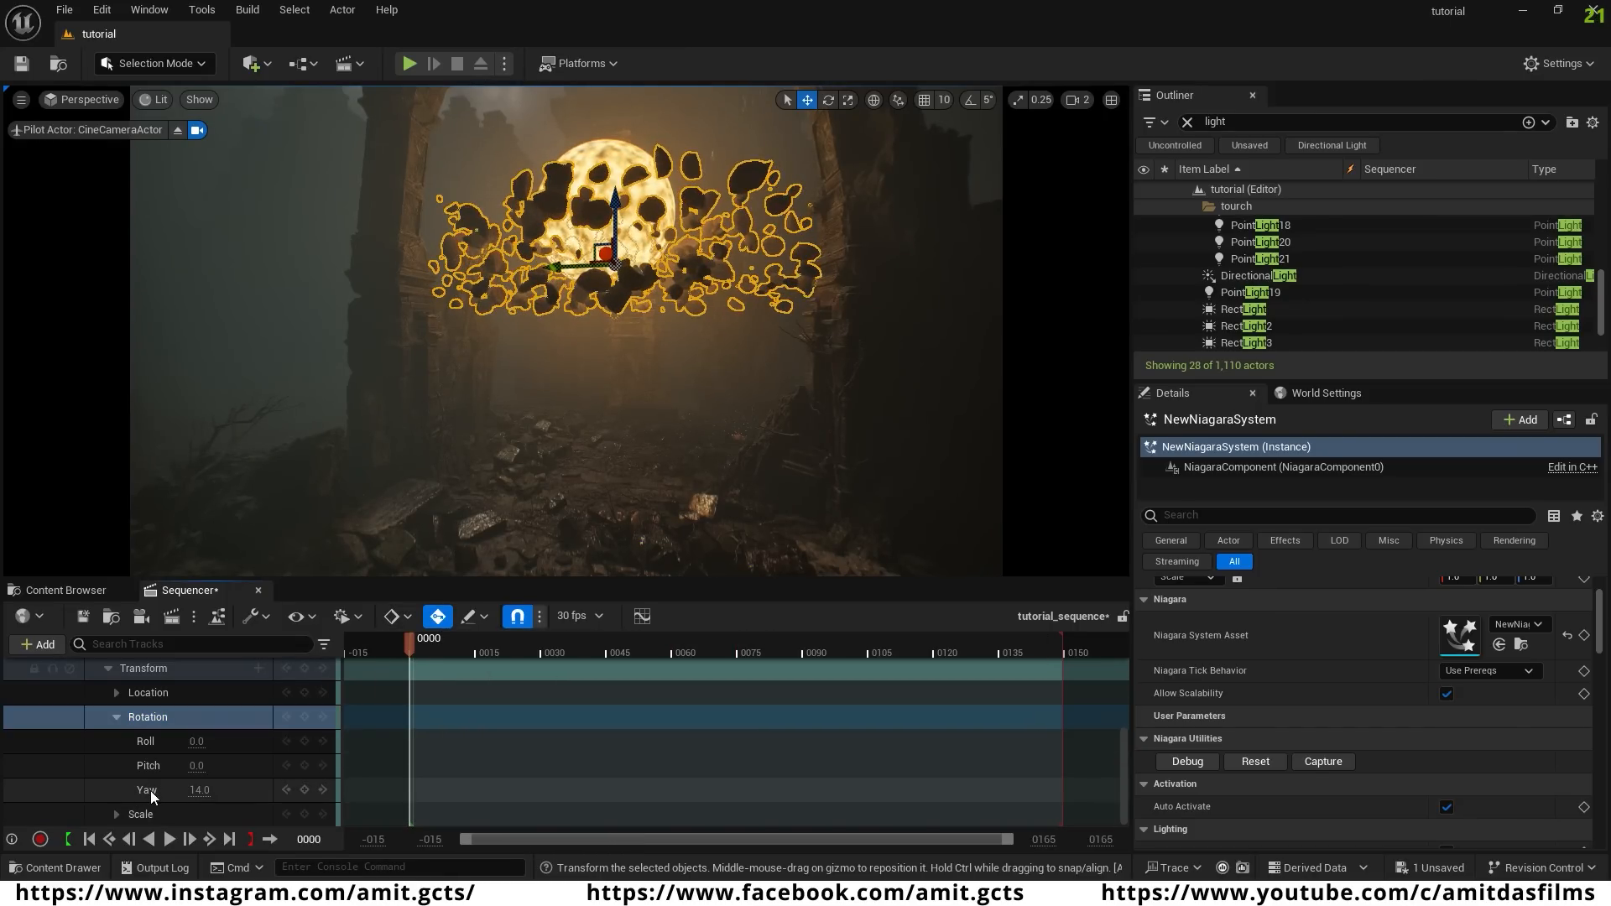
- Key NewNiagaraSystem's Yaw at frame 0 and at frame 149 with a value of 87, and preview the rotation
left_click(304, 790)
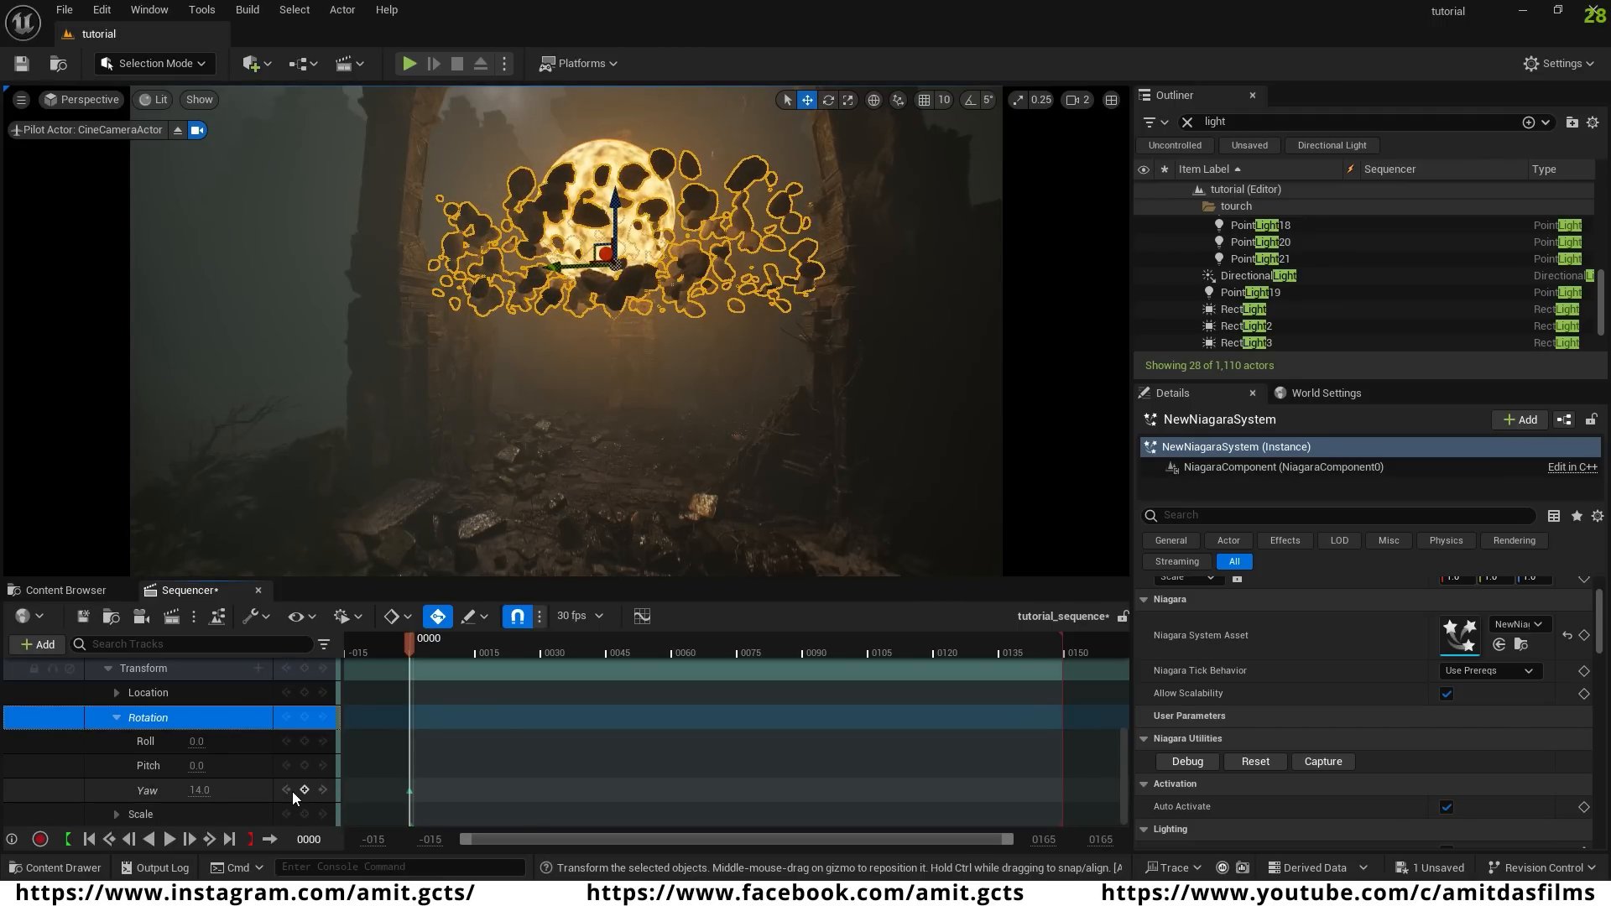
left_click(233, 839)
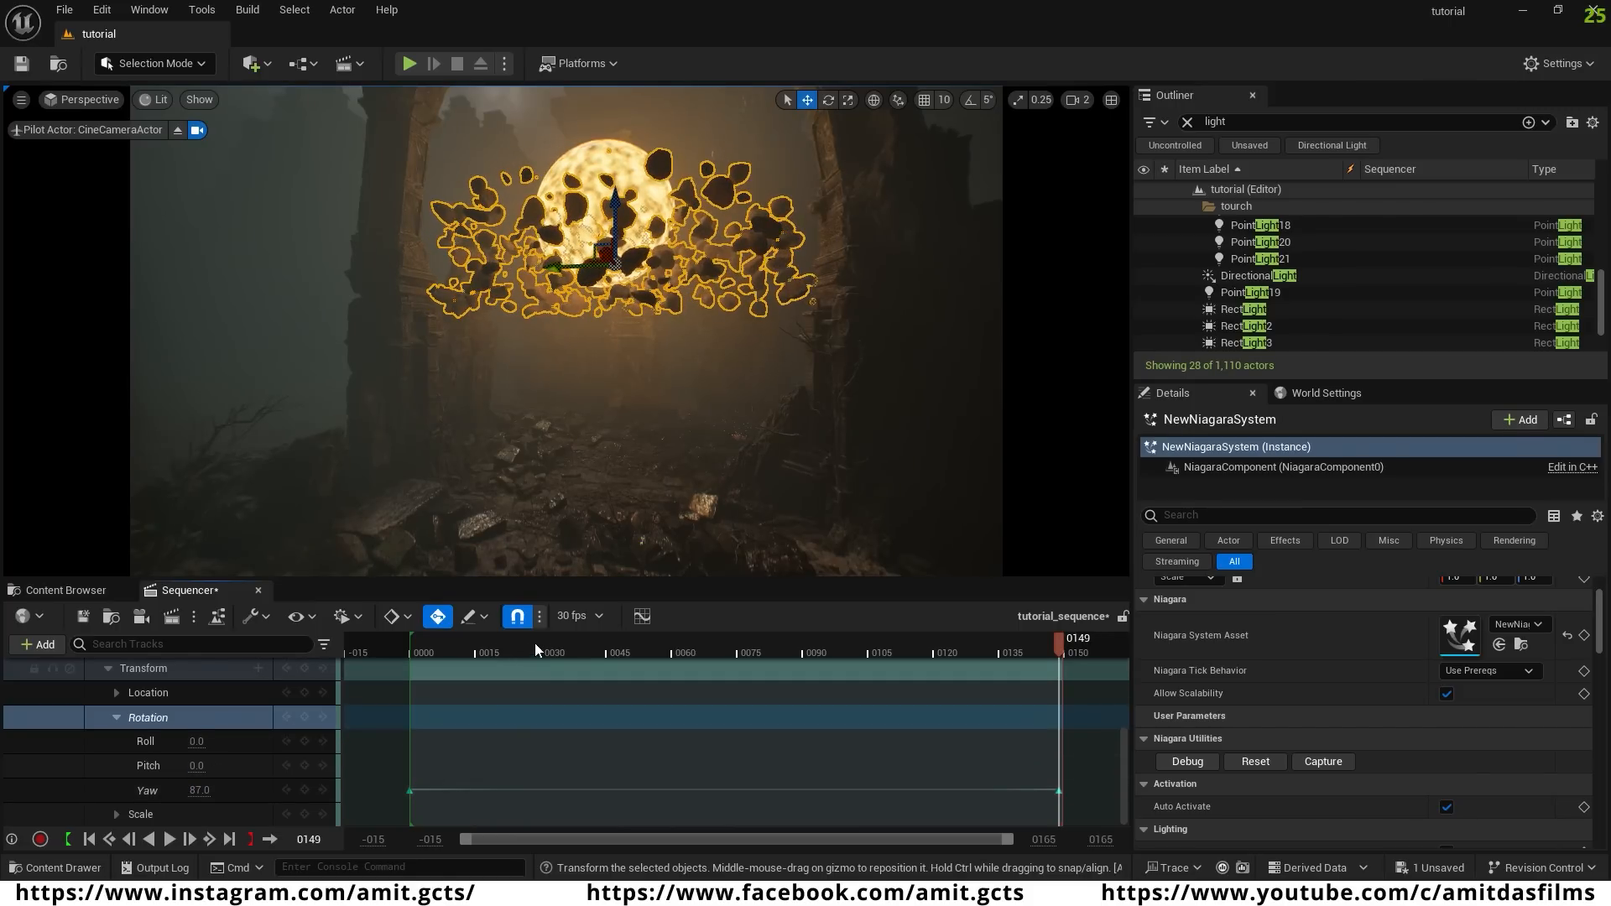
key("space")
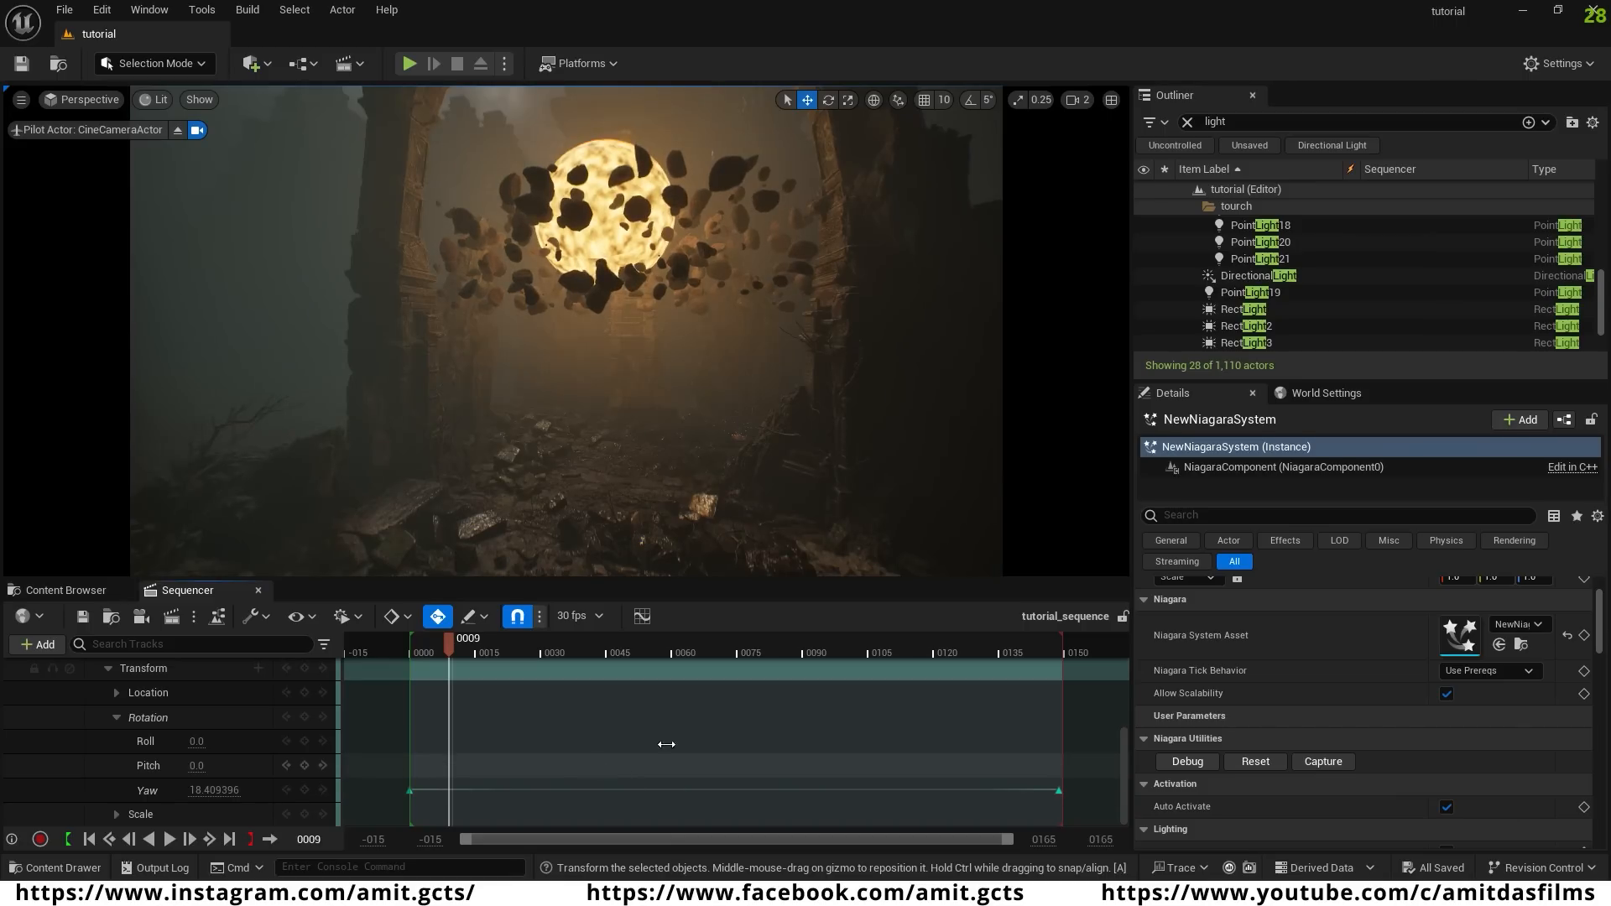
- Duplicate the rock system, scale the copy down and lower it to the underside of the orb
left_click(555, 255)
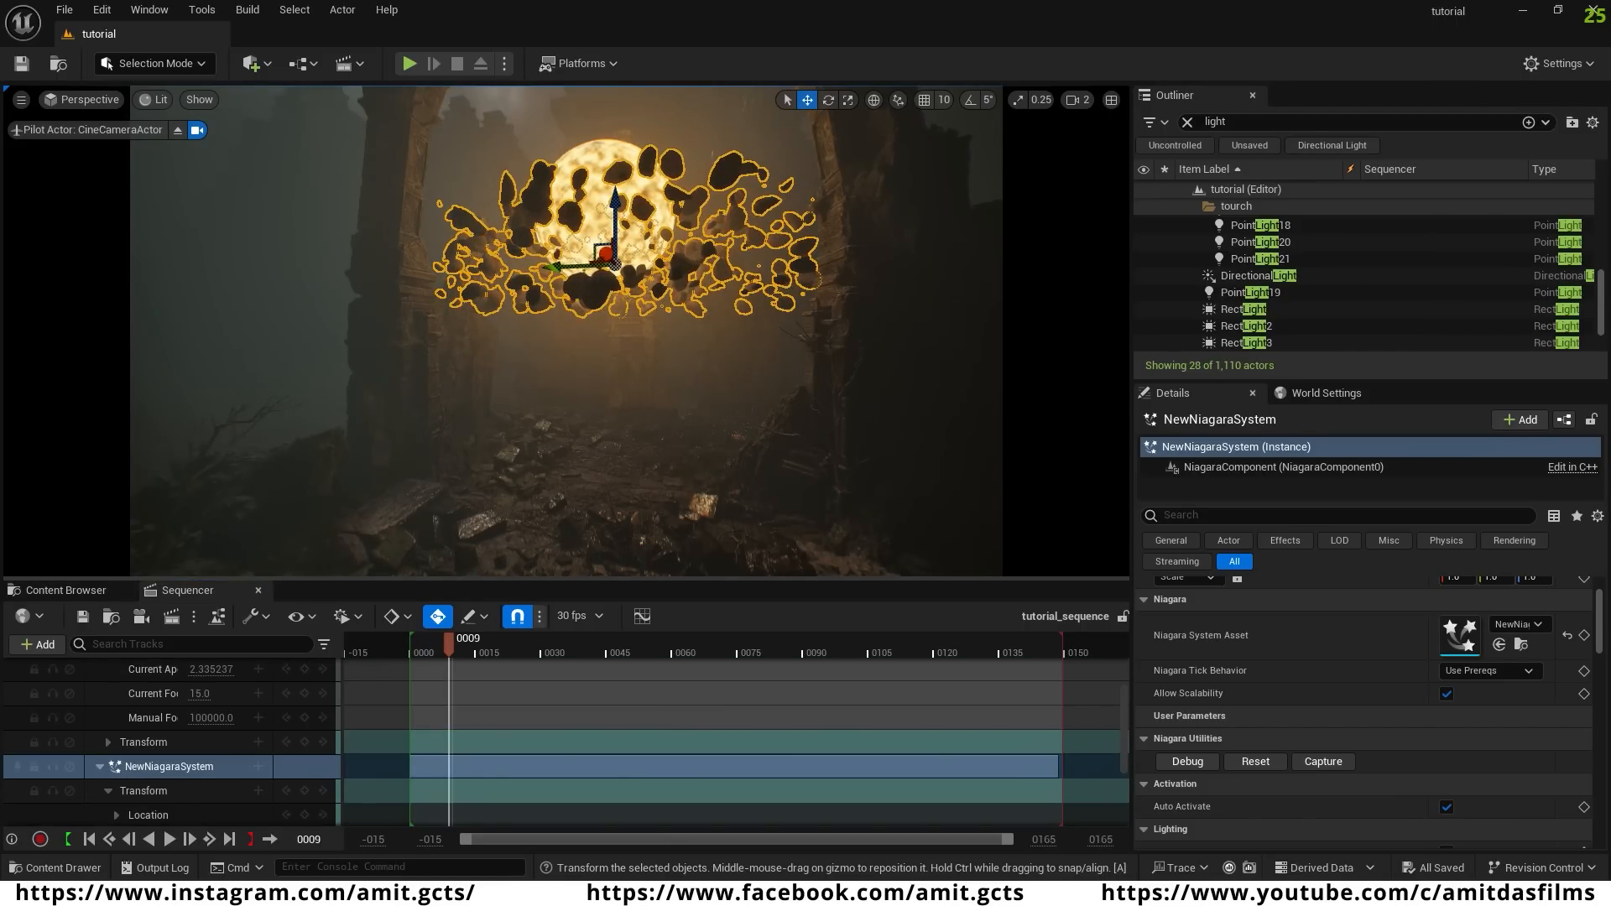
left_click_drag(629, 246, 615, 205)
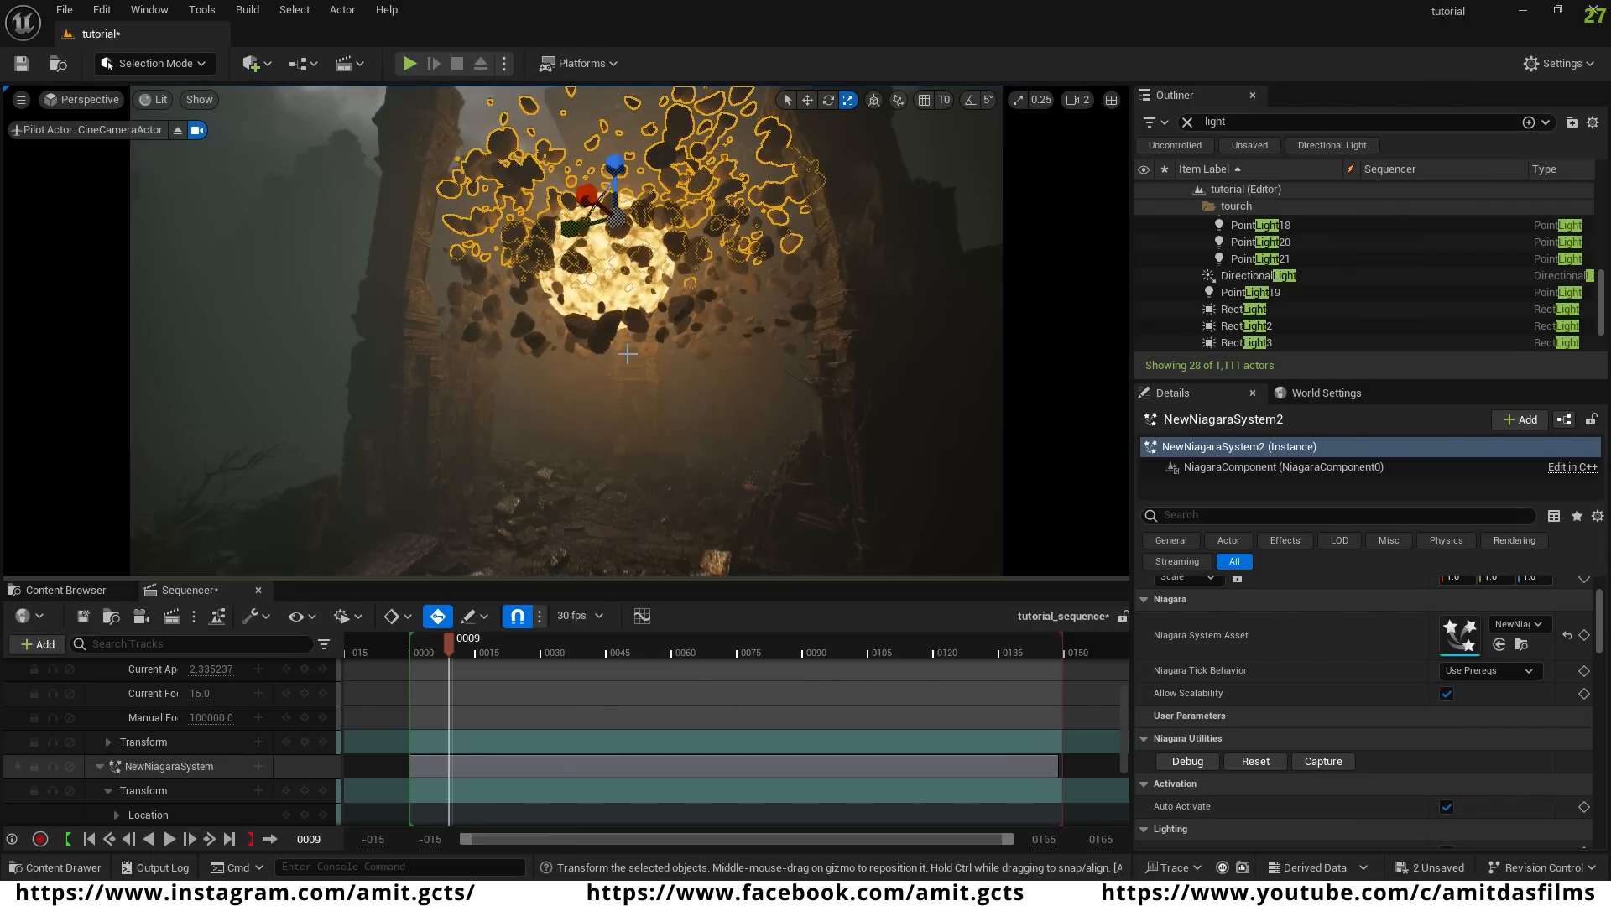
right_click_drag(628, 371, 679, 322)
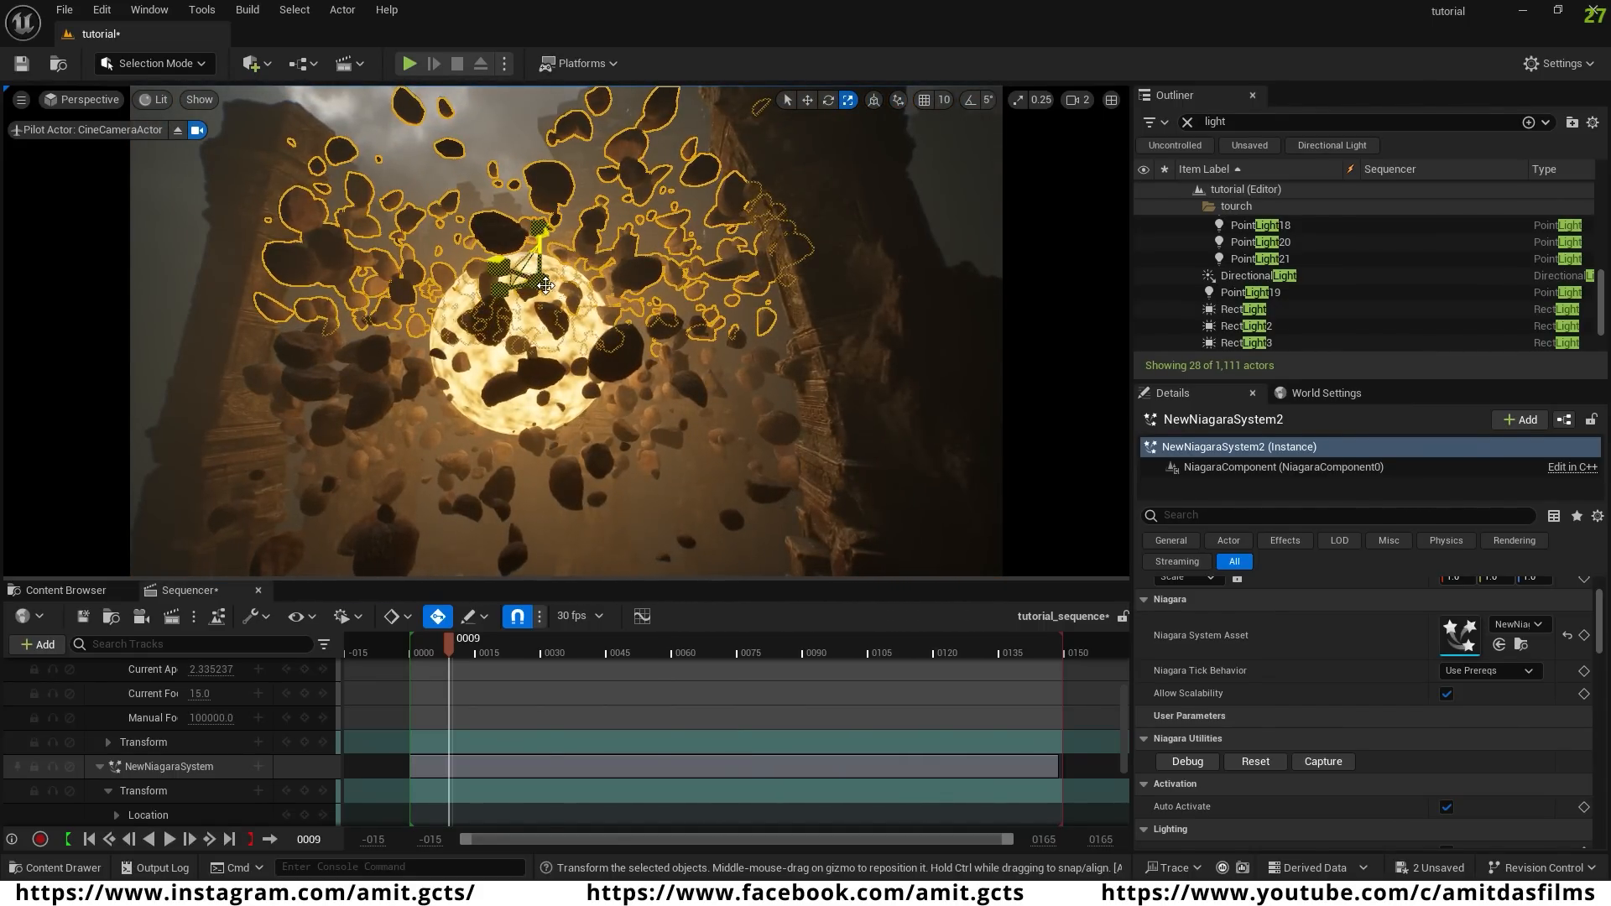
left_click_drag(539, 280, 523, 370)
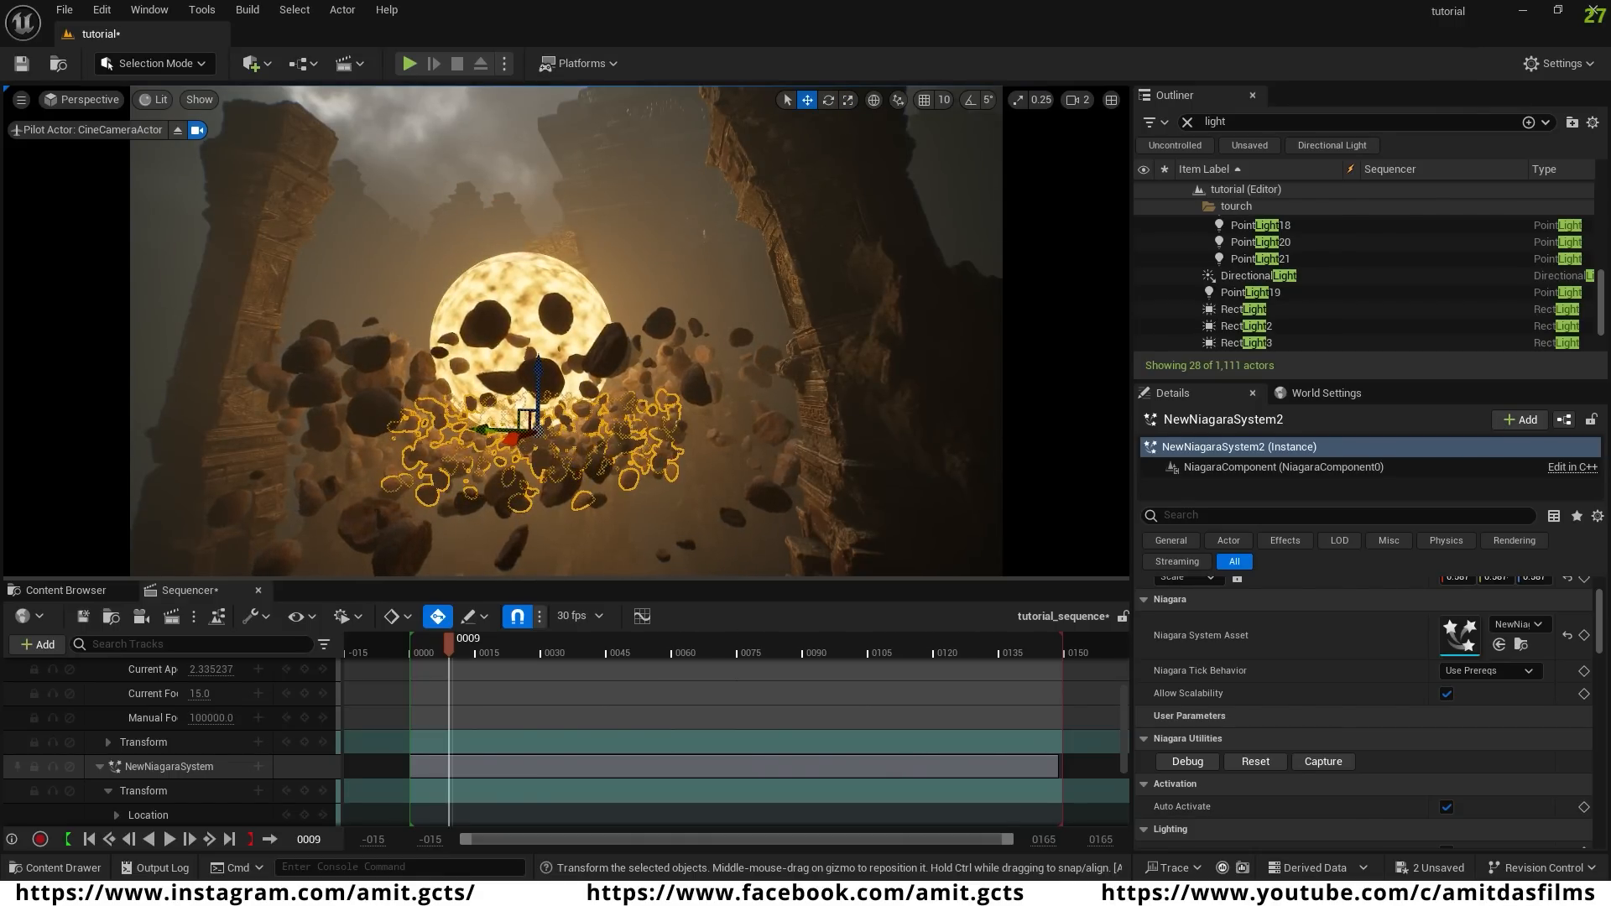
- Return the sequence to frame 0 and add NewNiagaraSystem2 to it as an actor
key("s")
right_click_drag(715, 412, 614, 436)
key("w")
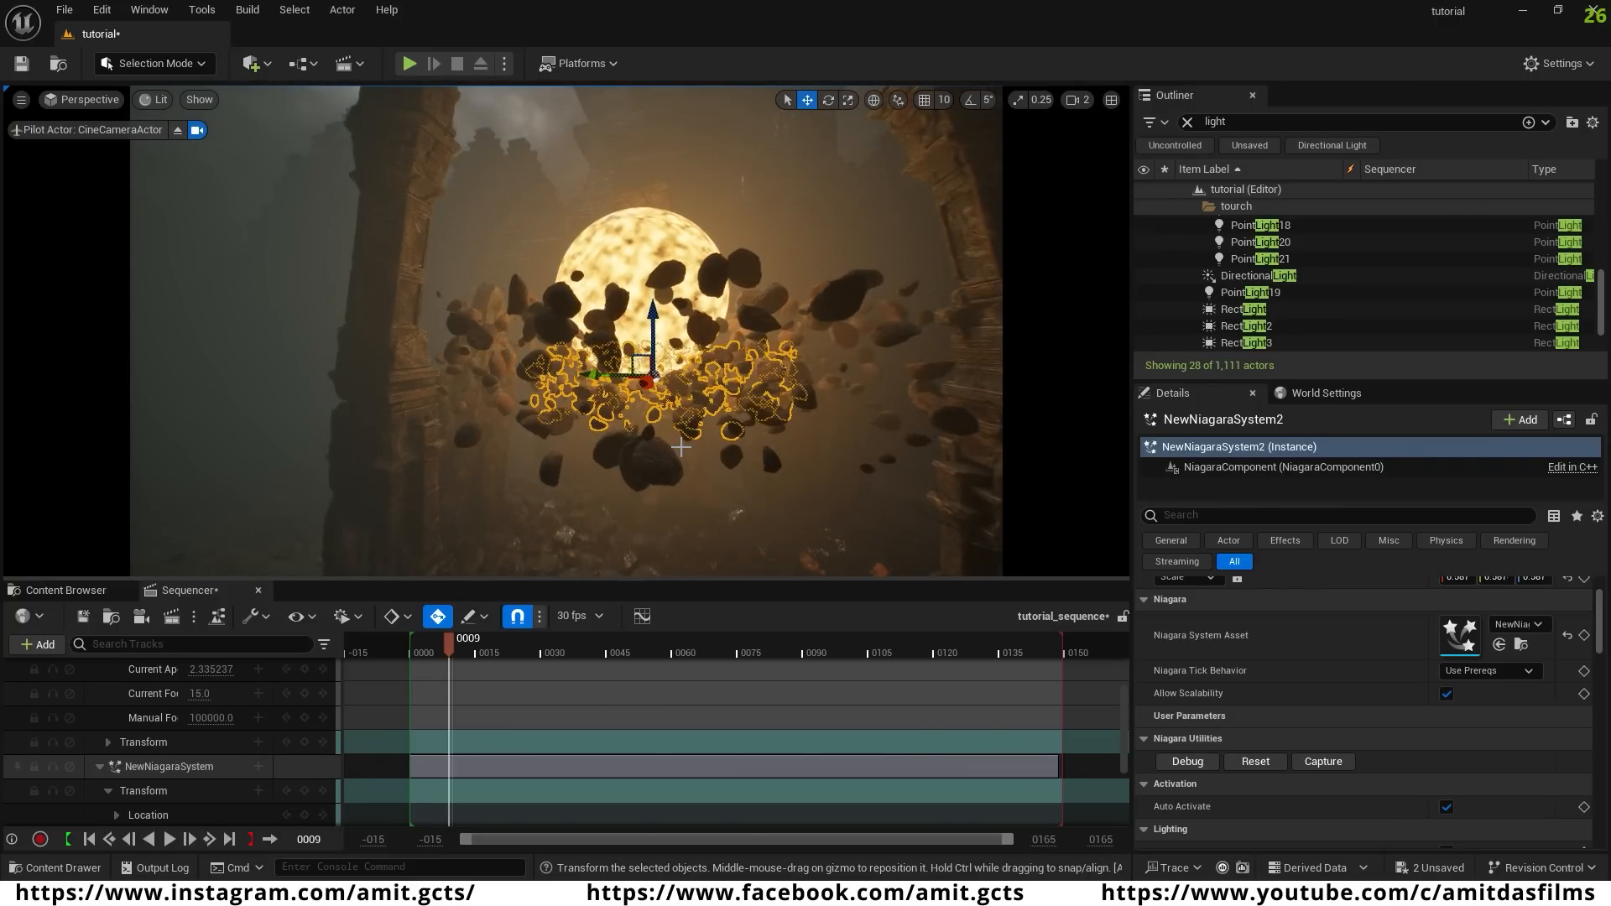
left_click(90, 839)
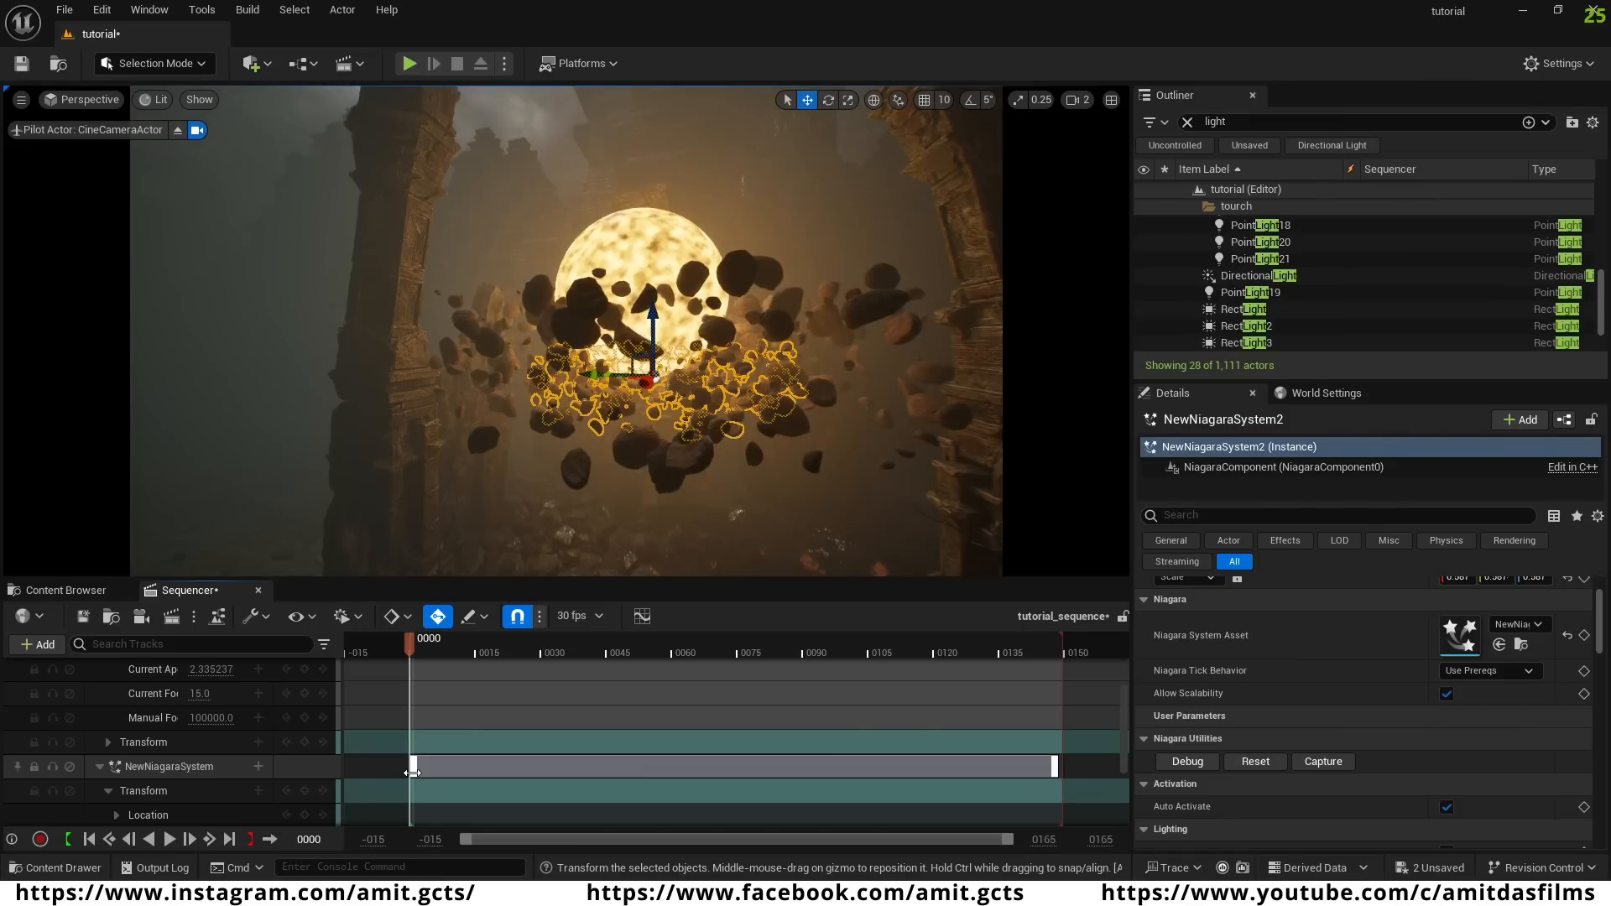
left_click(34, 643)
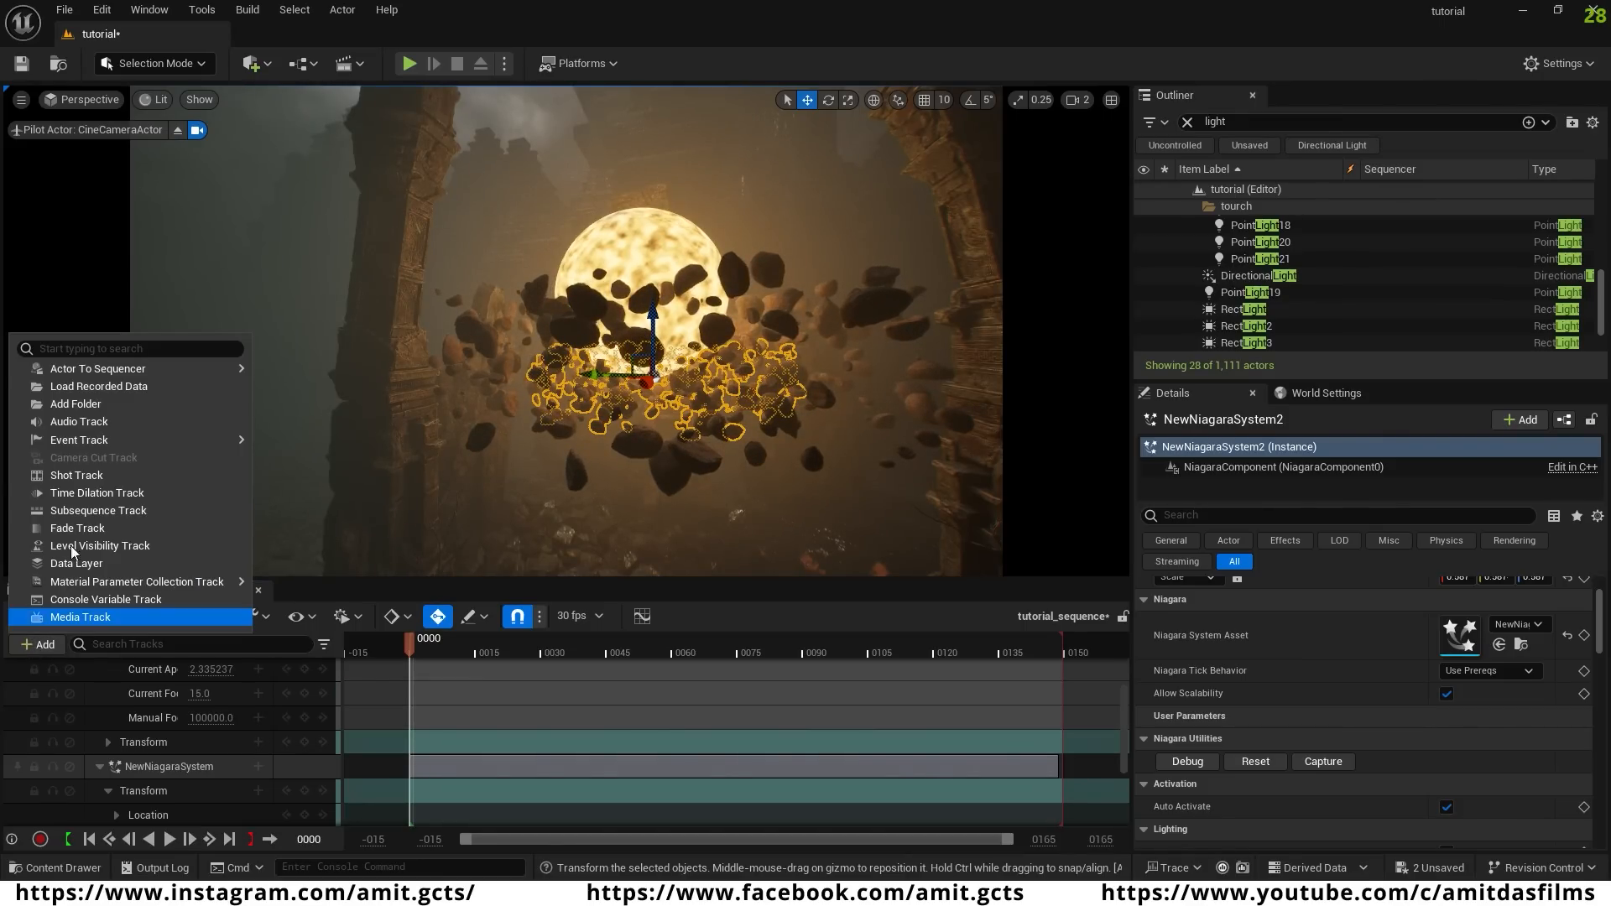
mouse_move(140, 370)
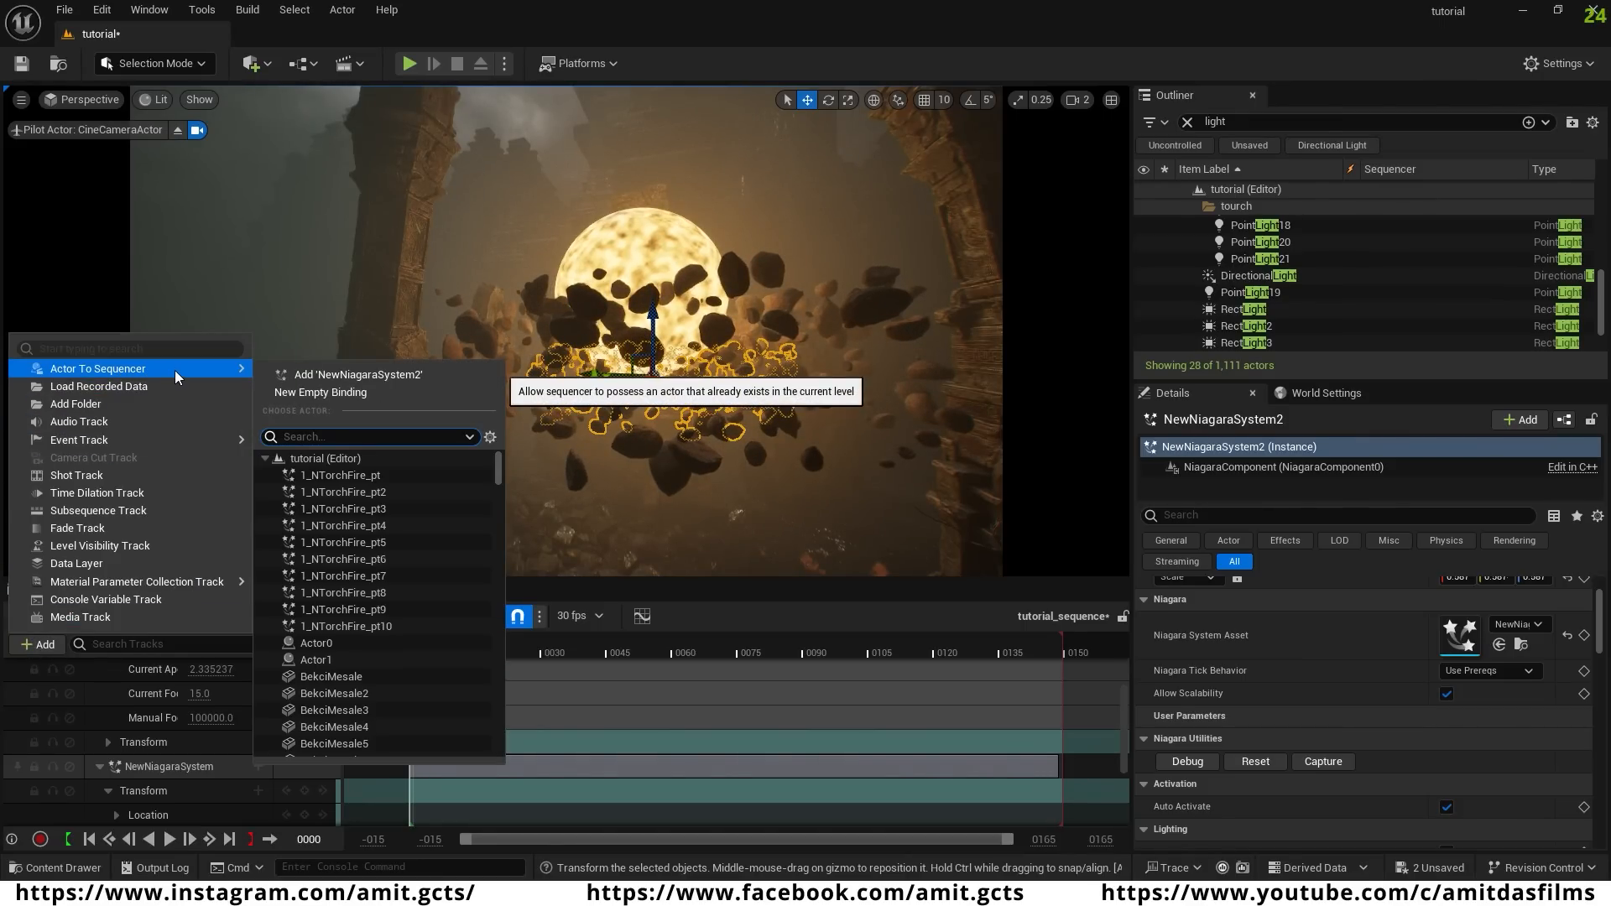
left_click(354, 374)
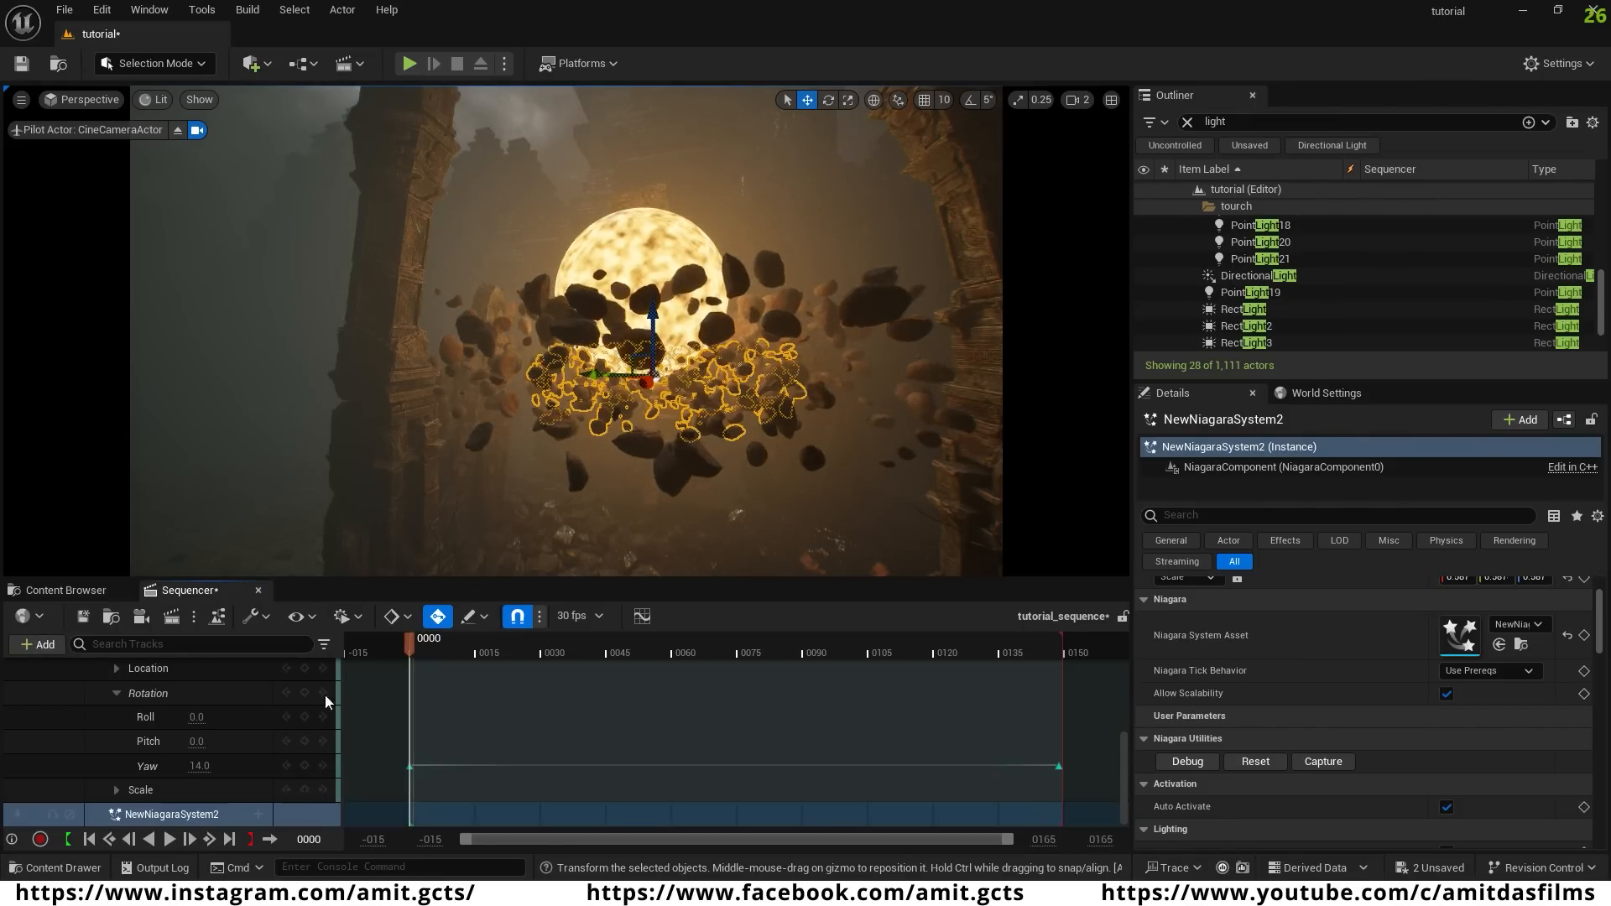
- Add a Transform track to NewNiagaraSystem2 in the sequence and key its rotation at frame 0
left_click(259, 814)
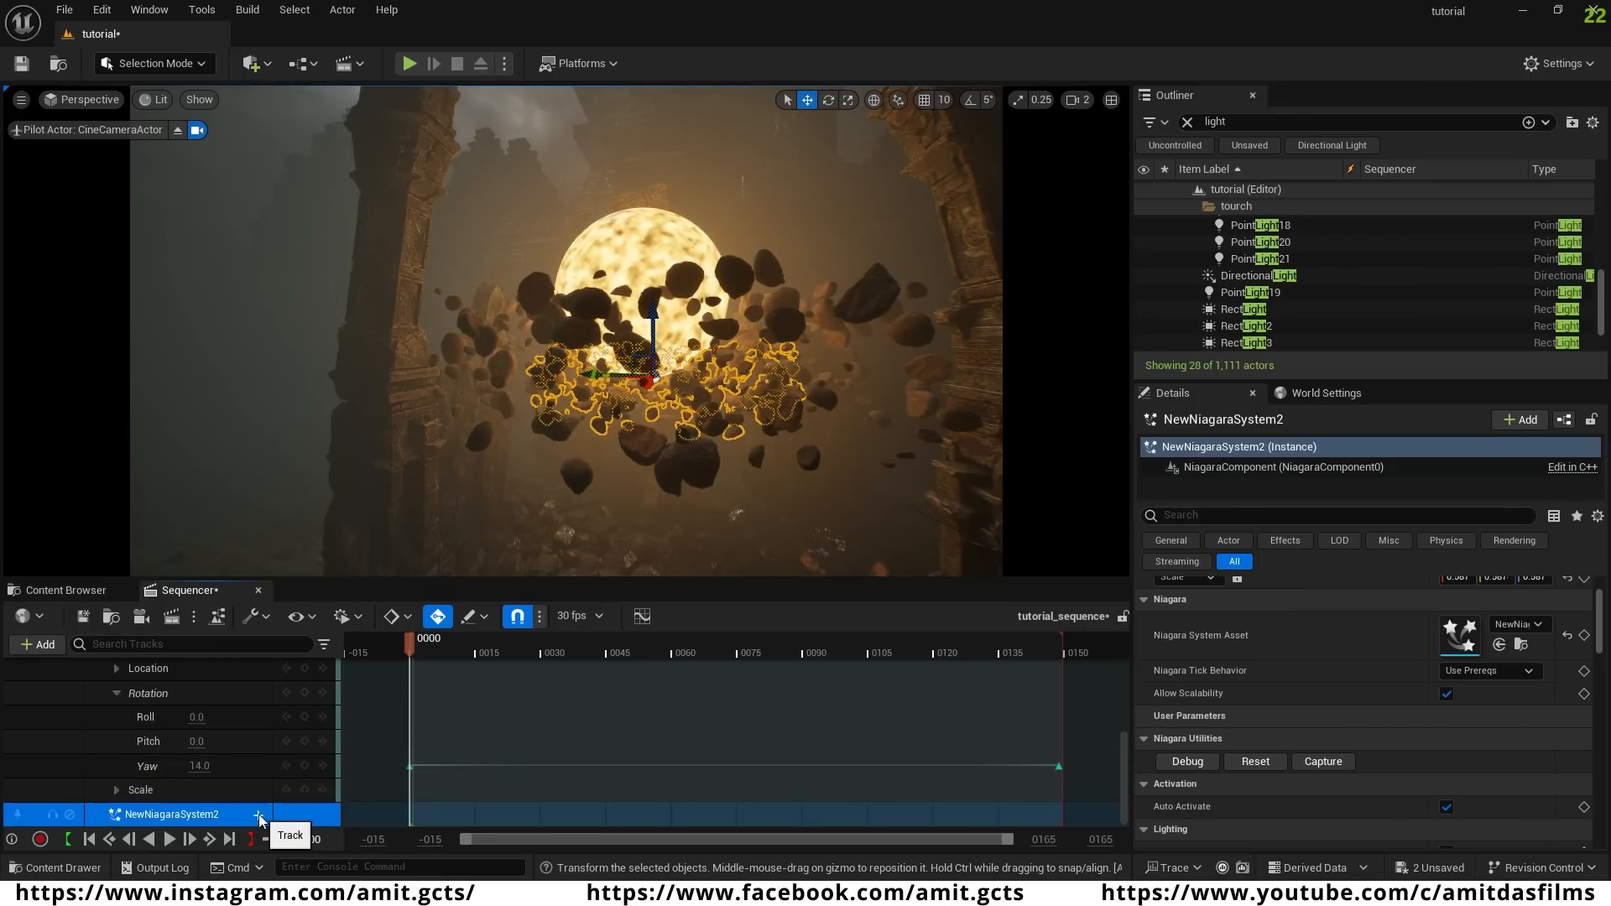
left_click(258, 814)
left_click(299, 681)
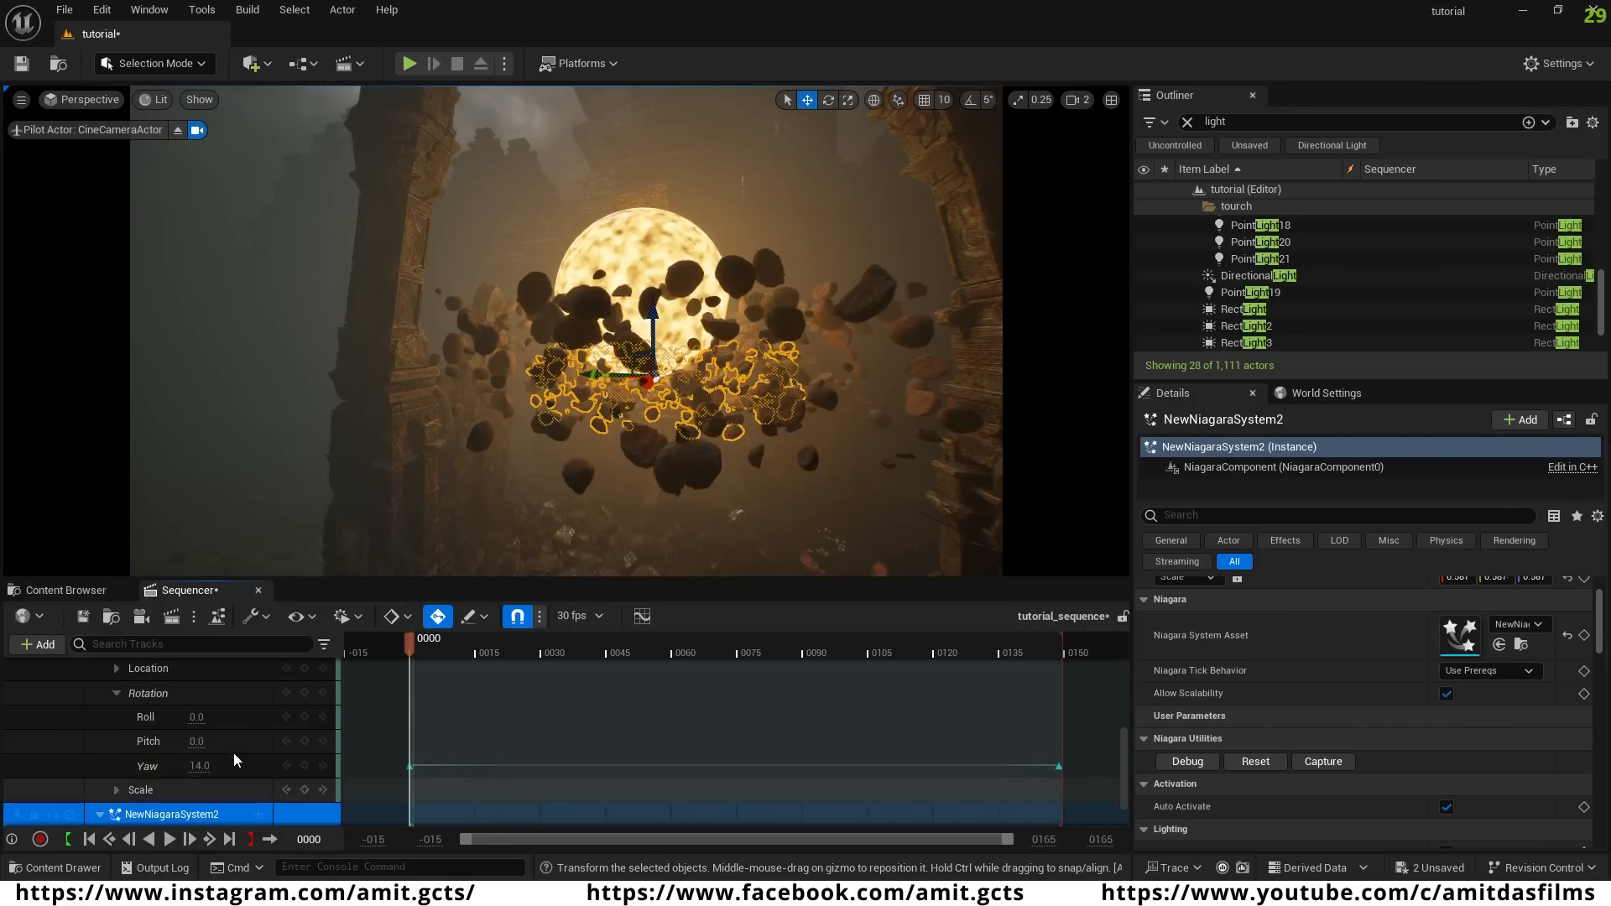
left_click(109, 813)
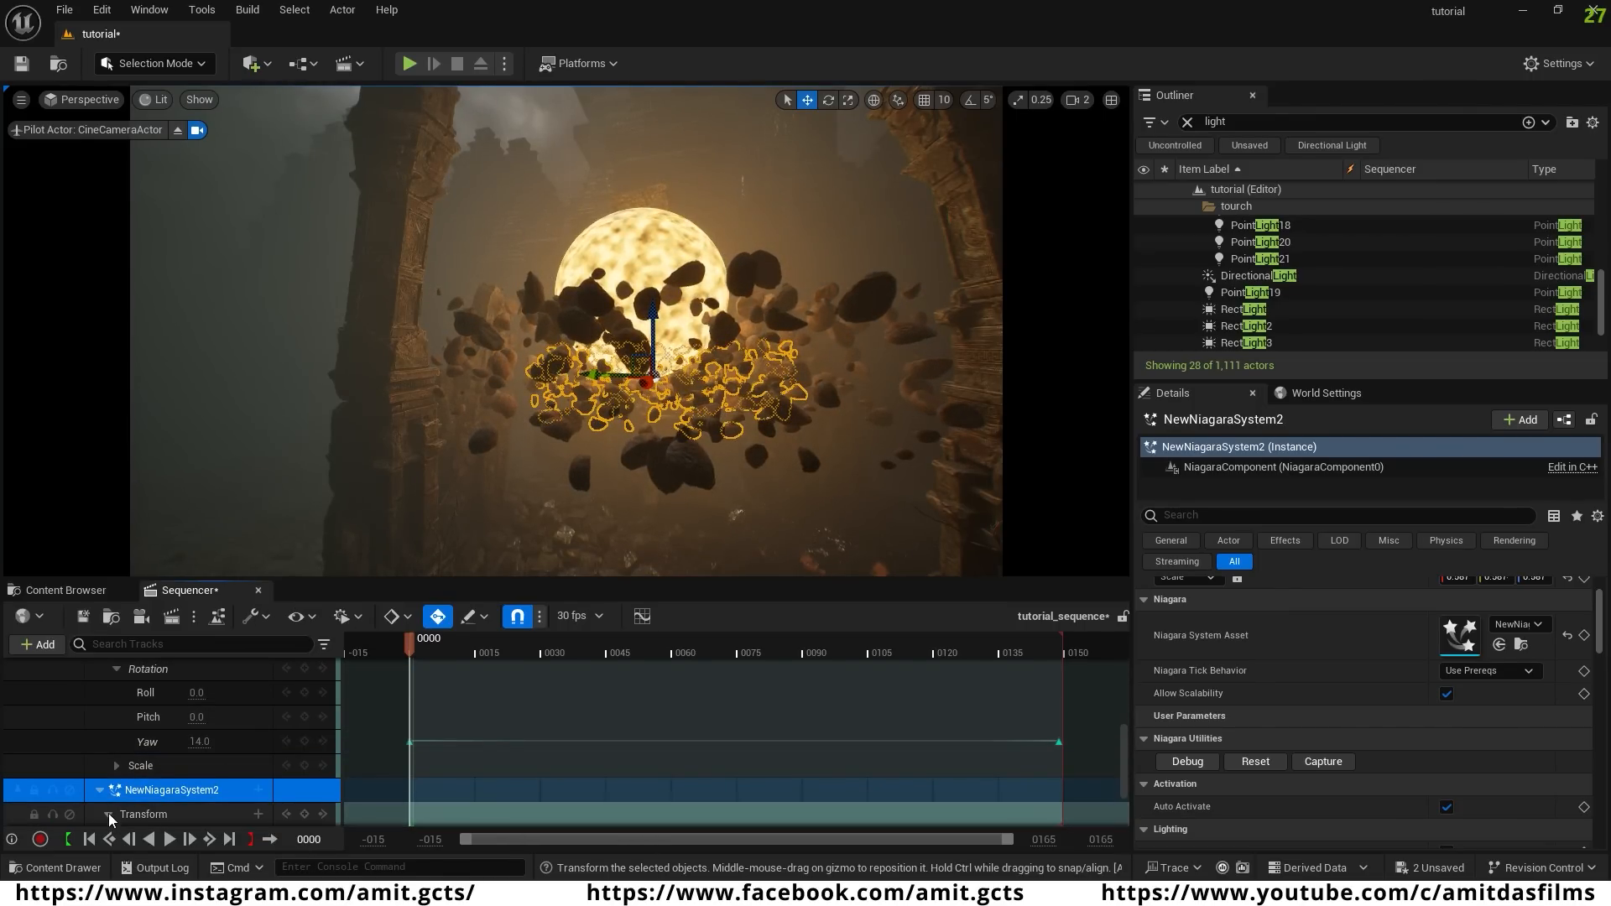
left_click(116, 789)
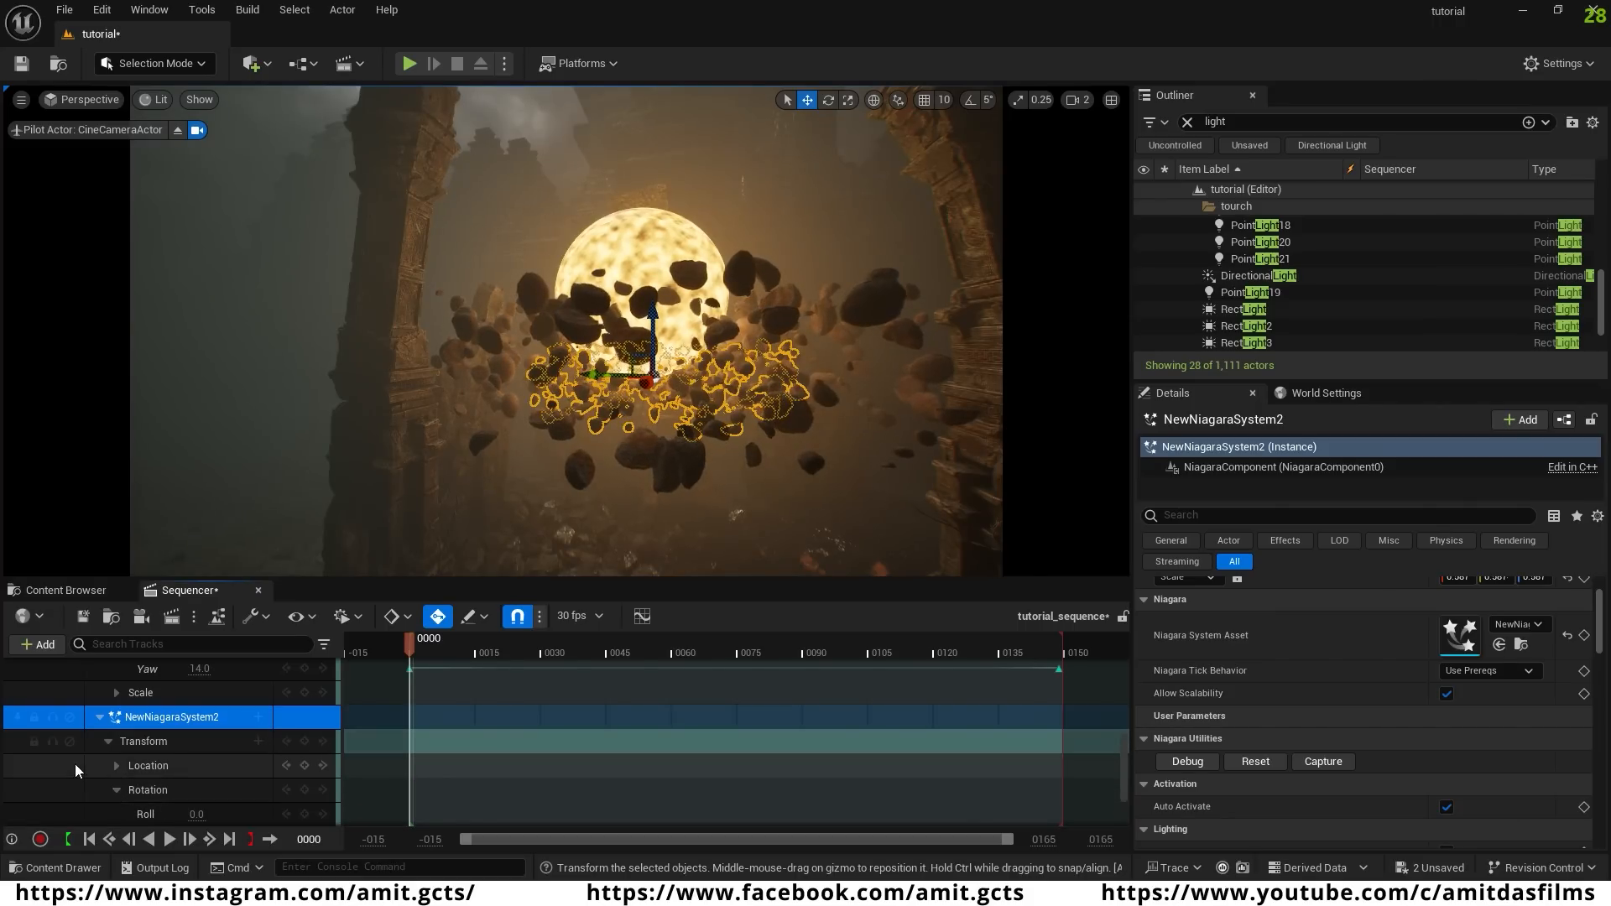
left_click(304, 790)
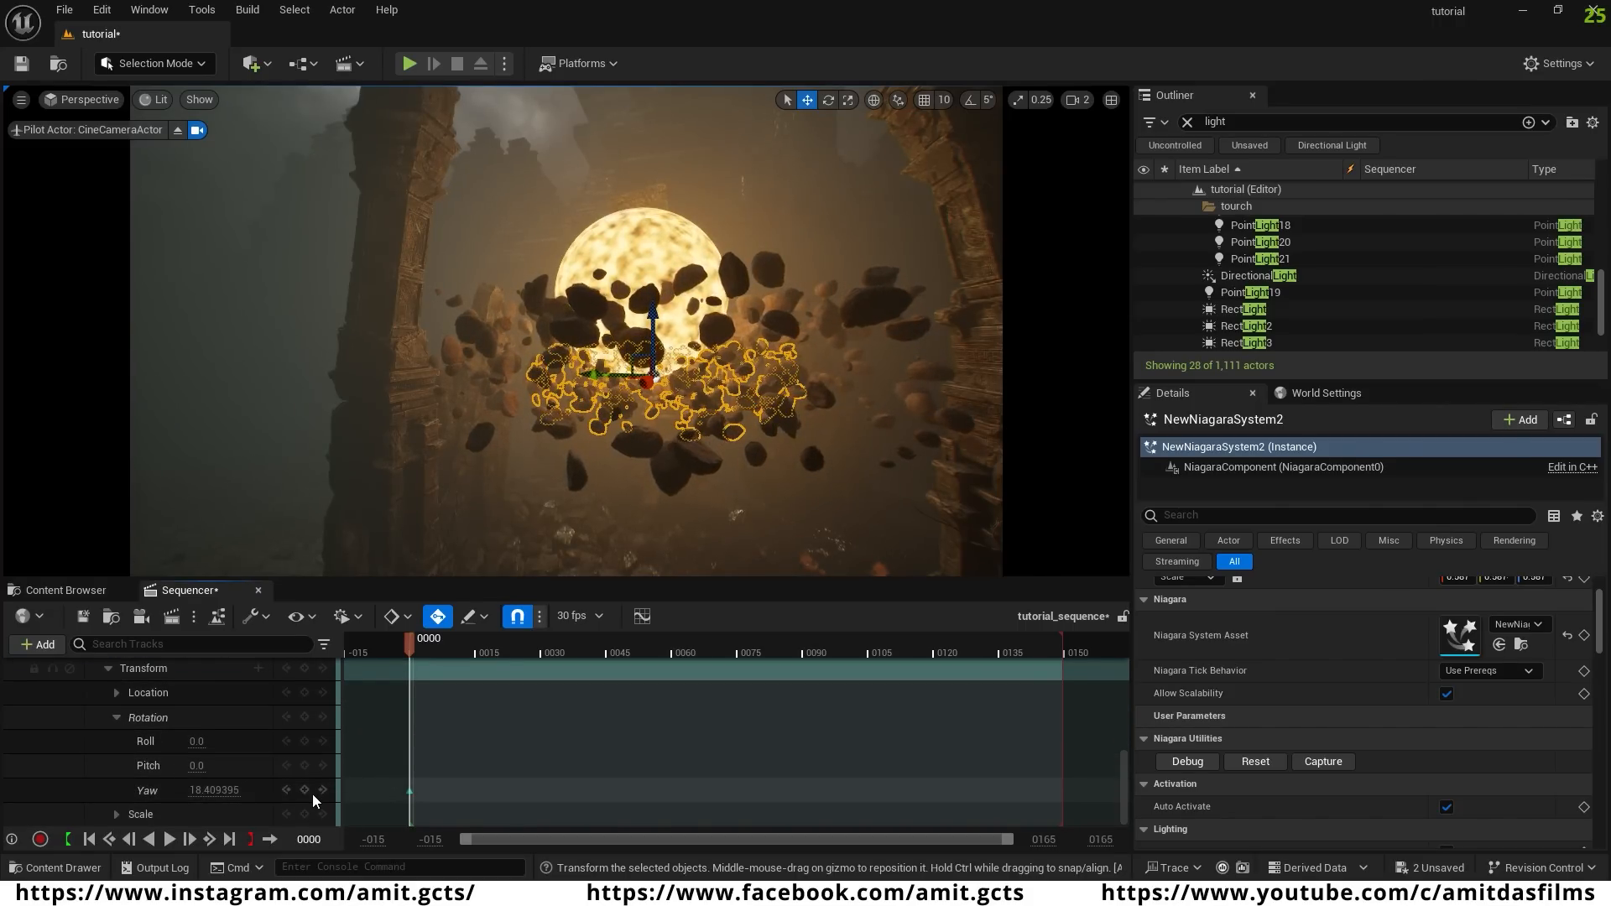
- Key NewNiagaraSystem2's Yaw at frame 149, trying -69 before settling on 85, and play back the rotation
left_click(229, 839)
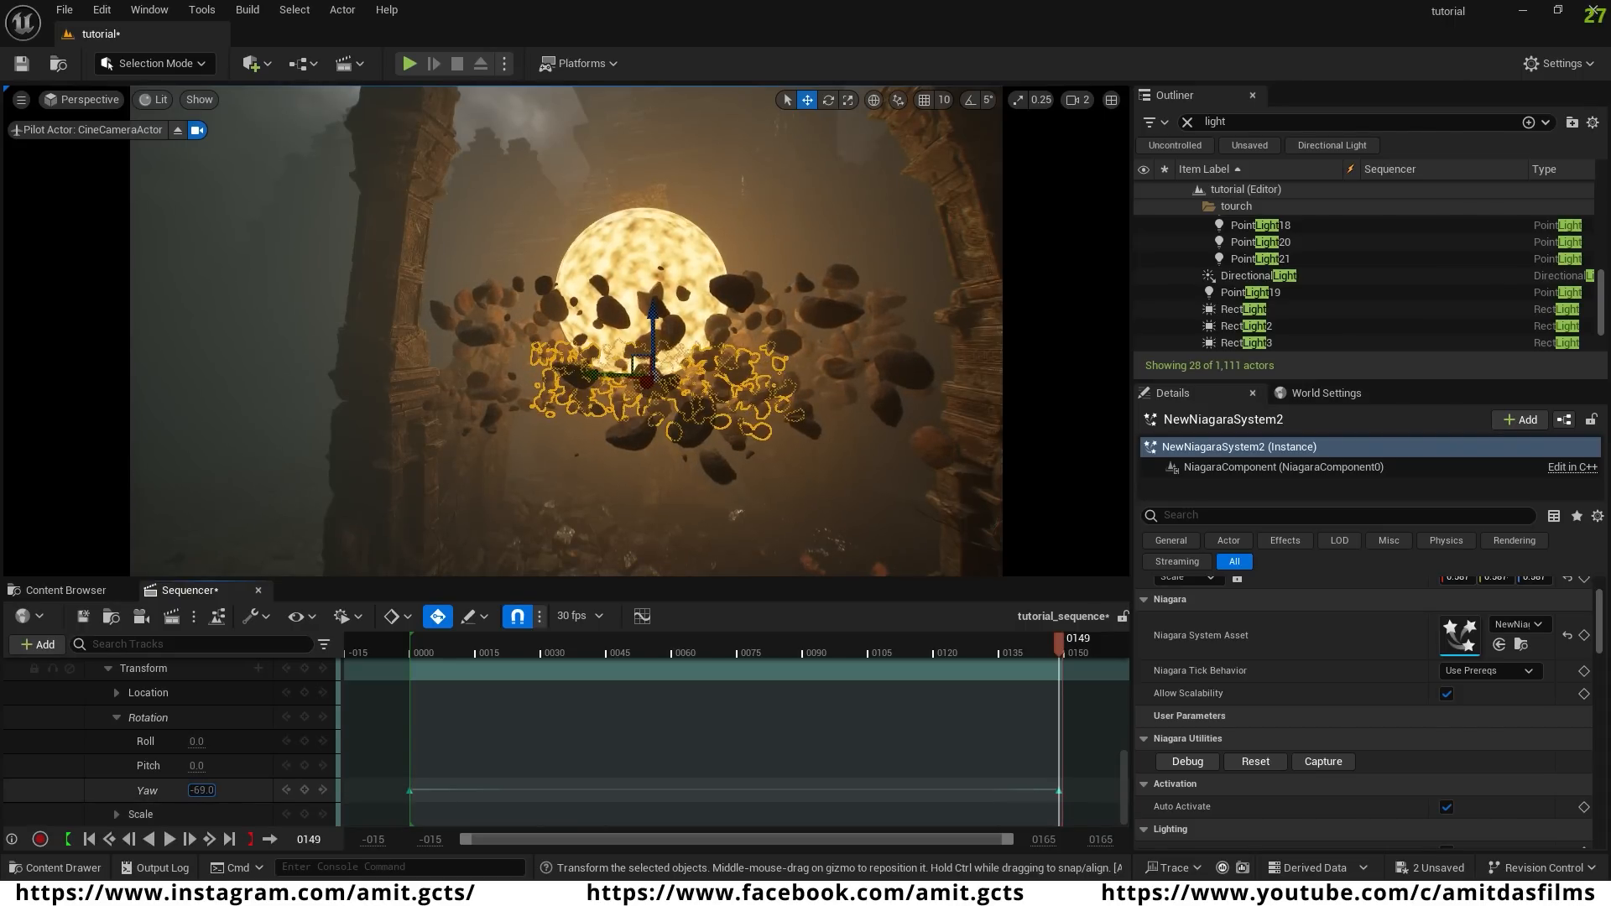
left_click_drag(1015, 650, 579, 651)
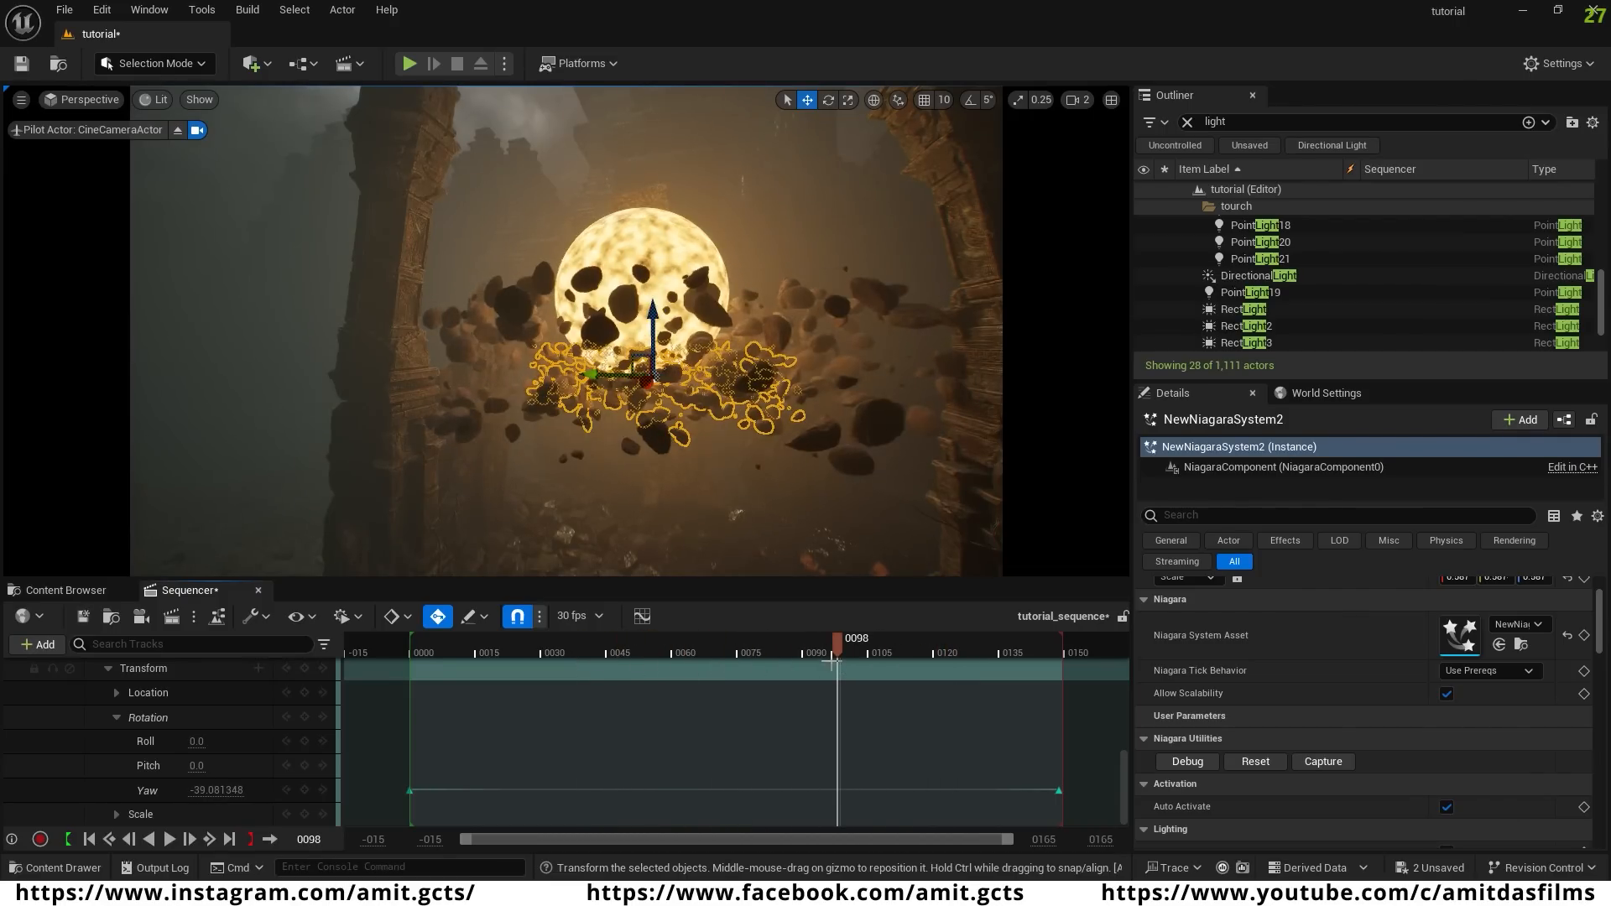
left_click(229, 840)
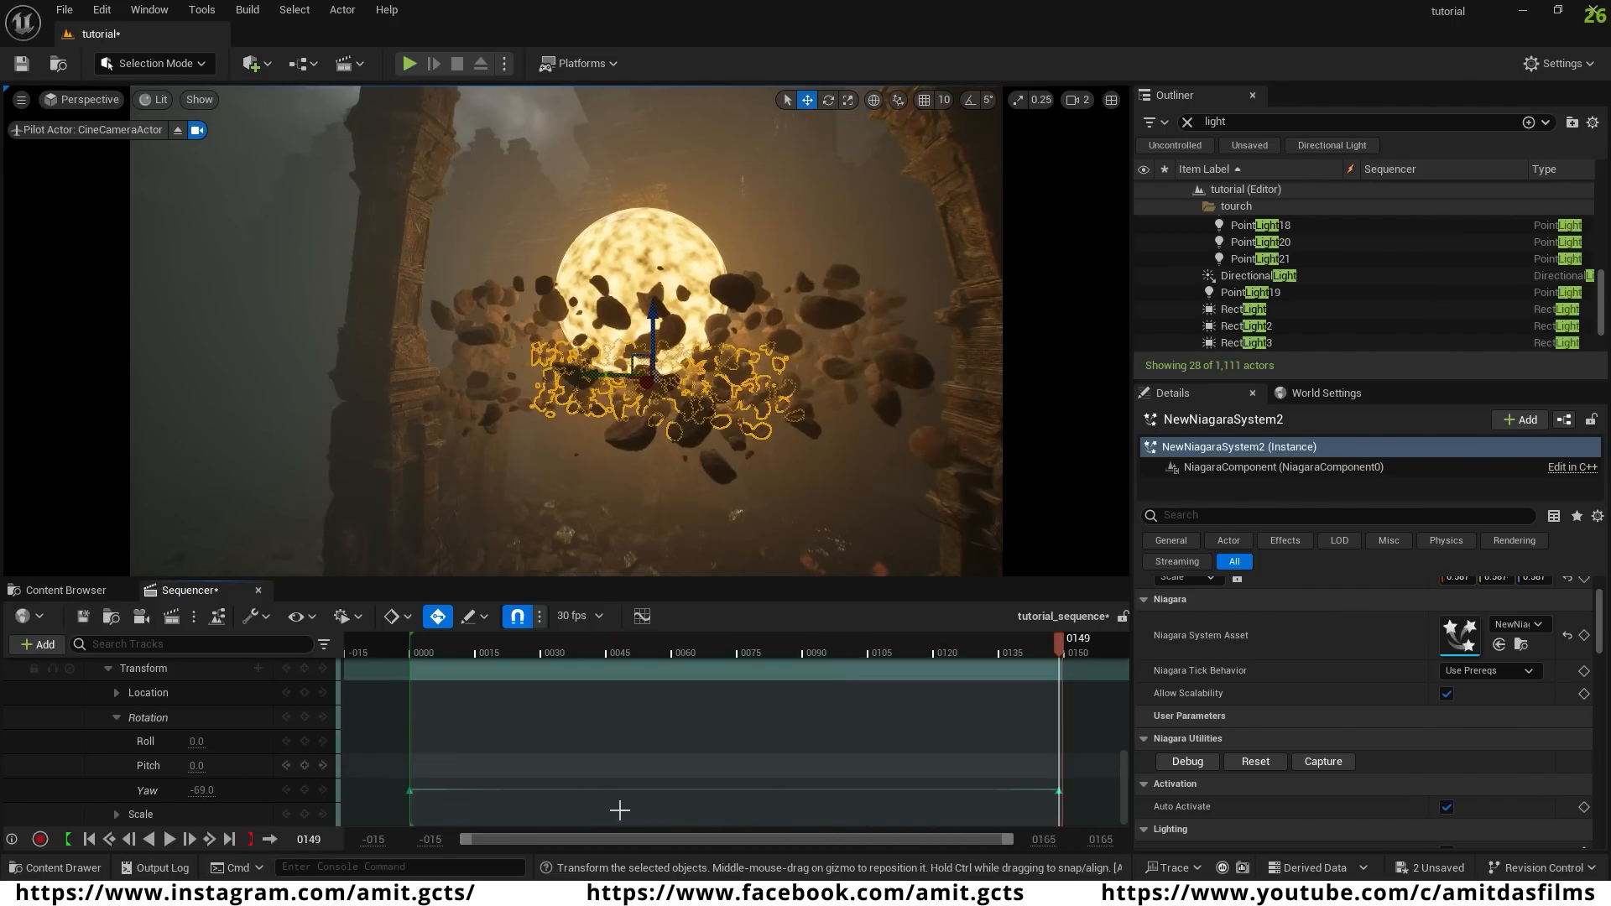
left_click(202, 790)
left_click_drag(200, 790, 216, 790)
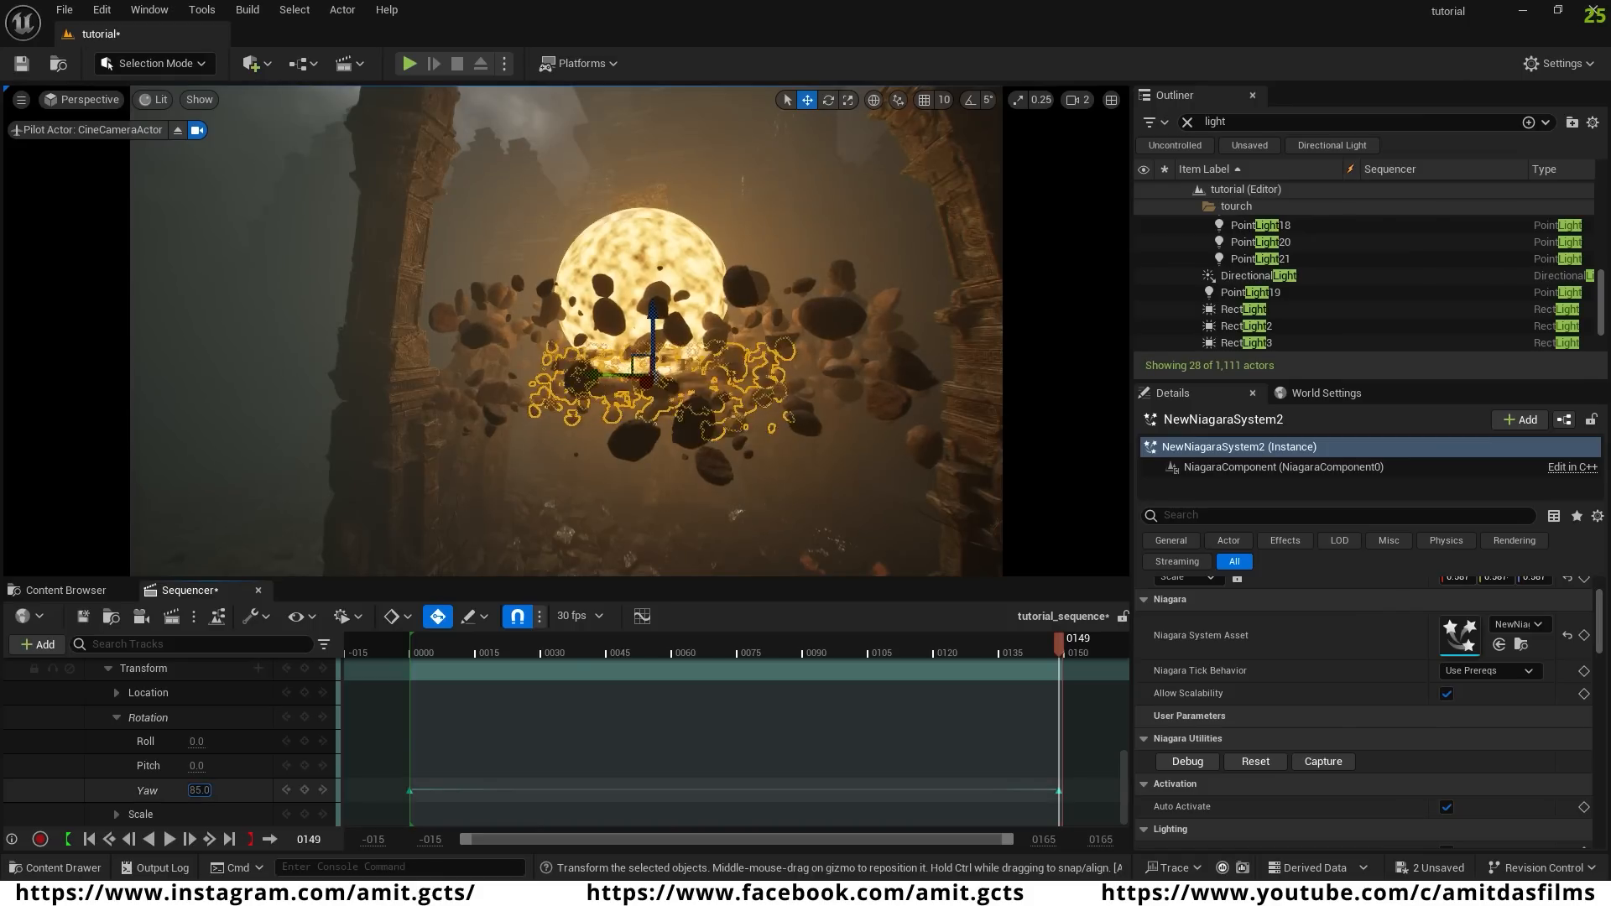
left_click_drag(727, 652, 557, 653)
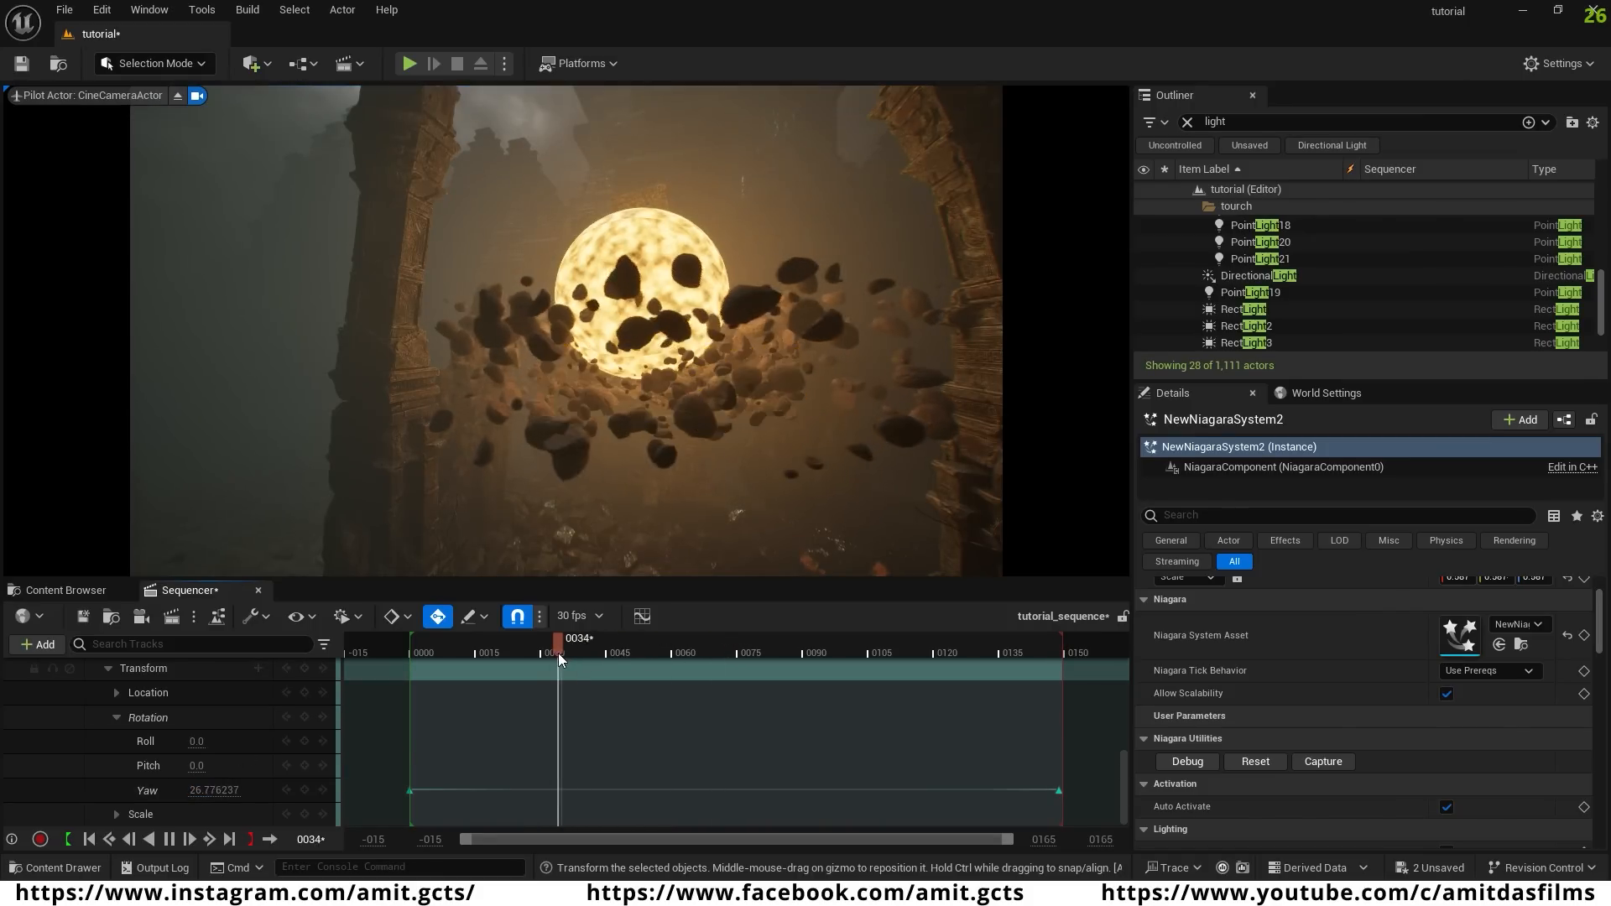
key("space")
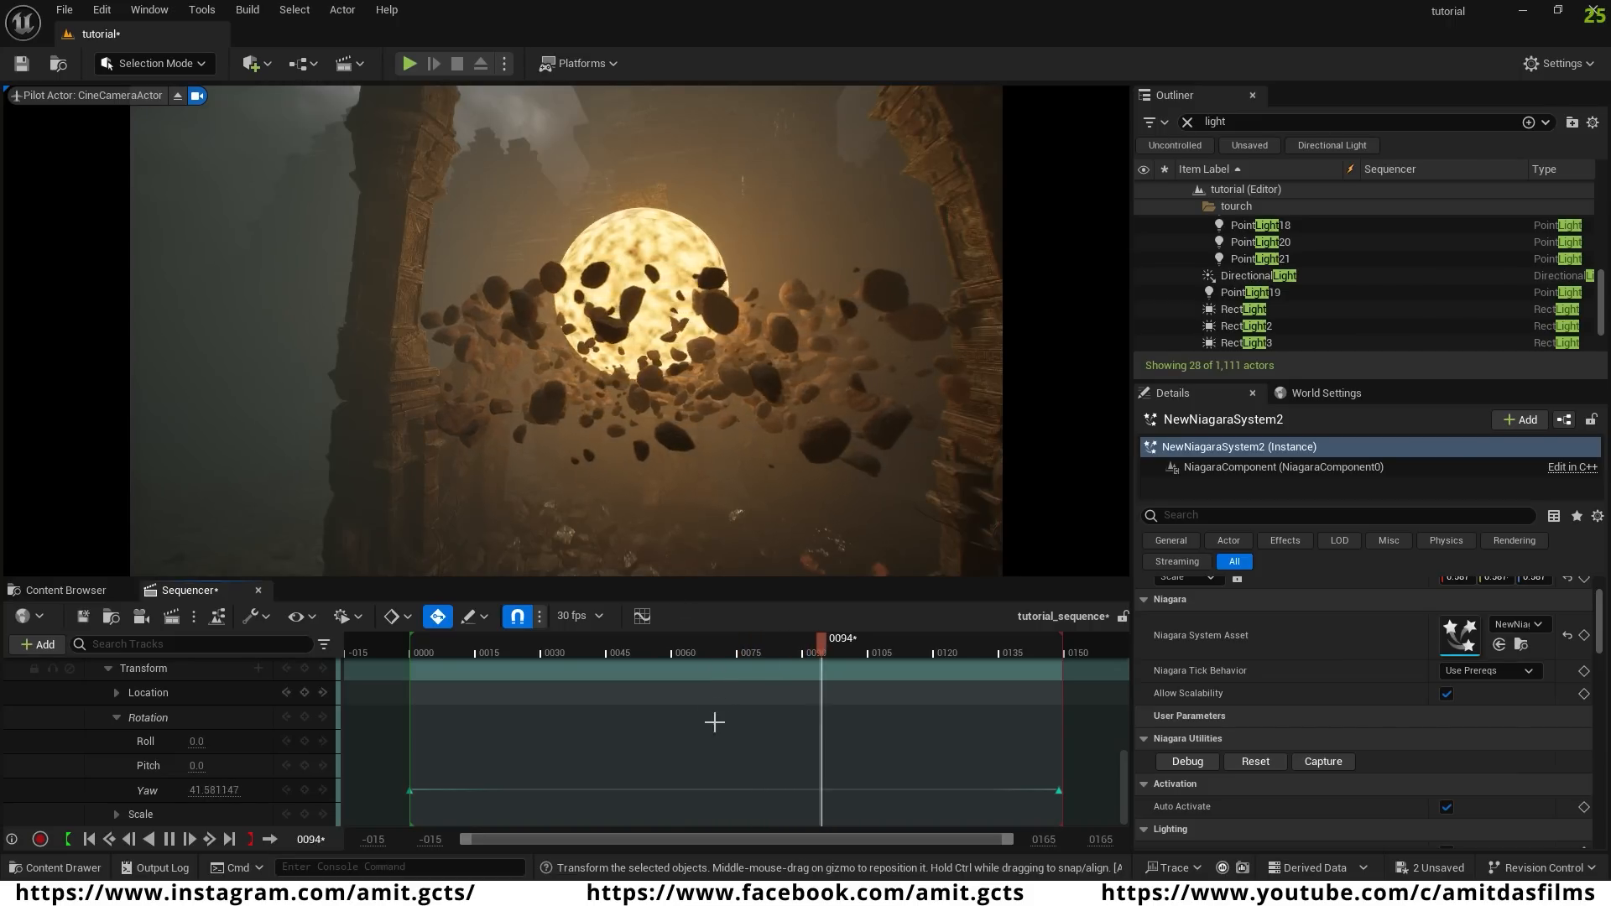
key("space")
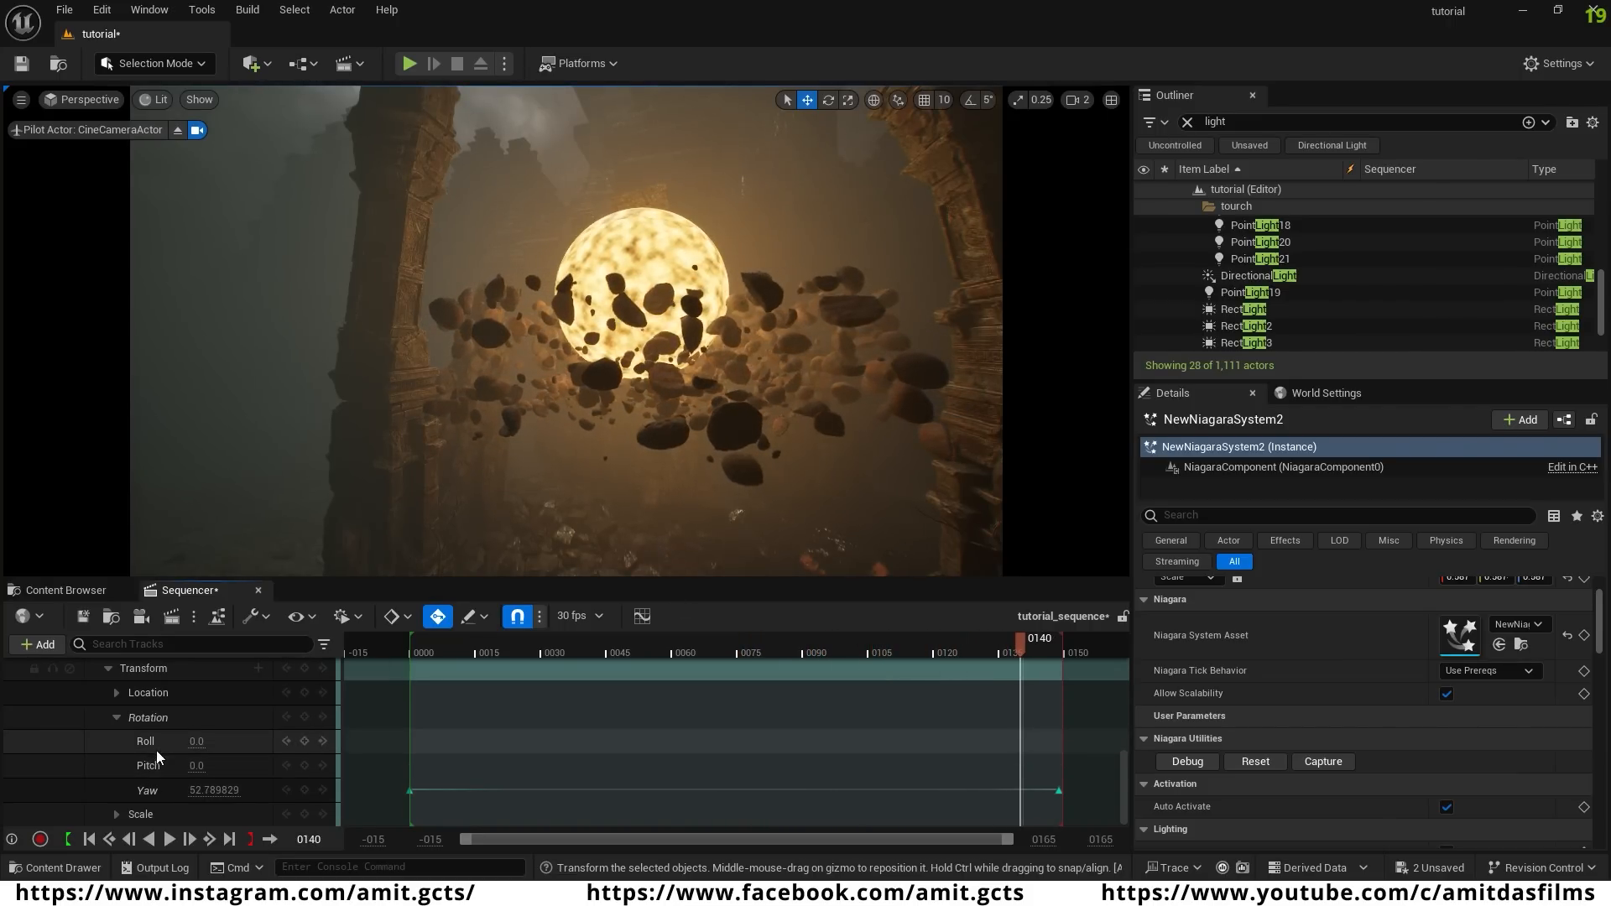
- Duplicate the large NewNiagaraSystem rock ring, raise the copy high above the orb and scale it up slightly
scroll(162, 745, "up", 3)
left_click(738, 423)
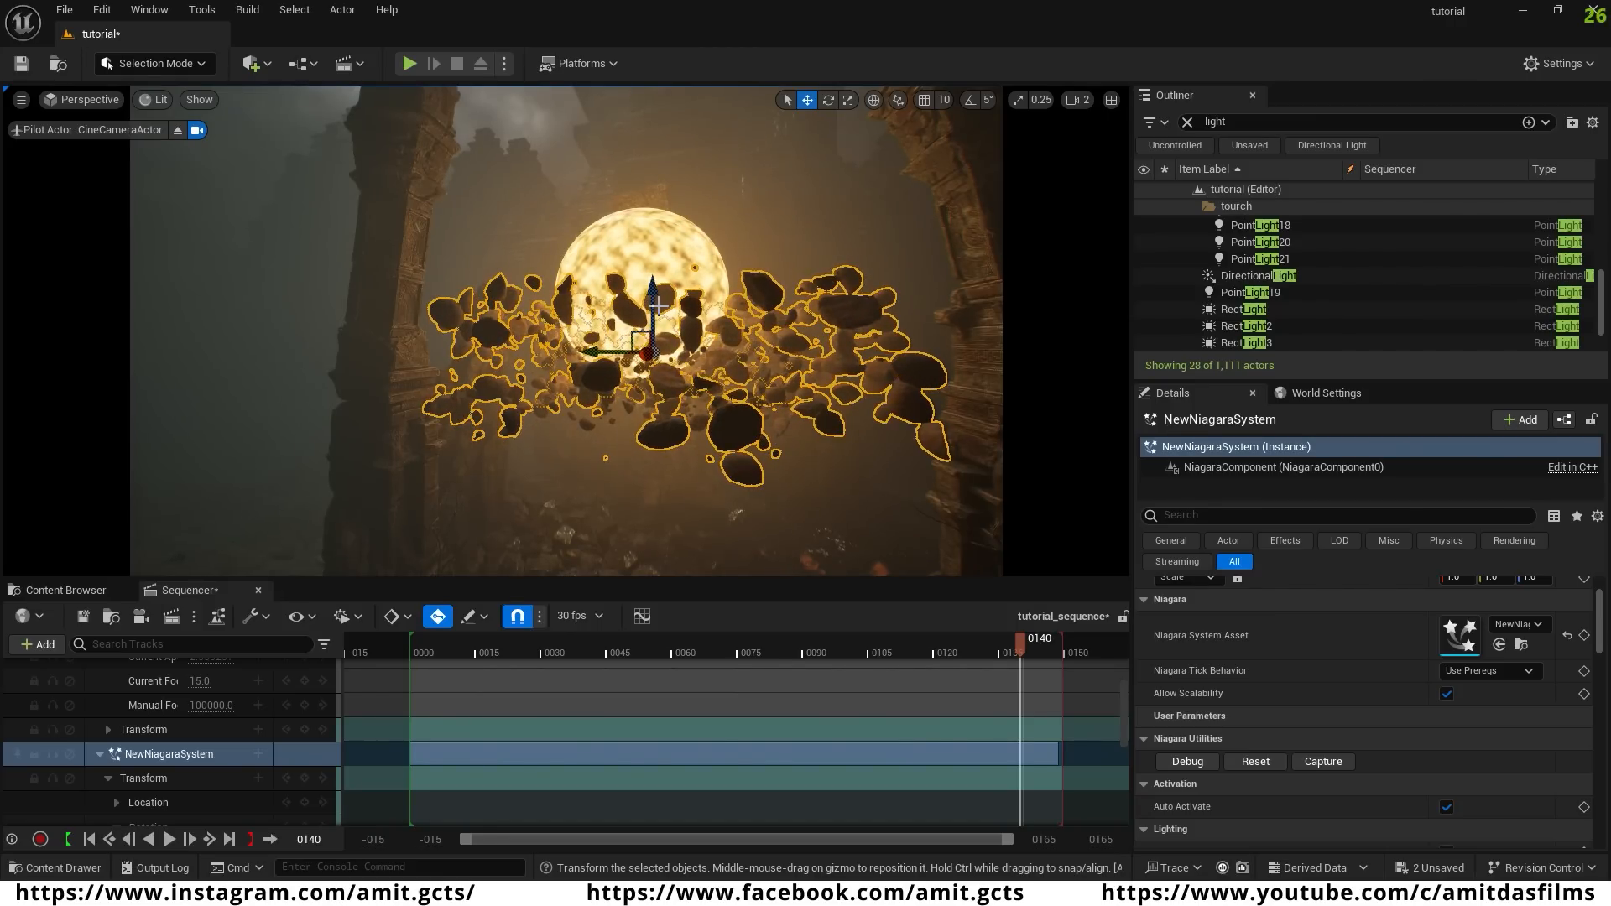
left_click(652, 188)
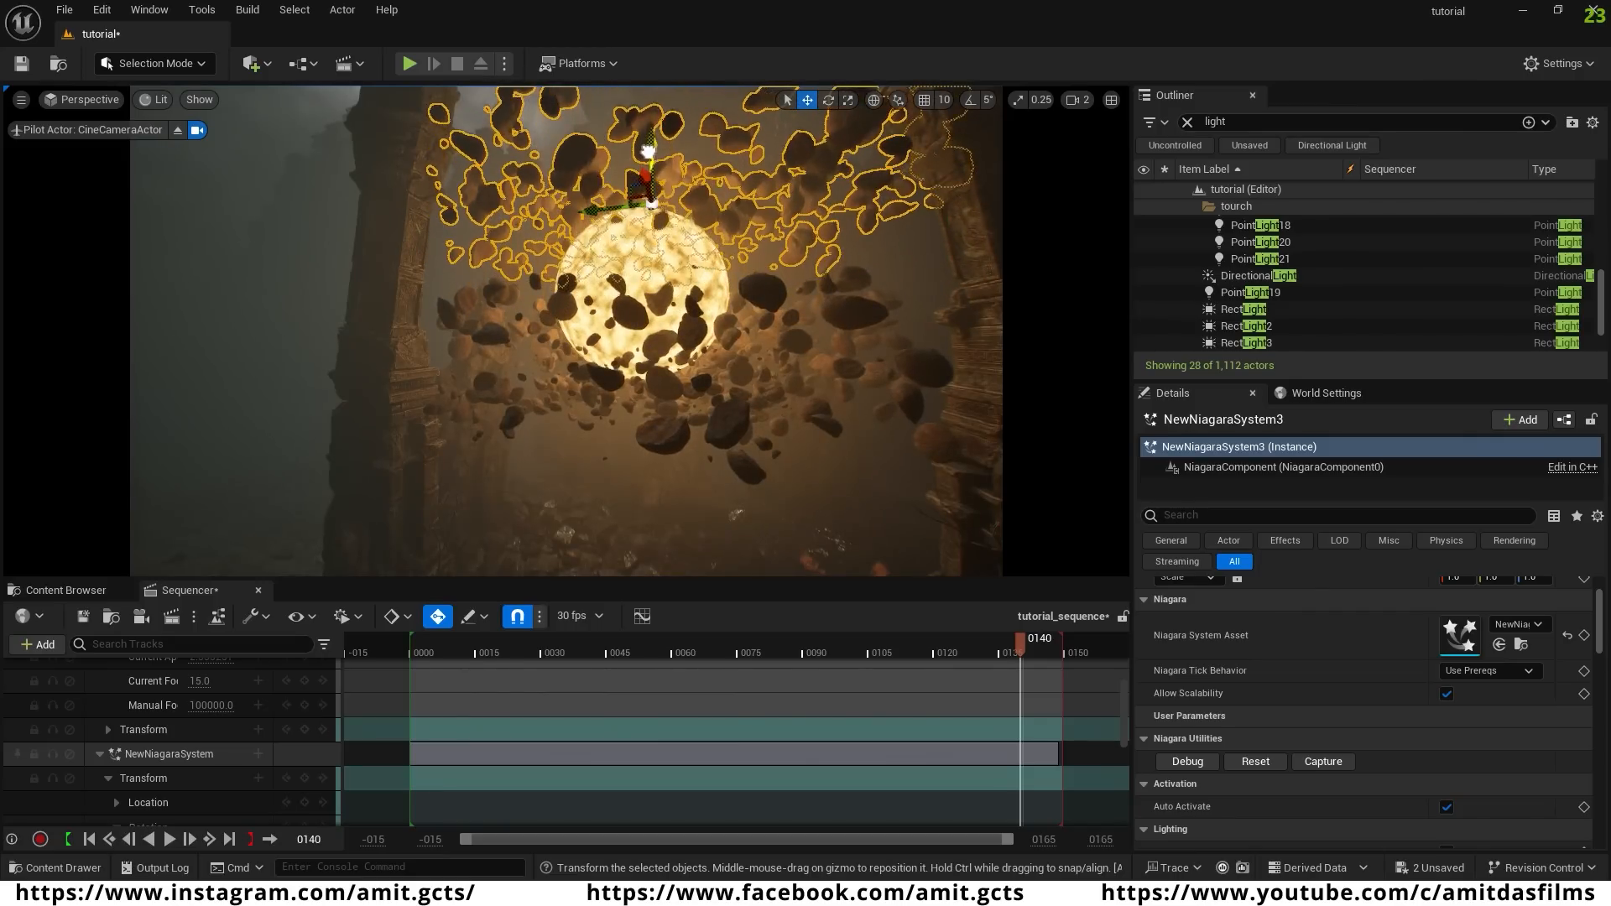
right_click_drag(671, 239, 671, 134)
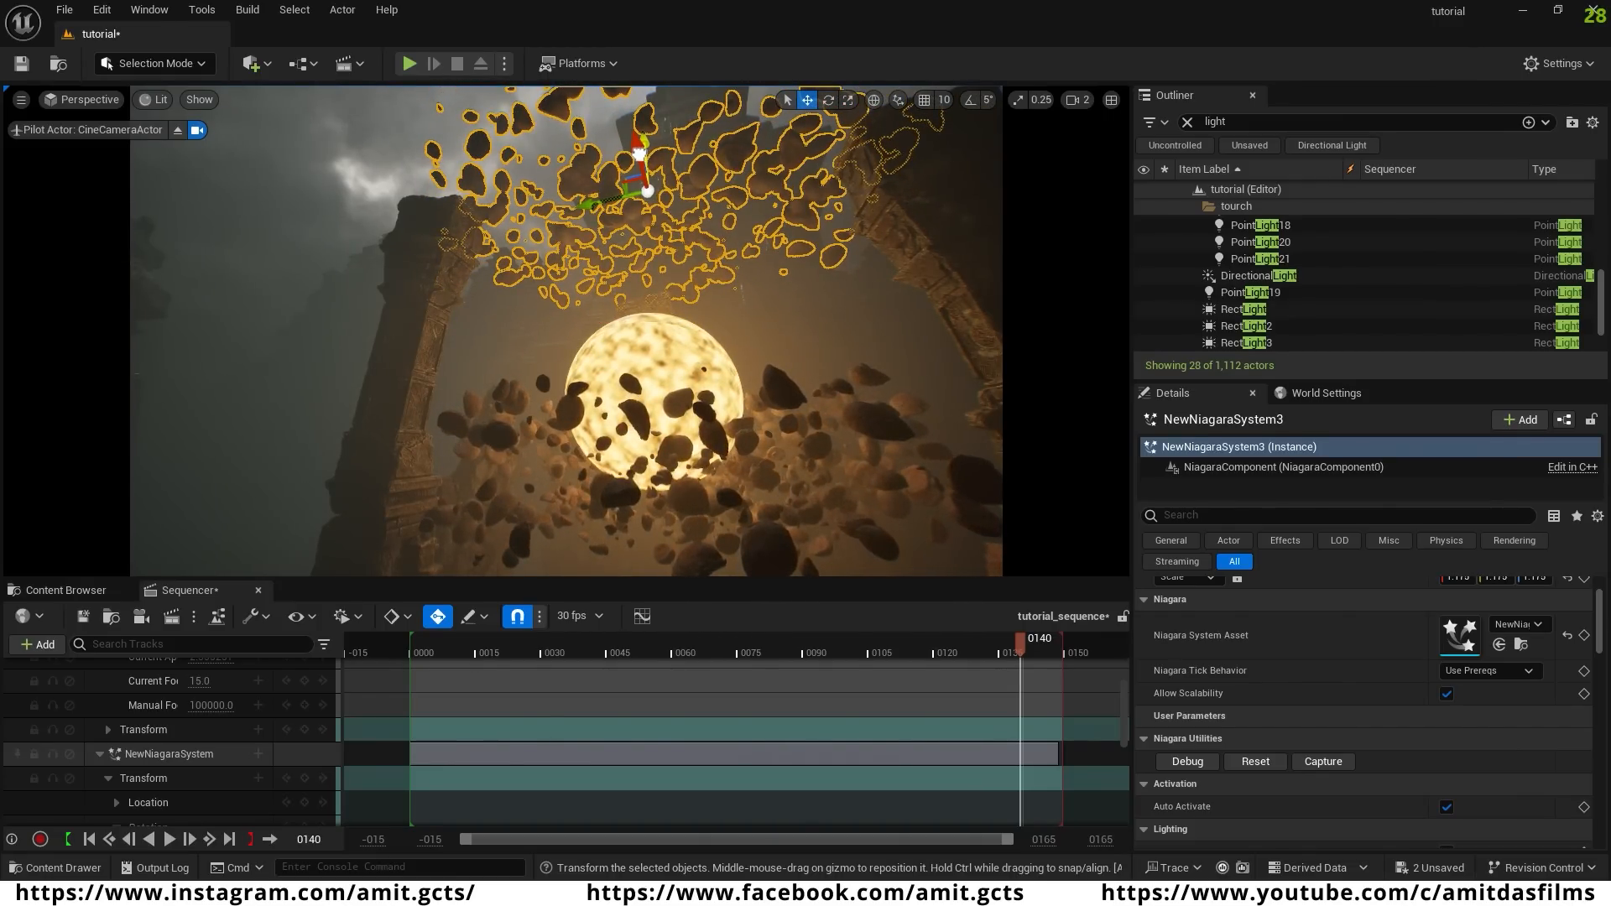
right_click_drag(566, 330, 636, 340)
key("s")
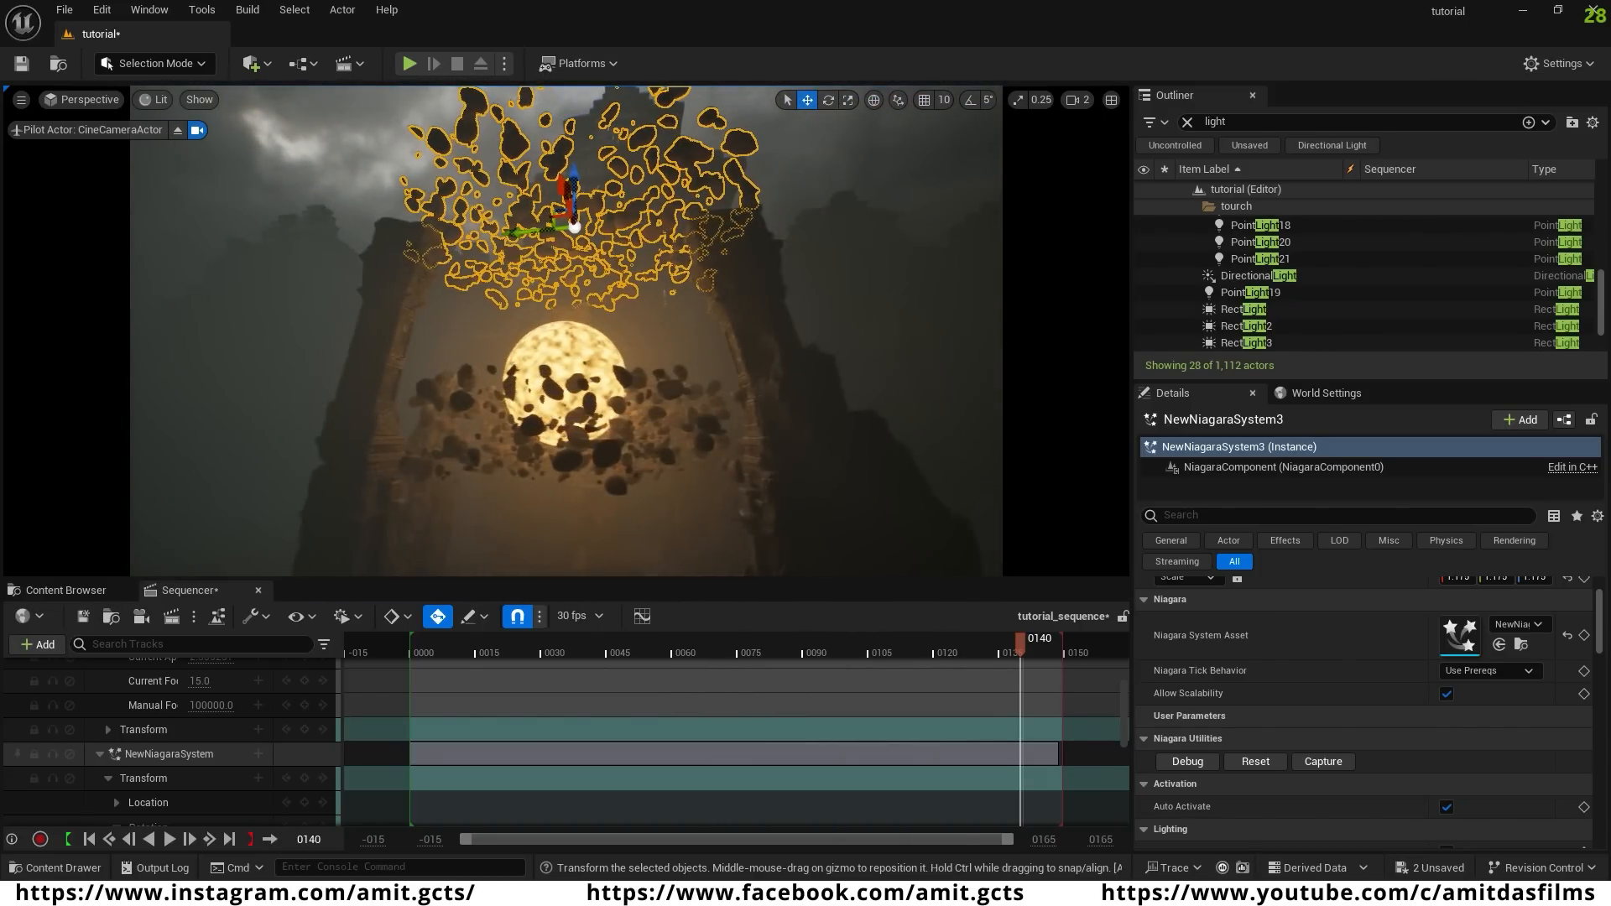
- Add NewNiagaraSystem3 to the sequence with a Transform track and key its Yaw rotation at frames 0 and 149
left_click(90, 839)
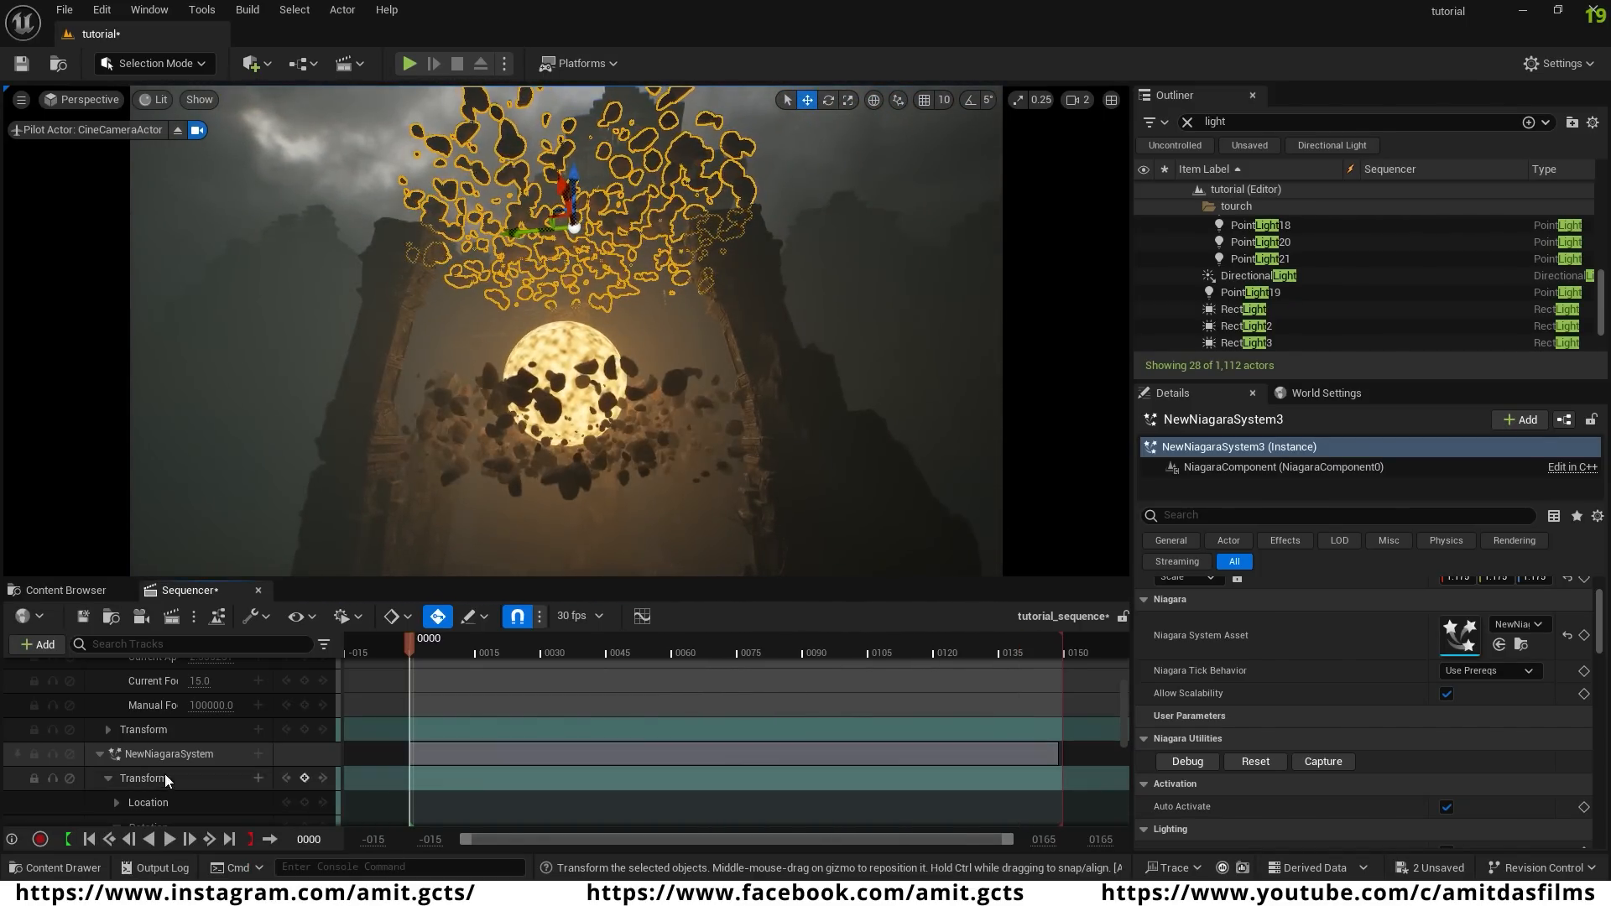
left_click(46, 644)
mouse_move(134, 370)
left_click(394, 371)
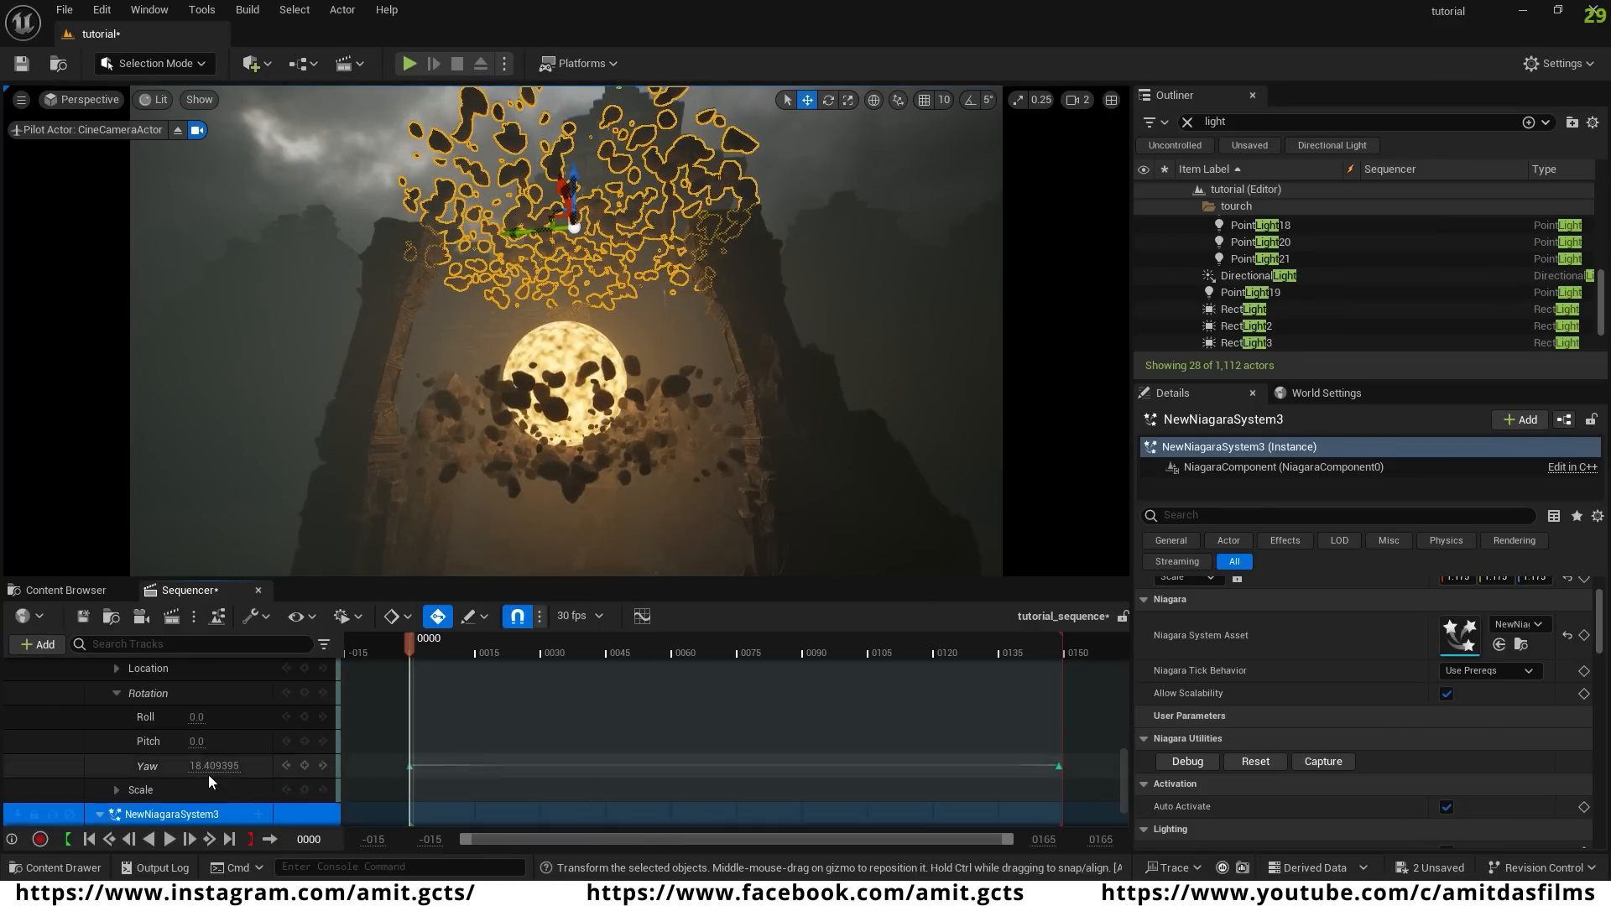
scroll(107, 738, "down", 1)
scroll(107, 737, "down", 3)
left_click(229, 839)
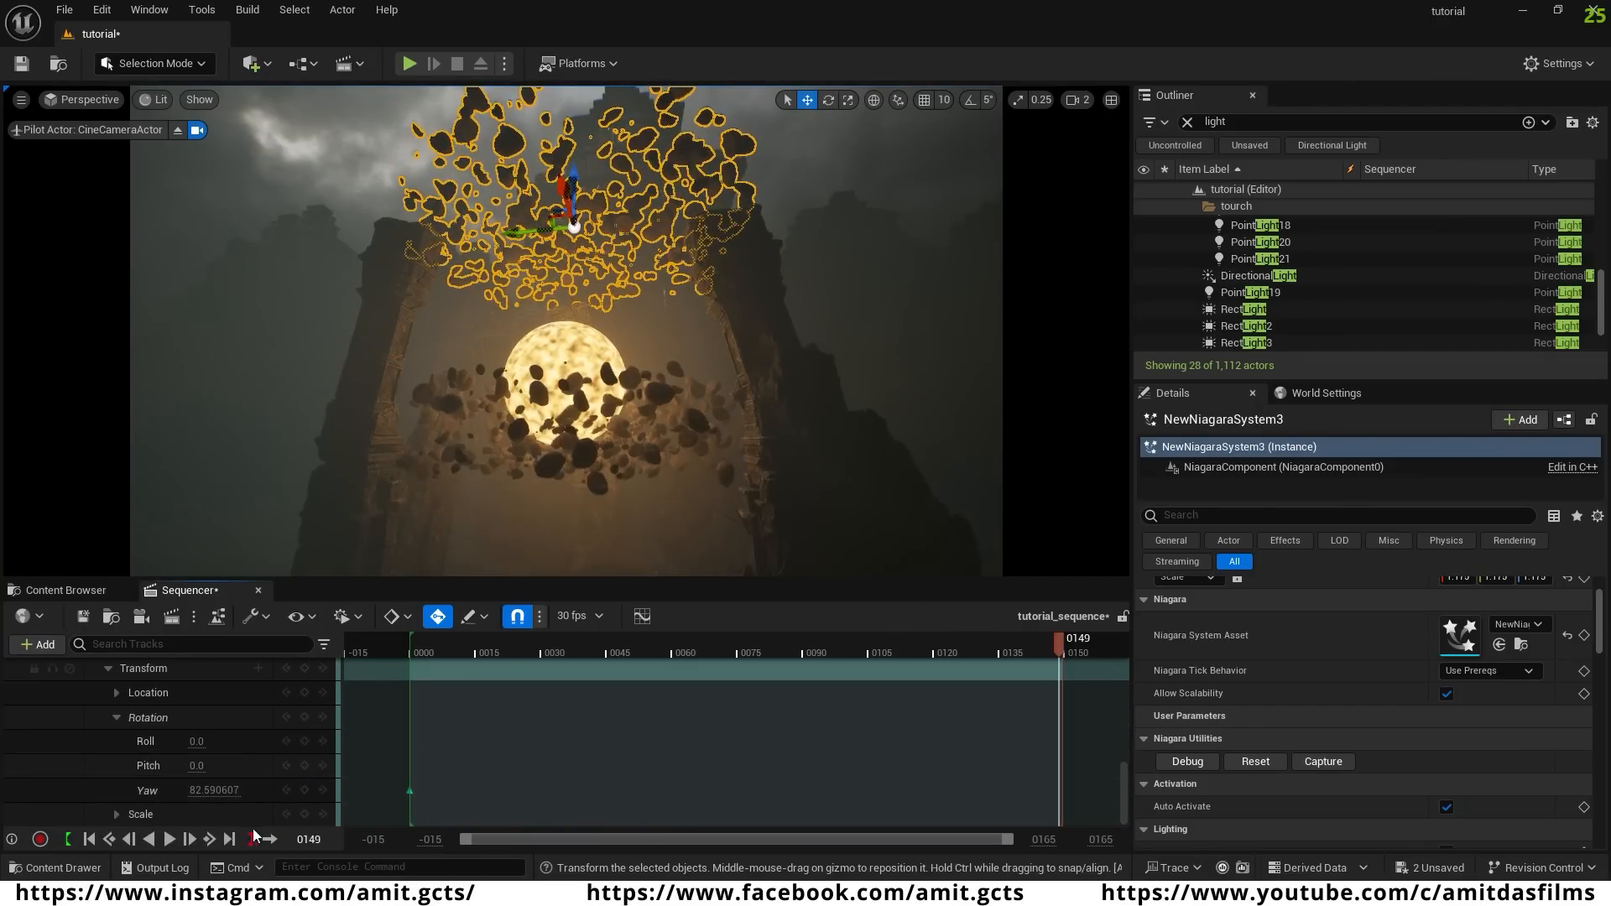
- Play and scrub the sequence to check the rotation of all three rock systems
left_click(417, 651)
key("space")
key("space")
left_click(450, 648)
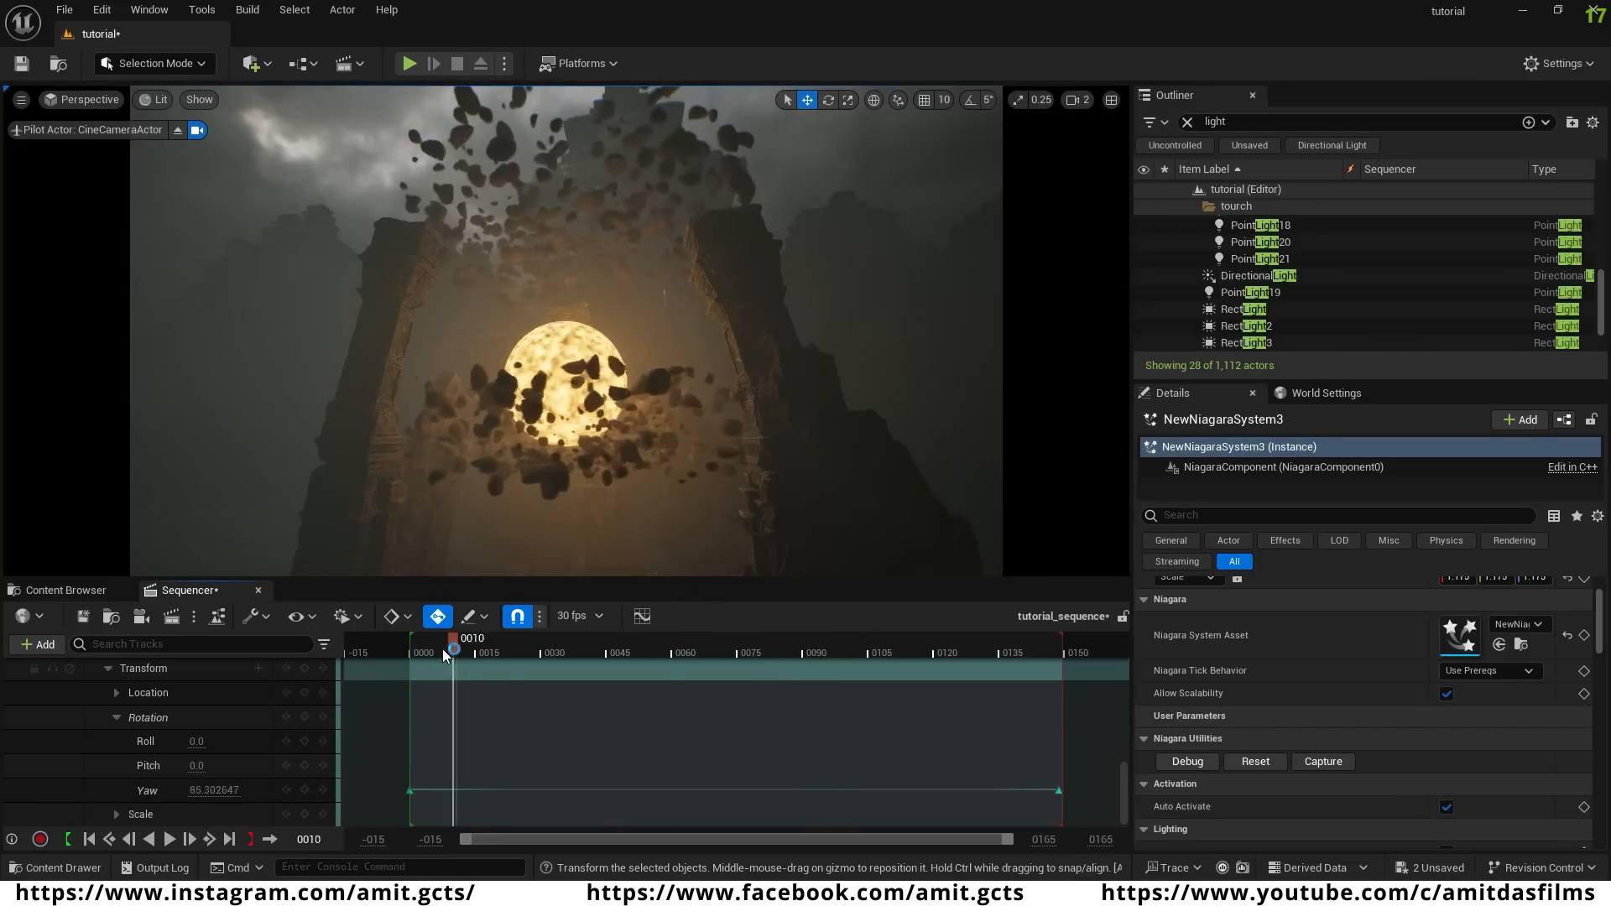
key("space")
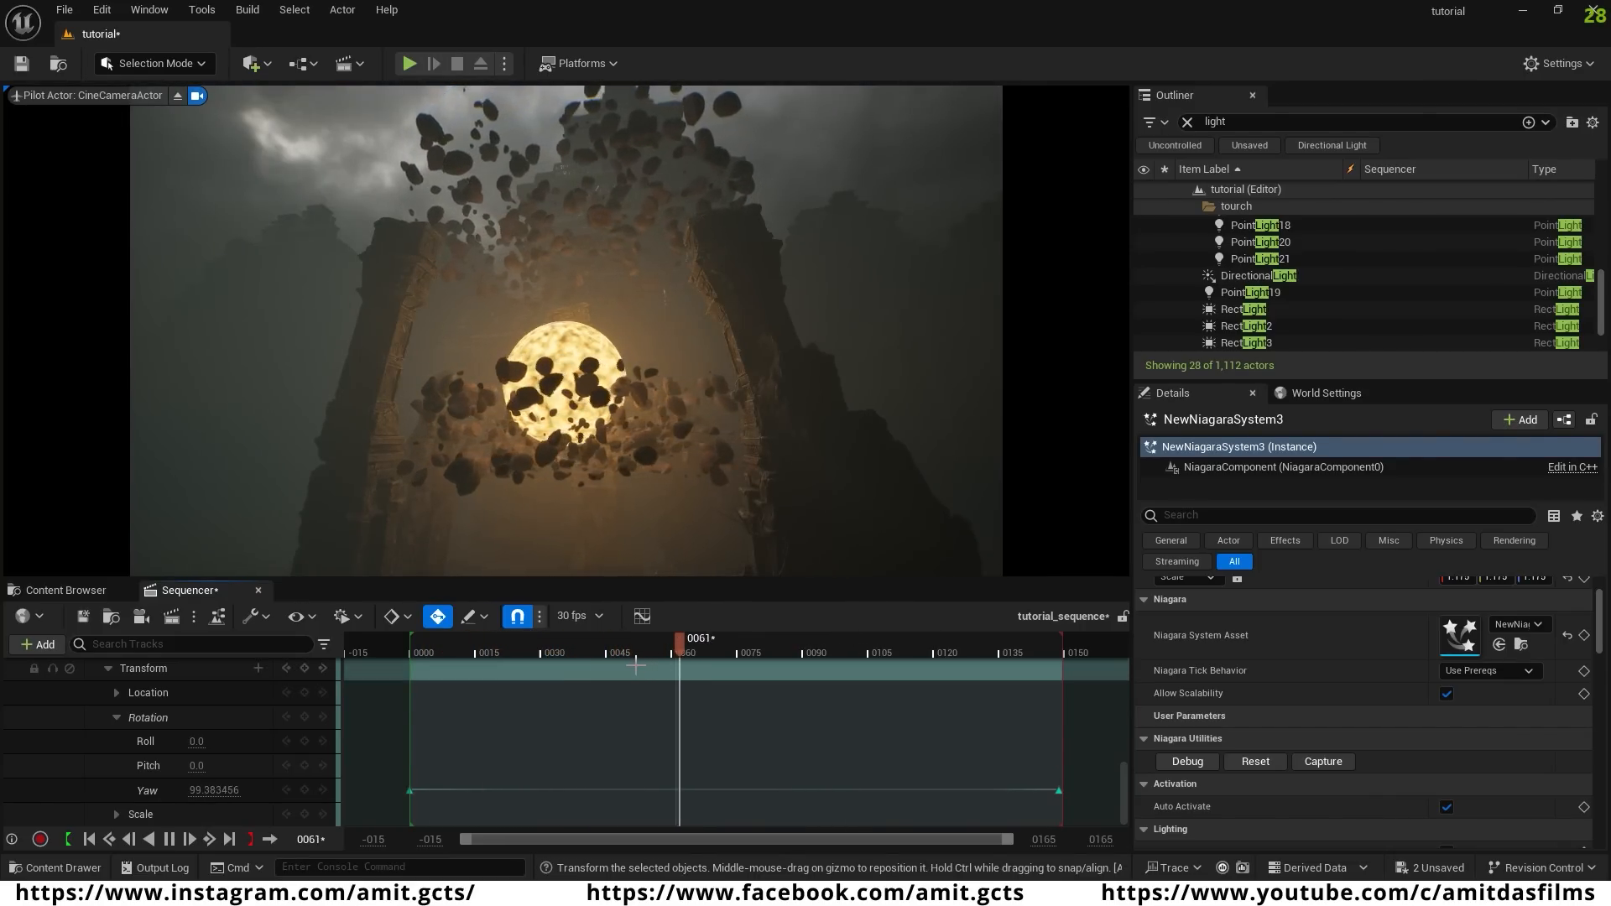
key("space")
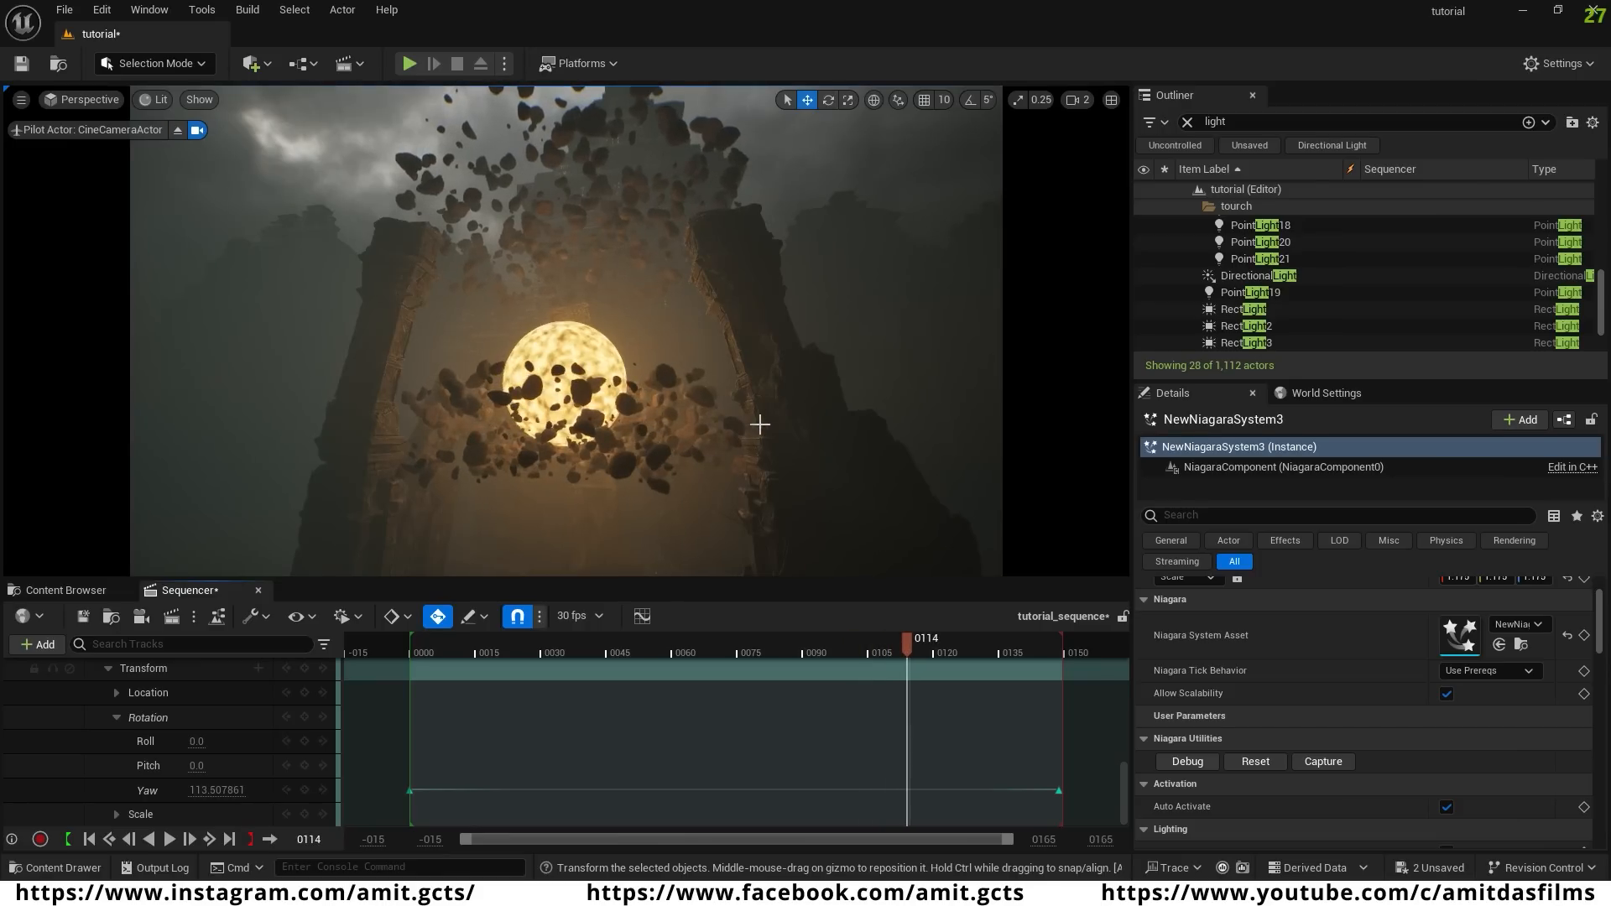
left_click_drag(906, 638, 863, 647)
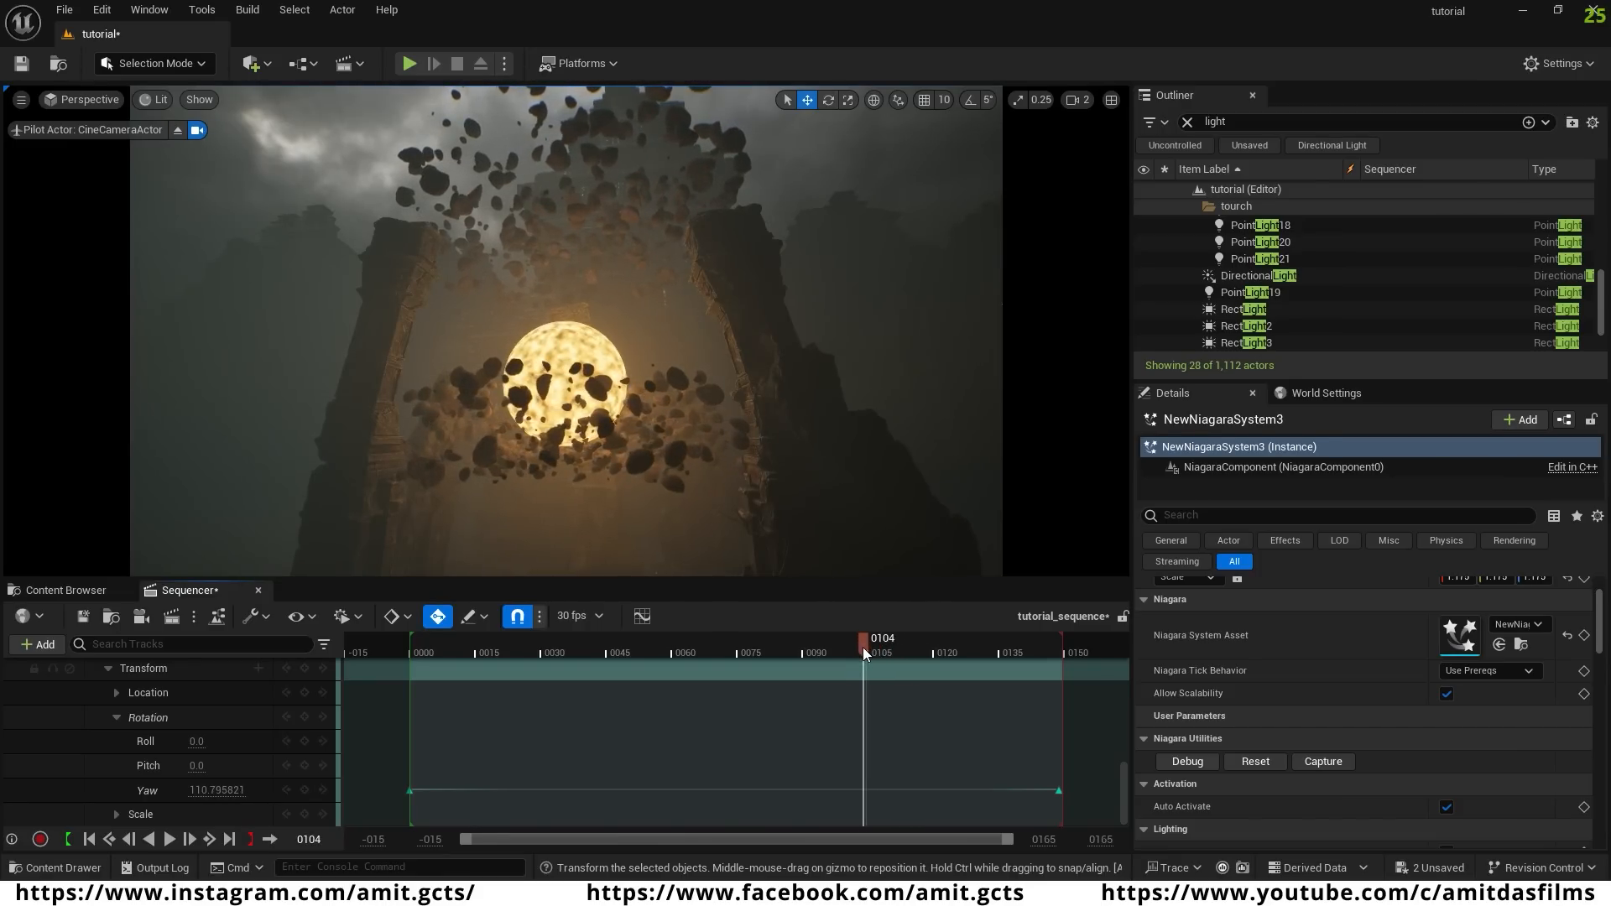
- Scale the NewNiagaraSystem rocks around the orb down slightly and play the sequence to check them
left_click(558, 382)
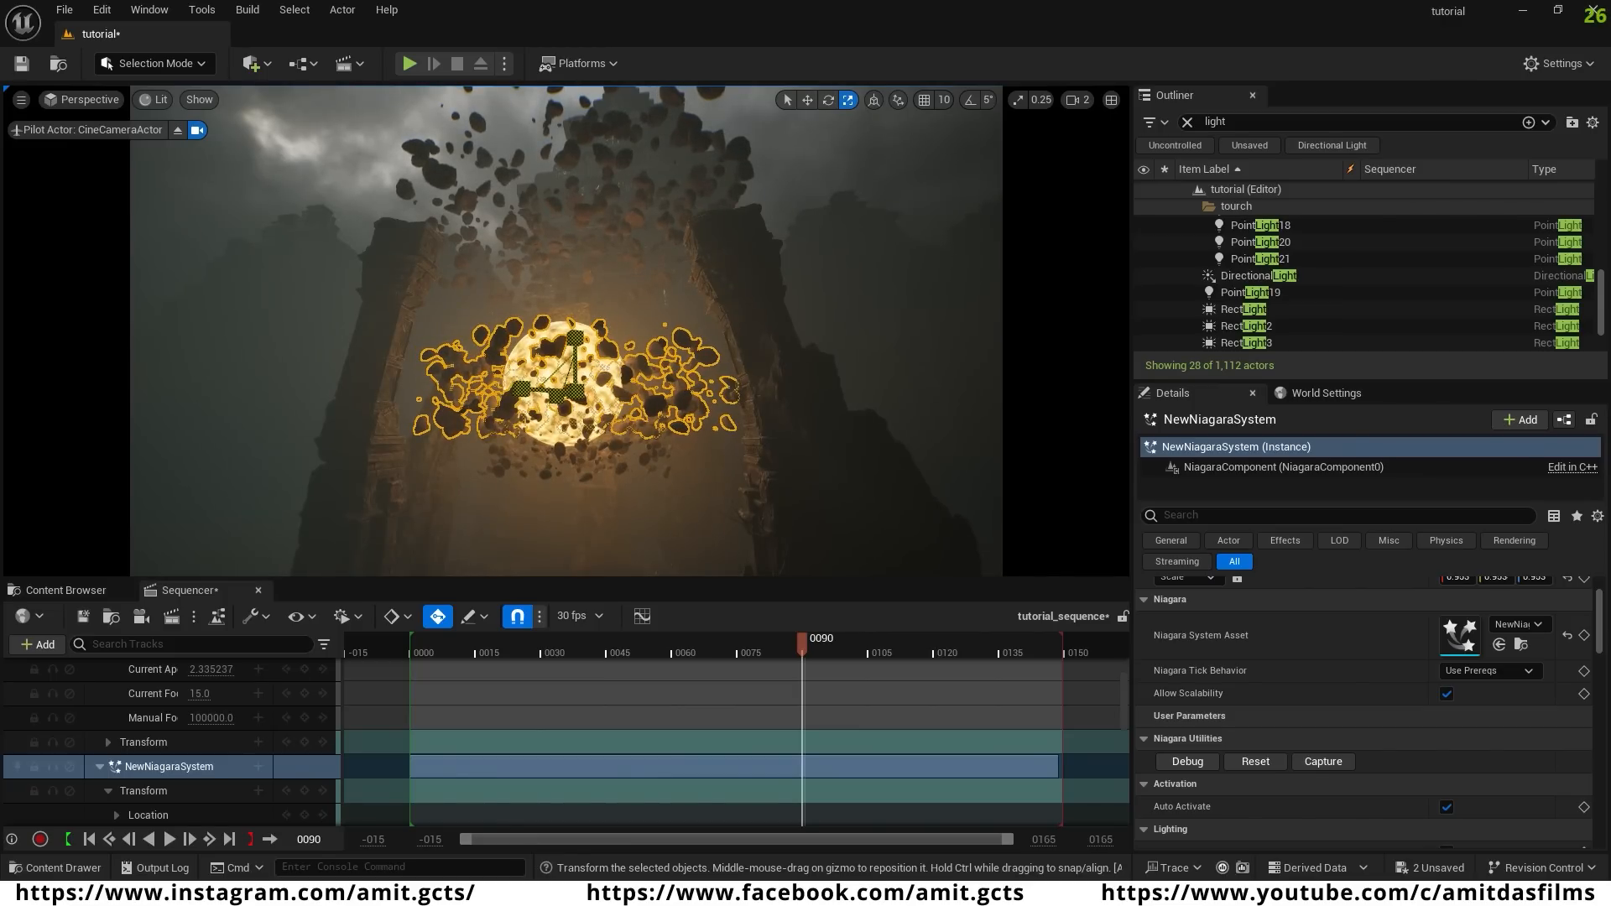
left_click_drag(793, 642, 495, 661)
key("space")
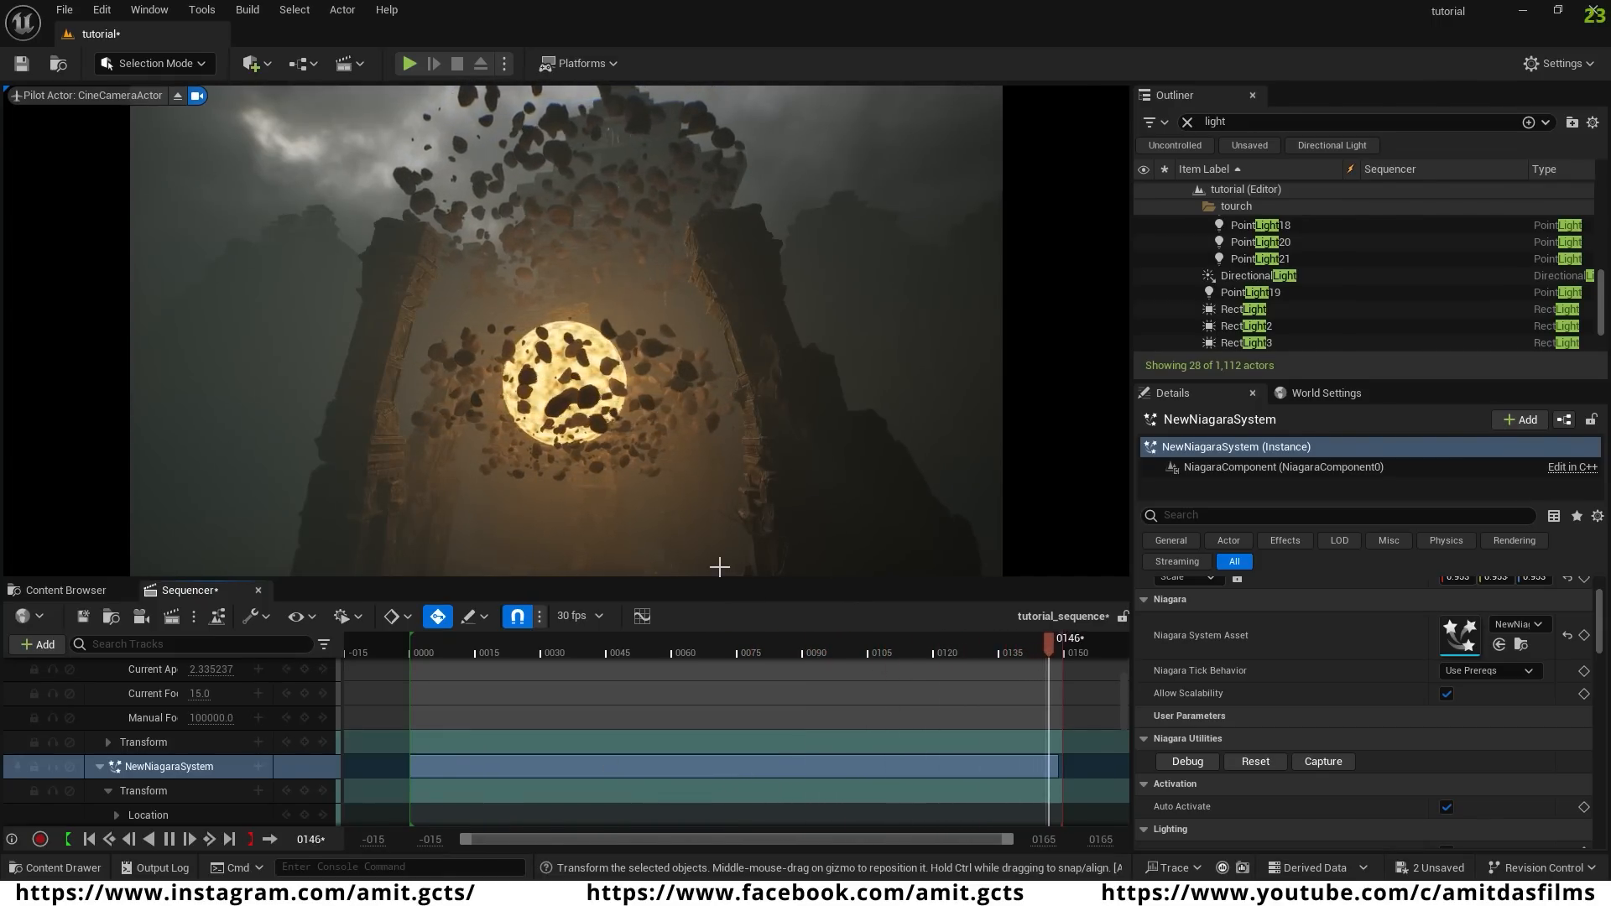
- Turn on looped playback for the sequence and replay the animation from near its start
left_click(269, 840)
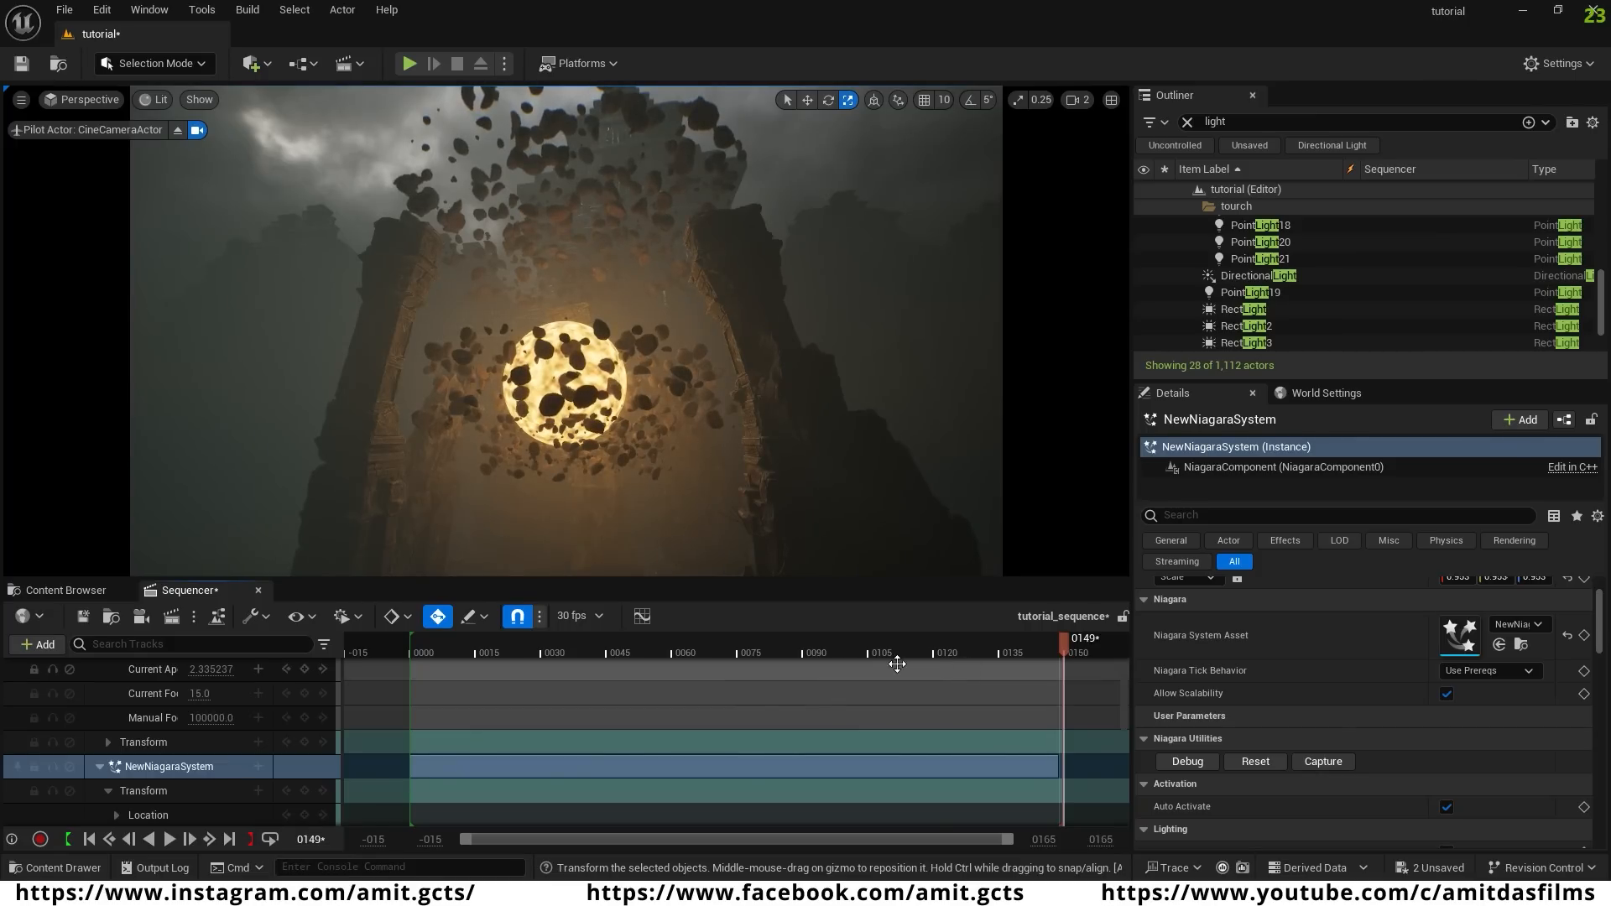
left_click_drag(839, 645, 480, 652)
key("space")
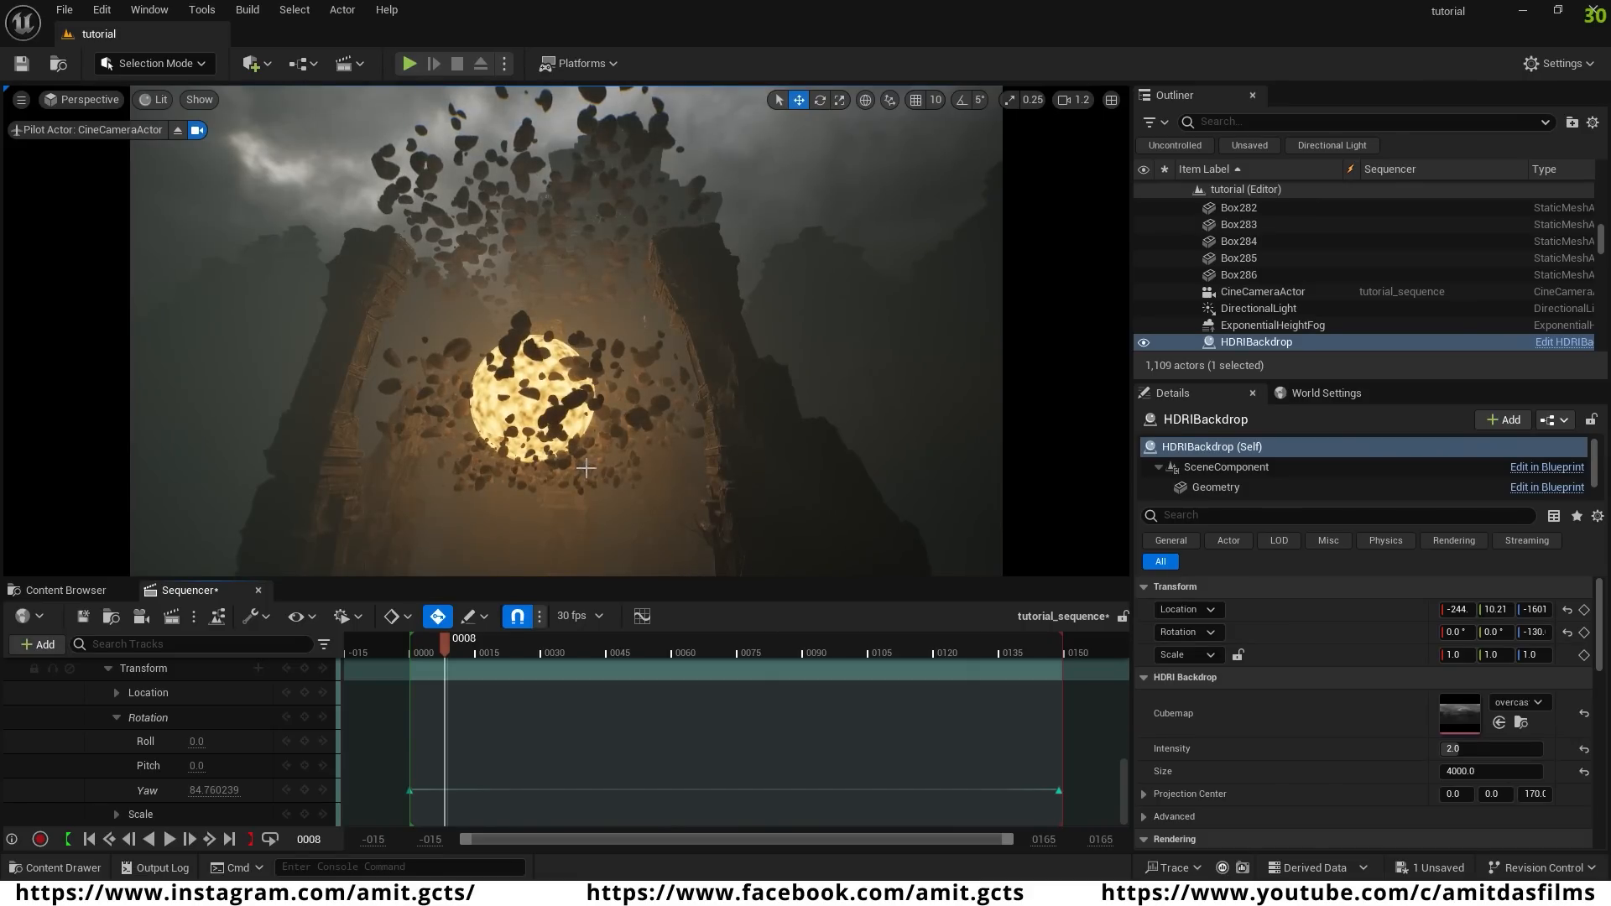
- Open the SpireRockCollection folder inside AncientContent/Geometry and find its spire rock meshes
mouse_move(565, 330)
right_mouse_down()
mouse_move(529, 377)
mouse_move(555, 374)
mouse_move(537, 401)
mouse_move(550, 344)
right_mouse_up()
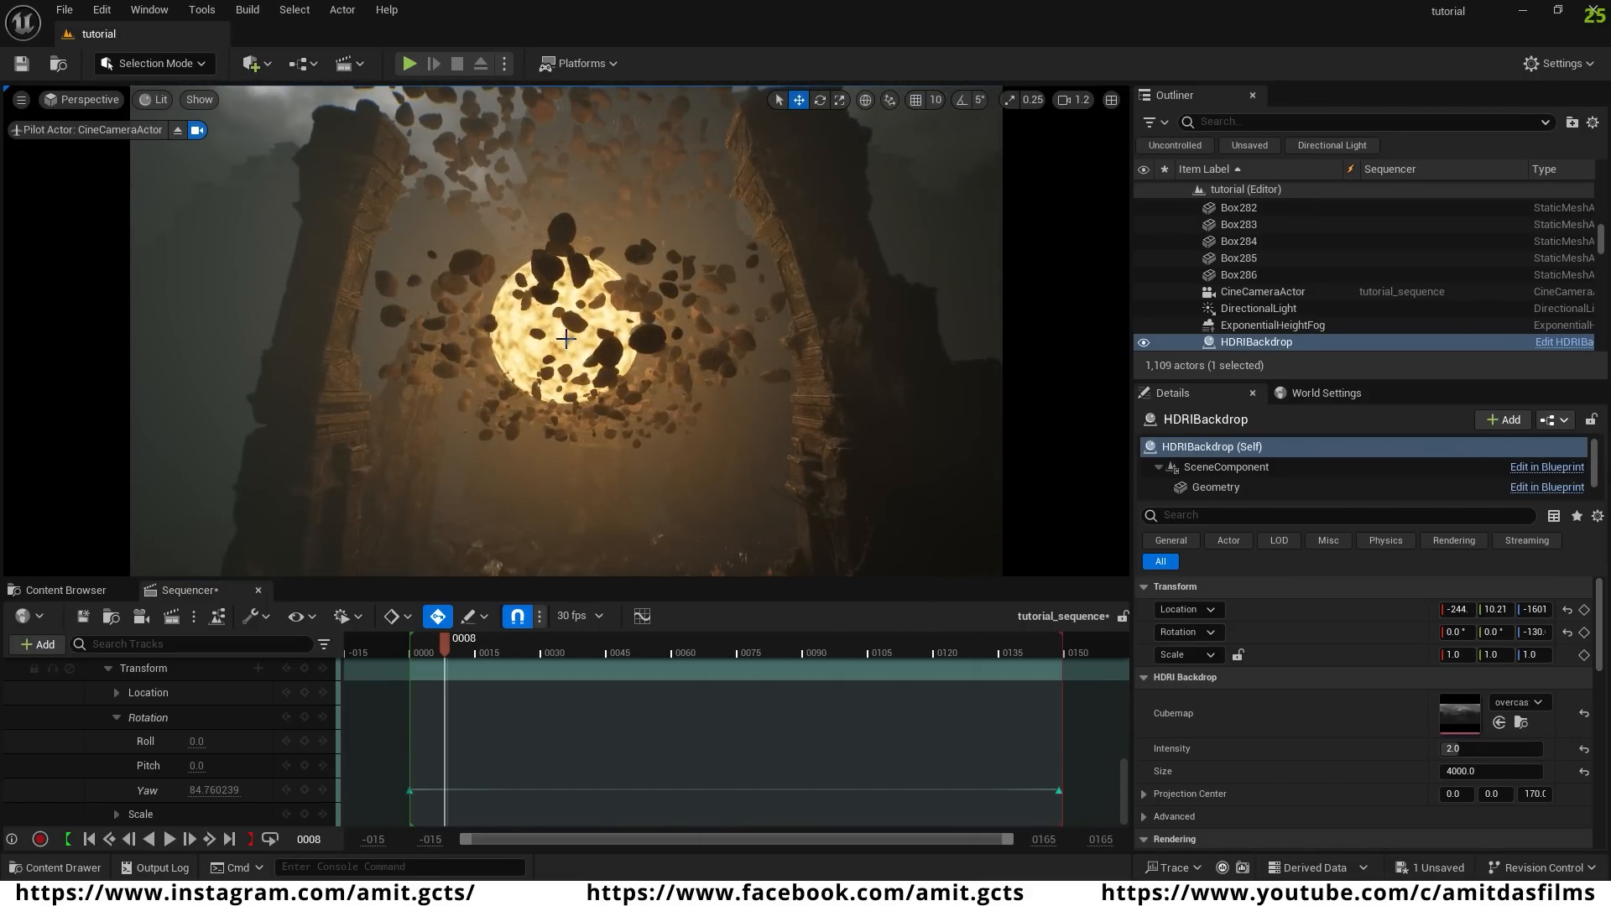
left_click(67, 591)
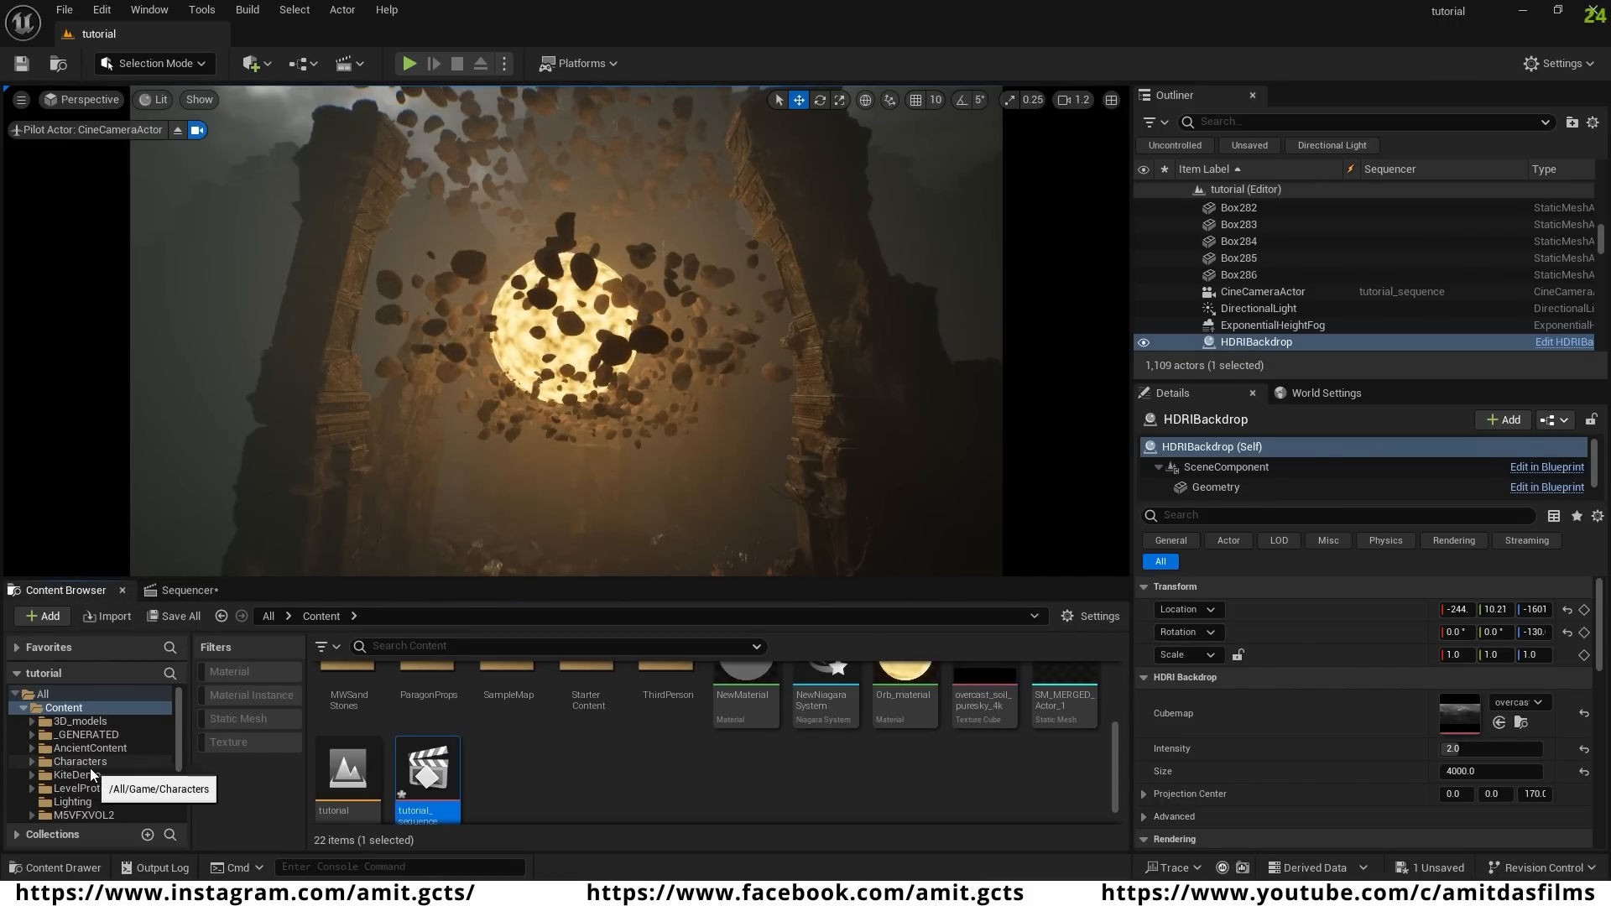
left_click(117, 750)
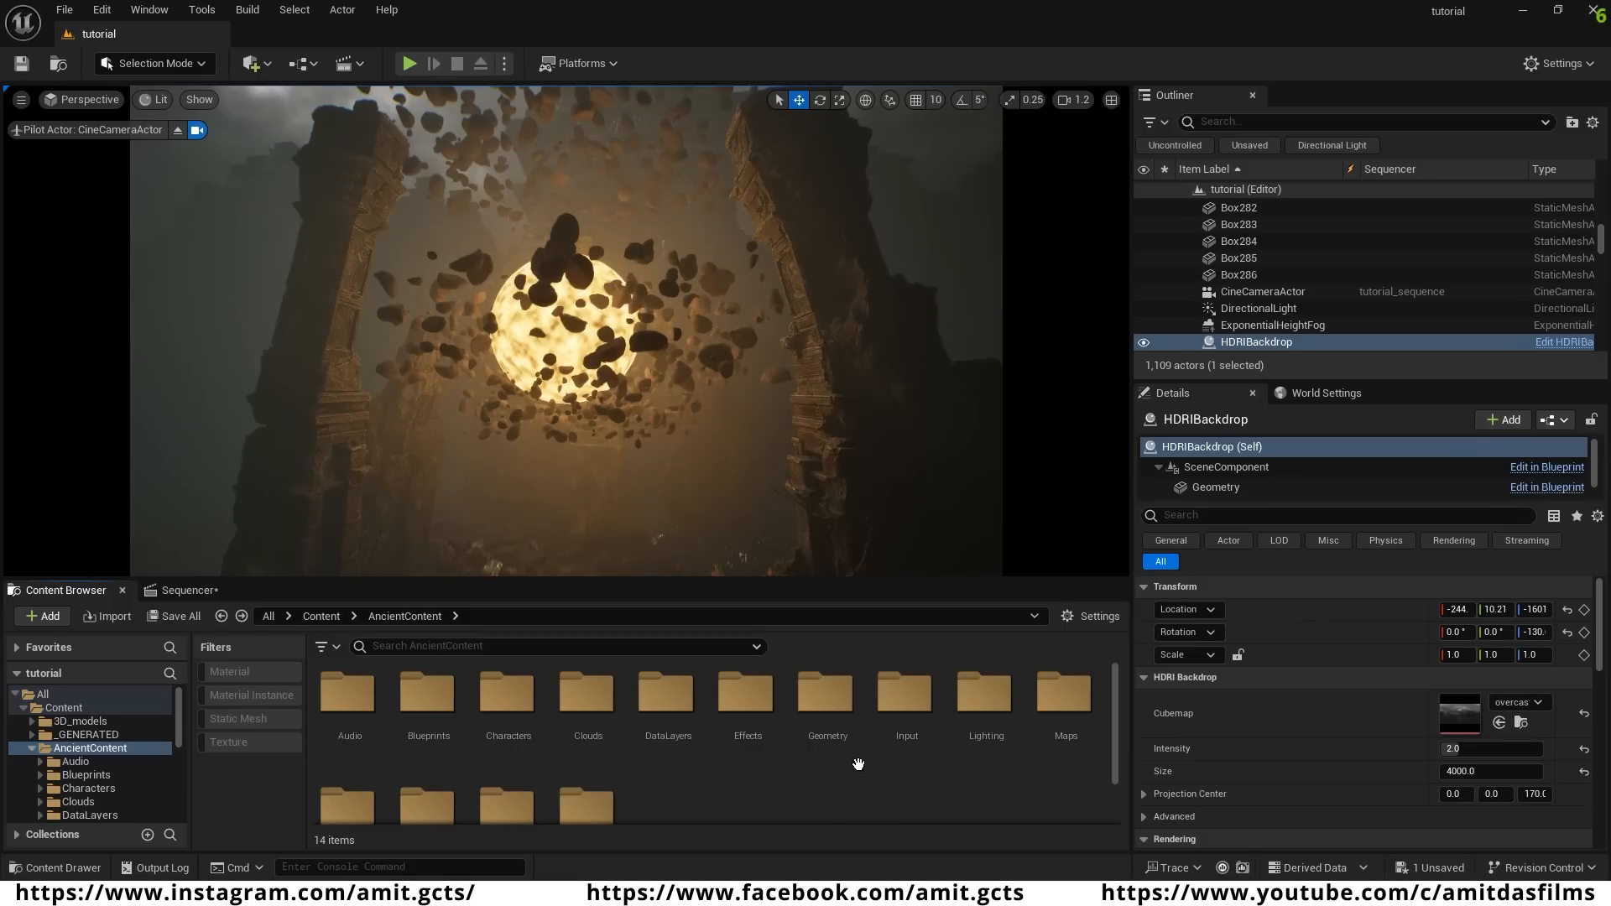
double_click(826, 695)
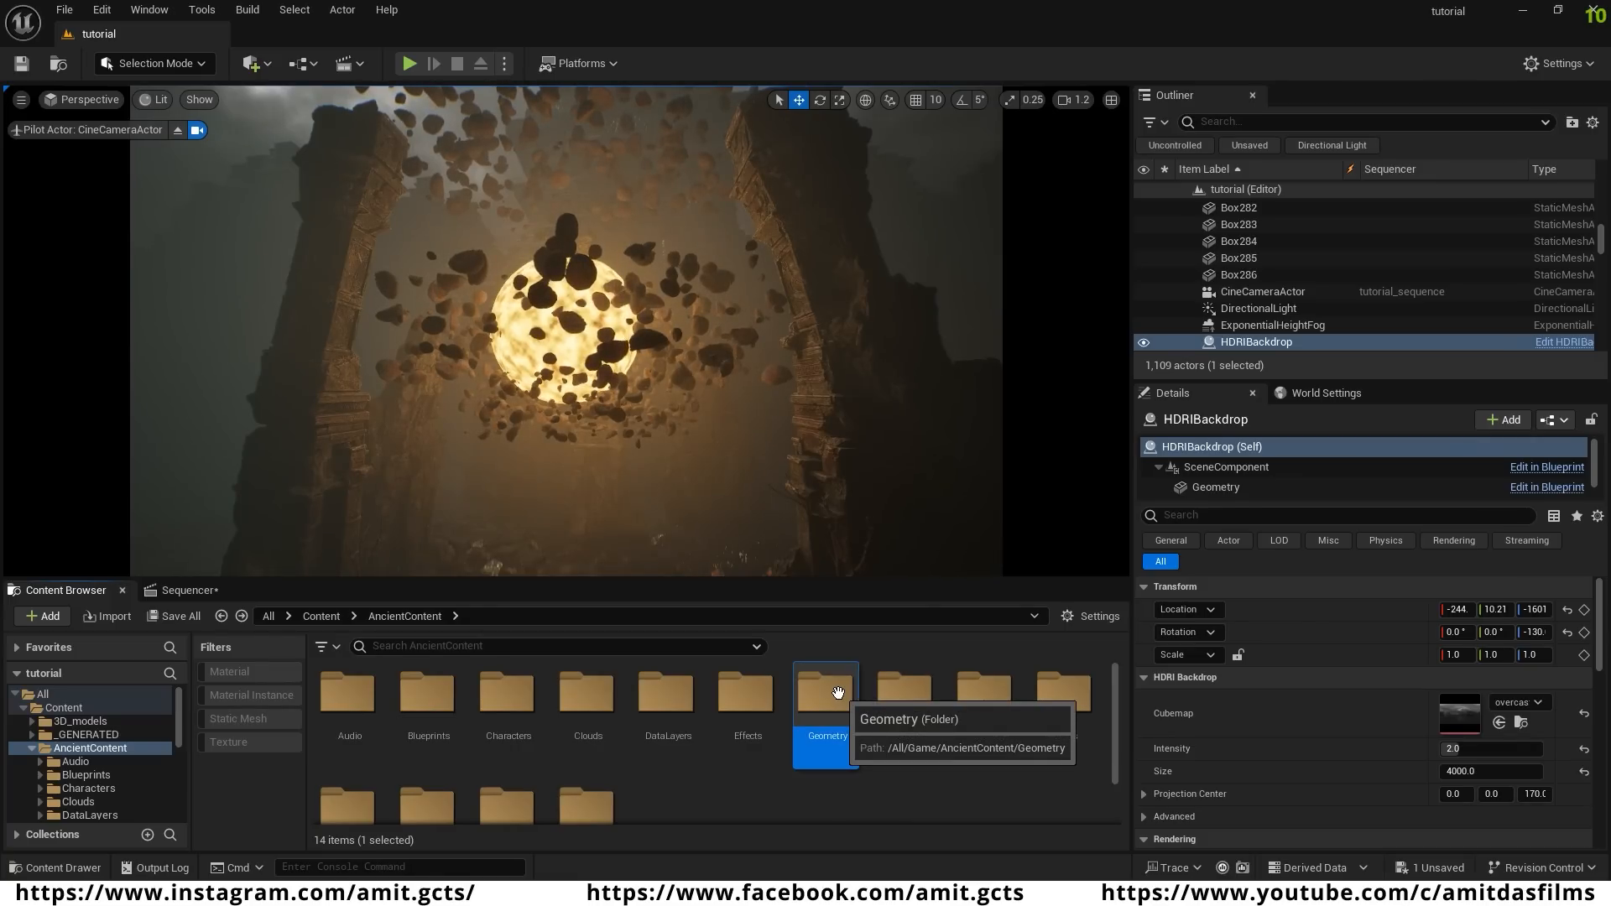
scroll(537, 806, "down", 2)
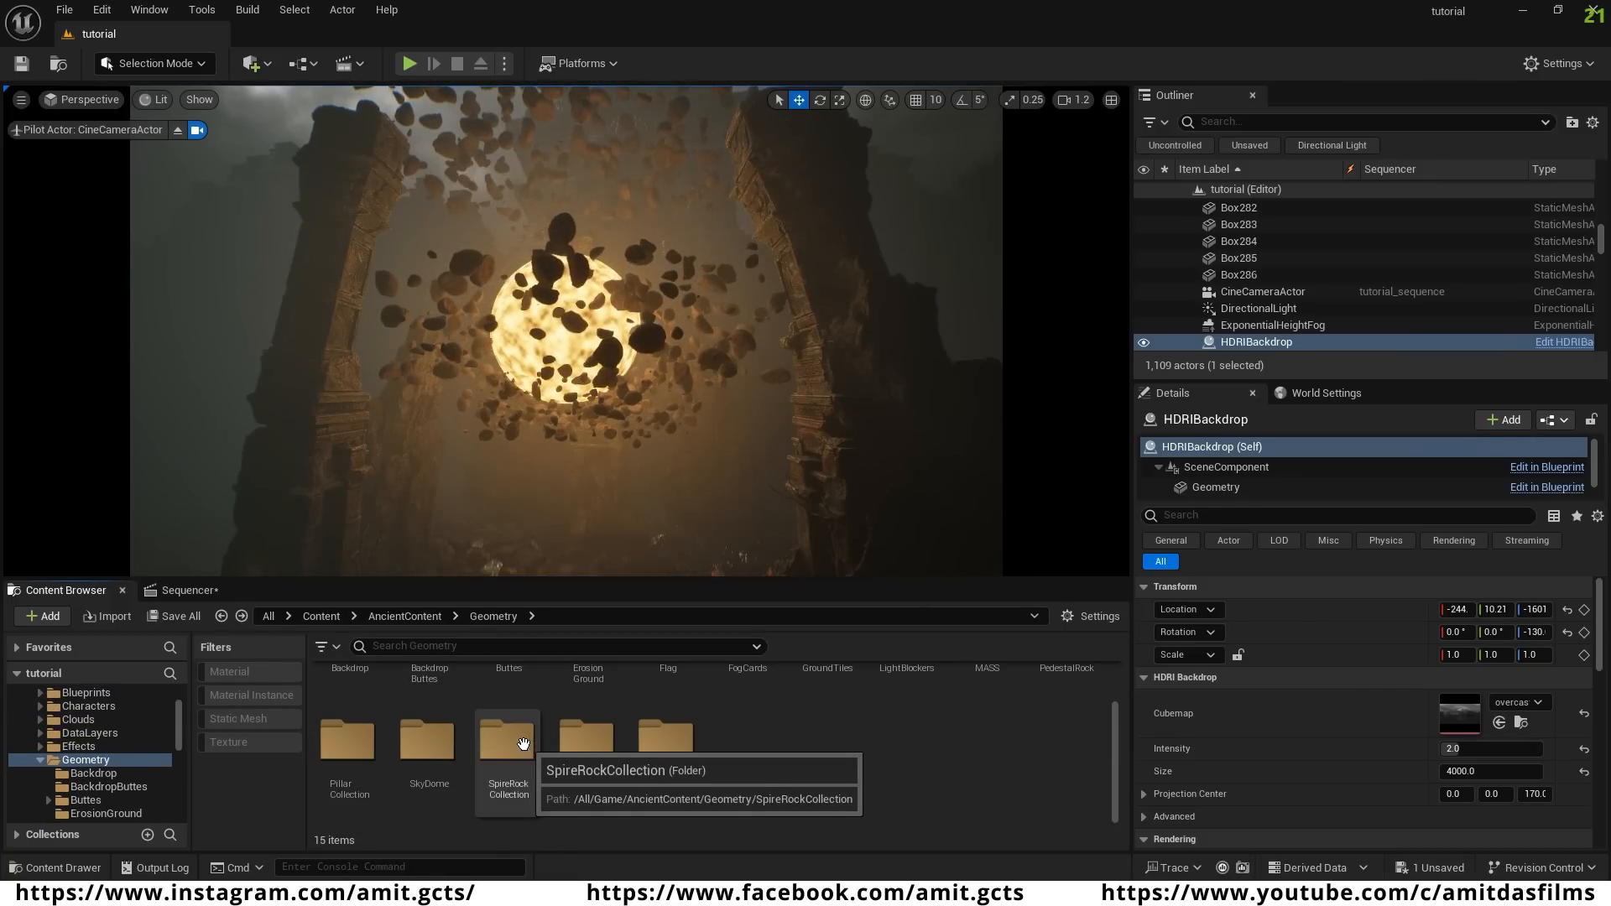
double_click(537, 785)
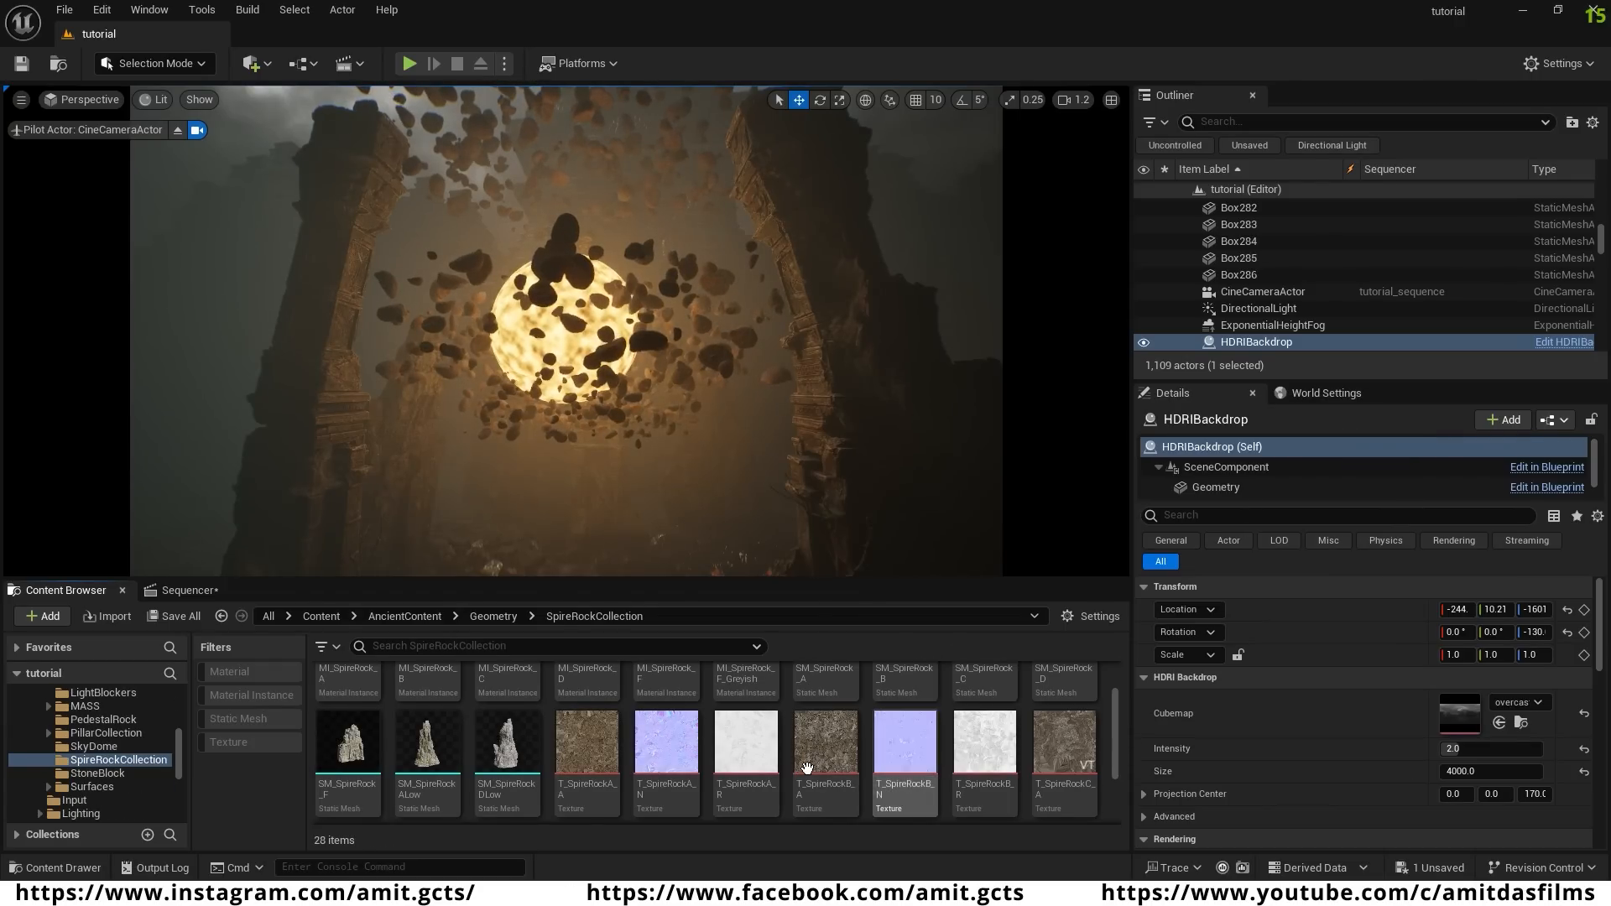
scroll(908, 752, "up", 2)
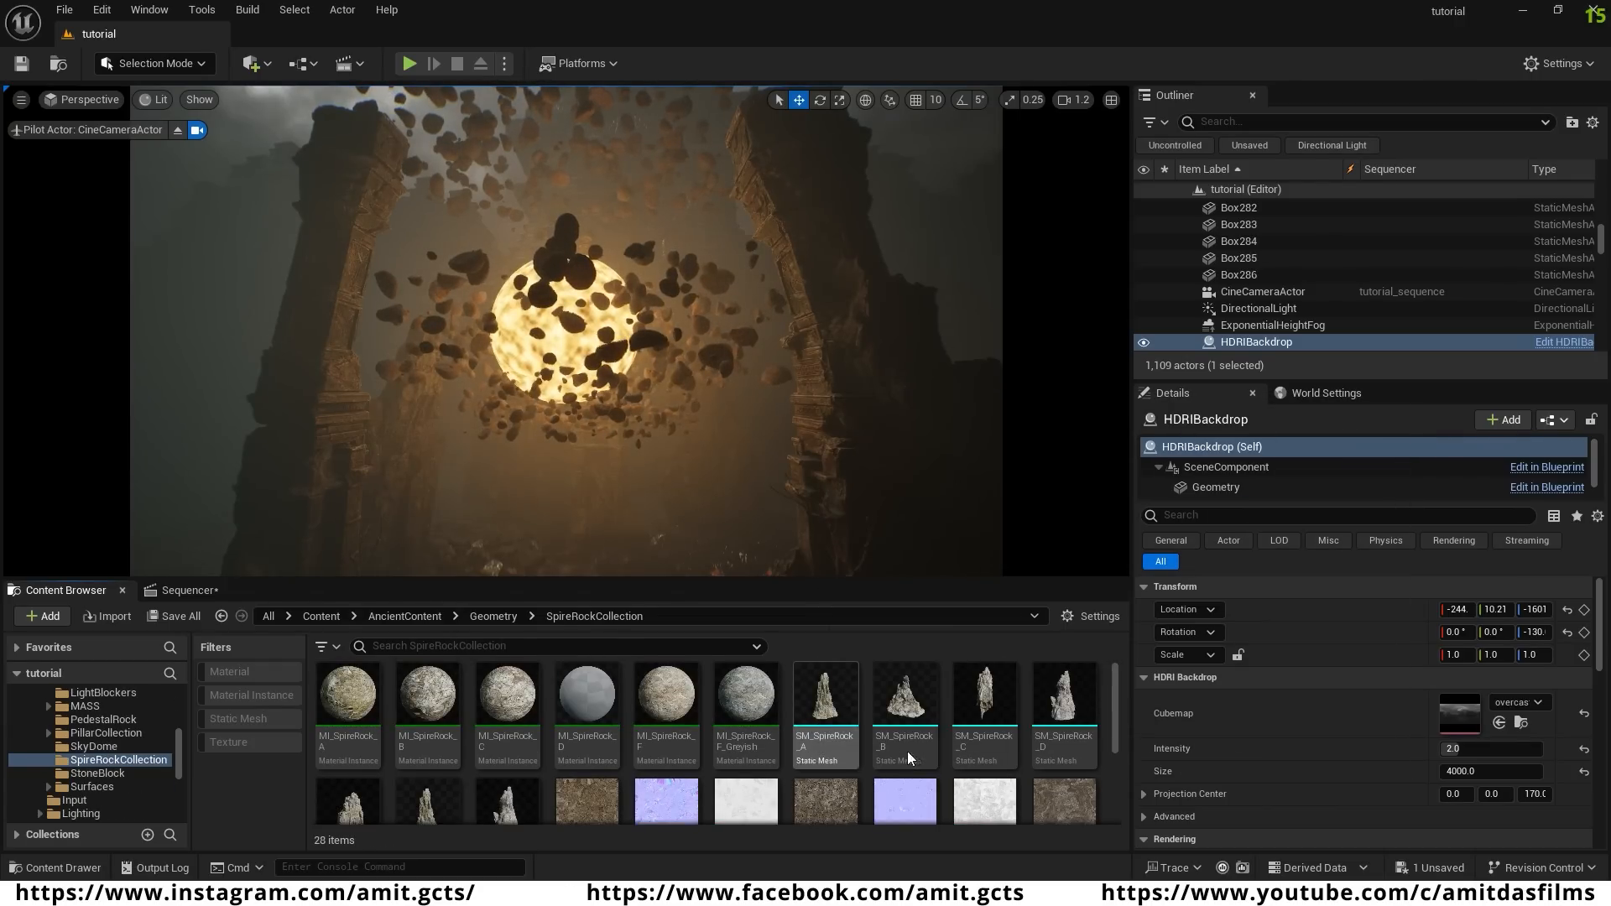
- Place SM_SpireRock_C in the level, scale it uniformly to about 0.302 and move it beside the glowing orb
left_click(988, 727)
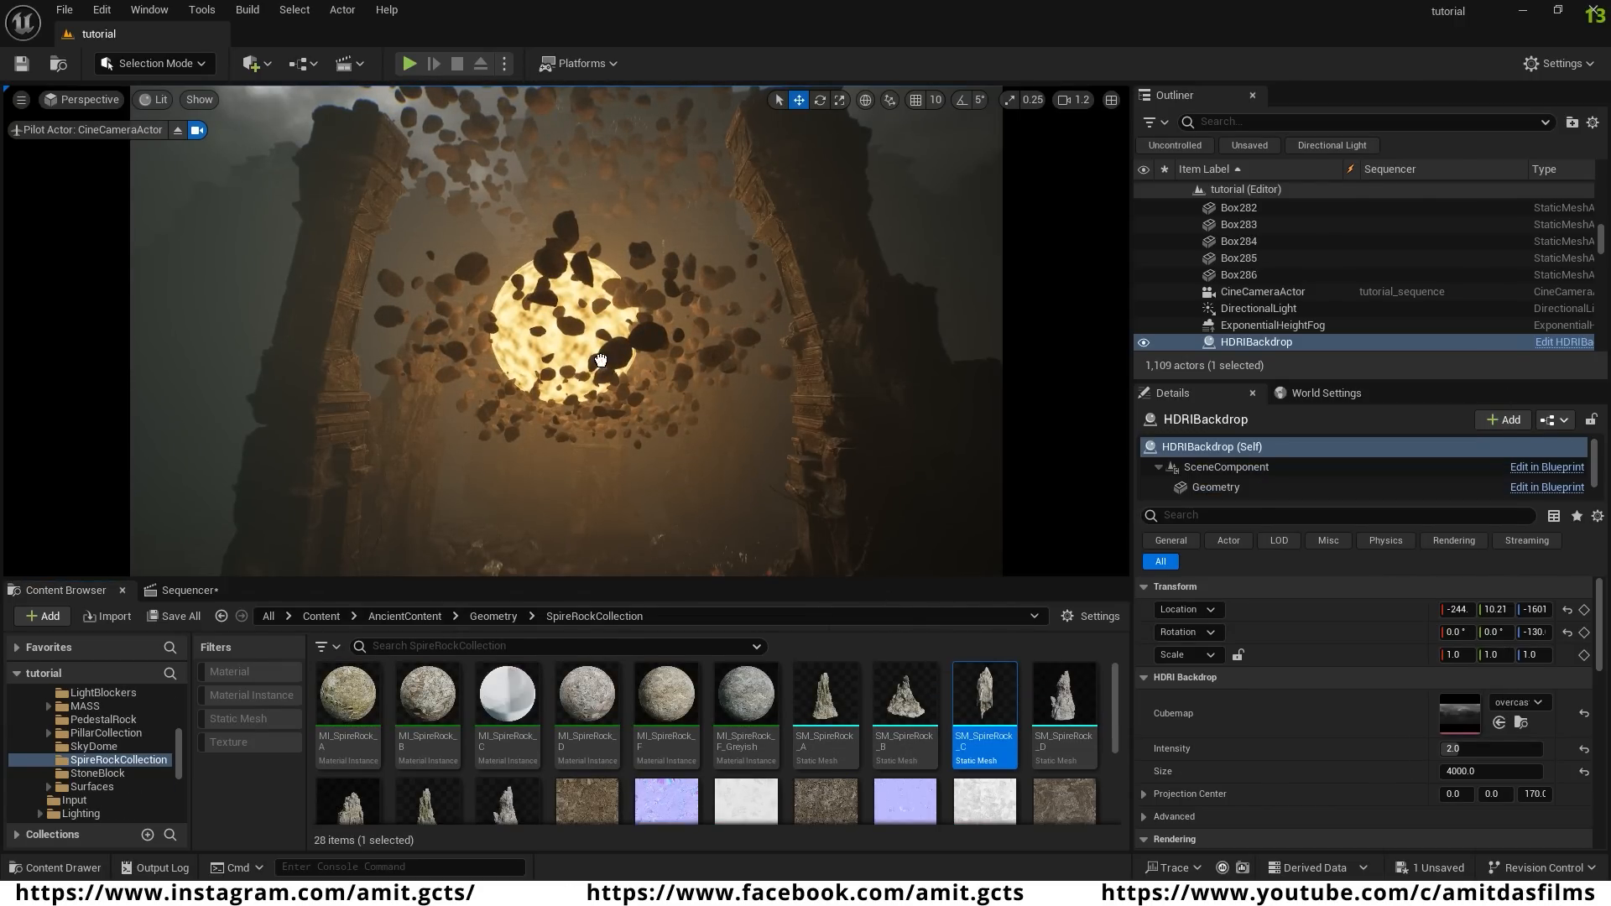
left_click_drag(601, 360, 522, 320)
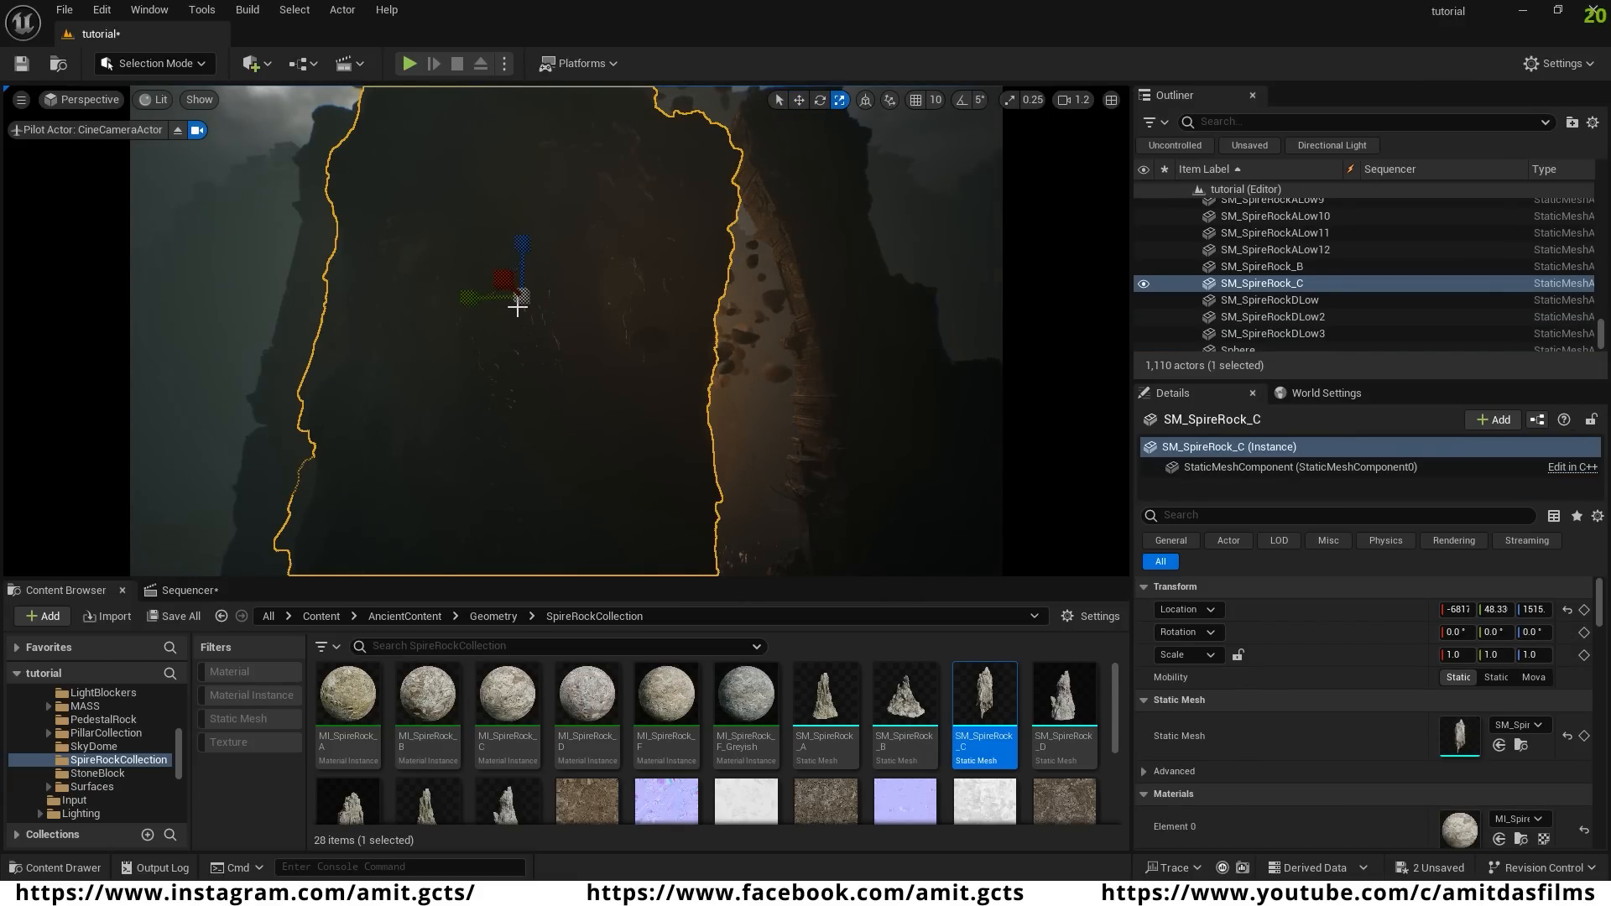
mouse_move(523, 301)
left_mouse_down()
mouse_move(470, 320)
mouse_move(513, 275)
left_mouse_up()
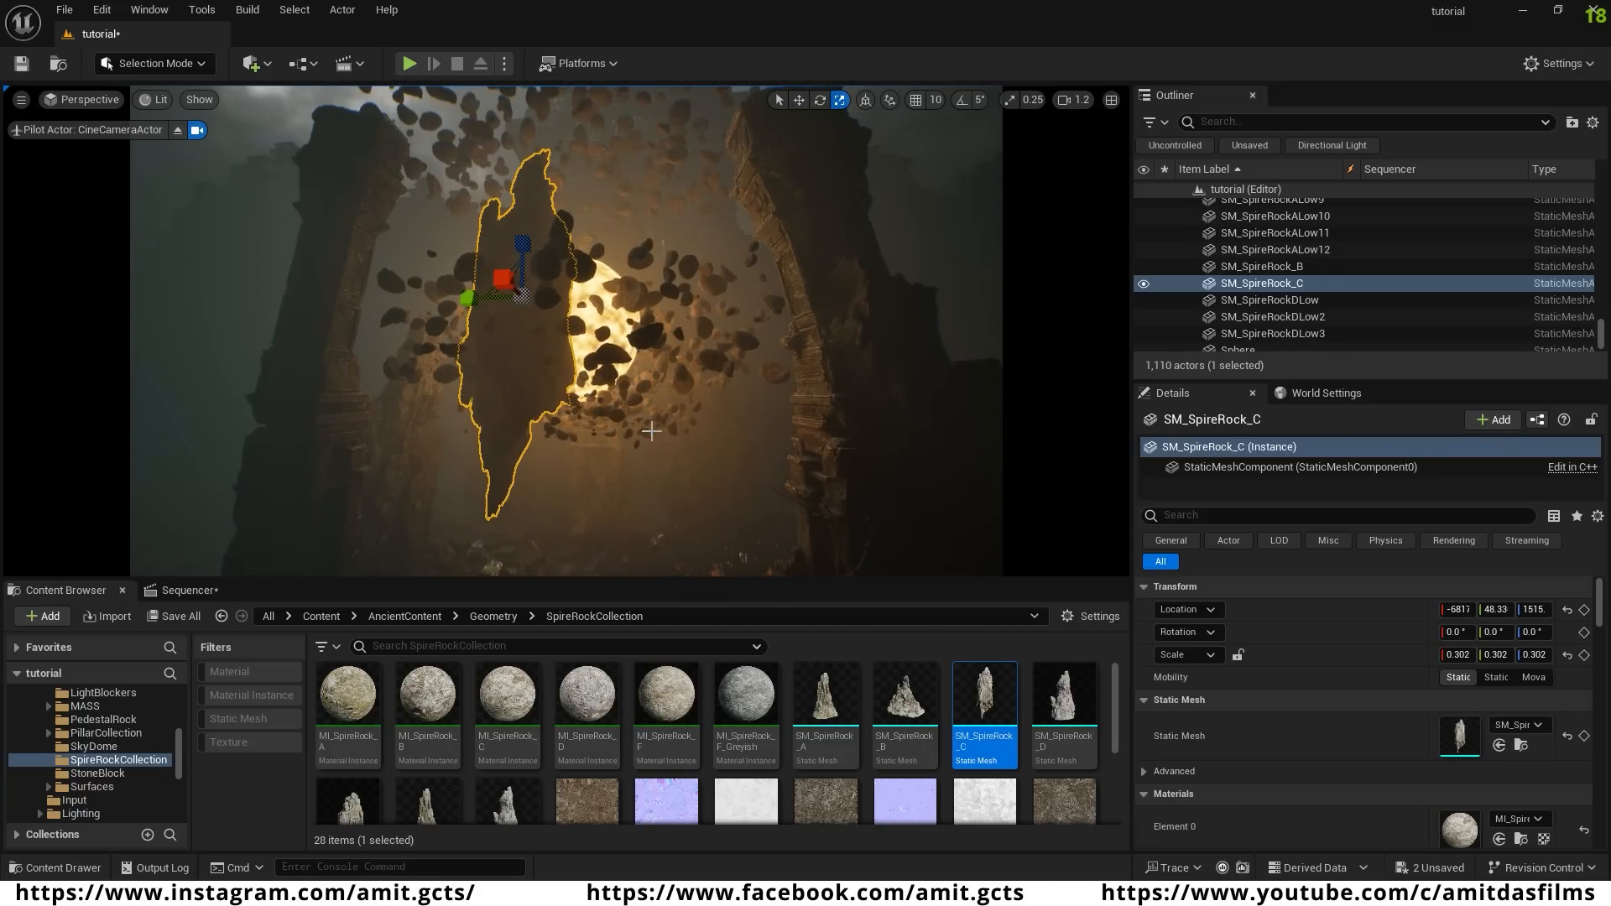
right_click_drag(651, 430, 566, 495)
key("w")
left_click_drag(496, 310, 579, 299)
right_click_drag(593, 425, 629, 399)
key("s")
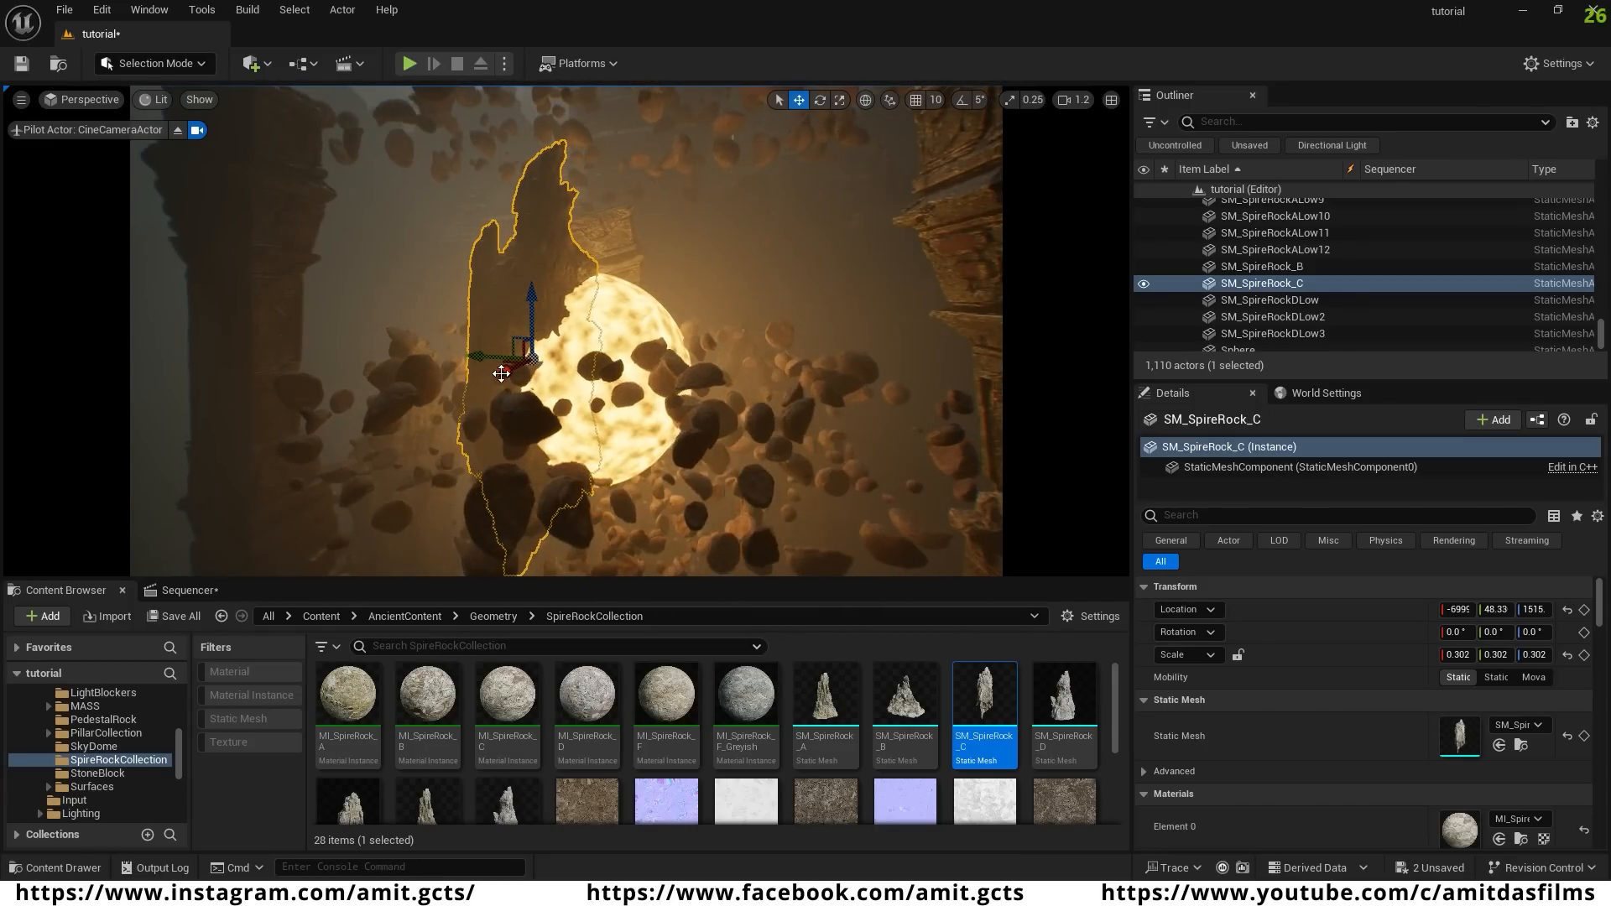
- Duplicate the spire rock to the opposite side of the orb, rotate it about -89° in yaw and scale it to about 0.259
left_click_drag(501, 373, 532, 361, "alt")
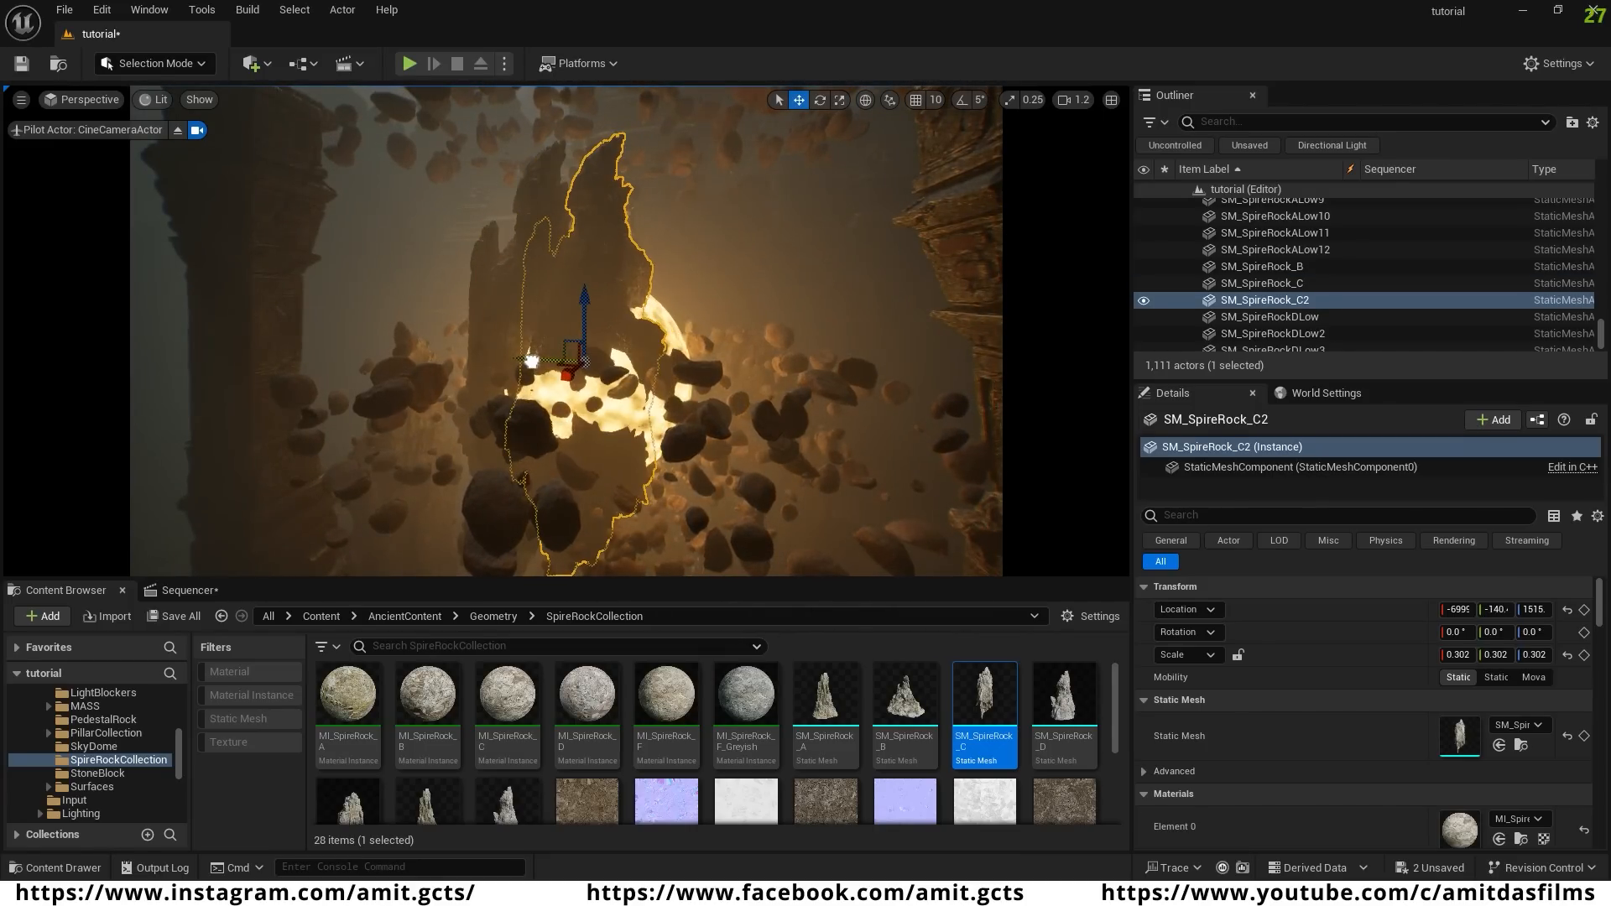
key("e")
left_click_drag(629, 384, 663, 308)
key("w")
left_click_drag(572, 373, 609, 378)
key("r")
key("s")
right_click_drag(609, 378, 626, 266)
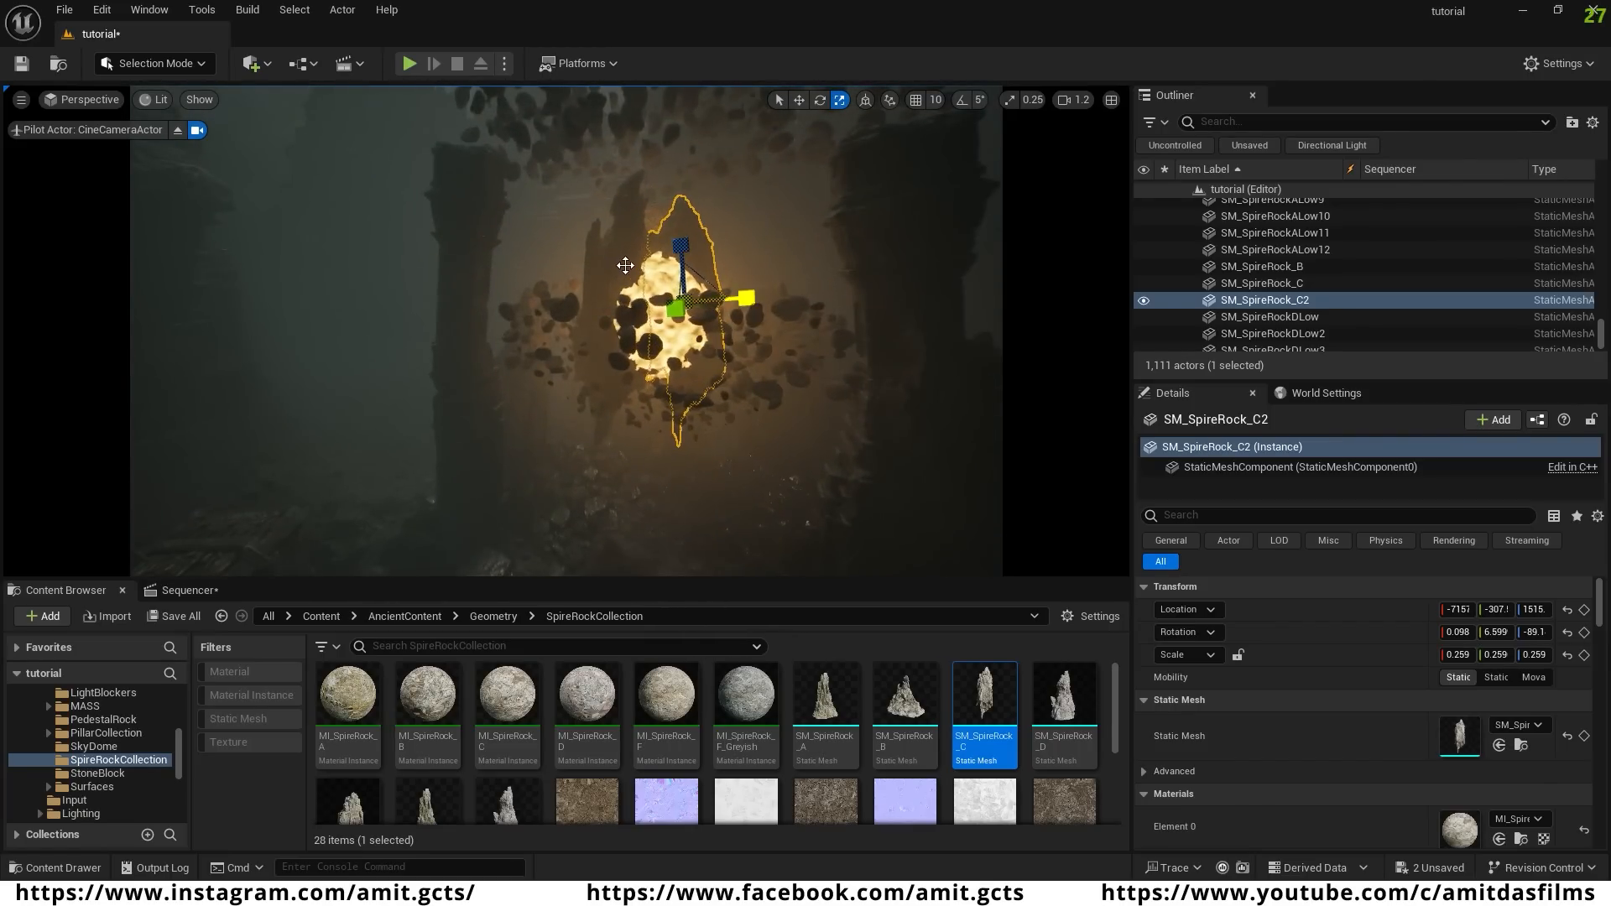
- Raise SM_SpireRock_C and SM_SpireRock_C2 slightly beside the orb
left_click(617, 263)
key("w")
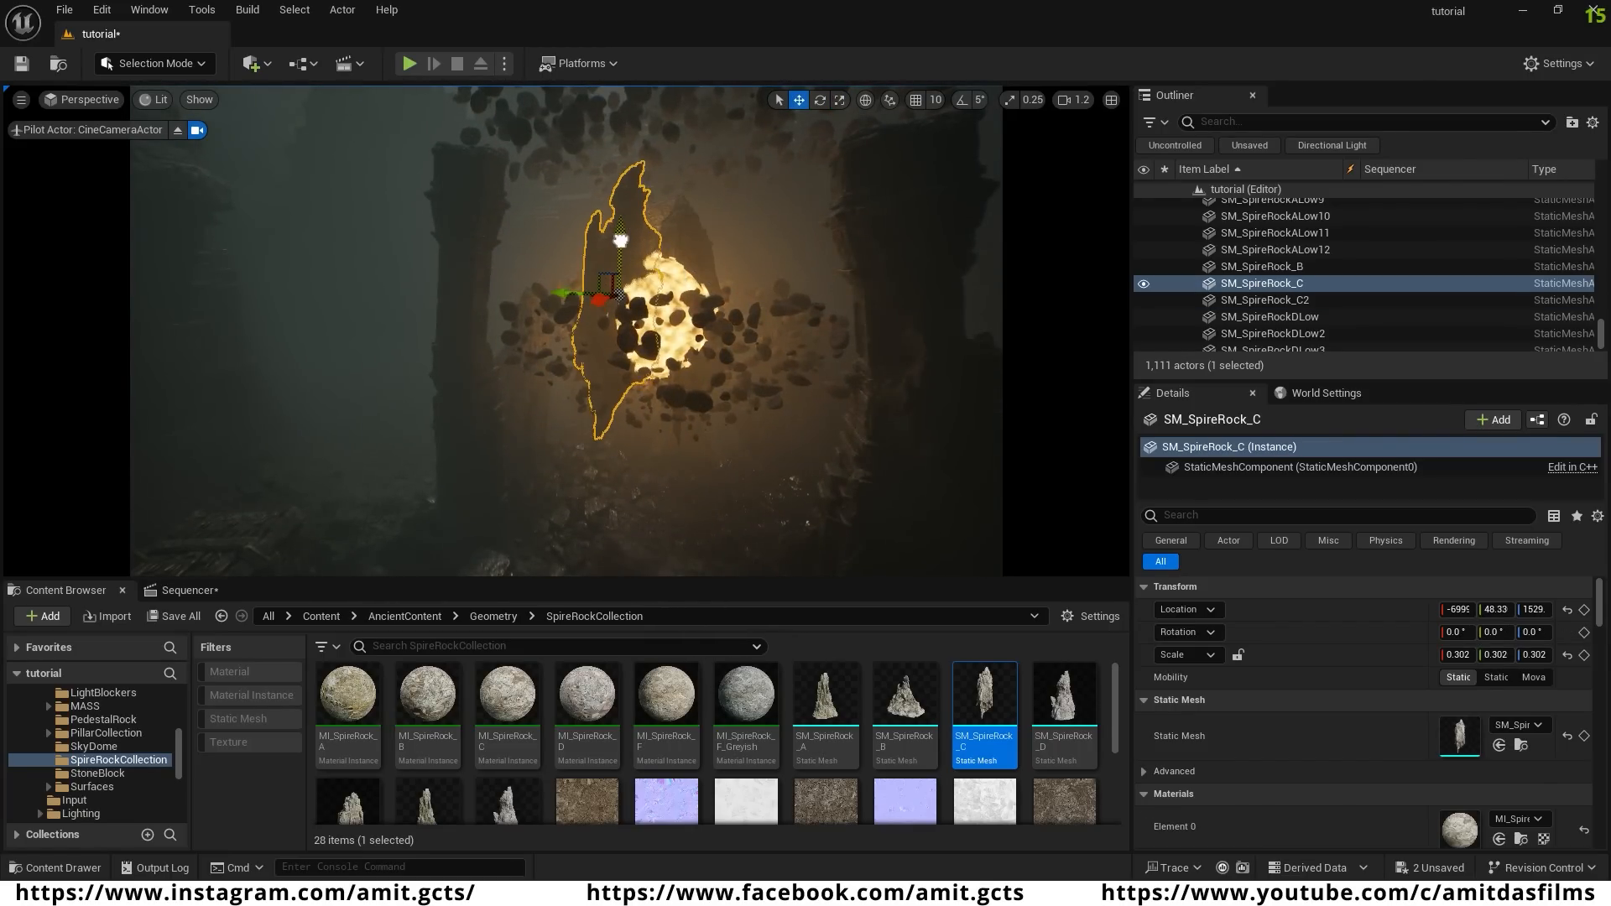
left_click_drag(621, 236, 622, 226)
left_click(694, 239)
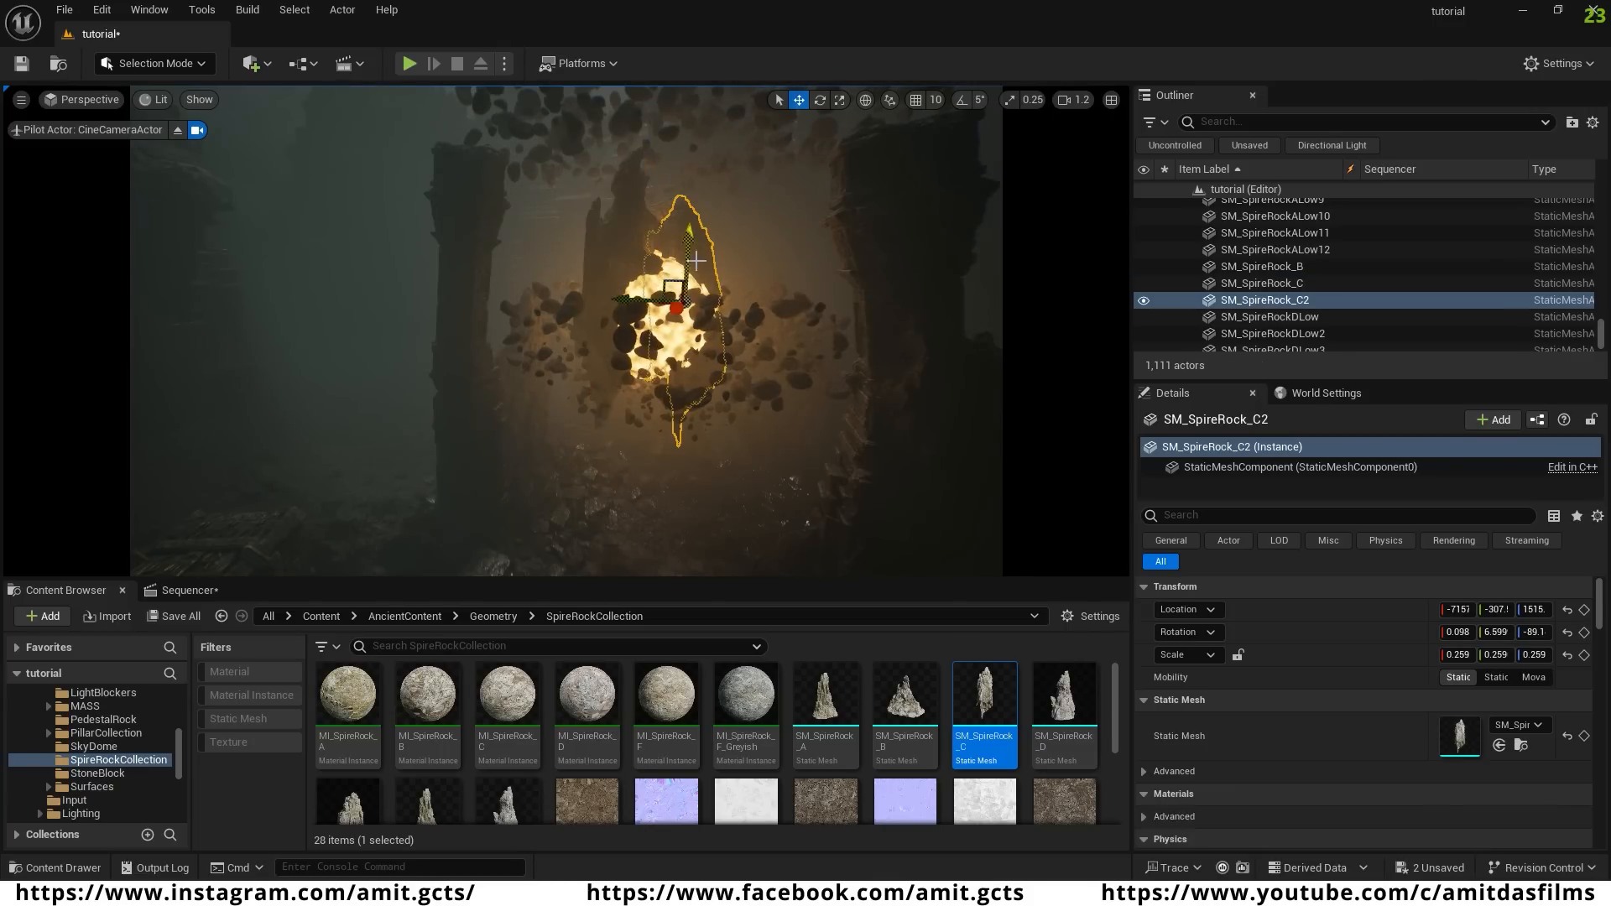
left_click_drag(687, 264, 686, 253)
right_click_drag(711, 352, 724, 384)
- Duplicate SM_SpireRock_C straight down to the ground and shift the copy beneath the orb
left_click(605, 186)
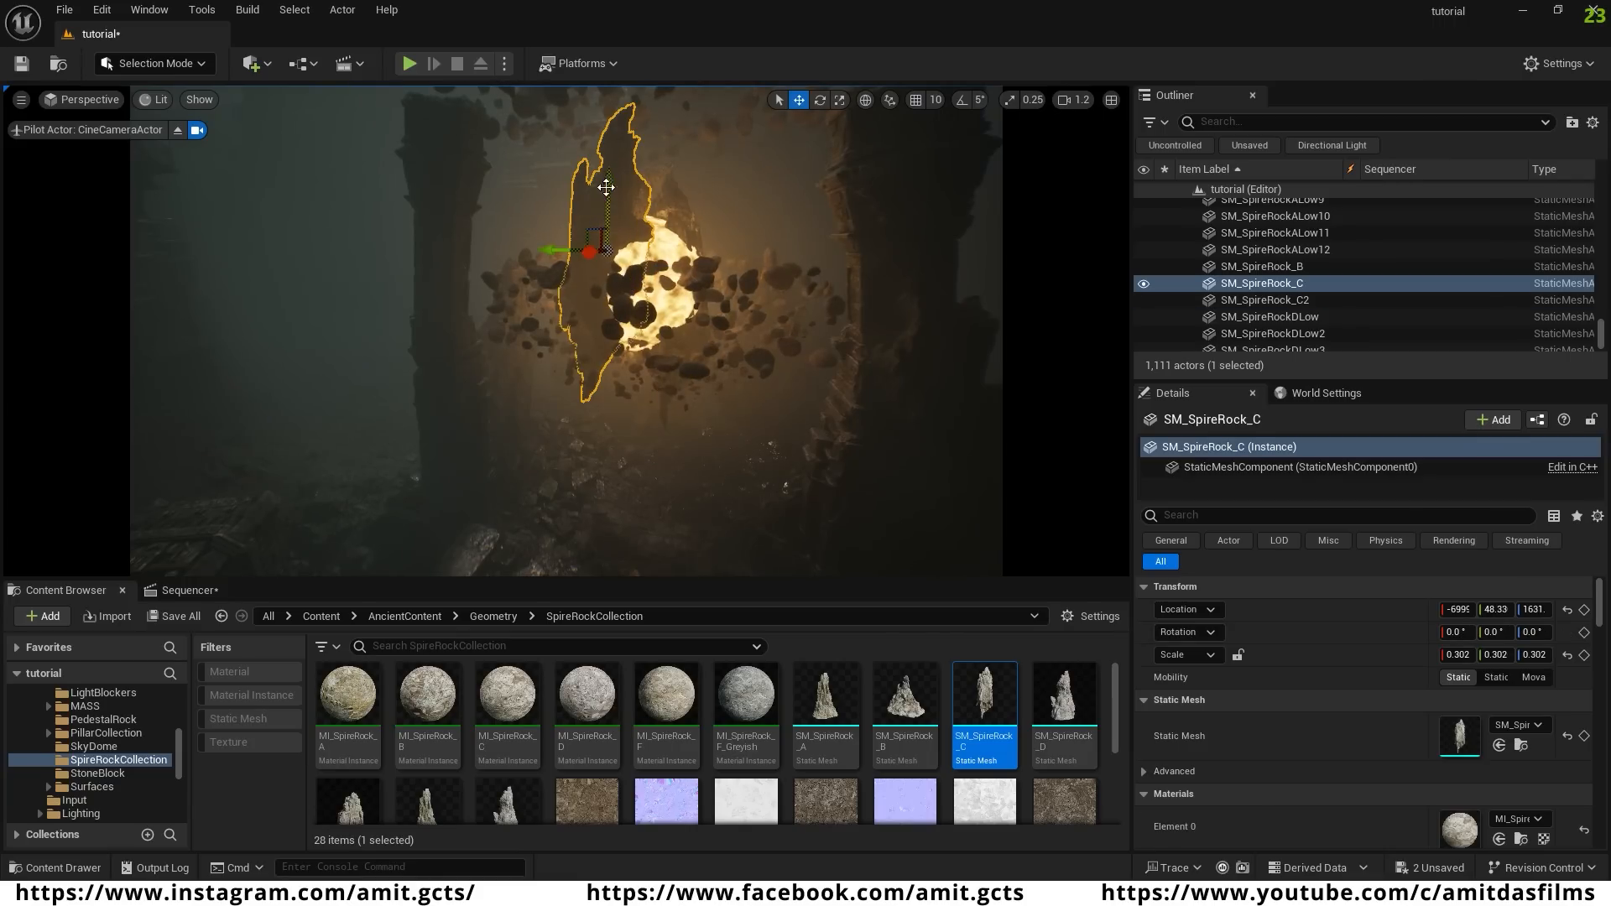
left_click_drag(609, 188, 625, 370, "alt")
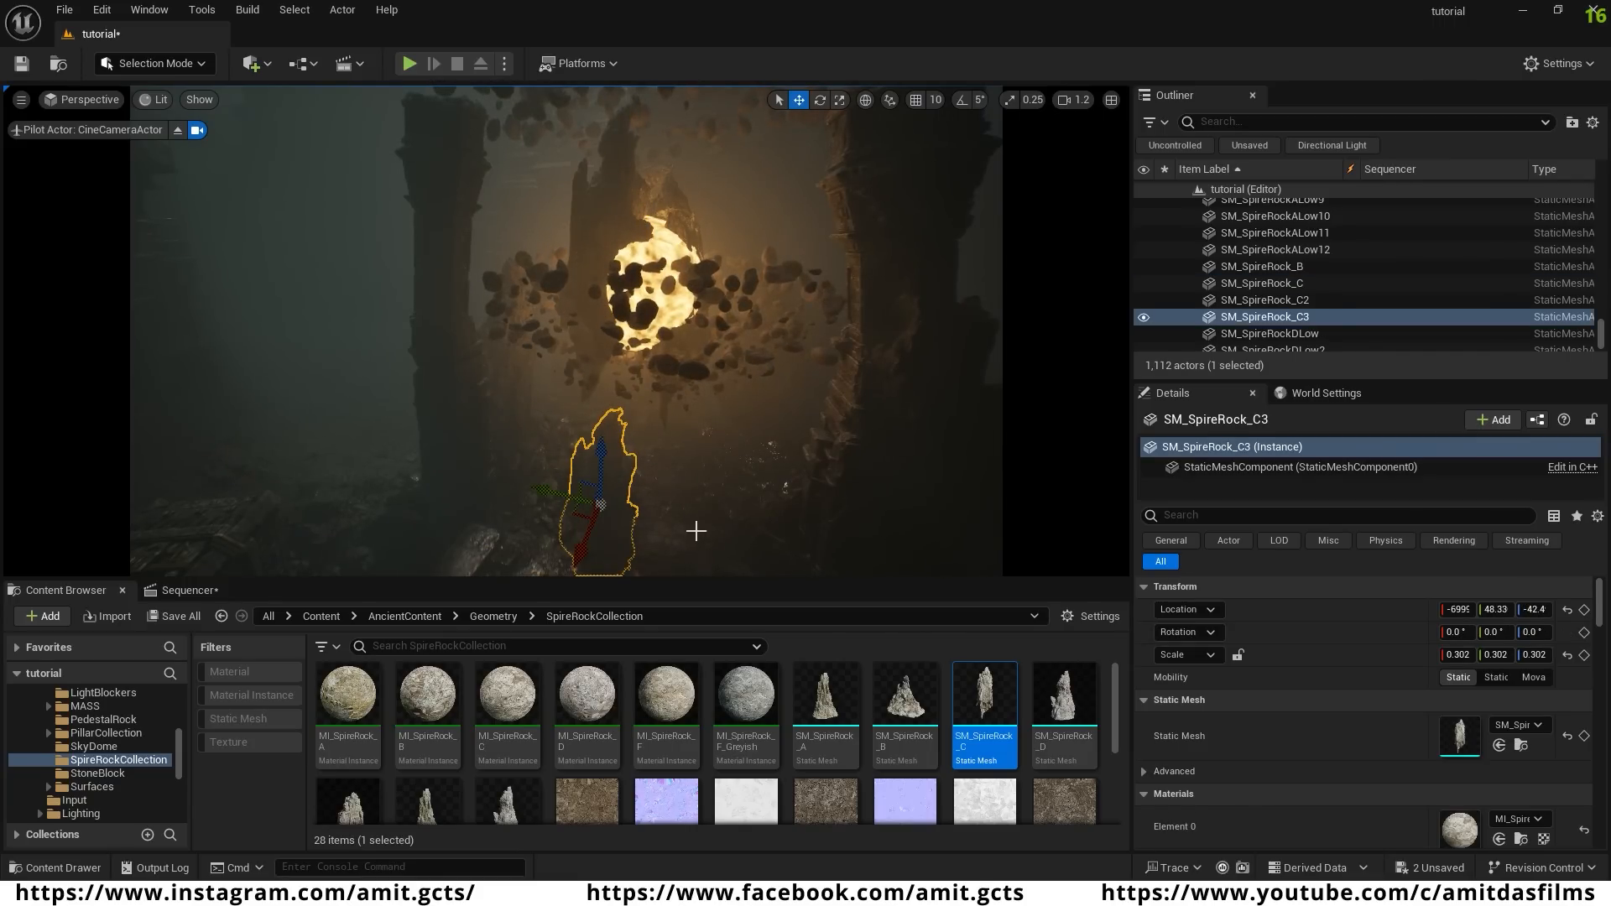
right_click_drag(696, 530, 717, 537)
left_click_drag(519, 472, 559, 491)
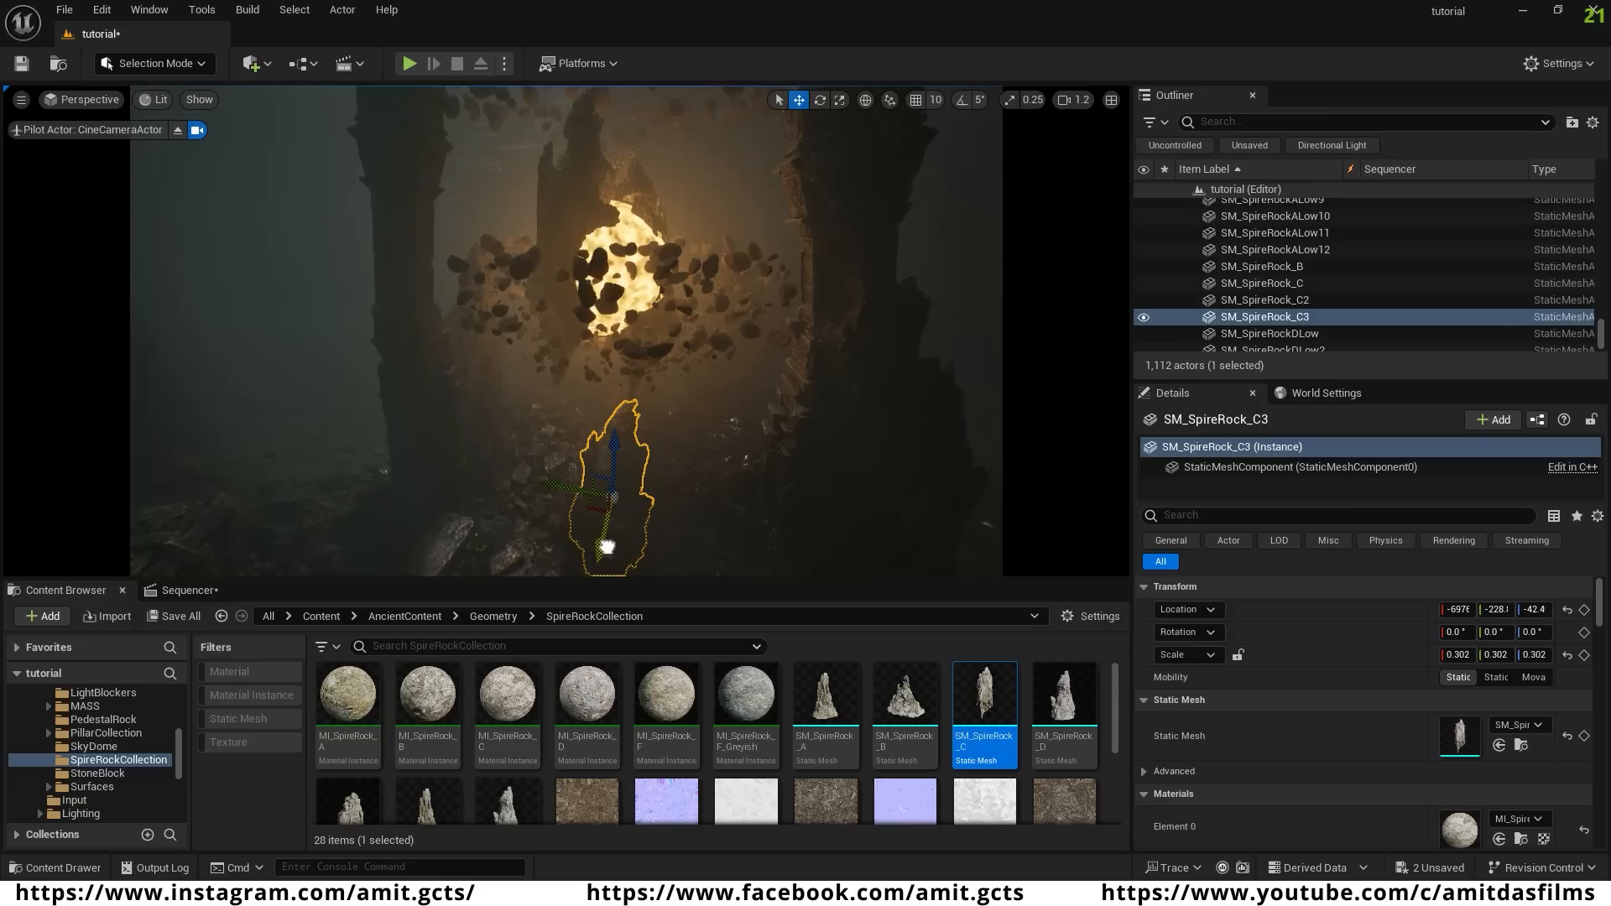
- Duplicate the ground spire rock, scale the copy to about 0.123 and position it just in front of the original
right_click_drag(687, 535, 590, 446)
key("w")
left_click_drag(569, 402, 518, 403, "alt")
key("r")
key("w")
left_click_drag(576, 443, 568, 475)
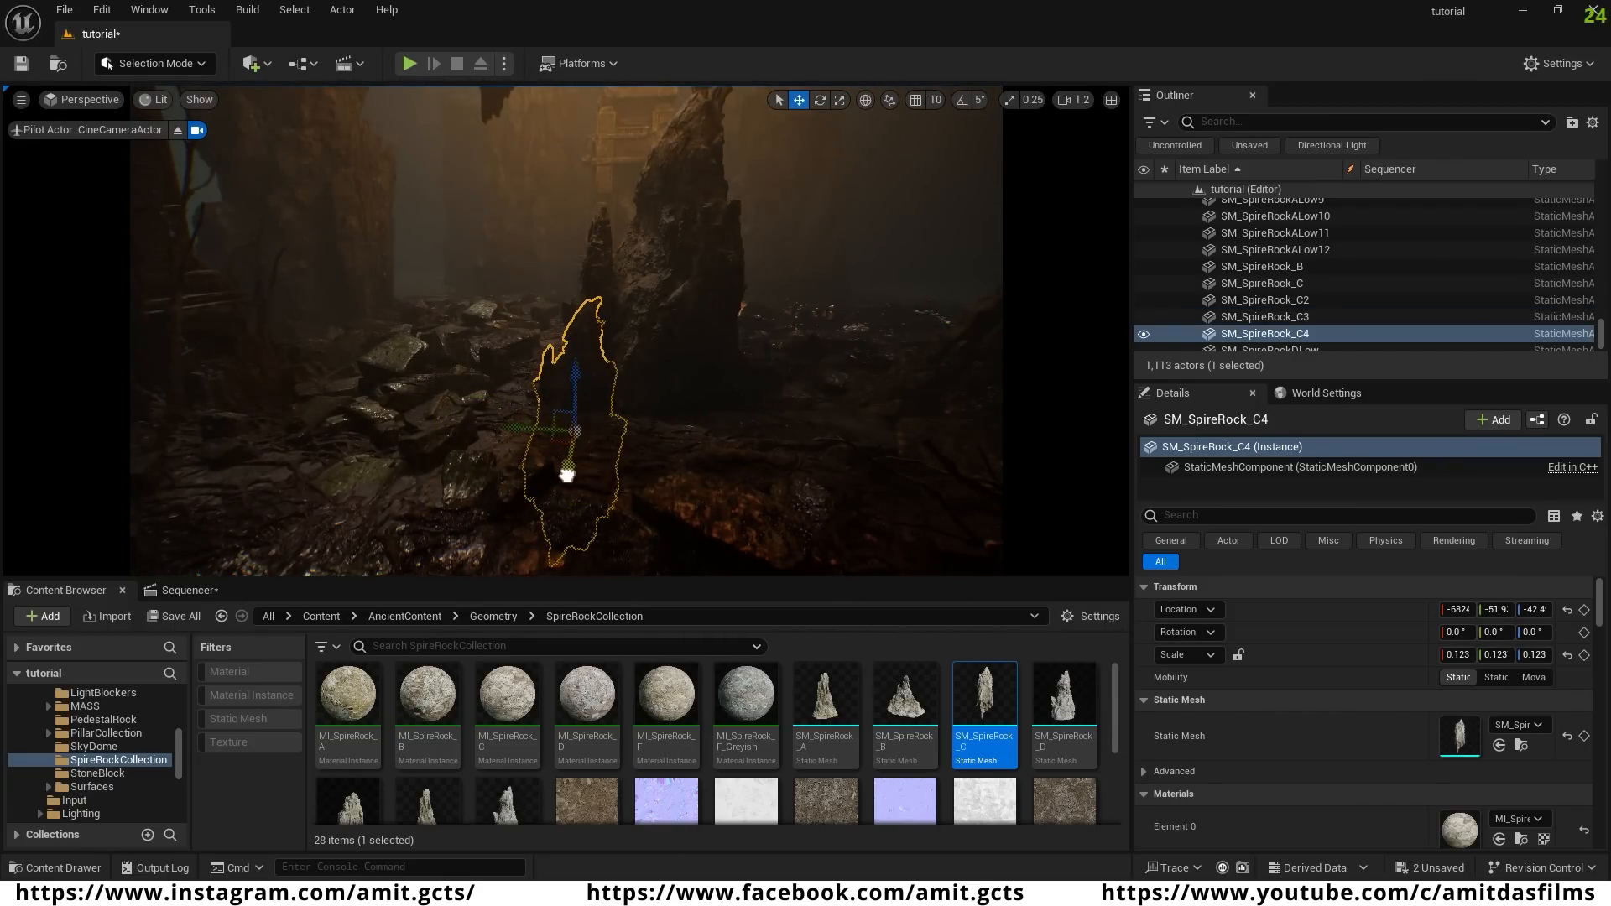
left_click_drag(602, 394, 617, 411)
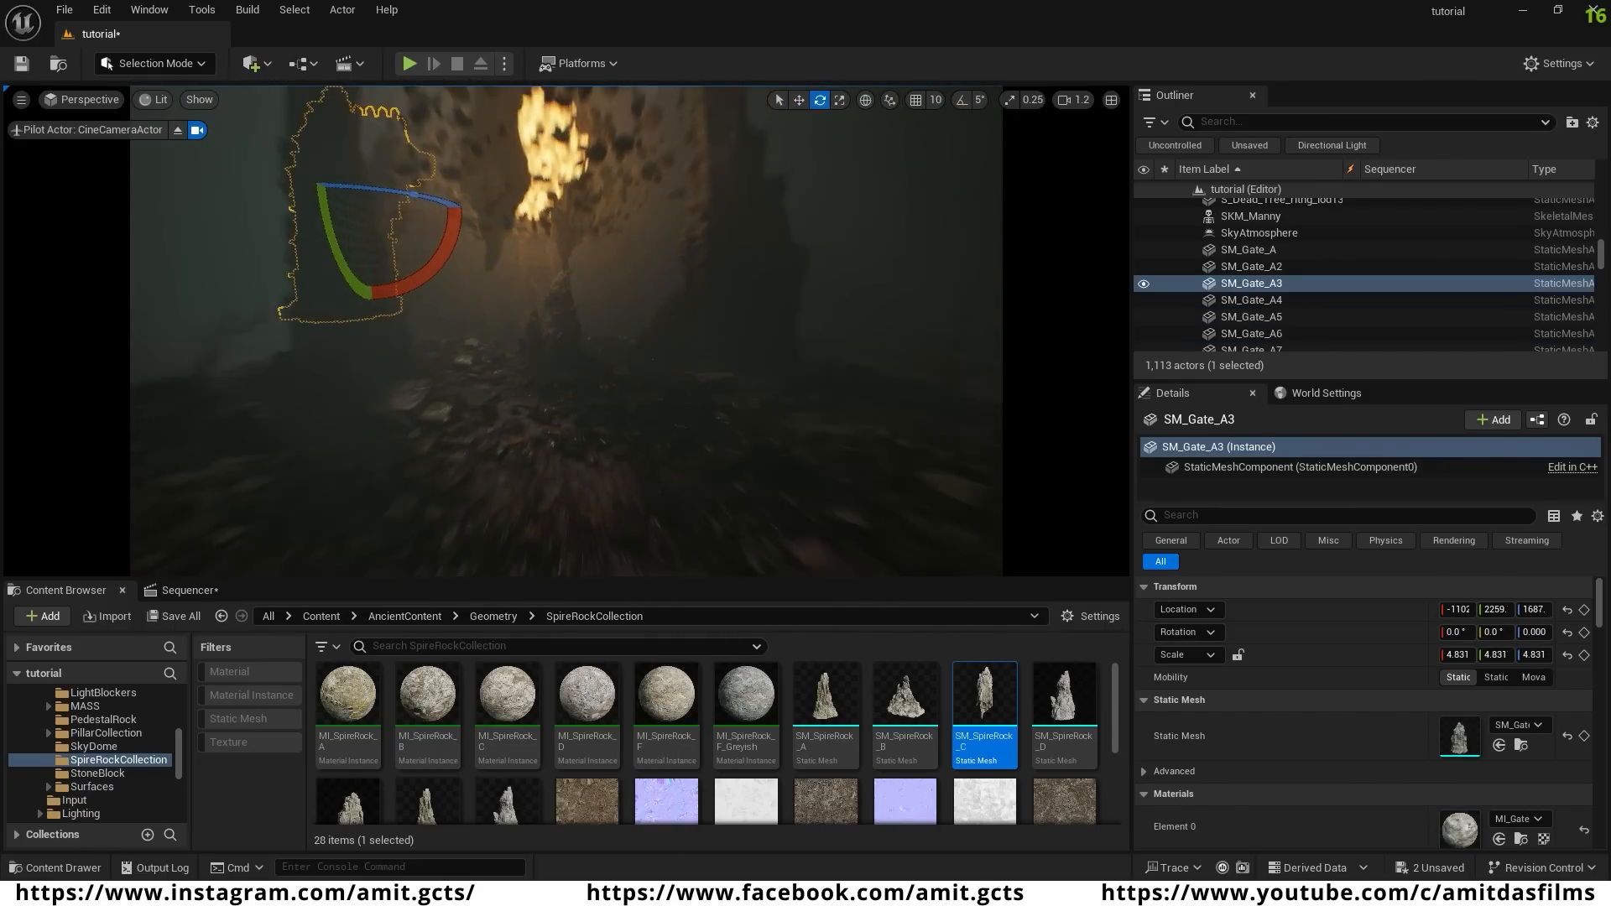
- Duplicate the large leaning SM_SpireRock_A in the misty background toward the gate and rotate the copy
right_click_drag(566, 330, 410, 360)
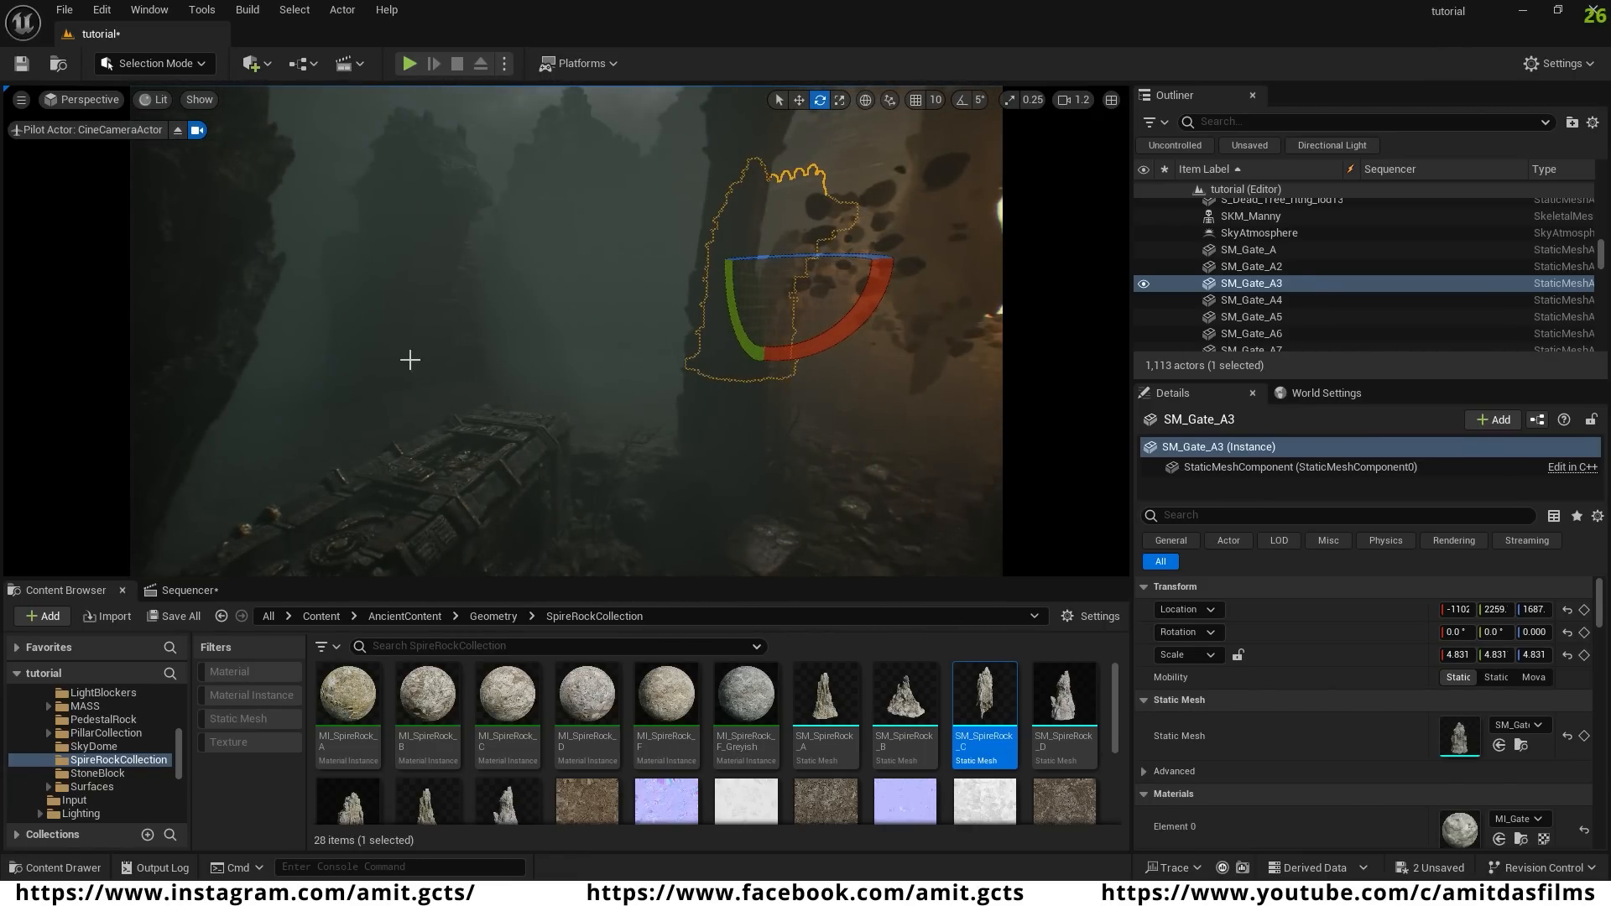
right_click_drag(641, 438, 433, 288)
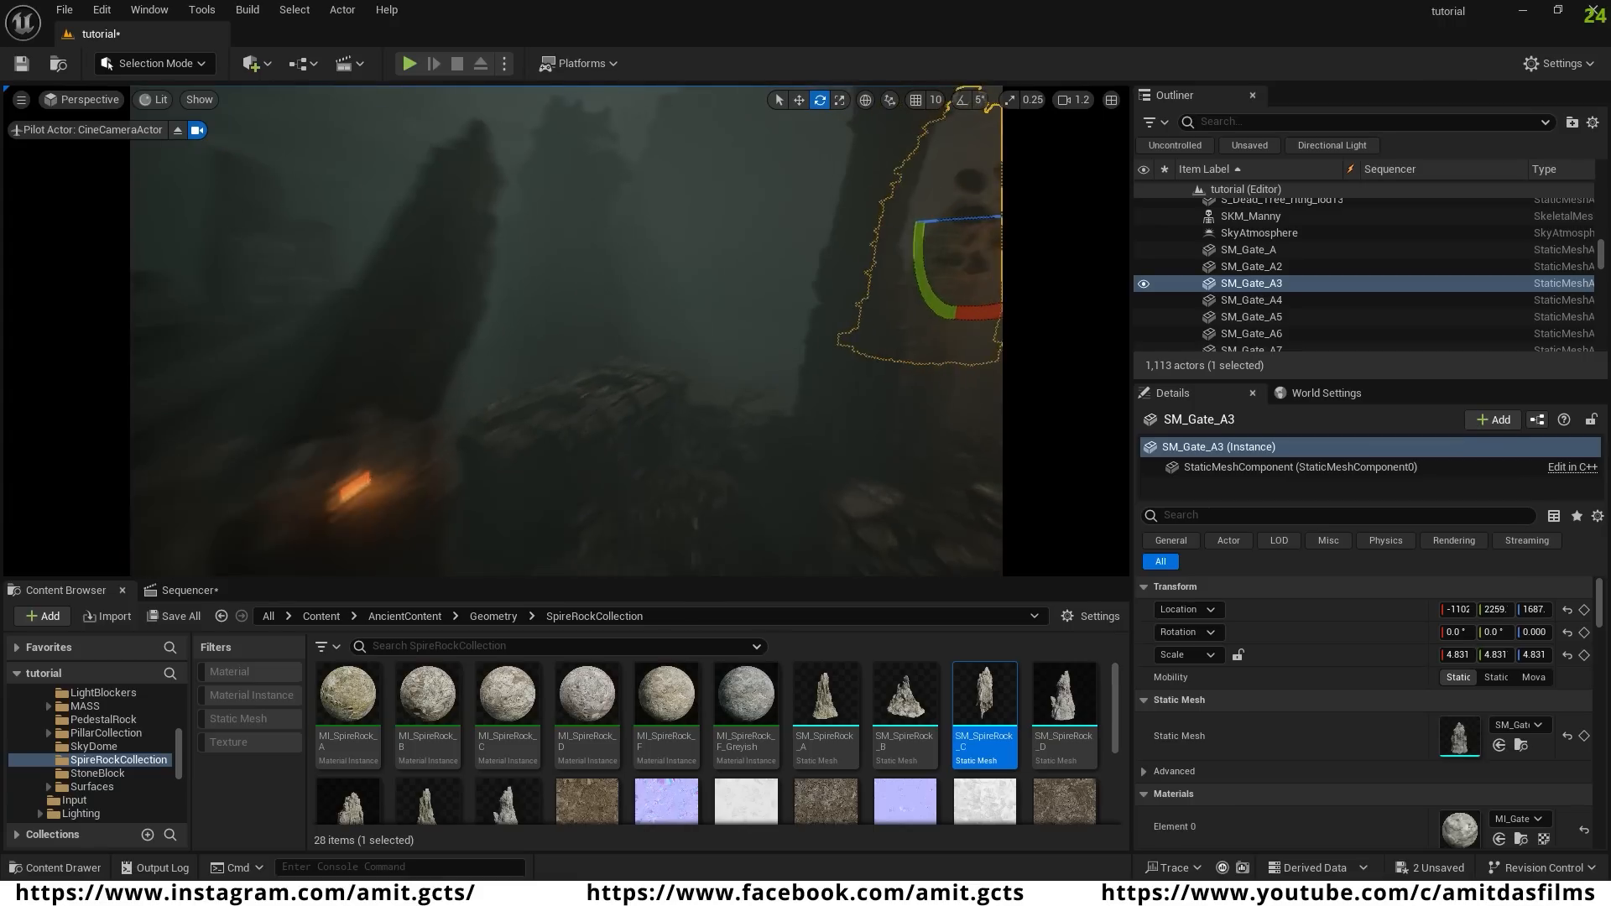
left_click(399, 317)
key("w")
left_click_drag(320, 323, 571, 326, "alt")
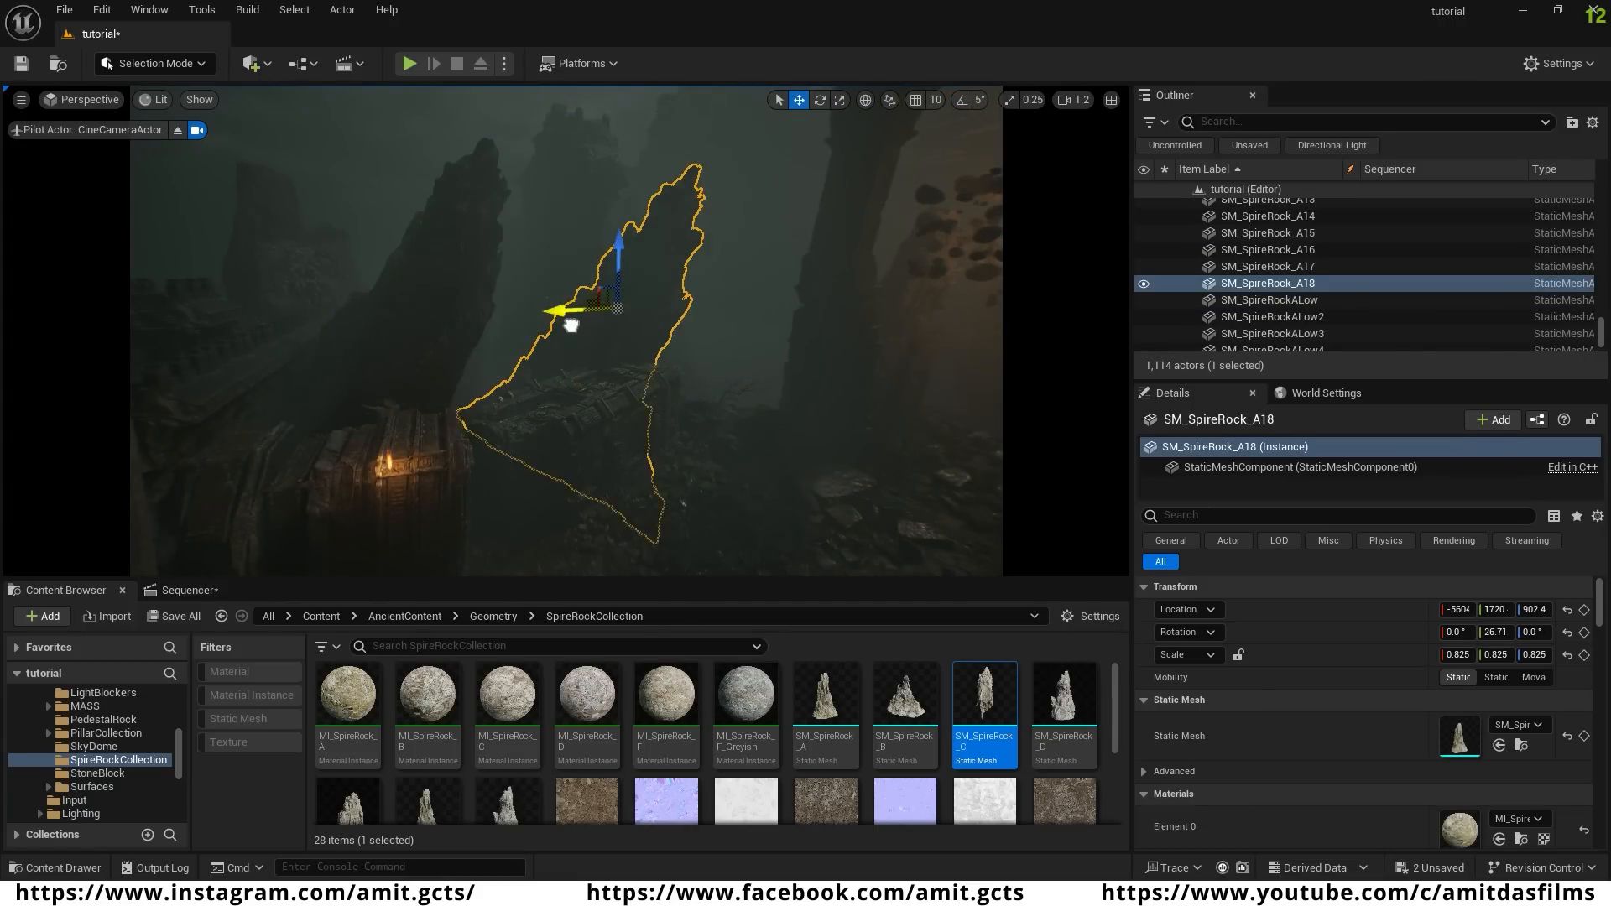
left_click_drag(693, 325, 767, 301, "alt")
key("e")
left_click_drag(725, 236, 697, 407)
key("w")
- Duplicate the rotated background spire a short distance sideways and adjust the copy's rotation and scale
left_click_drag(712, 306, 663, 334, "alt")
key("e")
key("r")
key("w")
- Duplicate another background spire across to the opposite side of the scene and rotate the copy
left_click(608, 194)
right_click_drag(607, 194, 840, 193)
left_click(607, 194)
left_click_drag(210, 293, 798, 349, "alt")
key("e")
left_click_drag(776, 304, 827, 315)
- Duplicate the merged ground rock debris and move the copy out beside the wooden structure
right_click_drag(604, 373, 721, 462)
left_click(604, 372)
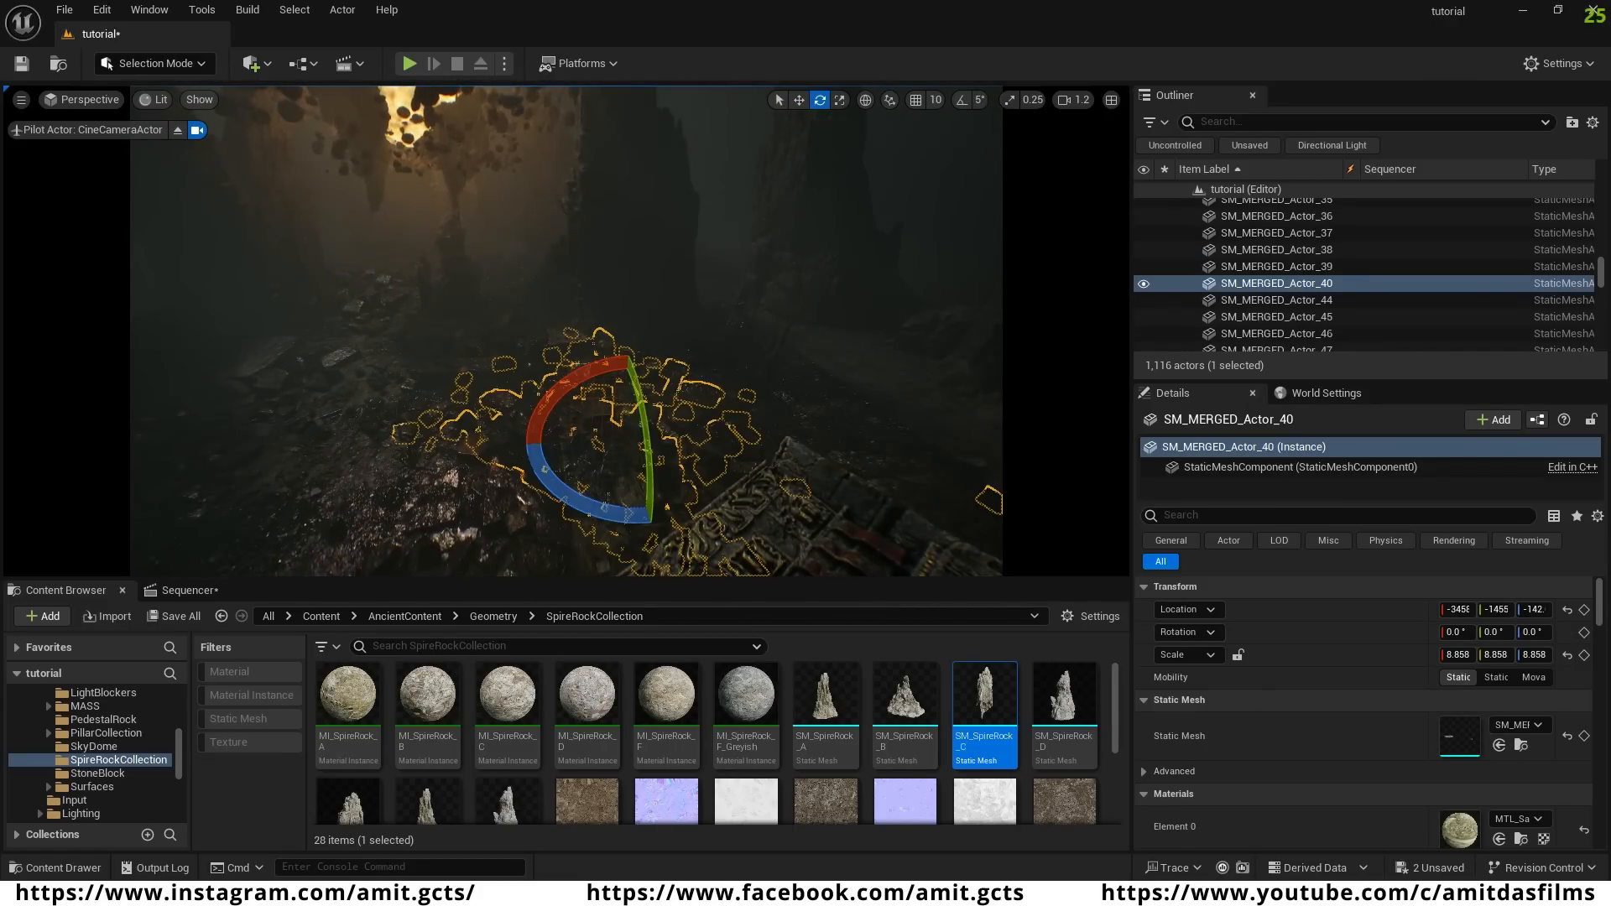
left_click(730, 390)
left_click(611, 467)
key("w")
left_click_drag(789, 344, 891, 369, "alt")
right_click_drag(891, 370, 1058, 369)
left_click_drag(891, 370, 957, 405)
right_click_drag(957, 405, 860, 352)
right_click_drag(834, 163, 834, 186)
key("s")
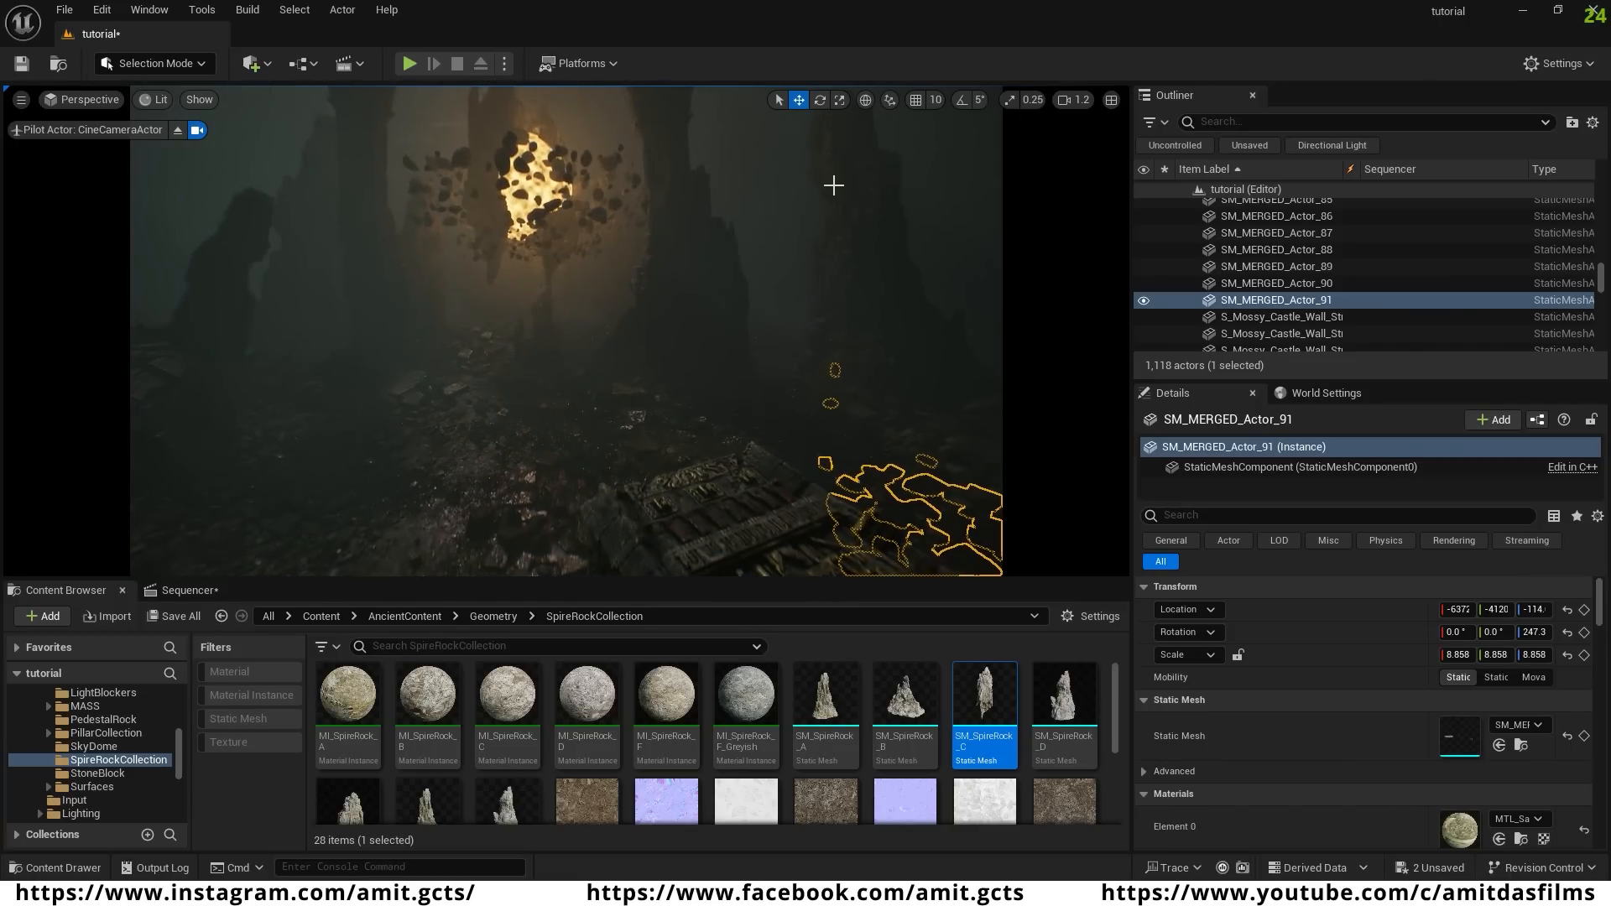
left_click(921, 190)
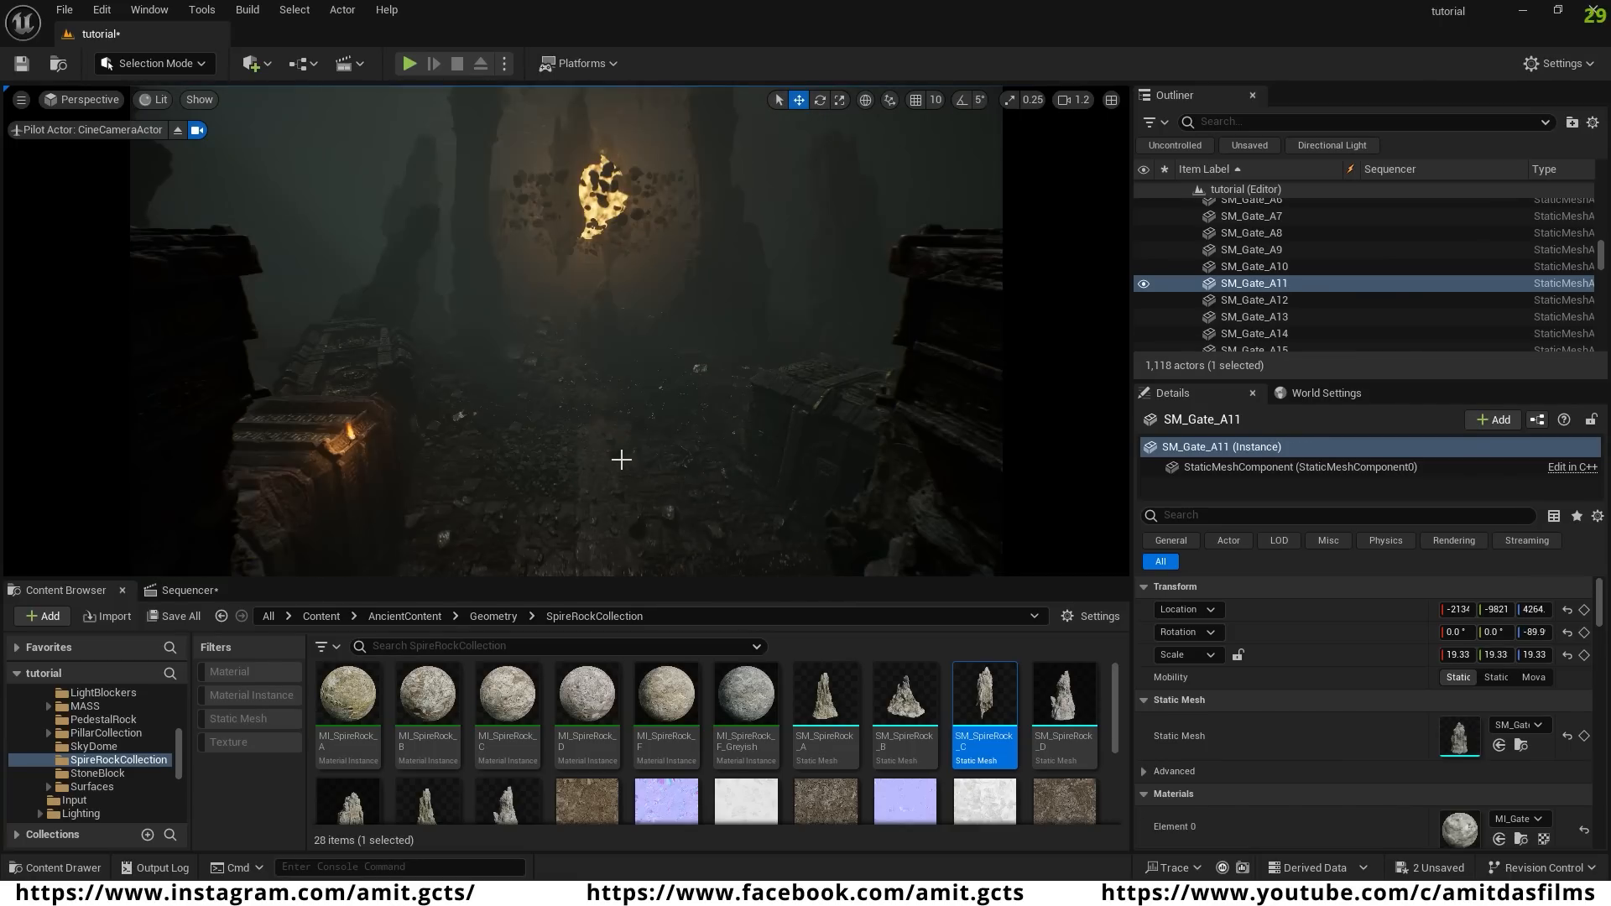
- Open the FogCards folder inside AncientContent/Geometry
mouse_move(621, 461)
right_mouse_down()
mouse_move(567, 518)
mouse_move(608, 480)
right_mouse_up()
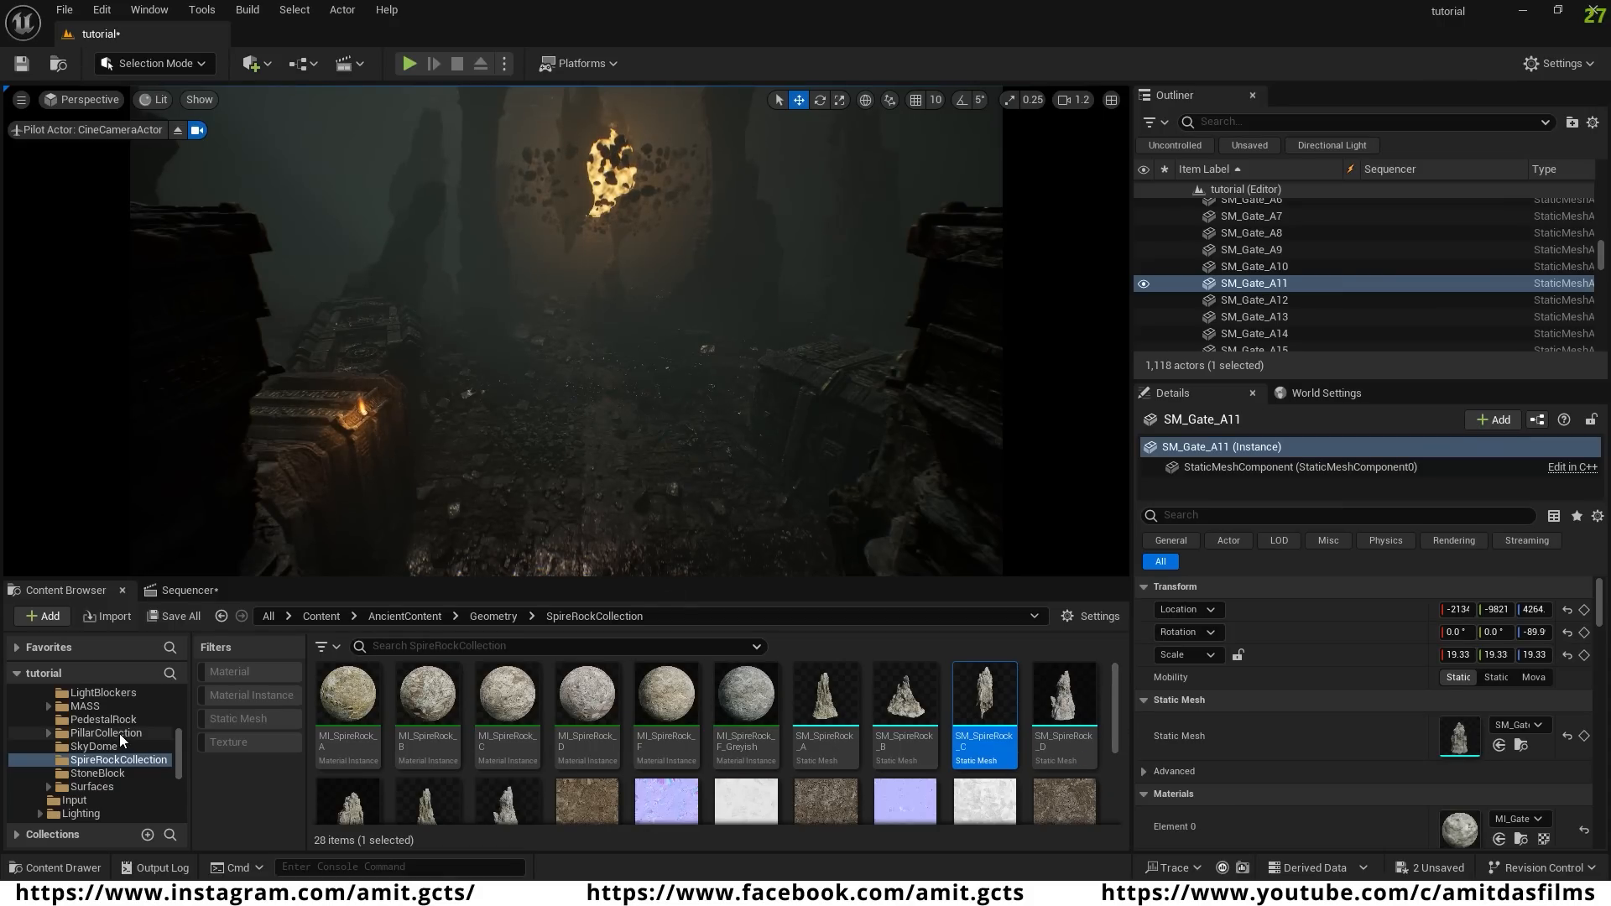
scroll(67, 742, "up", 3)
left_click(95, 751)
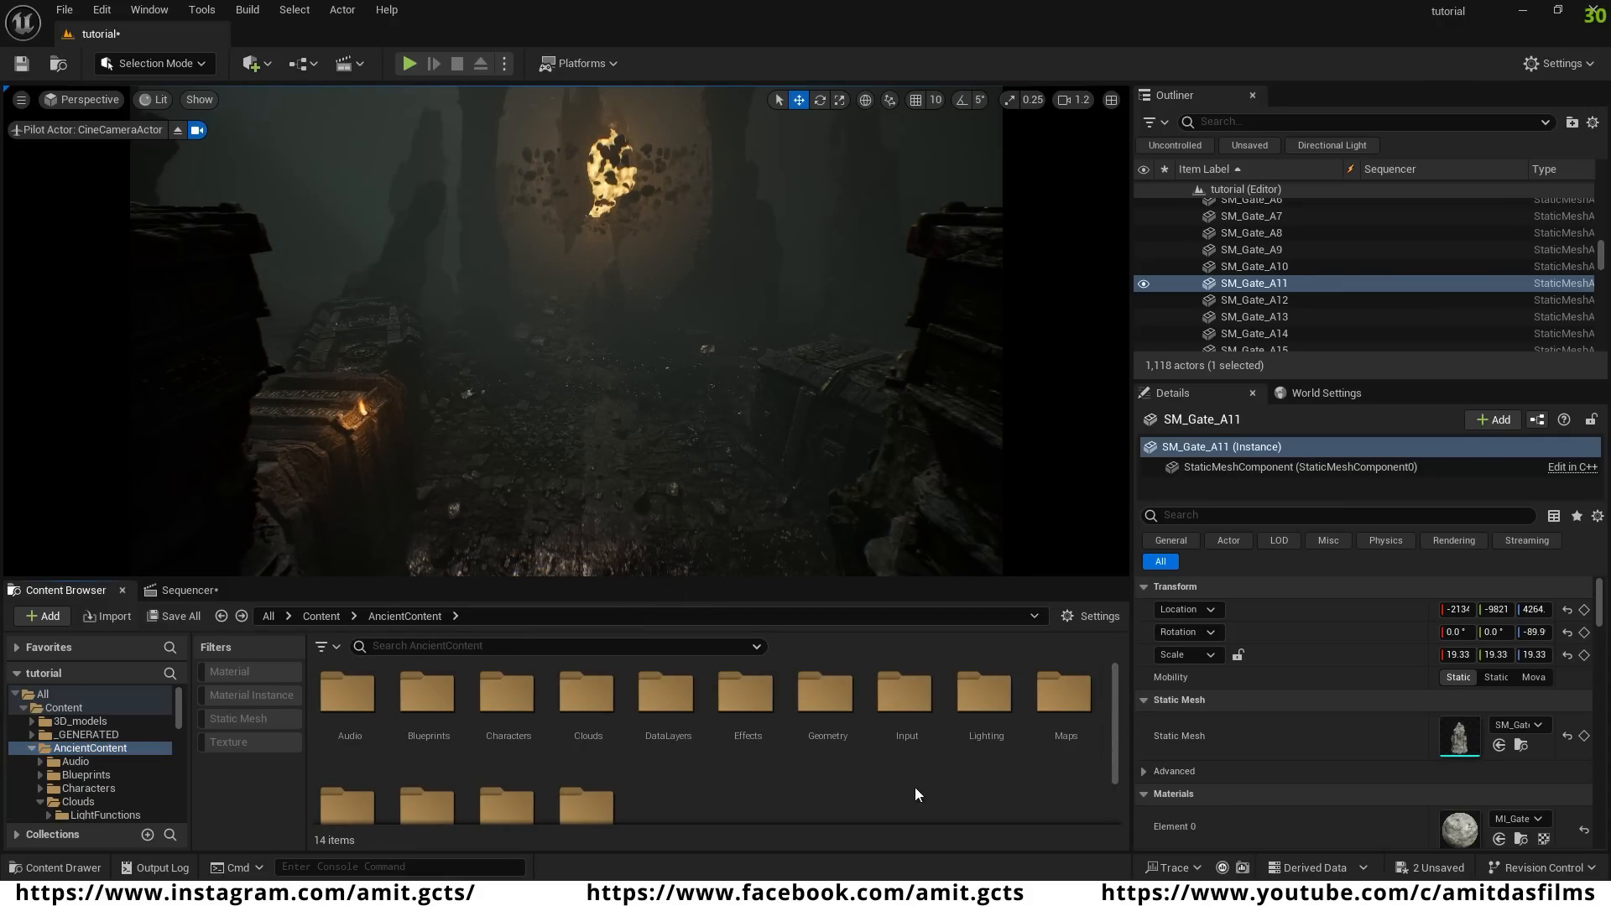
double_click(825, 725)
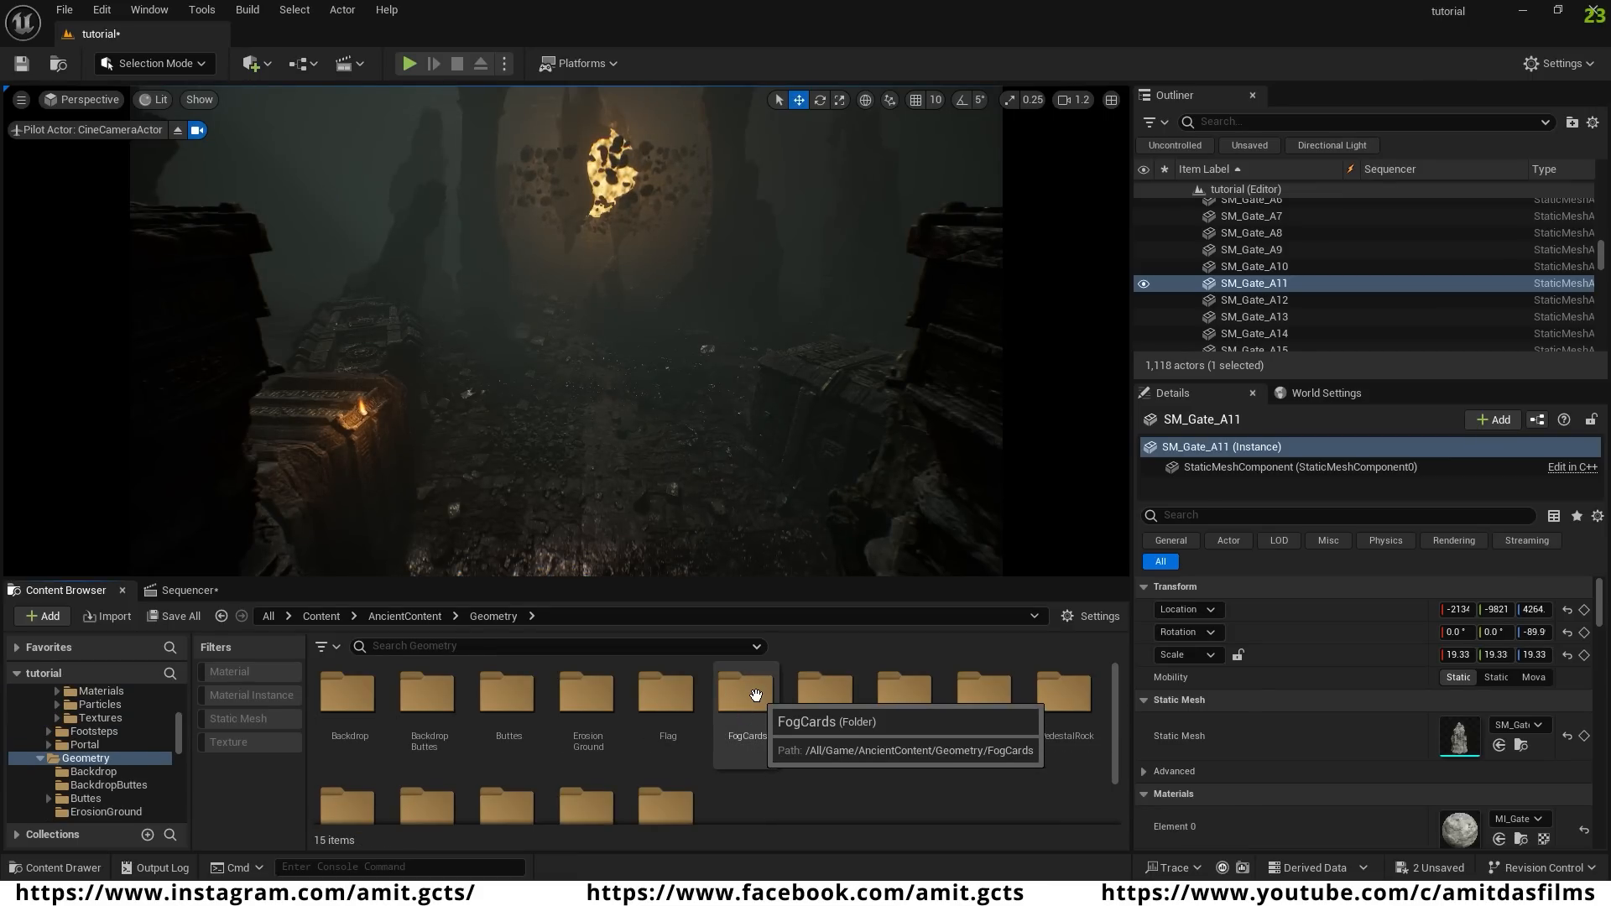
double_click(760, 738)
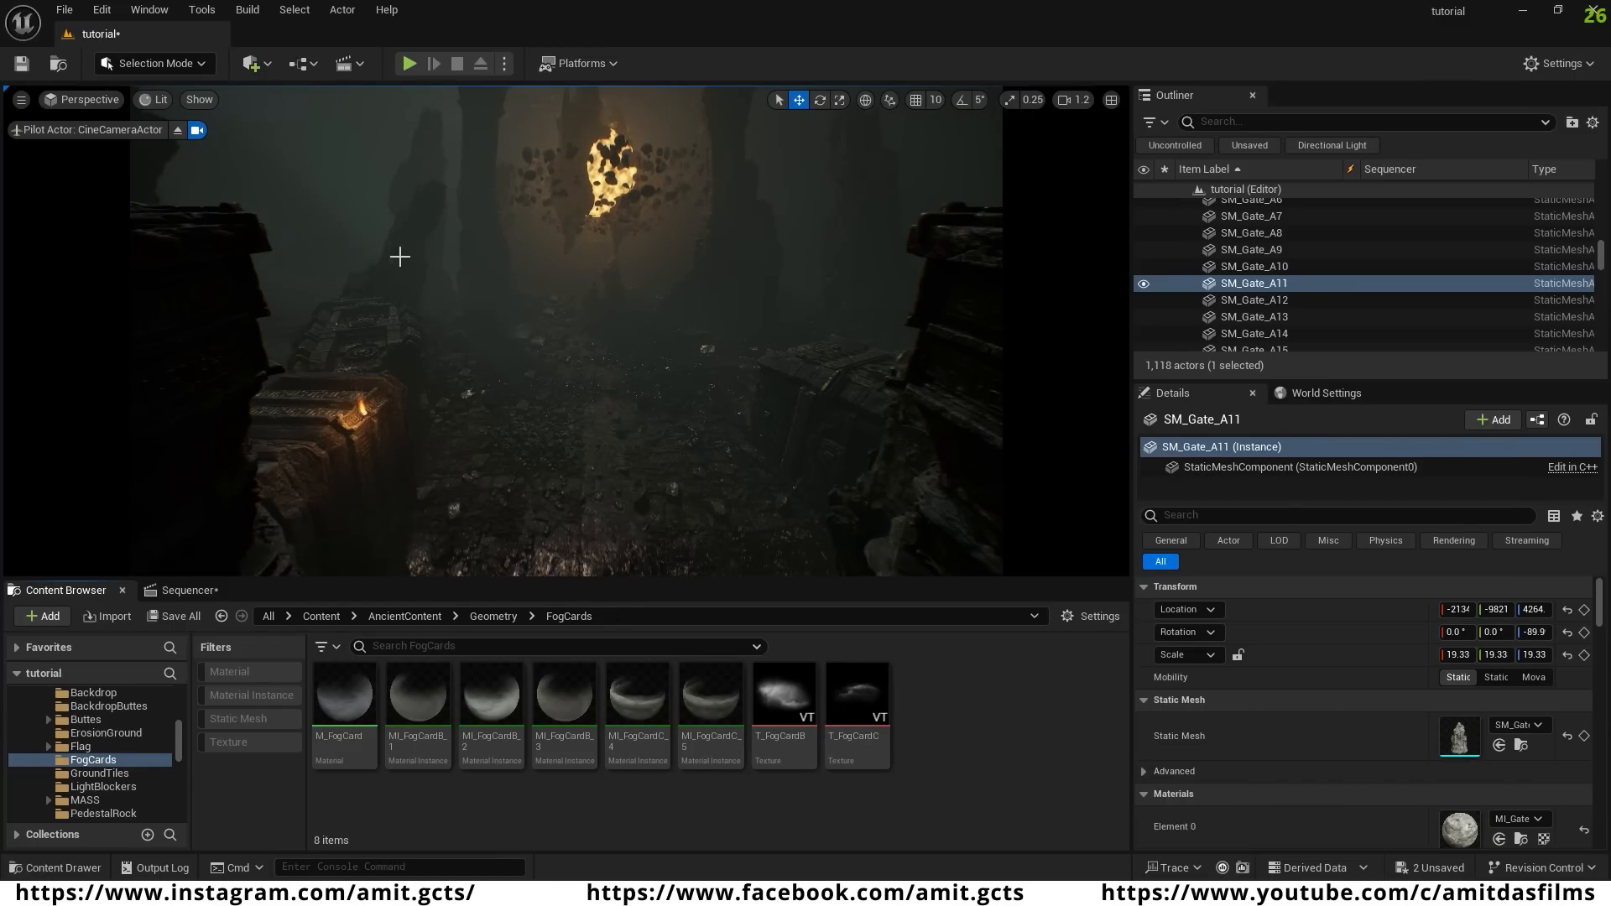
- Add a Plane shape to the level, move it closer to the camera and apply the MI_FogCardB_1 material
left_click(257, 64)
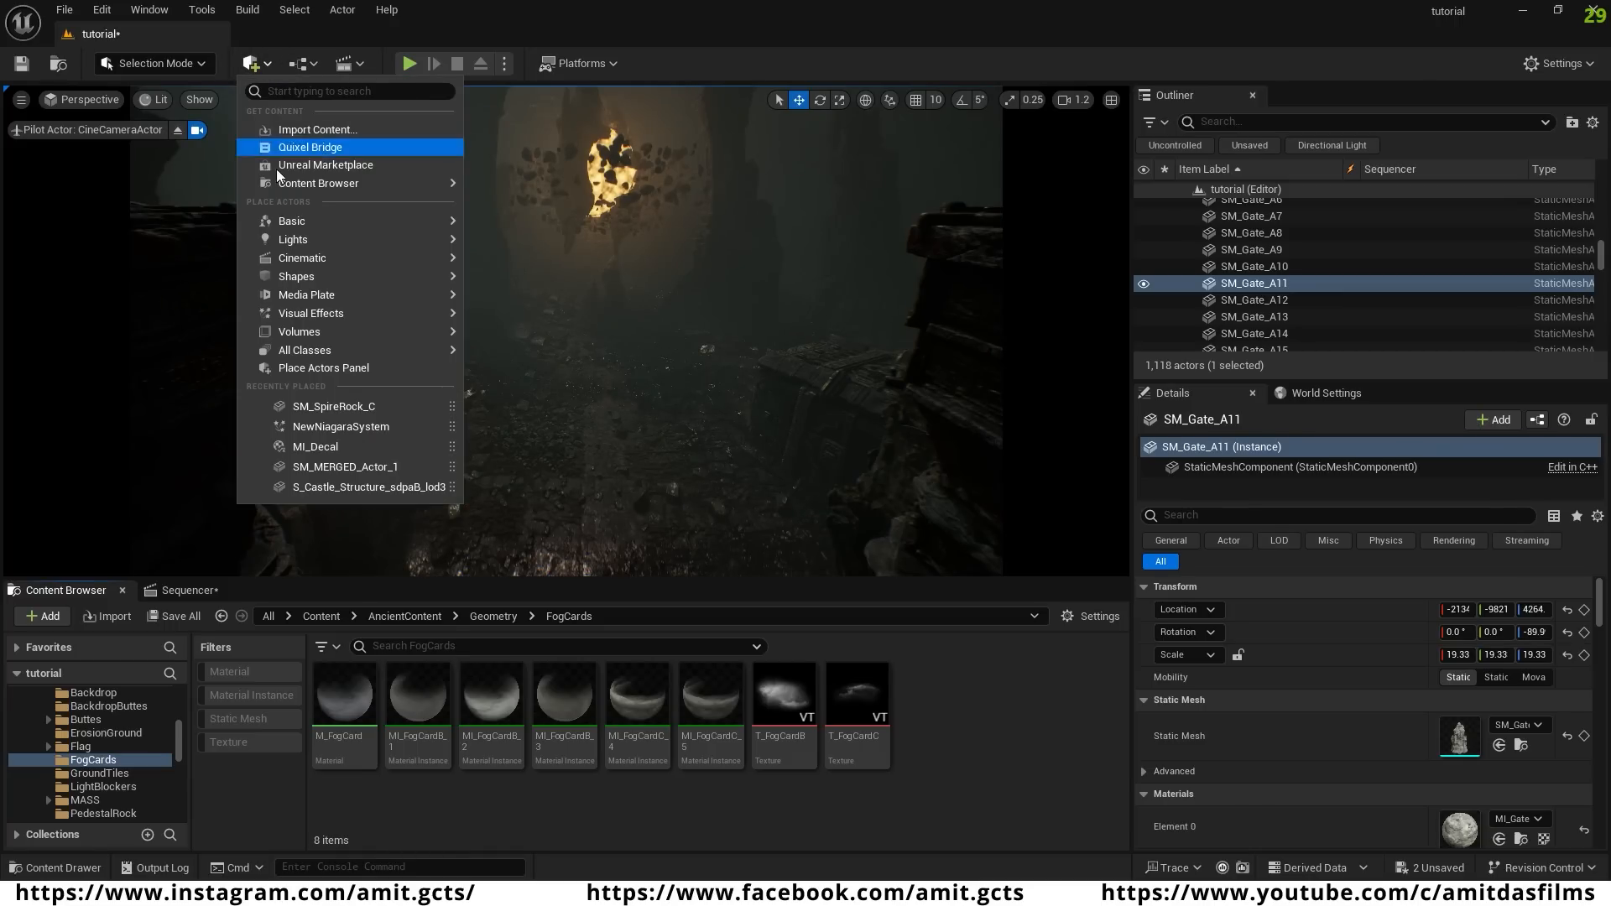
mouse_move(295, 276)
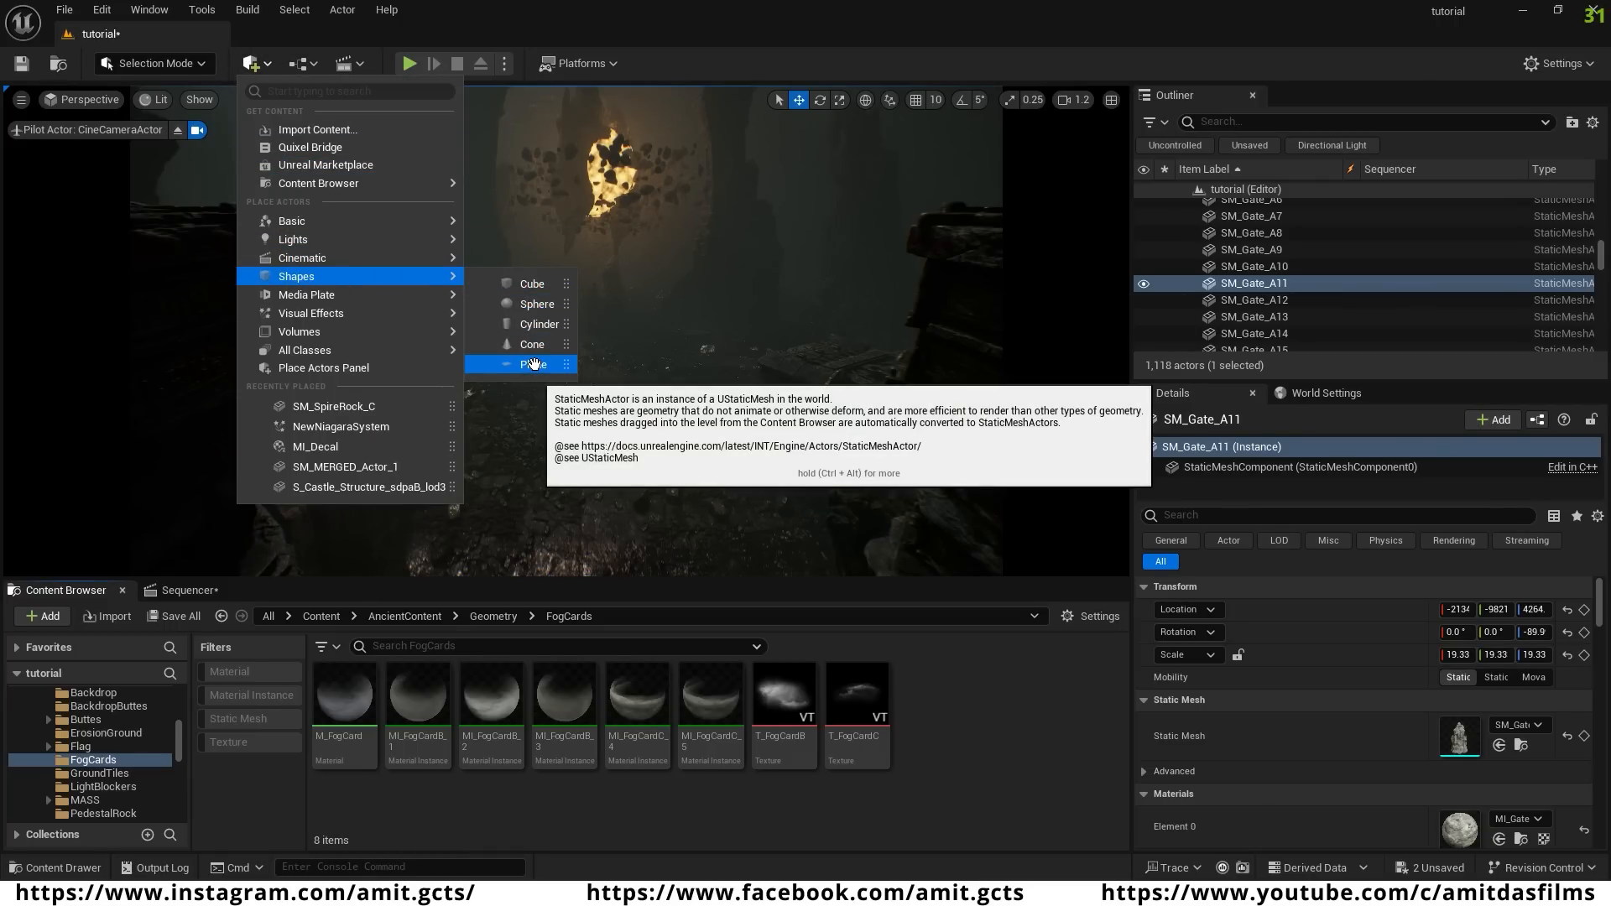
left_click(534, 366)
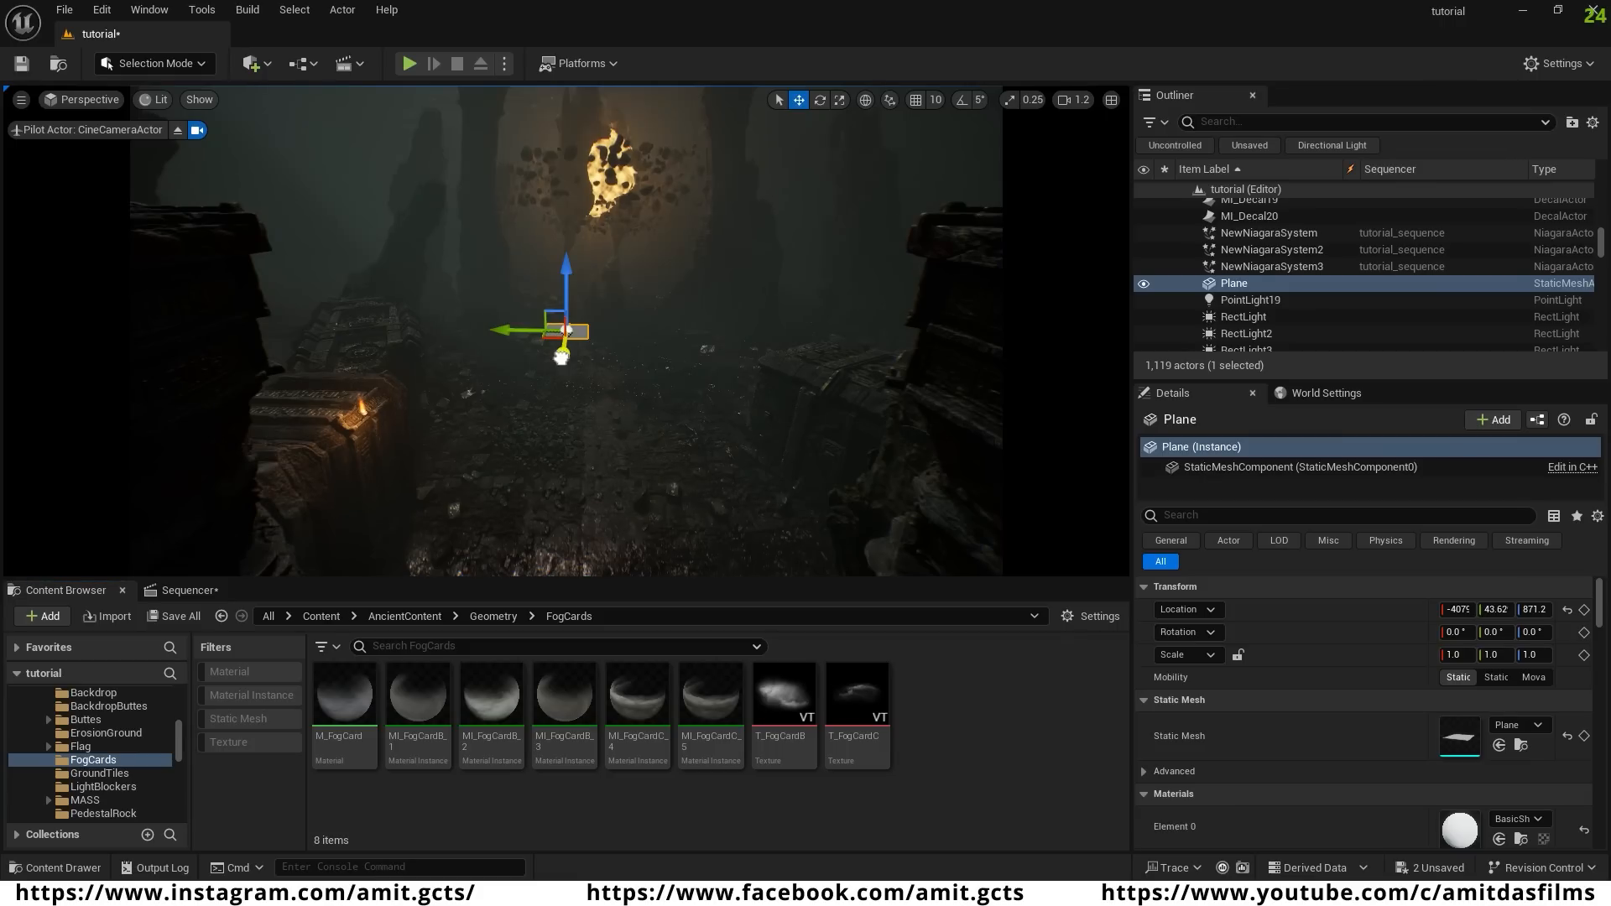
left_click_drag(562, 356, 544, 453)
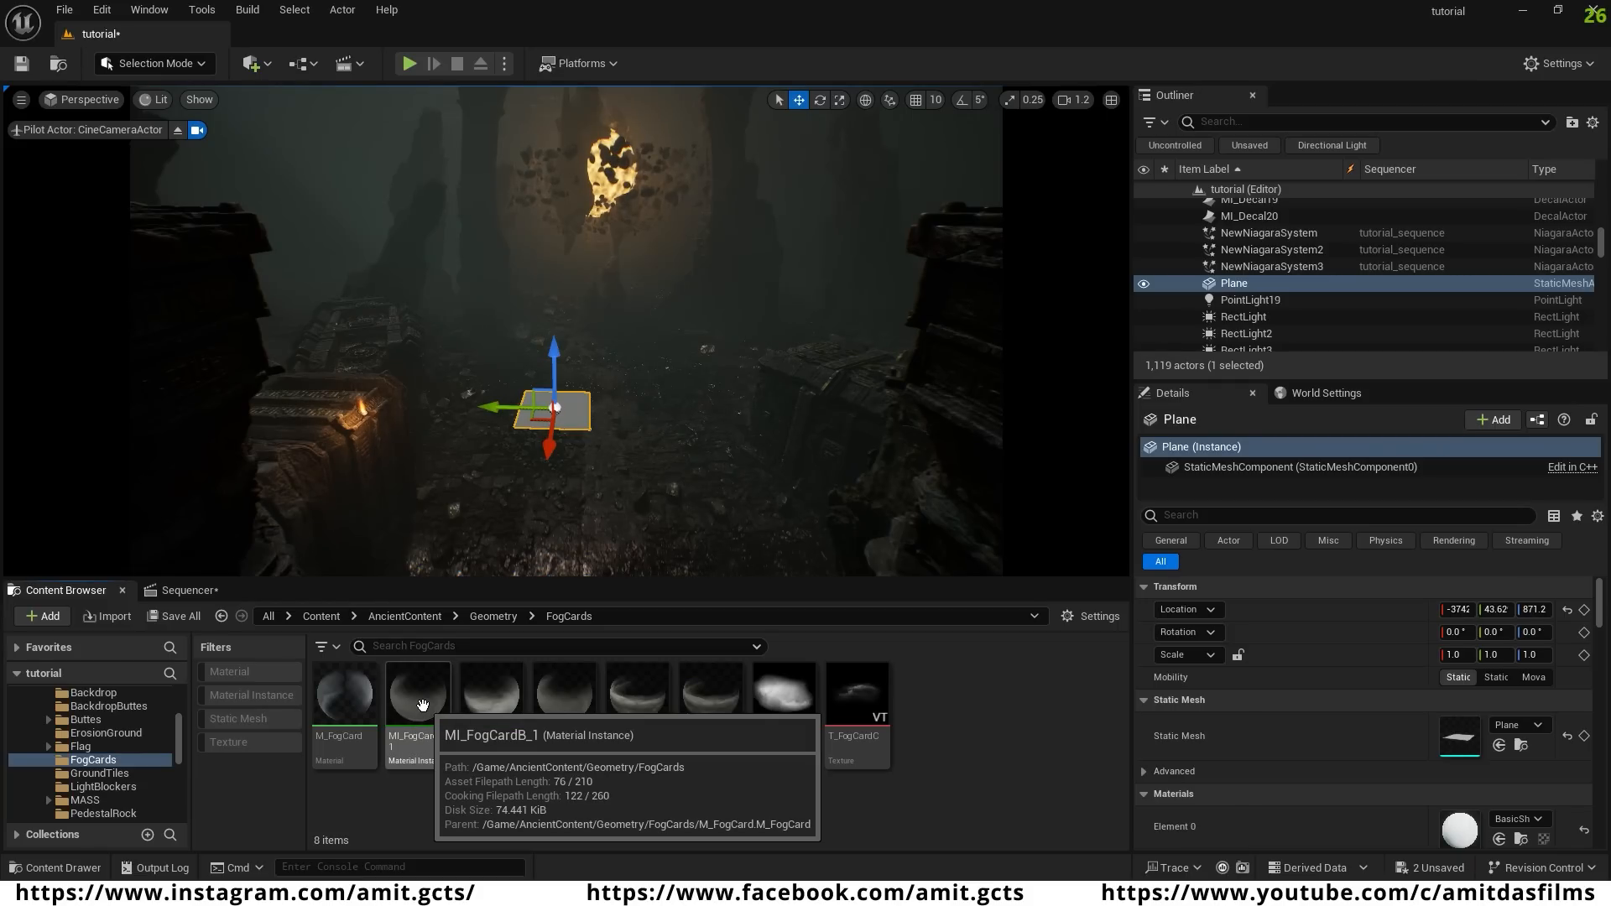
left_click_drag(422, 704, 567, 409)
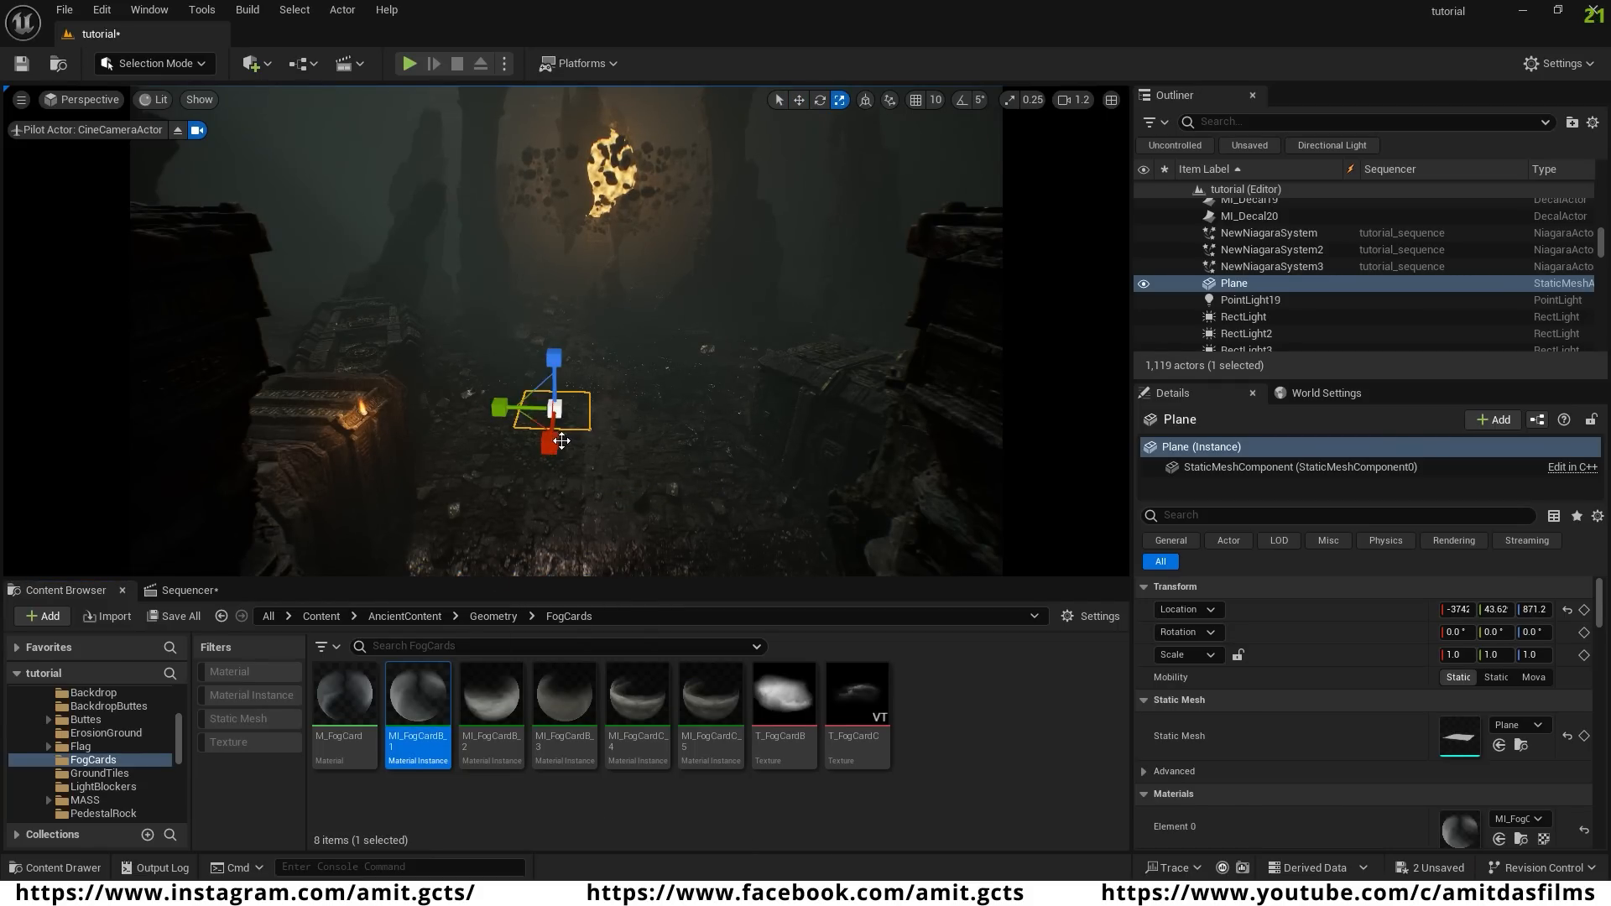
- Scale the fog plane uniformly to about 6.34 and rotate it upright to face the camera
left_click_drag(554, 408, 697, 408)
key("e")
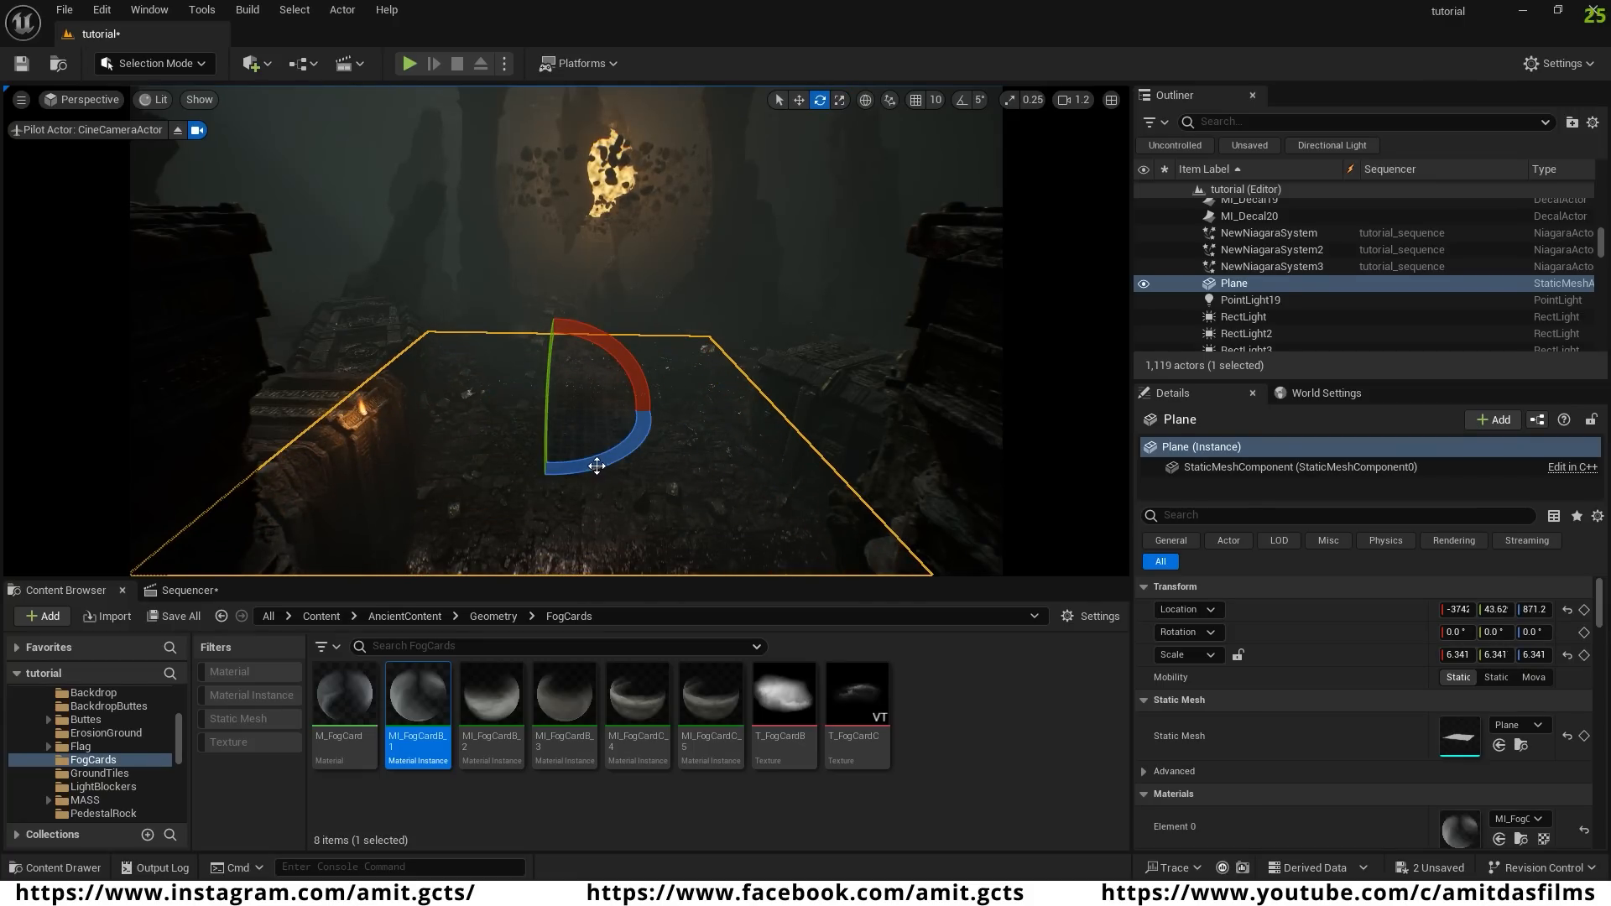
left_click_drag(592, 468, 551, 416)
left_click_drag(548, 348, 559, 342)
key("w")
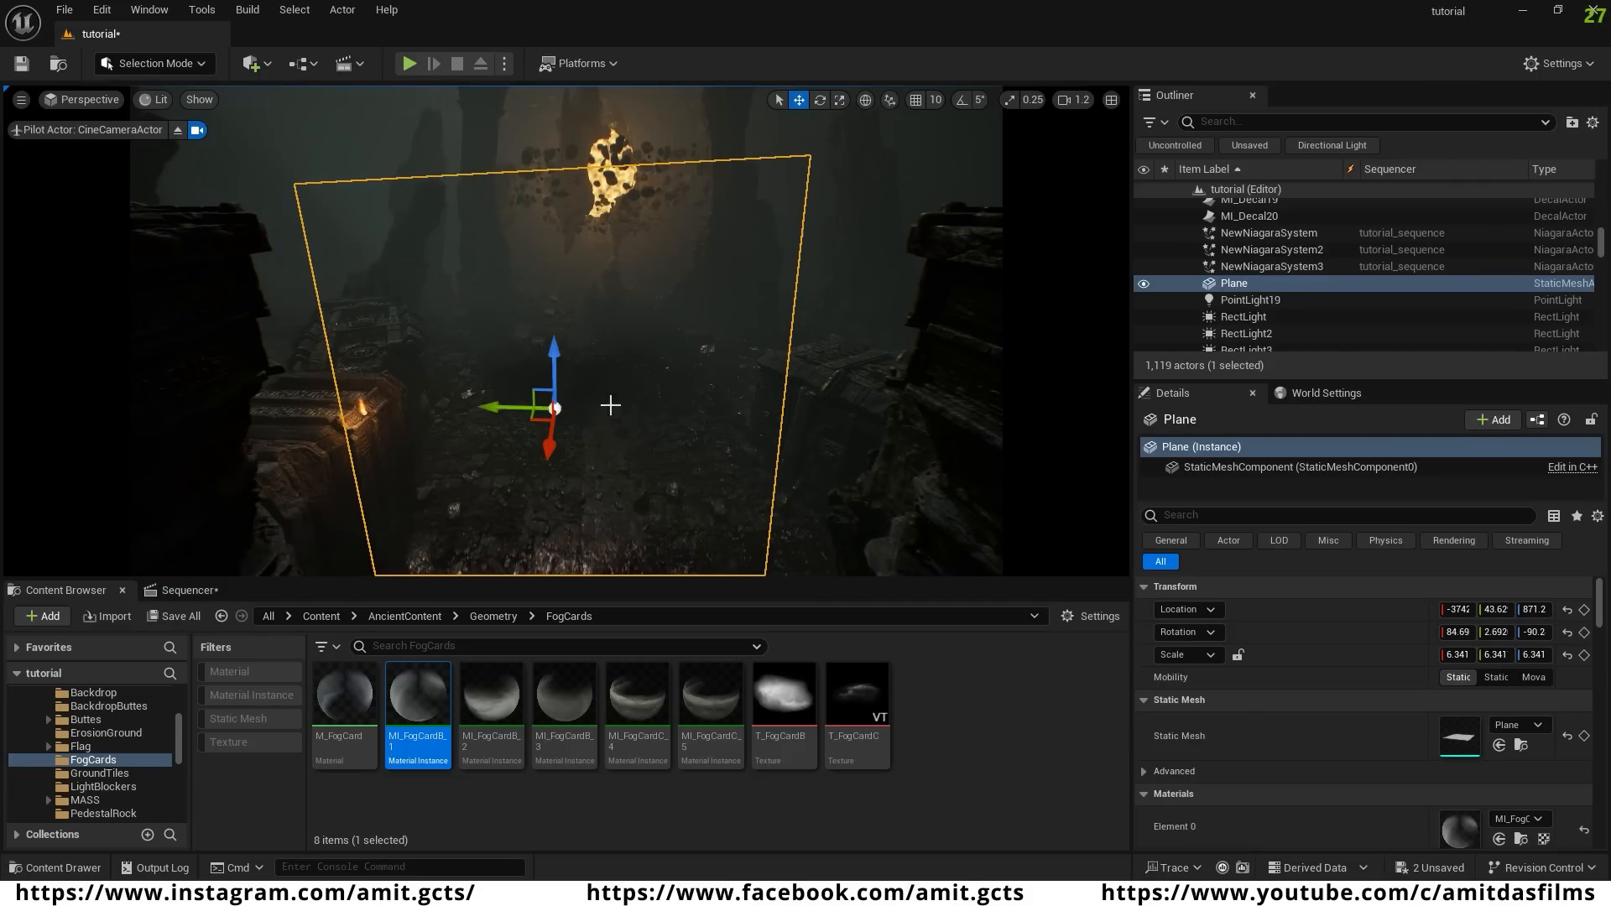
- Push the upright fog plane deeper into the scene toward the orb and scale it up to about 29.27
left_click_drag(547, 449, 577, 246)
right_click_drag(575, 267, 553, 239)
left_click_drag(582, 311, 639, 480)
right_click_drag(503, 464, 529, 543)
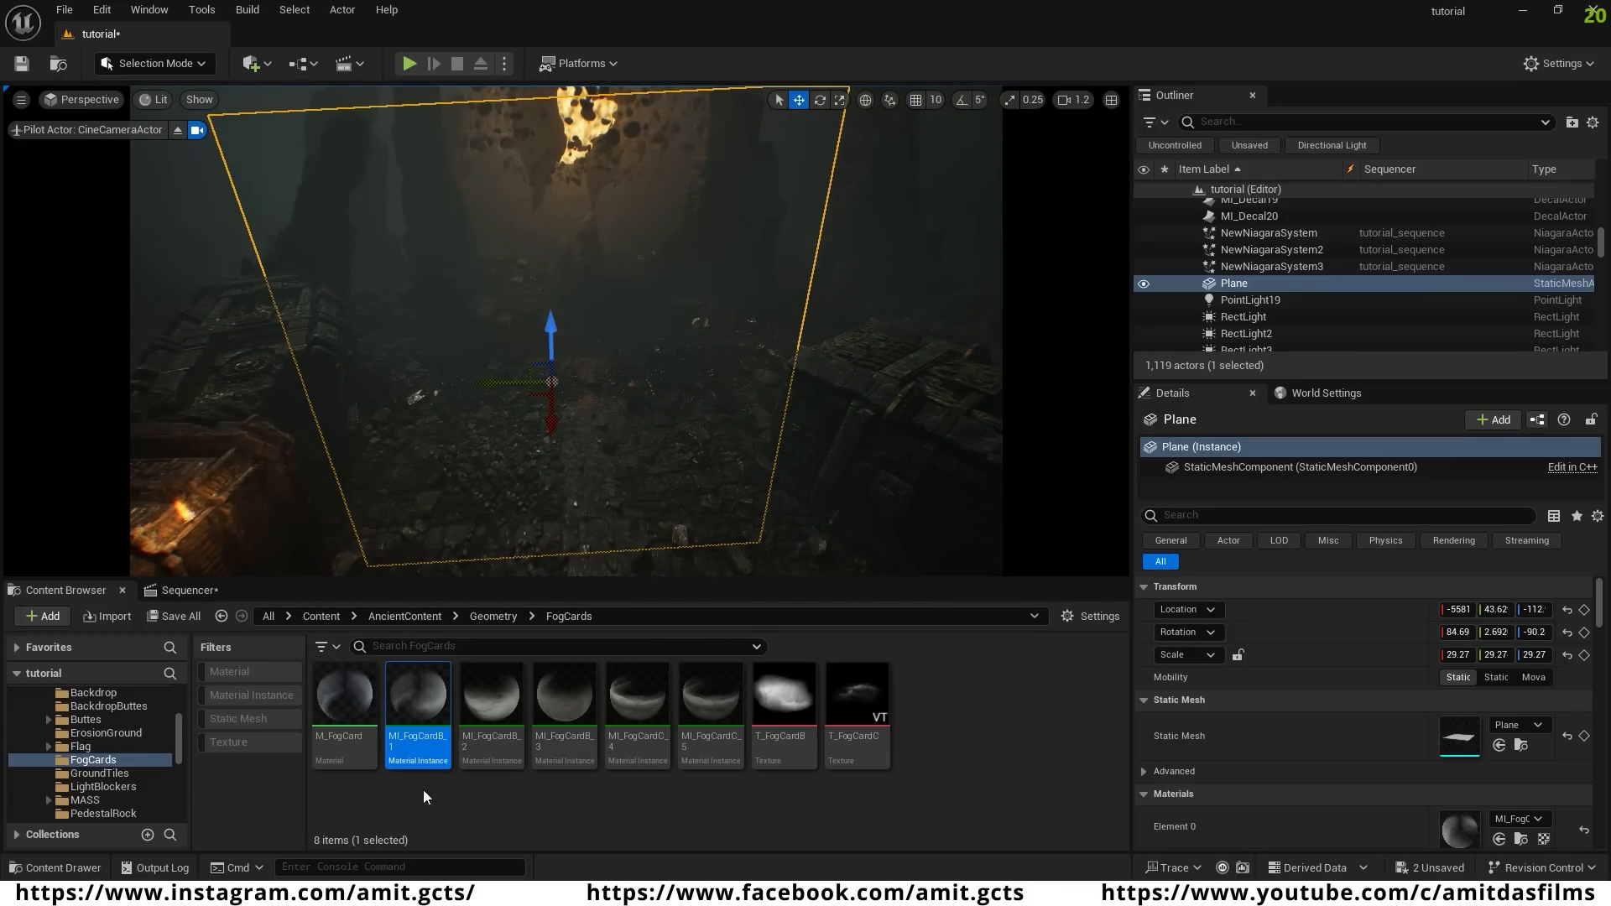
- Open the MI_FogCardB_1 material instance, enable its Opacity parameter and raise it to about 3.24
double_click(415, 689)
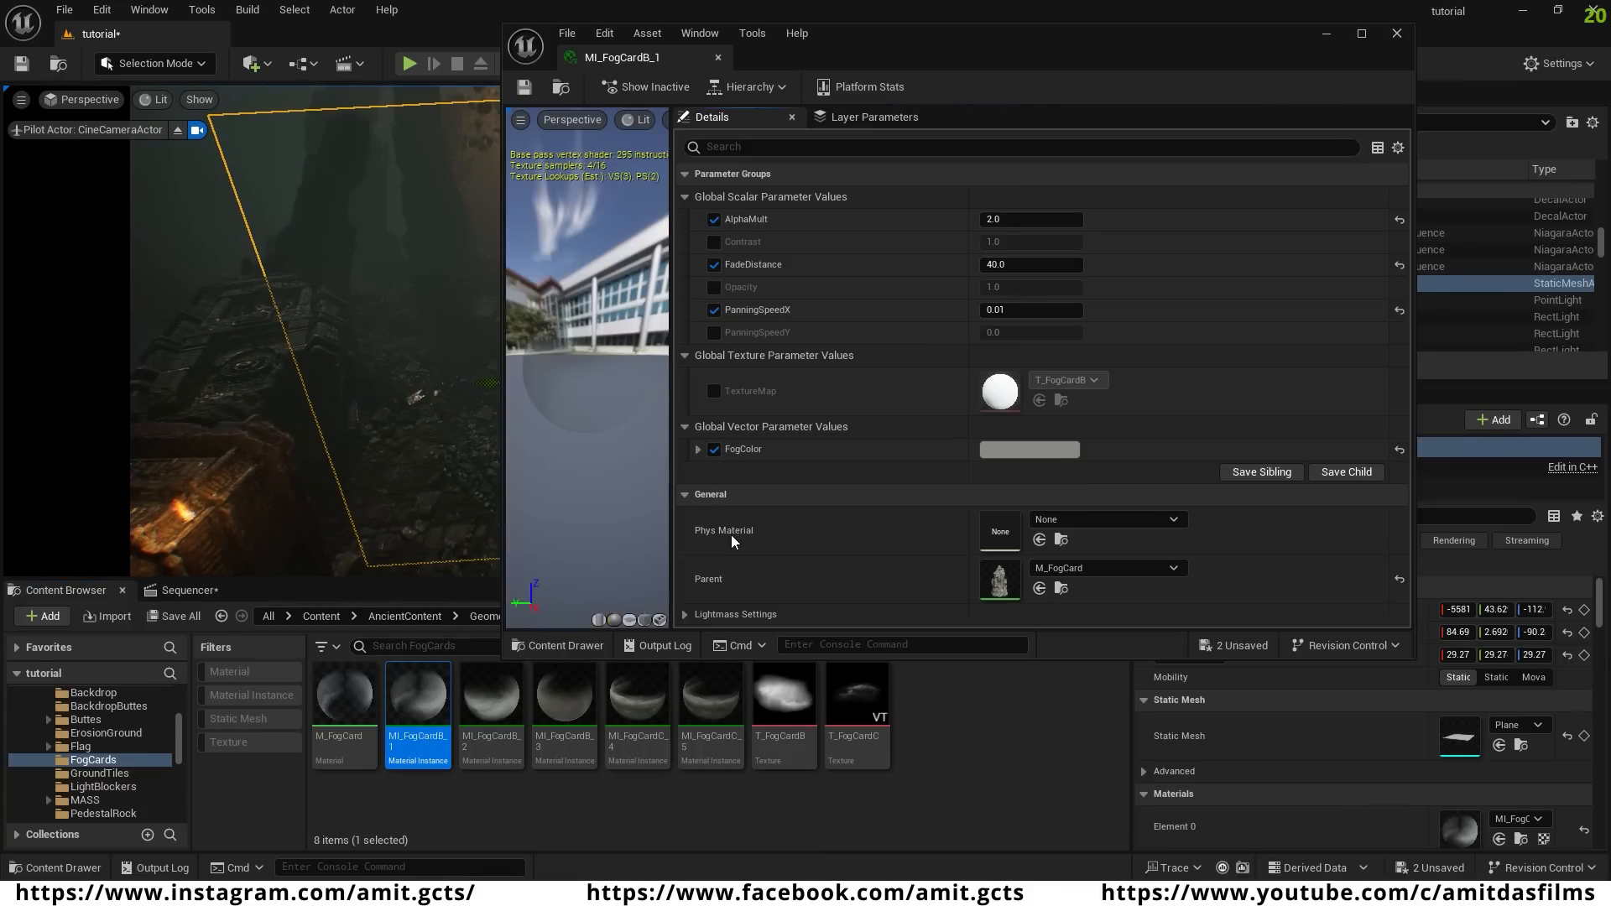
left_click_drag(1007, 34, 1378, 42)
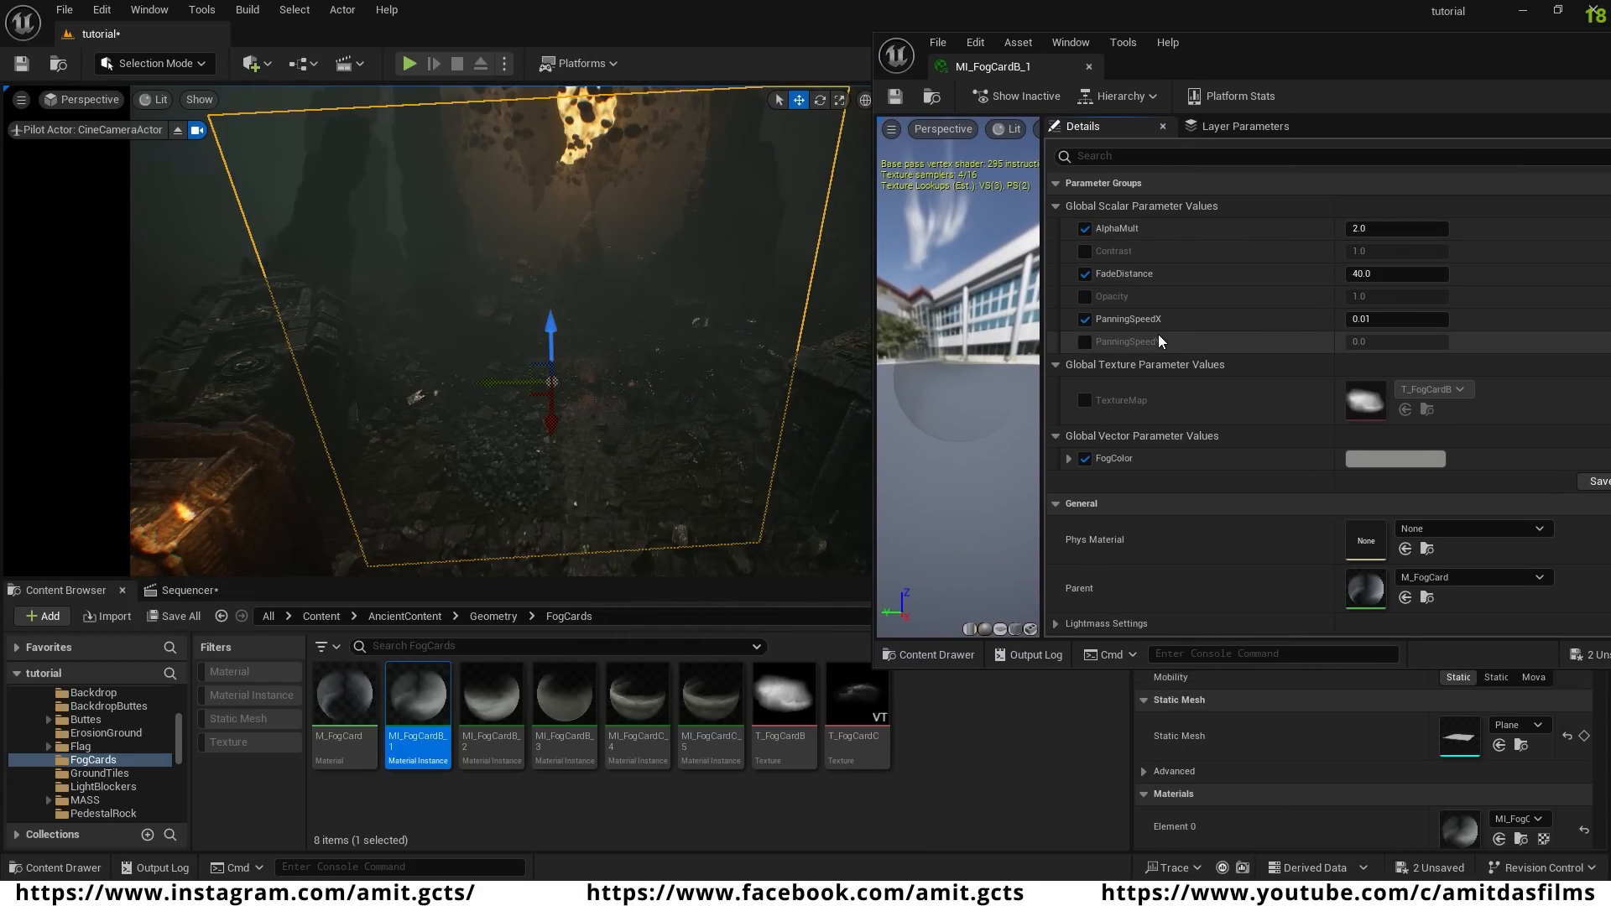
left_click(1089, 297)
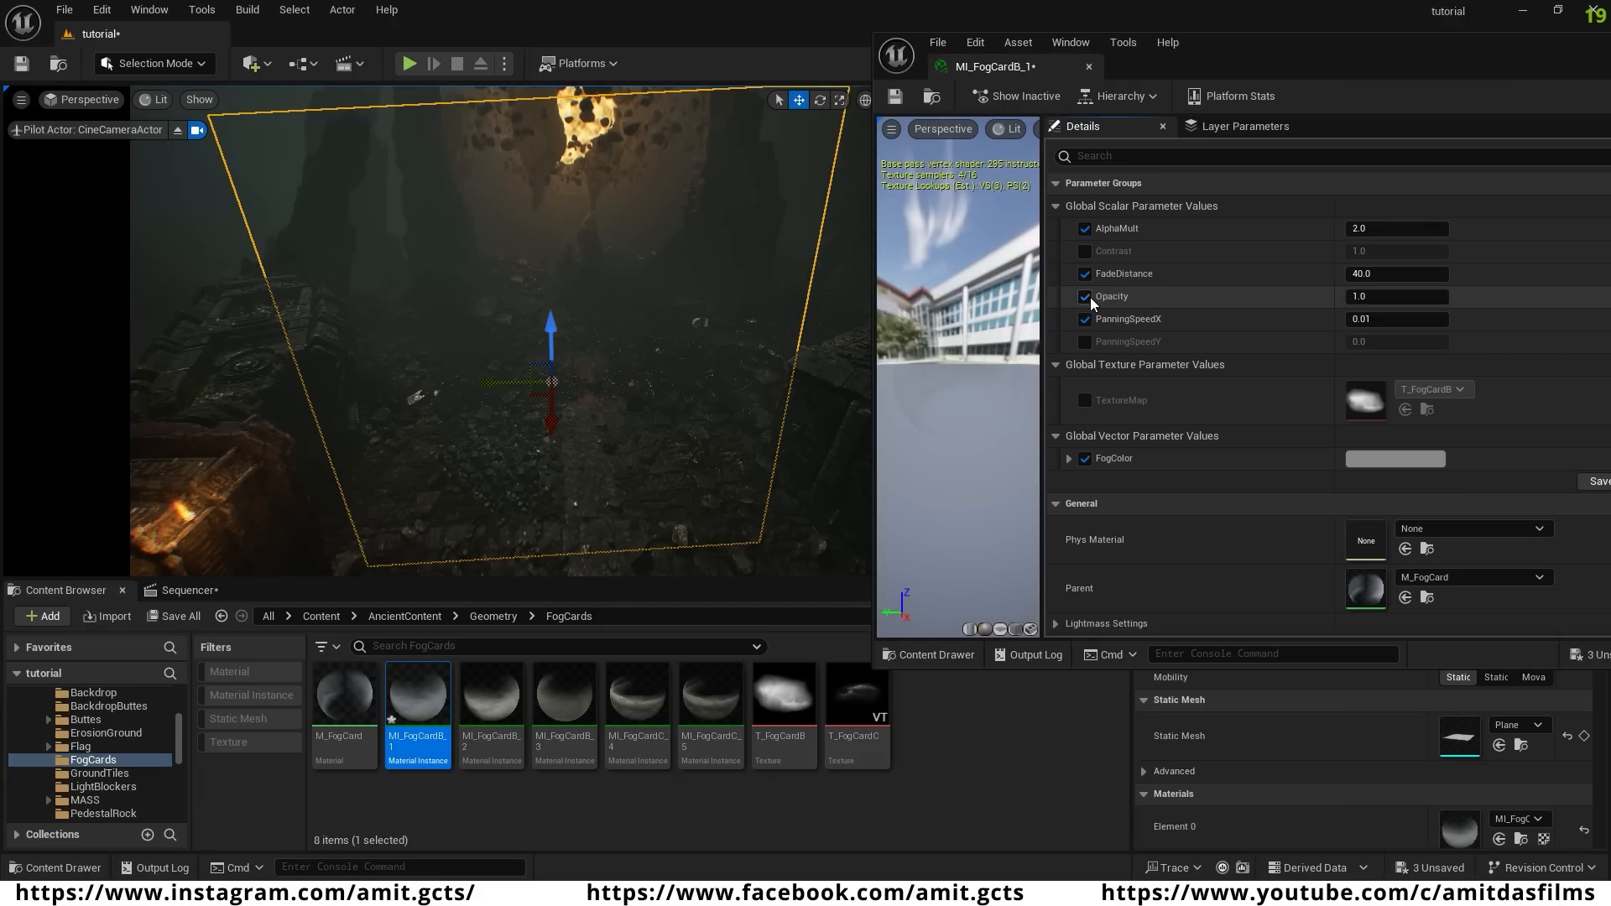
left_click_drag(1357, 298, 1414, 298)
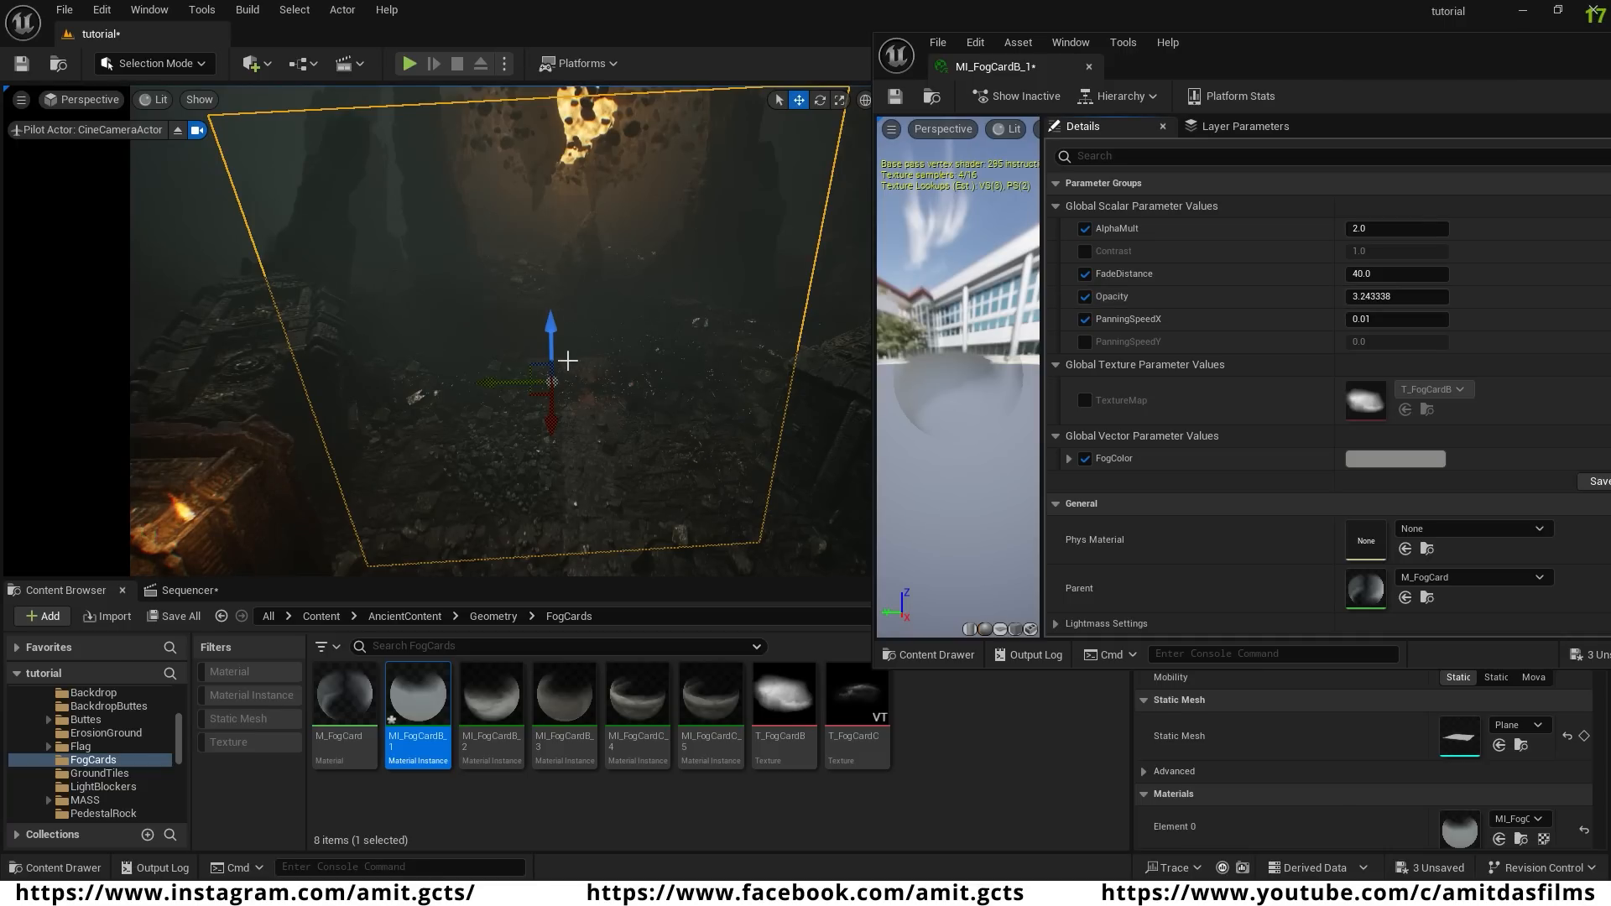
- Raise the fog plane above the ground, then set the material's FadeDistance to about 605 and Opacity to about 1.14
left_click_drag(558, 334, 554, 243)
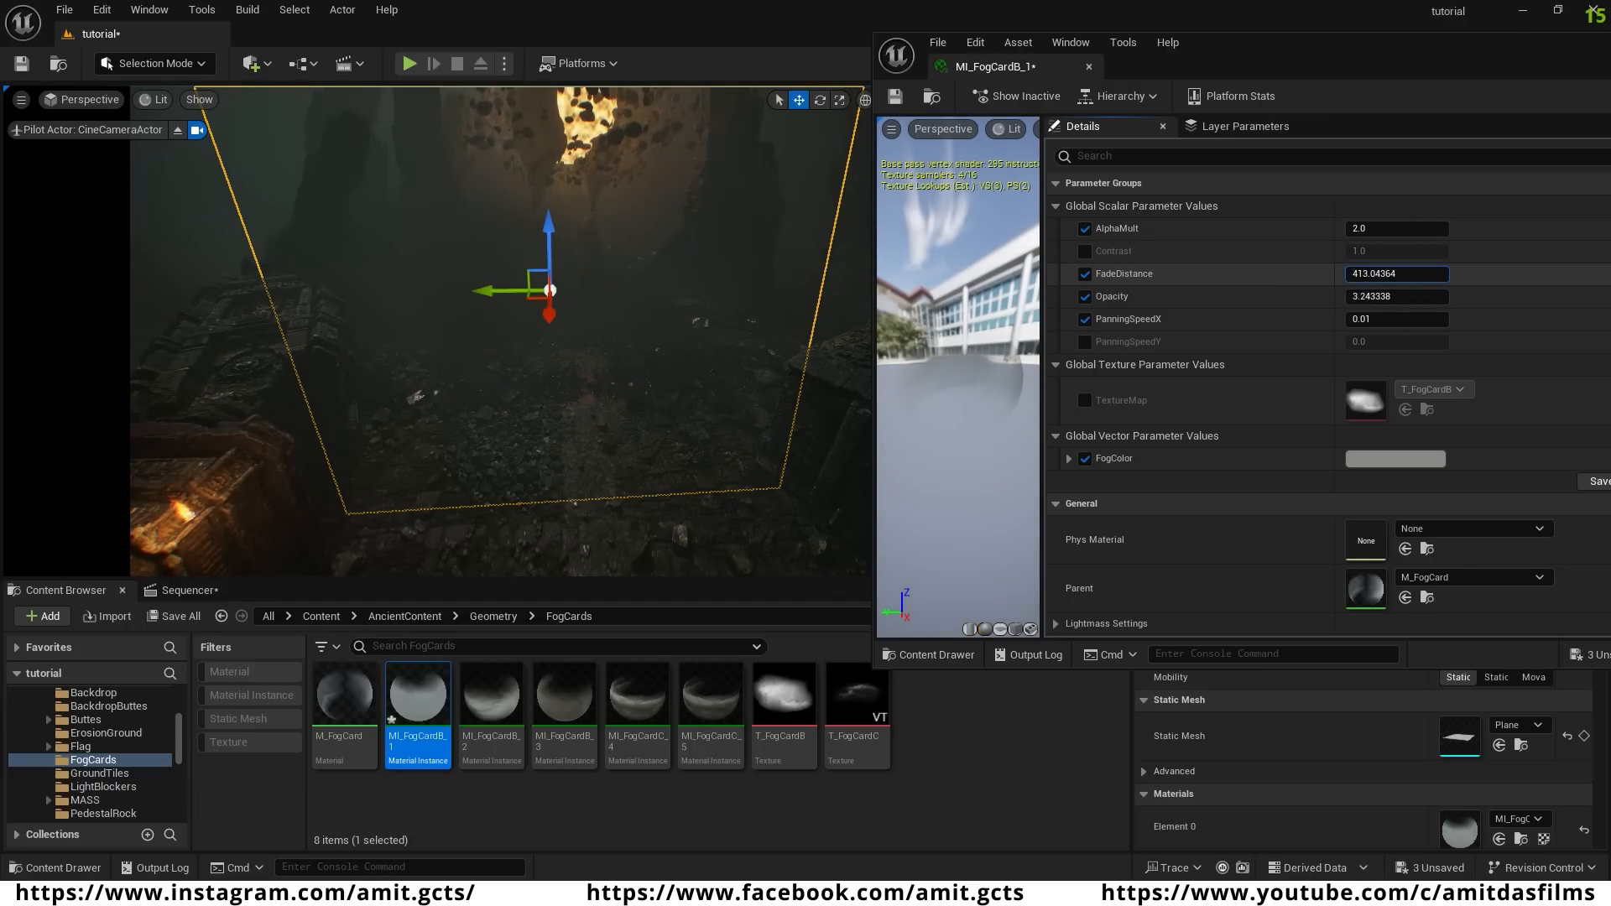
right_click_drag(631, 407, 500, 299)
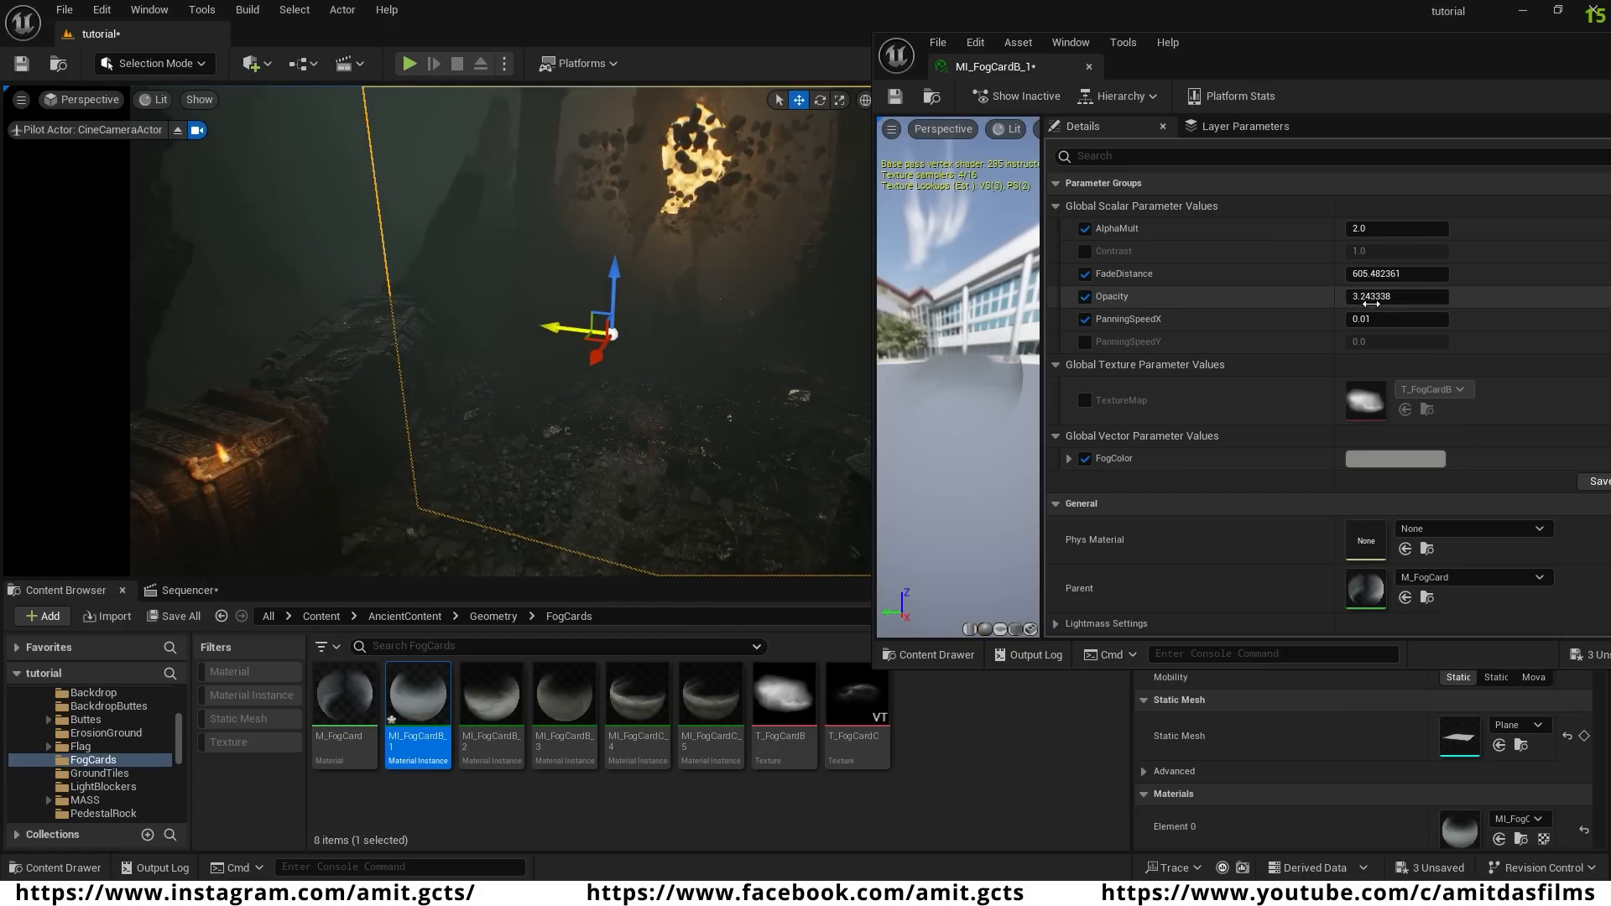
left_click_drag(1396, 296, 1368, 296)
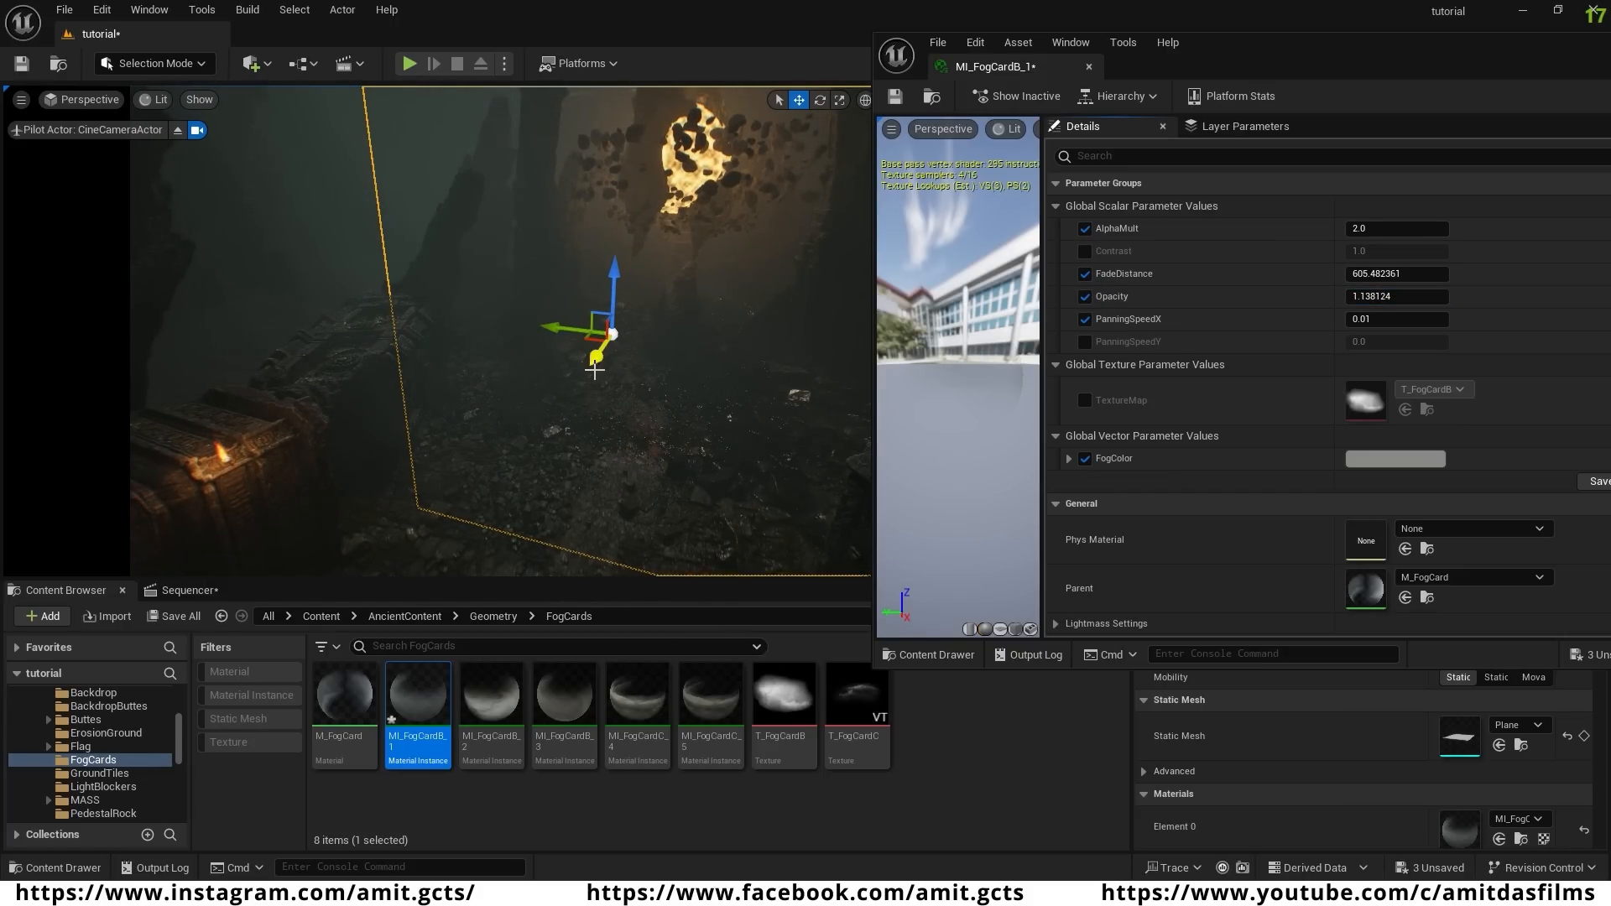
- Duplicate the fog plane toward both sides of the path and rotate the copy beside the wooden structure about 47 degrees
left_click_drag(595, 370, 277, 396)
mouse_move(353, 420)
right_mouse_down()
mouse_move(444, 382)
mouse_move(537, 399)
mouse_move(352, 369)
mouse_move(358, 414)
right_mouse_up()
left_click_drag(335, 367, 789, 395)
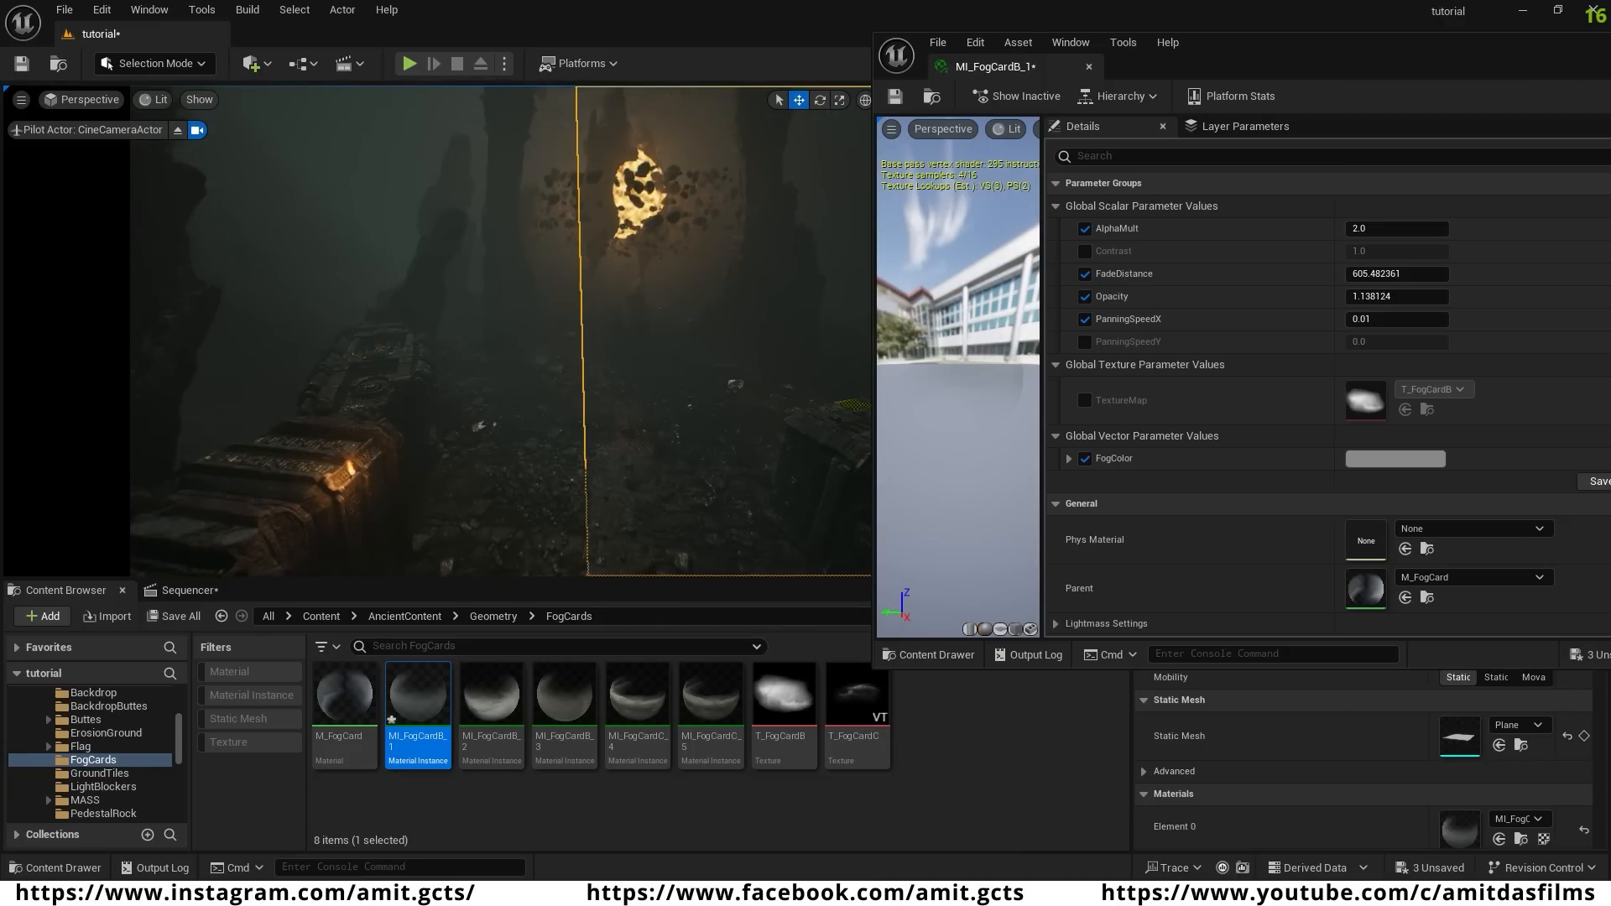
right_click_drag(588, 353, 755, 370)
left_click_drag(538, 309, 504, 334)
key("e")
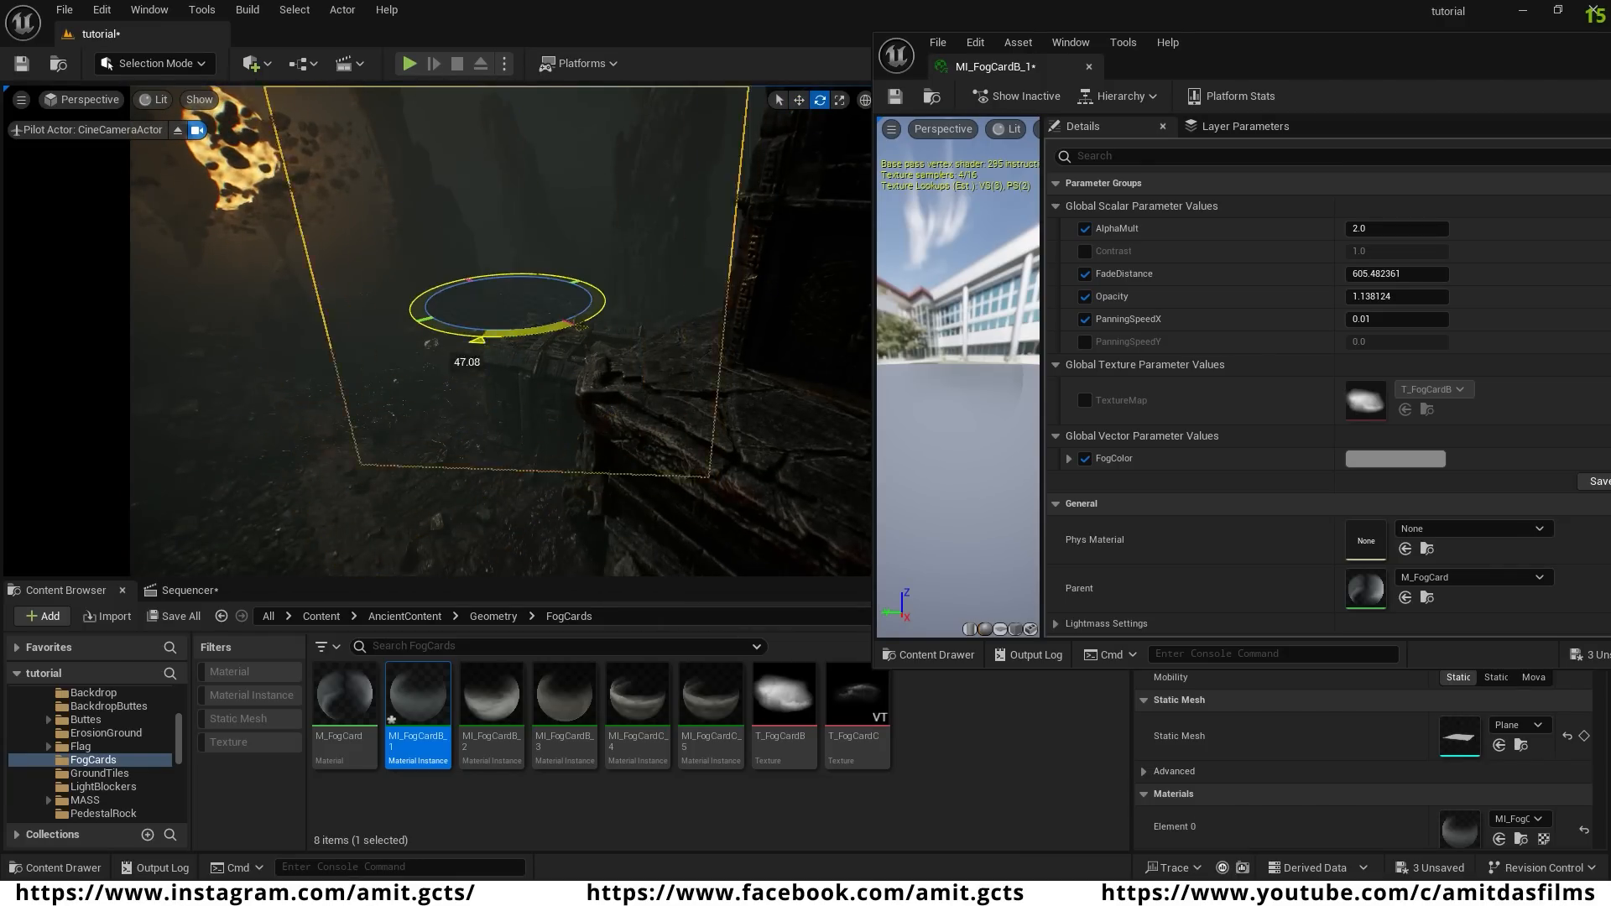
right_click_drag(503, 334, 377, 302)
- Spread further fog plane copies over the stone blocks and in front of the orb, then close the material instance editor
key("w")
left_click_drag(688, 392, 335, 387)
key("e")
right_click_drag(336, 387, 251, 386)
key("w")
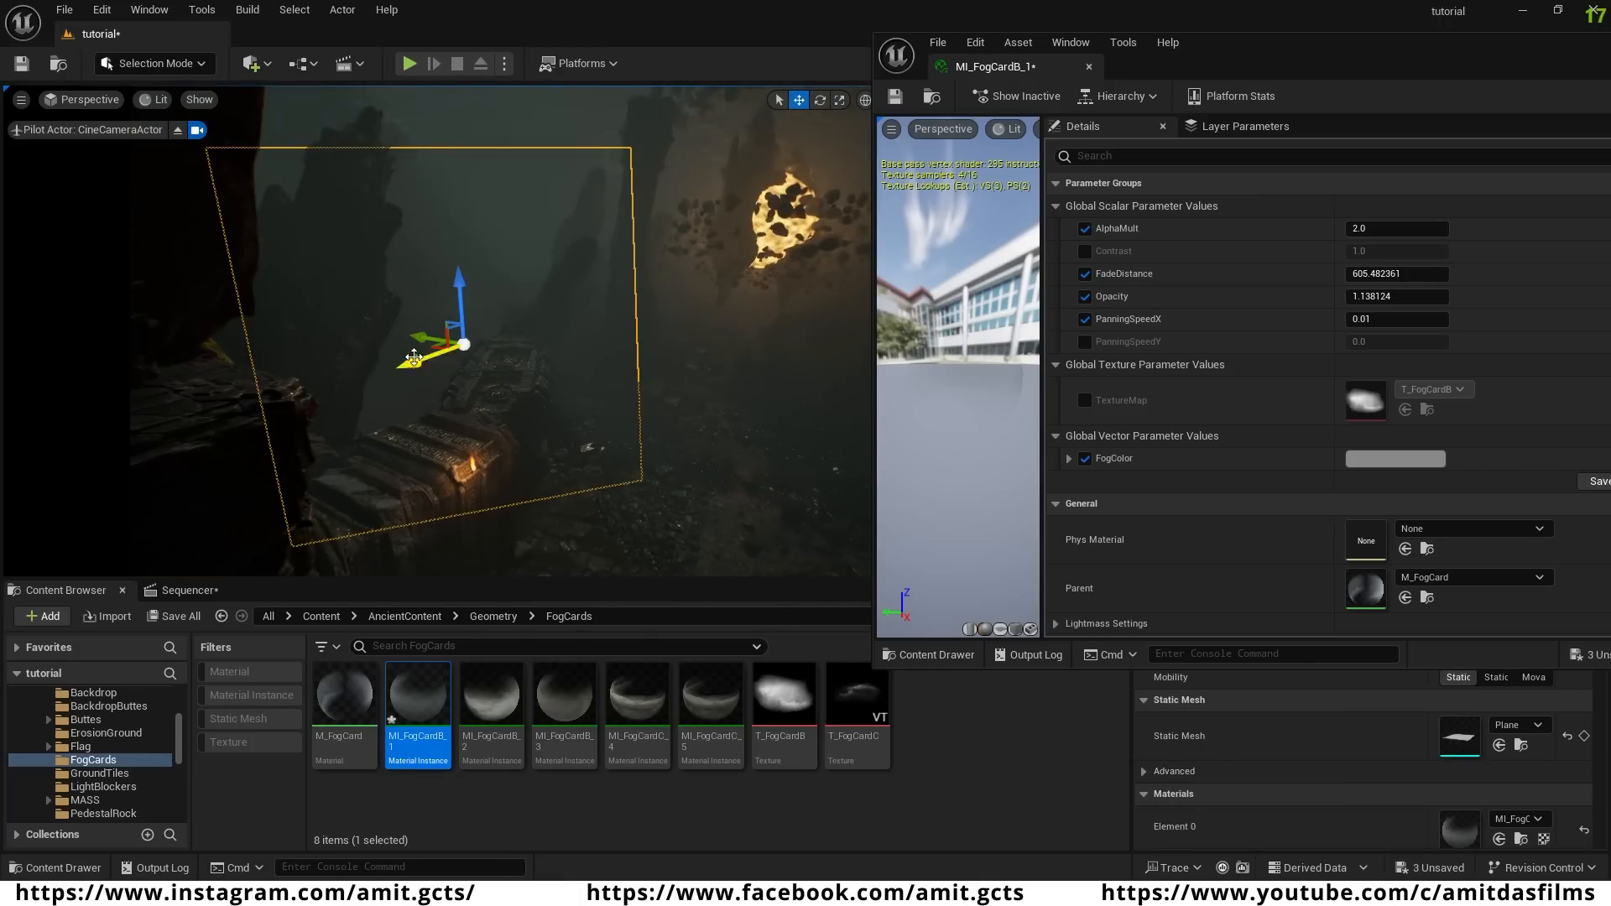
left_click_drag(419, 362, 164, 497)
key("e")
key("w")
right_click_drag(163, 497, 480, 499)
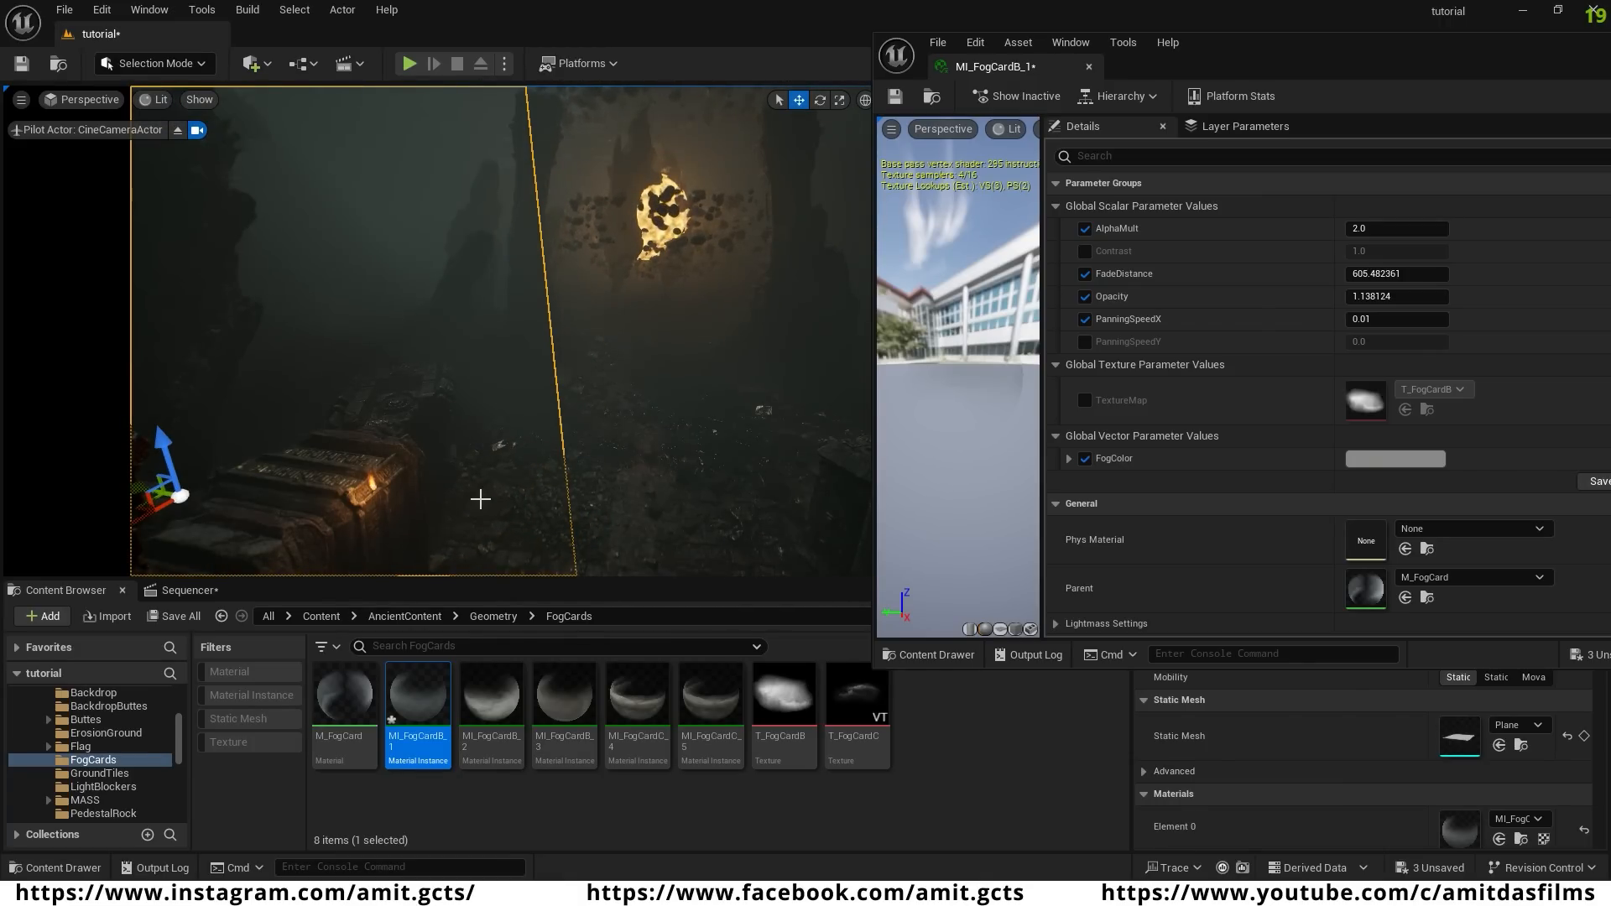
left_click_drag(143, 521, 532, 359)
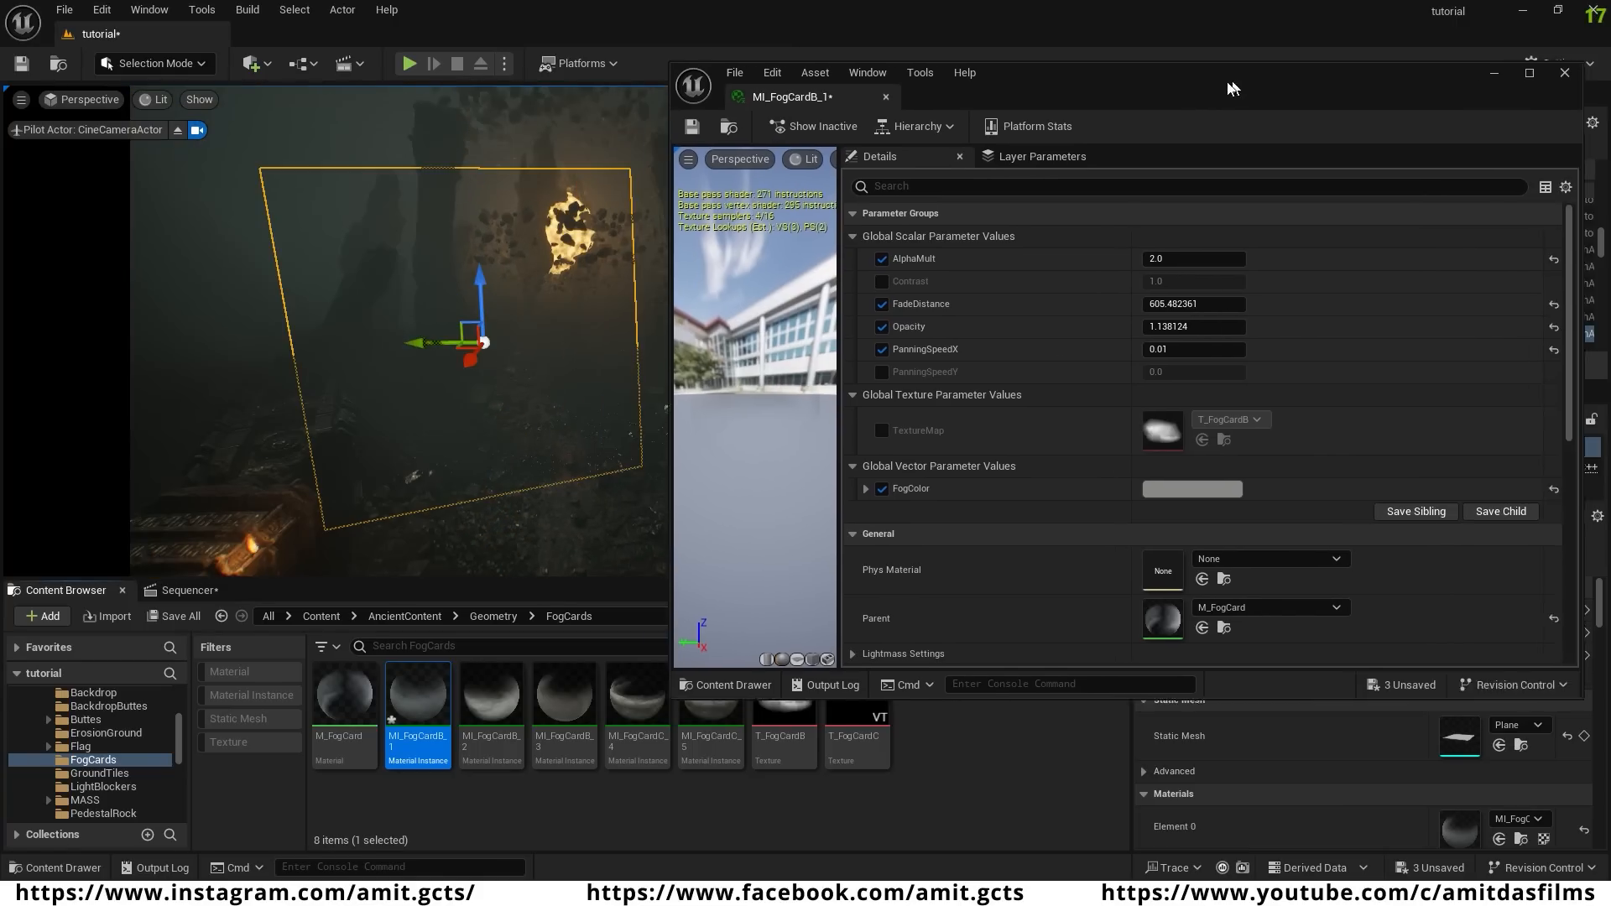
left_click_drag(1230, 87, 1056, 112)
left_click(1322, 104)
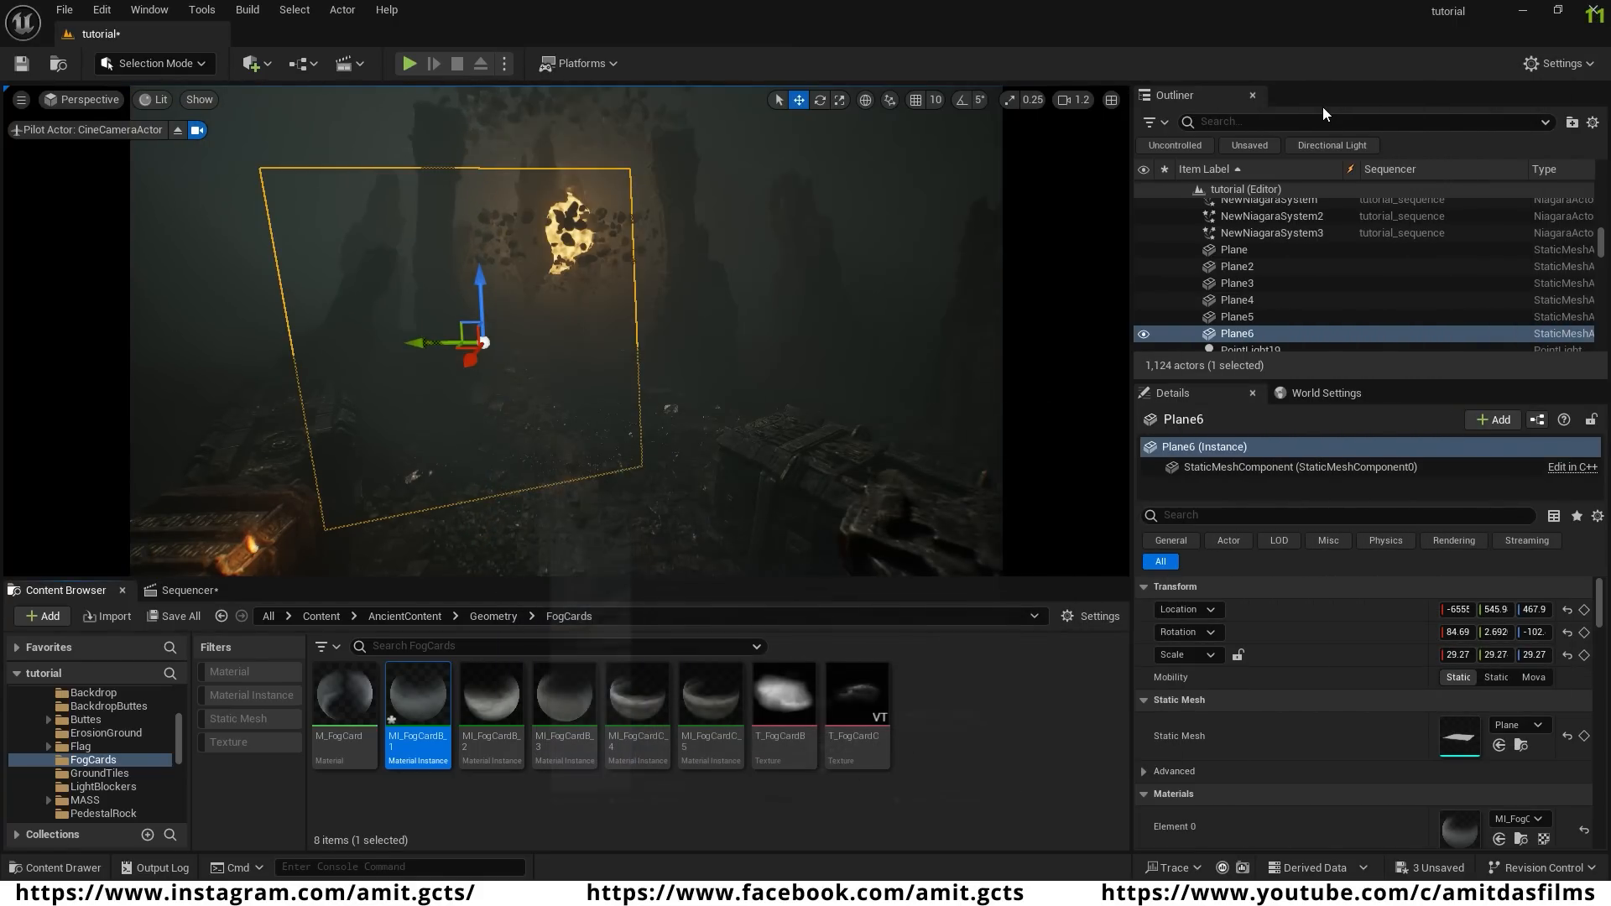
- Pull the camera back to the start of the gate path and key the CineCameraActor transform at frame 0 in the sequence
left_click(864, 194)
right_click_drag(864, 194, 814, 218)
right_click_drag(608, 518, 674, 347)
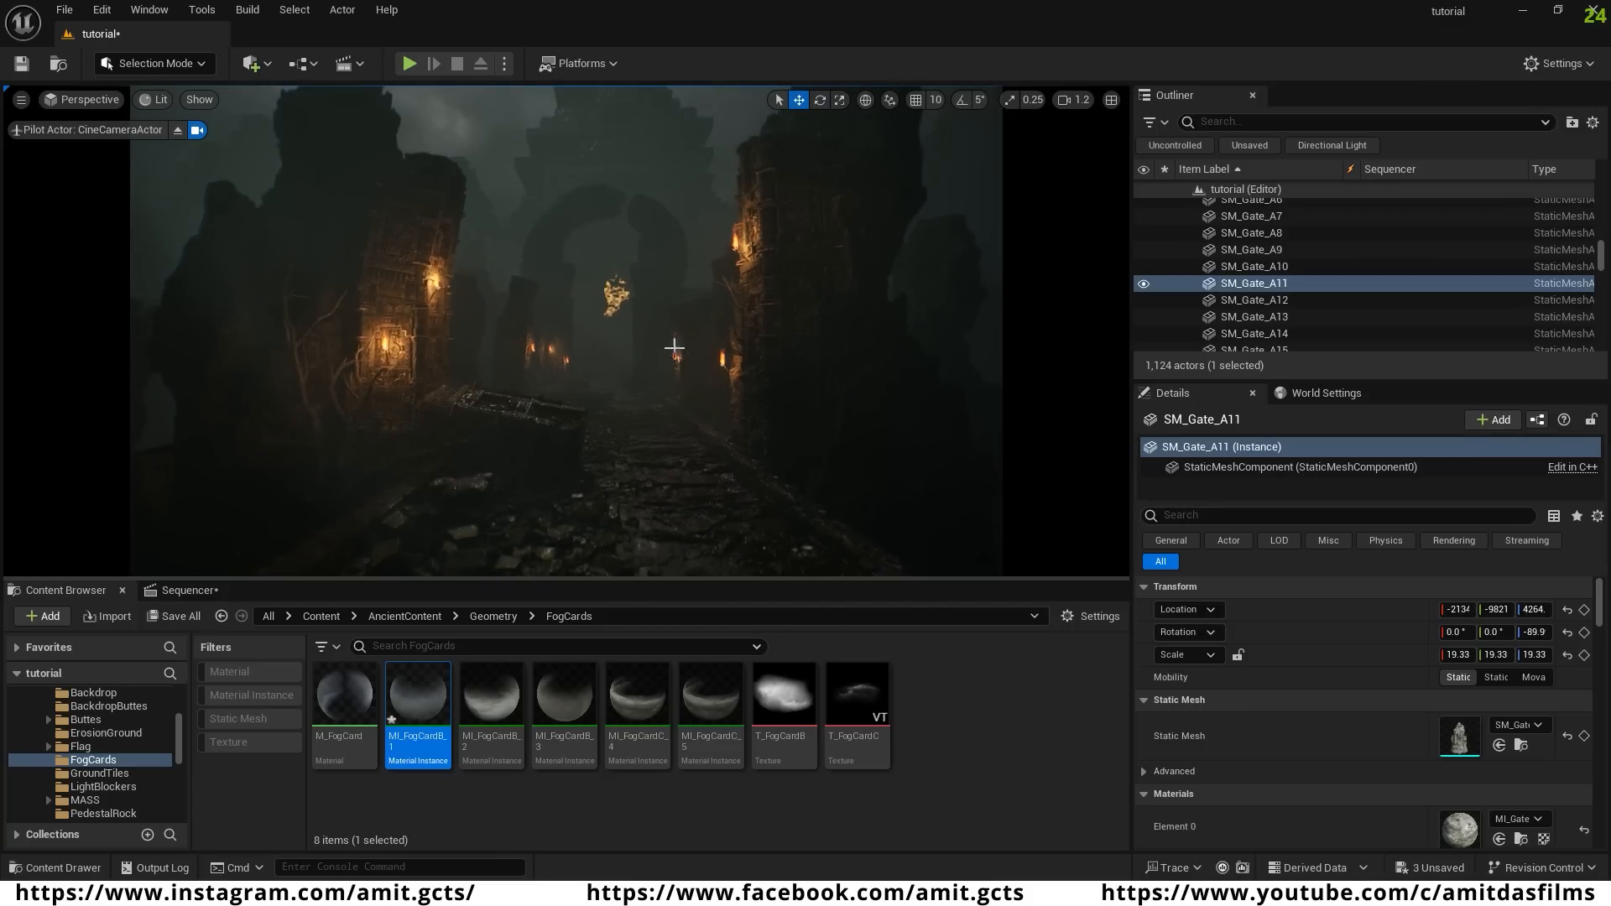
left_click(192, 592)
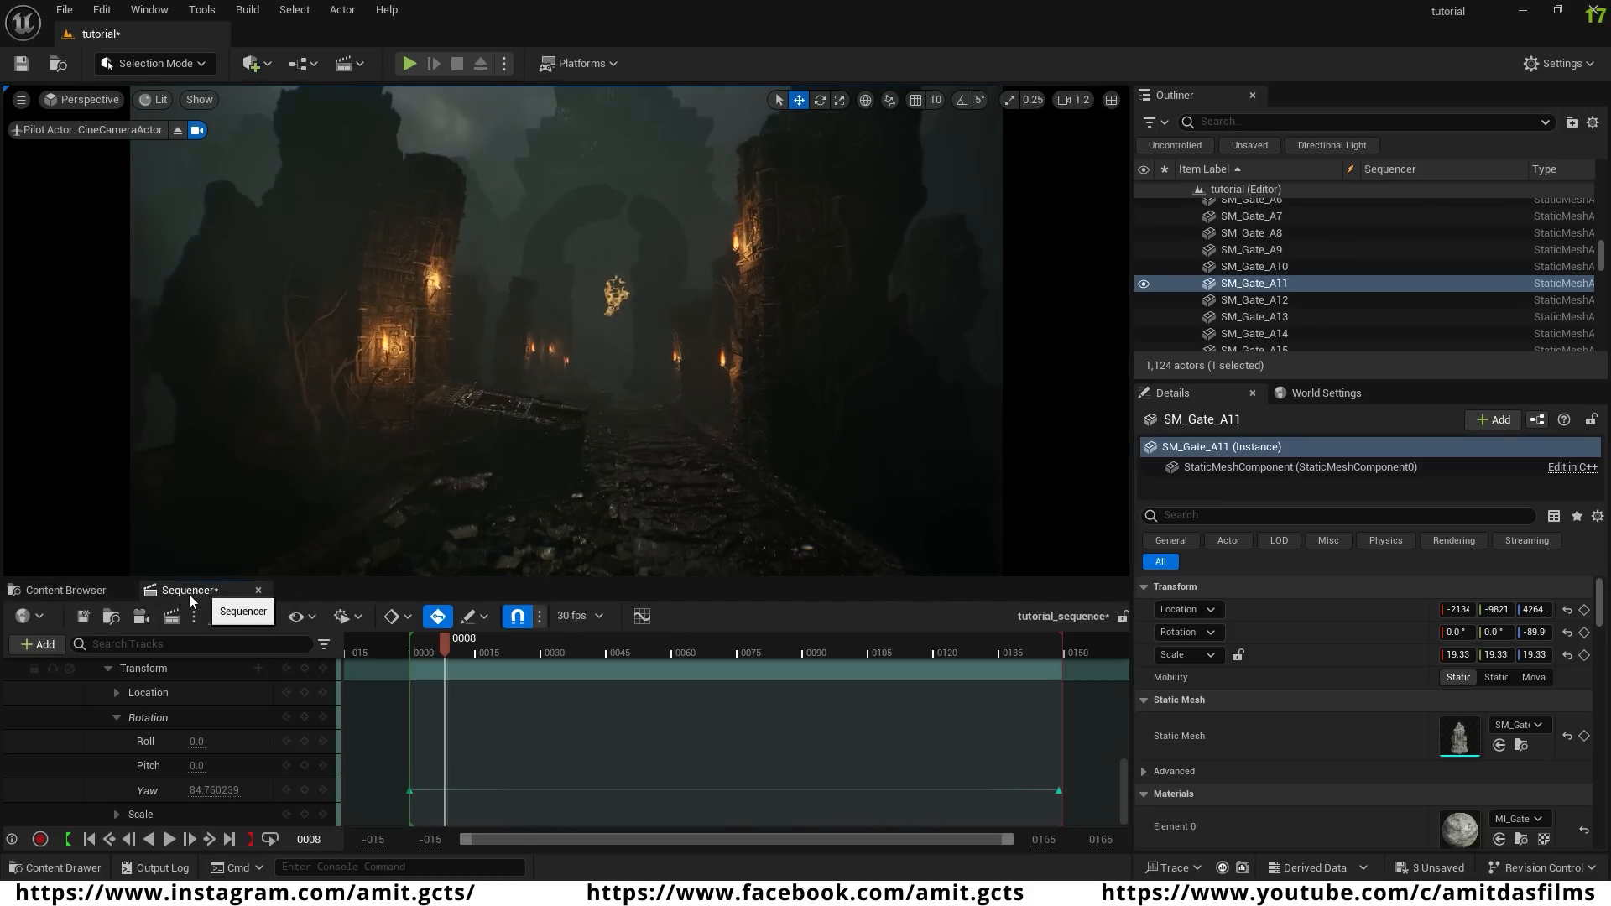
left_click(87, 841)
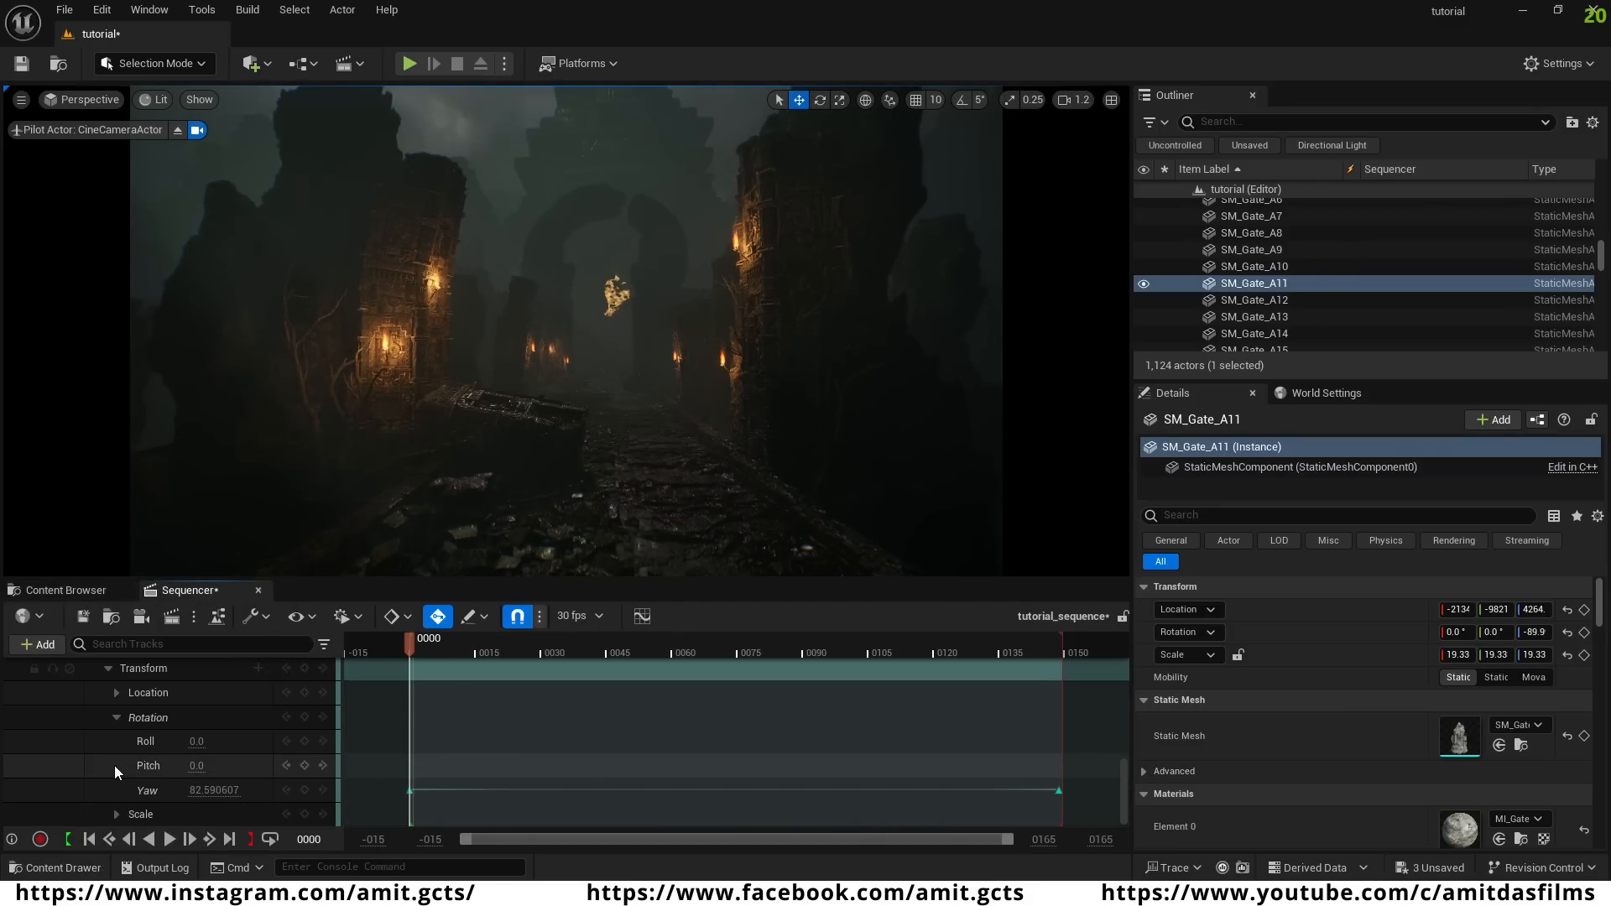
scroll(111, 757, "down", 5)
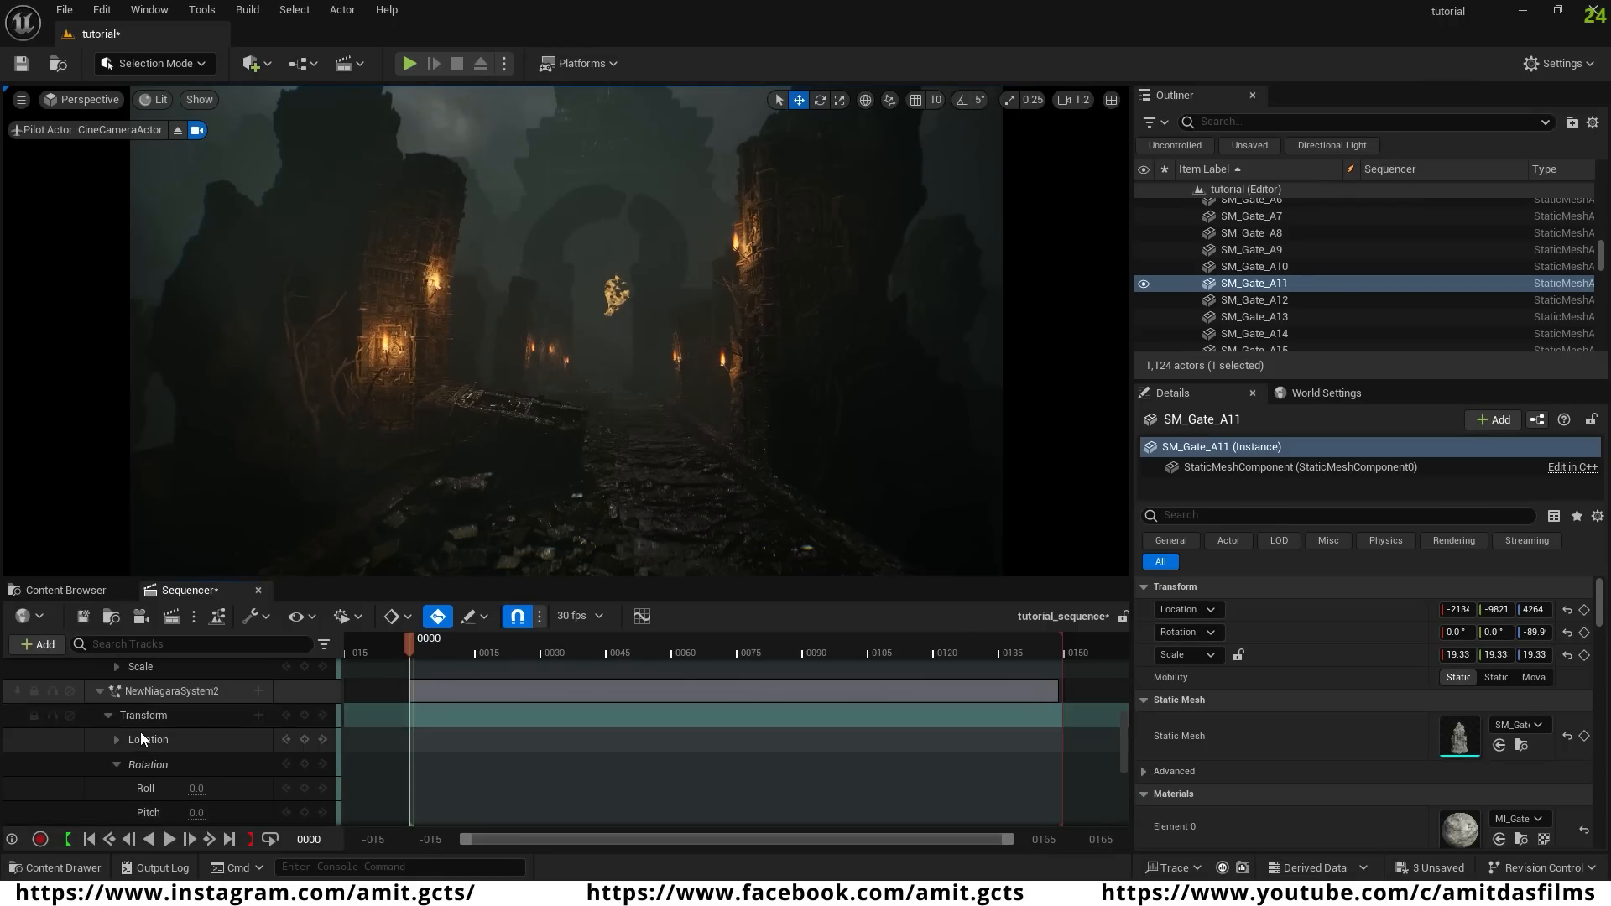
scroll(139, 731, "up", 5)
left_click(163, 760)
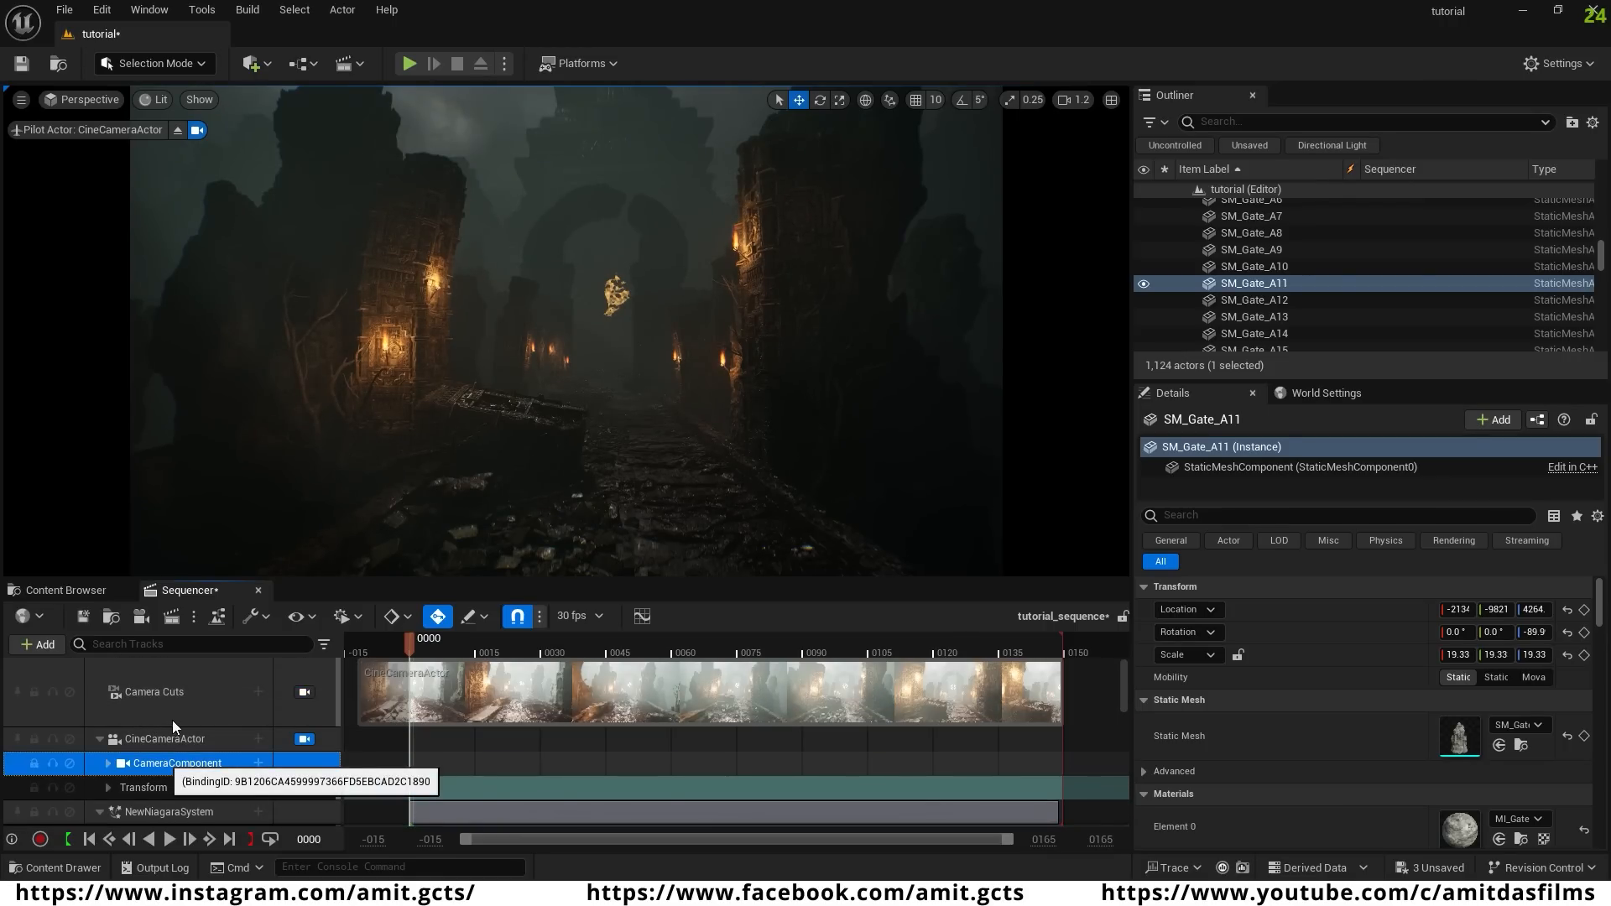
scroll(179, 707, "down", 1)
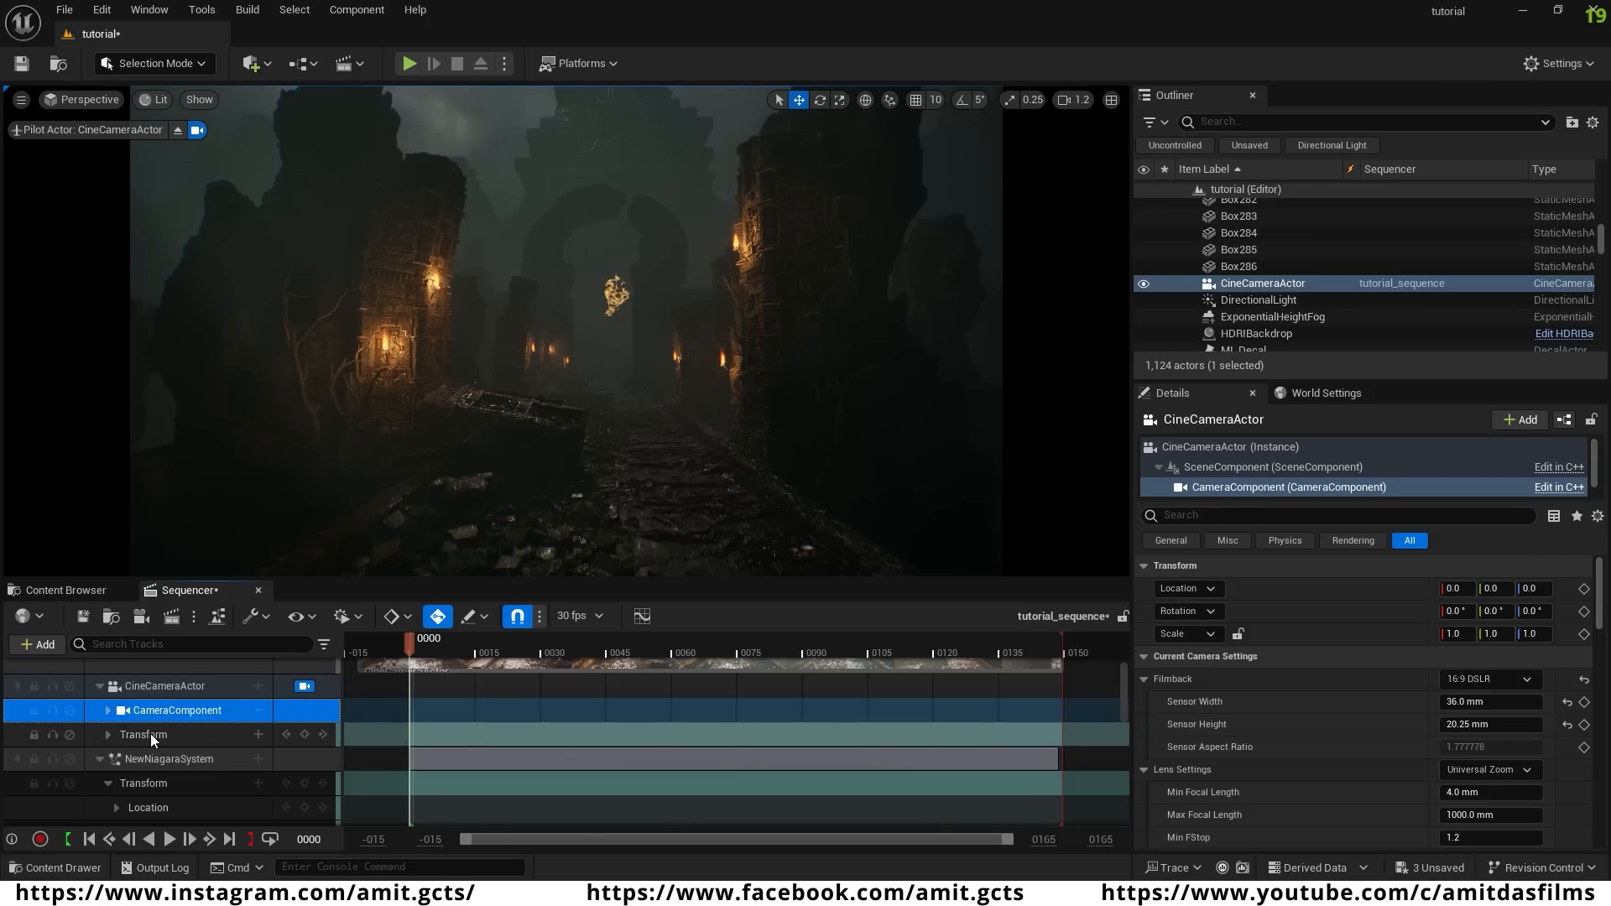
left_click(304, 733)
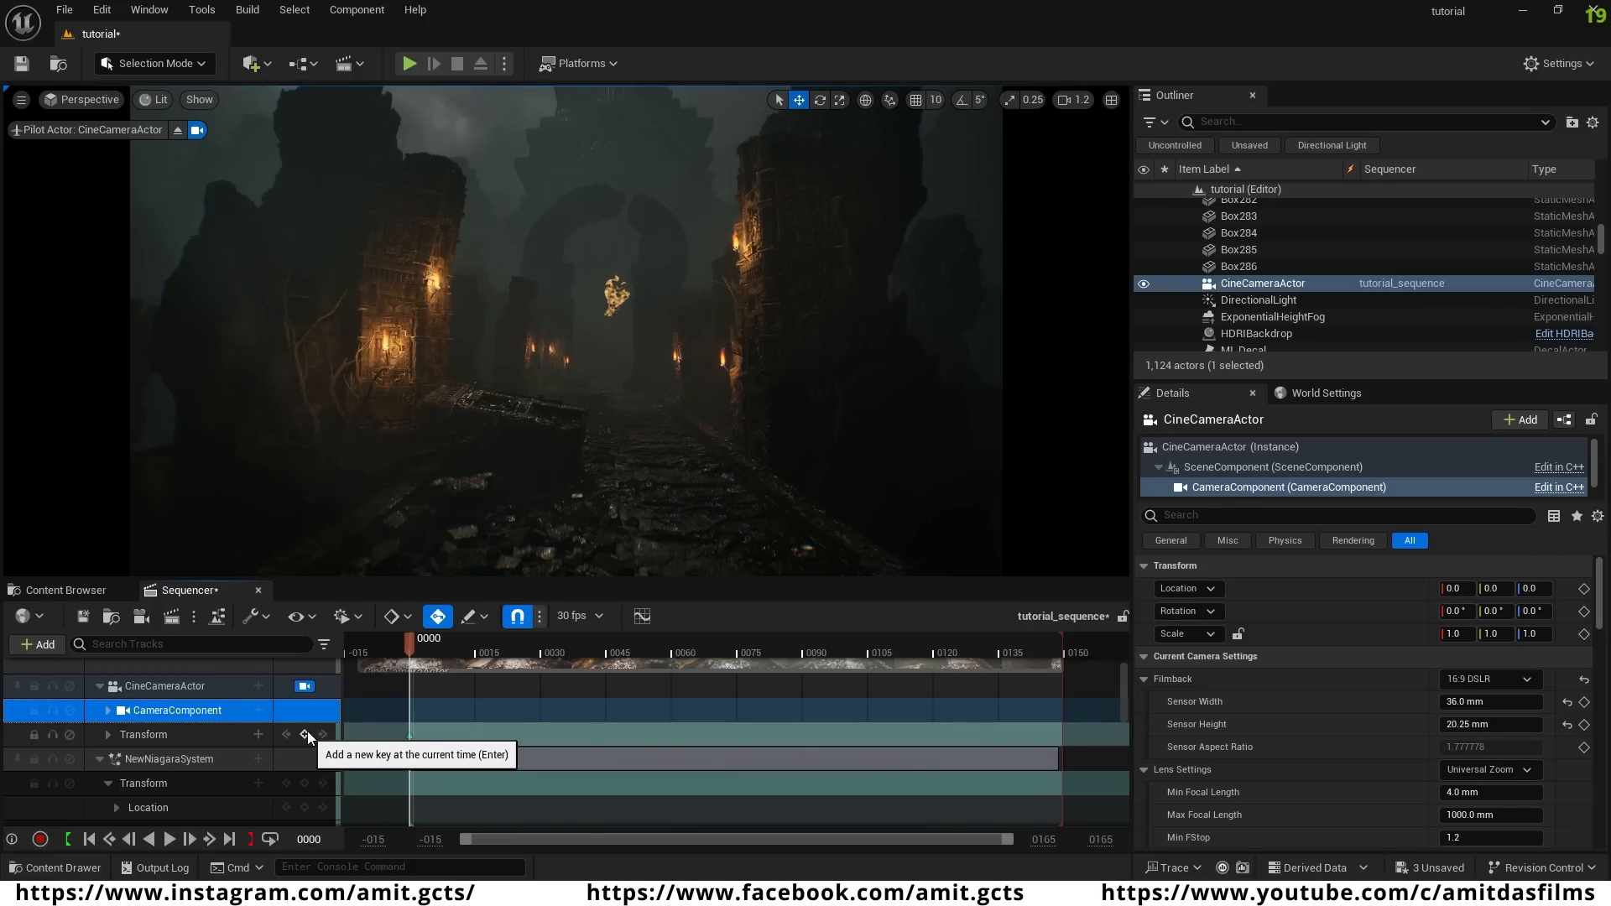
- Go to the sequence's last frame, 149, and fly the camera forward through the arch to frame the glowing orb and spires
left_click(228, 839)
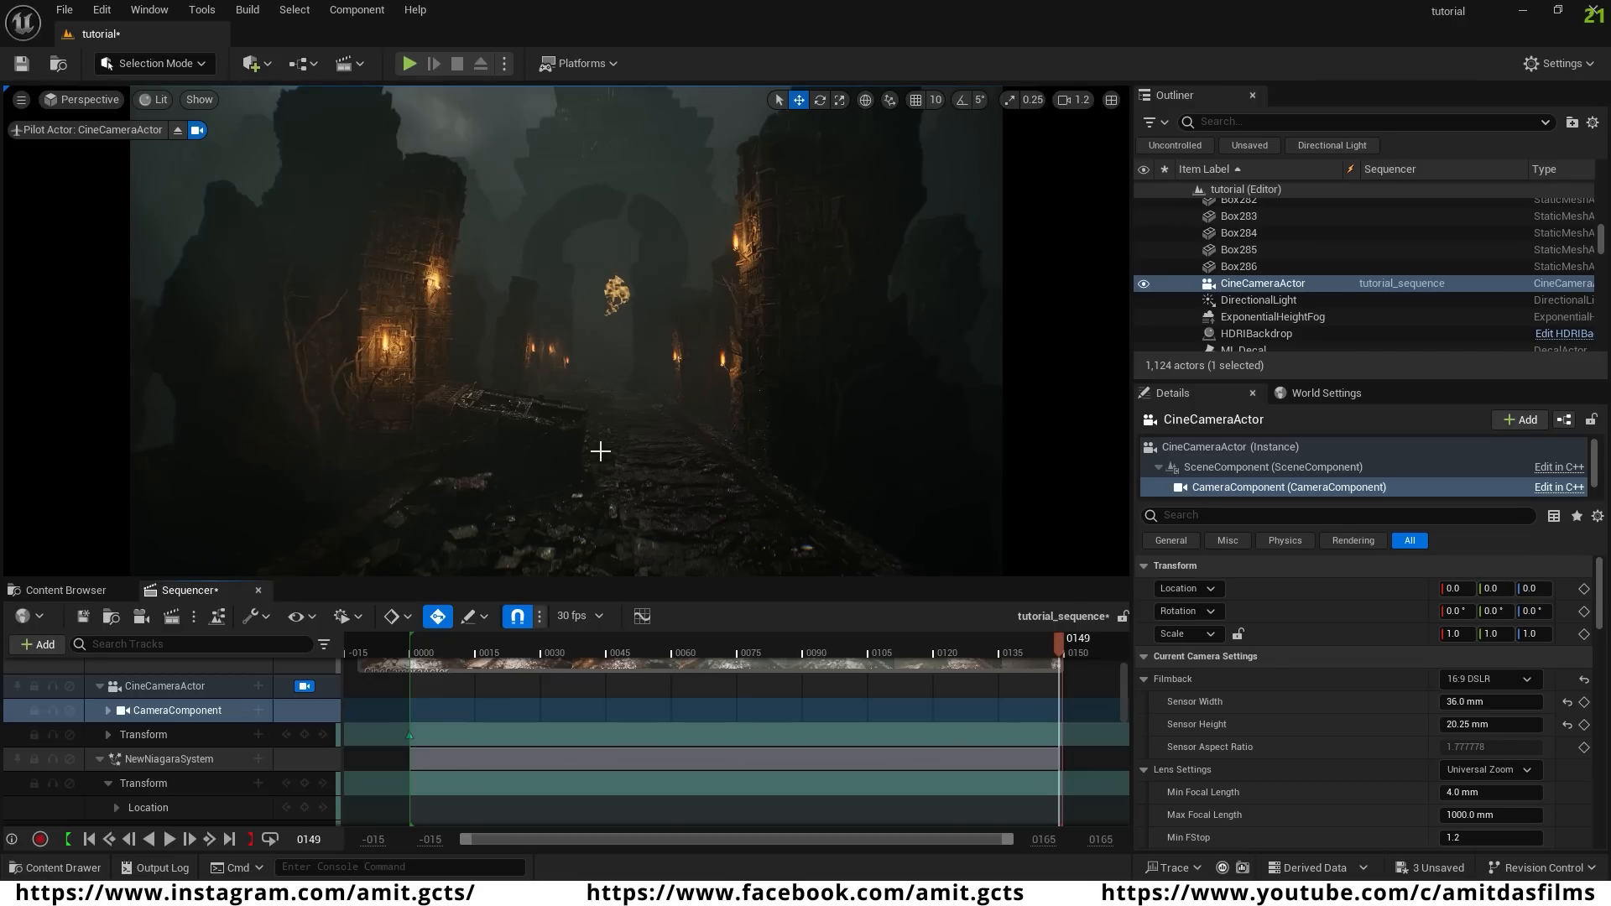
key("w")
right_click_drag(601, 452, 601, 451)
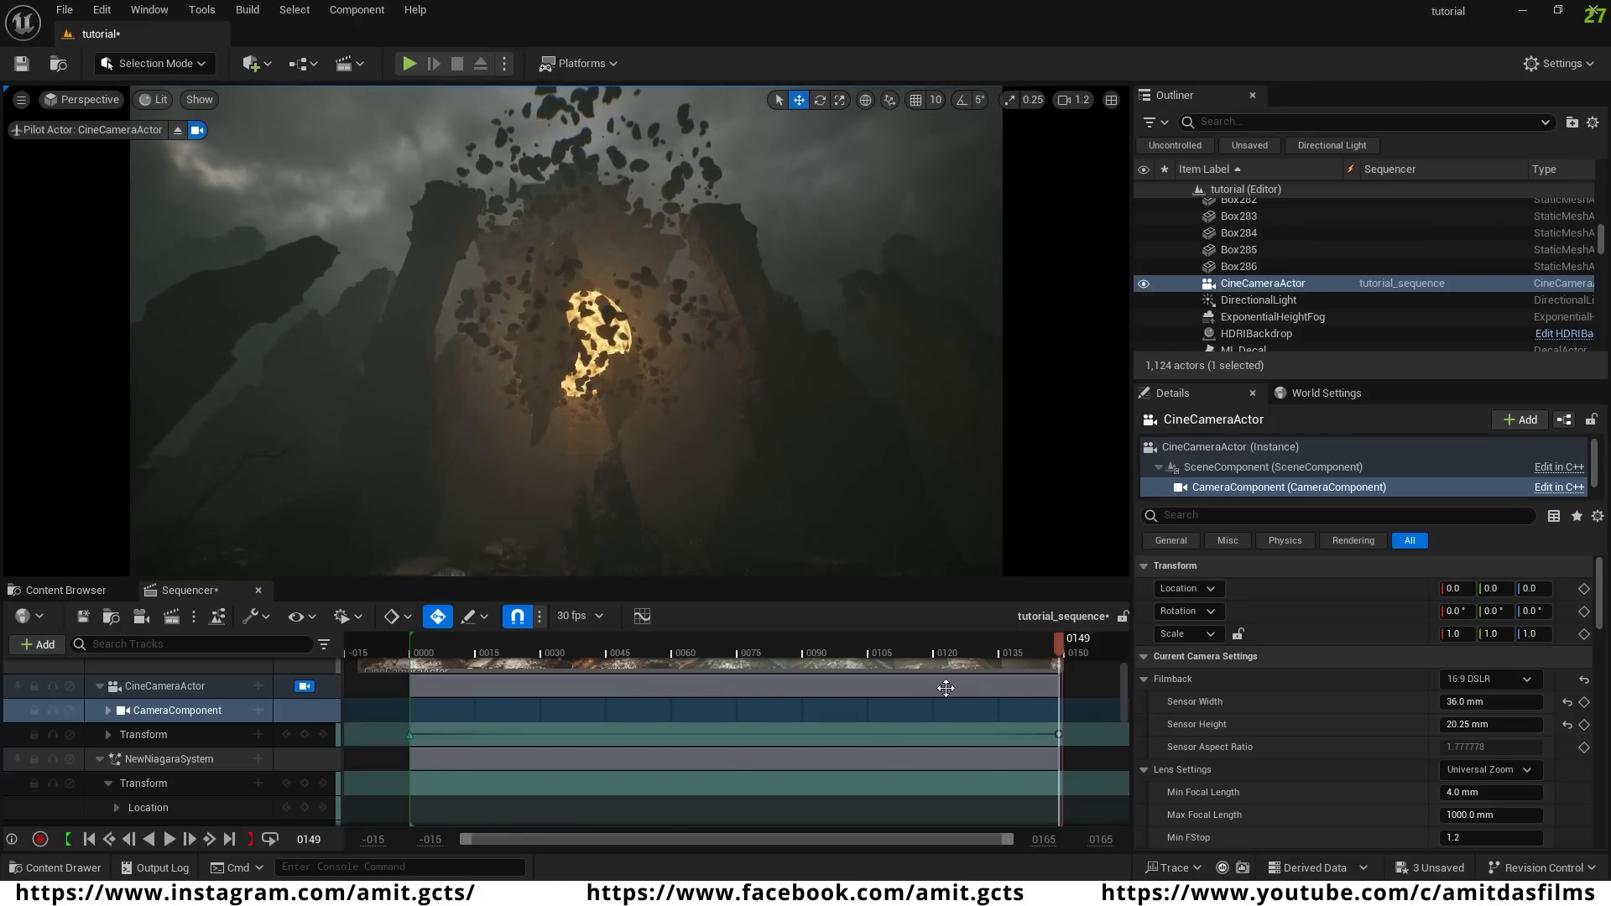
- Play and scrub through the sequence to review the camera's flight toward the orb
left_click_drag(1056, 644, 430, 656)
key("space")
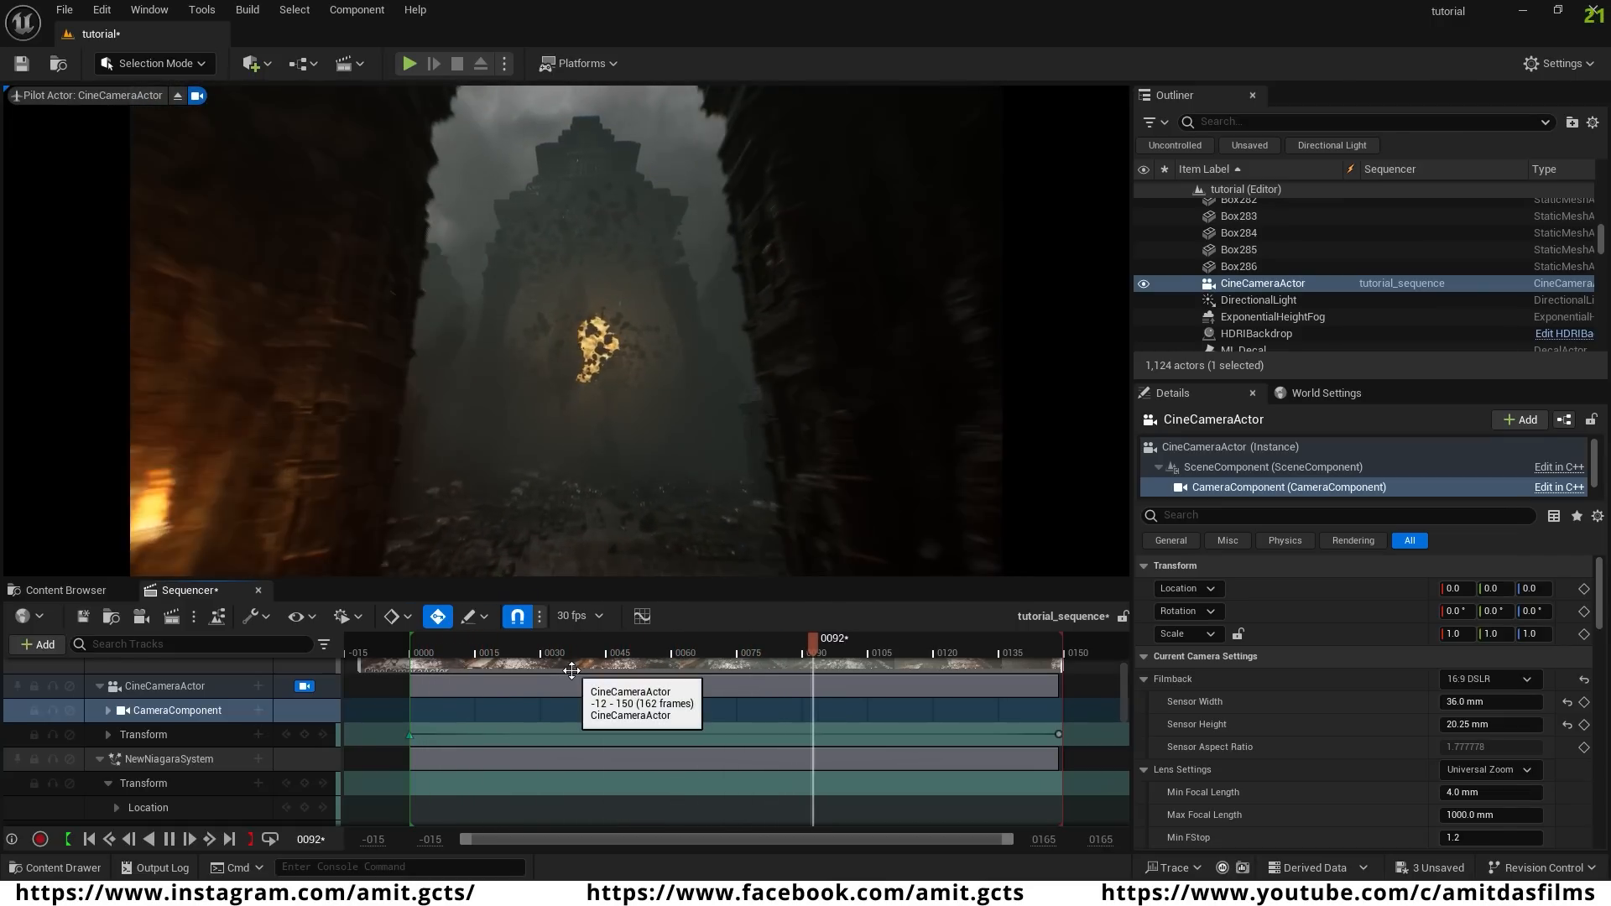
left_click(1021, 638)
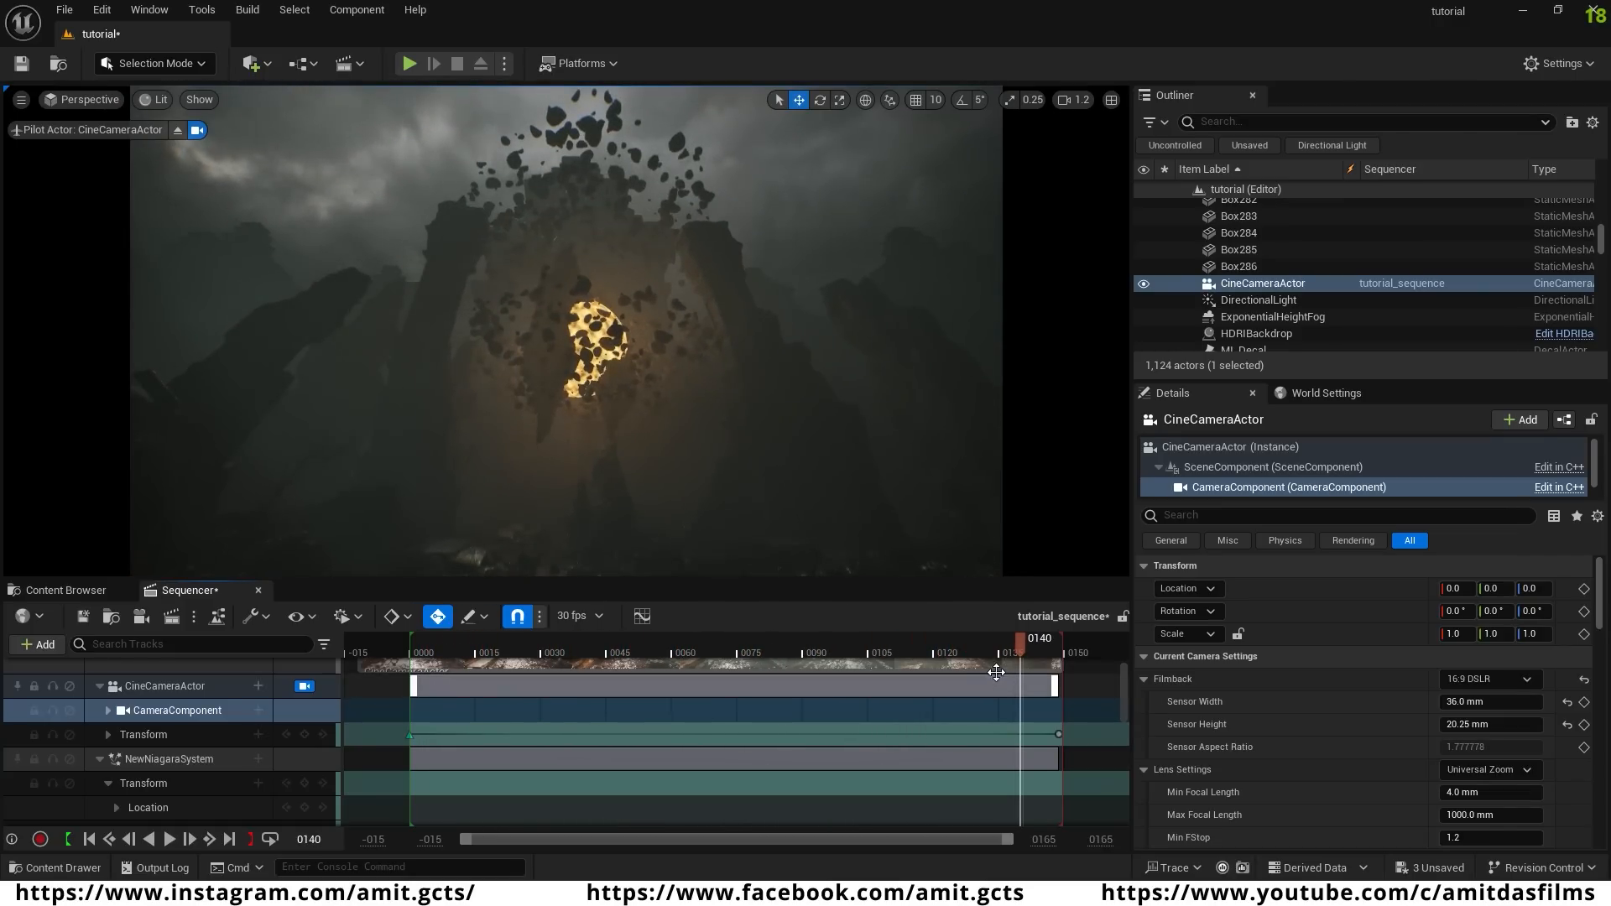
left_click_drag(1021, 638, 658, 663)
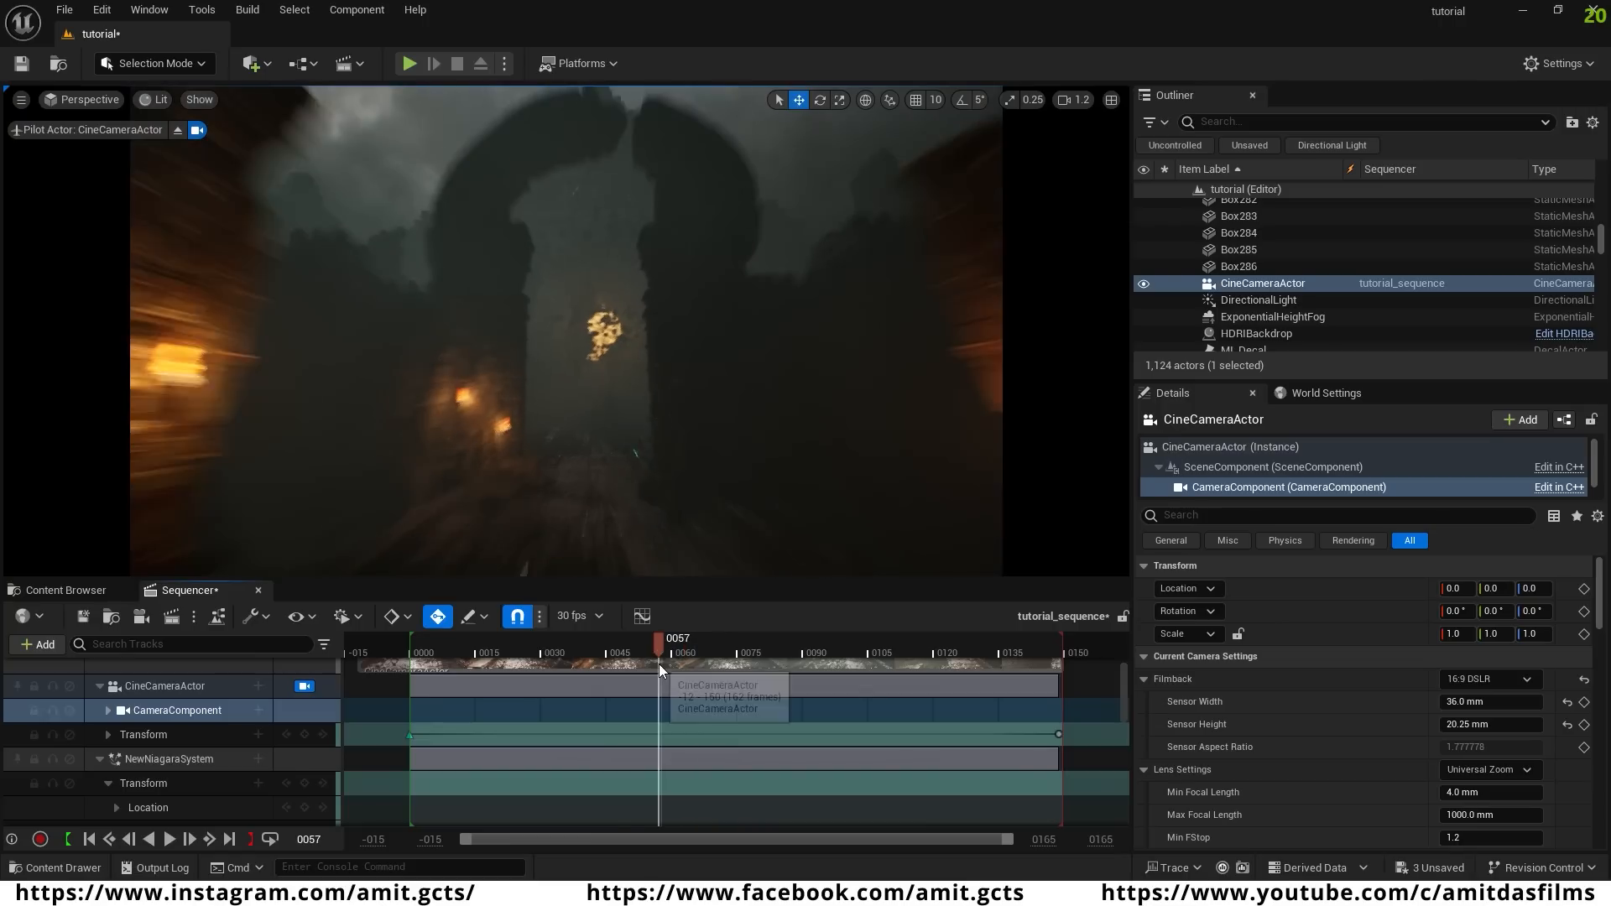
- Delete the SKM_Manny mannequin standing under the arch and replay the camera move from near the beginning
left_click(626, 483)
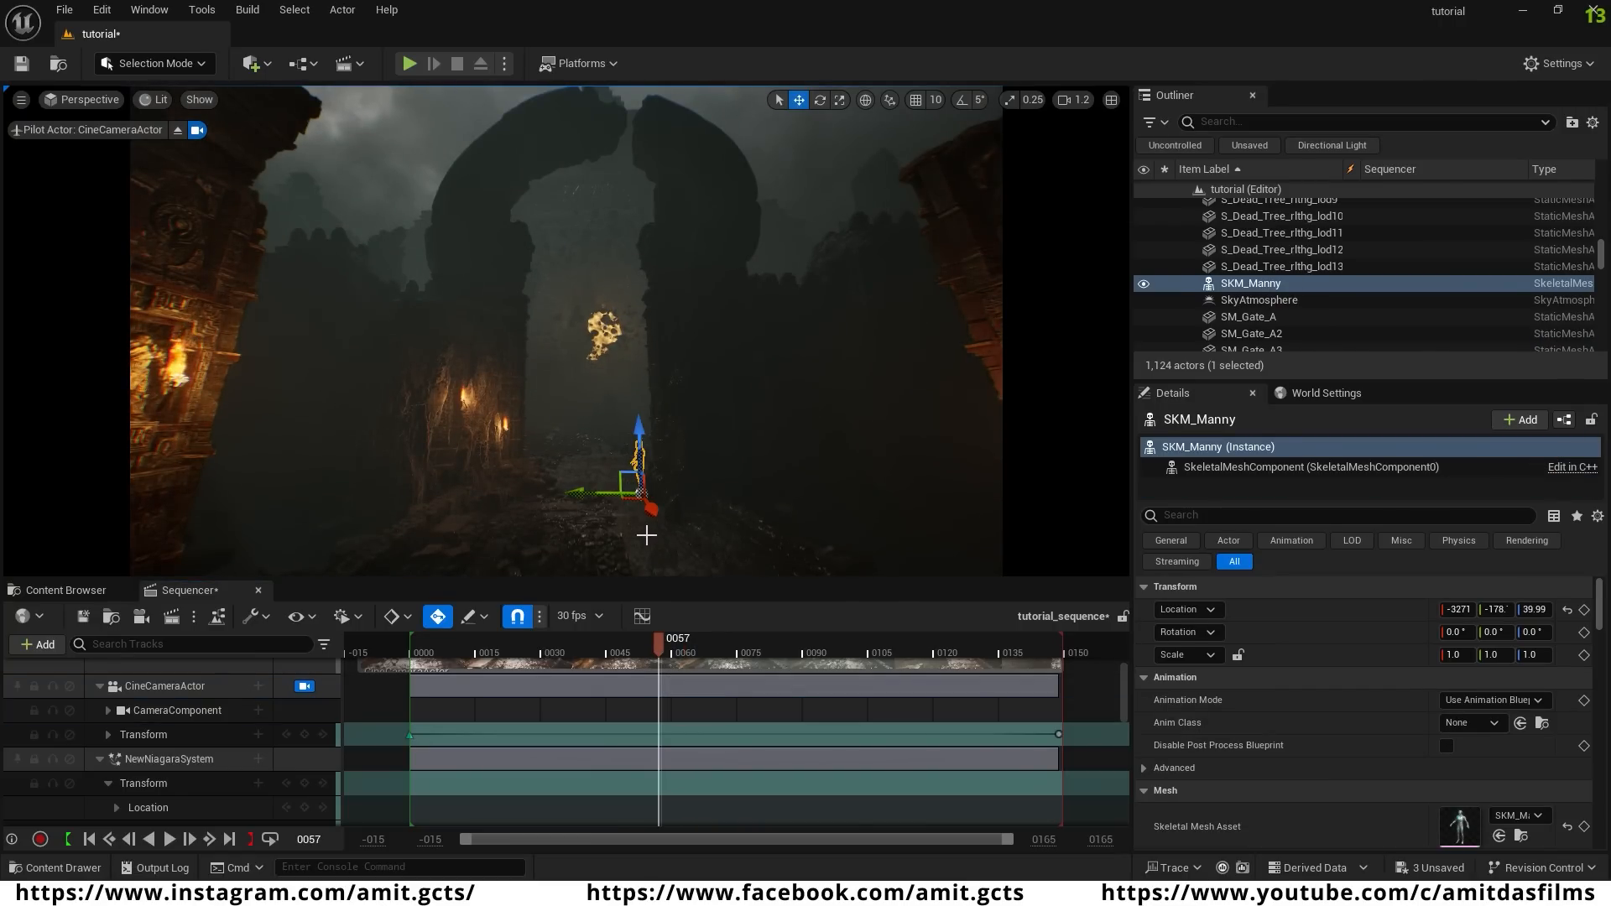
key("Delete")
left_click_drag(658, 637, 433, 663)
key("space")
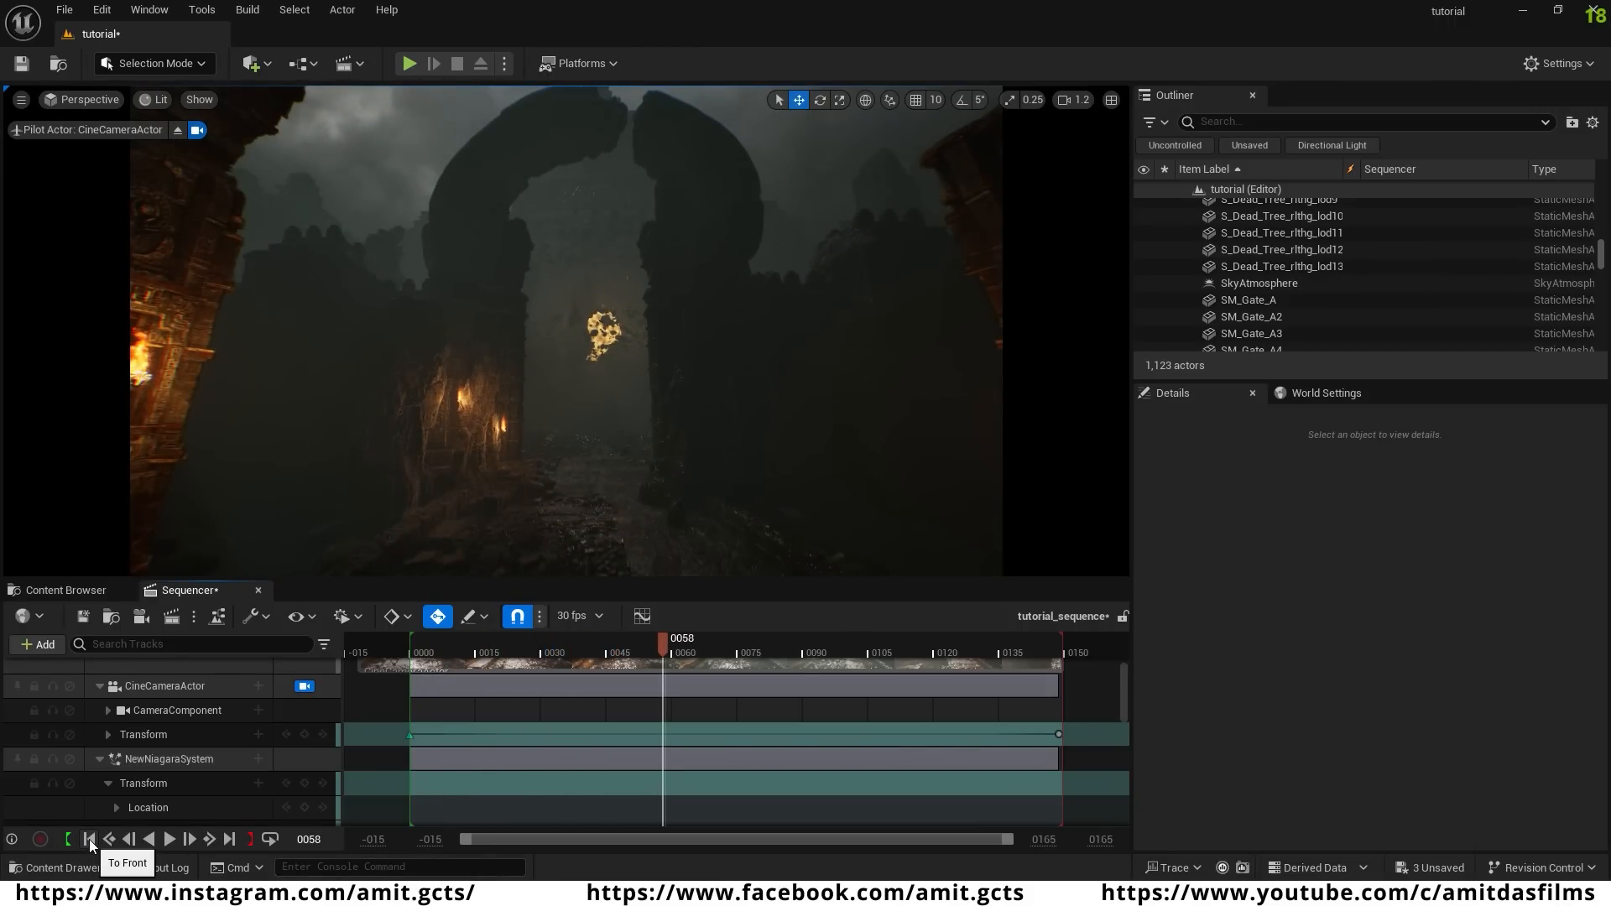
- Return to frame 0, tilt the camera down toward the stone path and preview the revised camera move
left_click(89, 839)
right_click_drag(585, 485, 586, 543)
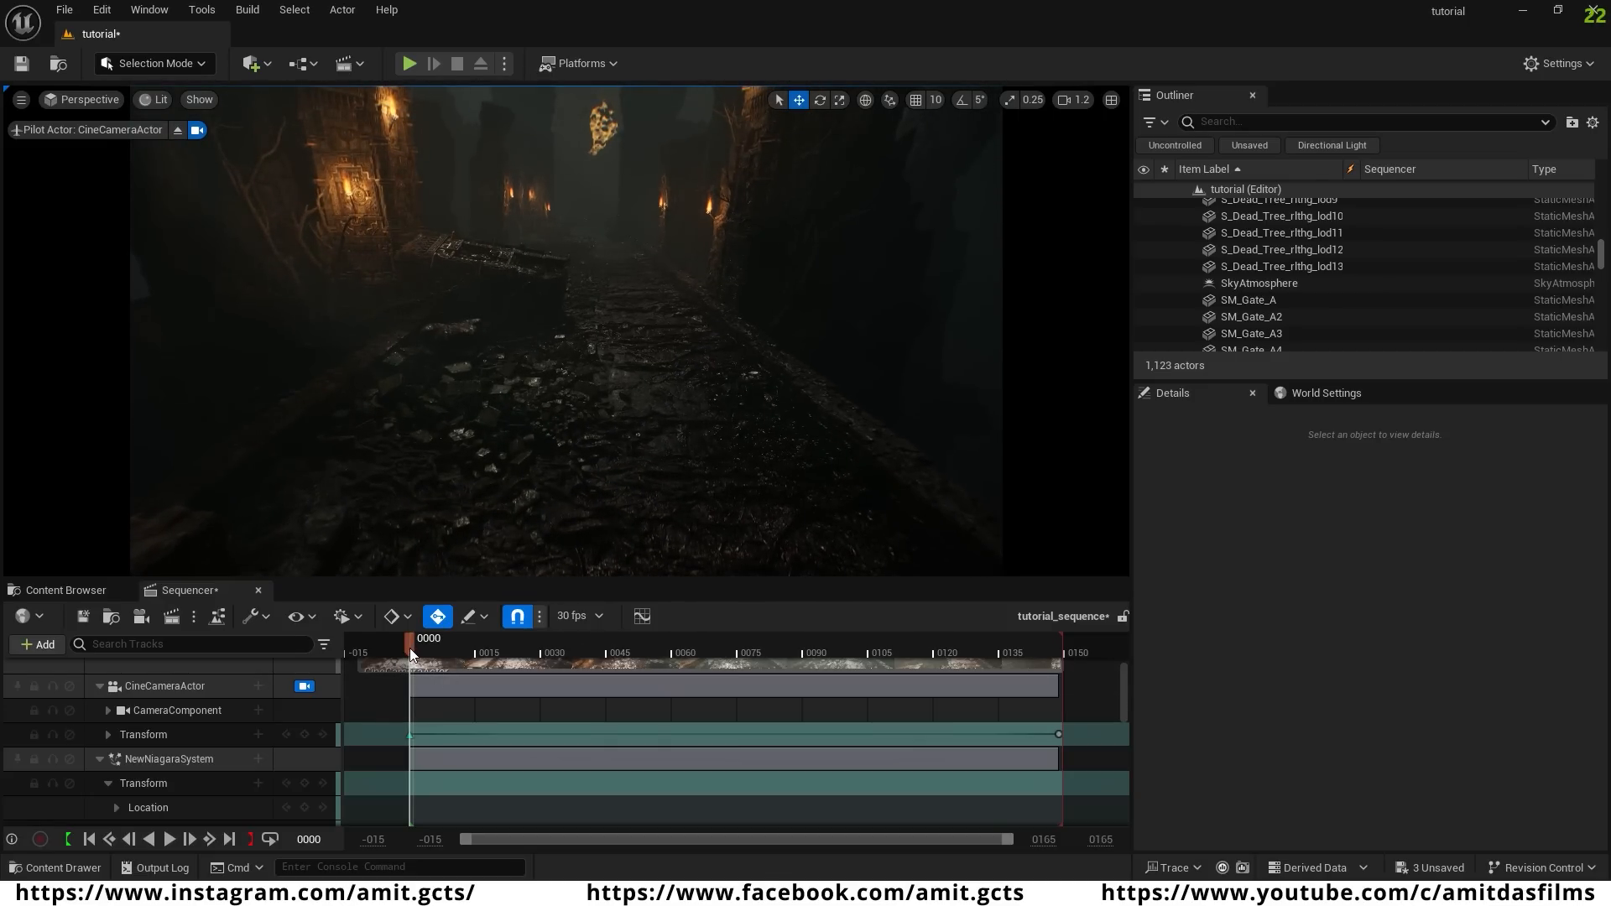
key("space")
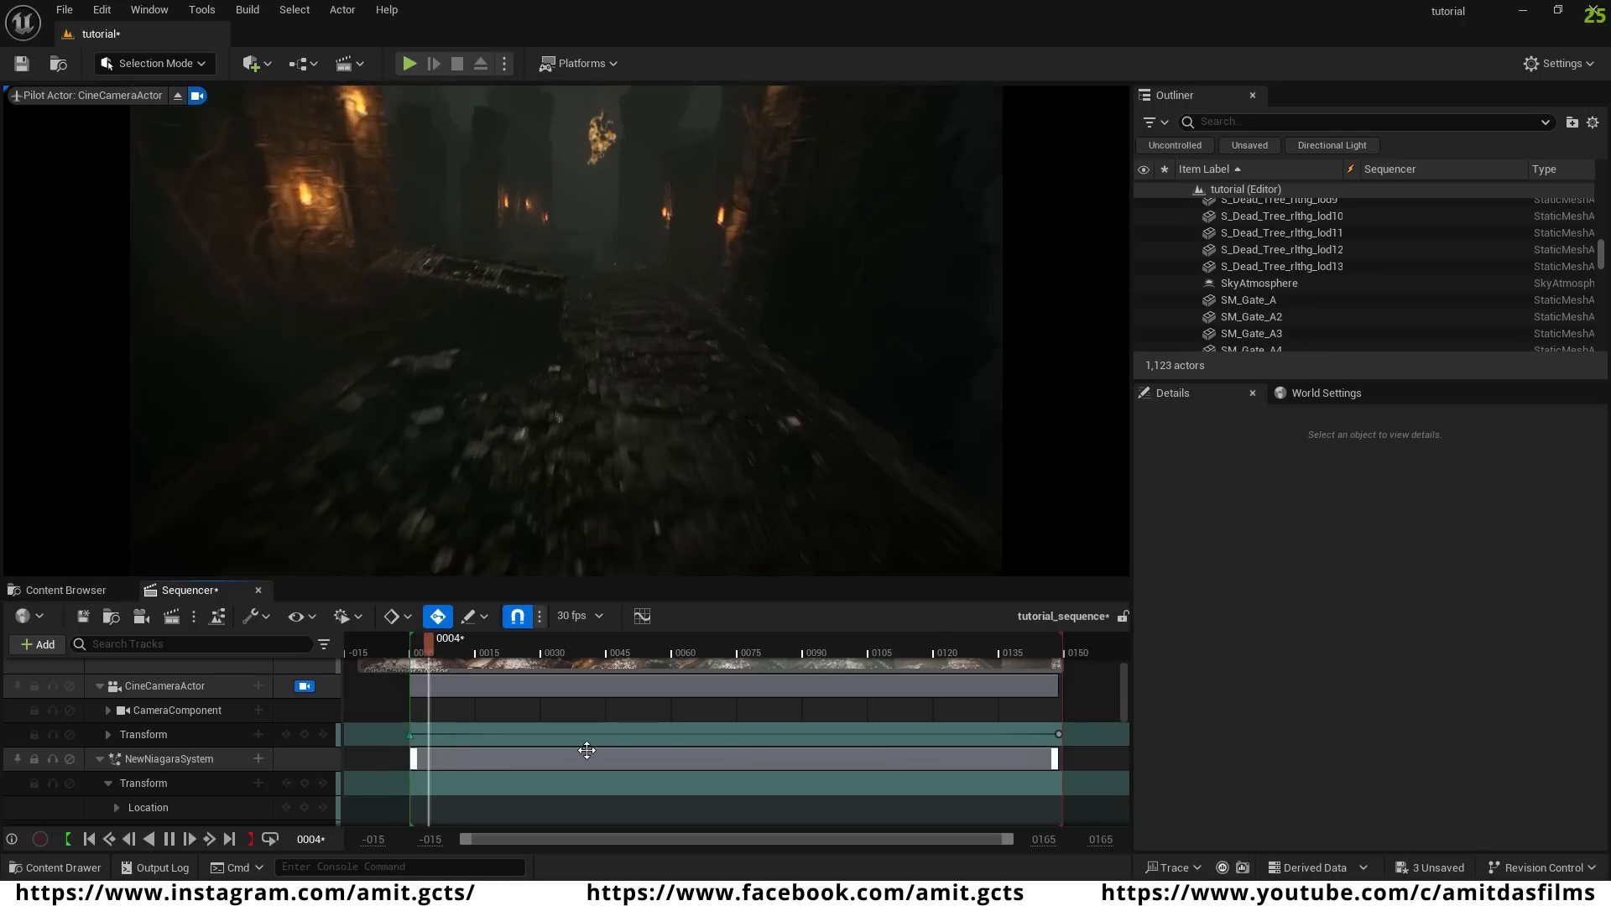
key("space")
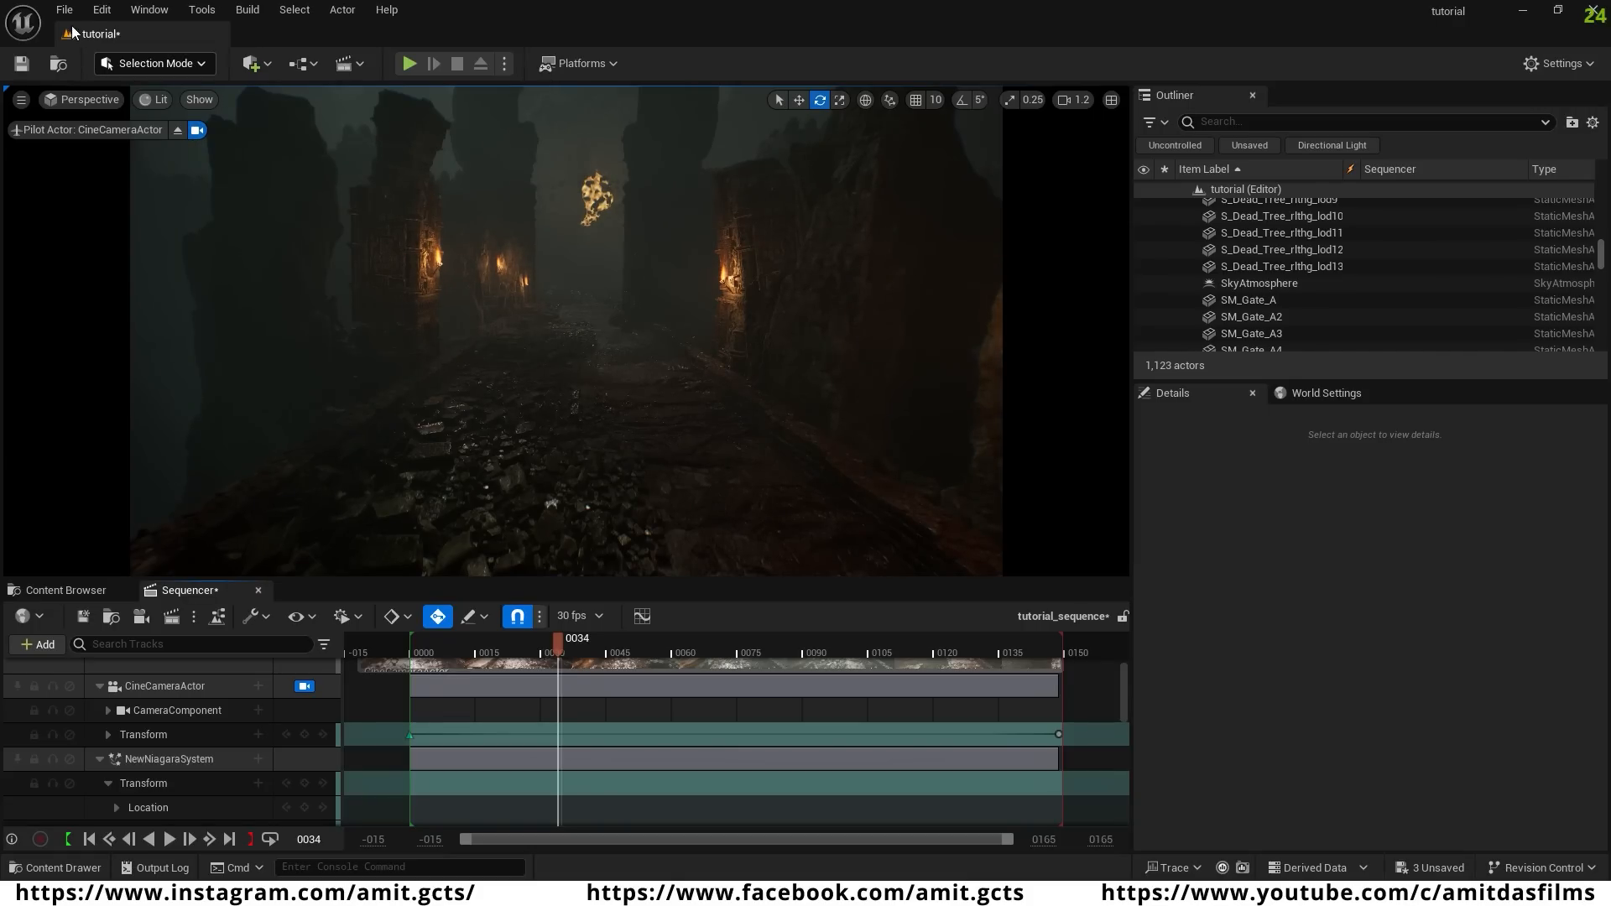
- Check in the plugin list that the Movie Render Queue plugin is enabled
left_click(104, 11)
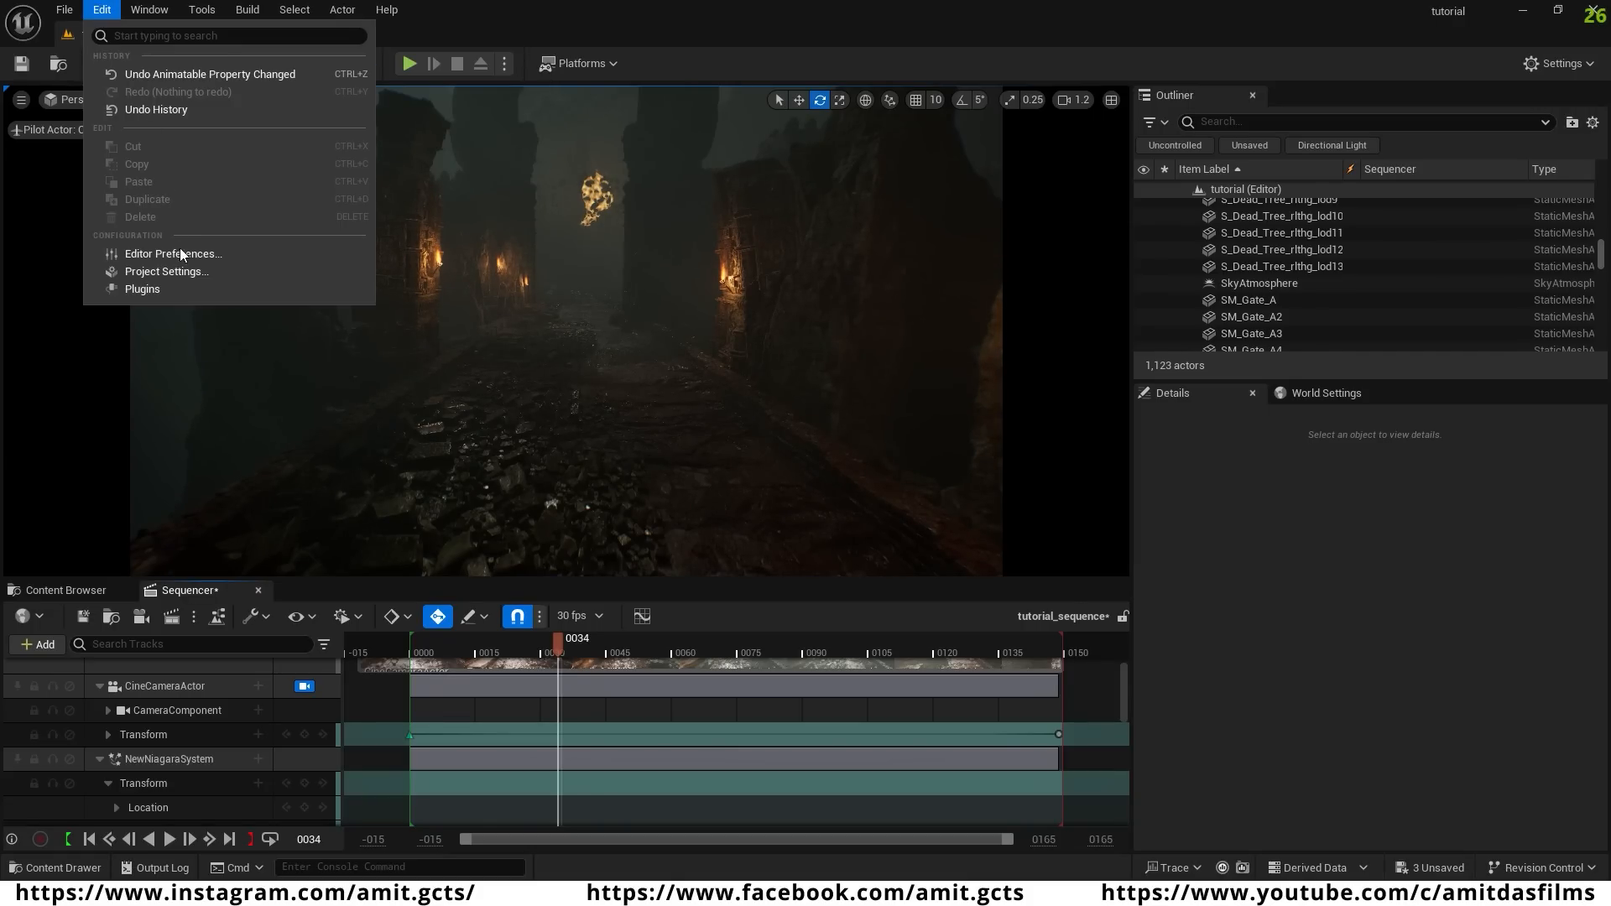
left_click(142, 289)
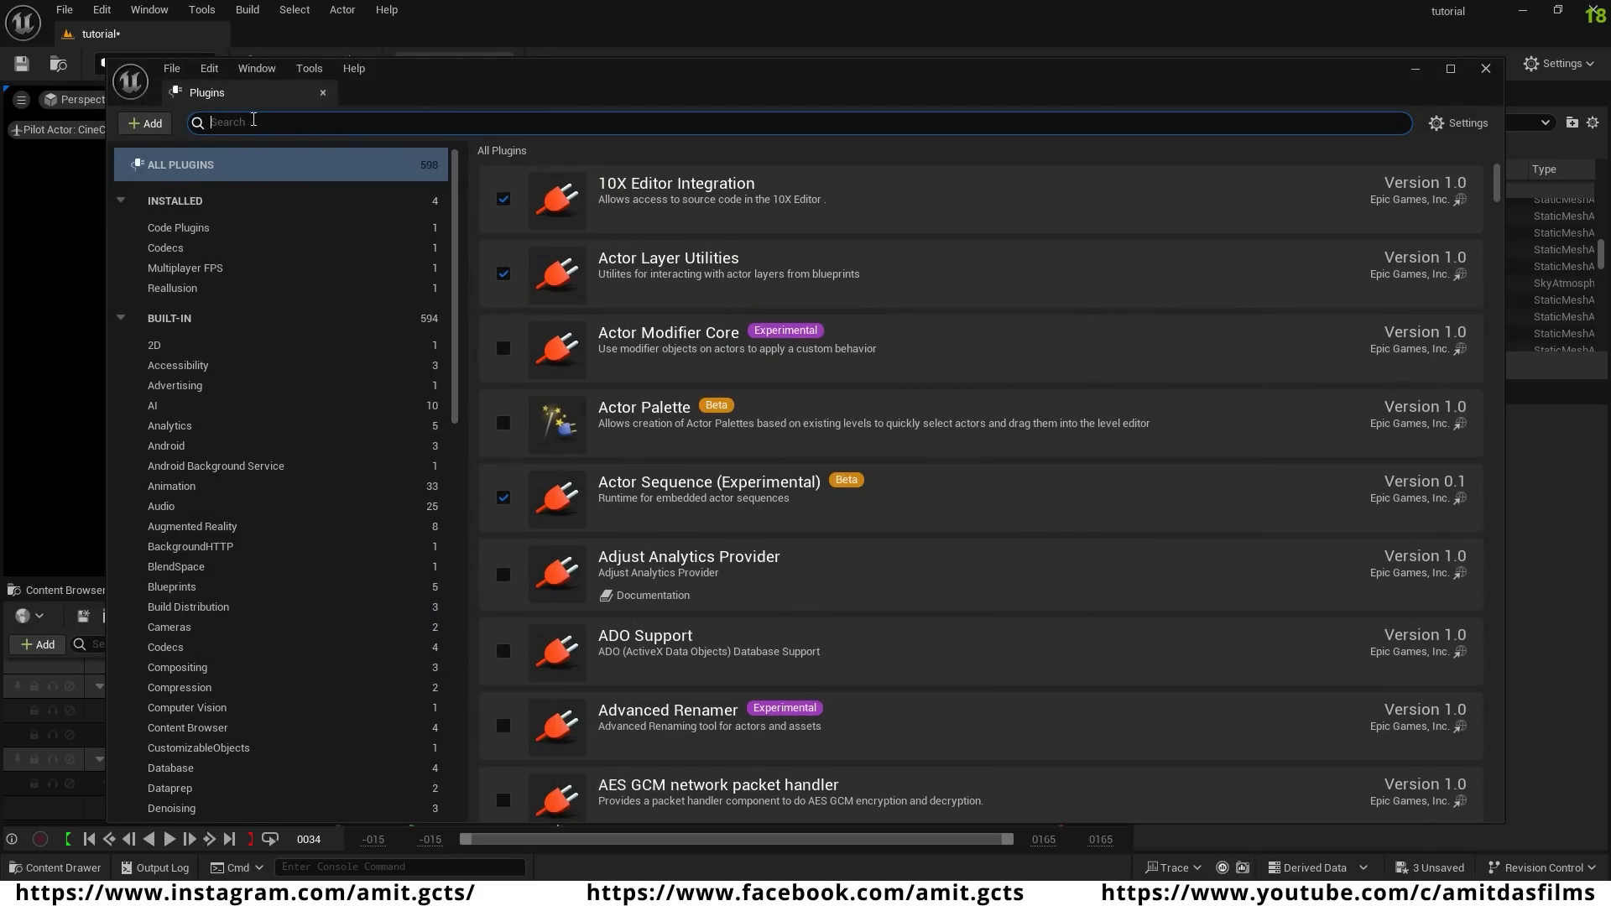
type("movie")
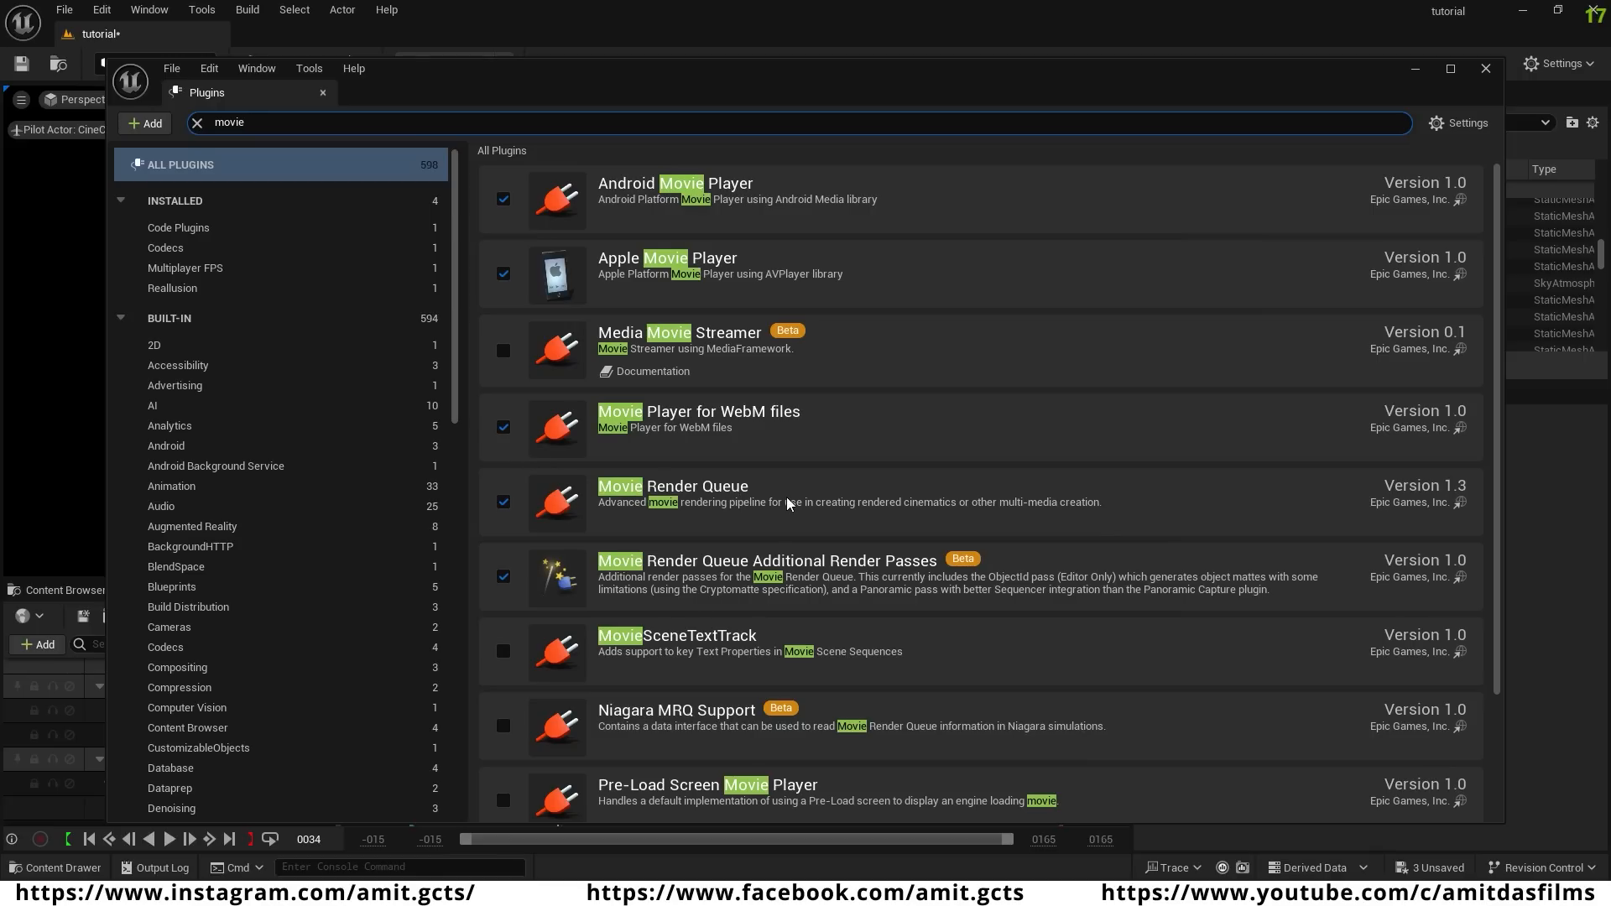
left_click(503, 501)
left_click(1486, 69)
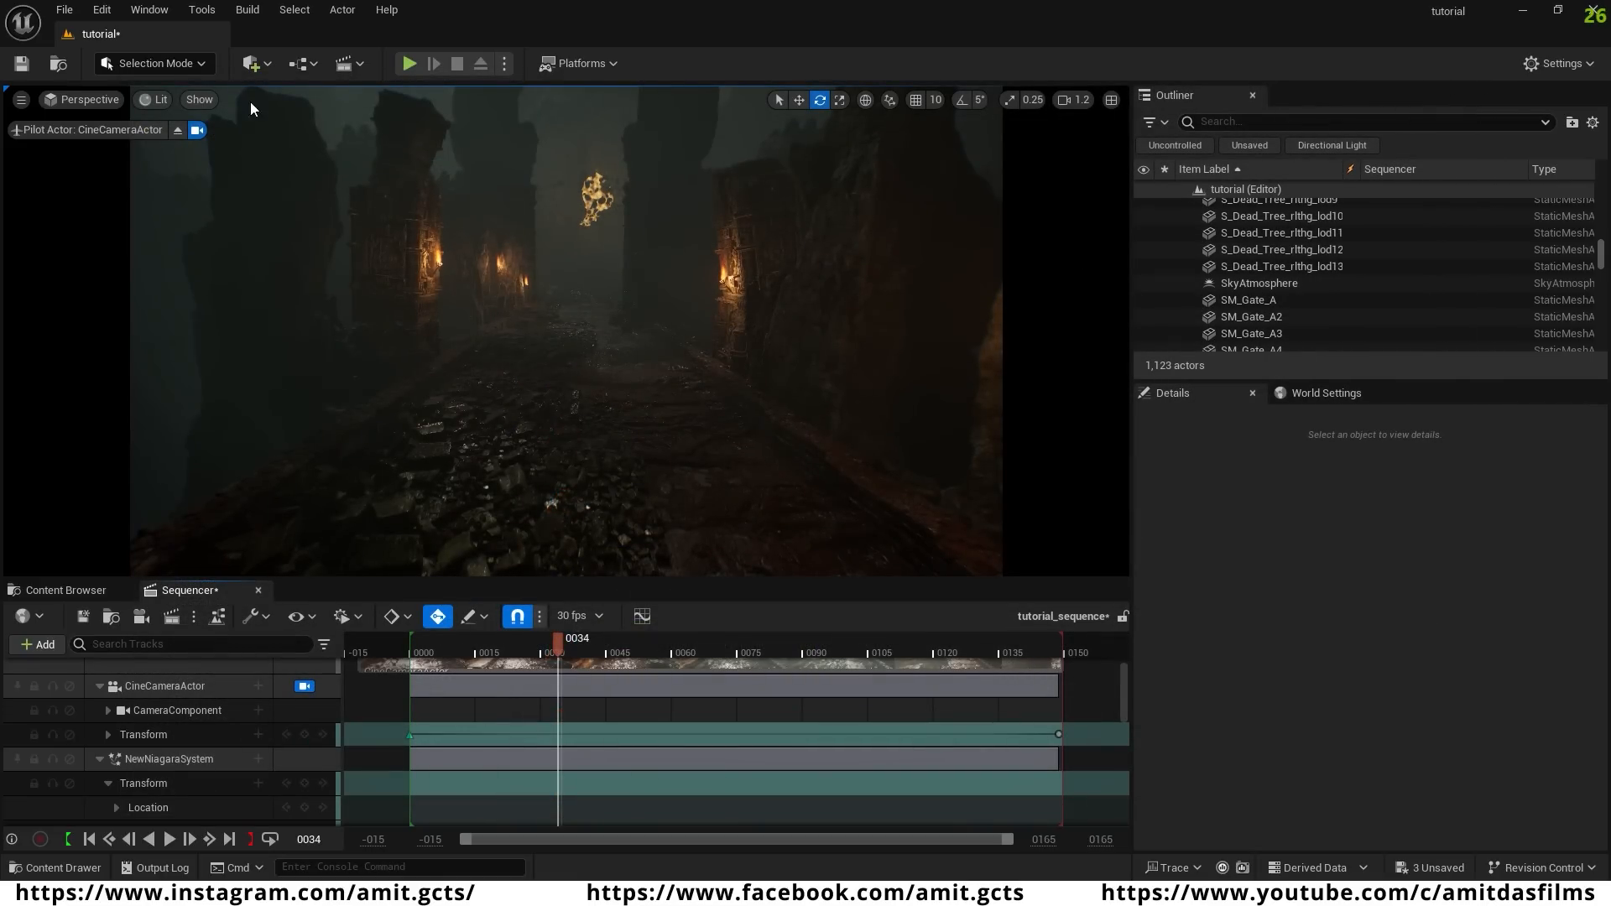
- Open the Movie Render Queue and add tutorial_sequence as a render job
left_click(150, 10)
mouse_move(233, 77)
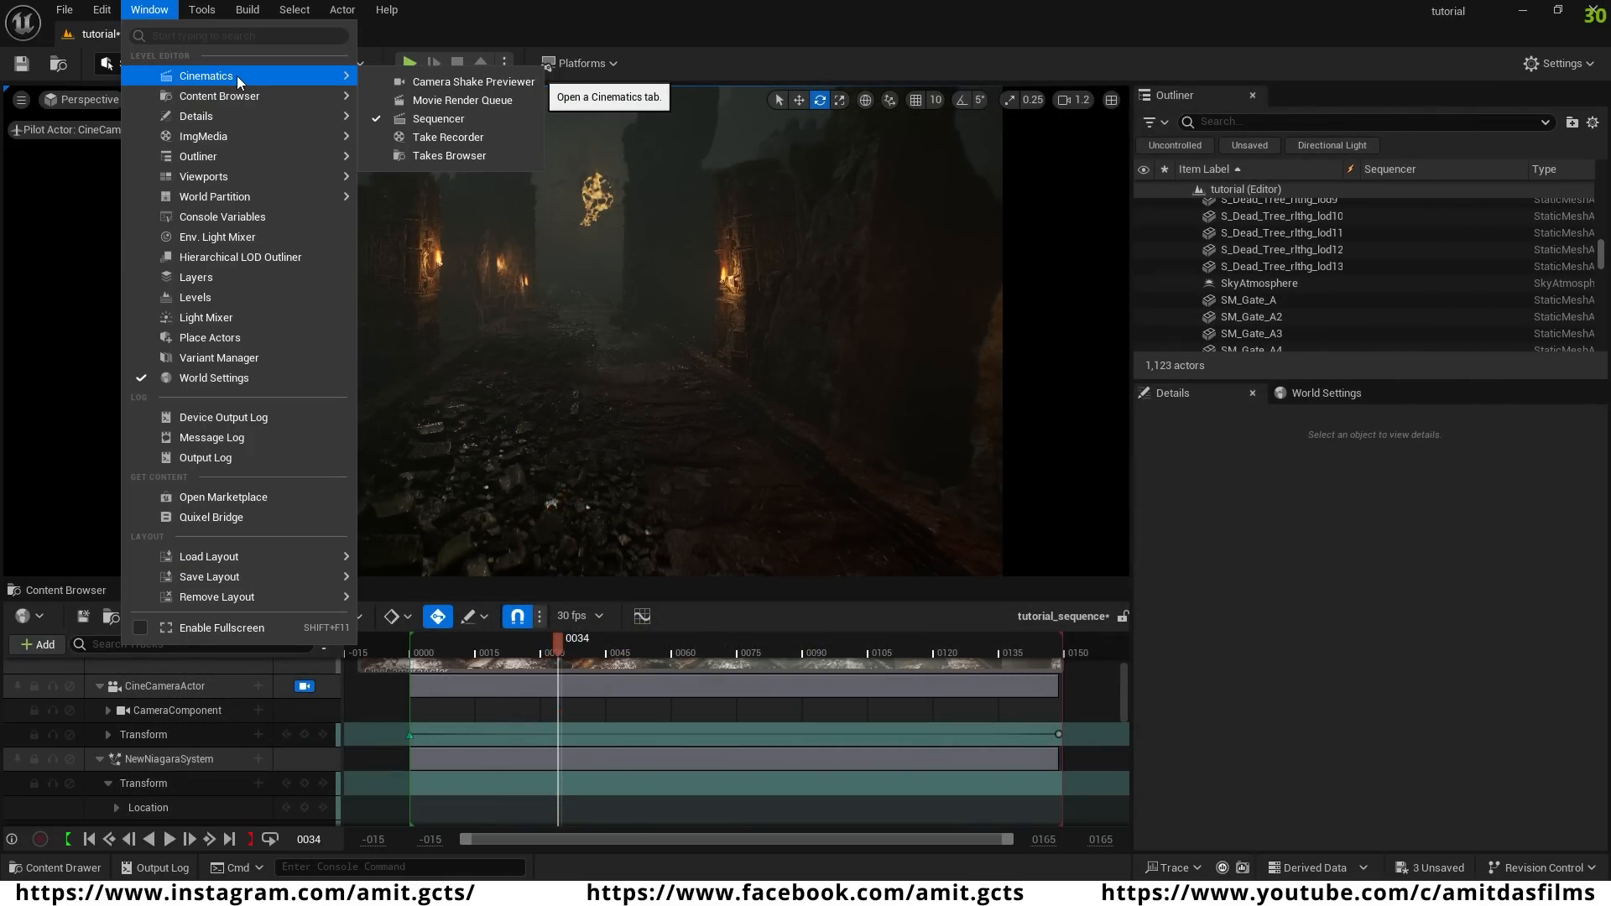
left_click(491, 103)
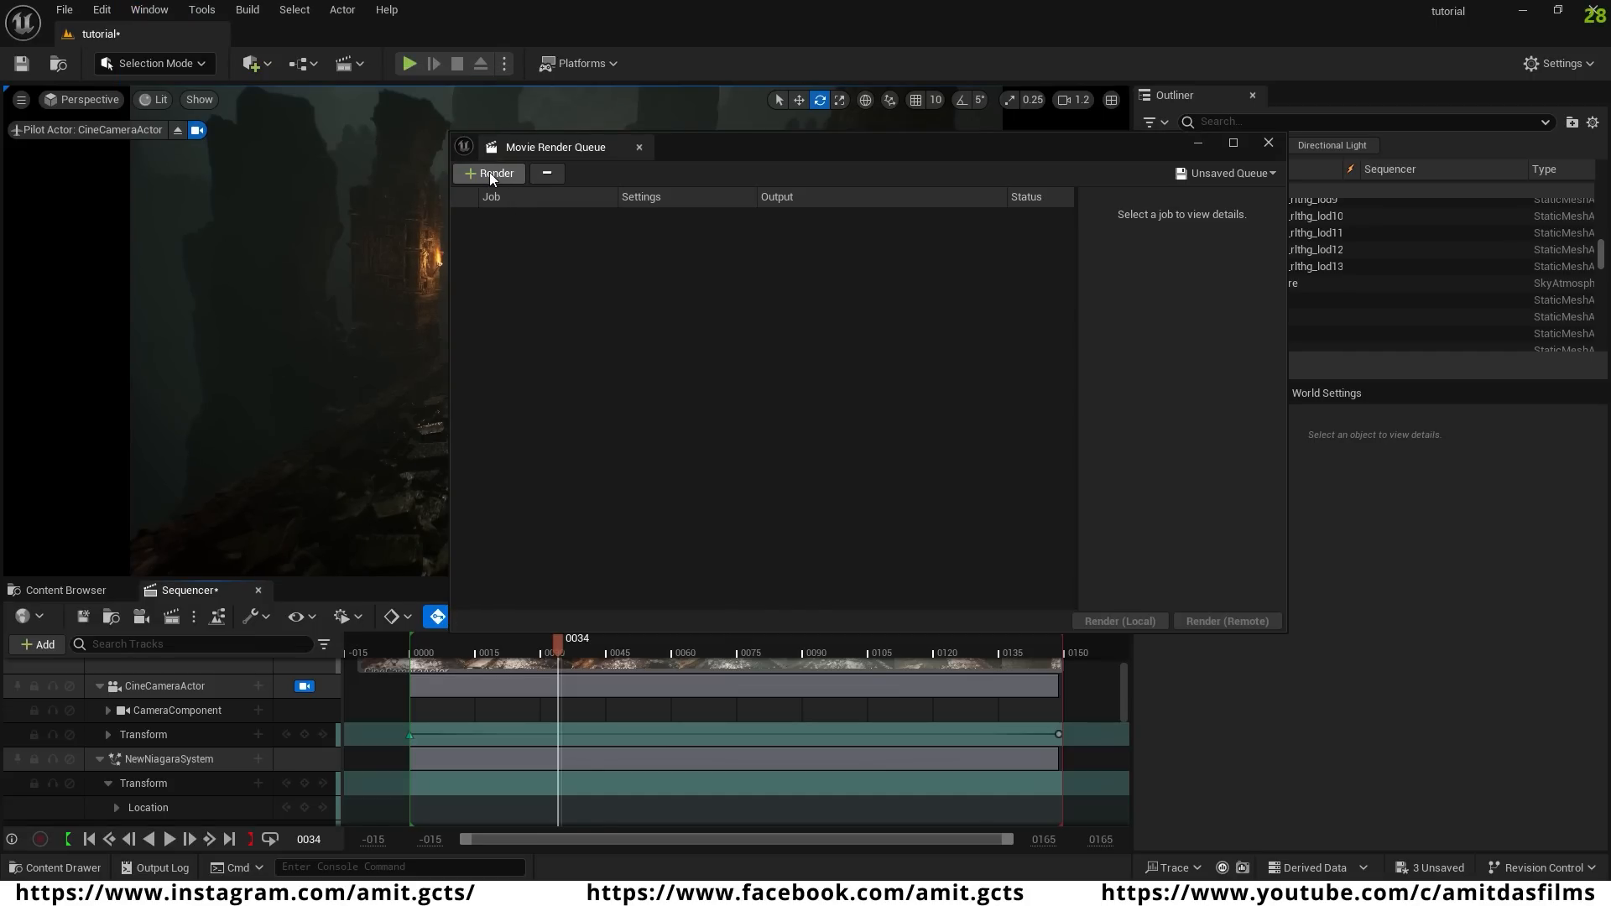
left_click(490, 173)
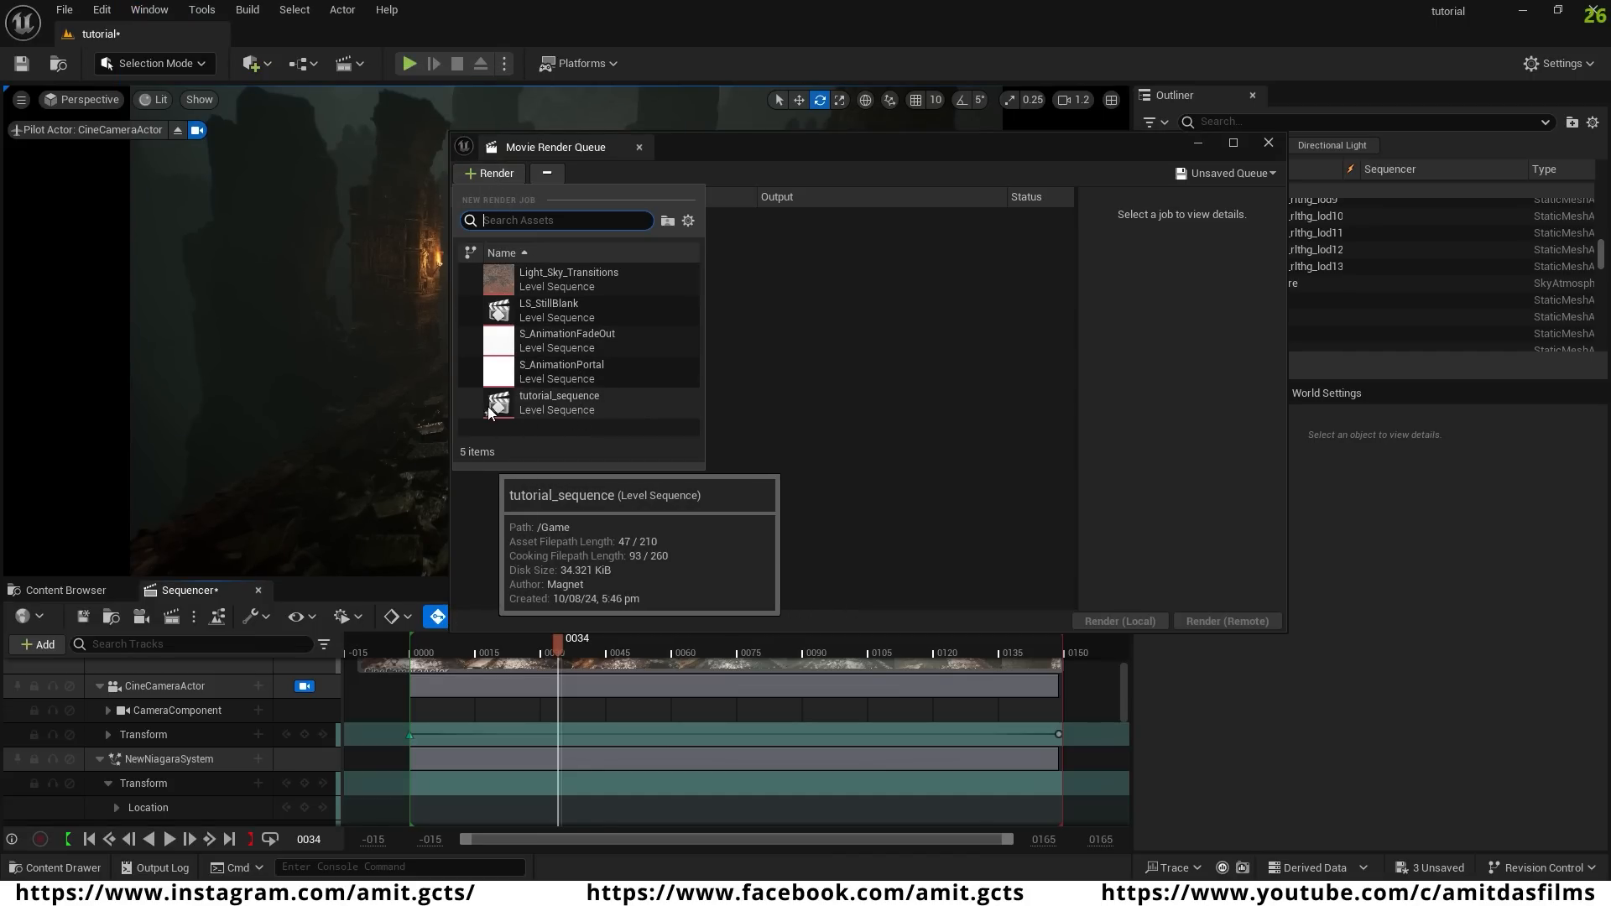
left_click(567, 397)
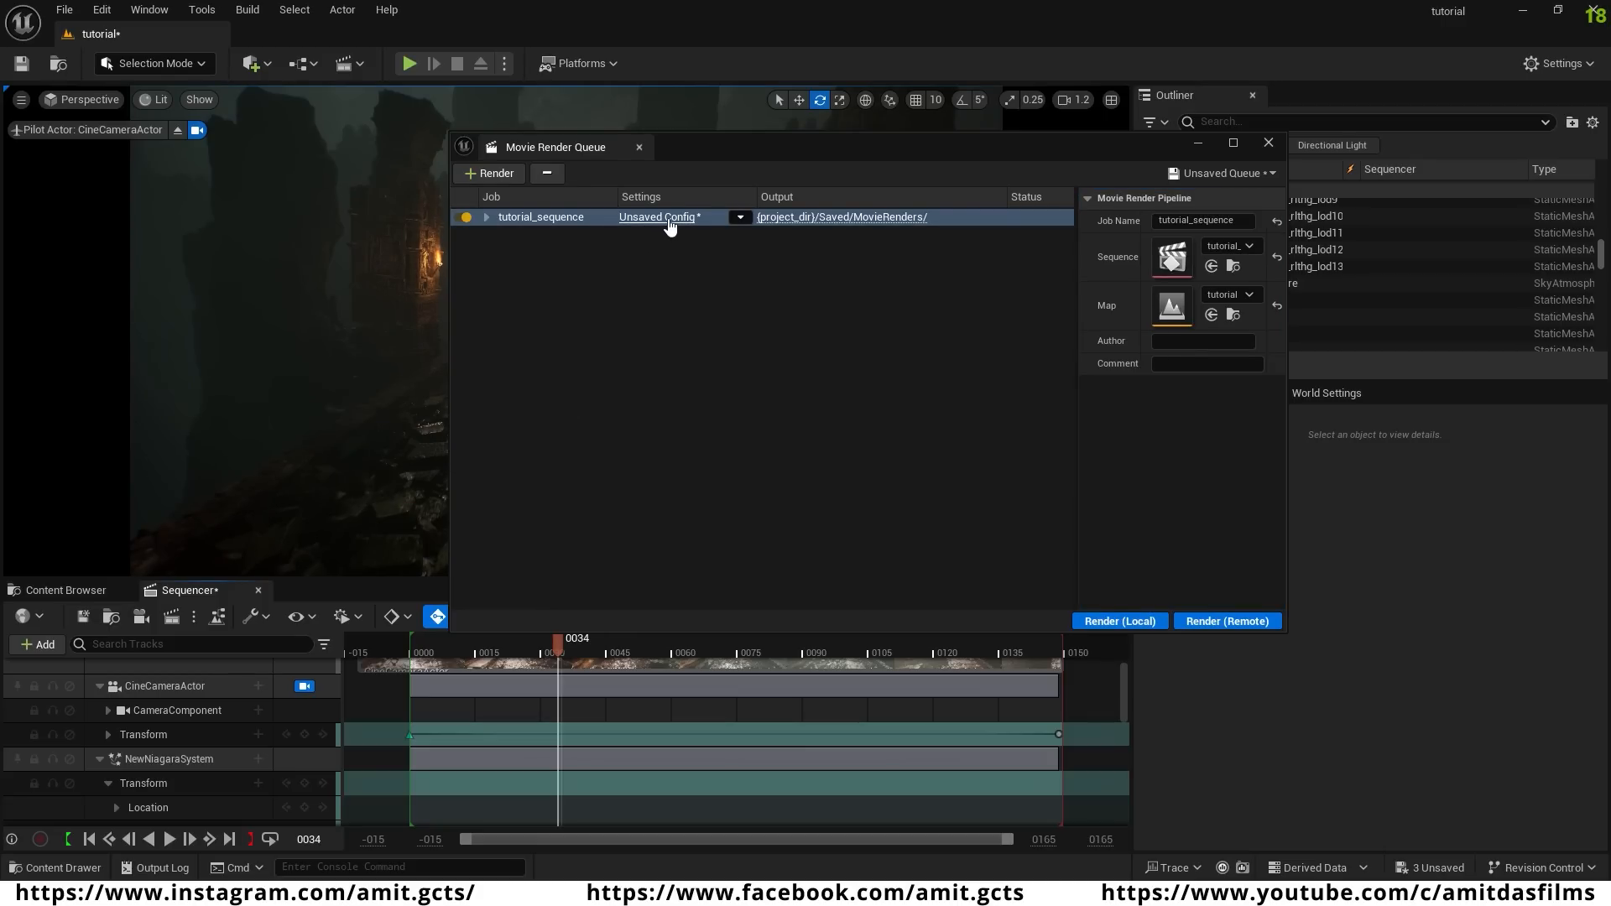
- Open the tutorial_sequence job's configuration and remove its .jpg Sequence [8bit] export
left_click(669, 224)
left_click(595, 268)
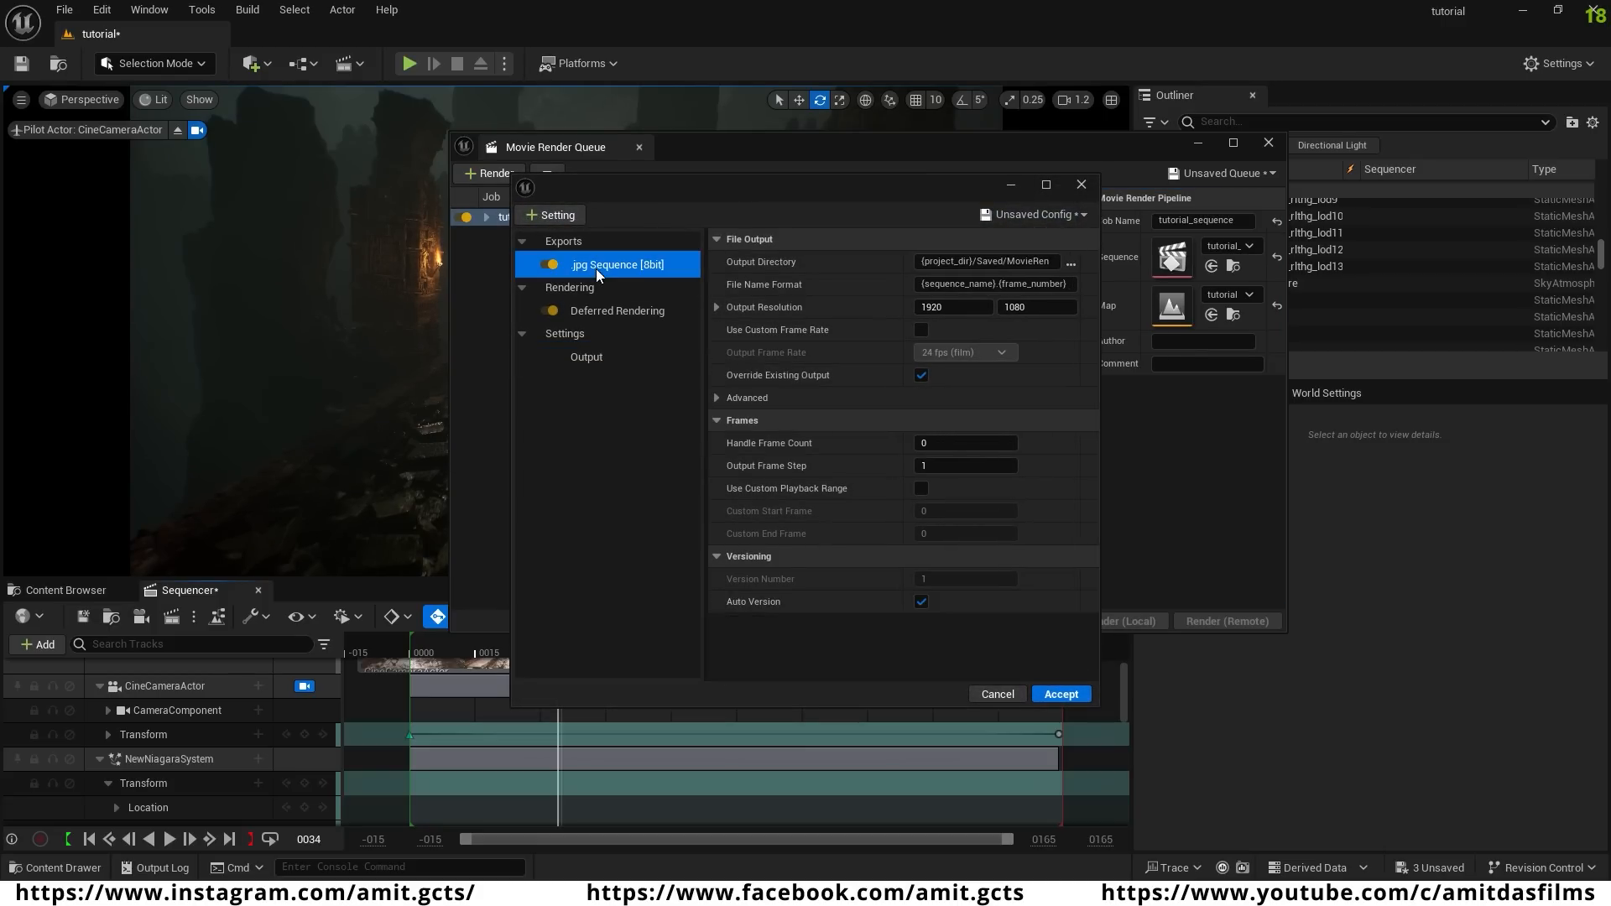
key("Delete")
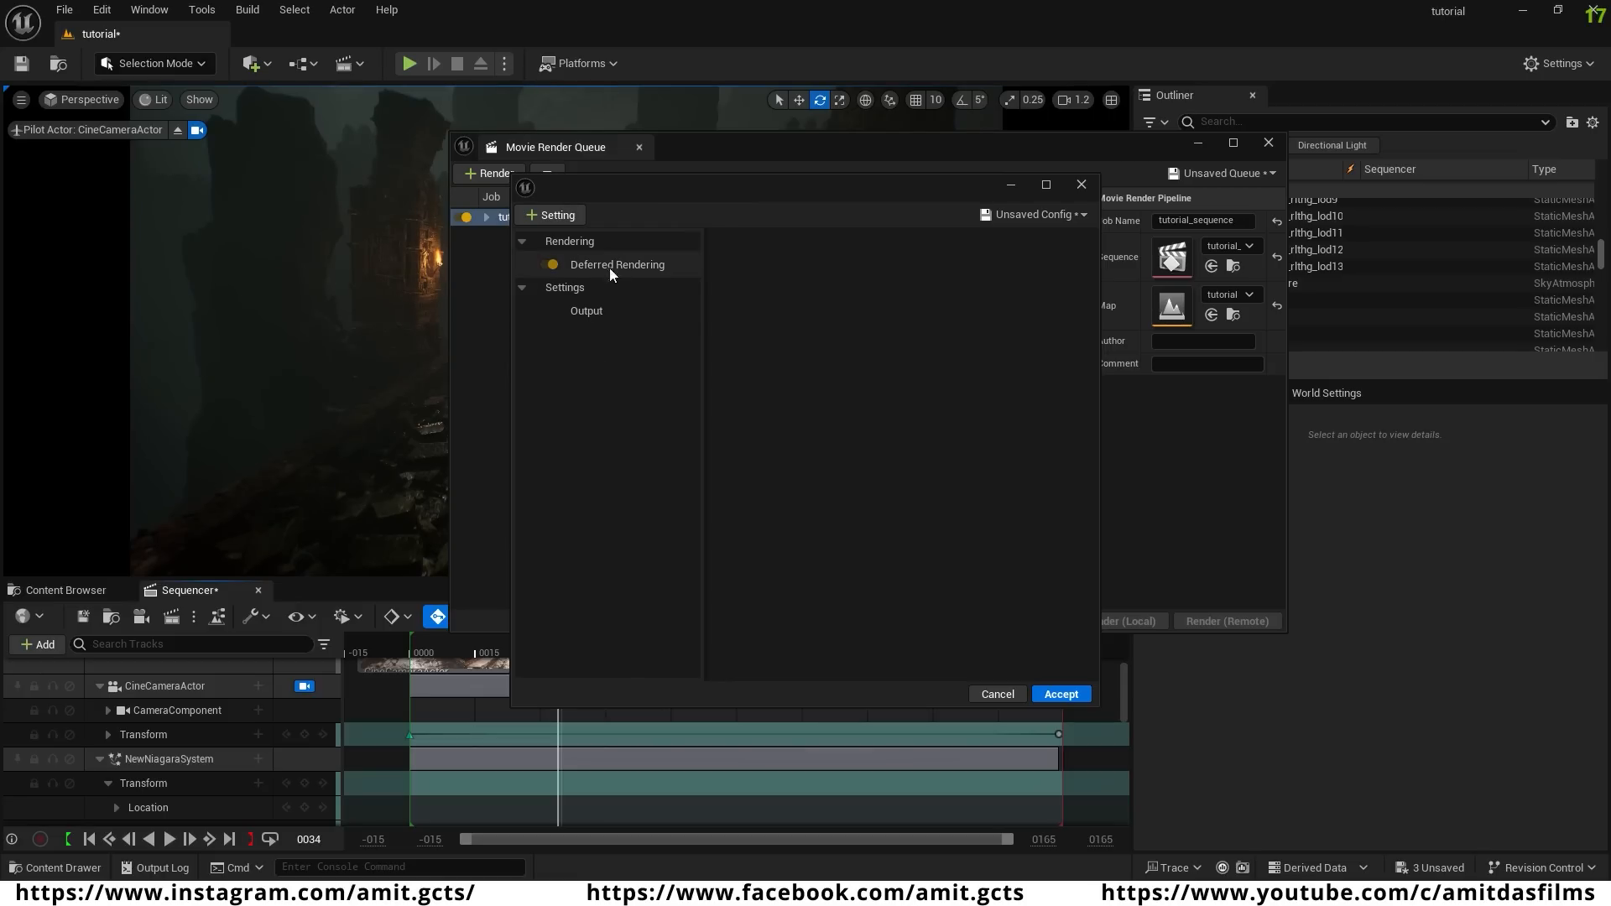
- Add an Anti-aliasing setting with Temporal Sample Count 16 and override anti-aliasing with the method None
left_click(550, 215)
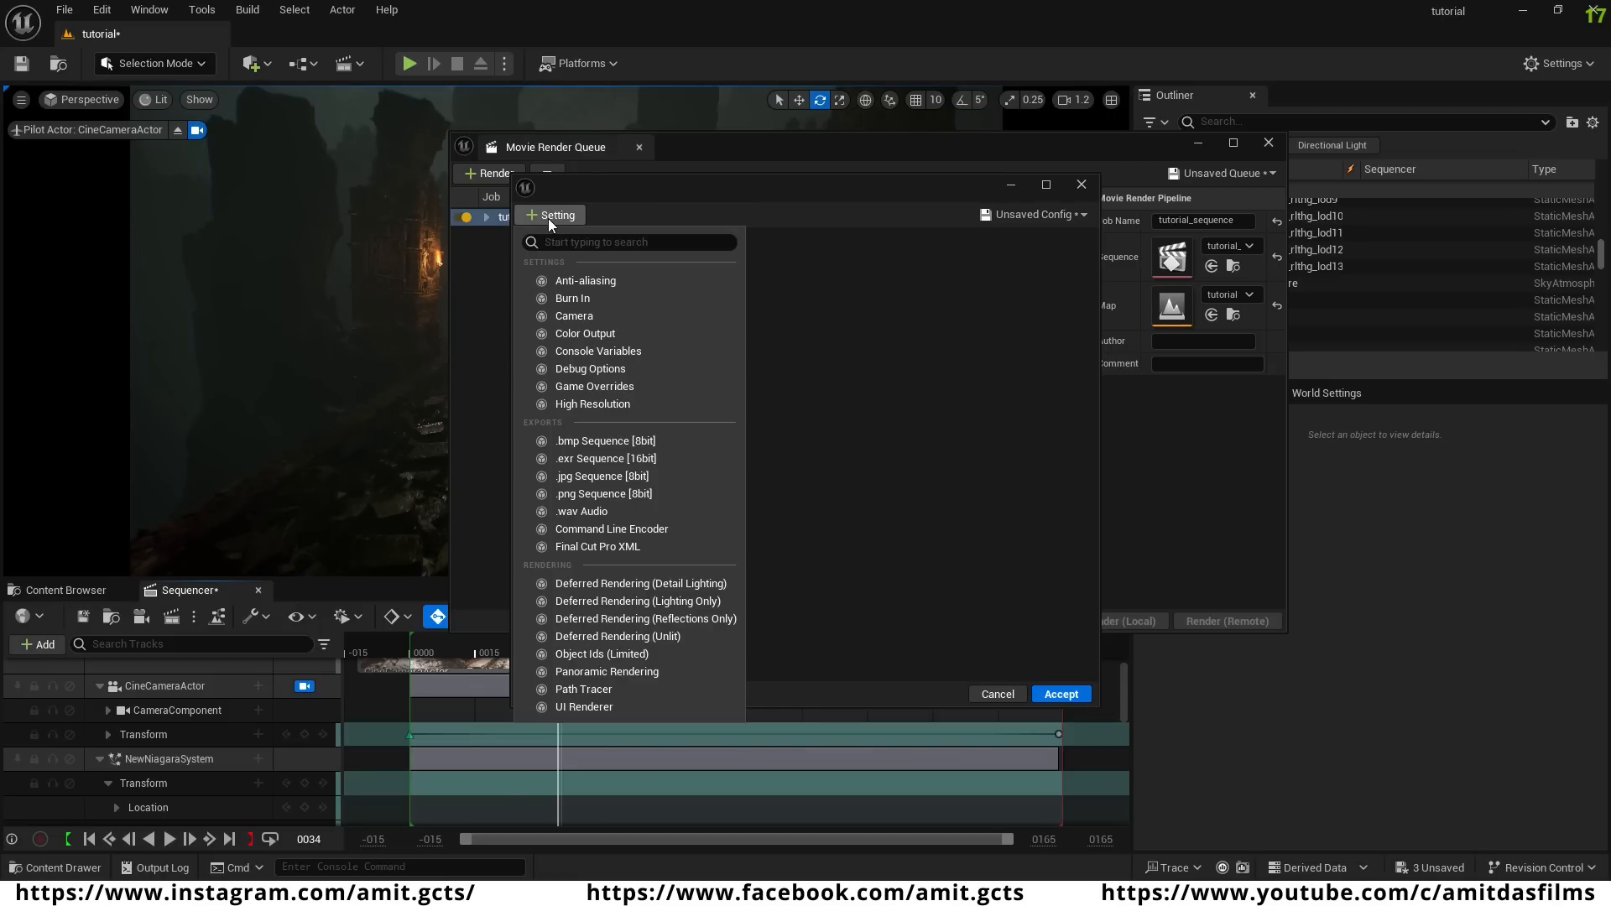
left_click(588, 283)
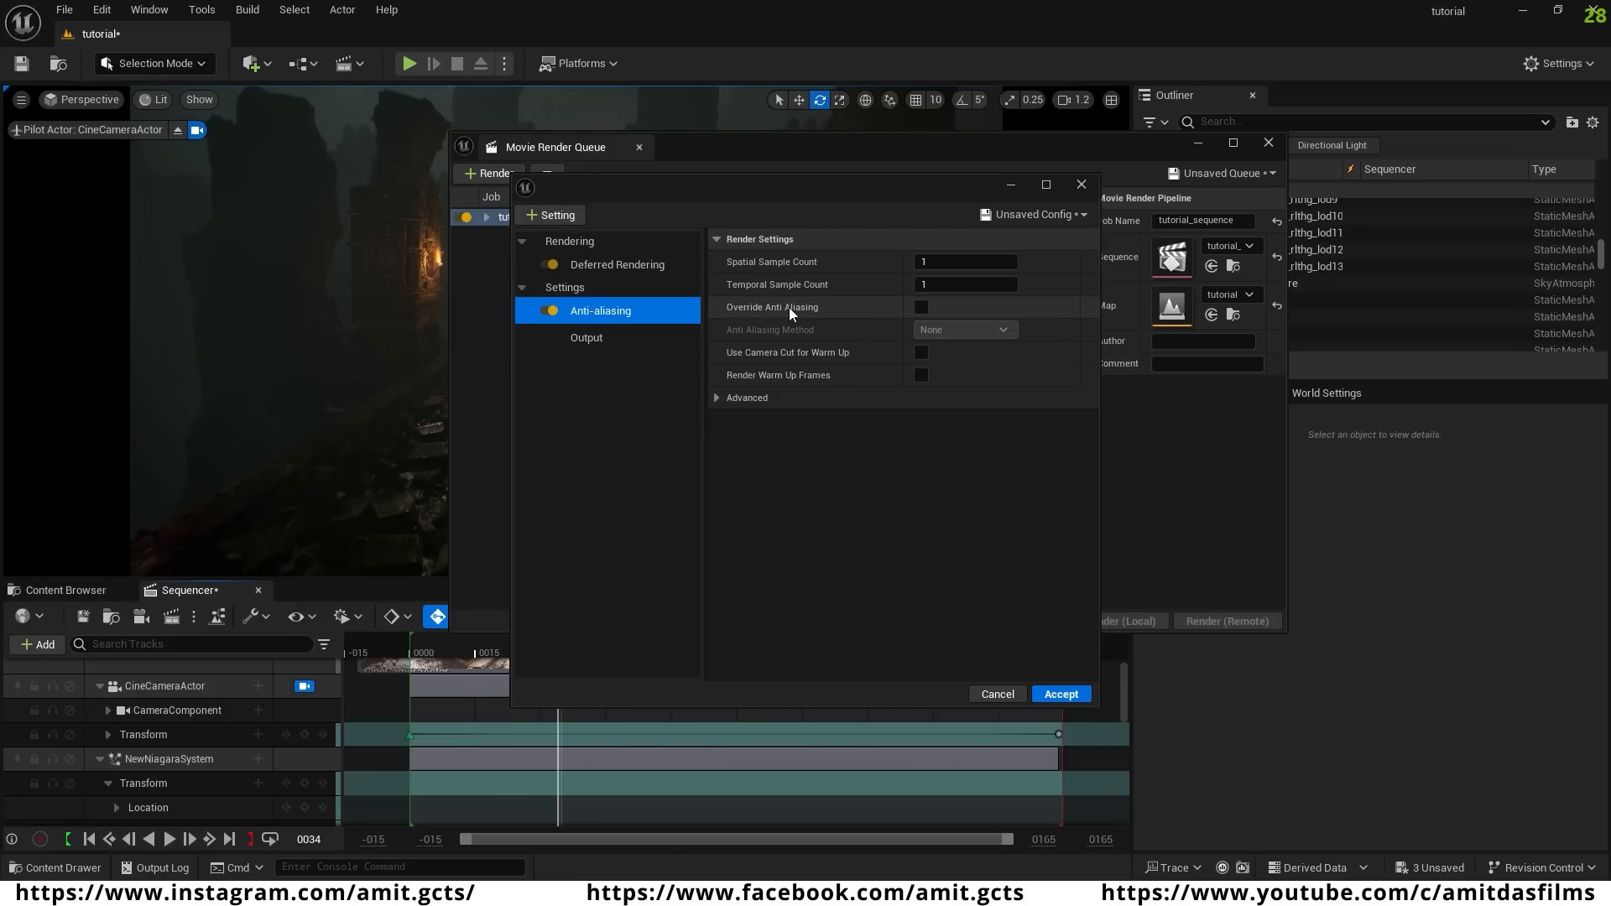
left_click(930, 286)
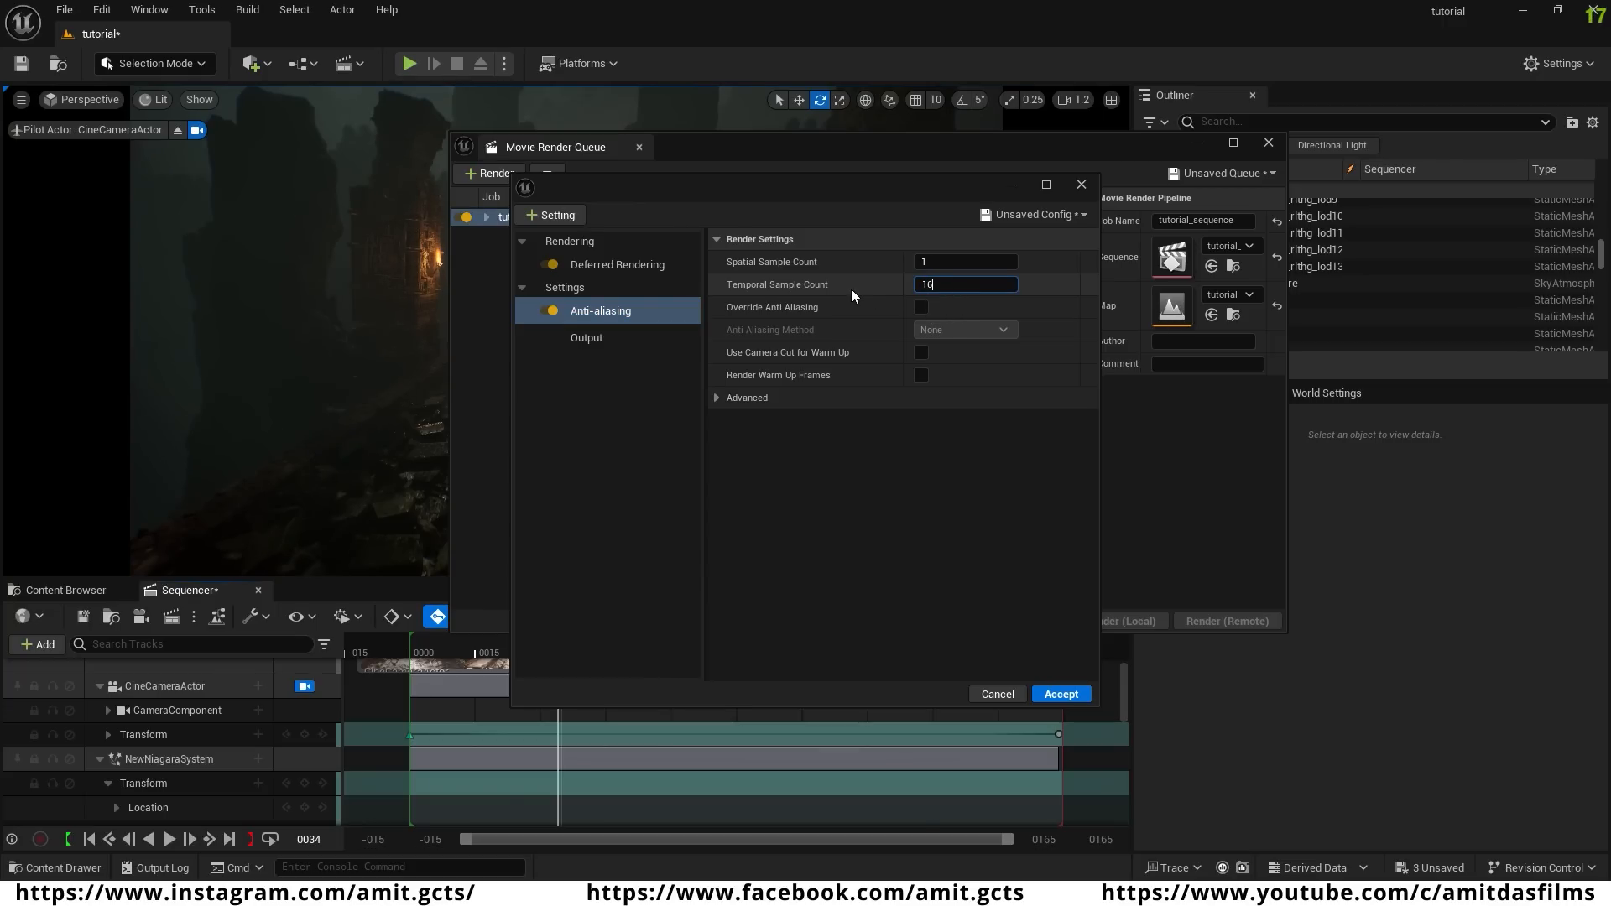
key("Return")
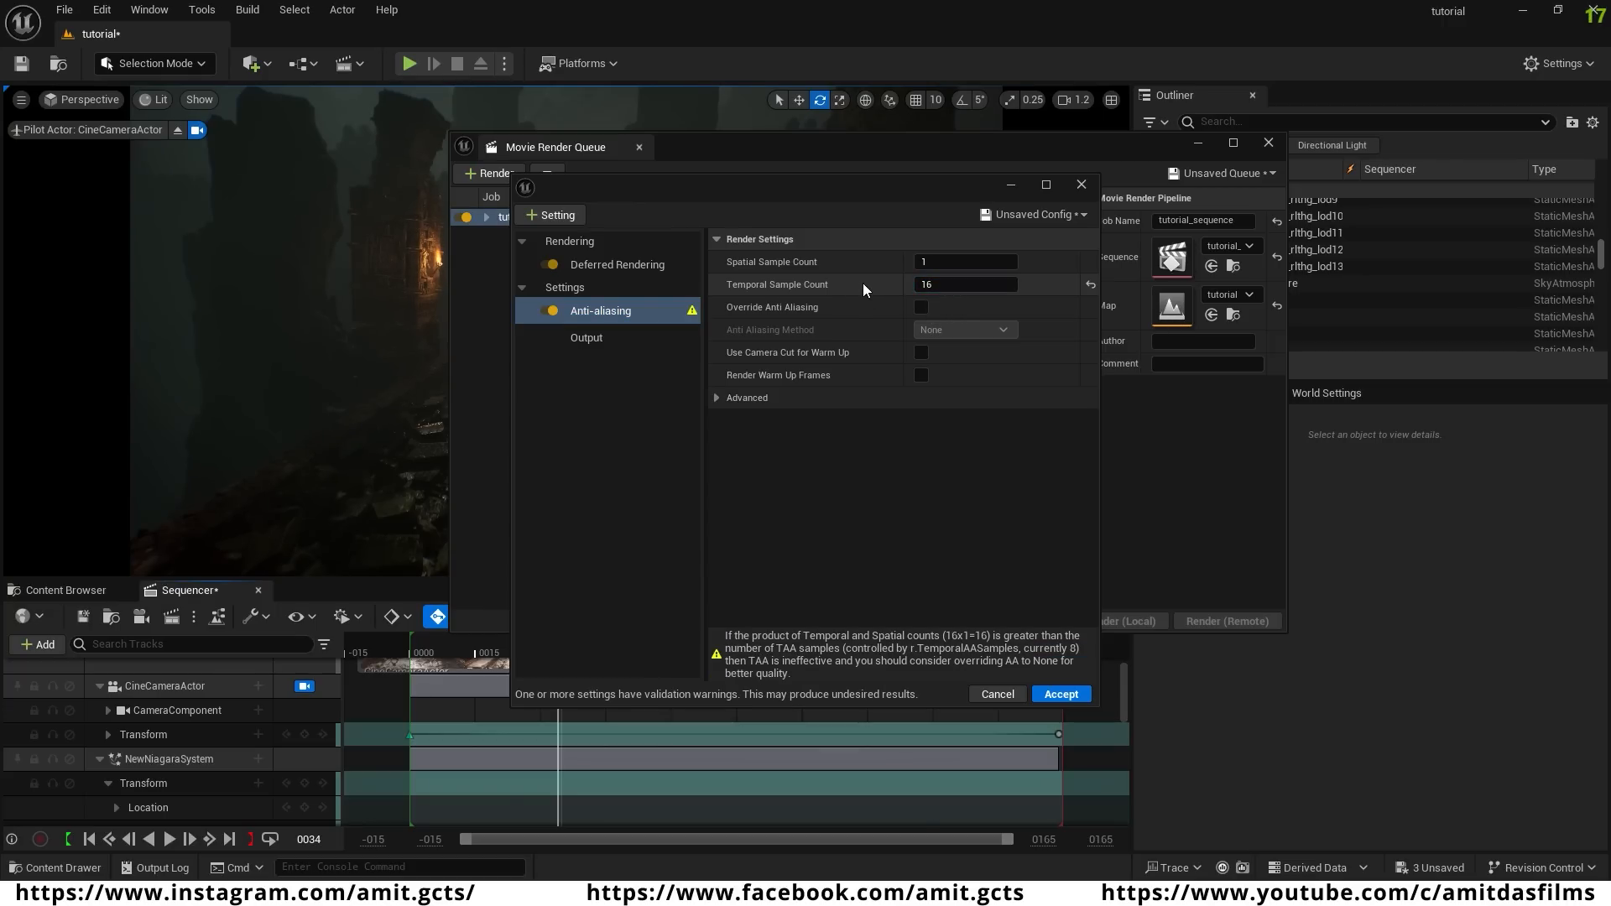
left_click(920, 307)
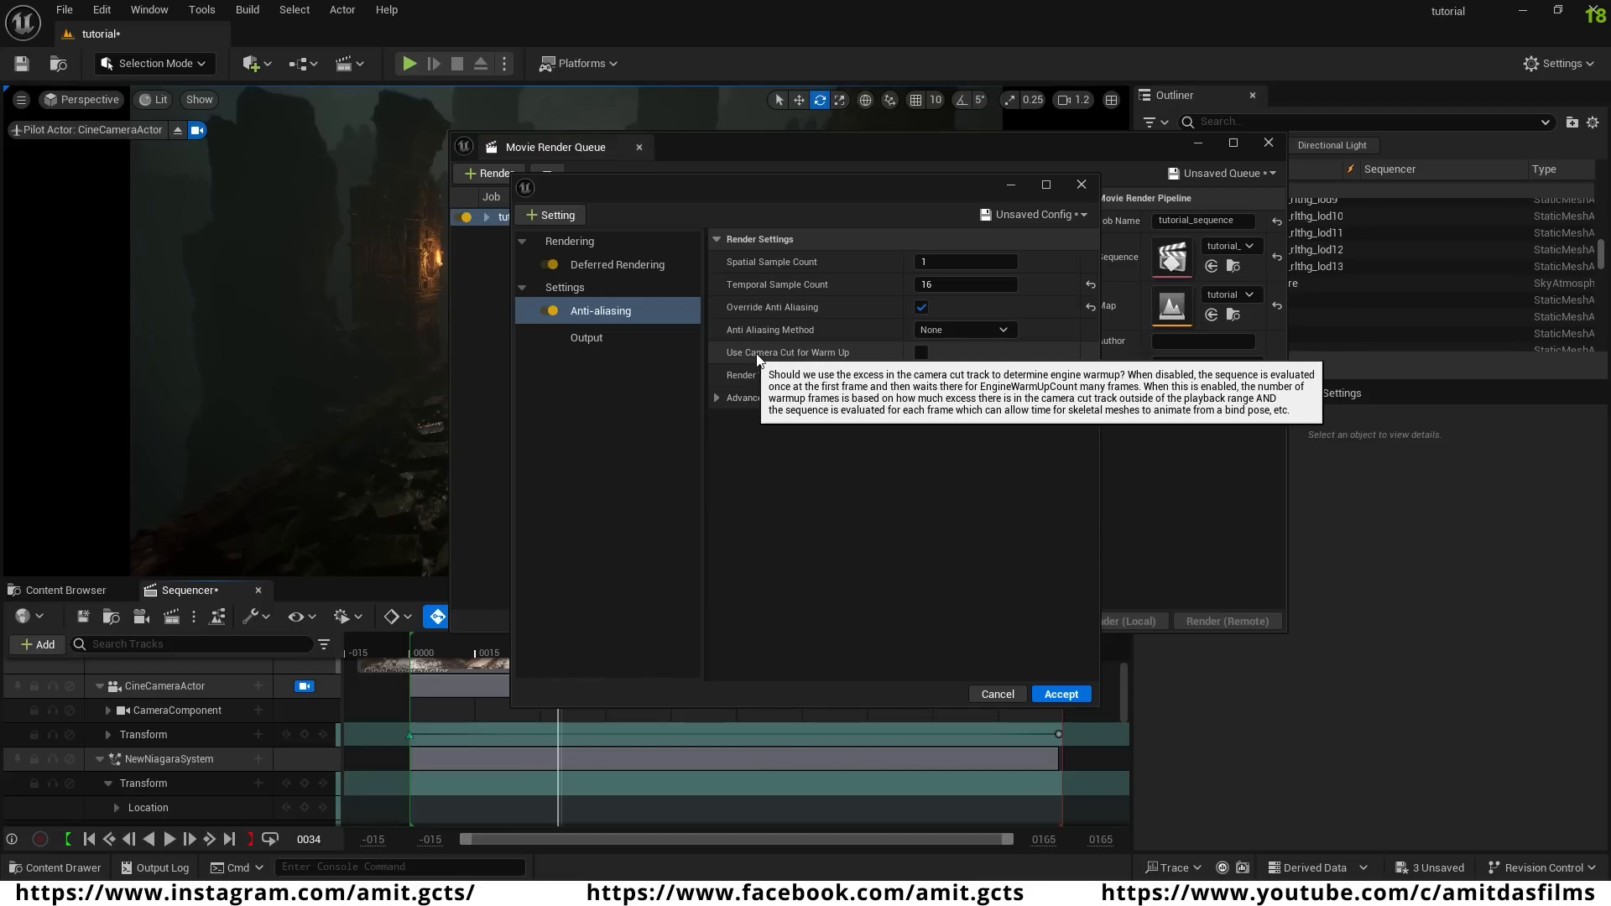
- Enable Use Camera Cut for Warm Up and Render Warm Up Frames, and check the camera cut's lead-in before frame 0
left_click(920, 351)
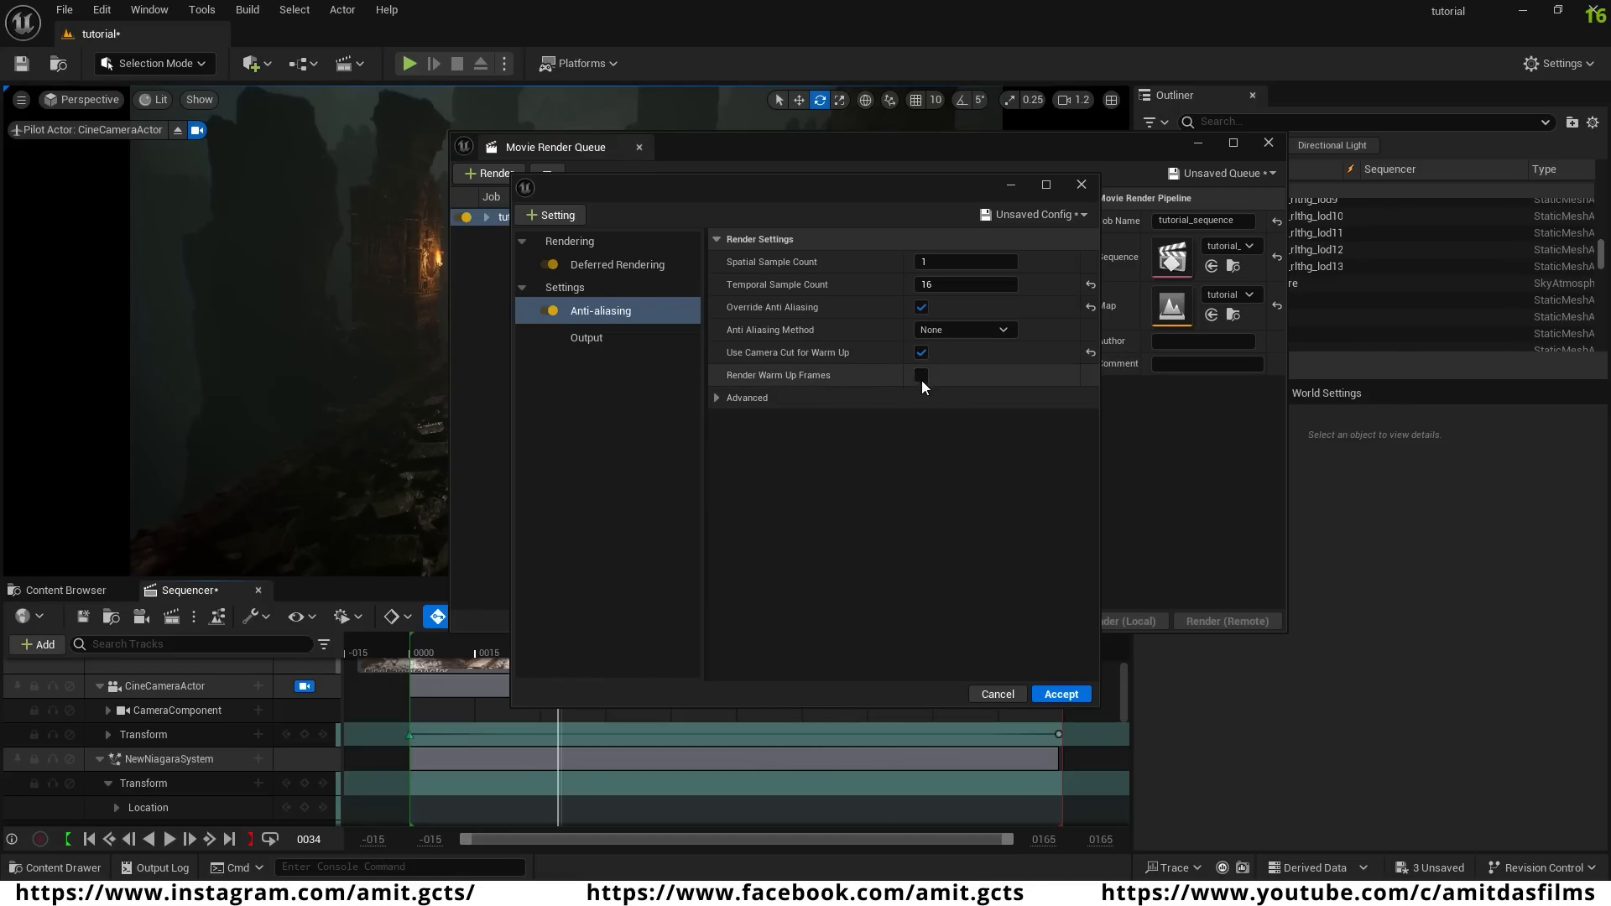
left_click(922, 378)
left_click(920, 352)
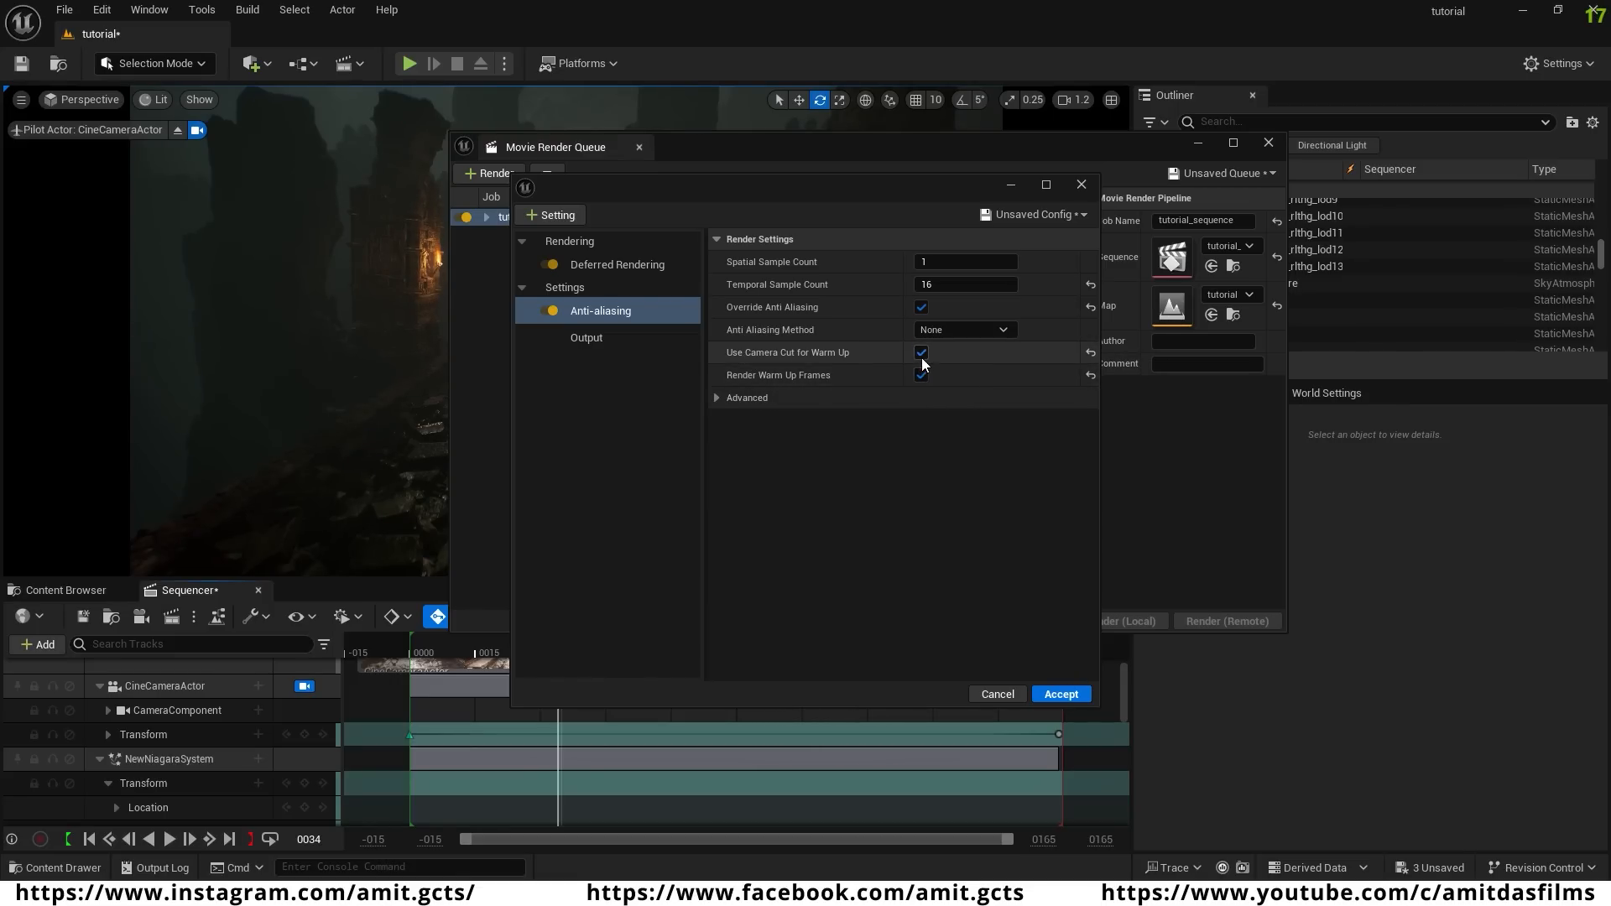
scroll(373, 696, "up", 2)
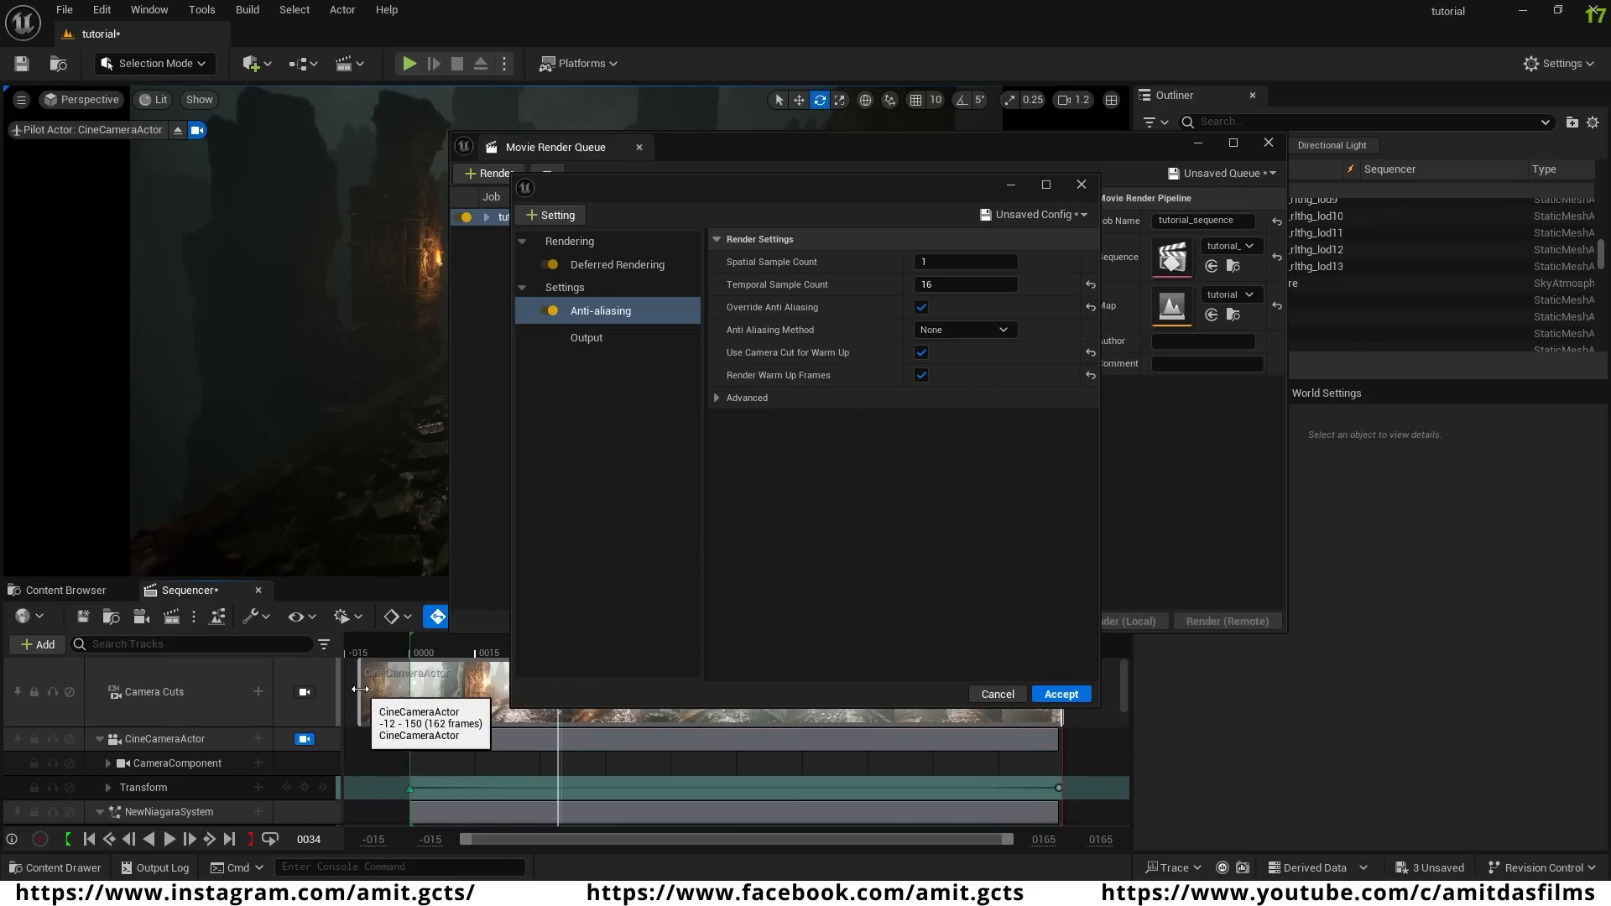
mouse_move(368, 687)
left_mouse_down()
mouse_move(397, 684)
mouse_move(354, 686)
left_mouse_up()
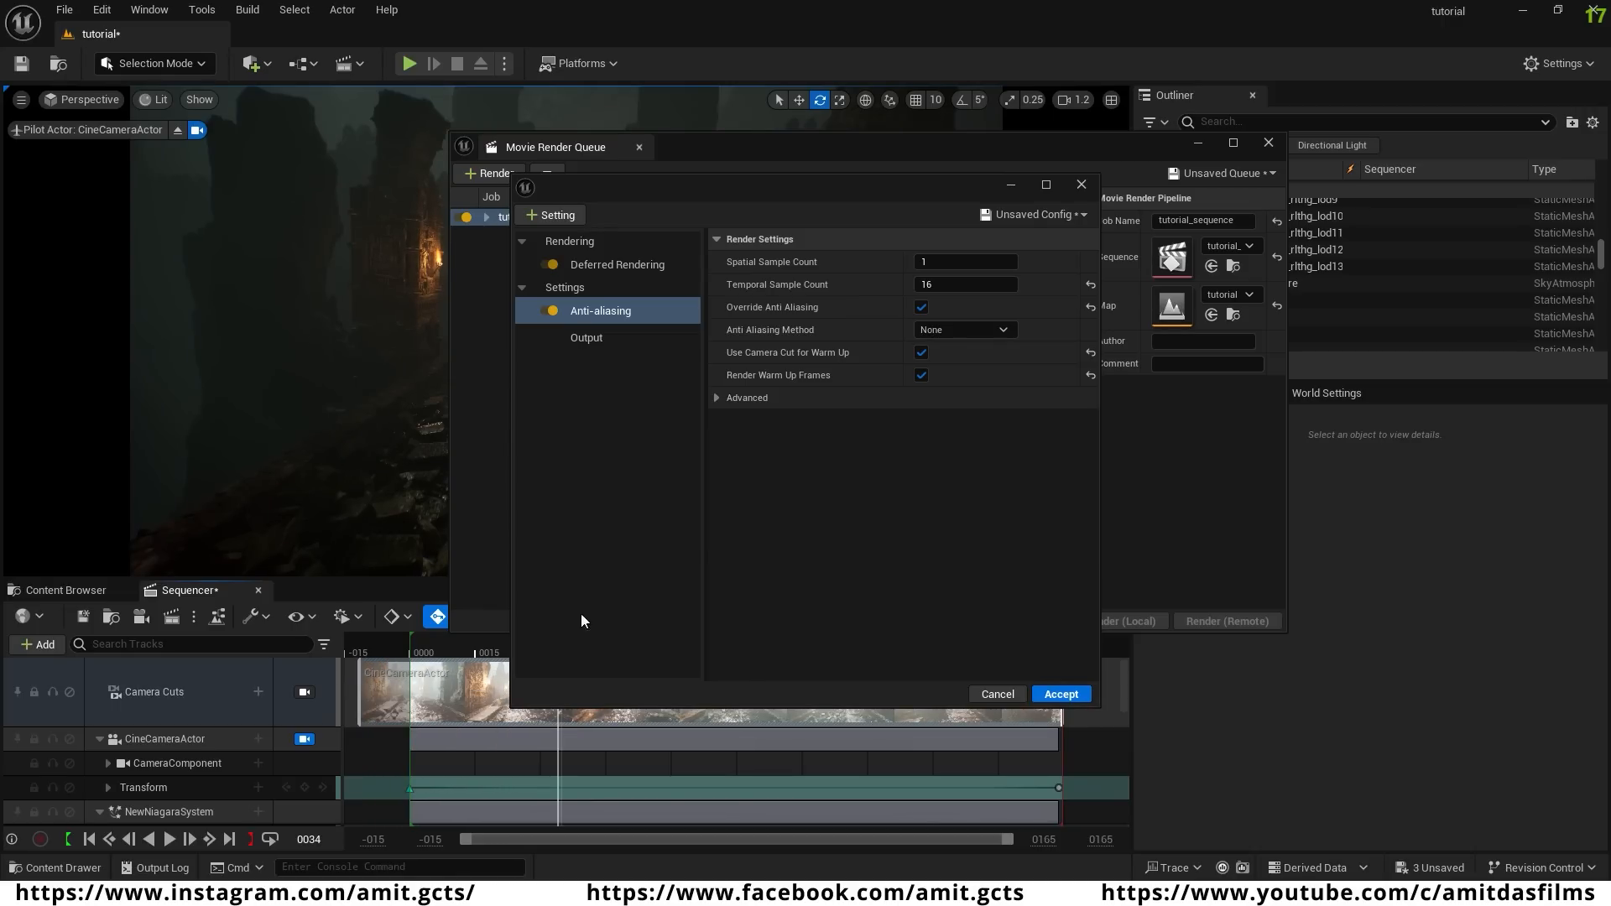
- Add a Camera setting to the render configuration and set its Shutter Timing to Frame Close
left_click(551, 215)
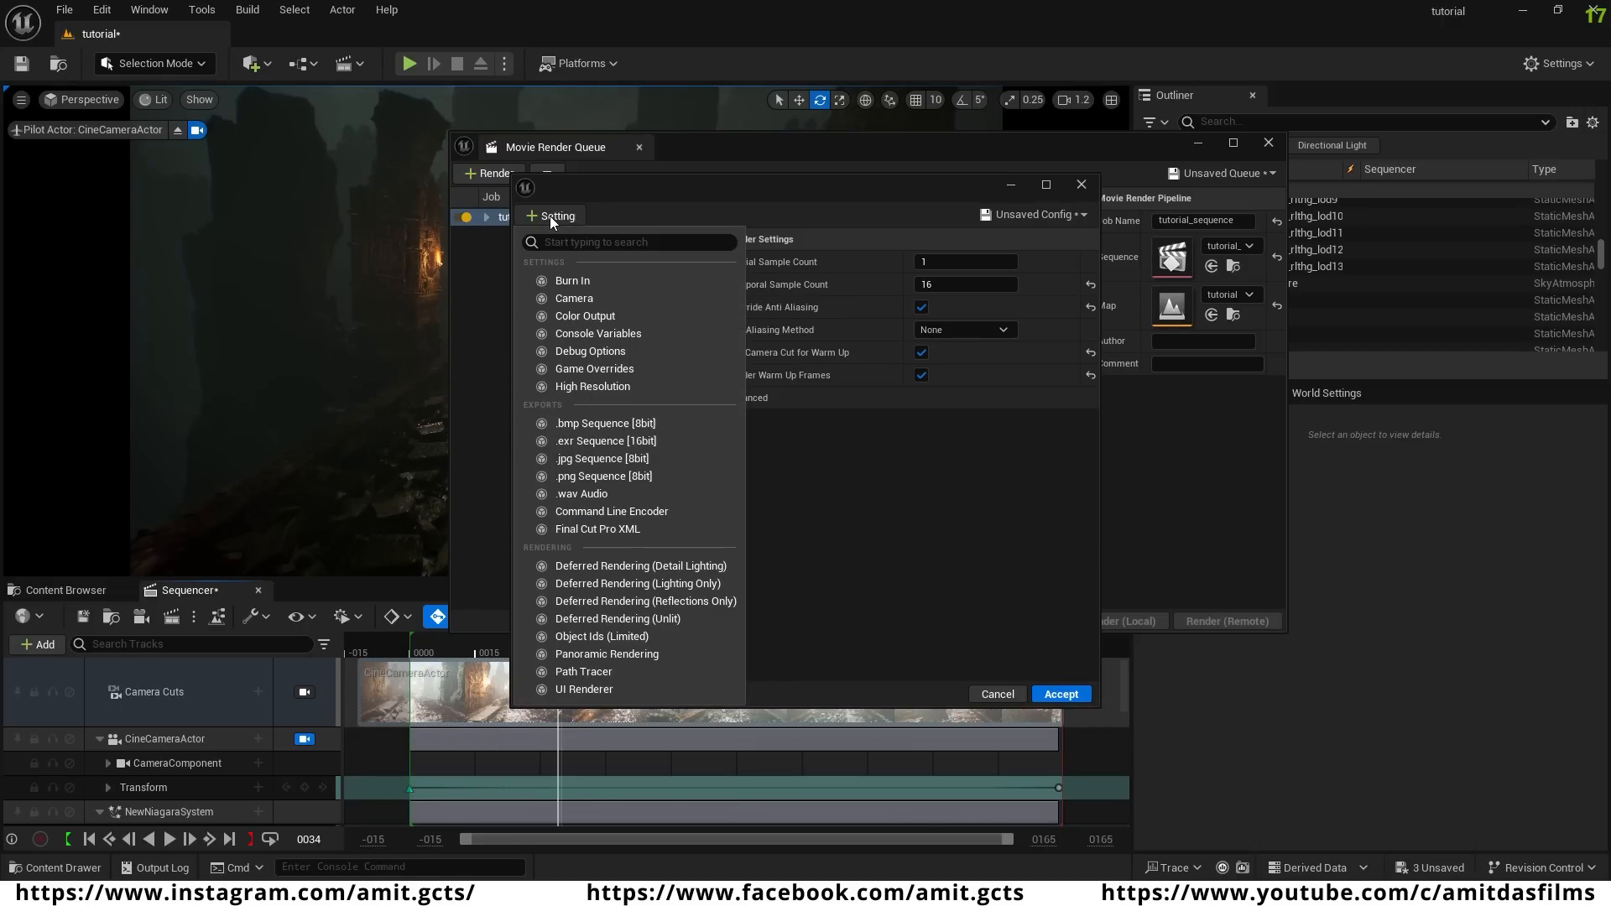
left_click(569, 302)
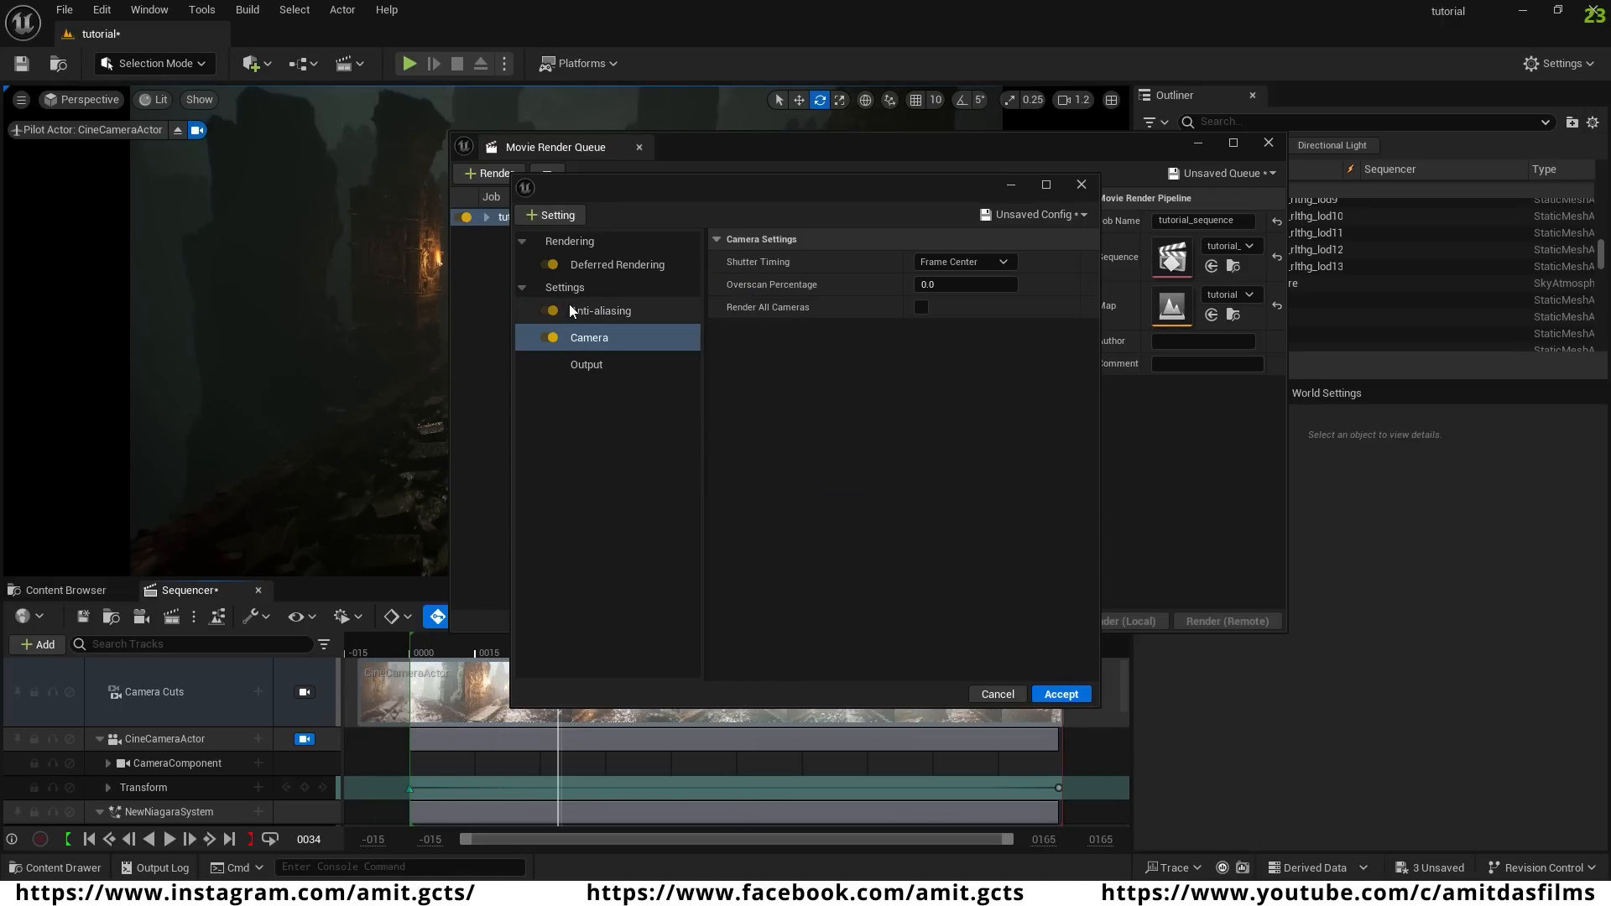
left_click(962, 262)
left_click(972, 313)
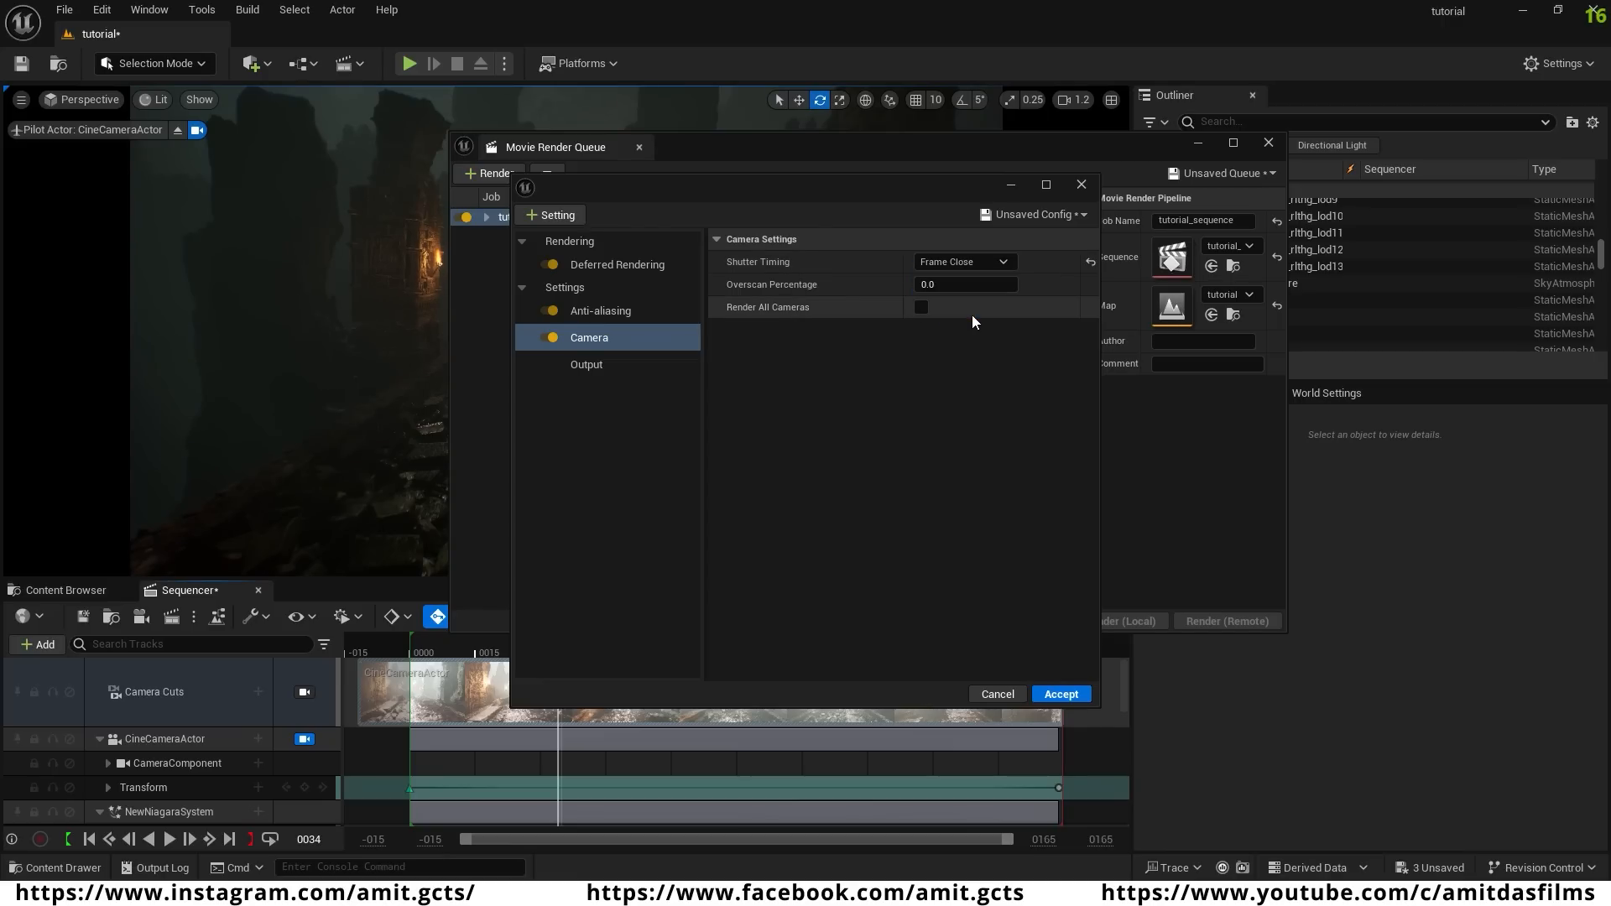
- Add a Console Variables setting containing r.ScreenPercentage with a value of 100
left_click(561, 216)
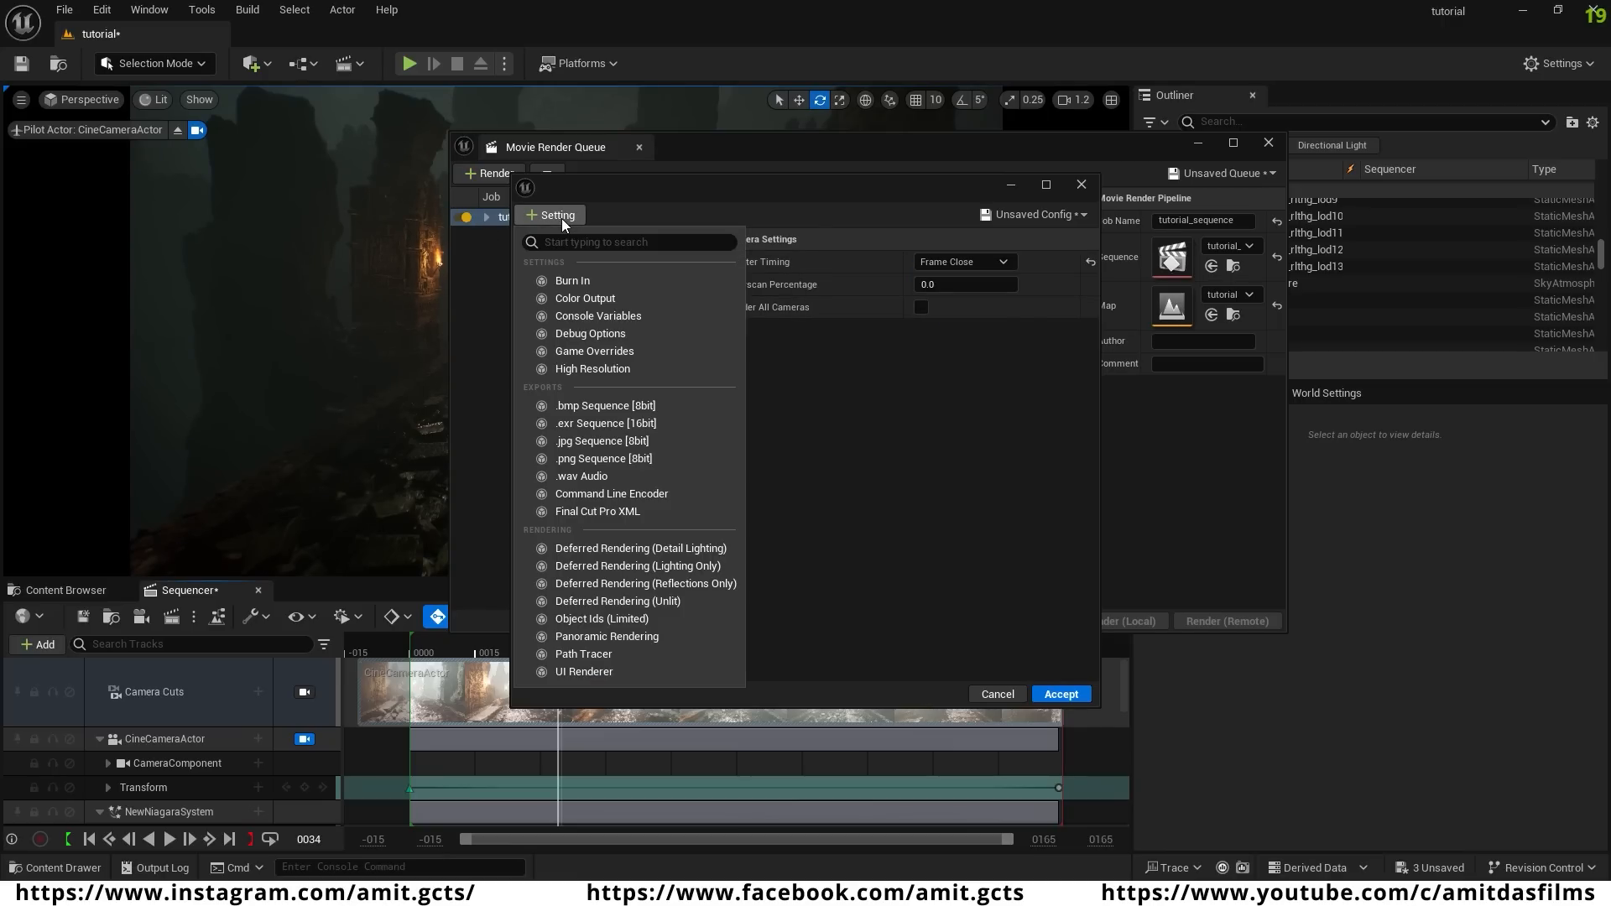
left_click(648, 320)
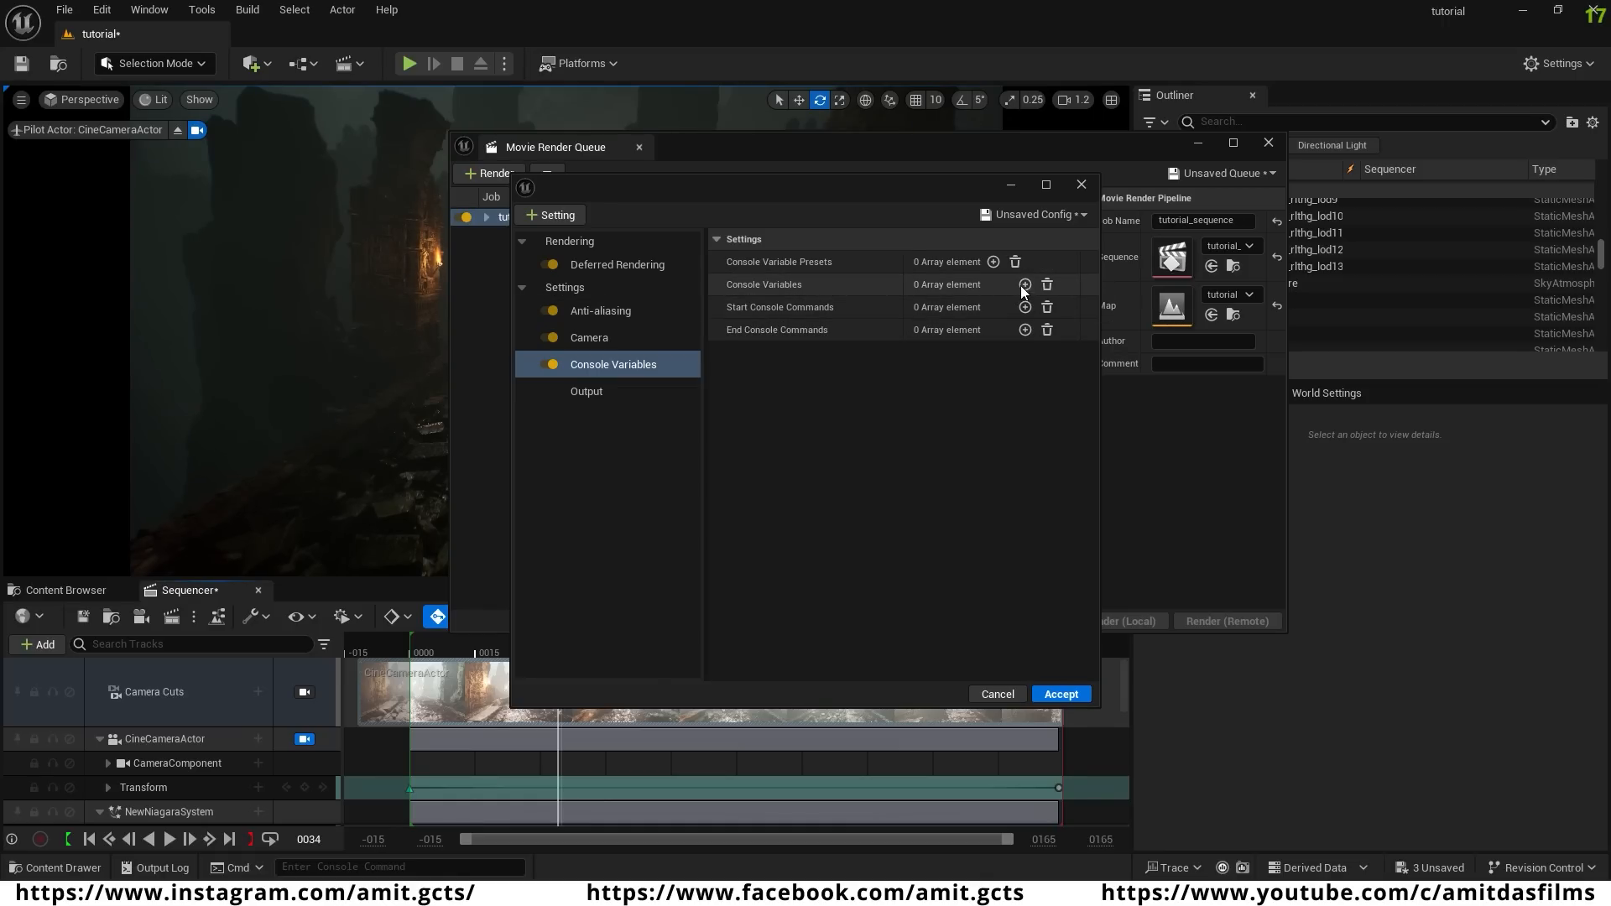
left_click(1025, 286)
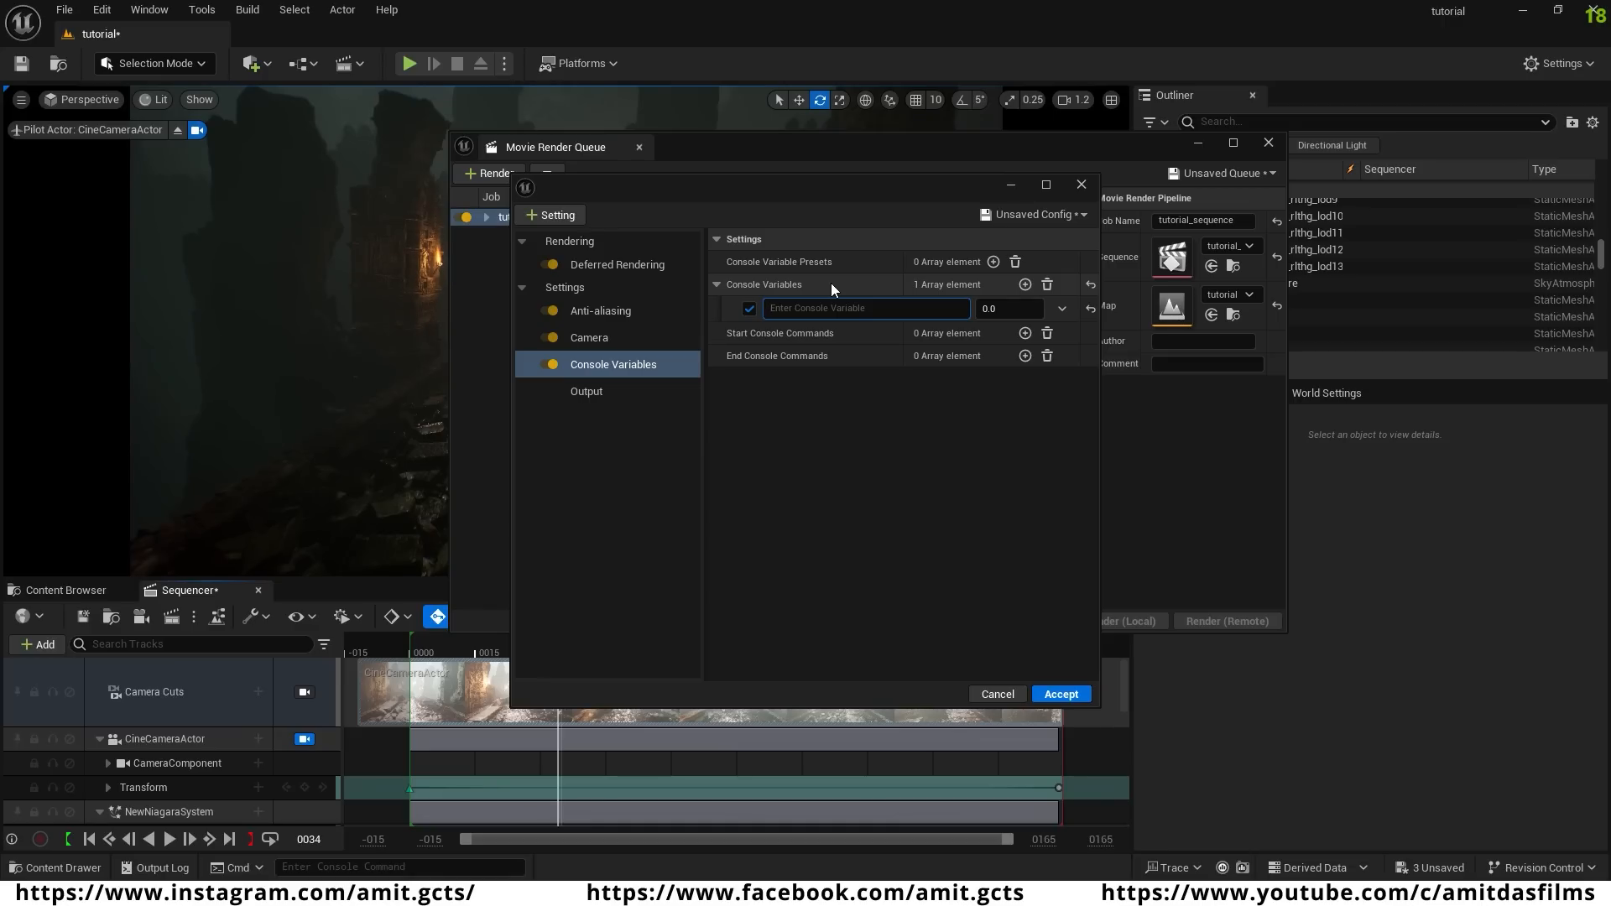
type("r.scree")
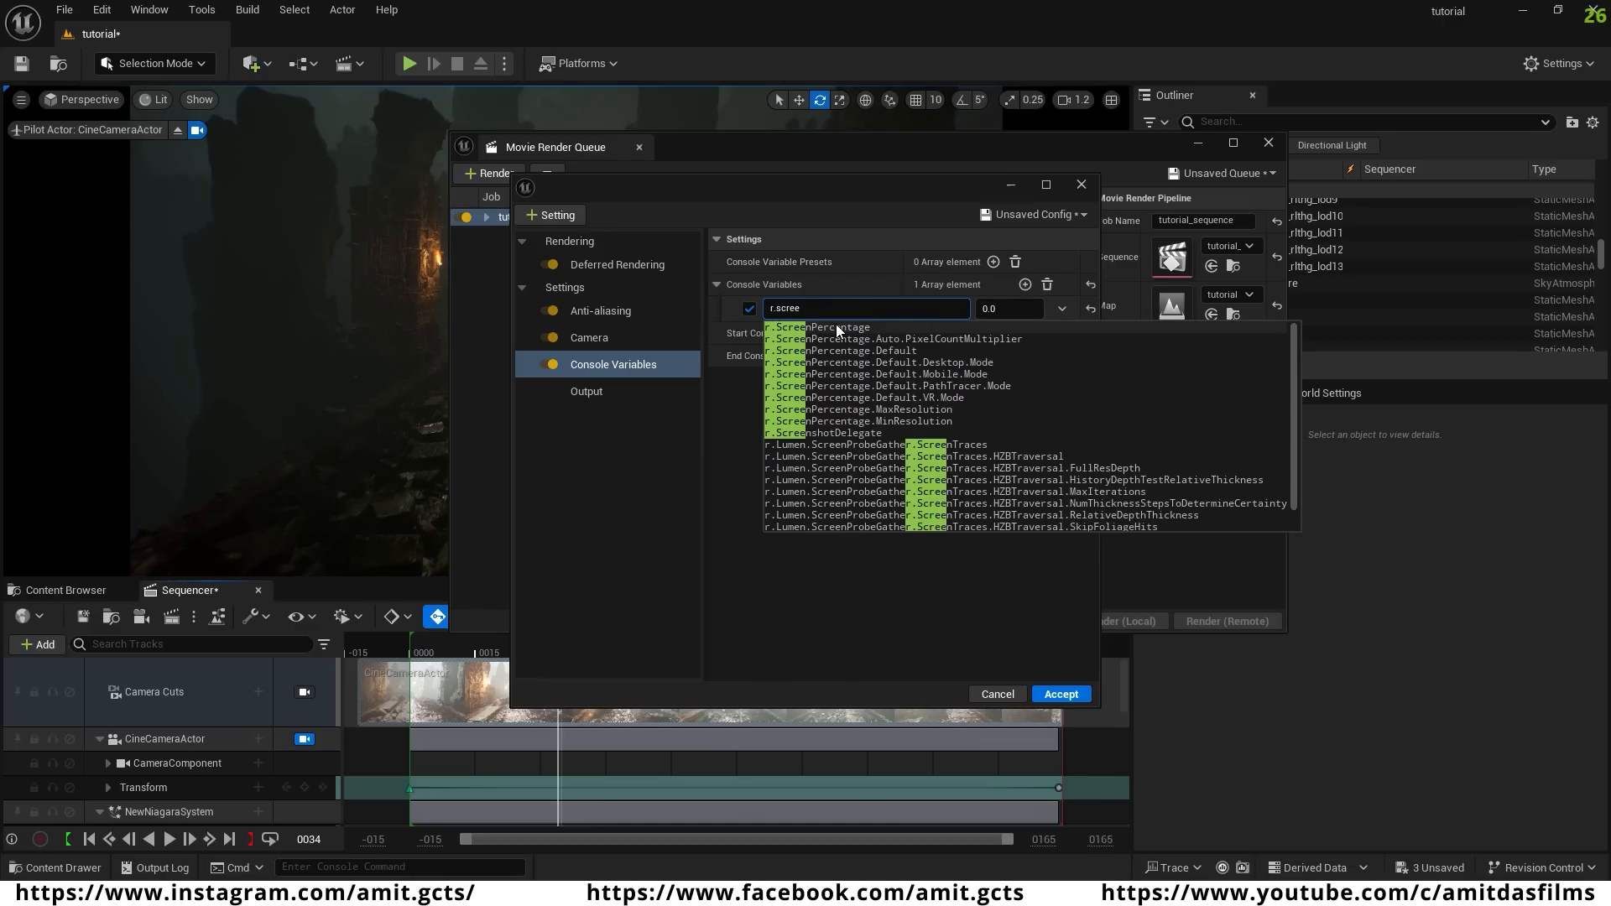
left_click(837, 326)
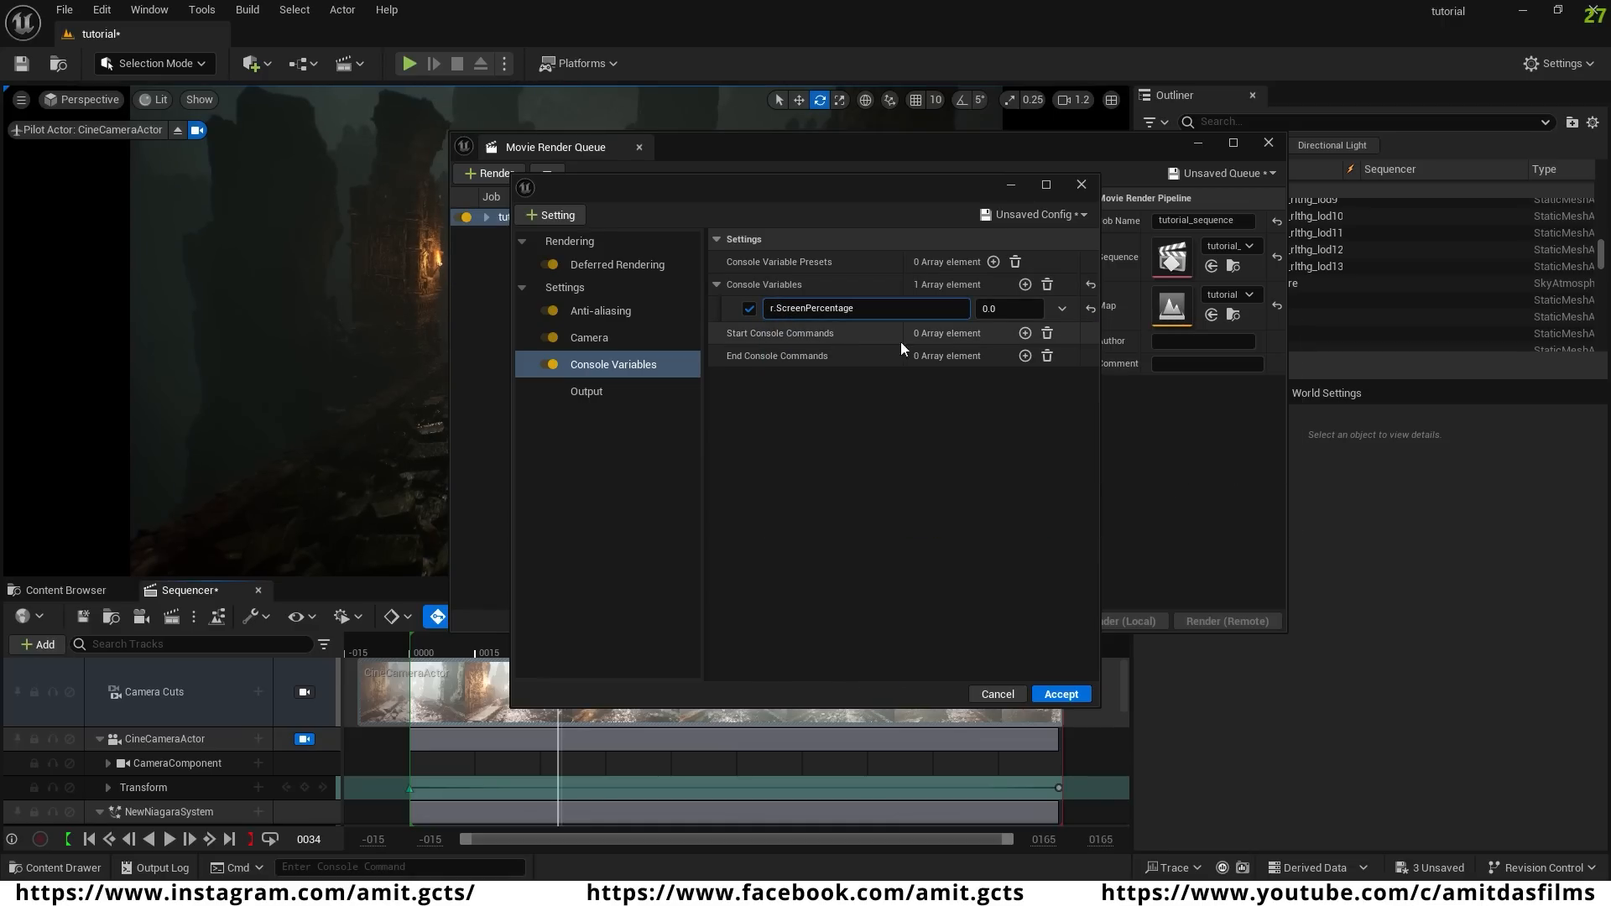
left_click(993, 309)
type("100")
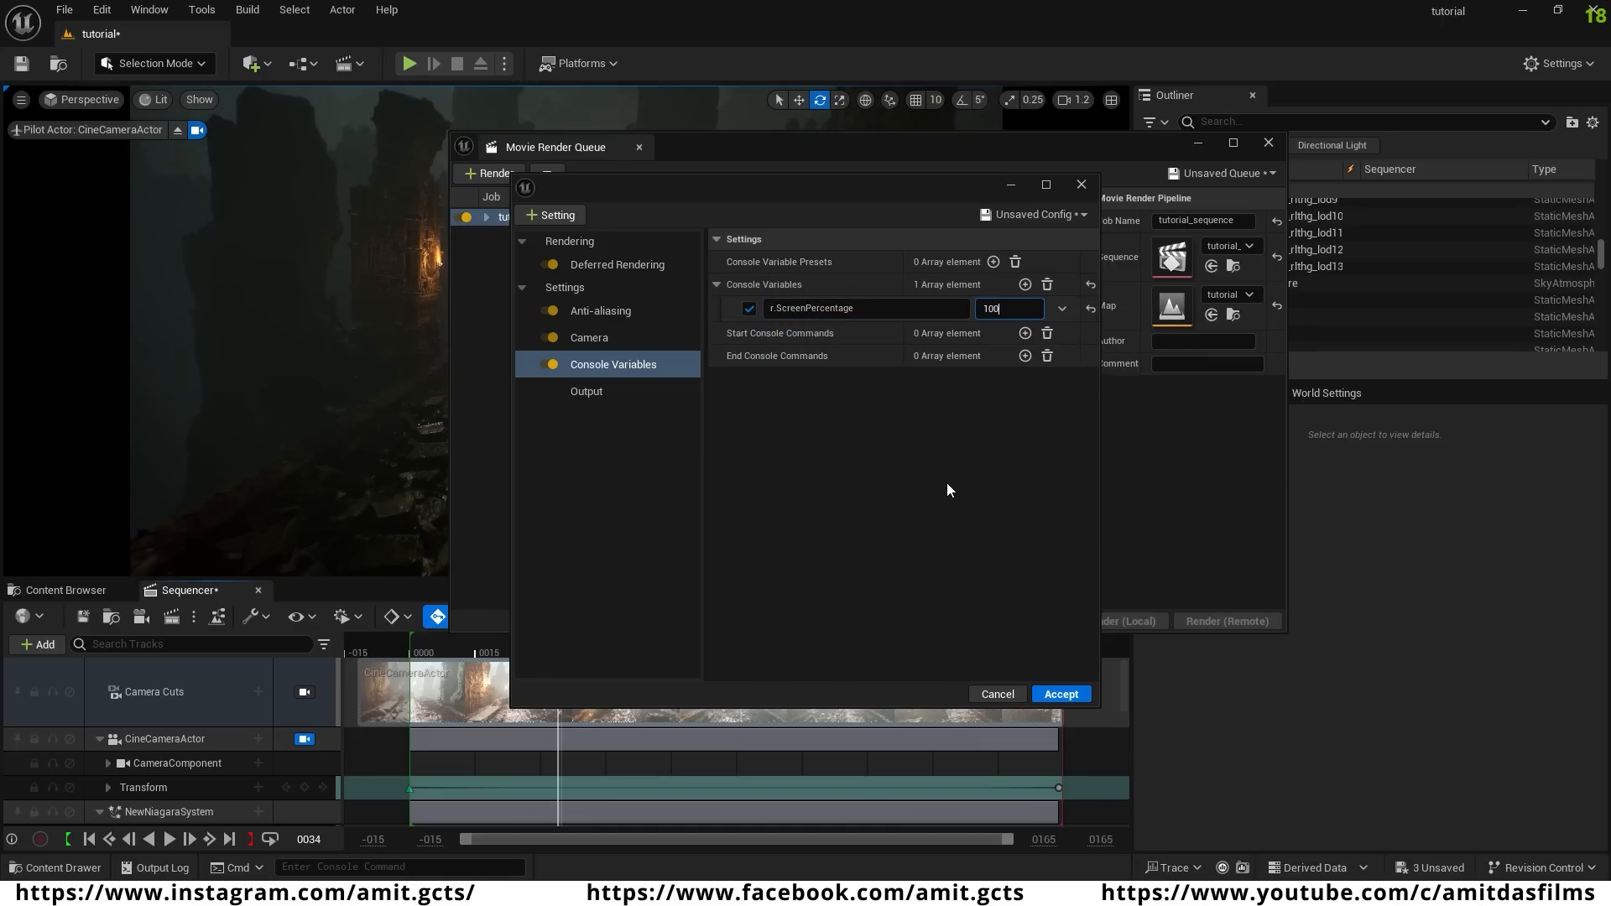
left_click(947, 482)
- Add Game Overrides with its default options and a High Resolution setting with Override Sub Surface Scattering enabled
left_click(549, 215)
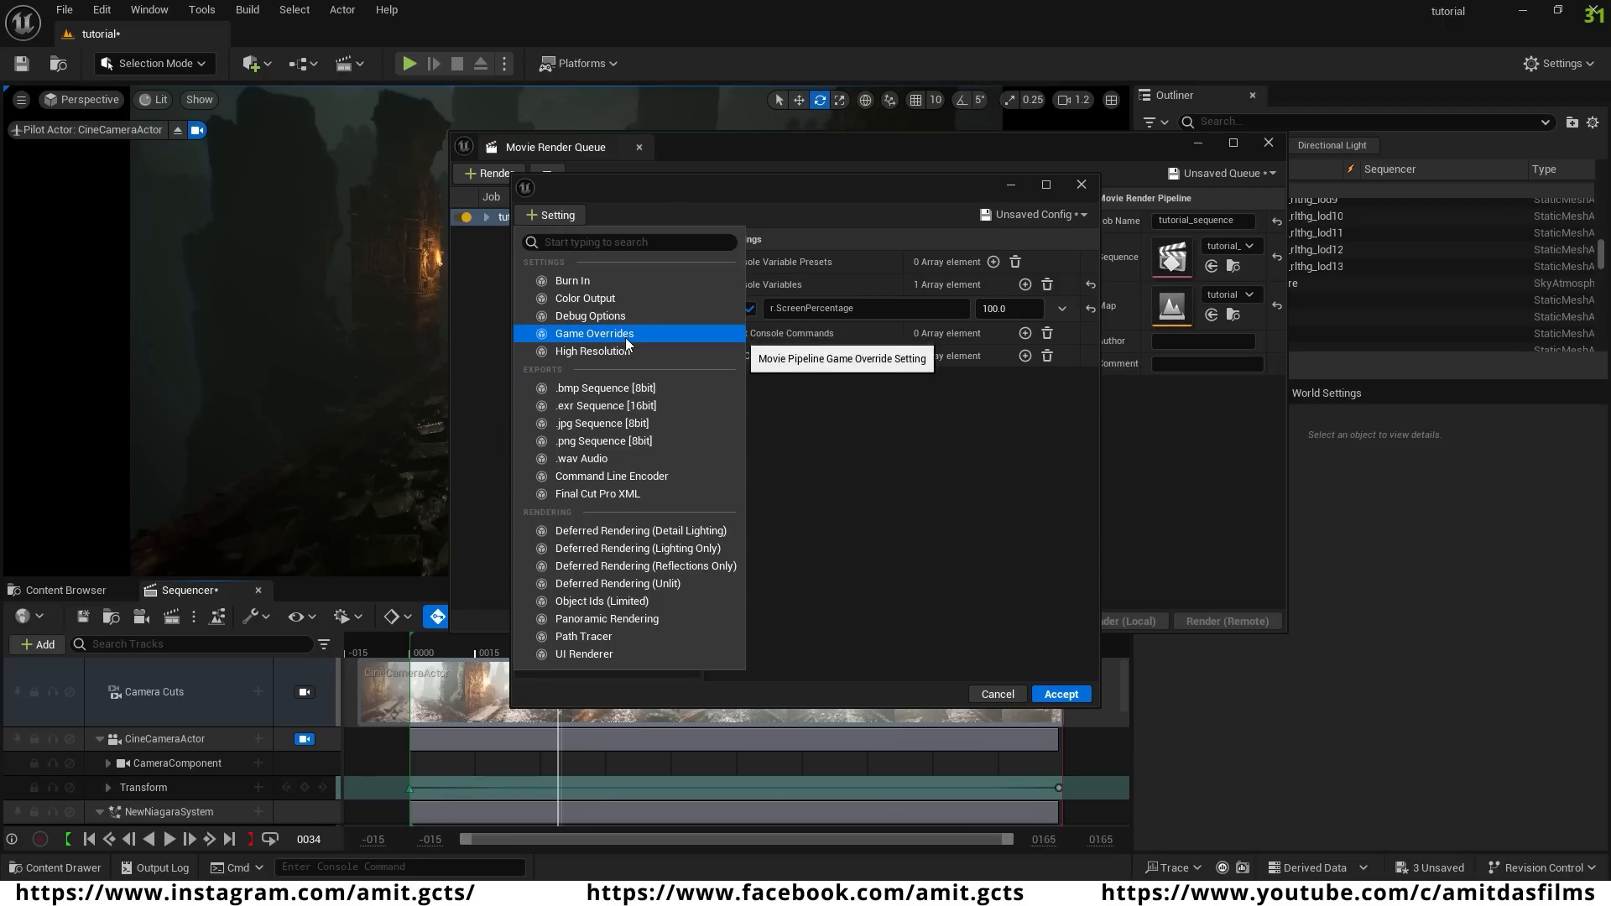
left_click(626, 338)
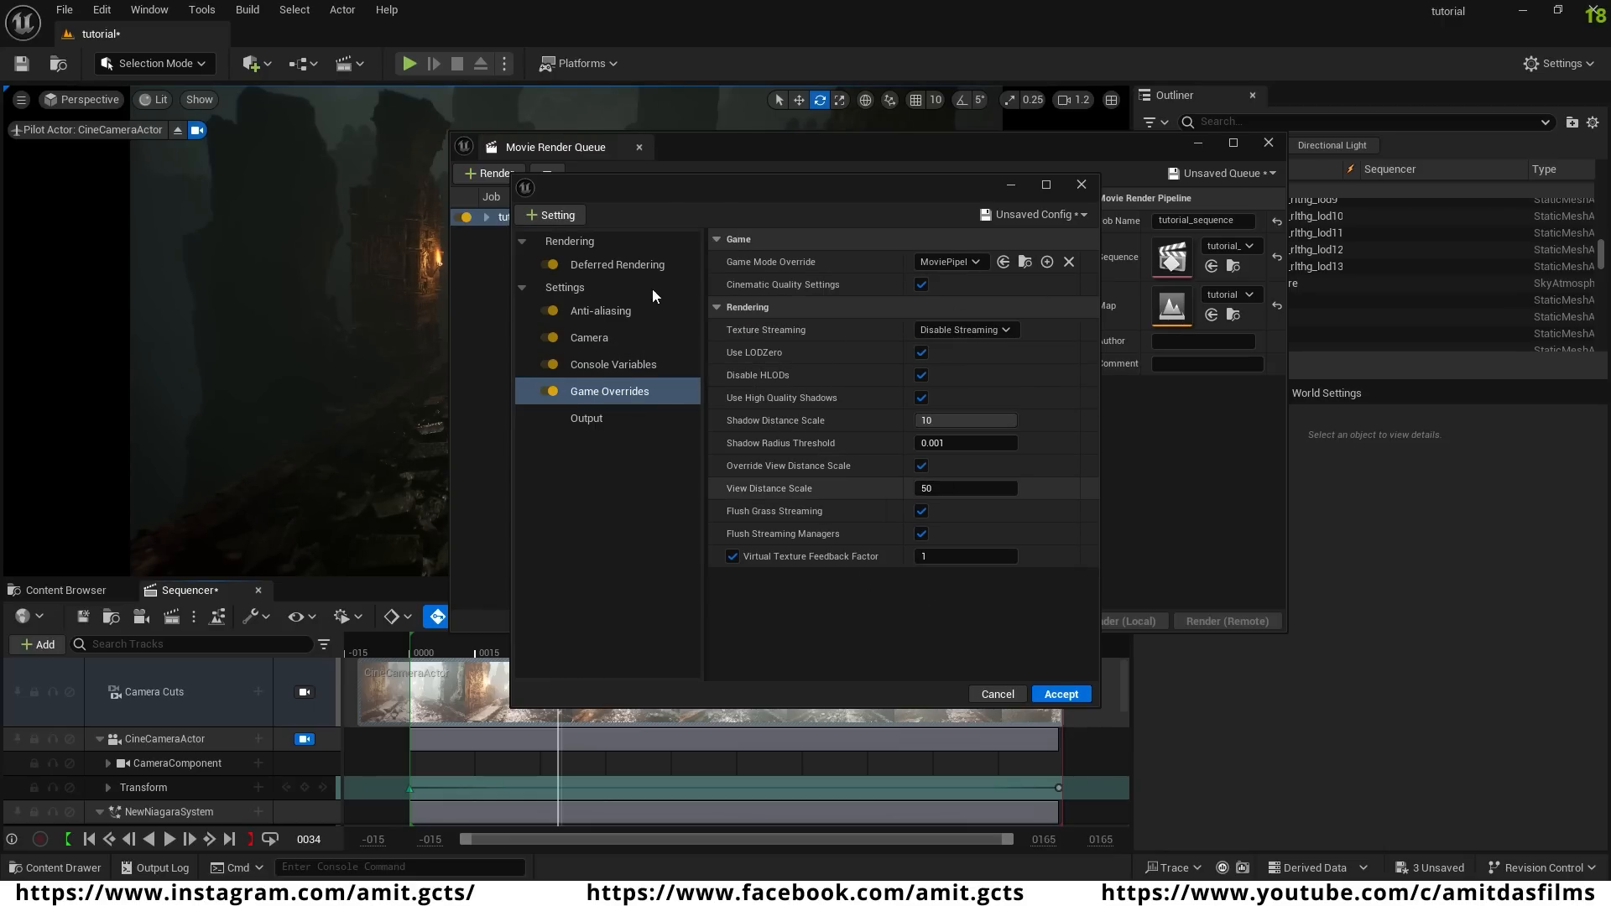
left_click(551, 214)
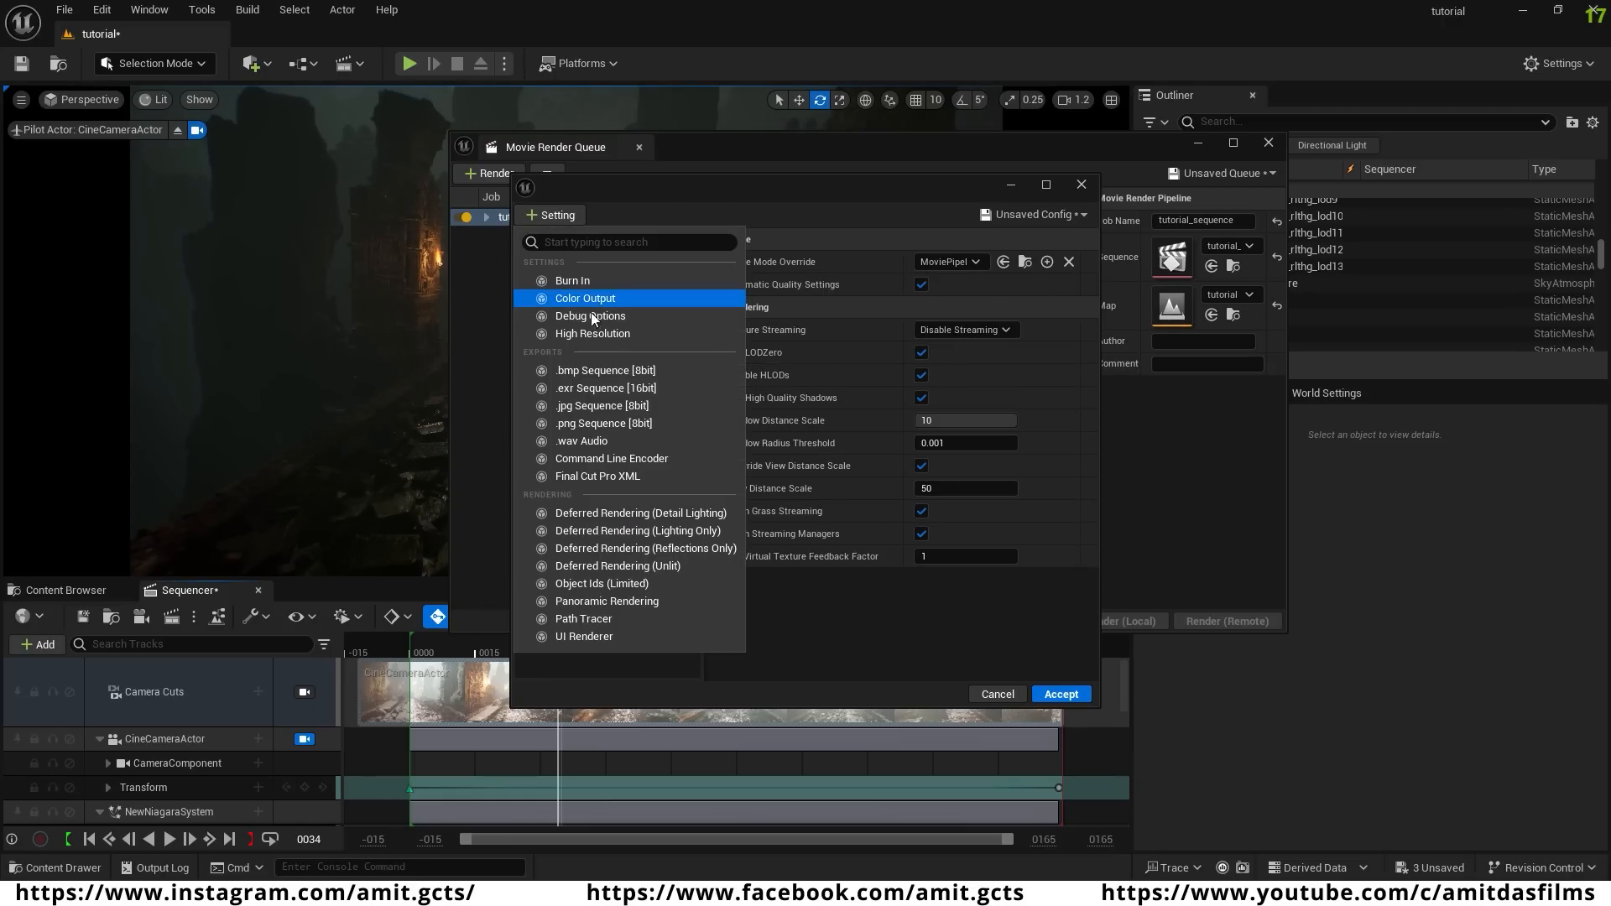
left_click(589, 340)
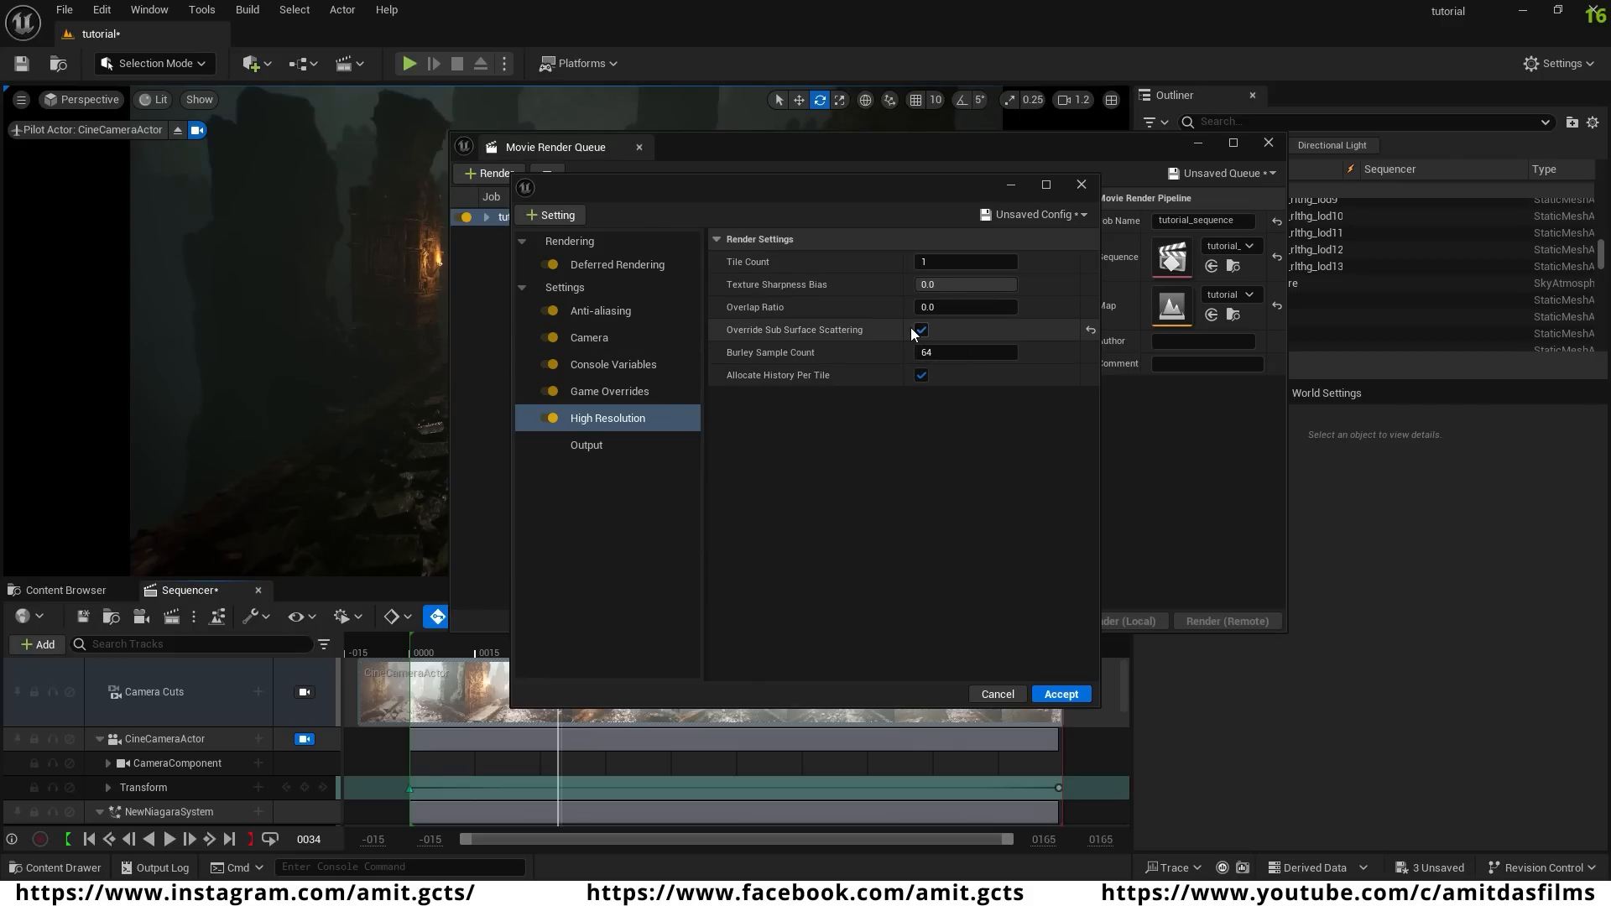
- Add an .exr Sequence [16bit] export, set a custom output frame rate of 23.976 (NTSC/24) and accept the configuration
left_click(547, 215)
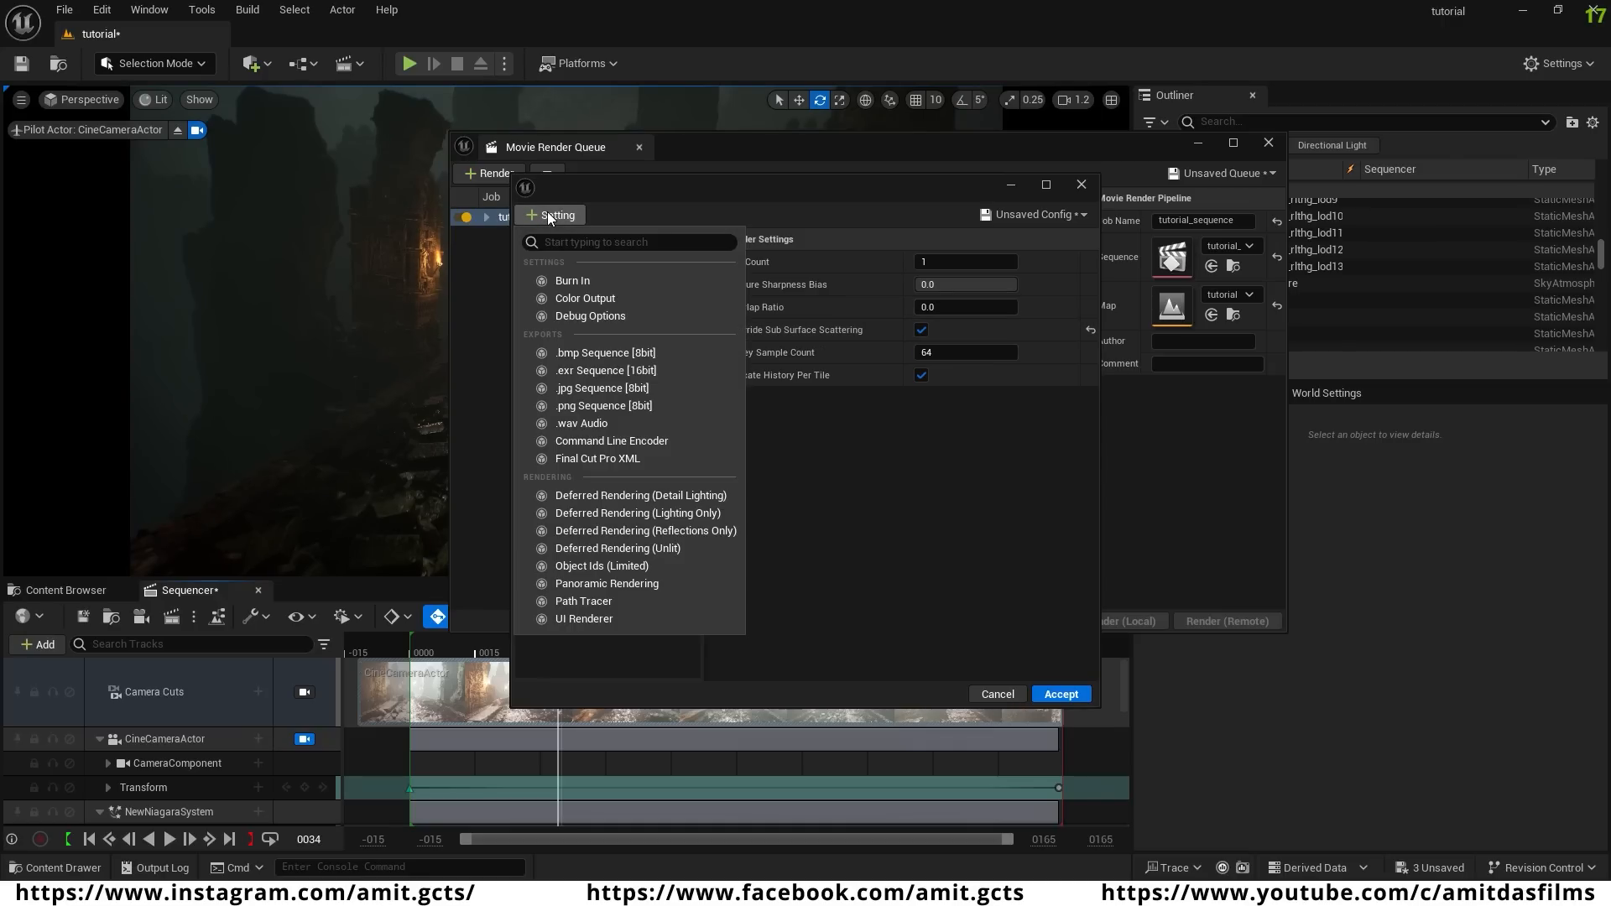
left_click(623, 371)
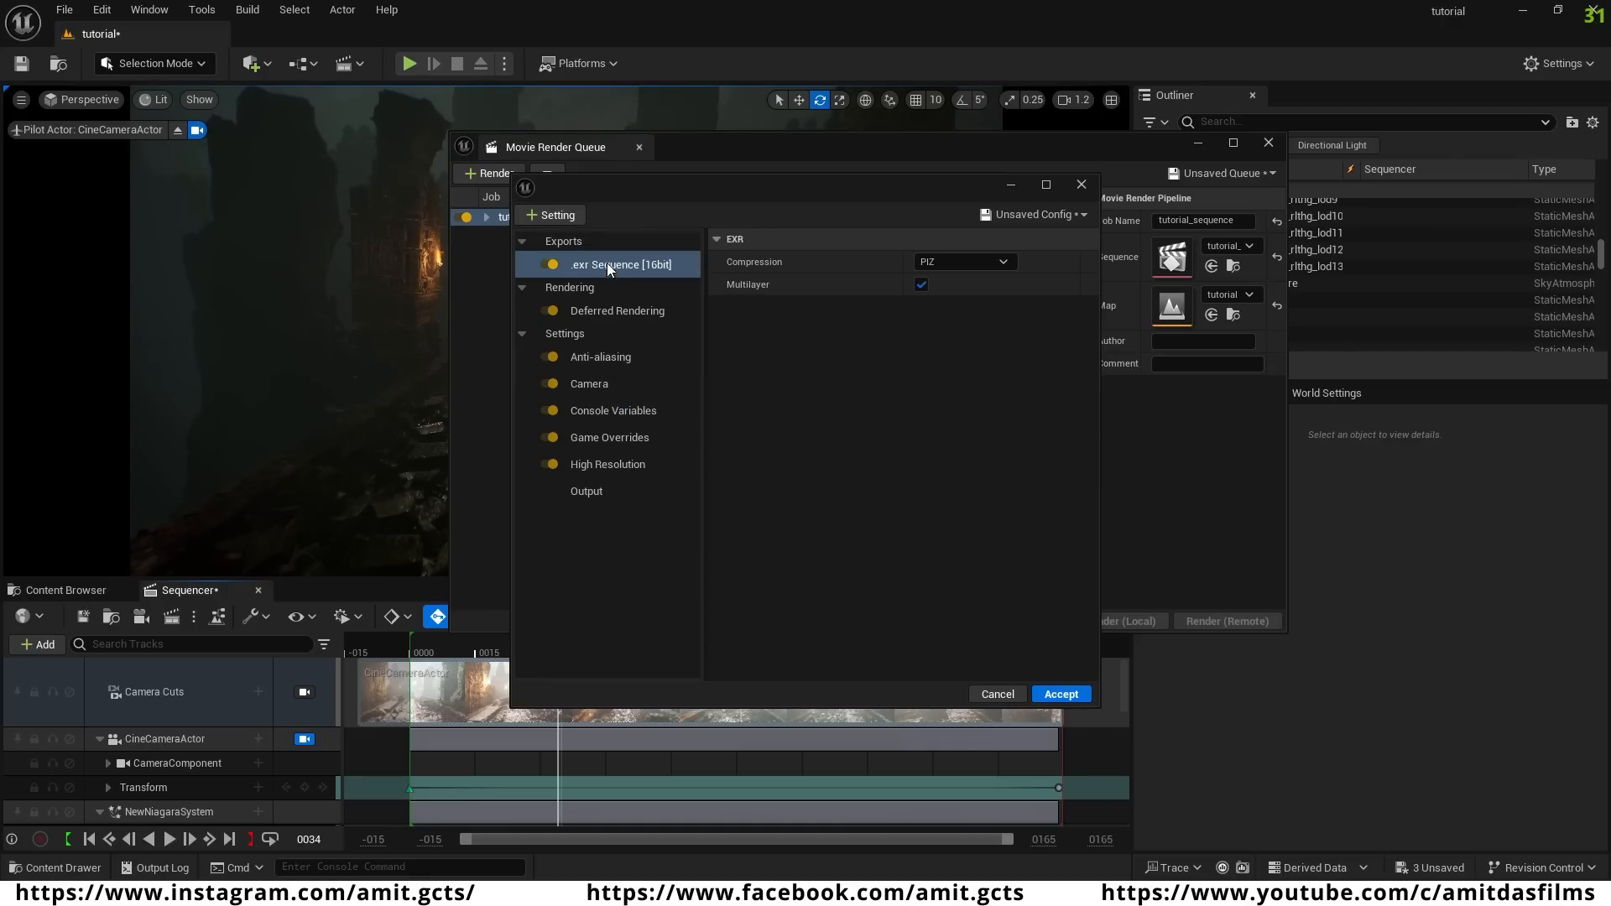
left_click(592, 491)
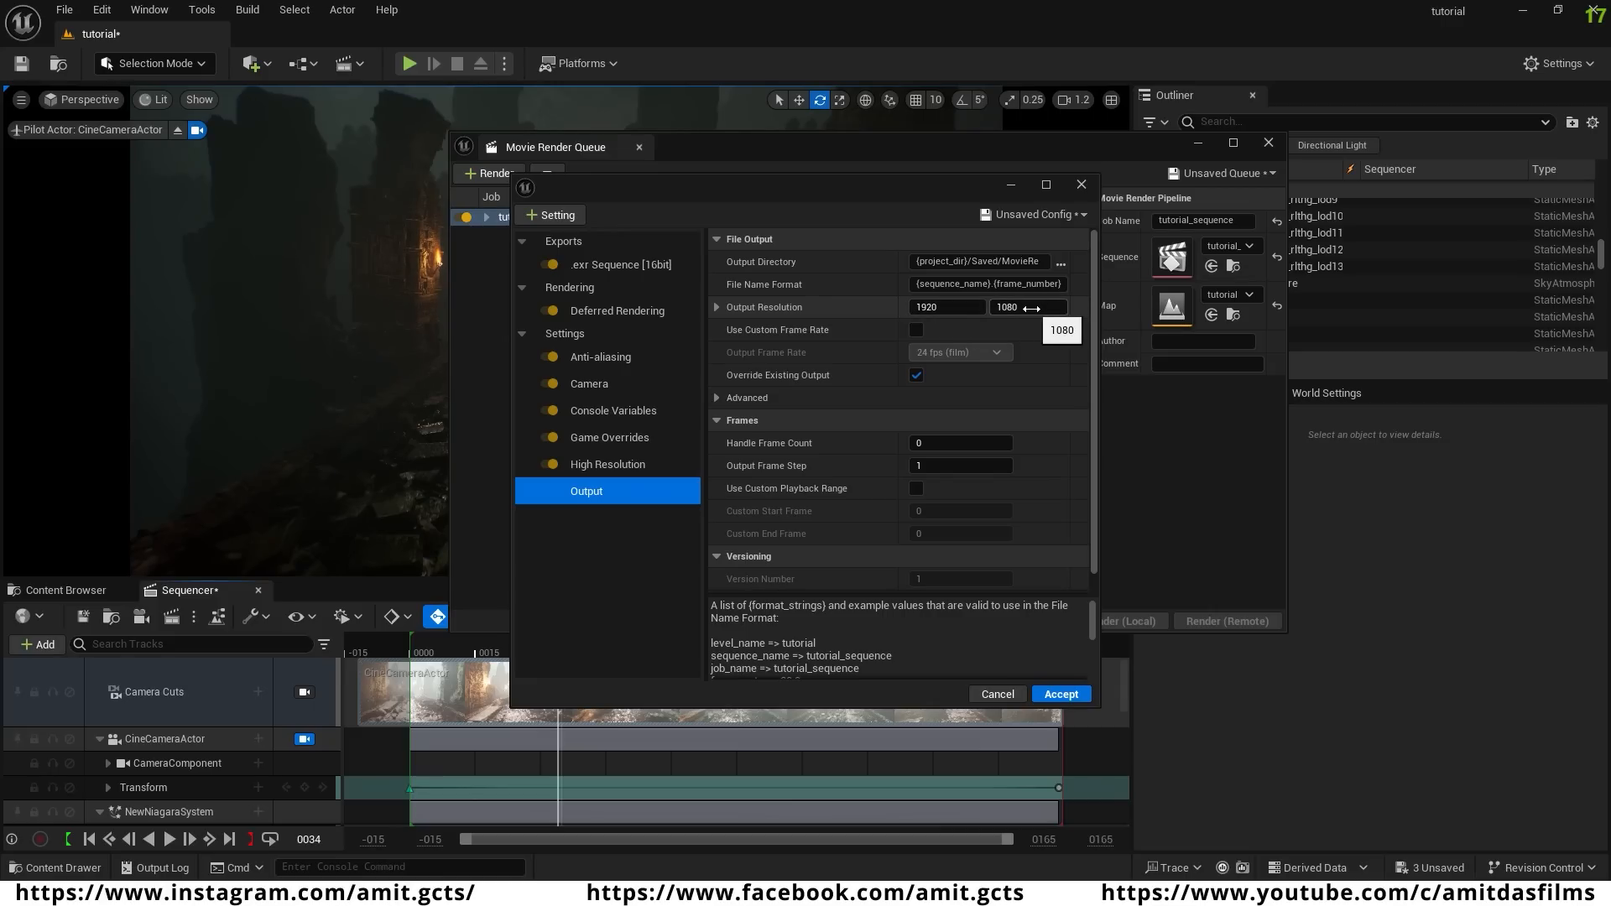
left_click(915, 330)
left_click(955, 354)
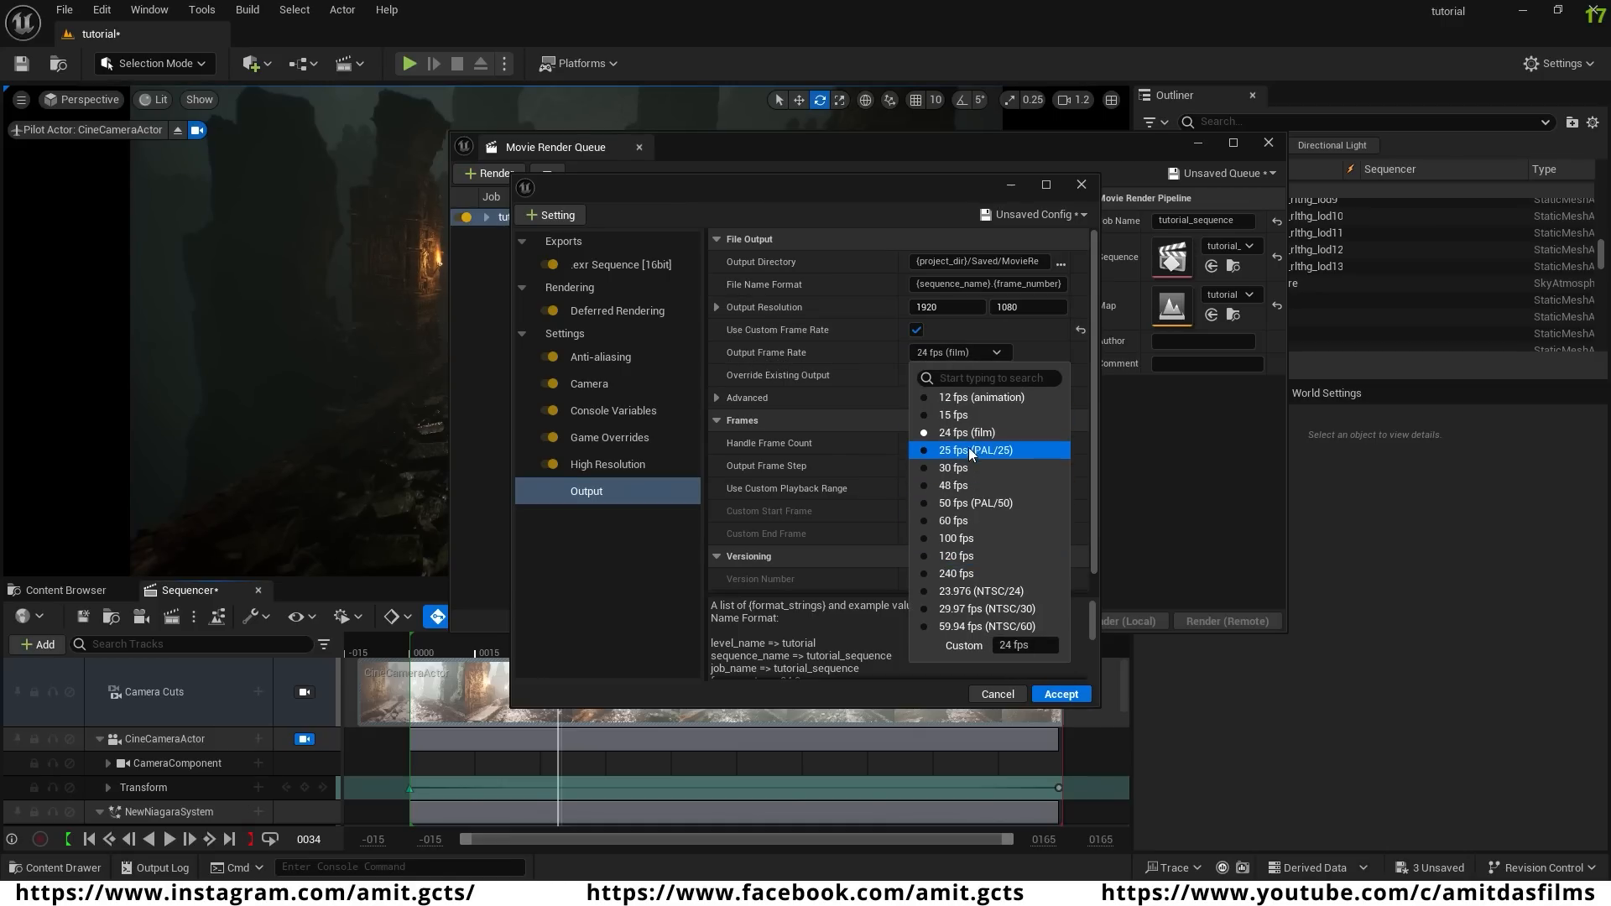
left_click(986, 593)
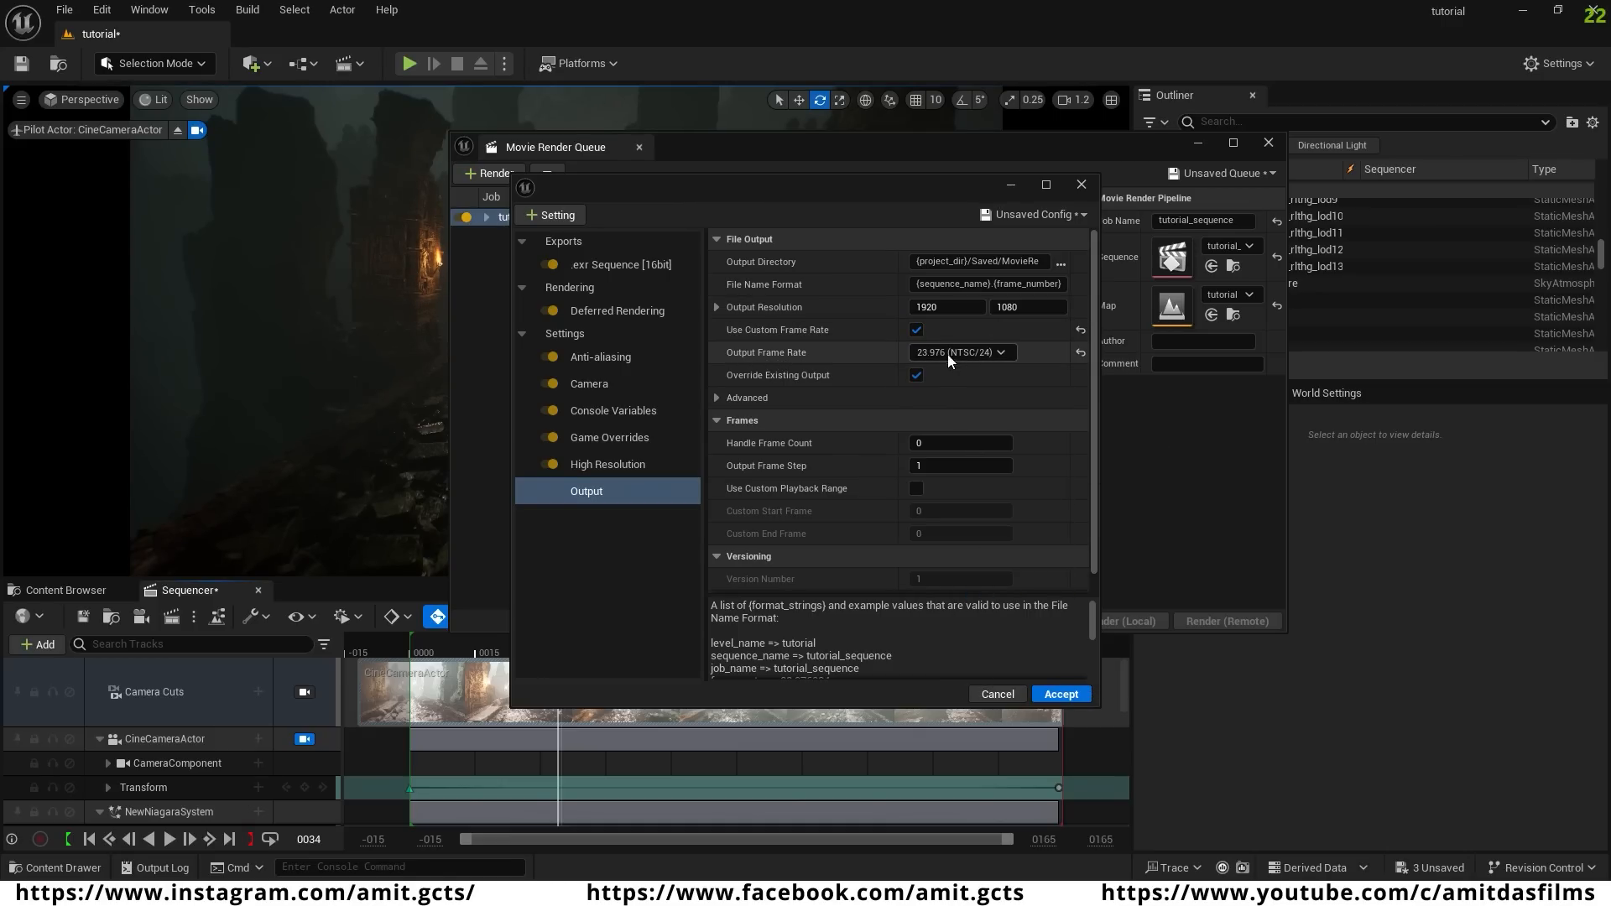
left_click(1061, 695)
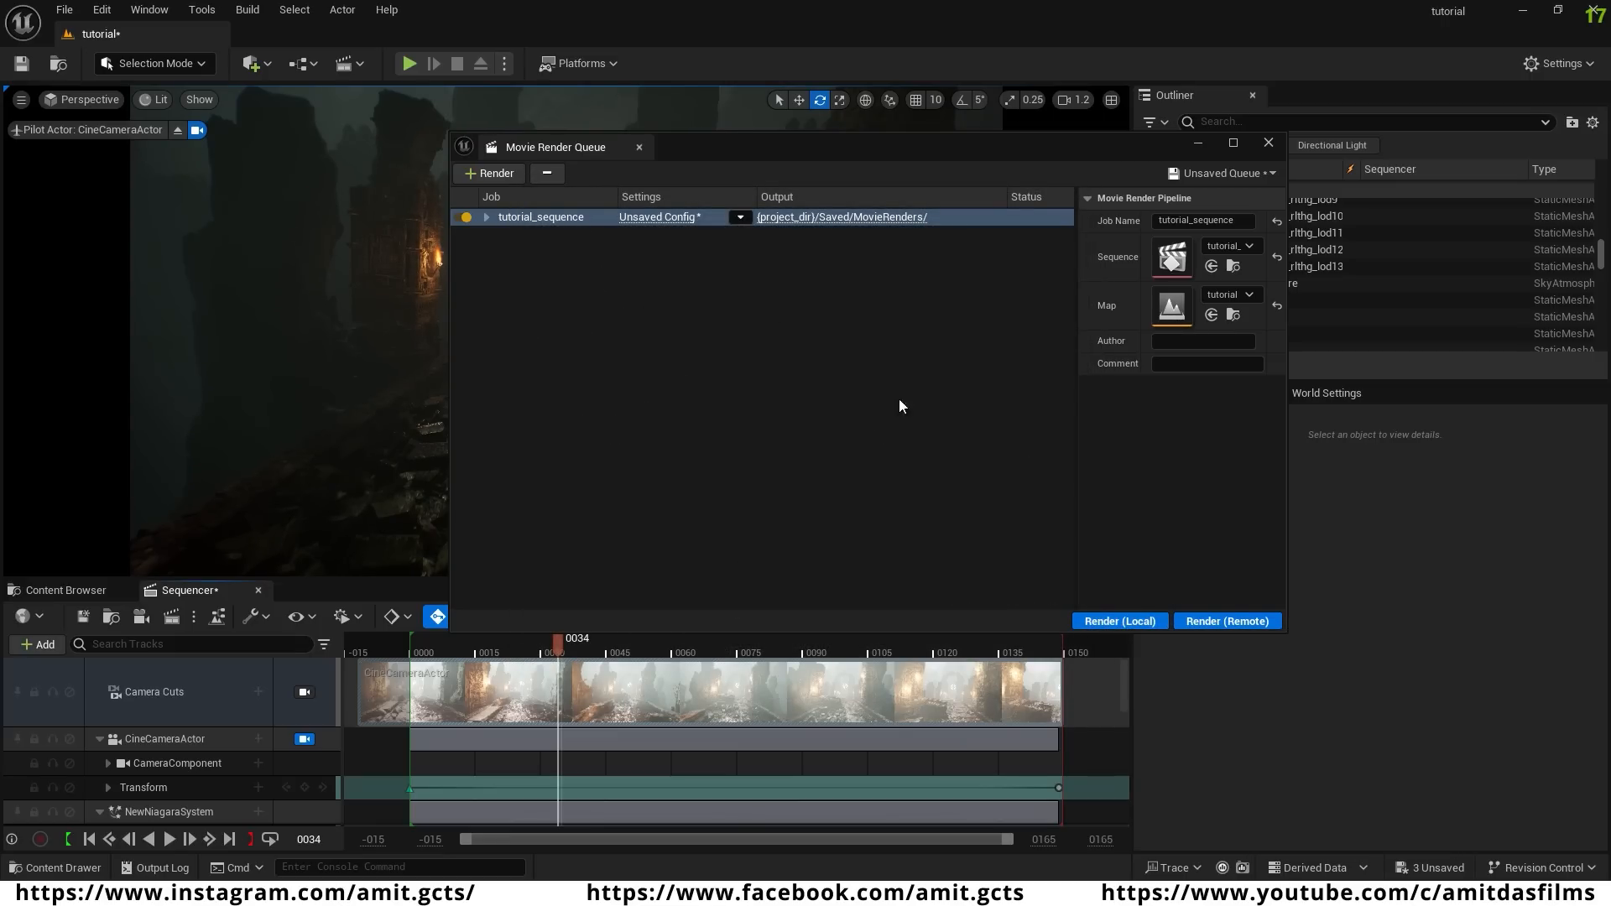
- Minimize the render queue and replay the camera move from near the start of the sequence
left_click(1198, 142)
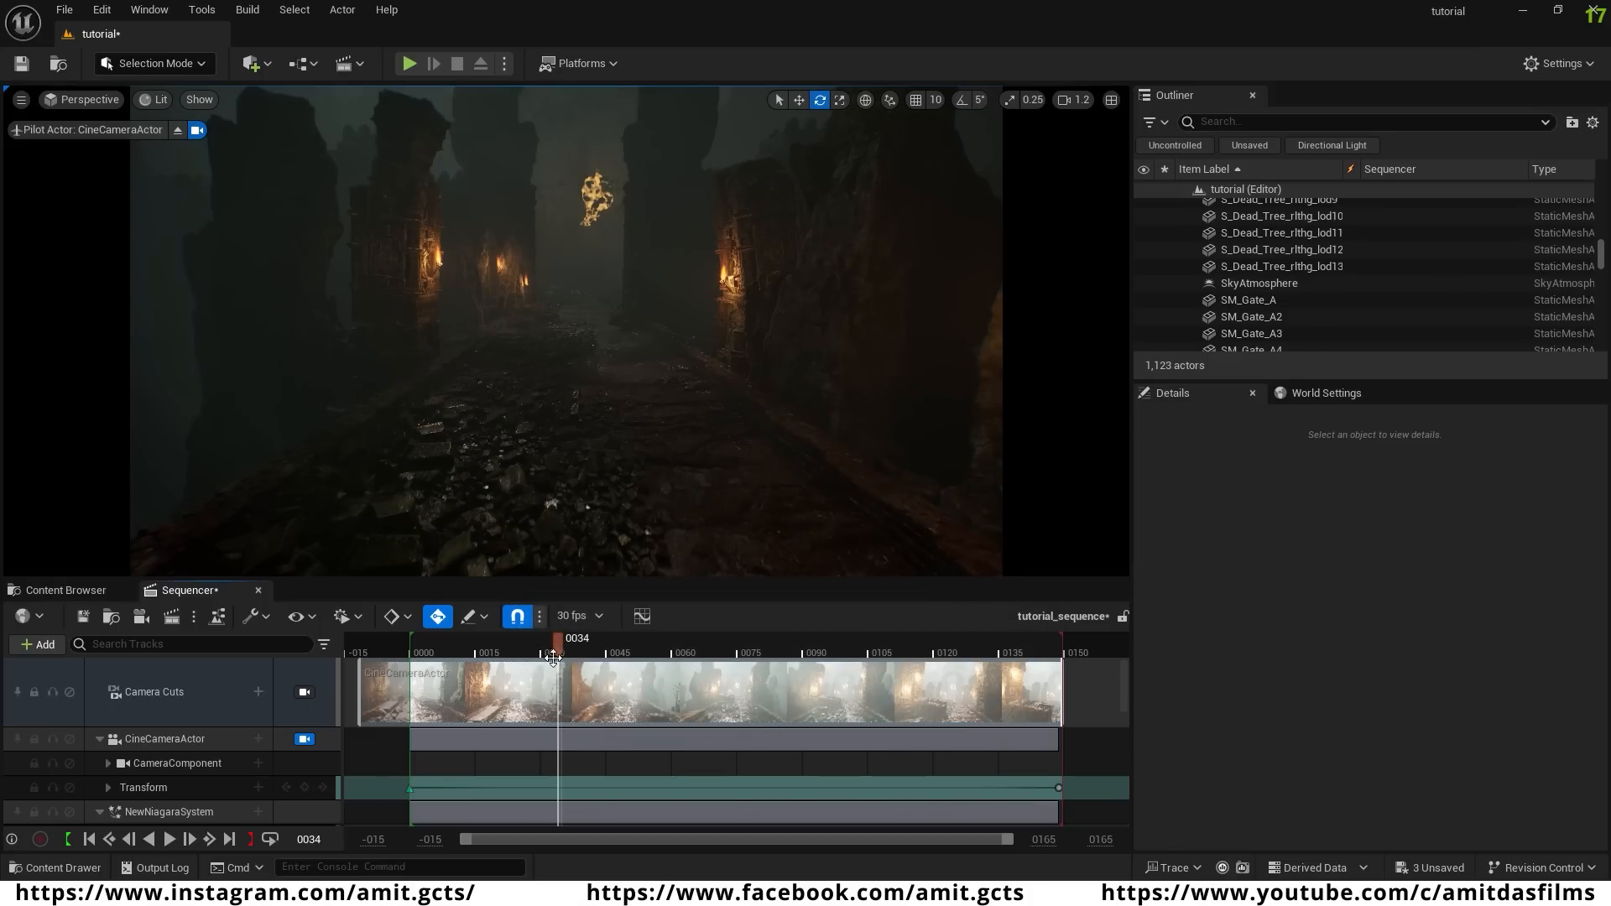
left_click_drag(556, 643, 425, 646)
key("space")
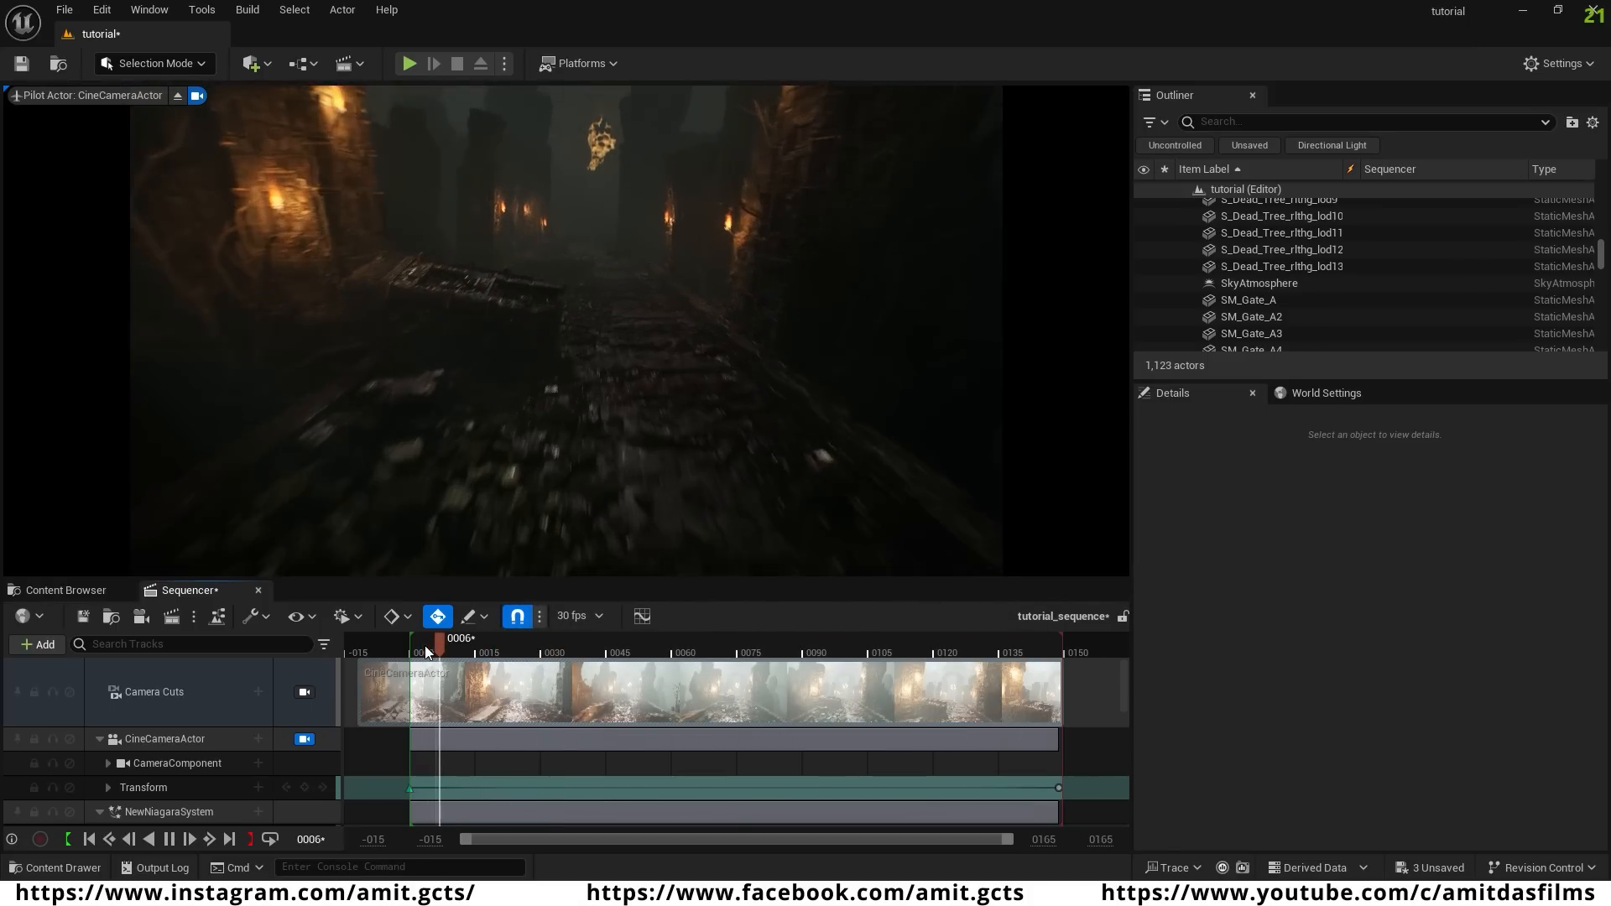